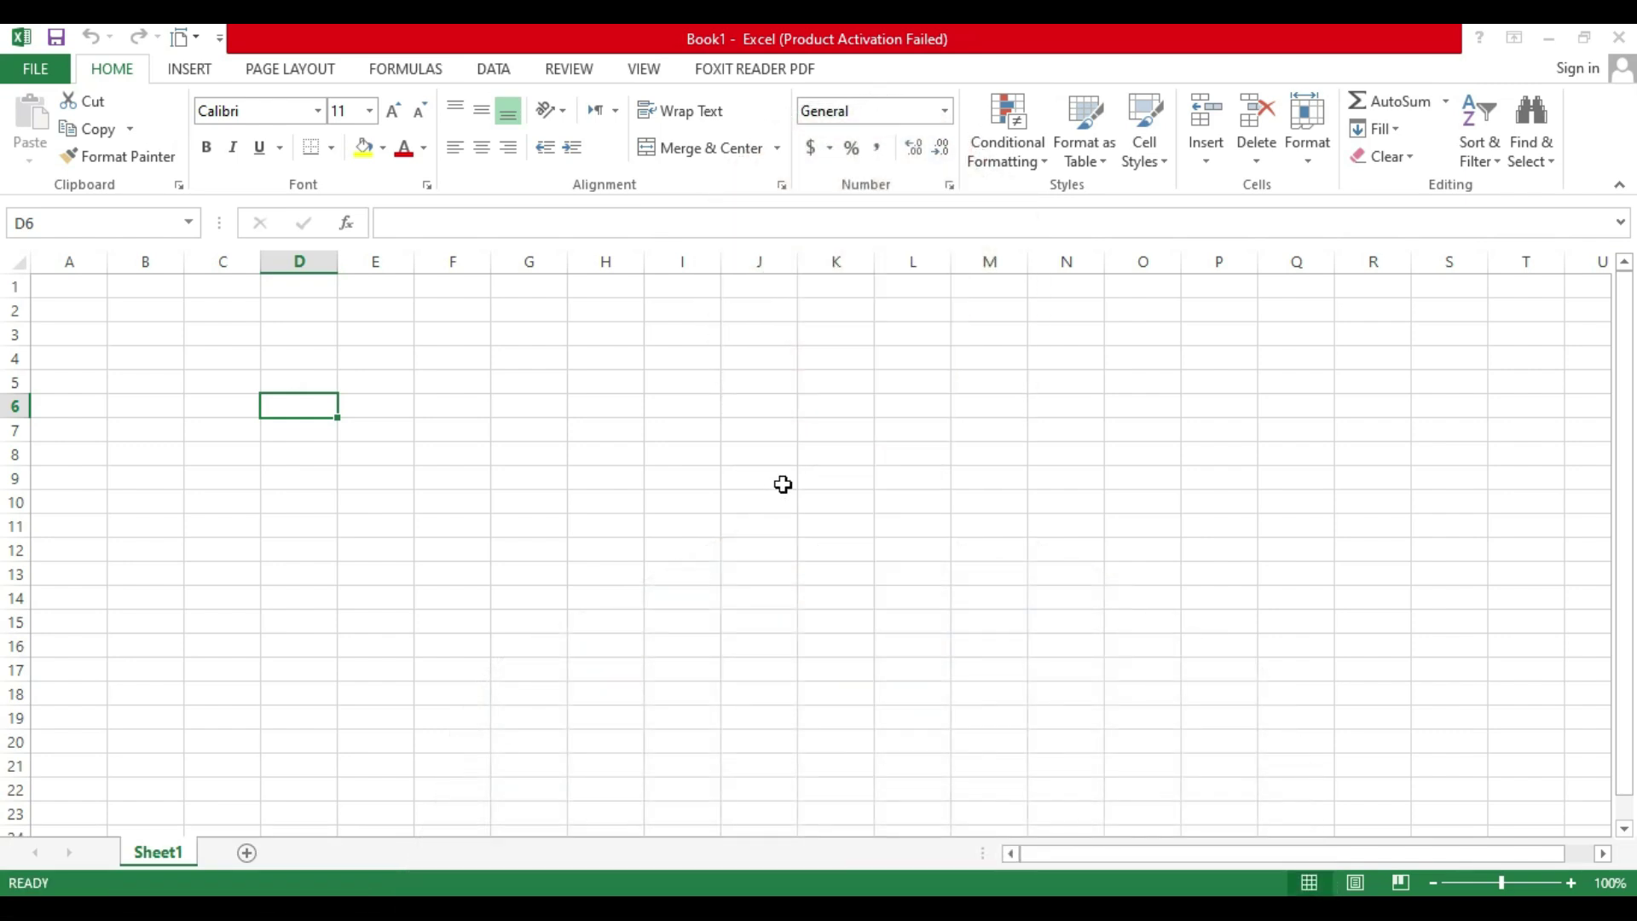
Step: Enter the column headers S.no in cell A2 and Name in cell B2
{"action": "left_click", "coordinate": [780, 456]}
{"action": "left_click", "coordinate": [201, 327]}
{"action": "left_click", "coordinate": [94, 302]}
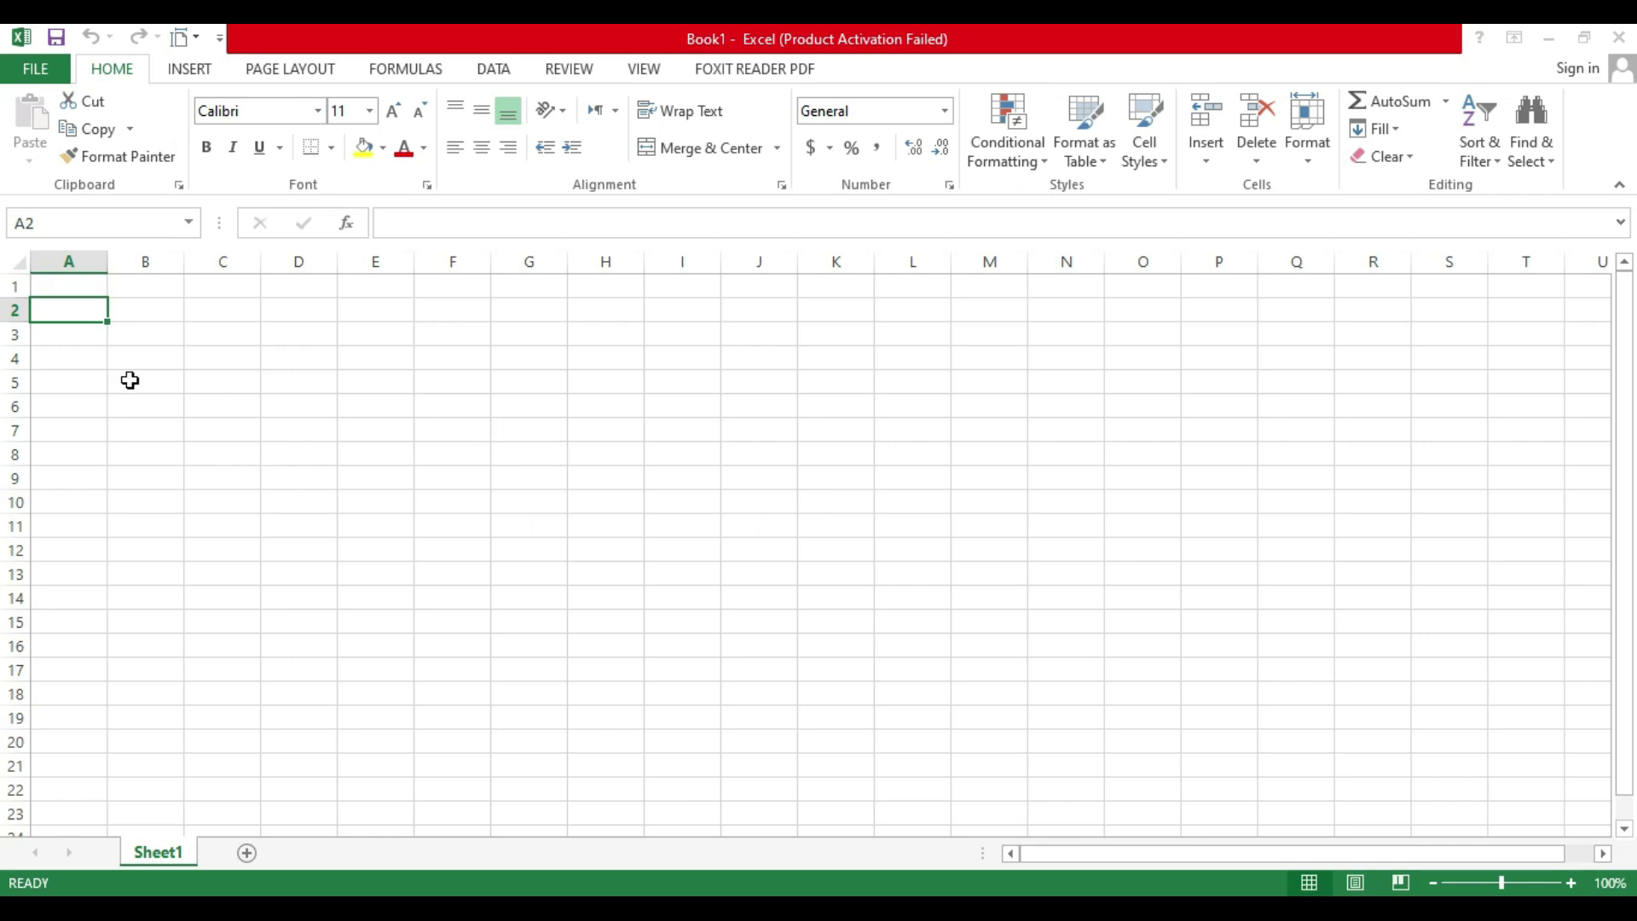
{"action": "left_click", "coordinate": [1571, 883]}
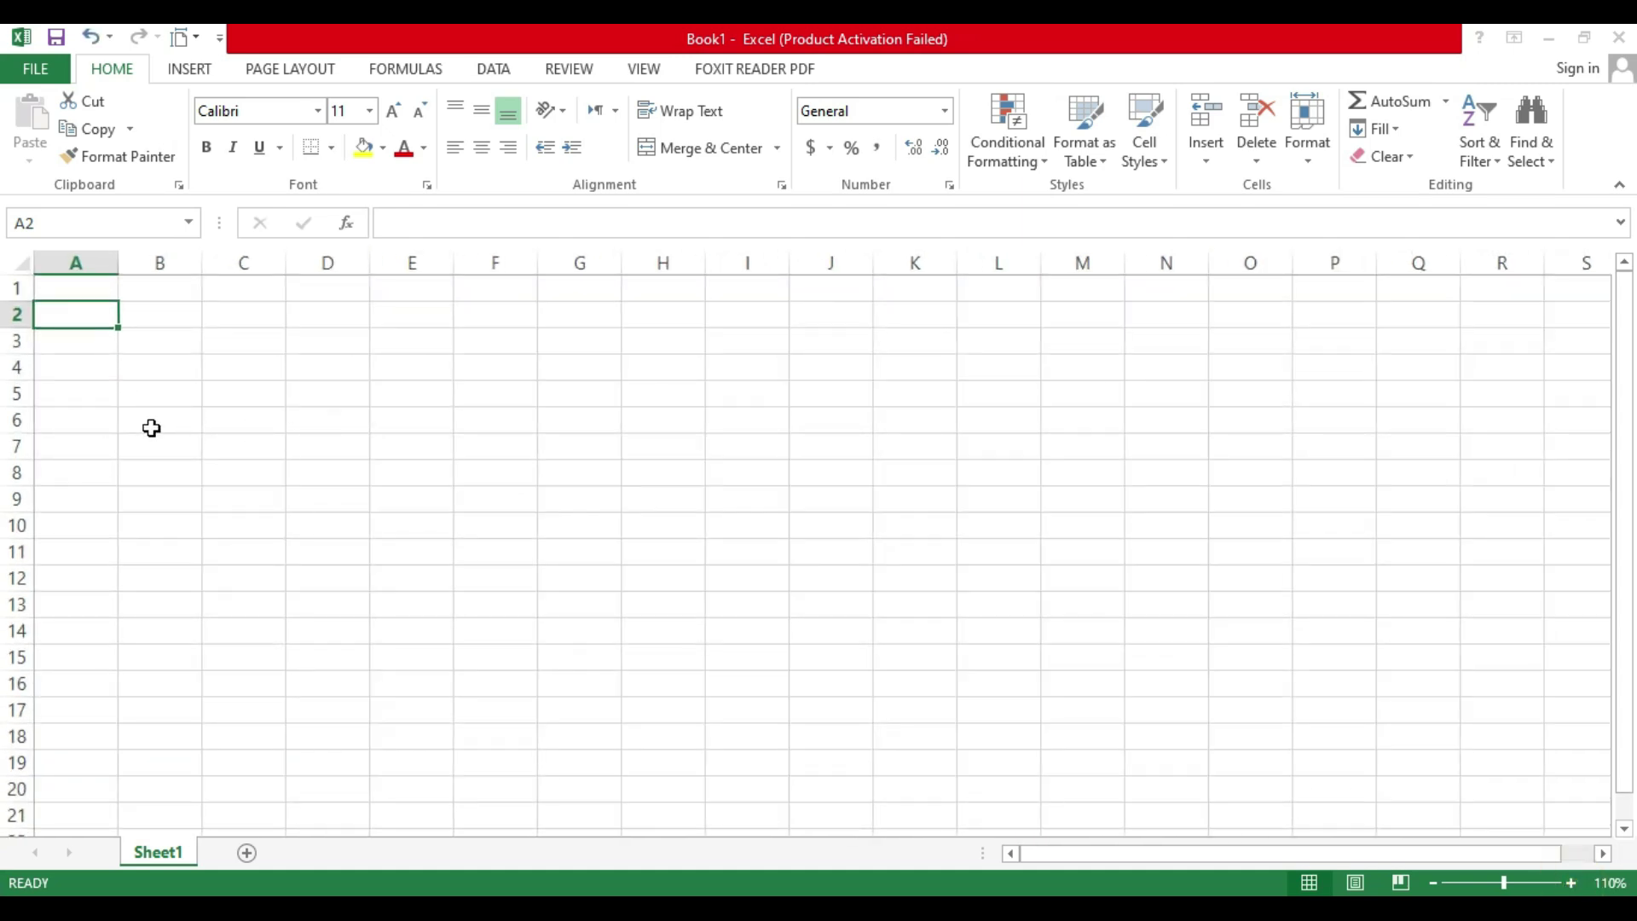
{"action": "left_click", "coordinate": [85, 341]}
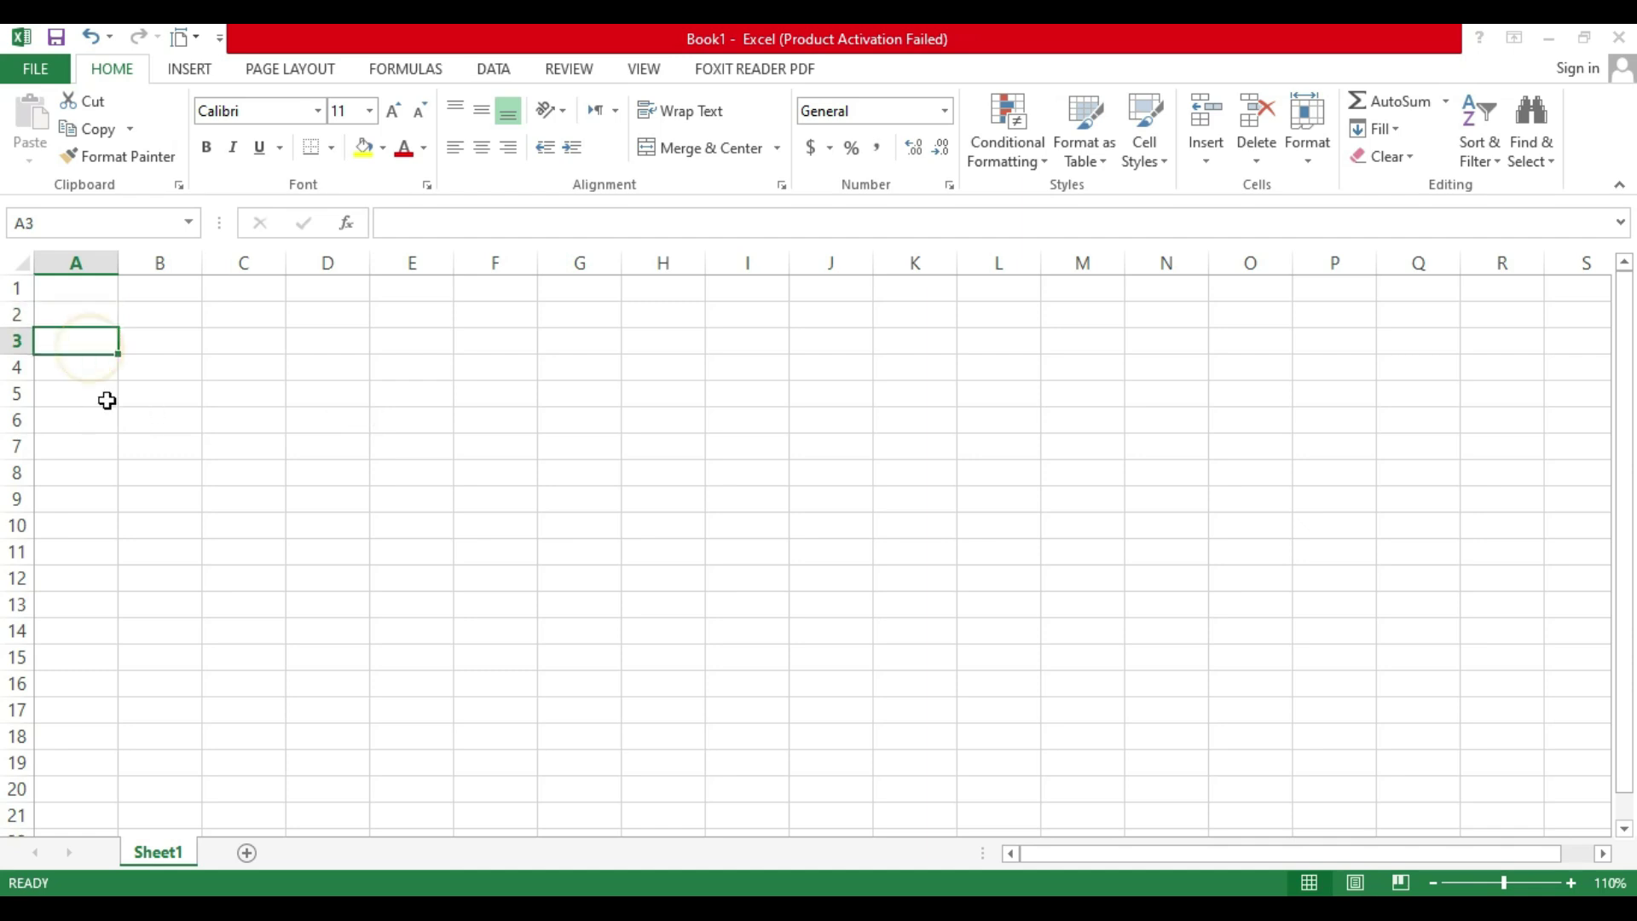
{"action": "left_click", "coordinate": [82, 317]}
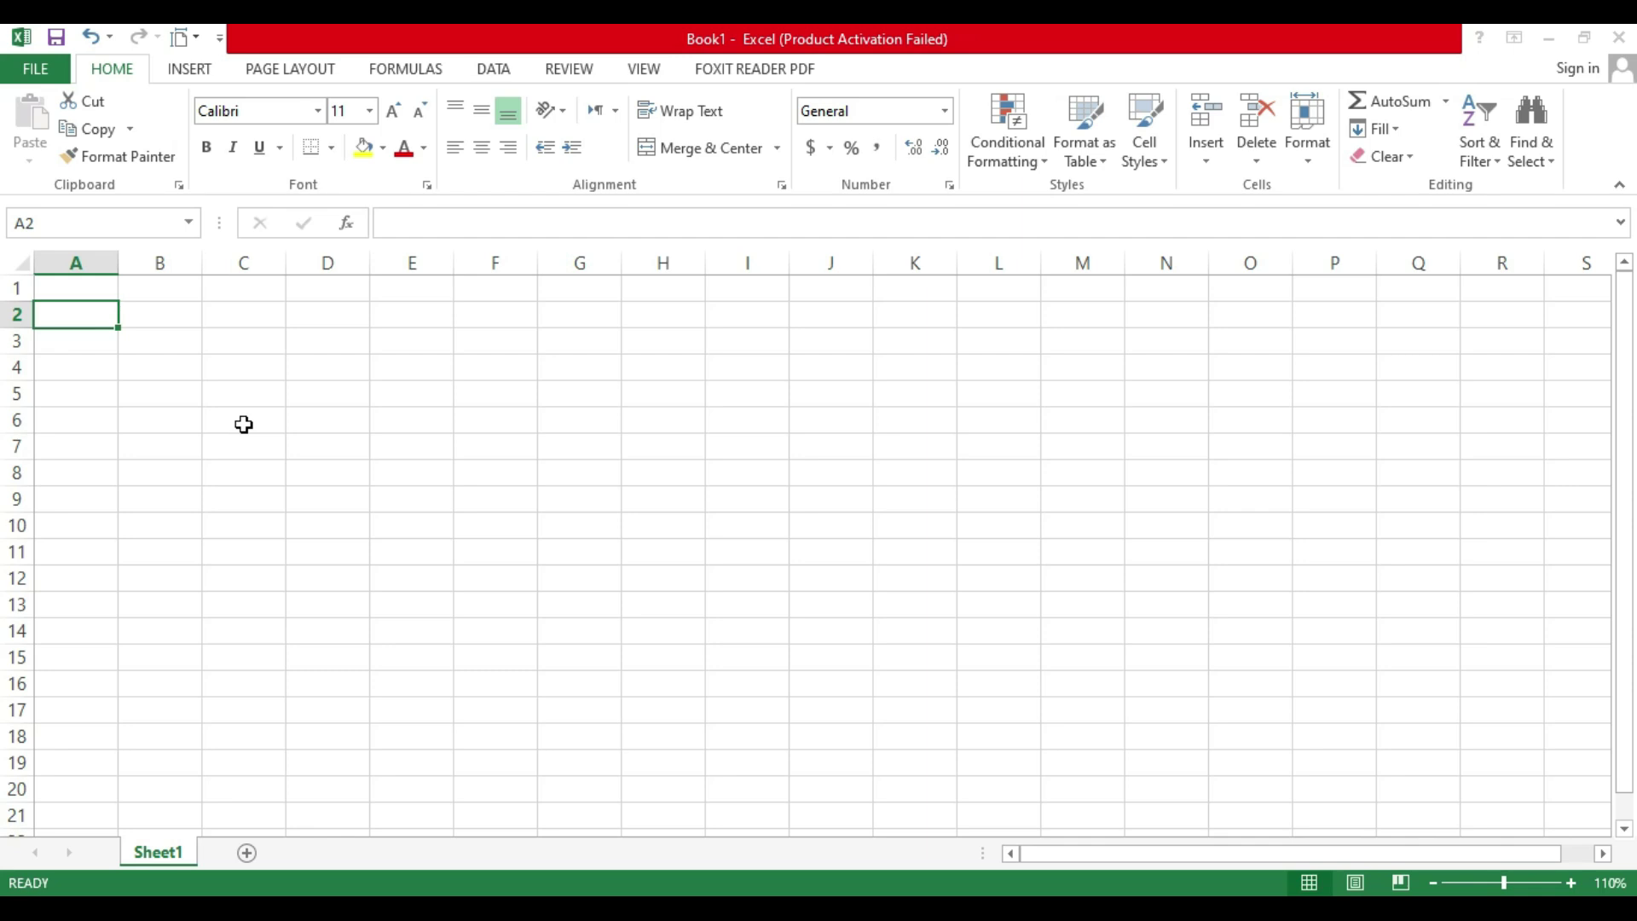
{"action": "type", "text": "S/"}
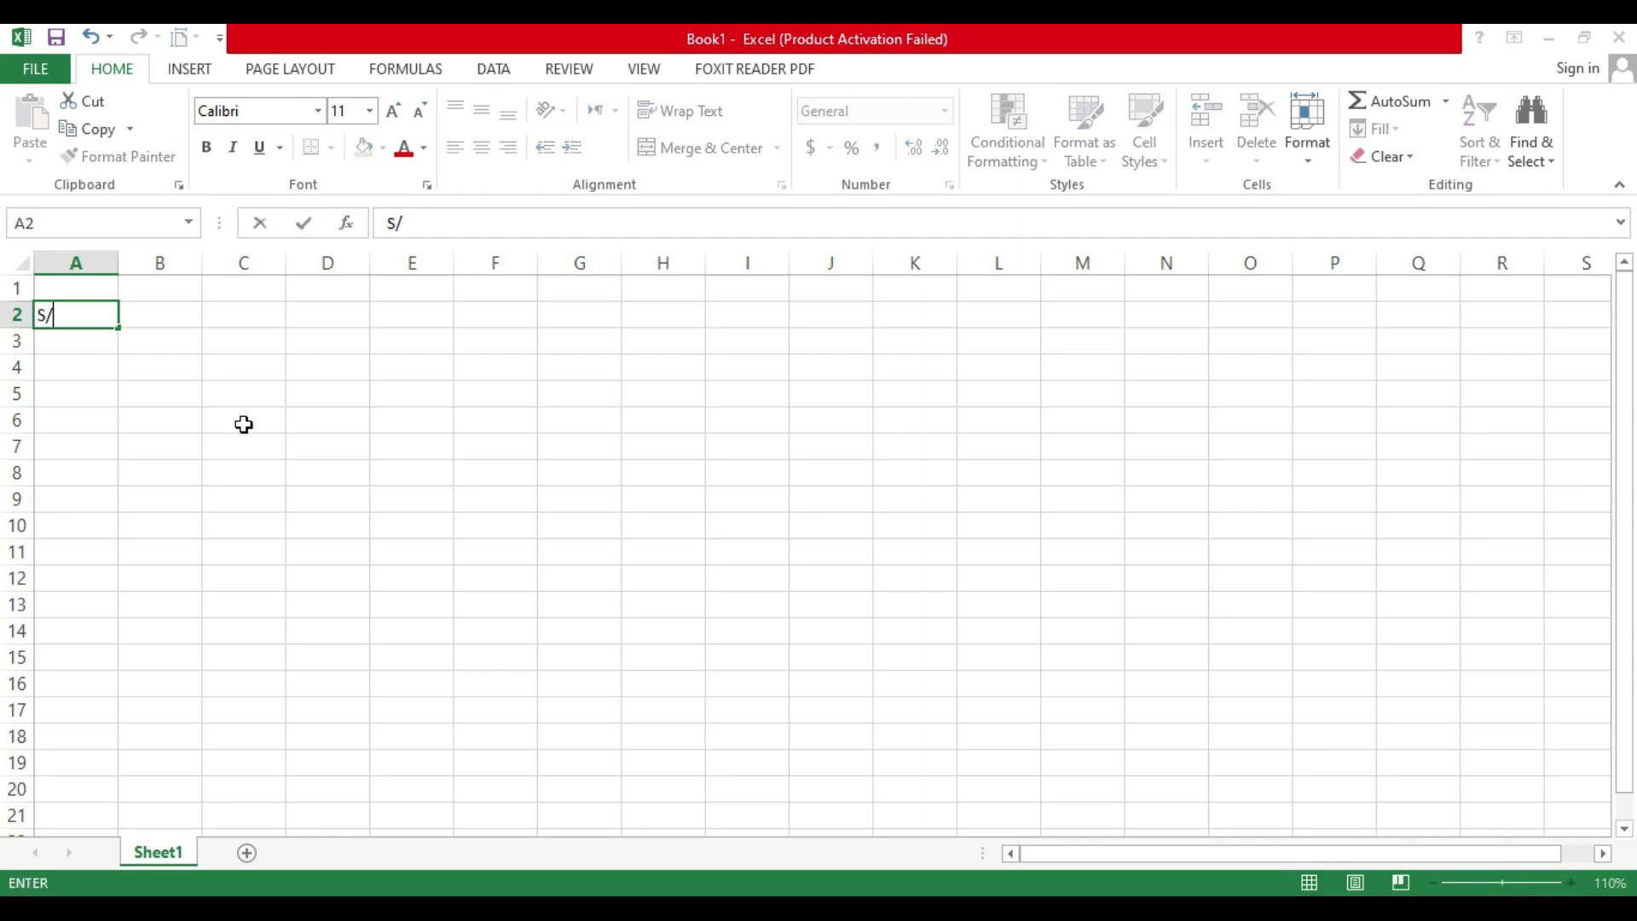
{"action": "key", "text": "BackSpace"}
{"action": "type", "text": ".no"}
{"action": "key", "text": "Tab"}
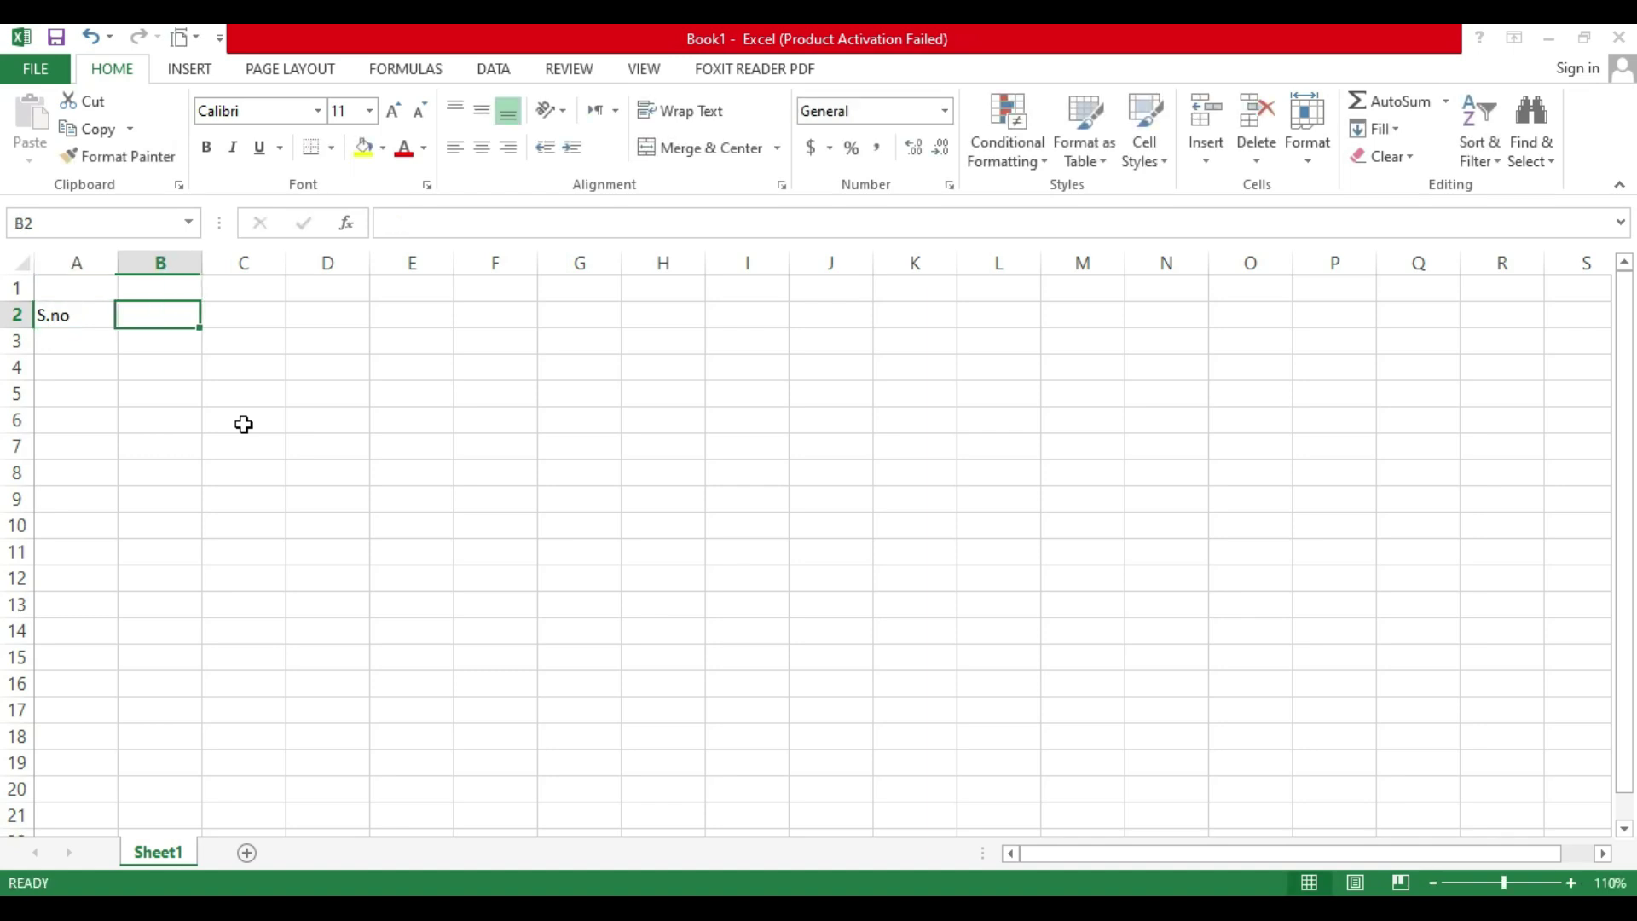
{"action": "type", "text": "Name"}
{"action": "key", "text": "Tab"}
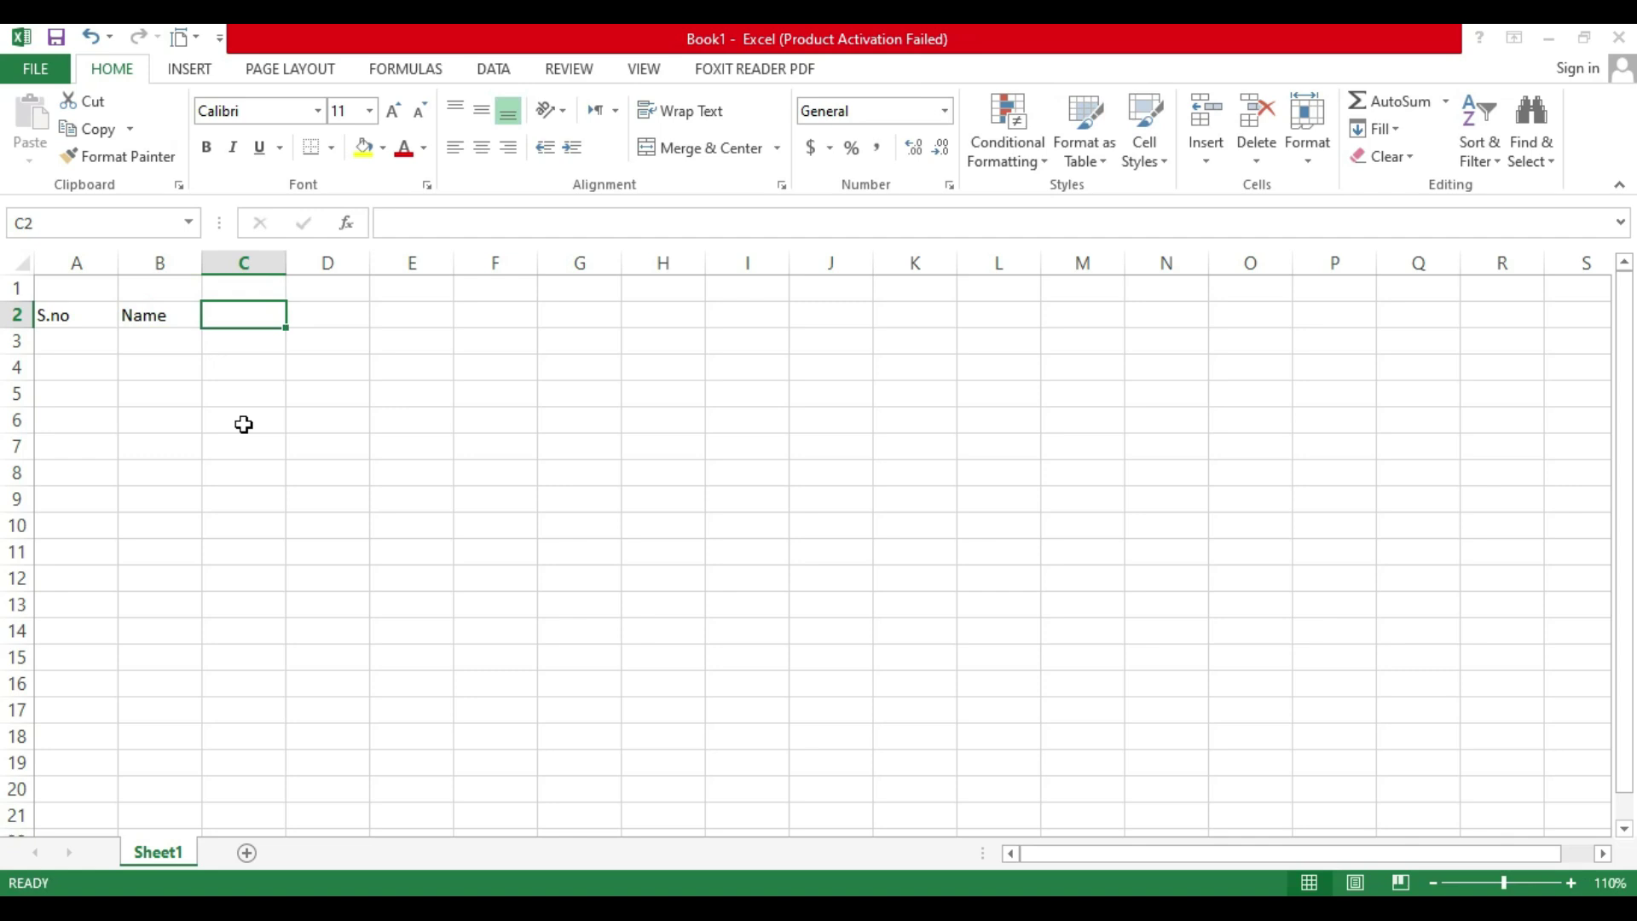
Step: Enter the header Father Name in cell C2, with a line break between the two words
{"action": "type", "text": "Father"}
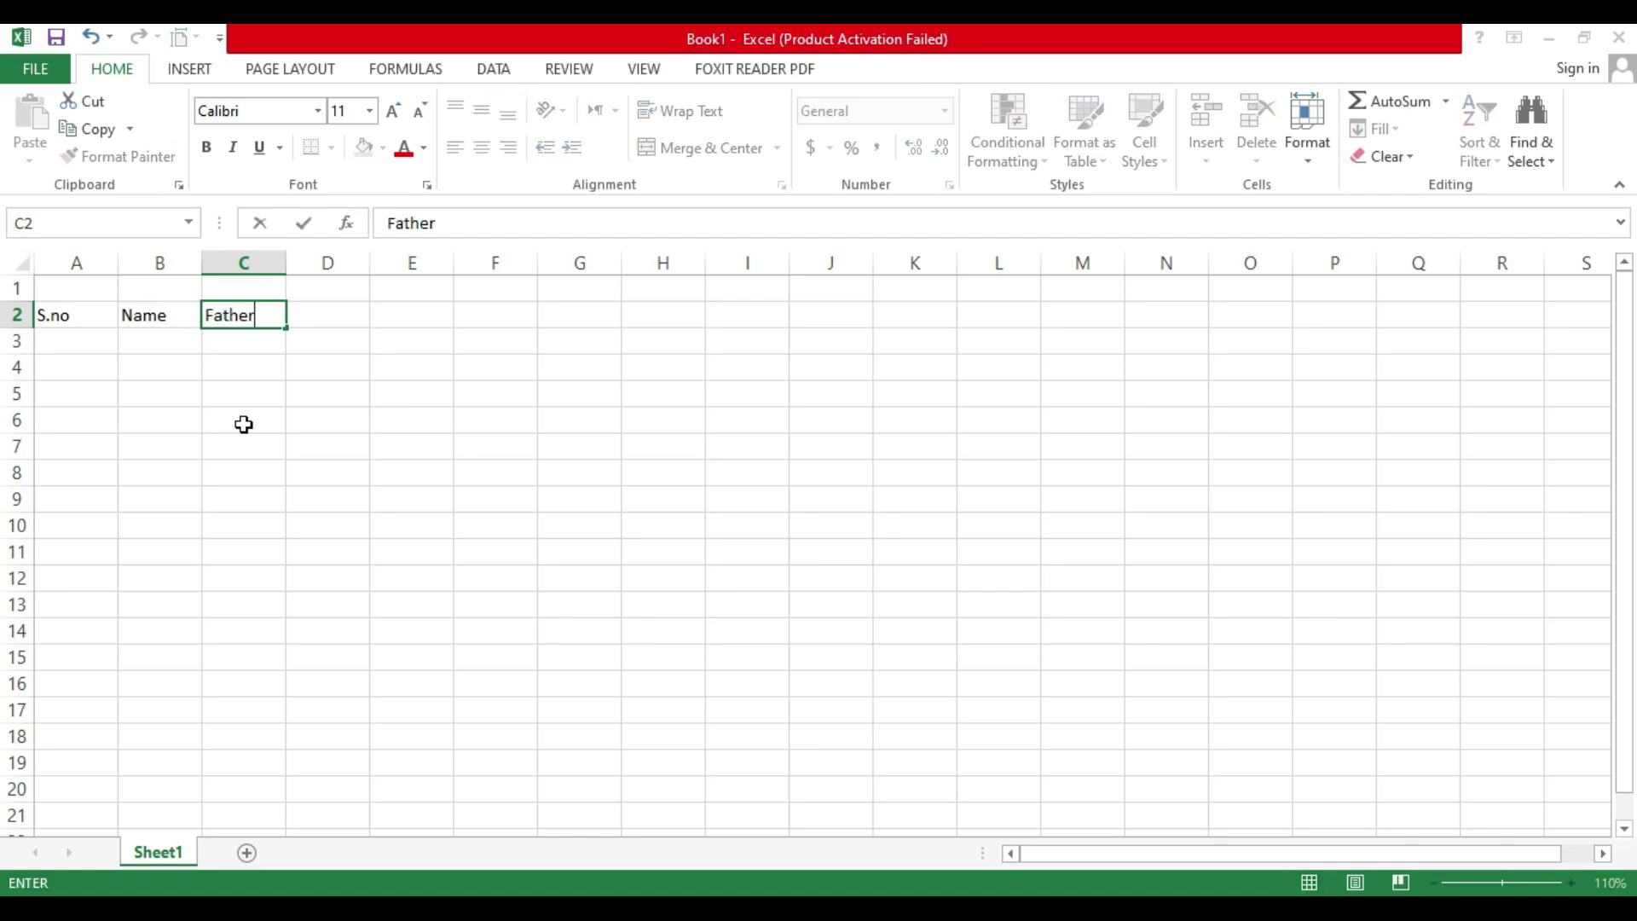
{"action": "key", "text": "ctrl+Return"}
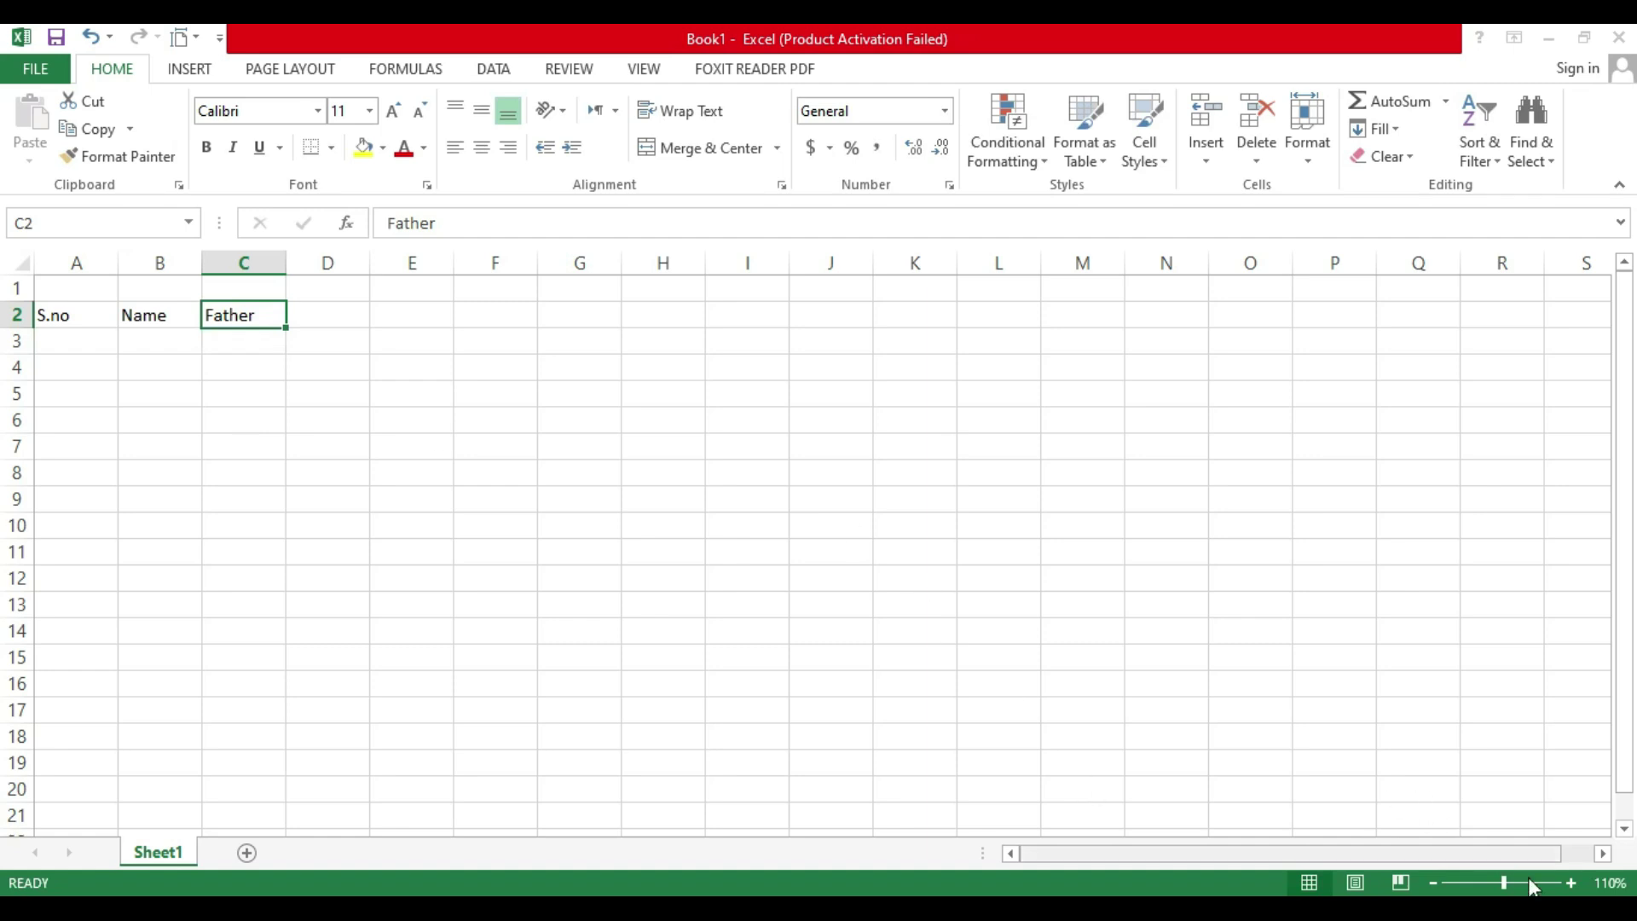
{"action": "left_click", "coordinate": [1571, 883]}
{"action": "left_click", "coordinate": [1571, 883]}
{"action": "left_click", "coordinate": [1571, 883]}
{"action": "left_click", "coordinate": [1571, 884]}
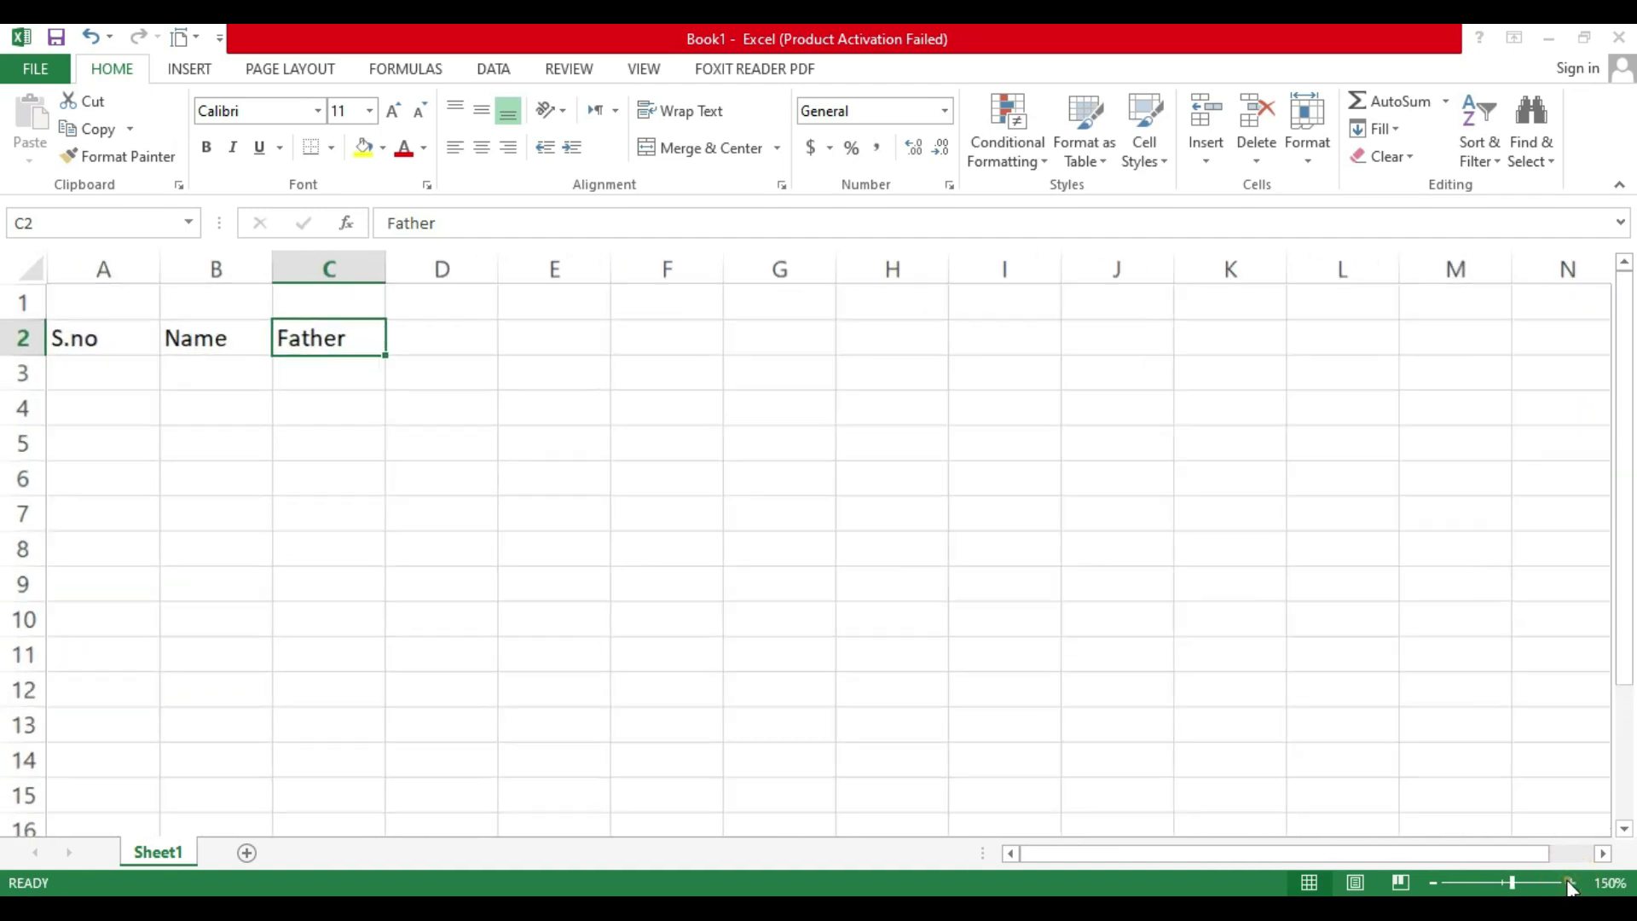
{"action": "double_click", "coordinate": [371, 338]}
{"action": "key", "text": "alt+Return"}
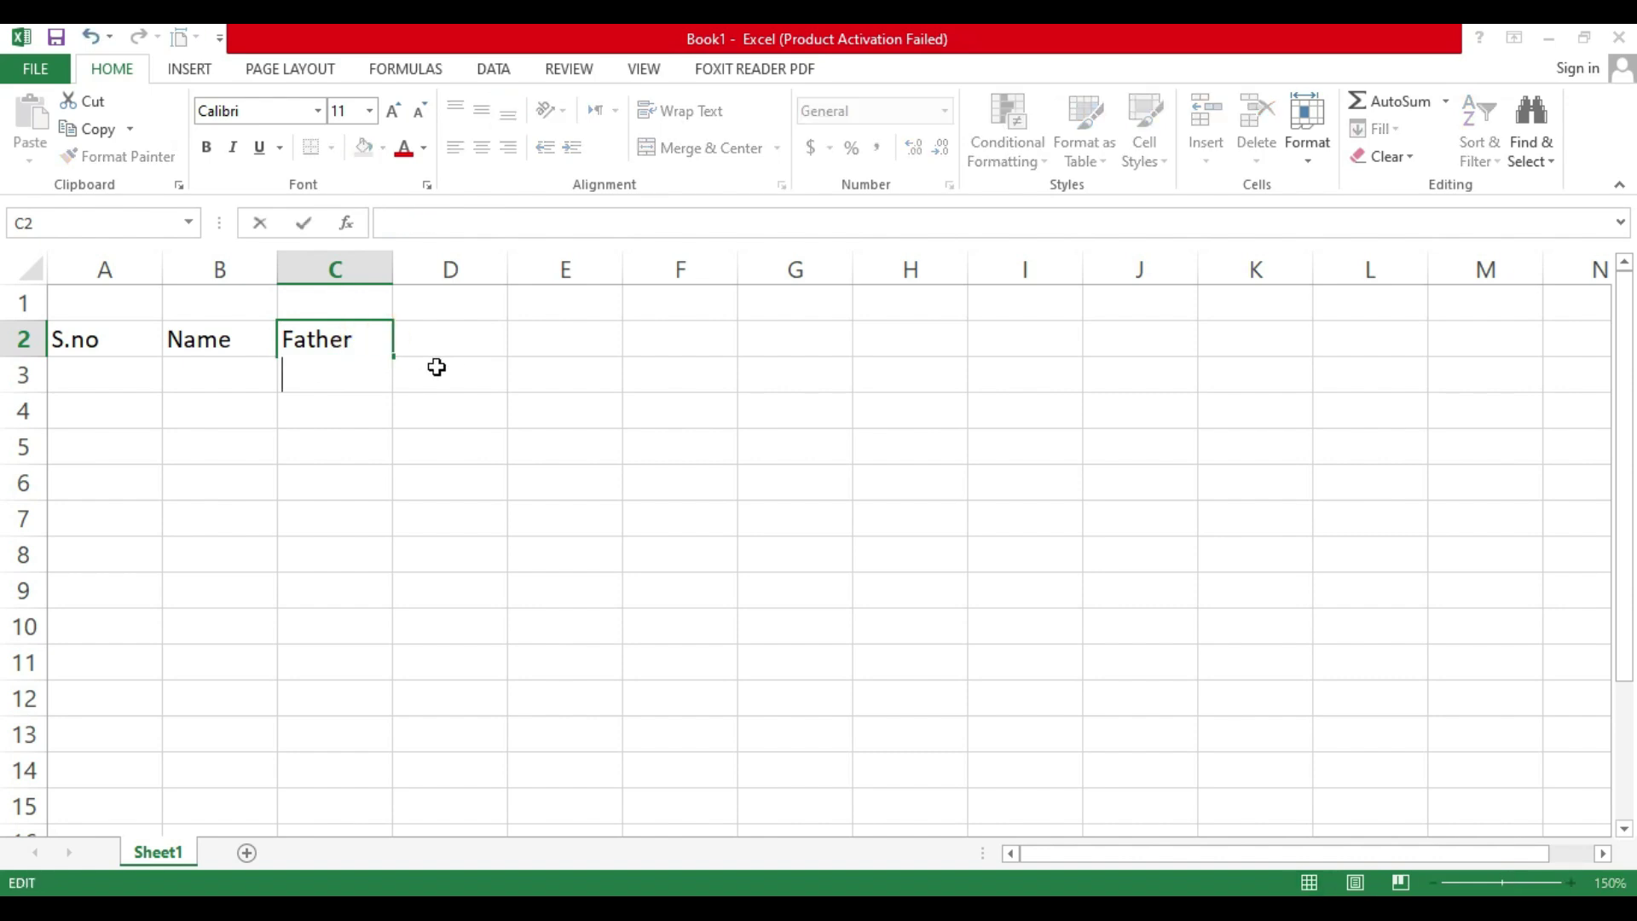
{"action": "type", "text": "Name"}
{"action": "key", "text": "Return"}
Step: Enter the header Debited in cell D2
{"action": "left_click", "coordinate": [437, 366]}
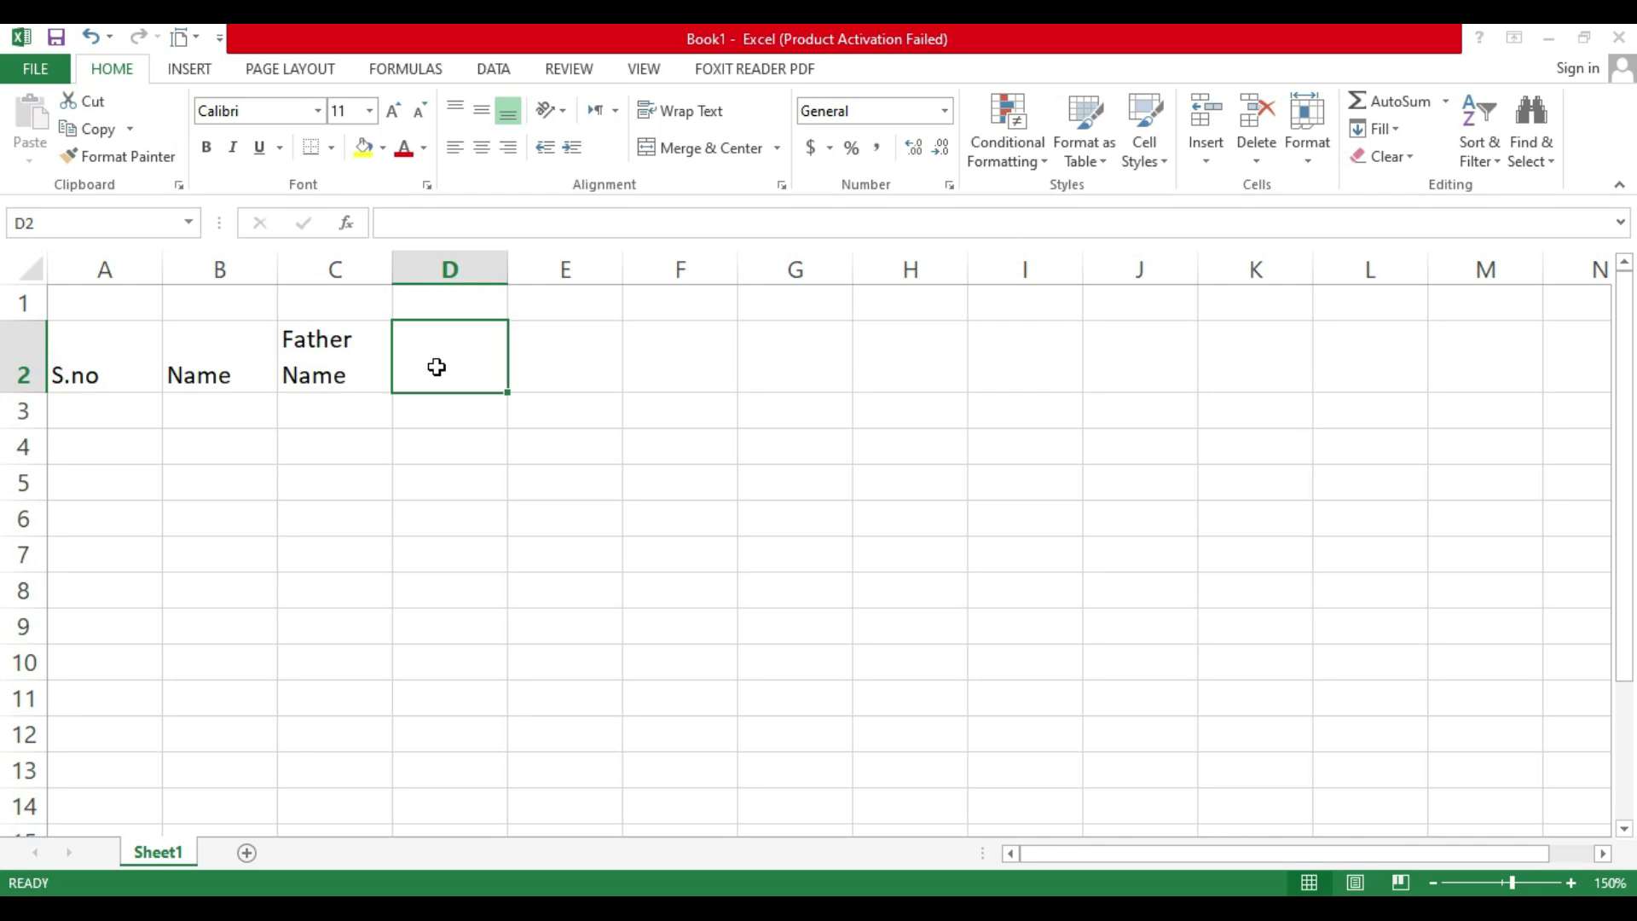
{"action": "type", "text": "Deb"}
{"action": "type", "text": "ited"}
{"action": "type", "text": "ed"}
{"action": "key", "text": "BackSpace"}
{"action": "key", "text": "BackSpace"}
{"action": "type", "text": "d"}
{"action": "key", "text": "Return"}
{"action": "key", "text": "Return"}
{"action": "key", "text": "Up"}
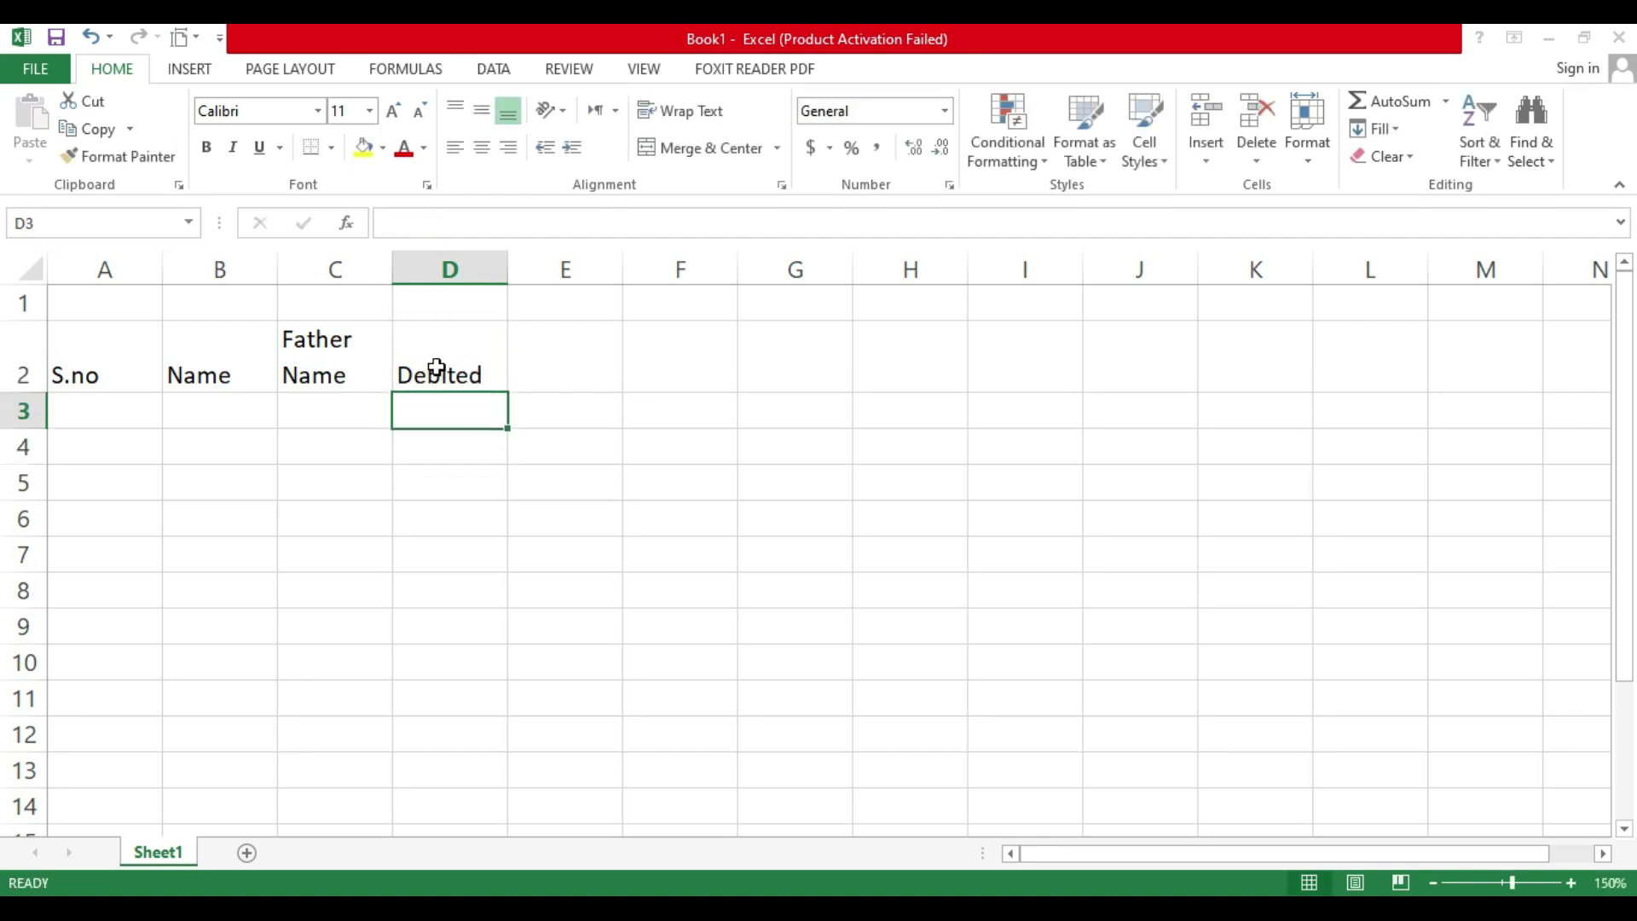
Step: Enter the header Fine in cell E2, beside Debited
{"action": "key", "text": "Up"}
{"action": "key", "text": "Right"}
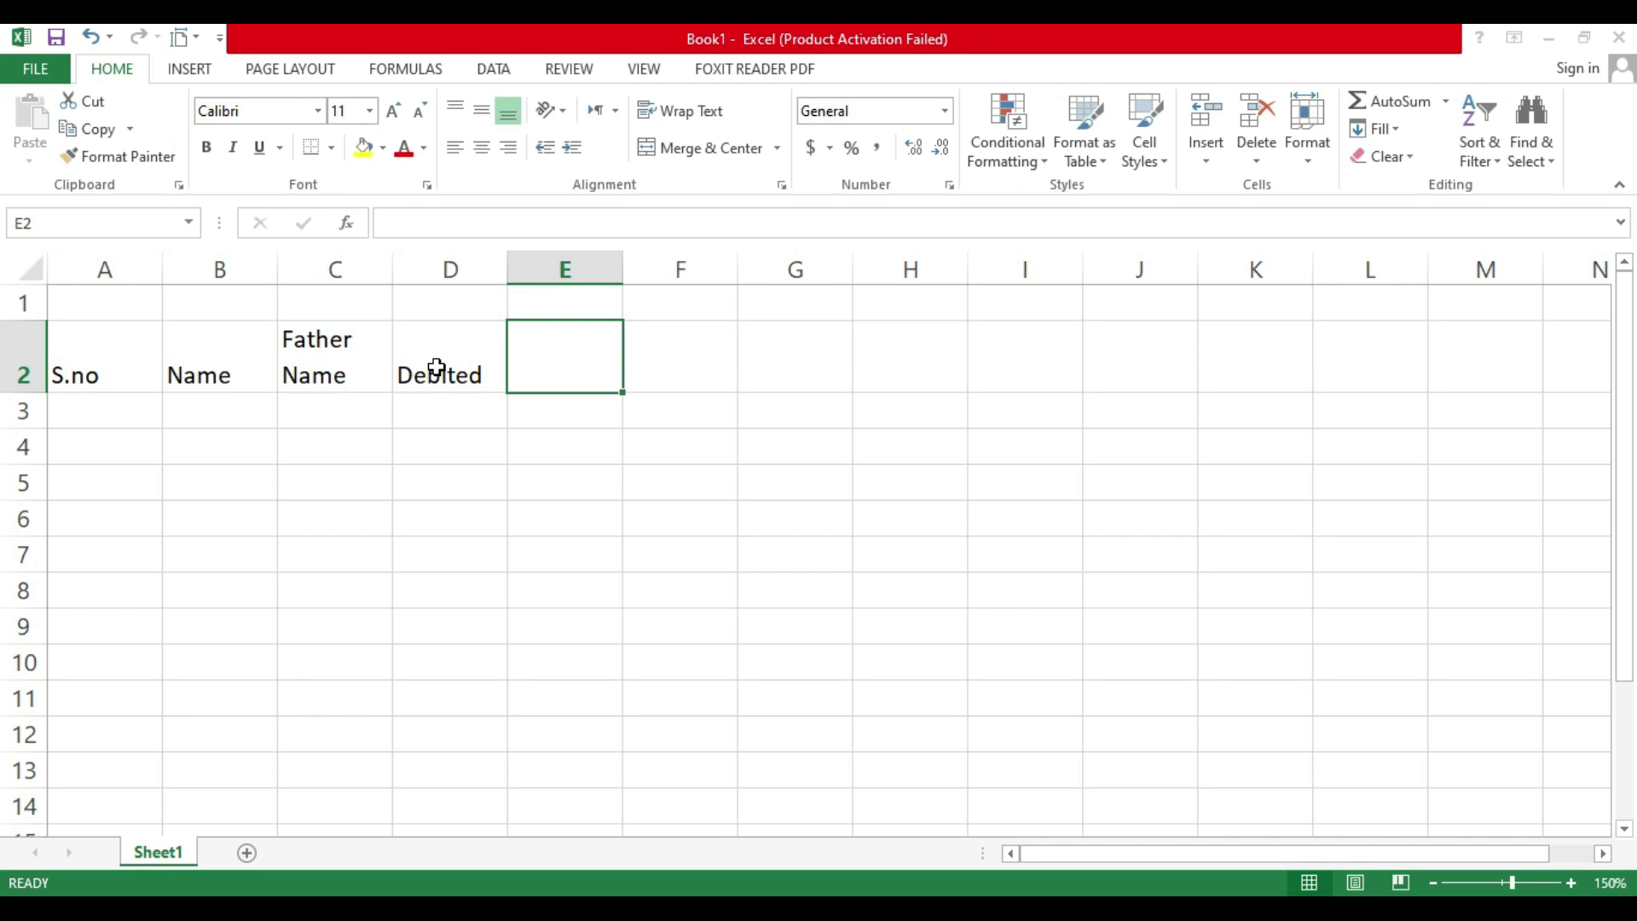
{"action": "type", "text": "F"}
{"action": "key", "text": "BackSpace"}
{"action": "type", "text": "F"}
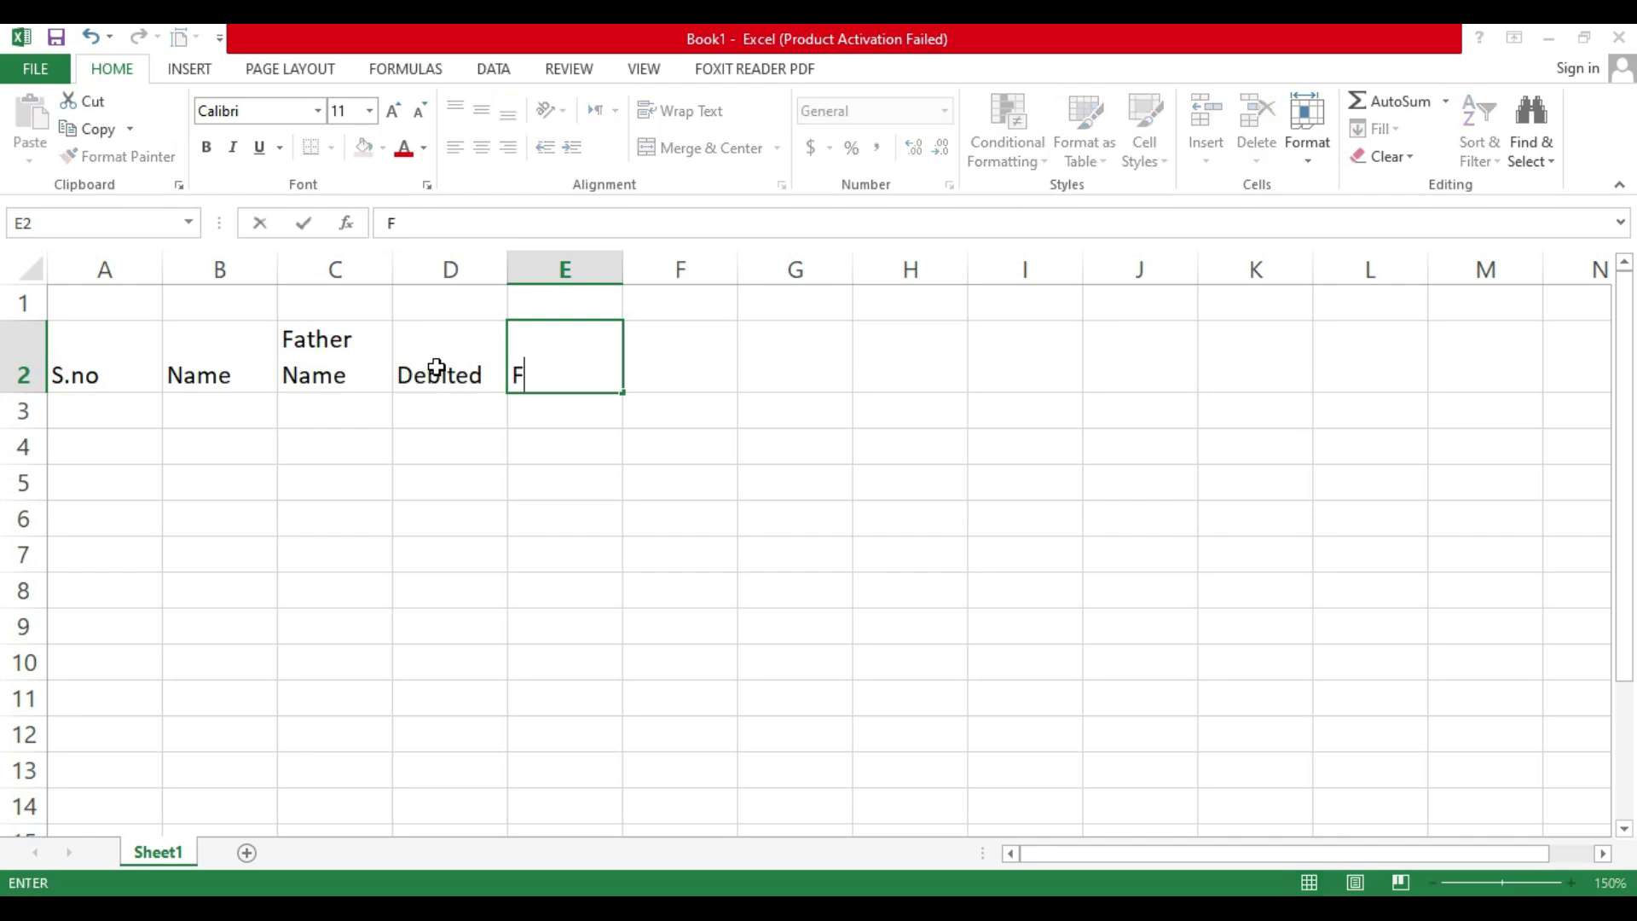
{"action": "type", "text": "ine"}
{"action": "key", "text": "Return"}
{"action": "key", "text": "Left"}
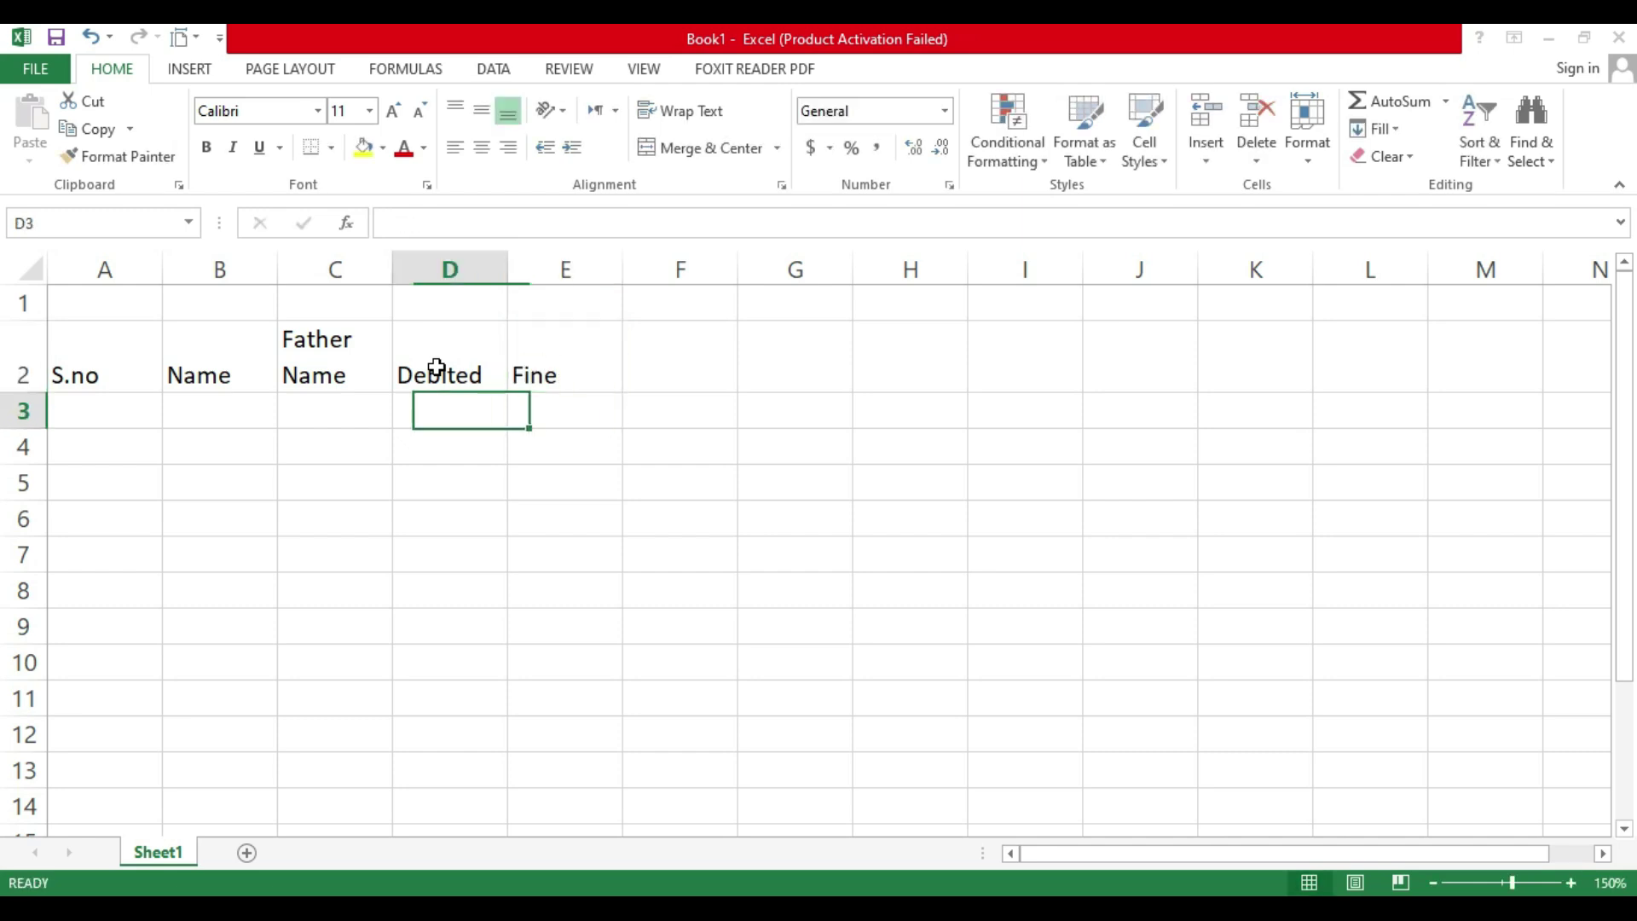
{"action": "key", "text": "Up"}
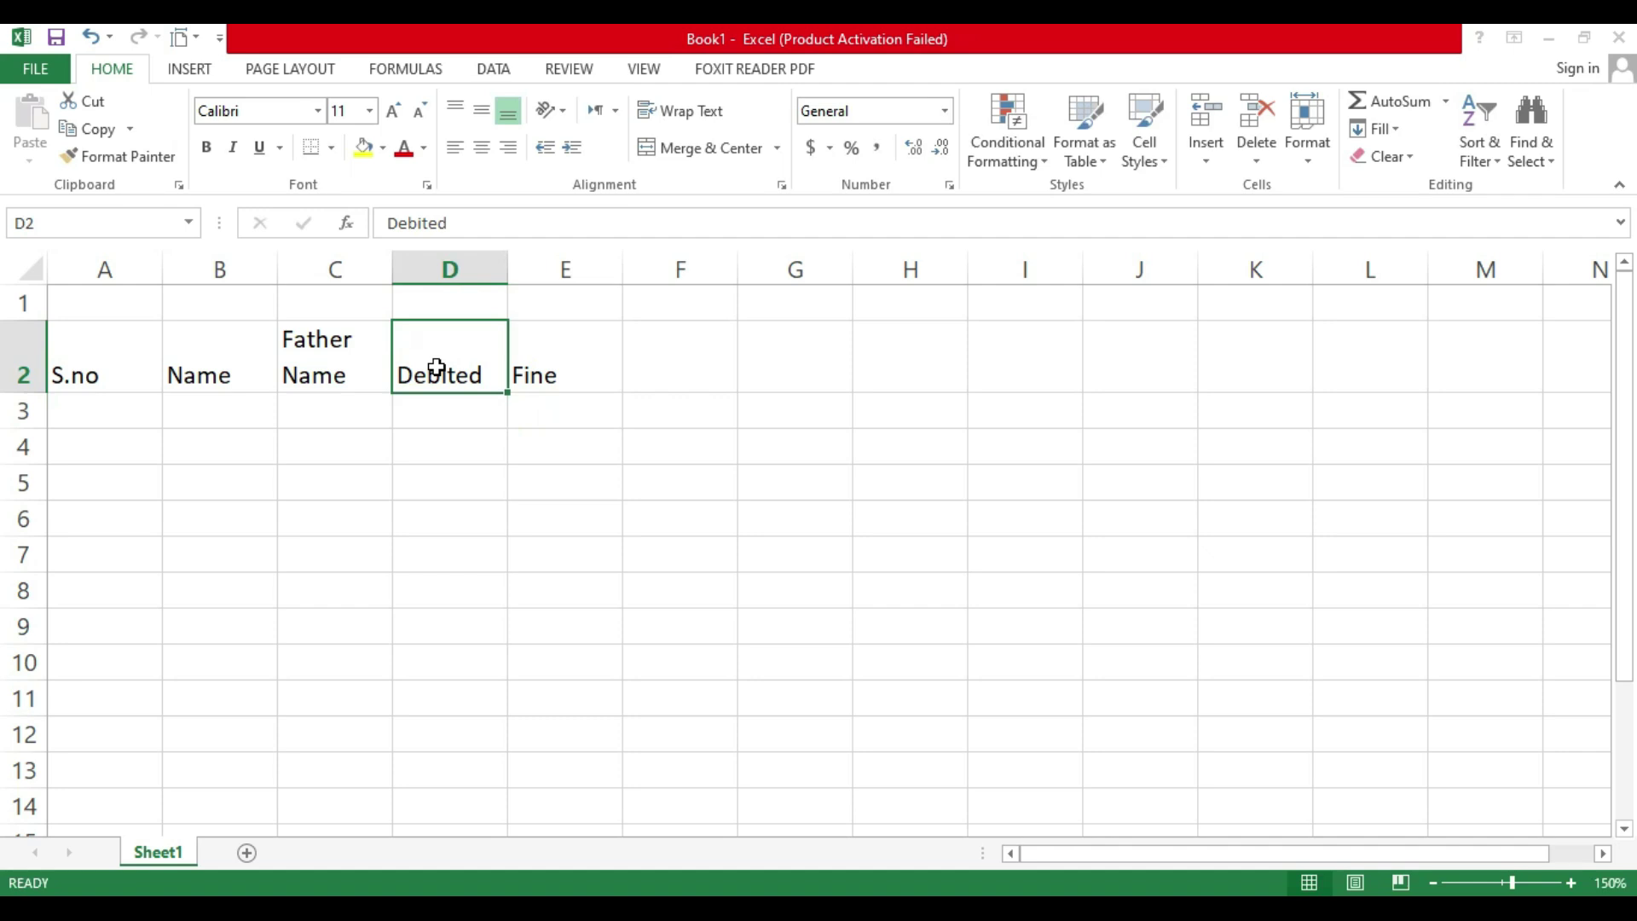
{"action": "left_click", "coordinate": [546, 372]}
{"action": "left_click", "coordinate": [678, 364]}
{"action": "left_click", "coordinate": [417, 375]}
{"action": "left_click", "coordinate": [543, 357]}
{"action": "left_click", "coordinate": [684, 371]}
{"action": "left_click", "coordinate": [546, 369]}
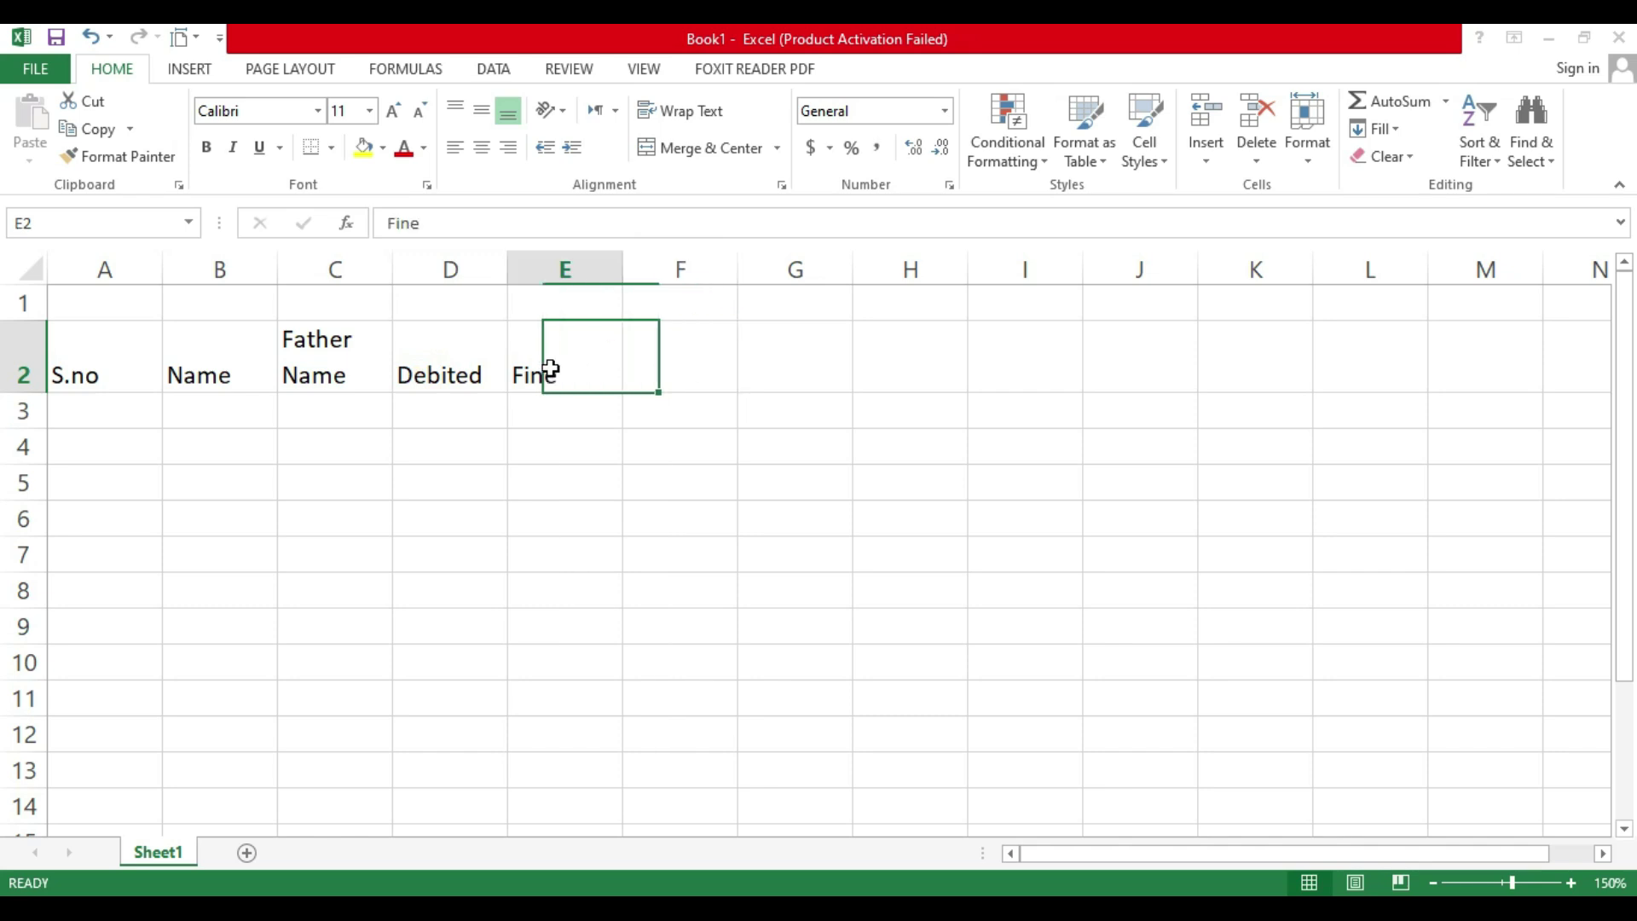
Step: Enter the header Fee Package in cell F2, with a line break between the two words
{"action": "left_click", "coordinate": [677, 365]}
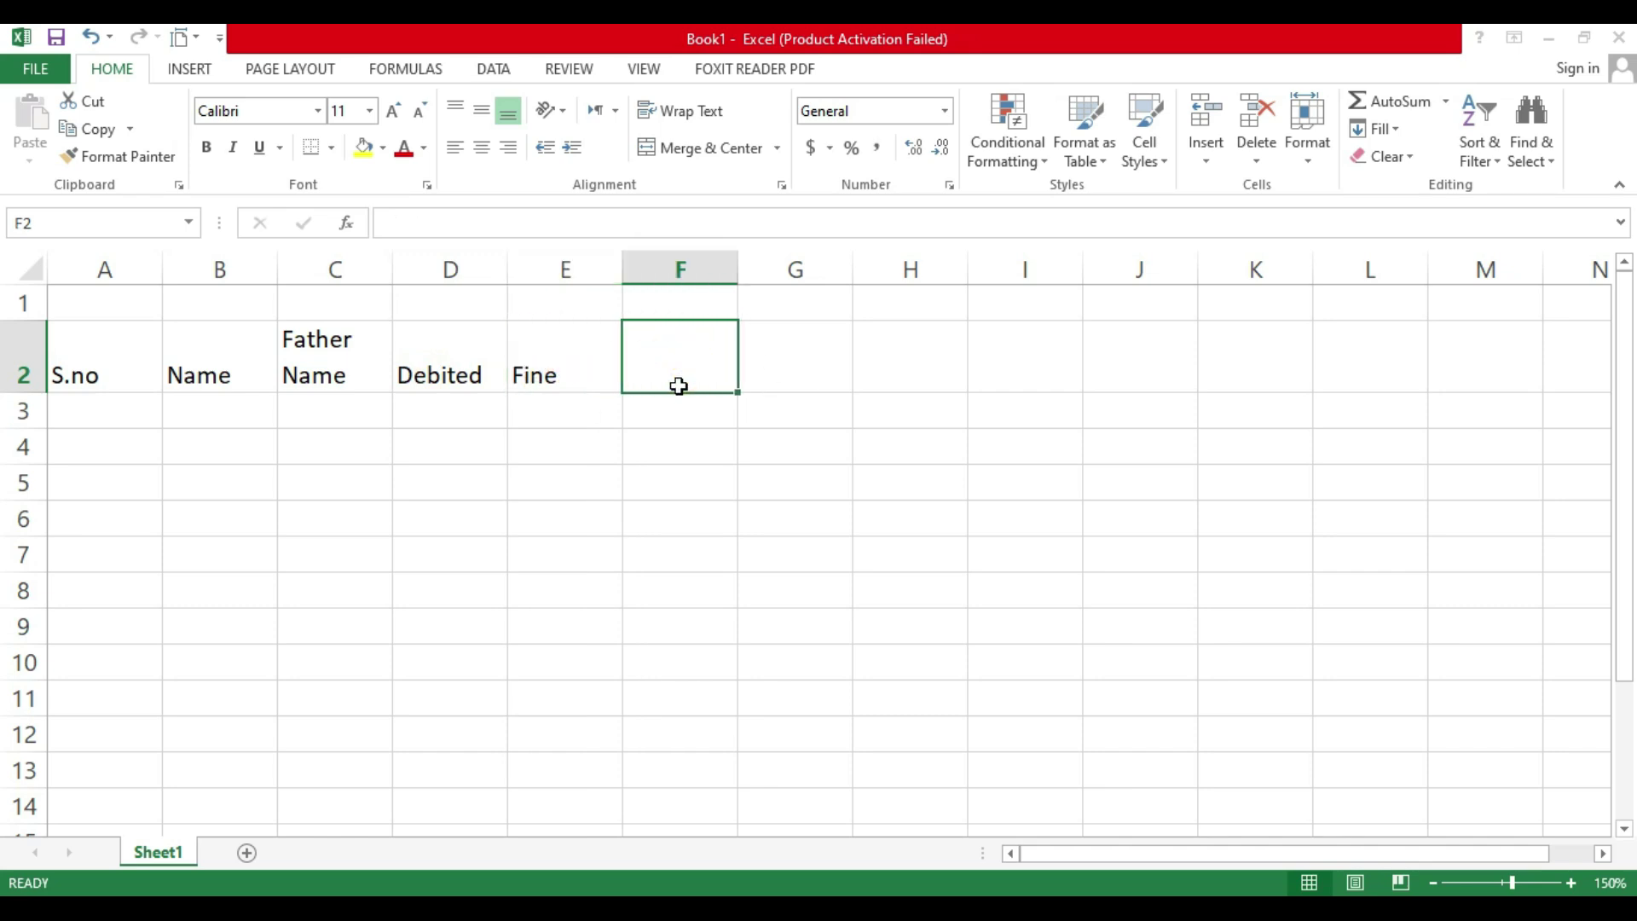
{"action": "type", "text": "Fee"}
{"action": "key", "text": "alt+Return"}
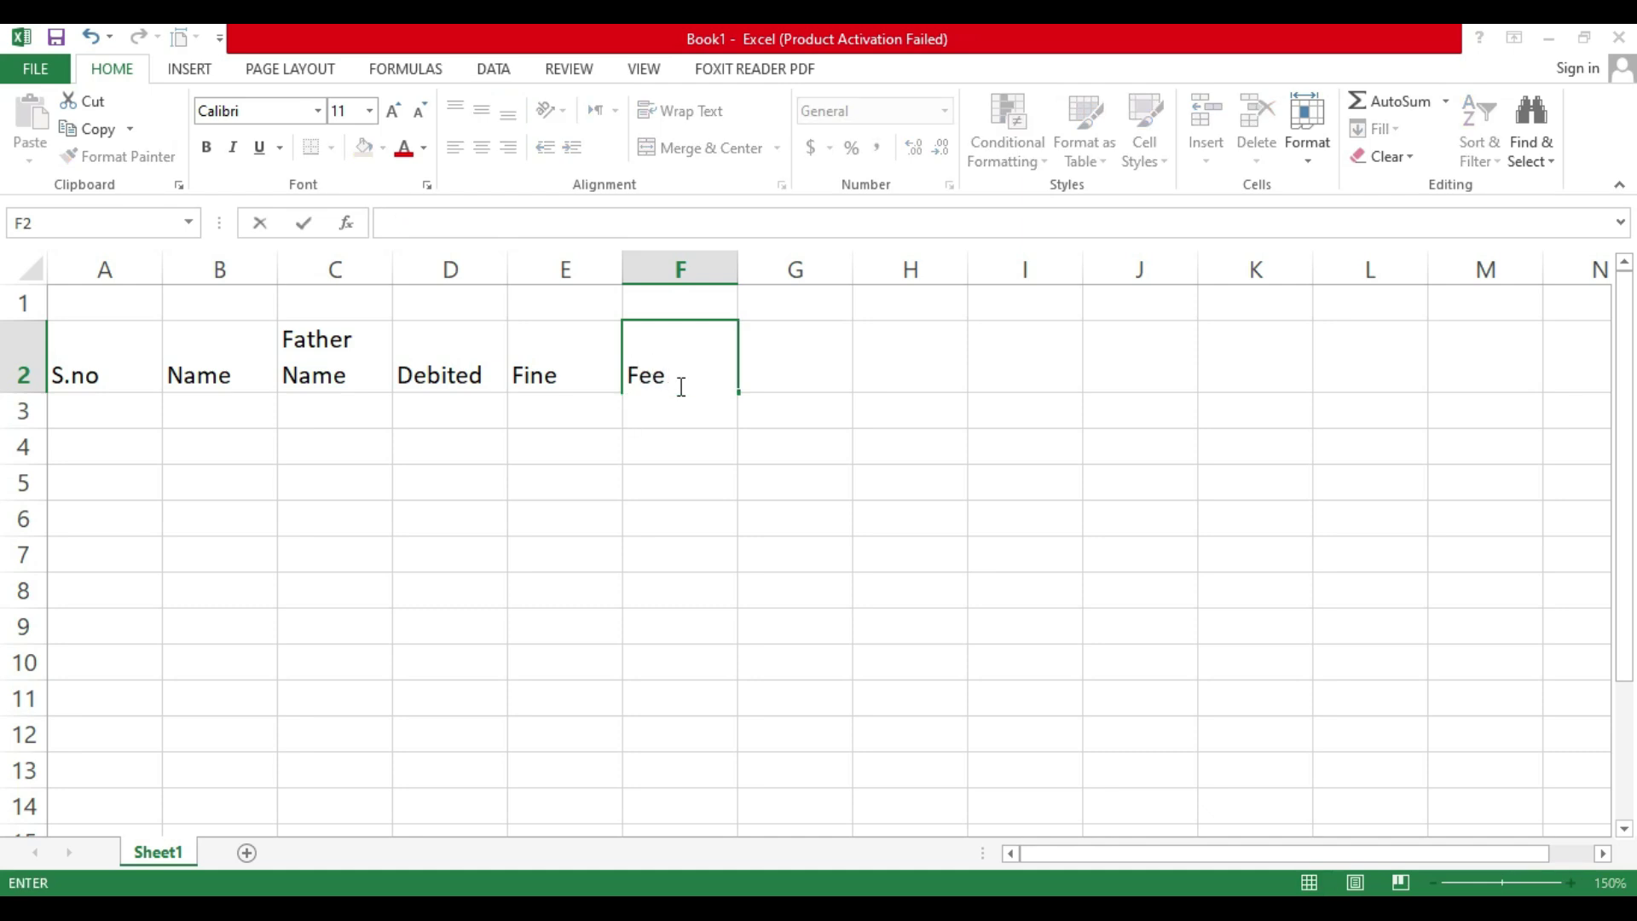
{"action": "type", "text": "Package"}
{"action": "key", "text": "Return"}
{"action": "left_click", "coordinate": [678, 385]}
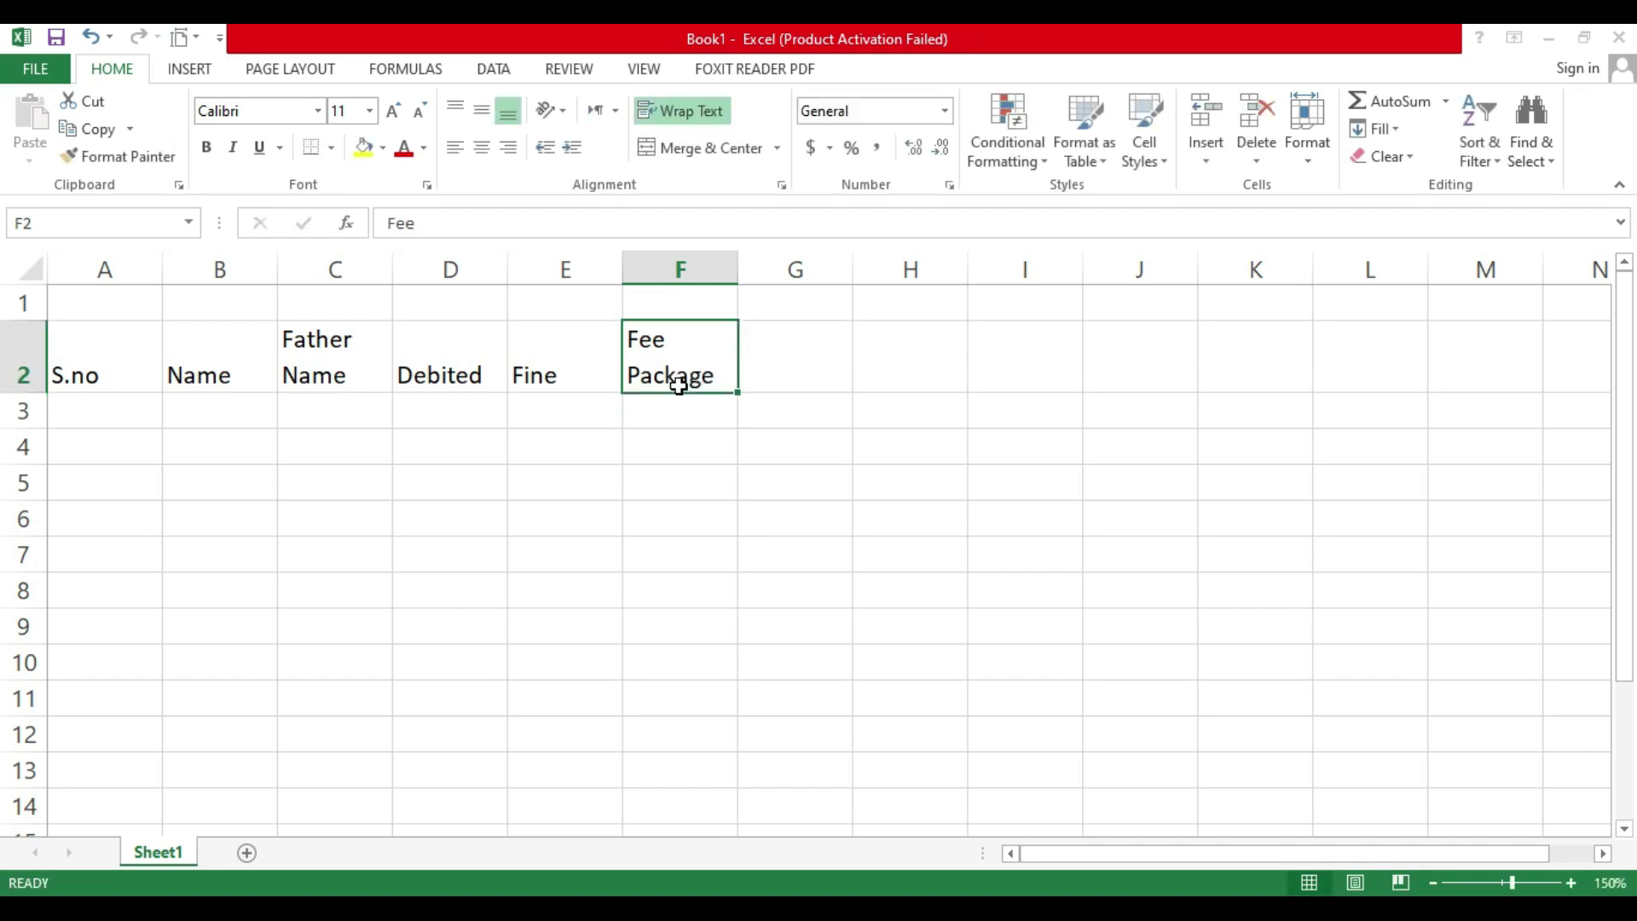
Step: Enter the header Total Amount in cell G2, with a line break between the two words
{"action": "key", "text": "Tab"}
{"action": "type", "text": "Total"}
{"action": "key", "text": "alt+Return"}
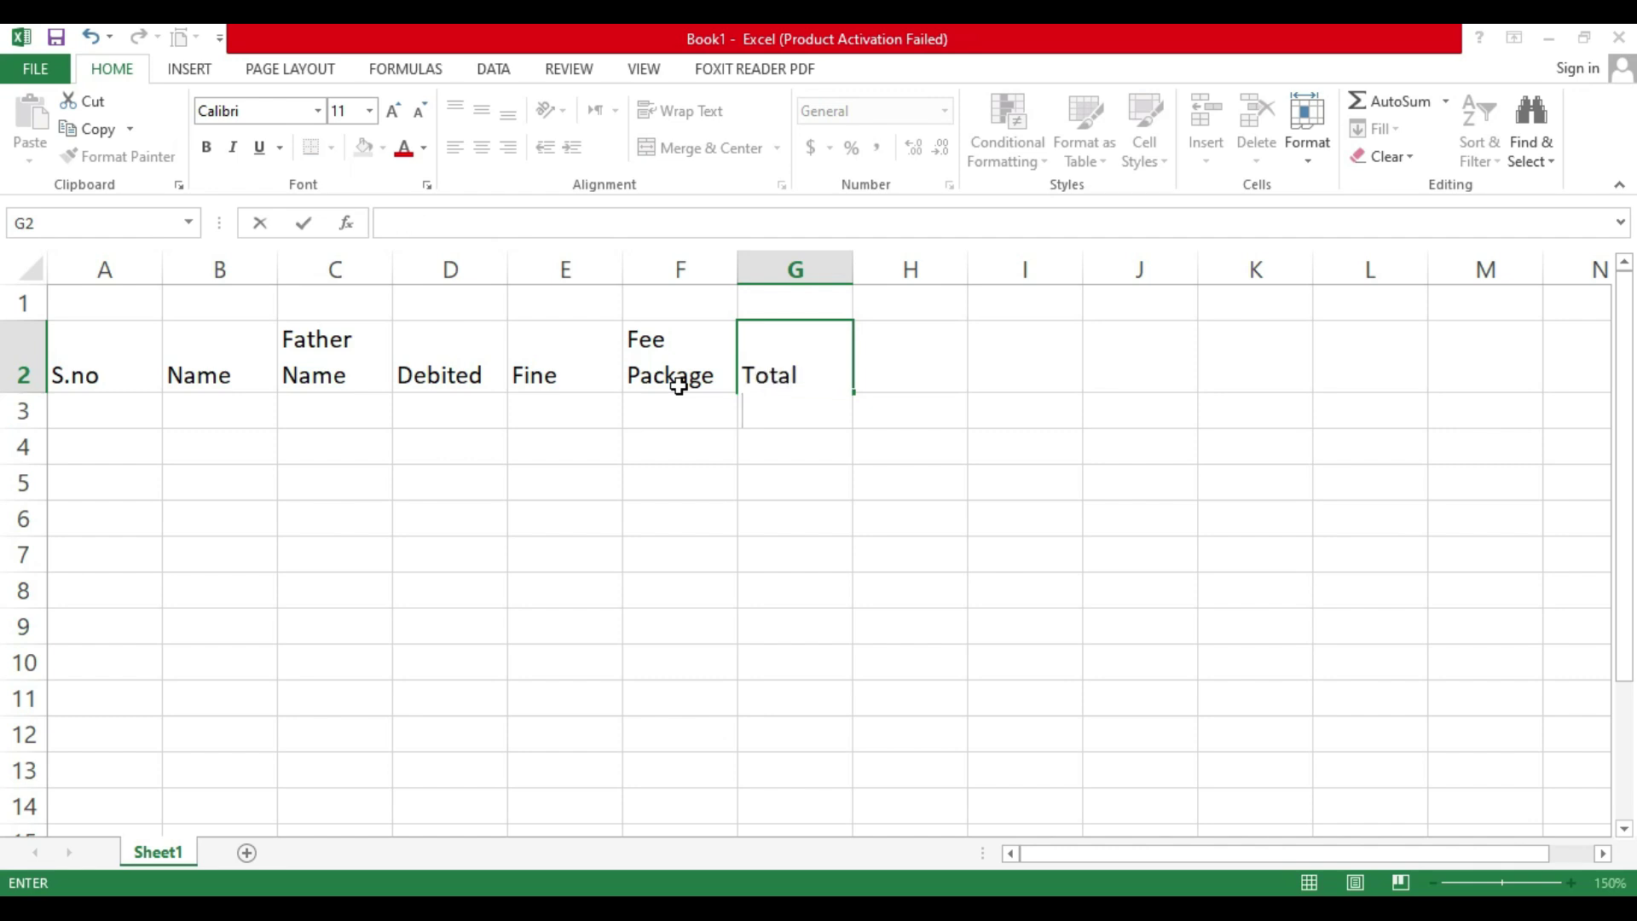
{"action": "type", "text": "Amount"}
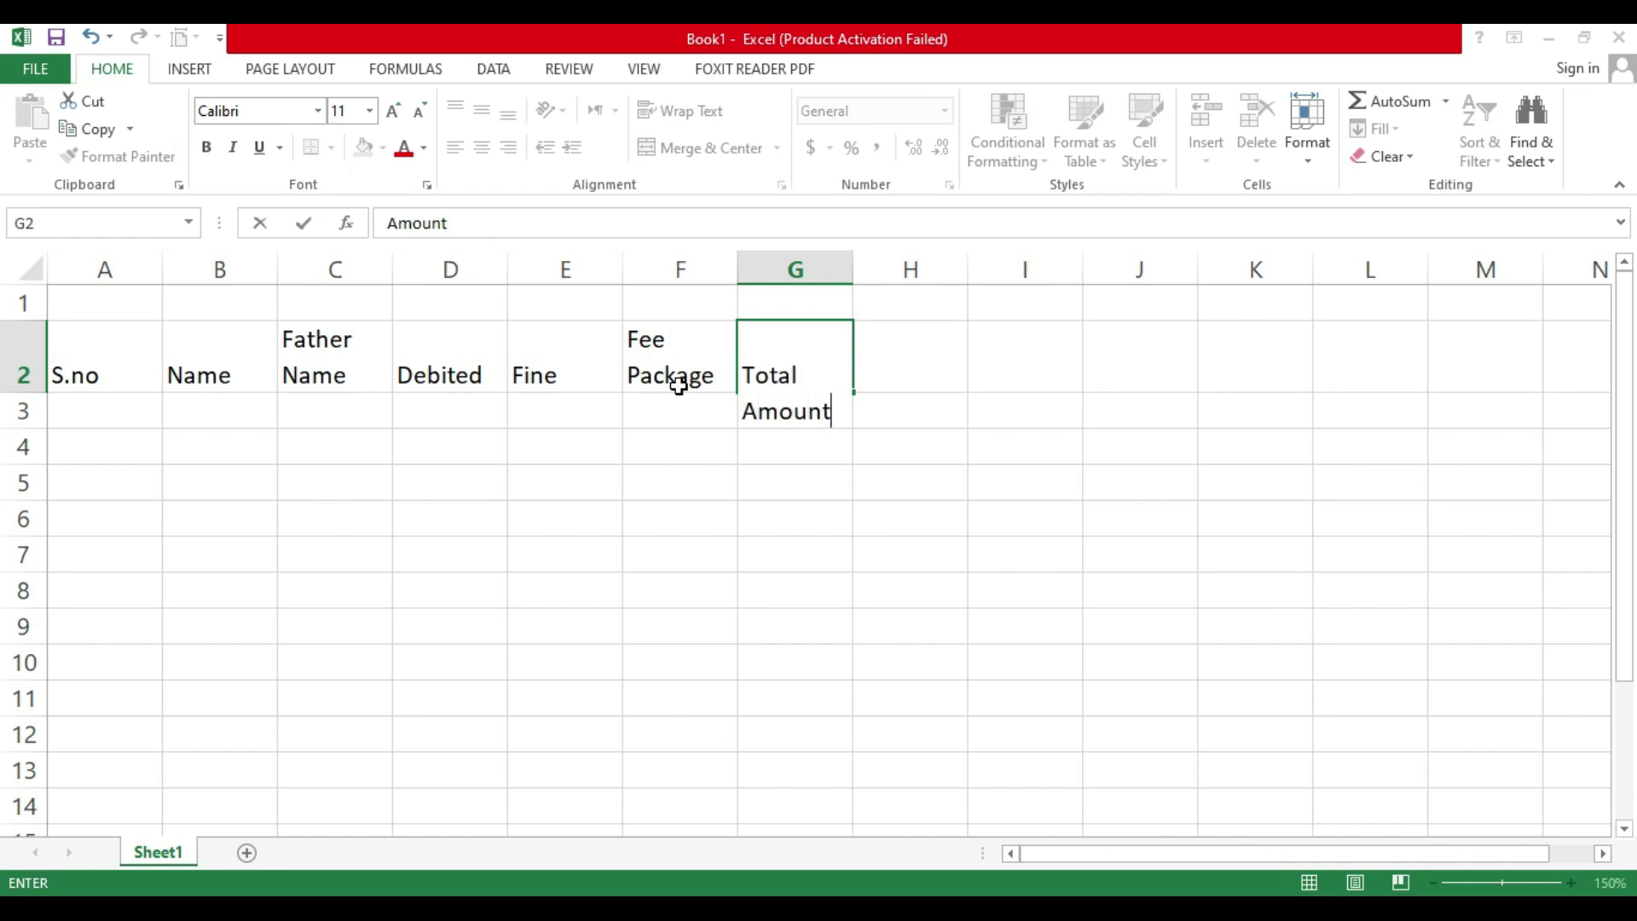
{"action": "key", "text": "Return"}
{"action": "key", "text": "Right"}
{"action": "key", "text": "Up"}
{"action": "key", "text": "Left"}
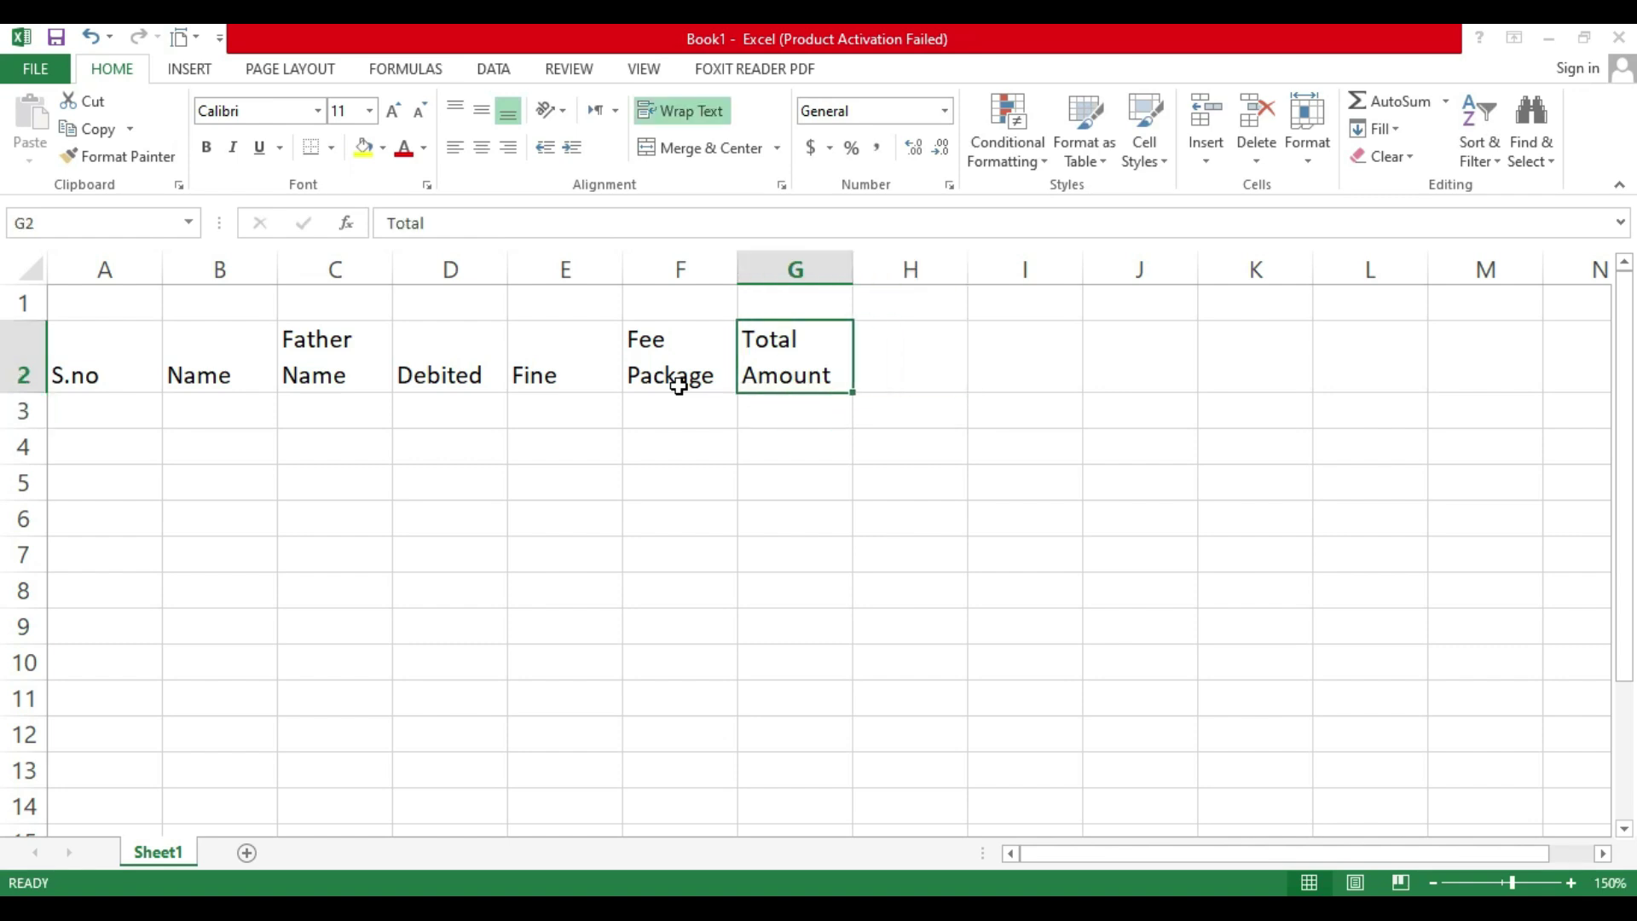
{"action": "key", "text": "Left"}
{"action": "key", "text": "Left"}
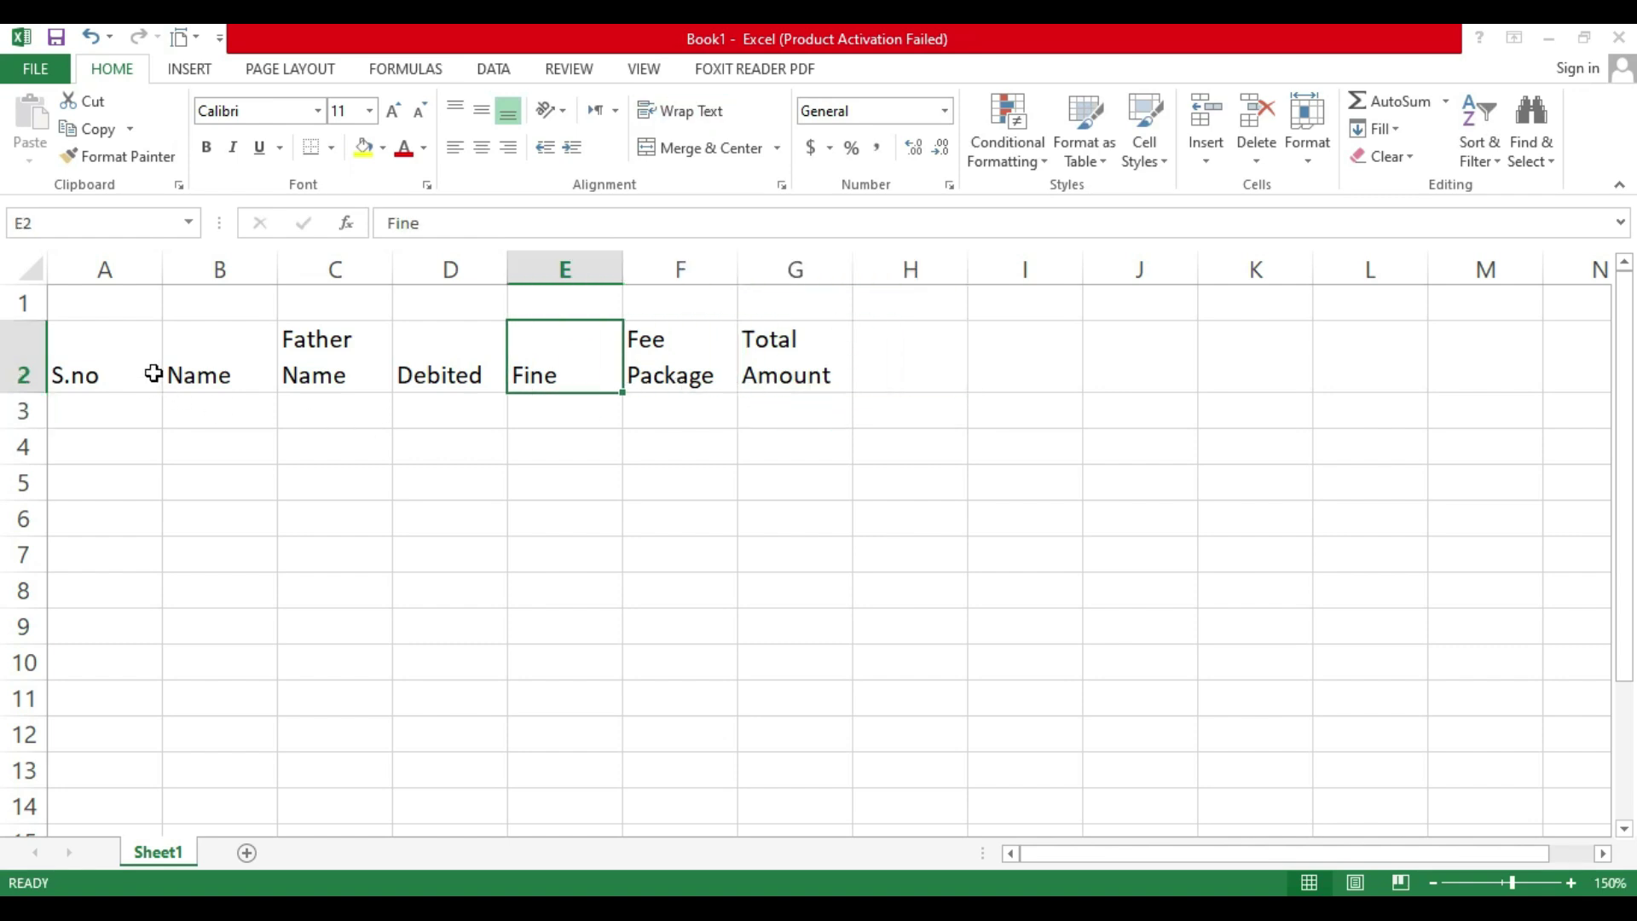
Step: Insert a new column before the Name column and give it the header Gr.no in cell B2
{"action": "left_click", "coordinate": [152, 374]}
{"action": "right_click", "coordinate": [195, 270]}
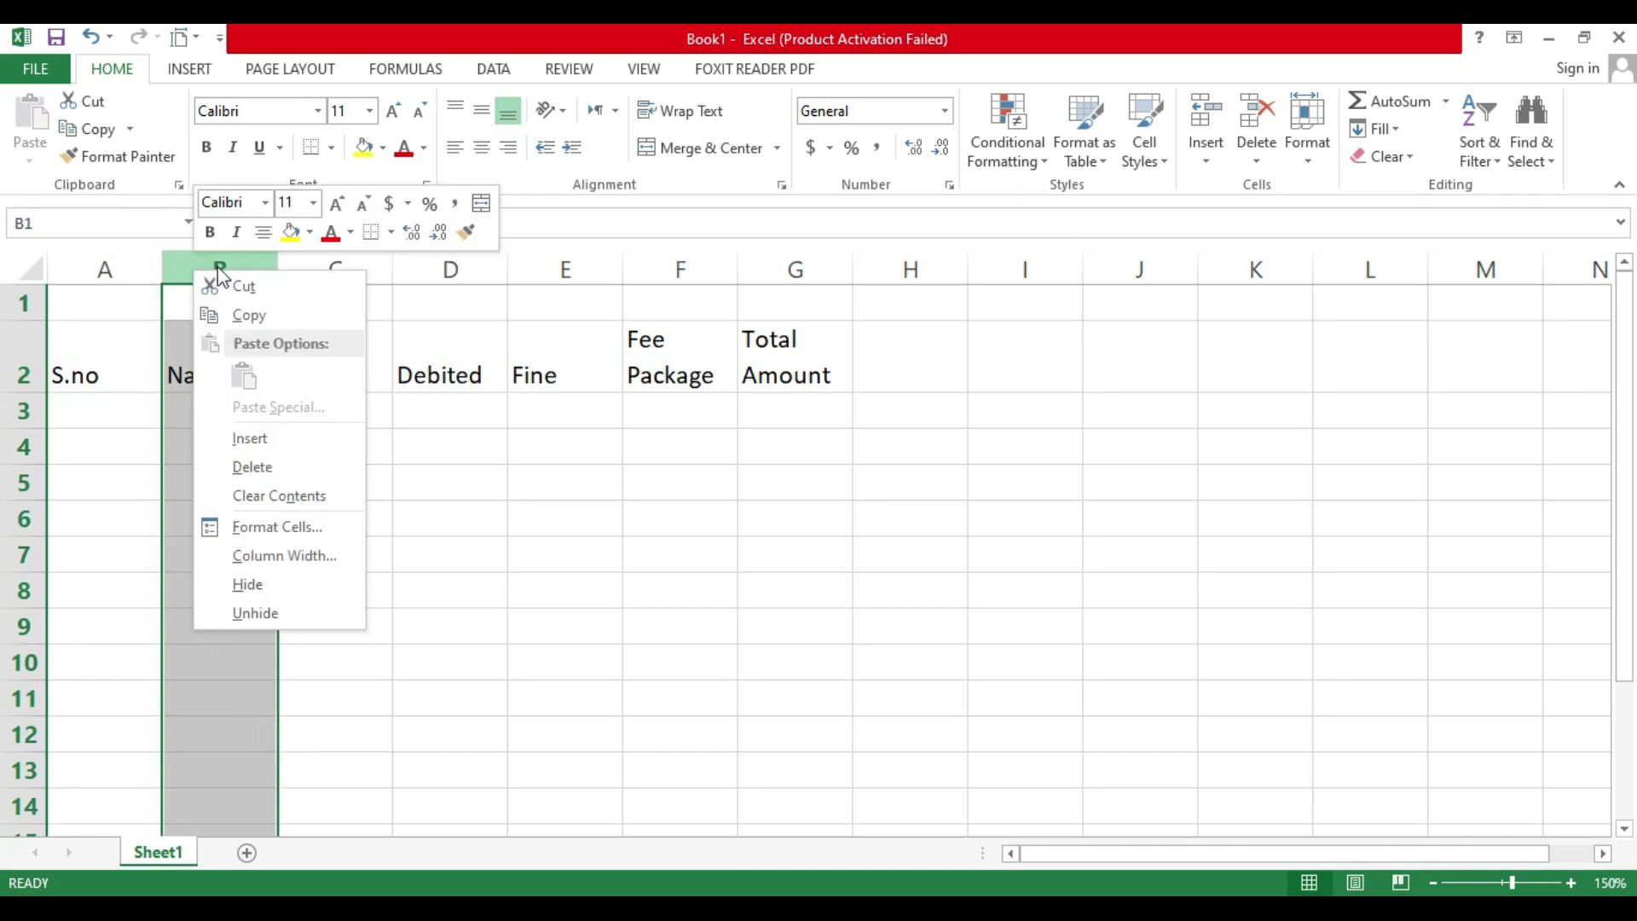
{"action": "left_click", "coordinate": [256, 438]}
{"action": "left_click", "coordinate": [202, 373]}
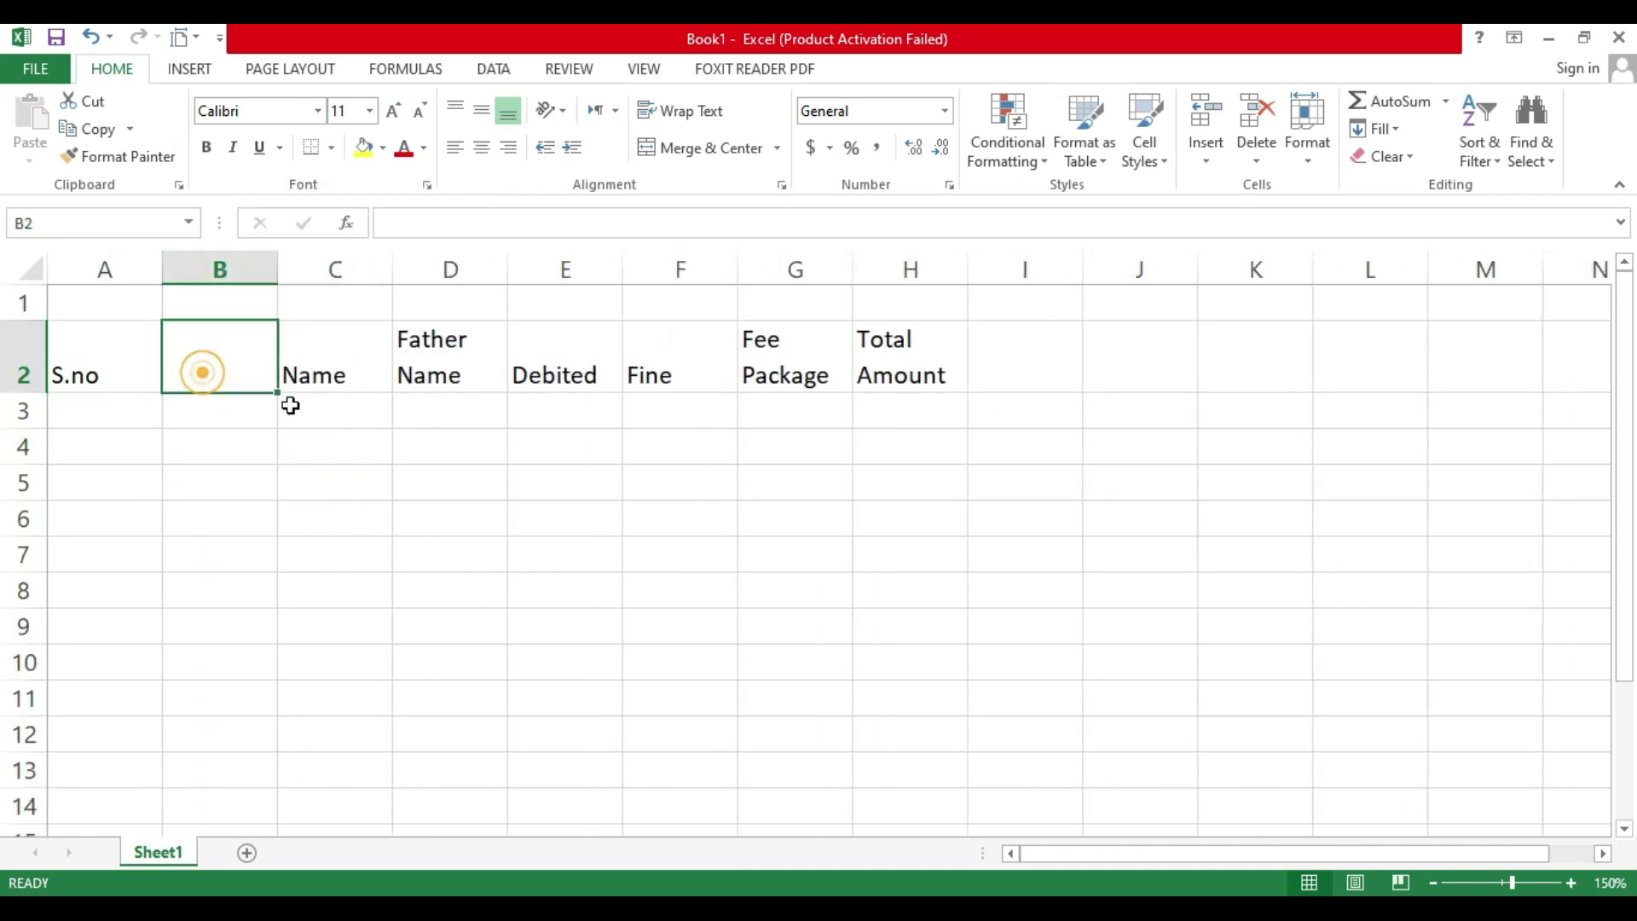
{"action": "type", "text": "G"}
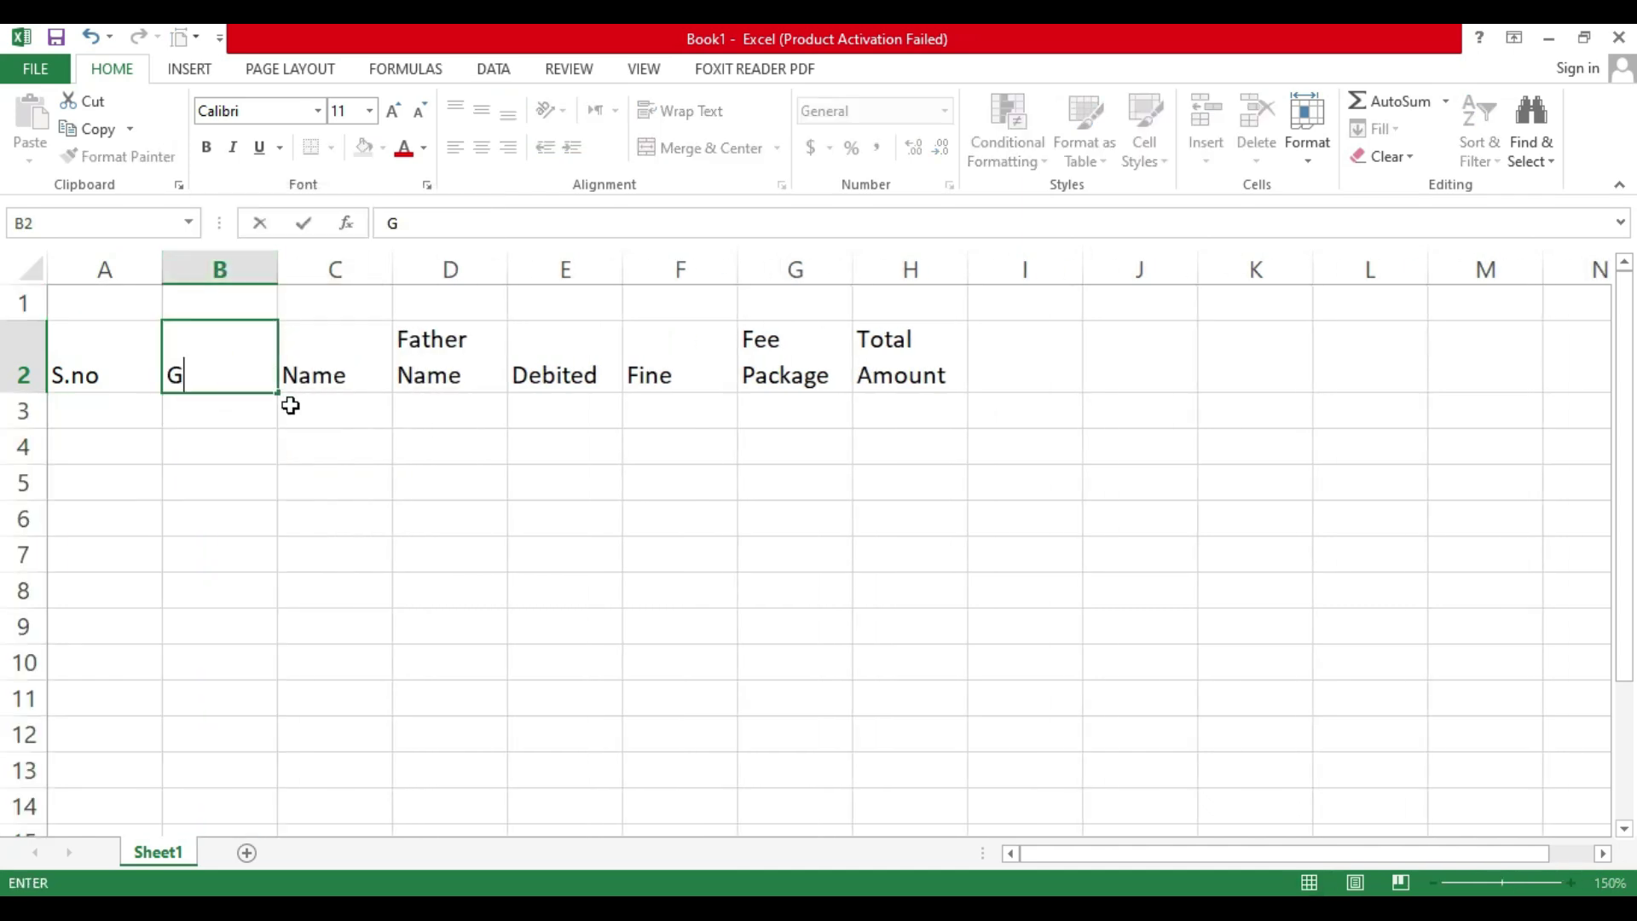
{"action": "type", "text": "r.no"}
{"action": "key", "text": "Return"}
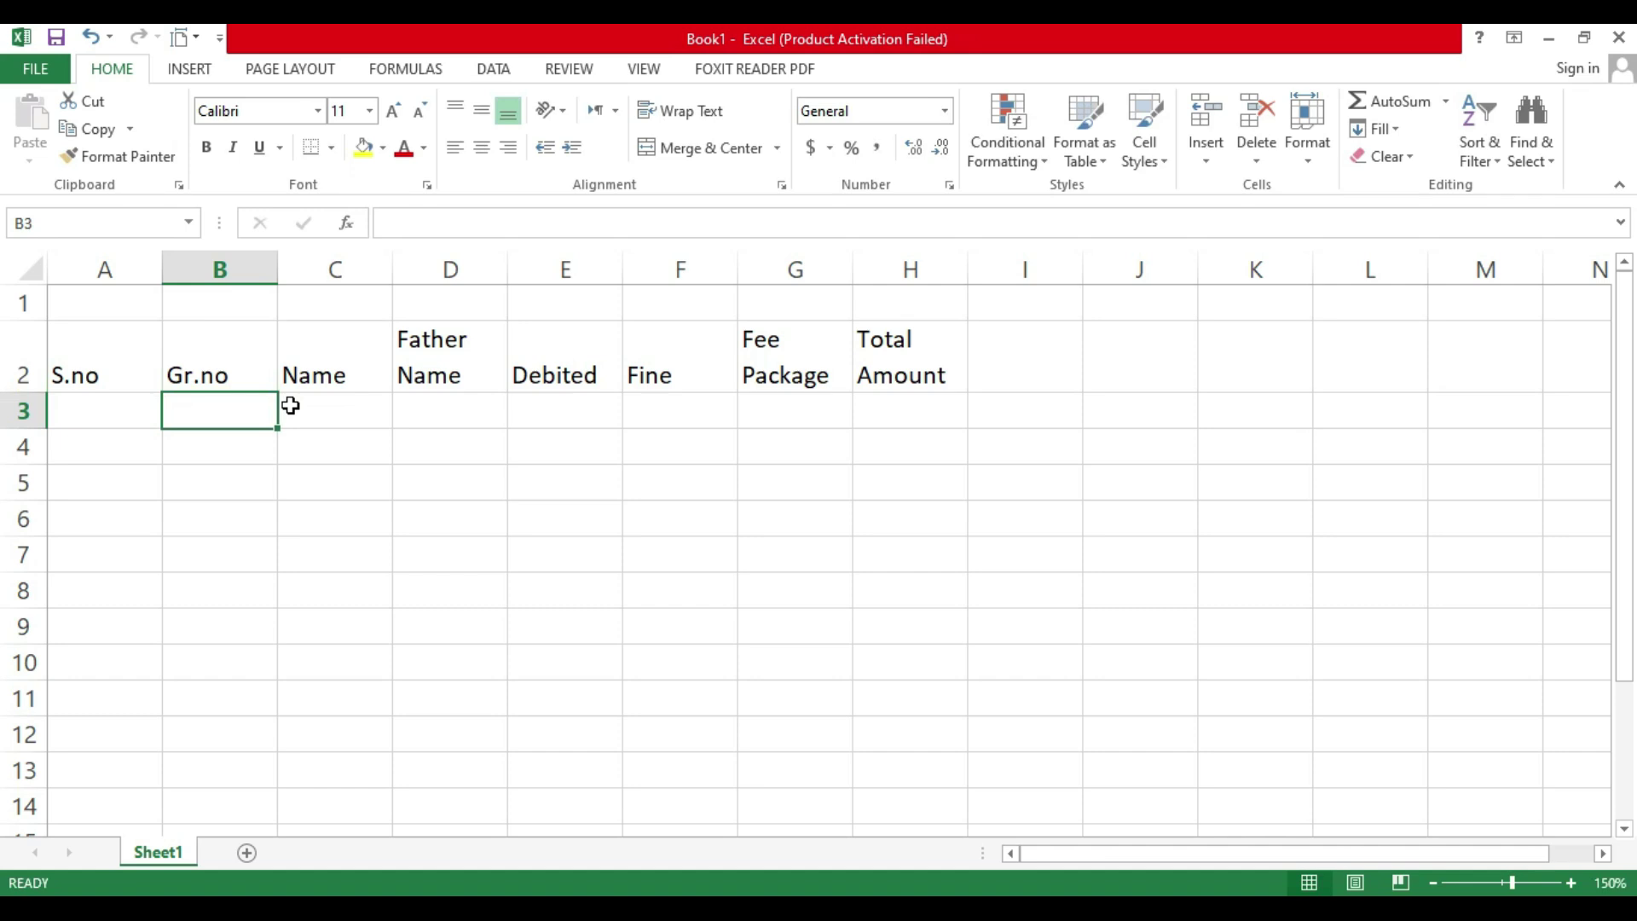
Step: AutoFit the widths of columns A to G, from S.no to Fee Package, to their header text
{"action": "left_click", "coordinate": [139, 372]}
{"action": "double_click", "coordinate": [160, 269]}
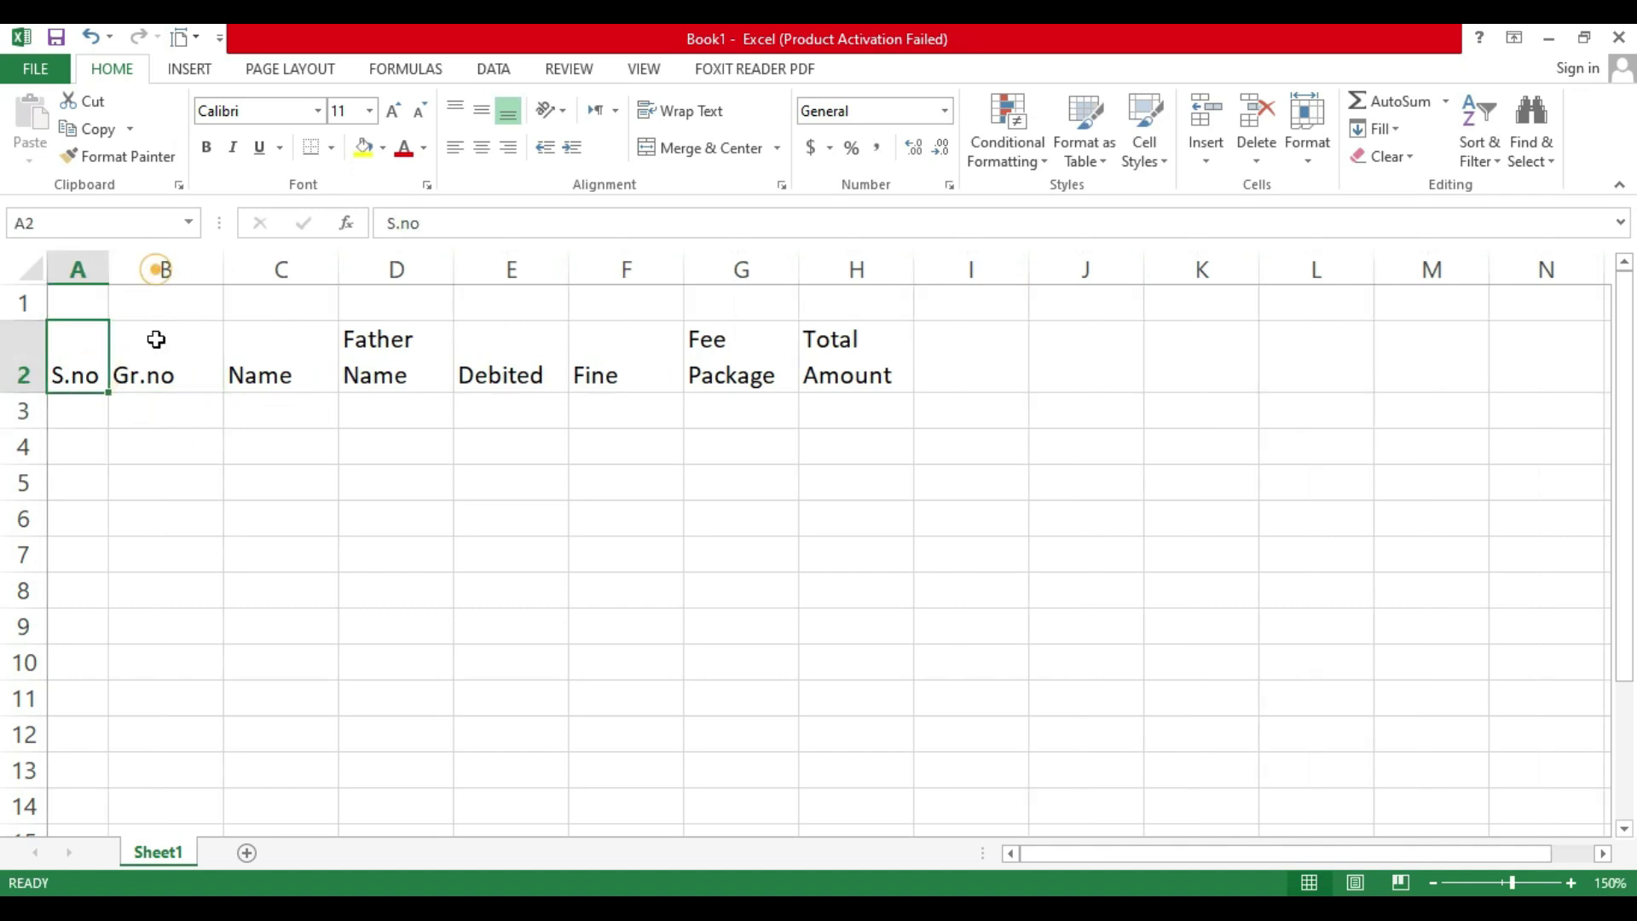
{"action": "left_click", "coordinate": [156, 340]}
{"action": "double_click", "coordinate": [224, 269]}
{"action": "left_click", "coordinate": [212, 339]}
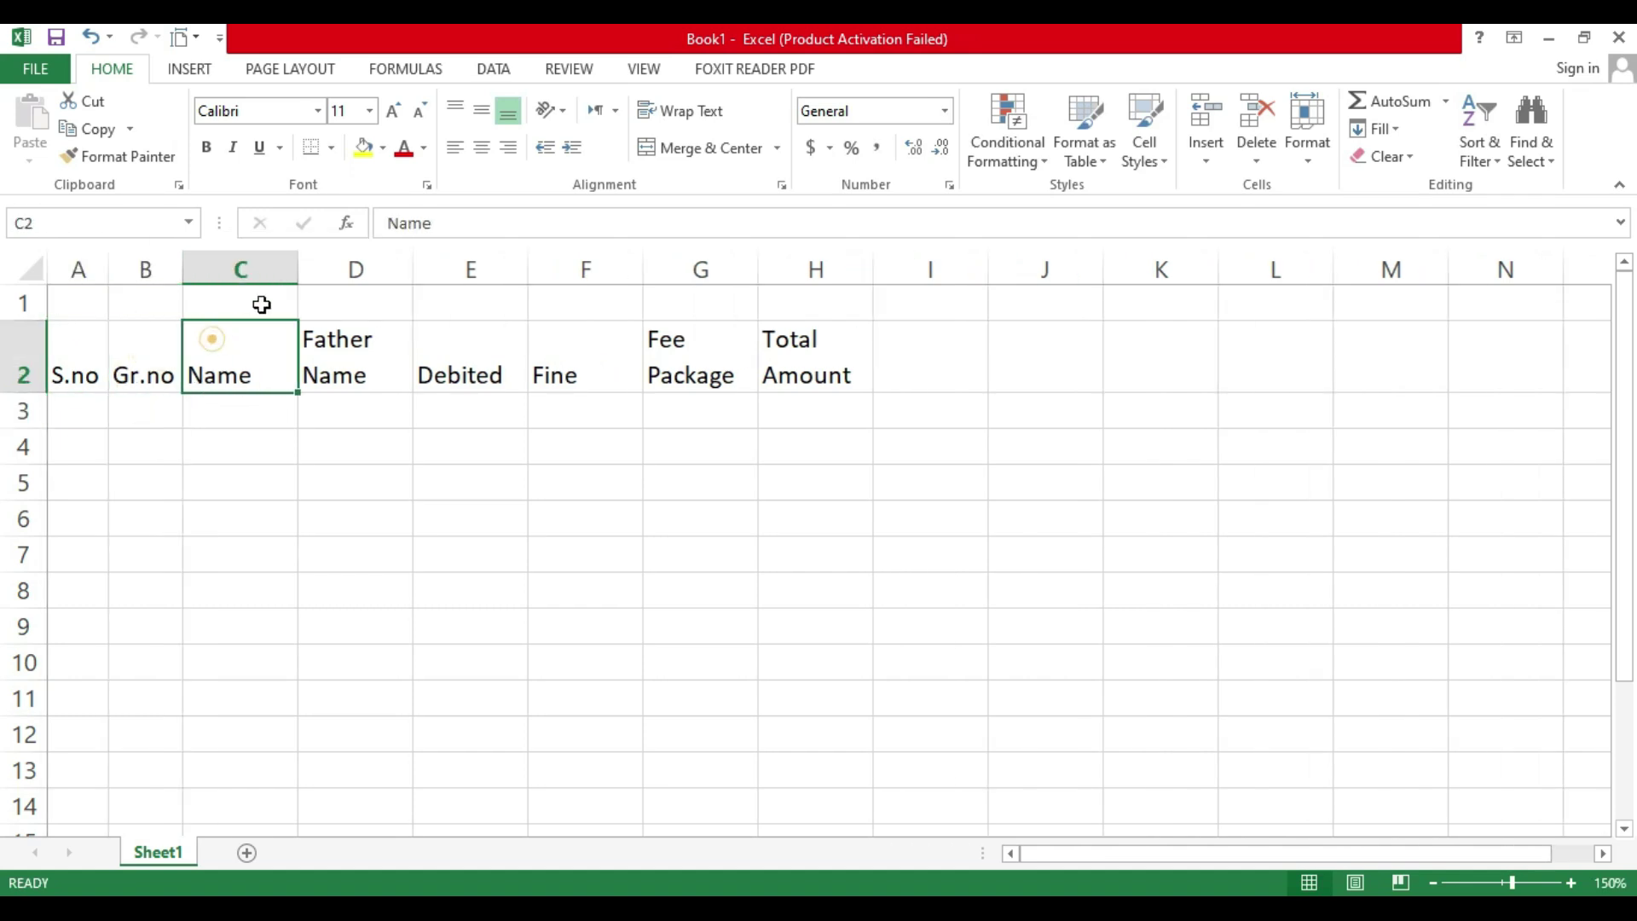
{"action": "double_click", "coordinate": [296, 269]}
{"action": "left_click", "coordinate": [324, 346]}
{"action": "left_click", "coordinate": [372, 266]}
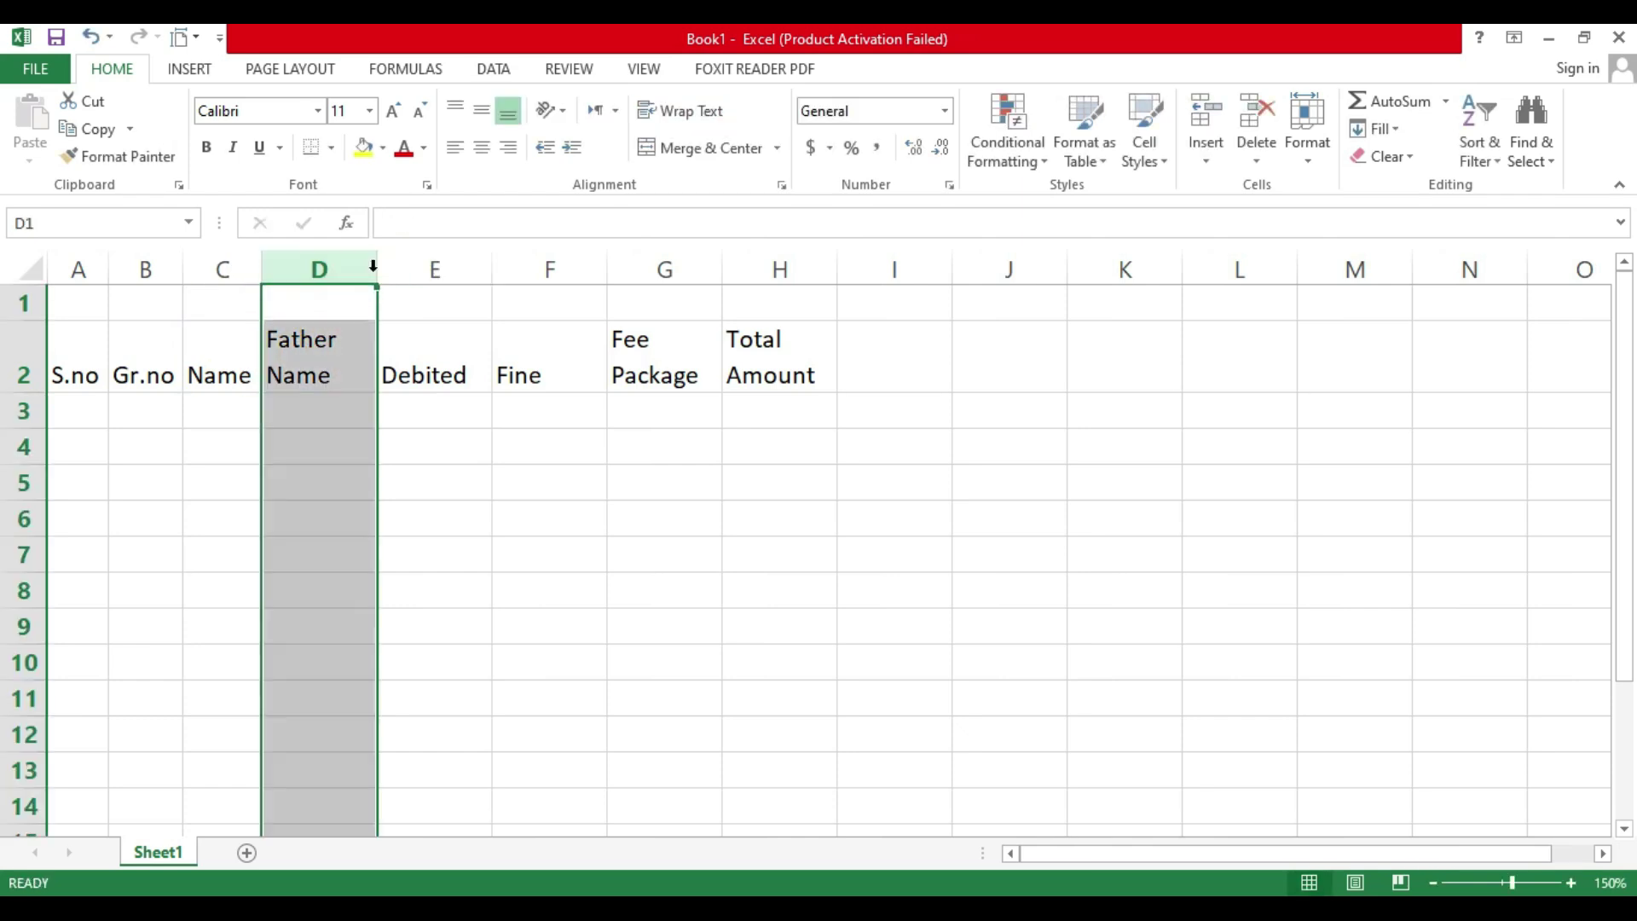
{"action": "double_click", "coordinate": [372, 266]}
{"action": "left_click", "coordinate": [392, 366]}
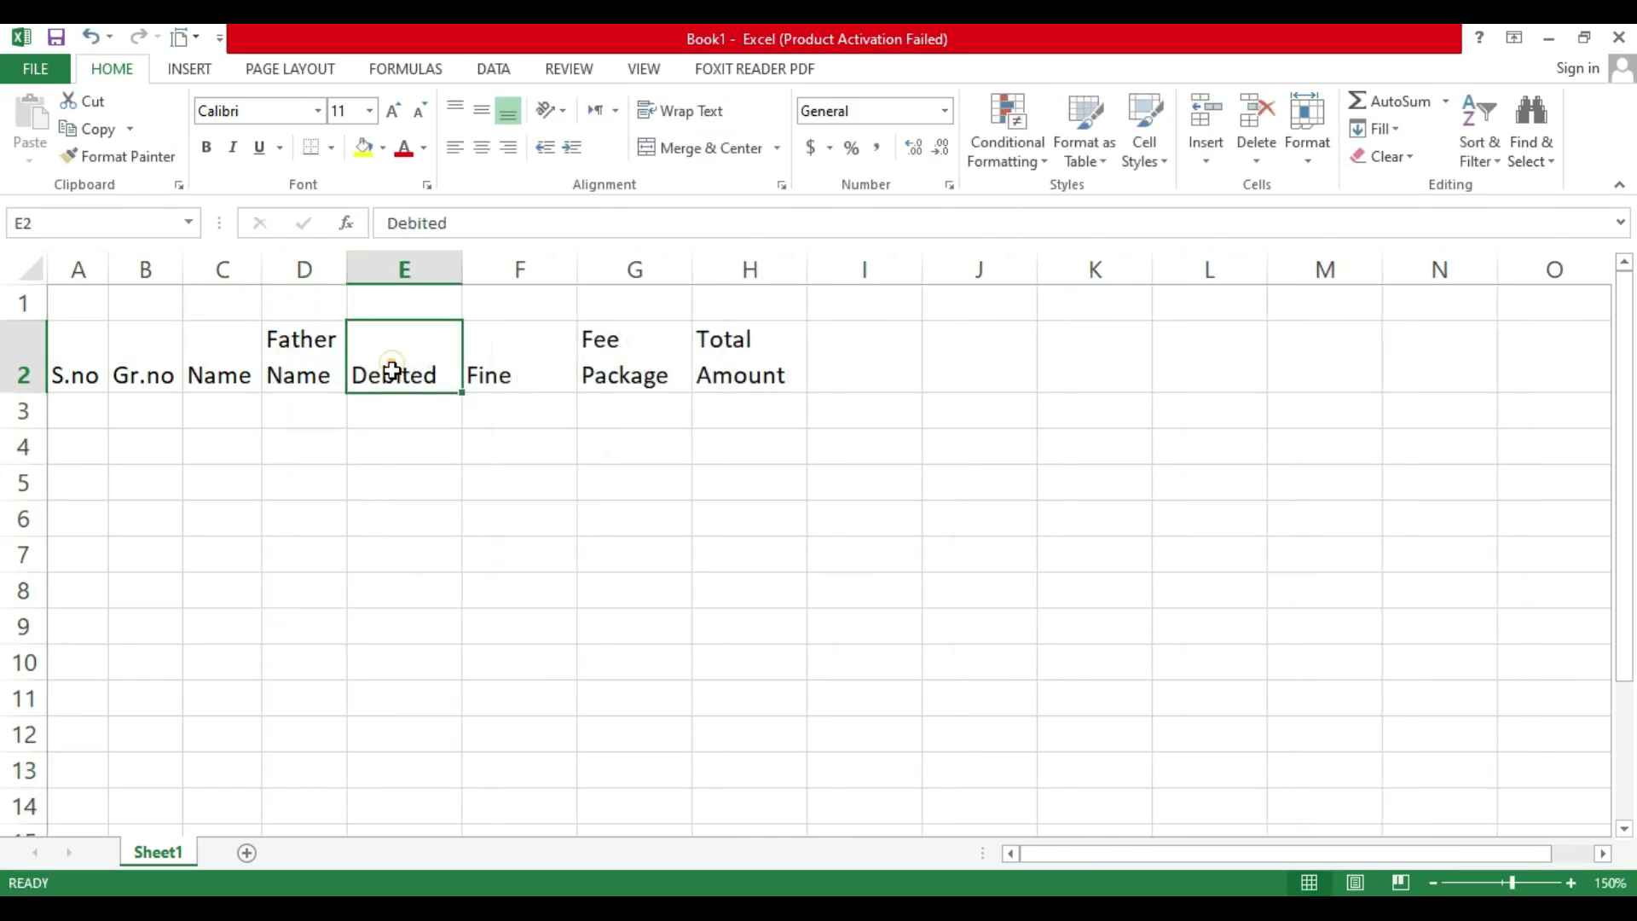
{"action": "double_click", "coordinate": [462, 269]}
{"action": "left_click", "coordinate": [479, 366]}
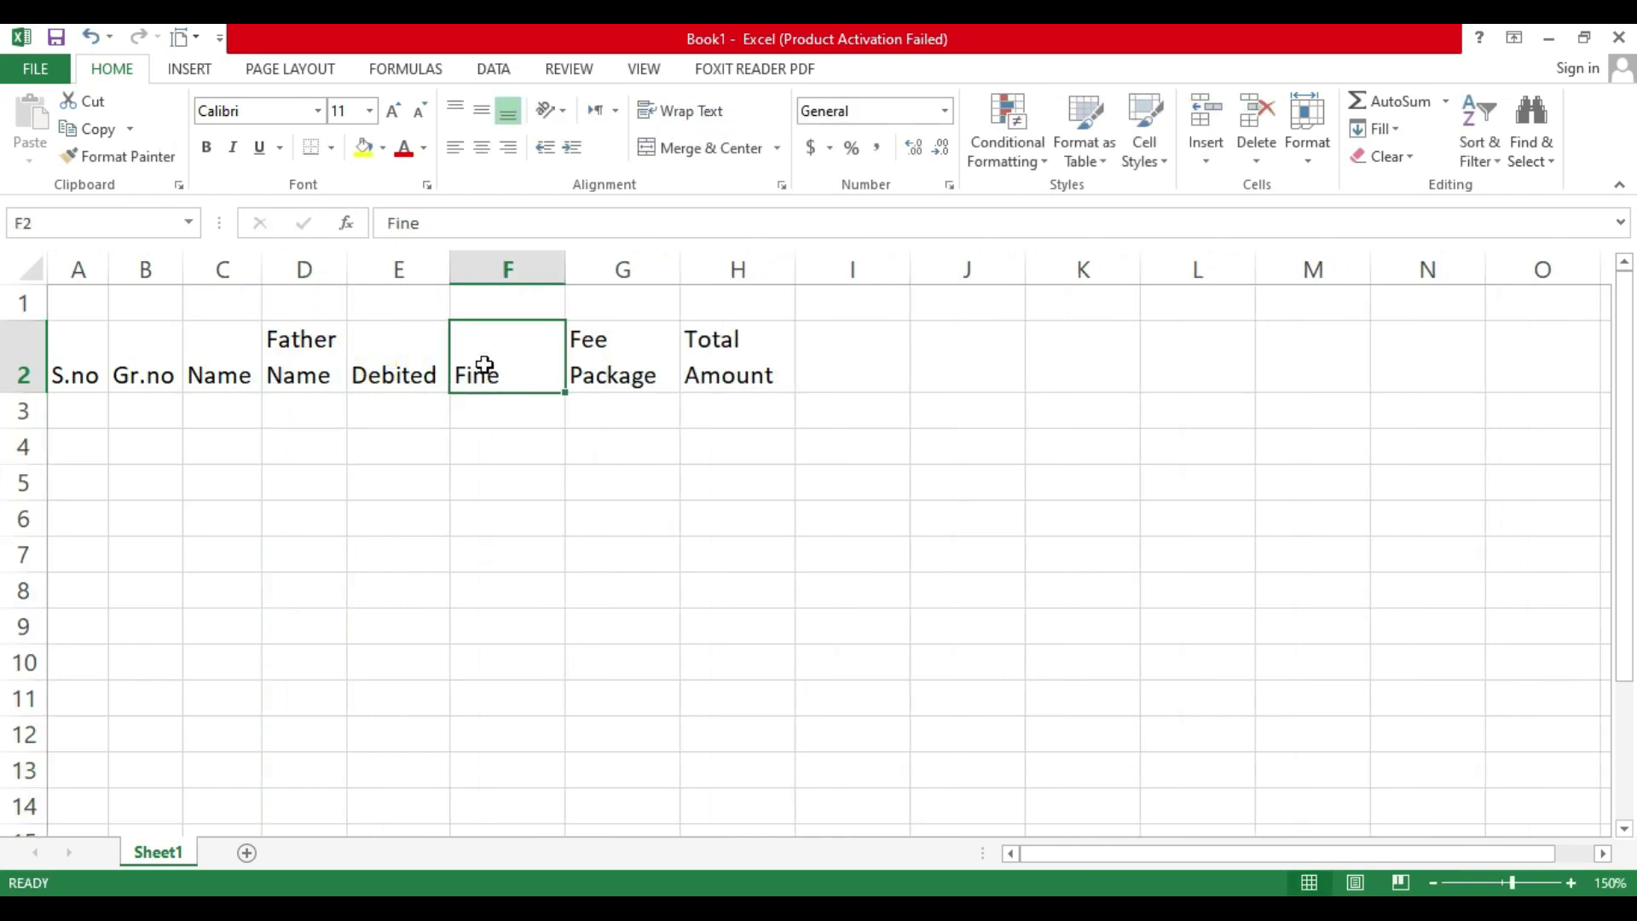
{"action": "double_click", "coordinate": [571, 271]}
{"action": "left_click", "coordinate": [561, 353]}
{"action": "double_click", "coordinate": [624, 269]}
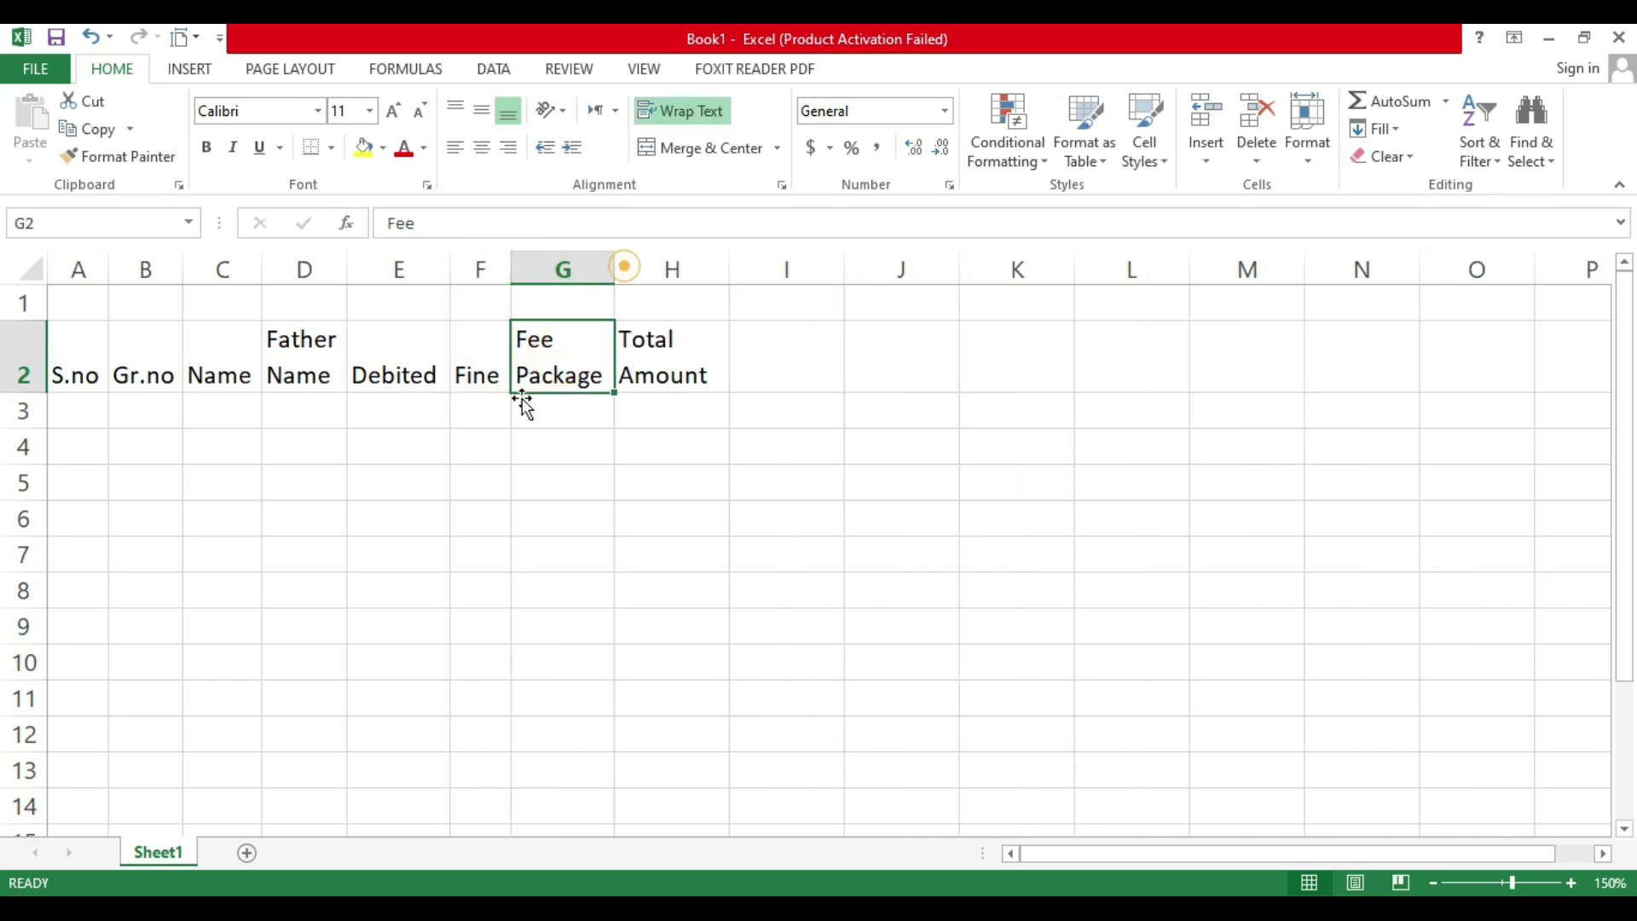
Step: Make the headers in A2:H2 bold and centre them both vertically and horizontally
{"action": "left_click_drag", "start_coordinate": [74, 365], "coordinate": [657, 372]}
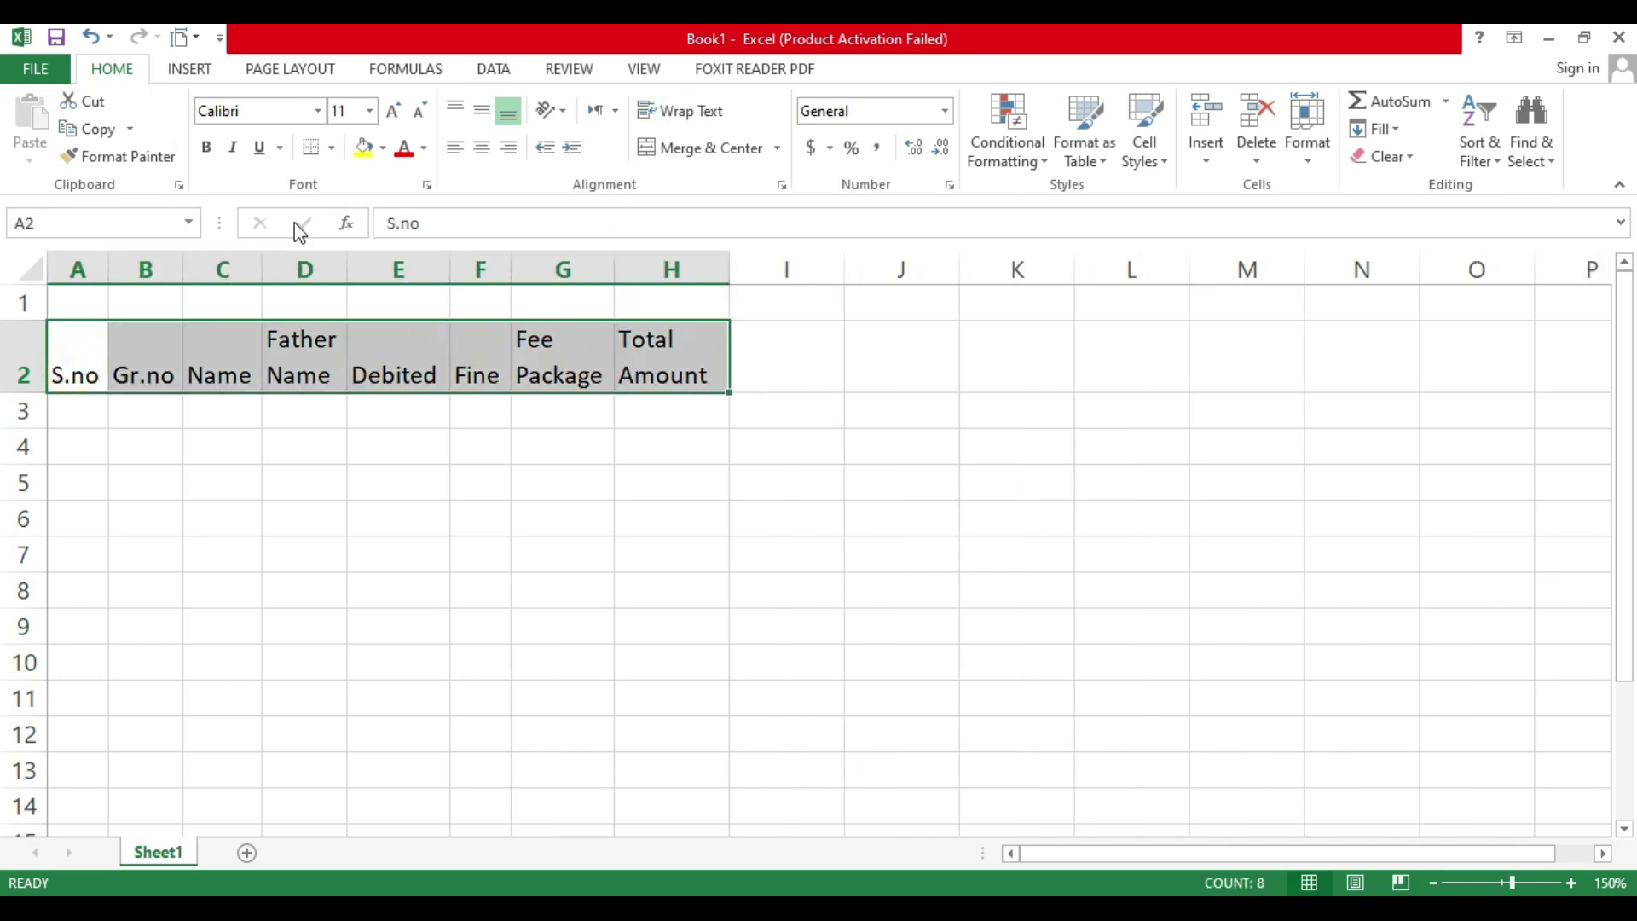
{"action": "left_click", "coordinate": [206, 148]}
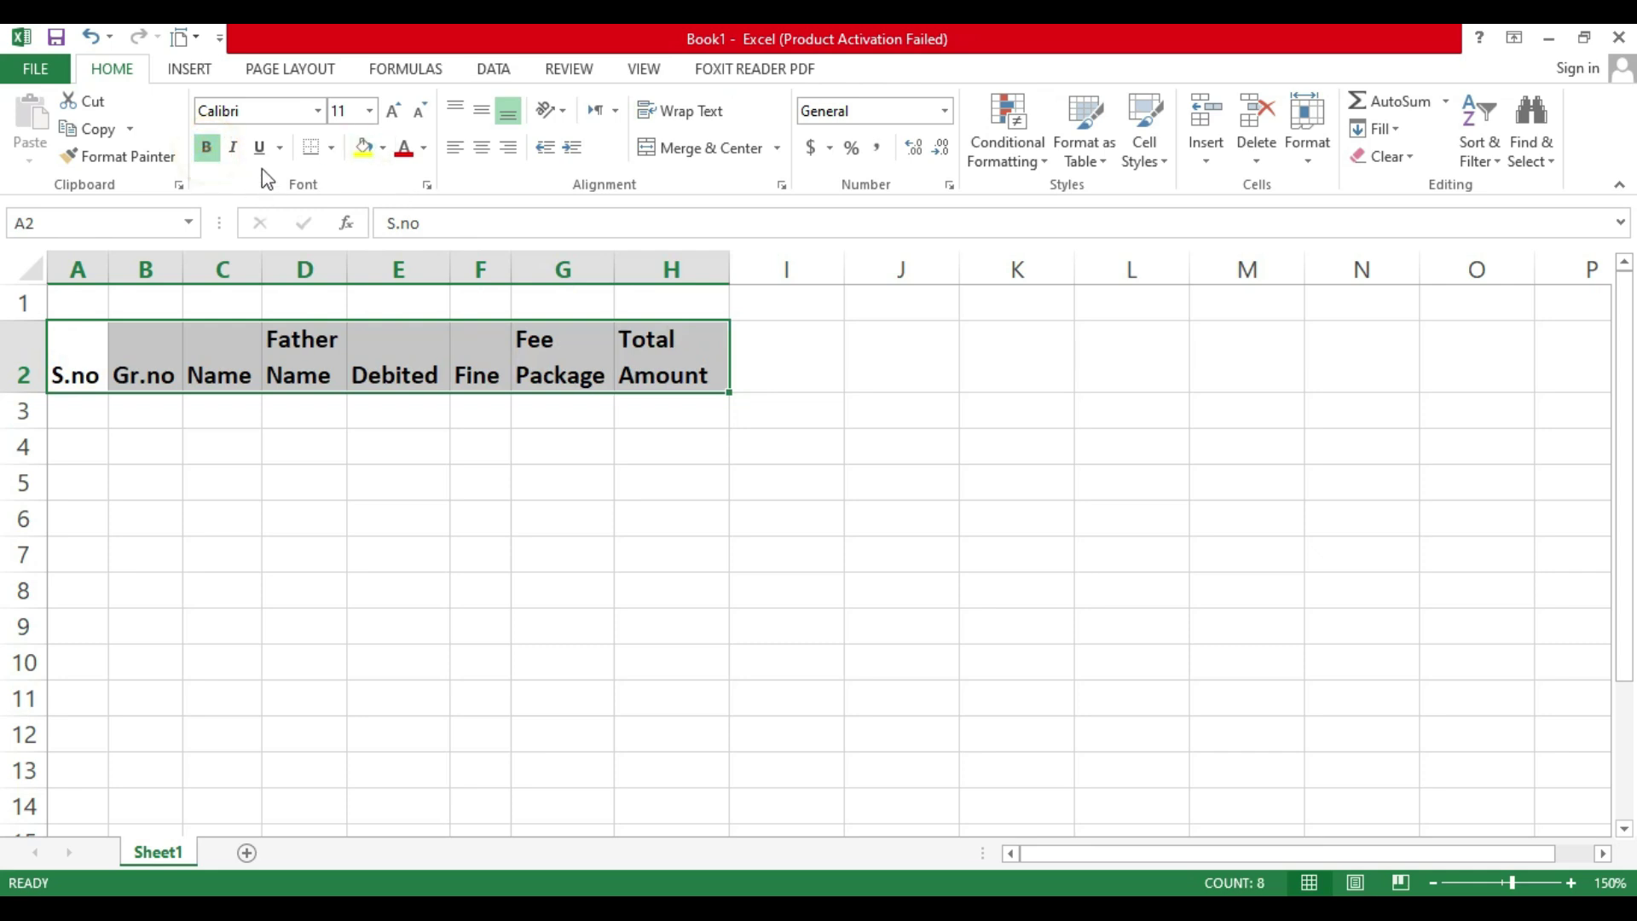
{"action": "left_click", "coordinate": [482, 110]}
{"action": "left_click", "coordinate": [481, 147]}
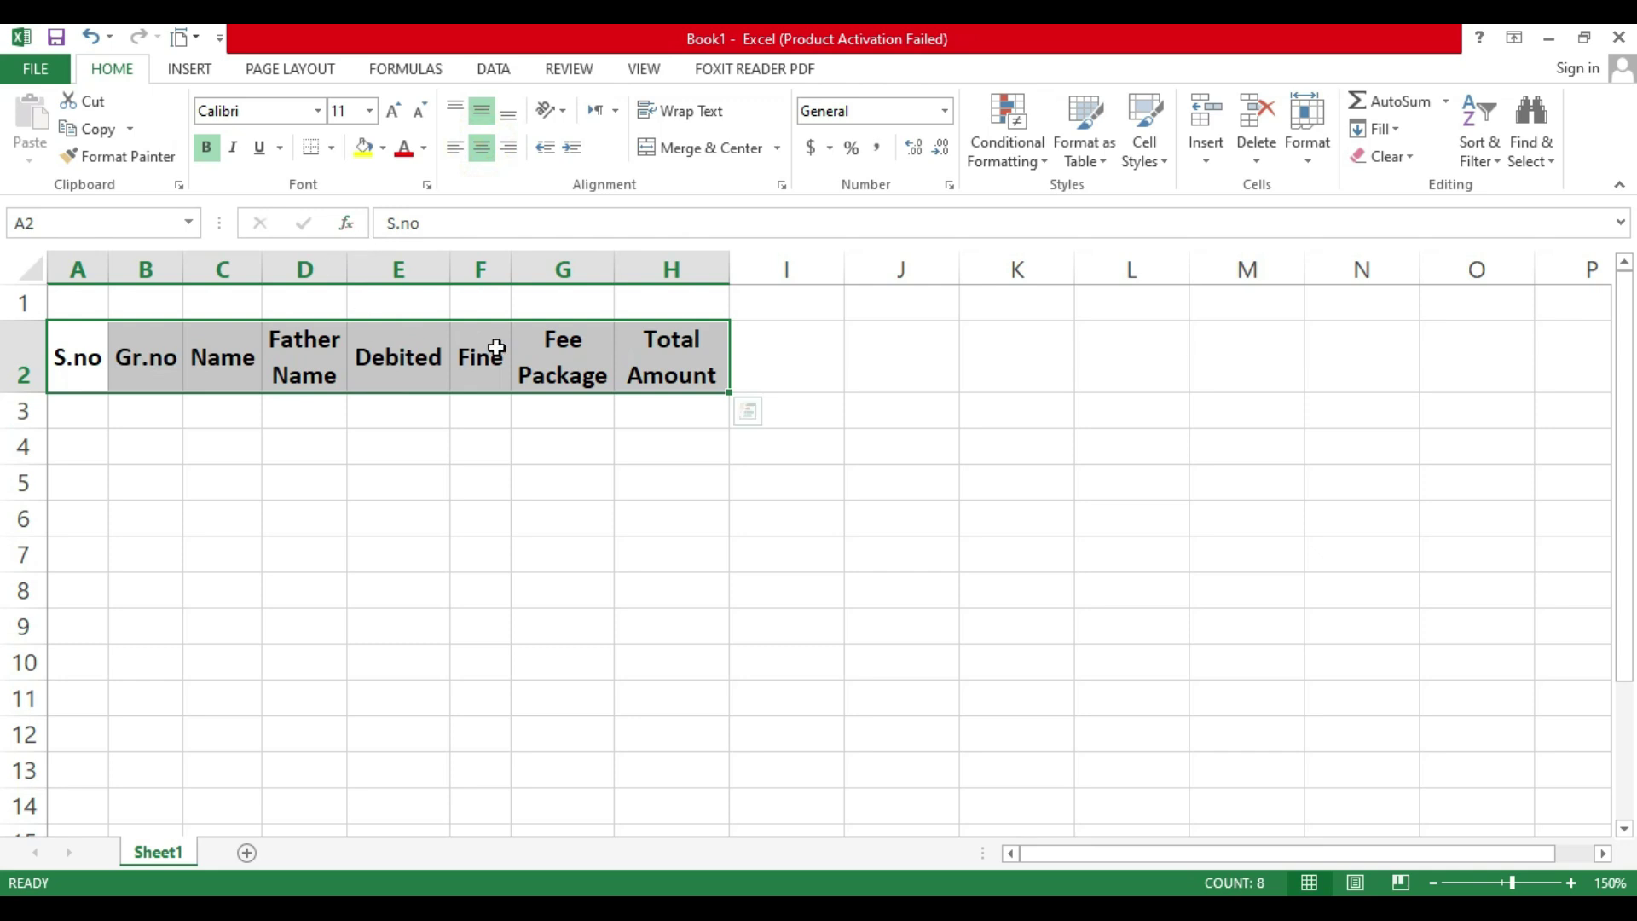
{"action": "left_click", "coordinate": [753, 365]}
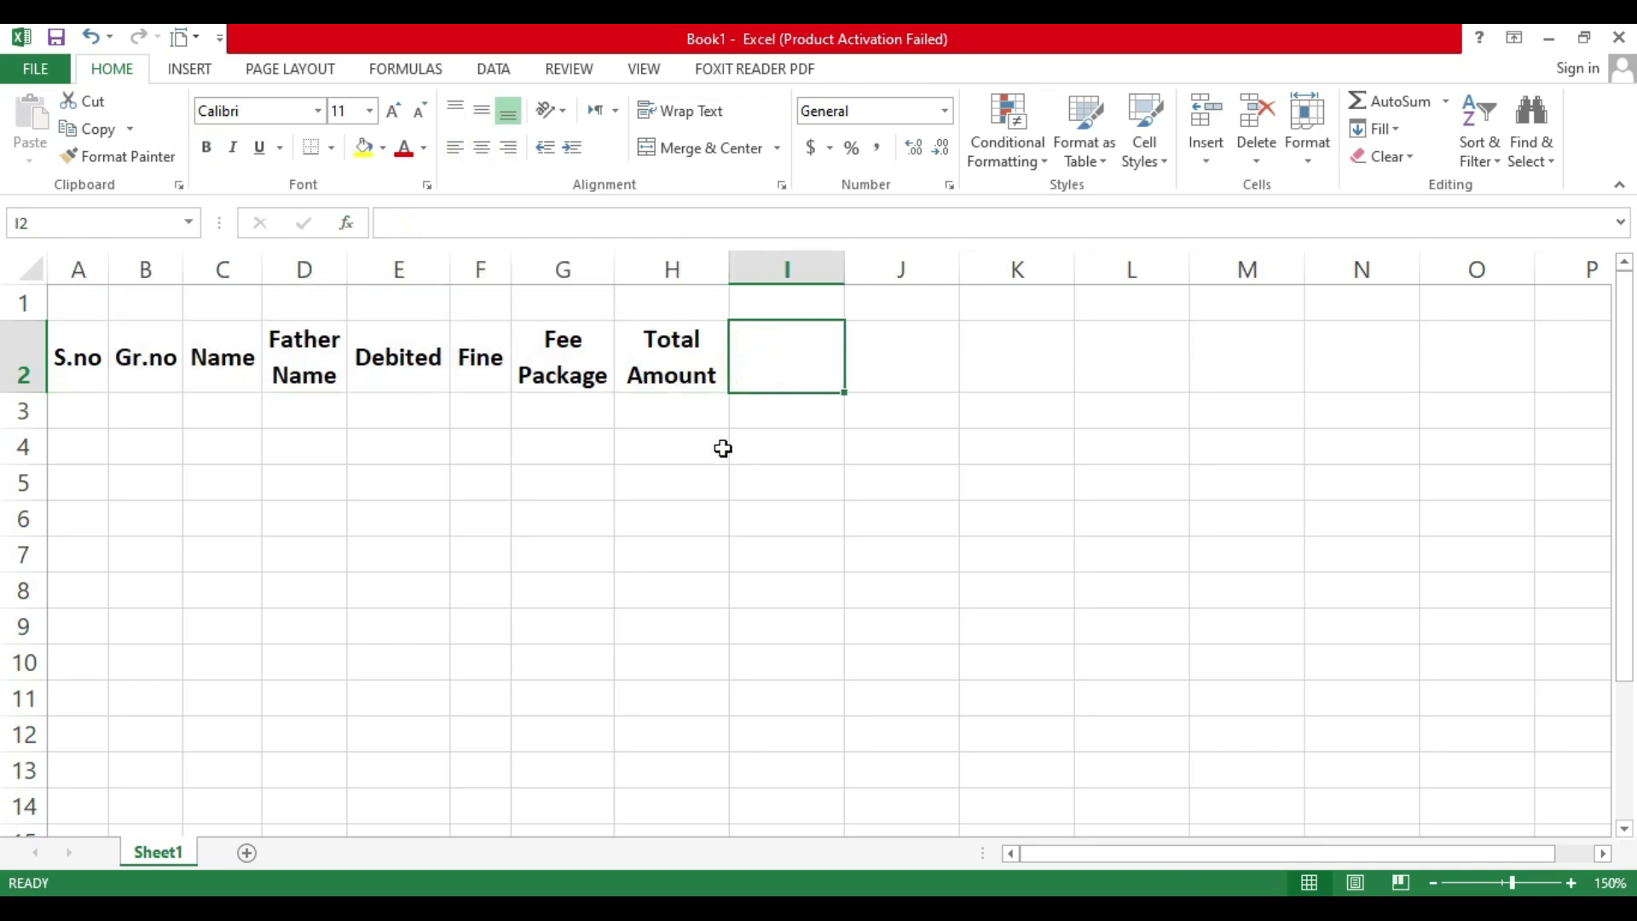
Step: Enter the header 1st int in cell I2, beside Total Amount
{"action": "left_click", "coordinate": [585, 369]}
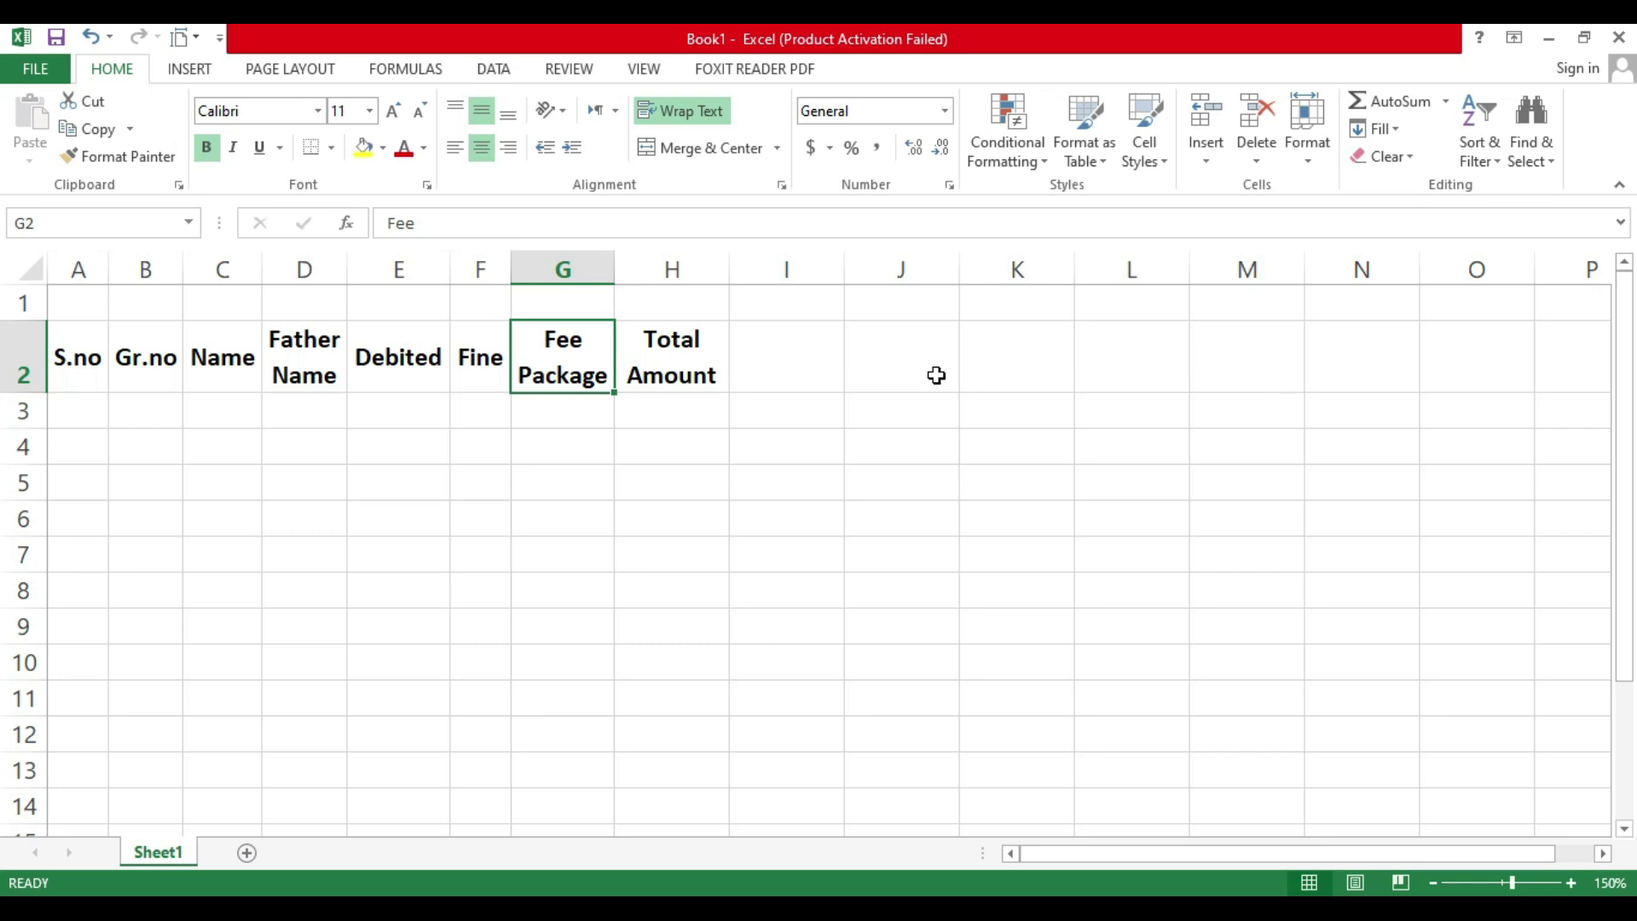
{"action": "left_click", "coordinate": [796, 369]}
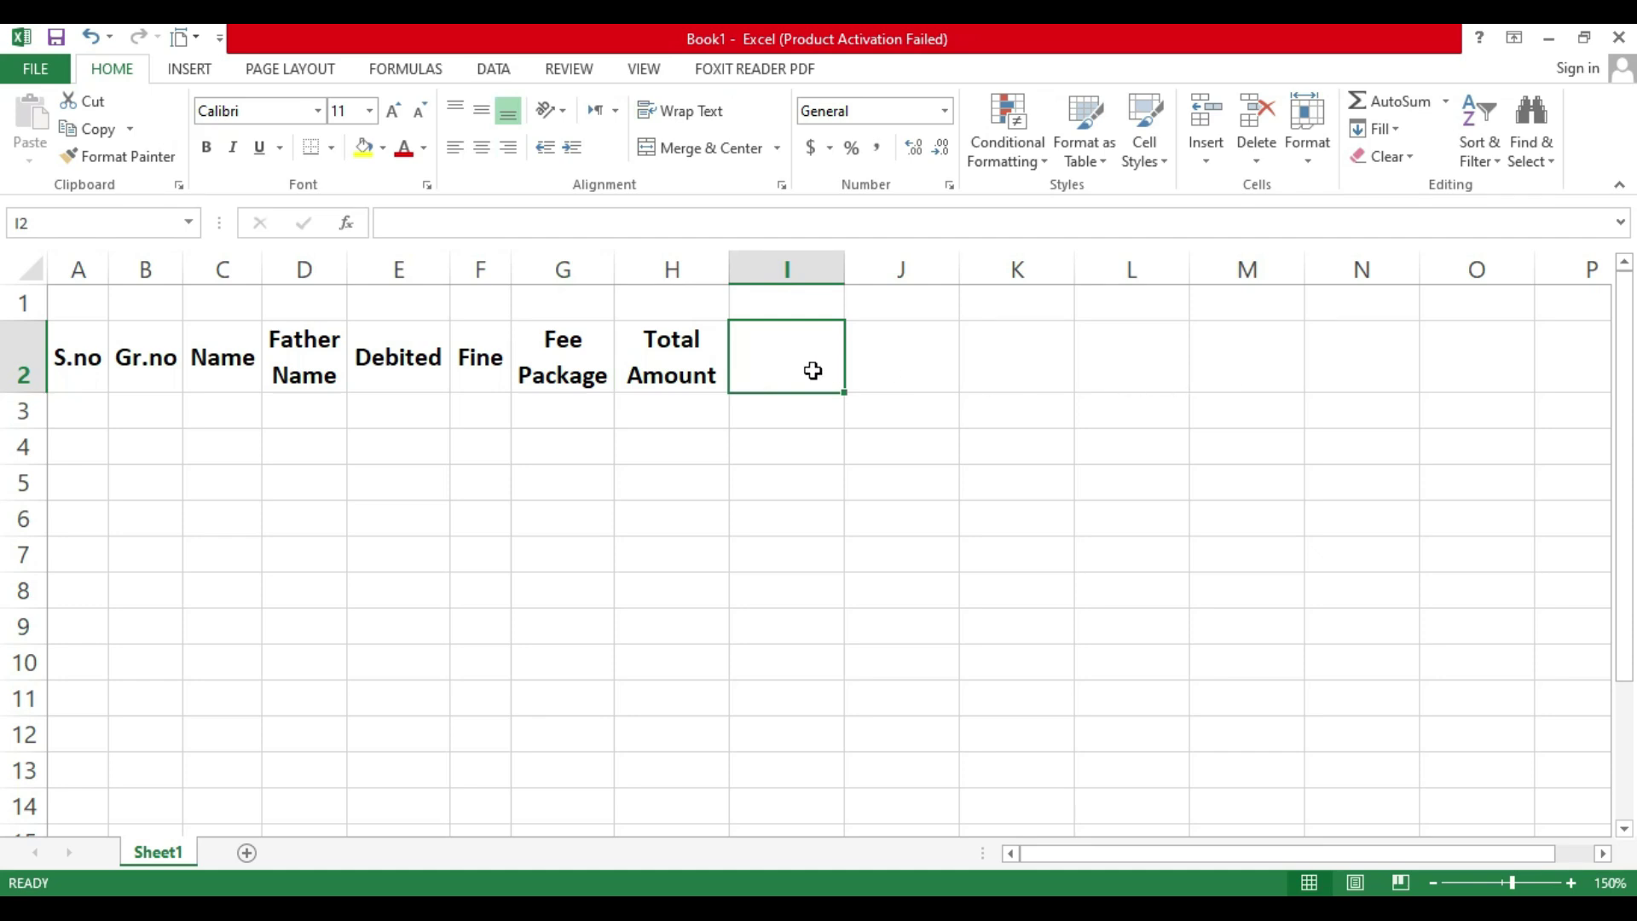
{"action": "type", "text": "1"}
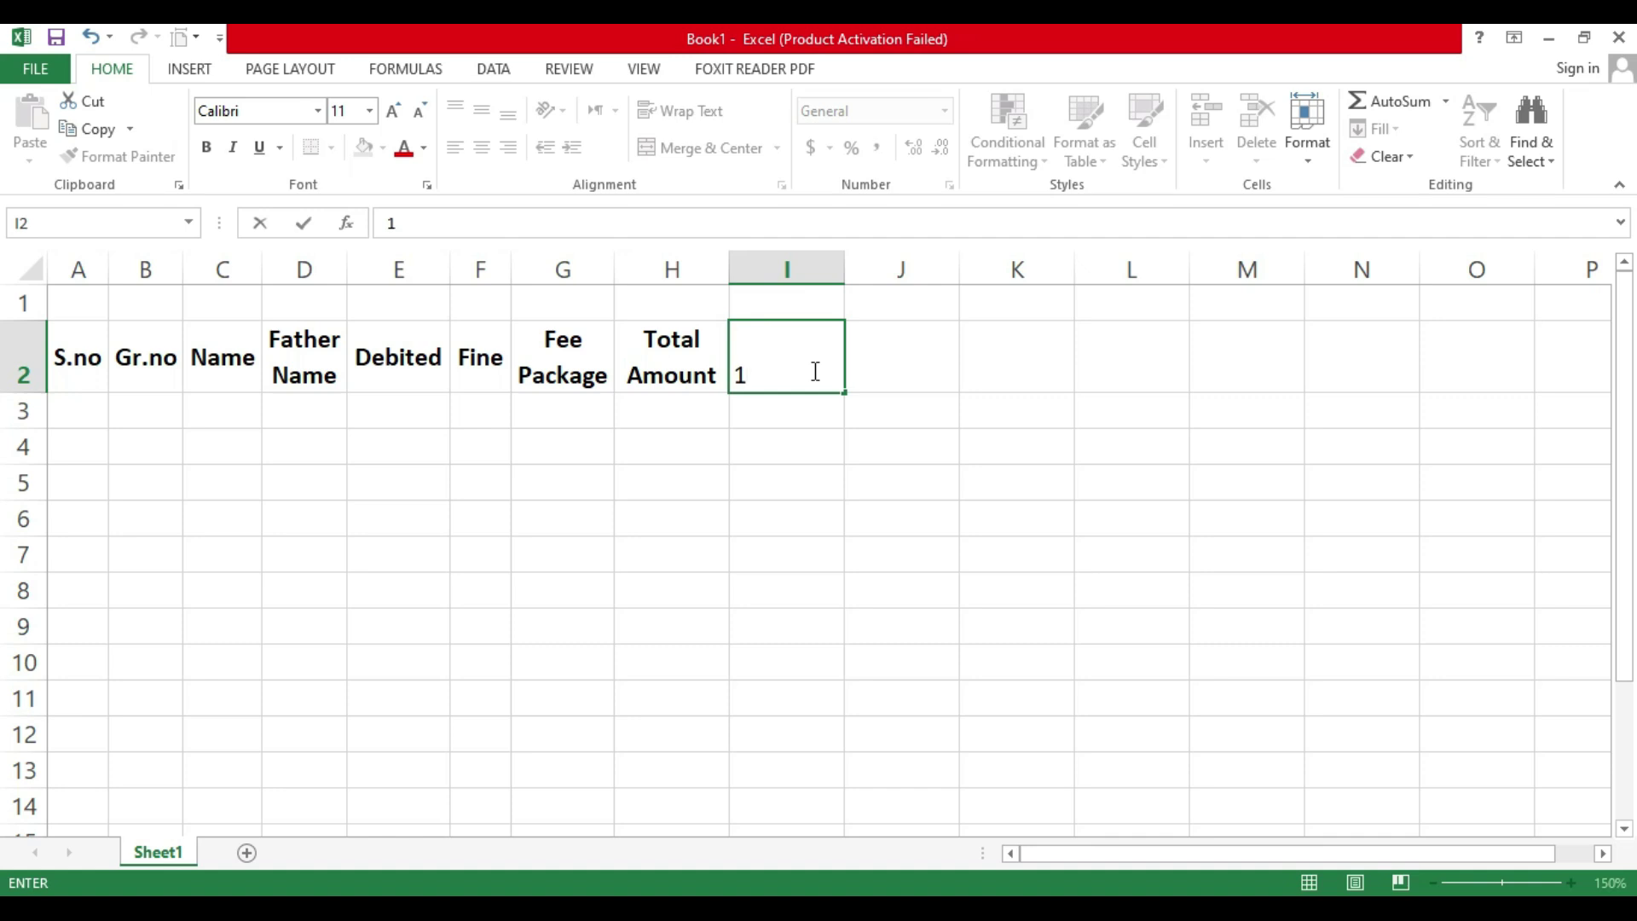
{"action": "type", "text": "st int"}
{"action": "key", "text": "Return"}
Step: Fill the 1st int header as a series across row 2 from I2 to P2, up to 8th int
{"action": "left_click", "coordinate": [812, 369]}
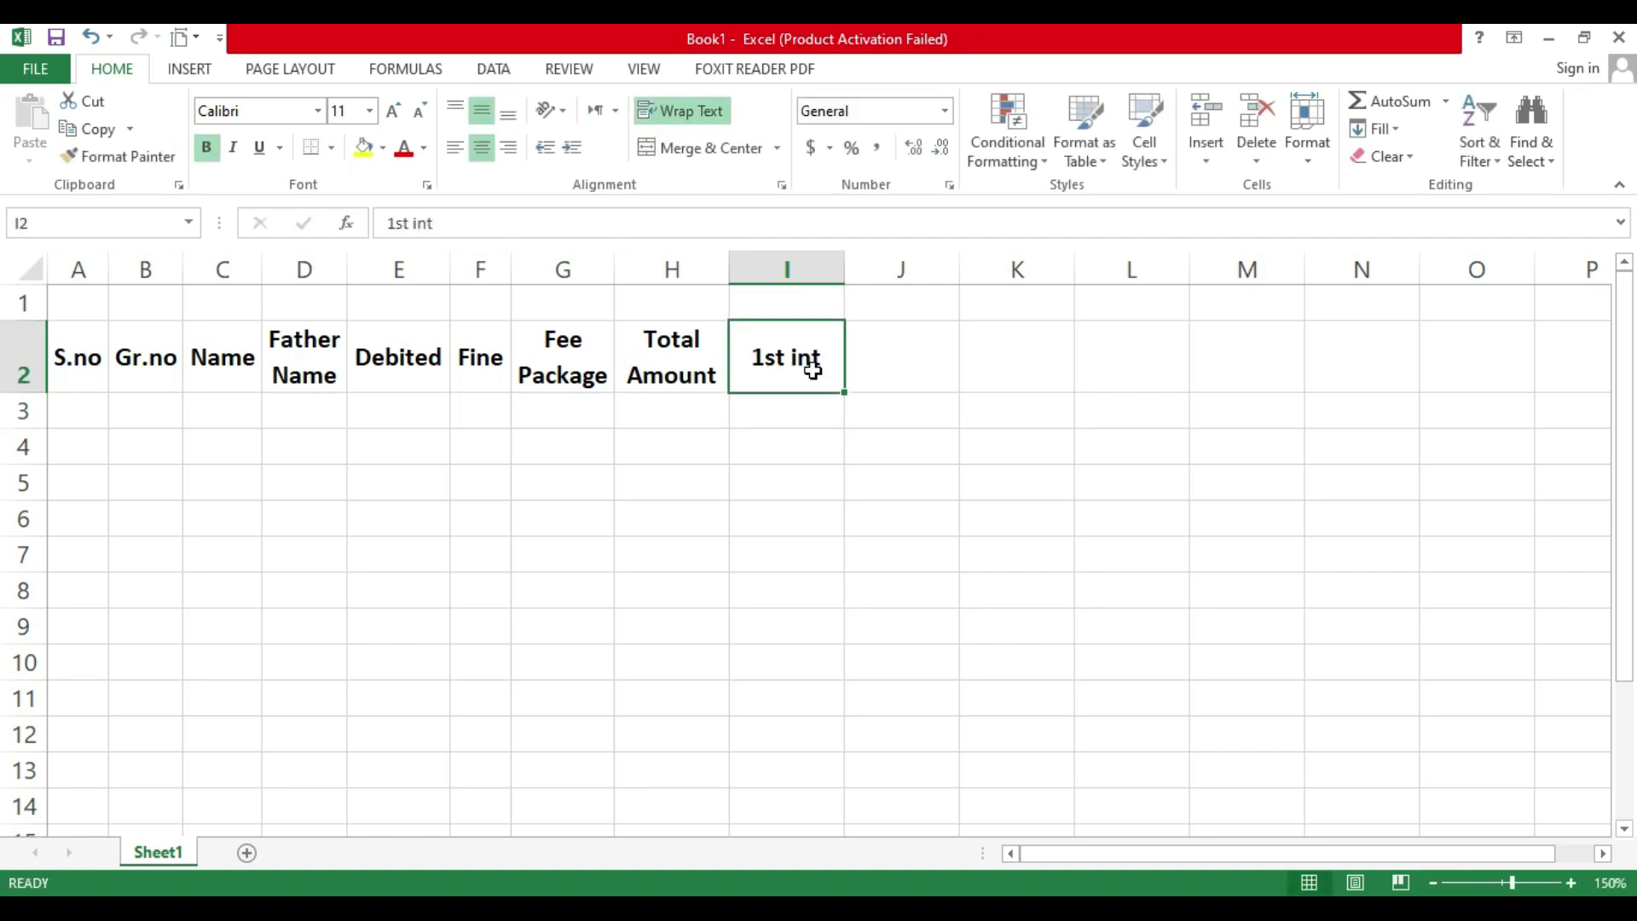
{"action": "left_click_drag", "start_coordinate": [844, 394], "coordinate": [1256, 395]}
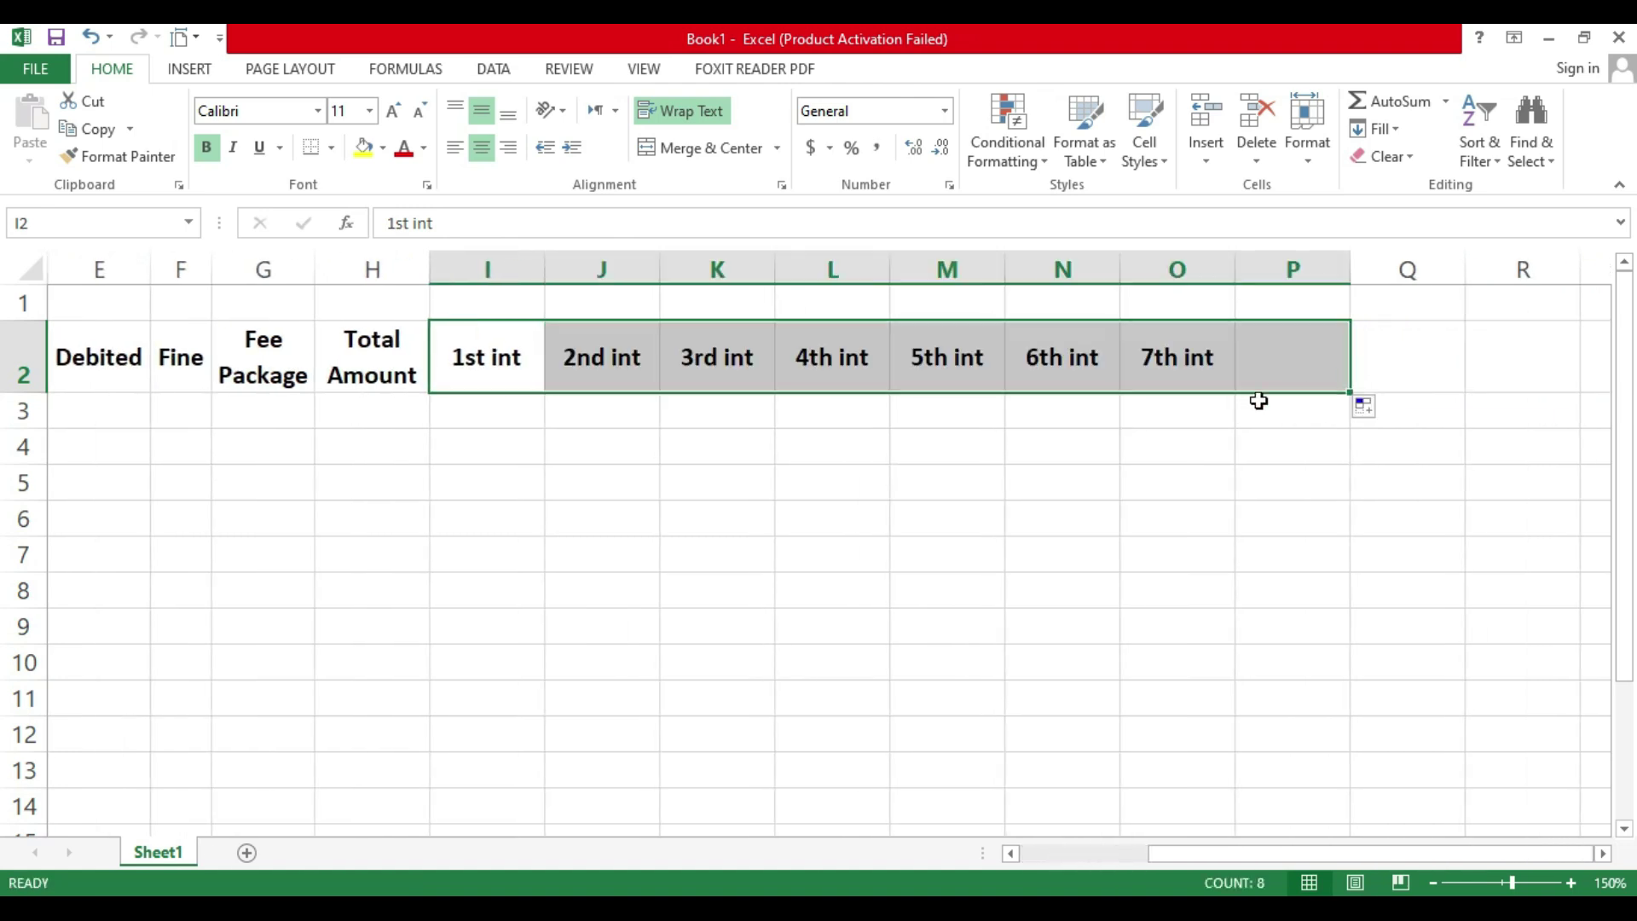
{"action": "left_click_drag", "start_coordinate": [478, 367], "coordinate": [1259, 391]}
{"action": "left_click_drag", "start_coordinate": [478, 269], "coordinate": [1304, 299]}
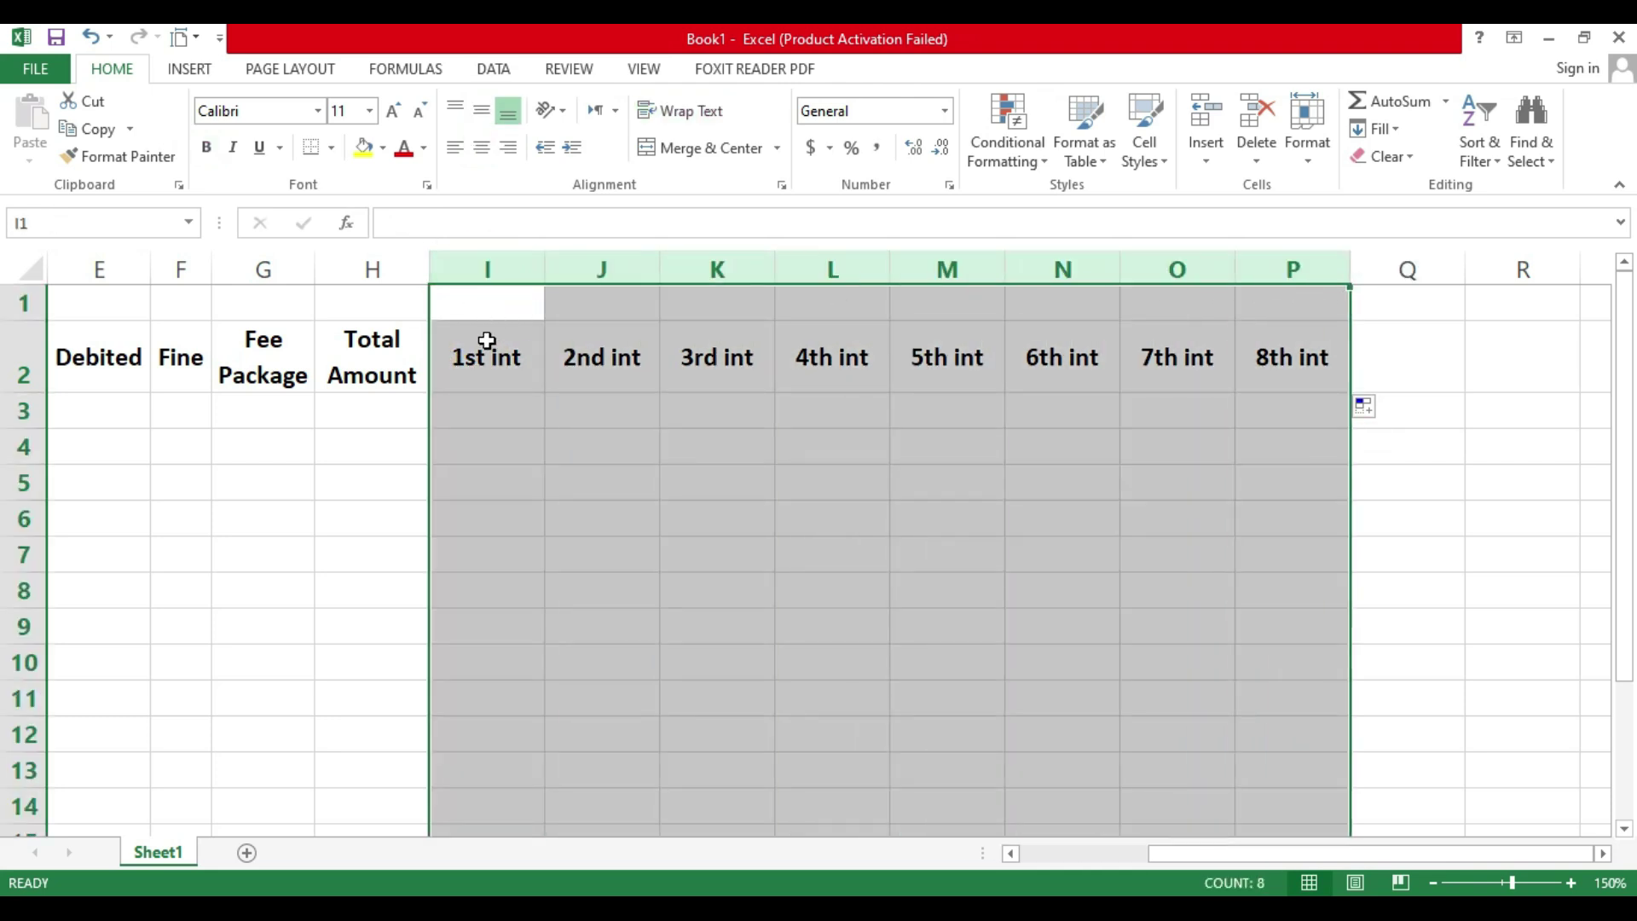
{"action": "left_click", "coordinate": [475, 368]}
{"action": "left_click_drag", "start_coordinate": [486, 358], "coordinate": [1287, 379]}
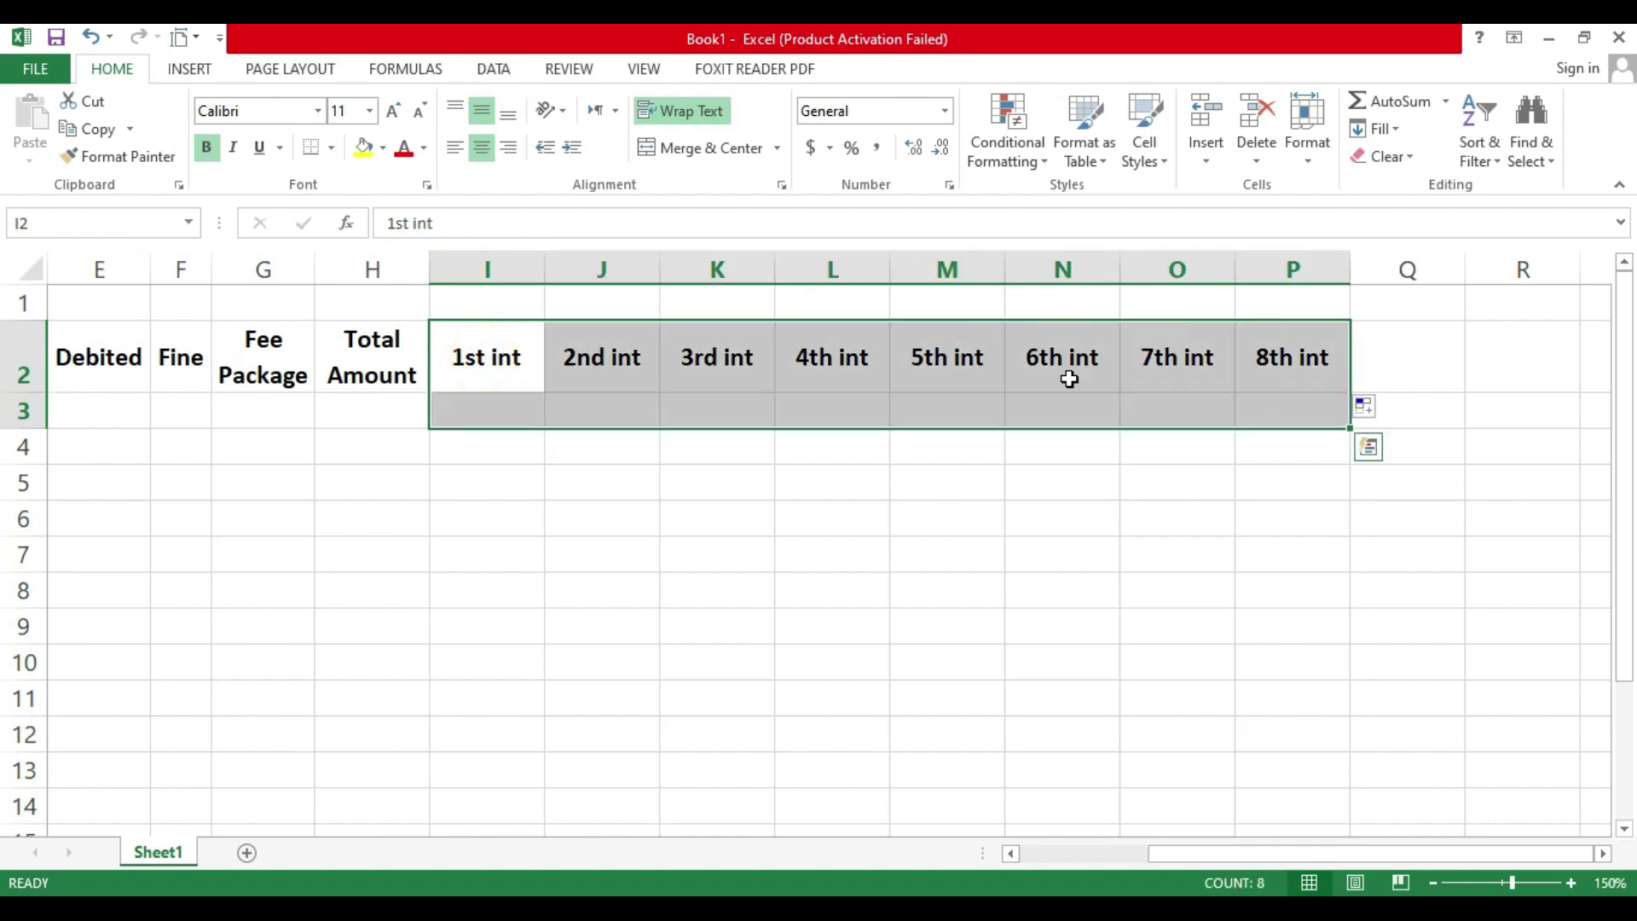
Step: Put a line break between 1st and int in the header in cell I2
{"action": "left_click", "coordinate": [481, 359]}
{"action": "double_click", "coordinate": [482, 359]}
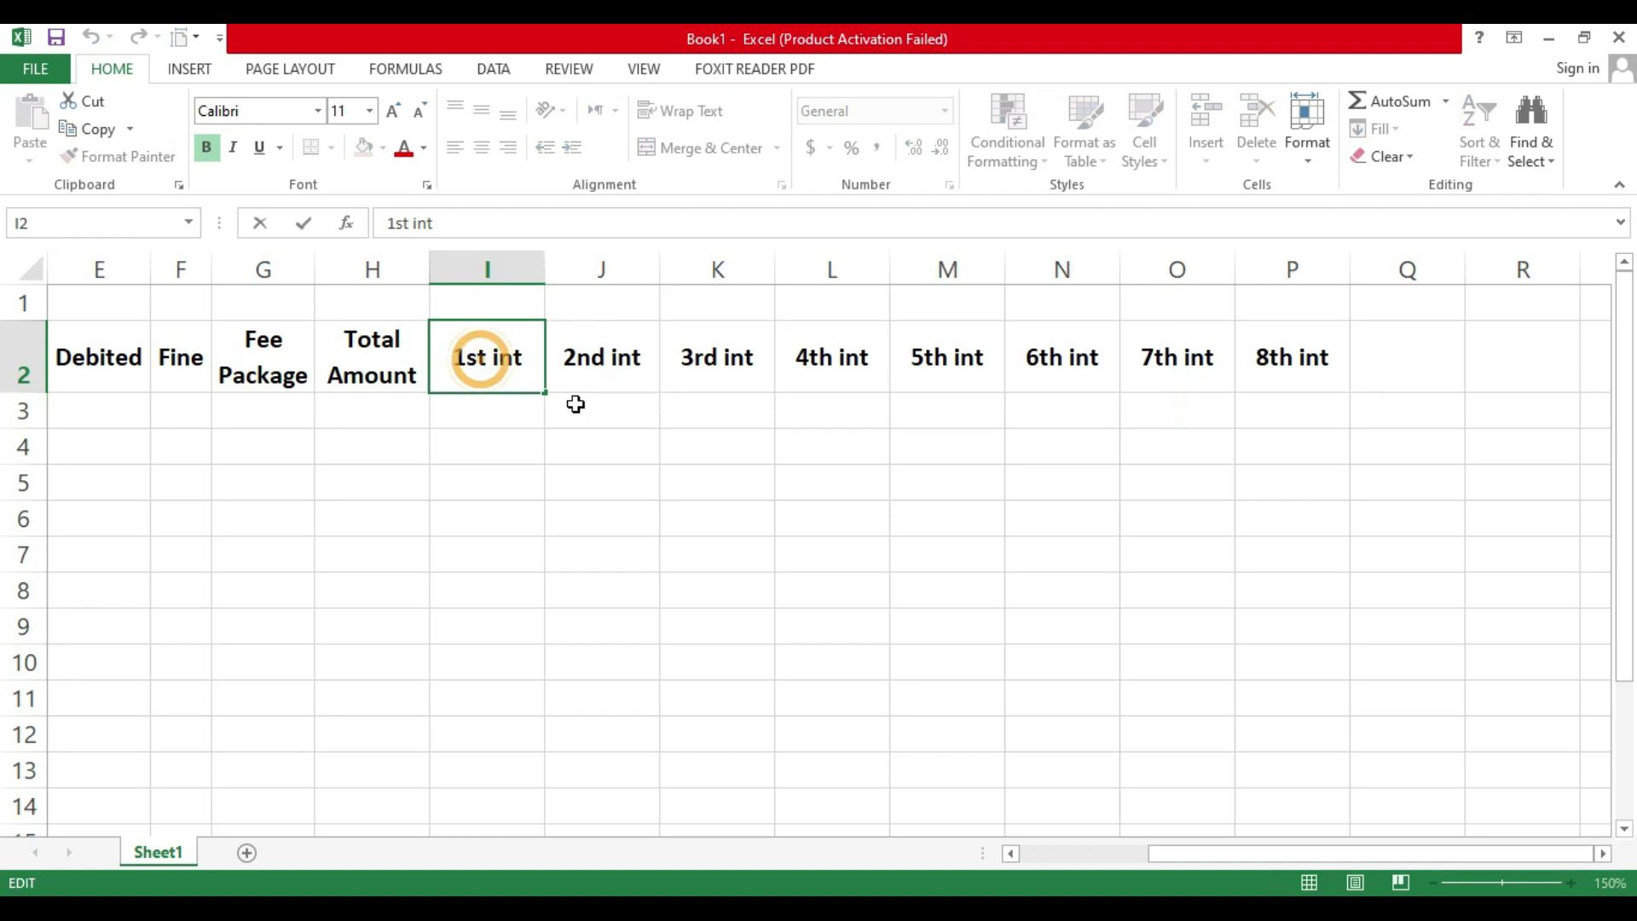
{"action": "key", "text": "alt+Return"}
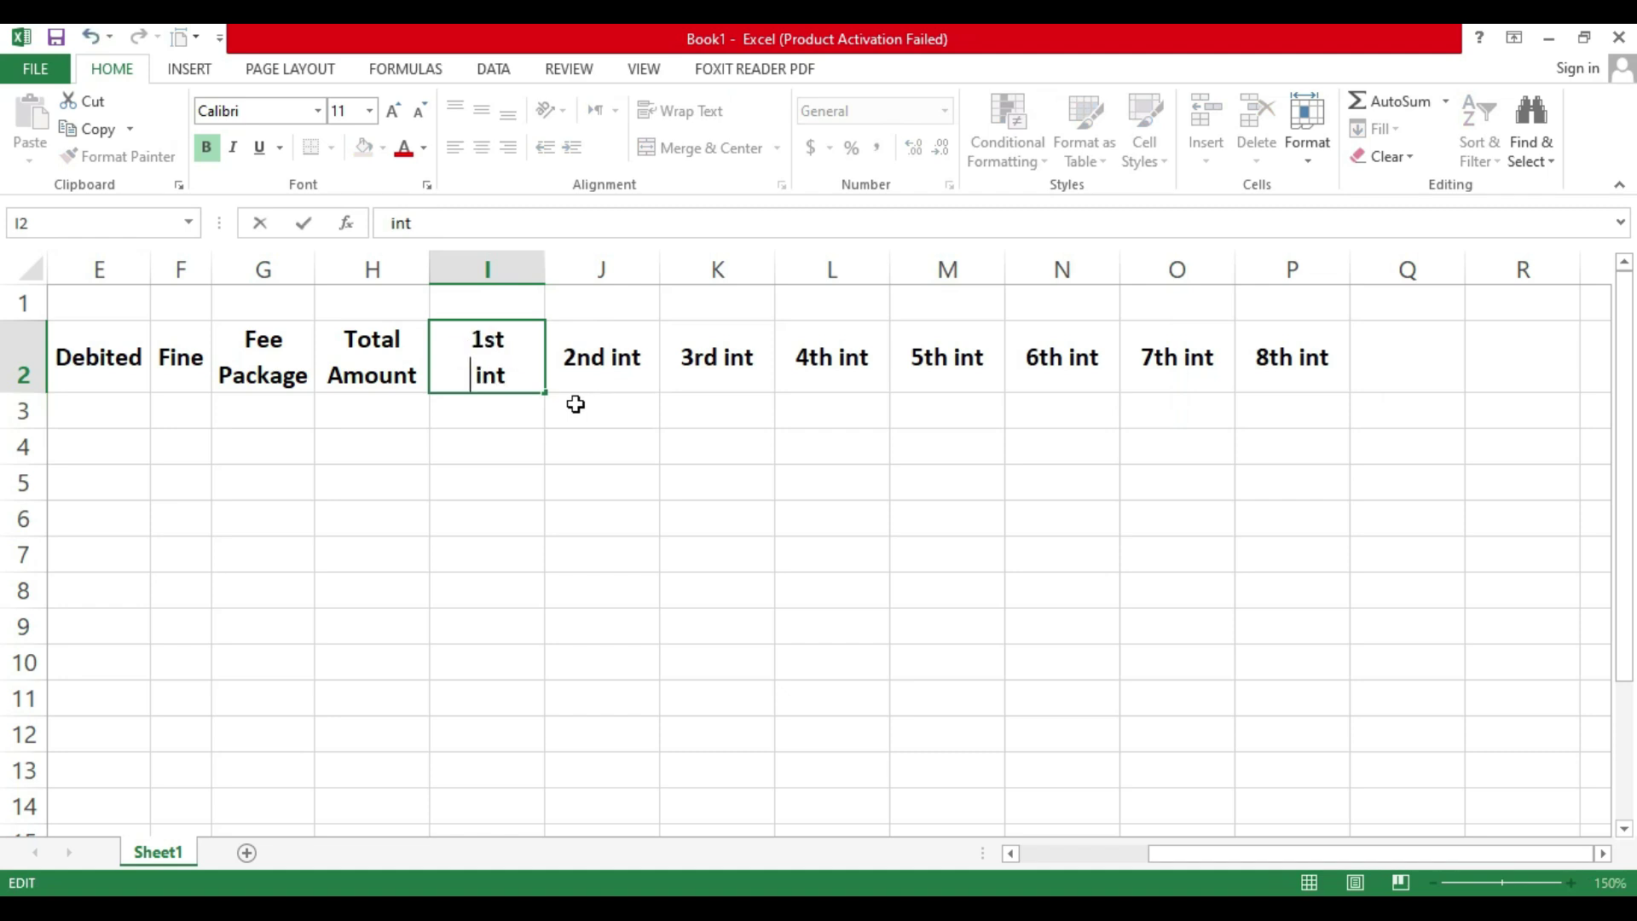
{"action": "key", "text": "Return"}
Step: Split the header in cell J2 onto two lines, with 2nd above int
{"action": "key", "text": "Right"}
{"action": "key", "text": "Up"}
{"action": "key", "text": "Up"}
{"action": "key", "text": "Down"}
{"action": "key", "text": "F2"}
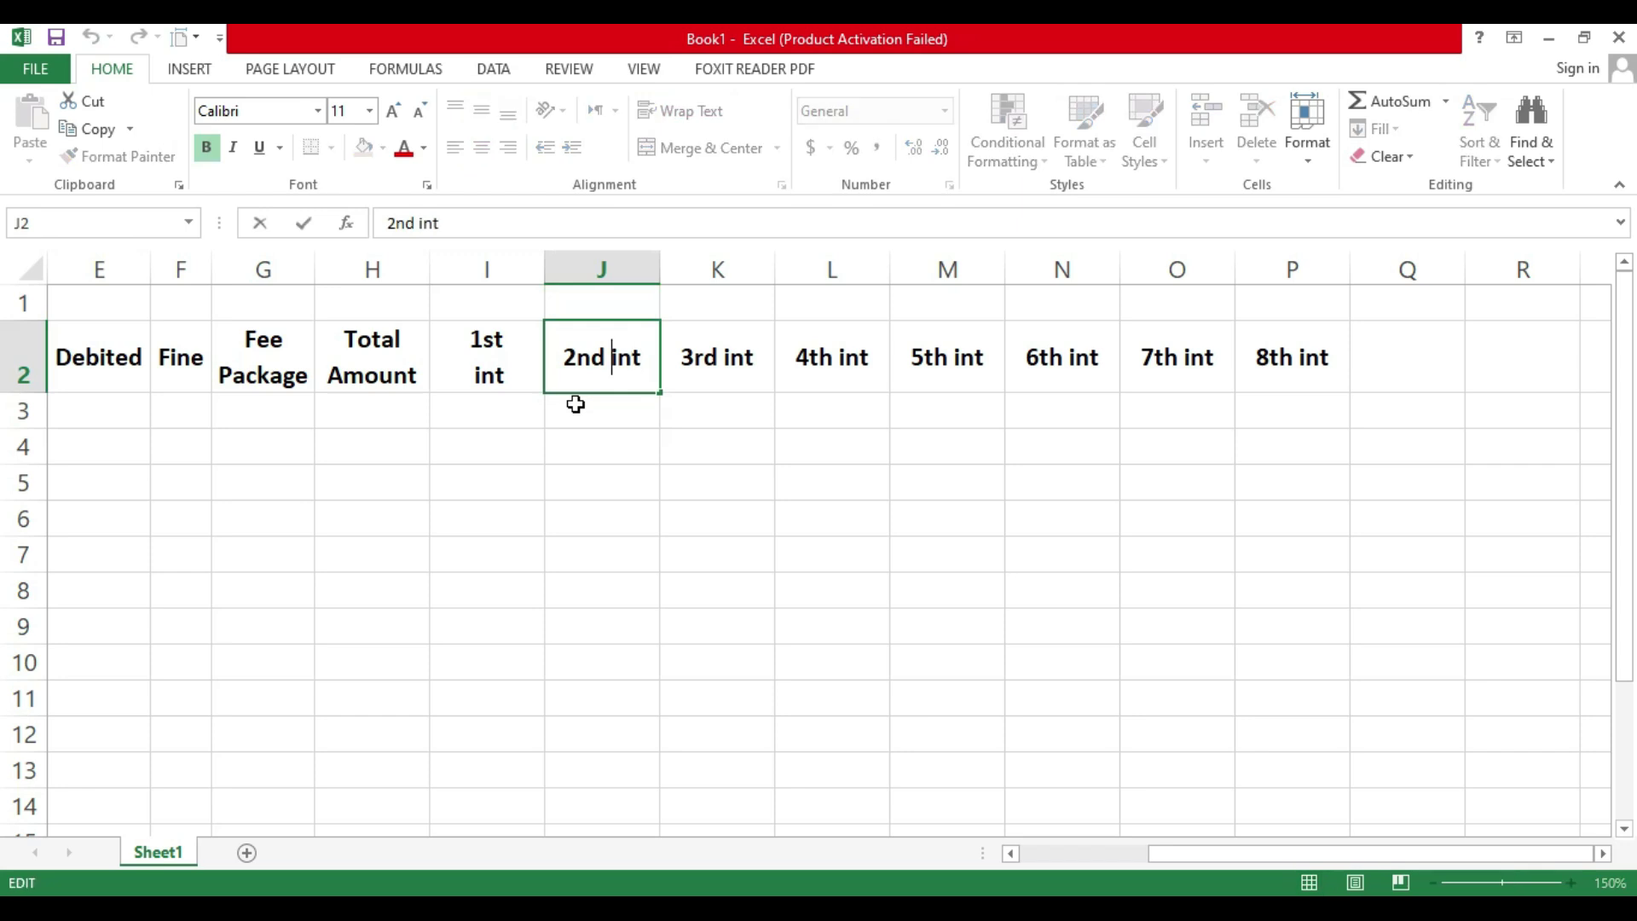
{"action": "key", "text": "Left"}
{"action": "key", "text": "Left"}
{"action": "key", "text": "Left"}
{"action": "key", "text": "alt+Return"}
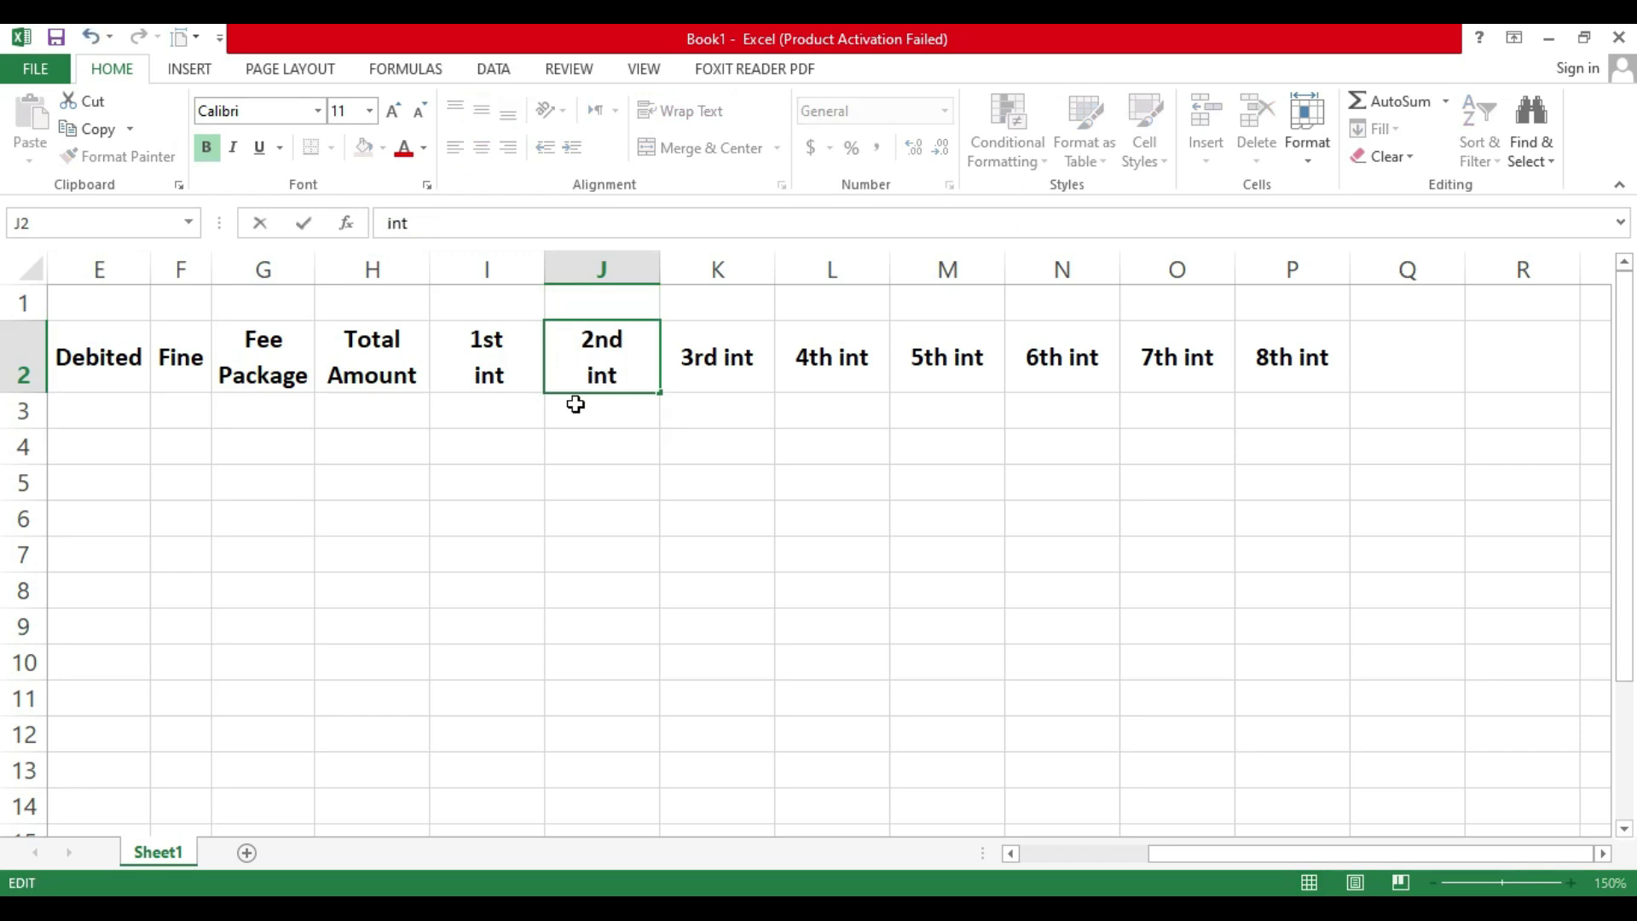
{"action": "key", "text": "Return"}
Step: Split the header in cell K2 onto two lines, with 3rd above int
{"action": "key", "text": "Right"}
{"action": "key", "text": "Up"}
{"action": "key", "text": "F2"}
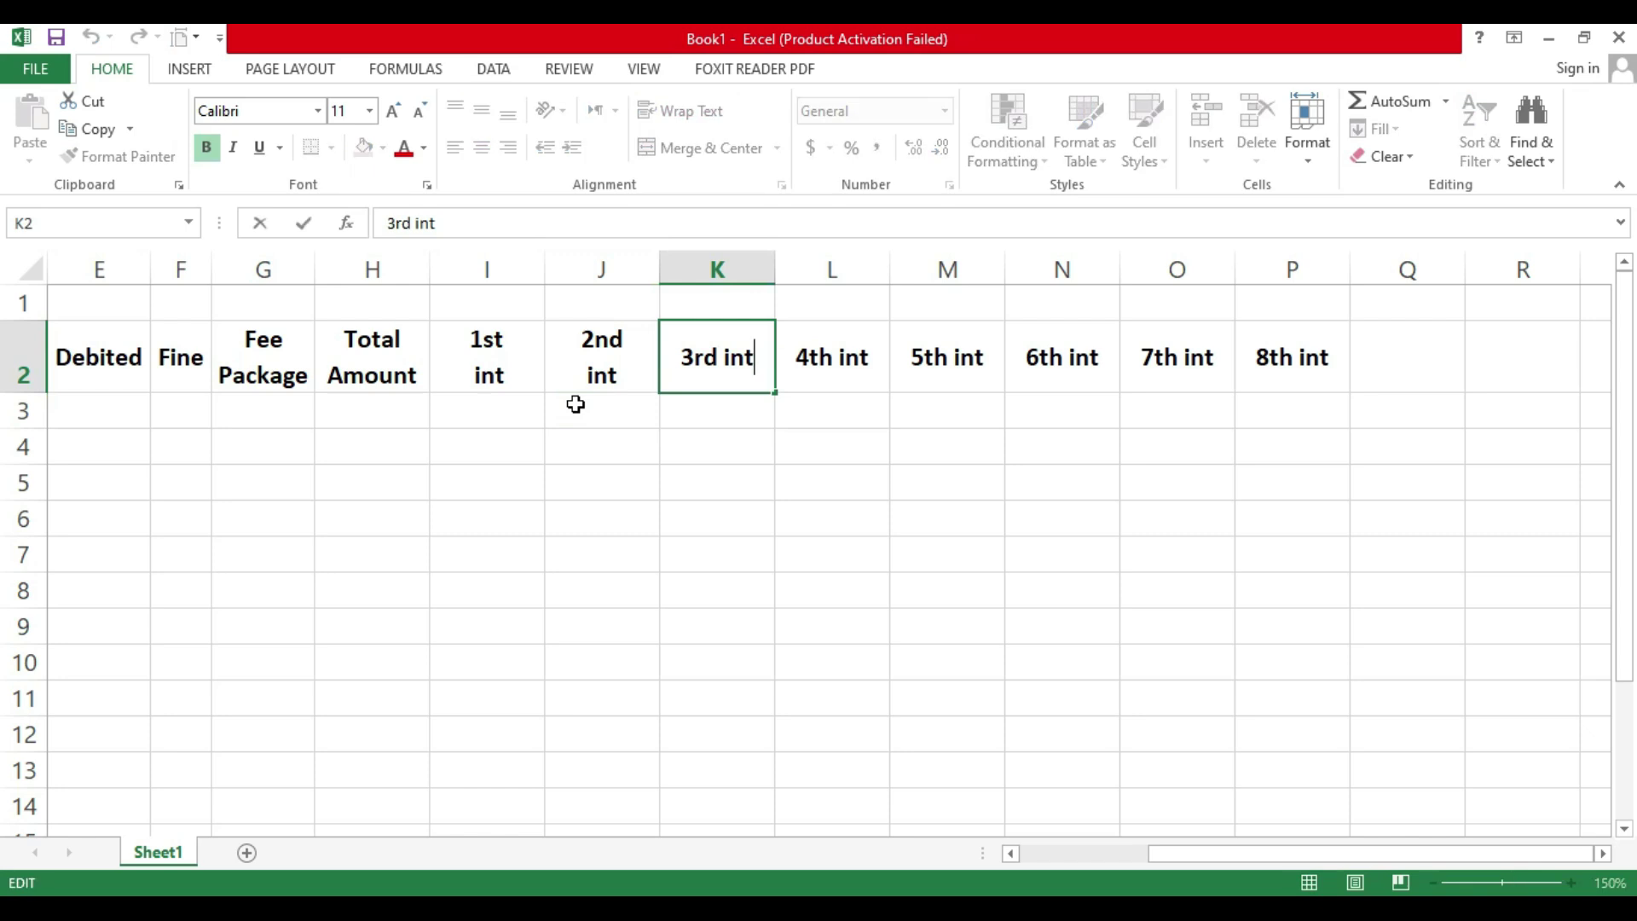
{"action": "key", "text": "Left"}
{"action": "key", "text": "Left"}
{"action": "key", "text": "Left"}
{"action": "key", "text": "alt+Return"}
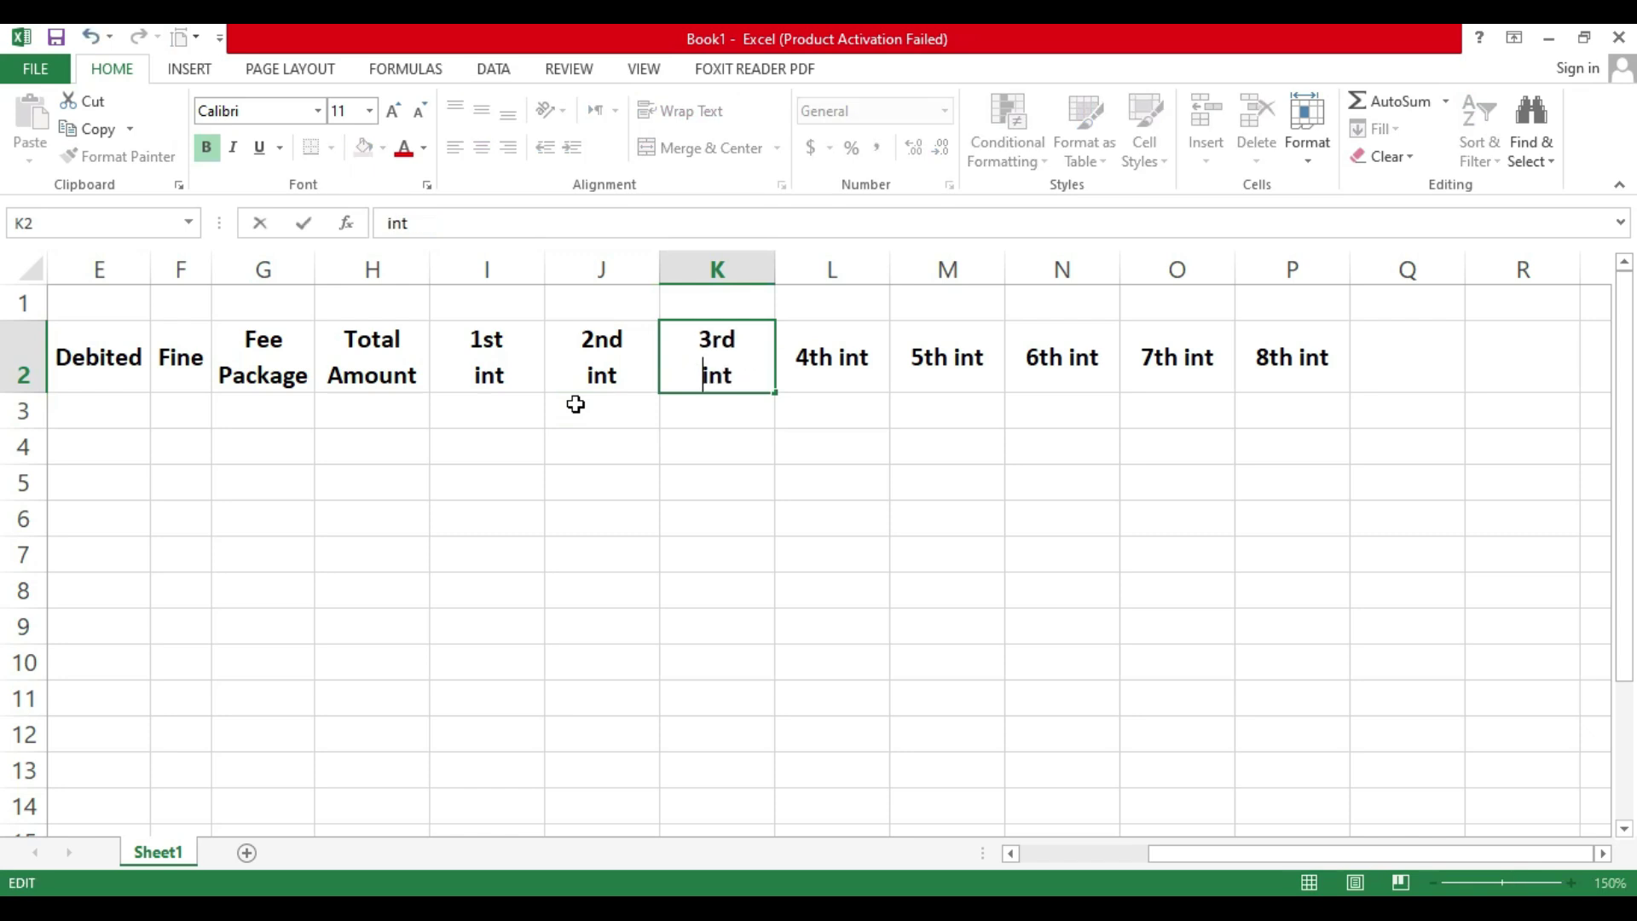
{"action": "key", "text": "Return"}
Step: Split the header in cell L2 onto two lines, with 4th above int
{"action": "key", "text": "Right"}
{"action": "key", "text": "Up"}
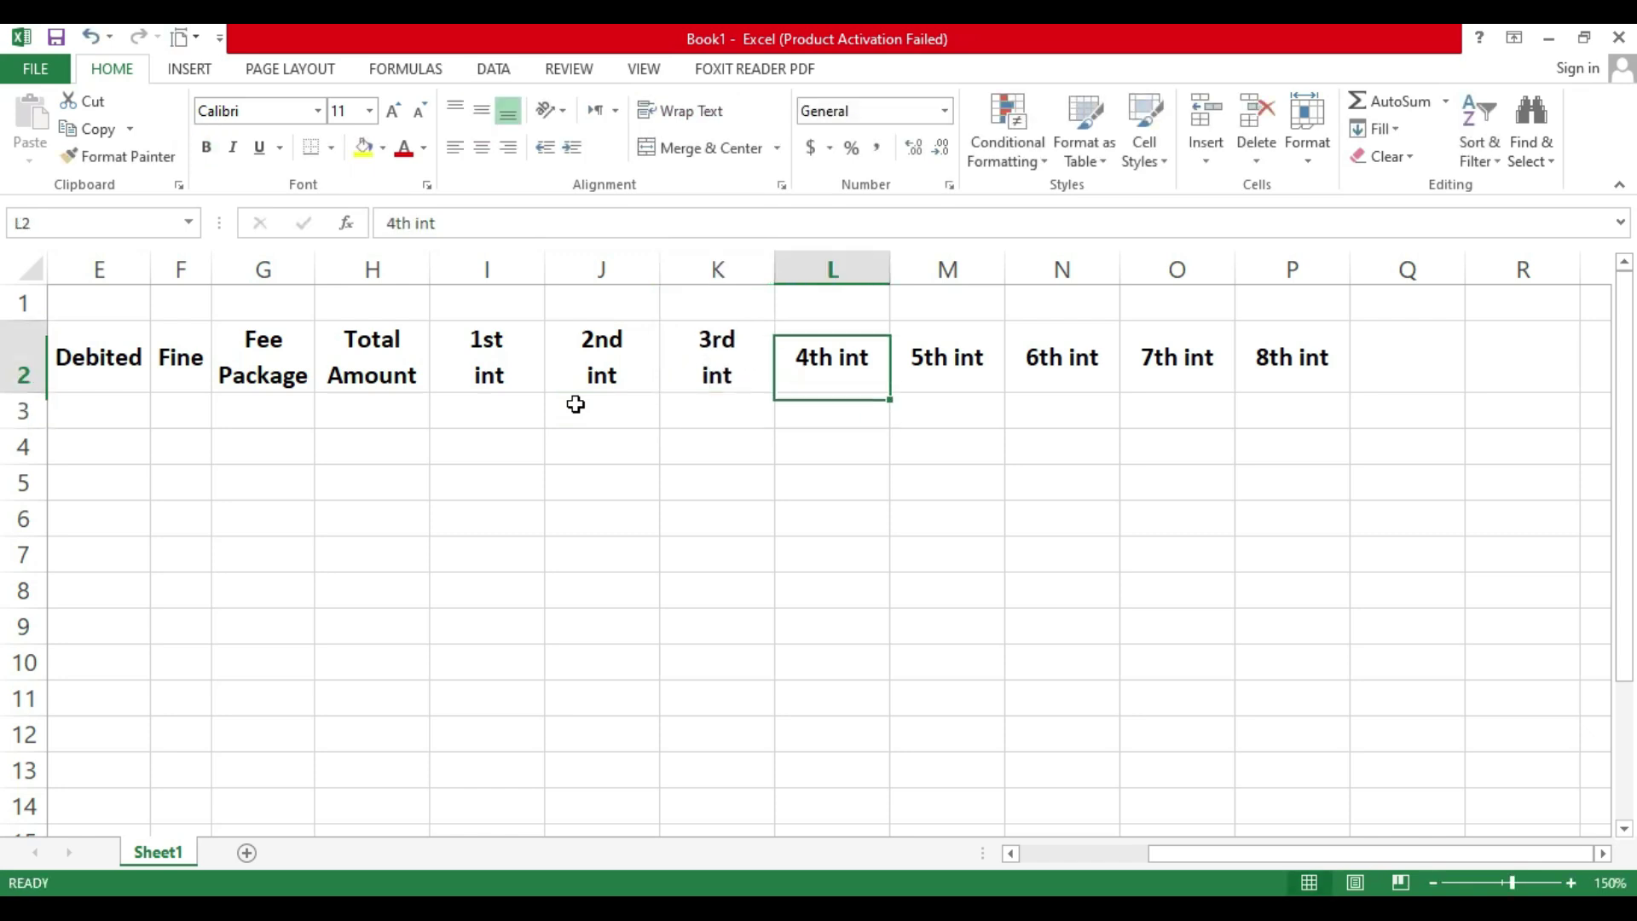
{"action": "key", "text": "F2"}
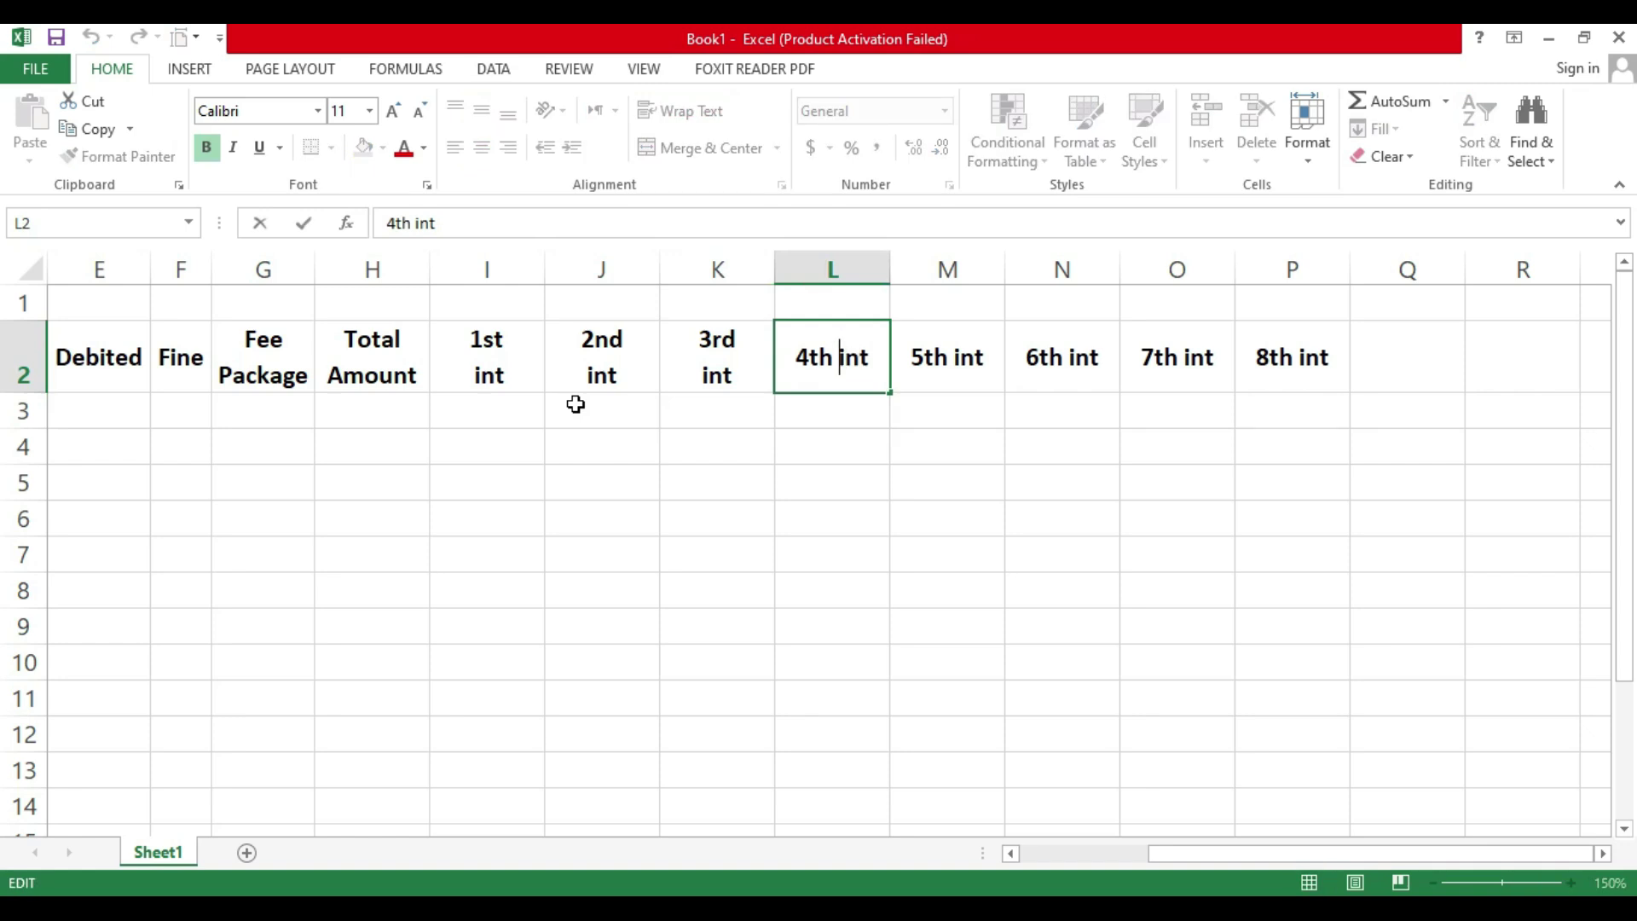
{"action": "key", "text": "alt+Return"}
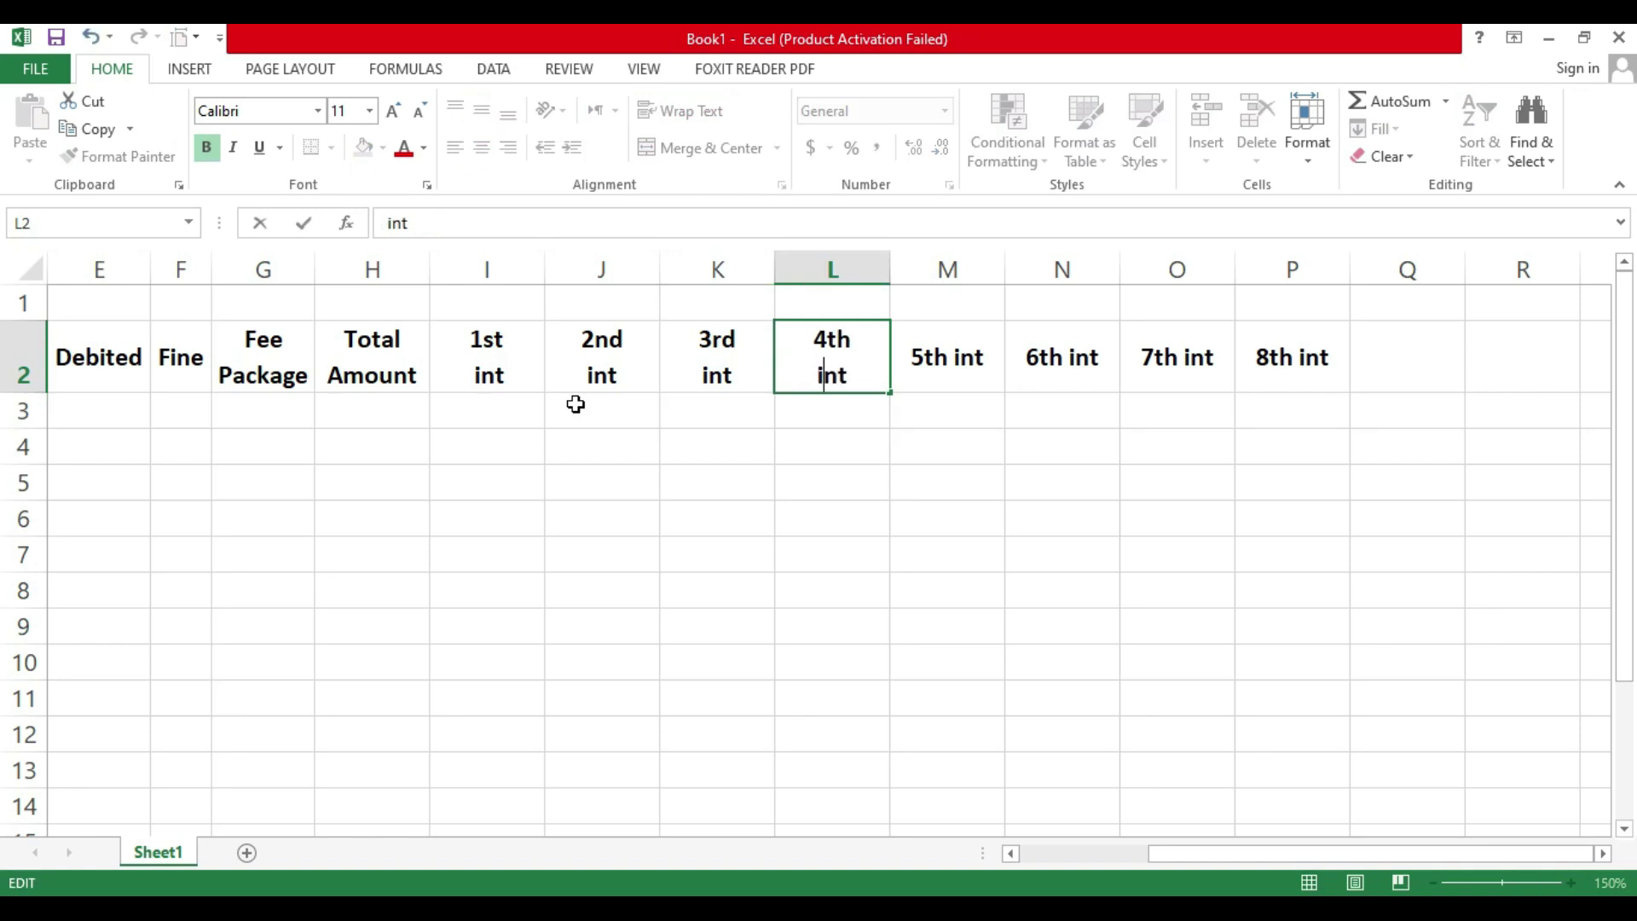
{"action": "key", "text": "Return"}
Step: Split the header in cell M2 onto two lines, with 5th above int
{"action": "key", "text": "Right"}
{"action": "key", "text": "Right"}
{"action": "key", "text": "Up"}
{"action": "key", "text": "Left"}
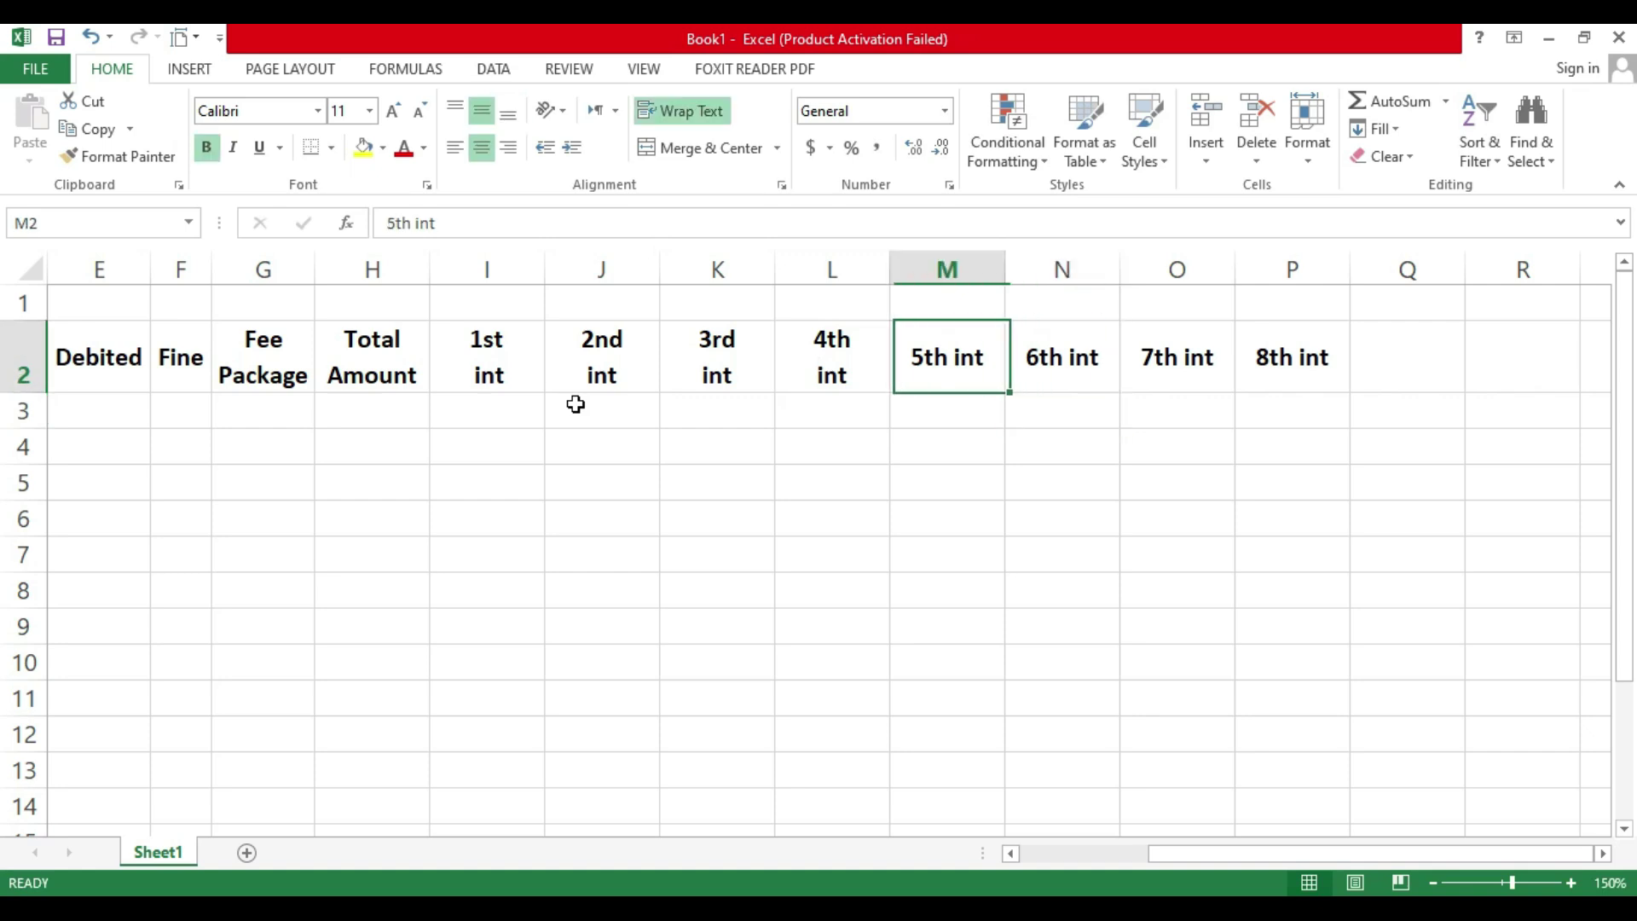
{"action": "key", "text": "F2"}
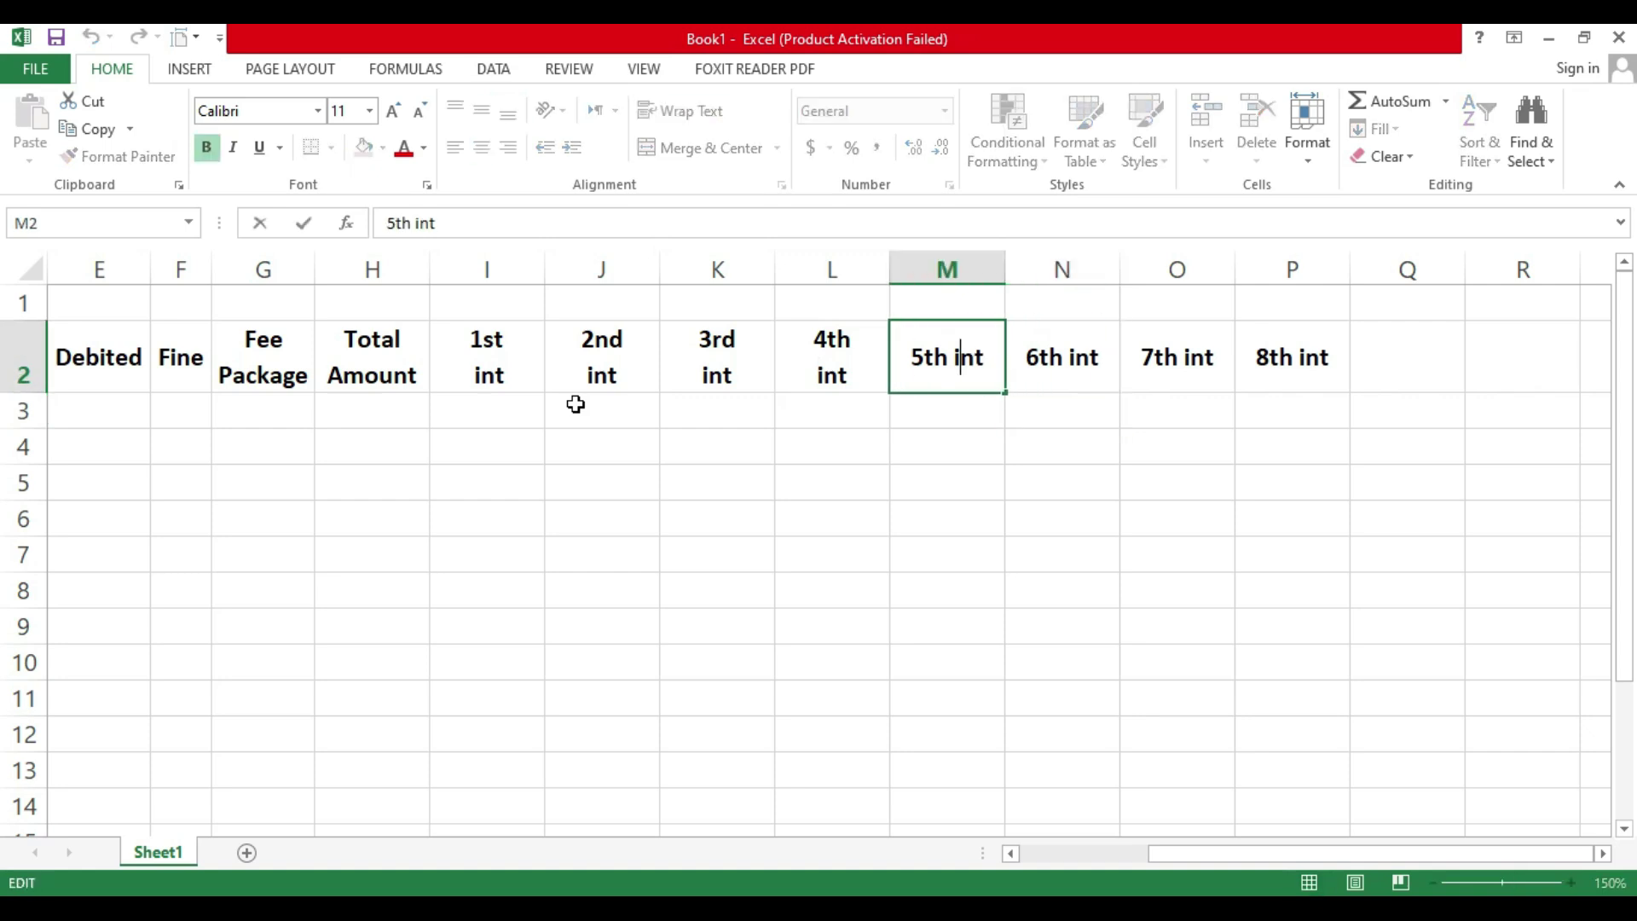
{"action": "key", "text": "alt+Return"}
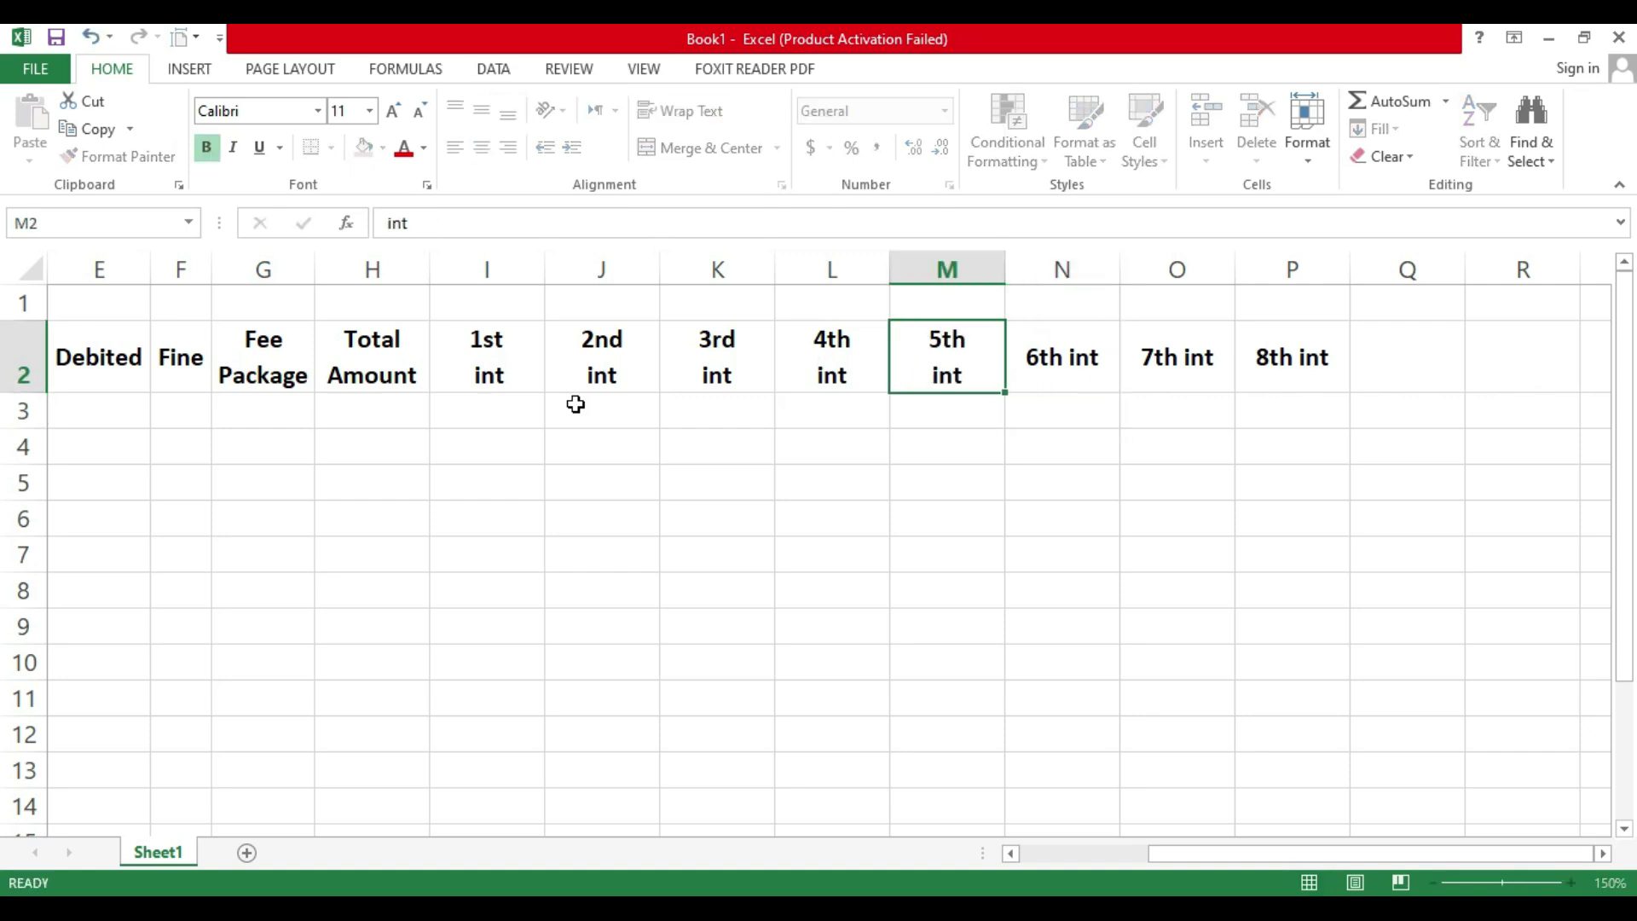
{"action": "key", "text": "Return"}
Step: Split the header in cell N2 onto two lines, with 6th above int
{"action": "key", "text": "Right"}
{"action": "key", "text": "Up"}
{"action": "key", "text": "F2"}
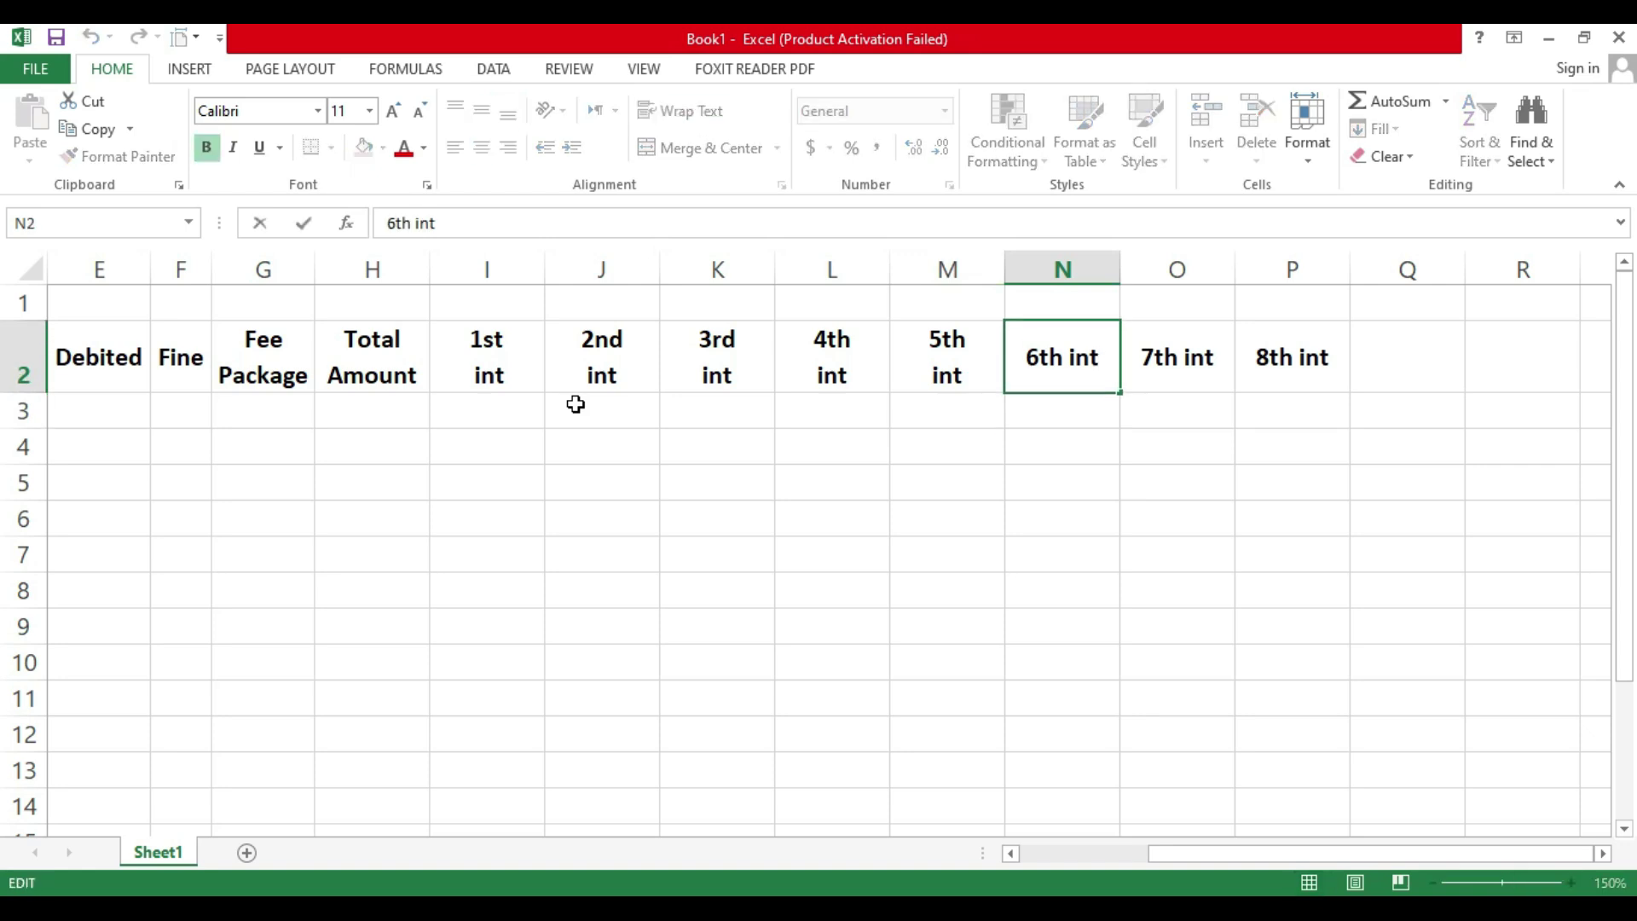
{"action": "key", "text": "Left"}
{"action": "key", "text": "Left"}
{"action": "key", "text": "Left"}
{"action": "key", "text": "alt+Return"}
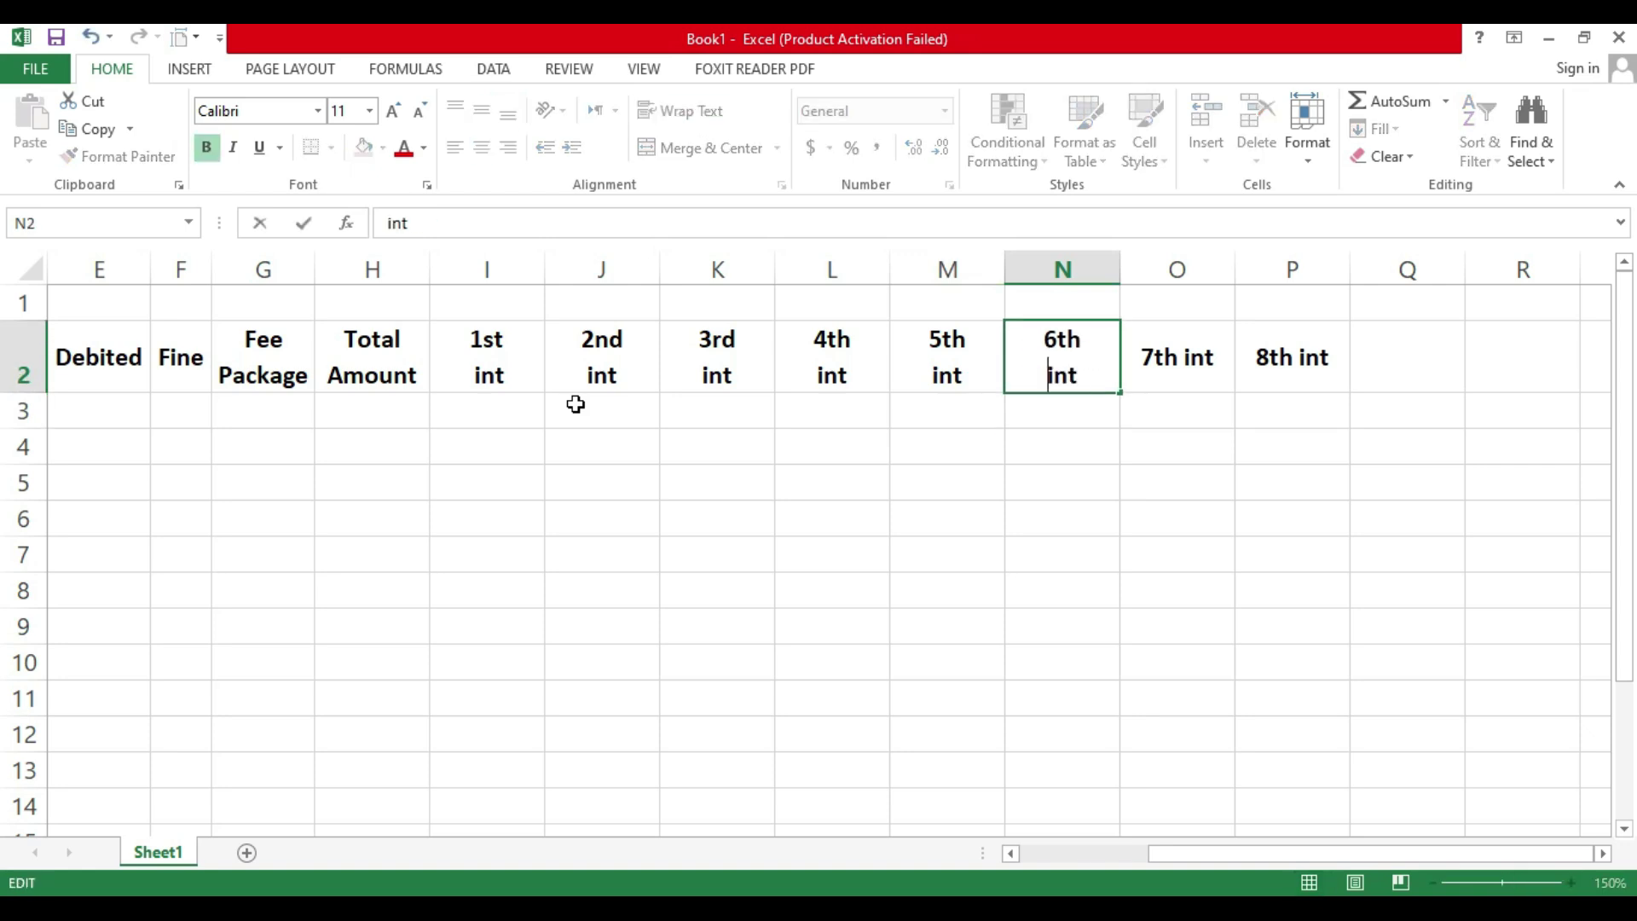
{"action": "key", "text": "Return"}
Step: Split the header in cell O2 onto two lines, with 7th above int
{"action": "key", "text": "Right"}
{"action": "key", "text": "Up"}
{"action": "key", "text": "F2"}
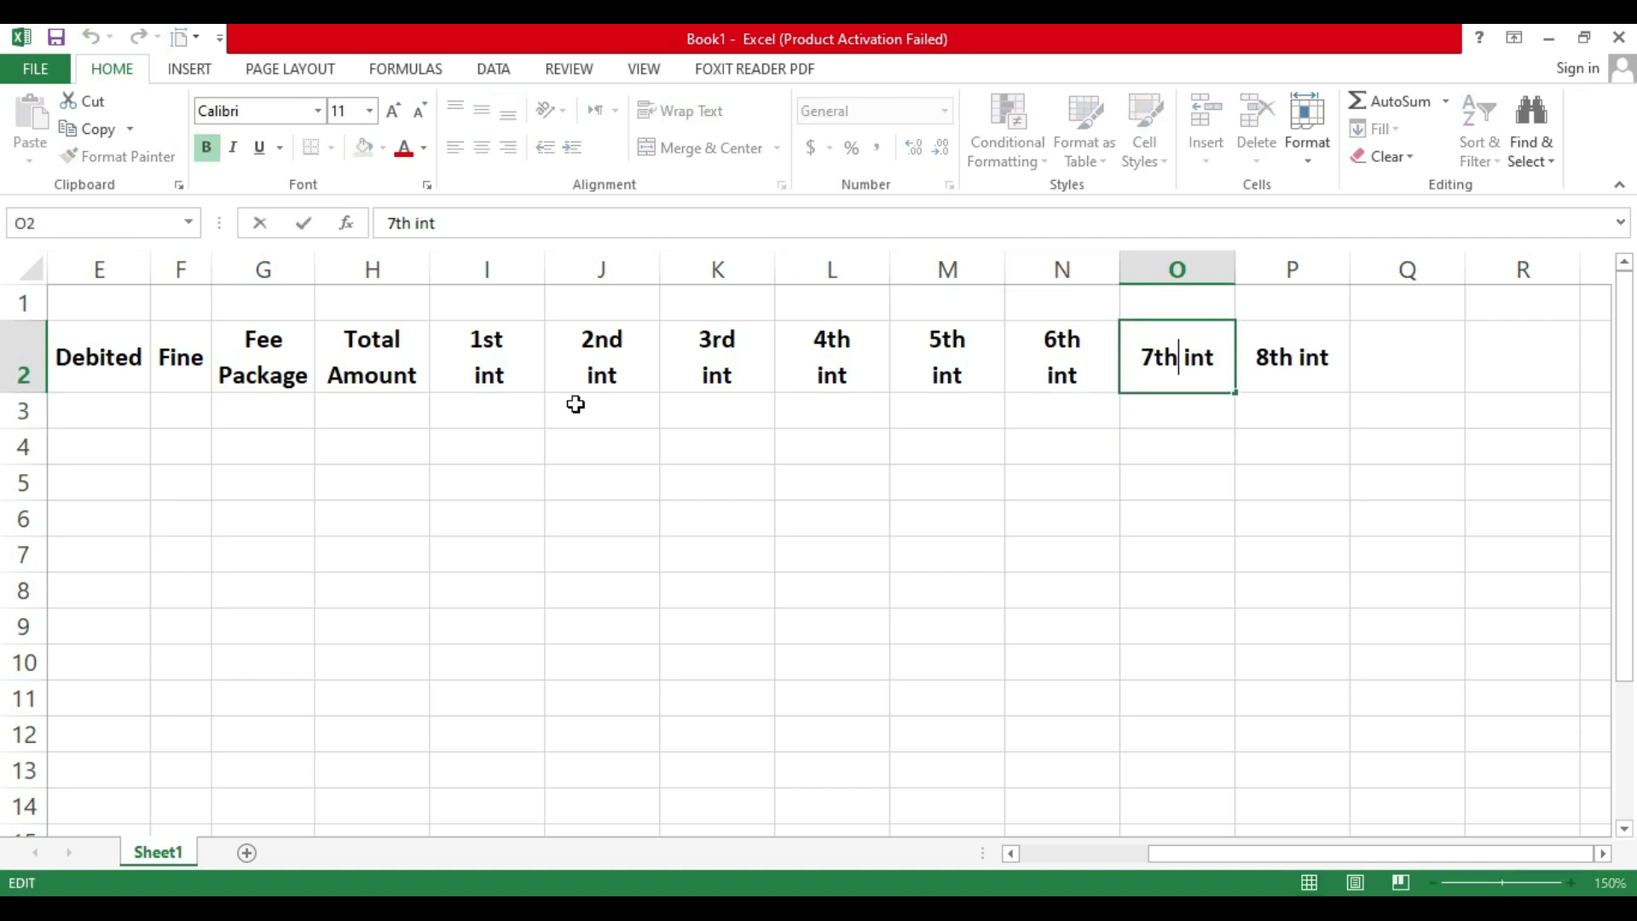
{"action": "key", "text": "Left"}
{"action": "key", "text": "Left"}
{"action": "key", "text": "Left"}
{"action": "key", "text": "alt+Return"}
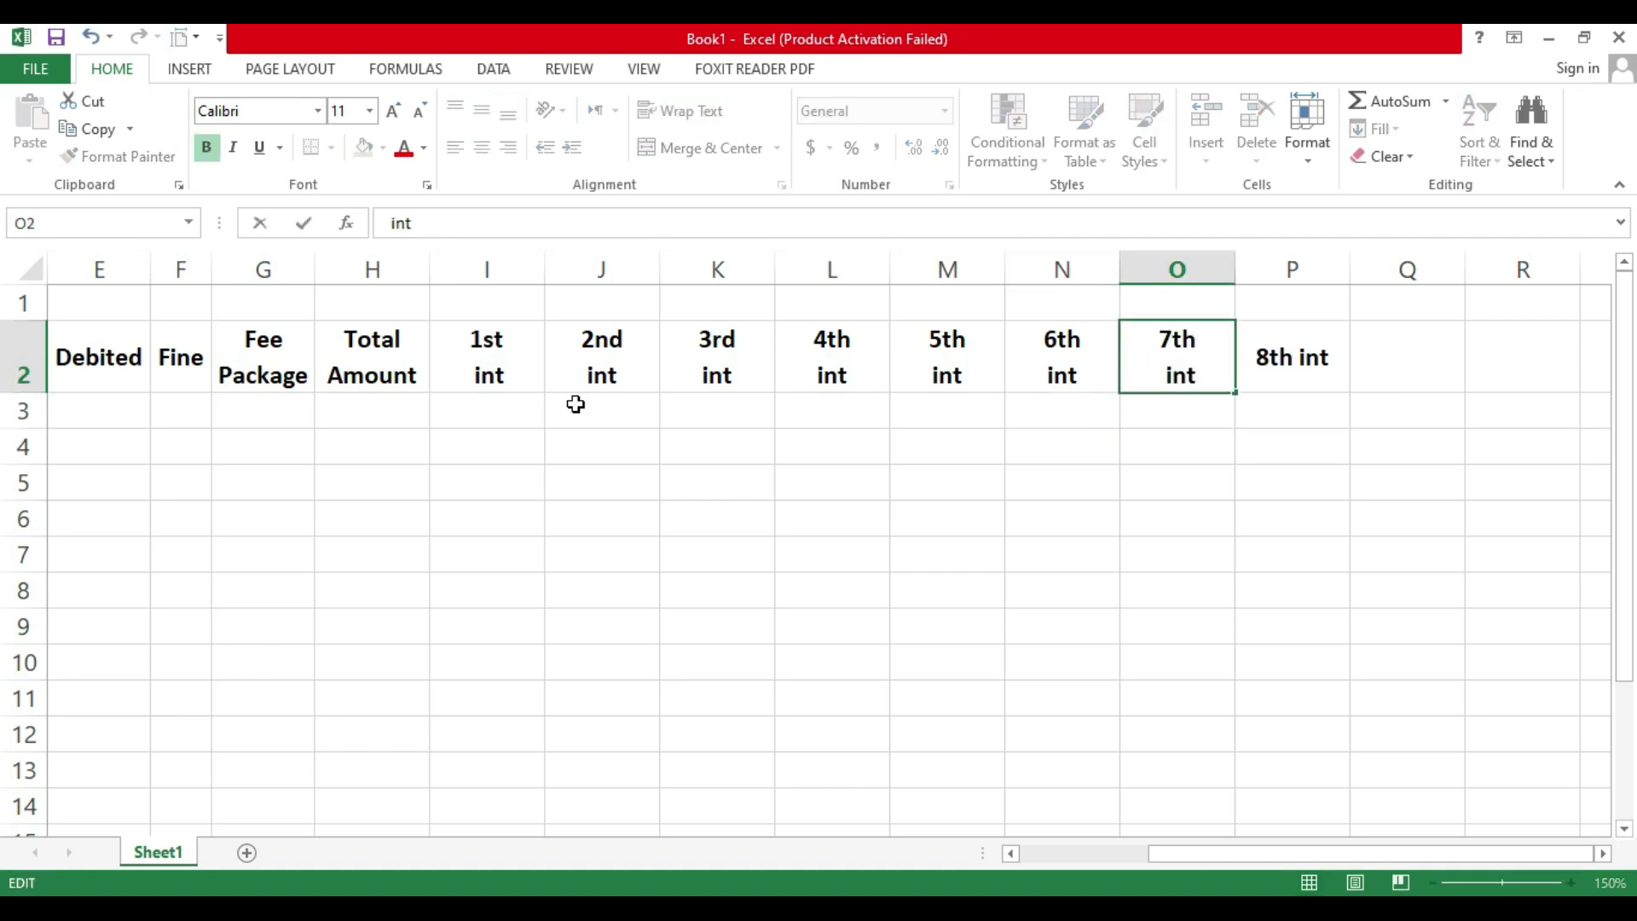
{"action": "key", "text": "Return"}
Step: Split the header in cell P2 onto two lines, with 8th above int
{"action": "key", "text": "Right"}
{"action": "key", "text": "Up"}
{"action": "key", "text": "F2"}
{"action": "key", "text": "Left"}
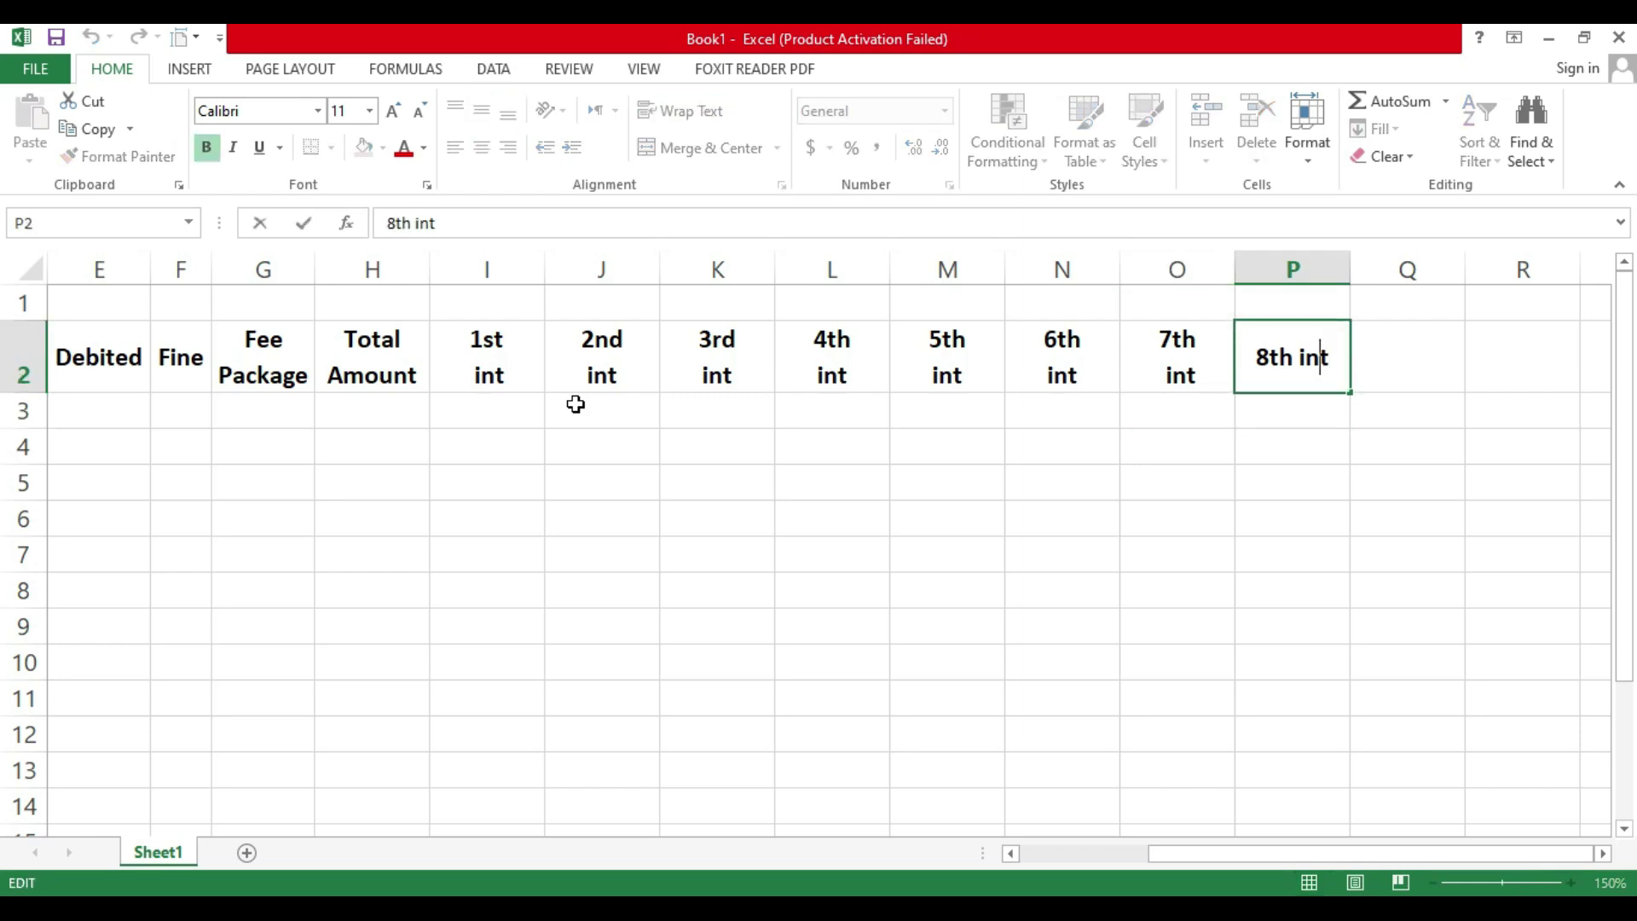
{"action": "key", "text": "Left"}
{"action": "key", "text": "Left"}
{"action": "key", "text": "alt+Return"}
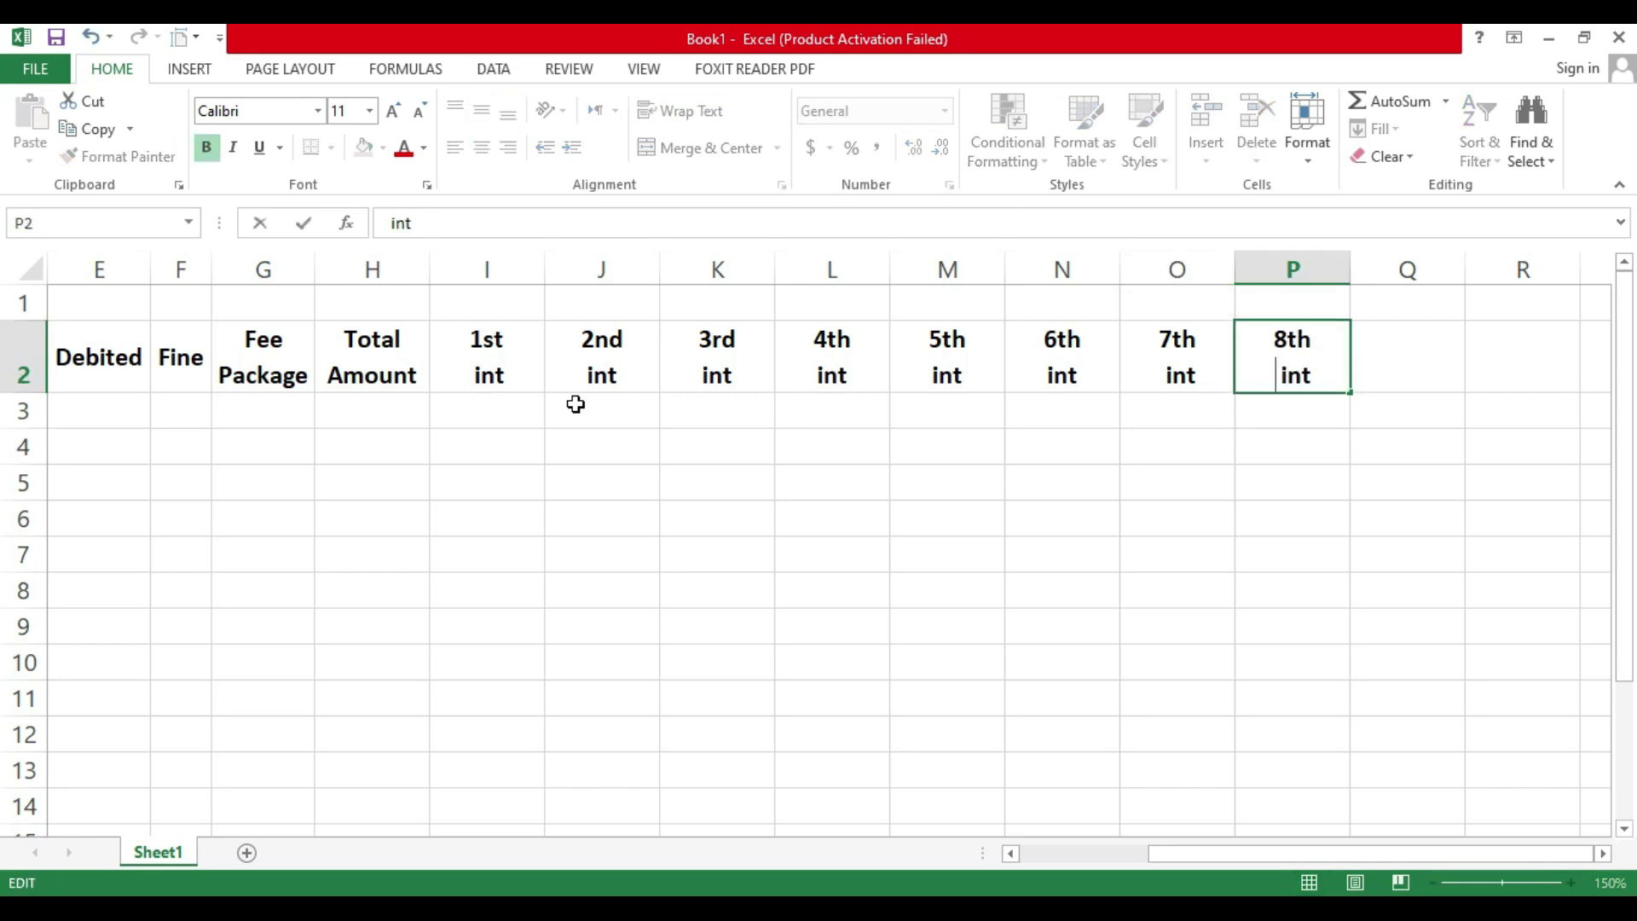
{"action": "left_click", "coordinate": [595, 455]}
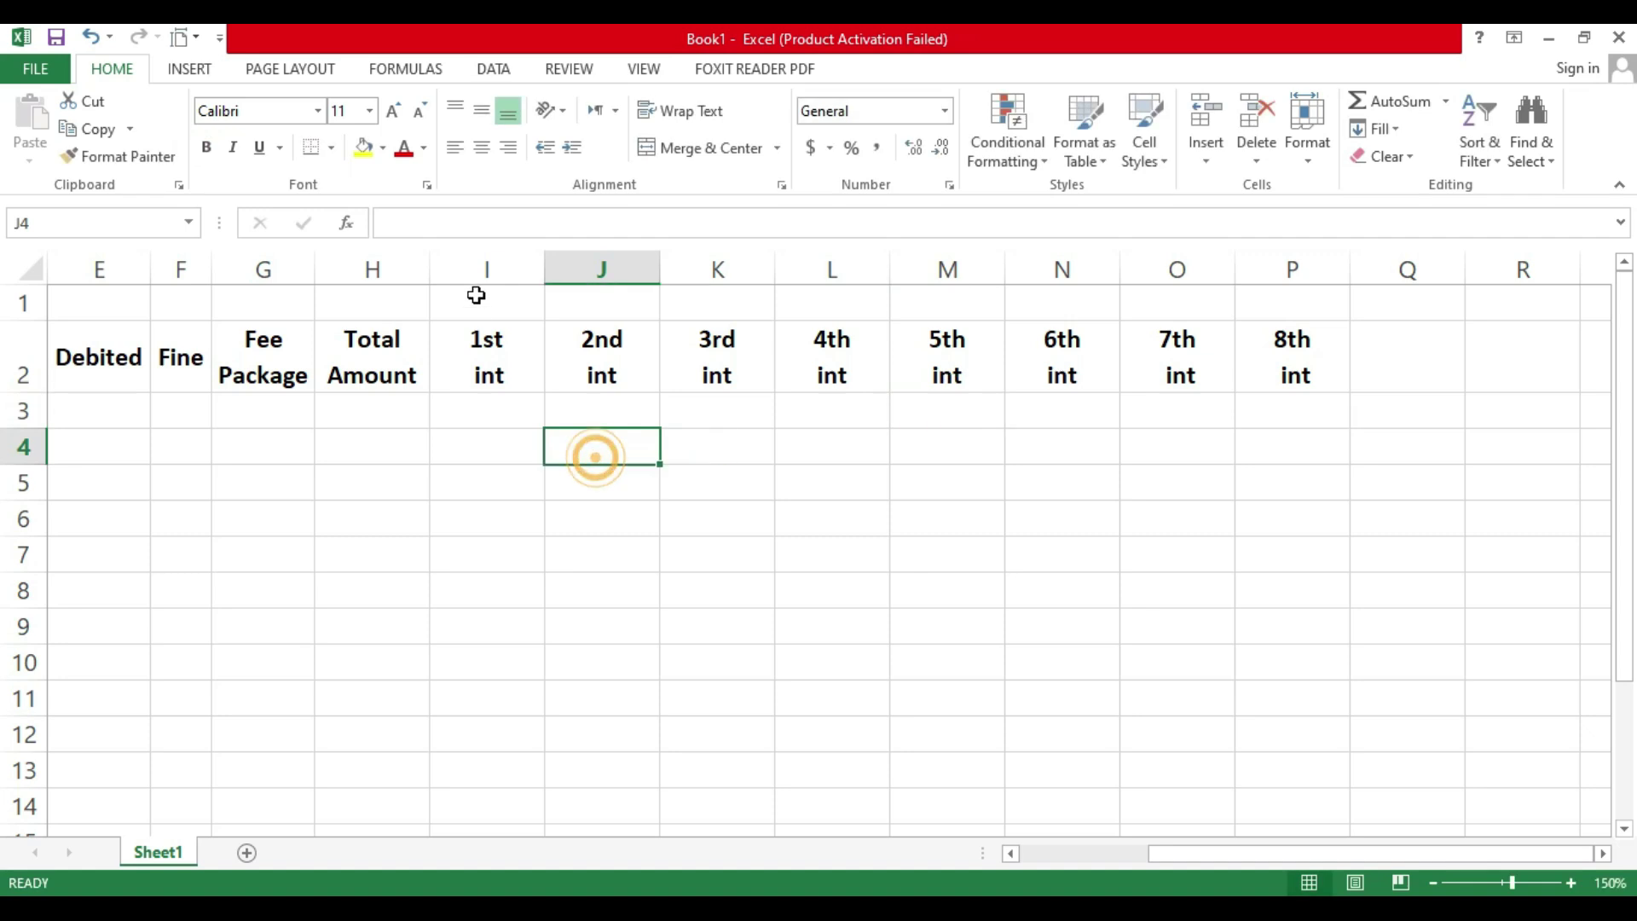
Step: AutoFit the widths of columns I to P to their two-line int headers
{"action": "left_click", "coordinate": [482, 269]}
{"action": "left_click_drag", "start_coordinate": [726, 269], "coordinate": [1242, 238]}
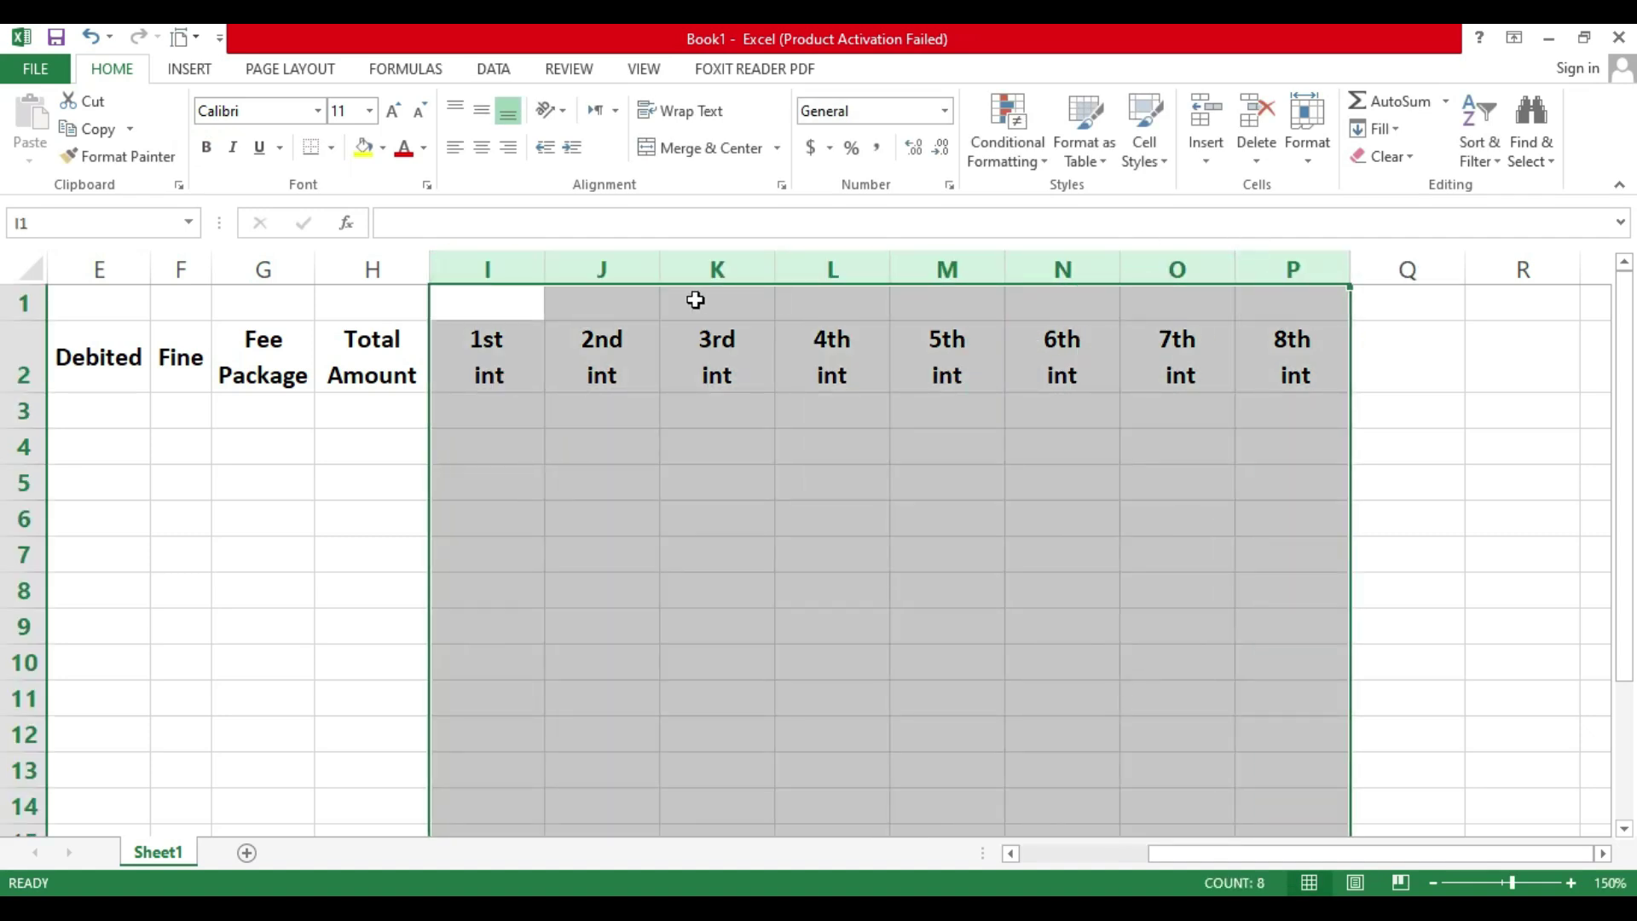
{"action": "double_click", "coordinate": [545, 271]}
{"action": "left_click", "coordinate": [655, 411]}
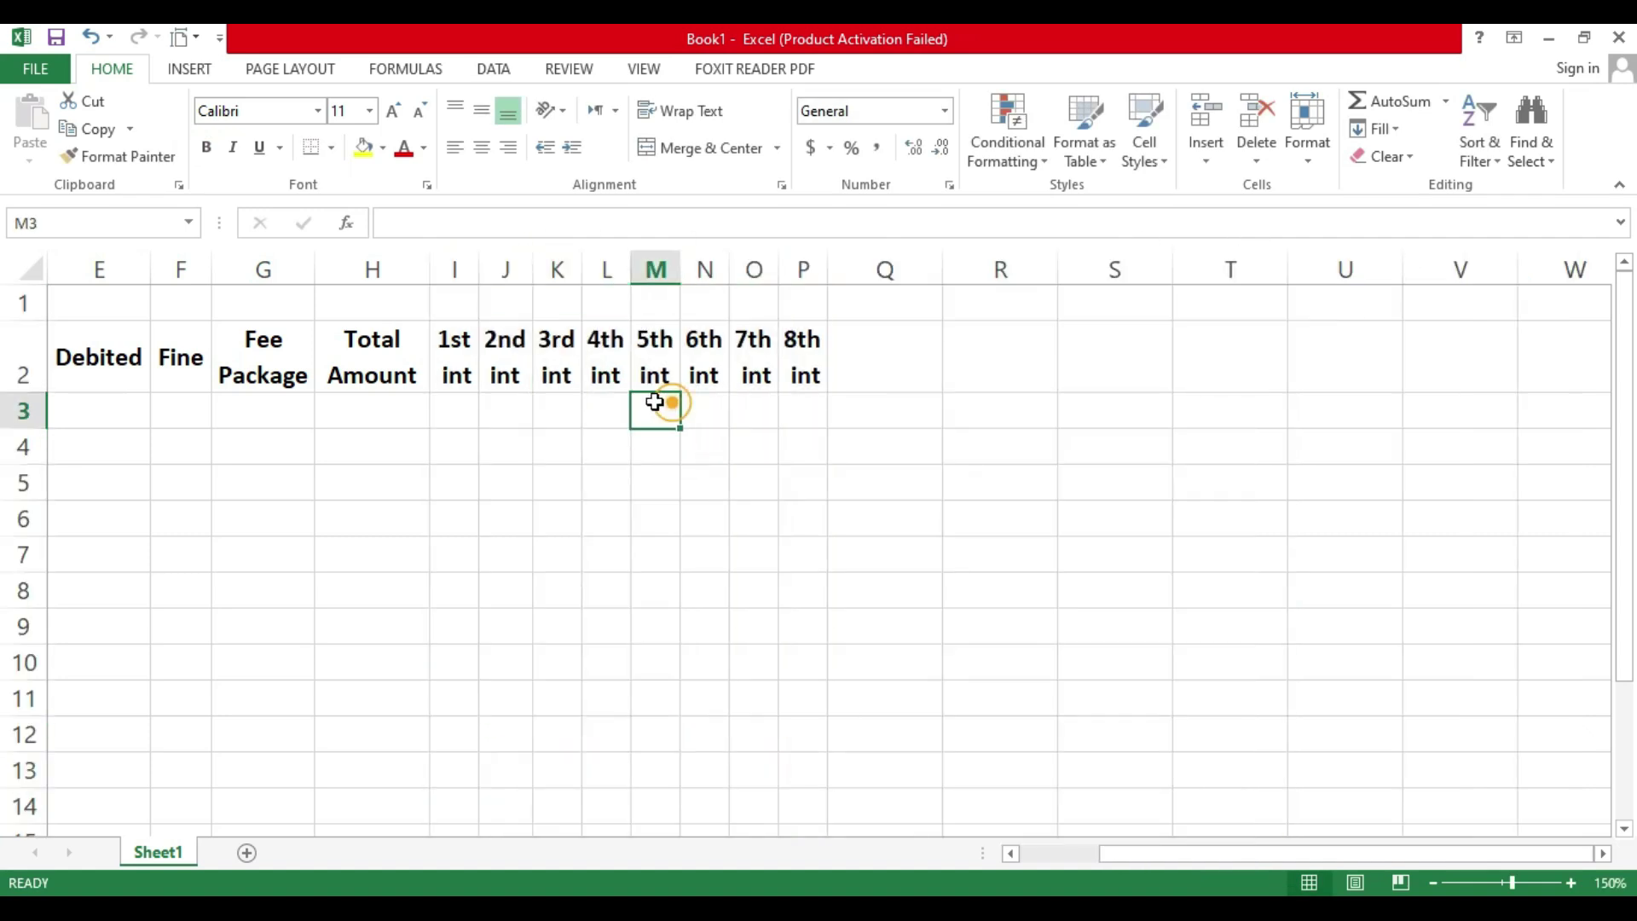
{"action": "left_click", "coordinate": [452, 368]}
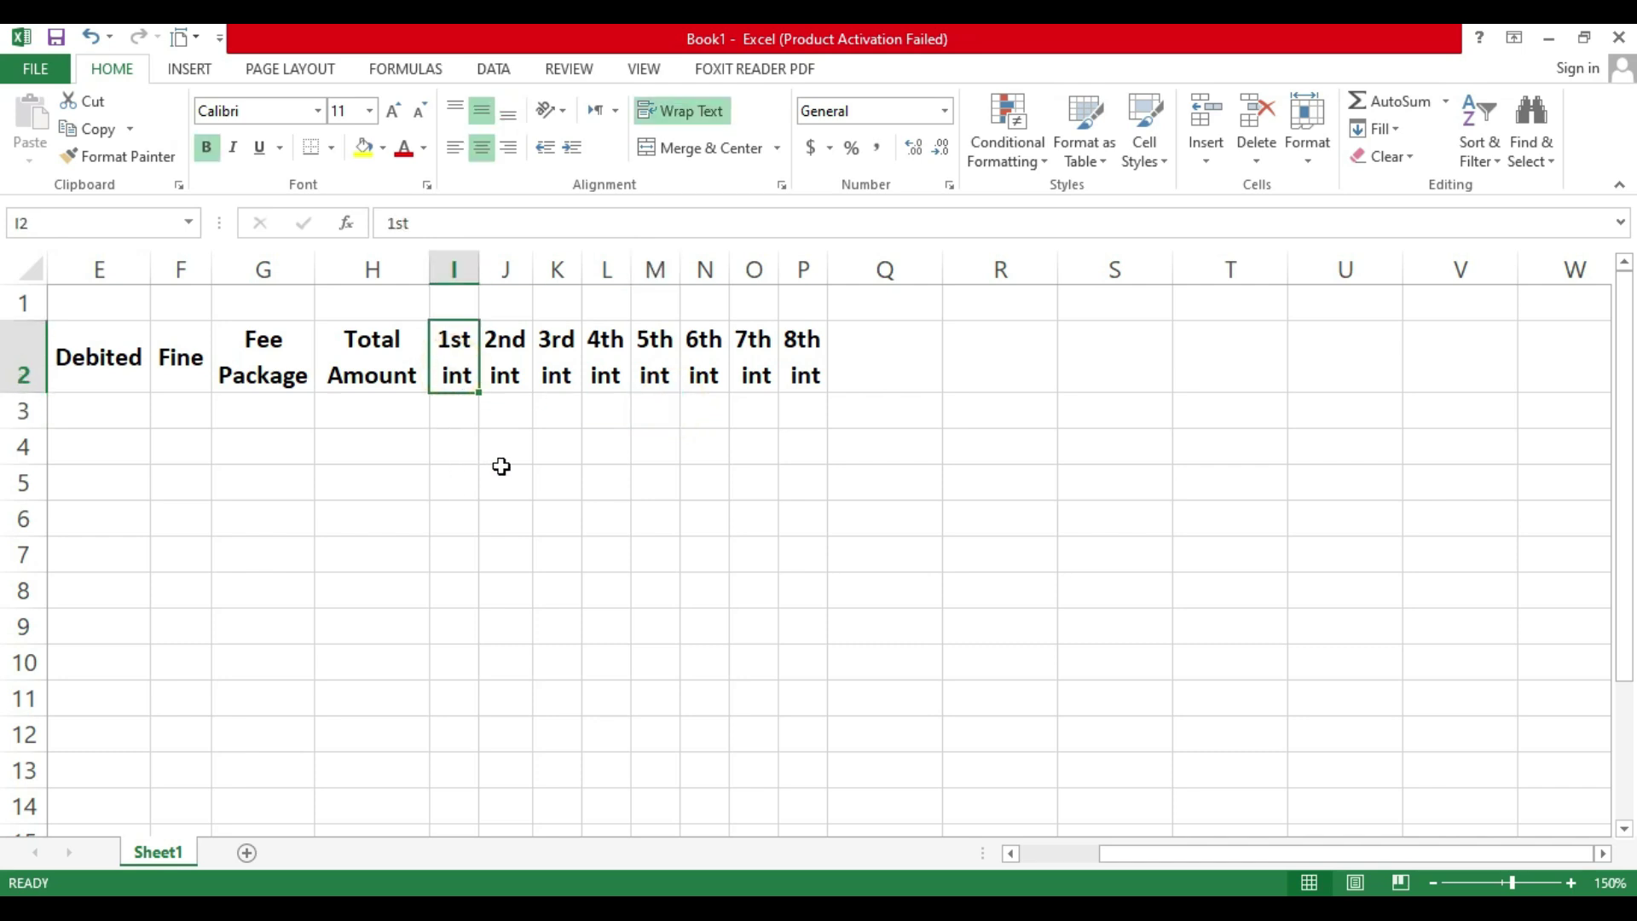
Step: Add the header sum in cell Q2 and the header Balance in cell R2
{"action": "left_click", "coordinate": [866, 368]}
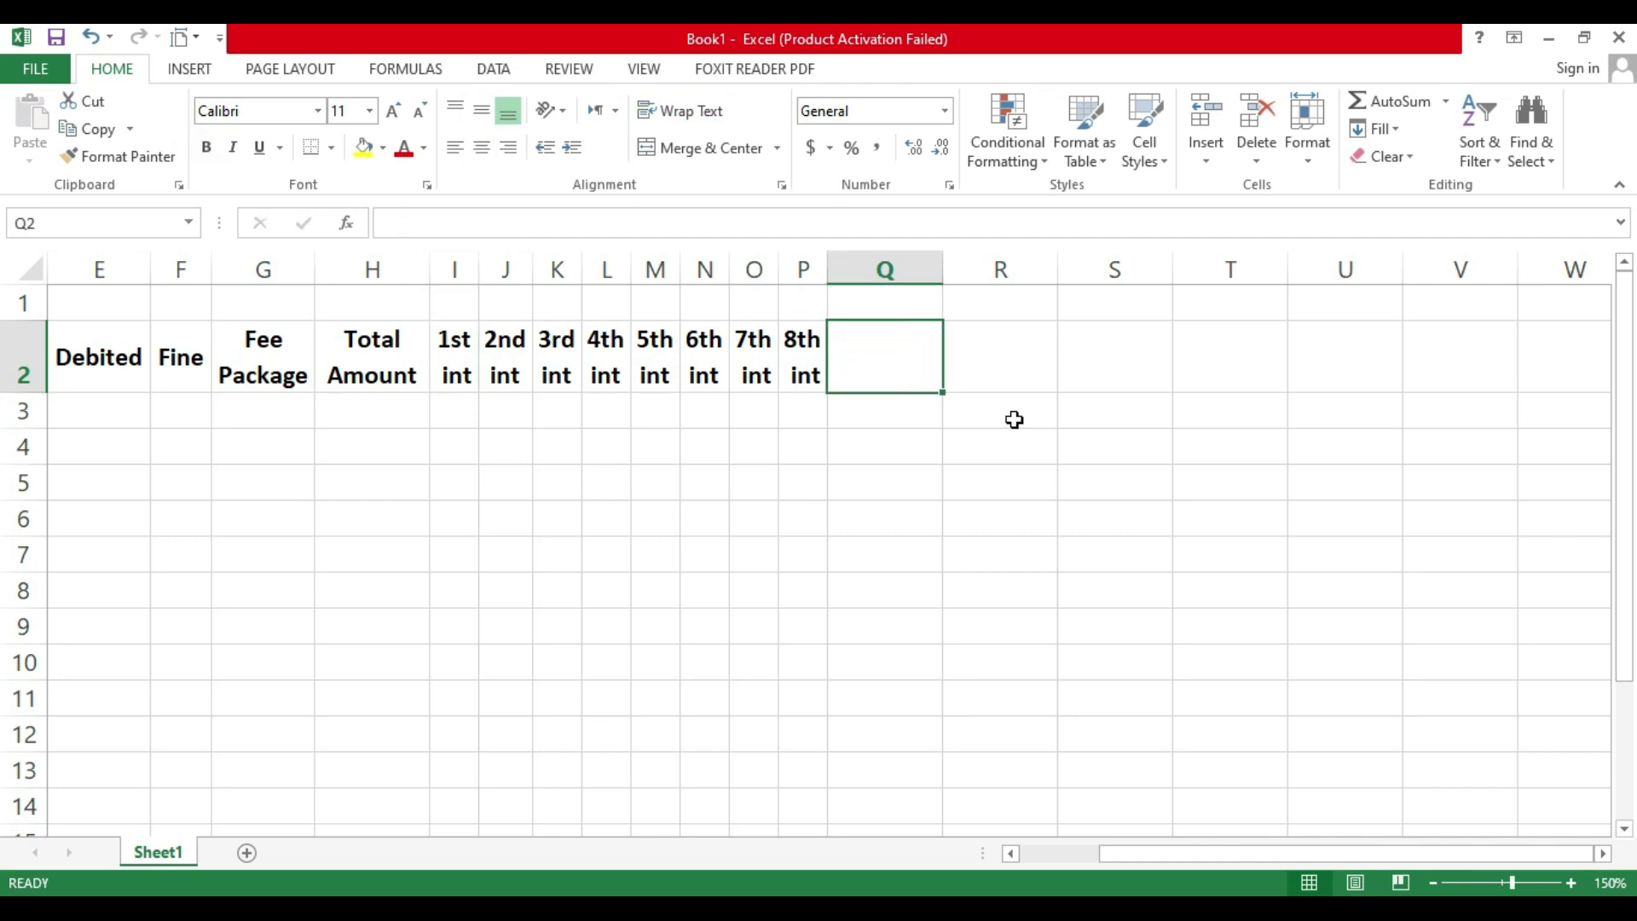
{"action": "type", "text": "sum"}
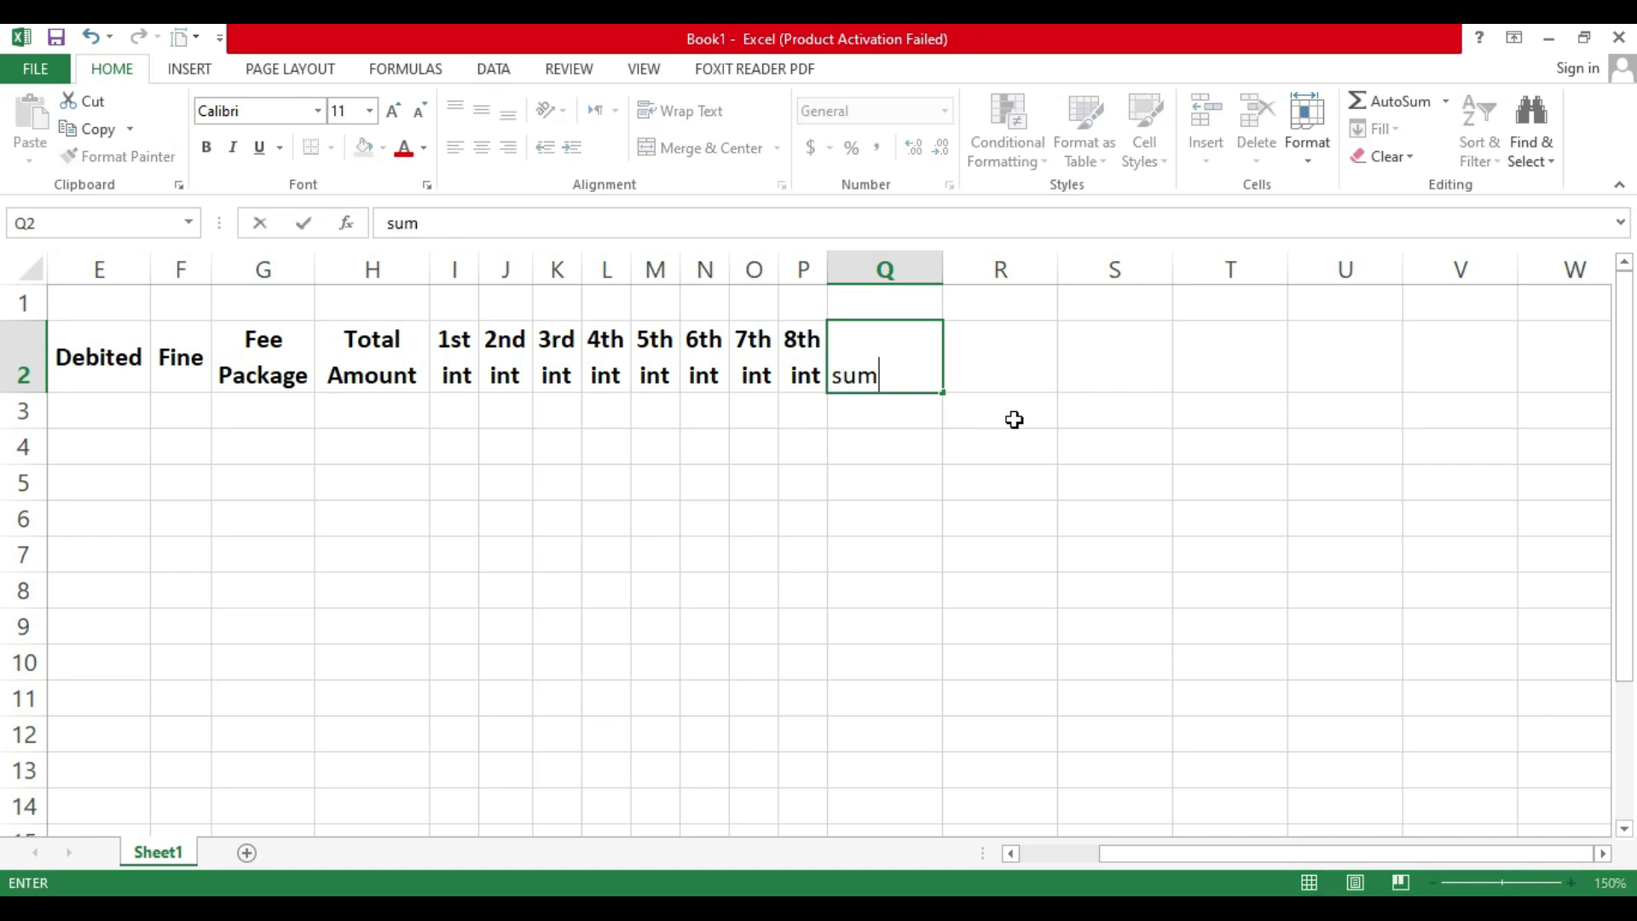
{"action": "key", "text": "Tab"}
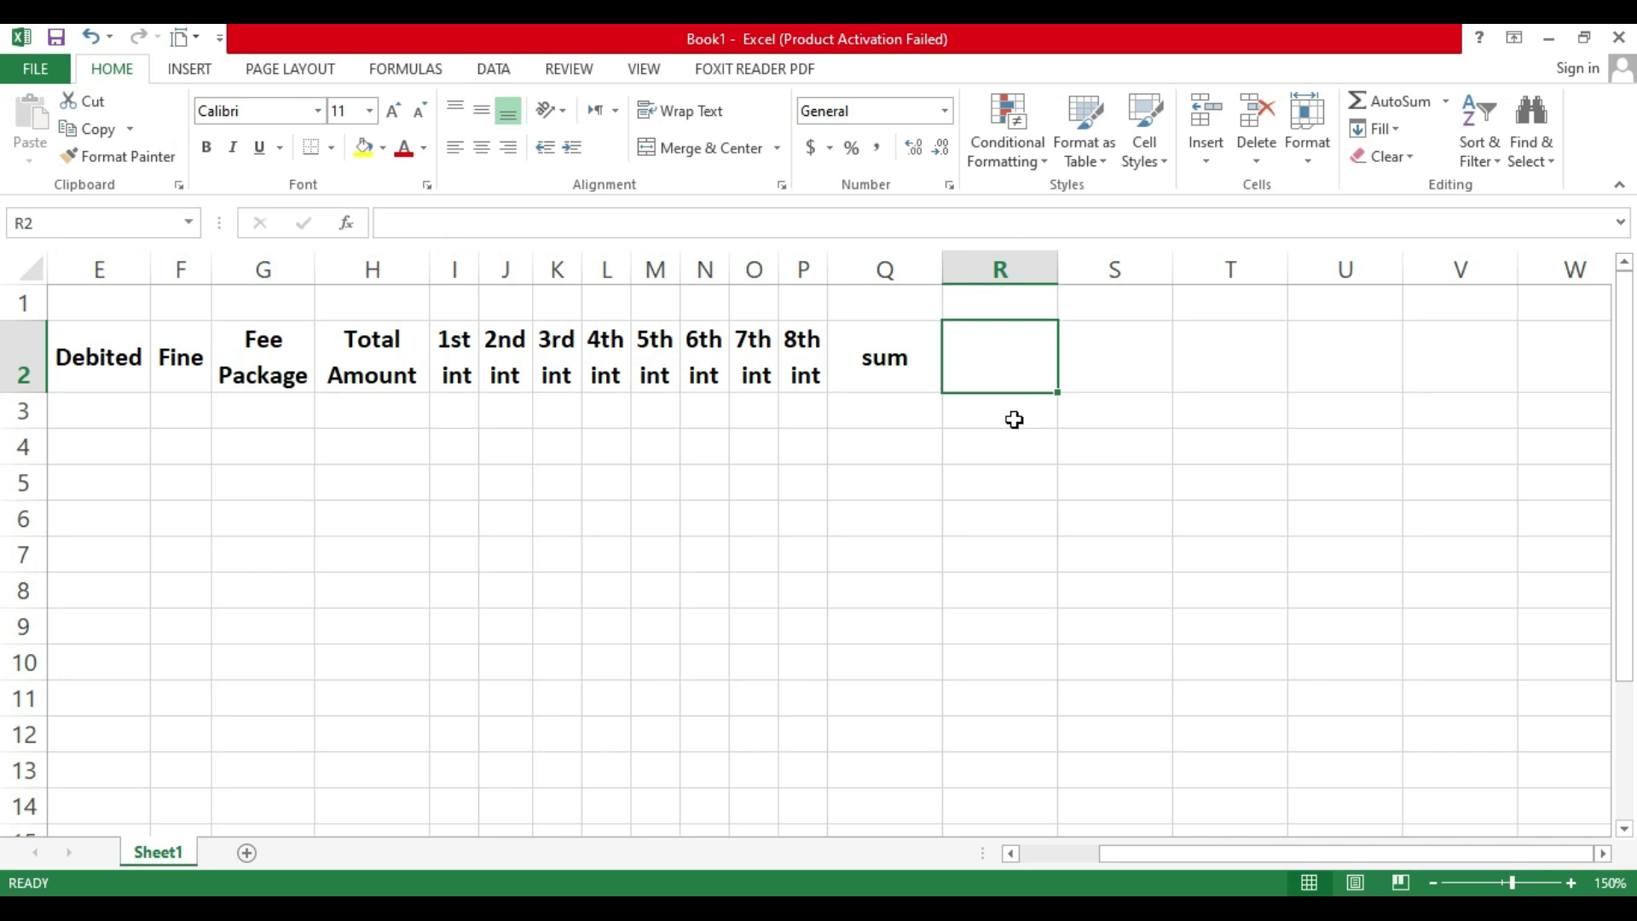
{"action": "type", "text": "Balane"}
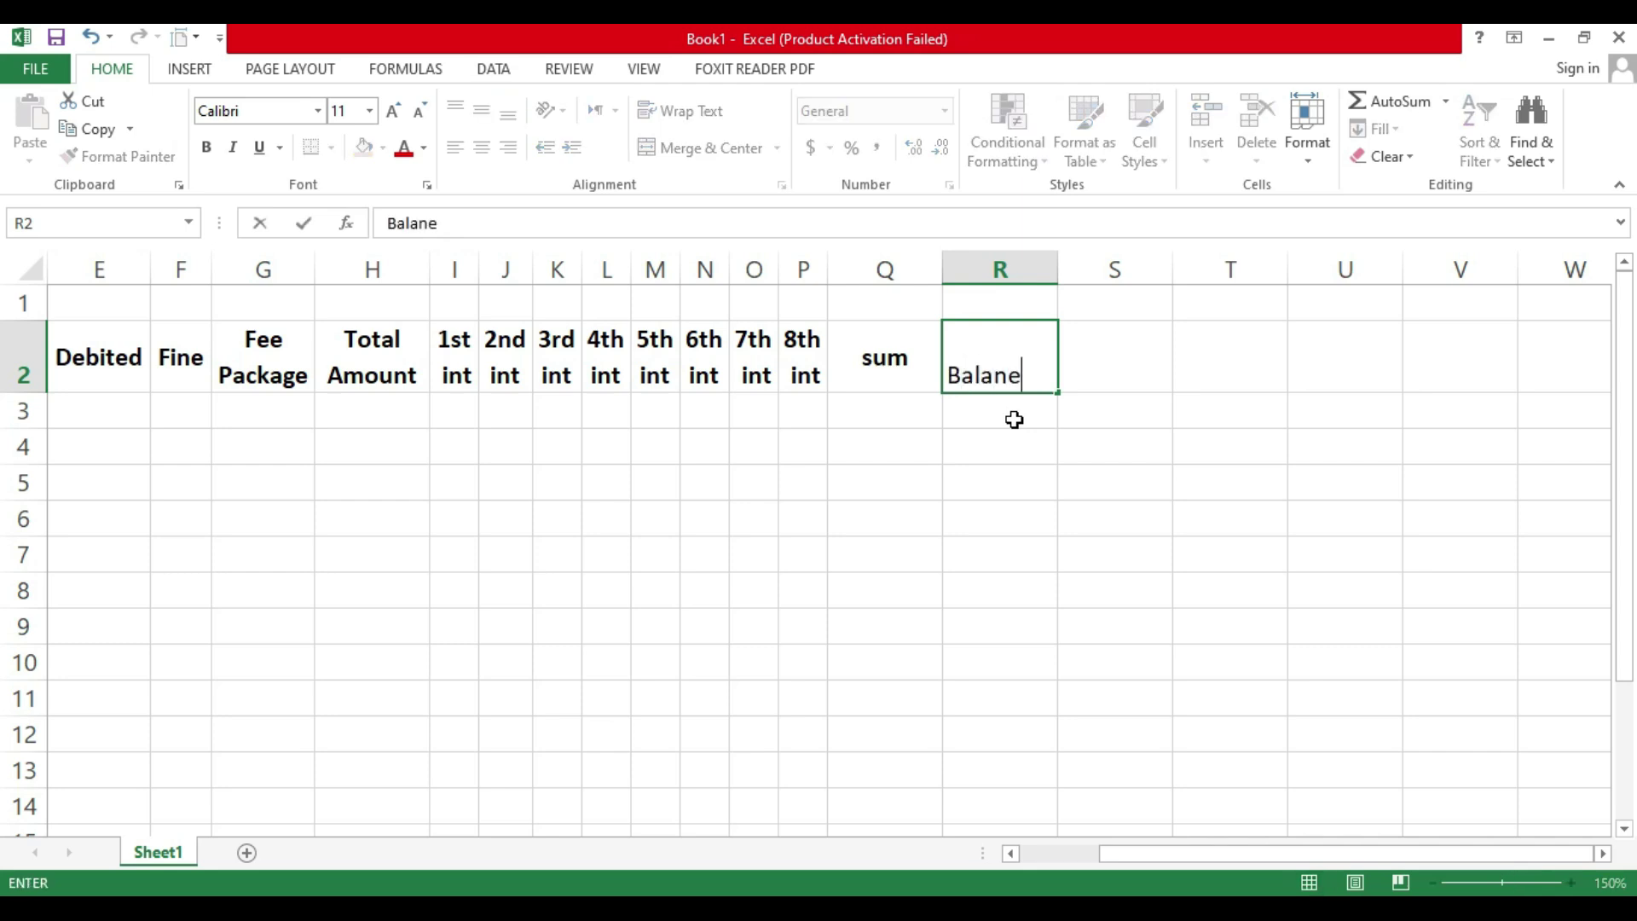
{"action": "key", "text": "BackSpace"}
{"action": "key", "text": "BackSpace"}
{"action": "type", "text": "nce"}
{"action": "key", "text": "Tab"}
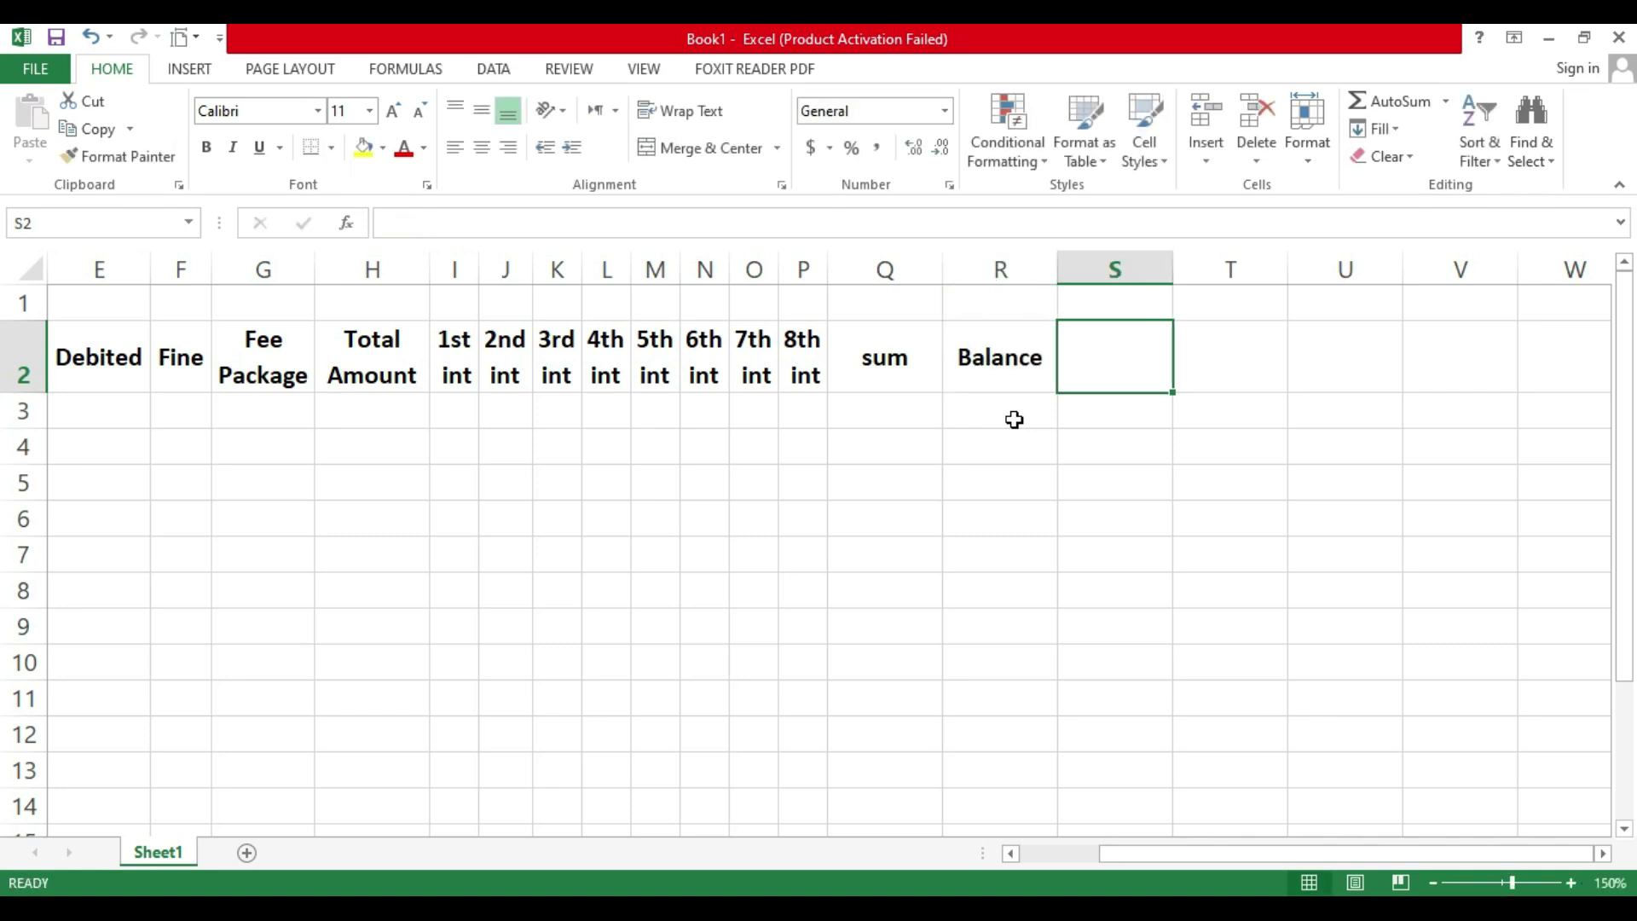
{"action": "key", "text": "Left"}
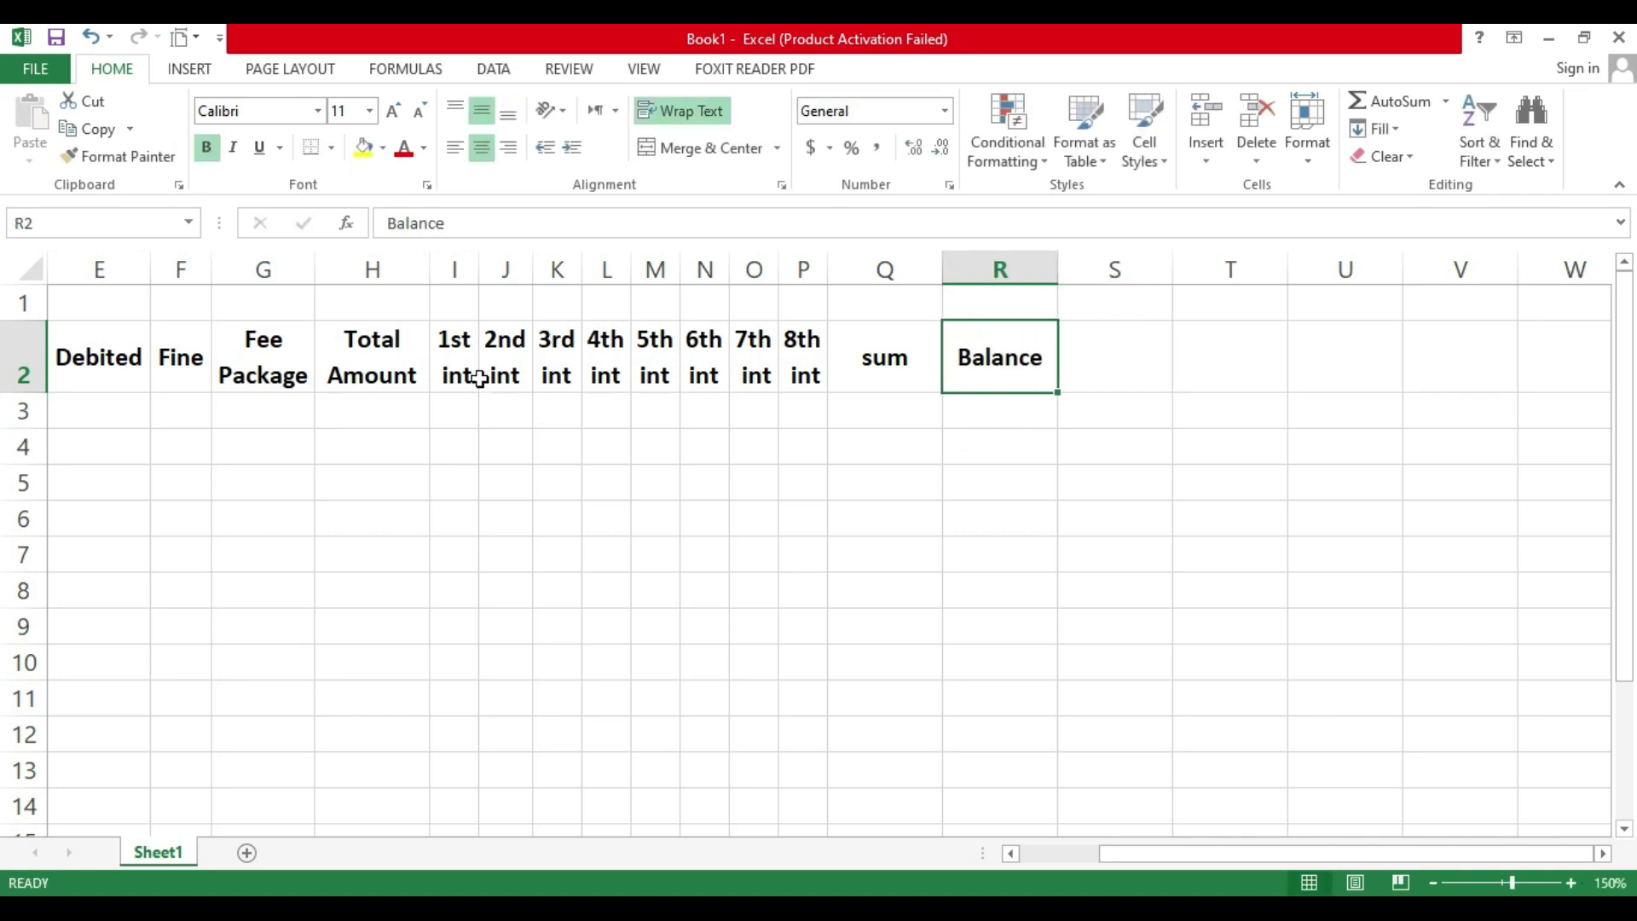
Step: Put a thick box border around the header row from A2 to R2
{"action": "left_click_drag", "start_coordinate": [1204, 850], "coordinate": [996, 828]}
{"action": "left_click_drag", "start_coordinate": [73, 358], "coordinate": [1285, 362]}
{"action": "left_click", "coordinate": [331, 148]}
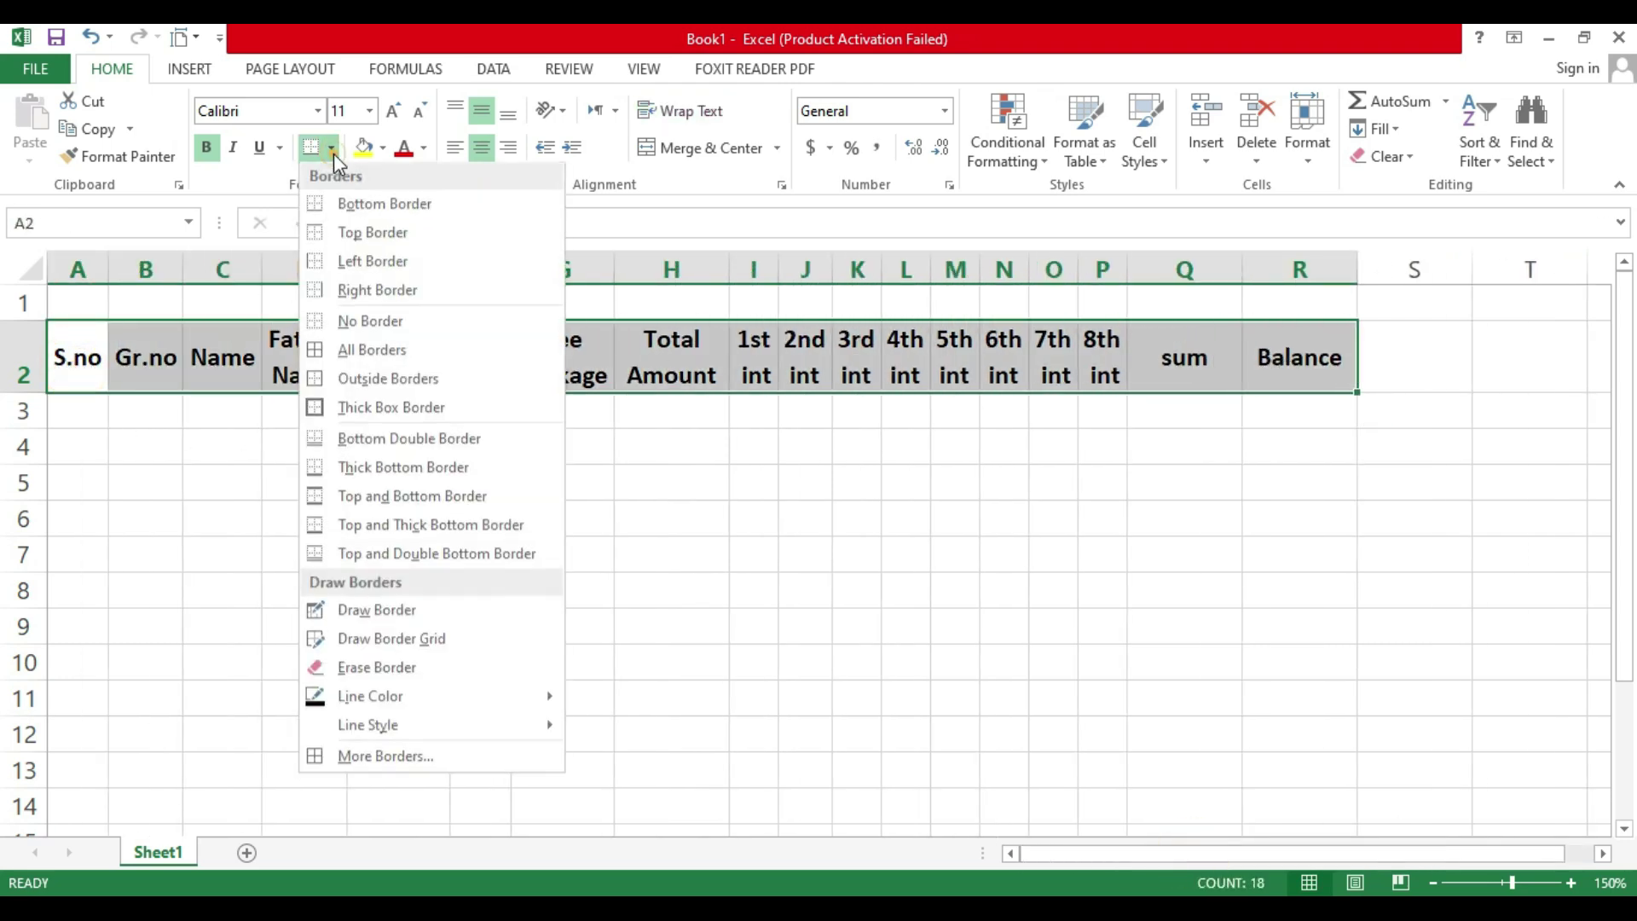
{"action": "left_click", "coordinate": [349, 411]}
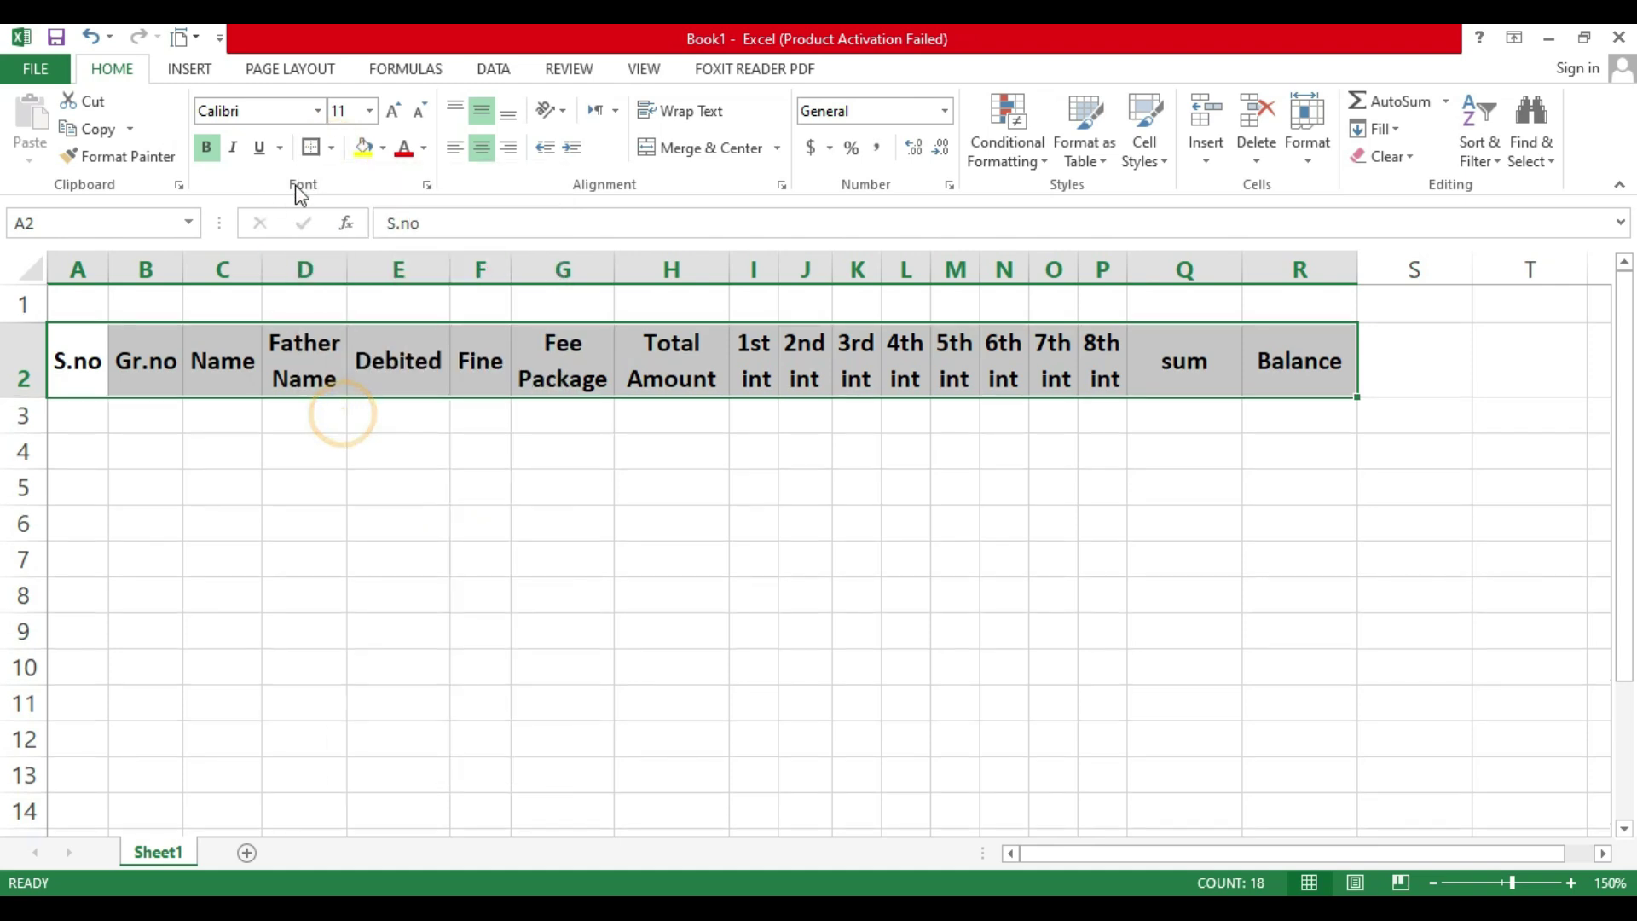
Step: Apply the thick box border individually to each header cell along row 2, from S.no through Balance
{"action": "left_click", "coordinate": [101, 346]}
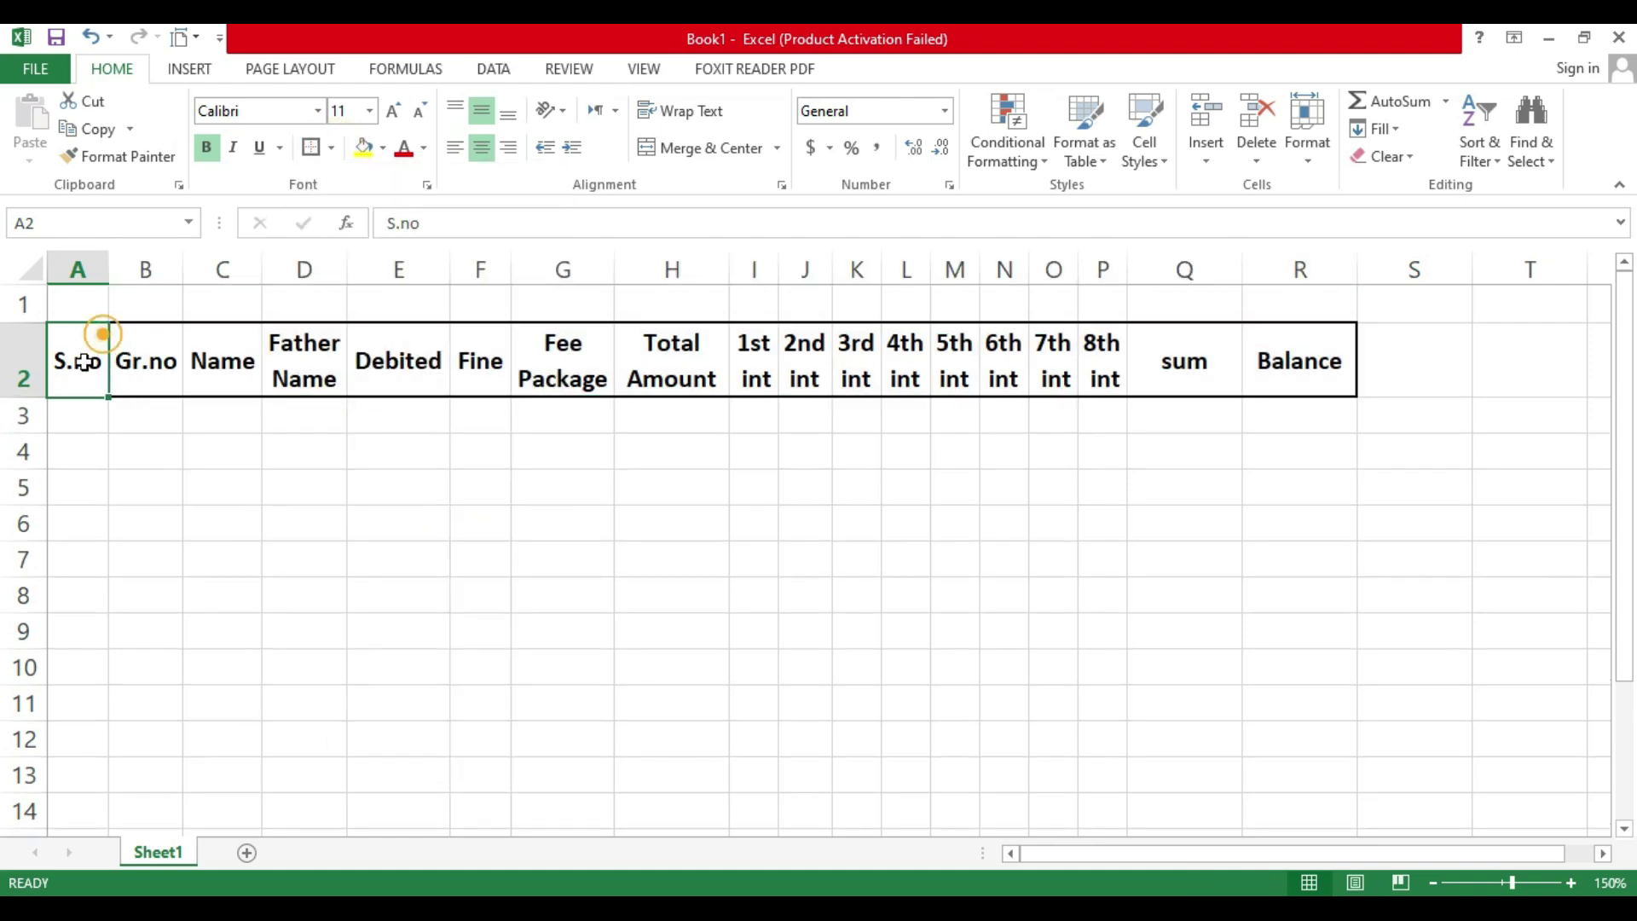
{"action": "left_click", "coordinate": [312, 147]}
{"action": "key", "text": "Right"}
{"action": "left_click", "coordinate": [312, 147]}
{"action": "key", "text": "Right"}
{"action": "left_click", "coordinate": [312, 148]}
{"action": "key", "text": "Right"}
{"action": "left_click", "coordinate": [312, 148]}
{"action": "key", "text": "Right"}
{"action": "key", "text": "Right"}
{"action": "left_click", "coordinate": [312, 148]}
{"action": "key", "text": "Right"}
{"action": "key", "text": "Right"}
{"action": "left_click", "coordinate": [312, 148]}
{"action": "key", "text": "Right"}
{"action": "key", "text": "Right"}
{"action": "left_click", "coordinate": [312, 147]}
{"action": "key", "text": "Right"}
{"action": "key", "text": "Right"}
{"action": "key", "text": "Right"}
{"action": "left_click", "coordinate": [312, 147]}
{"action": "key", "text": "Right"}
{"action": "left_click", "coordinate": [312, 147]}
{"action": "key", "text": "Right"}
{"action": "left_click", "coordinate": [312, 147]}
{"action": "key", "text": "Right"}
{"action": "key", "text": "Right"}
{"action": "left_click", "coordinate": [312, 148]}
{"action": "key", "text": "Right"}
{"action": "left_click", "coordinate": [312, 147]}
{"action": "key", "text": "Right"}
{"action": "left_click", "coordinate": [312, 148]}
{"action": "left_click", "coordinate": [1036, 325]}
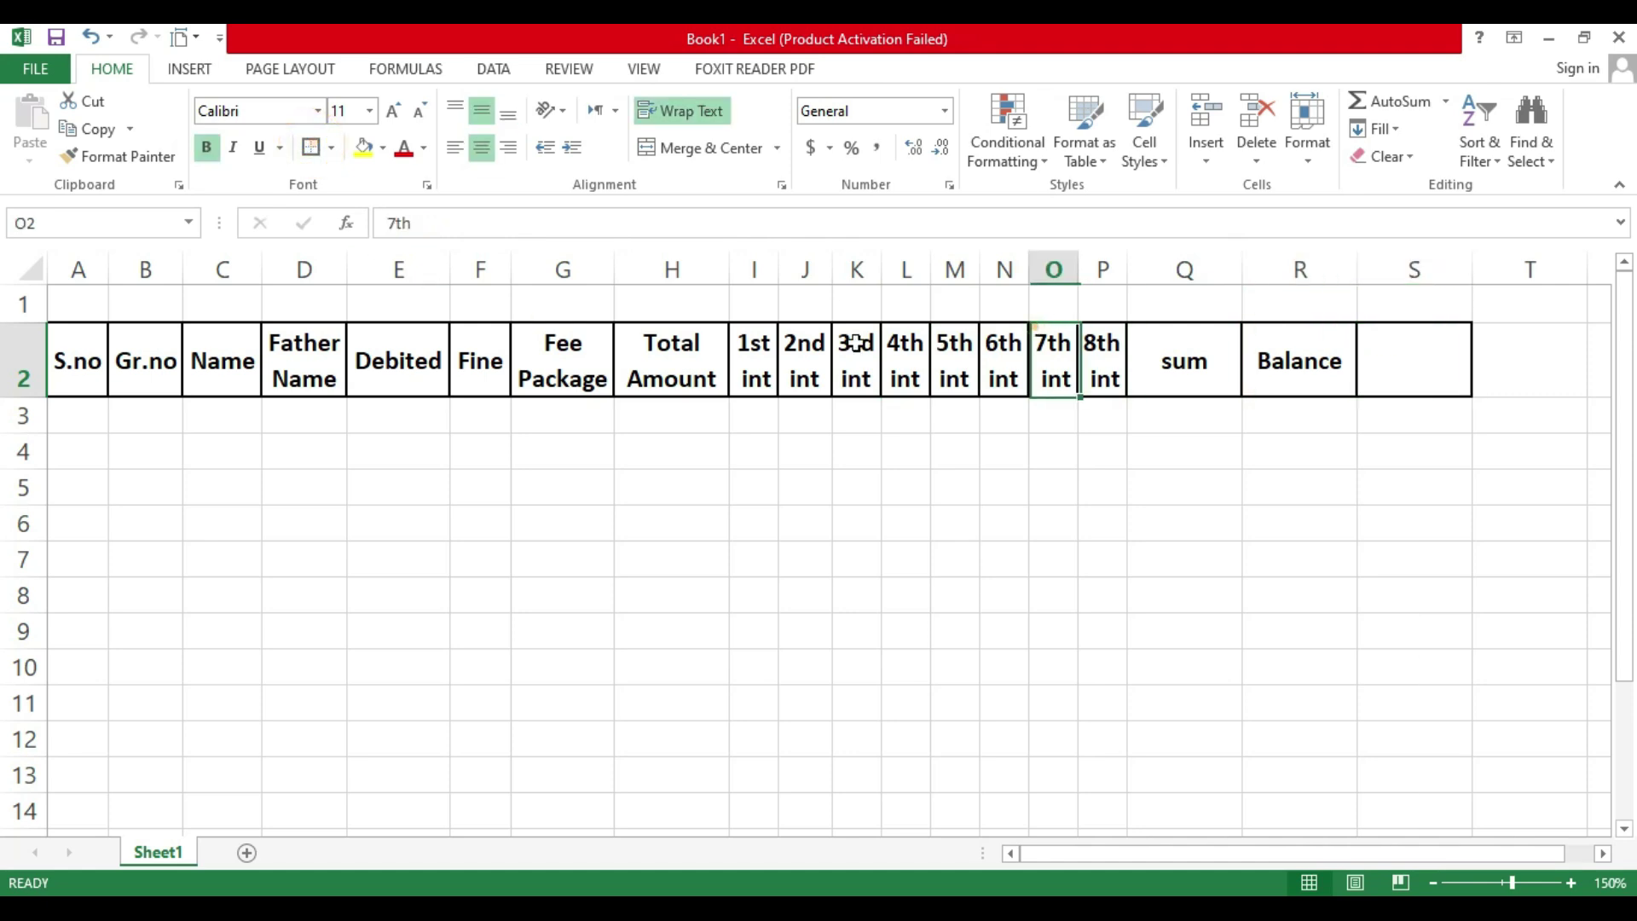
Step: Remove the border from the empty cell S2 beside the Balance header
{"action": "left_click", "coordinate": [1373, 358]}
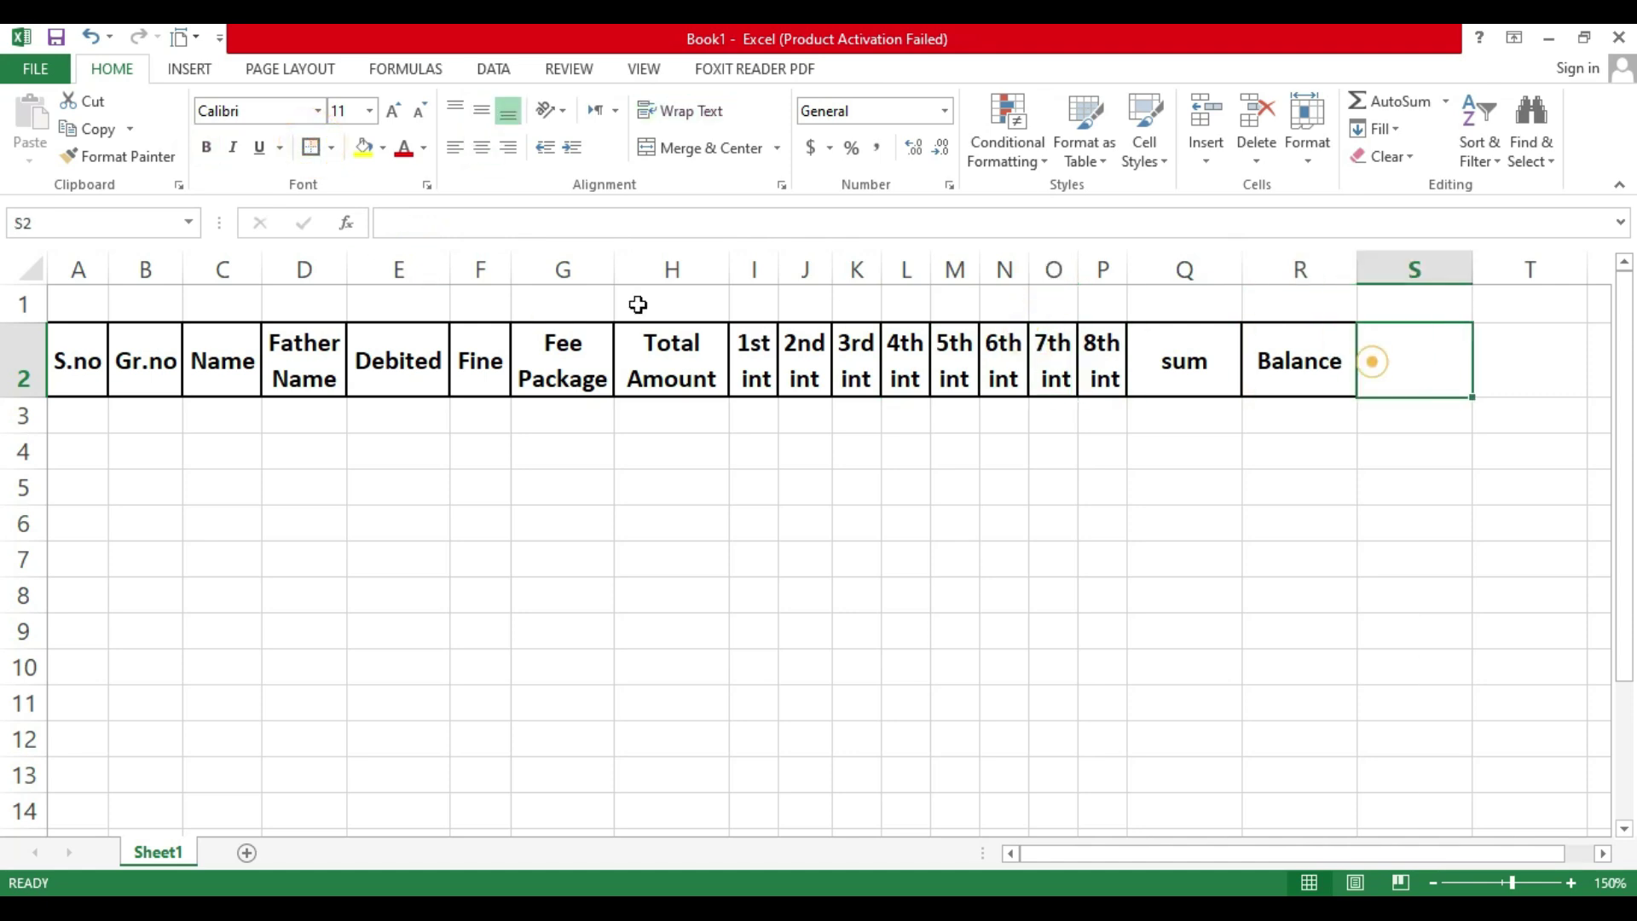
{"action": "left_click", "coordinate": [329, 147]}
{"action": "left_click", "coordinate": [341, 322]}
{"action": "left_click", "coordinate": [1044, 443]}
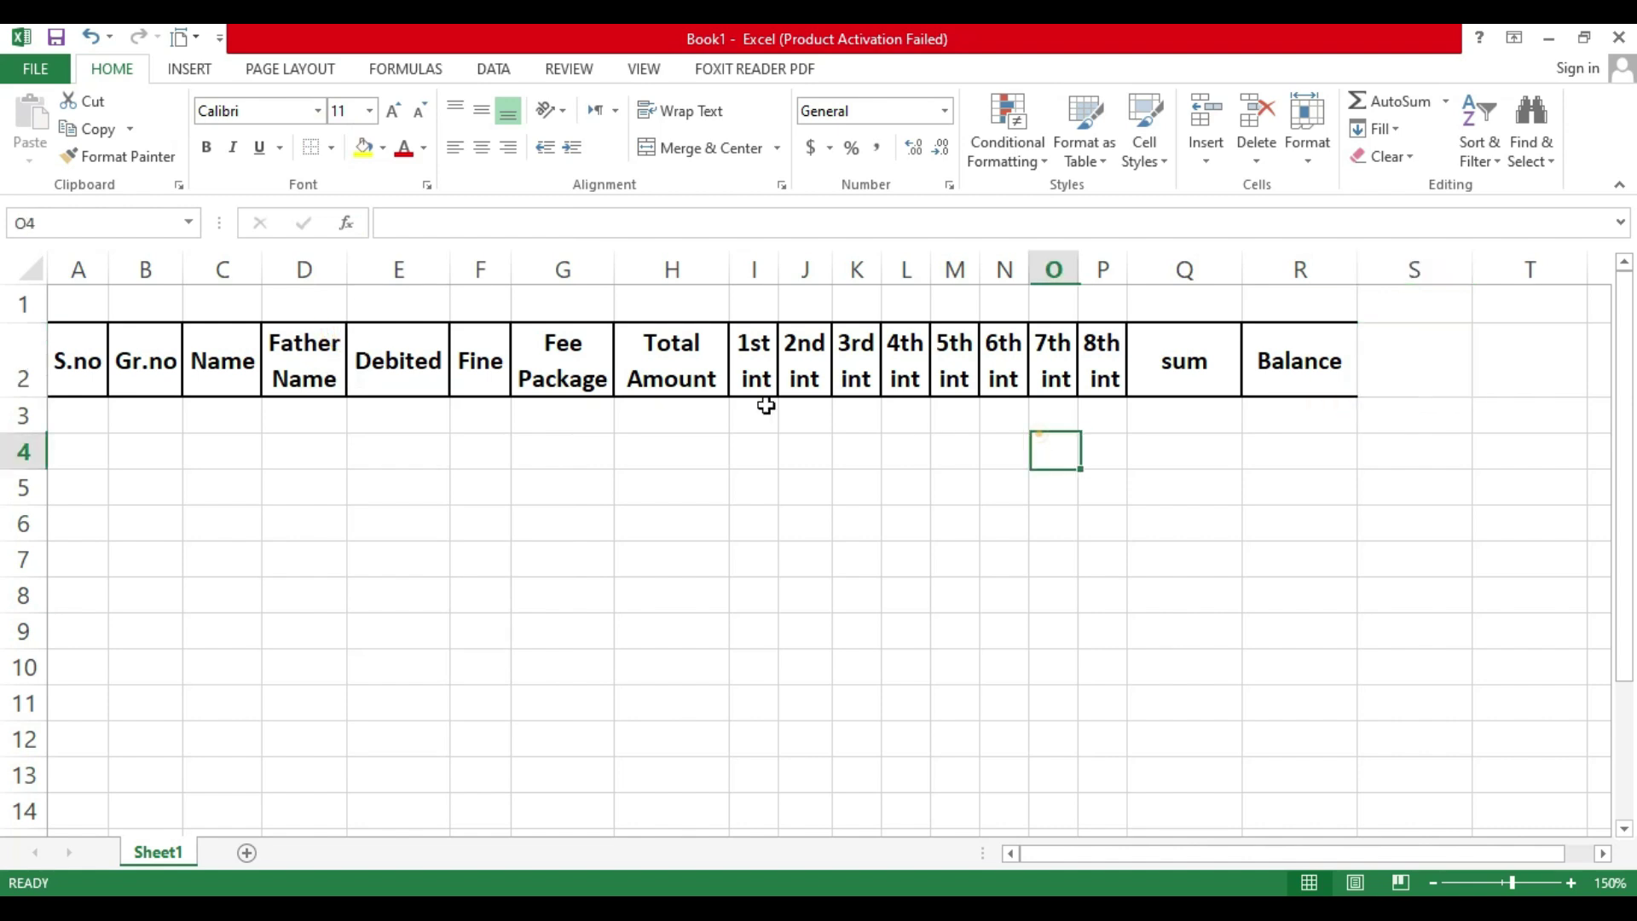
Step: Merge and center cells A1 to R1 above the headers and make row 1 taller
{"action": "left_click_drag", "start_coordinate": [71, 317], "coordinate": [1287, 318]}
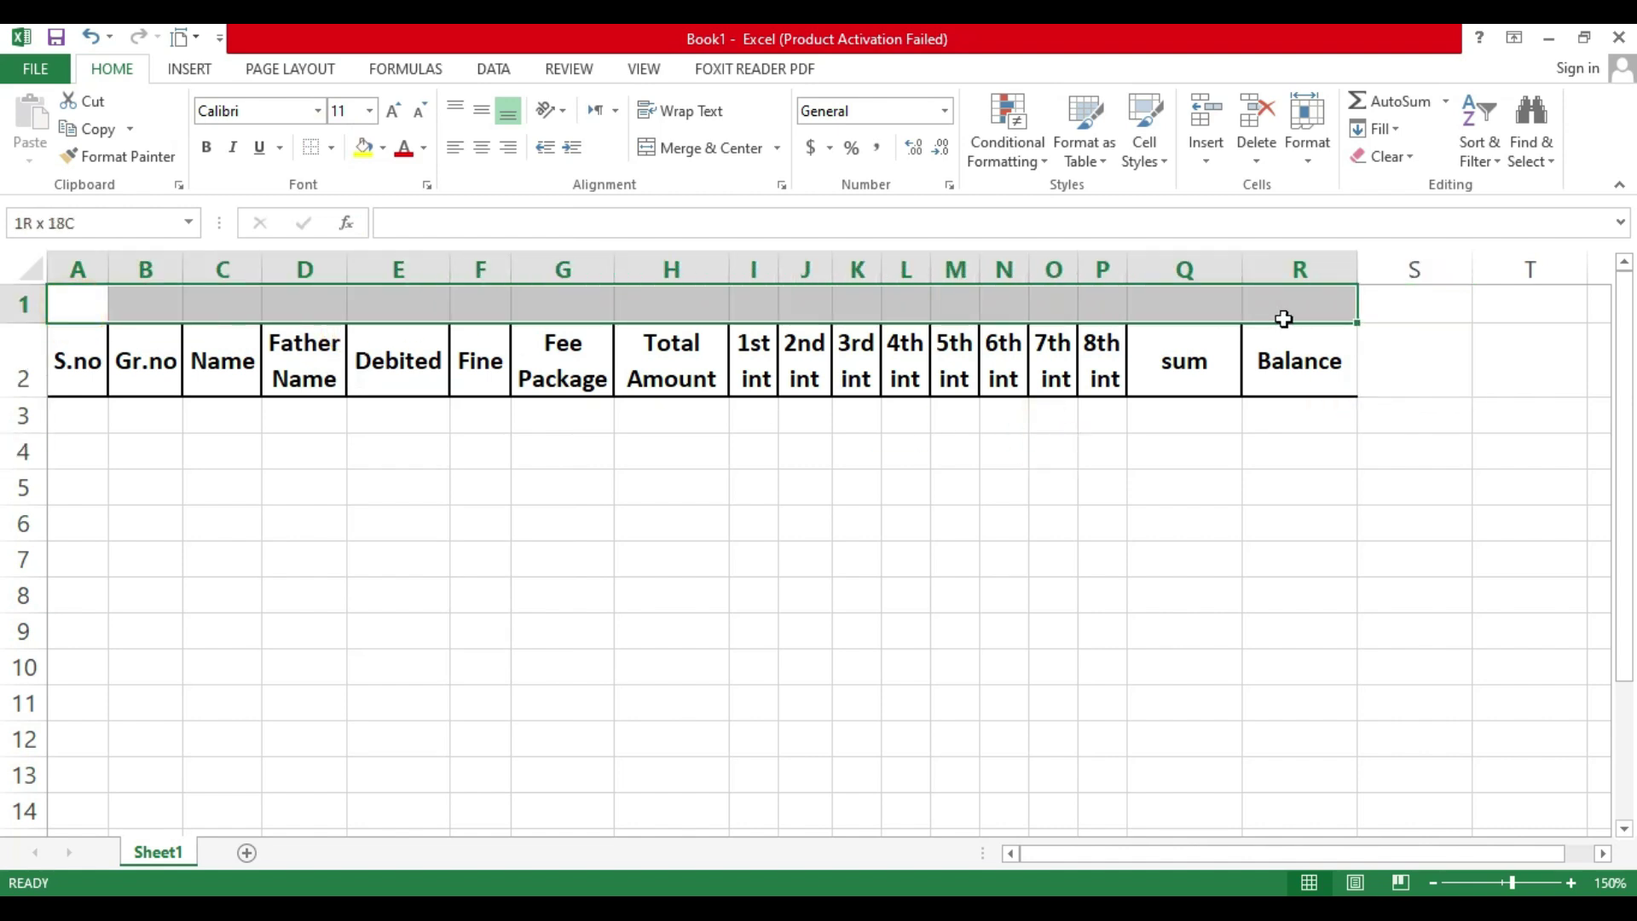
{"action": "left_click", "coordinate": [707, 148]}
{"action": "left_click_drag", "start_coordinate": [32, 342], "coordinate": [31, 347]}
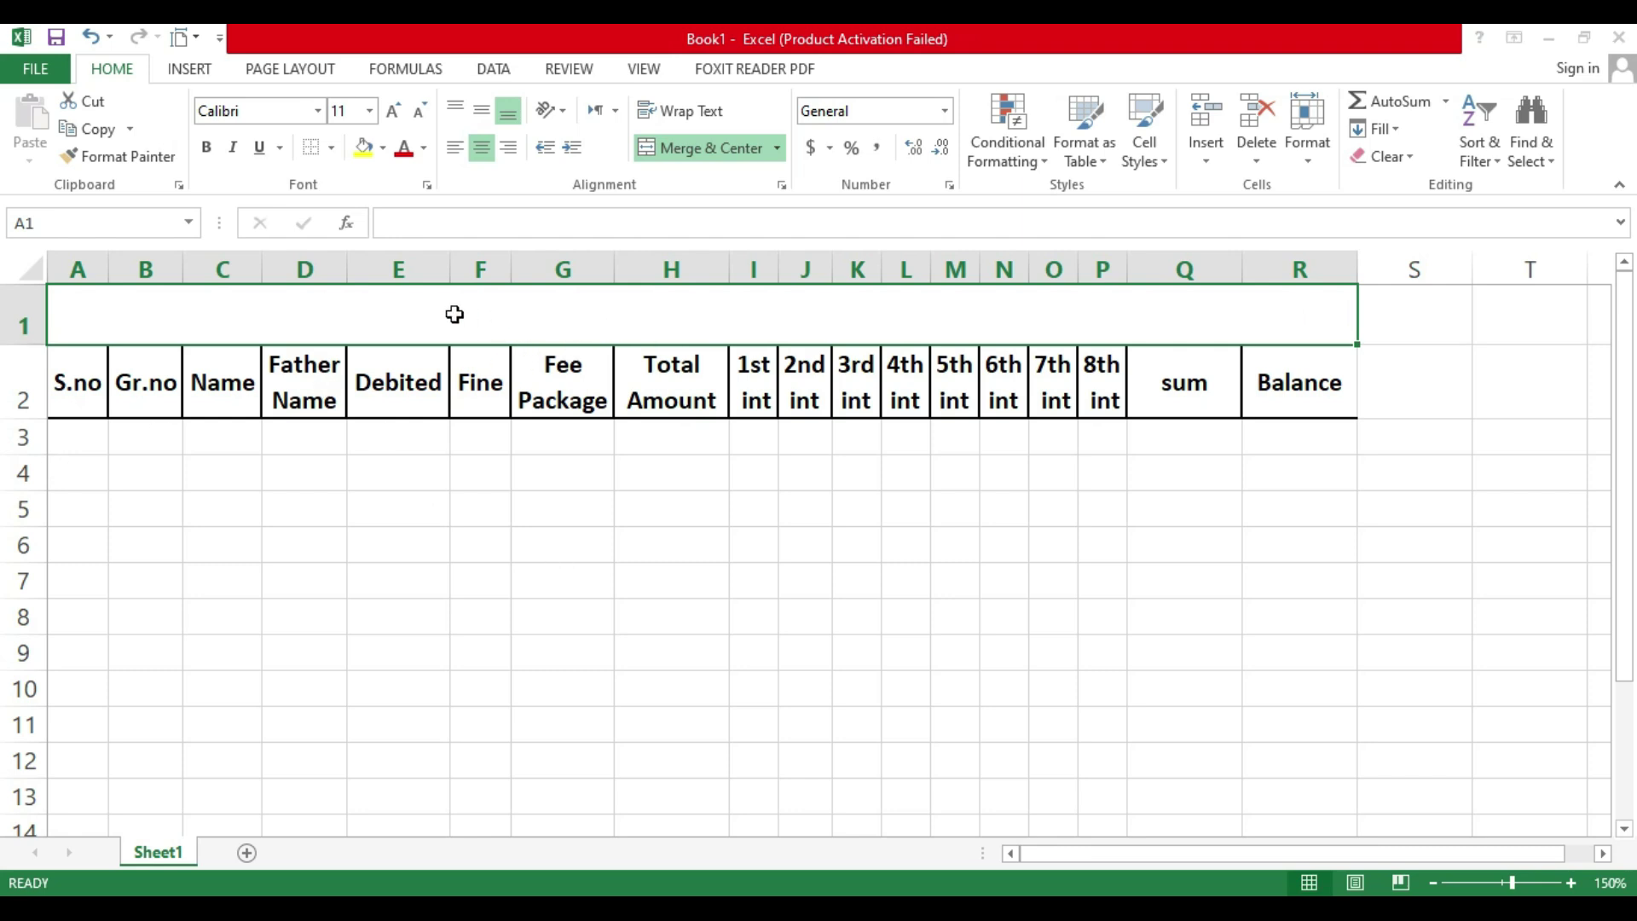
Step: Enter the title I.COM PART 2 BOYS in the merged cell of row 1
{"action": "left_click", "coordinate": [516, 312]}
{"action": "double_click", "coordinate": [551, 307]}
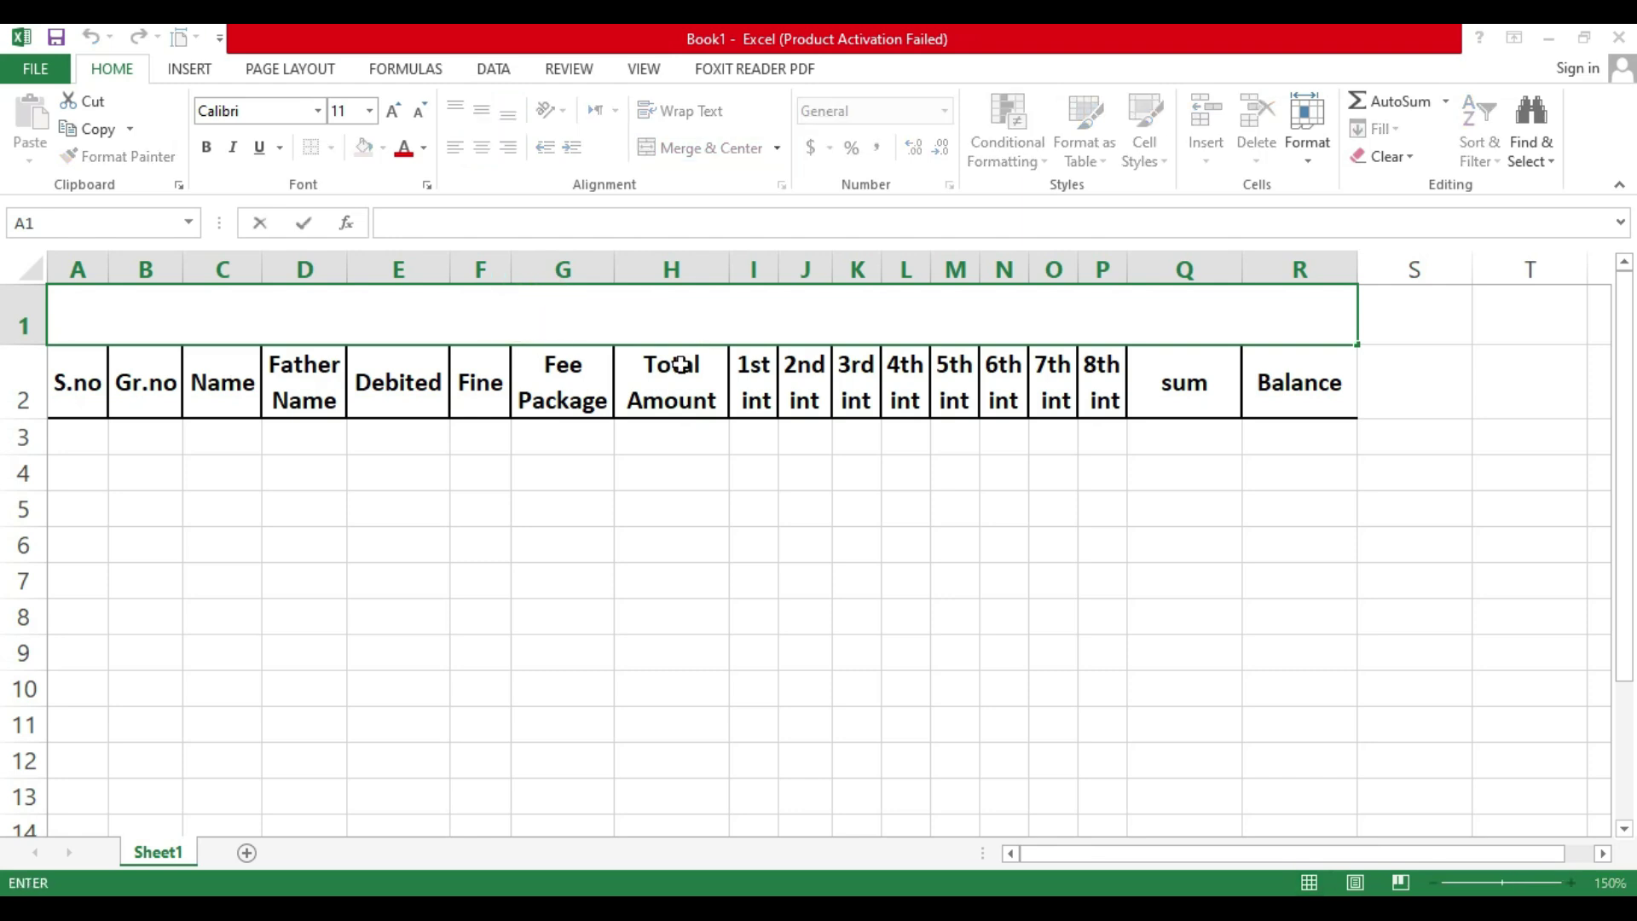
{"action": "type", "text": "i.COM"}
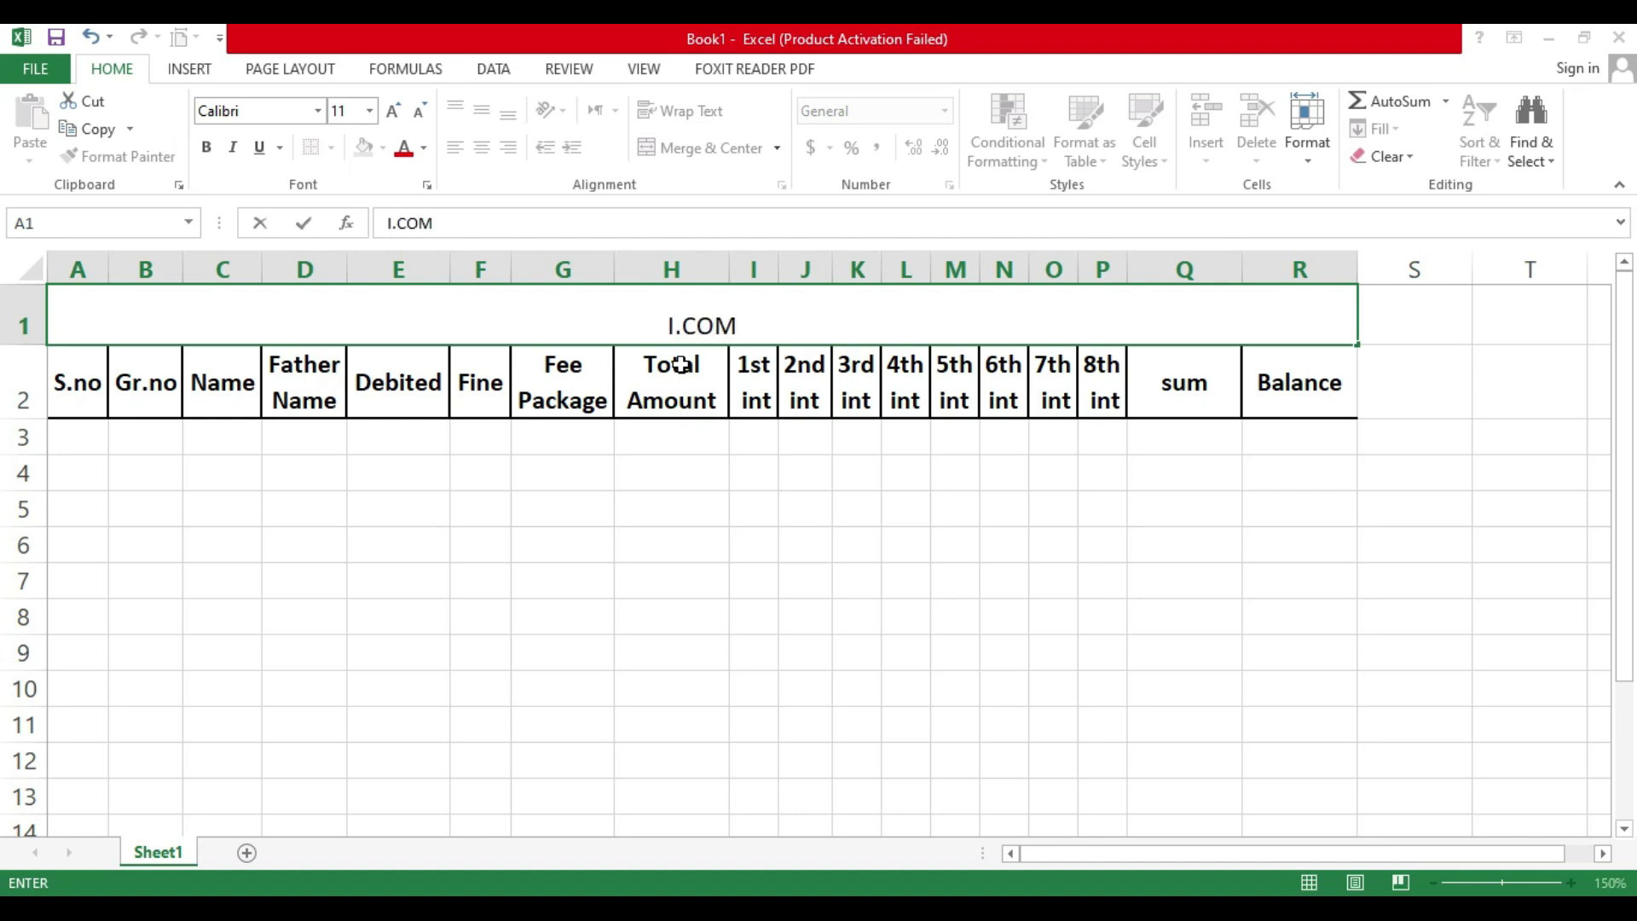
{"action": "type", "text": " PART"}
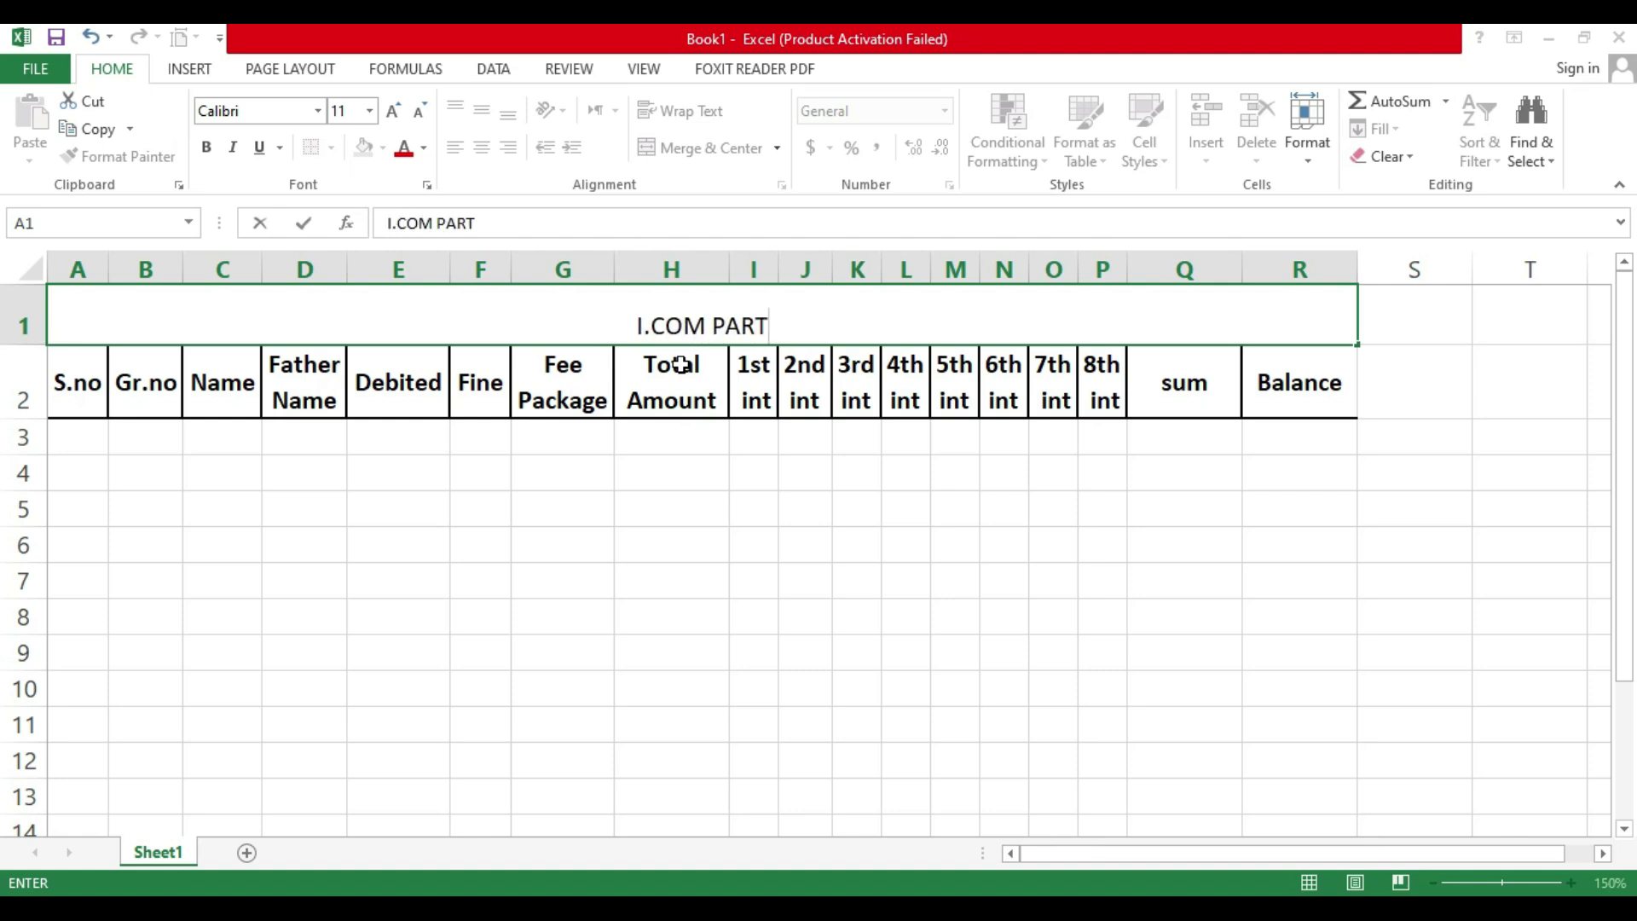
{"action": "type", "text": " 2"}
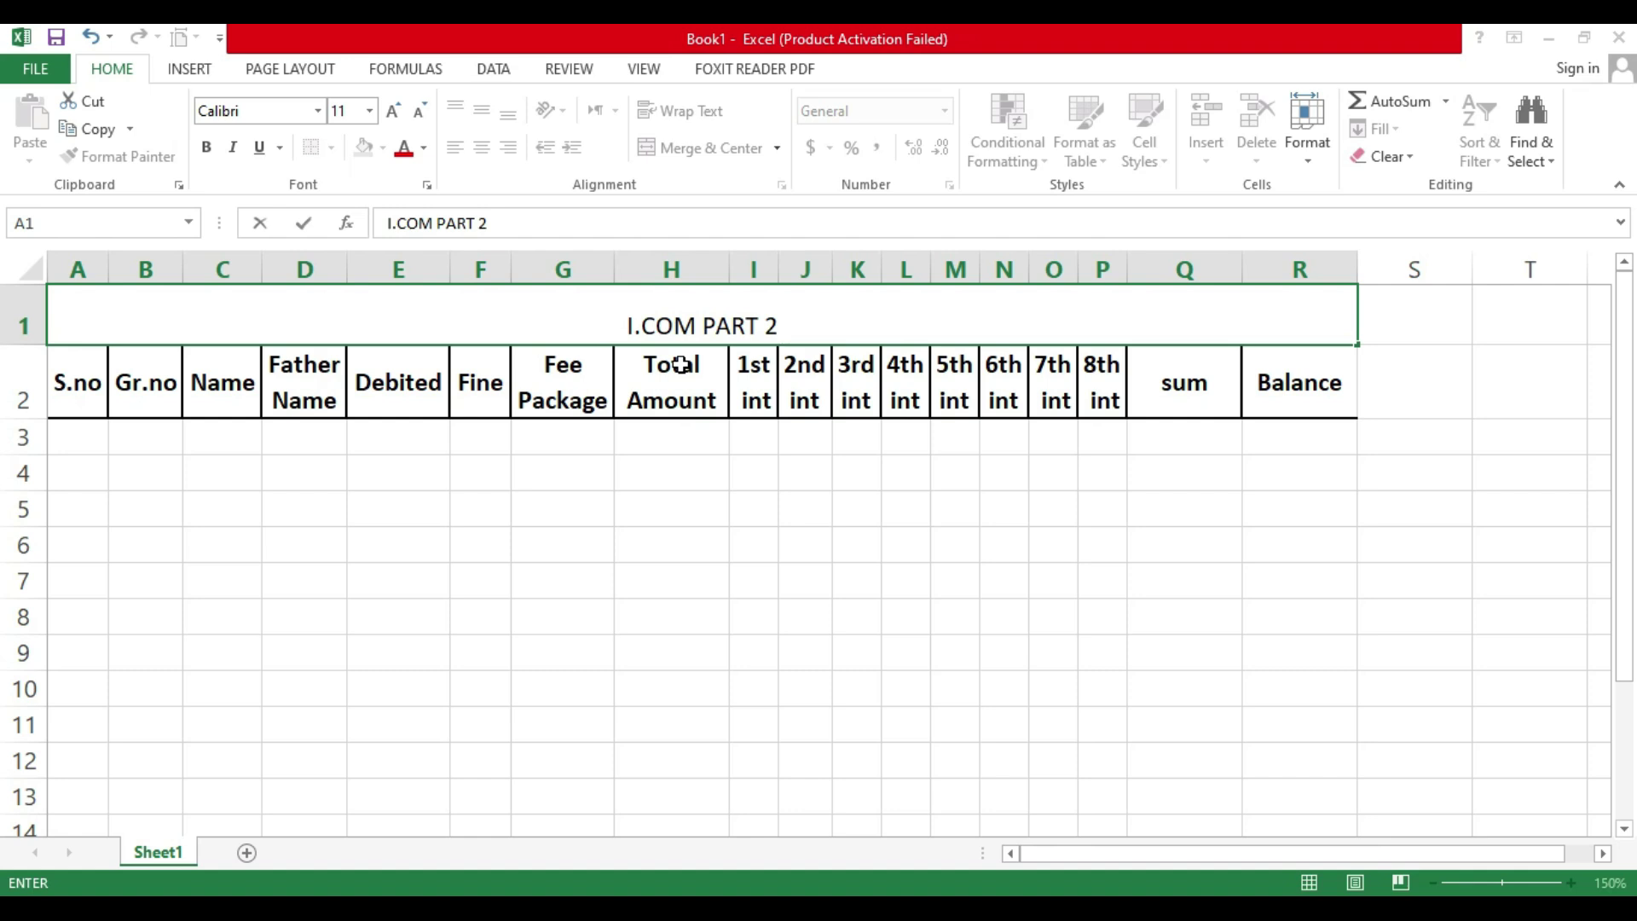
{"action": "type", "text": "BOYS"}
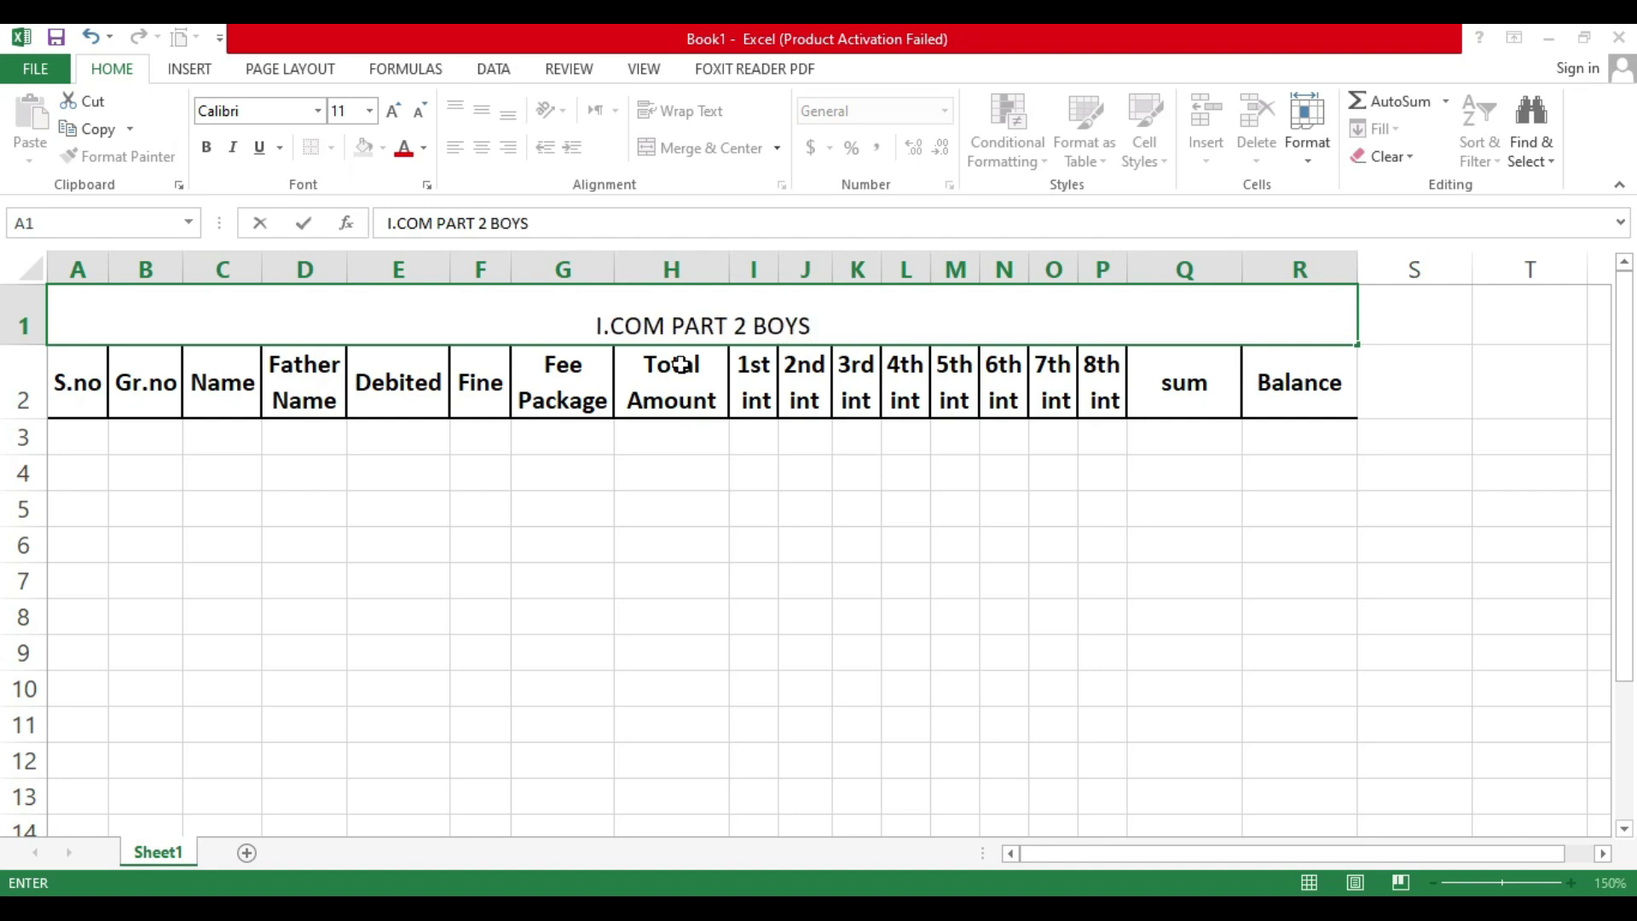
{"action": "key", "text": "Return"}
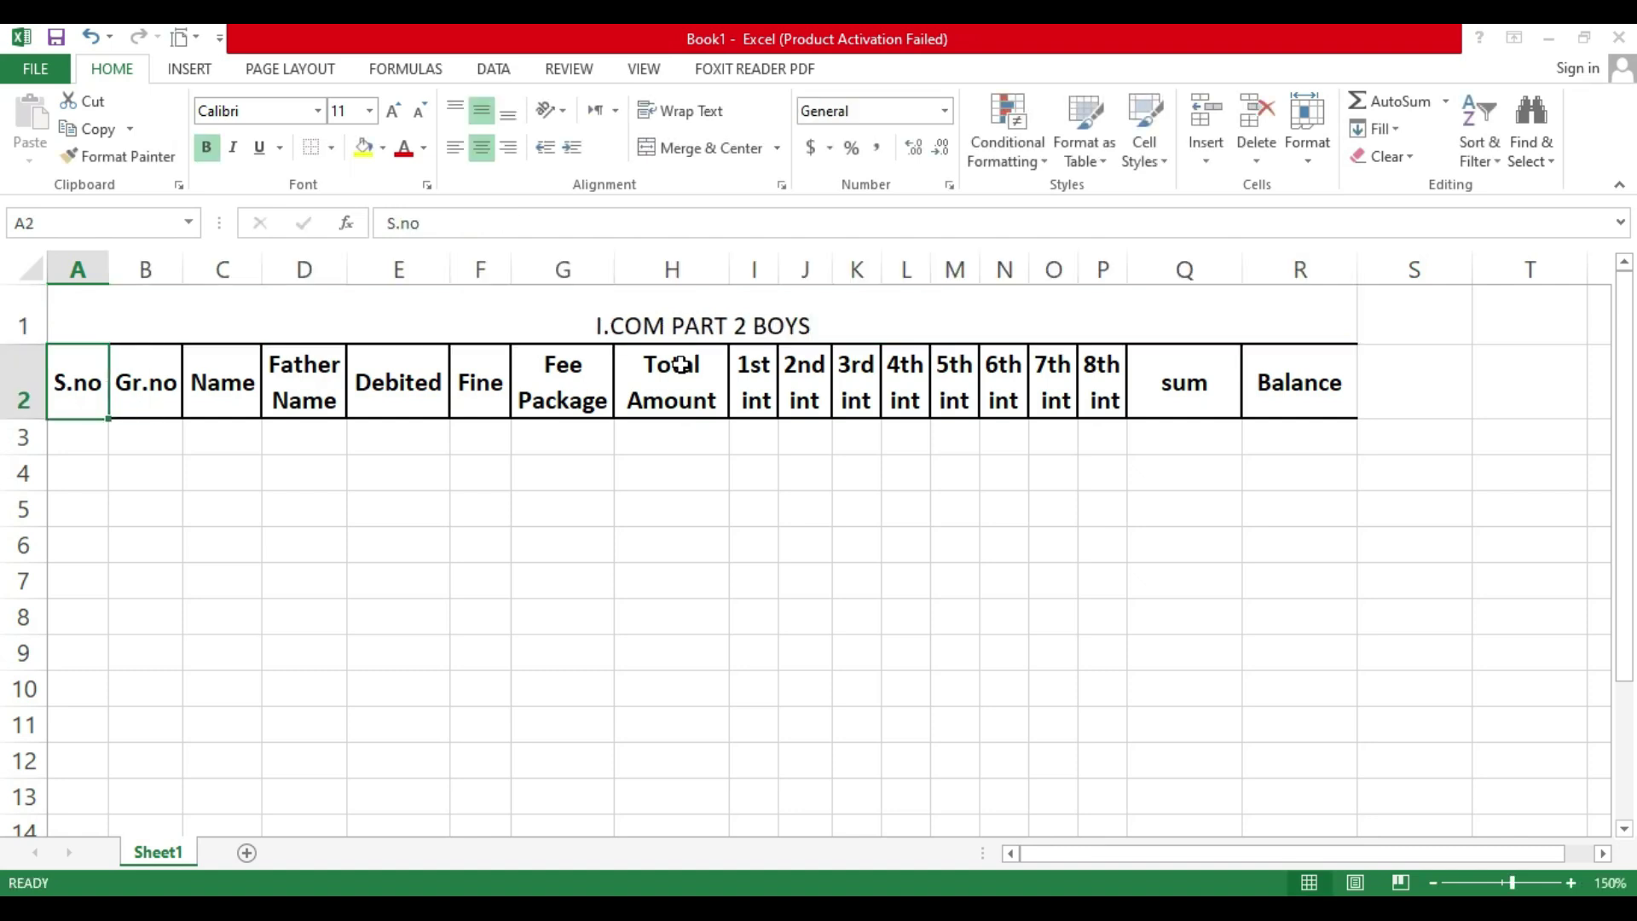
Step: Put a thick box border around the merged title cell and align its text to the vertical middle
{"action": "left_click", "coordinate": [990, 312]}
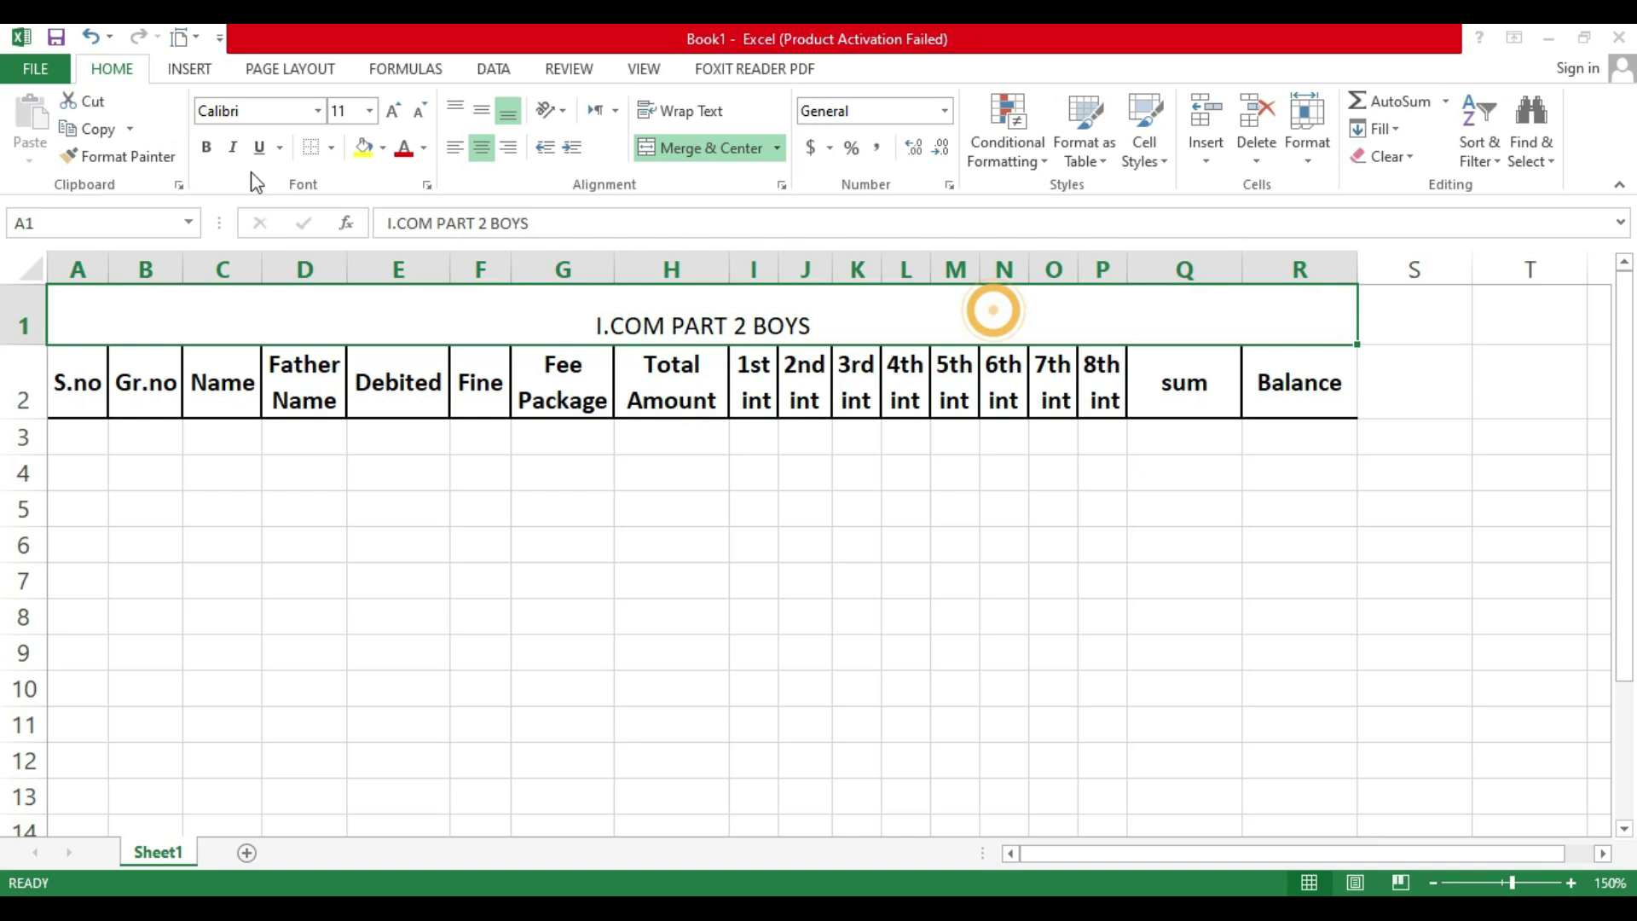
{"action": "left_click", "coordinate": [332, 148]}
{"action": "left_click", "coordinate": [375, 409]}
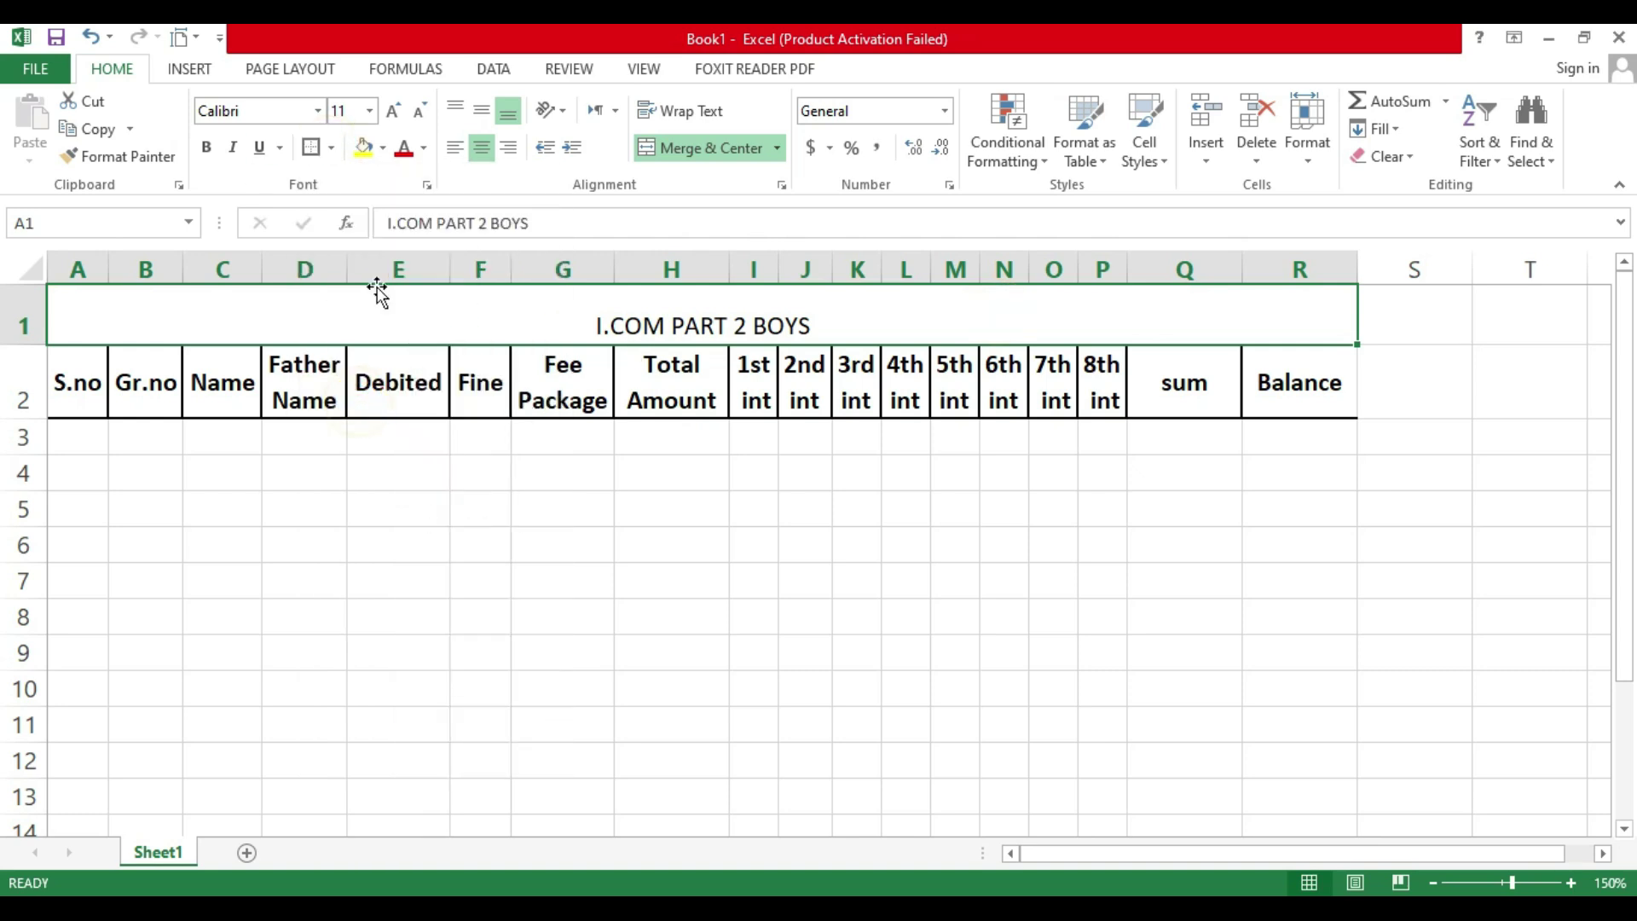
{"action": "left_click", "coordinate": [482, 111]}
Step: Fill the title cell with light gold and make its text bold
{"action": "left_click", "coordinate": [382, 147]}
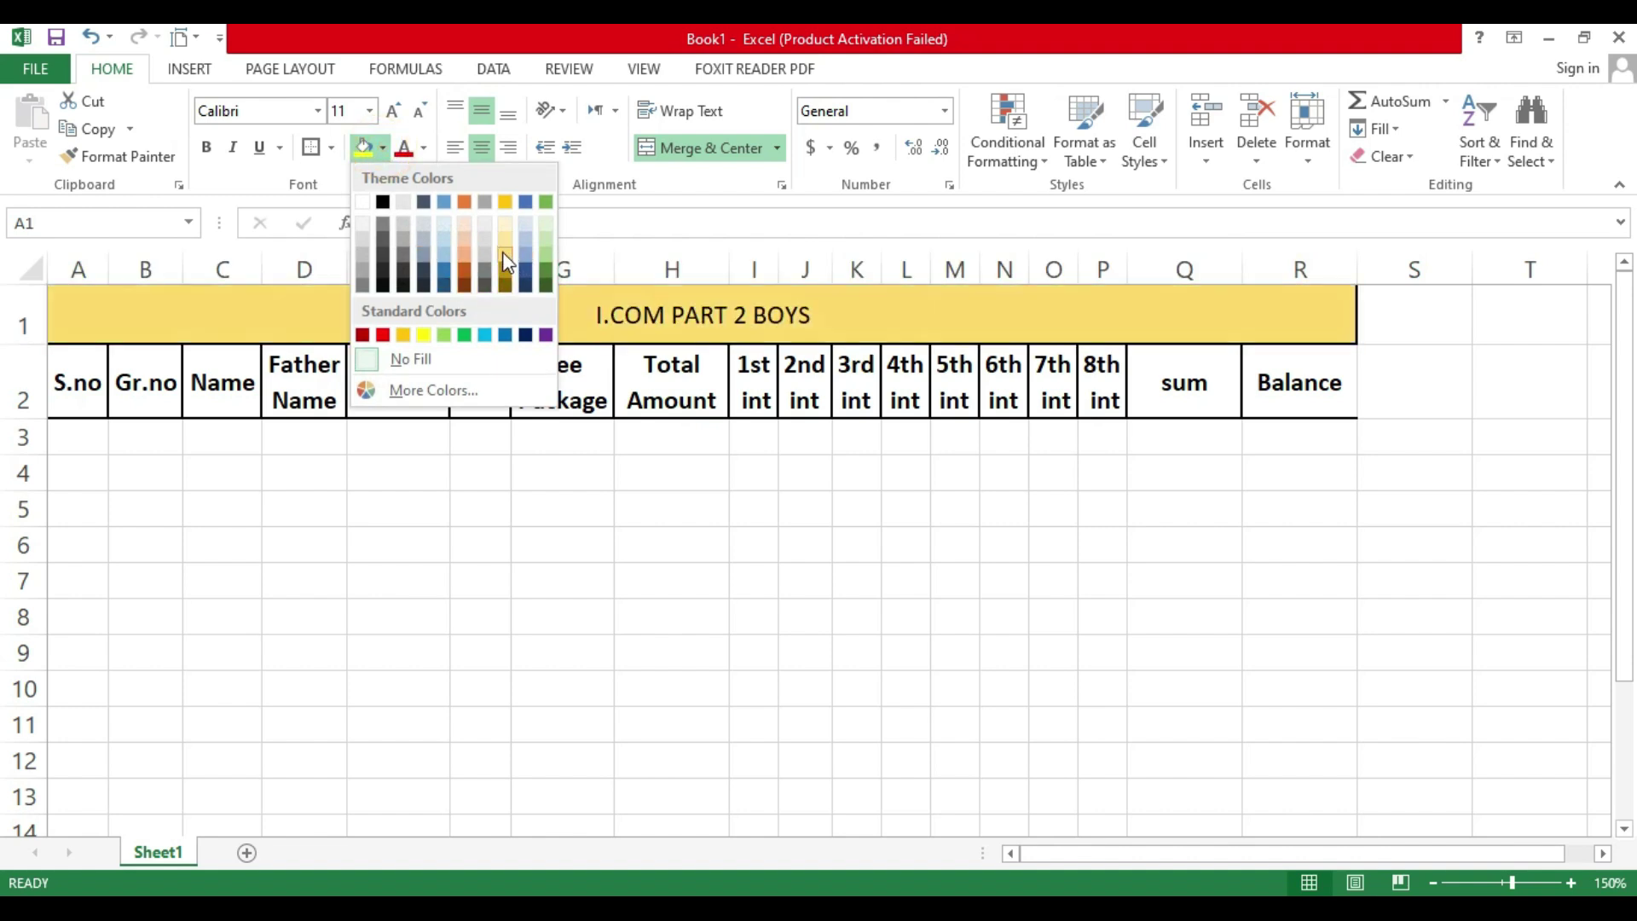
{"action": "left_click", "coordinate": [503, 252]}
{"action": "left_click", "coordinate": [206, 148]}
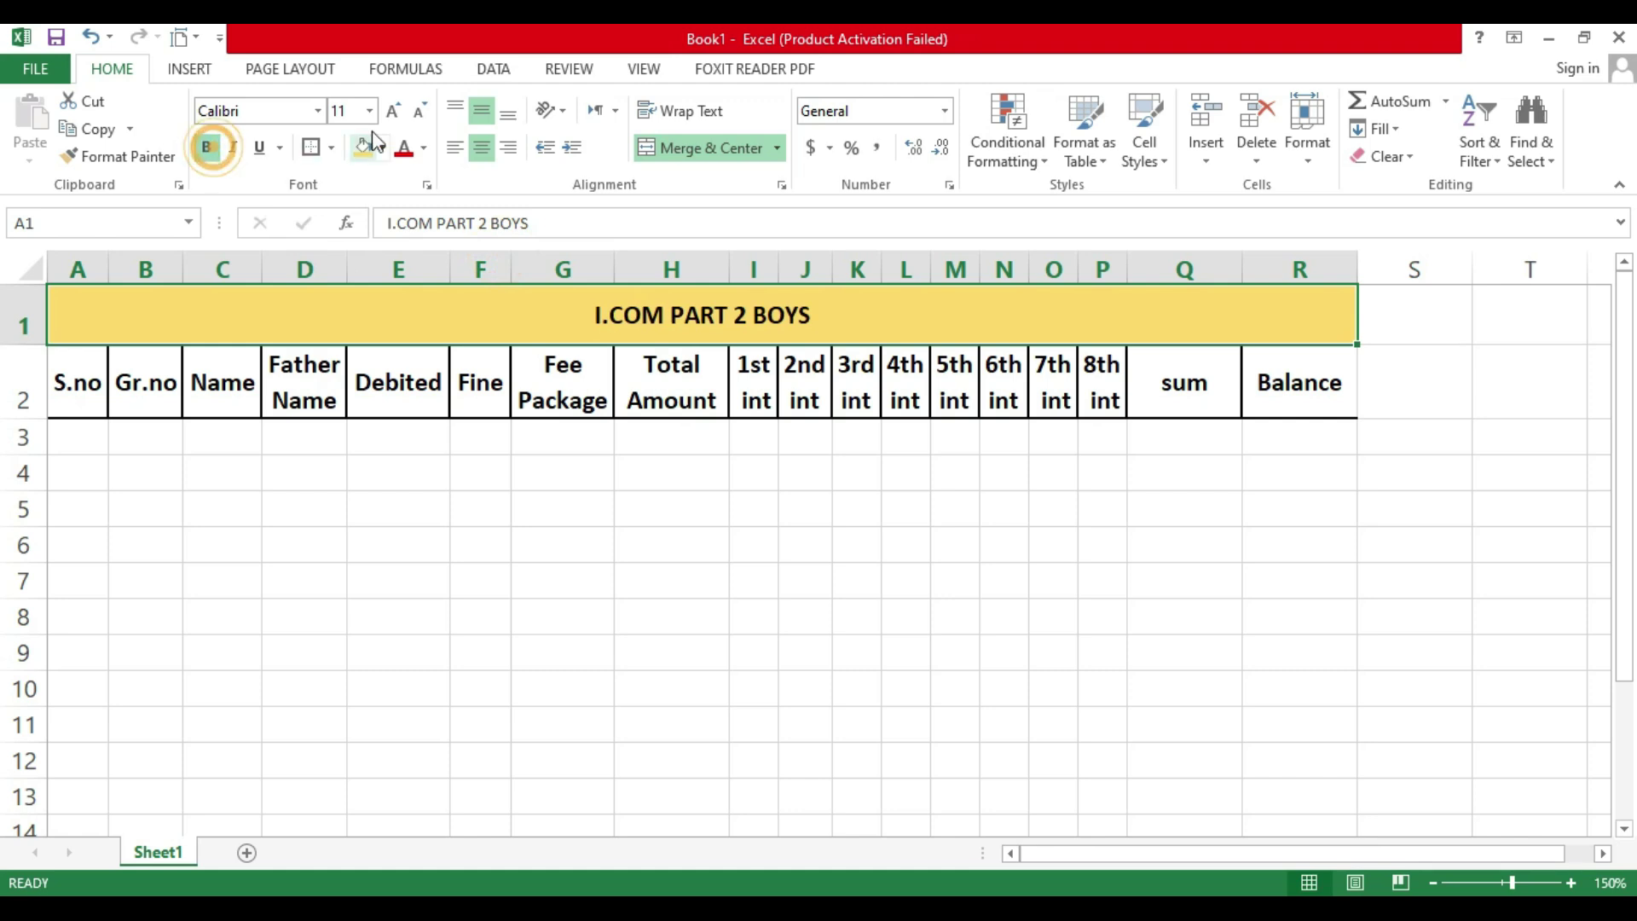
Step: Enlarge the title text to font size 18, and adjust the heights of rows 1 and 2 to their contents
{"action": "left_click", "coordinate": [393, 112]}
{"action": "left_click", "coordinate": [393, 112]}
{"action": "left_click", "coordinate": [393, 112]}
{"action": "left_click", "coordinate": [393, 111]}
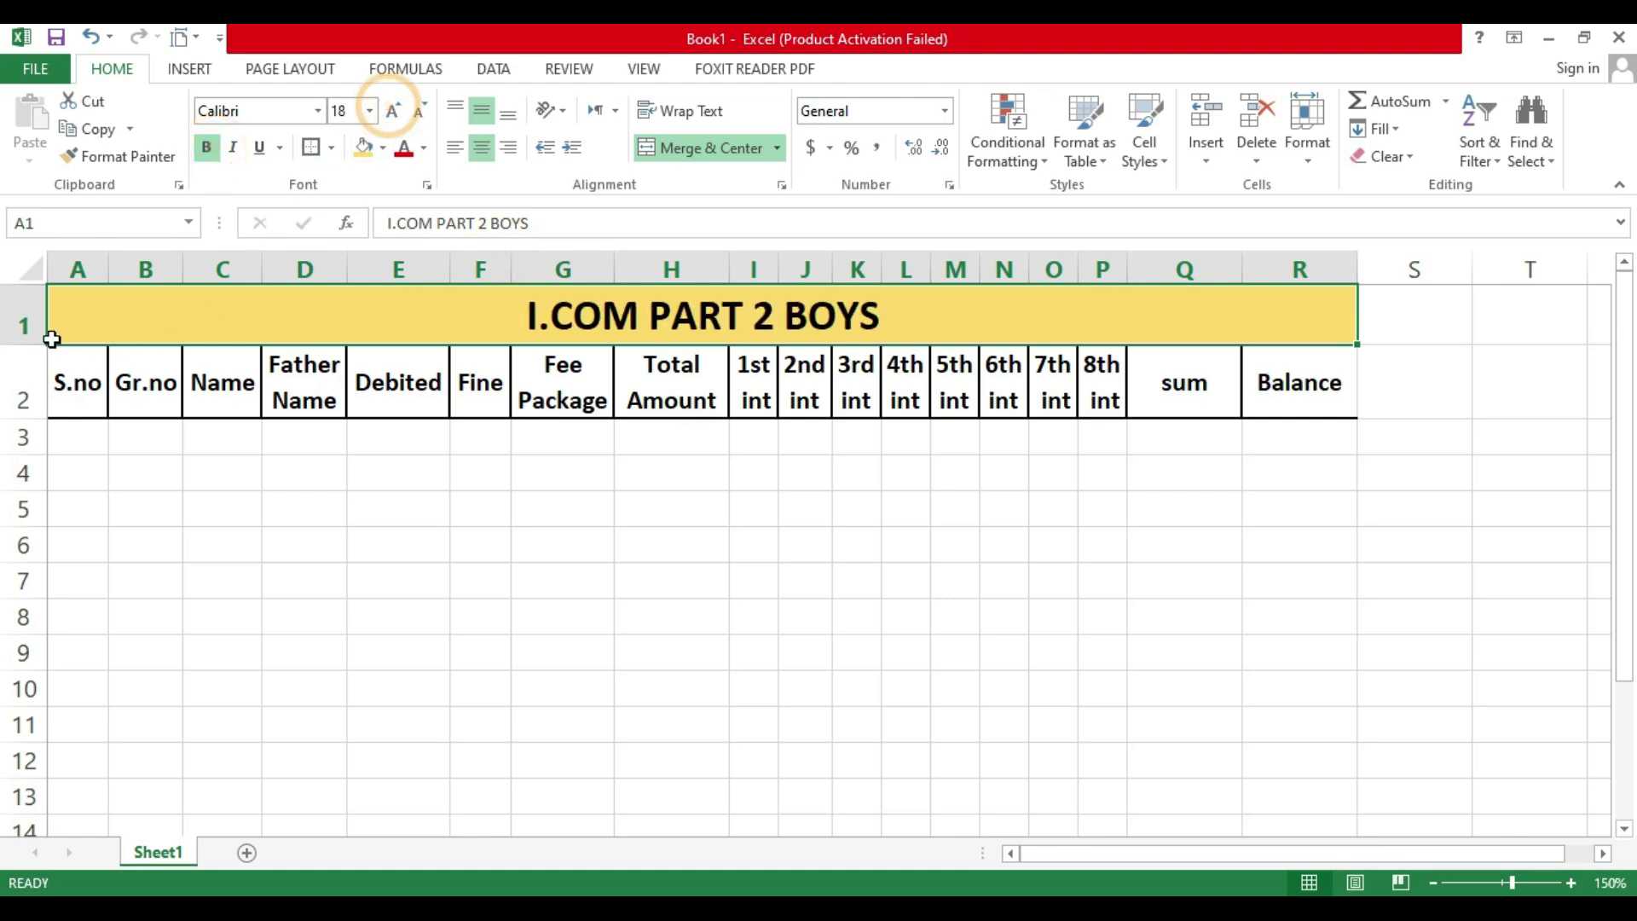
{"action": "double_click", "coordinate": [31, 342]}
{"action": "left_click_drag", "start_coordinate": [20, 422], "coordinate": [19, 415]}
Step: Fill the S.no column with the series 1 to 10 in cells A3 to A12 and center the numbers
{"action": "left_click", "coordinate": [83, 433]}
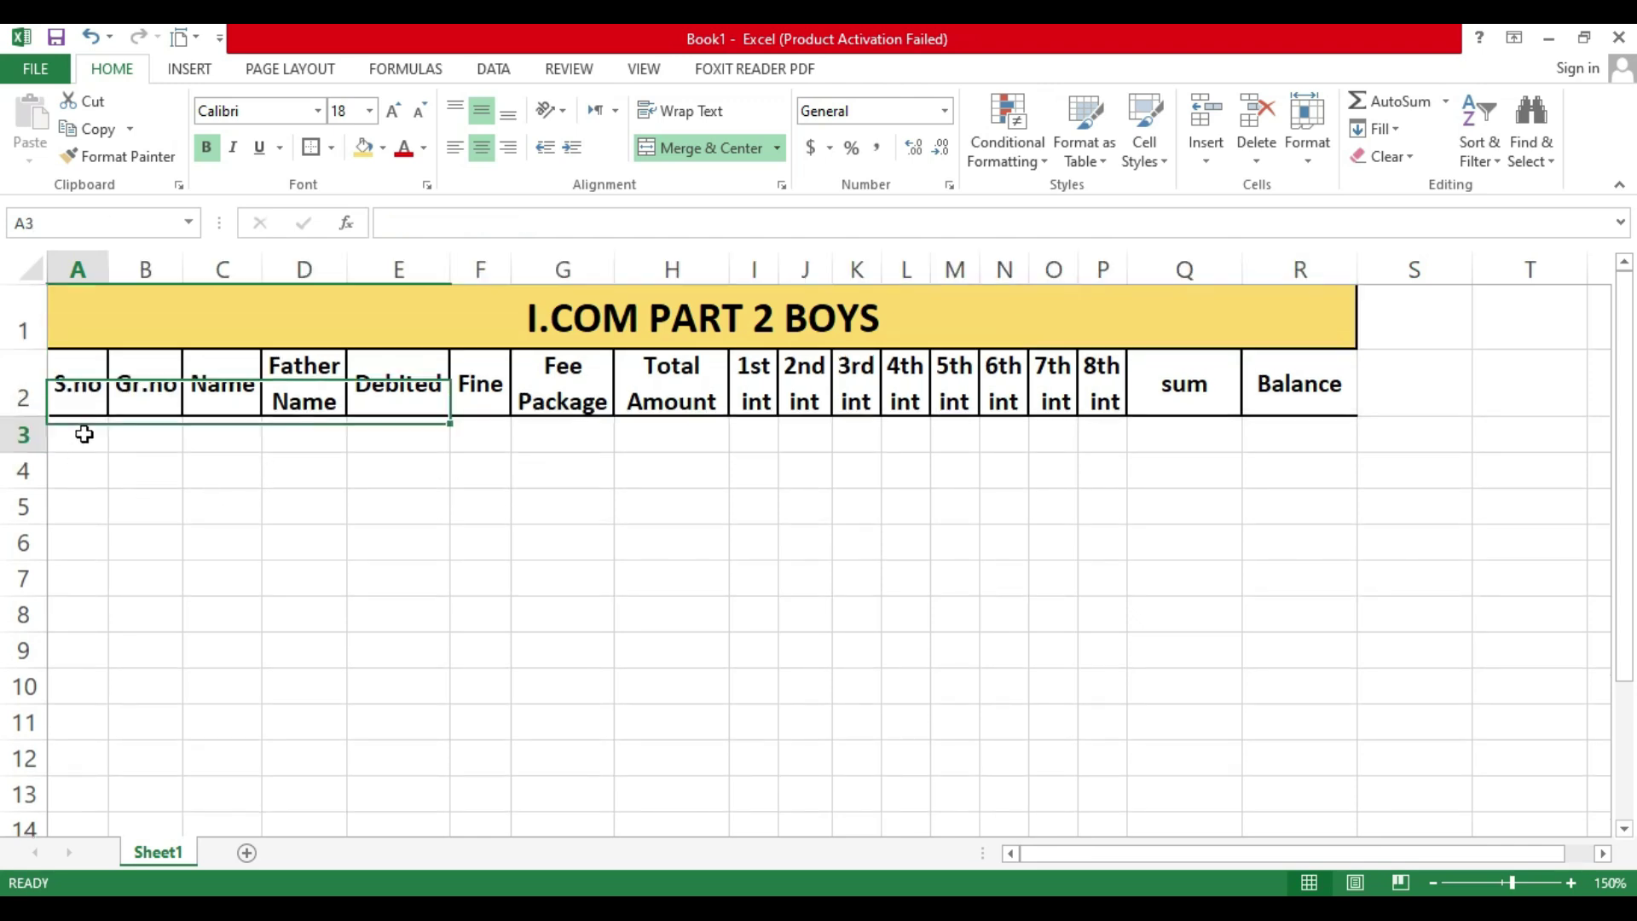
{"action": "type", "text": "1"}
{"action": "key", "text": "Return"}
{"action": "type", "text": "2"}
{"action": "key", "text": "Return"}
{"action": "left_click_drag", "start_coordinate": [95, 437], "coordinate": [115, 764]}
{"action": "left_click", "coordinate": [174, 753]}
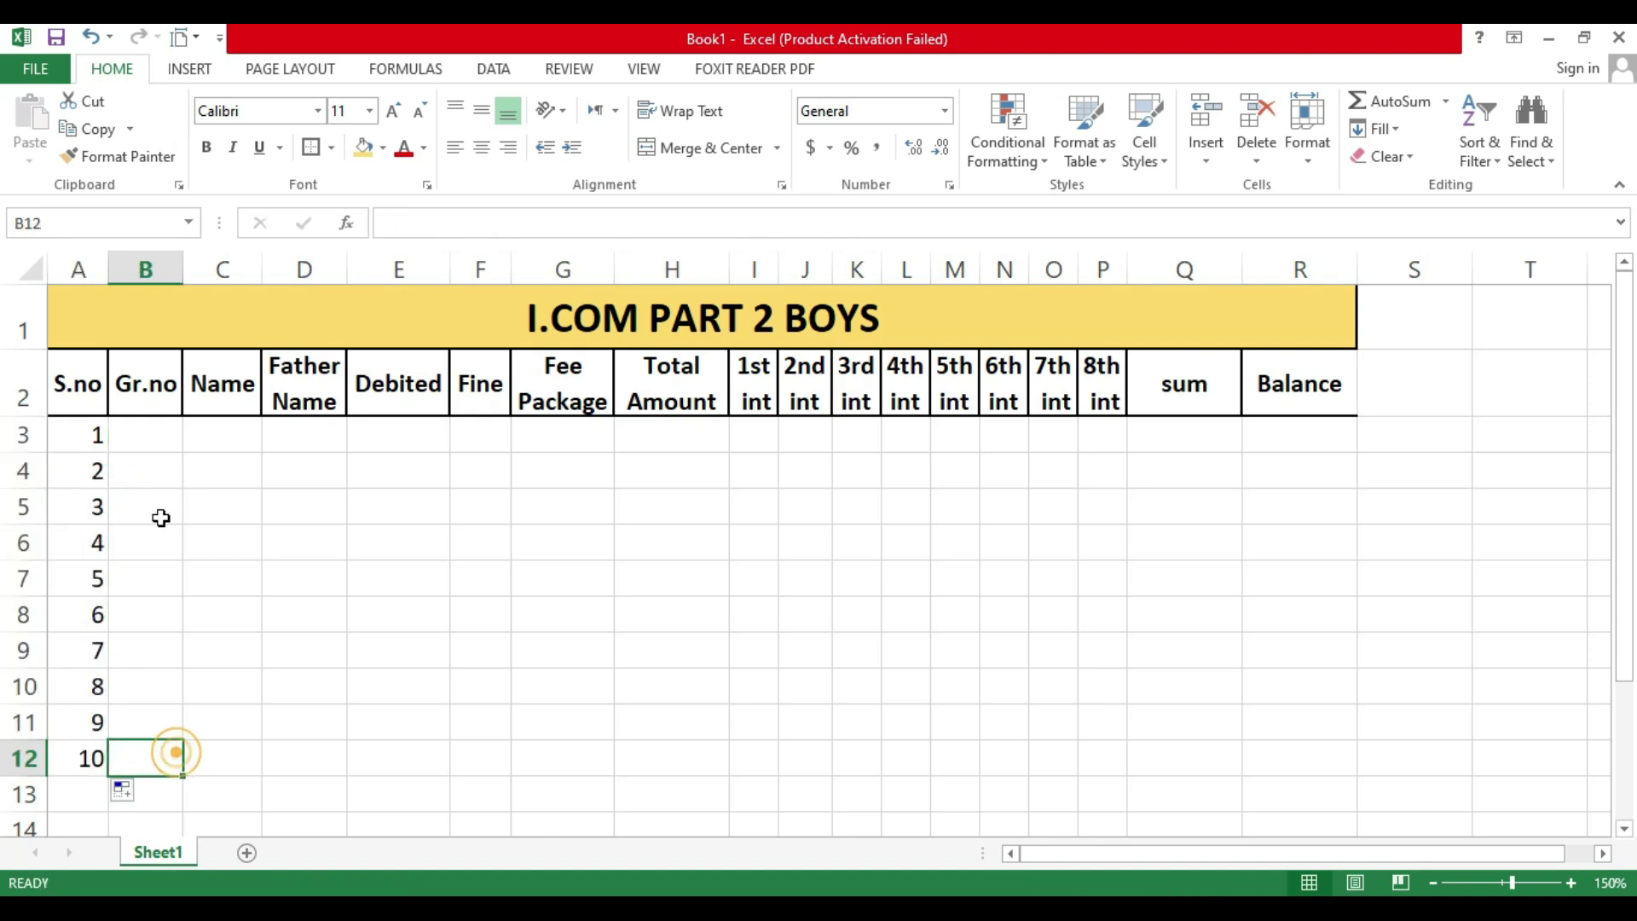
{"action": "left_click_drag", "start_coordinate": [97, 435], "coordinate": [89, 755]}
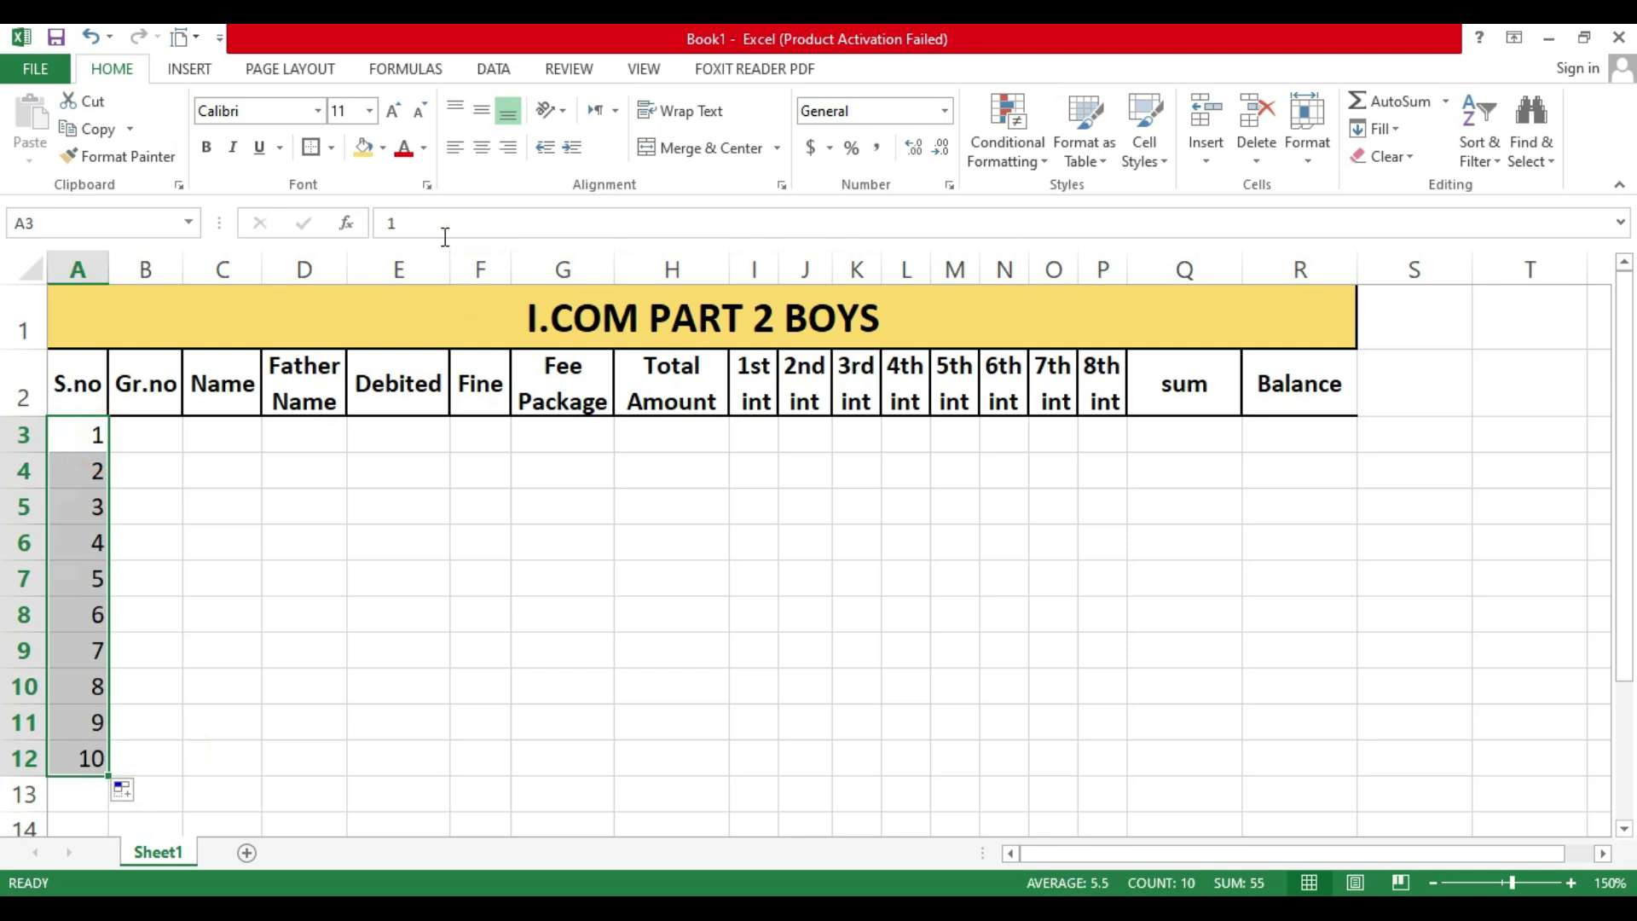
{"action": "left_click", "coordinate": [481, 147]}
Step: Enter the first student's Gr.no in cell B3
{"action": "left_click", "coordinate": [124, 437]}
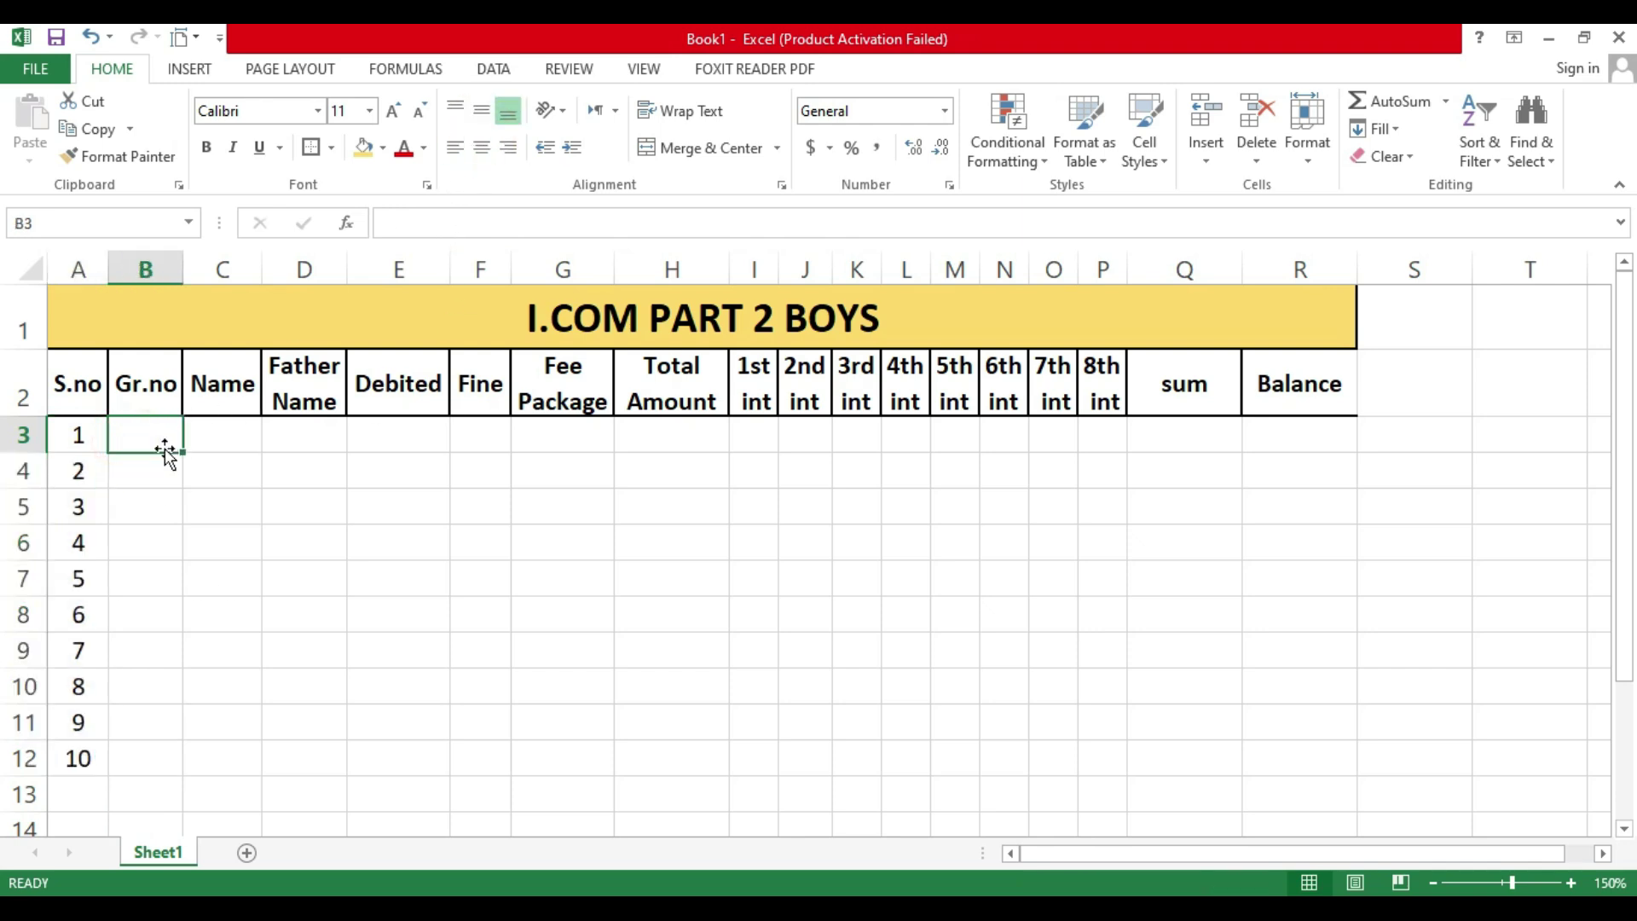
{"action": "type", "text": "24"}
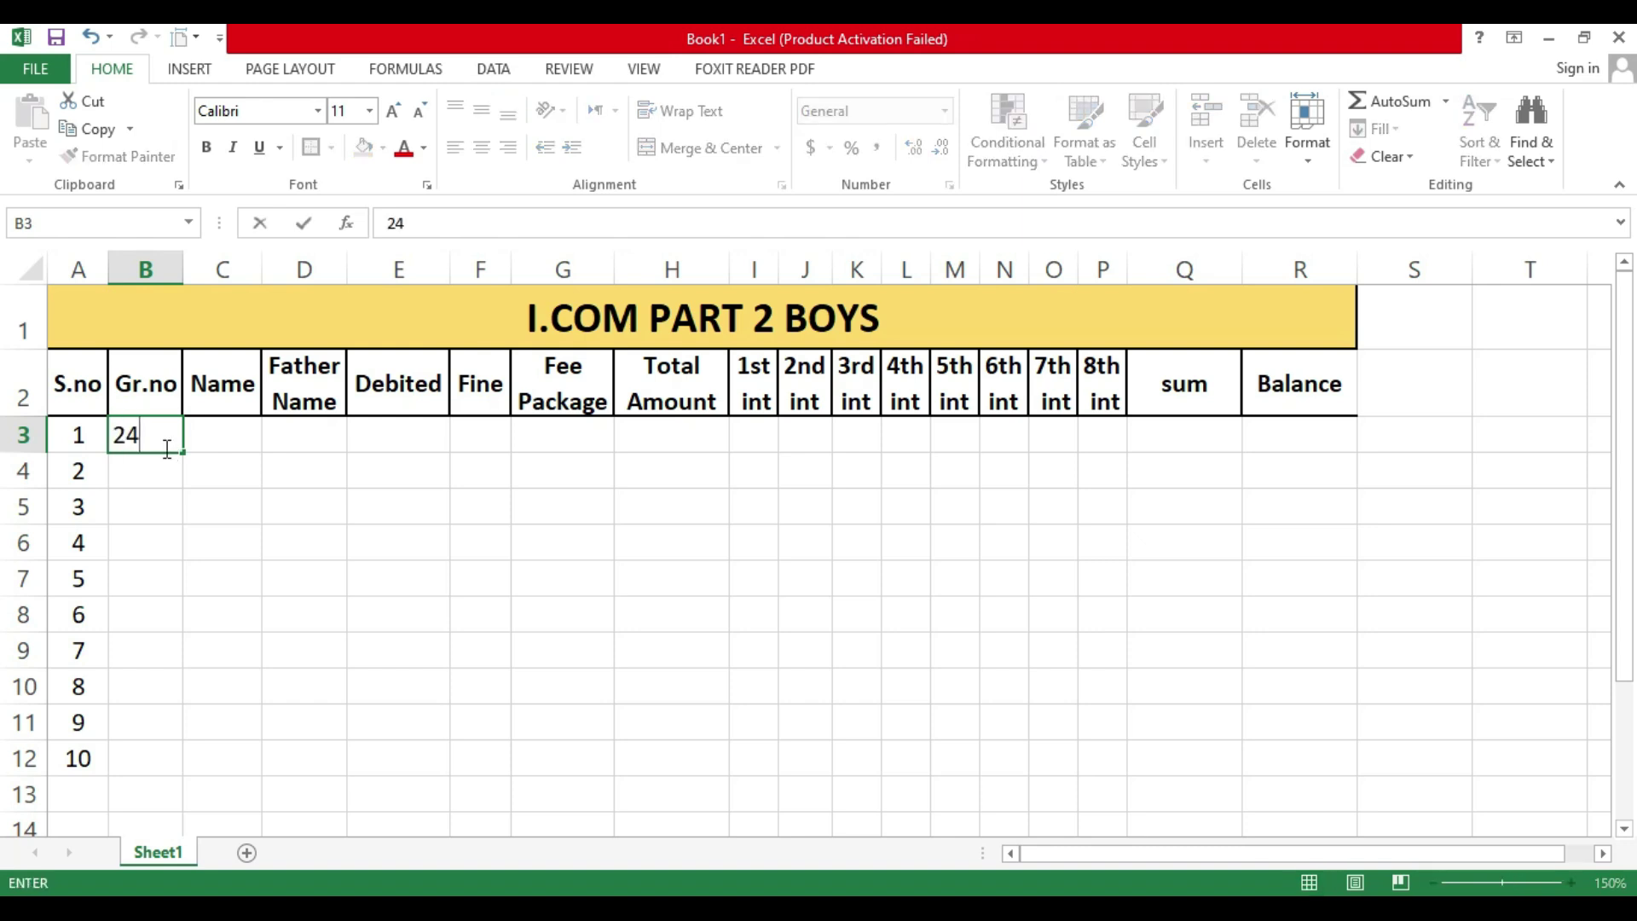
{"action": "type", "text": "-01"}
{"action": "key", "text": "Return"}
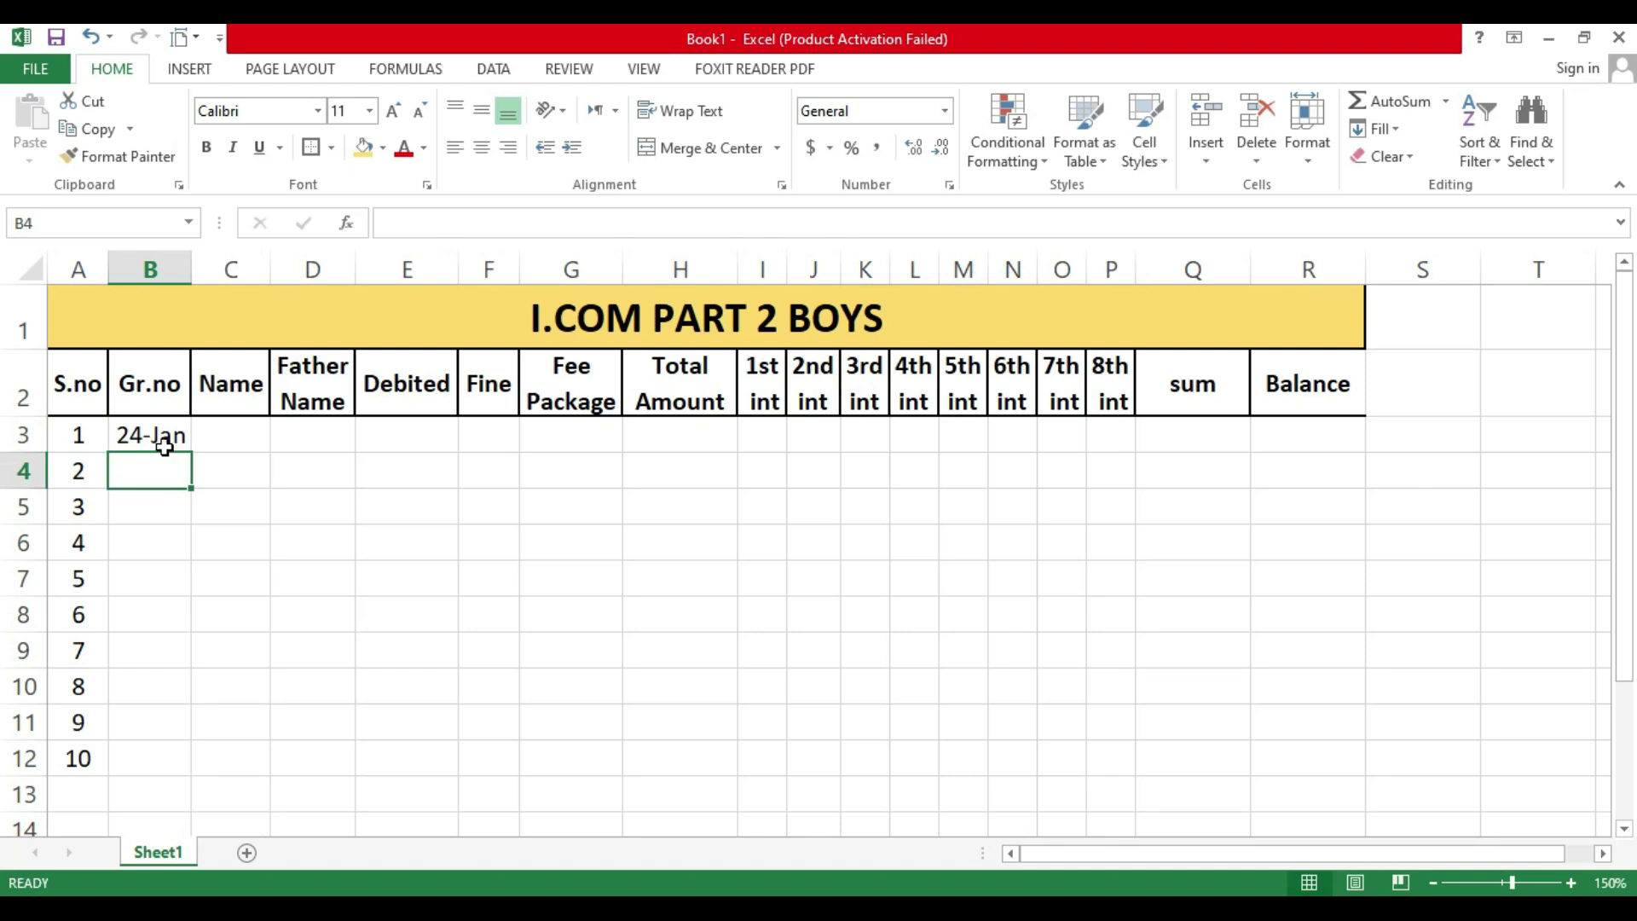
Step: Change the number format of Gr.no cell B3 from a custom date format to General
{"action": "double_click", "coordinate": [166, 448]}
{"action": "left_click", "coordinate": [162, 486]}
{"action": "left_click", "coordinate": [162, 433]}
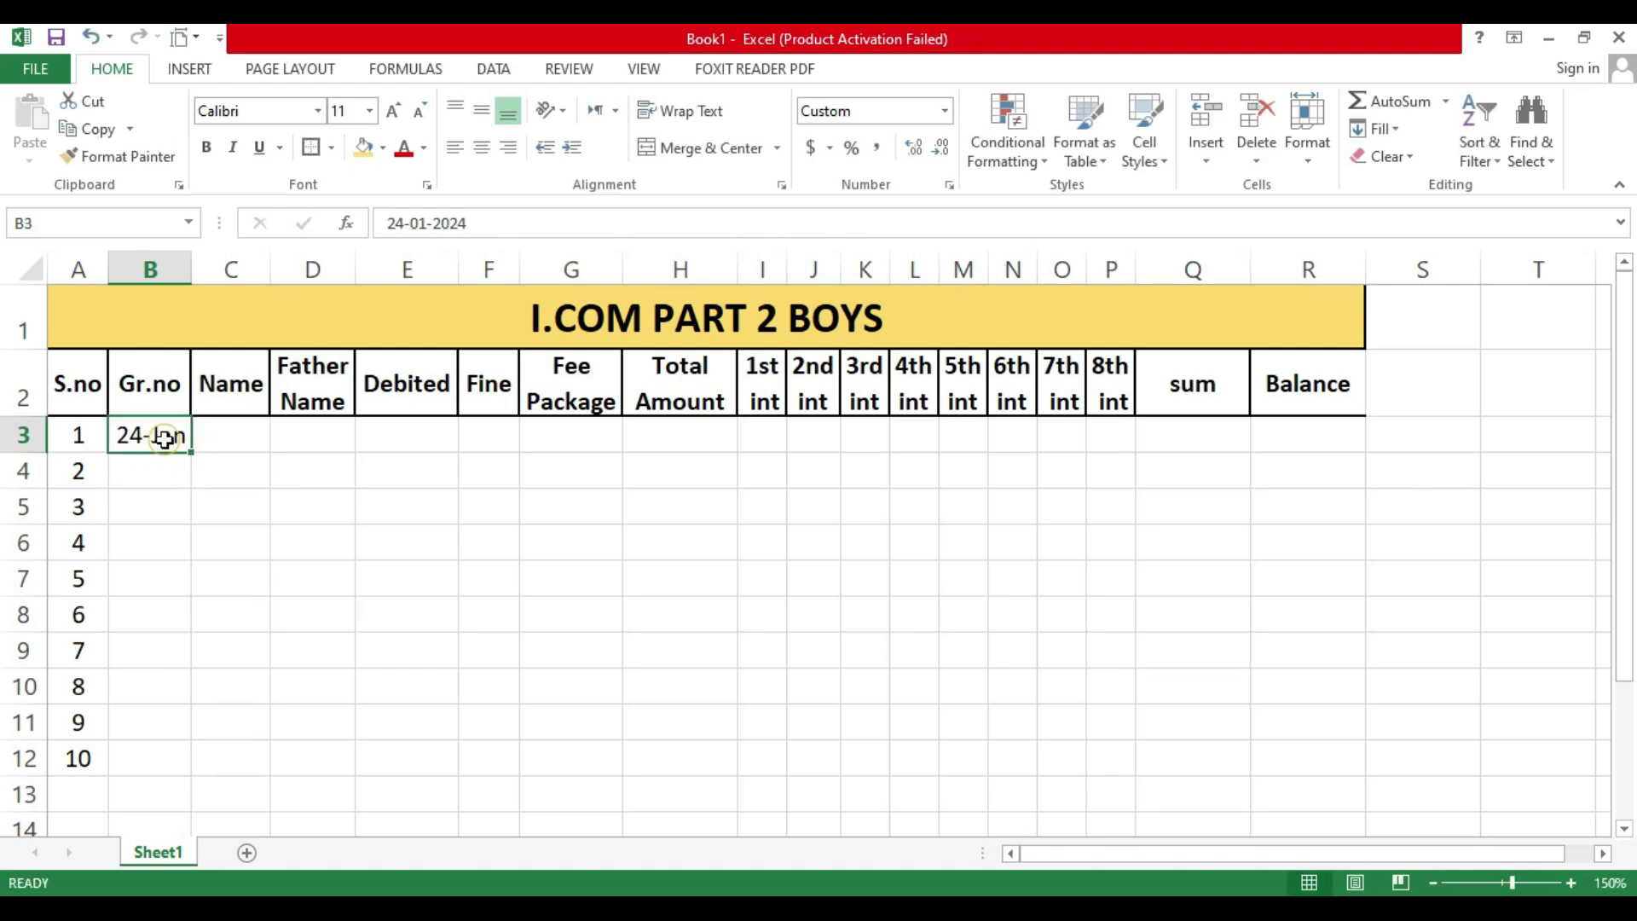
{"action": "right_click", "coordinate": [166, 417]}
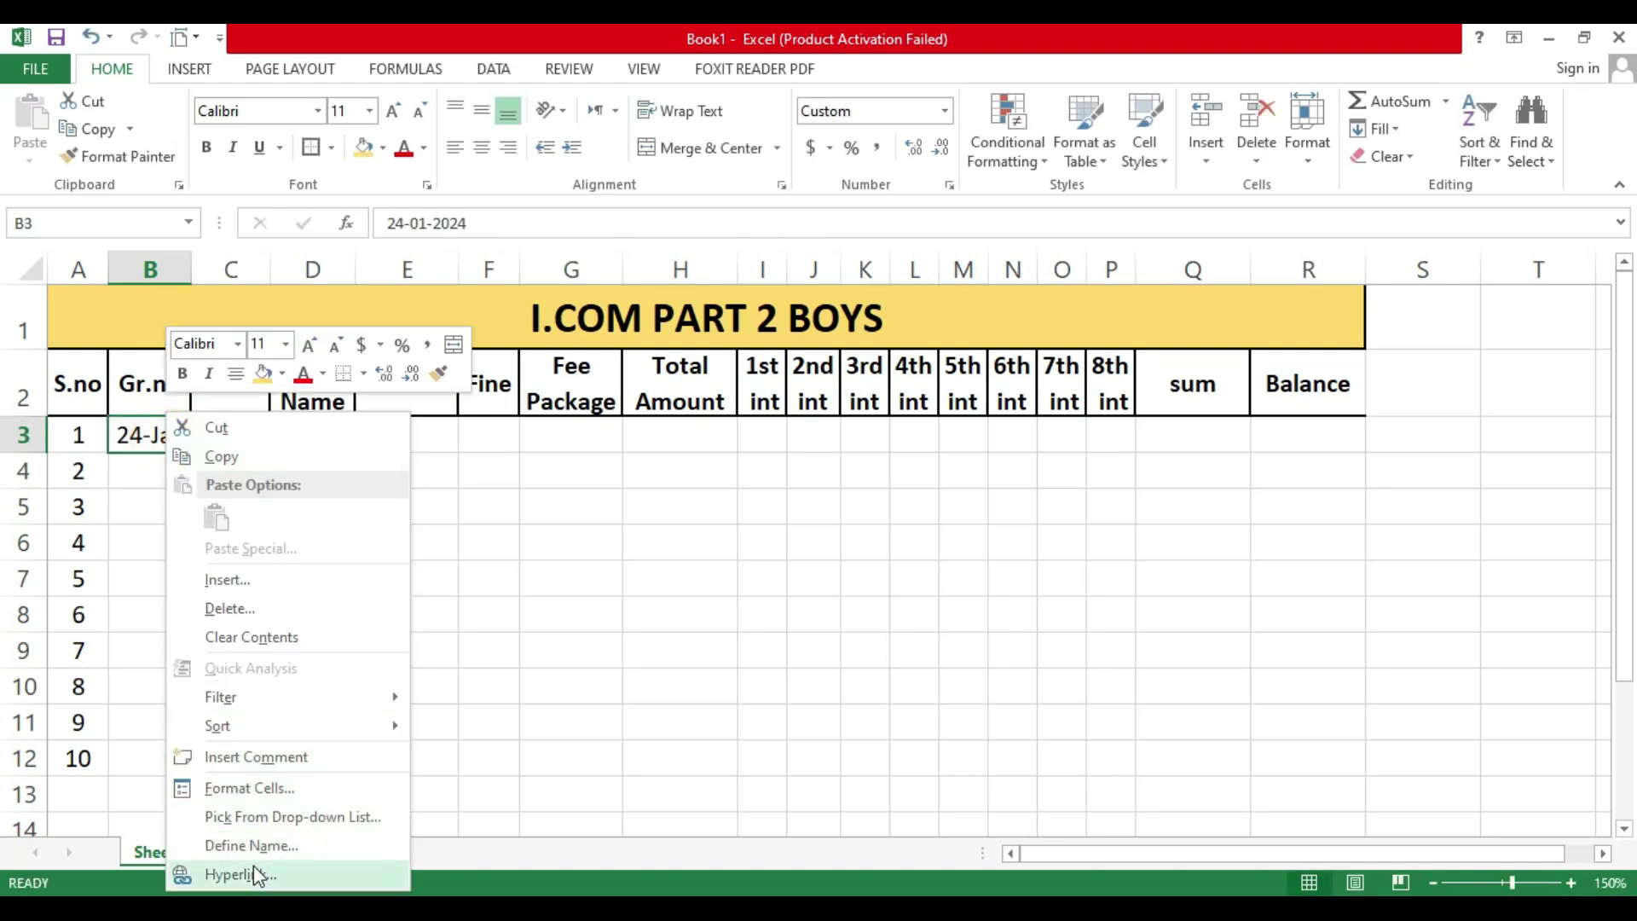
{"action": "left_click", "coordinate": [268, 789]}
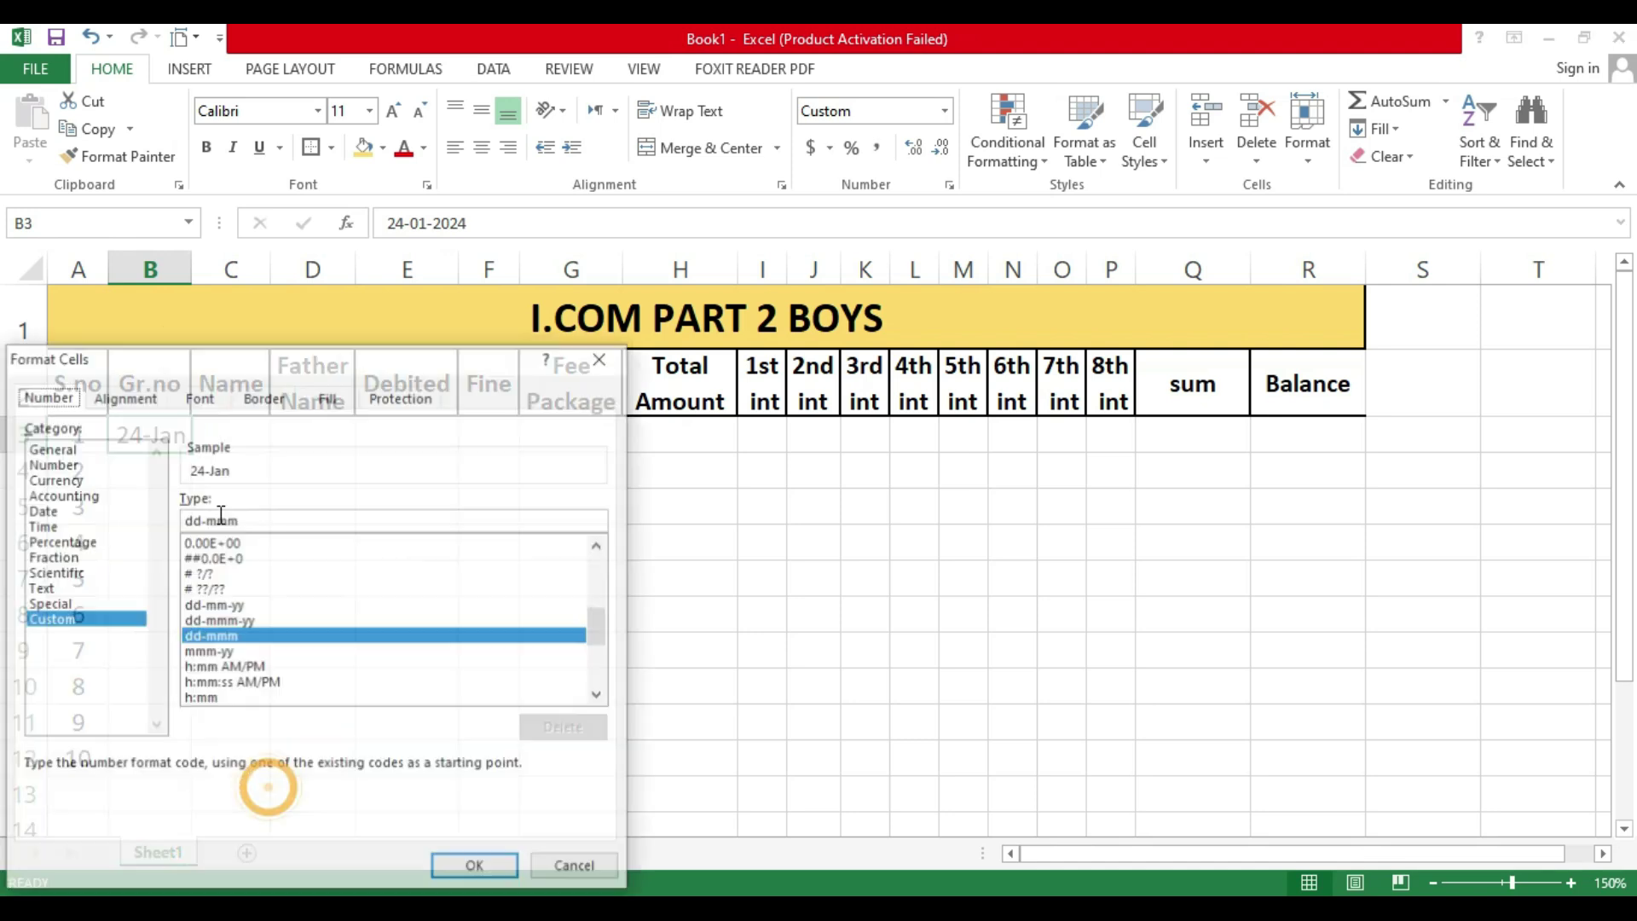
{"action": "left_click", "coordinate": [55, 465]}
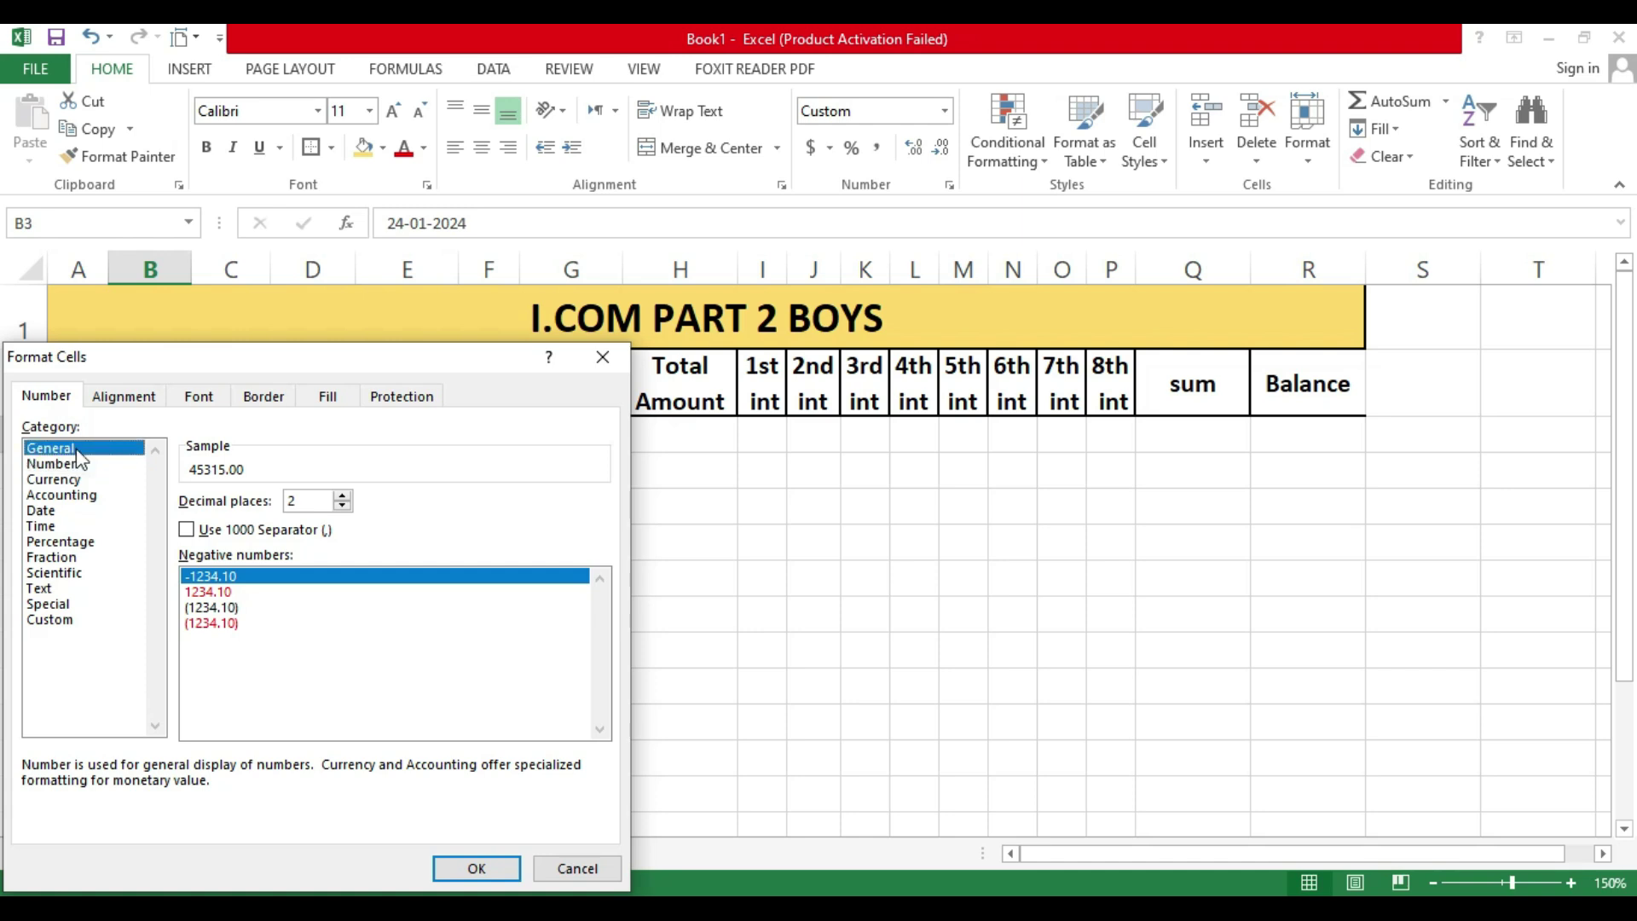
{"action": "left_click", "coordinate": [60, 447]}
{"action": "left_click", "coordinate": [475, 867]}
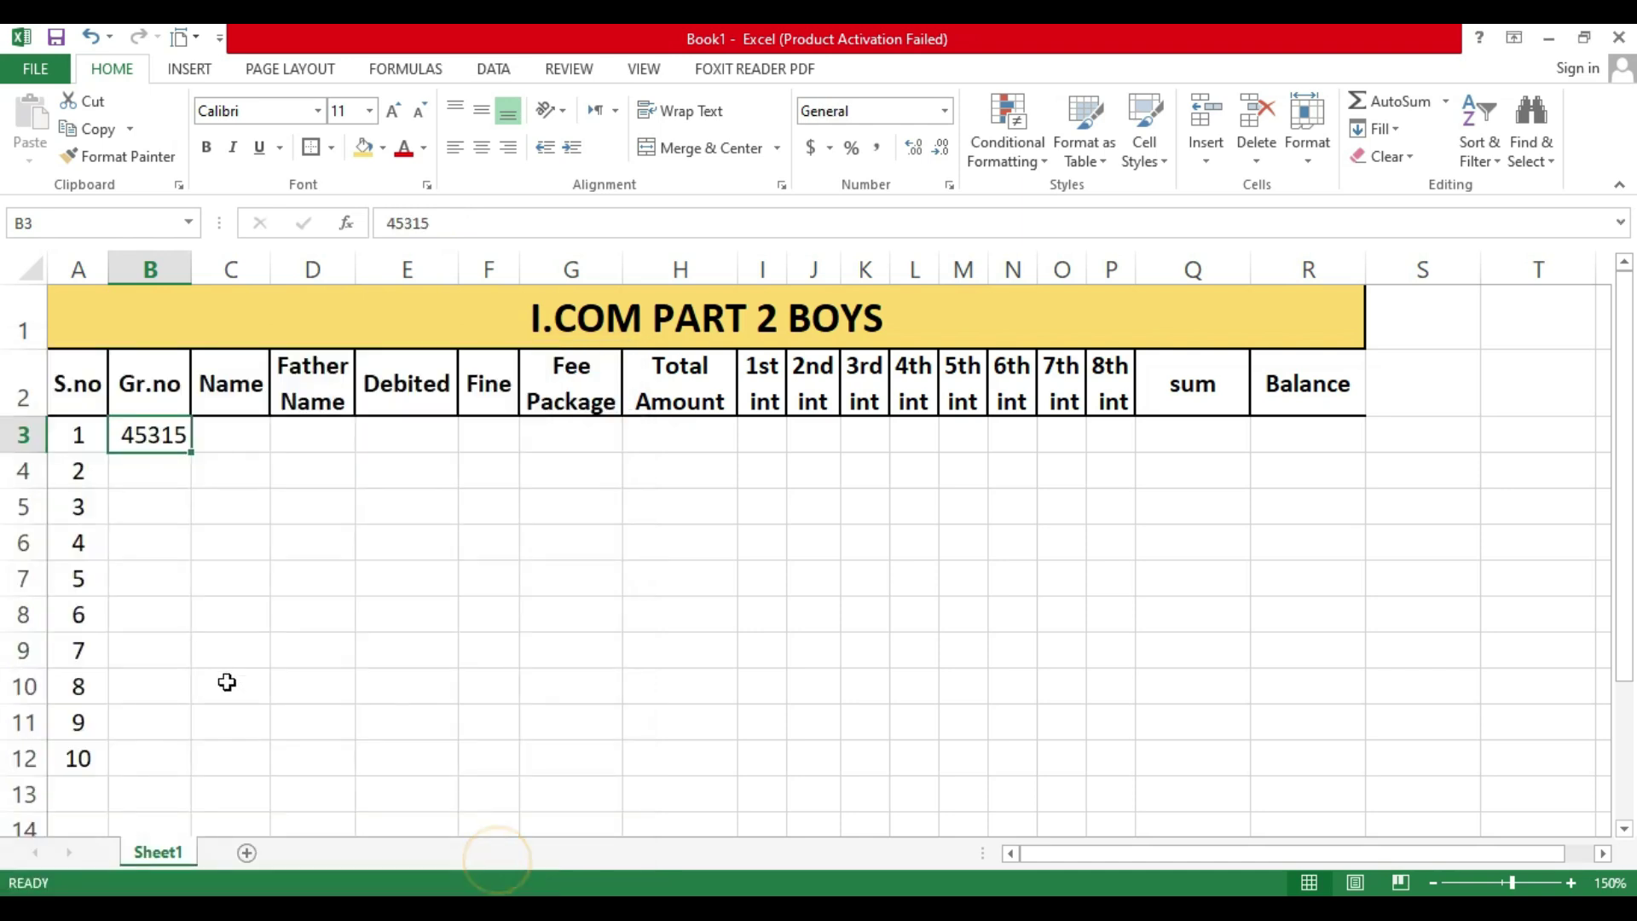
Step: Replace the Gr.no in B3, enter the next consecutive Gr.no in B4, and fill the series down to B12
{"action": "left_click", "coordinate": [155, 456]}
{"action": "left_click", "coordinate": [175, 438]}
{"action": "key", "text": "Delete"}
{"action": "type", "text": "1235"}
{"action": "key", "text": "Return"}
{"action": "left_click", "coordinate": [173, 447]}
{"action": "left_click", "coordinate": [172, 463]}
{"action": "type", "text": "1236"}
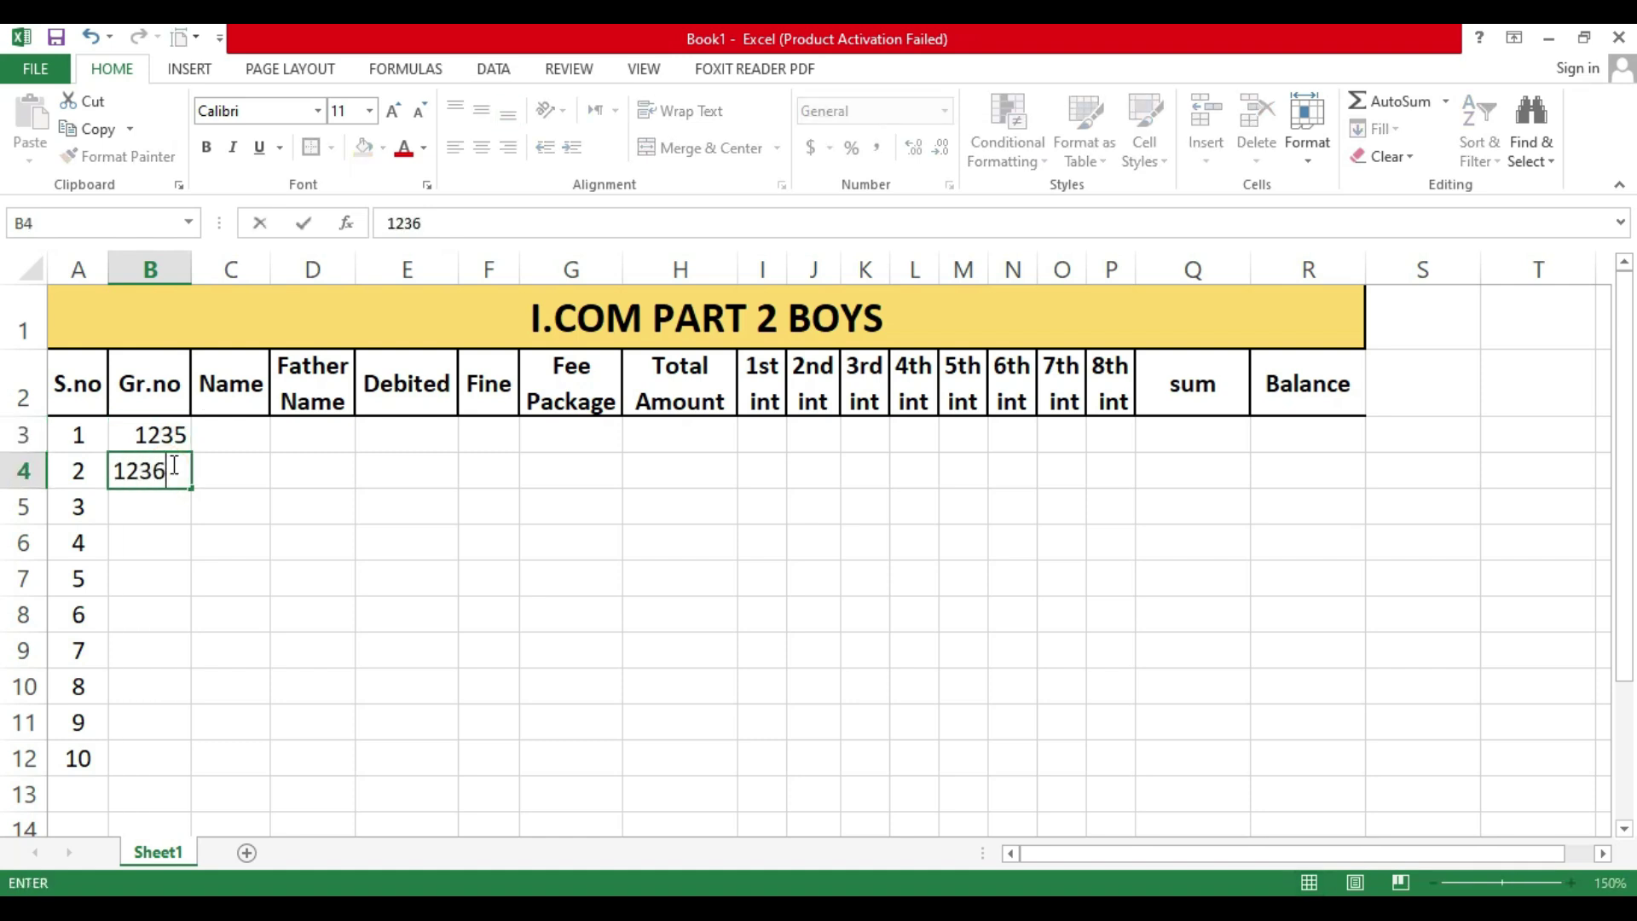
{"action": "key", "text": "Return"}
{"action": "left_click_drag", "start_coordinate": [172, 439], "coordinate": [195, 761]}
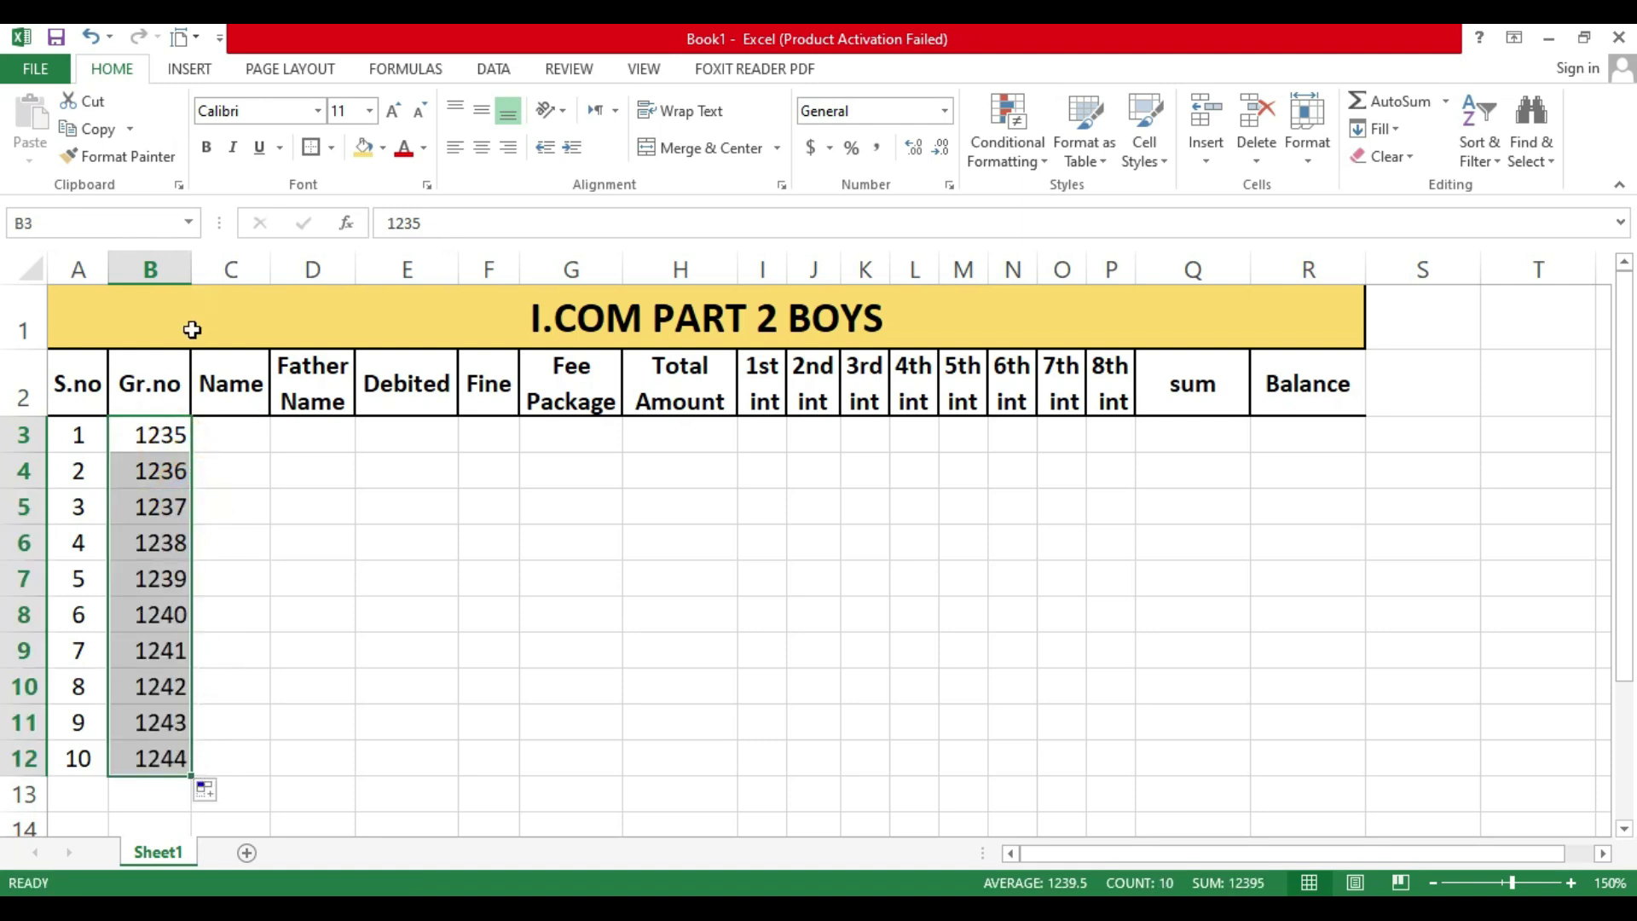
{"action": "left_click", "coordinate": [142, 480]}
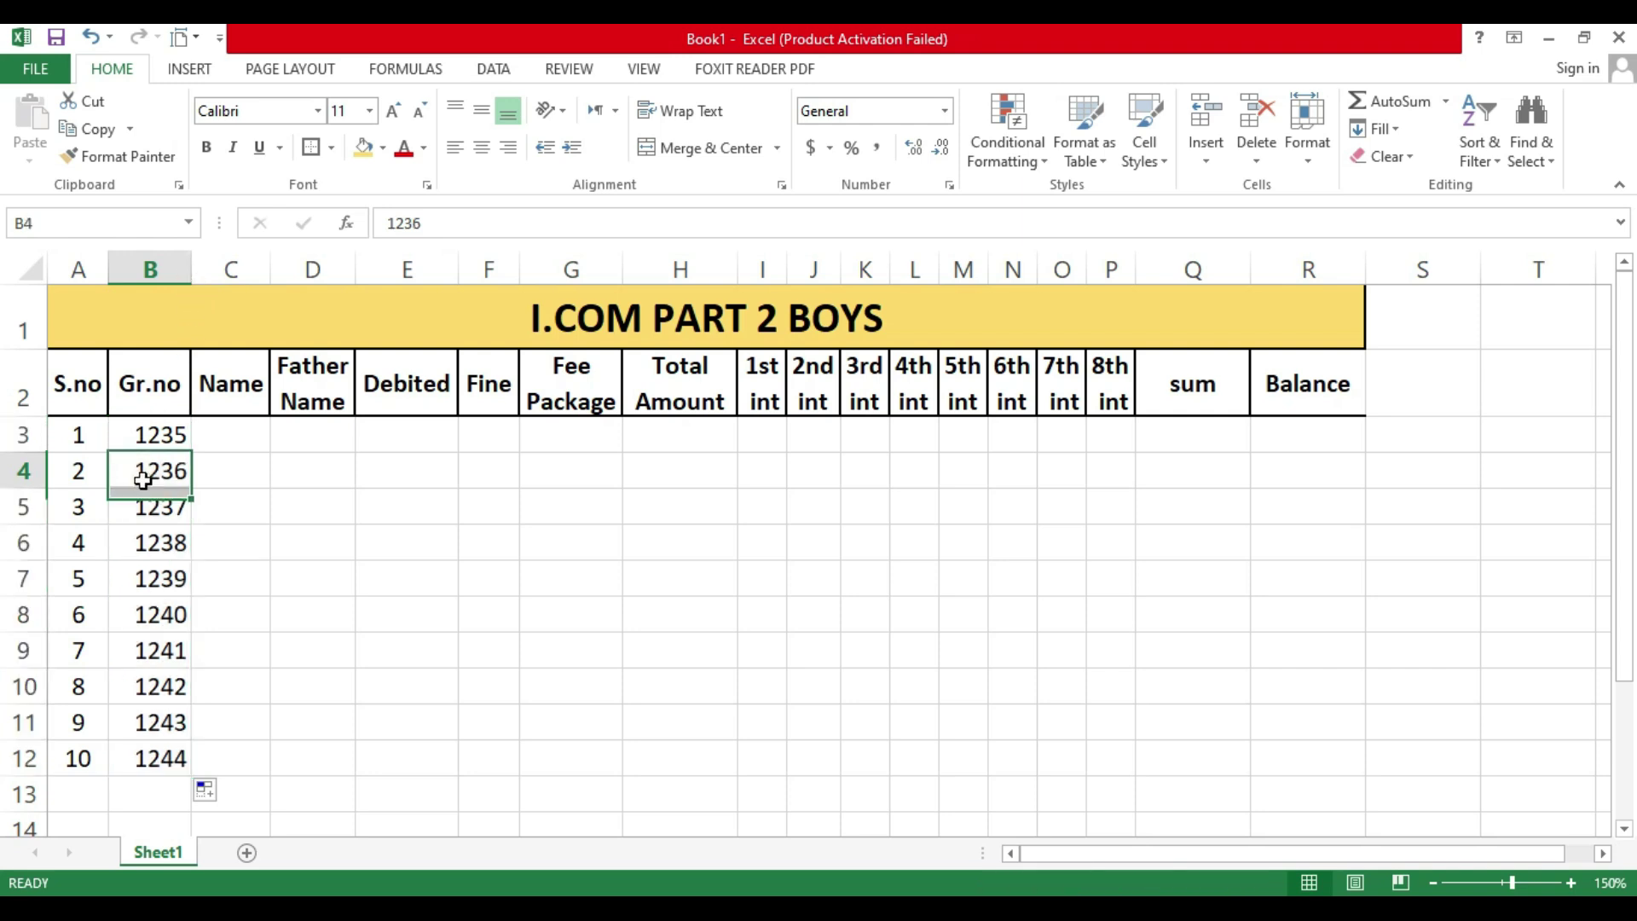
{"action": "left_click", "coordinate": [171, 436]}
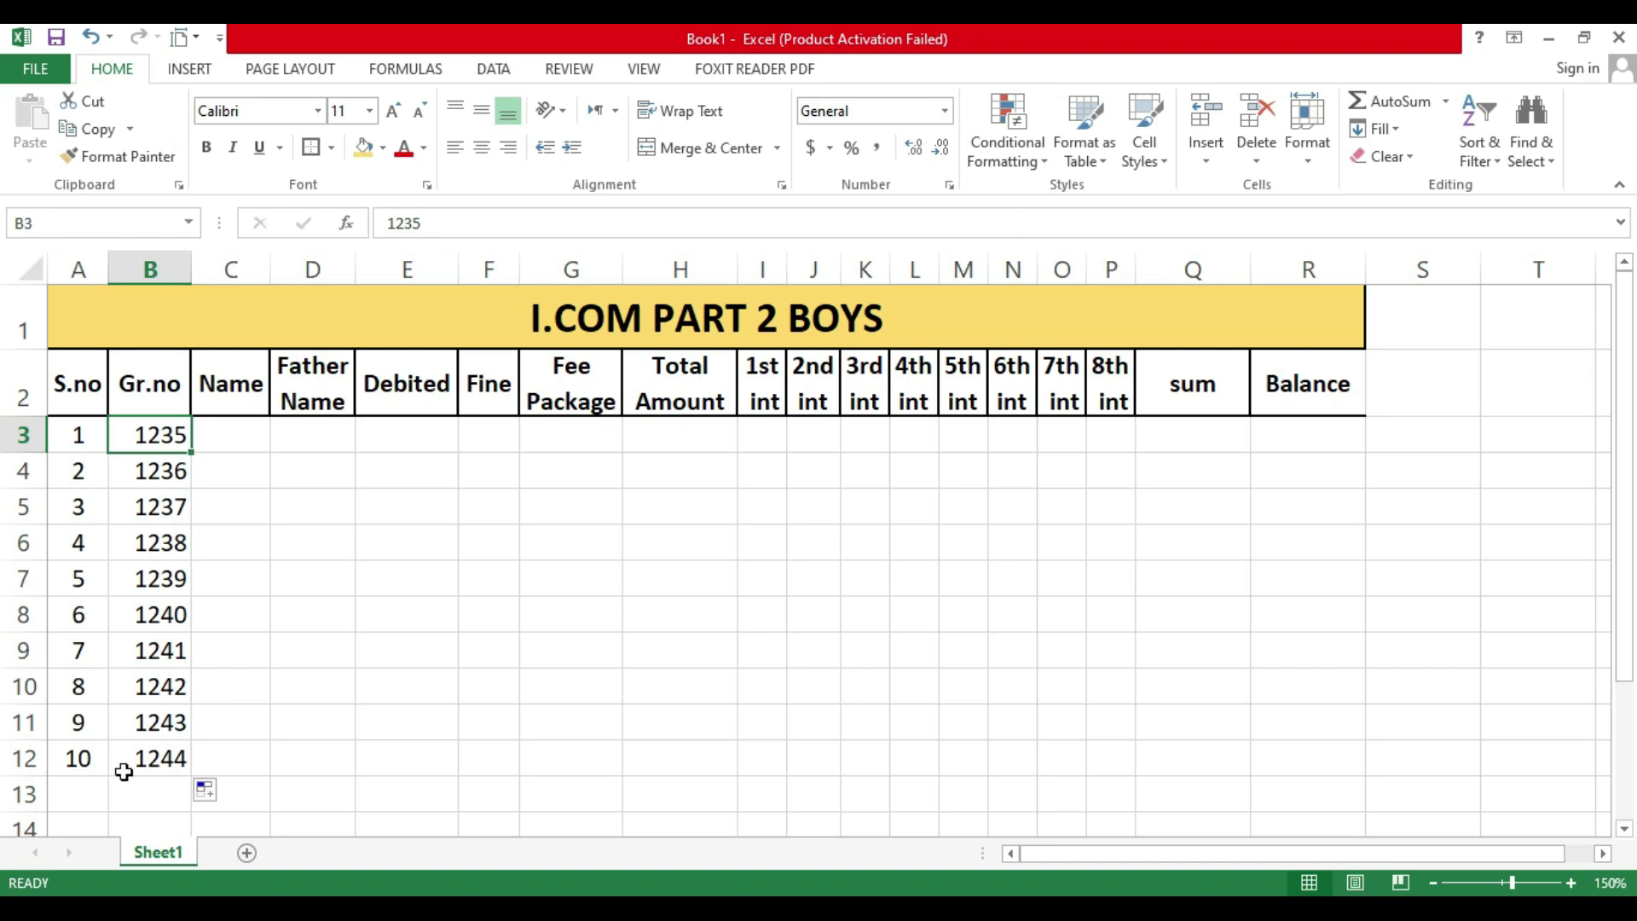
Step: Widen the Name column and enter the first two students' names in cells C3 and C4
{"action": "key", "text": "Right"}
{"action": "left_click_drag", "start_coordinate": [271, 272], "coordinate": [301, 271]}
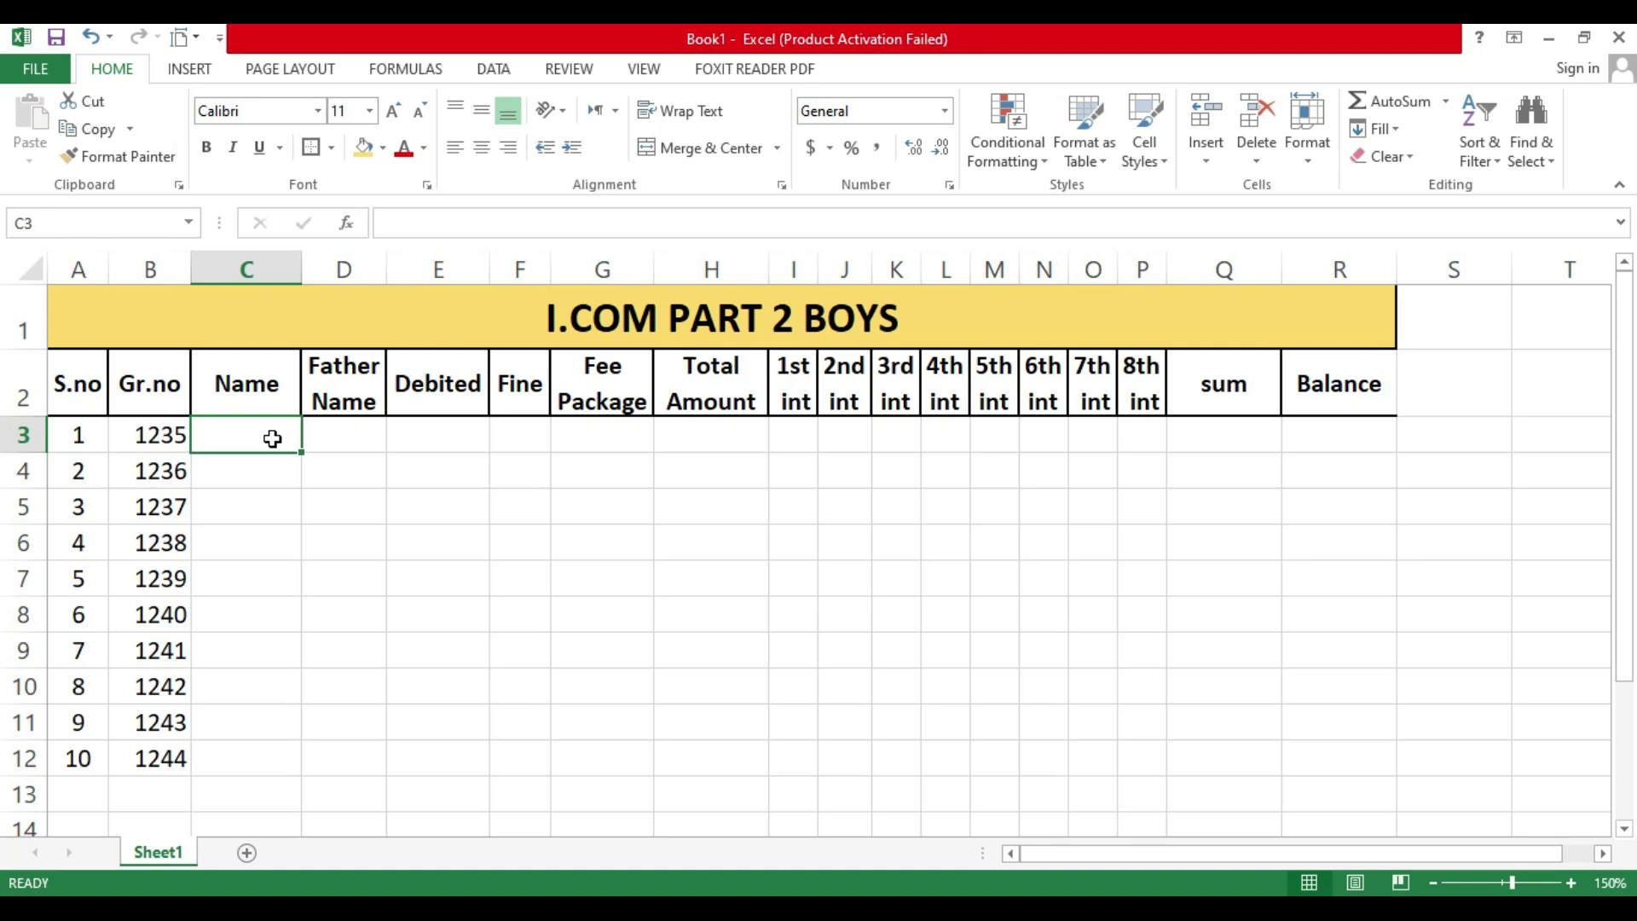
{"action": "type", "text": "a"}
{"action": "key", "text": "BackSpace"}
{"action": "type", "text": "Adil"}
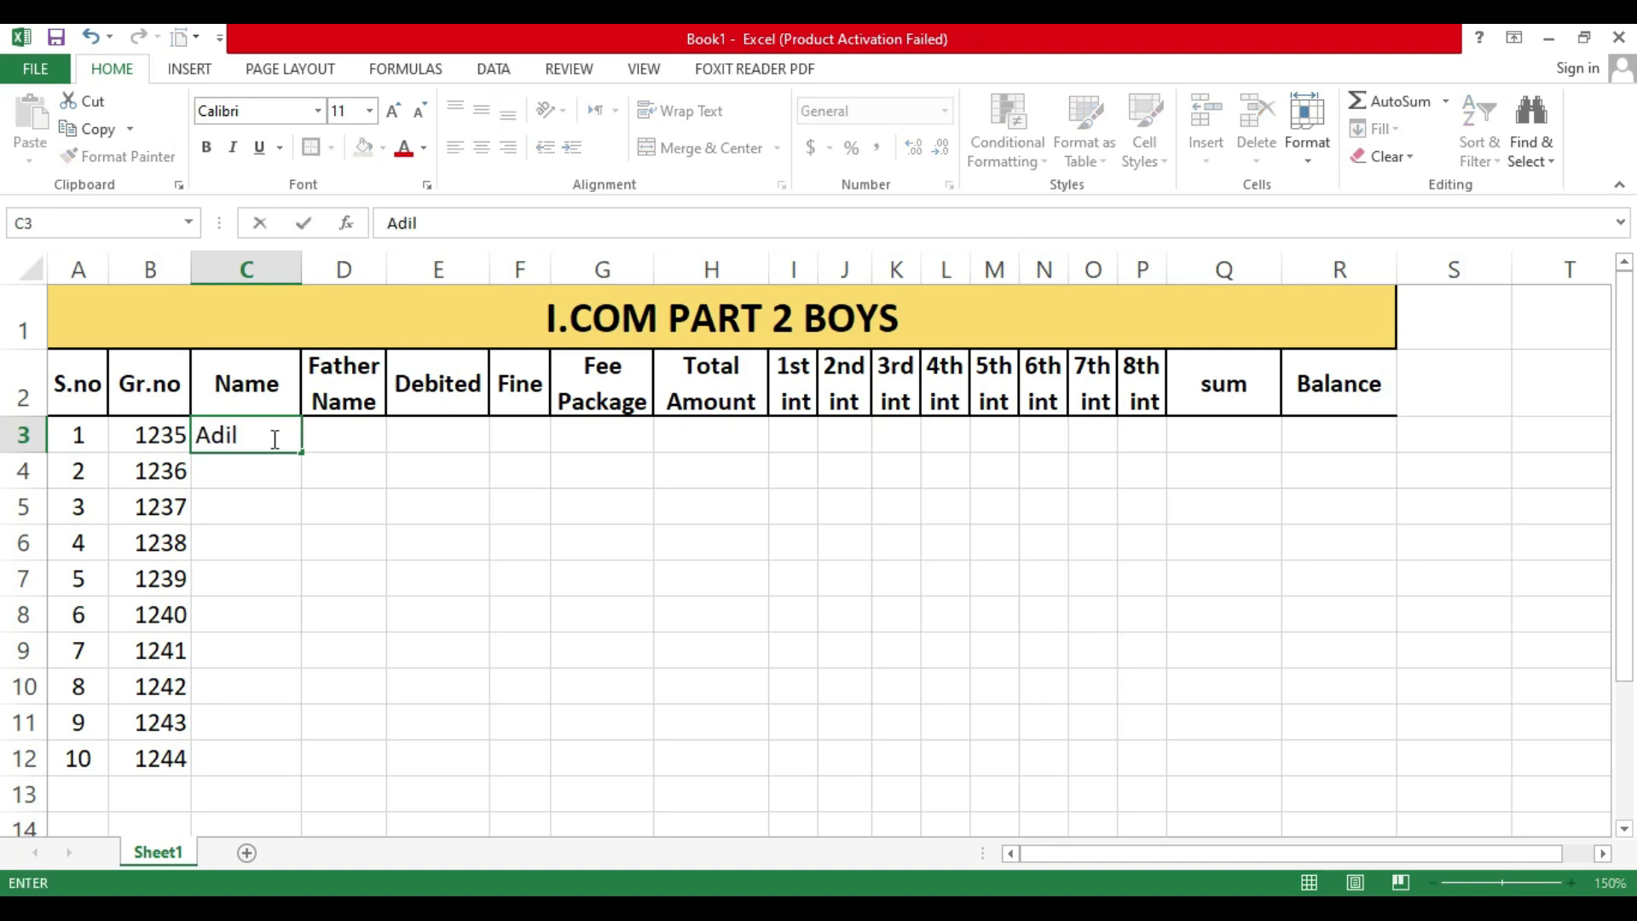
{"action": "key", "text": "Return"}
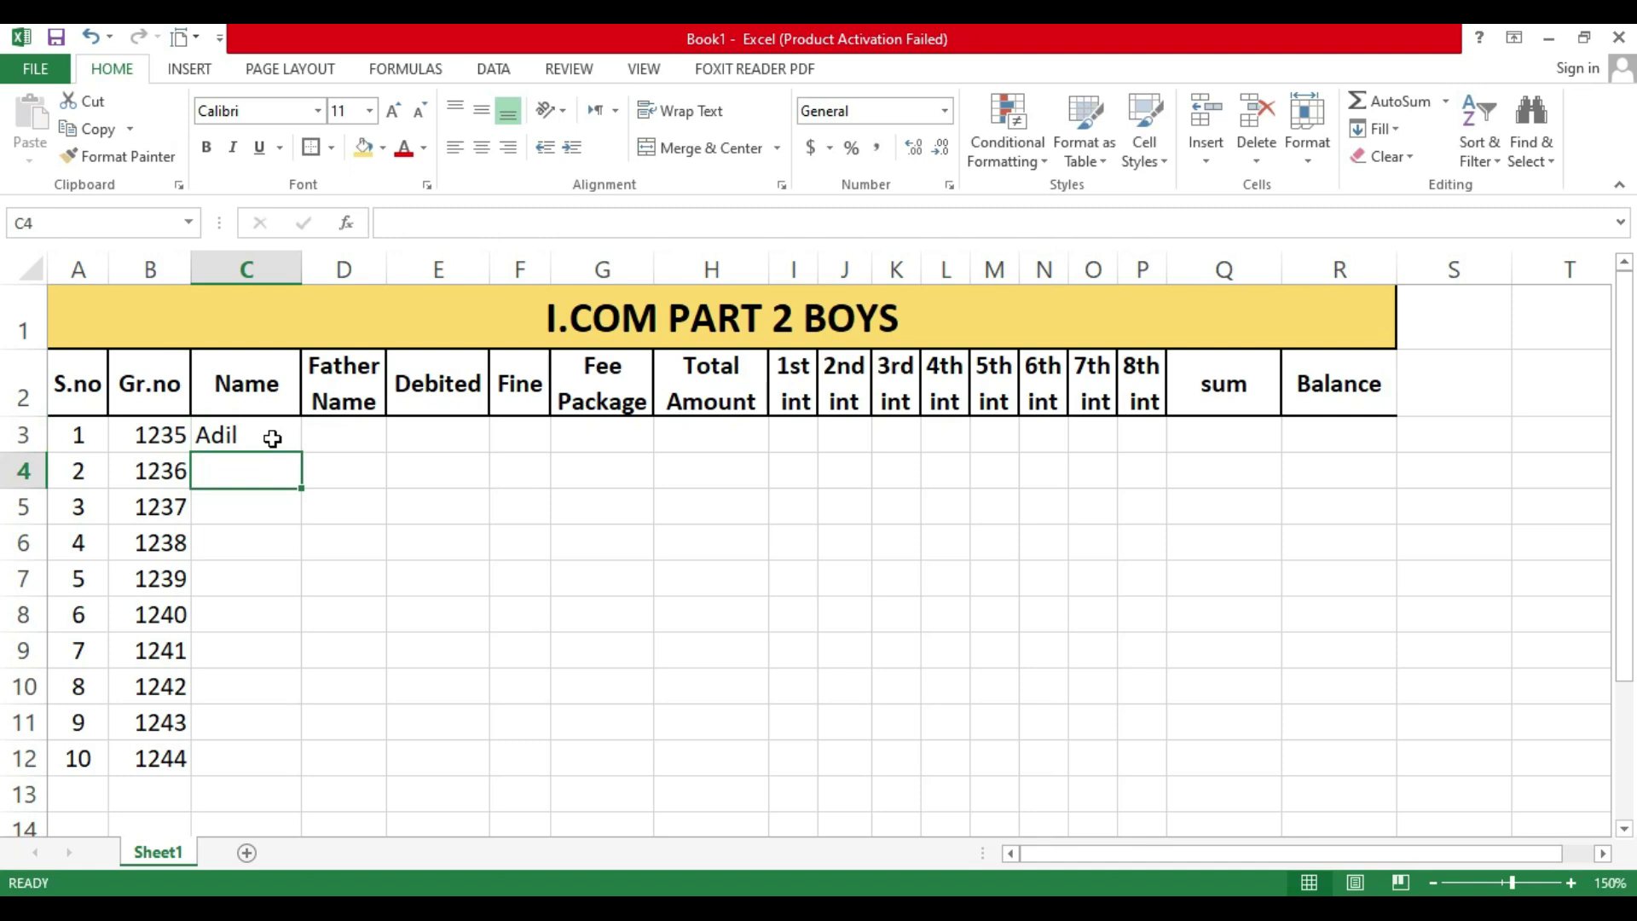
{"action": "type", "text": "im"}
{"action": "key", "text": "BackSpace"}
{"action": "key", "text": "BackSpace"}
{"action": "type", "text": "I"}
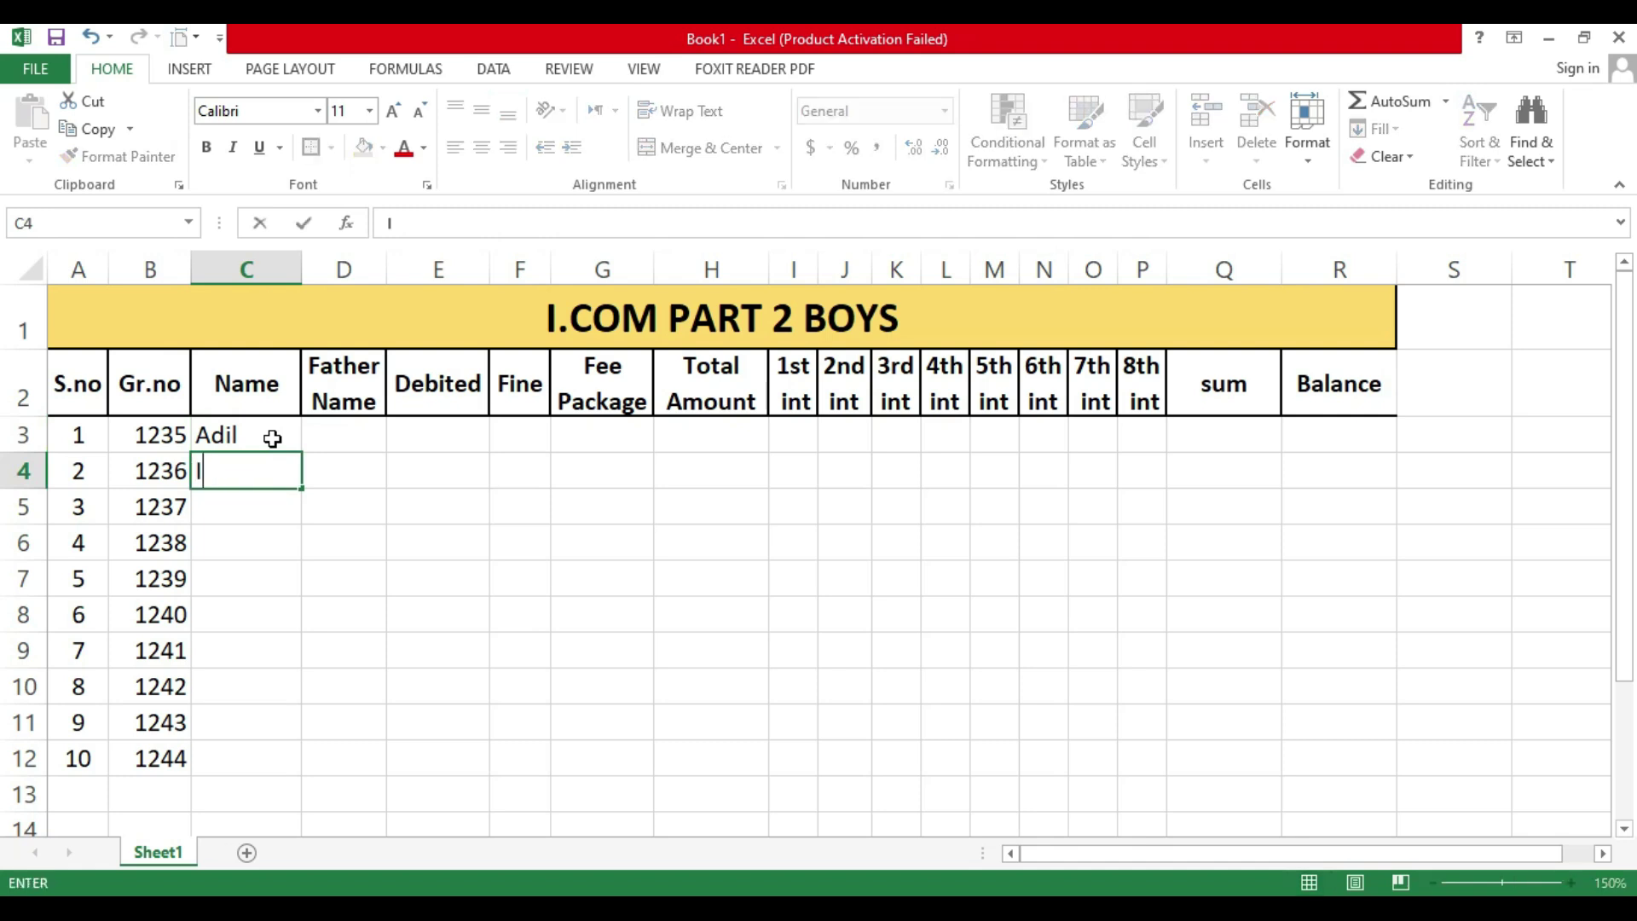
{"action": "type", "text": "mran"}
{"action": "key", "text": "Return"}
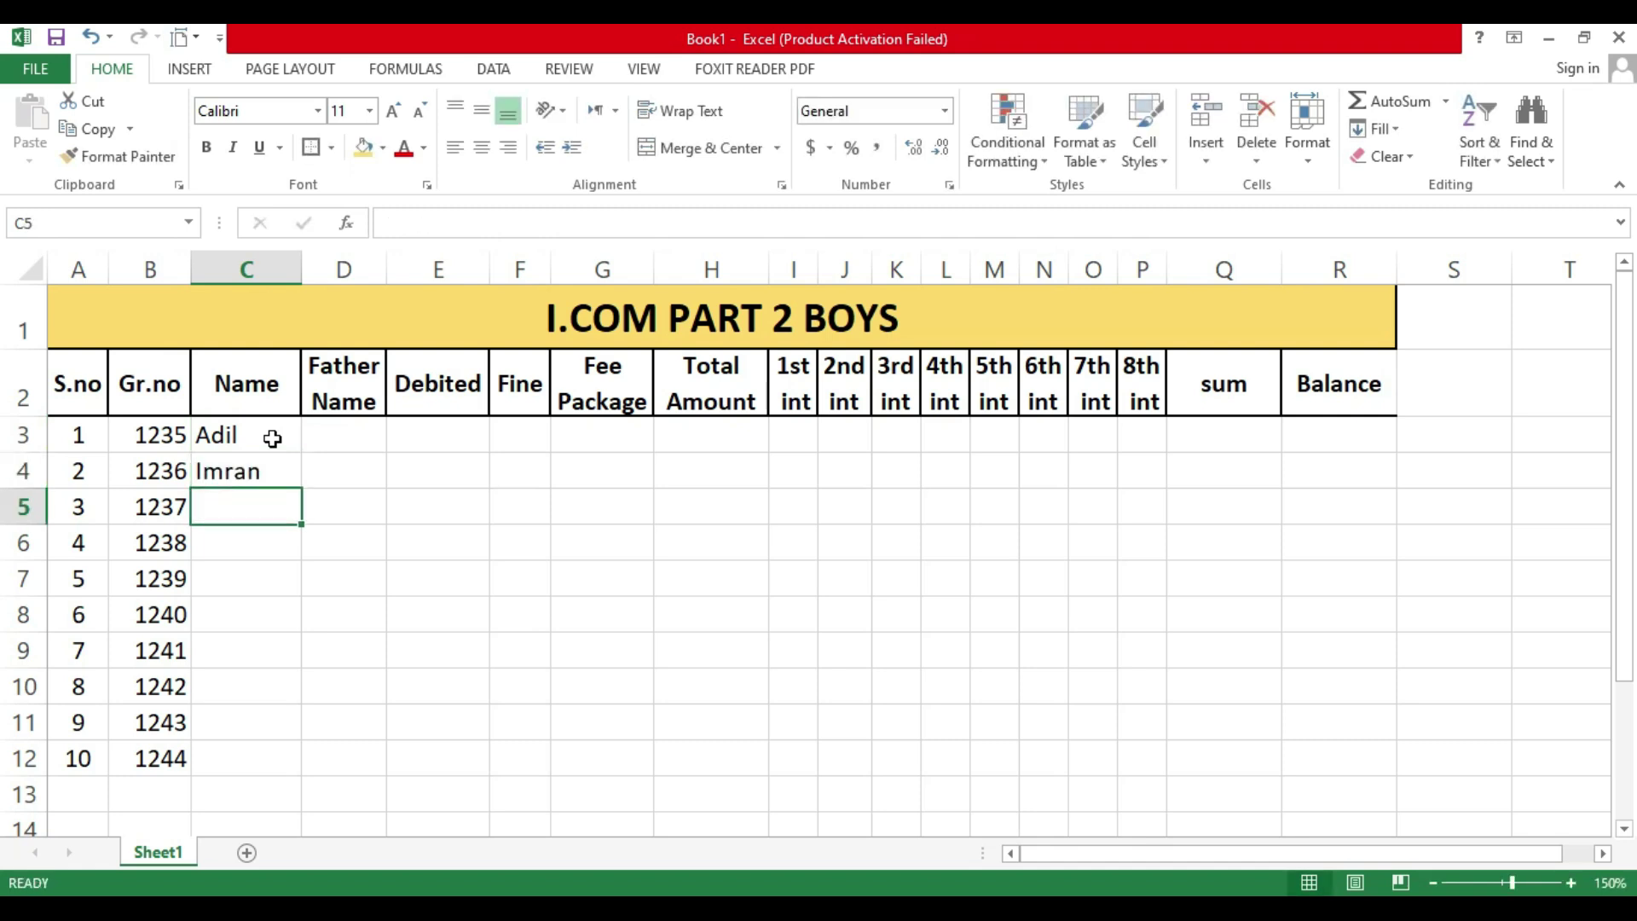
Step: Enter the names of students 3 to 6 in cells C5 to C8
{"action": "type", "text": "Ka"}
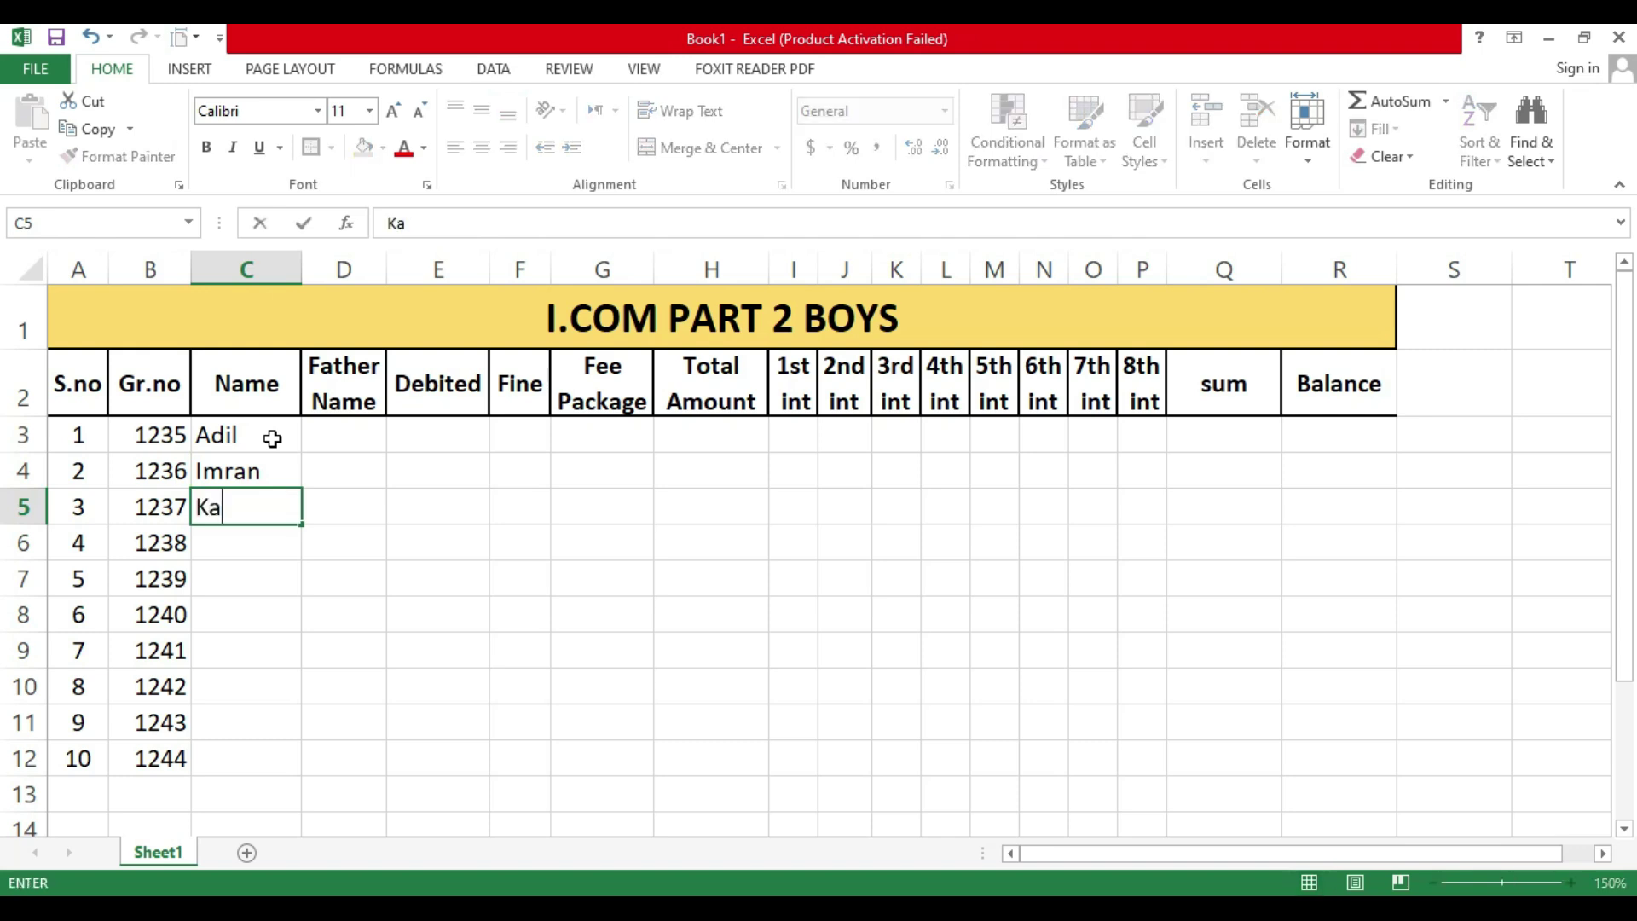
{"action": "type", "text": "shif"}
{"action": "key", "text": "Return"}
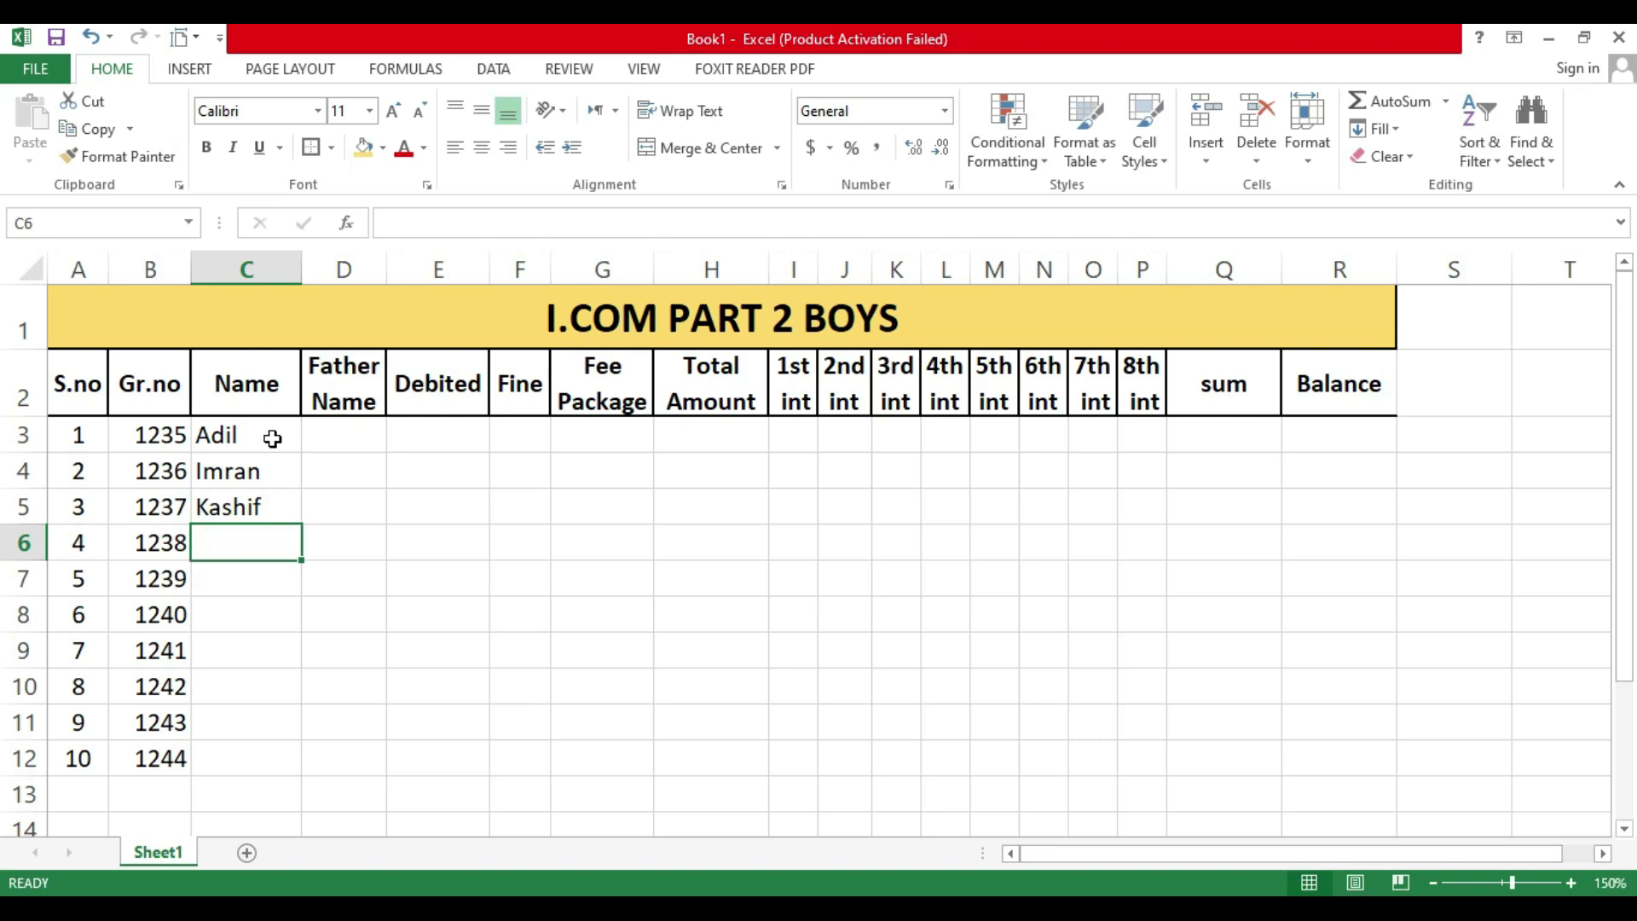
{"action": "type", "text": "Umer"}
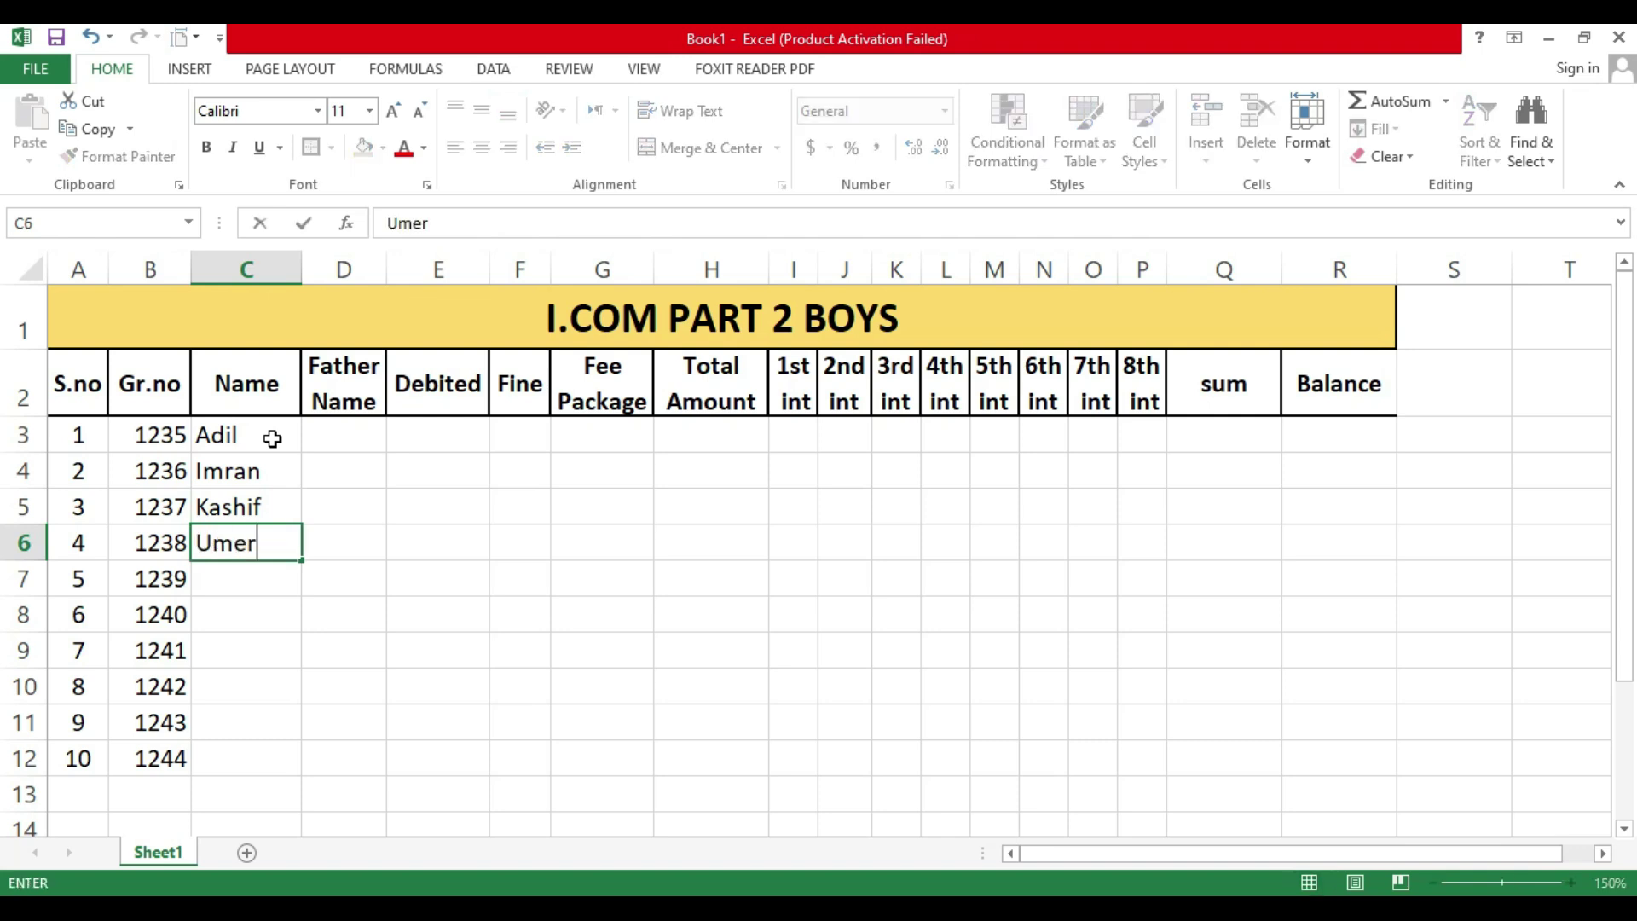
{"action": "key", "text": "Return"}
{"action": "type", "text": "Iq"}
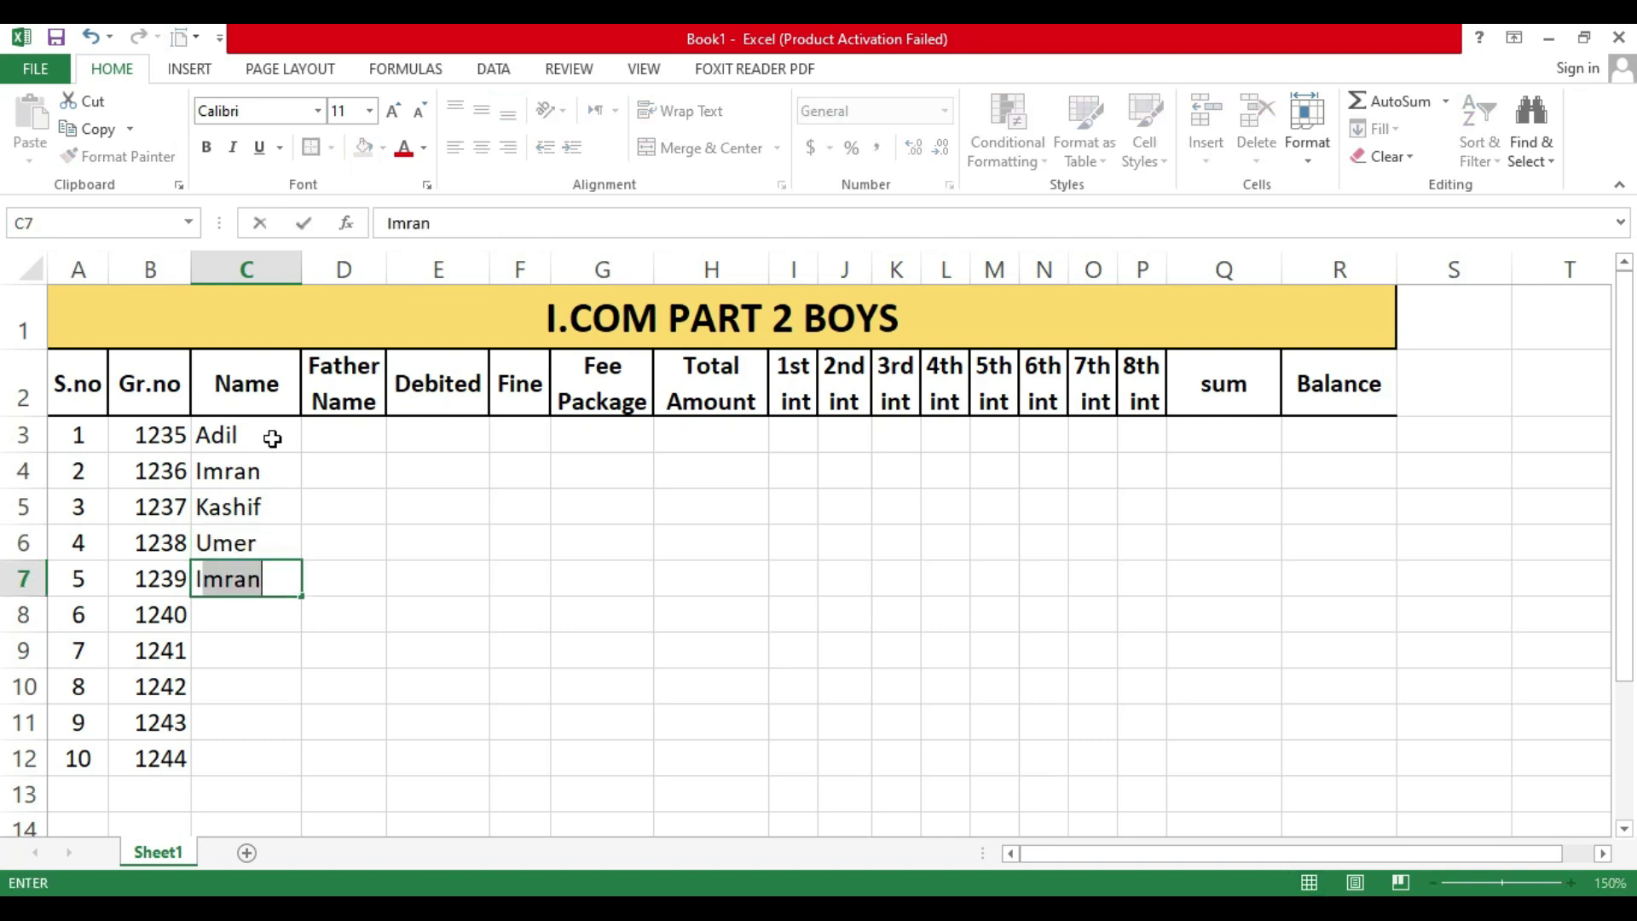
{"action": "type", "text": "bal"}
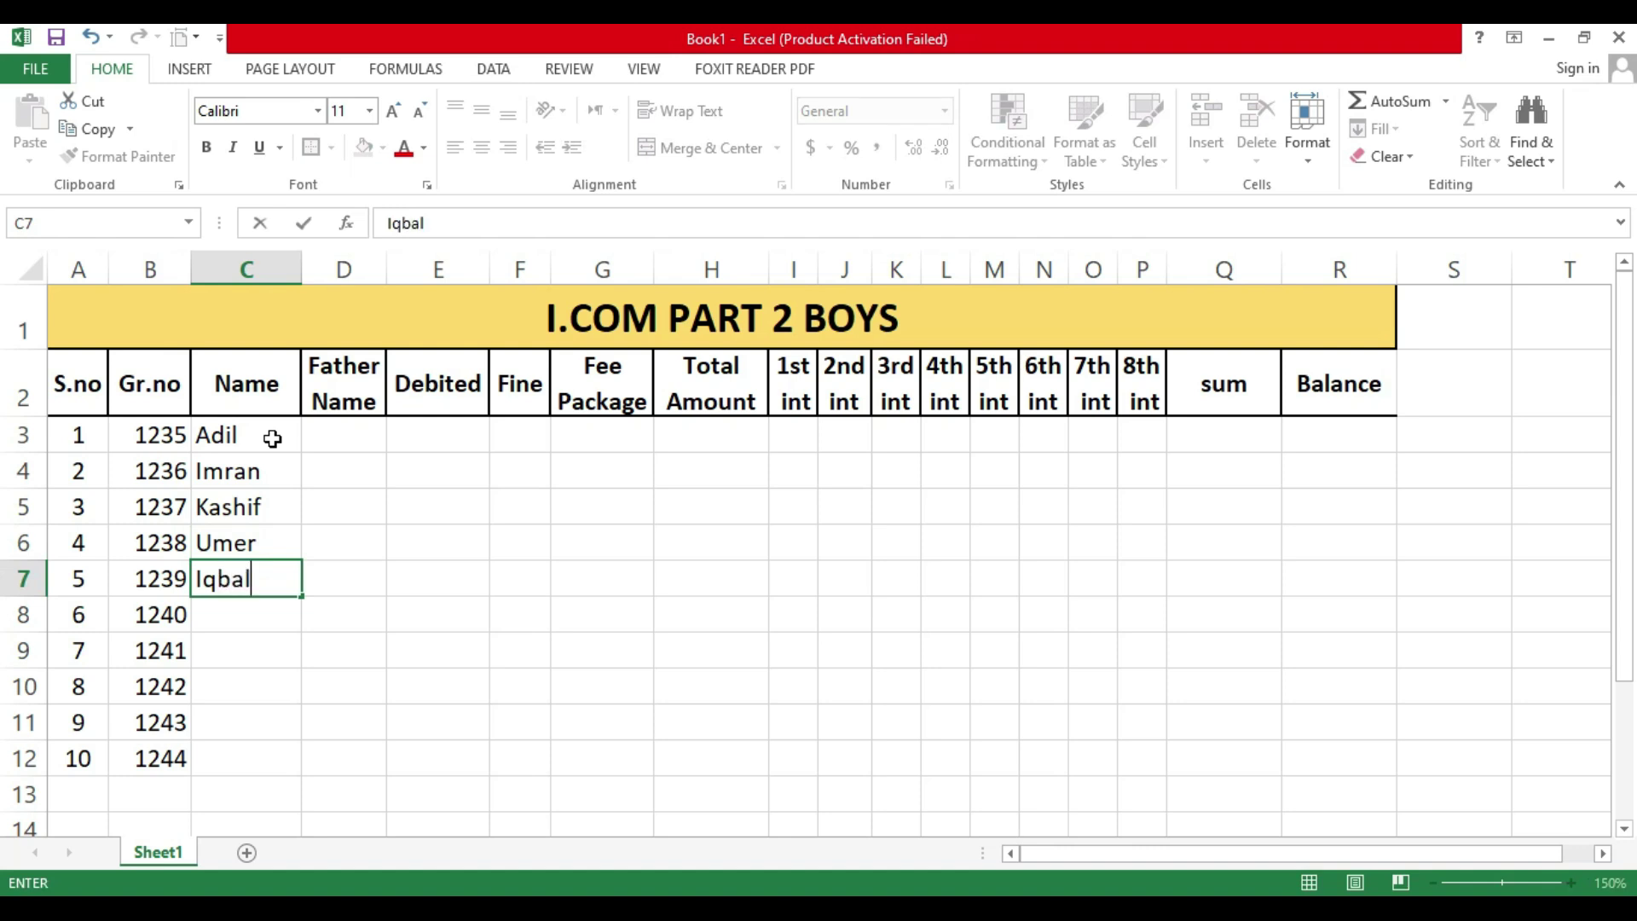
{"action": "key", "text": "Return"}
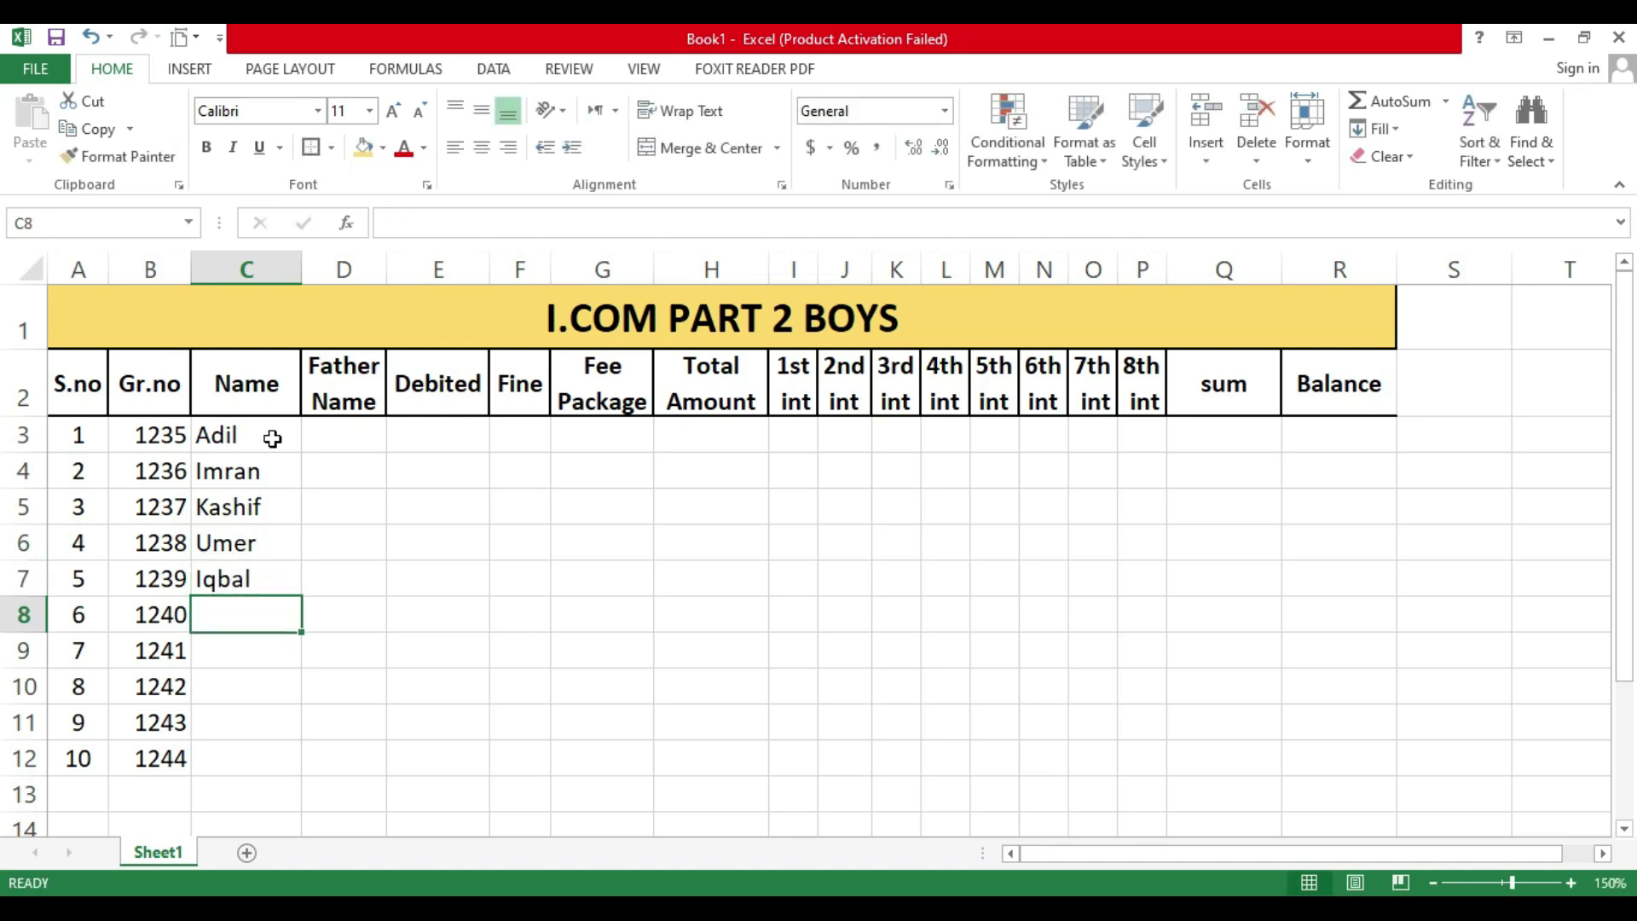
{"action": "type", "text": "Ali"}
{"action": "key", "text": "Return"}
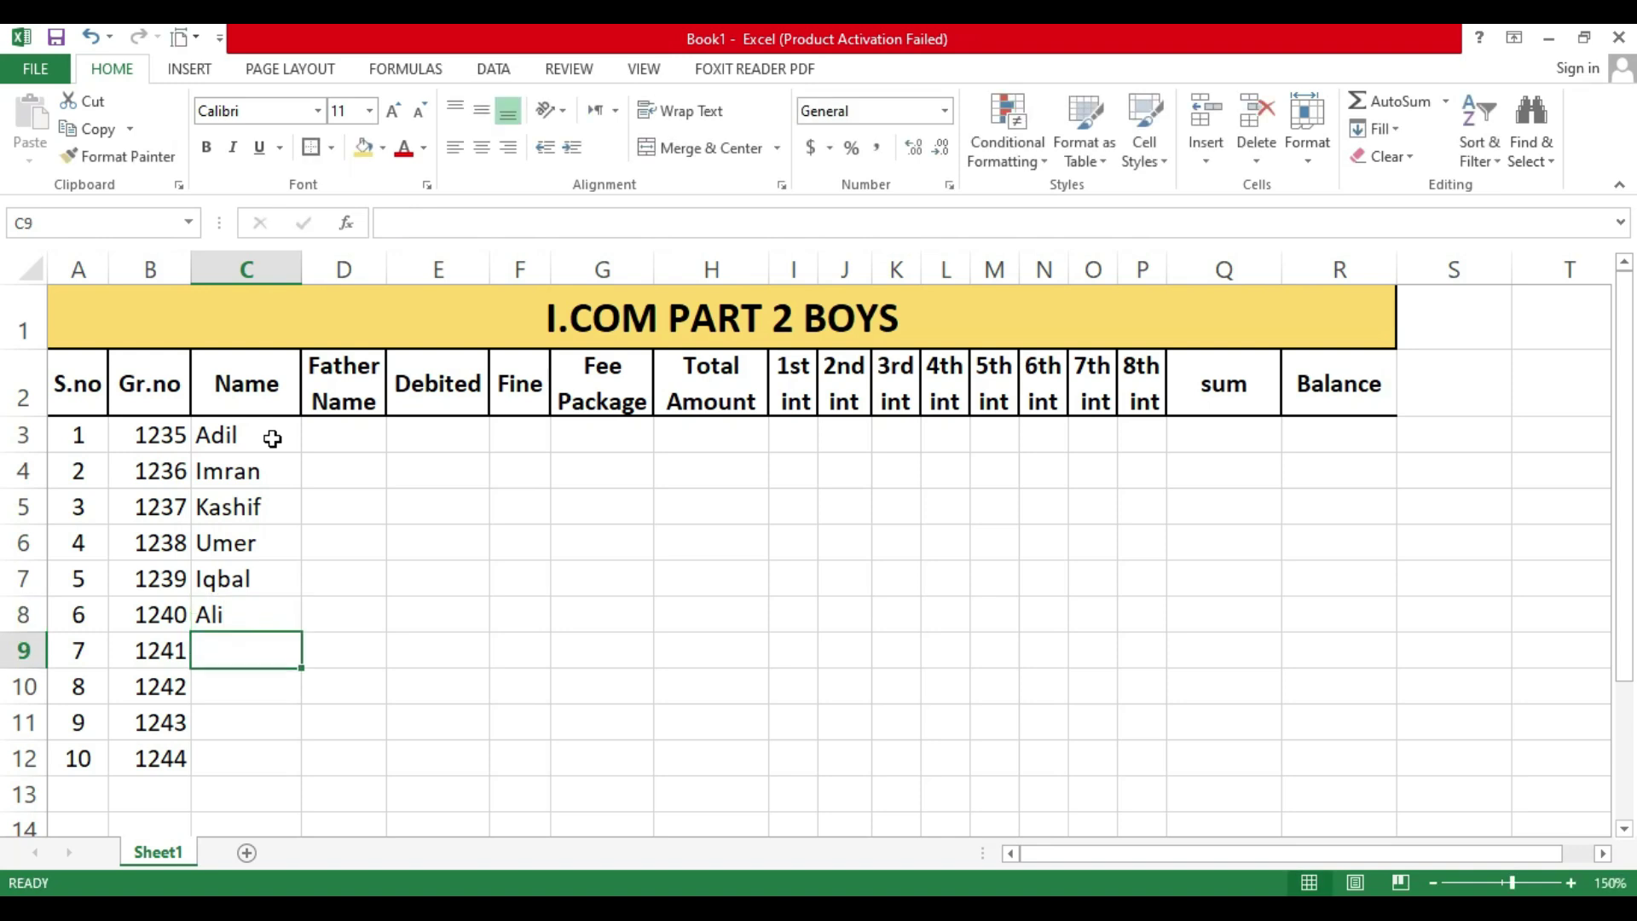
Step: Enter the names of students 7 to 9 in cells C9 to C11
{"action": "type", "text": "Mukhtar"}
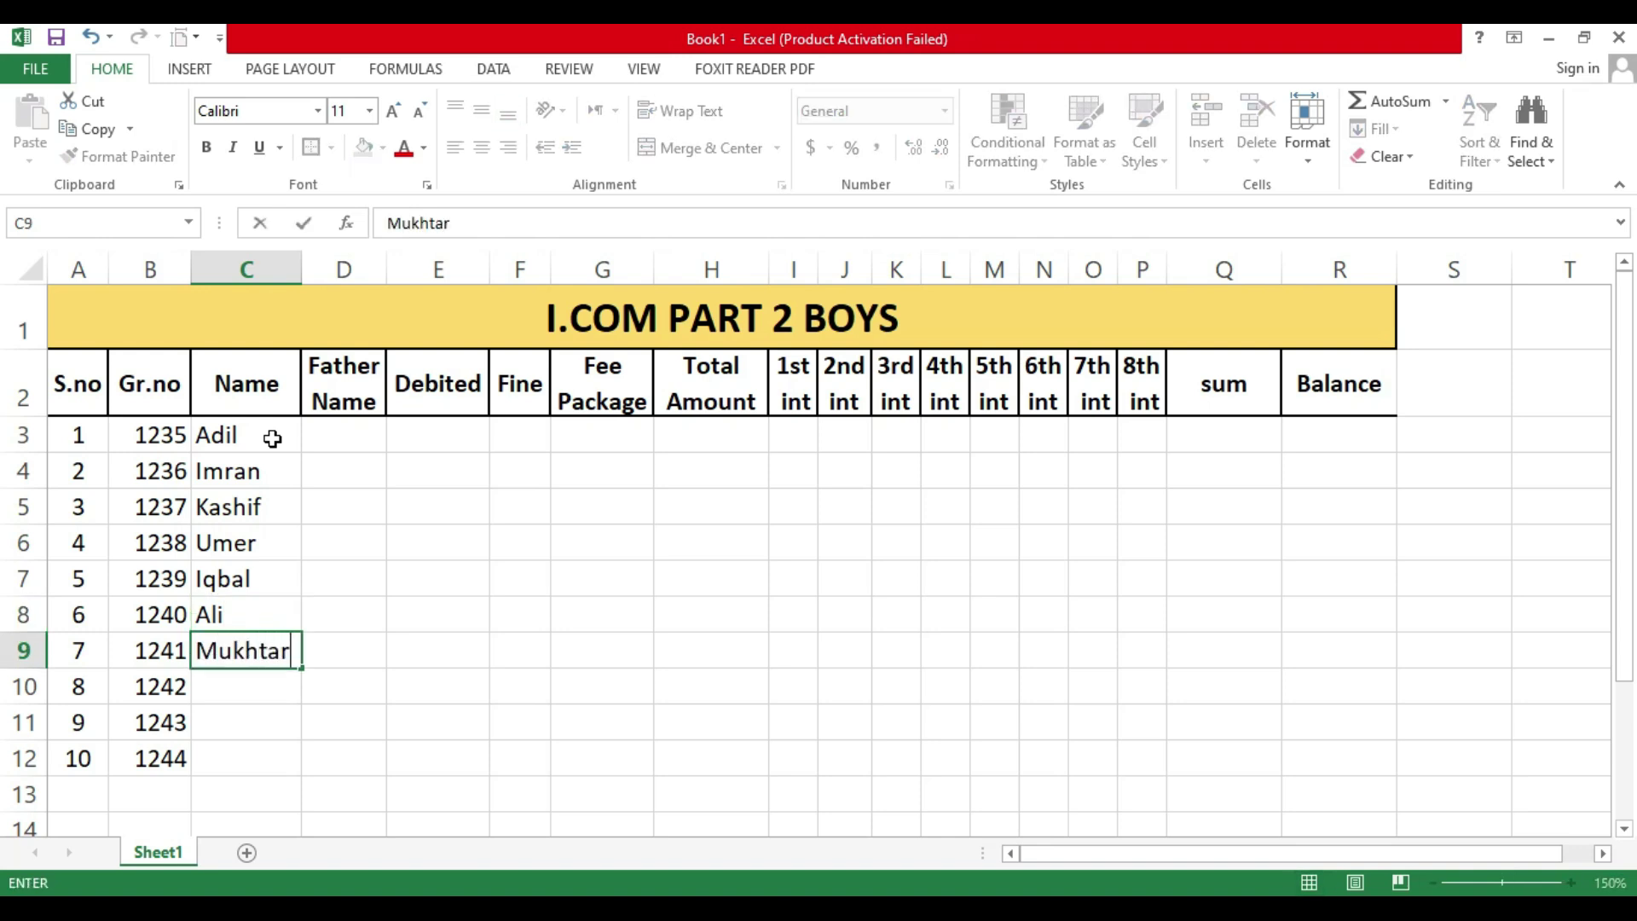
{"action": "key", "text": "Return"}
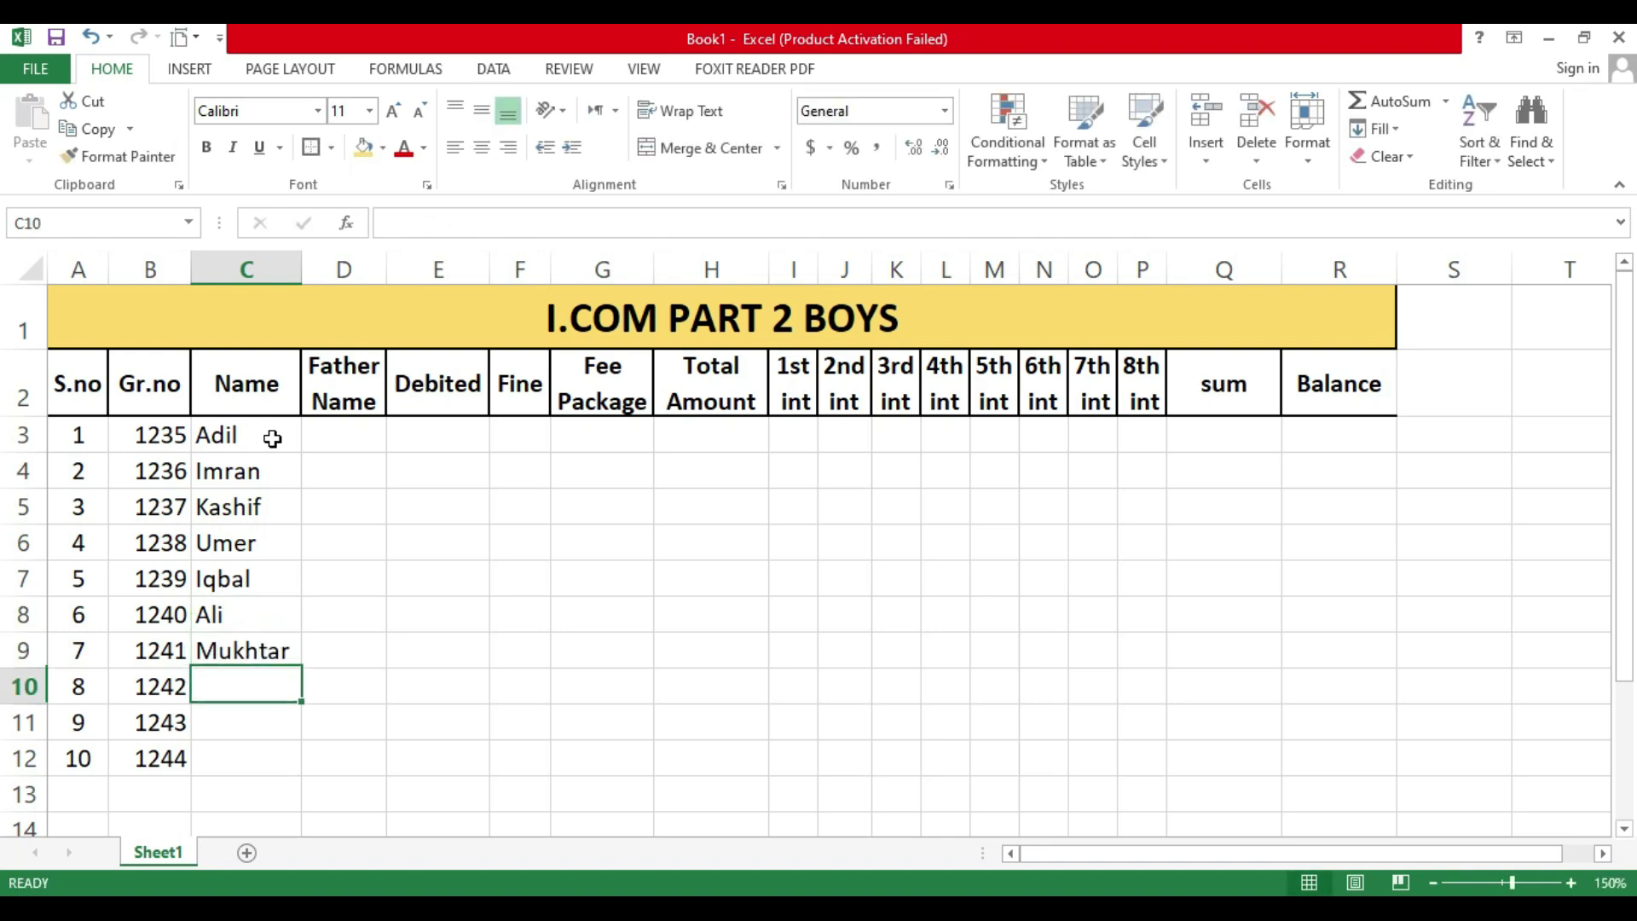
{"action": "type", "text": "Taq"}
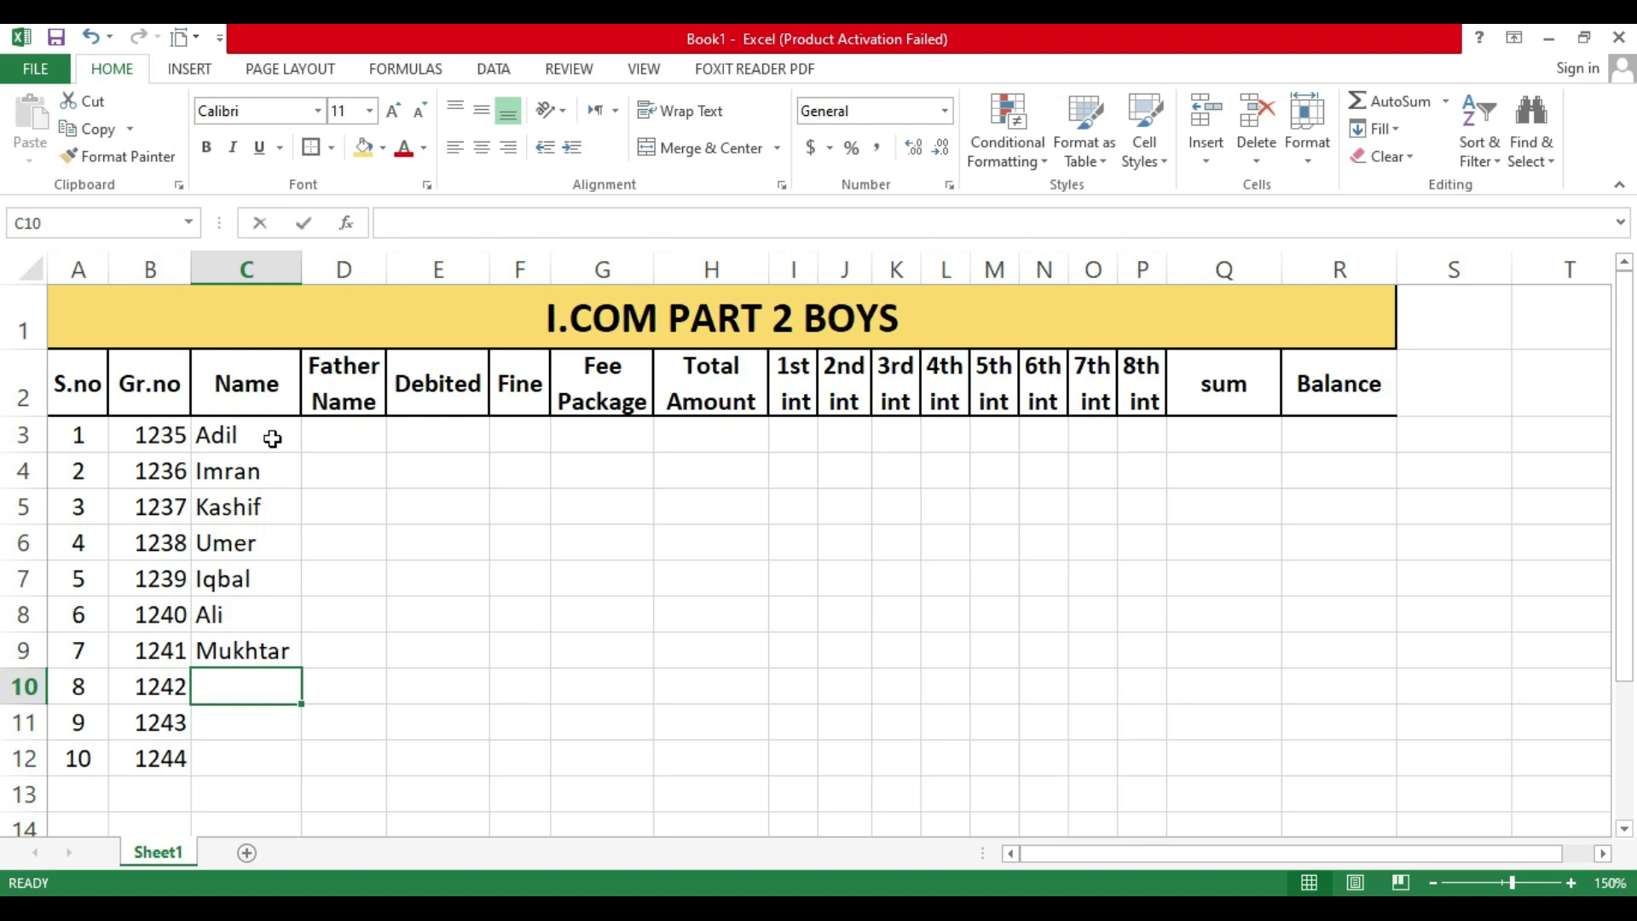
{"action": "key", "text": "BackSpace"}
{"action": "type", "text": "riq"}
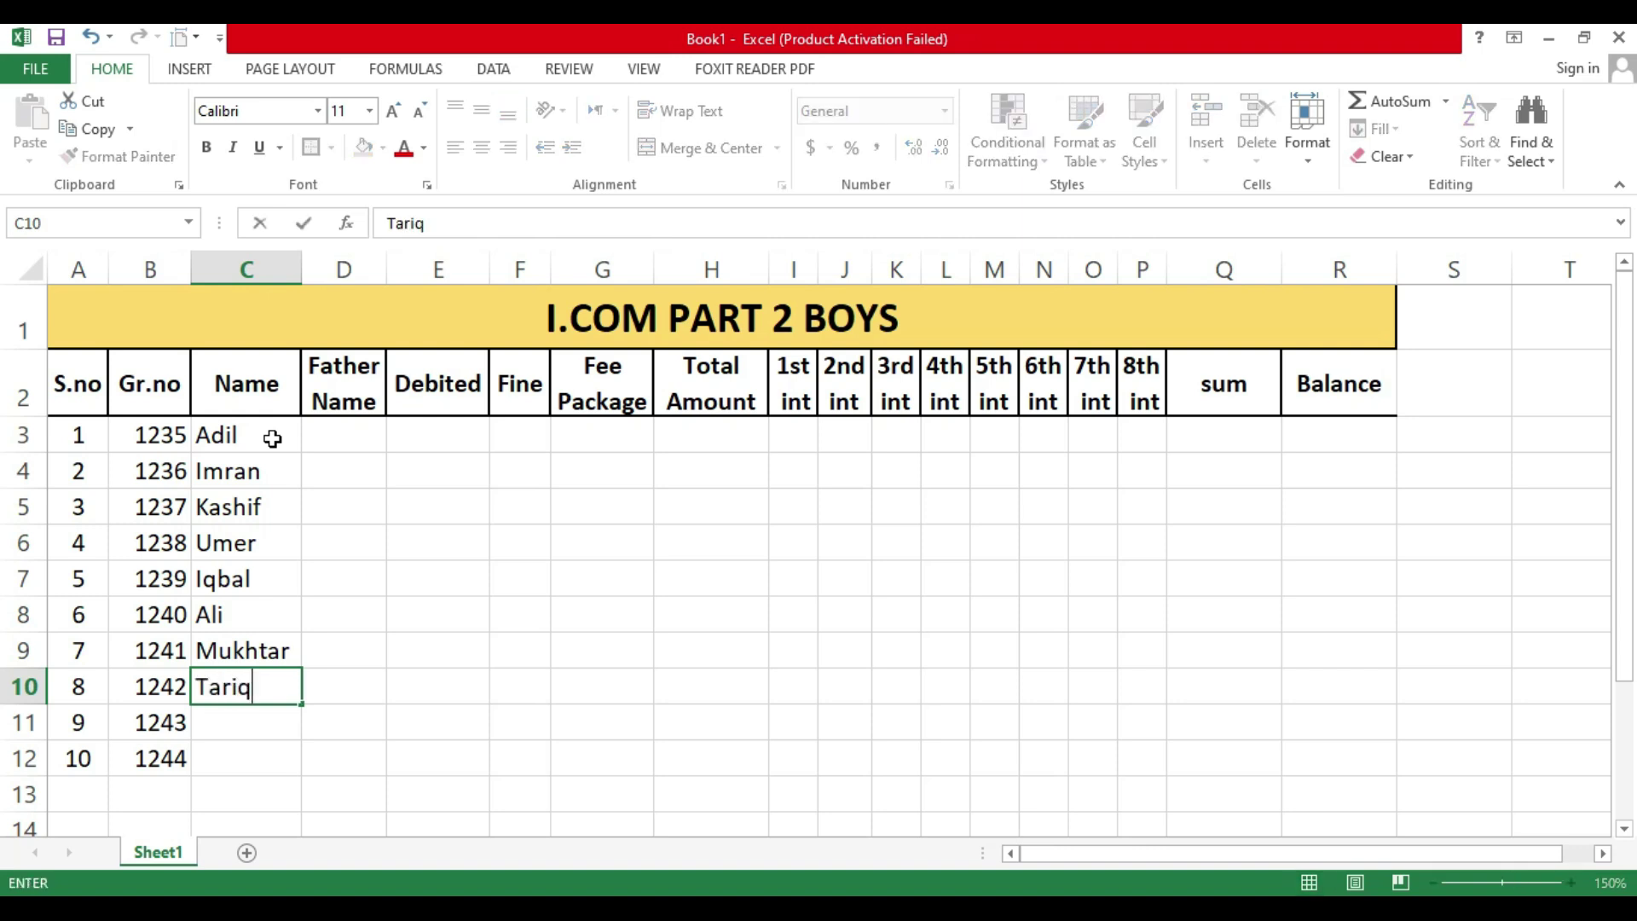
{"action": "key", "text": "Return"}
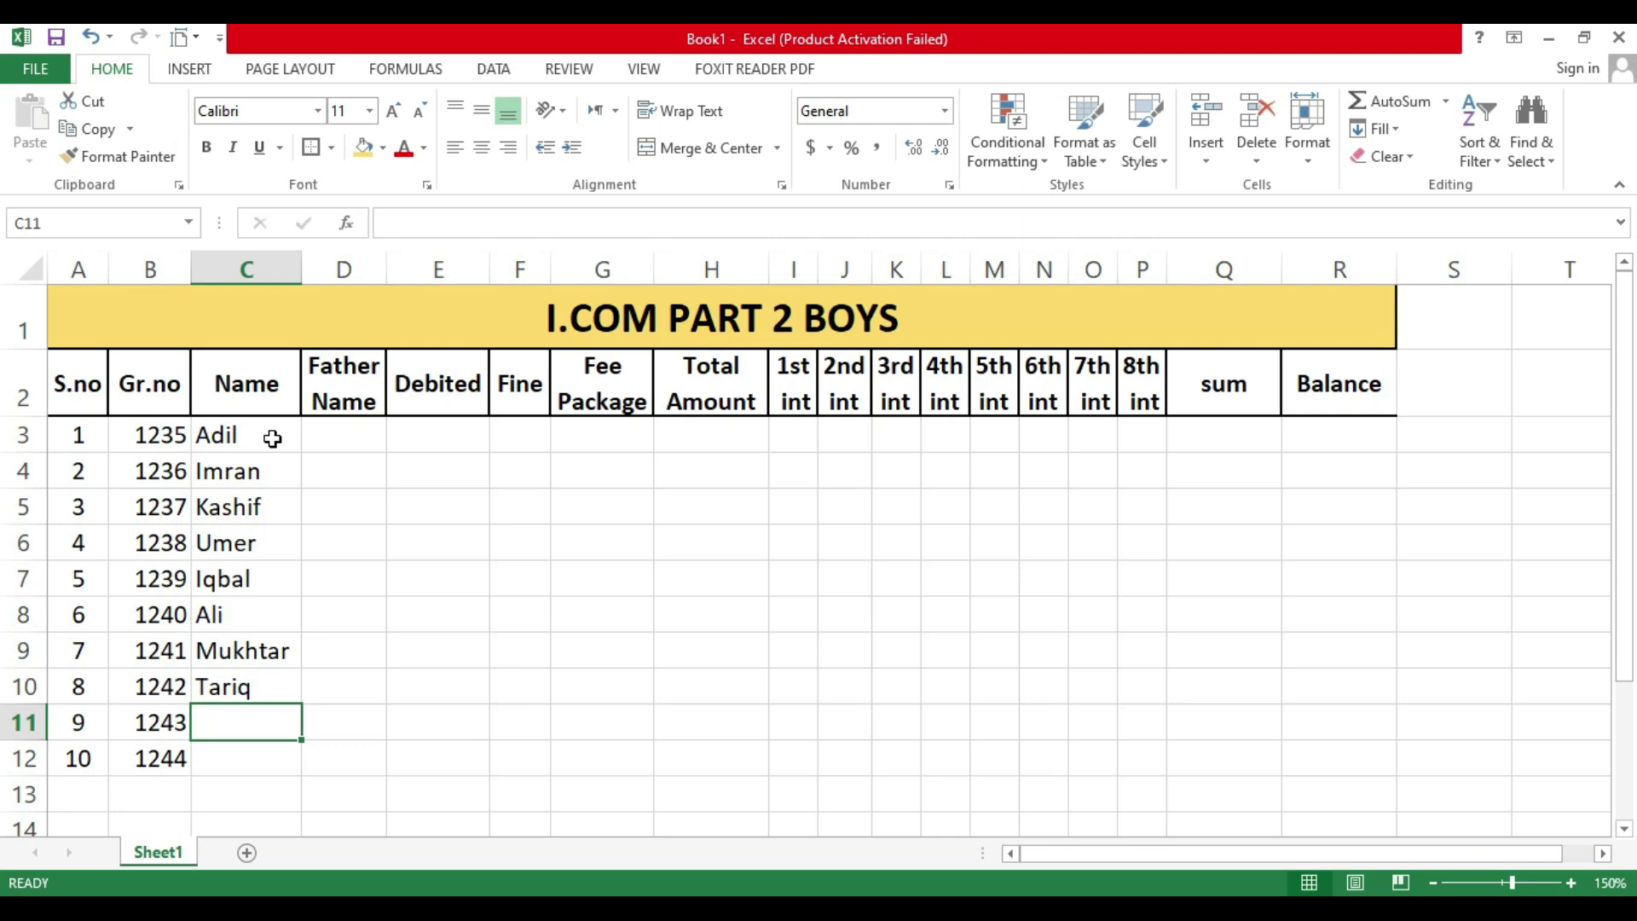
{"action": "type", "text": "Sarfar"}
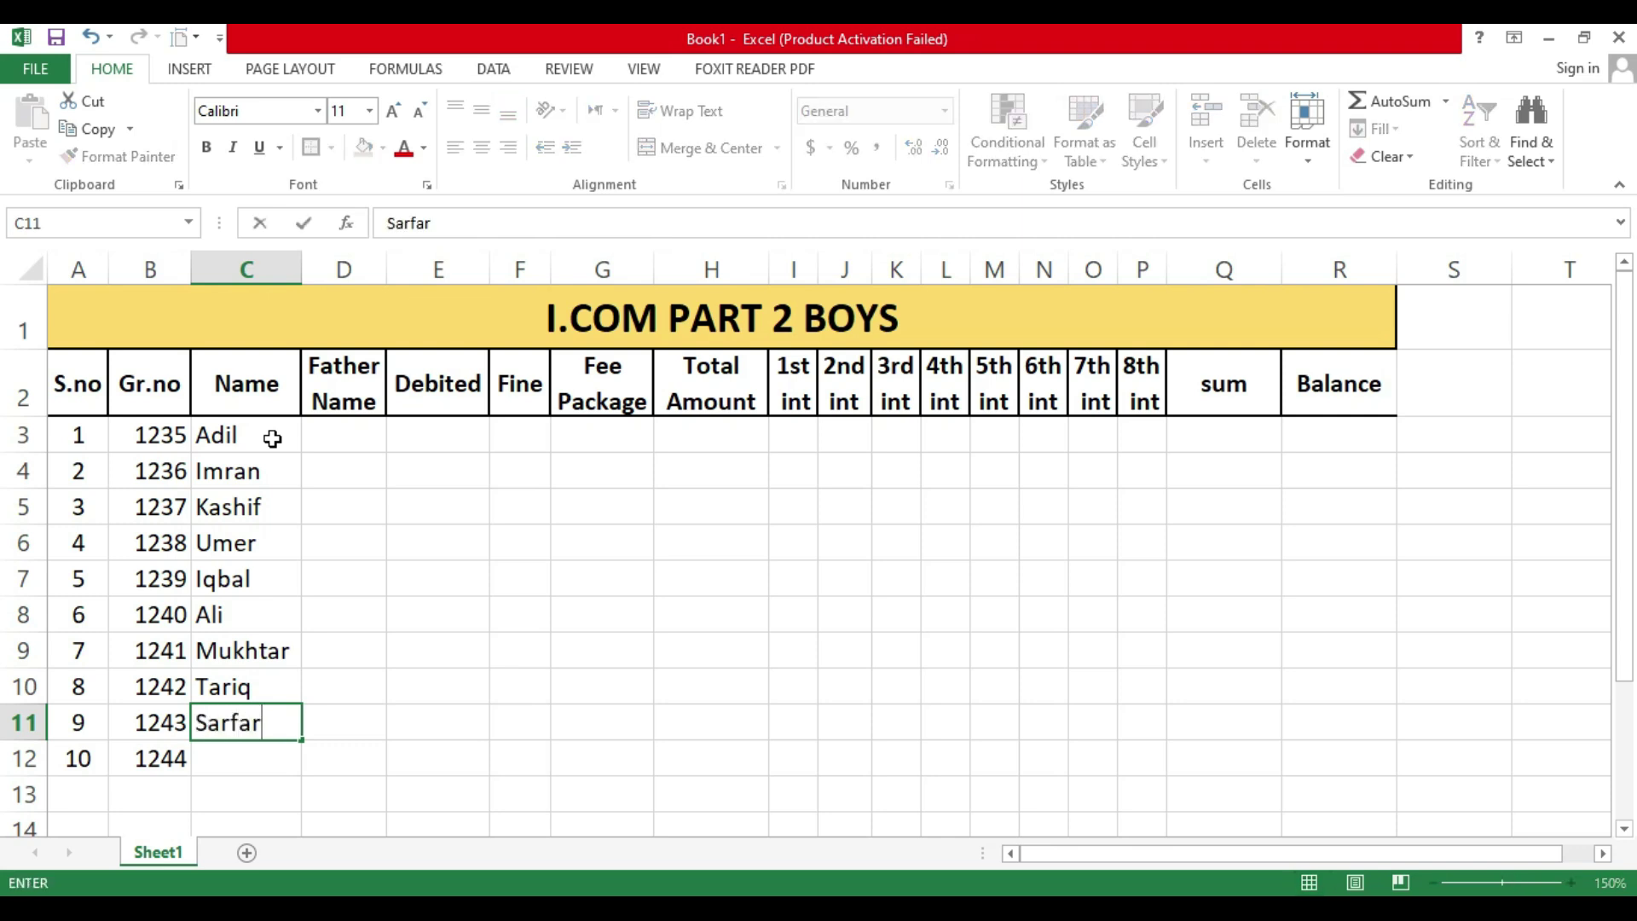
{"action": "type", "text": "az"}
{"action": "key", "text": "Return"}
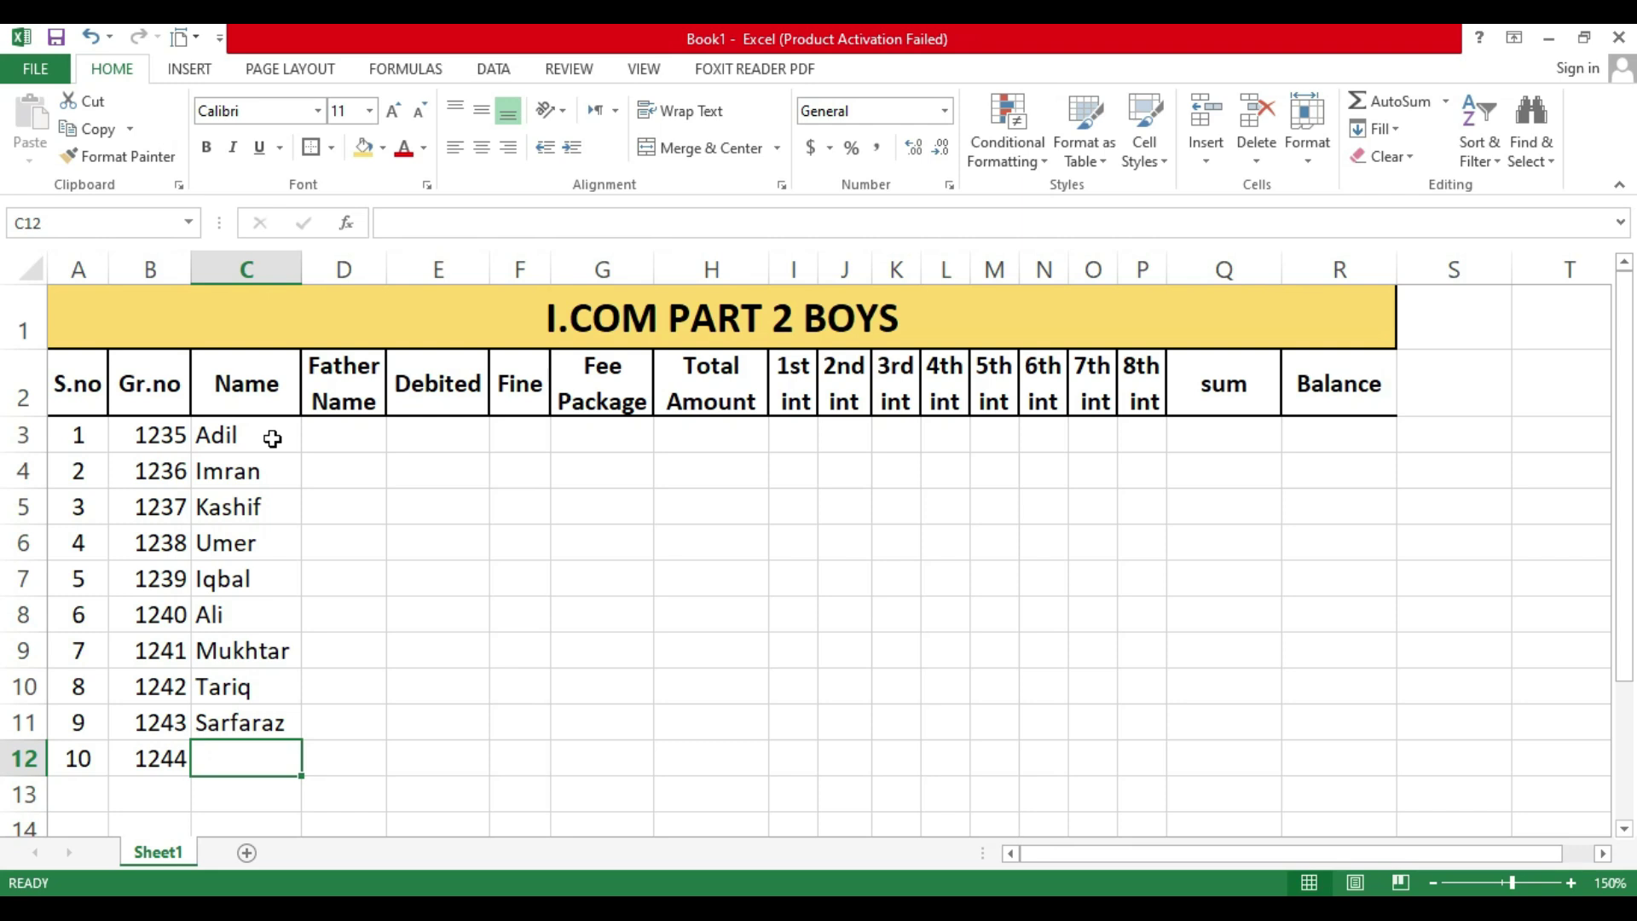
Step: Enter the tenth student's name in cell C12 to complete the Name column
{"action": "type", "text": "Maq"}
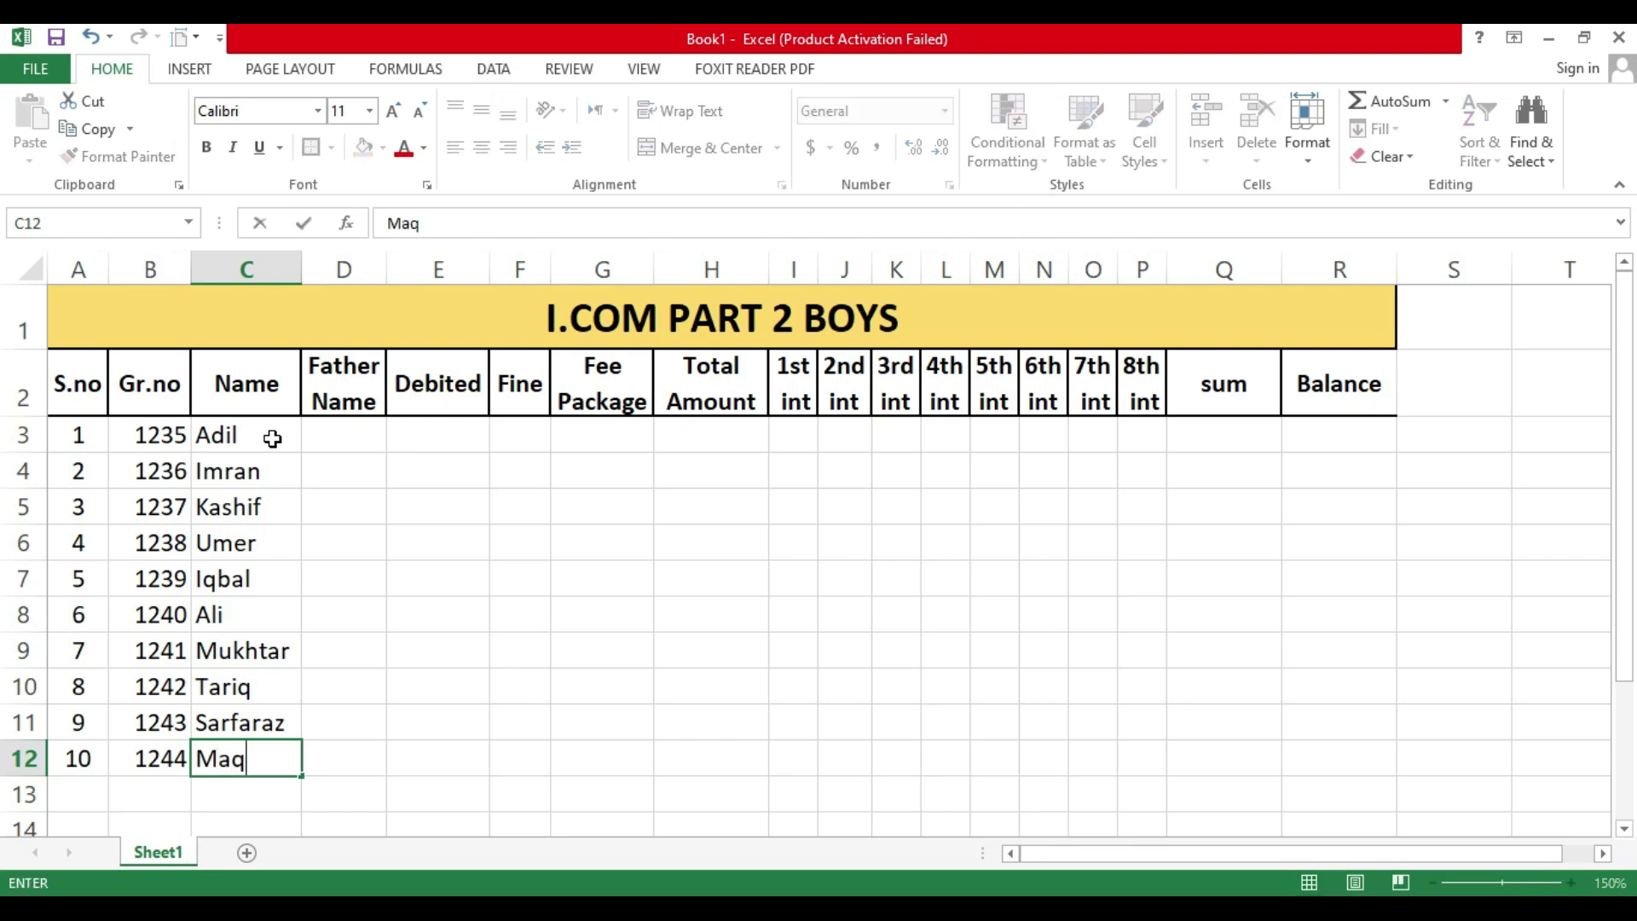
{"action": "type", "text": "boll"}
{"action": "key", "text": "BackSpace"}
{"action": "key", "text": "BackSpace"}
{"action": "type", "text": "ol"}
{"action": "key", "text": "Return"}
Step: Make D3 the active cell and widen the Father Name column slightly
{"action": "key", "text": "Right"}
{"action": "key", "text": "Right"}
{"action": "key", "text": "Up"}
{"action": "key", "text": "Up"}
{"action": "key", "text": "Up"}
{"action": "key", "text": "Up"}
{"action": "key", "text": "Up"}
{"action": "key", "text": "Up"}
{"action": "key", "text": "Left"}
{"action": "key", "text": "Up"}
{"action": "key", "text": "Up"}
{"action": "key", "text": "Up"}
{"action": "key", "text": "Up"}
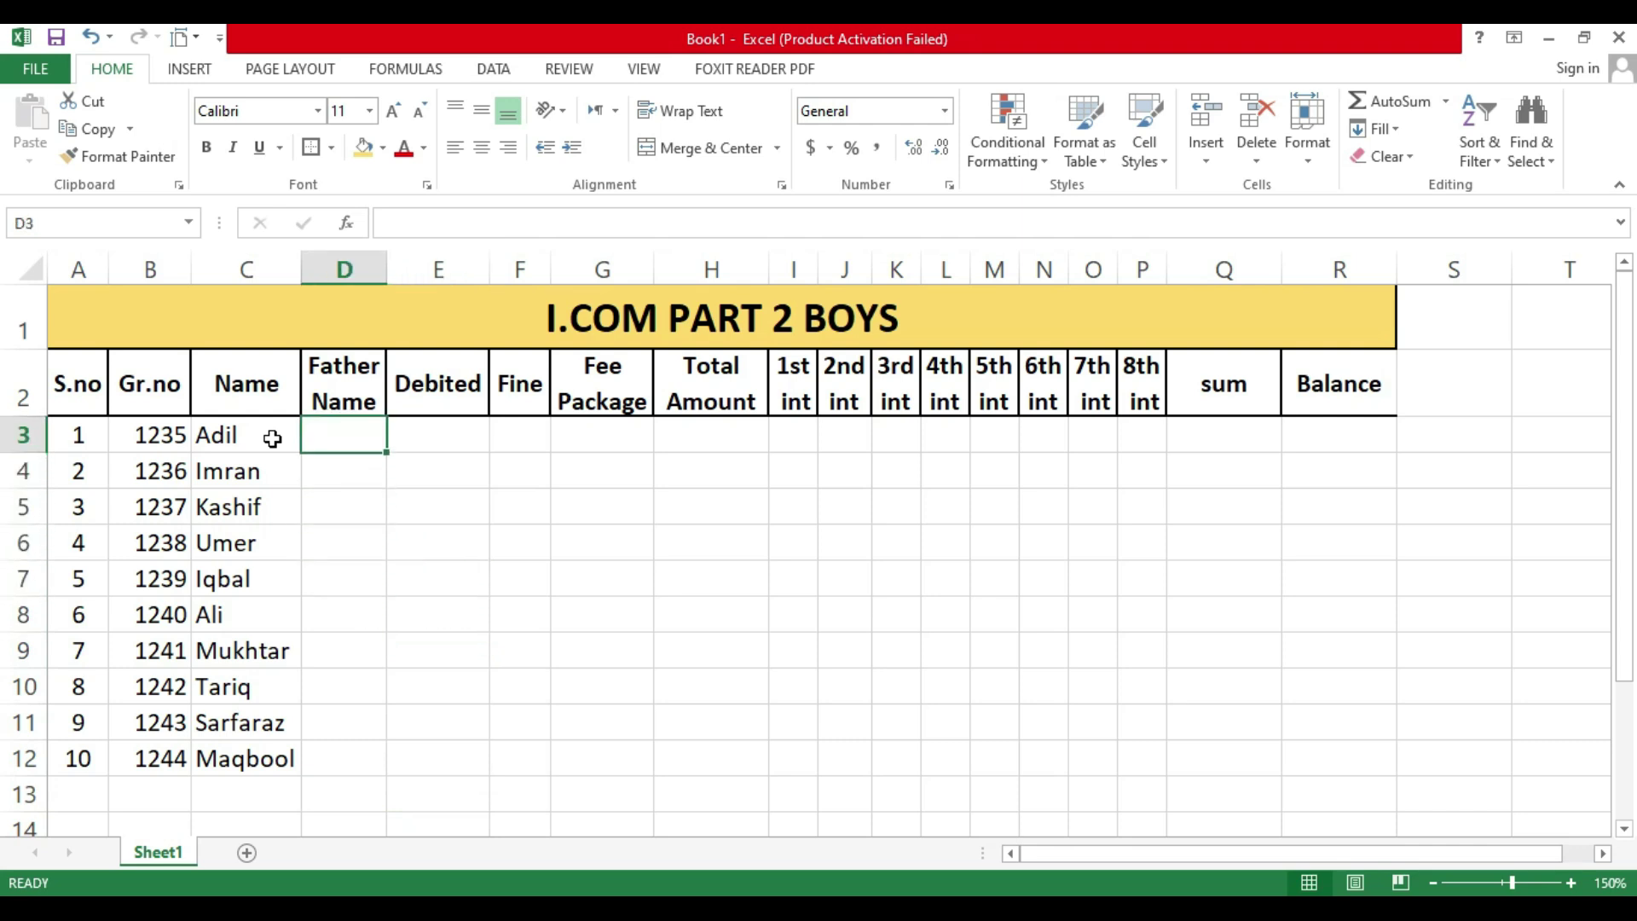
{"action": "left_click_drag", "start_coordinate": [387, 270], "coordinate": [412, 269]}
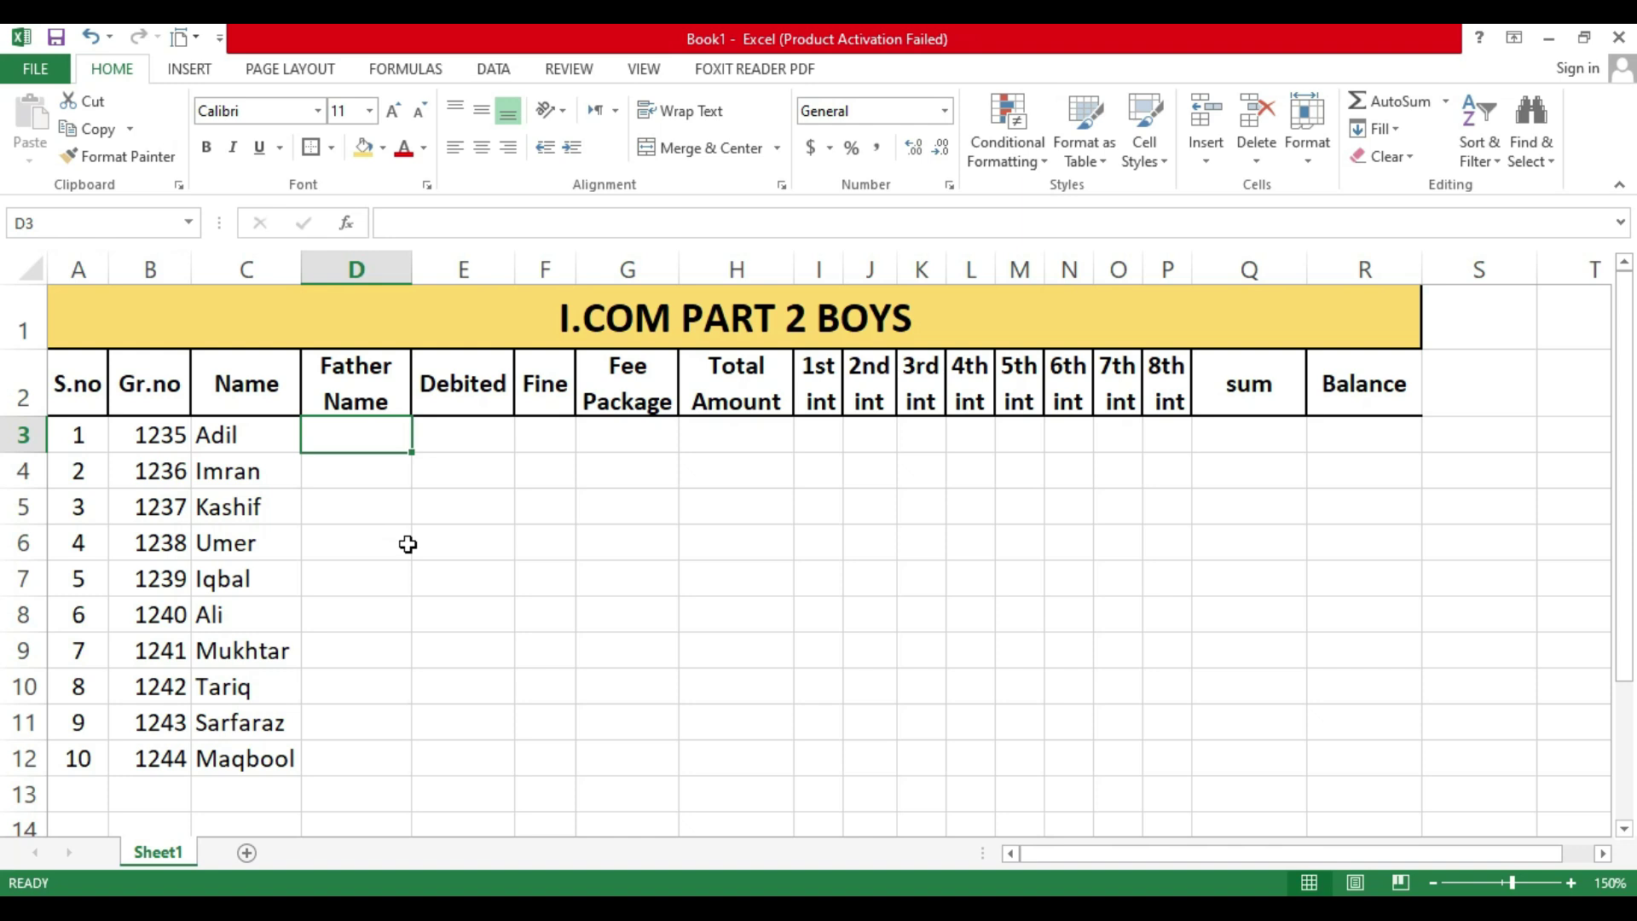
Step: Enter the fathers' names of the first two students in cells D3 and D4
{"action": "type", "text": "Farman"}
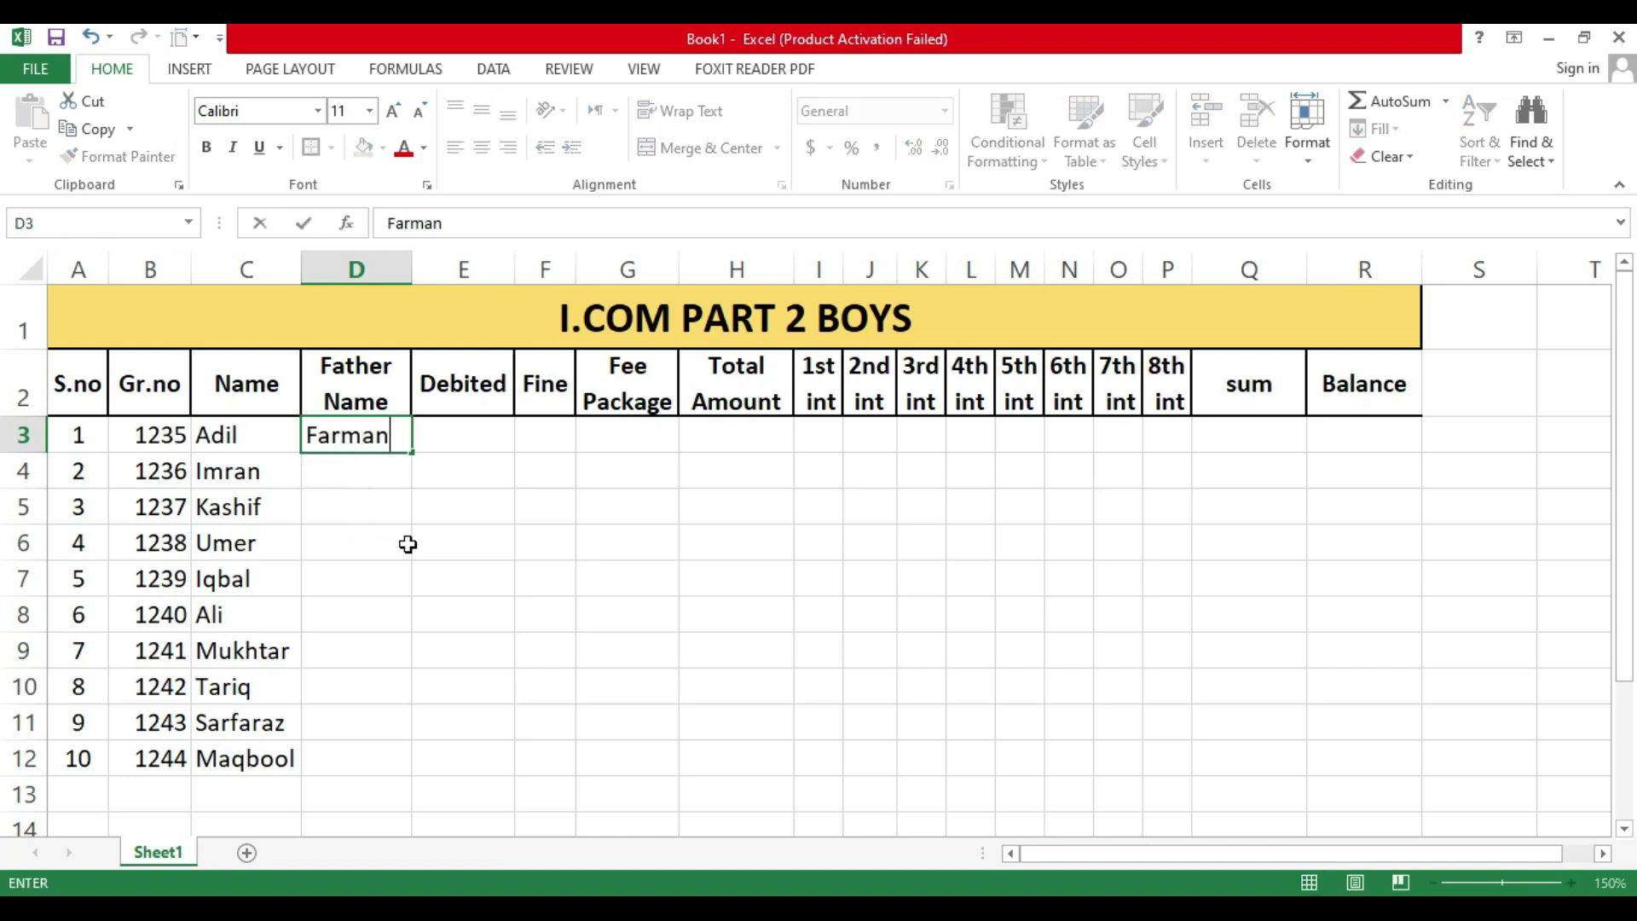
{"action": "key", "text": "Return"}
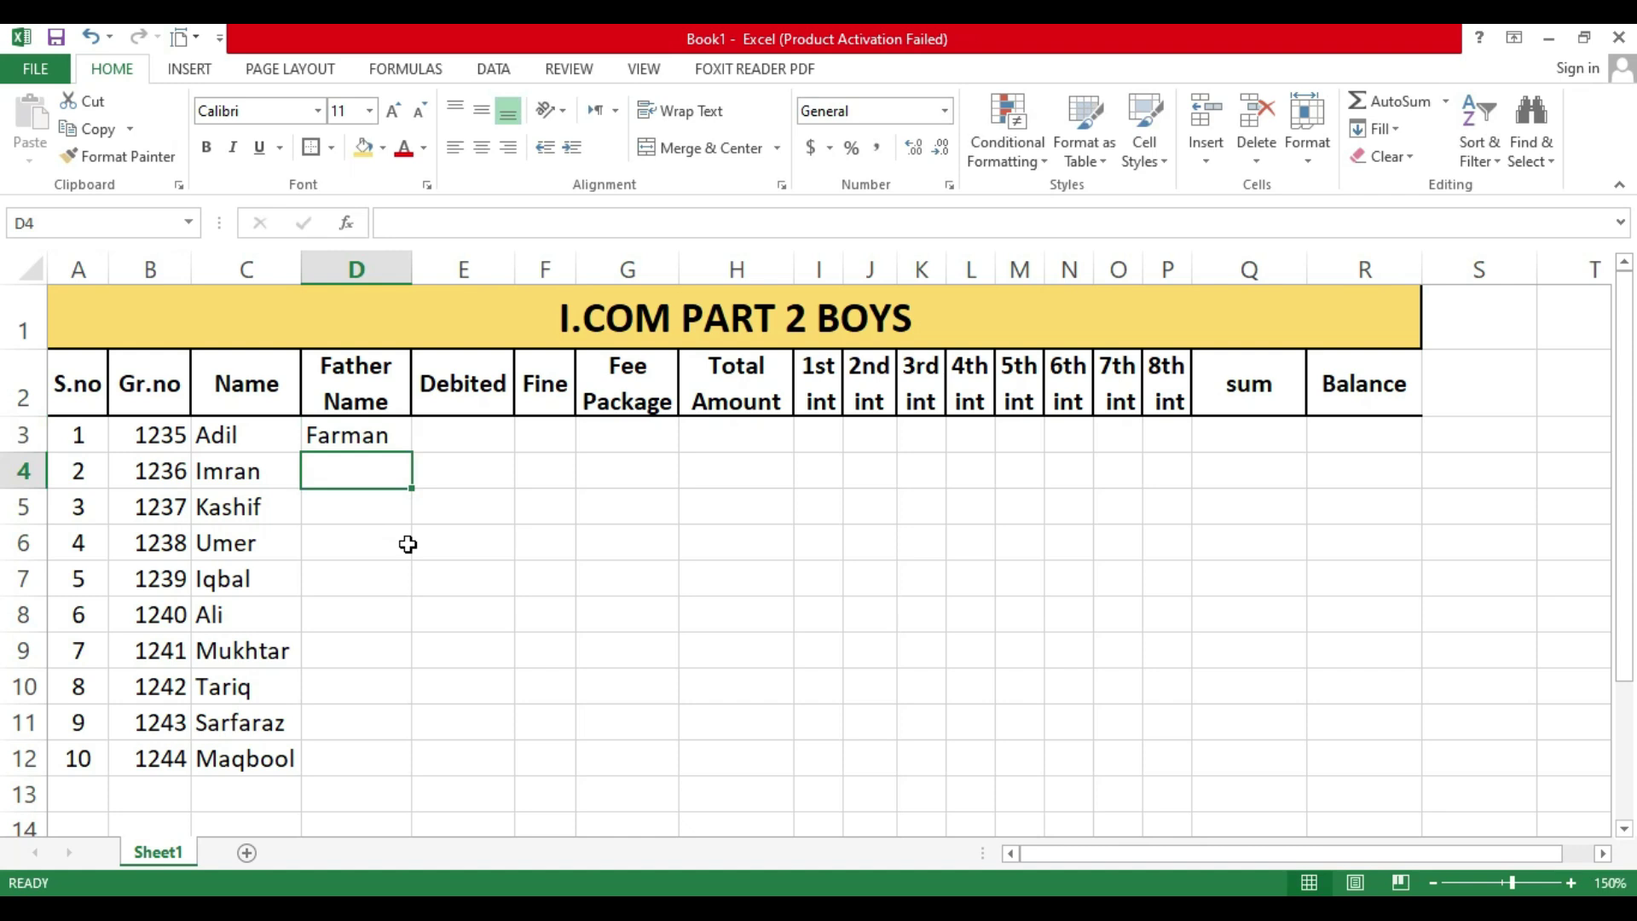
{"action": "type", "text": "Tuseef"}
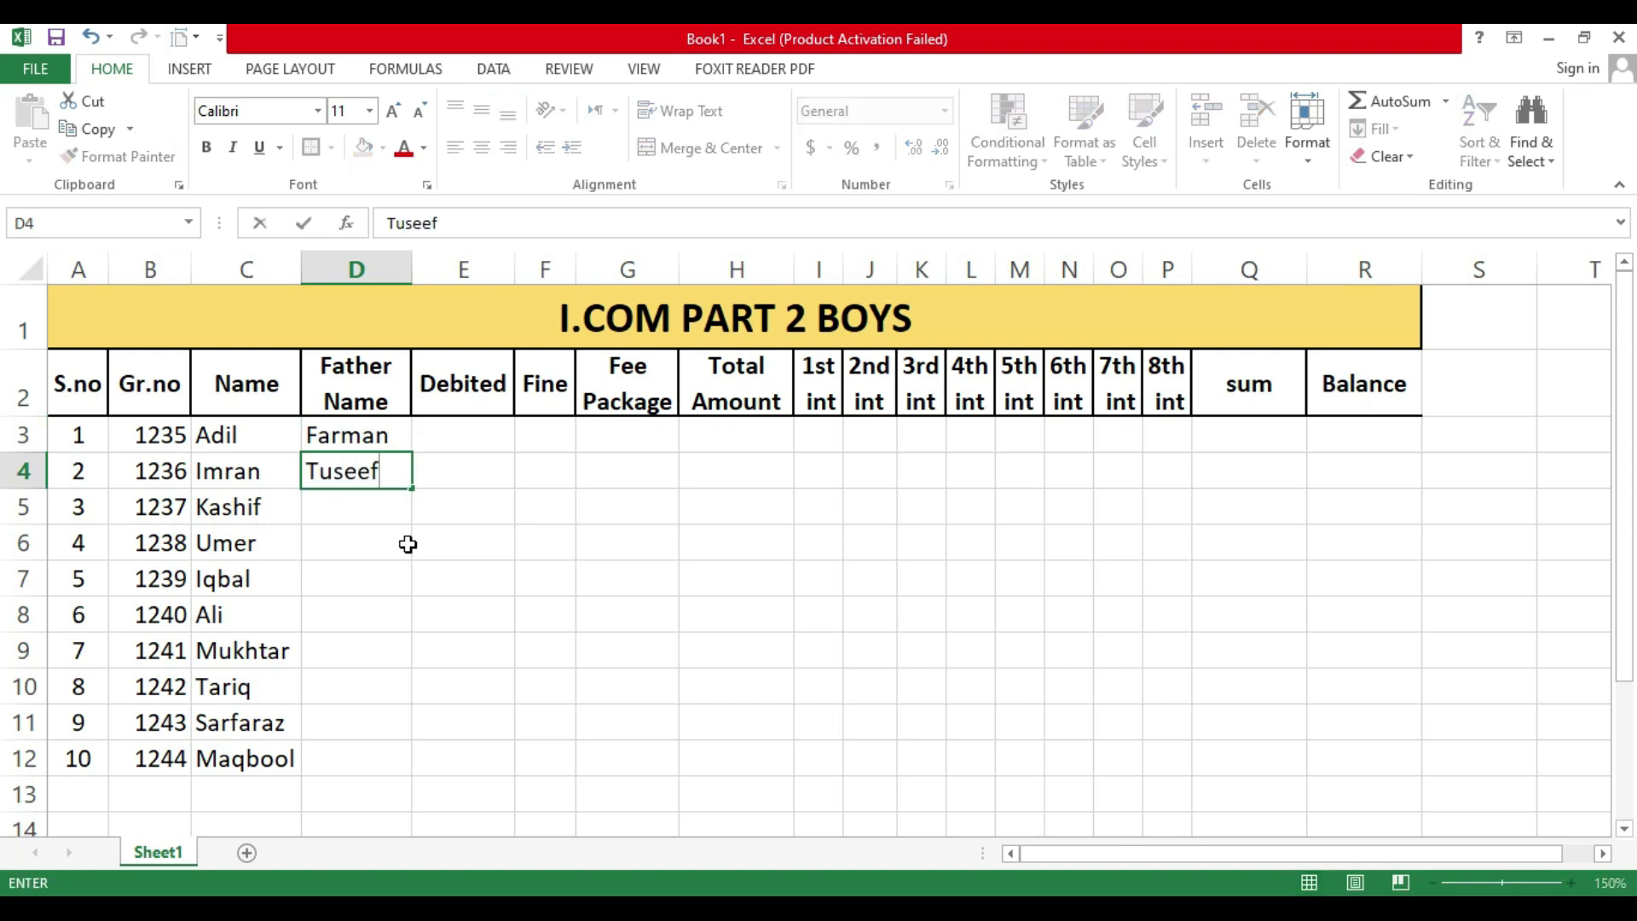
{"action": "key", "text": "Return"}
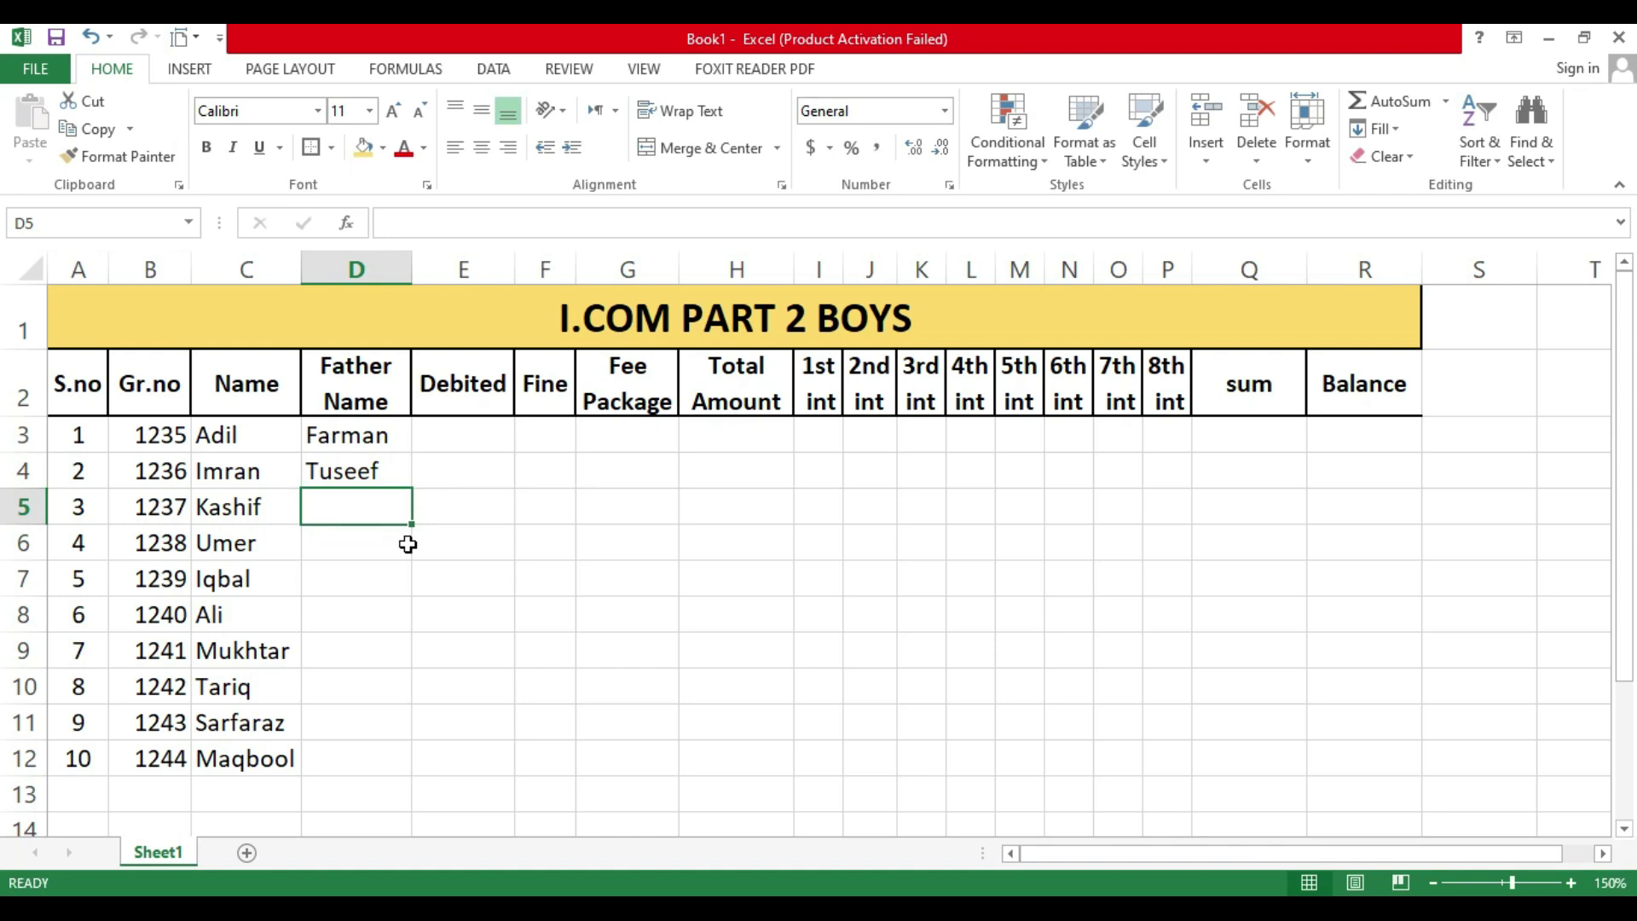
Step: Enter the fathers' names of students 3 to 6 in cells D5 to D8
{"action": "type", "text": "Ijaz"}
{"action": "key", "text": "Return"}
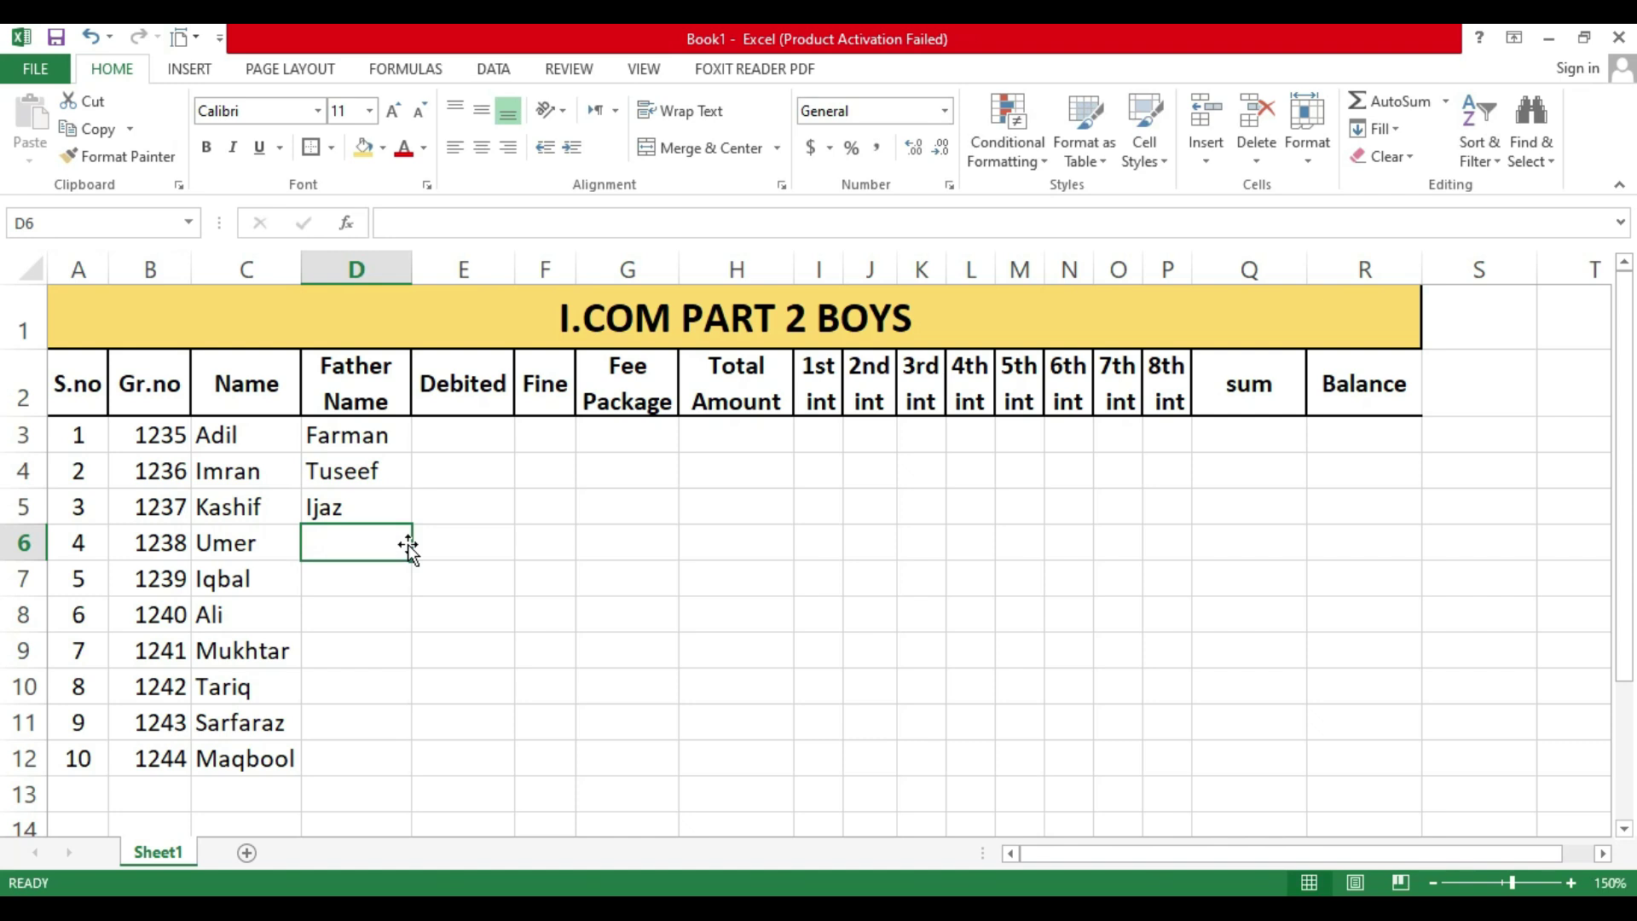
{"action": "type", "text": "Nadeem"}
{"action": "key", "text": "Return"}
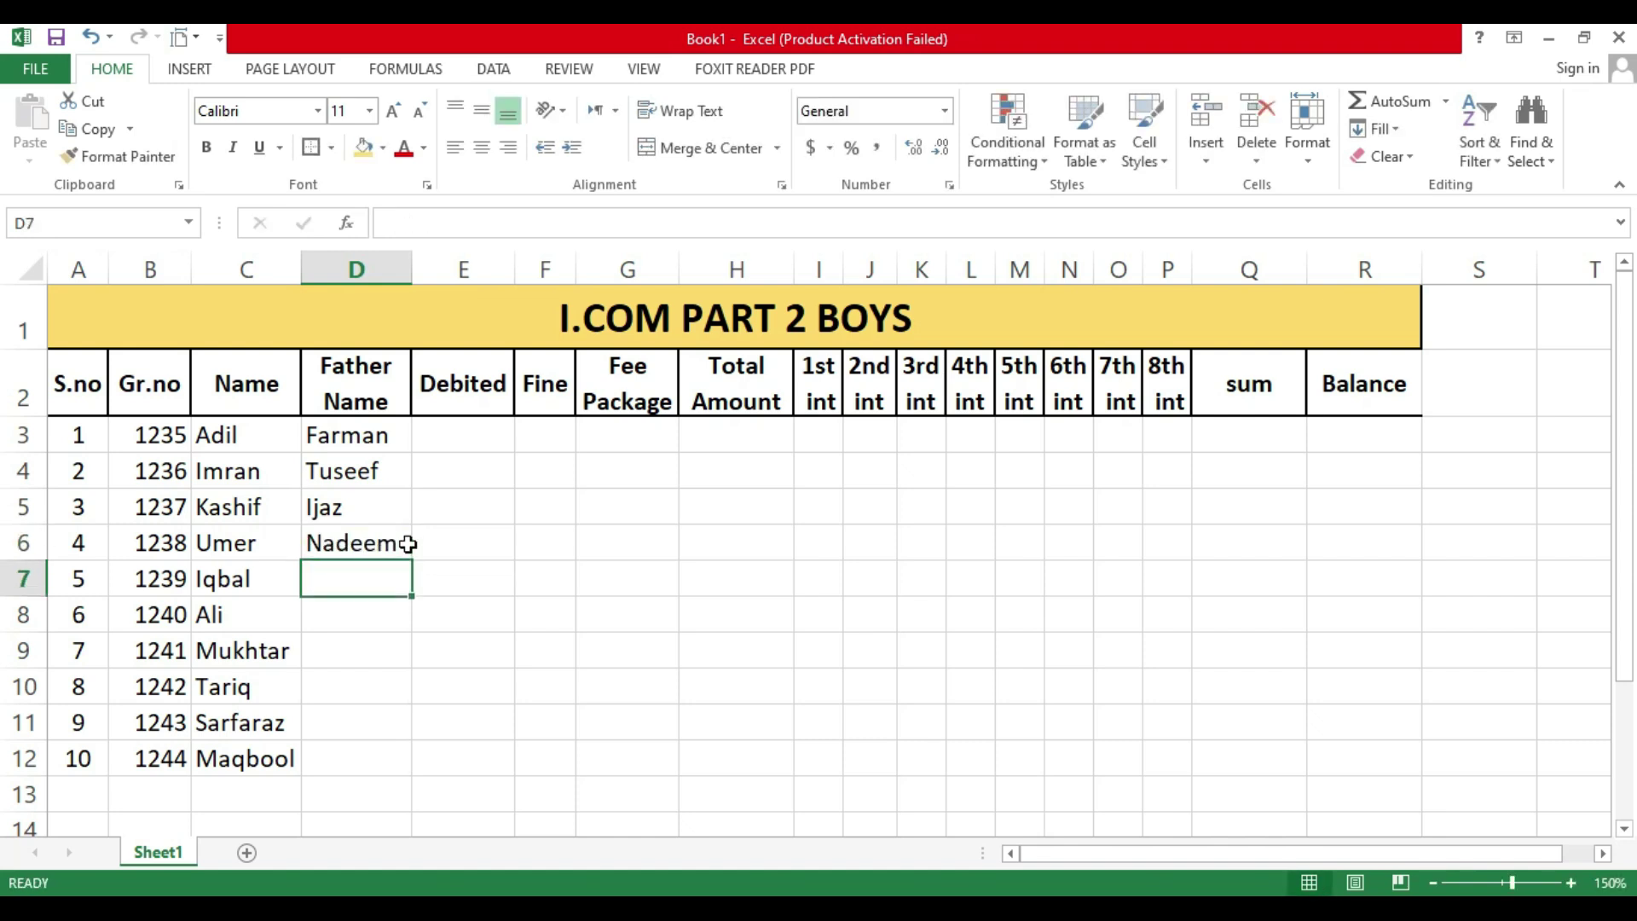
{"action": "type", "text": "Abid"}
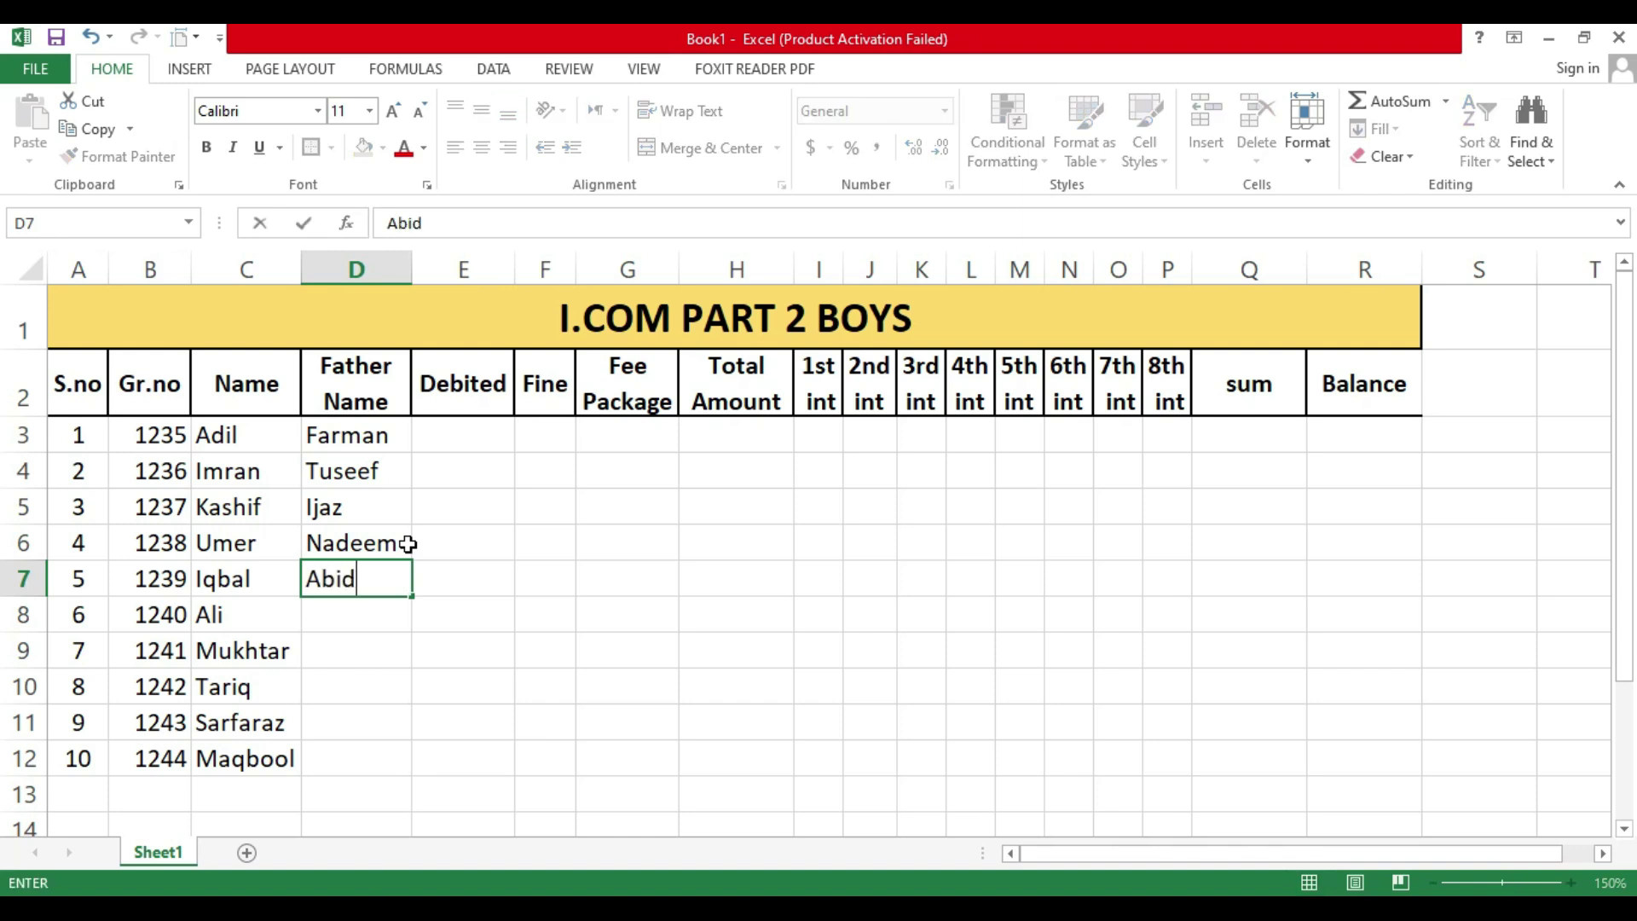
{"action": "key", "text": "Return"}
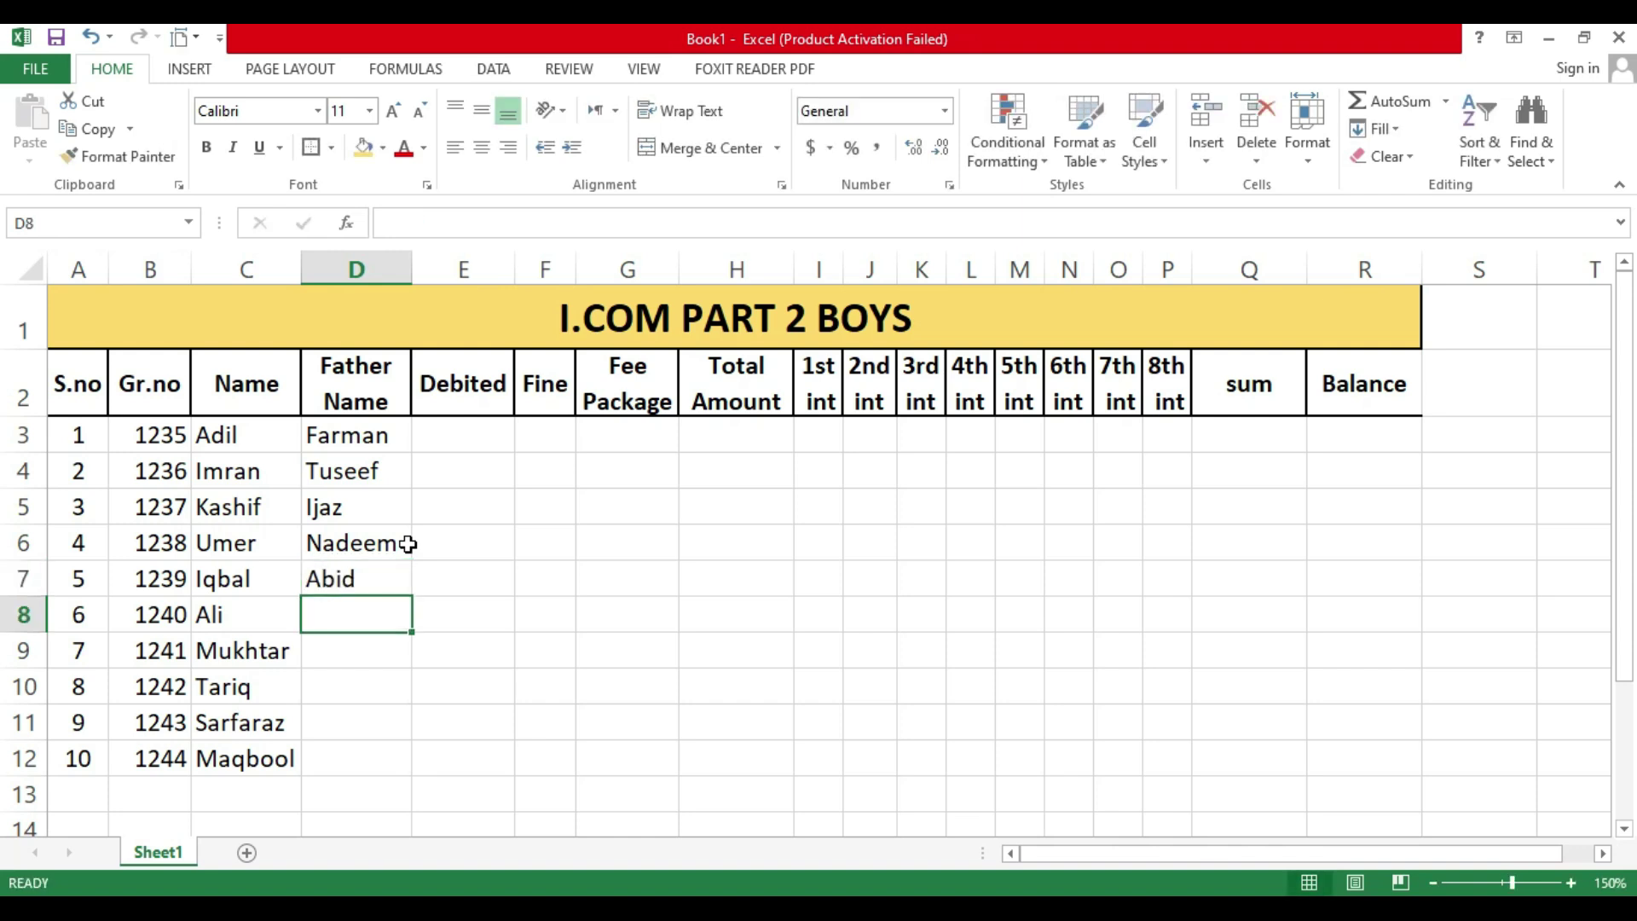
{"action": "type", "text": "Razeem"}
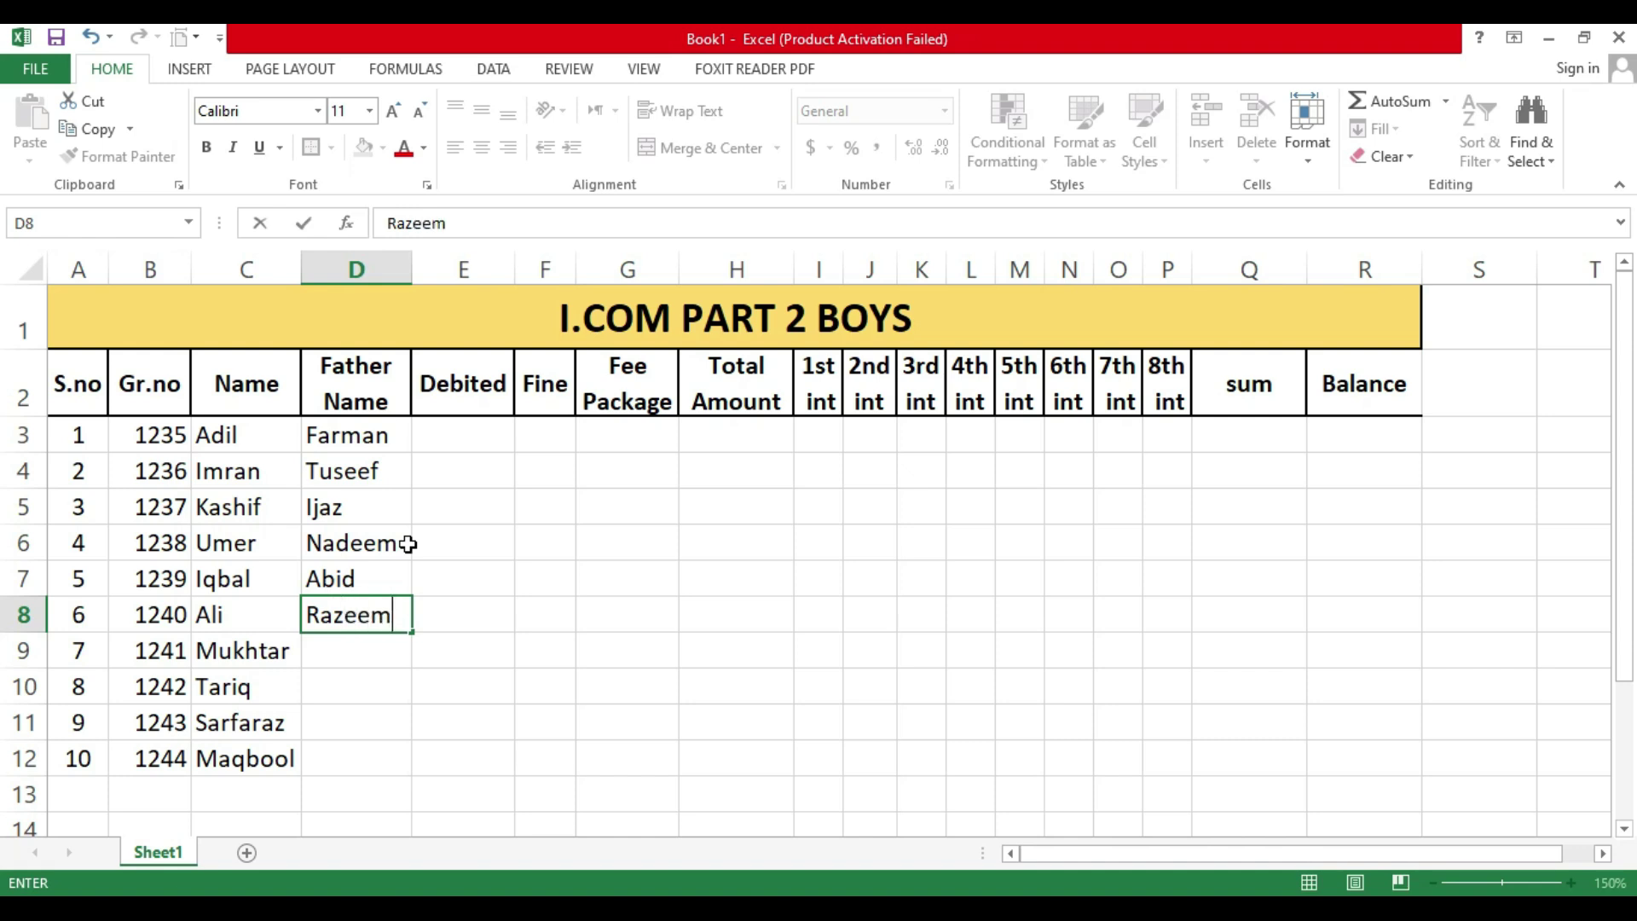
{"action": "key", "text": "Return"}
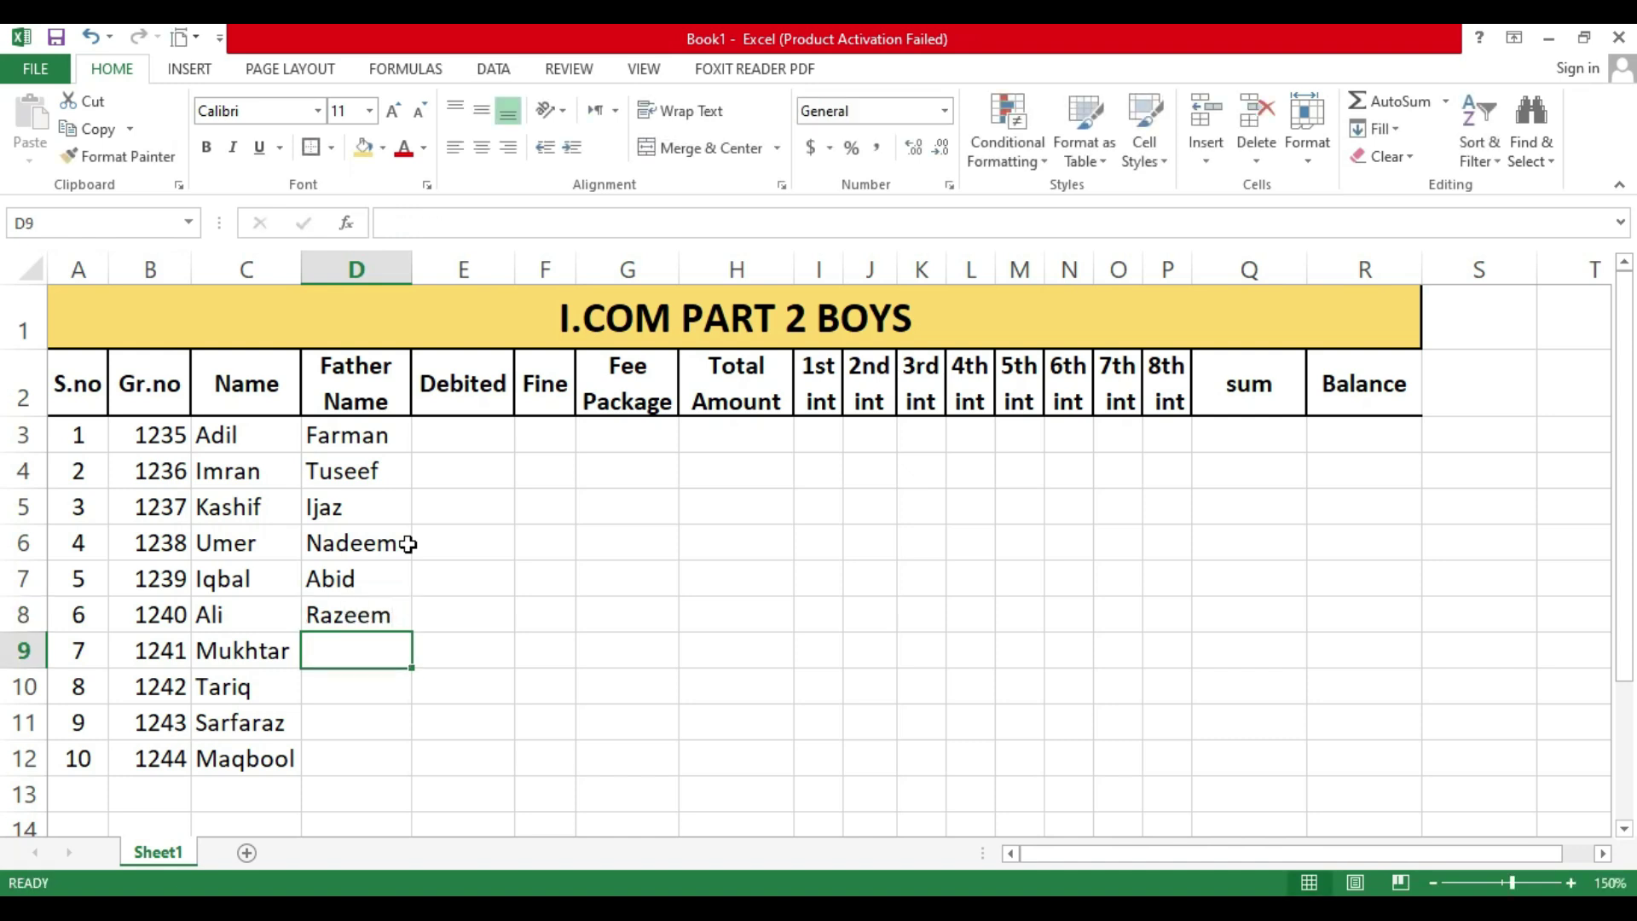
Step: Enter the fathers' names of students 7 to 10 in cells D9 to D12, completing the Father Name column
{"action": "type", "text": "Azeem"}
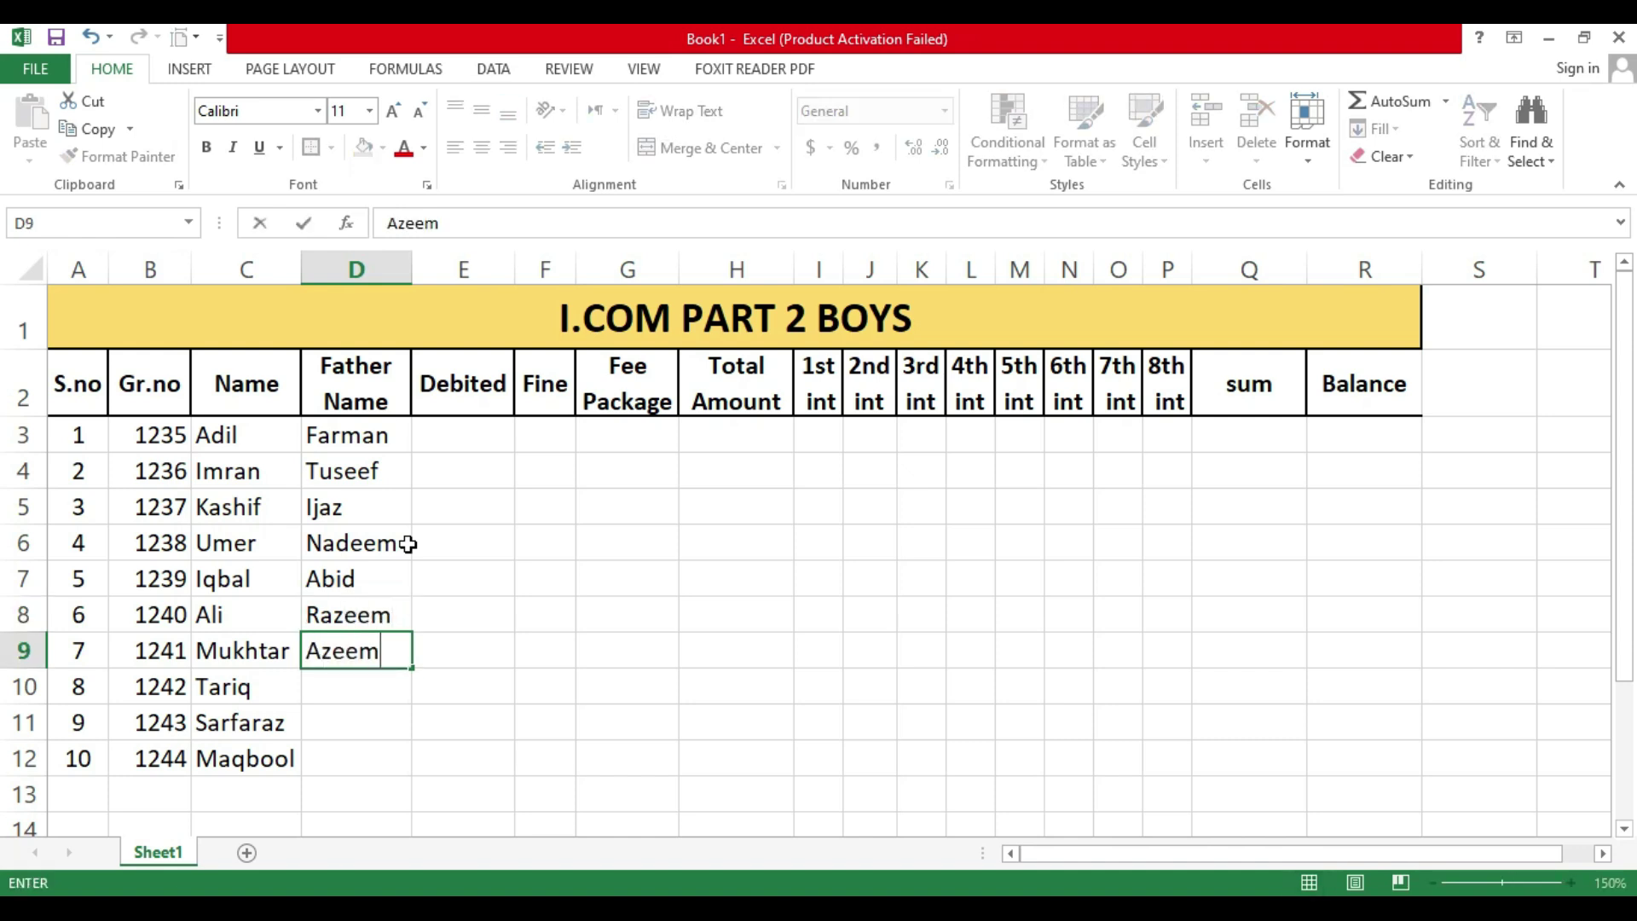
{"action": "key", "text": "Return"}
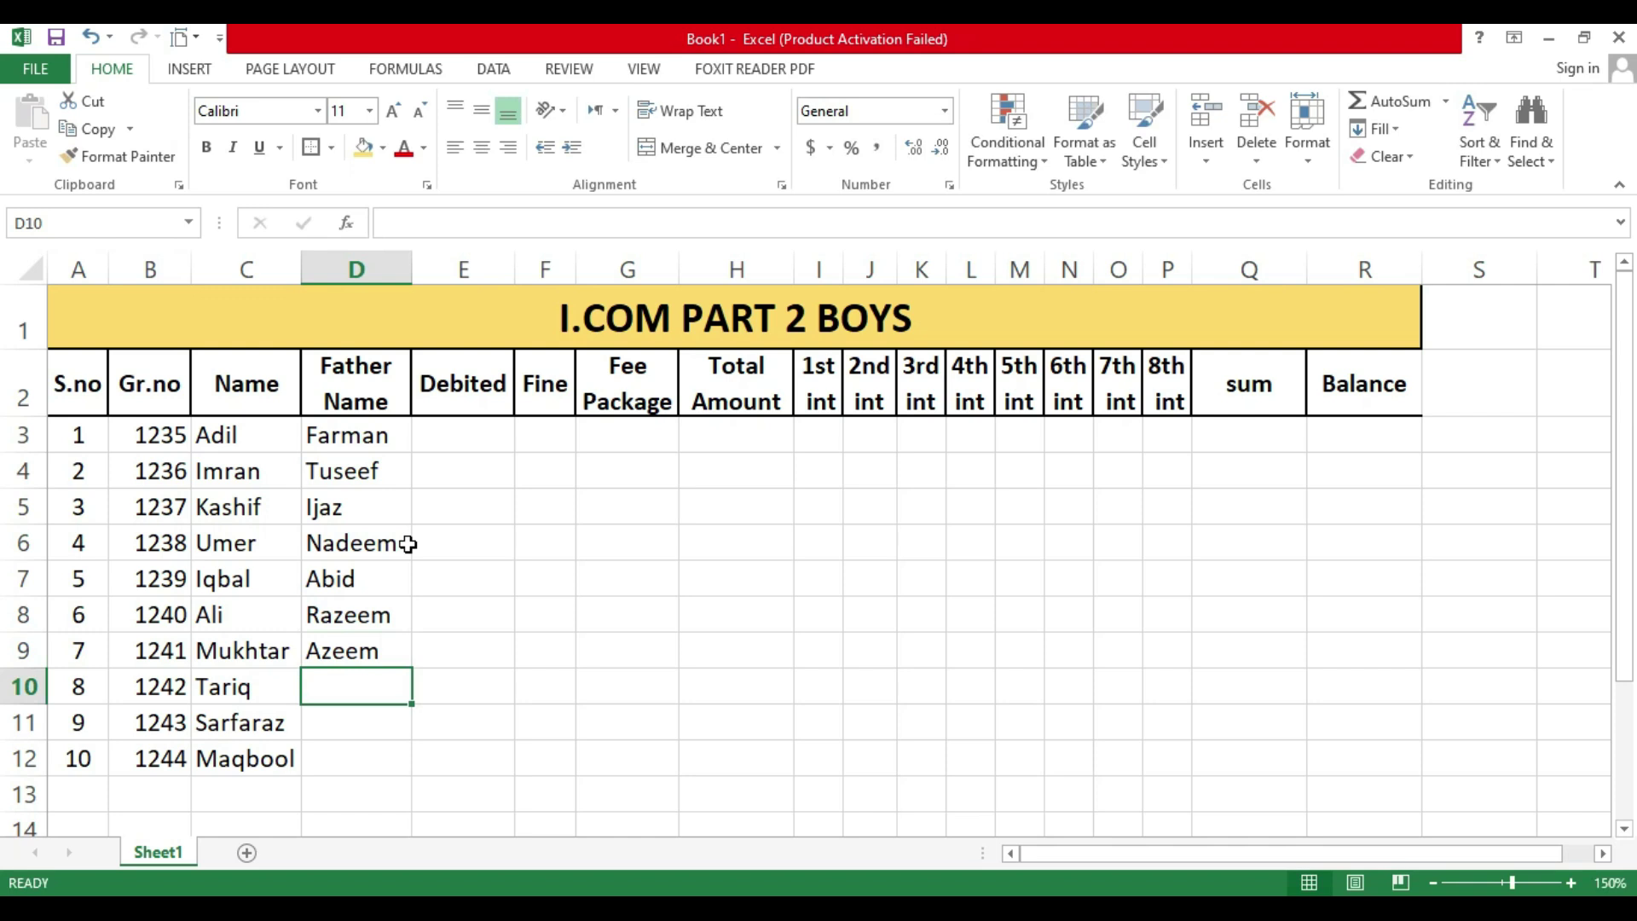
{"action": "type", "text": "Rehan"}
{"action": "key", "text": "Return"}
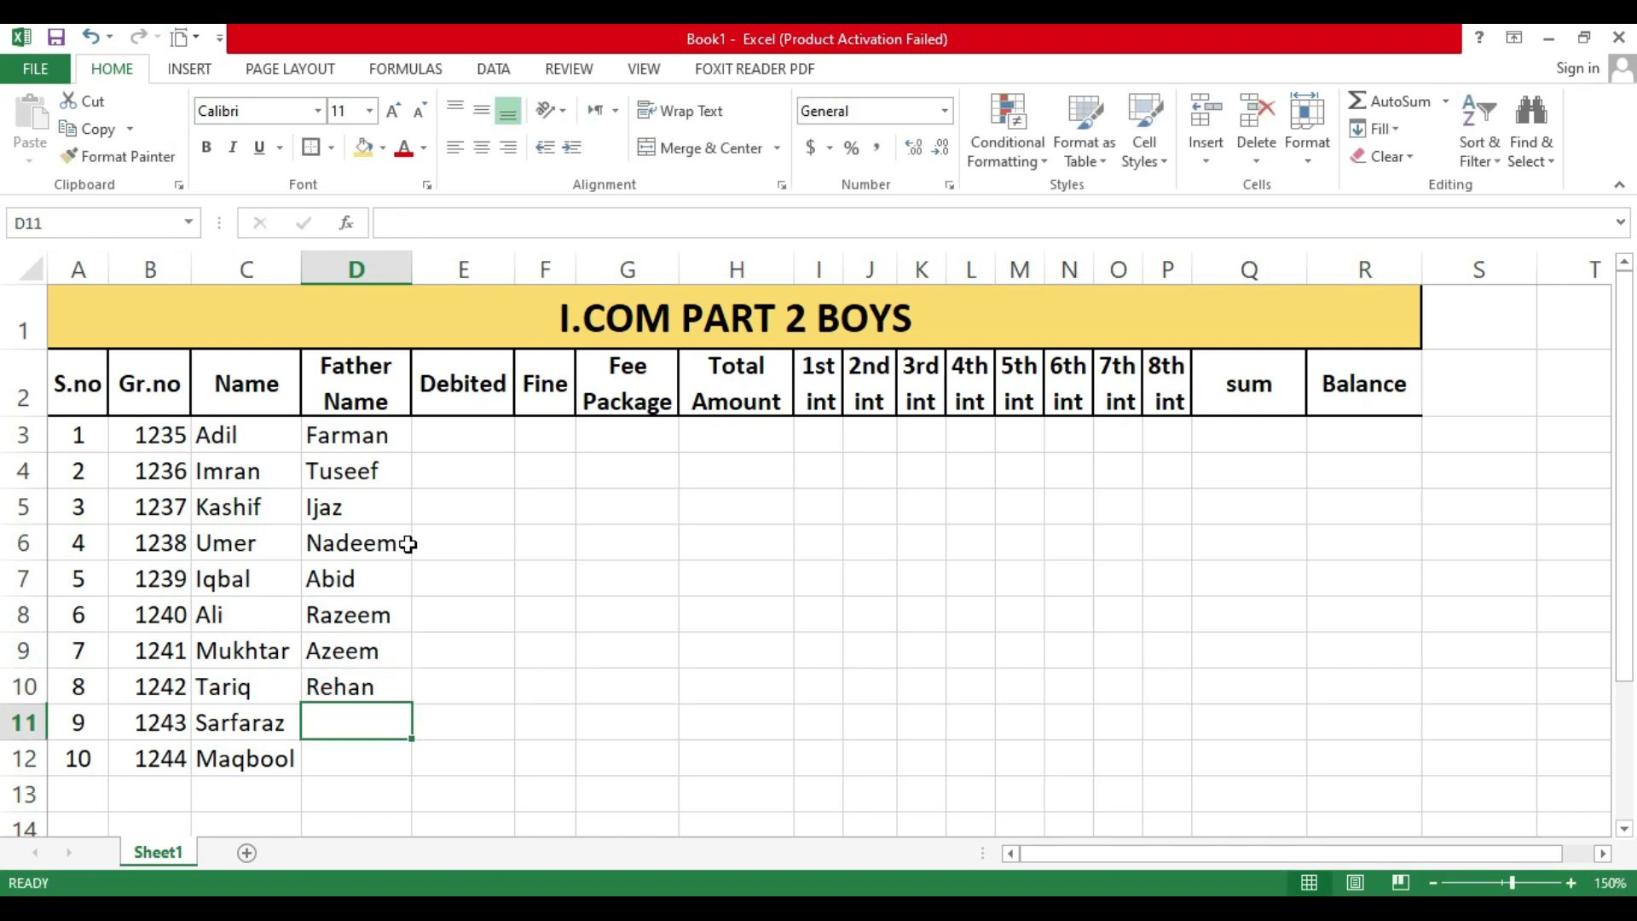
{"action": "type", "text": "Aftab"}
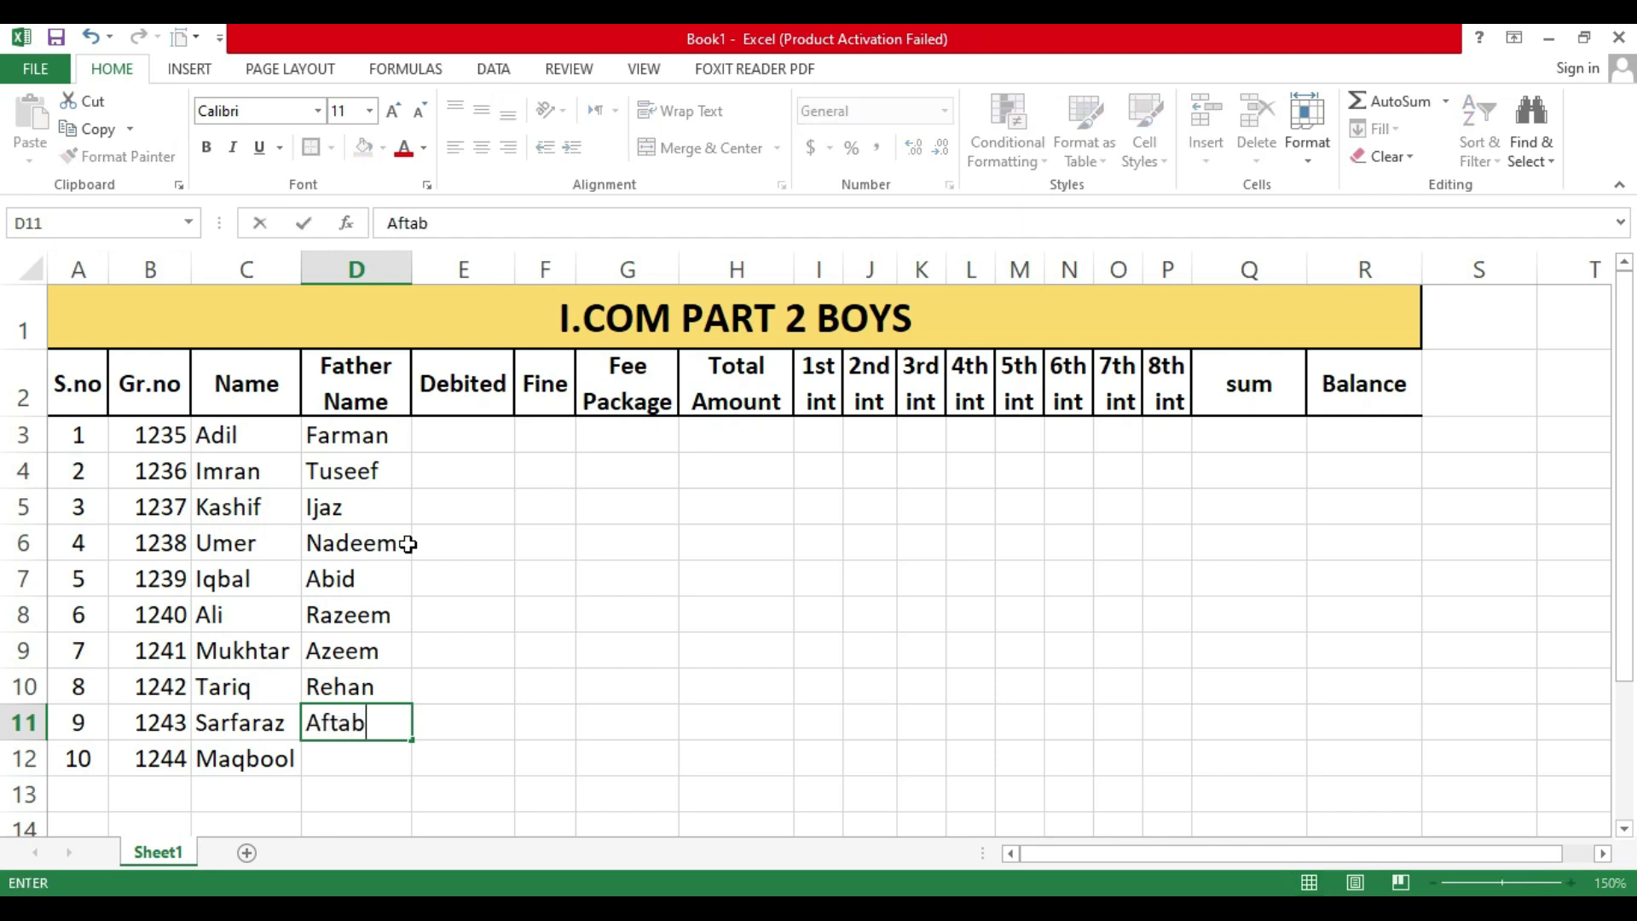
{"action": "key", "text": "Return"}
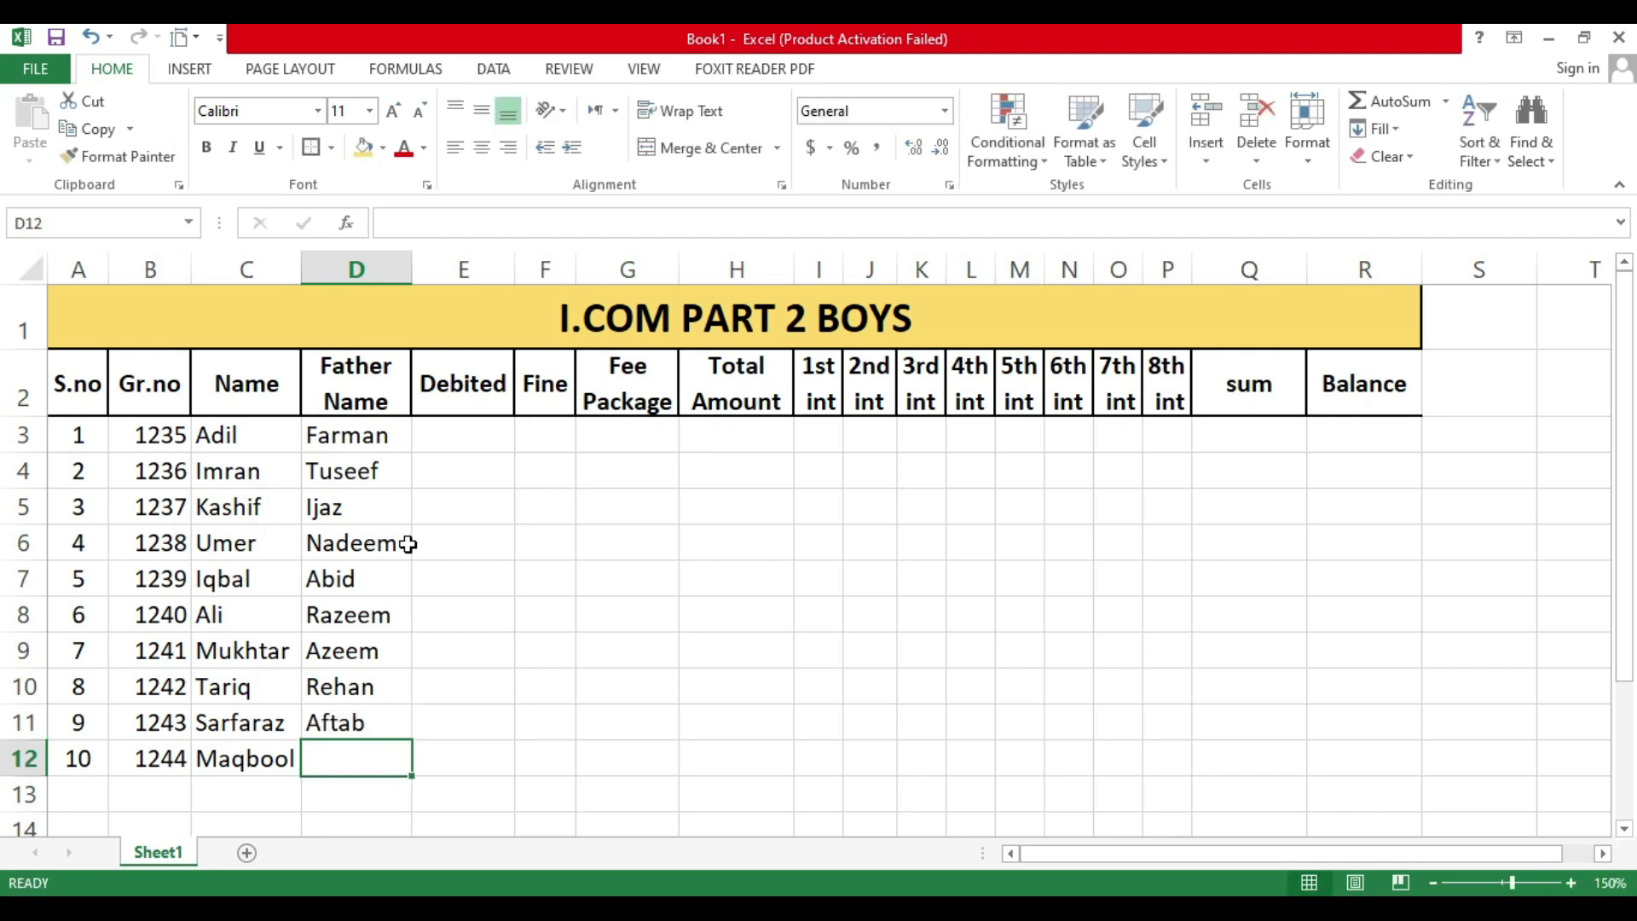
{"action": "type", "text": "Irfan"}
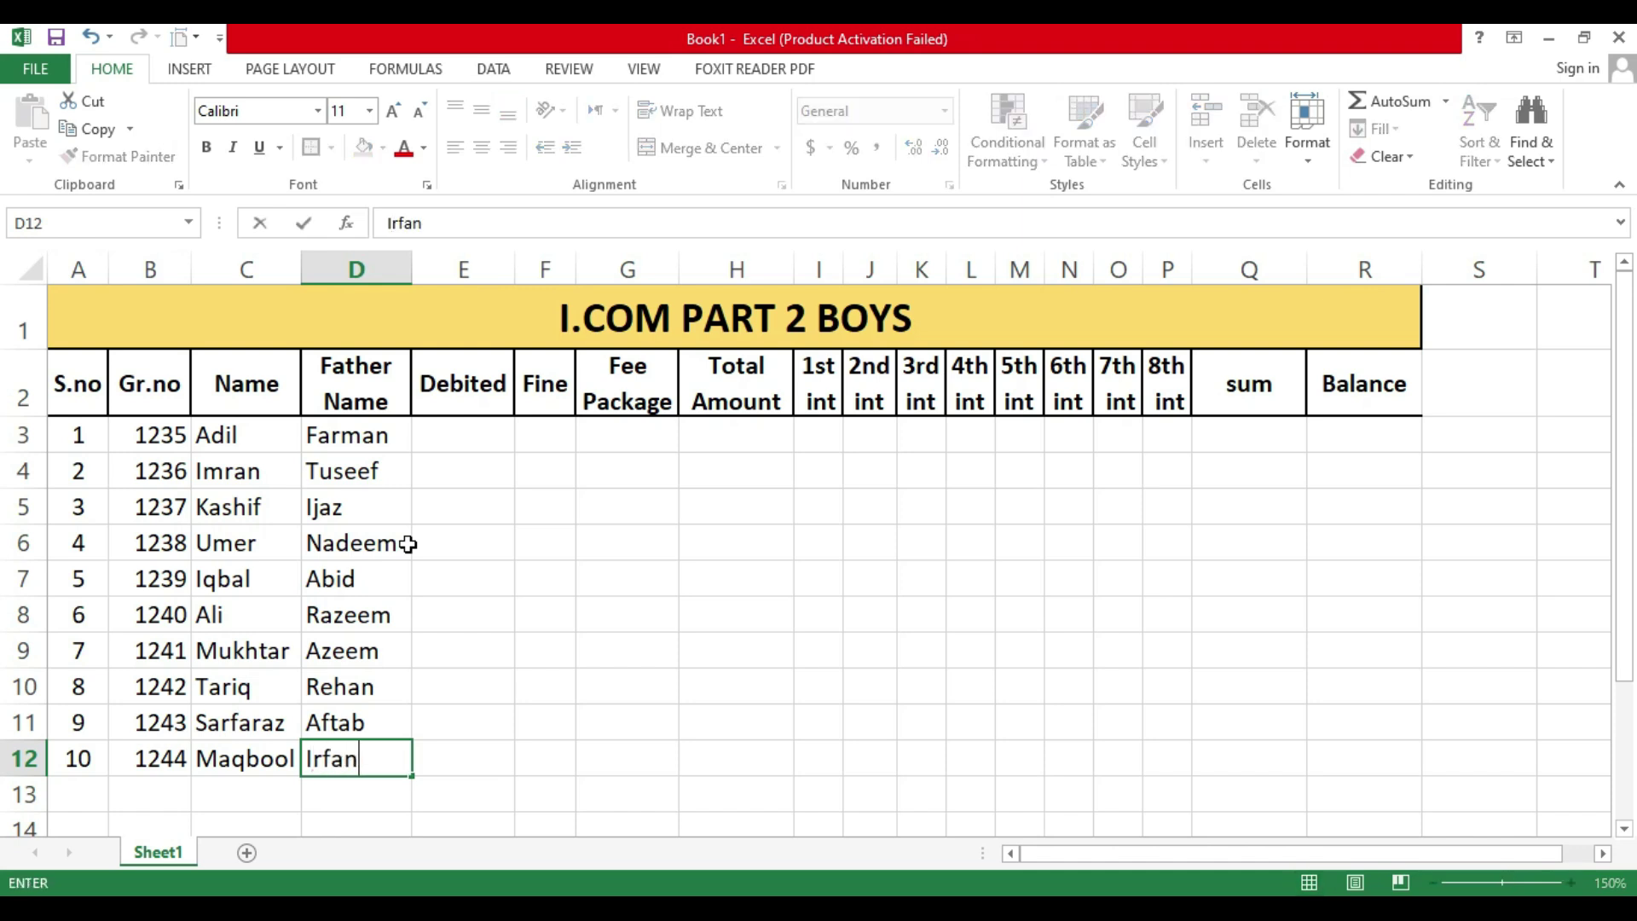
{"action": "key", "text": "Return"}
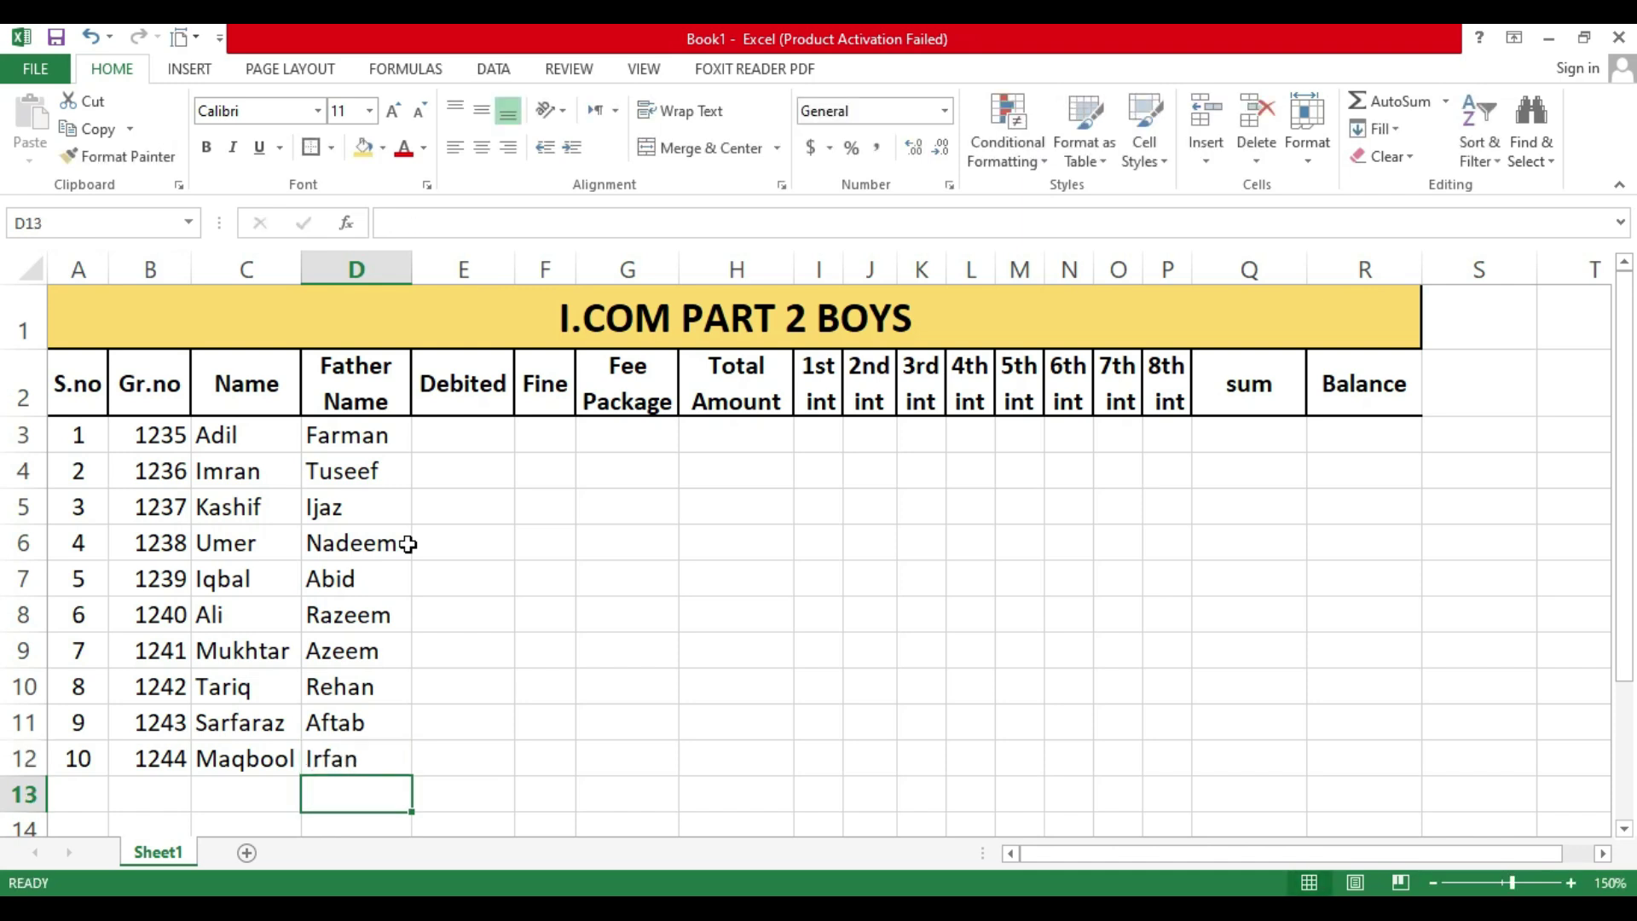
Step: Apply All Borders to the range A3:R13, covering the student rows and the empty row below them
{"action": "left_click", "coordinate": [252, 436]}
{"action": "left_click", "coordinate": [358, 436]}
{"action": "left_click", "coordinate": [220, 435]}
{"action": "left_click_drag", "start_coordinate": [84, 438], "coordinate": [1381, 793]}
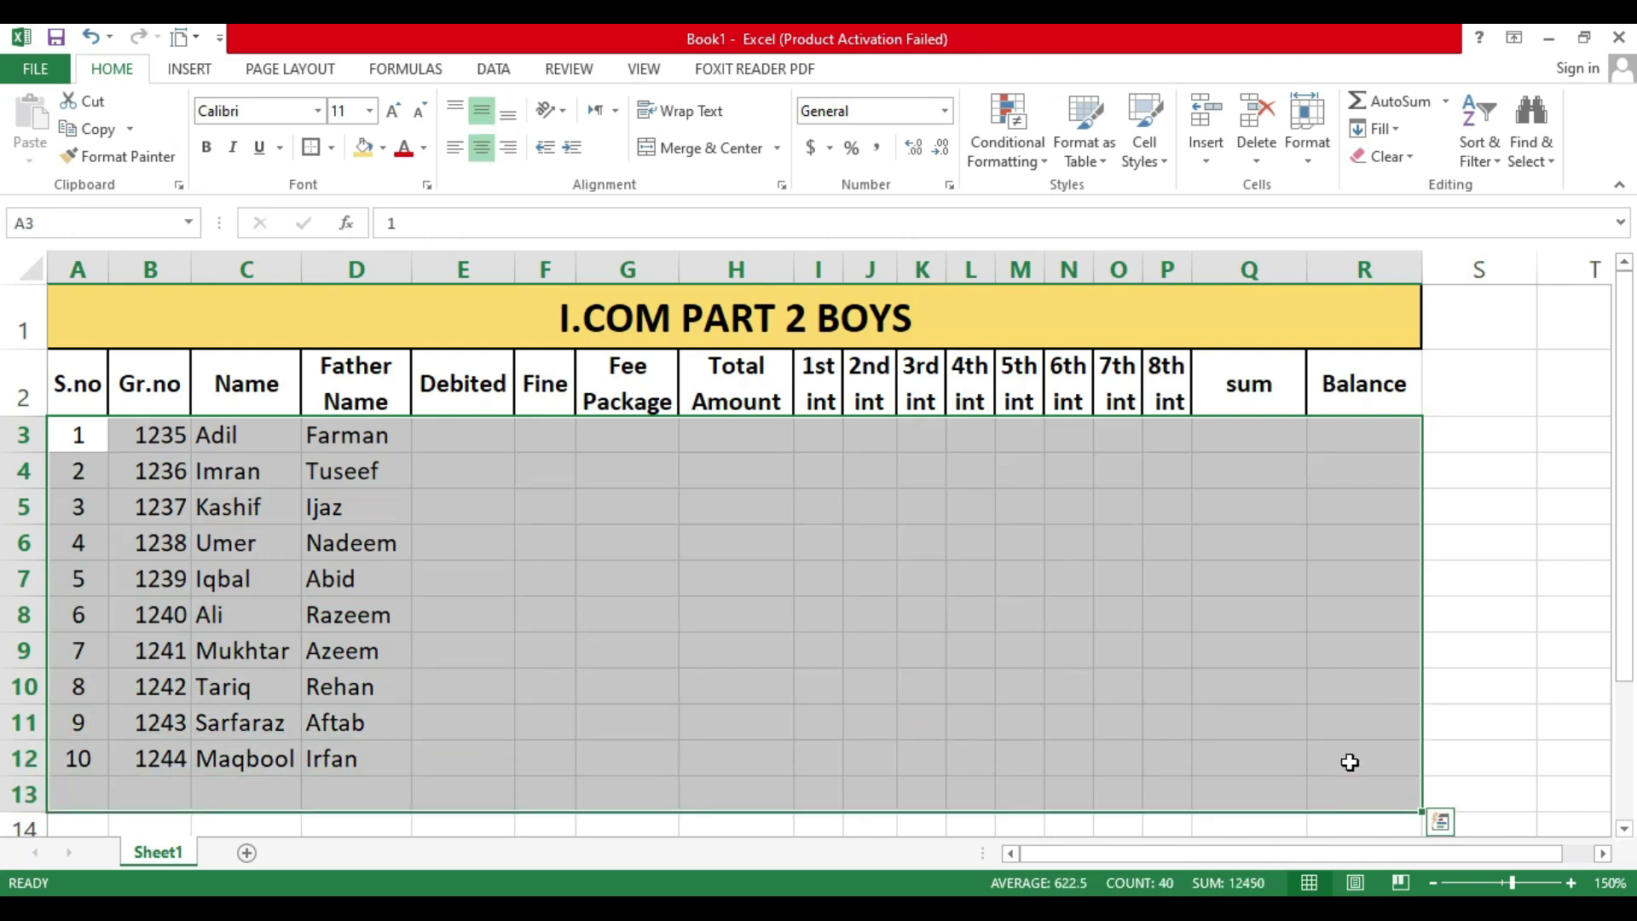
{"action": "left_click", "coordinate": [330, 147]}
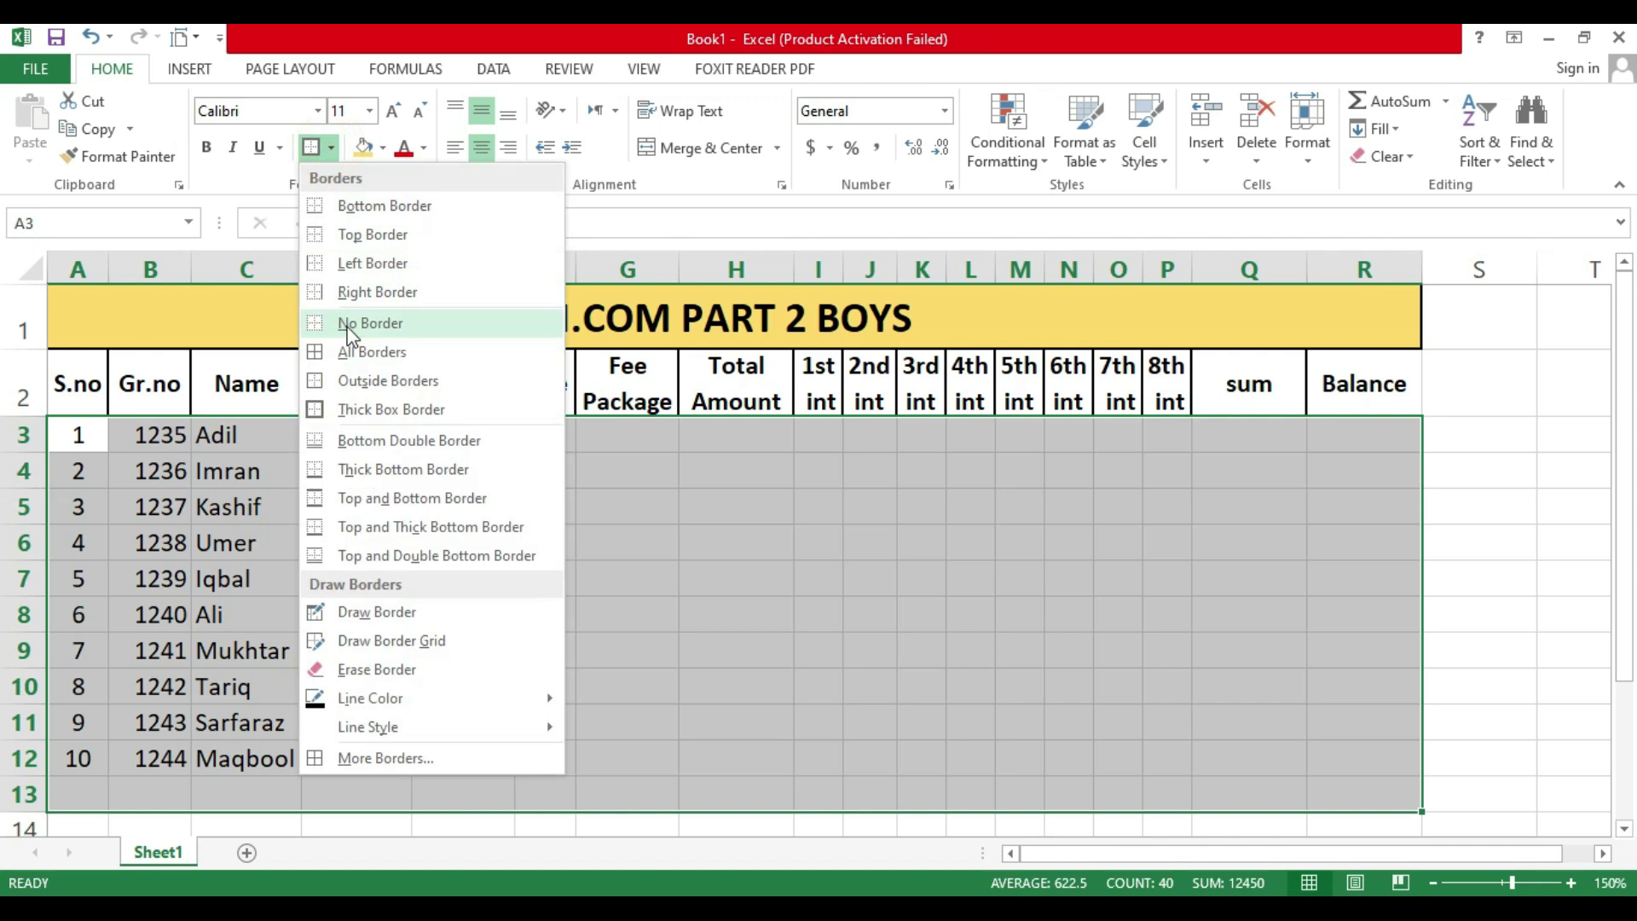
{"action": "left_click", "coordinate": [358, 351]}
Step: Apply All Borders to the sum and Balance header cells Q2:R2
{"action": "left_click", "coordinate": [1354, 392]}
{"action": "left_click", "coordinate": [1305, 388]}
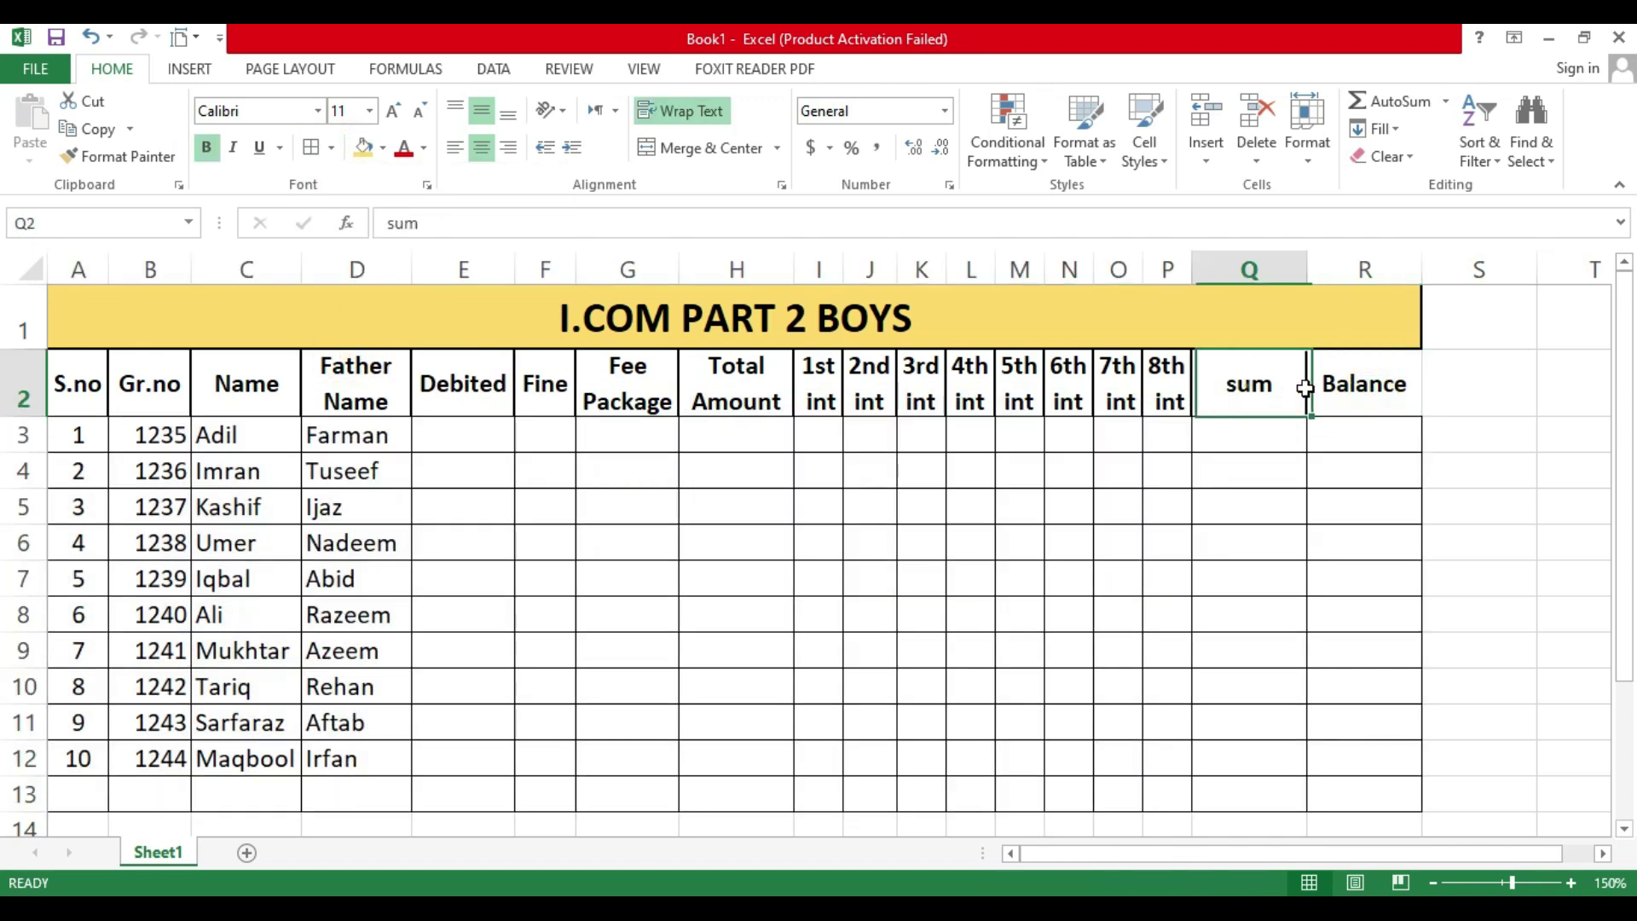
{"action": "left_click_drag", "start_coordinate": [1305, 388], "coordinate": [1352, 380]}
{"action": "left_click", "coordinate": [331, 147]}
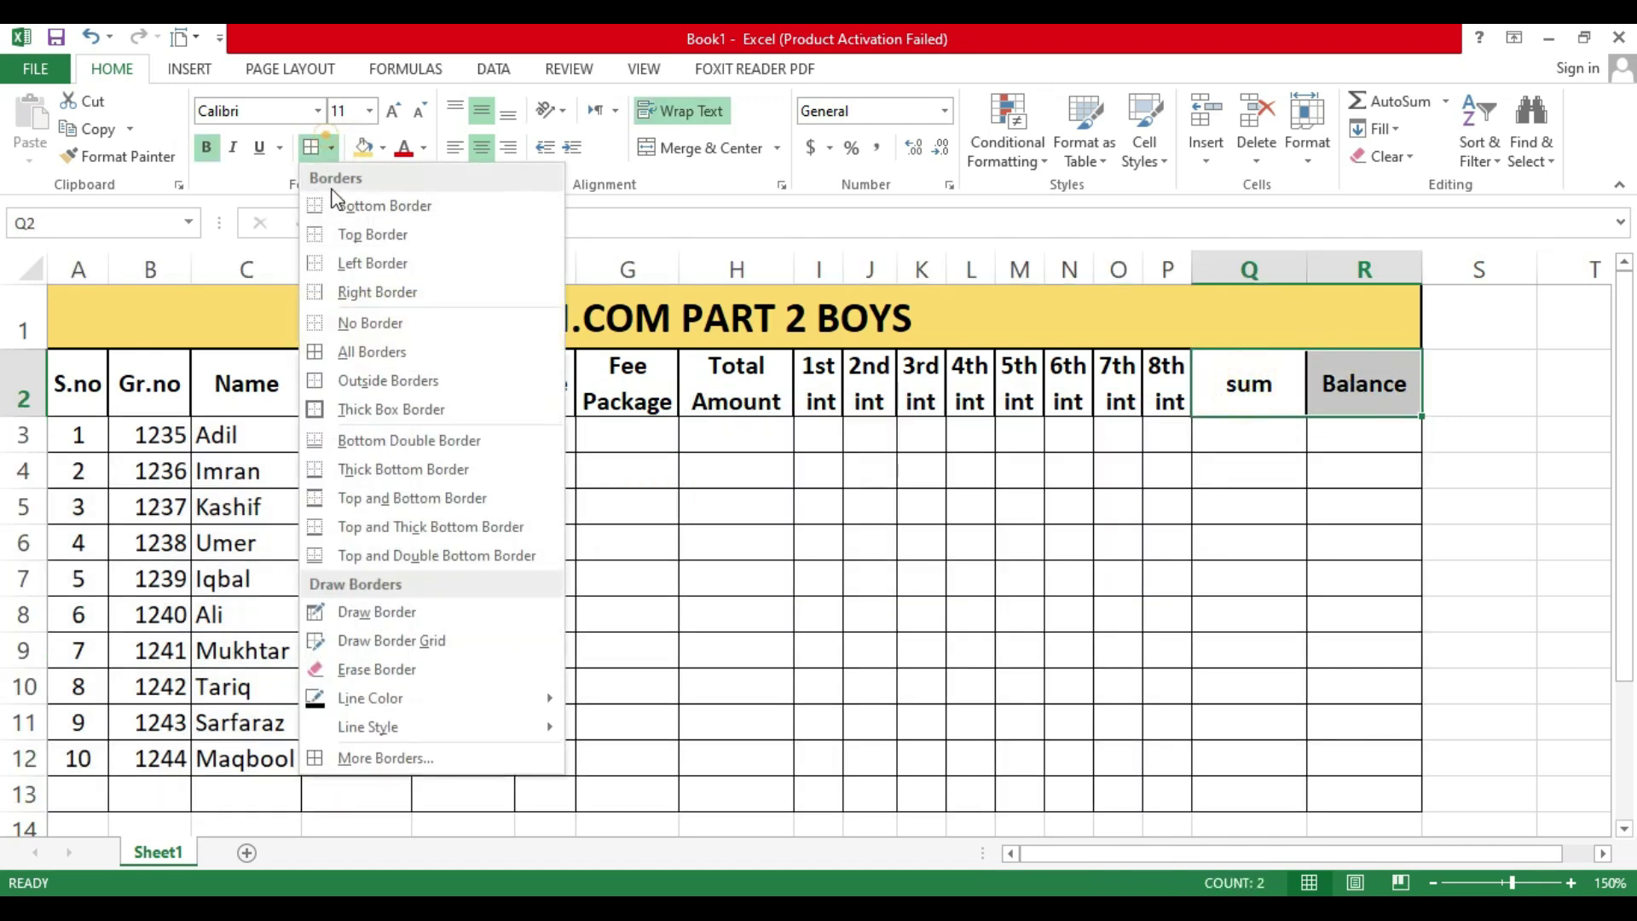
{"action": "left_click", "coordinate": [353, 356]}
{"action": "left_click", "coordinate": [1257, 570]}
Step: Apply a Thick Box Border to the sum header in Q2 and the same border to the Balance header in R2
{"action": "left_click", "coordinate": [1248, 384]}
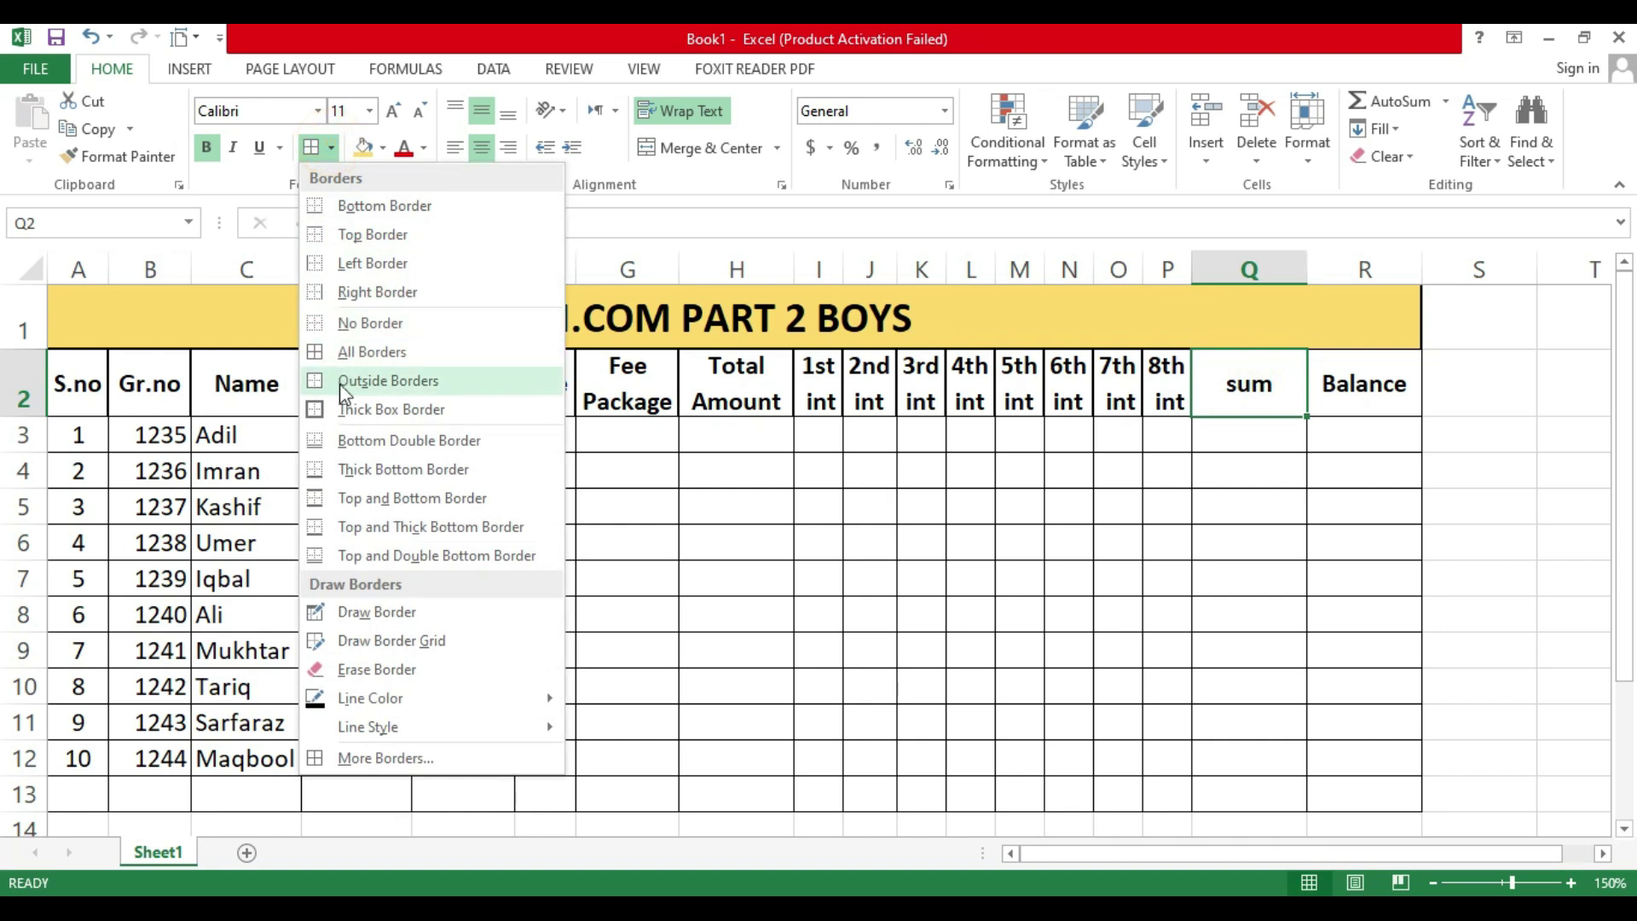
{"action": "left_click", "coordinate": [339, 408]}
{"action": "left_click", "coordinate": [1427, 409]}
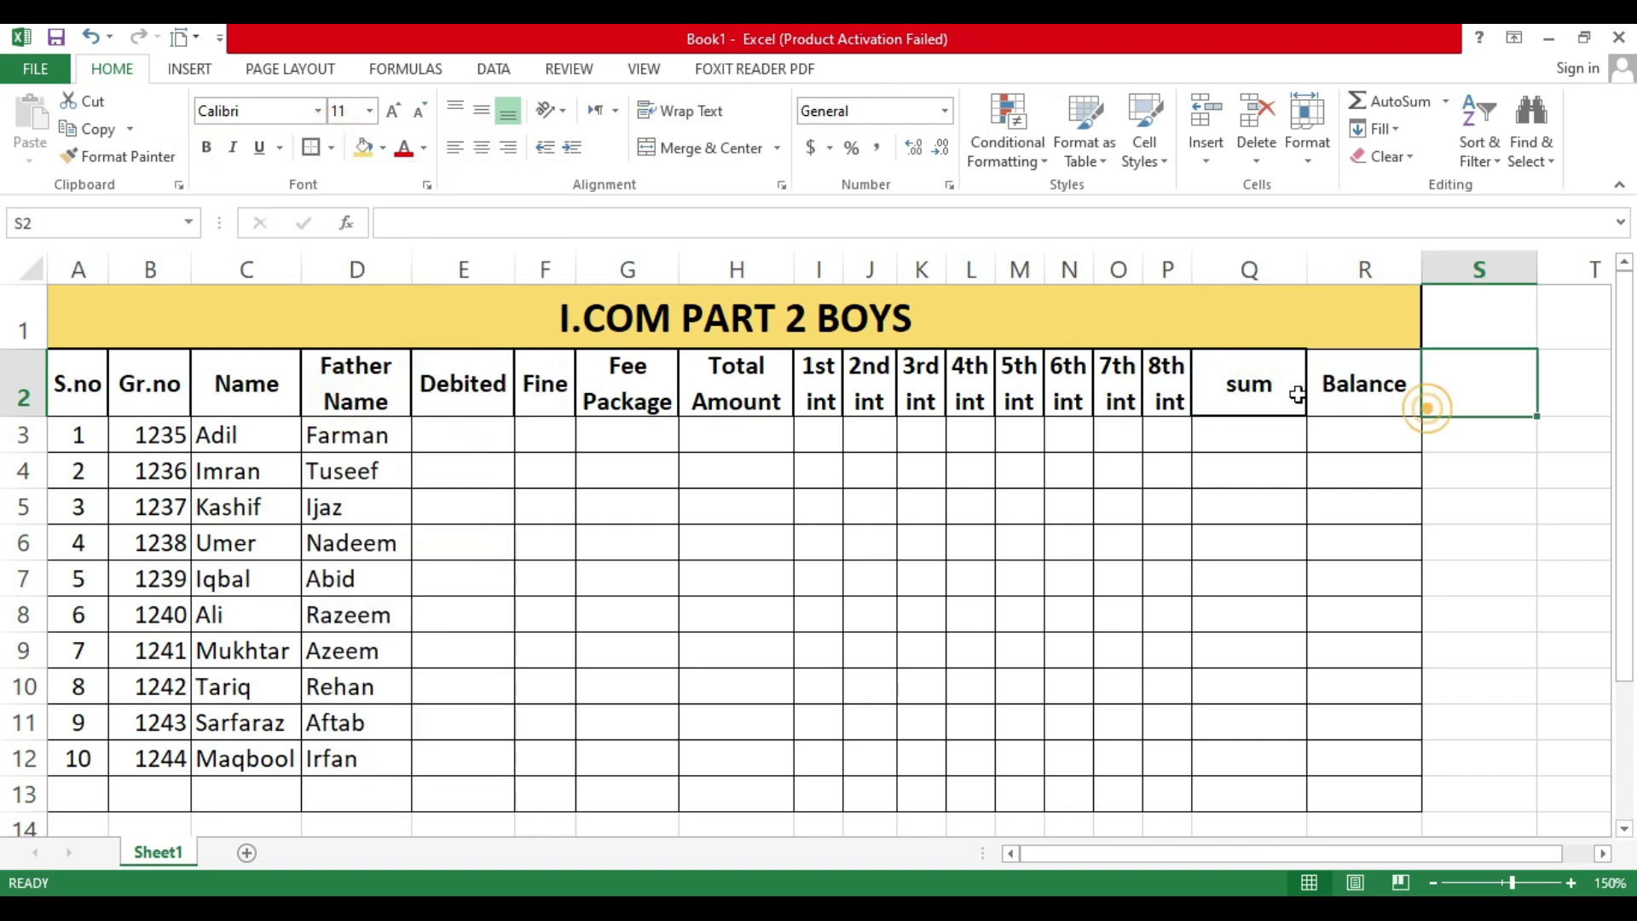
{"action": "left_click", "coordinate": [1342, 385]}
{"action": "left_click", "coordinate": [313, 148]}
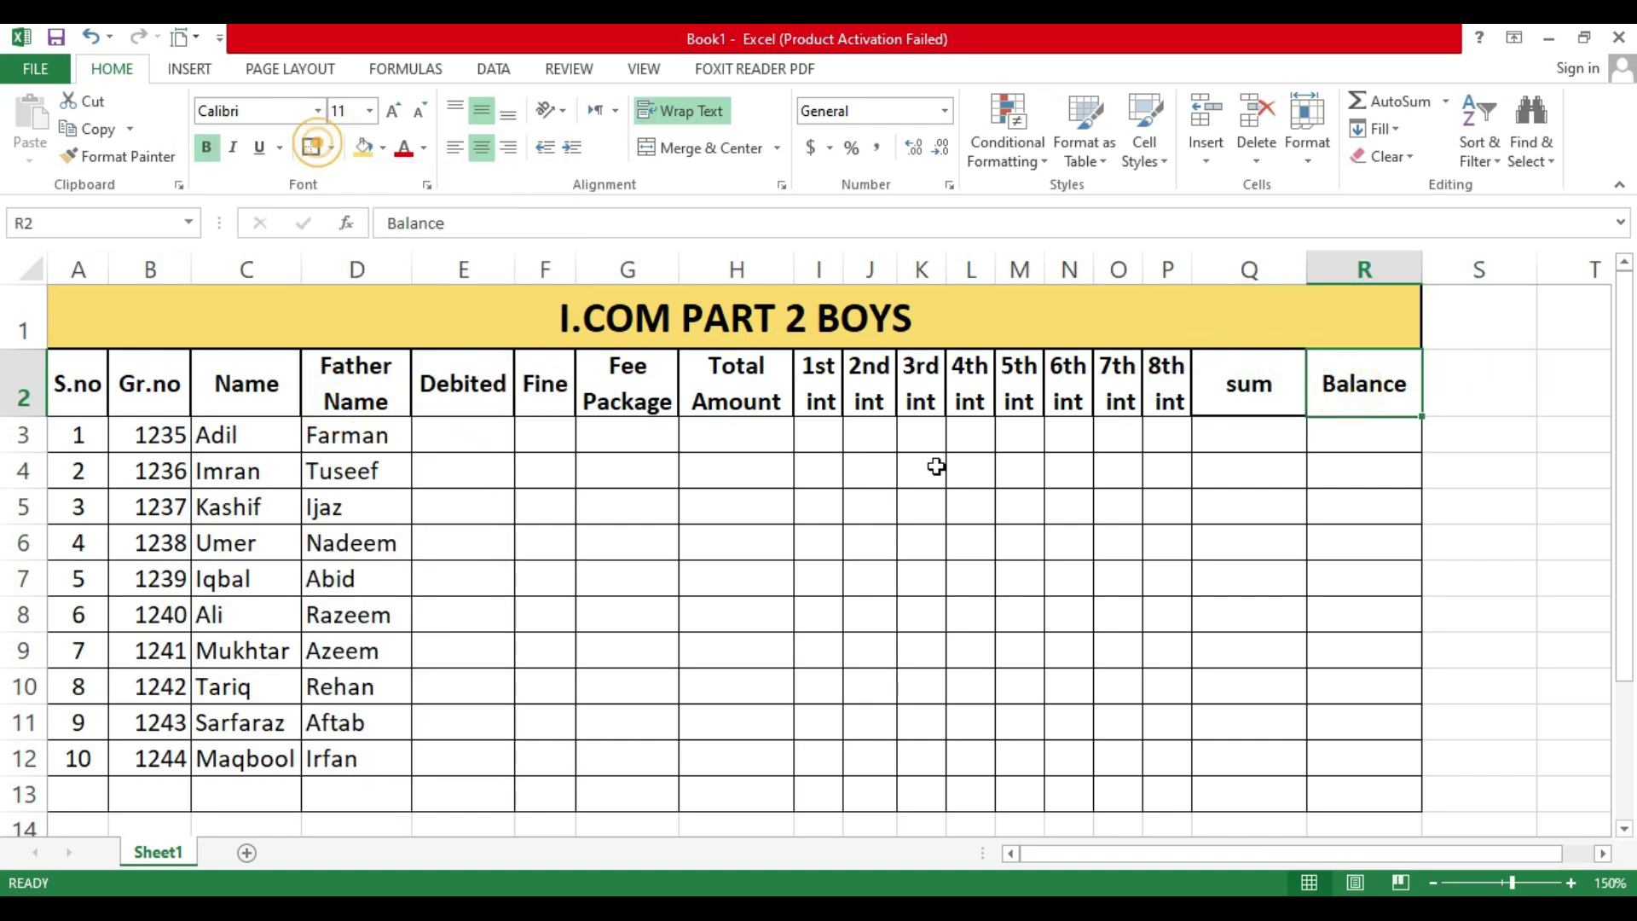
{"action": "left_click", "coordinate": [467, 461]}
Step: Merge and center cells A13:D13 below the student list and label the merged cell Total
{"action": "left_click_drag", "start_coordinate": [64, 797], "coordinate": [384, 794]}
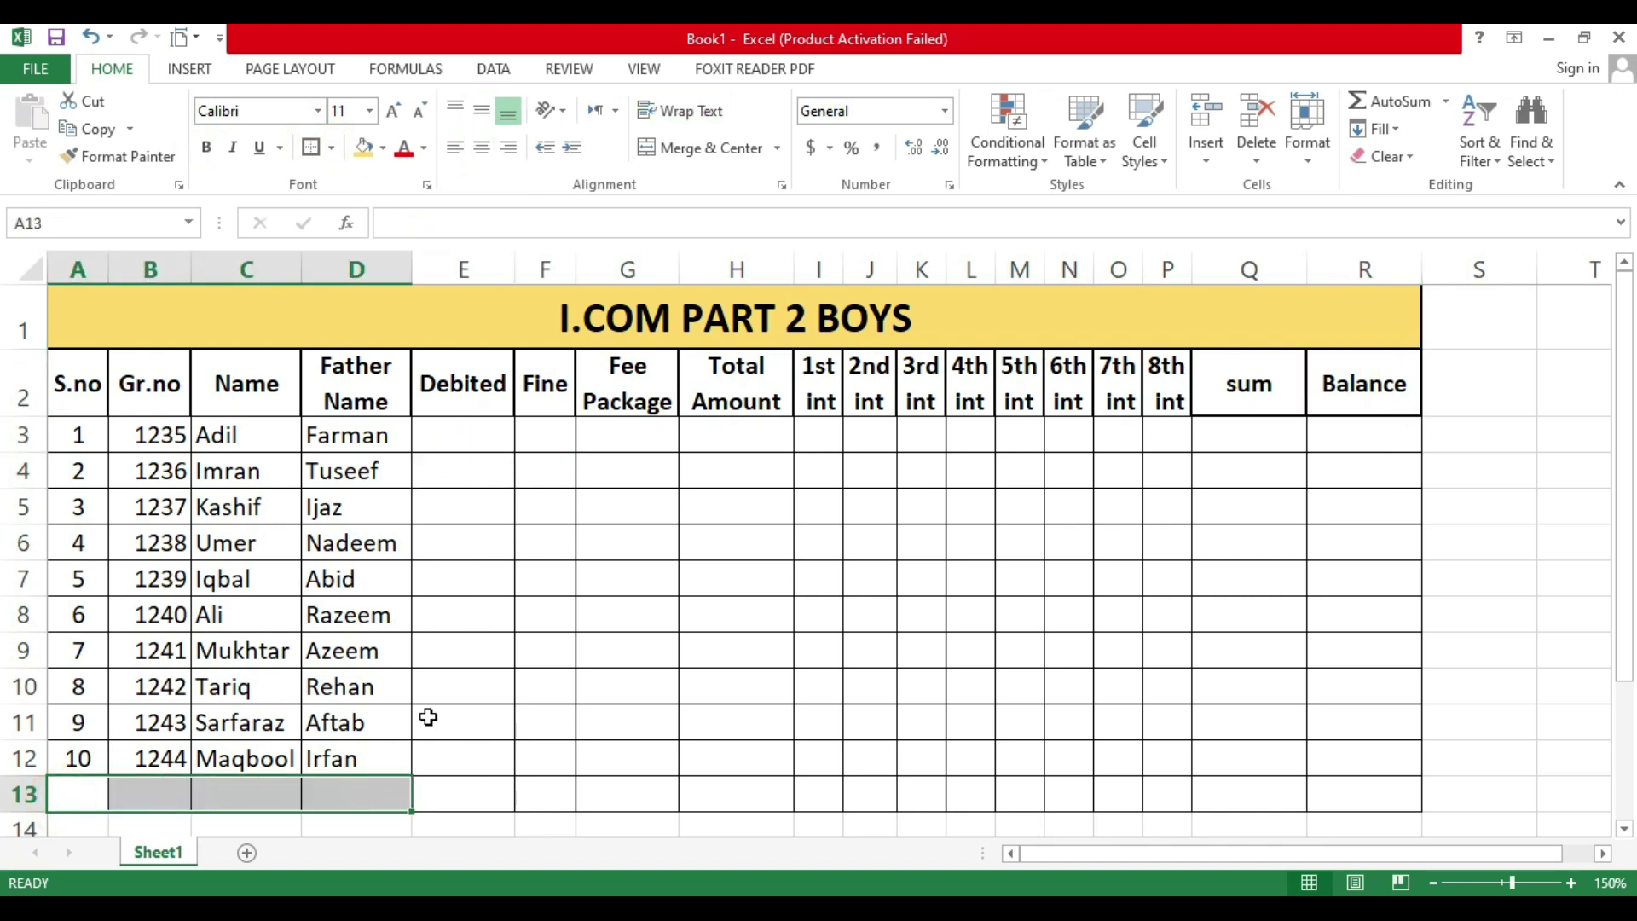
{"action": "left_click", "coordinate": [704, 149]}
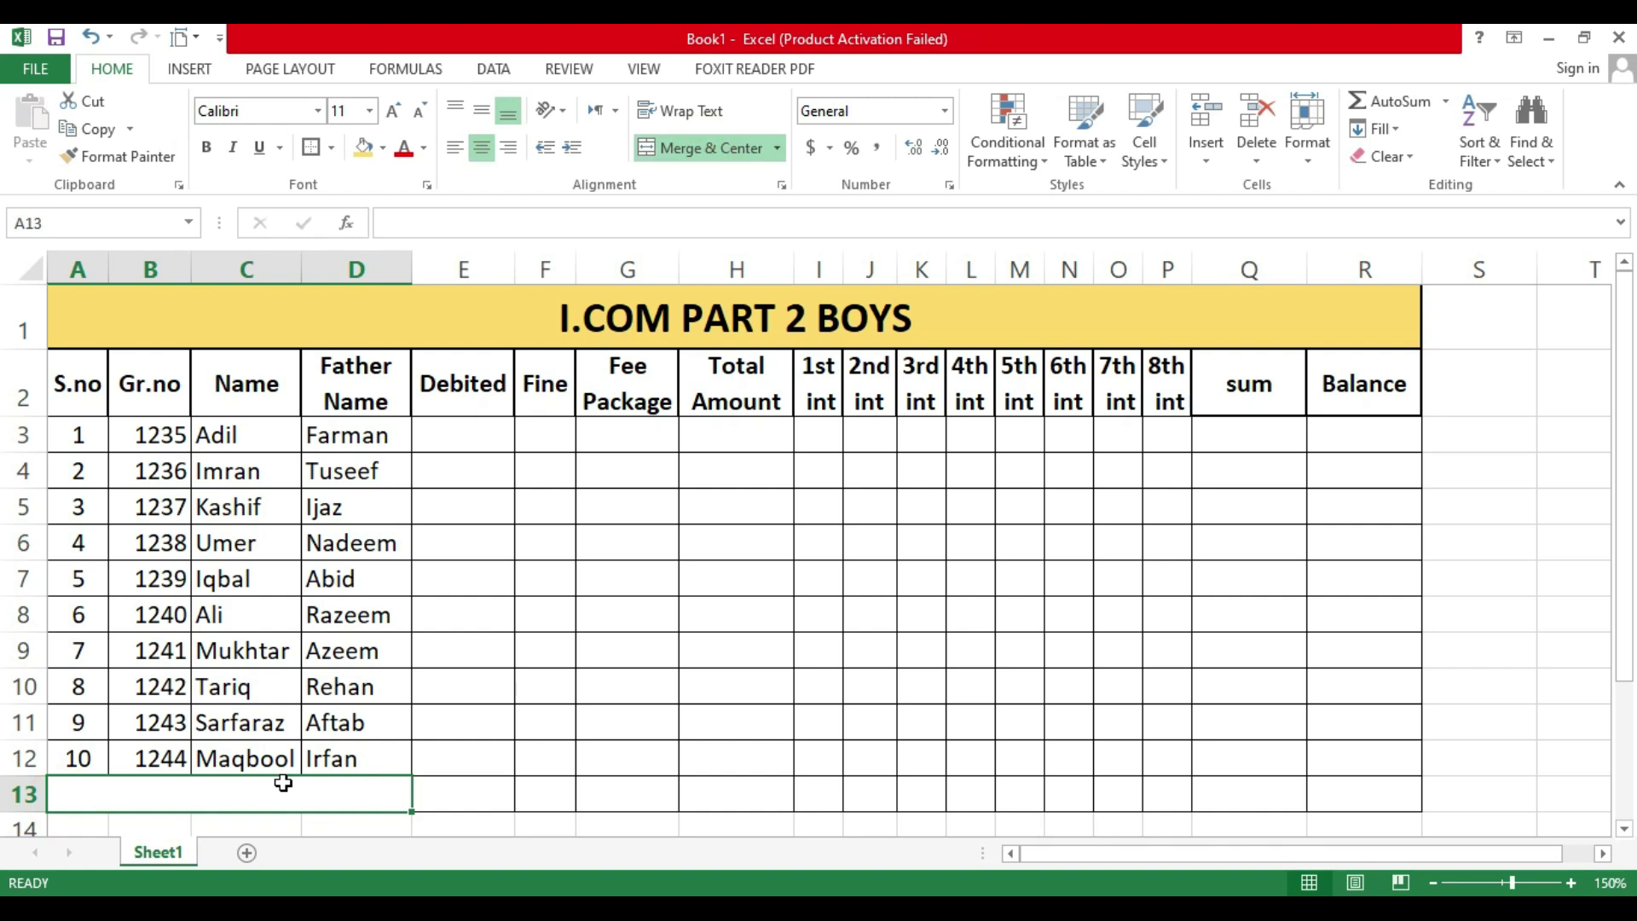
{"action": "type", "text": "Total"}
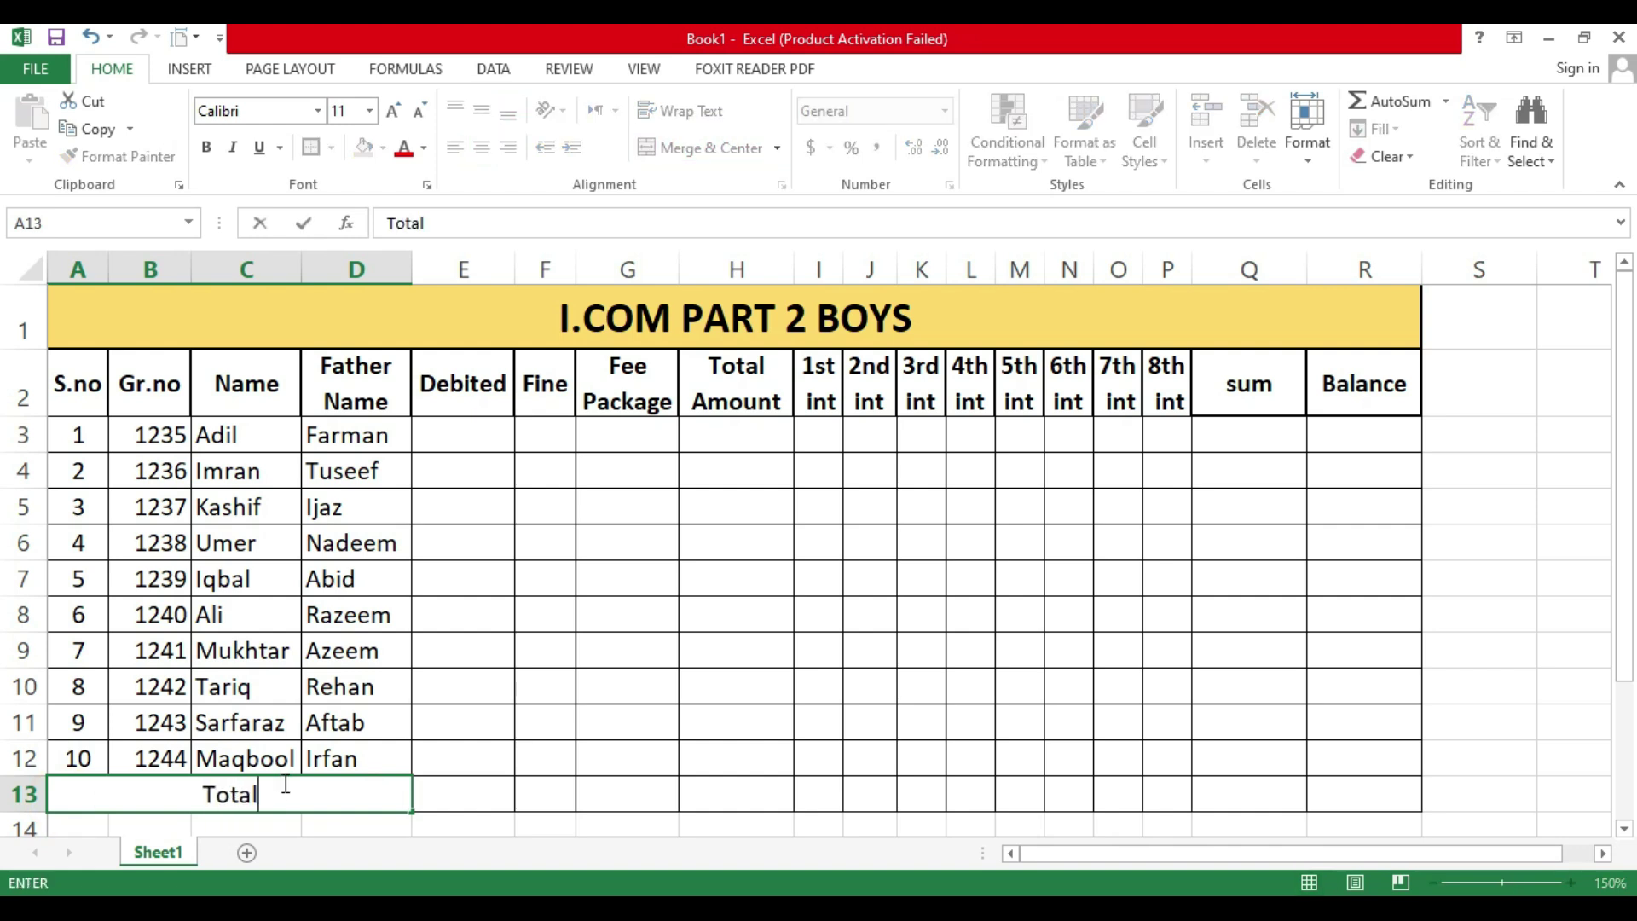
{"action": "key", "text": "Return"}
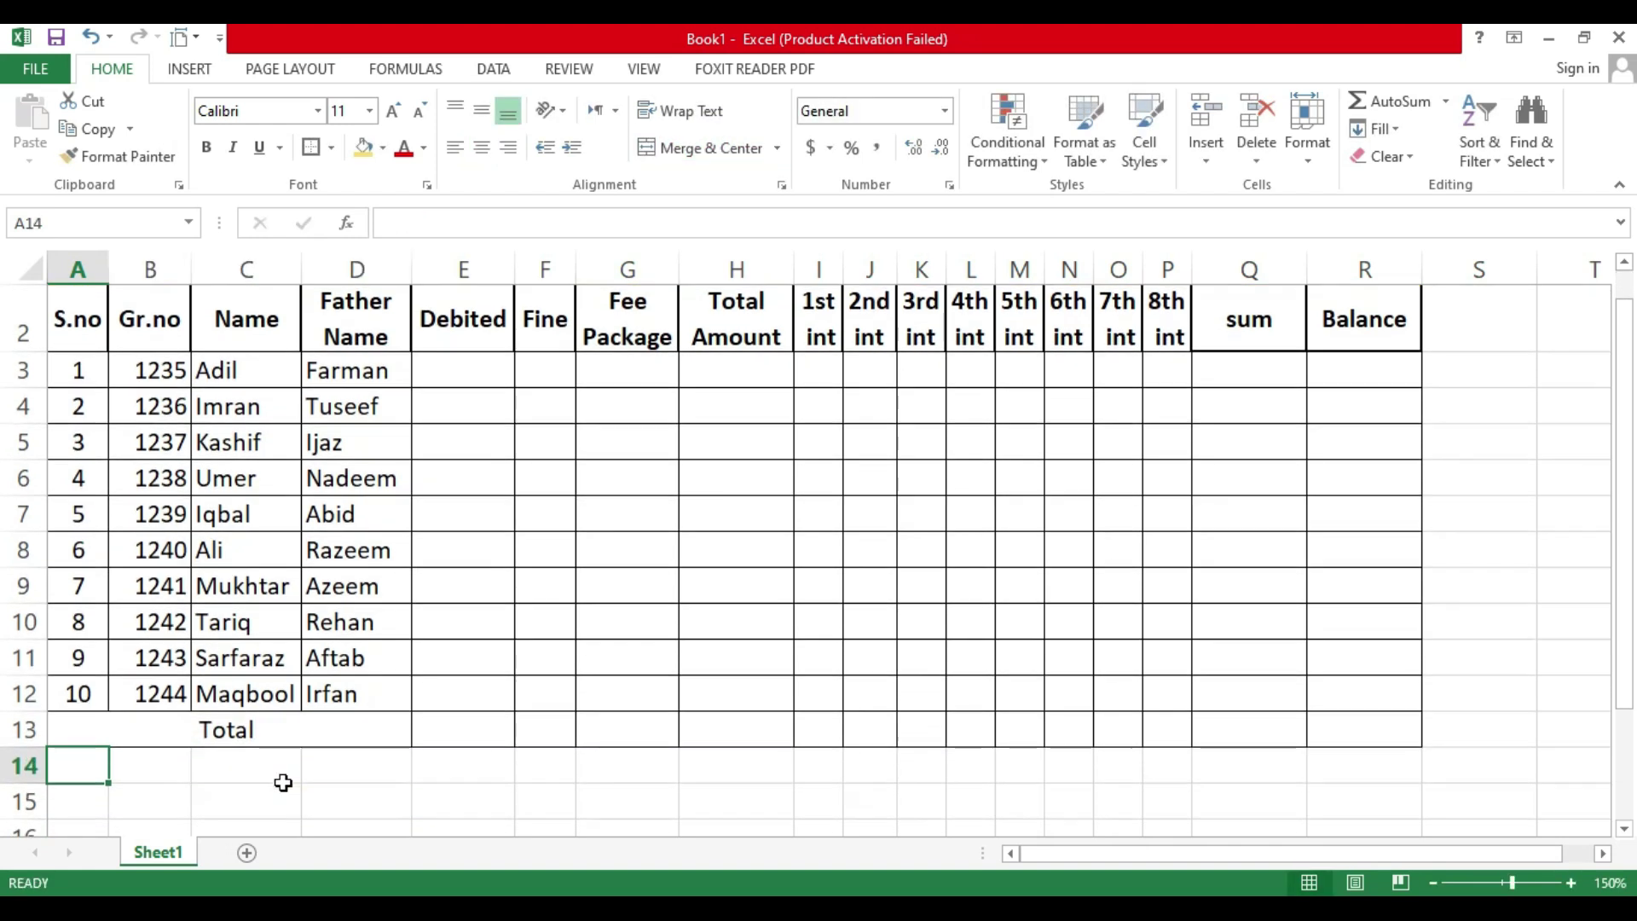
Step: Enter the formula =SUM(E3:E12) in cell E13 to total the Debited column
{"action": "key", "text": "Right"}
{"action": "key", "text": "Right"}
{"action": "key", "text": "Right"}
{"action": "key", "text": "Right"}
{"action": "key", "text": "Up"}
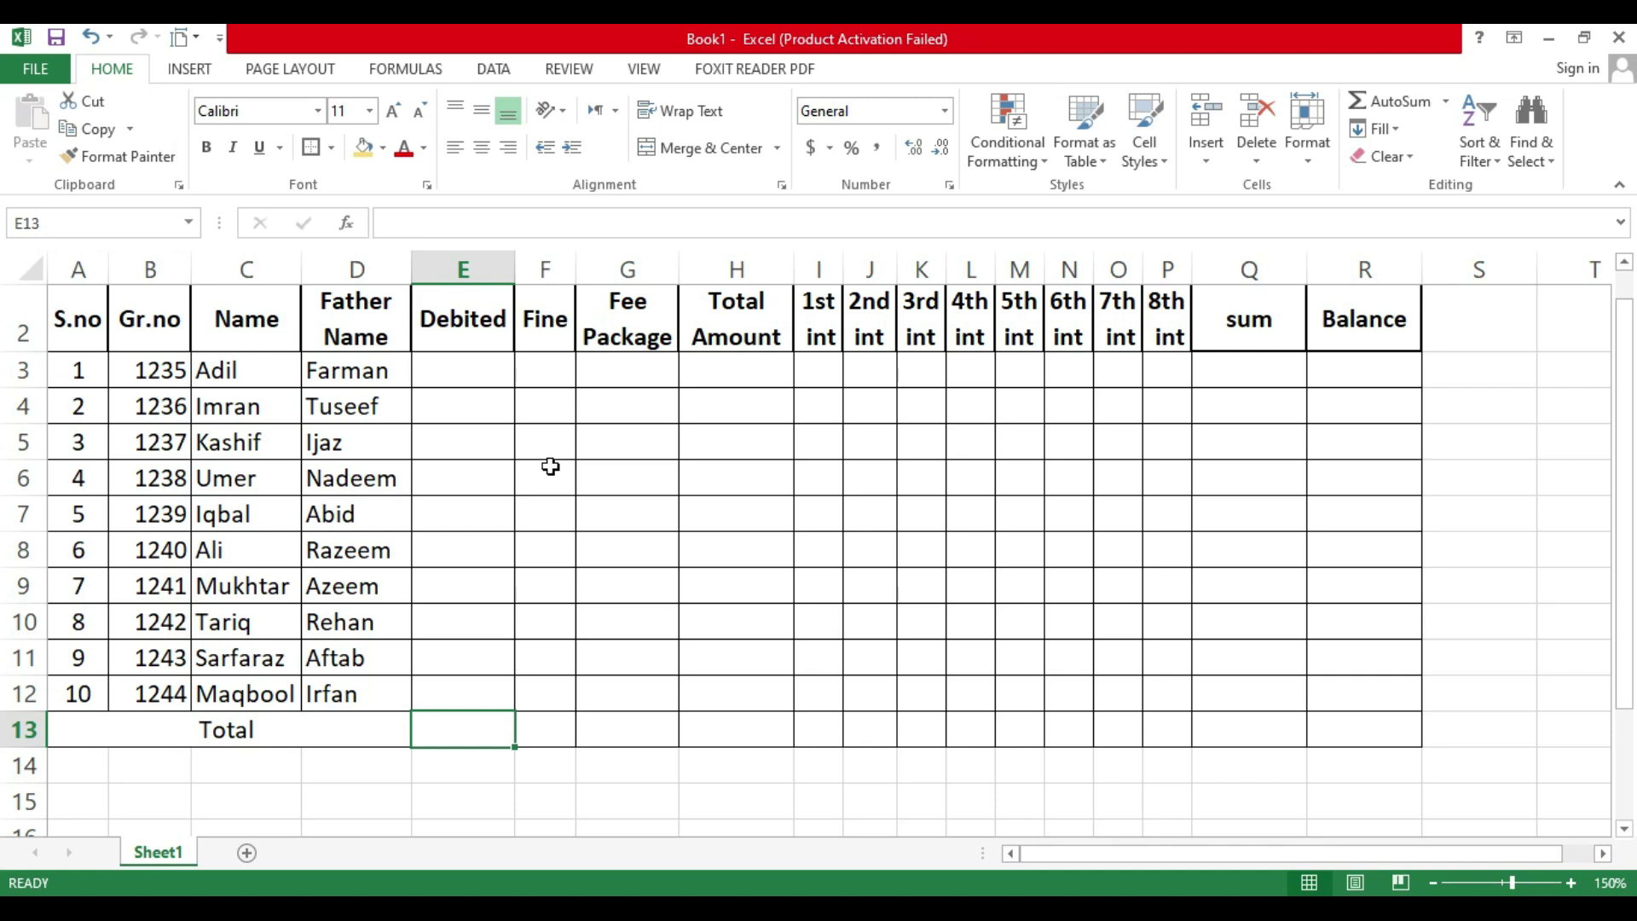
{"action": "type", "text": "="}
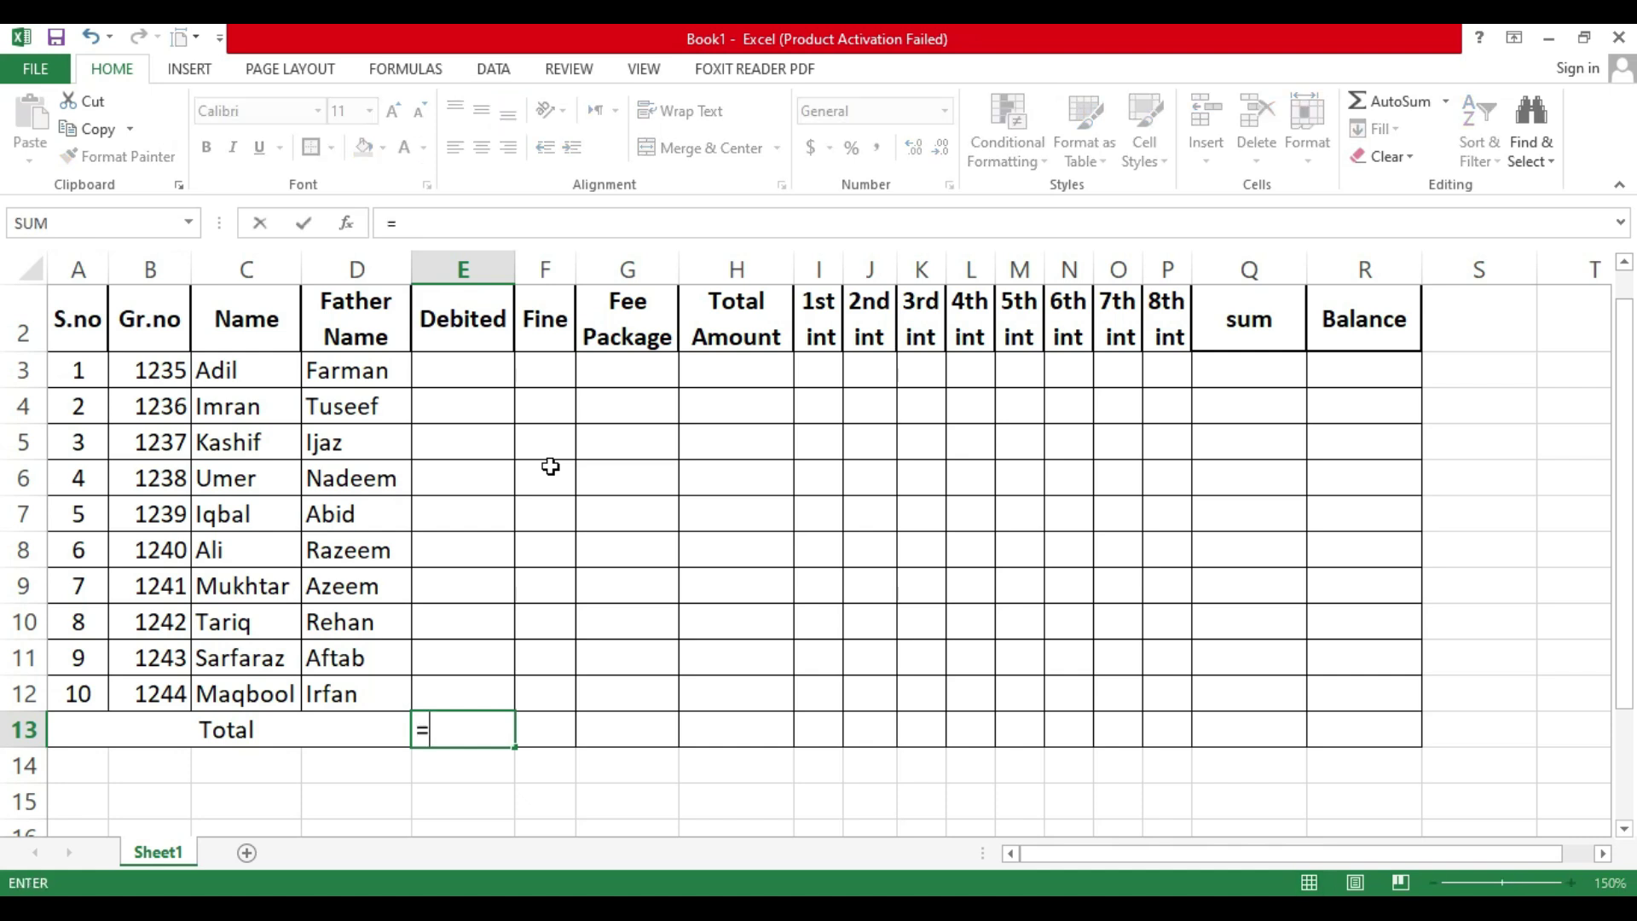
{"action": "type", "text": "sum"}
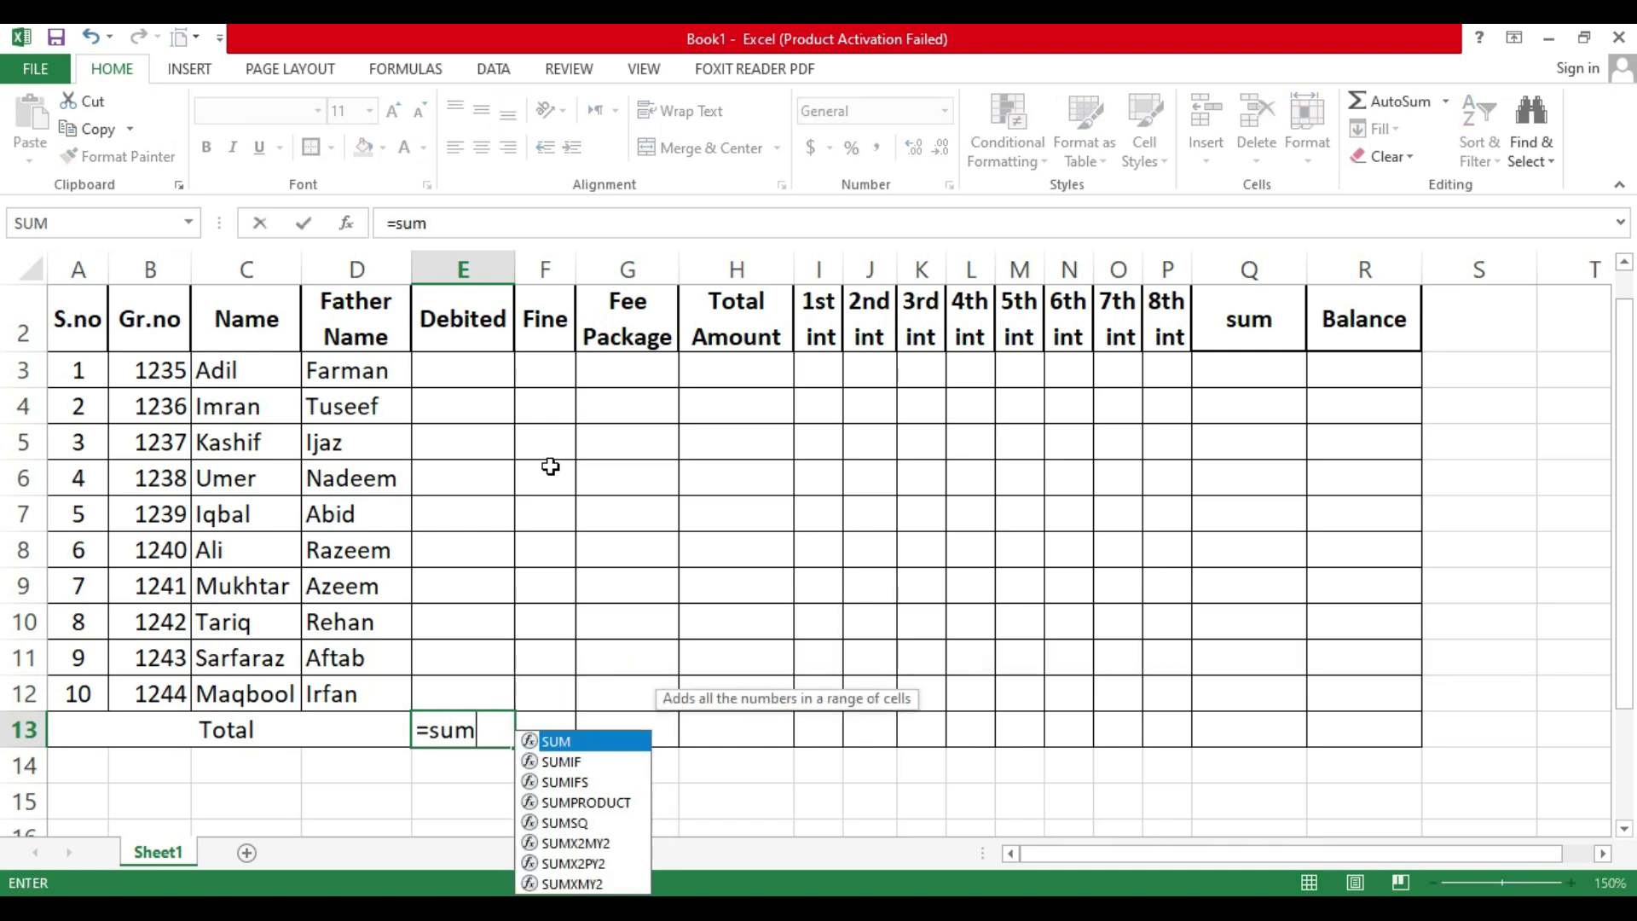
{"action": "type", "text": "("}
{"action": "left_click_drag", "start_coordinate": [474, 373], "coordinate": [475, 712]}
{"action": "type", "text": ")"}
{"action": "key", "text": "Return"}
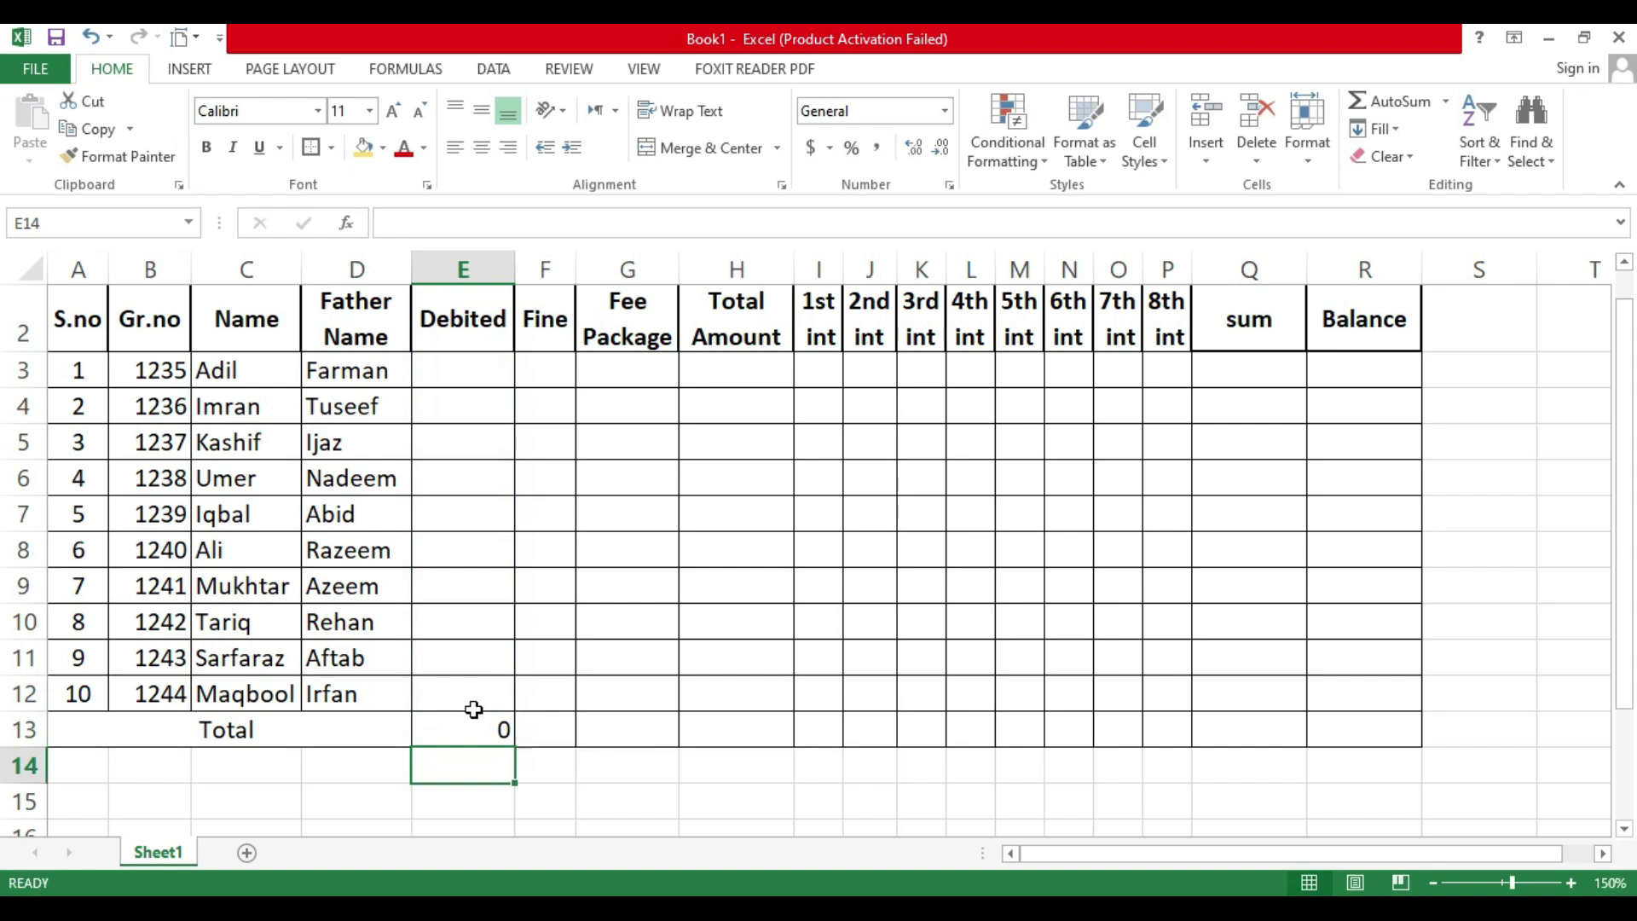
Step: Center the E13 total vertically and horizontally, and fill its formula across the Total row to R13
{"action": "left_click", "coordinate": [476, 725]}
{"action": "left_click", "coordinate": [482, 109]}
{"action": "left_click", "coordinate": [481, 148]}
{"action": "left_click_drag", "start_coordinate": [517, 747], "coordinate": [1389, 739]}
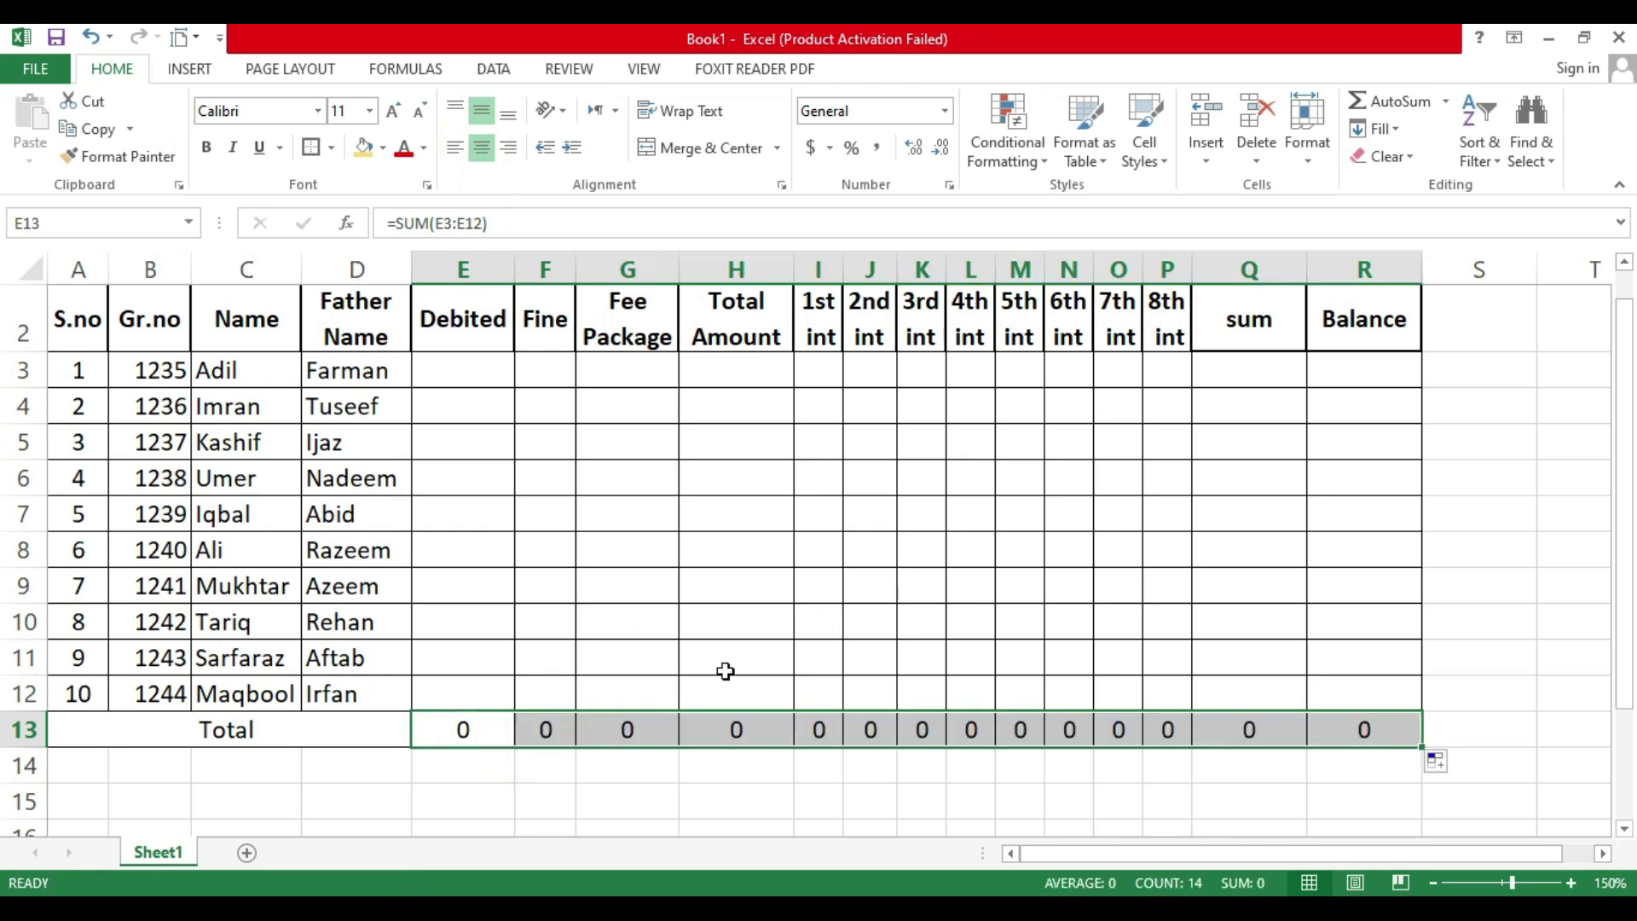
{"action": "left_click_drag", "start_coordinate": [724, 671], "coordinate": [676, 669]}
{"action": "left_click", "coordinate": [676, 657]}
{"action": "scroll", "coordinate": [162, 486], "scroll_direction": "up", "scroll_amount": 1}
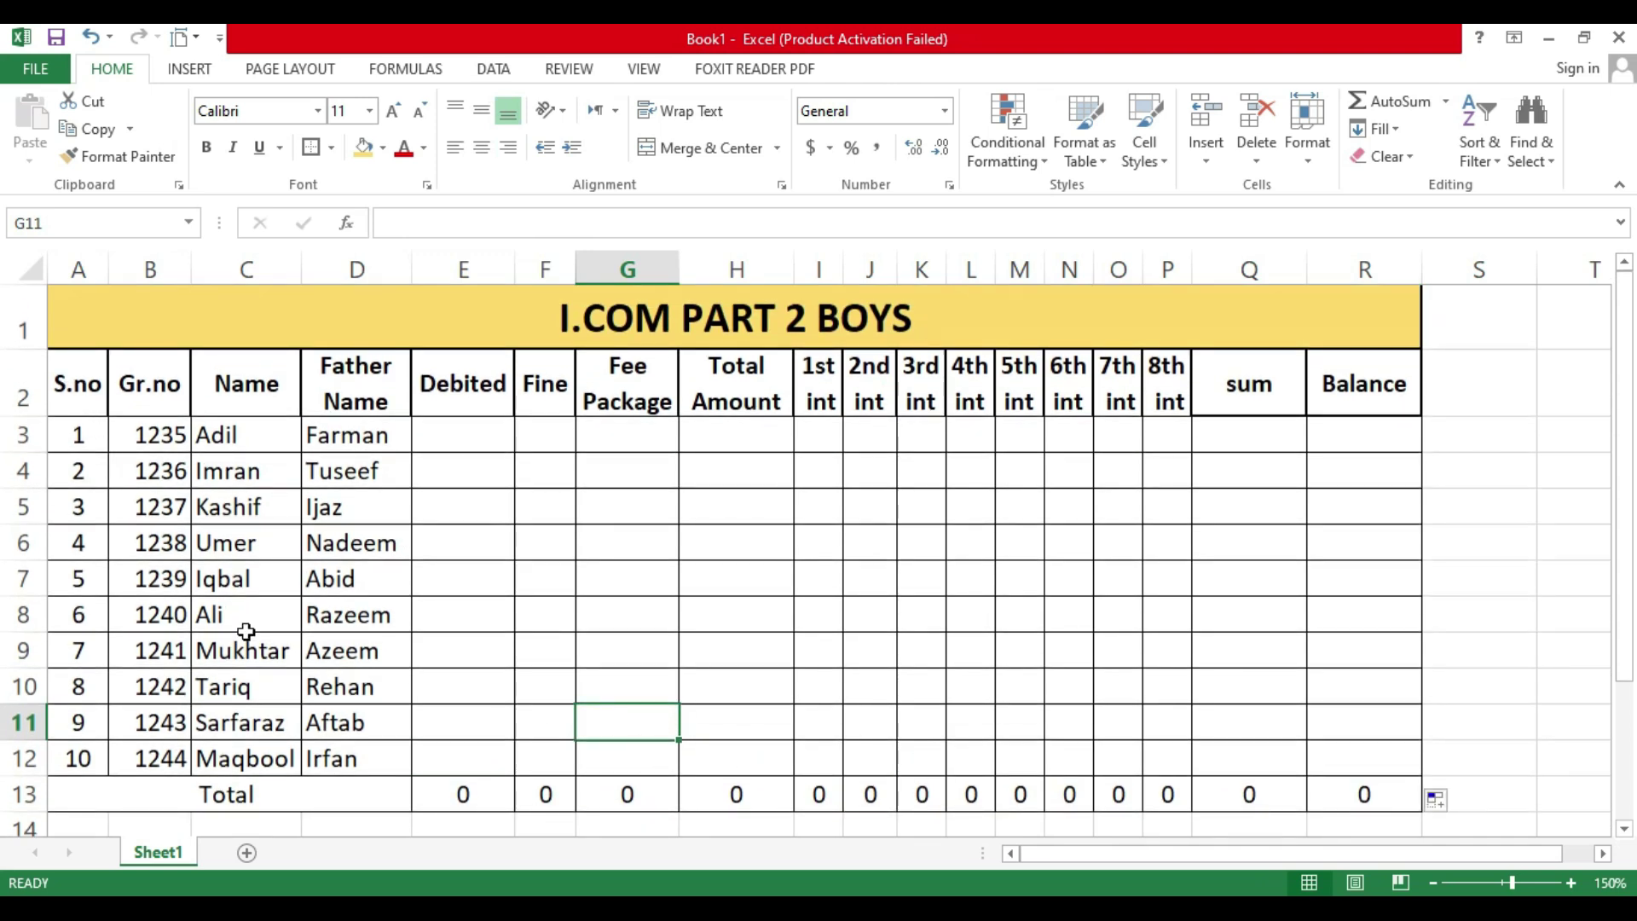
{"action": "left_click", "coordinate": [162, 437]}
{"action": "left_click", "coordinate": [230, 439]}
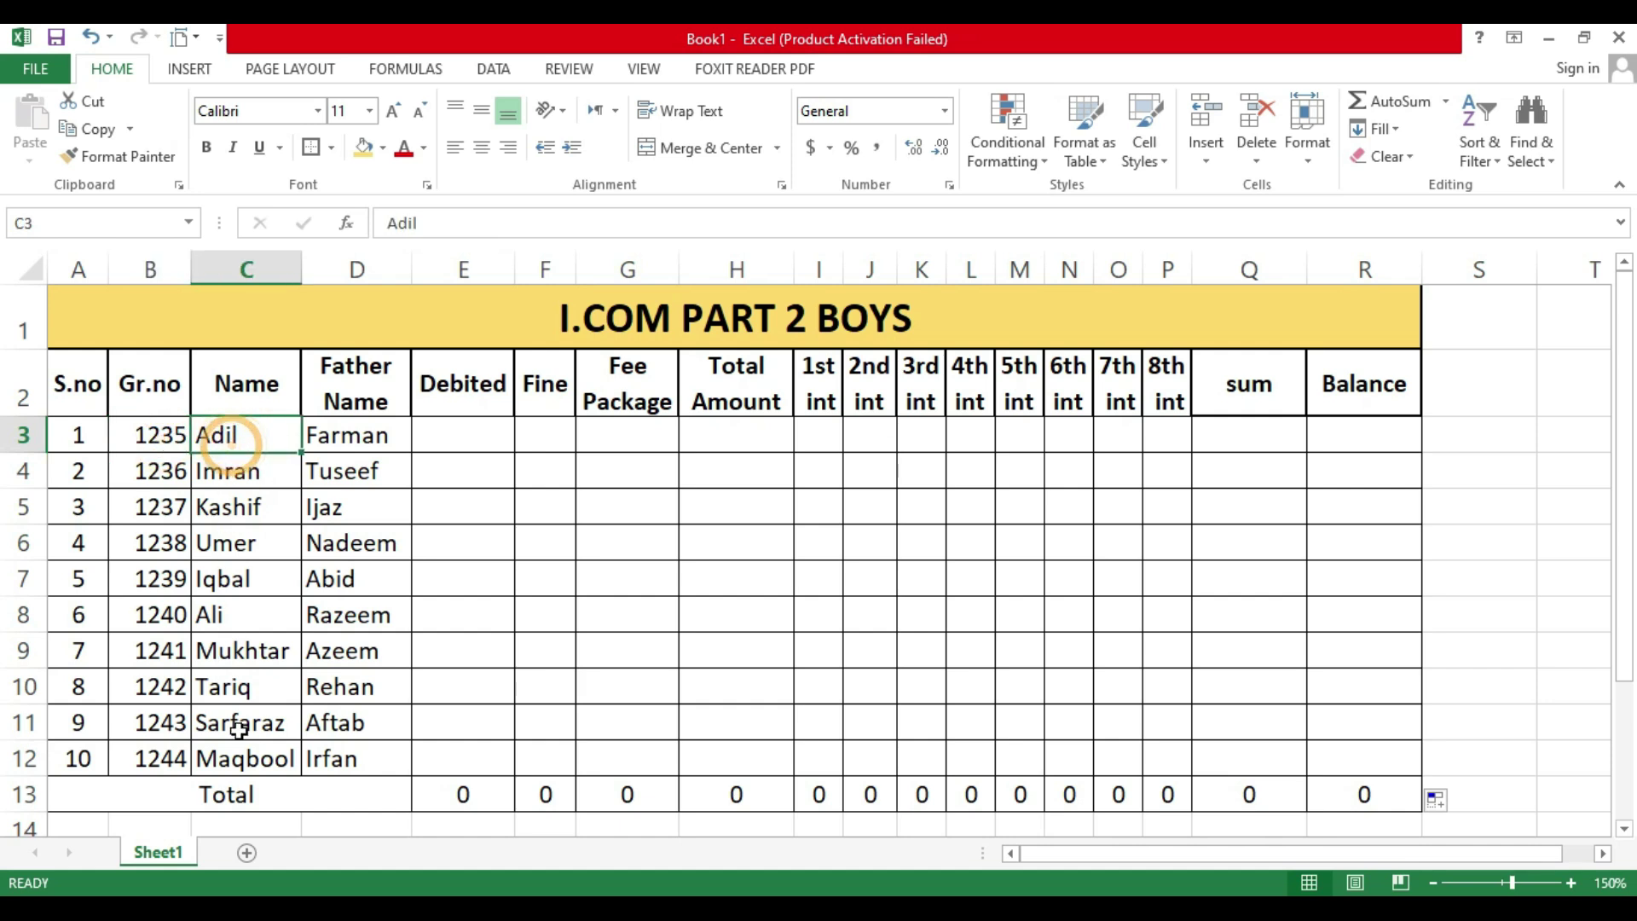
{"action": "left_click_drag", "start_coordinate": [95, 437], "coordinate": [358, 433]}
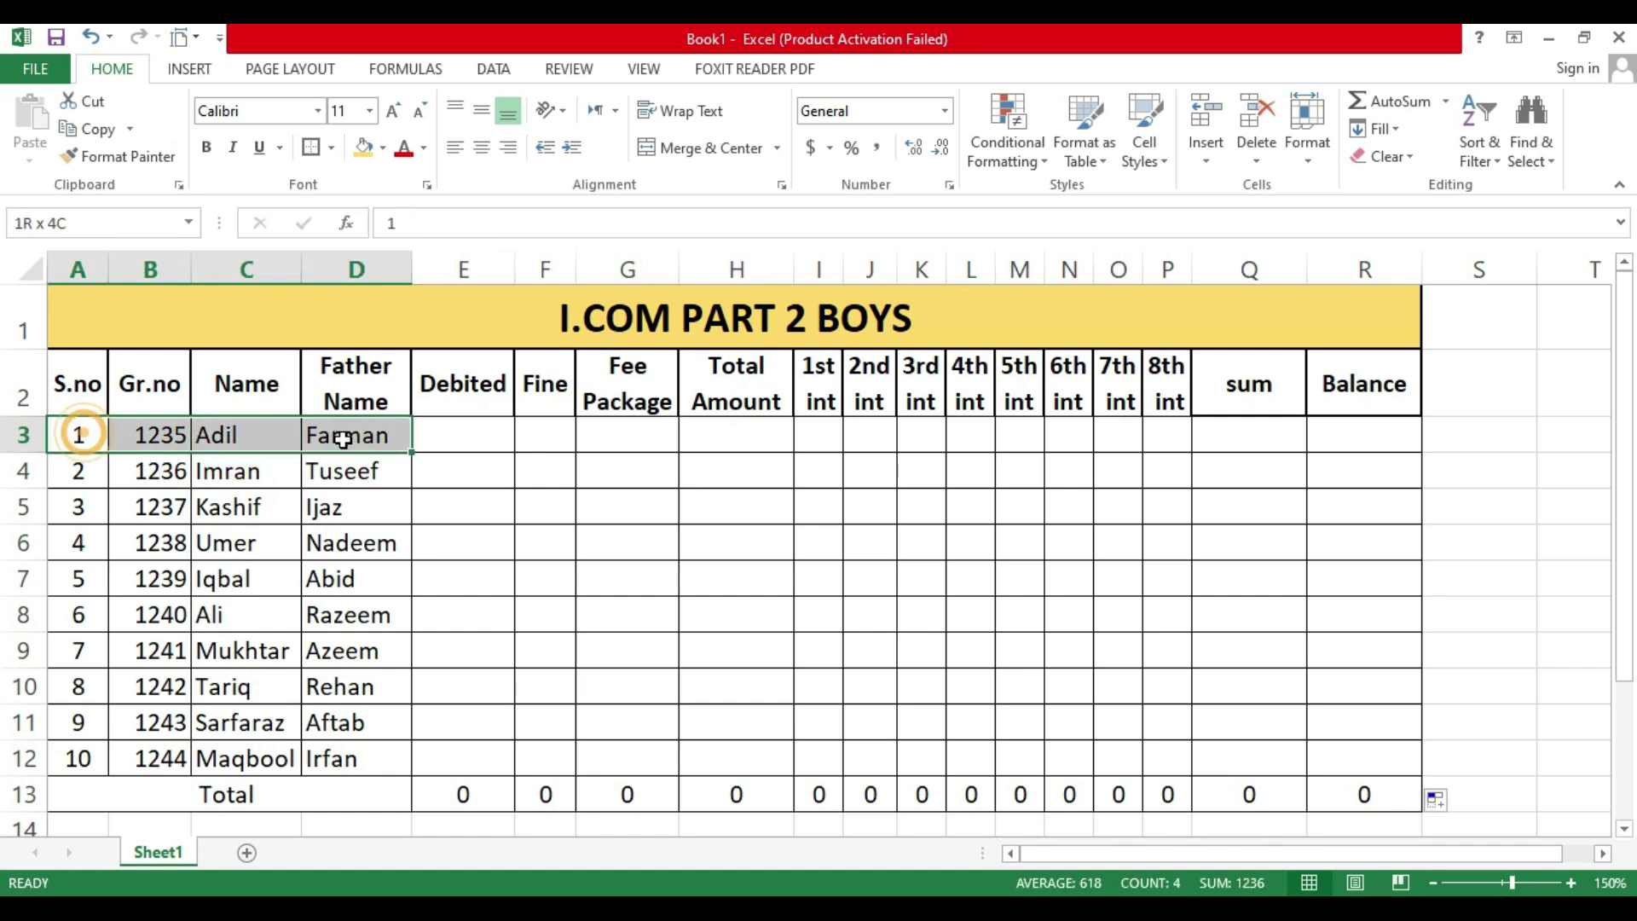
Step: Fill the header row A2:R2 with a light orange theme color
{"action": "left_click_drag", "start_coordinate": [92, 385], "coordinate": [1368, 388]}
{"action": "left_click", "coordinate": [383, 147]}
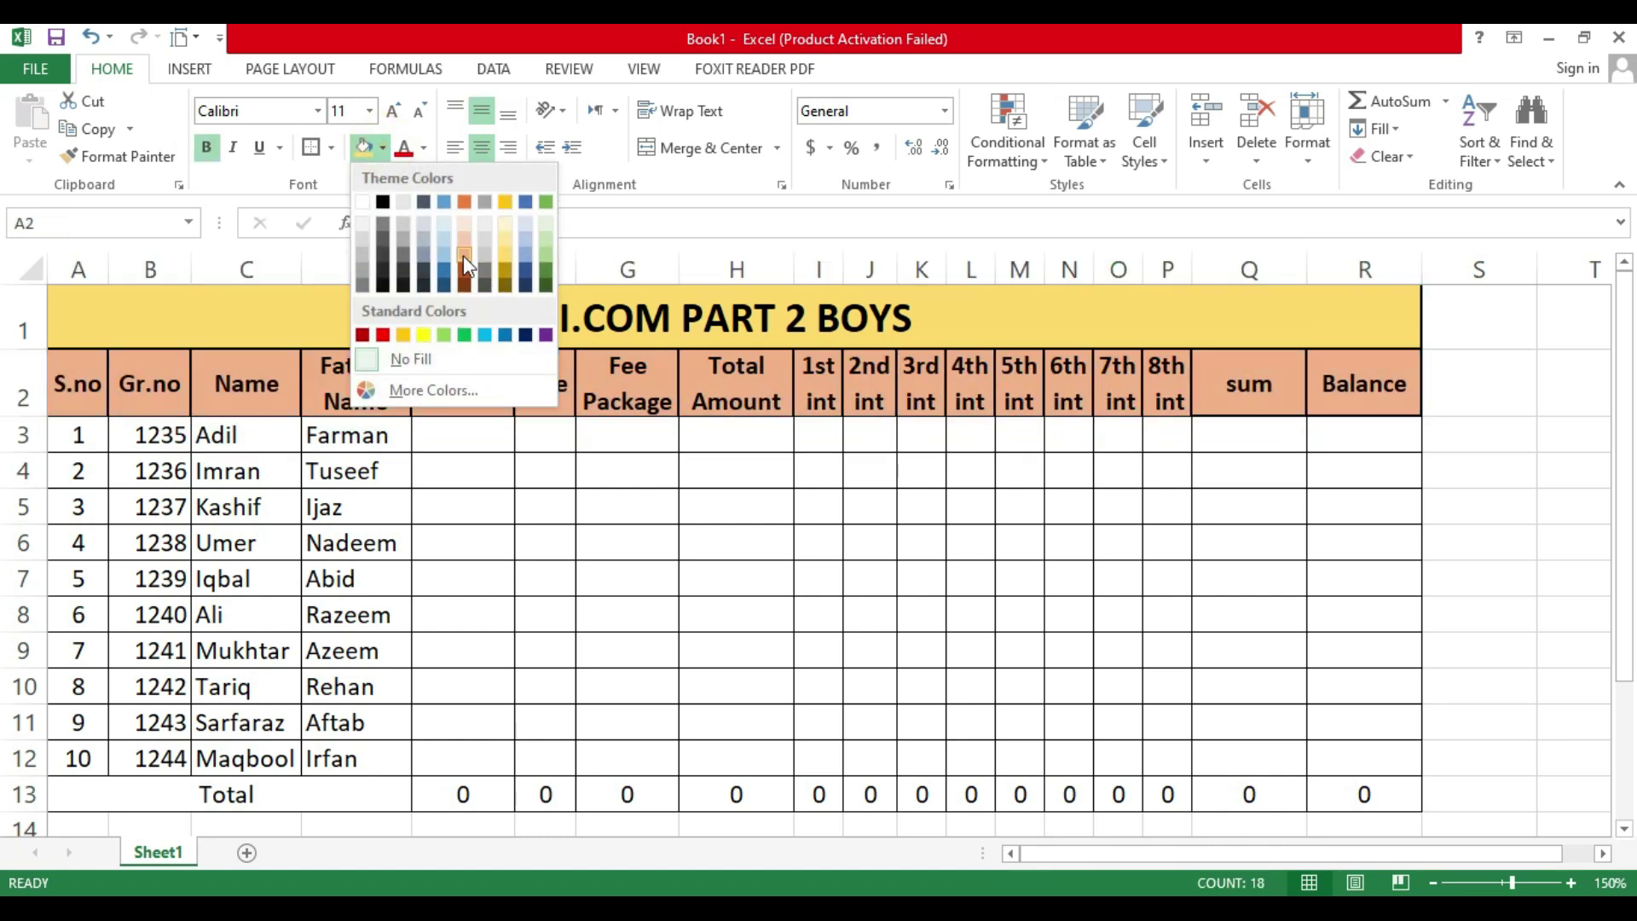
{"action": "left_click", "coordinate": [463, 255]}
Step: Fill the student detail cells A3:D11 with a grey theme color
{"action": "left_click_drag", "start_coordinate": [78, 445], "coordinate": [341, 723]}
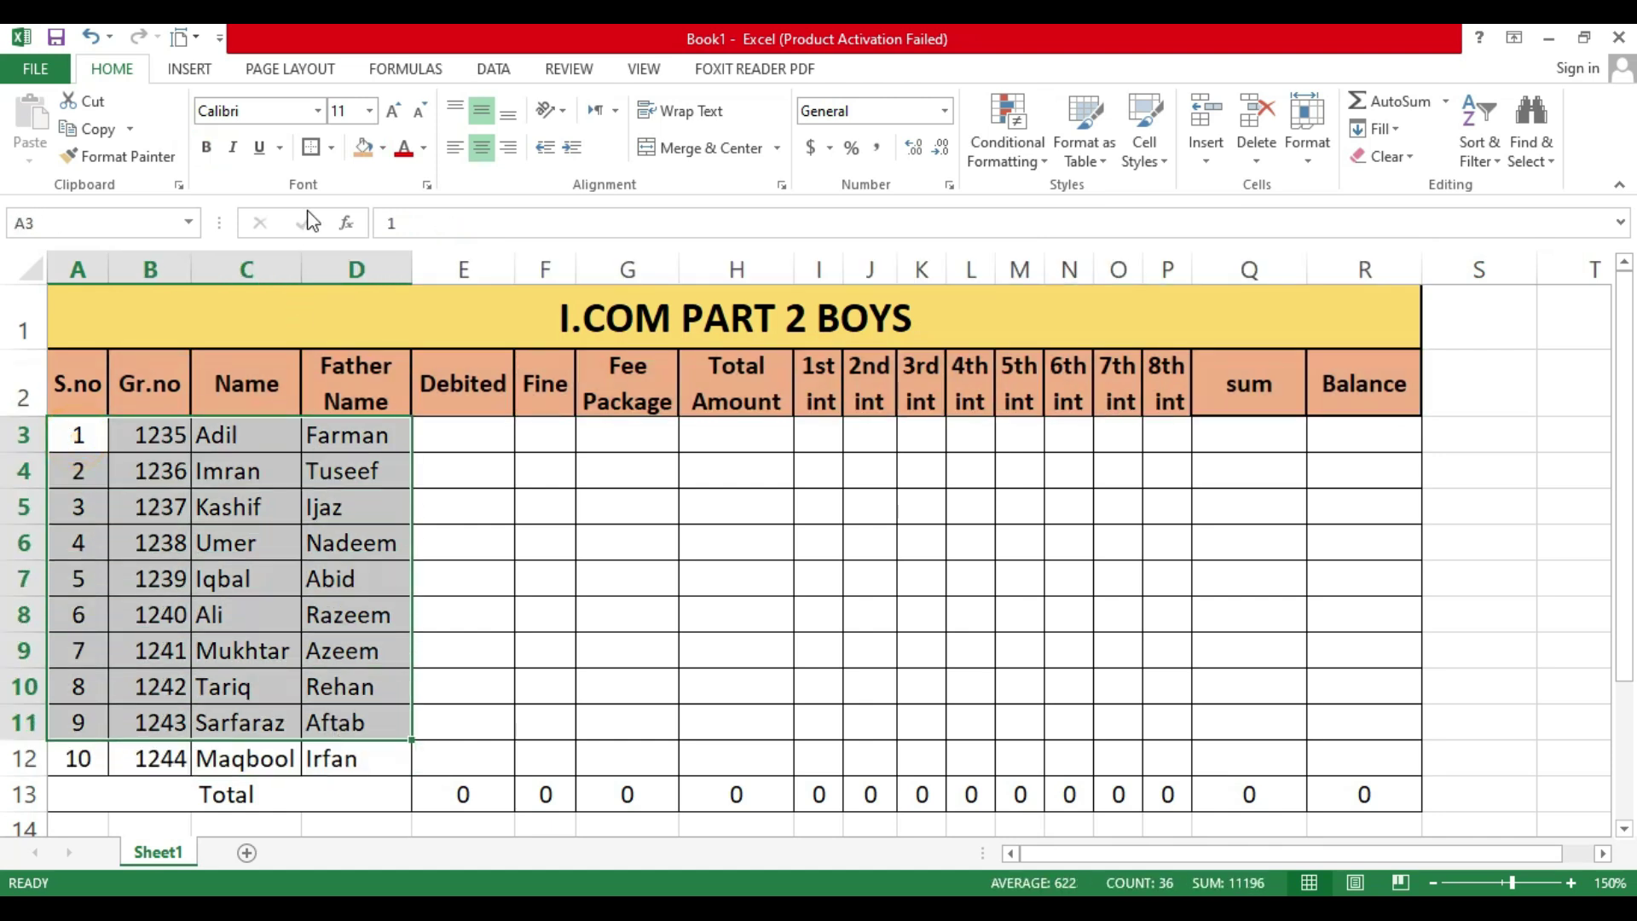
{"action": "left_click", "coordinate": [382, 148]}
{"action": "left_click", "coordinate": [364, 255]}
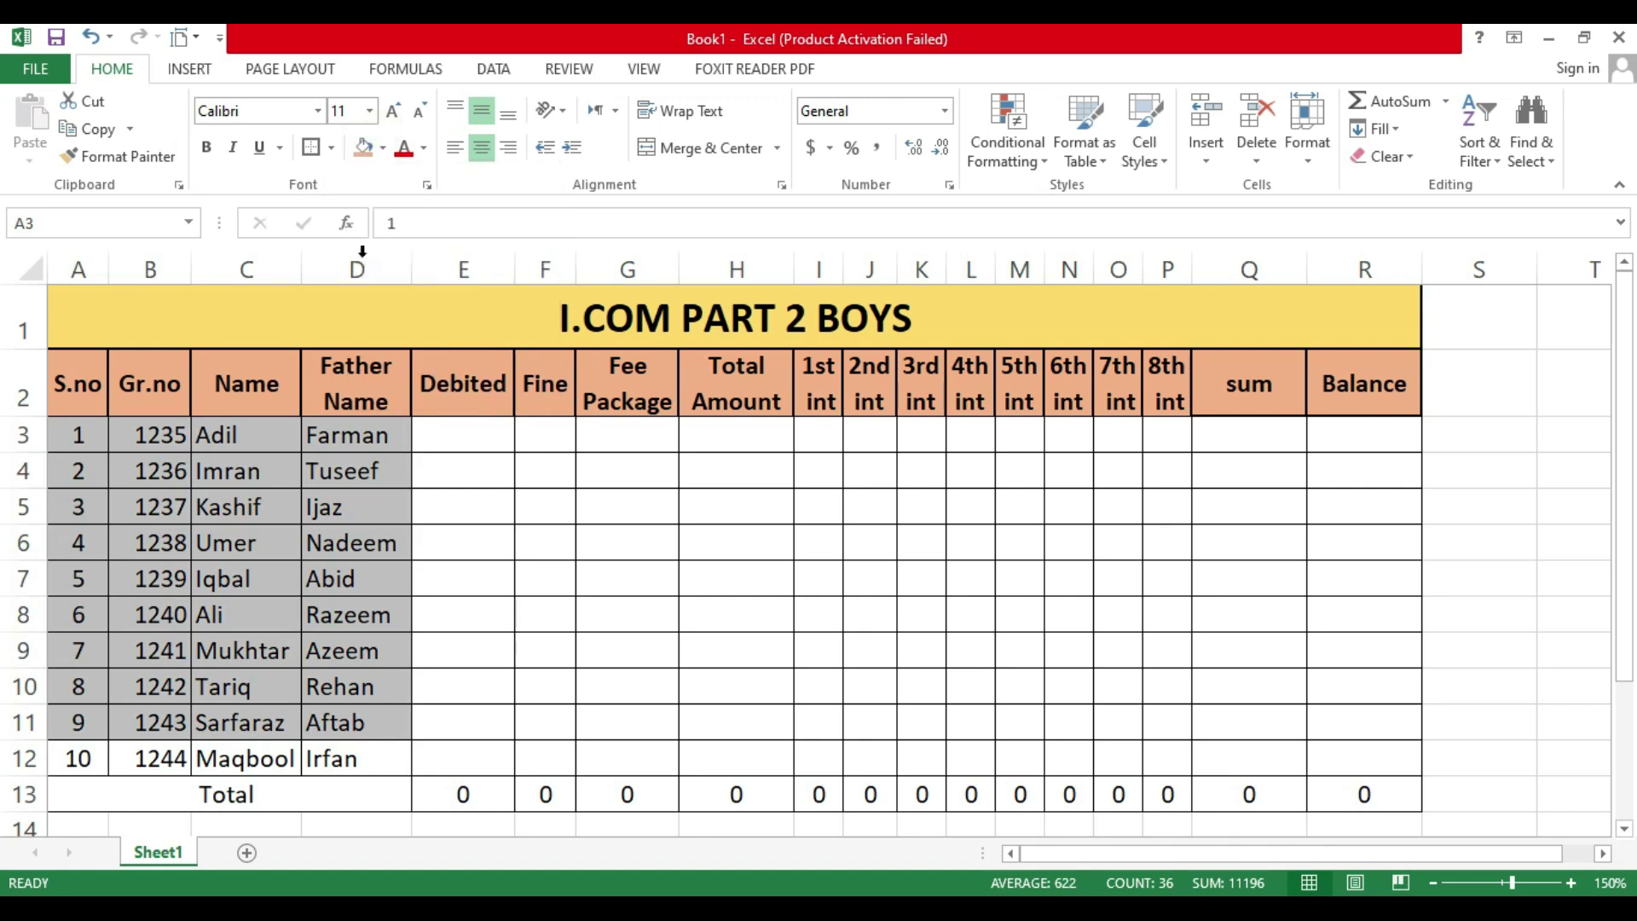
Step: Fill the tenth student's detail cells A12:D12 with the same grey color as the rows above
{"action": "left_click", "coordinate": [82, 758]}
{"action": "left_click_drag", "start_coordinate": [82, 758], "coordinate": [390, 760]}
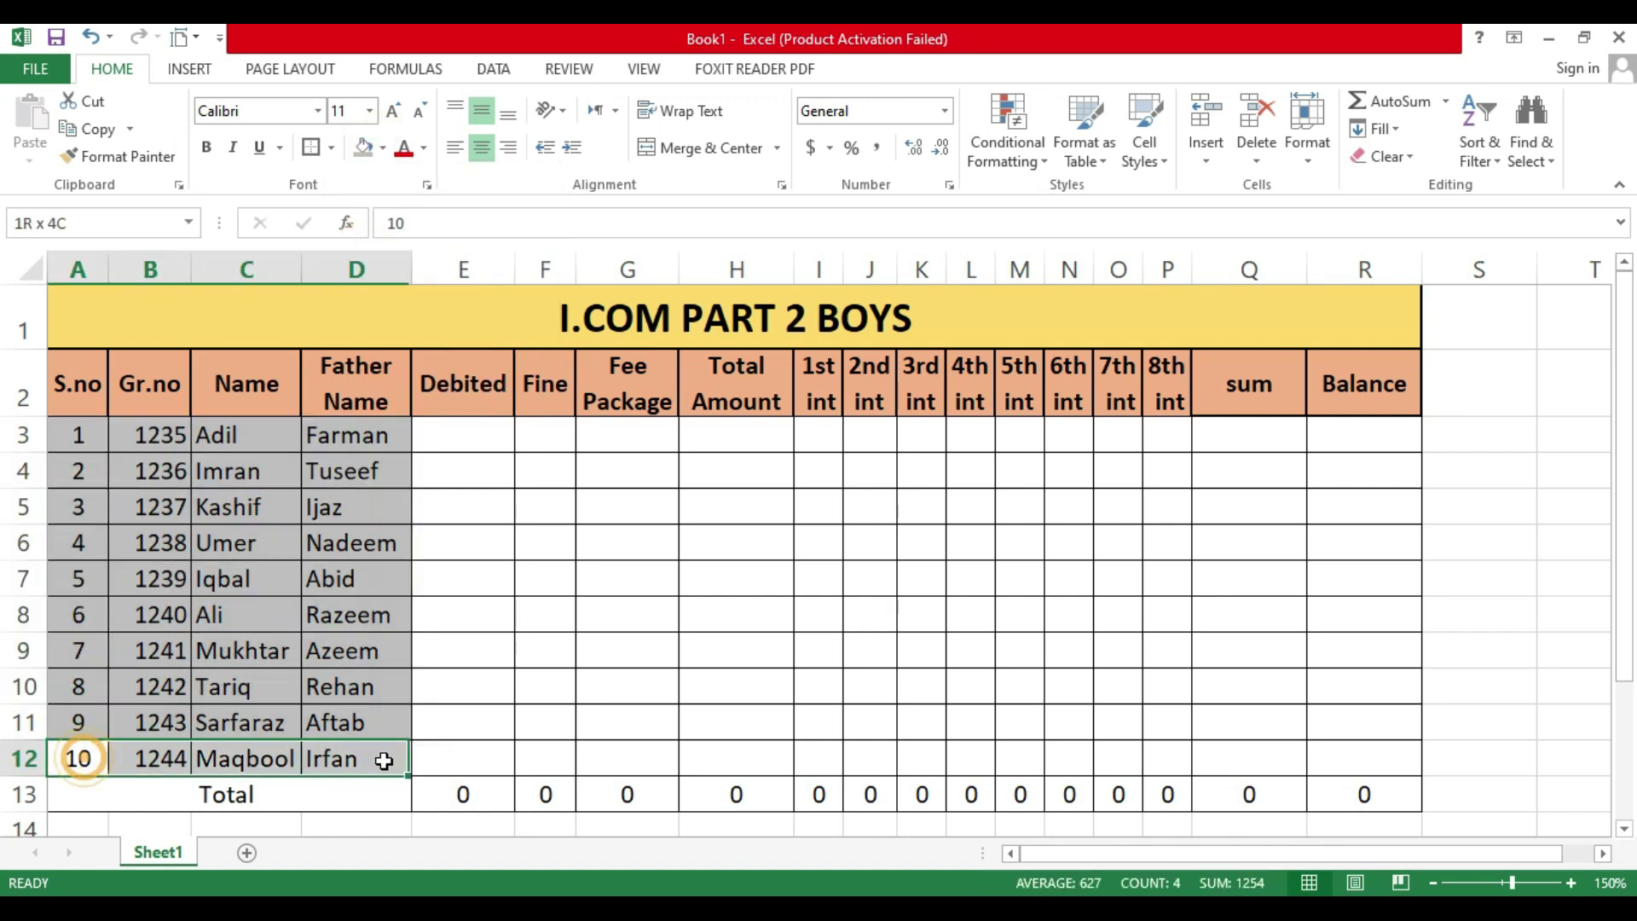
{"action": "left_click", "coordinate": [254, 658]}
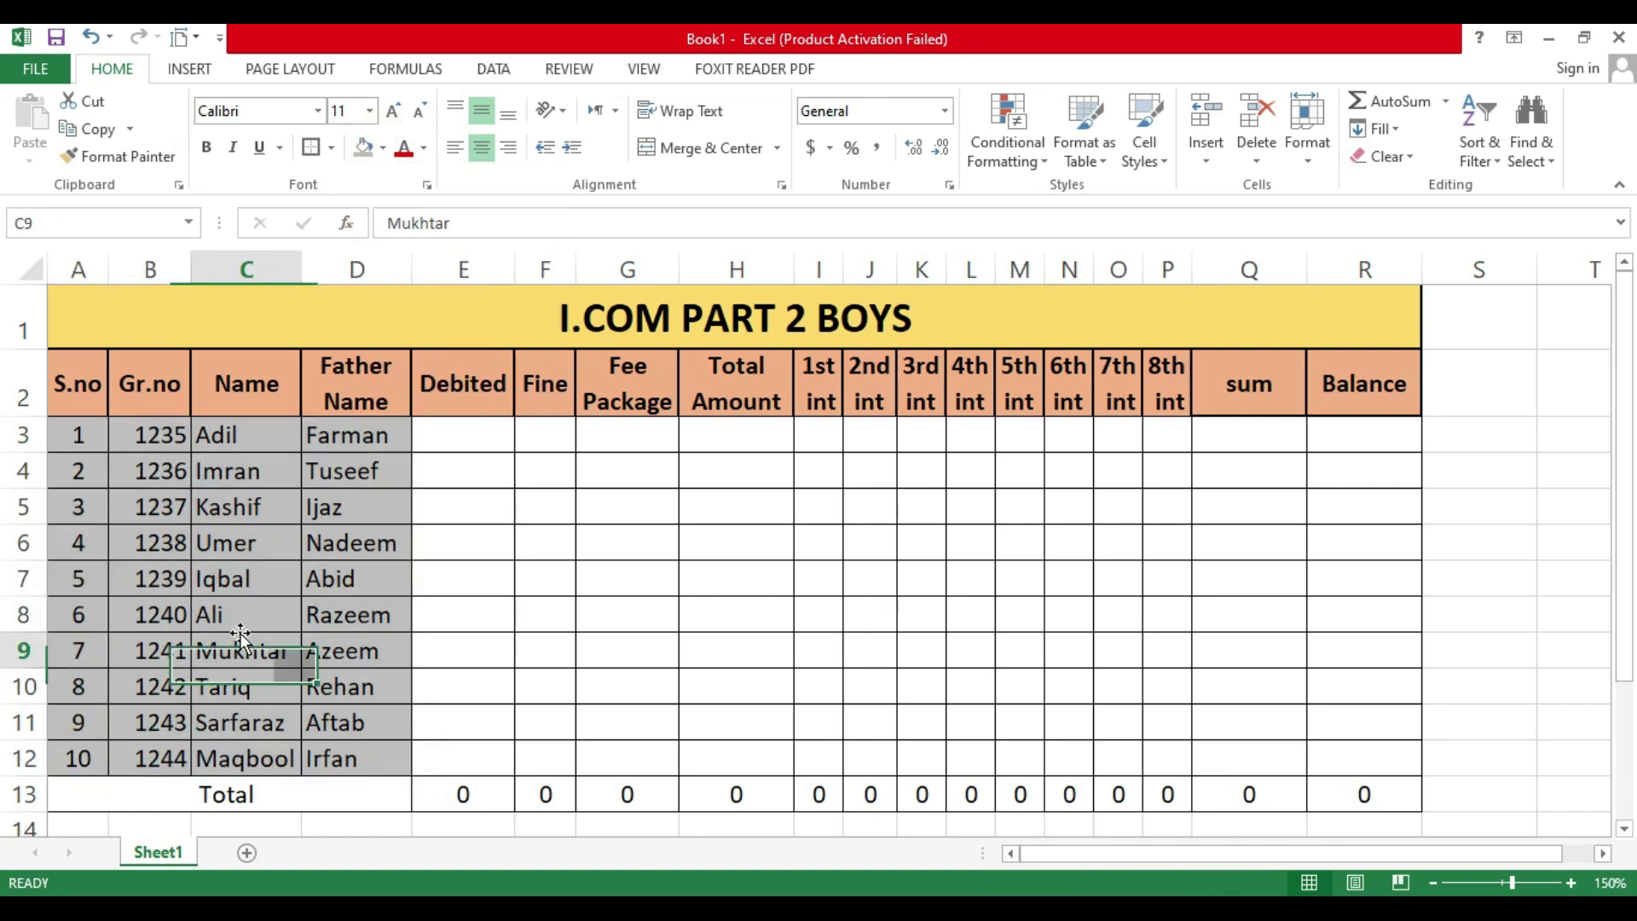
{"action": "left_click", "coordinate": [454, 444]}
{"action": "left_click", "coordinate": [637, 440]}
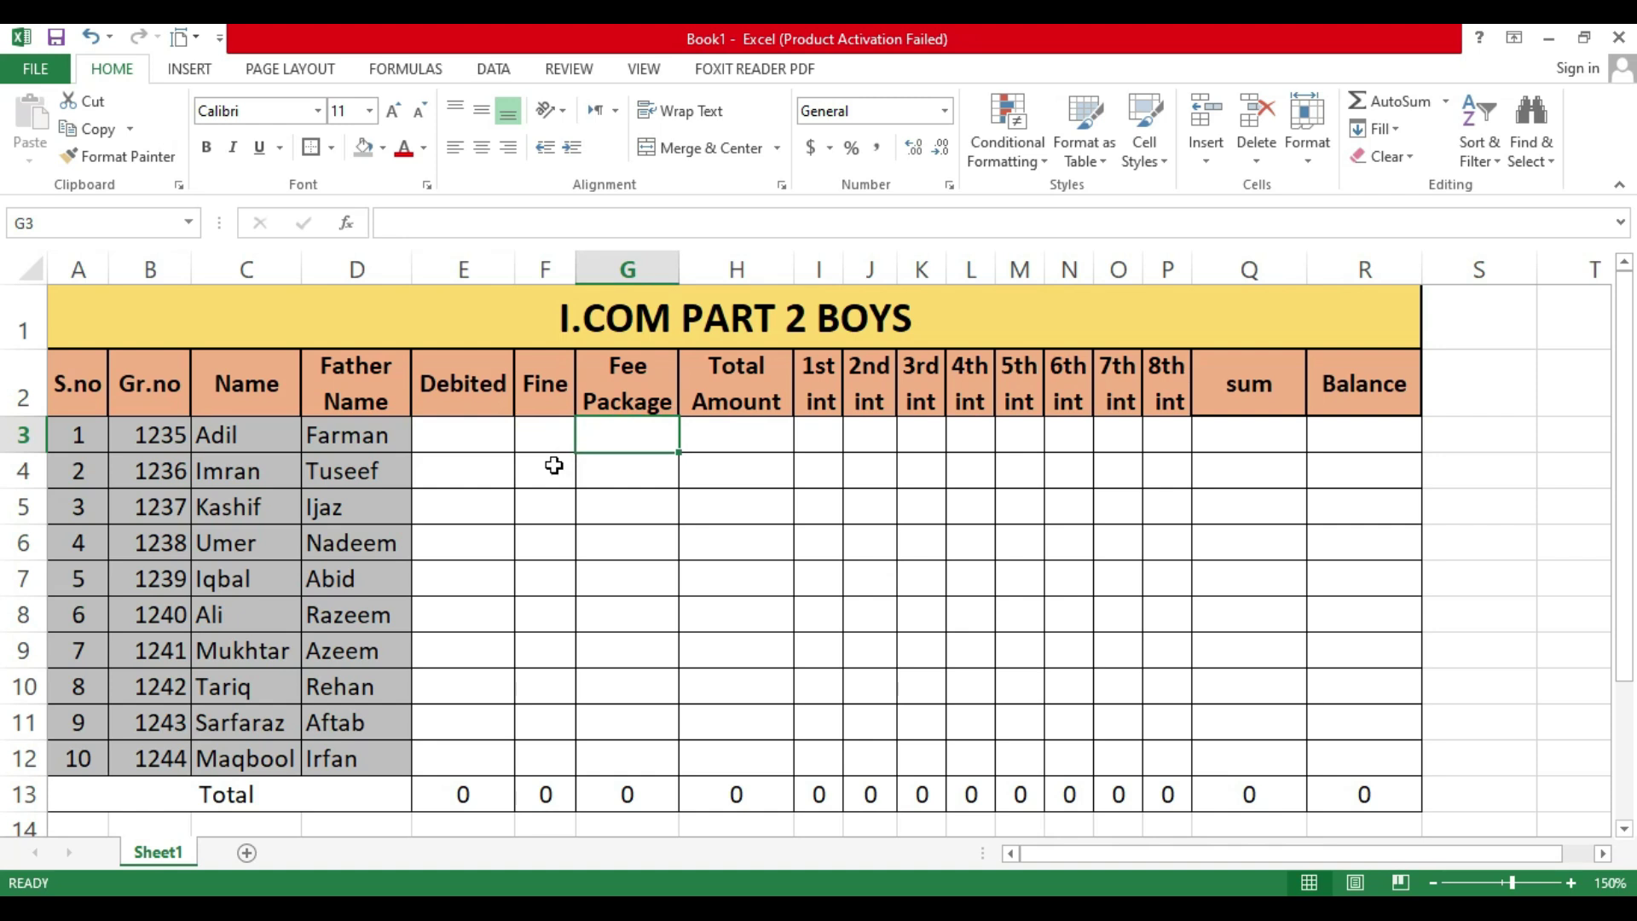
{"action": "left_click", "coordinate": [450, 433]}
{"action": "left_click", "coordinate": [533, 437]}
{"action": "left_click", "coordinate": [648, 443]}
{"action": "left_click", "coordinate": [746, 435]}
{"action": "left_click", "coordinate": [640, 443]}
{"action": "left_click", "coordinate": [198, 436]}
Step: Enter the fee packages 20000 and 21000 for the first two students in cells G3 and G4
{"action": "left_click", "coordinate": [629, 432]}
{"action": "type", "text": "2000"}
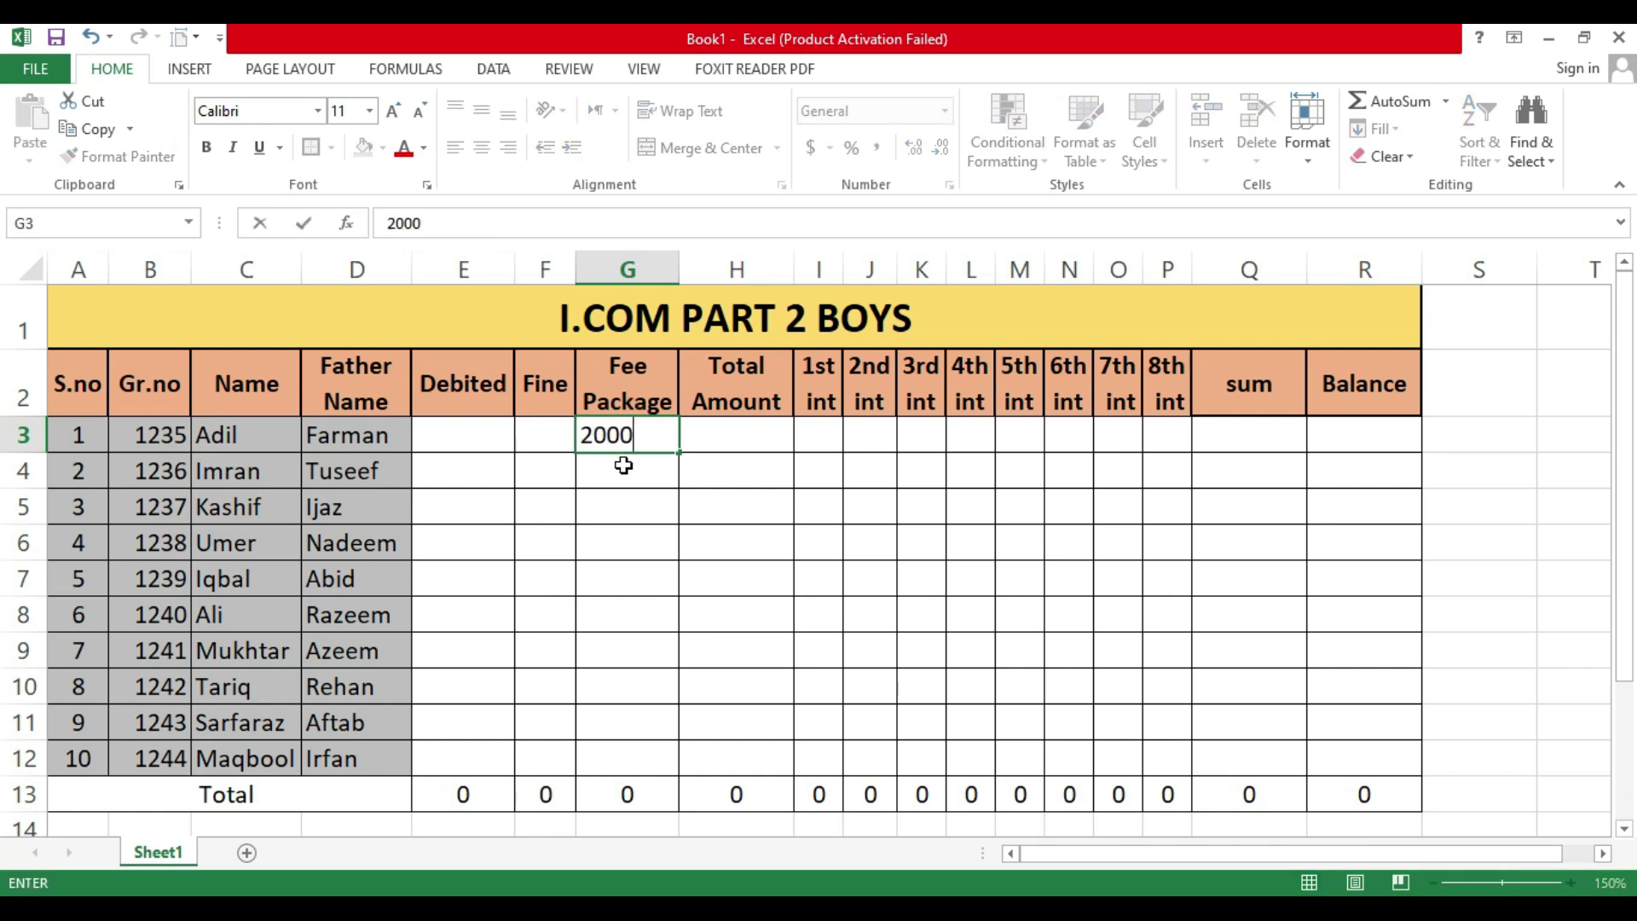
{"action": "type", "text": "0"}
{"action": "key", "text": "Return"}
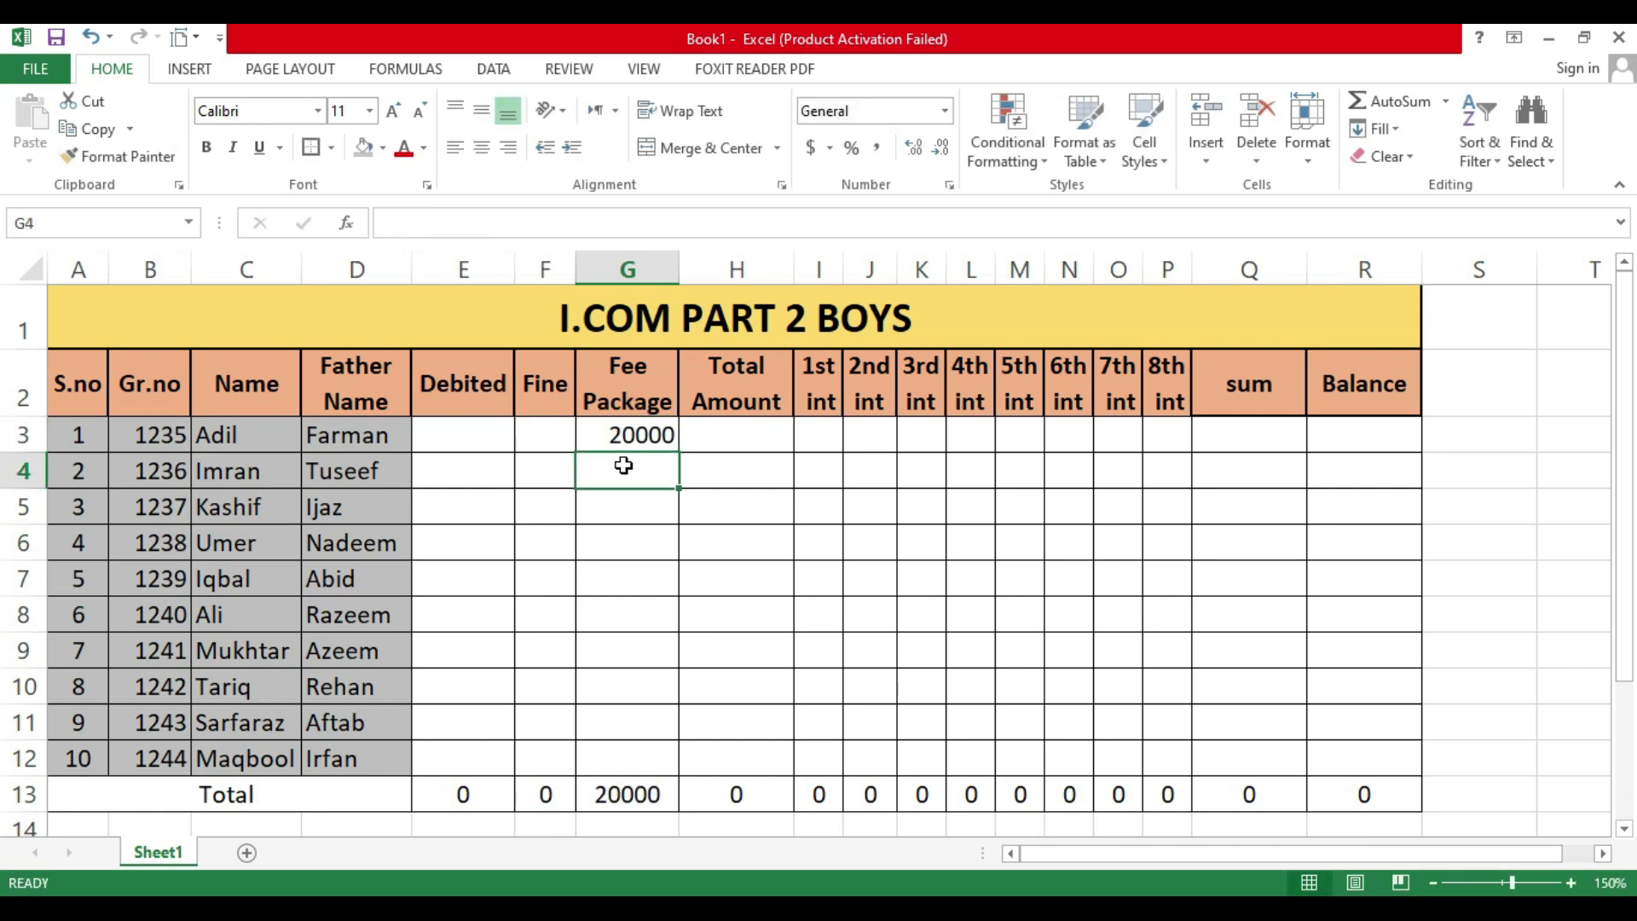
{"action": "key", "text": "Left"}
{"action": "key", "text": "Left"}
{"action": "key", "text": "Left"}
{"action": "key", "text": "Right"}
{"action": "key", "text": "Right"}
{"action": "key", "text": "Right"}
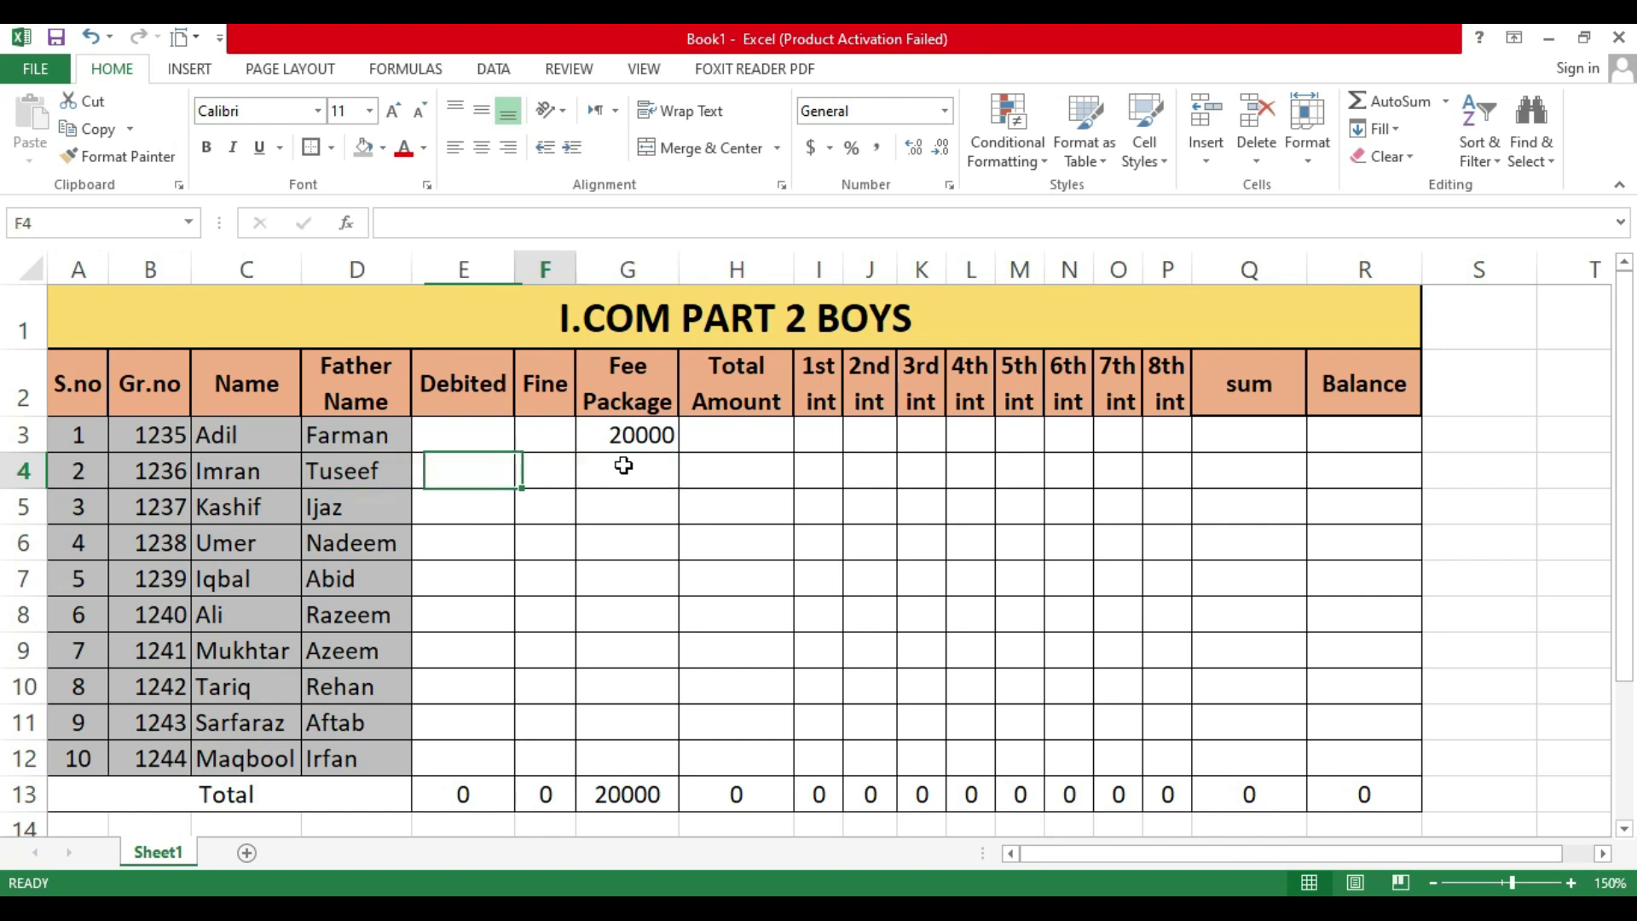
{"action": "type", "text": "21000"}
{"action": "key", "text": "Return"}
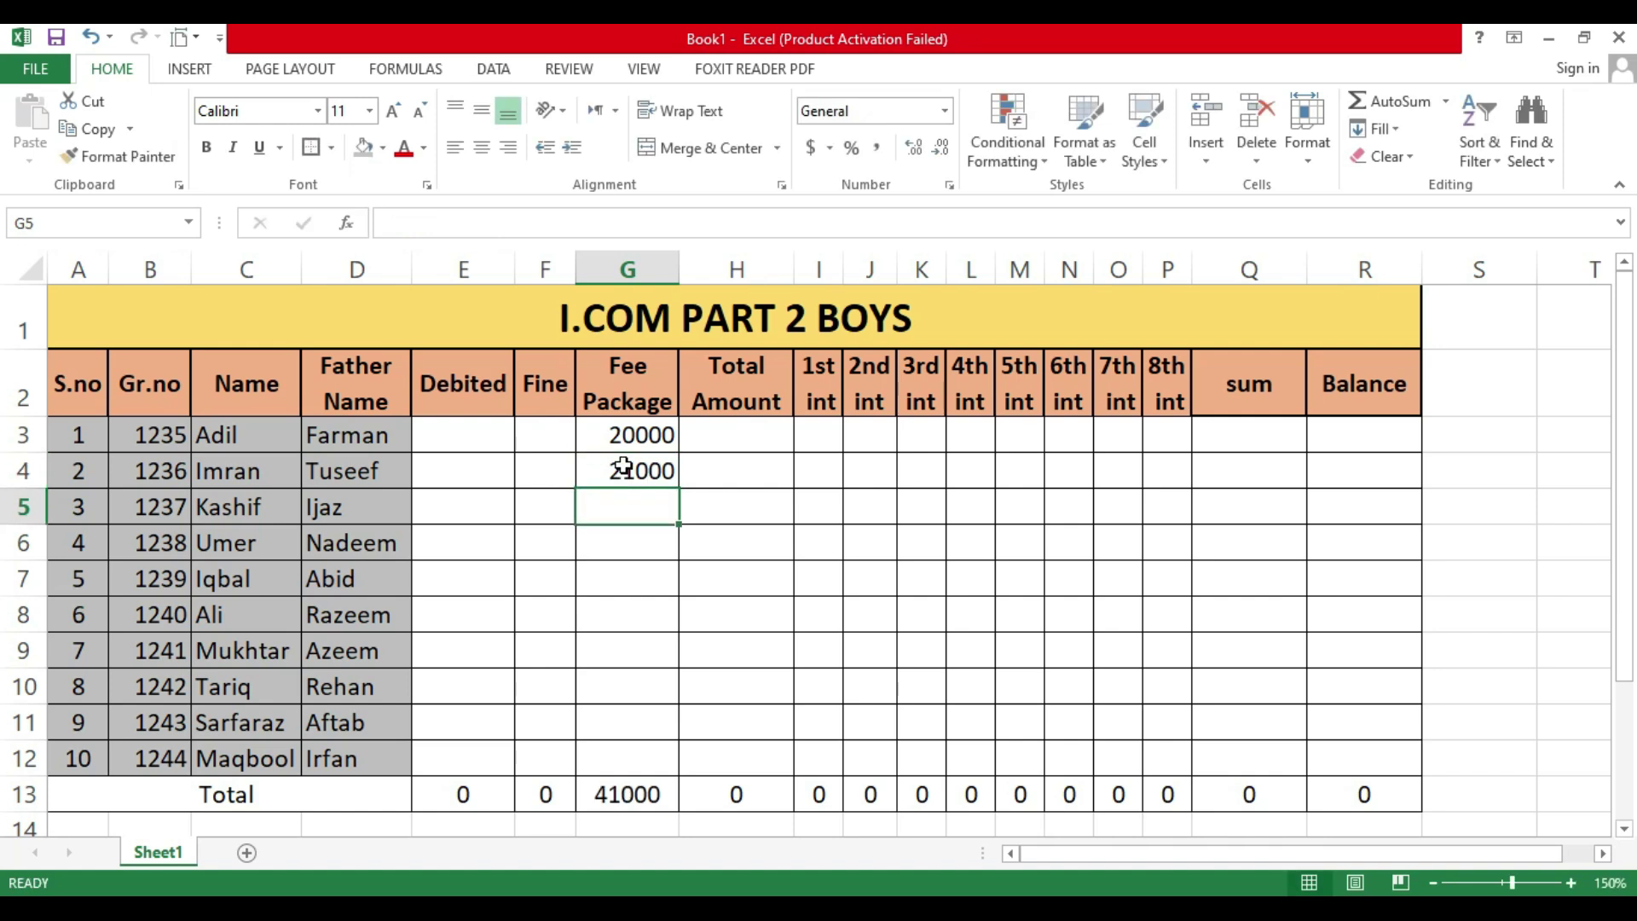
Step: Enter the fee packages 18000, 23000, 24000 and 22000 in cells G5 to G8
{"action": "type", "text": "18000"}
{"action": "key", "text": "Return"}
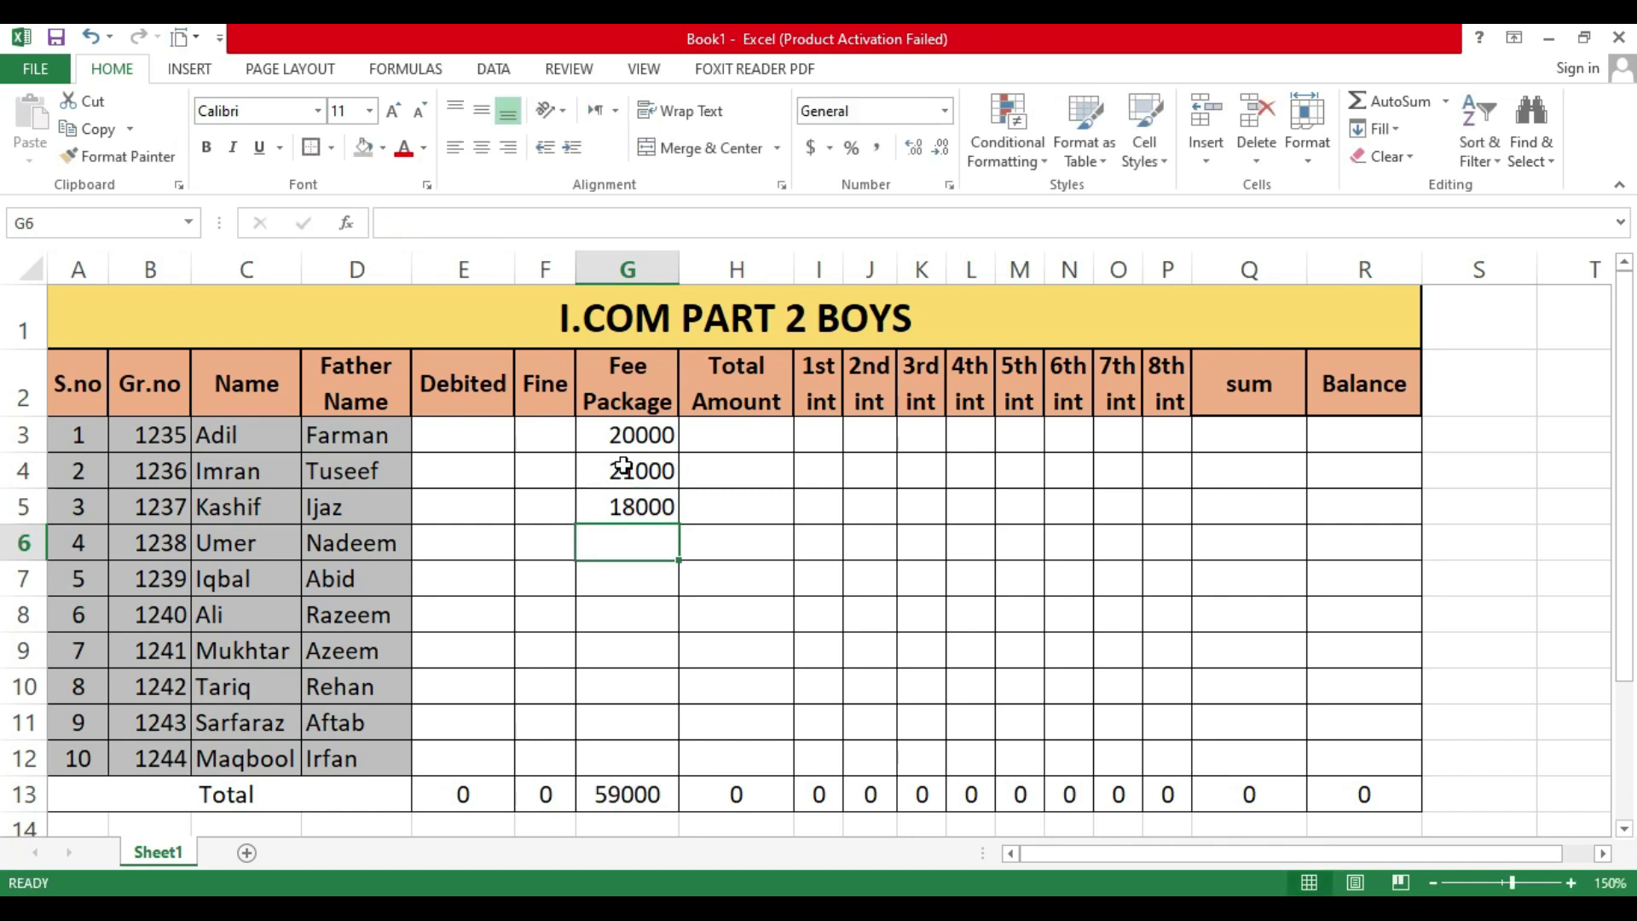
{"action": "type", "text": "23000"}
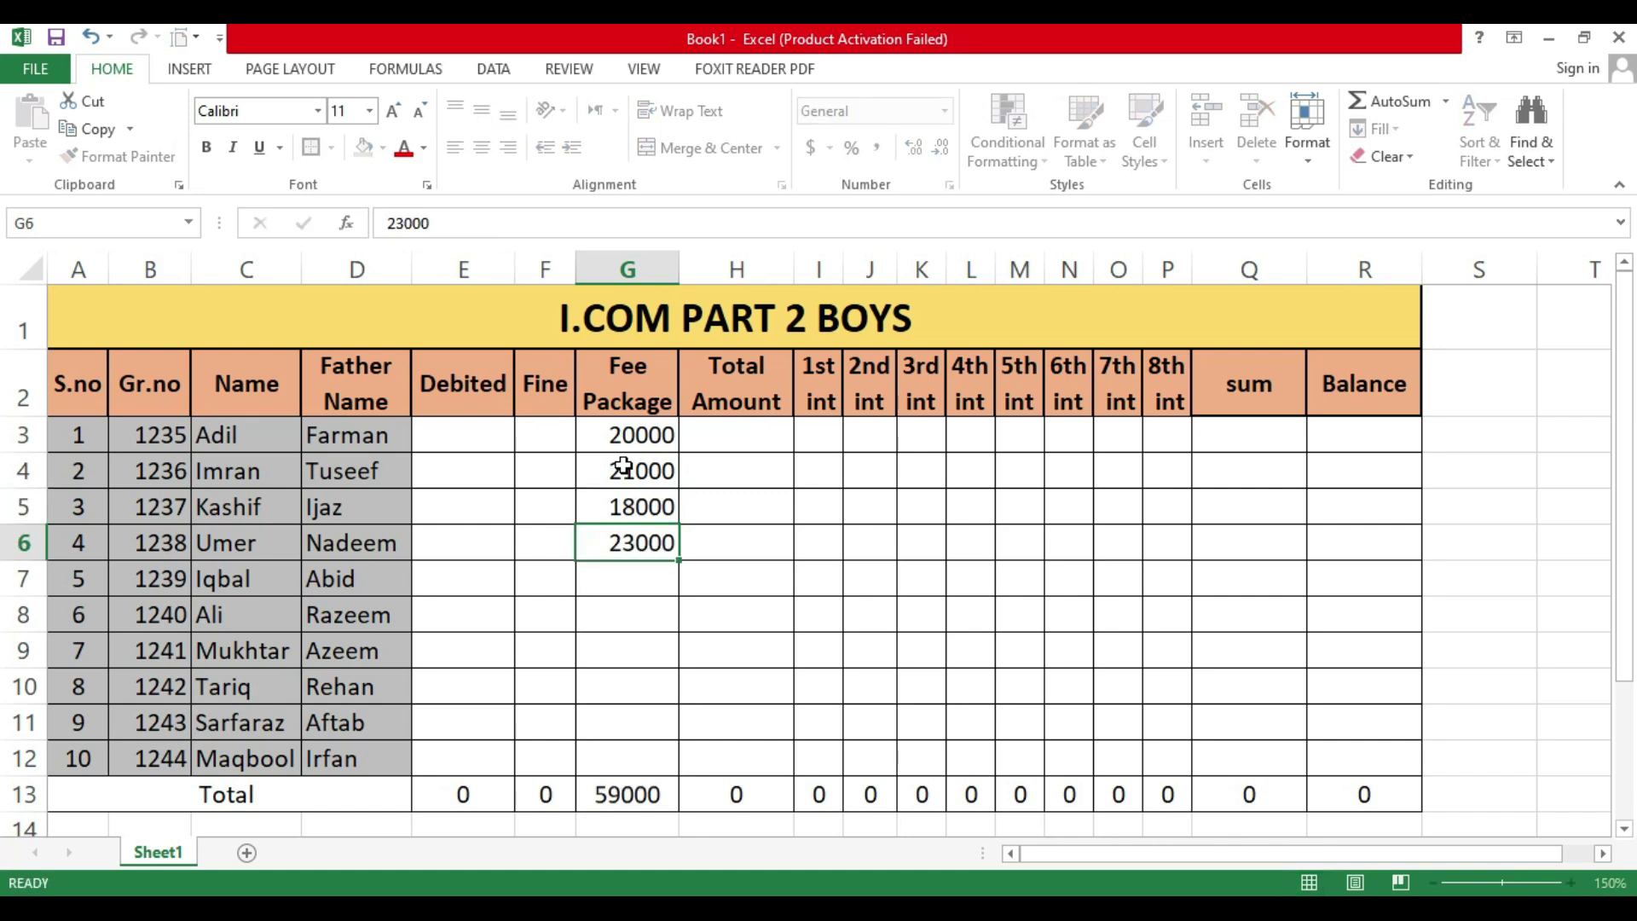
{"action": "key", "text": "Return"}
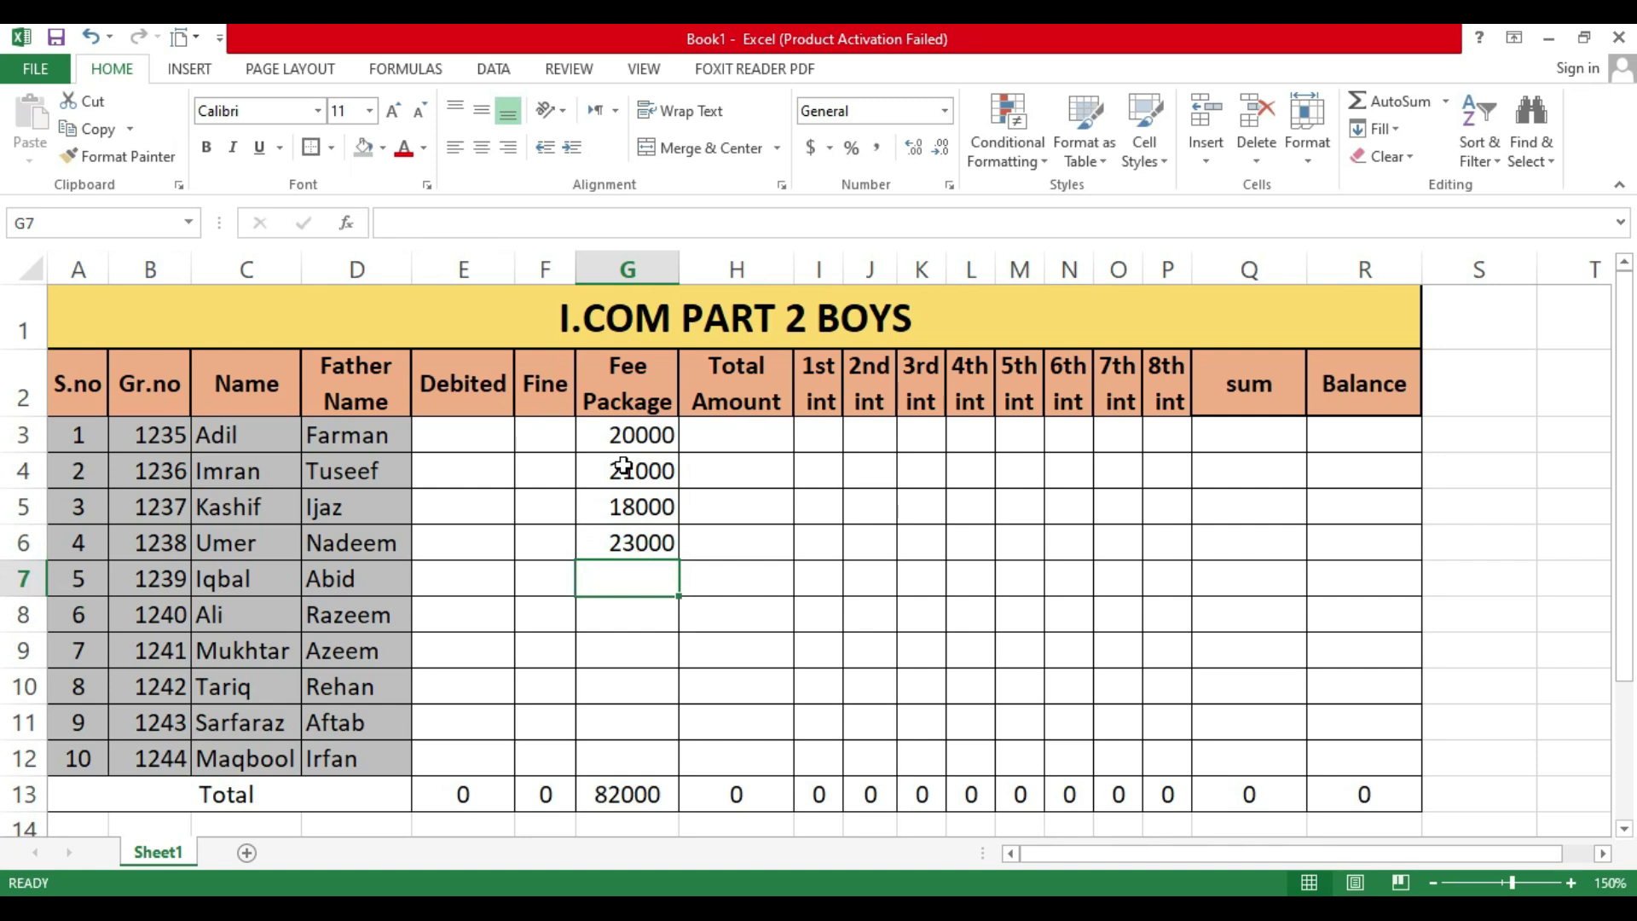
{"action": "type", "text": "24000"}
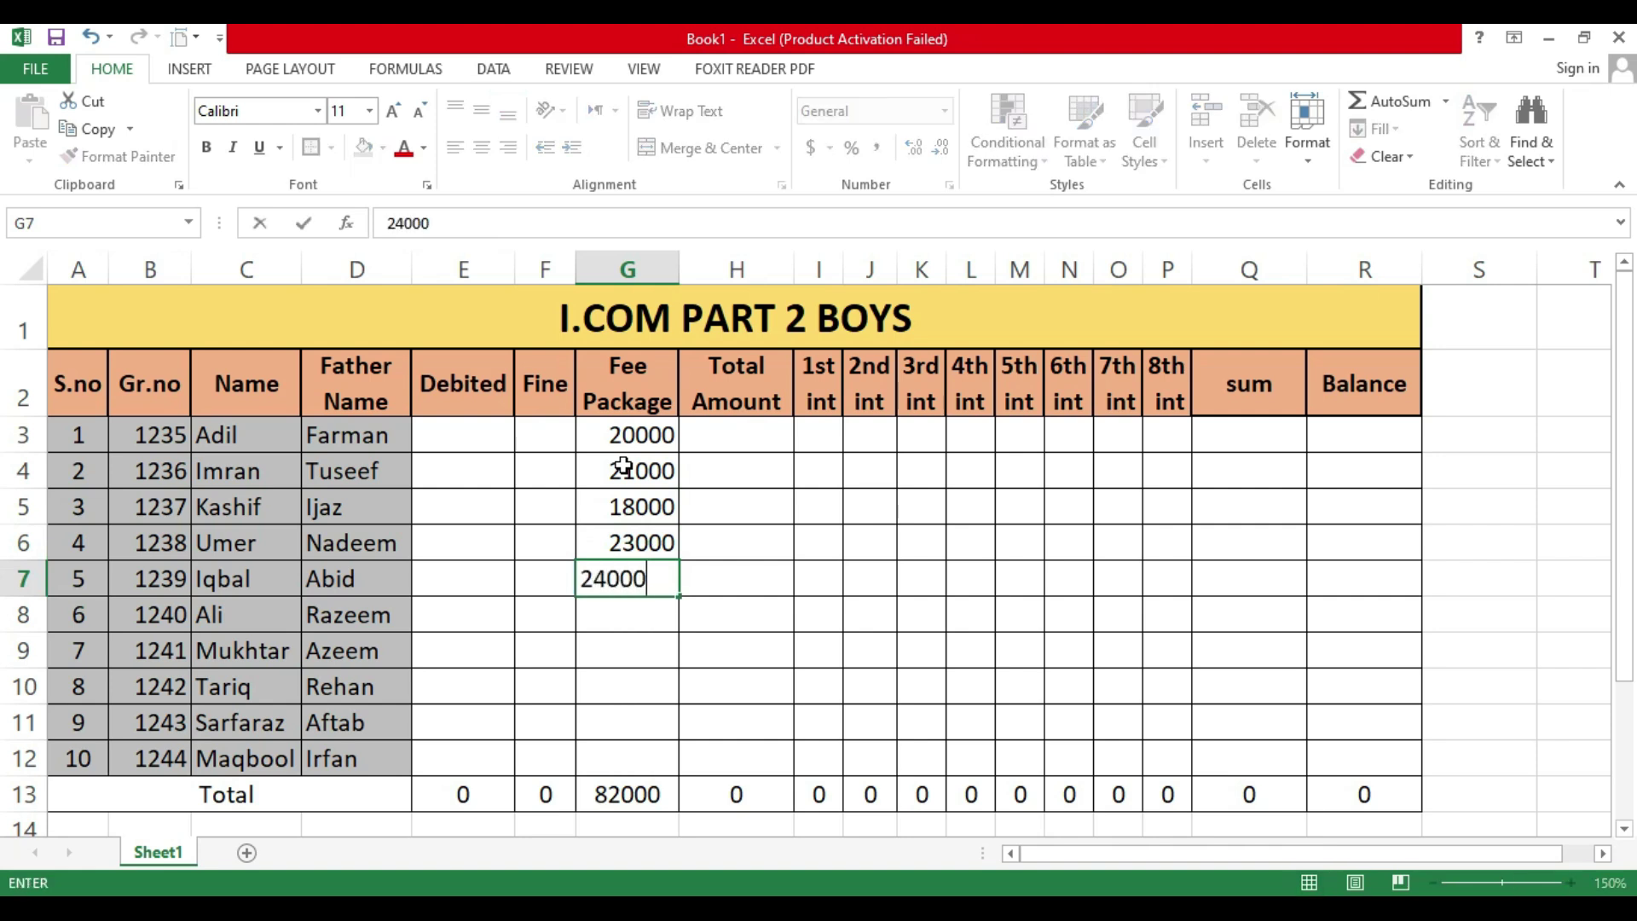
{"action": "key", "text": "Return"}
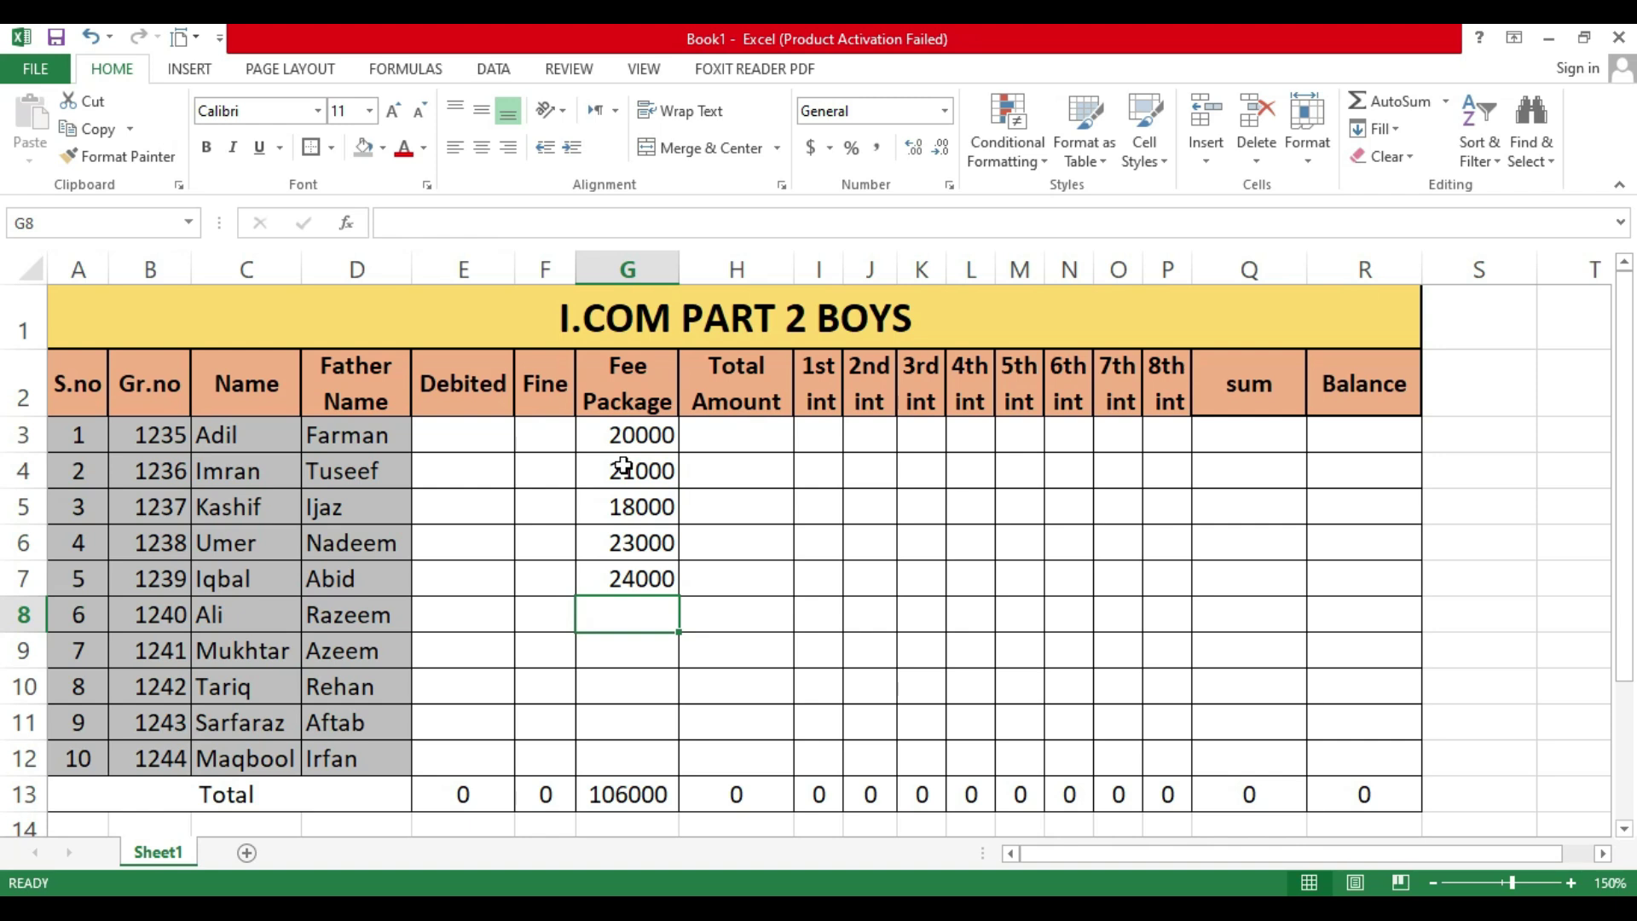
{"action": "type", "text": "22000"}
{"action": "key", "text": "Return"}
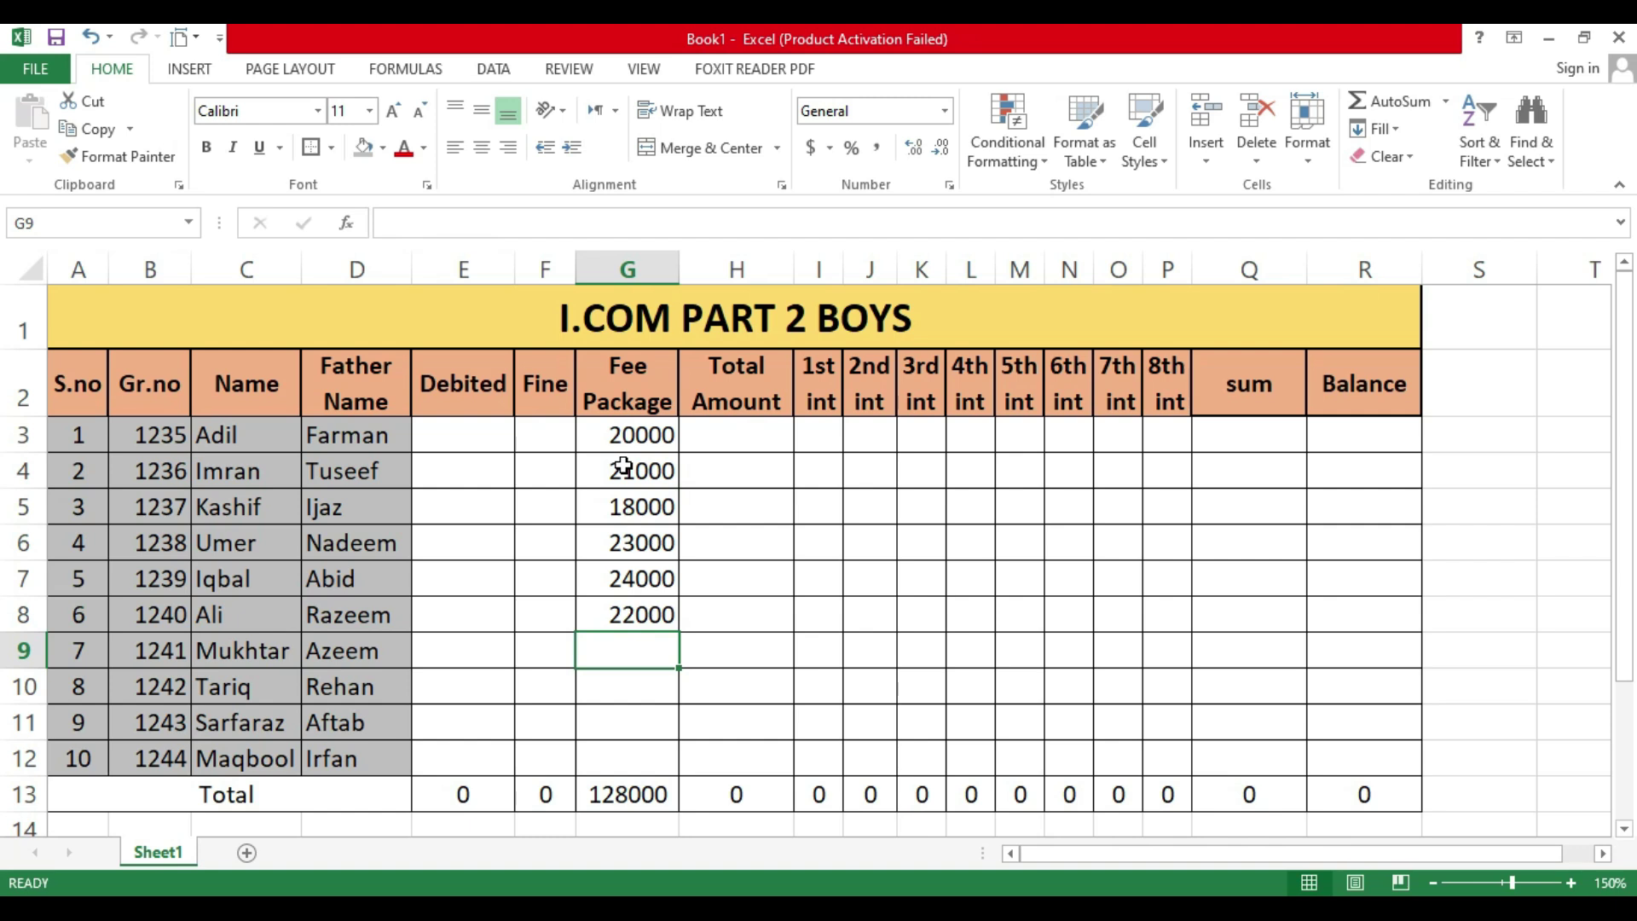
Step: Enter the fee packages 19000, 20000, 23000 and 17000 in cells G9 to G12
{"action": "type", "text": "19000"}
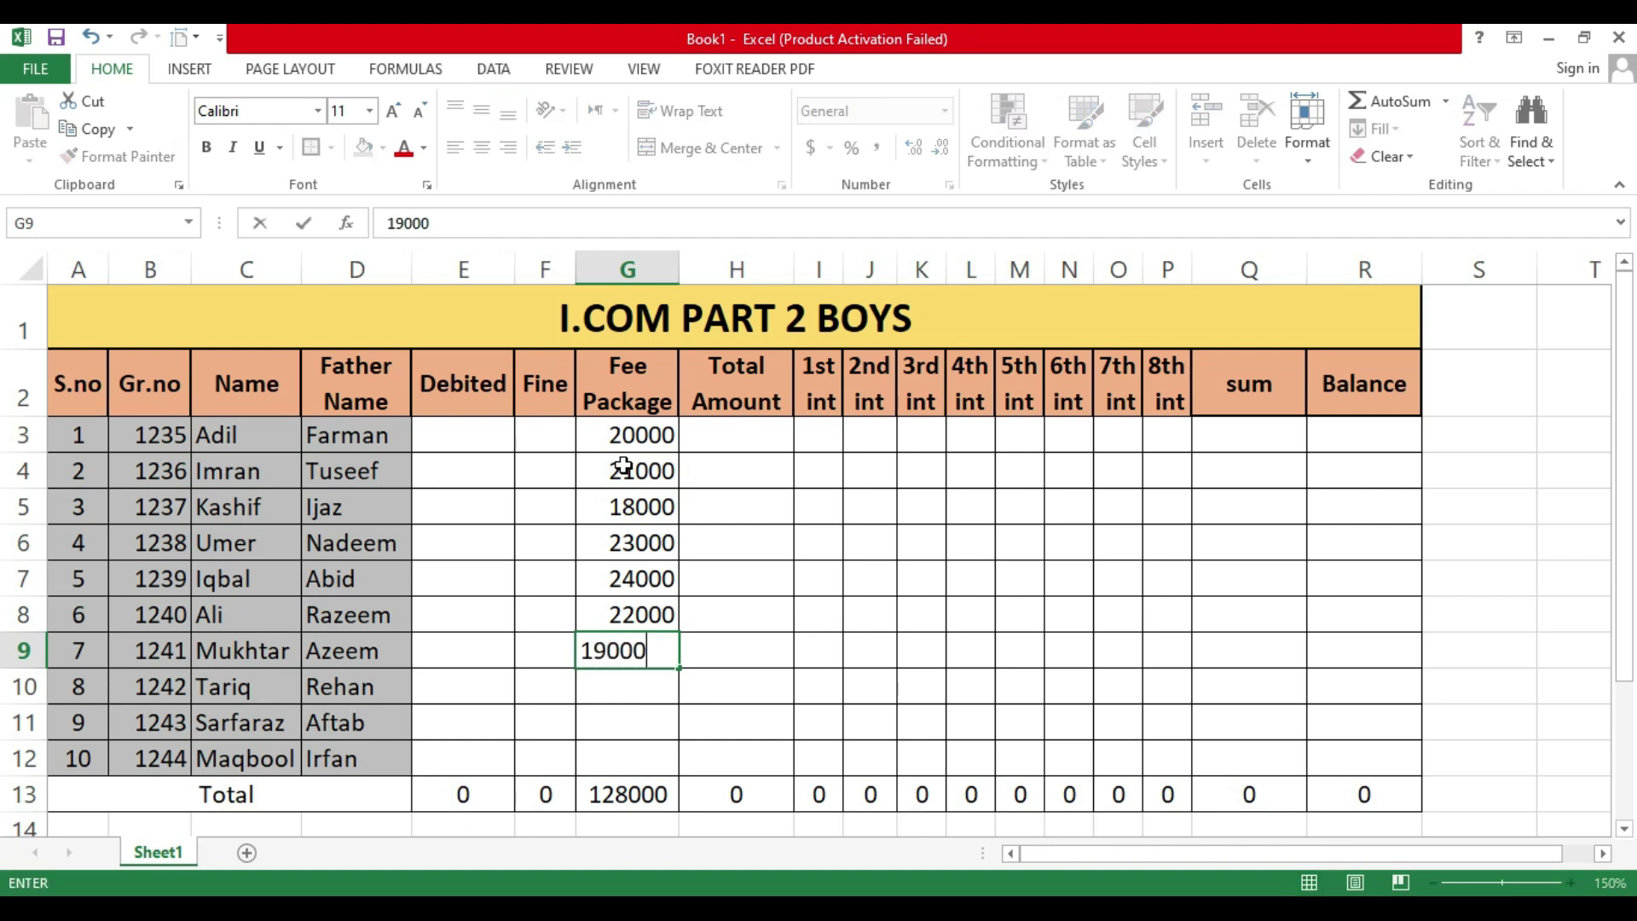
{"action": "key", "text": "Return"}
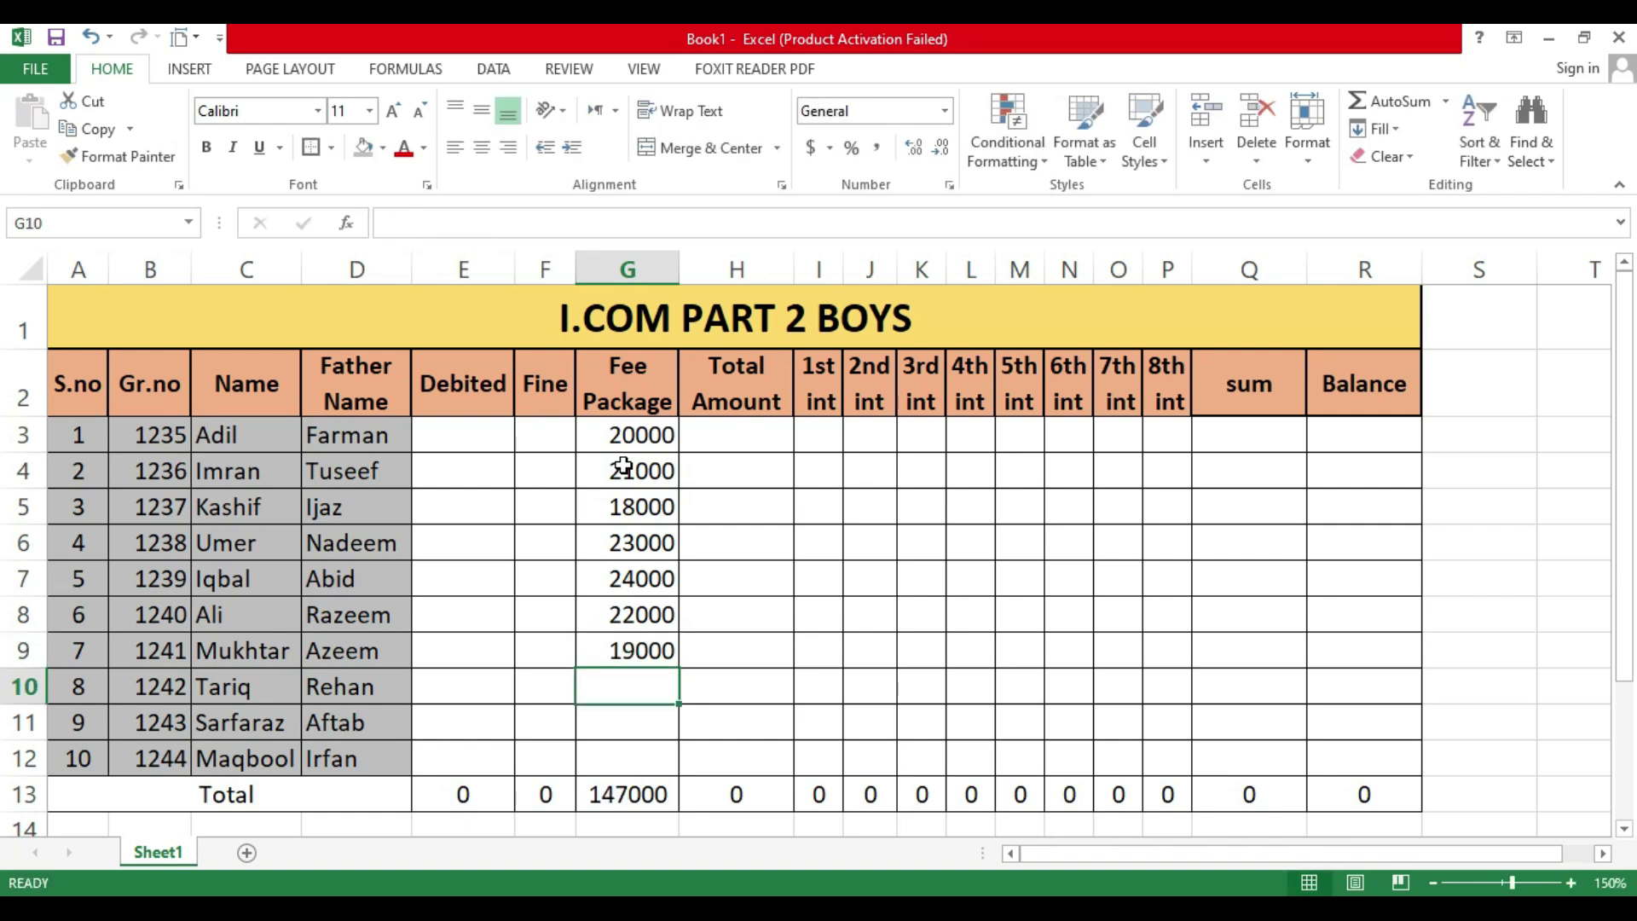
{"action": "type", "text": "20000"}
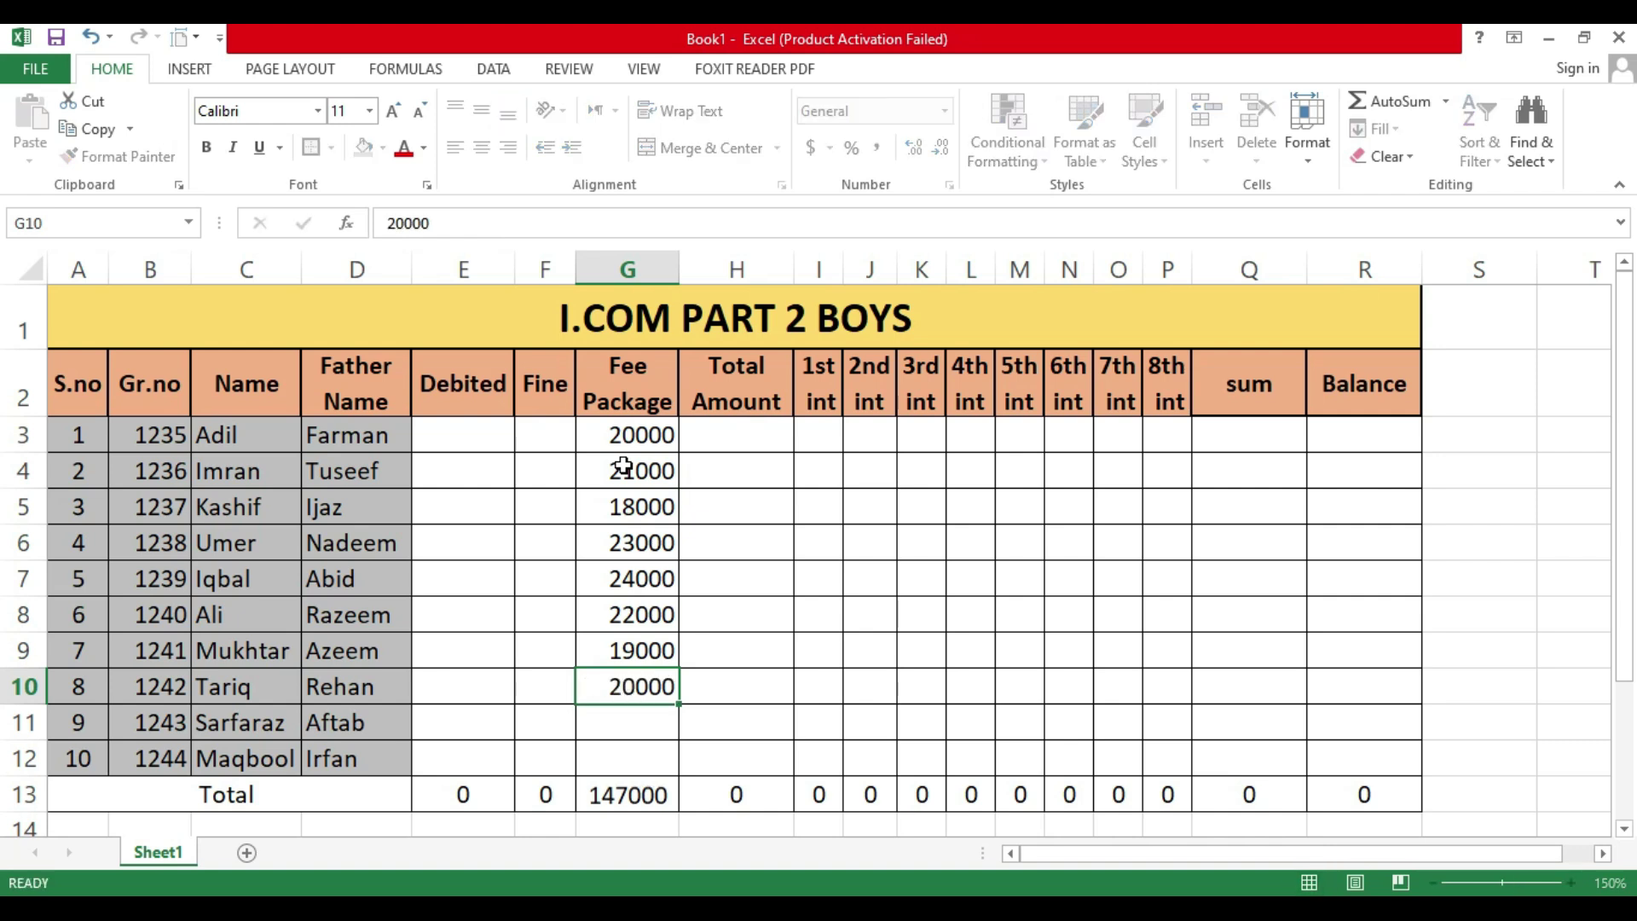
{"action": "key", "text": "Return"}
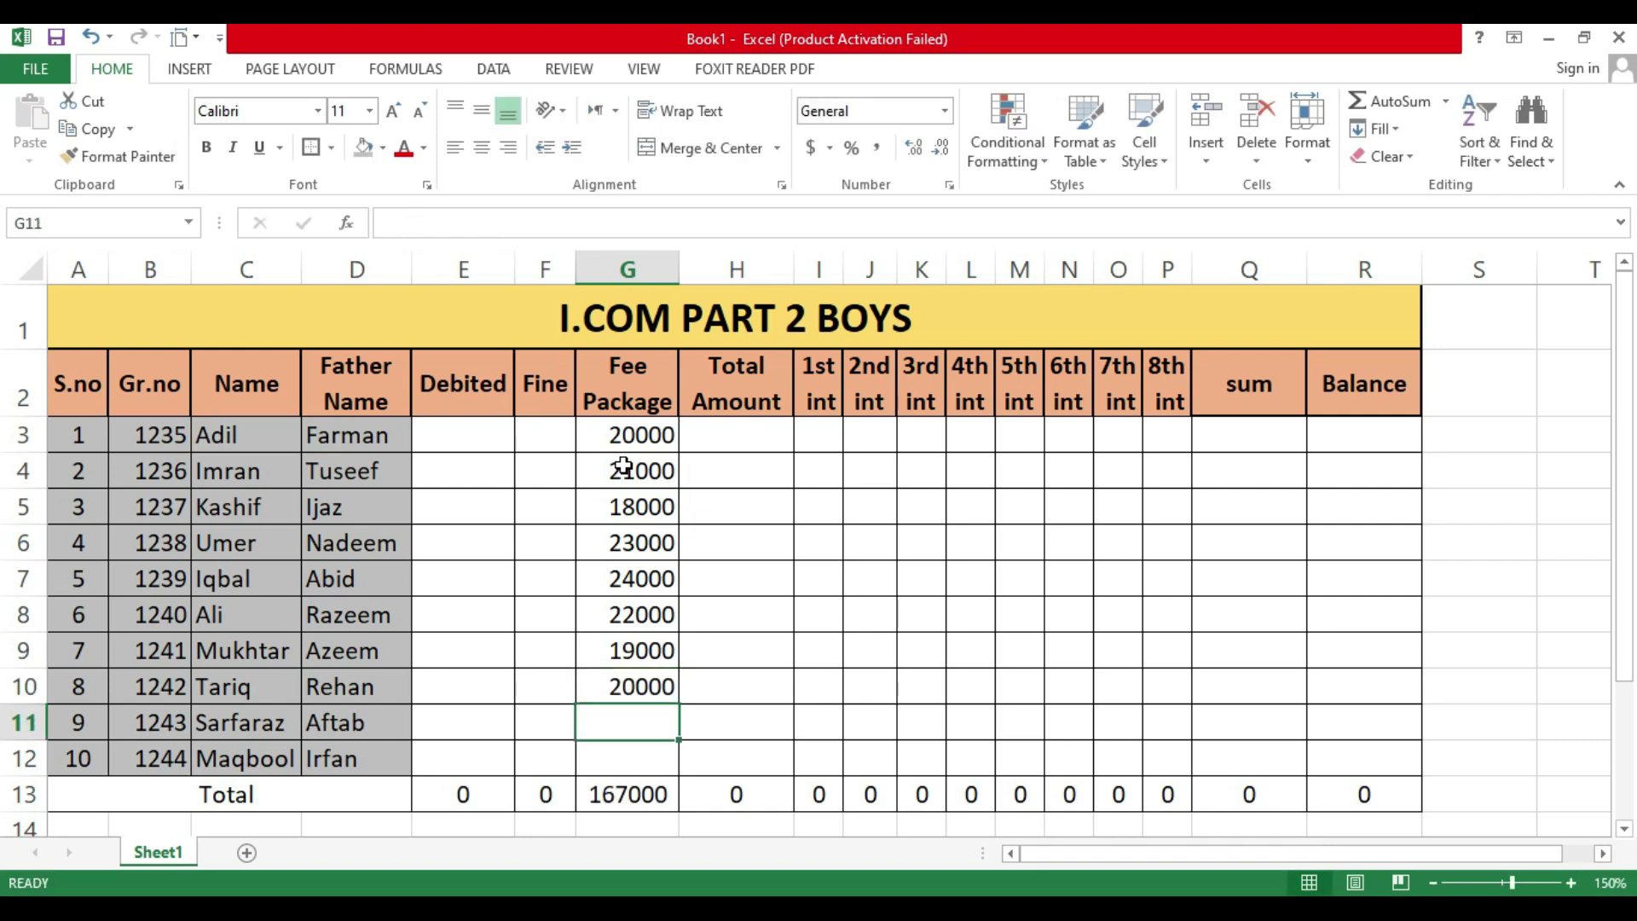
{"action": "type", "text": "23000"}
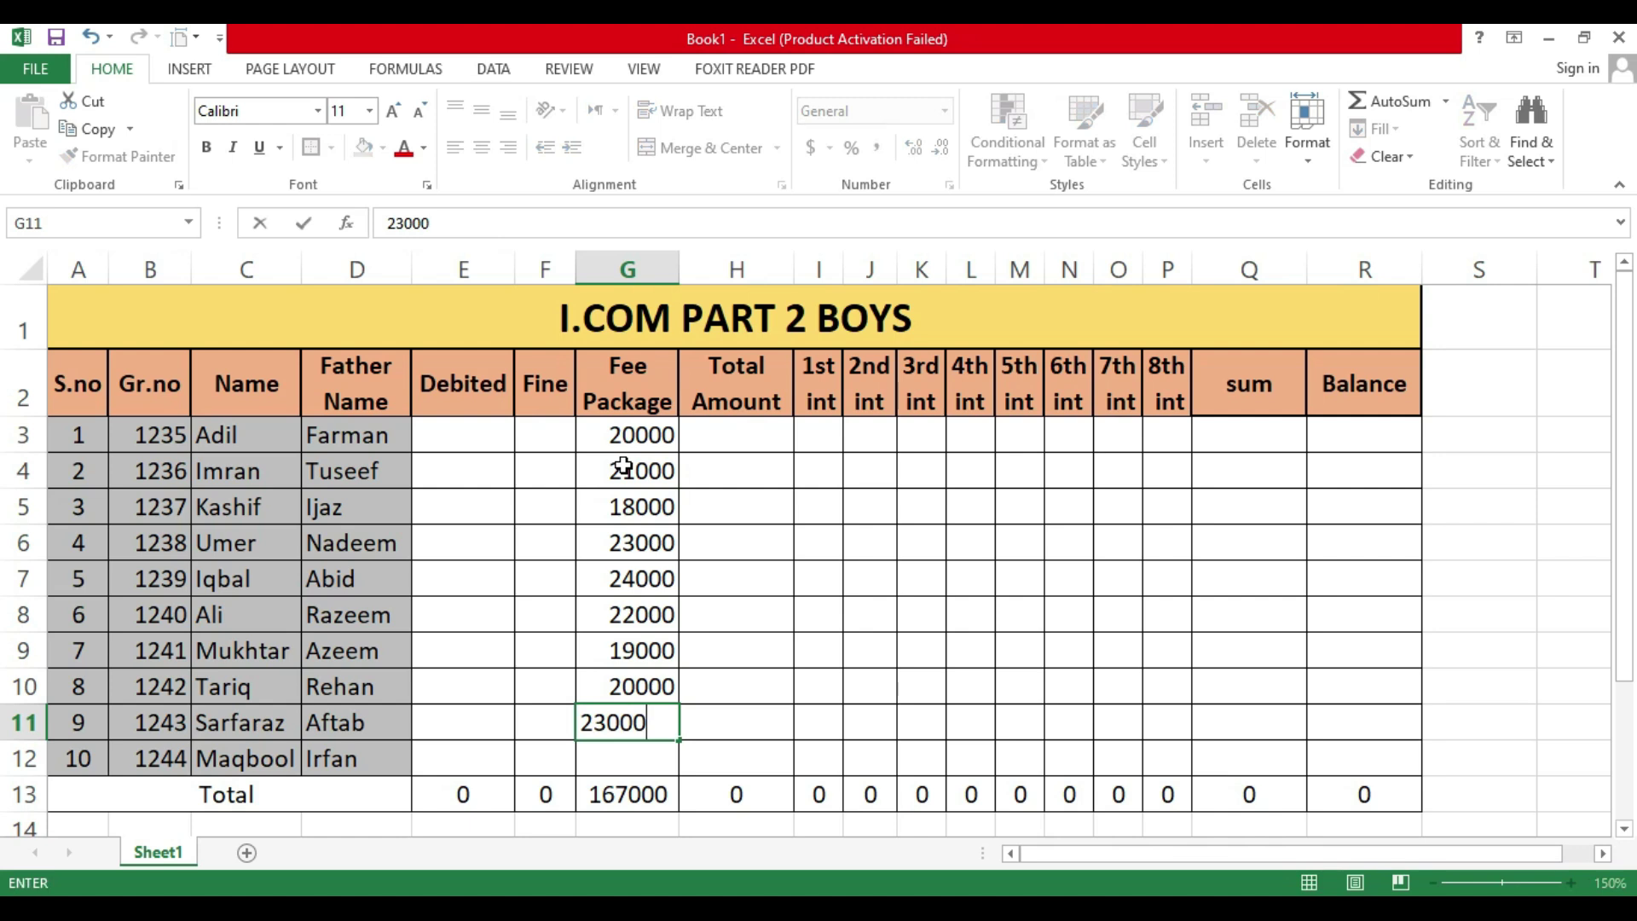
{"action": "key", "text": "Return"}
{"action": "type", "text": "17000"}
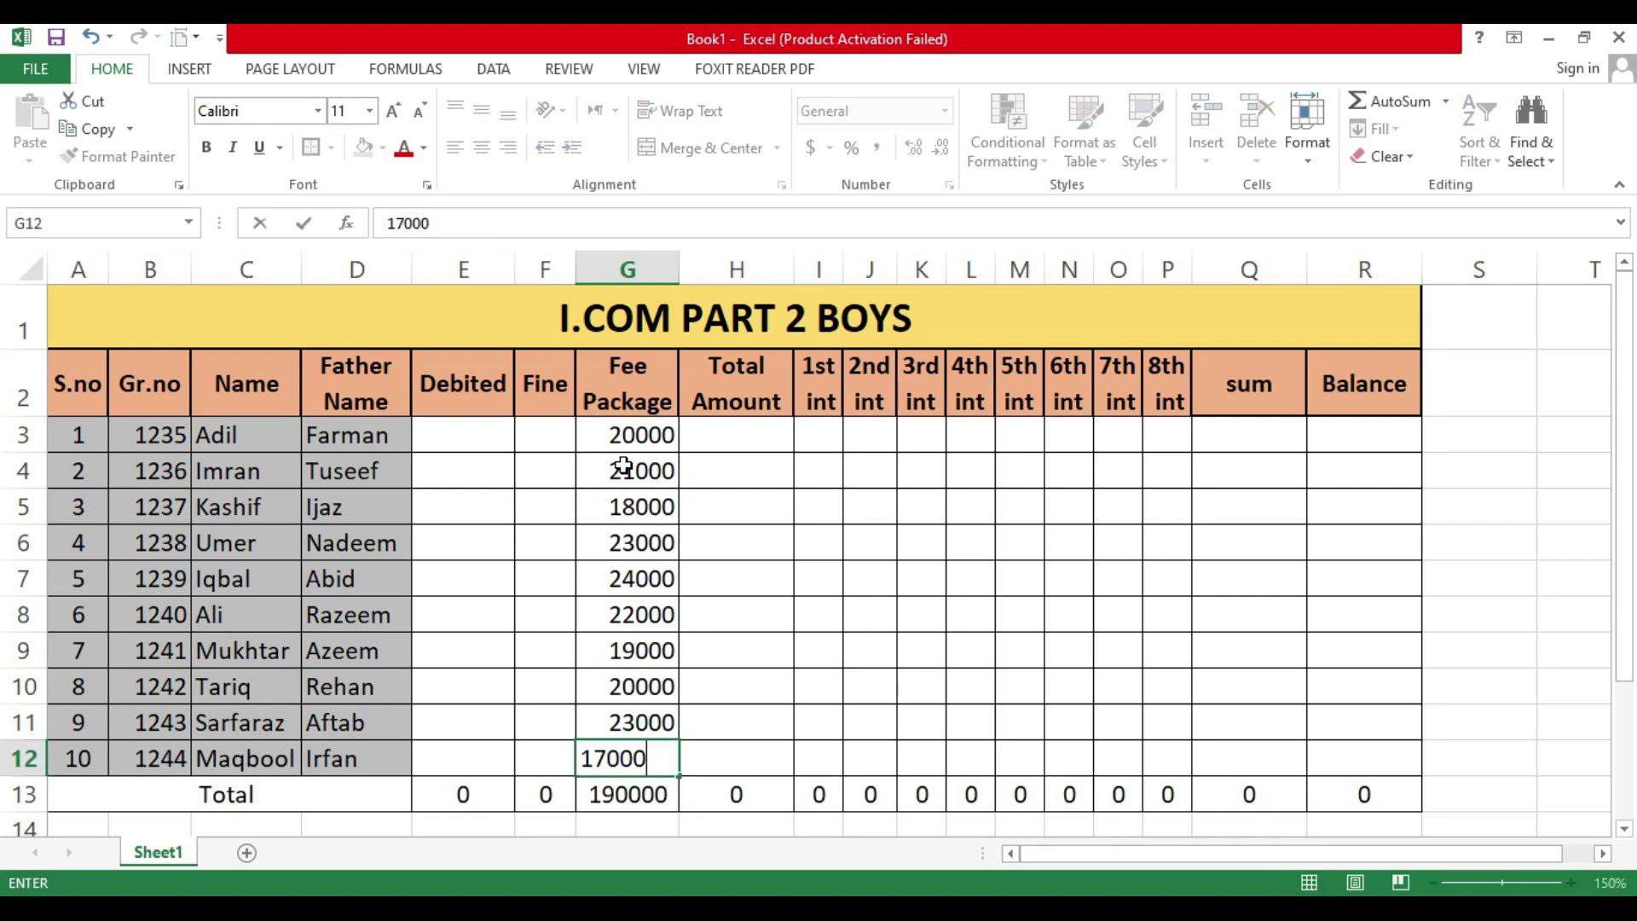
{"action": "key", "text": "Return"}
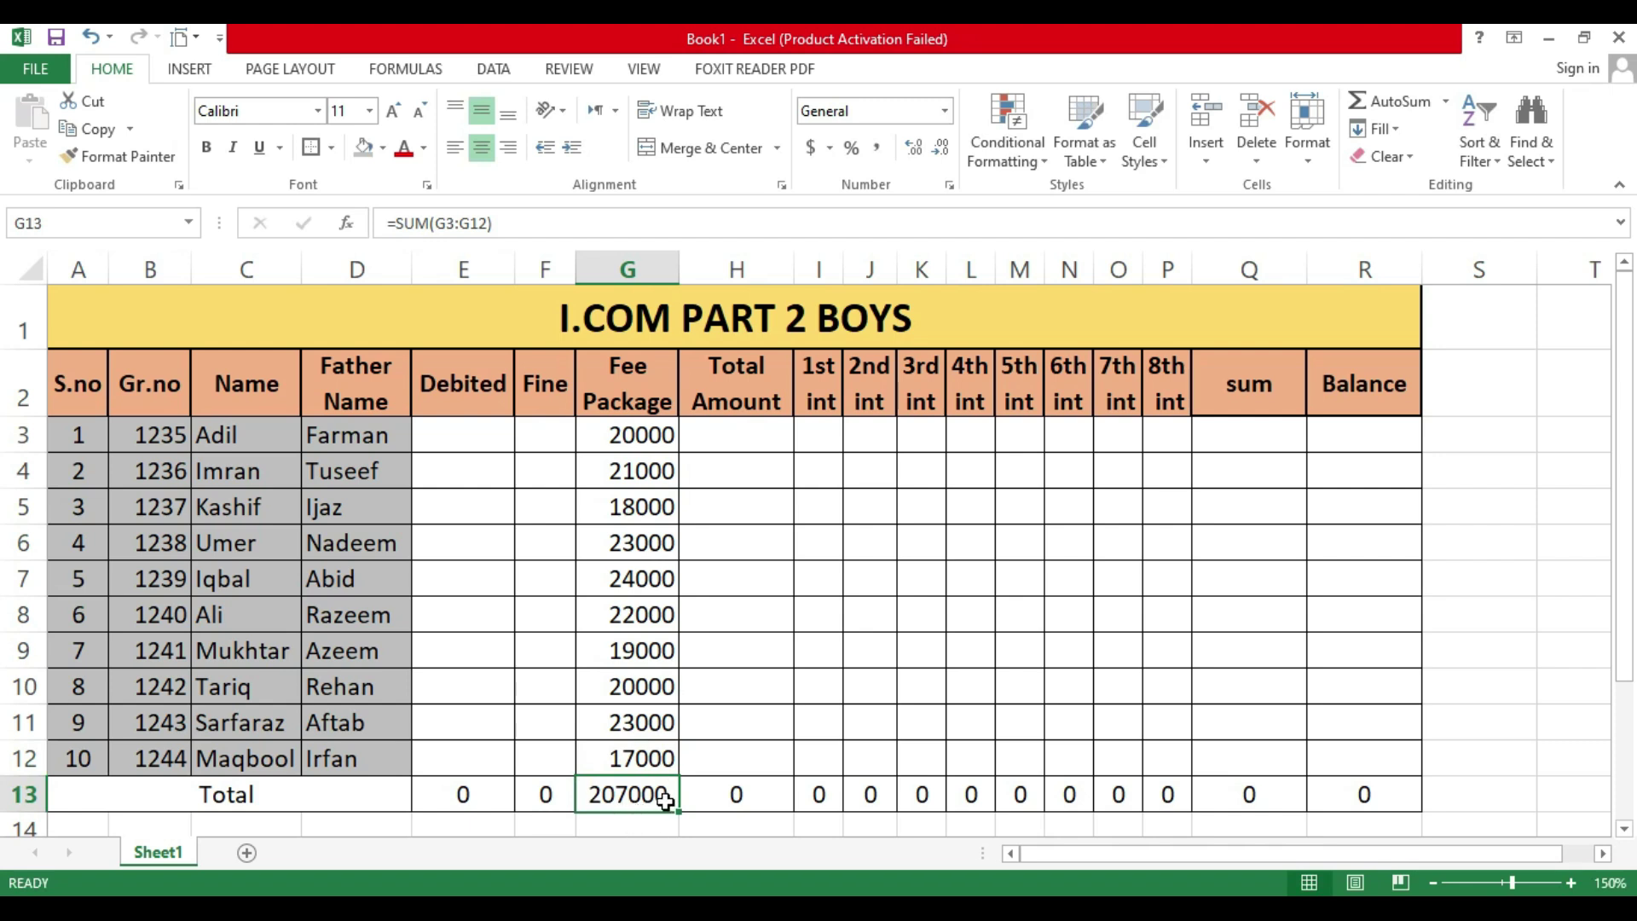
{"action": "left_click", "coordinate": [749, 438]}
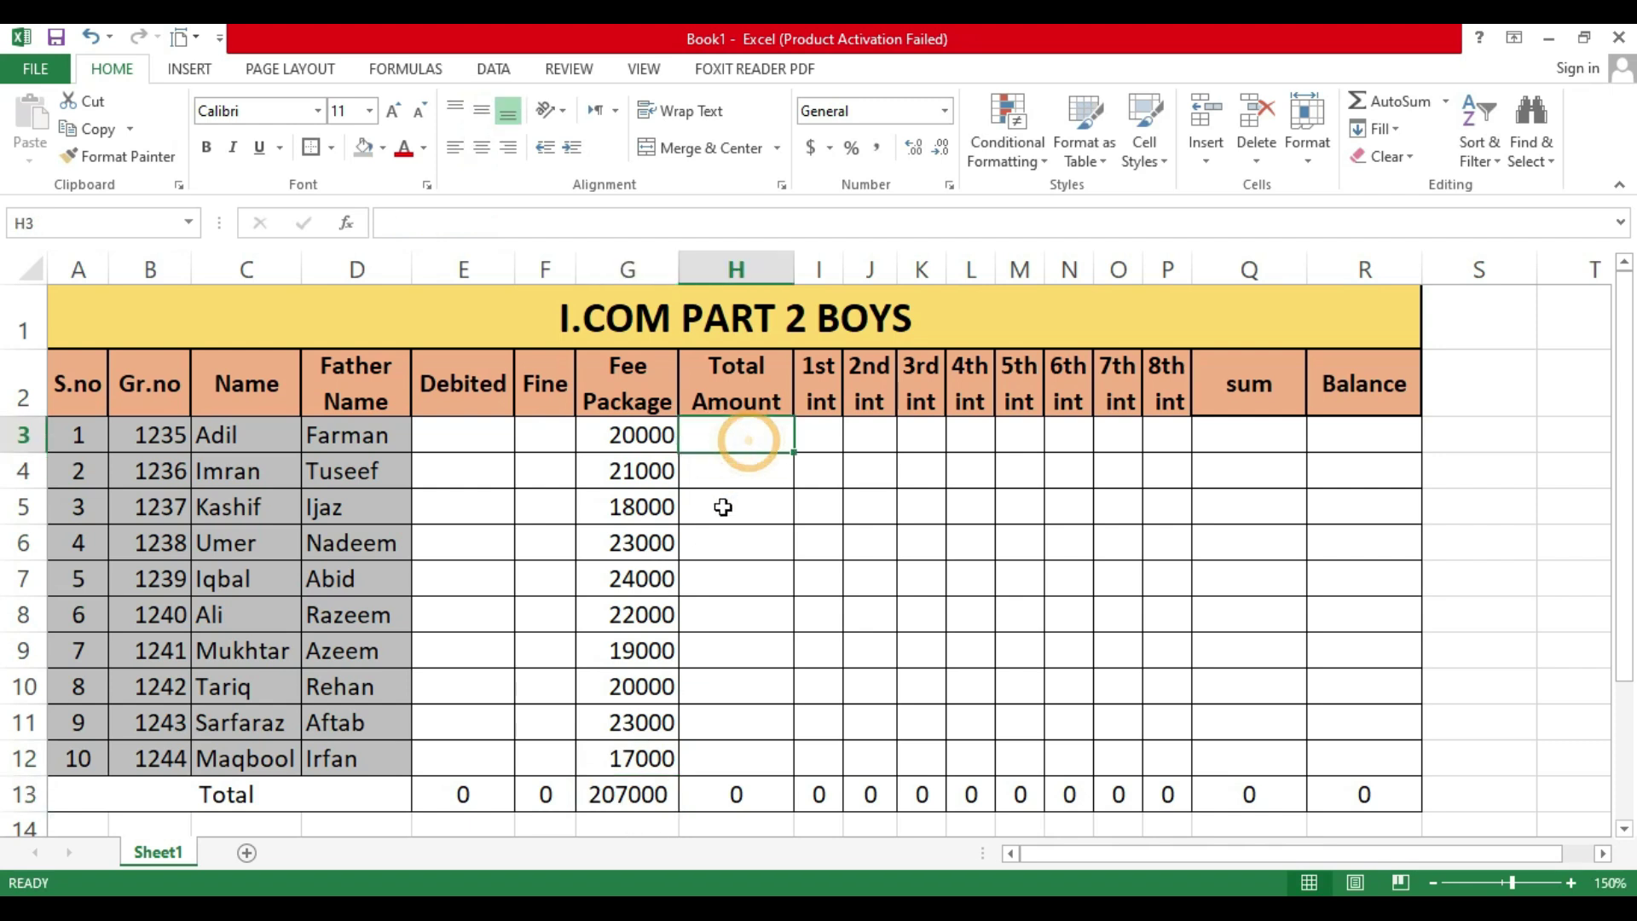
{"action": "left_click", "coordinate": [454, 433]}
{"action": "left_click", "coordinate": [553, 443]}
{"action": "left_click", "coordinate": [552, 443]}
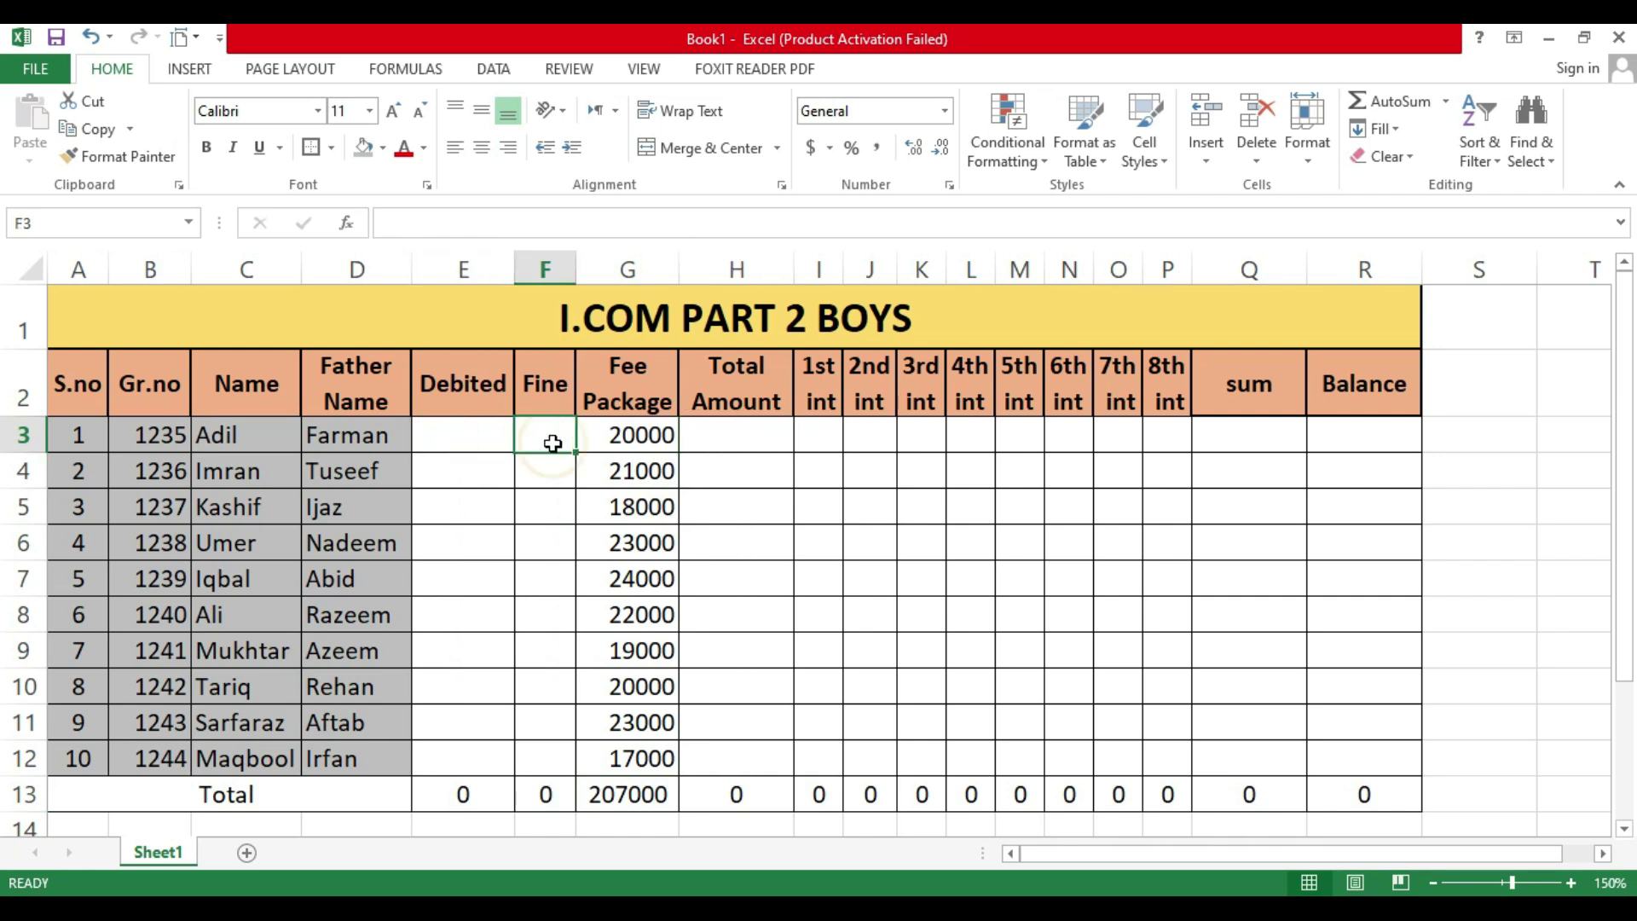
{"action": "left_click", "coordinate": [664, 439]}
Step: Enter the Total Amount formula =G3+E3+F3 in cell H3 and fill it down to H12
{"action": "left_click", "coordinate": [748, 442]}
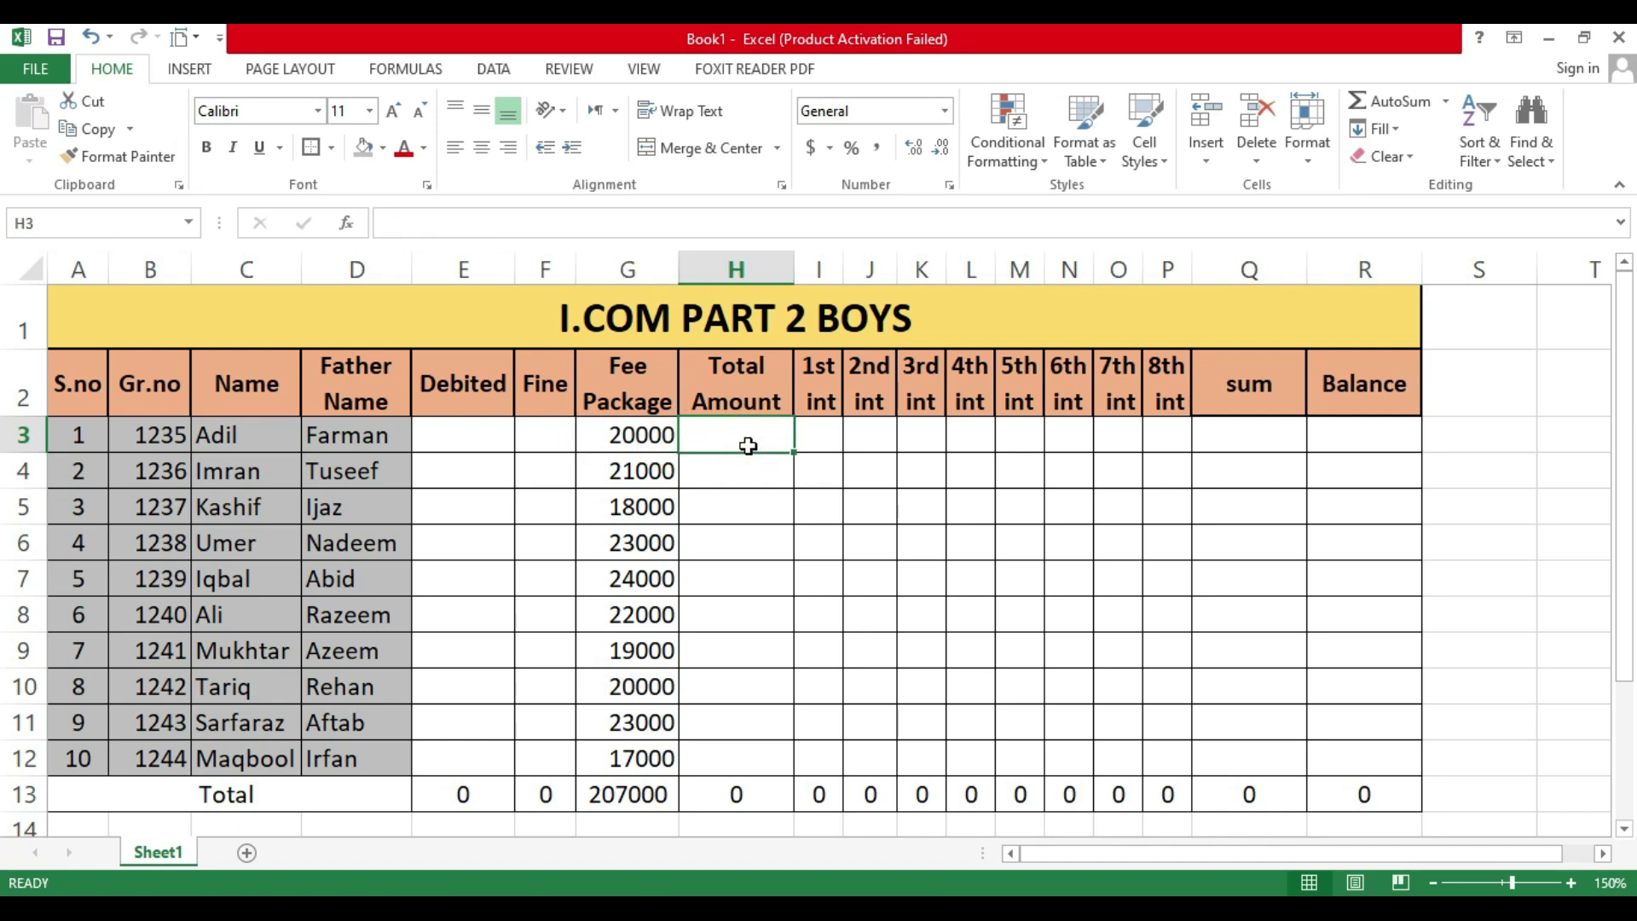
{"action": "type", "text": "="}
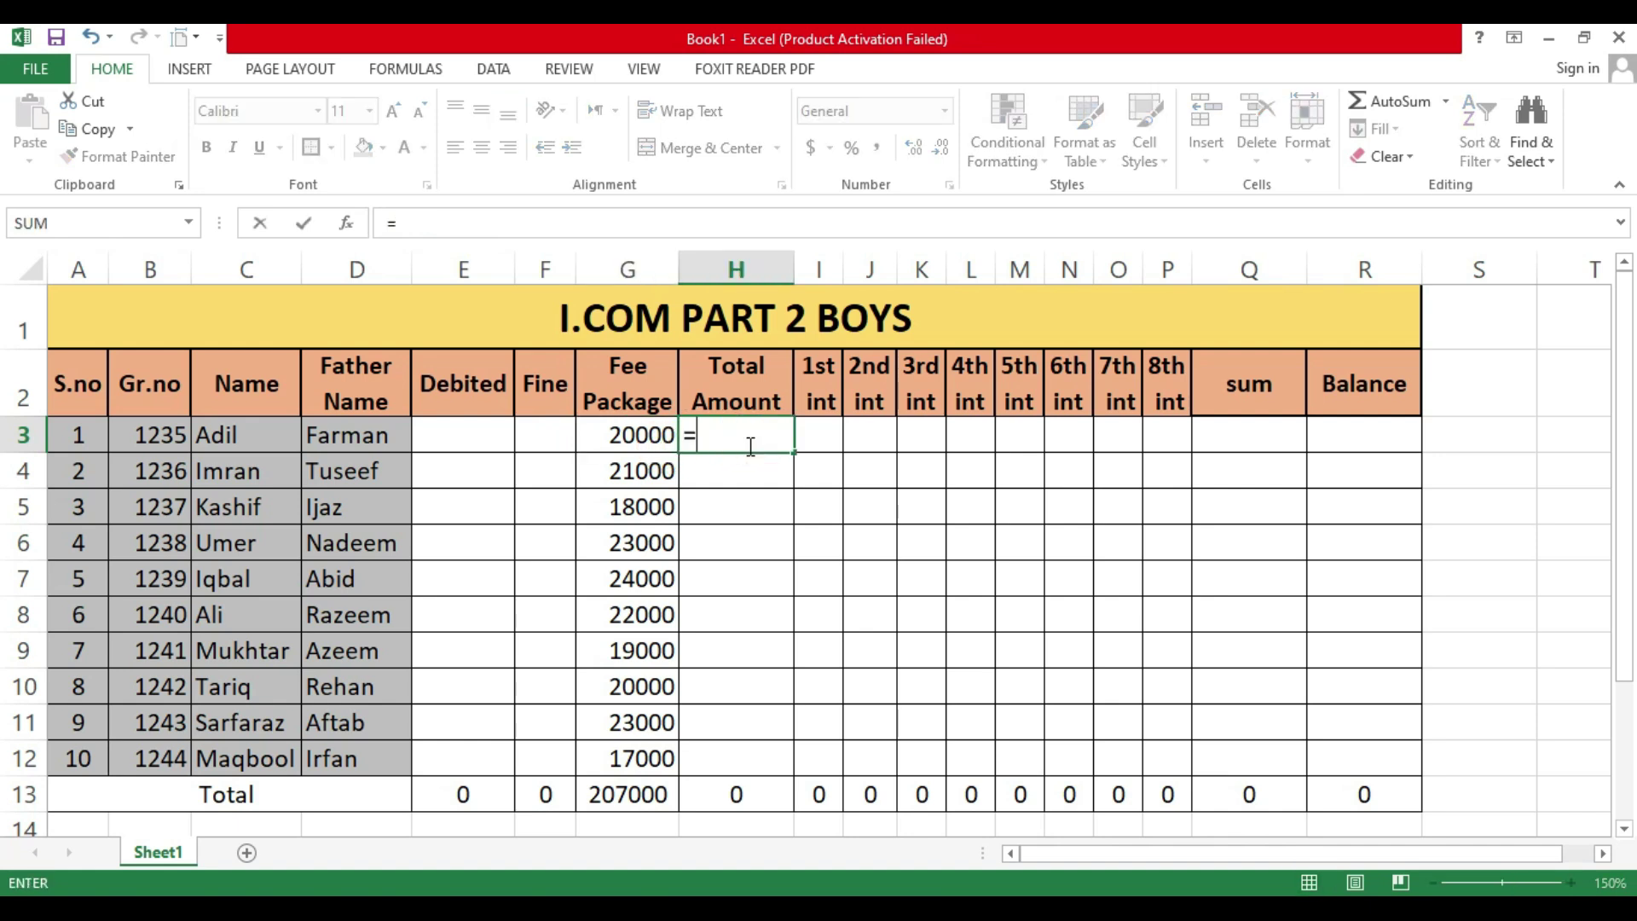
{"action": "left_click", "coordinate": [623, 438]}
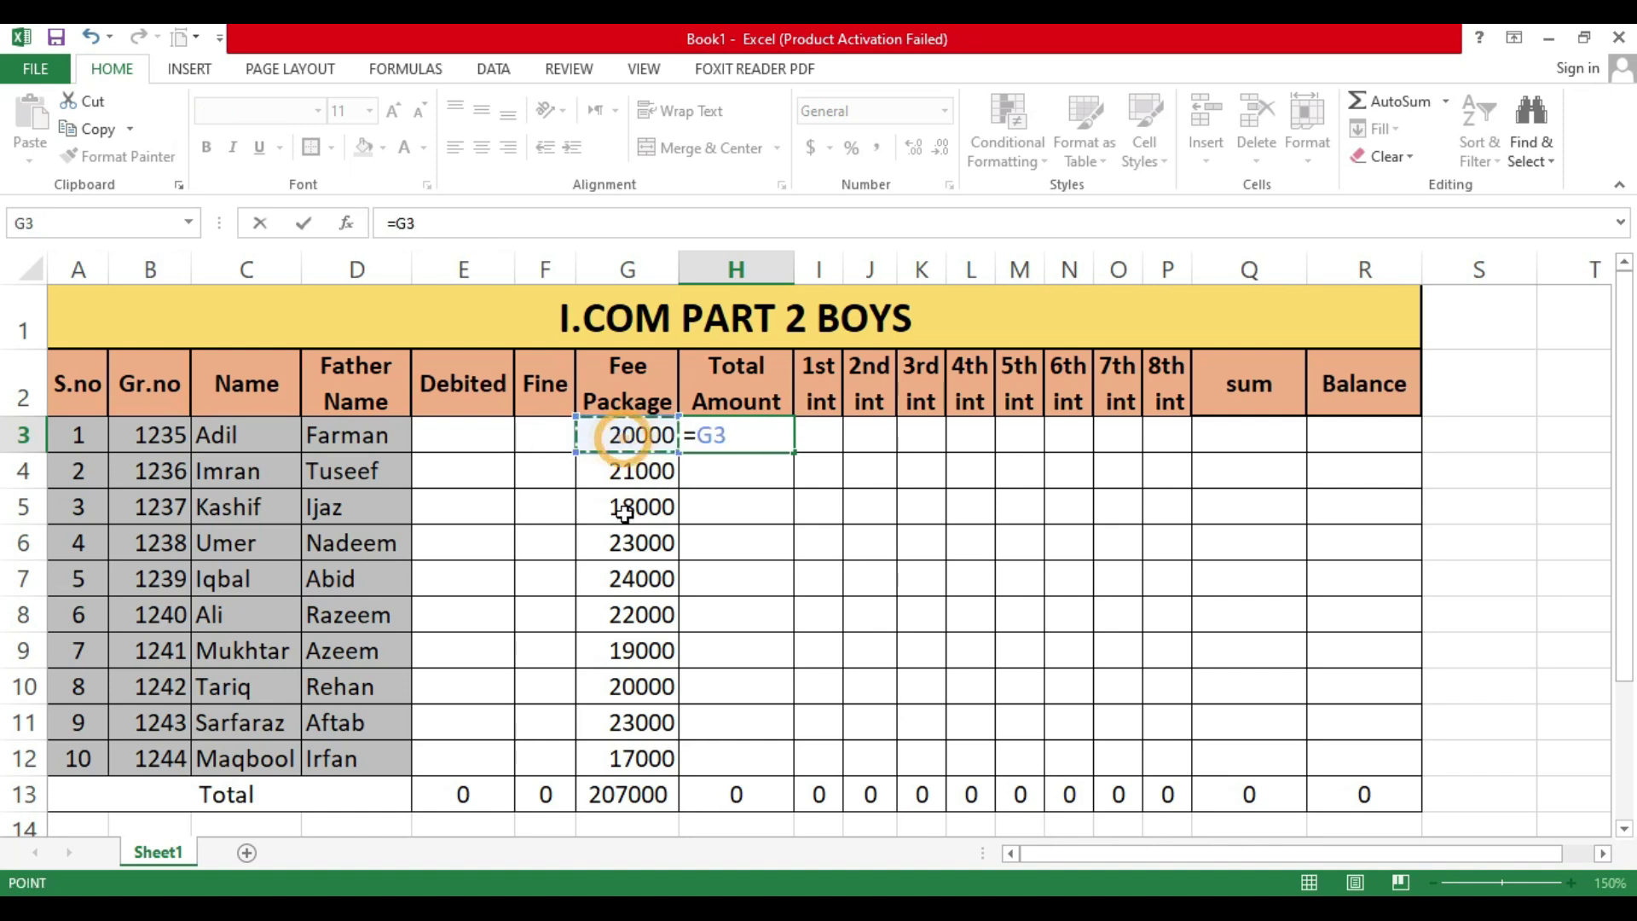
{"action": "type", "text": "++++++++"}
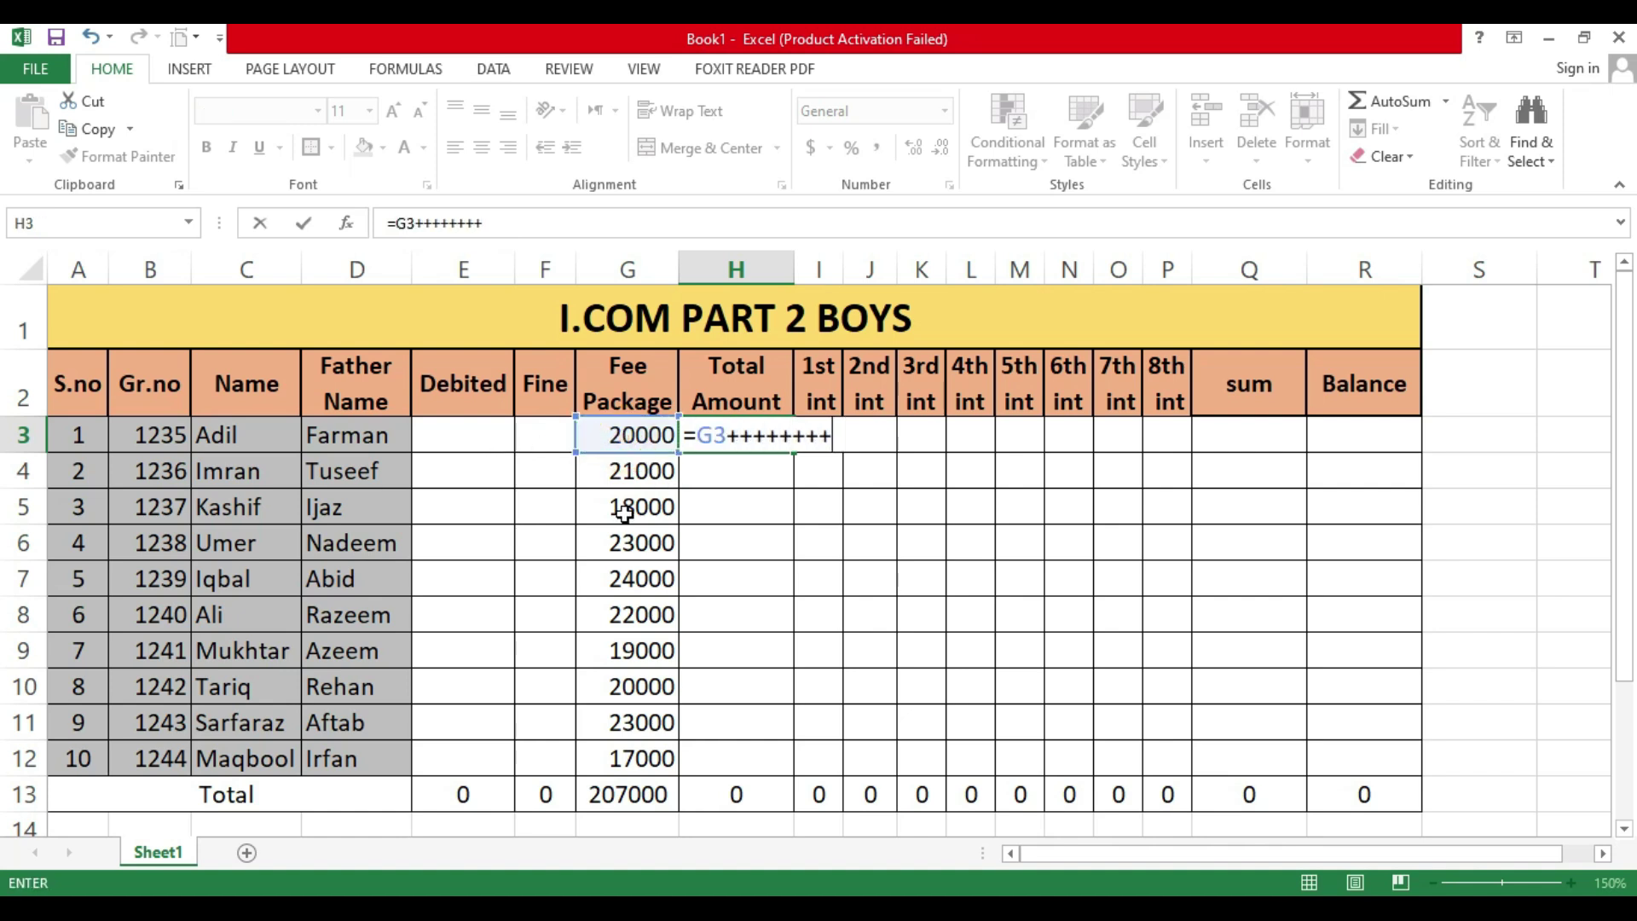
{"action": "type", "text": "++++++++++++++++++++++++++++++++++++++++++++++++++"}
{"action": "key", "text": "BackSpace"}
{"action": "key", "text": "BackSpace"}
{"action": "key", "text": "BackSpace"}
{"action": "key", "text": "BackSpace"}
{"action": "key", "text": "BackSpace"}
{"action": "key", "text": "BackSpace"}
{"action": "key", "text": "BackSpace"}
{"action": "key", "text": "BackSpace"}
{"action": "key", "text": "BackSpace"}
{"action": "key", "text": "BackSpace"}
{"action": "key", "text": "BackSpace"}
{"action": "key", "text": "BackSpace"}
{"action": "key", "text": "BackSpace"}
{"action": "key", "text": "BackSpace"}
{"action": "key", "text": "BackSpace"}
{"action": "key", "text": "BackSpace"}
{"action": "key", "text": "BackSpace"}
{"action": "key", "text": "BackSpace"}
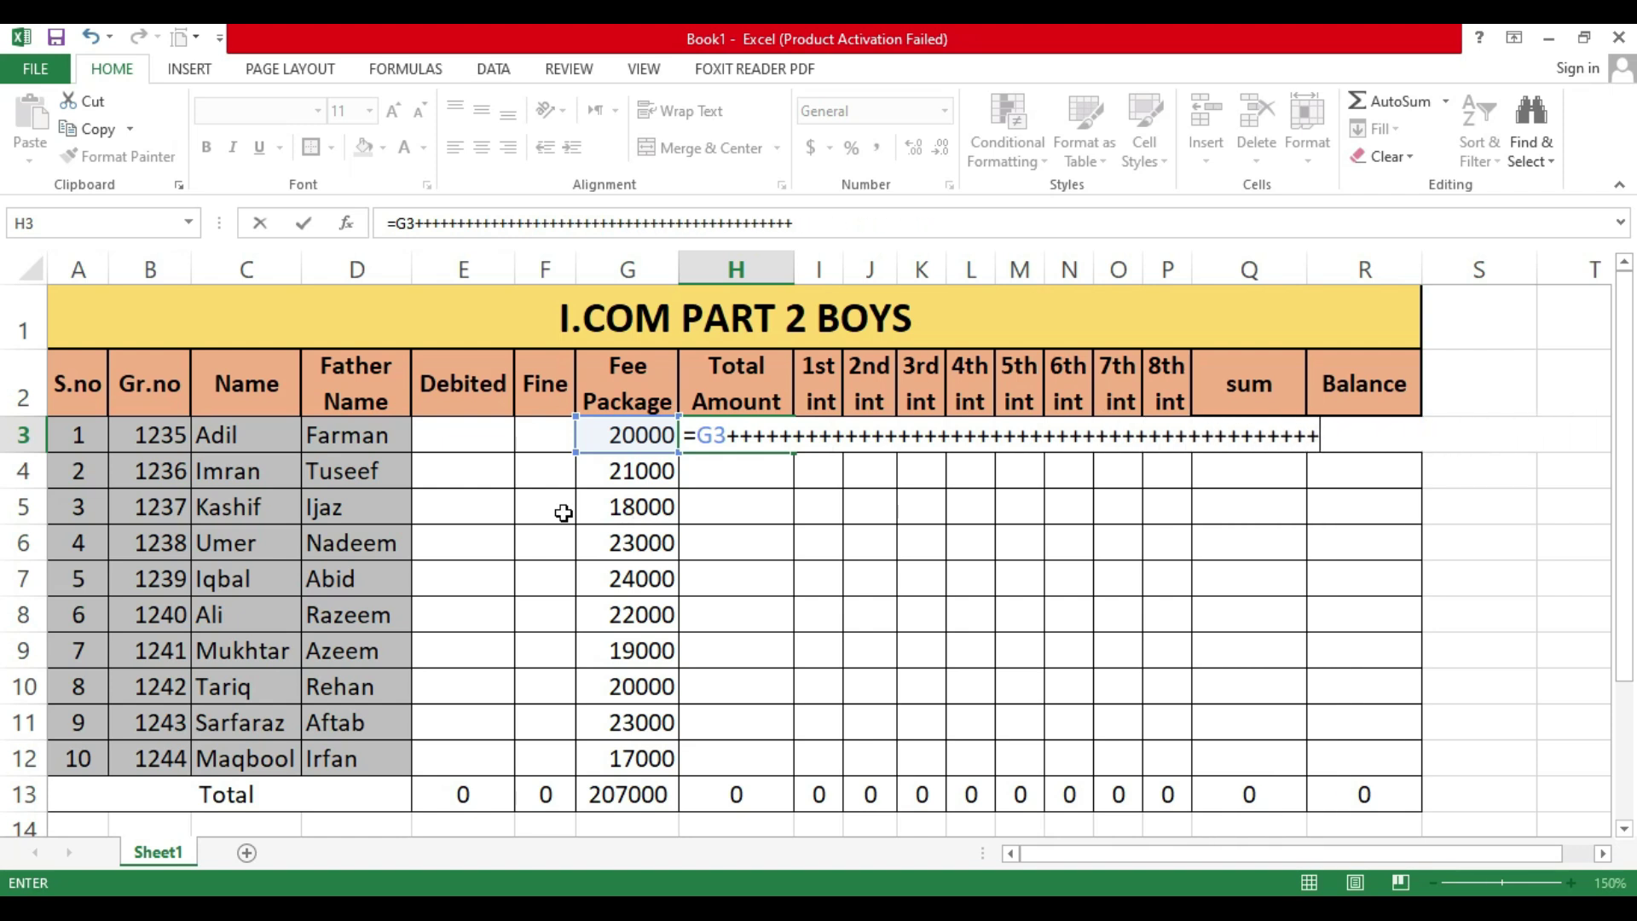
{"action": "key", "text": "BackSpace"}
{"action": "key", "text": "BackSpace"}
{"action": "key", "text": "BackSpace"}
{"action": "key", "text": "BackSpace"}
{"action": "key", "text": "BackSpace"}
{"action": "key", "text": "BackSpace"}
{"action": "key", "text": "BackSpace"}
{"action": "key", "text": "BackSpace"}
{"action": "key", "text": "BackSpace"}
{"action": "key", "text": "BackSpace"}
{"action": "key", "text": "BackSpace"}
{"action": "key", "text": "BackSpace"}
{"action": "key", "text": "BackSpace"}
{"action": "key", "text": "BackSpace"}
{"action": "key", "text": "BackSpace"}
{"action": "key", "text": "BackSpace"}
{"action": "key", "text": "BackSpace"}
{"action": "key", "text": "BackSpace"}
{"action": "key", "text": "BackSpace"}
{"action": "key", "text": "BackSpace"}
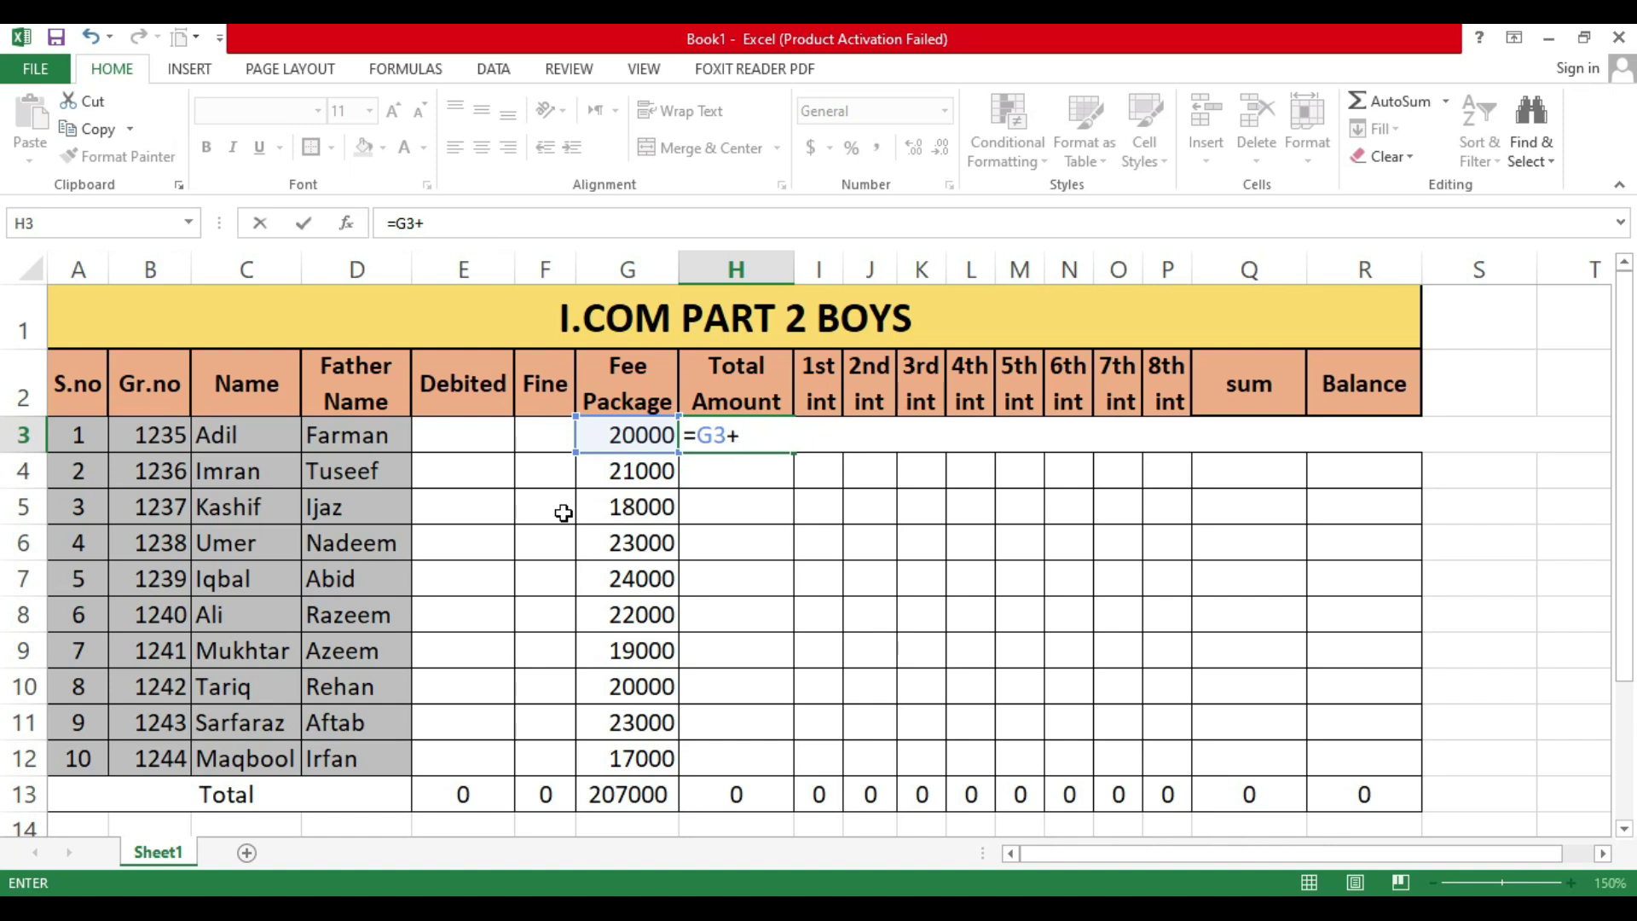
{"action": "left_click", "coordinate": [465, 441]}
{"action": "type", "text": "+"}
{"action": "left_click", "coordinate": [549, 443]}
{"action": "key", "text": "Return"}
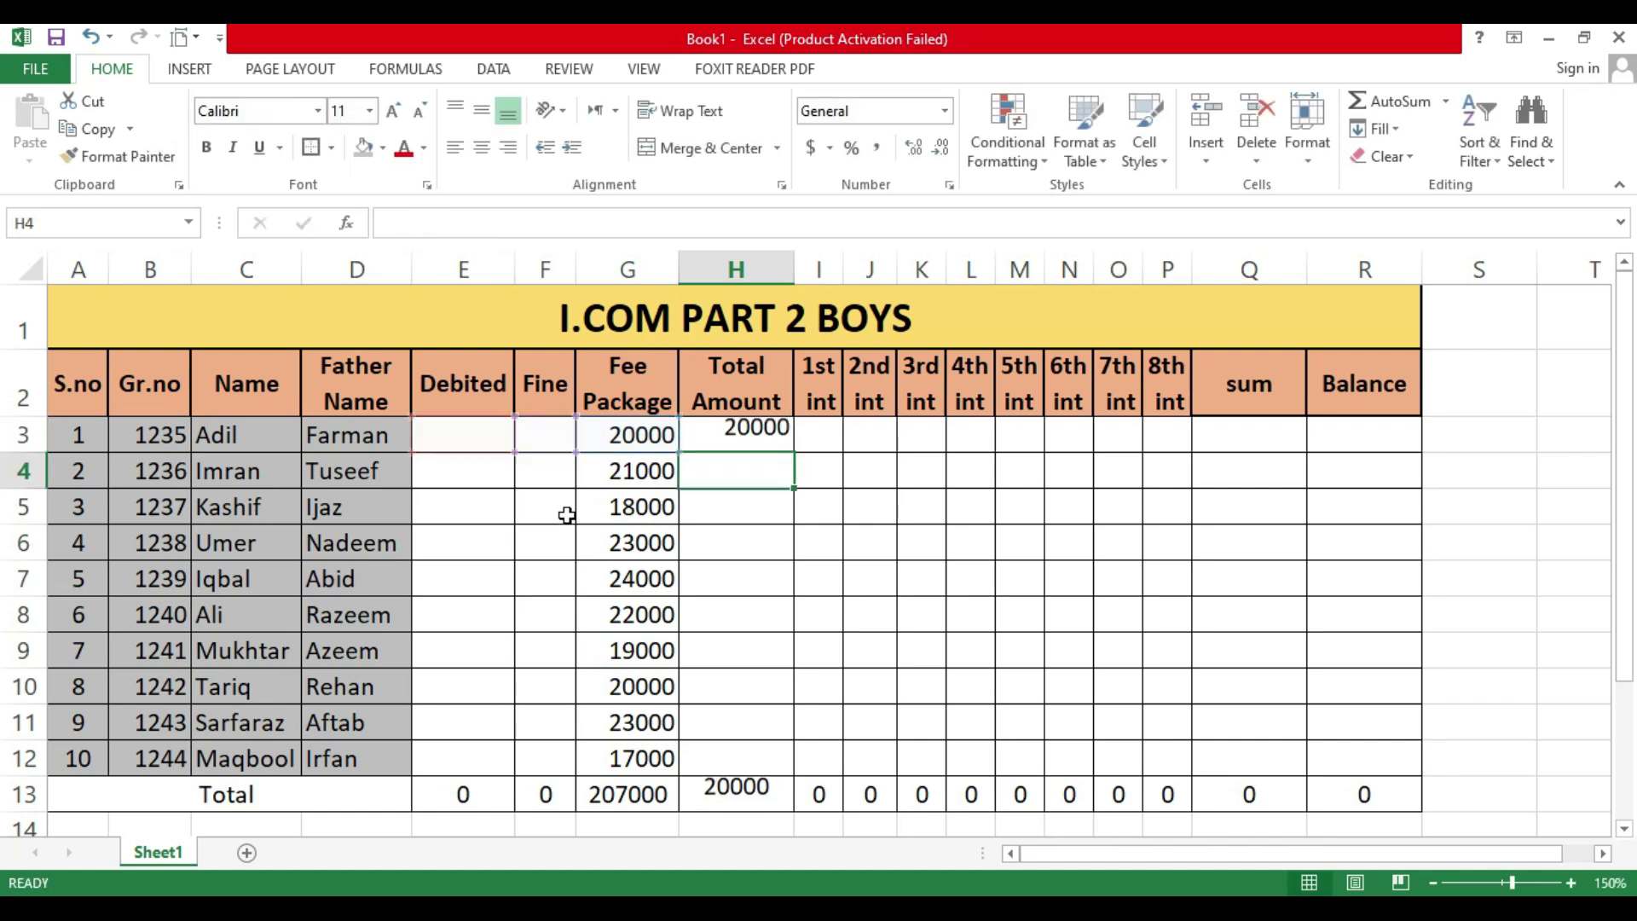
{"action": "left_click", "coordinate": [776, 435]}
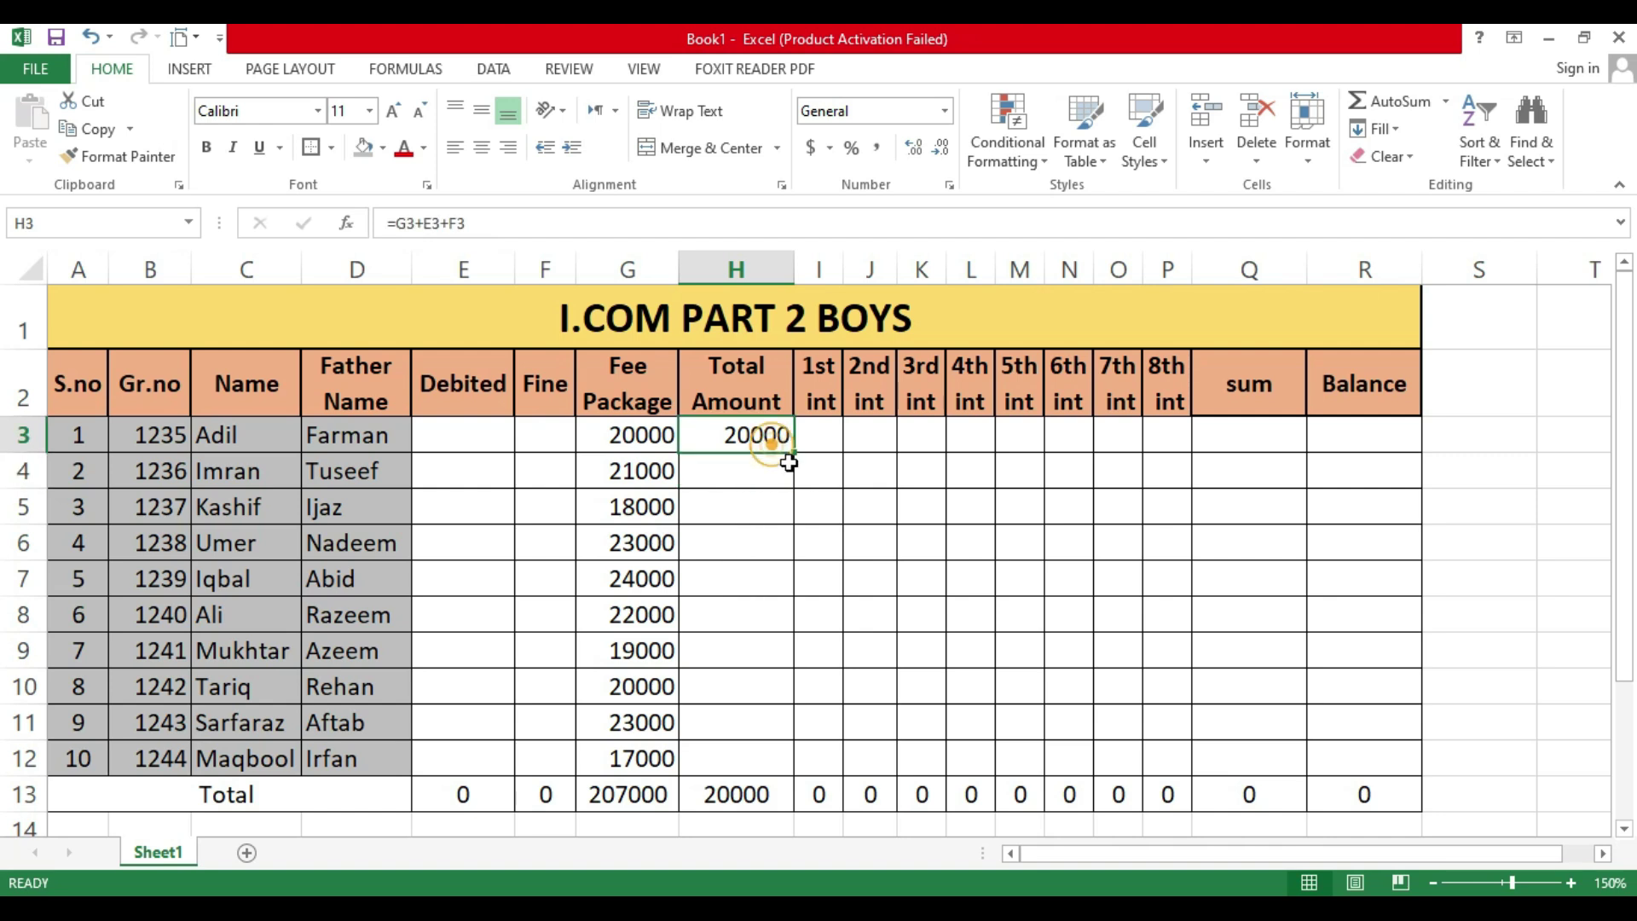
{"action": "left_click_drag", "start_coordinate": [792, 453], "coordinate": [792, 767]}
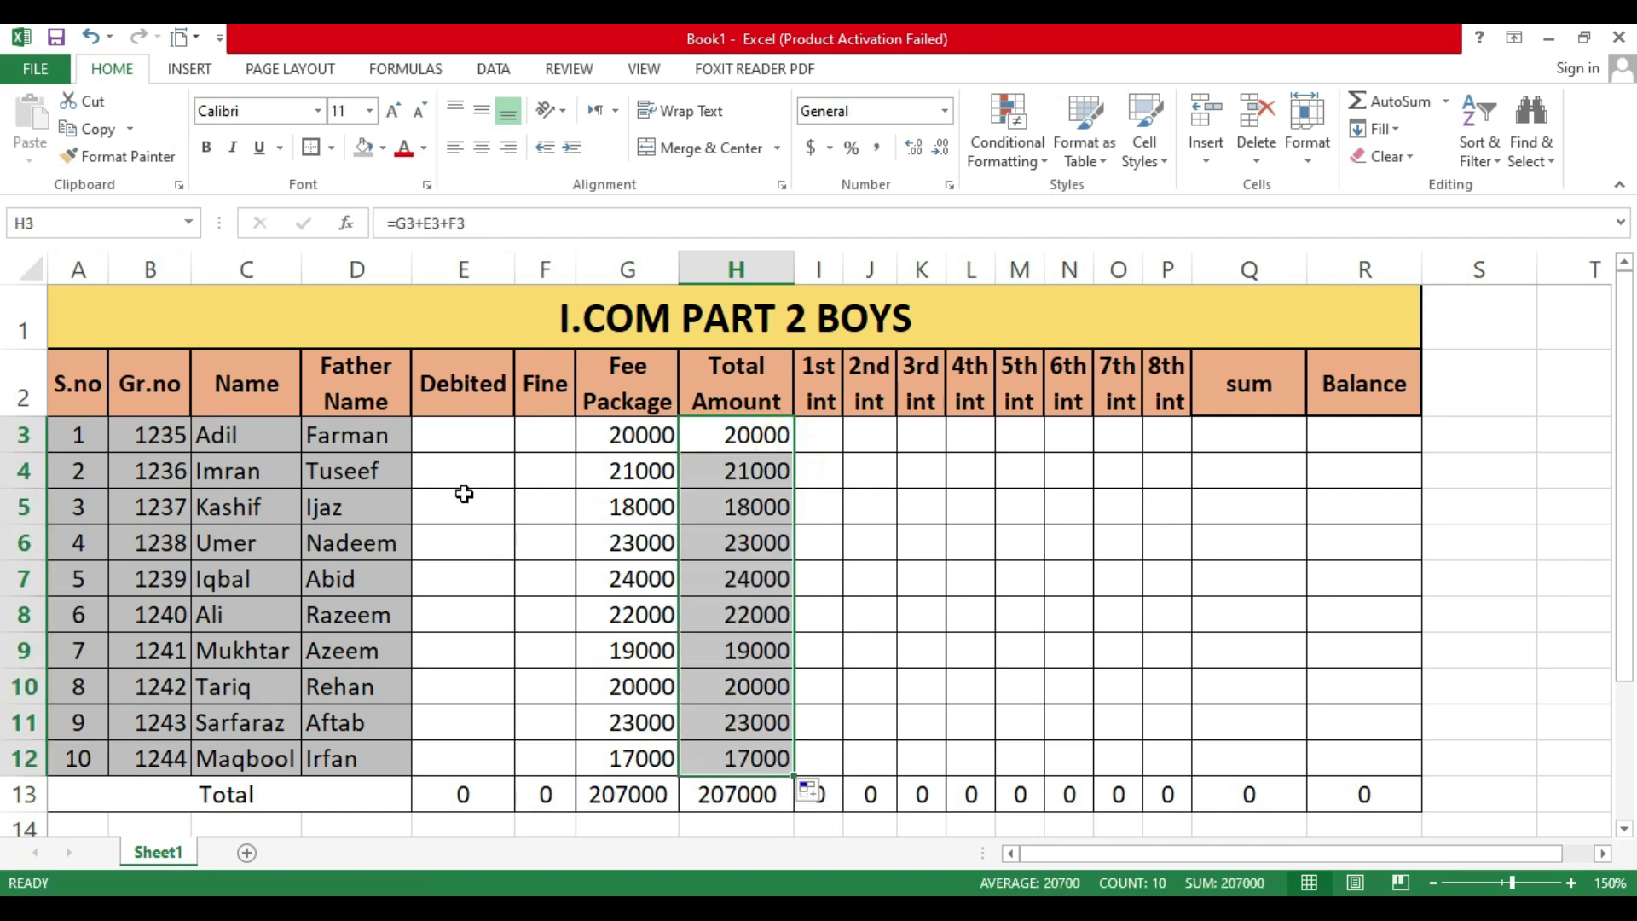
Step: Enter 1000 as the first student's Debited amount in cell E3, and select the Fine cell beside it
{"action": "left_click", "coordinate": [458, 451]}
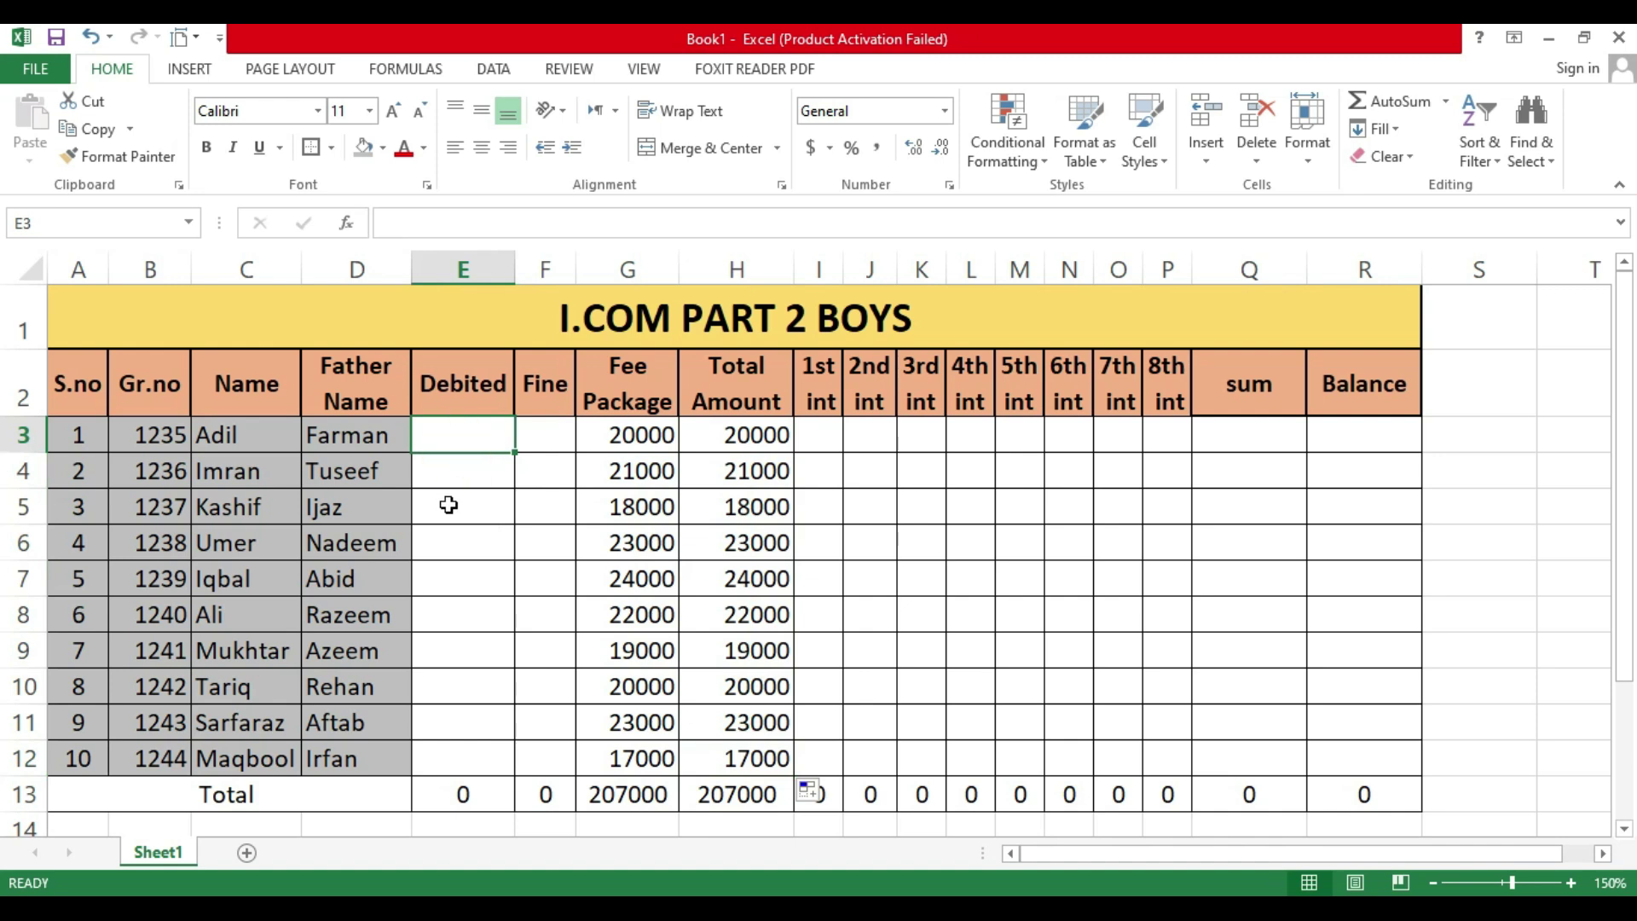
{"action": "type", "text": "1000"}
{"action": "key", "text": "Return"}
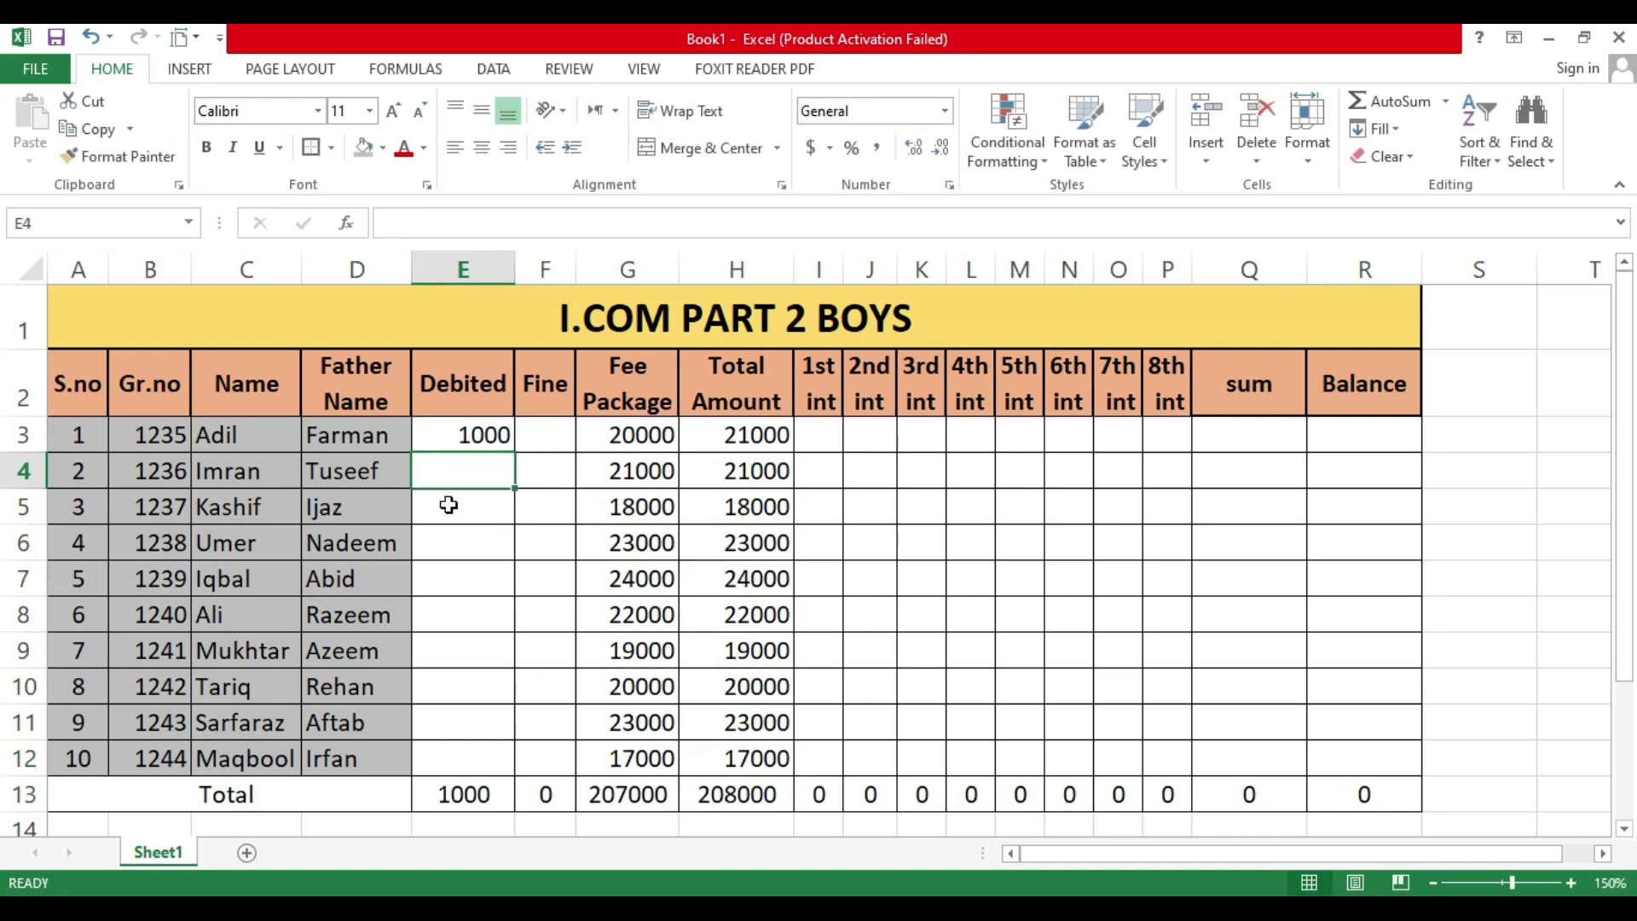
{"action": "left_click", "coordinate": [485, 434]}
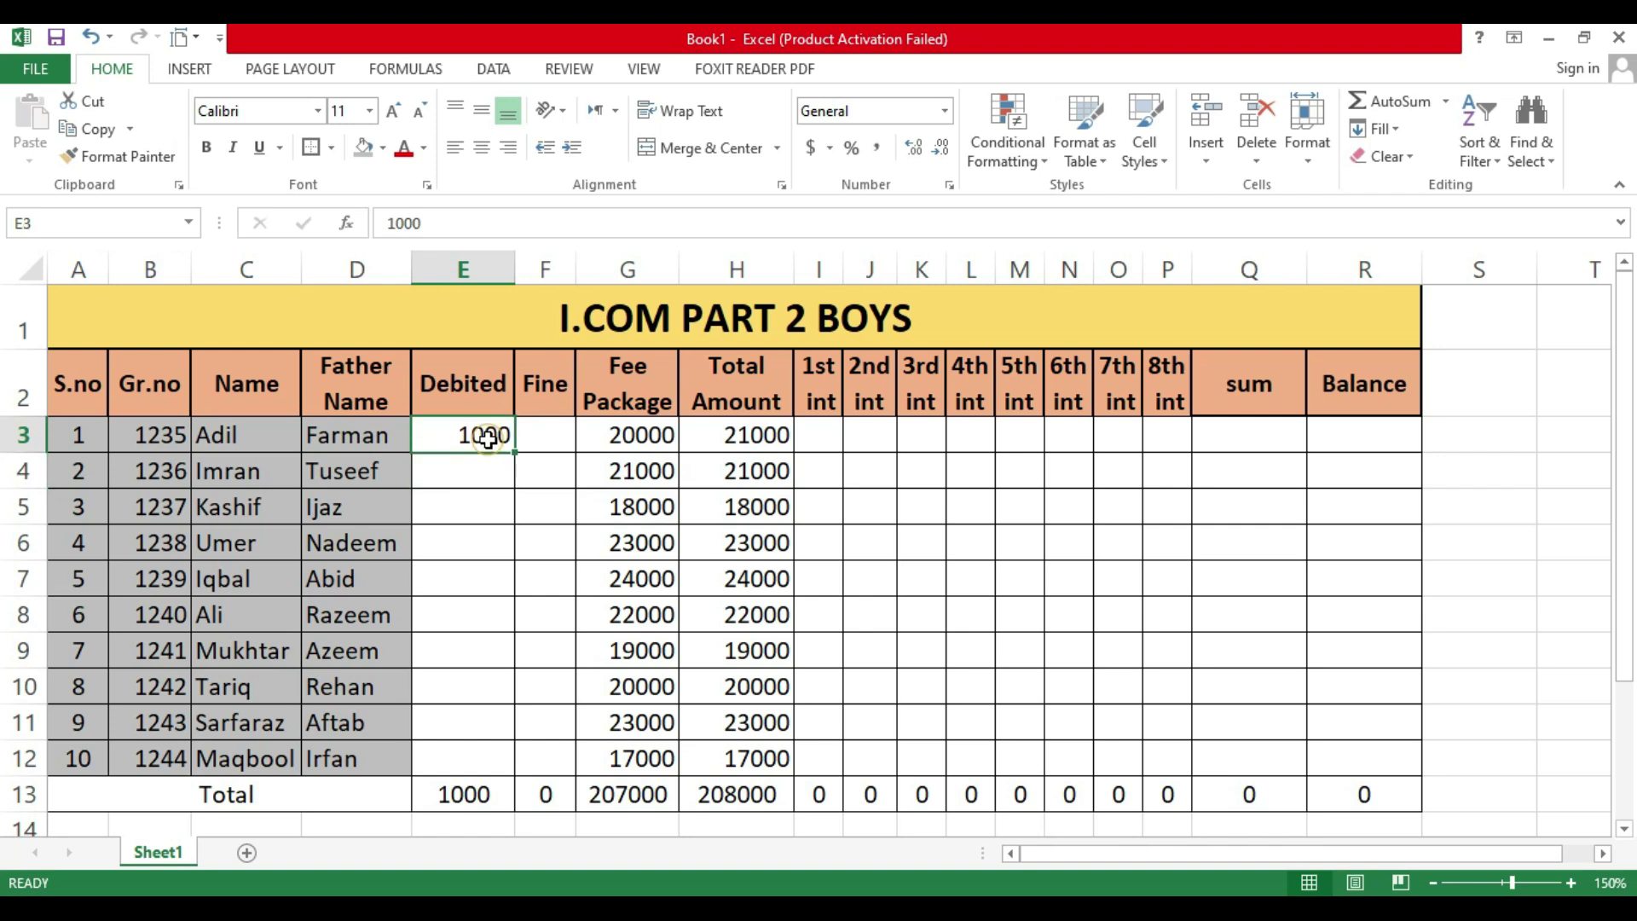
{"action": "left_click", "coordinate": [538, 443]}
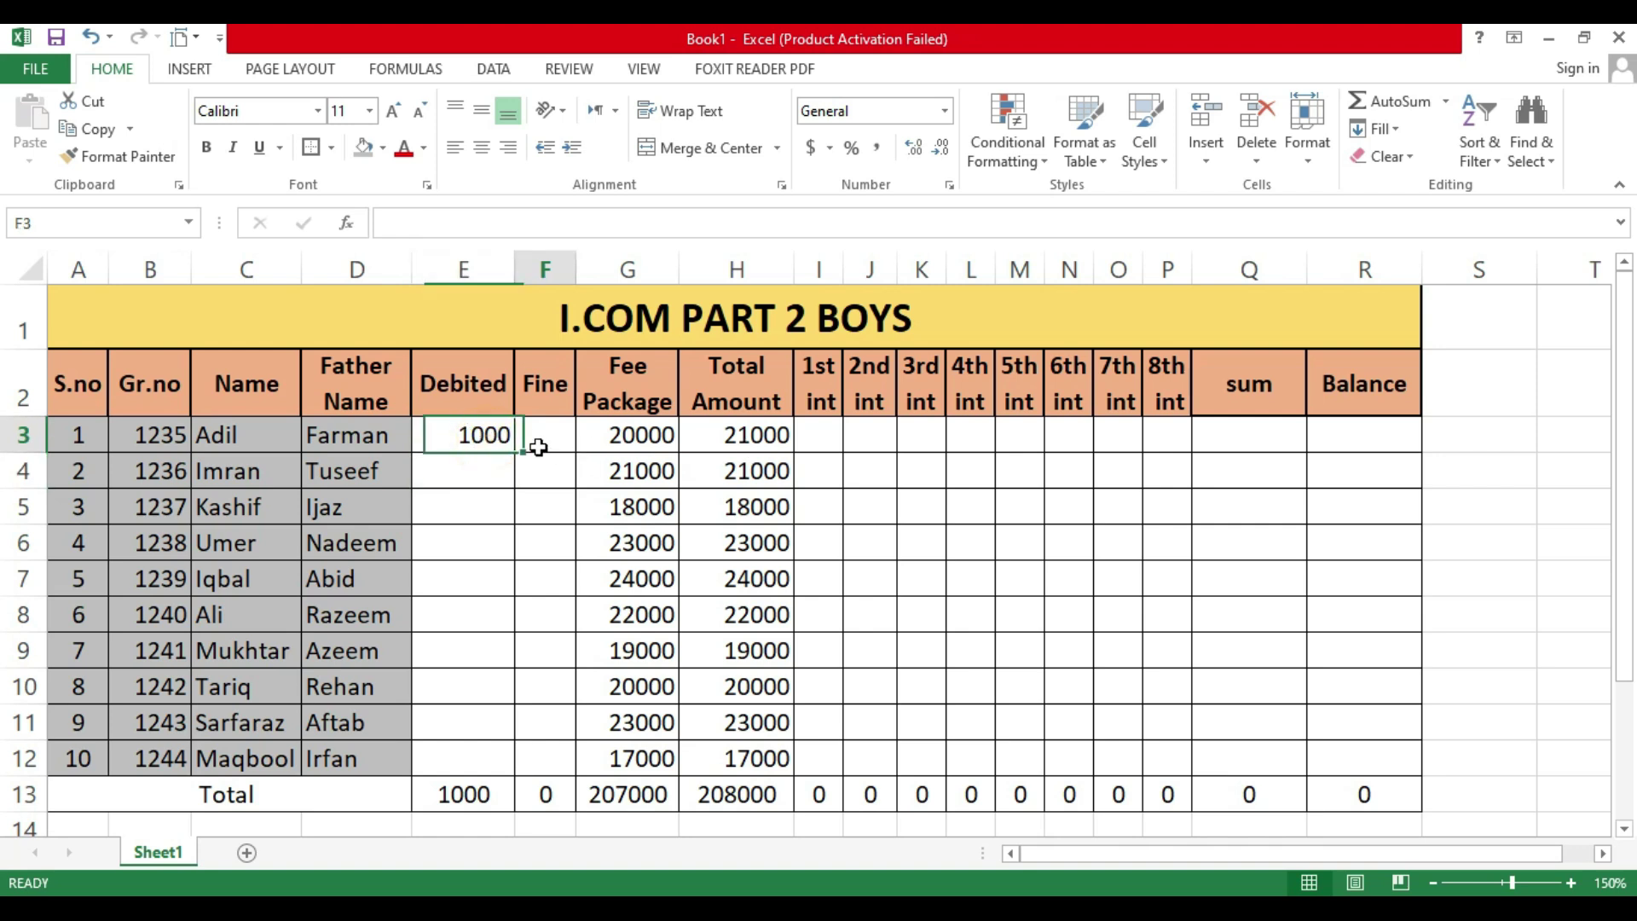
Step: Enter 200 as the first student's Fine in cell F3 and replace it with 300
{"action": "type", "text": "200"}
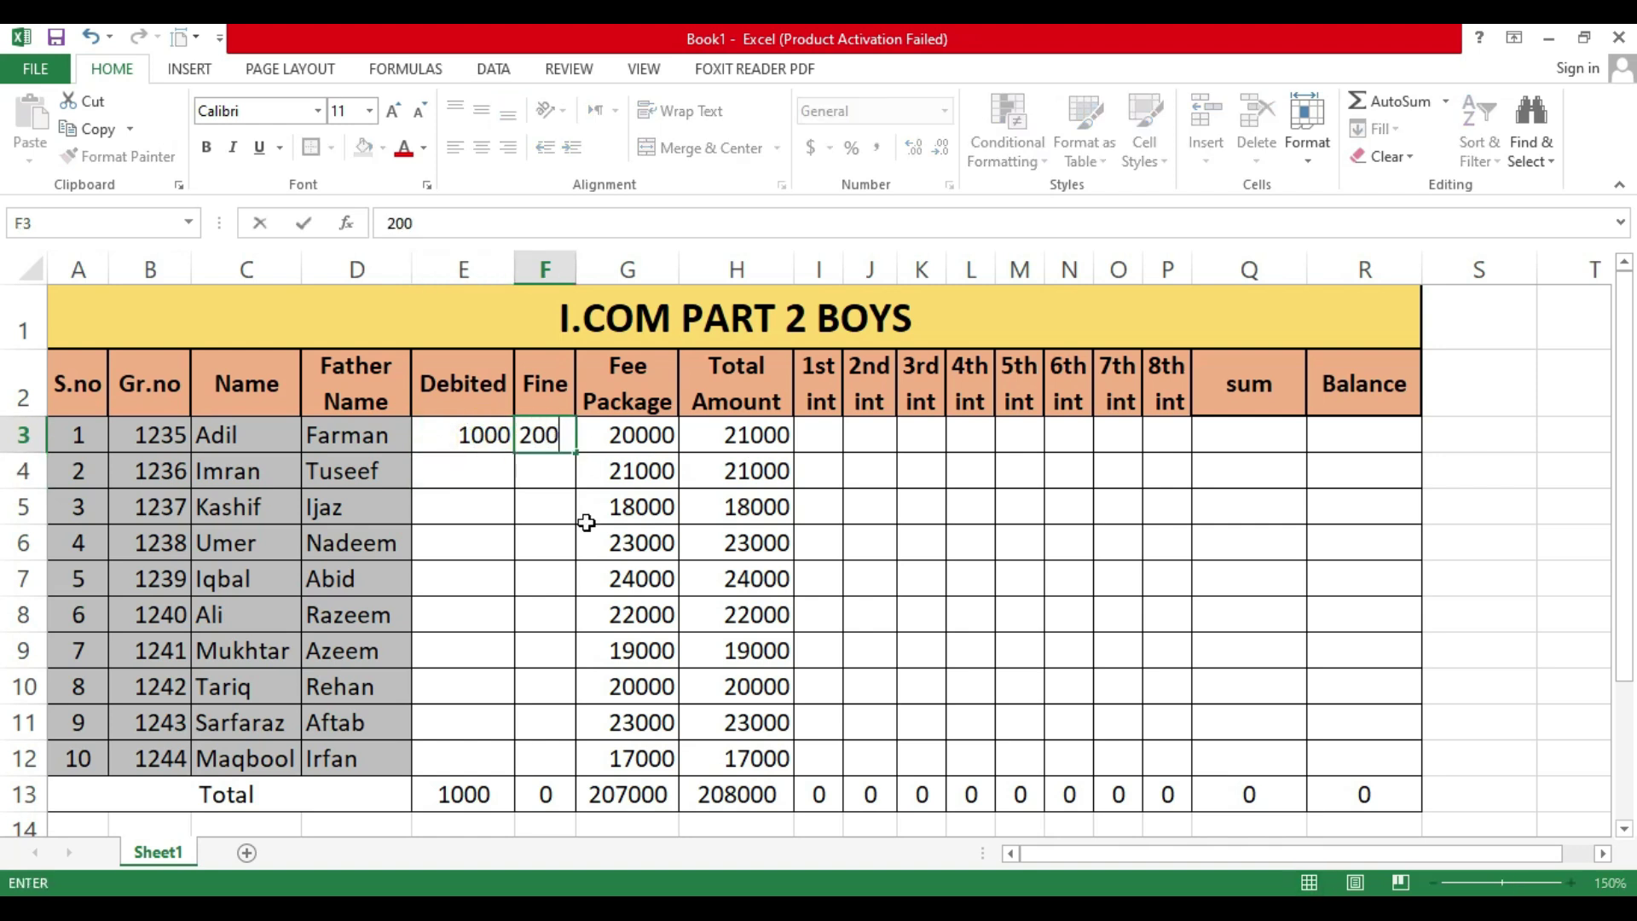
{"action": "key", "text": "Return"}
{"action": "key", "text": "Up"}
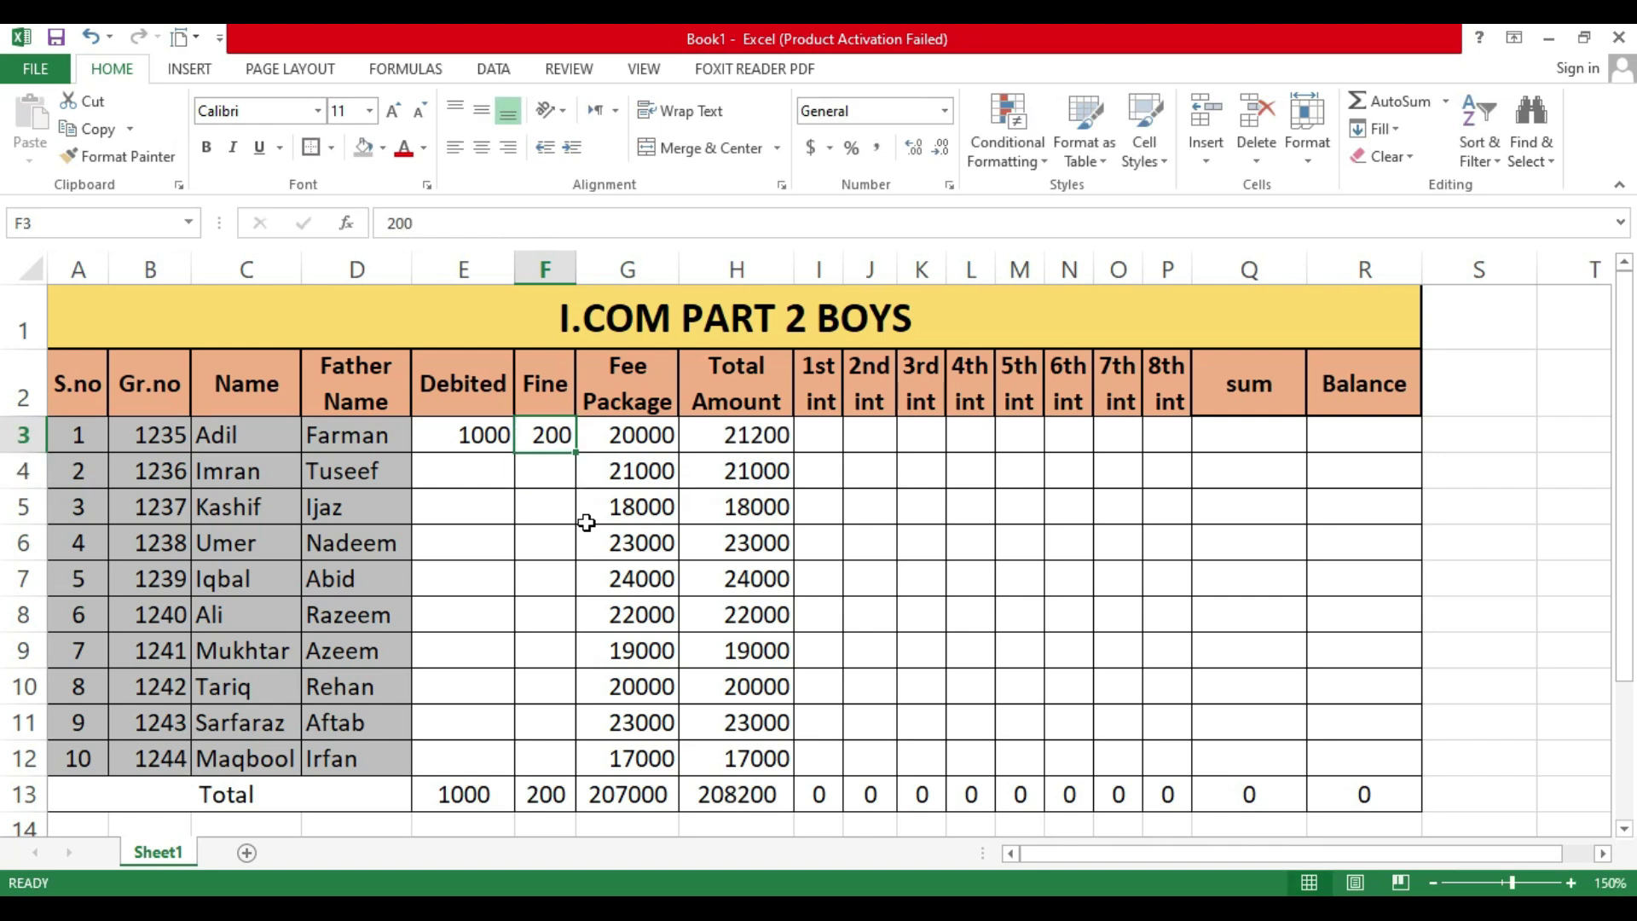
{"action": "type", "text": "30"}
{"action": "key", "text": "Return"}
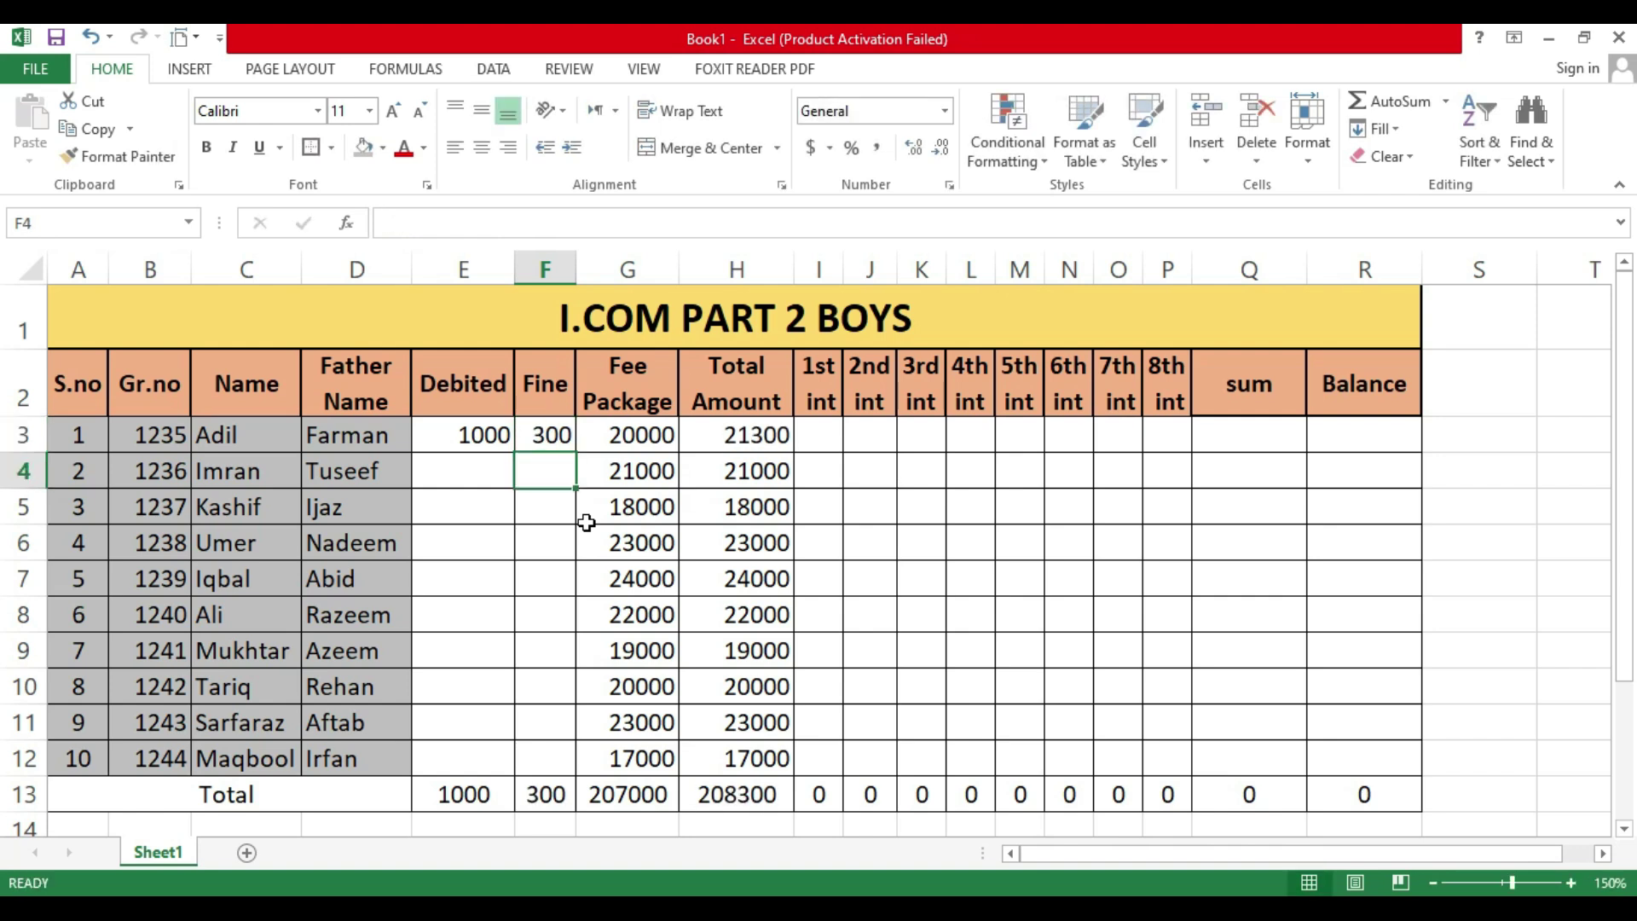
{"action": "left_click", "coordinate": [750, 437]}
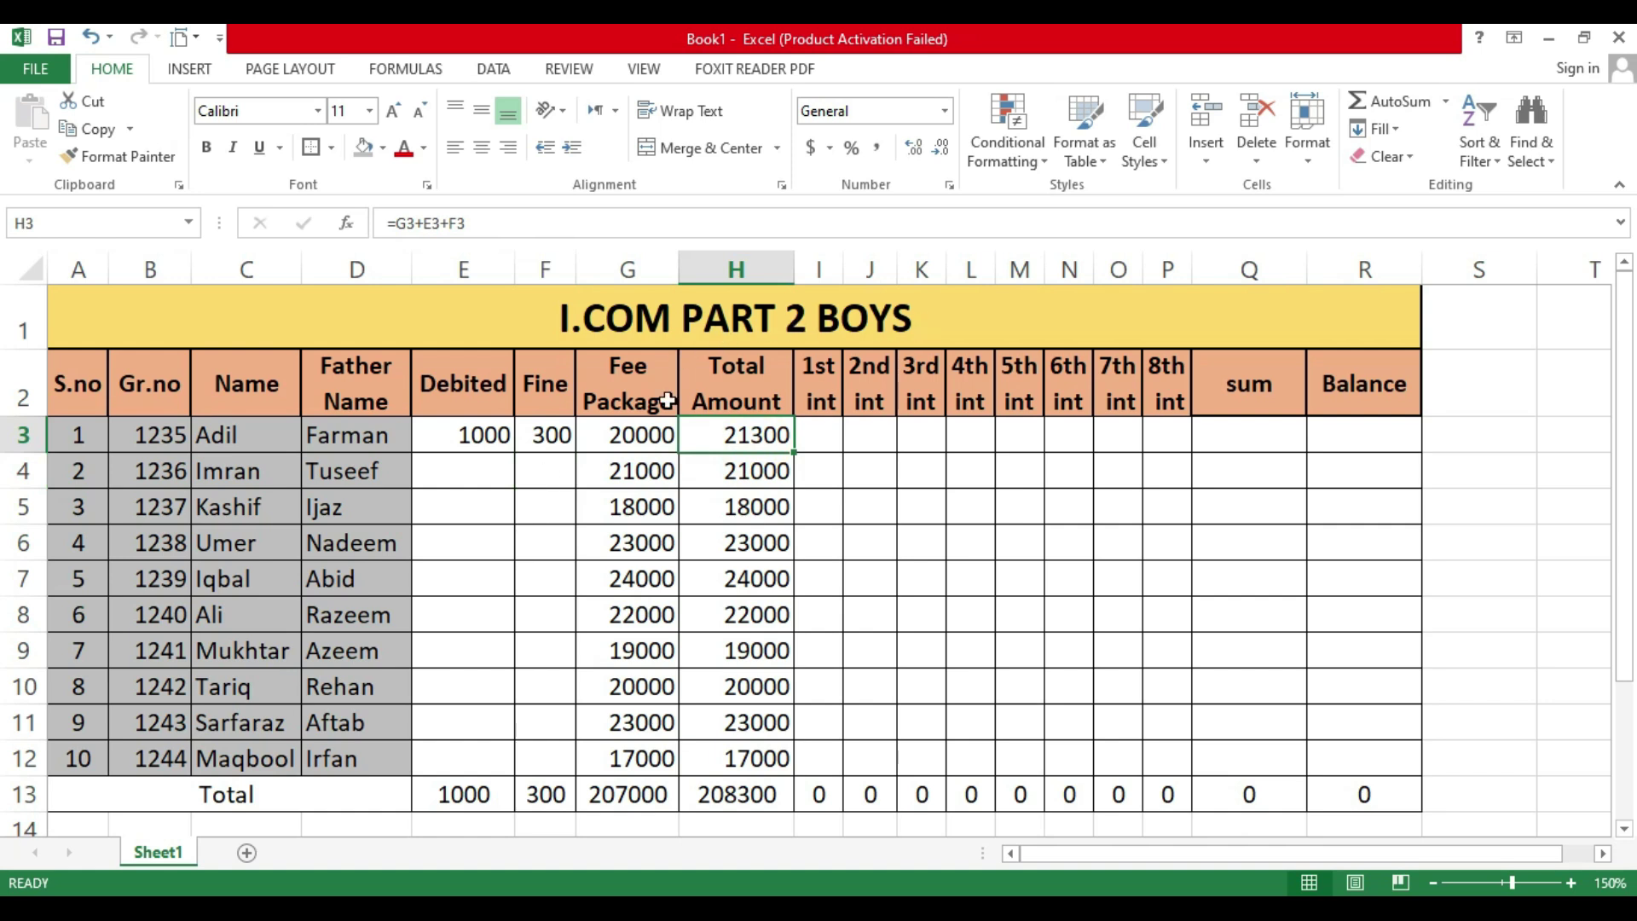
Step: Centre the contents of the Debited and Fine cells E3:F12 horizontally and vertically
{"action": "left_click", "coordinate": [491, 445]}
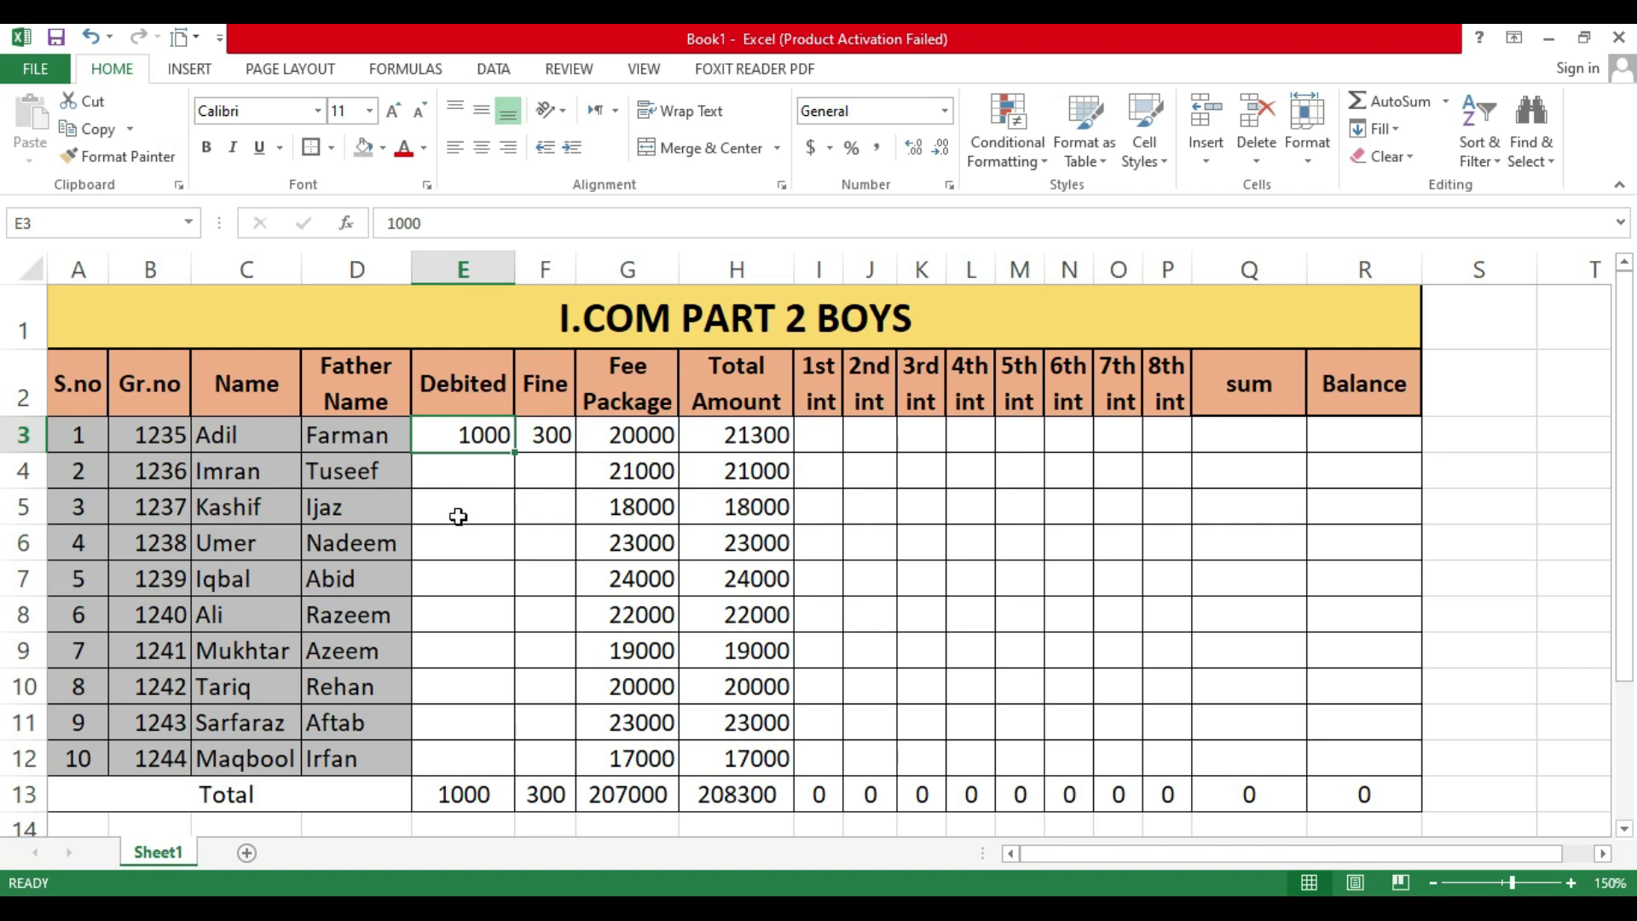
{"action": "left_click_drag", "start_coordinate": [471, 440], "coordinate": [546, 759]}
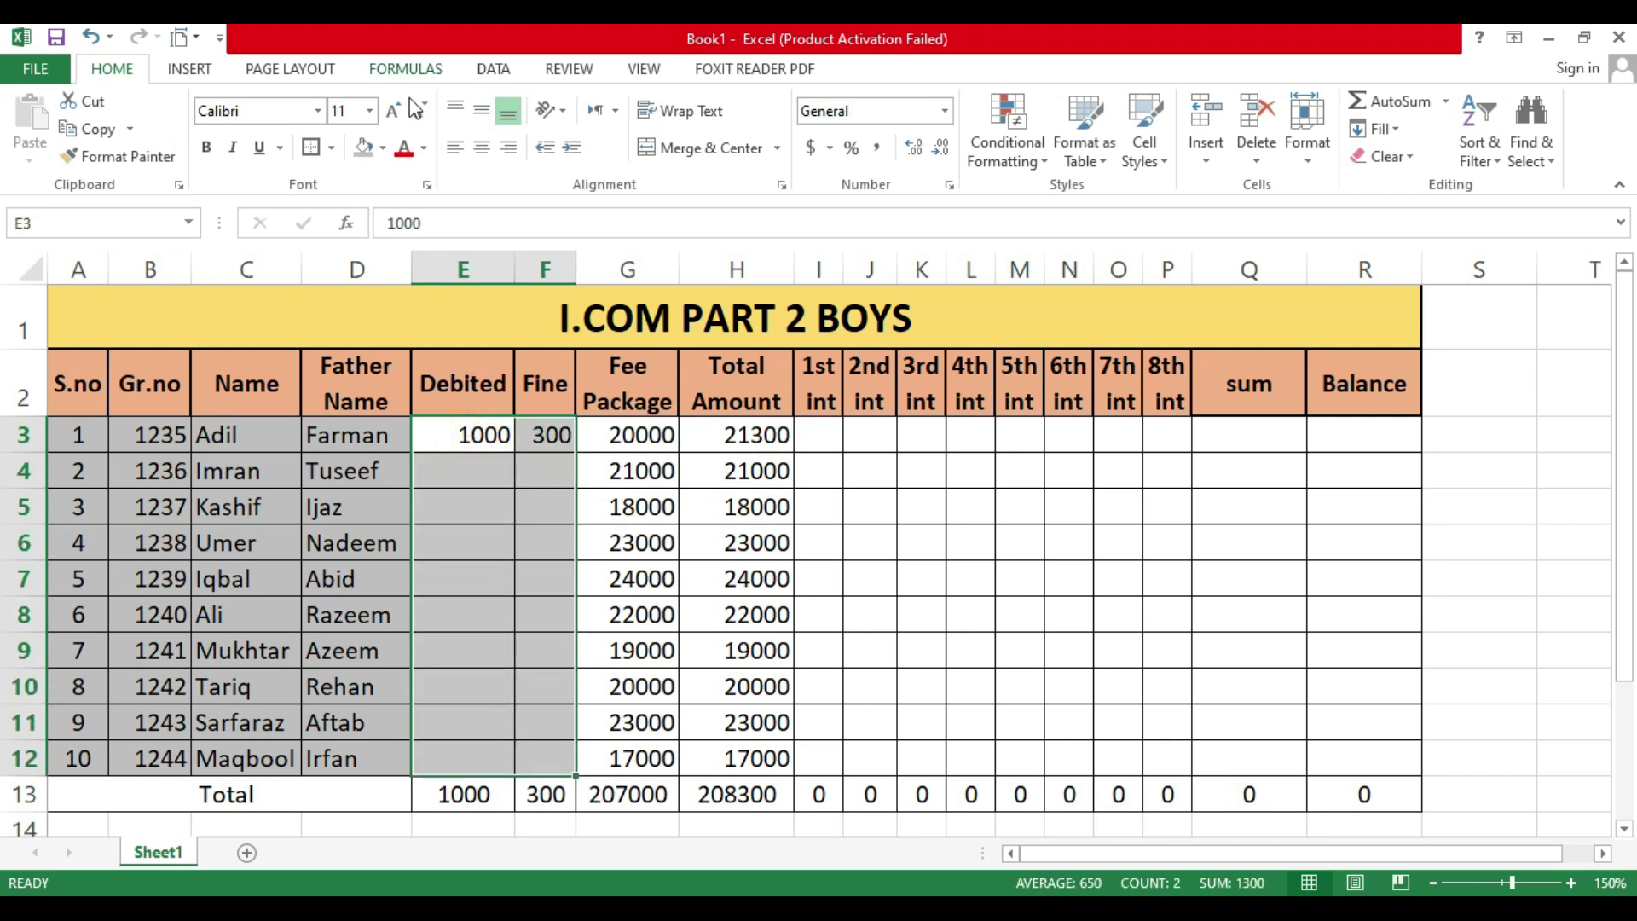
{"action": "left_click", "coordinate": [482, 111]}
Step: Enter the Debited amounts 500 in cell E5 and 2000 in cell E8
{"action": "left_click", "coordinate": [483, 503]}
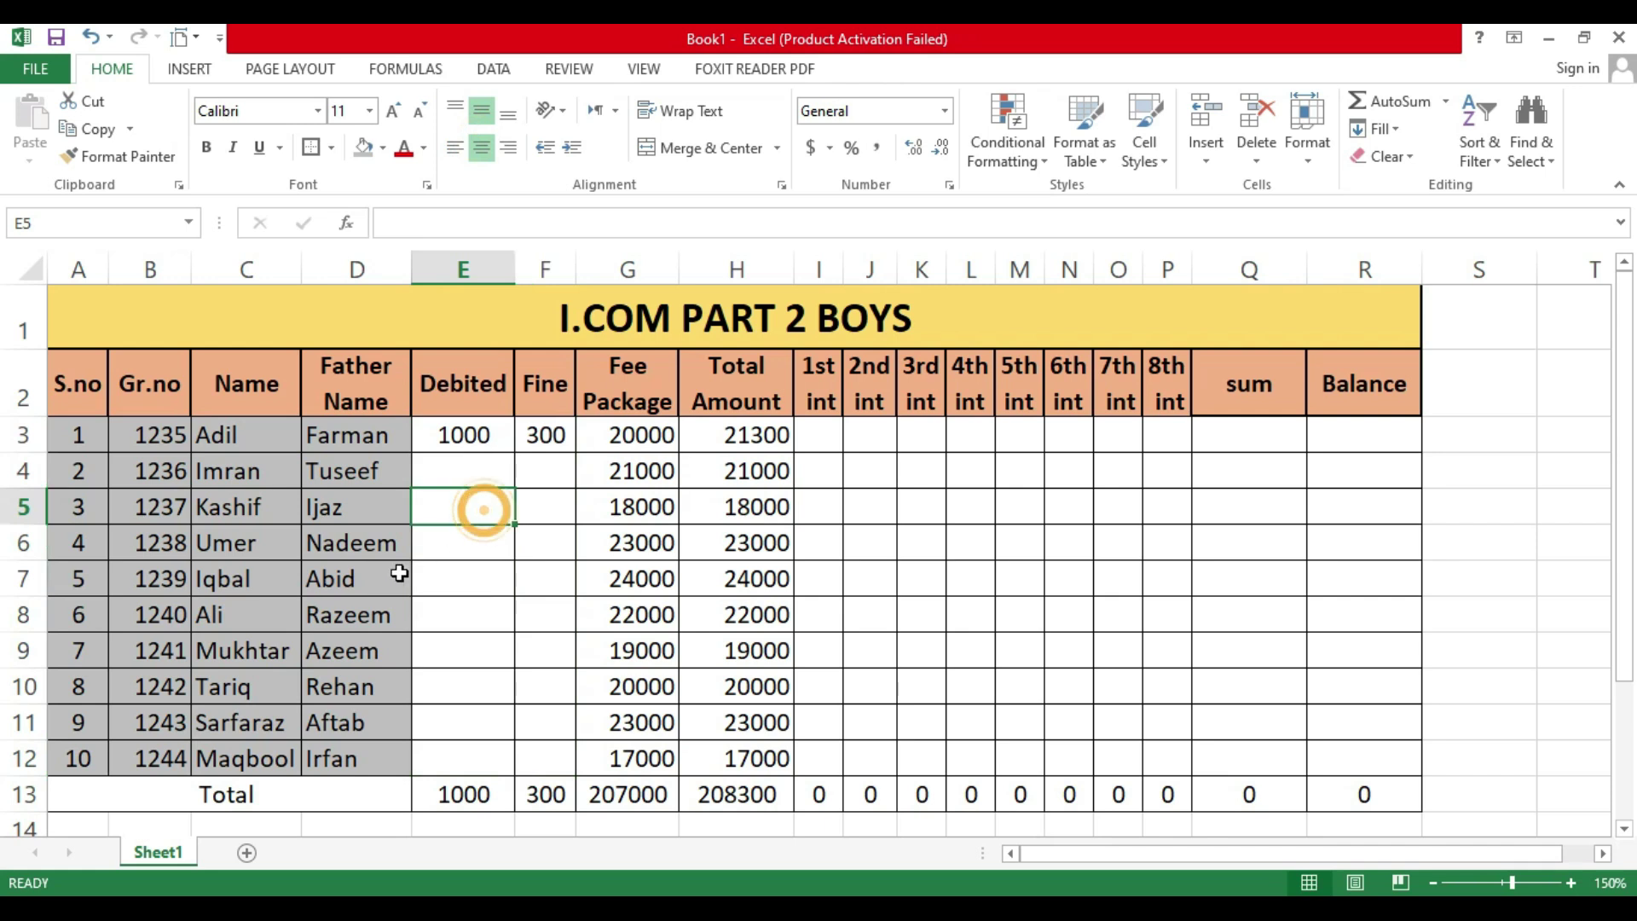
{"action": "type", "text": "500"}
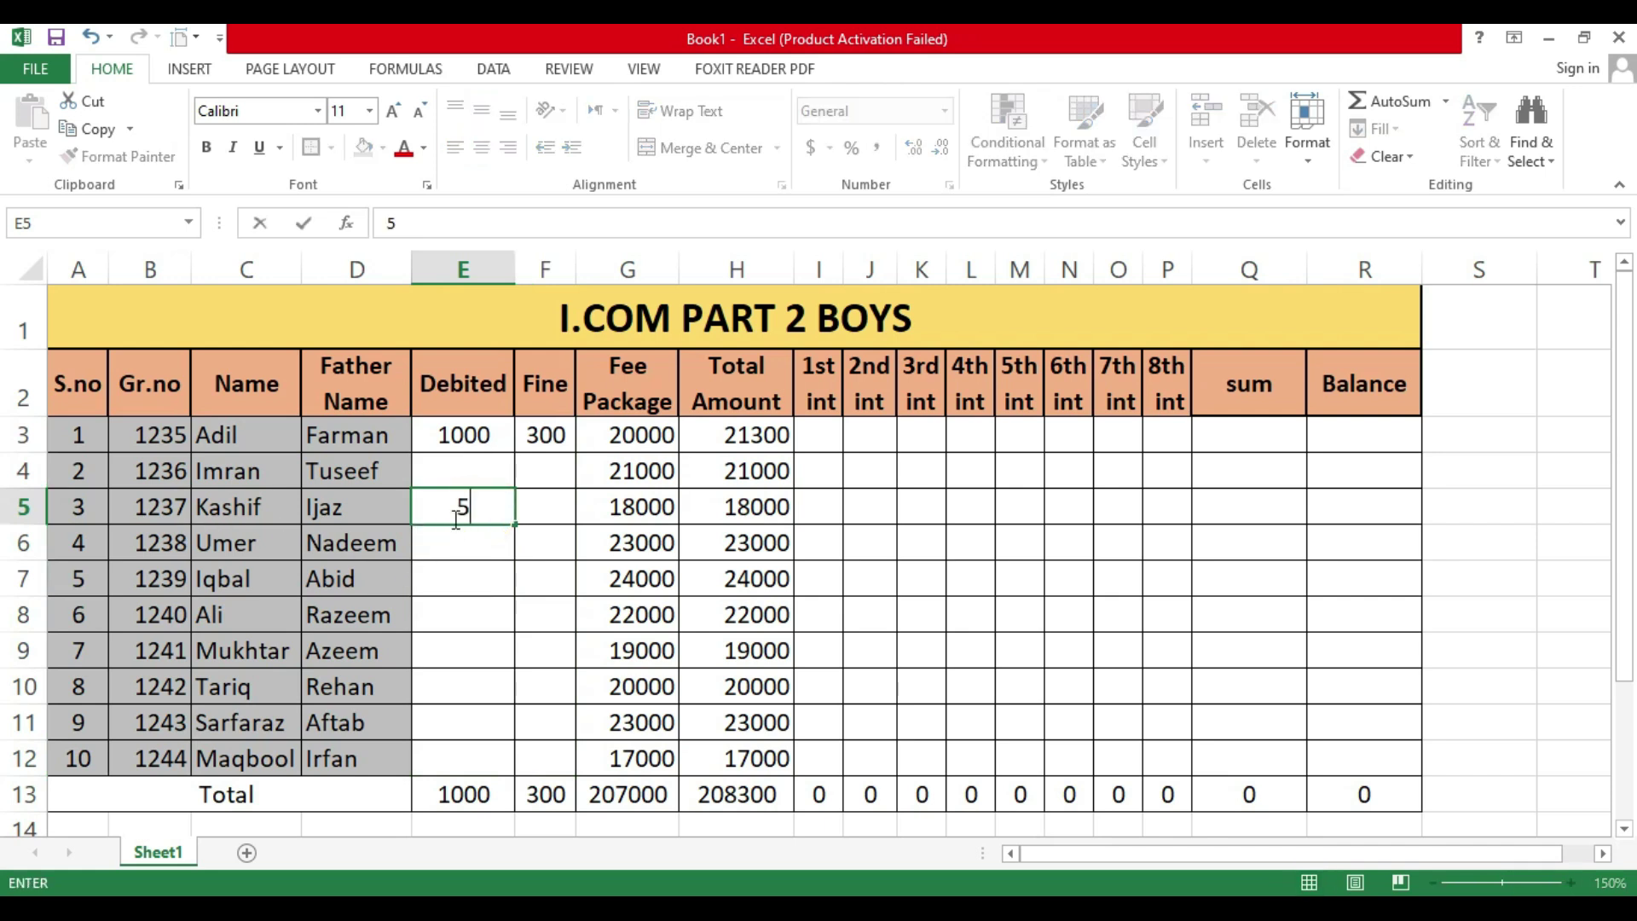
{"action": "key", "text": "Return"}
{"action": "key", "text": "Down"}
{"action": "key", "text": "Down"}
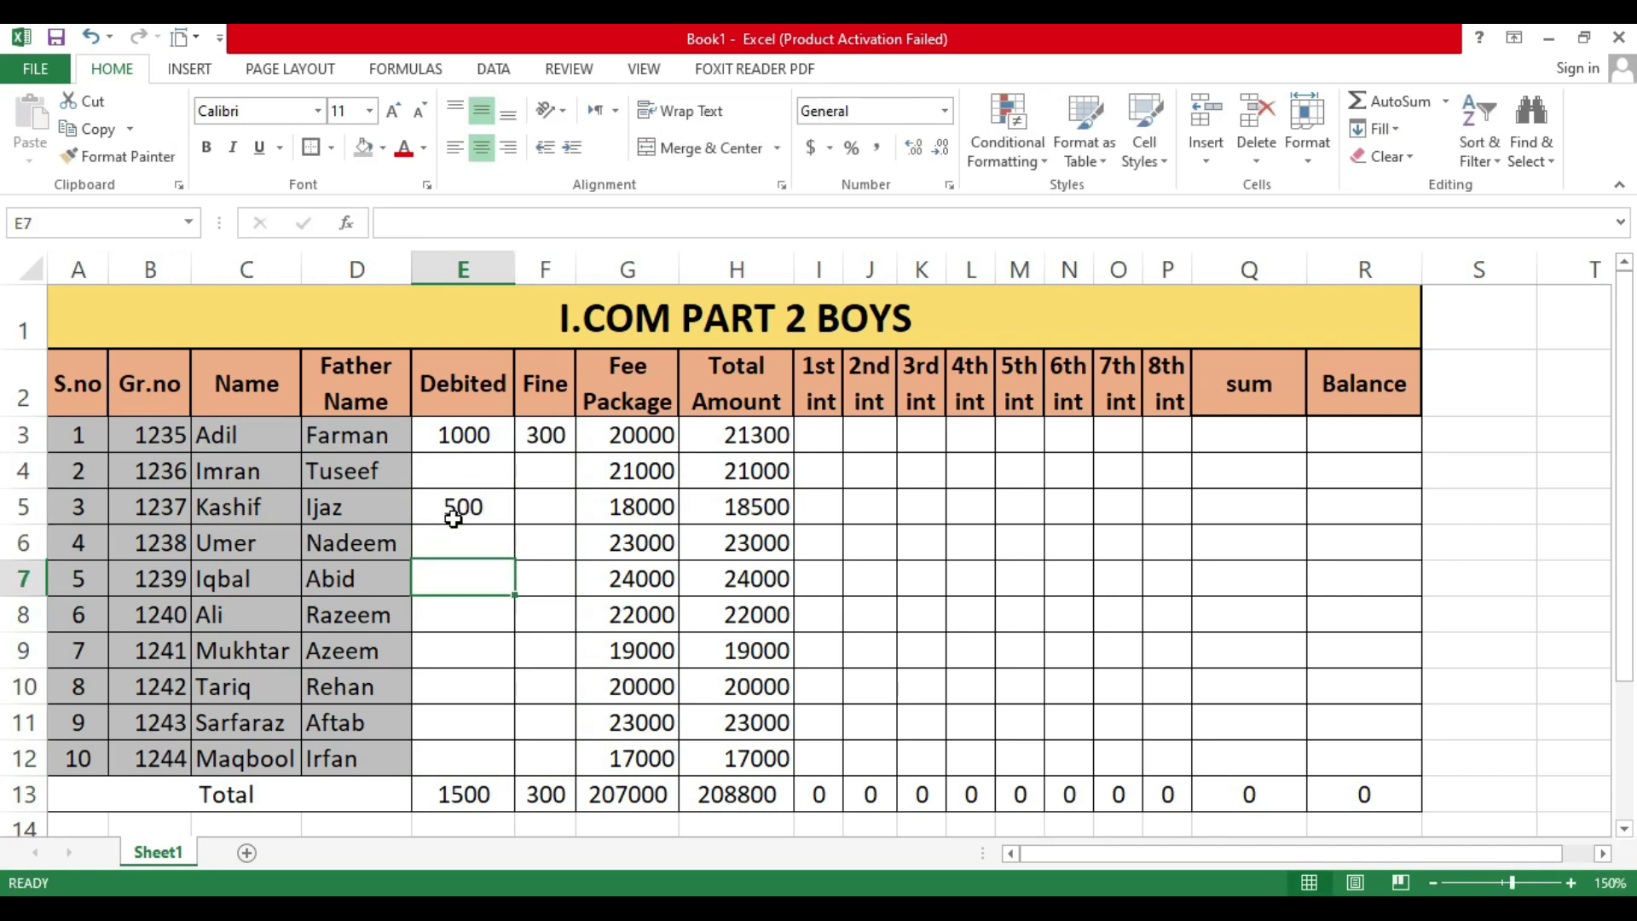
{"action": "type", "text": "2000"}
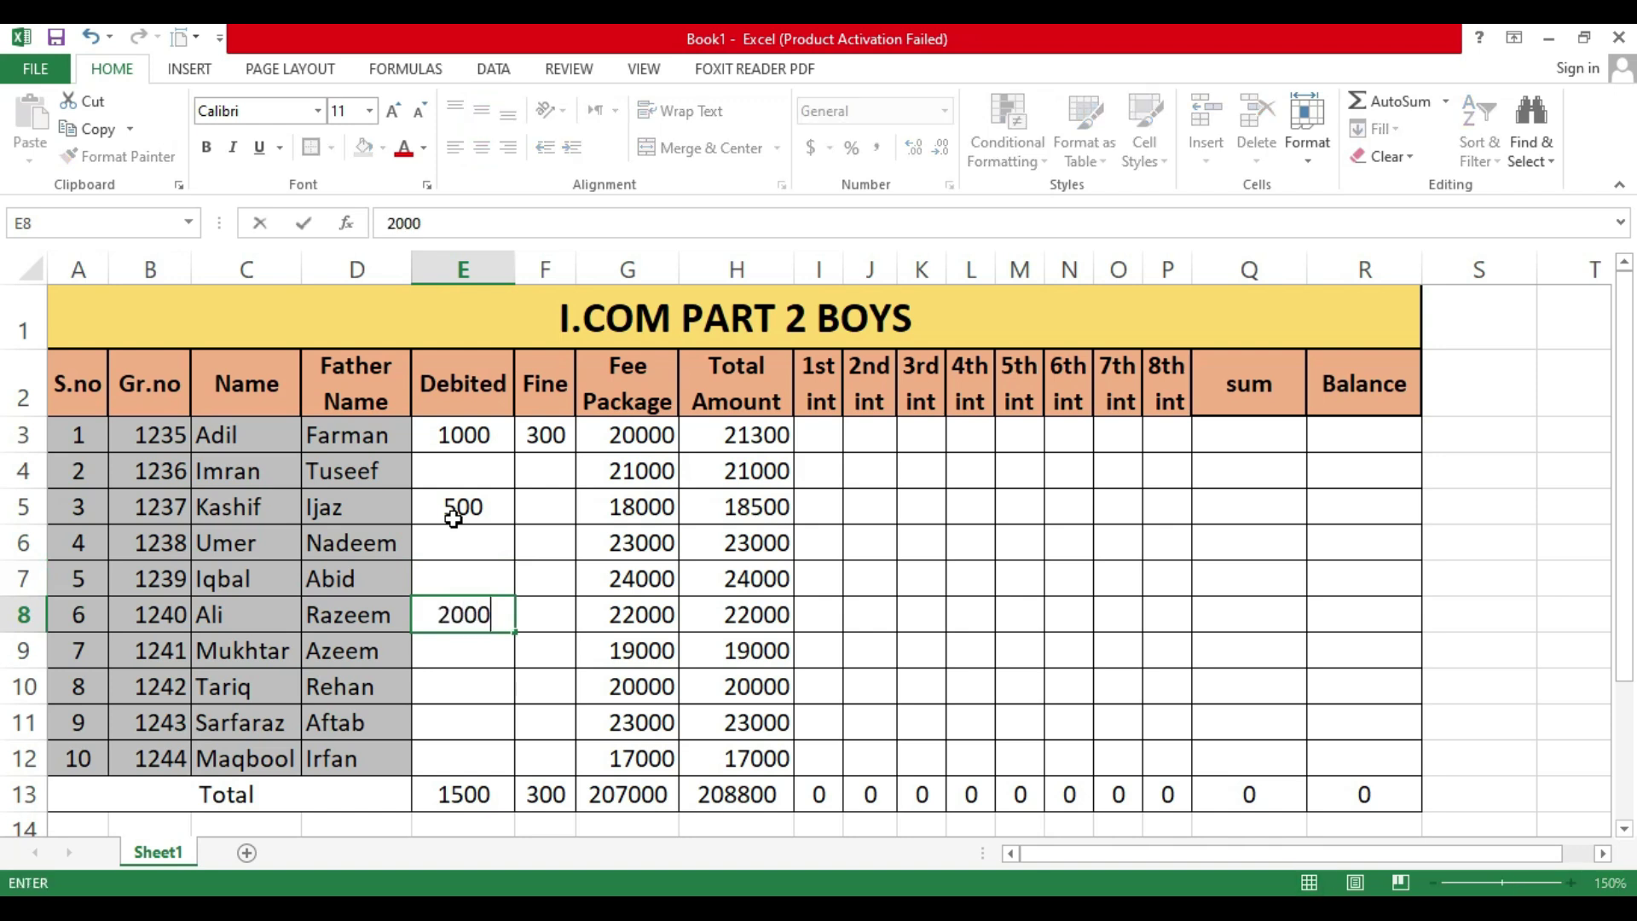
{"action": "key", "text": "Return"}
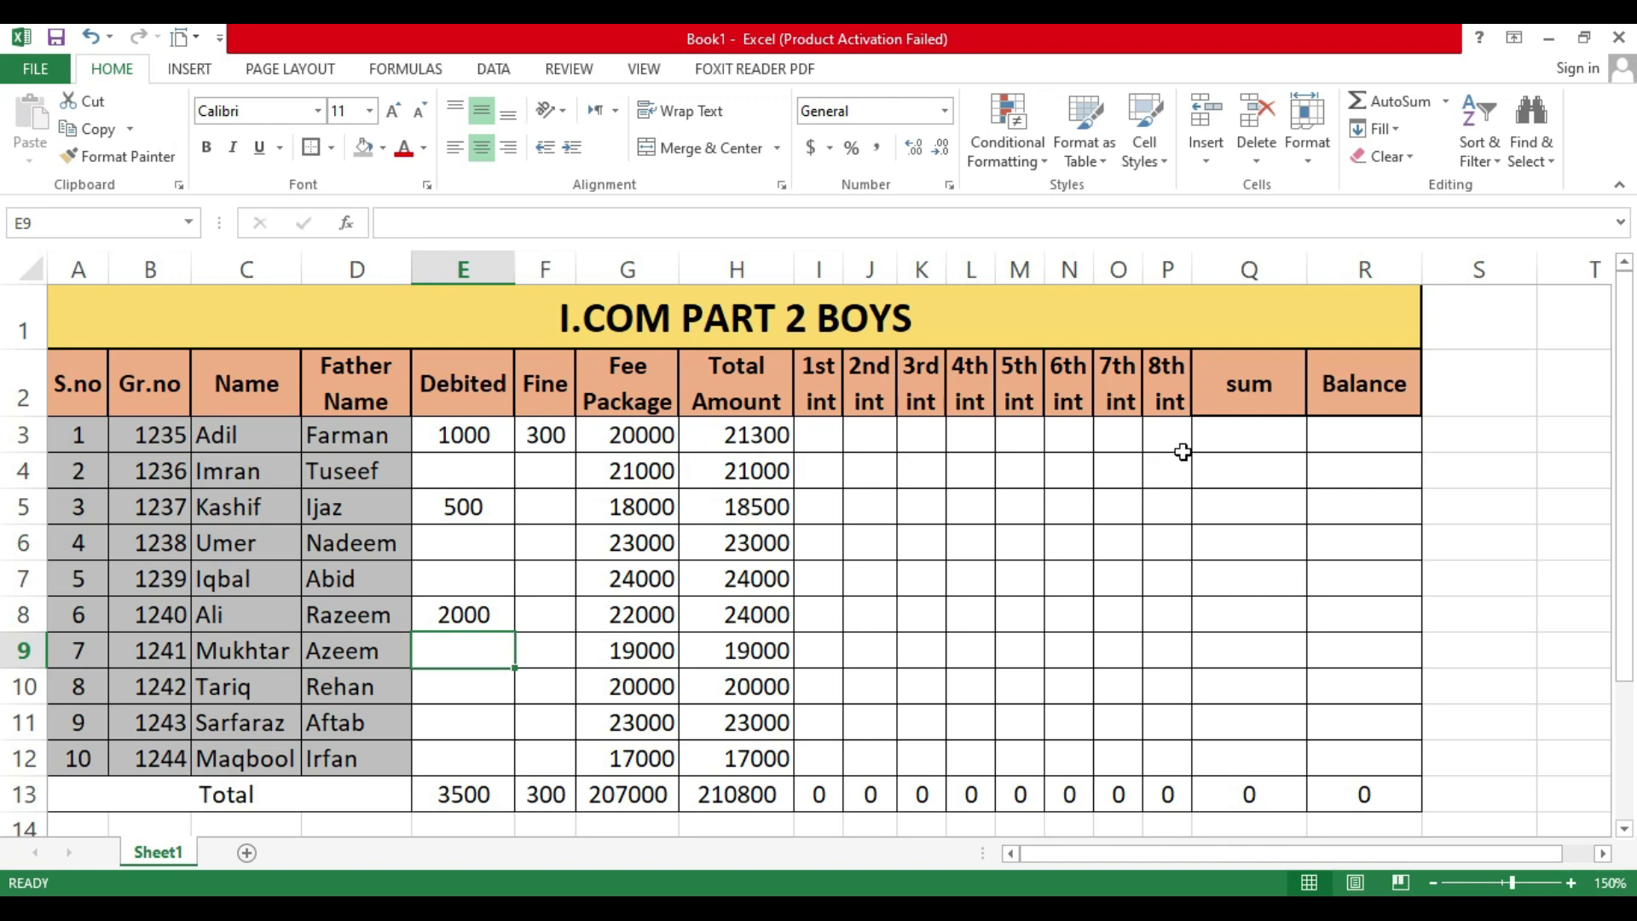
Step: Start a formula in the first student's sum cell Q3
{"action": "left_click", "coordinate": [802, 439]}
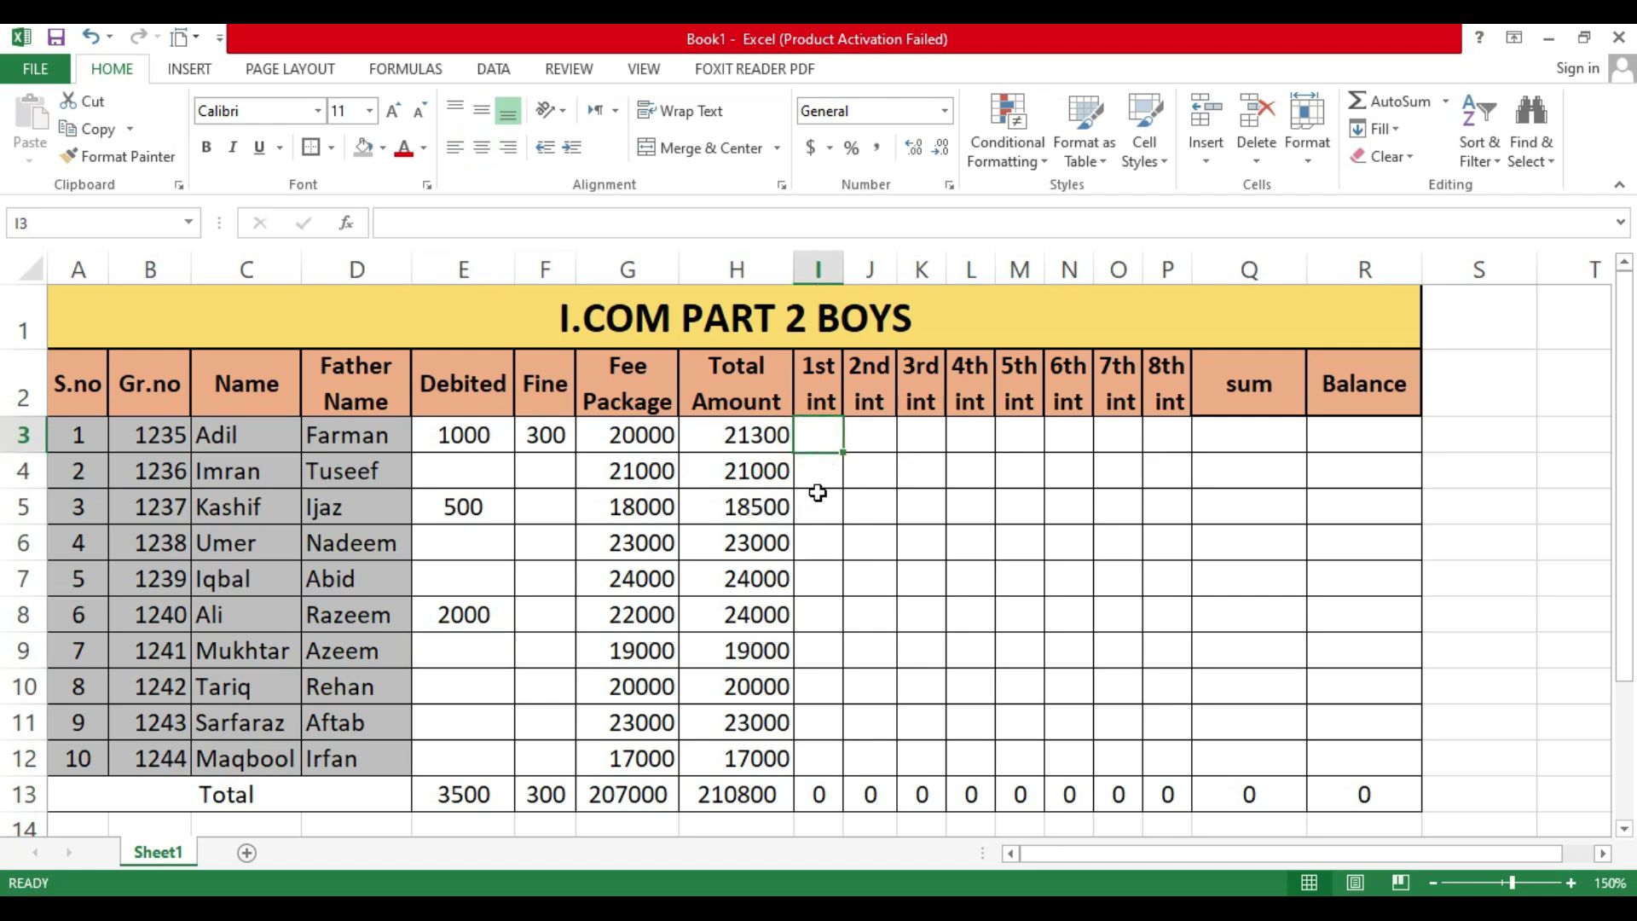
{"action": "left_click", "coordinate": [1254, 439]}
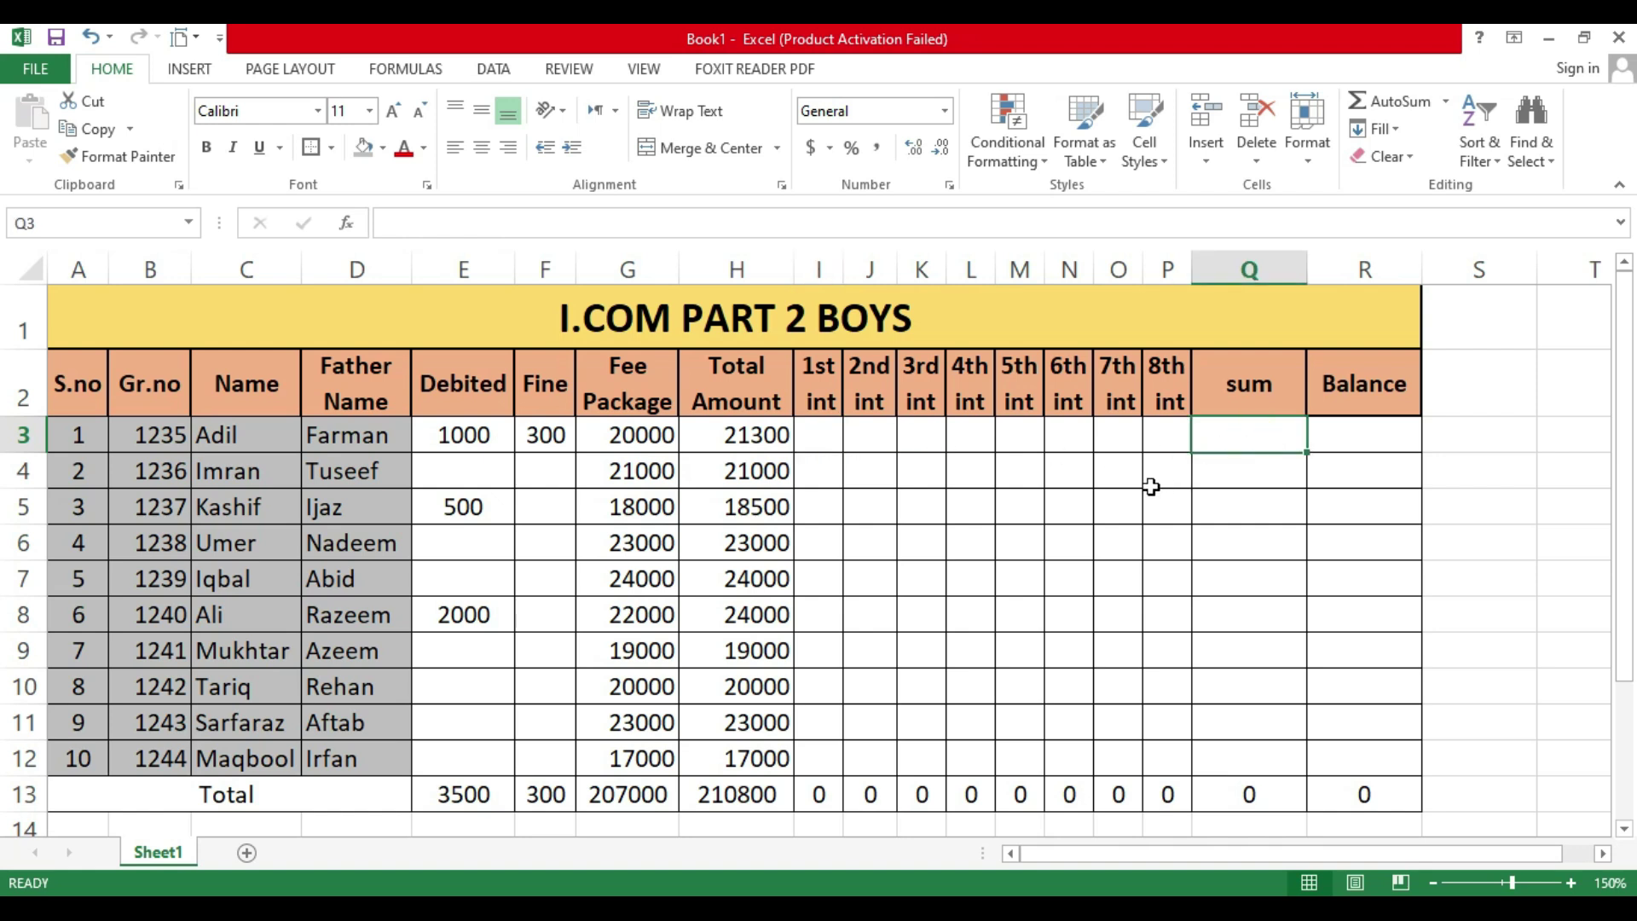
{"action": "type", "text": "="}
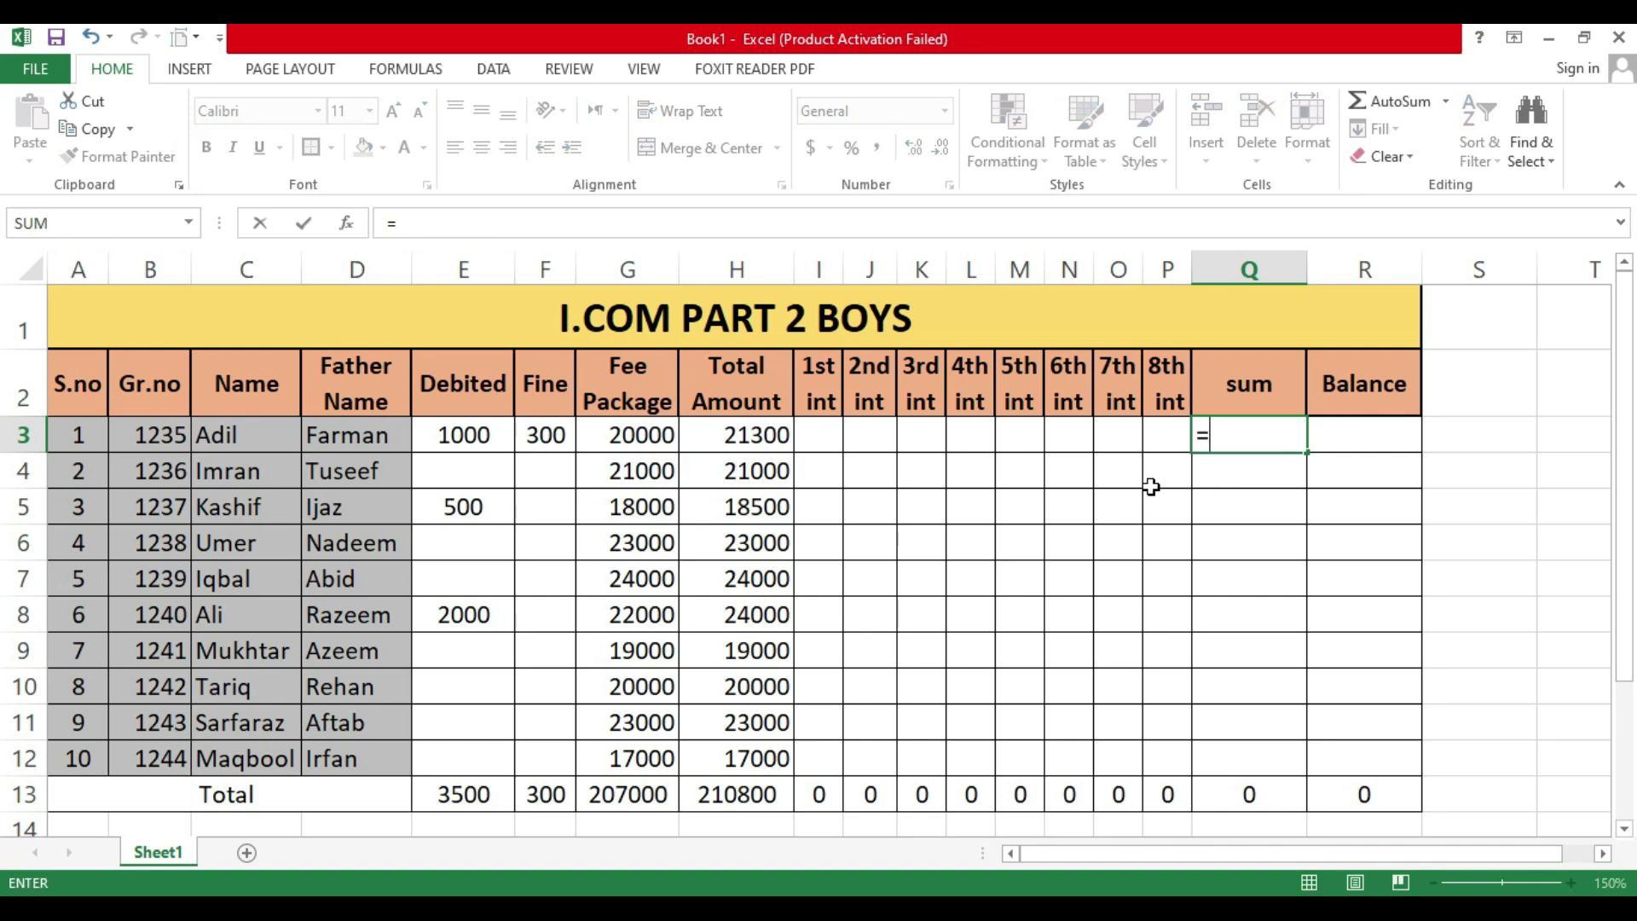
{"action": "type", "text": "sum"}
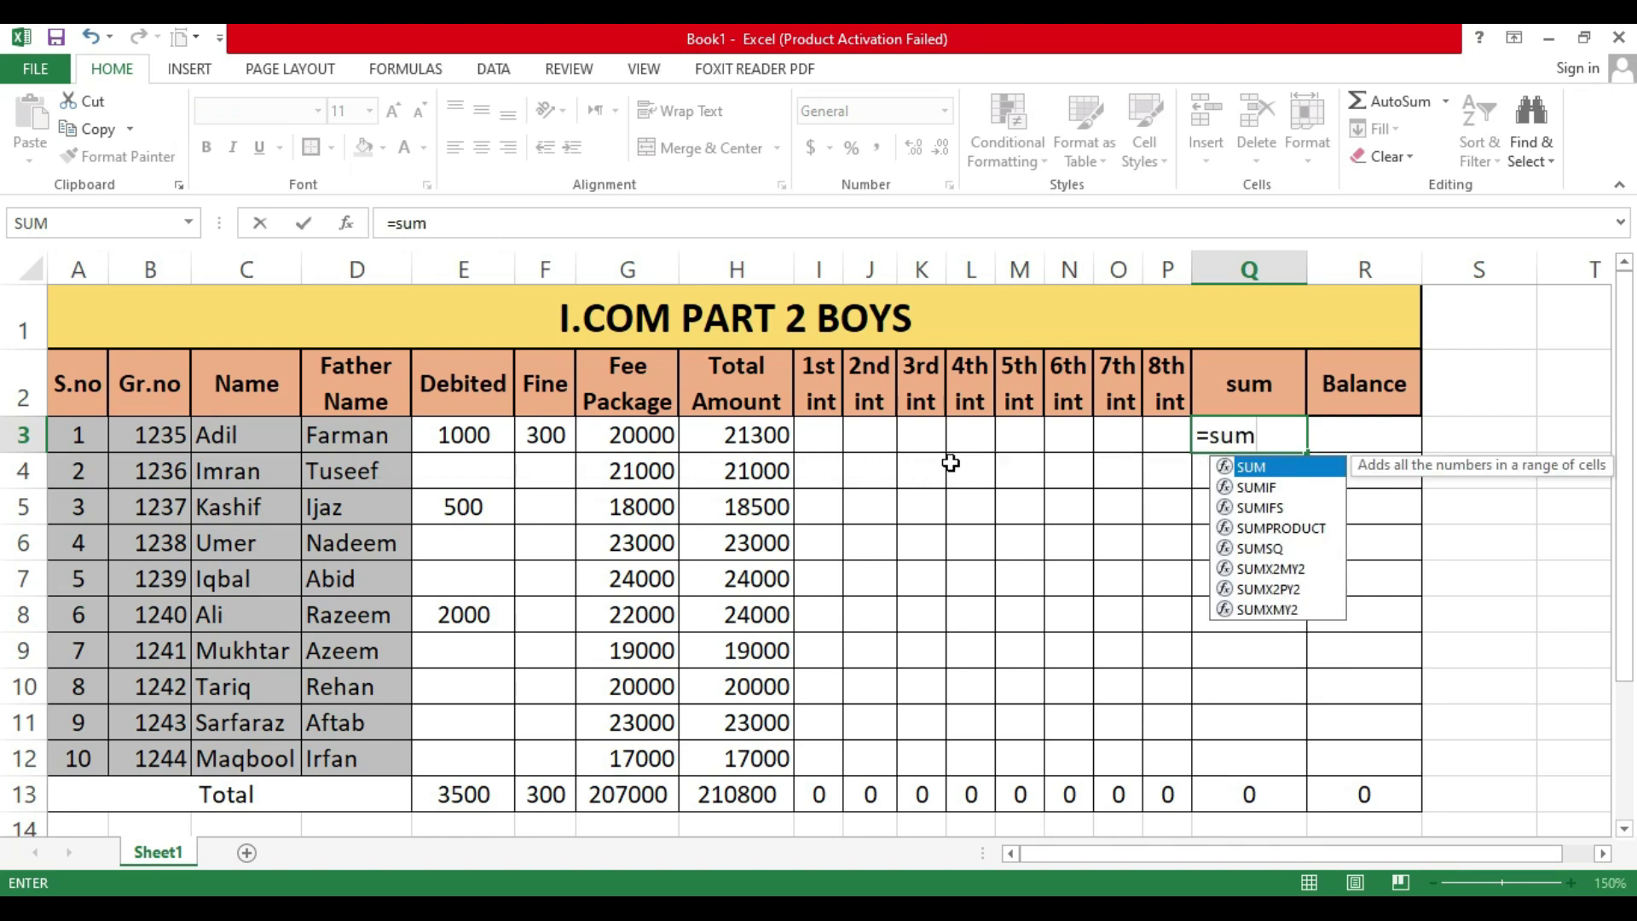
{"action": "key", "text": "BackSpace"}
{"action": "key", "text": "BackSpace"}
{"action": "key", "text": "BackSpace"}
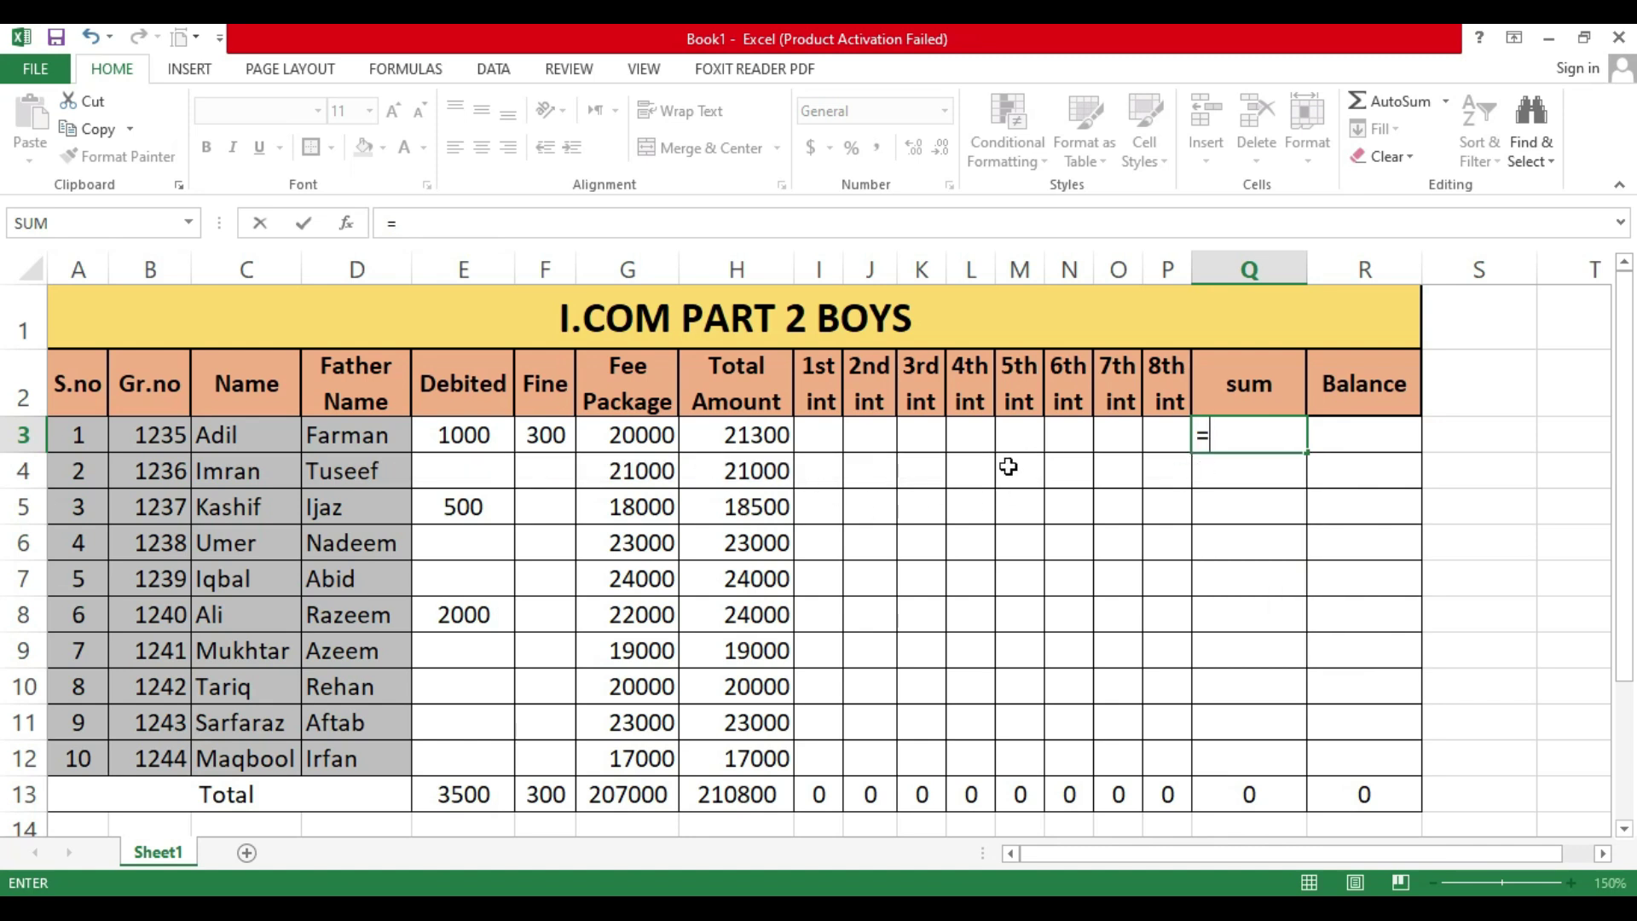
Step: Complete the installment formula in cell Q3 as =I3+J3+K3+L3+M3+N3+O3+P3
{"action": "left_click", "coordinate": [821, 438]}
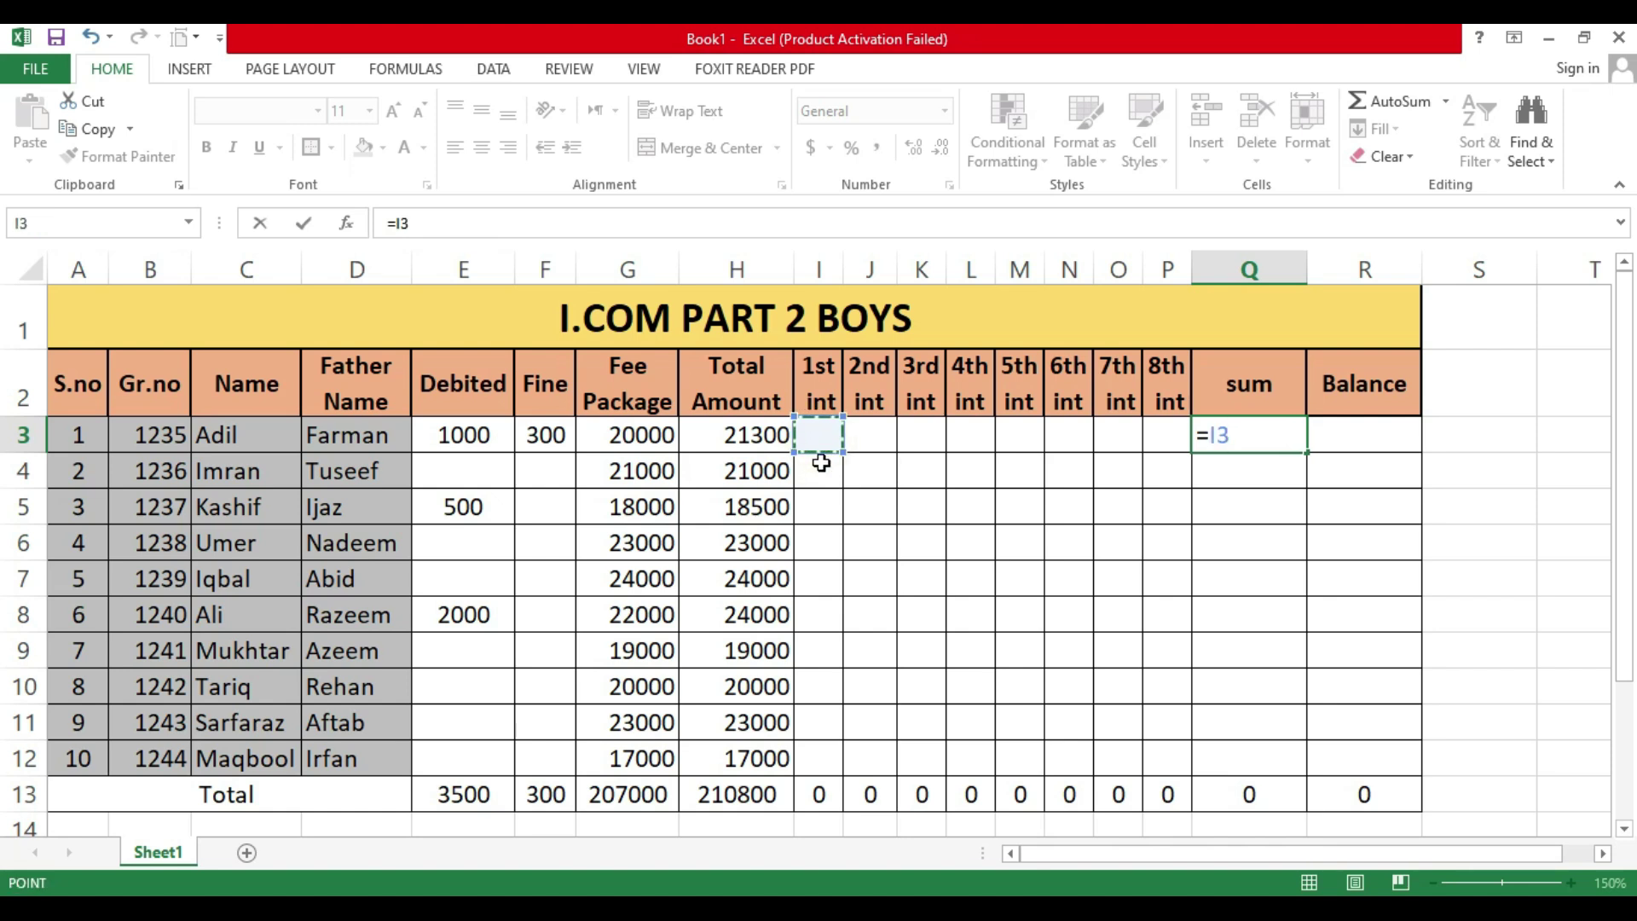
{"action": "type", "text": "+"}
{"action": "left_click", "coordinate": [868, 439]}
{"action": "type", "text": "+"}
{"action": "left_click", "coordinate": [926, 442]}
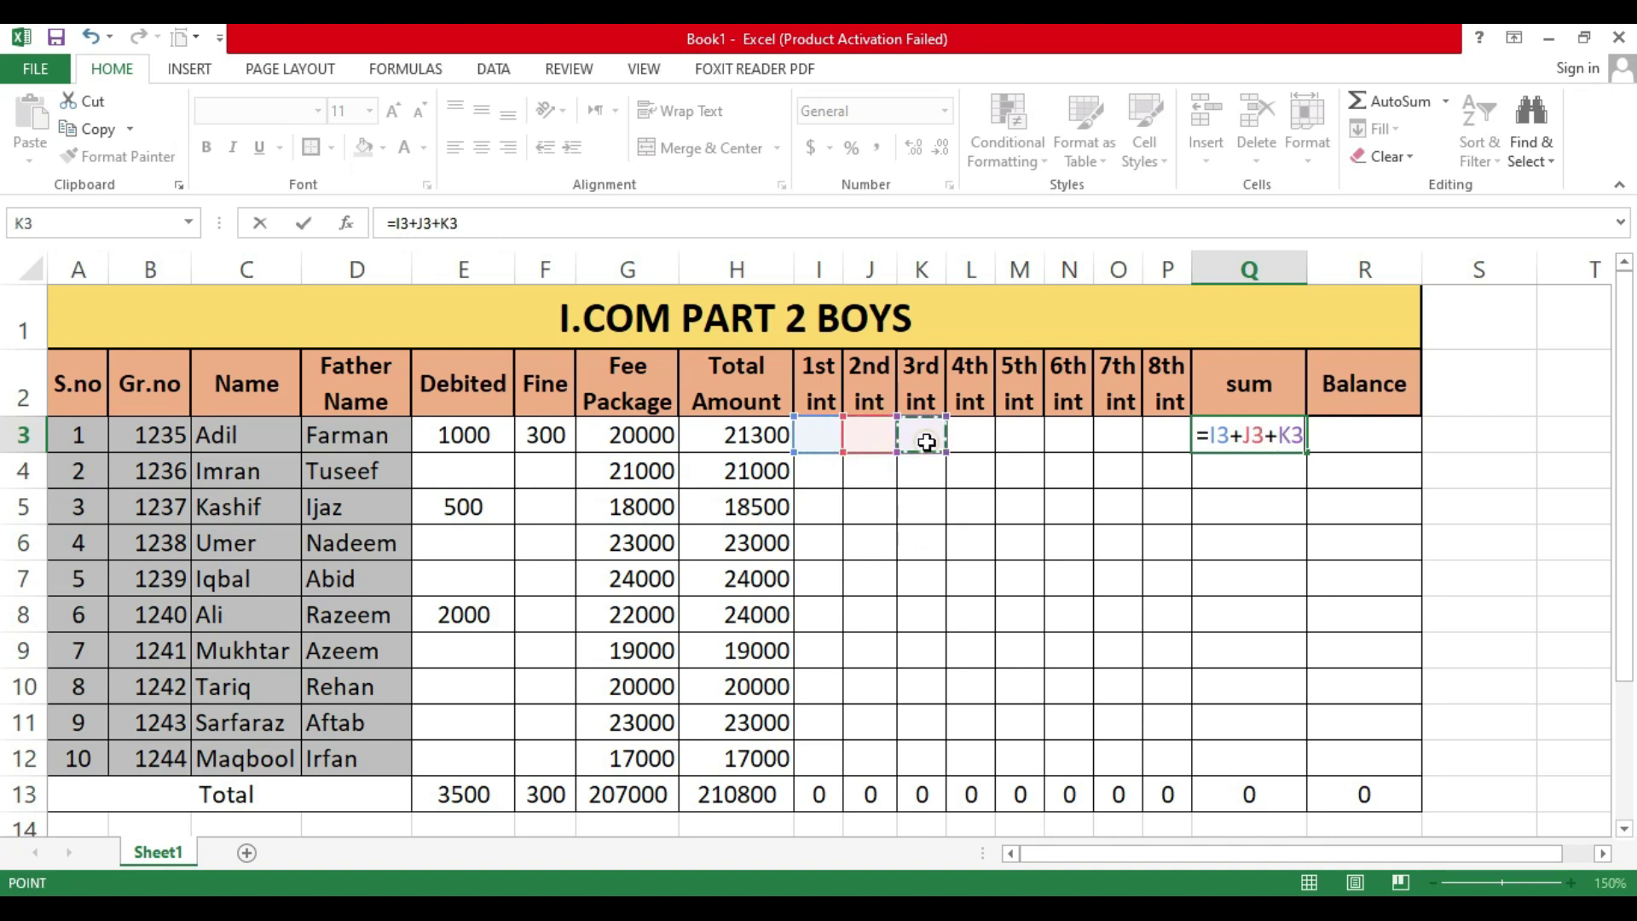
{"action": "type", "text": "+"}
{"action": "left_click", "coordinate": [976, 436]}
{"action": "type", "text": "+"}
{"action": "left_click", "coordinate": [1032, 435]}
{"action": "type", "text": "+"}
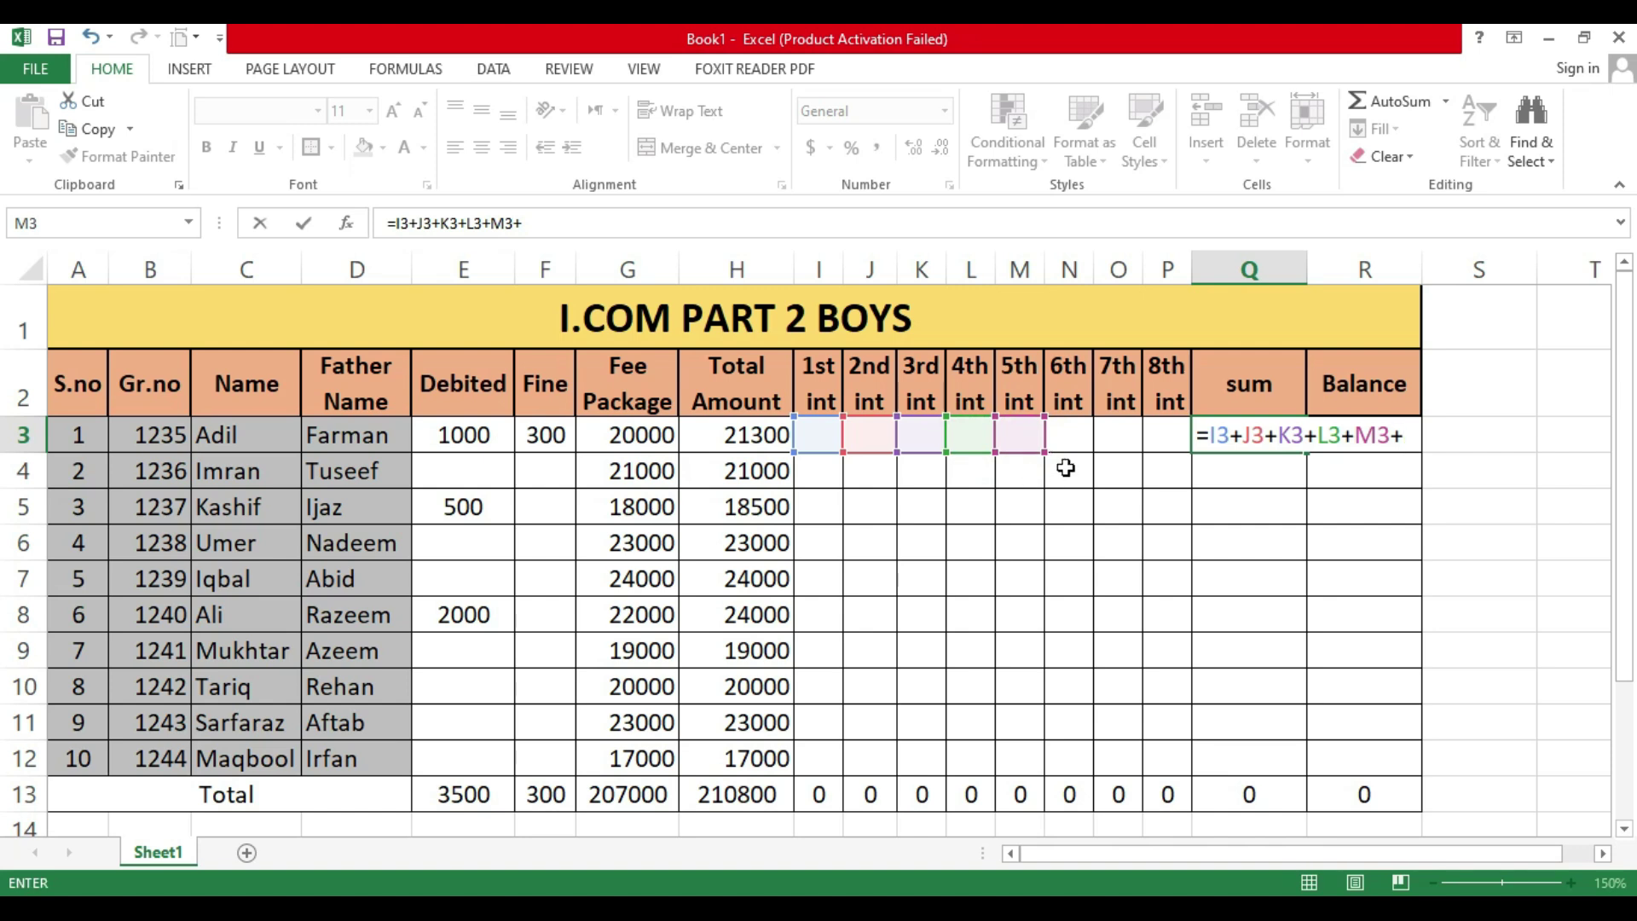
{"action": "left_click", "coordinate": [1100, 439]}
{"action": "left_click", "coordinate": [1069, 437]}
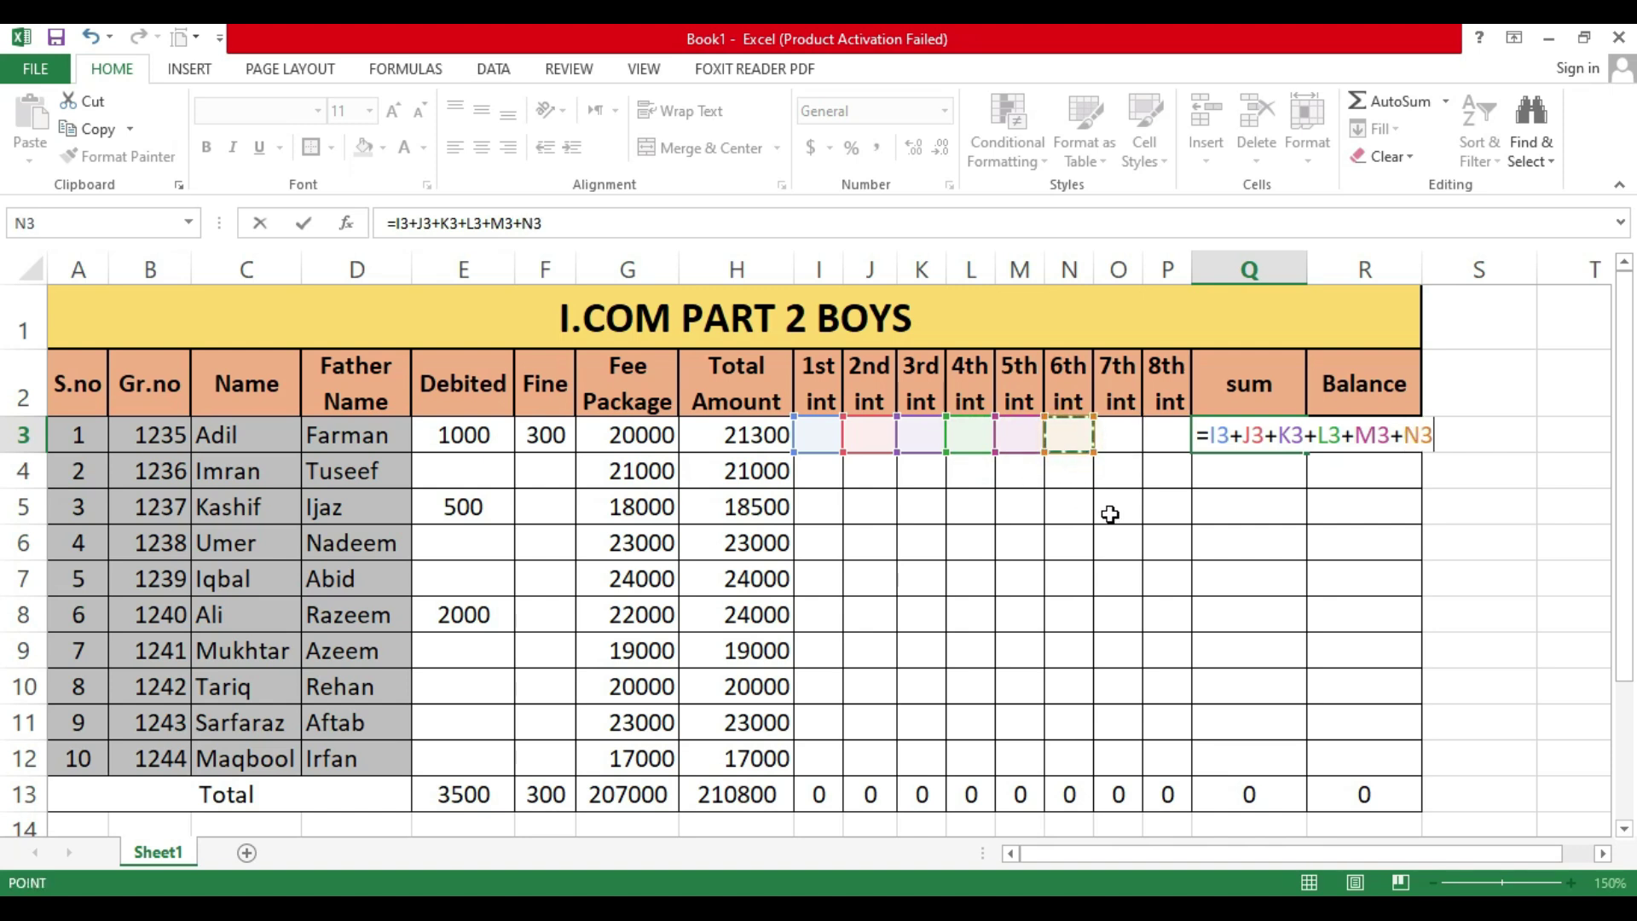
{"action": "type", "text": "+"}
{"action": "left_click", "coordinate": [1113, 449]}
{"action": "type", "text": "+"}
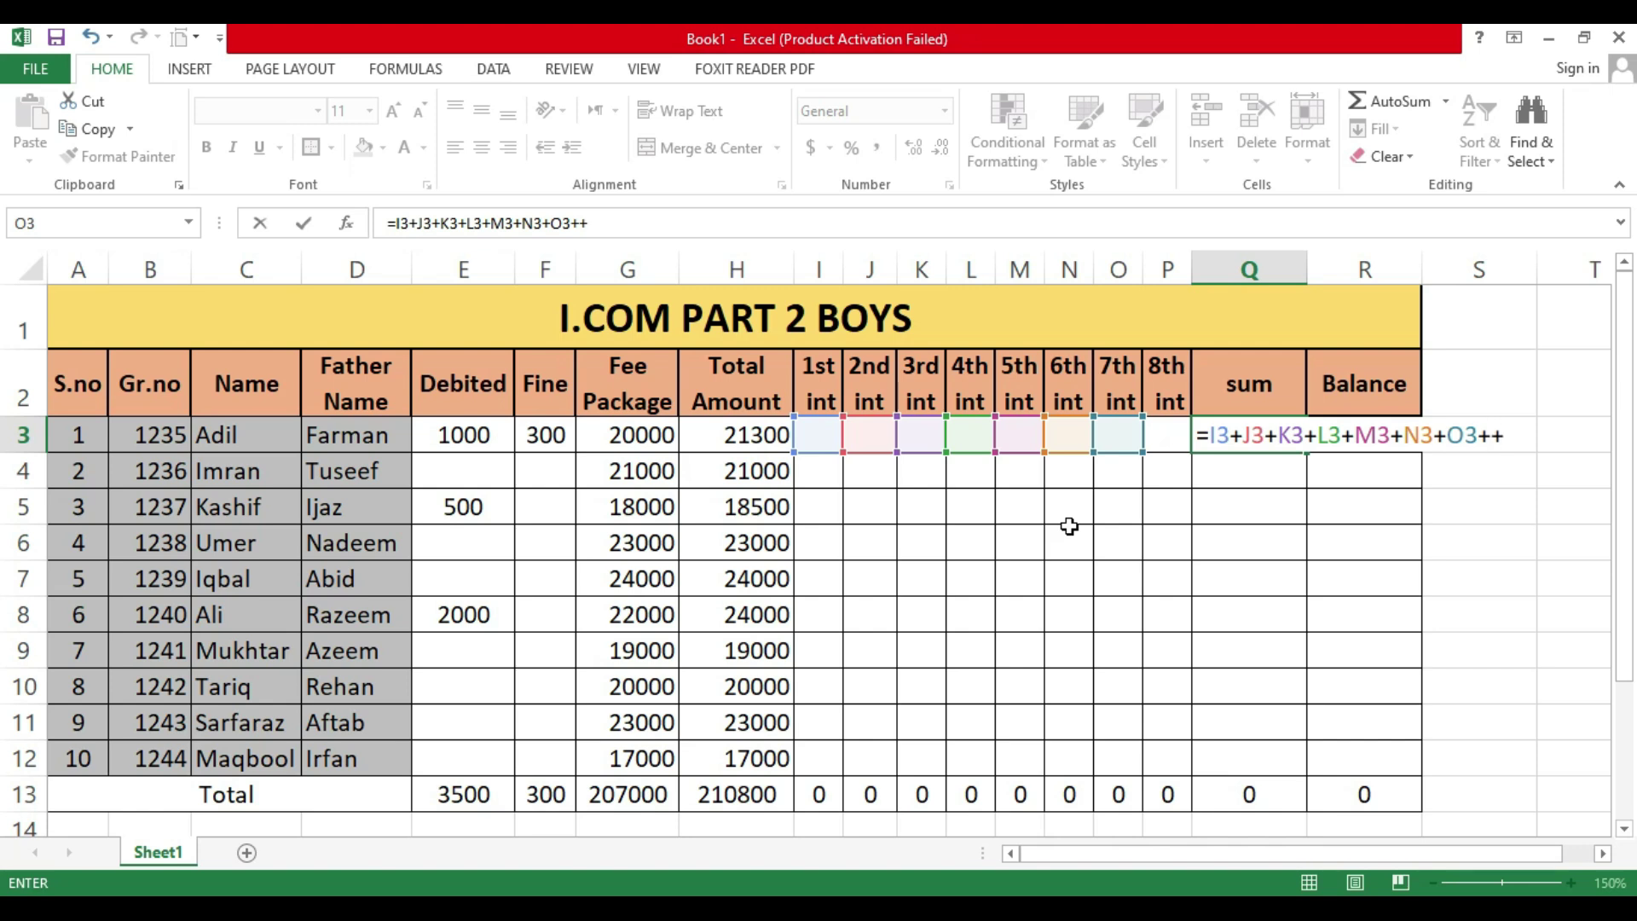
{"action": "left_click", "coordinate": [1155, 441]}
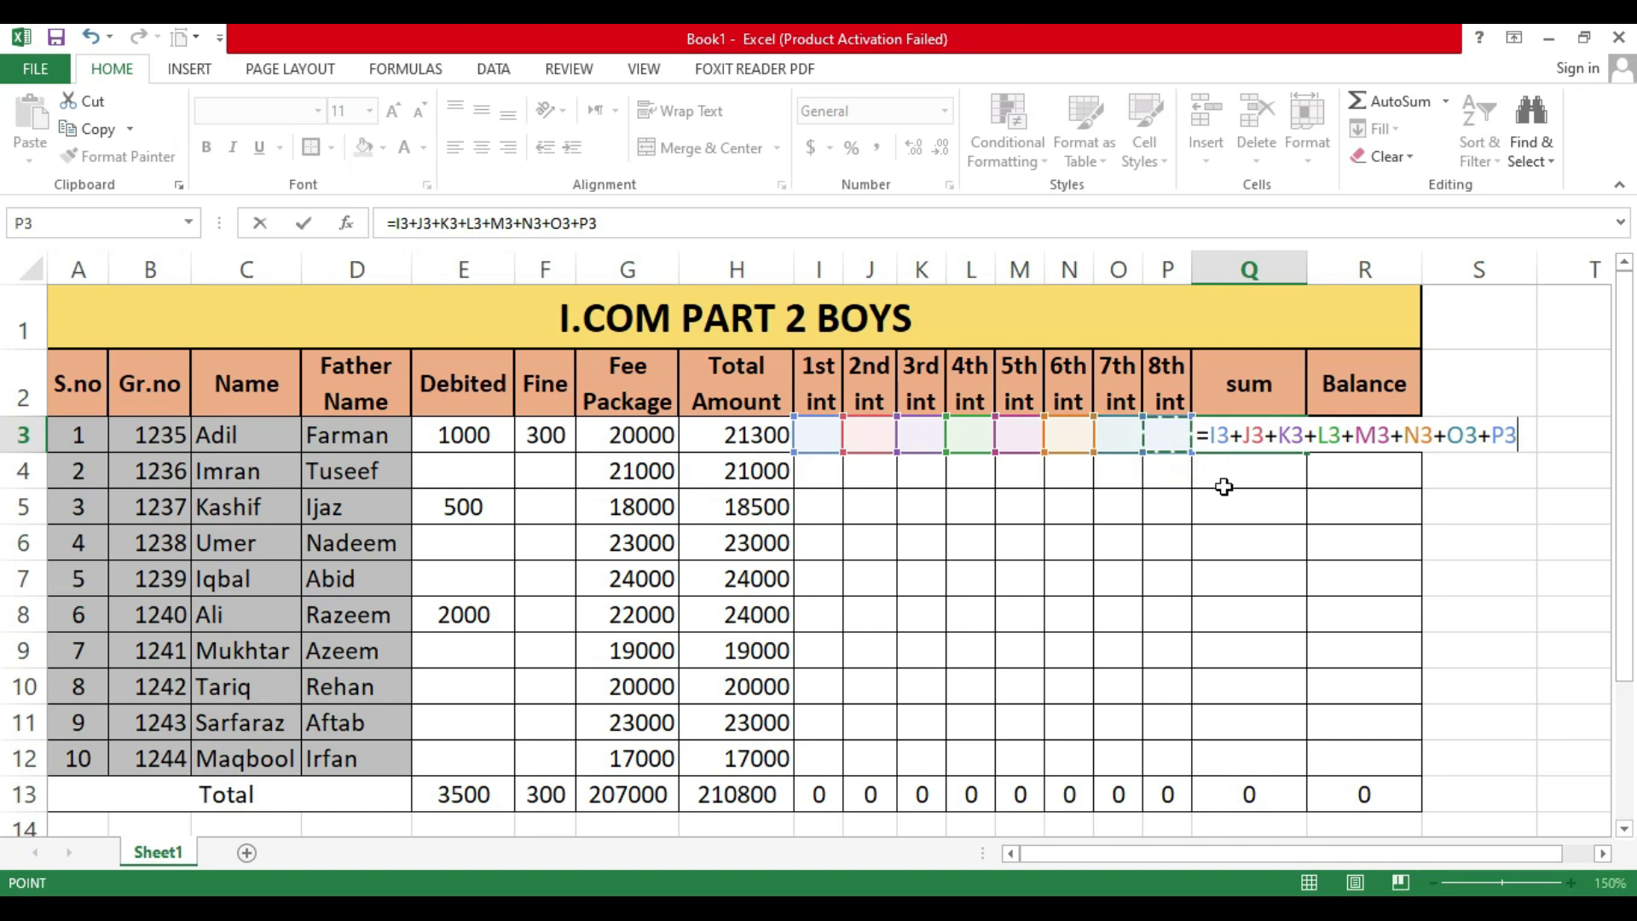
{"action": "key", "text": "Return"}
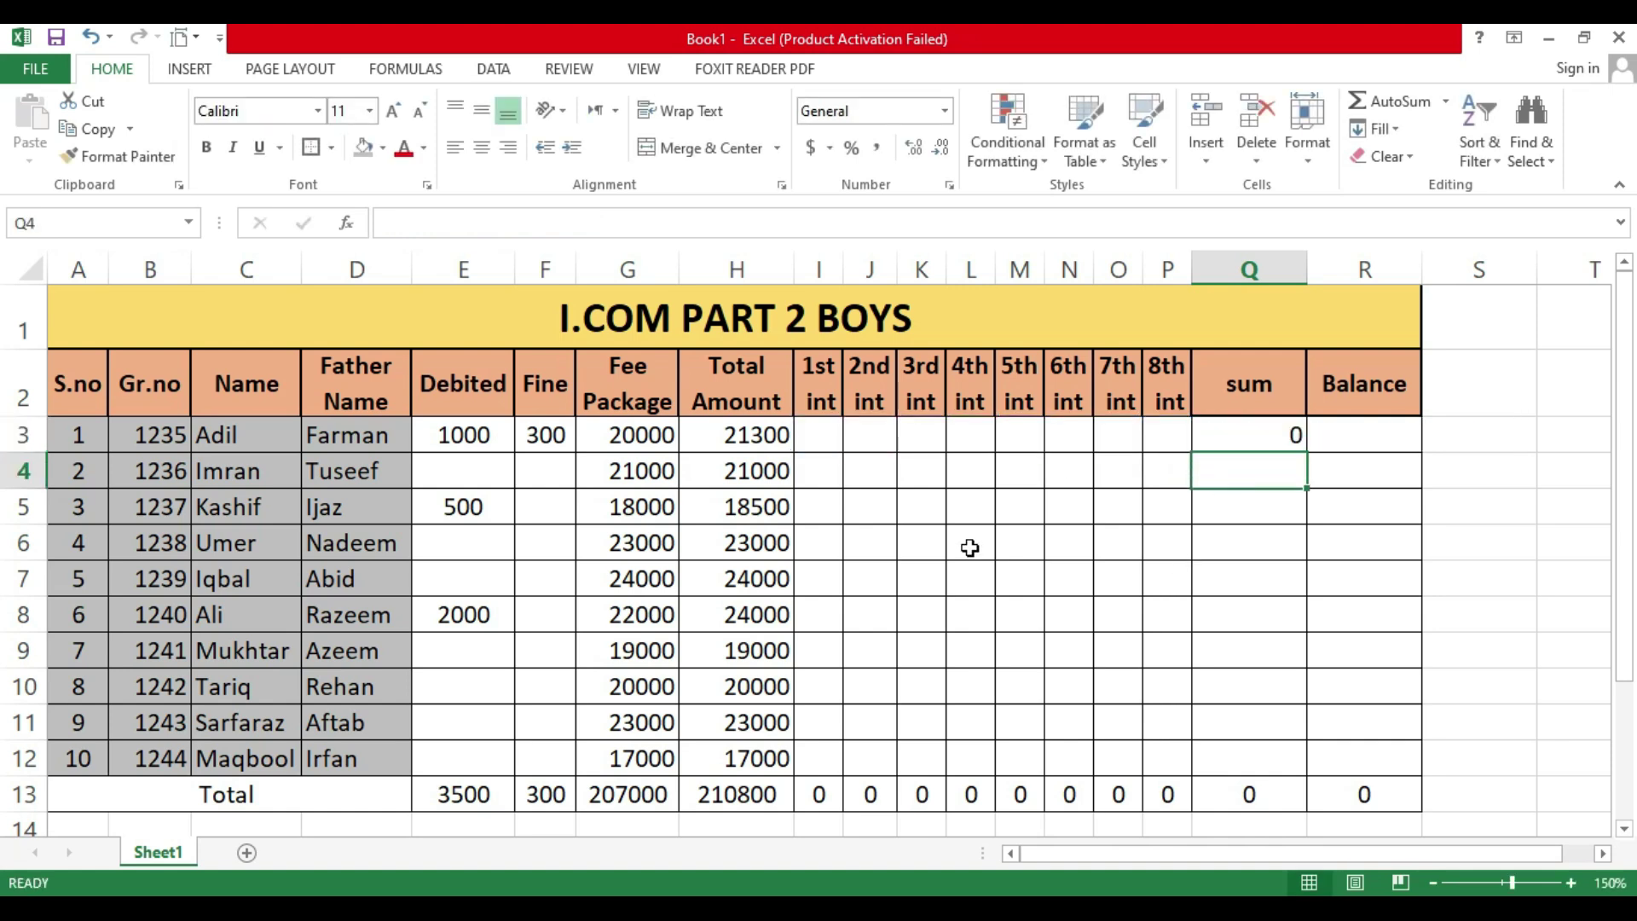
{"action": "left_click", "coordinate": [831, 442]}
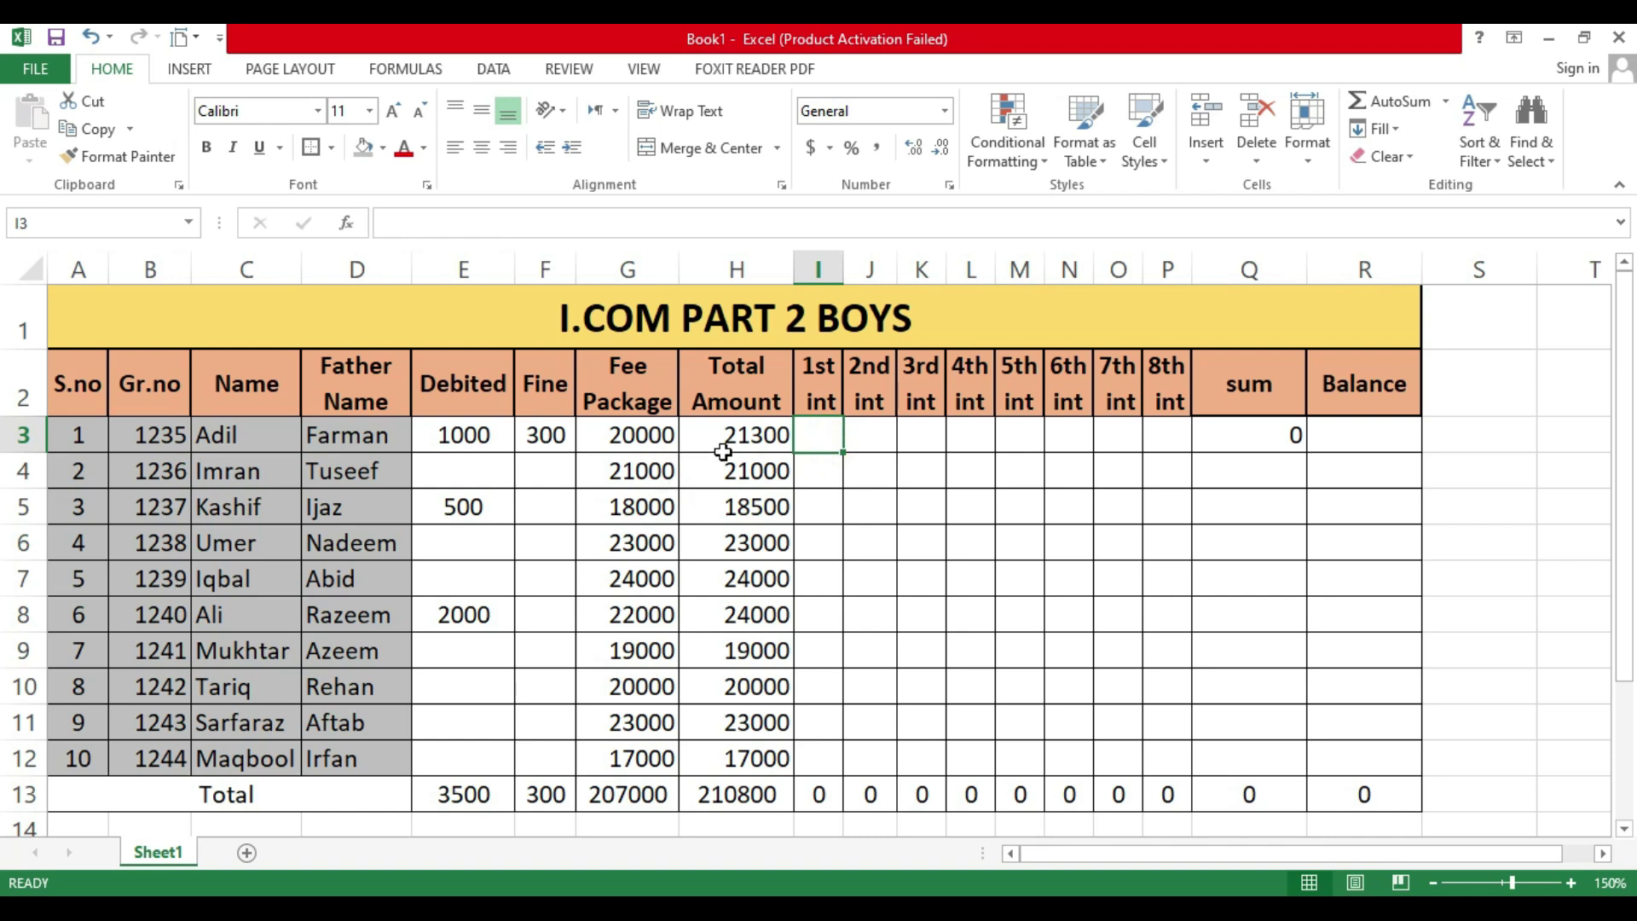
{"action": "left_click", "coordinate": [470, 441]}
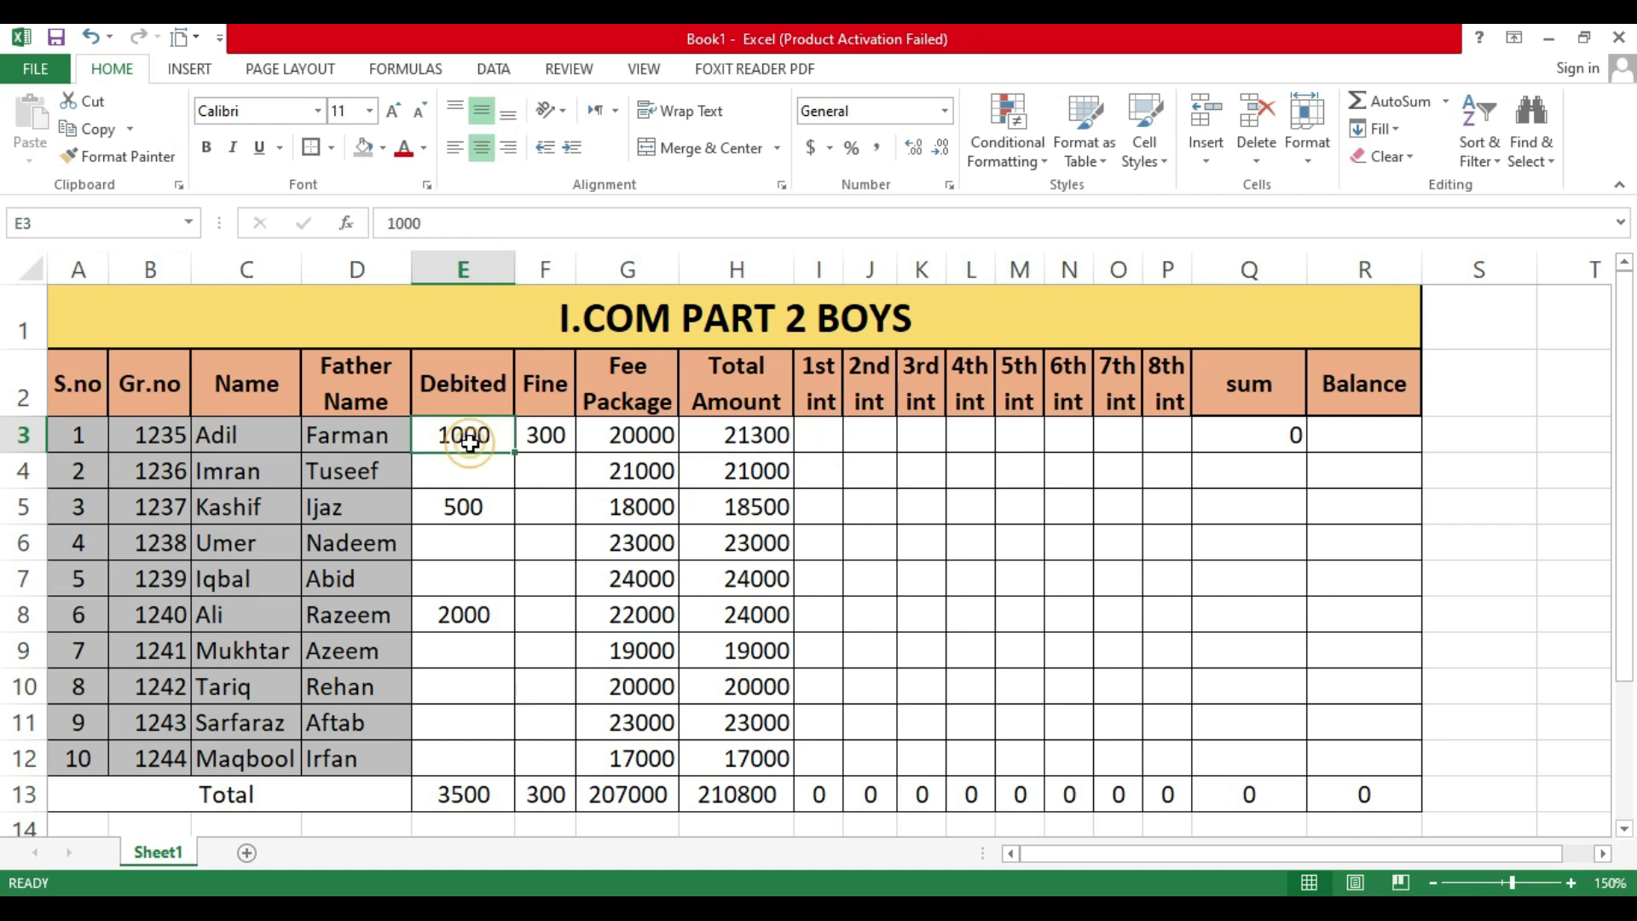
{"action": "left_click", "coordinate": [535, 445]}
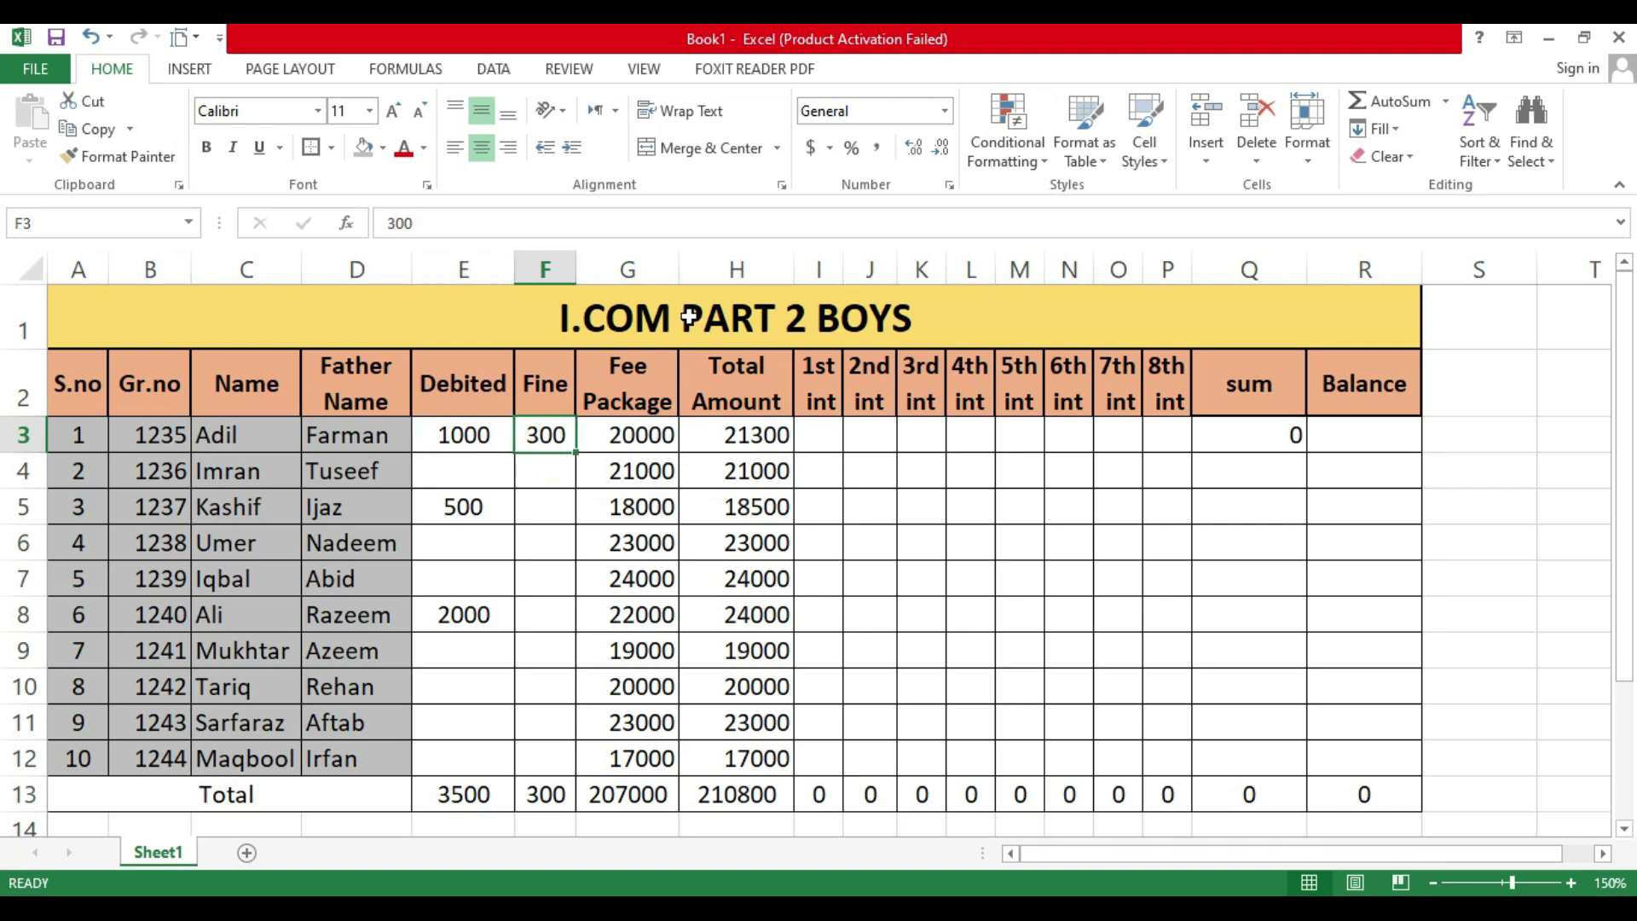
{"action": "left_click", "coordinate": [655, 446]}
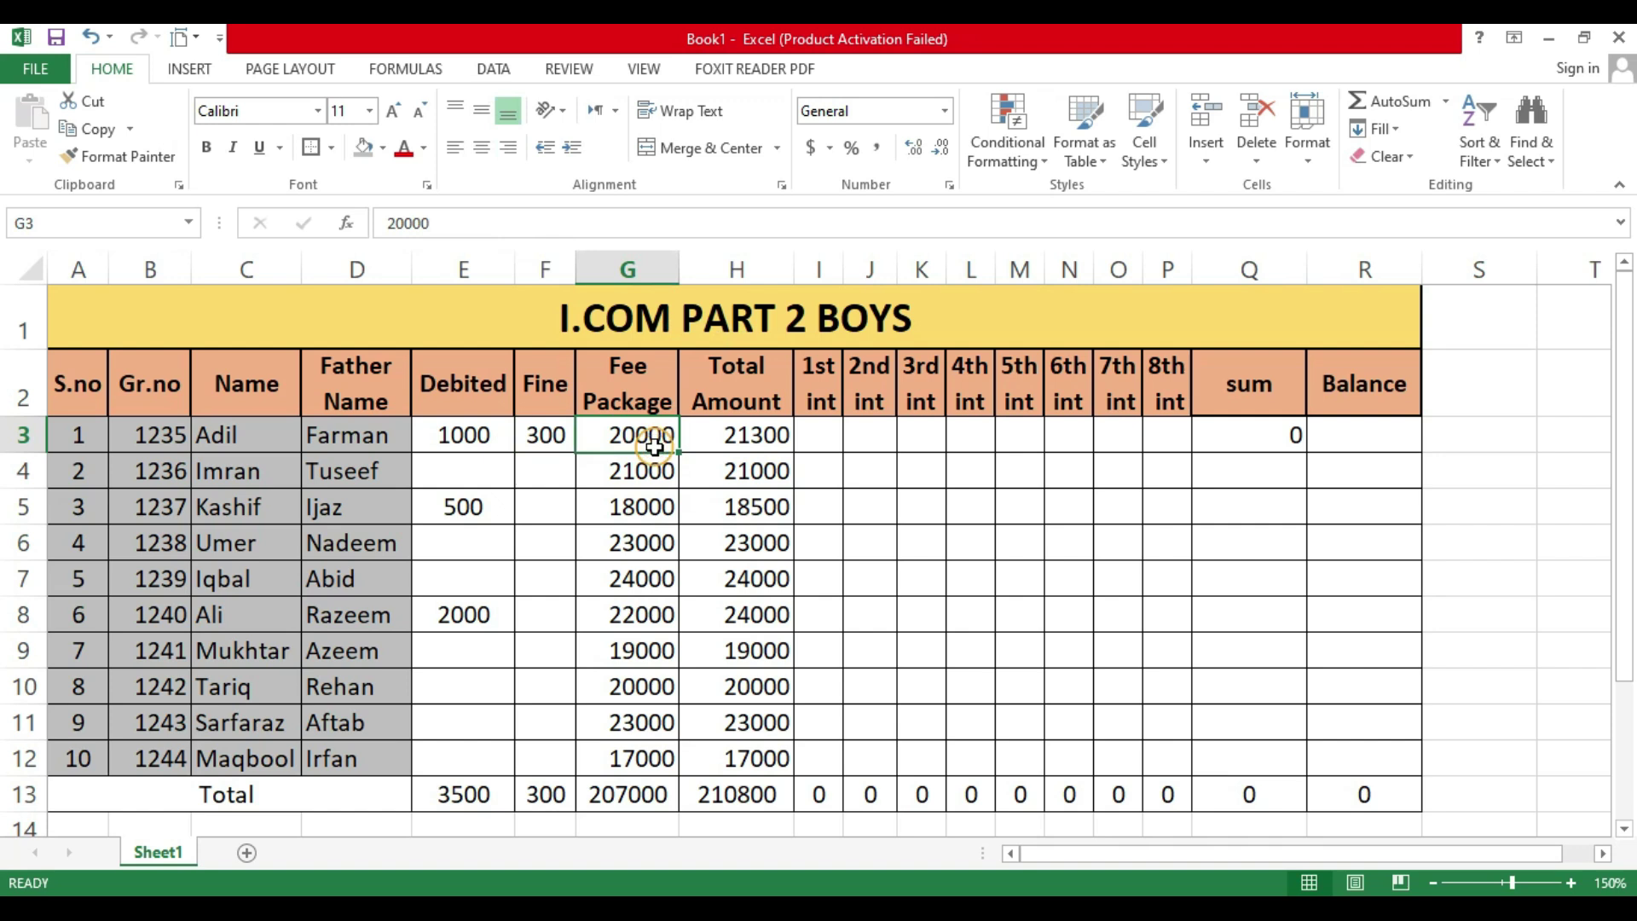
Step: Enter 2500 as the first student's 1st int payment in cell I3, and check the sum cell Q3
{"action": "left_click", "coordinate": [819, 439]}
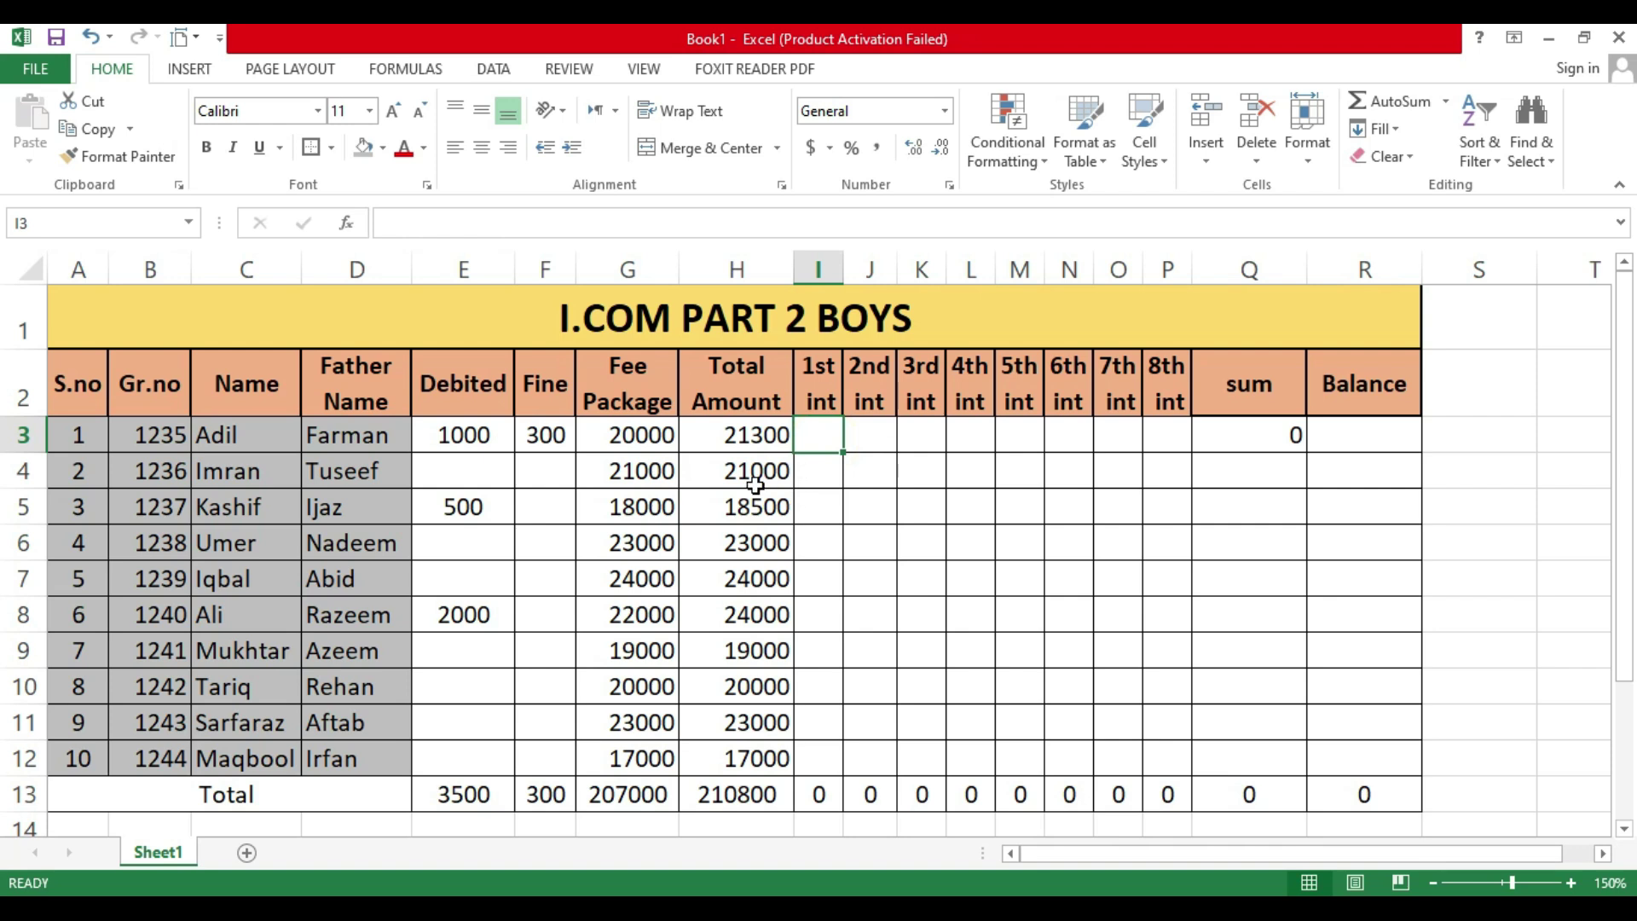
{"action": "type", "text": "25"}
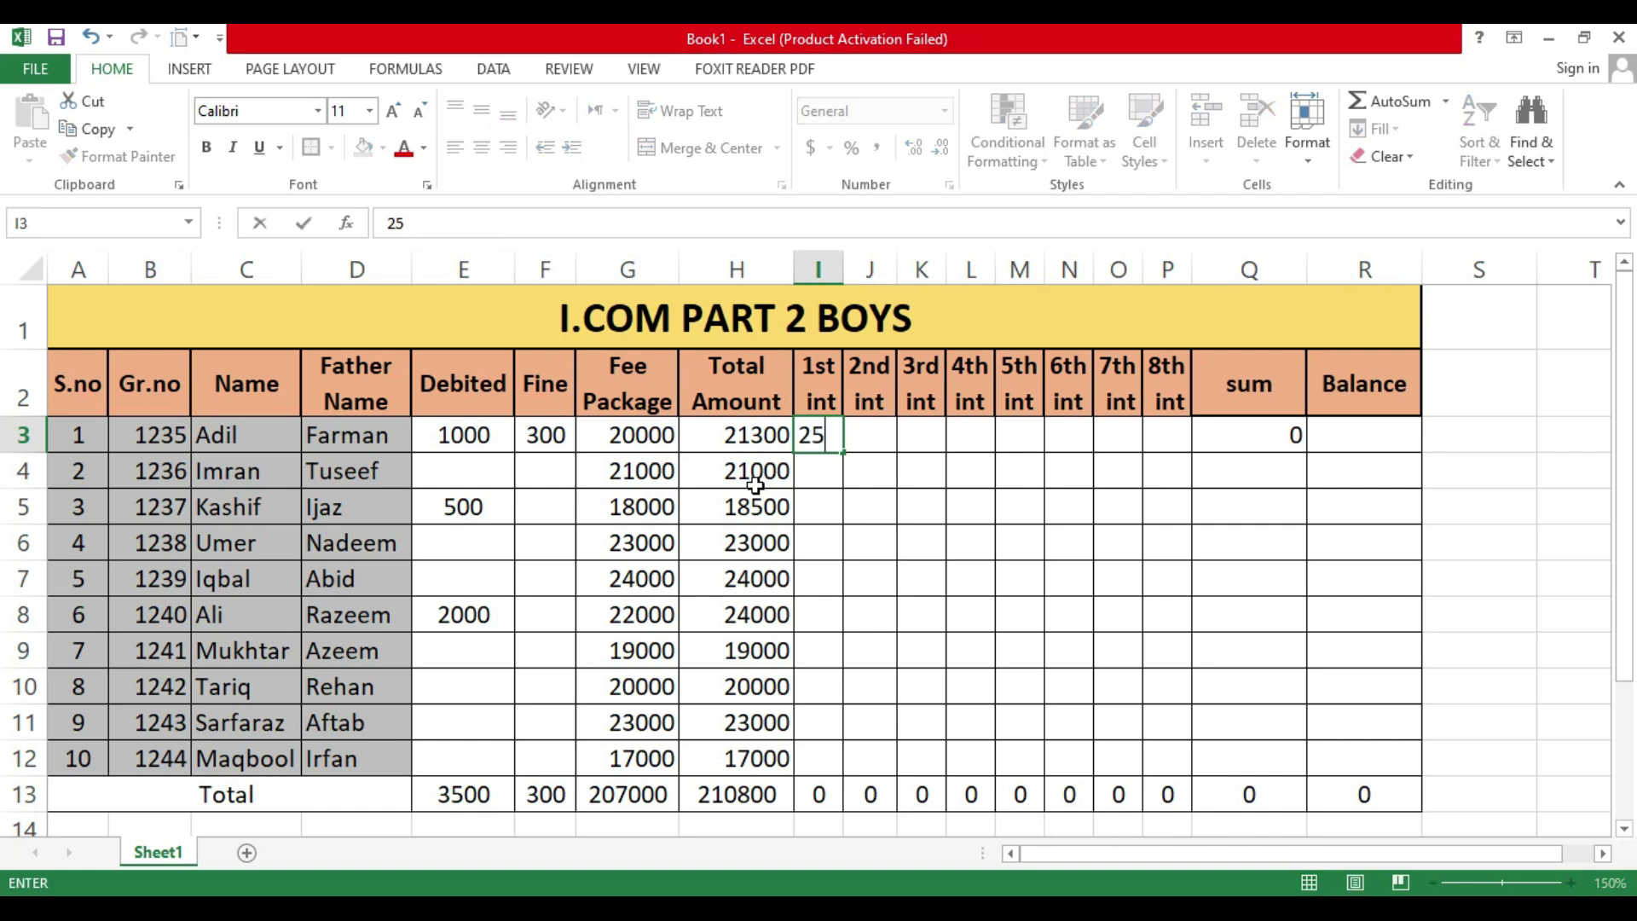
{"action": "type", "text": "000"}
{"action": "key", "text": "Return"}
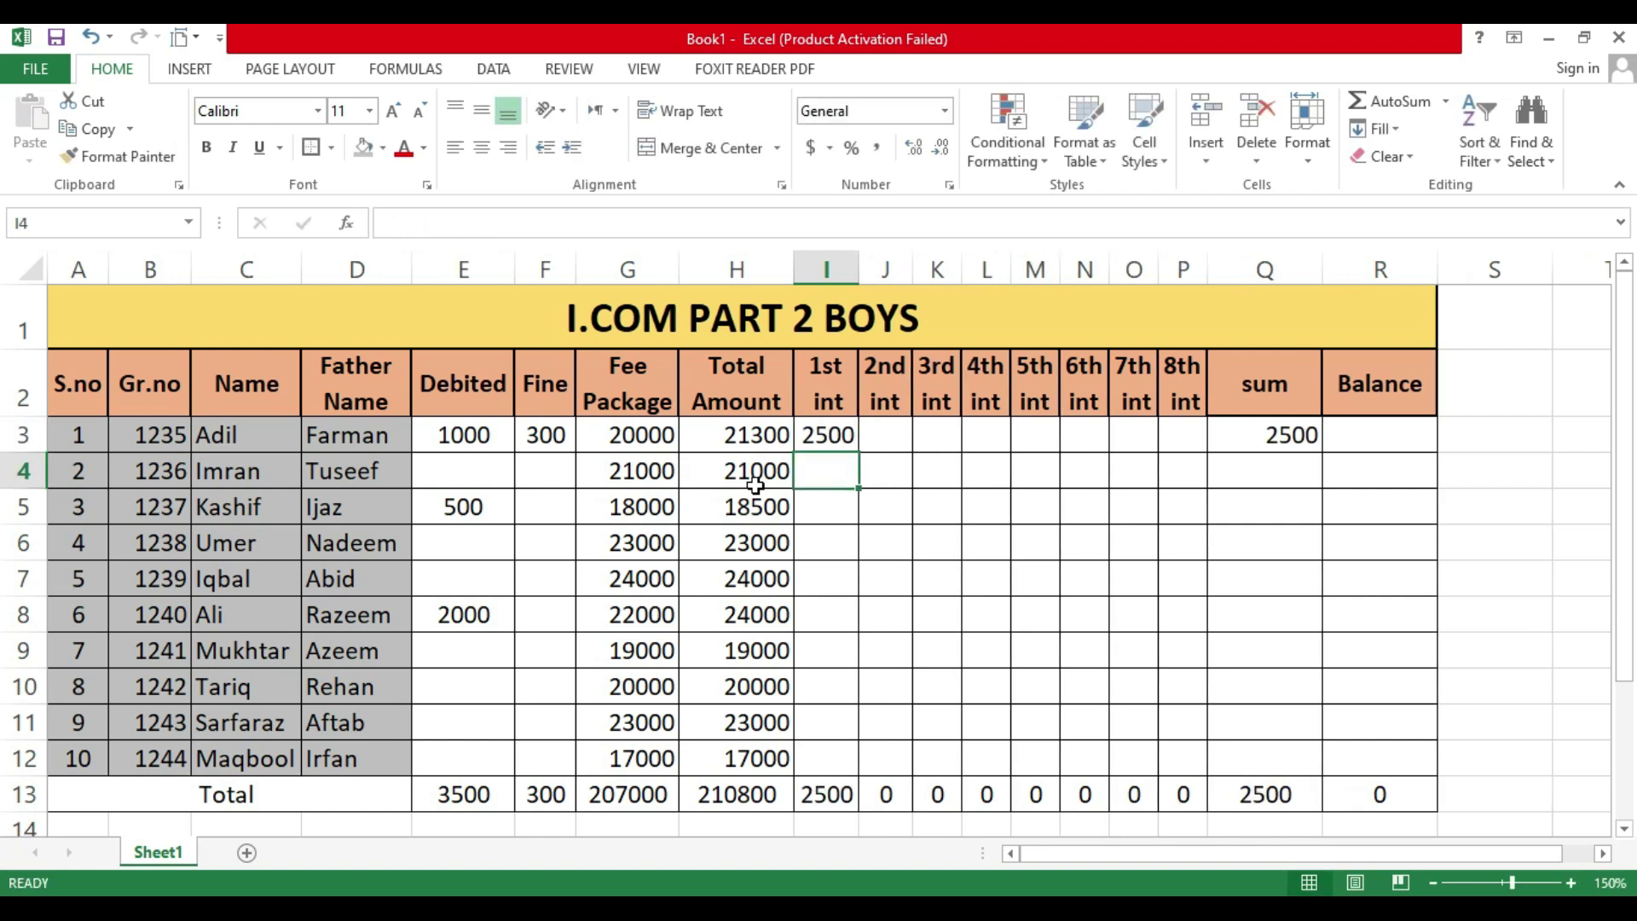
{"action": "left_click", "coordinate": [1305, 437]}
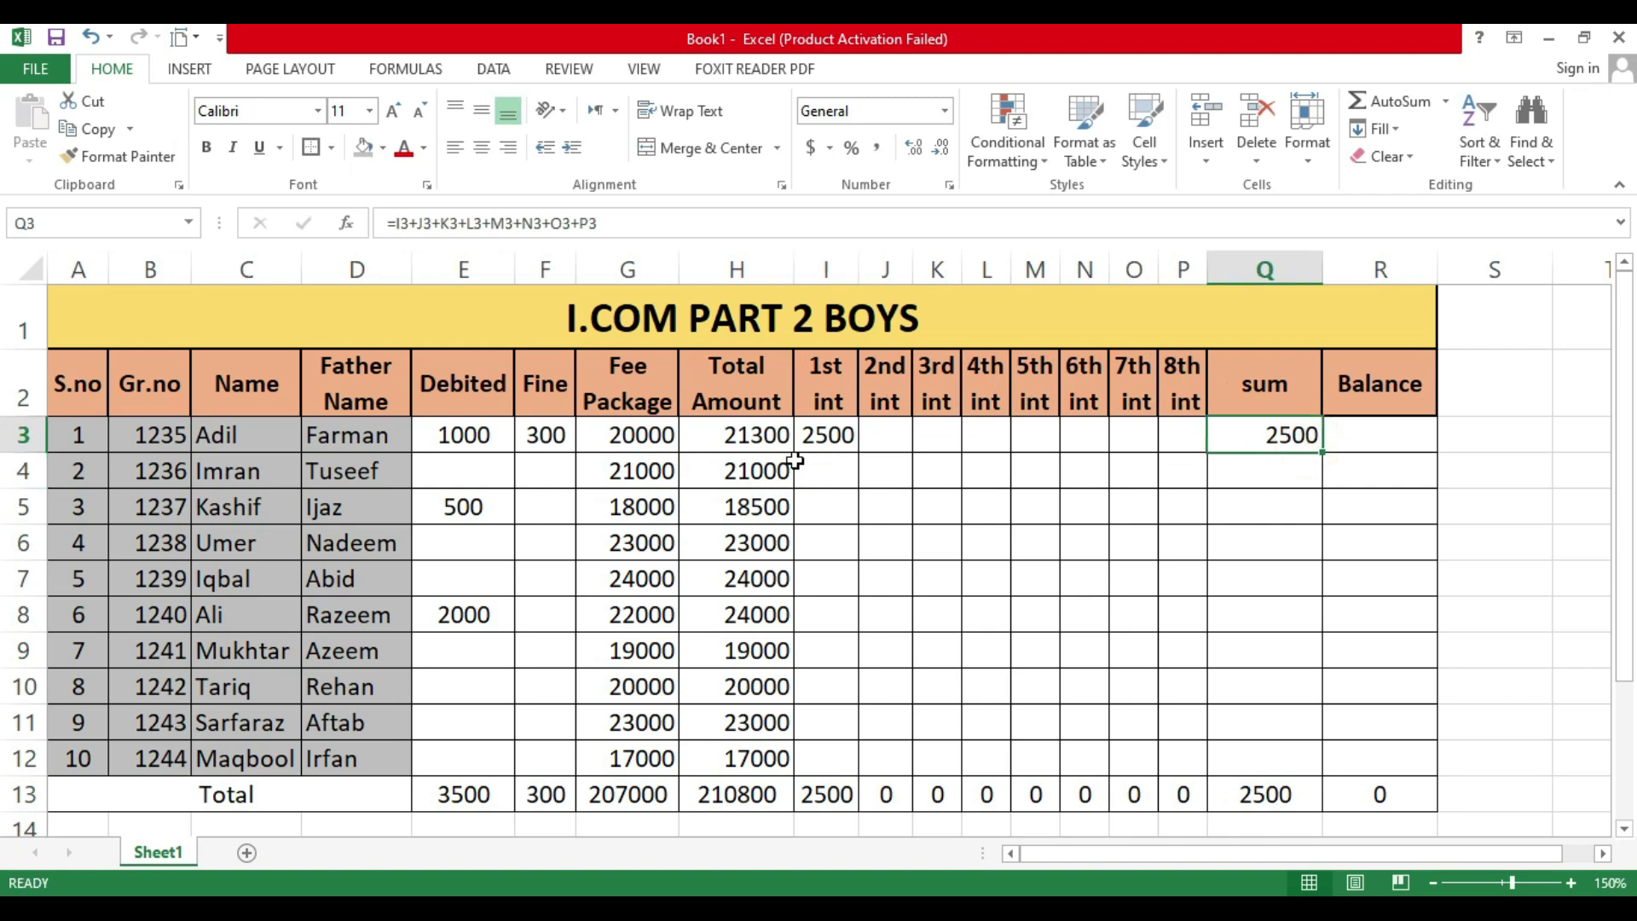
{"action": "left_click", "coordinate": [875, 438]}
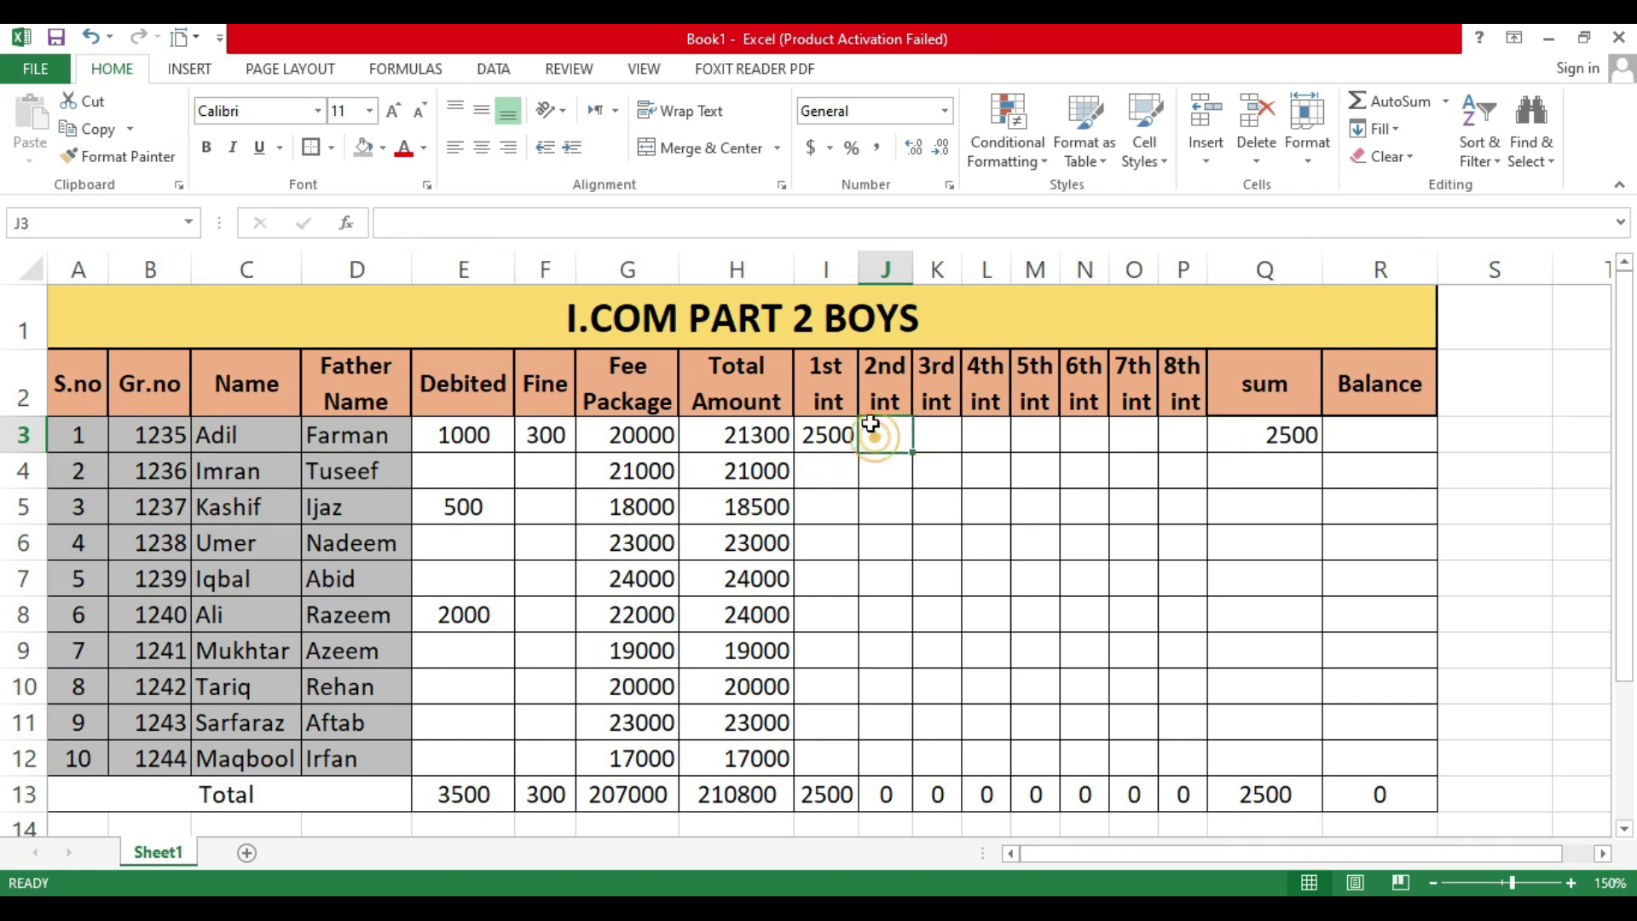
{"action": "left_click", "coordinate": [826, 434]}
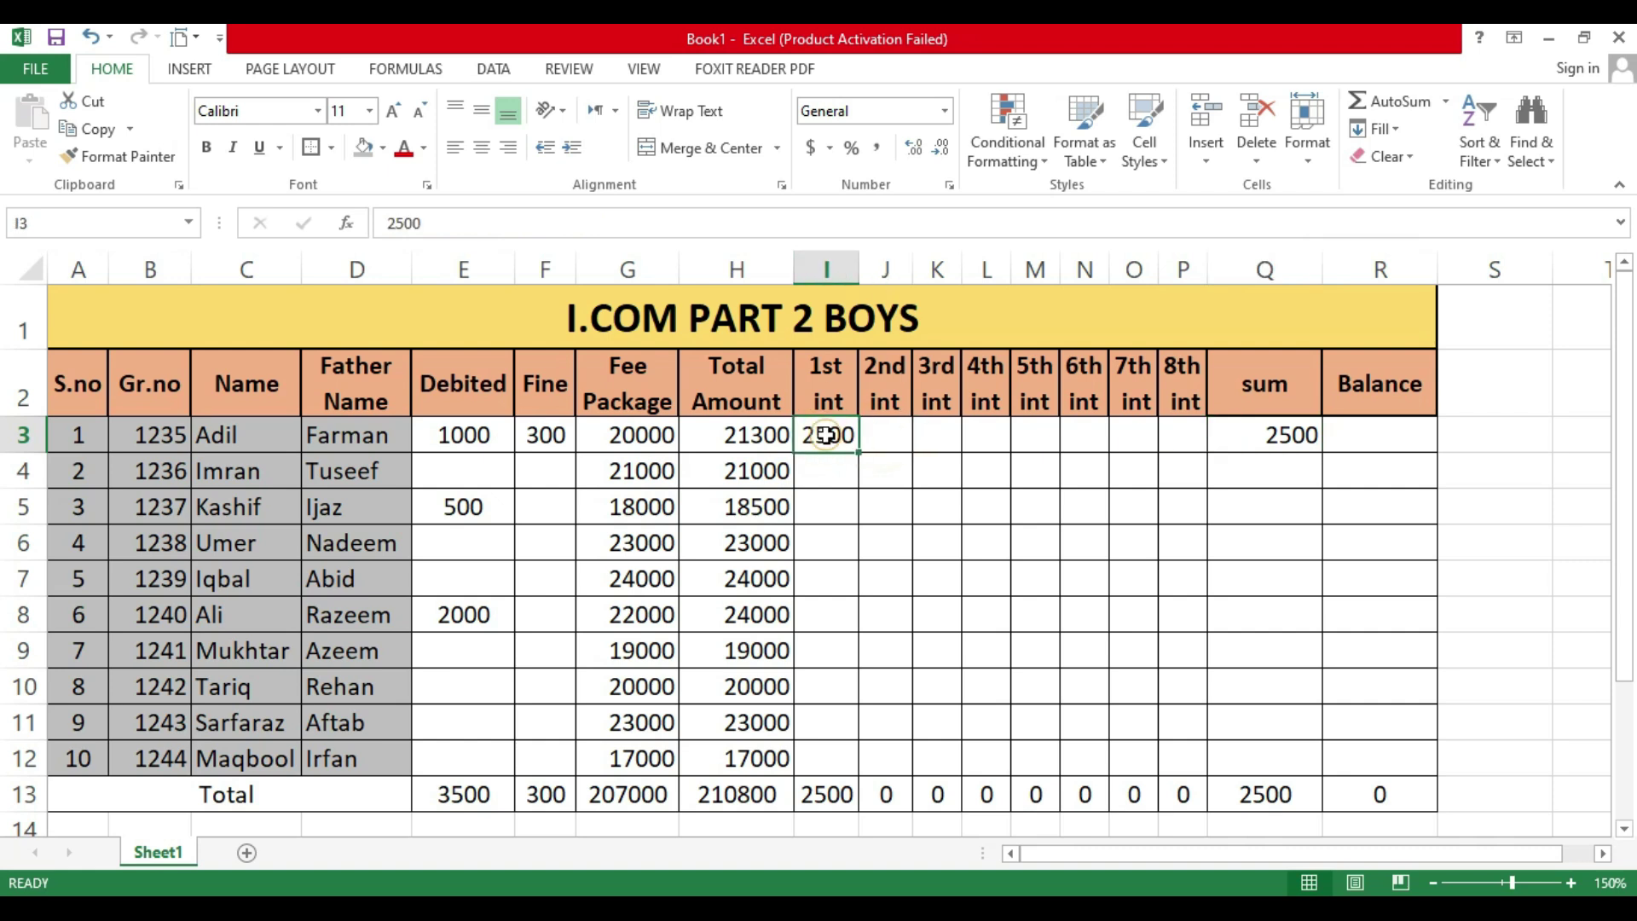
{"action": "right_click", "coordinate": [826, 435]}
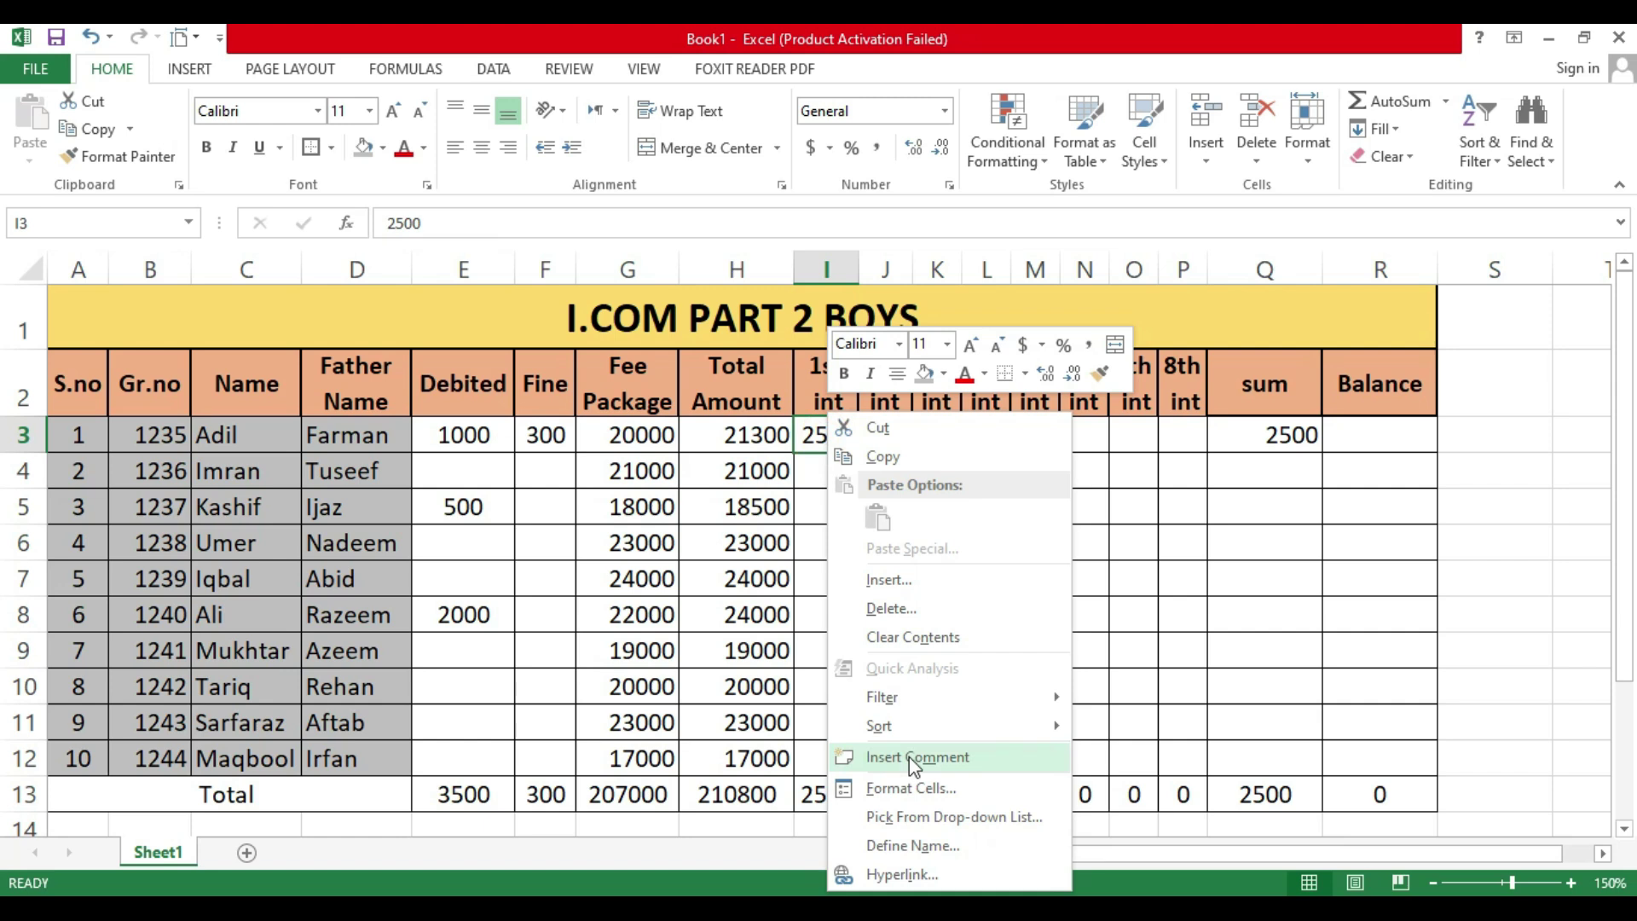
{"action": "left_click", "coordinate": [803, 514]}
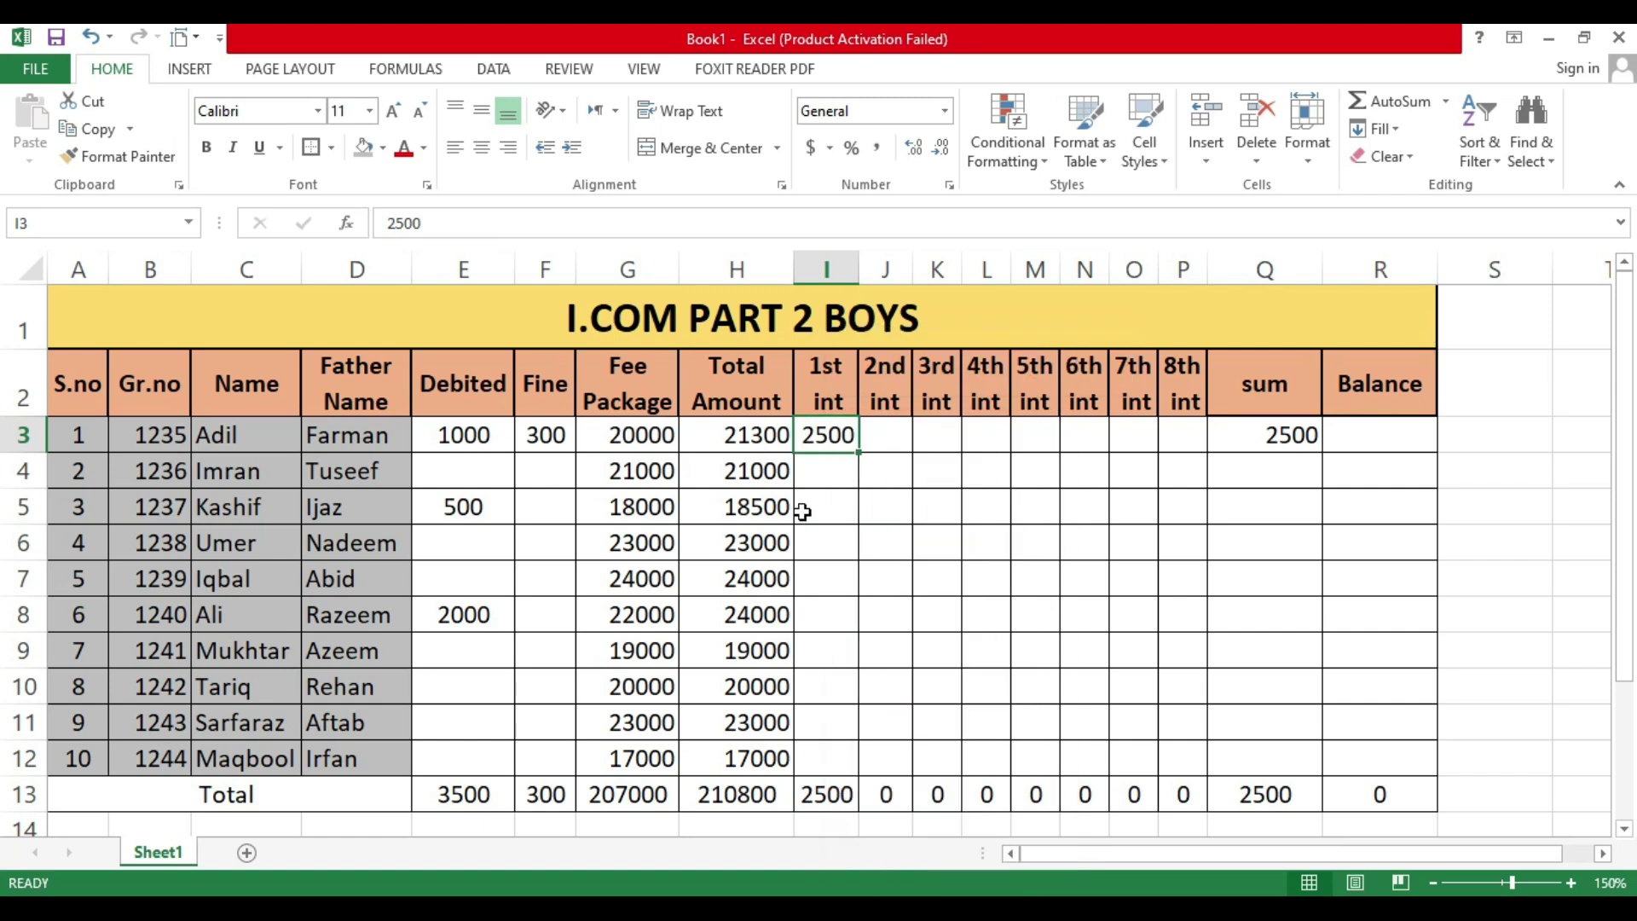
Step: Add a comment reading Date: 01-07-2024 to the first student's 1st int cell I3 and display it
{"action": "right_click", "coordinate": [825, 437]}
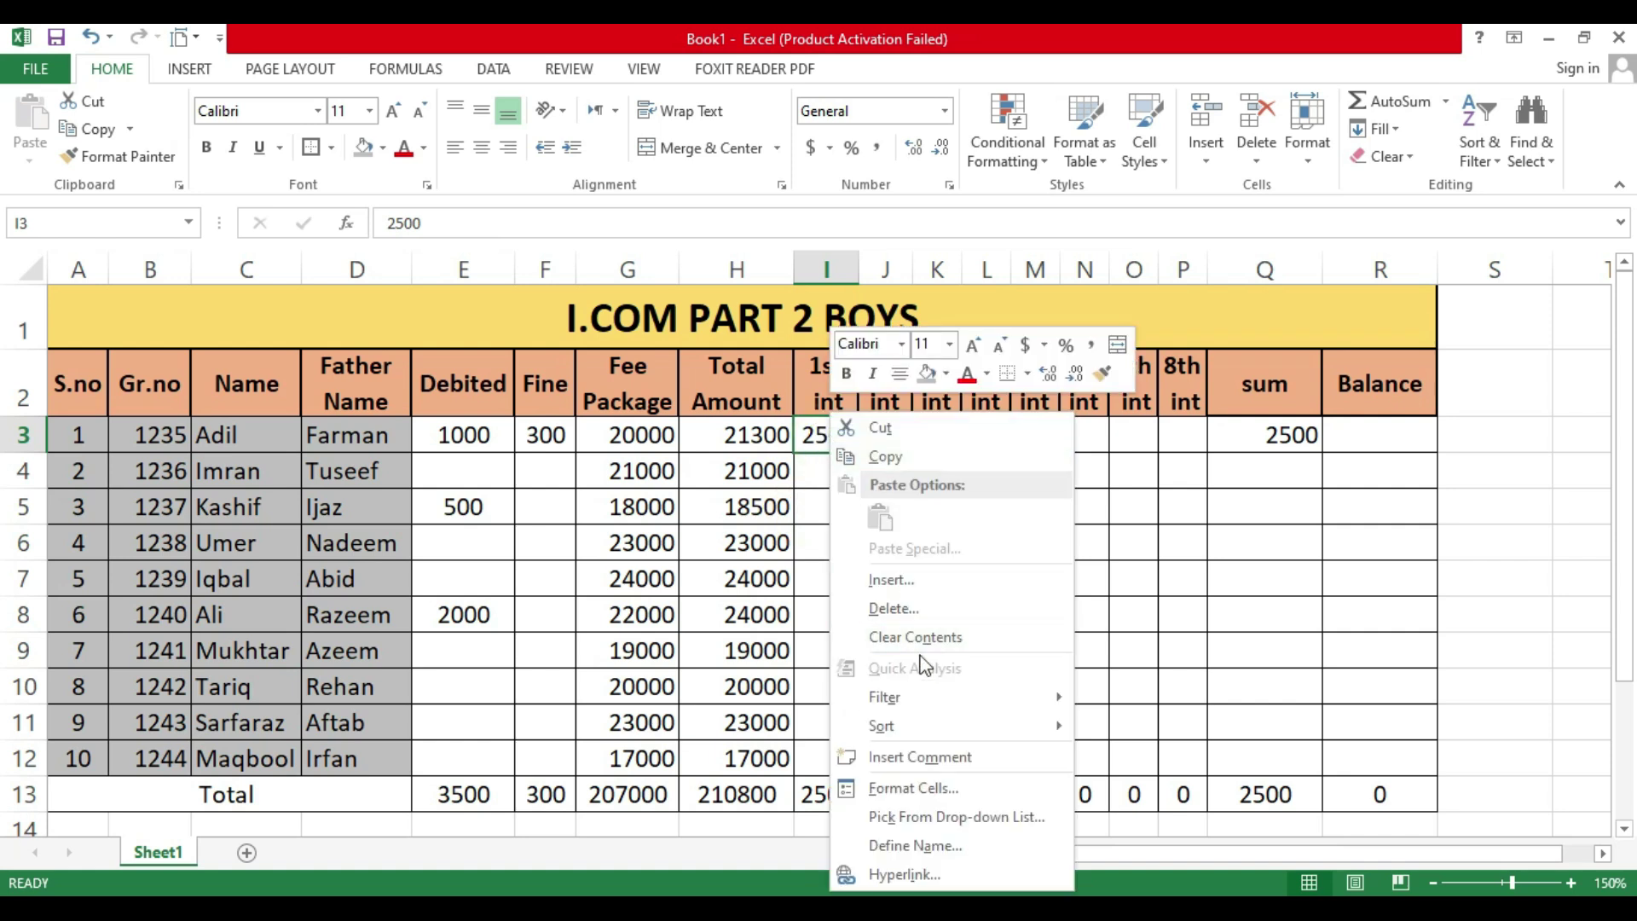
{"action": "left_click", "coordinate": [912, 755]}
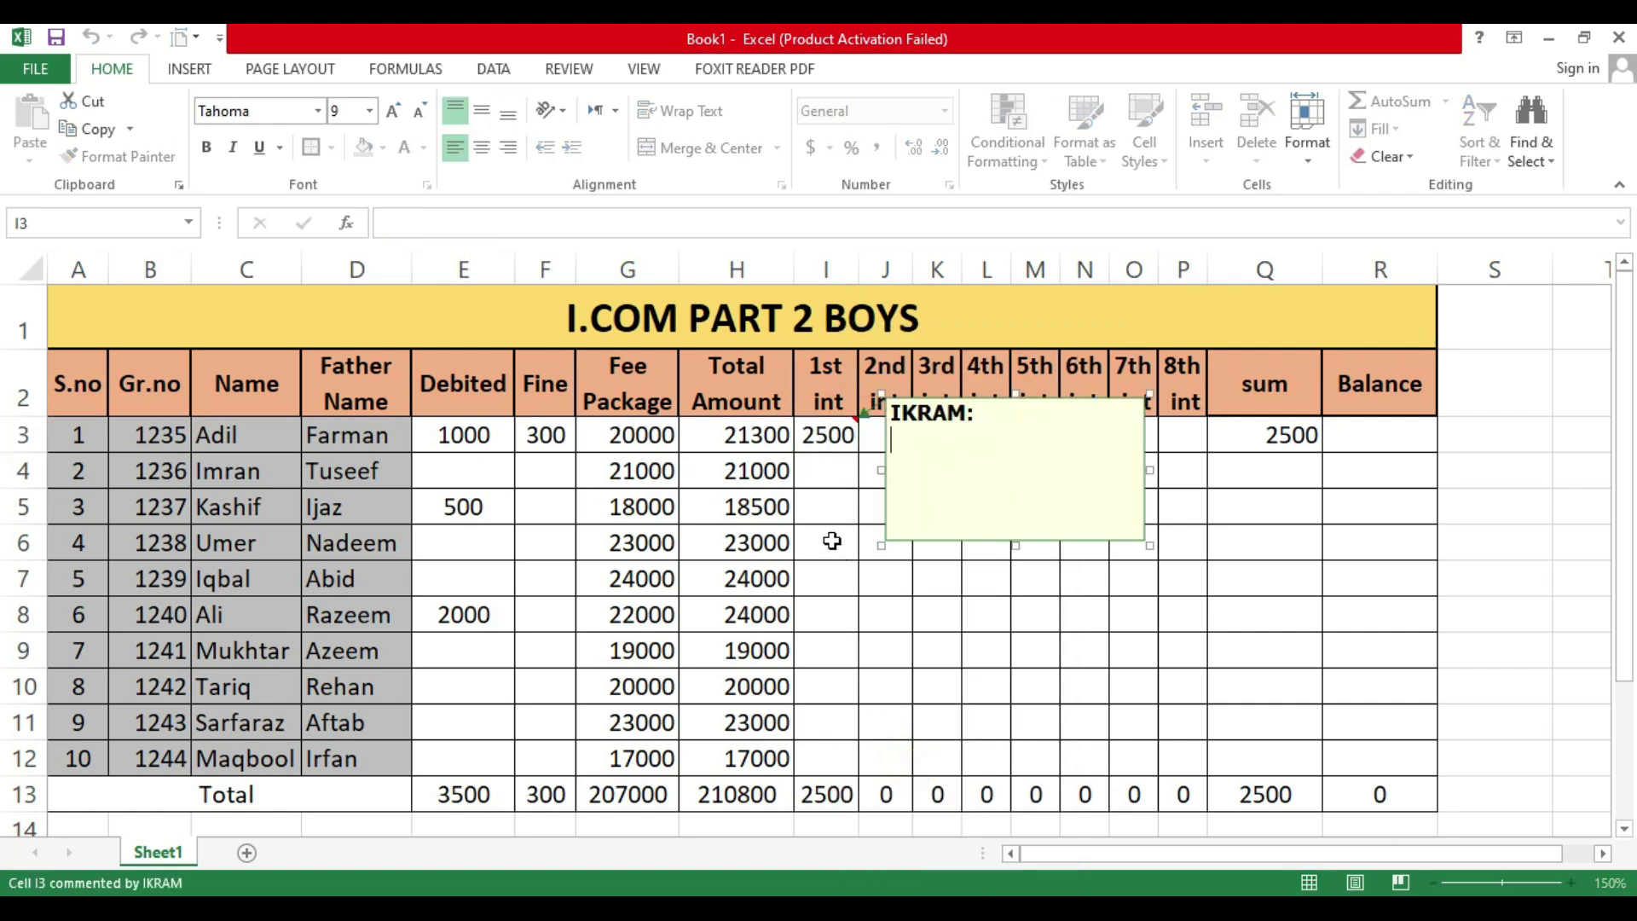
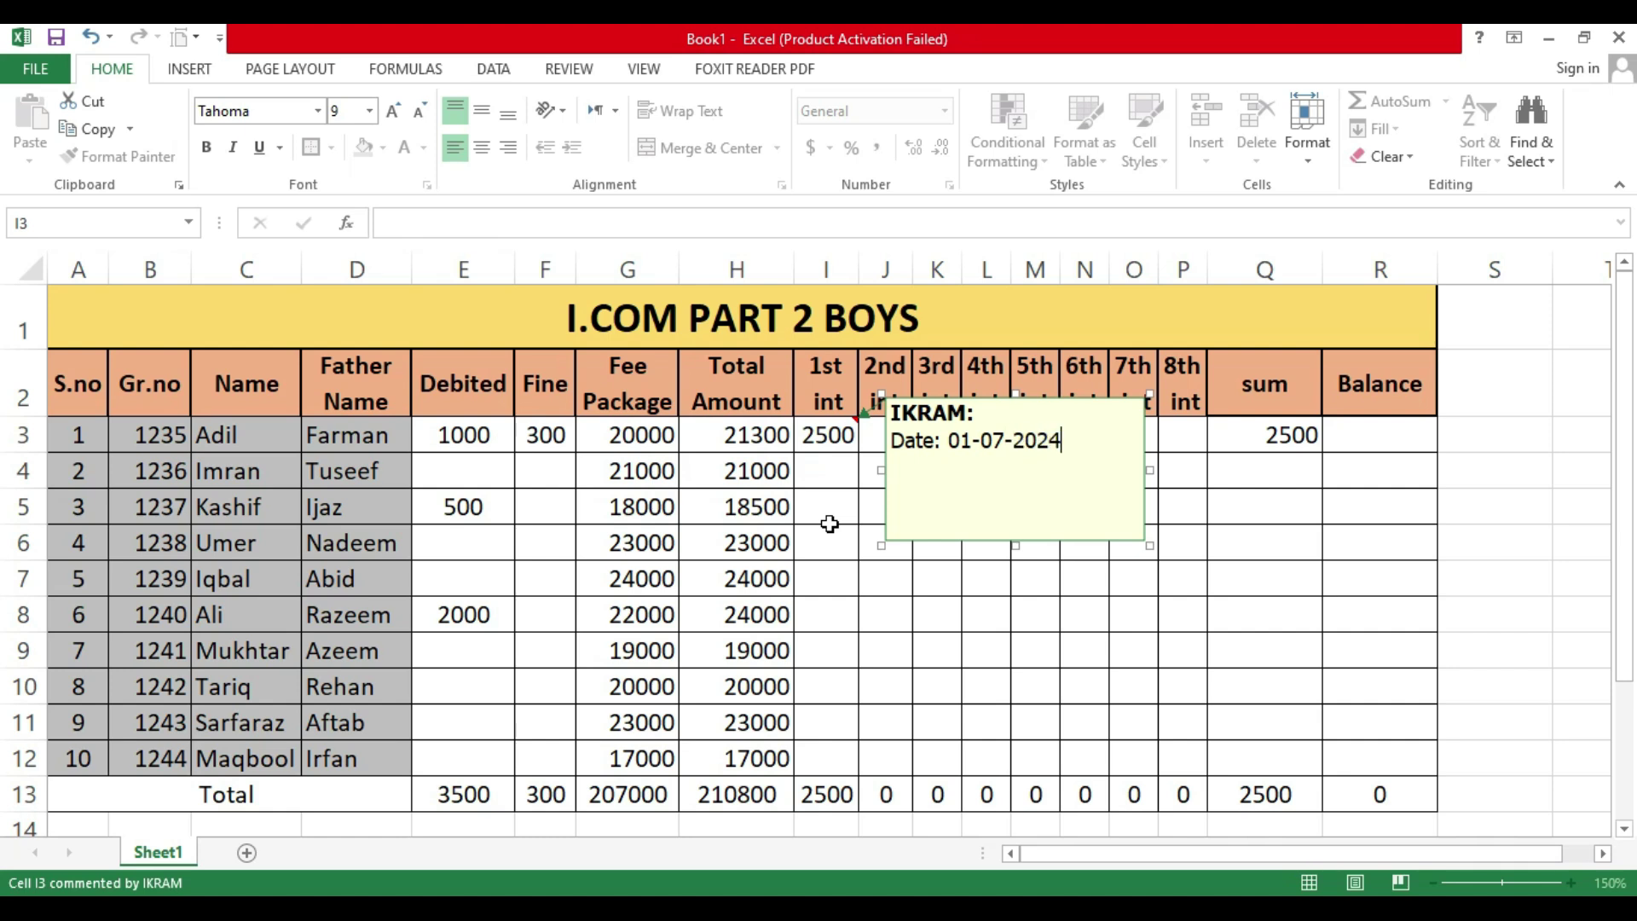
{"action": "left_click", "coordinate": [821, 539]}
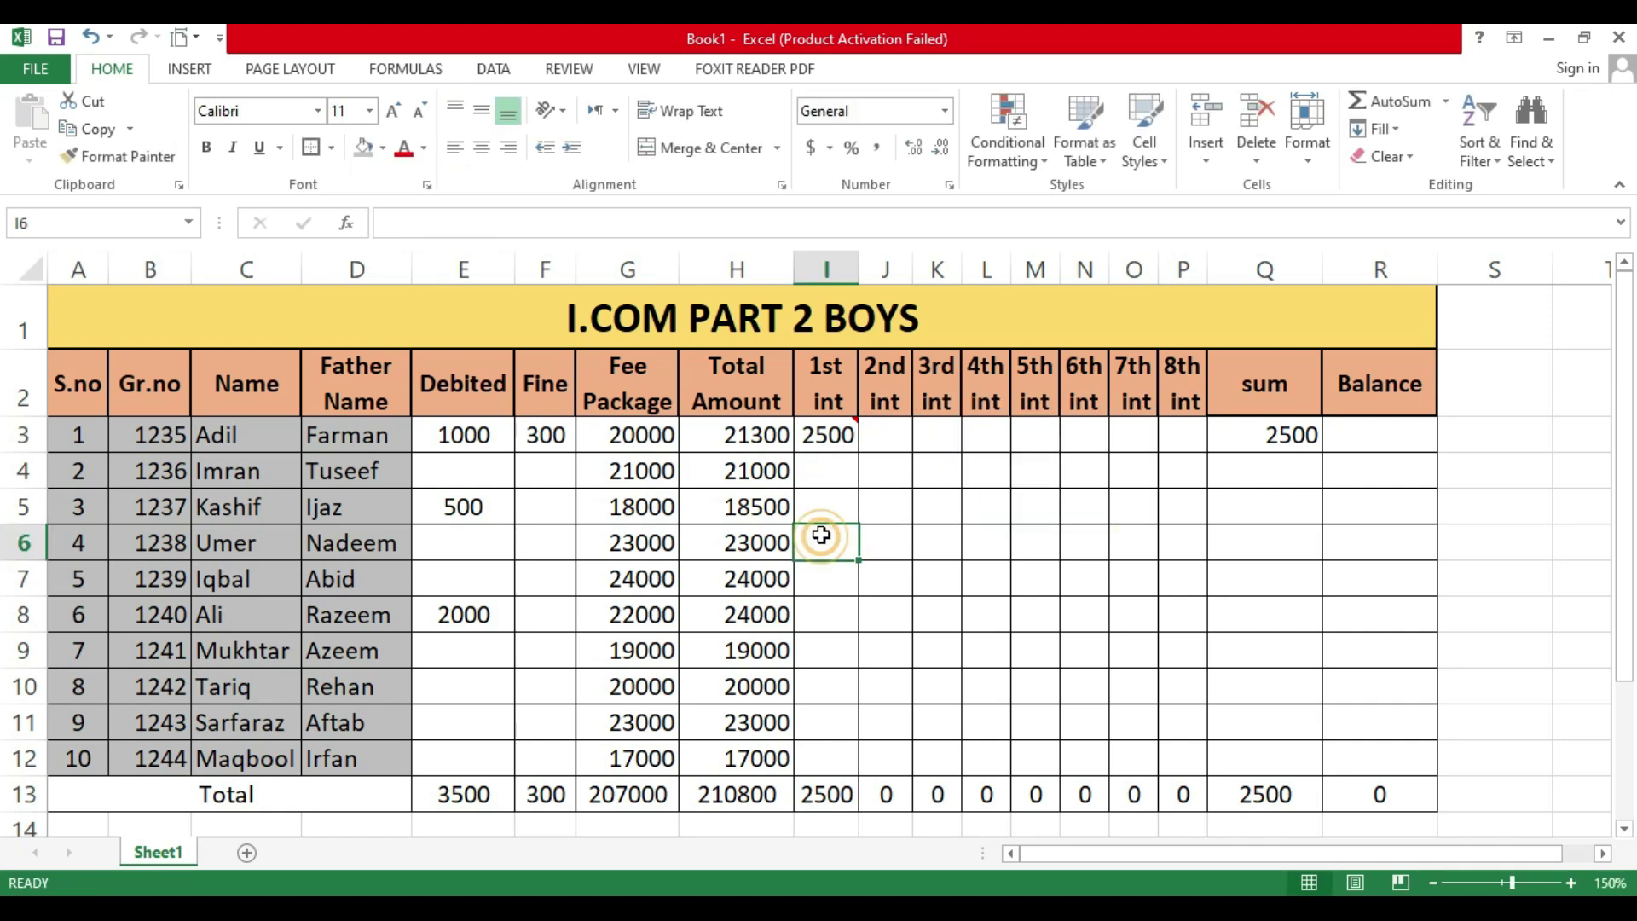
{"action": "left_click", "coordinate": [829, 469]}
{"action": "left_click", "coordinate": [829, 437]}
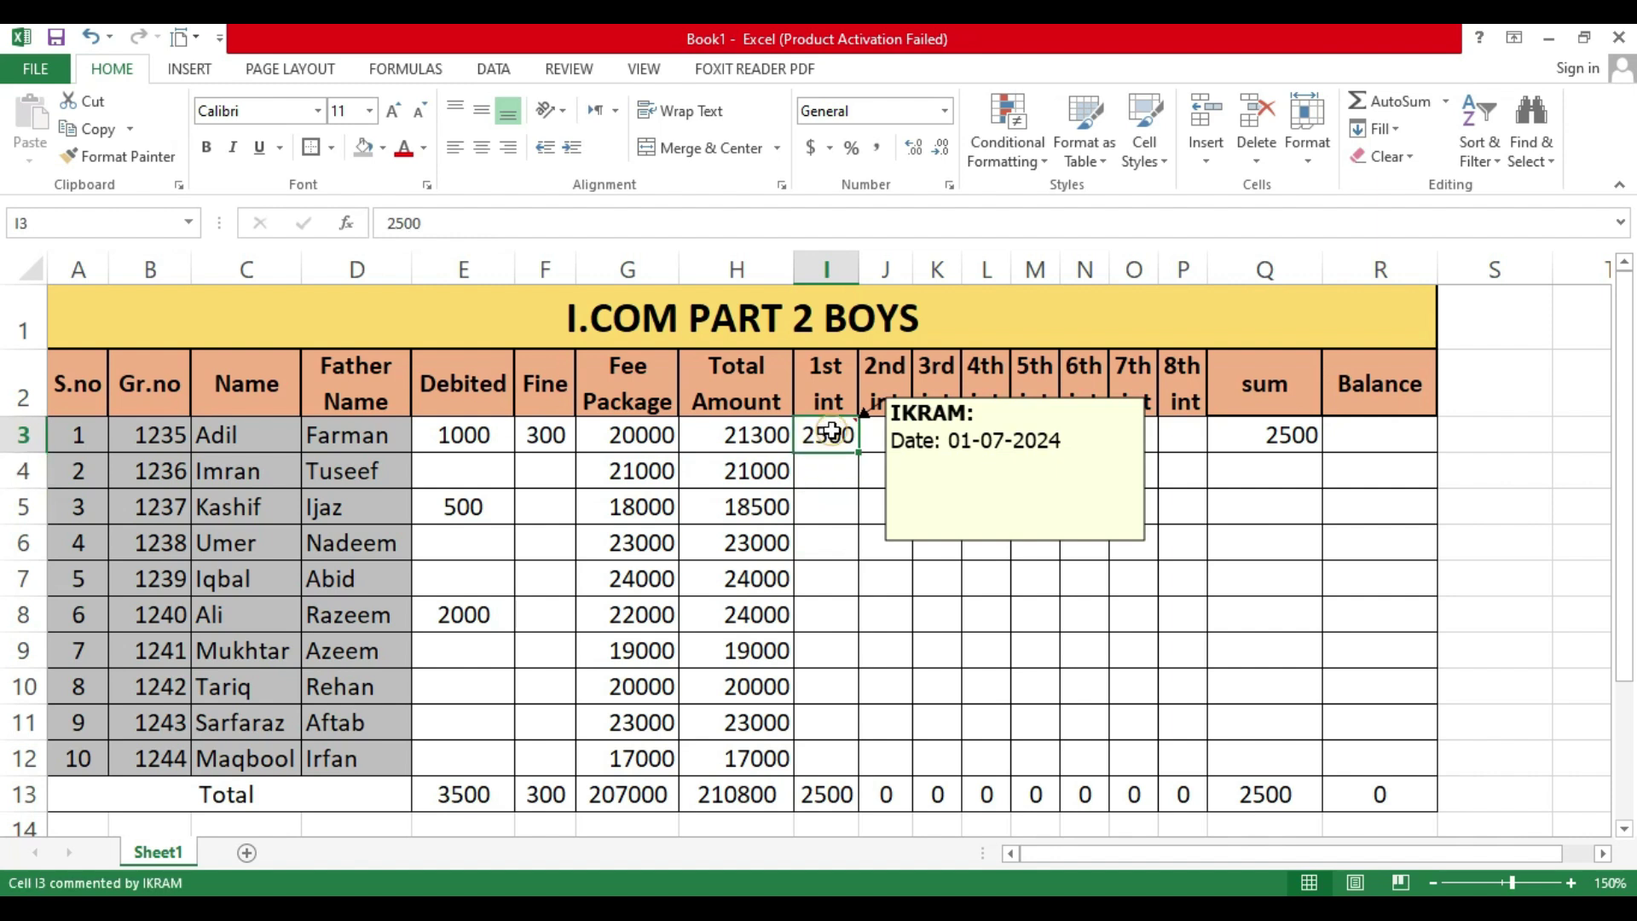
{"action": "mouse_move", "coordinate": [821, 440]}
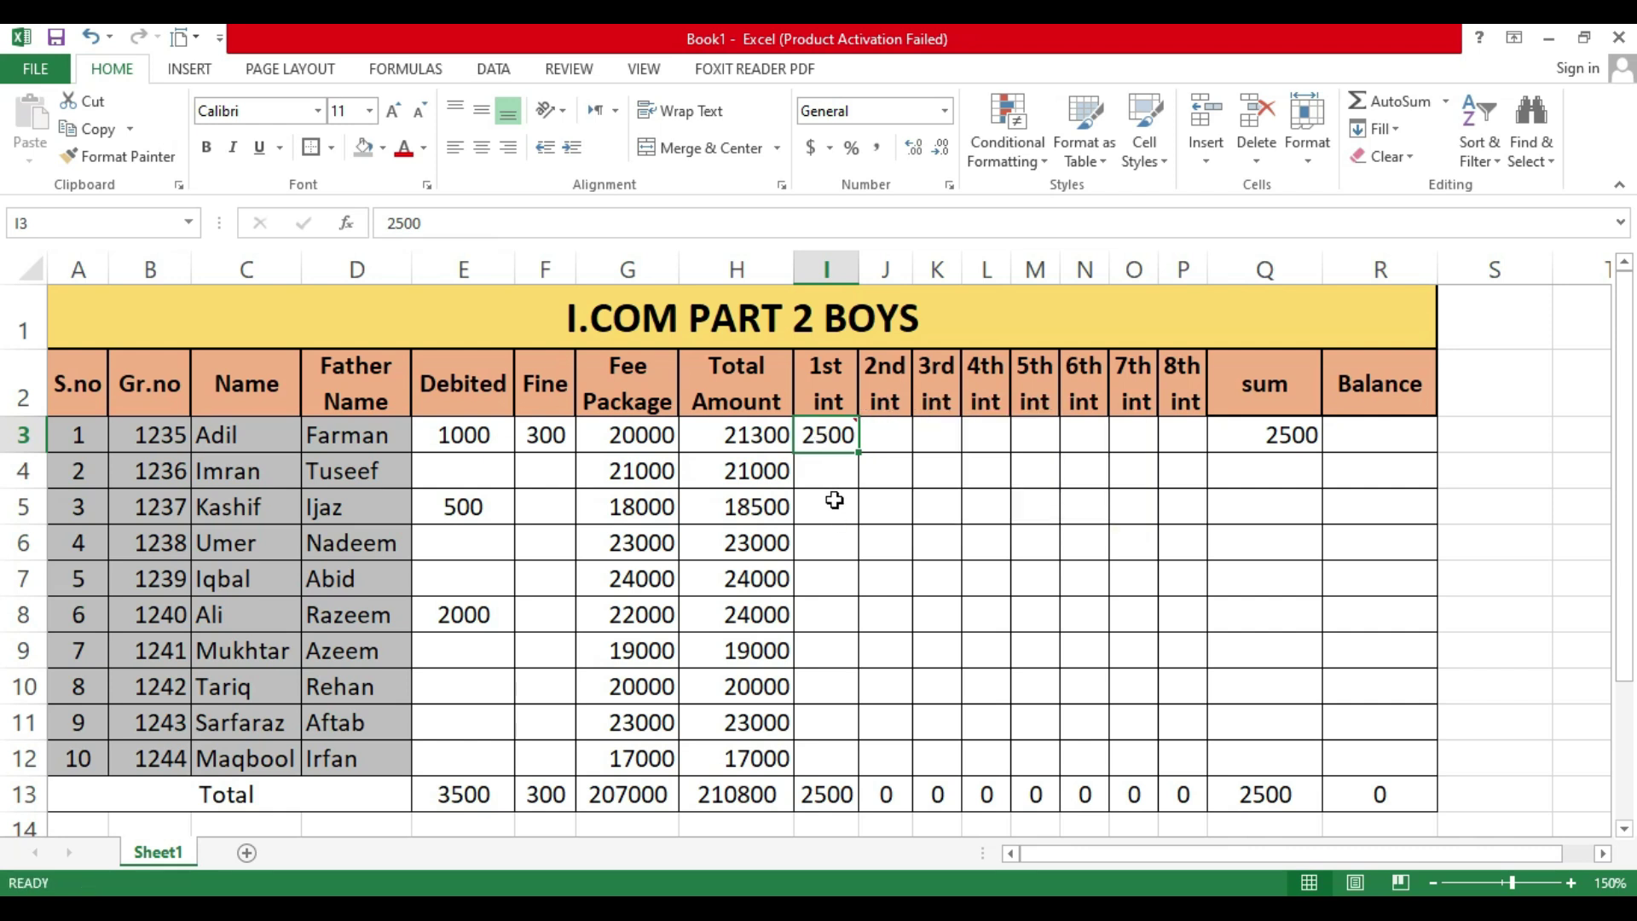
Step: Delete the comment from the first student's 1st int cell I3
{"action": "right_click", "coordinate": [839, 435]}
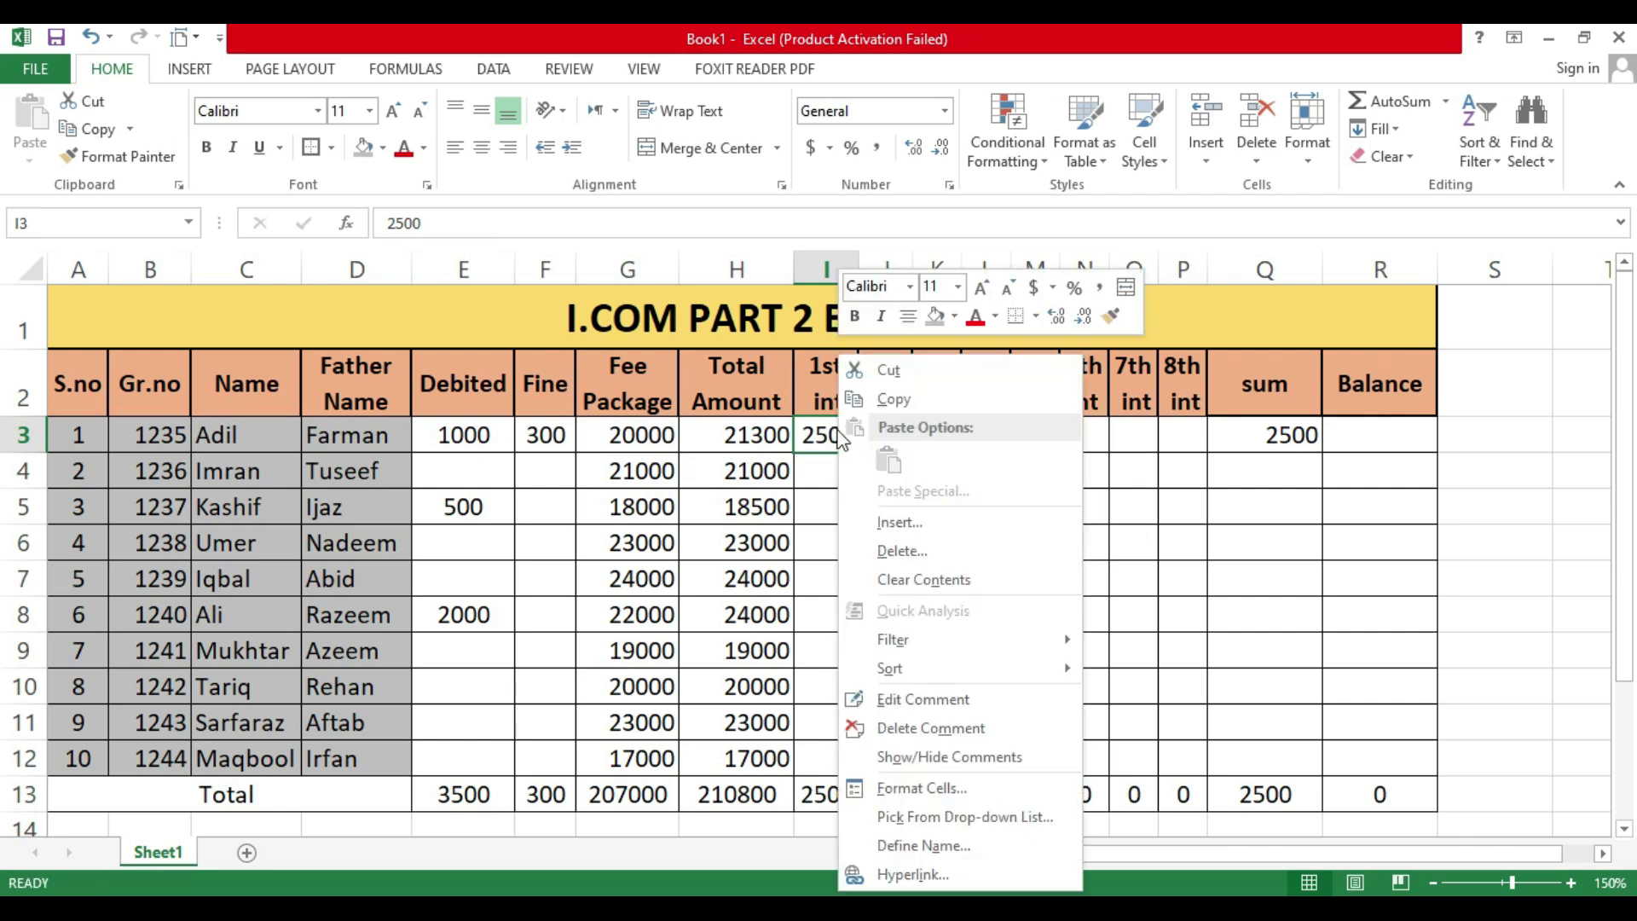
{"action": "left_click", "coordinate": [922, 731]}
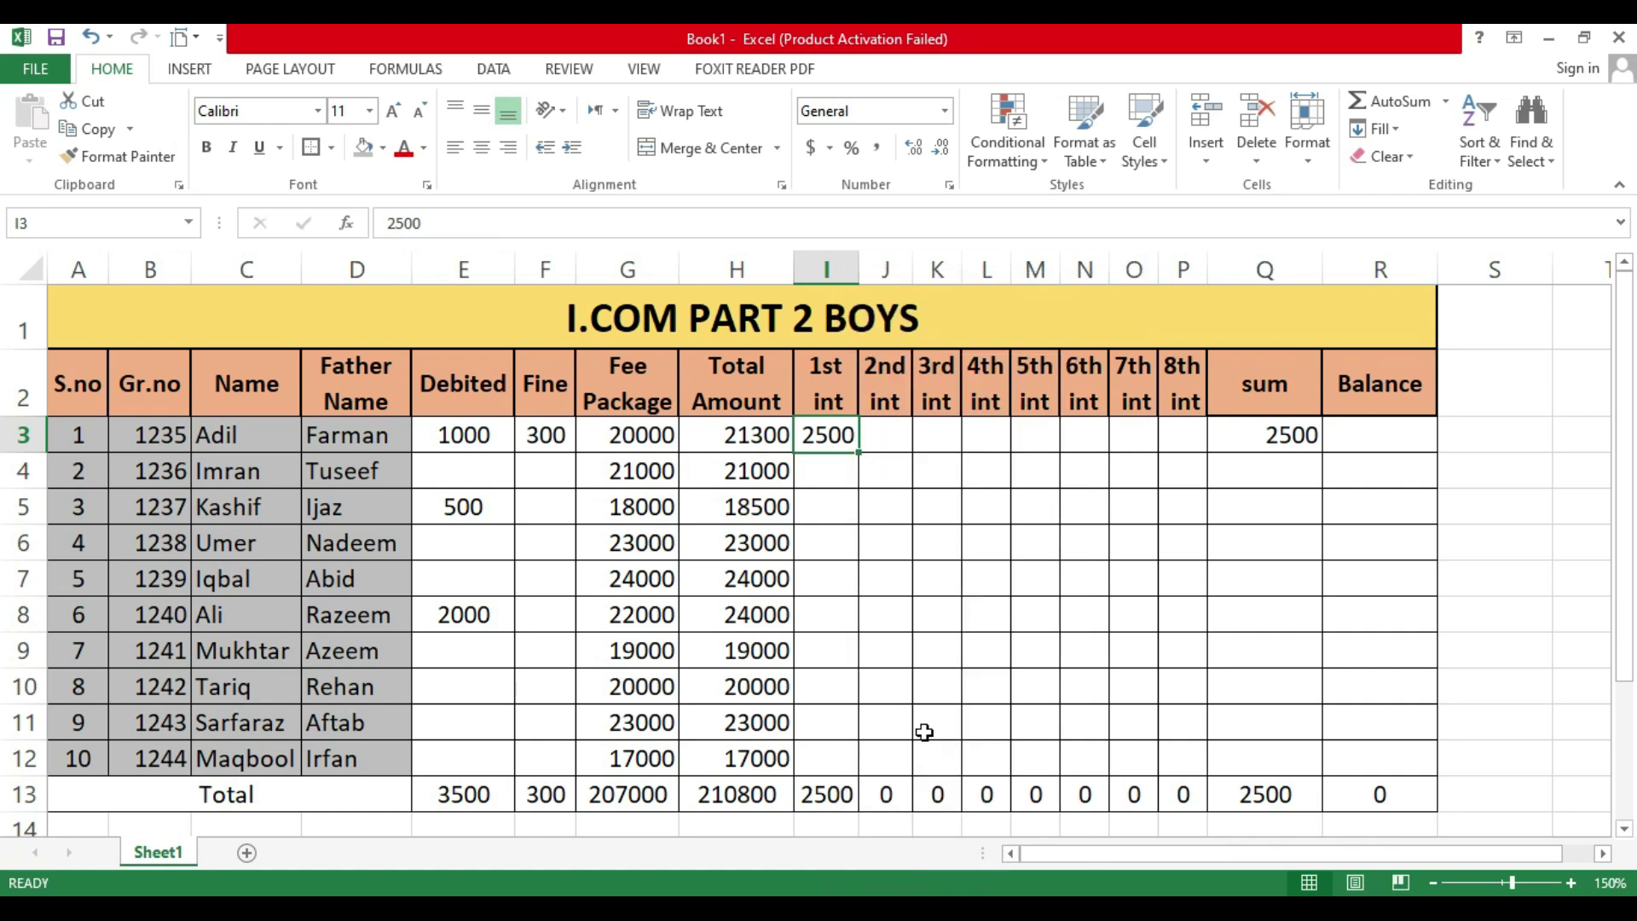
Step: Insert a blank column before the 2nd int column and another before the 3rd int column
{"action": "right_click", "coordinate": [838, 272]}
{"action": "left_click", "coordinate": [841, 275]}
{"action": "right_click", "coordinate": [880, 269]}
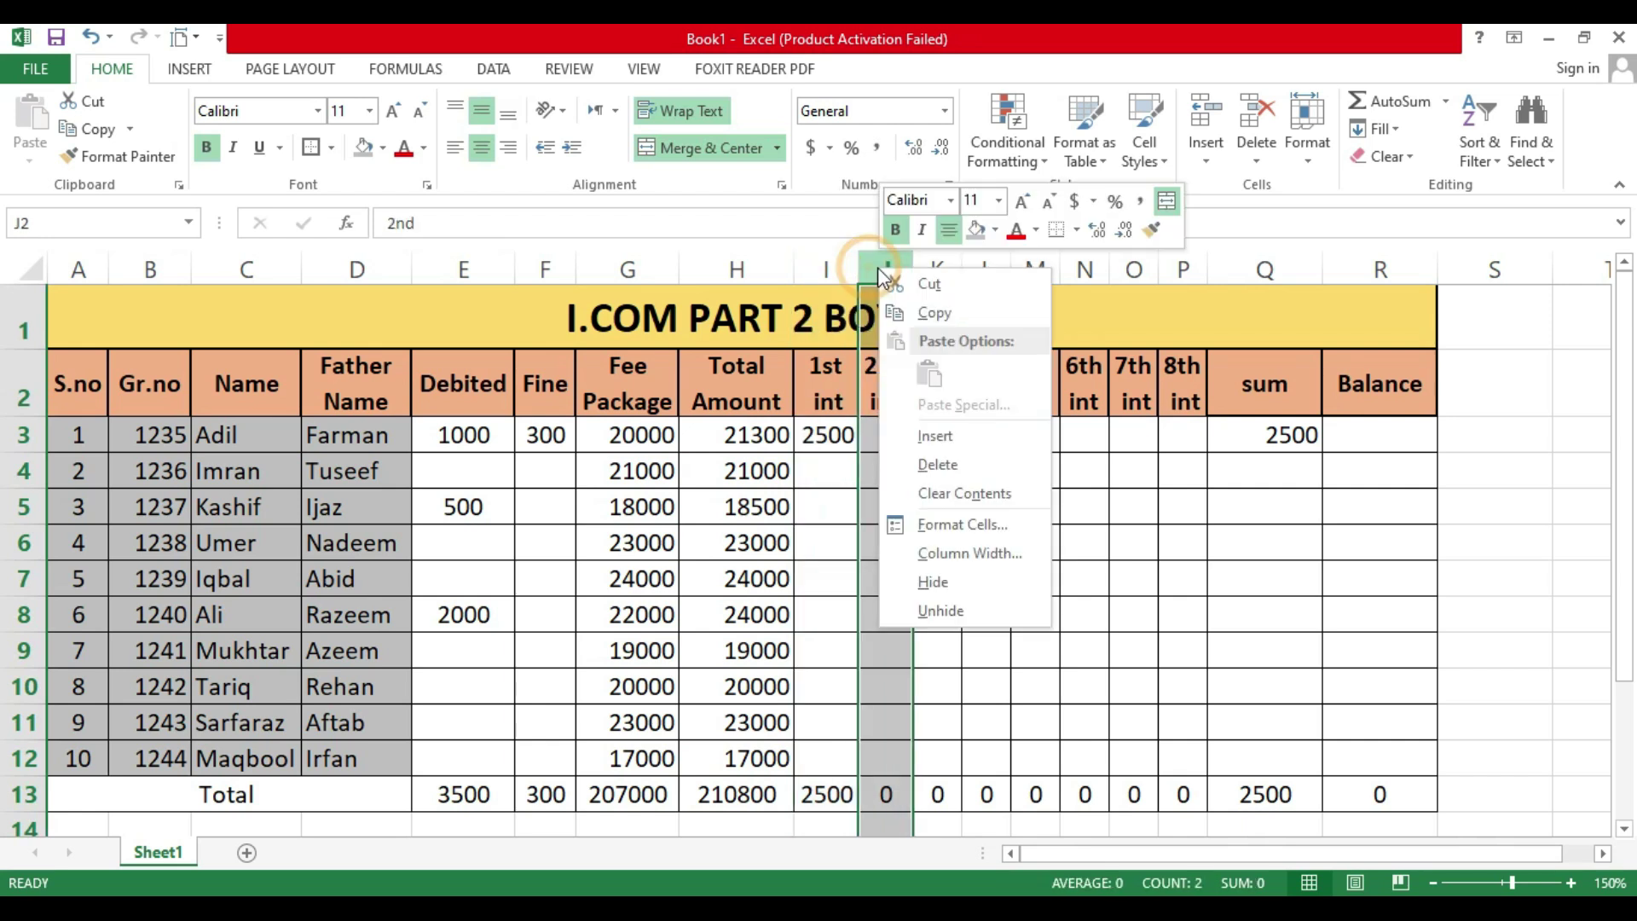
{"action": "left_click", "coordinate": [935, 436]}
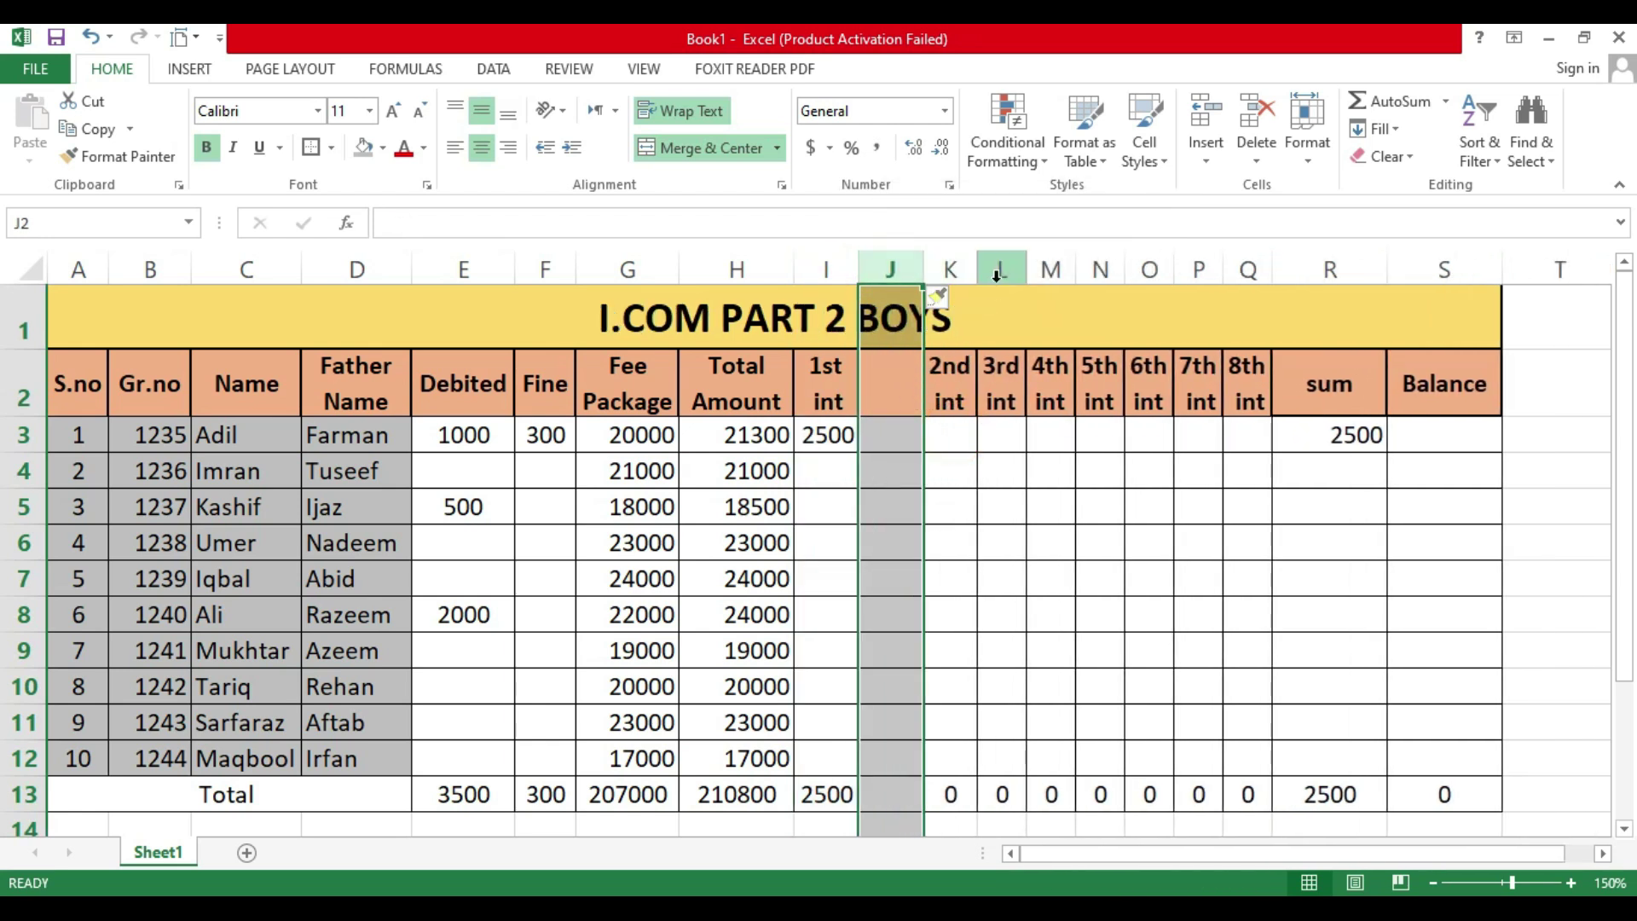
{"action": "left_click", "coordinate": [1004, 268]}
{"action": "right_click", "coordinate": [1004, 267]}
{"action": "left_click", "coordinate": [1057, 450]}
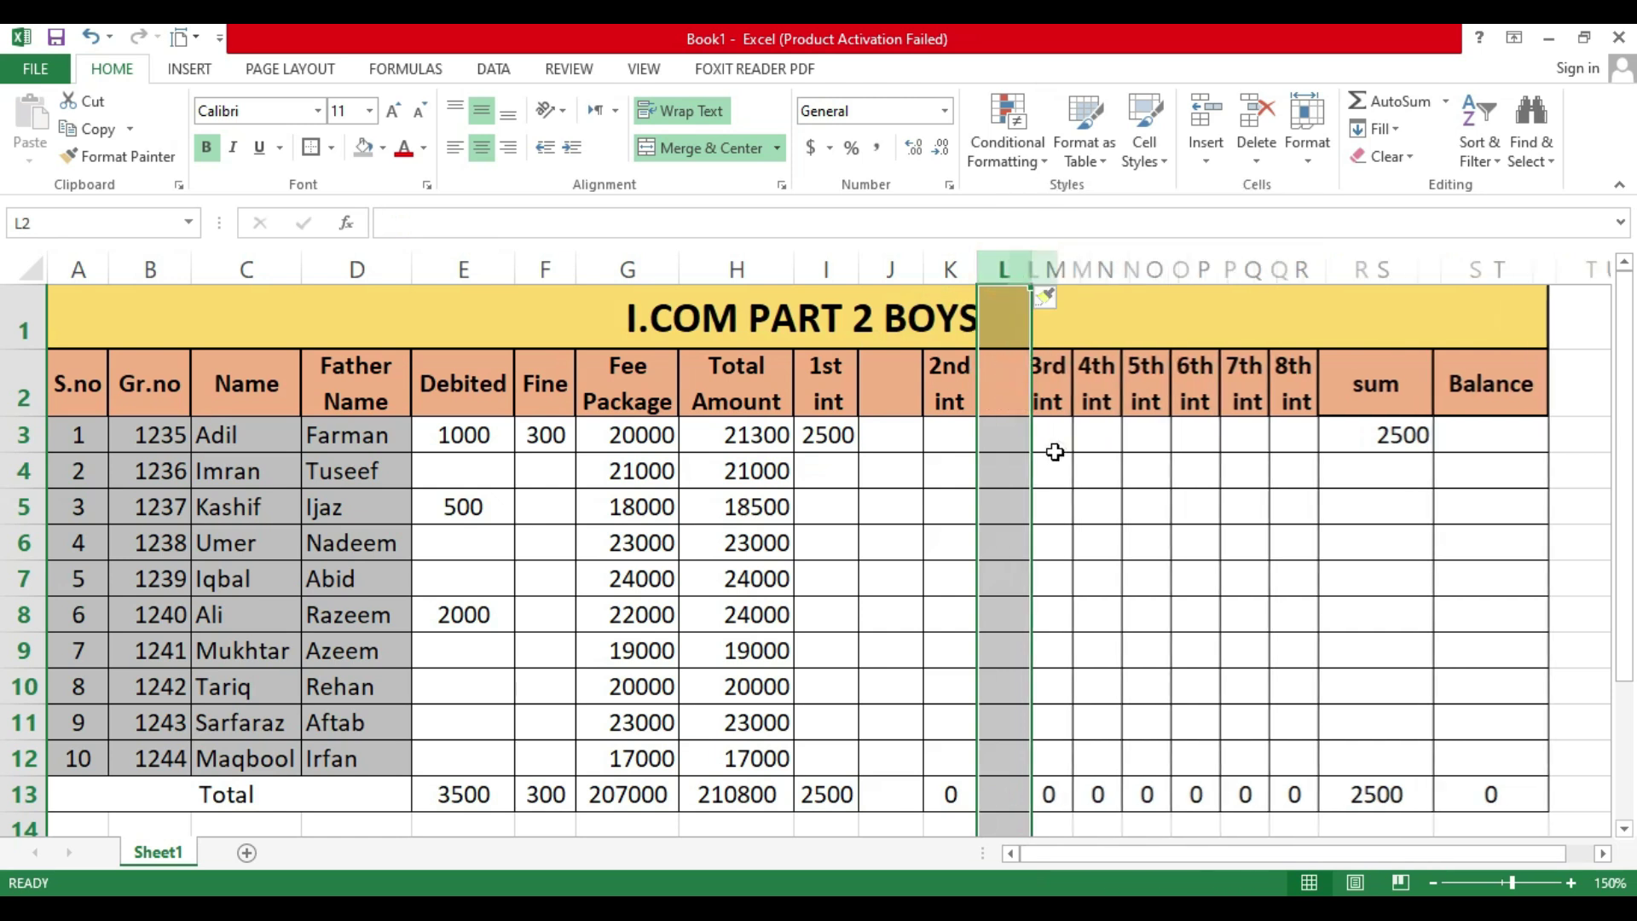
Step: Insert a blank column before the 4th int column and another before the 5th int column
{"action": "left_click", "coordinate": [1103, 383]}
{"action": "left_click", "coordinate": [1106, 270]}
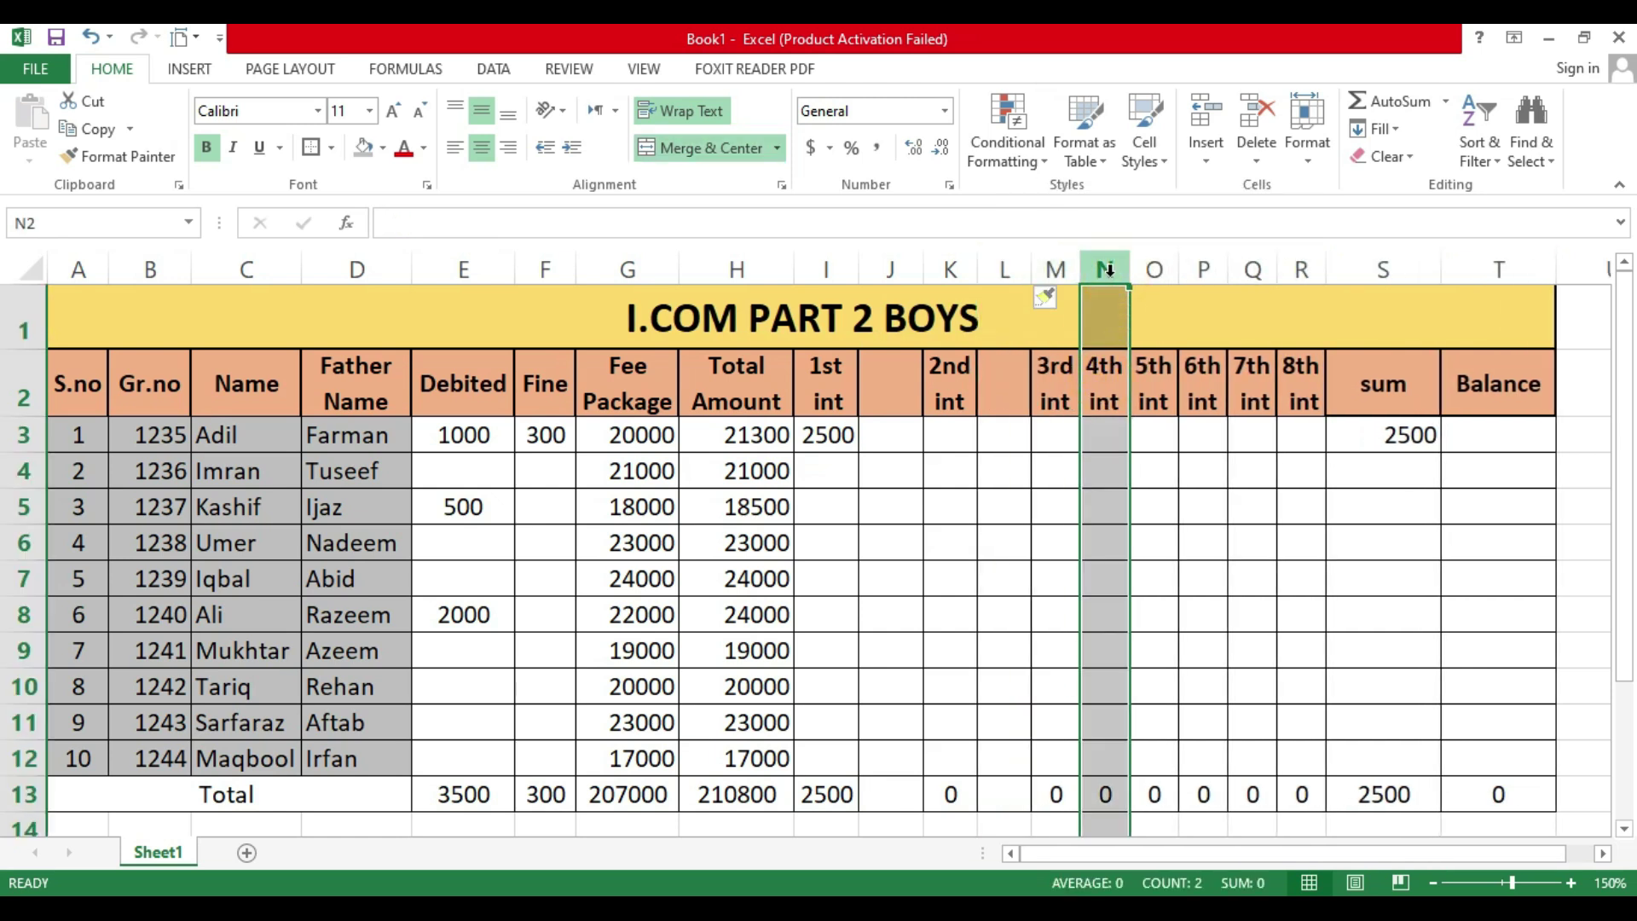
{"action": "right_click", "coordinate": [1109, 269]}
{"action": "left_click", "coordinate": [1172, 450]}
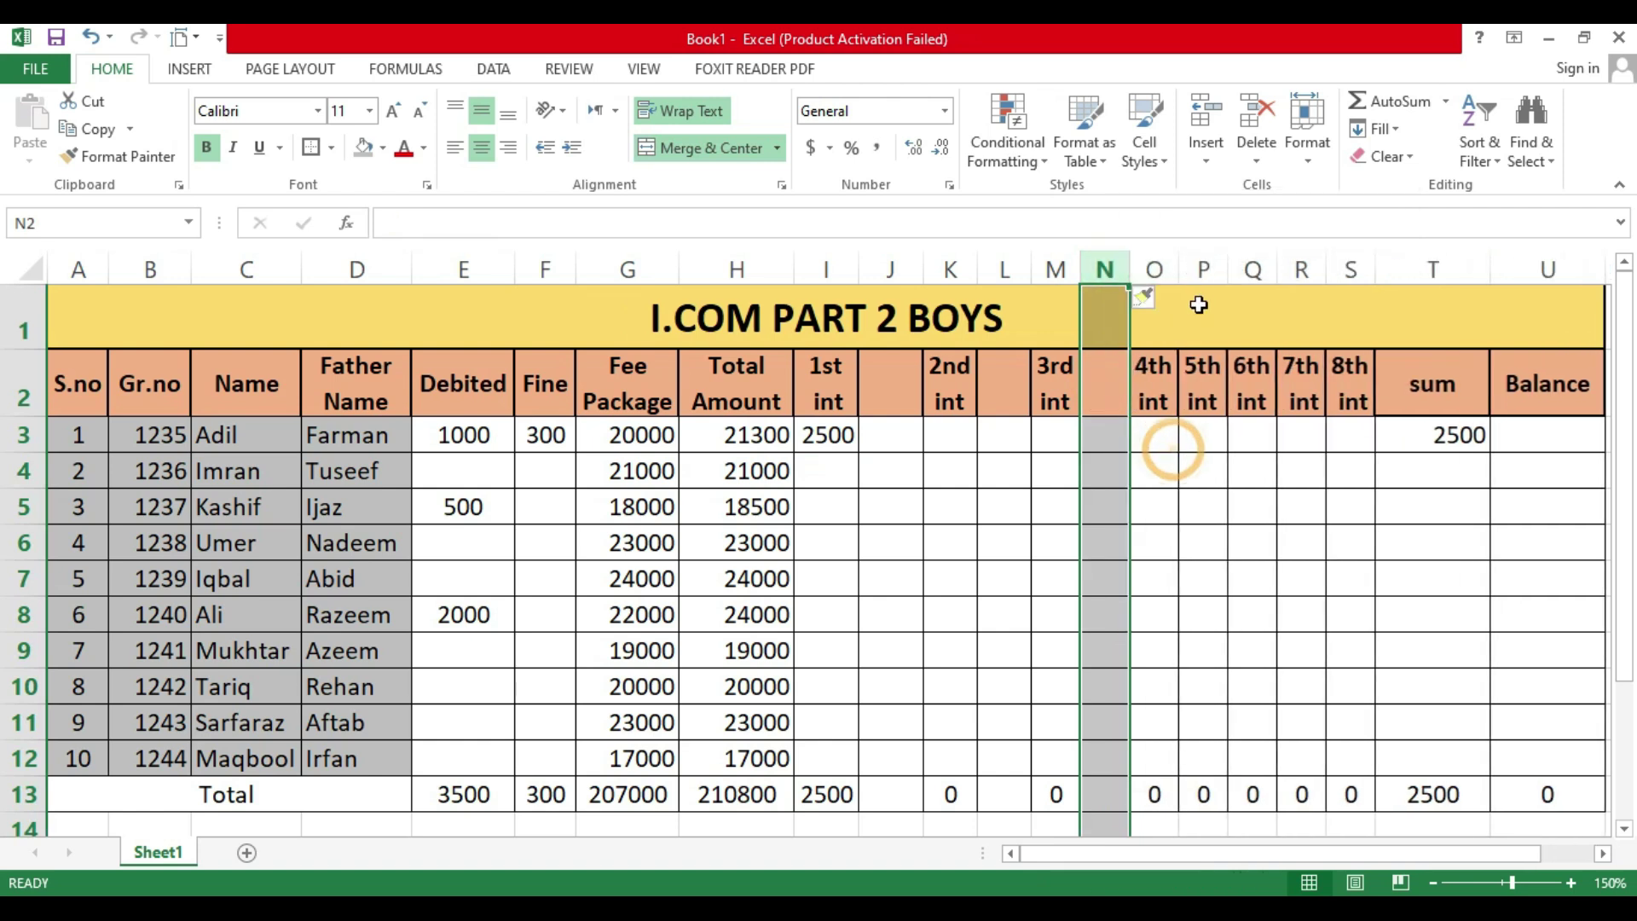
{"action": "left_click", "coordinate": [1154, 270]}
{"action": "left_click", "coordinate": [1204, 266]}
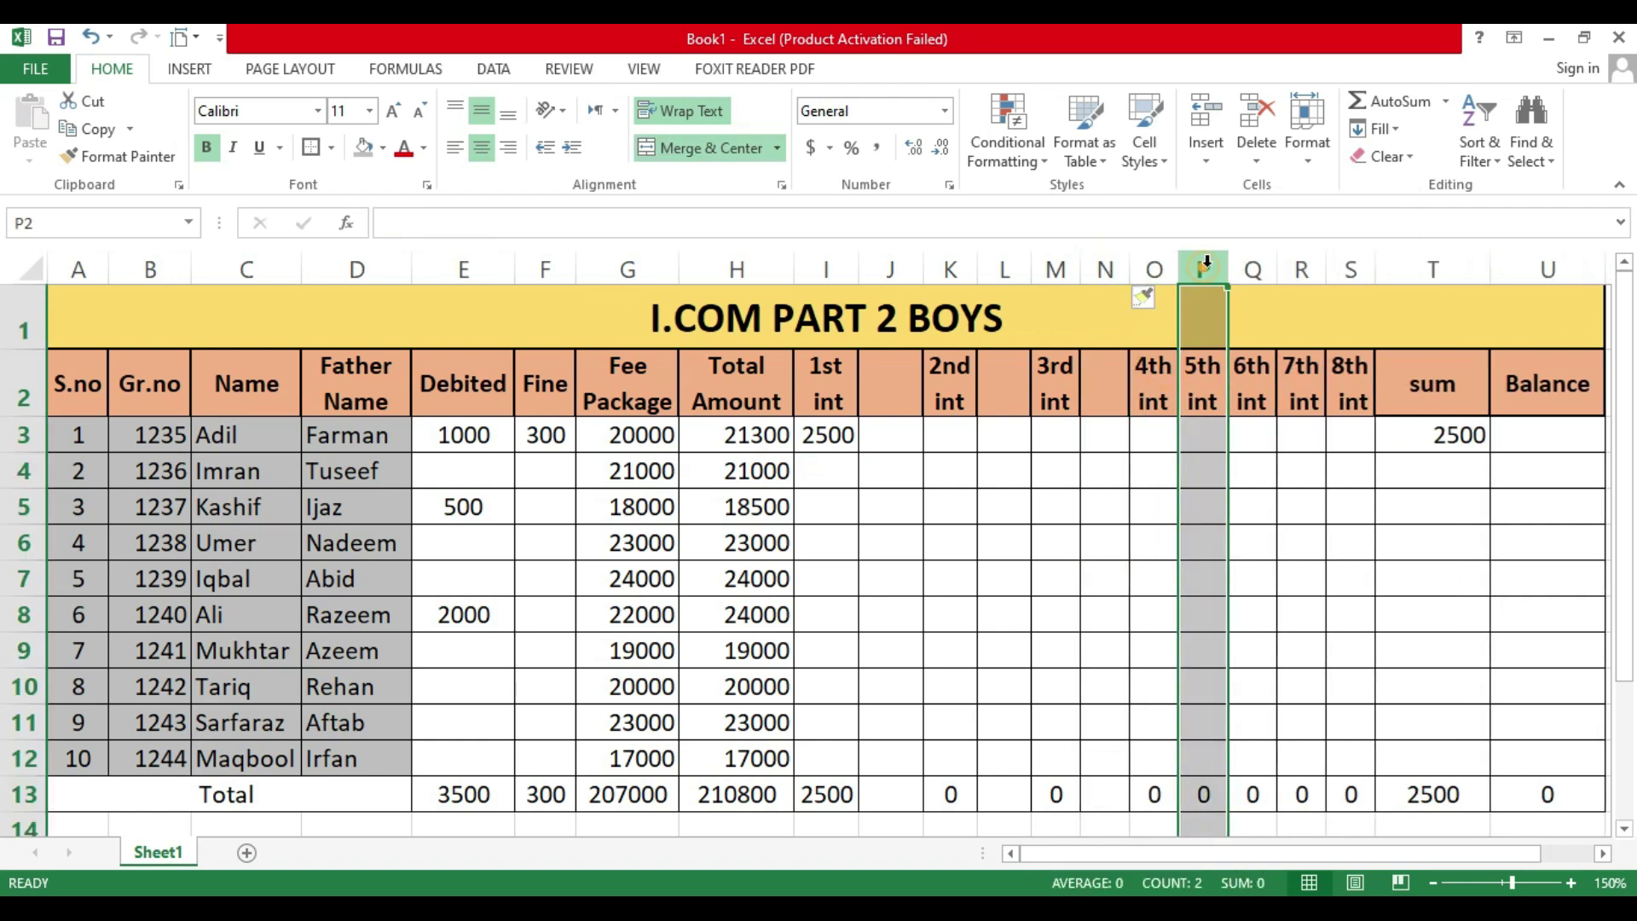
{"action": "right_click", "coordinate": [1205, 266]}
{"action": "left_click", "coordinate": [1264, 443]}
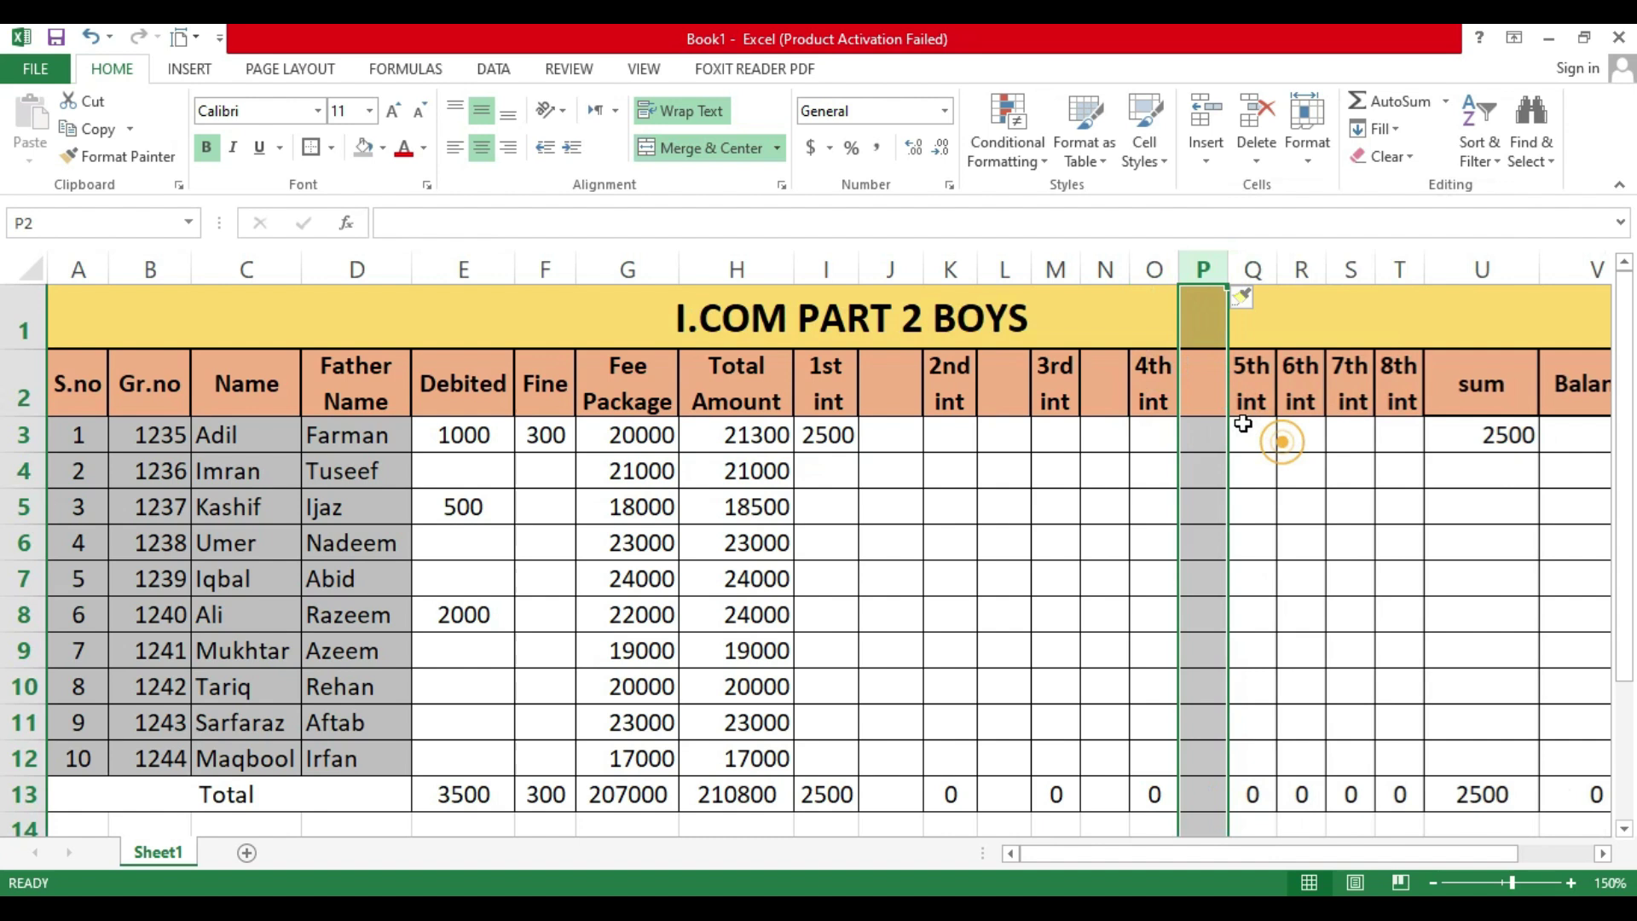
Step: Insert a blank column before the 6th int column and another before the 7th int column
{"action": "left_click", "coordinate": [1302, 270]}
{"action": "right_click", "coordinate": [1304, 266]}
{"action": "left_click", "coordinate": [1344, 431]}
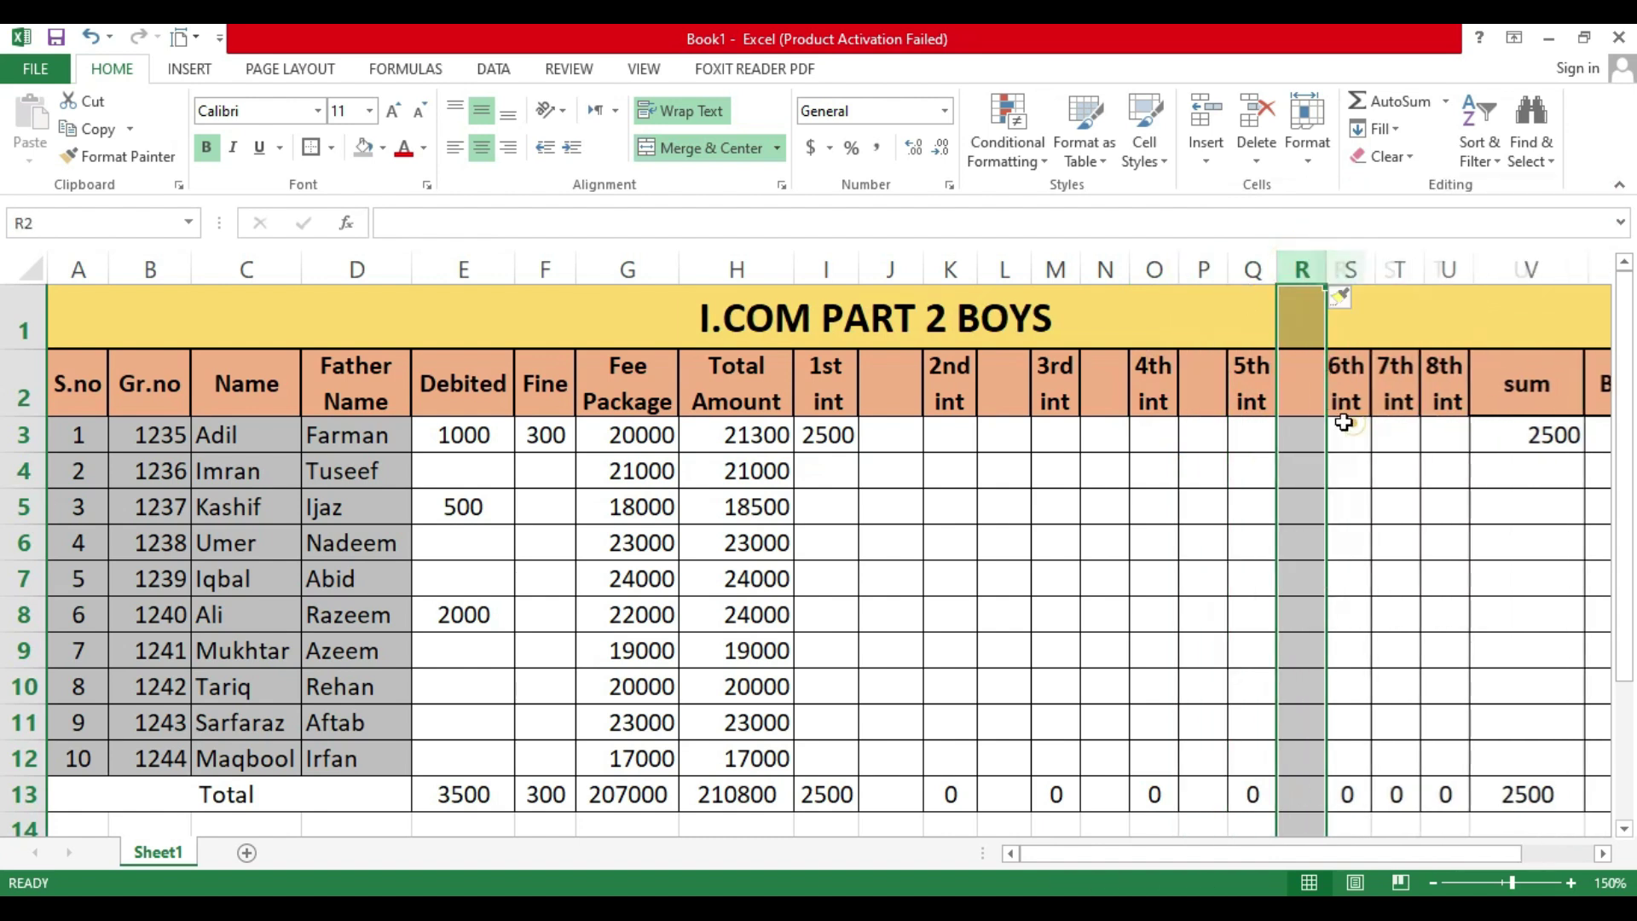
{"action": "left_click", "coordinate": [1399, 269]}
{"action": "right_click", "coordinate": [1402, 271]}
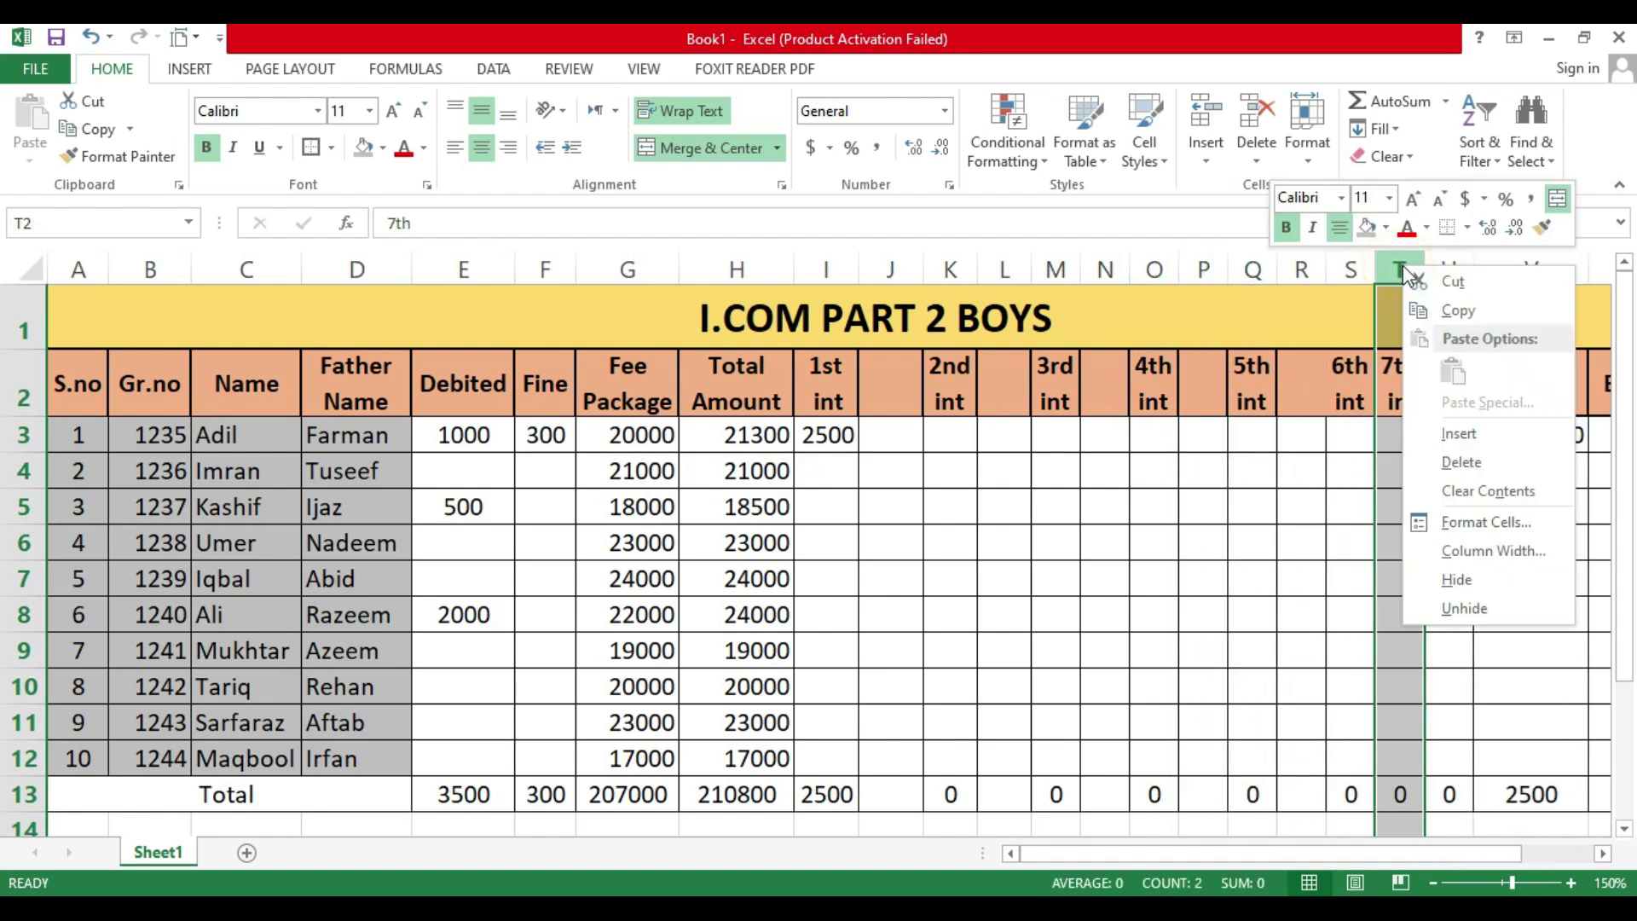
{"action": "left_click", "coordinate": [1457, 433]}
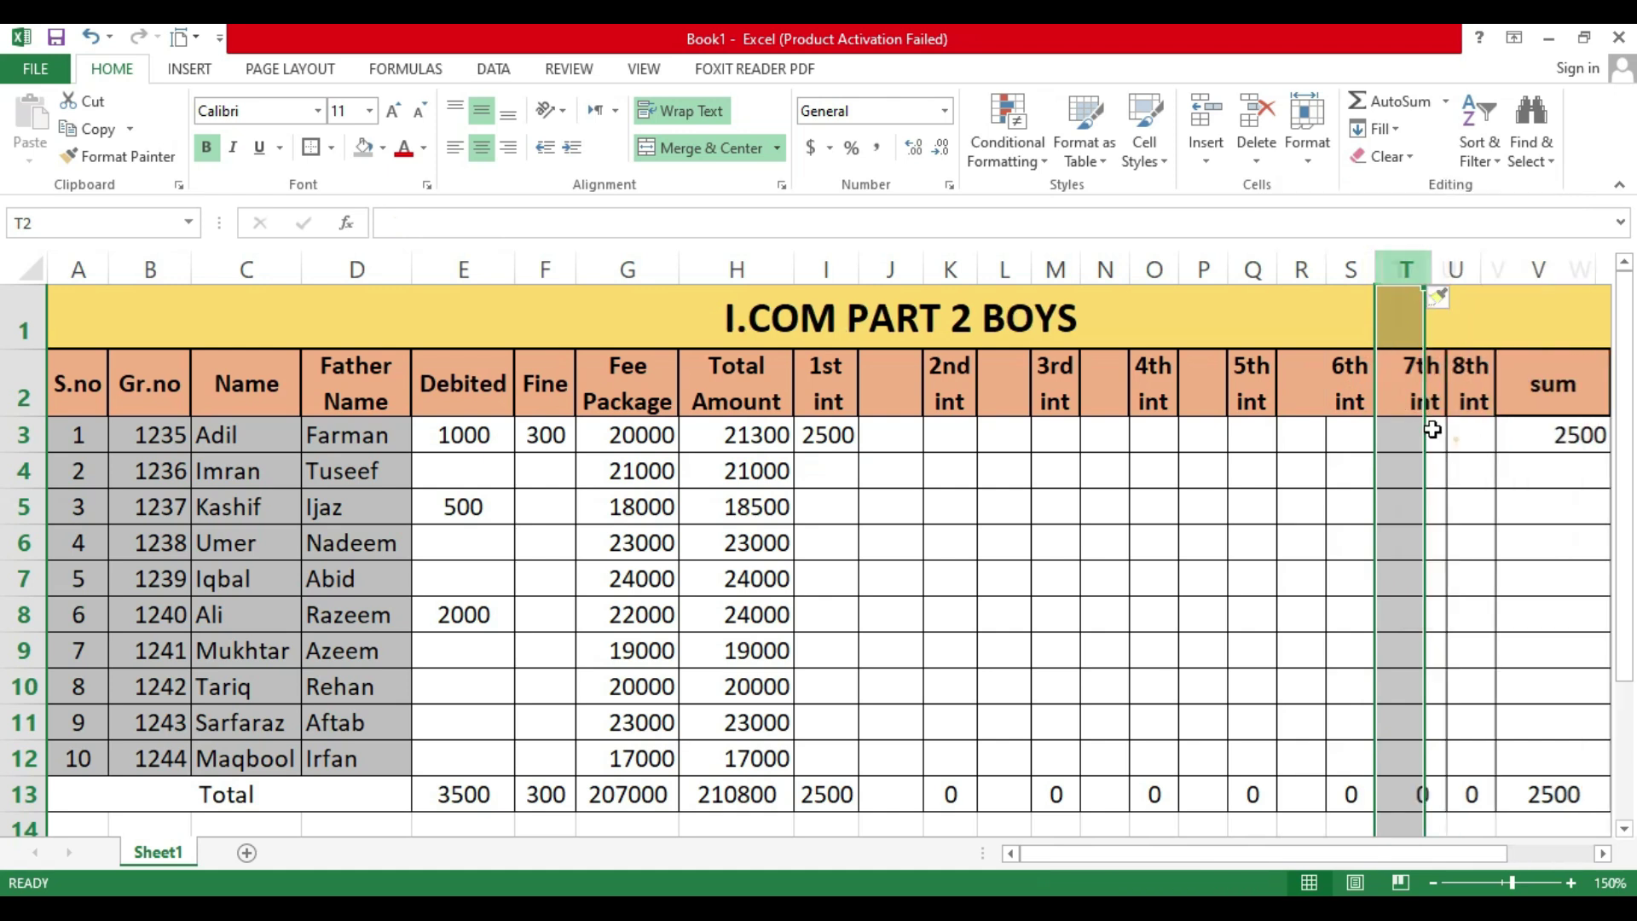
Step: Insert a blank column before the 8th int column and another before the sum column
{"action": "left_click", "coordinate": [1506, 268]}
{"action": "right_click", "coordinate": [1505, 269]}
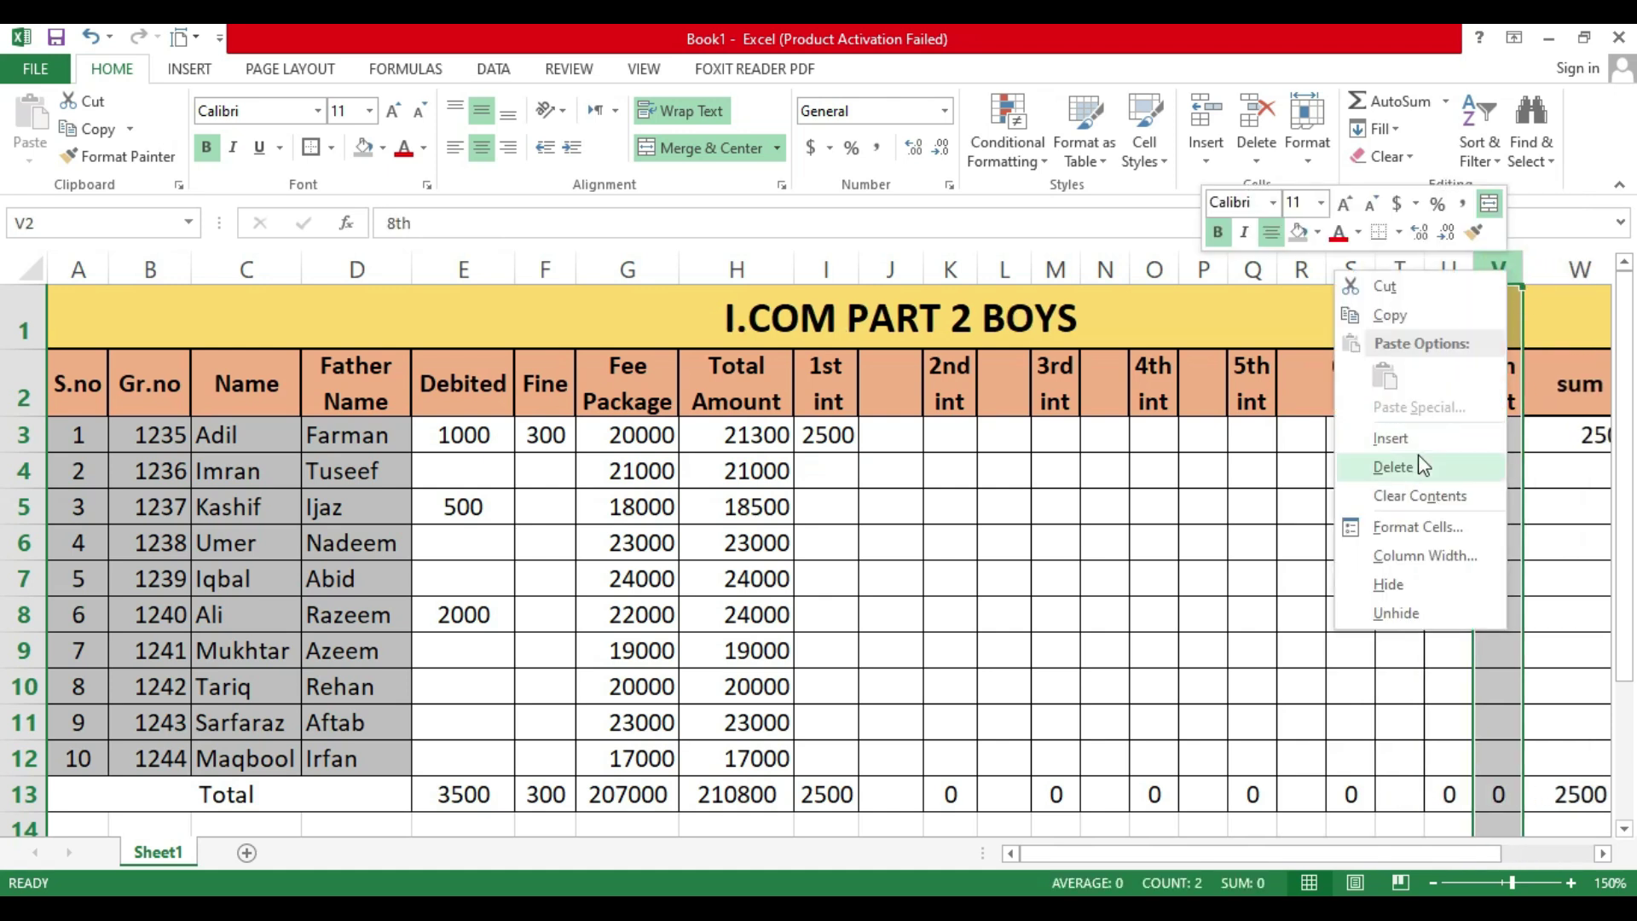
{"action": "left_click", "coordinate": [1391, 438]}
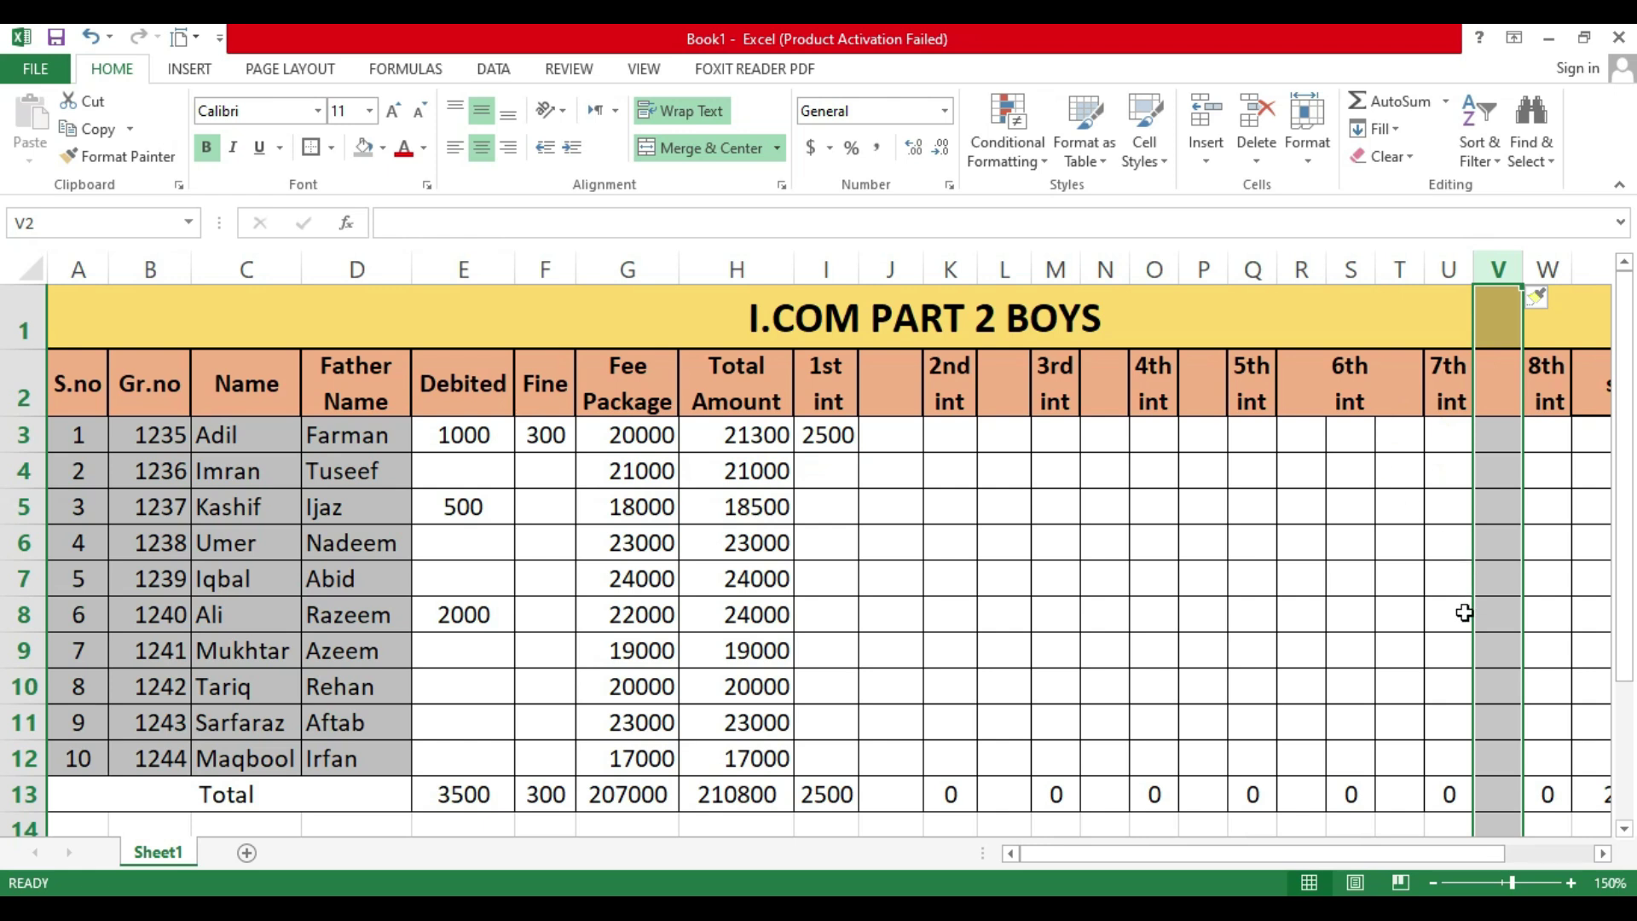
{"action": "left_click_drag", "start_coordinate": [1455, 847], "coordinate": [1520, 847]}
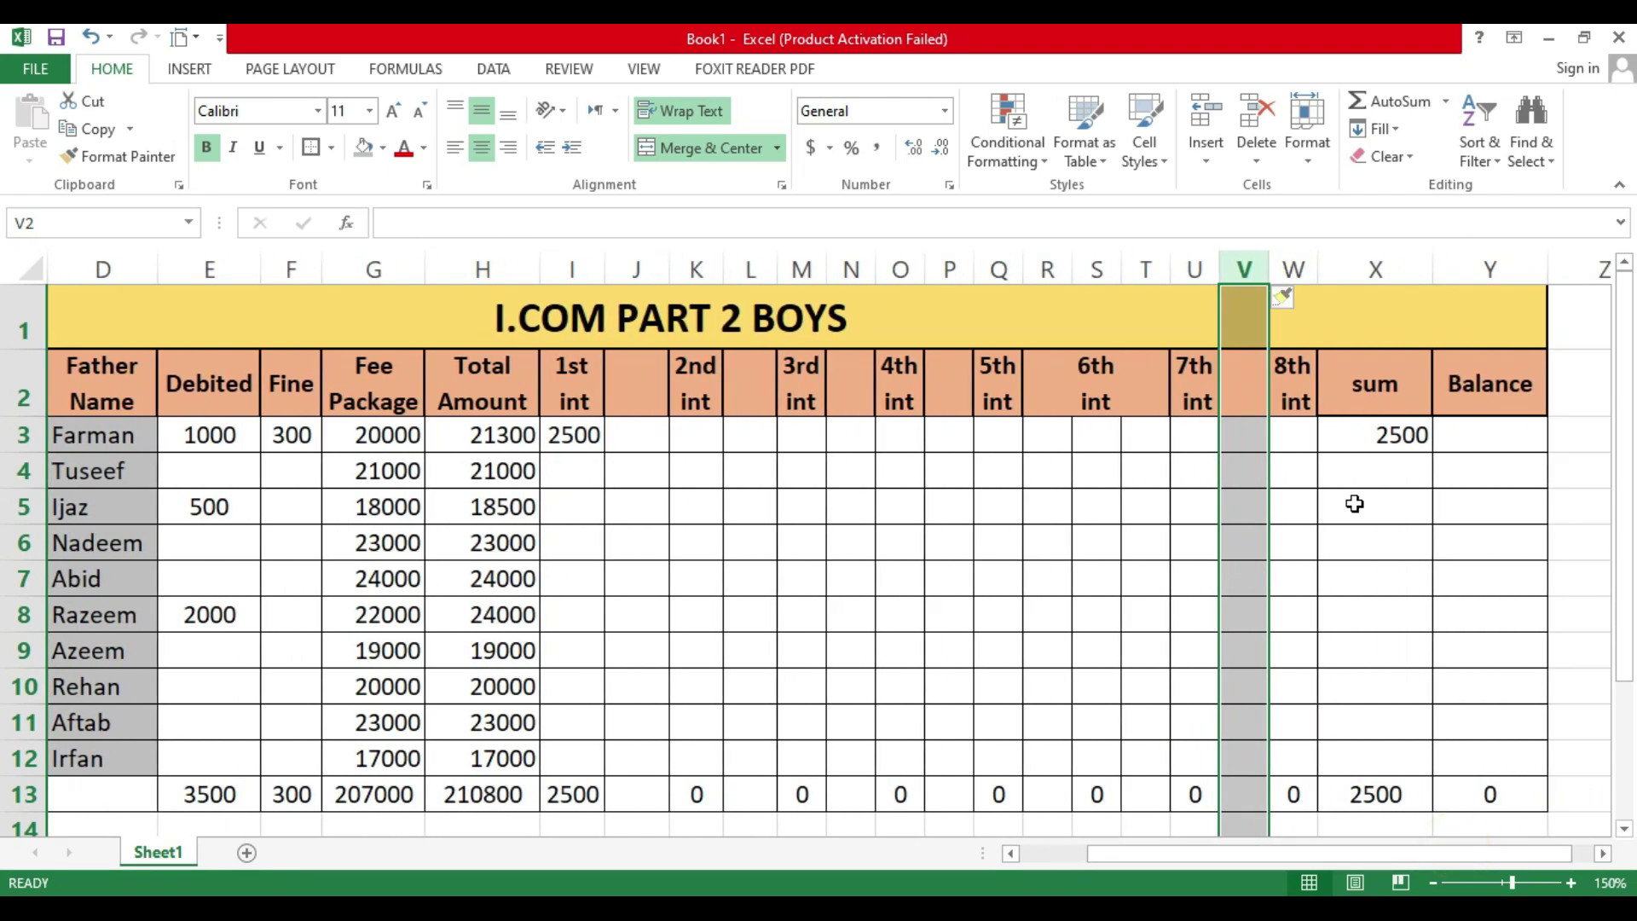
{"action": "left_click", "coordinate": [1356, 269]}
{"action": "right_click", "coordinate": [1364, 269]}
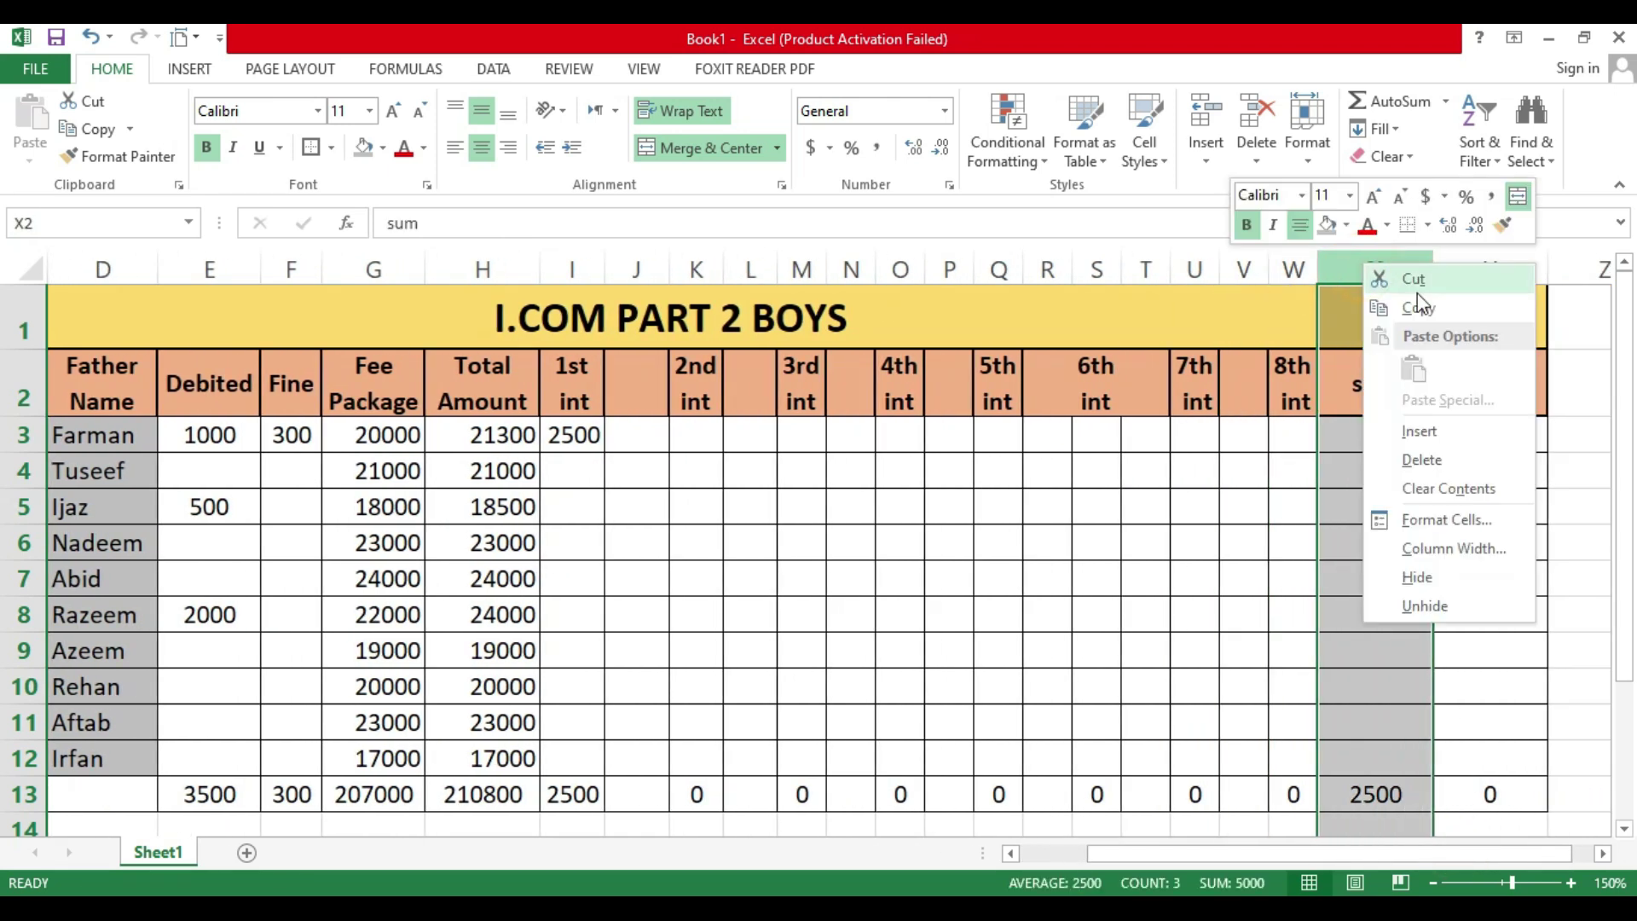
{"action": "left_click", "coordinate": [1432, 432]}
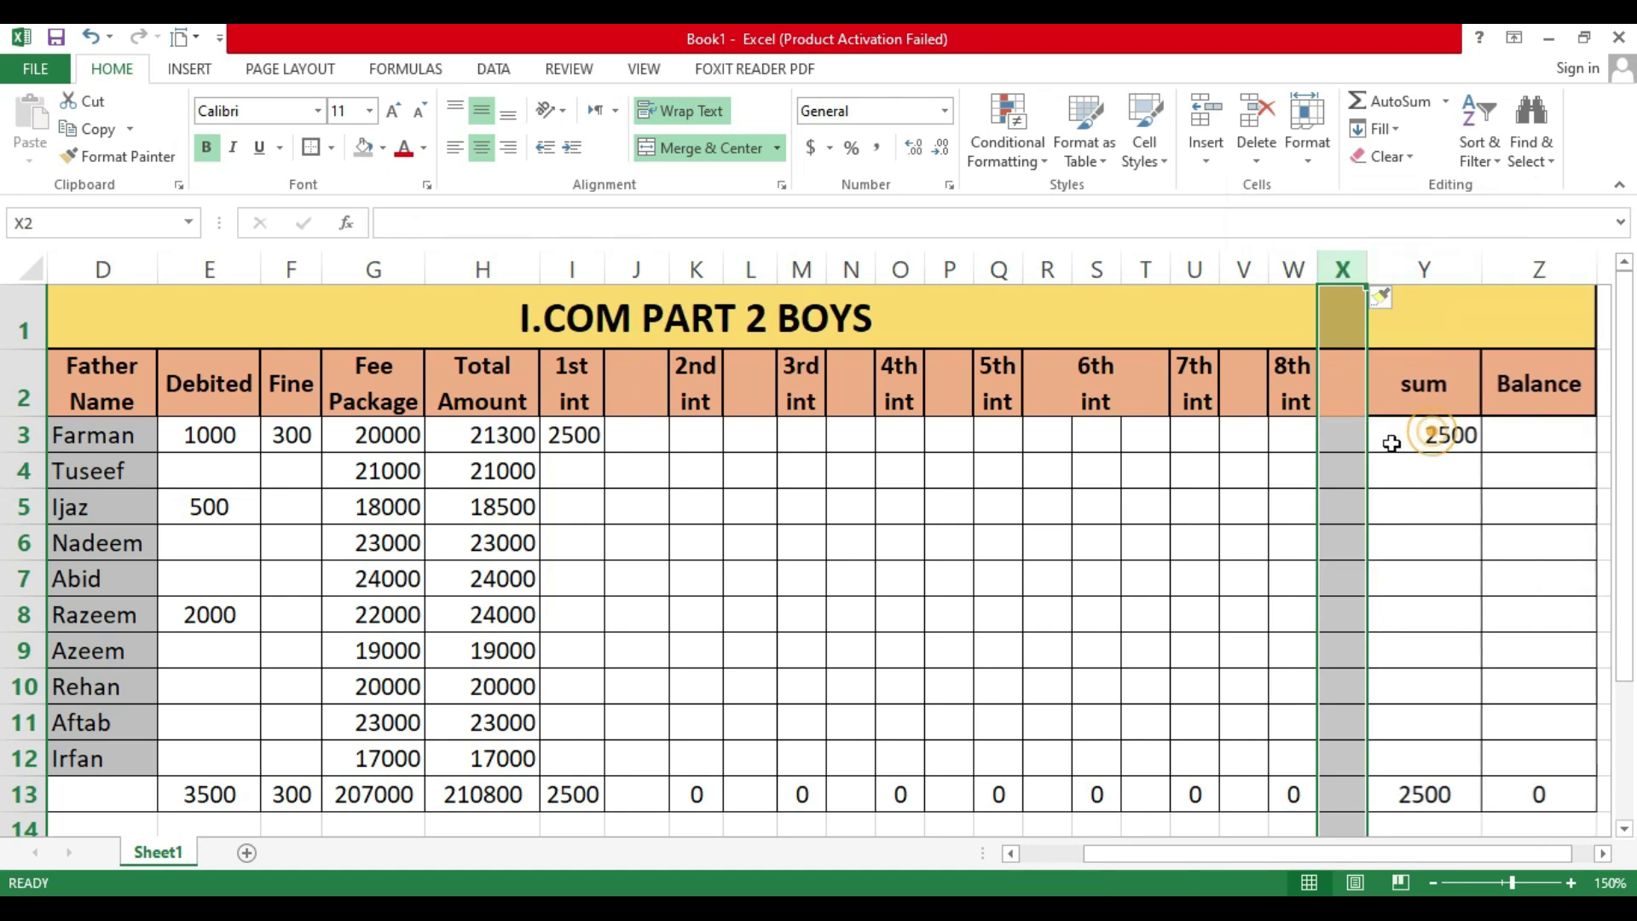
Step: Enter the header Date in cell J2, beside the 1st int column
{"action": "left_click", "coordinate": [640, 374]}
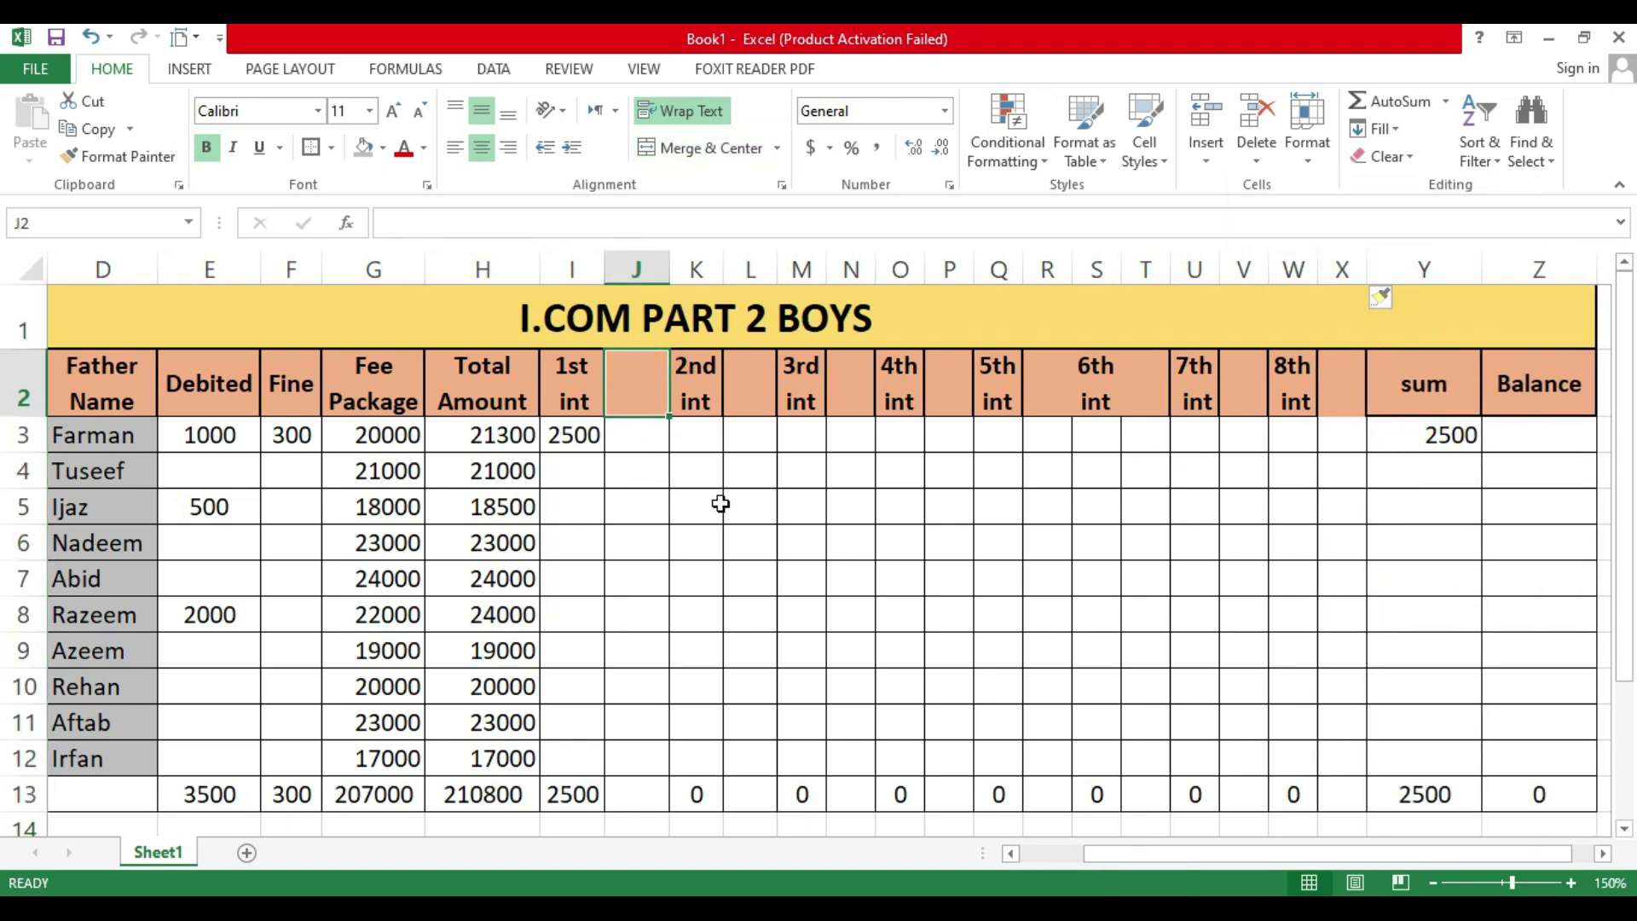
{"action": "type", "text": "Date"}
{"action": "key", "text": "Tab"}
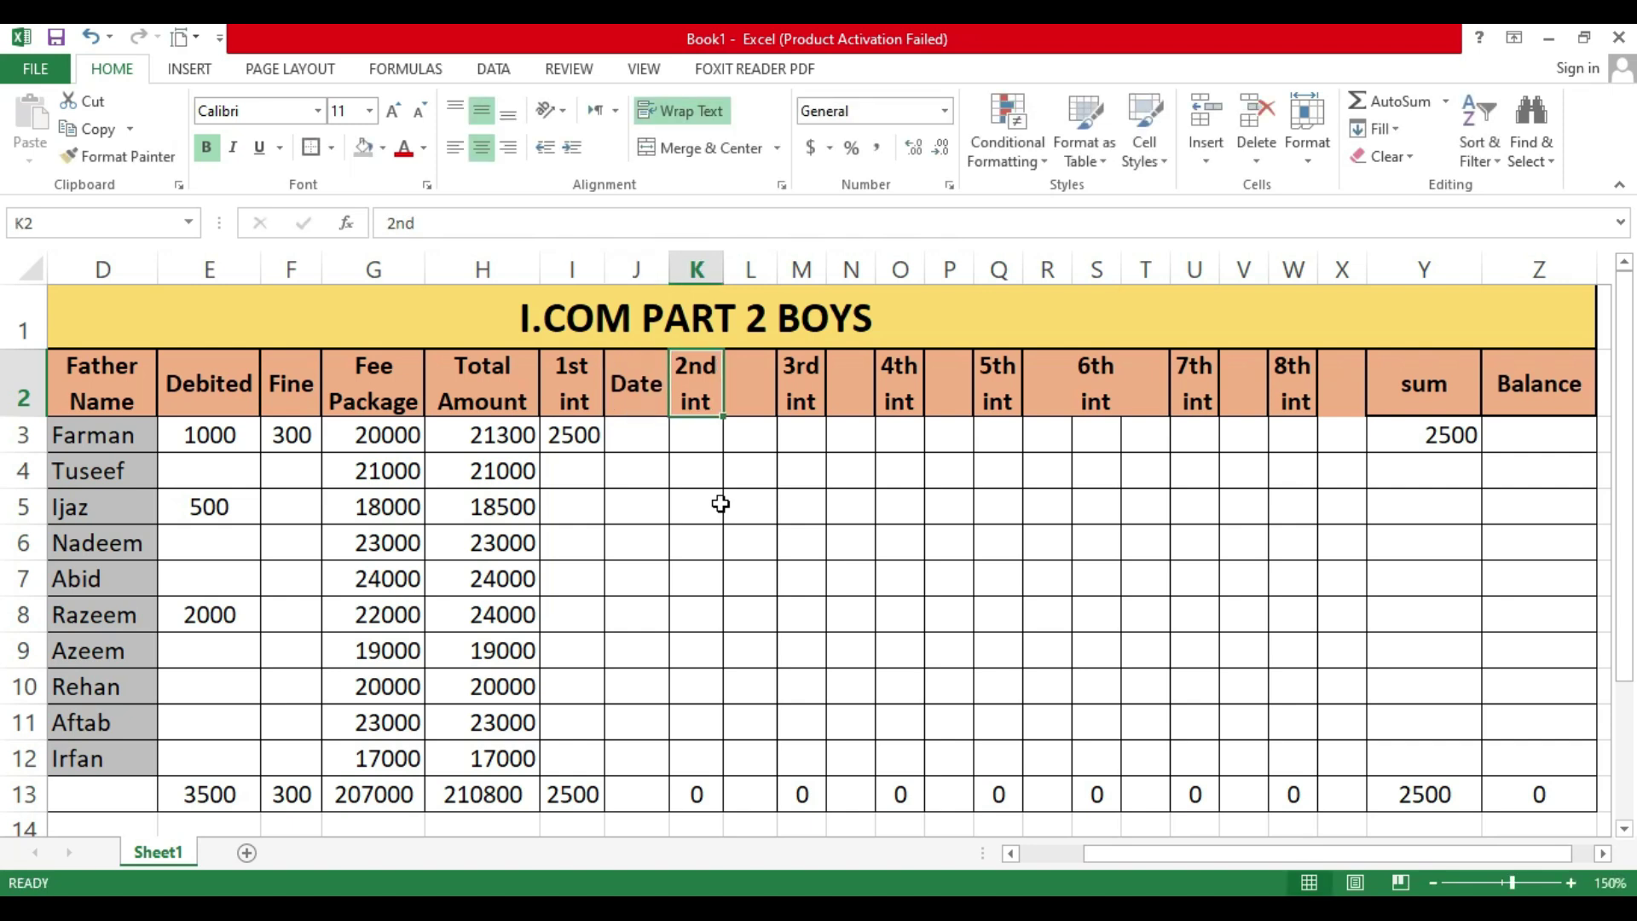
{"action": "key", "text": "Tab"}
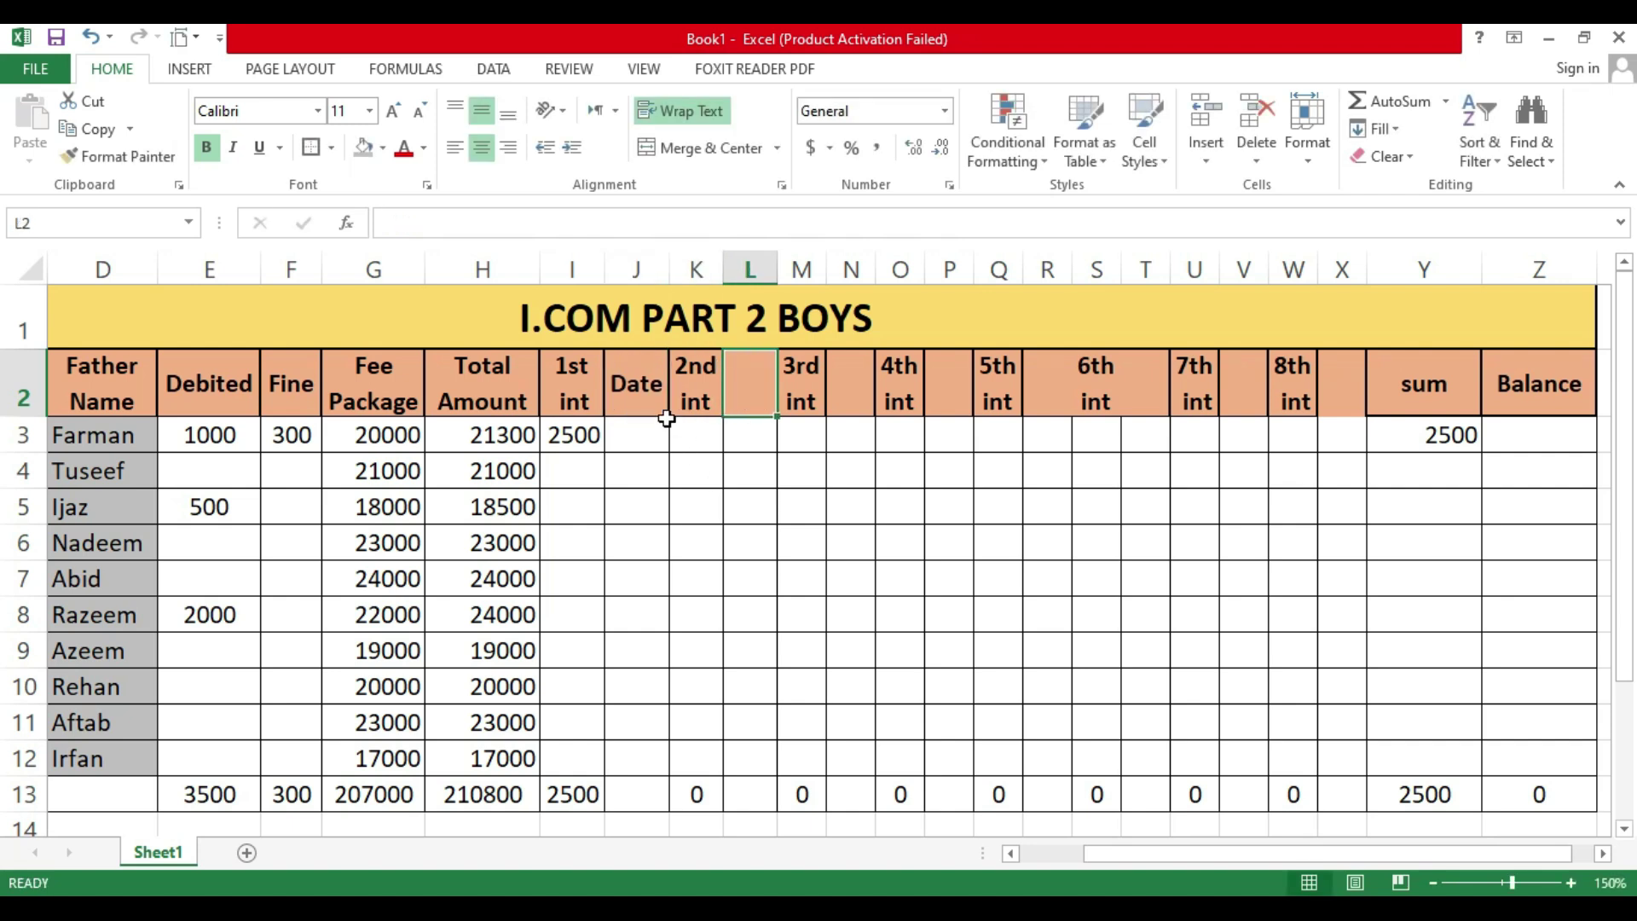
Step: Copy the Date header from J2 into the blank header cells L2, N2, P2 and R2
{"action": "left_click", "coordinate": [629, 381]}
{"action": "key", "text": "ctrl+c"}
{"action": "left_click", "coordinate": [755, 408]}
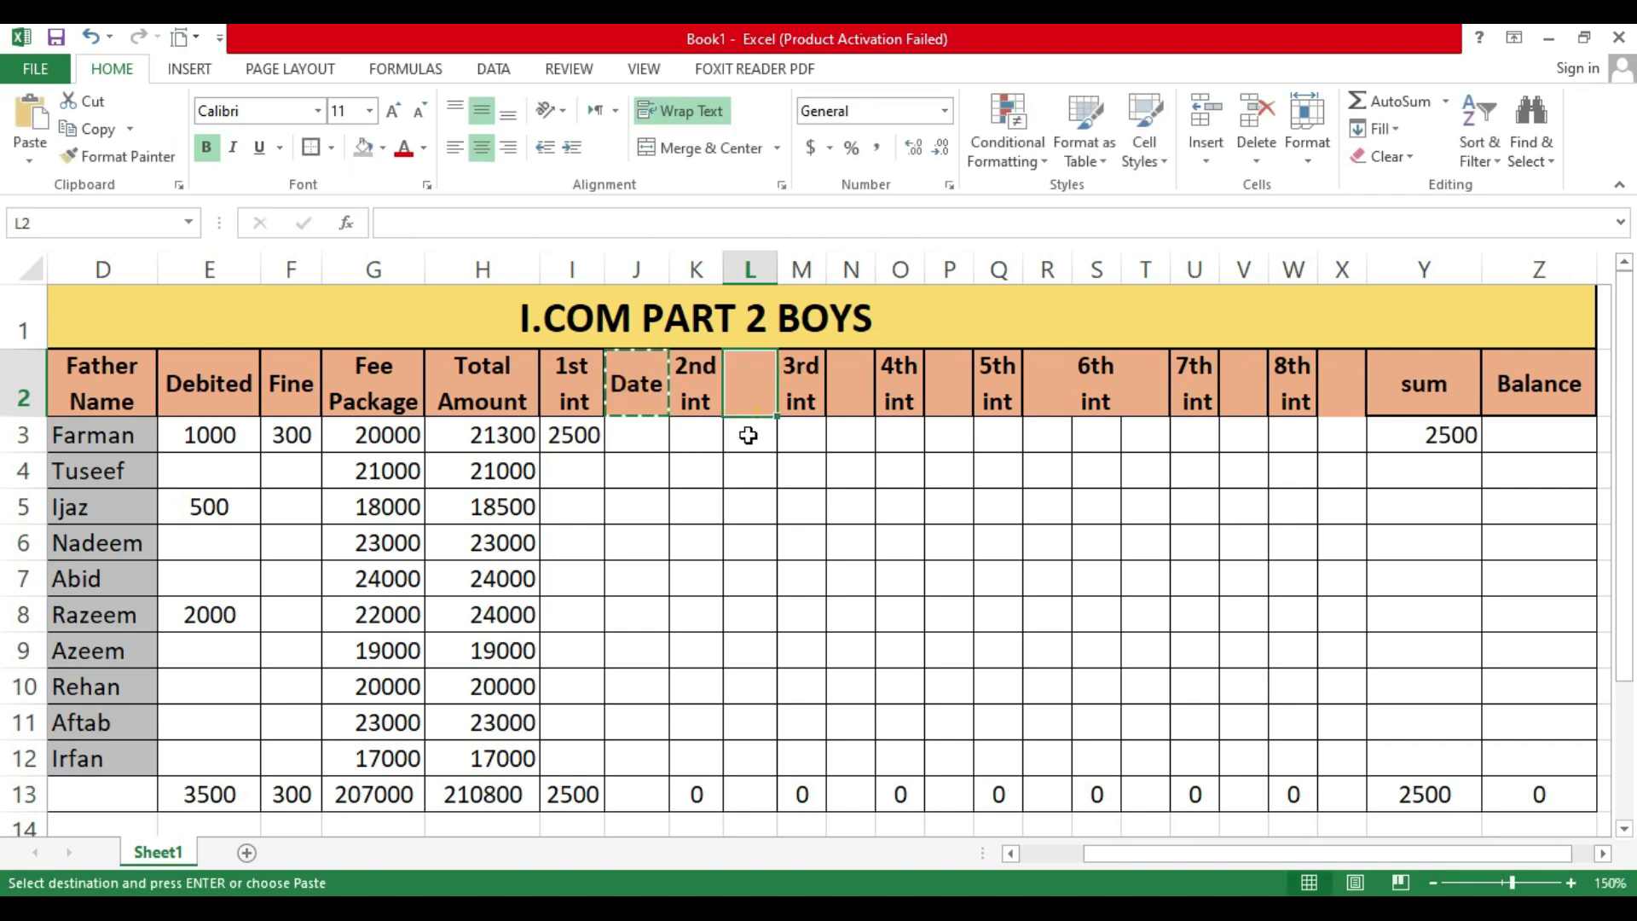
{"action": "key", "text": "ctrl+v"}
{"action": "left_click", "coordinate": [861, 402]}
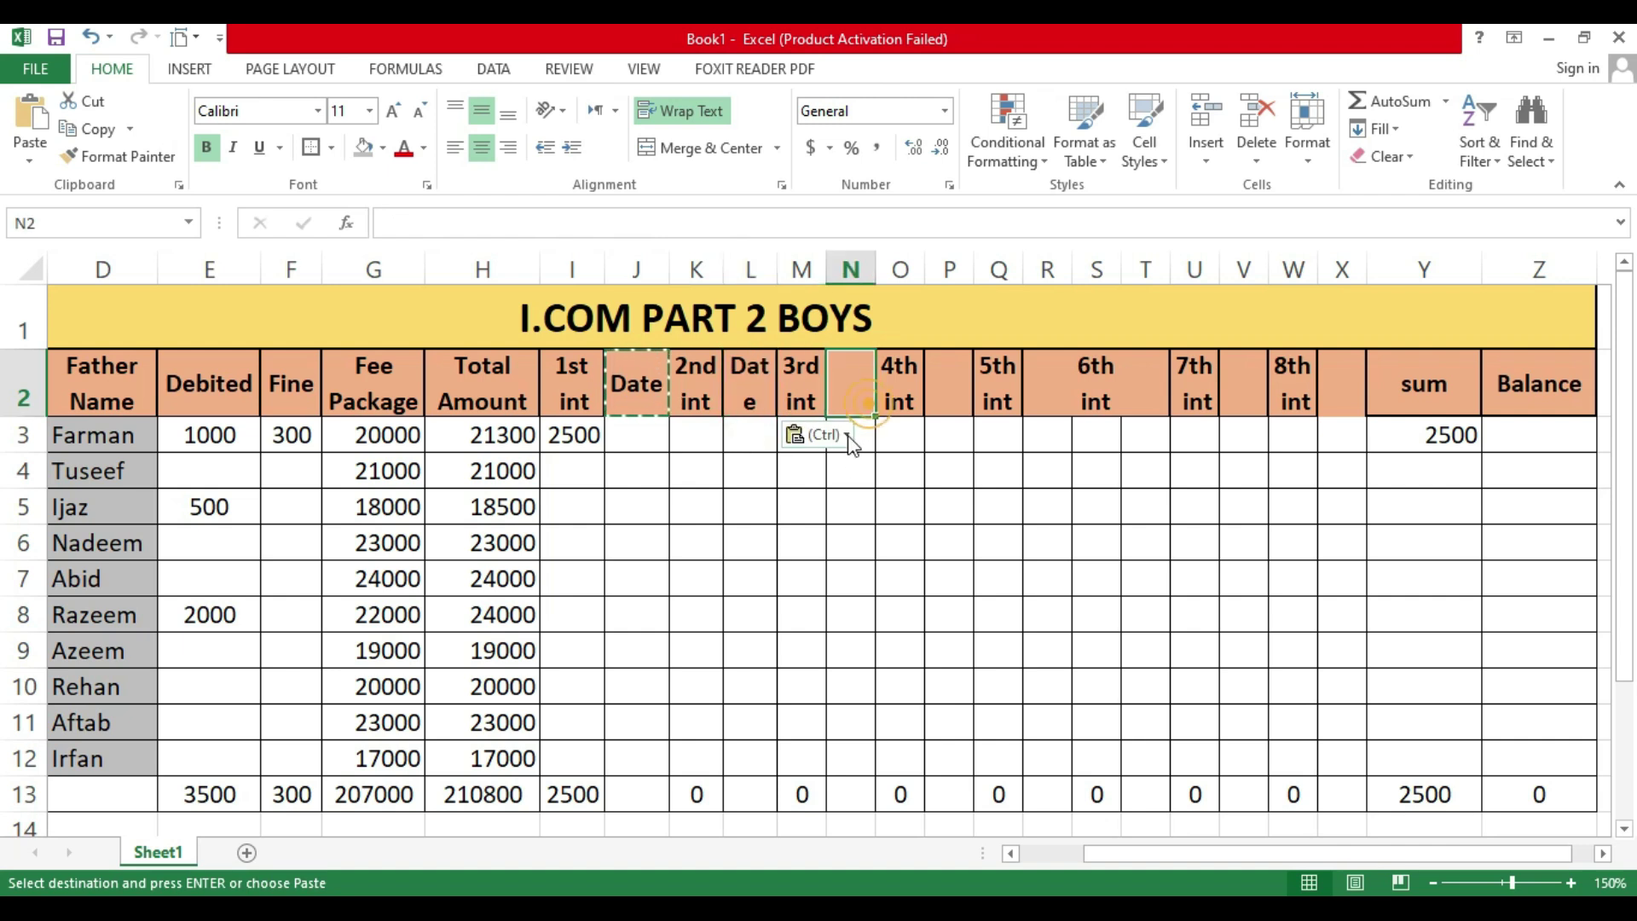
{"action": "key", "text": "ctrl+v"}
{"action": "left_click", "coordinate": [949, 404]}
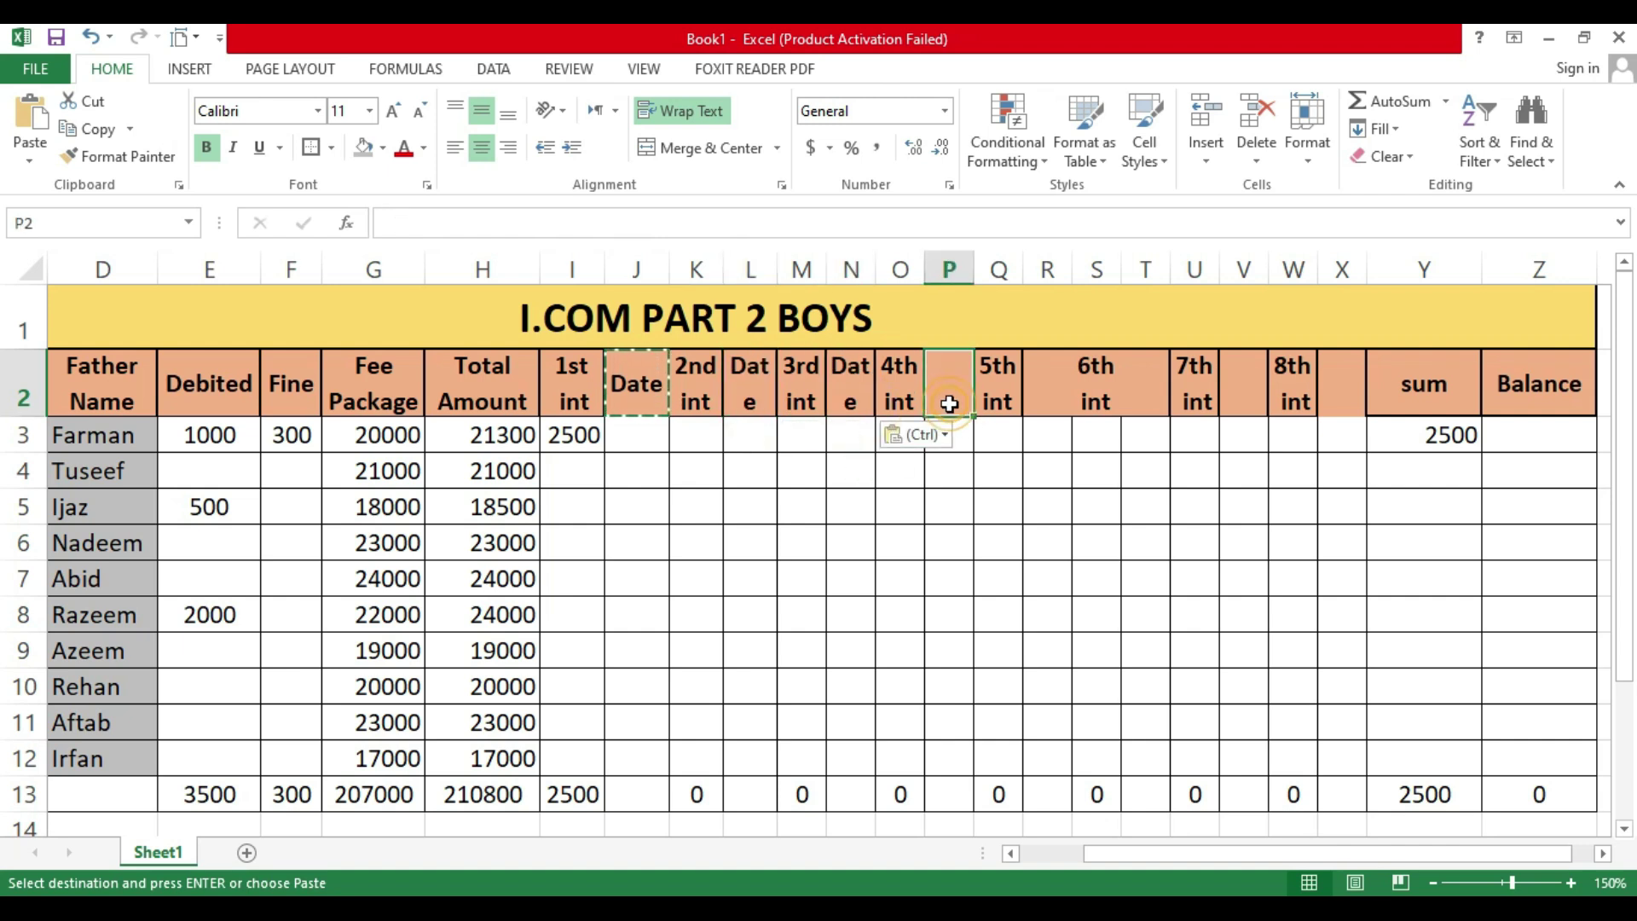
{"action": "key", "text": "ctrl+v"}
{"action": "key", "text": "ctrl+v"}
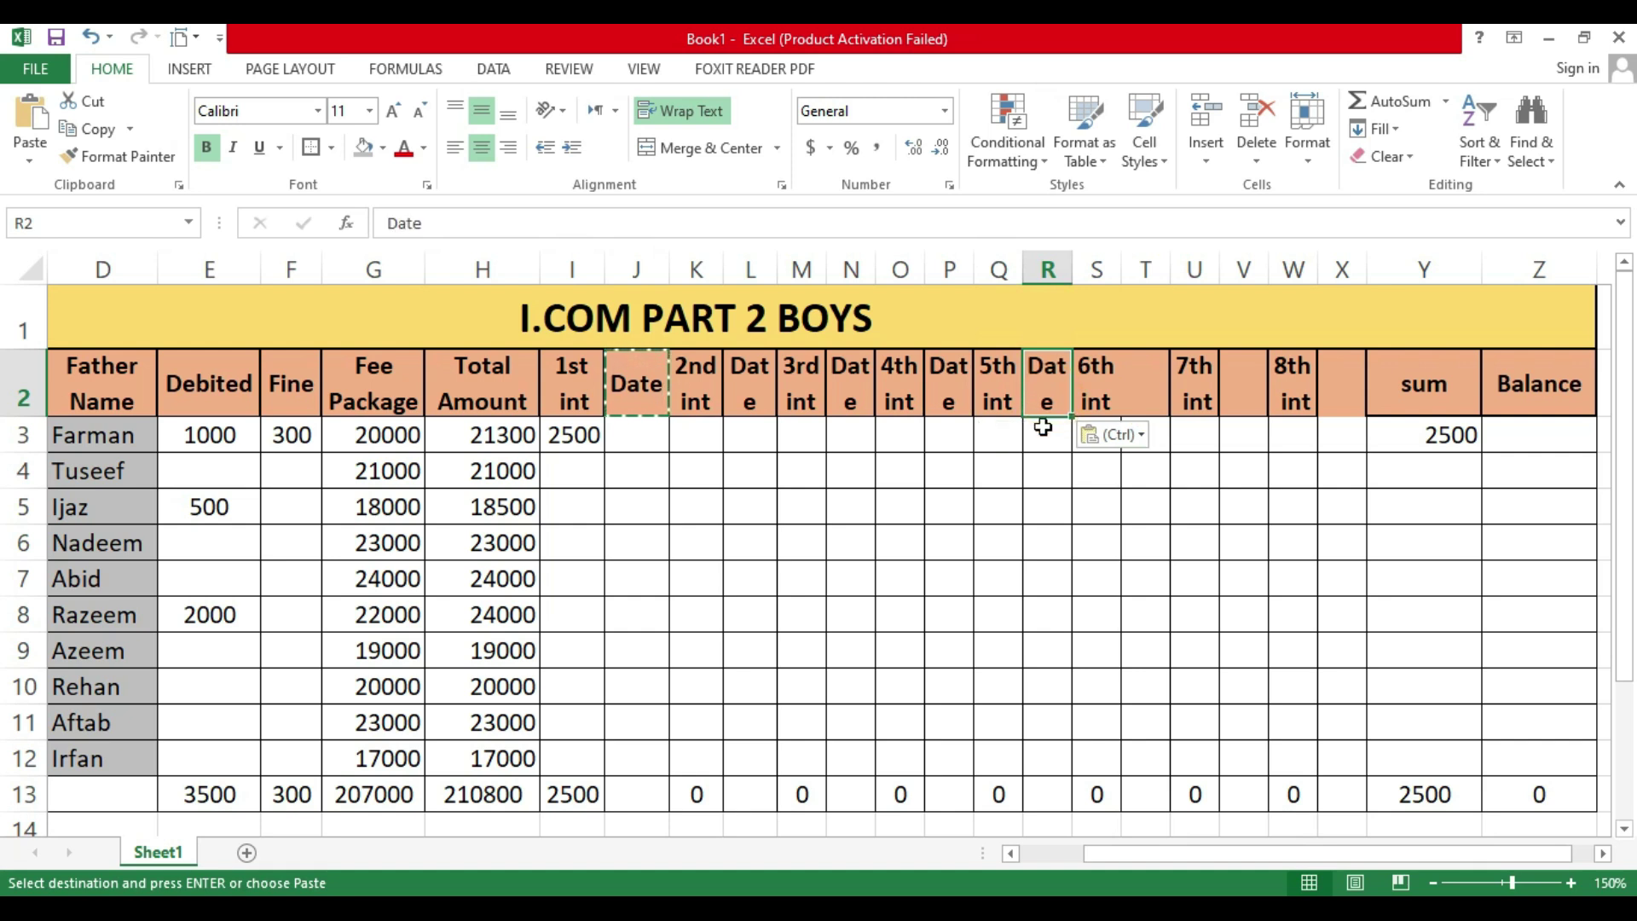
Step: Paste the copied Date header into the remaining blank header cells T2, V2 and X2
{"action": "left_click", "coordinate": [1149, 390]}
{"action": "key", "text": "ctrl+v"}
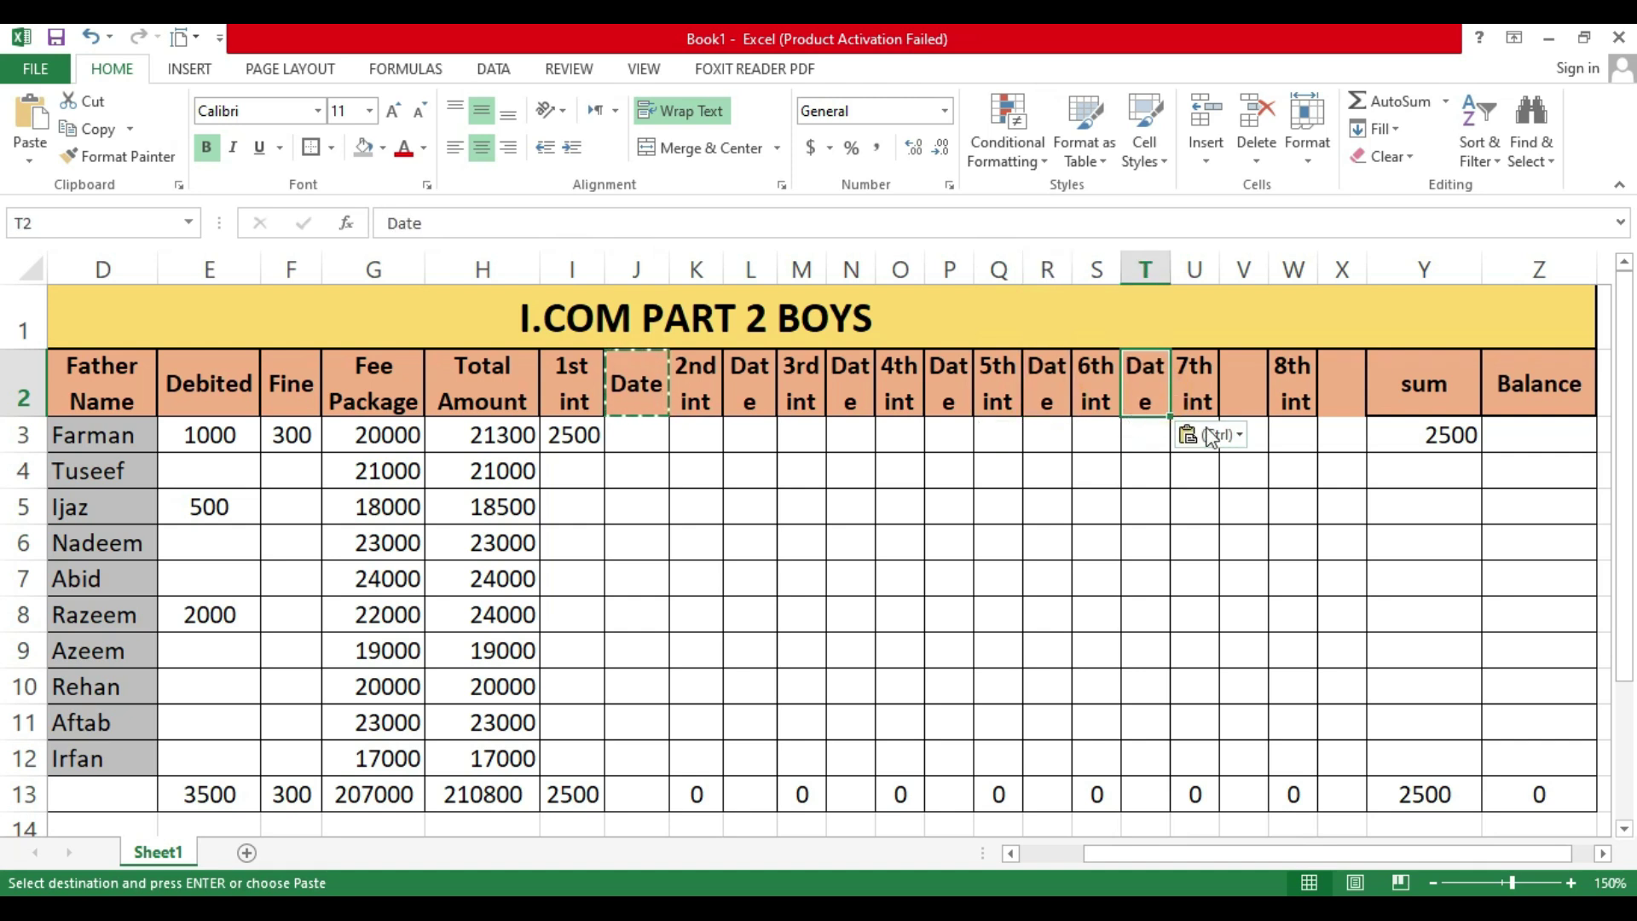
{"action": "left_click", "coordinate": [1243, 394]}
{"action": "key", "text": "ctrl+v"}
{"action": "left_click", "coordinate": [1342, 390]}
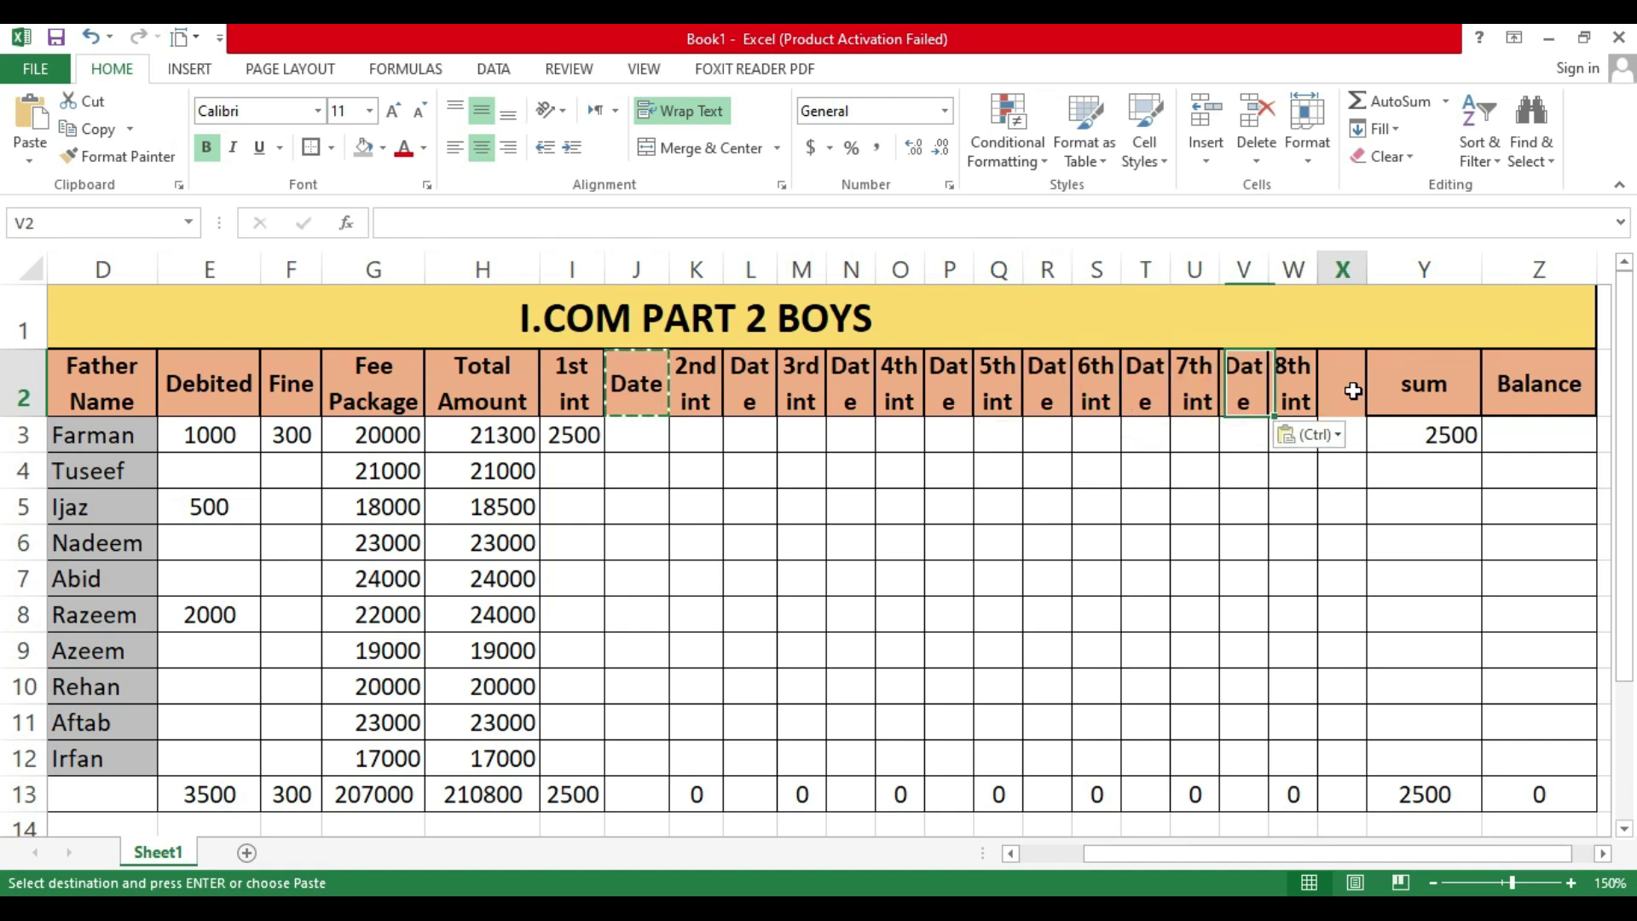
{"action": "key", "text": "ctrl+v"}
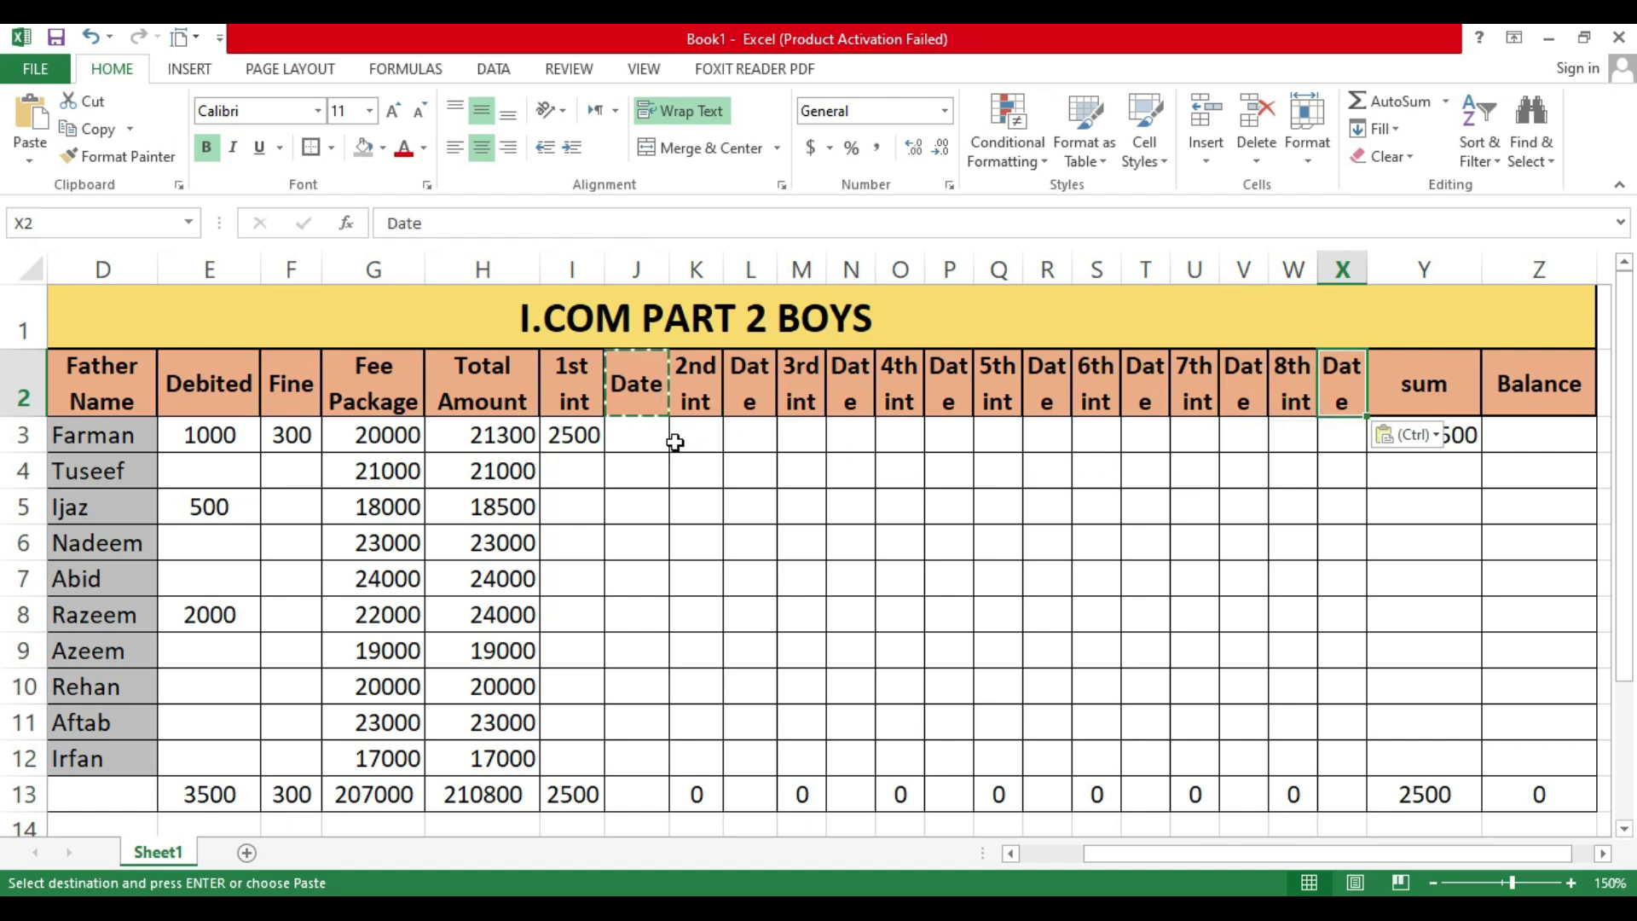
Step: Enter 01-07-204+ as the first student's 1st int payment date in cell J3
{"action": "left_click", "coordinate": [628, 439]}
{"action": "left_click", "coordinate": [629, 387]}
{"action": "double_click", "coordinate": [621, 464]}
{"action": "left_click", "coordinate": [627, 439]}
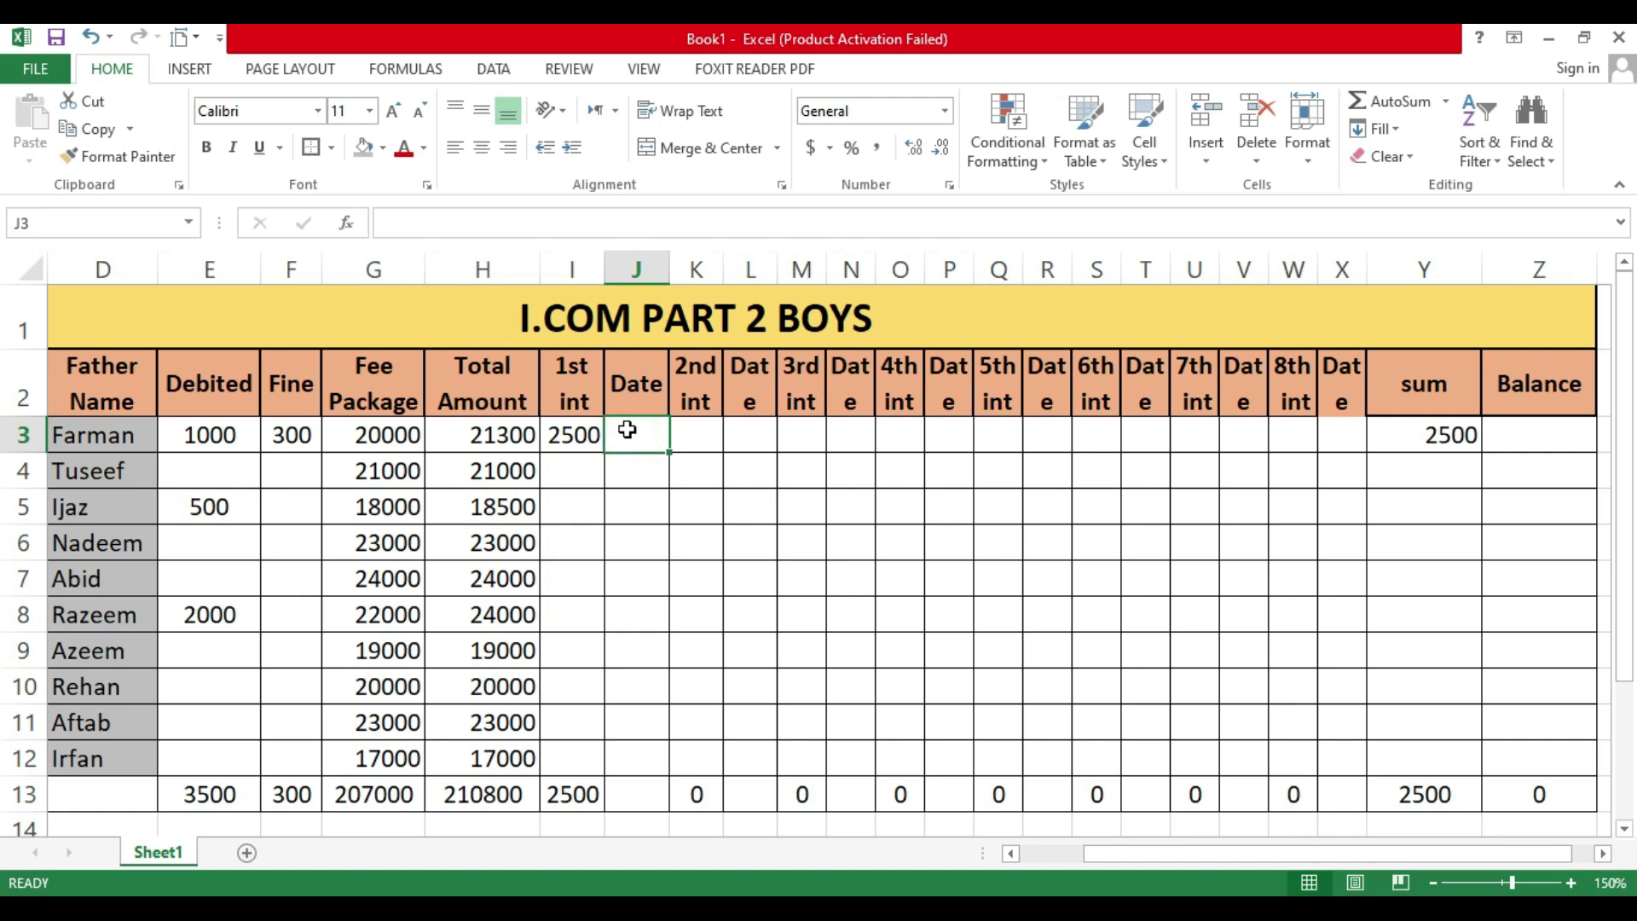
{"action": "type", "text": "01-07-204+"}
{"action": "key", "text": "Return"}
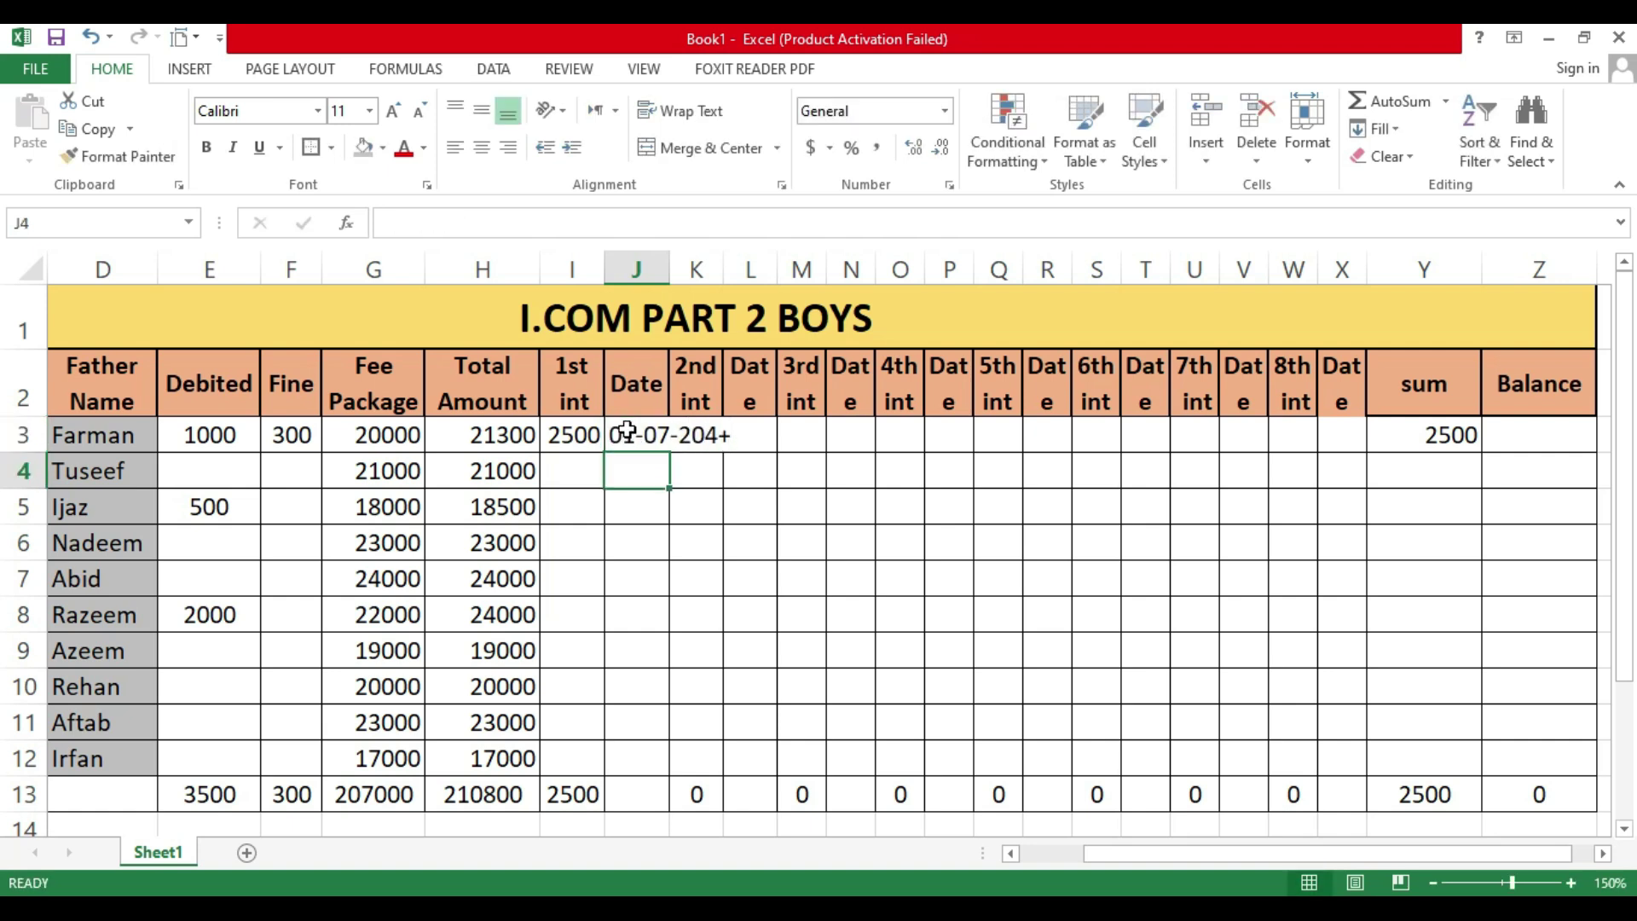
Step: Change the first student's 1st int payment date in cell J3 to 01-07-20204
{"action": "left_click", "coordinate": [720, 435]}
{"action": "type", "text": "2"}
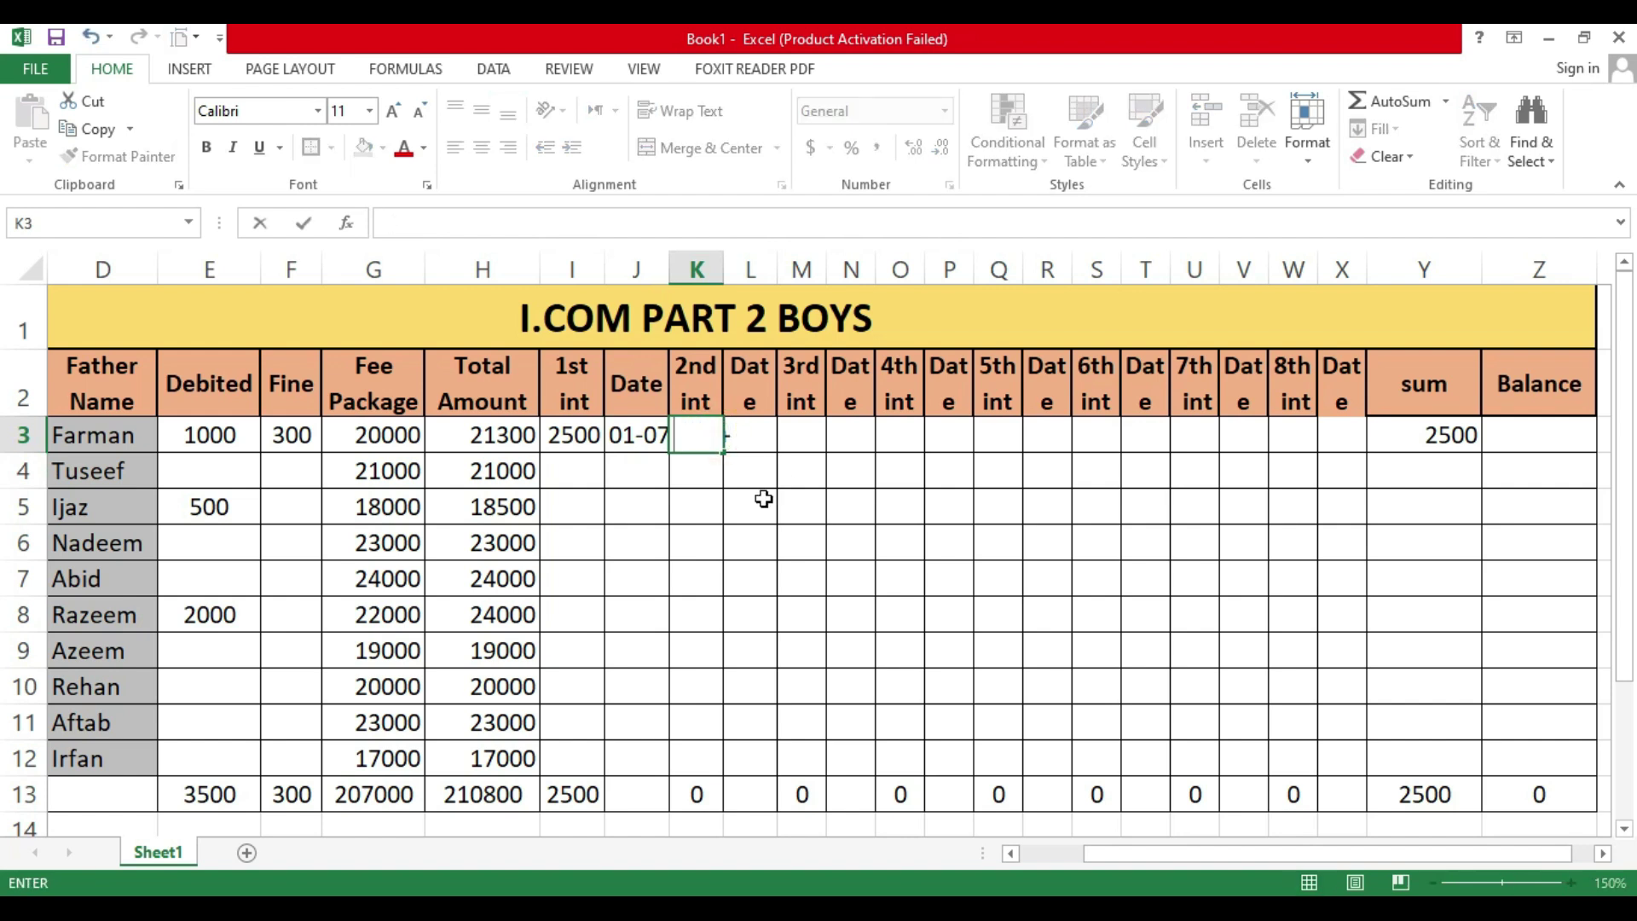
{"action": "key", "text": "Left"}
{"action": "key", "text": "F2"}
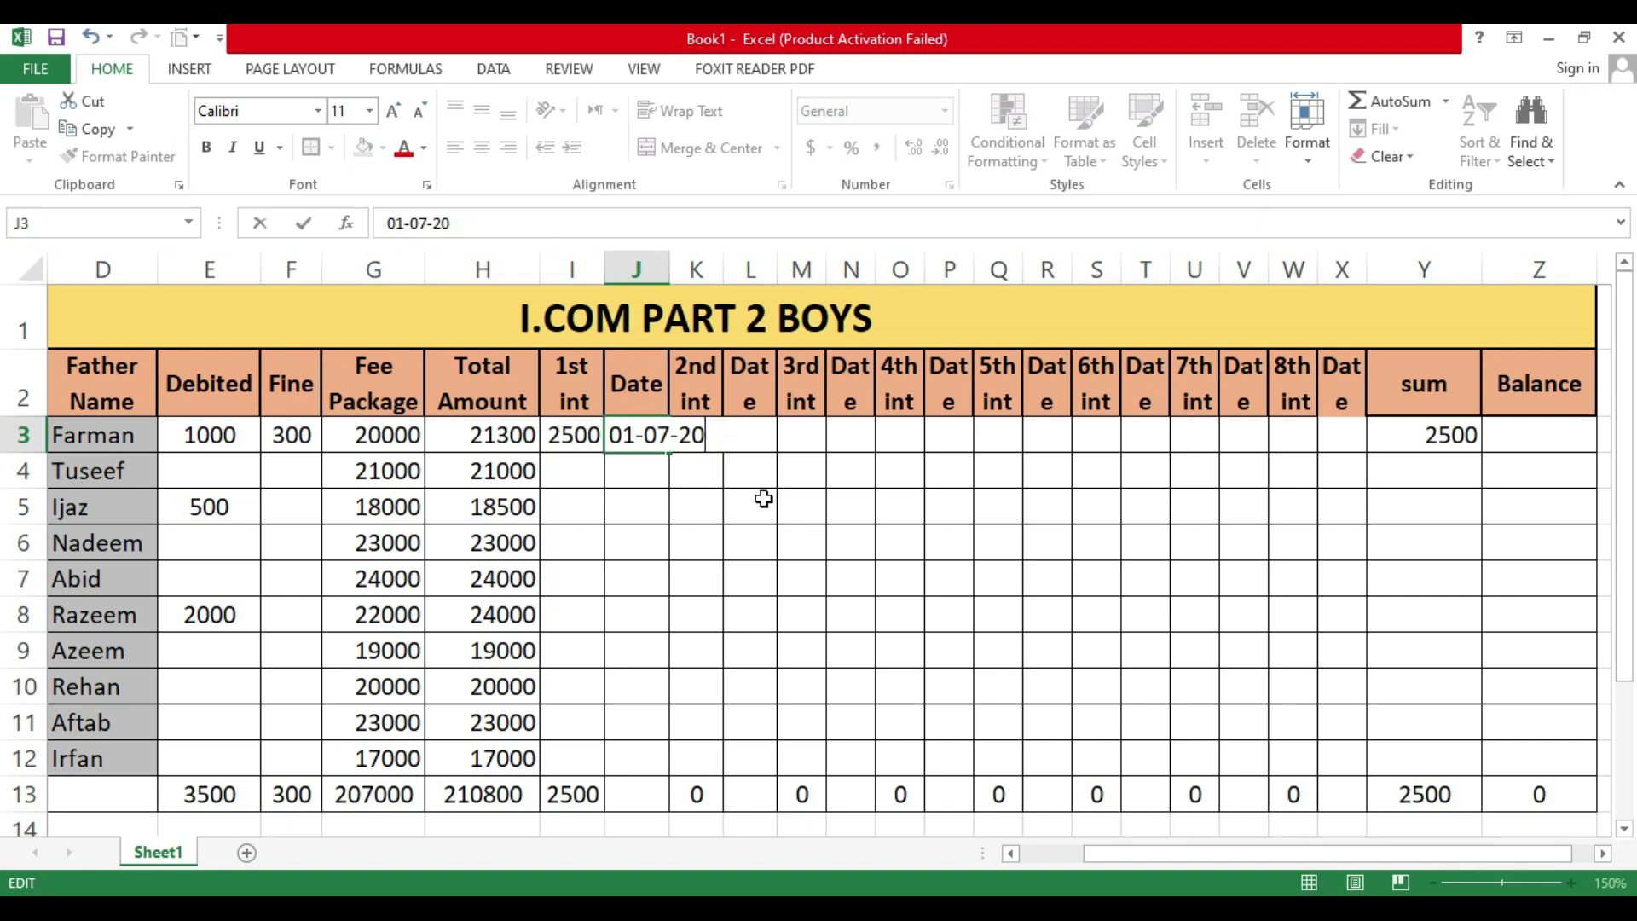
{"action": "type", "text": "04"}
{"action": "key", "text": "Return"}
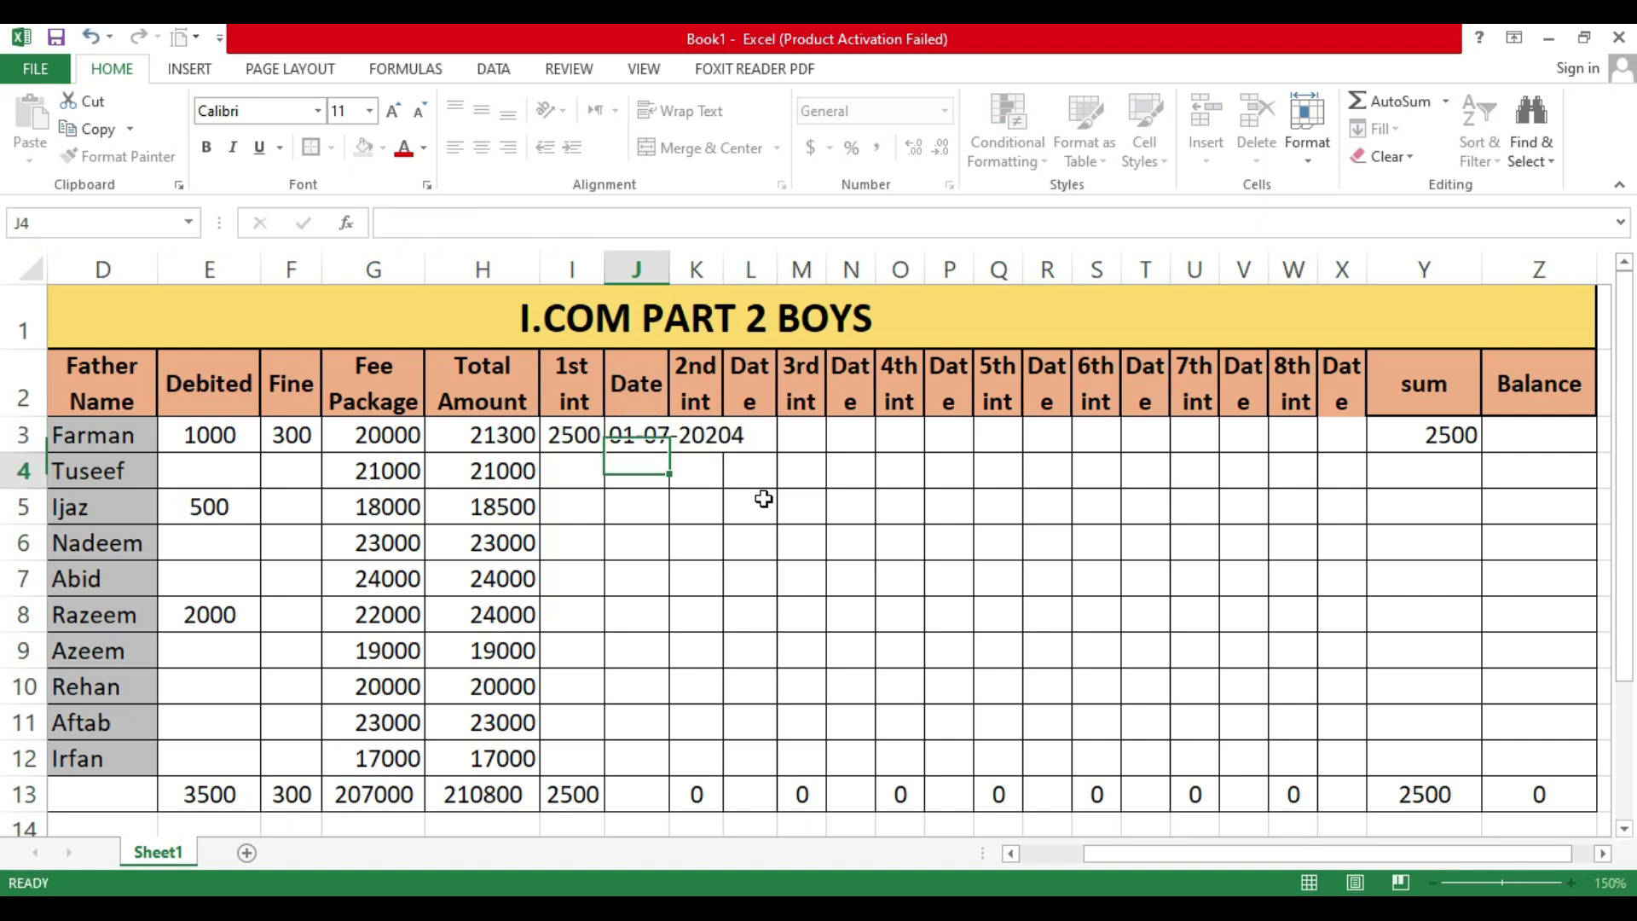
{"action": "left_click", "coordinate": [650, 435]}
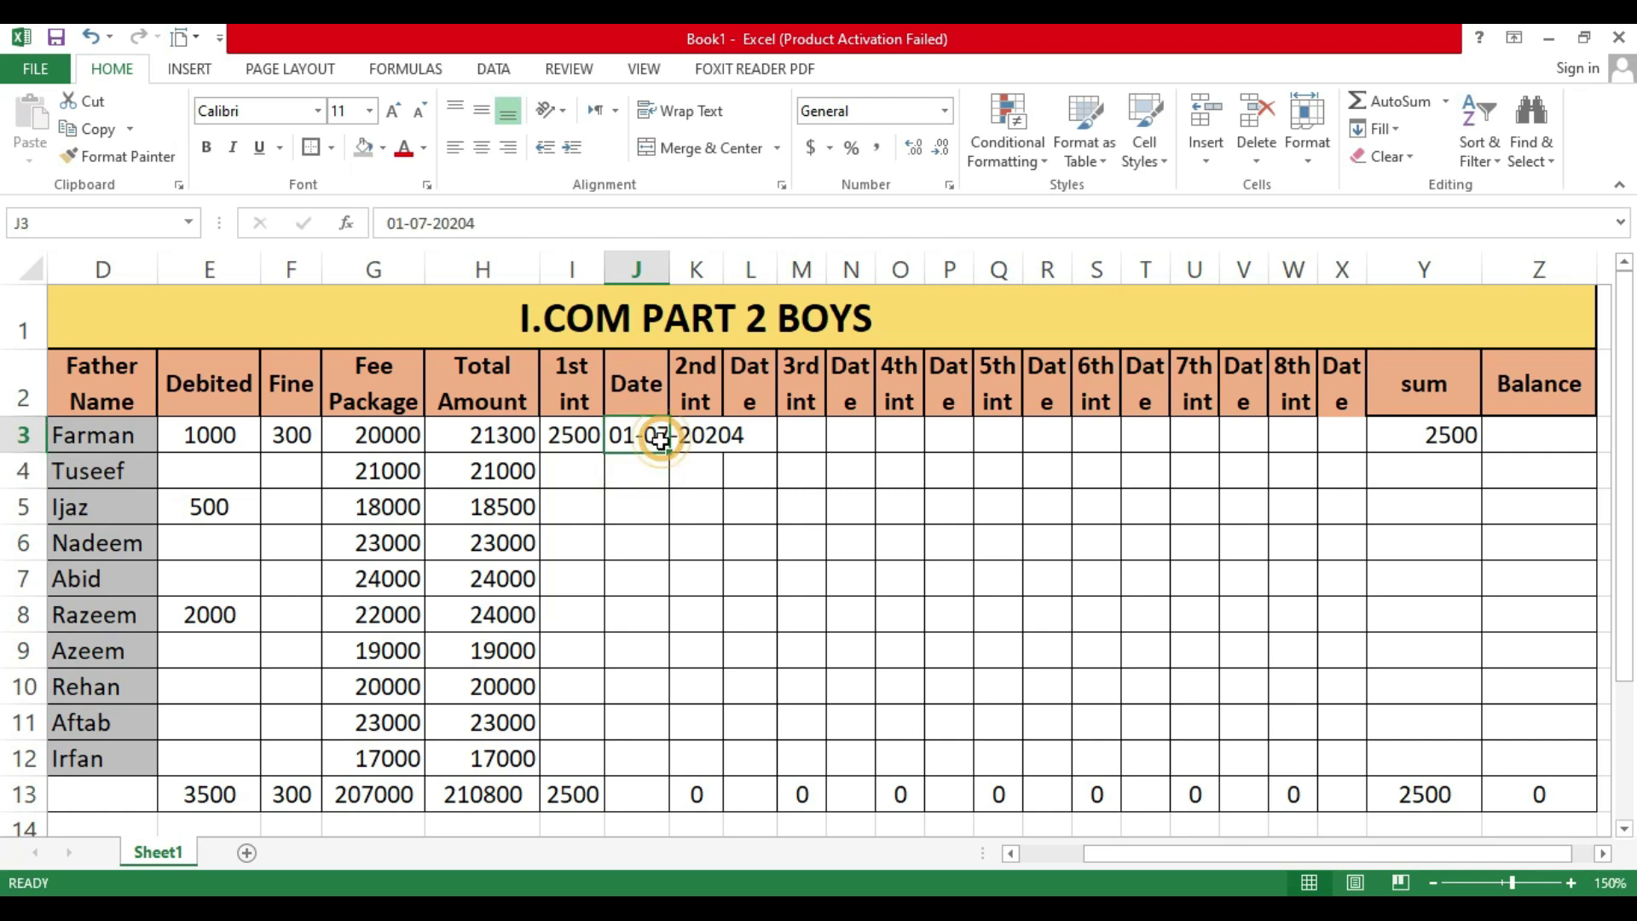
Step: Hide all the Date columns J, L, N, P, R, T, V and X together
{"action": "right_click", "coordinate": [654, 274]}
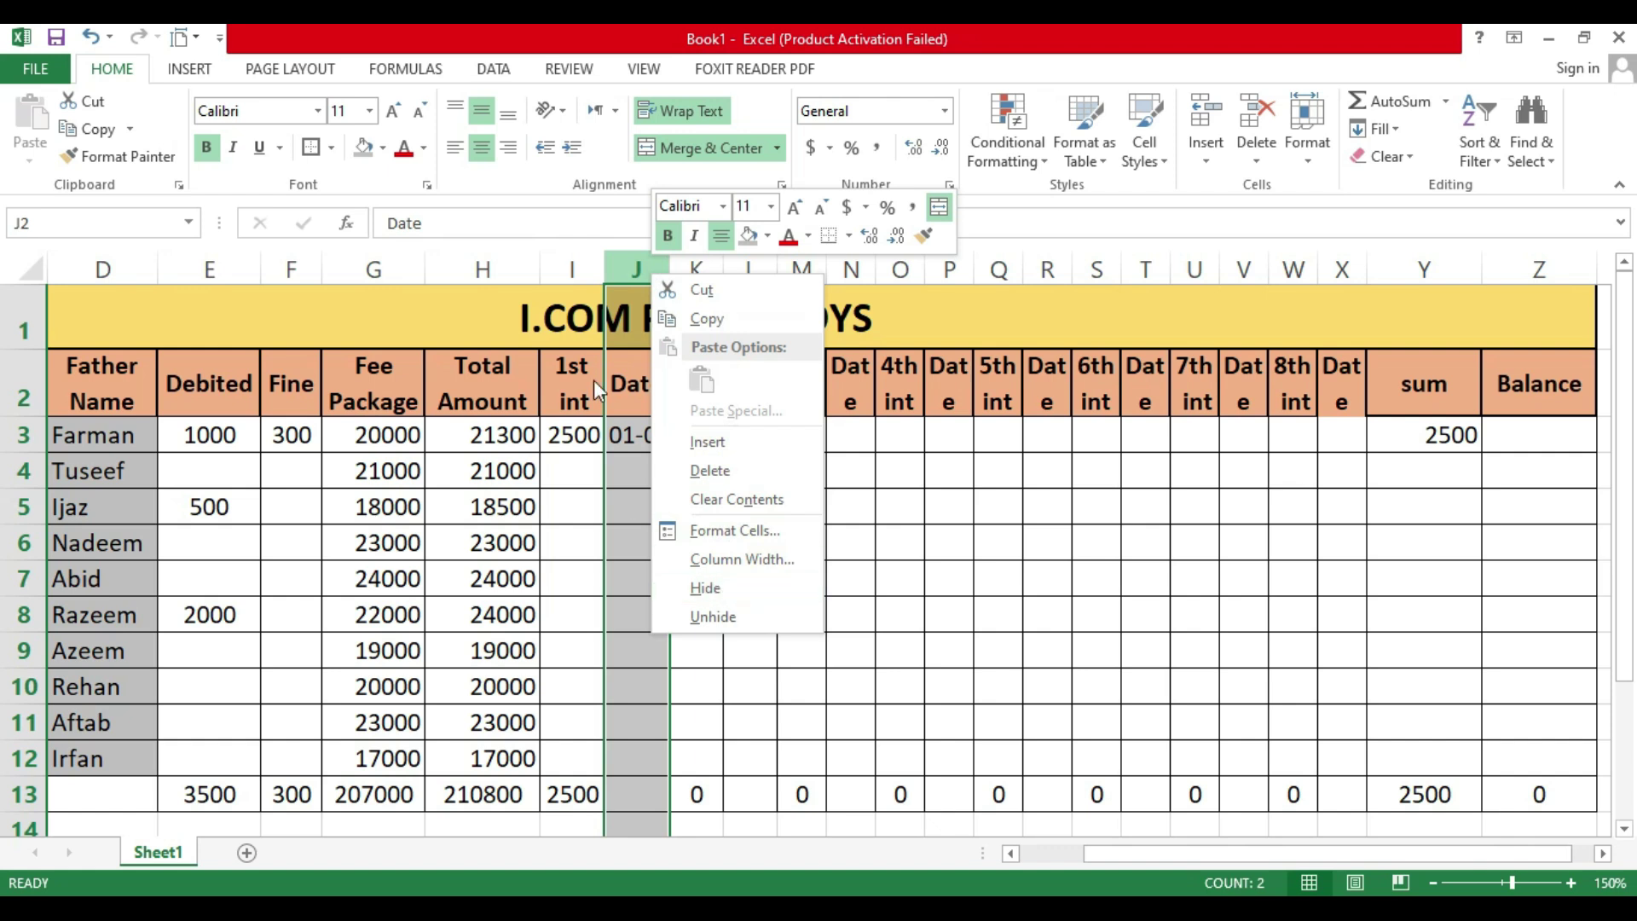
{"action": "left_click", "coordinate": [635, 252]}
{"action": "key", "text": "alt"}
{"action": "left_click", "coordinate": [749, 269], "text": "ctrl"}
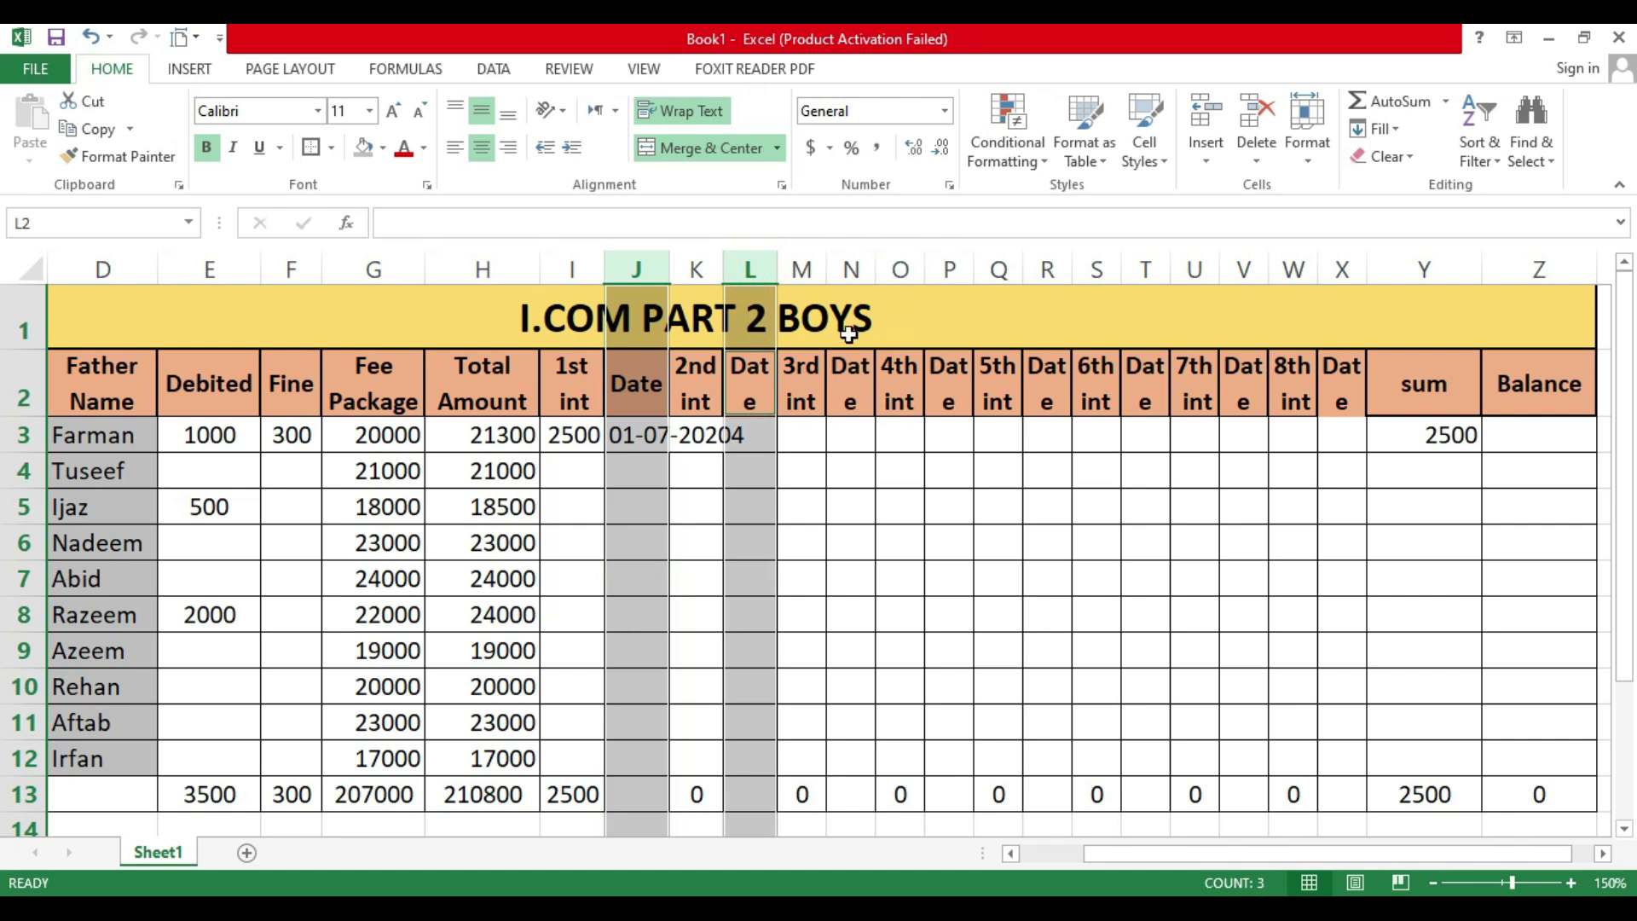
{"action": "left_click", "coordinate": [850, 270], "text": "ctrl"}
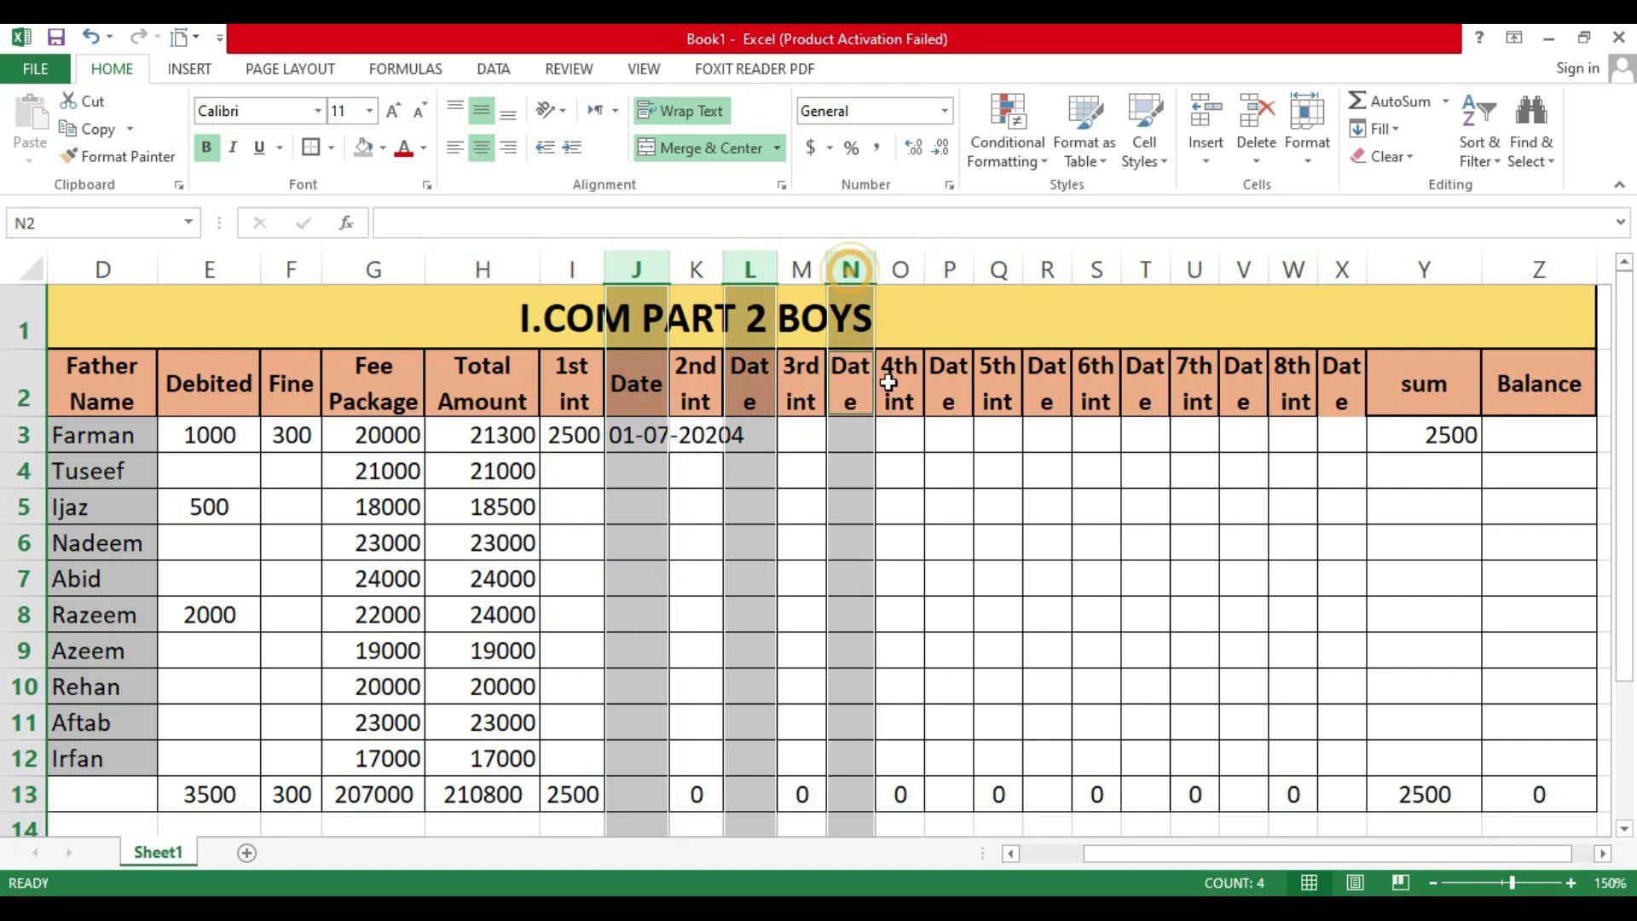
{"action": "left_click", "coordinate": [948, 269], "text": "ctrl"}
{"action": "left_click", "coordinate": [1056, 257], "text": "ctrl"}
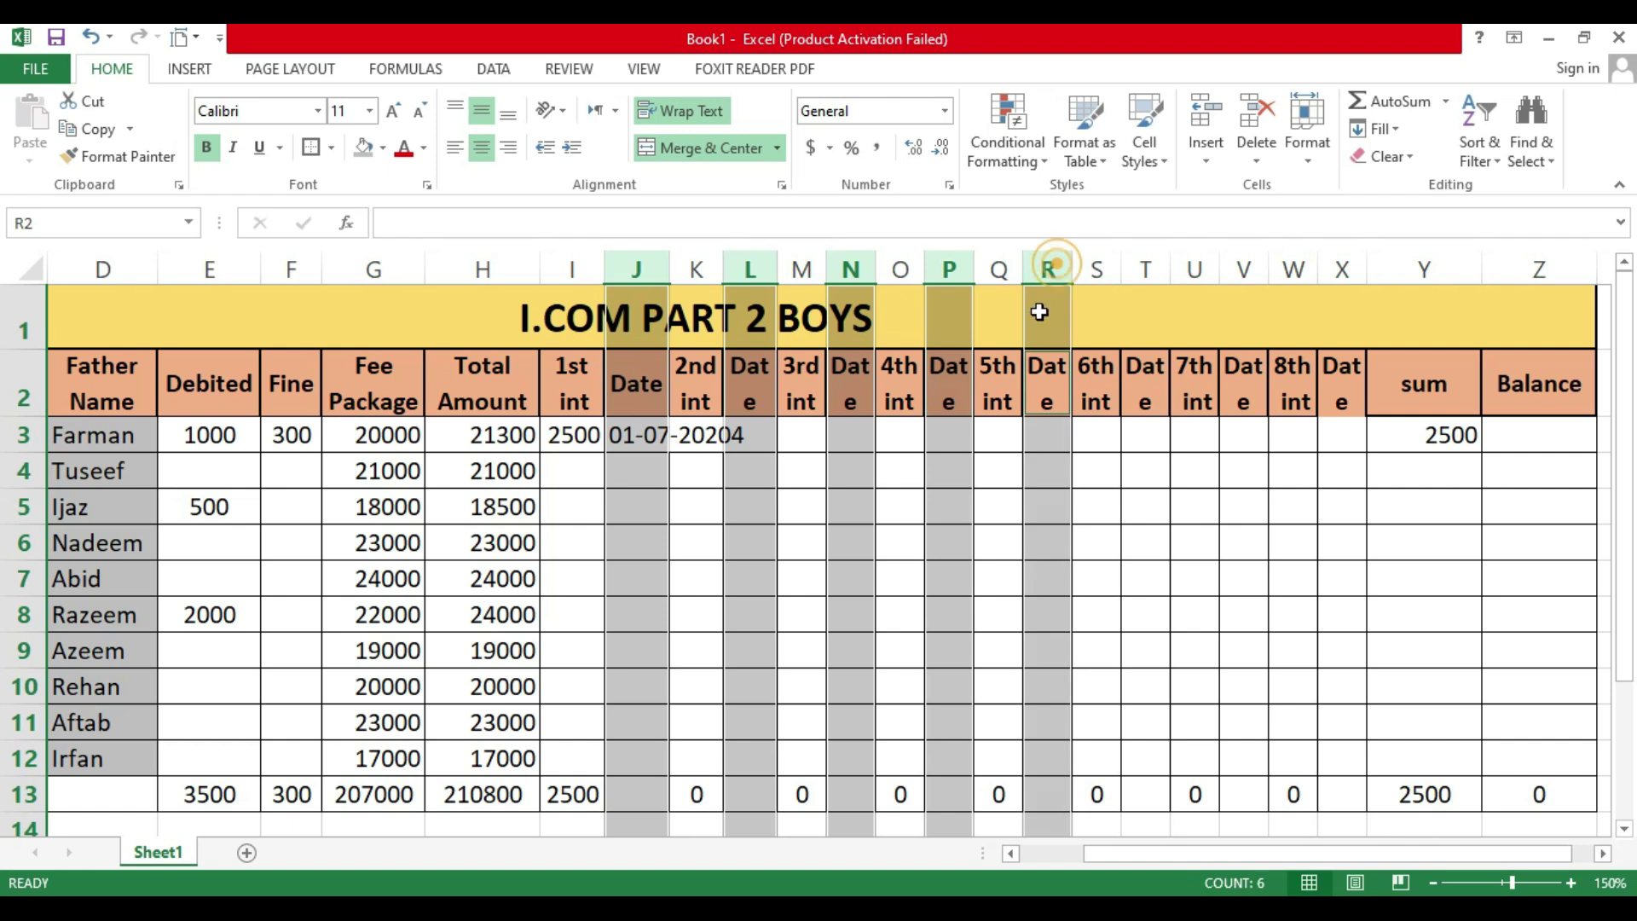
{"action": "left_click", "coordinate": [1144, 267], "text": "ctrl"}
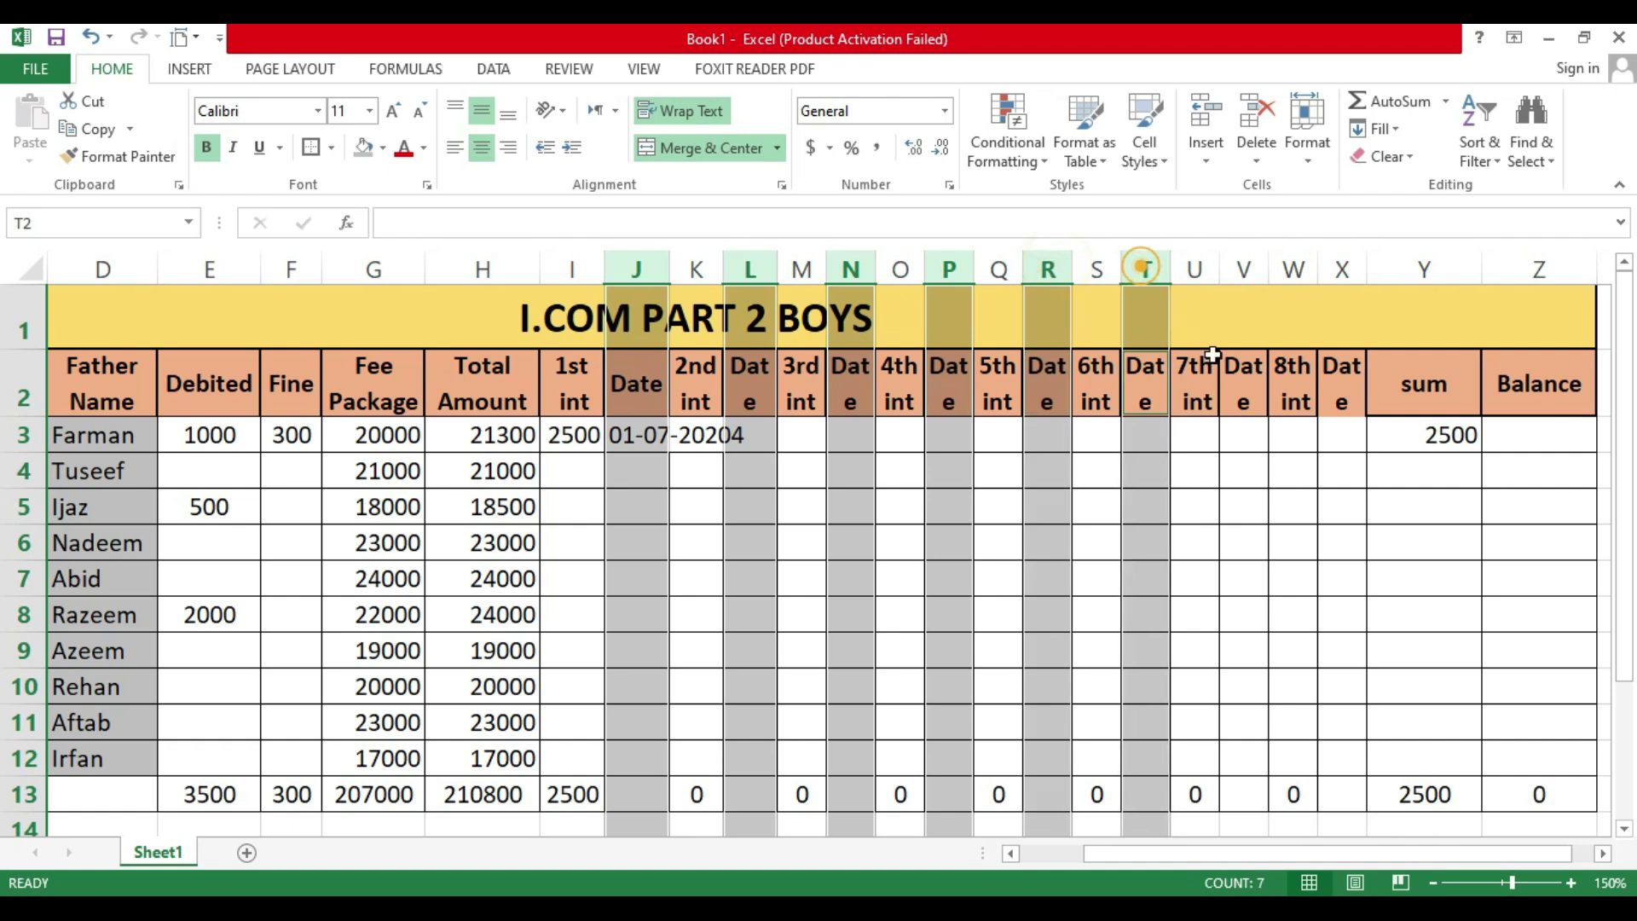
{"action": "left_click", "coordinate": [1243, 269], "text": "ctrl"}
{"action": "left_click", "coordinate": [1339, 269], "text": "ctrl"}
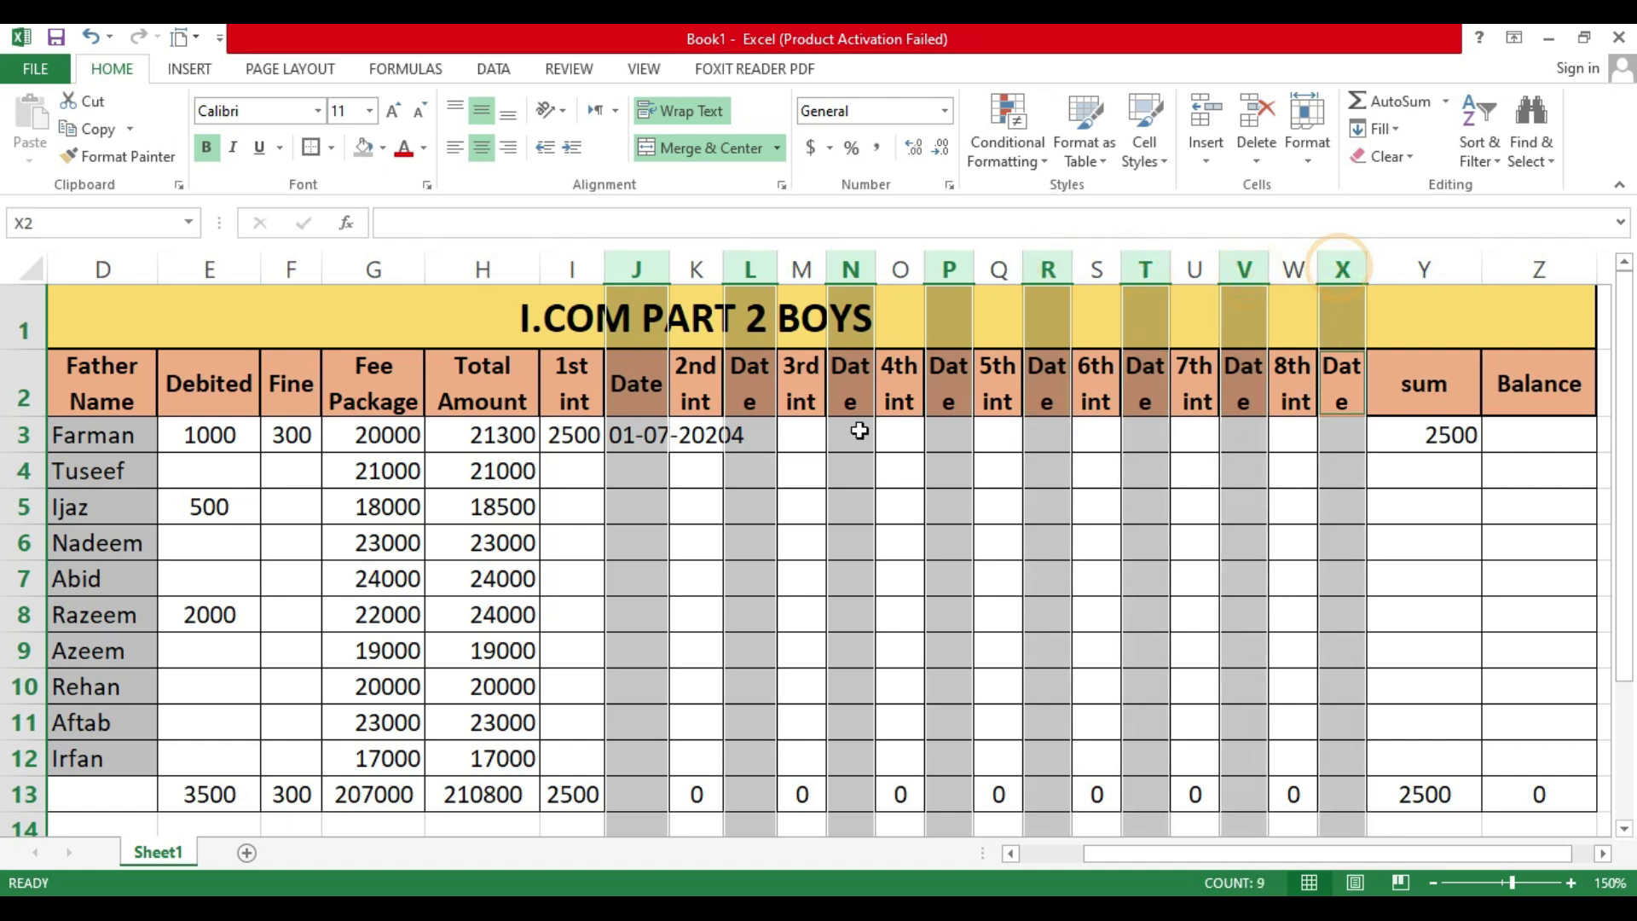
{"action": "right_click", "coordinate": [628, 266]}
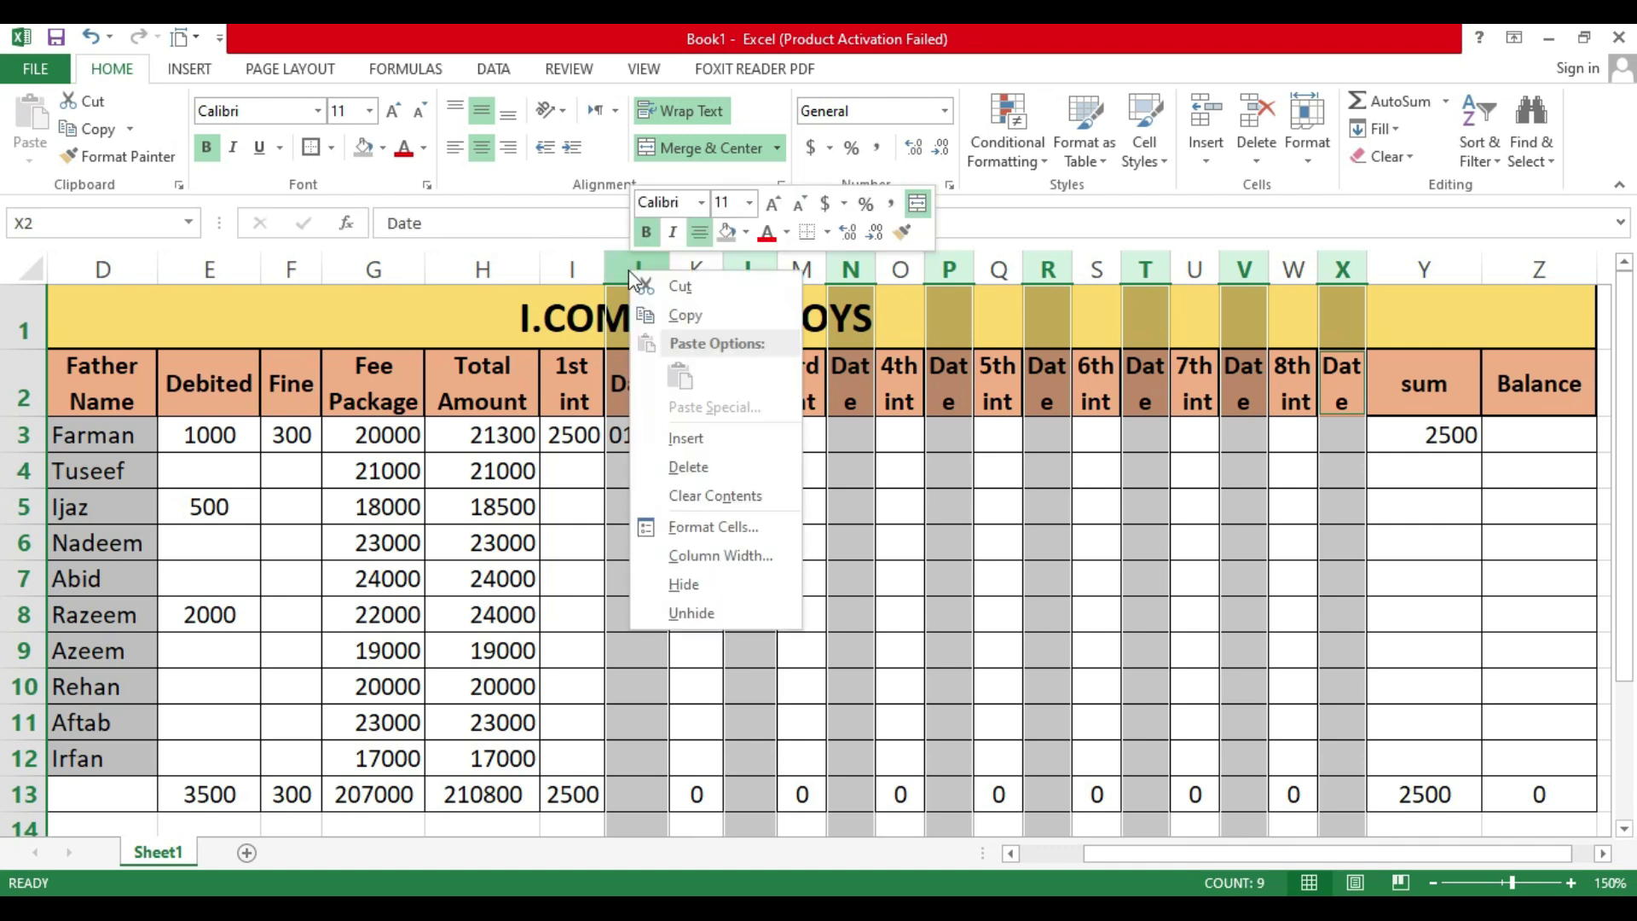
{"action": "left_click", "coordinate": [693, 591]}
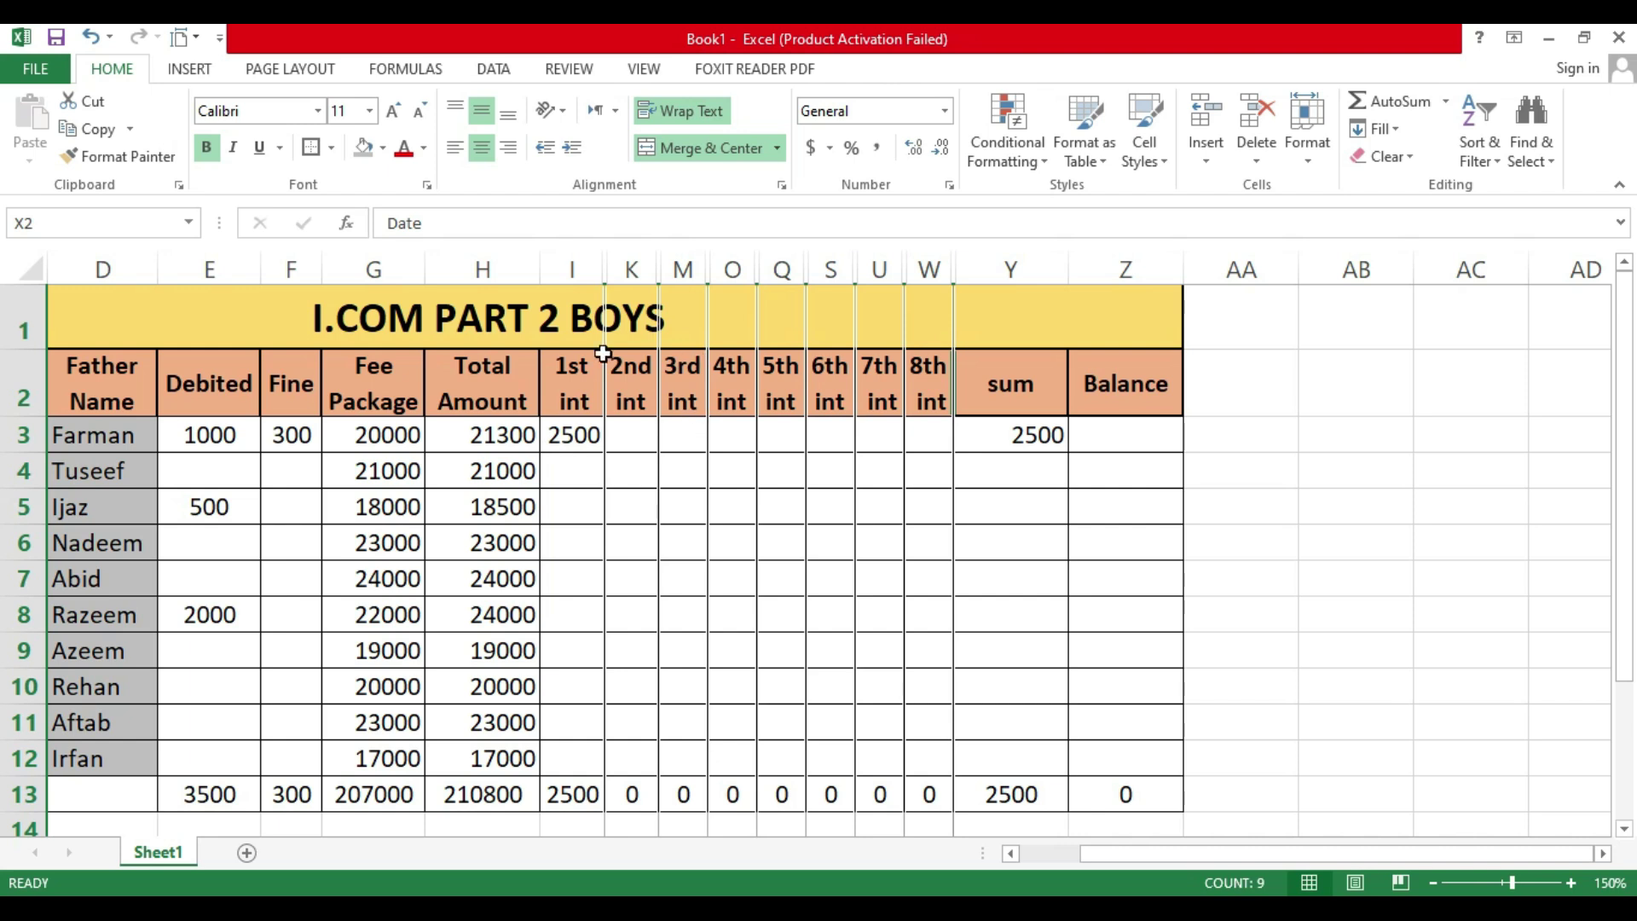
Step: Enter 3000 as the second student's 1st int payment in cell I4
{"action": "left_click", "coordinate": [578, 453]}
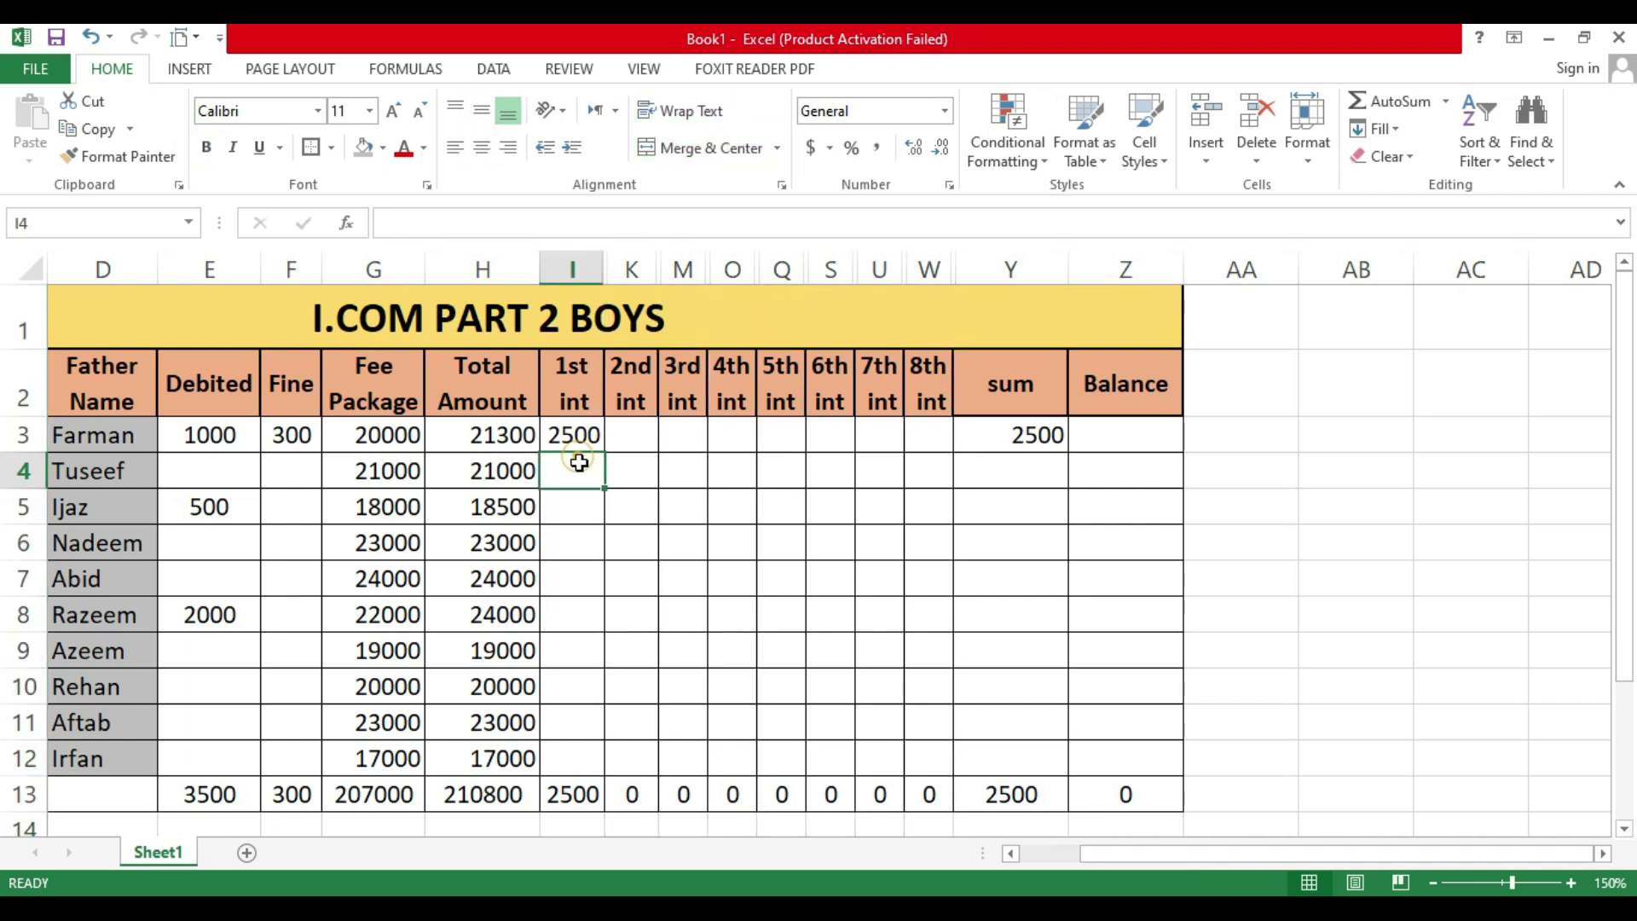
{"action": "type", "text": "3000"}
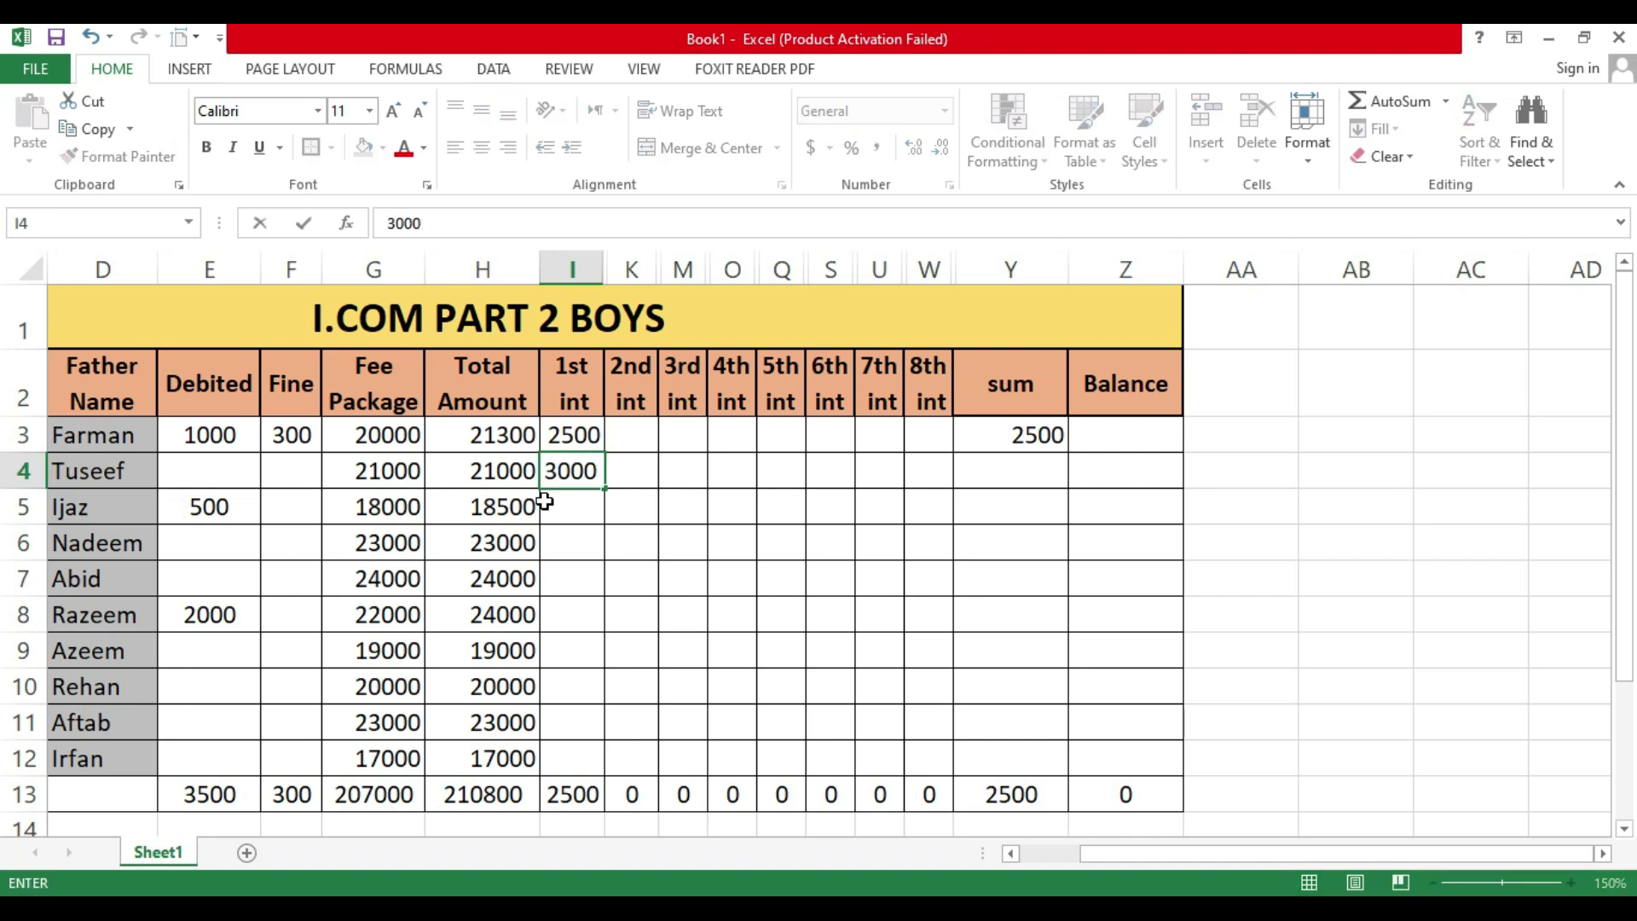
{"action": "key", "text": "Return"}
{"action": "key", "text": "Up"}
Step: Unhide only the Date column J, beside the 1st int column
{"action": "right_click", "coordinate": [578, 468]}
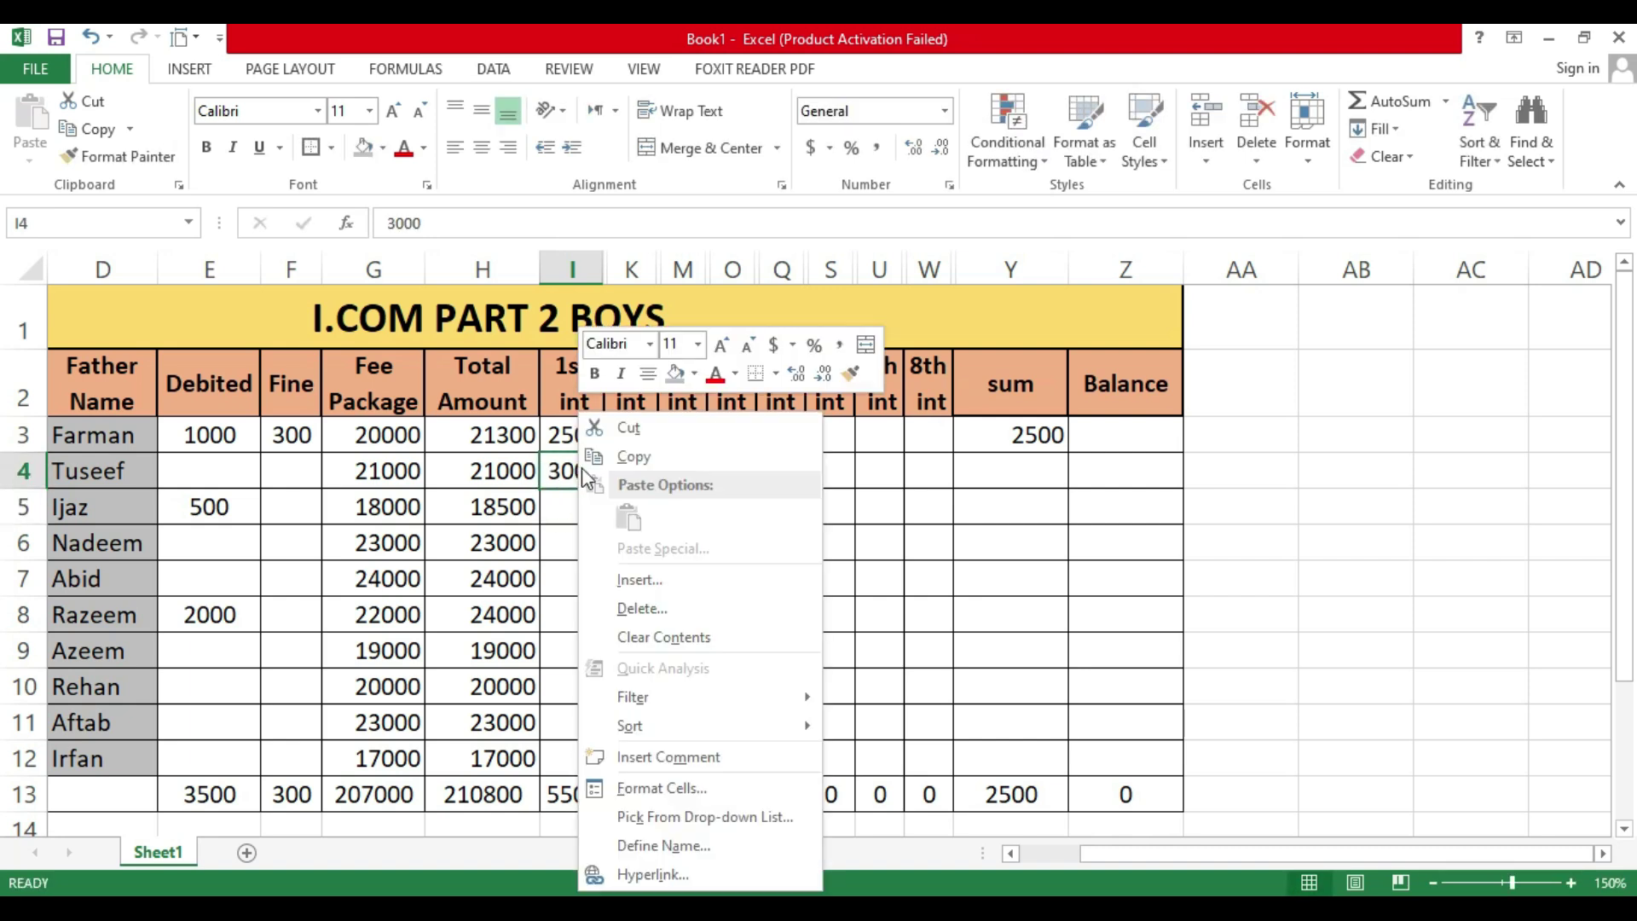
{"action": "left_click", "coordinate": [554, 523]}
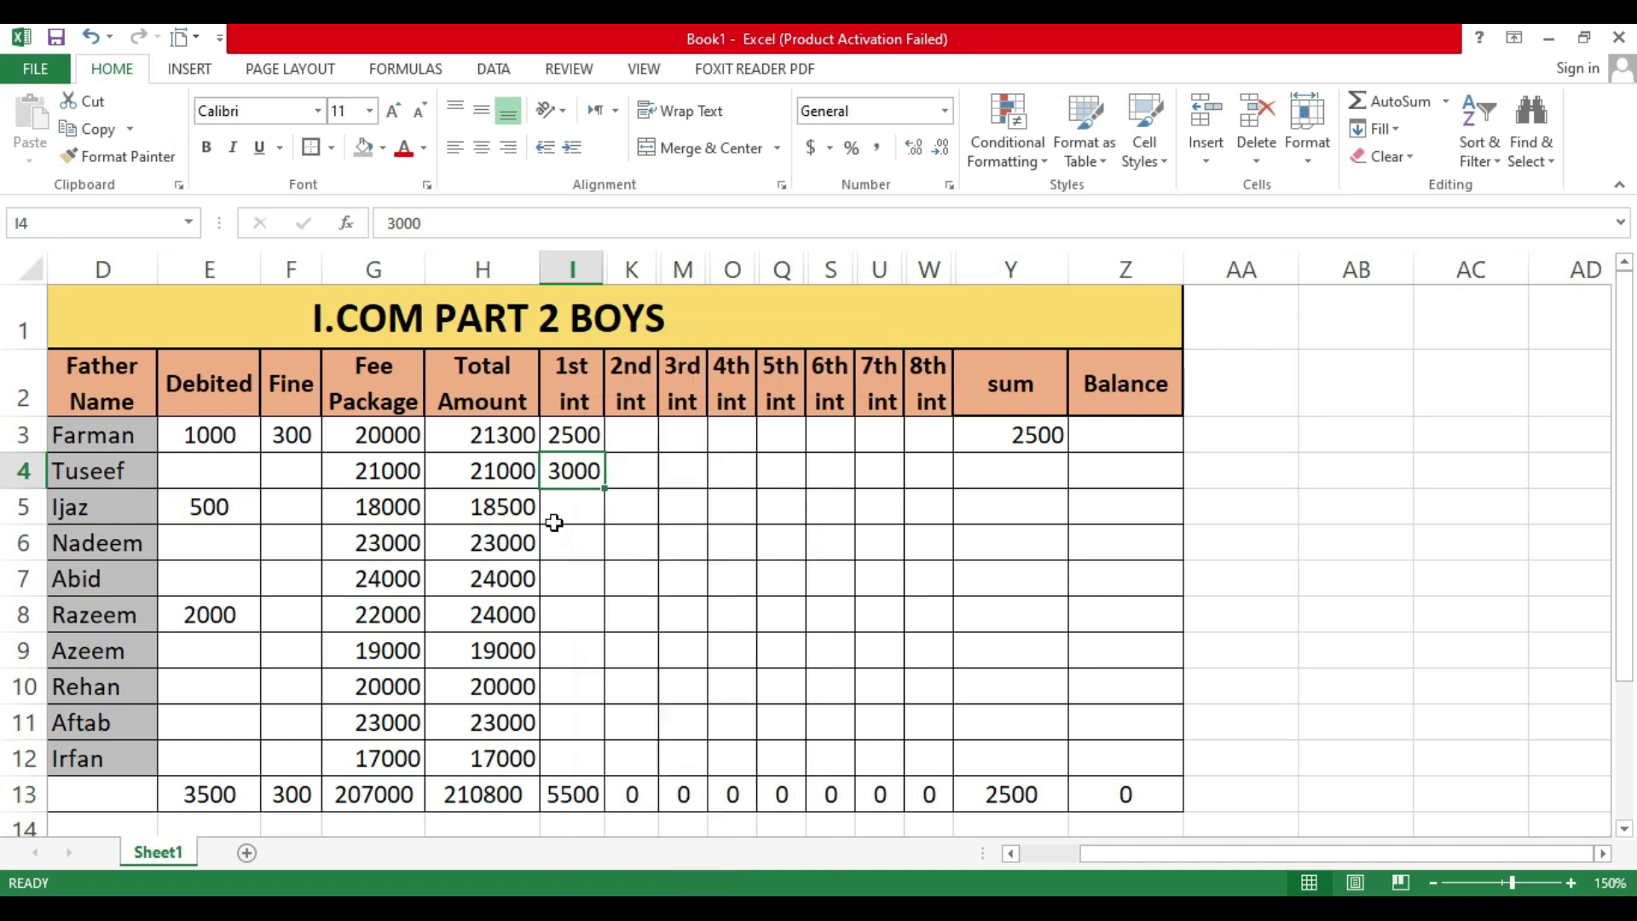
{"action": "double_click", "coordinate": [607, 264]}
Step: Enter 02-07-2024 as the second student's payment date in cell J4 and centre it horizontally
{"action": "left_click", "coordinate": [661, 474]}
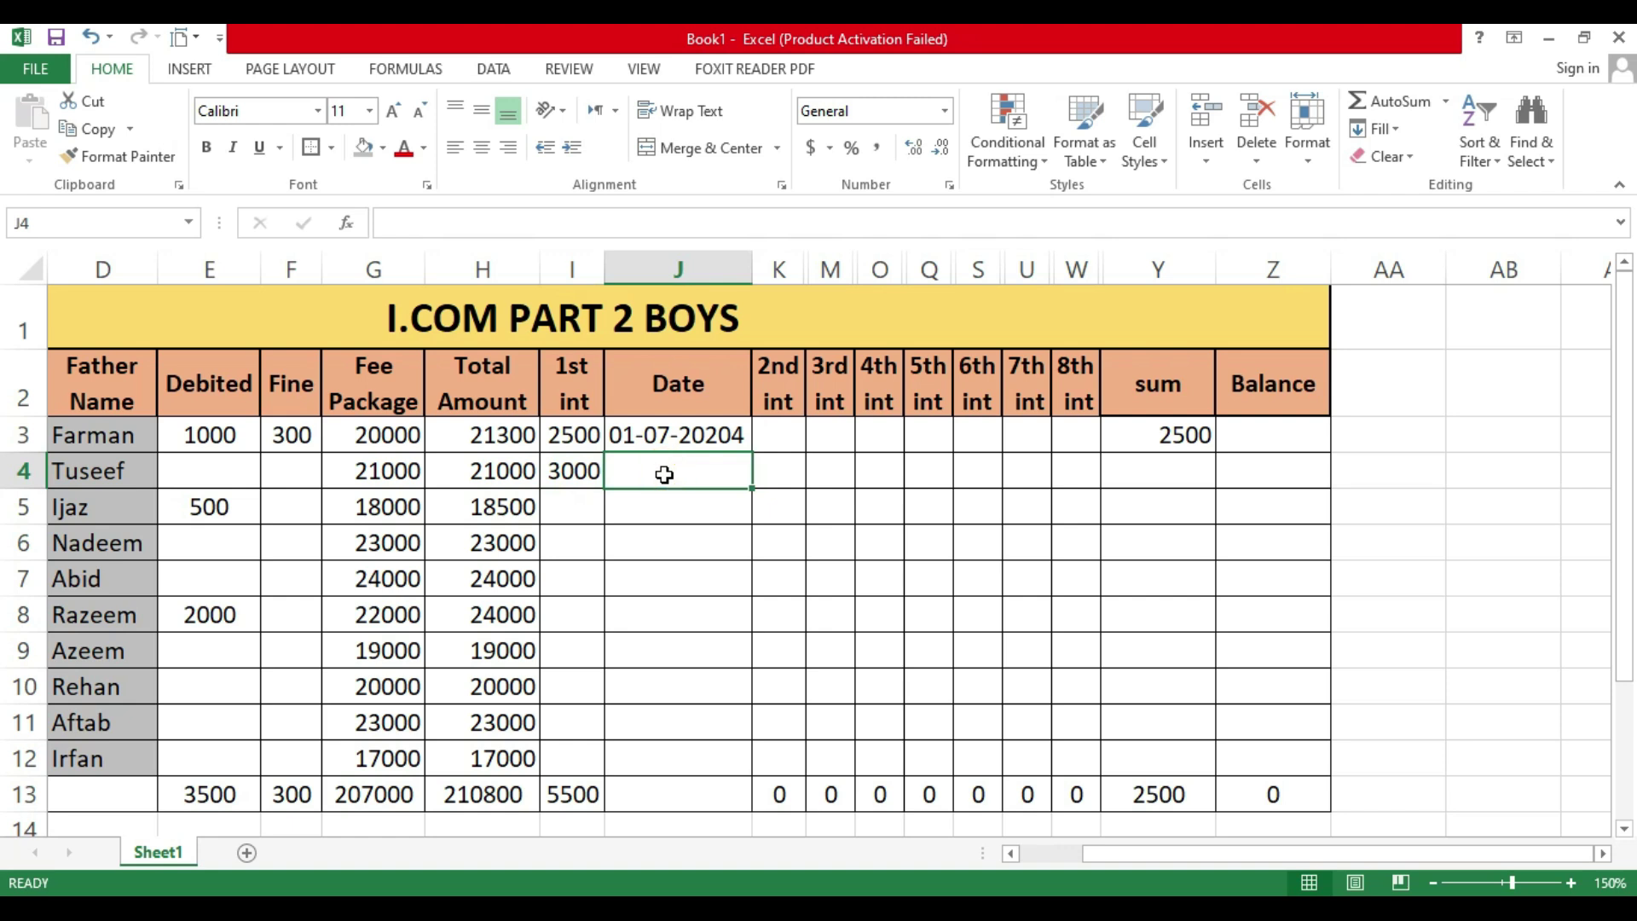
{"action": "type", "text": "02-07"}
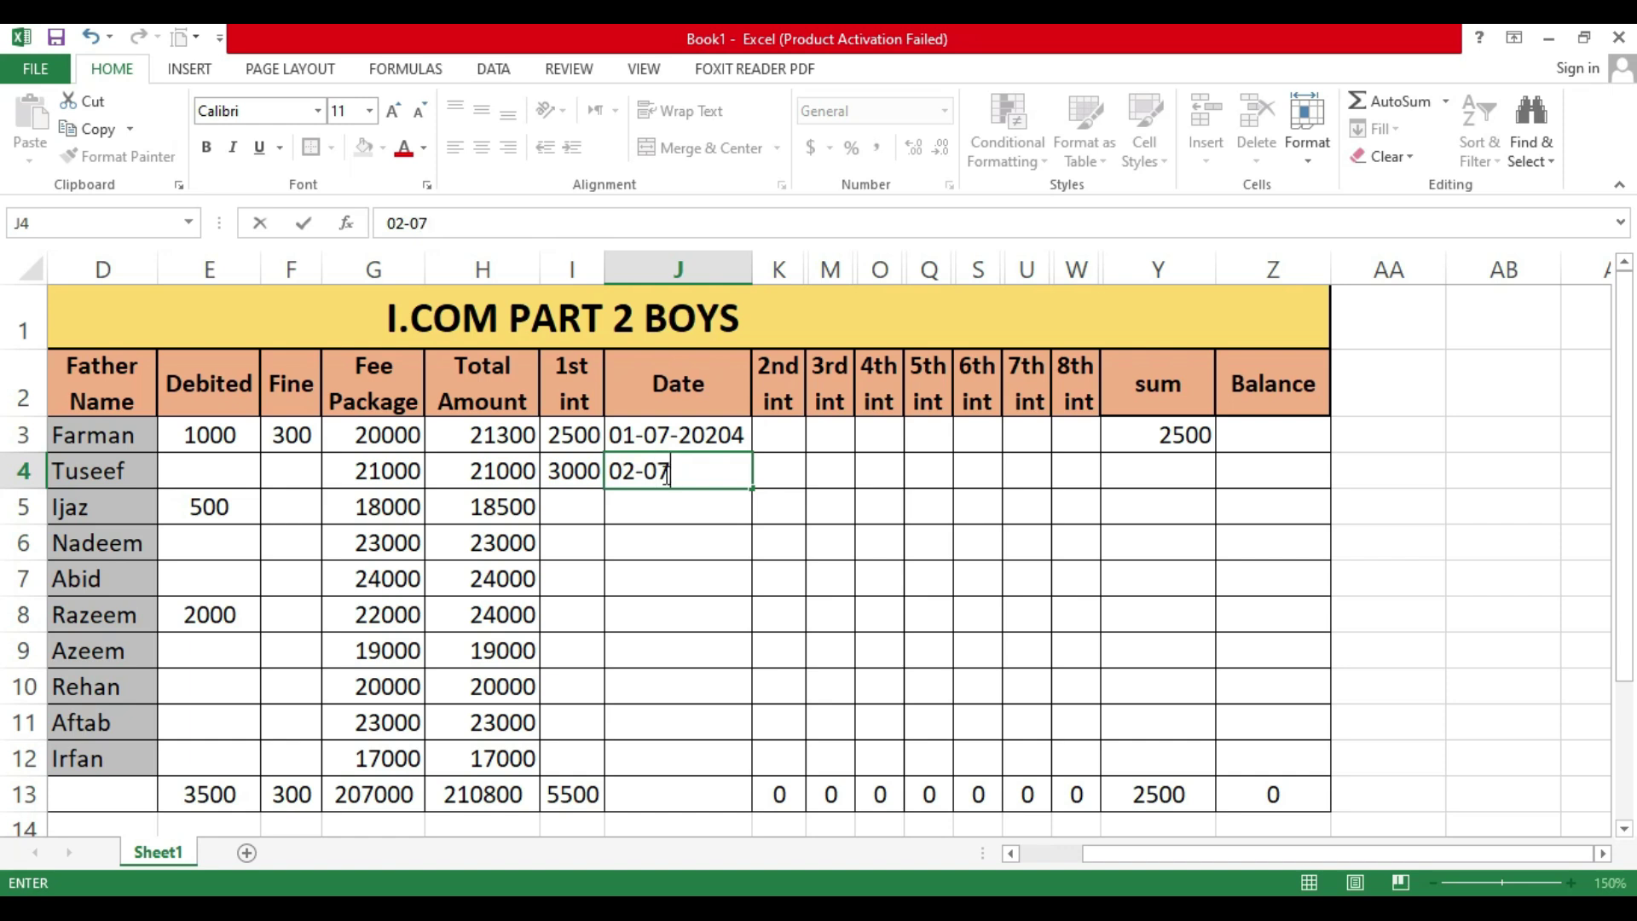
{"action": "type", "text": "-2024"}
{"action": "key", "text": "Return"}
{"action": "left_click", "coordinate": [707, 475]}
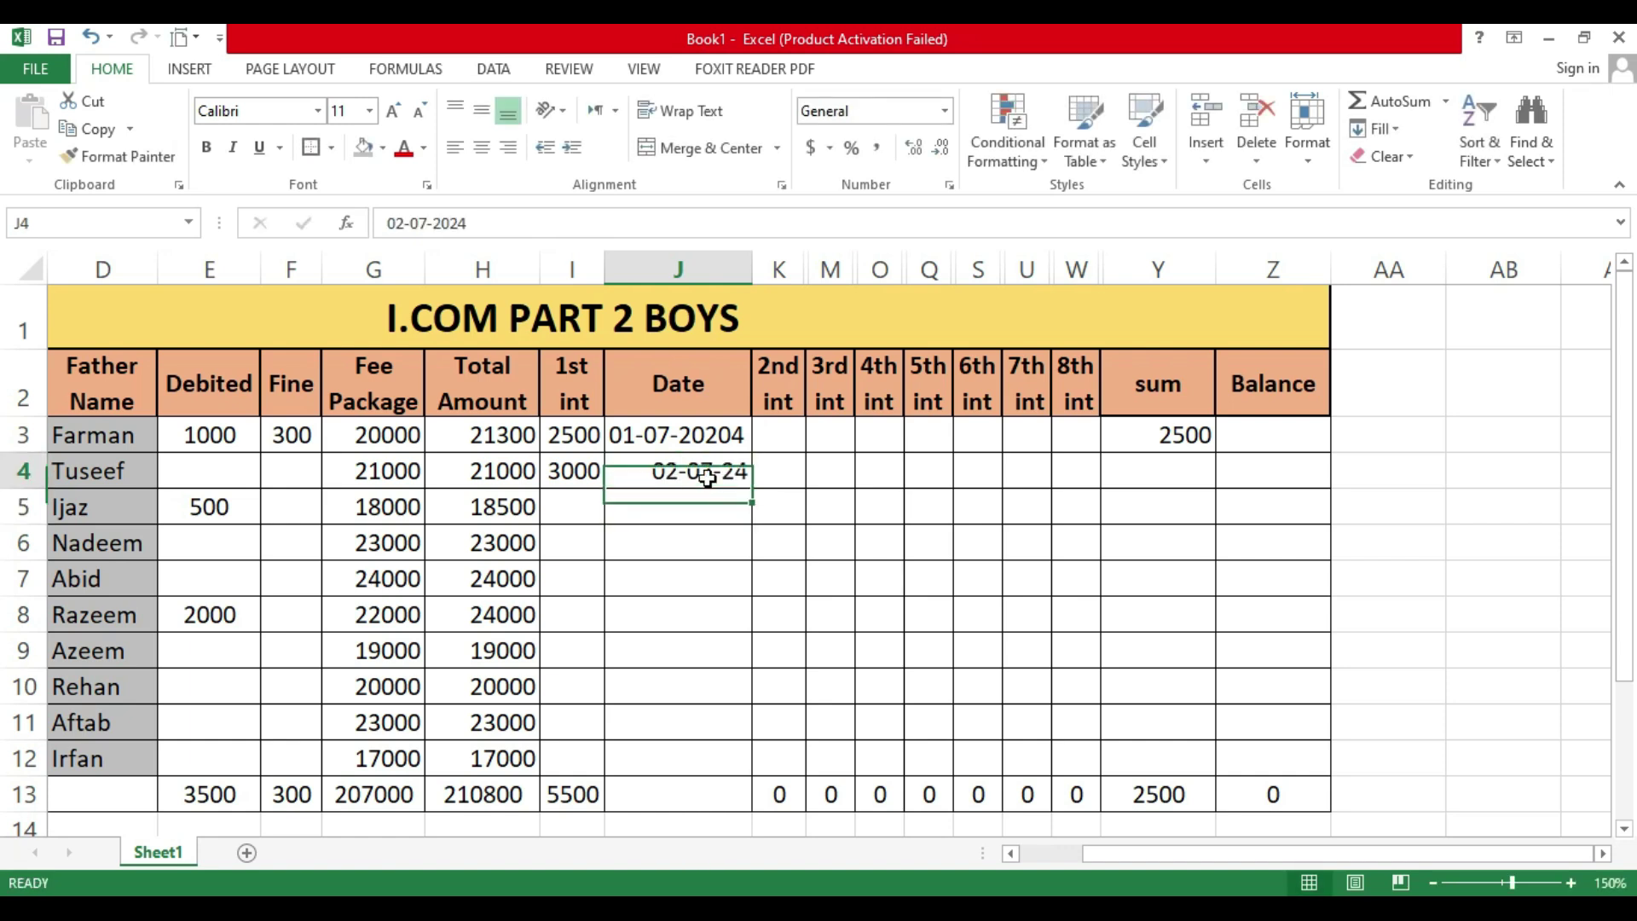
{"action": "left_click", "coordinate": [482, 147]}
{"action": "left_click", "coordinate": [715, 433]}
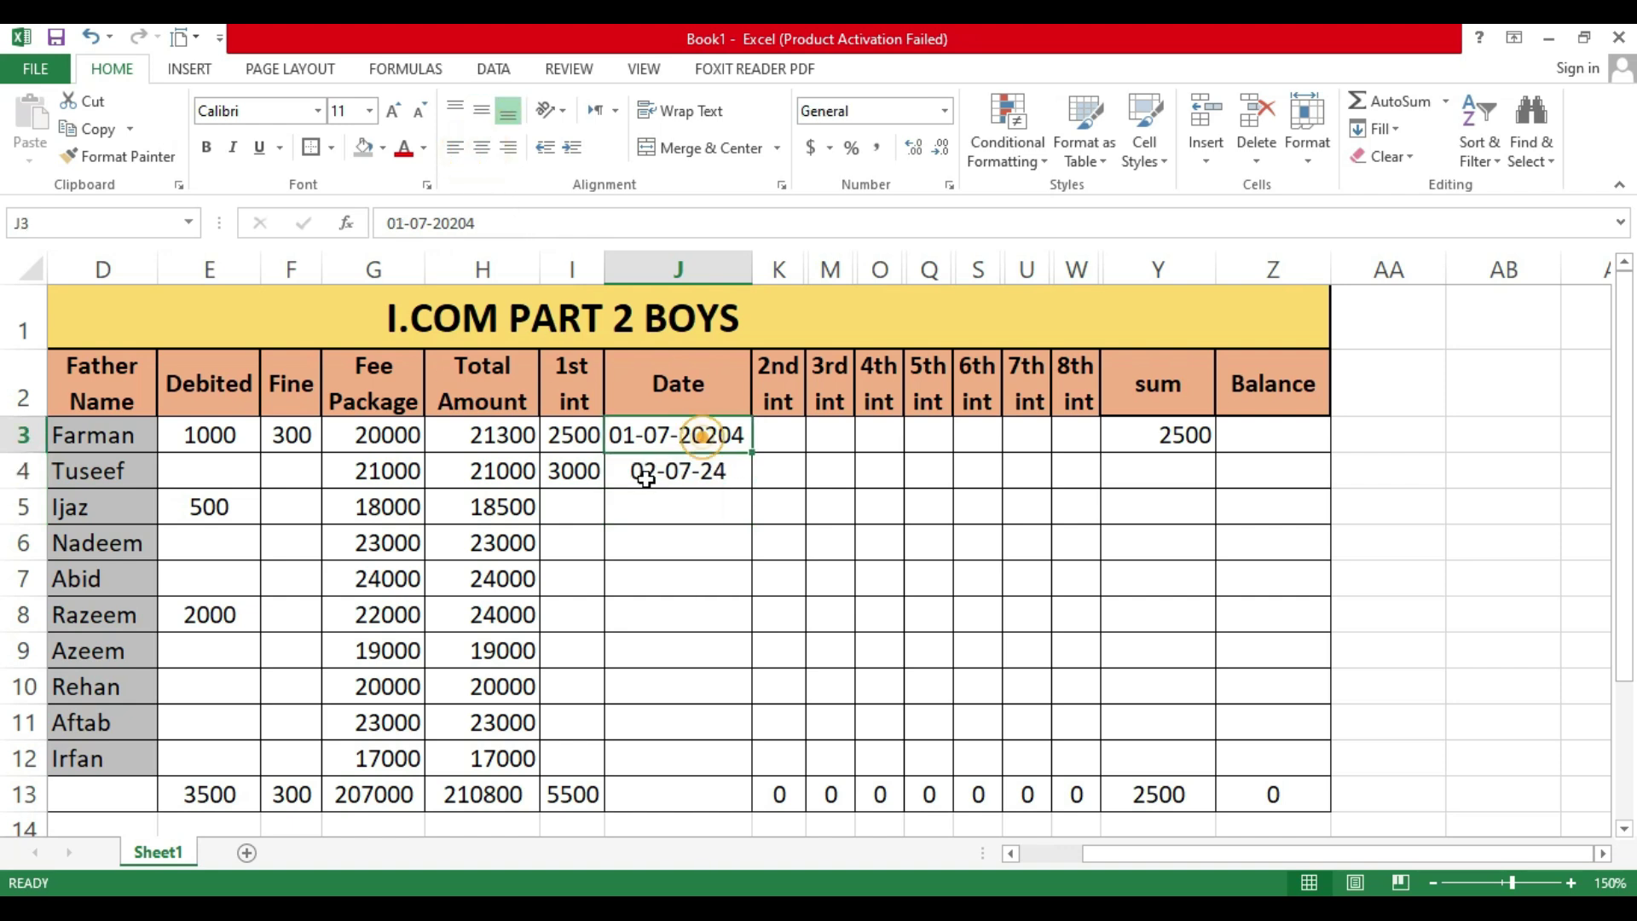
Step: Enter the 1st int payments 4000, 3500 and 2000 in cells I5 to I7
{"action": "left_click", "coordinate": [578, 505]}
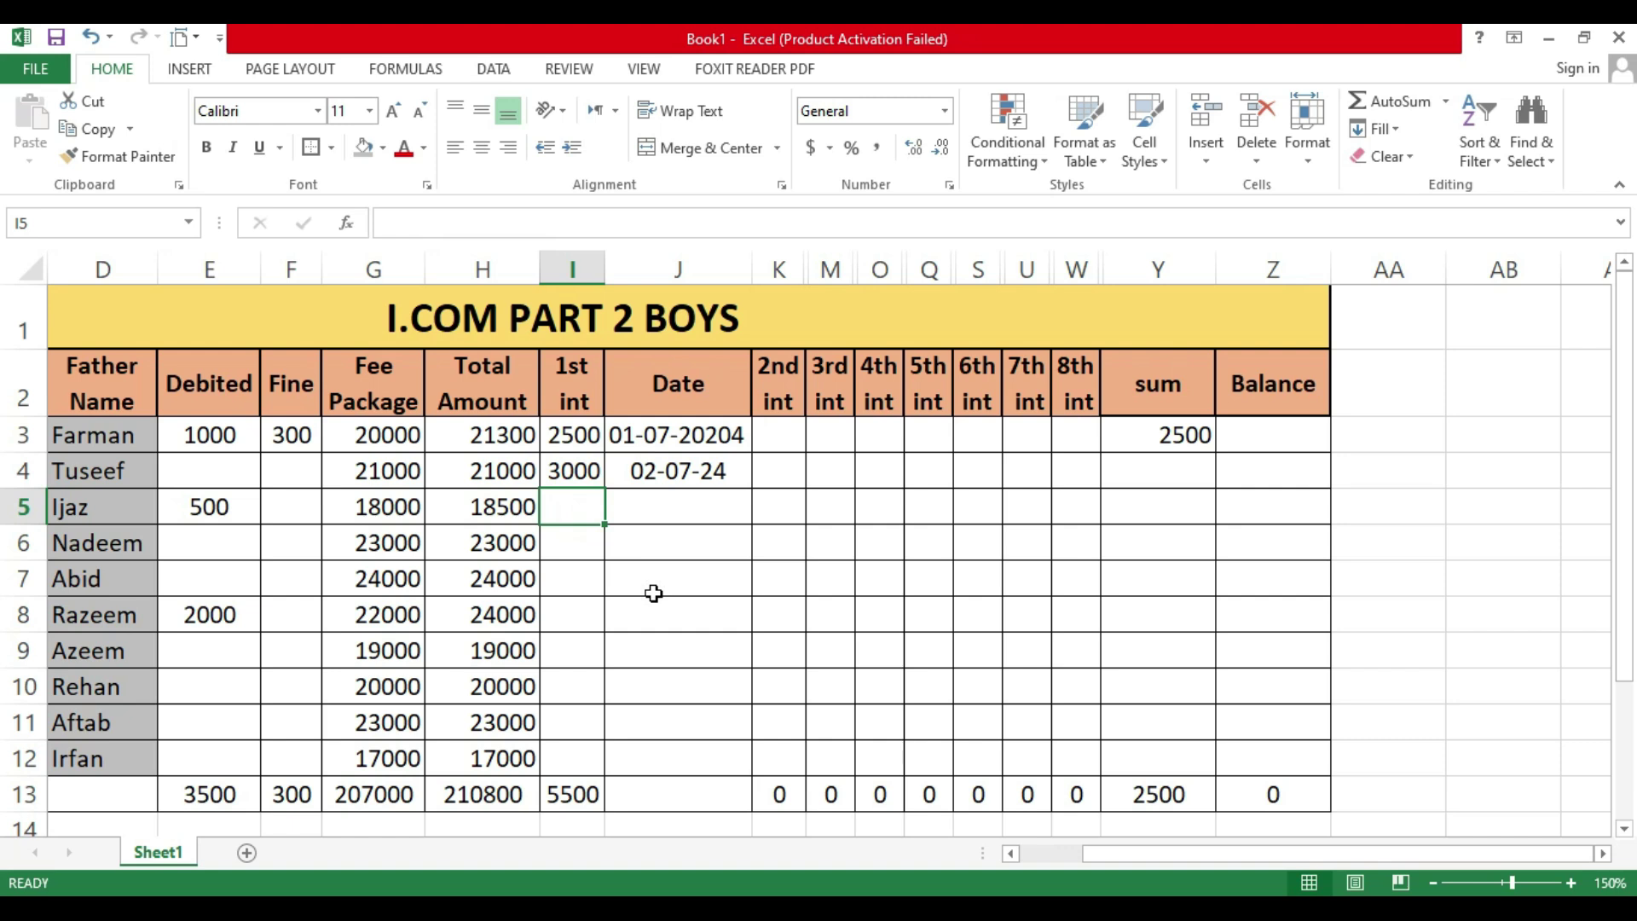
{"action": "type", "text": "4000"}
{"action": "key", "text": "Return"}
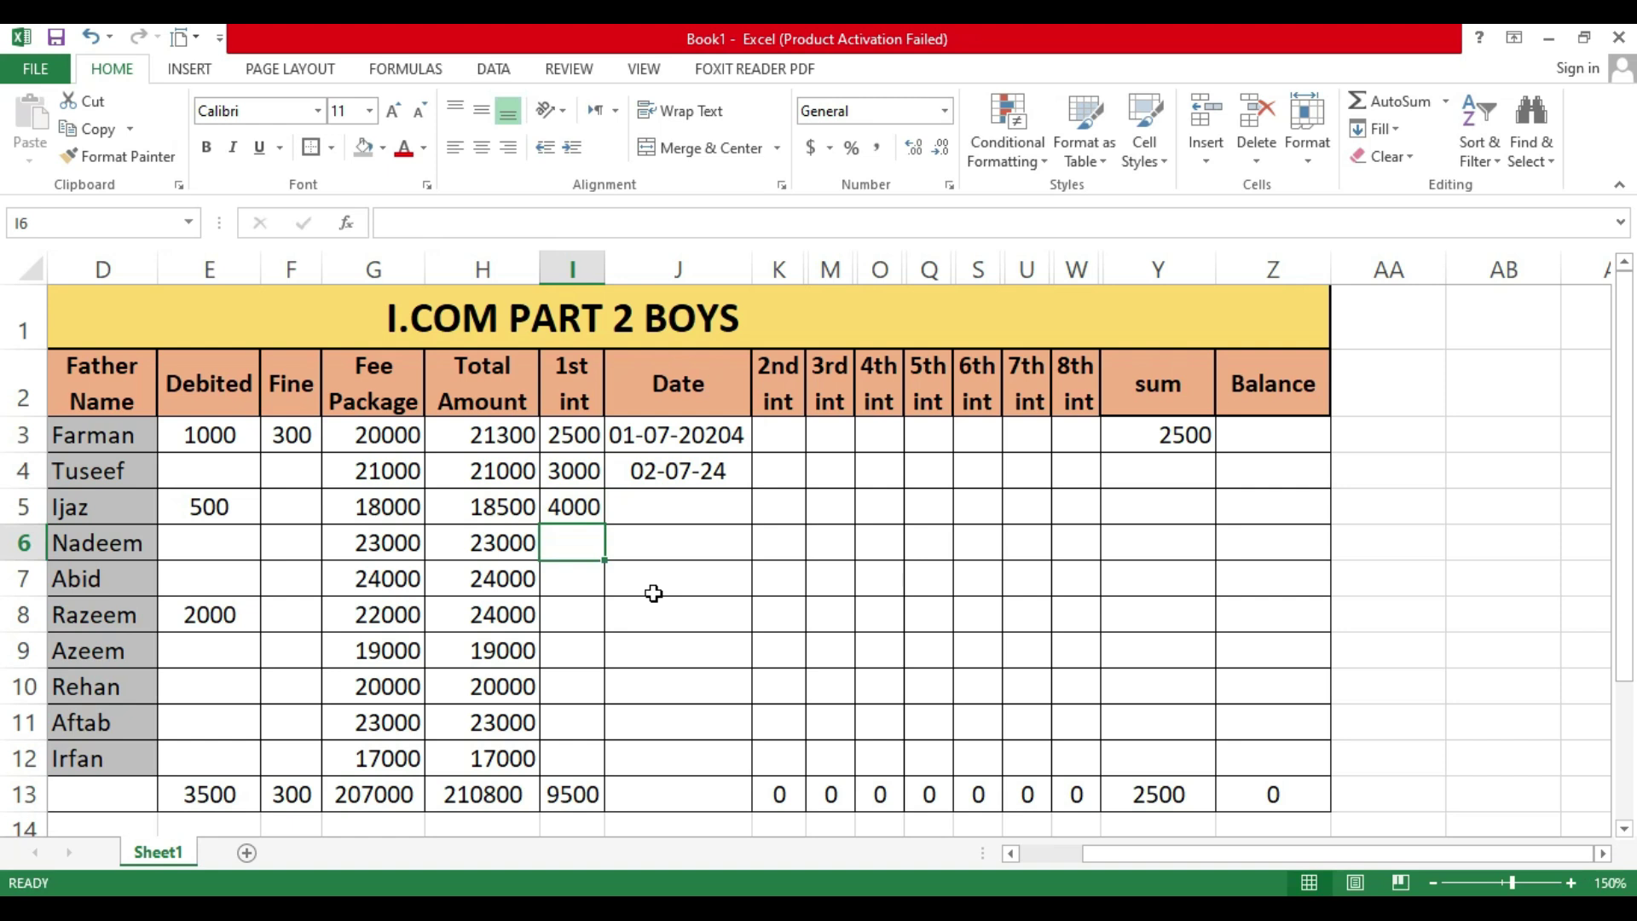
{"action": "type", "text": "3500"}
{"action": "key", "text": "Return"}
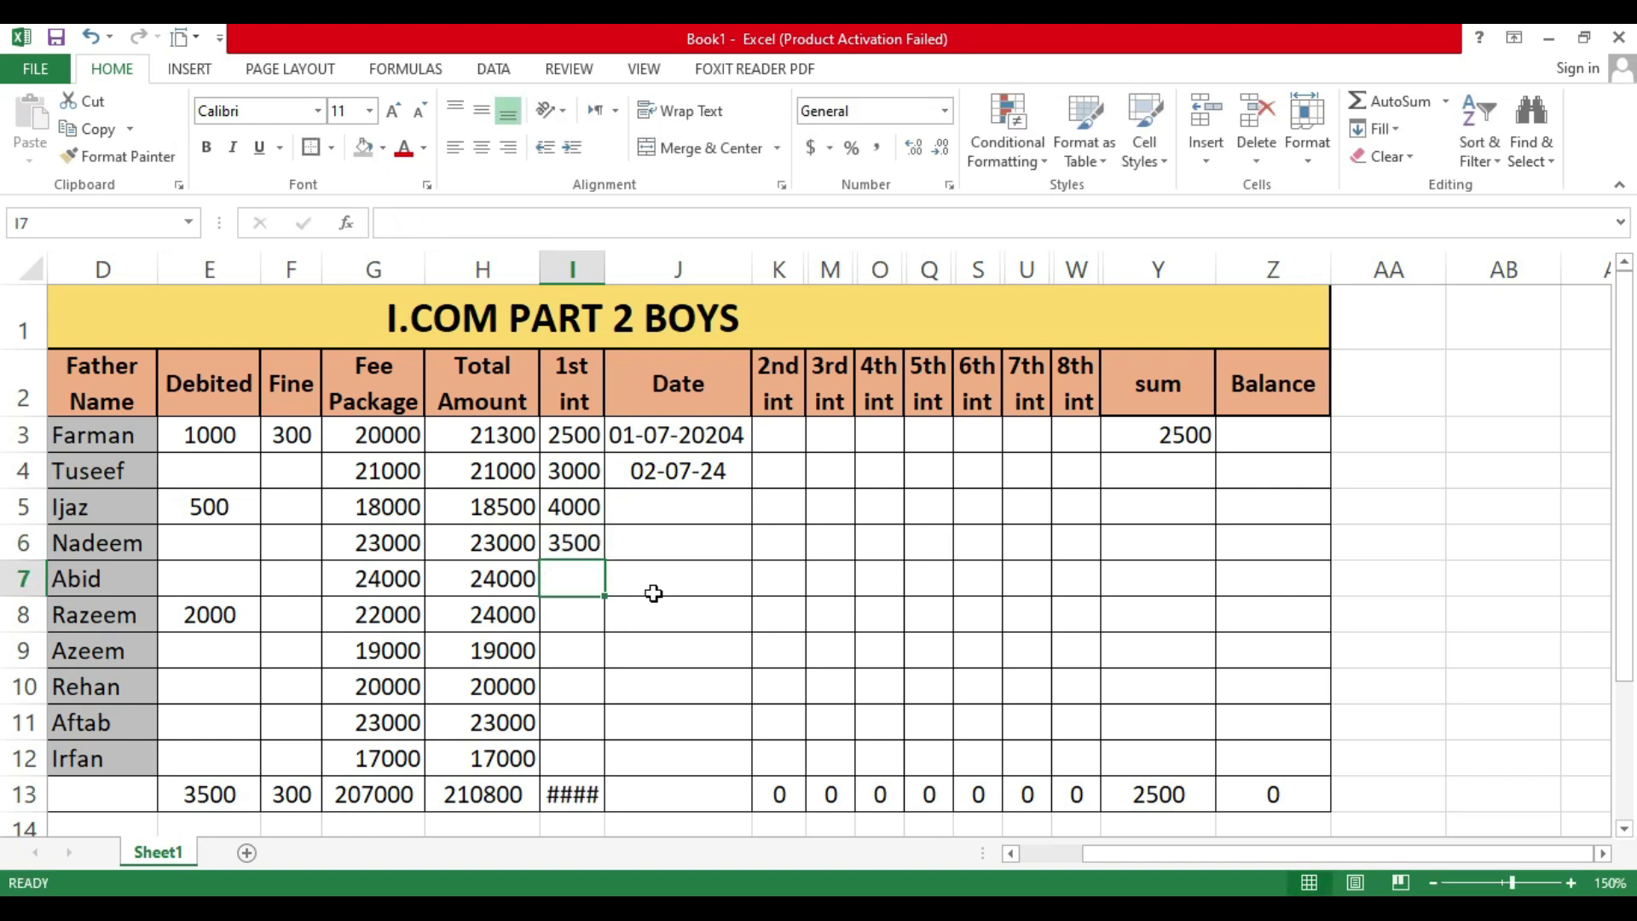
{"action": "type", "text": "2000"}
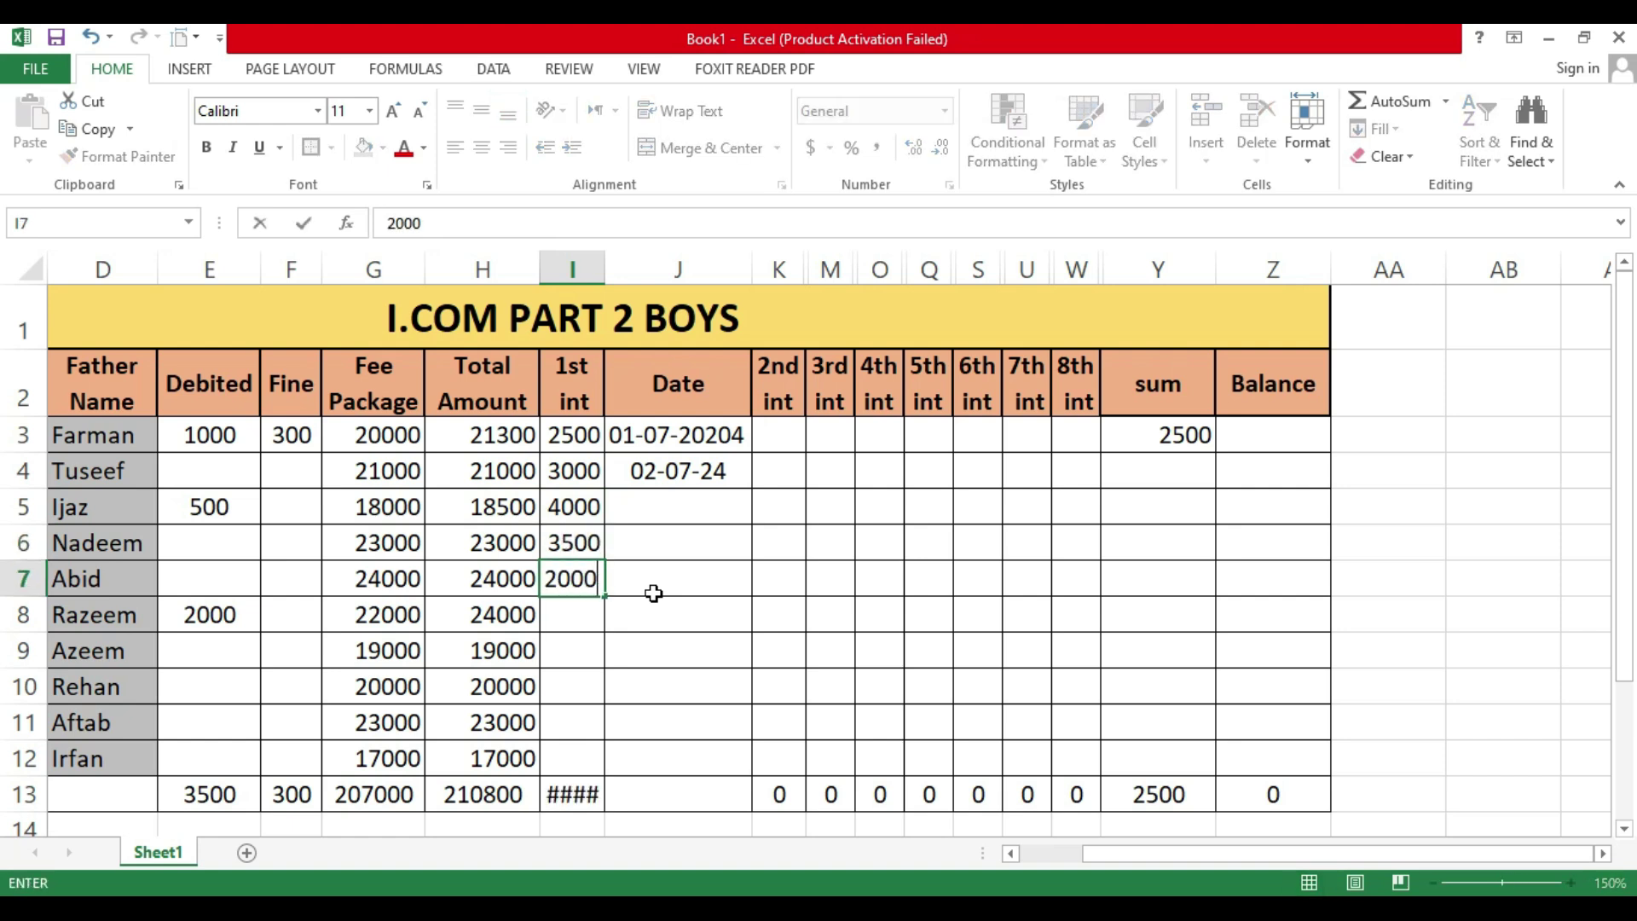
{"action": "key", "text": "Return"}
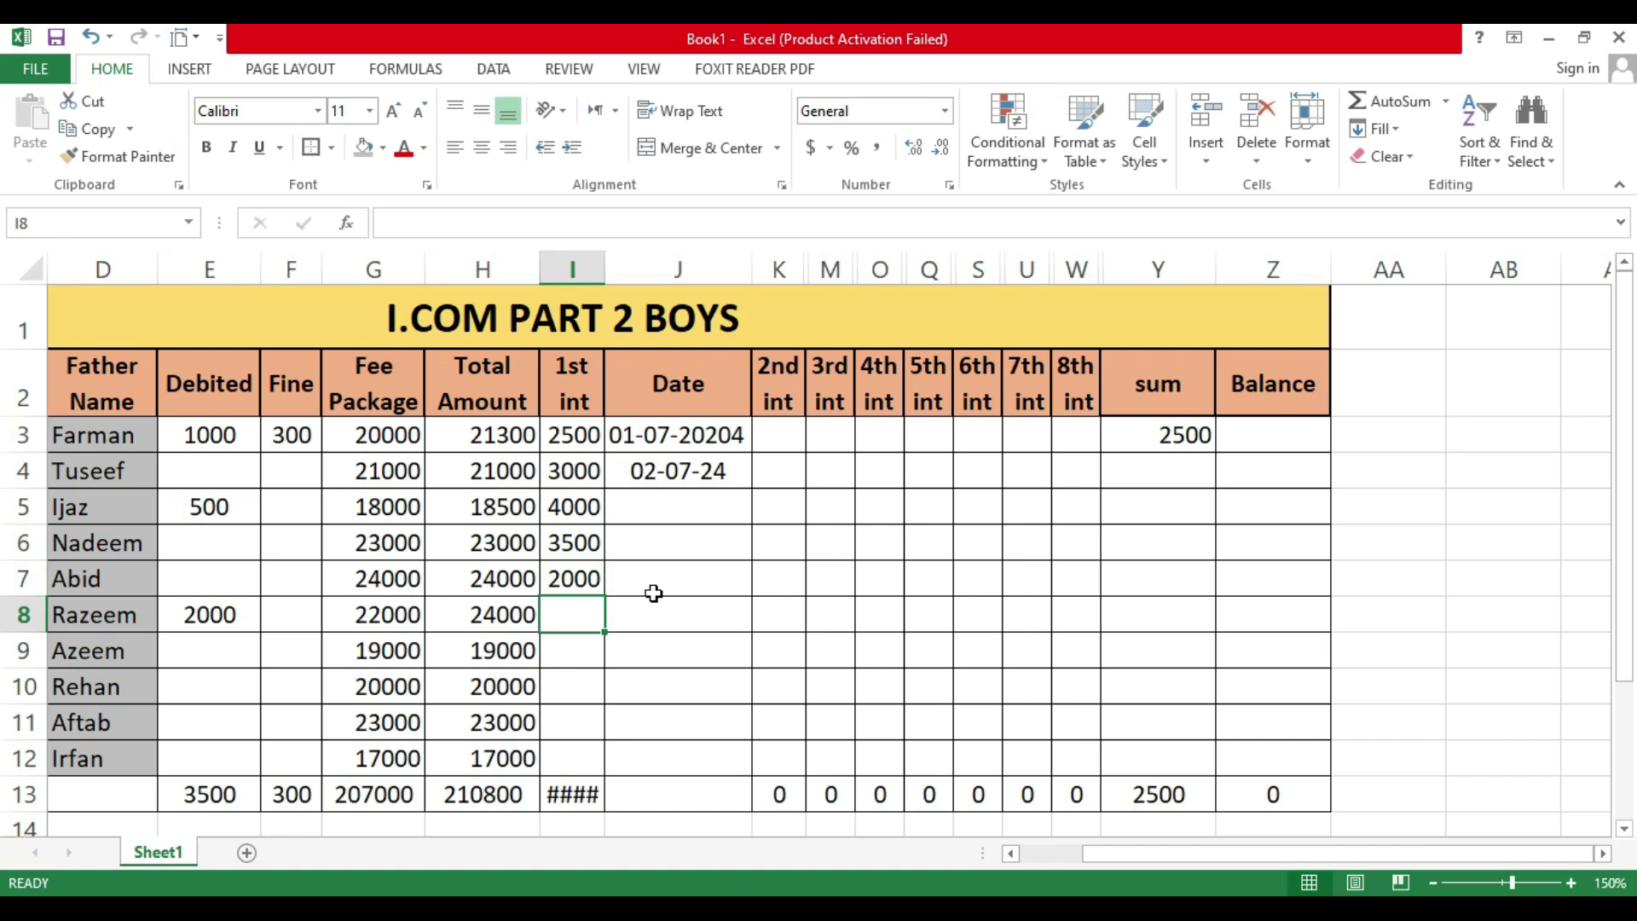
Step: Enter the 1st int payments 5000, 2500 and 4000 in cells I8 to I10
{"action": "type", "text": "9000"}
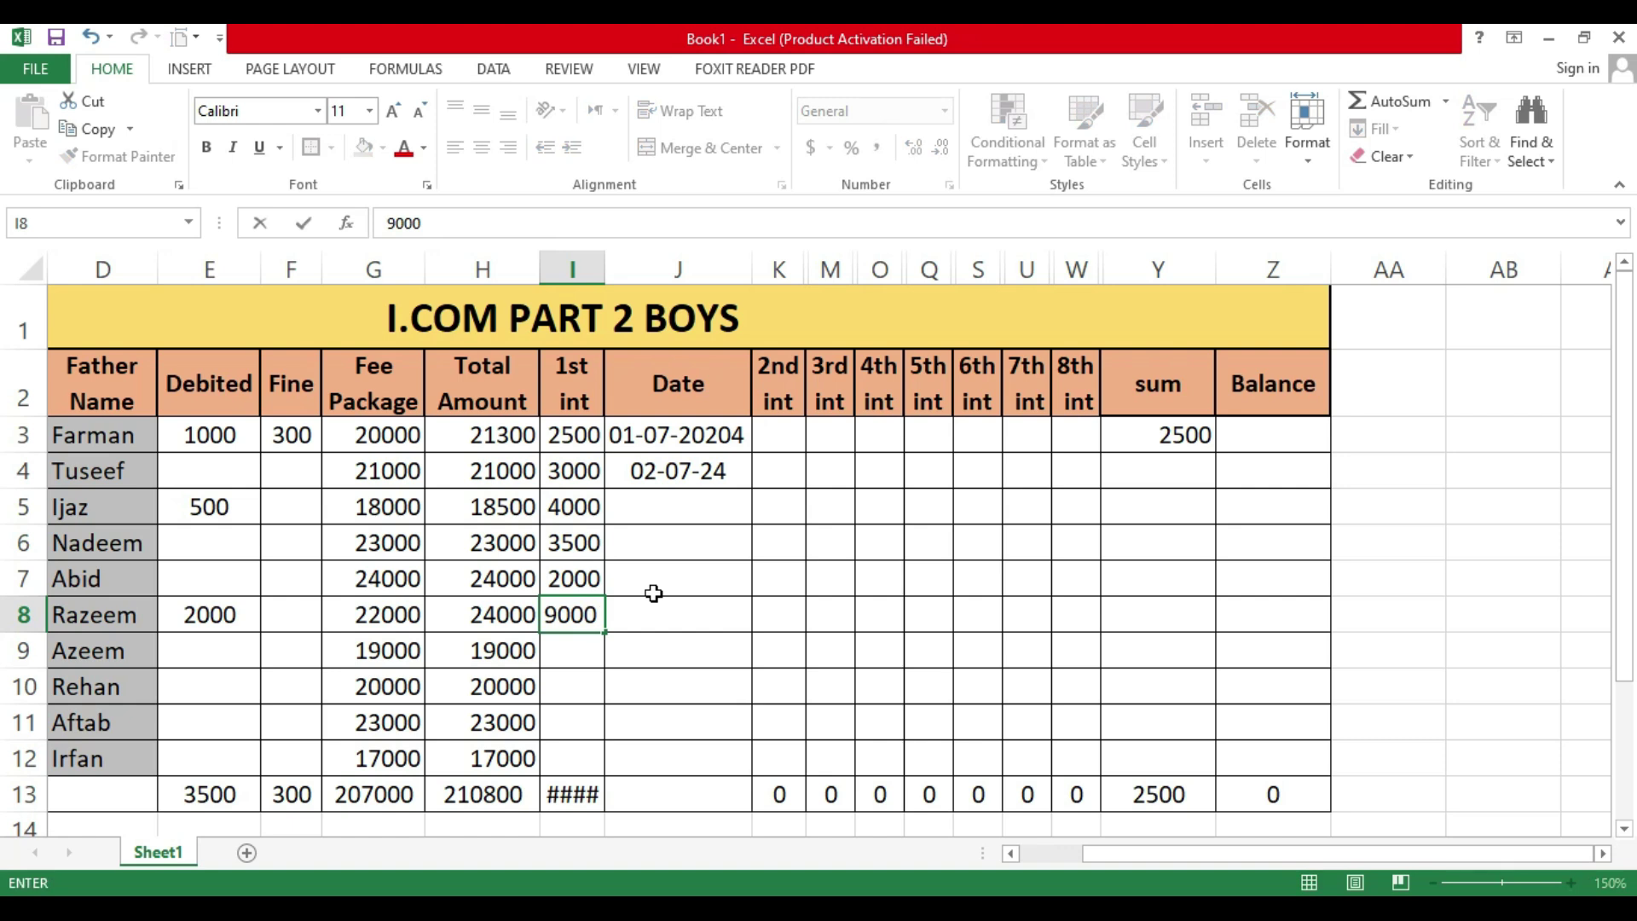
{"action": "key", "text": "Return"}
{"action": "key", "text": "Up"}
{"action": "type", "text": "5000"}
{"action": "key", "text": "Return"}
{"action": "type", "text": "25"}
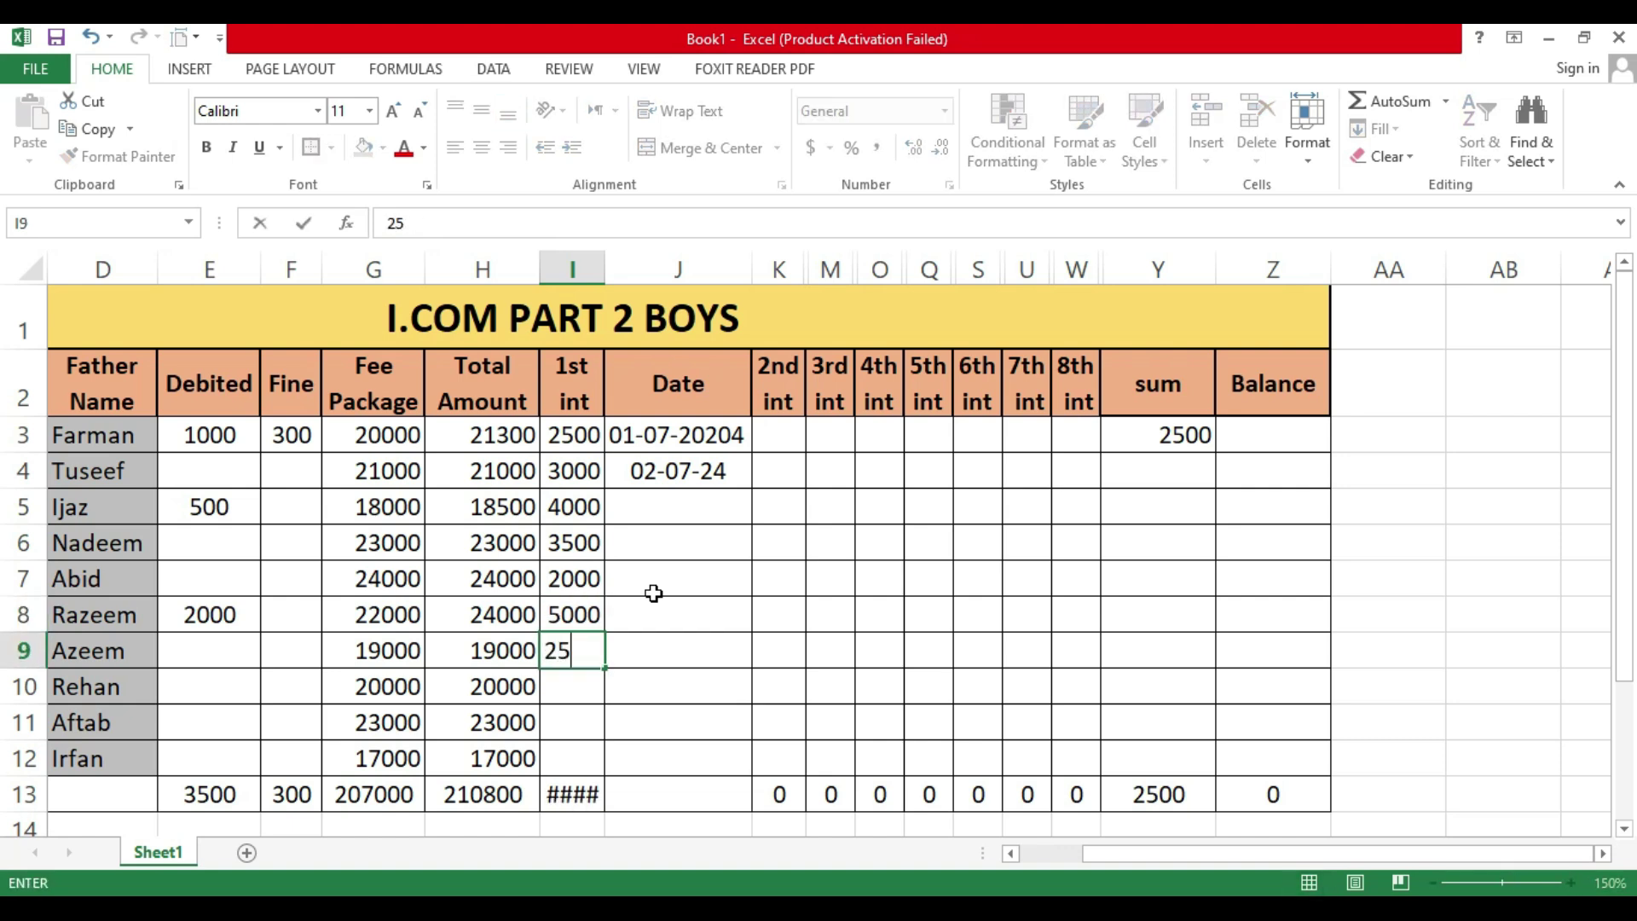
{"action": "type", "text": "00"}
{"action": "key", "text": "Return"}
{"action": "type", "text": "4000"}
{"action": "key", "text": "Return"}
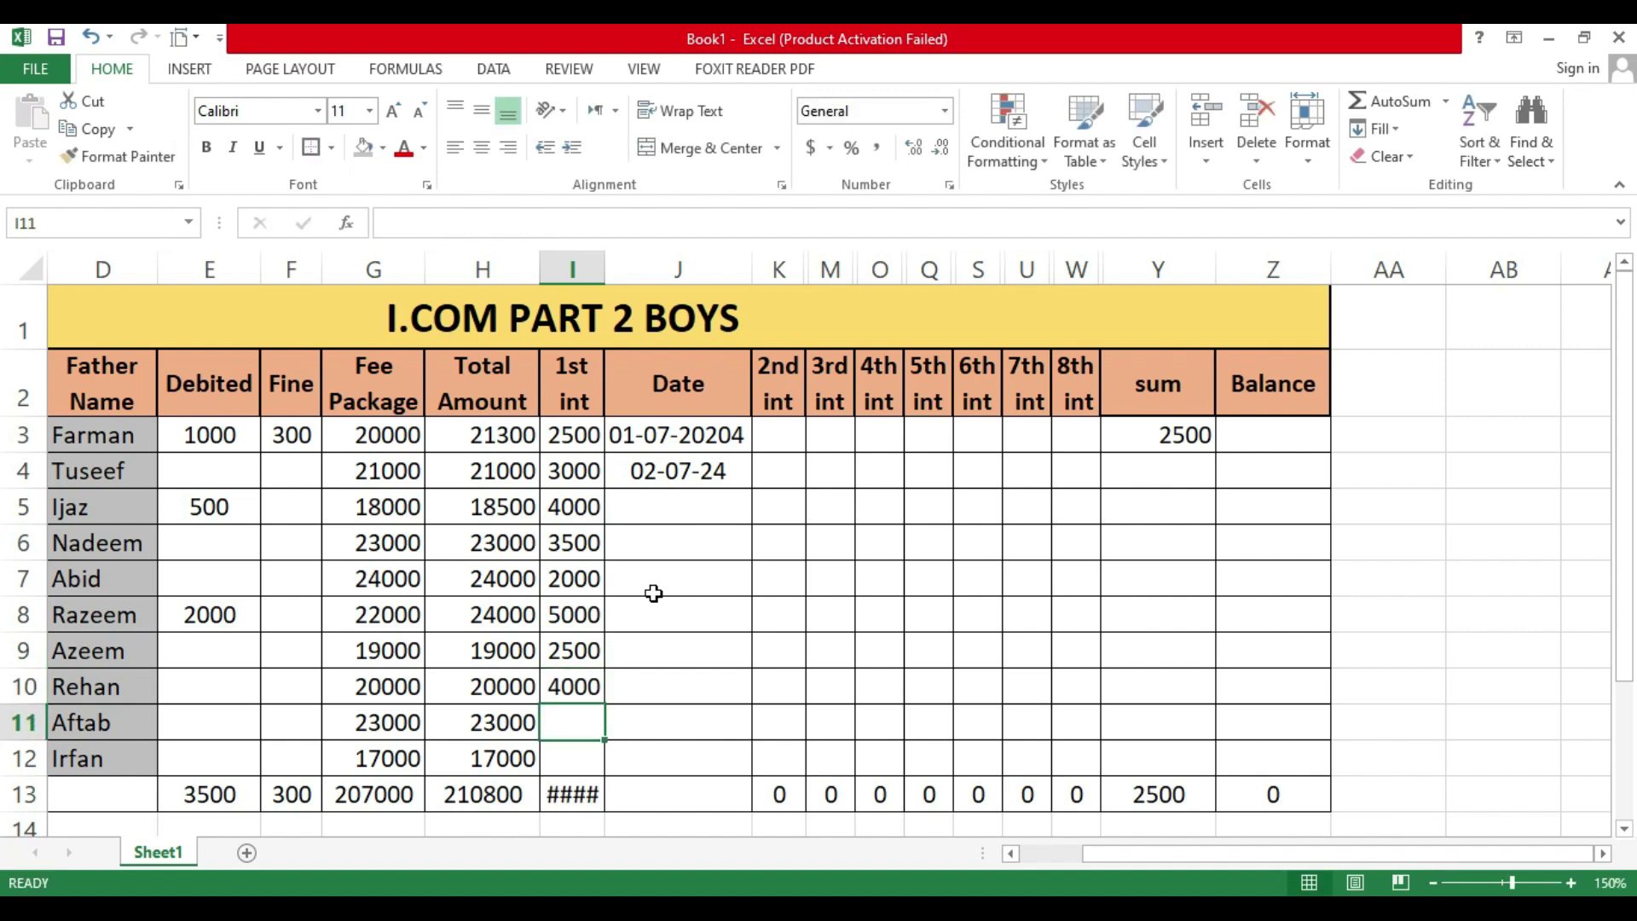
Step: Enter the last two students' 1st int payments, 4500 in I11 and 2000 in I12
{"action": "type", "text": "8"}
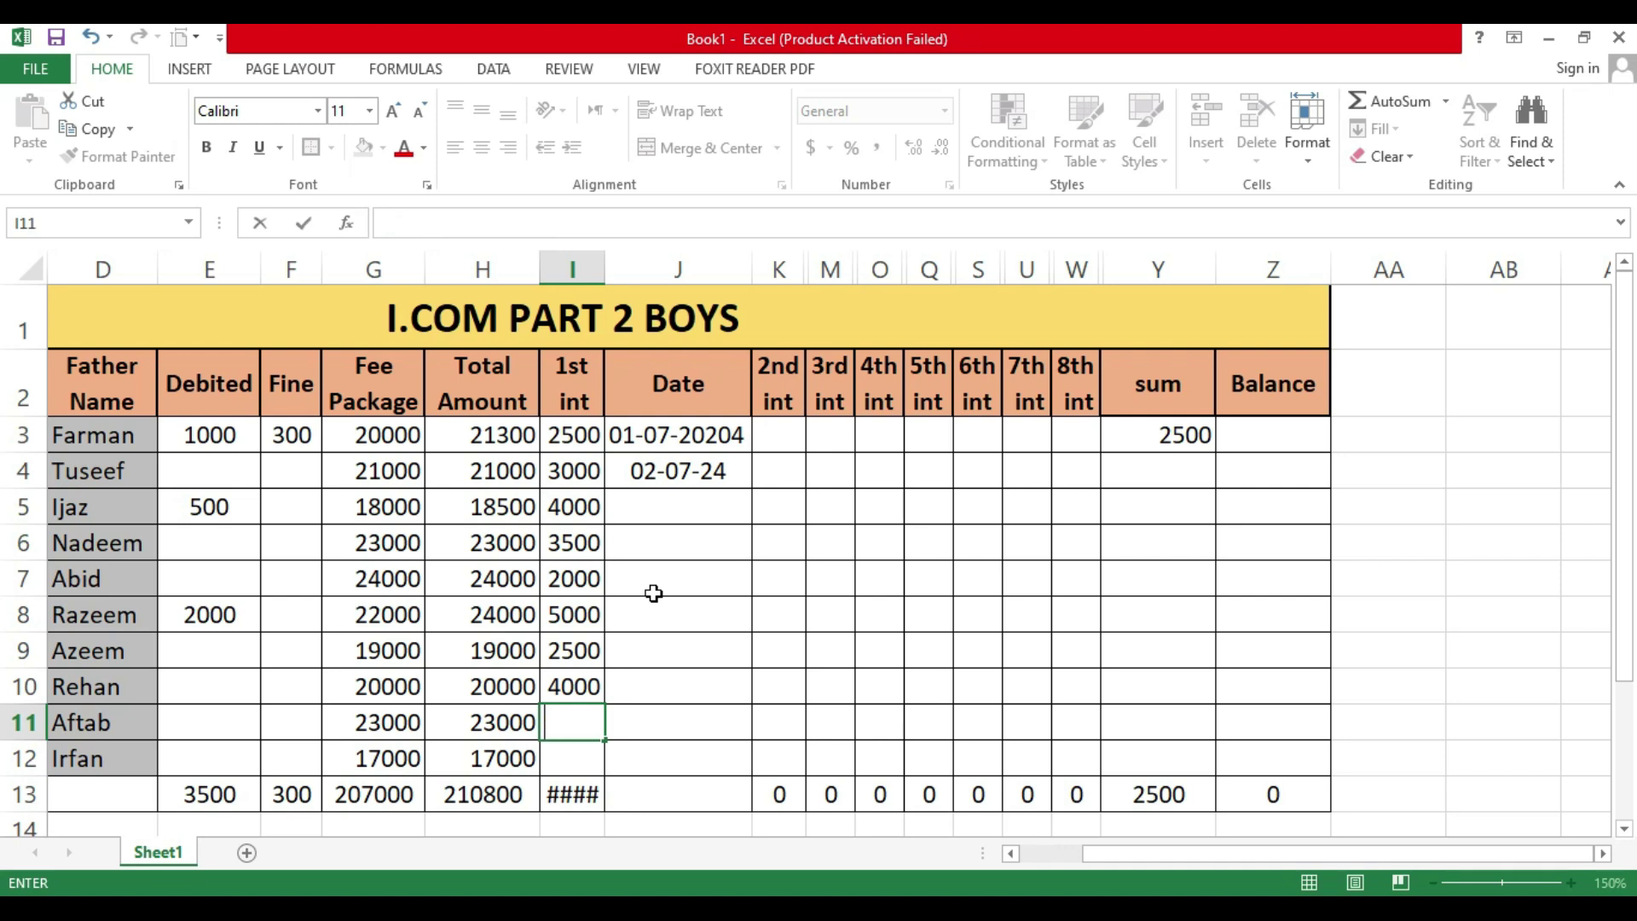
{"action": "type", "text": "+4500"}
{"action": "key", "text": "Return"}
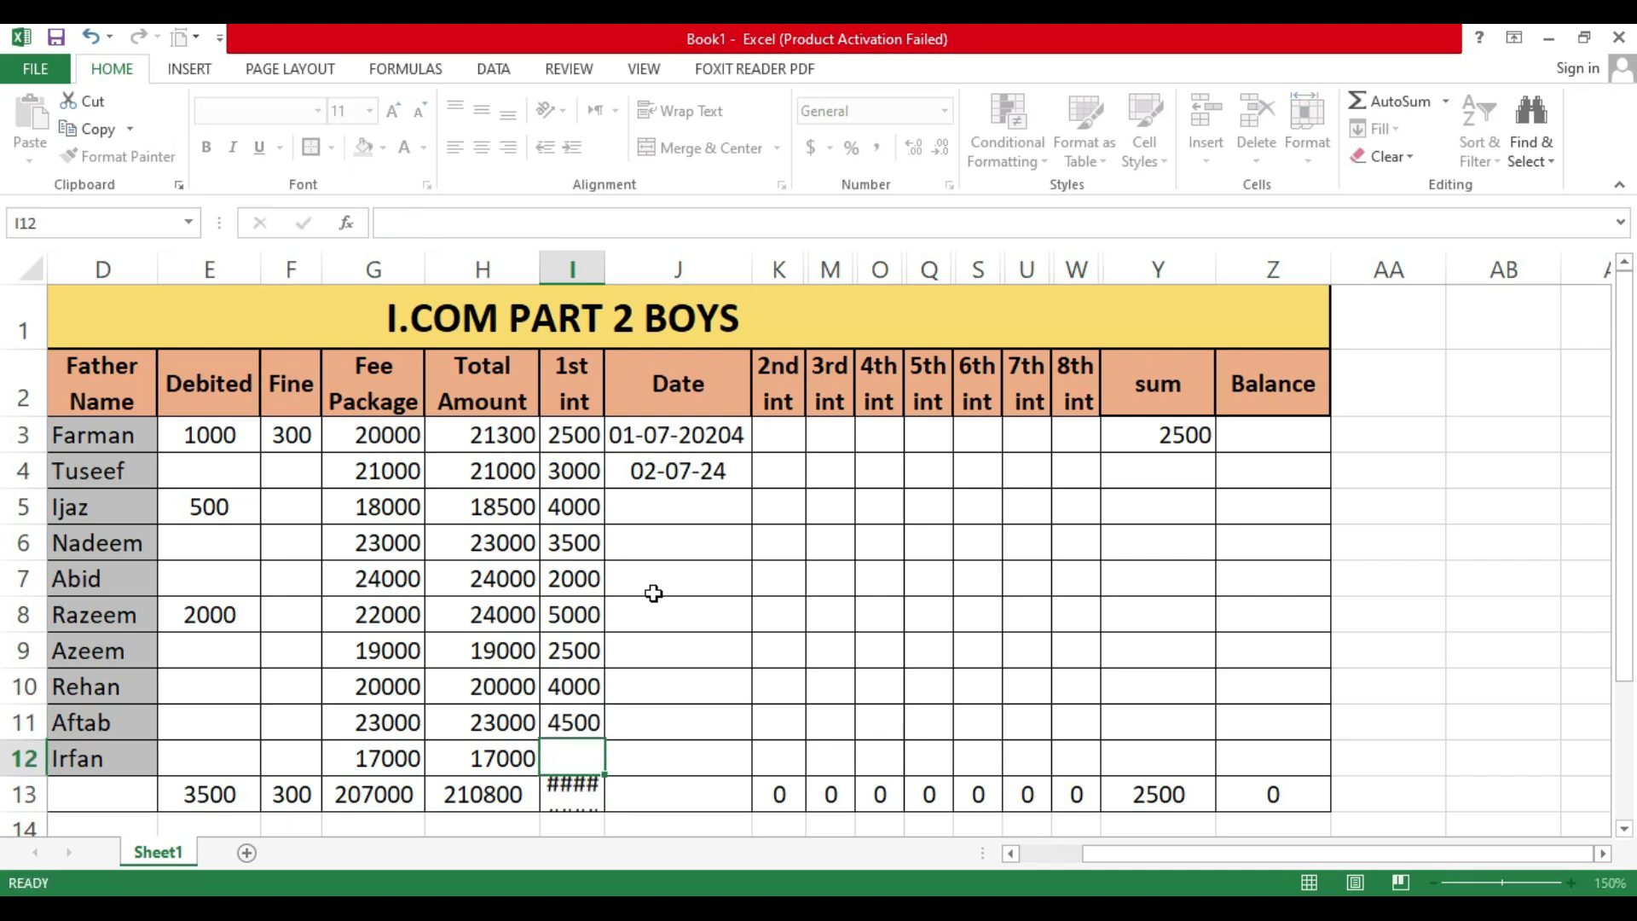
{"action": "key", "text": "Up"}
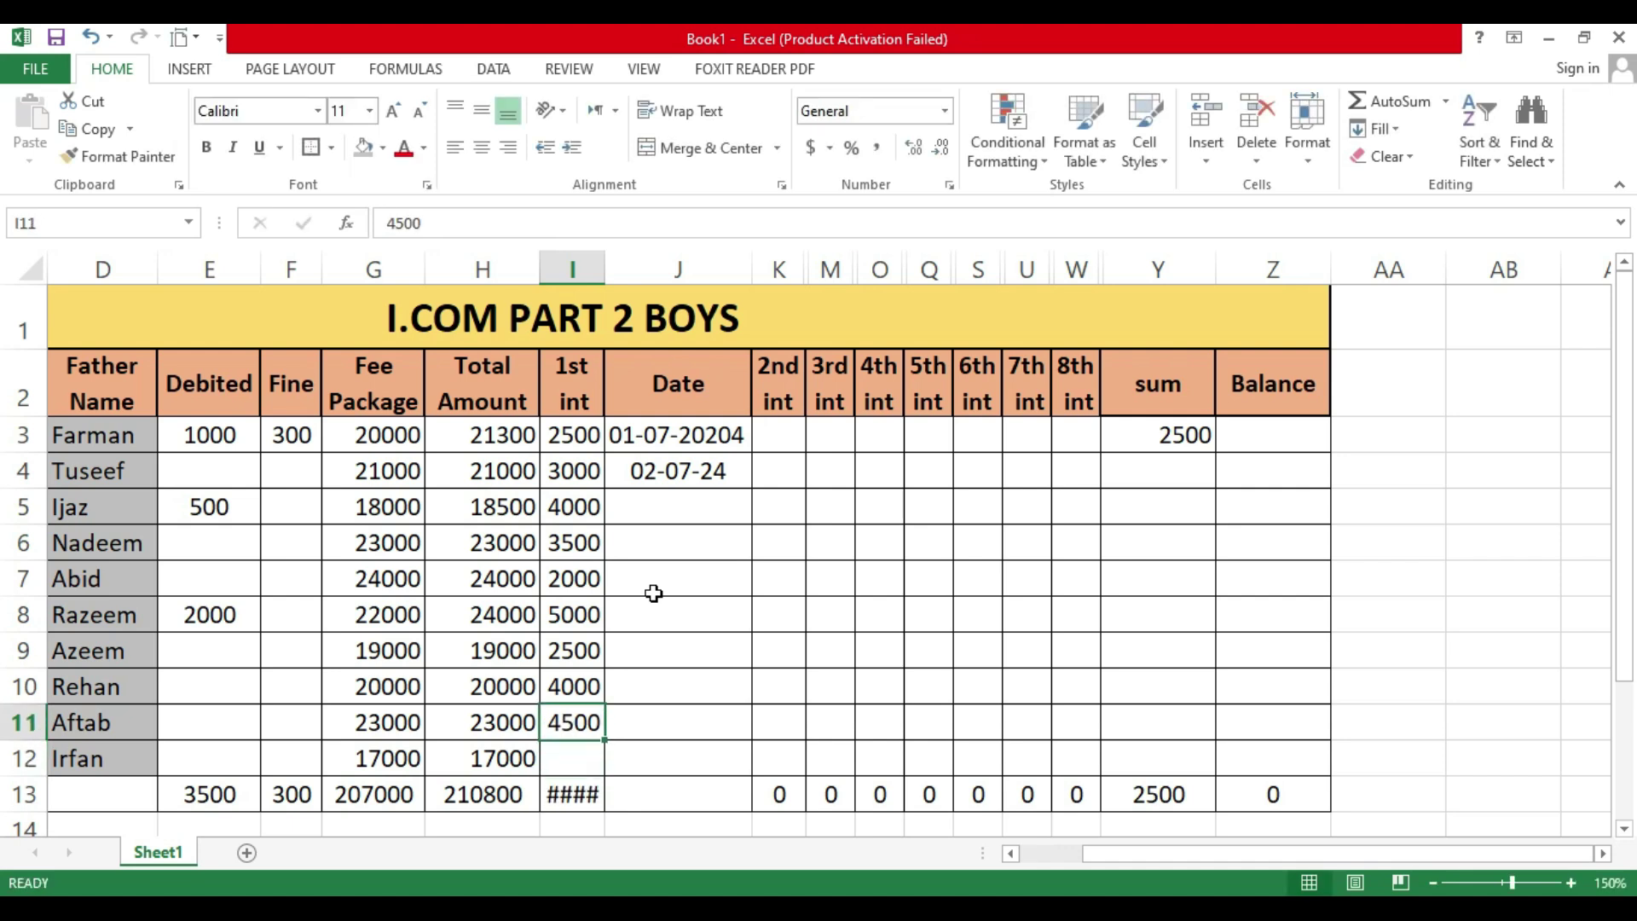
{"action": "key", "text": "Down"}
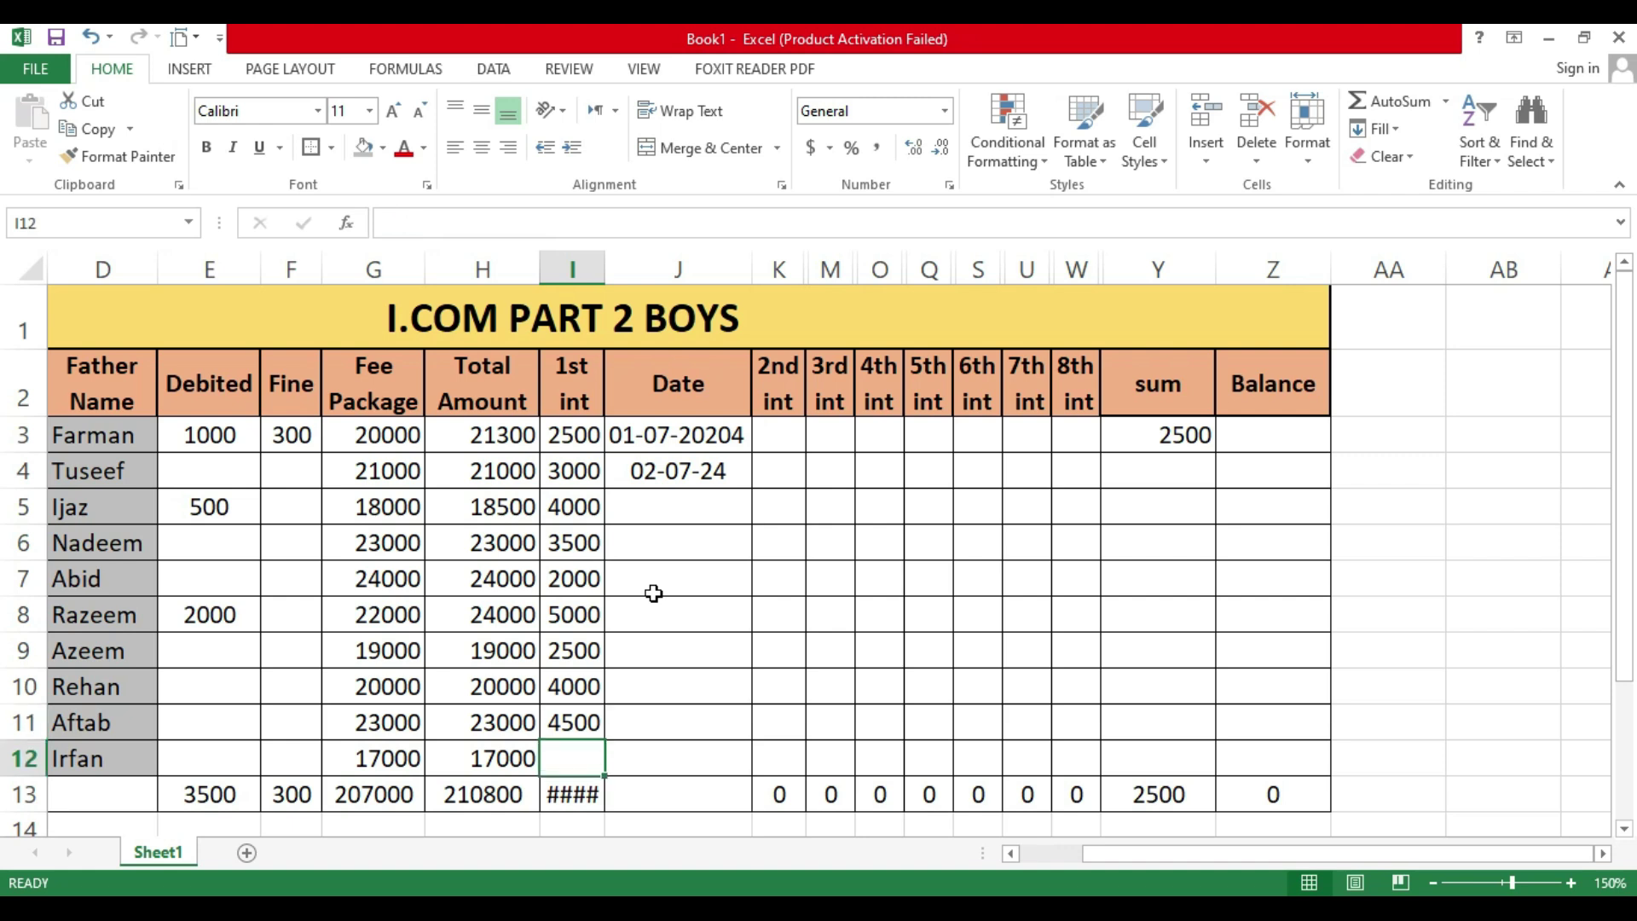
{"action": "type", "text": "2000"}
{"action": "key", "text": "Return"}
{"action": "scroll", "coordinate": [620, 482], "scroll_direction": "down", "scroll_amount": 2}
{"action": "scroll", "coordinate": [620, 482], "scroll_direction": "up", "scroll_amount": 2}
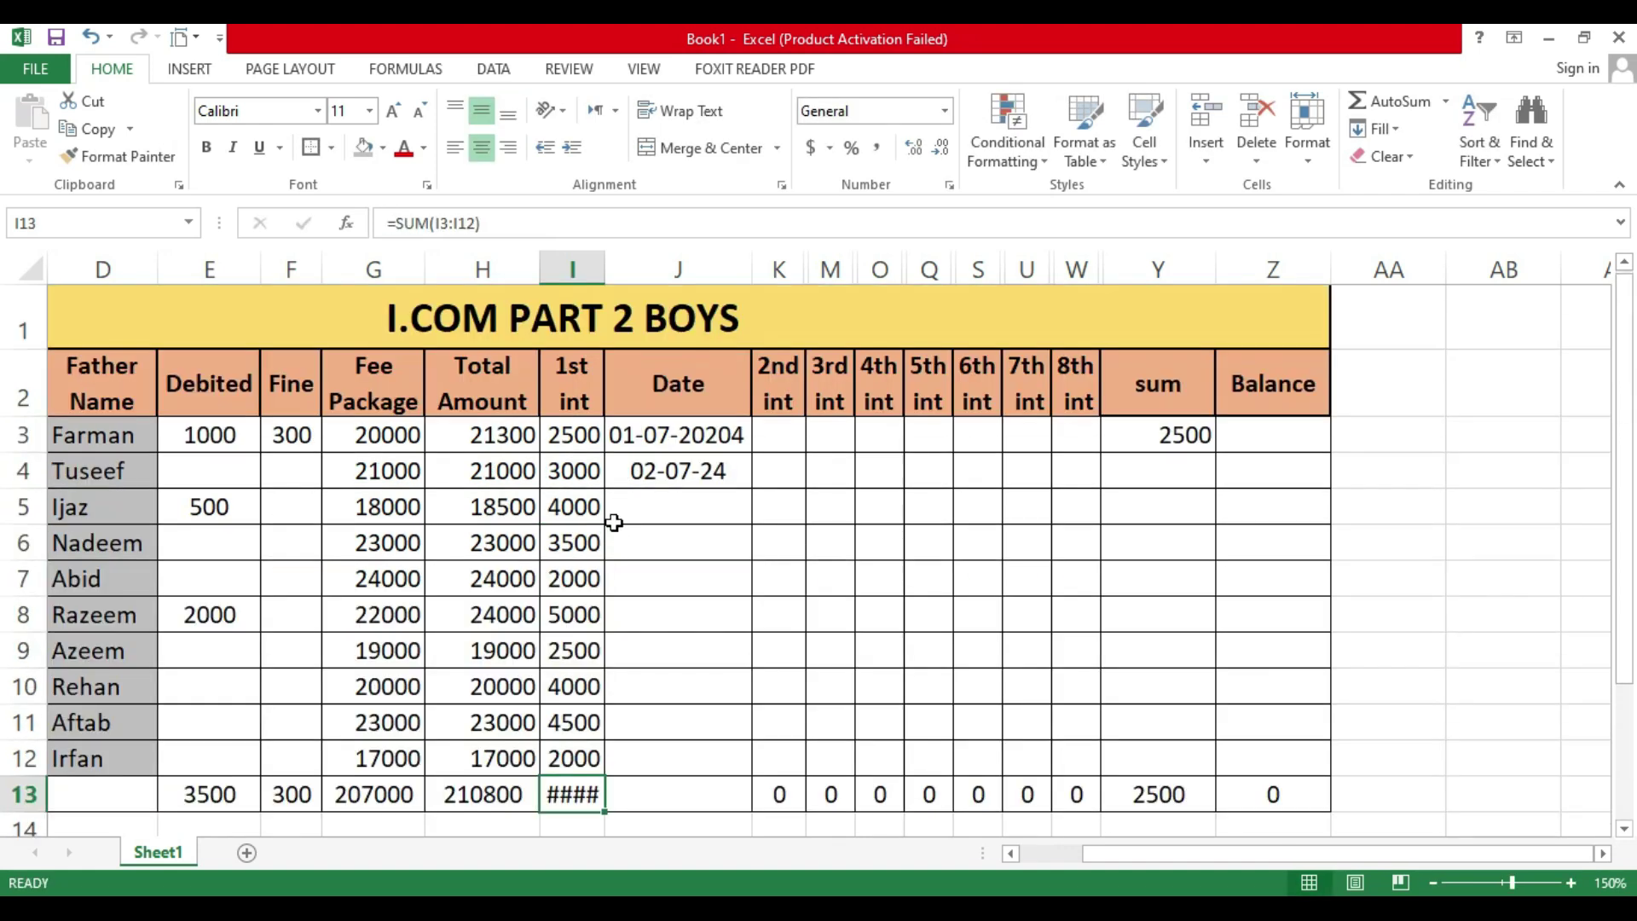
Step: AutoFit the 1st int column I to its contents and select the third student's date cell J5
{"action": "double_click", "coordinate": [602, 272]}
{"action": "left_click", "coordinate": [697, 508]}
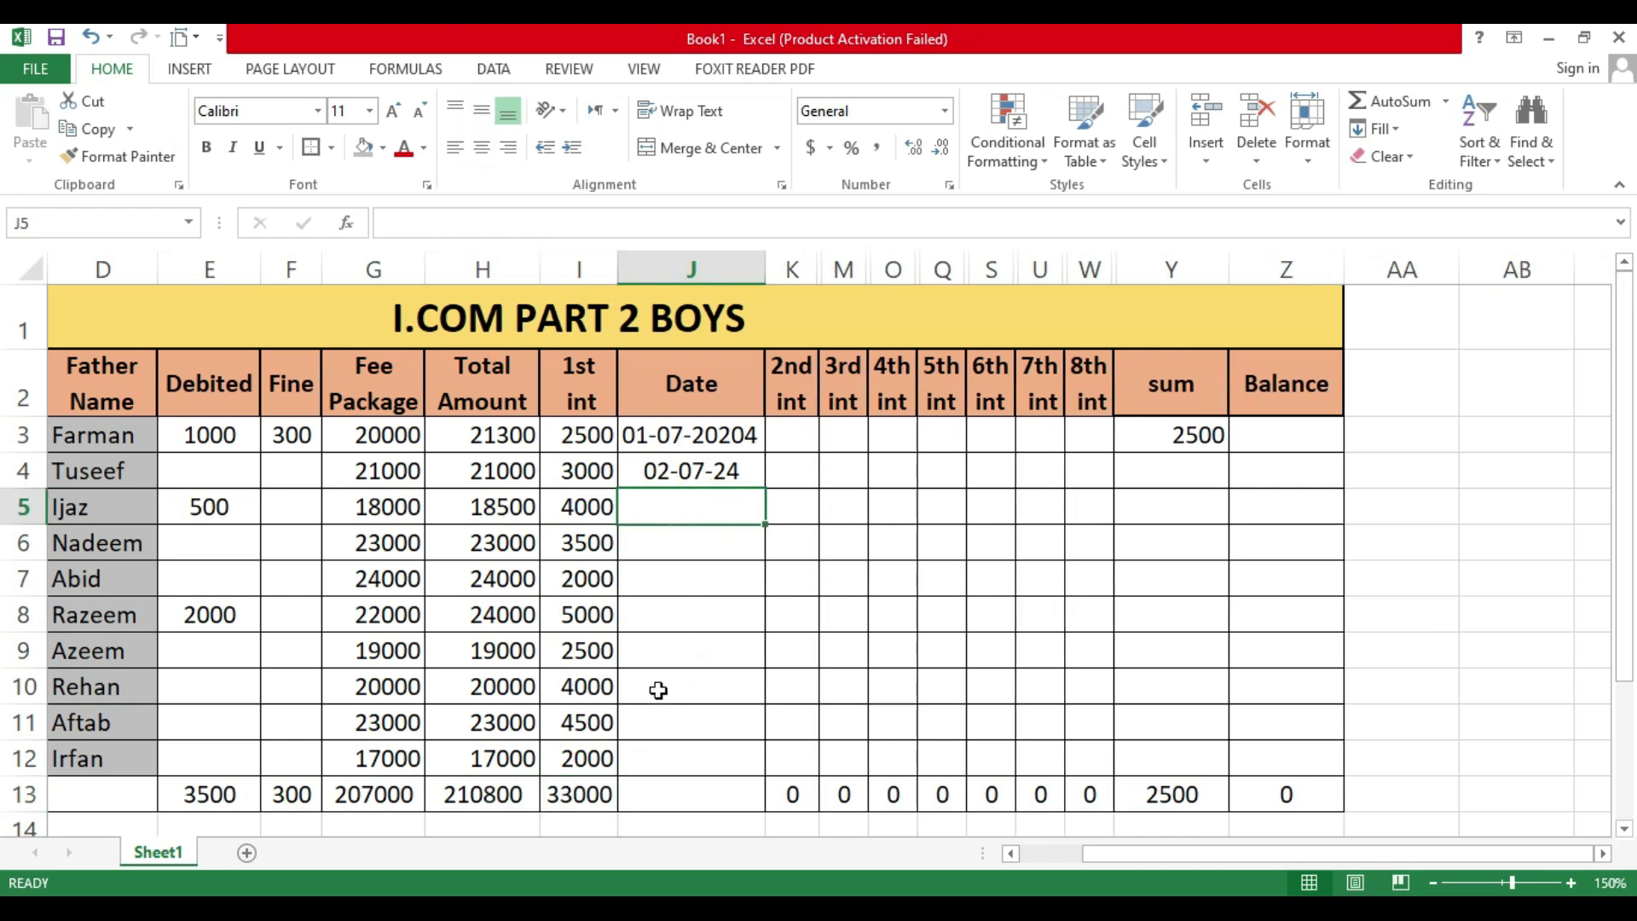
{"action": "left_click", "coordinate": [663, 506]}
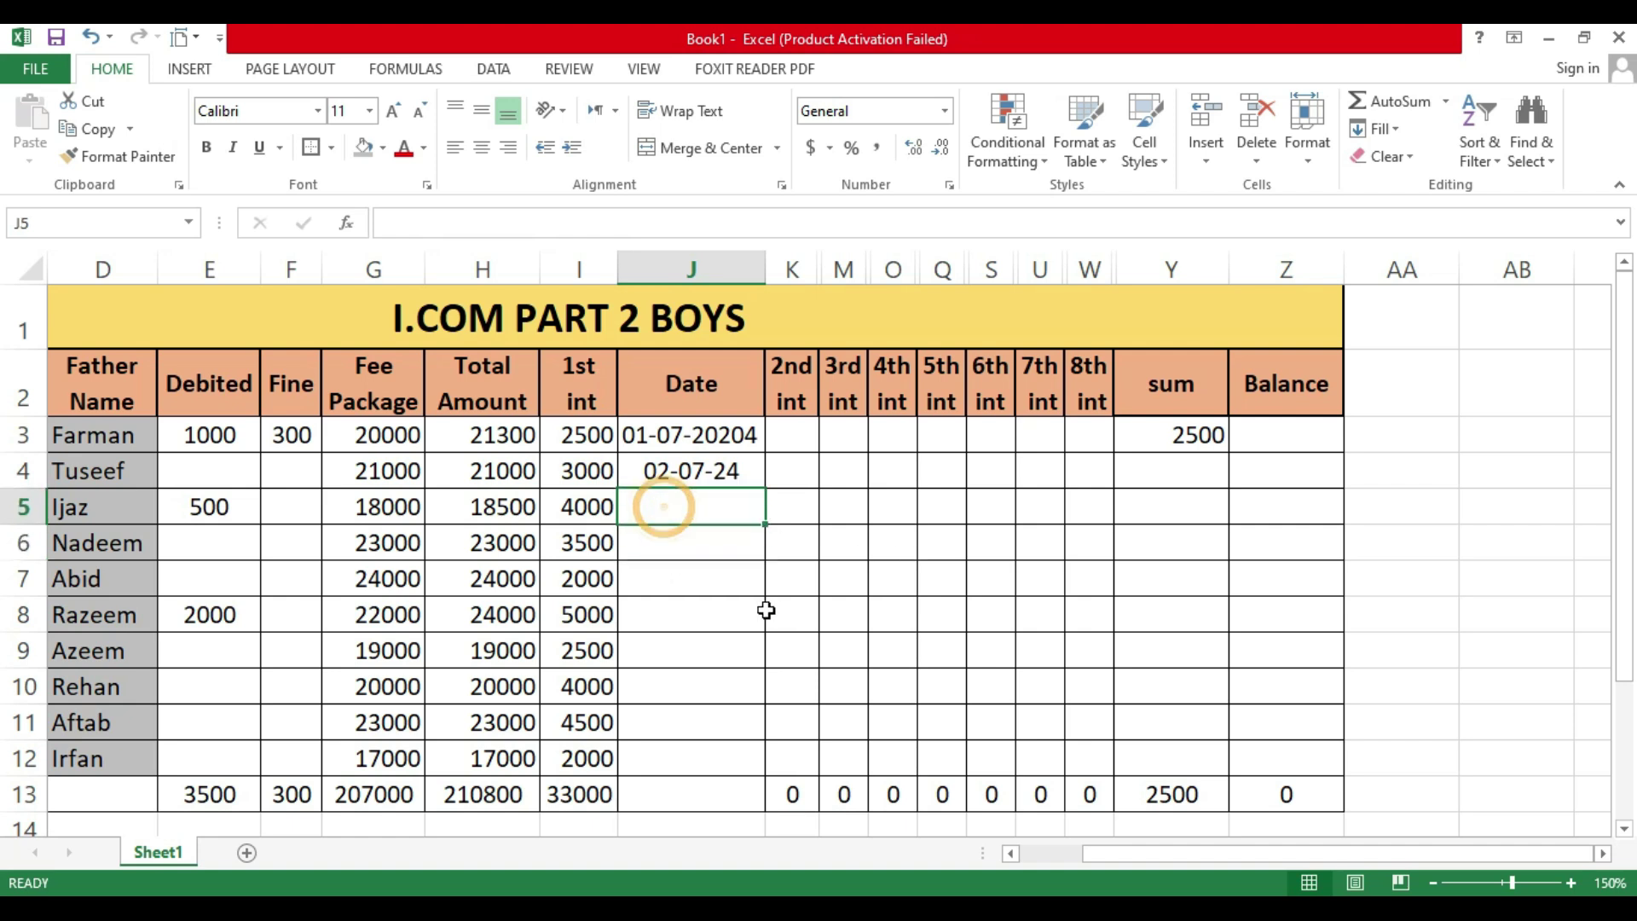
Step: Fill the 1st int dates down from J4 to J13 as a daily series starting at 02-07-24
{"action": "left_click", "coordinate": [720, 483]}
{"action": "left_click_drag", "start_coordinate": [764, 488], "coordinate": [749, 793]}
{"action": "left_click", "coordinate": [691, 618]}
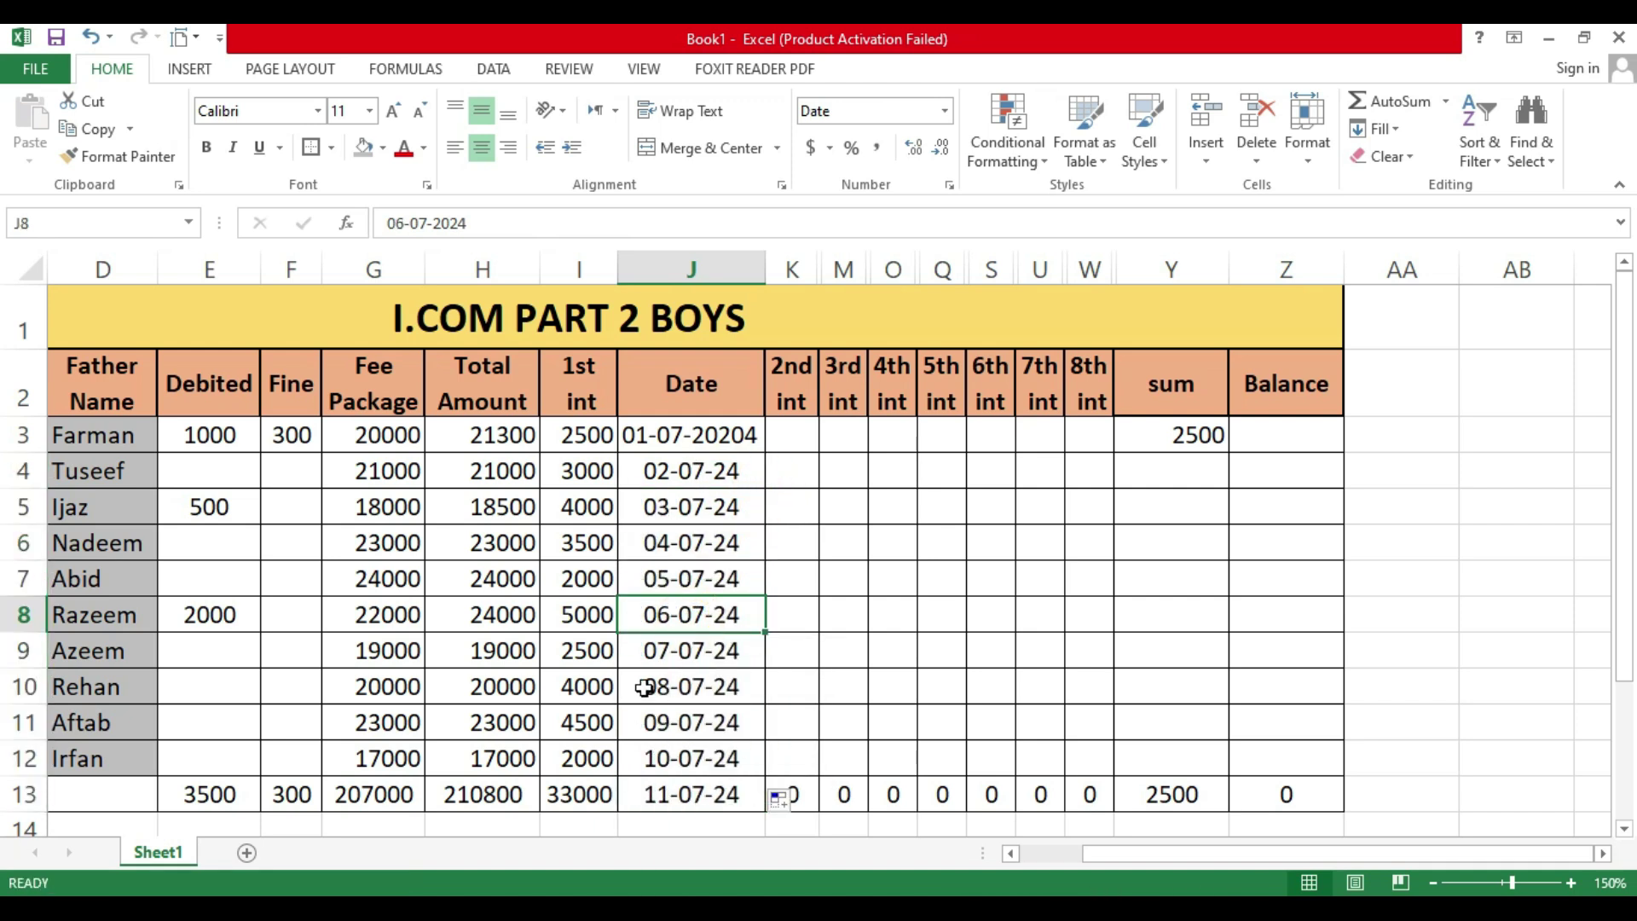
Step: Hide the 1st int Date column J
{"action": "right_click", "coordinate": [709, 270]}
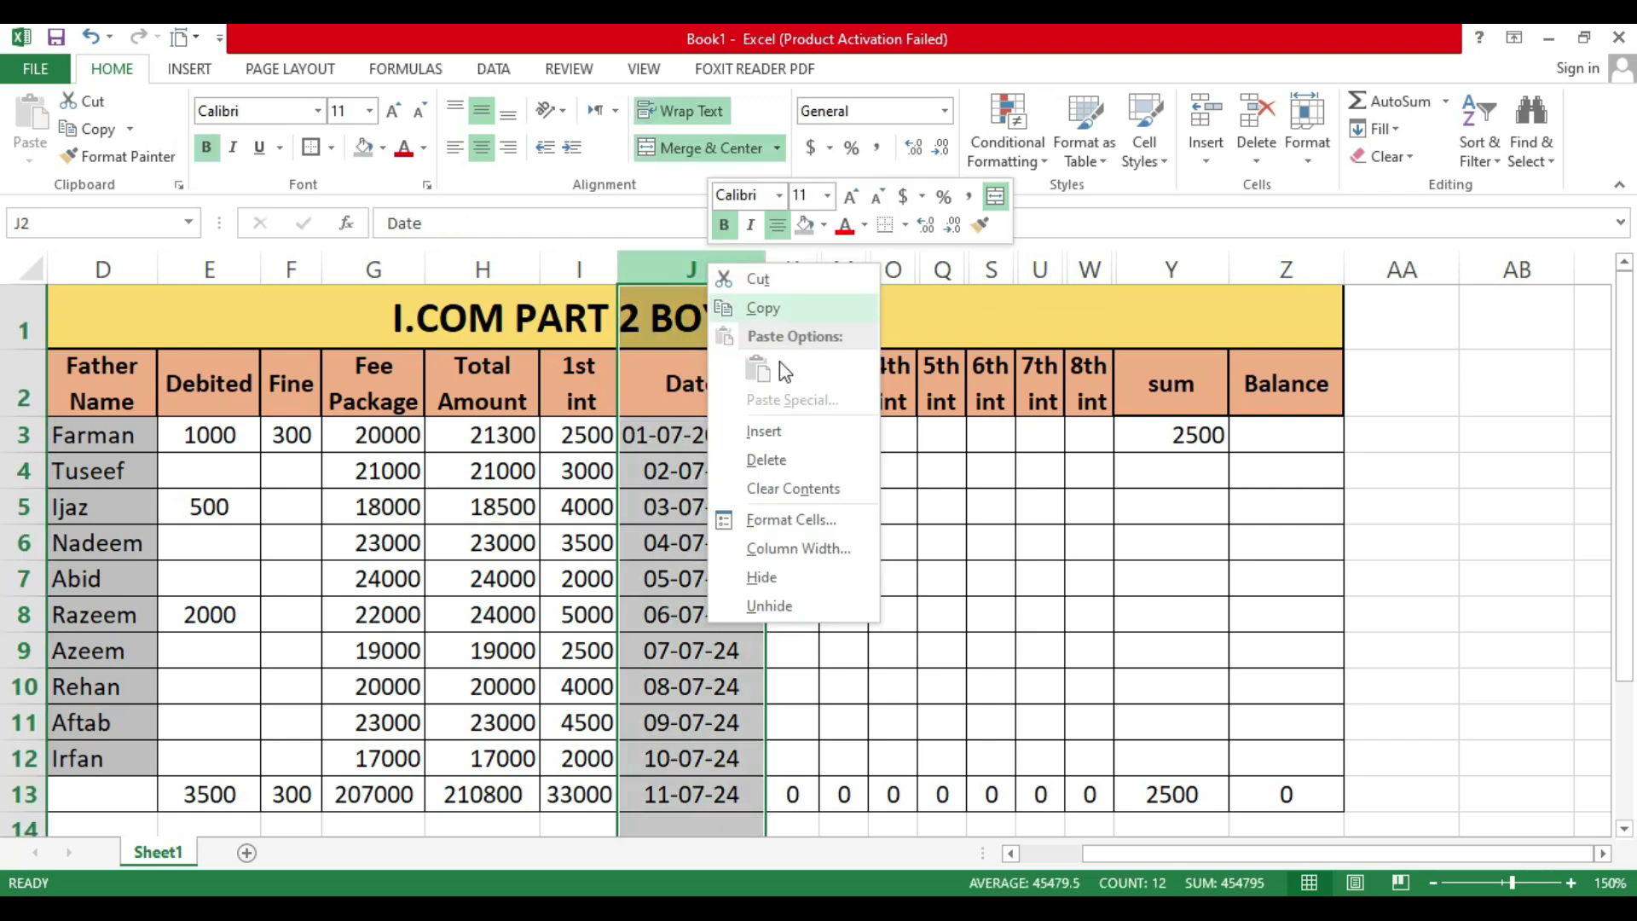
{"action": "left_click", "coordinate": [697, 266]}
{"action": "right_click", "coordinate": [698, 266]}
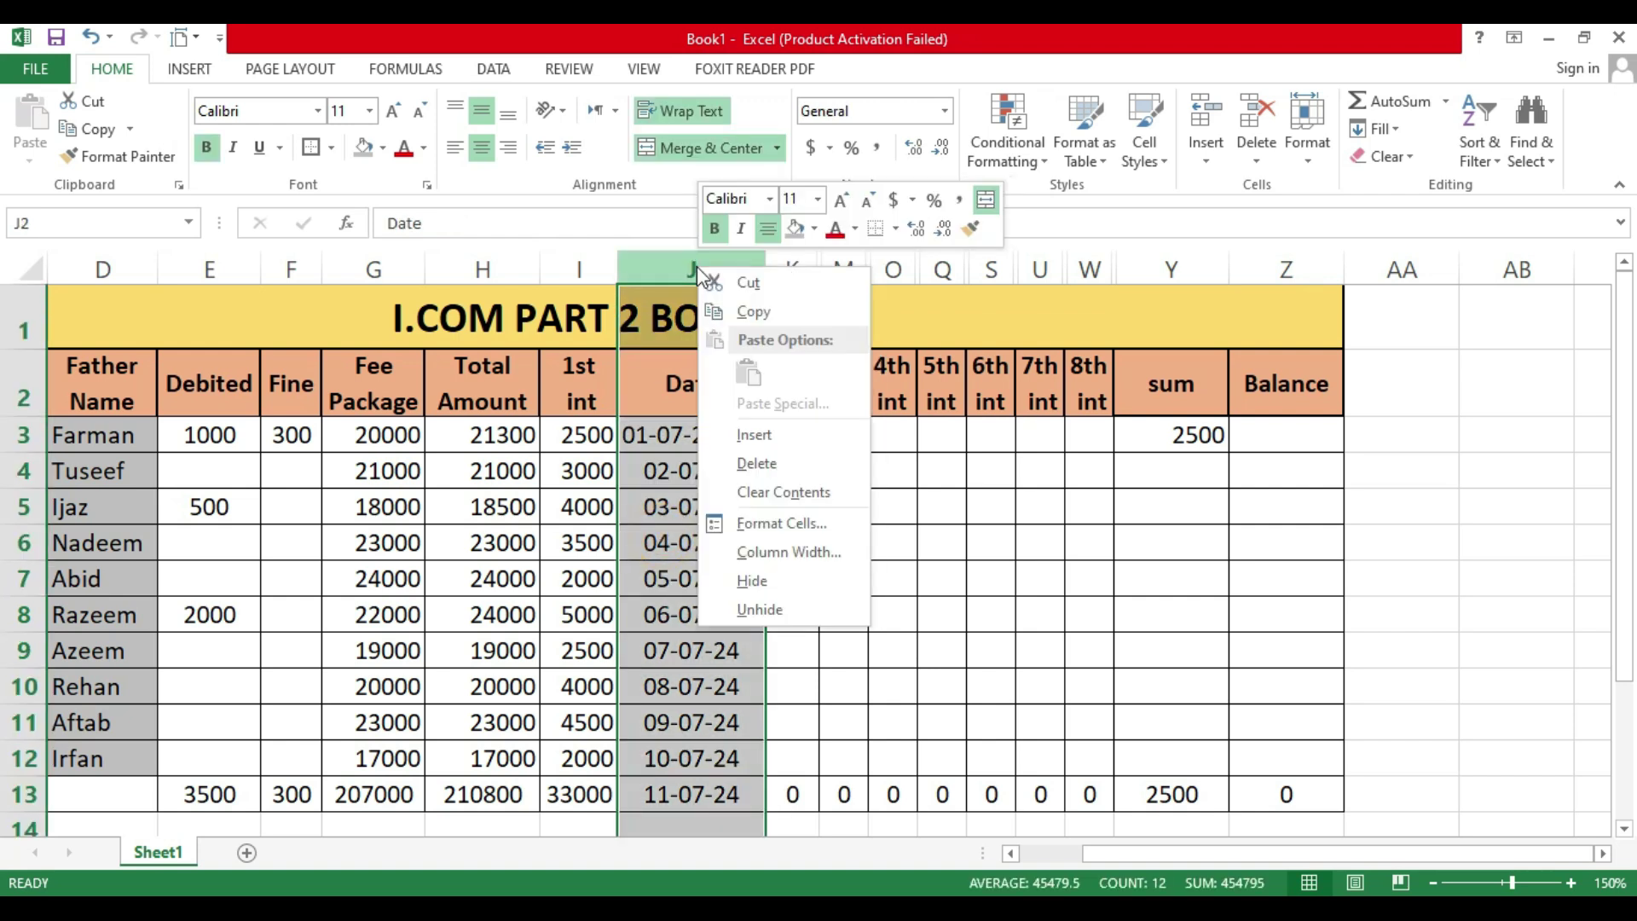
{"action": "left_click", "coordinate": [772, 577]}
{"action": "left_click", "coordinate": [643, 436]}
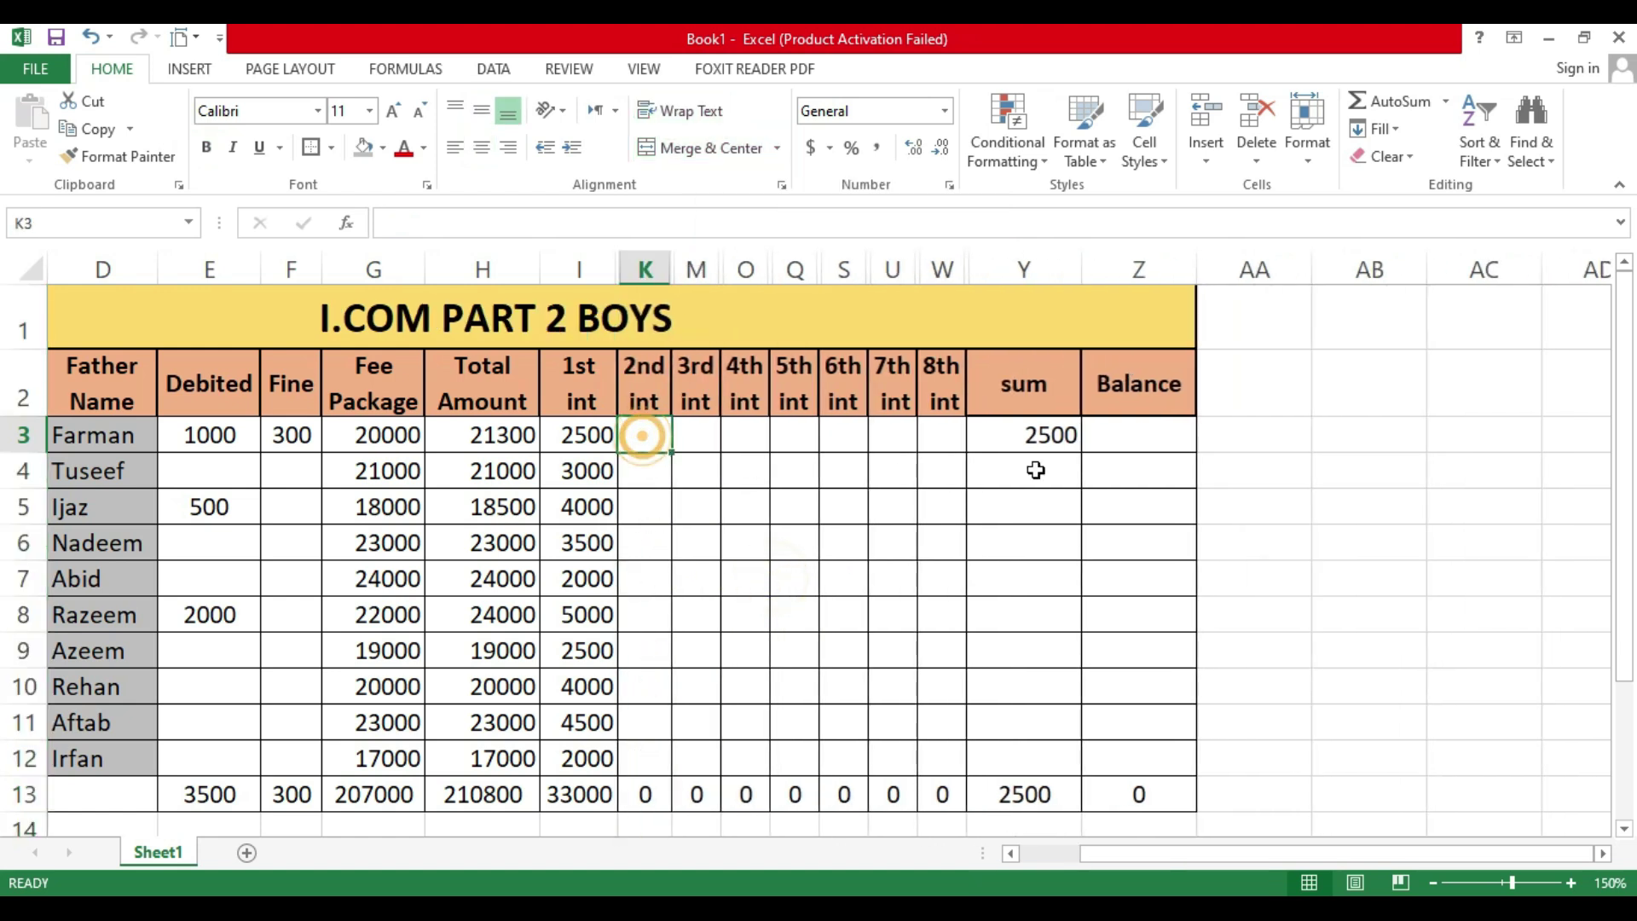
Step: Enter the formula =G3-Y3 in the first student's Balance cell Z3
{"action": "left_click", "coordinate": [1036, 452]}
{"action": "left_click", "coordinate": [1127, 444]}
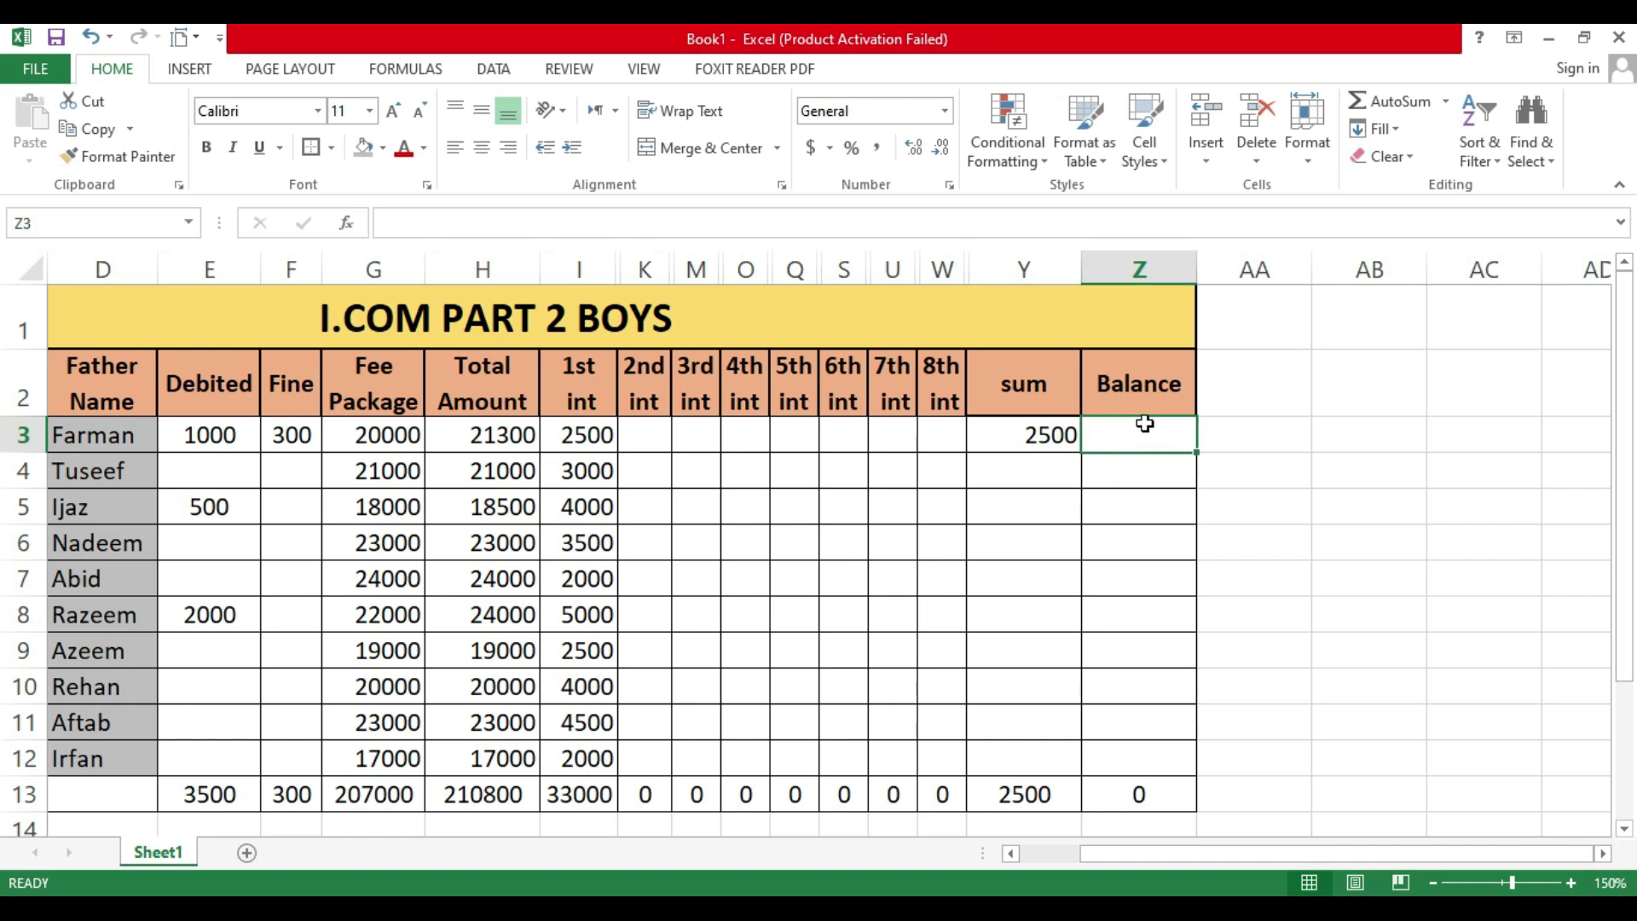
{"action": "type", "text": "="}
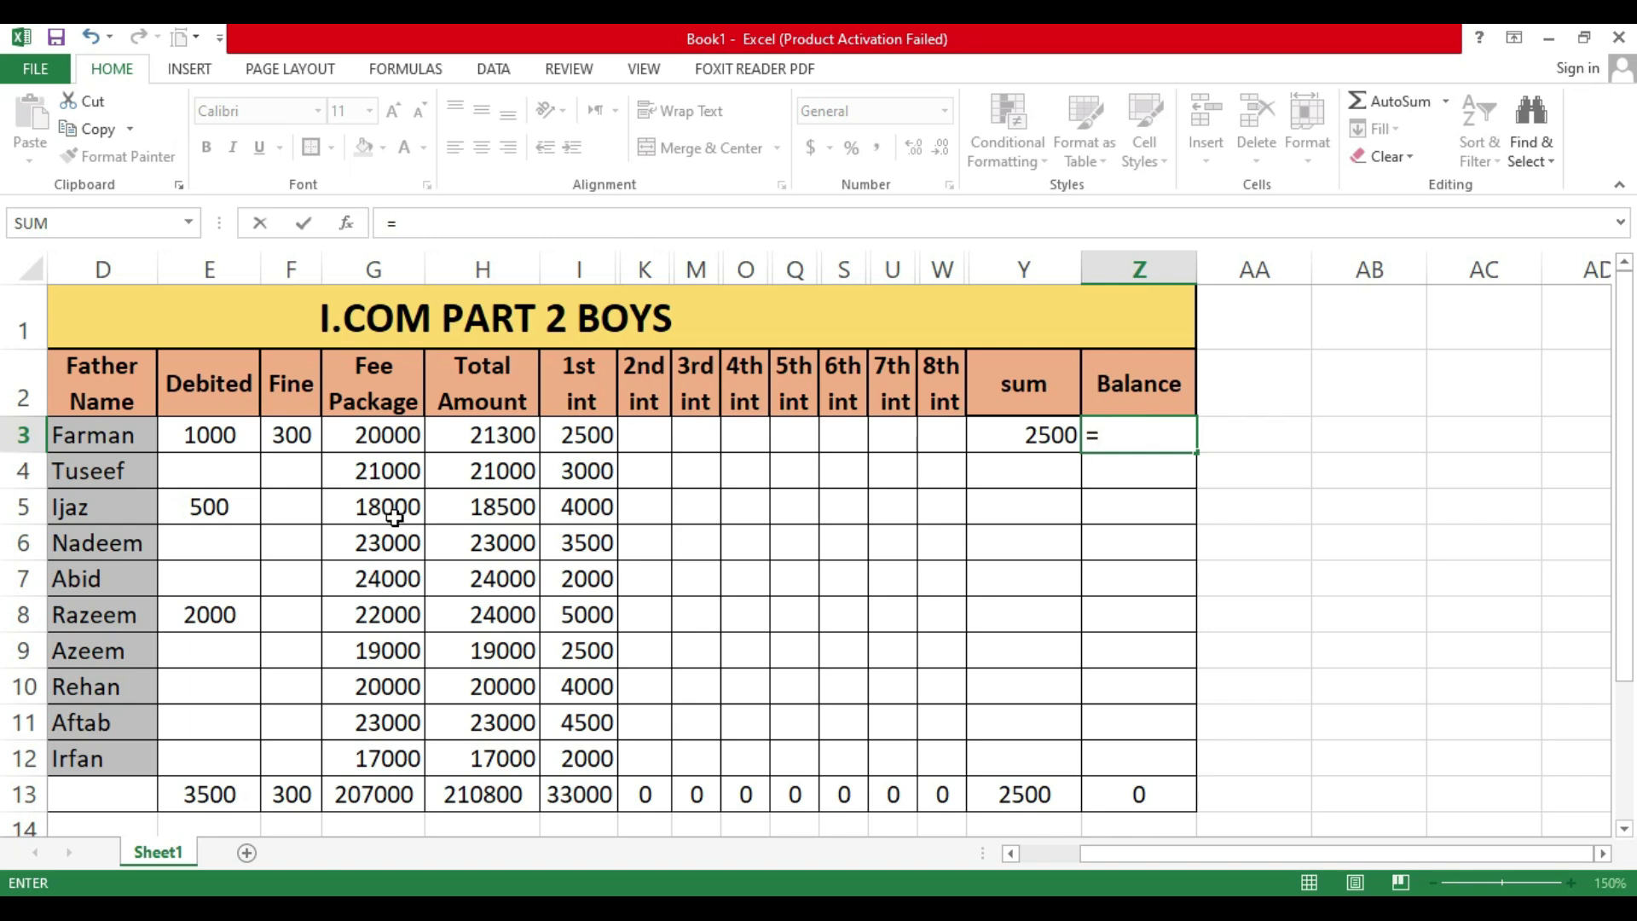
{"action": "left_click", "coordinate": [386, 437]}
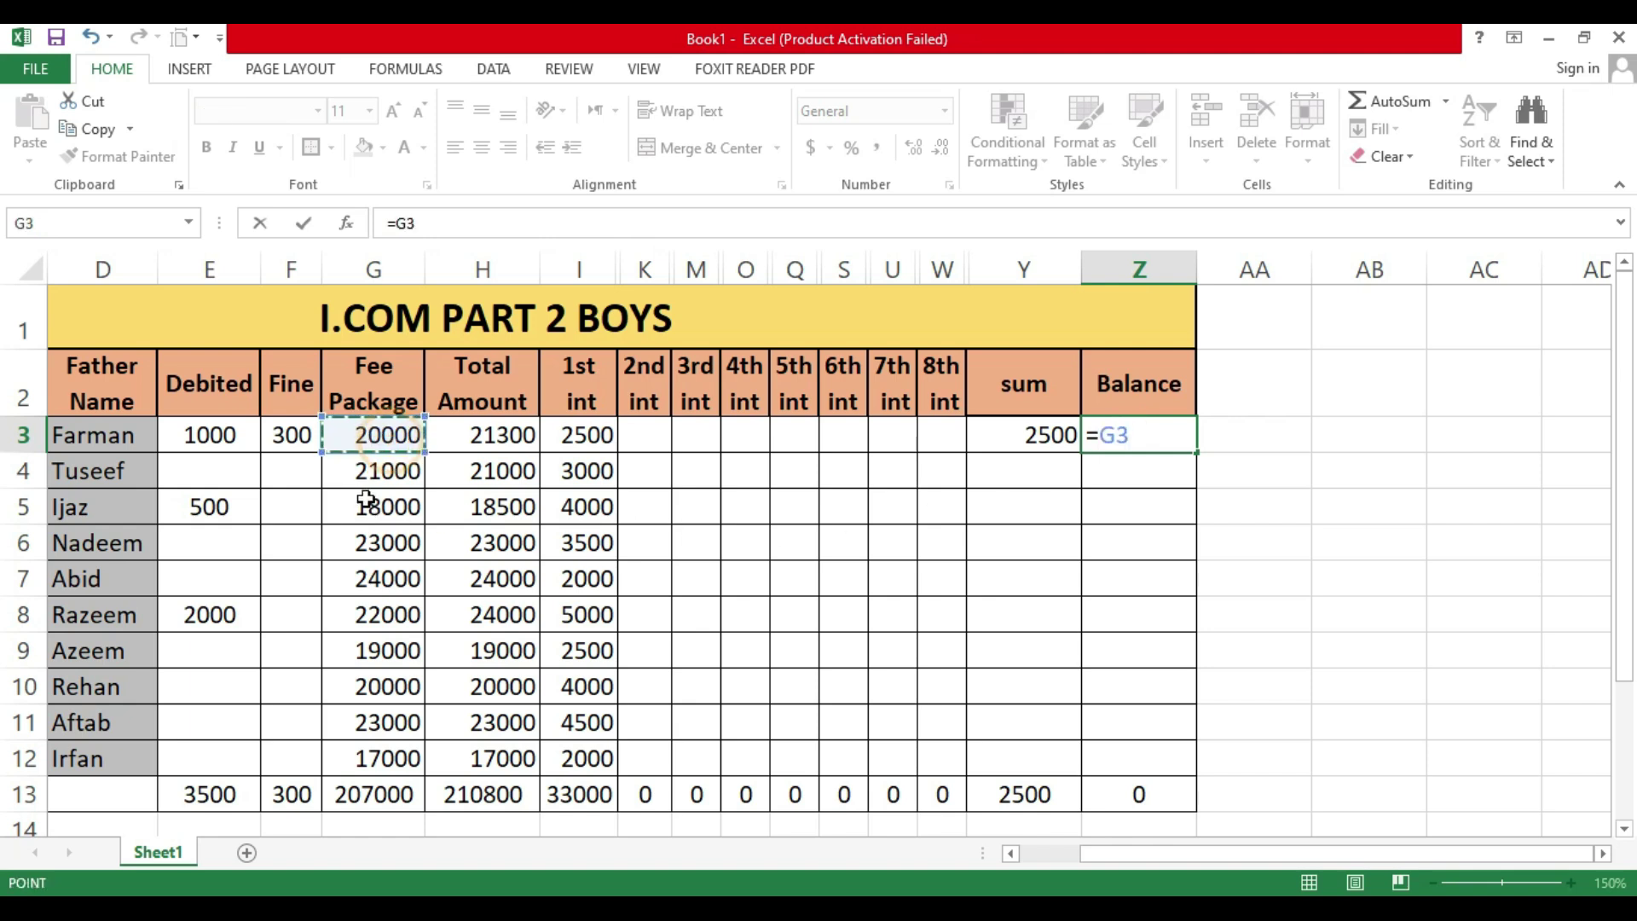
{"action": "type", "text": "-"}
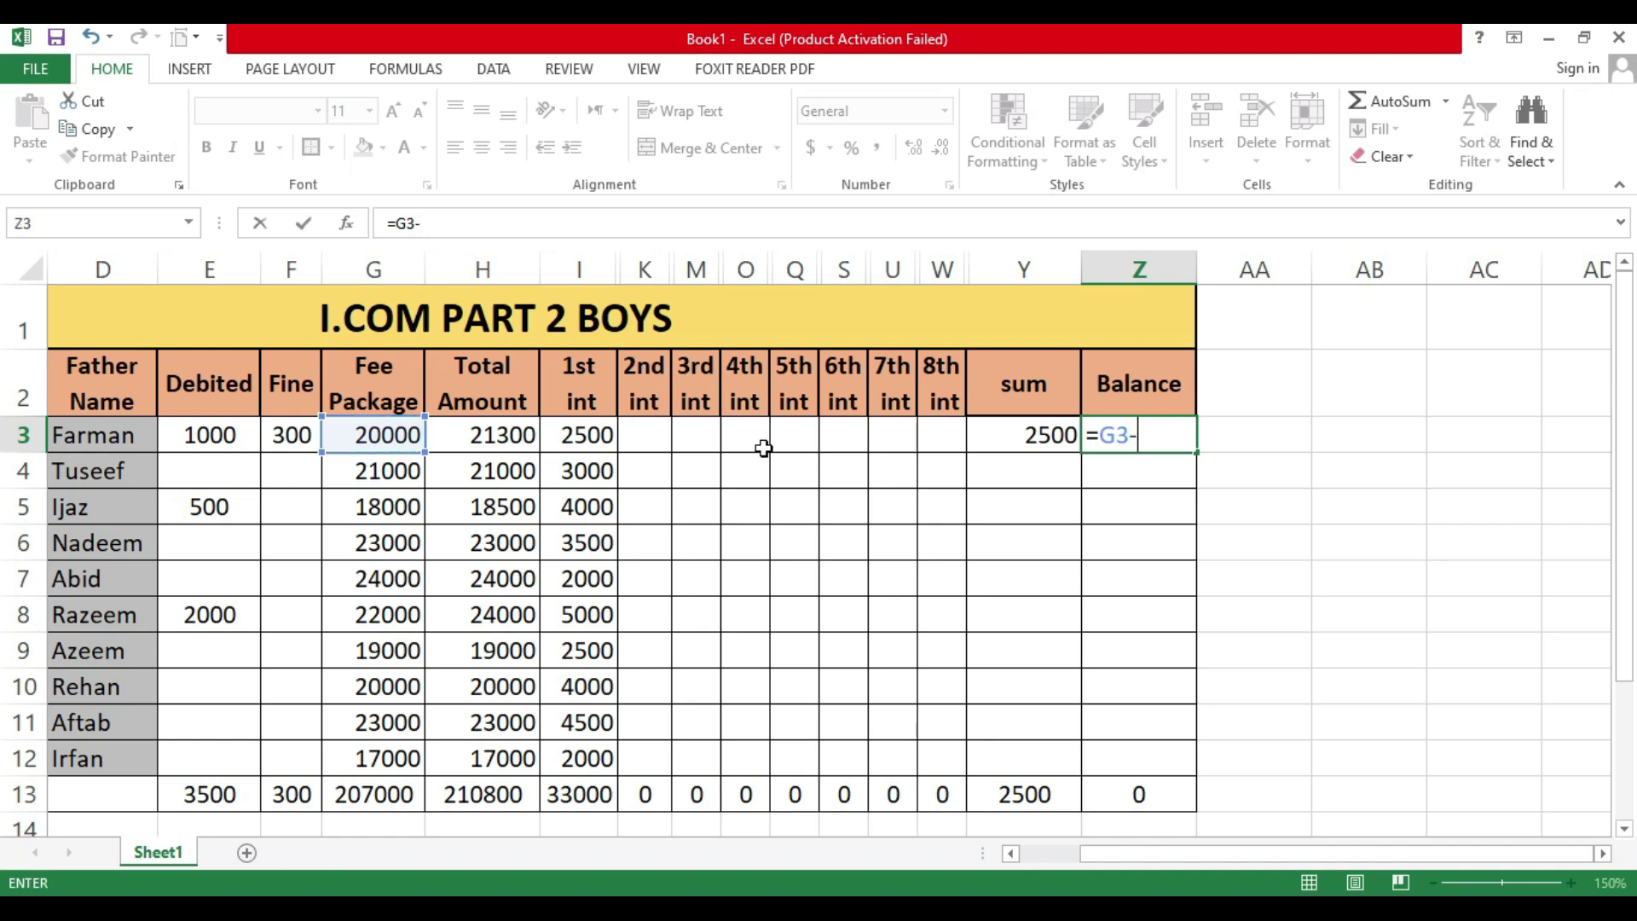
{"action": "left_click", "coordinate": [1023, 434]}
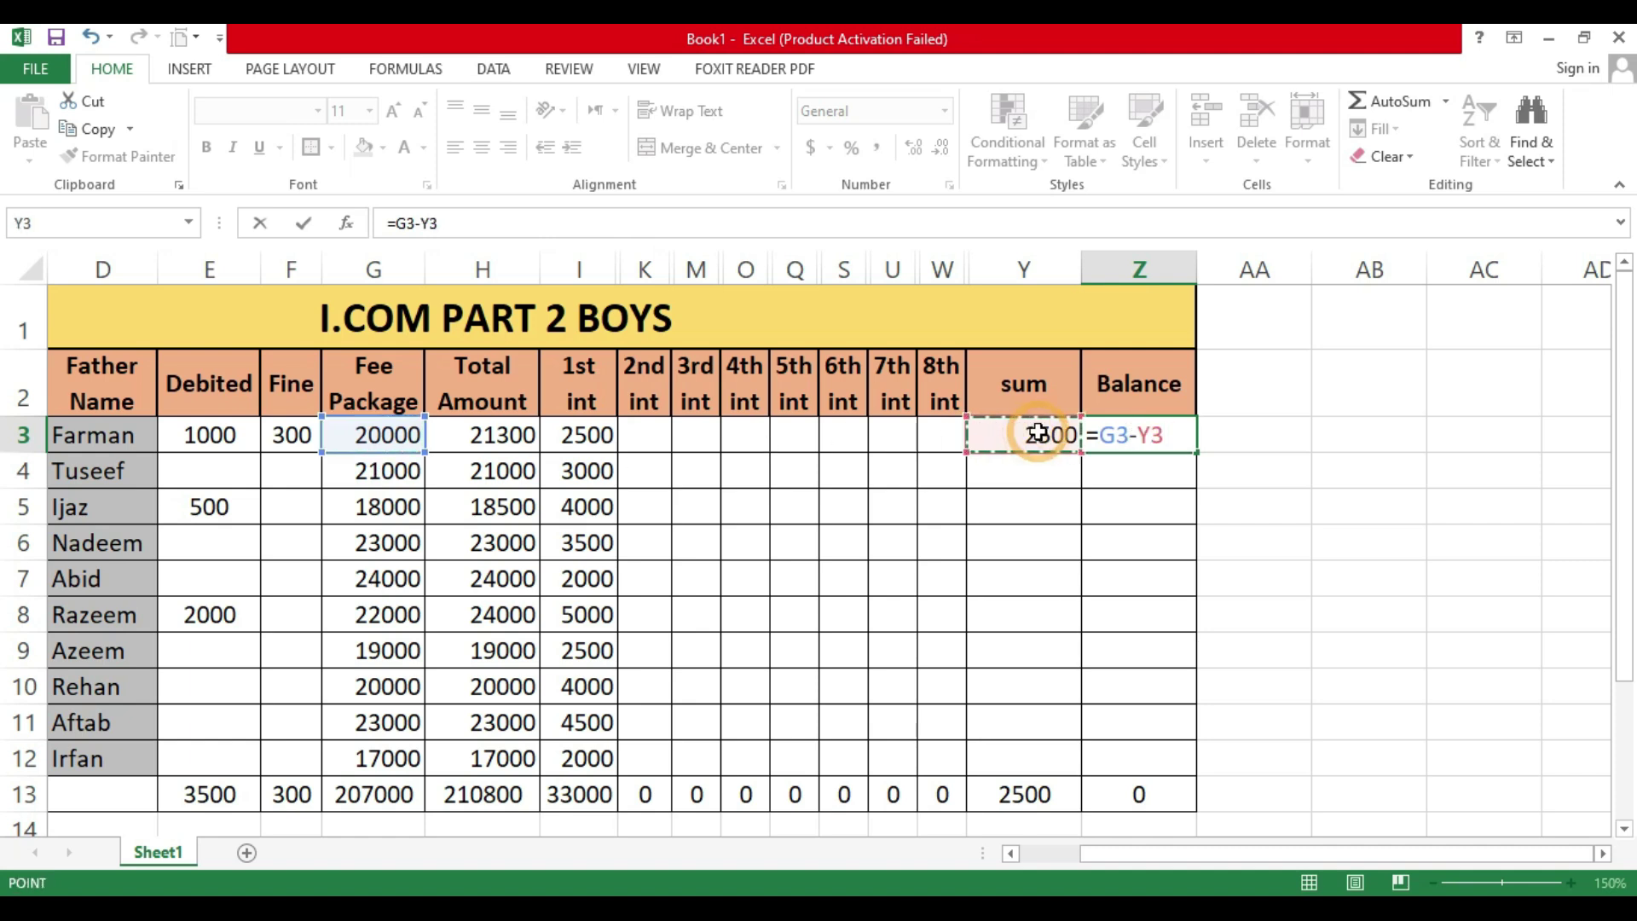
{"action": "key", "text": "Return"}
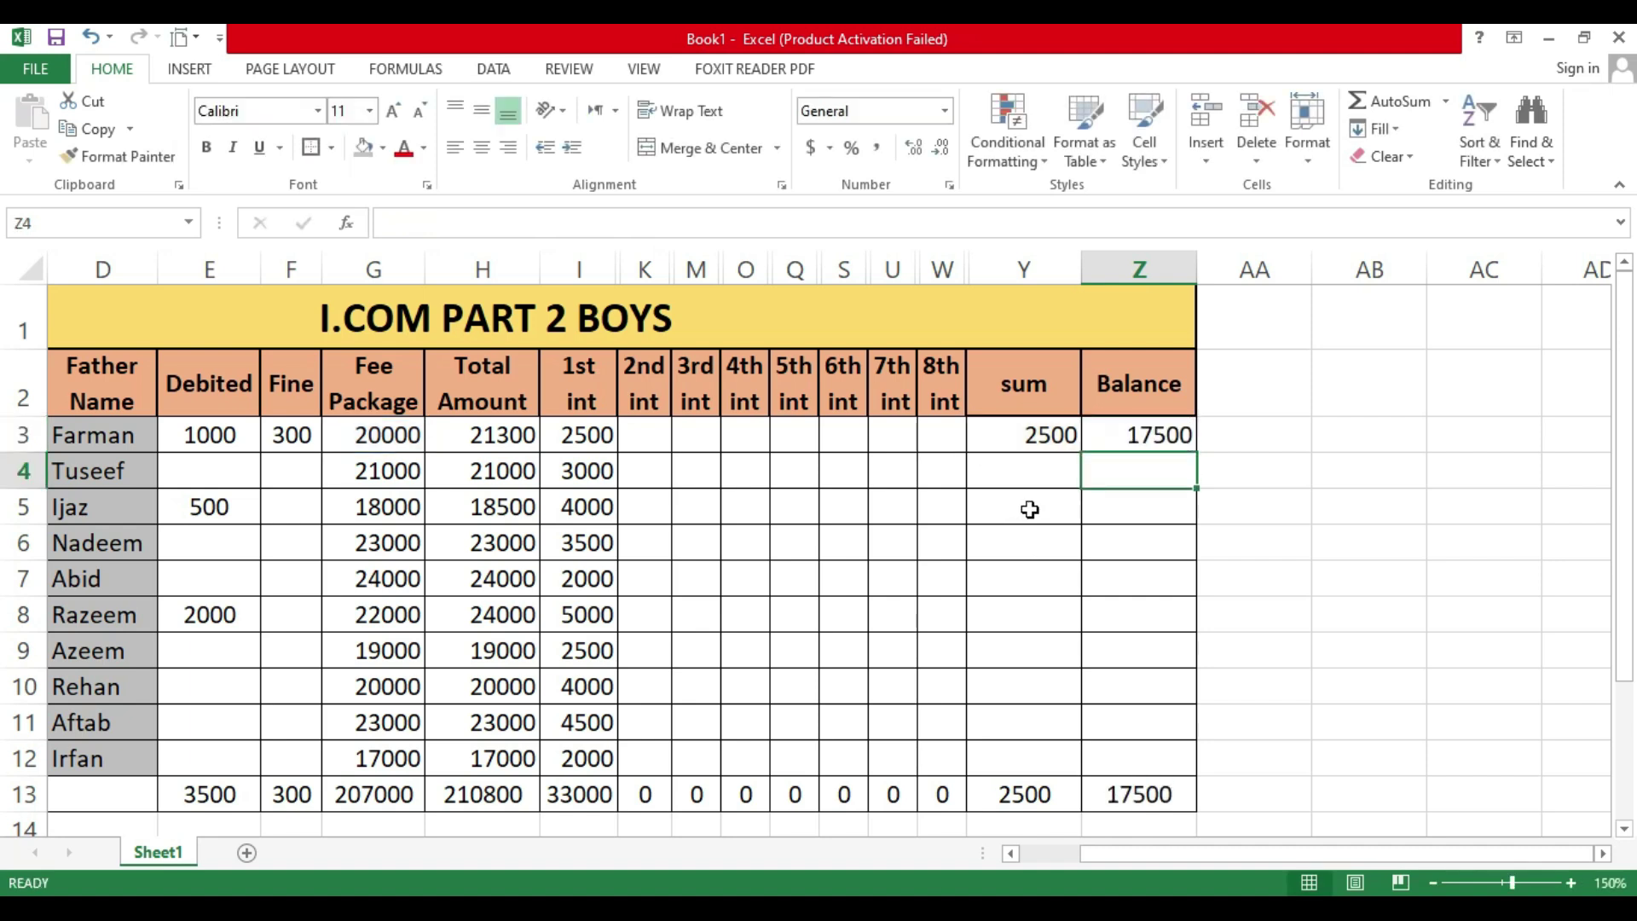
Step: Check the Total Amount formula in H3 and replace the first student's Balance formula in Z3 with =H3-Y3
{"action": "left_click", "coordinate": [481, 441]}
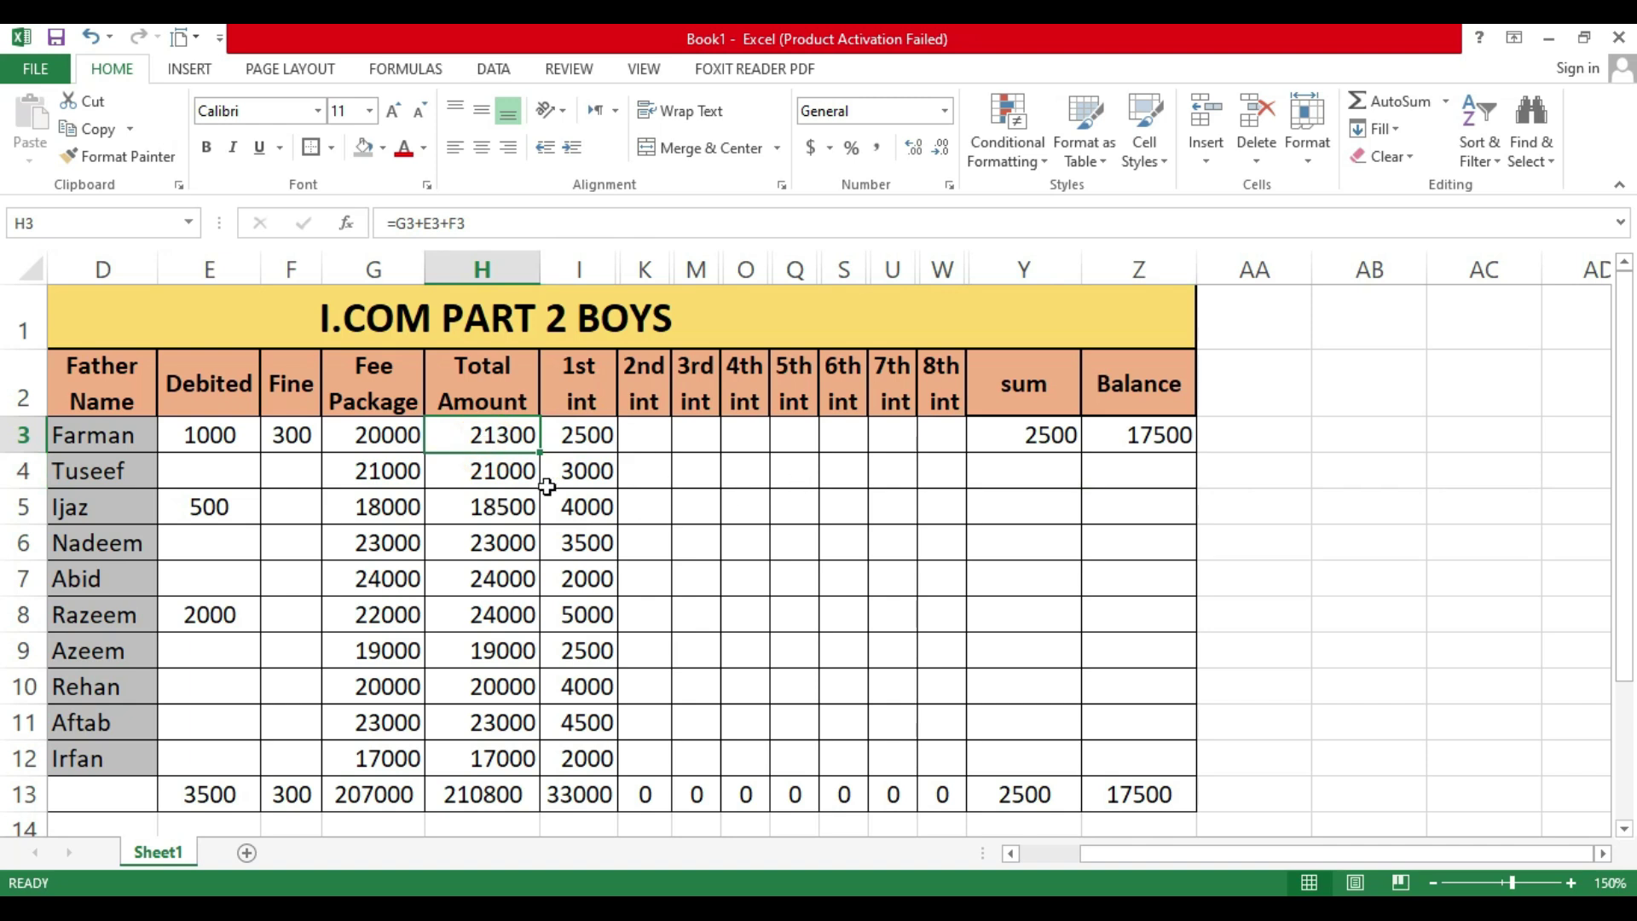
{"action": "key", "text": "F2"}
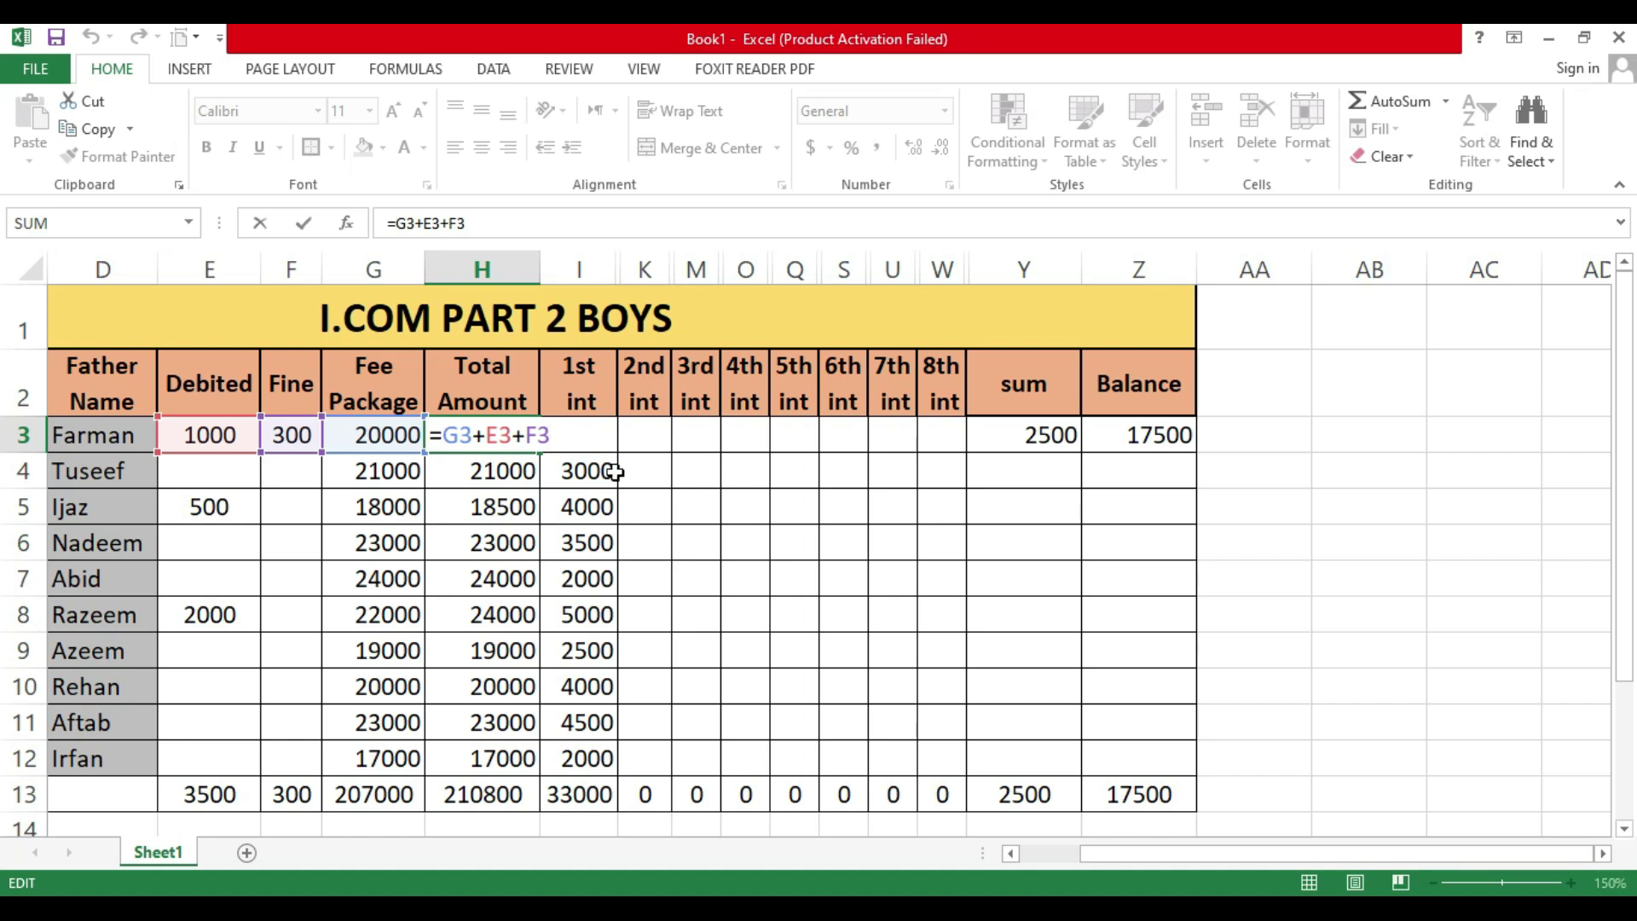
{"action": "left_click", "coordinate": [1132, 493]}
{"action": "left_click", "coordinate": [1154, 431]}
{"action": "key", "text": "F2"}
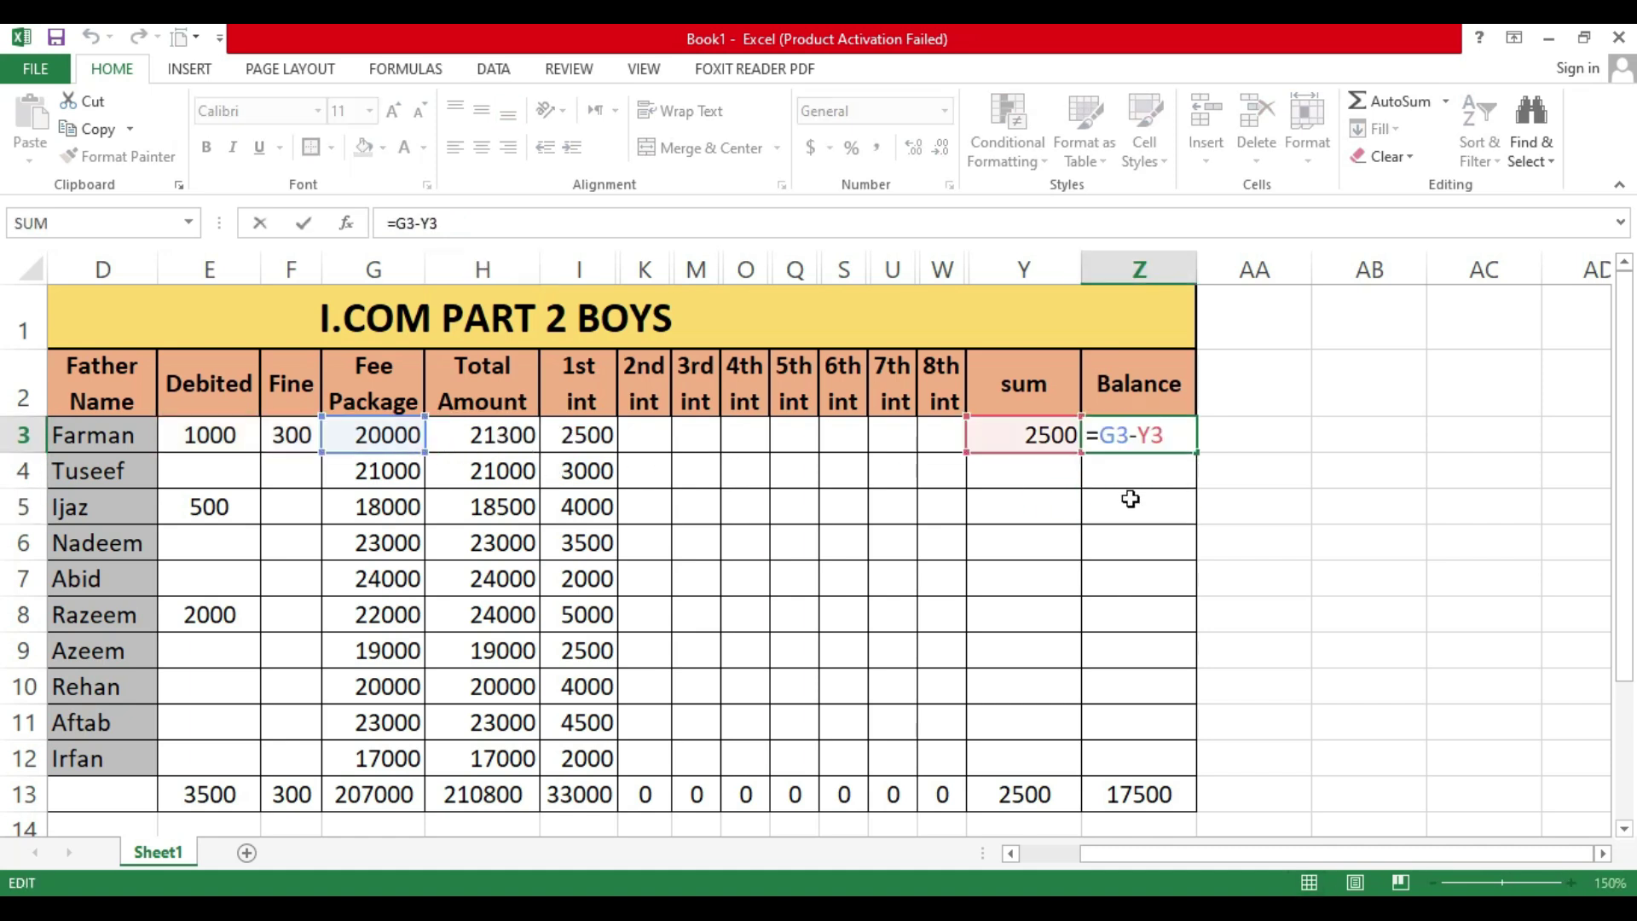
{"action": "key", "text": "BackSpace"}
{"action": "key", "text": "BackSpace"}
{"action": "key", "text": "BackSpace"}
{"action": "key", "text": "BackSpace"}
{"action": "key", "text": "BackSpace"}
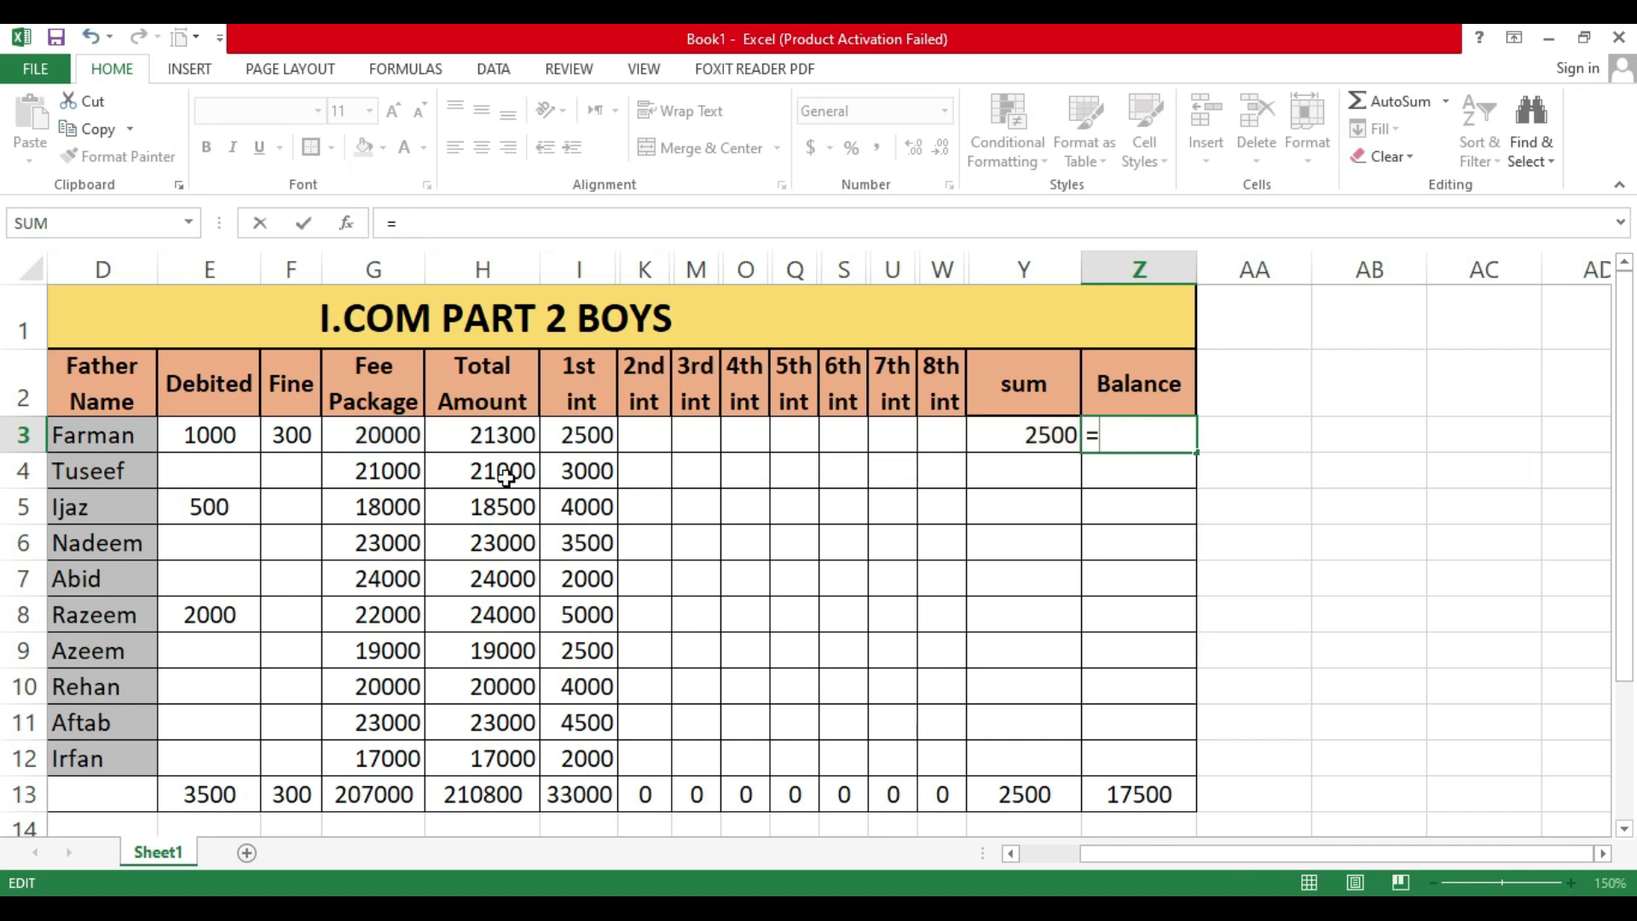
{"action": "left_click", "coordinate": [494, 437]}
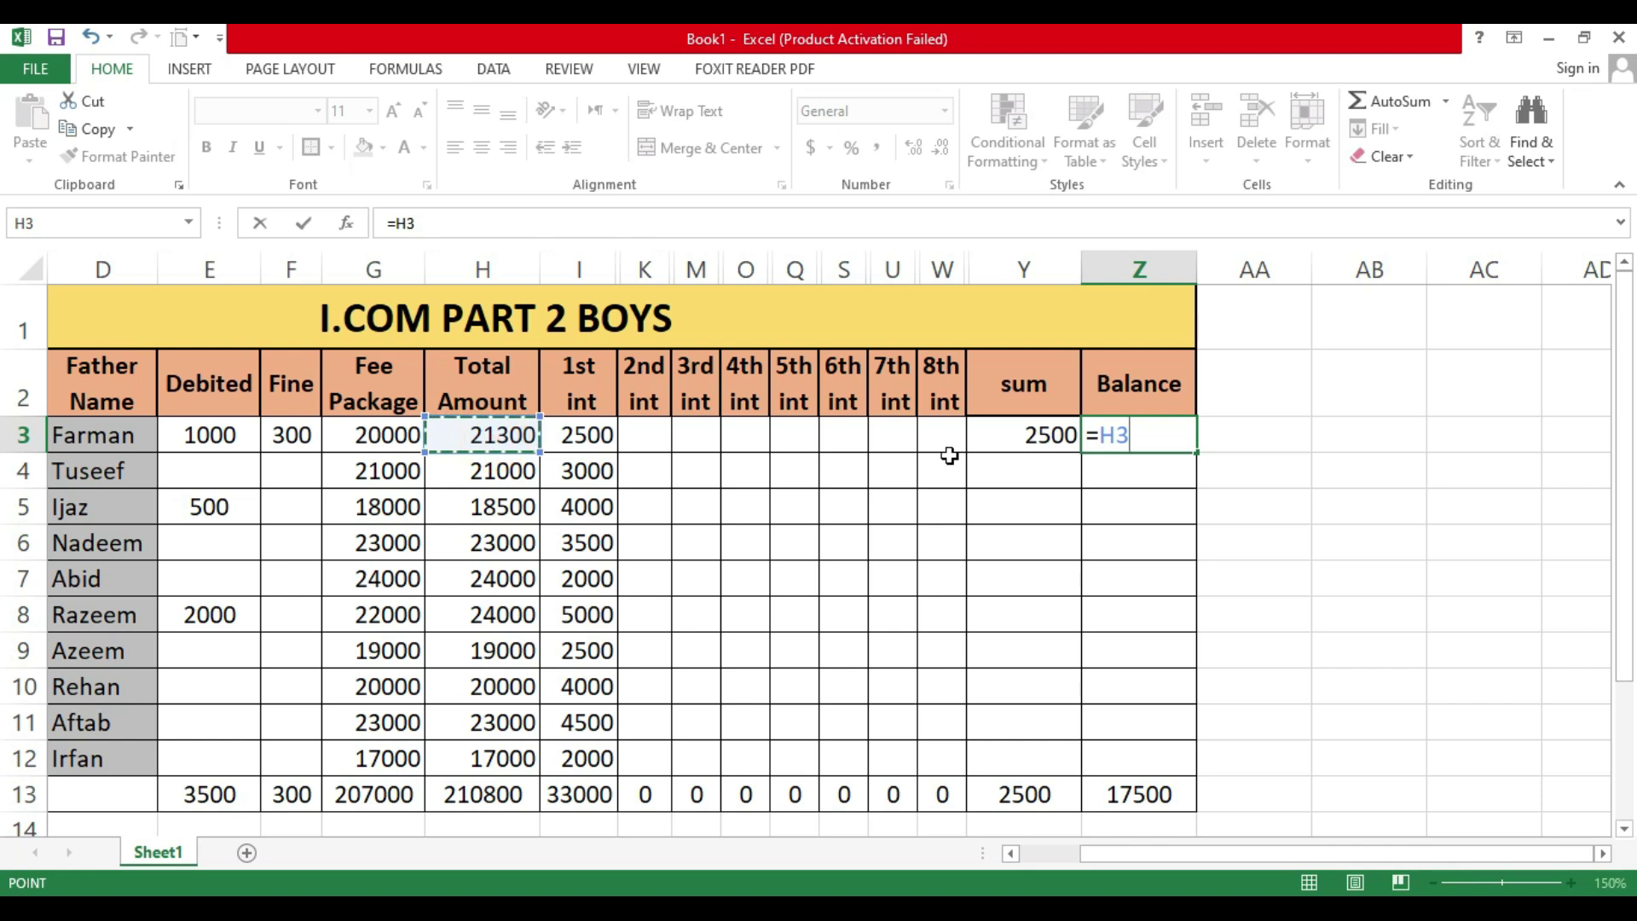
{"action": "type", "text": "-"}
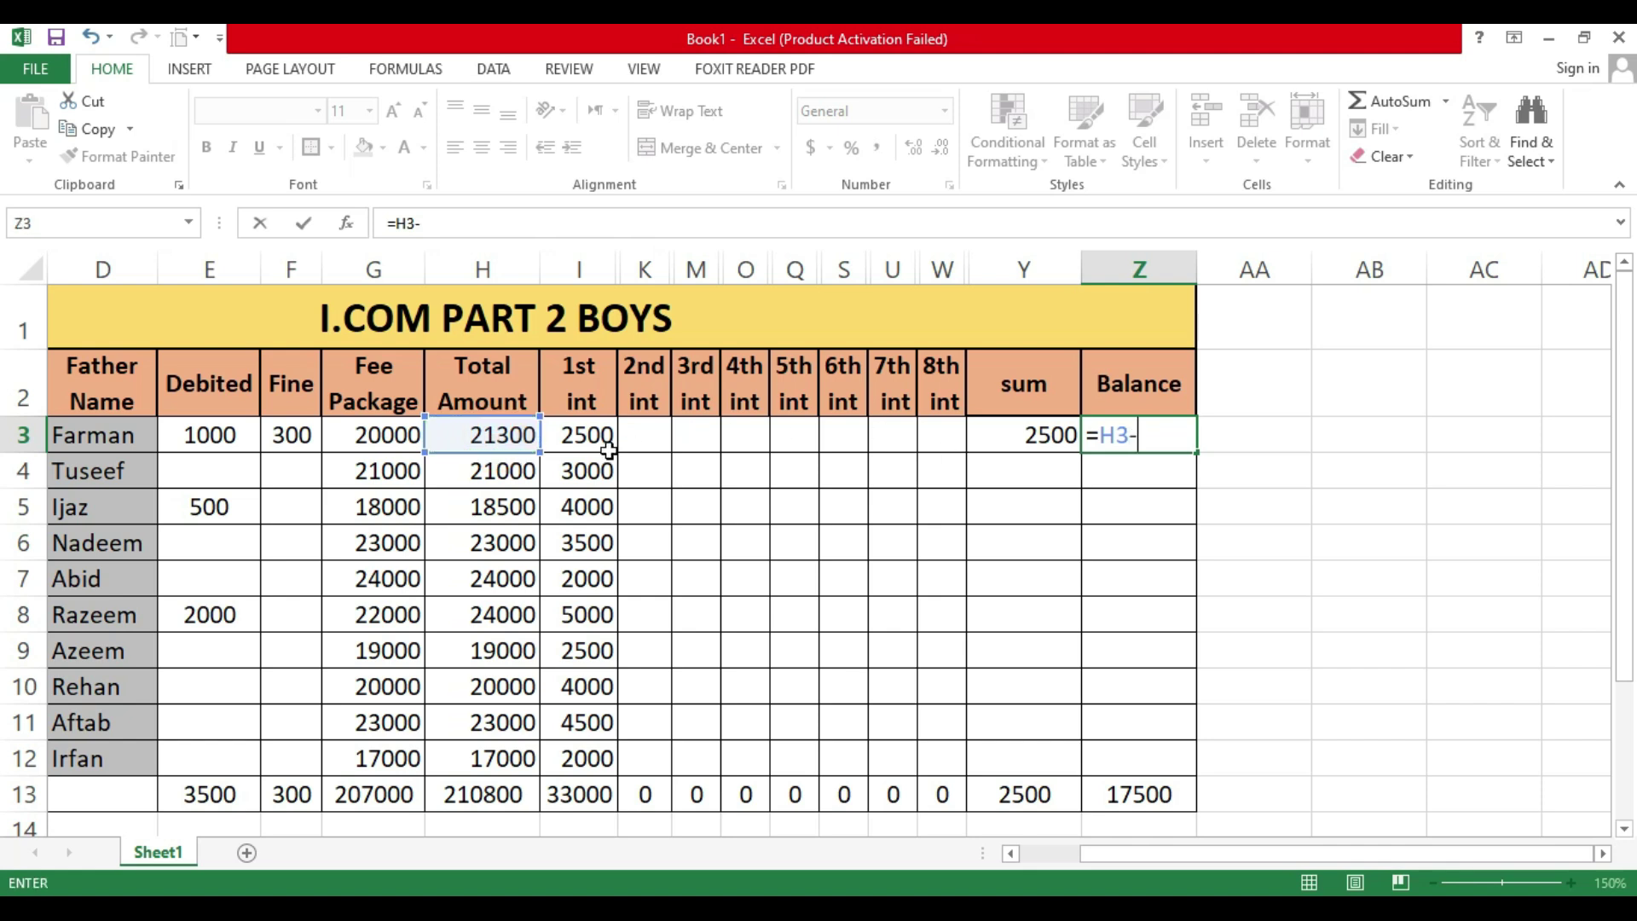
{"action": "left_click", "coordinate": [1034, 439]}
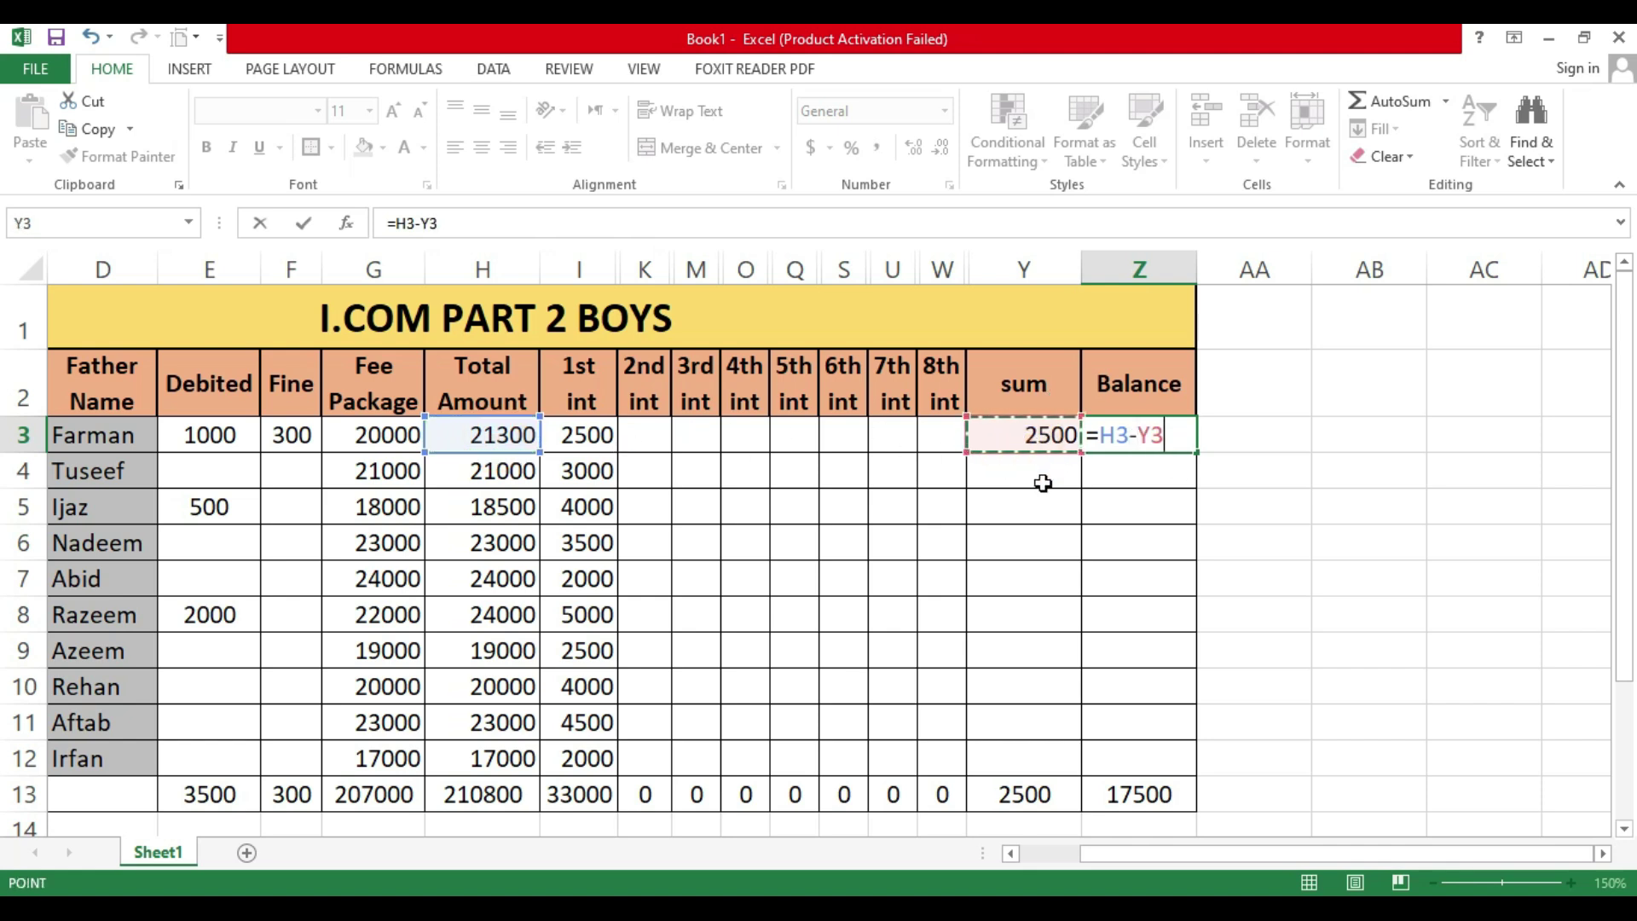
{"action": "key", "text": "Return"}
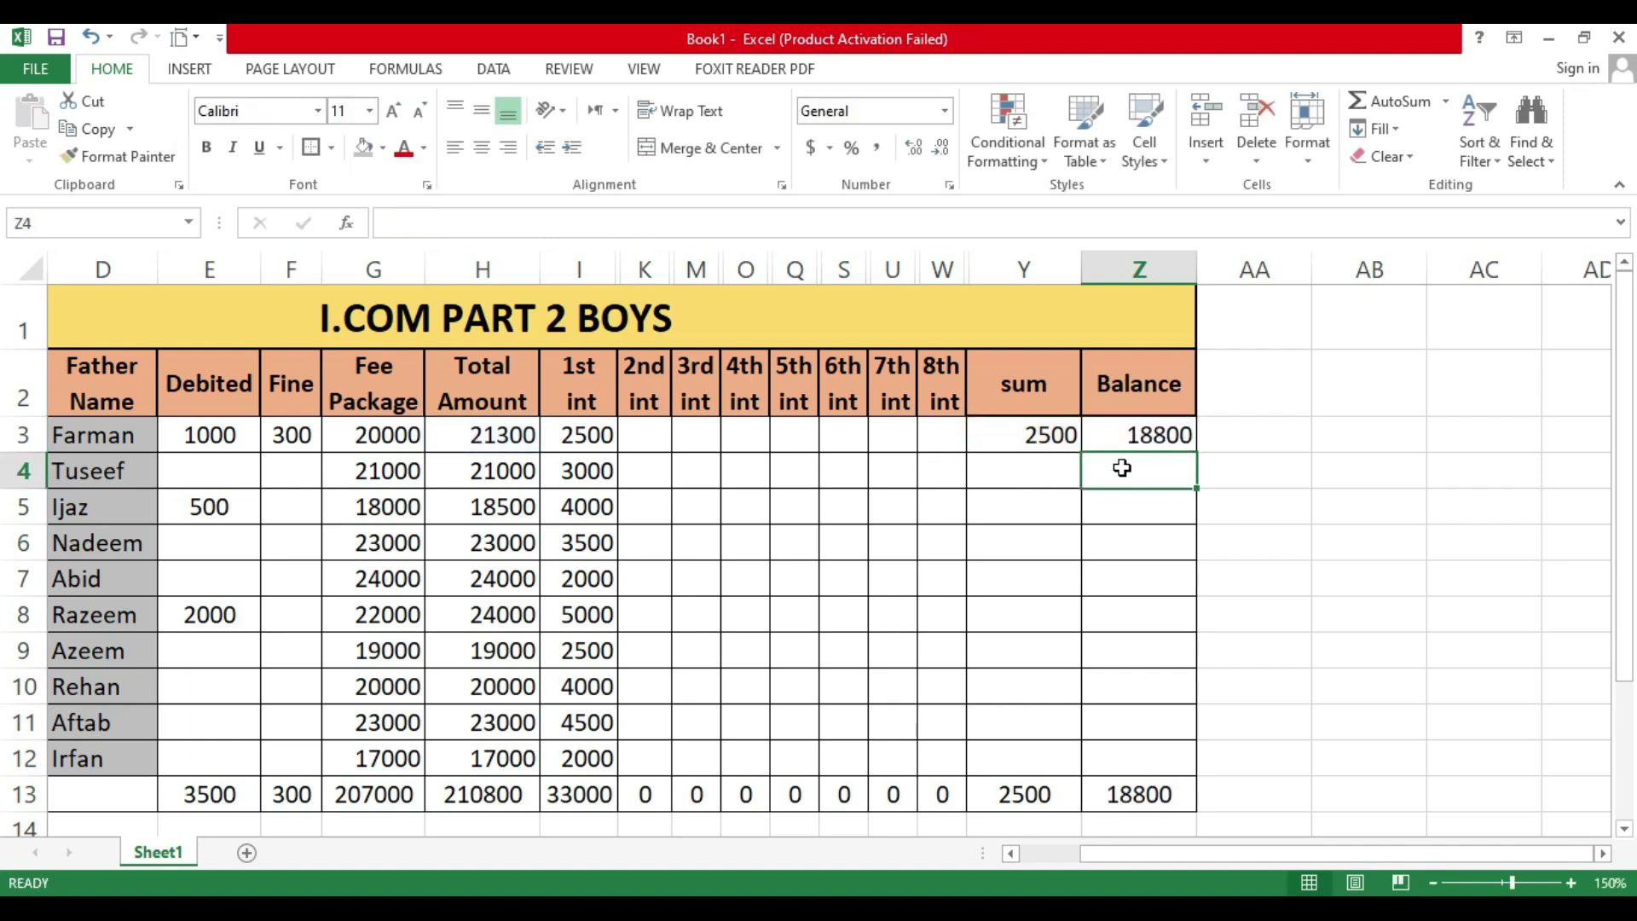
Step: Test the Balance formula by setting the first student's 1st int payment in I3 to 0, and restore it to 2500
{"action": "left_click", "coordinate": [1146, 436]}
{"action": "left_click", "coordinate": [594, 436]}
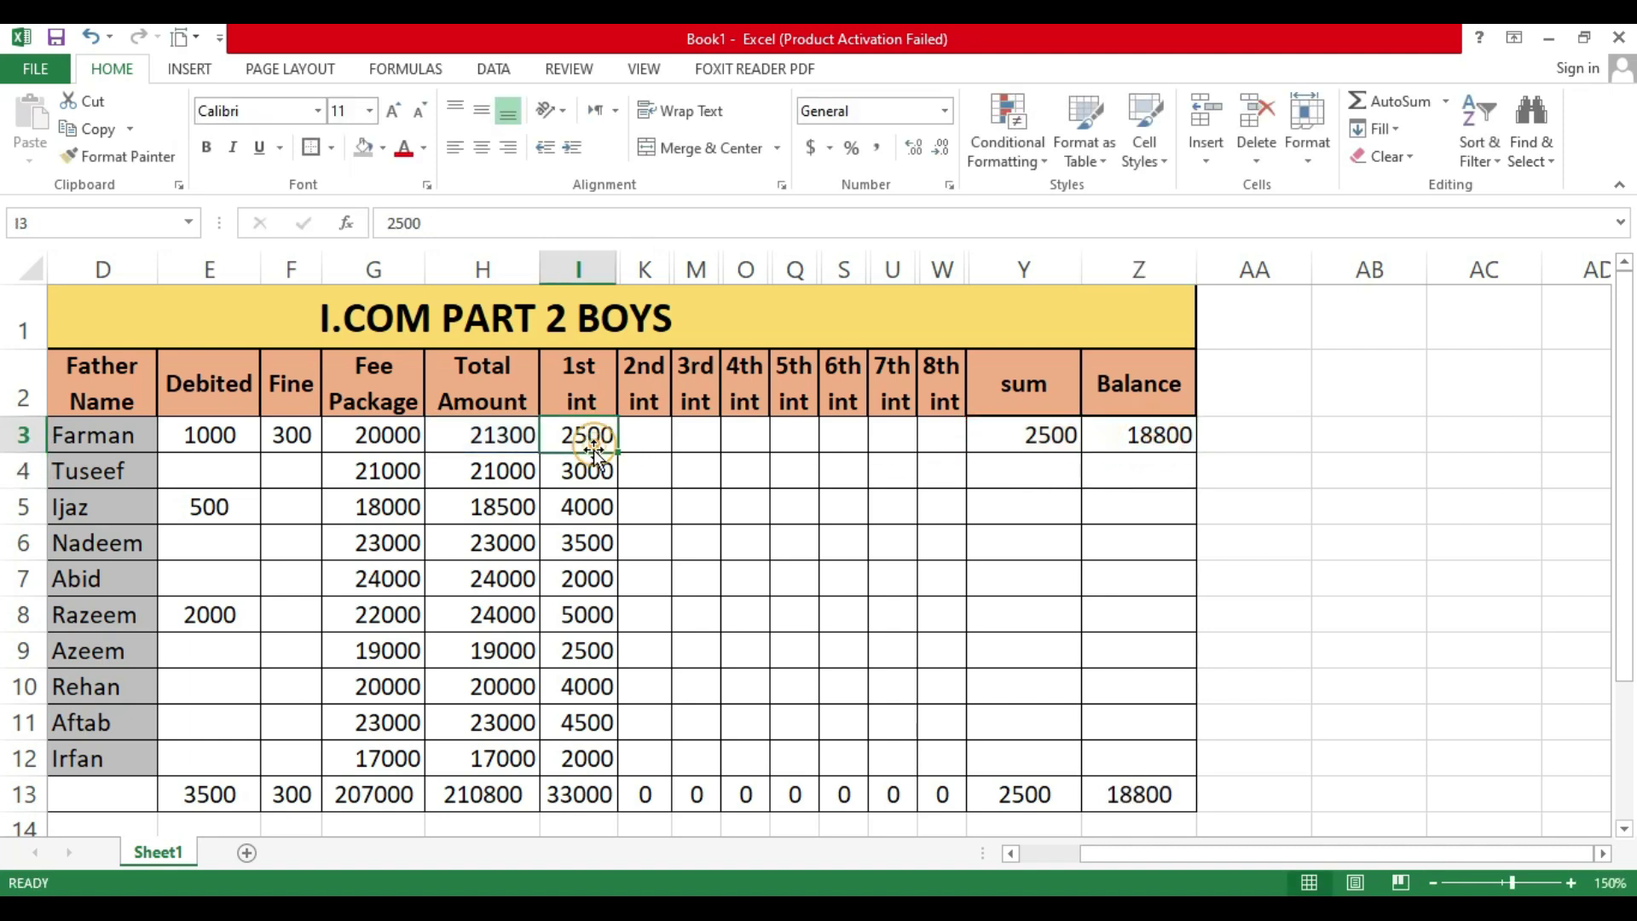
{"action": "type", "text": "0"}
{"action": "key", "text": "Return"}
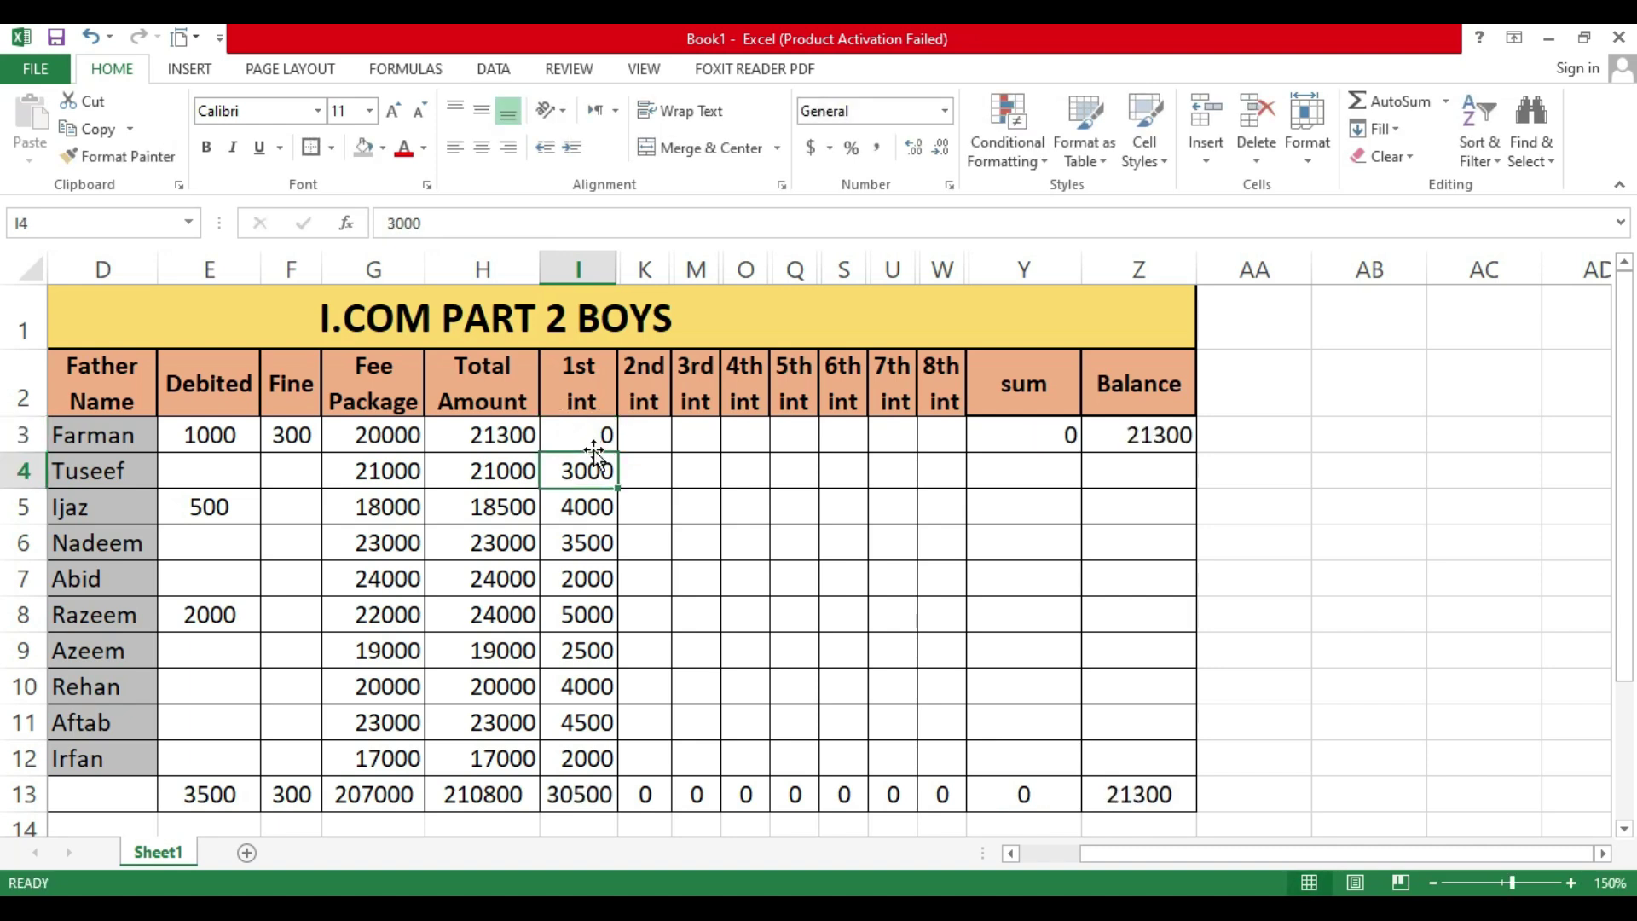
{"action": "left_click", "coordinate": [1133, 445]}
{"action": "left_click", "coordinate": [487, 444]}
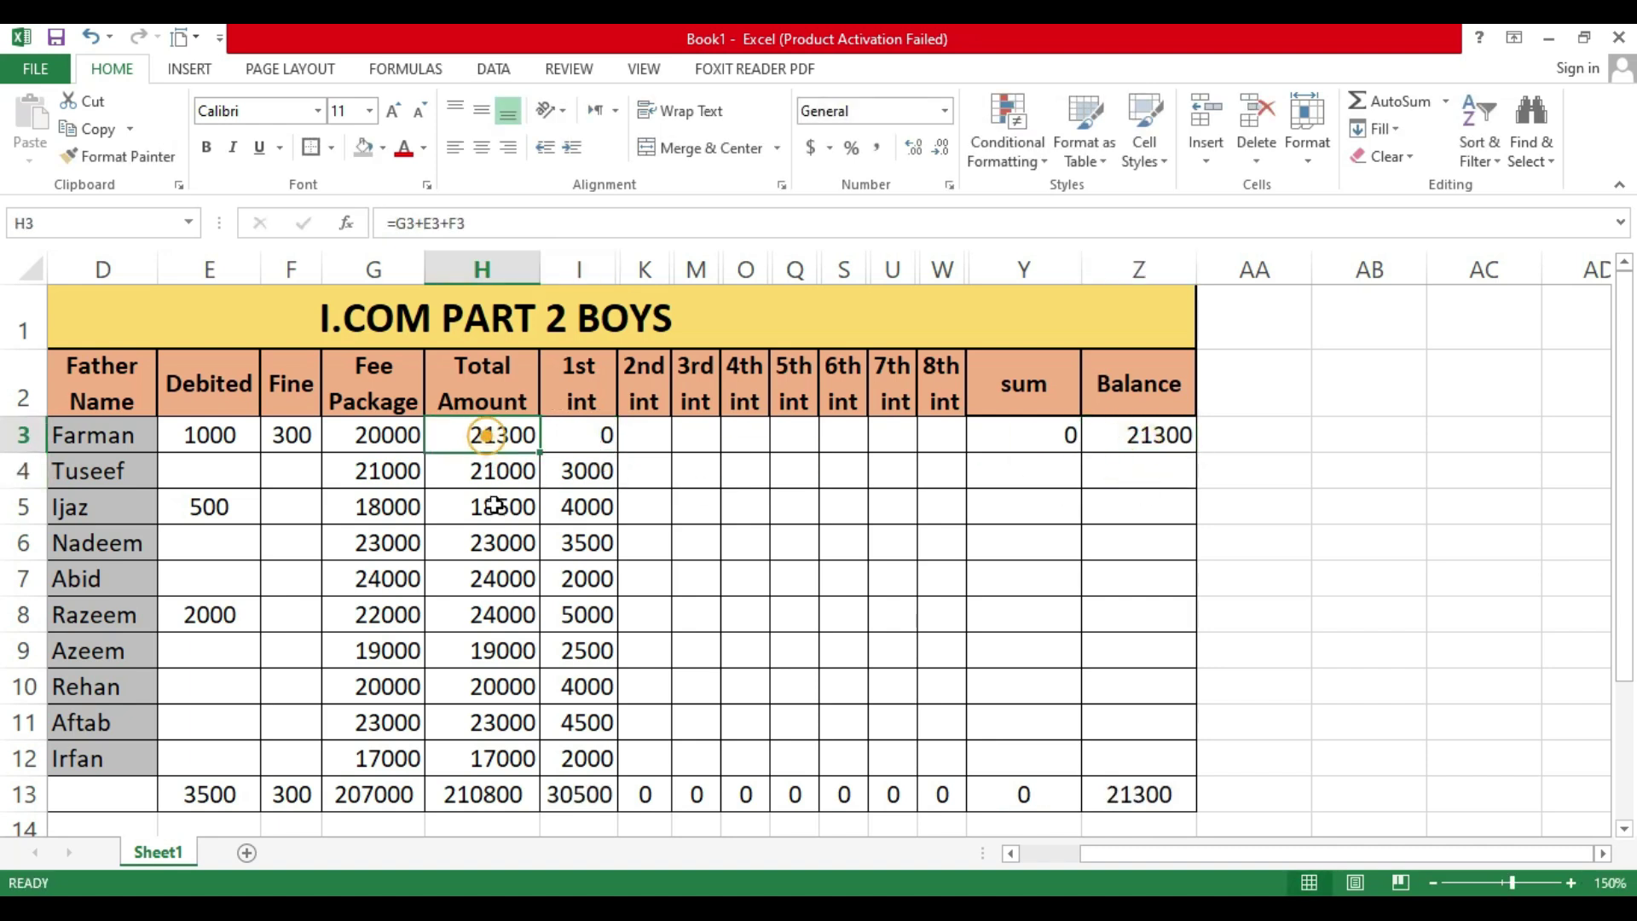
{"action": "left_click", "coordinate": [567, 444]}
{"action": "type", "text": "2500"}
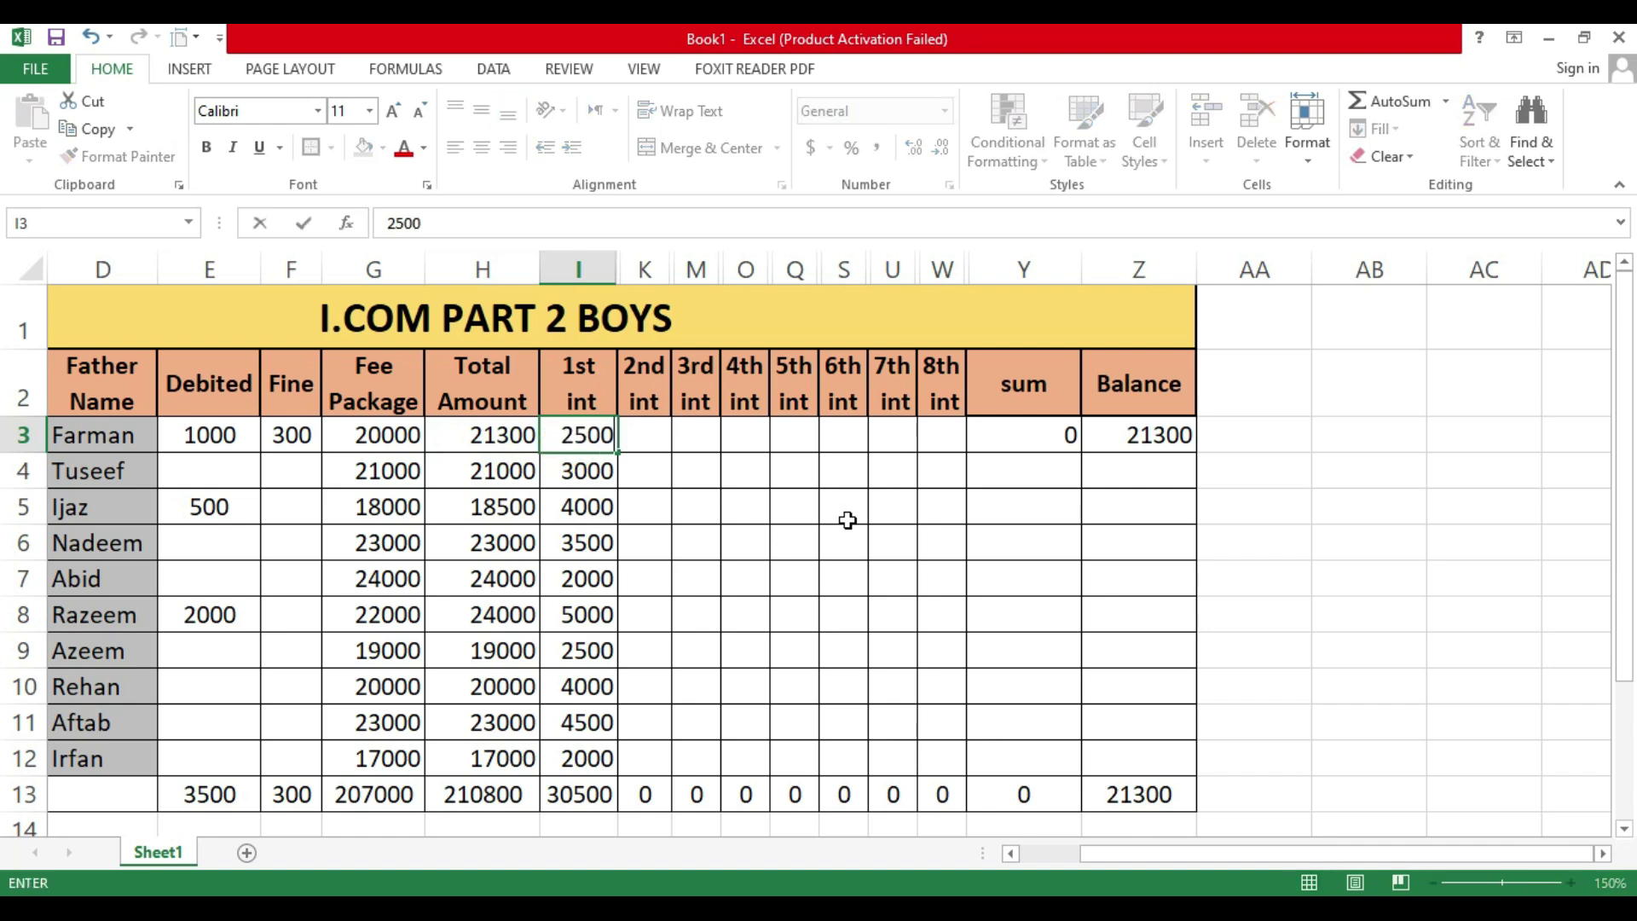
{"action": "key", "text": "Return"}
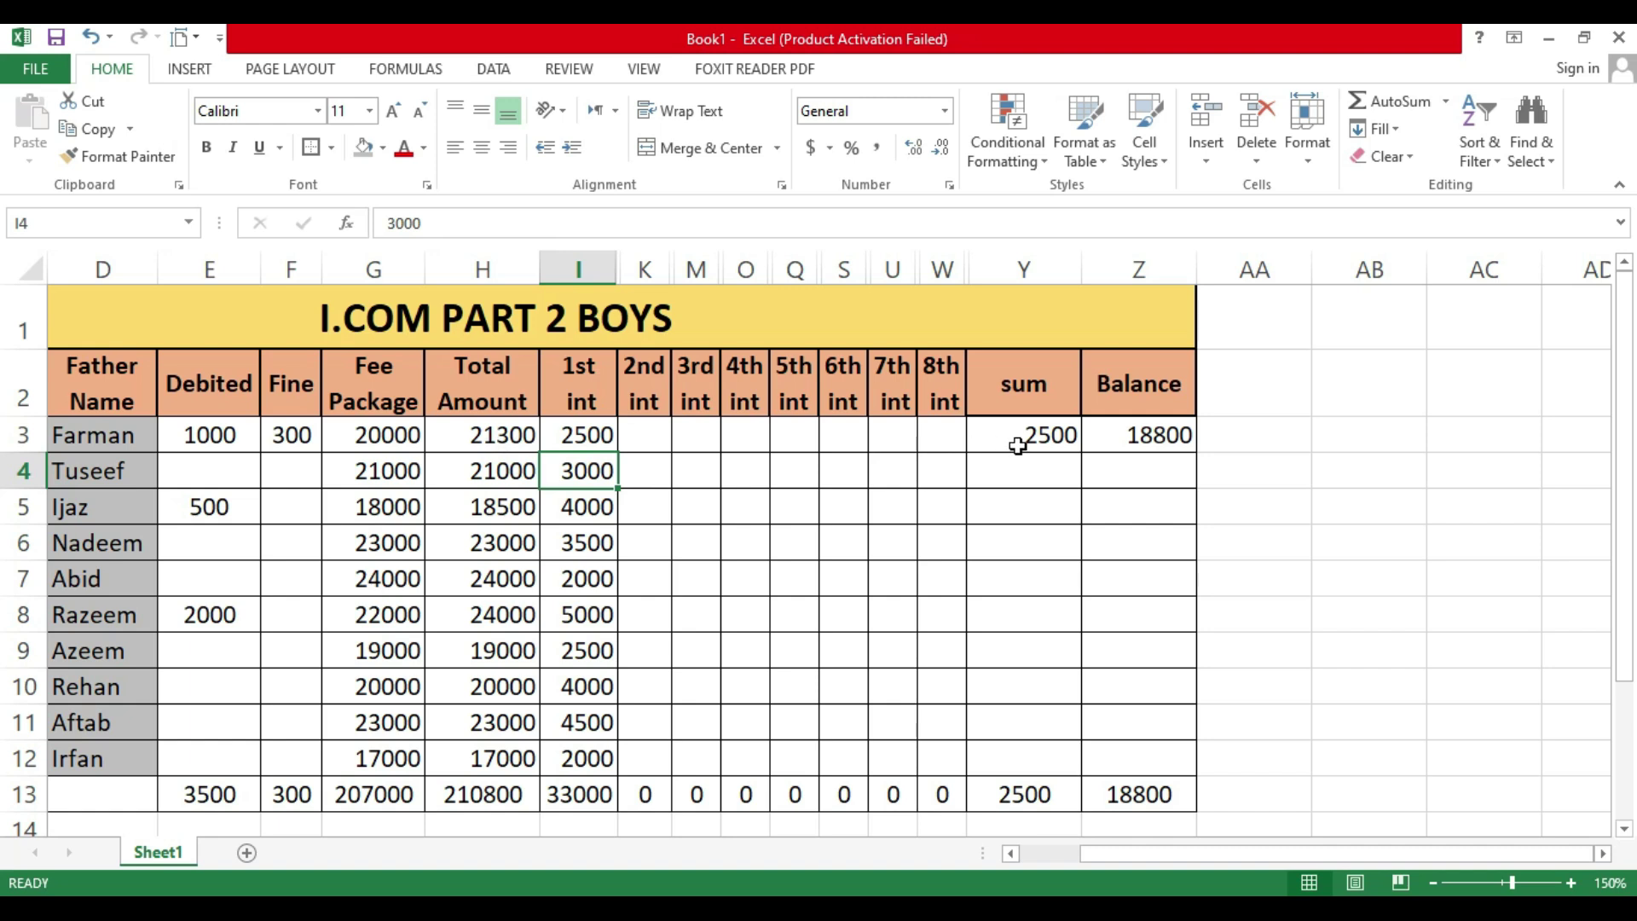
Step: Fill the sum formula from Y3 and the Balance formula from Z3 down to row 12
{"action": "left_click", "coordinate": [1151, 438]}
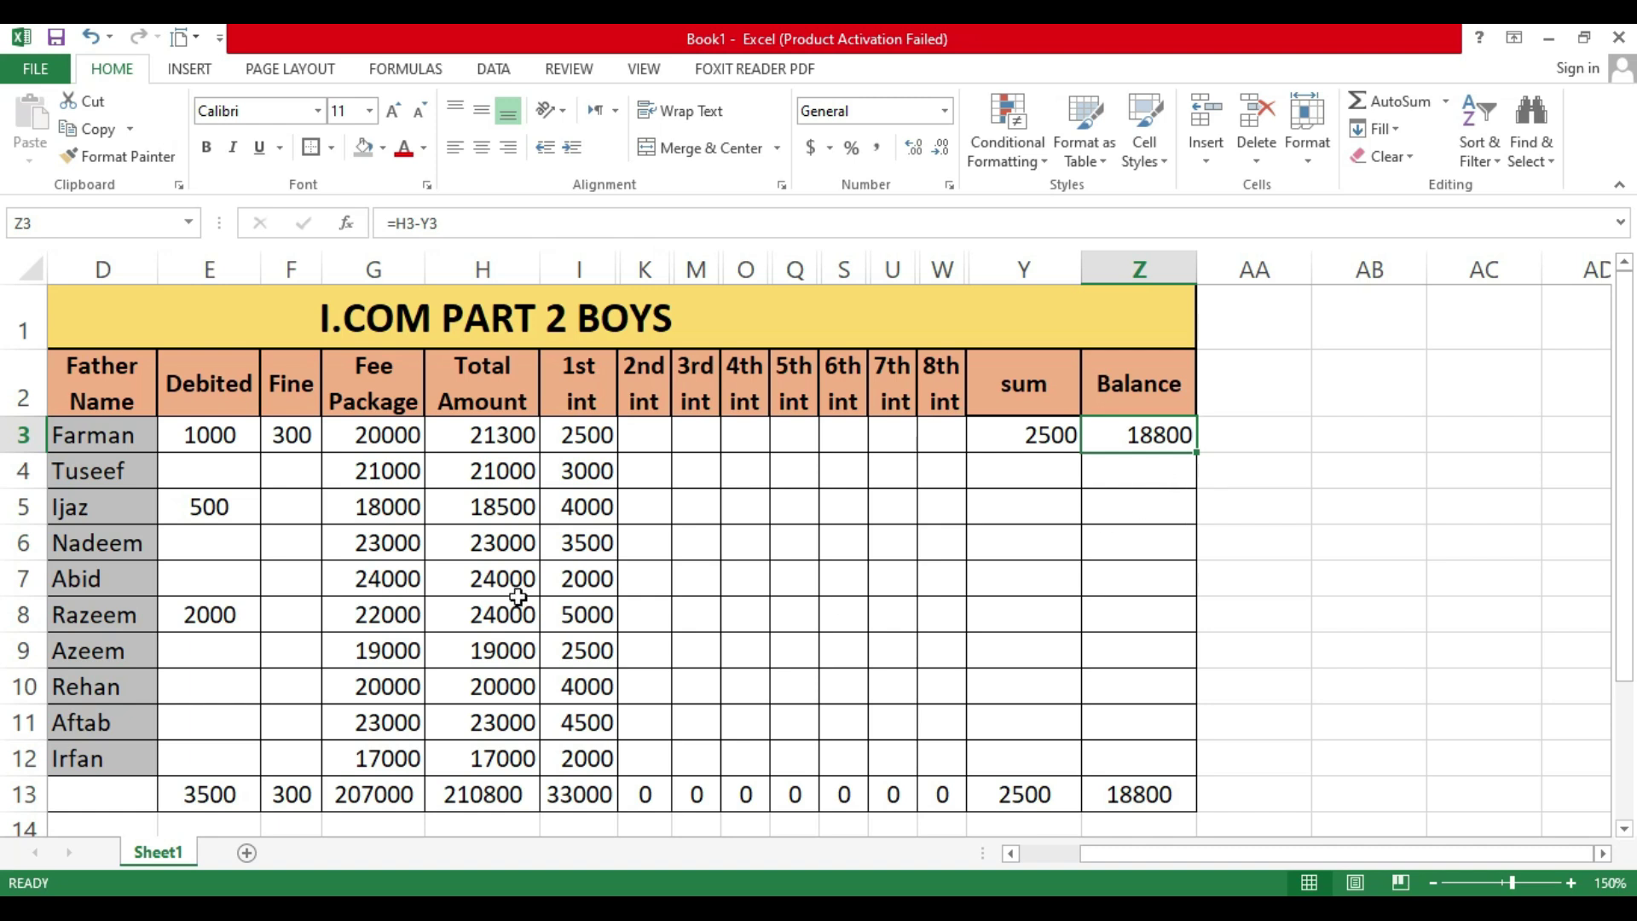
{"action": "left_click", "coordinate": [1057, 439]}
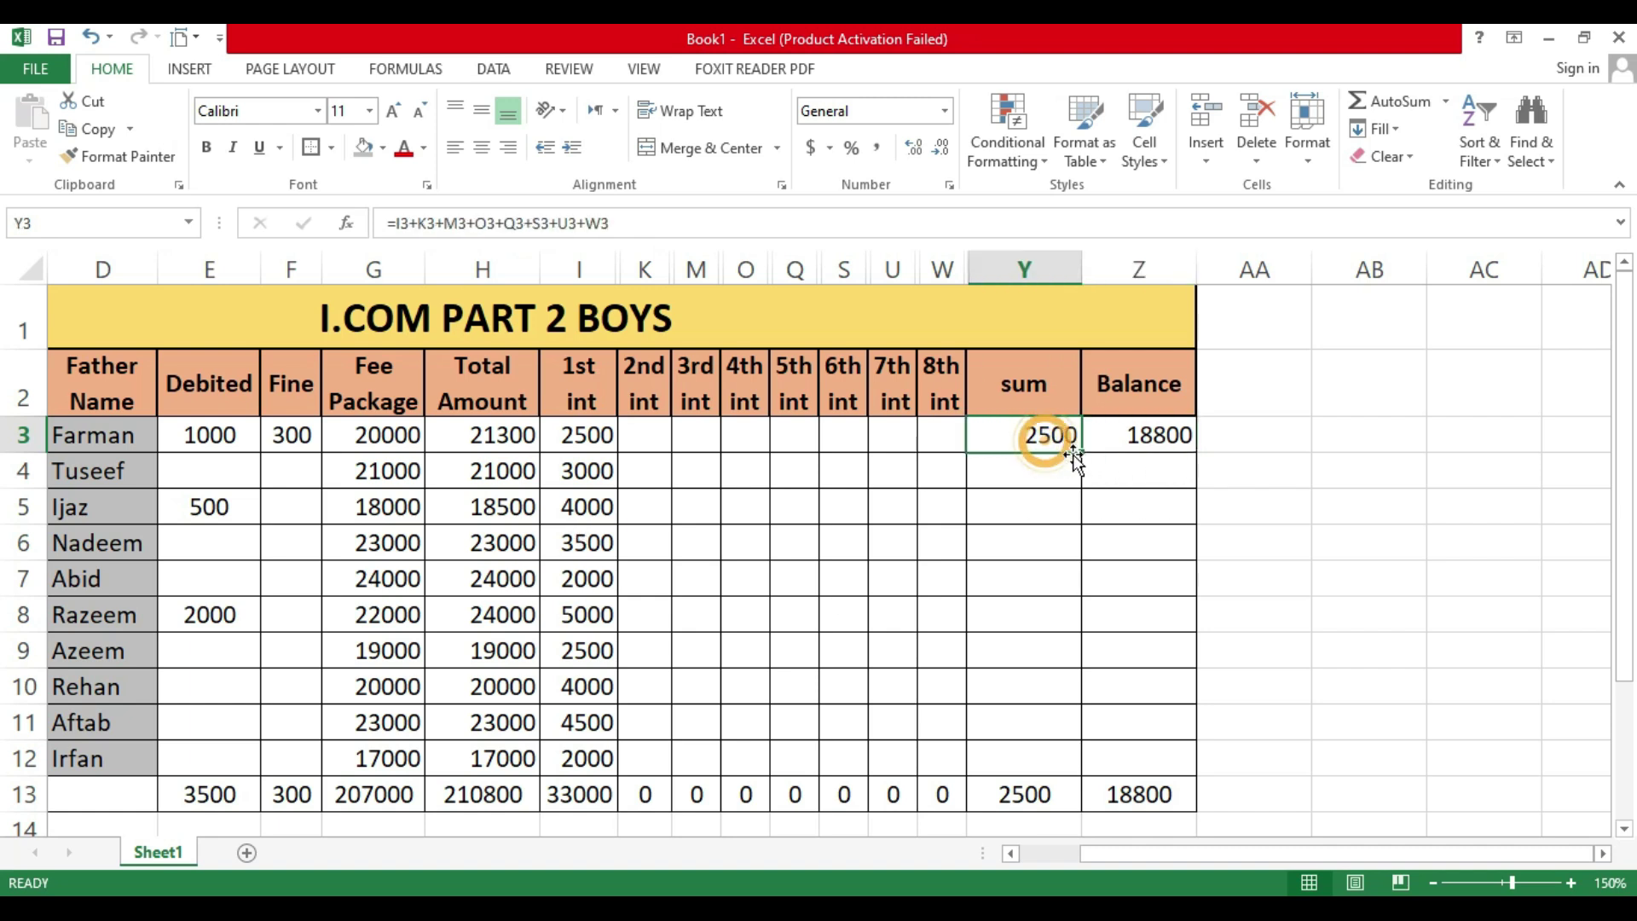
{"action": "left_click_drag", "start_coordinate": [1078, 452], "coordinate": [1070, 761]}
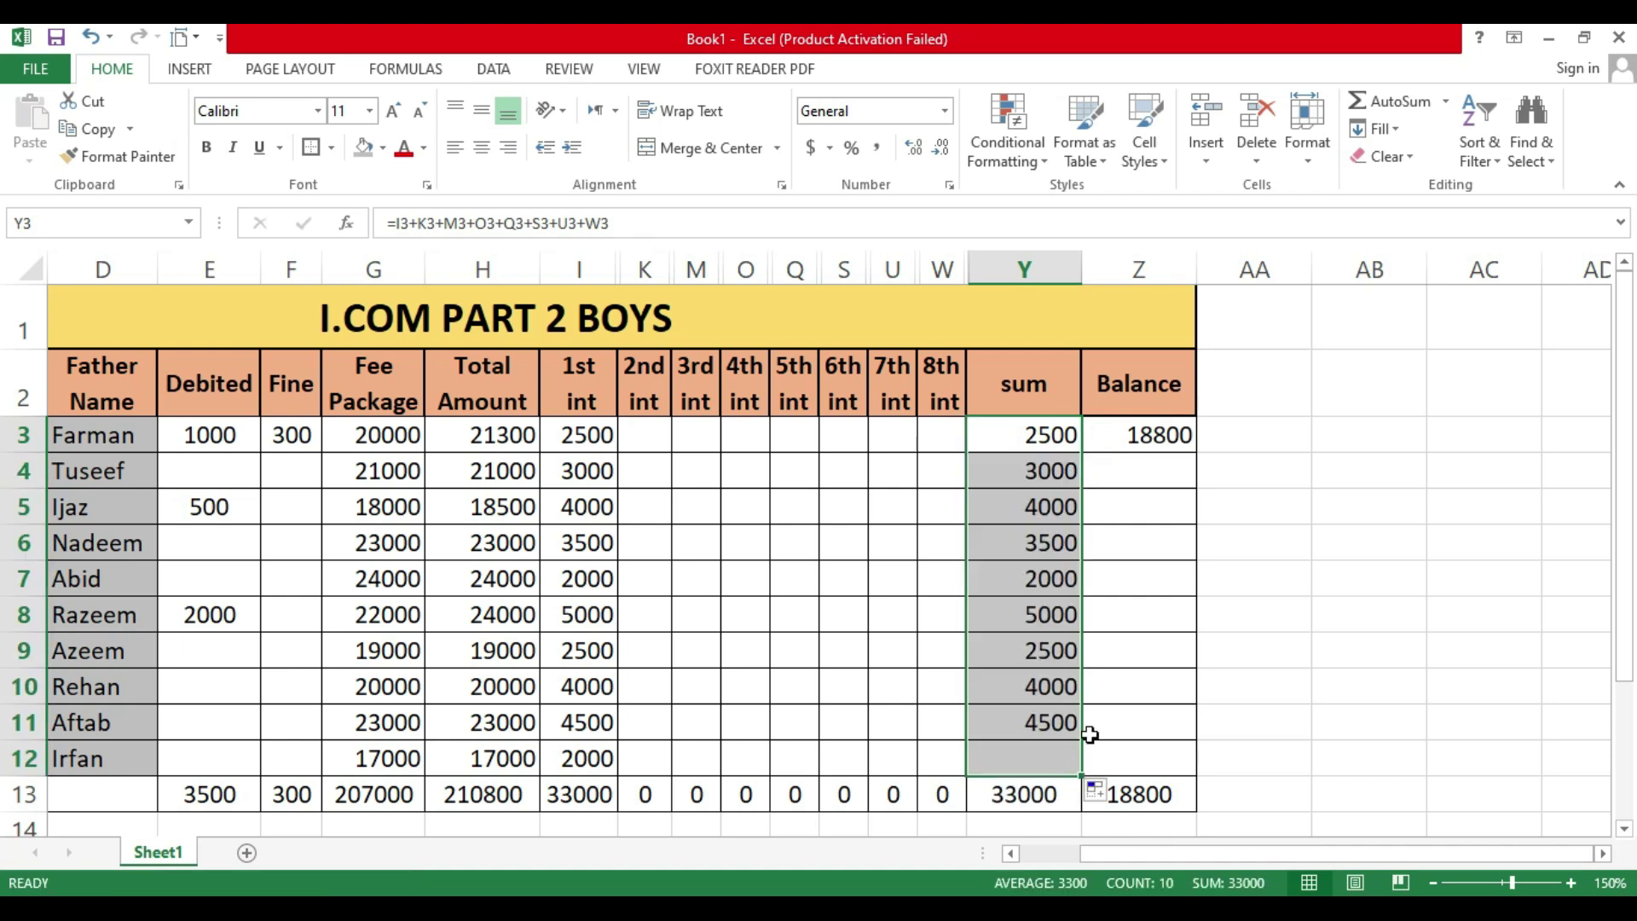
{"action": "left_click", "coordinate": [1168, 436]}
{"action": "left_click_drag", "start_coordinate": [1196, 451], "coordinate": [1198, 771]}
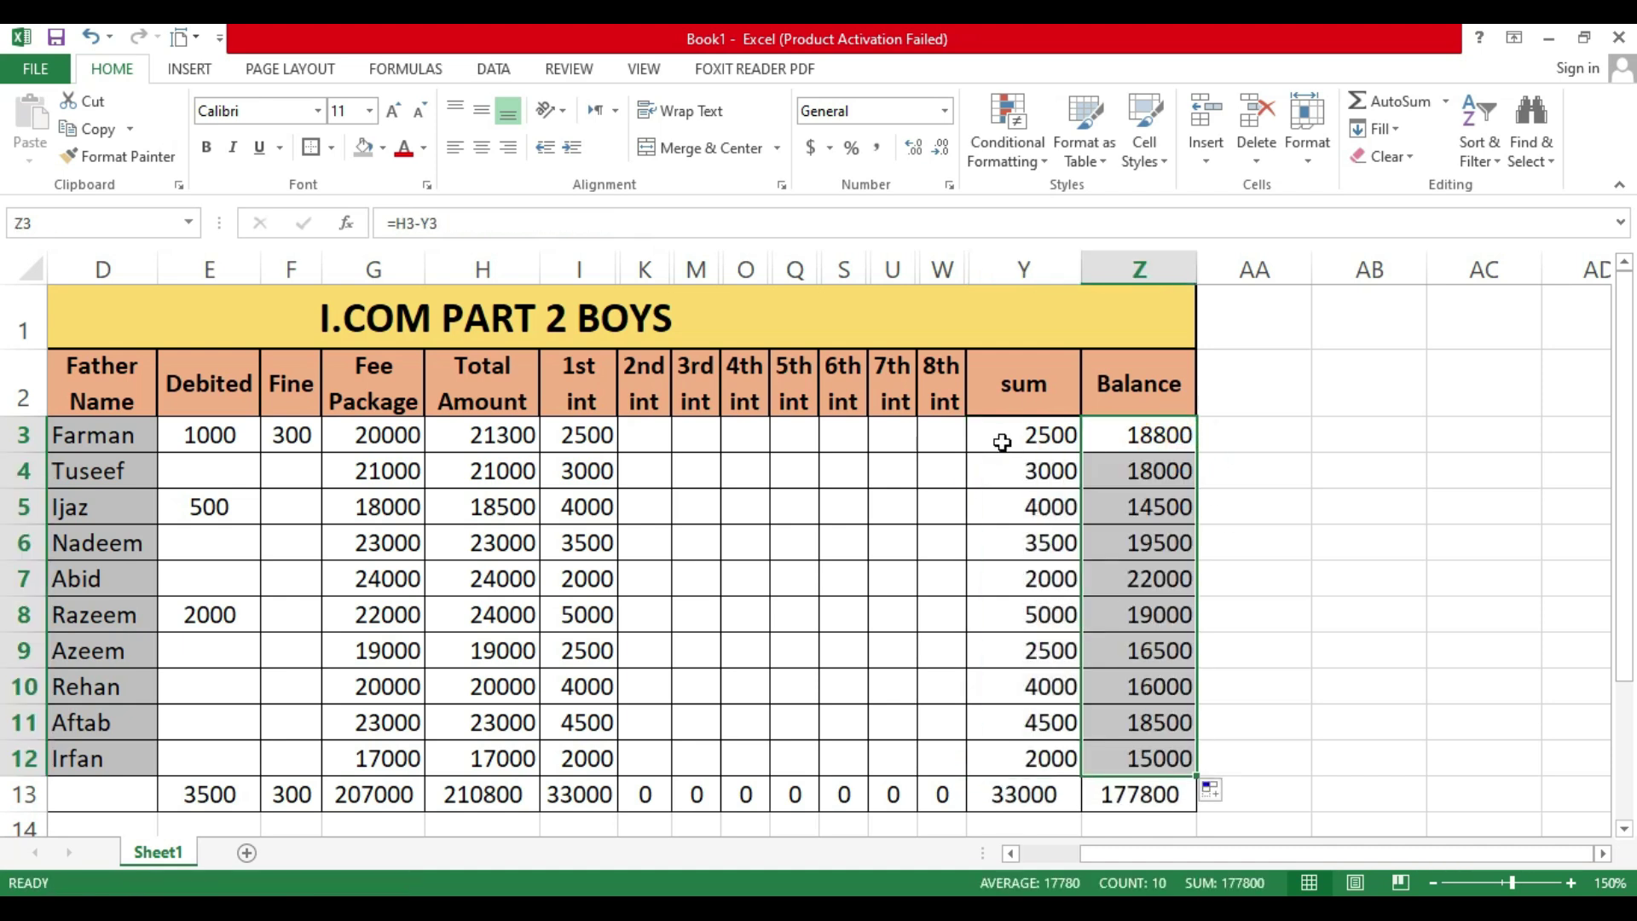
Step: Center the contents of the installment, sum and Balance cells I3 to Z12 horizontally
{"action": "left_click_drag", "start_coordinate": [594, 435], "coordinate": [1168, 758]}
{"action": "left_click", "coordinate": [482, 147]}
{"action": "left_click", "coordinate": [941, 537]}
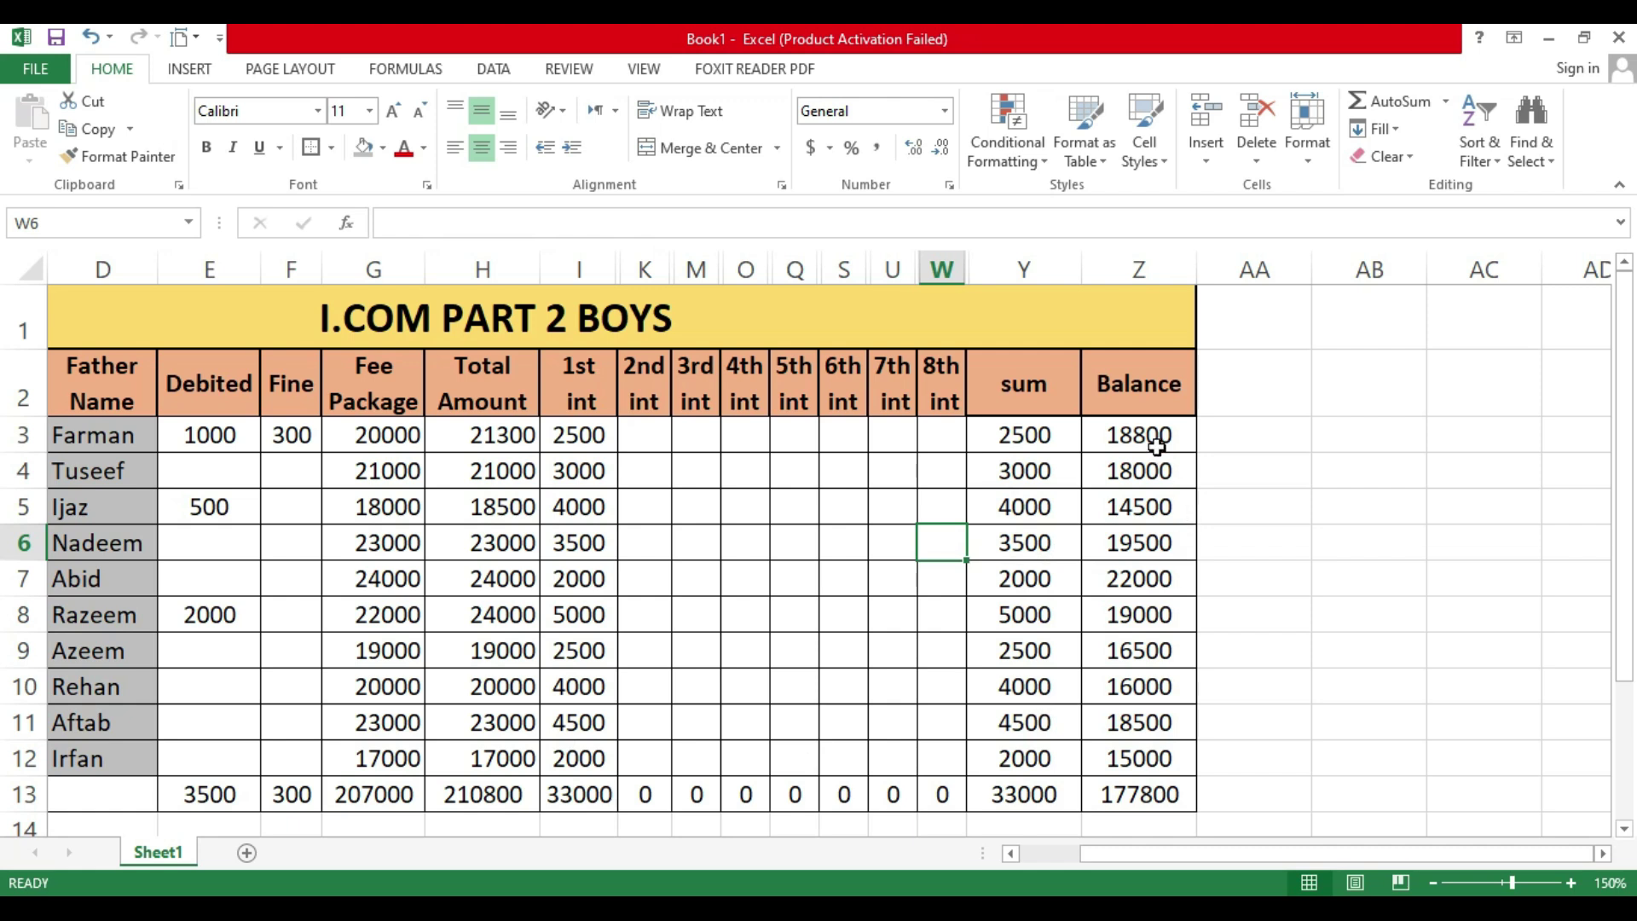
Step: Enter the first student's 2nd int payment 2000 in K3 and unhide the adjacent Date column L
{"action": "left_click", "coordinate": [641, 435]}
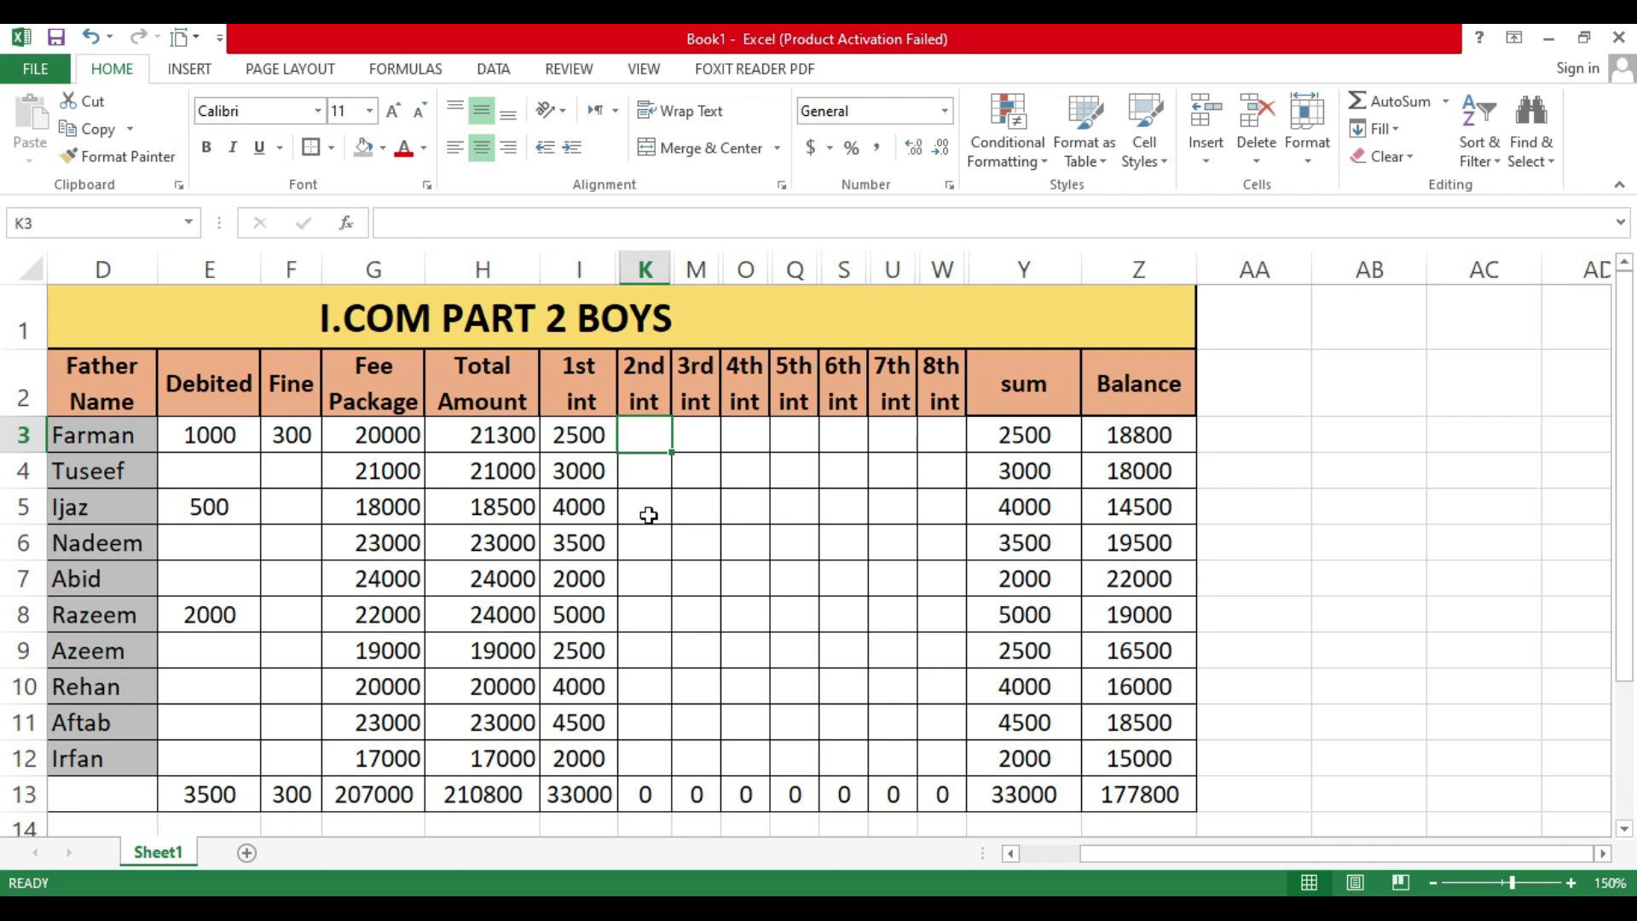
{"action": "type", "text": "2000"}
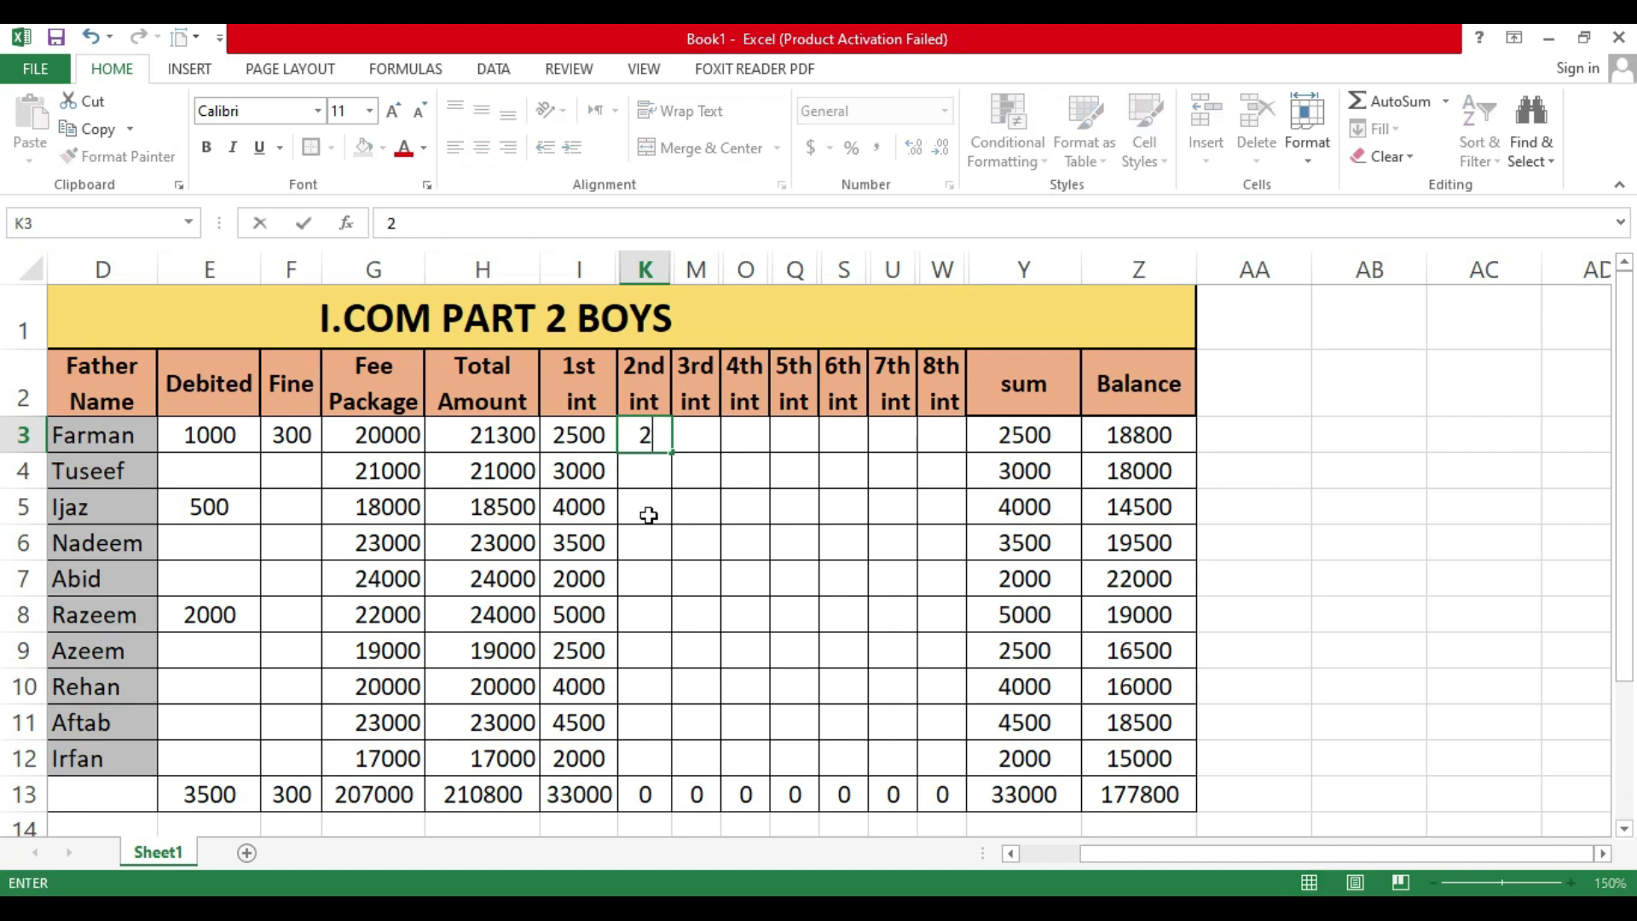
{"action": "key", "text": "Return"}
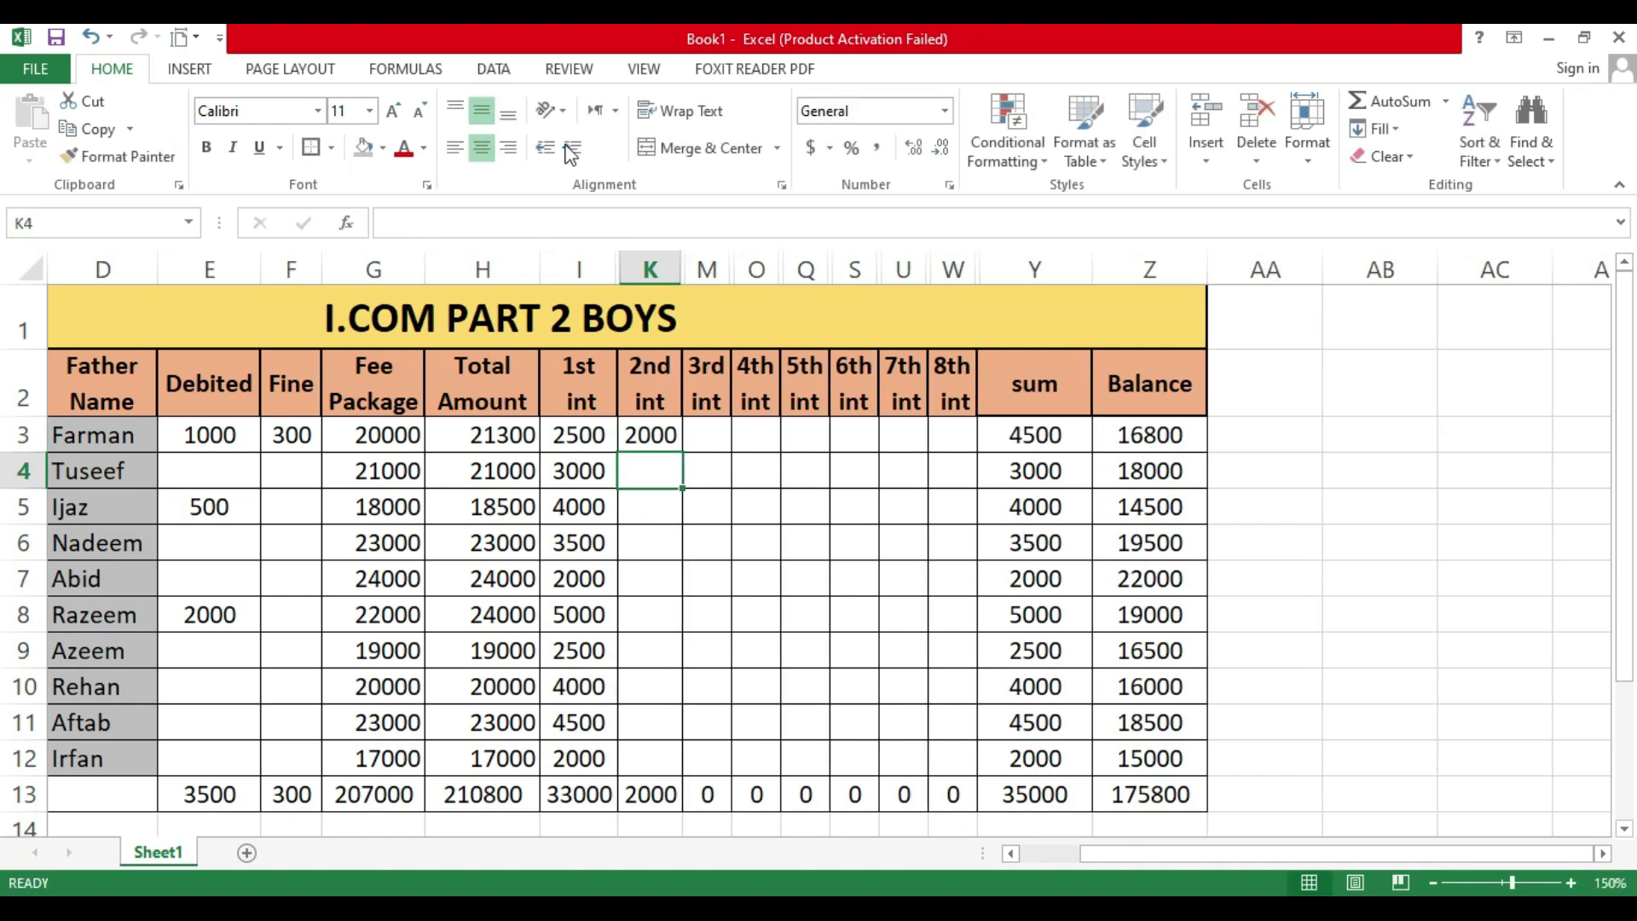
{"action": "double_click", "coordinate": [682, 267]}
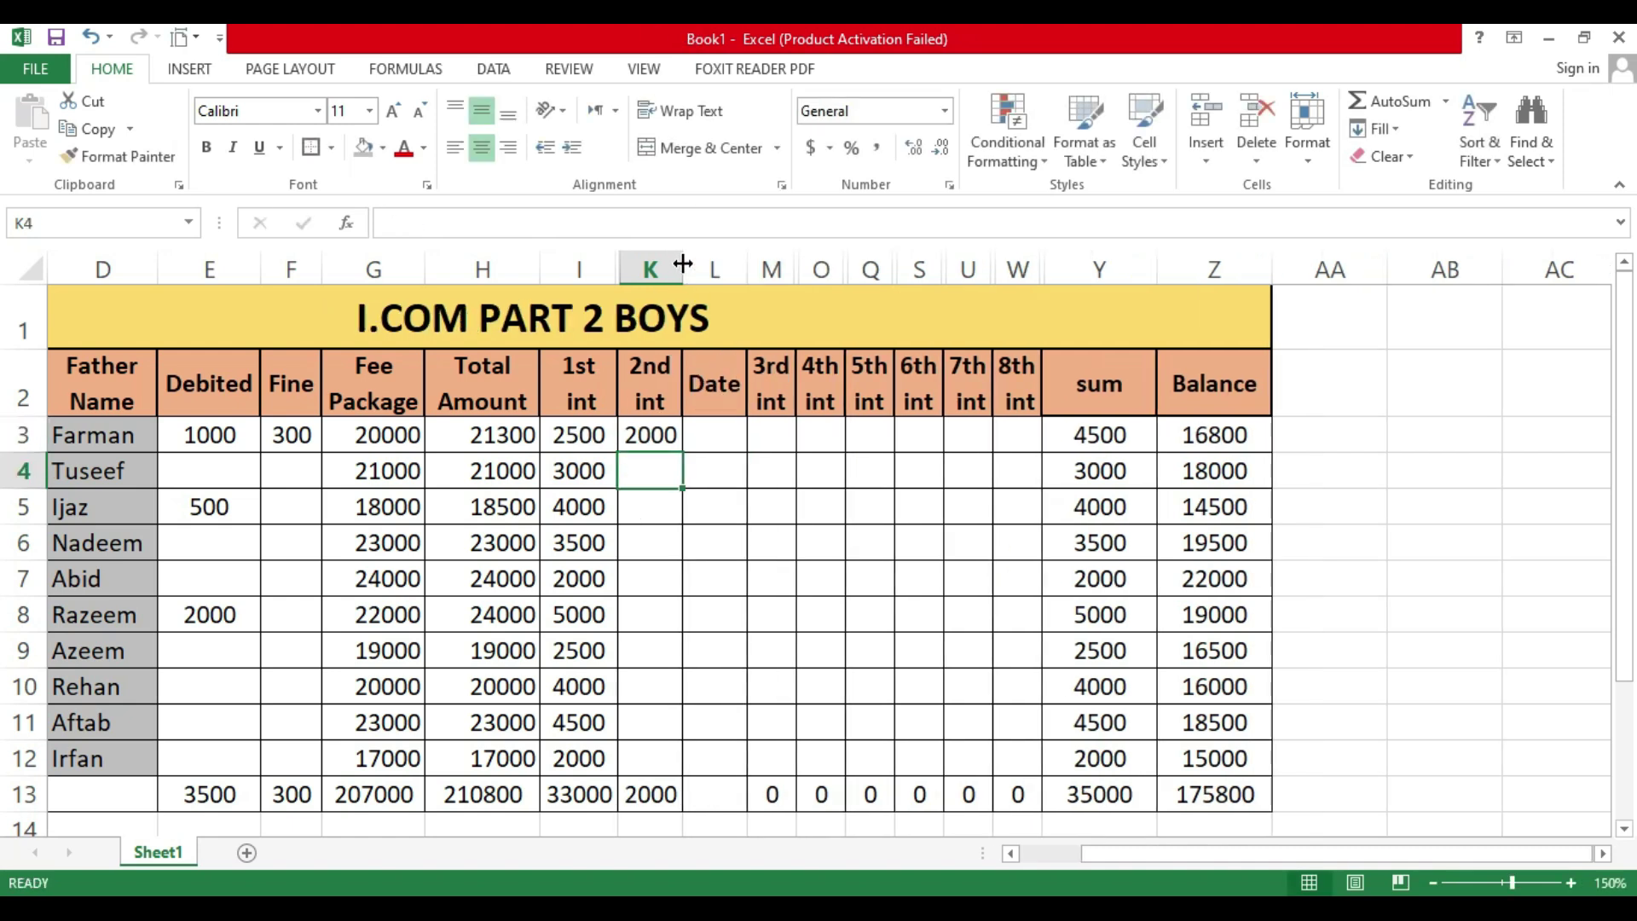
Step: Enter the first student's 2nd int date 02-07-2024 in cell L3
{"action": "left_click", "coordinate": [714, 437]}
{"action": "type", "text": "02-"}
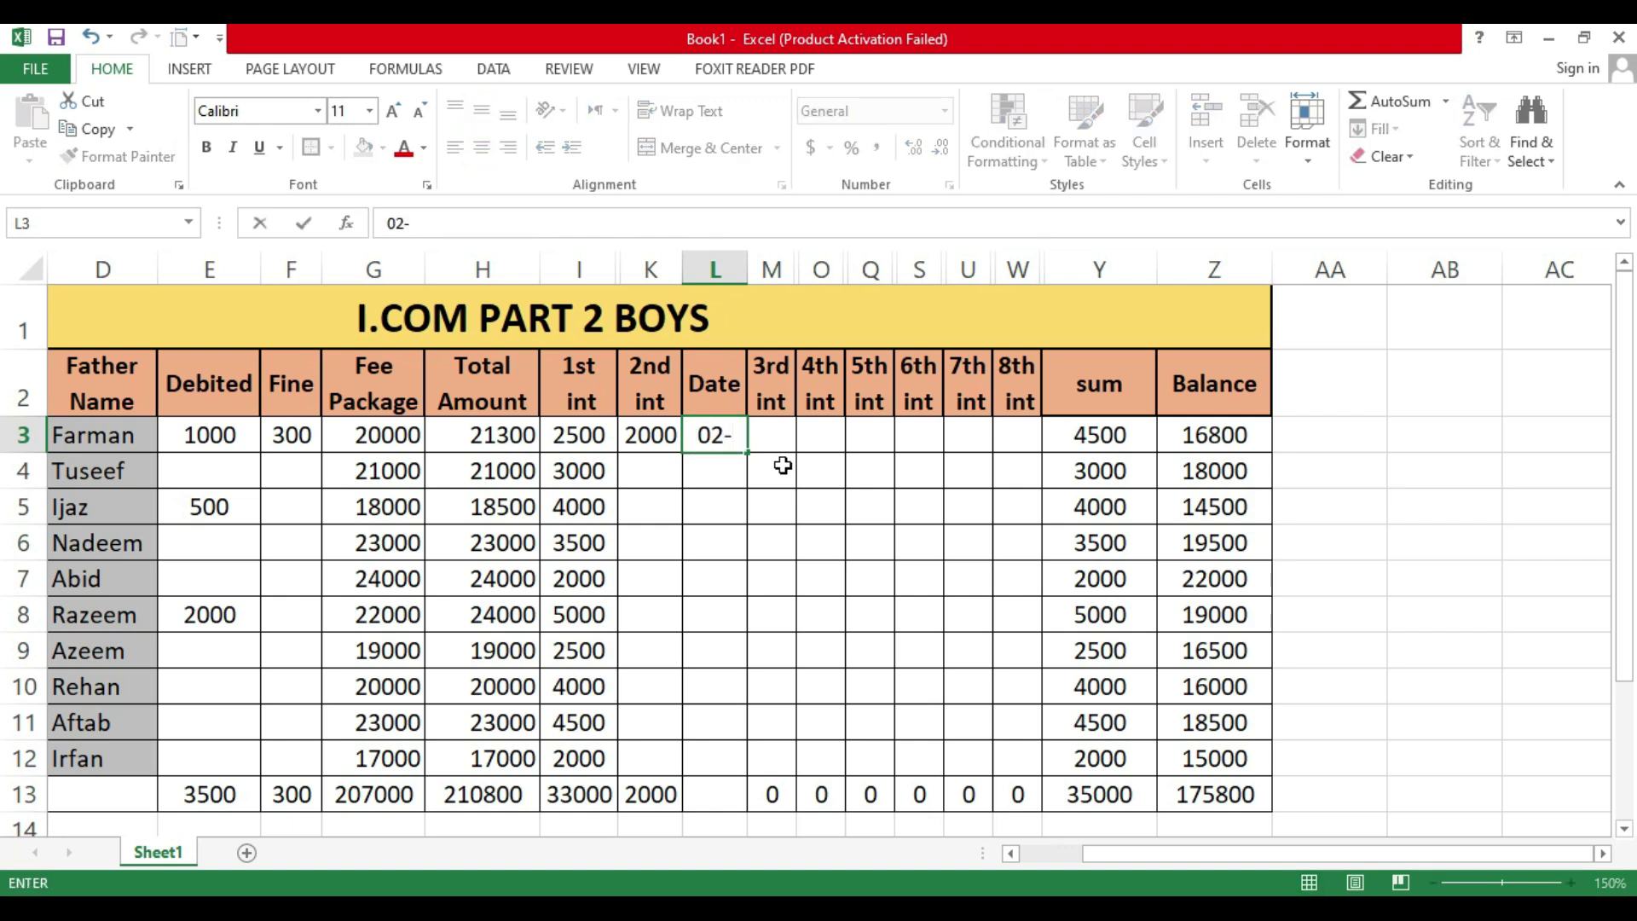
{"action": "type", "text": "07-"}
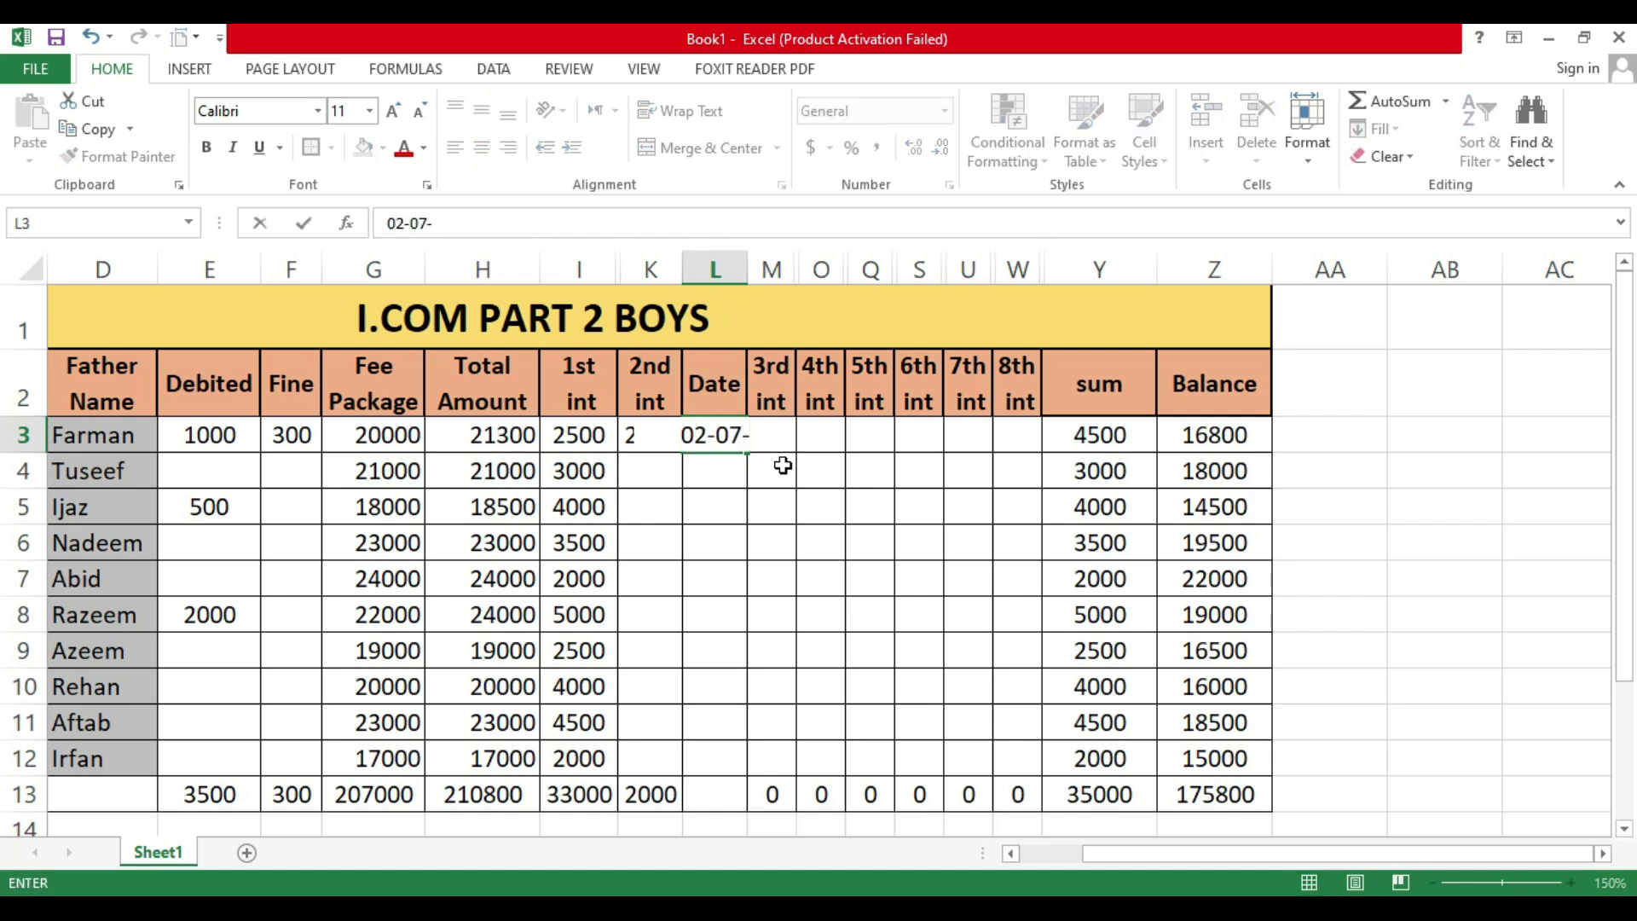
{"action": "type", "text": "2024"}
{"action": "key", "text": "Return"}
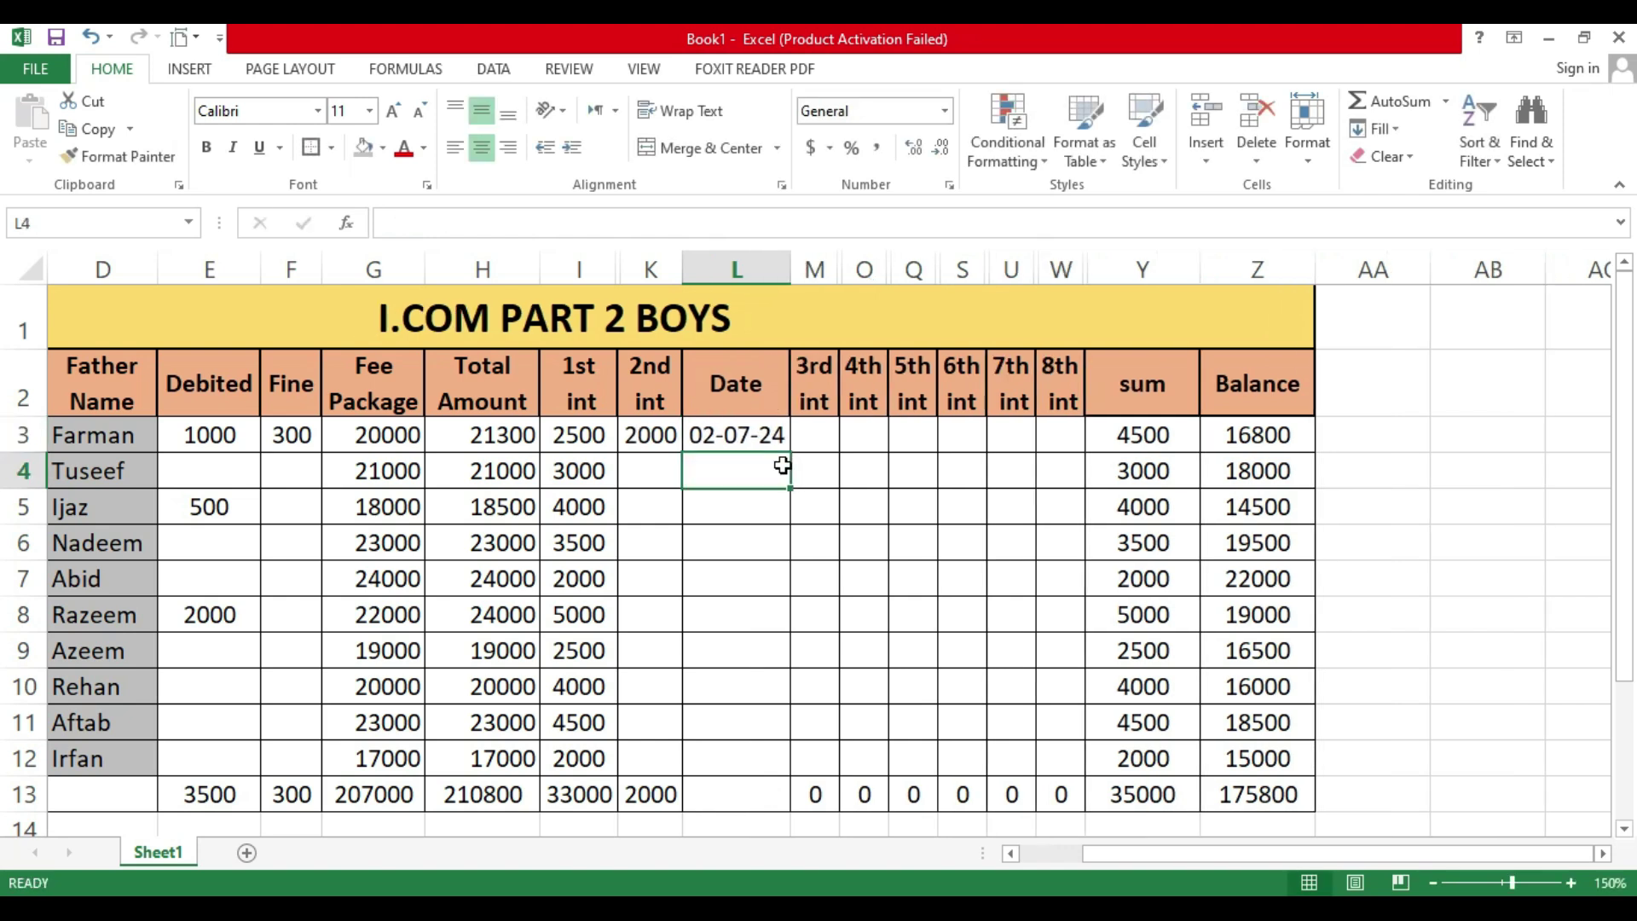
Step: Hide the Date column L and enter the 2nd int payments 3000 in K4 and 4500 in K5
{"action": "right_click", "coordinate": [740, 271]}
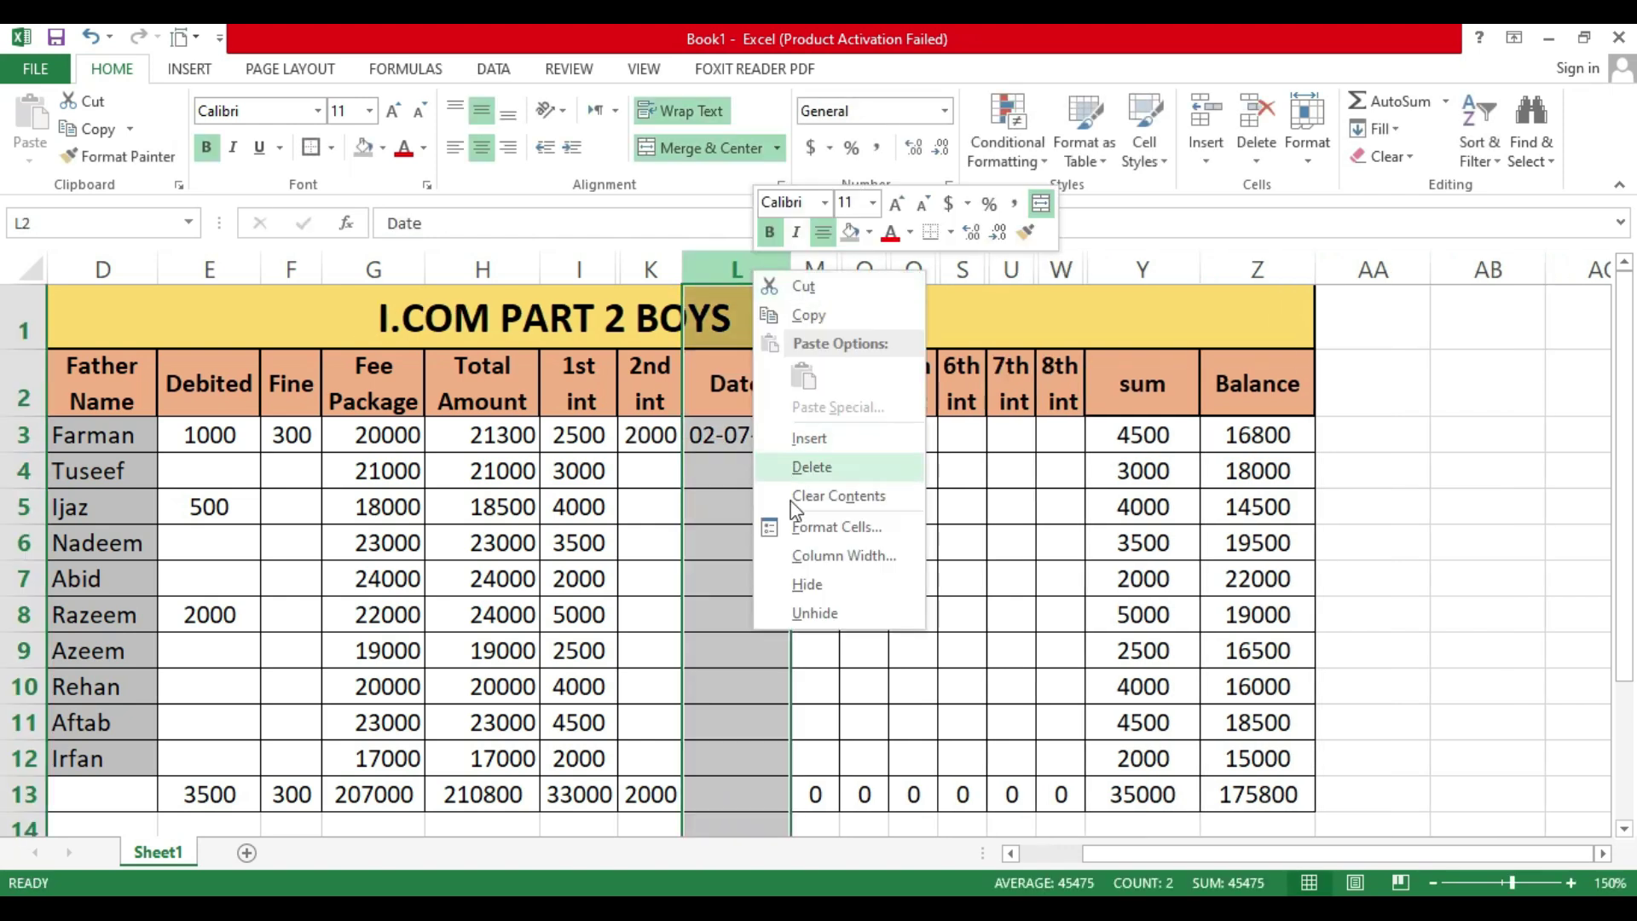
{"action": "left_click", "coordinate": [805, 584]}
{"action": "left_click", "coordinate": [648, 467]}
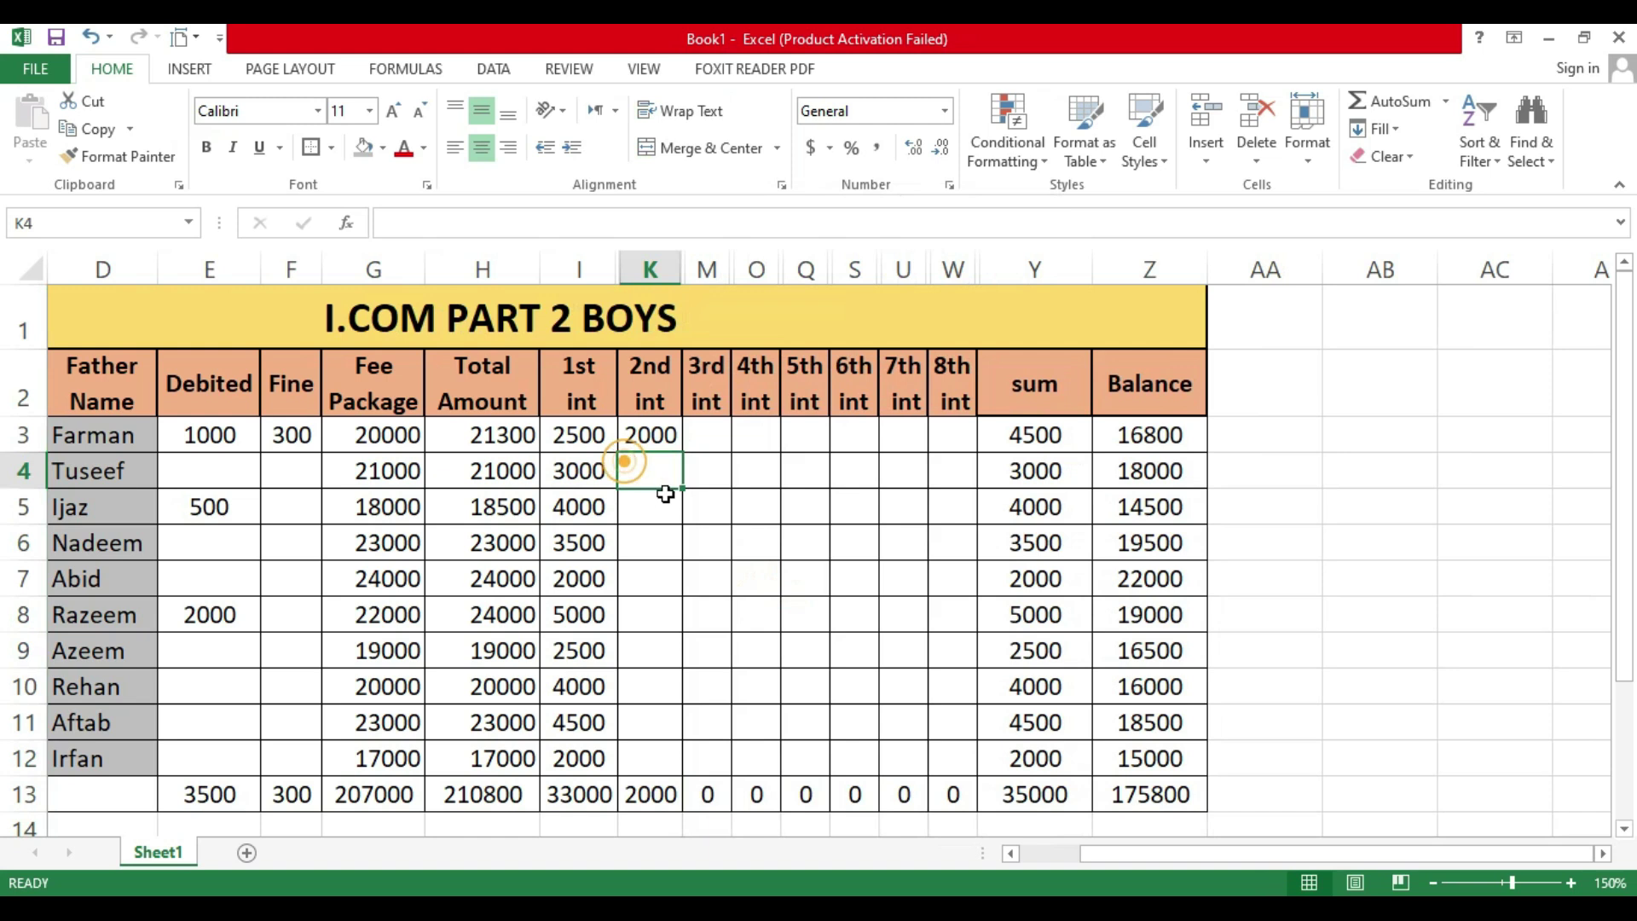
{"action": "type", "text": "3000"}
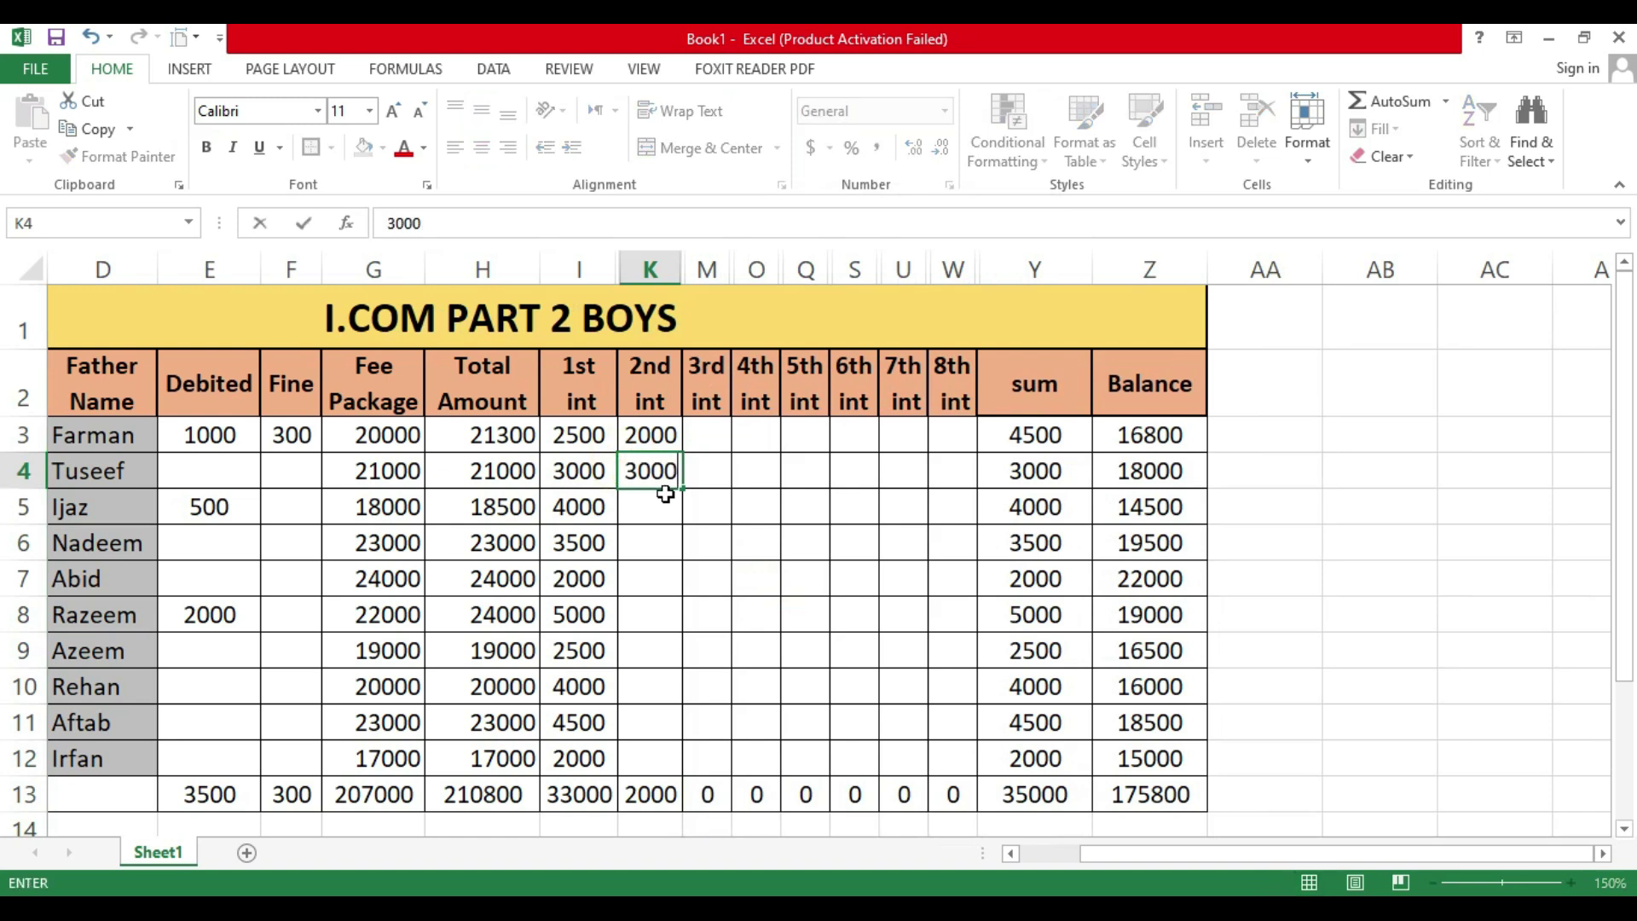
{"action": "key", "text": "Return"}
{"action": "type", "text": "4500"}
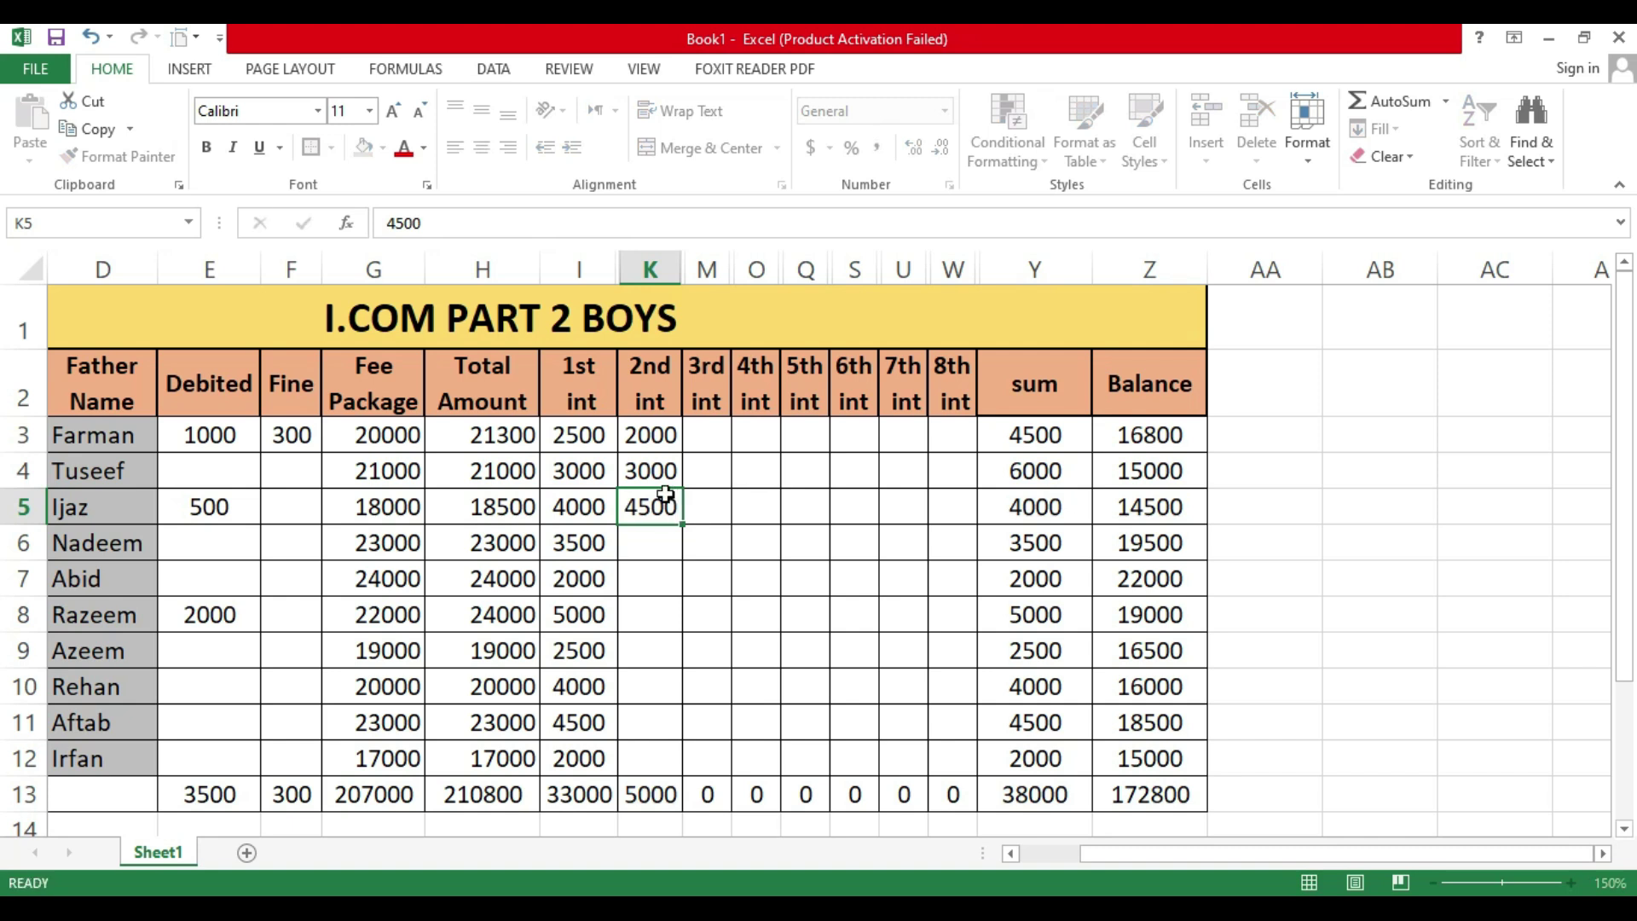
{"action": "key", "text": "Return"}
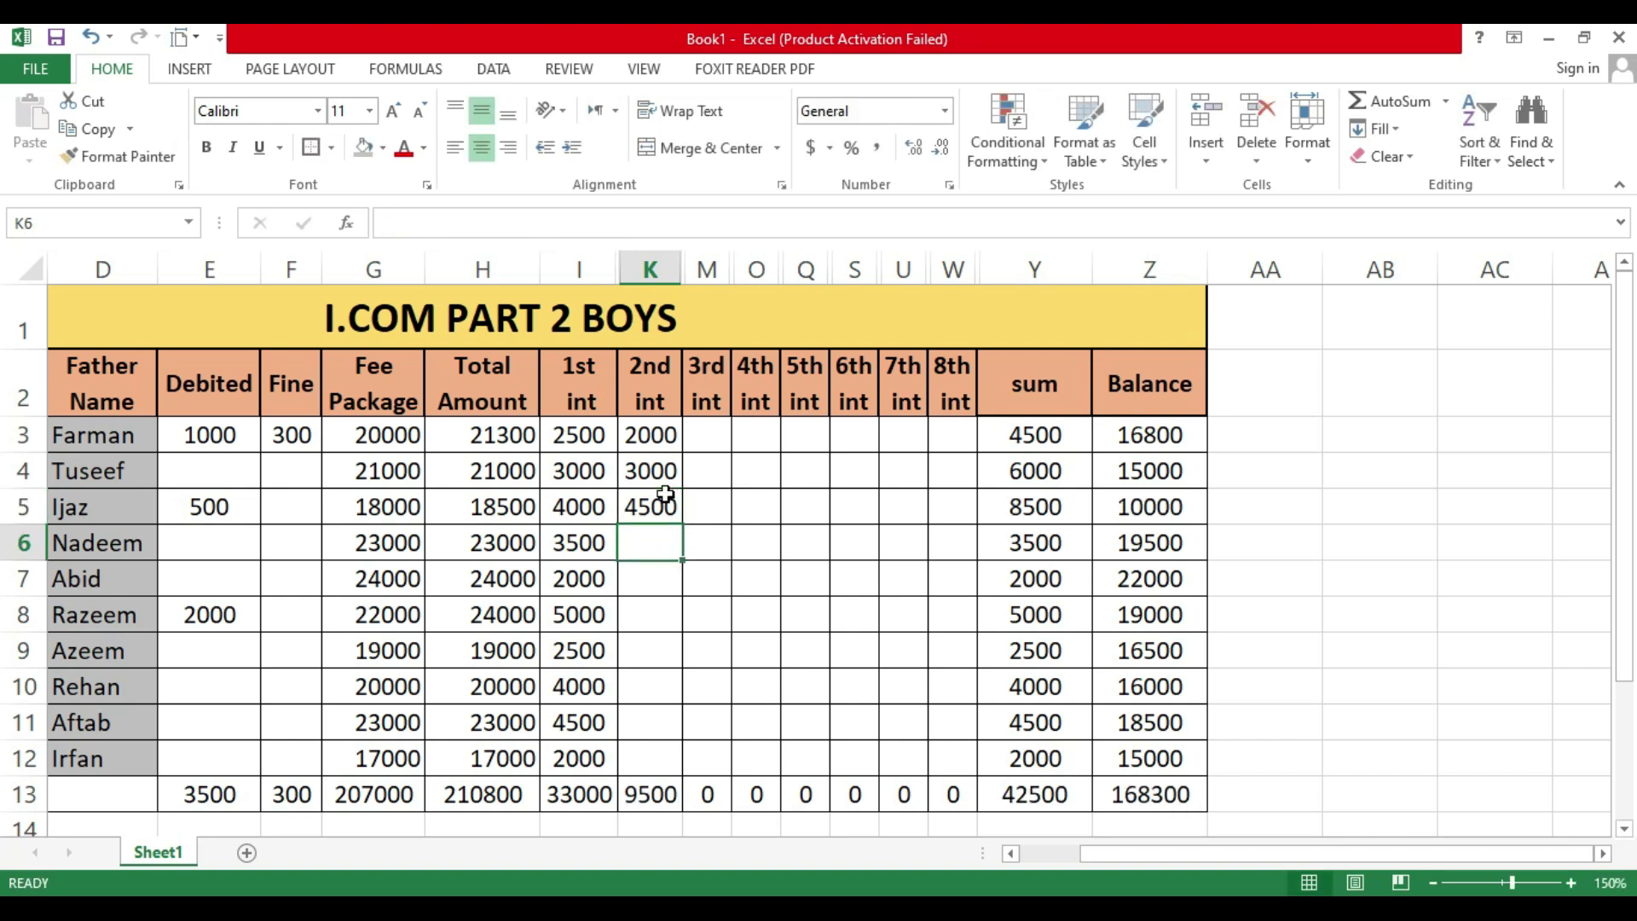
{"action": "left_click", "coordinate": [665, 496]}
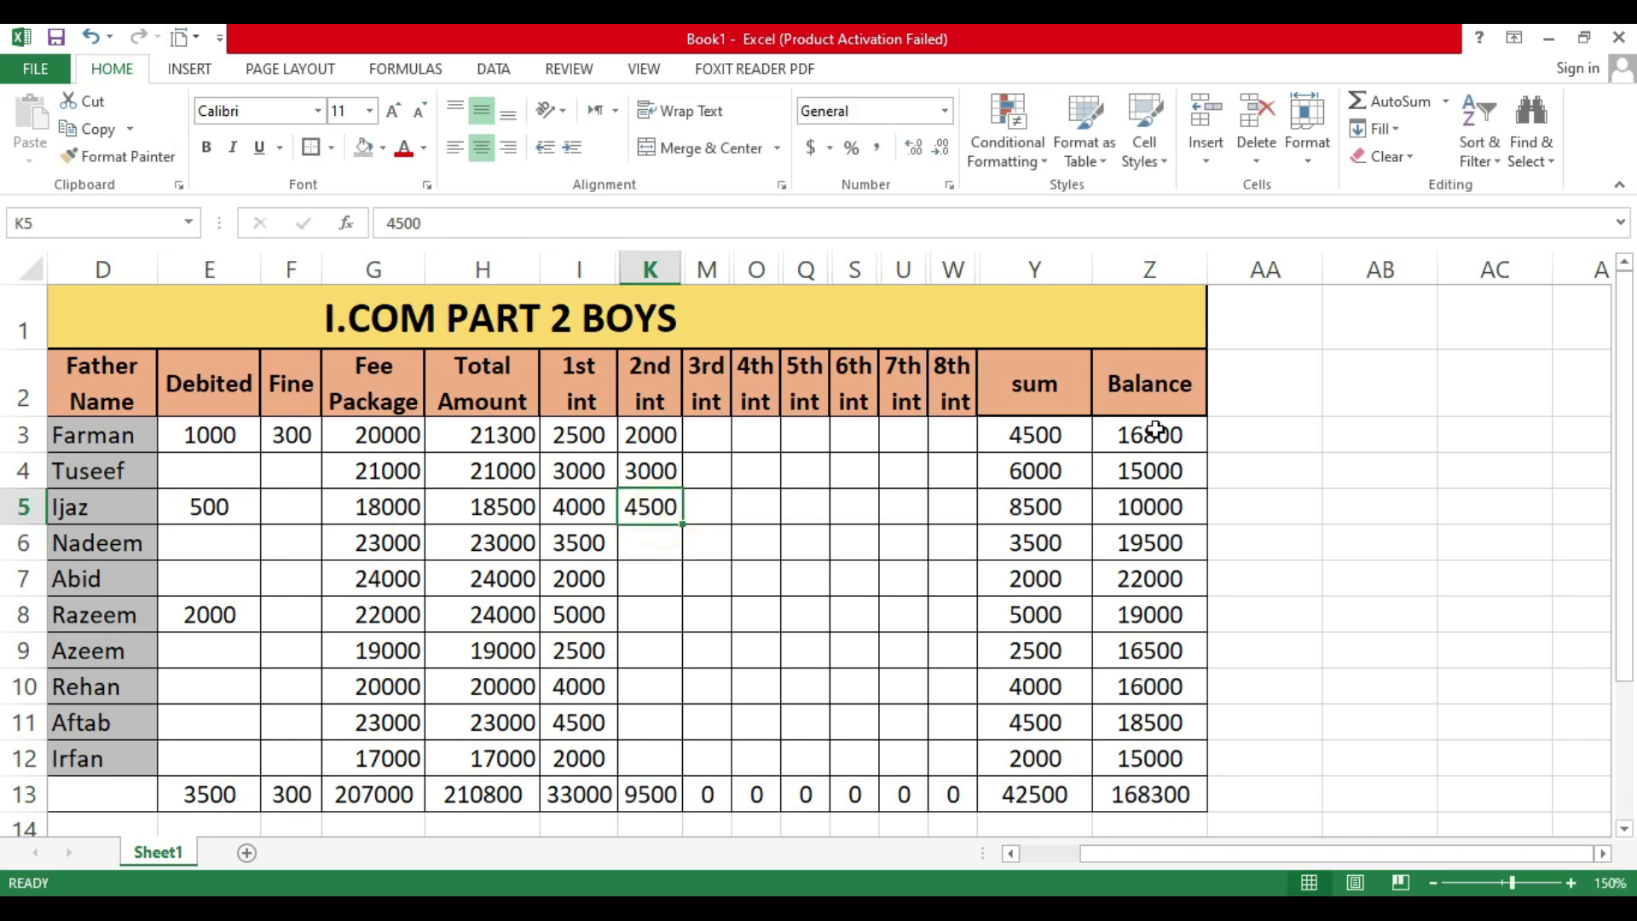
Step: Enter the 2nd int payments 3500, 2500, 4000 and 4000 in cells K6 to K9
{"action": "left_click", "coordinate": [638, 549]}
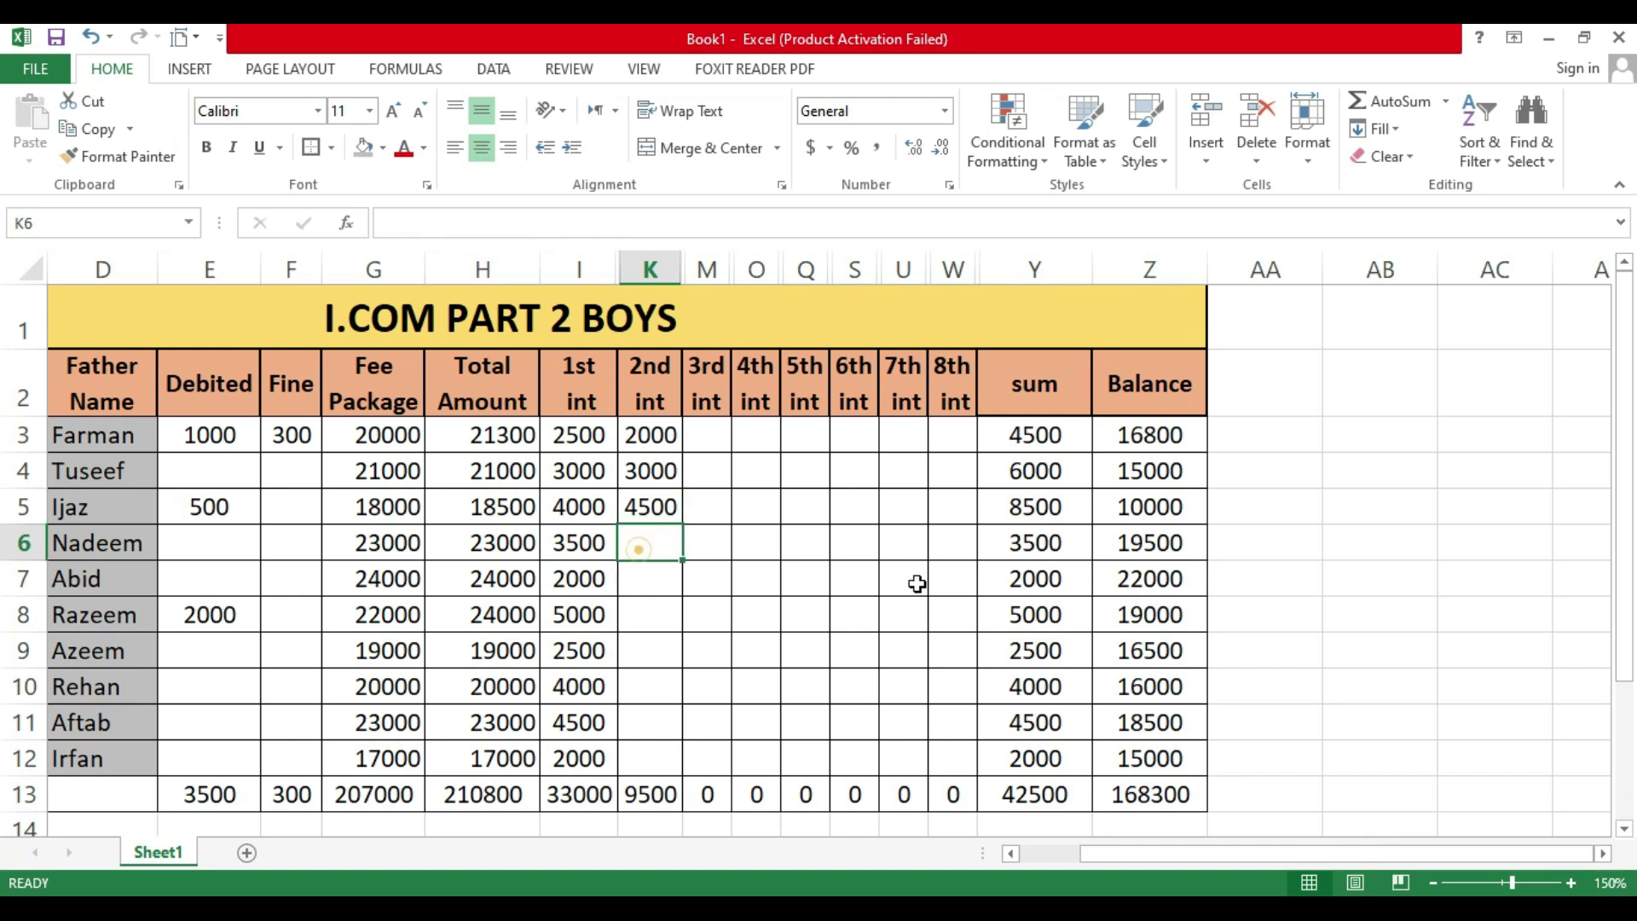
{"action": "type", "text": "3500"}
{"action": "key", "text": "Return"}
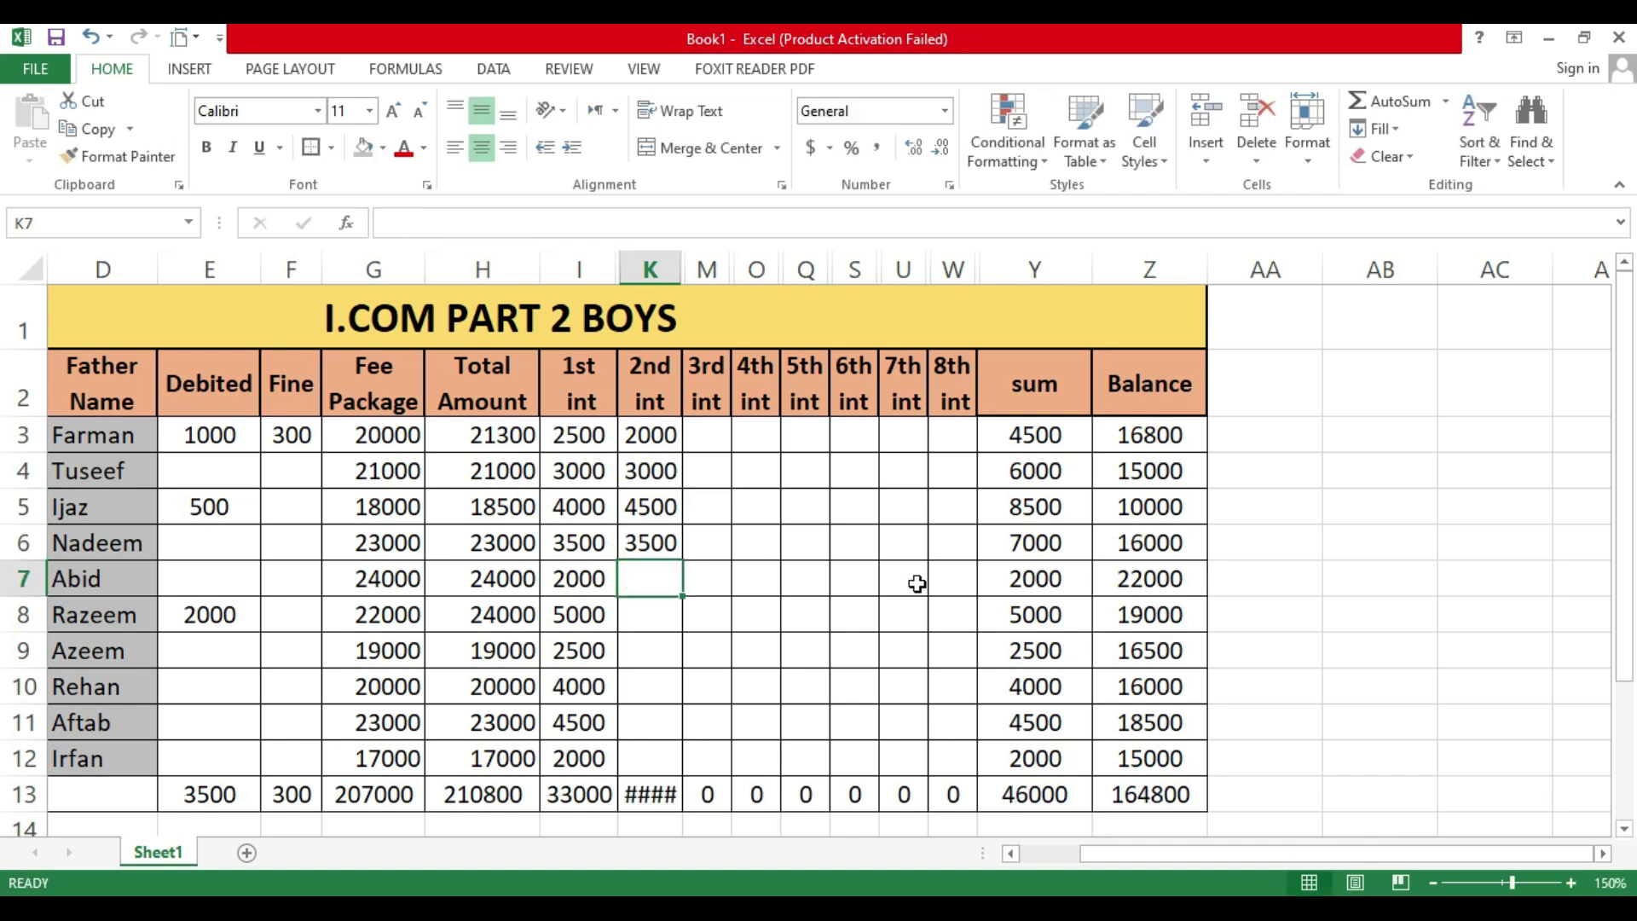
{"action": "type", "text": "2500"}
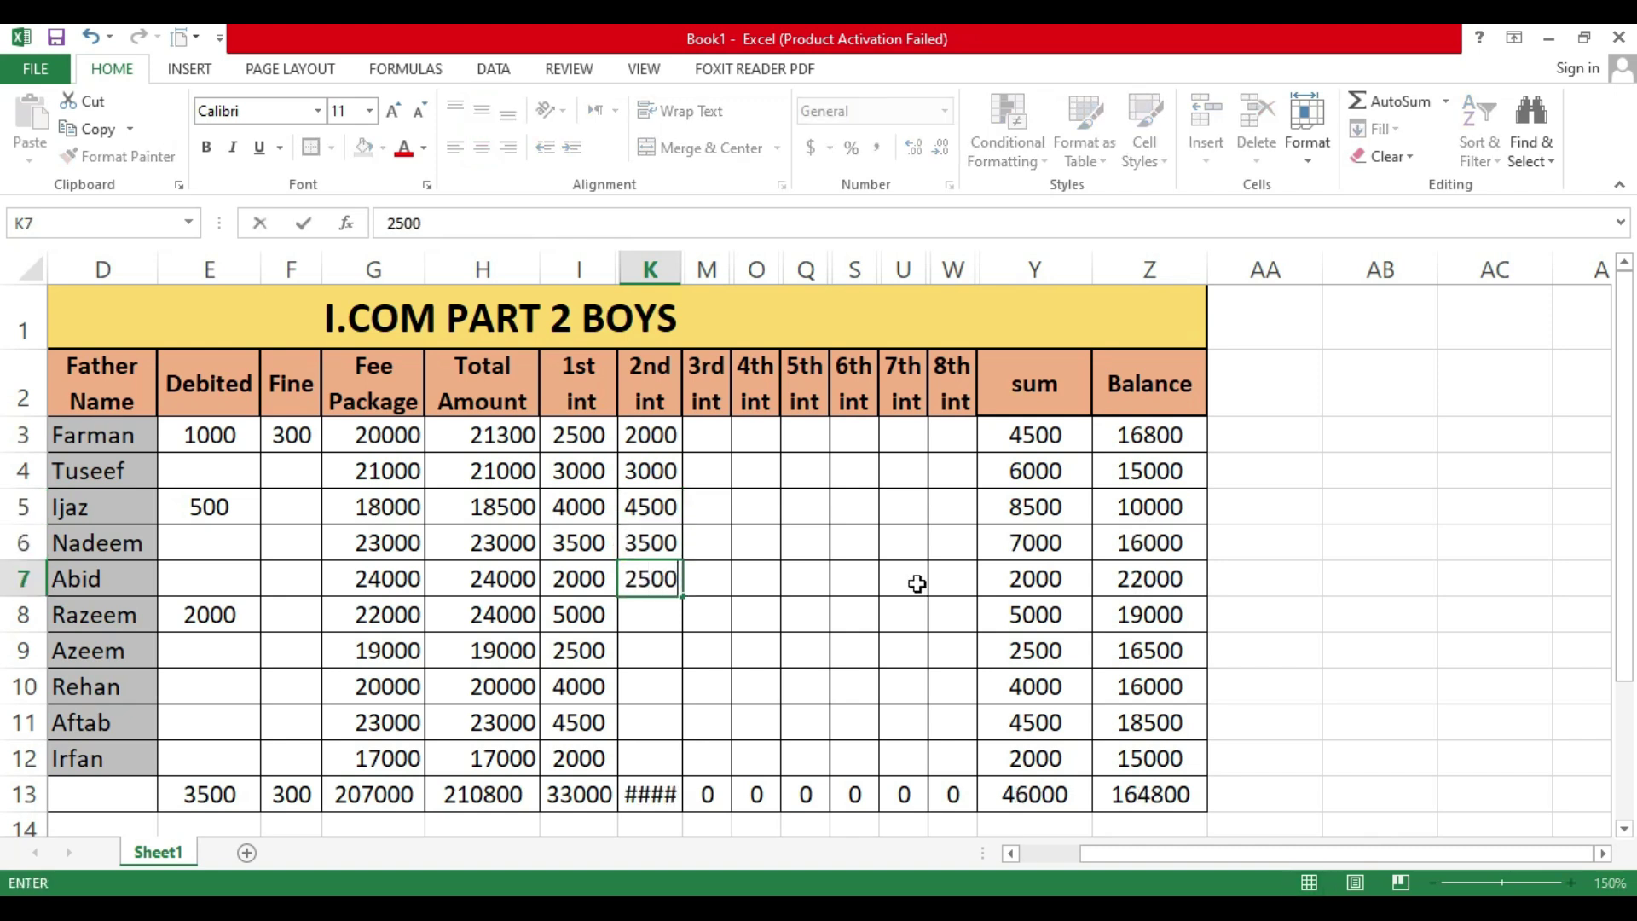
{"action": "key", "text": "Return"}
{"action": "type", "text": "4000"}
{"action": "key", "text": "Return"}
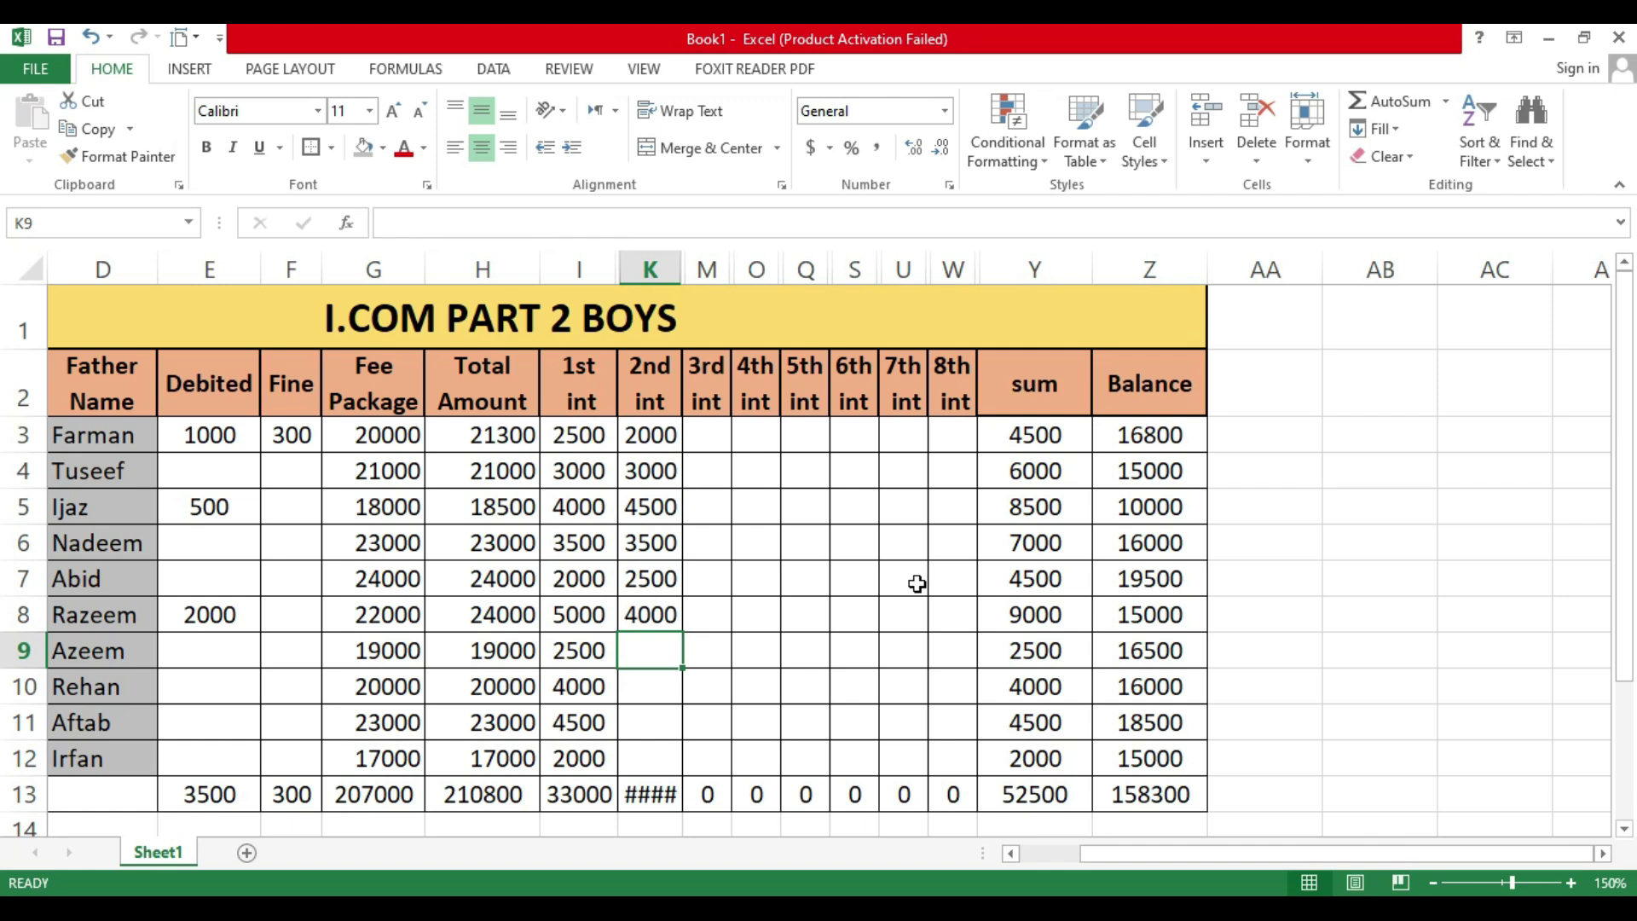
{"action": "type", "text": "7"}
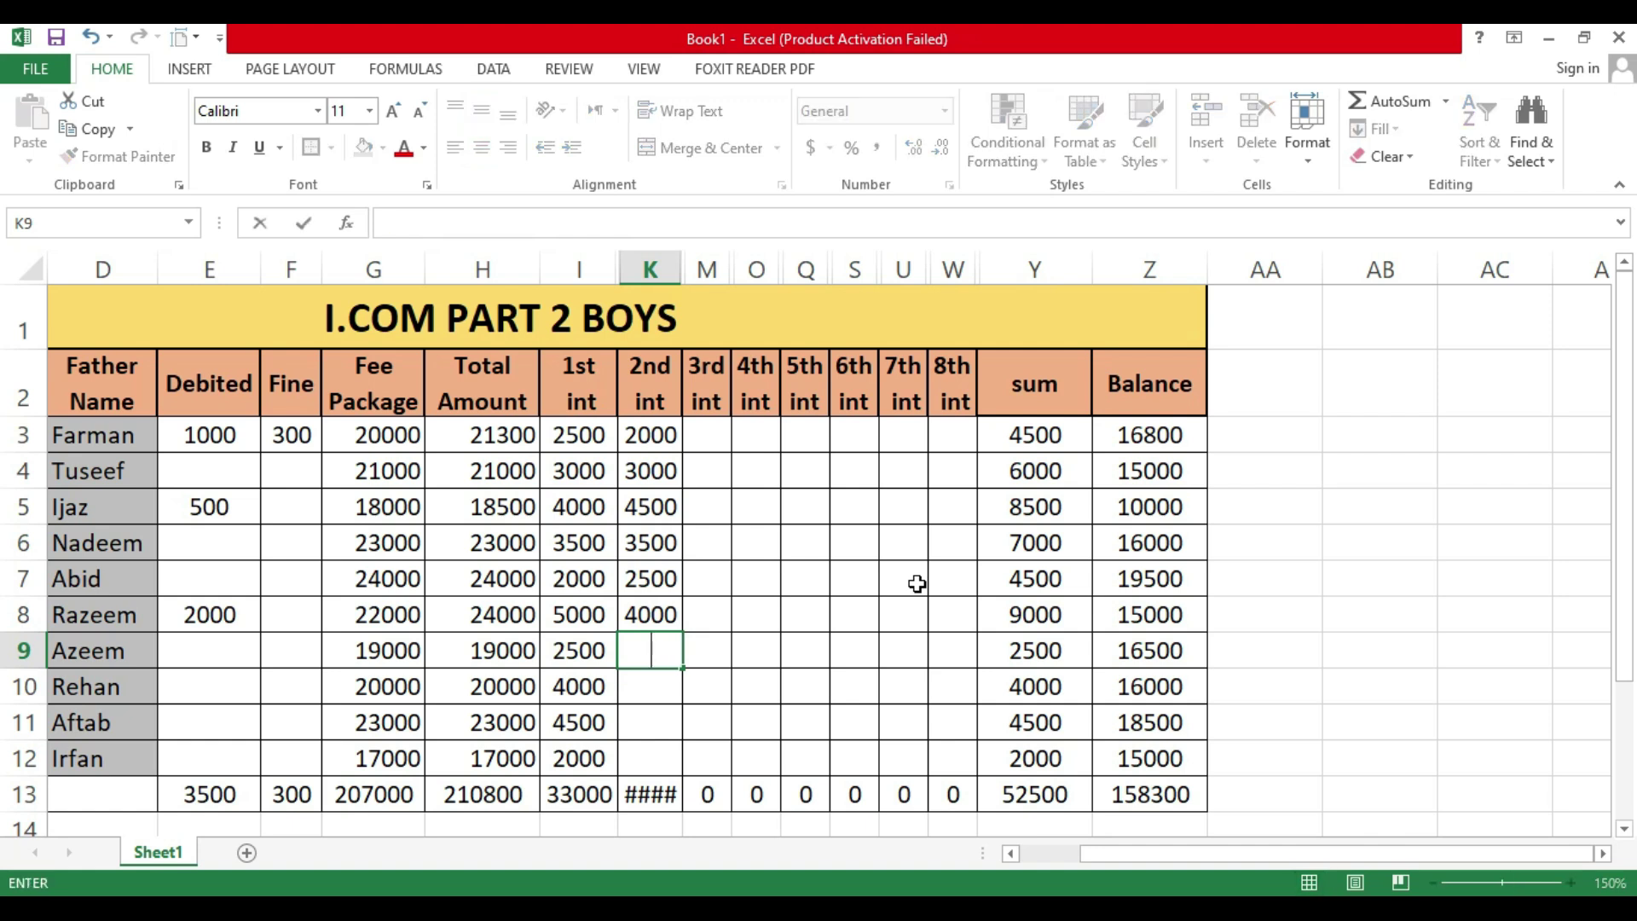
{"action": "type", "text": "4000"}
{"action": "key", "text": "Return"}
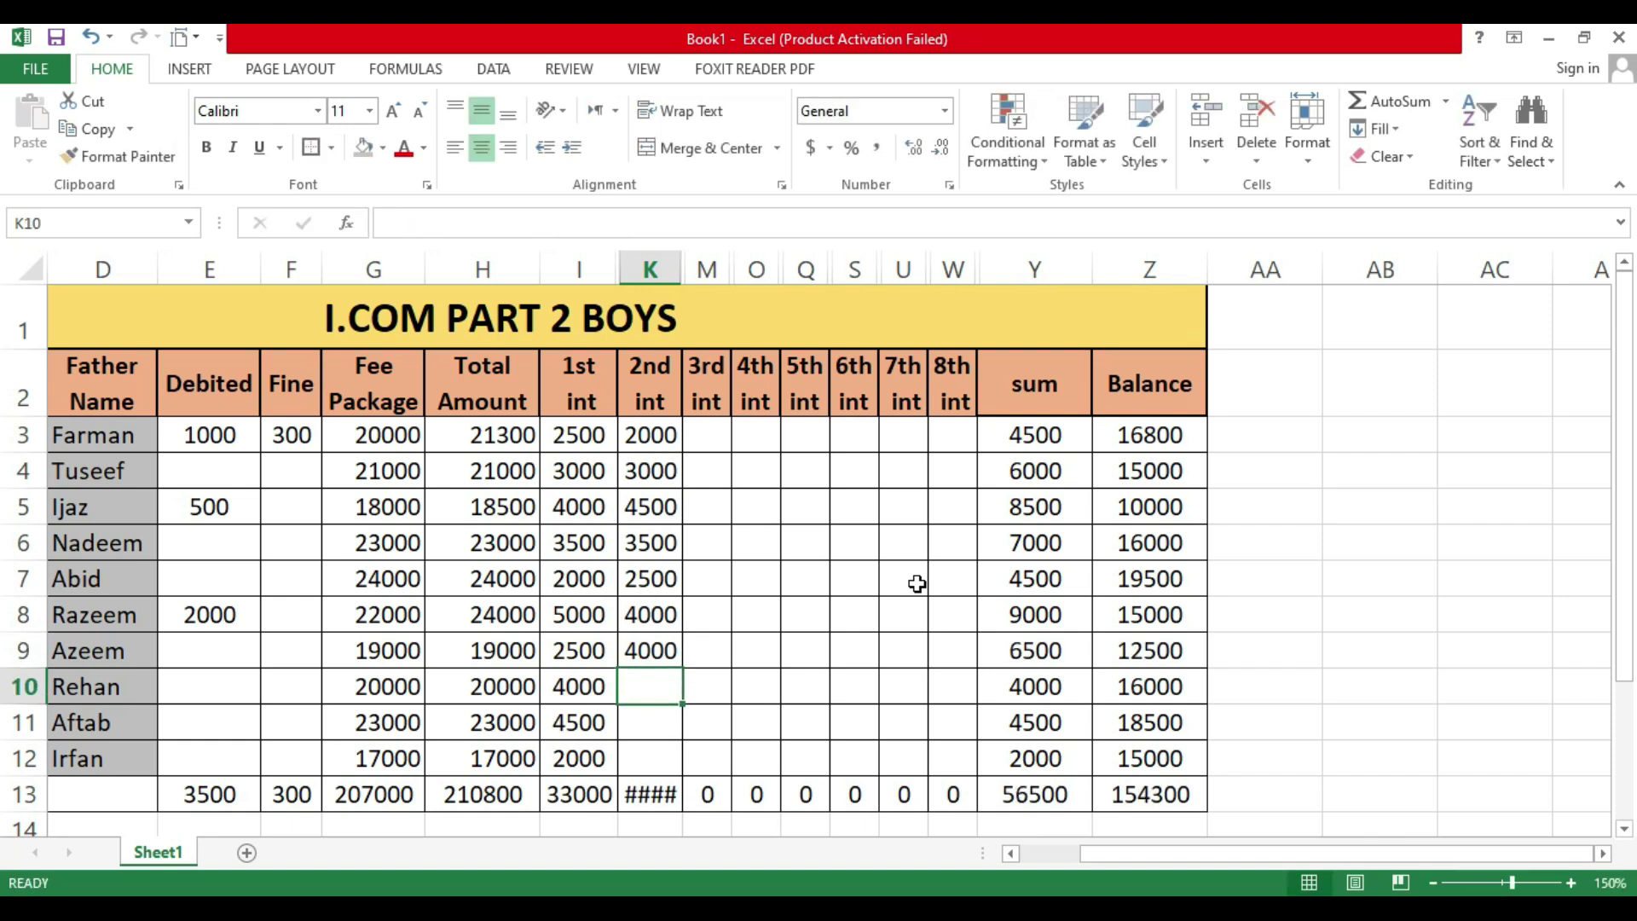
Step: Enter the 2nd installments 3000, 2000 and 3500 in K10:K12 and auto-fit column K to its contents
{"action": "type", "text": "3000"}
{"action": "key", "text": "Return"}
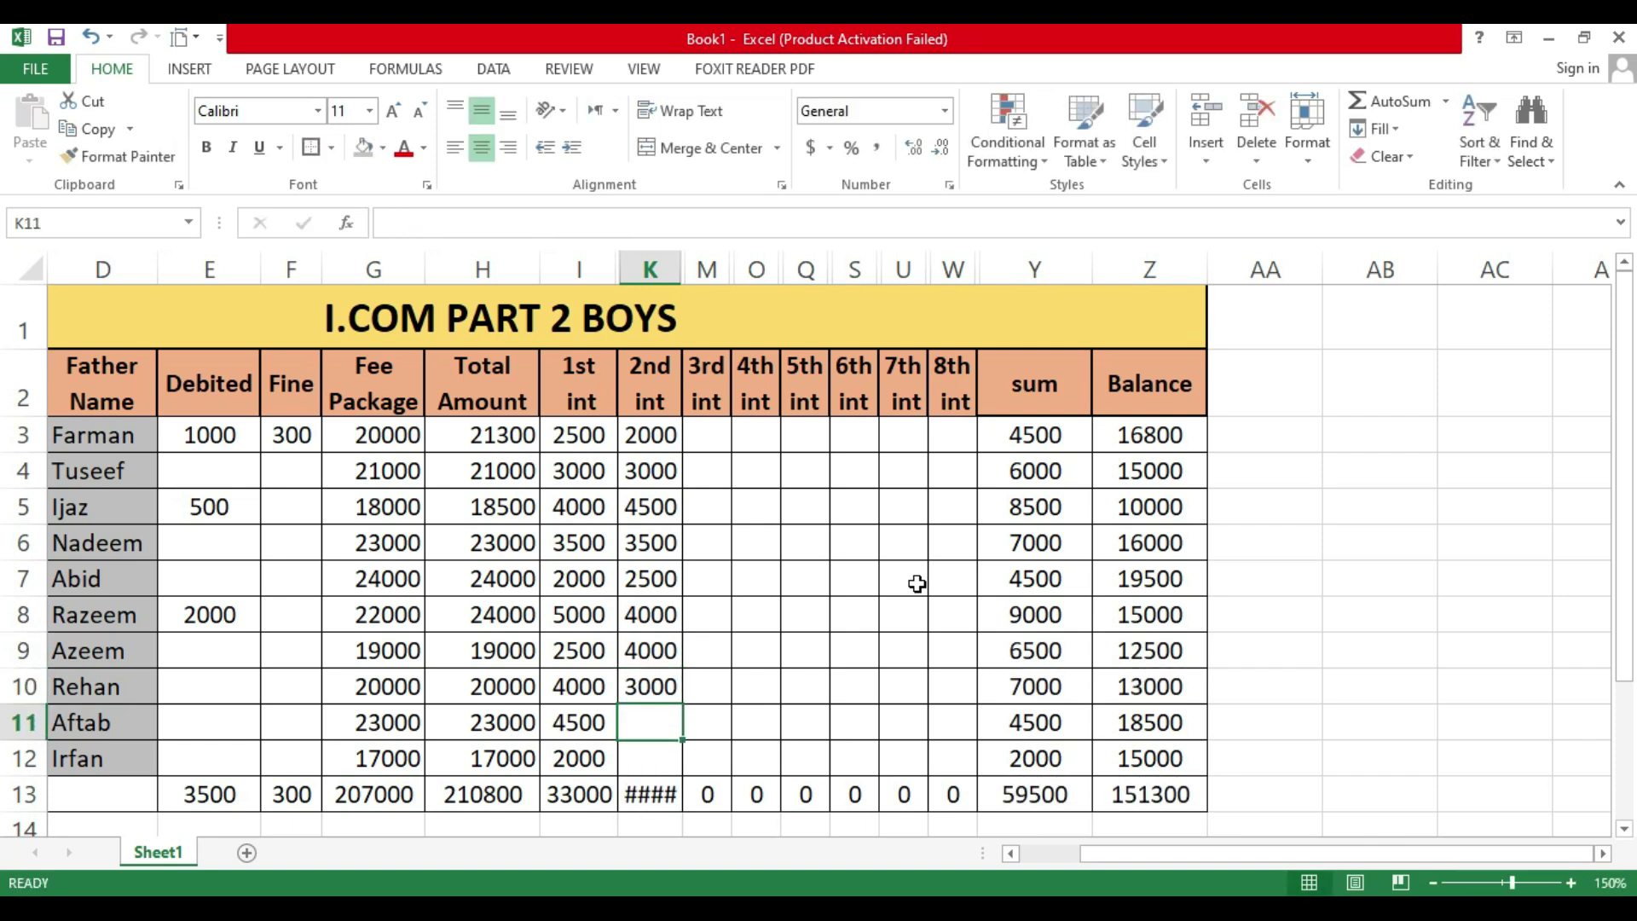
{"action": "type", "text": "2000"}
{"action": "key", "text": "Return"}
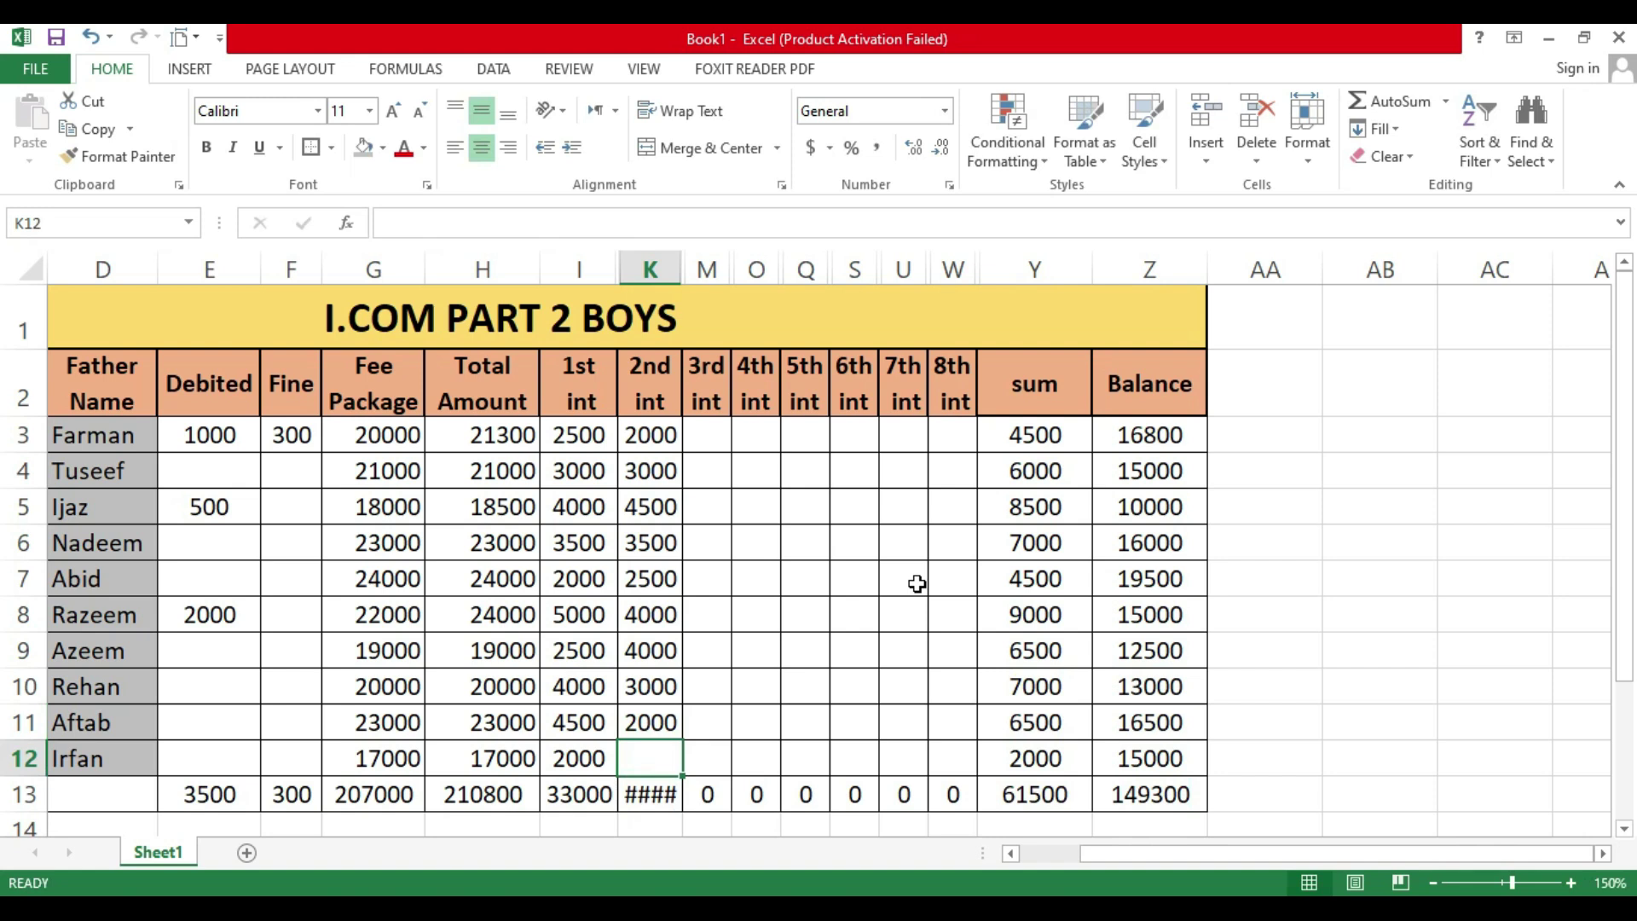
{"action": "type", "text": "3500"}
{"action": "key", "text": "Return"}
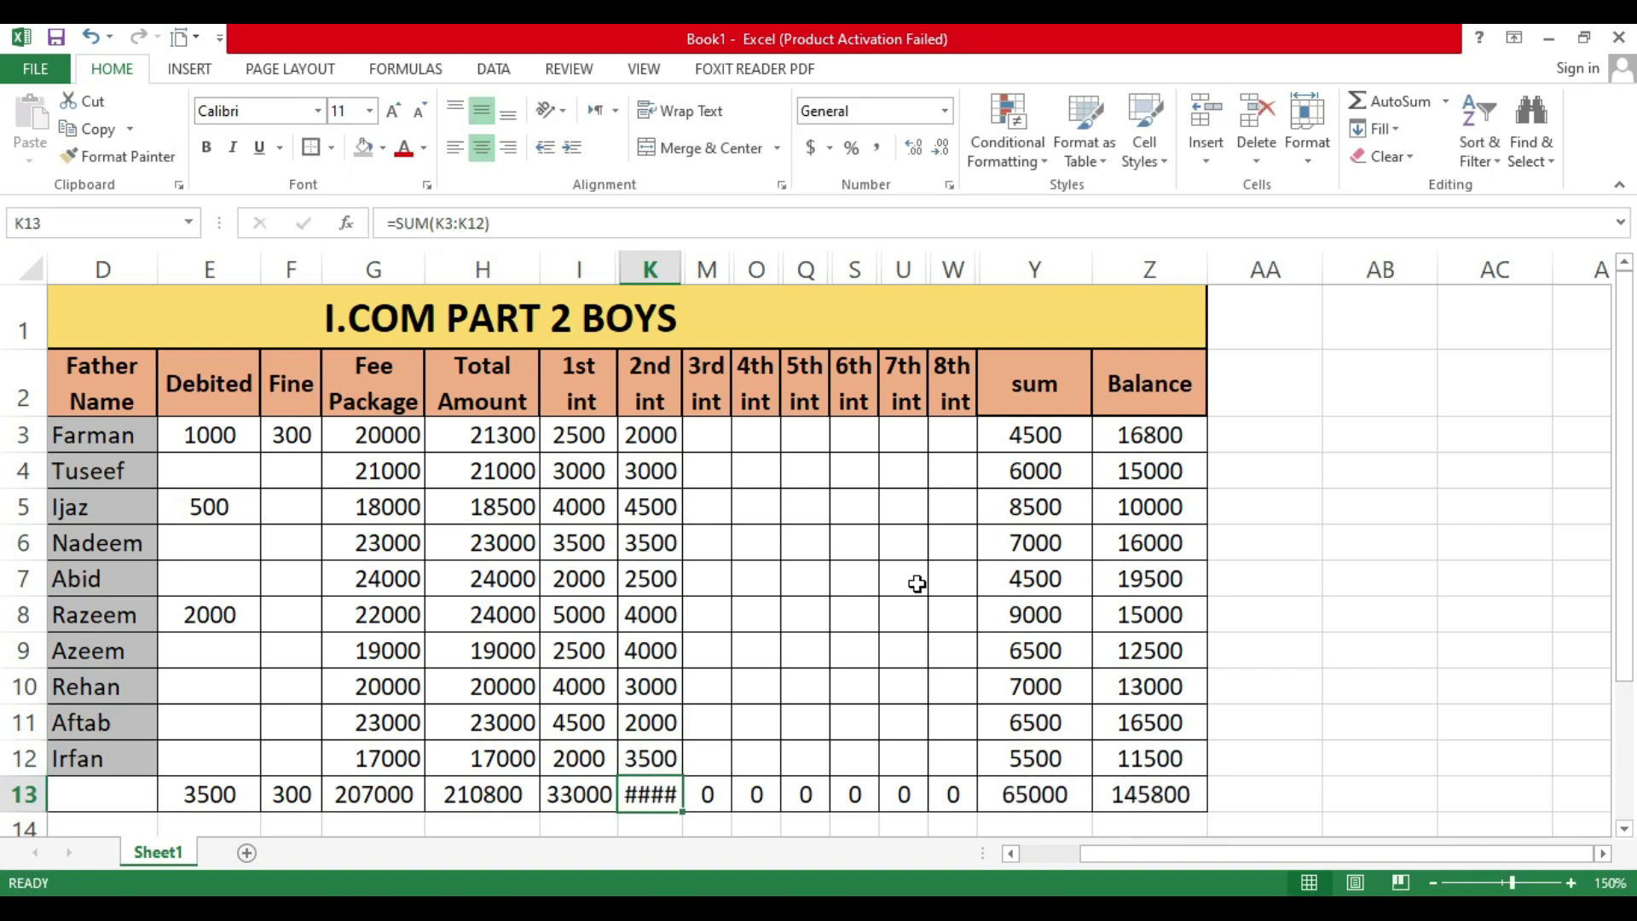
{"action": "double_click", "coordinate": [682, 266]}
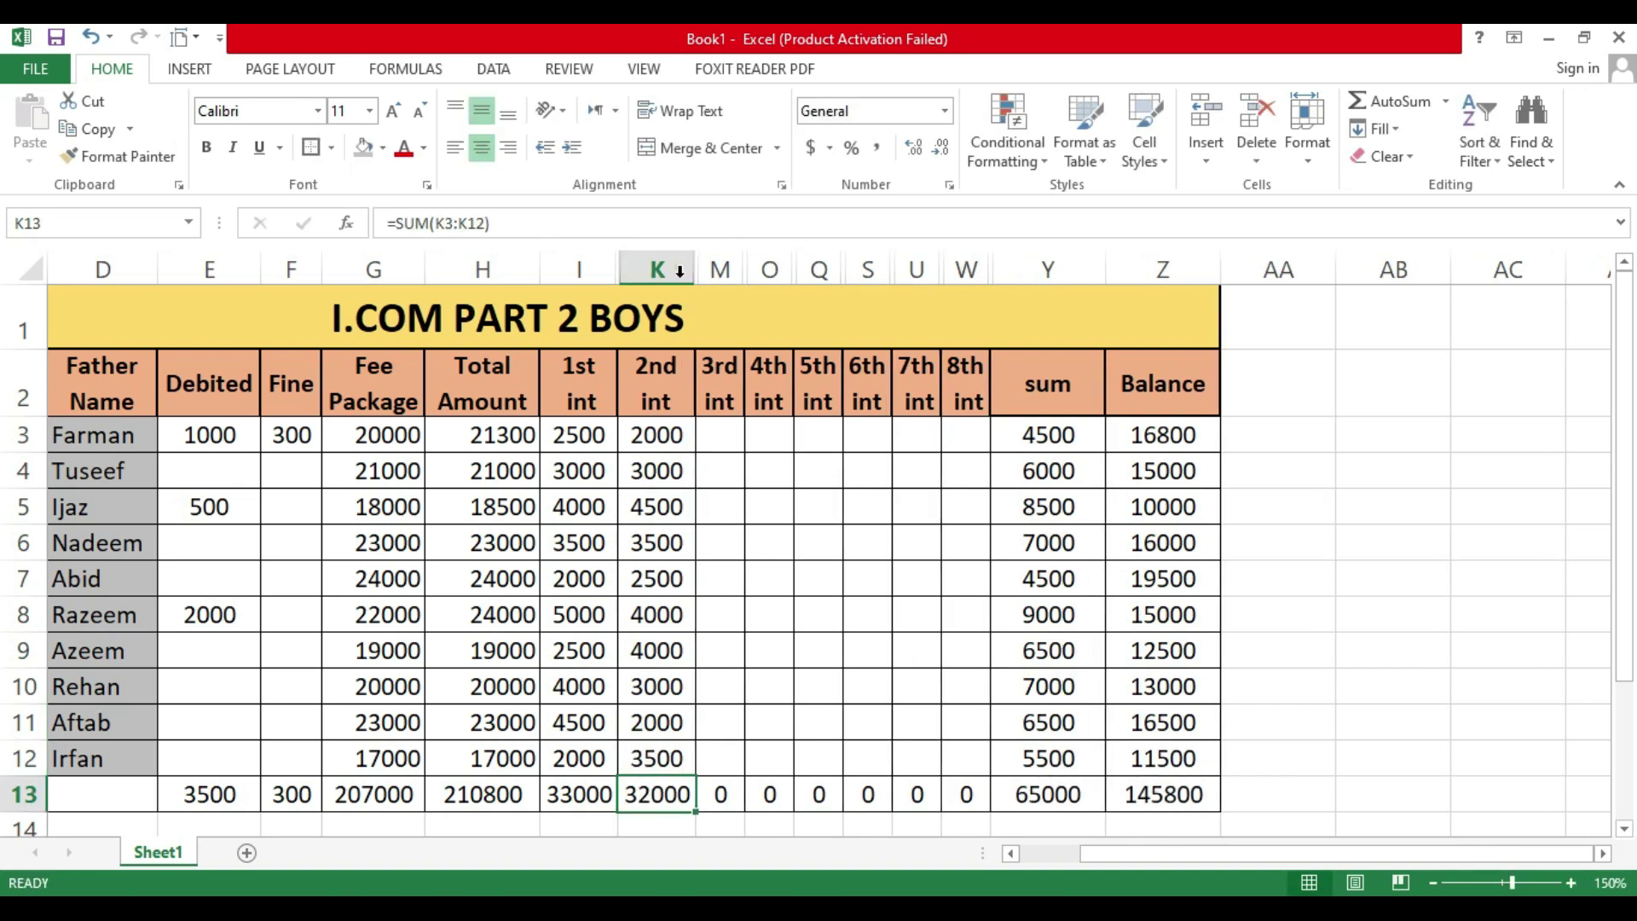
Step: Enter the 3rd installments 4000, 2000 and 2500 in M3:M5
{"action": "left_click", "coordinate": [720, 434]}
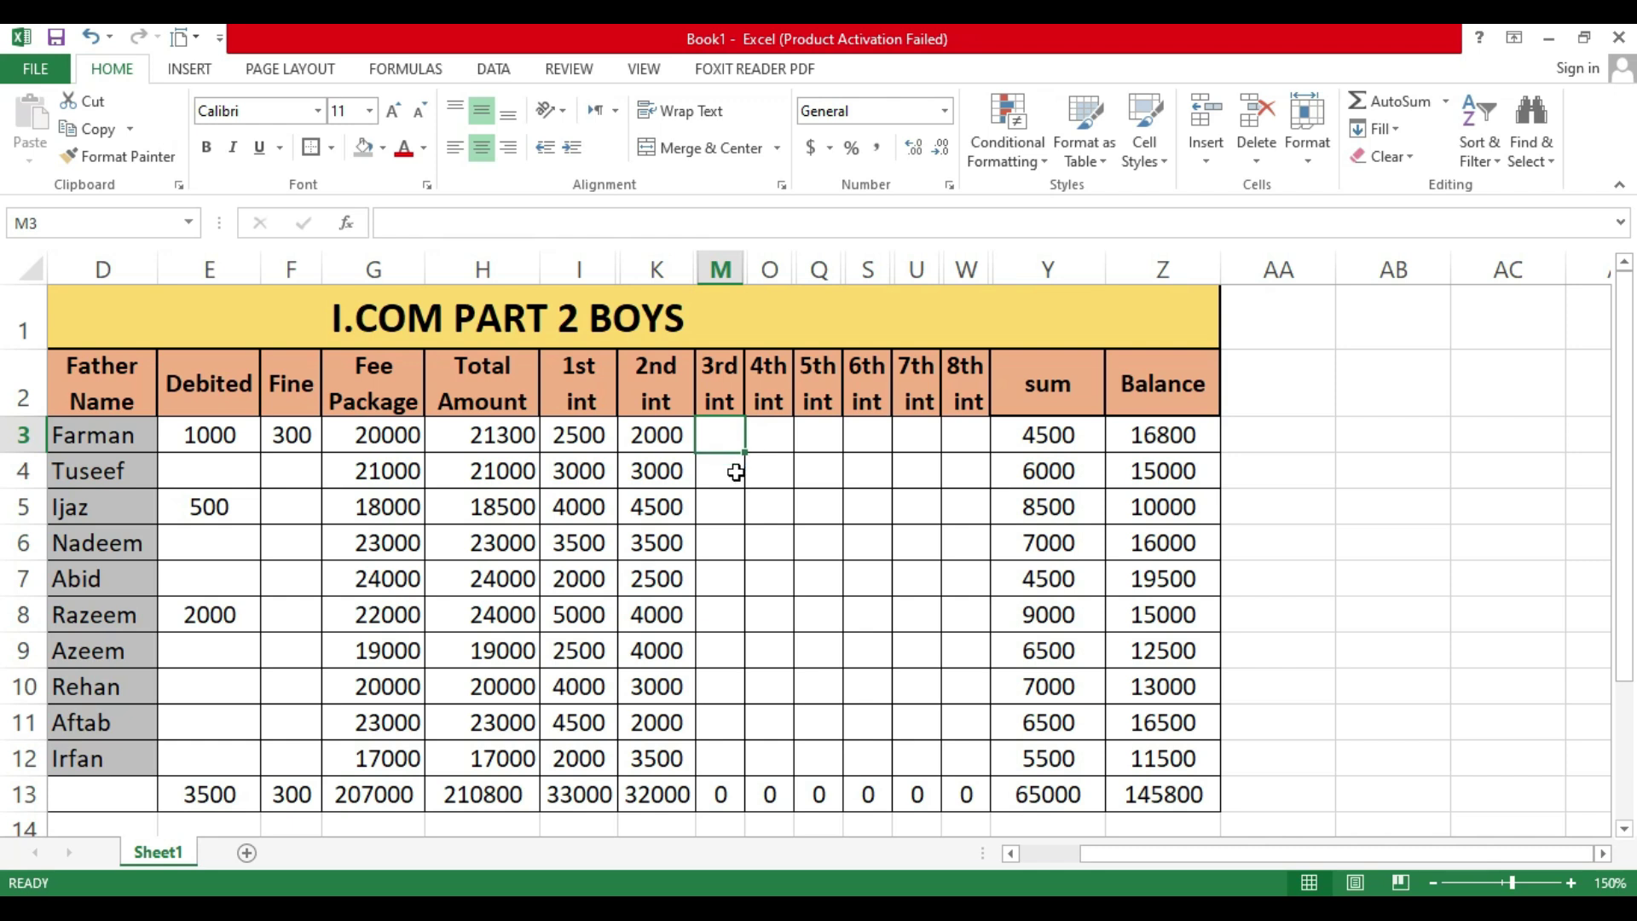
{"action": "type", "text": "4000"}
{"action": "key", "text": "Return"}
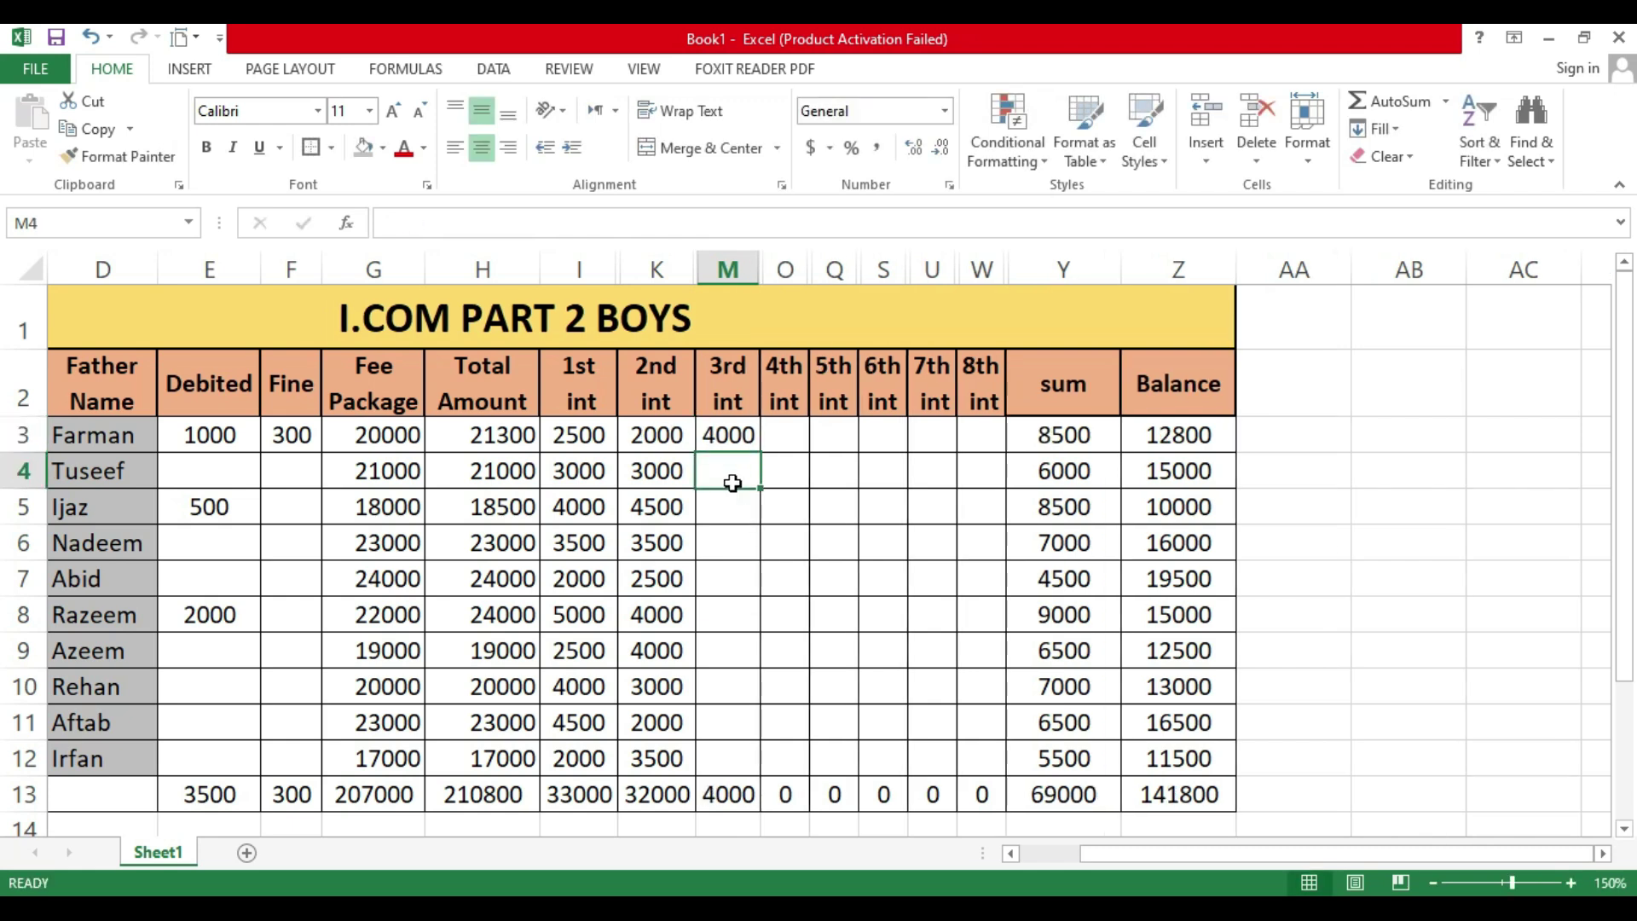
{"action": "type", "text": "2000"}
{"action": "key", "text": "Return"}
{"action": "type", "text": "25"}
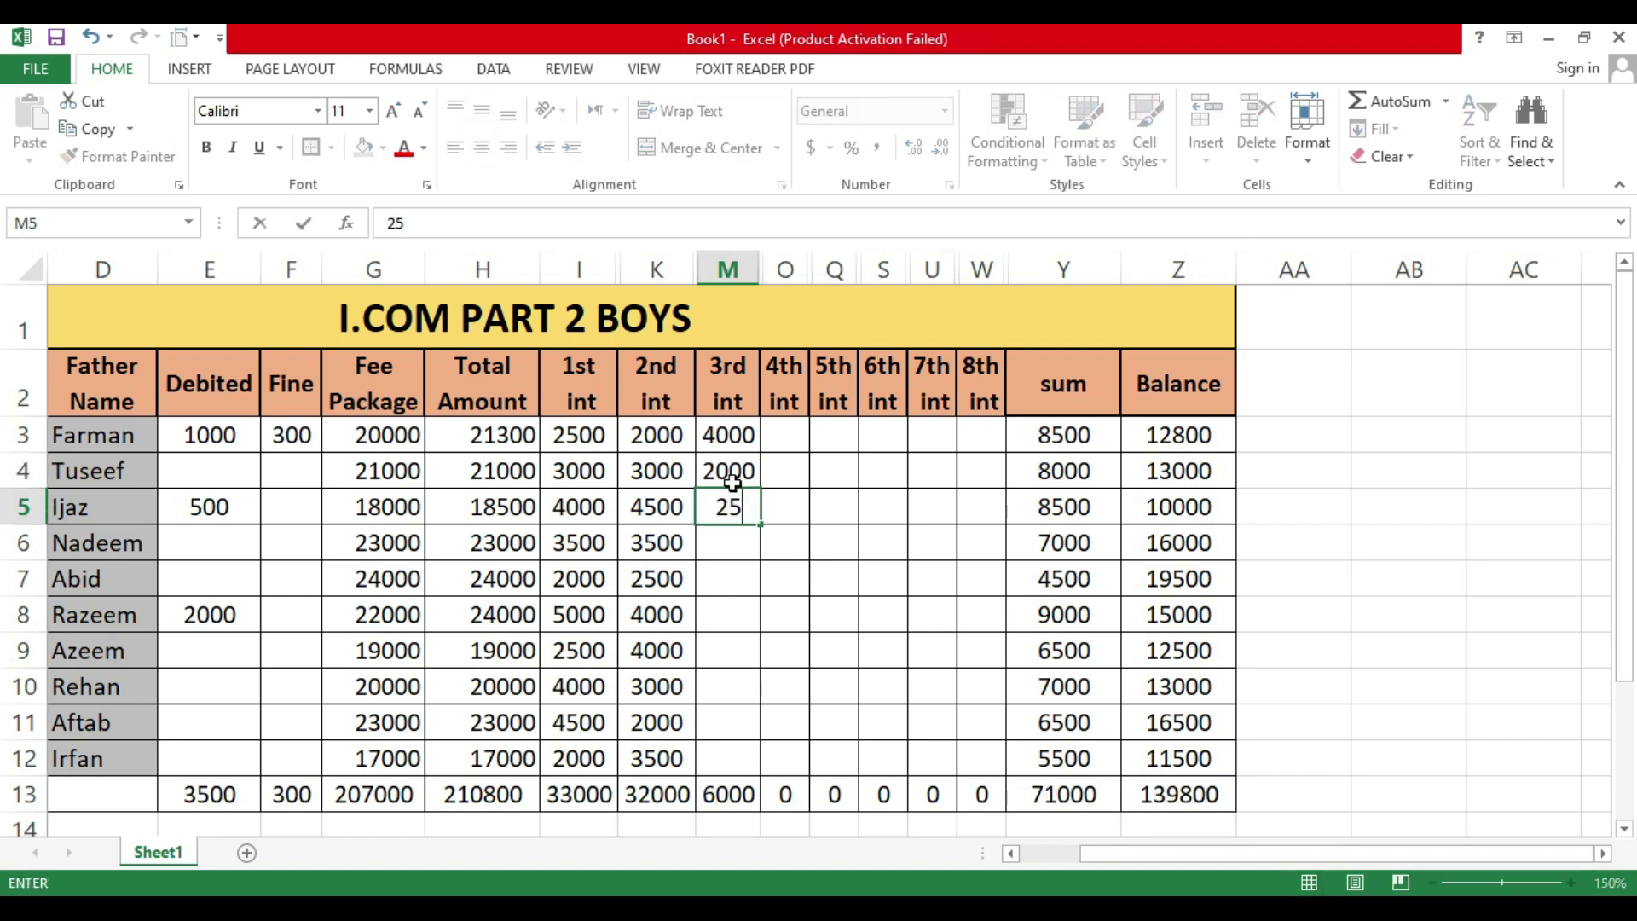
{"action": "type", "text": "00"}
{"action": "key", "text": "Return"}
Step: Fill the 3rd installment cells M6:M9 with 3000, 3500, 4500 and 2000
{"action": "type", "text": "3000"}
{"action": "key", "text": "Return"}
{"action": "type", "text": "3500"}
{"action": "key", "text": "Return"}
{"action": "type", "text": "4500"}
{"action": "key", "text": "Return"}
{"action": "type", "text": "7"}
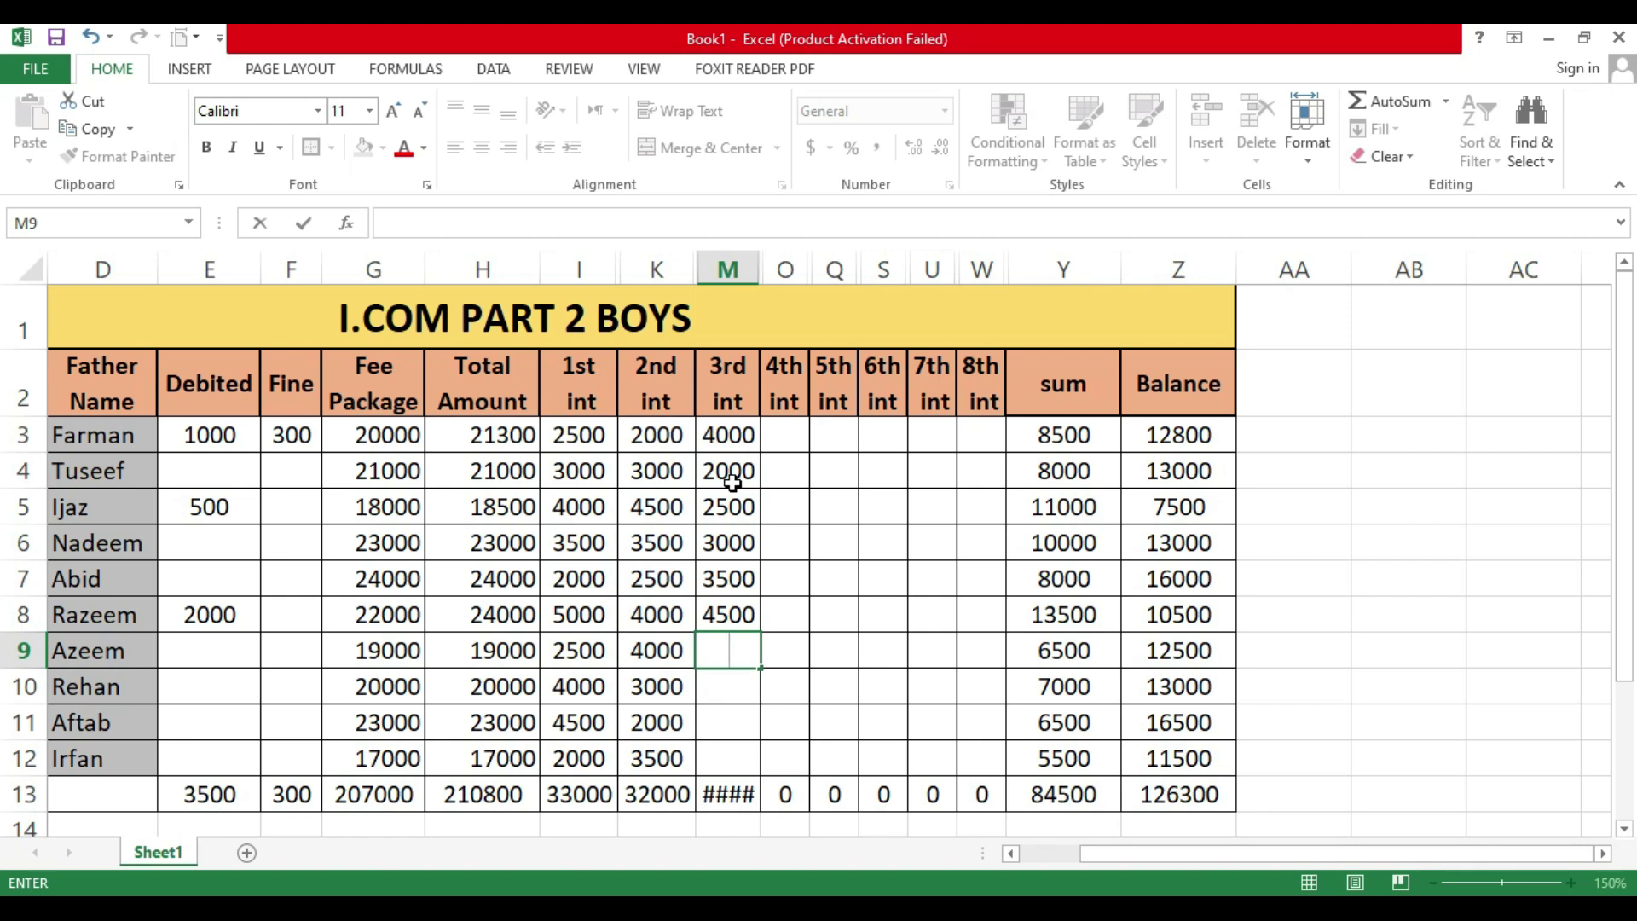
{"action": "type", "text": "2000"}
{"action": "key", "text": "Return"}
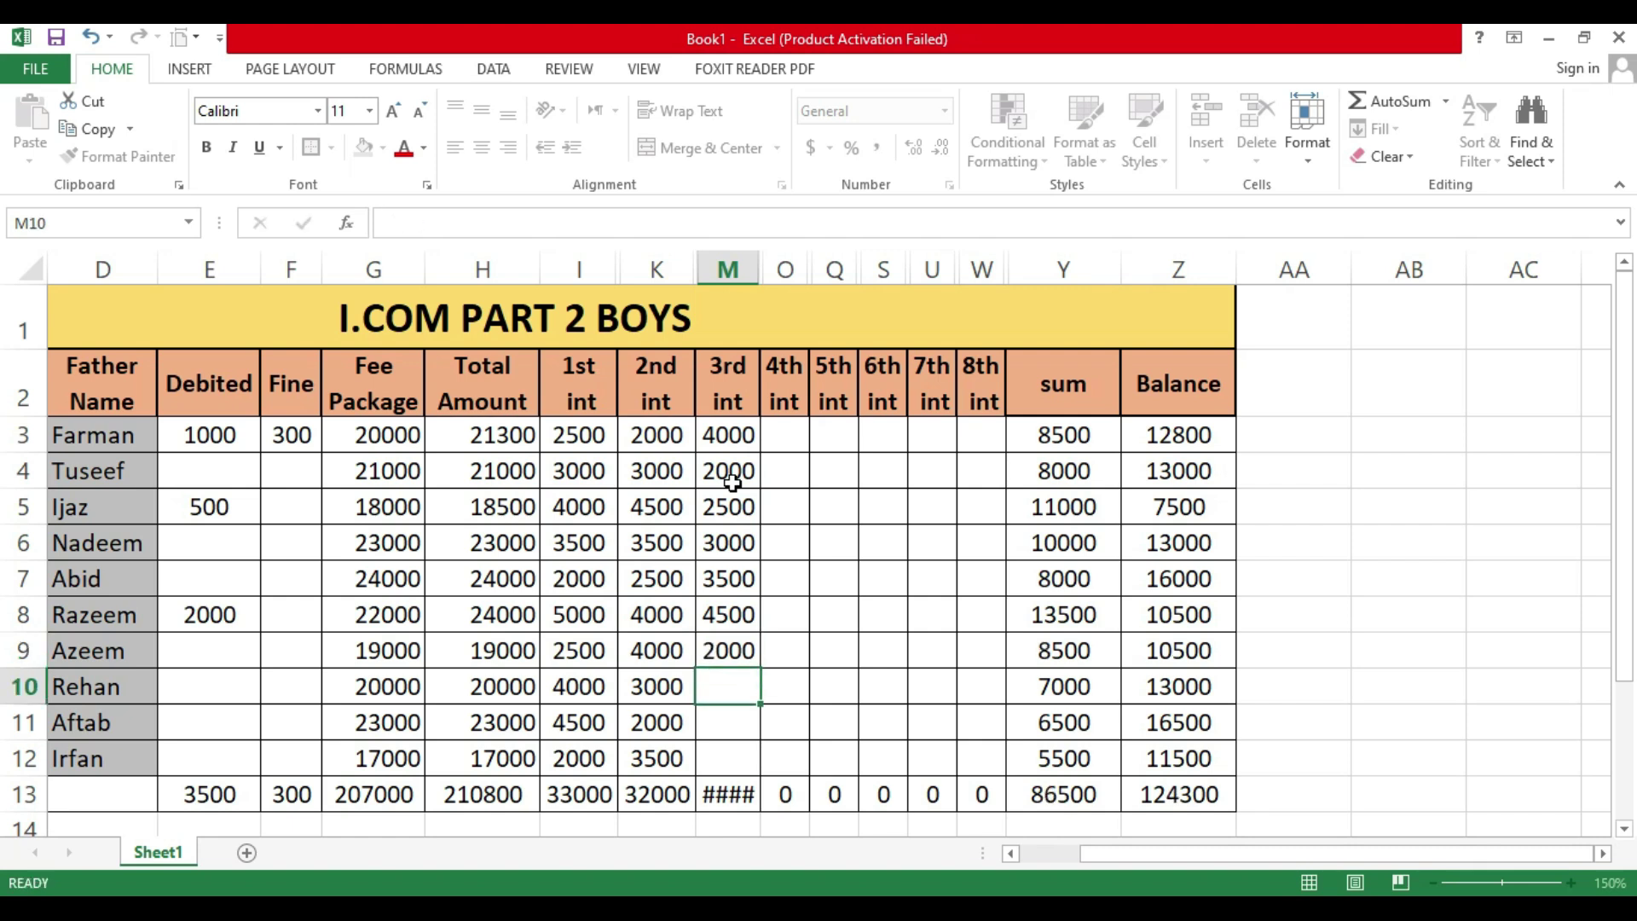
Step: Enter the 3rd installments 3500, 4000 and 2000 in M10:M12 and auto-fit column M to its contents
{"action": "type", "text": "13500"}
{"action": "key", "text": "Return"}
{"action": "type", "text": "4000"}
{"action": "key", "text": "Return"}
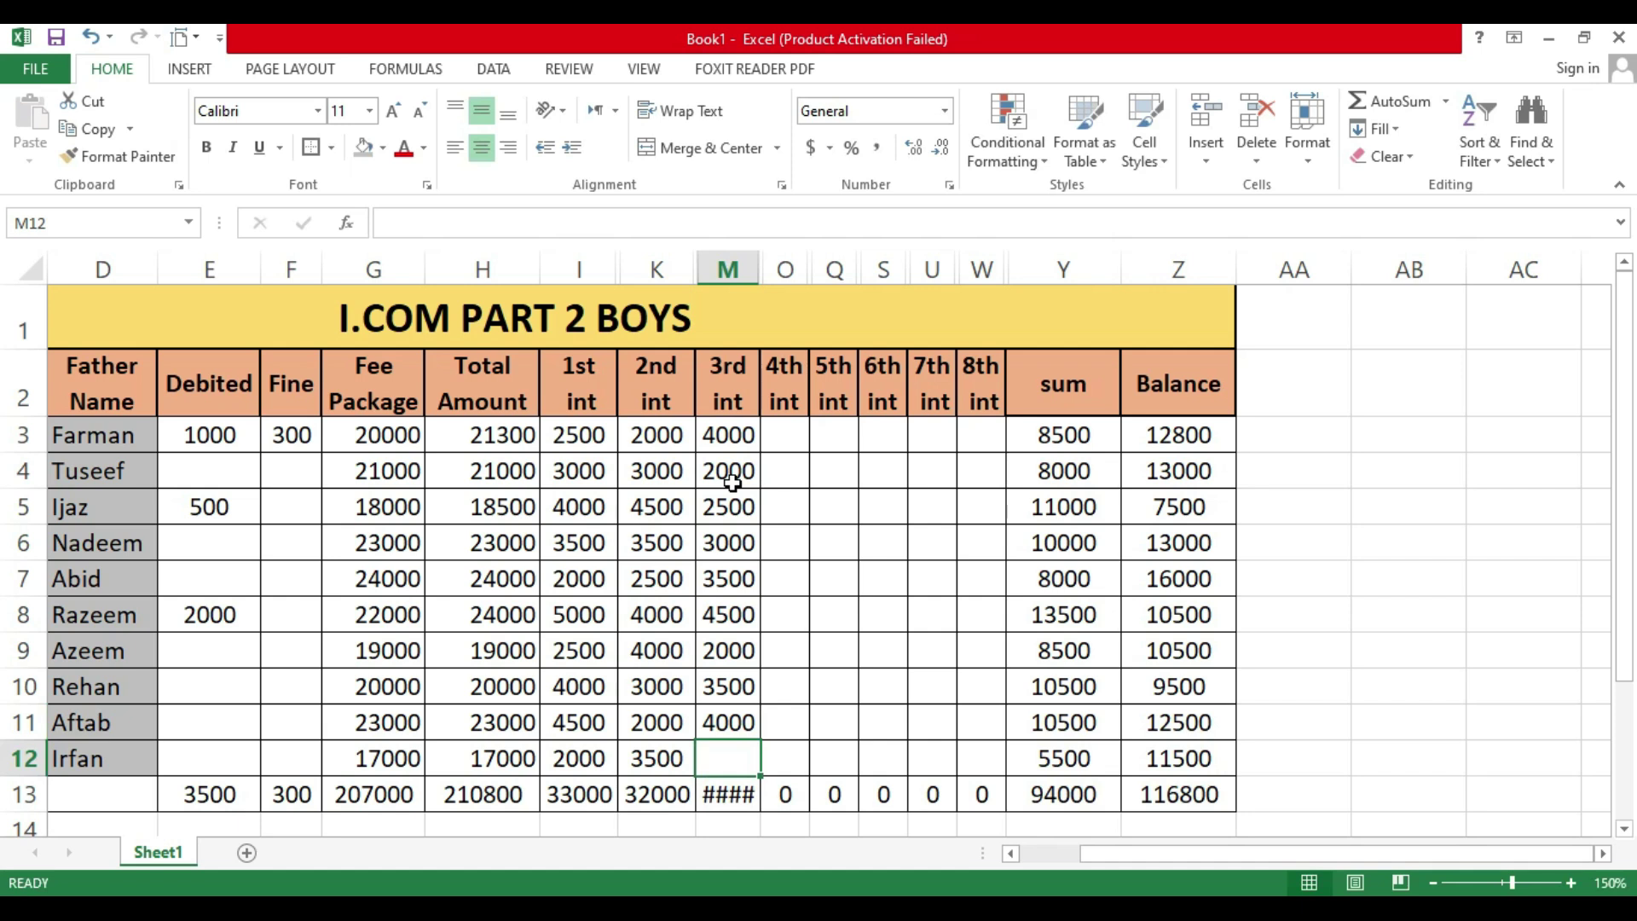
{"action": "type", "text": "2000"}
{"action": "key", "text": "Return"}
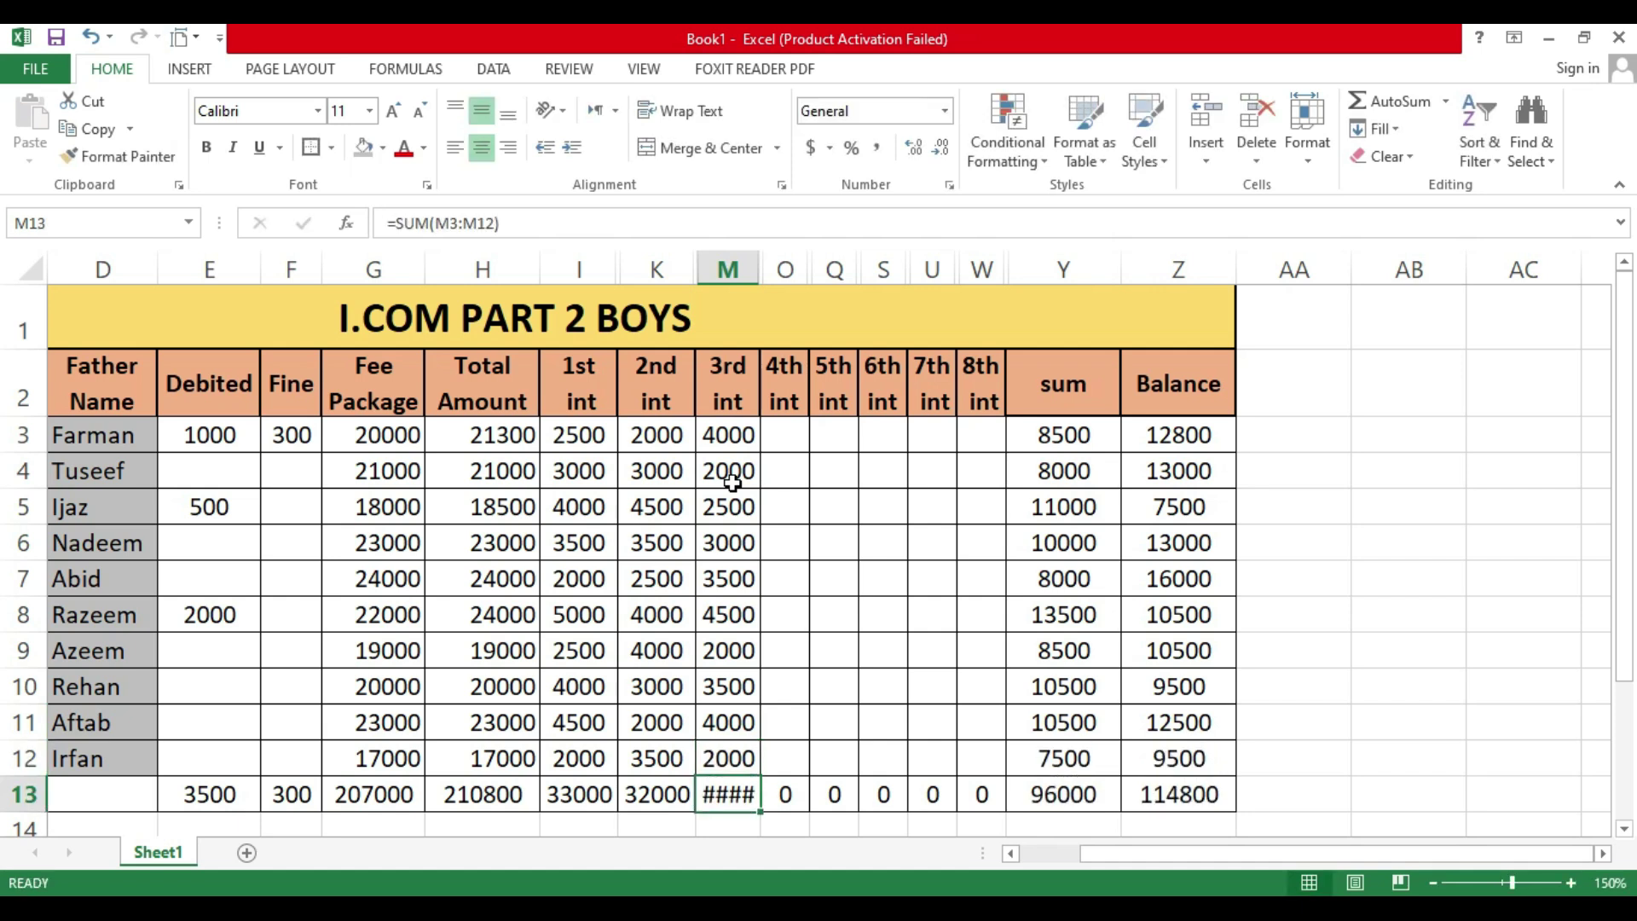
{"action": "double_click", "coordinate": [759, 269]}
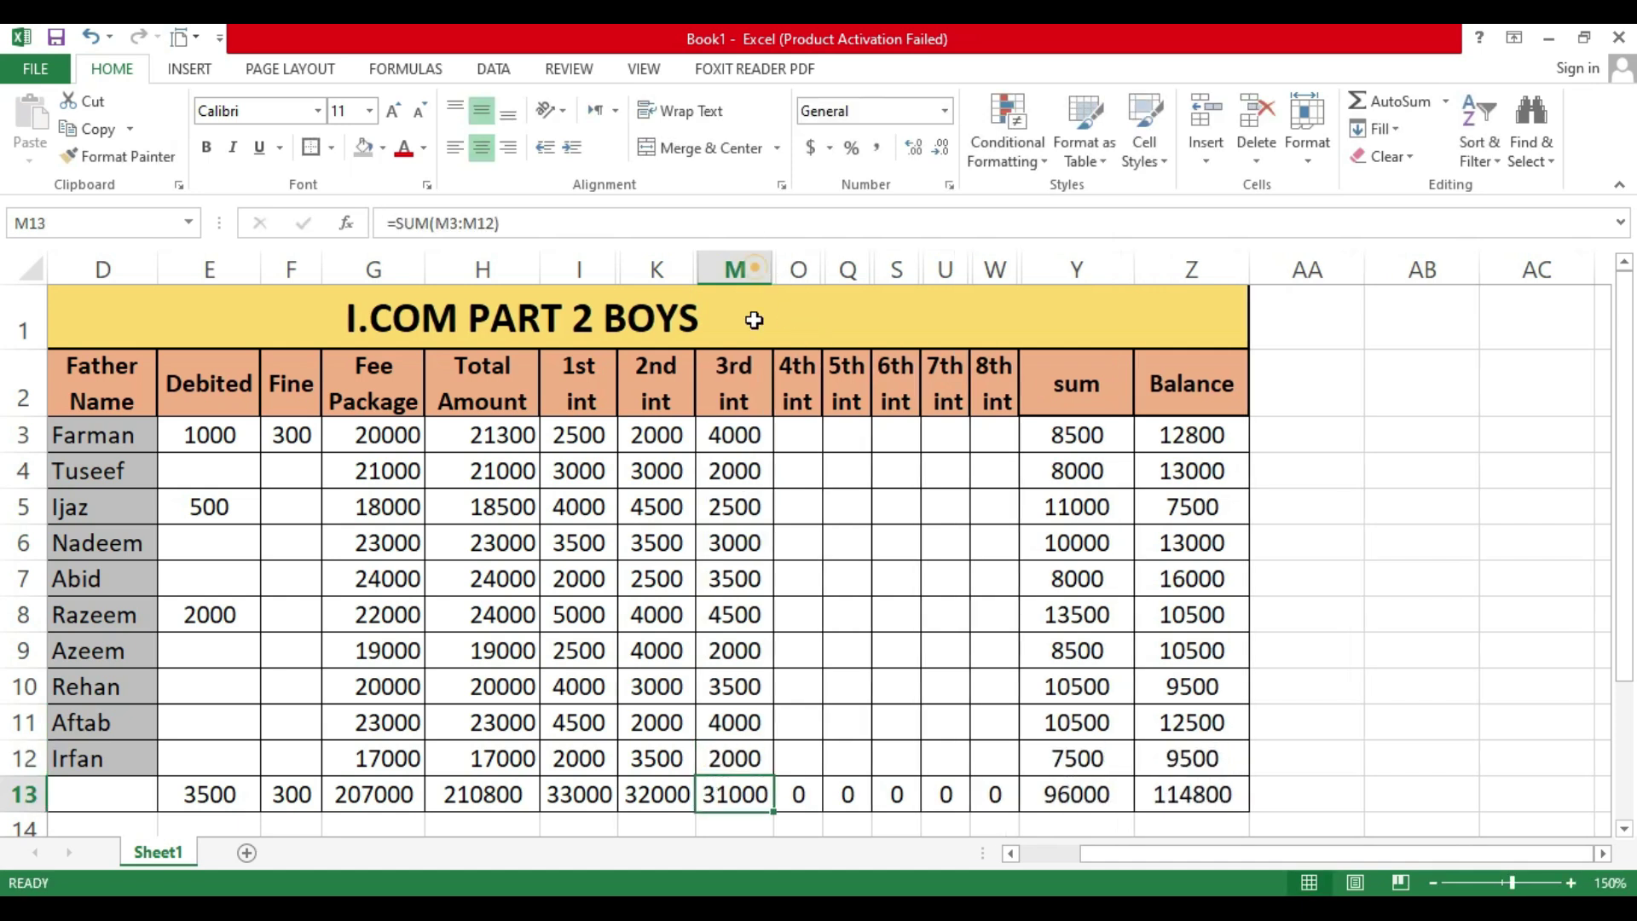
Step: Check the balance in Z3 and enter the 4th installments 6000 and 6500 in O3:O4
{"action": "left_click", "coordinate": [802, 437]}
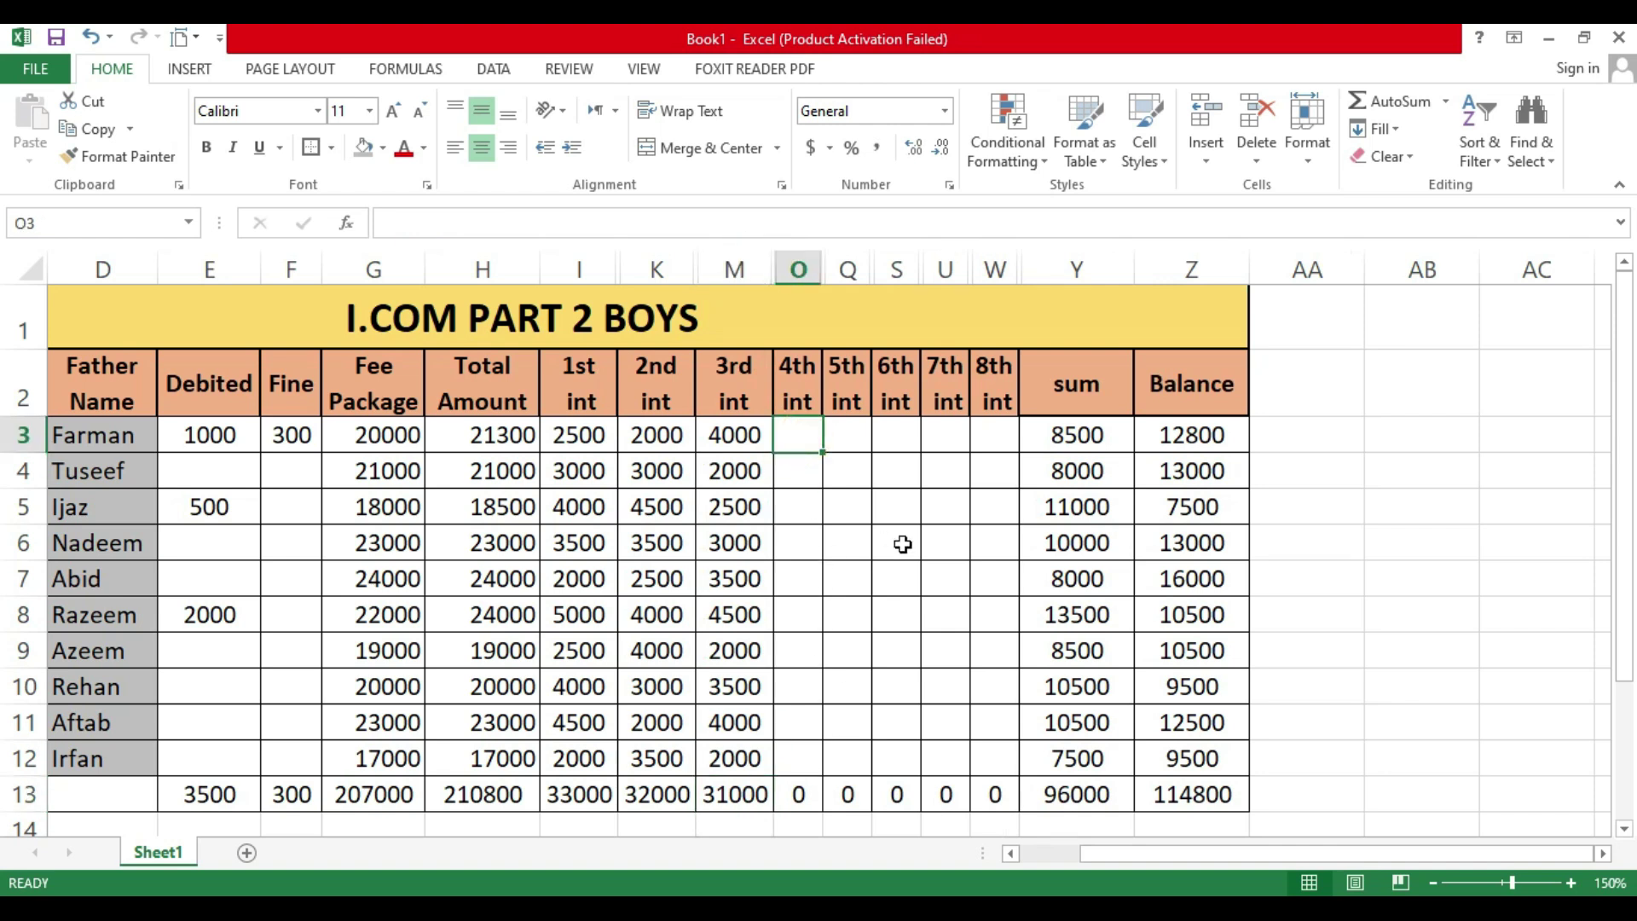
{"action": "left_click", "coordinate": [1195, 440]}
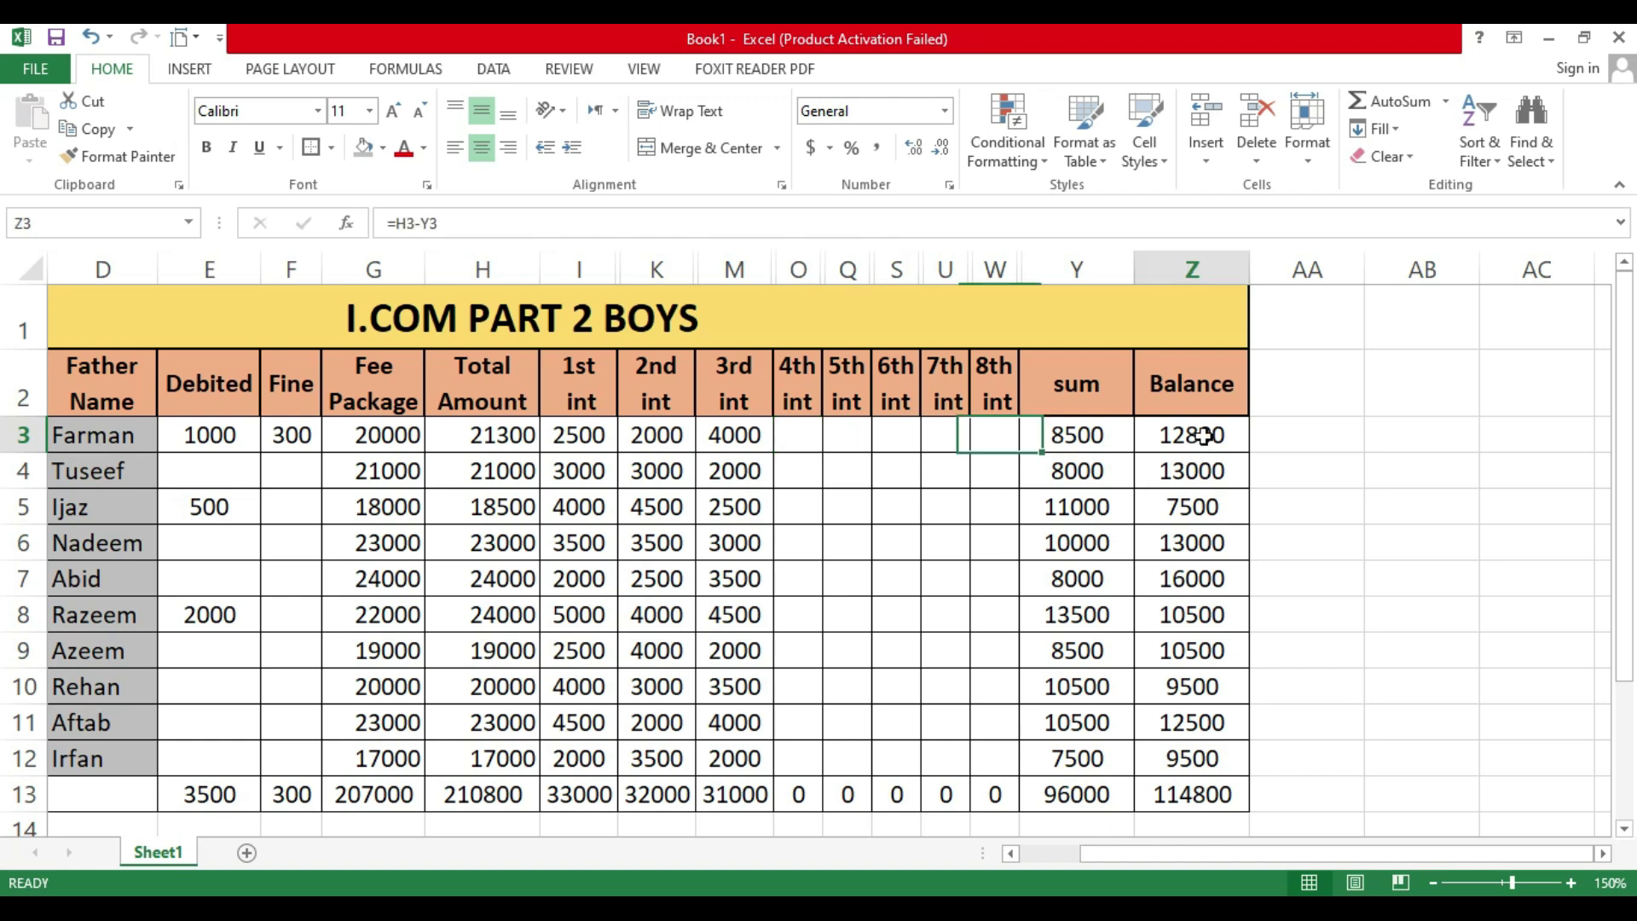
{"action": "left_click", "coordinate": [765, 435]}
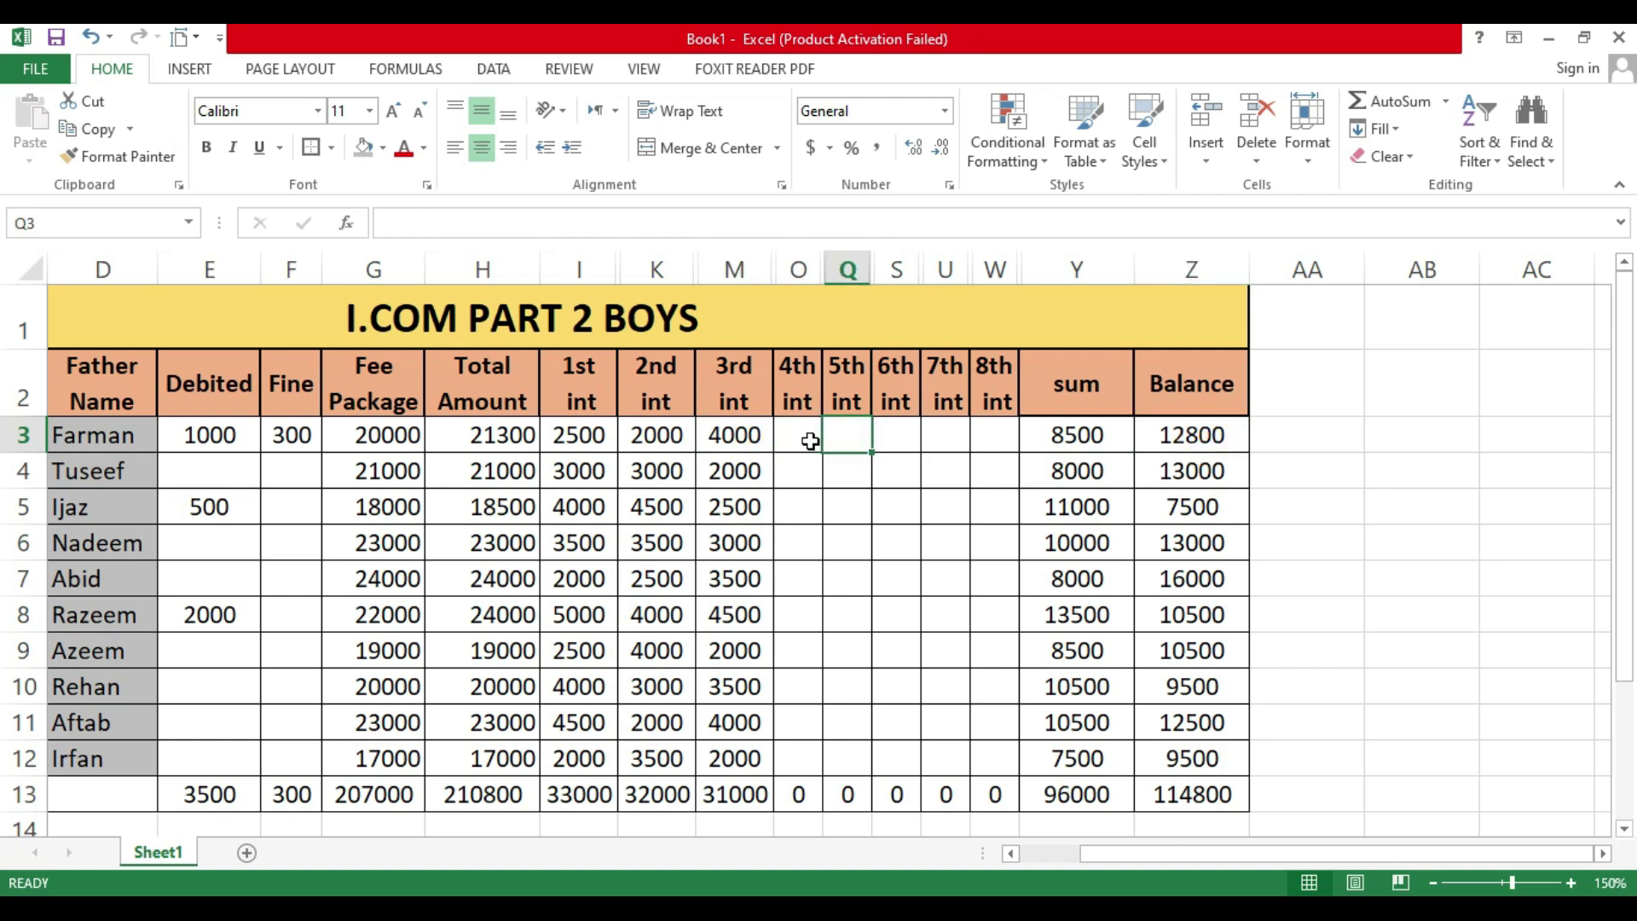
{"action": "left_click", "coordinate": [808, 439]}
{"action": "type", "text": "6000"}
{"action": "key", "text": "Return"}
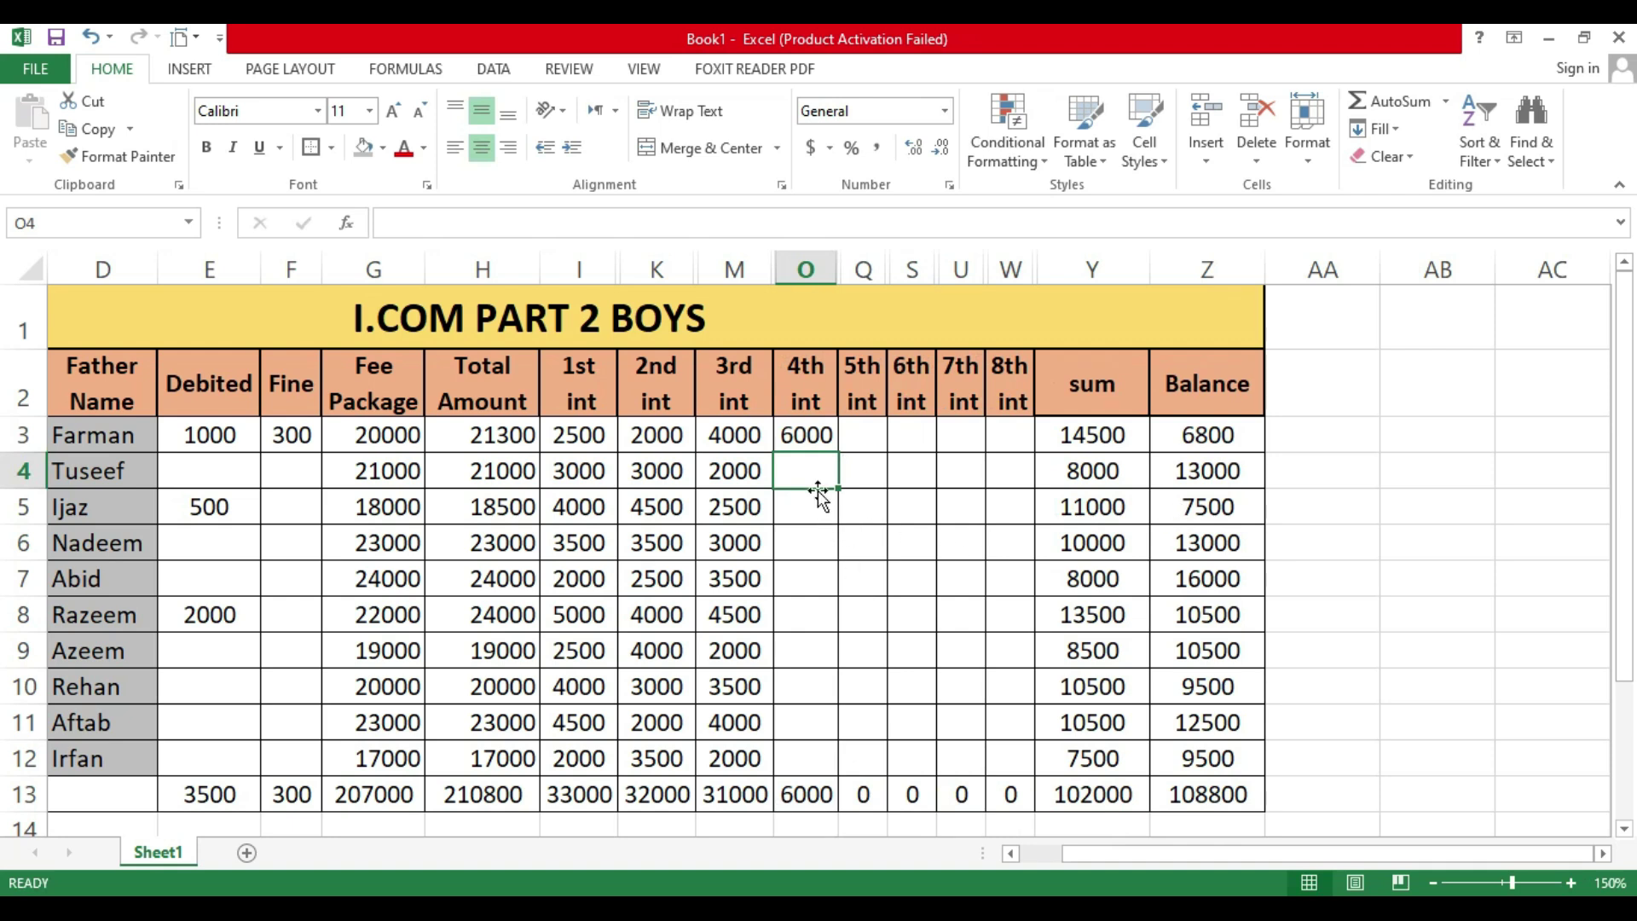
{"action": "type", "text": "6500"}
{"action": "key", "text": "Return"}
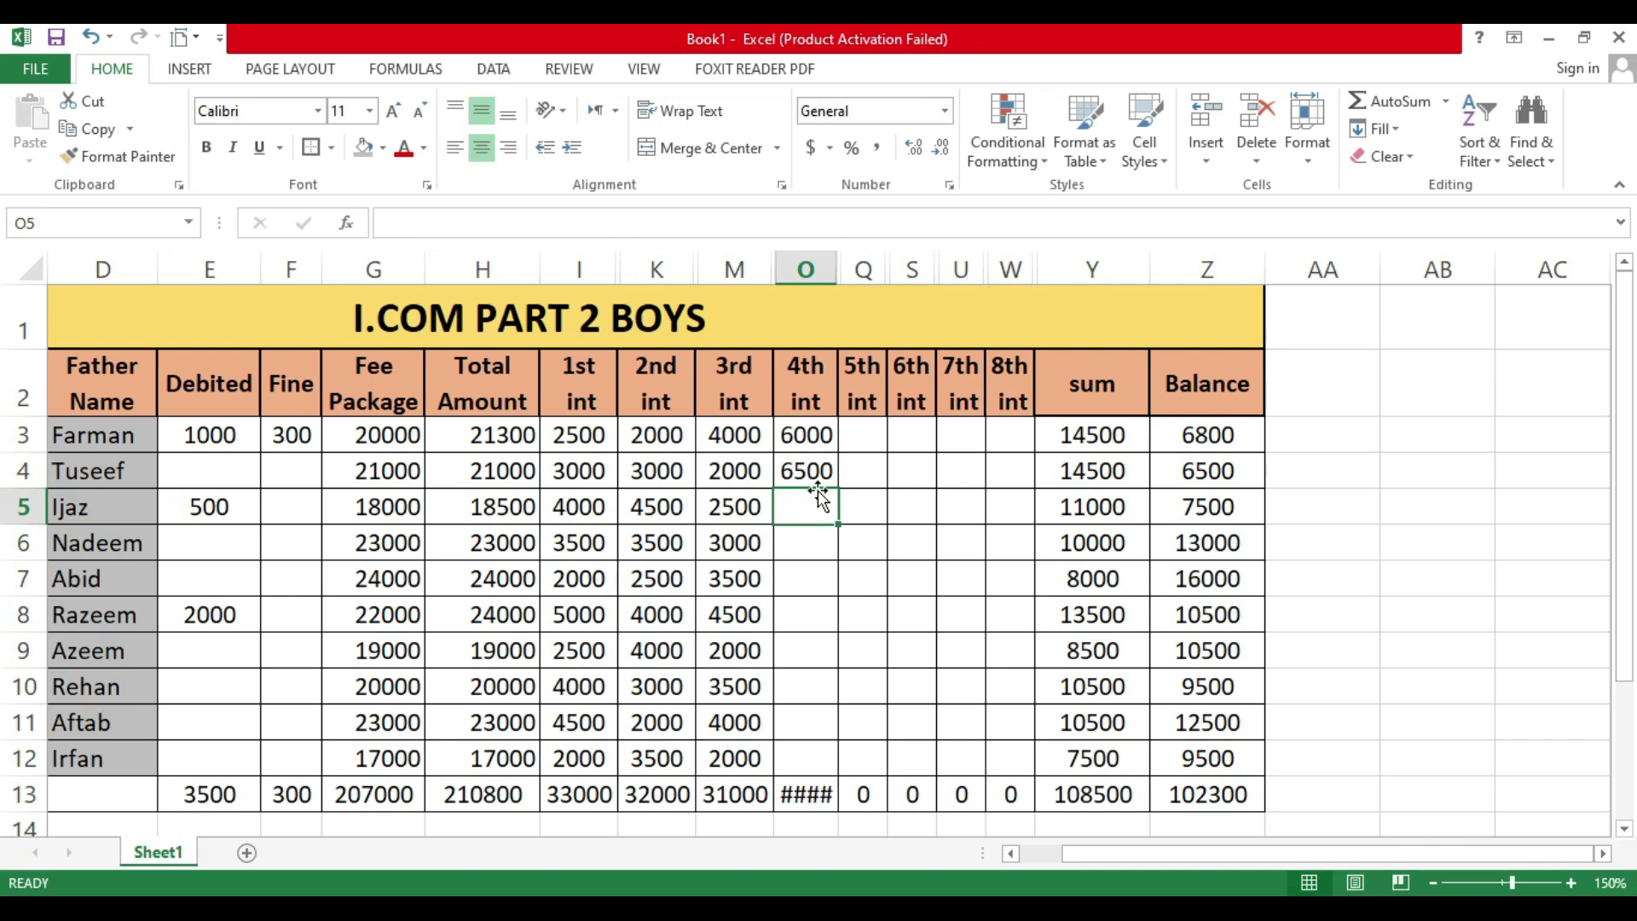
Step: Clear the row 5 balance with a 4th installment of 7500 in O5, and enter 5000 in O6
{"action": "left_click", "coordinate": [1228, 507]}
{"action": "left_click", "coordinate": [814, 517]}
{"action": "type", "text": "7500"}
{"action": "key", "text": "Return"}
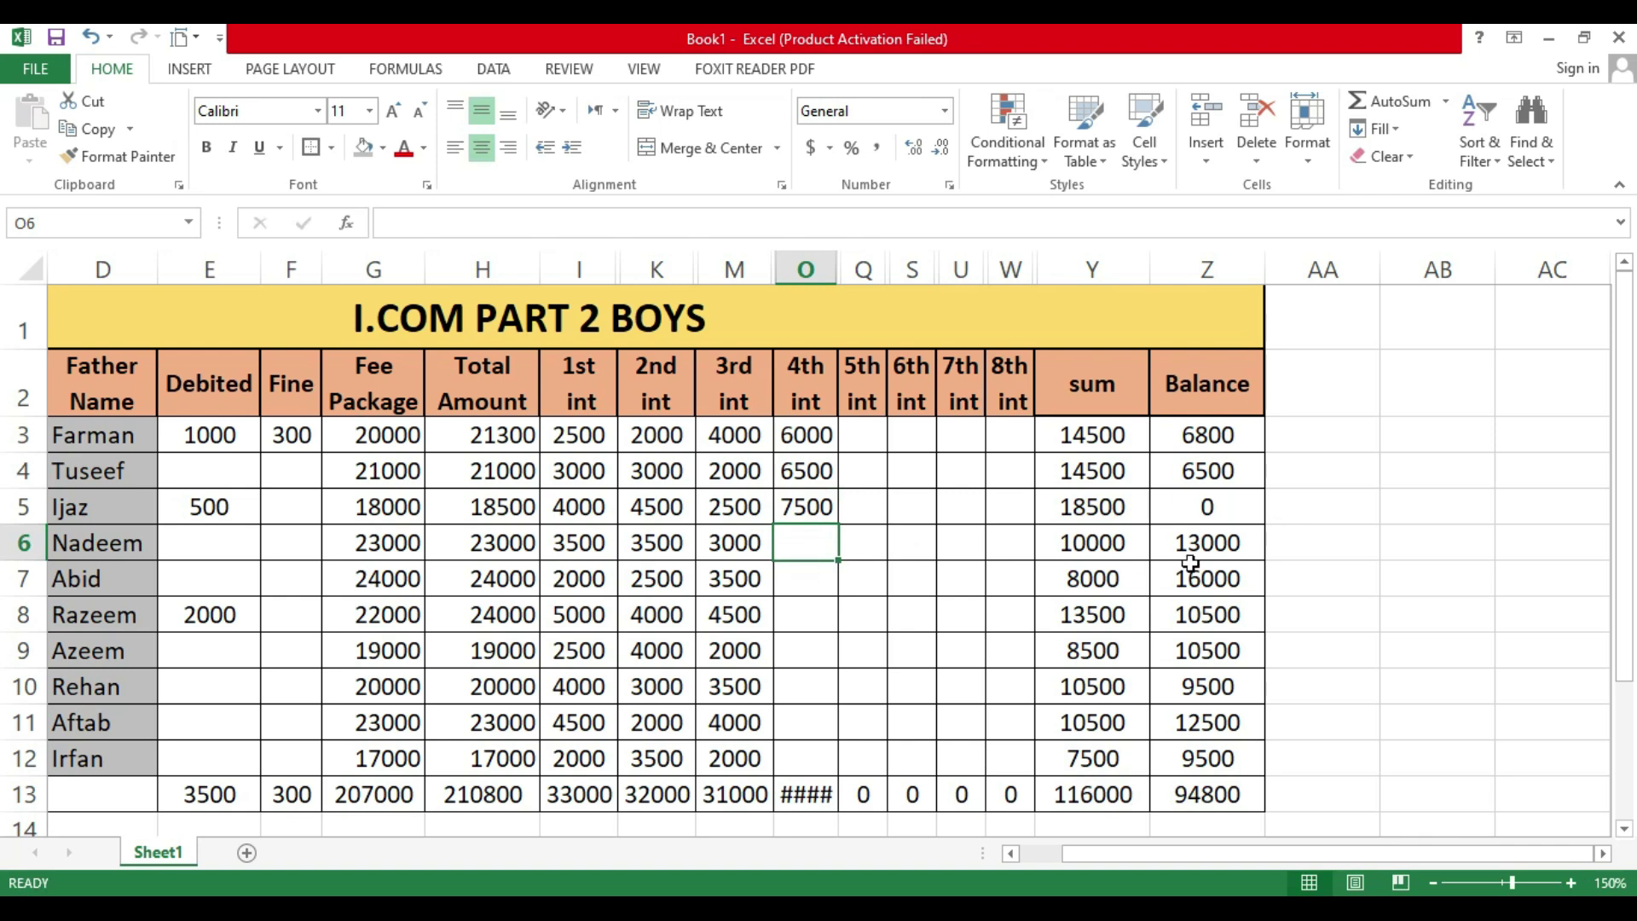
{"action": "type", "text": "5000"}
{"action": "key", "text": "Return"}
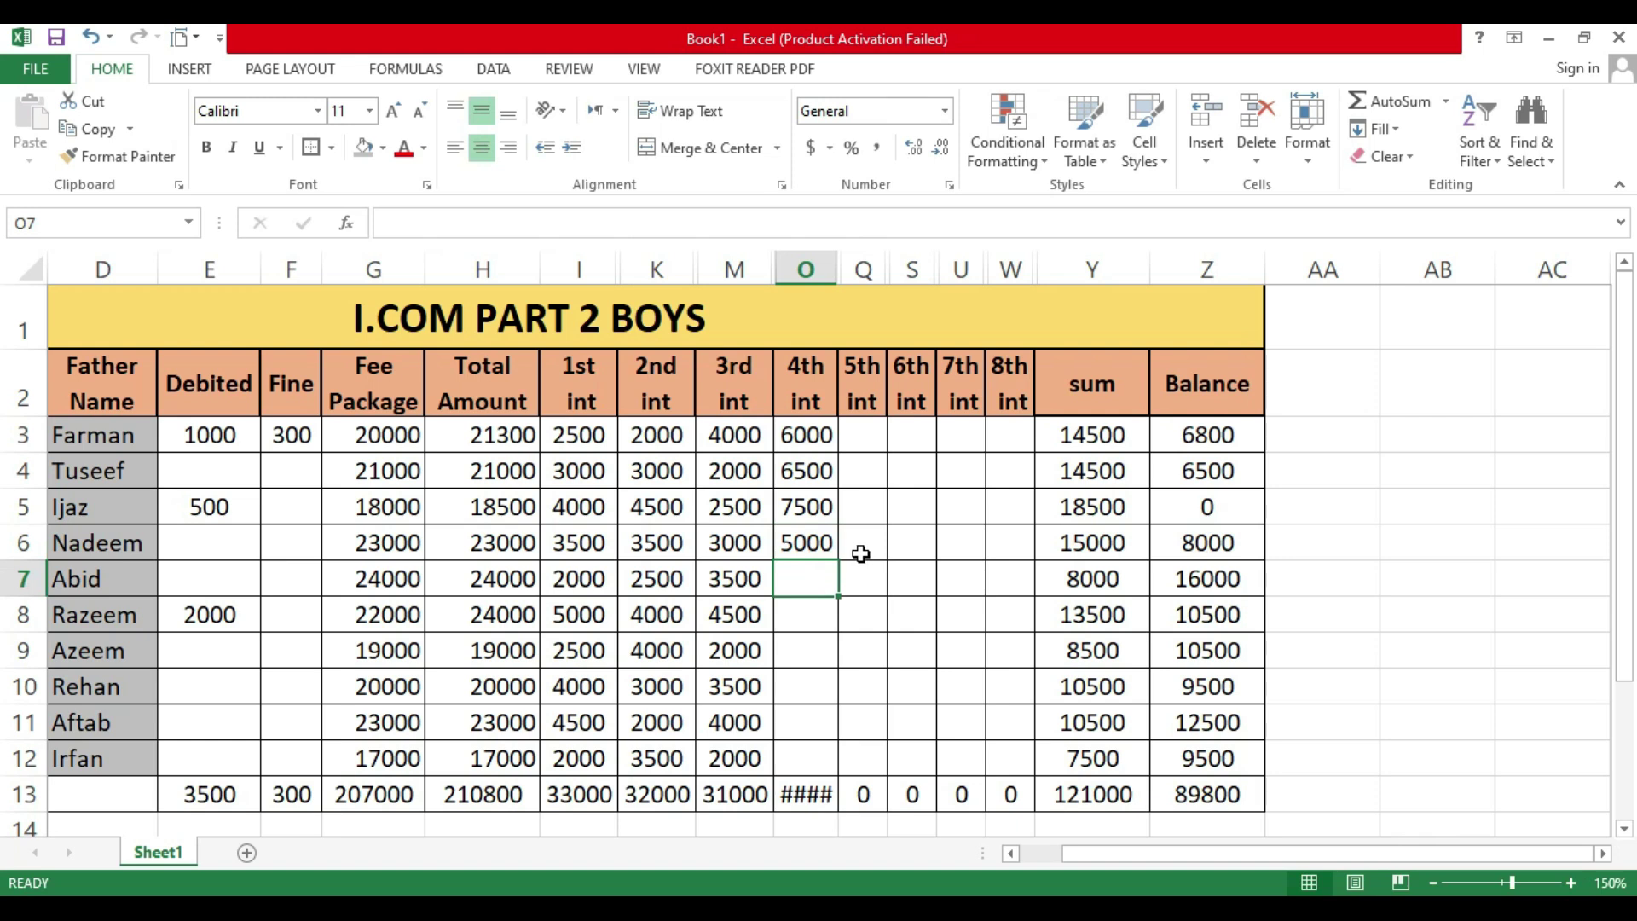
Step: Check the balances in rows 6 and 7 and enter the 4th installments 8000 and 2000 in O7:O8
{"action": "left_click", "coordinate": [1243, 542]}
{"action": "left_click", "coordinate": [1221, 581]}
{"action": "left_click", "coordinate": [831, 578]}
{"action": "type", "text": "8000"}
{"action": "key", "text": "Return"}
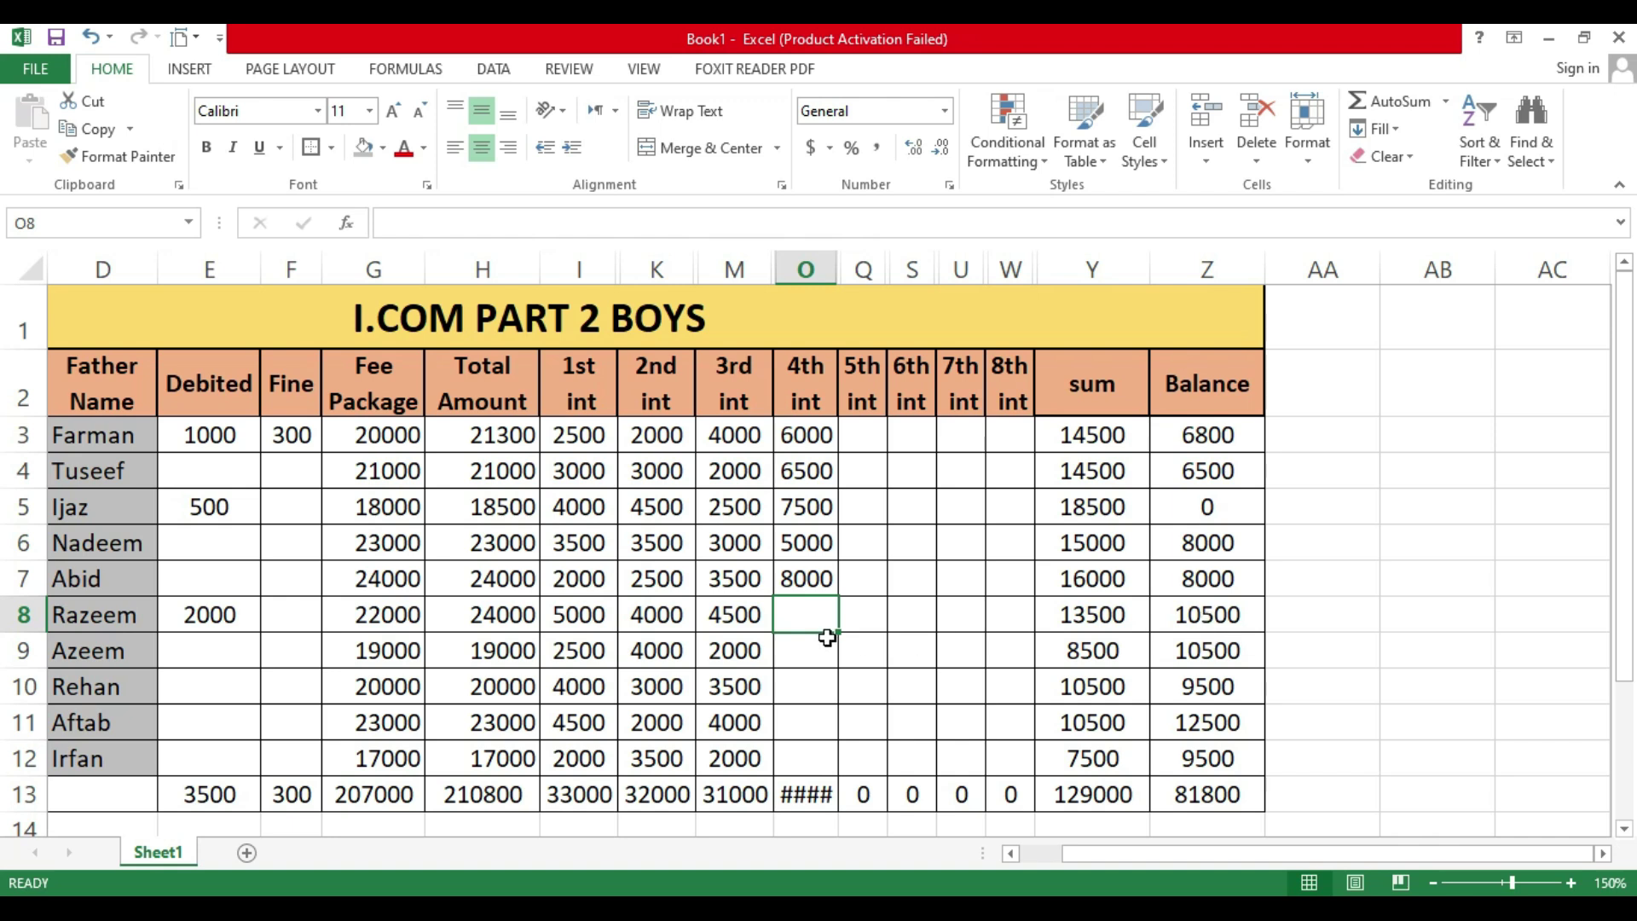
{"action": "type", "text": "2000"}
{"action": "key", "text": "Return"}
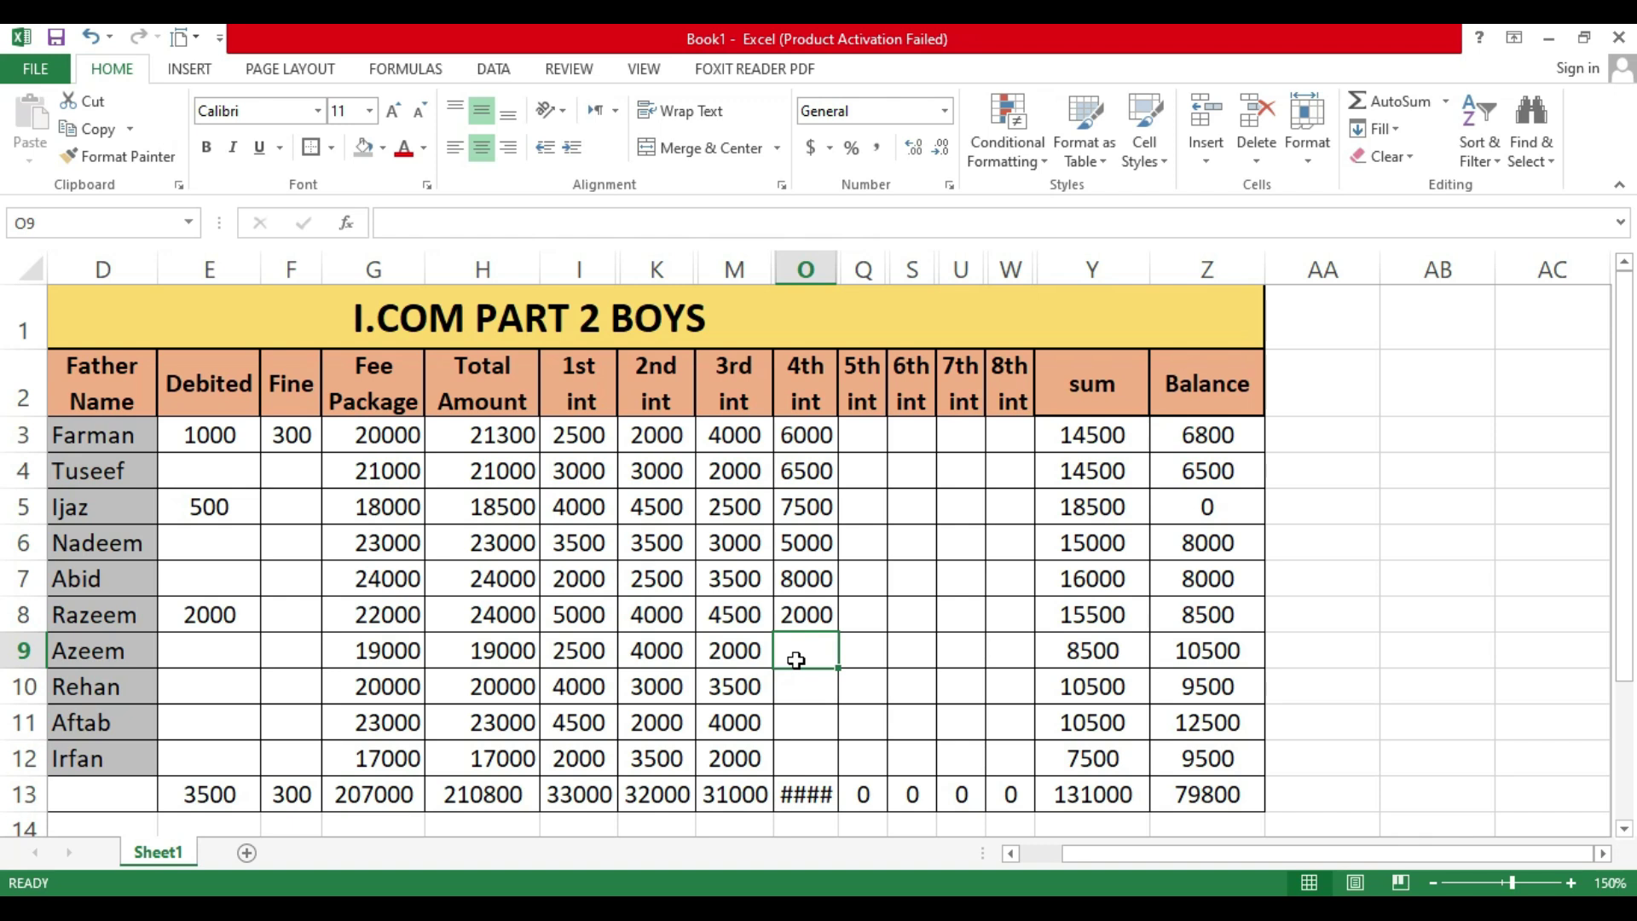
Step: Enter the 4th installments 5000, 6000, 3500 and 4500 in O9:O12 and auto-fit column O to its contents
{"action": "type", "text": "5000"}
{"action": "key", "text": "Return"}
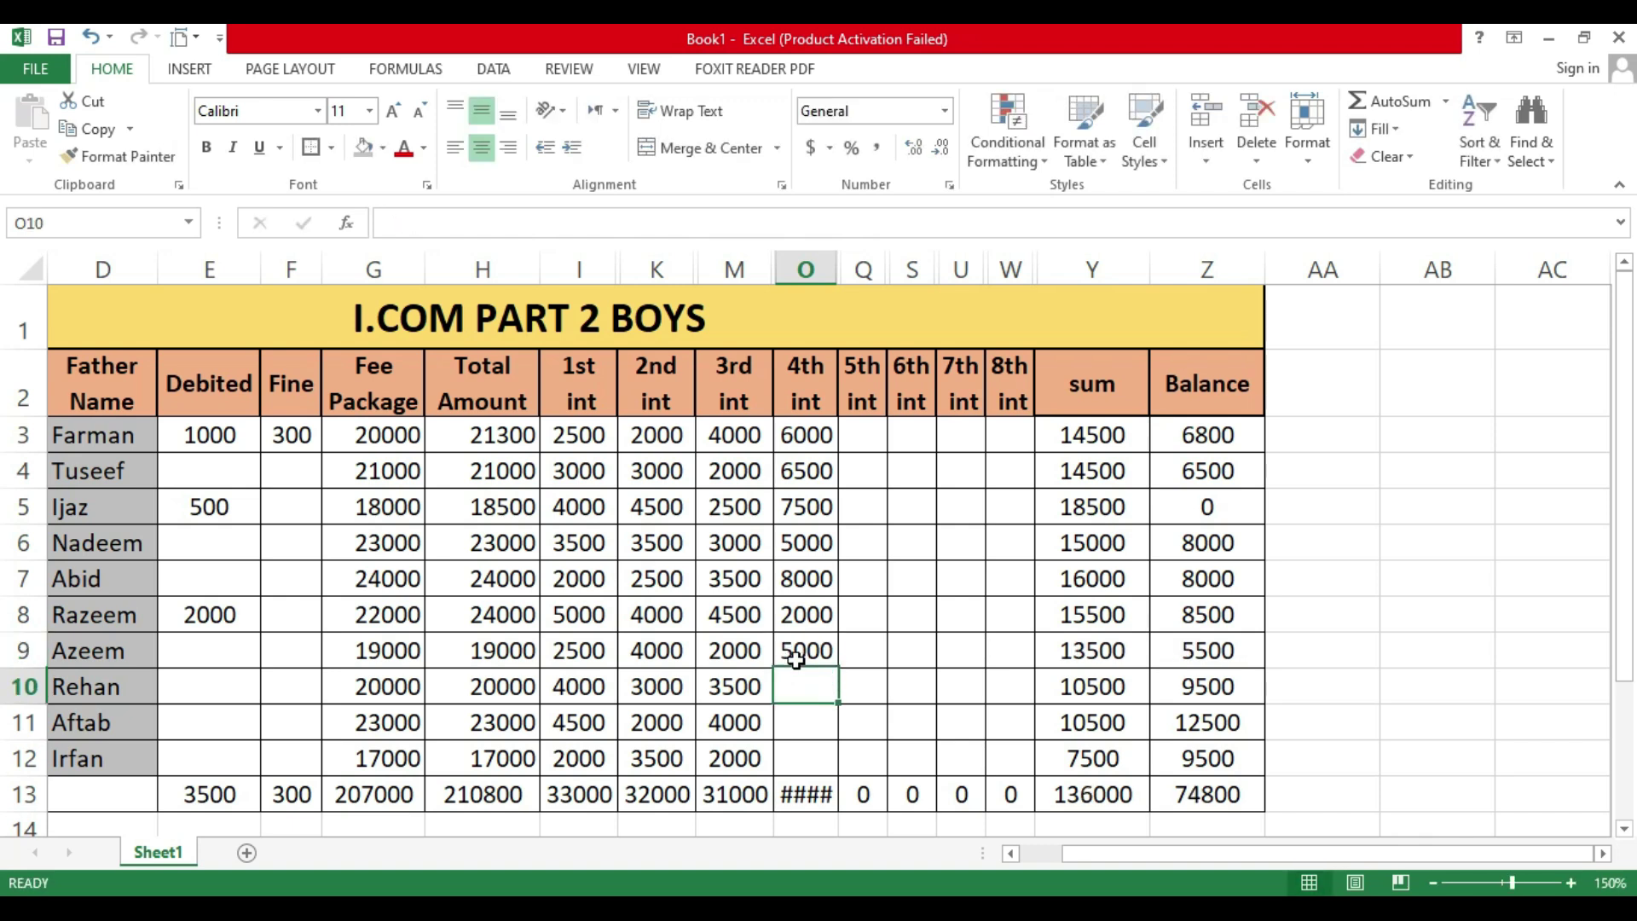
{"action": "type", "text": "6000"}
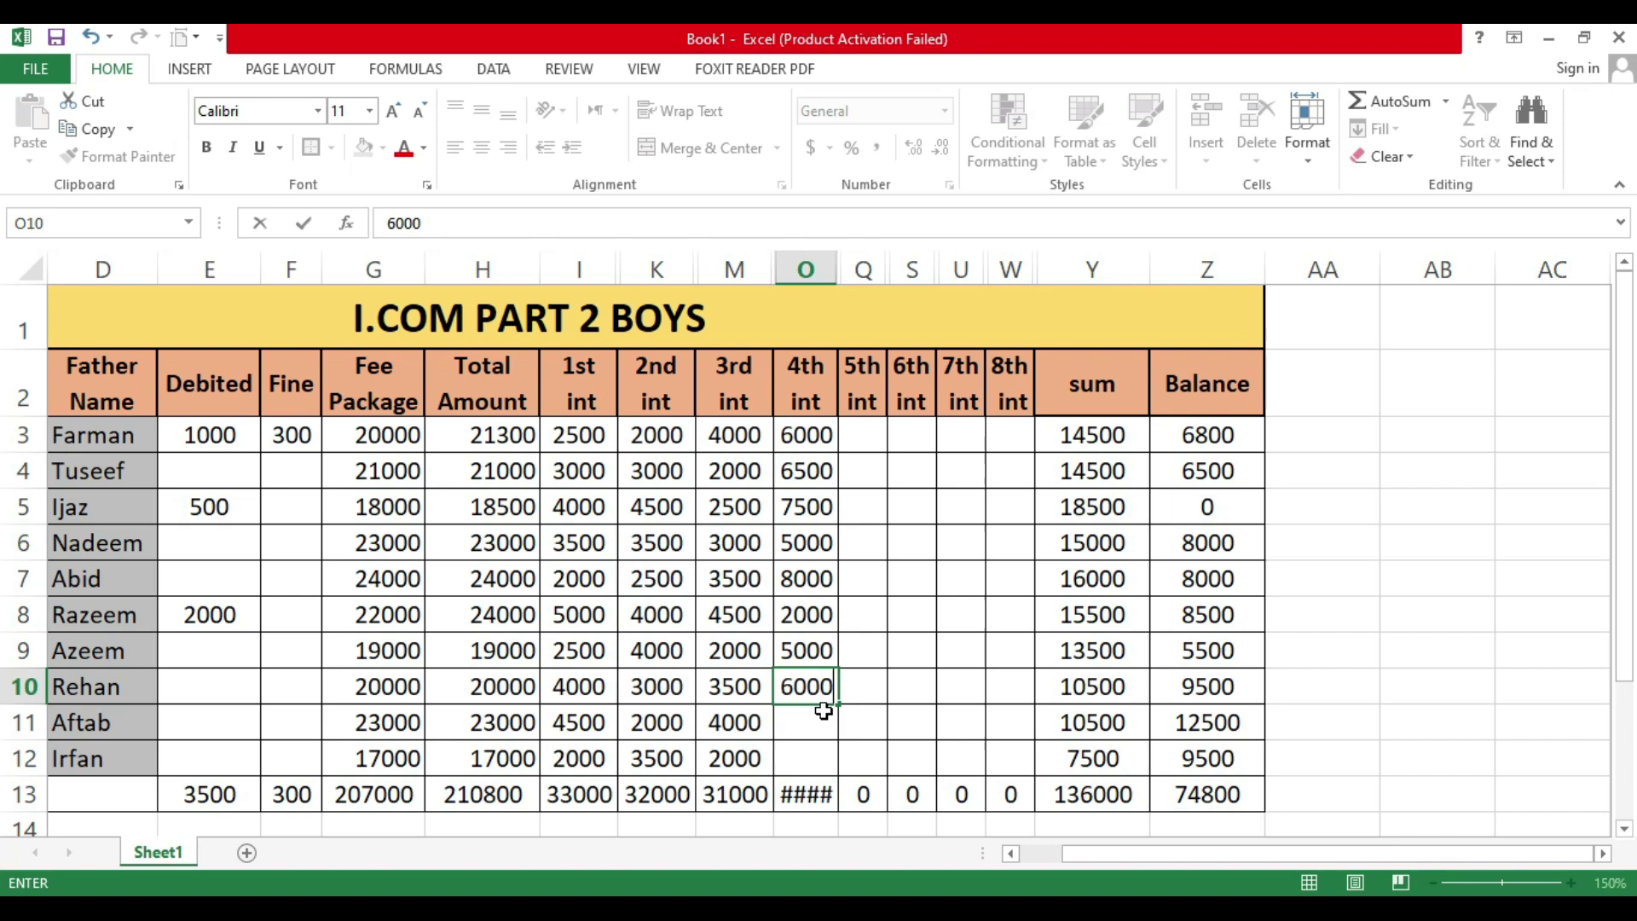
{"action": "key", "text": "Return"}
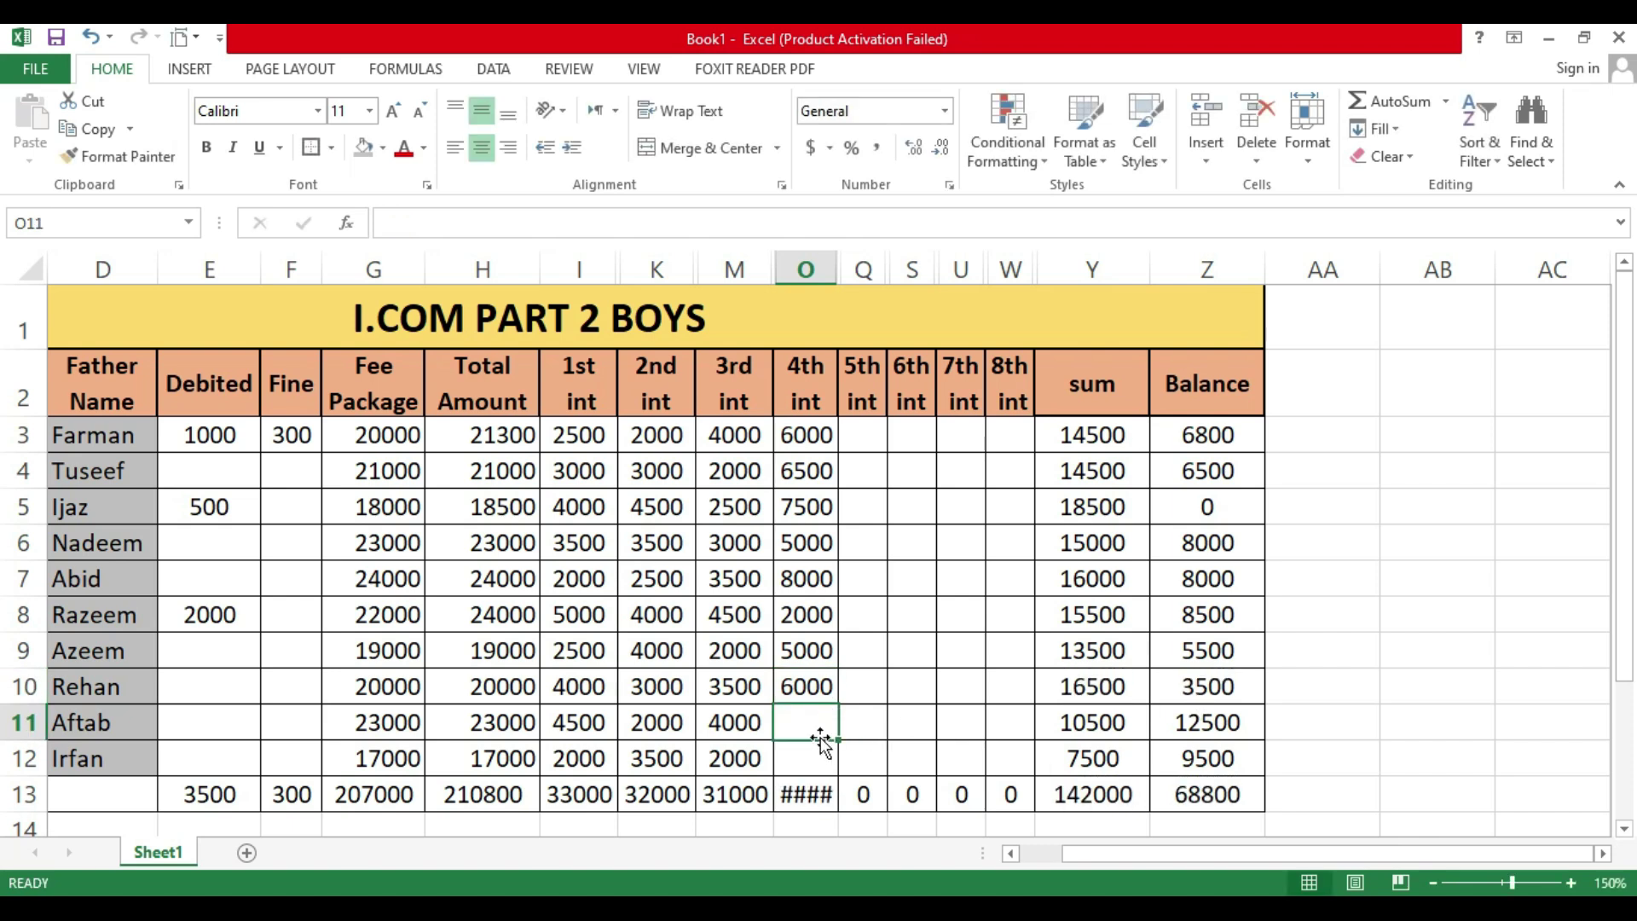
{"action": "type", "text": "3500"}
{"action": "key", "text": "Return"}
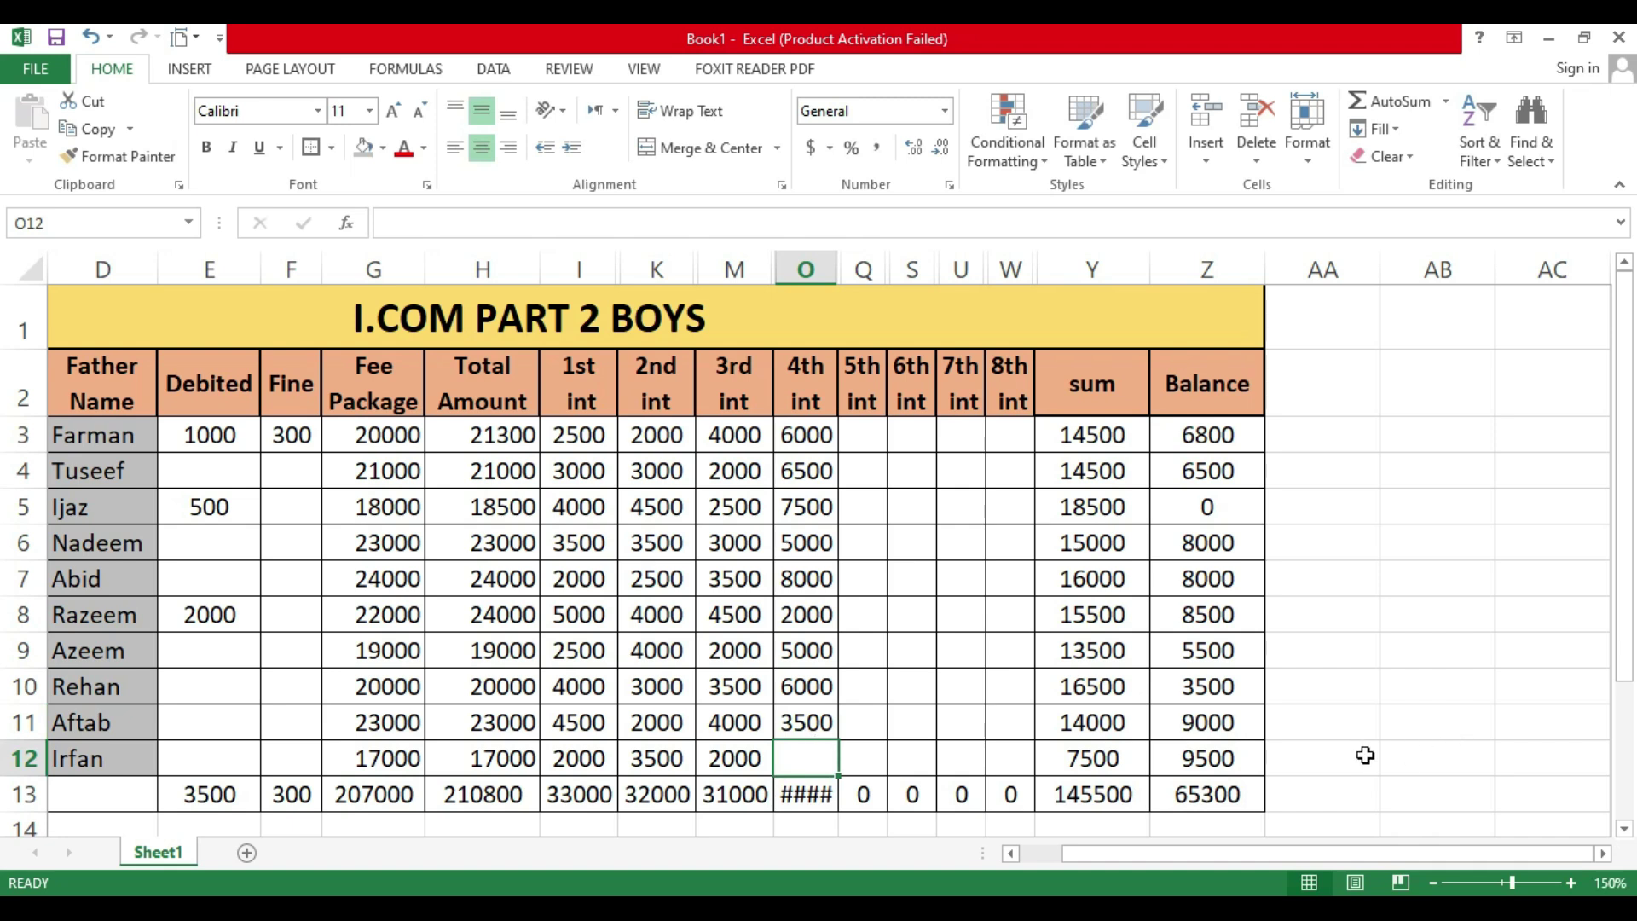
{"action": "type", "text": "4500"}
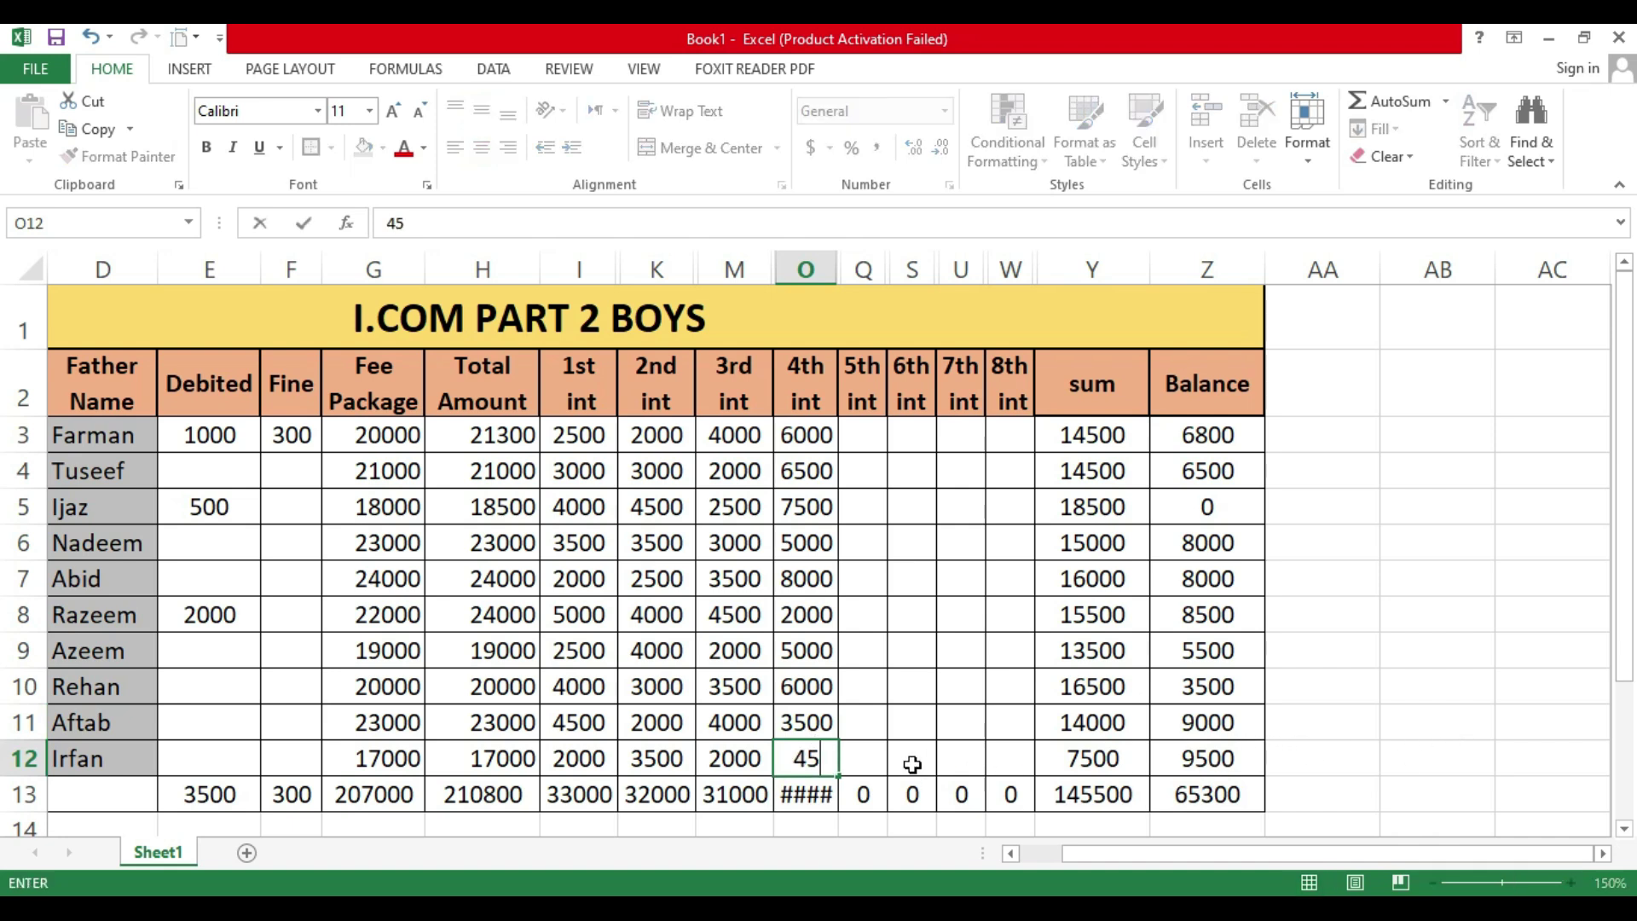
{"action": "key", "text": "Return"}
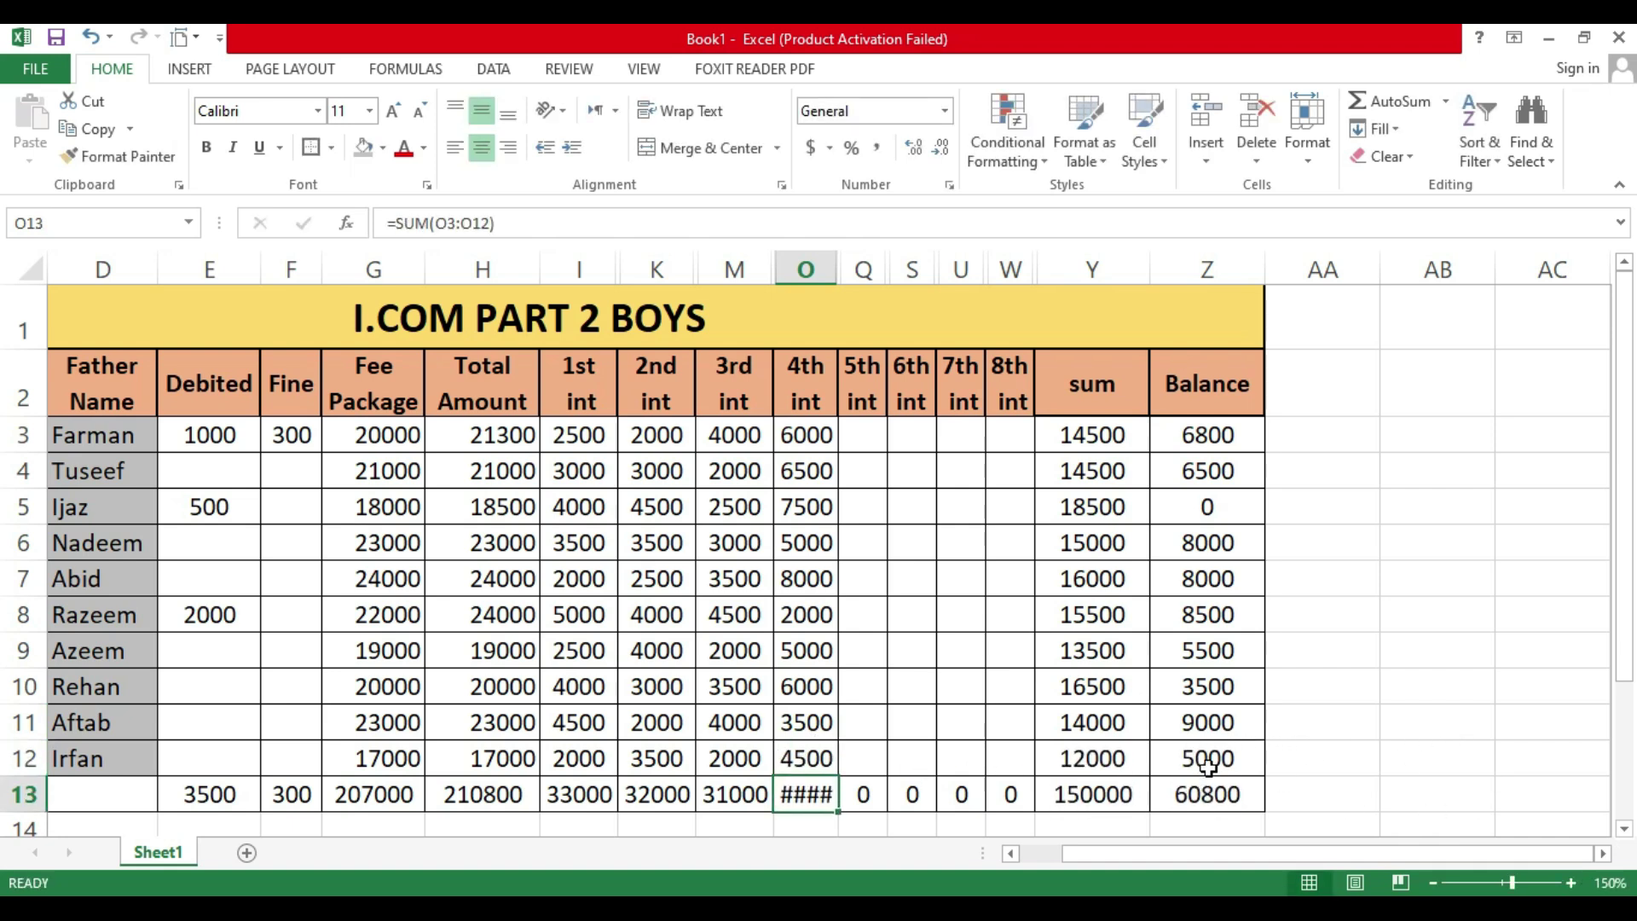
{"action": "double_click", "coordinate": [833, 265]}
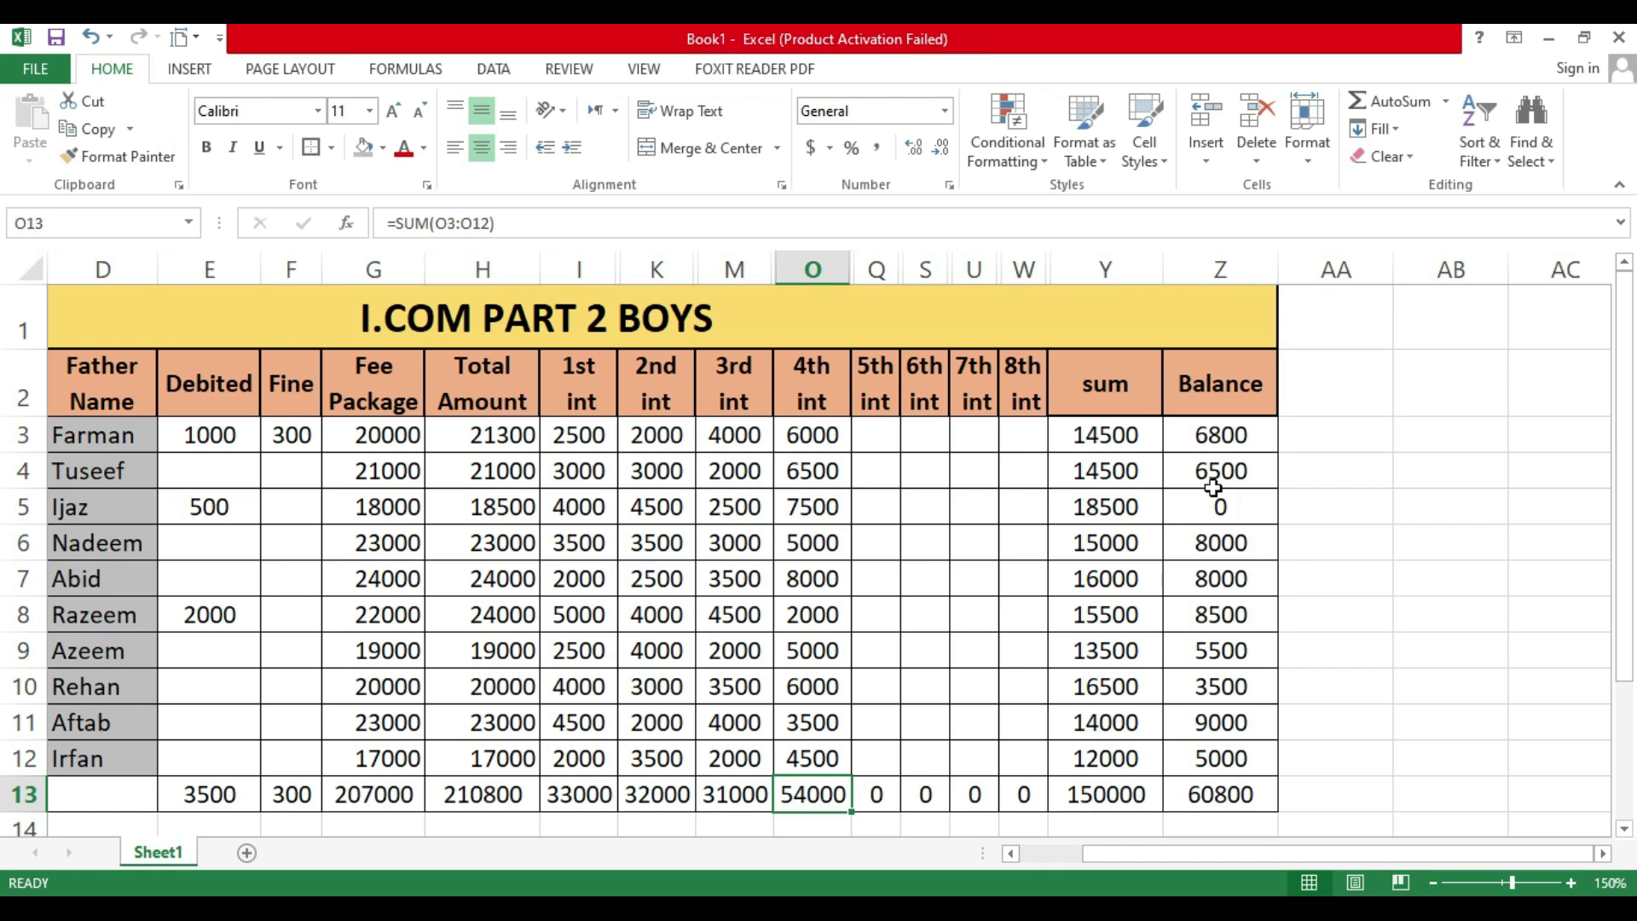
Step: Add the column header Status in AA2, beside the Balance header
{"action": "left_click", "coordinate": [1325, 399]}
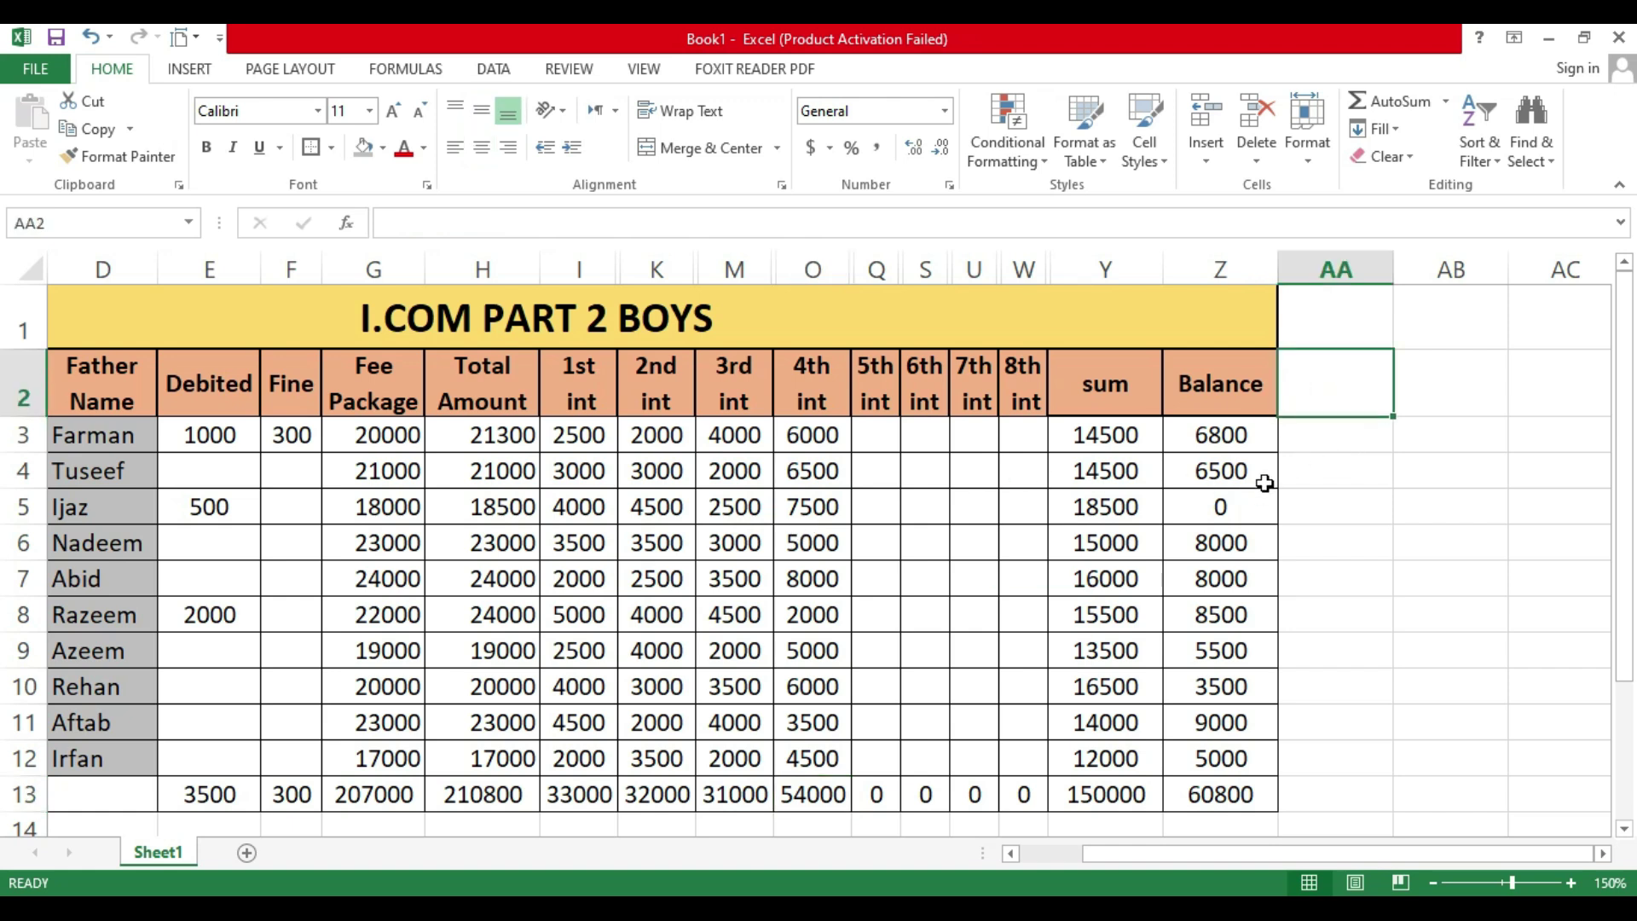
{"action": "type", "text": "Statlus"}
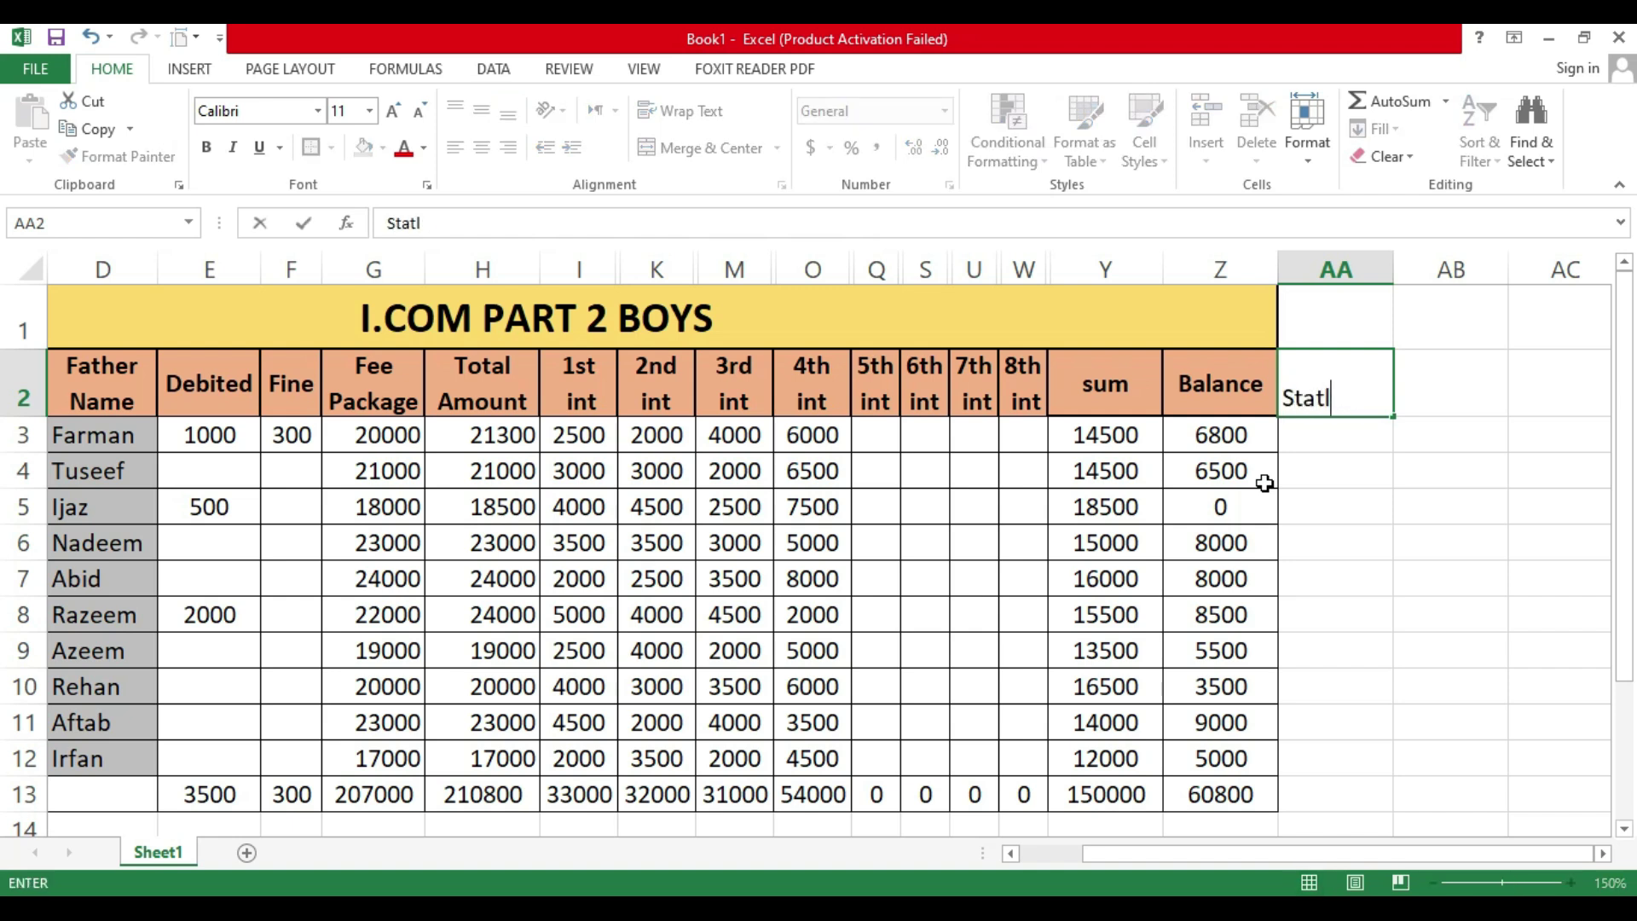
{"action": "key", "text": "BackSpace"}
{"action": "key", "text": "BackSpace"}
{"action": "type", "text": "as"}
{"action": "key", "text": "Return"}
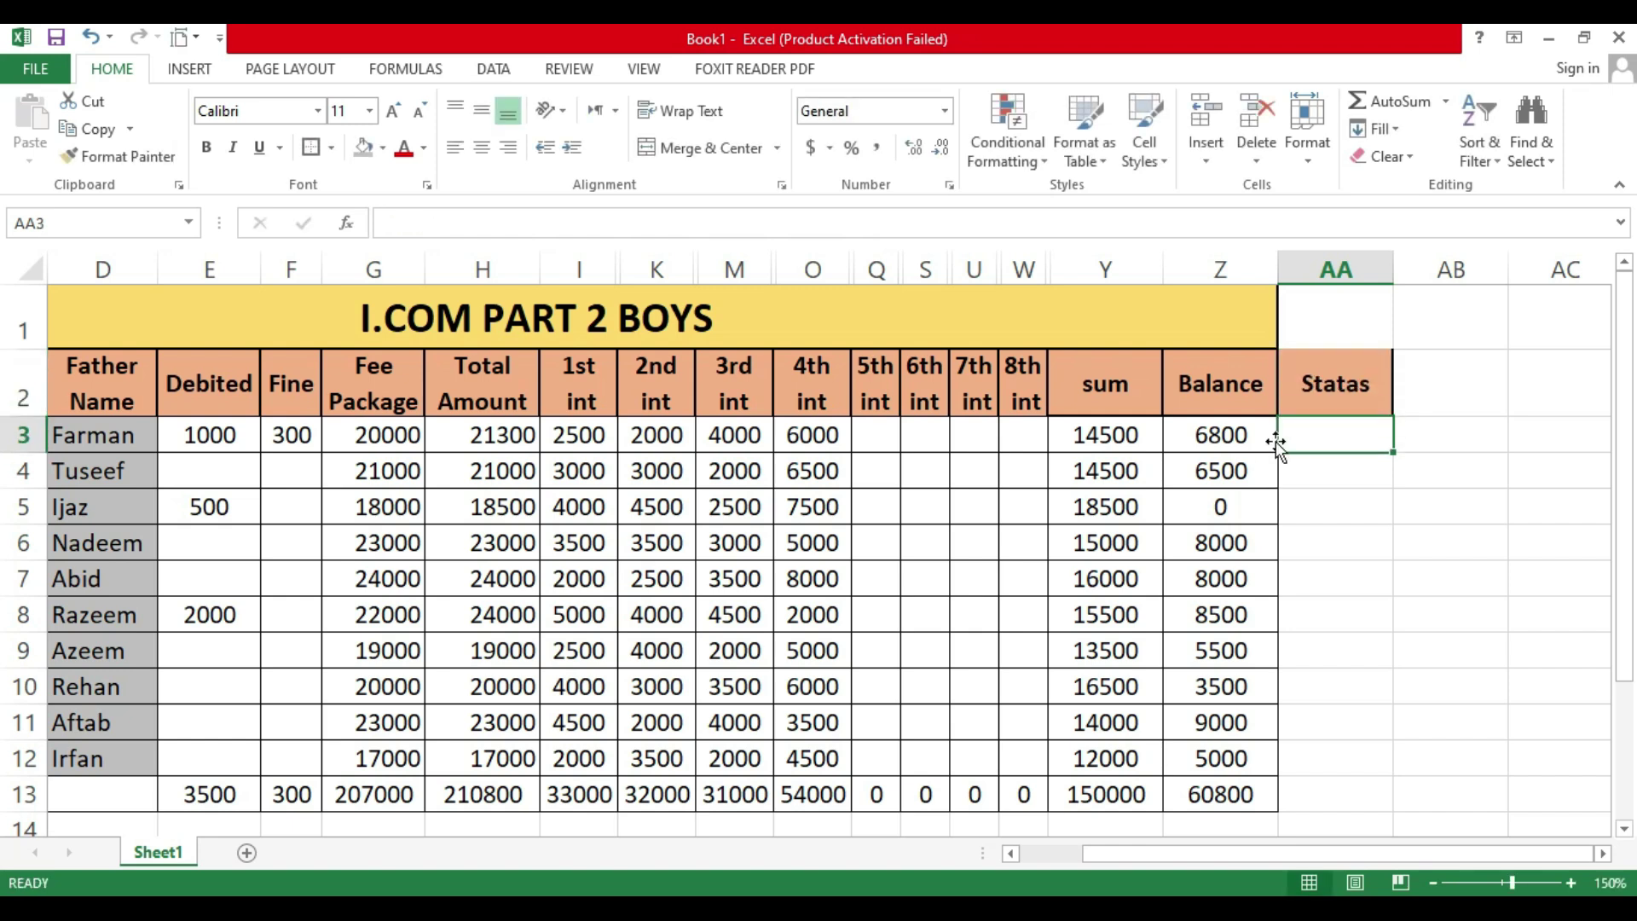
{"action": "double_click", "coordinate": [1343, 394]}
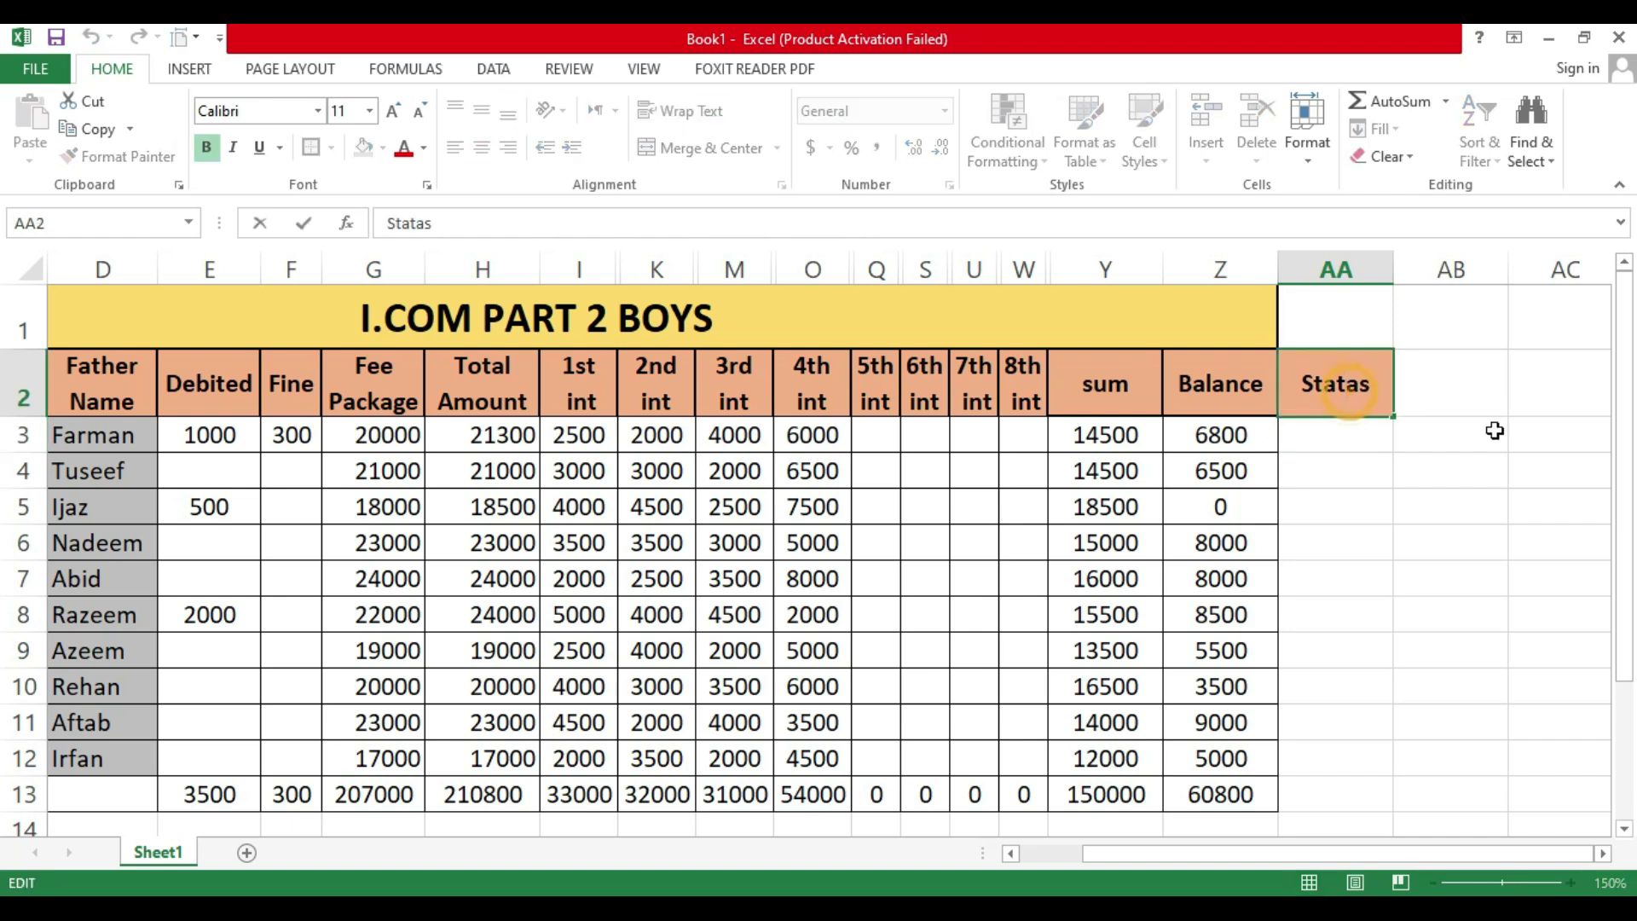
{"action": "key", "text": "BackSpace"}
{"action": "key", "text": "BackSpace"}
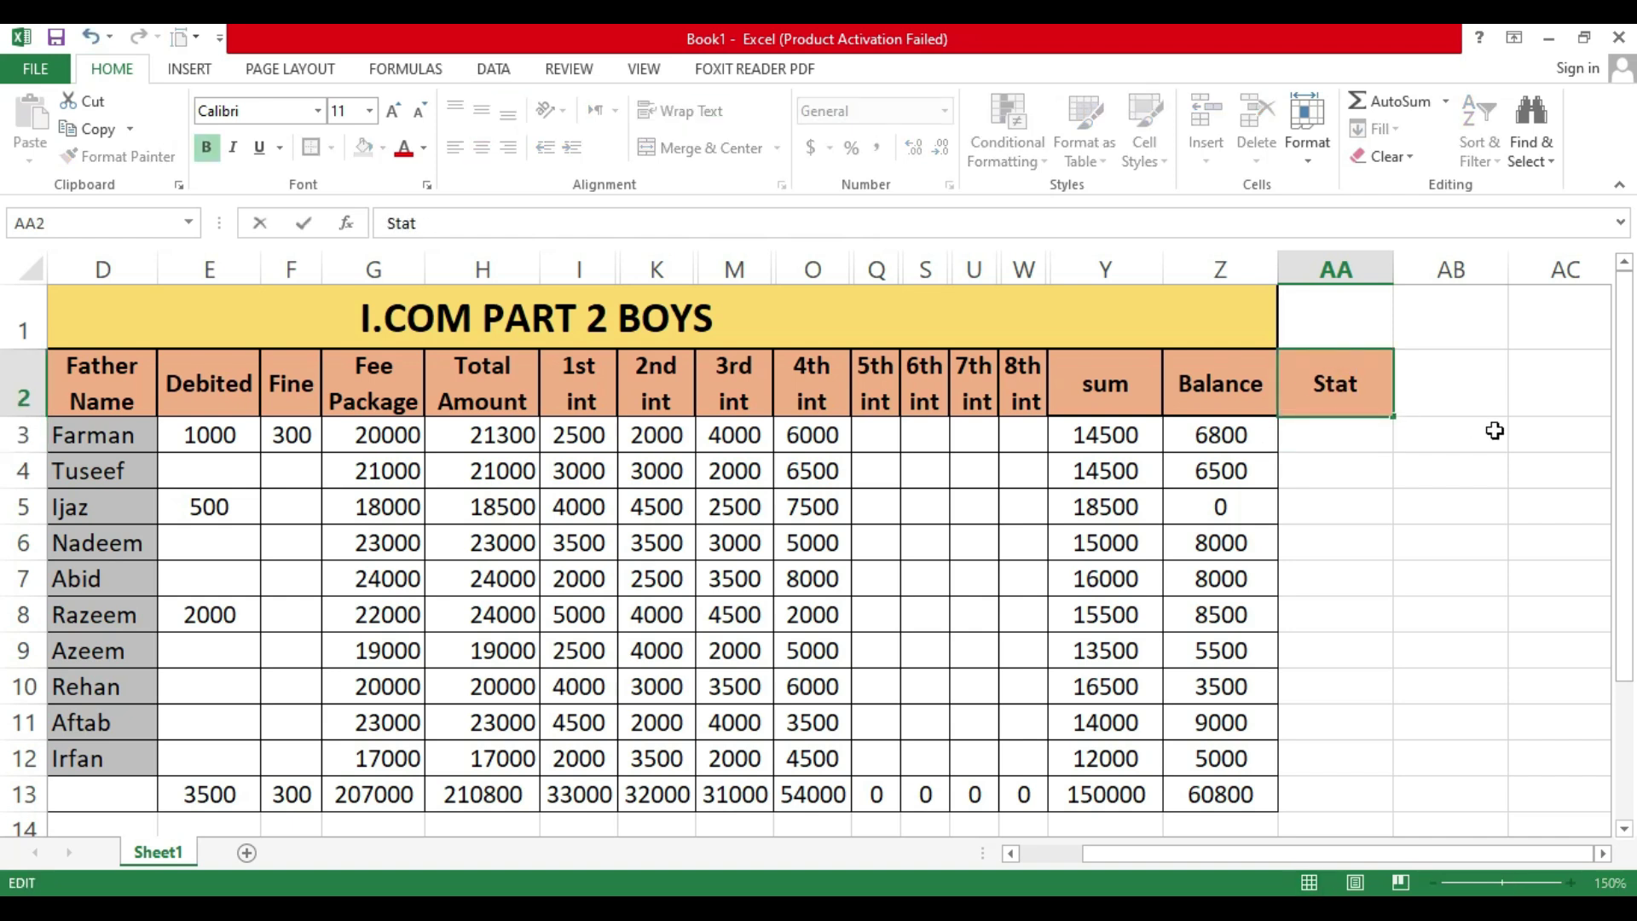
{"action": "type", "text": "us"}
{"action": "key", "text": "Return"}
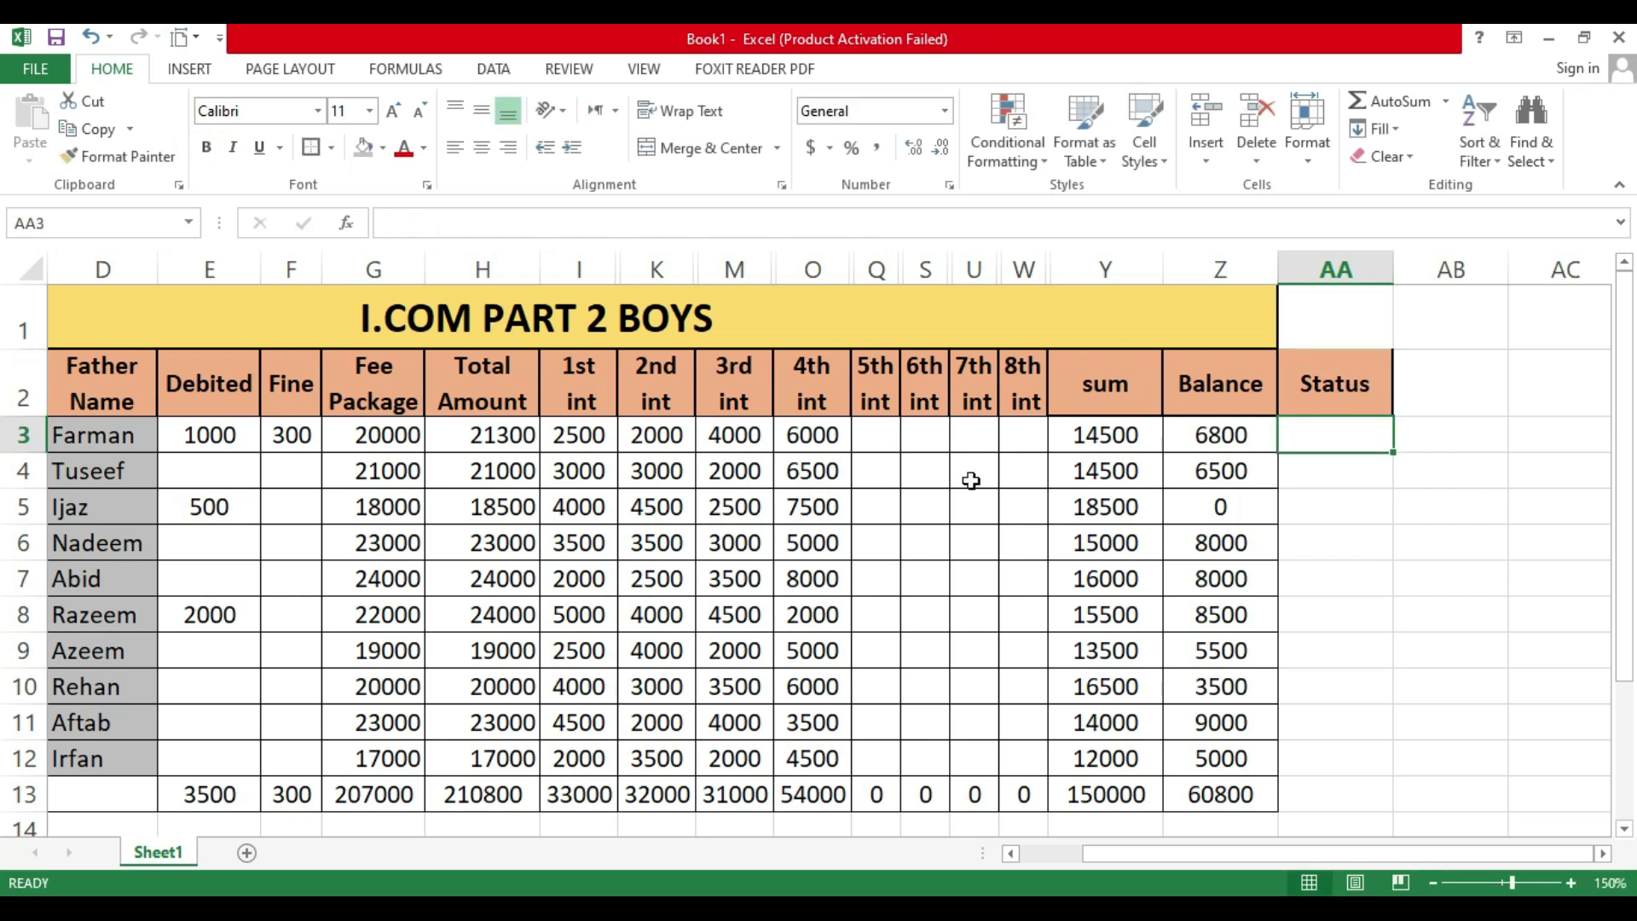
Step: Enter the status pending in AA3 and fill it down through AA13
{"action": "left_click", "coordinate": [1253, 436]}
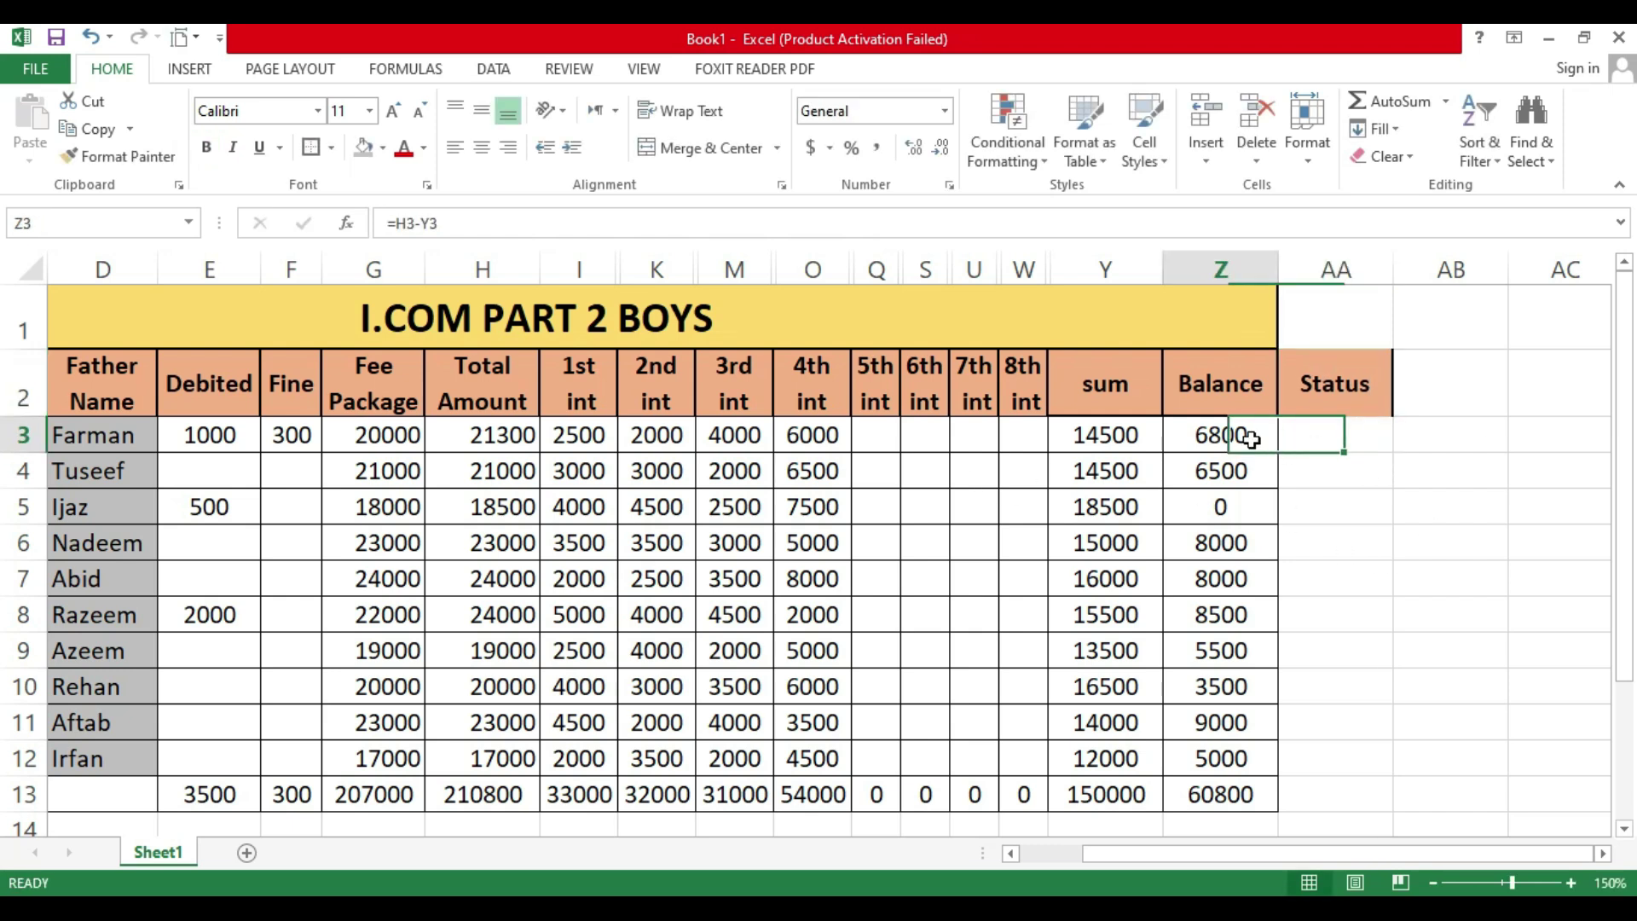
{"action": "left_click", "coordinate": [1349, 439]}
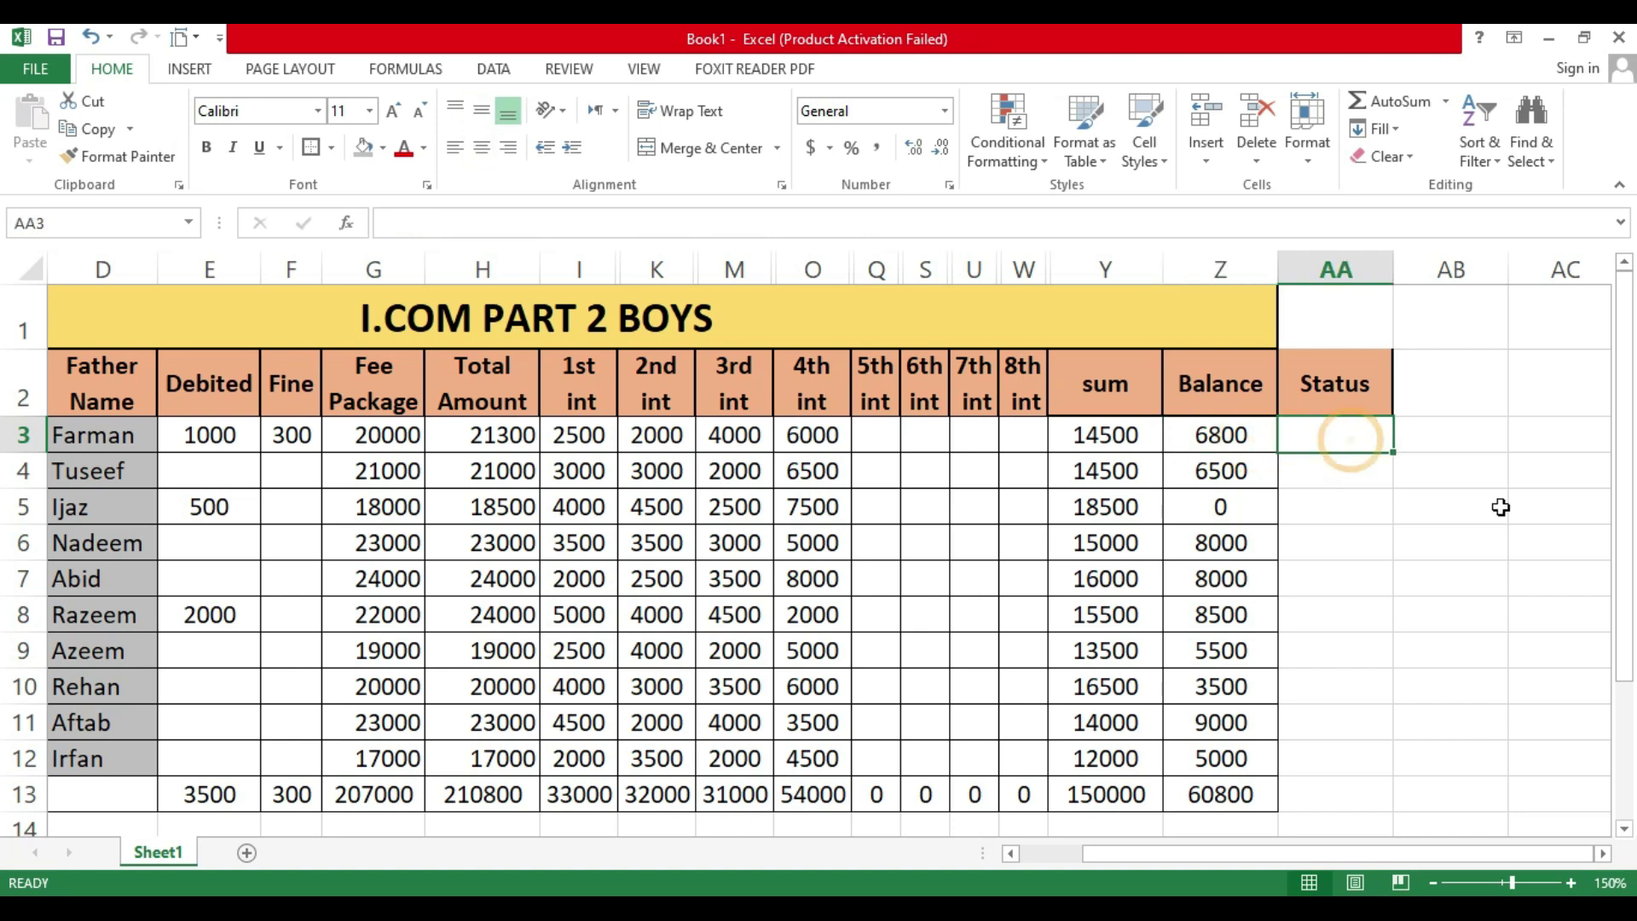
{"action": "type", "text": "pending"}
{"action": "key", "text": "Return"}
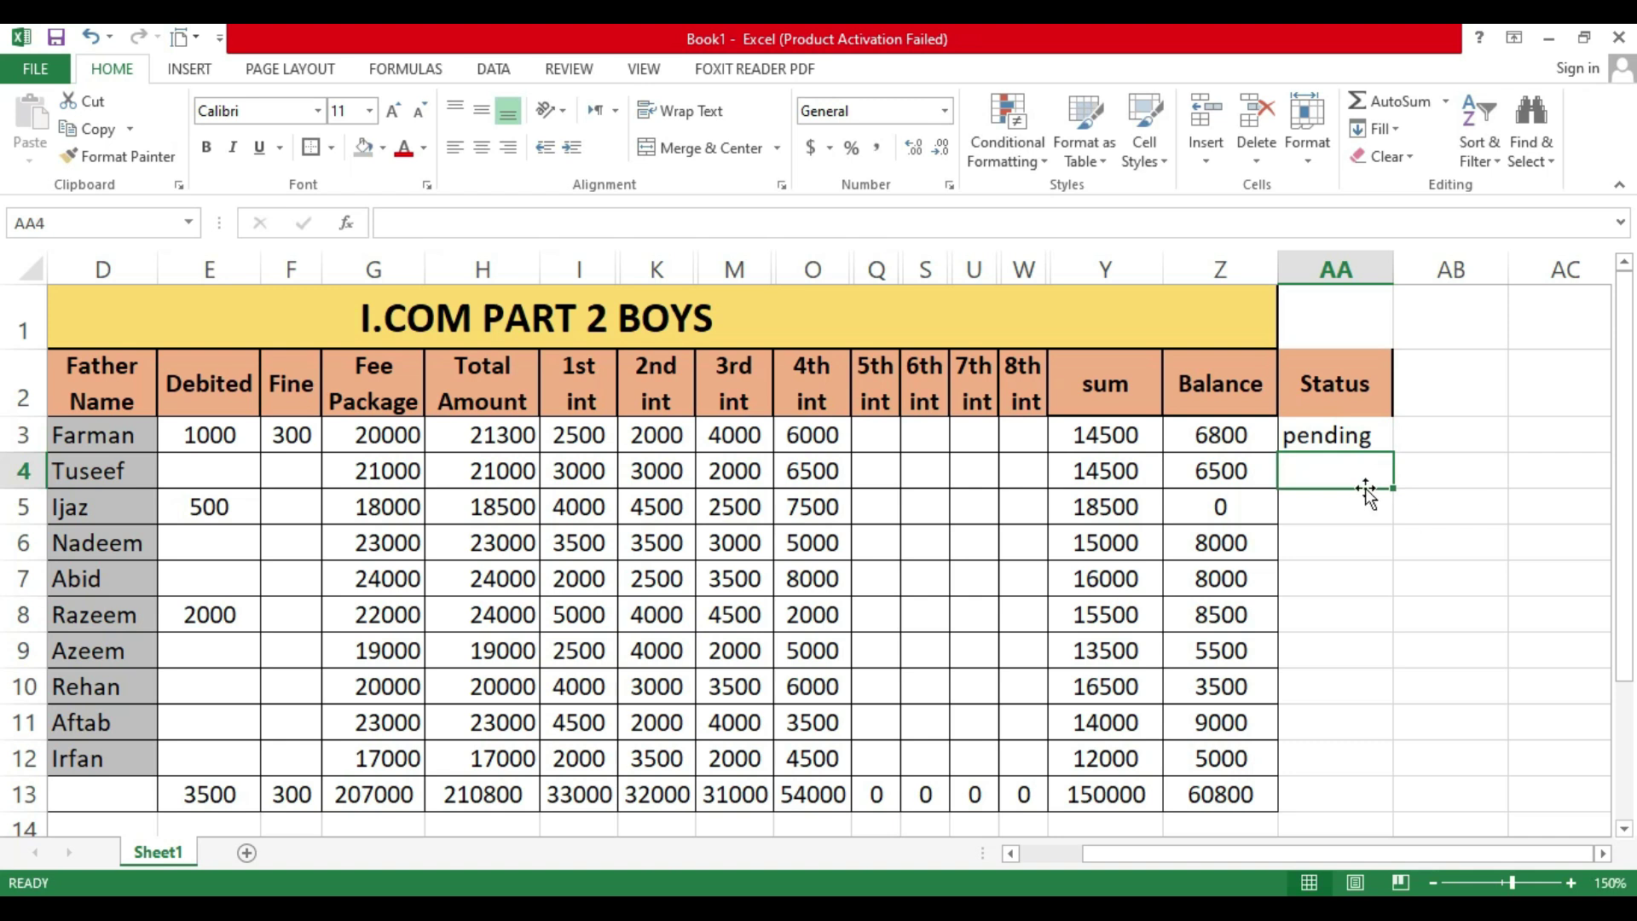
{"action": "left_click", "coordinate": [1365, 438]}
{"action": "left_click_drag", "start_coordinate": [1392, 452], "coordinate": [1392, 804]}
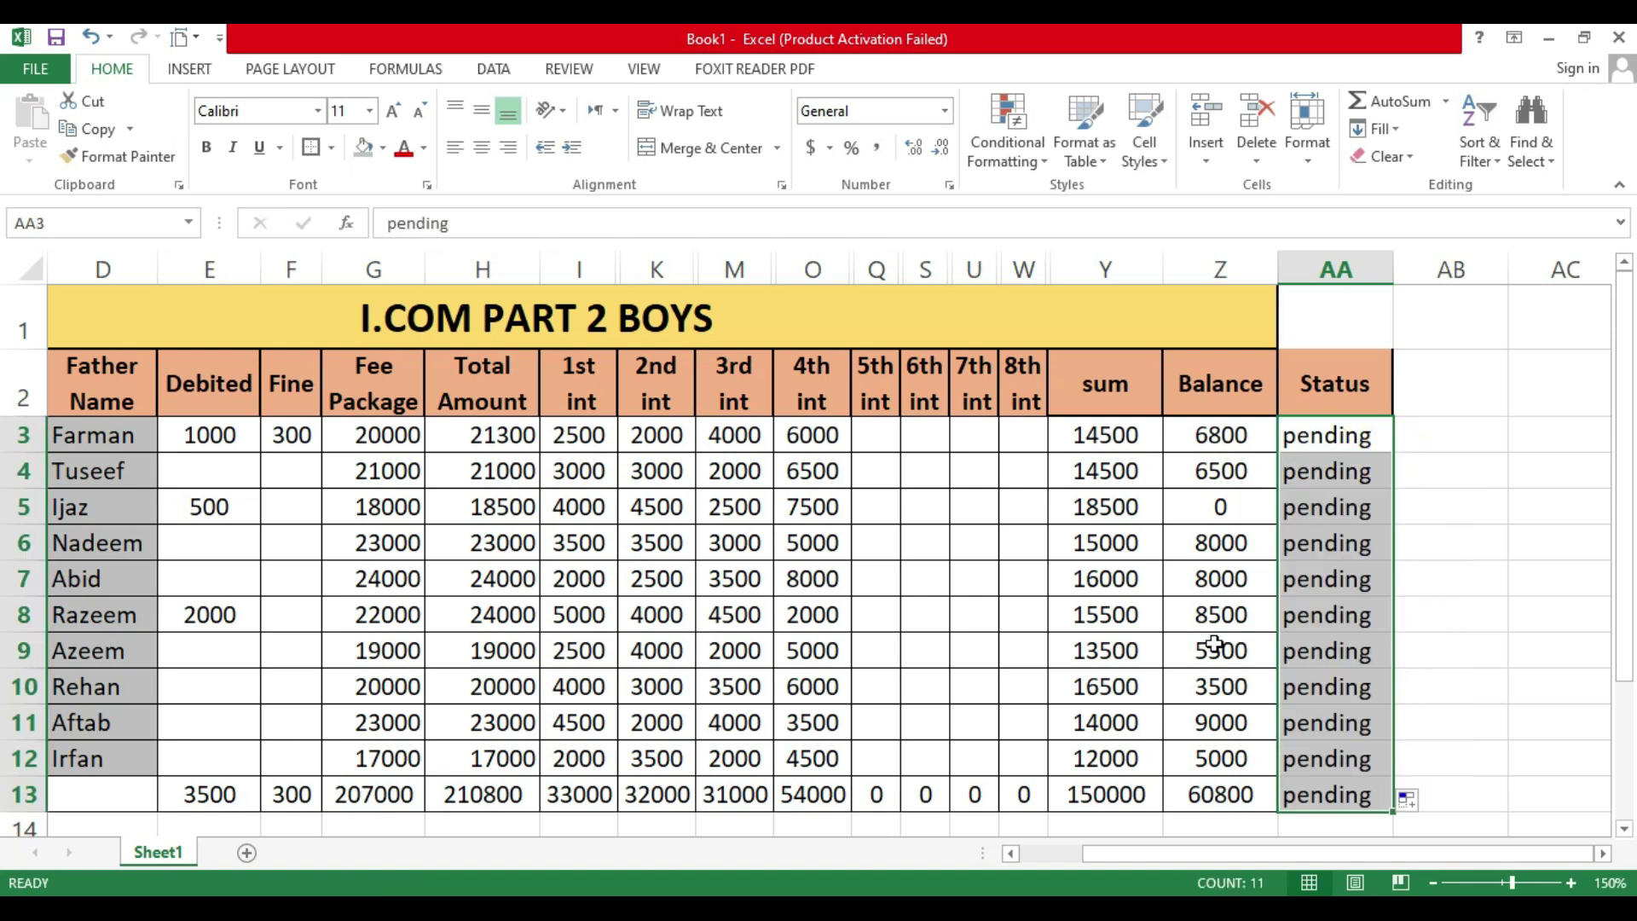
Step: Check the row 5 balance and change its status in AA5 to Clear
{"action": "left_click", "coordinate": [1220, 507]}
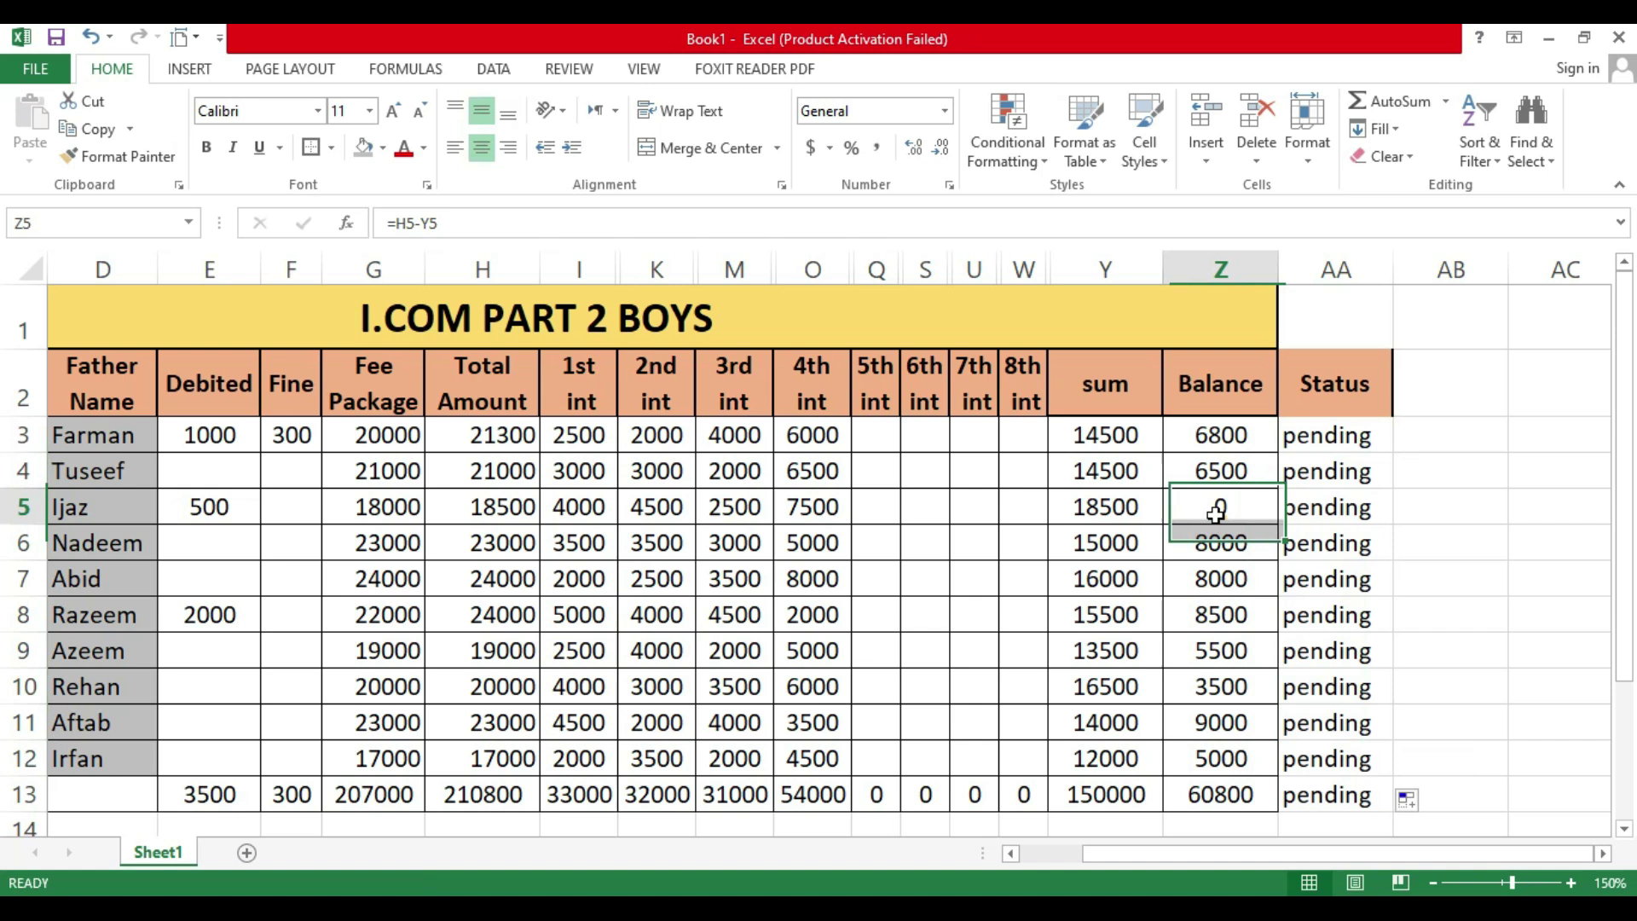
{"action": "left_click", "coordinate": [1342, 509]}
{"action": "type", "text": "Clear"}
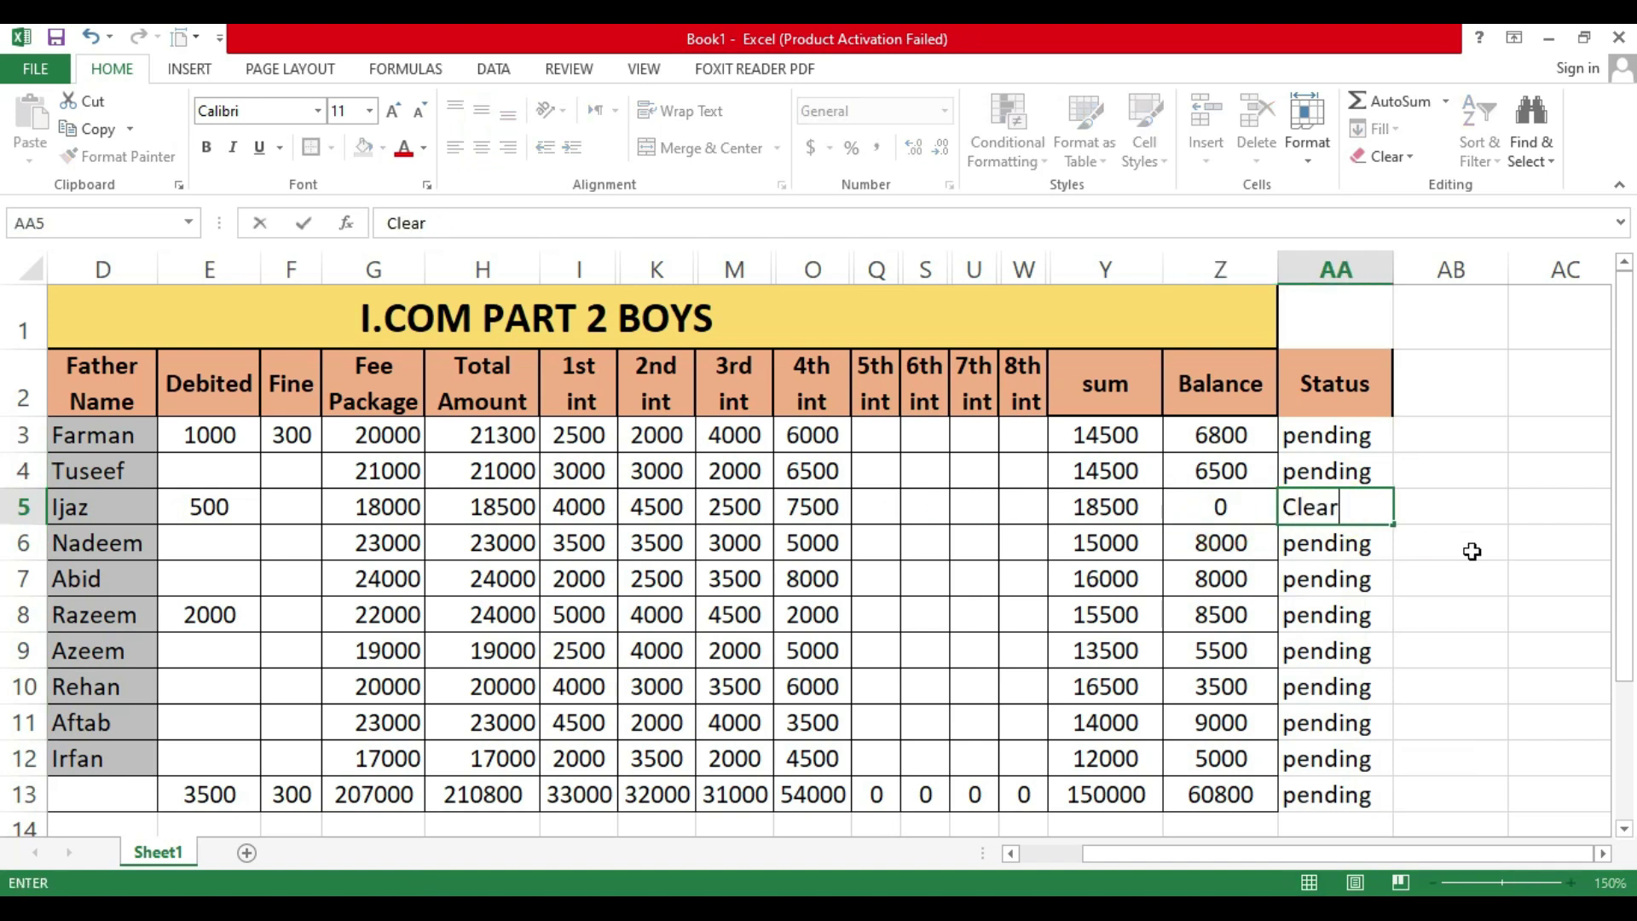
{"action": "key", "text": "Return"}
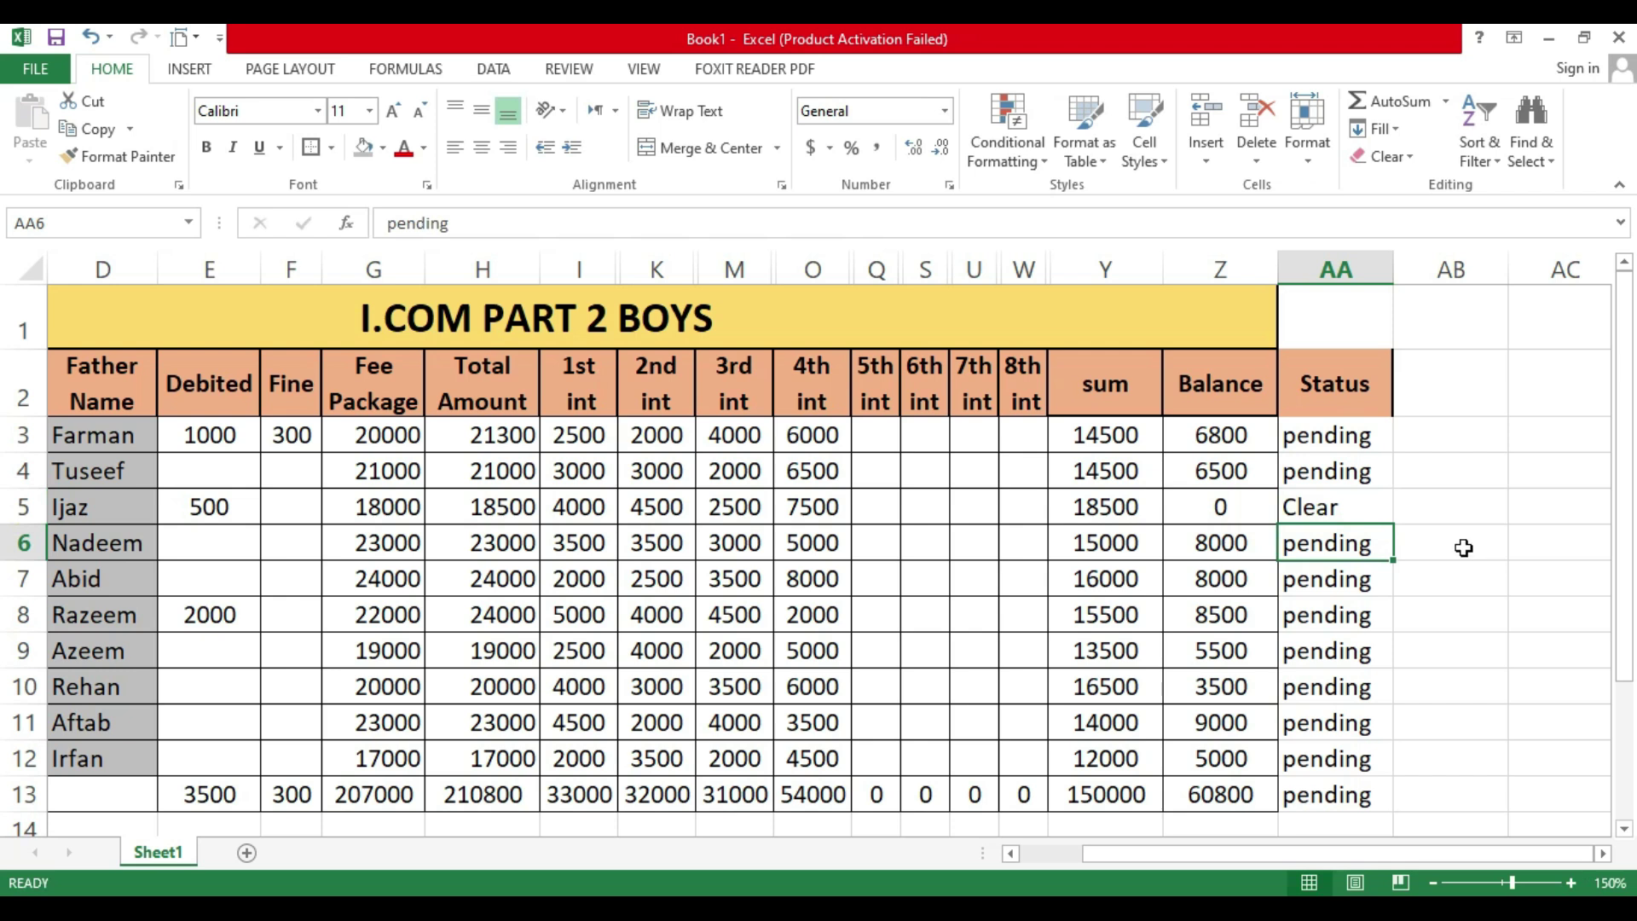
{"action": "left_click", "coordinate": [1325, 511]}
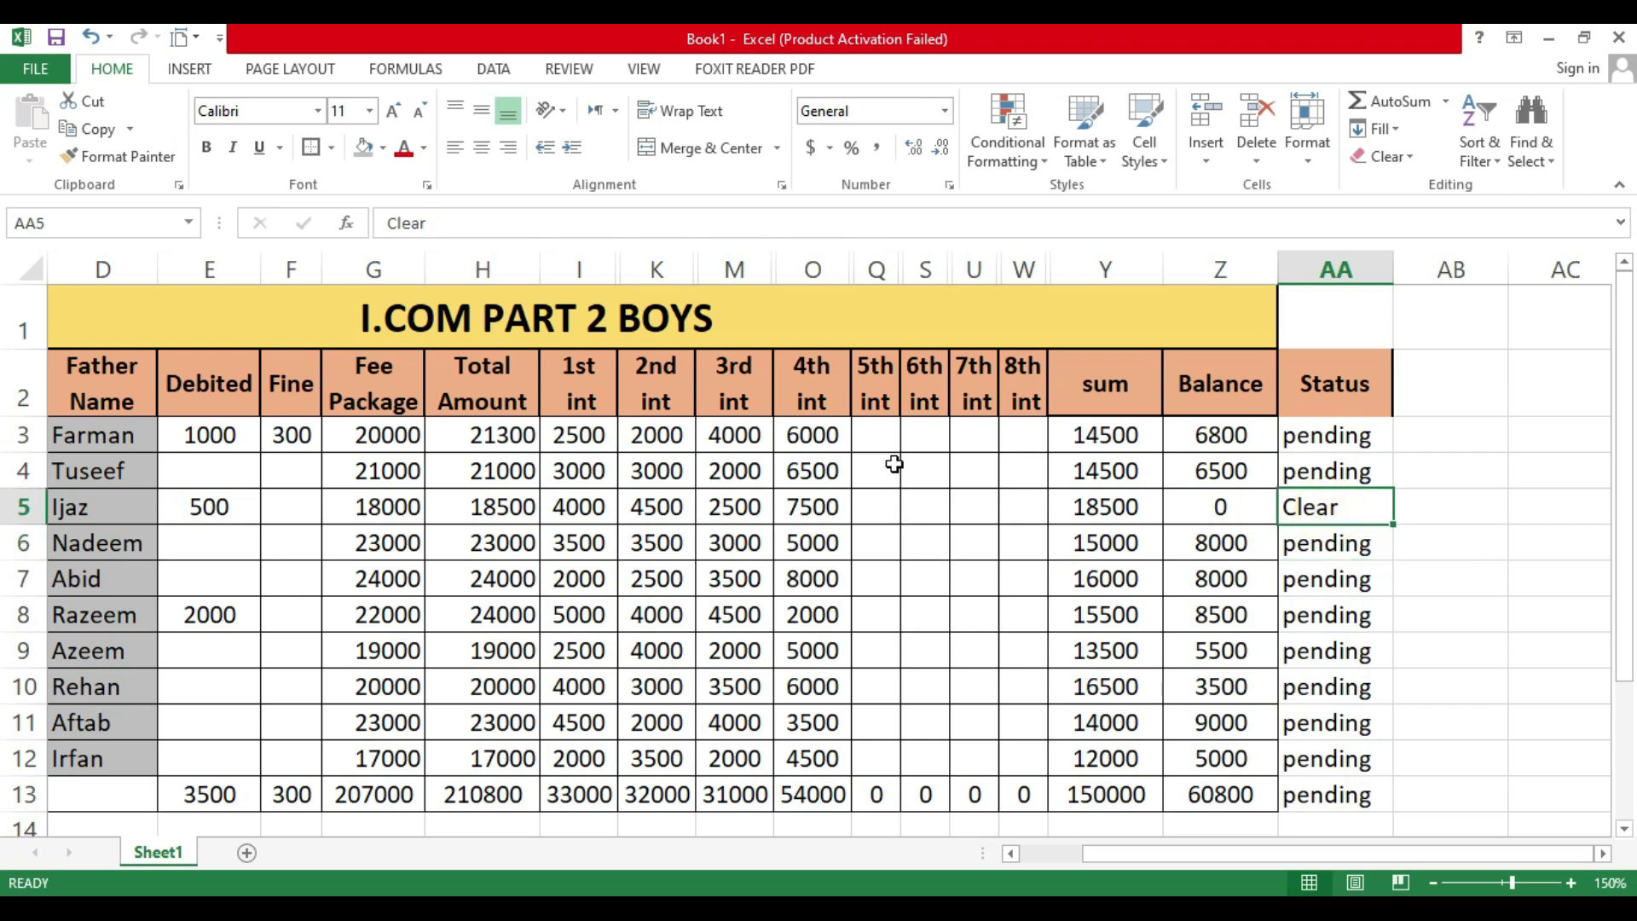
Step: Enter the 5th installment 6800 in Q3 and change the row 3 status in AA3 to Clear
{"action": "left_click", "coordinate": [887, 439]}
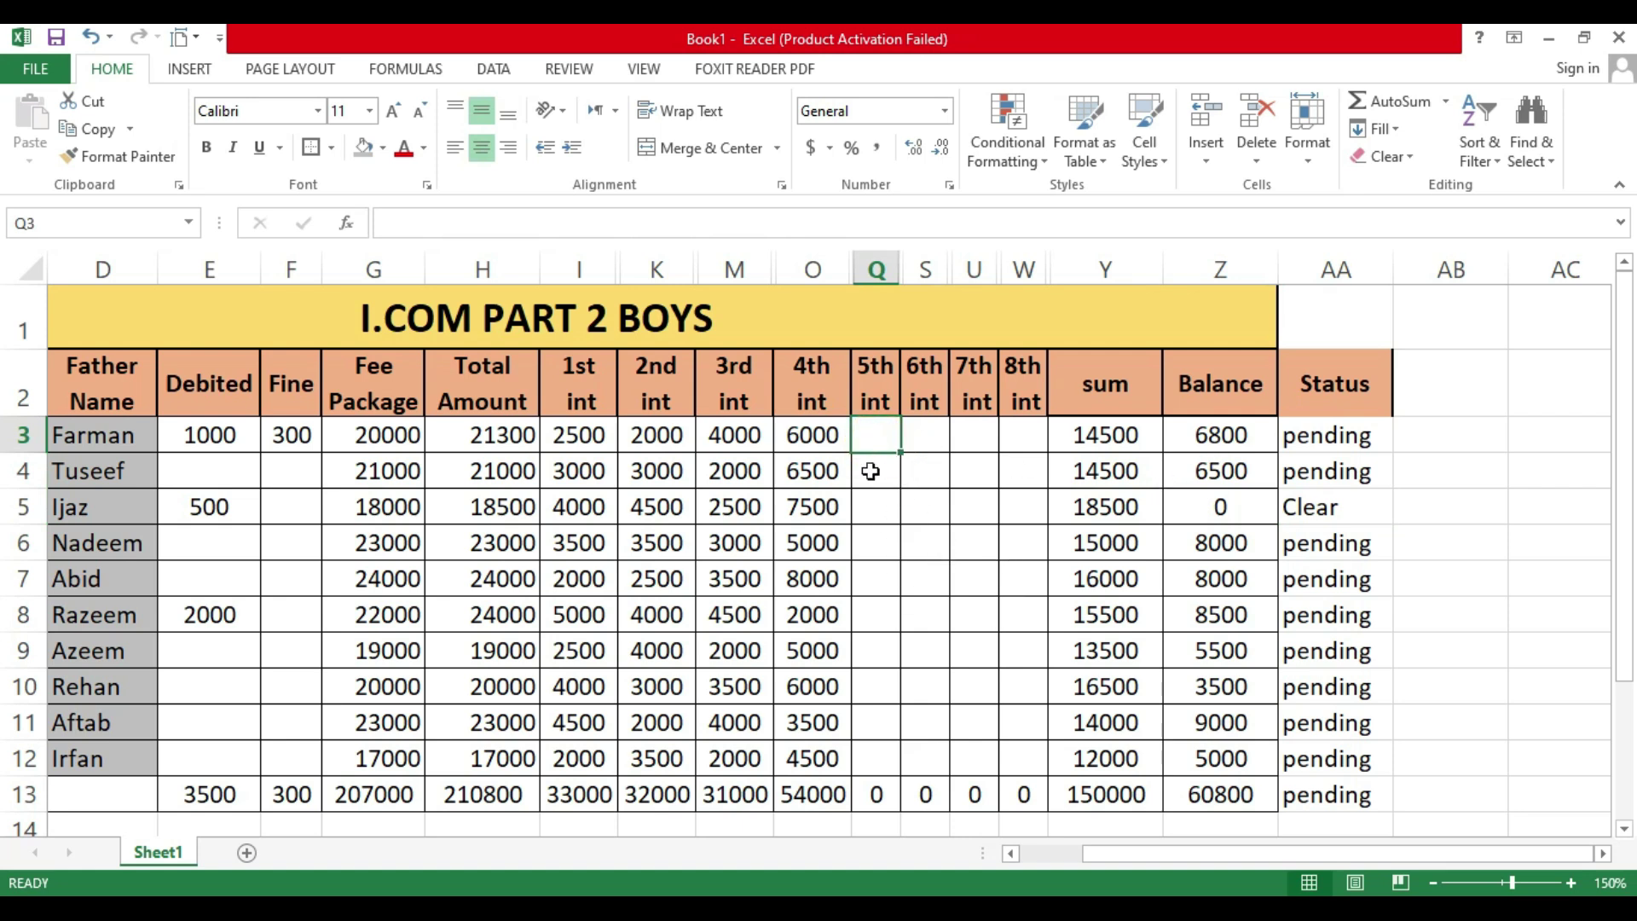
{"action": "type", "text": "6800"}
{"action": "key", "text": "Return"}
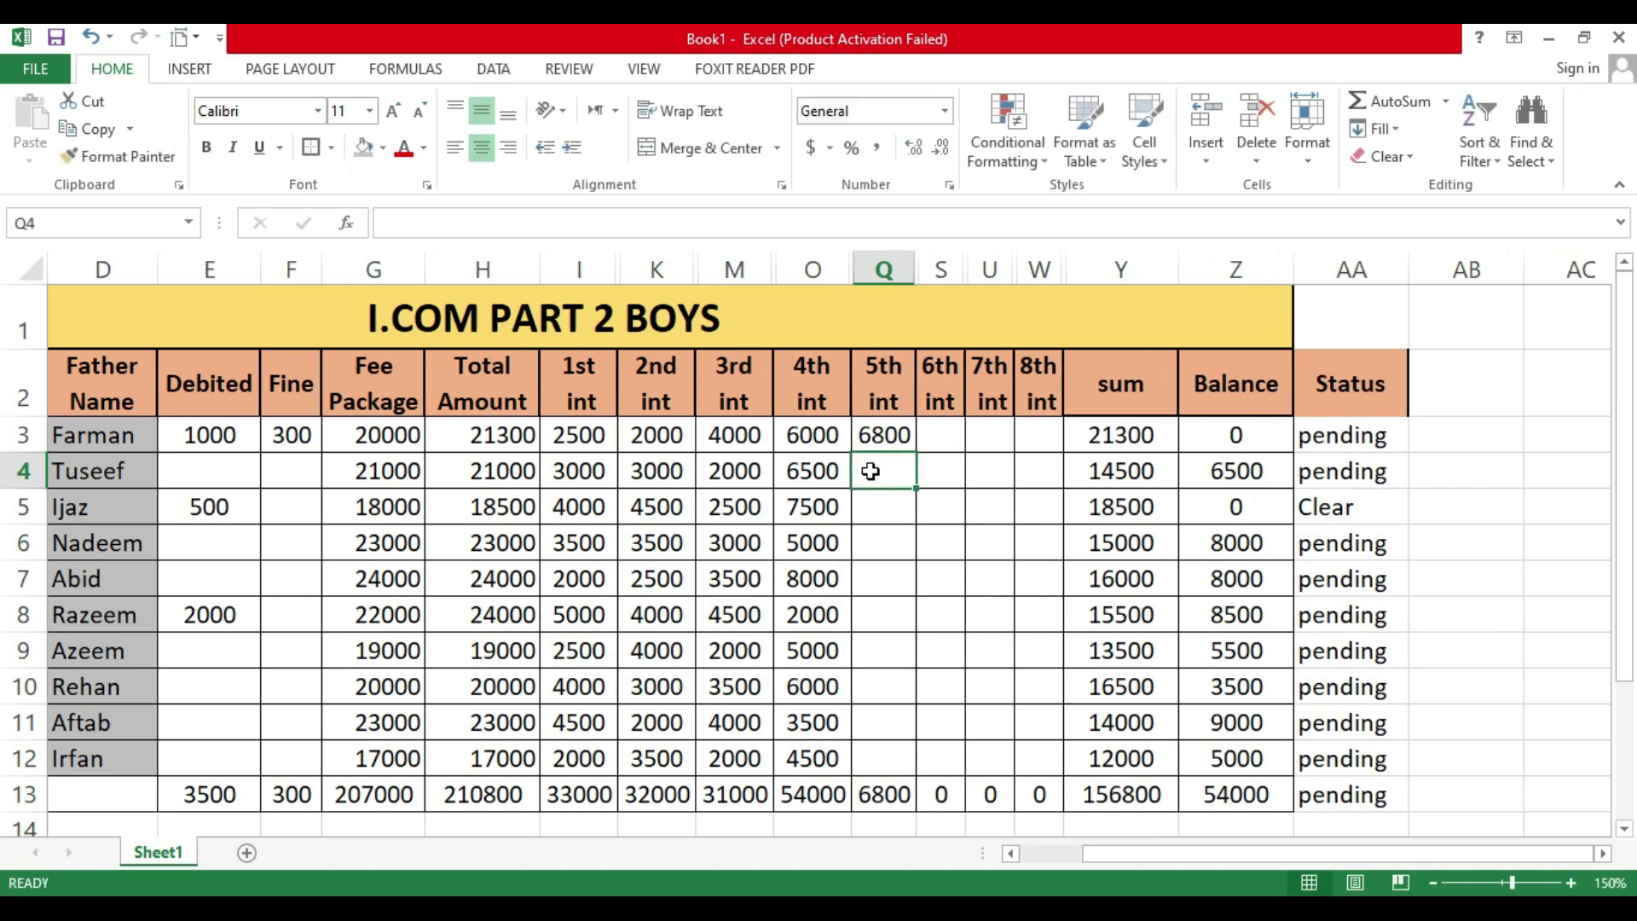
{"action": "left_click", "coordinate": [1360, 439]}
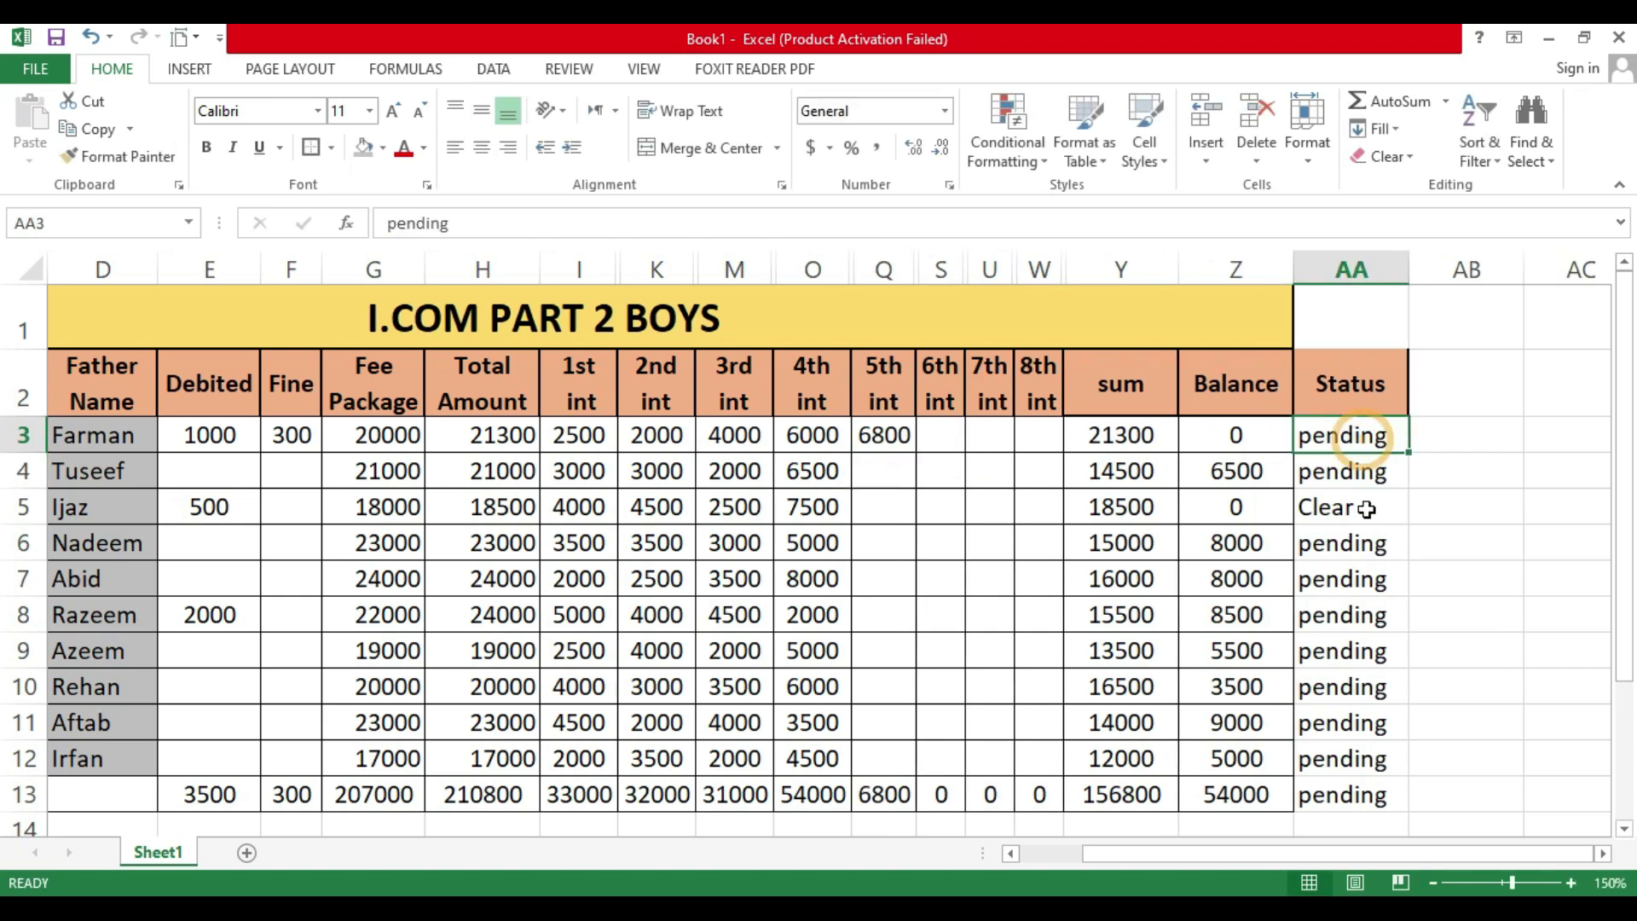
{"action": "type", "text": "C"}
{"action": "key", "text": "Return"}
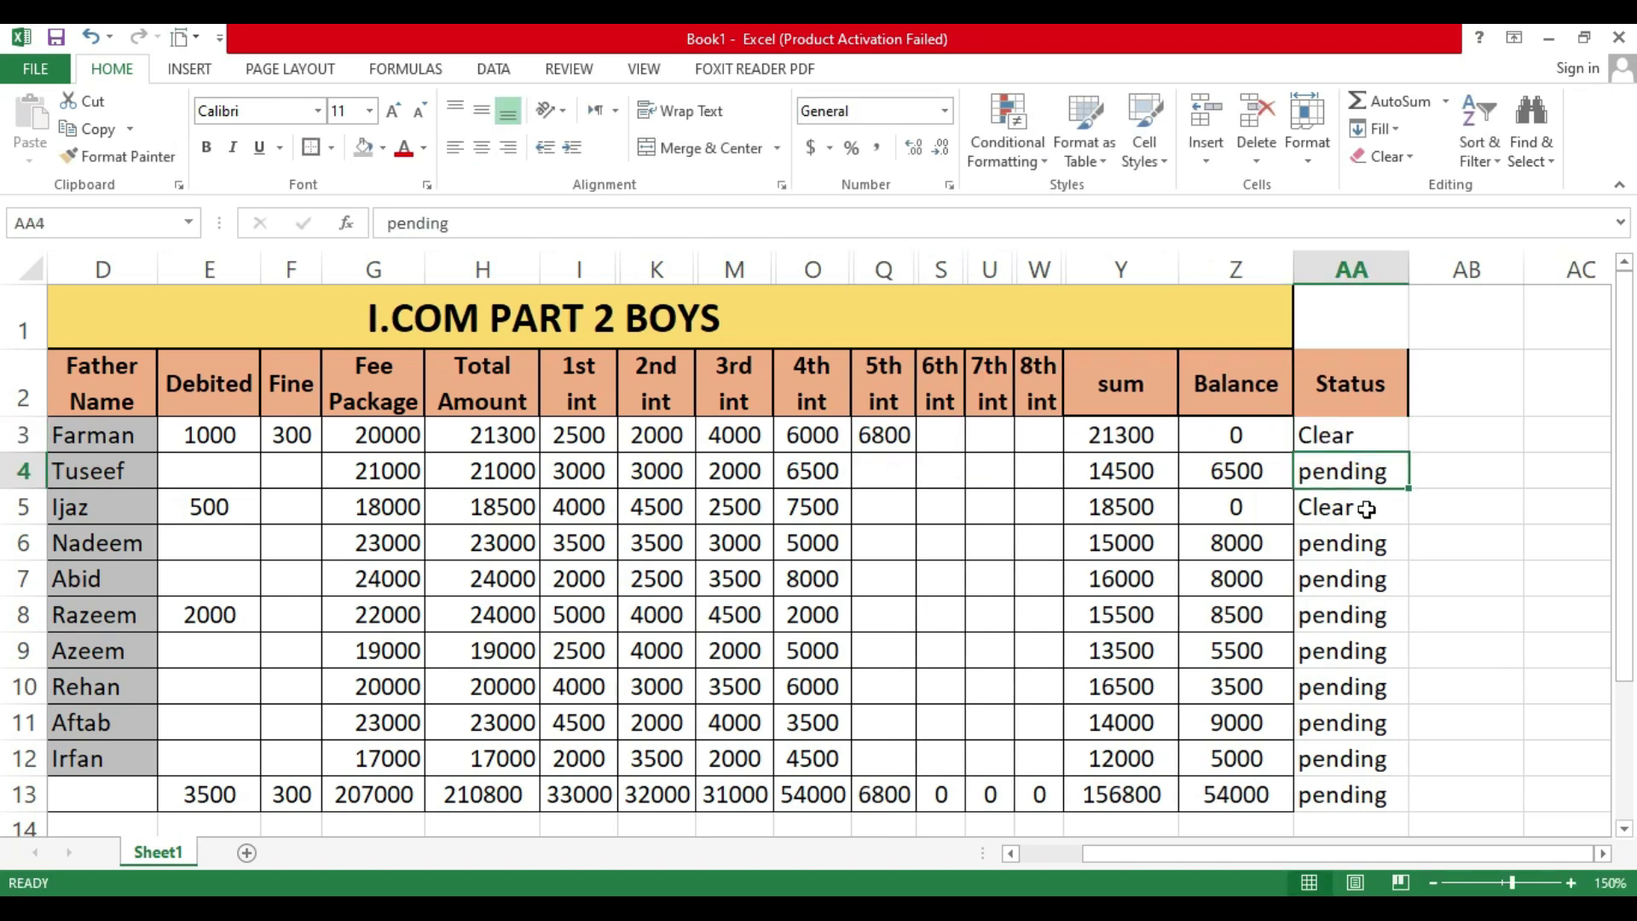
Step: Enter the 5th installment 2000 in Q4
{"action": "left_click", "coordinate": [884, 478]}
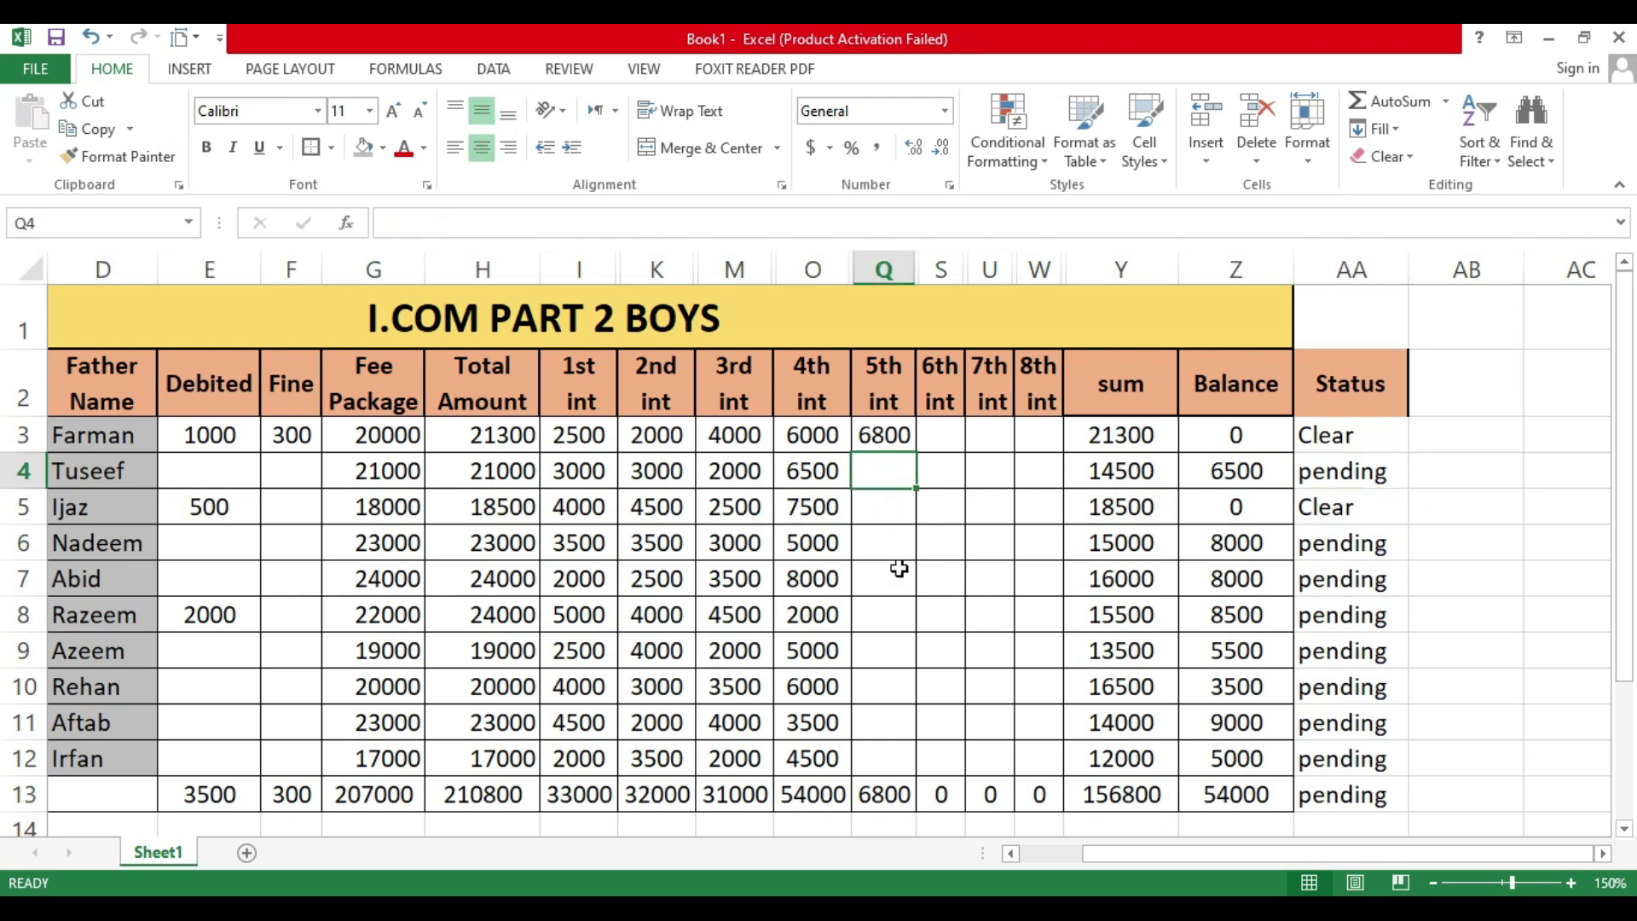
{"action": "type", "text": "2000"}
{"action": "key", "text": "Return"}
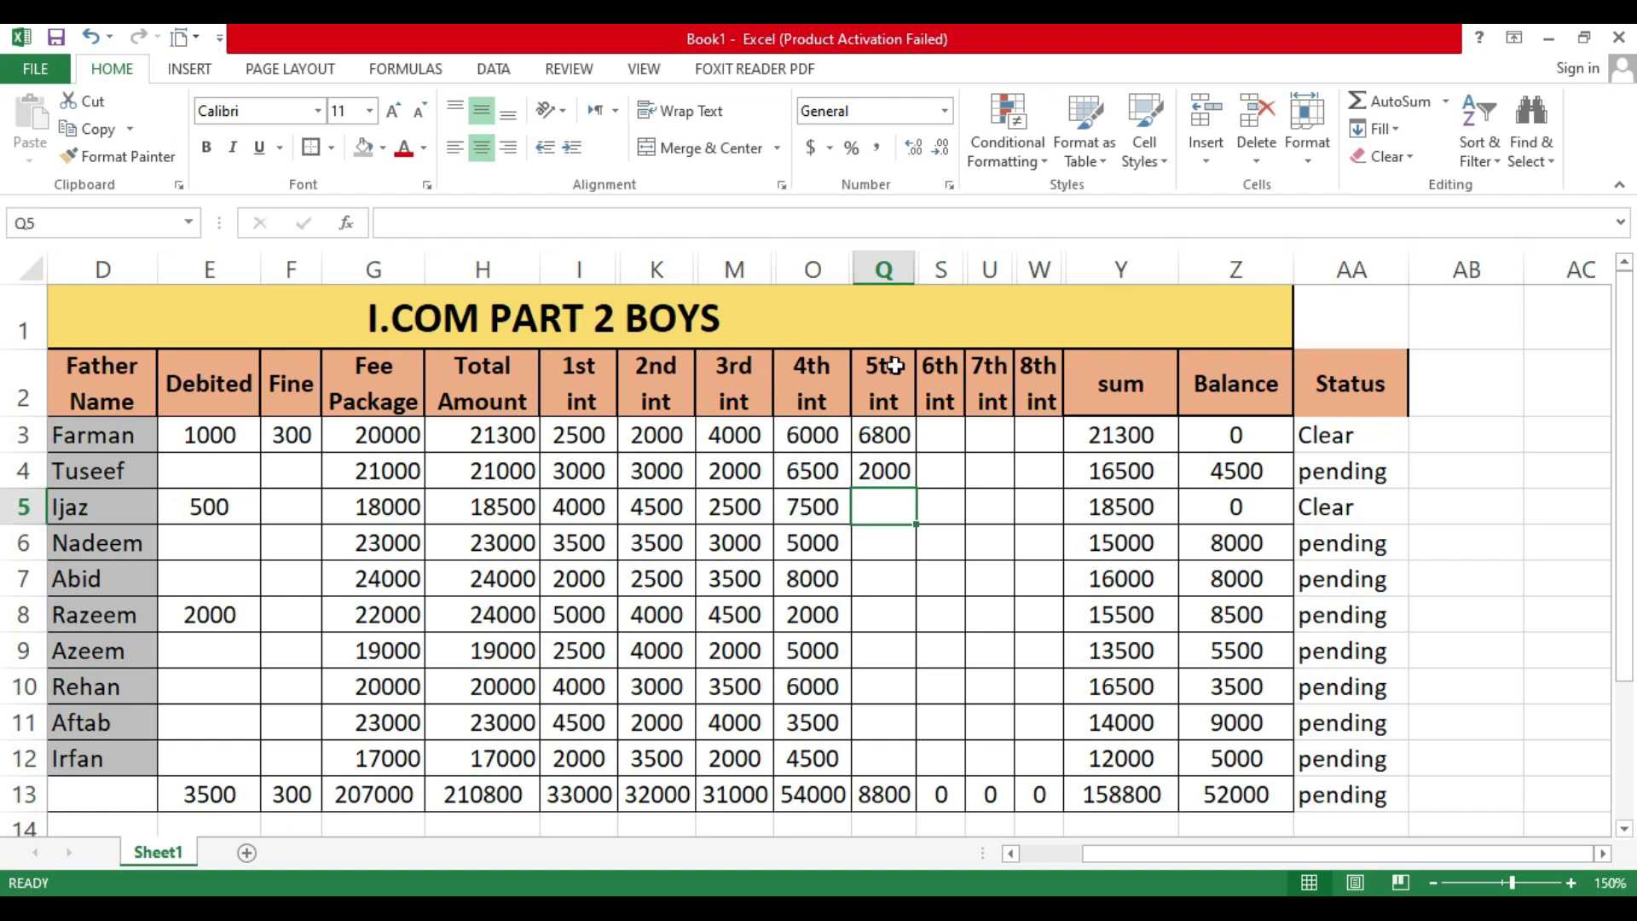
Step: Unhide the Date column R beside the 5th installment and enter the date 05-07-2024 in R3
{"action": "left_click", "coordinate": [917, 268]}
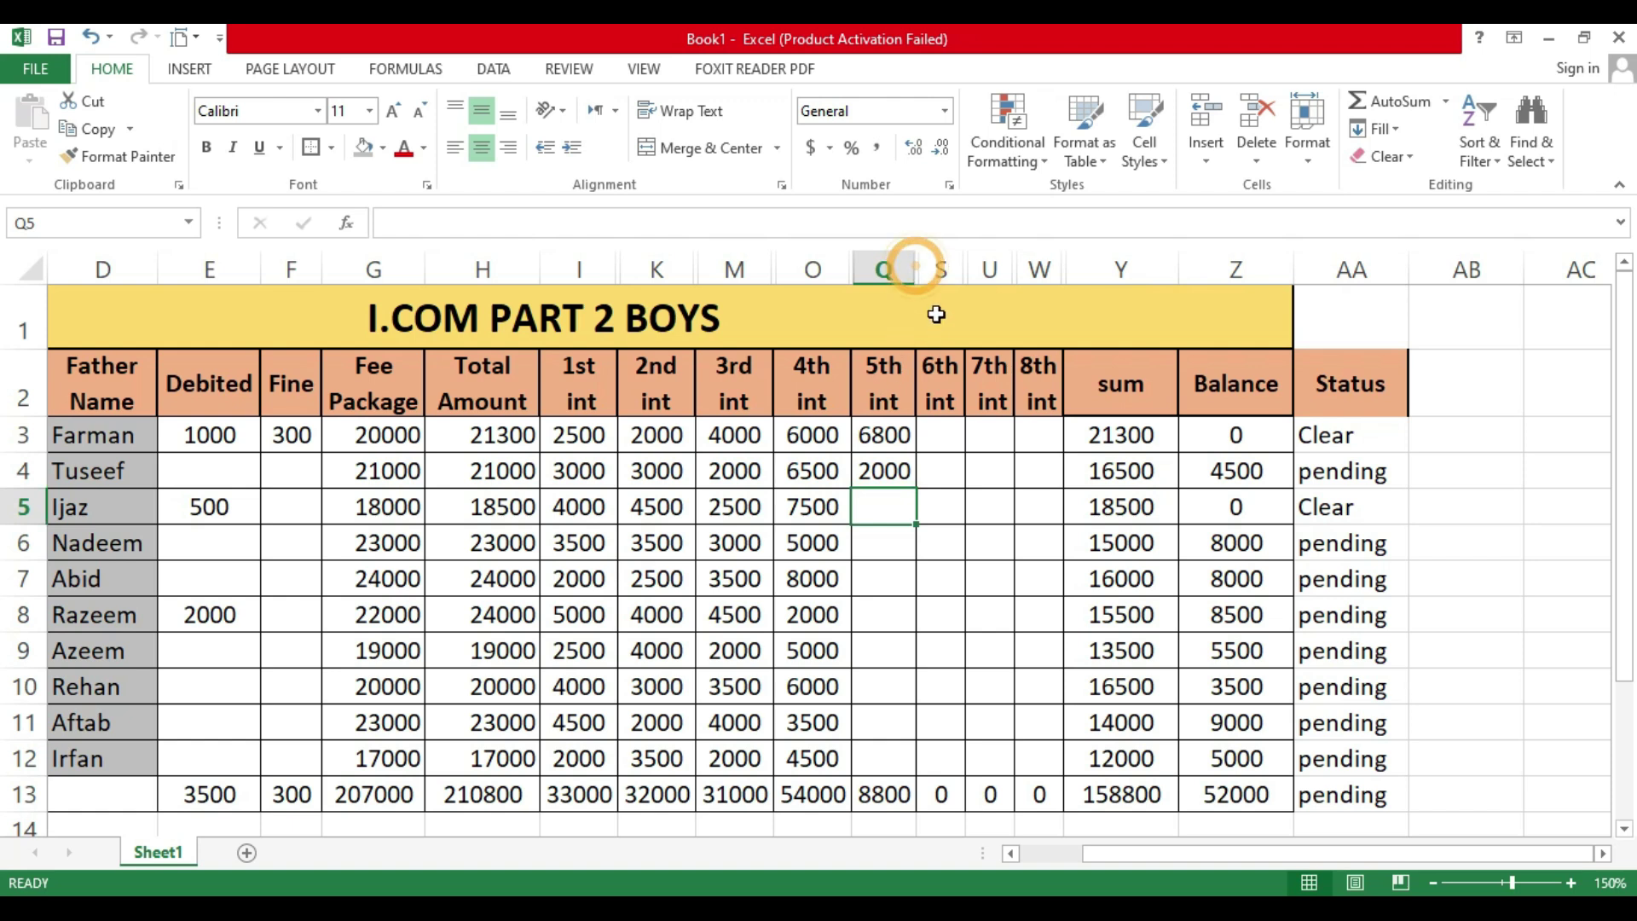
{"action": "double_click", "coordinate": [916, 270]}
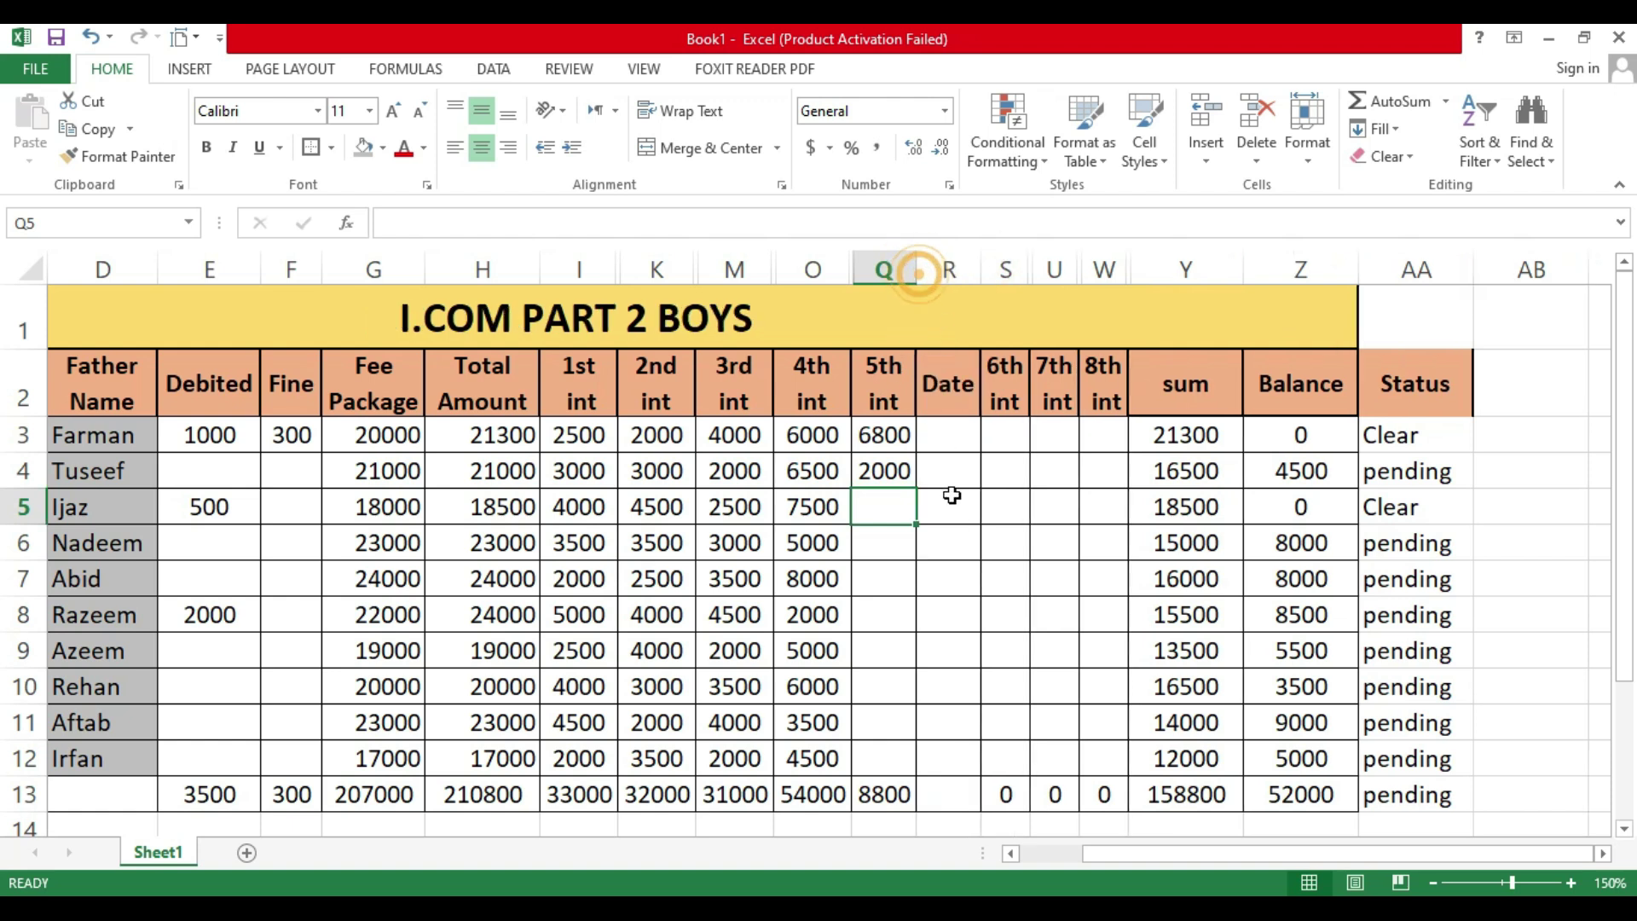
{"action": "left_click", "coordinate": [952, 430]}
{"action": "type", "text": "05"}
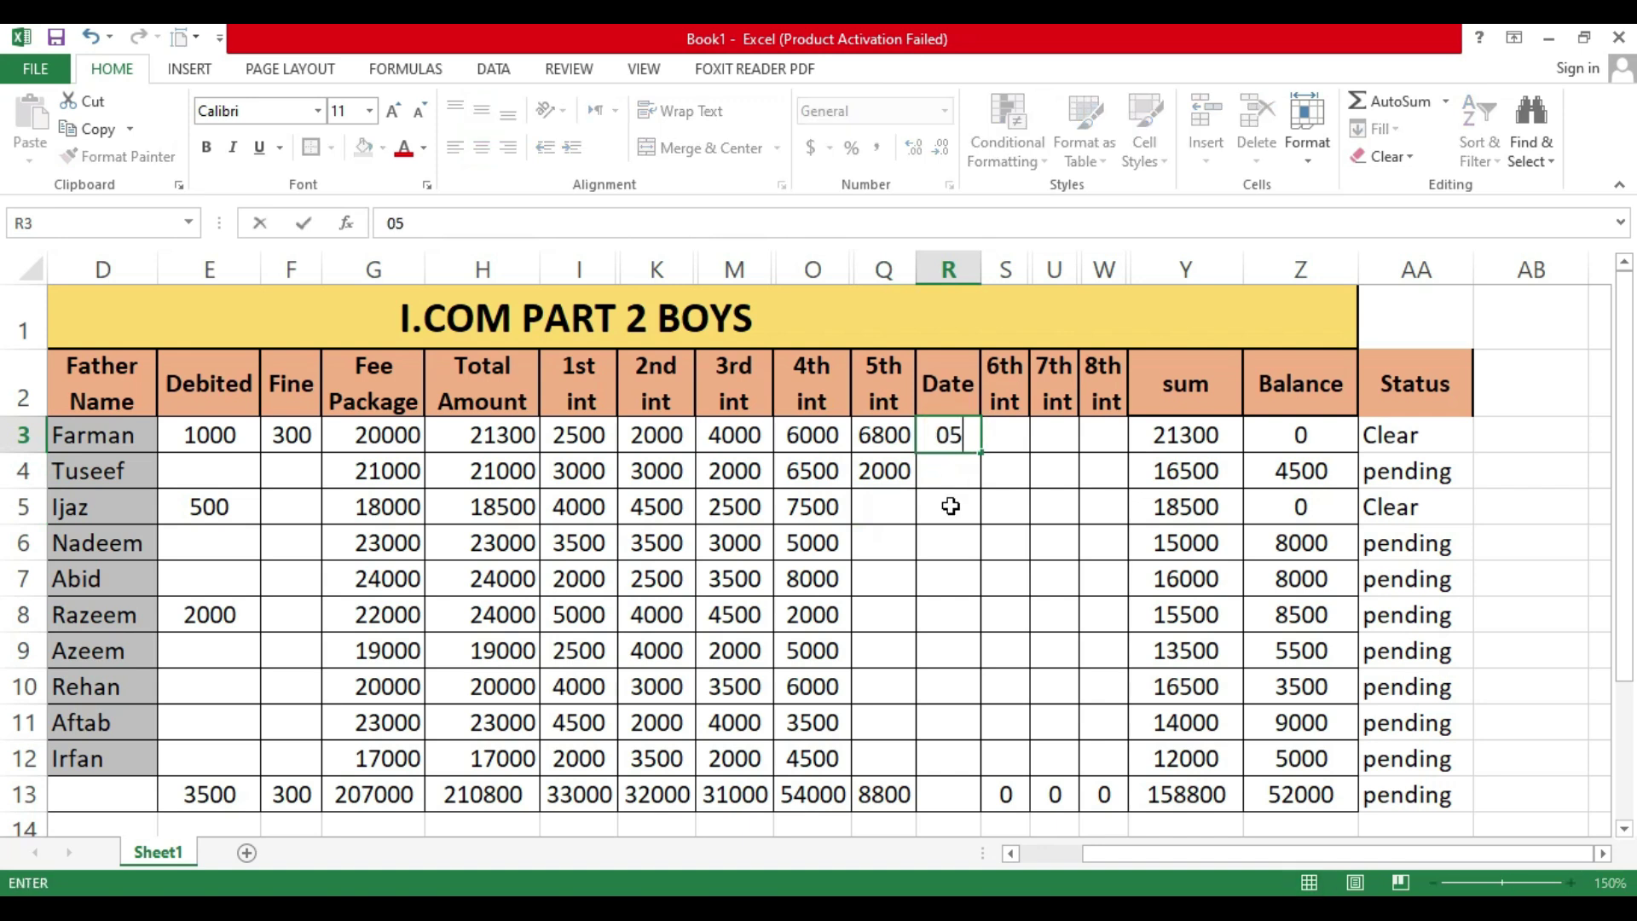
{"action": "type", "text": "-07-2024"}
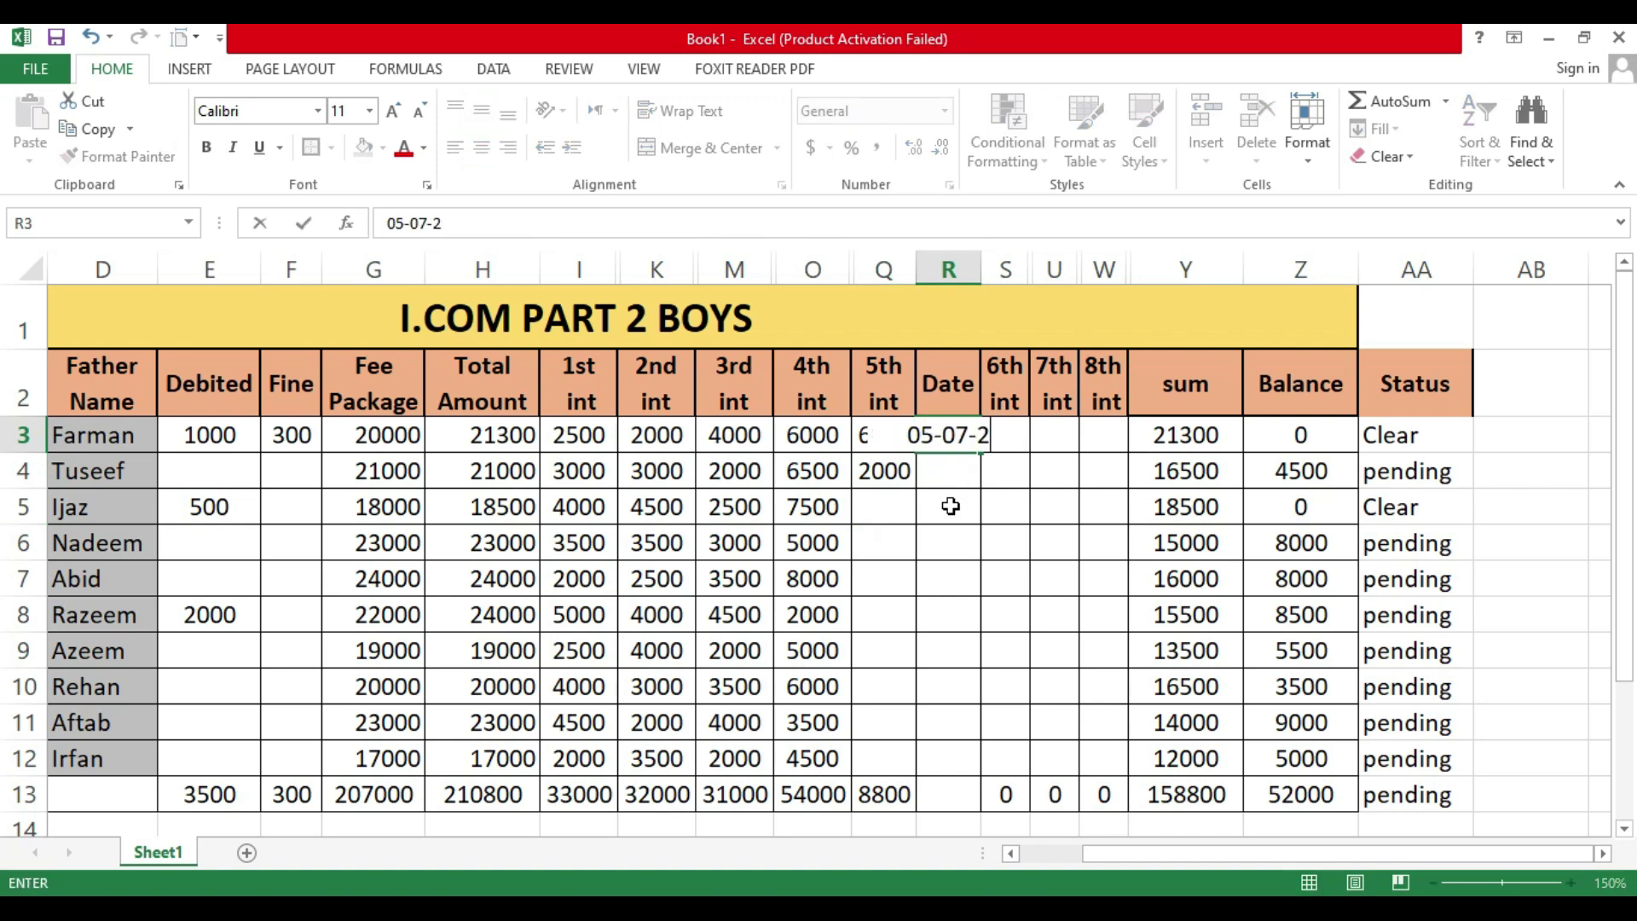
{"action": "key", "text": "Return"}
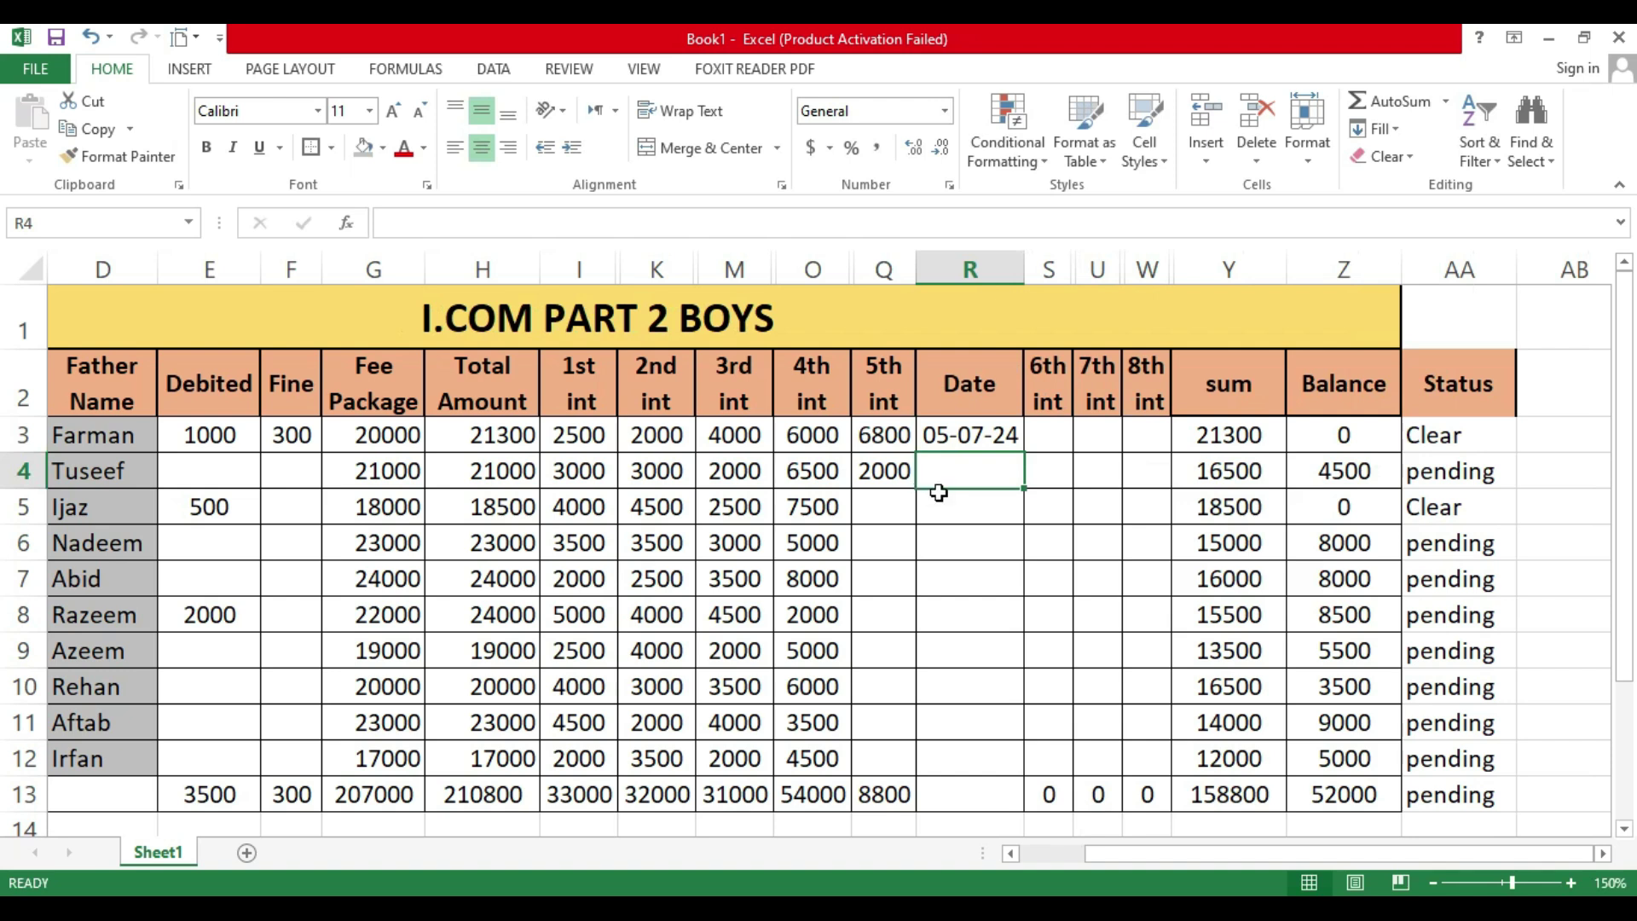
Step: Fill the date series from R3 down through R12 and hide column R
{"action": "left_click", "coordinate": [976, 437]}
{"action": "left_click_drag", "start_coordinate": [1023, 453], "coordinate": [1015, 794]}
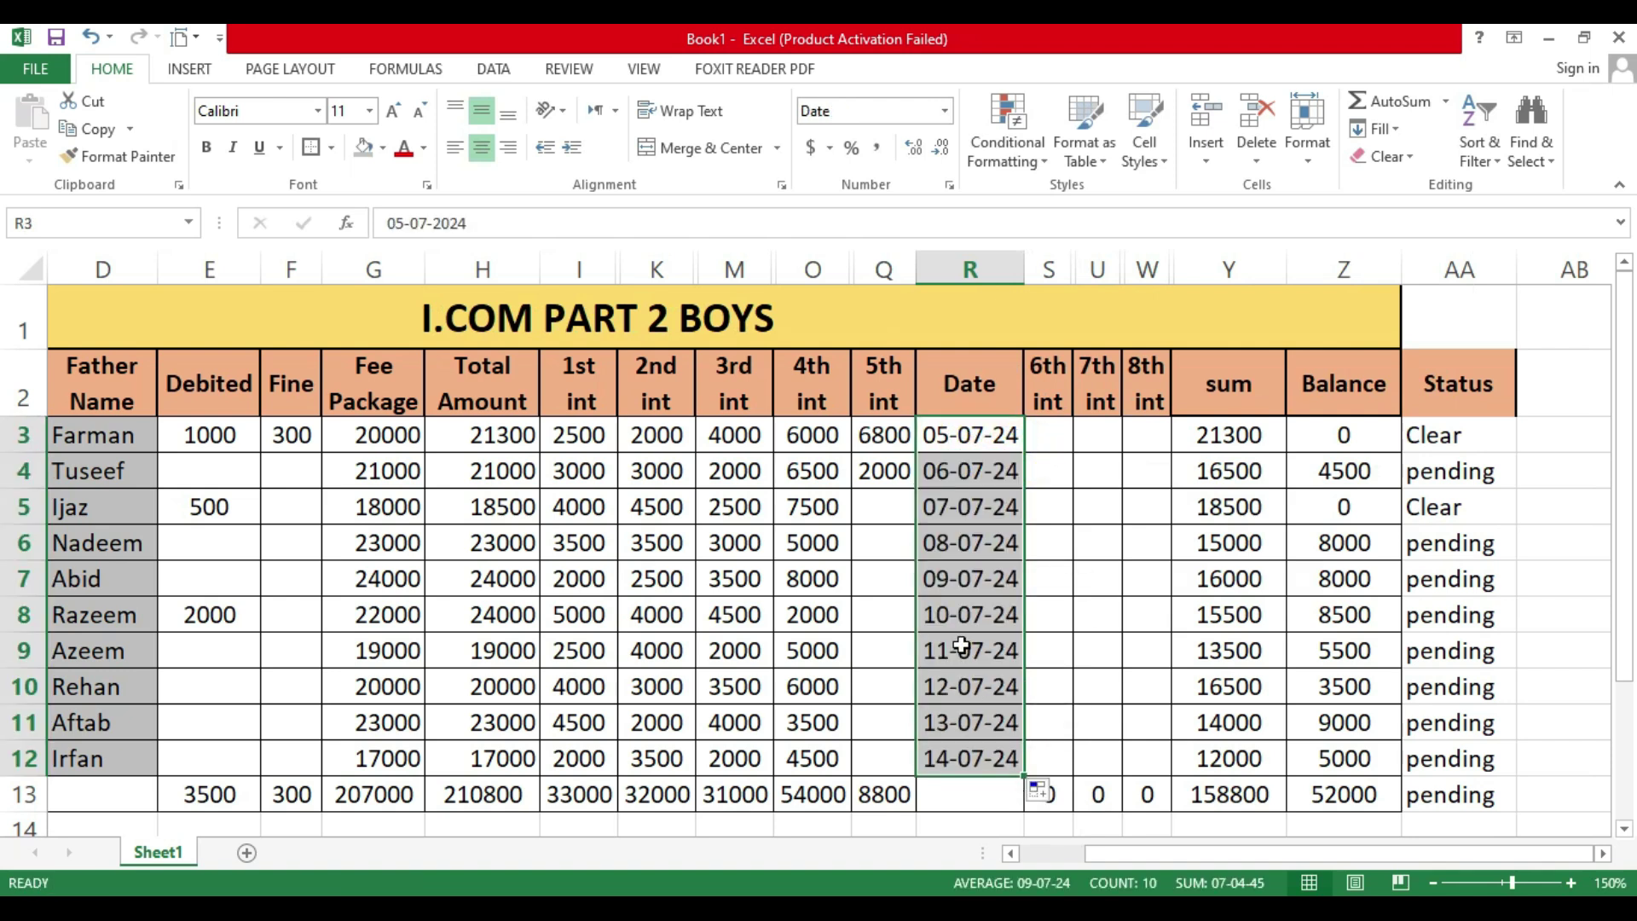
{"action": "left_click", "coordinate": [935, 610]}
{"action": "right_click", "coordinate": [979, 269]}
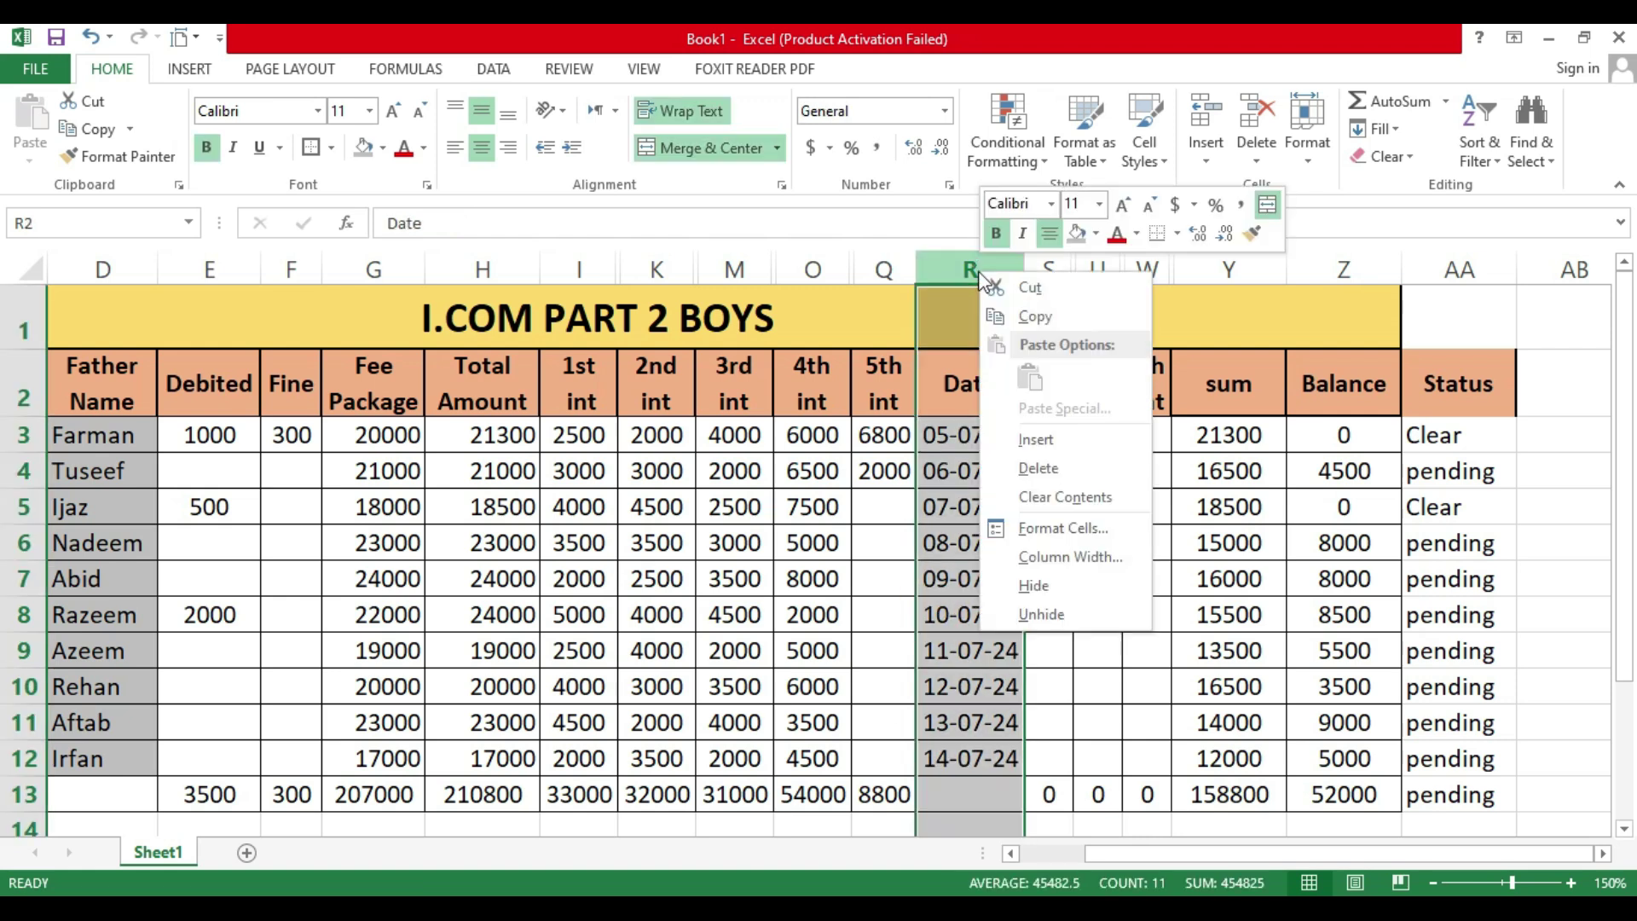
{"action": "left_click", "coordinate": [1050, 585]}
Step: Enter the 5th installments 6000 and 4000 in Q5:Q6
{"action": "left_click", "coordinate": [887, 508]}
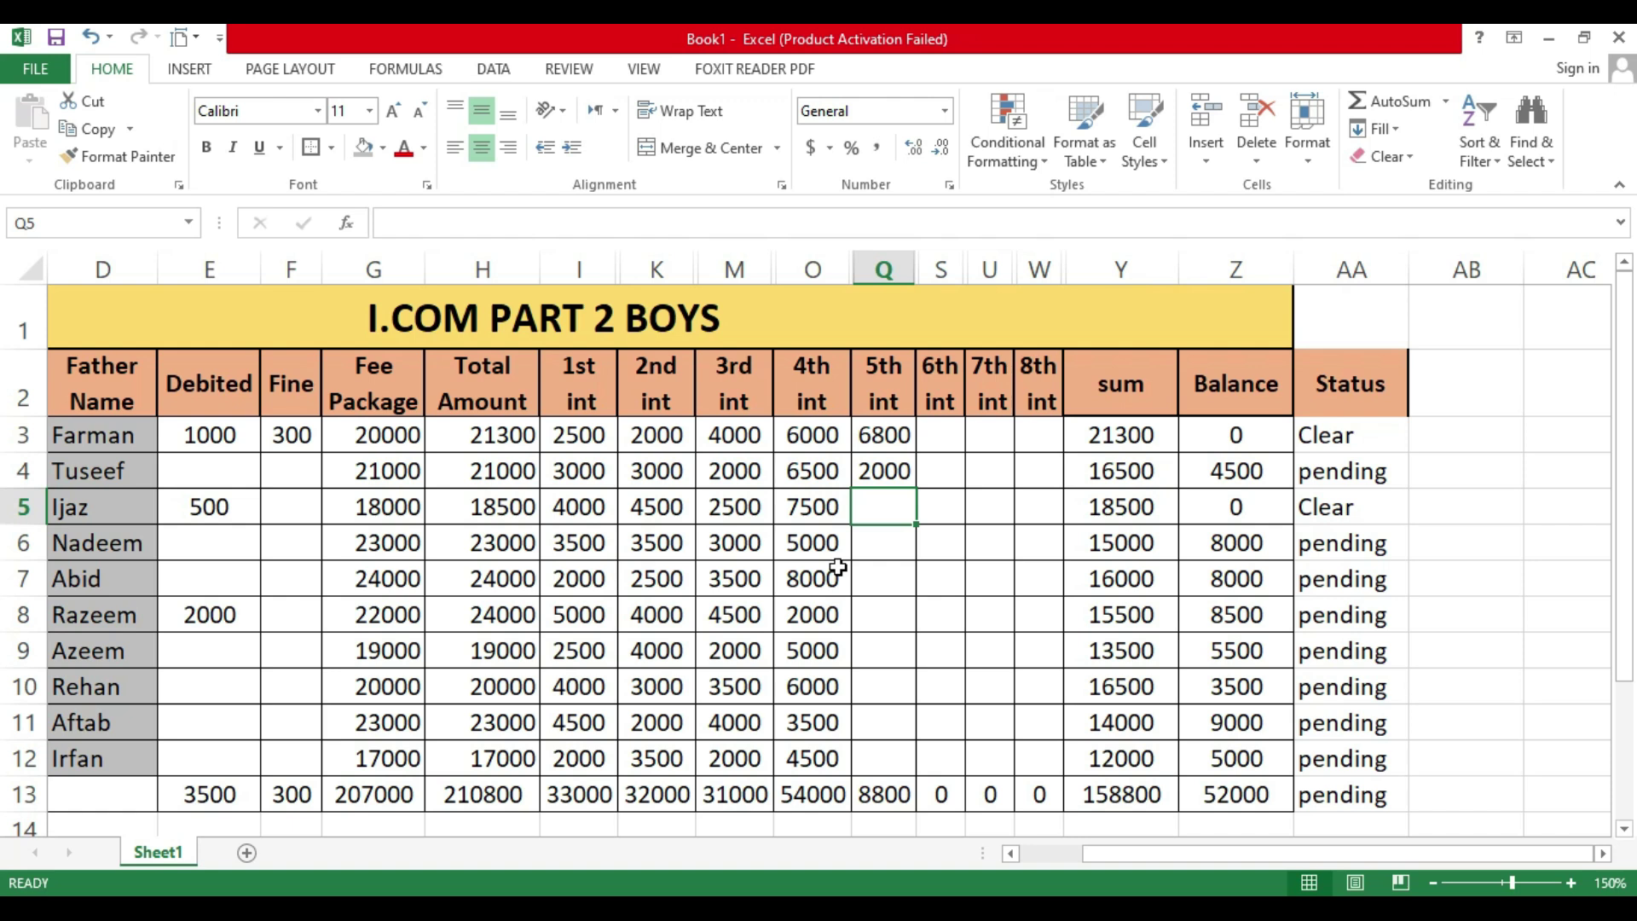
{"action": "type", "text": "6000"}
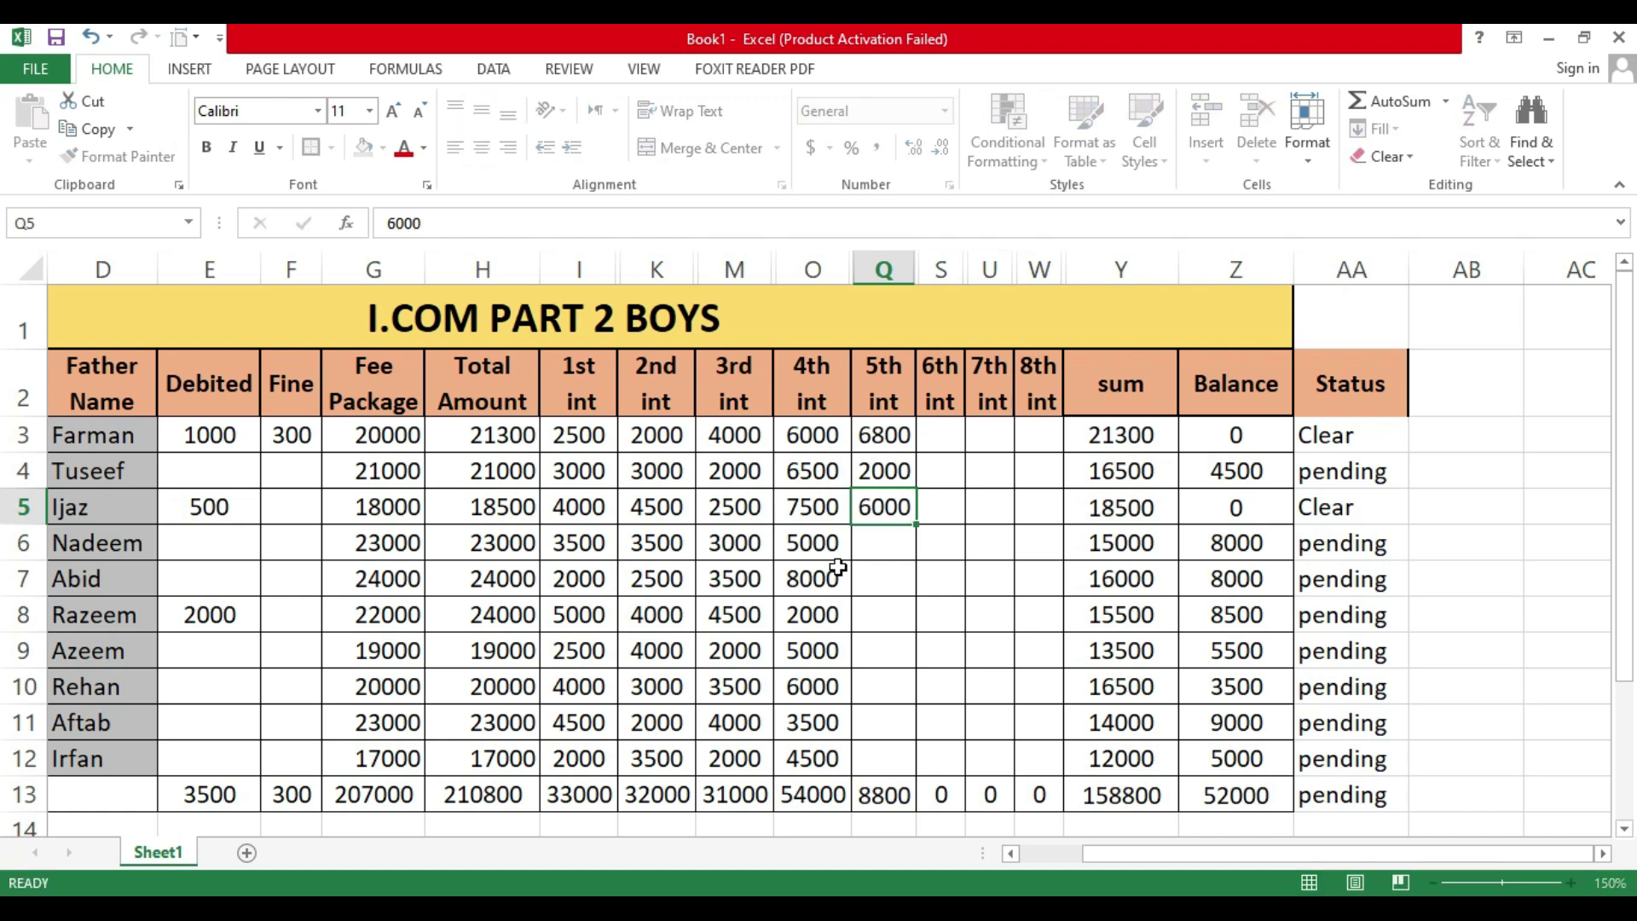
{"action": "key", "text": "Return"}
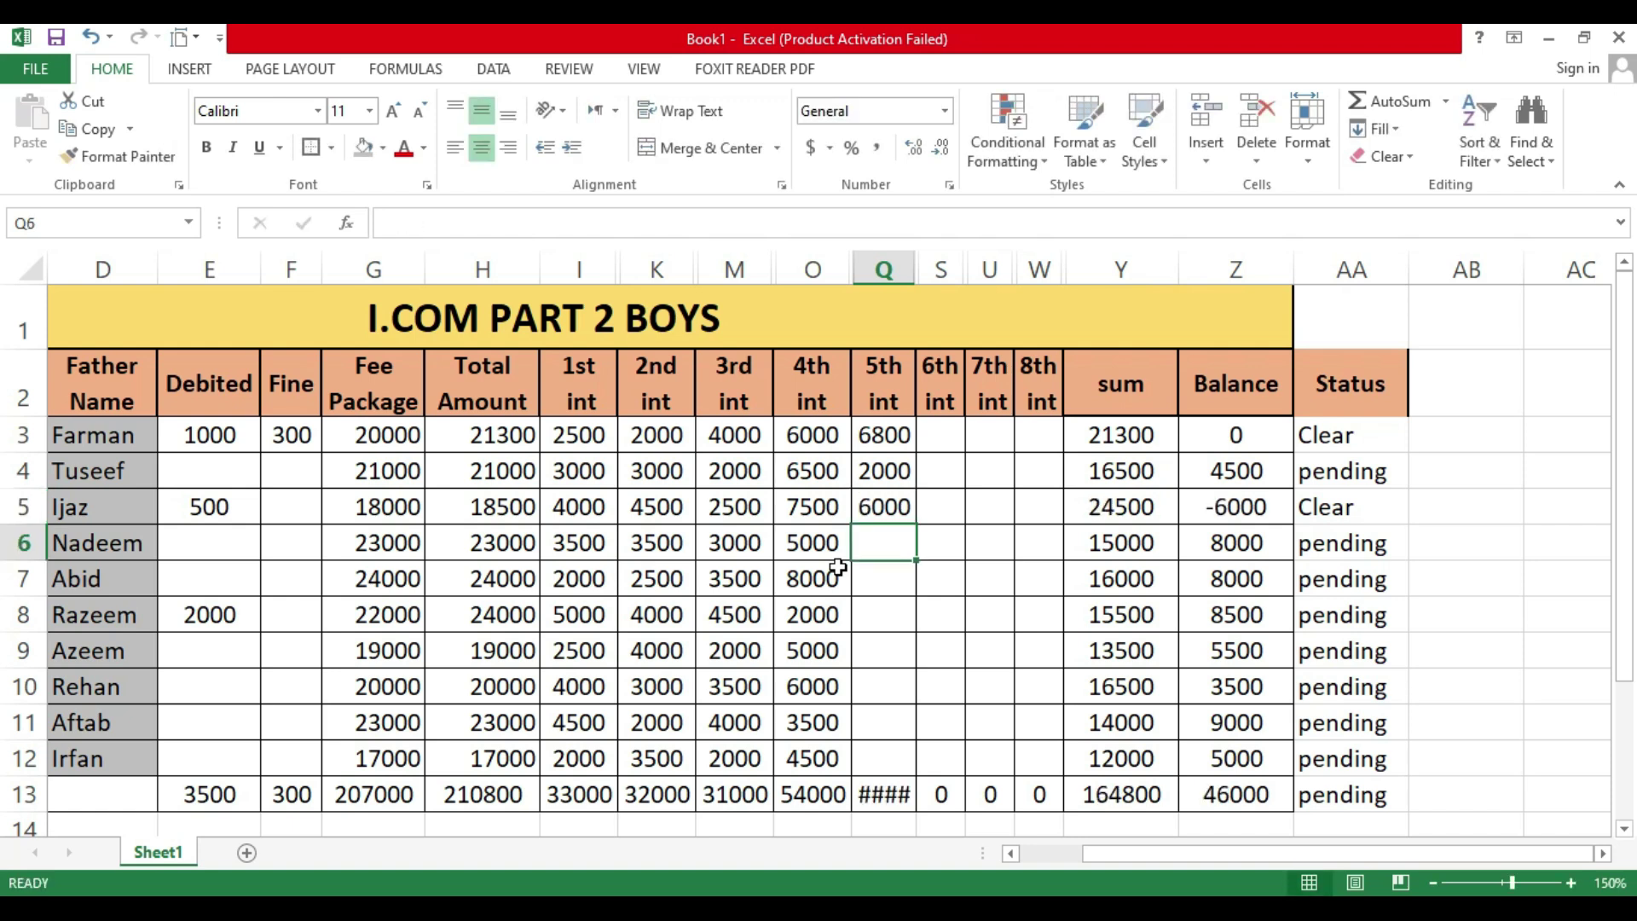
{"action": "type", "text": "4000"}
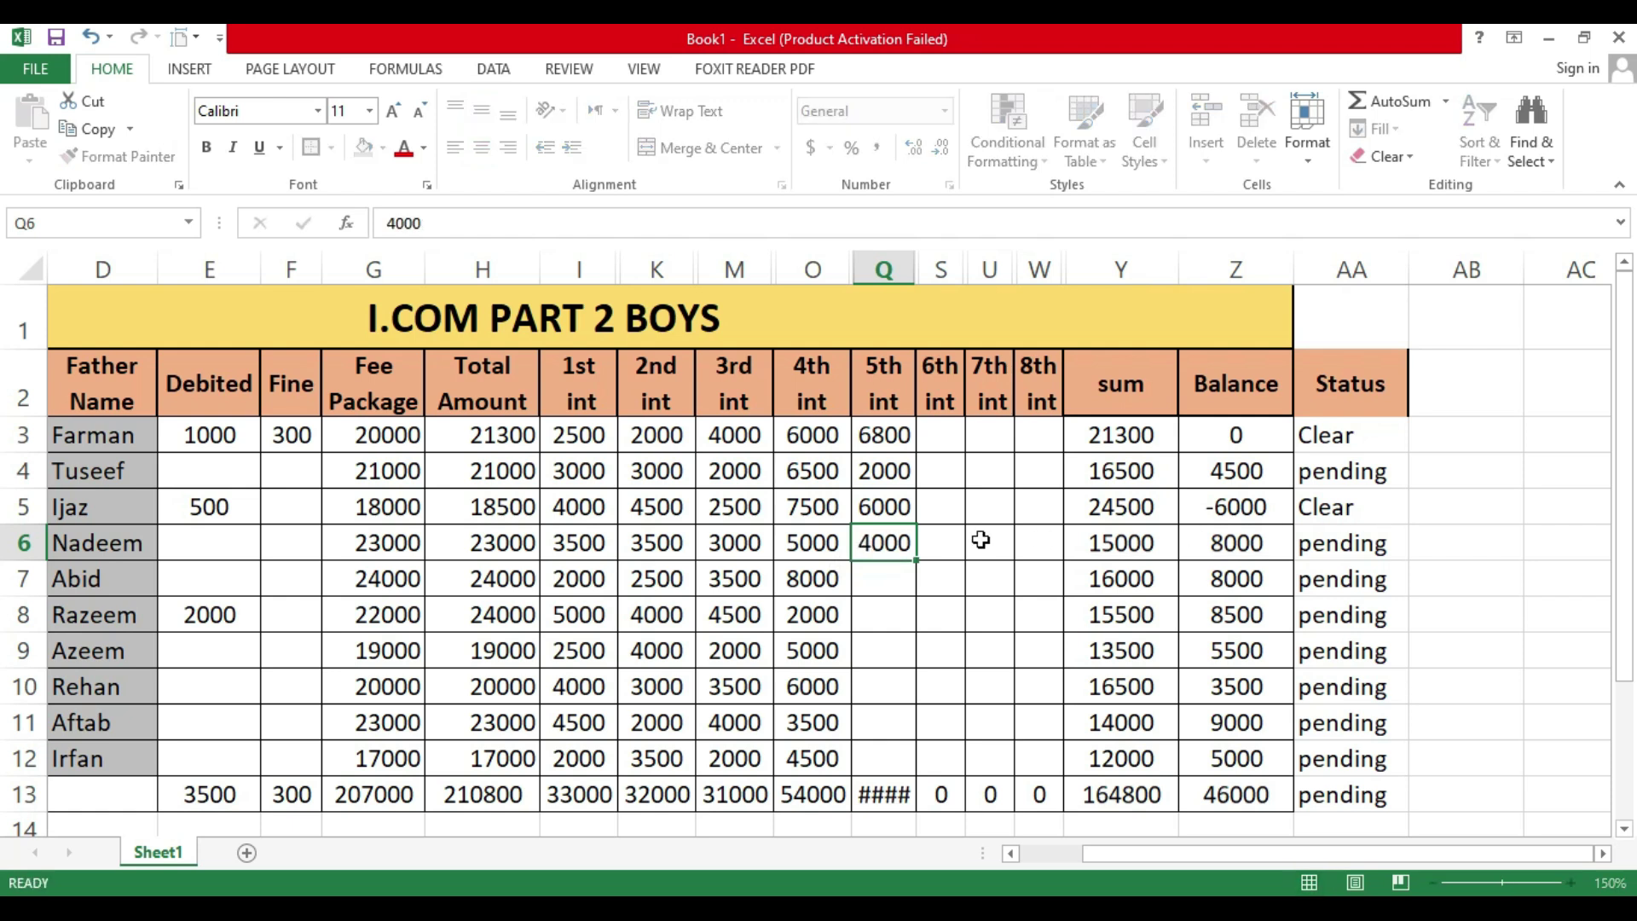
{"action": "key", "text": "Return"}
Step: Check the row 5 balance in Z5 and replace the 5th installment in Q5 with 0
{"action": "left_click", "coordinate": [1246, 502]}
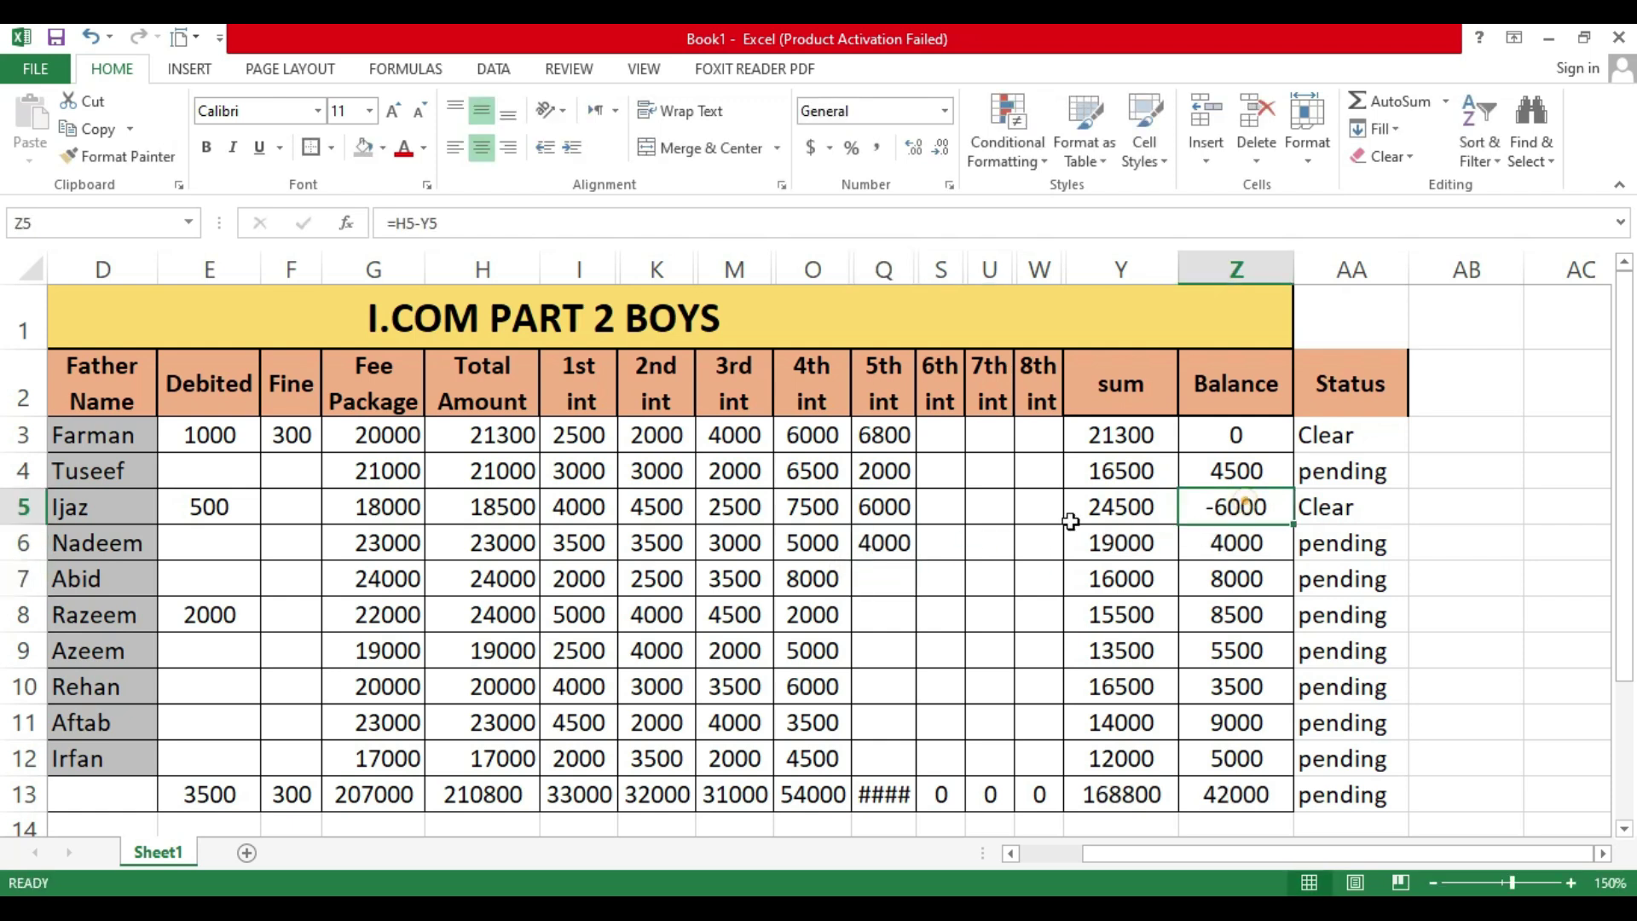
{"action": "left_click", "coordinate": [862, 505]}
{"action": "type", "text": "0"}
{"action": "key", "text": "Return"}
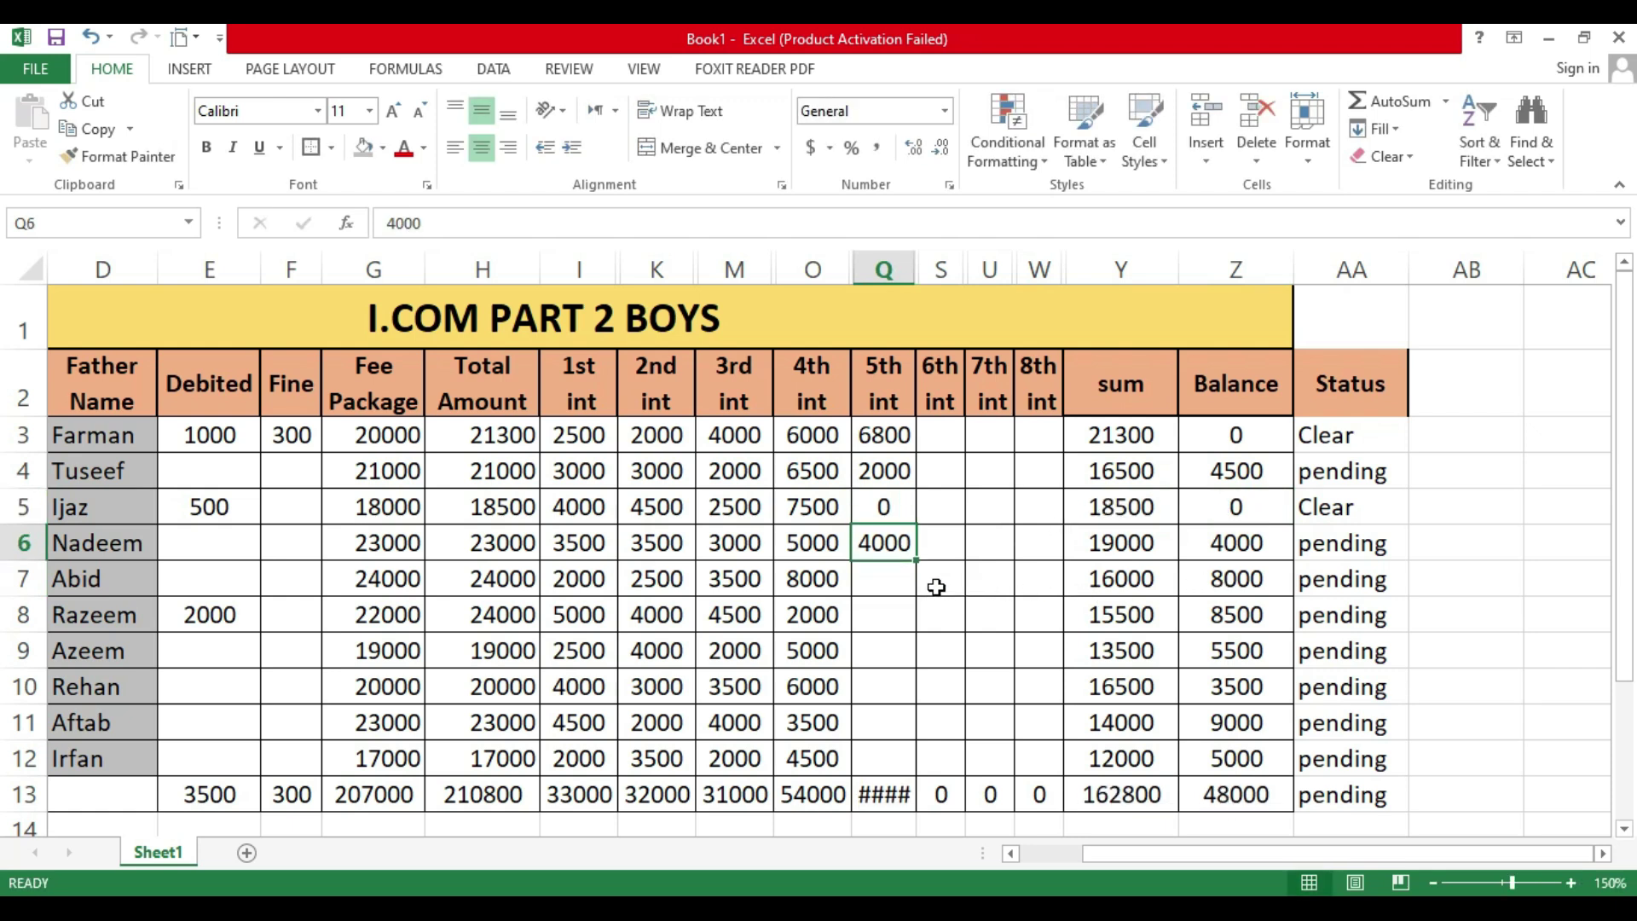
Step: Enter the 5th installments 2000 and 6000 in Q7:Q8
{"action": "left_click", "coordinate": [887, 569]}
{"action": "type", "text": "2000"}
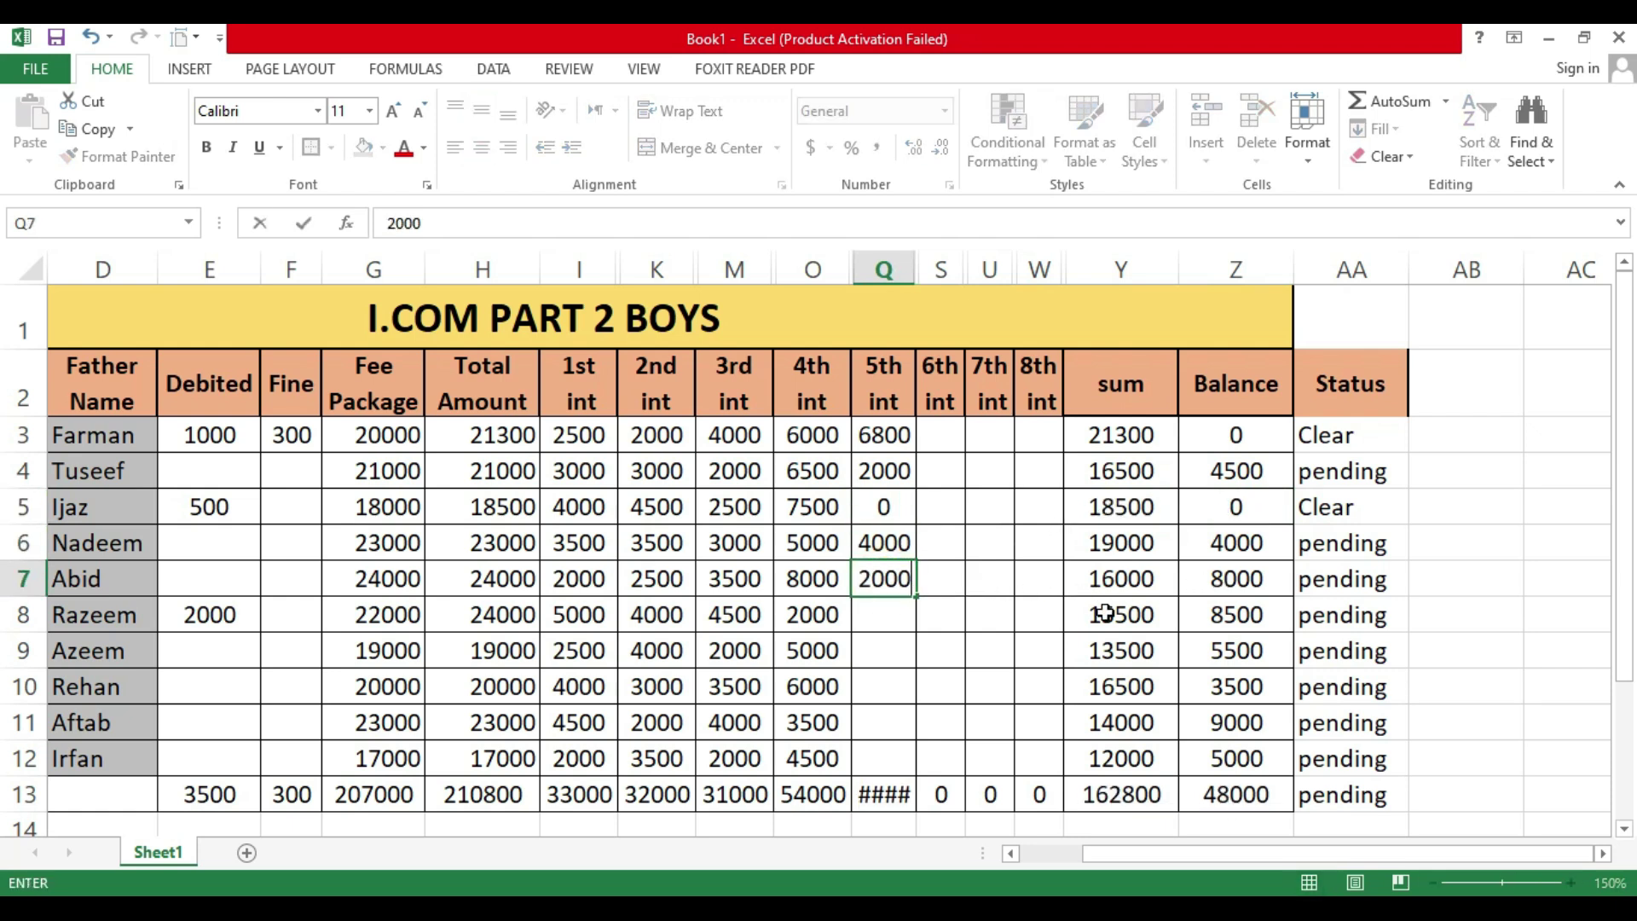
{"action": "key", "text": "Return"}
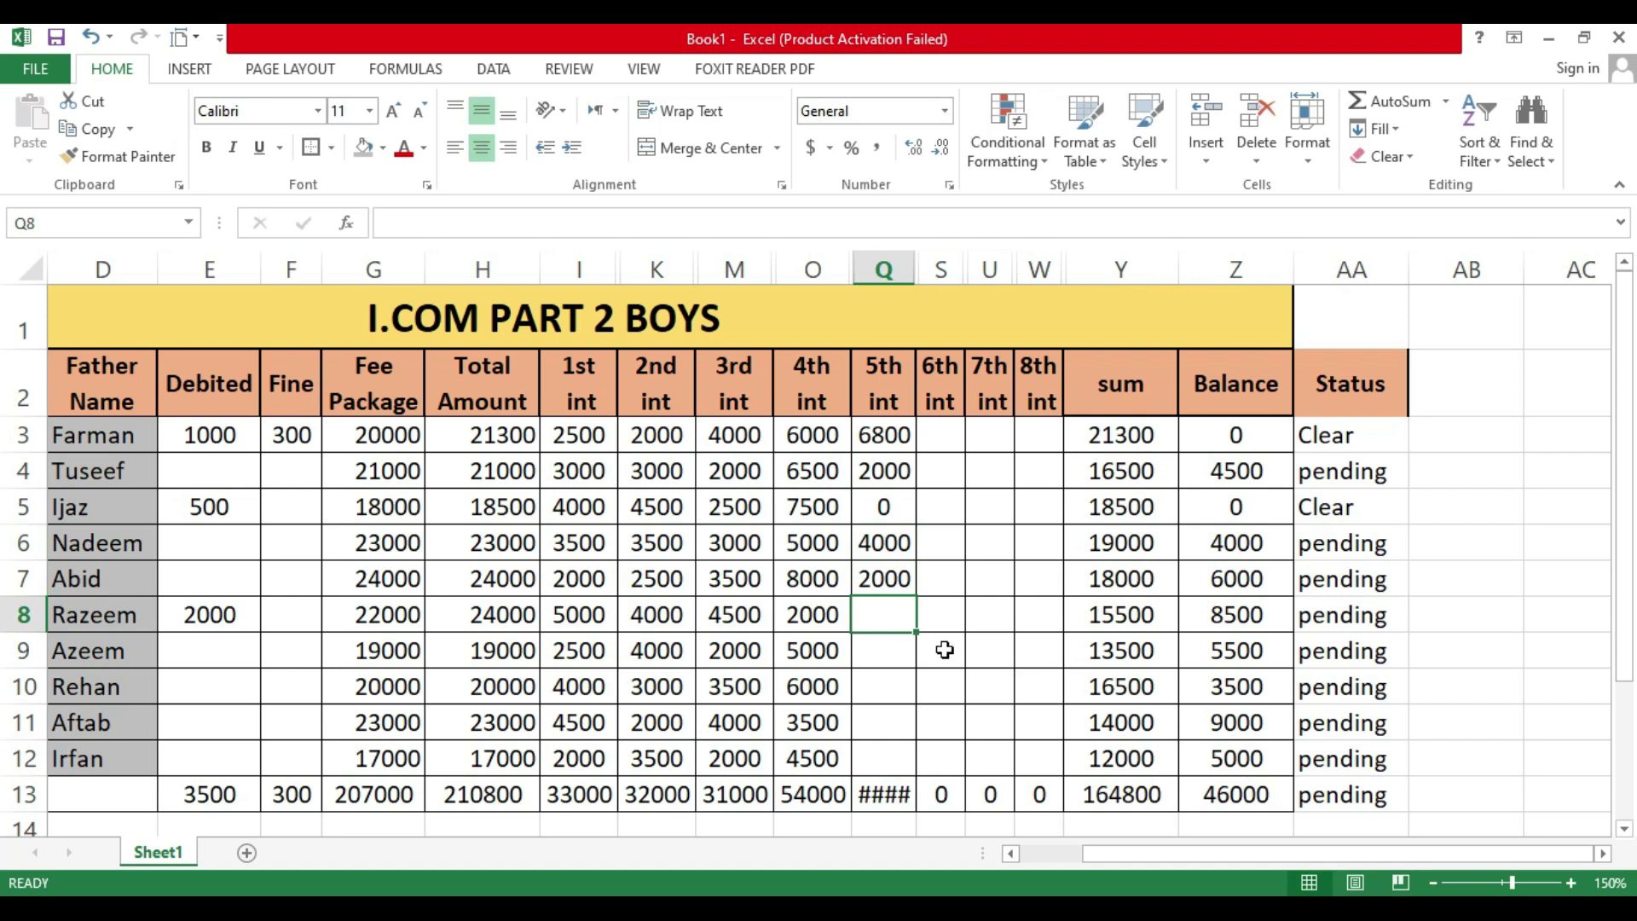
{"action": "type", "text": "6000"}
{"action": "key", "text": "Return"}
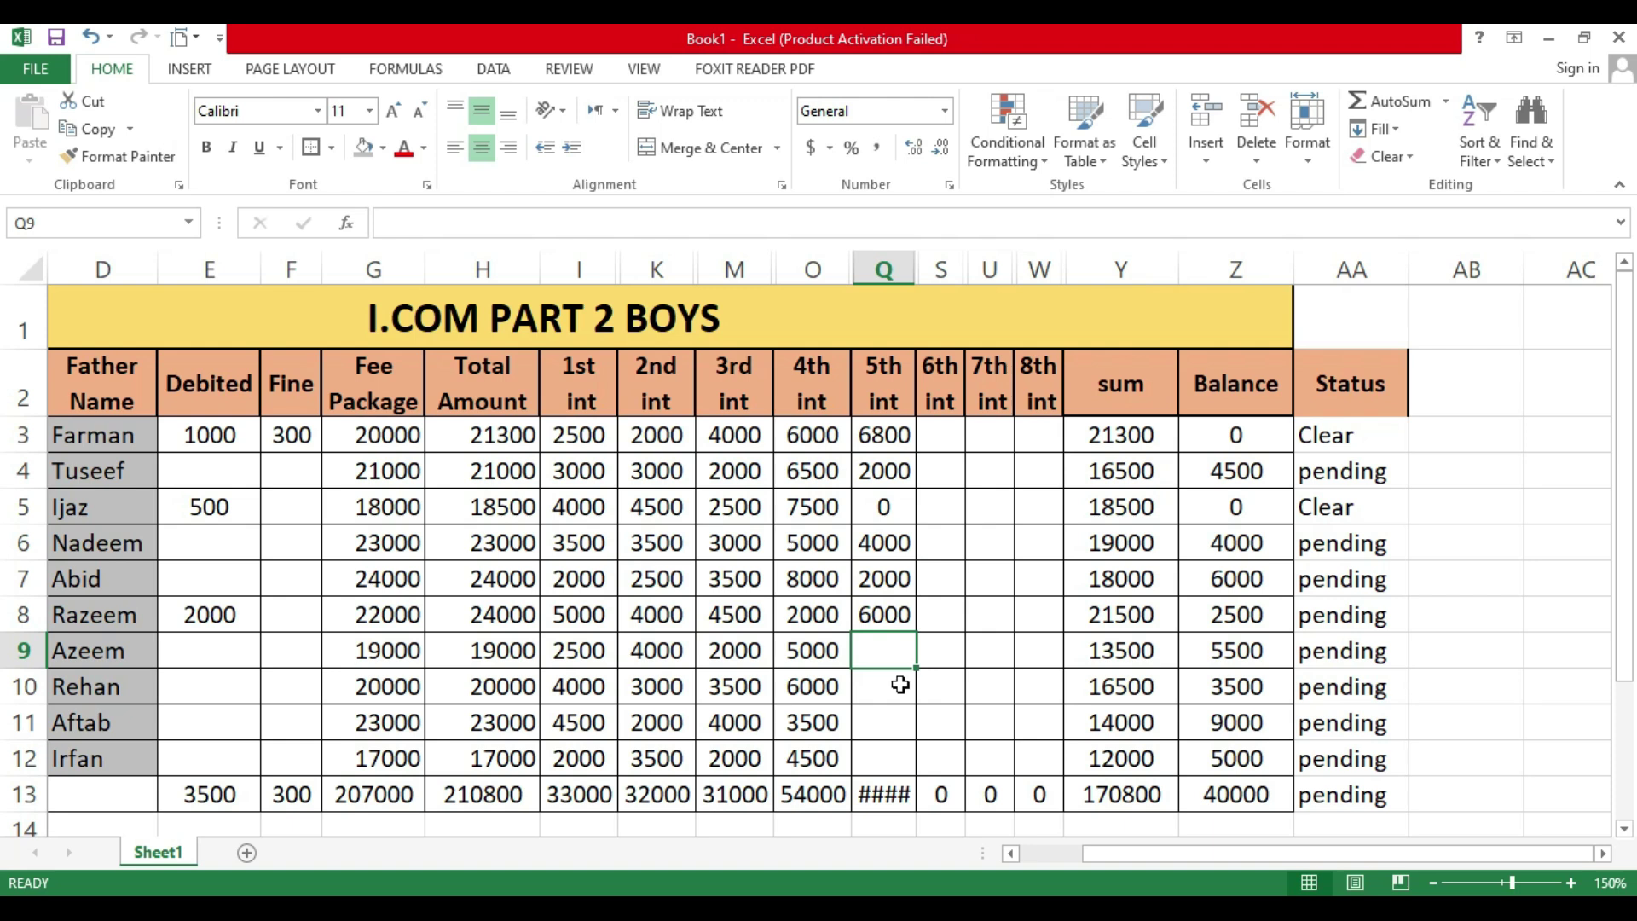
Step: Enter the 5th installments 3500 and 2000 in Q9:Q10
{"action": "type", "text": "3500"}
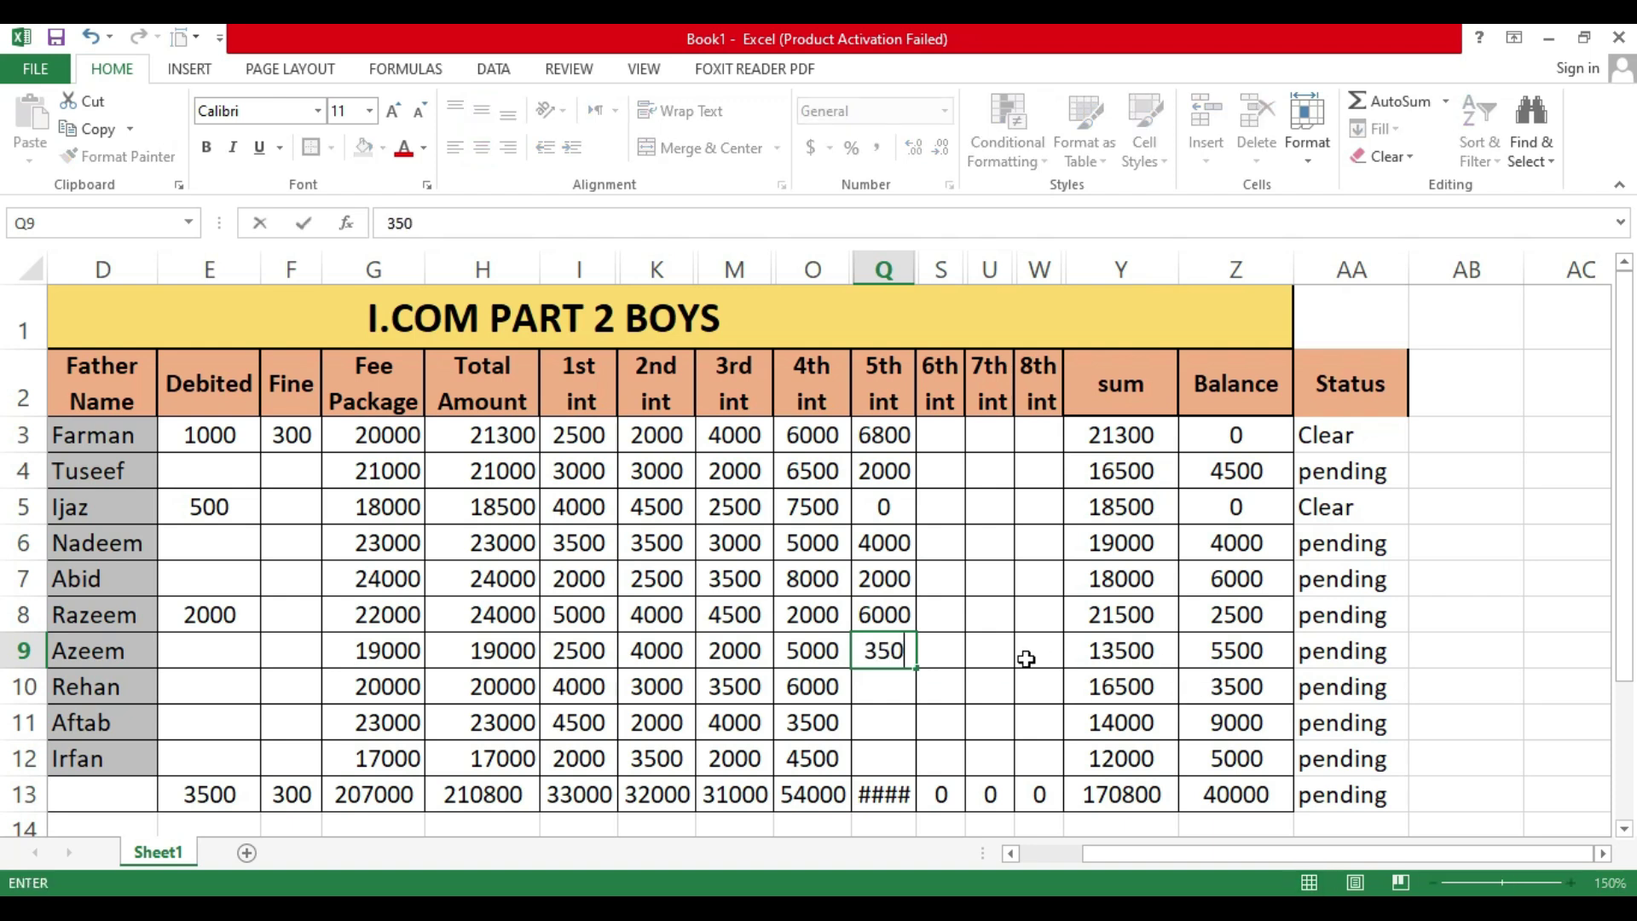
{"action": "key", "text": "Return"}
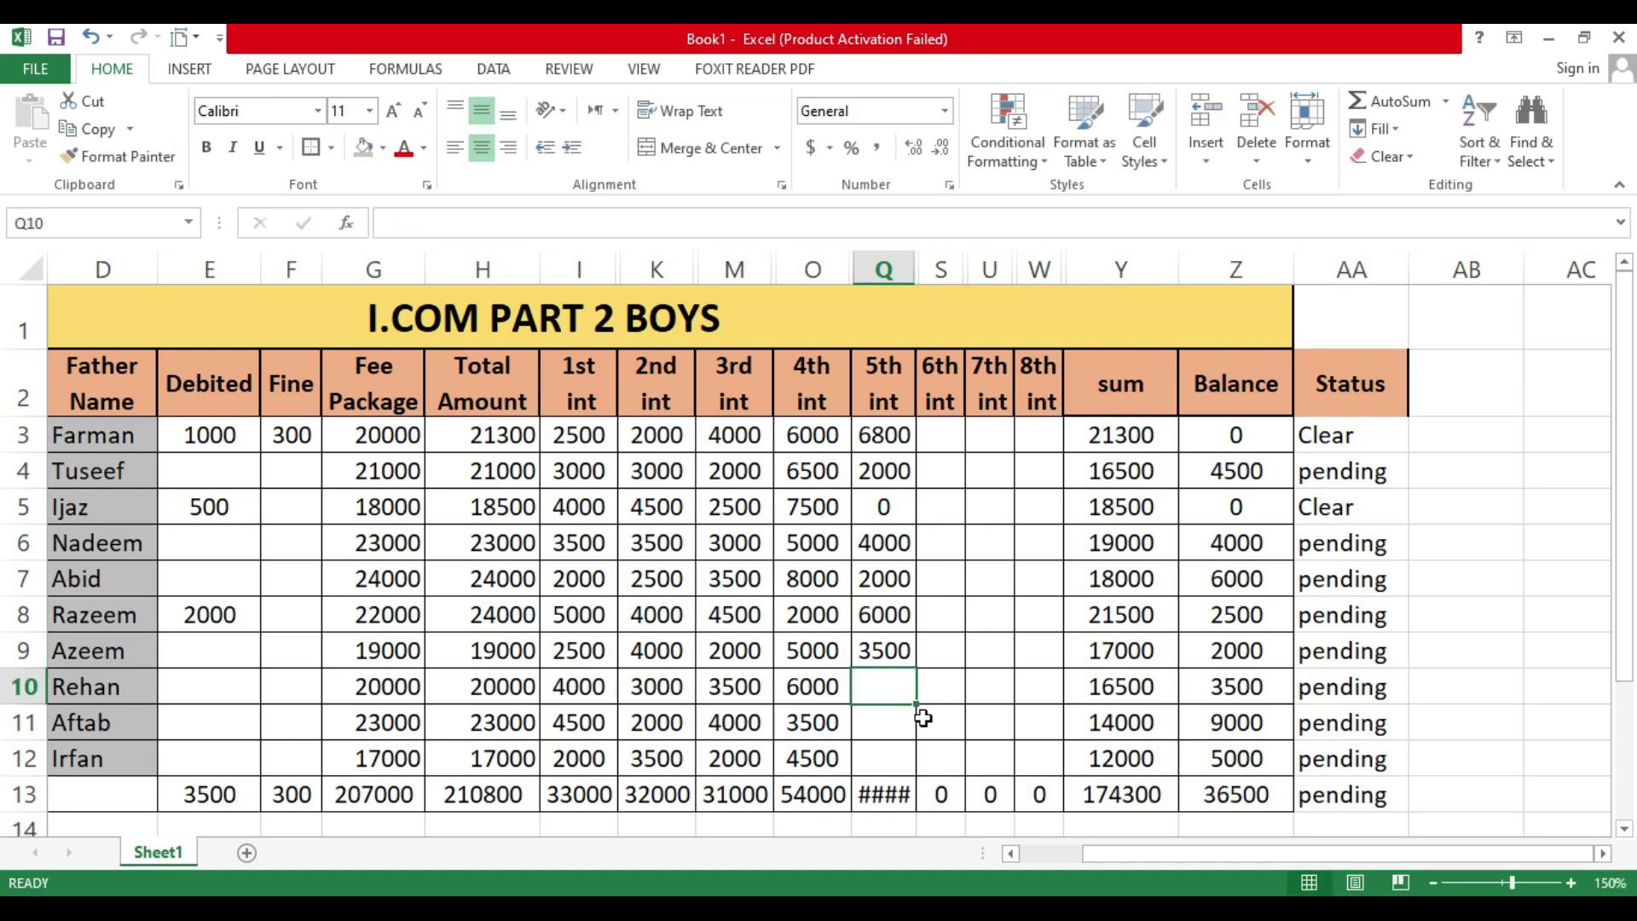
{"action": "type", "text": "200"}
{"action": "key", "text": "Return"}
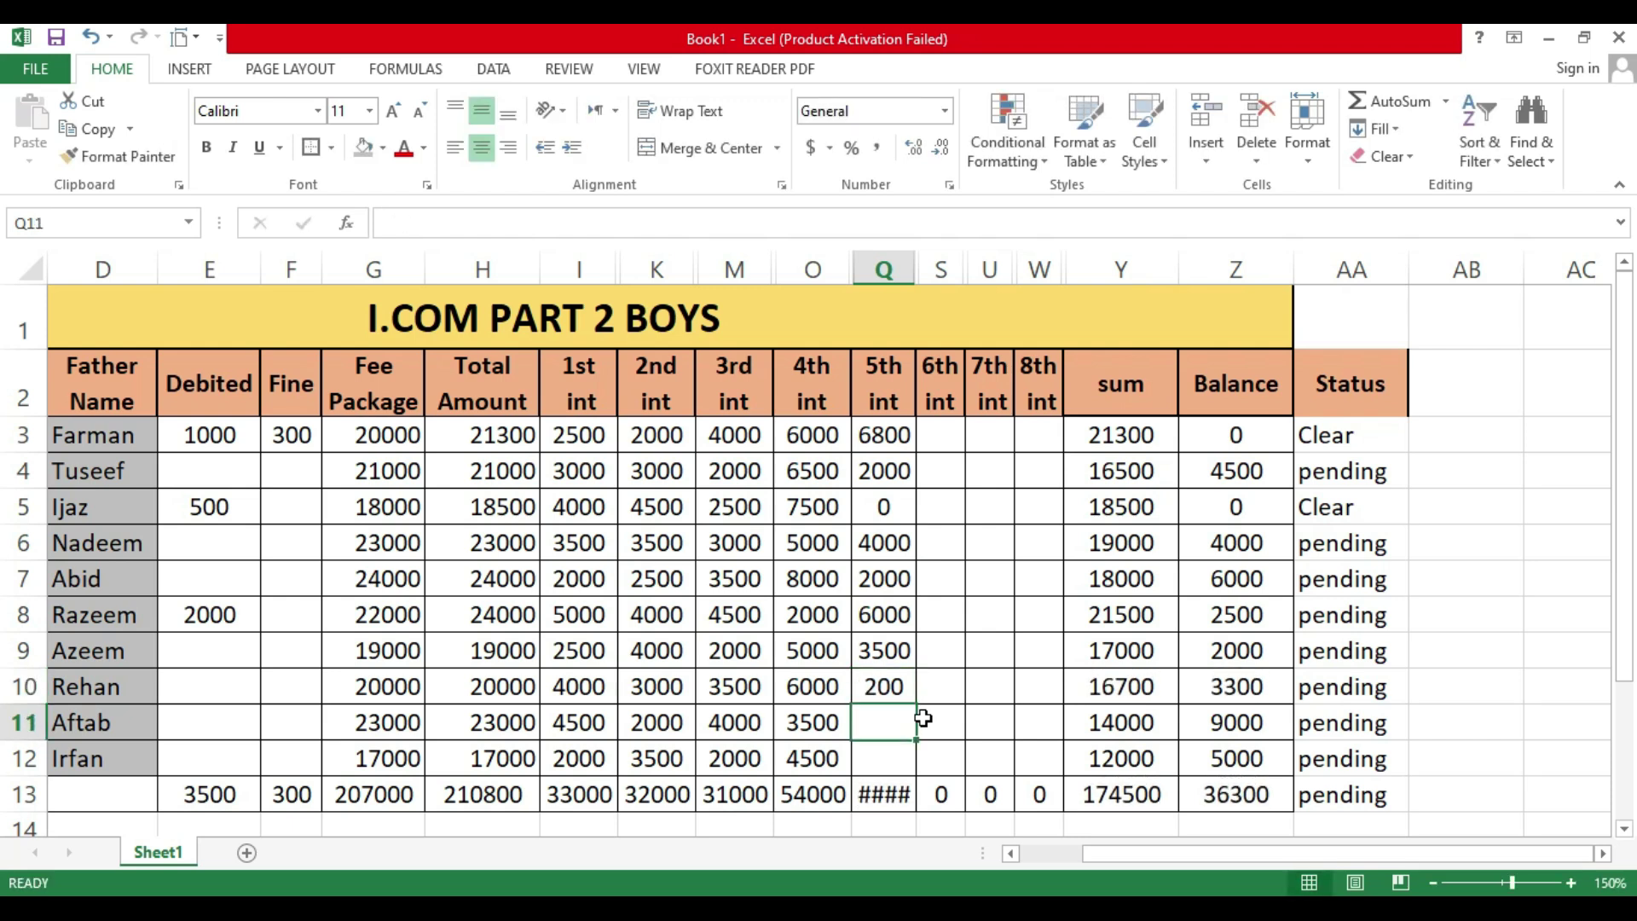
{"action": "key", "text": "Up"}
{"action": "type", "text": "2000"}
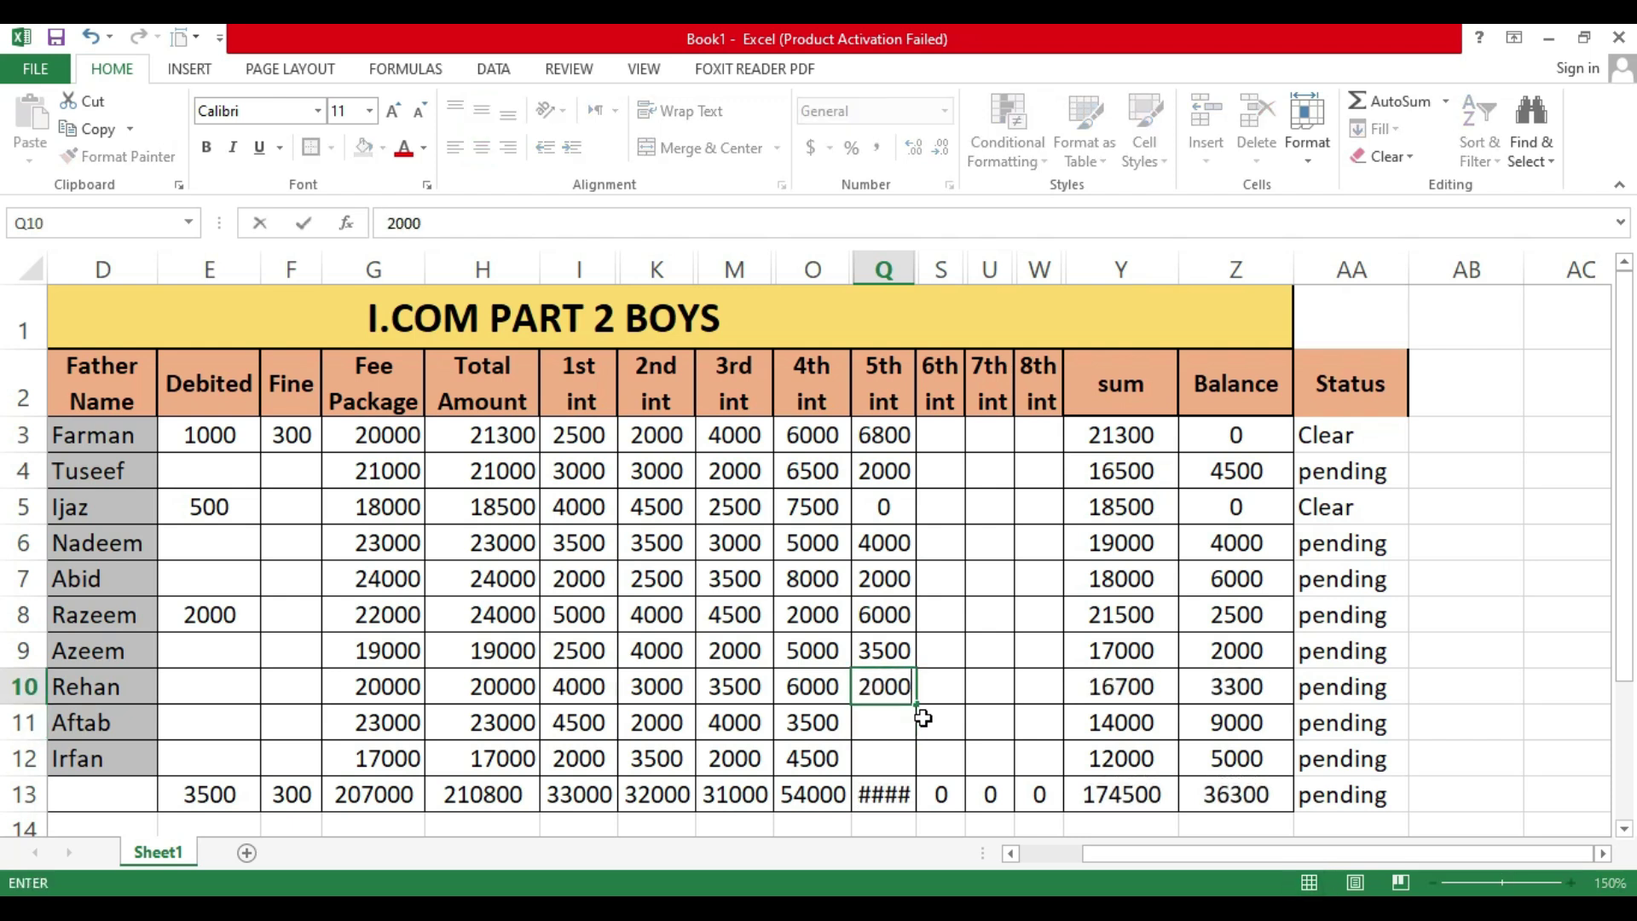
{"action": "key", "text": "Return"}
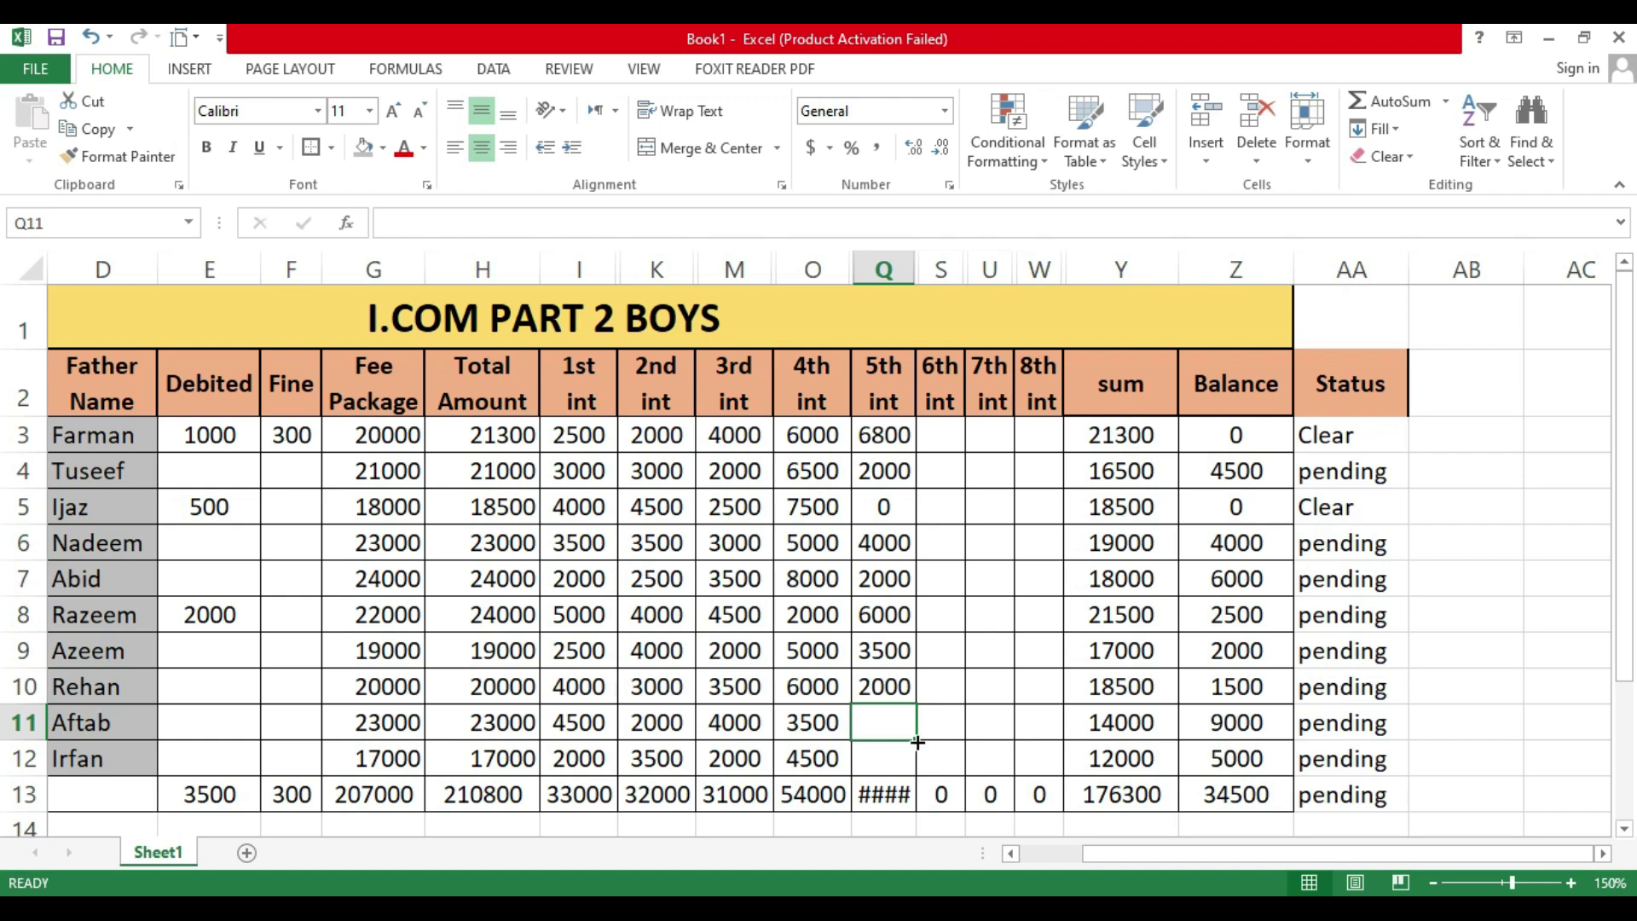
Step: Enter the 5th installments 5000 and 2000 in Q11:Q12 and autofit the width of column Q
{"action": "type", "text": "5000"}
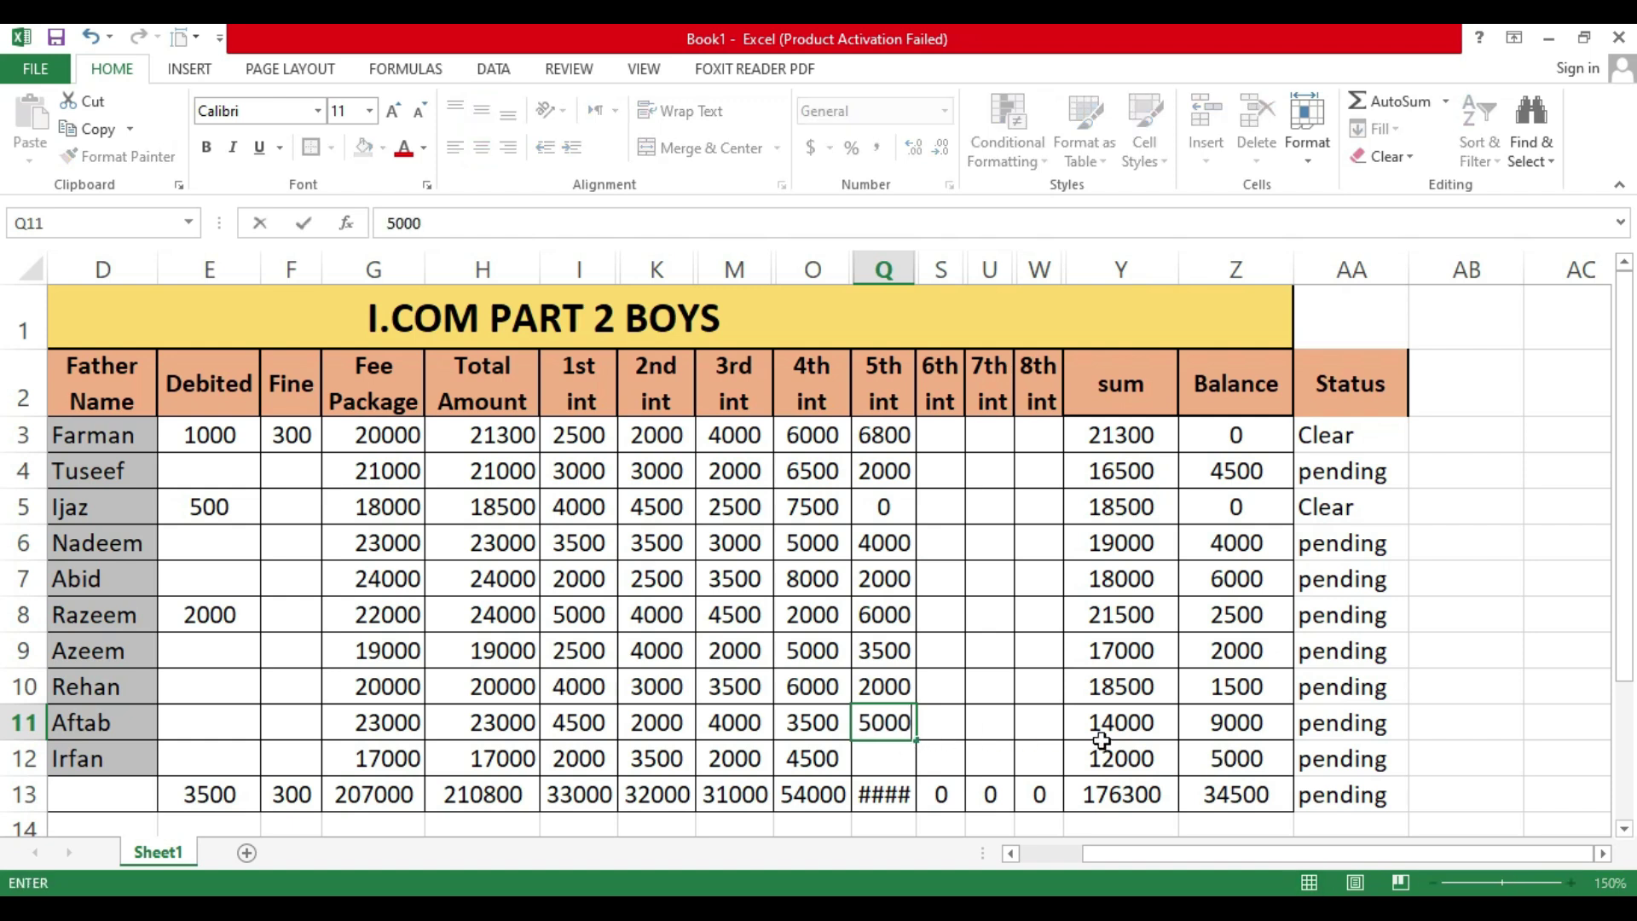
{"action": "key", "text": "Return"}
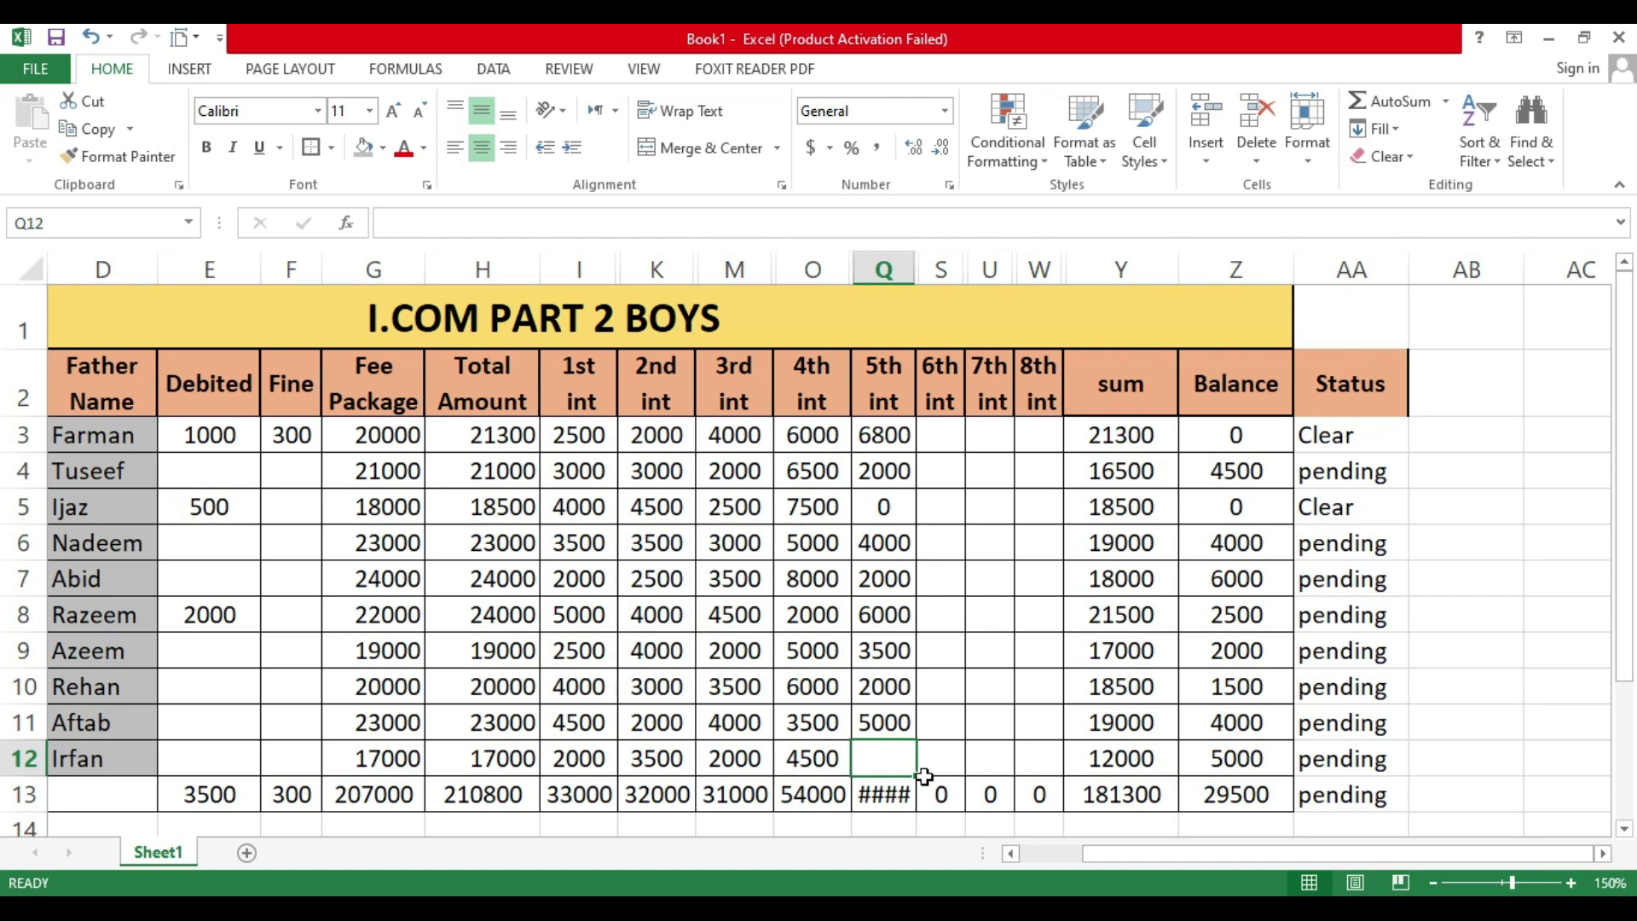
{"action": "type", "text": "2000"}
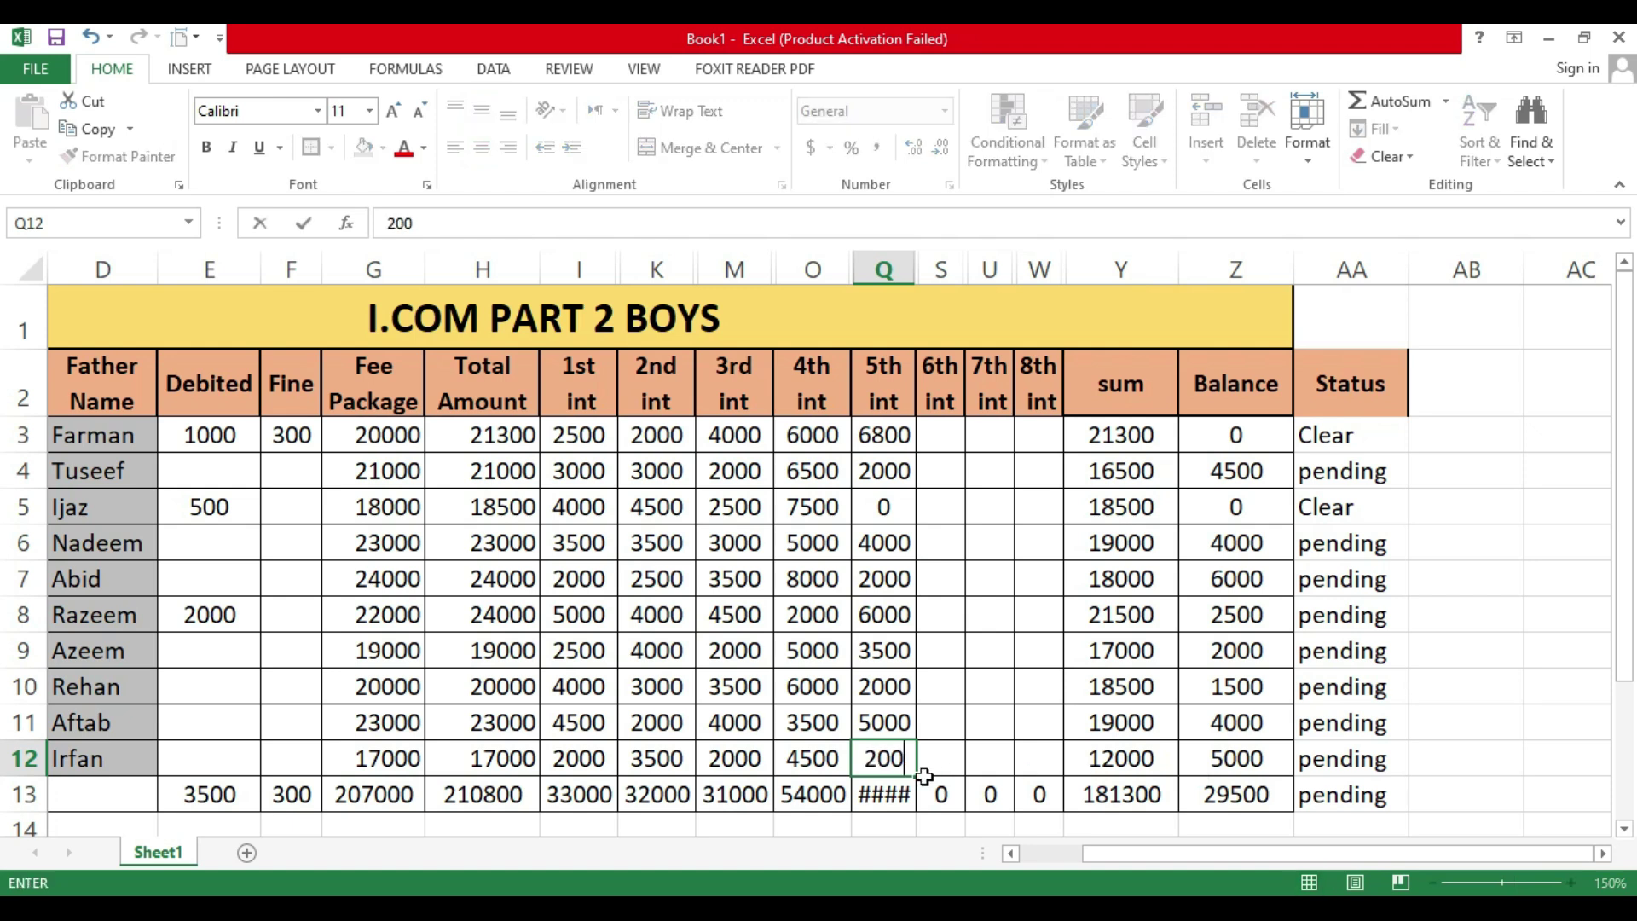
{"action": "key", "text": "Return"}
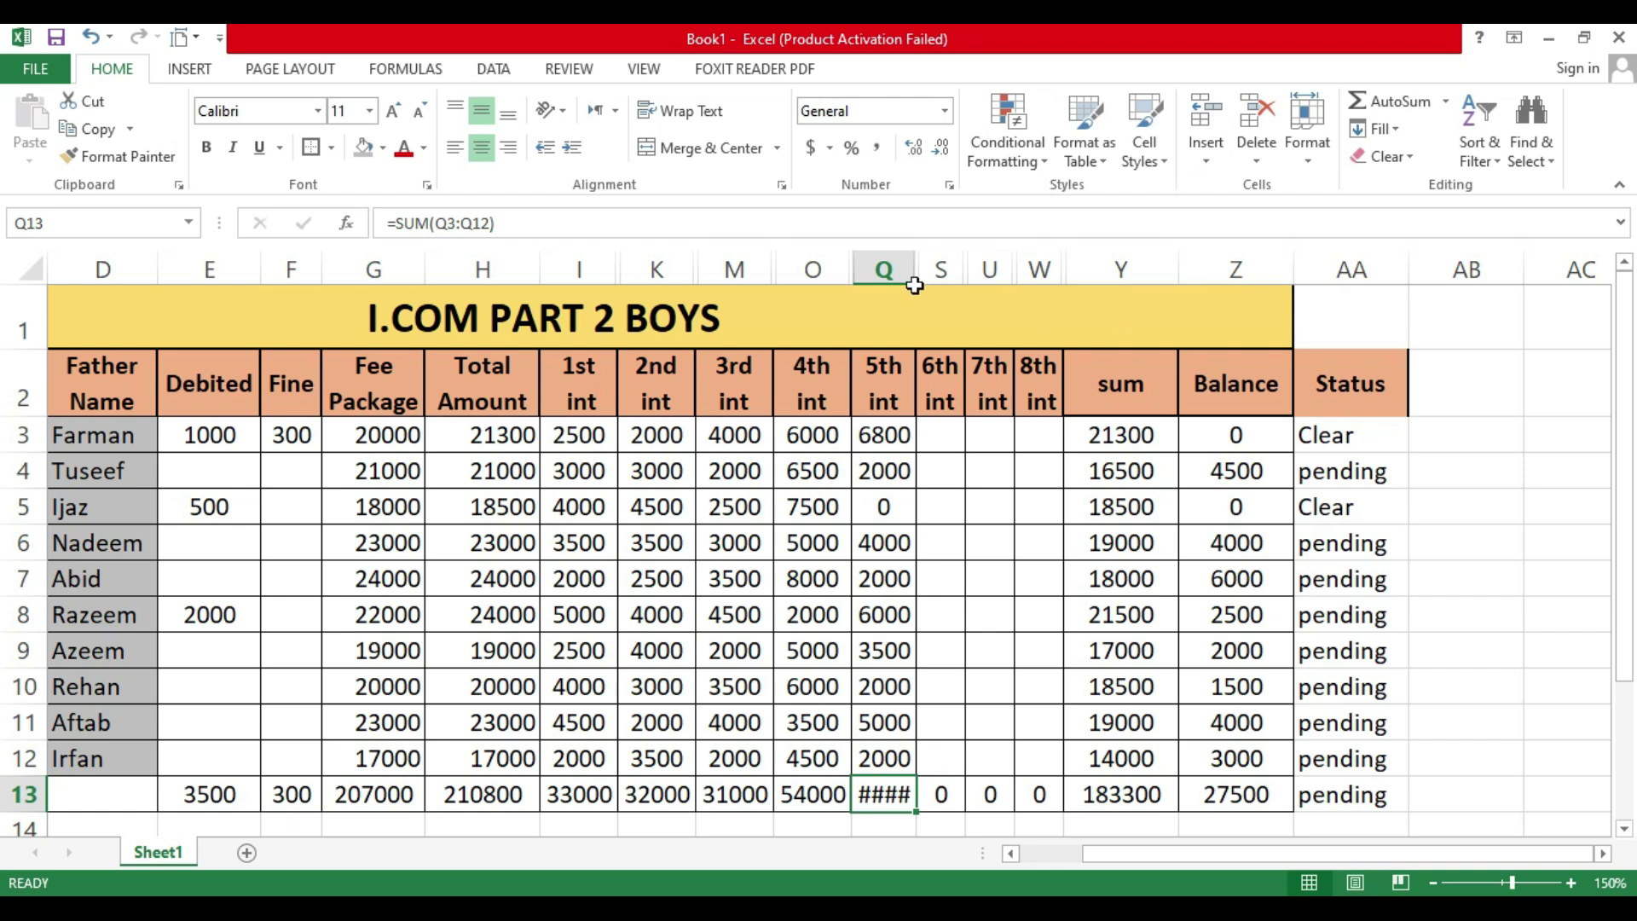
{"action": "double_click", "coordinate": [916, 269]}
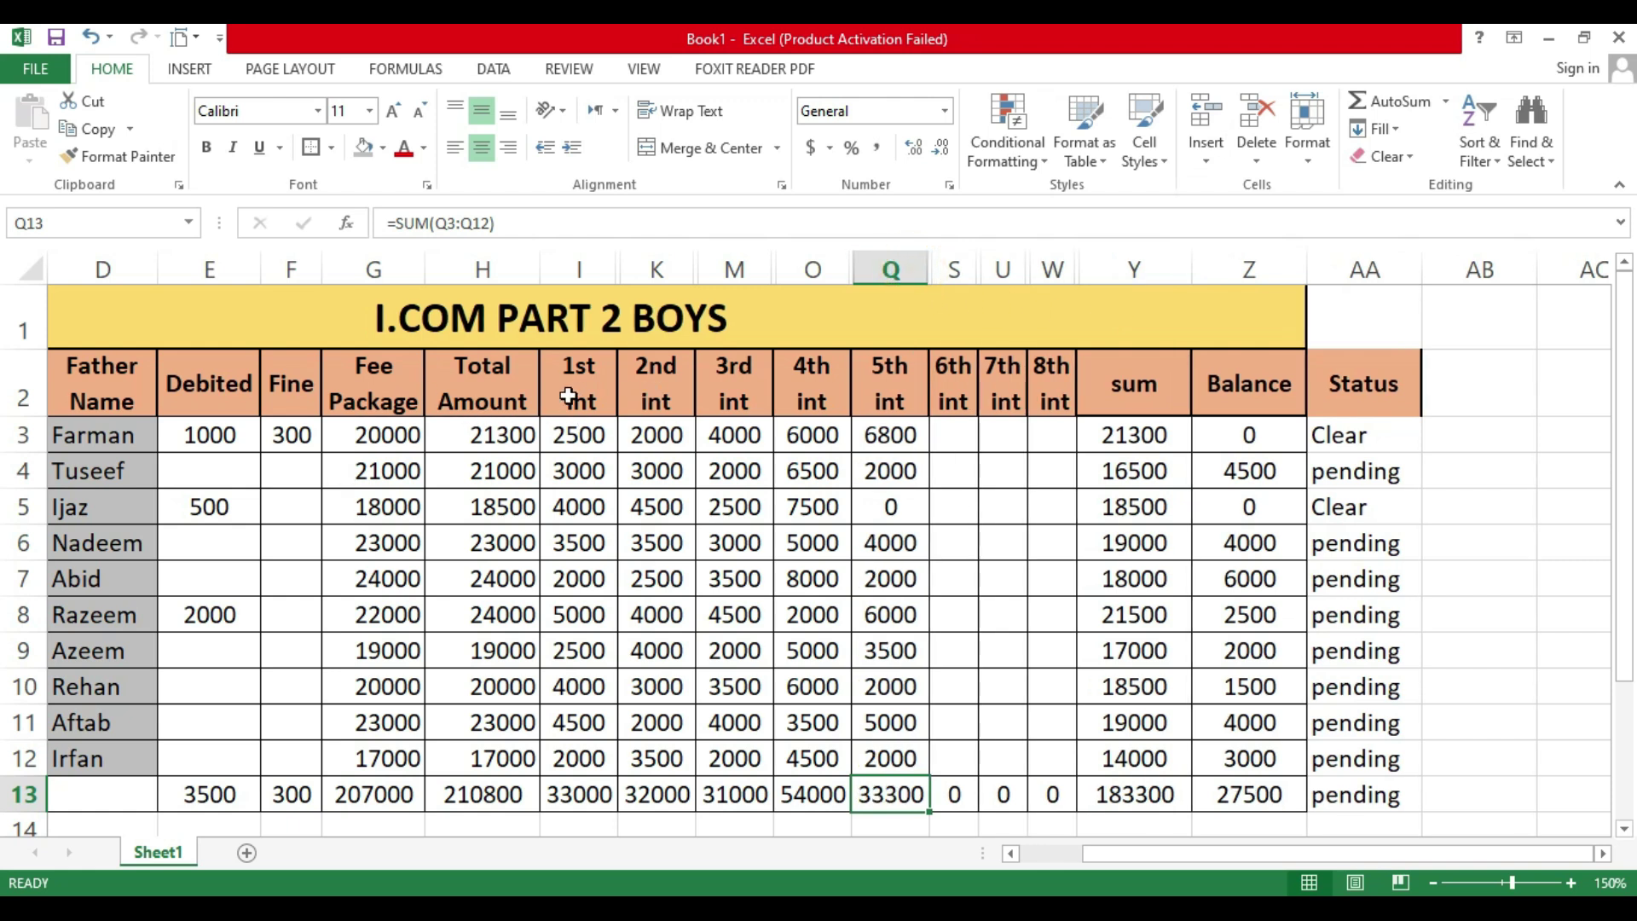
Step: Rename Sheet1 as I.COM 2ND
{"action": "right_click", "coordinate": [174, 861]}
{"action": "left_click", "coordinate": [255, 630]}
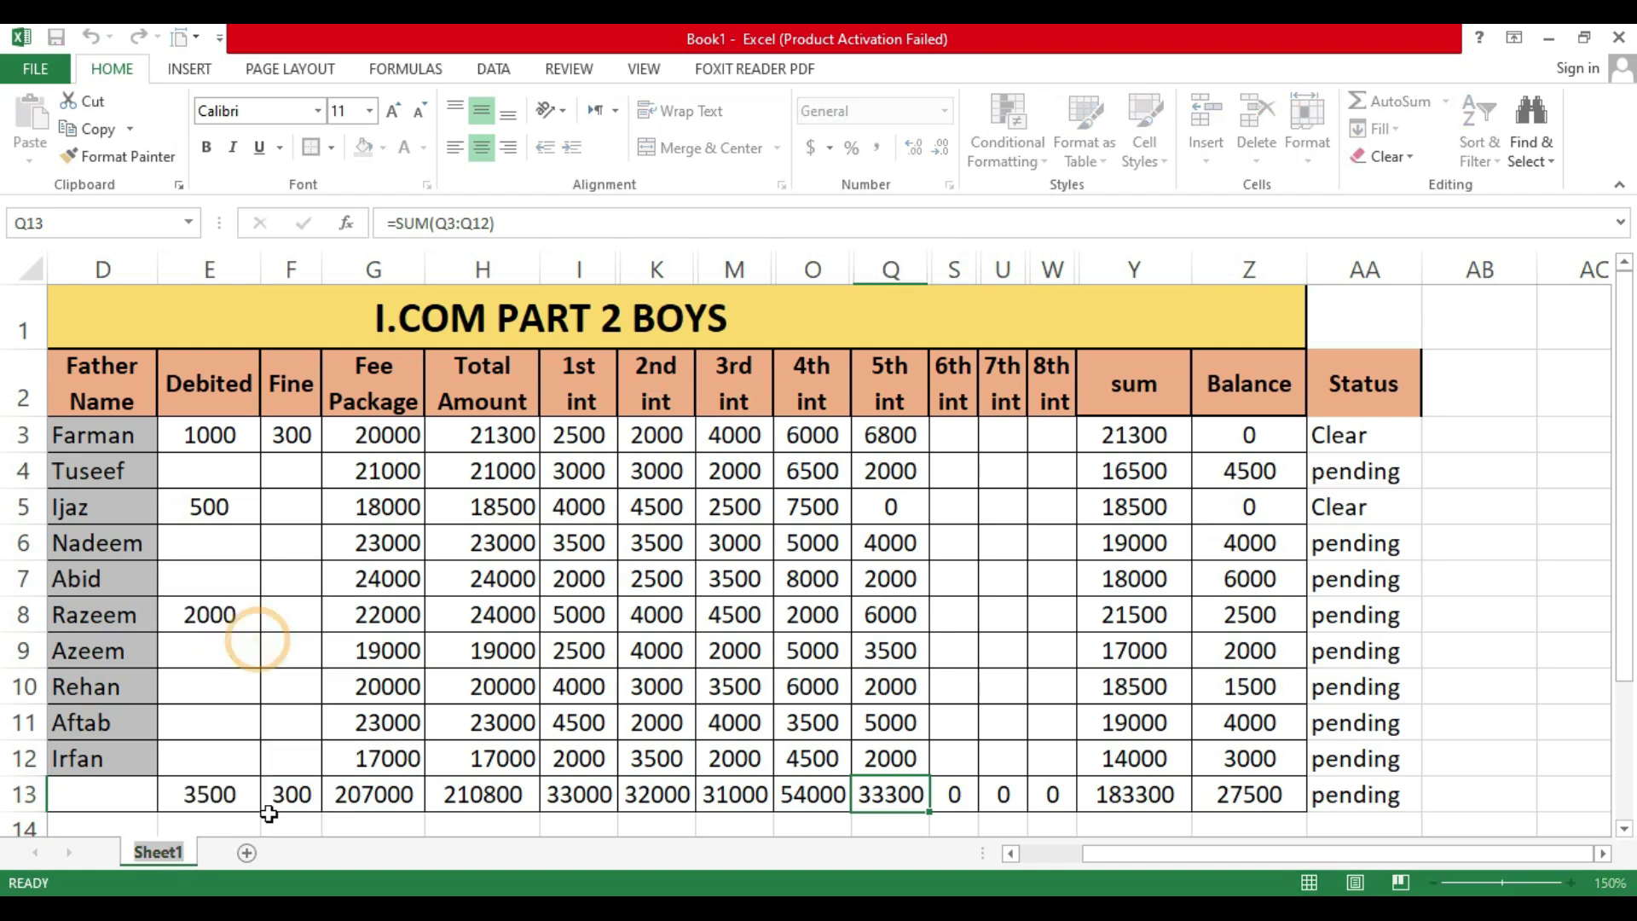
{"action": "type", "text": "I.COM"}
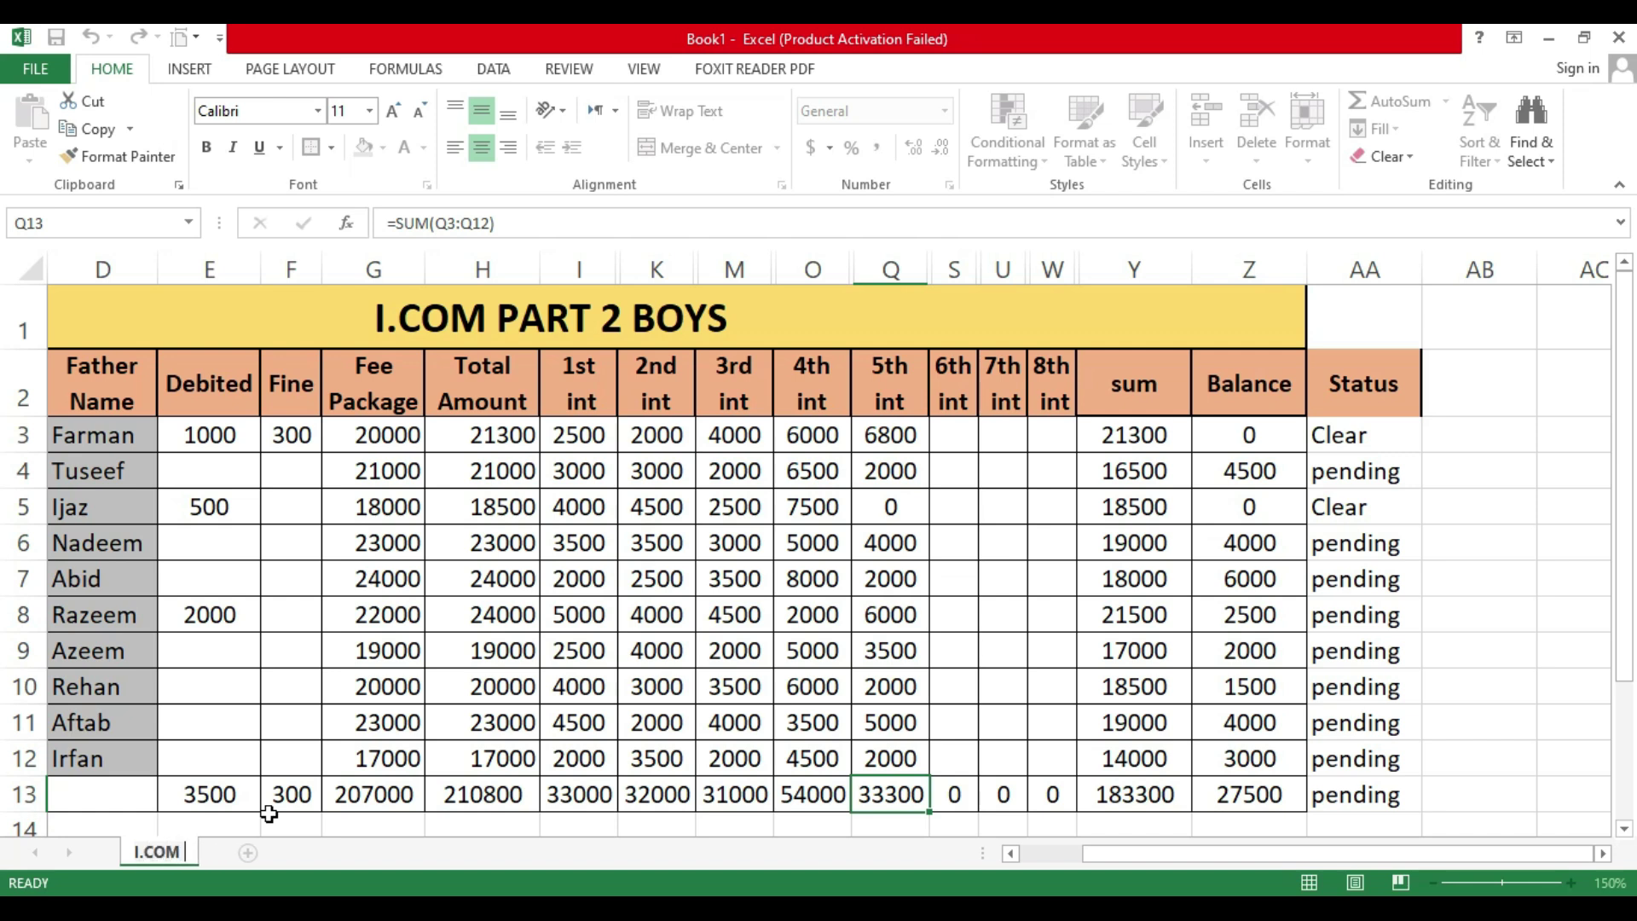
{"action": "type", "text": " 2ND"}
{"action": "key", "text": "Return"}
Step: Create a copy of the I.COM 2ND sheet at the end of the workbook
{"action": "right_click", "coordinate": [194, 852]}
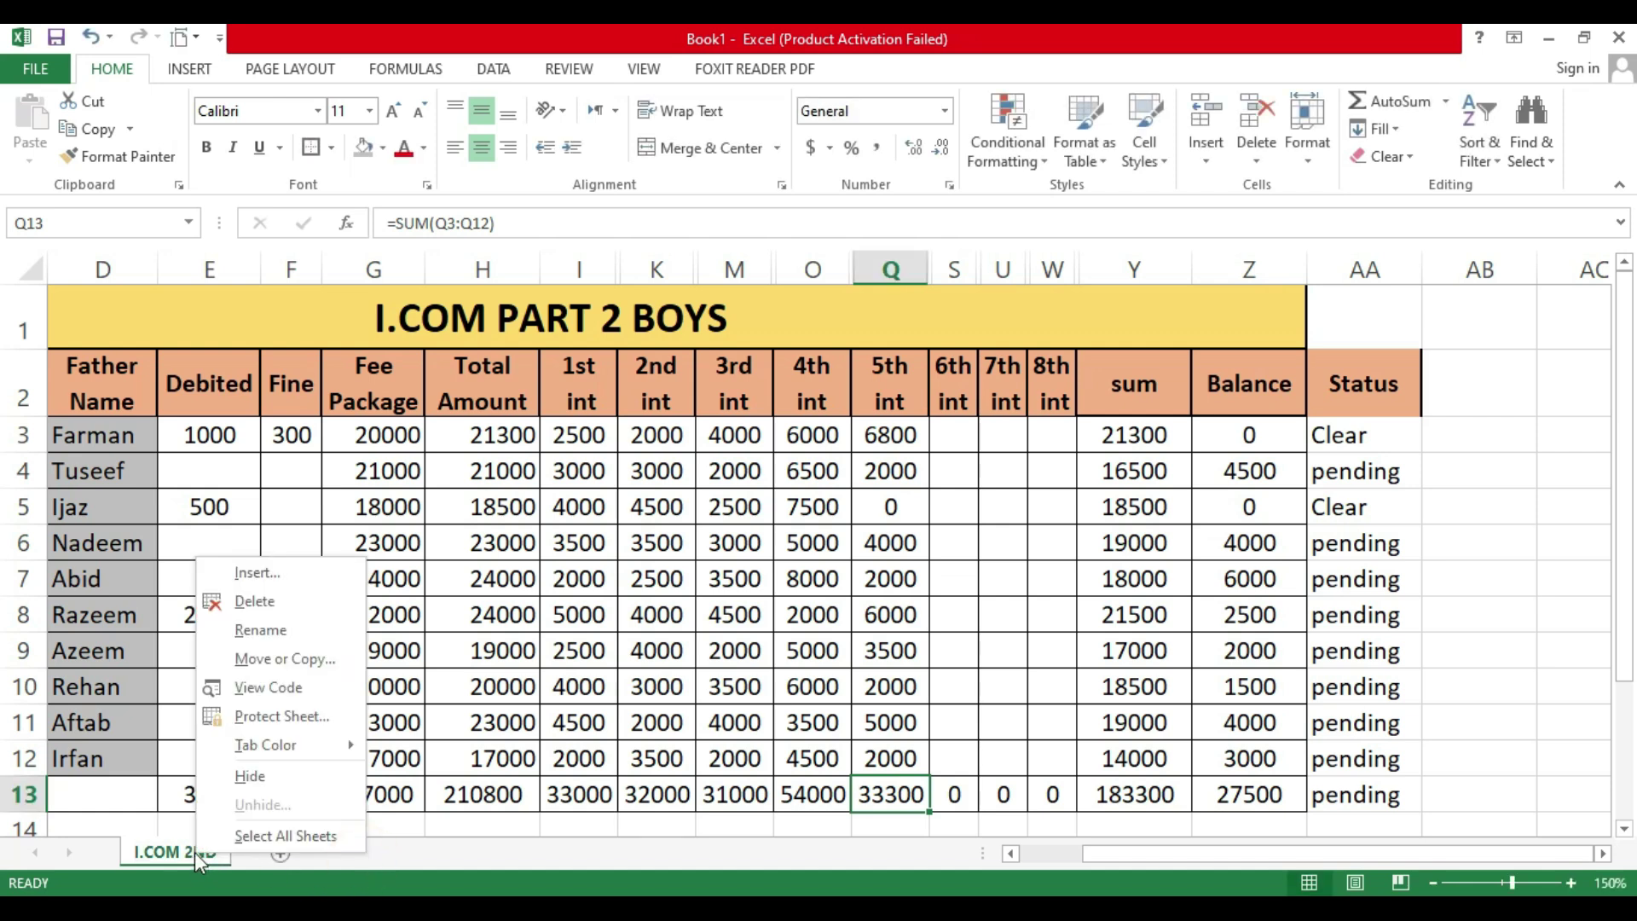
{"action": "left_click", "coordinate": [281, 666]}
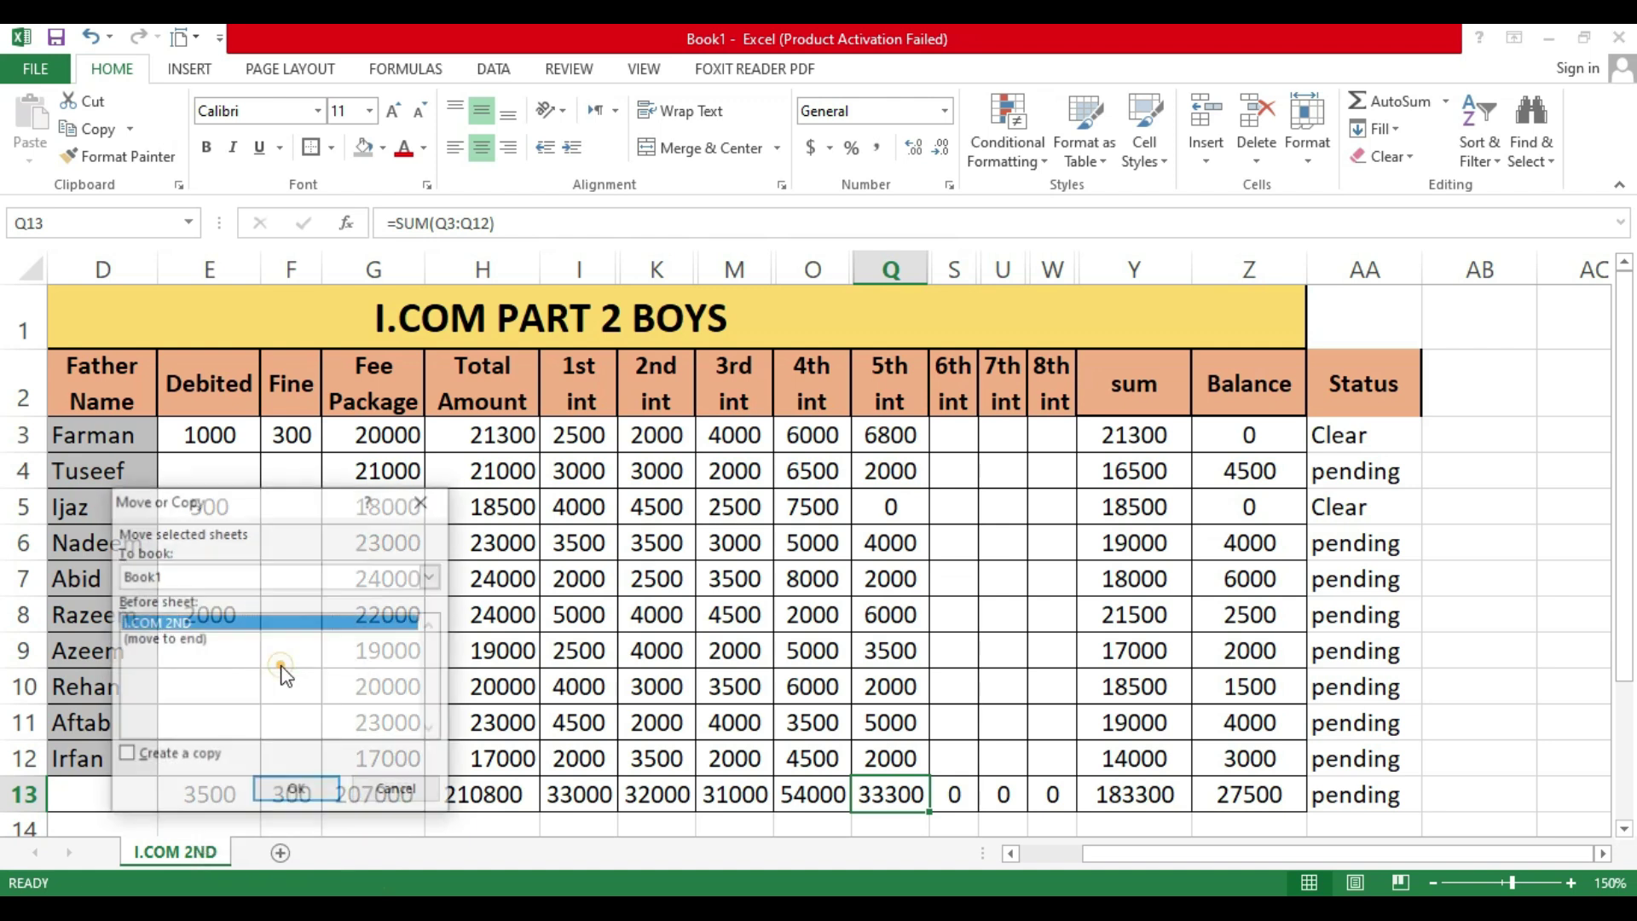
{"action": "left_click", "coordinate": [166, 641]}
{"action": "left_click", "coordinate": [126, 754]}
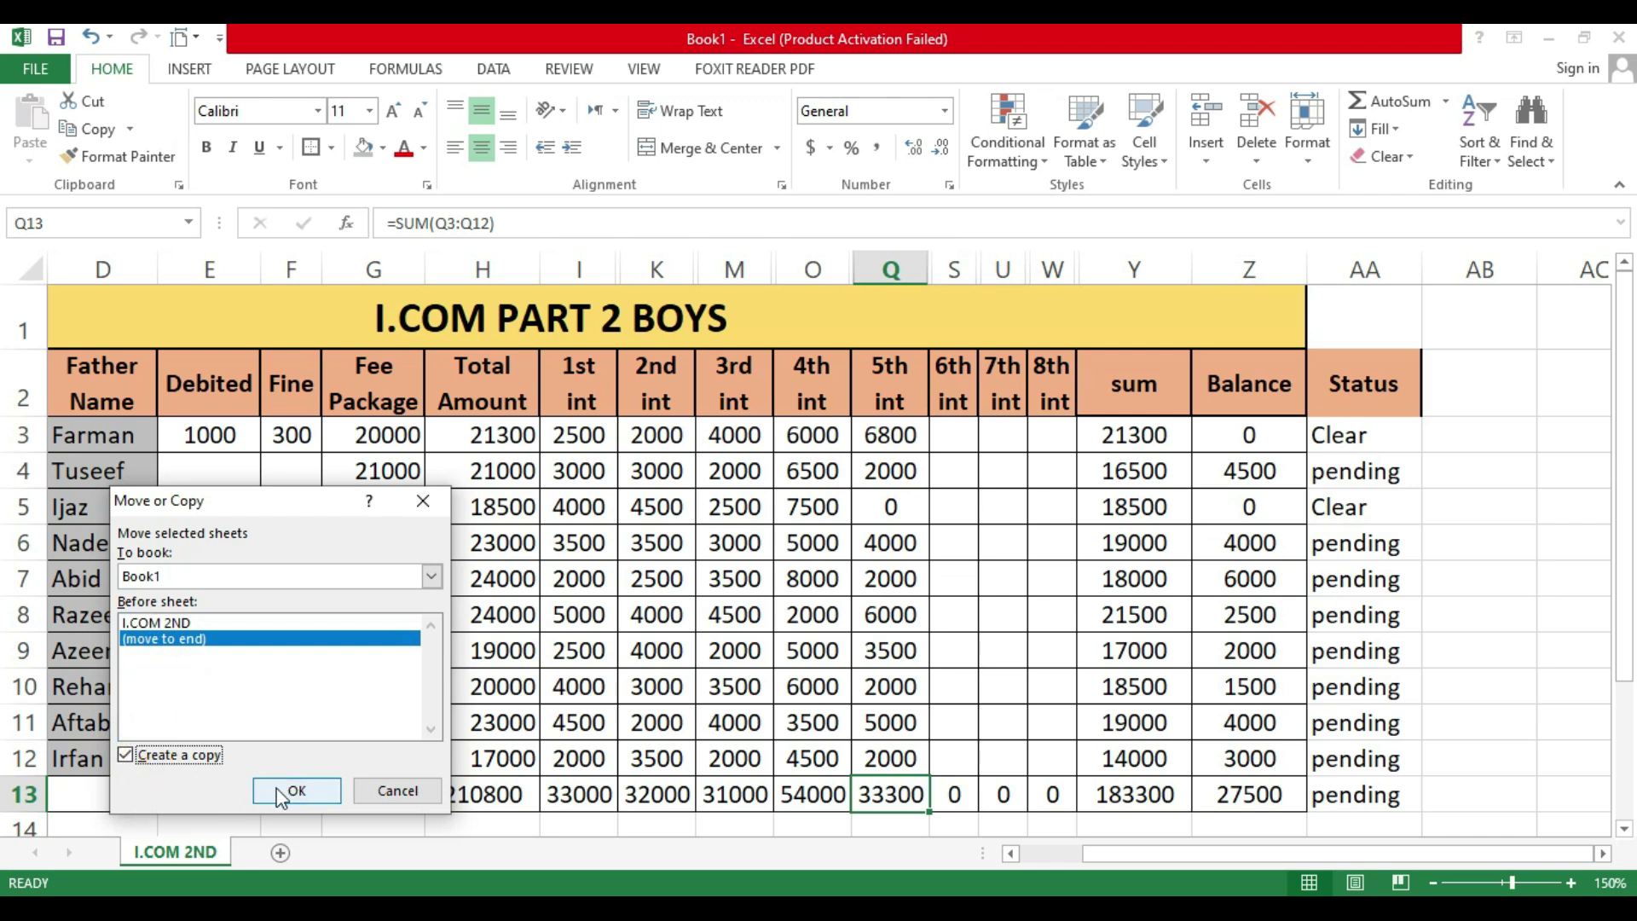
{"action": "left_click", "coordinate": [280, 789]}
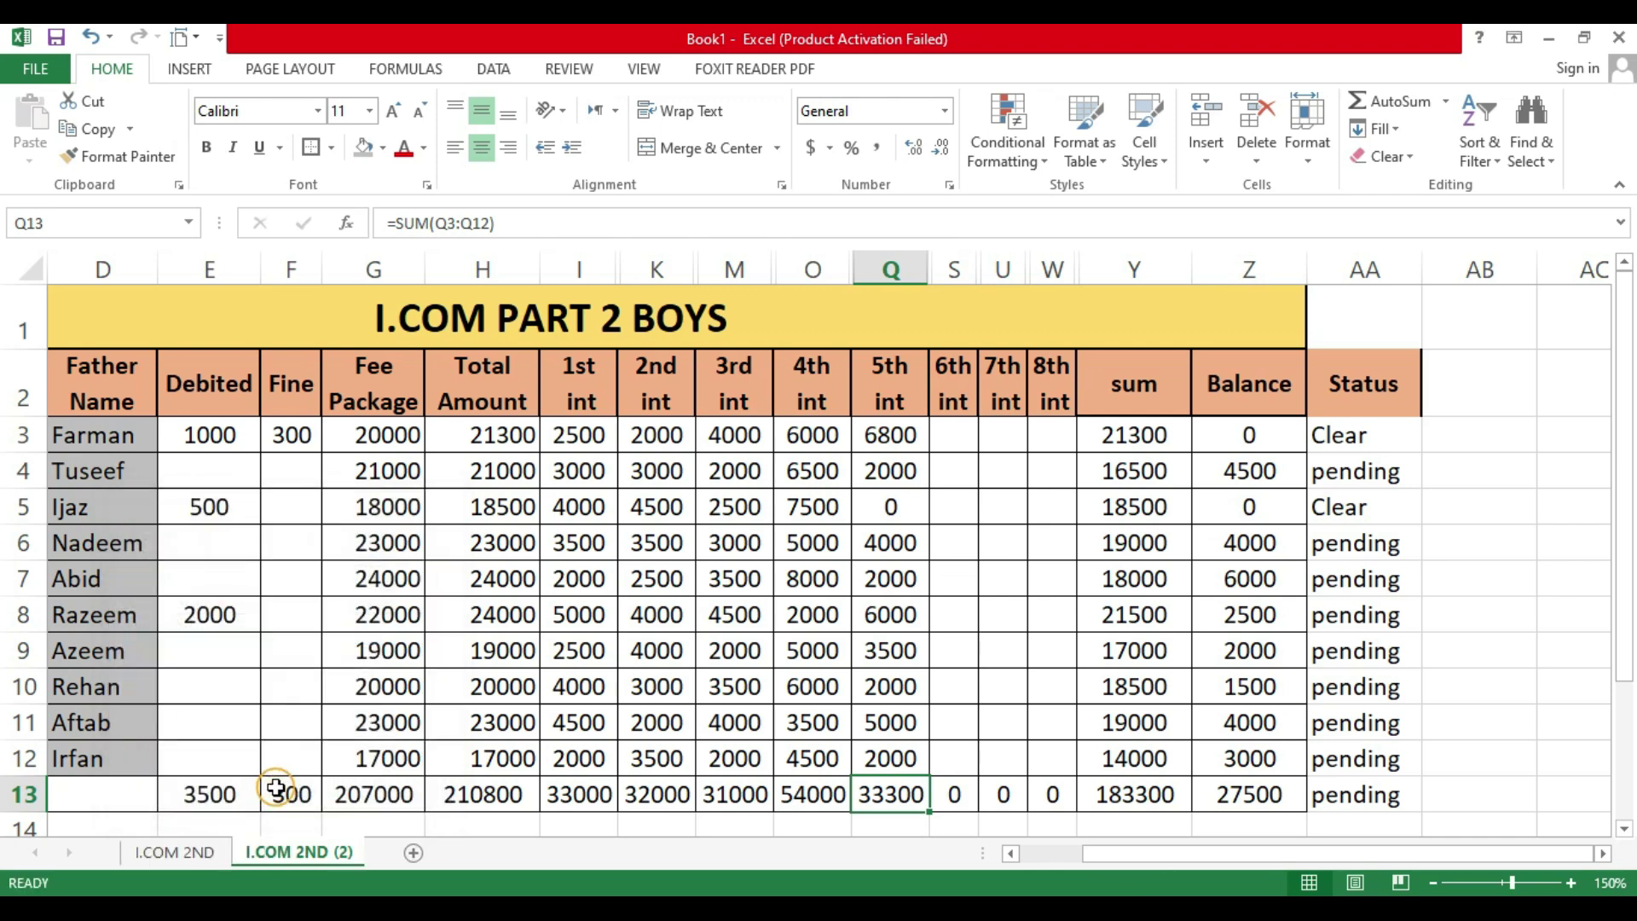
{"action": "right_click", "coordinate": [319, 852]}
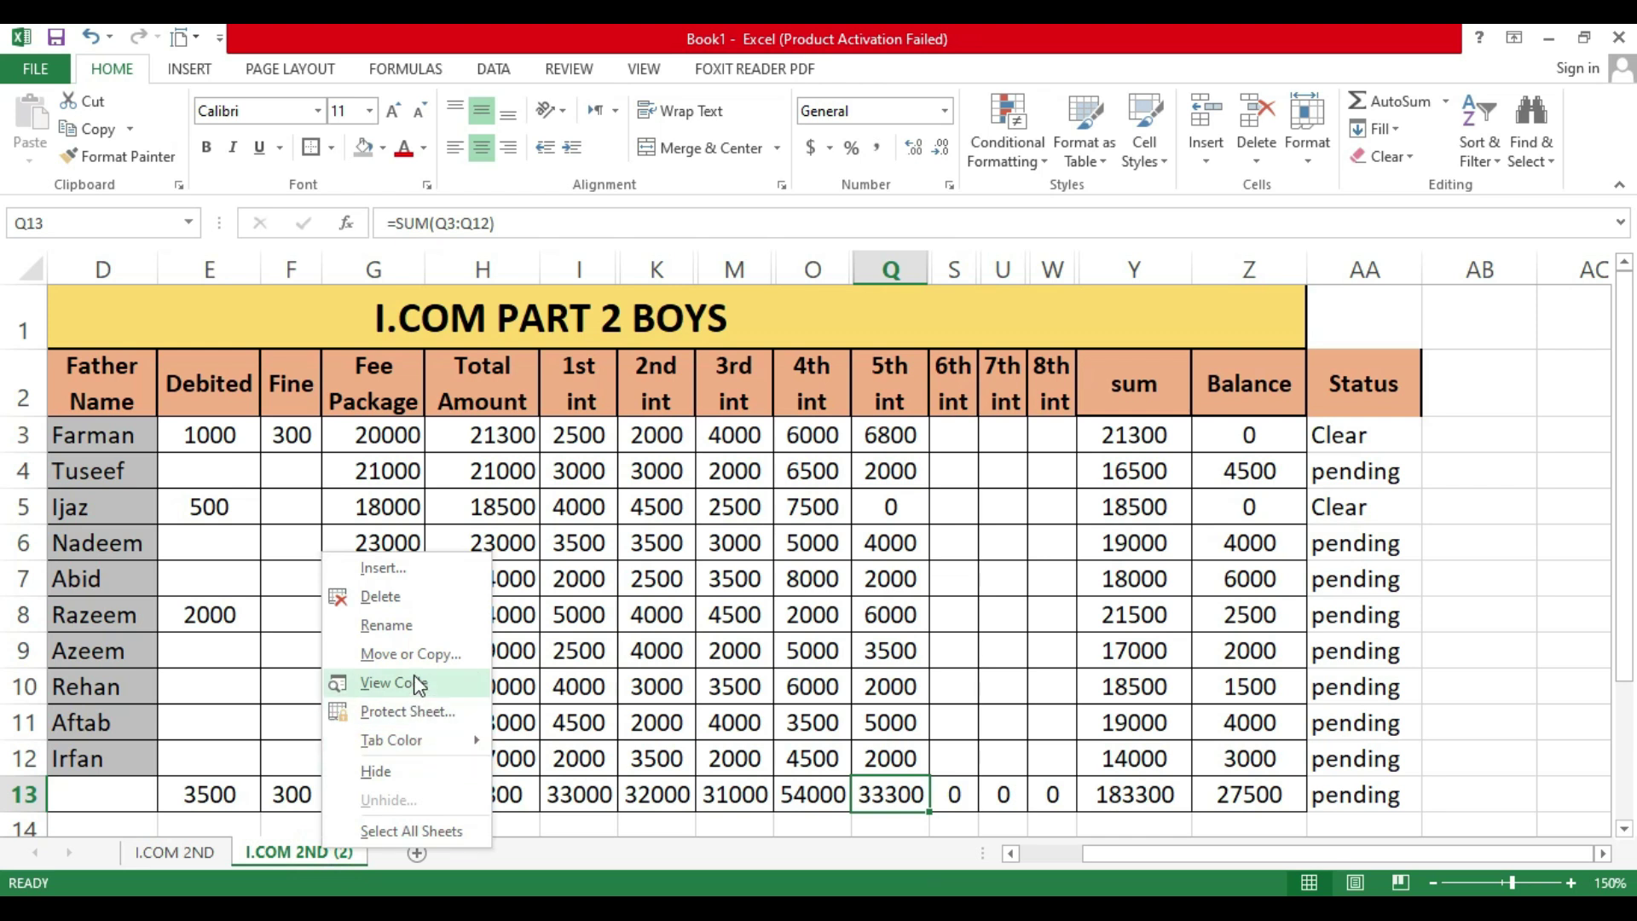
{"action": "left_click", "coordinate": [413, 636]}
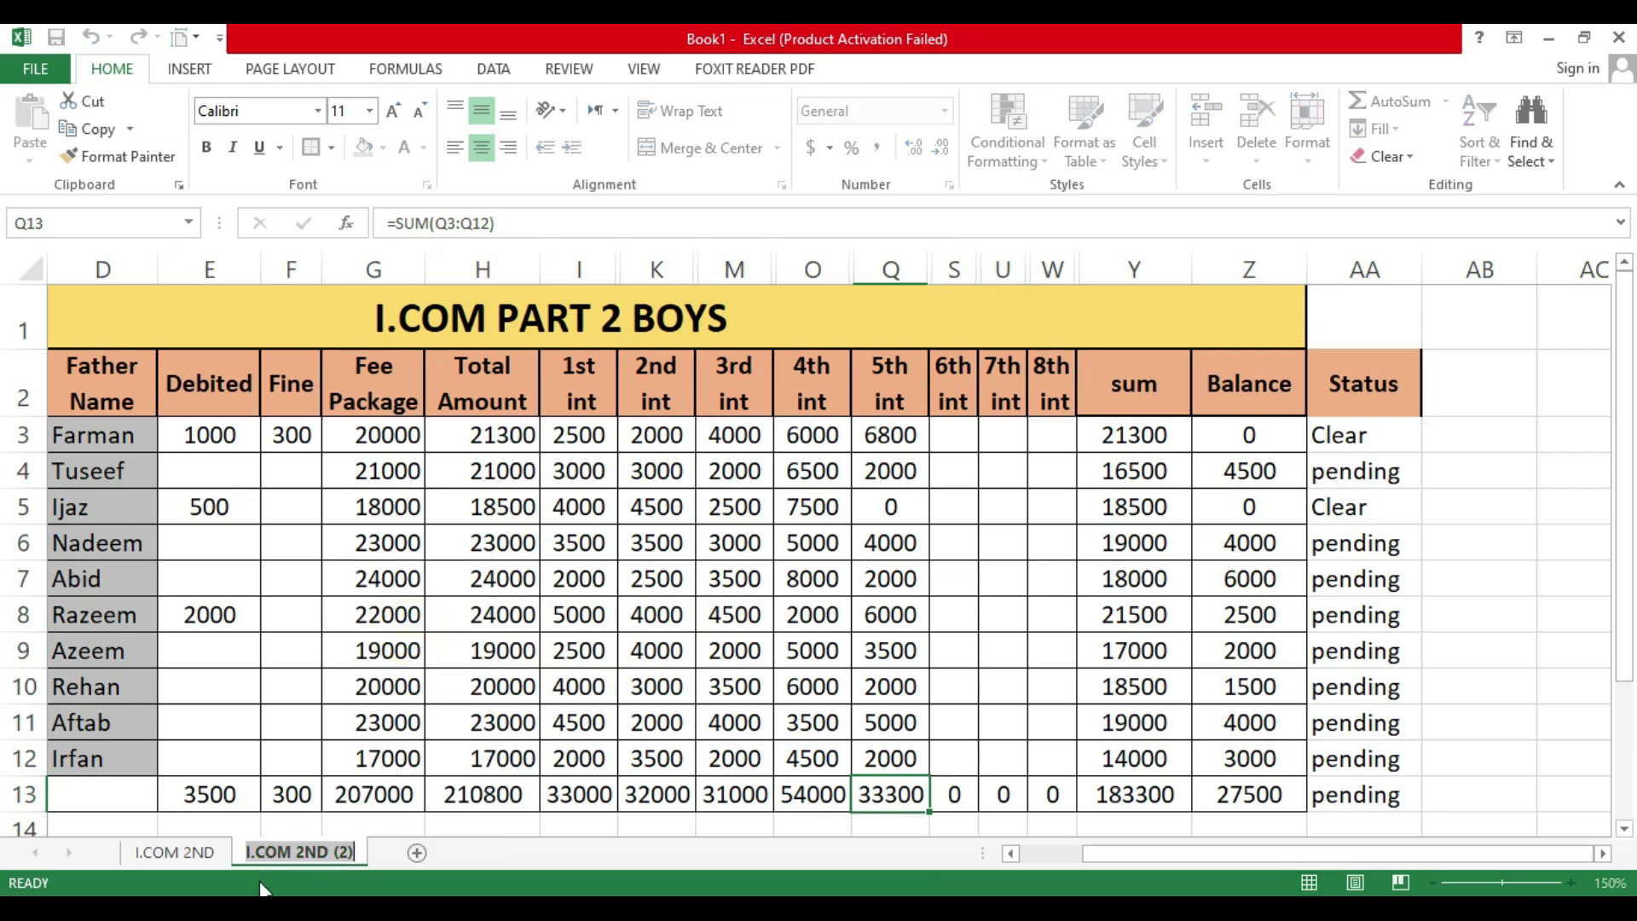
{"action": "left_click", "coordinate": [192, 854]}
Step: Rename the original I.COM 2ND sheet as I.COM Boys
{"action": "right_click", "coordinate": [193, 854]}
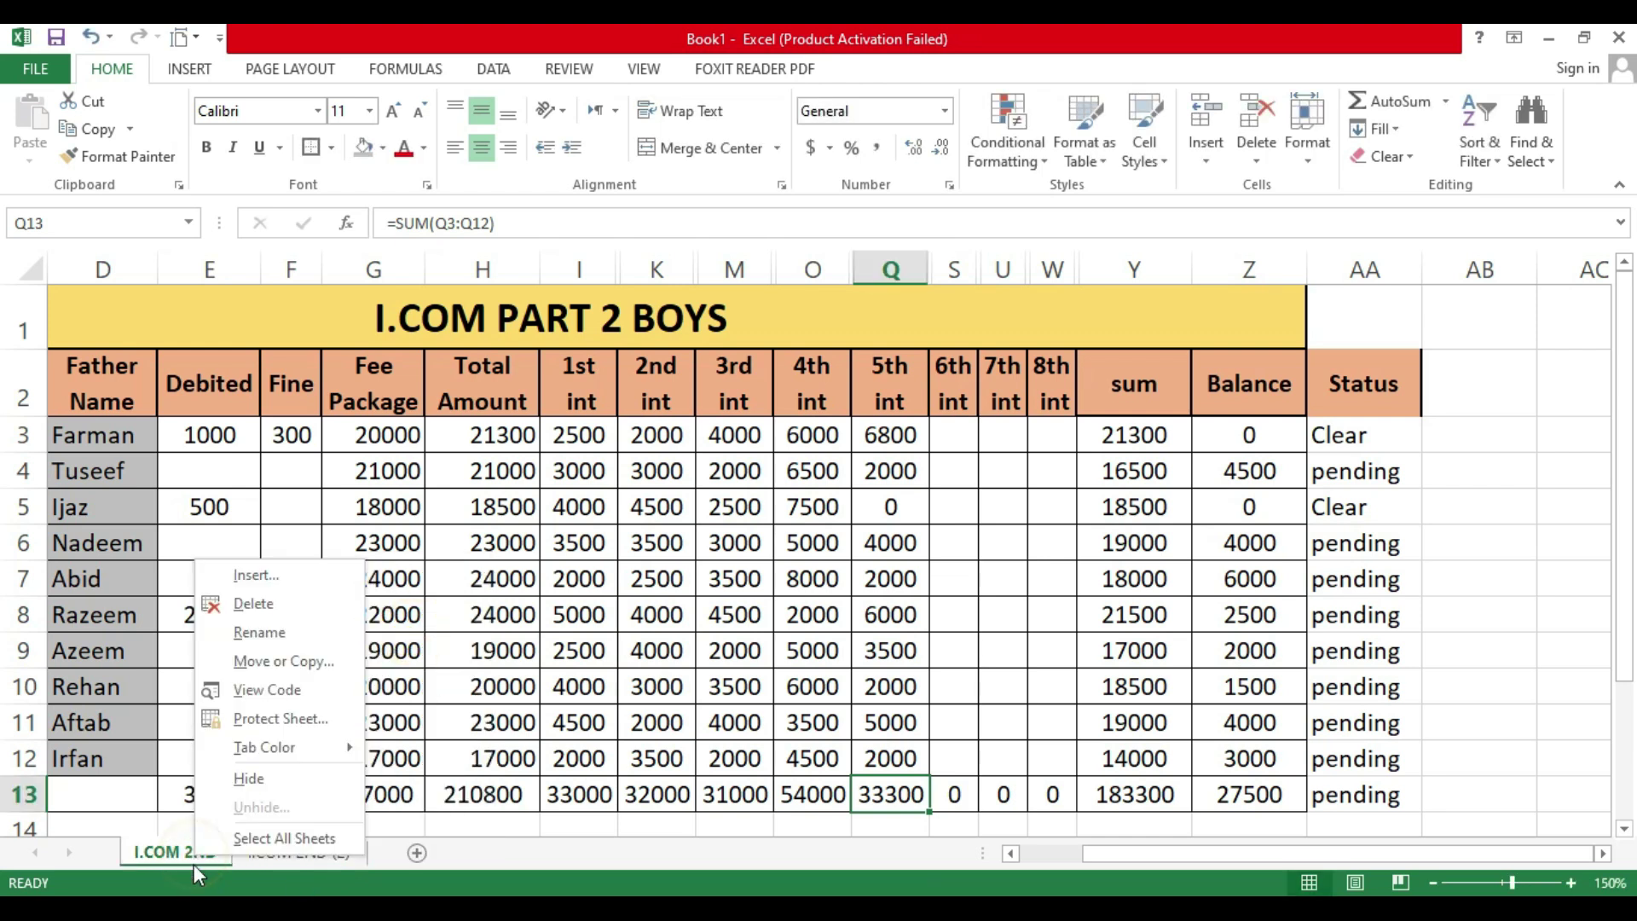
{"action": "left_click", "coordinate": [284, 632]}
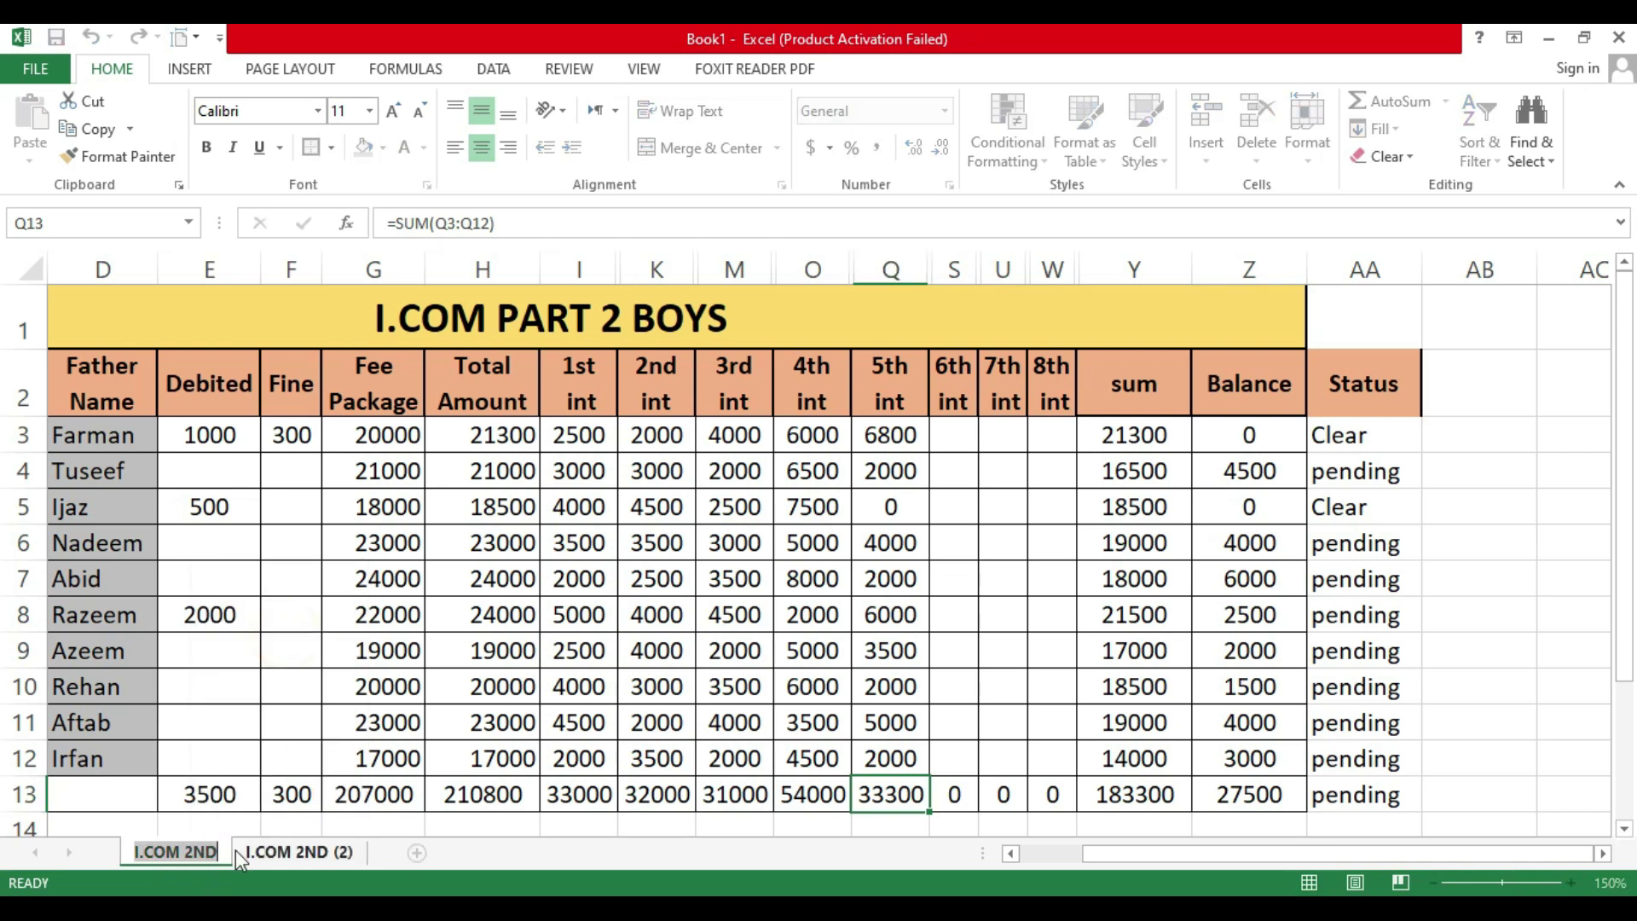
{"action": "key", "text": "End"}
{"action": "key", "text": "BackSpace"}
{"action": "key", "text": "BackSpace"}
{"action": "key", "text": "BackSpace"}
{"action": "key", "text": "BackSpace"}
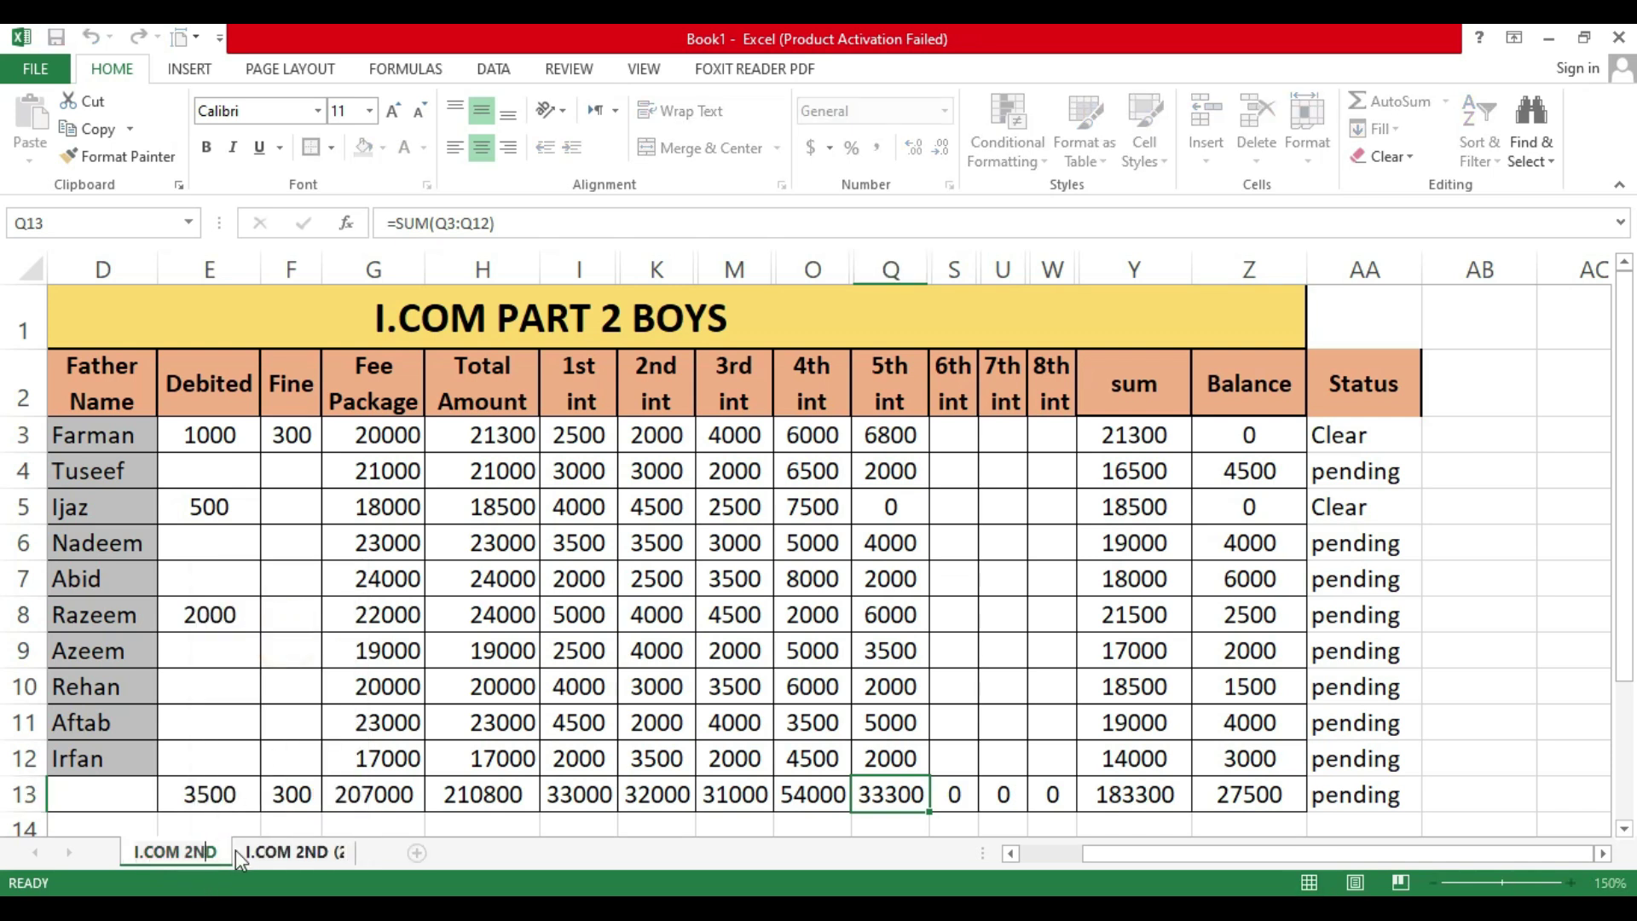
{"action": "type", "text": "b"}
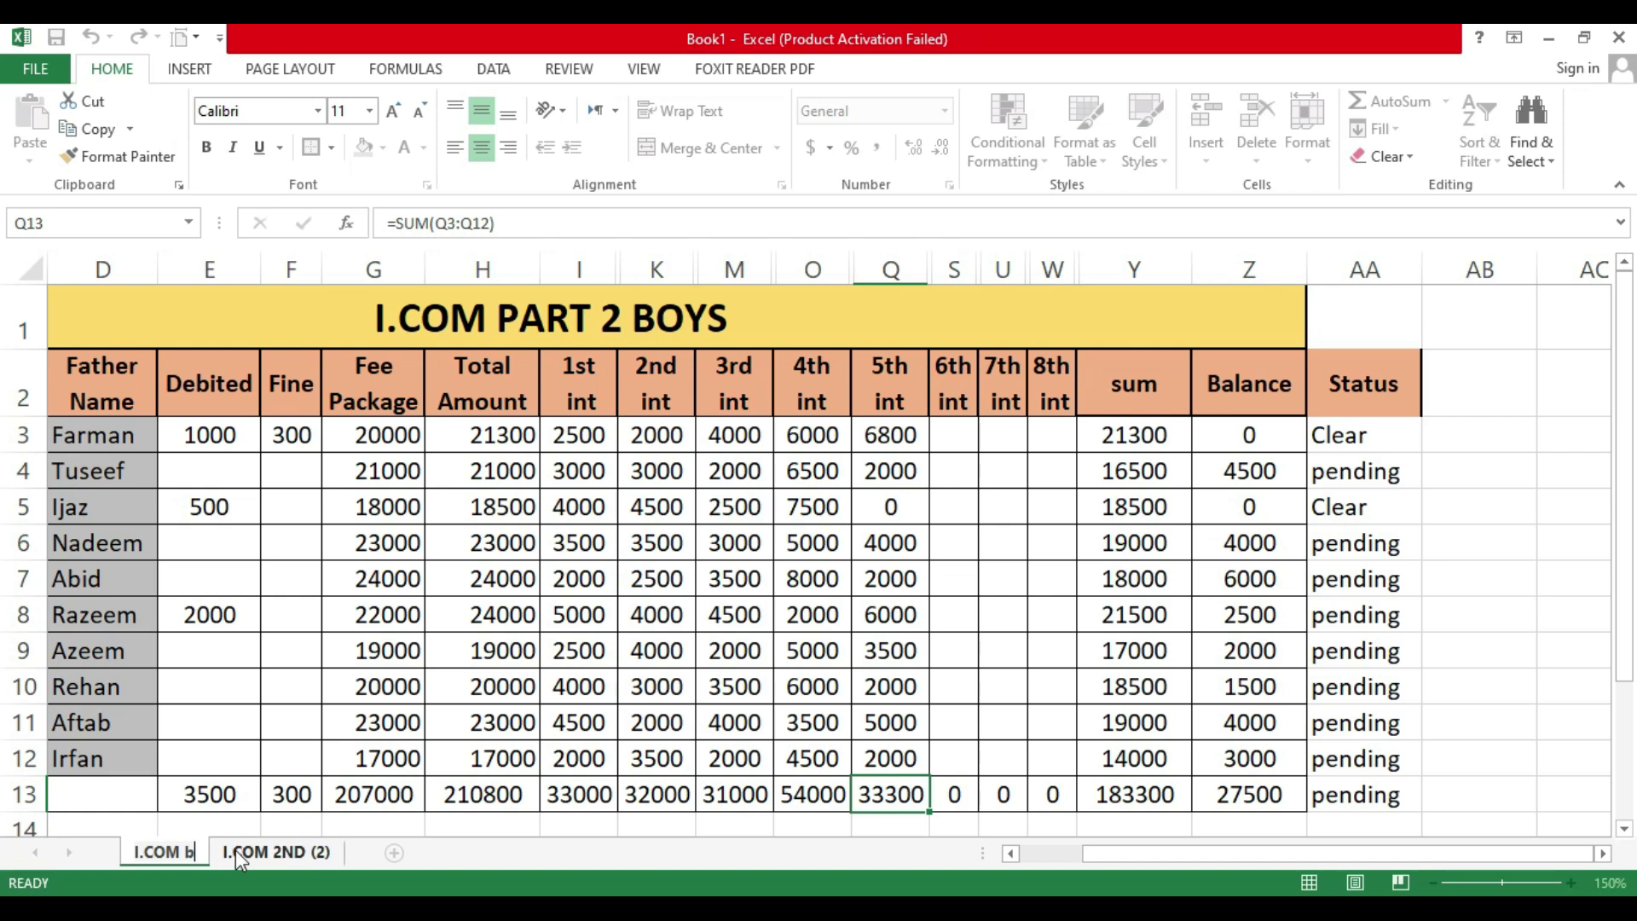
{"action": "key", "text": "BackSpace"}
{"action": "type", "text": "Boys"}
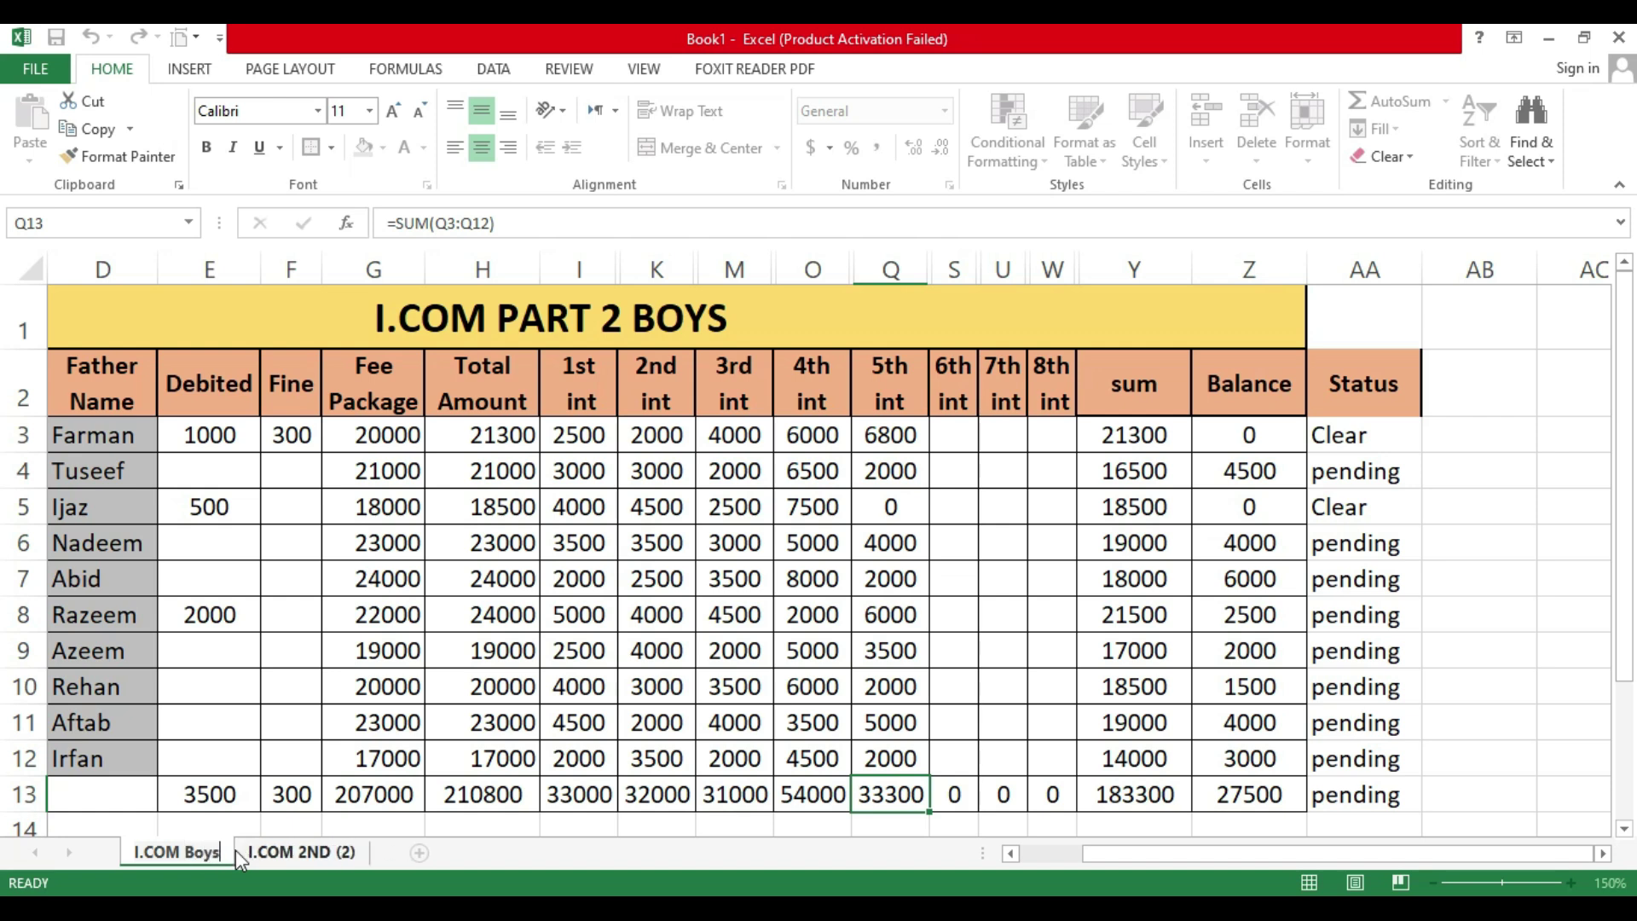
Step: Rename the copied sheet I.COM 2ND (2) as I.COM Girls
{"action": "right_click", "coordinate": [315, 852]}
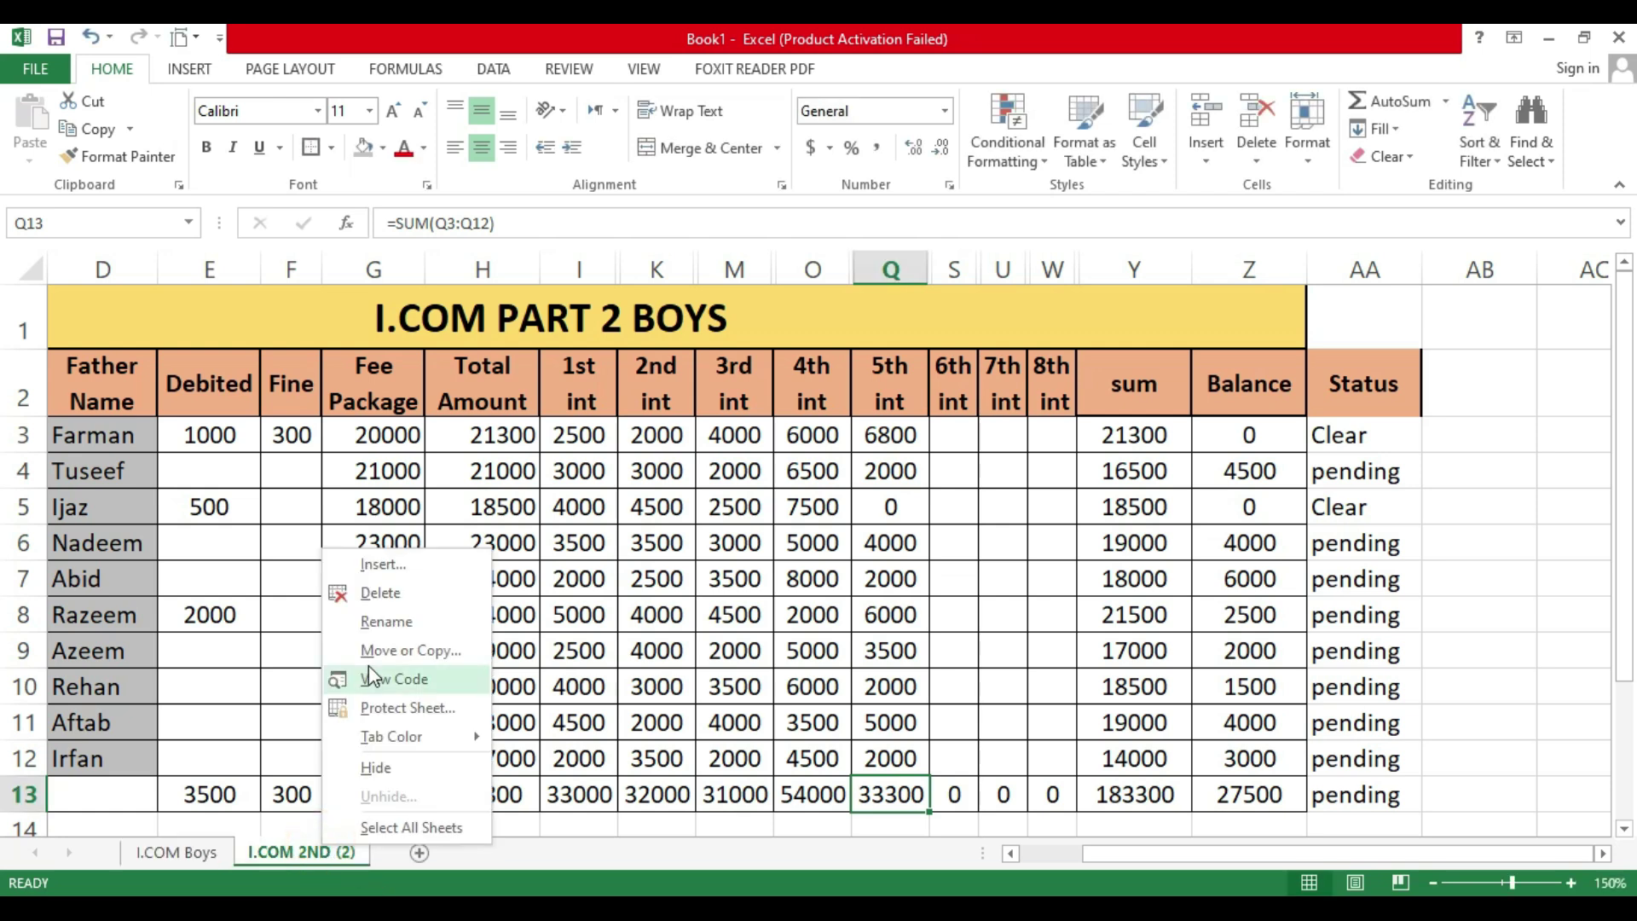
{"action": "left_click", "coordinate": [386, 622]}
{"action": "left_click", "coordinate": [344, 851]}
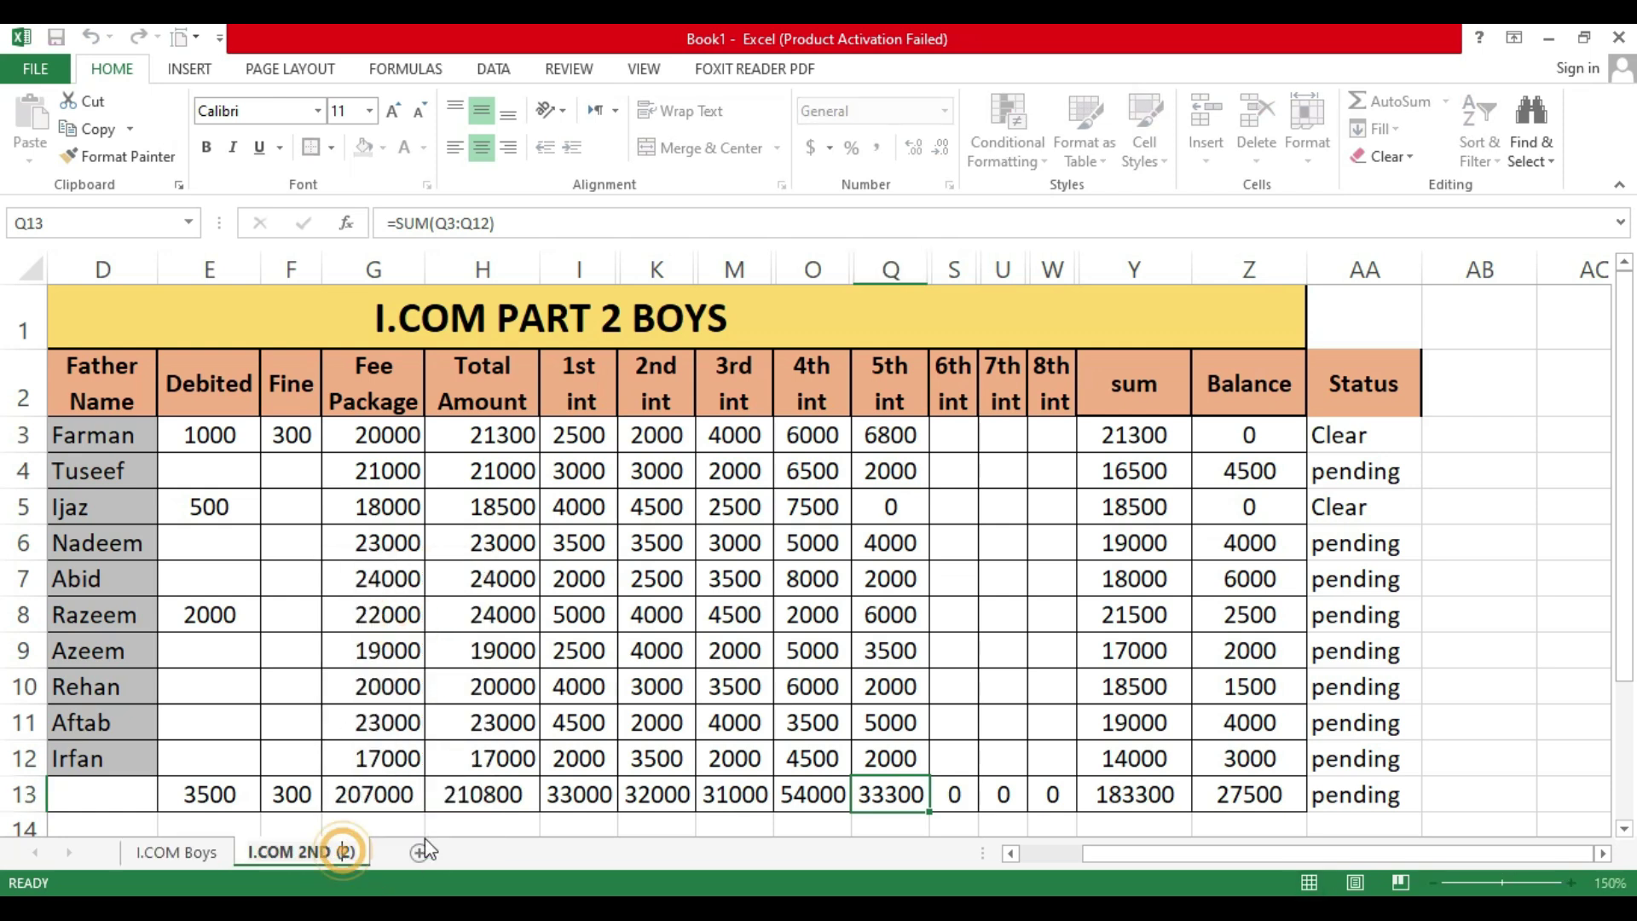
{"action": "key", "text": "Right"}
{"action": "key", "text": "Right"}
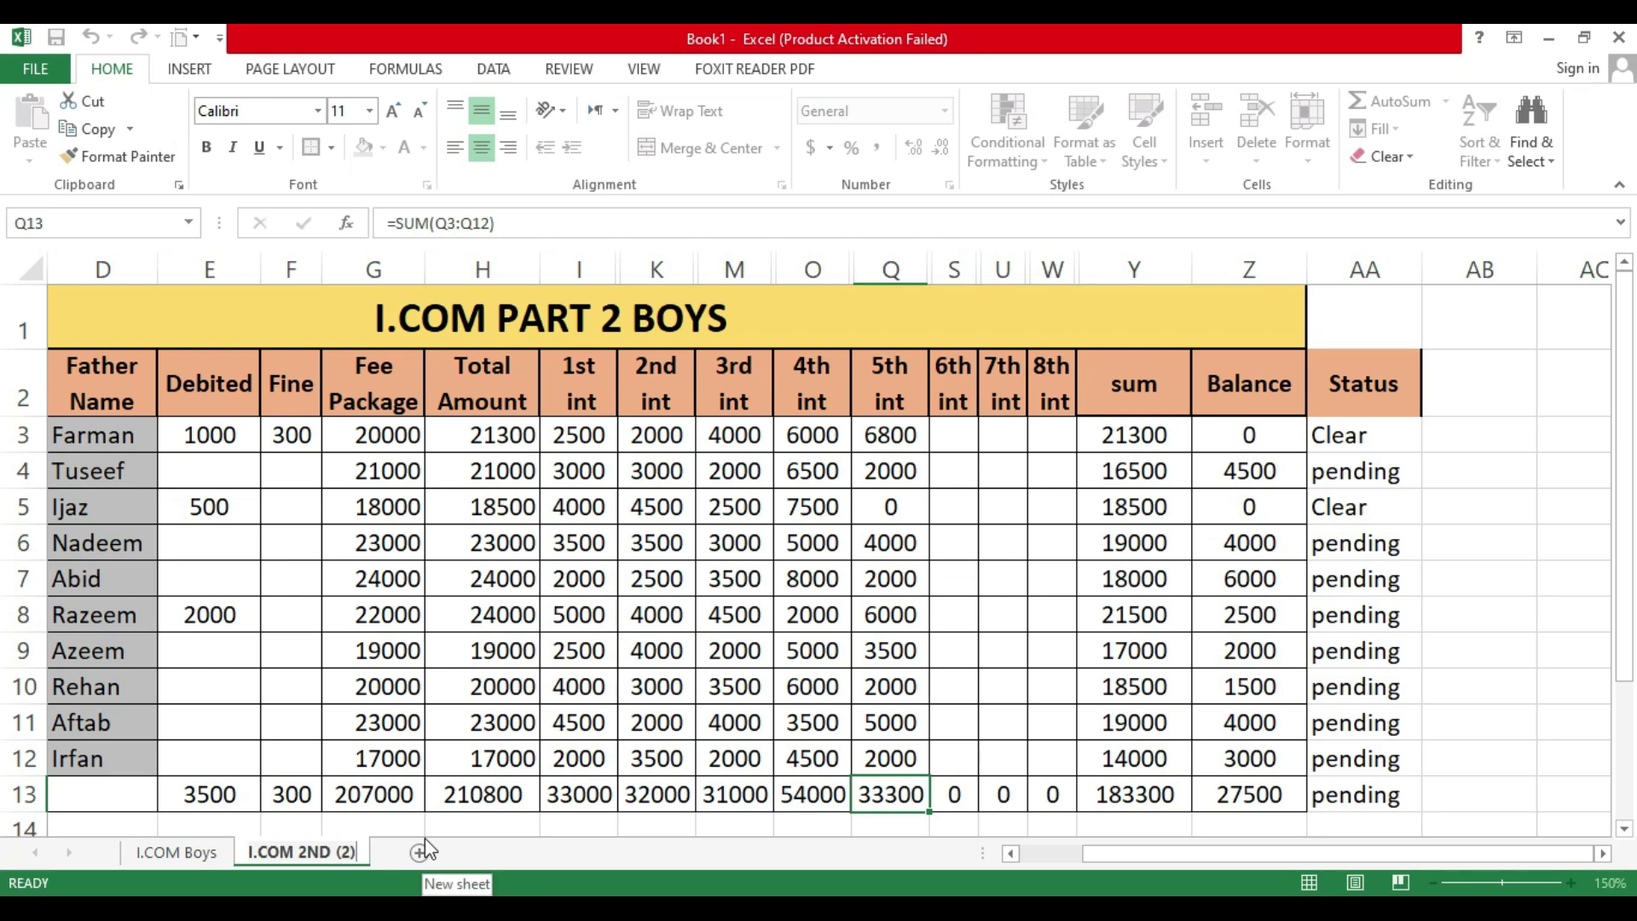
{"action": "key", "text": "BackSpace"}
{"action": "key", "text": "BackSpace"}
{"action": "key", "text": "BackSpace"}
{"action": "key", "text": "BackSpace"}
{"action": "key", "text": "BackSpace"}
{"action": "key", "text": "BackSpace"}
{"action": "key", "text": "BackSpace"}
{"action": "key", "text": "BackSpace"}
{"action": "type", "text": "Girls"}
{"action": "key", "text": "Return"}
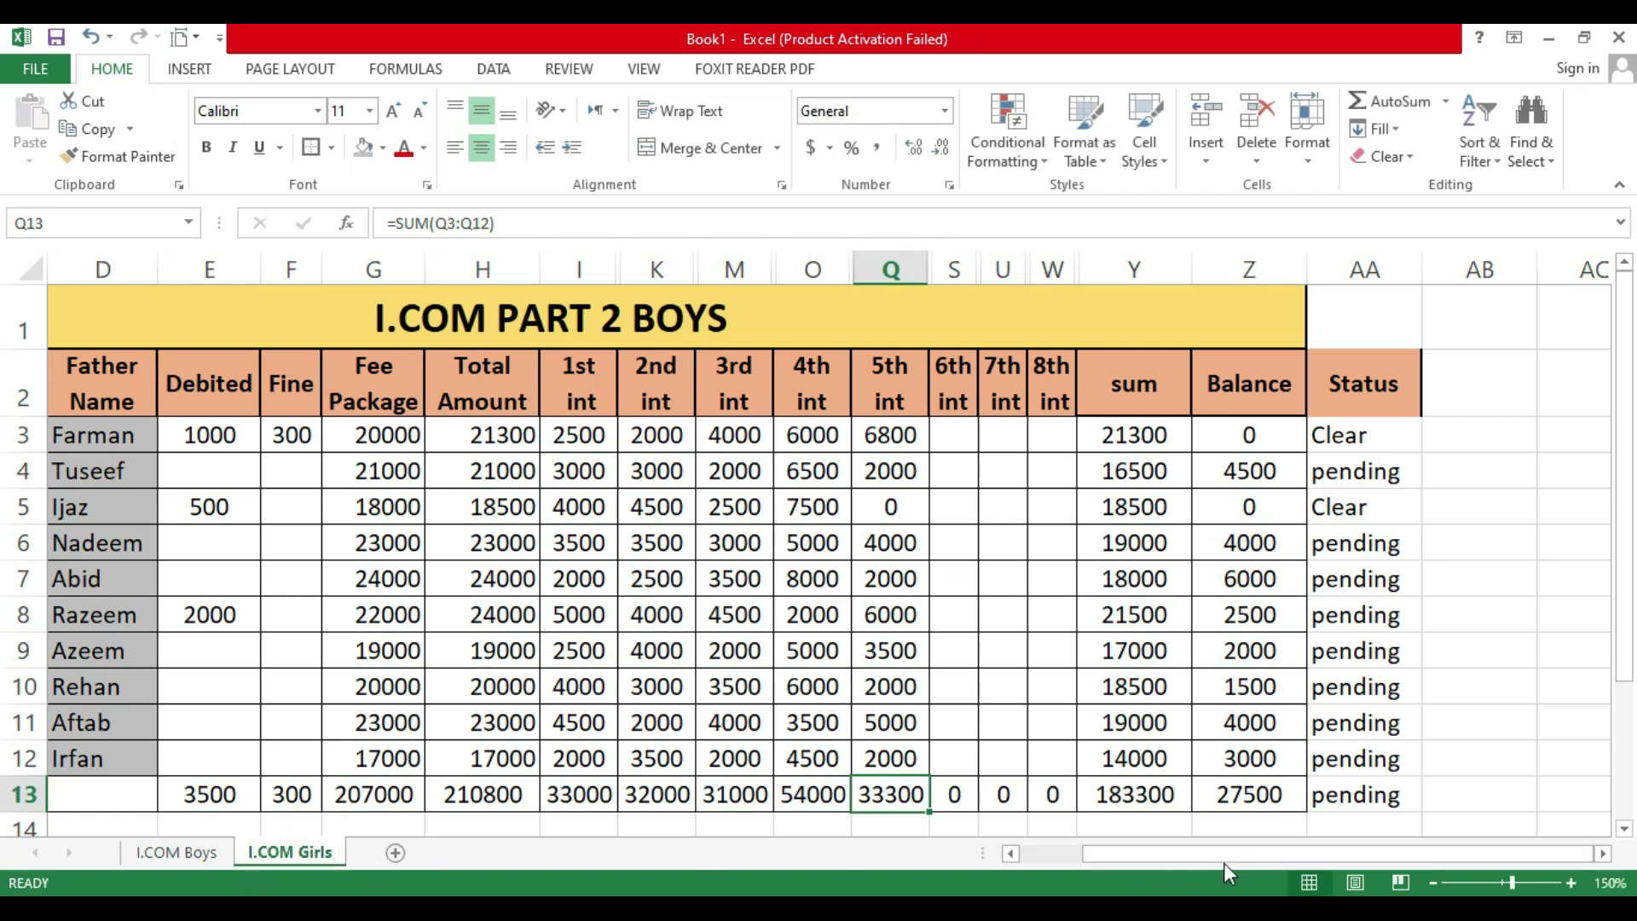
Step: Clear the Debited and Fine entries in E3:F12 and the Gr.no, Name and Father Name entries in B3:D12
{"action": "left_click_drag", "start_coordinate": [1224, 857], "coordinate": [1097, 856]}
{"action": "left_click_drag", "start_coordinate": [471, 441], "coordinate": [549, 756]}
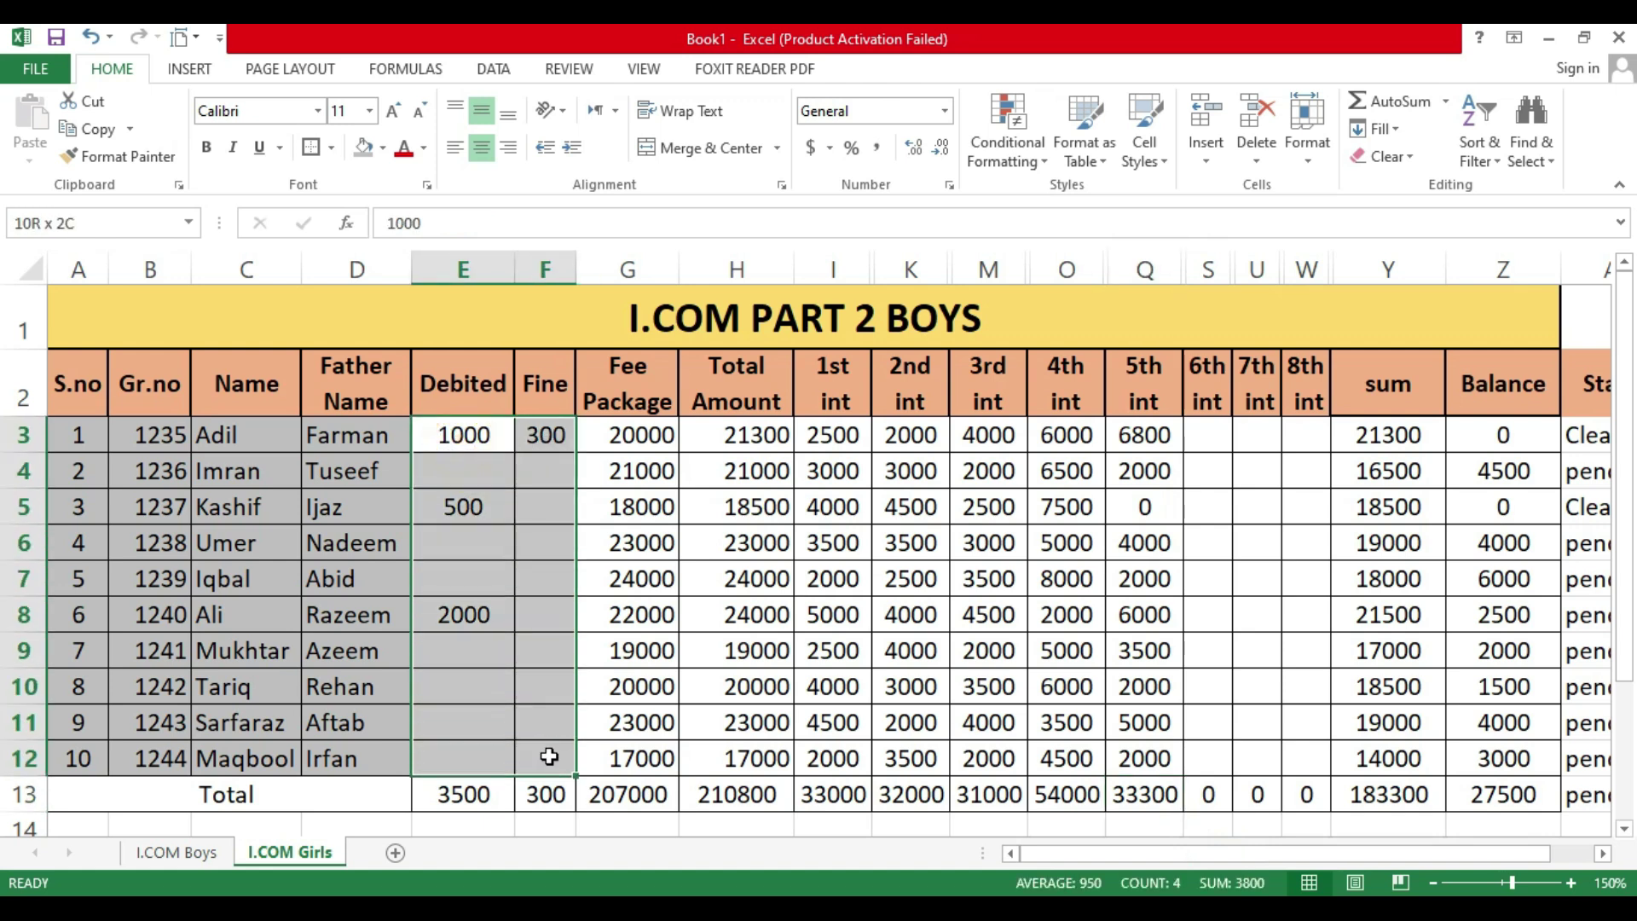
{"action": "key", "text": "Delete"}
{"action": "left_click_drag", "start_coordinate": [152, 434], "coordinate": [352, 742]}
{"action": "key", "text": "Delete"}
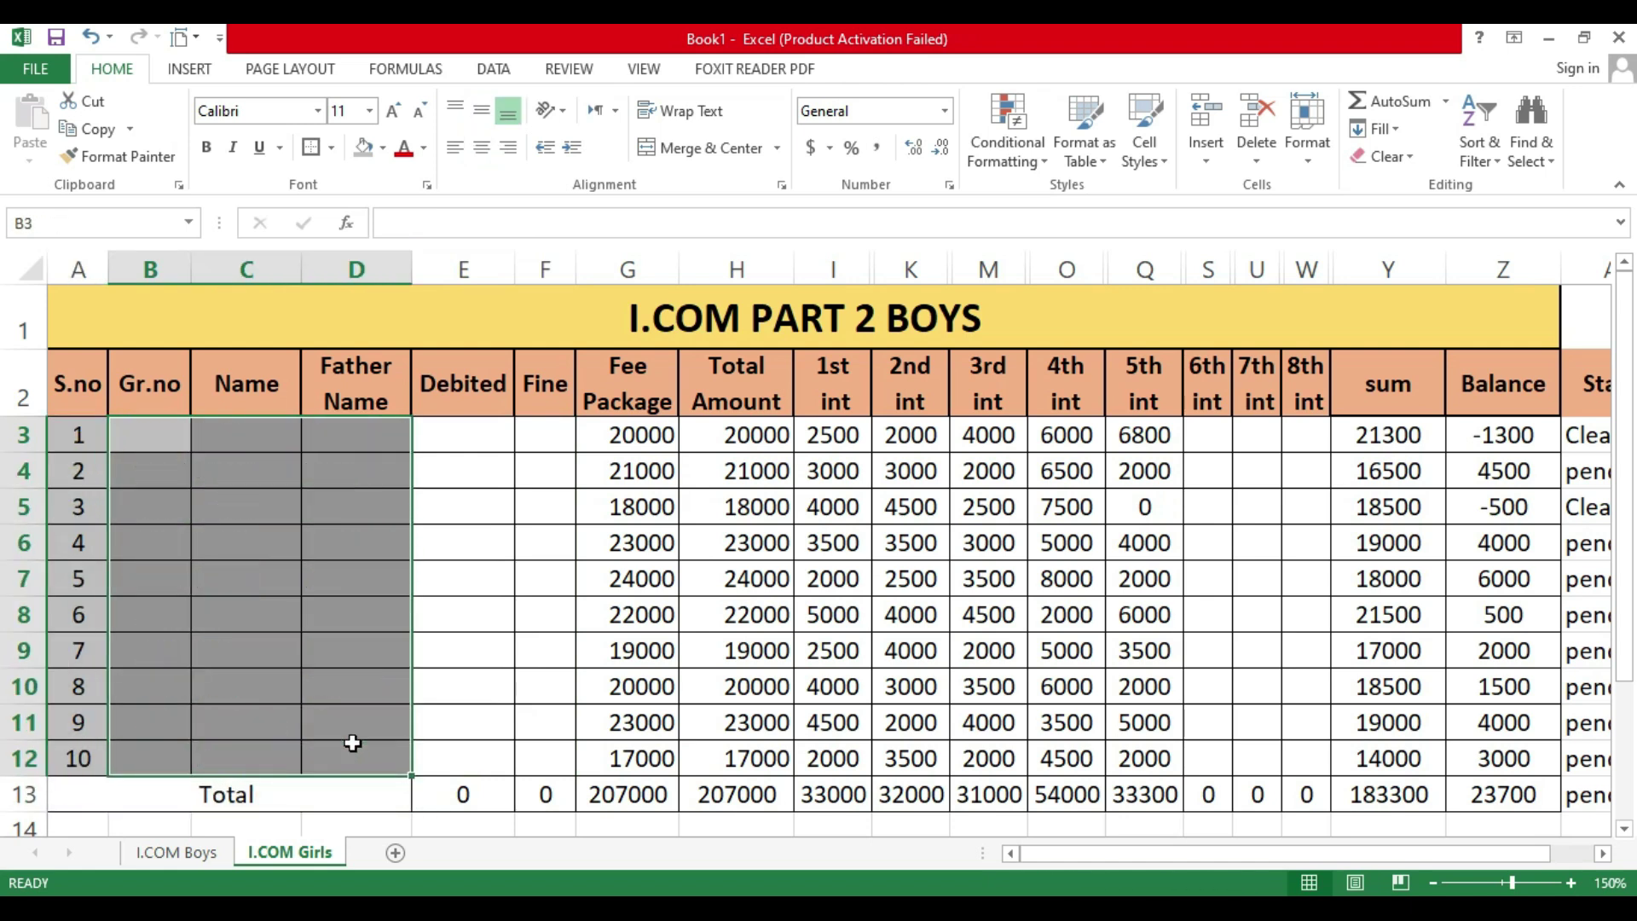
Step: Hide rows 11 and 12 on the I.COM Girls sheet, leaving serial numbers 1 to 8
{"action": "left_click", "coordinate": [79, 745]}
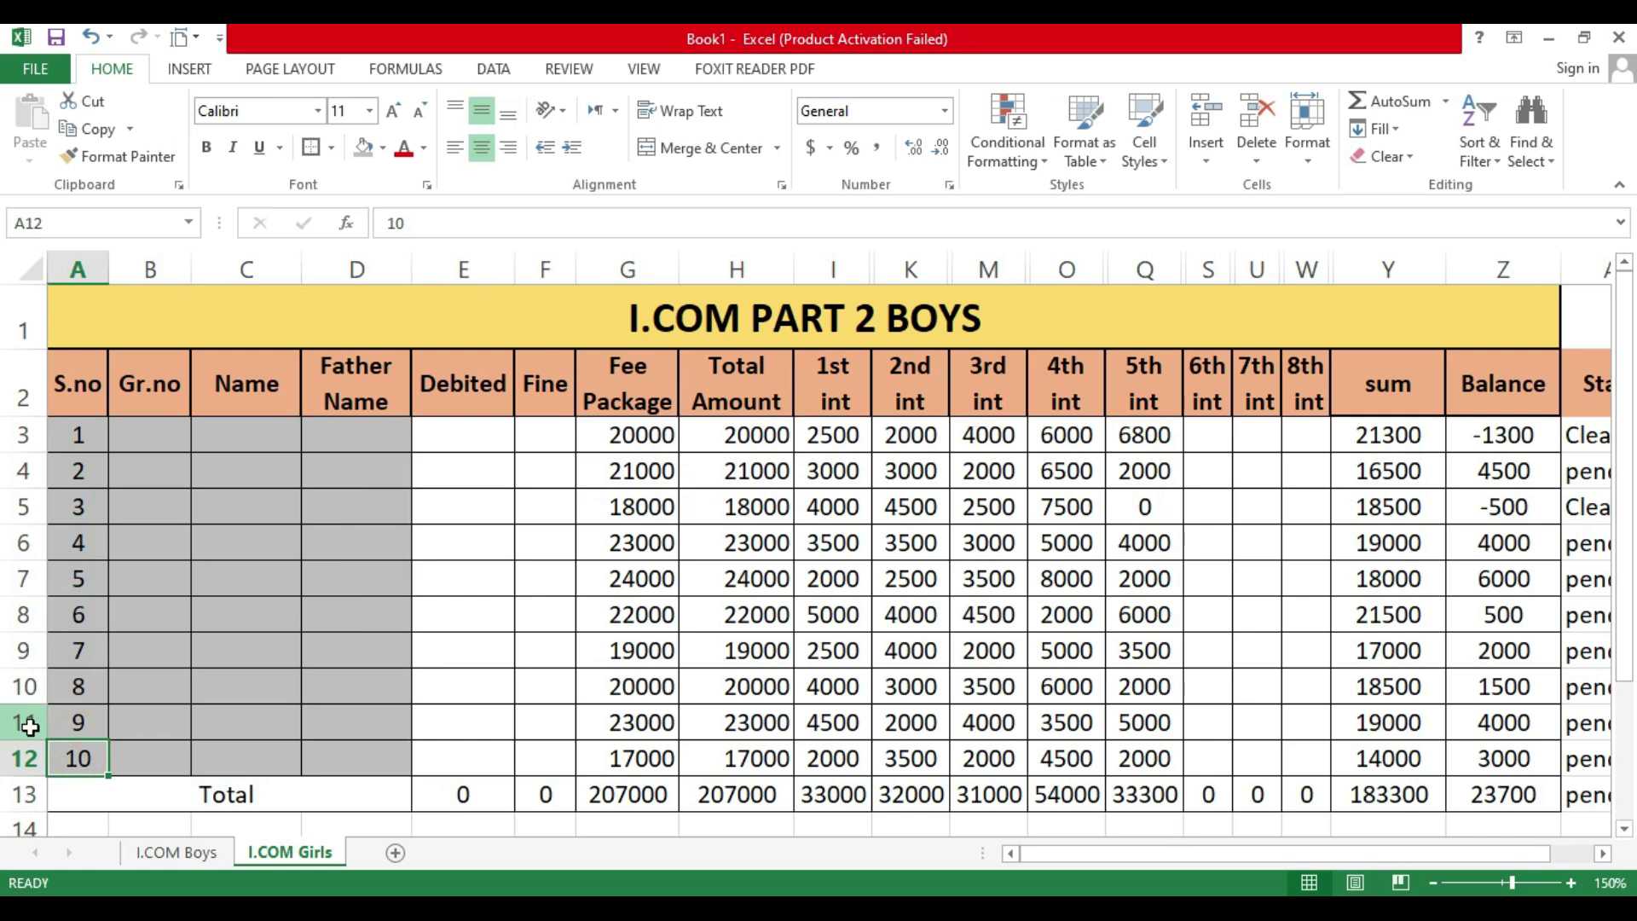
{"action": "left_click_drag", "start_coordinate": [32, 733], "coordinate": [25, 758]}
{"action": "right_click", "coordinate": [26, 761]}
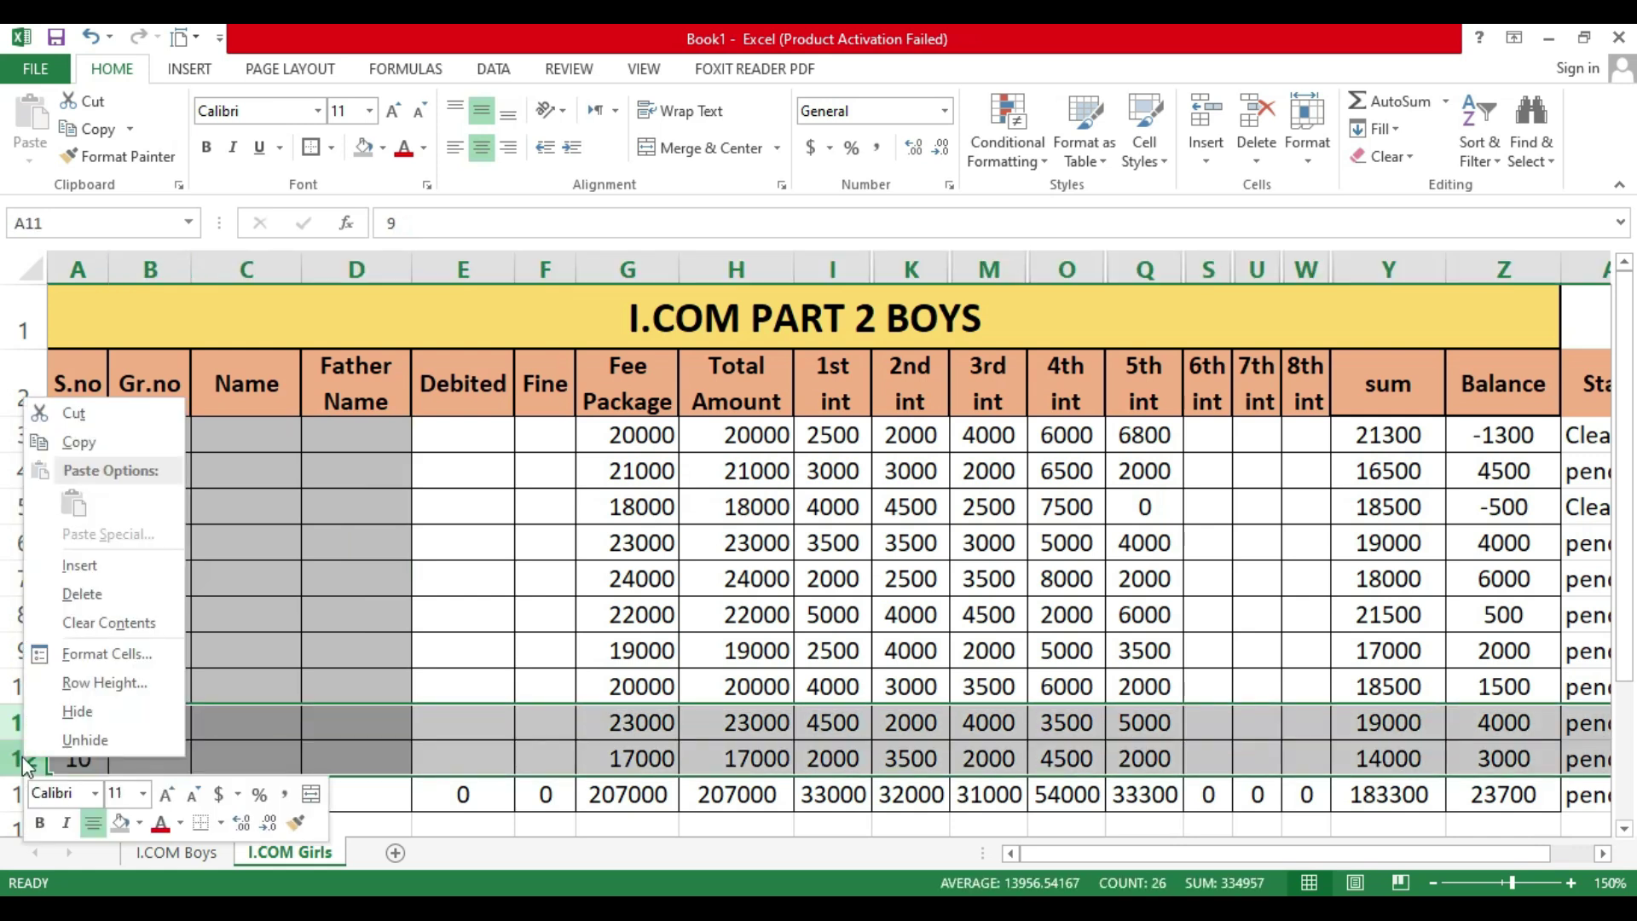
{"action": "left_click", "coordinate": [85, 711]}
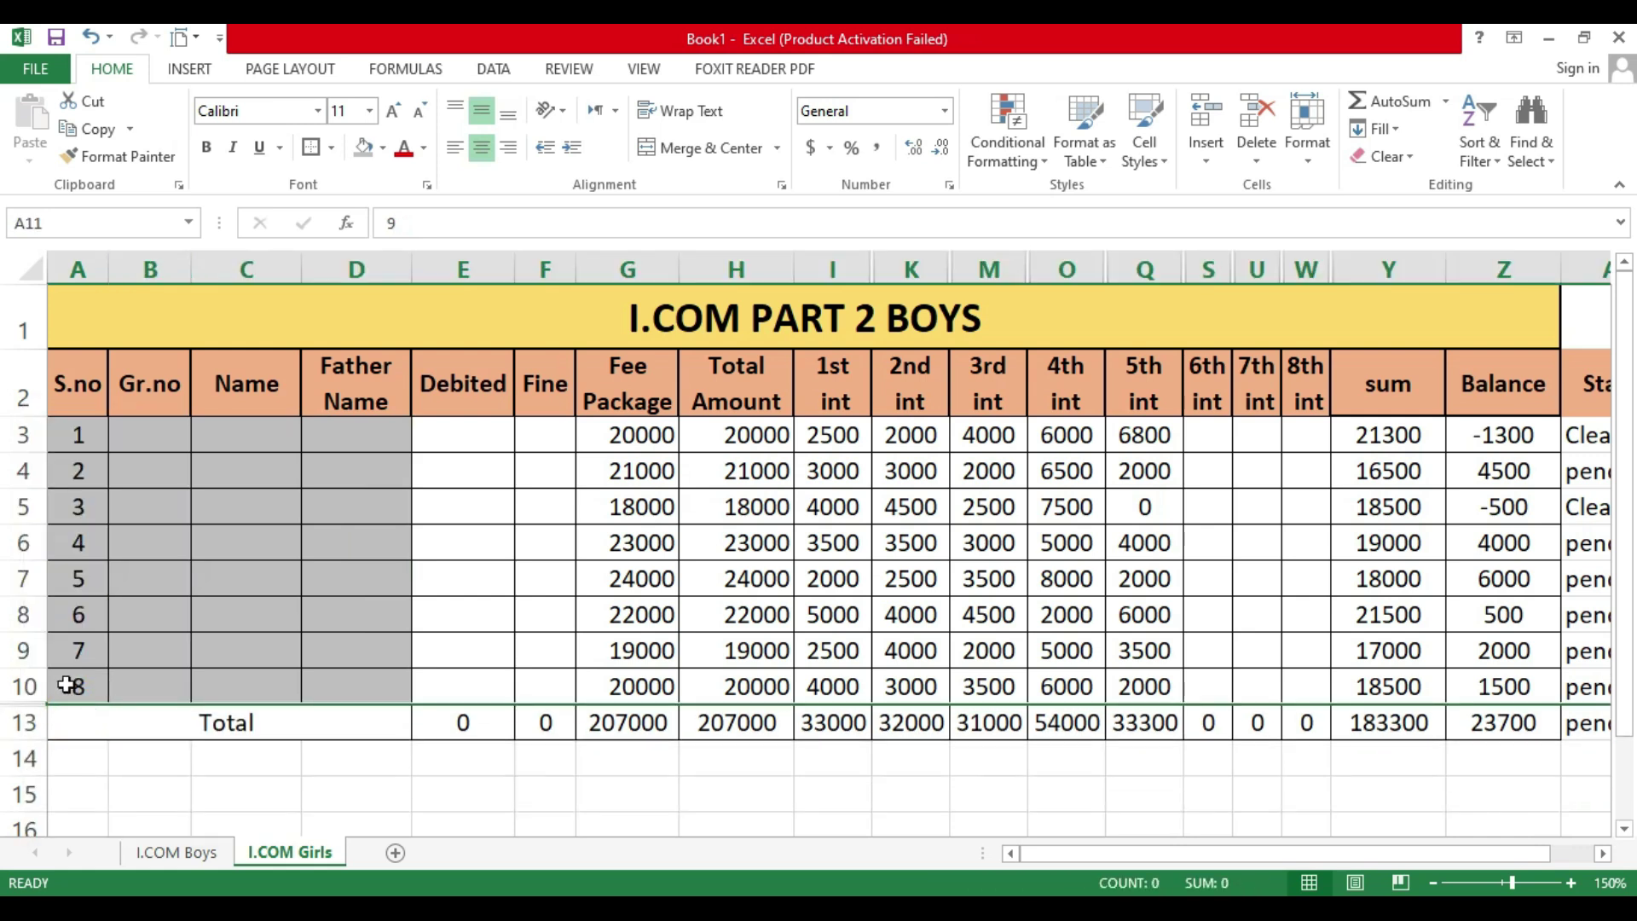
{"action": "left_click", "coordinate": [72, 686]}
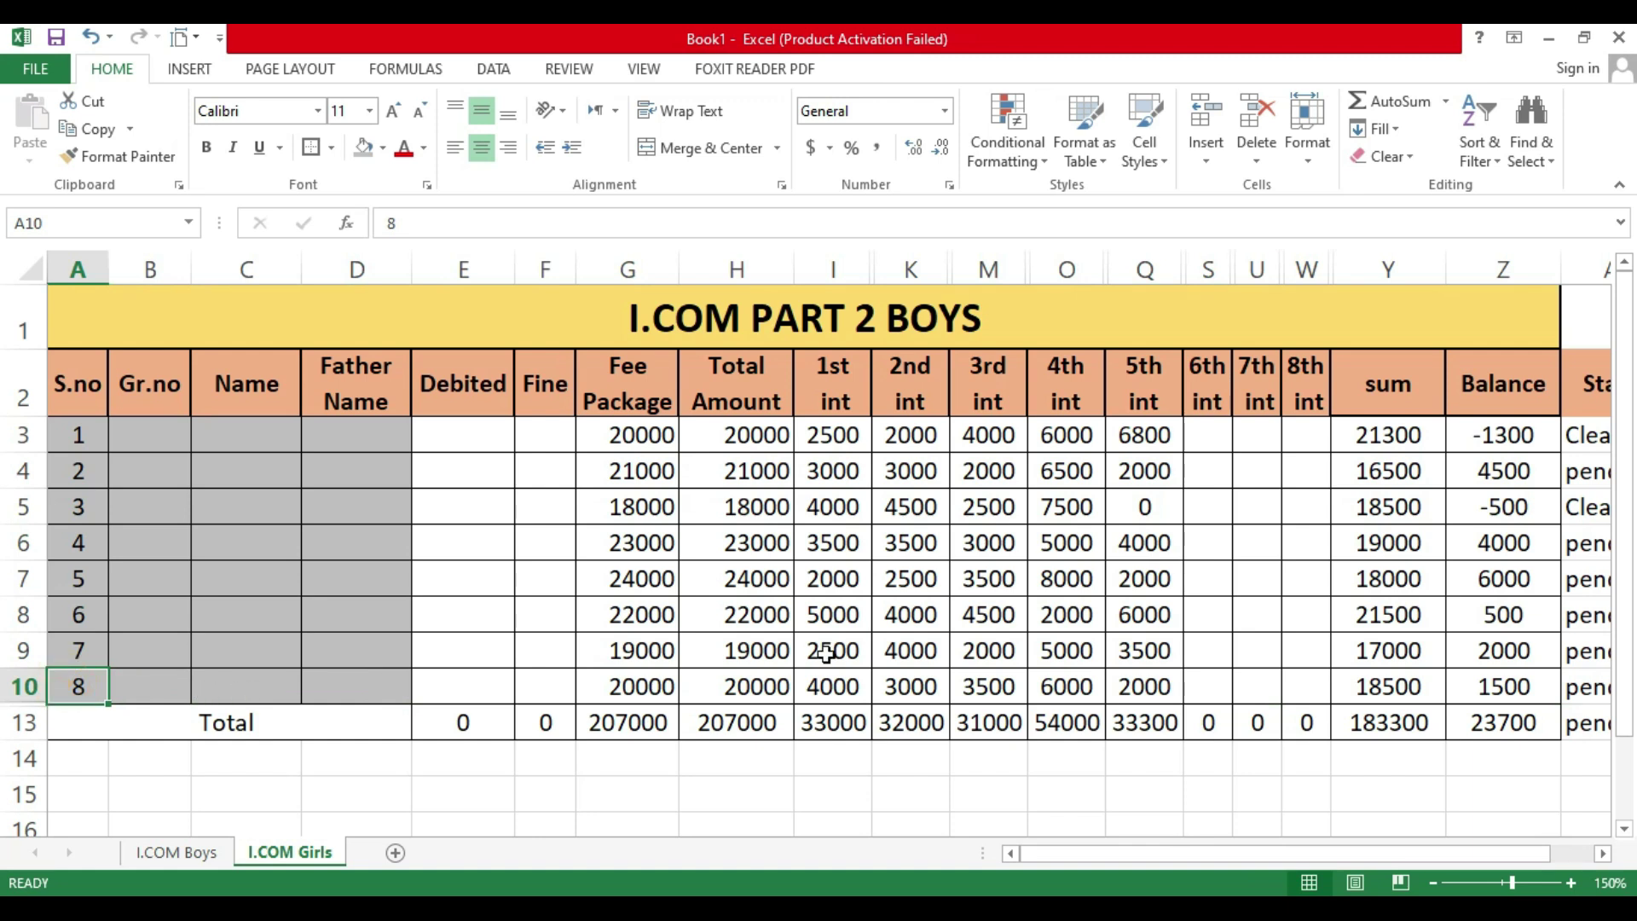
Step: Clear the fee packages in G3:G10 and all installments in I3:W10
{"action": "left_click_drag", "start_coordinate": [653, 444], "coordinate": [646, 681]}
{"action": "key", "text": "Delete"}
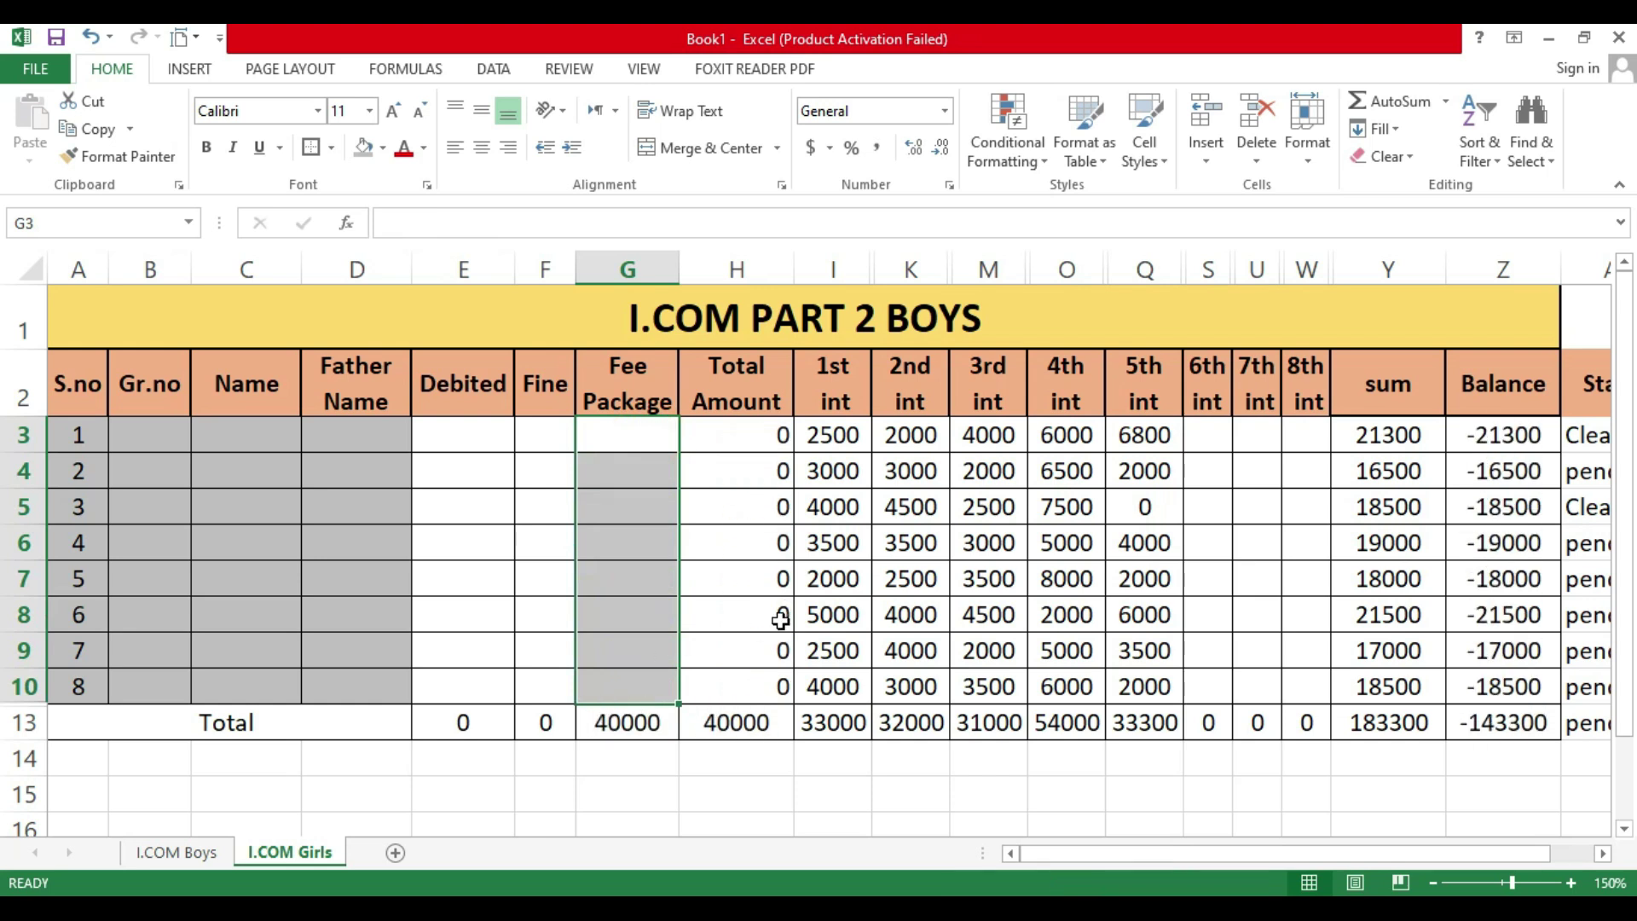
{"action": "left_click", "coordinate": [838, 437]}
{"action": "left_click_drag", "start_coordinate": [831, 438], "coordinate": [1286, 683]}
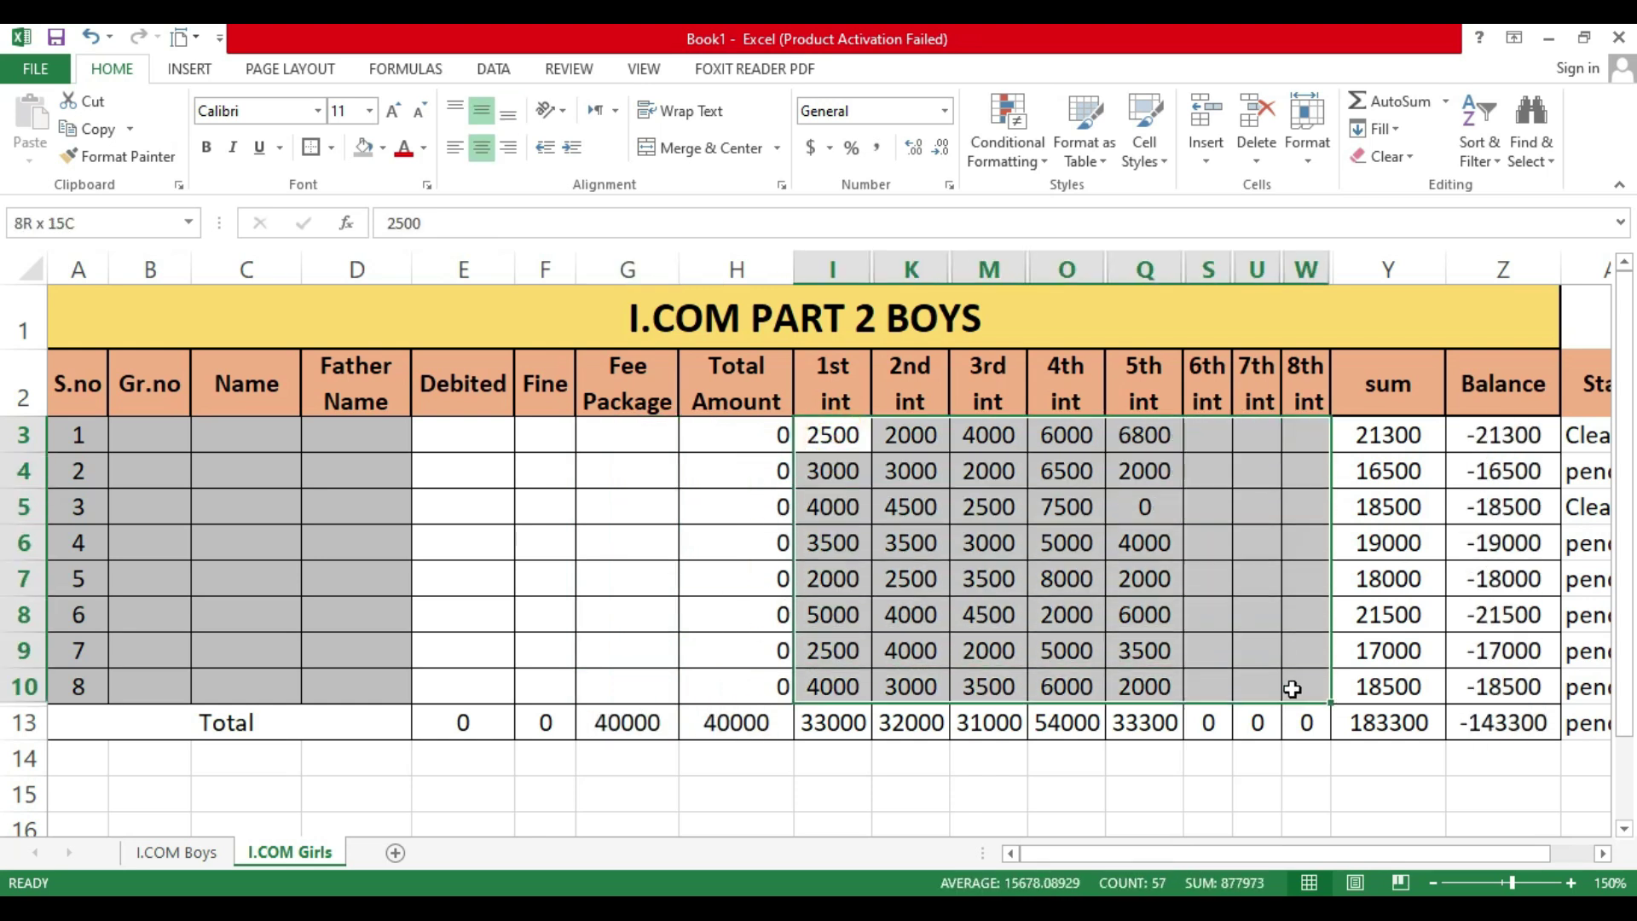
{"action": "key", "text": "Delete"}
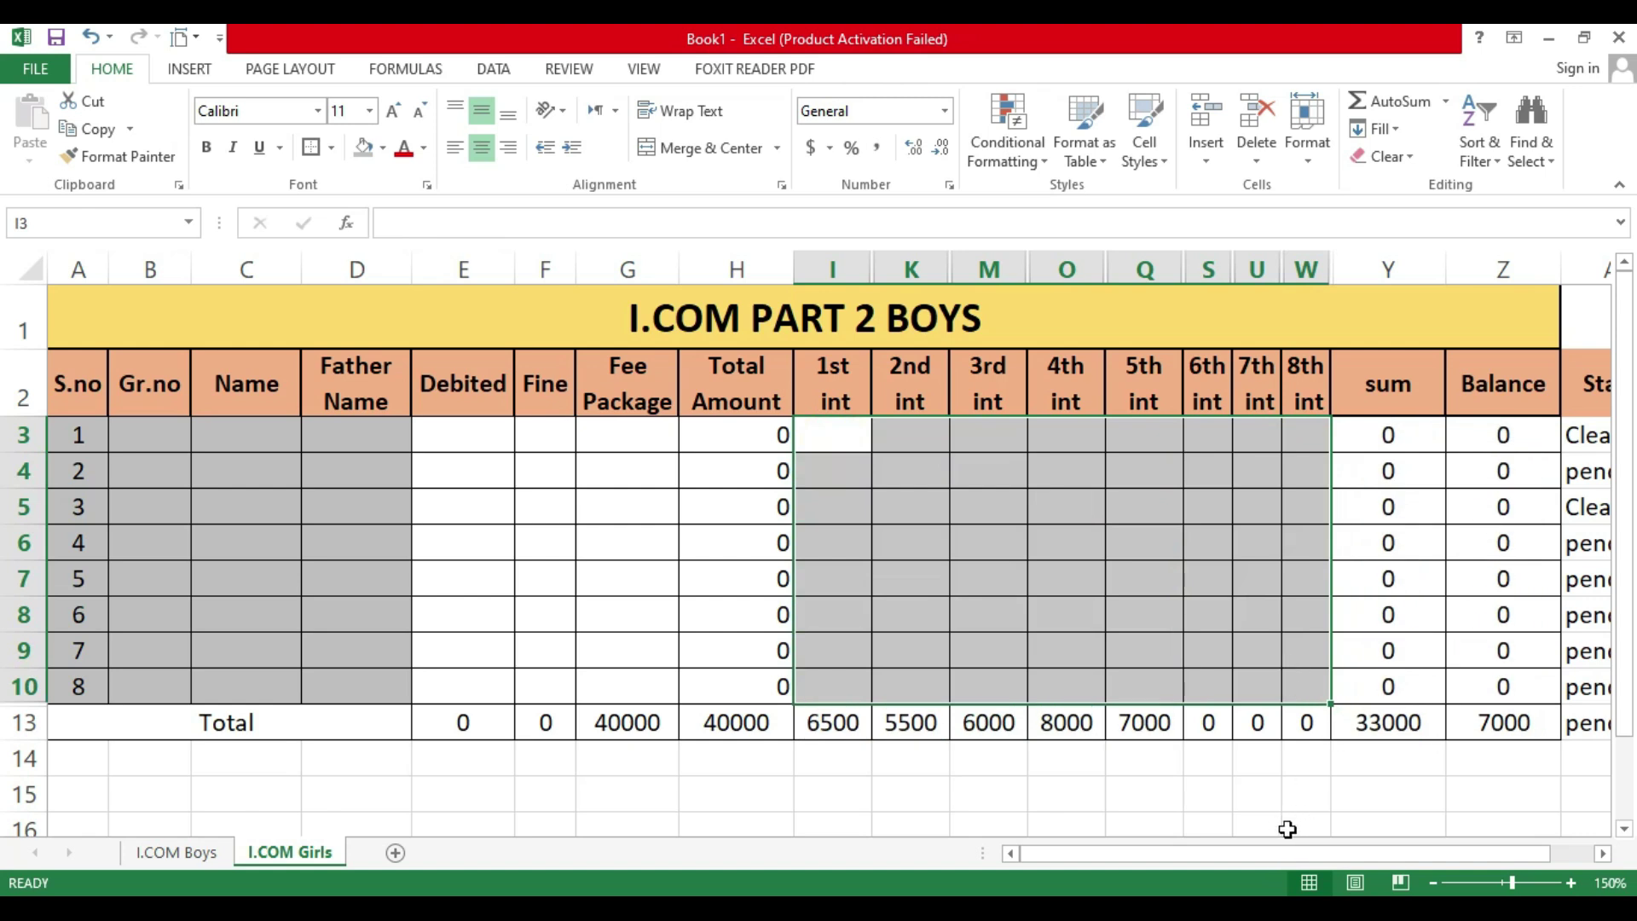
Step: Clear the Status entries in AA3:AA13
{"action": "left_click_drag", "start_coordinate": [1466, 851], "coordinate": [1458, 852]}
{"action": "left_click_drag", "start_coordinate": [1457, 436], "coordinate": [1467, 718]}
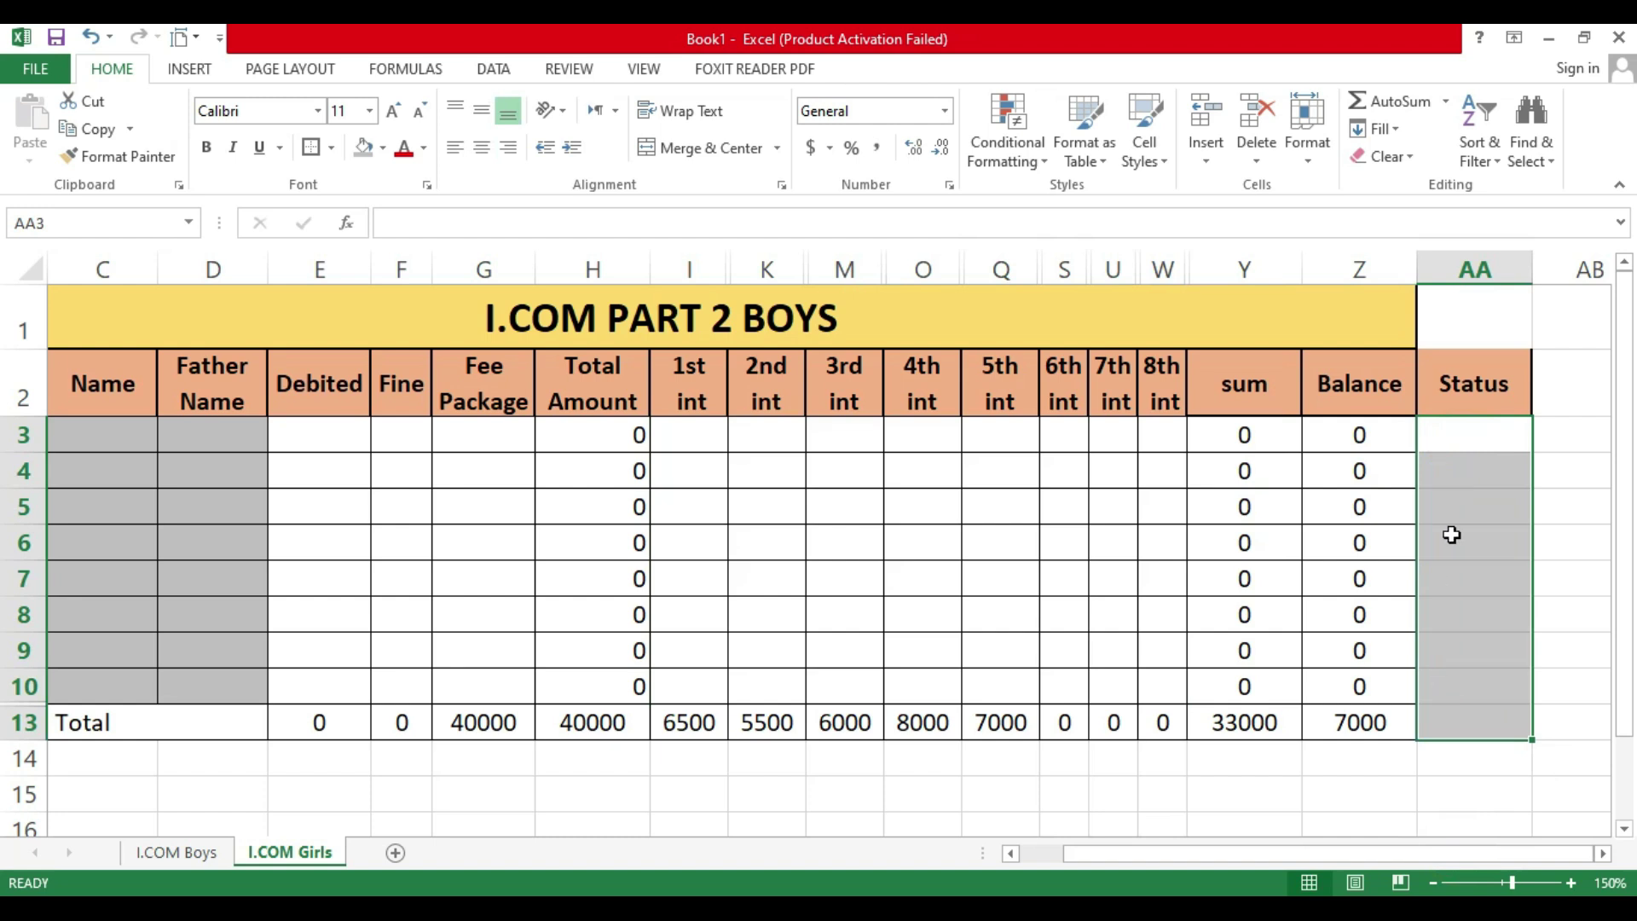
{"action": "left_click", "coordinate": [1469, 465]}
Step: Center the Total Amount values in H3:H10 horizontally and vertically
{"action": "left_click_drag", "start_coordinate": [612, 435], "coordinate": [606, 690]}
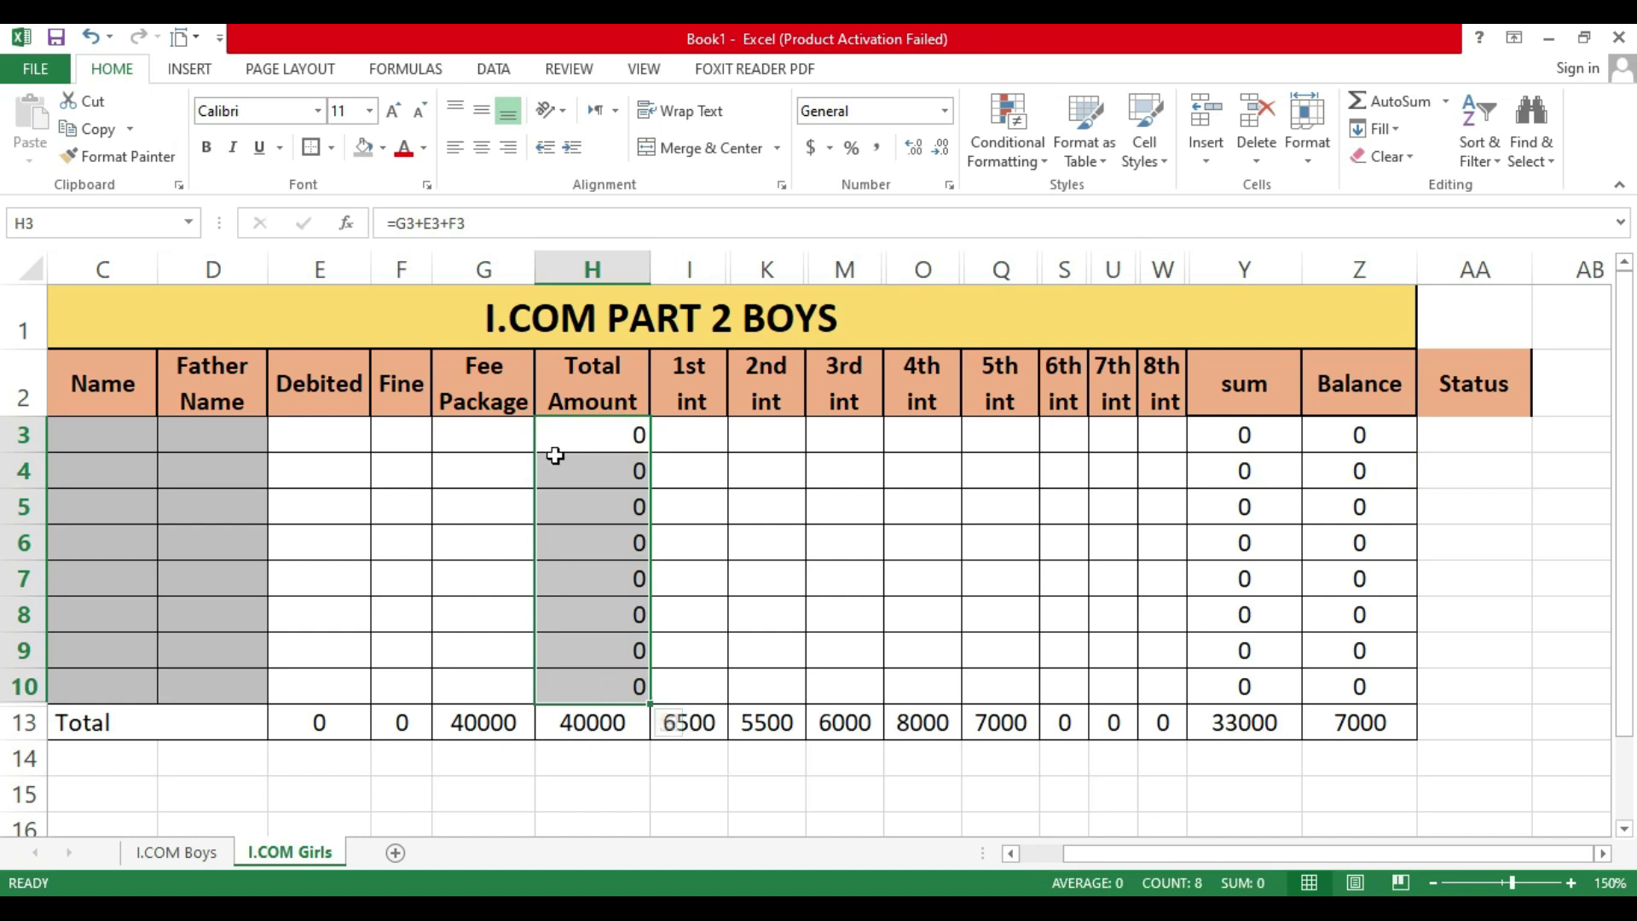
{"action": "left_click", "coordinate": [480, 110]}
{"action": "left_click", "coordinate": [483, 149]}
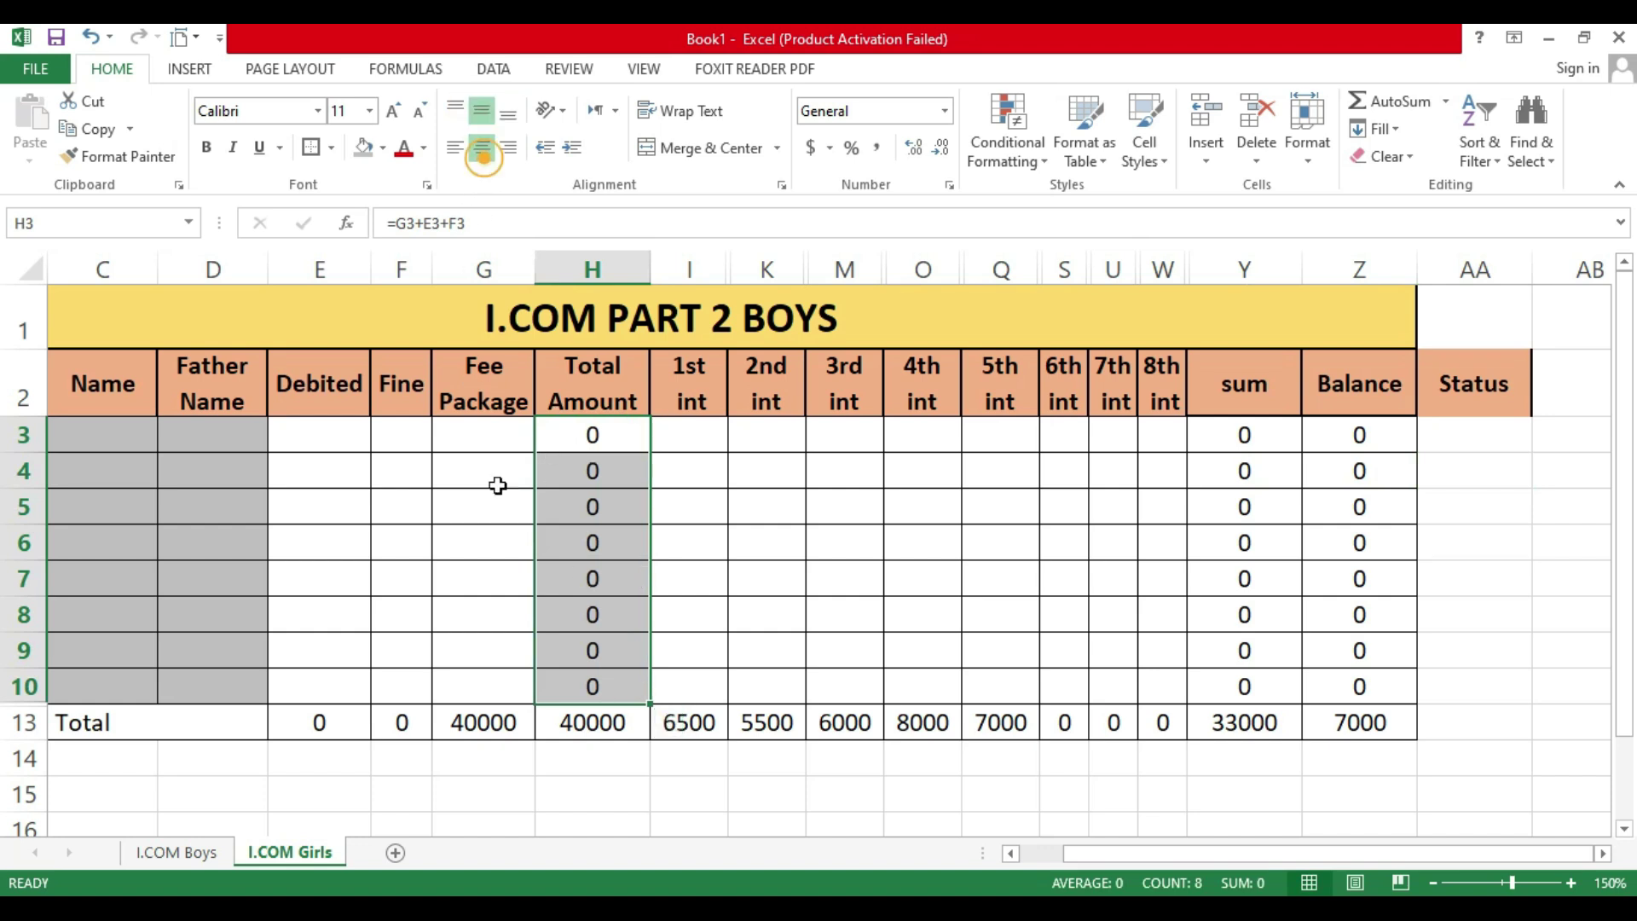
{"action": "left_click", "coordinate": [500, 711]}
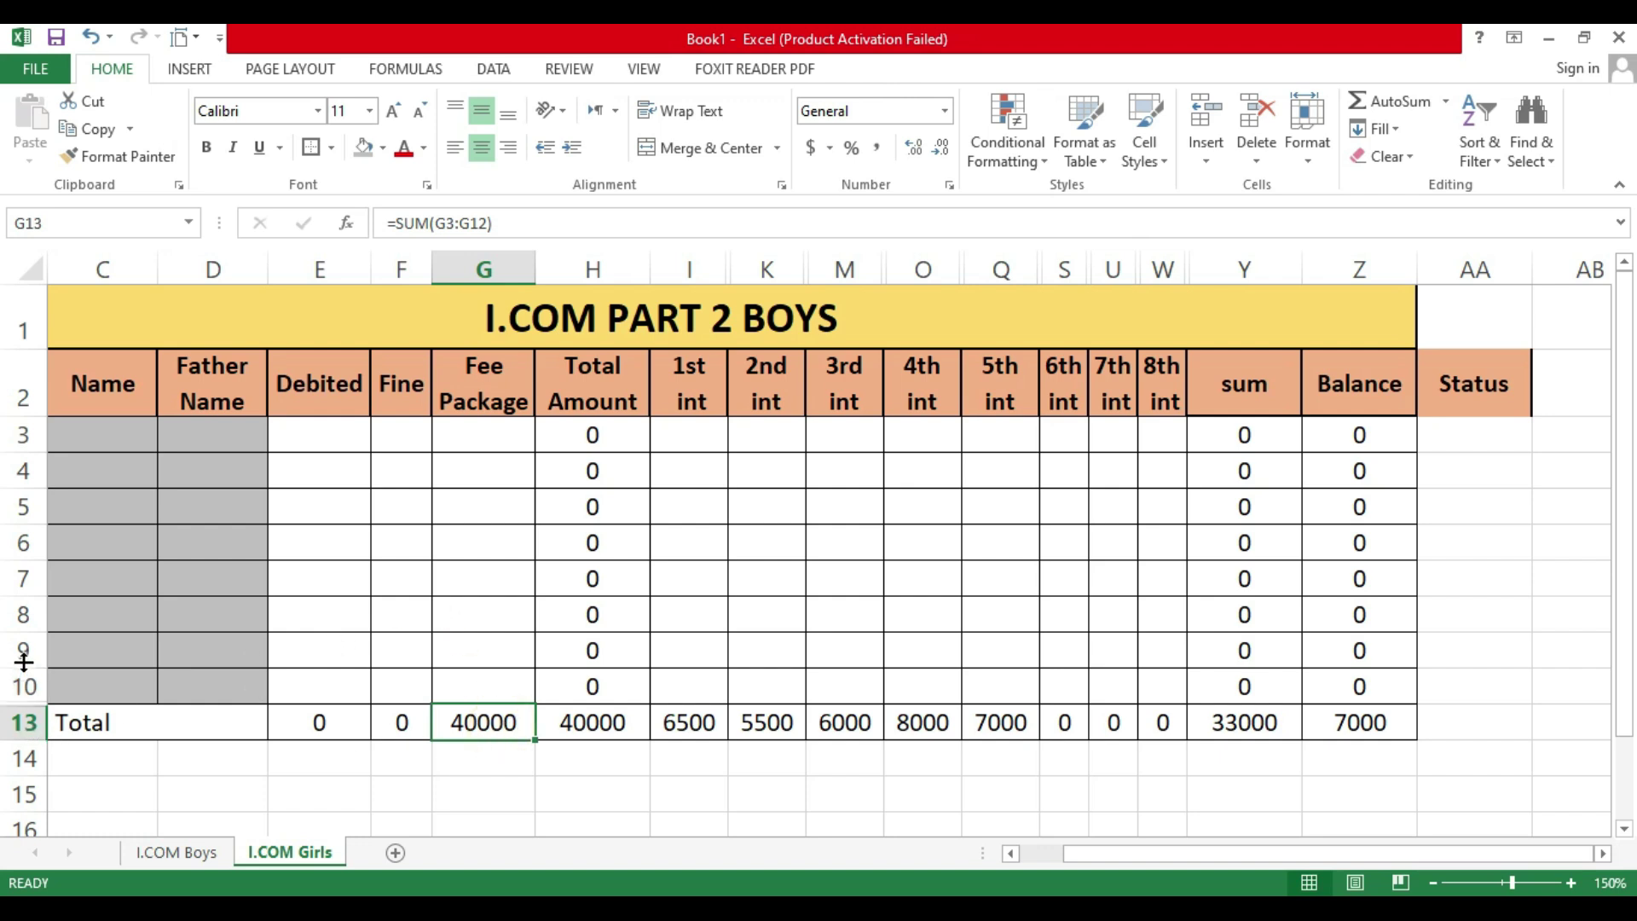
Step: Unhide rows 11 and 12 above the Total row on the I.COM Girls sheet
{"action": "left_click_drag", "start_coordinate": [23, 650], "coordinate": [23, 720]}
{"action": "right_click", "coordinate": [23, 720]}
{"action": "left_click", "coordinate": [118, 676]}
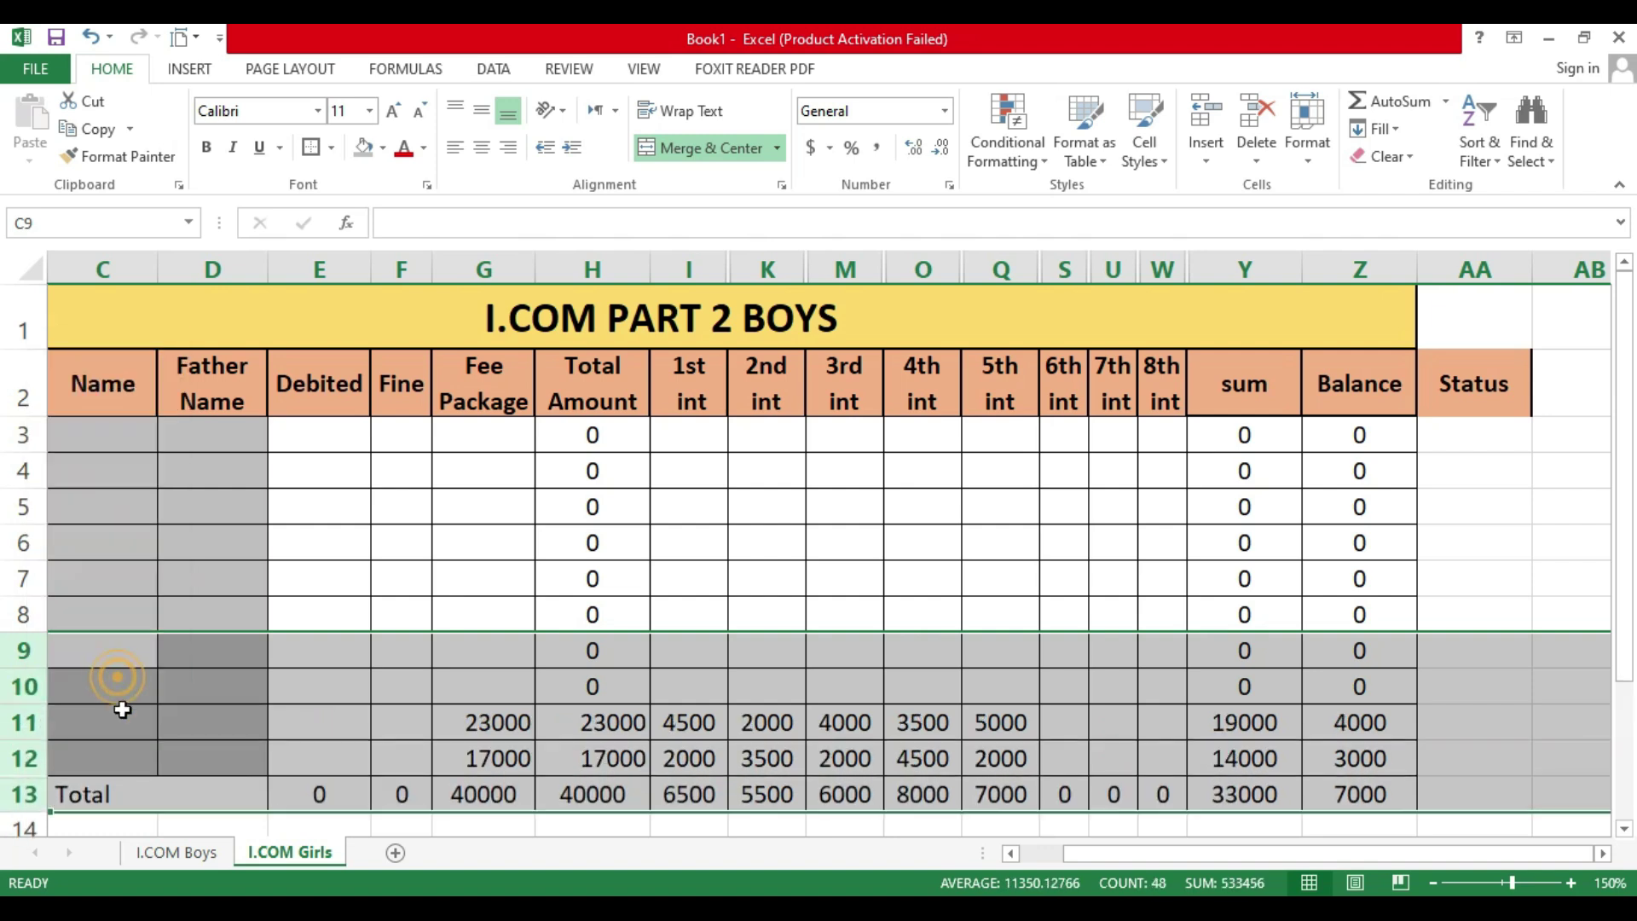
{"action": "left_click", "coordinate": [477, 788]}
Step: Delete the leftover student rows 11 and 12 so the Total row directly follows row 10
{"action": "left_click_drag", "start_coordinate": [23, 723], "coordinate": [23, 758]}
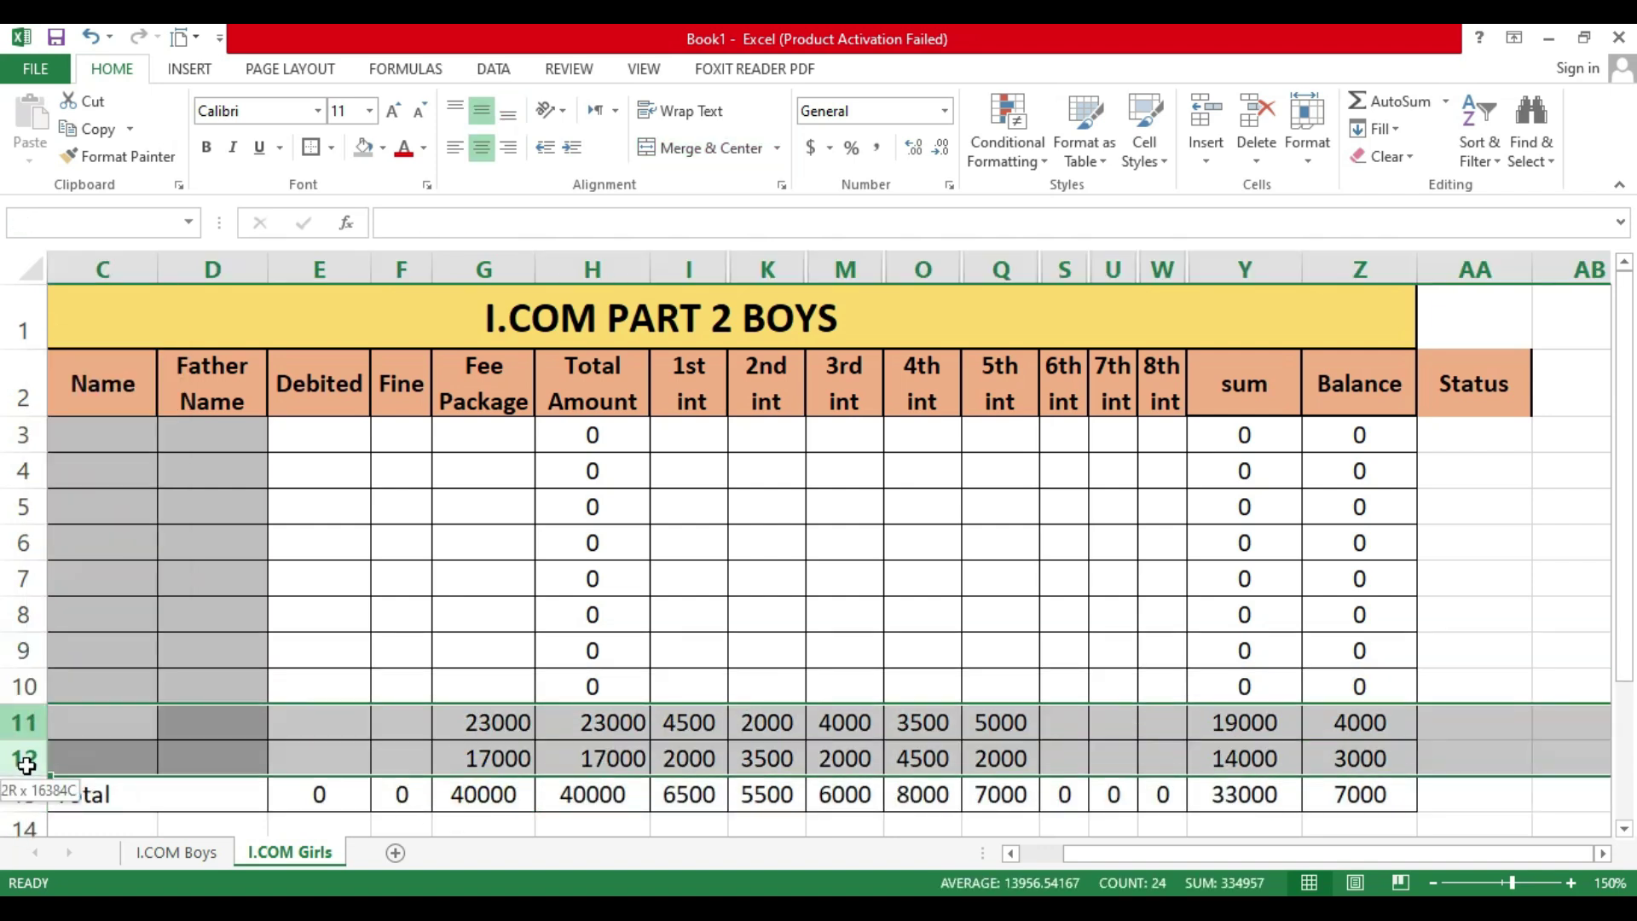
{"action": "scroll", "coordinate": [118, 767], "scroll_direction": "down", "scroll_amount": 1}
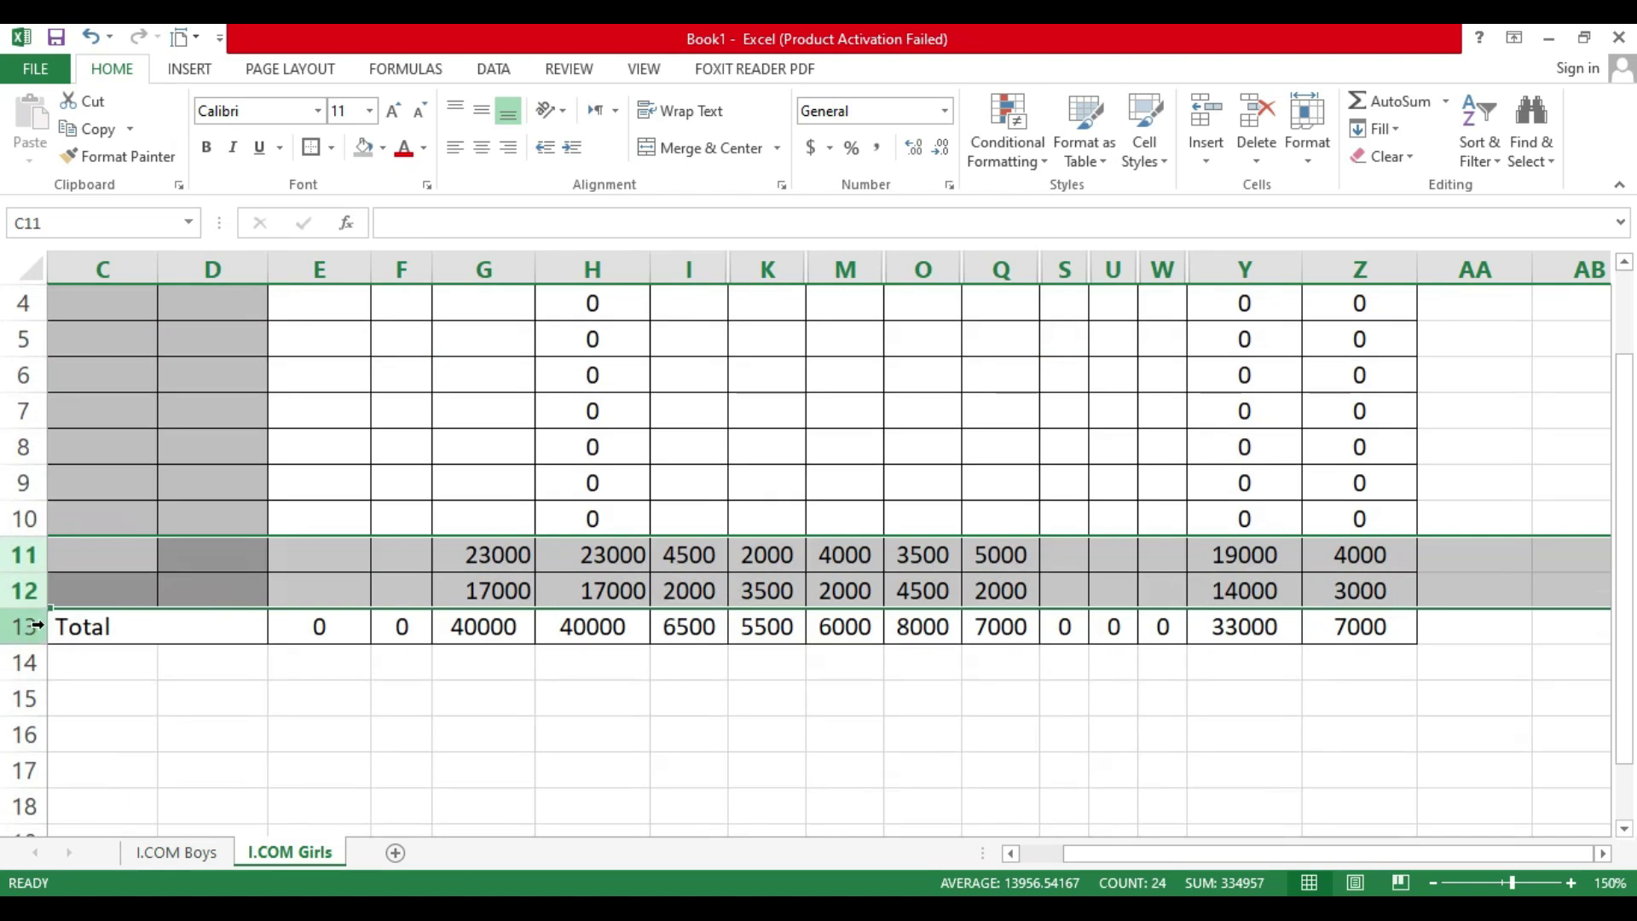
{"action": "right_click", "coordinate": [34, 583]}
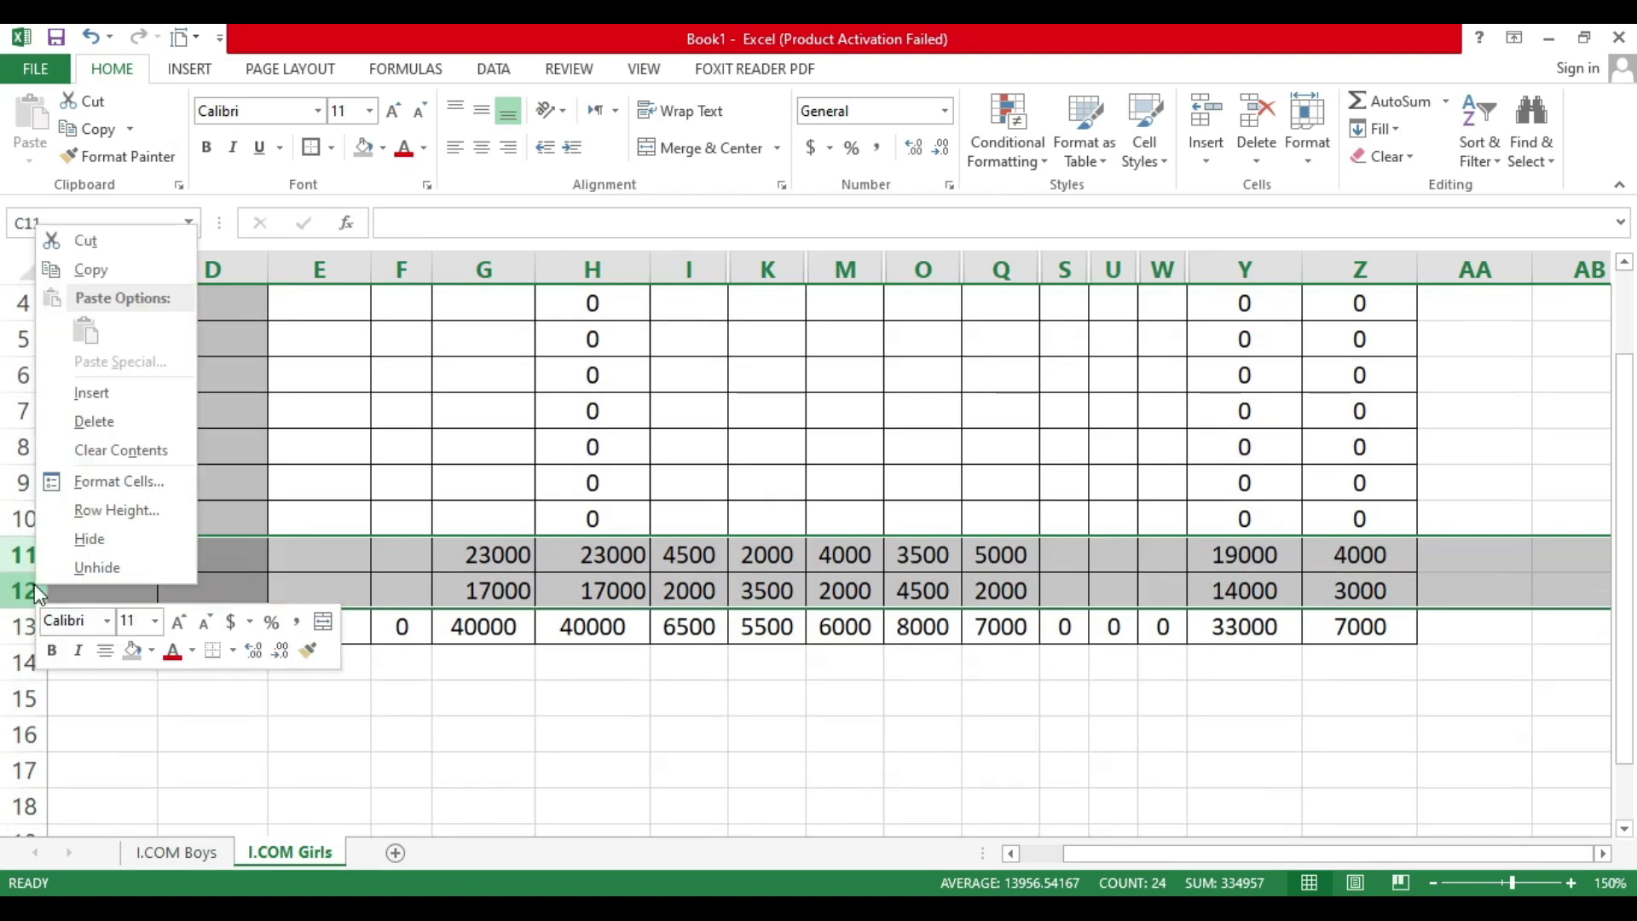
{"action": "left_click", "coordinate": [120, 421]}
{"action": "scroll", "coordinate": [333, 605], "scroll_direction": "up", "scroll_amount": 3}
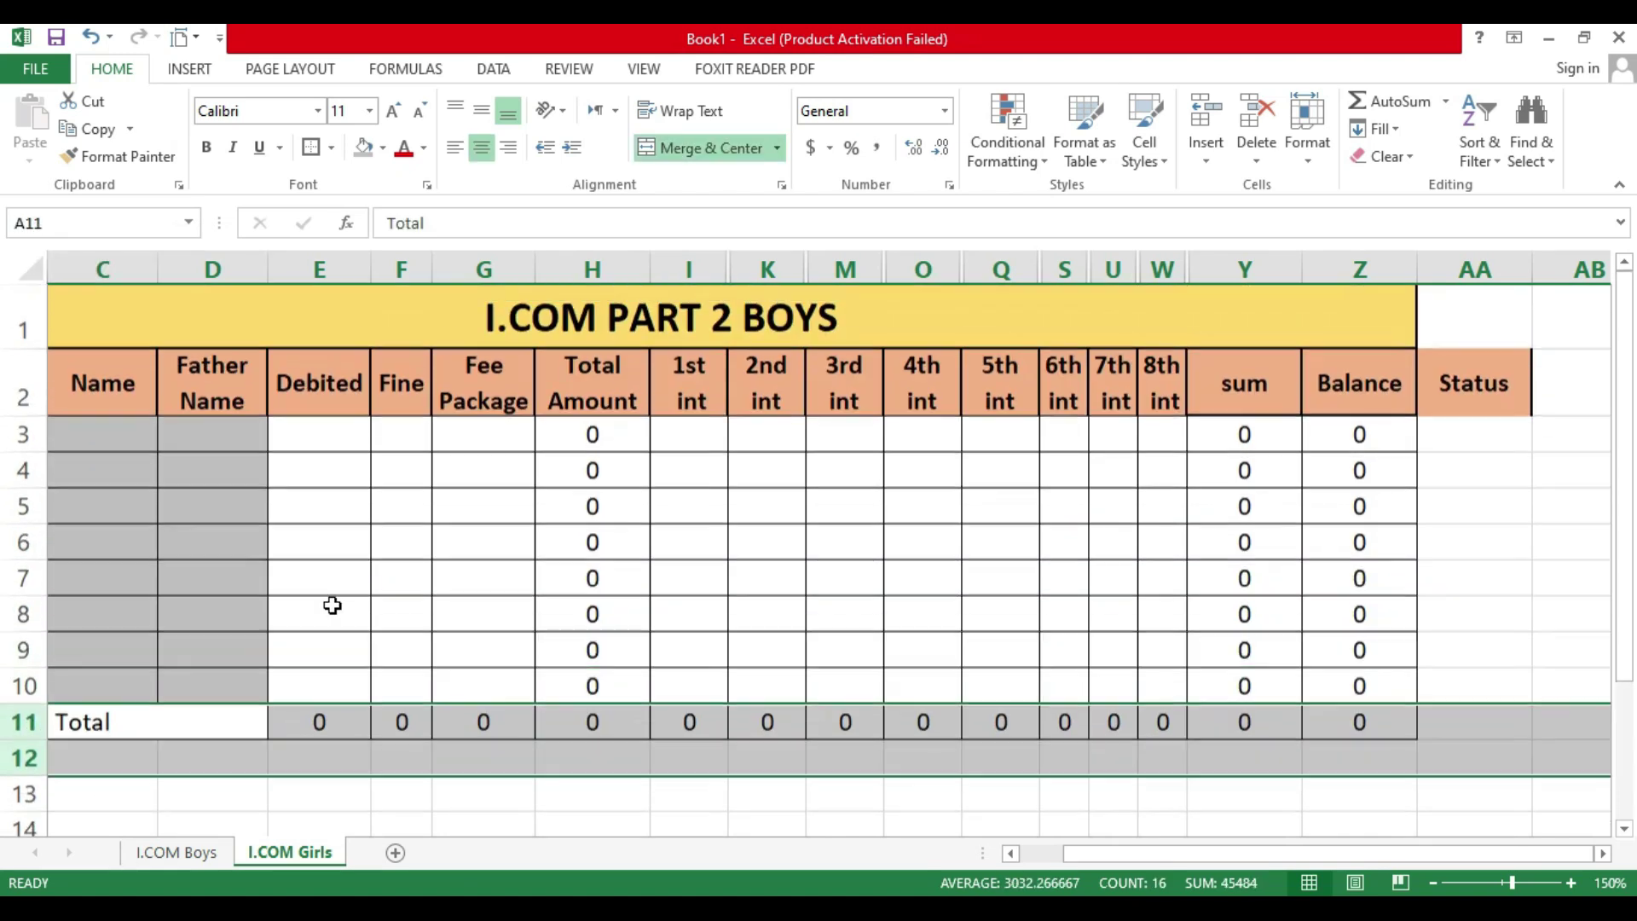
{"action": "left_click", "coordinate": [484, 721]}
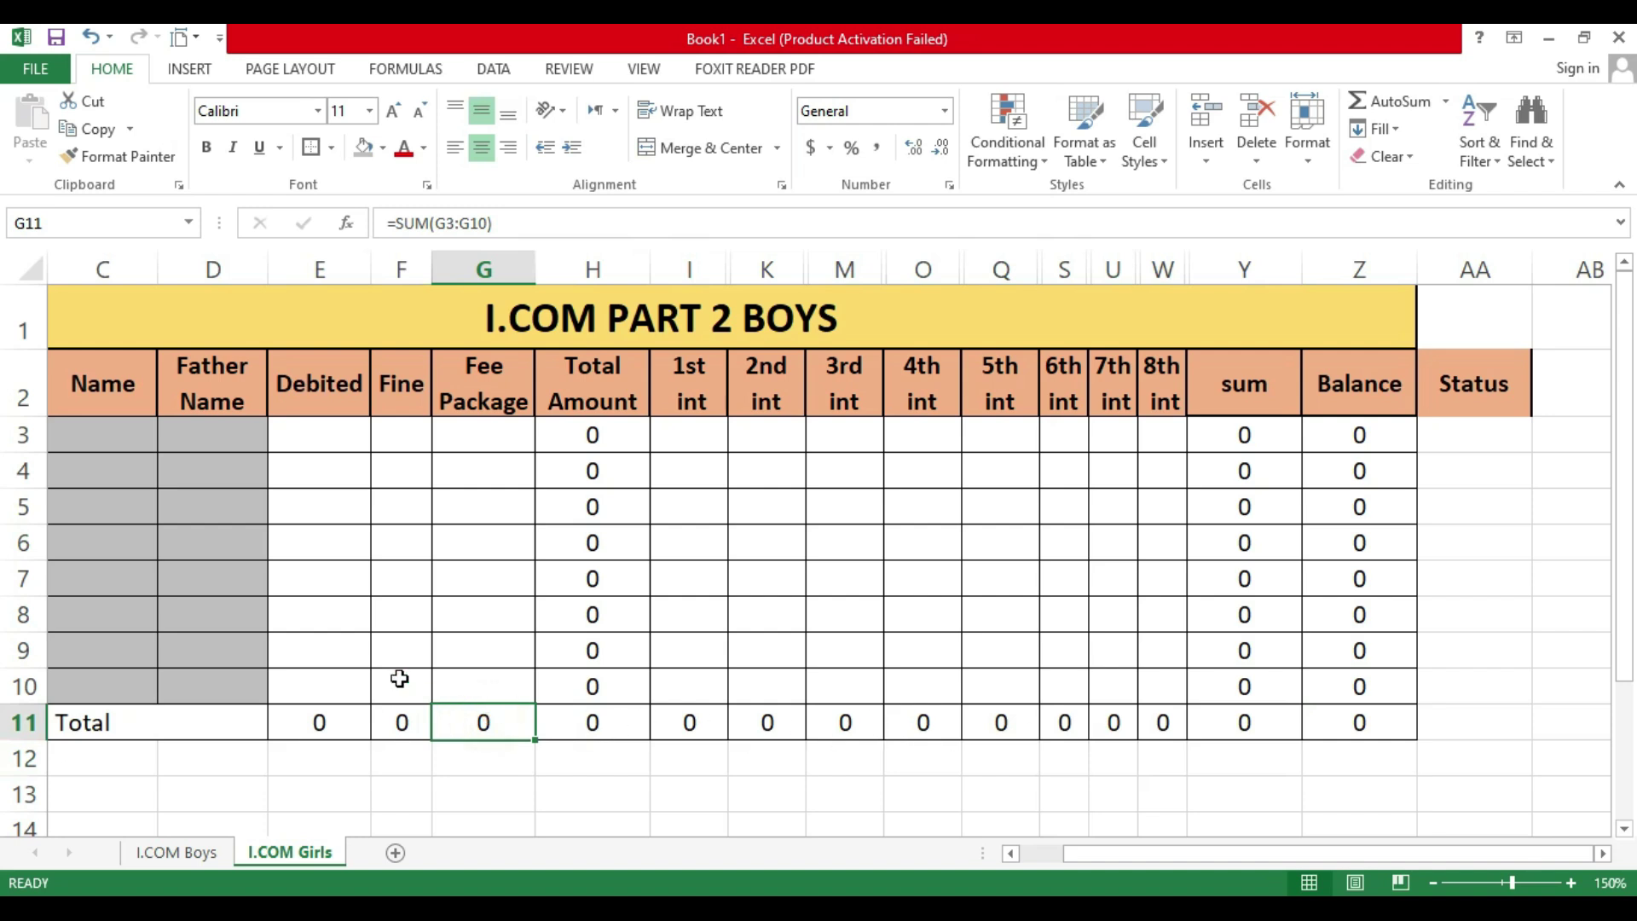
{"action": "left_click", "coordinate": [117, 533]}
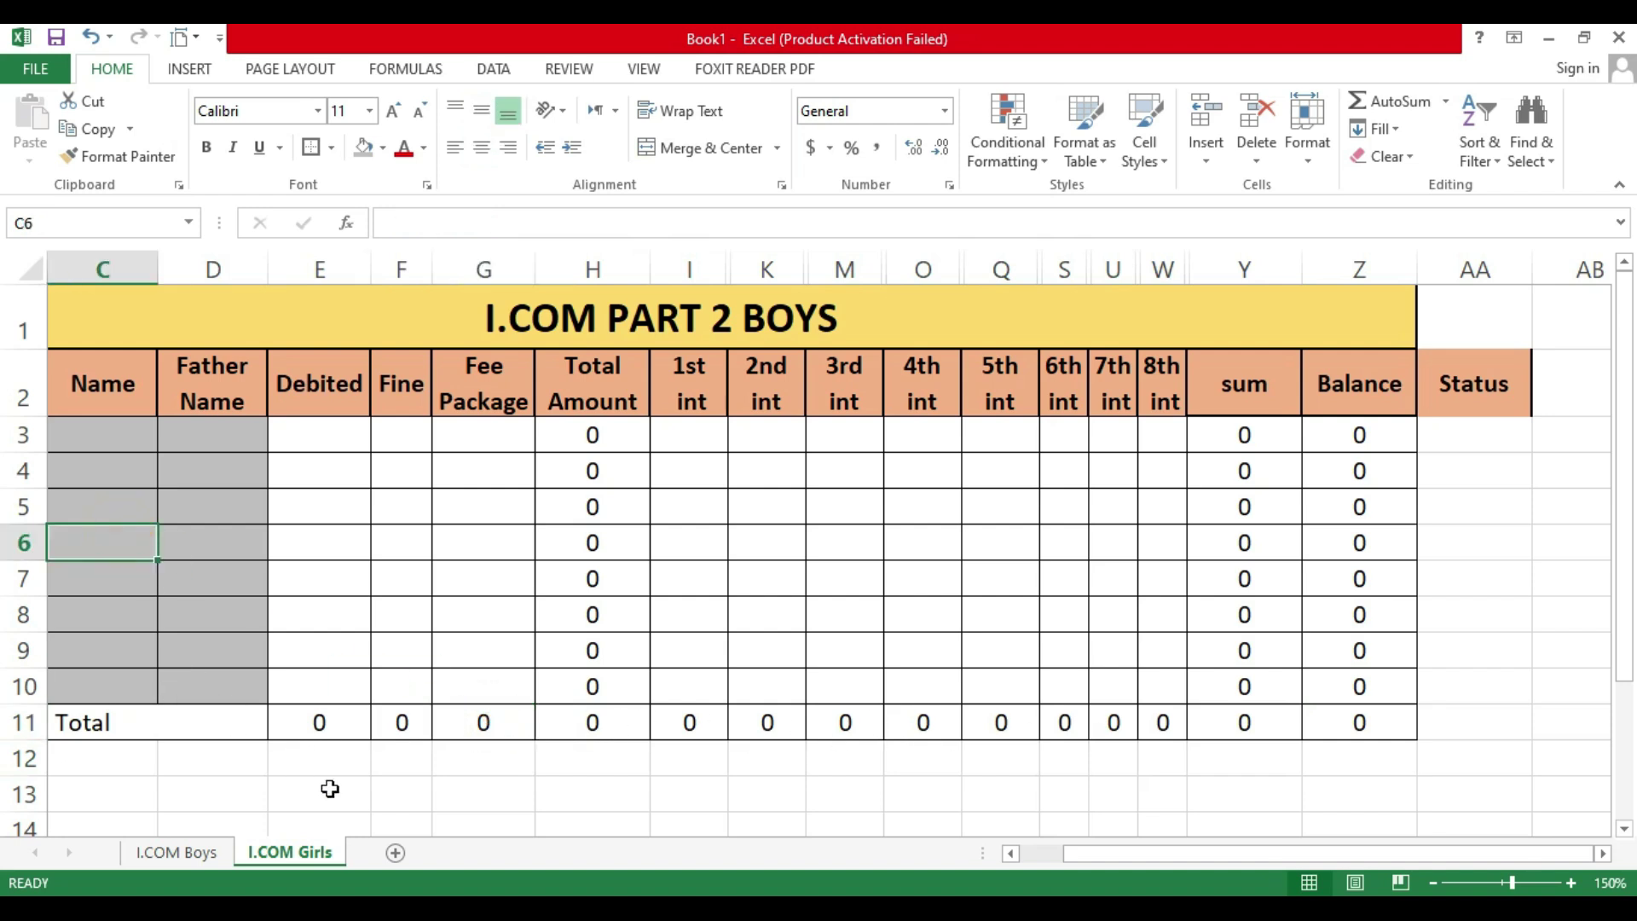
Step: Enter the first student's Gr.no in B3 and fill it down to B10 as a series increasing by one
{"action": "left_click_drag", "start_coordinate": [1116, 853], "coordinate": [805, 822]}
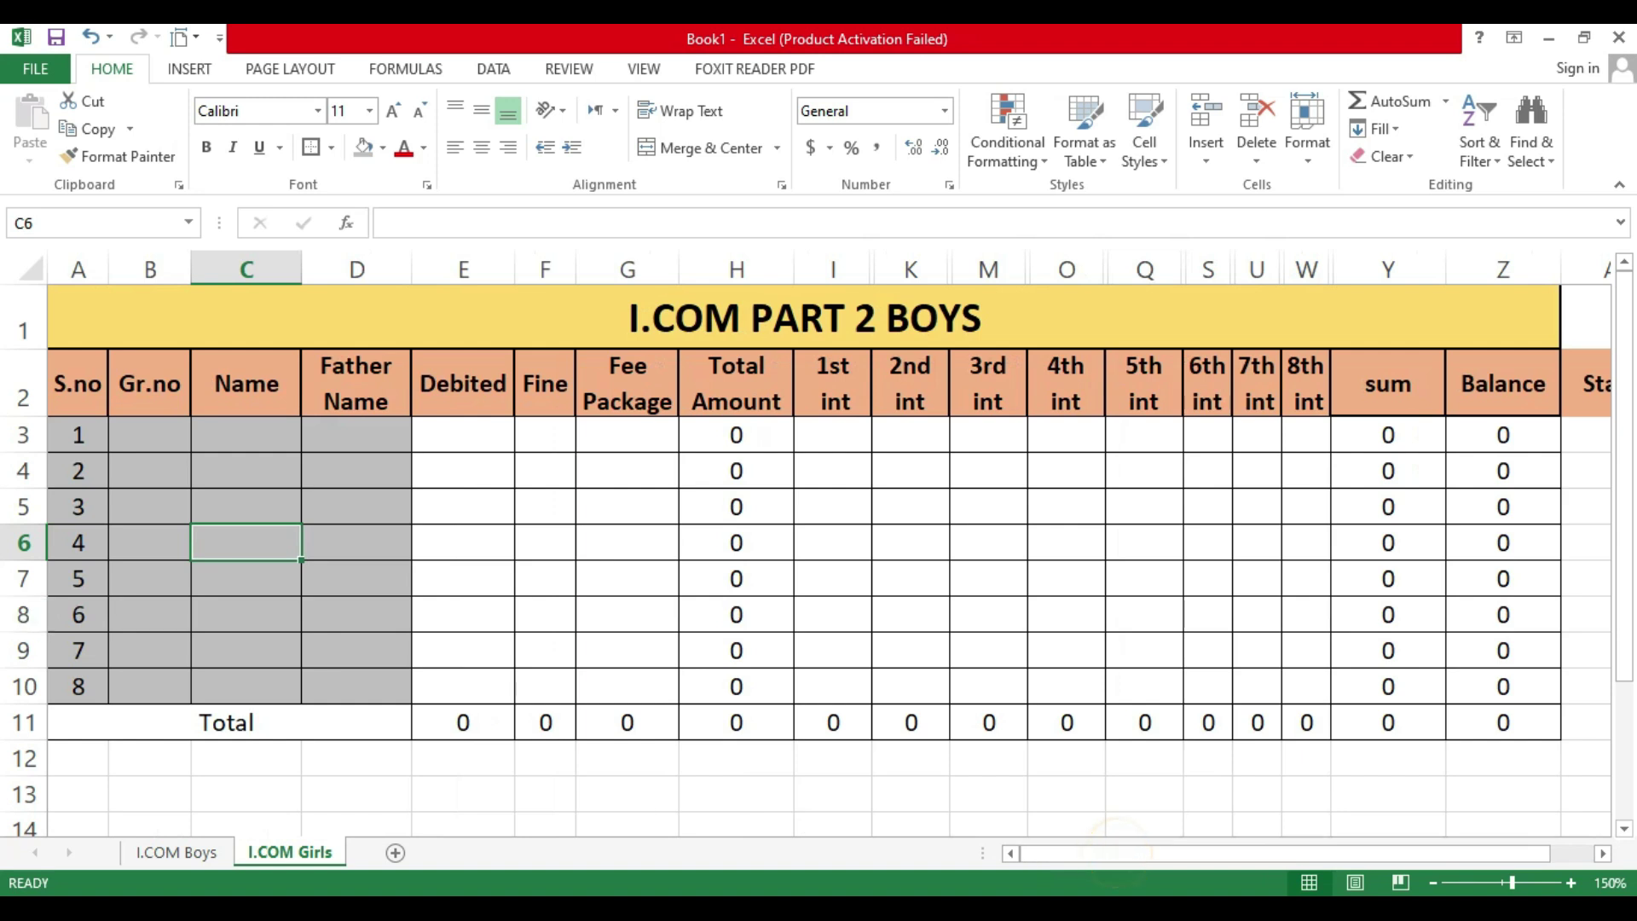
{"action": "left_click", "coordinate": [169, 429]}
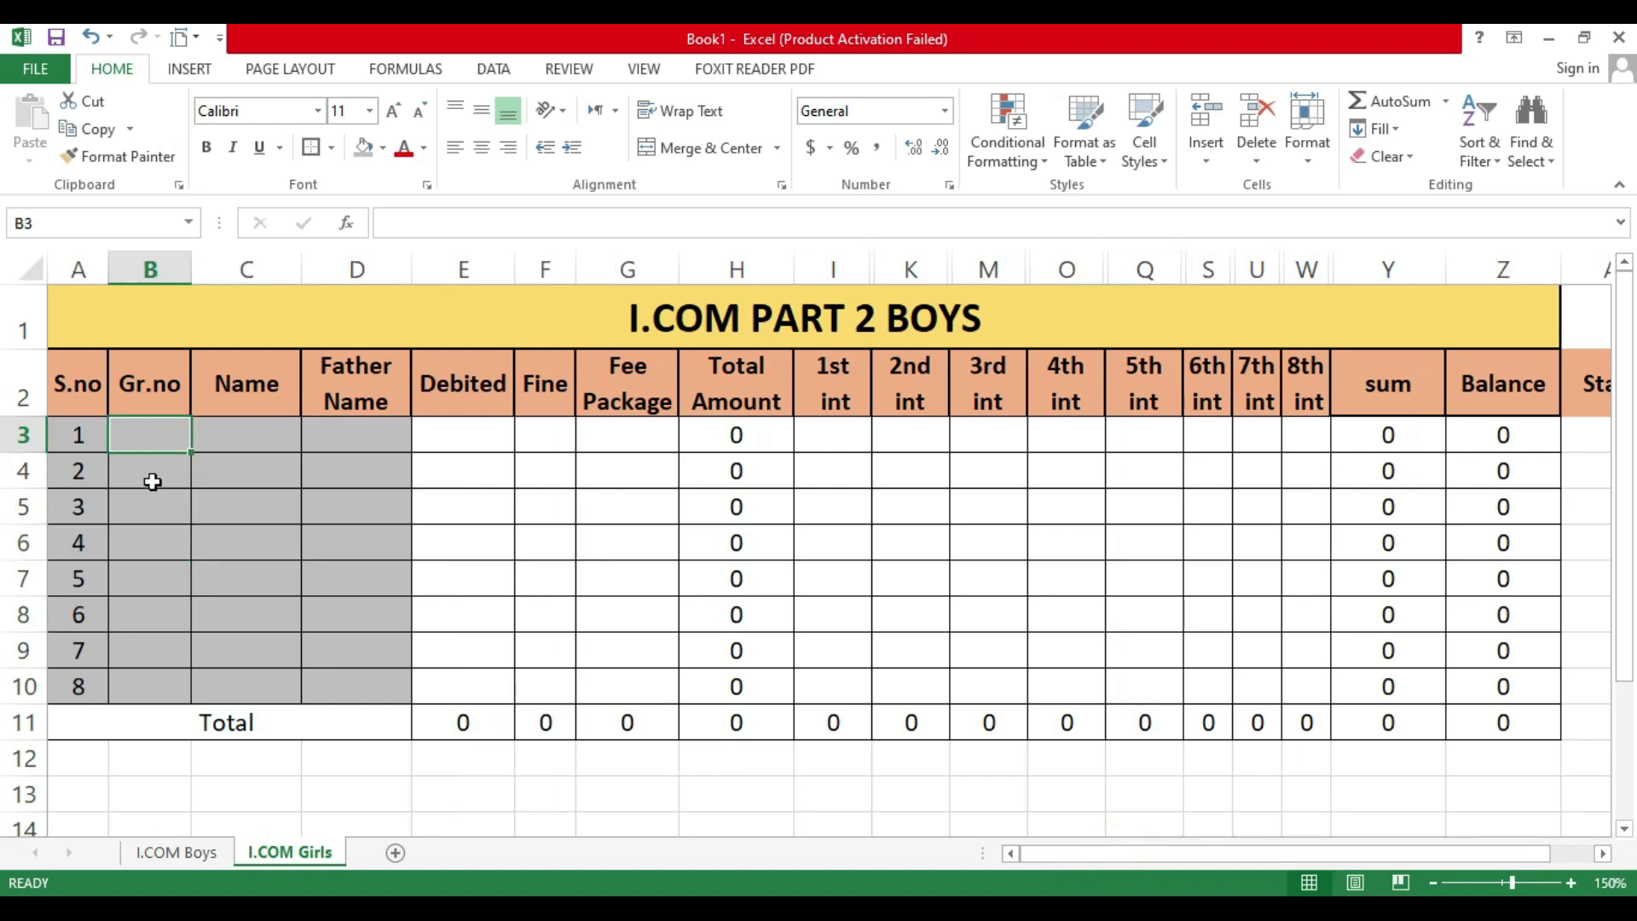
{"action": "type", "text": "21"}
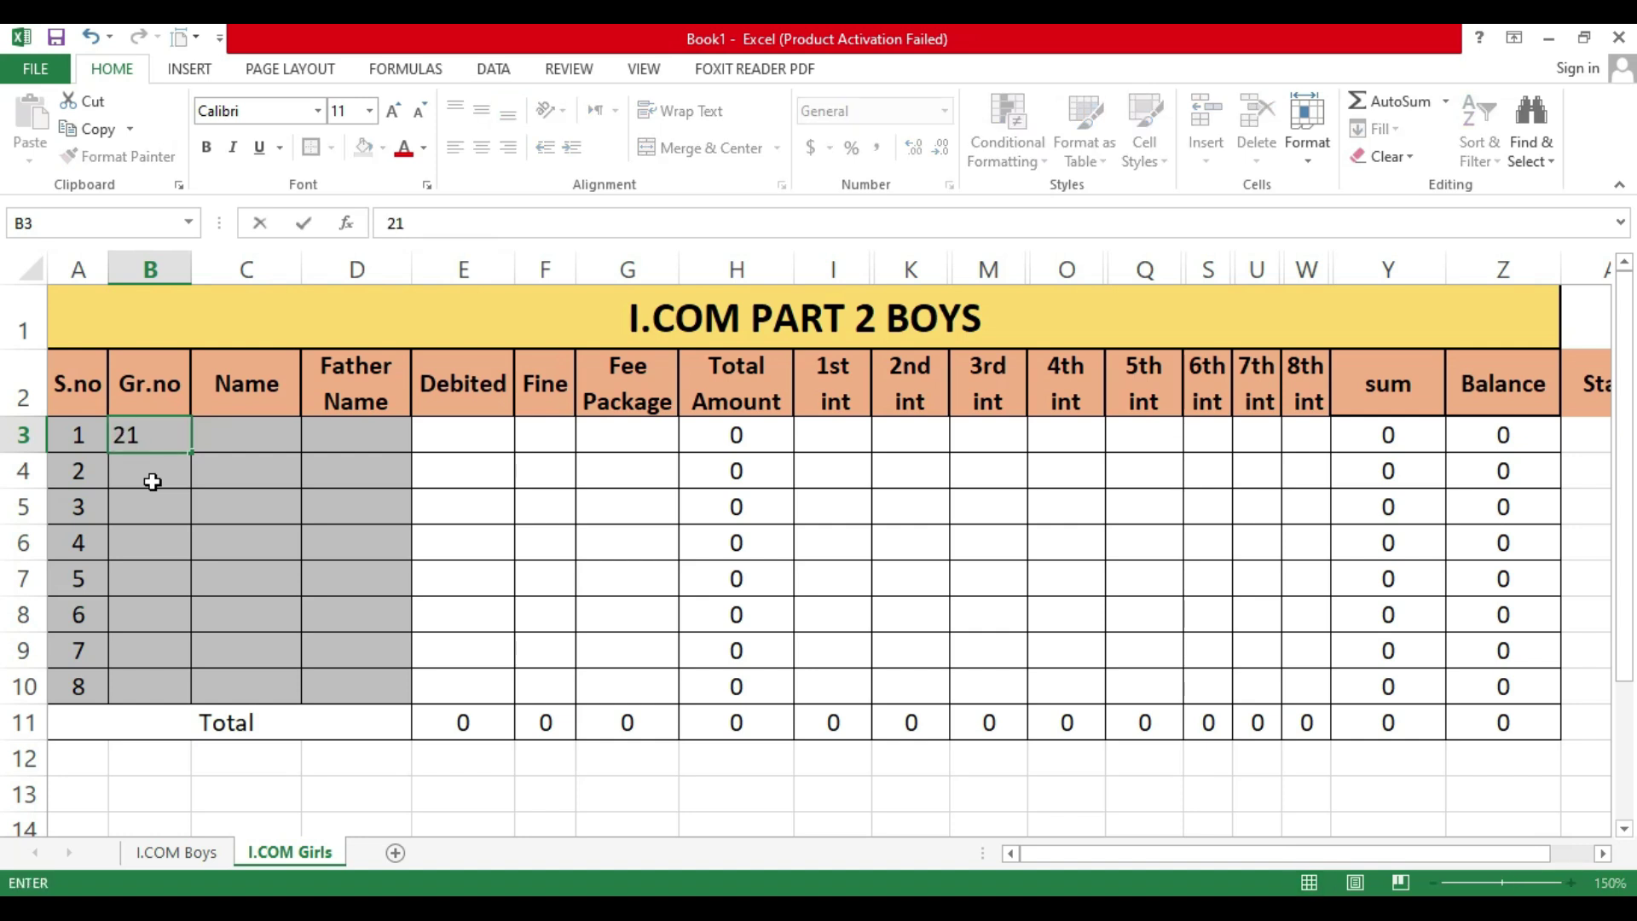
{"action": "type", "text": "01"}
{"action": "key", "text": "Return"}
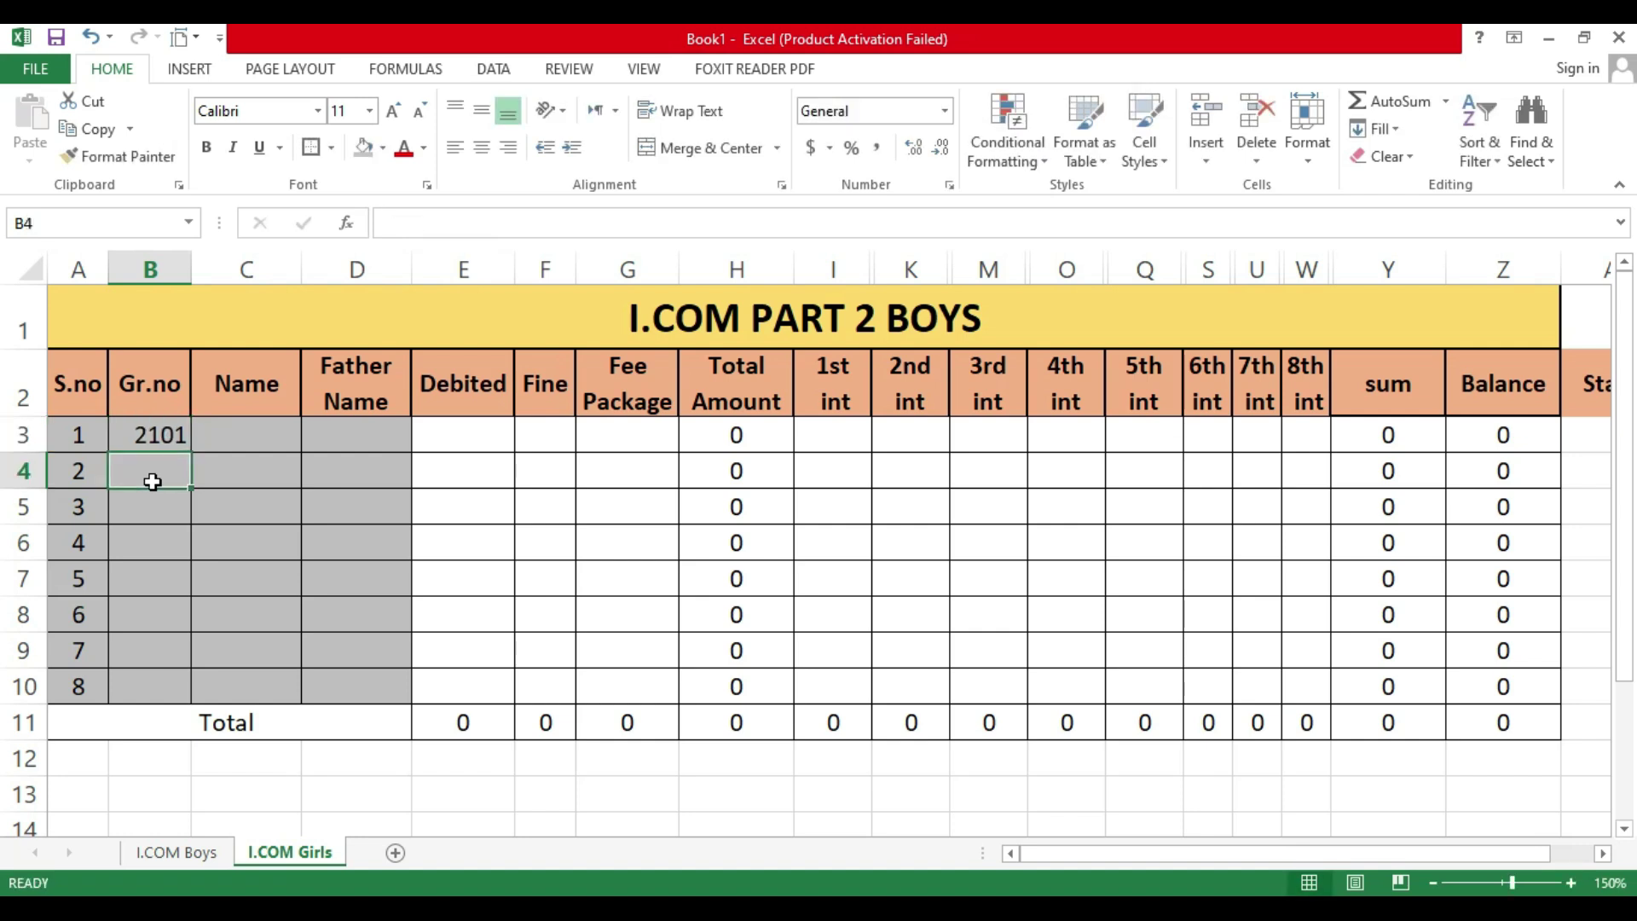
{"action": "left_click", "coordinate": [165, 433]}
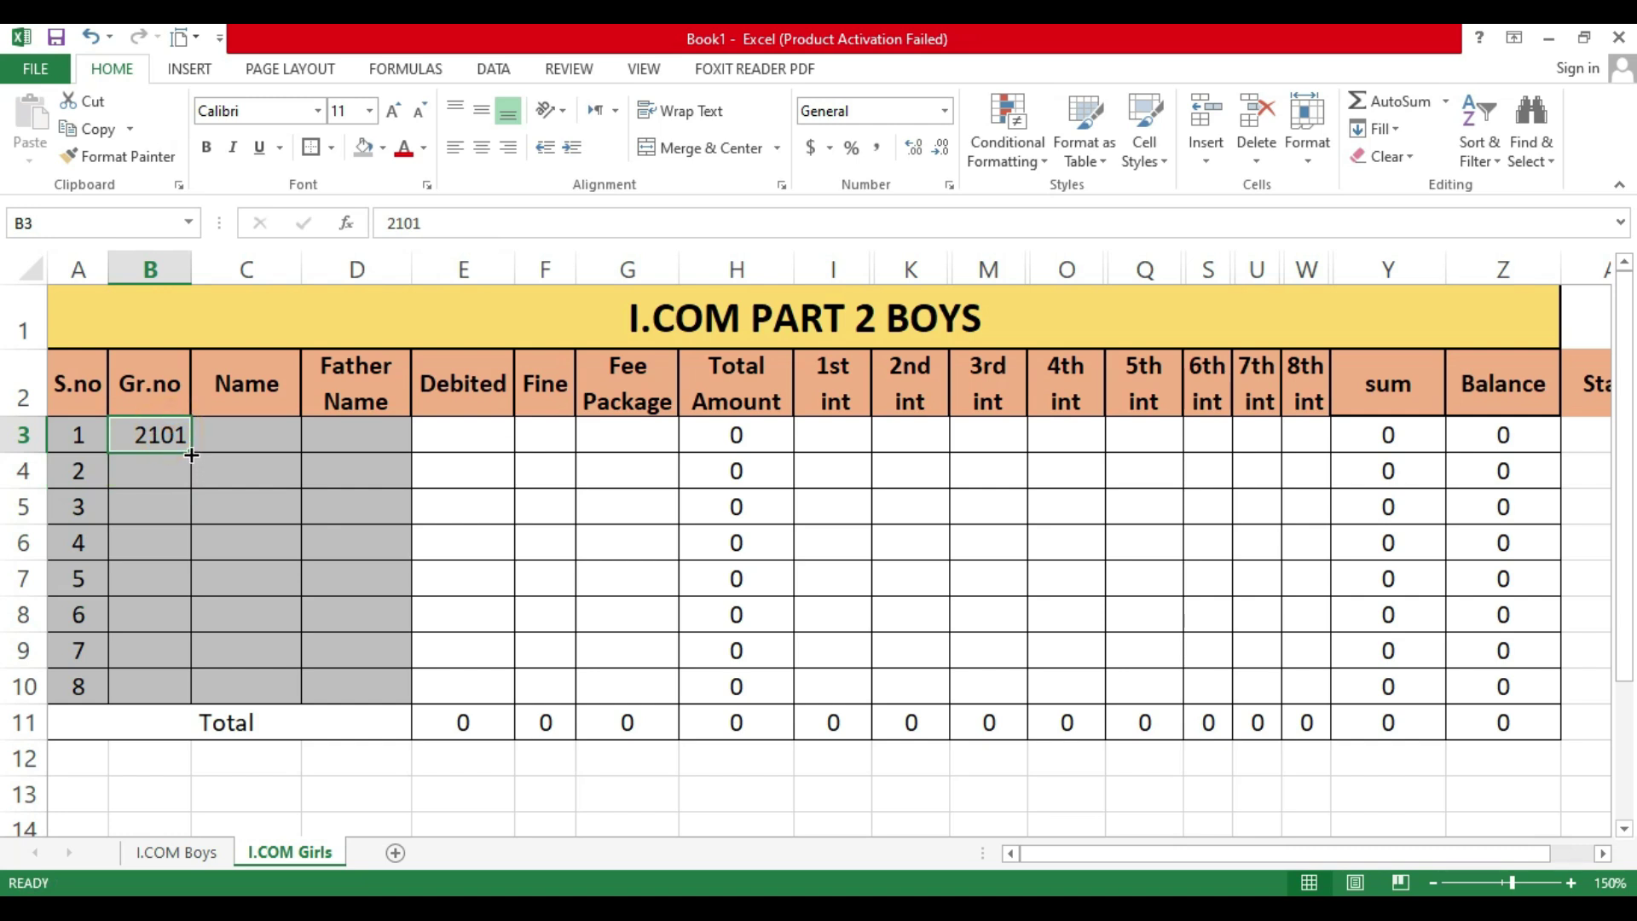
{"action": "left_click_drag", "start_coordinate": [190, 454], "coordinate": [178, 686]}
{"action": "left_click", "coordinate": [252, 526]}
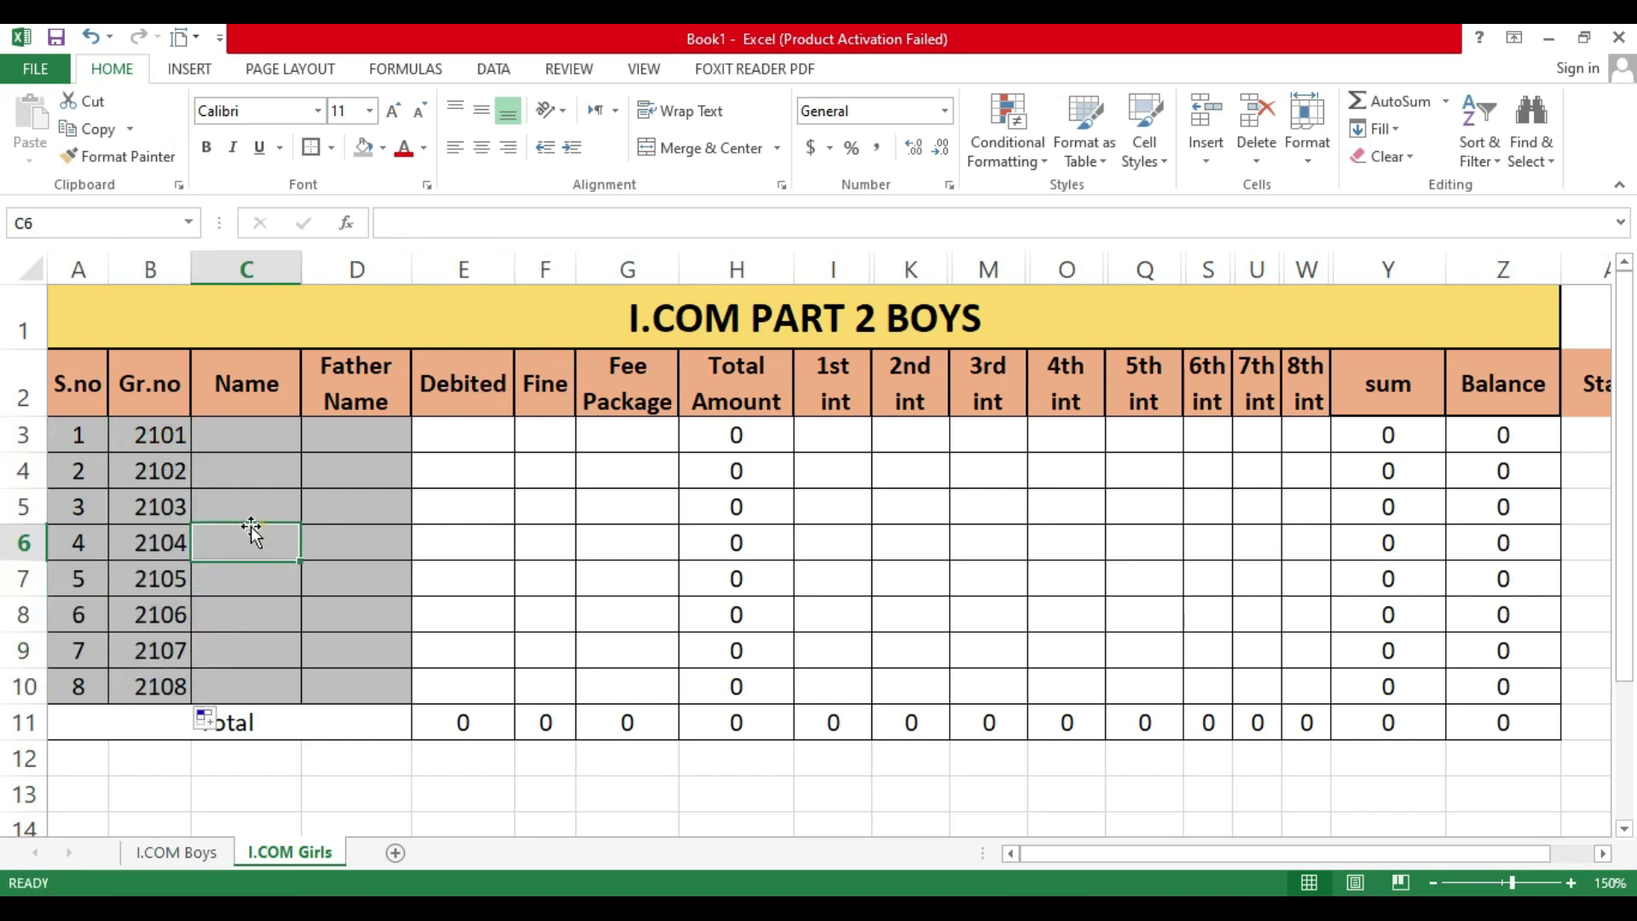
Step: Enter the first four students' names in the Name column, cells C3:C6
{"action": "left_click", "coordinate": [252, 432]}
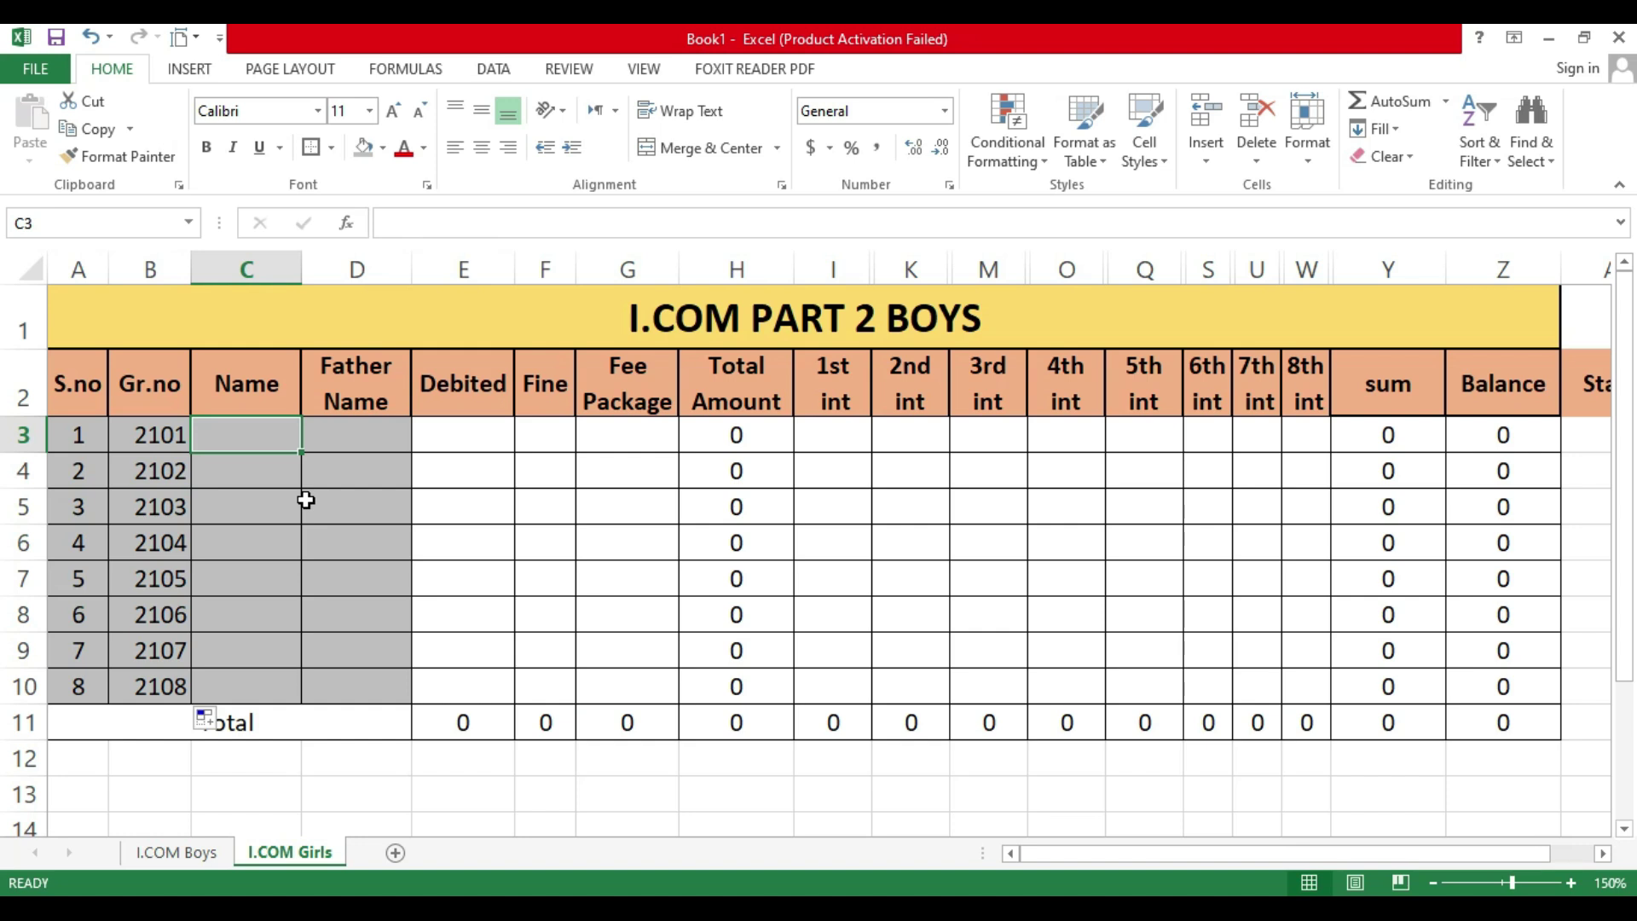
{"action": "type", "text": "saba"}
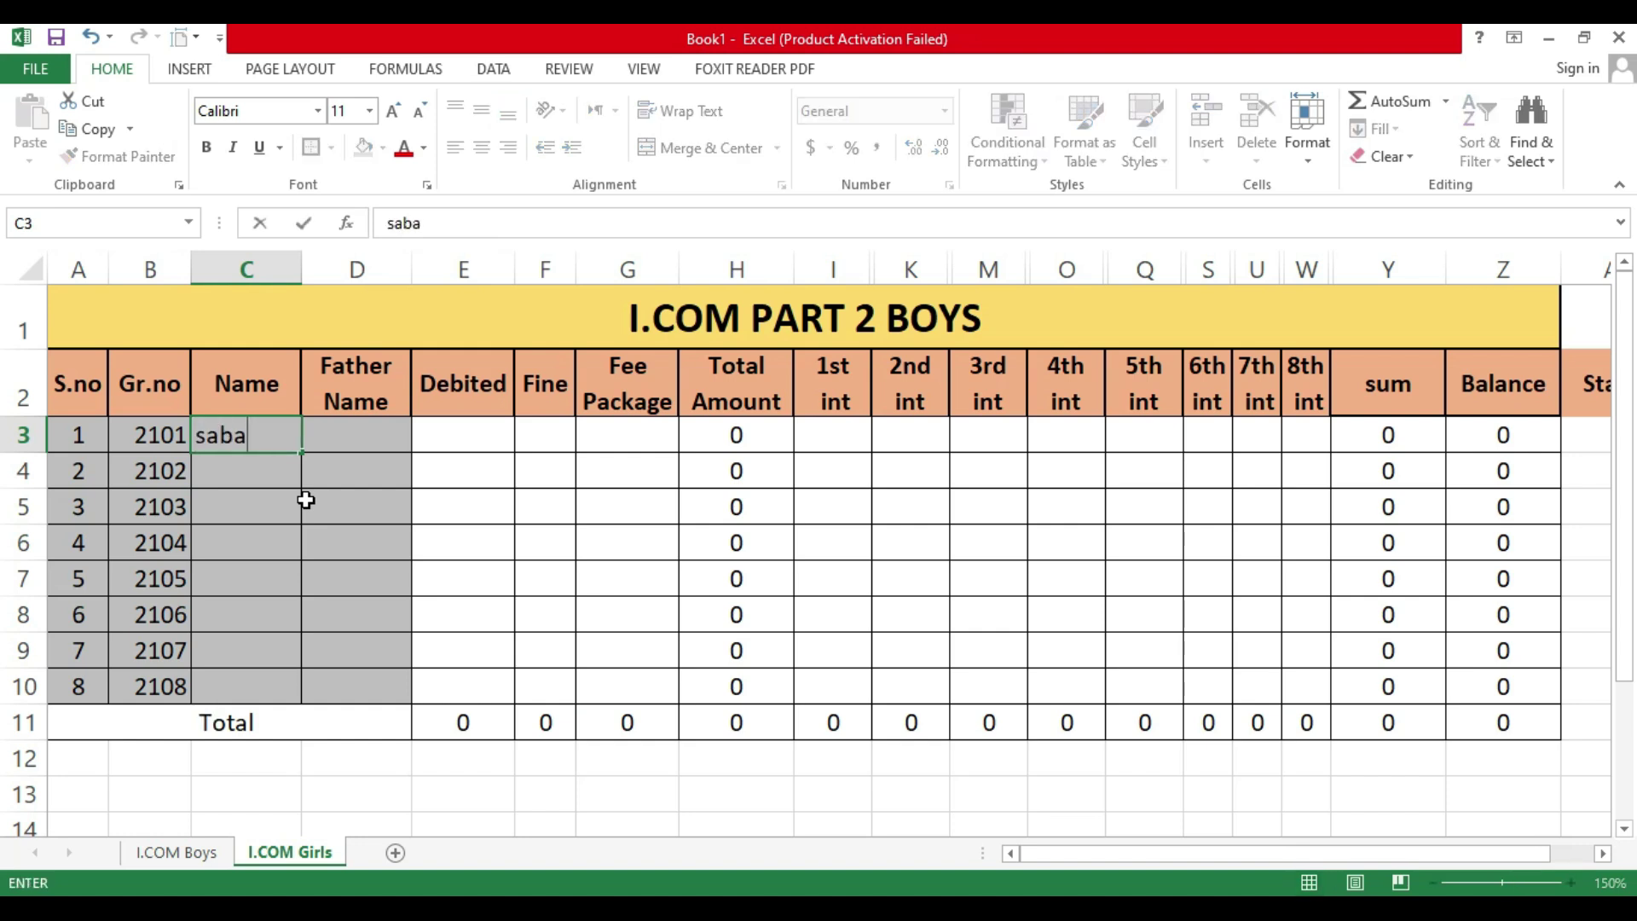
{"action": "key", "text": "Return"}
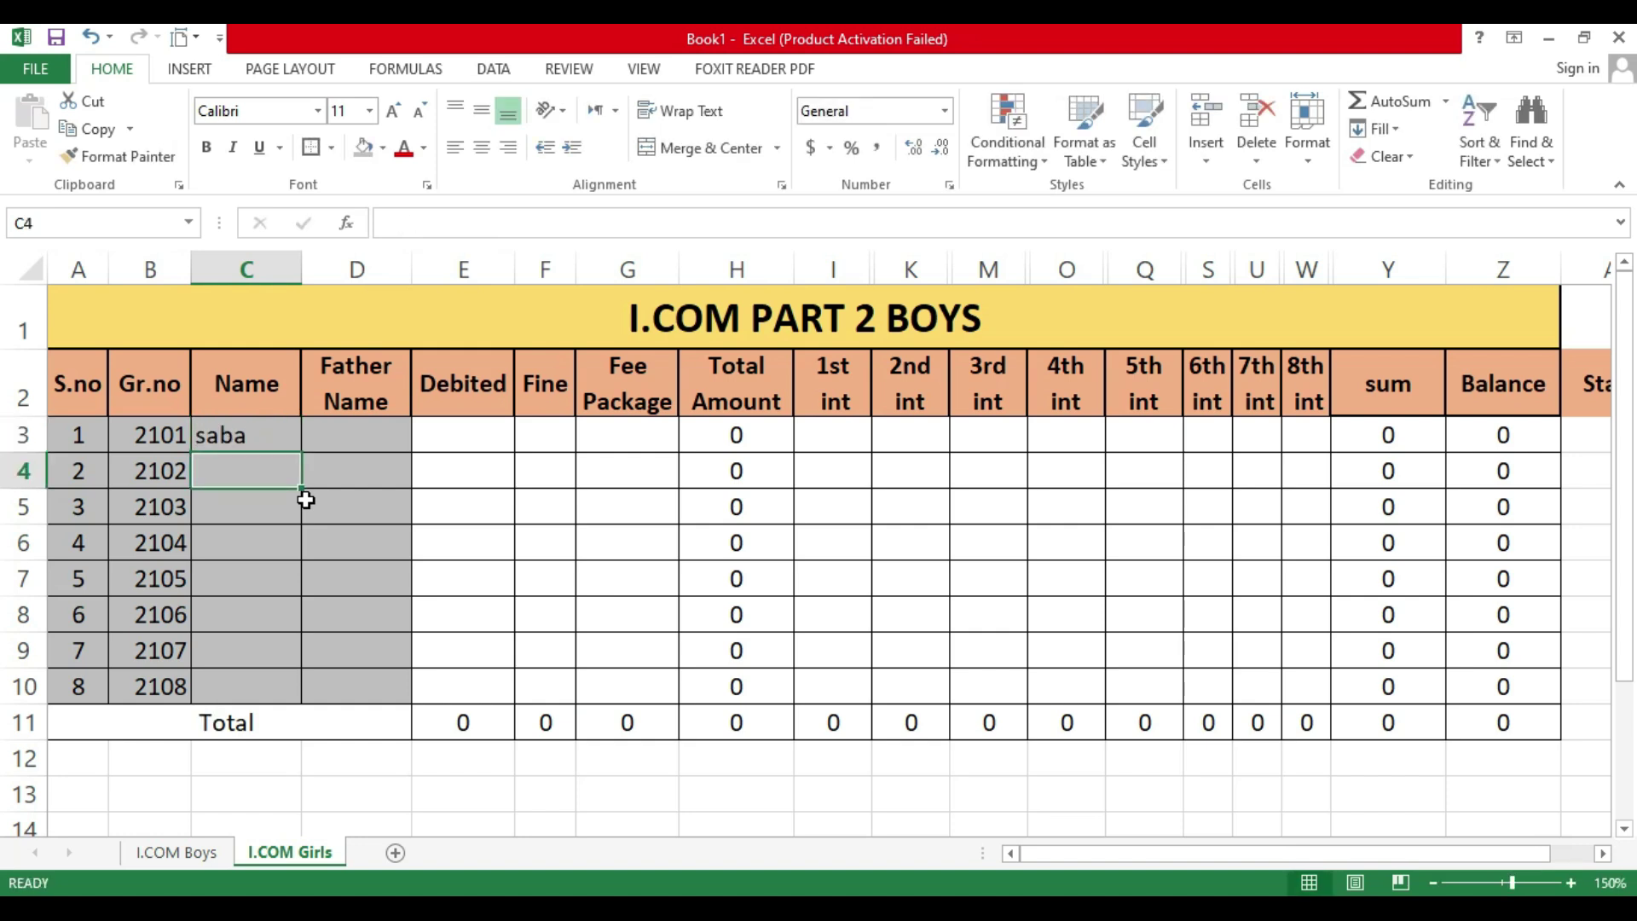
{"action": "type", "text": "noreen"}
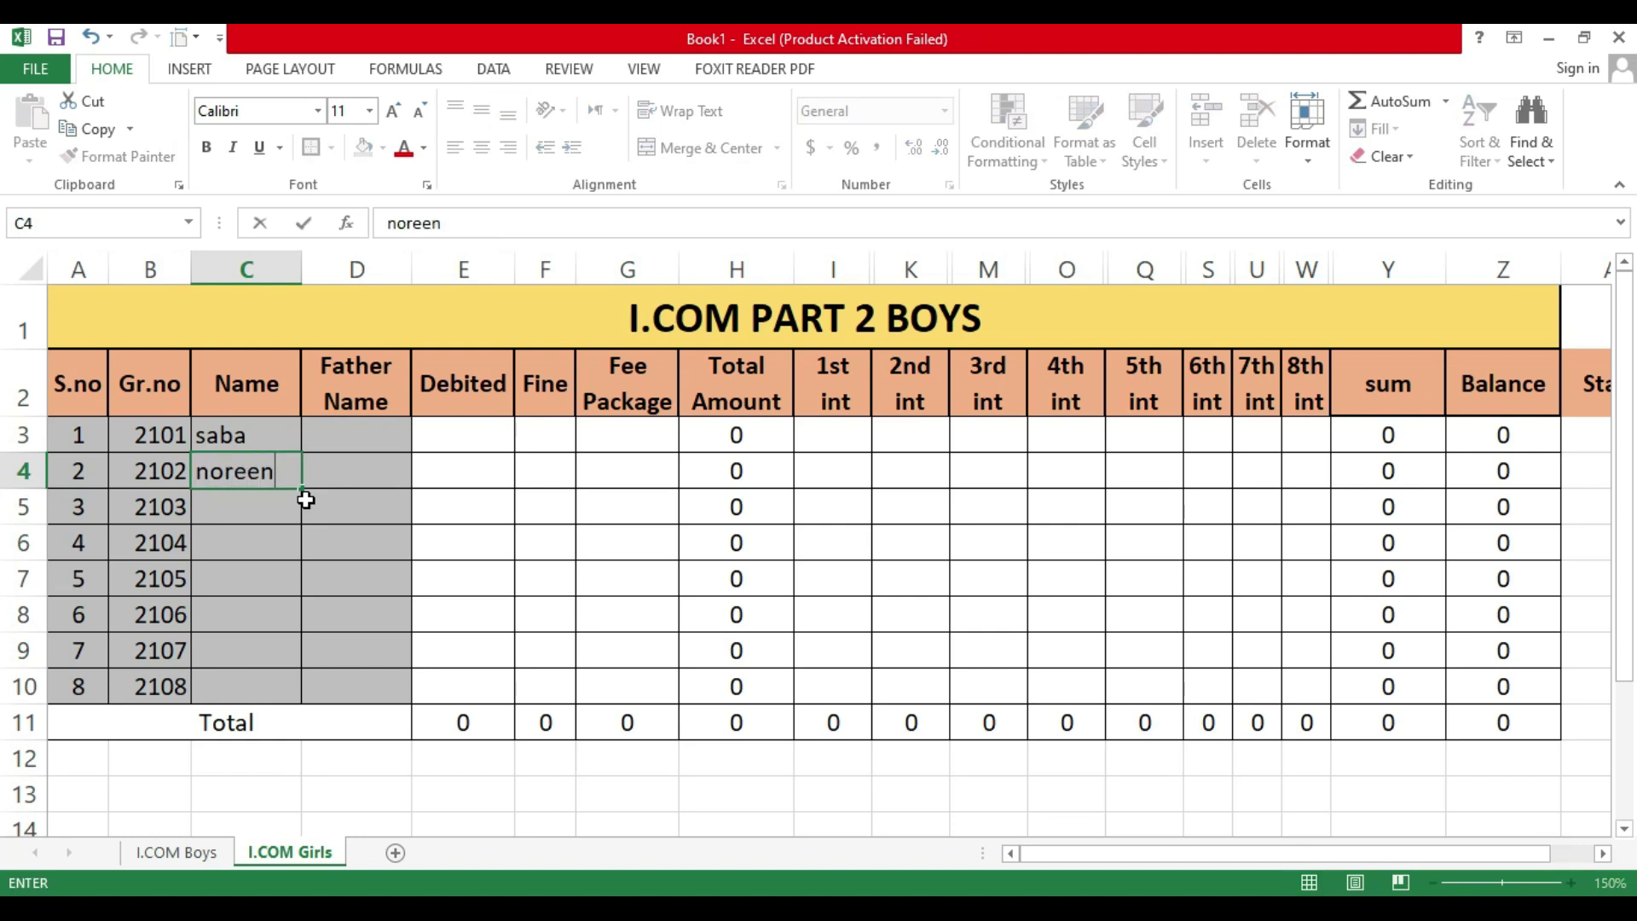
{"action": "key", "text": "Return"}
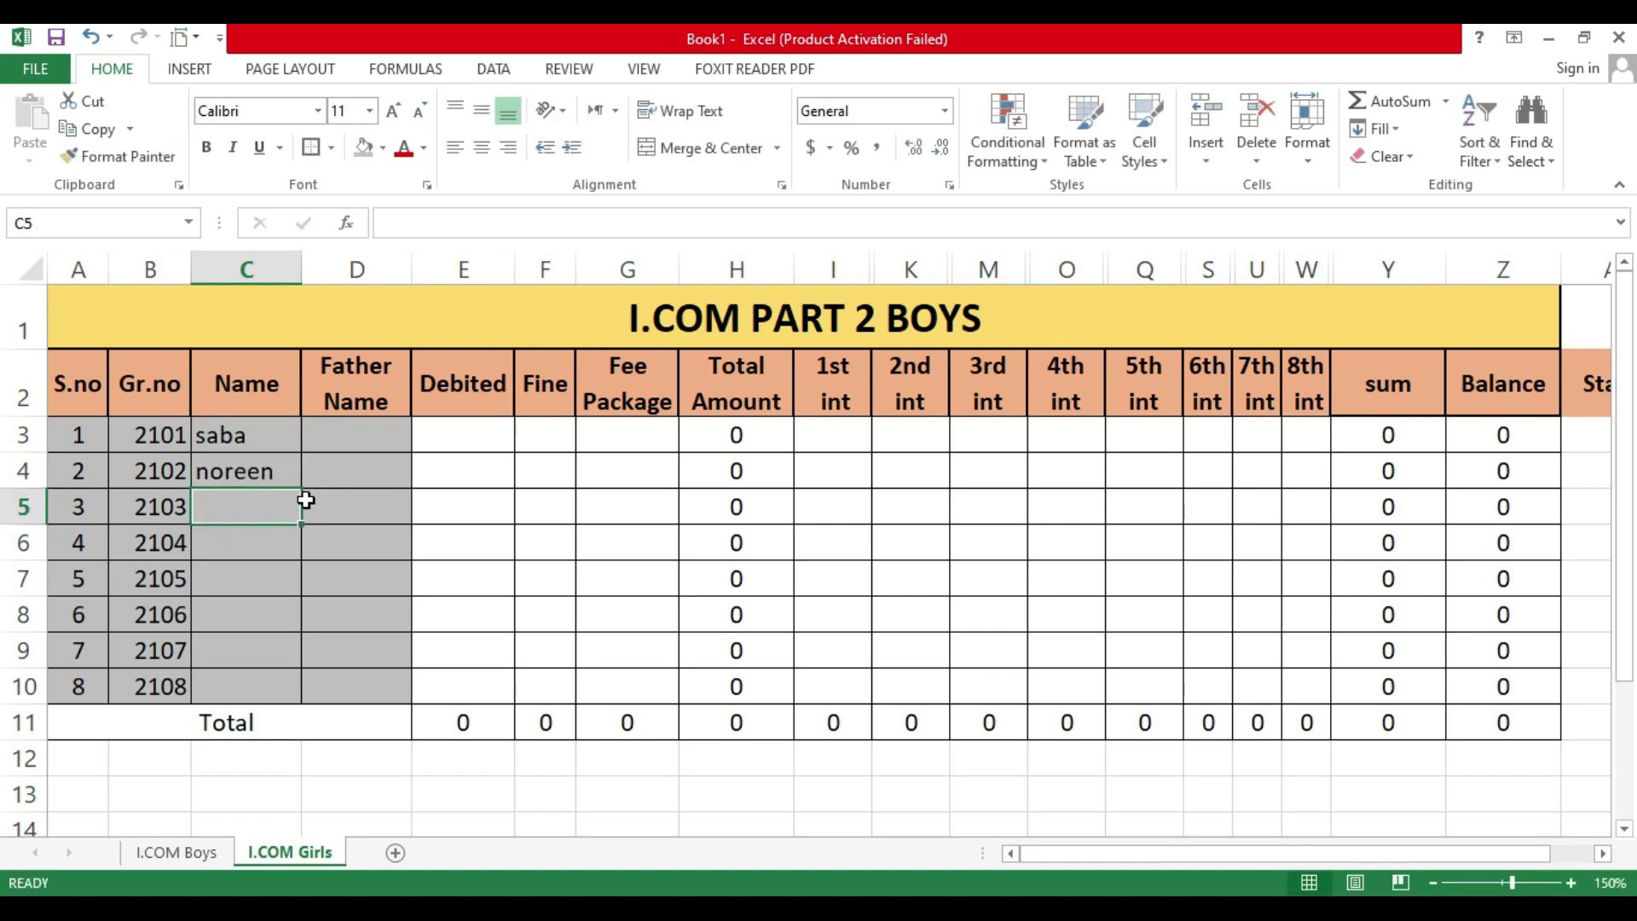
{"action": "type", "text": "kanwal"}
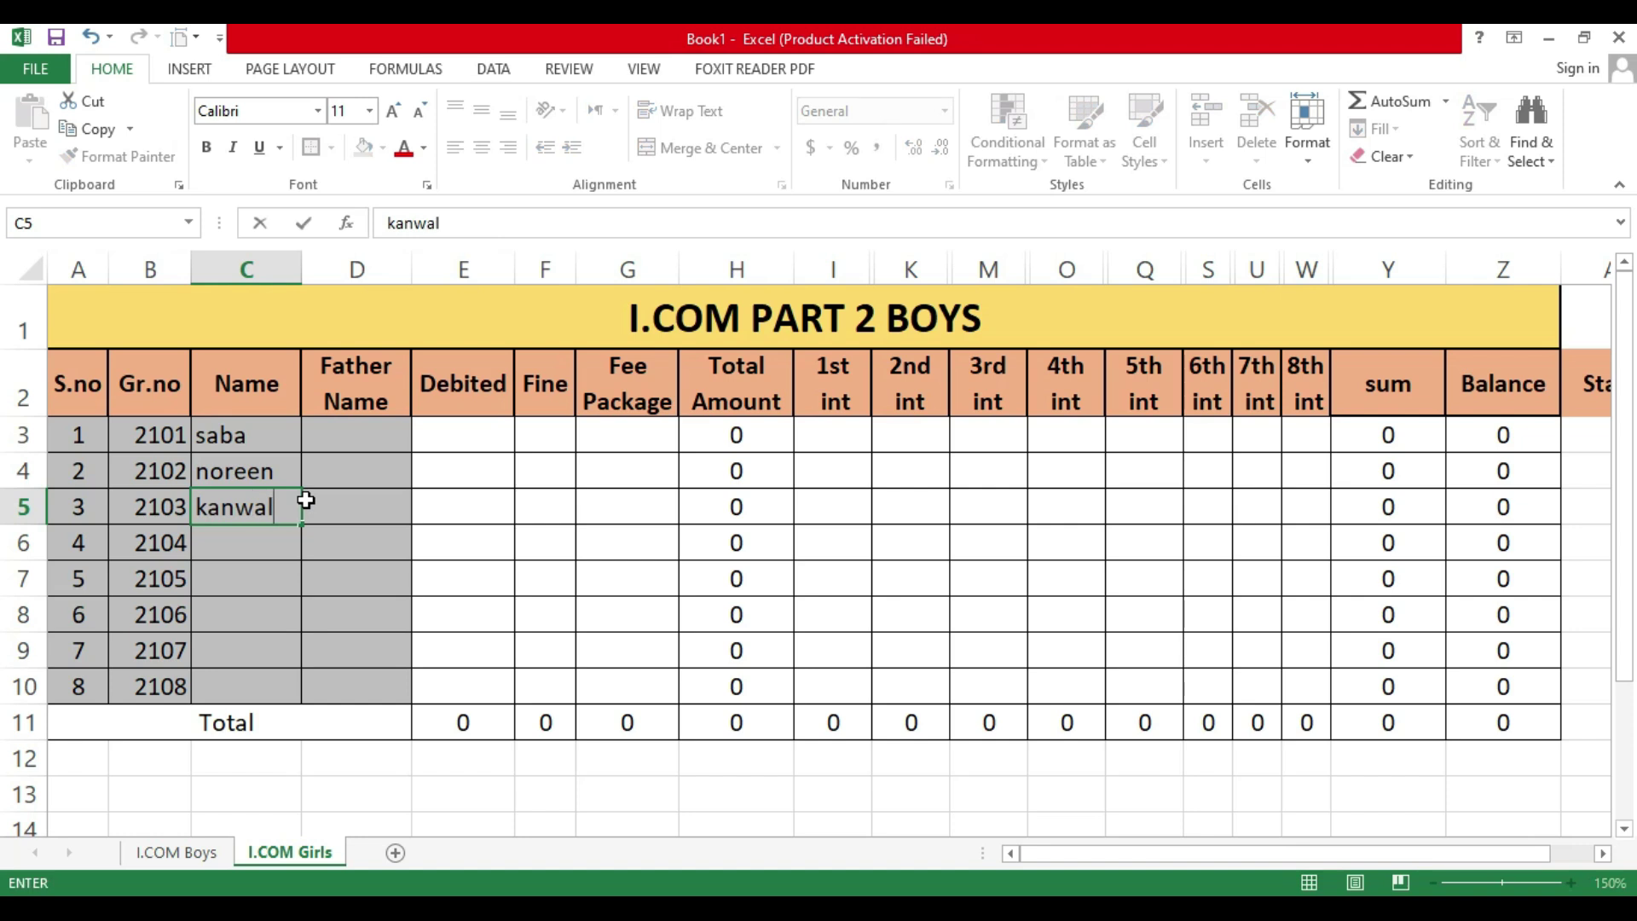
{"action": "key", "text": "Return"}
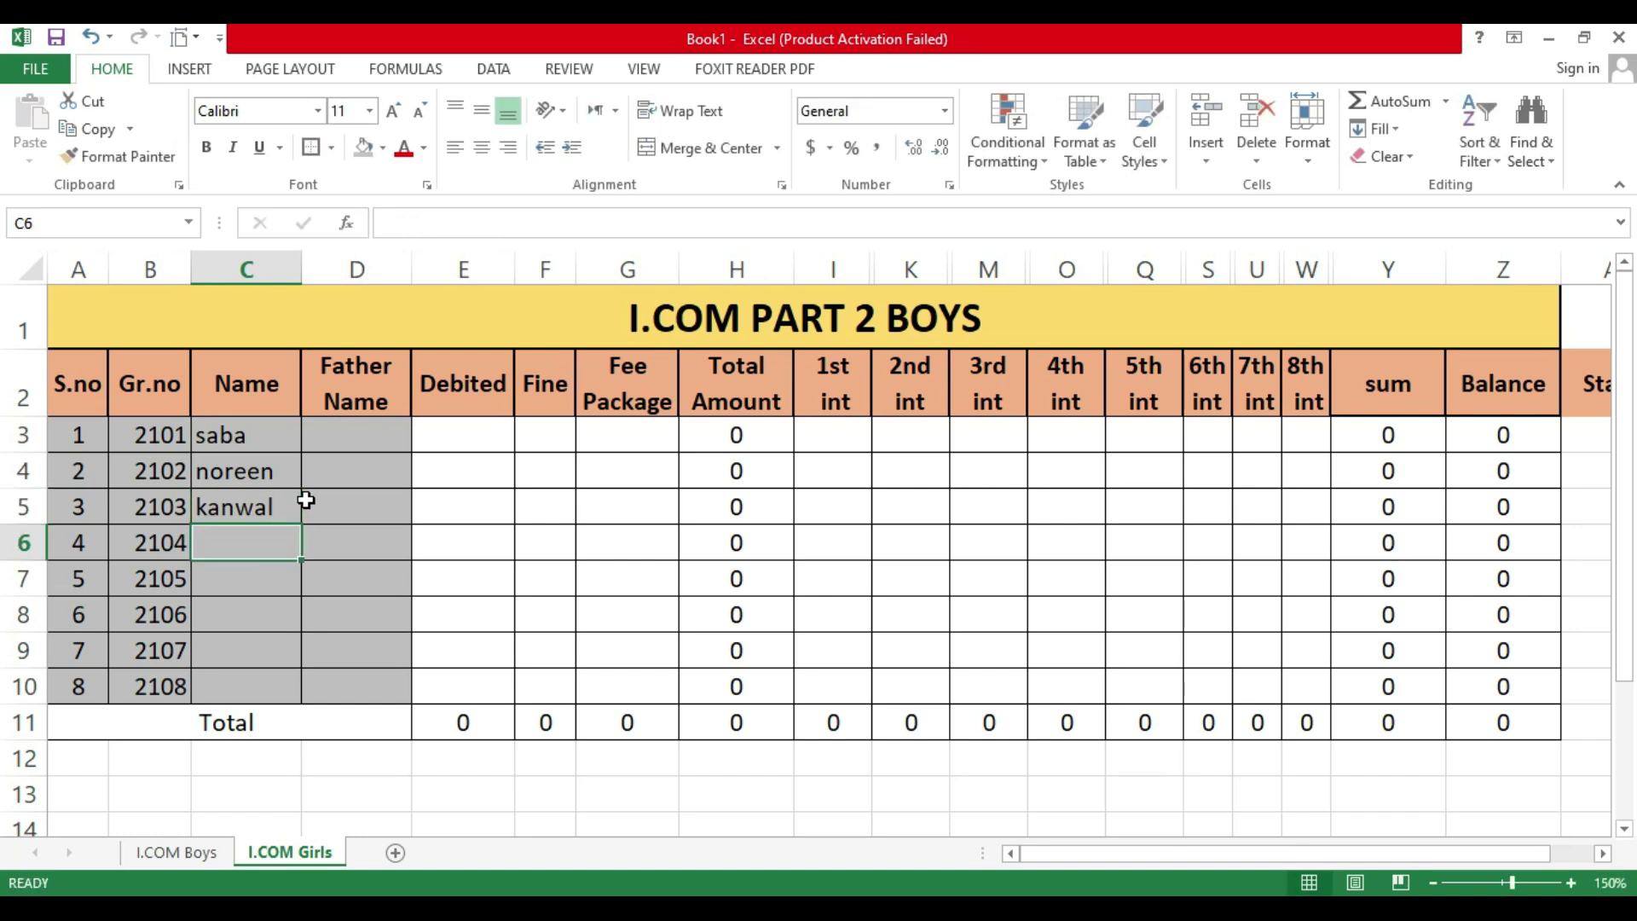
{"action": "type", "text": "a"}
{"action": "key", "text": "BackSpace"}
{"action": "type", "text": "Anam"}
{"action": "key", "text": "Return"}
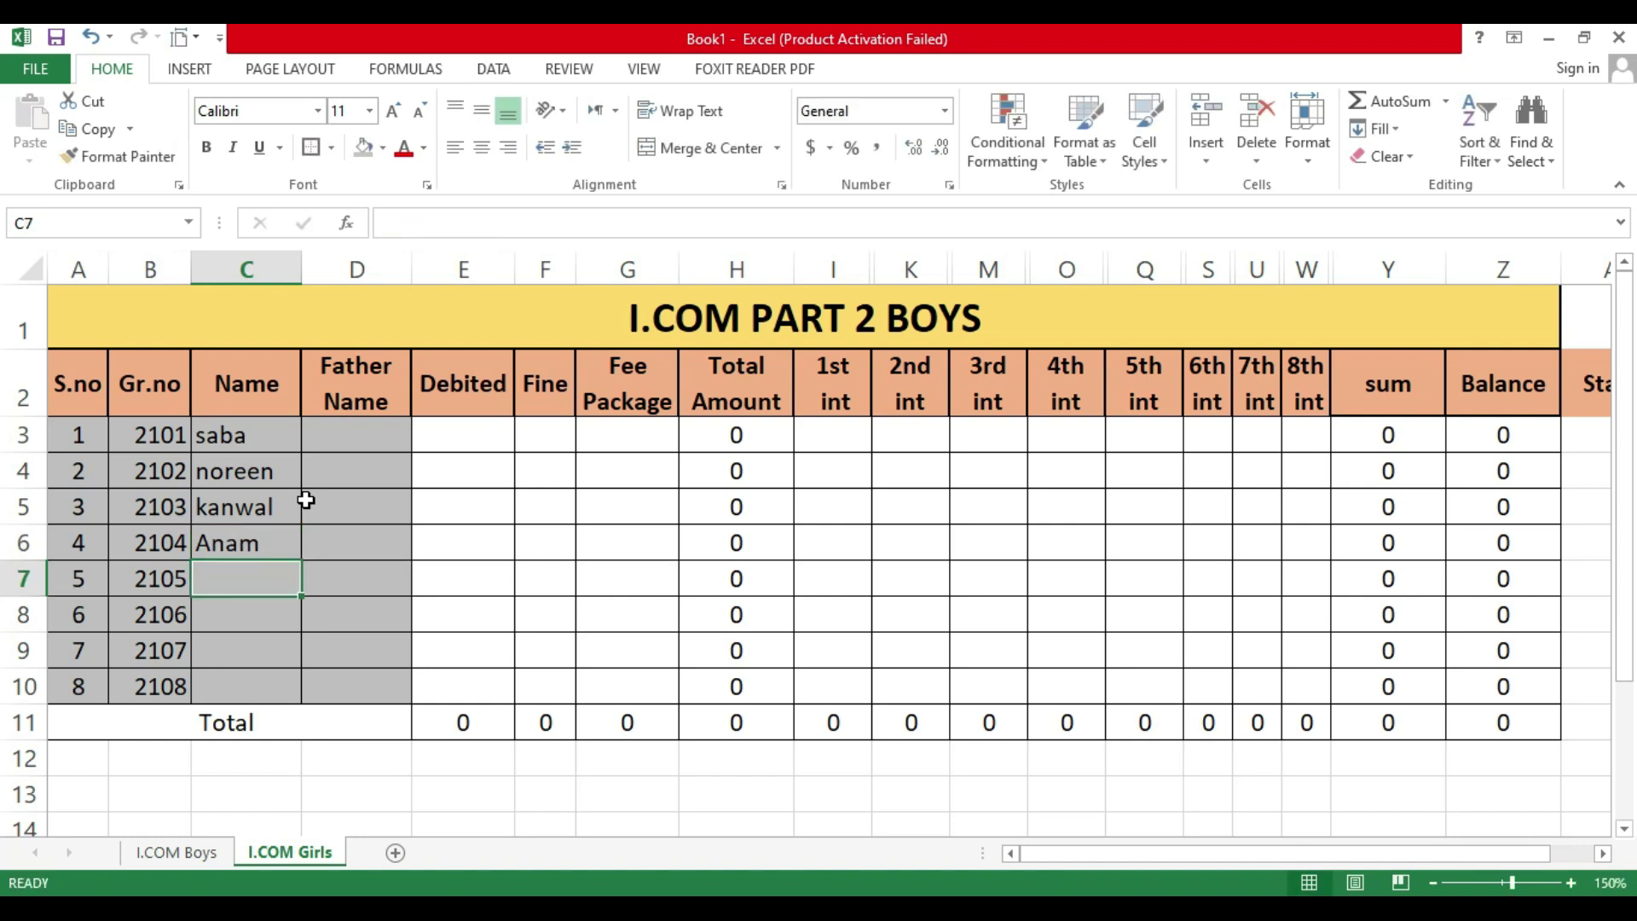
Step: Enter the remaining four students' names in the Name column, cells C7:C10
{"action": "type", "text": "t"}
{"action": "key", "text": "BackSpace"}
{"action": "type", "text": "Tabsam"}
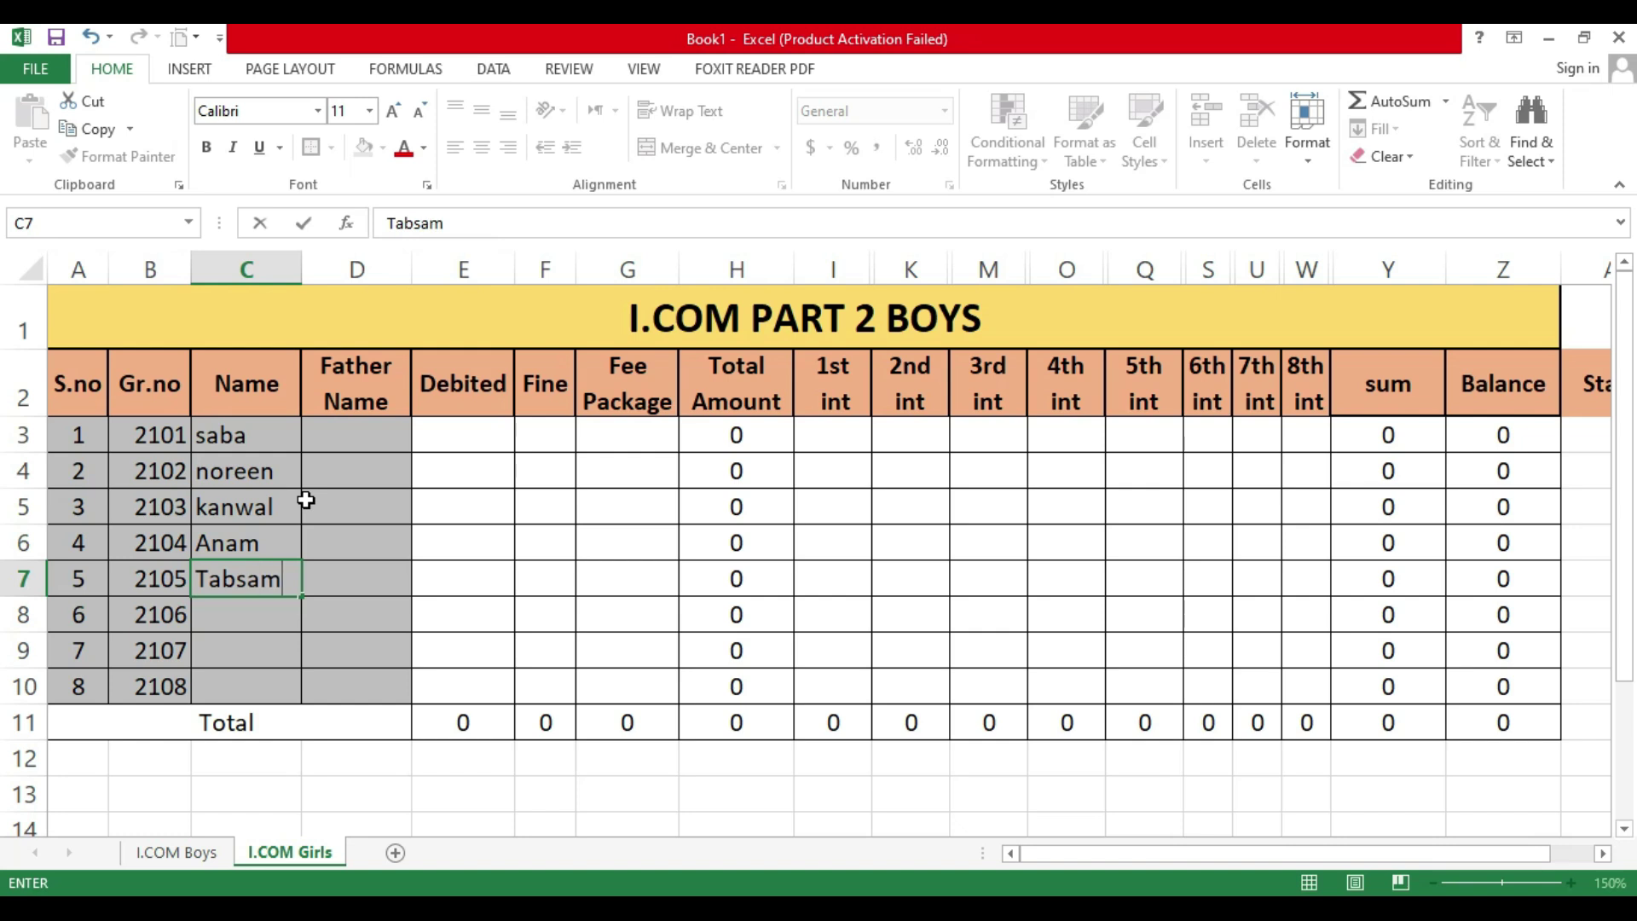
{"action": "key", "text": "Return"}
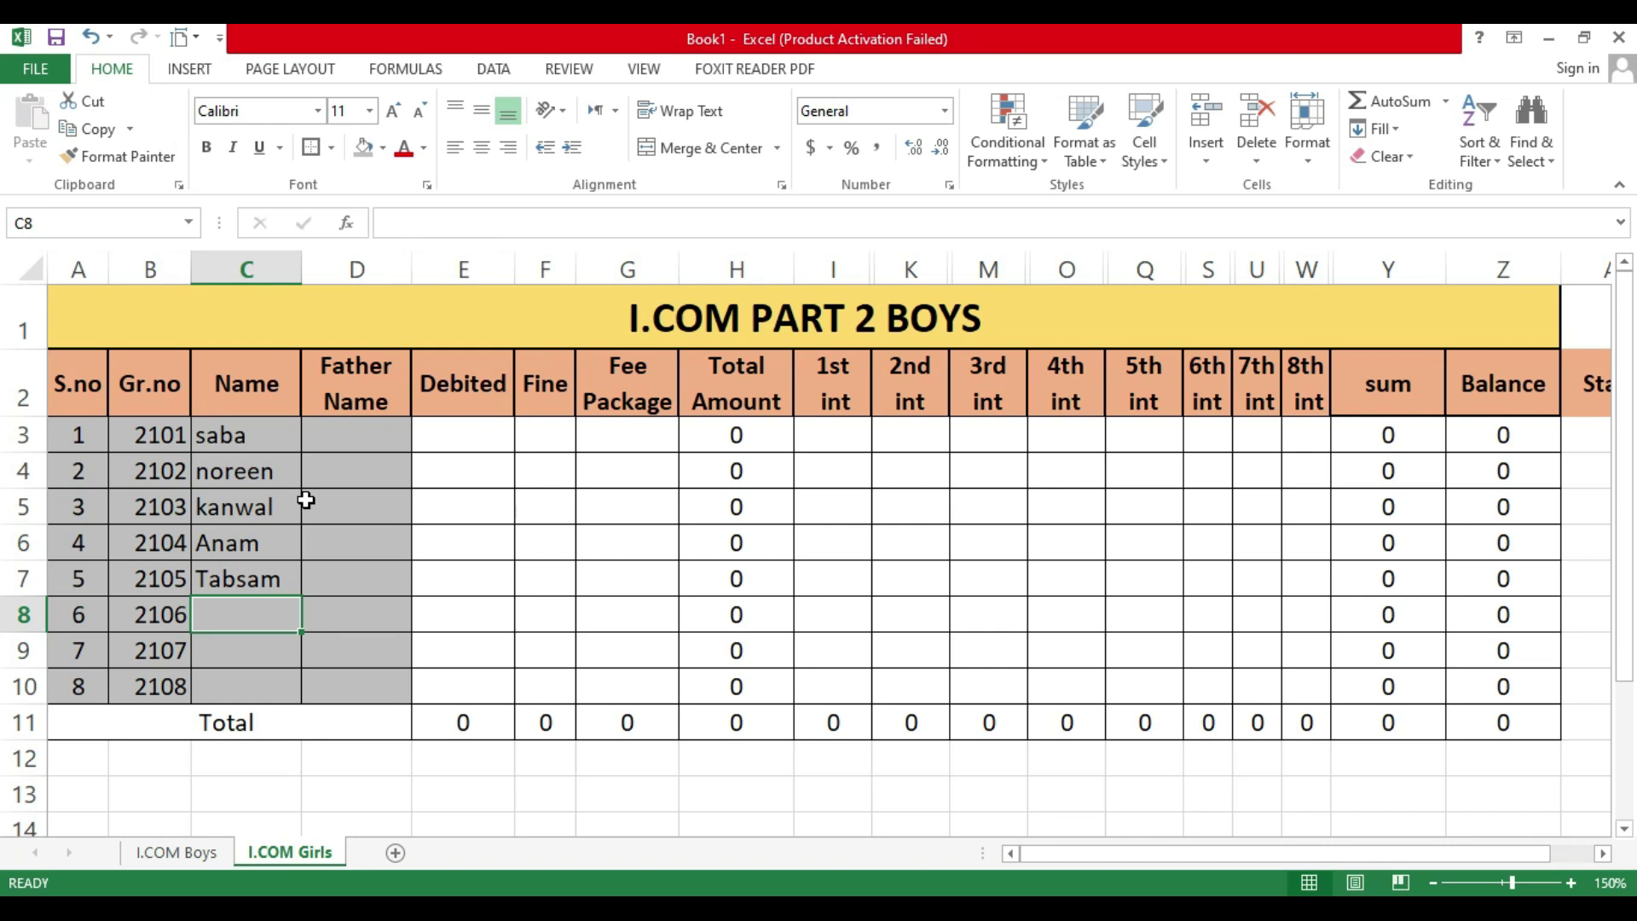
{"action": "type", "text": "B"}
{"action": "key", "text": "BackSpace"}
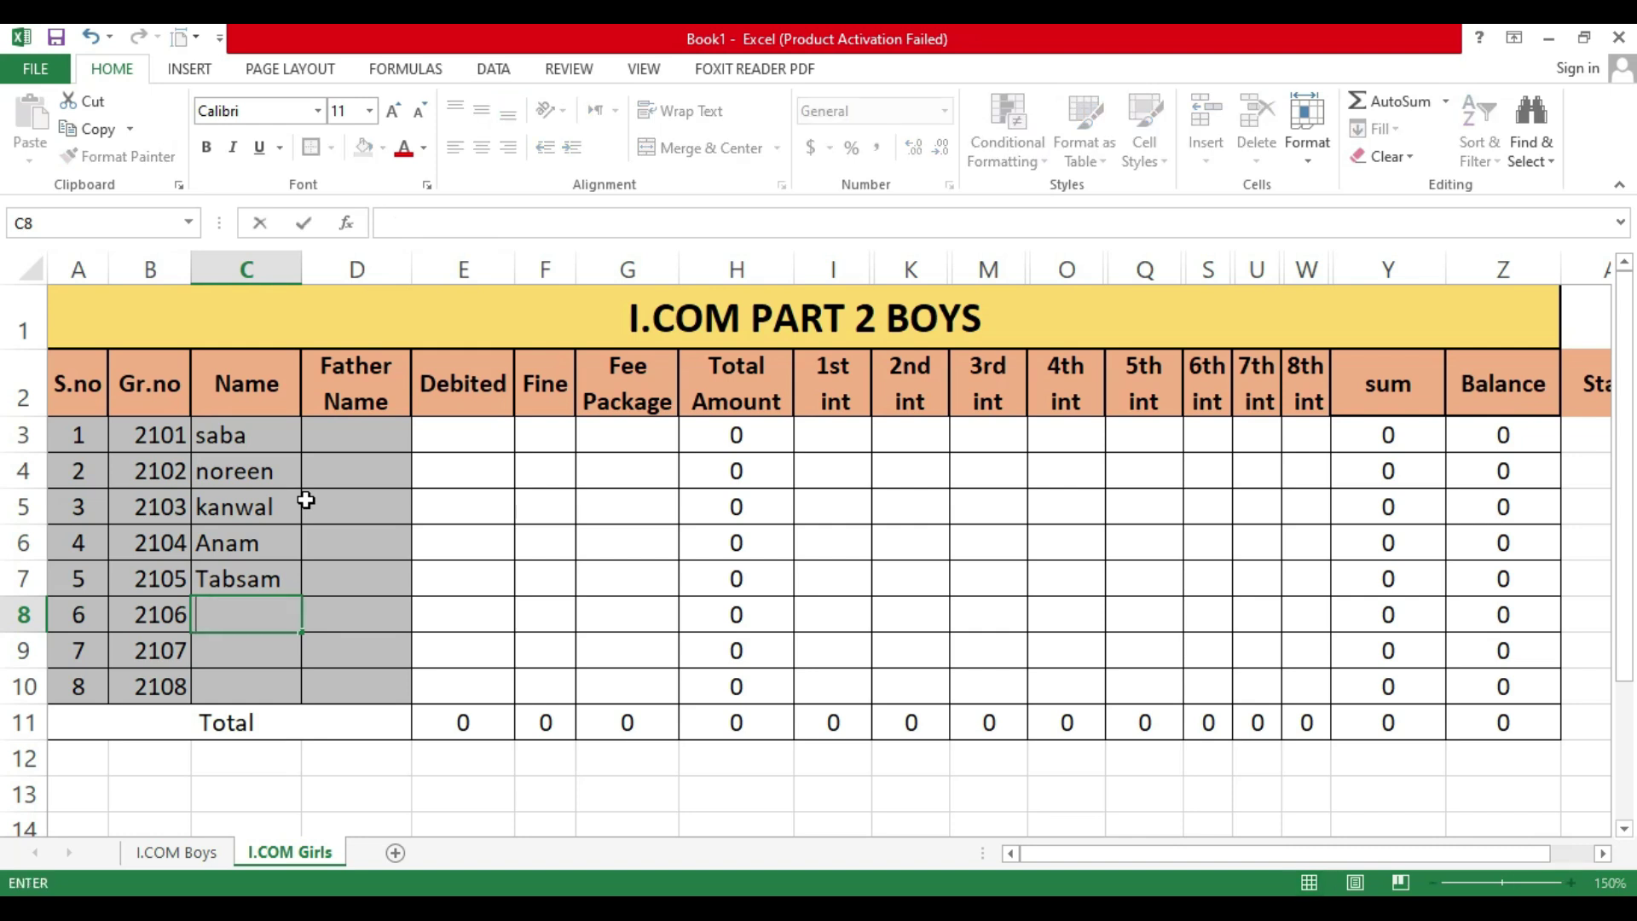
{"action": "type", "text": "Zahar"}
{"action": "key", "text": "Return"}
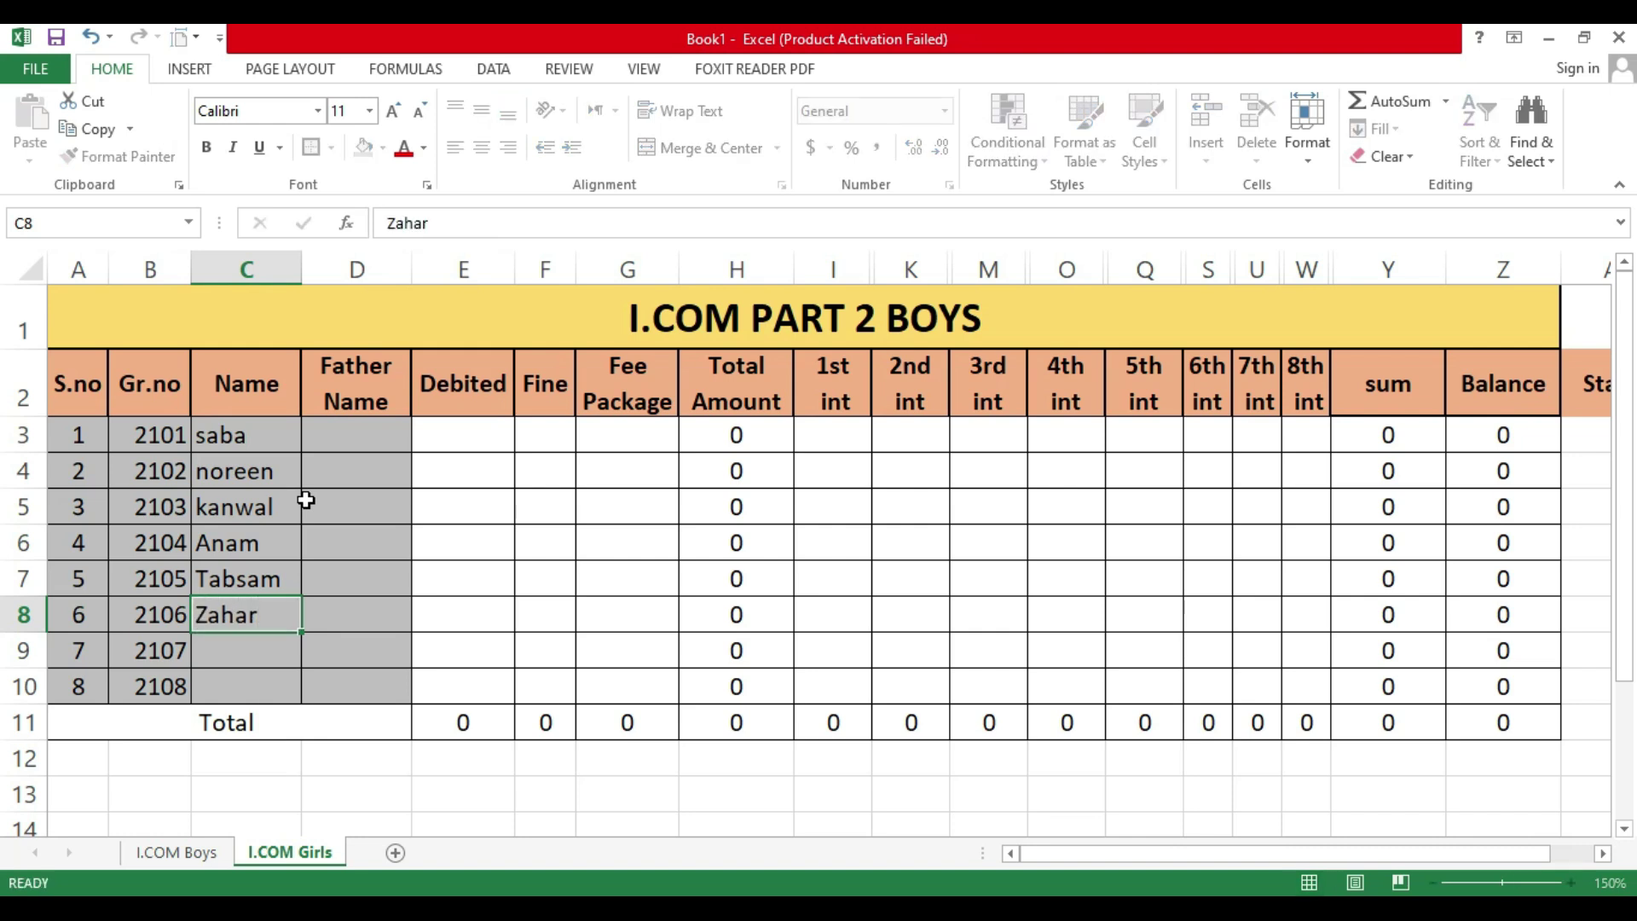
{"action": "type", "text": "Umama"}
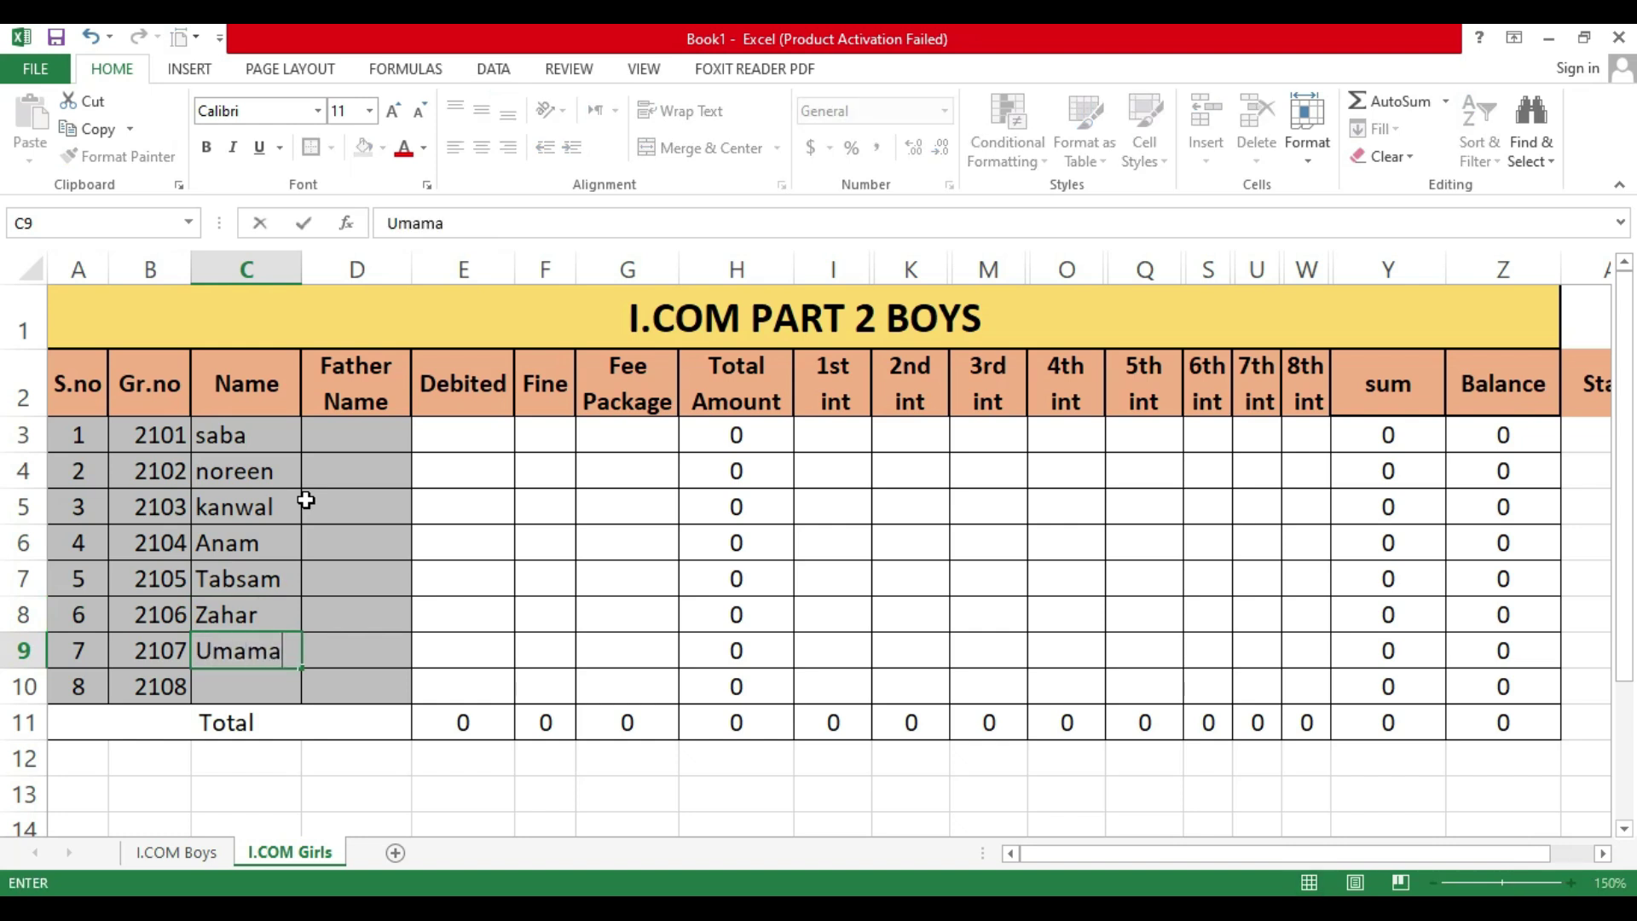
{"action": "key", "text": "Return"}
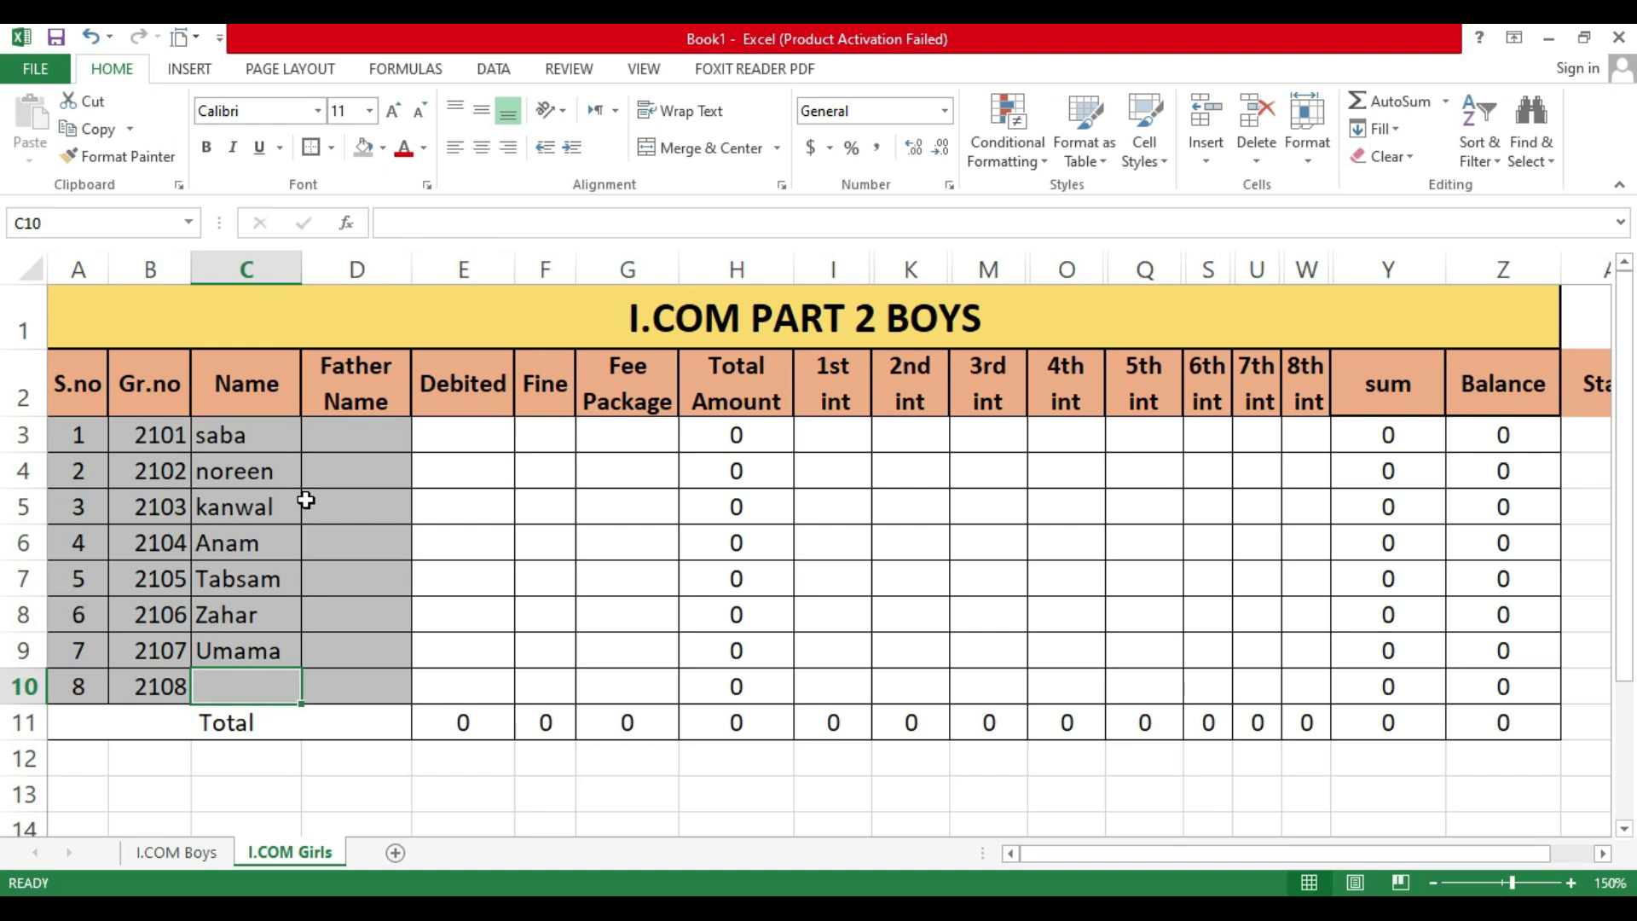
{"action": "type", "text": "Aliza"}
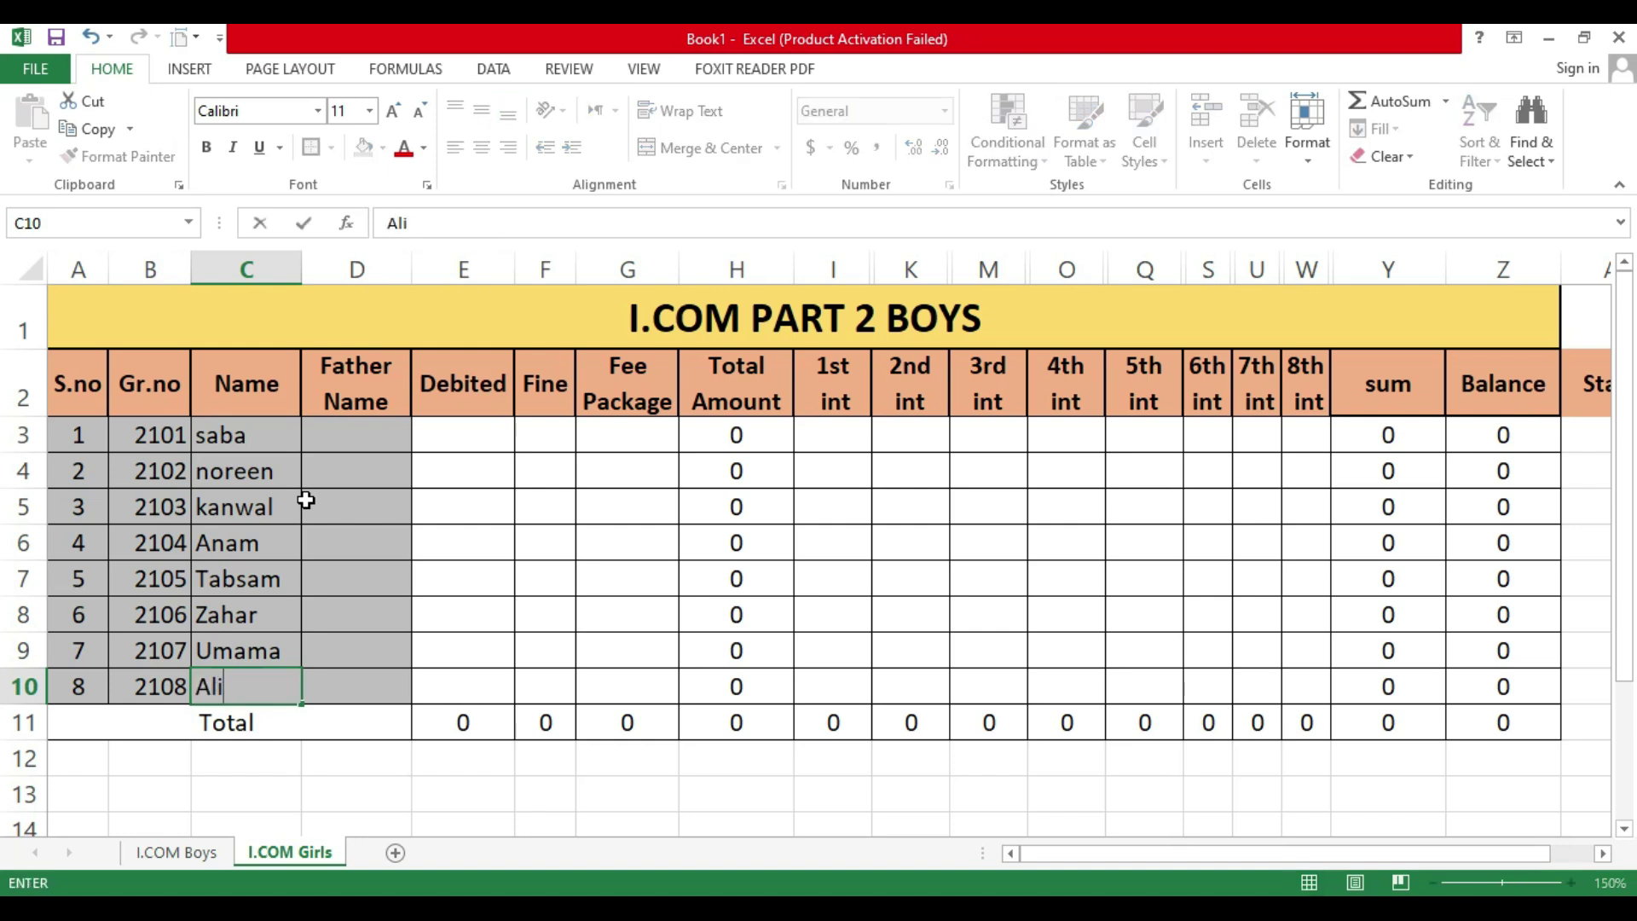
{"action": "key", "text": "Return"}
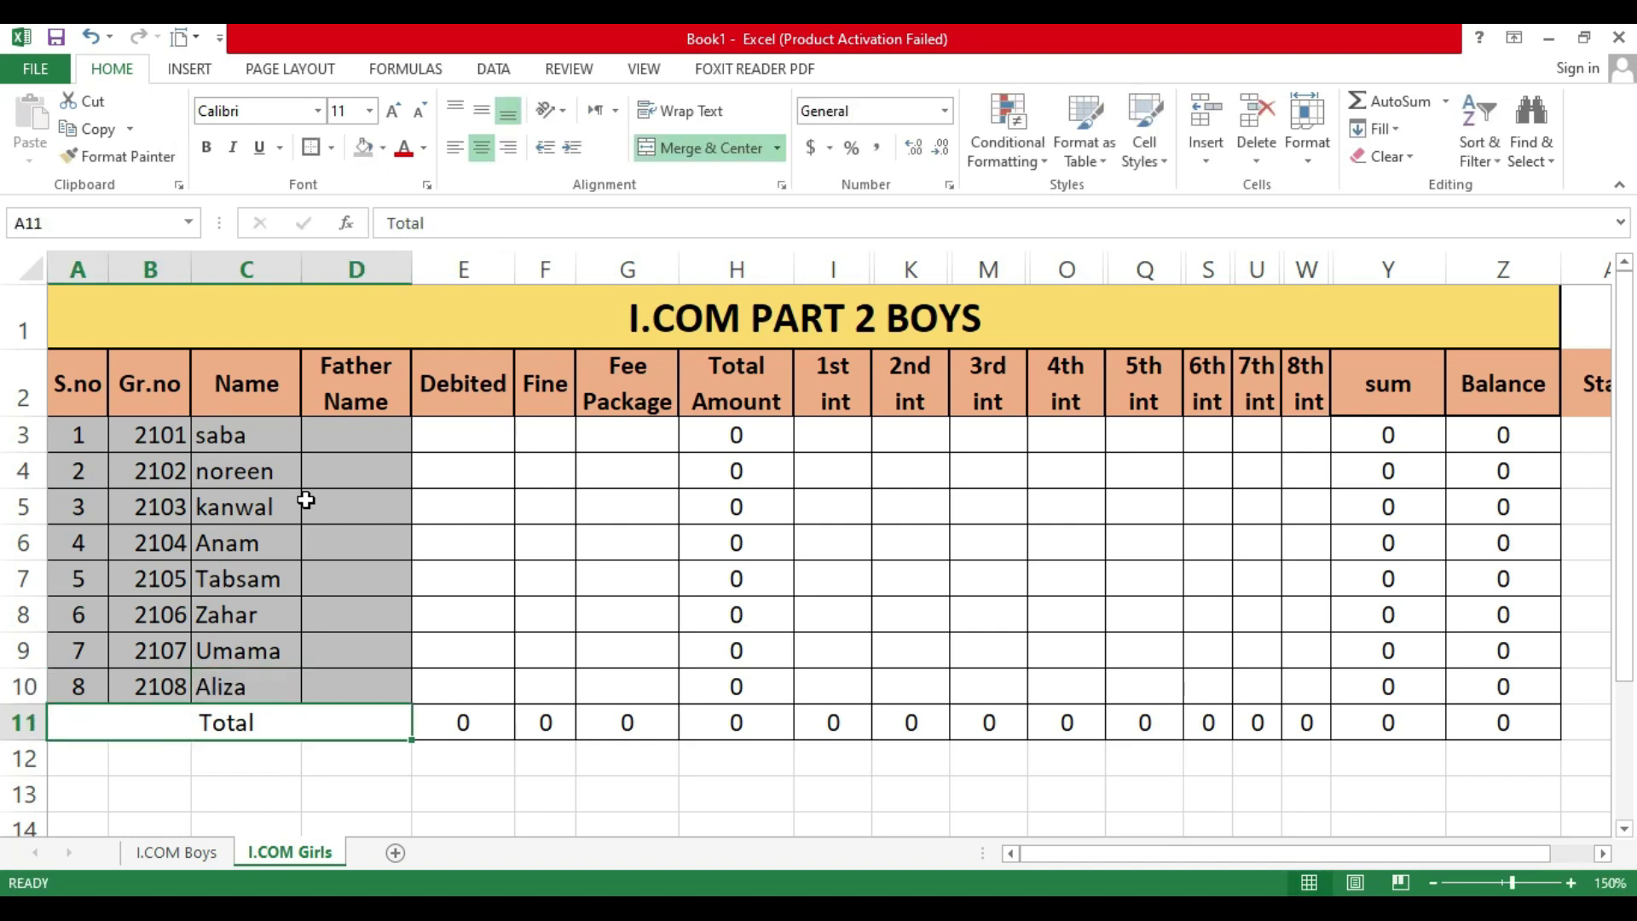
Step: Enter the first four students' father names in the Father Name column, cells D3:D6
{"action": "key", "text": "Up"}
{"action": "key", "text": "Up"}
{"action": "key", "text": "Right"}
{"action": "key", "text": "Right"}
{"action": "key", "text": "Up"}
{"action": "key", "text": "Up"}
{"action": "key", "text": "Up"}
{"action": "key", "text": "Up"}
{"action": "key", "text": "Up"}
{"action": "key", "text": "Up"}
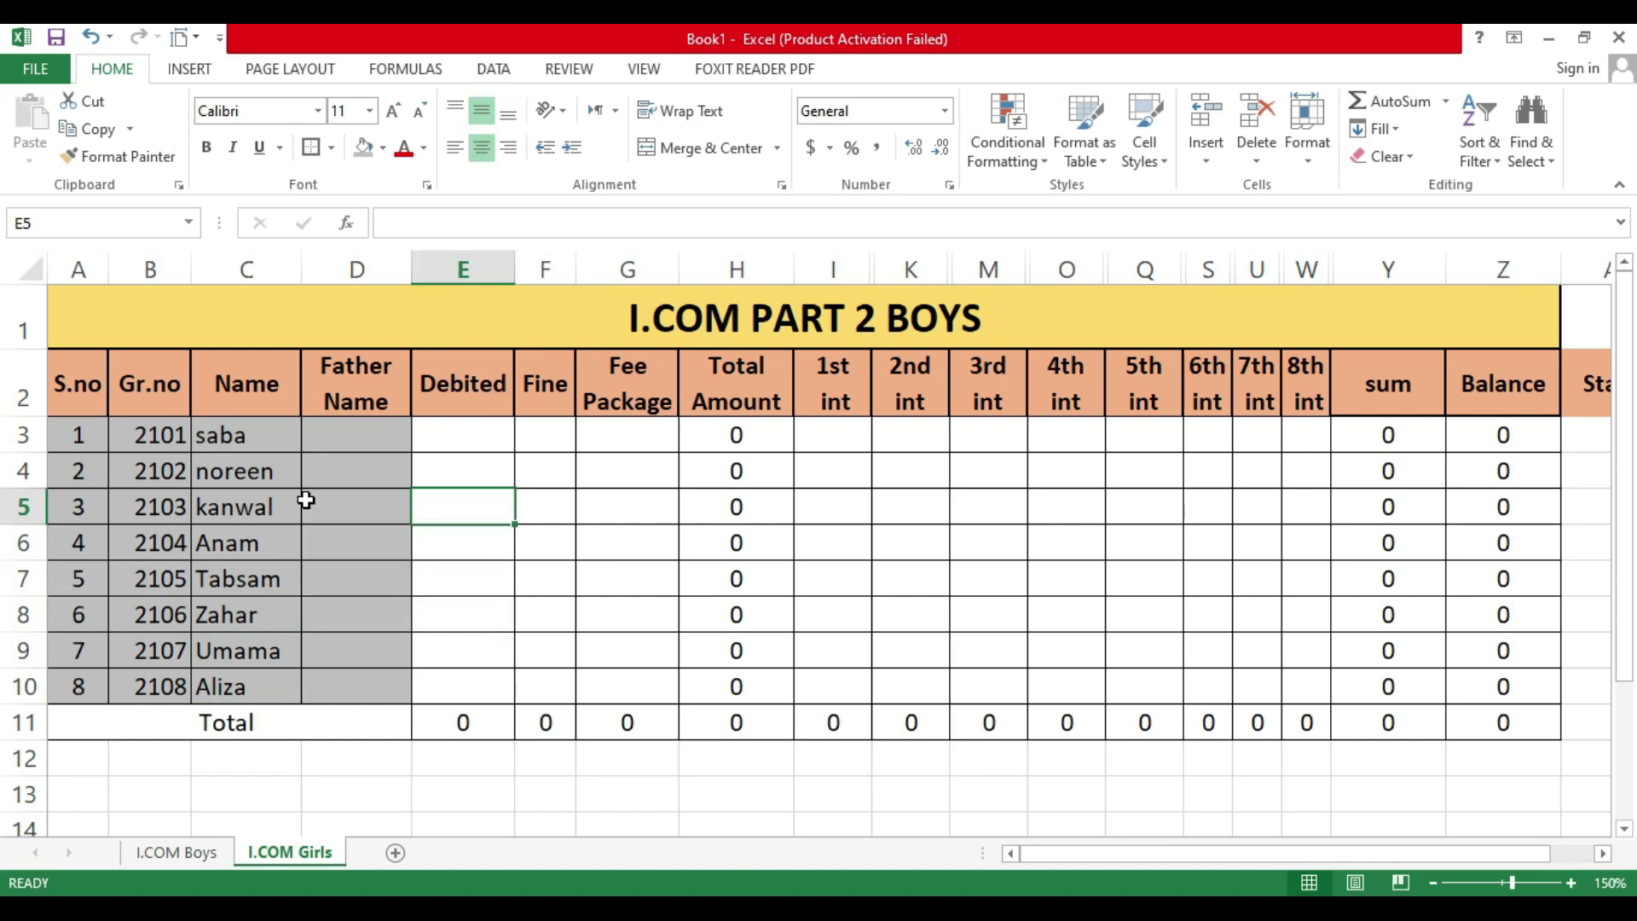
{"action": "key", "text": "Left"}
{"action": "type", "text": "umer"}
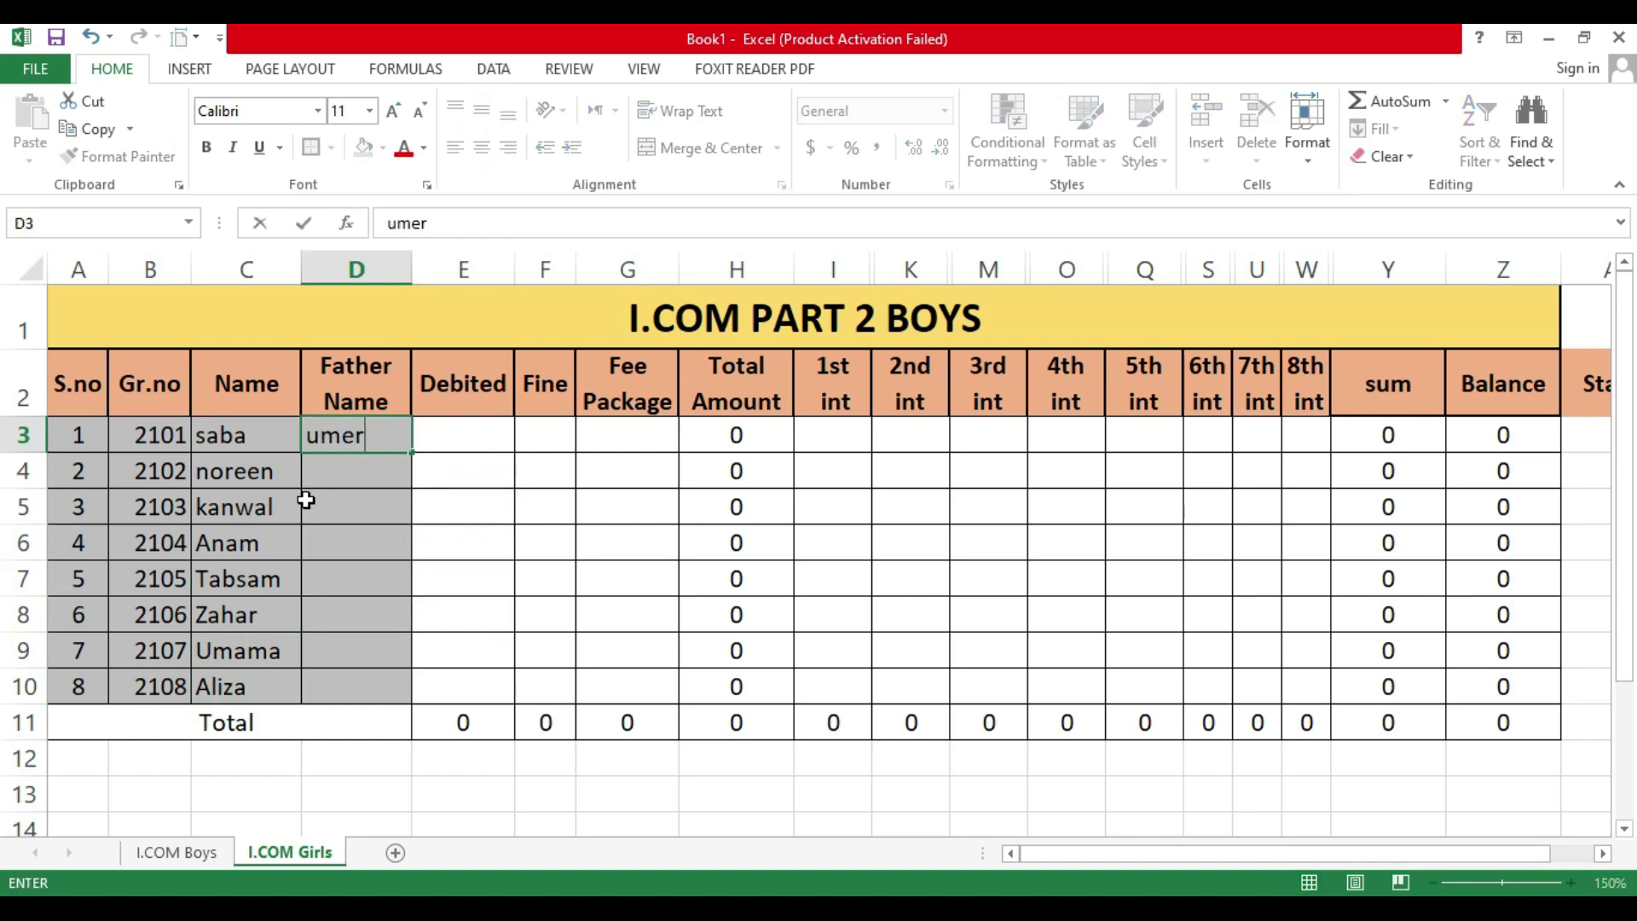
{"action": "key", "text": "Return"}
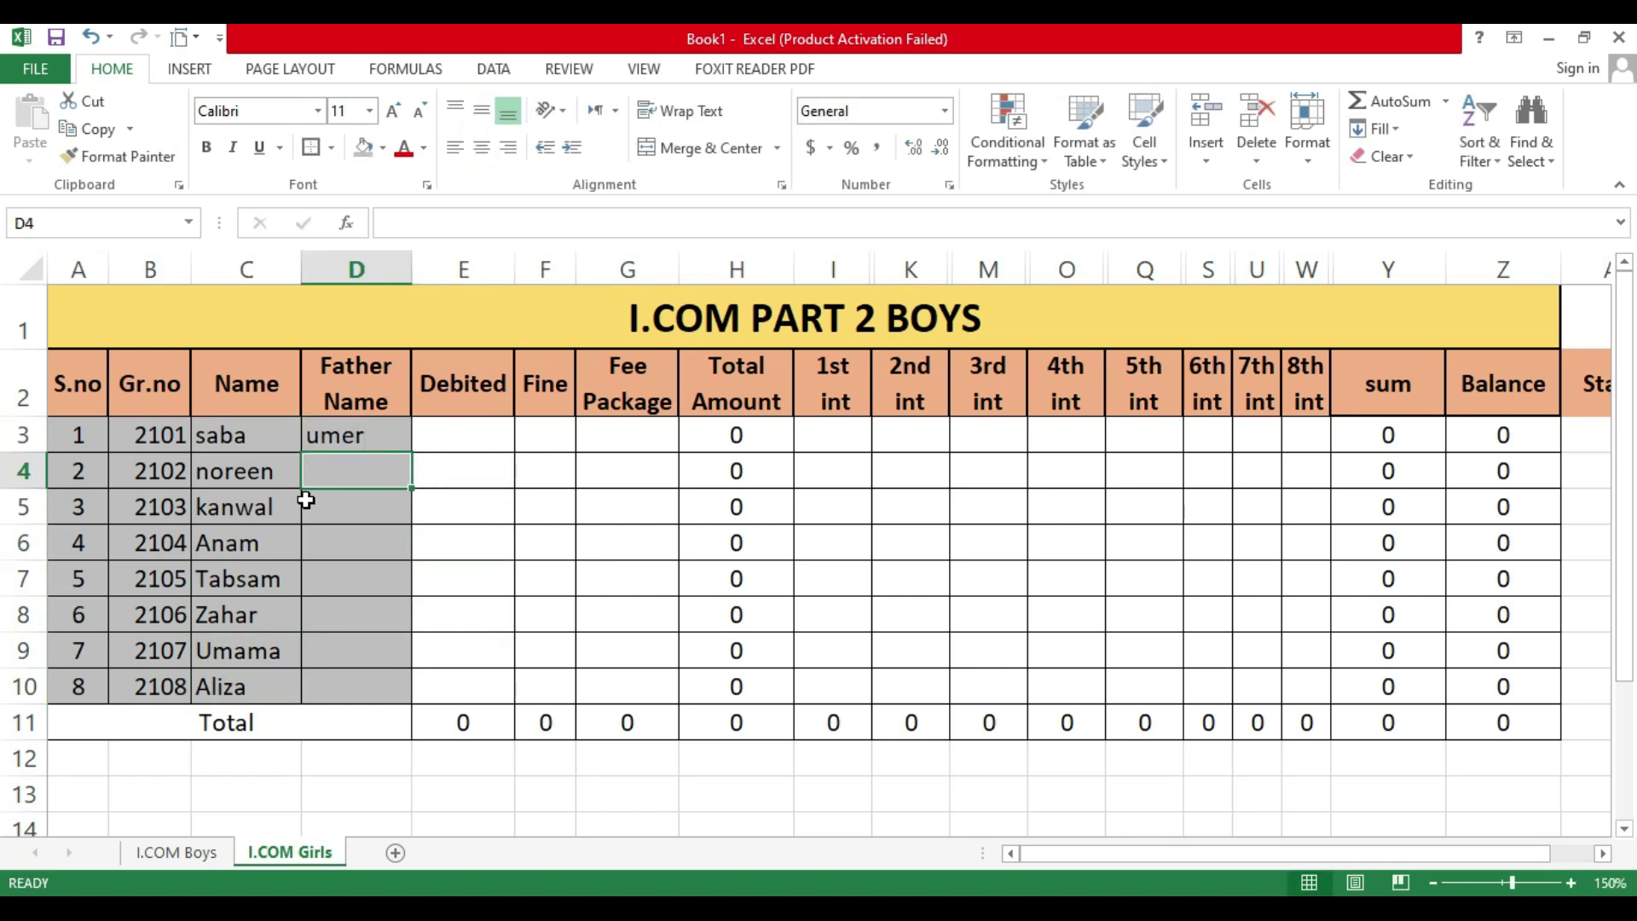
{"action": "type", "text": "iaqbal"}
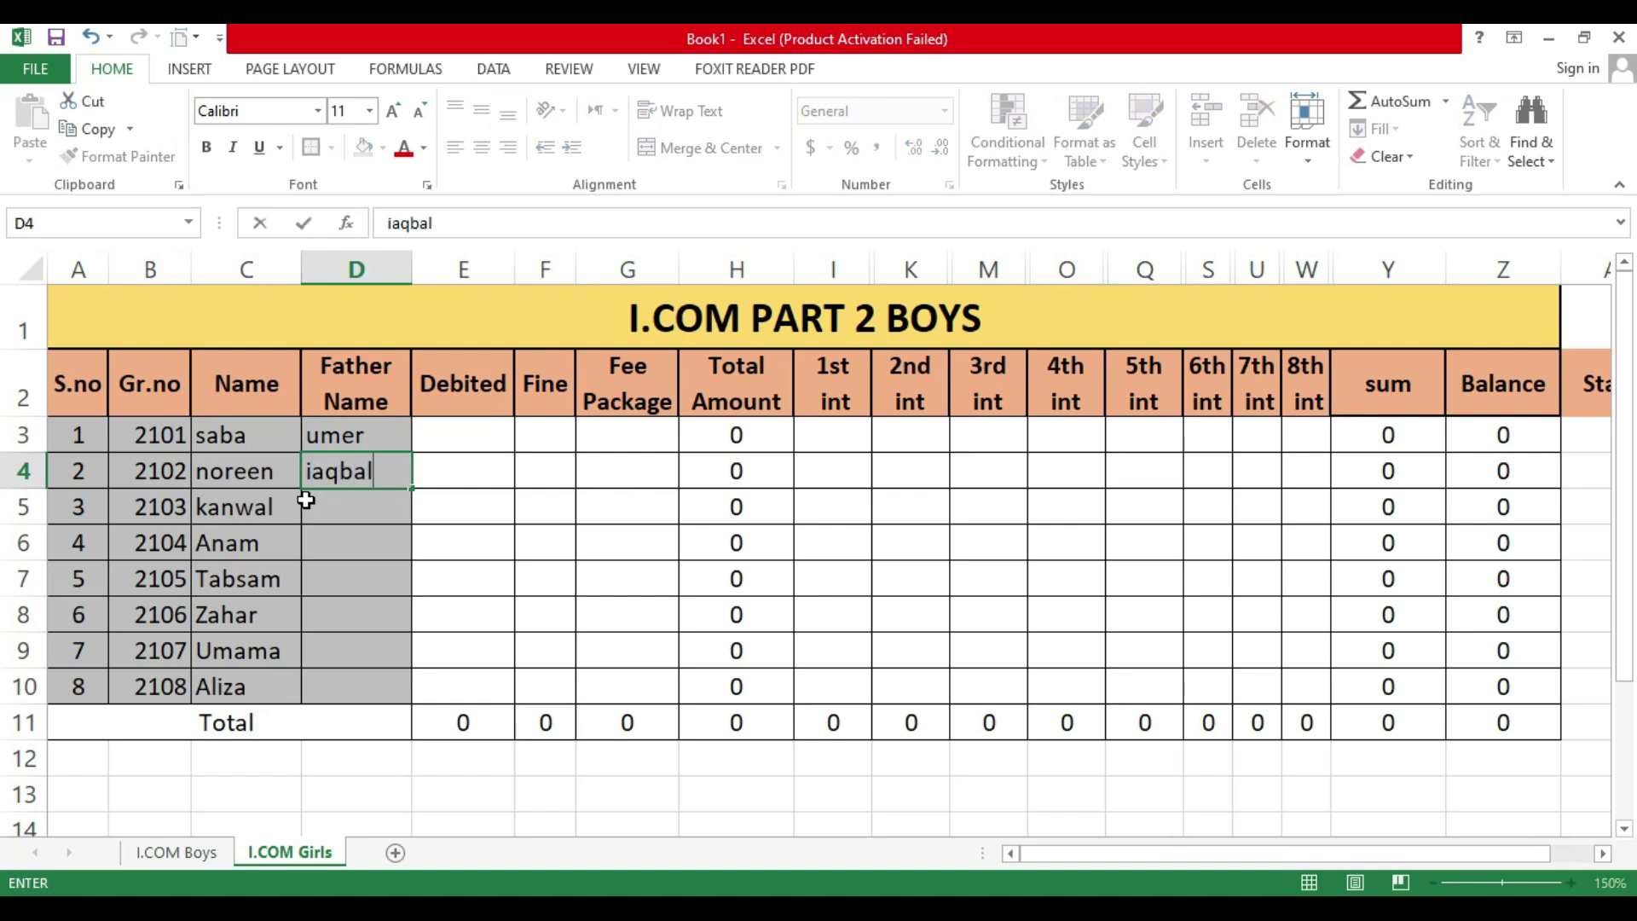
{"action": "key", "text": "Return"}
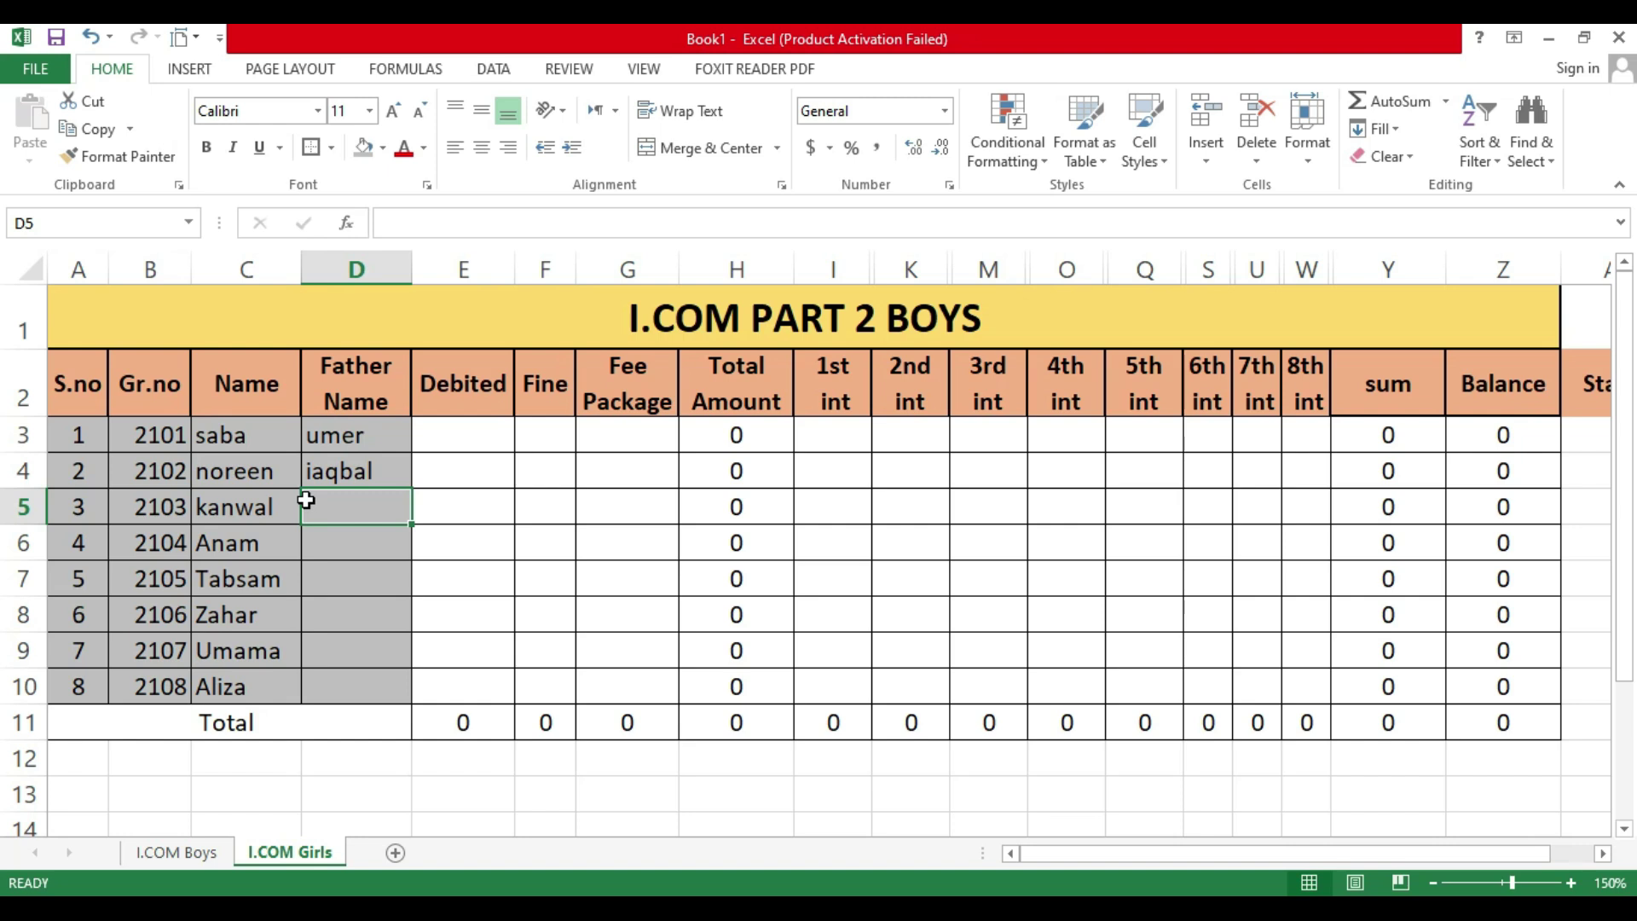
{"action": "type", "text": "imran"}
{"action": "key", "text": "Return"}
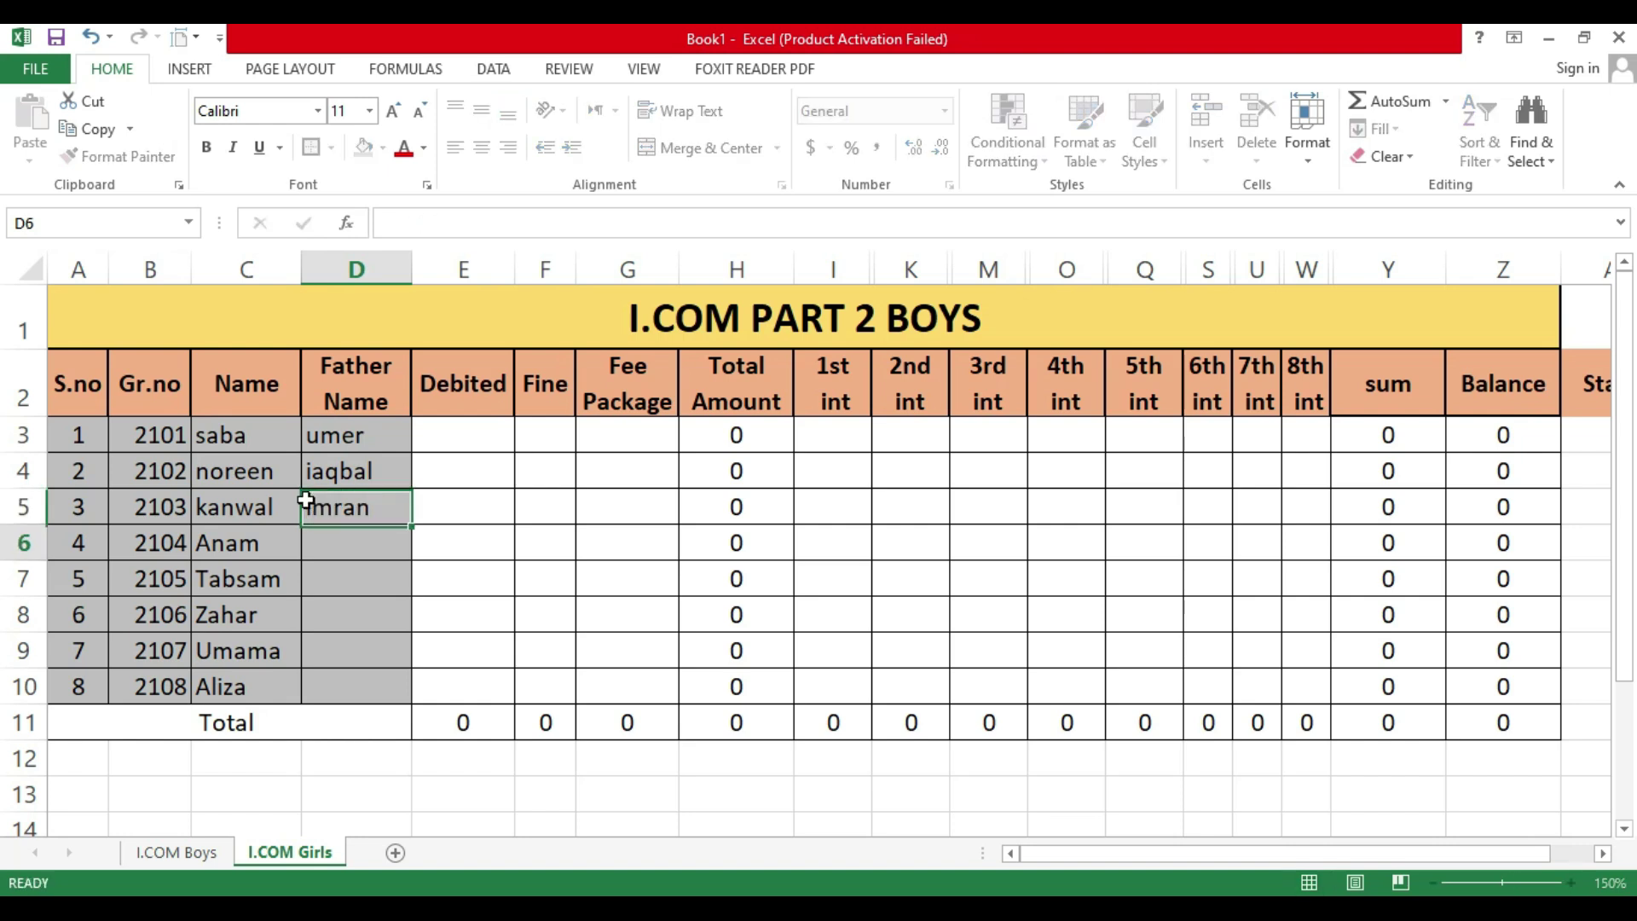
{"action": "type", "text": "tusfee"}
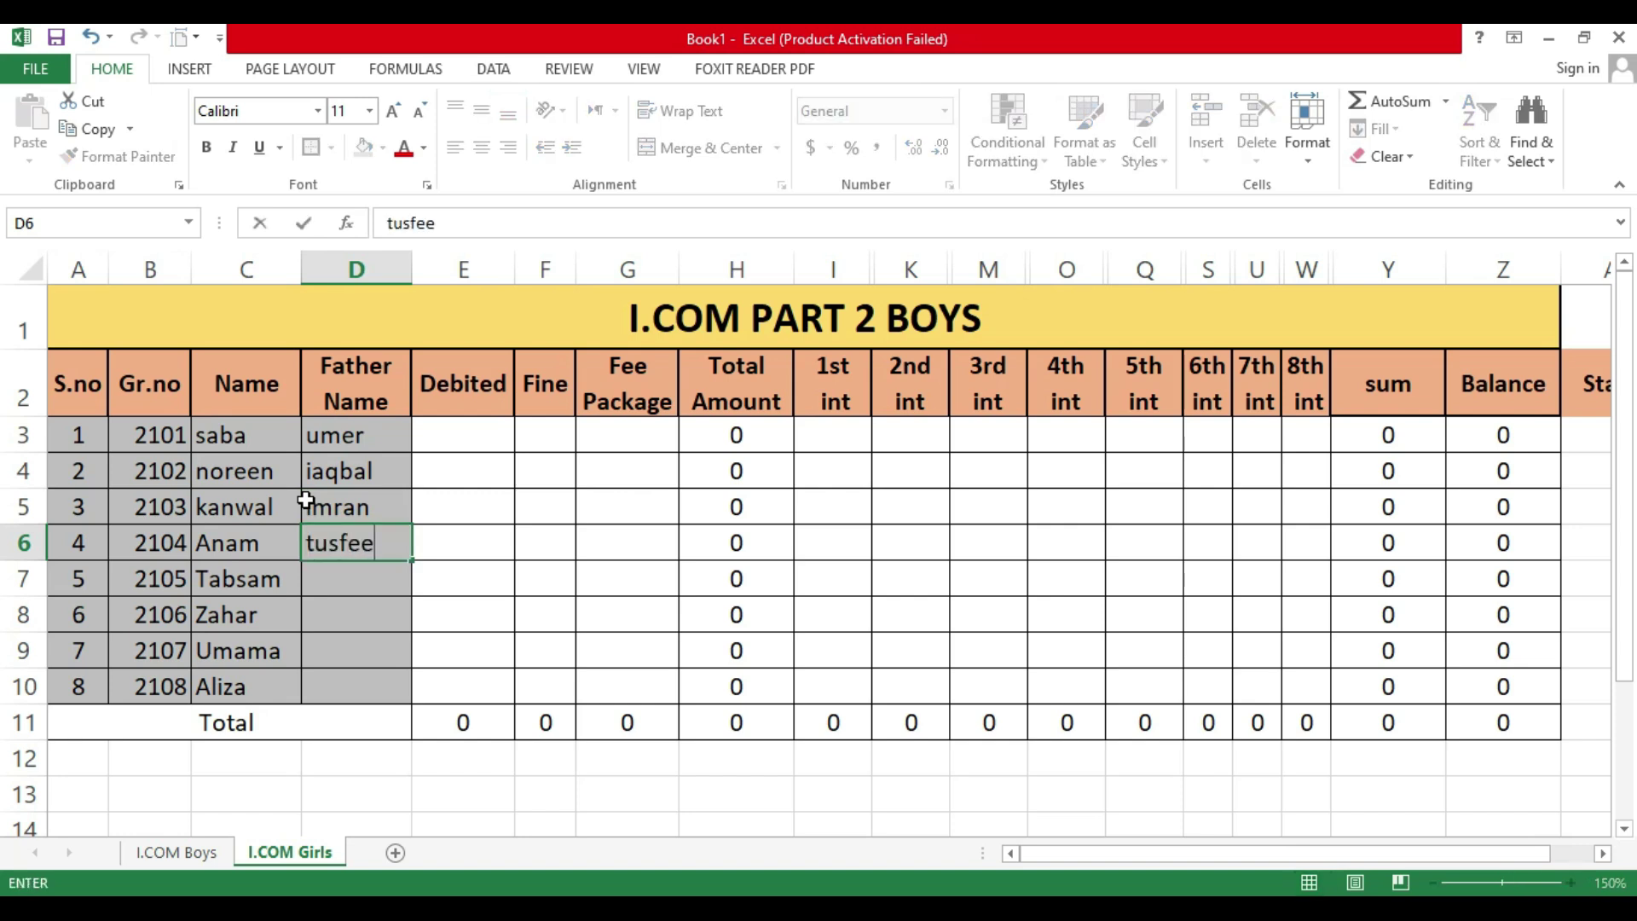
{"action": "key", "text": "Return"}
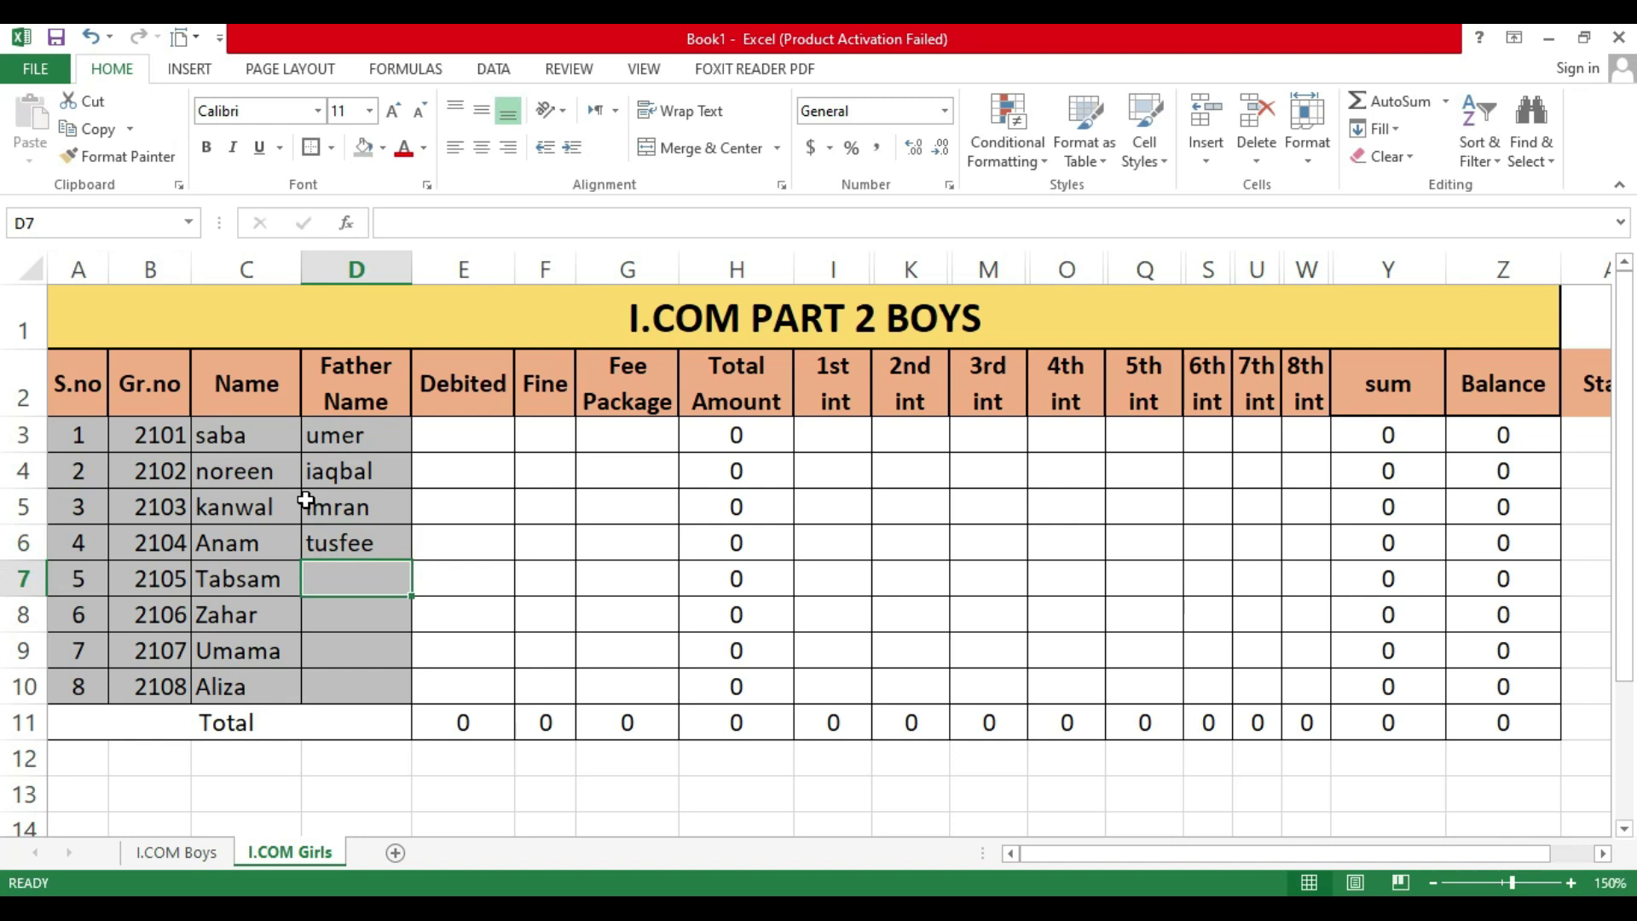
Step: Enter the remaining four students' father names in the Father Name column, cells D7:D10
{"action": "type", "text": "ali "}
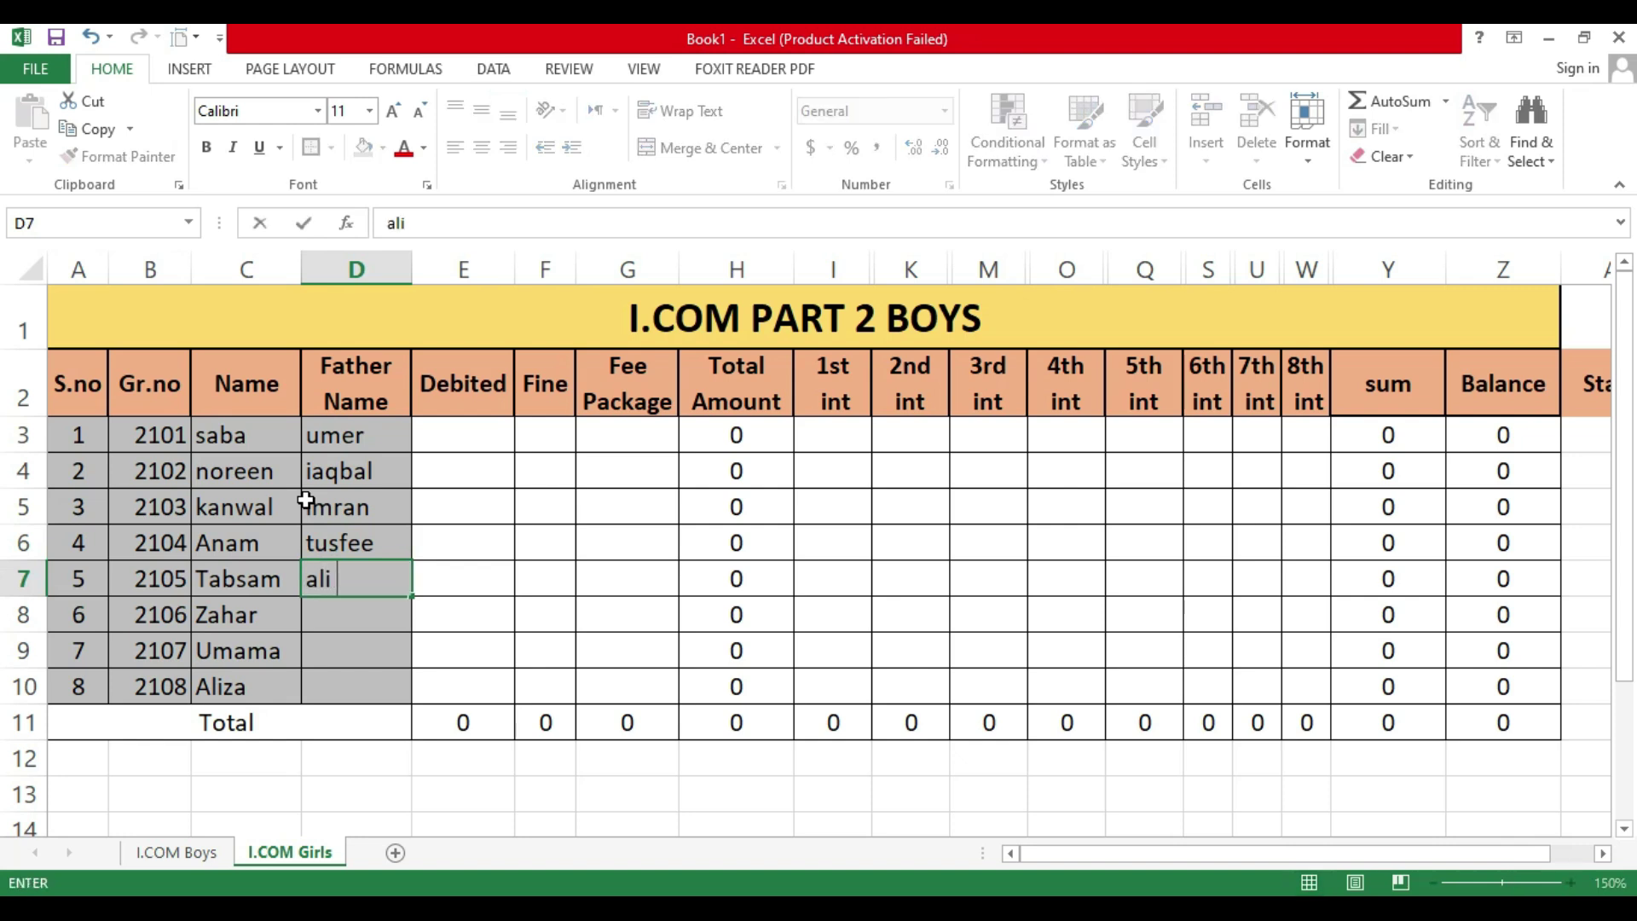
{"action": "type", "text": "akram"}
{"action": "key", "text": "Return"}
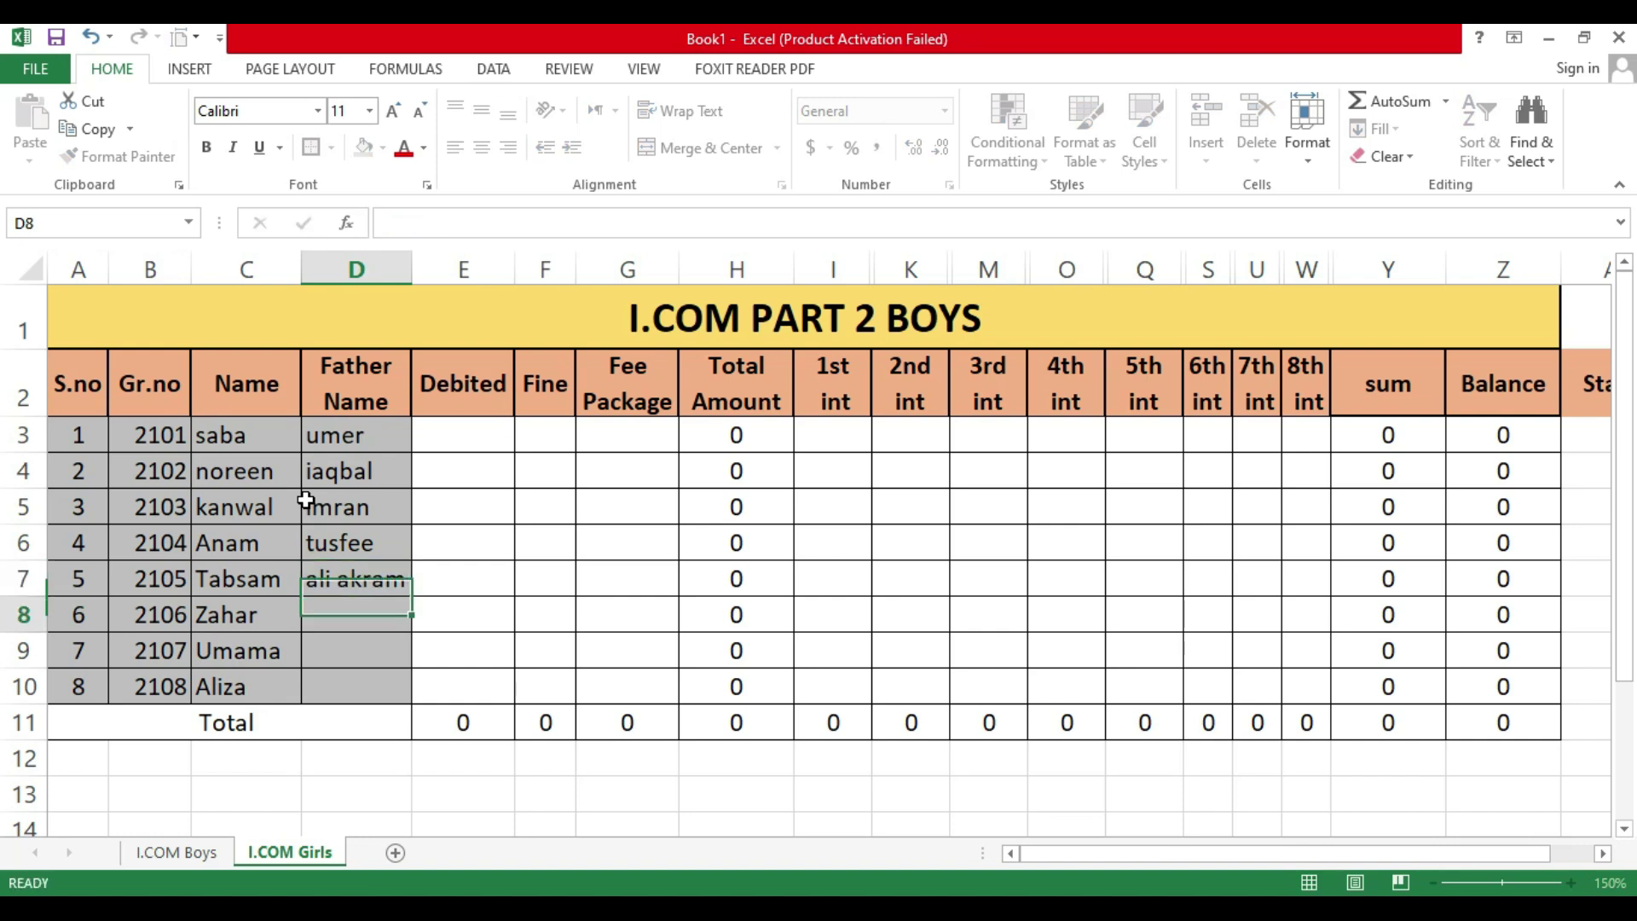
{"action": "type", "text": "a"}
{"action": "key", "text": "BackSpace"}
{"action": "key", "text": "BackSpace"}
{"action": "type", "text": "nadeem"}
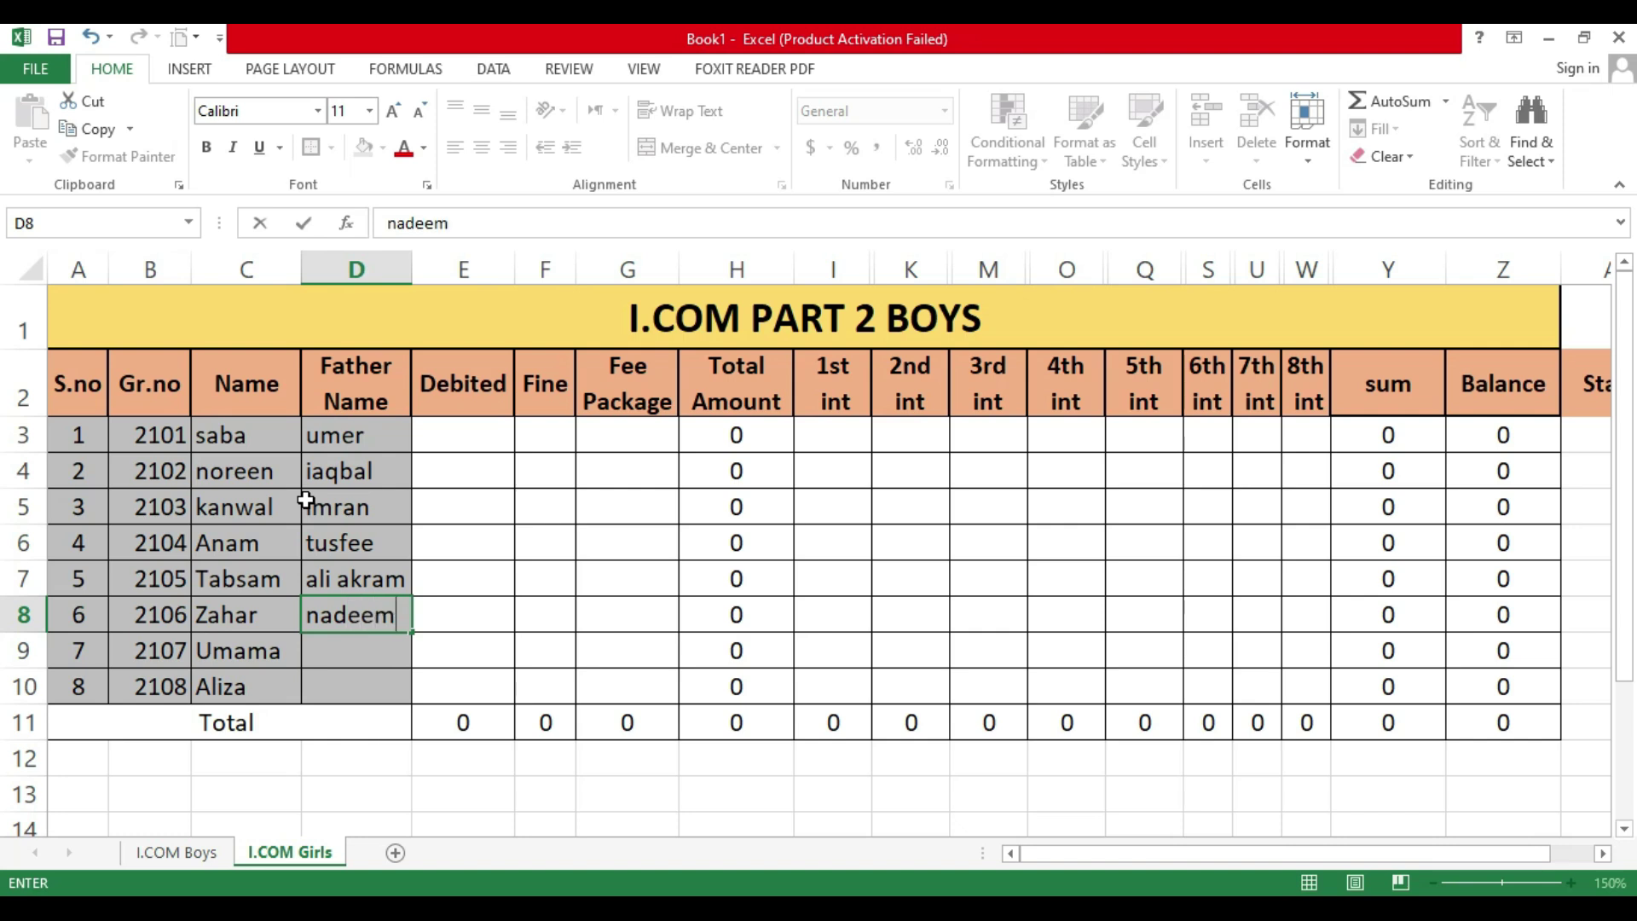
{"action": "key", "text": "Return"}
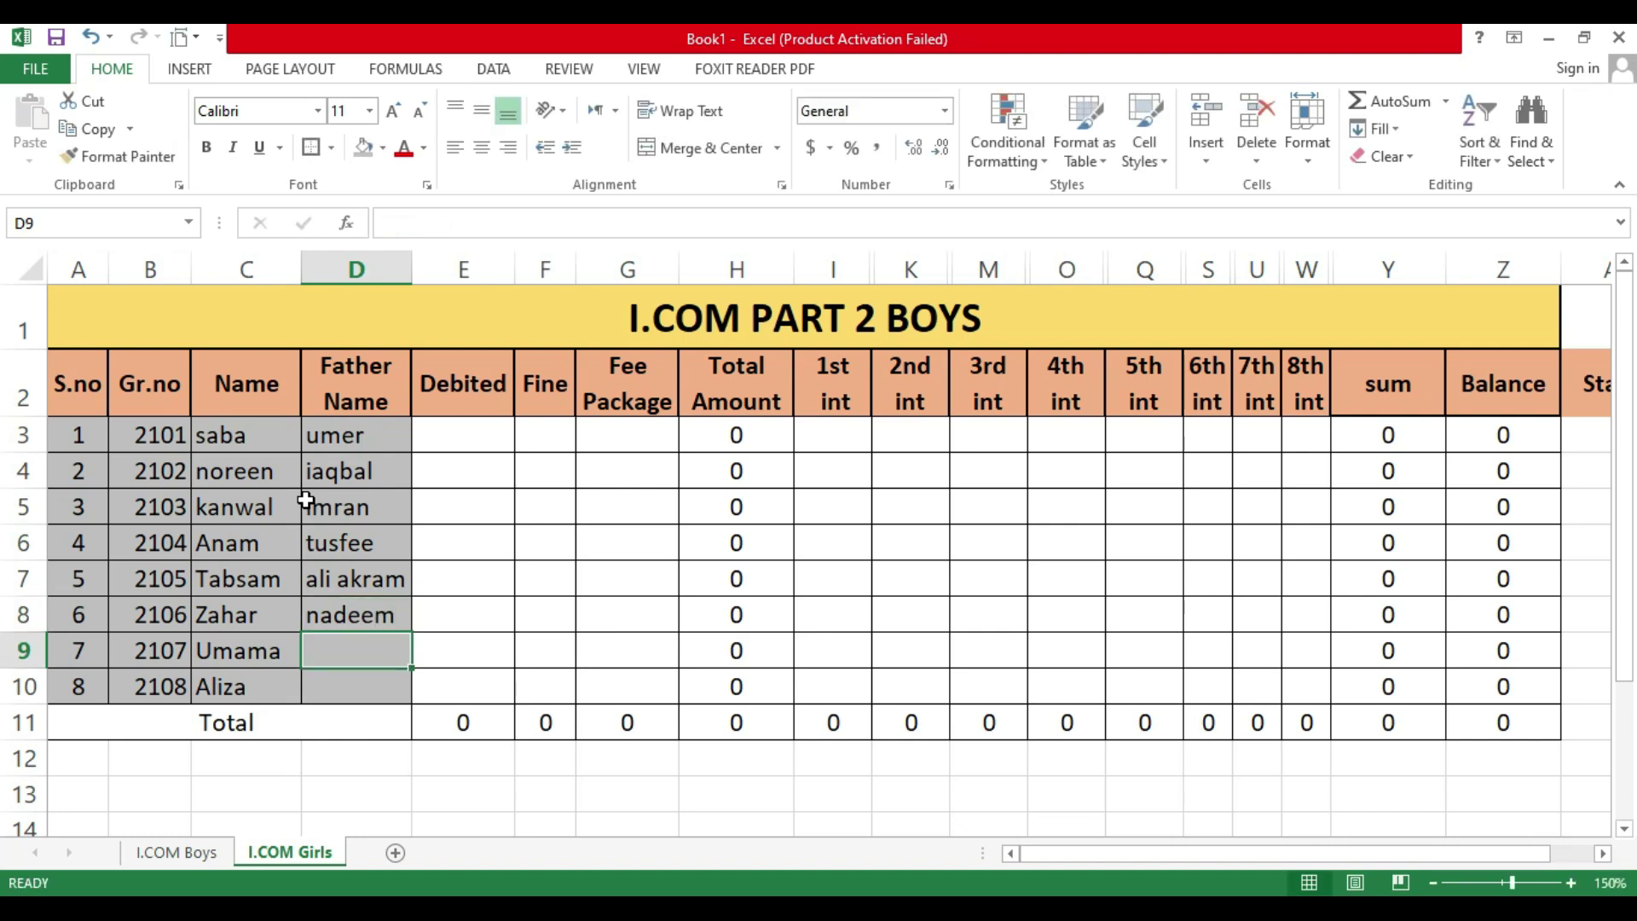
{"action": "type", "text": "bashir"}
{"action": "key", "text": "Return"}
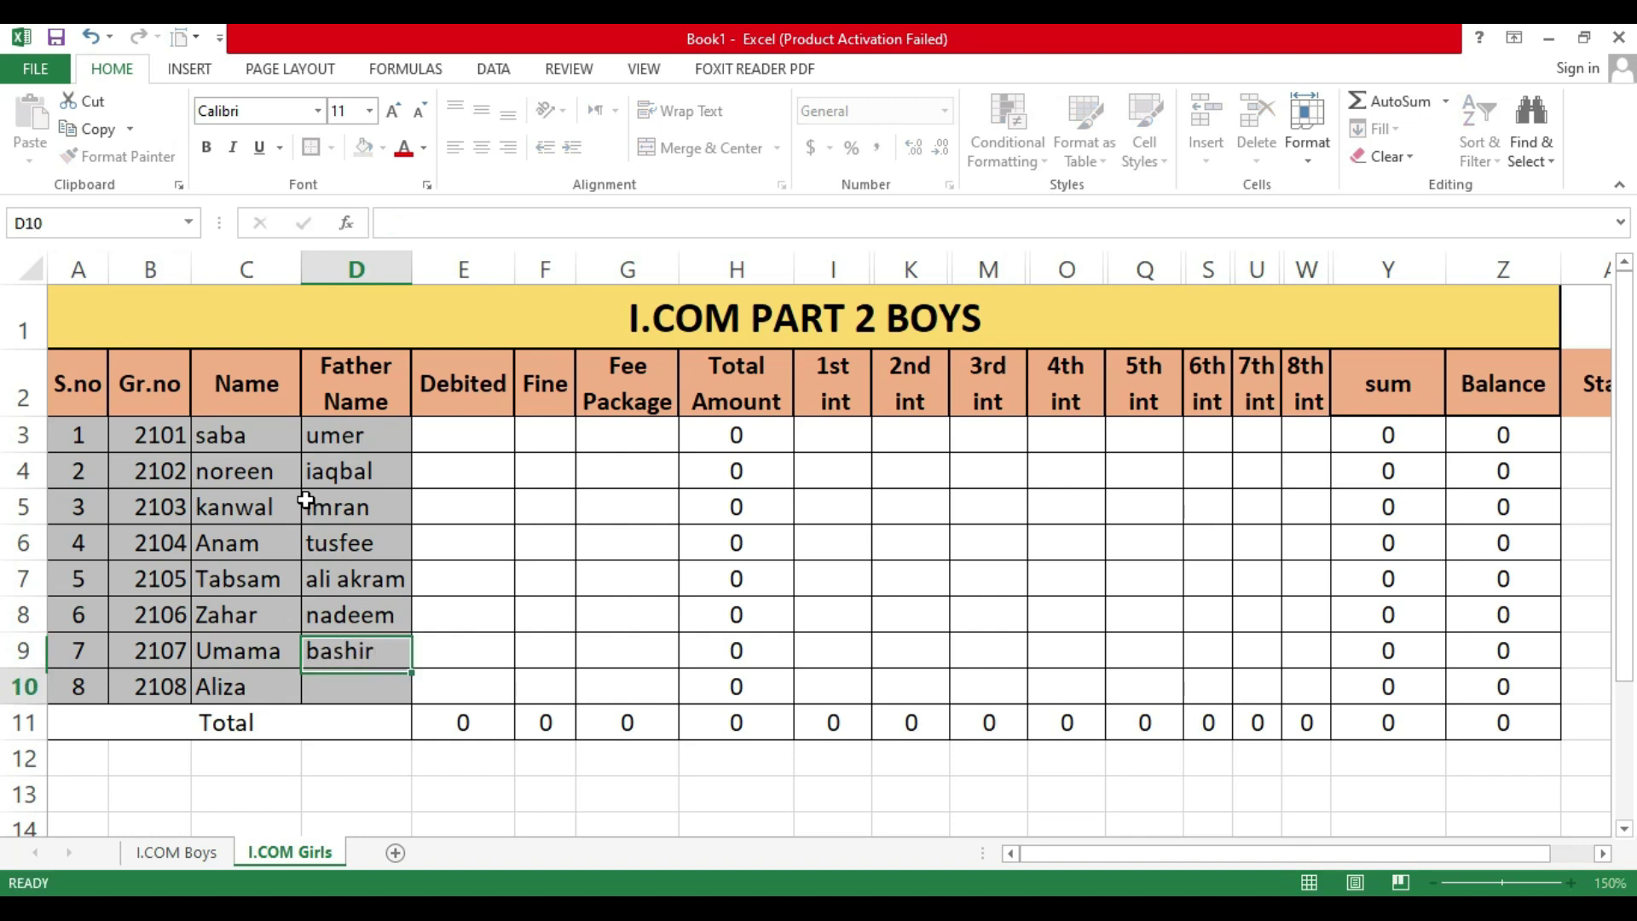
{"action": "type", "text": "kash"}
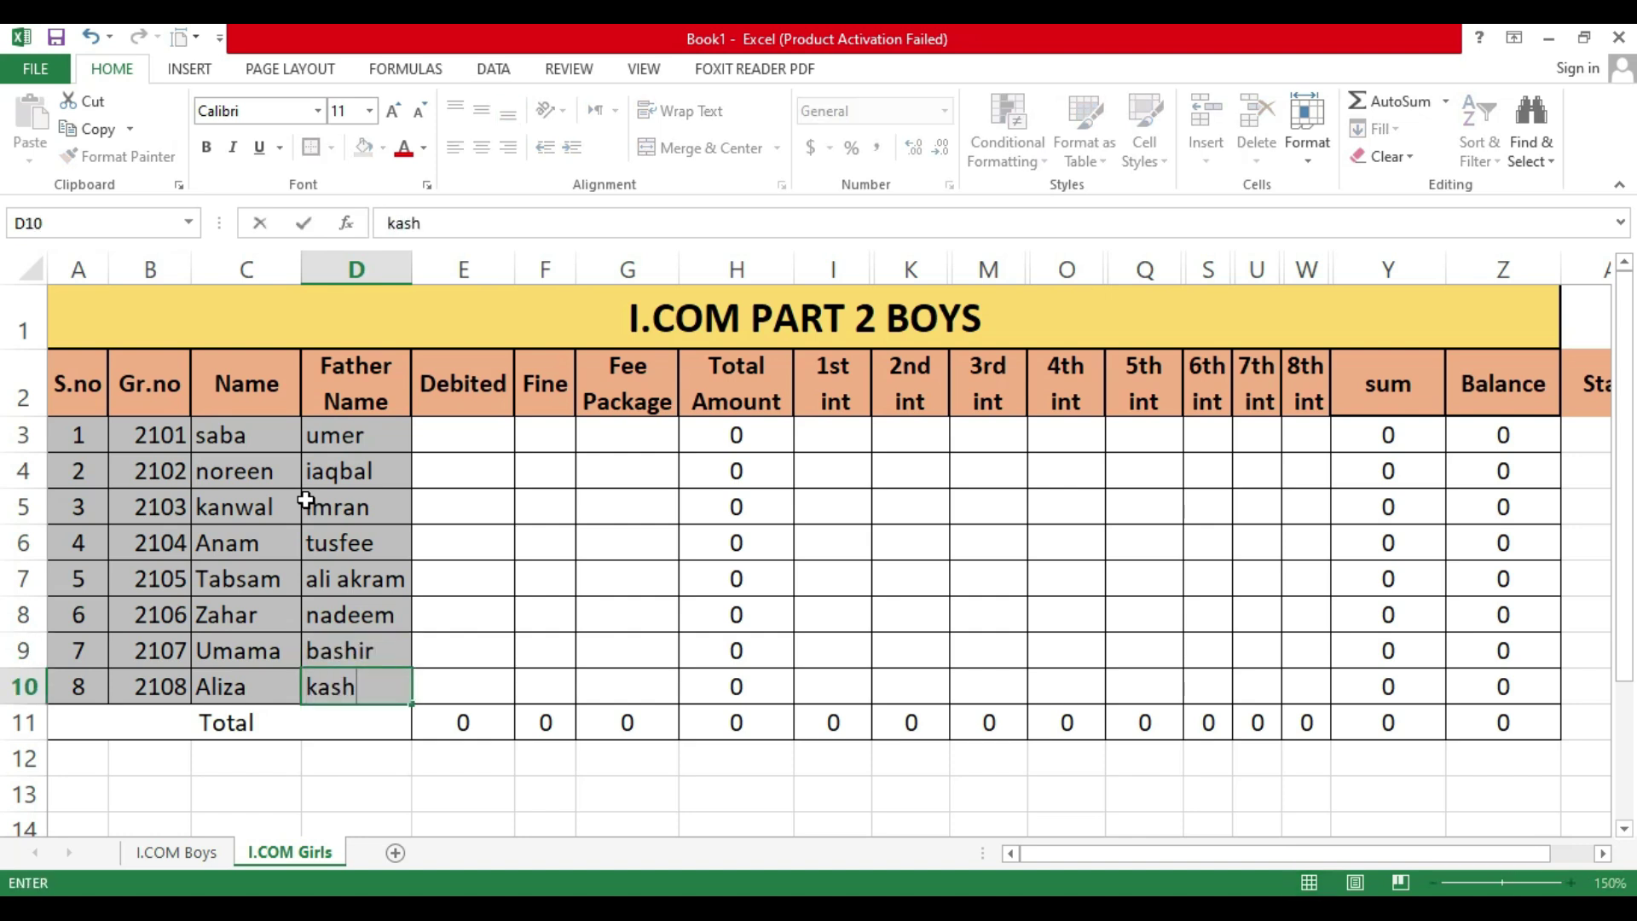
{"action": "type", "text": "if"}
{"action": "key", "text": "Return"}
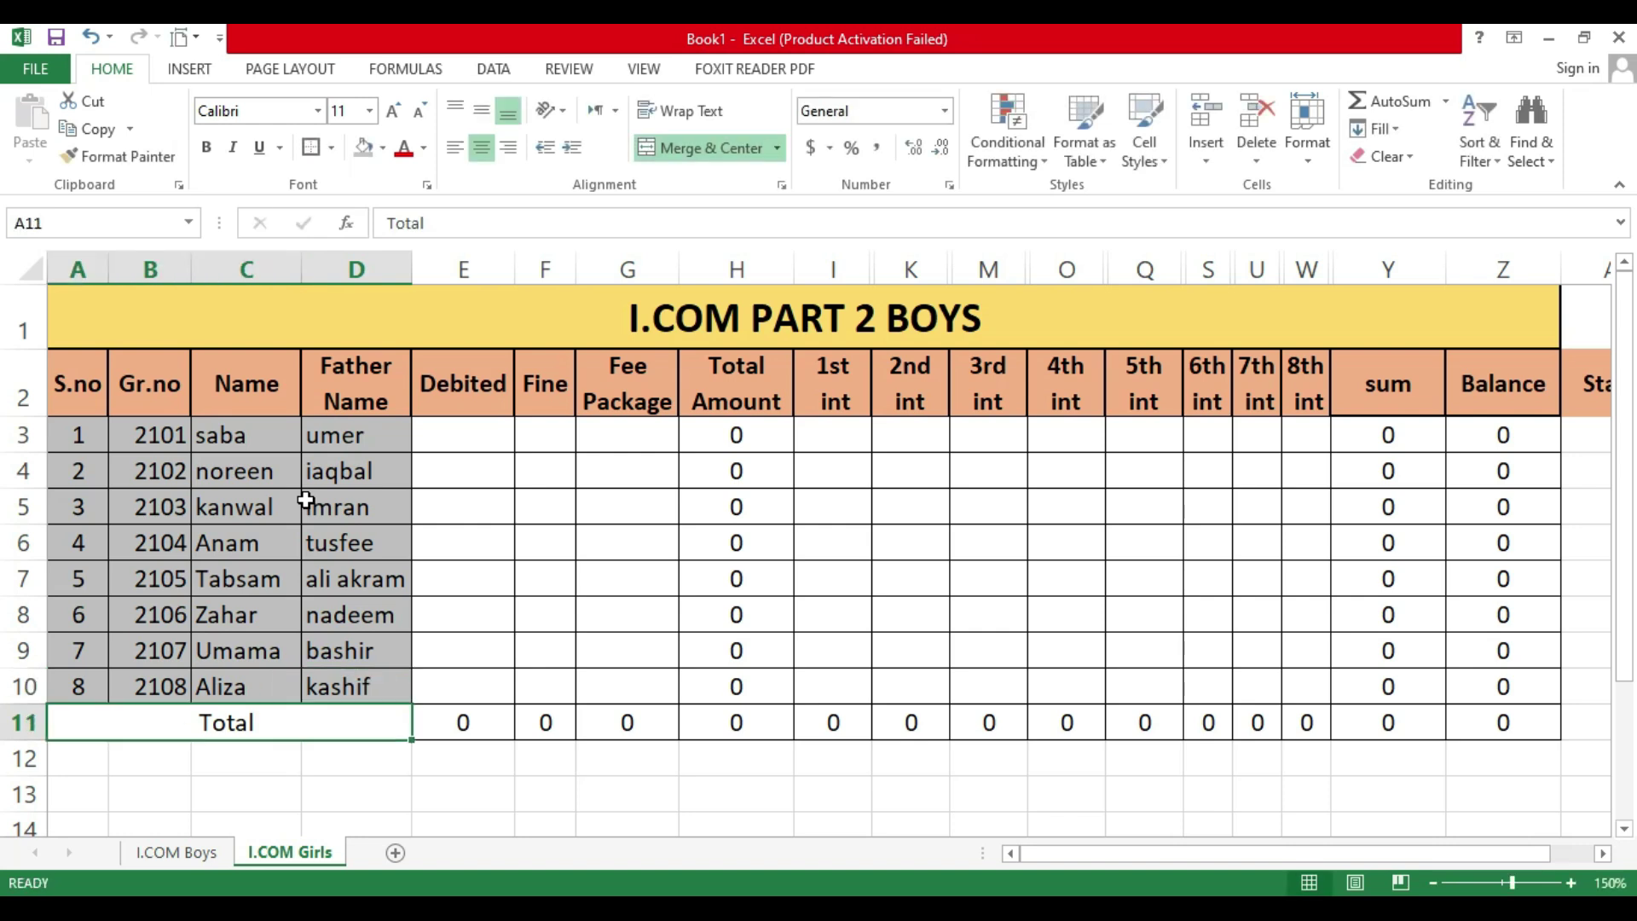
Step: Enter Fee Package amounts 18000, 17000, 19500 and 22000 for the first four students in G3:G6
{"action": "key", "text": "Right"}
{"action": "key", "text": "Up"}
{"action": "key", "text": "Up"}
{"action": "key", "text": "Up"}
{"action": "key", "text": "Up"}
{"action": "key", "text": "Up"}
{"action": "key", "text": "Right"}
{"action": "key", "text": "Up"}
{"action": "key", "text": "Up"}
{"action": "key", "text": "Down"}
{"action": "key", "text": "Right"}
{"action": "key", "text": "Up"}
{"action": "key", "text": "Up"}
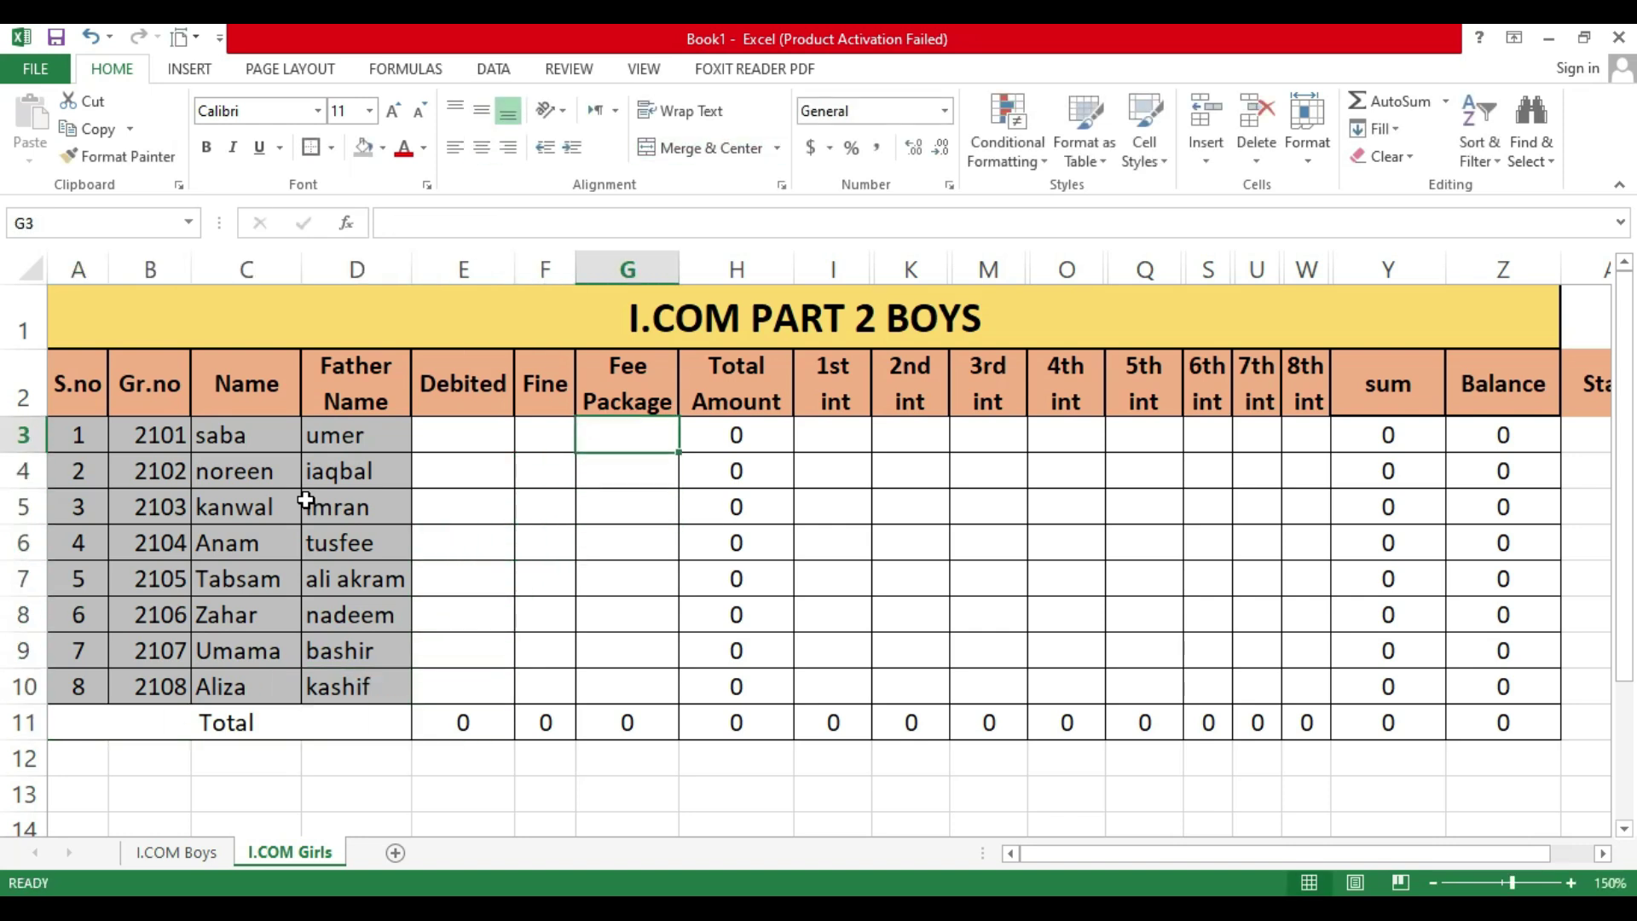
{"action": "type", "text": "18000"}
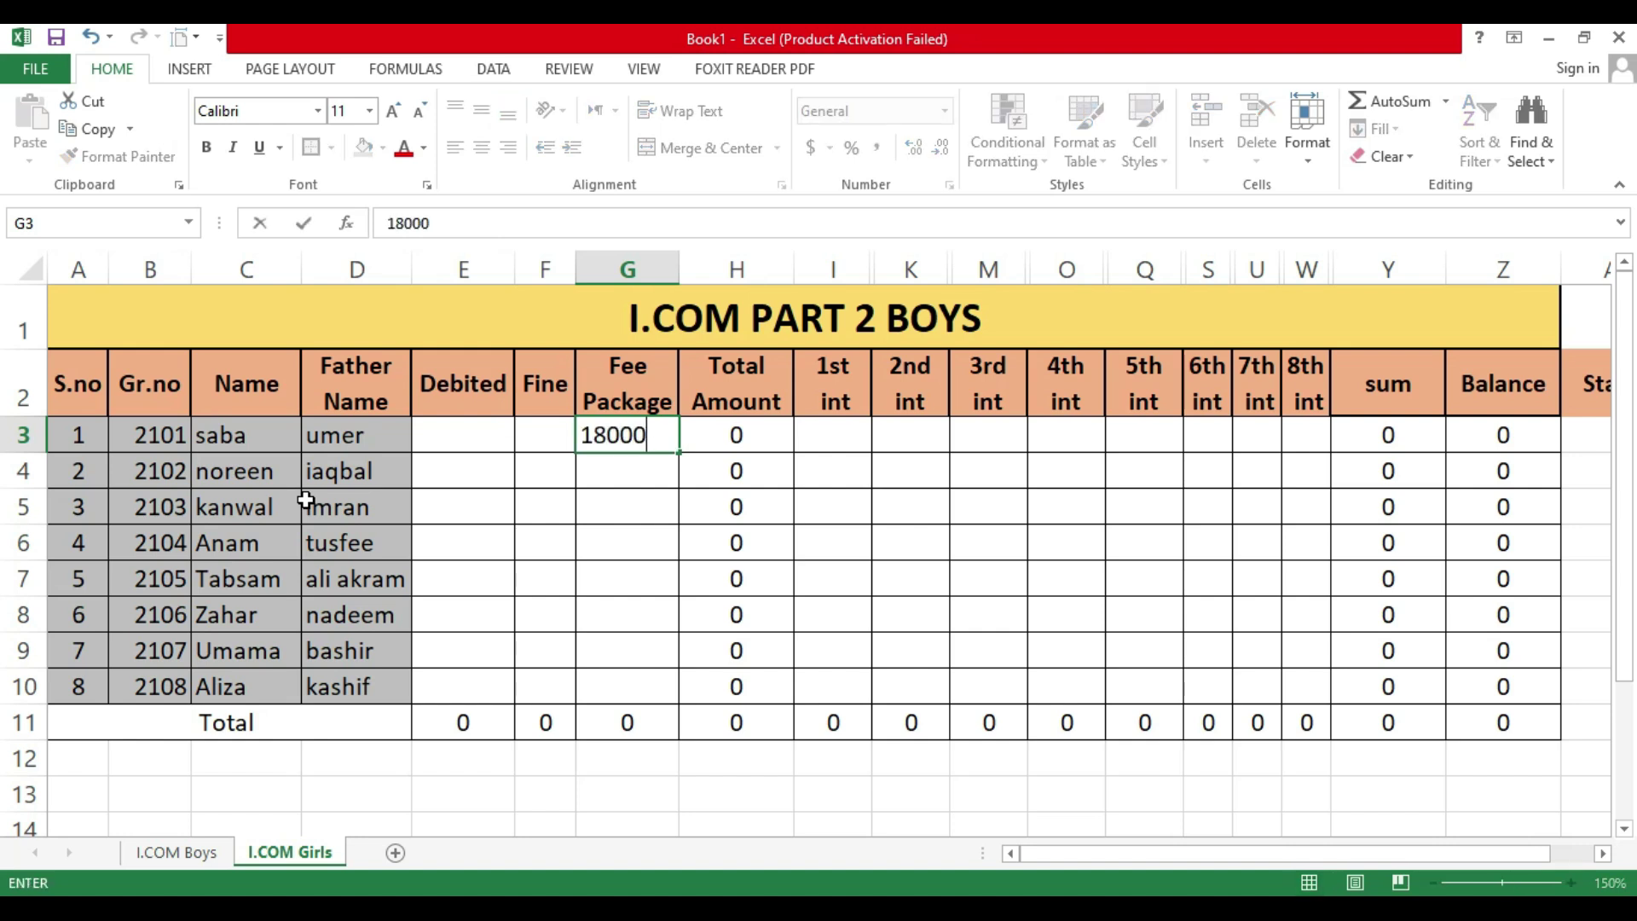
{"action": "key", "text": "Return"}
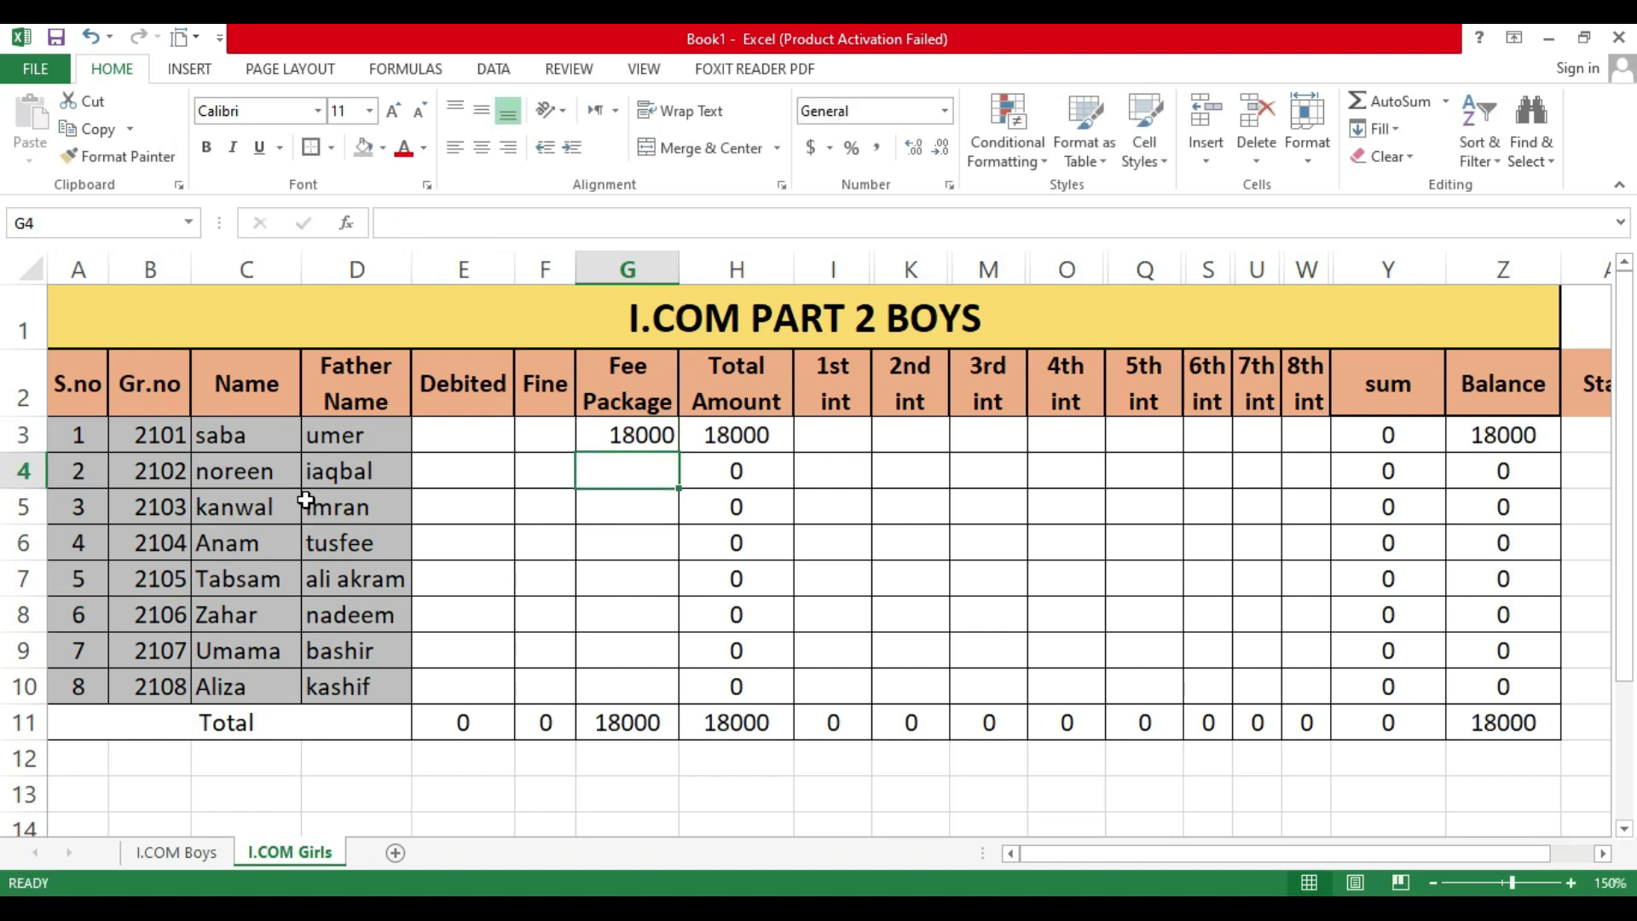
{"action": "type", "text": "17000"}
{"action": "key", "text": "Return"}
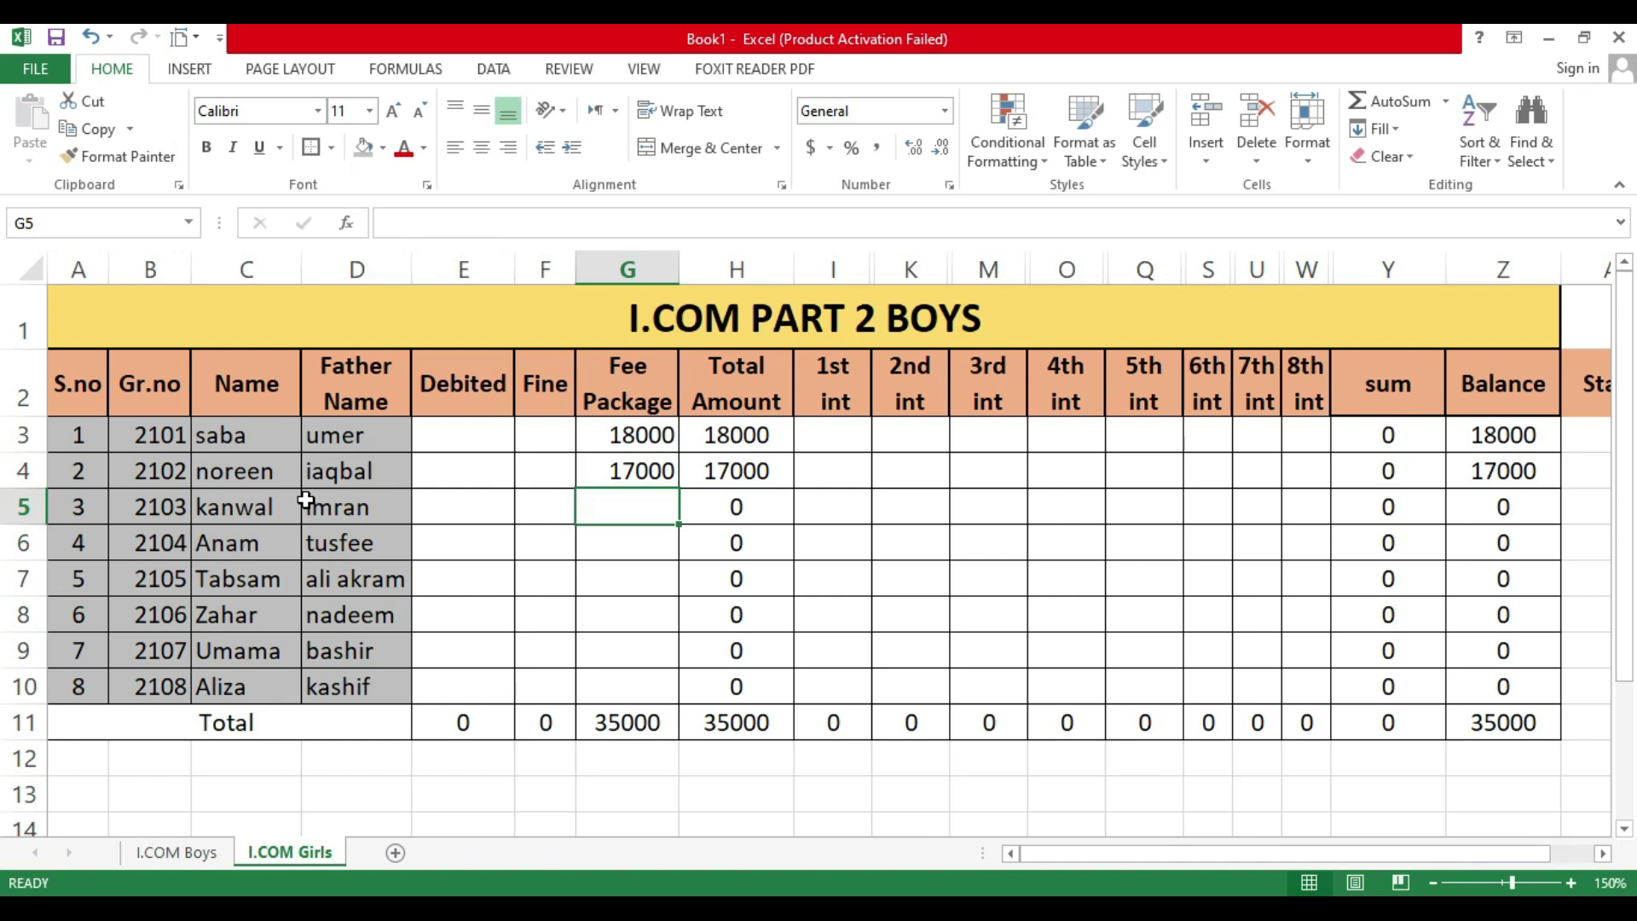
{"action": "type", "text": "19500"}
{"action": "key", "text": "Return"}
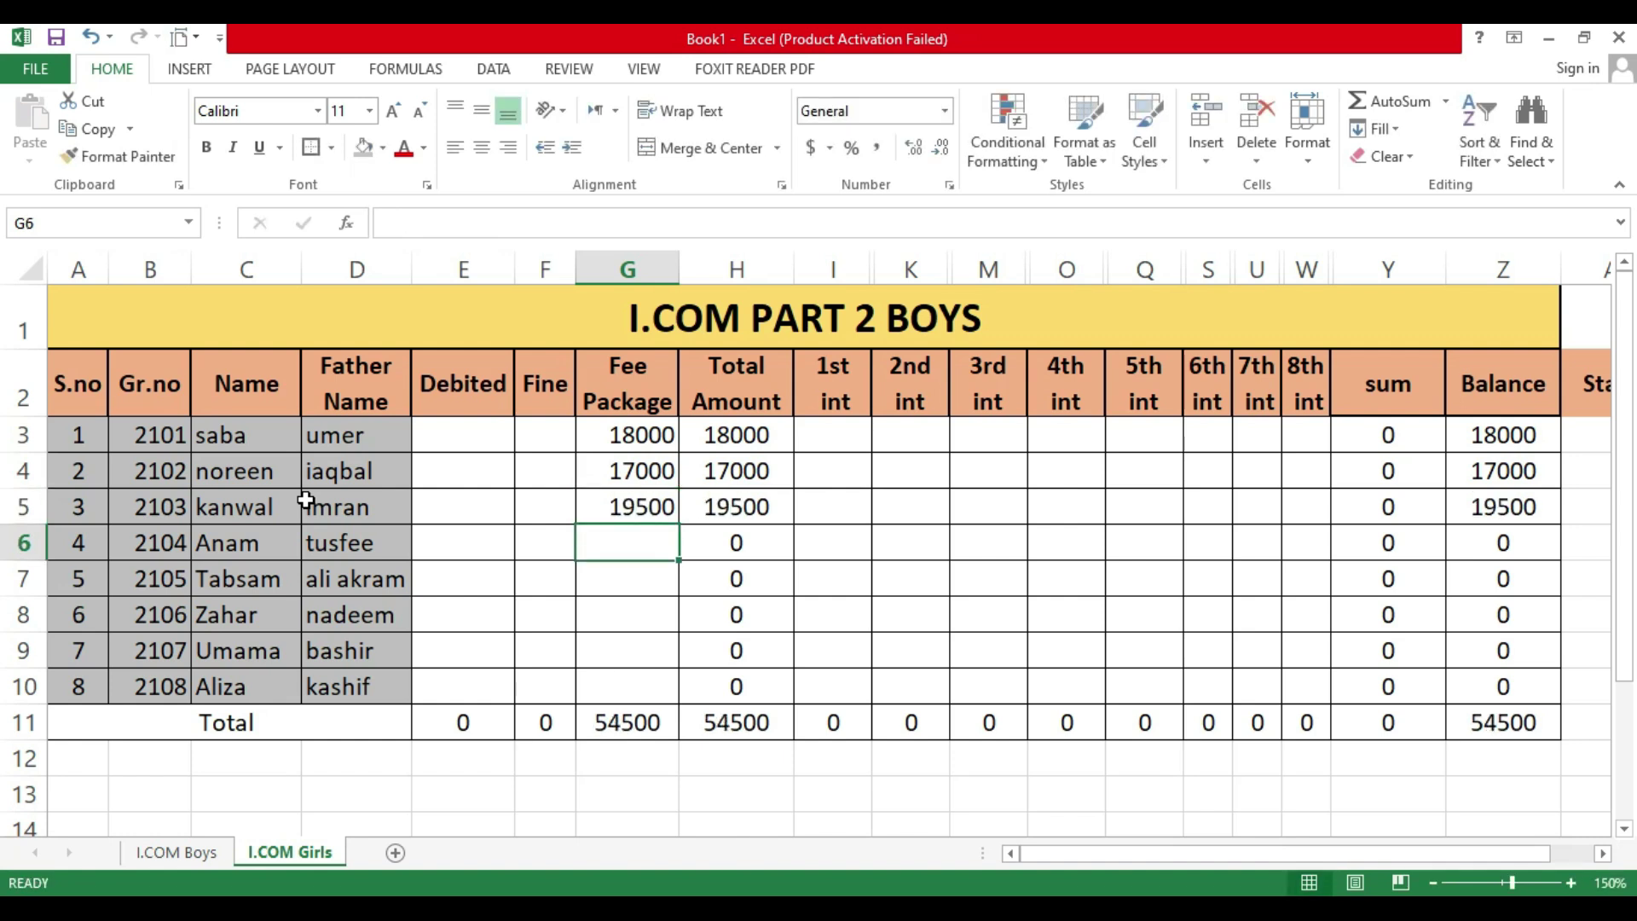
{"action": "type", "text": "3000"}
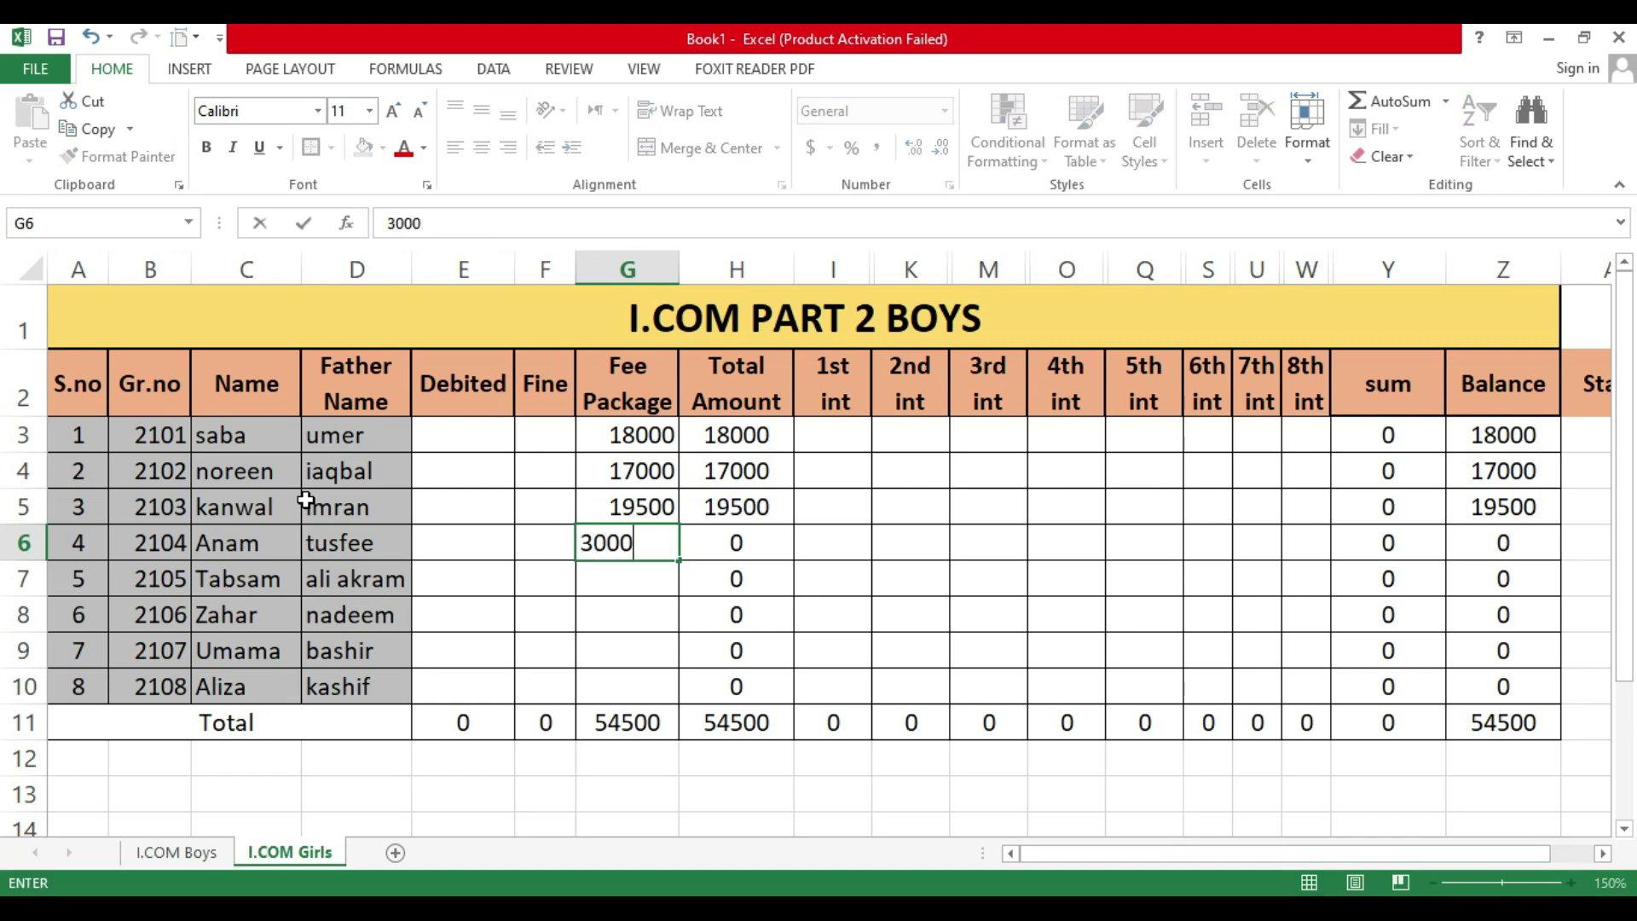
{"action": "key", "text": "BackSpace"}
{"action": "key", "text": "BackSpace"}
{"action": "key", "text": "BackSpace"}
{"action": "key", "text": "BackSpace"}
{"action": "type", "text": "22000"}
{"action": "key", "text": "Return"}
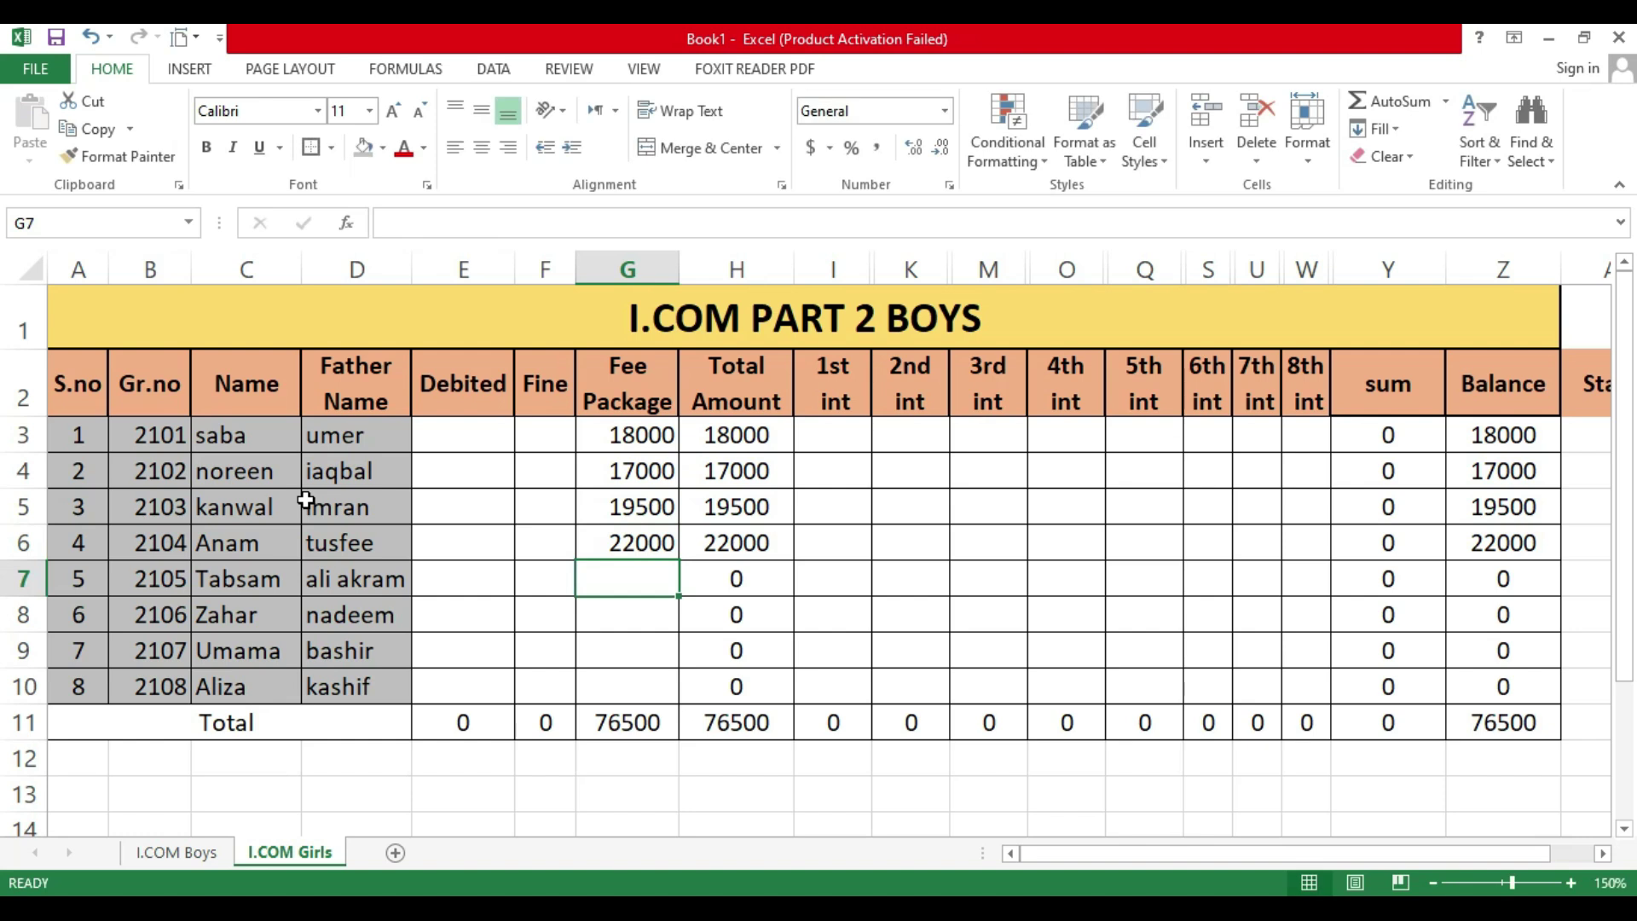
Step: Enter Fee Package amounts 25000, 24000, 21000 and 18000 for the remaining four students in G7:G10
{"action": "type", "text": "25000"}
{"action": "key", "text": "Return"}
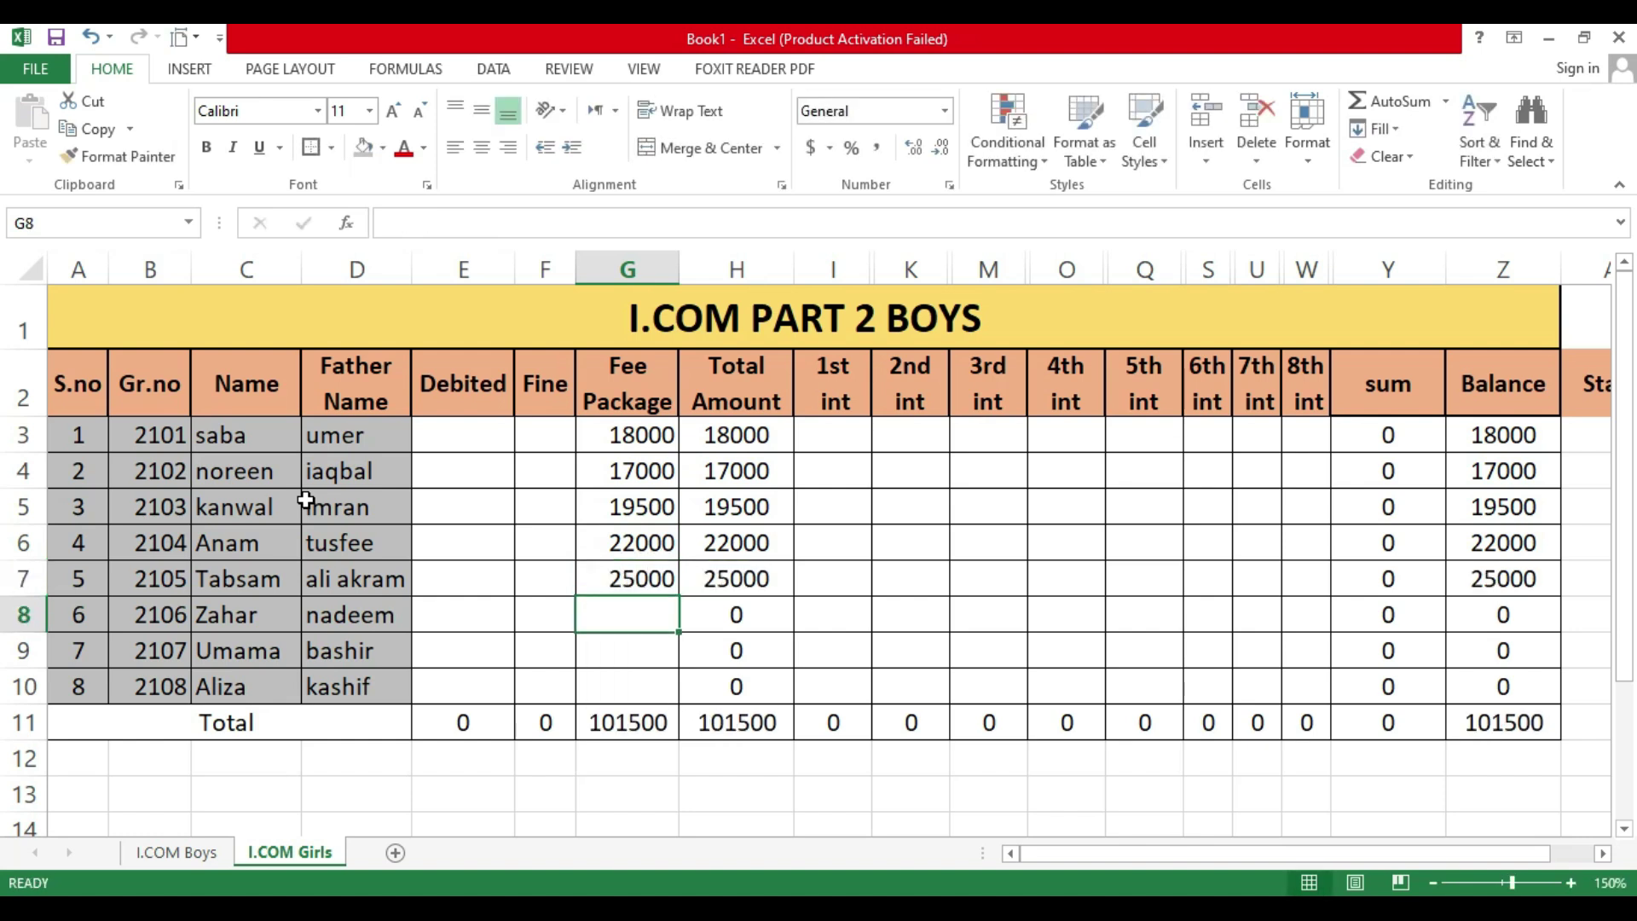
{"action": "type", "text": "24000"}
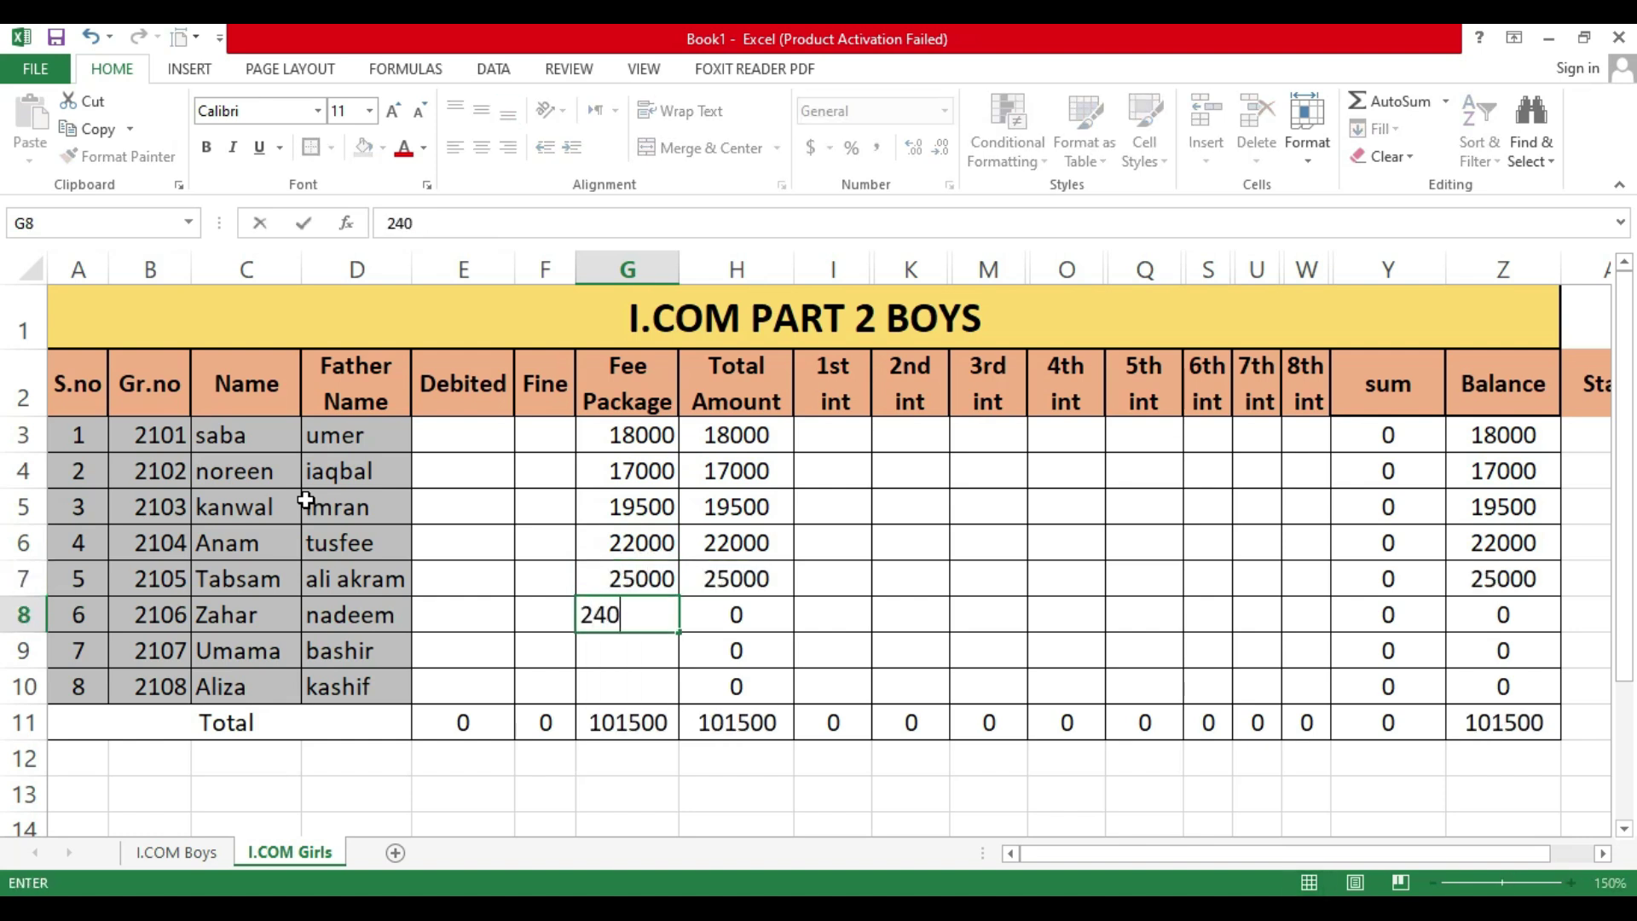
{"action": "key", "text": "Return"}
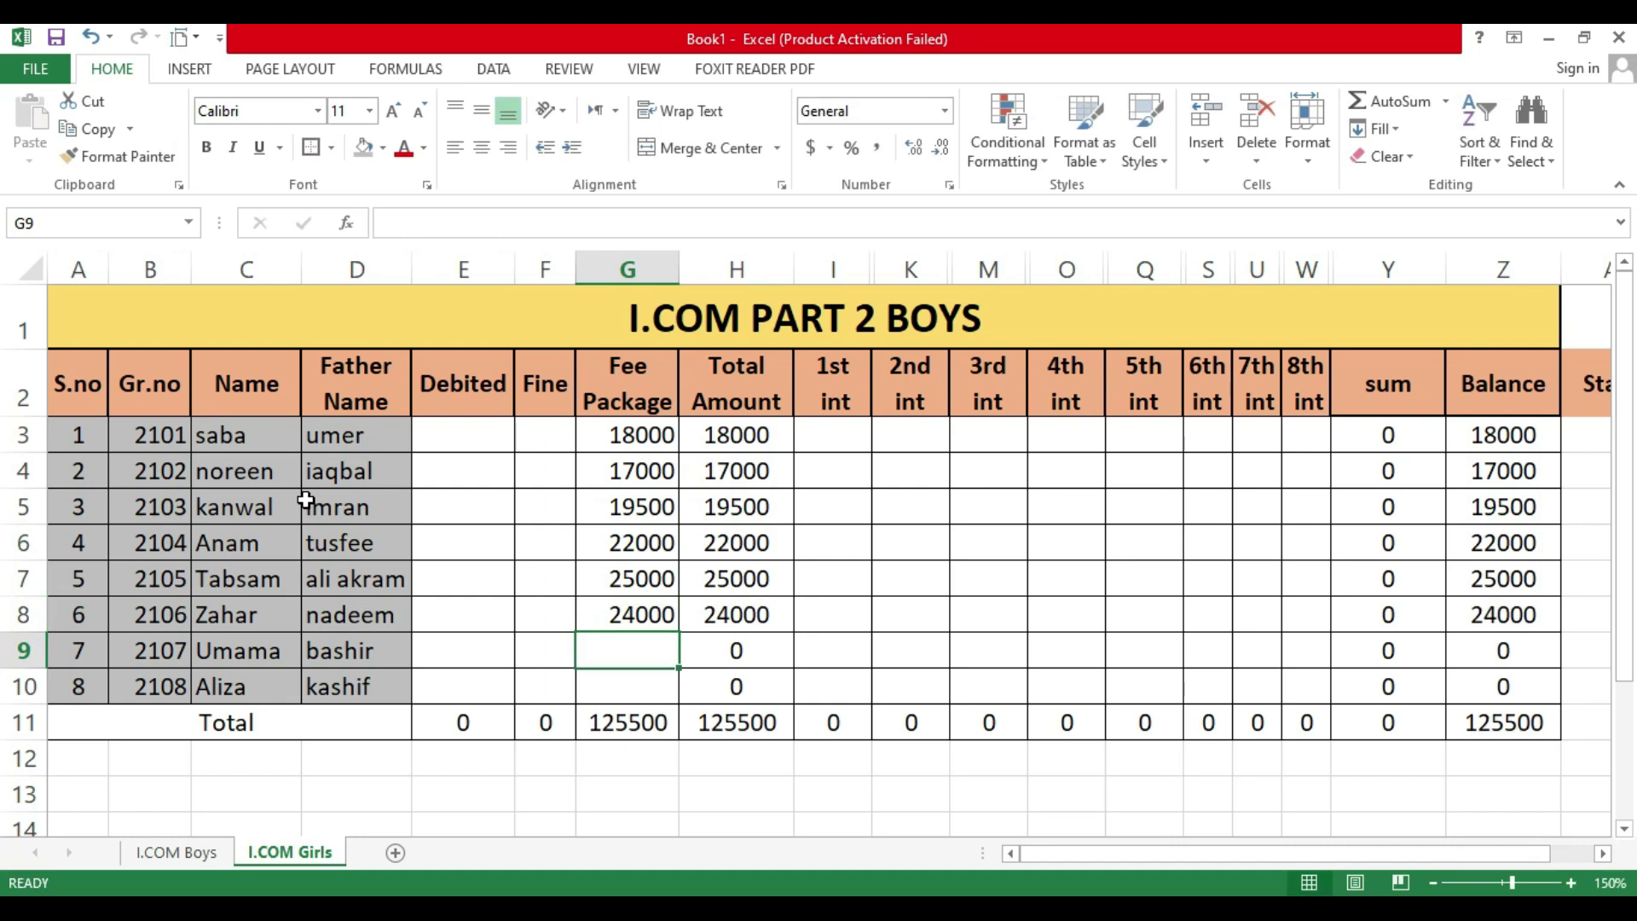
{"action": "type", "text": "21000"}
{"action": "key", "text": "Return"}
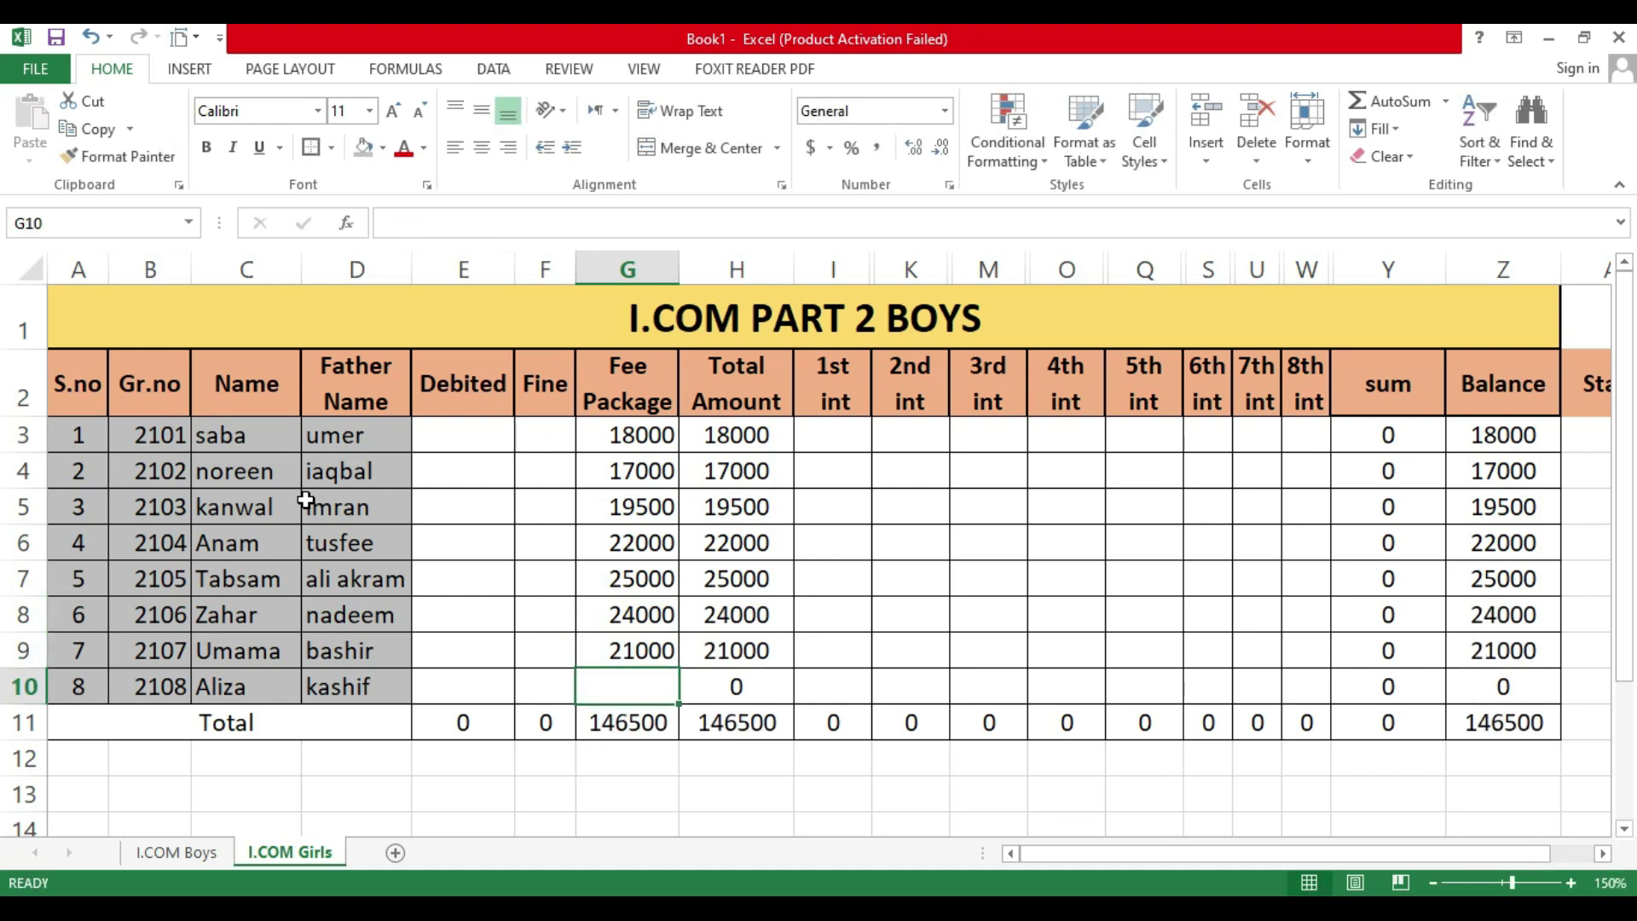
{"action": "type", "text": "18000"}
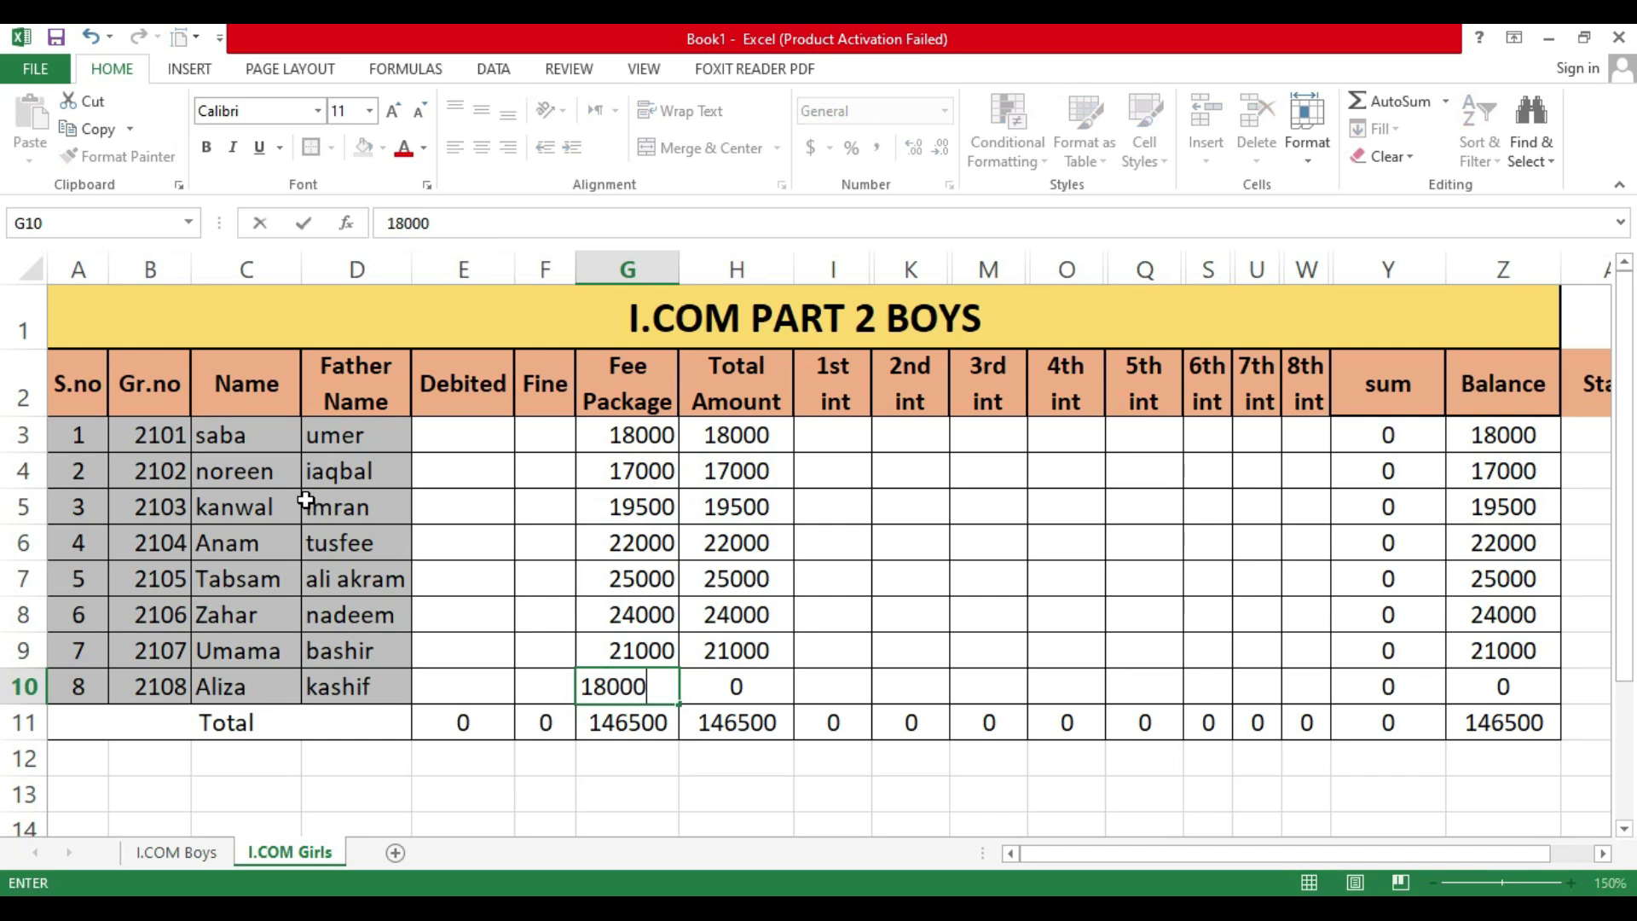
{"action": "key", "text": "Return"}
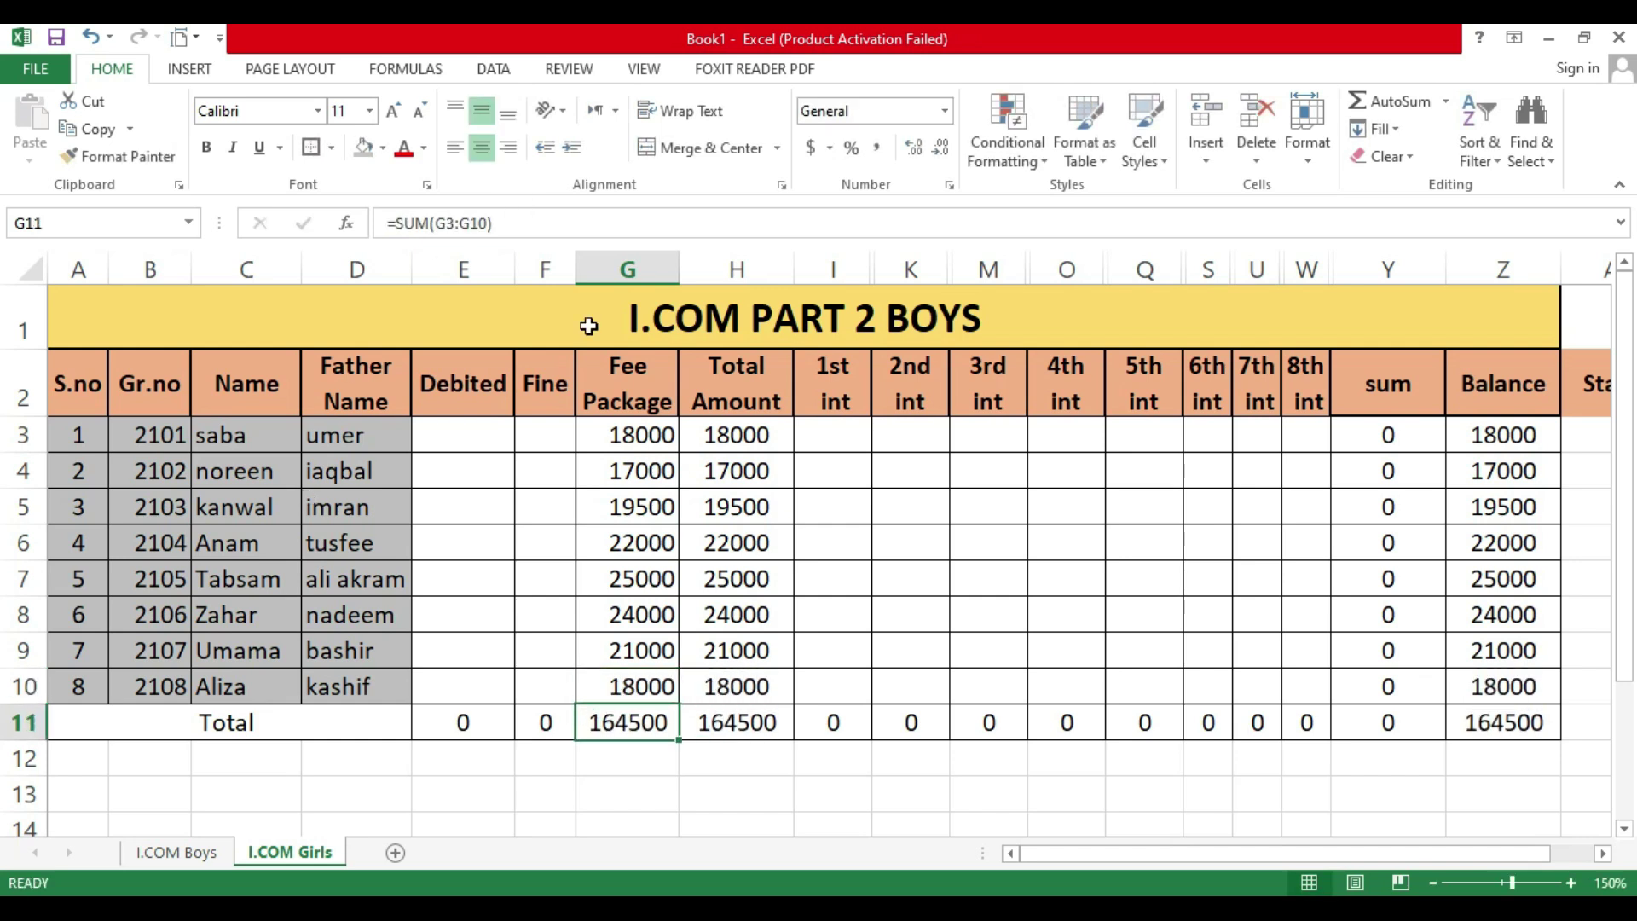
Step: Enter the first student's 1st, 2nd and 3rd int payments in row 3 as 3000, 2000 and 4000
{"action": "left_click", "coordinate": [816, 439]}
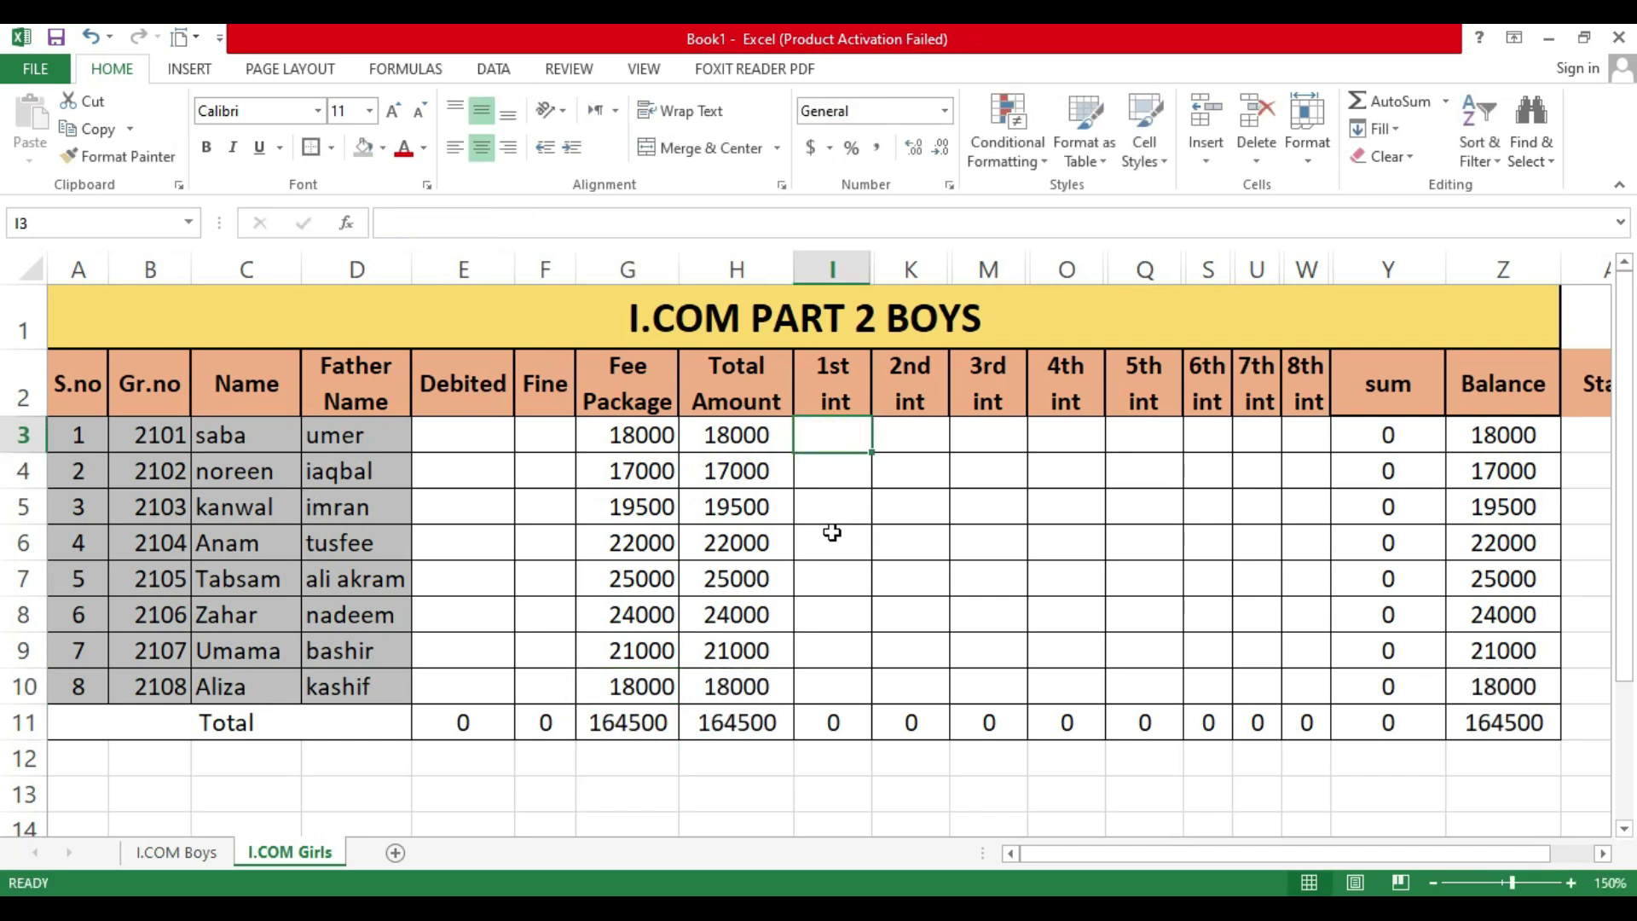
{"action": "type", "text": "3000"}
{"action": "key", "text": "Return"}
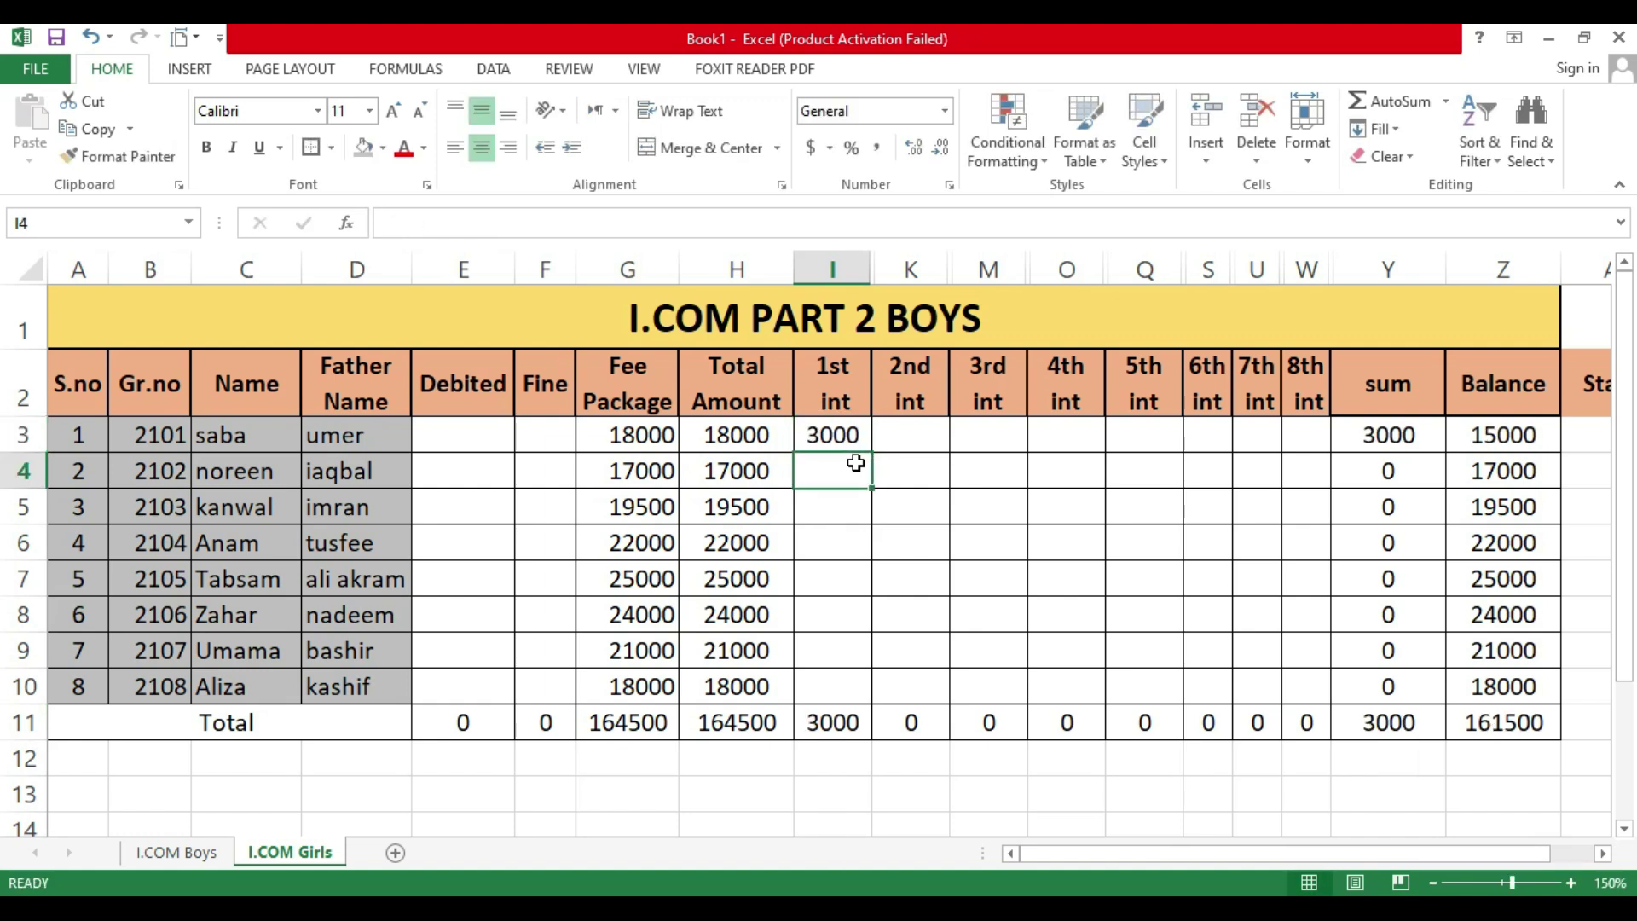
{"action": "key", "text": "Up"}
{"action": "key", "text": "Right"}
{"action": "type", "text": "2000"}
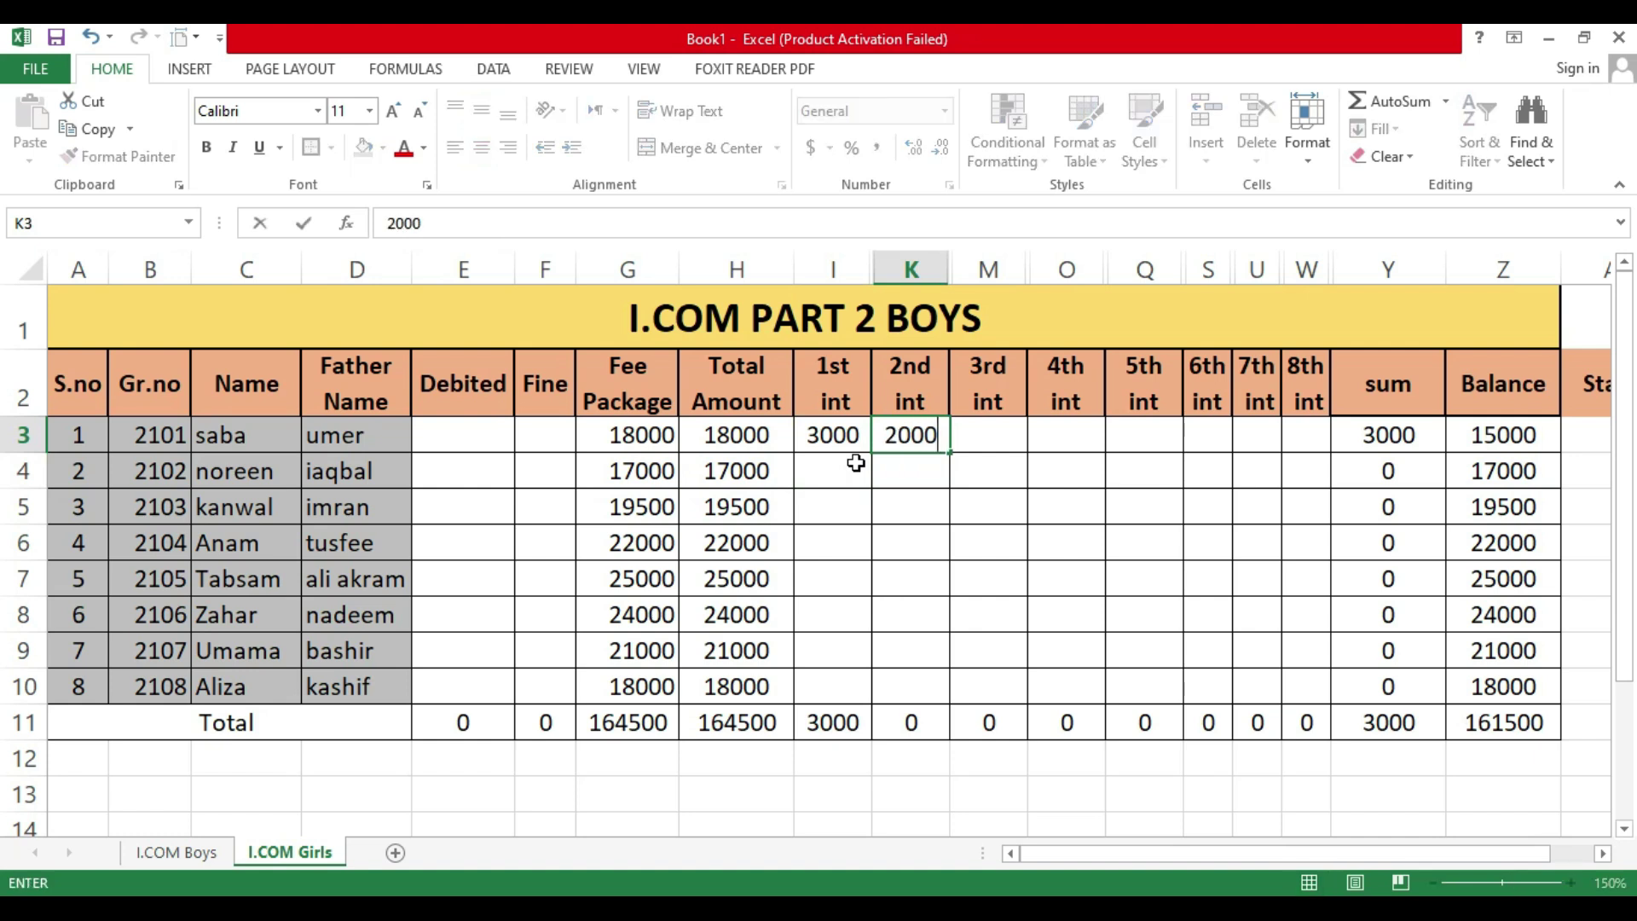
{"action": "key", "text": "Right"}
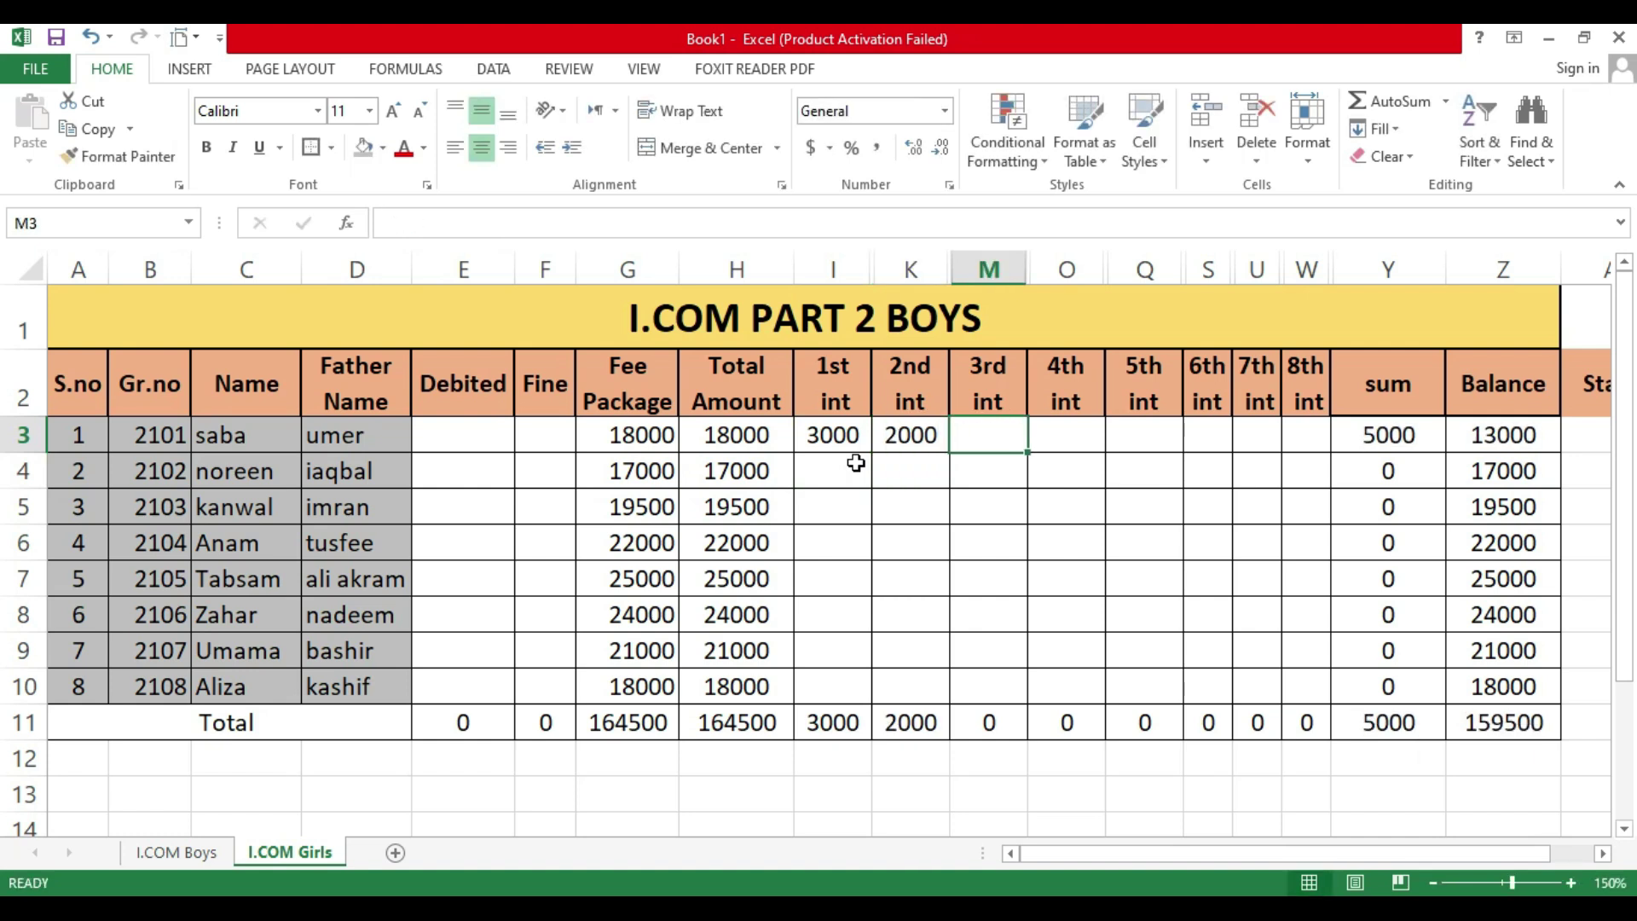
{"action": "type", "text": "4000"}
{"action": "key", "text": "Return"}
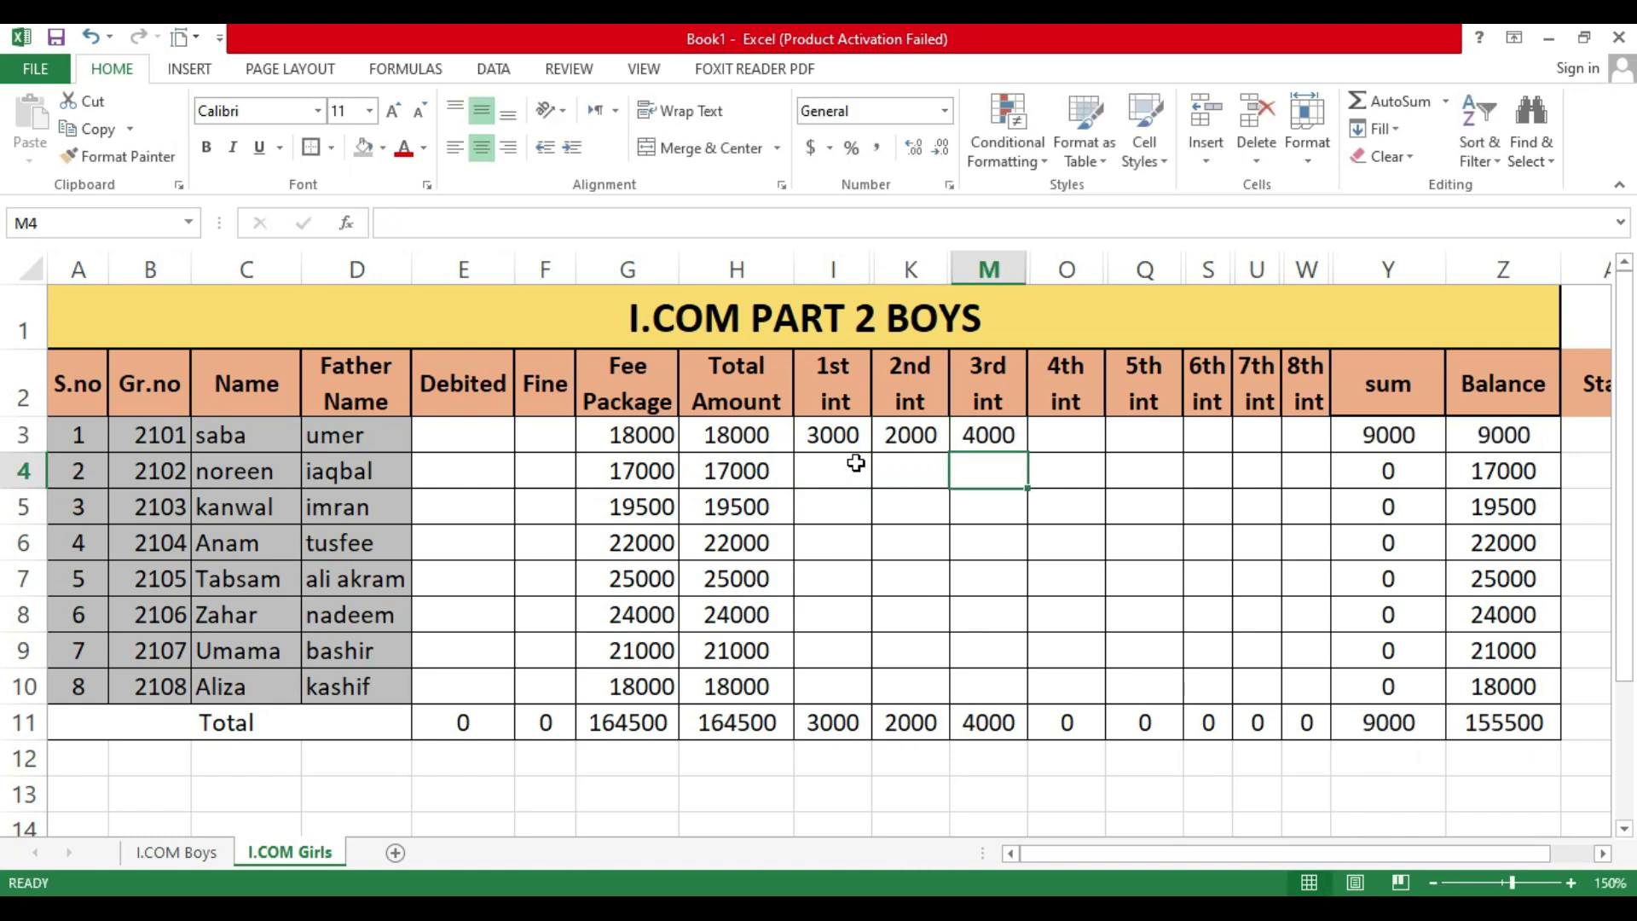
Step: Enter the second student's 1st int payment as 2500 in cell I4
{"action": "key", "text": "Return"}
{"action": "key", "text": "Left"}
{"action": "key", "text": "Up"}
{"action": "key", "text": "Up"}
{"action": "key", "text": "Left"}
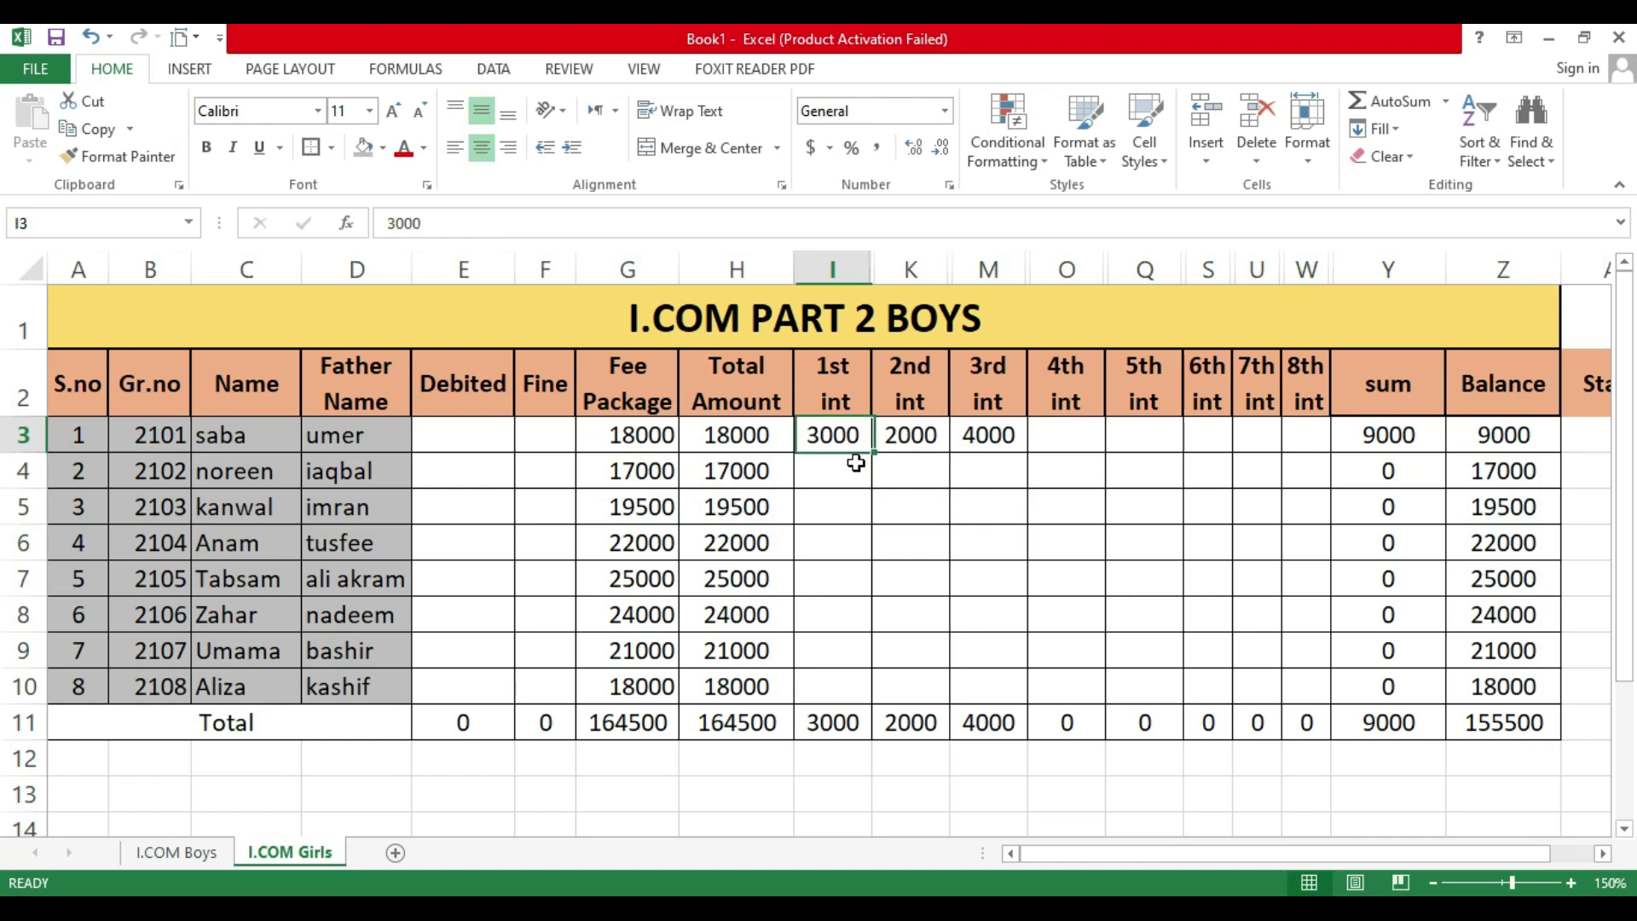
{"action": "key", "text": "Down"}
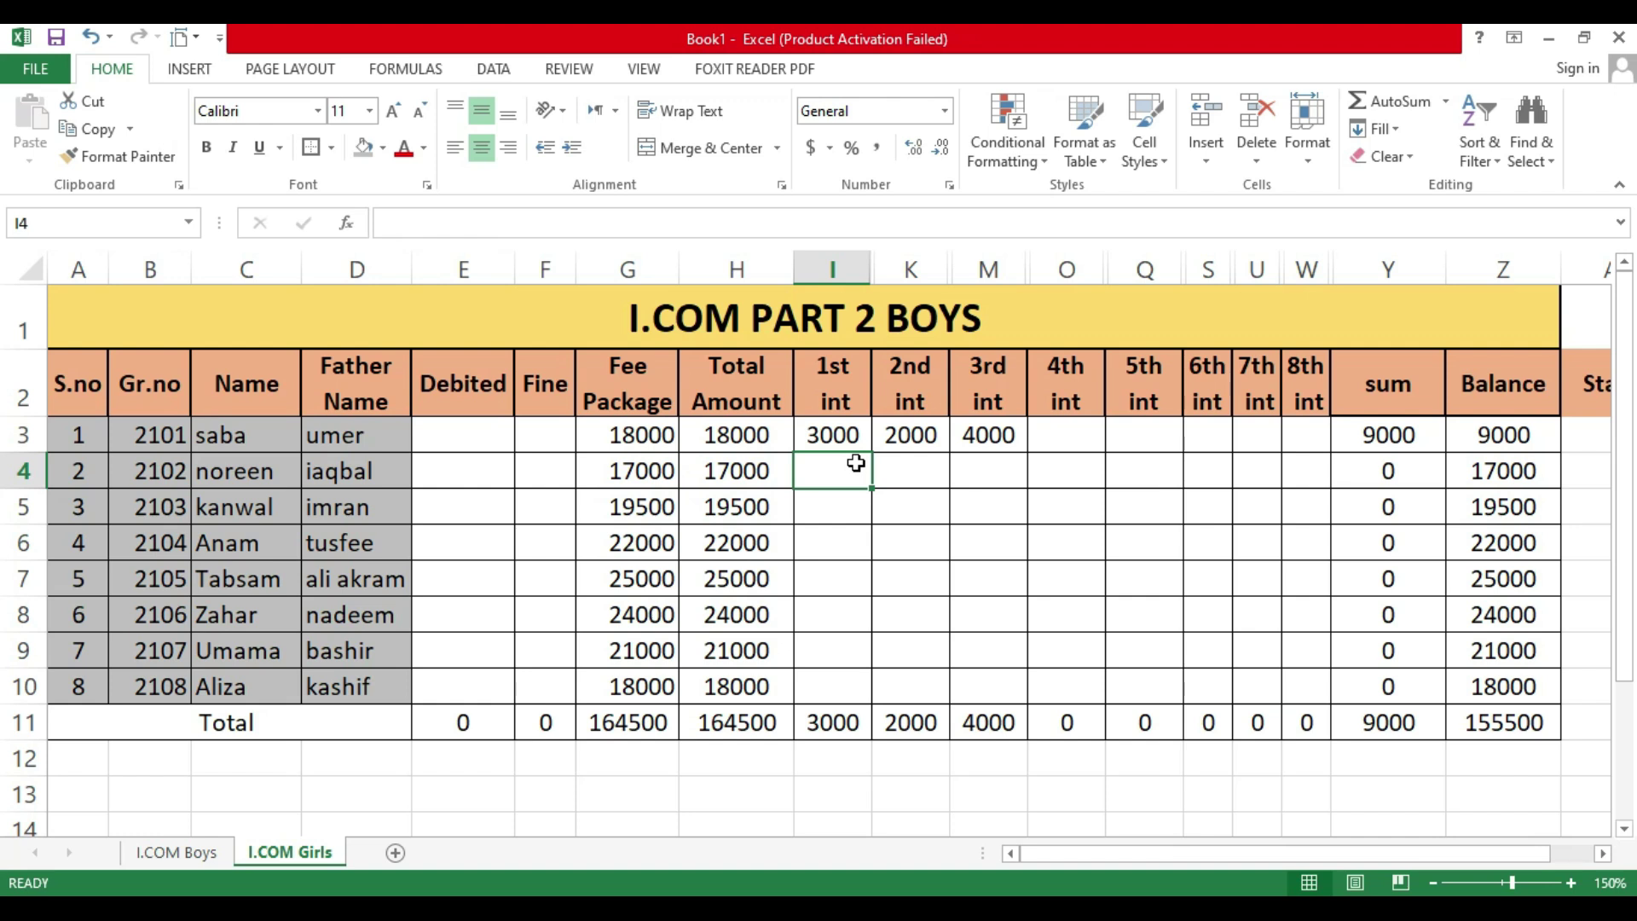
{"action": "type", "text": "2500"}
{"action": "key", "text": "Return"}
Step: Enter the second student's 2nd and 3rd int payments as 3500 in K4 and 5000 in M4
{"action": "key", "text": "Right"}
{"action": "key", "text": "Up"}
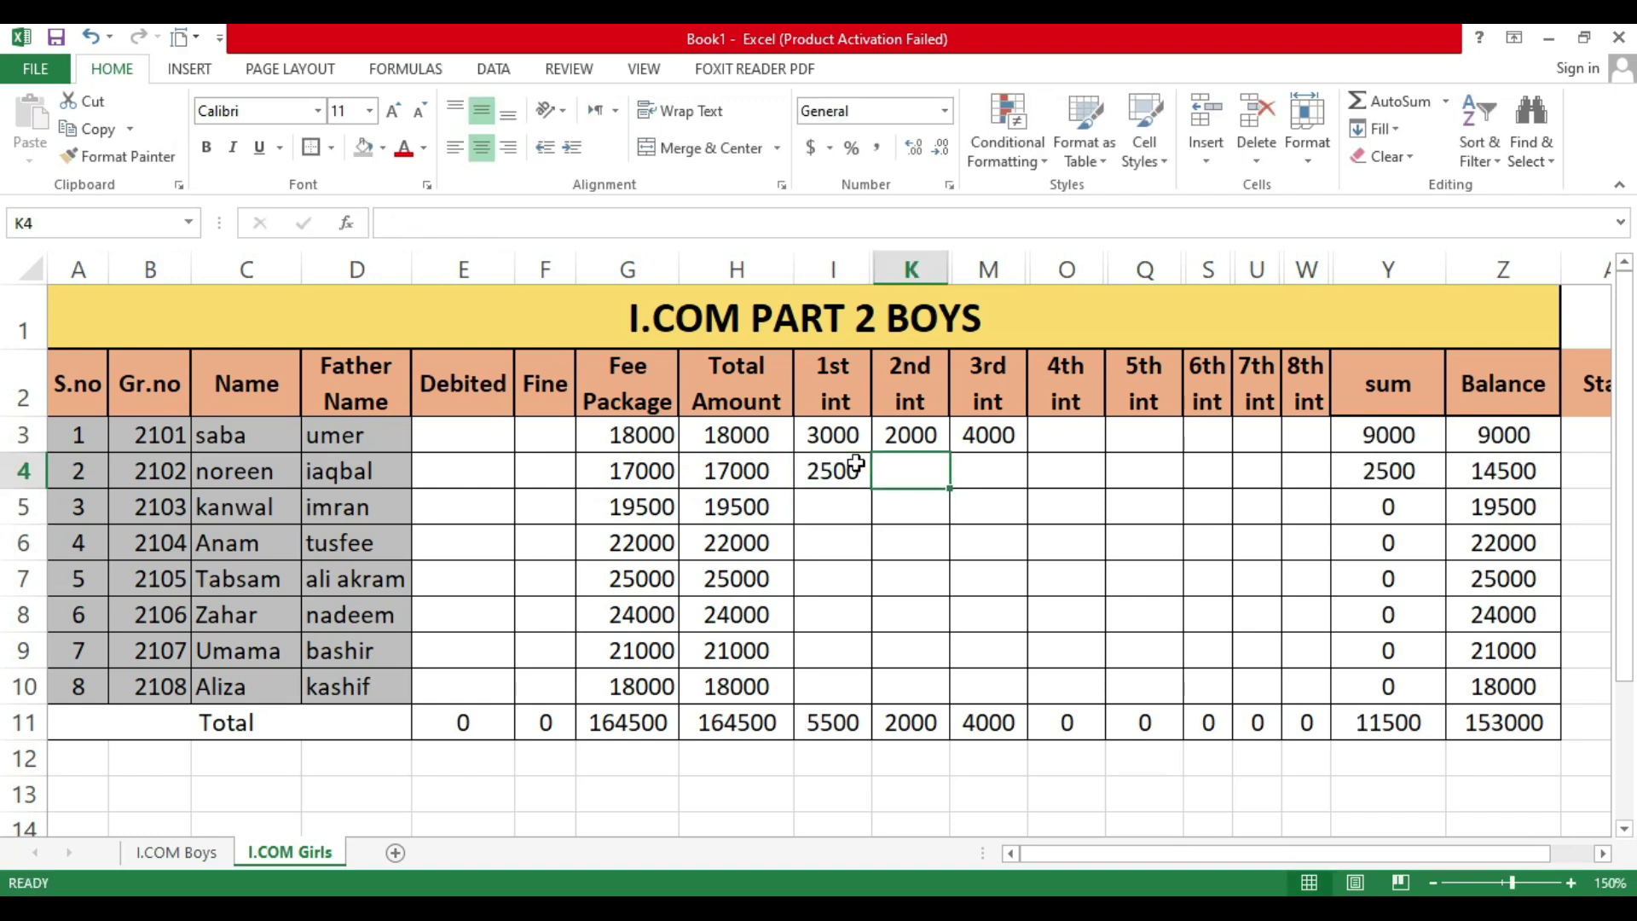
{"action": "type", "text": "3500"}
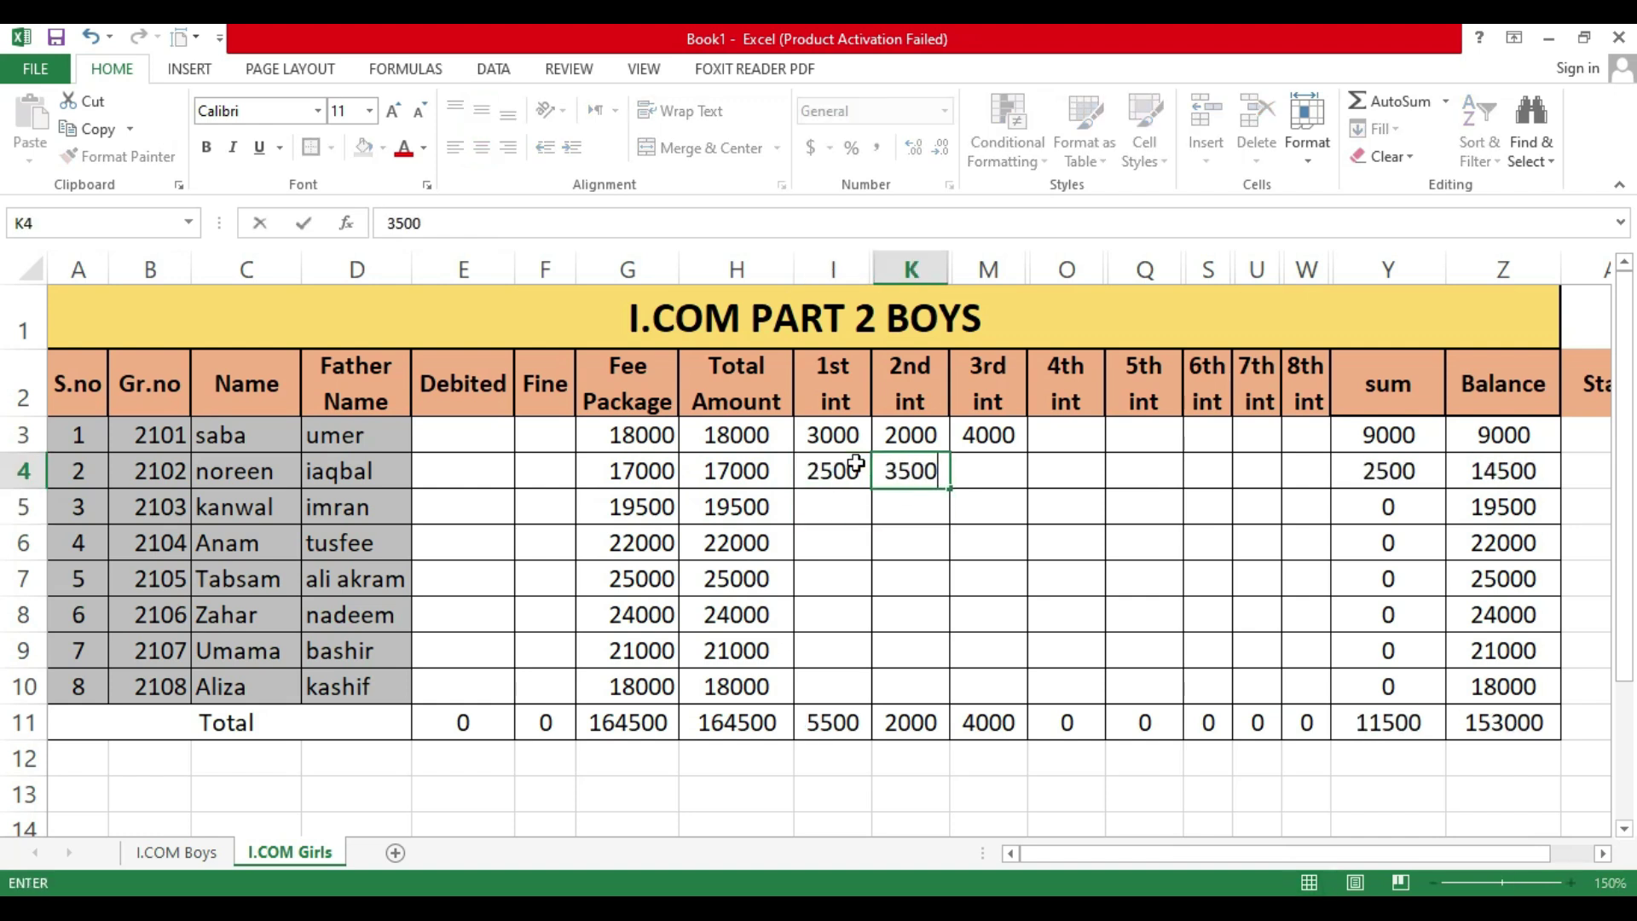
{"action": "key", "text": "Return"}
{"action": "key", "text": "Right"}
{"action": "key", "text": "Up"}
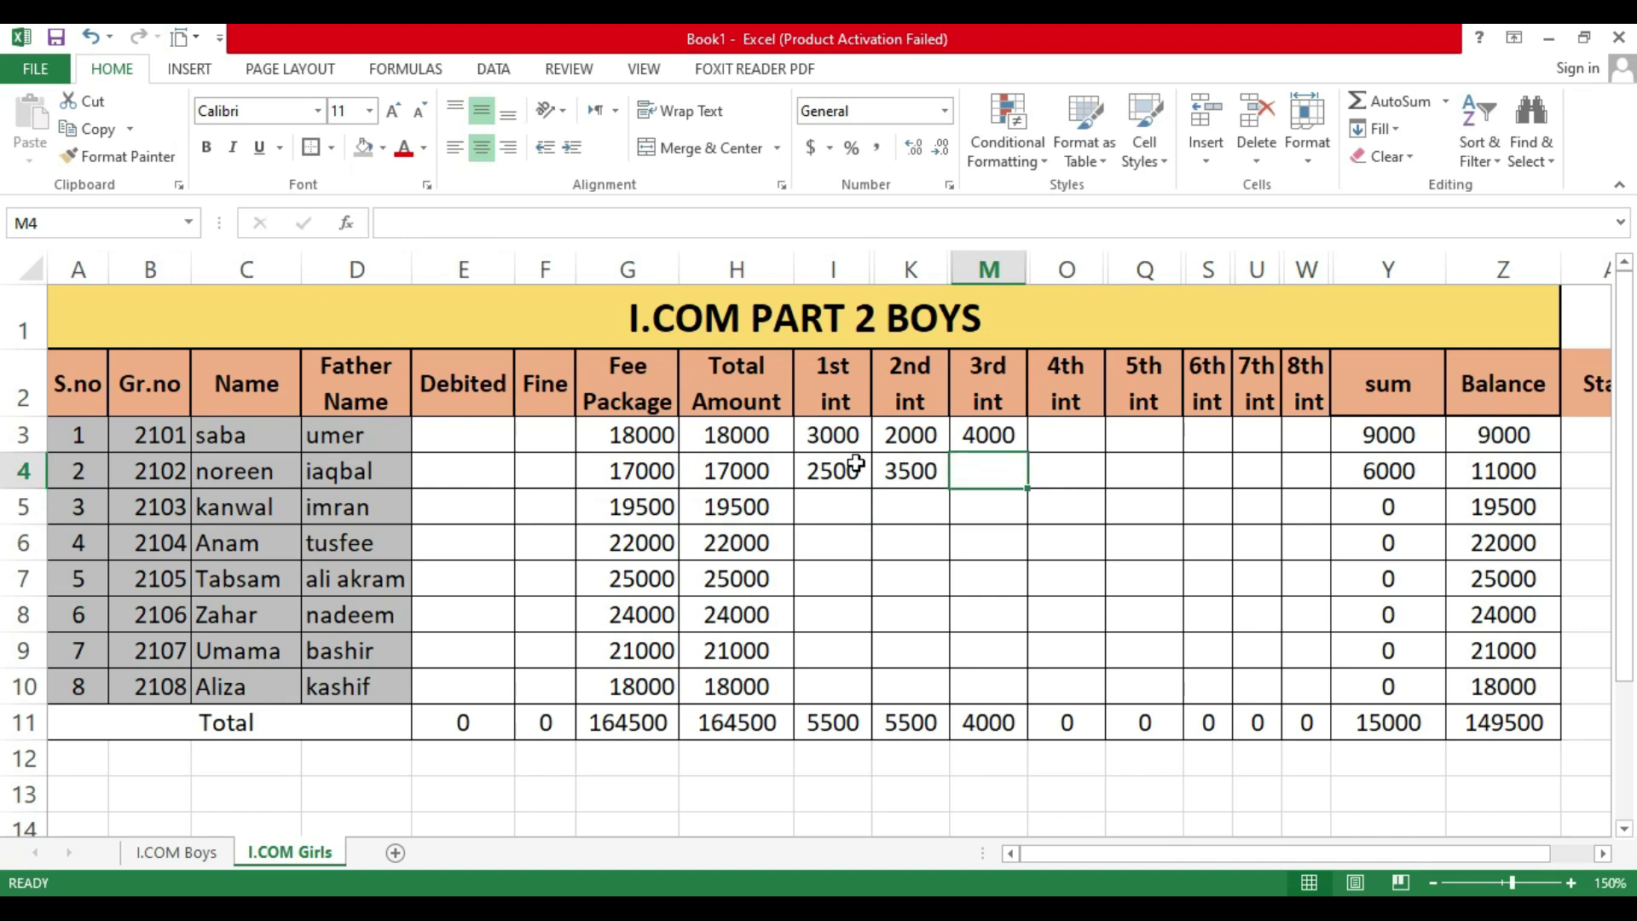
{"action": "type", "text": "5000"}
{"action": "key", "text": "Return"}
Step: Enter the first student's 4th int payment as 2000 in cell O3
{"action": "key", "text": "Right"}
{"action": "key", "text": "Right"}
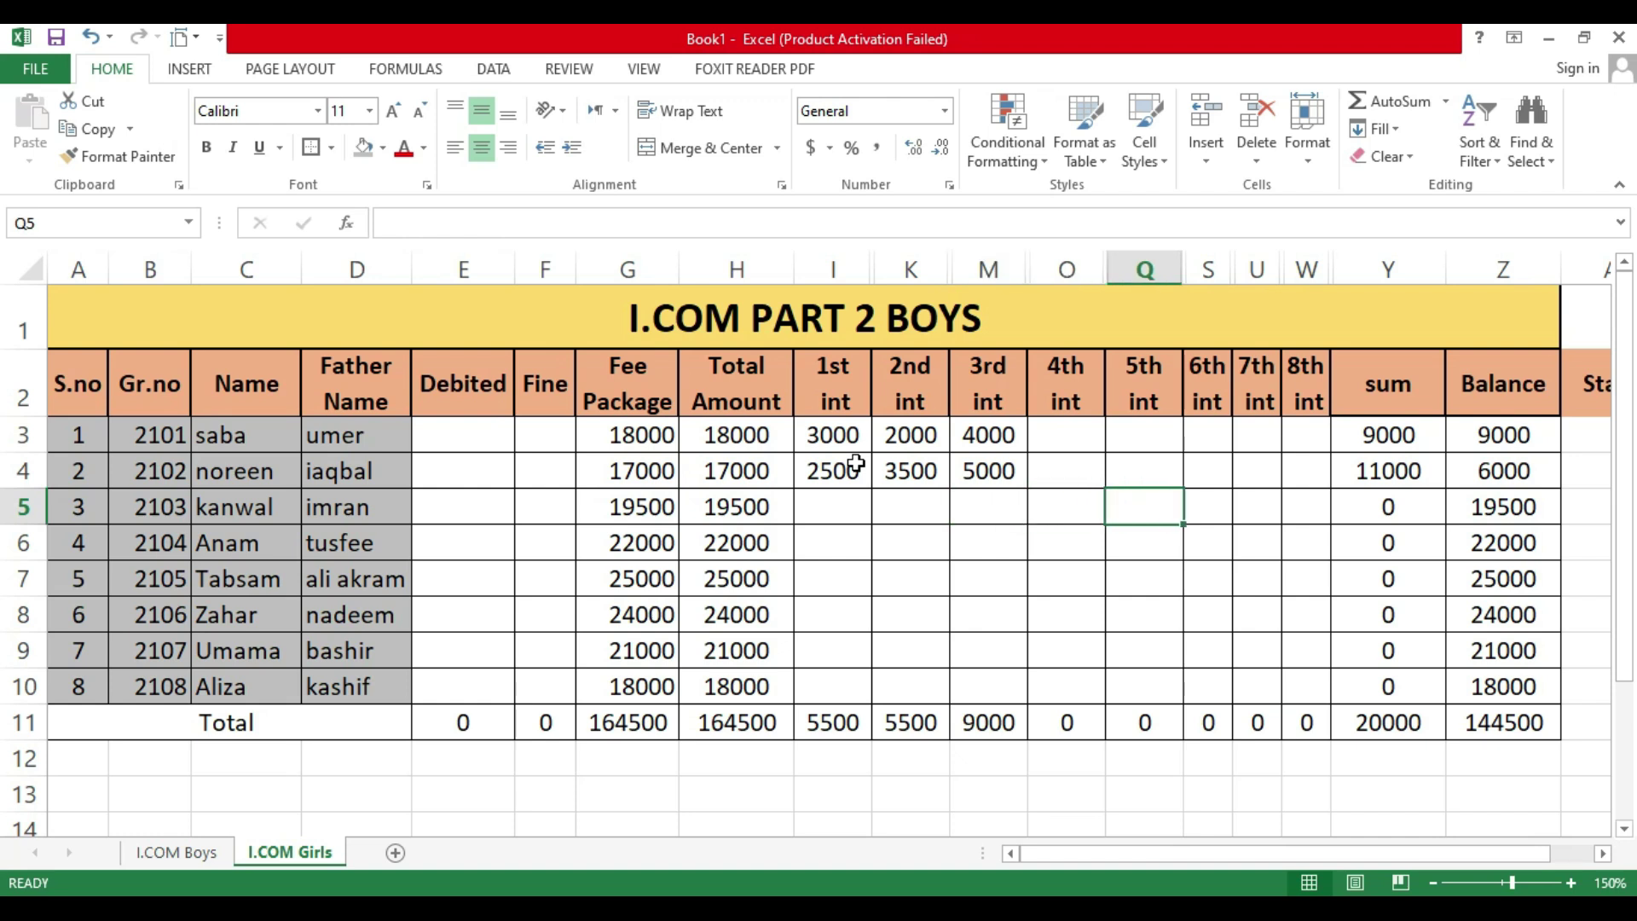
{"action": "key", "text": "Up"}
{"action": "key", "text": "Left"}
{"action": "key", "text": "Up"}
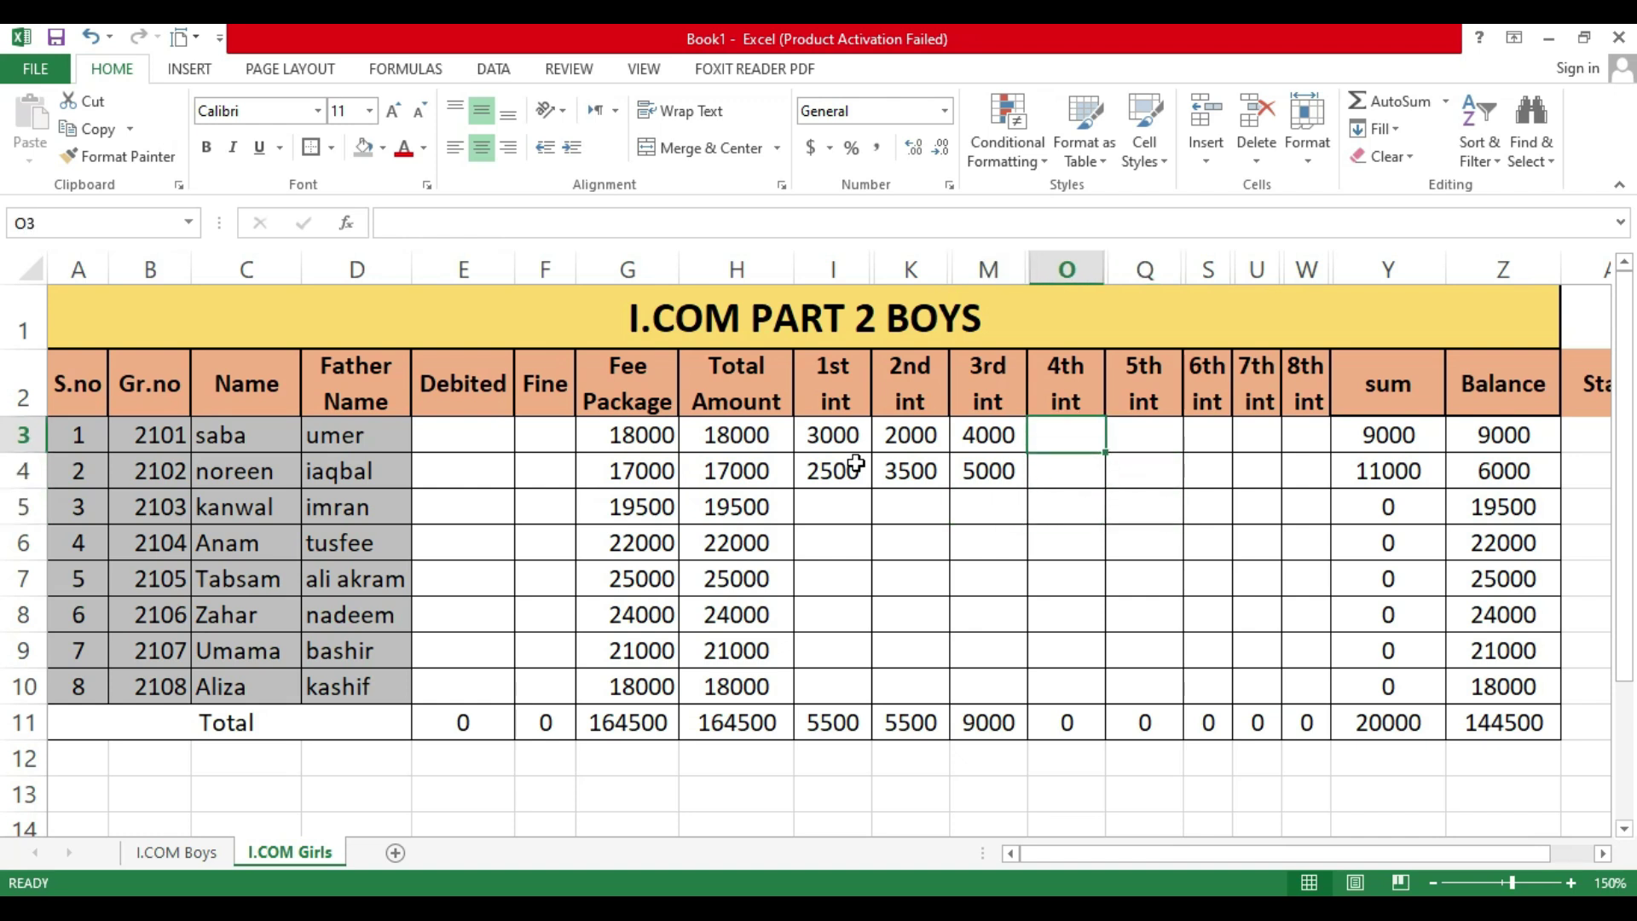
{"action": "type", "text": "200"}
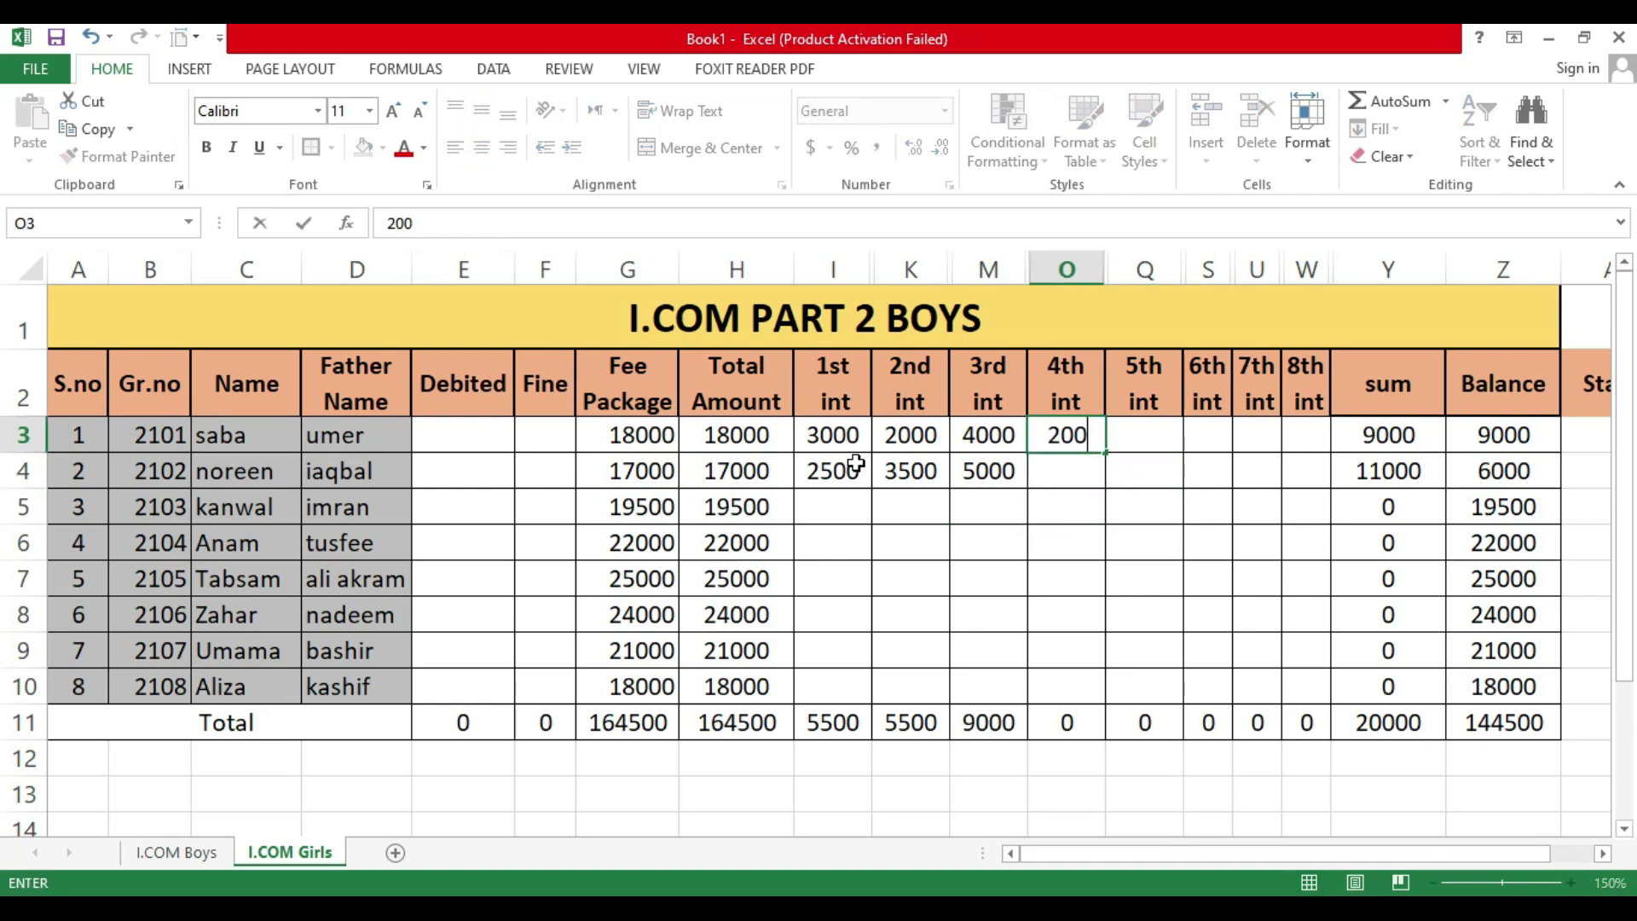
{"action": "key", "text": "Return"}
{"action": "key", "text": "Up"}
{"action": "type", "text": "2000"}
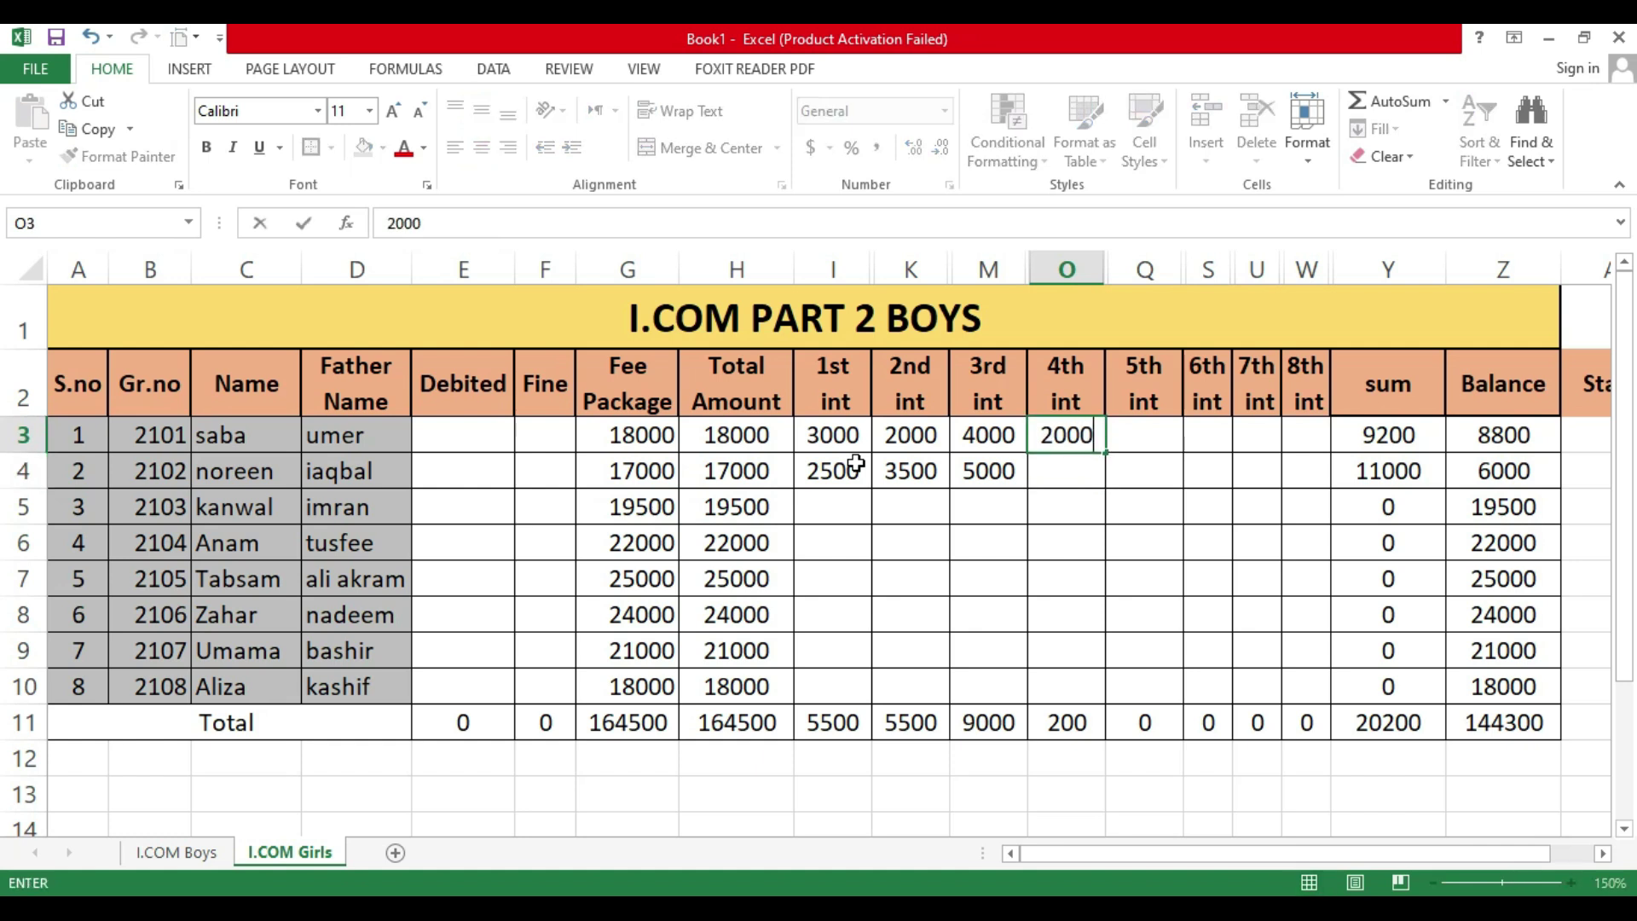
{"action": "key", "text": "Return"}
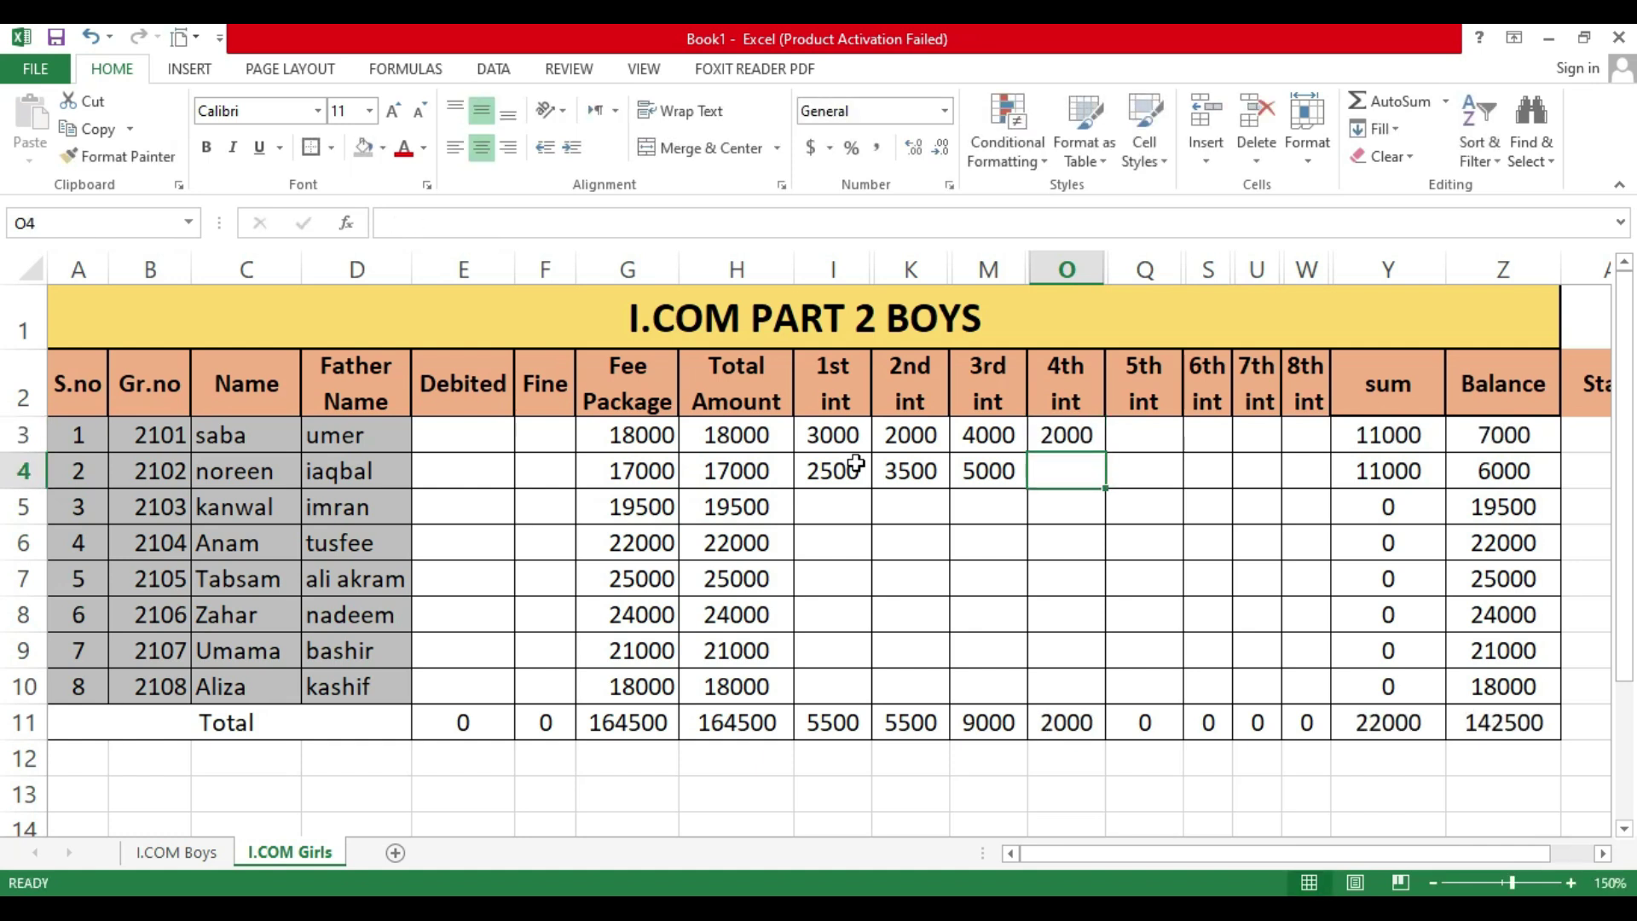
Step: Enter 1st int payments of 2000, 3000 and 3500 for the third to fifth students in I5:I7
{"action": "key", "text": "Down"}
{"action": "key", "text": "Left"}
{"action": "key", "text": "Left"}
{"action": "key", "text": "Left"}
{"action": "type", "text": "2000"}
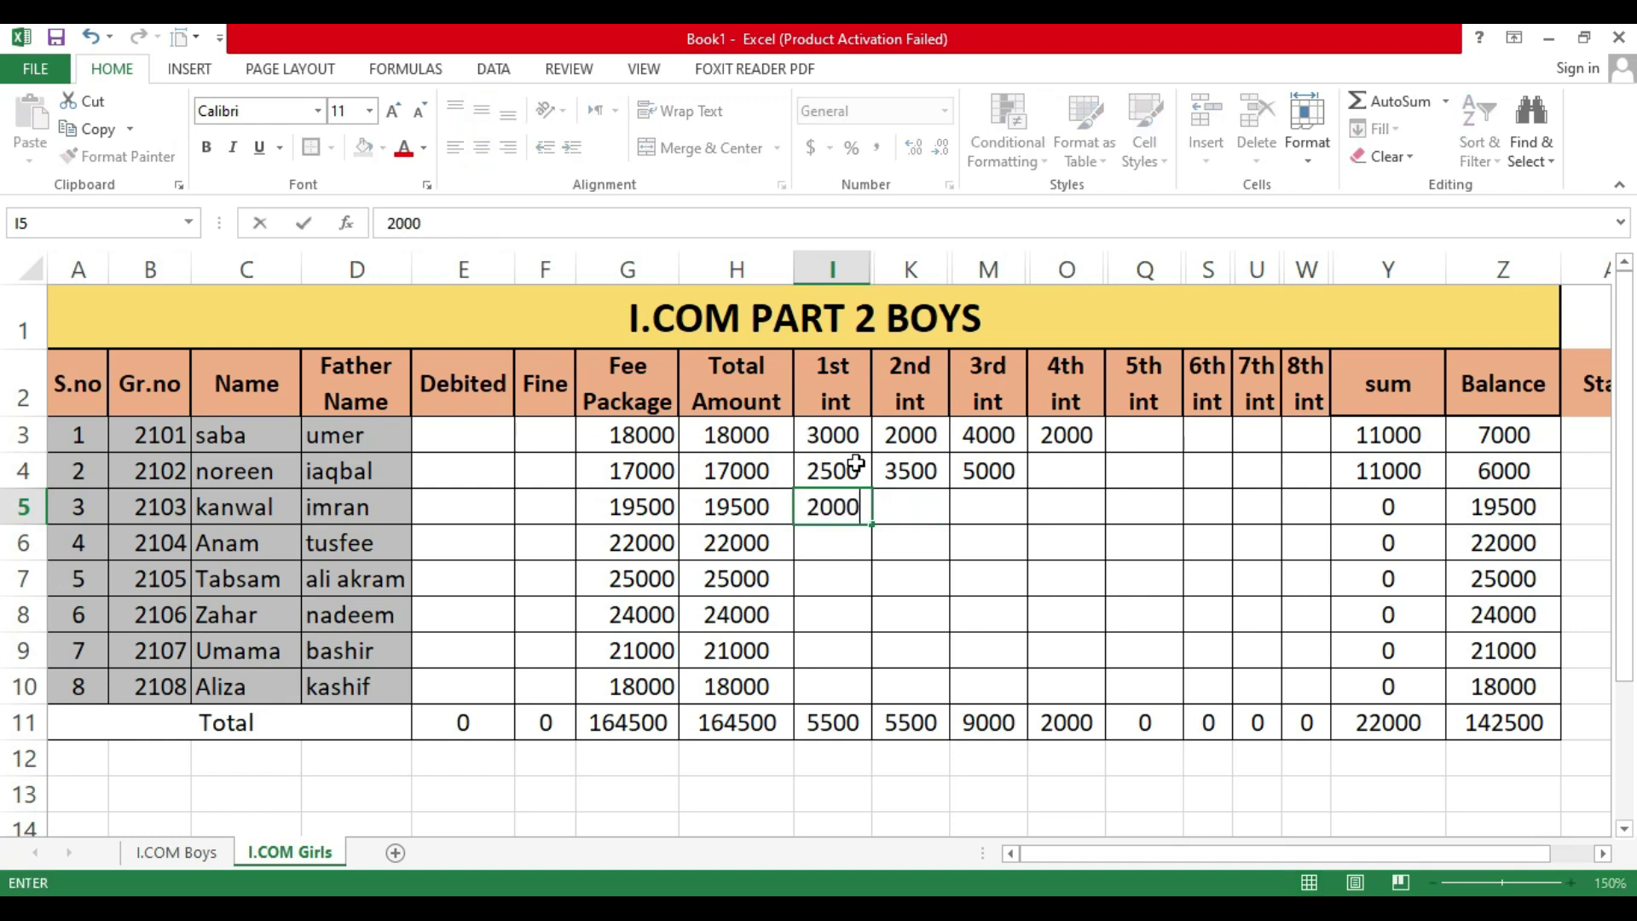
{"action": "key", "text": "Return"}
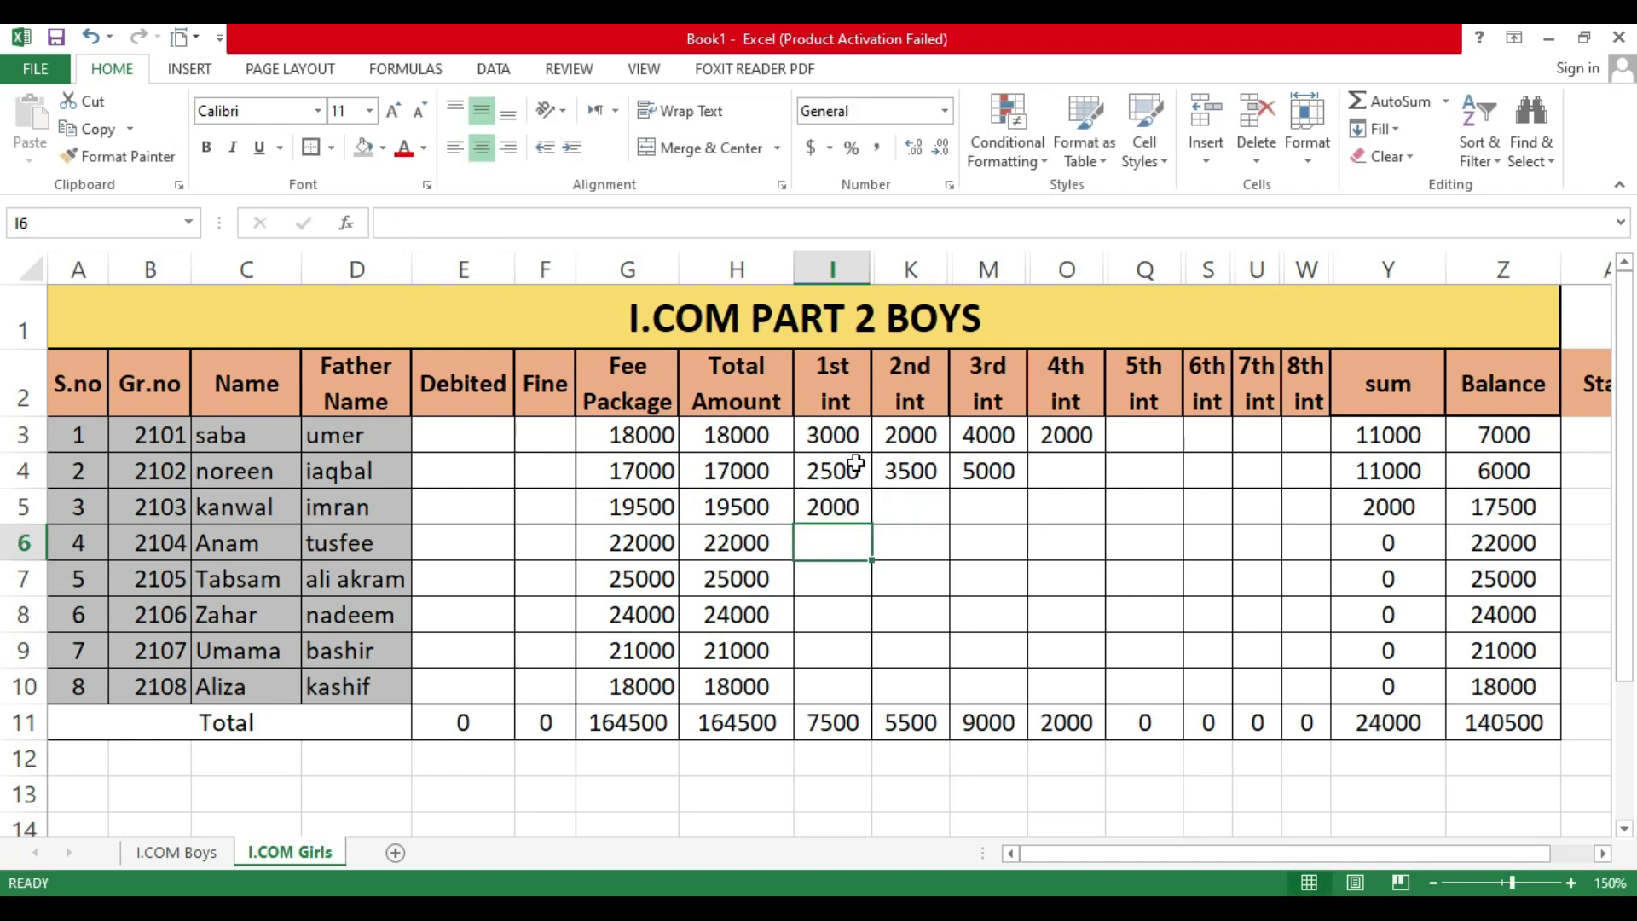
{"action": "type", "text": "3000"}
{"action": "key", "text": "Return"}
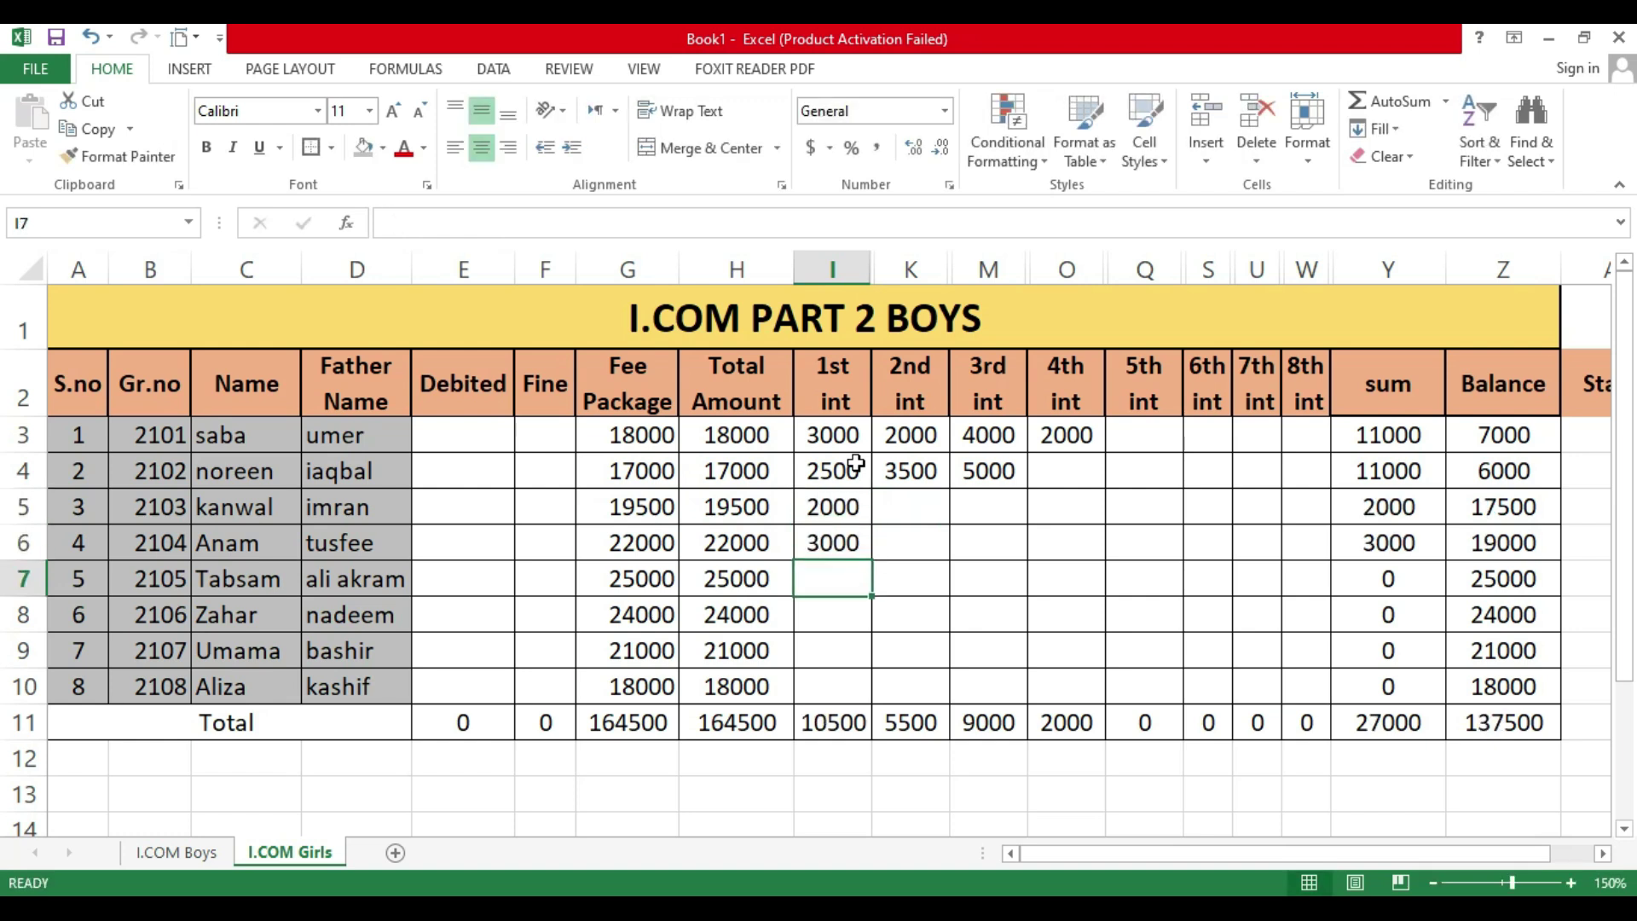
{"action": "type", "text": "3500"}
{"action": "key", "text": "Return"}
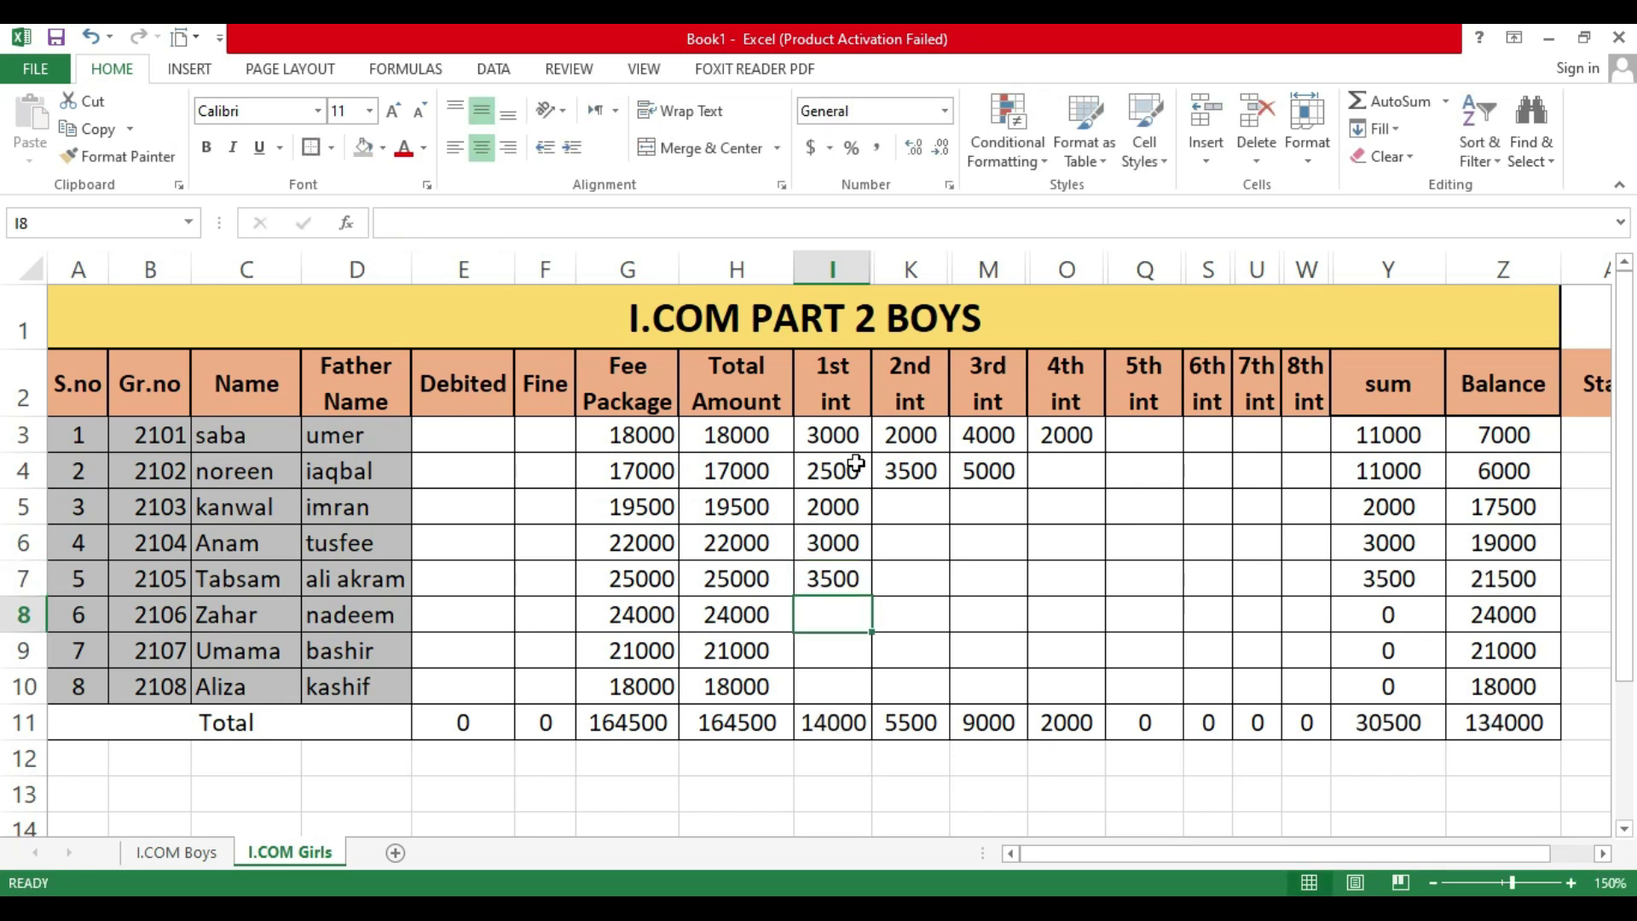
Step: Enter 1st int payments of 4000, 4500 and 5000 for the last three students in I8:I10
{"action": "type", "text": "4000"}
{"action": "key", "text": "Return"}
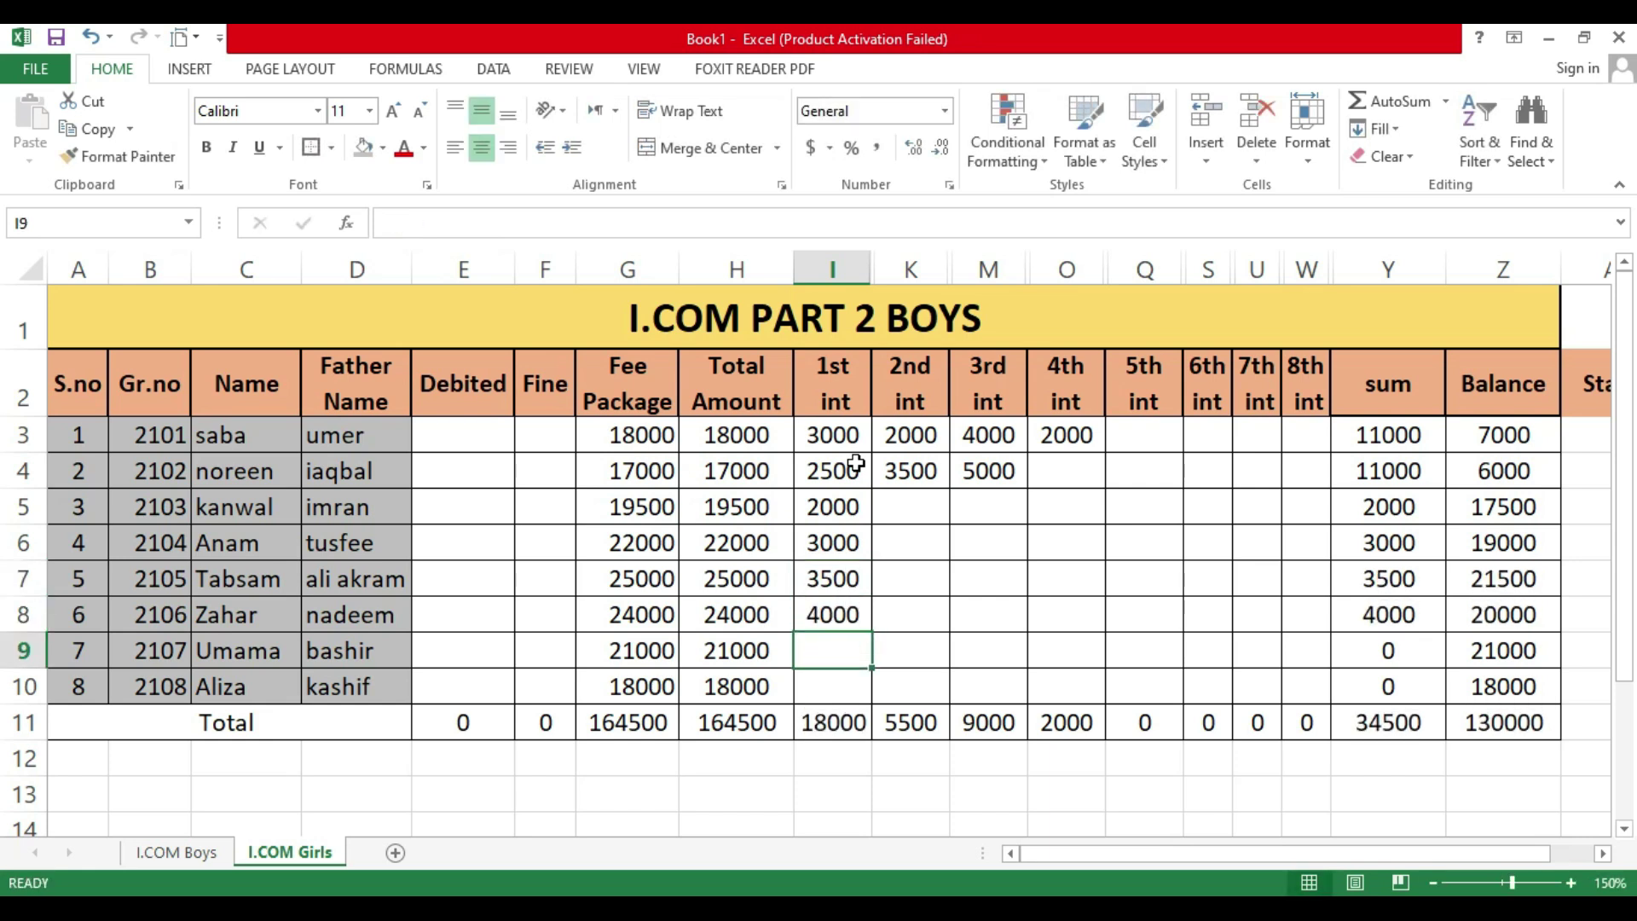
{"action": "type", "text": "4500"}
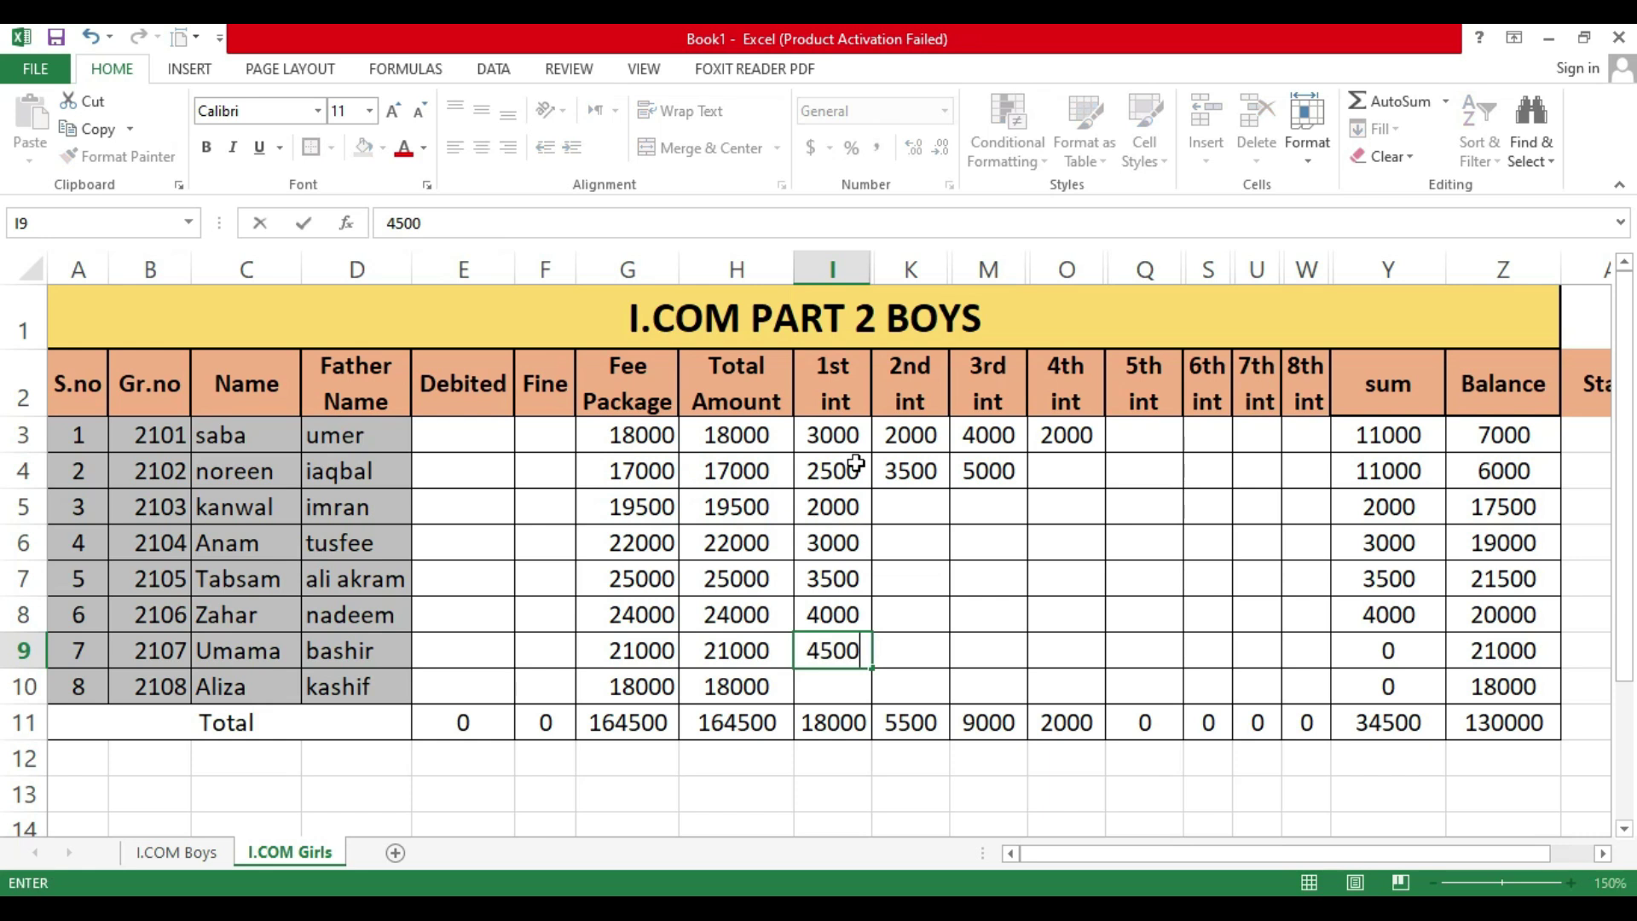
{"action": "key", "text": "Return"}
{"action": "type", "text": "5000"}
{"action": "key", "text": "Return"}
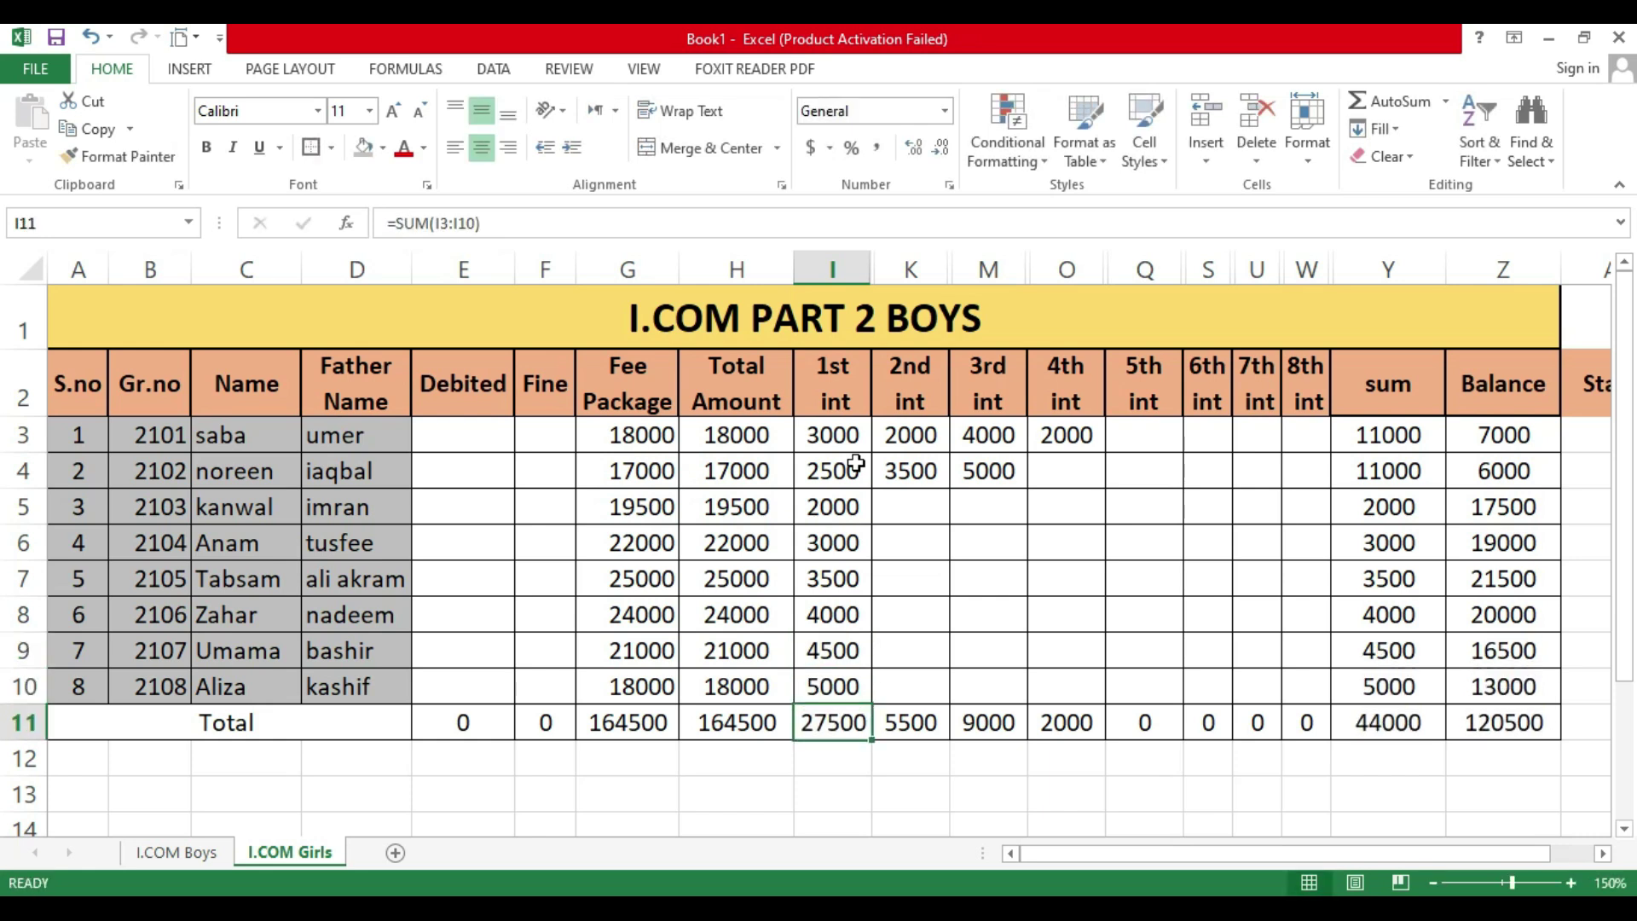
Step: Enter the fourth student's whole remaining balance, 19000, as the 2nd int payment in cell K6
{"action": "key", "text": "Right"}
{"action": "key", "text": "Up"}
{"action": "key", "text": "Up"}
{"action": "key", "text": "Up"}
{"action": "key", "text": "Up"}
{"action": "key", "text": "Up"}
{"action": "key", "text": "Left"}
{"action": "key", "text": "Left"}
{"action": "key", "text": "Left"}
{"action": "key", "text": "Left"}
{"action": "key", "text": "Left"}
{"action": "key", "text": "Left"}
{"action": "key", "text": "Left"}
{"action": "key", "text": "Left"}
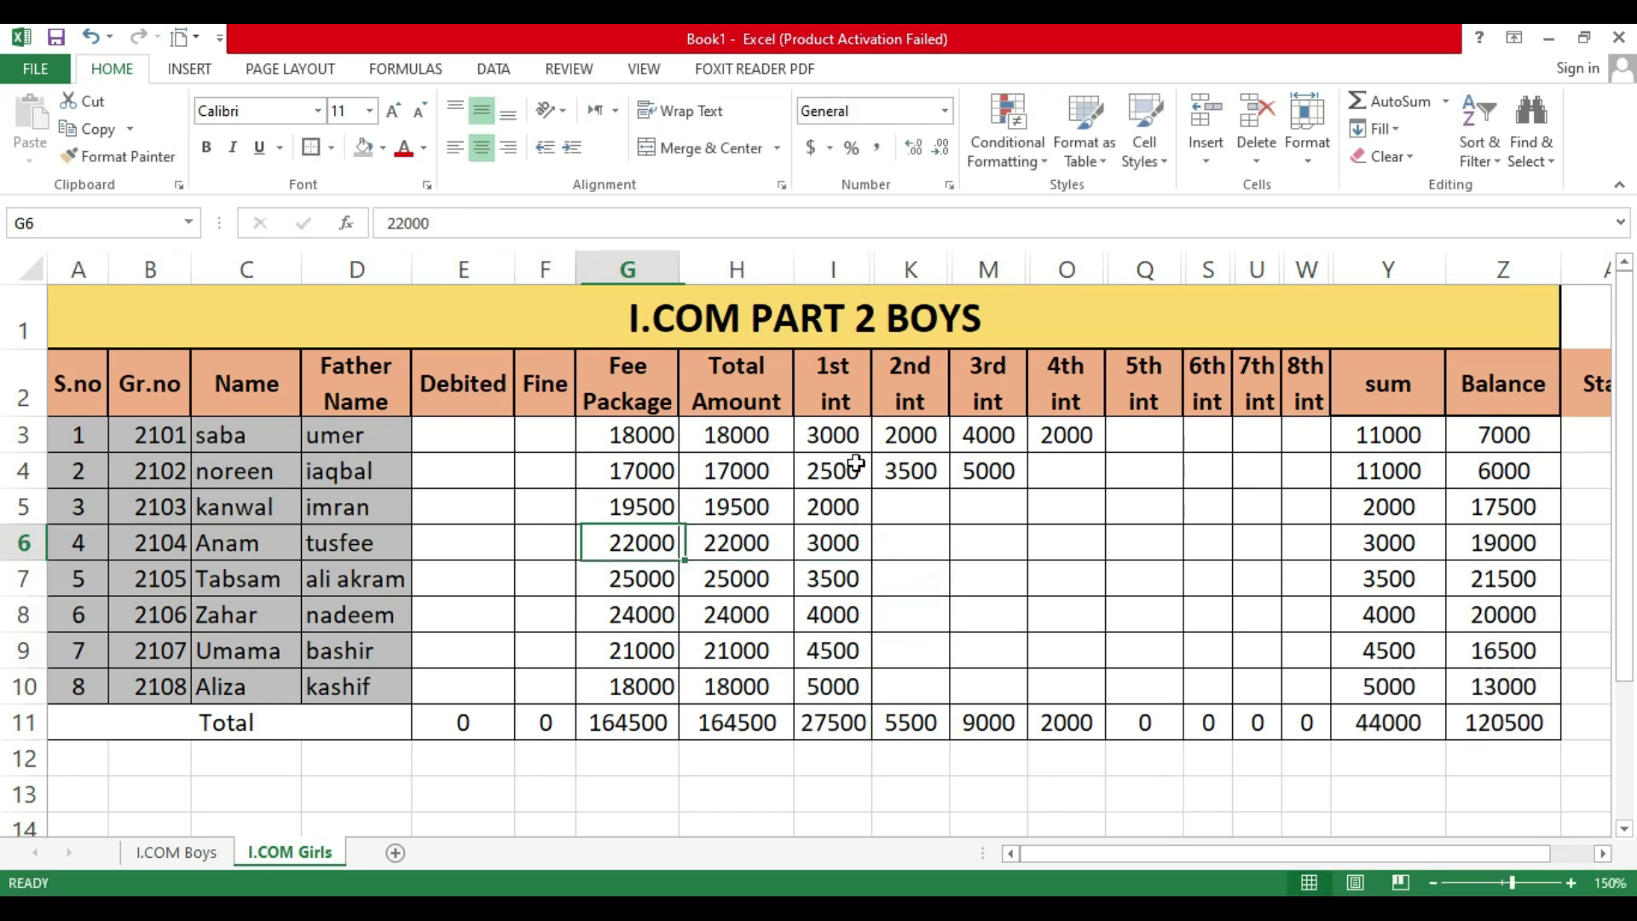
{"action": "key", "text": "Right"}
{"action": "key", "text": "Right"}
{"action": "key", "text": "Right"}
{"action": "key", "text": "Right"}
{"action": "key", "text": "Right"}
{"action": "key", "text": "Right"}
{"action": "key", "text": "Right"}
{"action": "key", "text": "Right"}
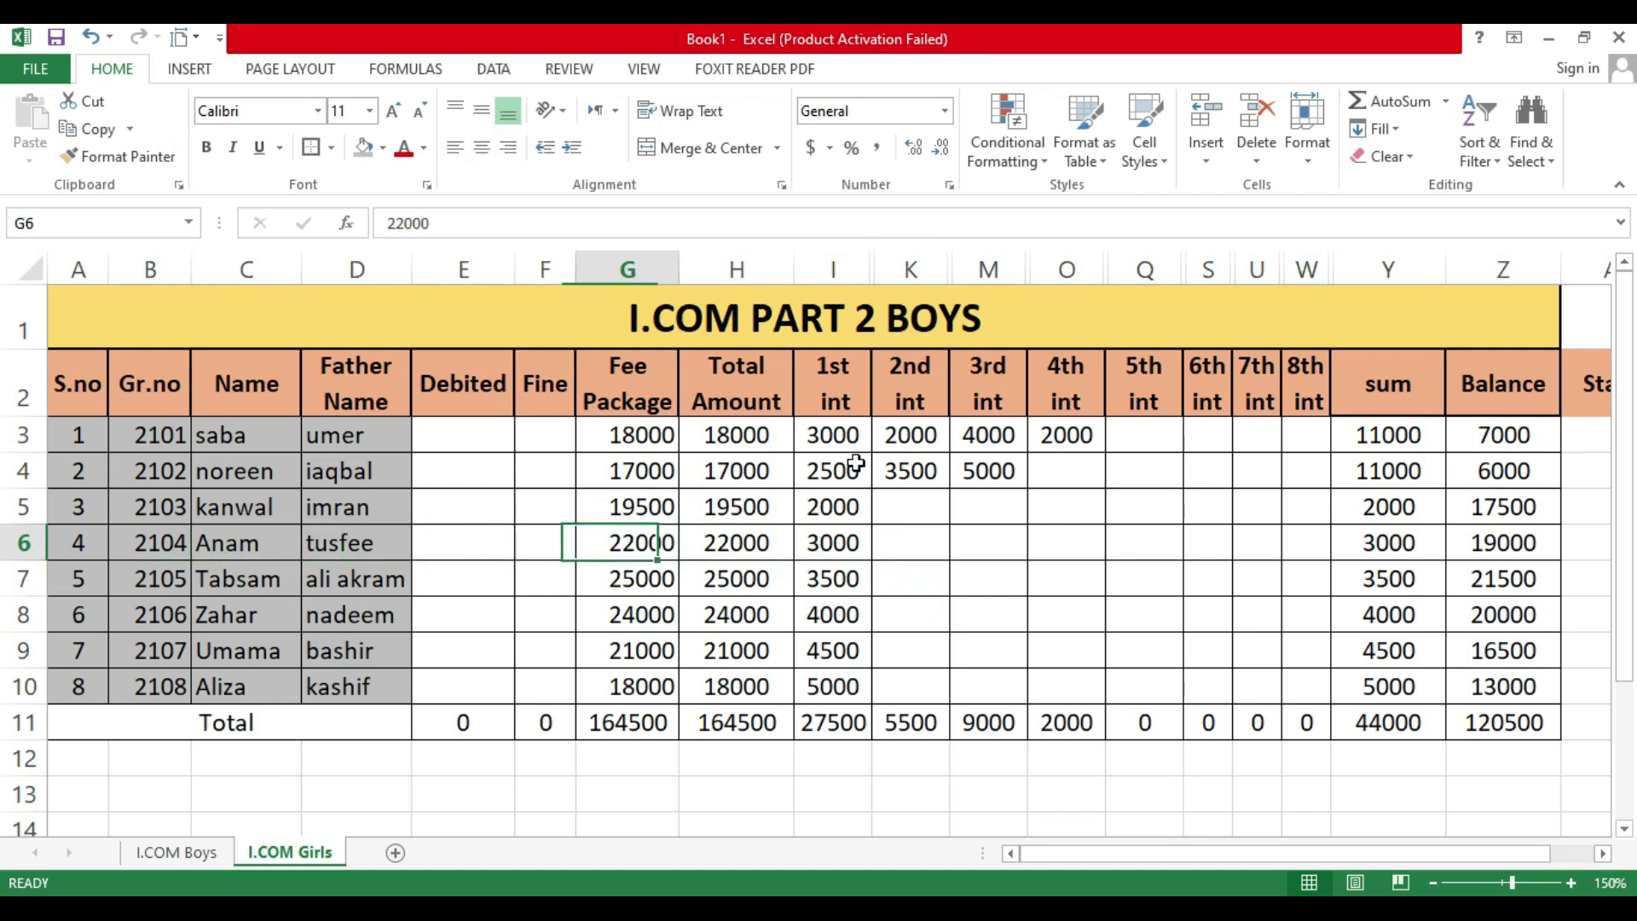
{"action": "key", "text": "Right"}
{"action": "key", "text": "Right"}
{"action": "key", "text": "Left"}
{"action": "key", "text": "Left"}
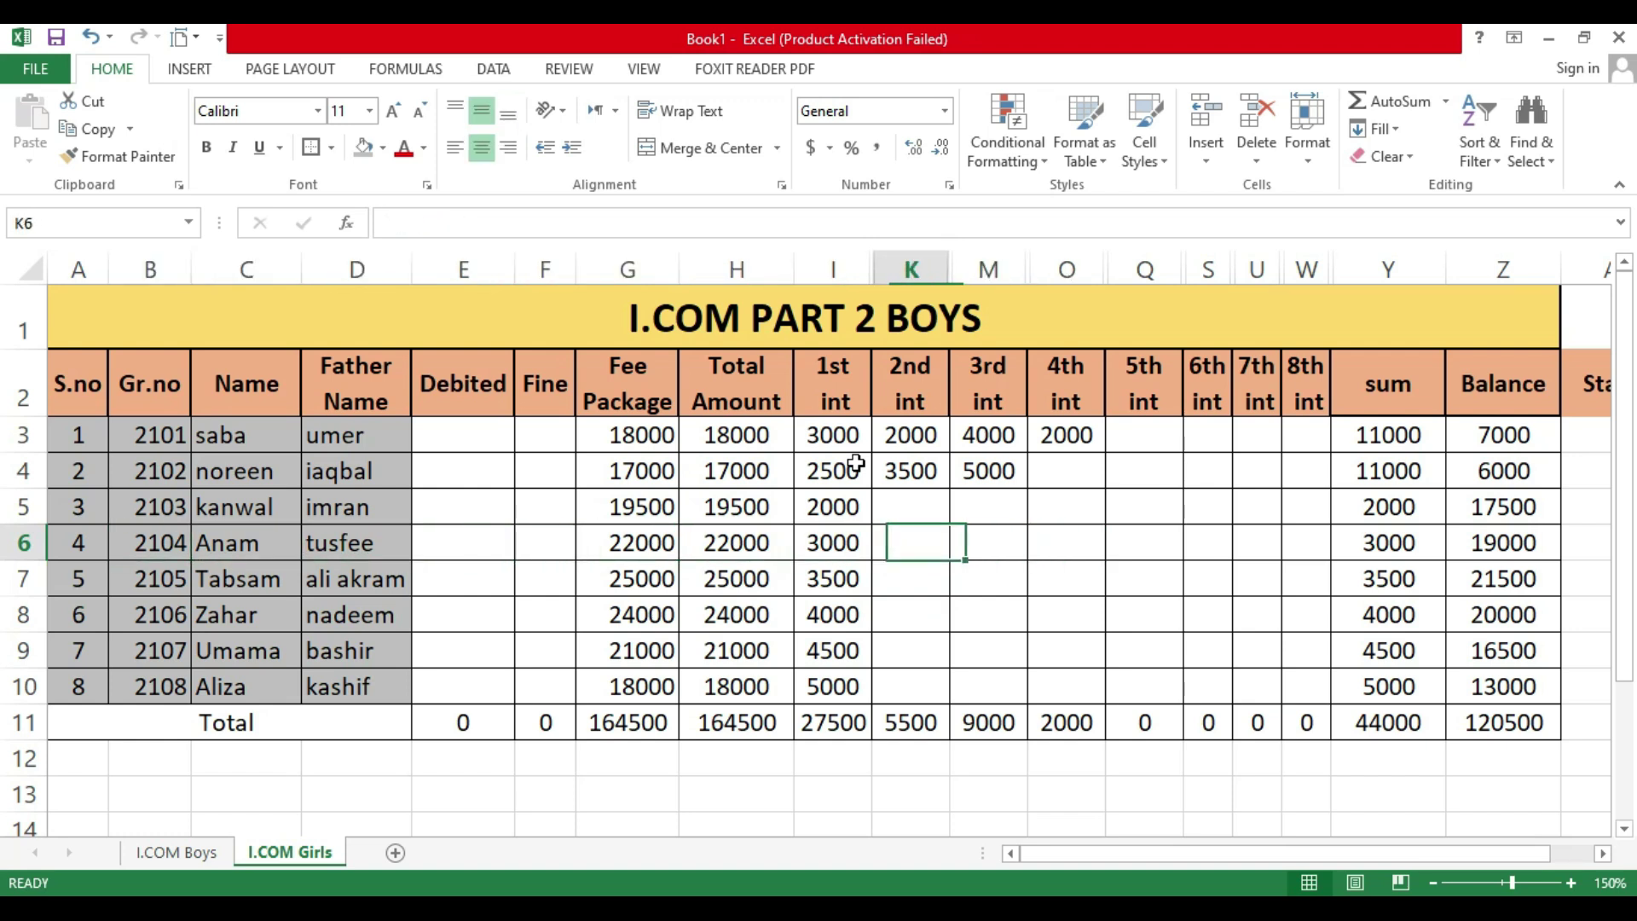
{"action": "type", "text": "19000"}
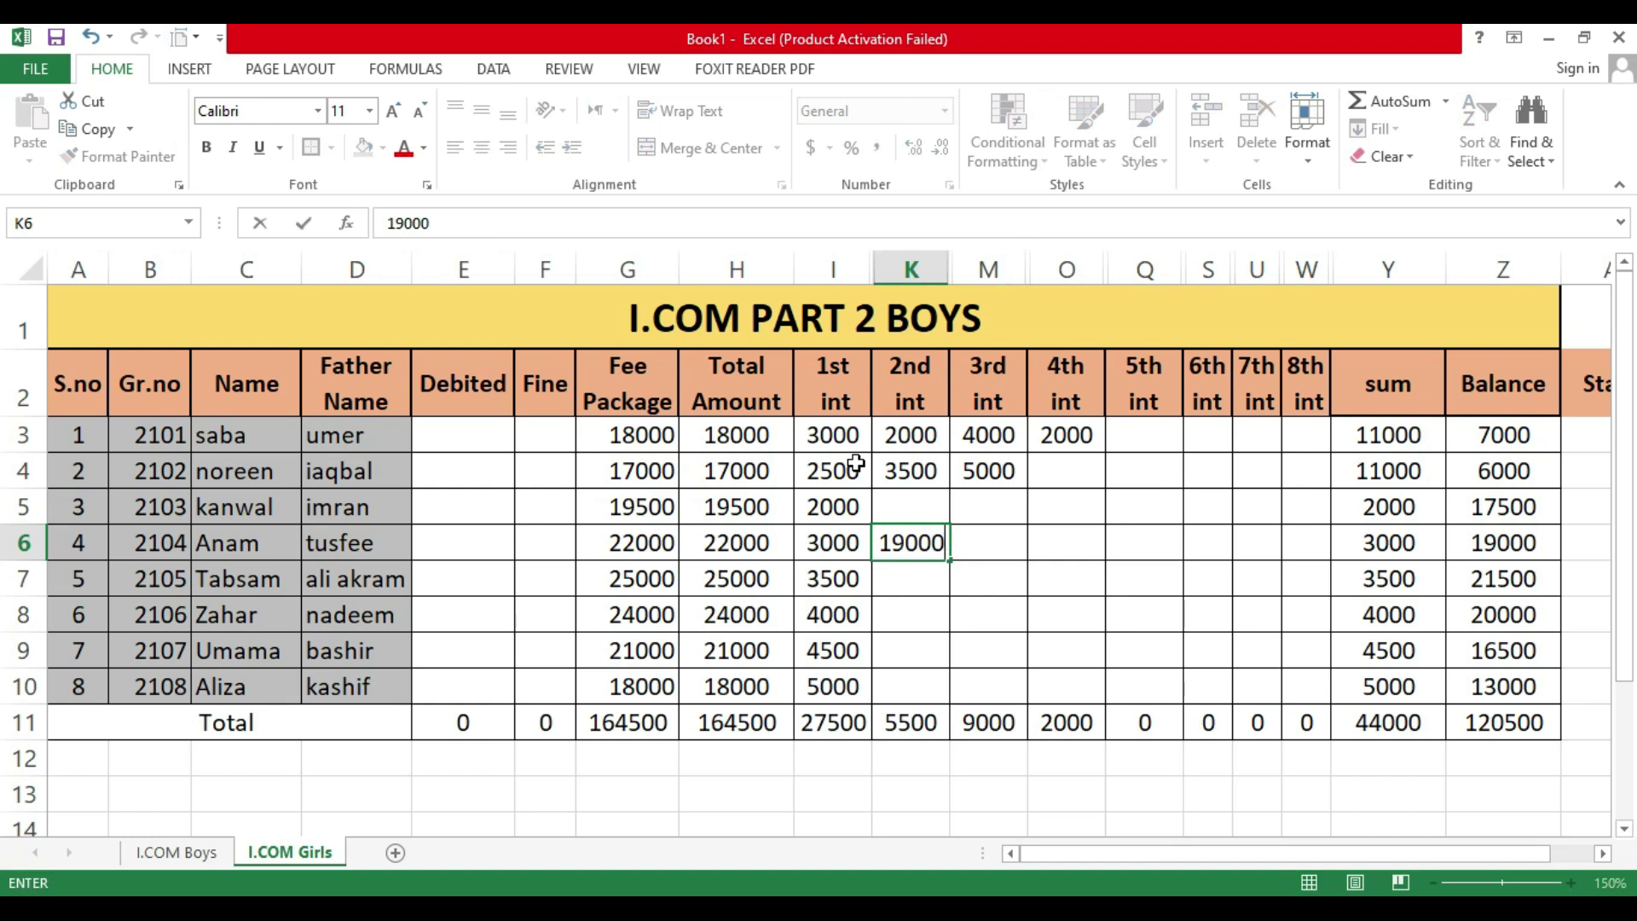
{"action": "key", "text": "Return"}
Step: Enter the status "pending" in AA3 and fill it down the Status column through AA11
{"action": "key", "text": "Right"}
{"action": "key", "text": "Right"}
{"action": "key", "text": "Right"}
{"action": "key", "text": "Right"}
{"action": "key", "text": "Right"}
{"action": "key", "text": "Right"}
{"action": "key", "text": "Right"}
{"action": "key", "text": "Right"}
{"action": "key", "text": "Right"}
{"action": "key", "text": "Right"}
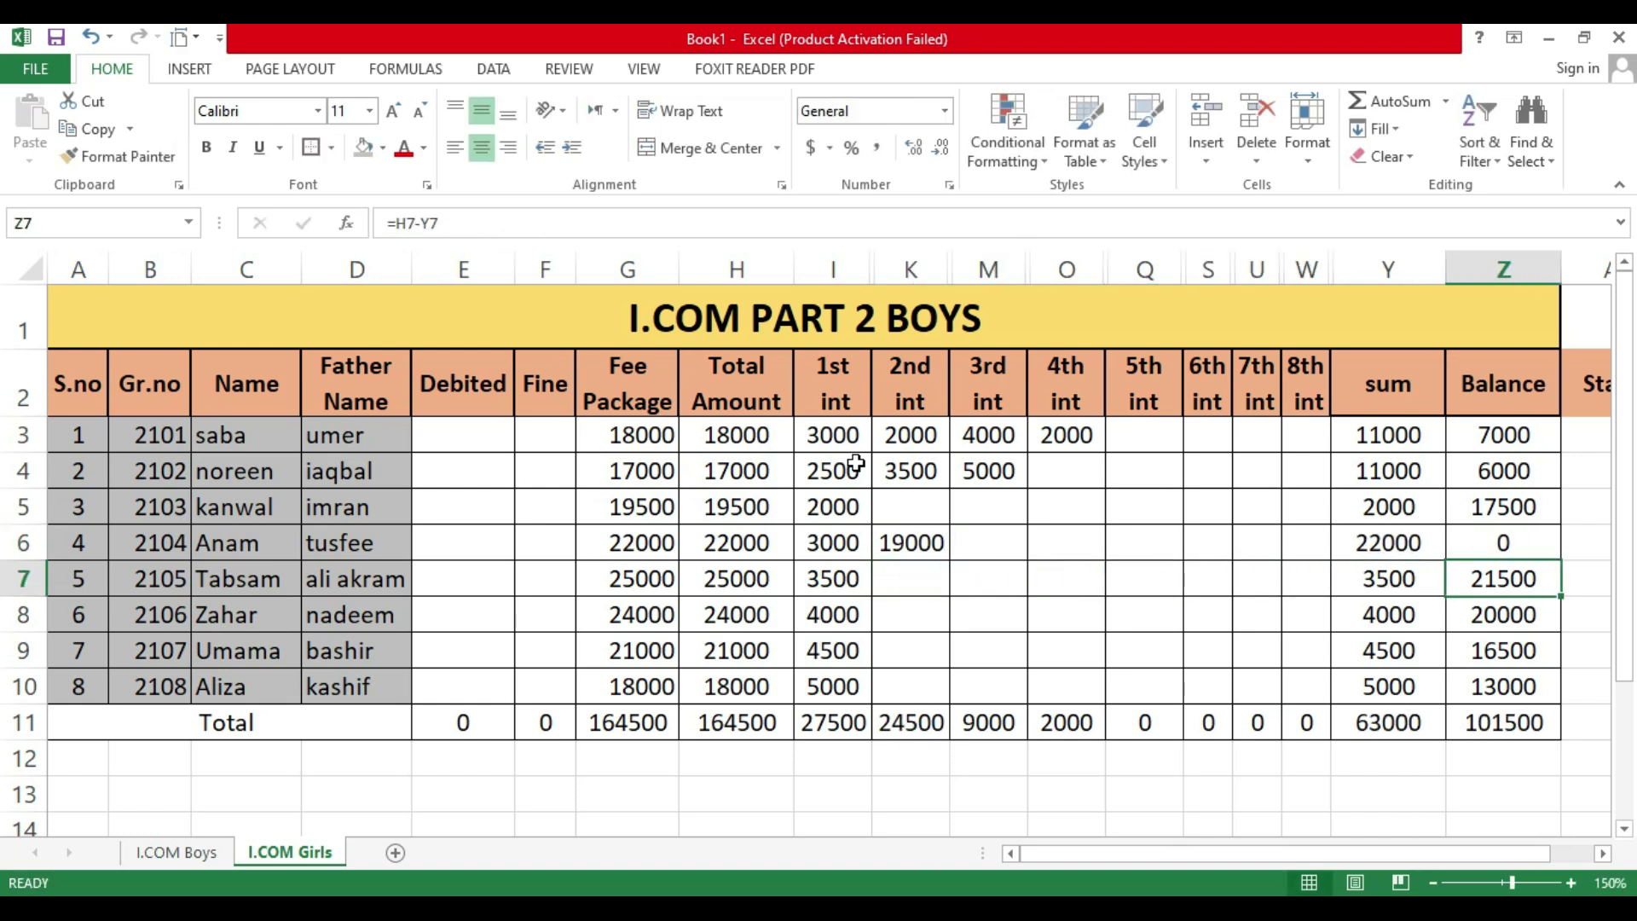
{"action": "key", "text": "Left"}
{"action": "key", "text": "Up"}
{"action": "key", "text": "Up"}
{"action": "key", "text": "Up"}
{"action": "key", "text": "Up"}
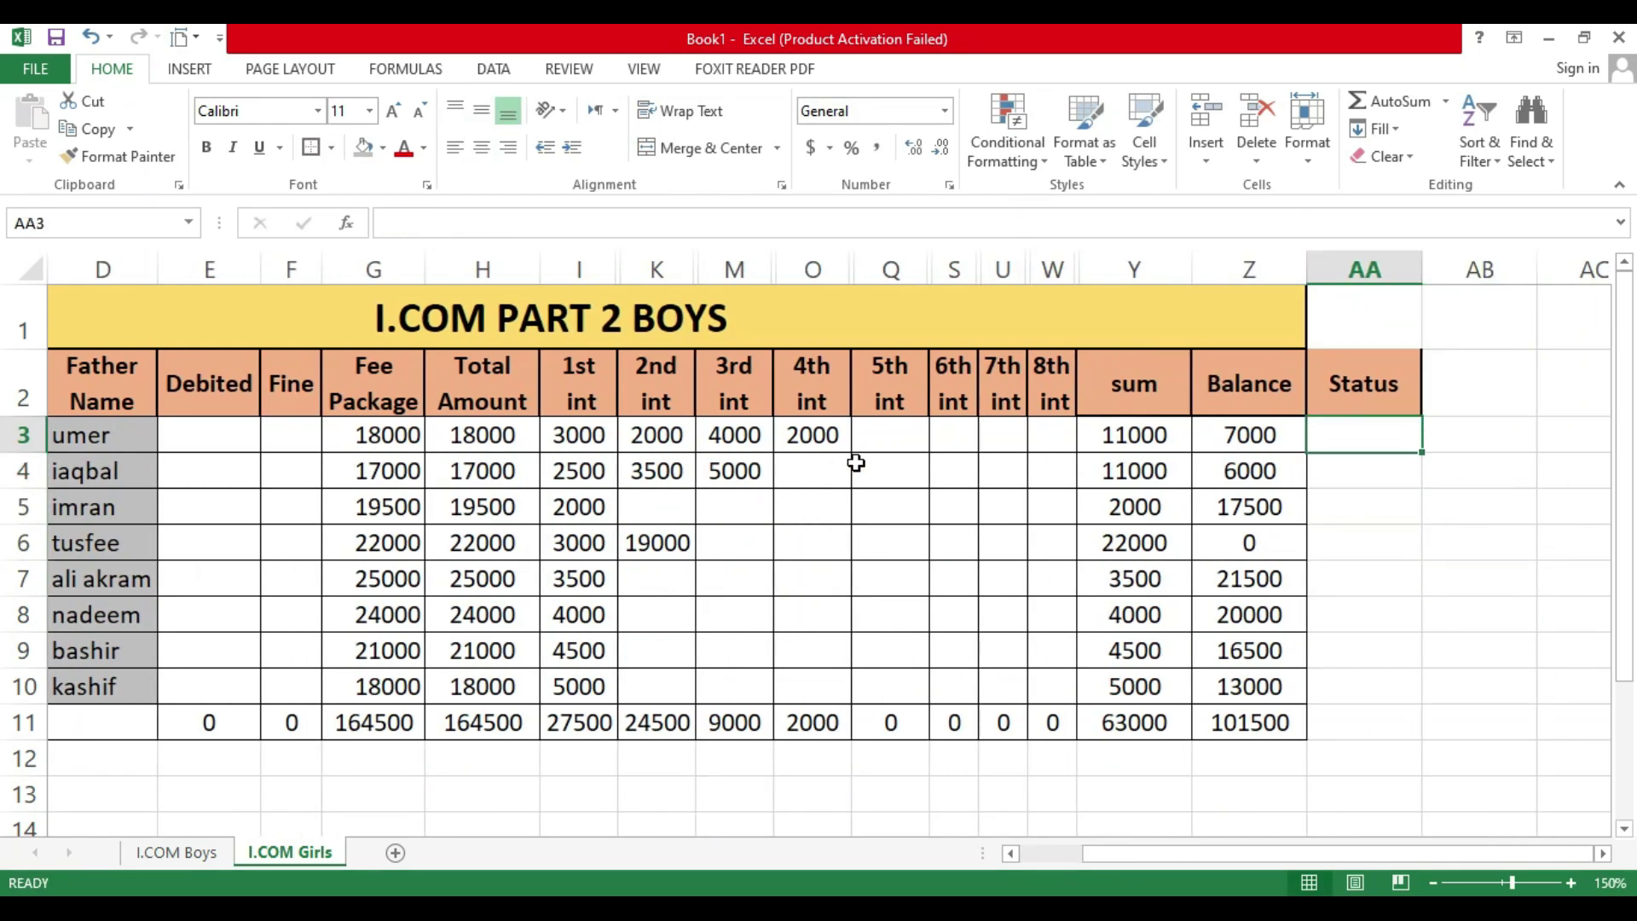
{"action": "type", "text": "pending"}
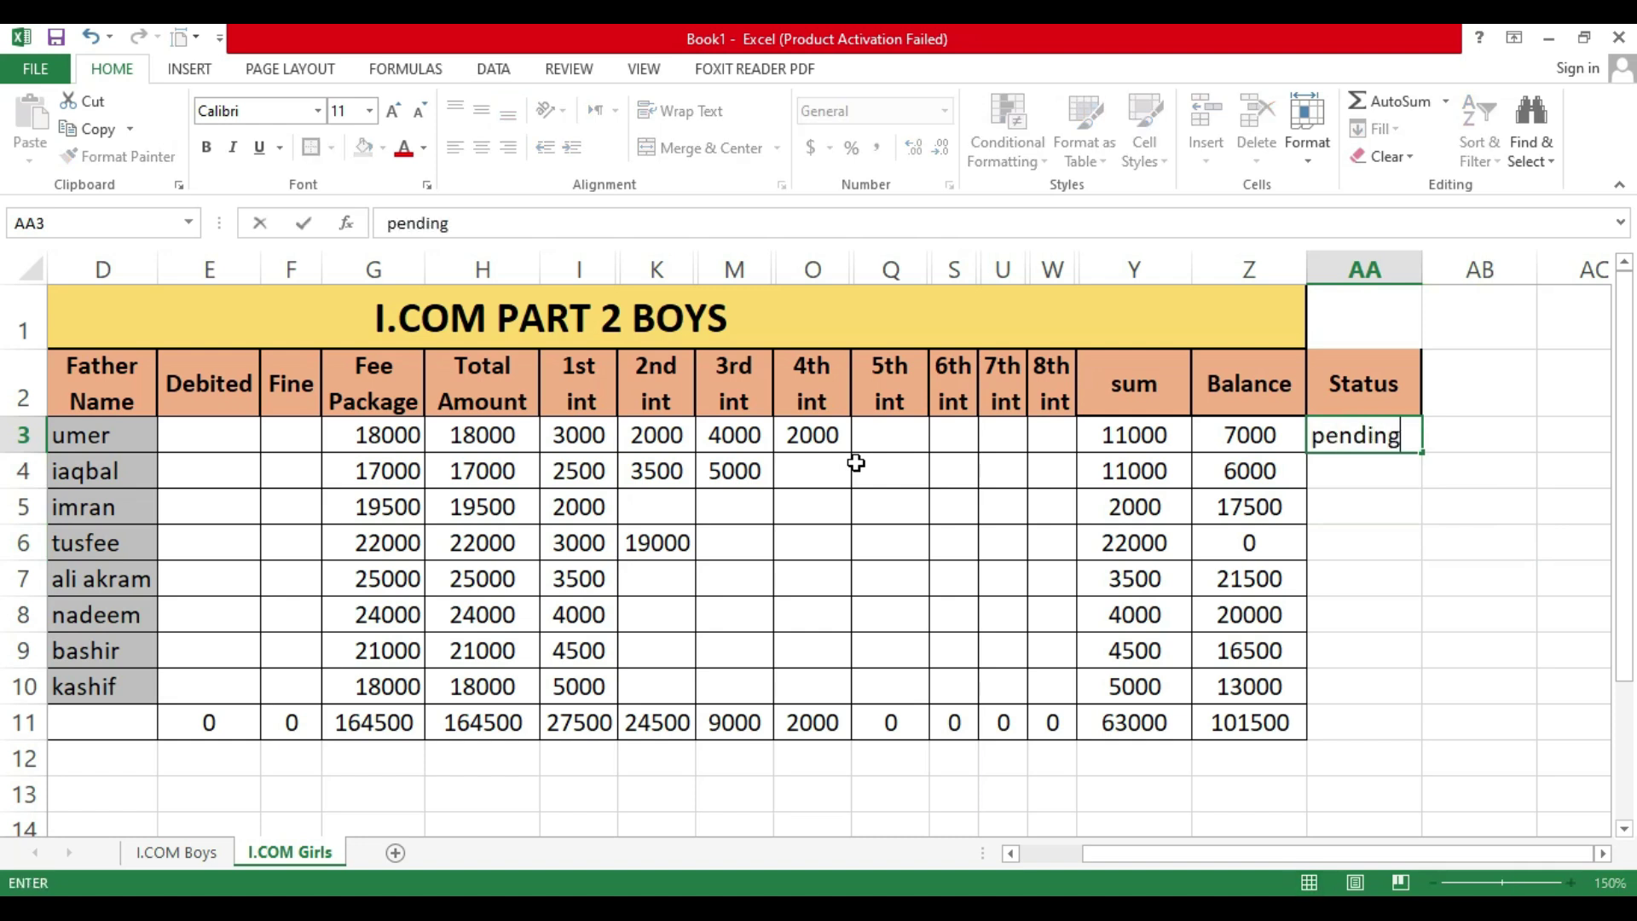
{"action": "key", "text": "Return"}
{"action": "key", "text": "Up"}
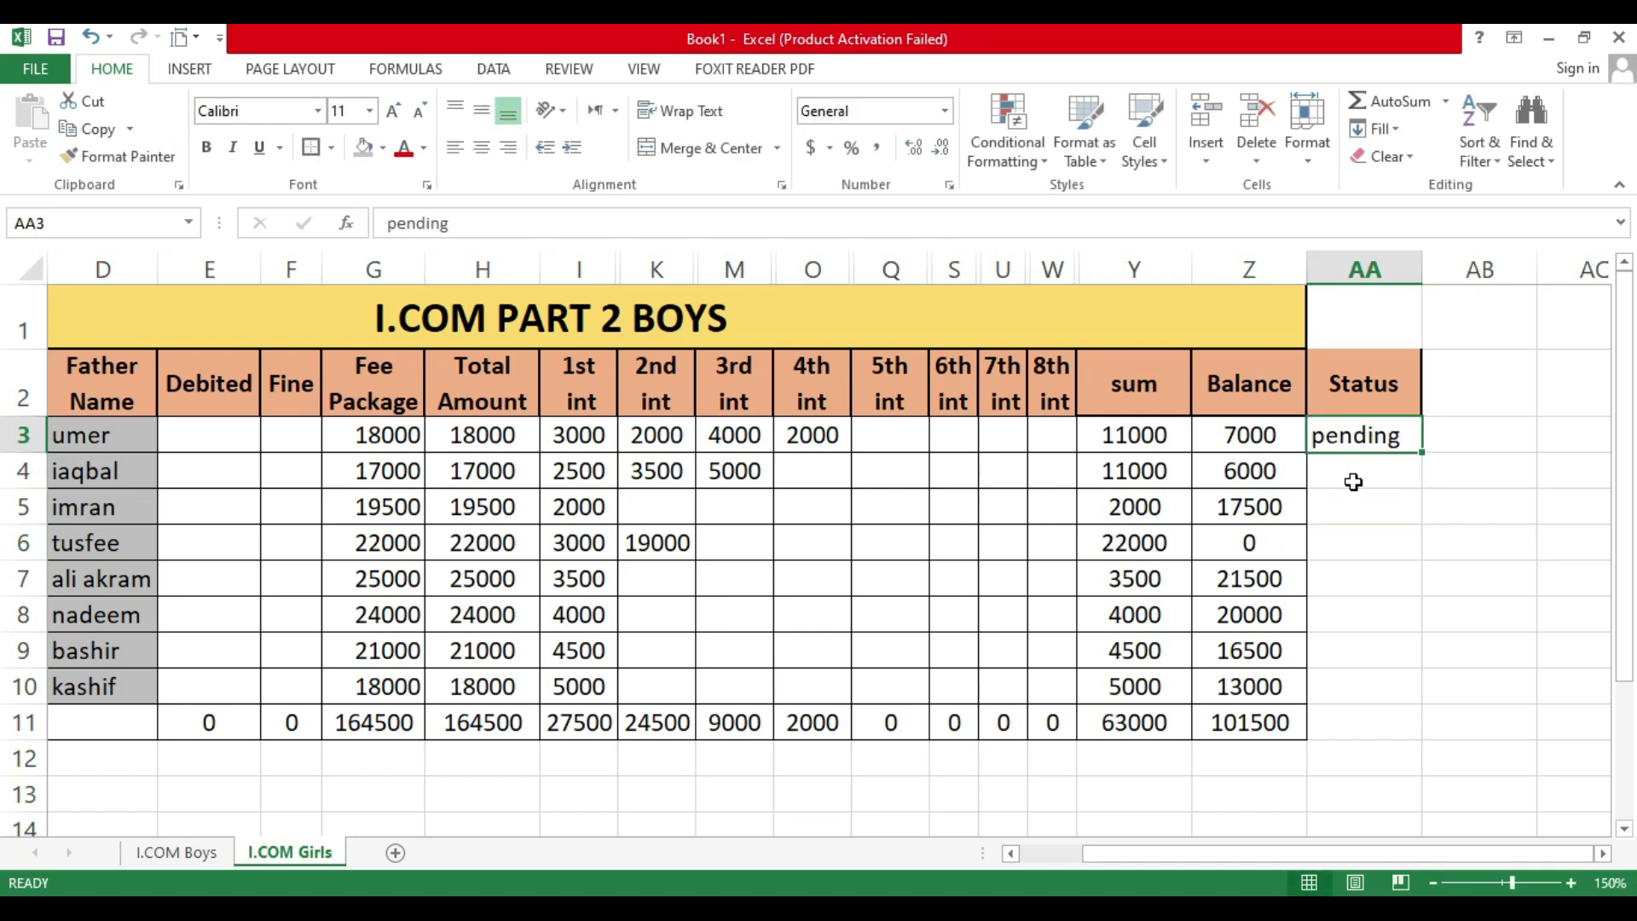
{"action": "left_click_drag", "start_coordinate": [1419, 458], "coordinate": [1418, 728]}
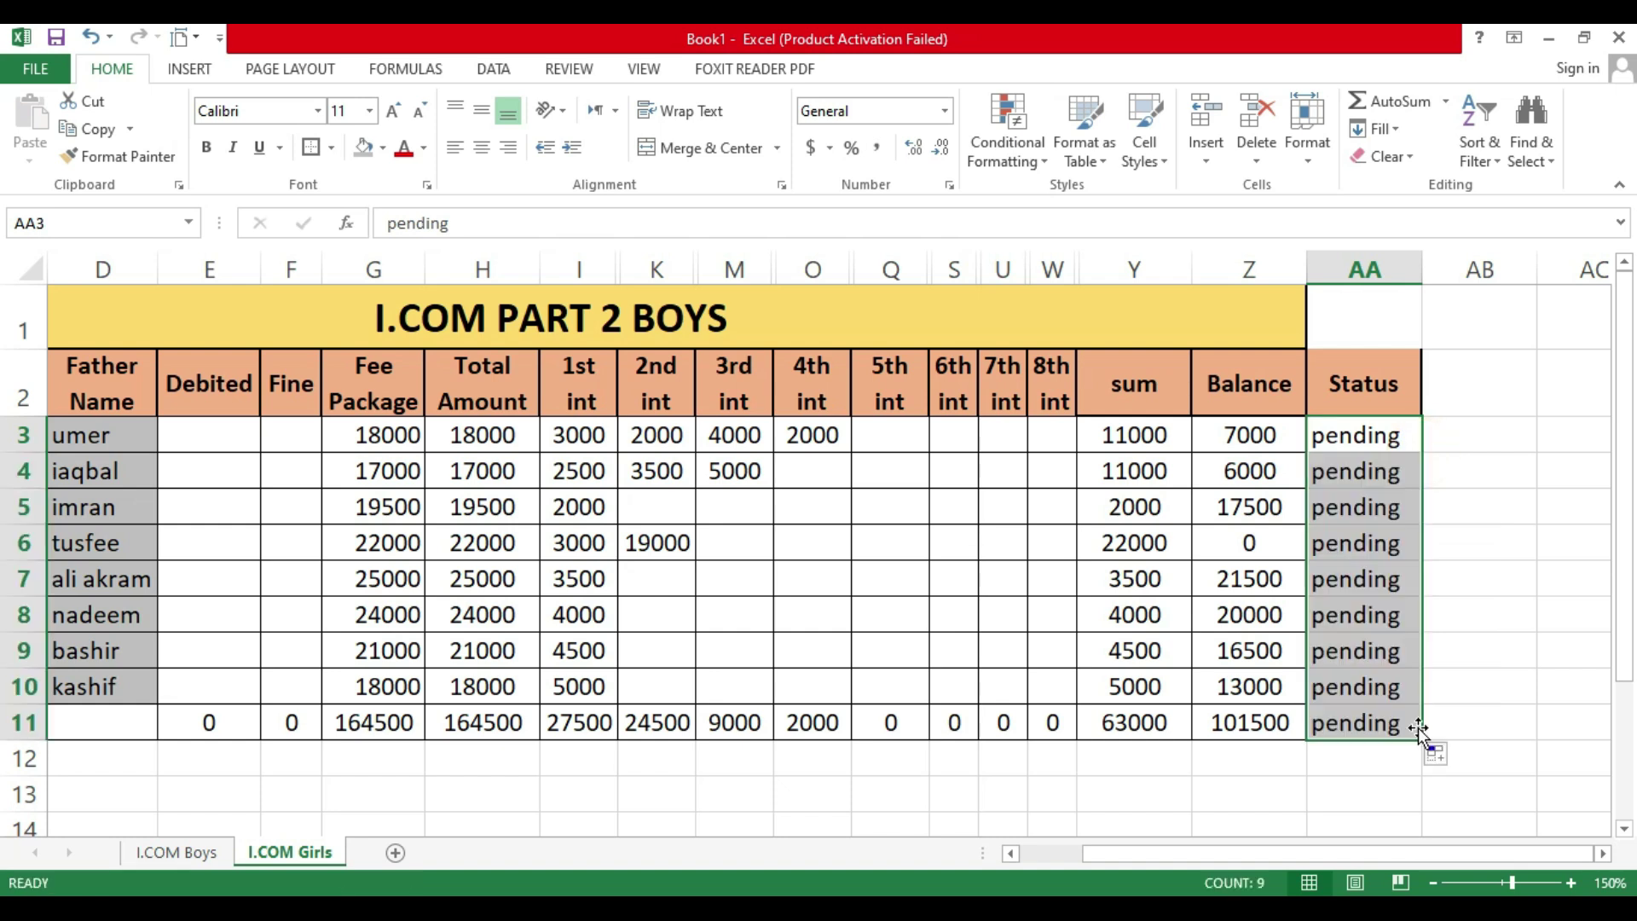
Step: Change the fourth student's status in cell AA6 to "Clrar"
{"action": "left_click", "coordinate": [1245, 544]}
{"action": "left_click", "coordinate": [1345, 547]}
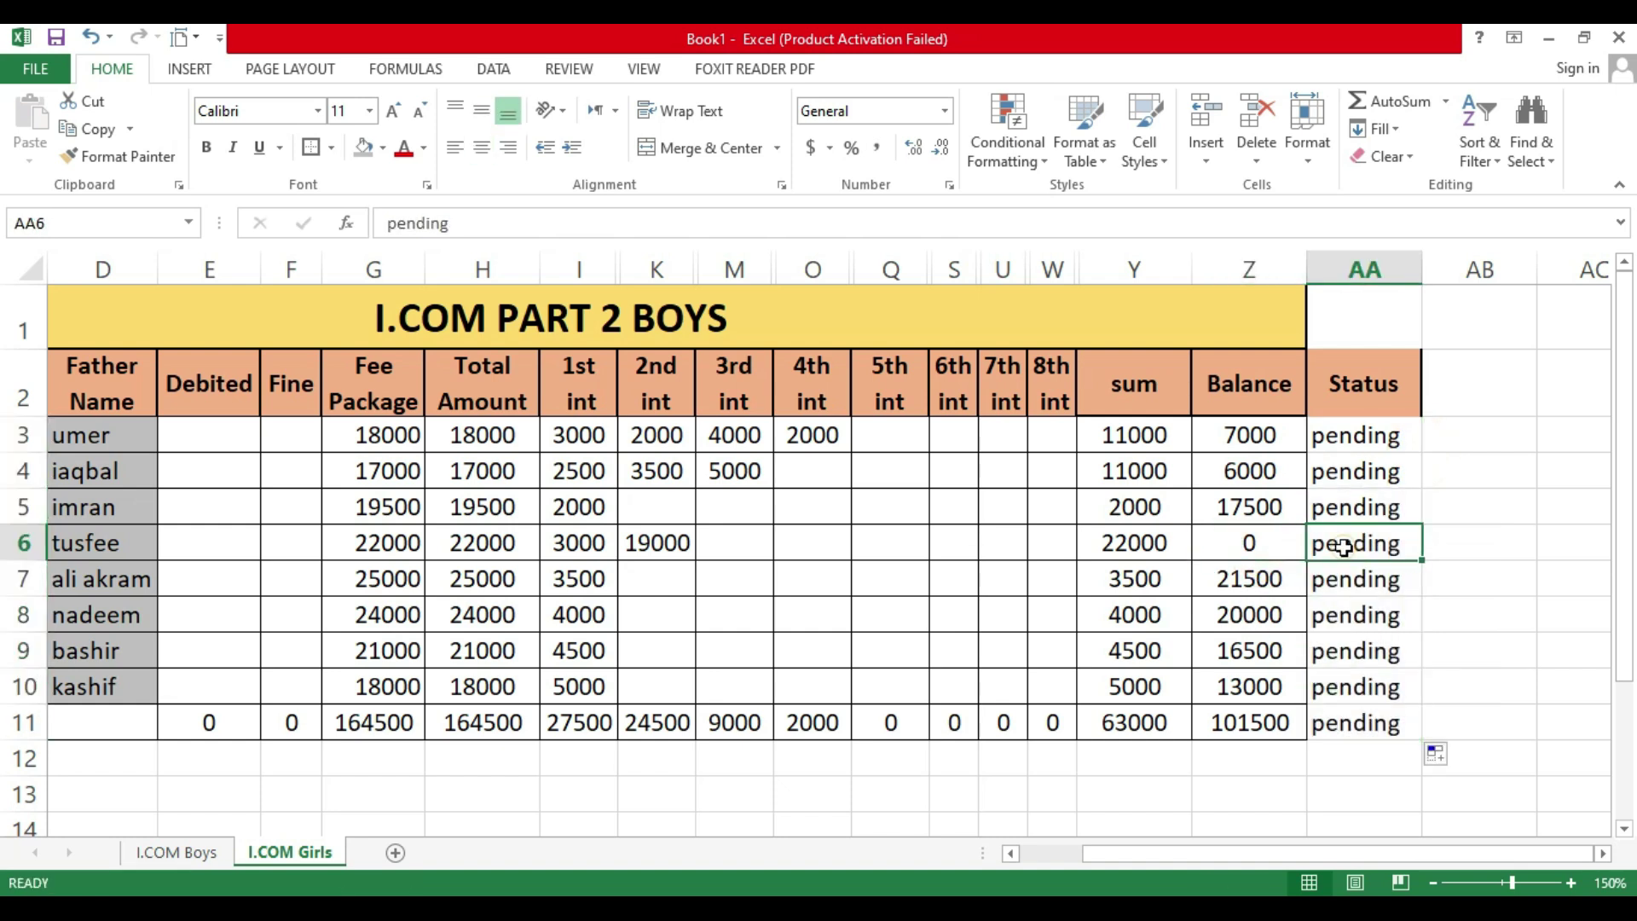
{"action": "type", "text": "Clr"}
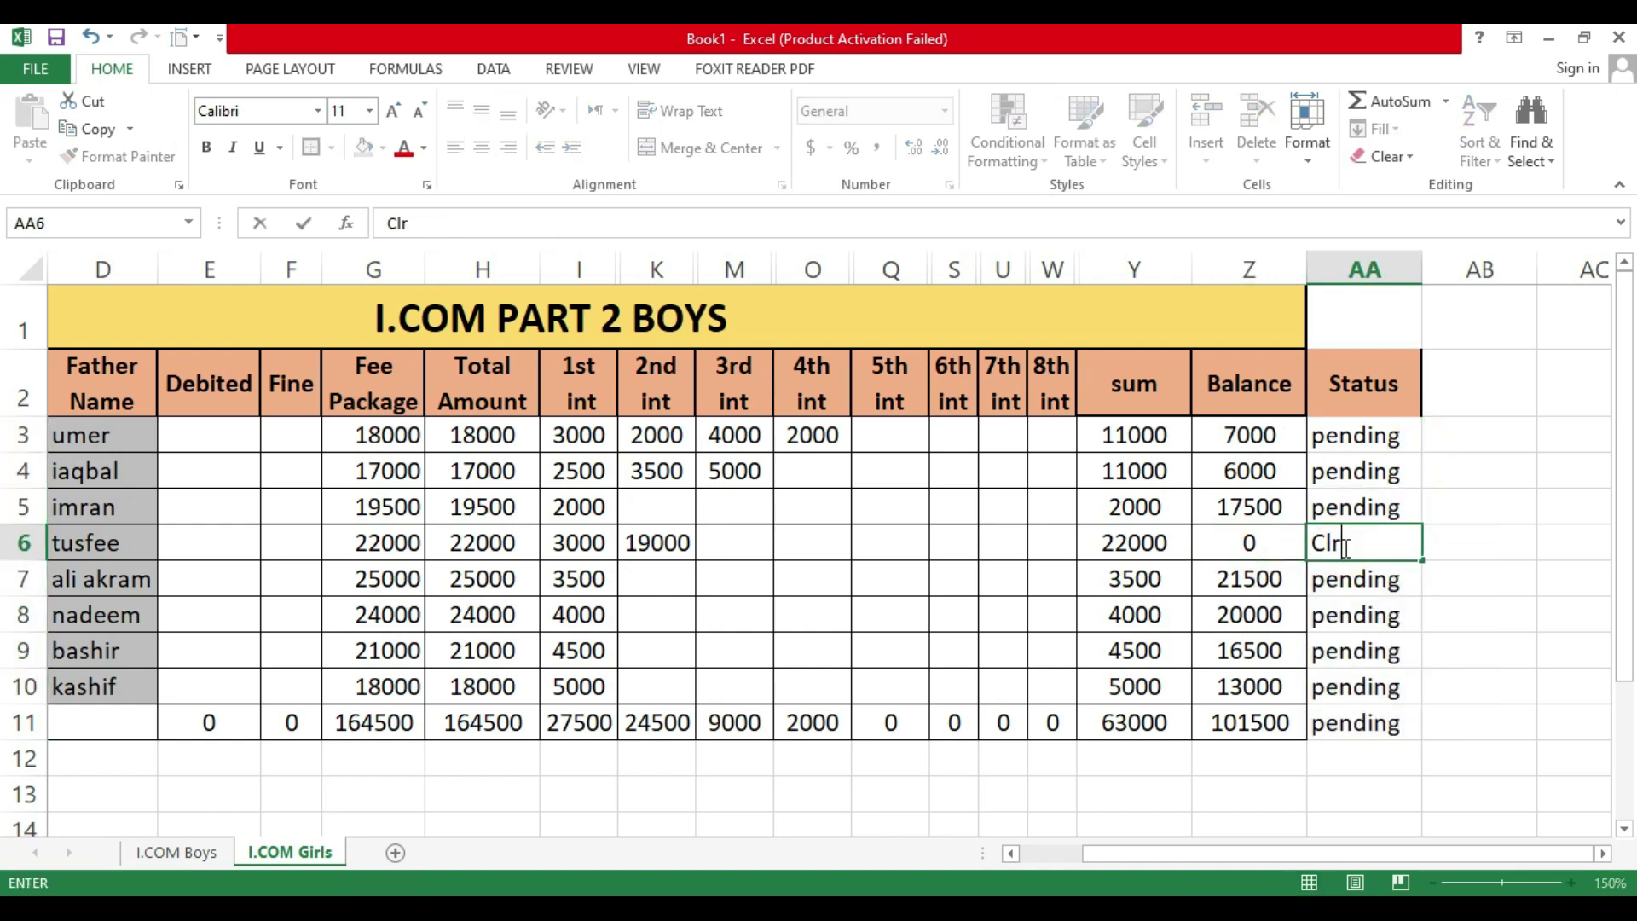
{"action": "key", "text": "Return"}
Step: Enter 2nd int payments of 2000 in K7 and 4000 in K8 for the fifth and sixth students
{"action": "key", "text": "Left"}
{"action": "key", "text": "Left"}
{"action": "key", "text": "Left"}
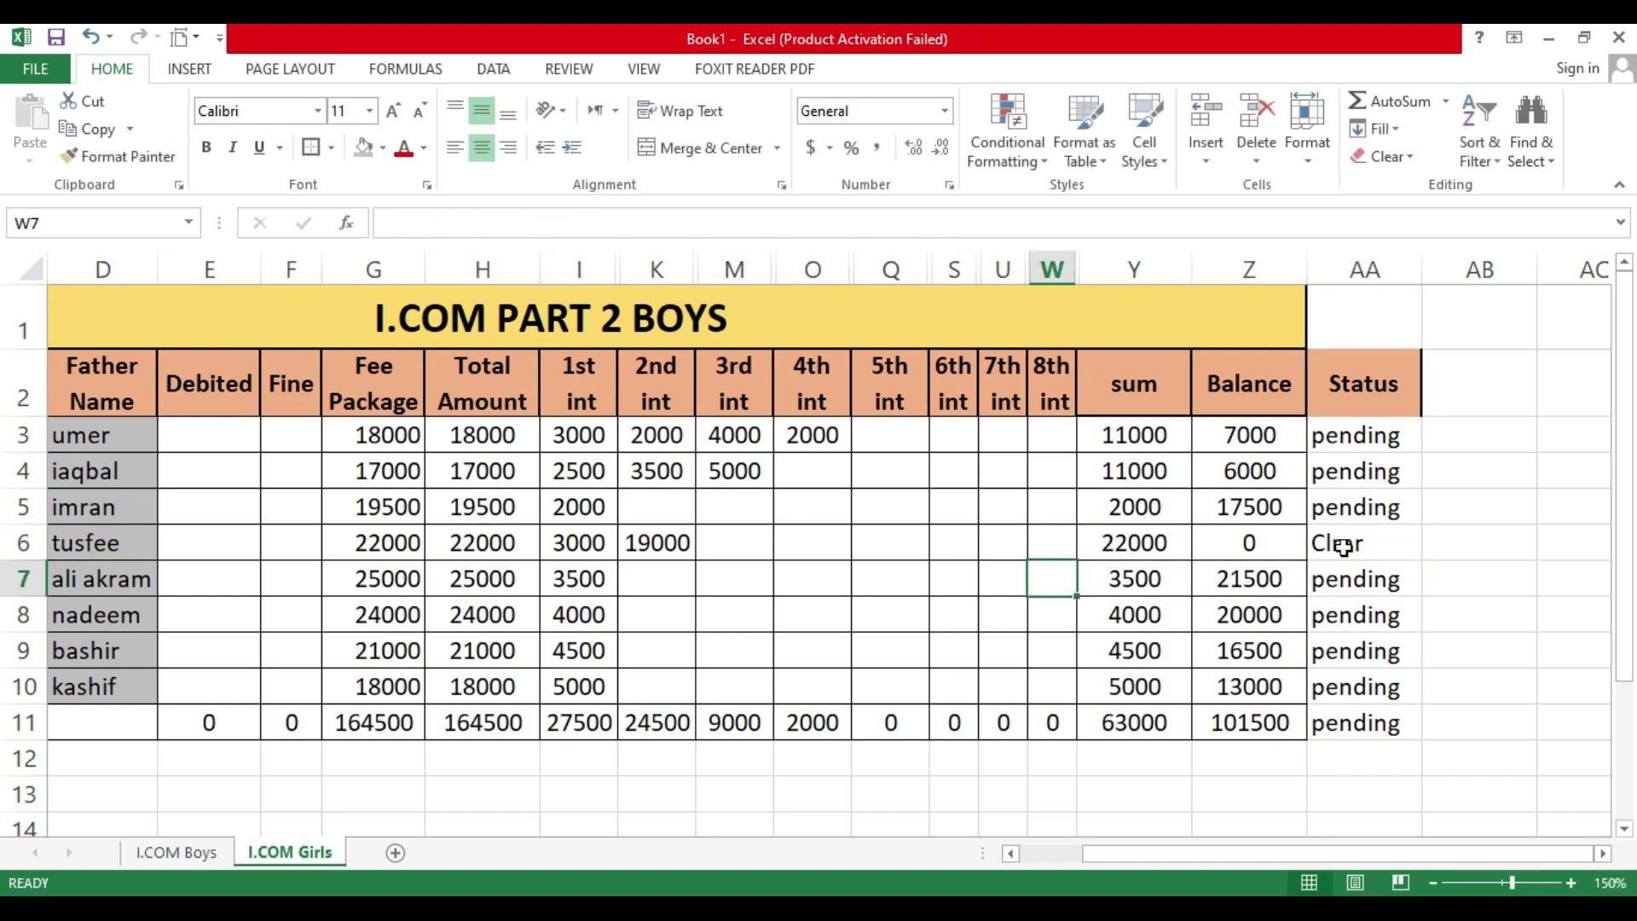
{"action": "key", "text": "Left"}
{"action": "key", "text": "Left"}
{"action": "key", "text": "Left"}
{"action": "key", "text": "Left"}
{"action": "key", "text": "Left"}
{"action": "key", "text": "Left"}
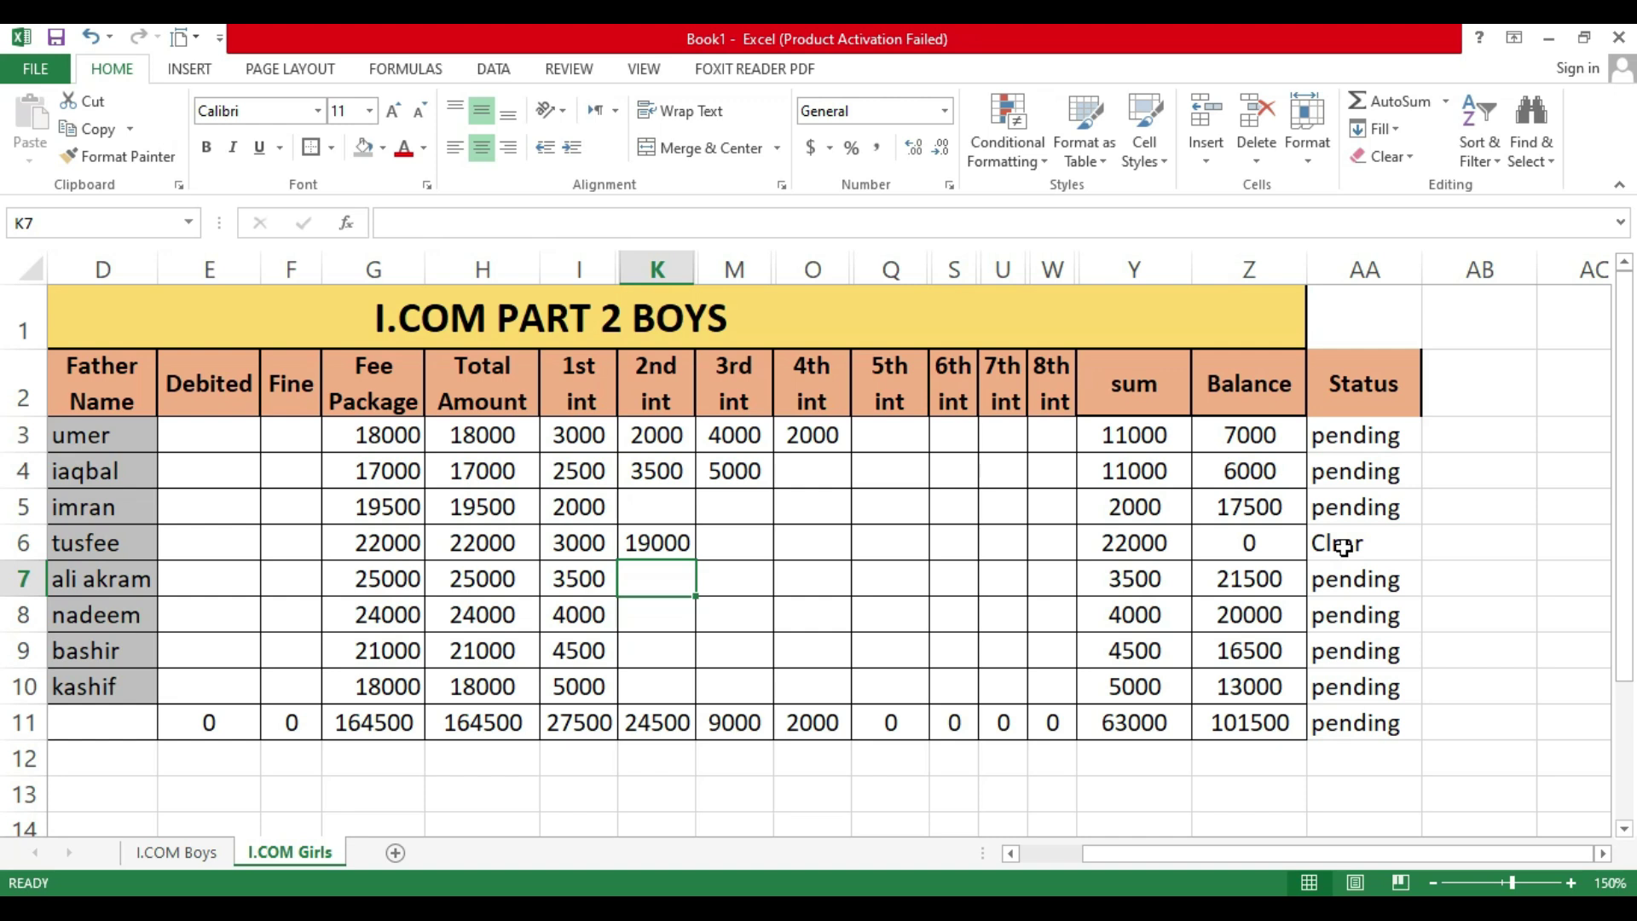
{"action": "type", "text": "2000"}
{"action": "key", "text": "Return"}
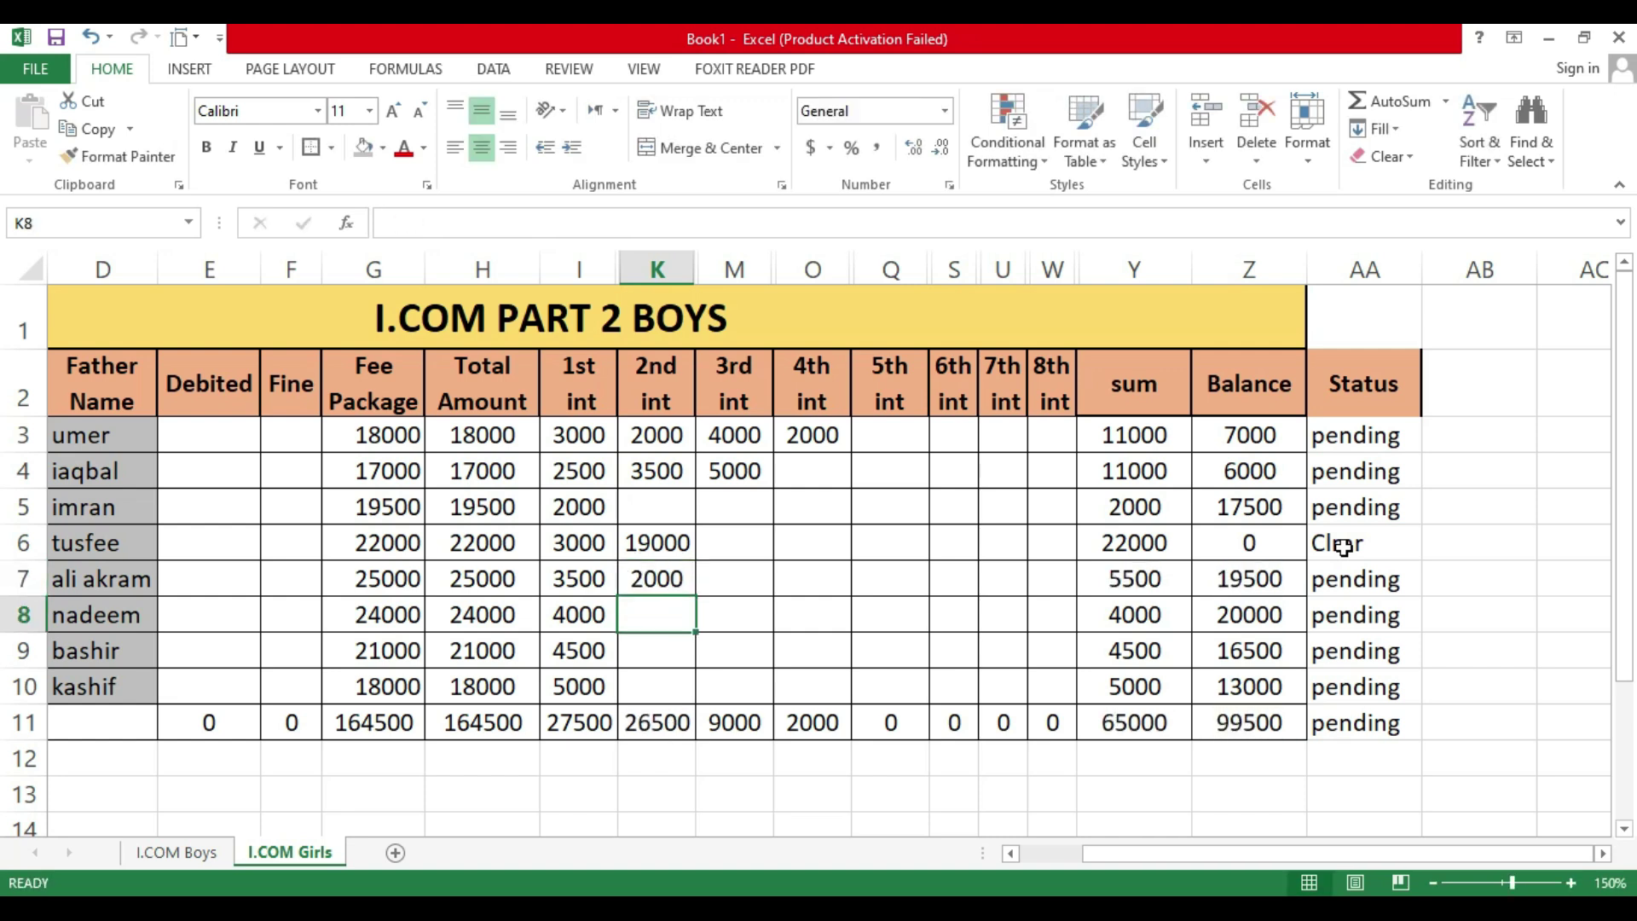
{"action": "type", "text": "4000"}
{"action": "key", "text": "Return"}
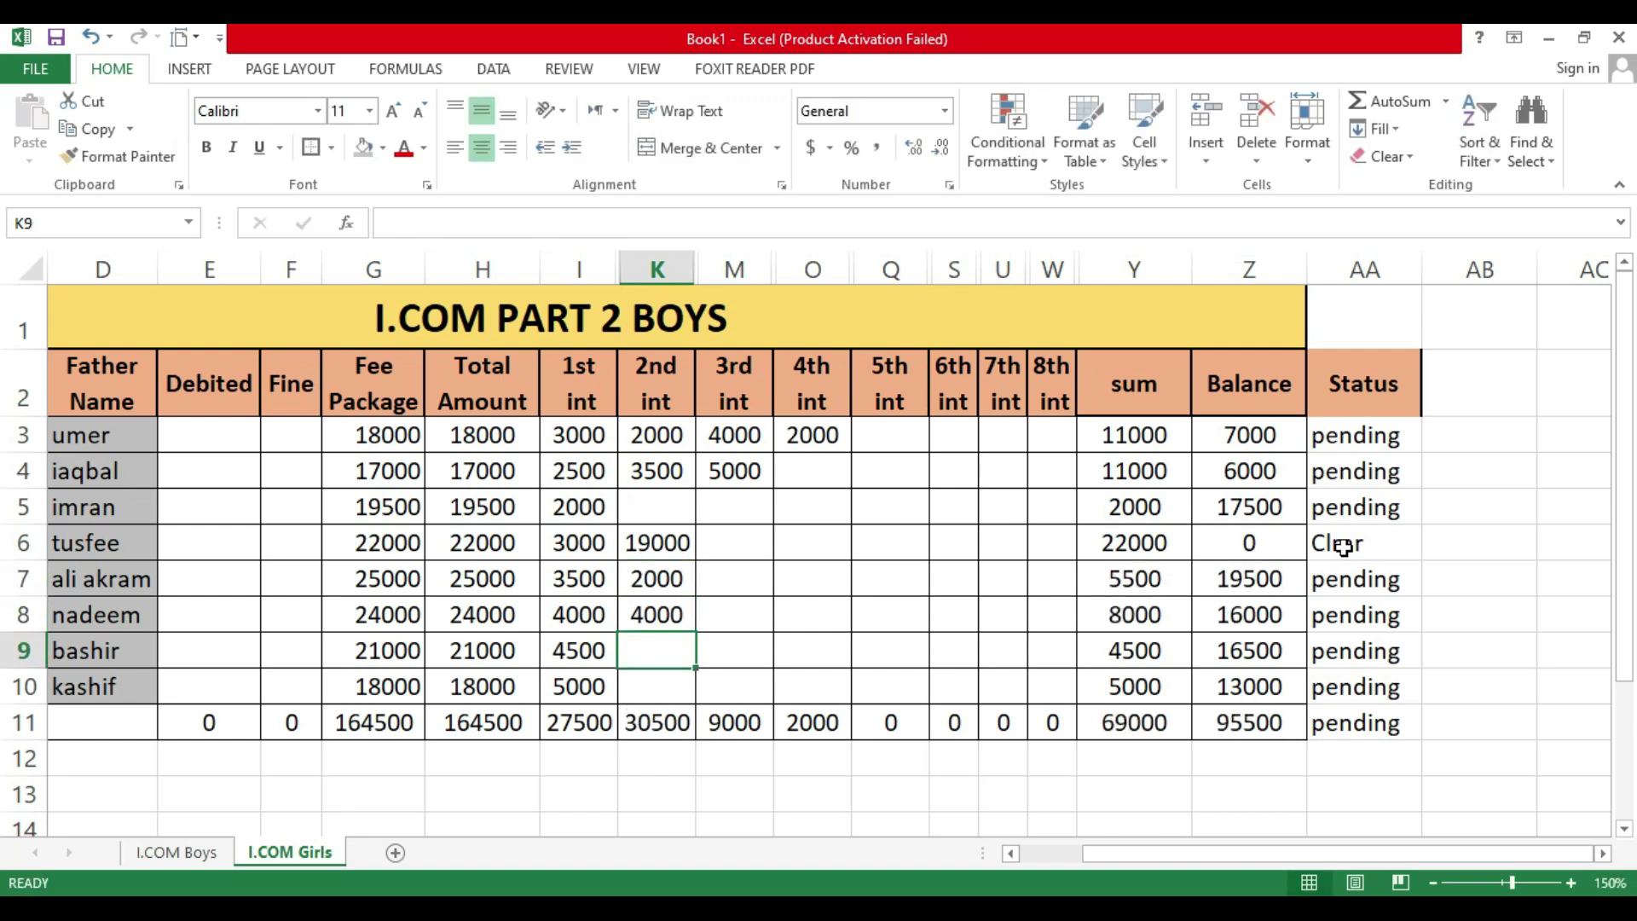
{"action": "key", "text": "Right"}
{"action": "key", "text": "Right"}
{"action": "key", "text": "Right"}
{"action": "key", "text": "Right"}
{"action": "key", "text": "Right"}
{"action": "key", "text": "Right"}
{"action": "key", "text": "Up"}
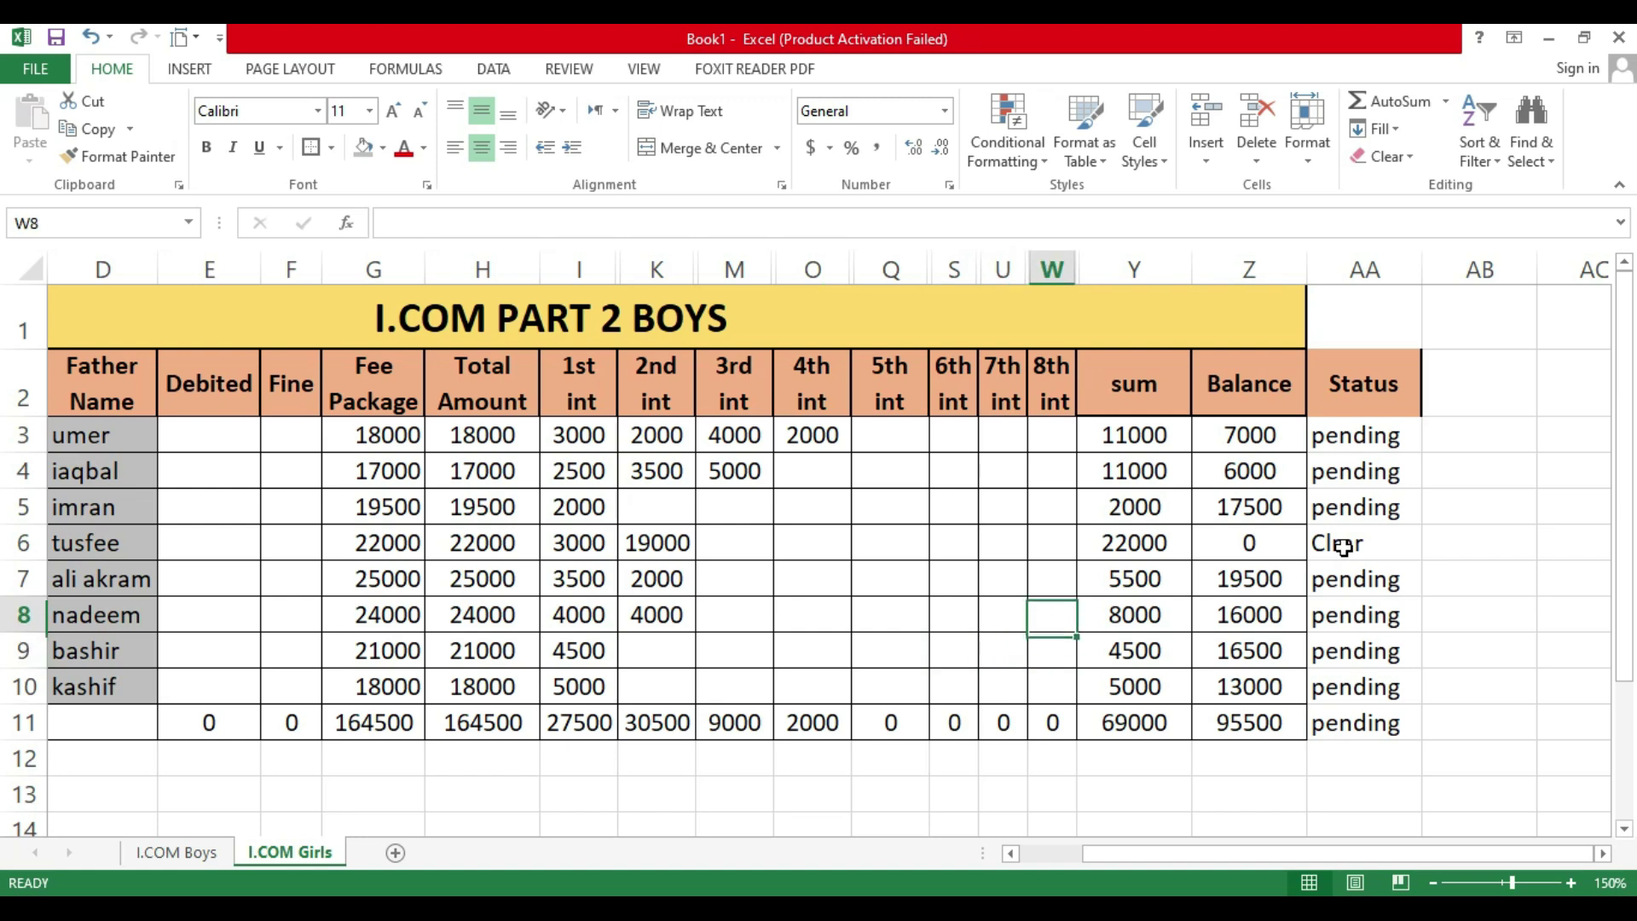
{"action": "key", "text": "Right"}
{"action": "key", "text": "Right"}
{"action": "key", "text": "Left"}
{"action": "key", "text": "Left"}
{"action": "key", "text": "Left"}
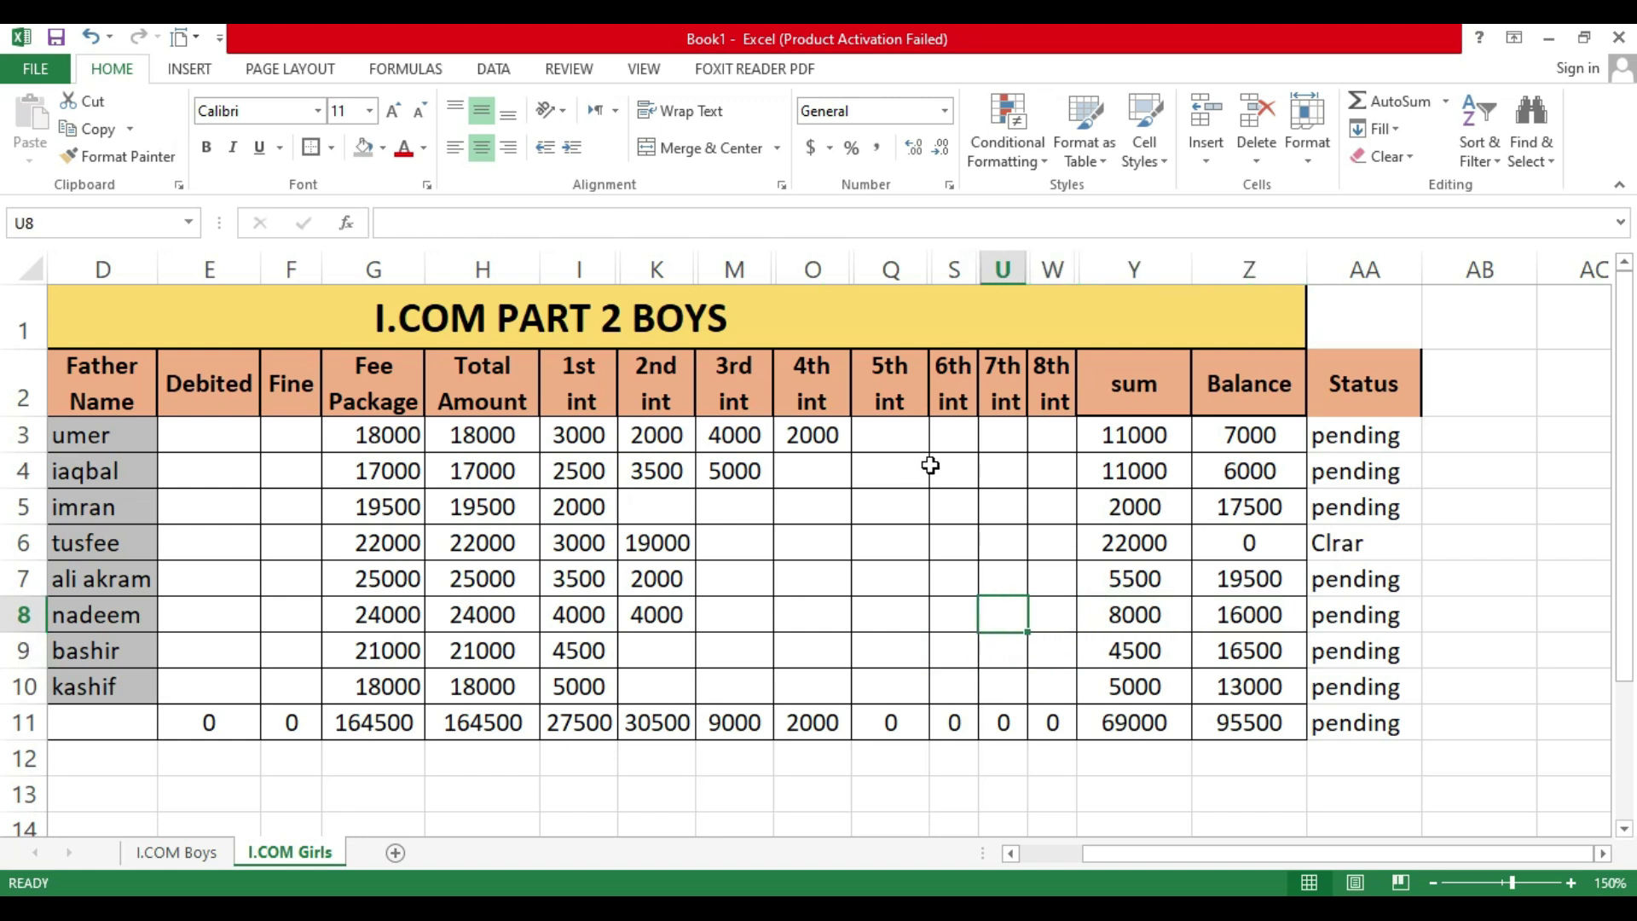
{"action": "left_click", "coordinate": [888, 444]}
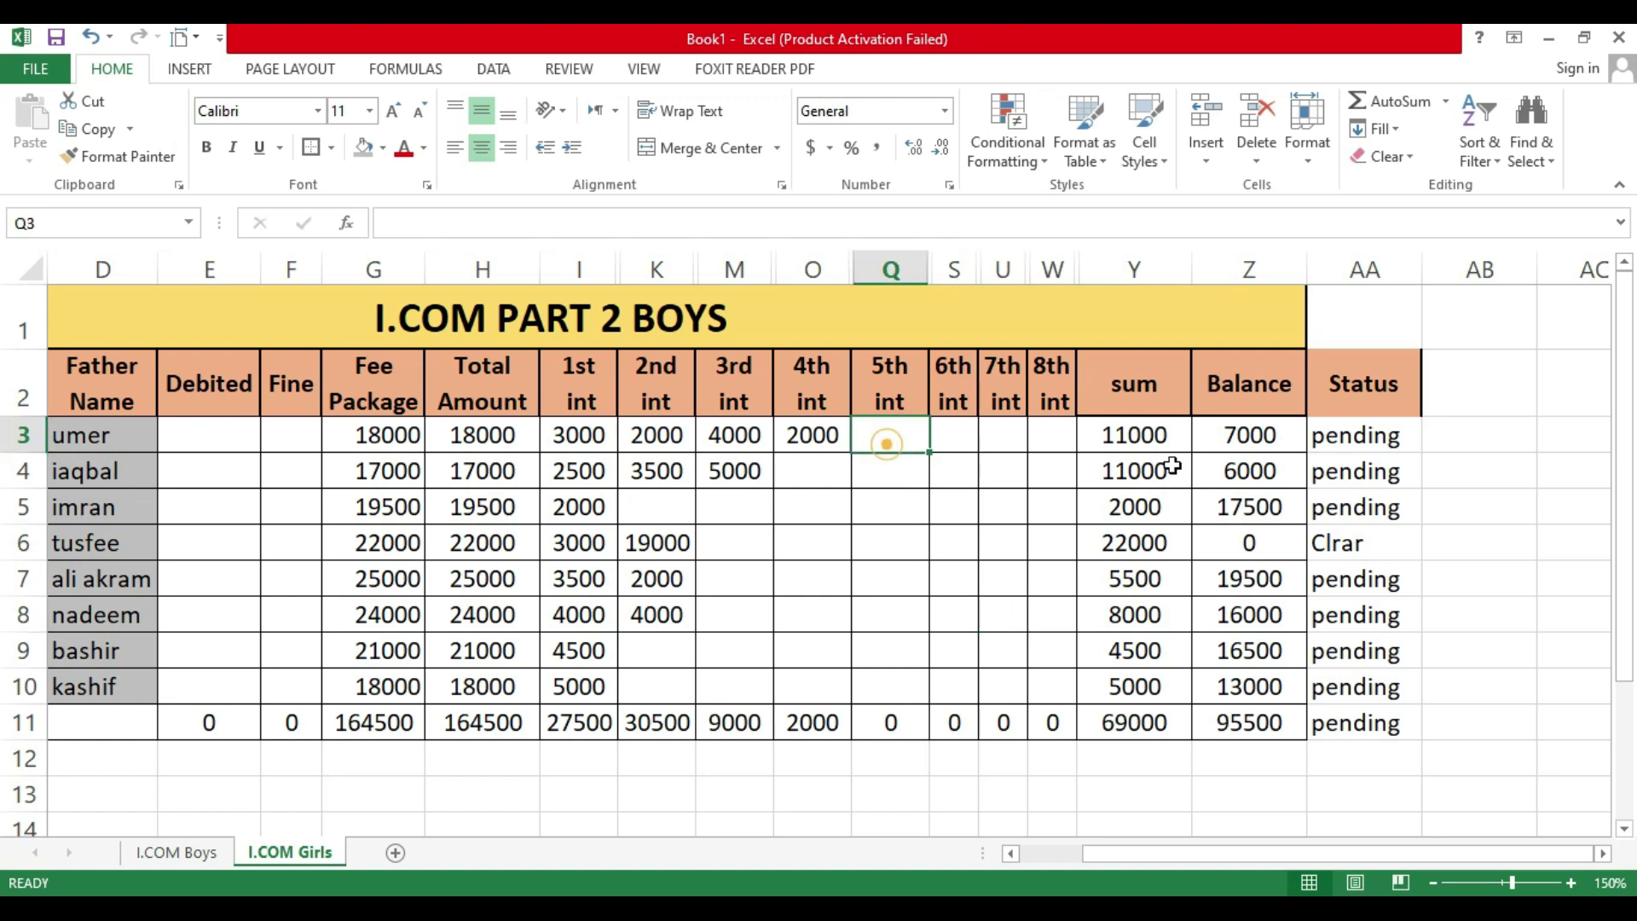
Step: Enter 2000 as the first student's 5th int payment in Q3 and 2000 as the 6th int payment in S3
{"action": "type", "text": "2000"}
{"action": "key", "text": "Return"}
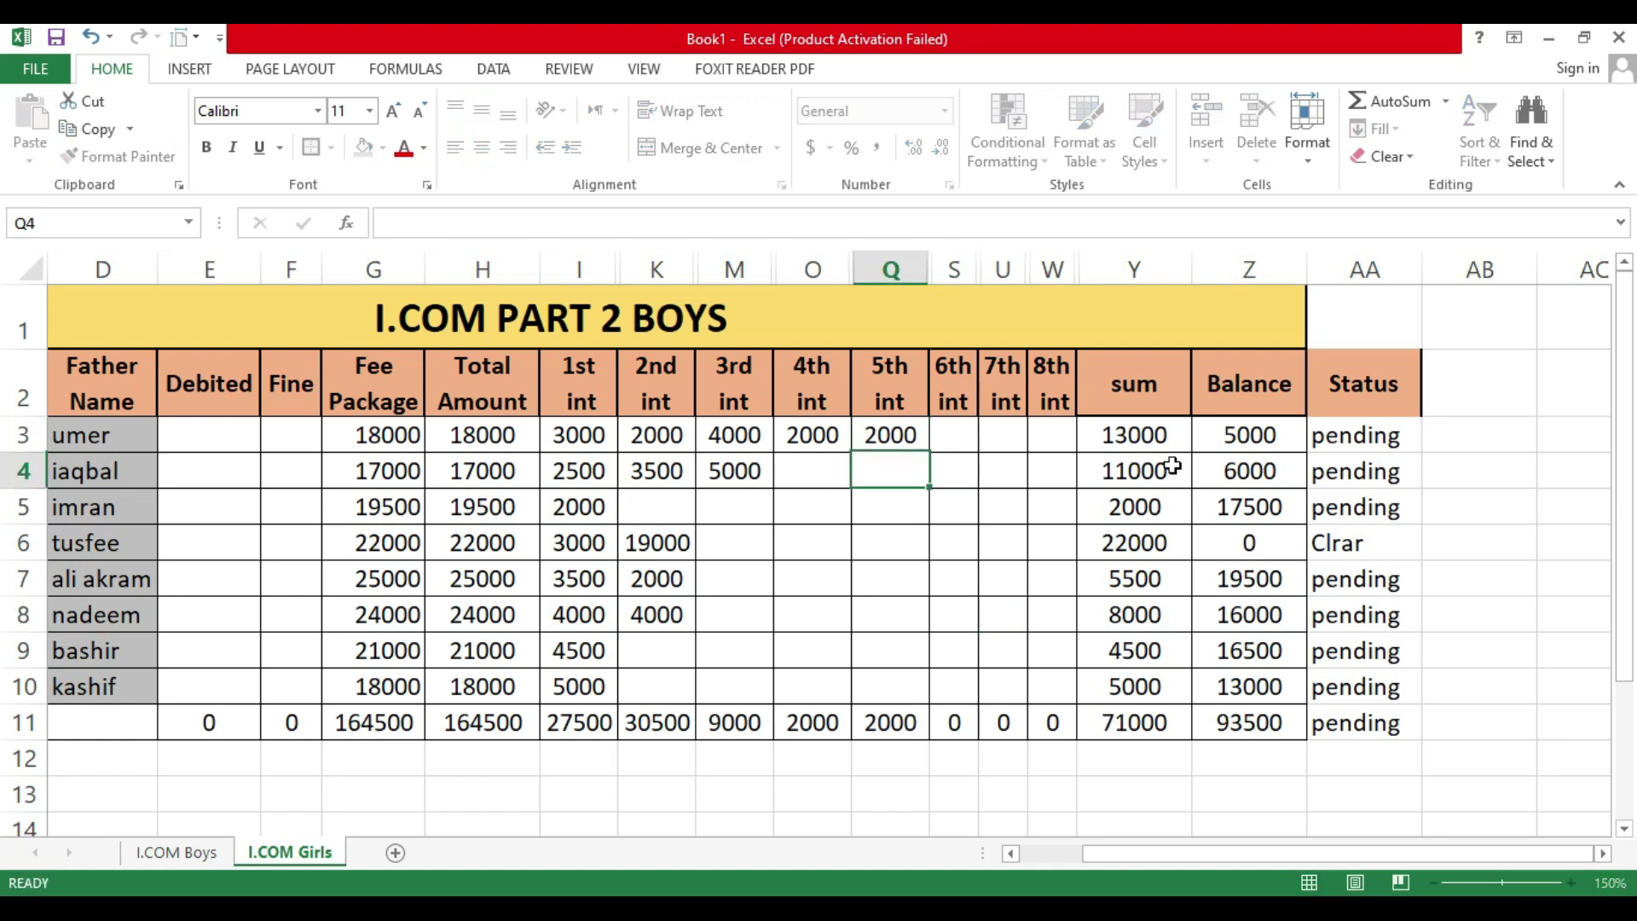
{"action": "key", "text": "Up"}
{"action": "key", "text": "Right"}
{"action": "type", "text": "2000"}
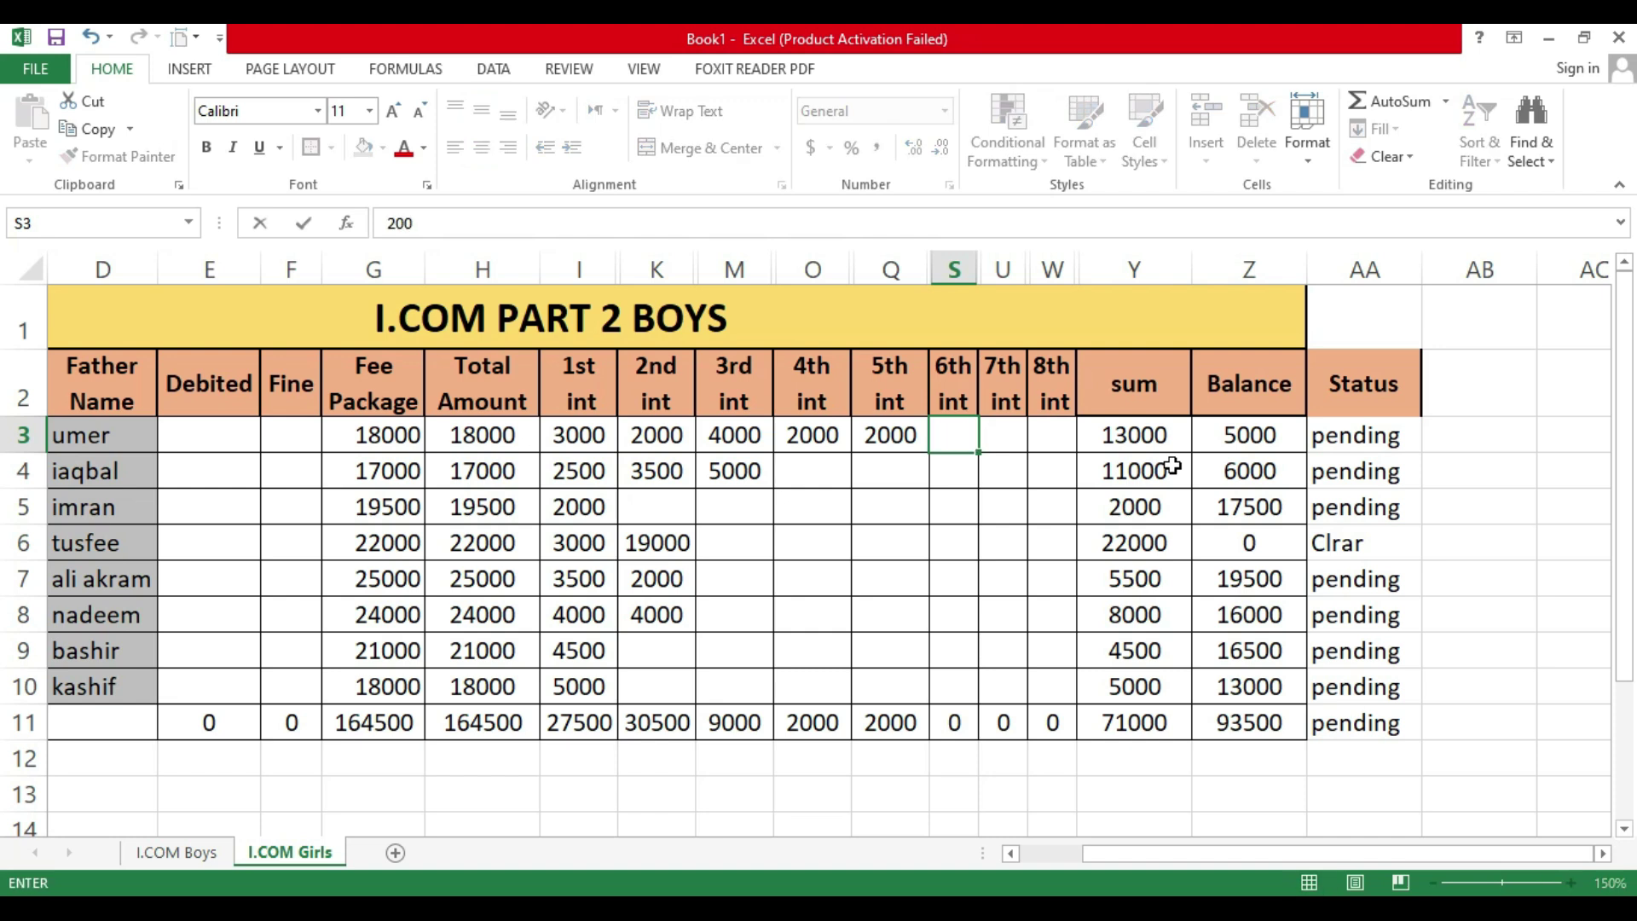
{"action": "key", "text": "Return"}
{"action": "key", "text": "Up"}
Step: Enter the first student's 7th int payment of 1000 in U3 and 8th int payment of 2000 in W3
{"action": "key", "text": "Right"}
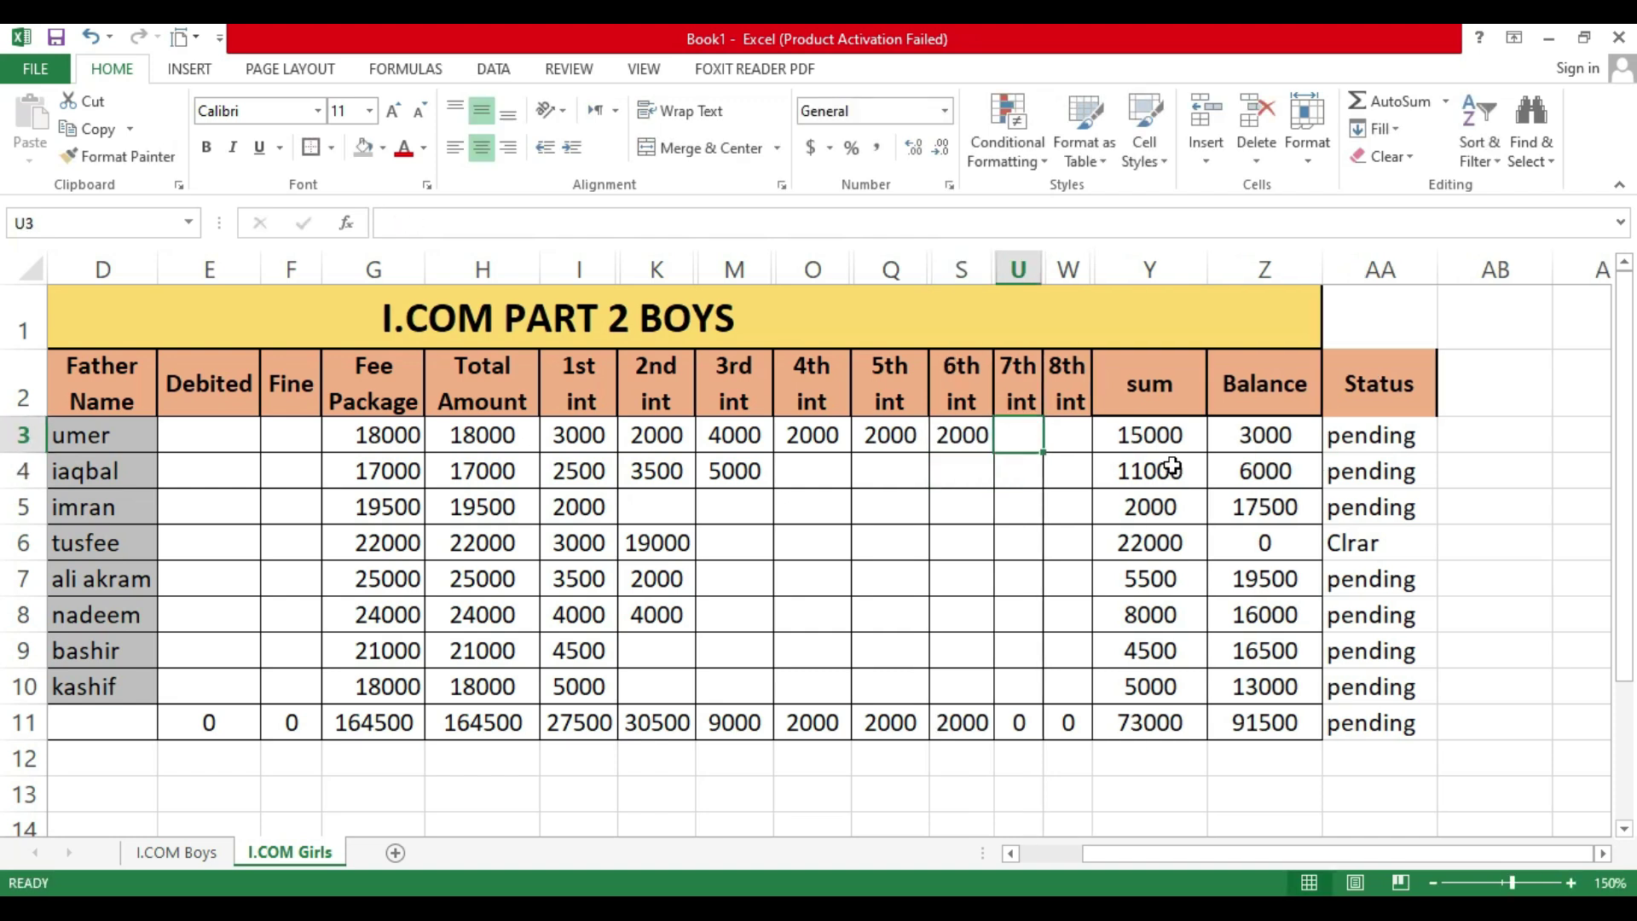
{"action": "type", "text": "1000"}
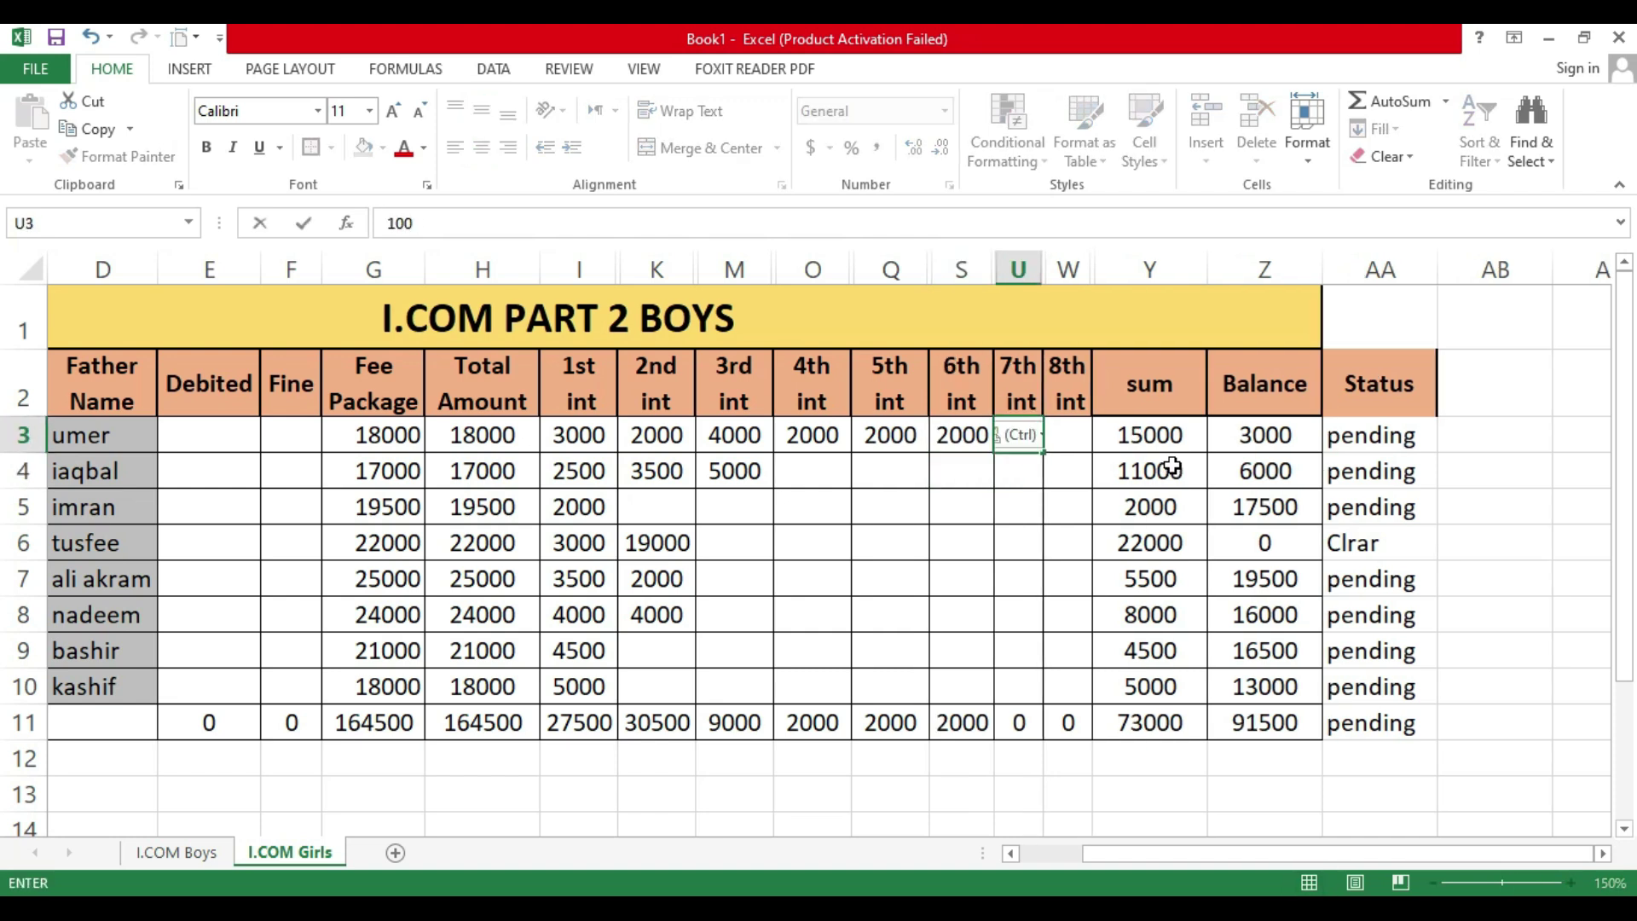
{"action": "key", "text": "Return"}
{"action": "key", "text": "Up"}
{"action": "key", "text": "Right"}
{"action": "type", "text": "2000"}
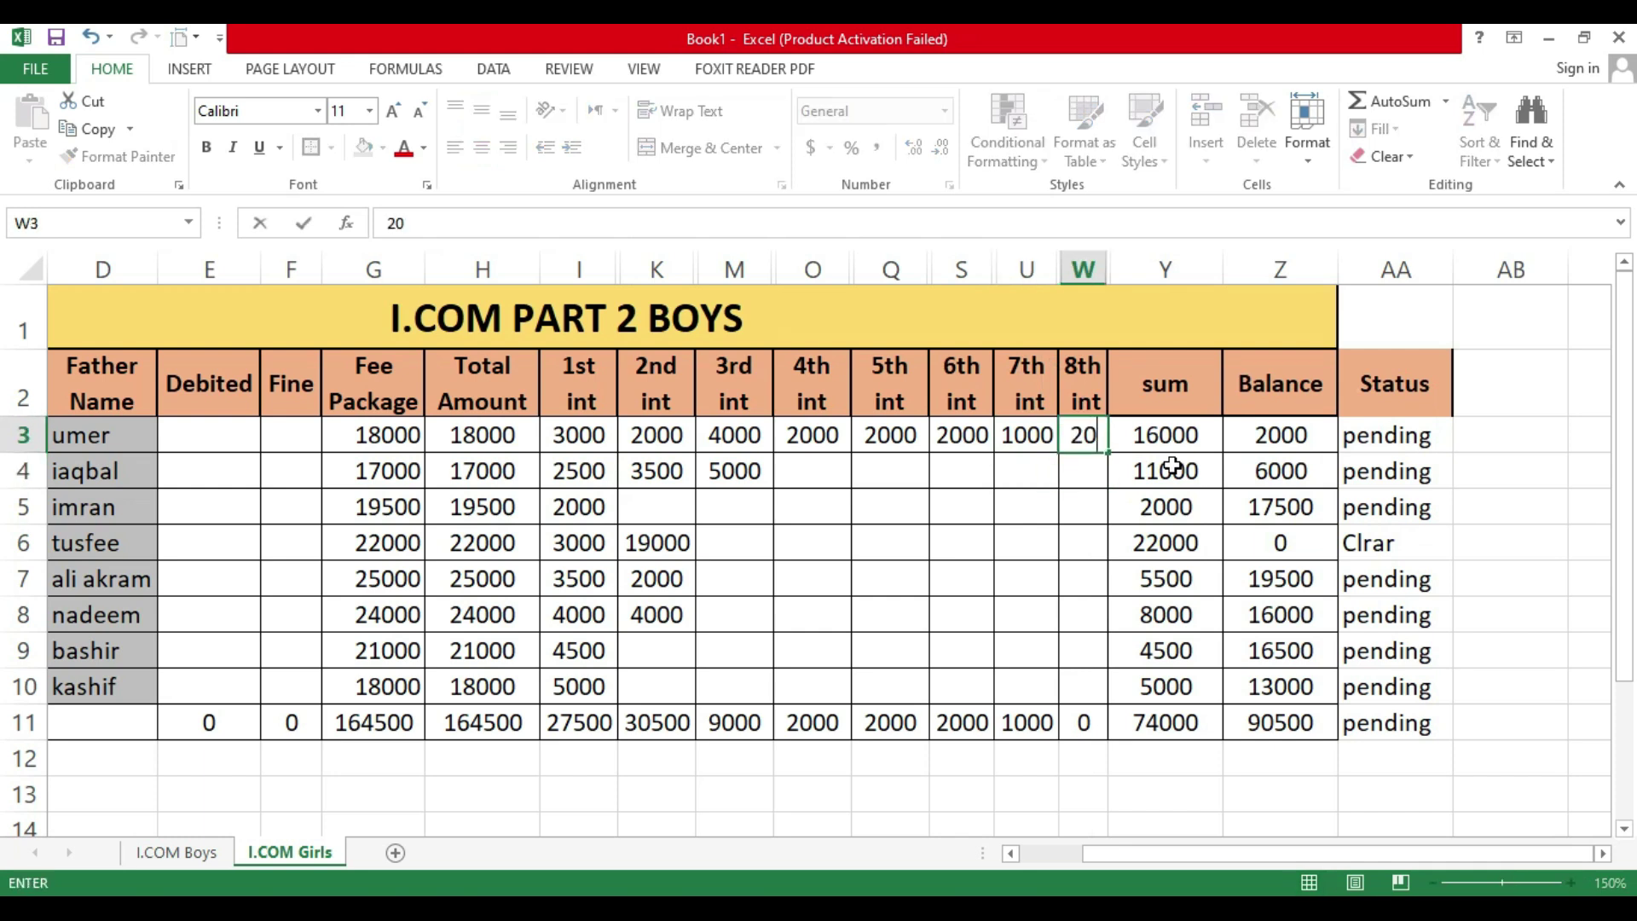
{"action": "key", "text": "Return"}
Step: Change the first student's status in cell AA3 to "Clrar"
{"action": "key", "text": "Right"}
{"action": "key", "text": "Right"}
{"action": "key", "text": "Right"}
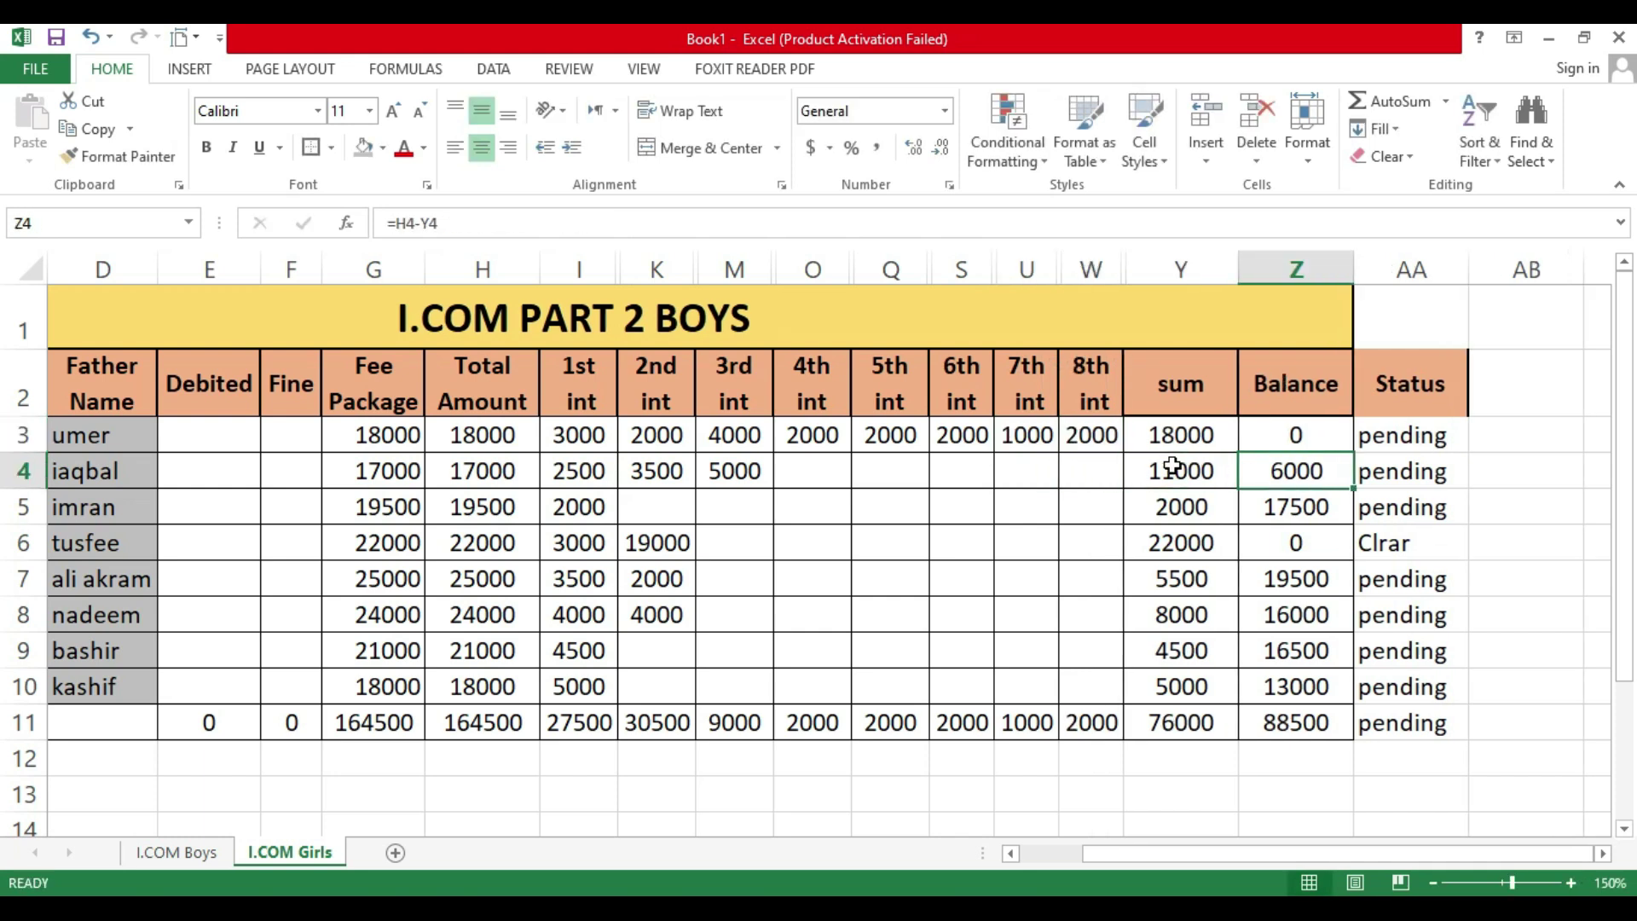
{"action": "key", "text": "Up"}
{"action": "type", "text": "Cl"}
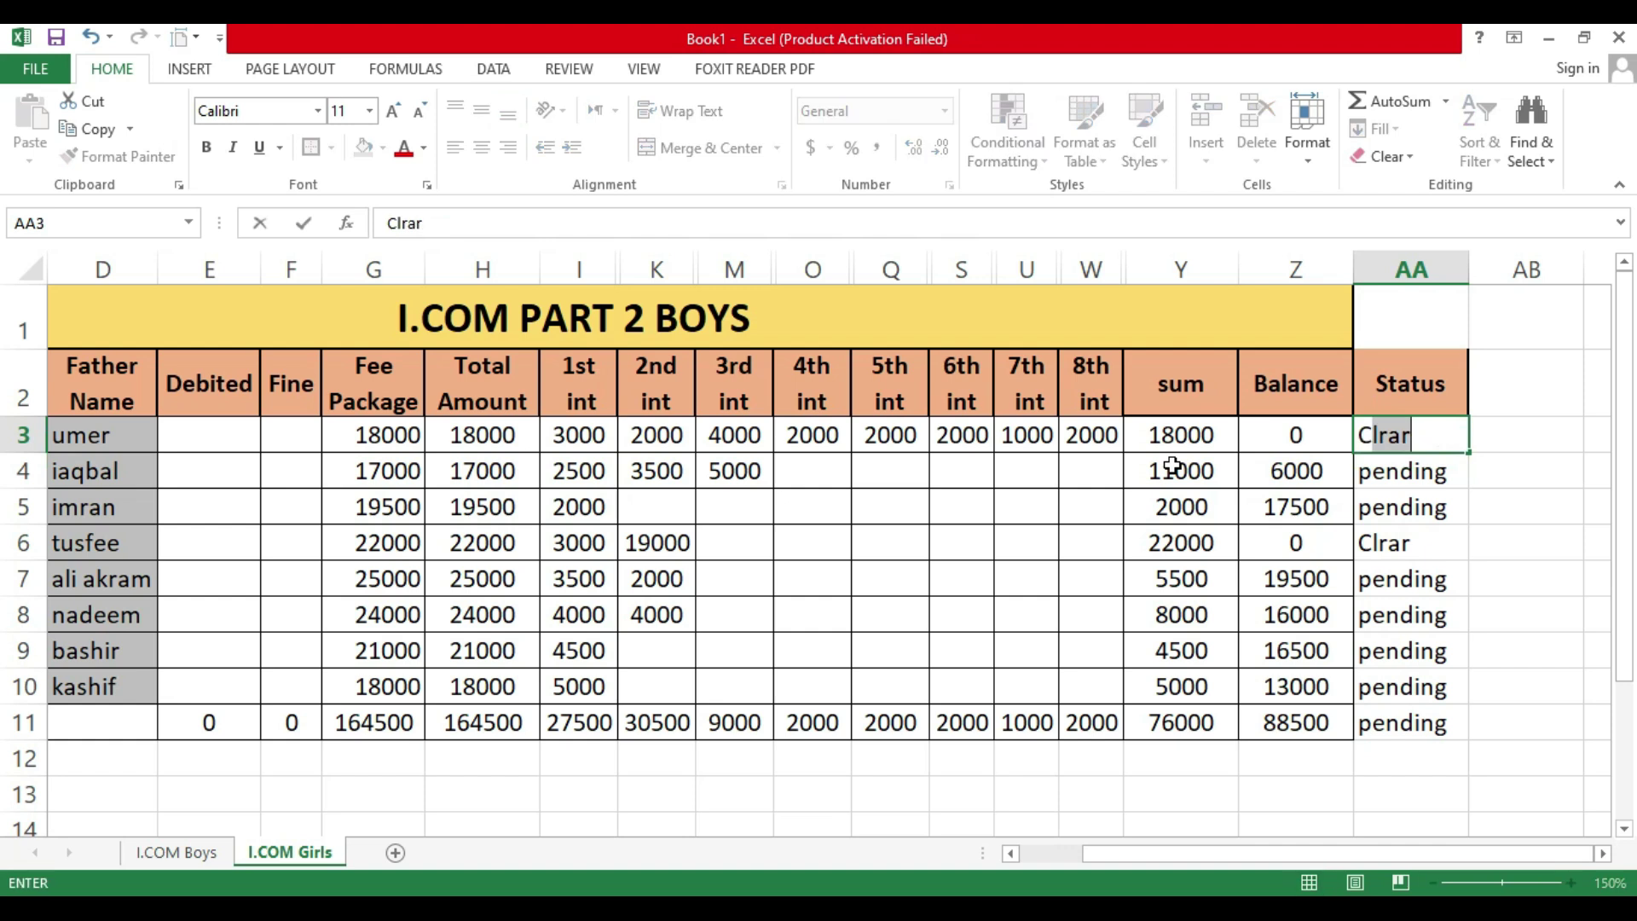
{"action": "key", "text": "Return"}
{"action": "key", "text": "Left"}
{"action": "key", "text": "Left"}
{"action": "key", "text": "Left"}
{"action": "key", "text": "Left"}
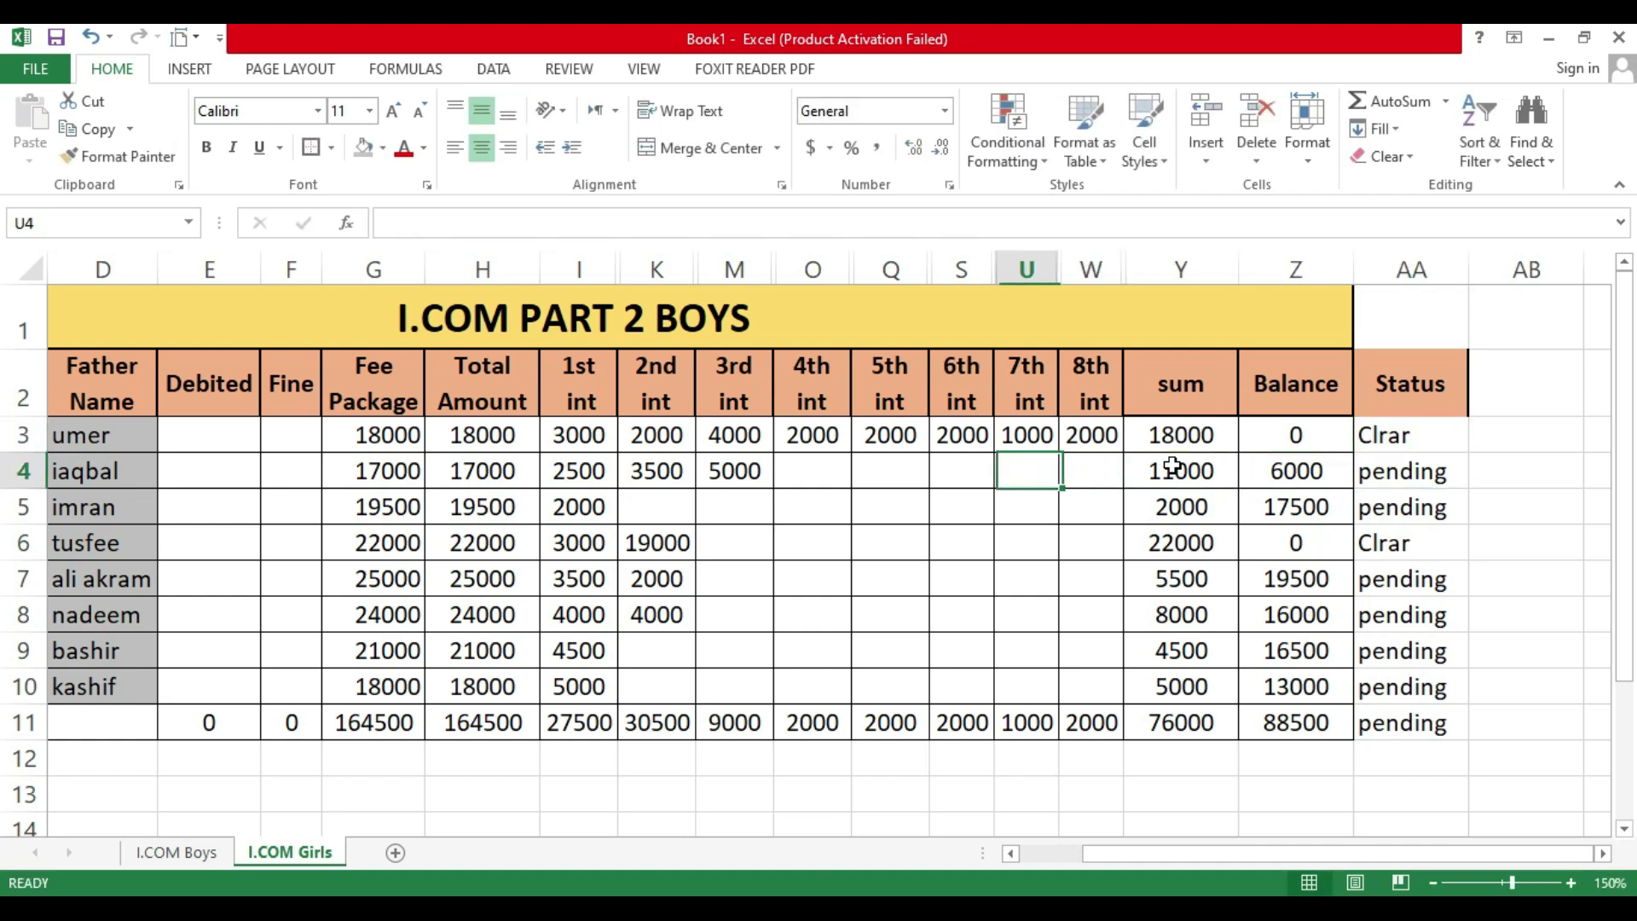
{"action": "key", "text": "Up"}
{"action": "key", "text": "Up"}
{"action": "key", "text": "Down"}
{"action": "key", "text": "Left"}
{"action": "key", "text": "Left"}
{"action": "key", "text": "Left"}
{"action": "key", "text": "Left"}
{"action": "key", "text": "Left"}
{"action": "key", "text": "Left"}
{"action": "key", "text": "Left"}
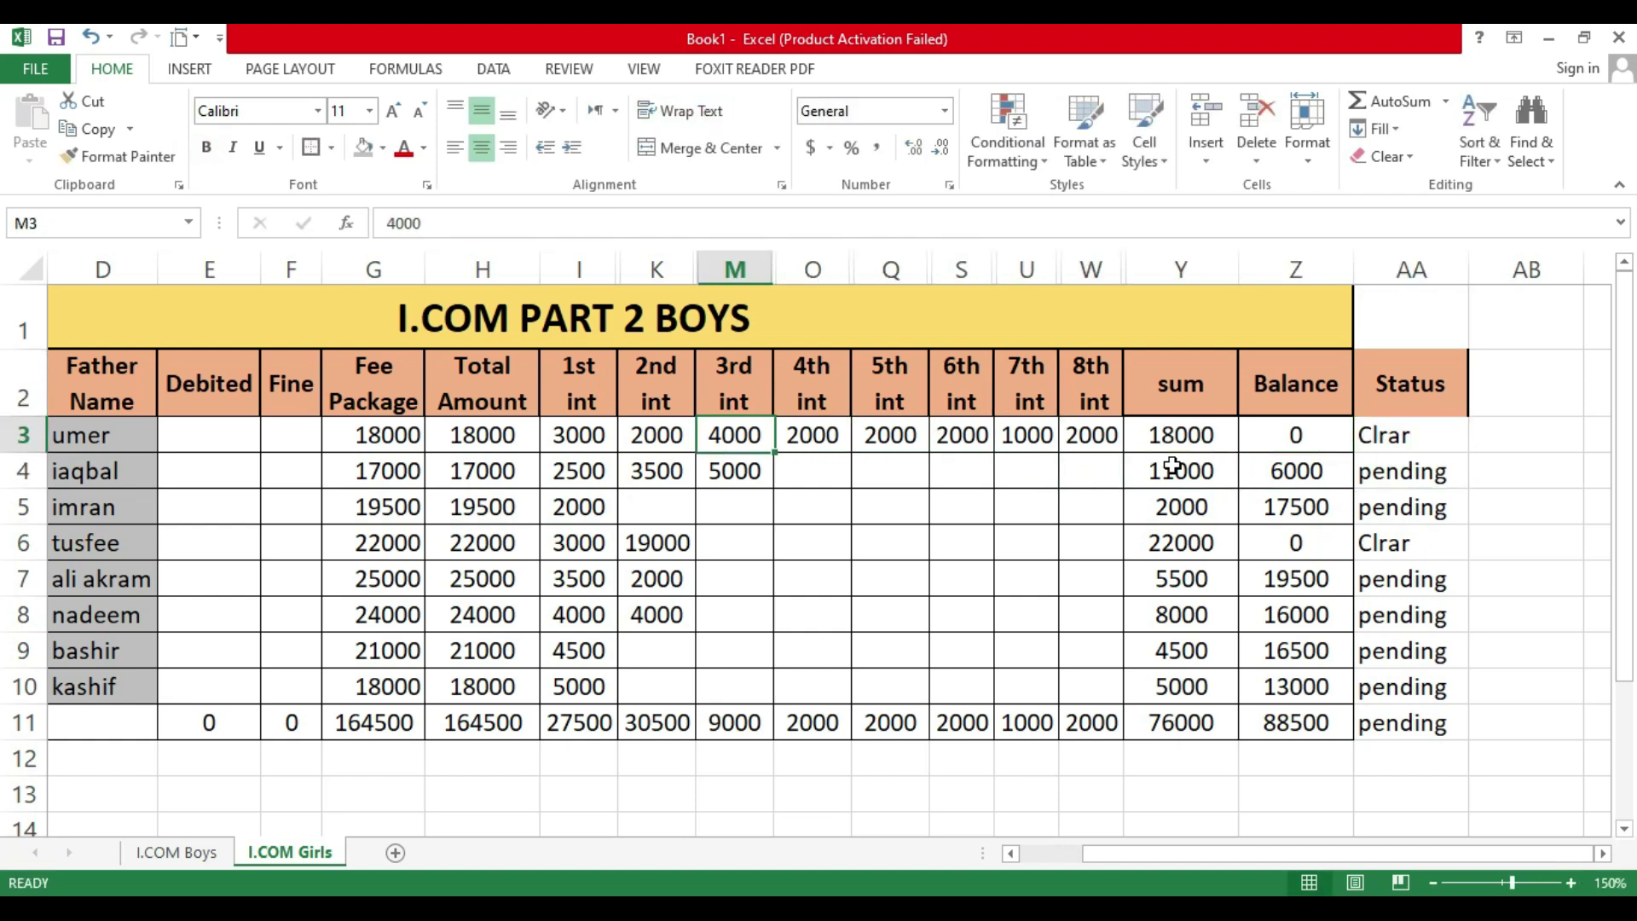
{"action": "key", "text": "Left"}
{"action": "key", "text": "Right"}
{"action": "key", "text": "Right"}
{"action": "key", "text": "Down"}
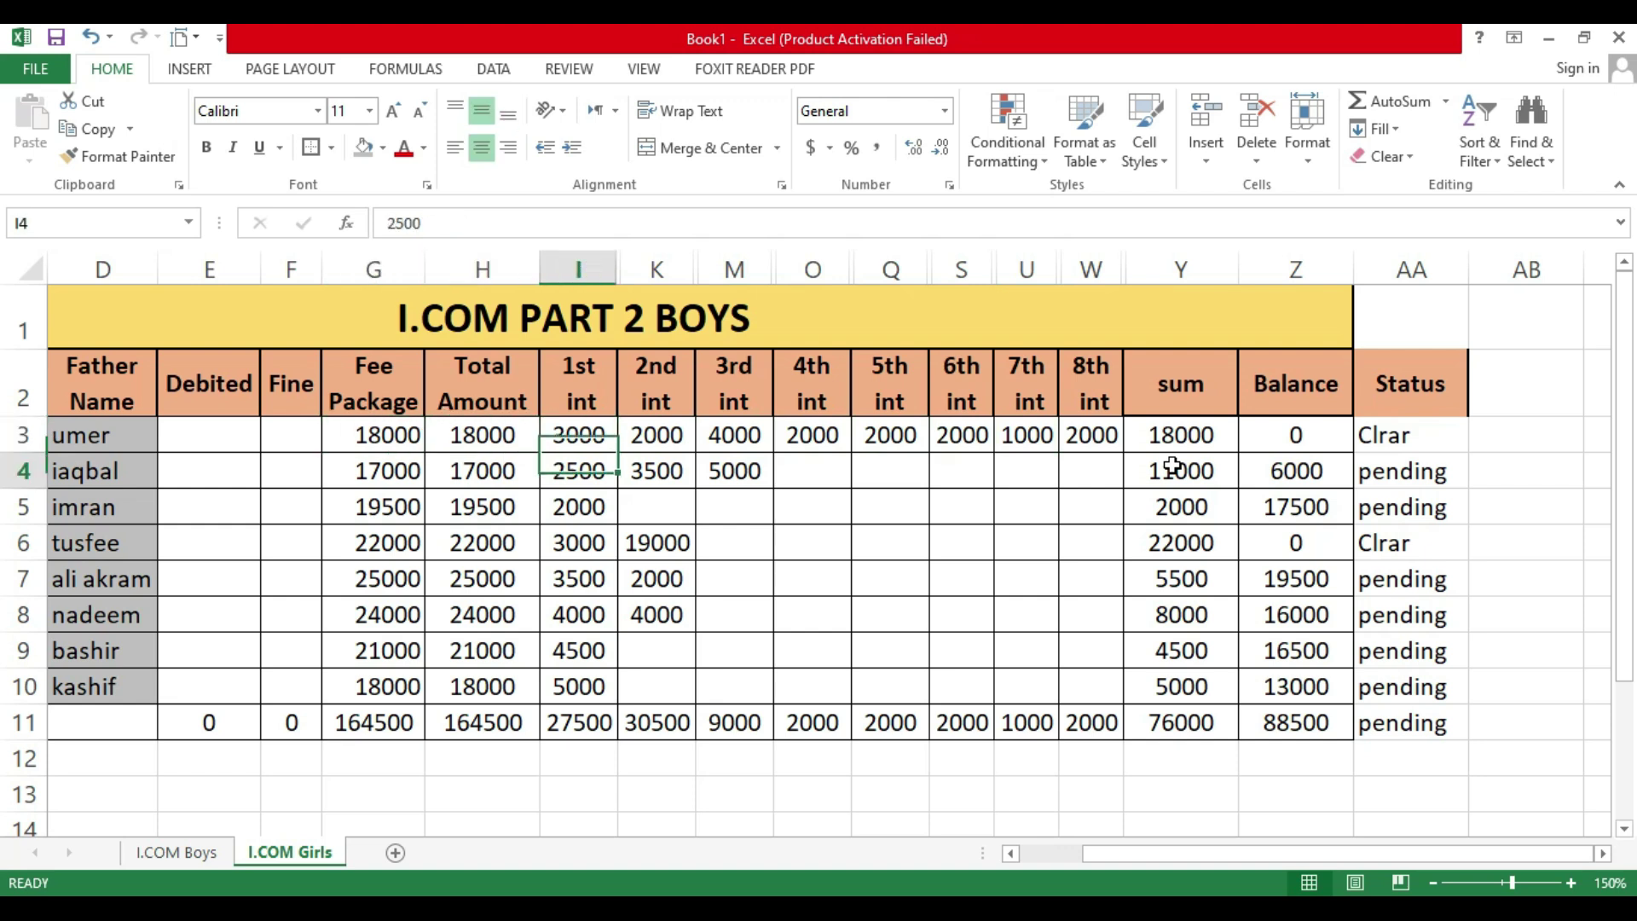
{"action": "key", "text": "Down"}
{"action": "key", "text": "Right"}
{"action": "key", "text": "Right"}
{"action": "key", "text": "Right"}
{"action": "key", "text": "Right"}
{"action": "key", "text": "Right"}
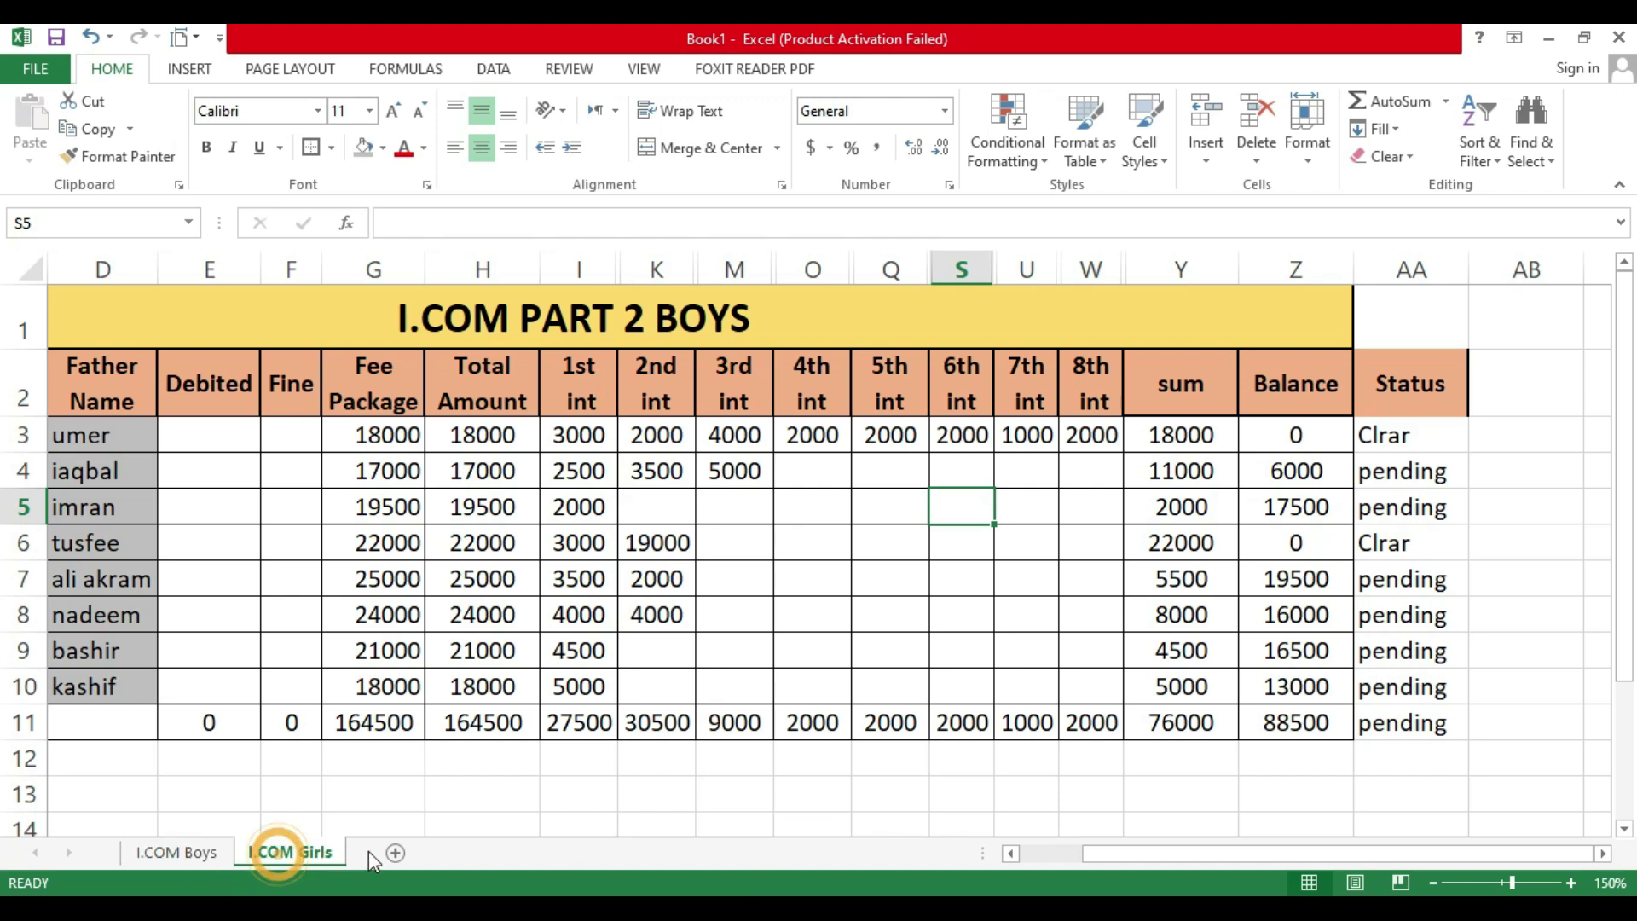
Step: Change the title in cell A1 of the I.COM Girls sheet to "I.COM PART 2 Girls"
{"action": "right_click", "coordinate": [318, 861]}
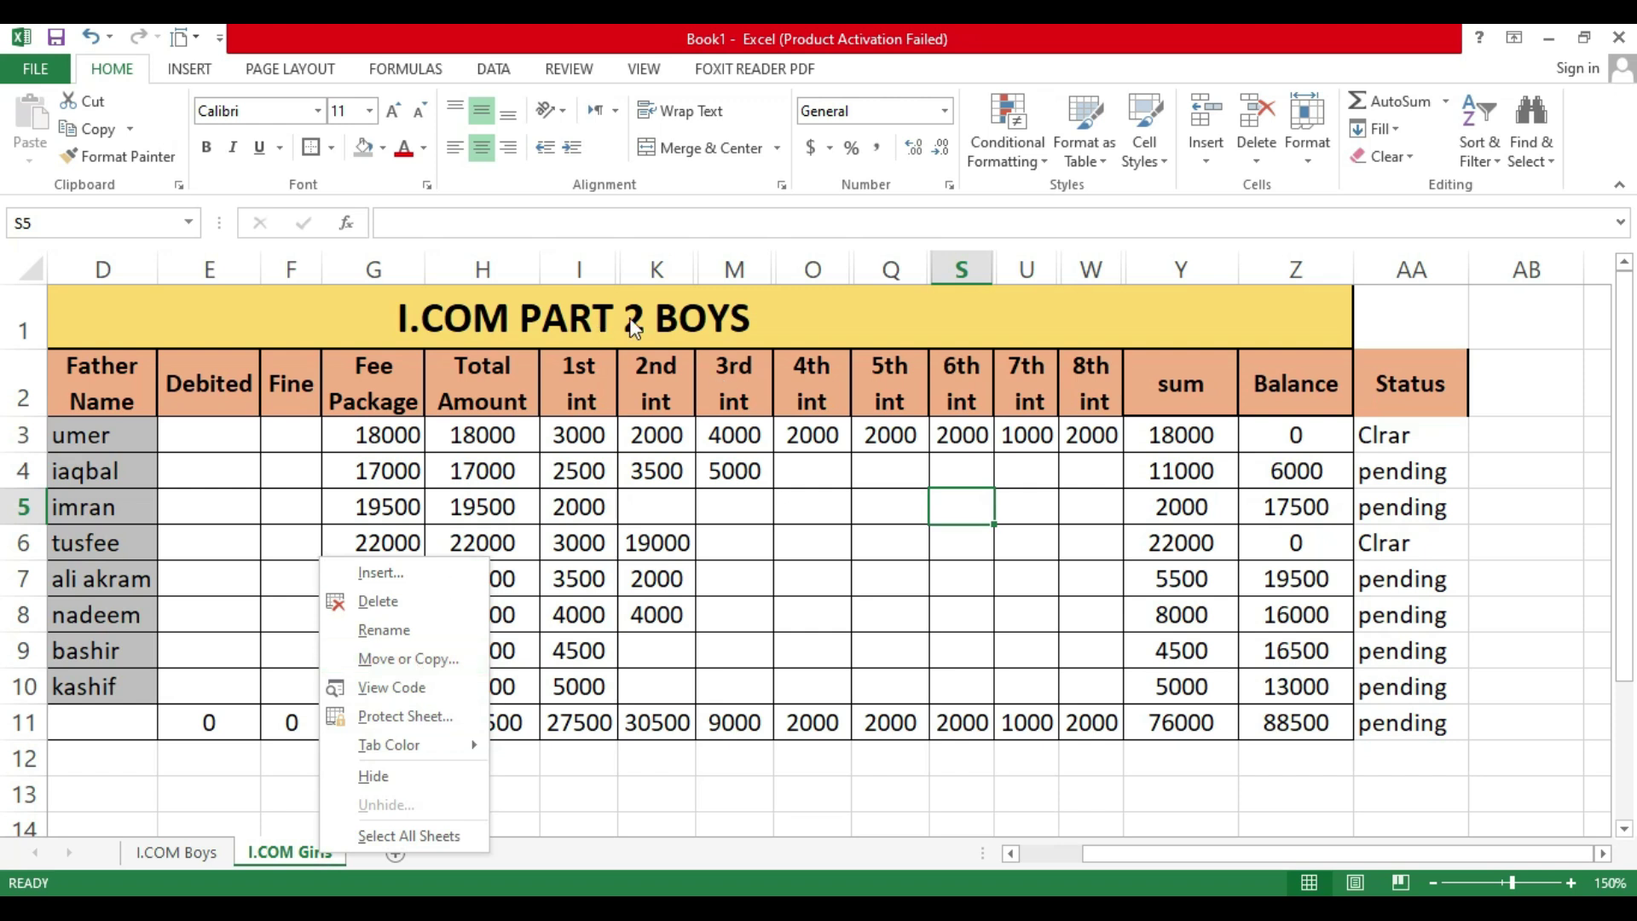
{"action": "left_click", "coordinate": [771, 306]}
{"action": "left_click", "coordinate": [772, 307]}
{"action": "double_click", "coordinate": [772, 306]}
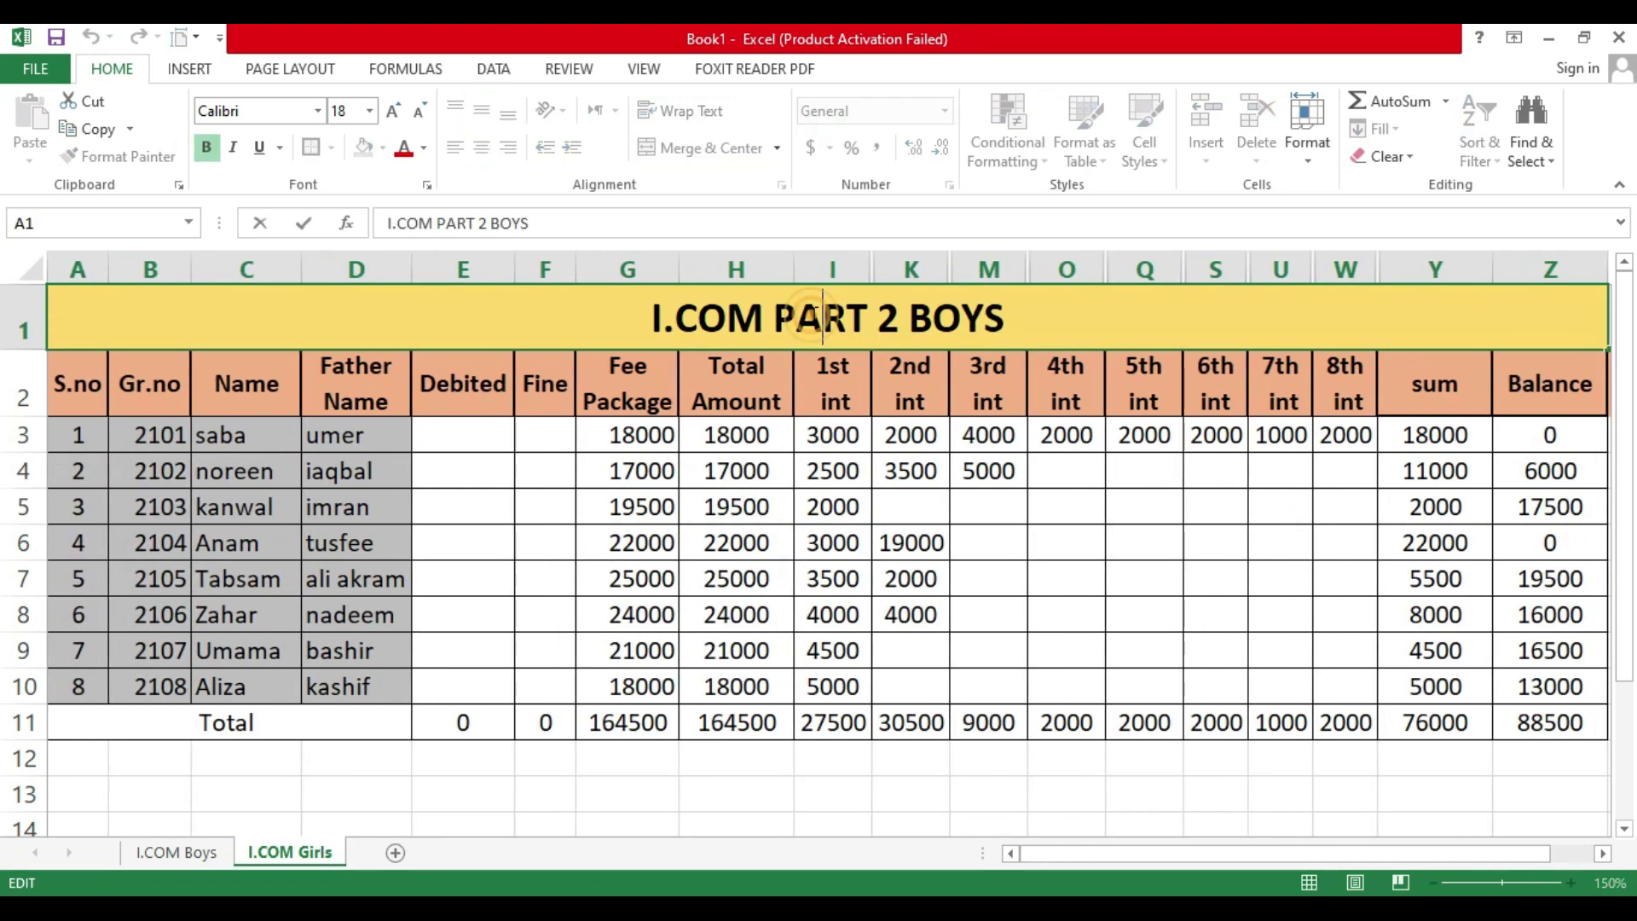
{"action": "key", "text": "BackSpace"}
{"action": "key", "text": "BackSpace"}
{"action": "key", "text": "BackSpace"}
{"action": "key", "text": "BackSpace"}
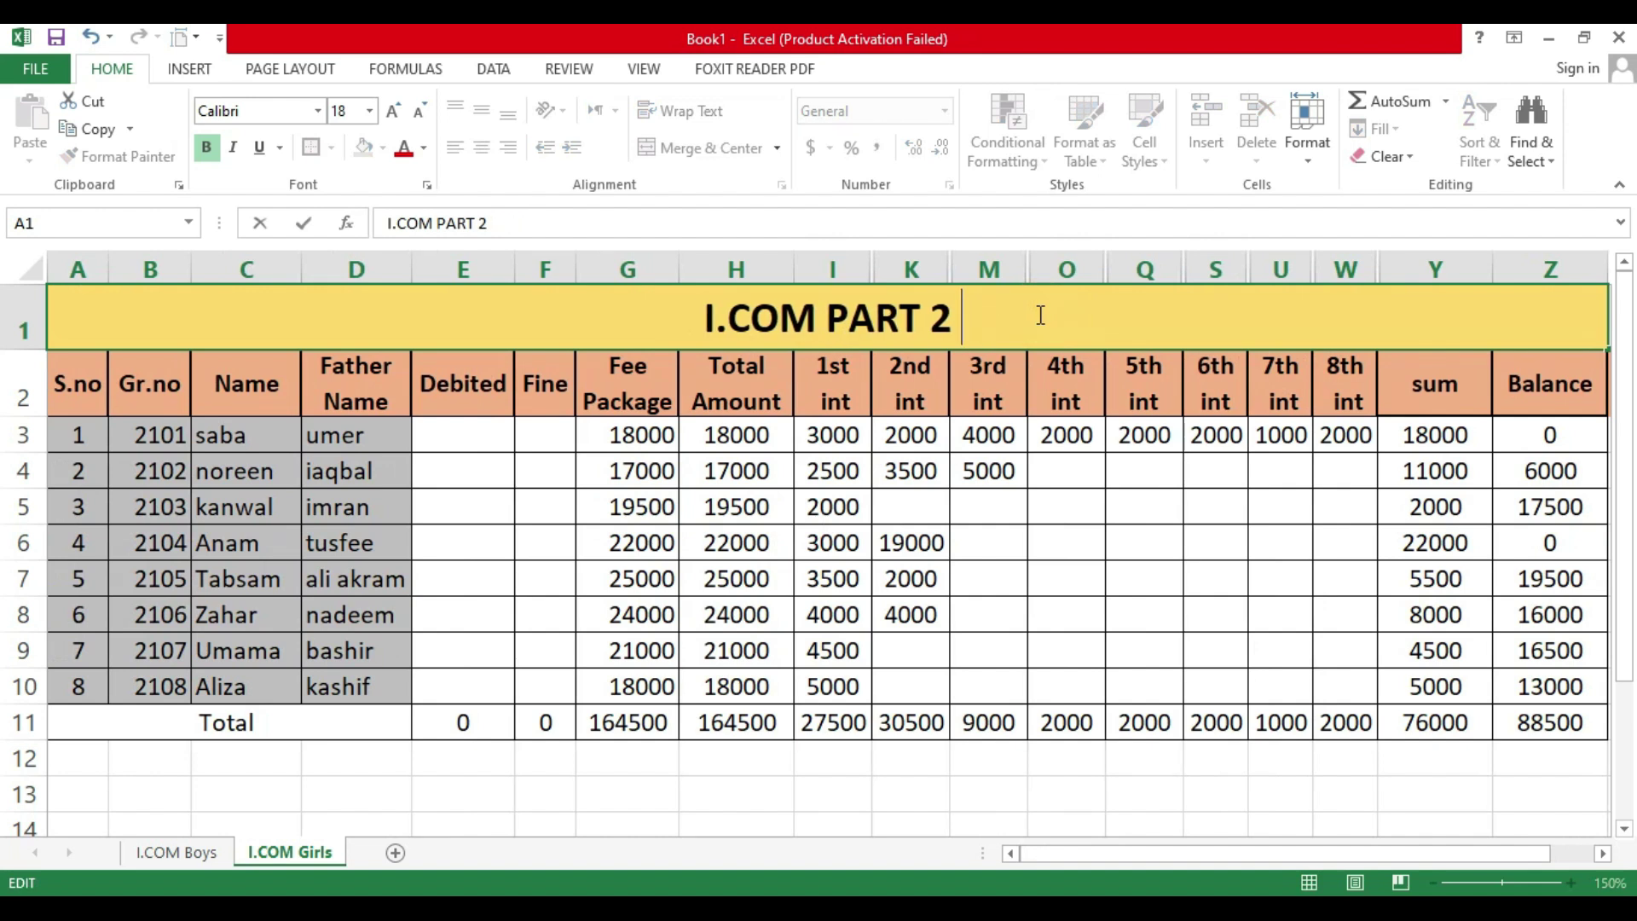
{"action": "type", "text": "Girls"}
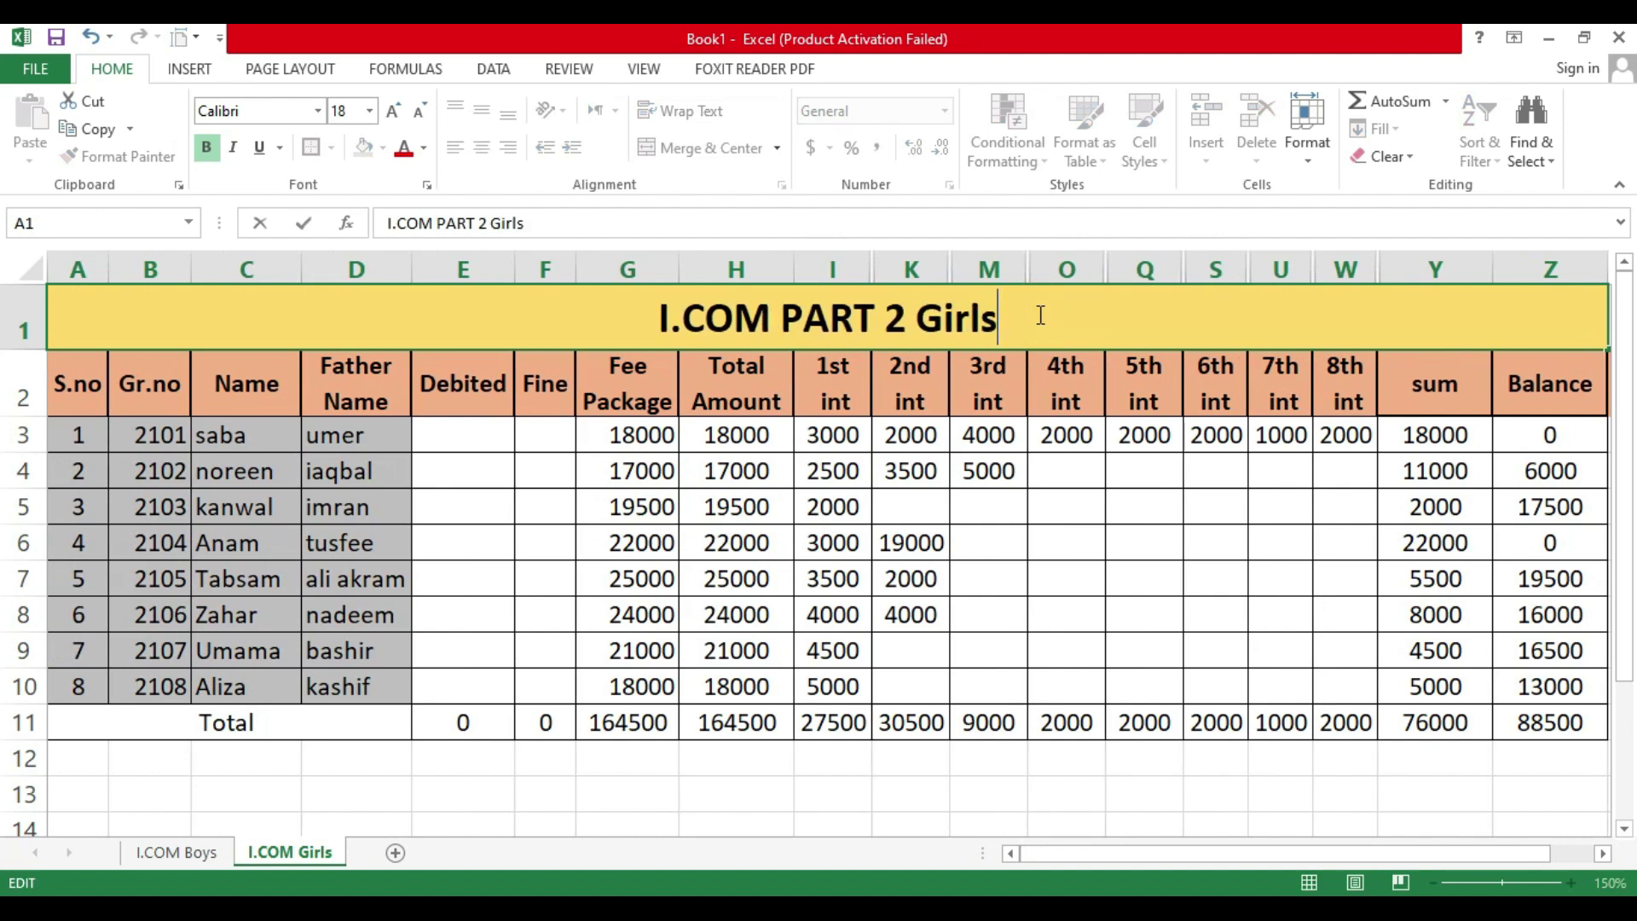
{"action": "key", "text": "ctrl+Return"}
{"action": "key", "text": "Down"}
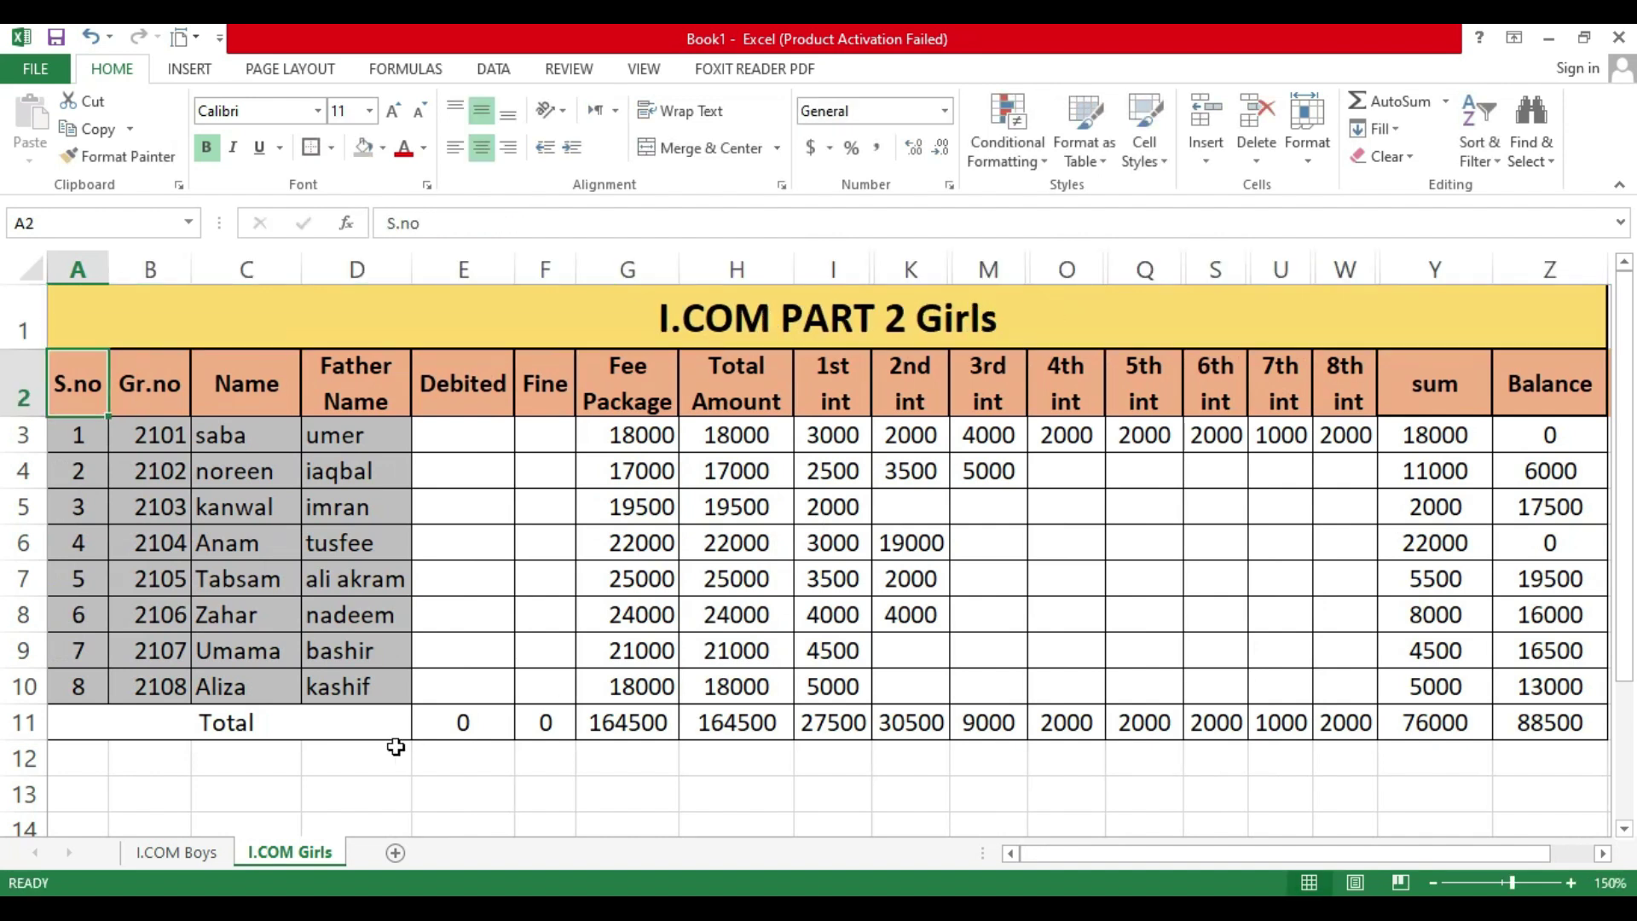
Step: Create a copy of the I.COM Boys sheet within Book1, placed before I.COM Boys
{"action": "left_click", "coordinate": [193, 851]}
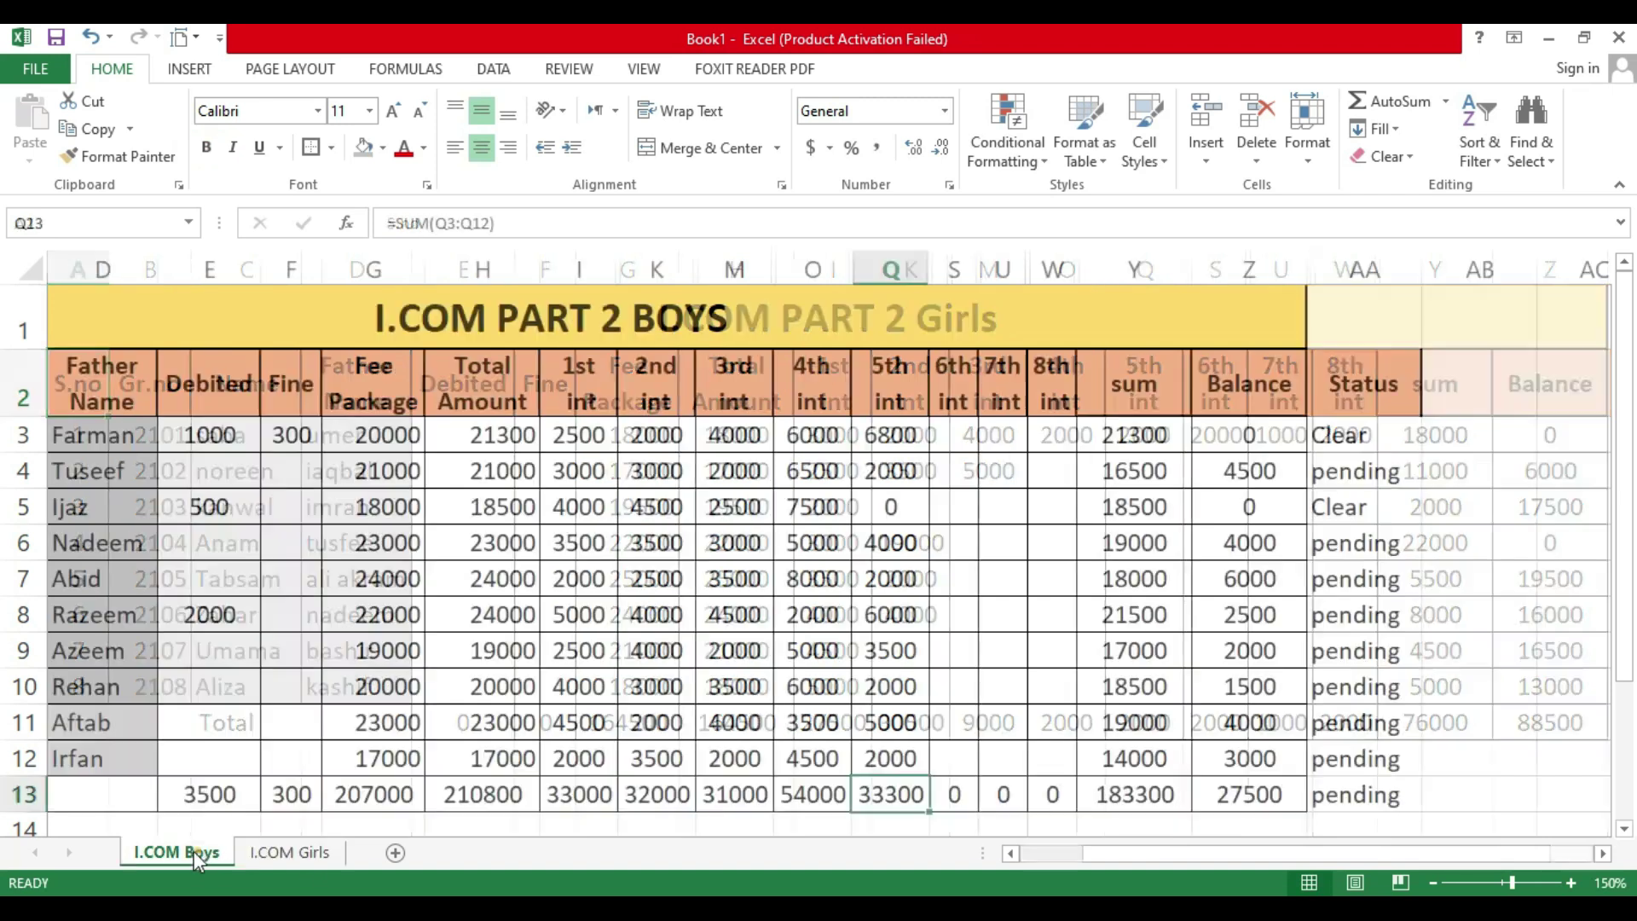
{"action": "right_click", "coordinate": [186, 851]}
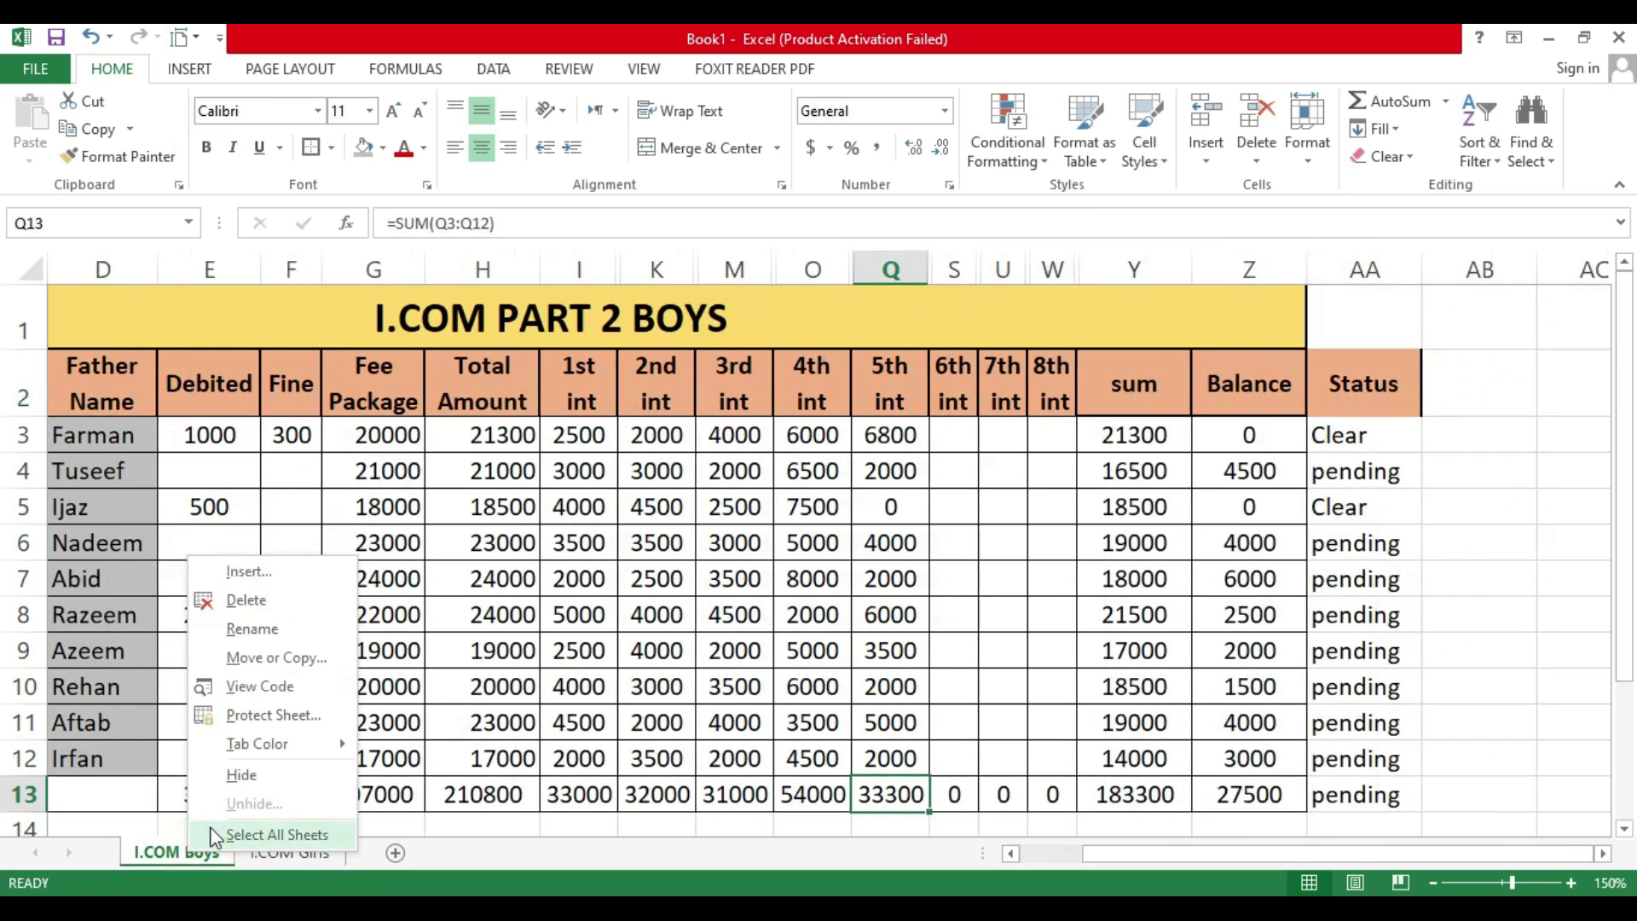
{"action": "left_click", "coordinate": [293, 657]}
{"action": "left_click", "coordinate": [187, 640]}
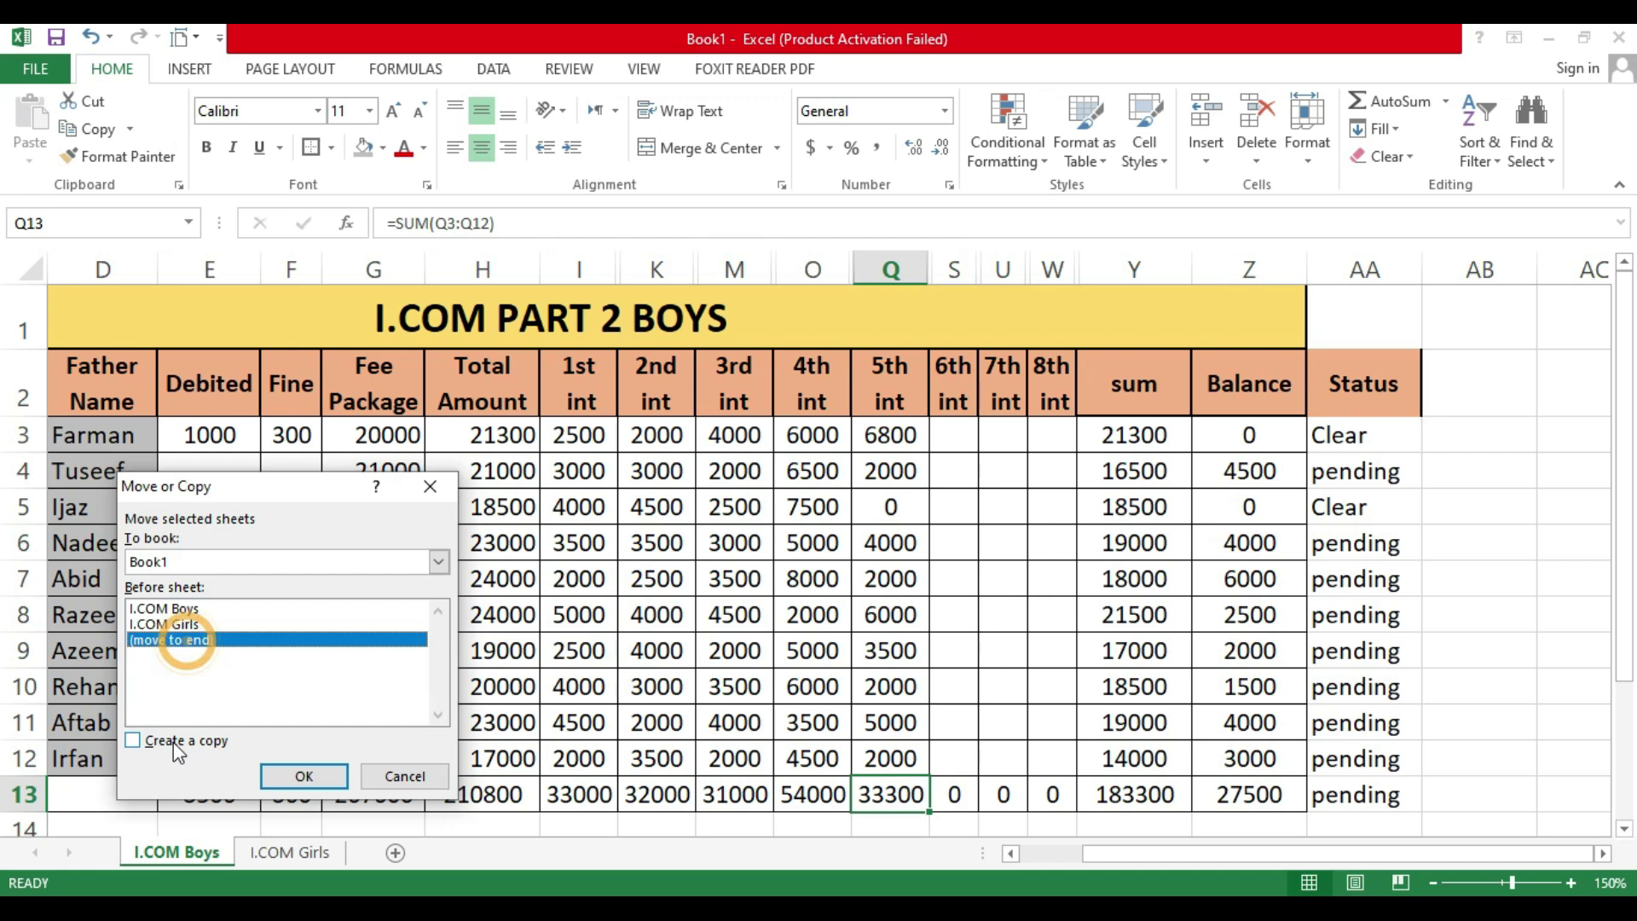
{"action": "left_click", "coordinate": [186, 607]}
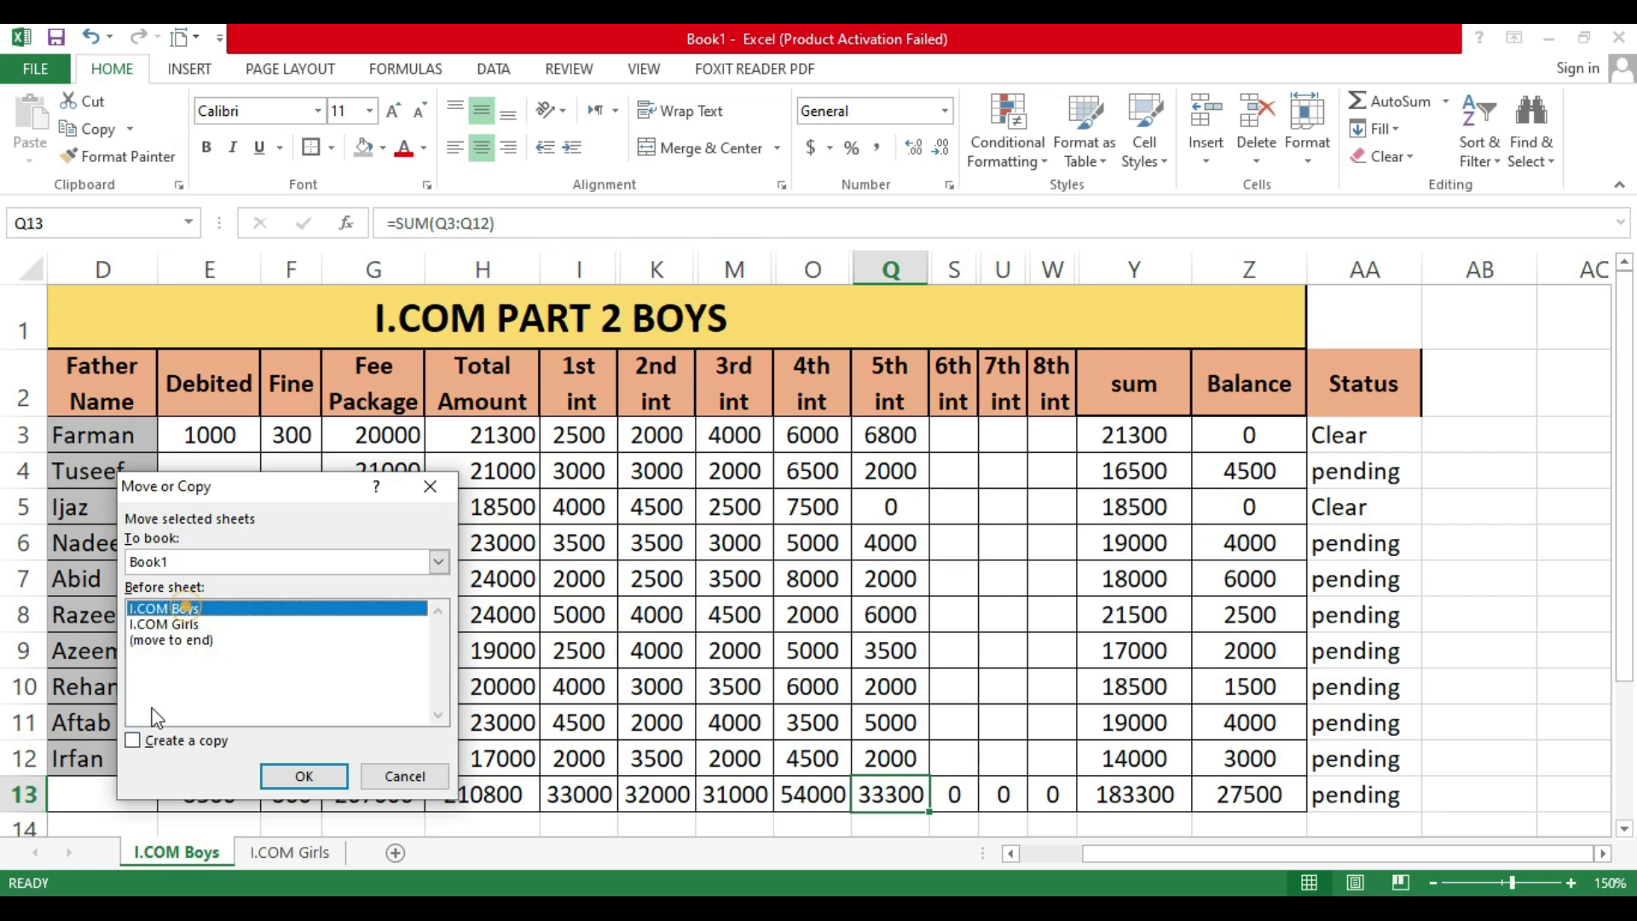
{"action": "left_click", "coordinate": [177, 743]}
{"action": "left_click", "coordinate": [295, 778]}
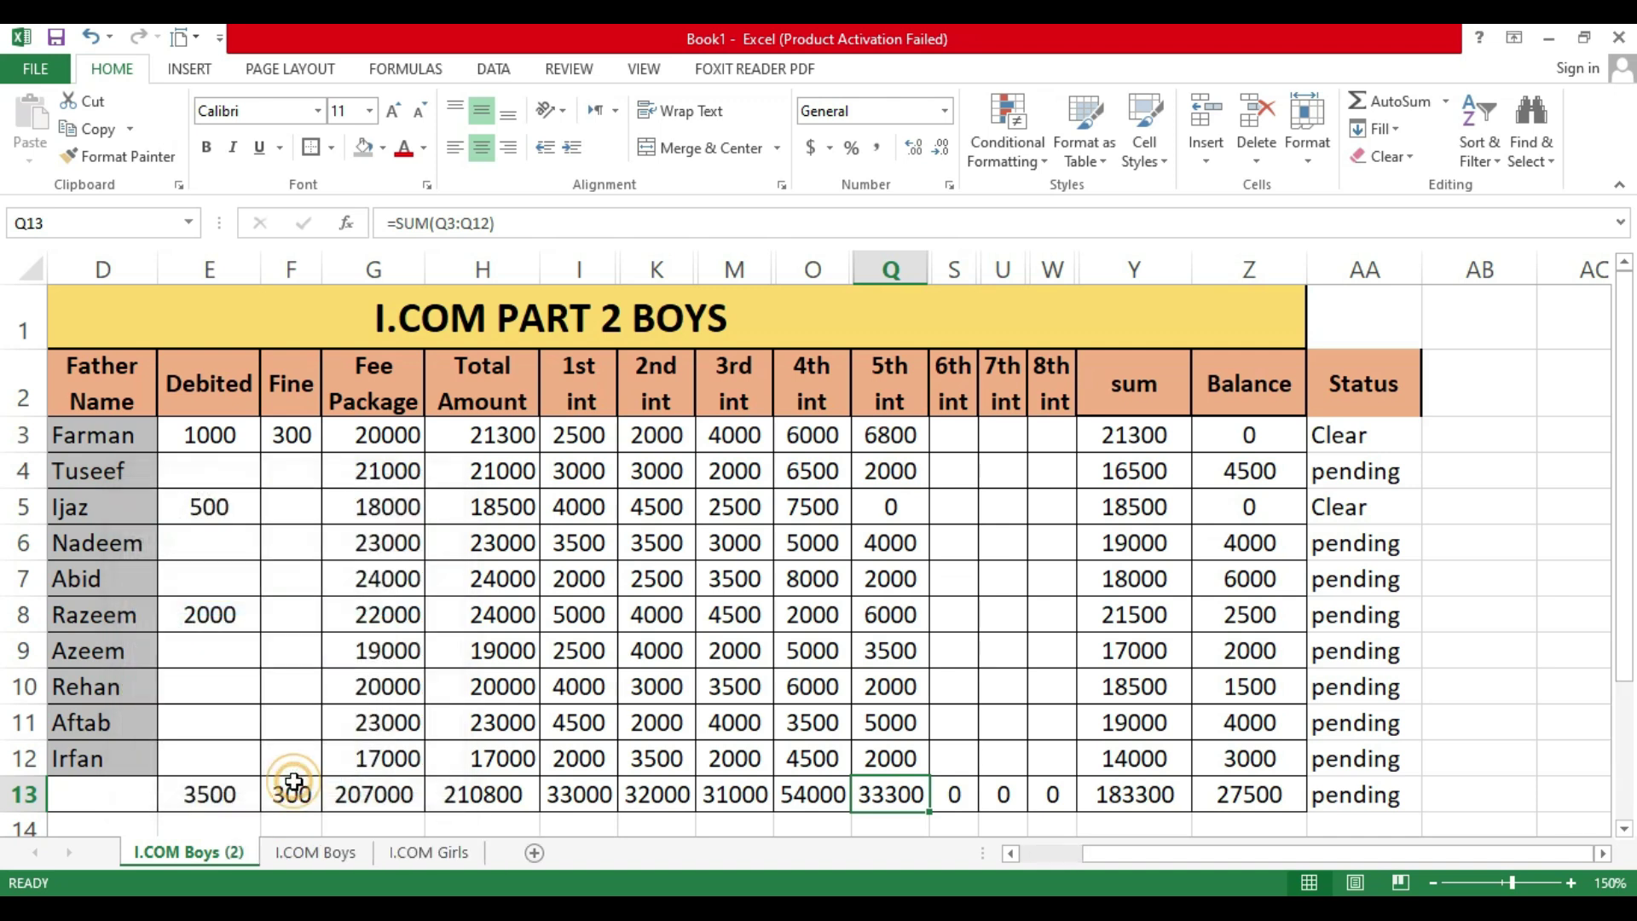
Step: Move the copied I.COM Boys sheet to the end, after I.COM Girls, and rename it "F.A Boys"
{"action": "left_click_drag", "start_coordinate": [206, 854], "coordinate": [428, 858]}
{"action": "right_click", "coordinate": [427, 852]}
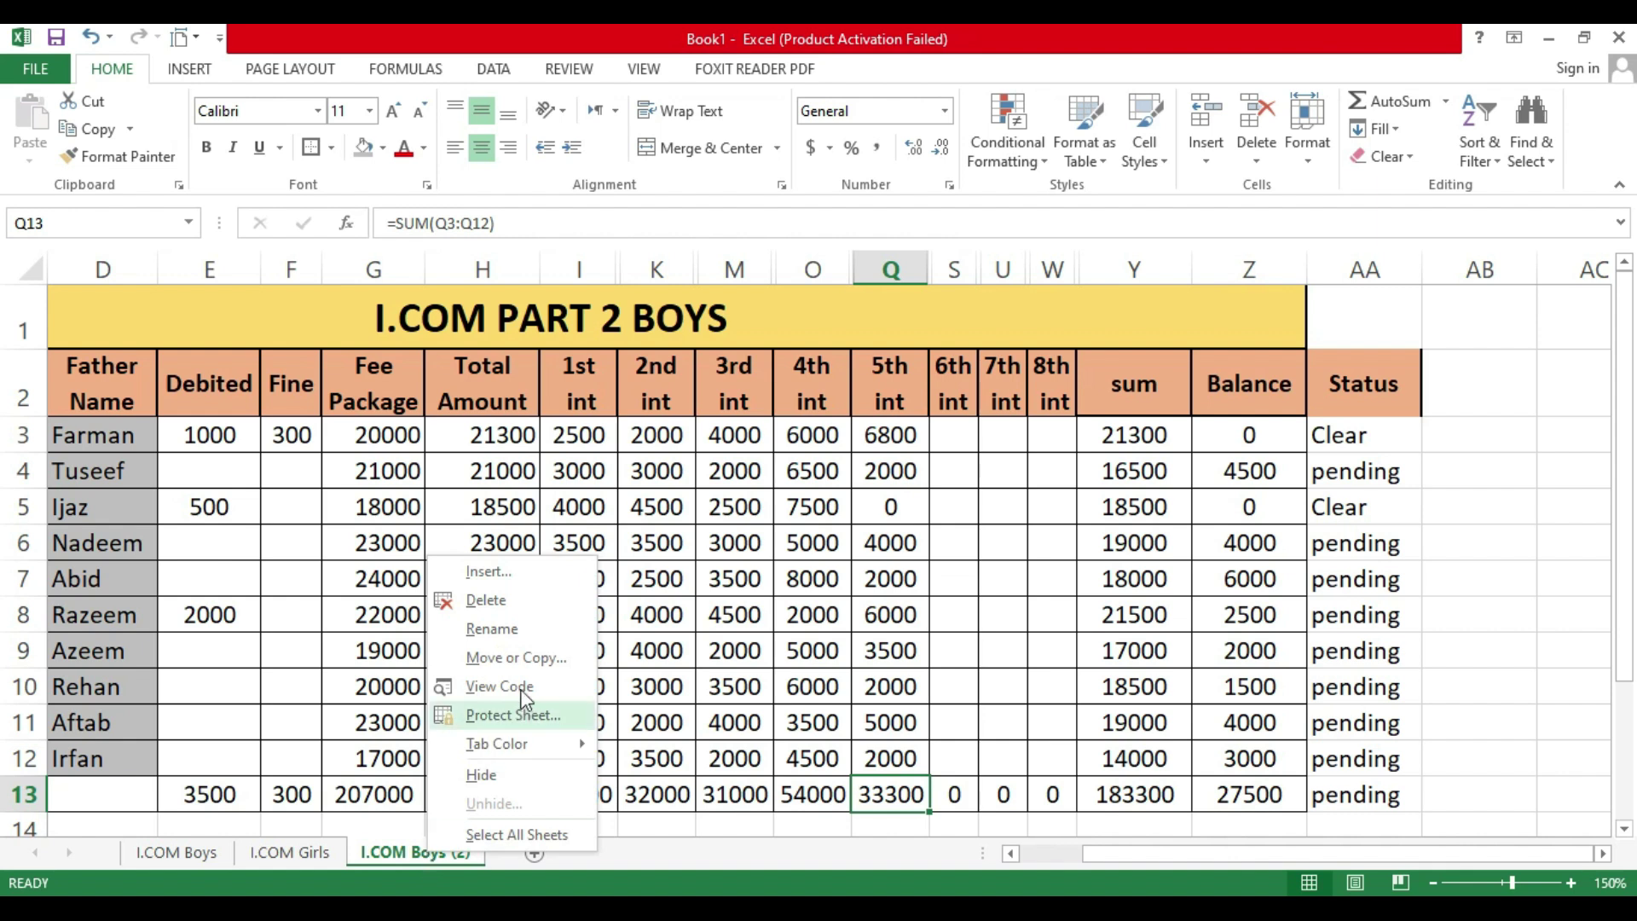
{"action": "left_click", "coordinate": [522, 631]}
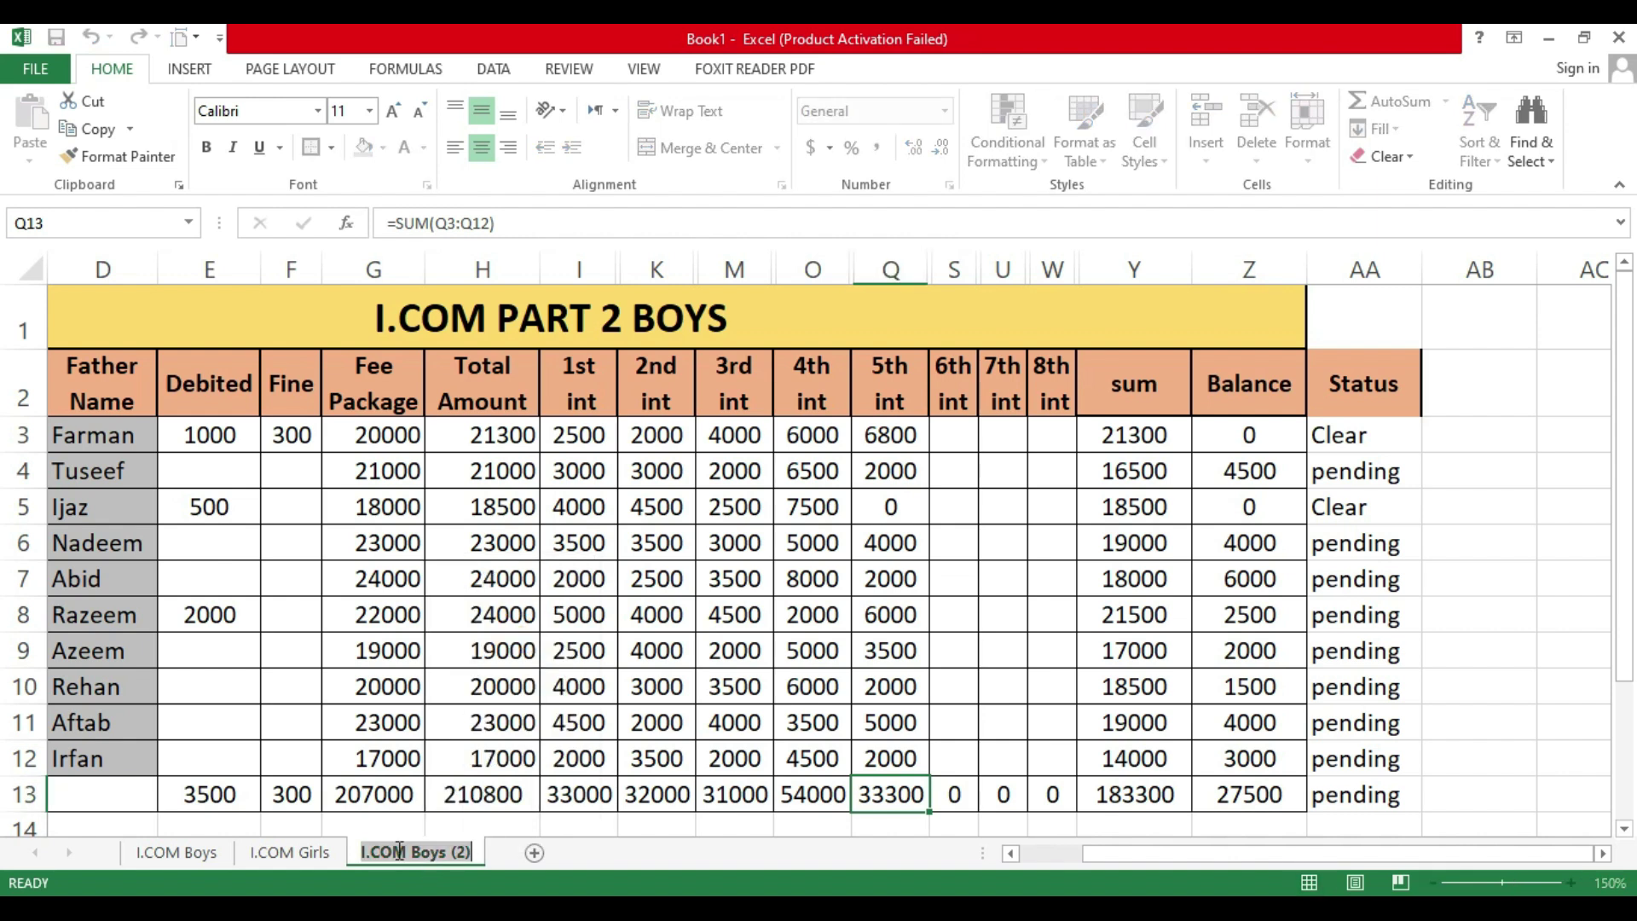
{"action": "type", "text": "F"}
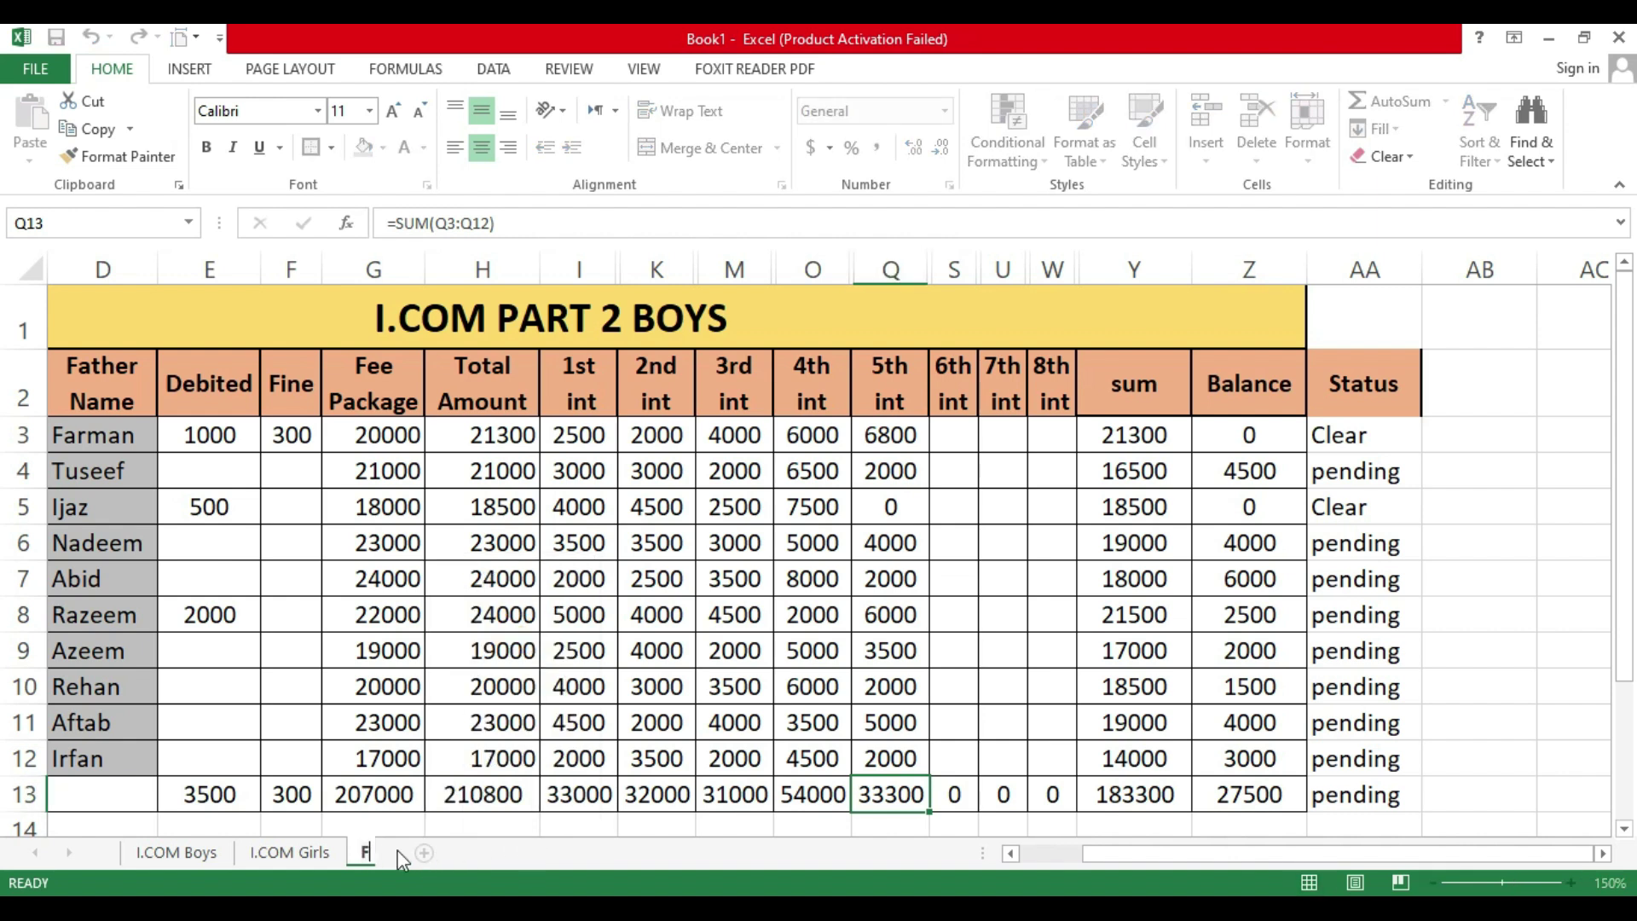
{"action": "type", "text": ".A Boys"}
{"action": "key", "text": "Return"}
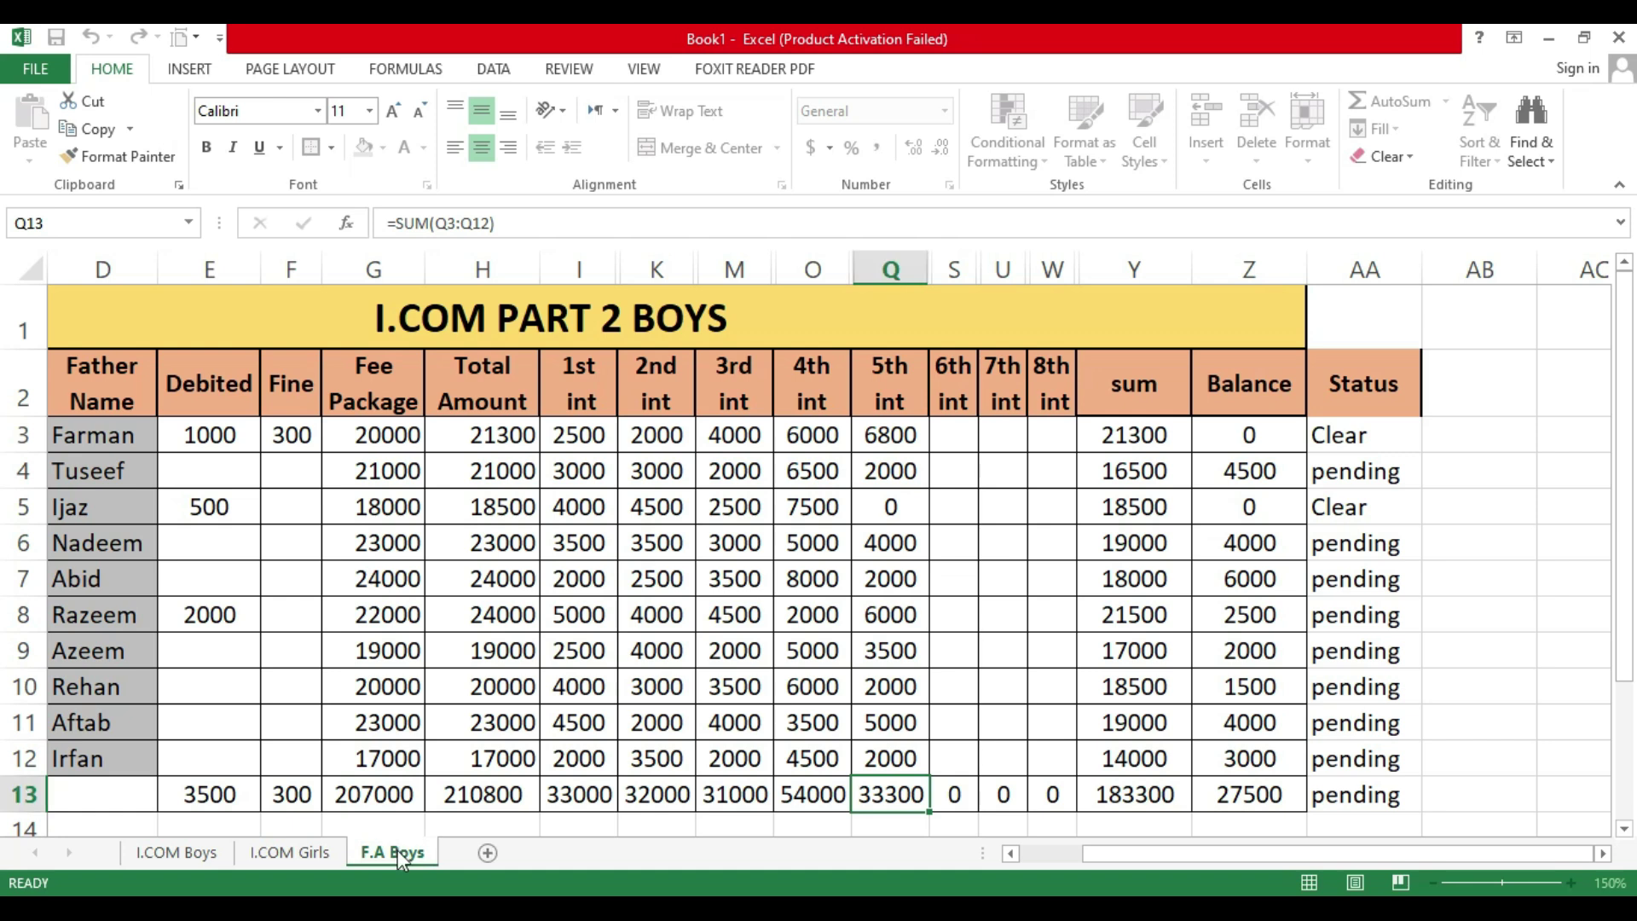
Step: Set the F.A Boys fee packages to 18000 in G3, 17000 in G4, 24000 in G6 and 25000 in G7
{"action": "left_click_drag", "start_coordinate": [1131, 857], "coordinate": [1023, 859]}
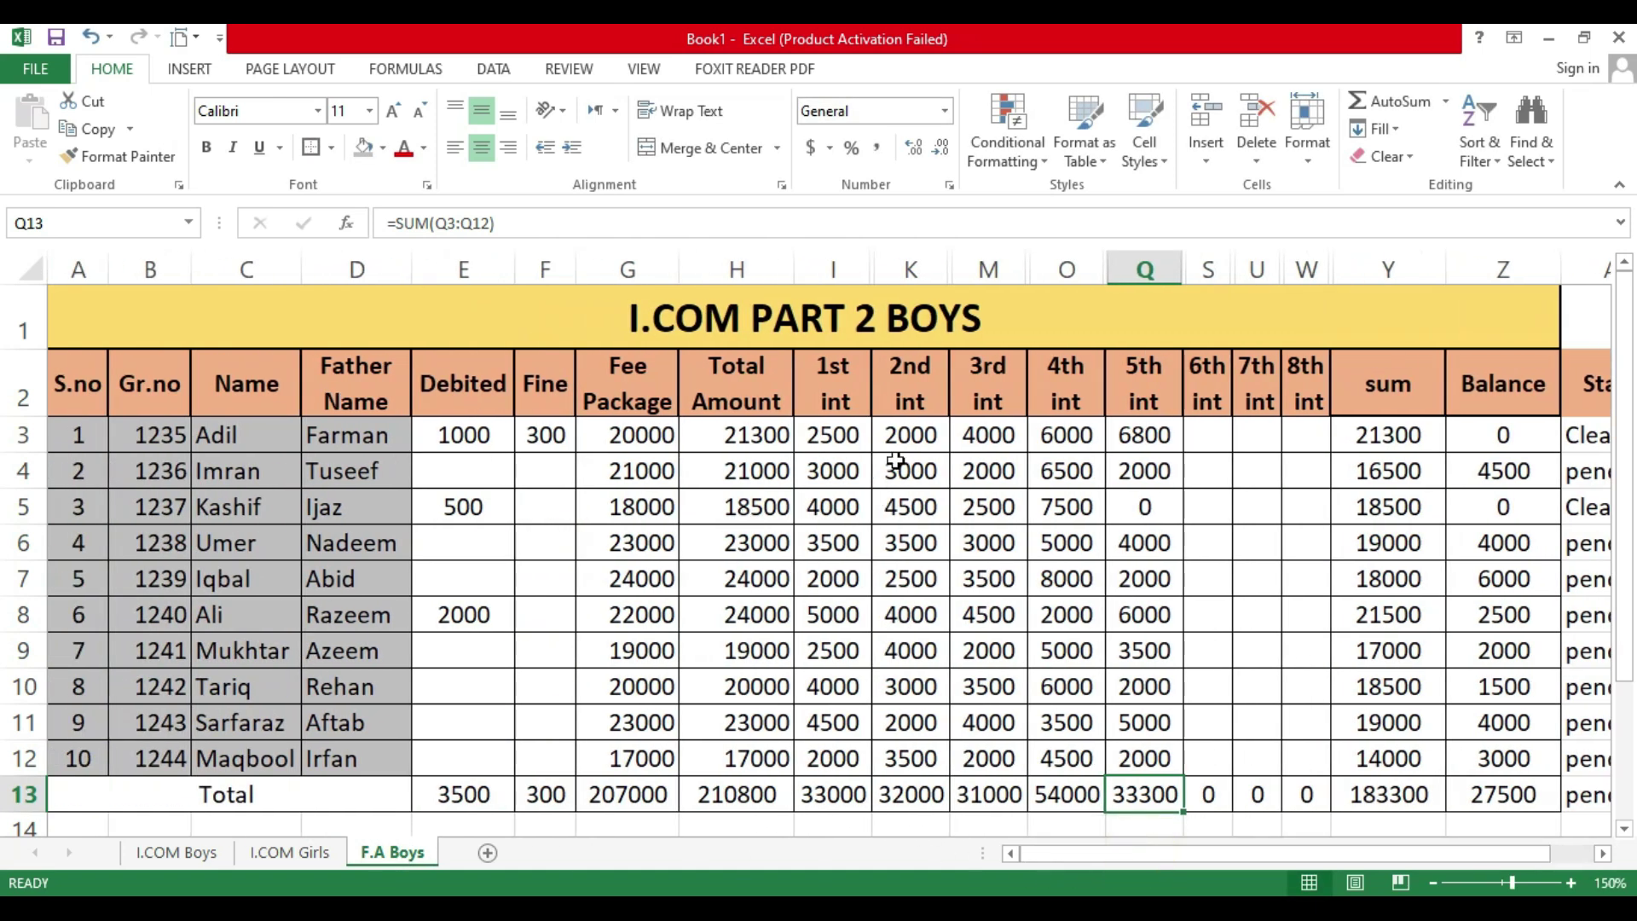
{"action": "left_click_drag", "start_coordinate": [1083, 855], "coordinate": [1155, 848]}
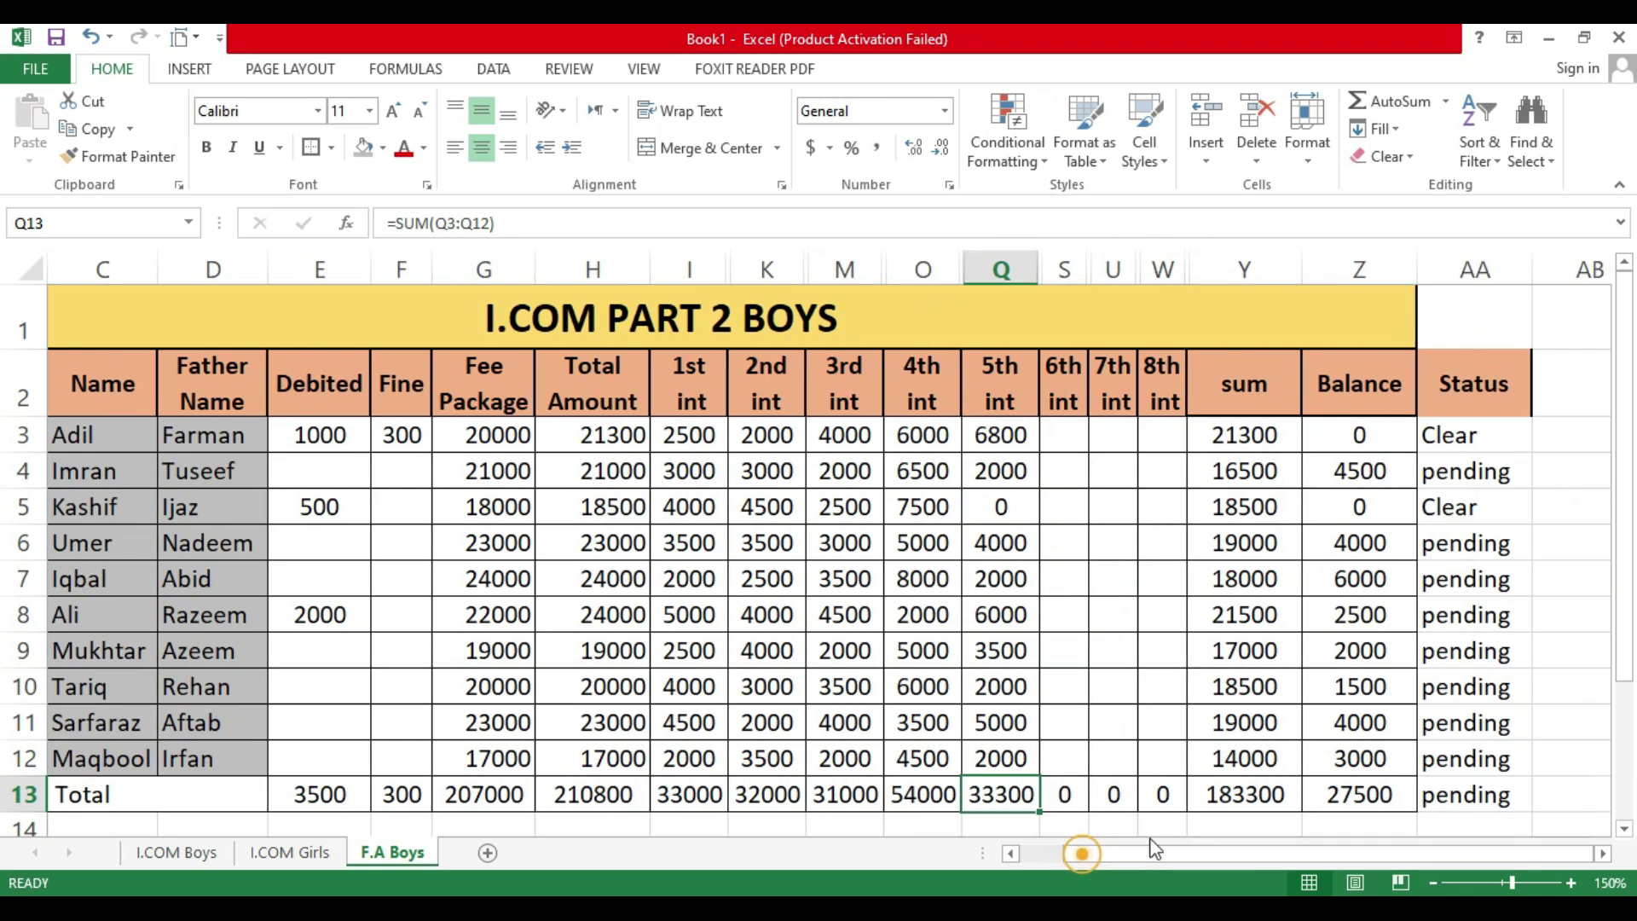
{"action": "left_click", "coordinate": [498, 445]}
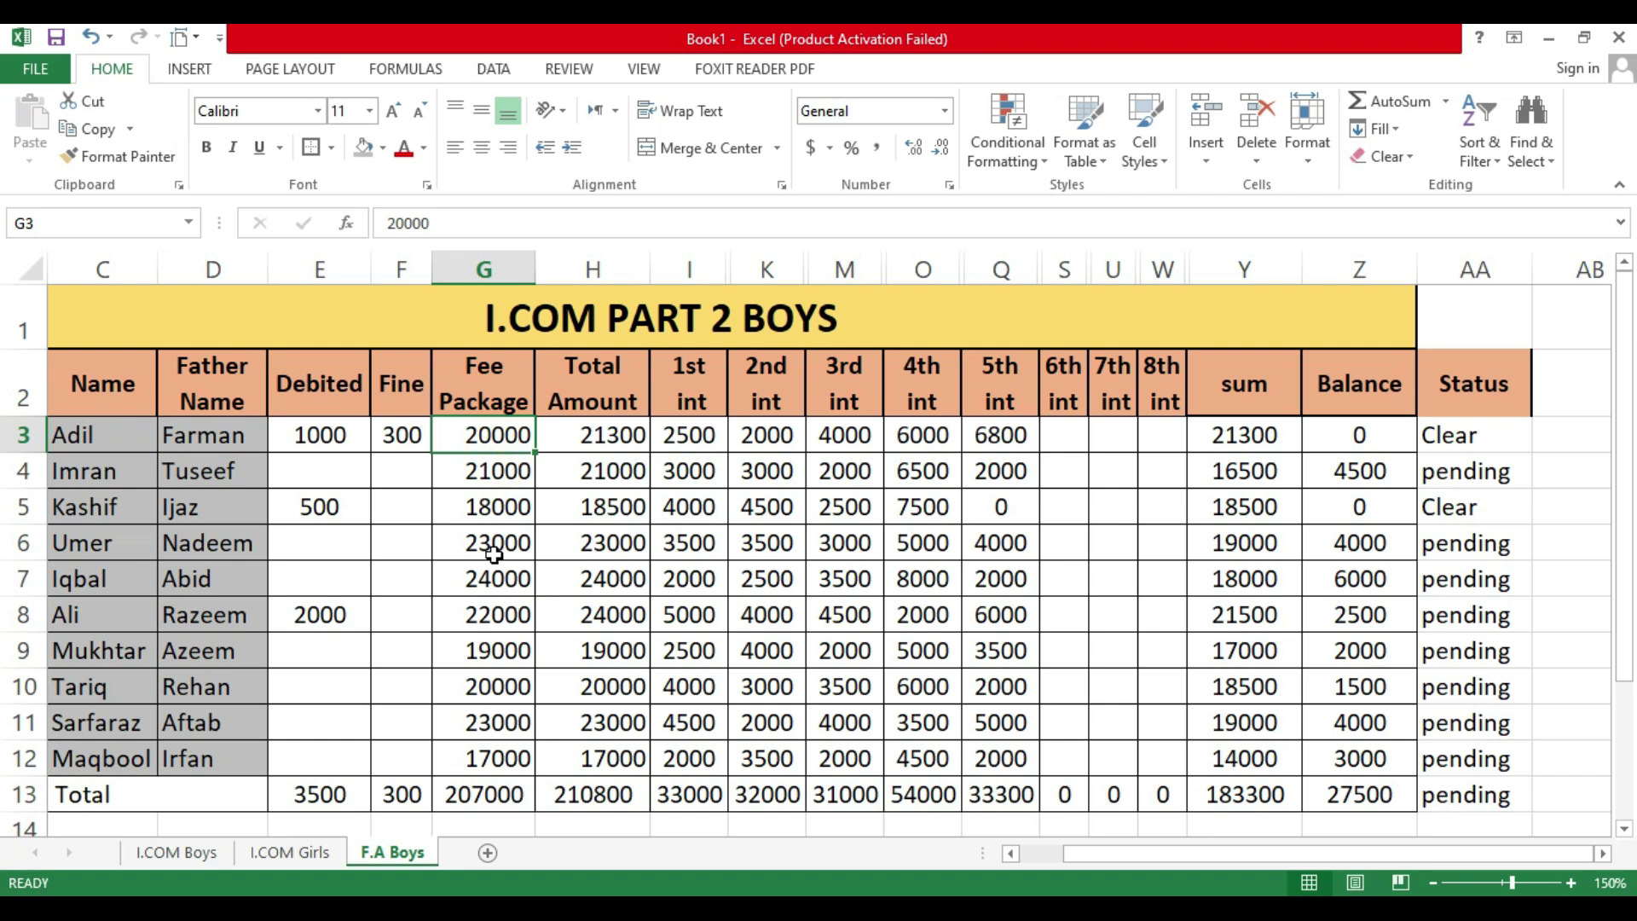
{"action": "type", "text": "18000"}
{"action": "key", "text": "Return"}
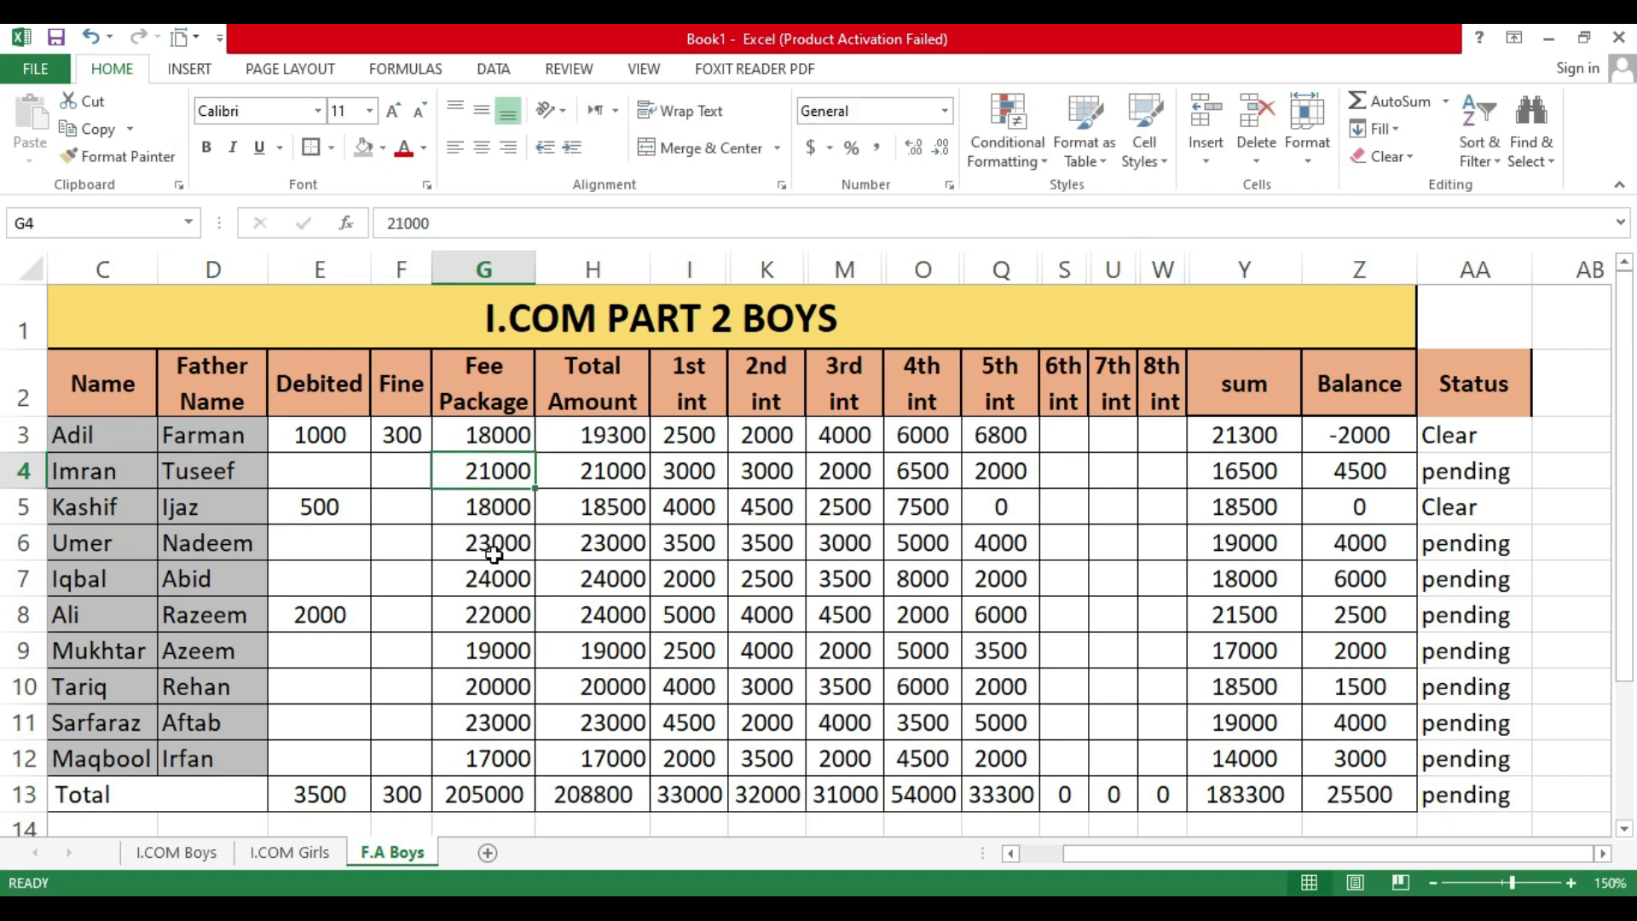
{"action": "type", "text": "17000"}
{"action": "key", "text": "Return"}
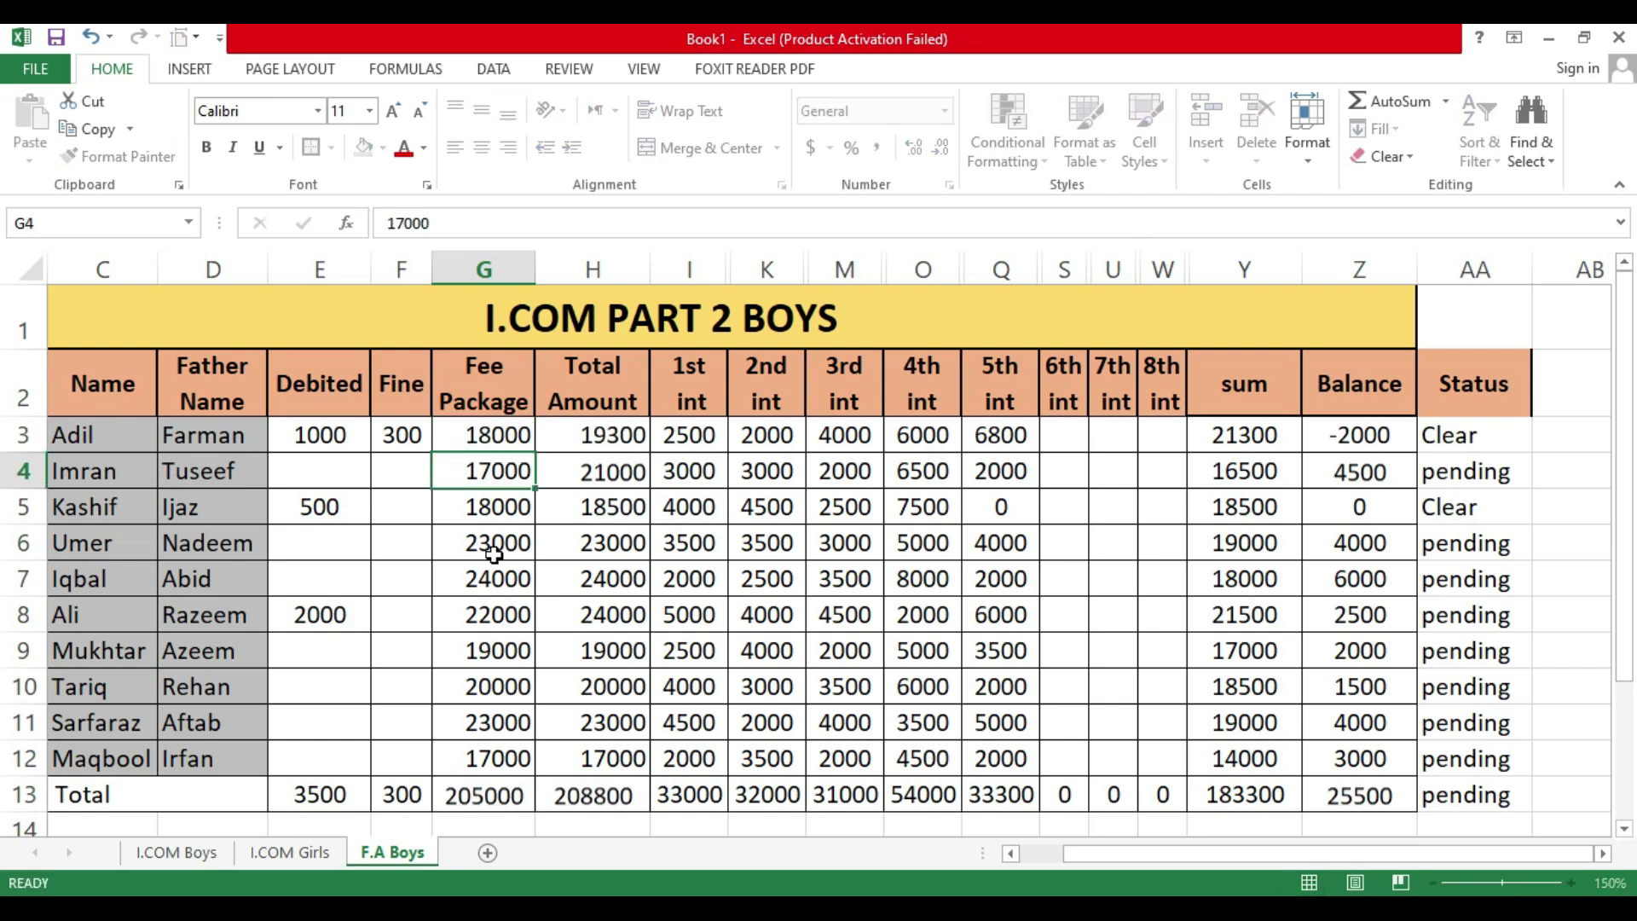
{"action": "left_click", "coordinate": [494, 555]}
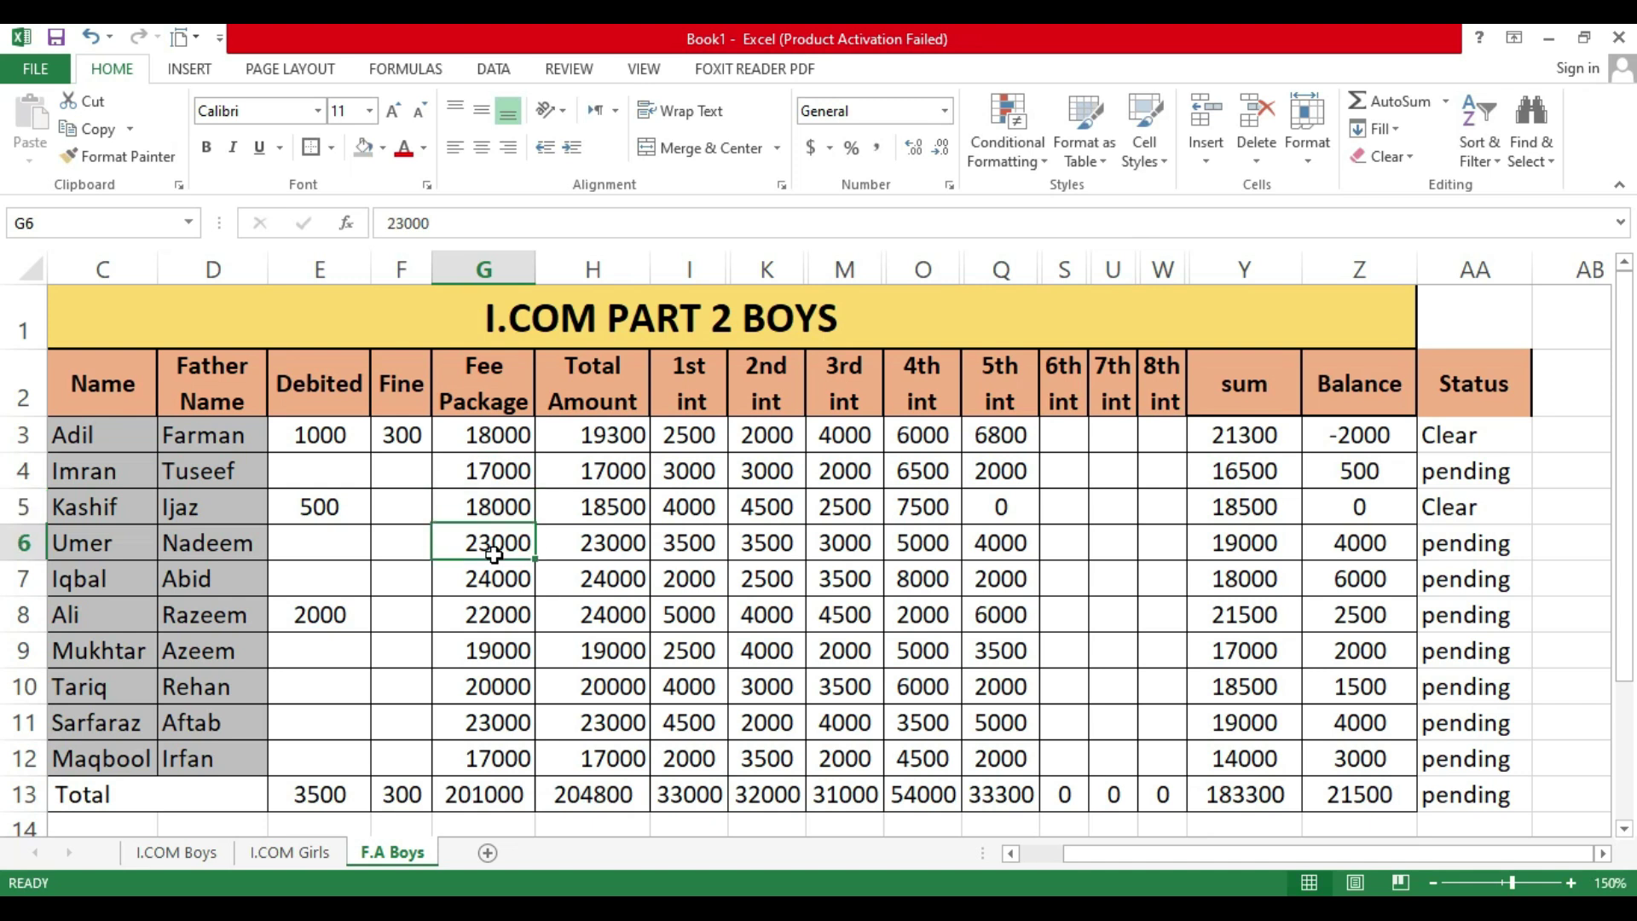
{"action": "type", "text": "24000"}
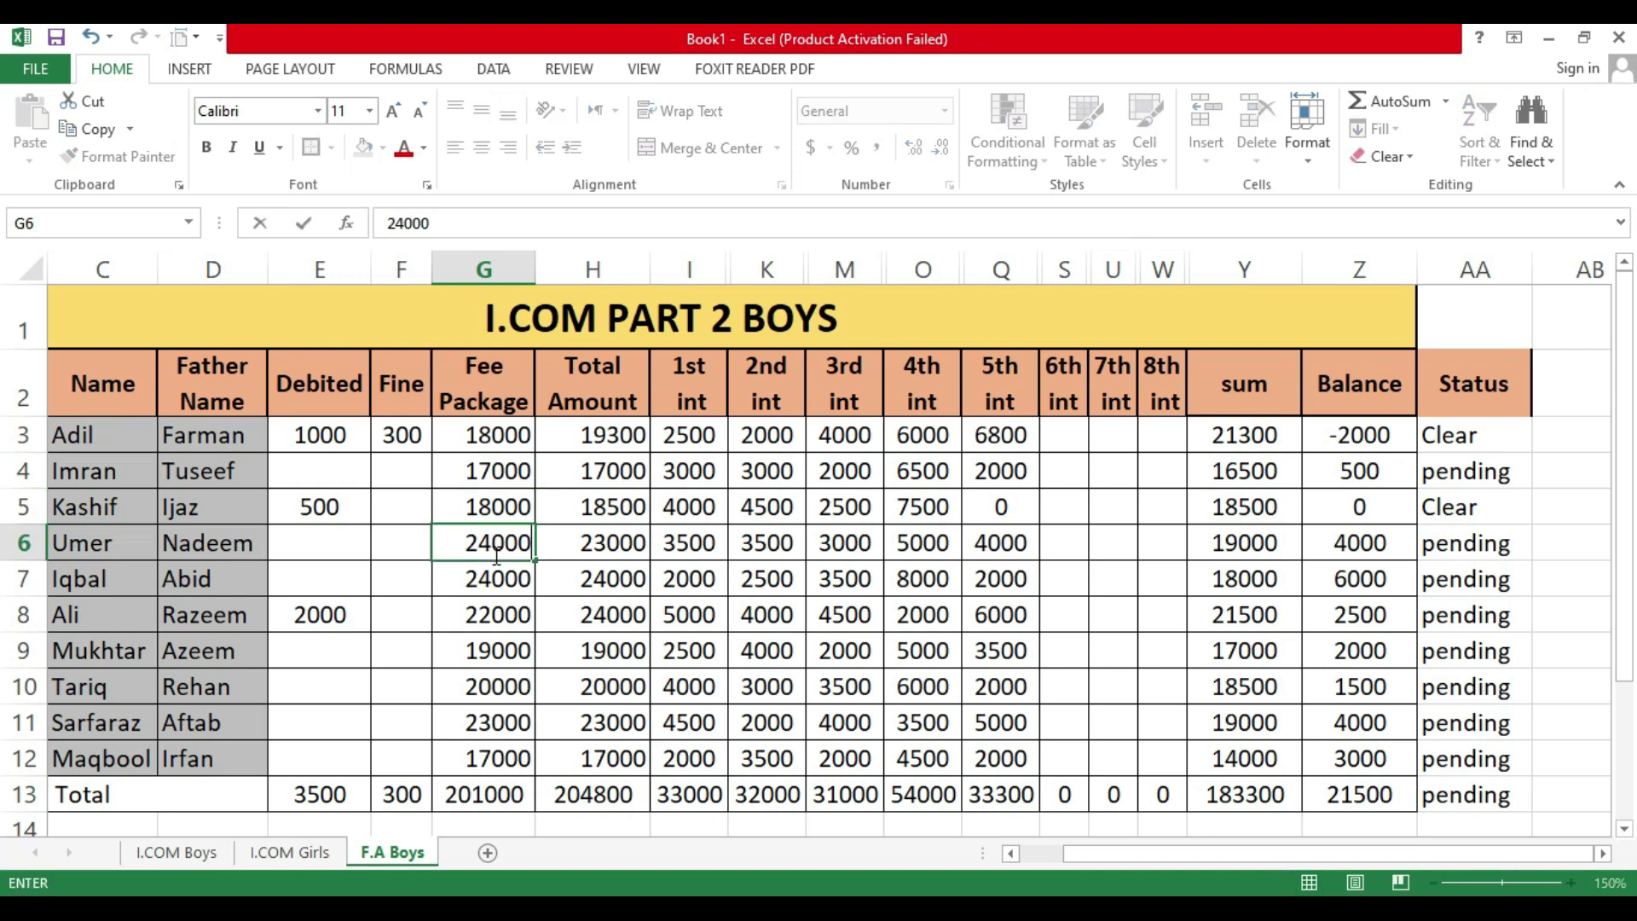
{"action": "key", "text": "Return"}
{"action": "type", "text": "25000"}
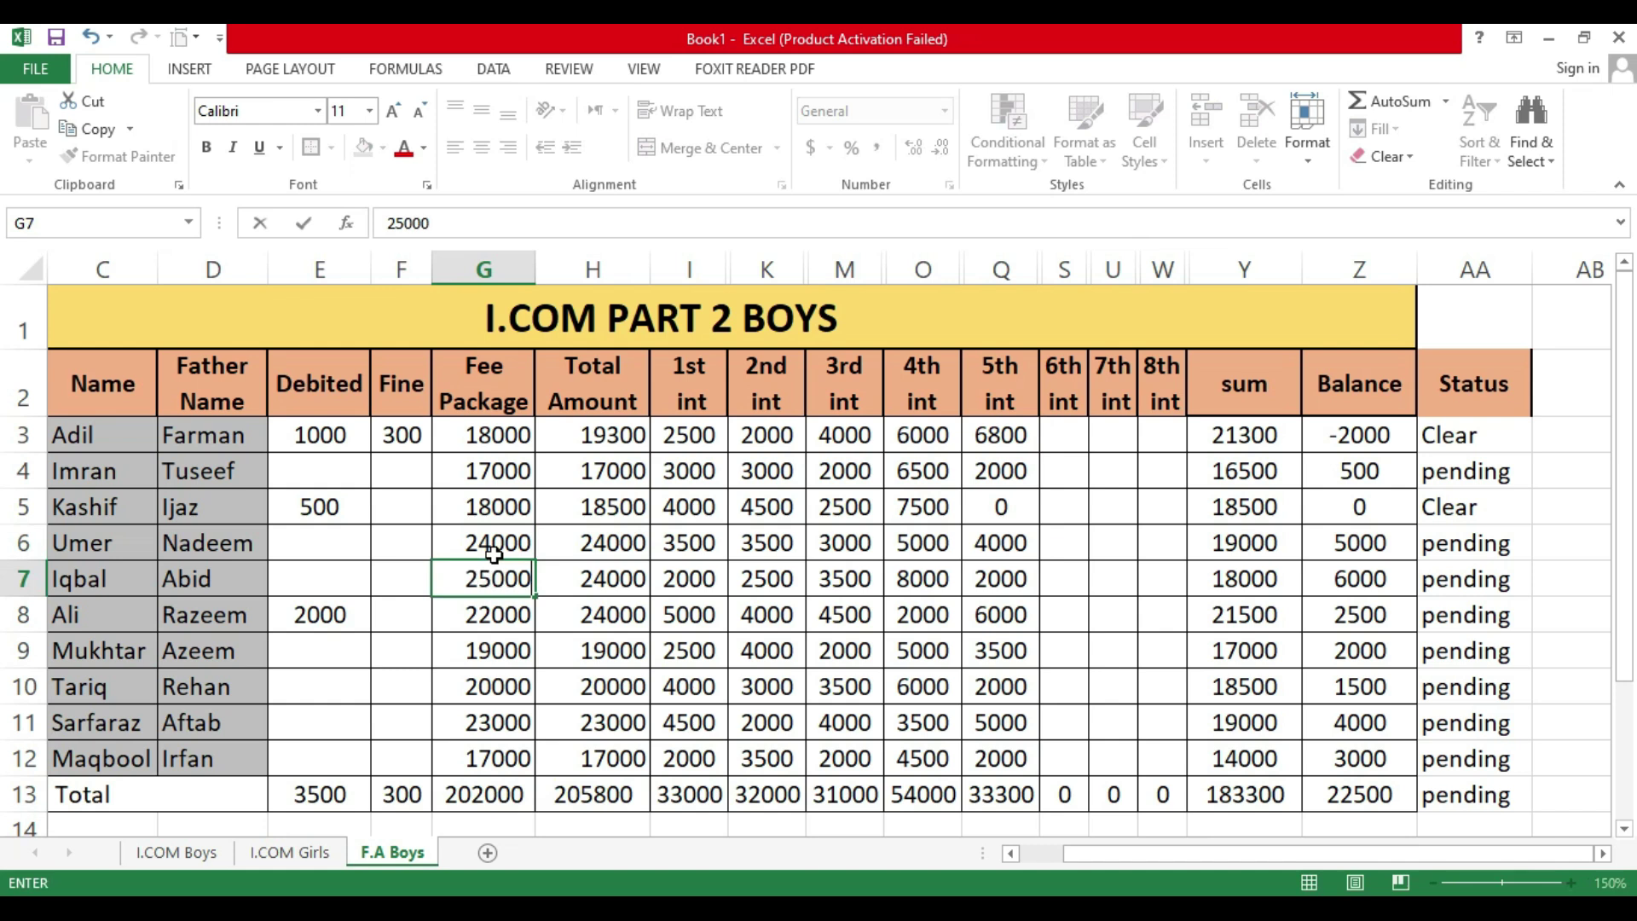
{"action": "key", "text": "Return"}
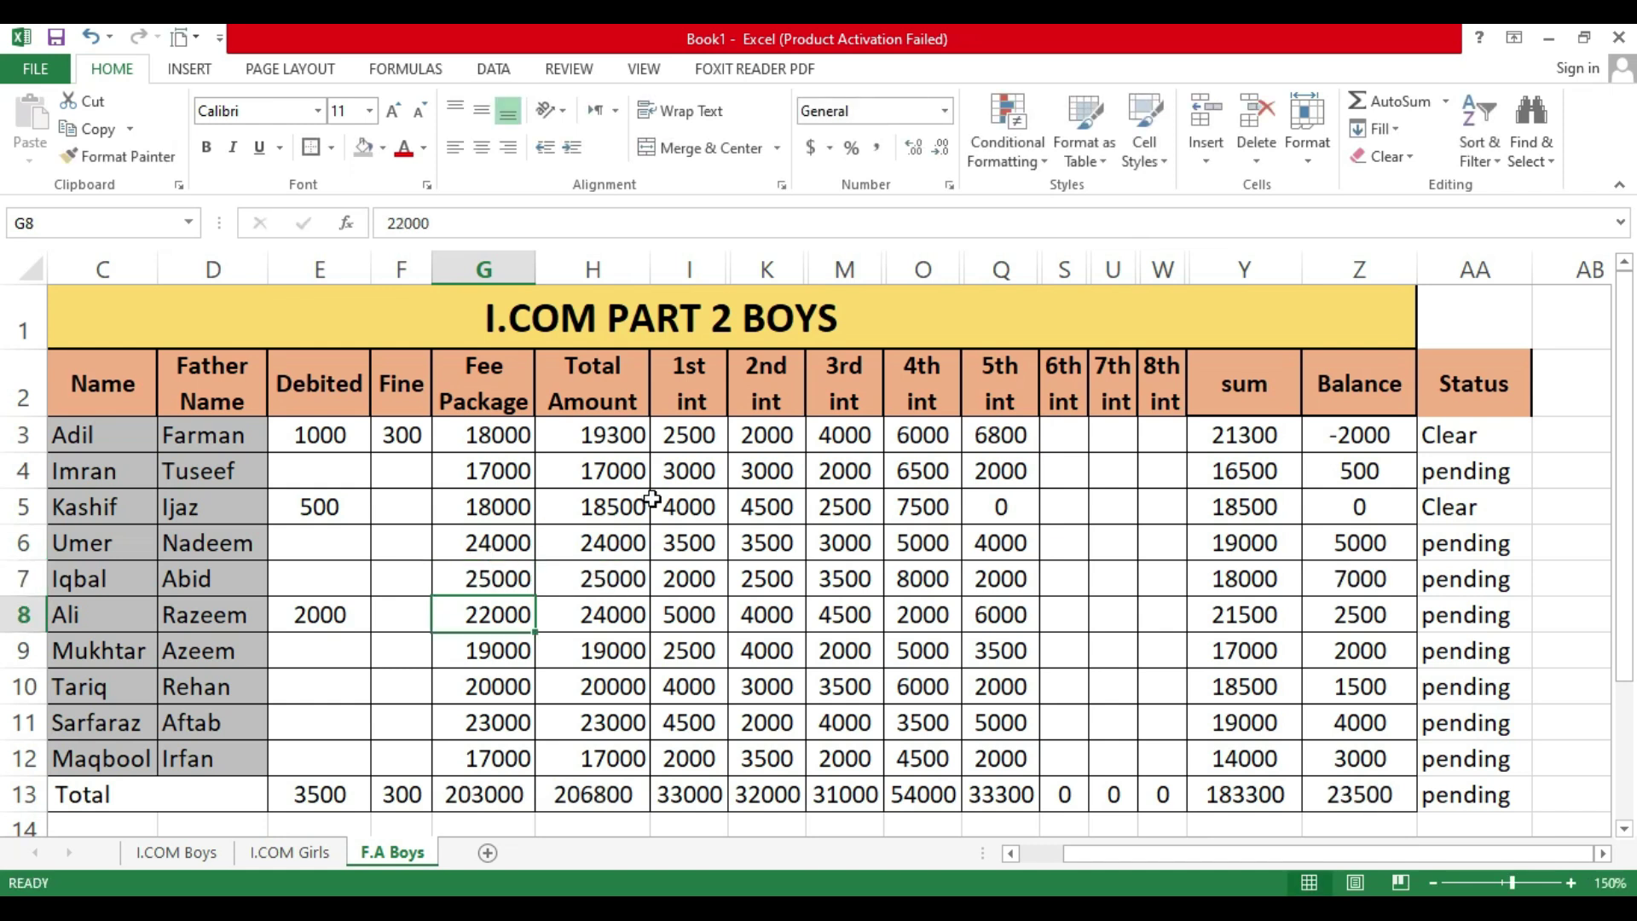
Step: Change the title in cell A1 of the F.A Boys sheet to "F.A PART 2 BOYS"
{"action": "double_click", "coordinate": [569, 318]}
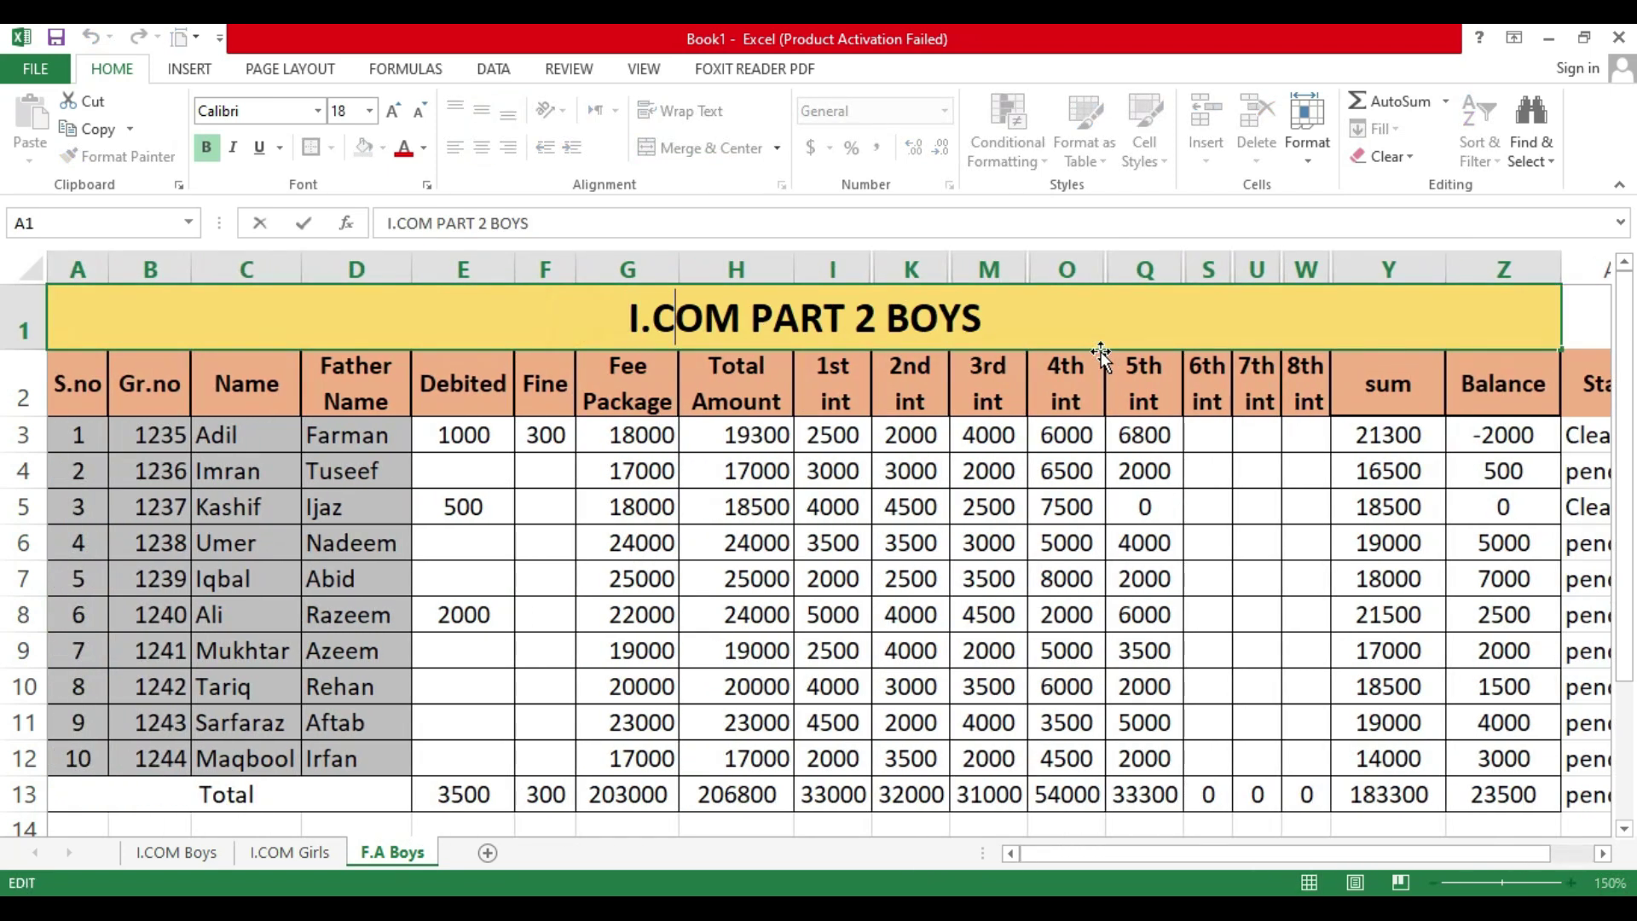
{"action": "key", "text": "BackSpace"}
{"action": "key", "text": "BackSpace"}
{"action": "key", "text": "BackSpace"}
{"action": "key", "text": "BackSpace"}
{"action": "key", "text": "BackSpace"}
{"action": "key", "text": "BackSpace"}
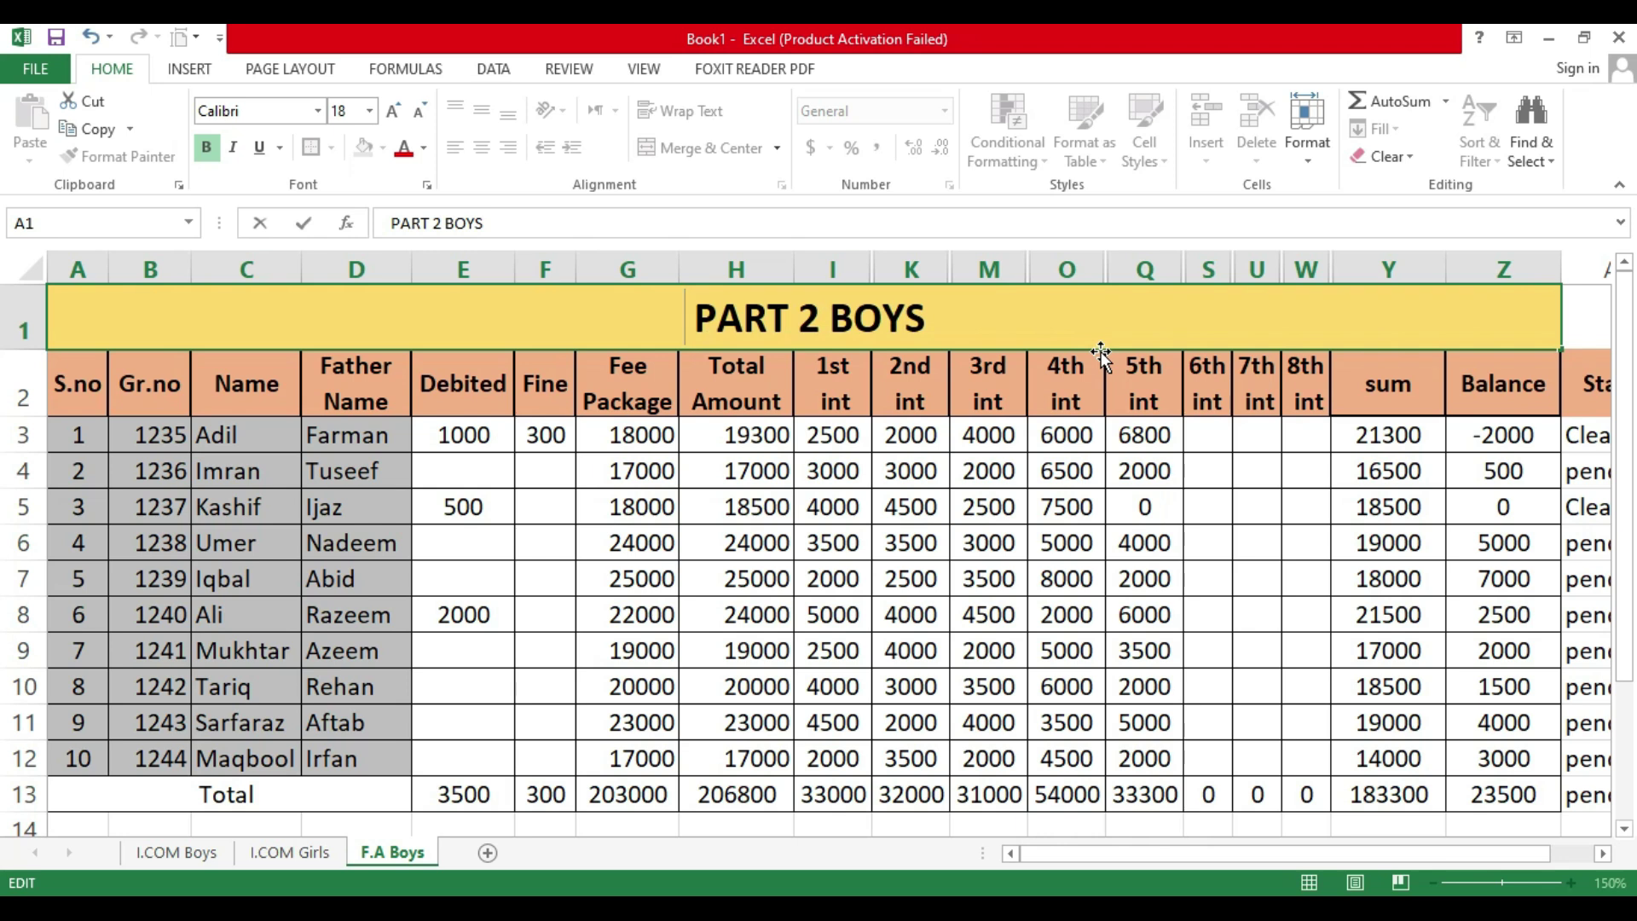
{"action": "type", "text": "F"}
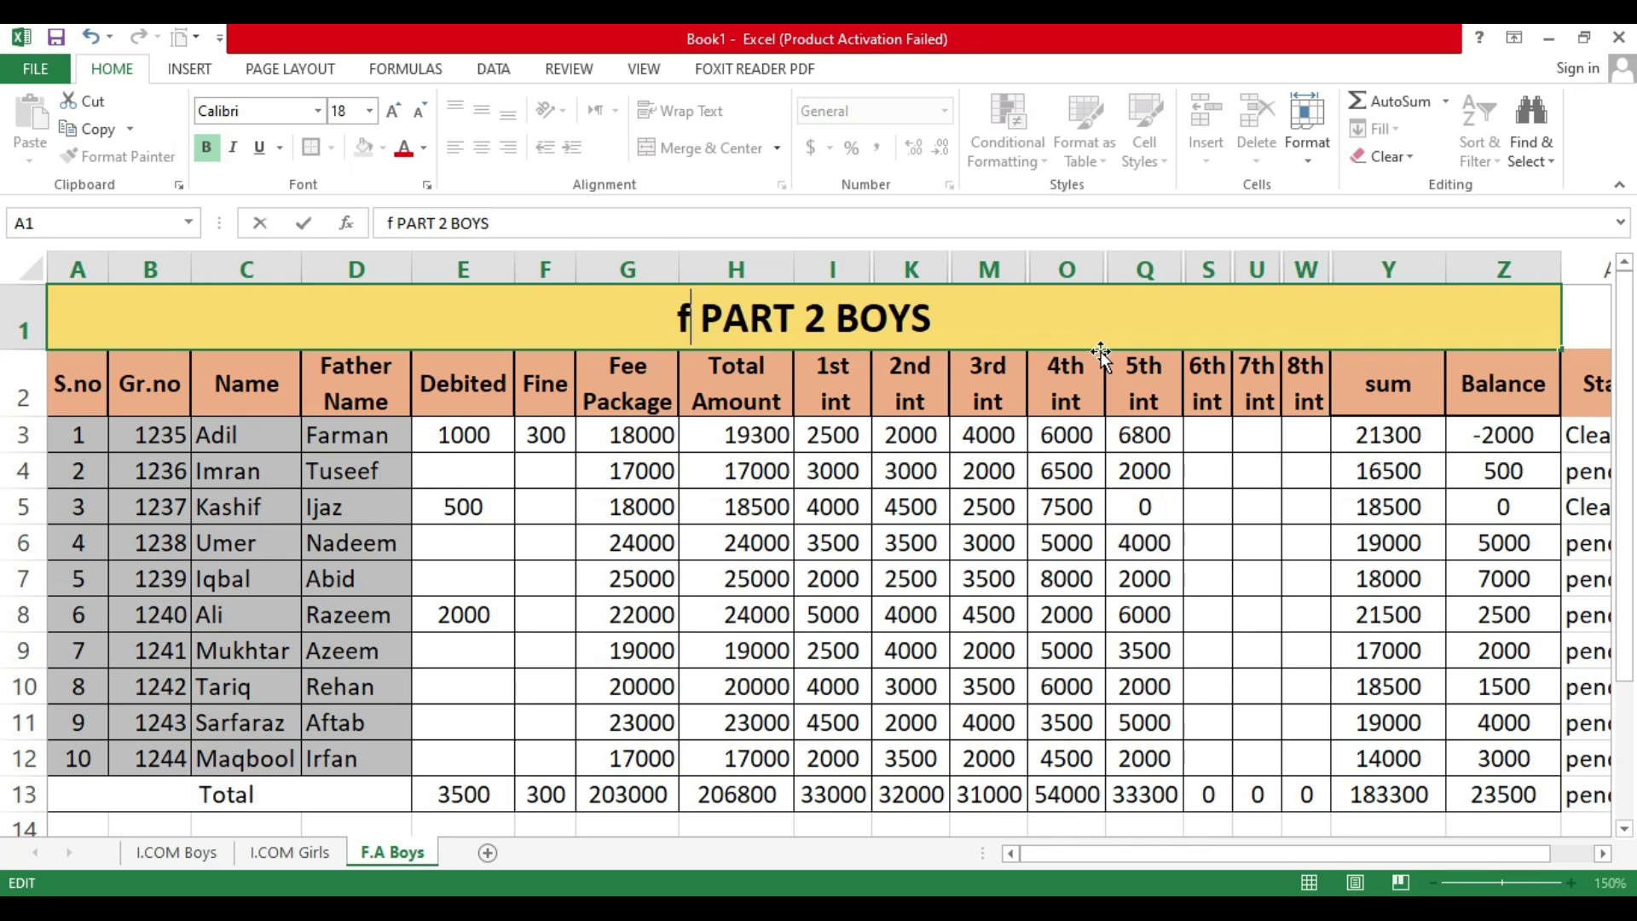
{"action": "type", "text": ".A"}
{"action": "key", "text": "Return"}
{"action": "key", "text": "Right"}
{"action": "key", "text": "Right"}
{"action": "key", "text": "Right"}
{"action": "key", "text": "Right"}
{"action": "key", "text": "Right"}
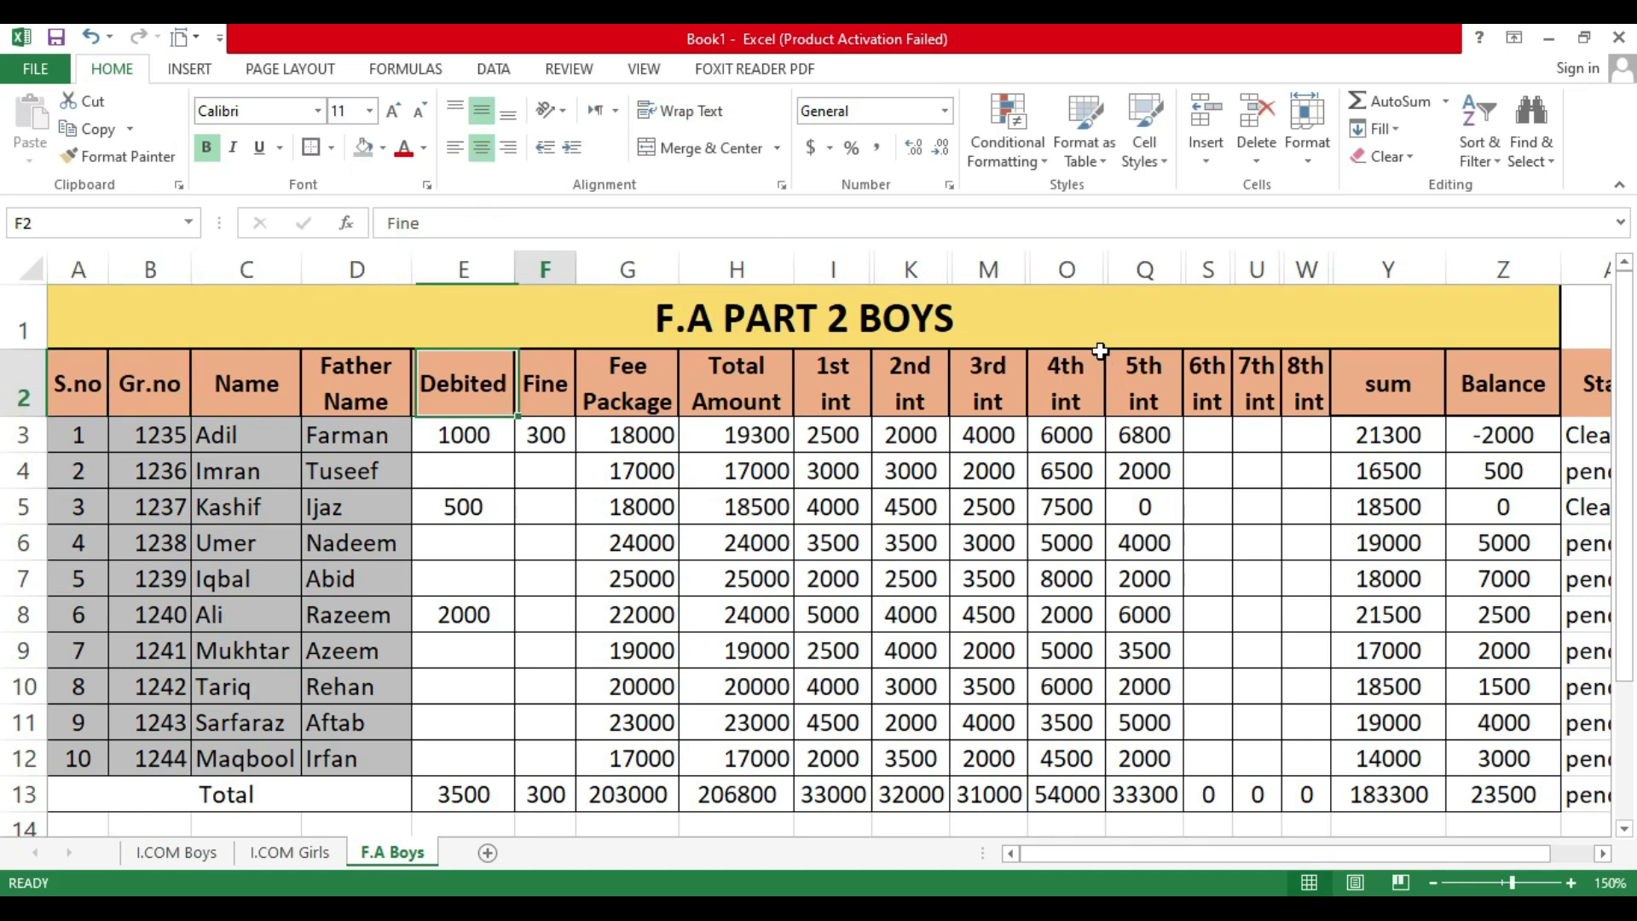
{"action": "key", "text": "Down"}
{"action": "key", "text": "Down"}
{"action": "key", "text": "Down"}
{"action": "key", "text": "Down"}
{"action": "key", "text": "Down"}
{"action": "key", "text": "Down"}
{"action": "key", "text": "Down"}
{"action": "key", "text": "Down"}
{"action": "key", "text": "Down"}
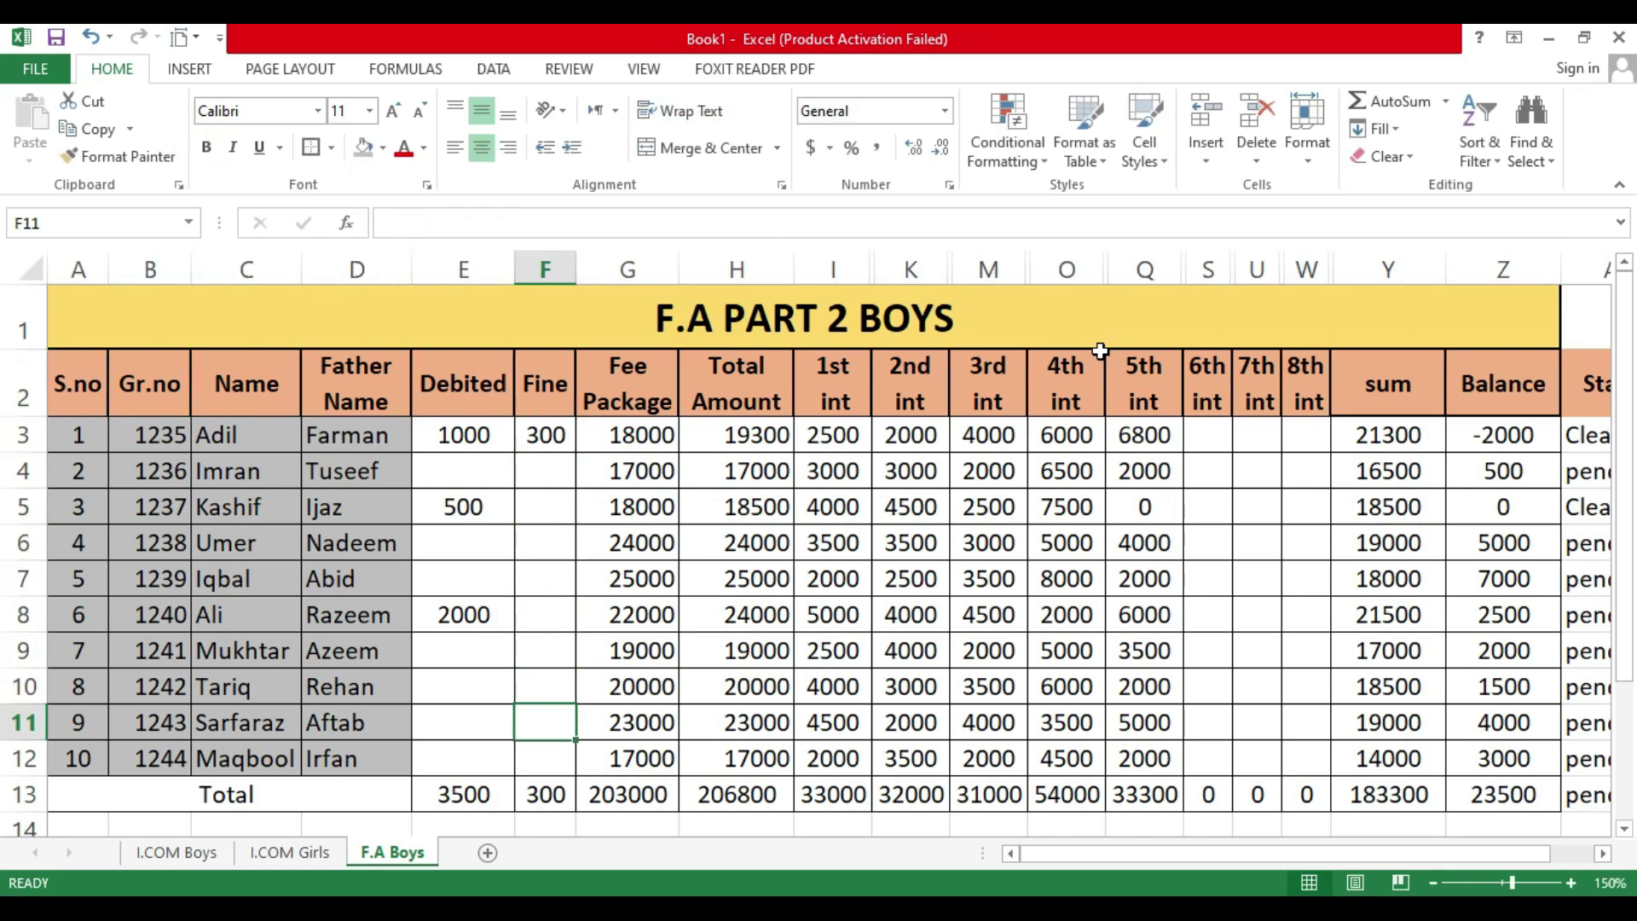
{"action": "key", "text": "Right"}
{"action": "key", "text": "Right"}
{"action": "key", "text": "Right"}
{"action": "key", "text": "Up"}
{"action": "key", "text": "Up"}
{"action": "key", "text": "Up"}
{"action": "key", "text": "Up"}
{"action": "key", "text": "Up"}
{"action": "key", "text": "Up"}
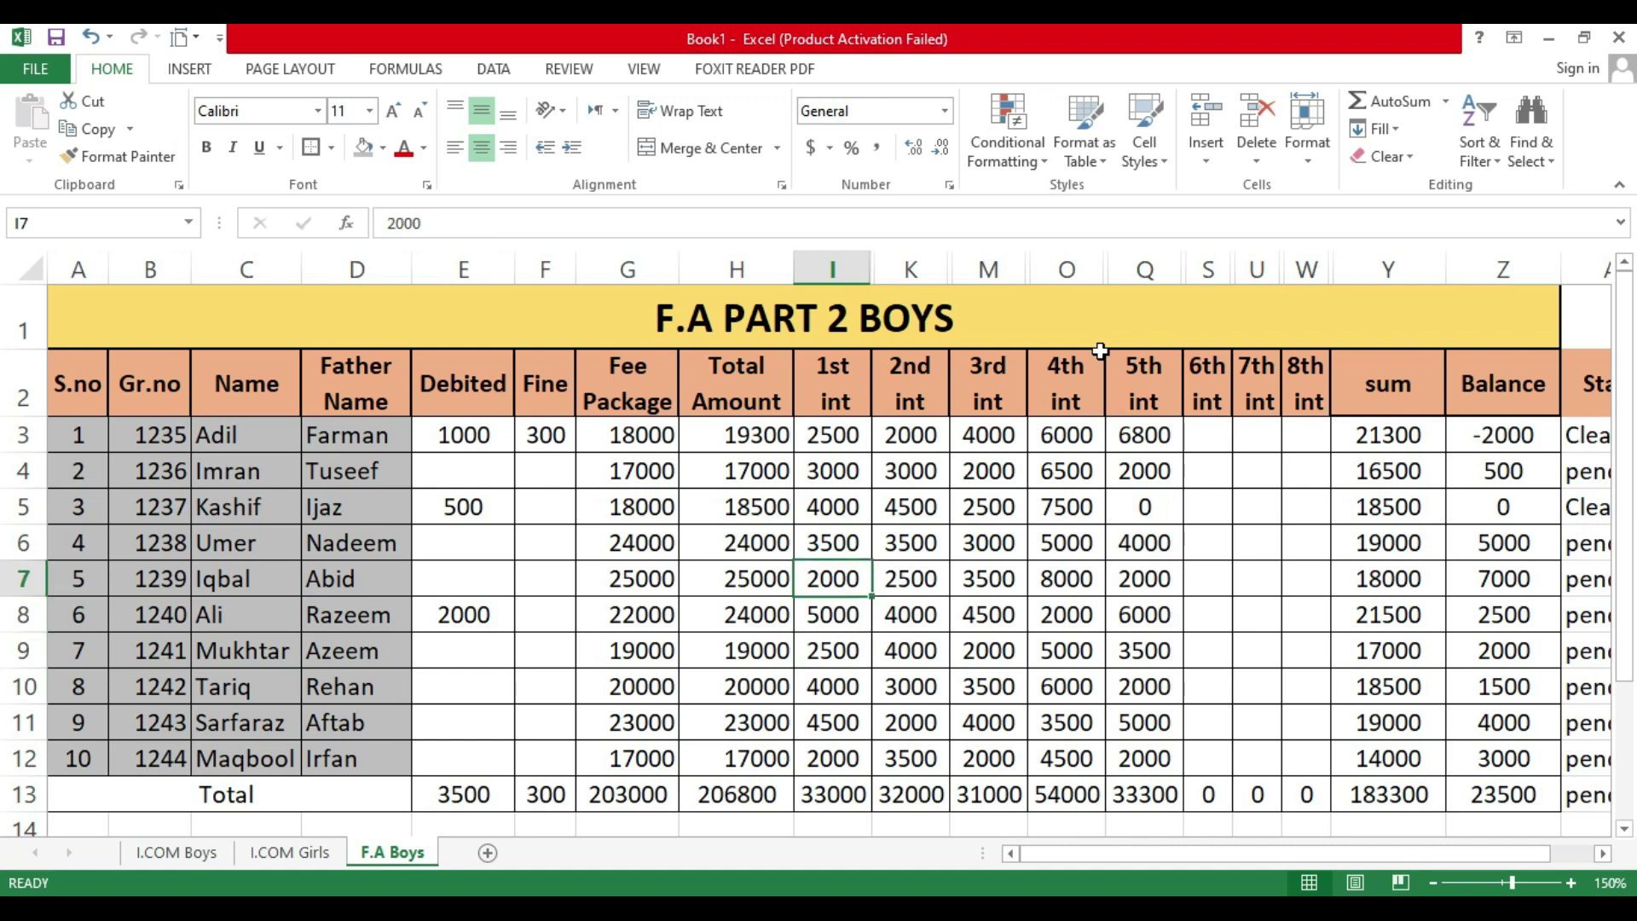
{"action": "key", "text": "Left"}
{"action": "key", "text": "Right"}
{"action": "key", "text": "Left"}
{"action": "key", "text": "Left"}
{"action": "key", "text": "Left"}
{"action": "key", "text": "Left"}
{"action": "key", "text": "Up"}
{"action": "key", "text": "Up"}
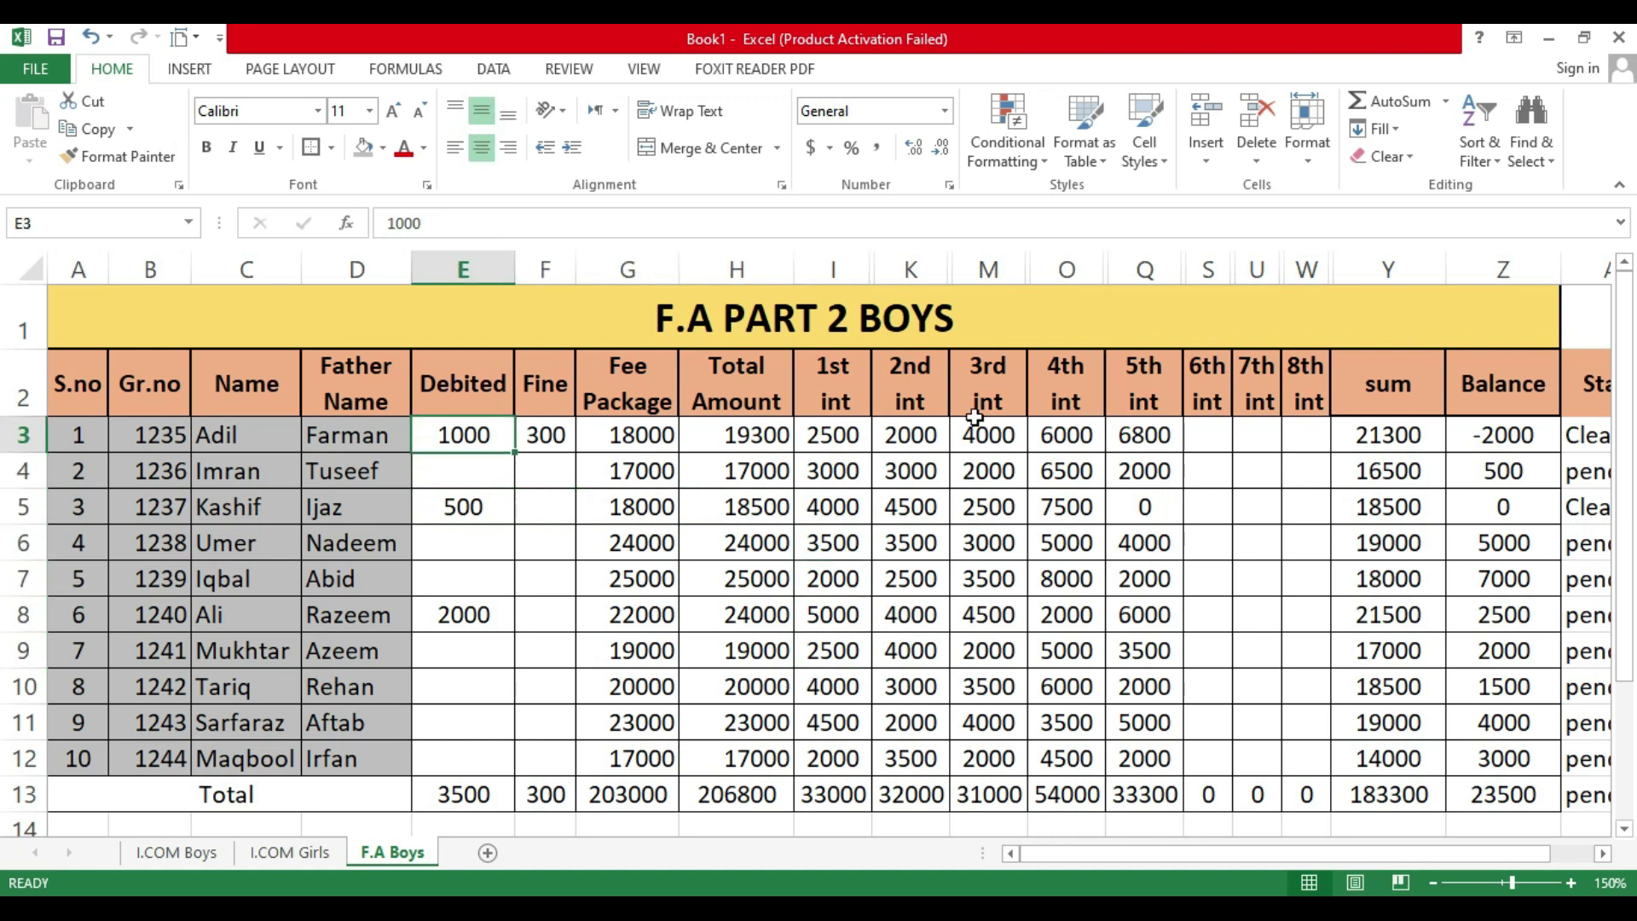
Step: Clear the Debited and Fine entries in E3:F9 of the F.A Boys sheet
{"action": "left_click_drag", "start_coordinate": [474, 438], "coordinate": [535, 662]}
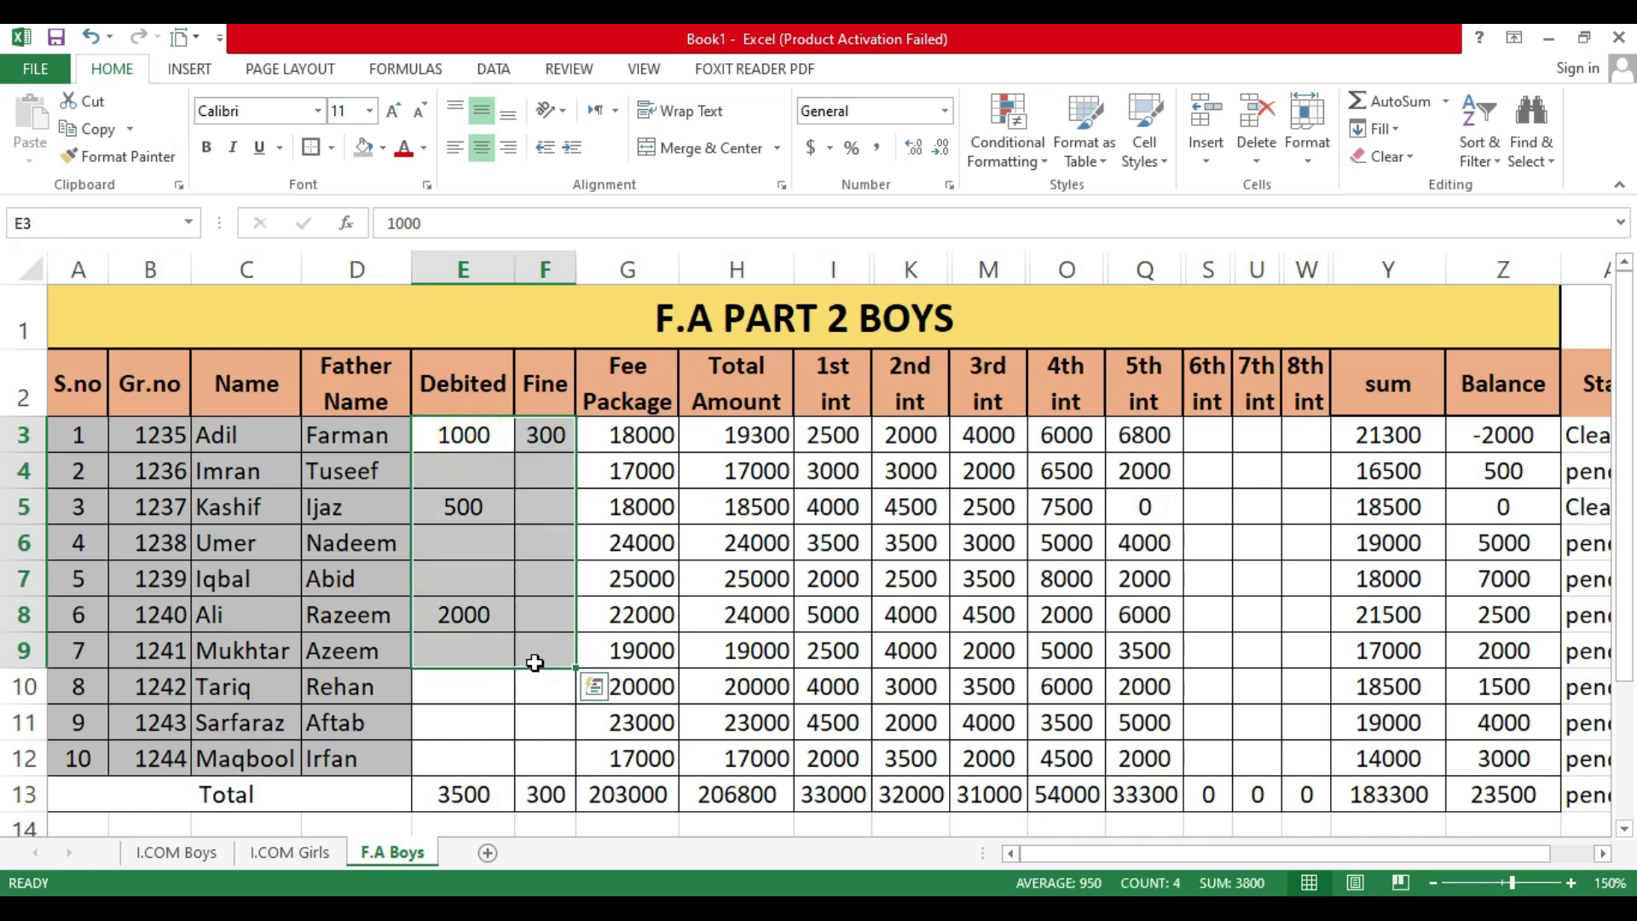
{"action": "key", "text": "Delete"}
Step: Set the 1st installments in I3 to I8 to 2000, 3500, 4500, 3000, 1500 and 2000
{"action": "left_click_drag", "start_coordinate": [1127, 850], "coordinate": [1167, 848]}
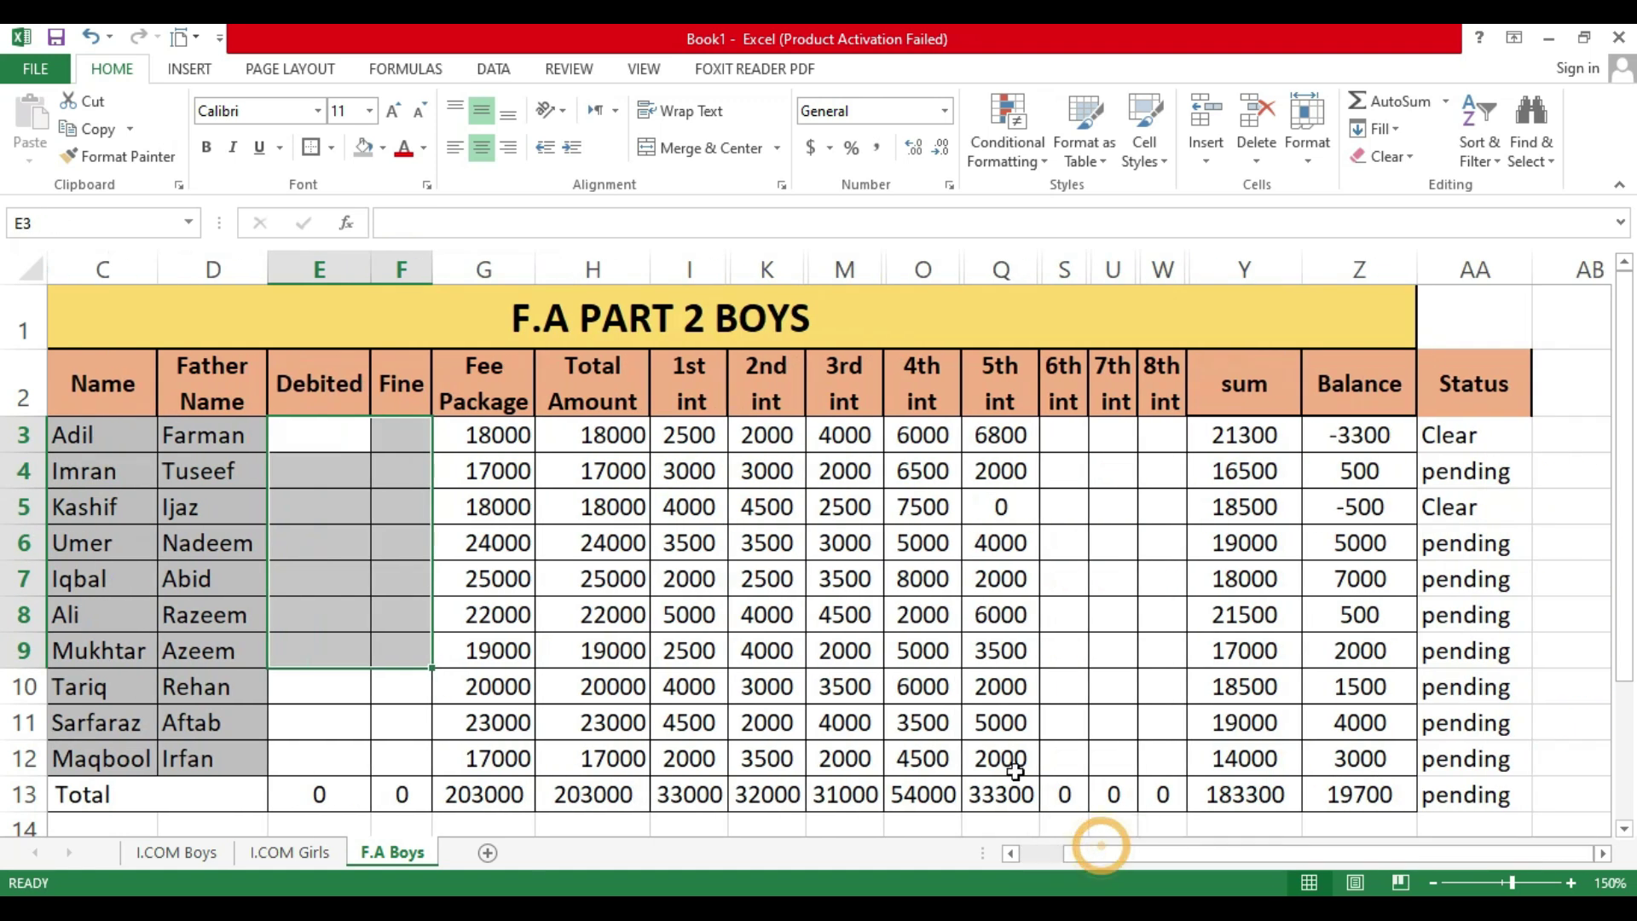
{"action": "left_click", "coordinate": [721, 440]}
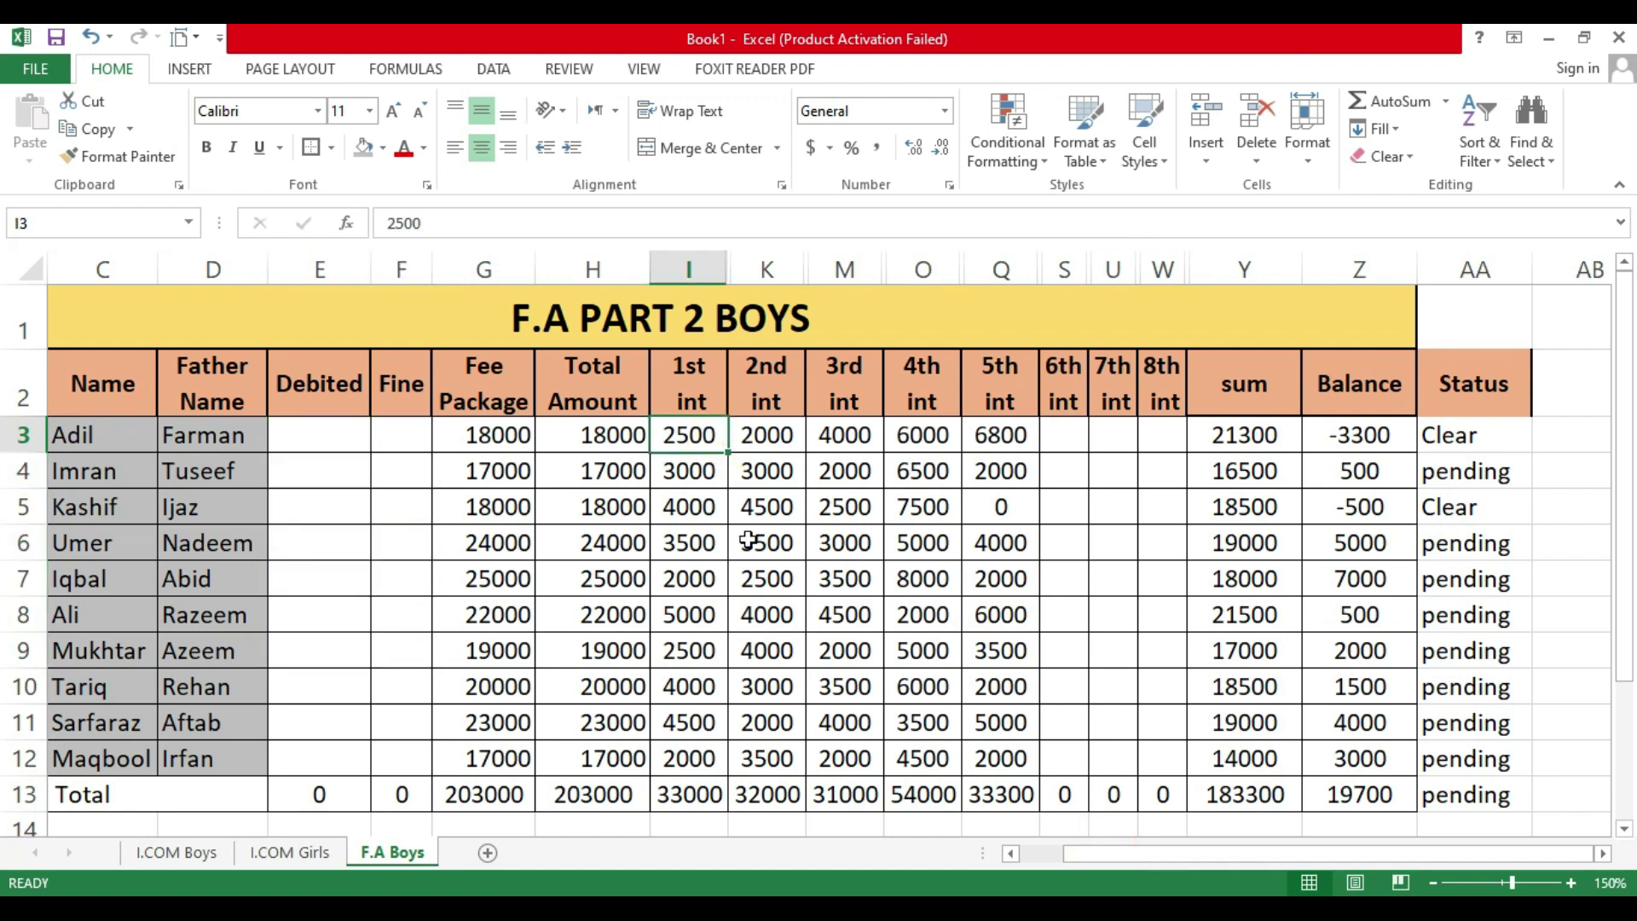
{"action": "type", "text": "2000"}
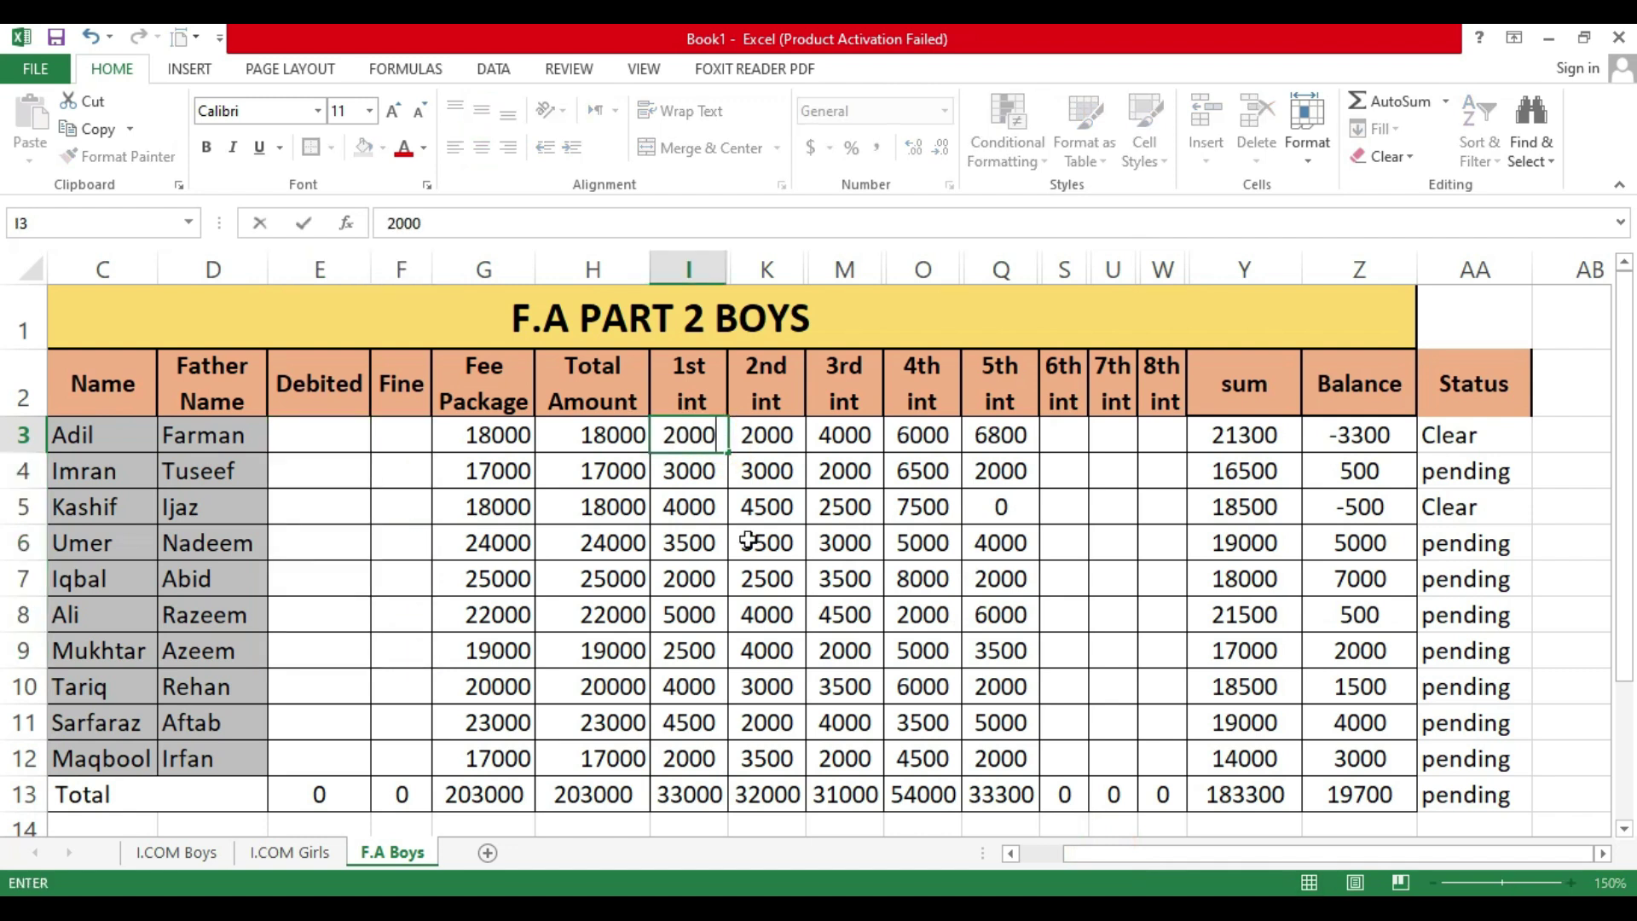
{"action": "key", "text": "Return"}
{"action": "type", "text": "3500"}
{"action": "key", "text": "Return"}
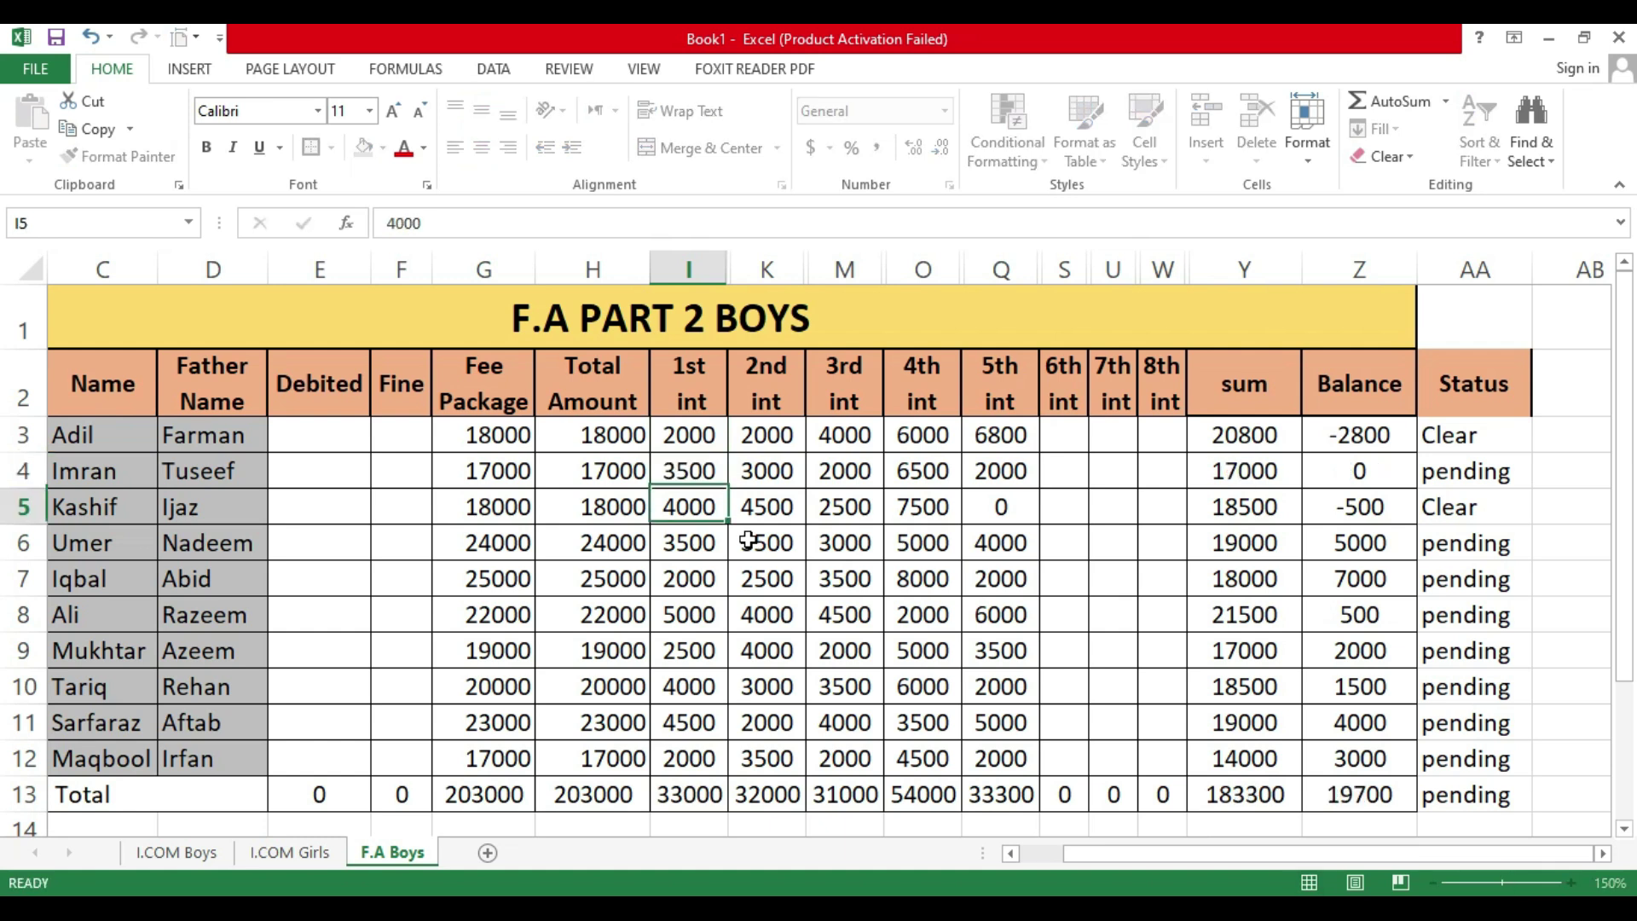
{"action": "type", "text": "4500"}
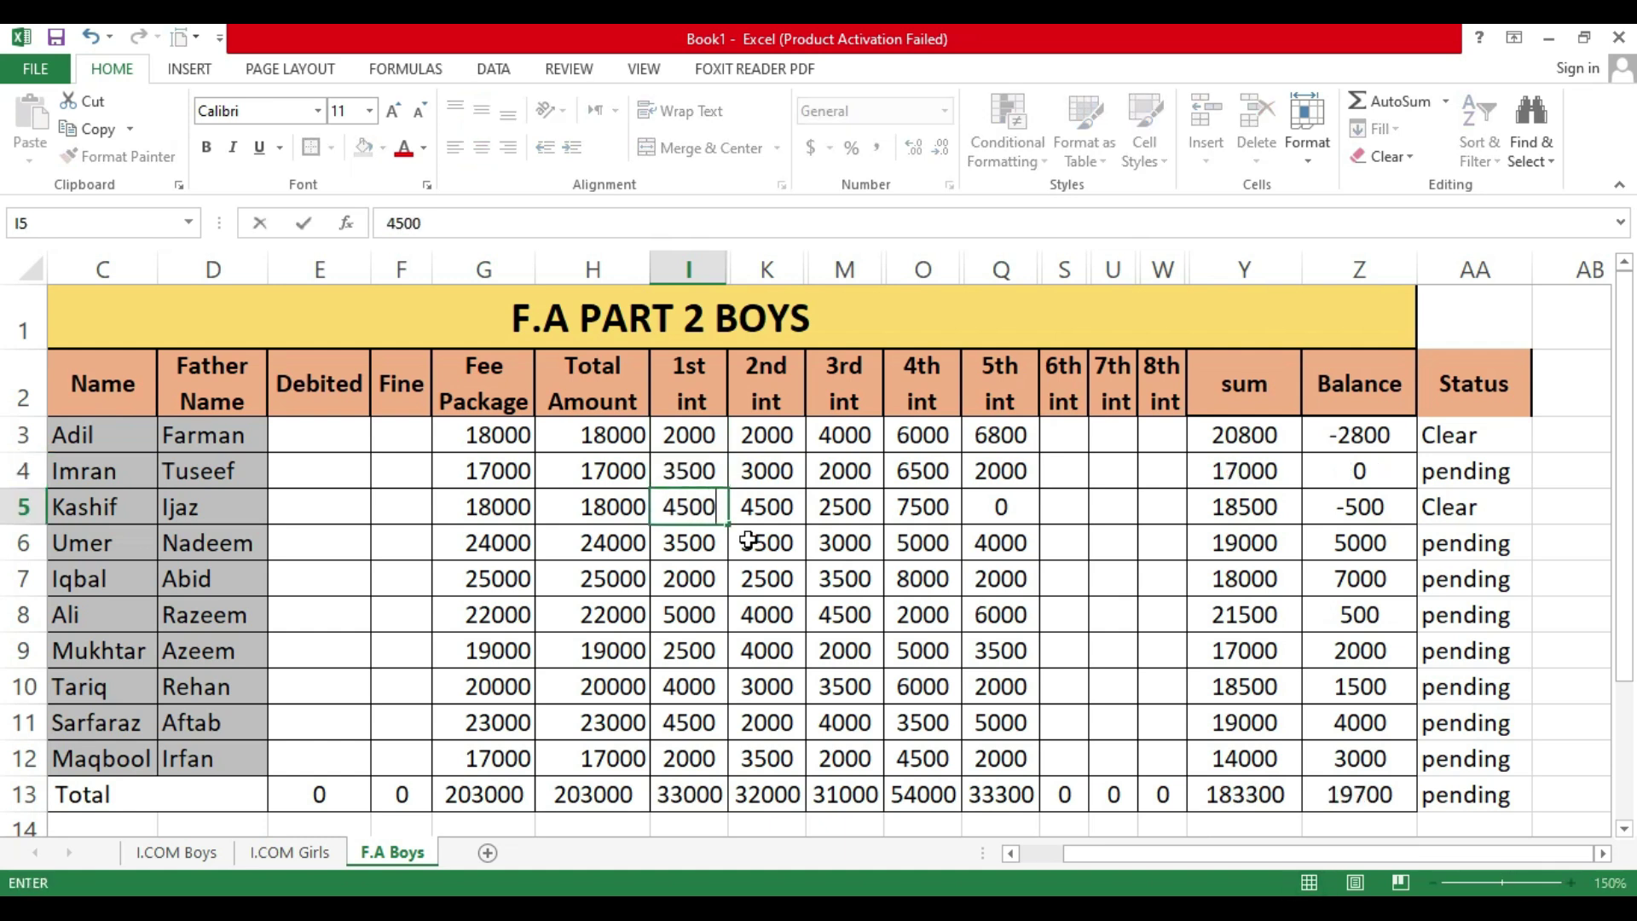
{"action": "key", "text": "Return"}
{"action": "type", "text": "3000"}
{"action": "key", "text": "Return"}
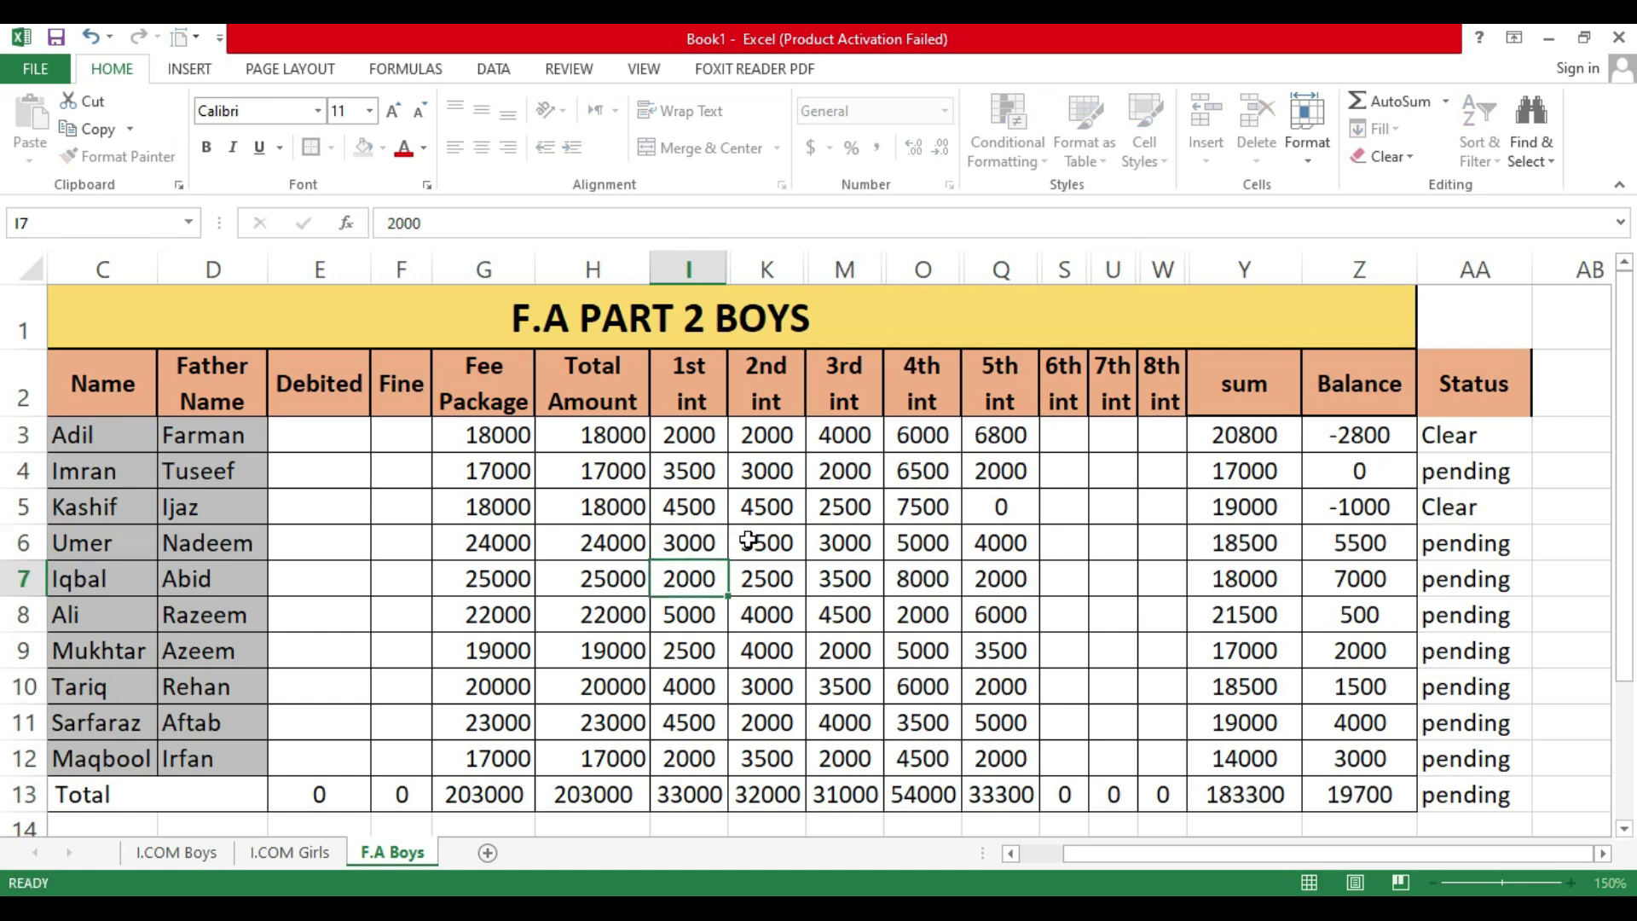
{"action": "type", "text": "1500"}
{"action": "key", "text": "Return"}
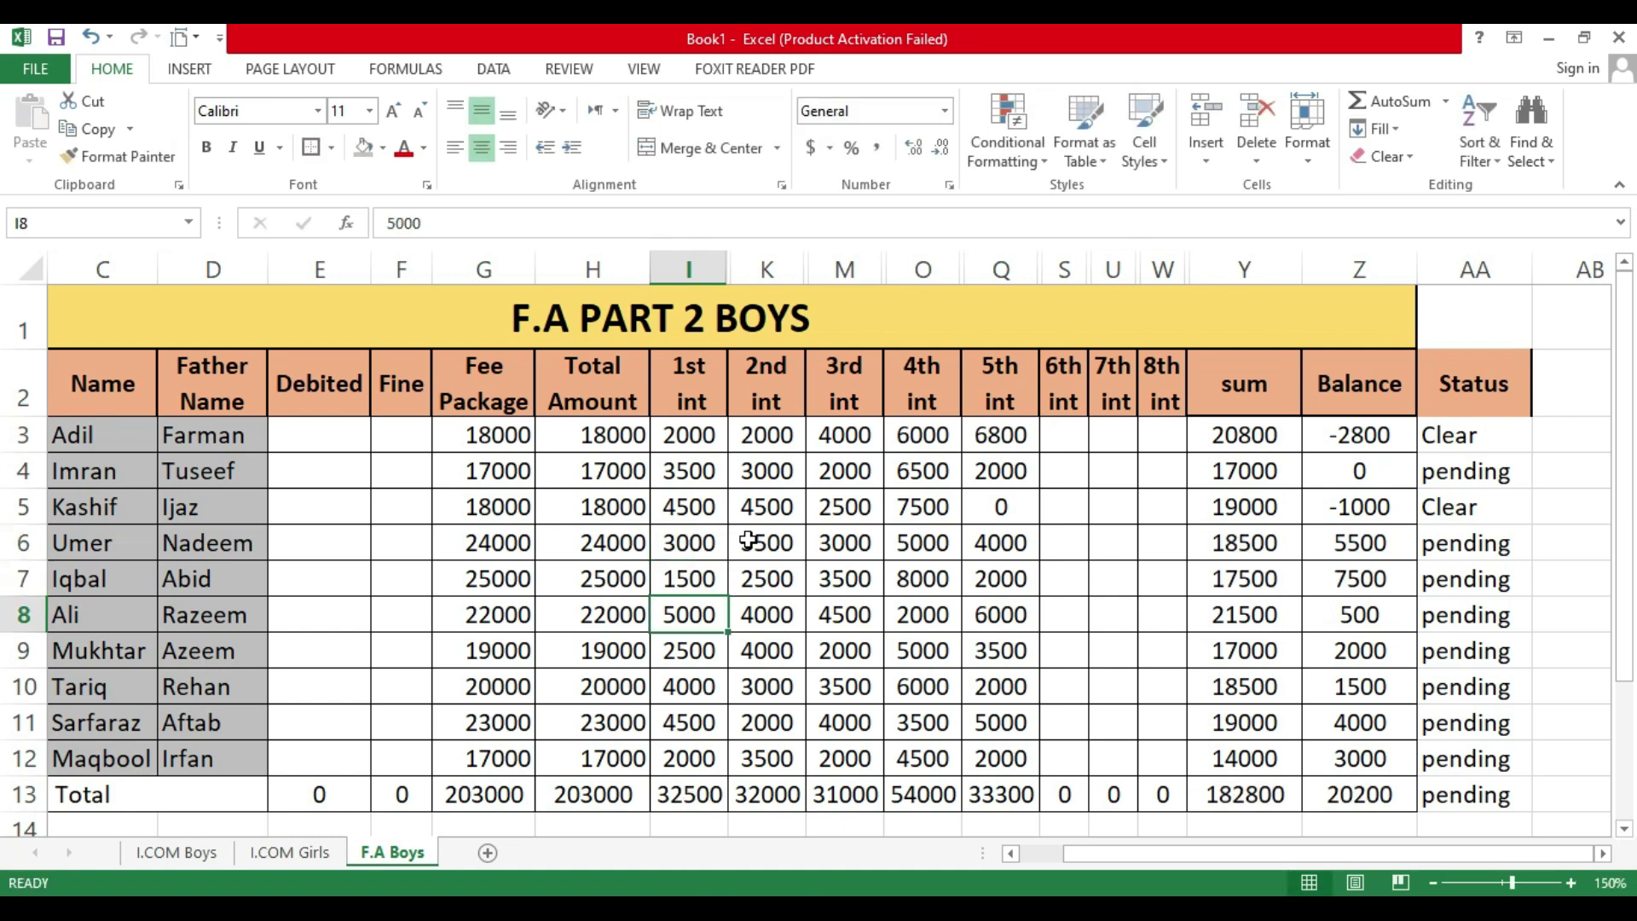
{"action": "type", "text": "2000"}
{"action": "key", "text": "Return"}
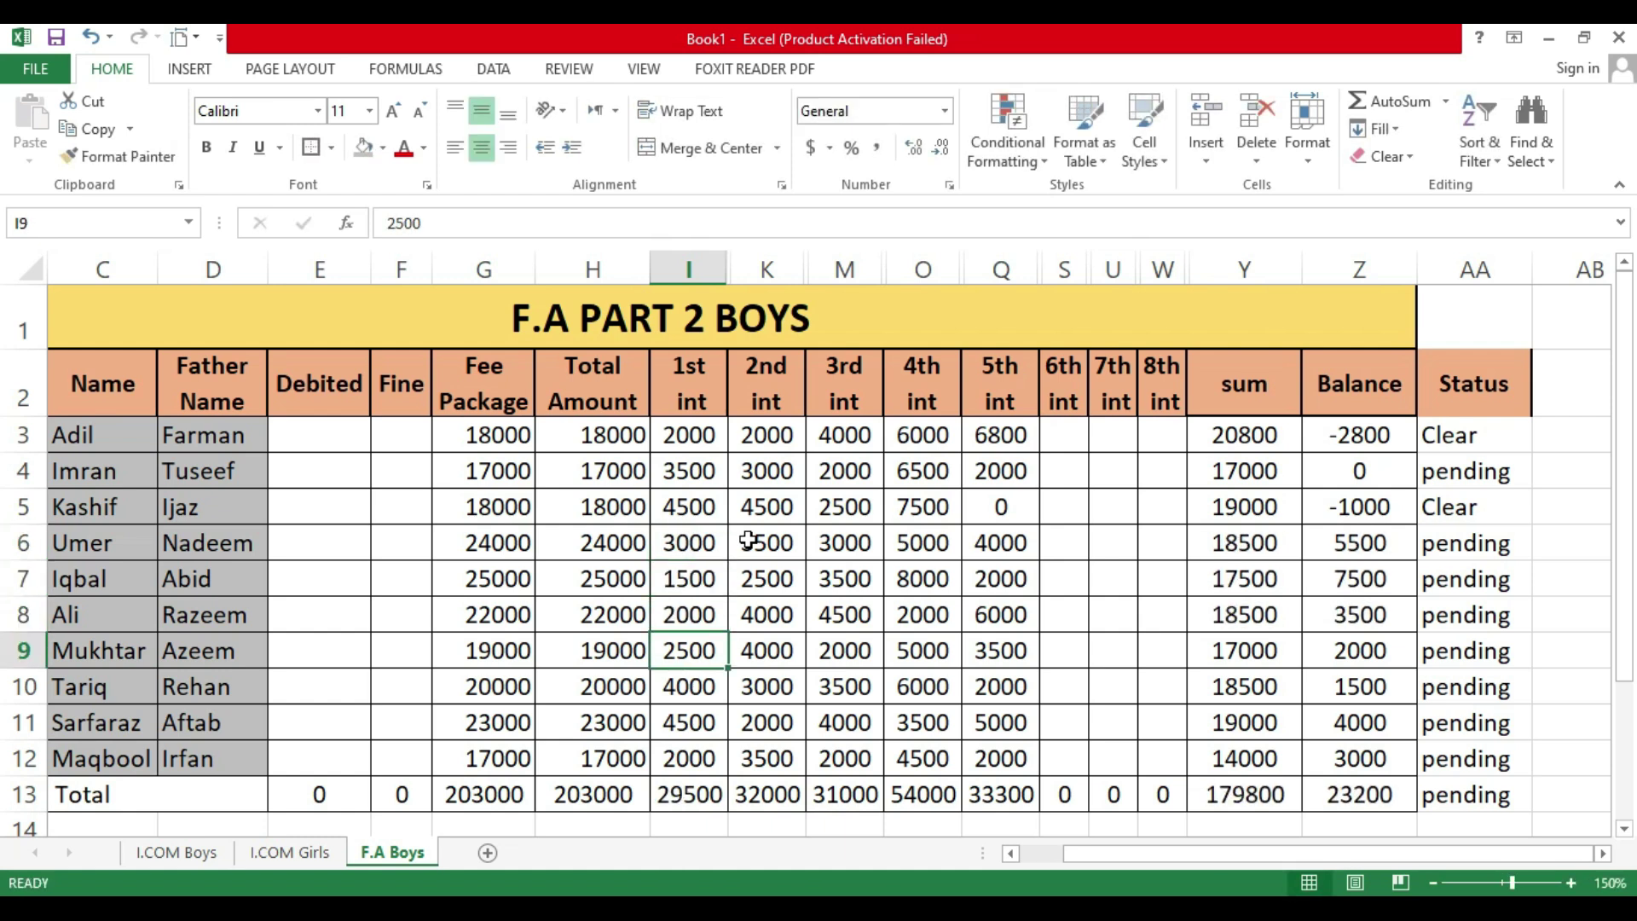
Step: Set the 4th installments to 5000 in O3 and 3000 in O4
{"action": "left_click", "coordinate": [774, 650]}
{"action": "left_click", "coordinate": [777, 446]}
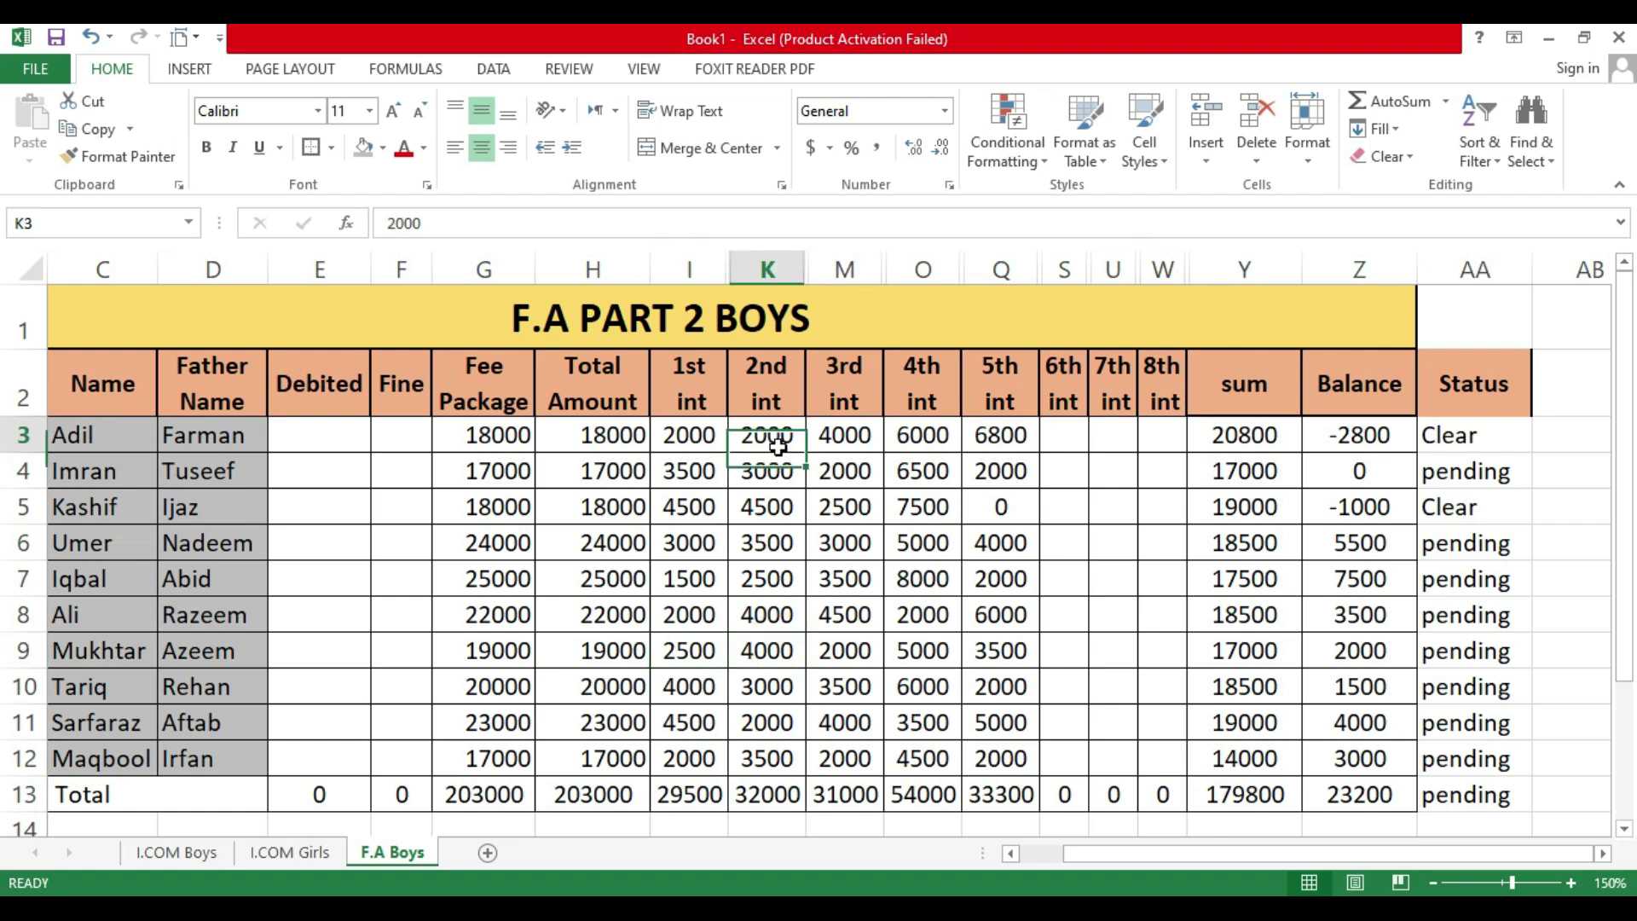
{"action": "left_click", "coordinate": [914, 442]}
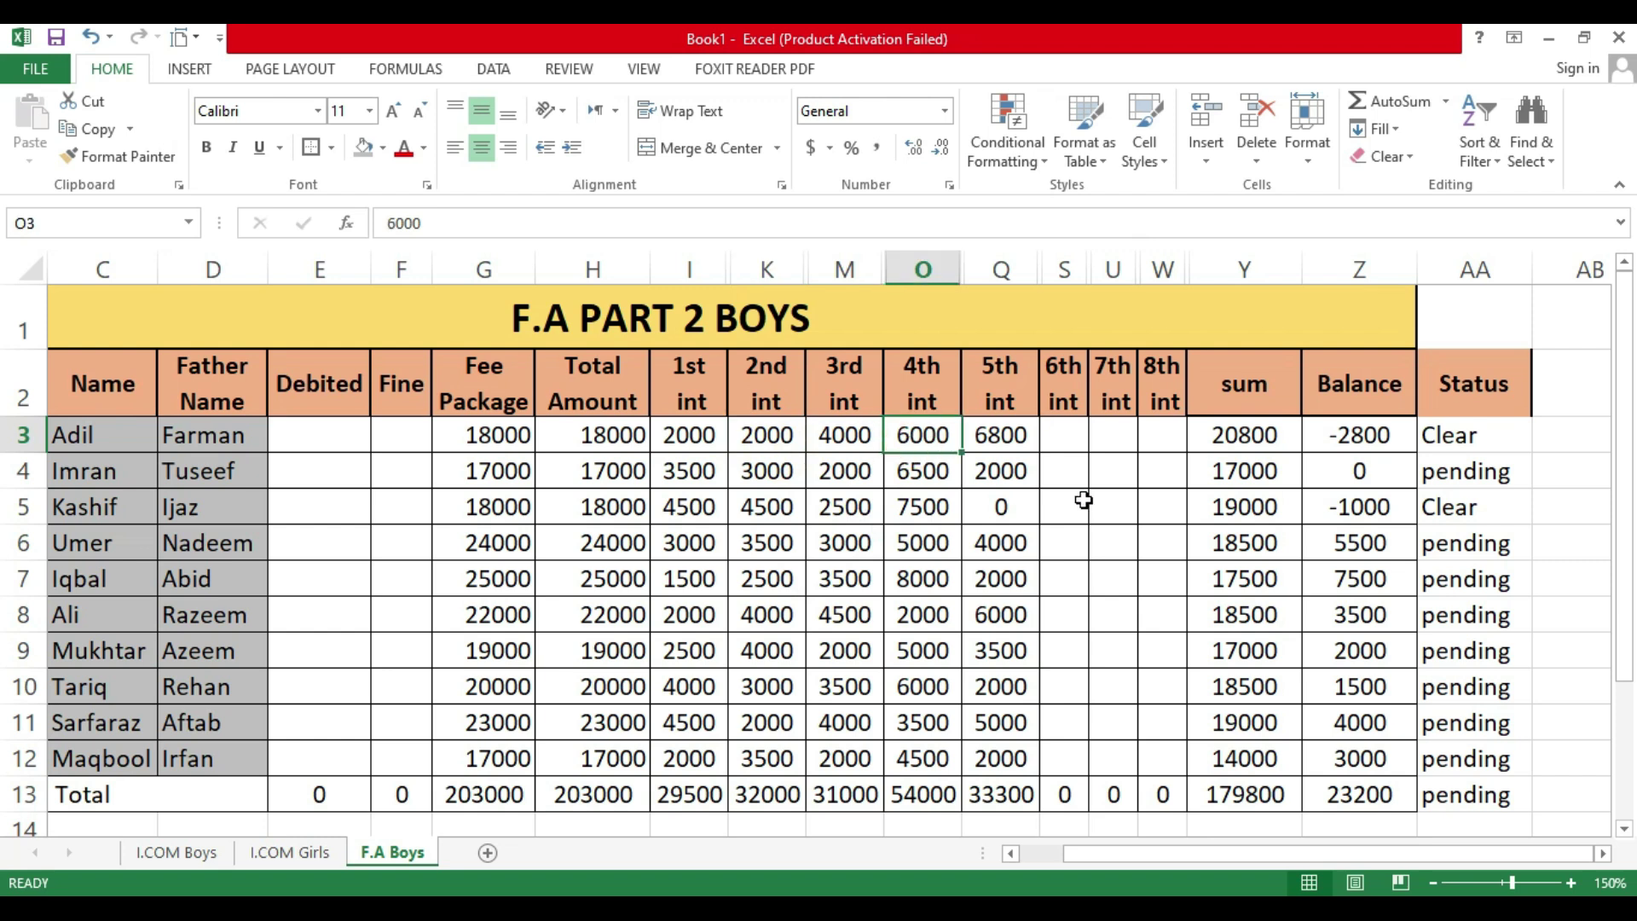
{"action": "type", "text": "5000"}
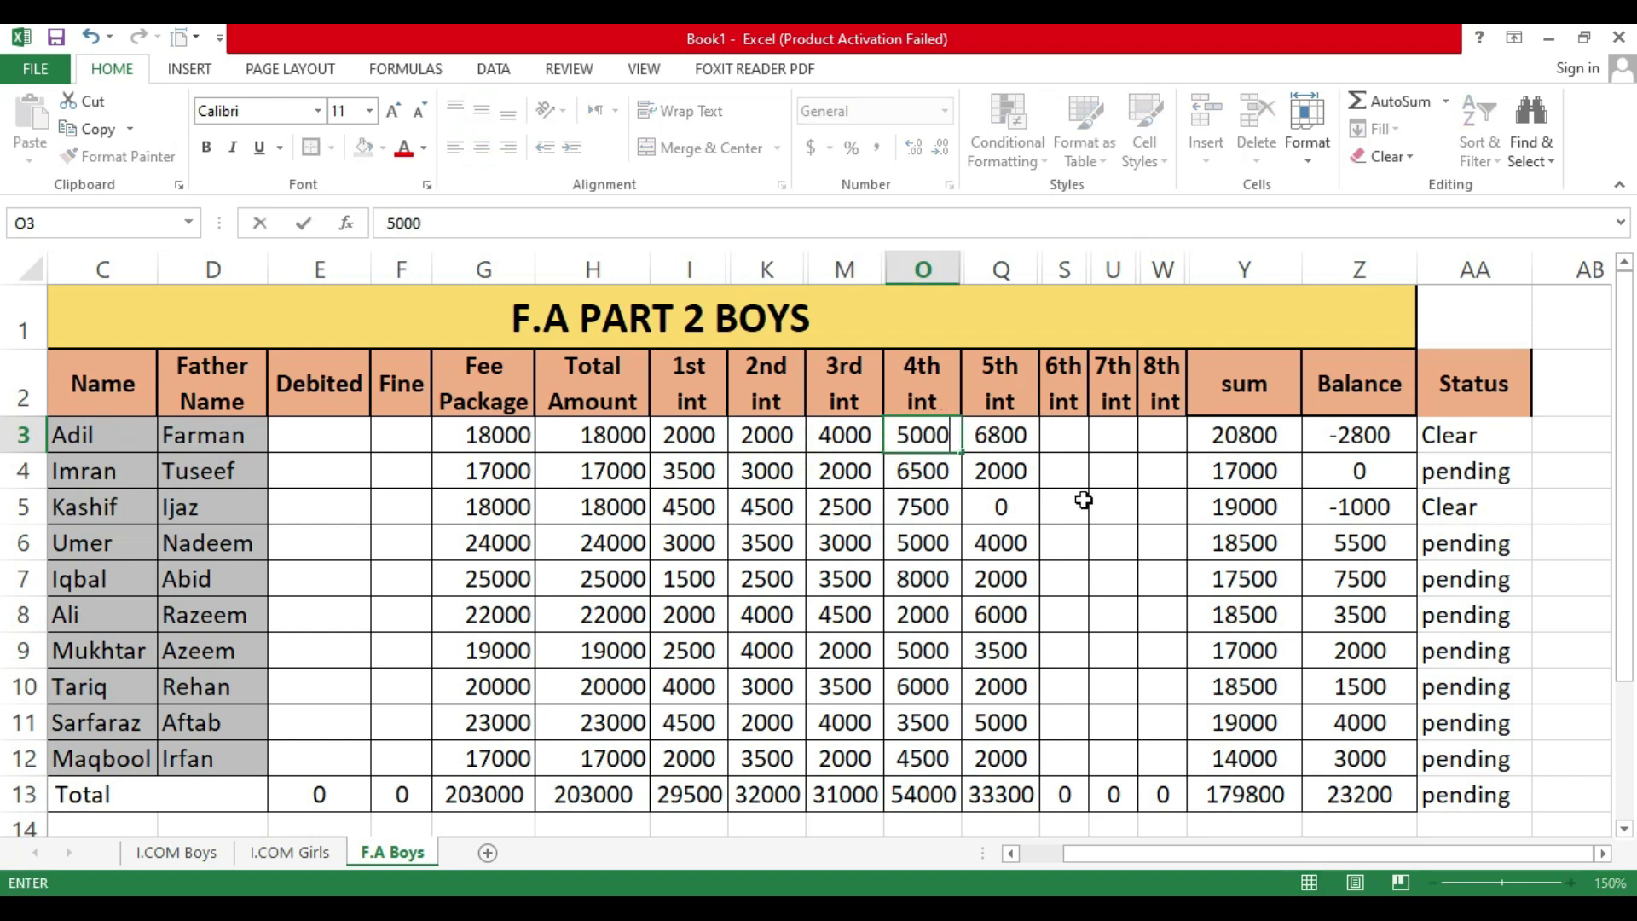
{"action": "key", "text": "Return"}
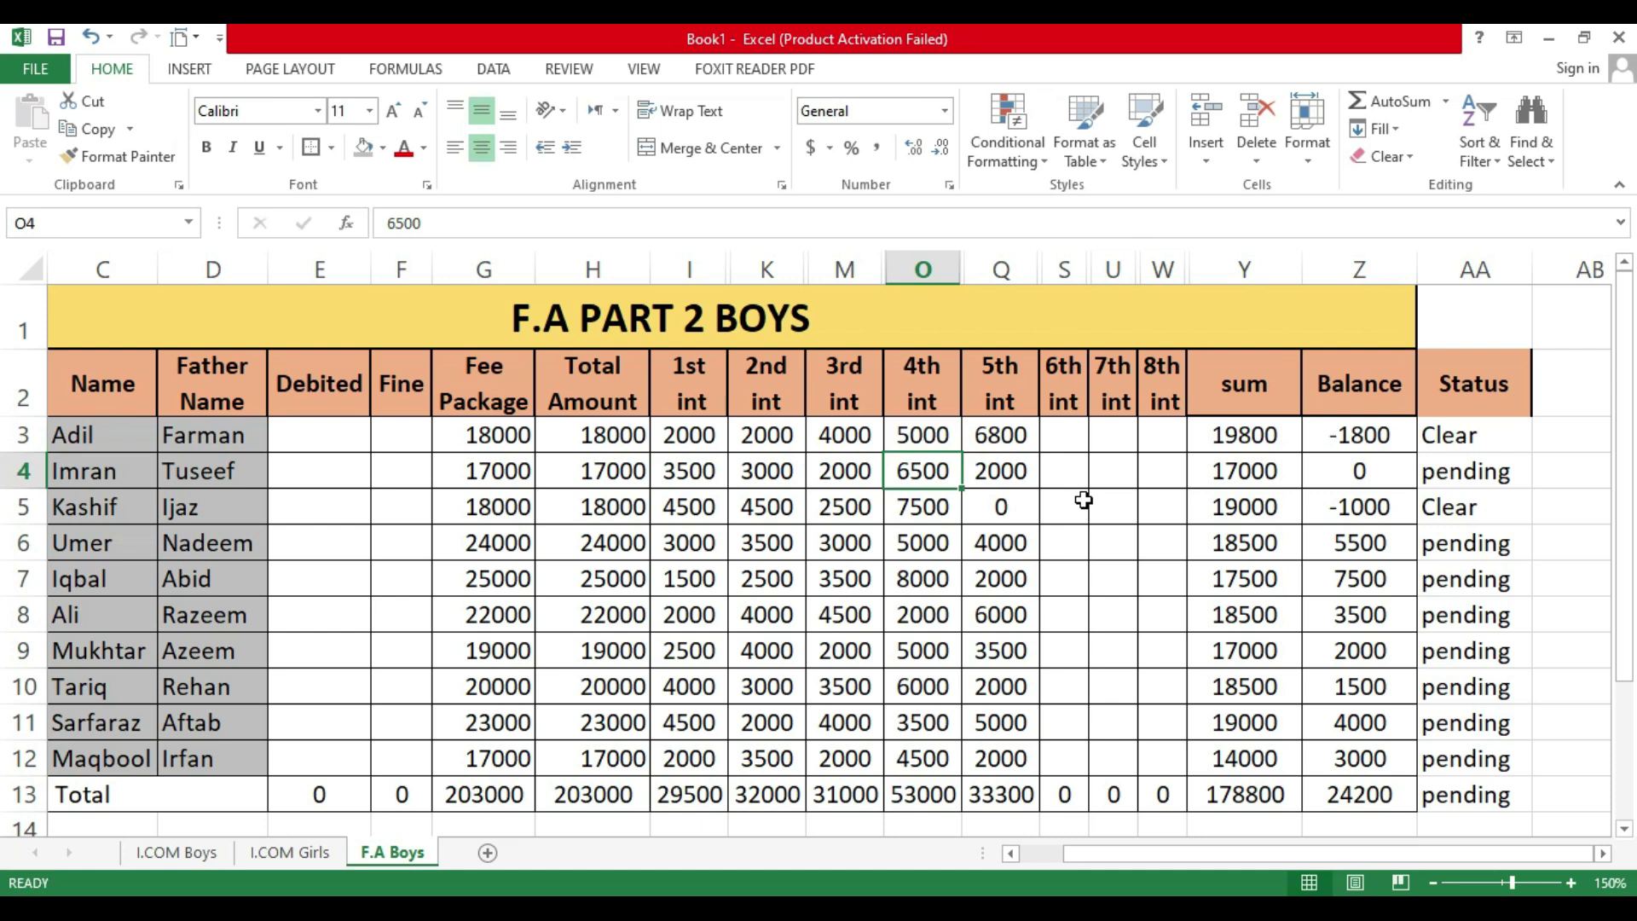
{"action": "type", "text": "3000"}
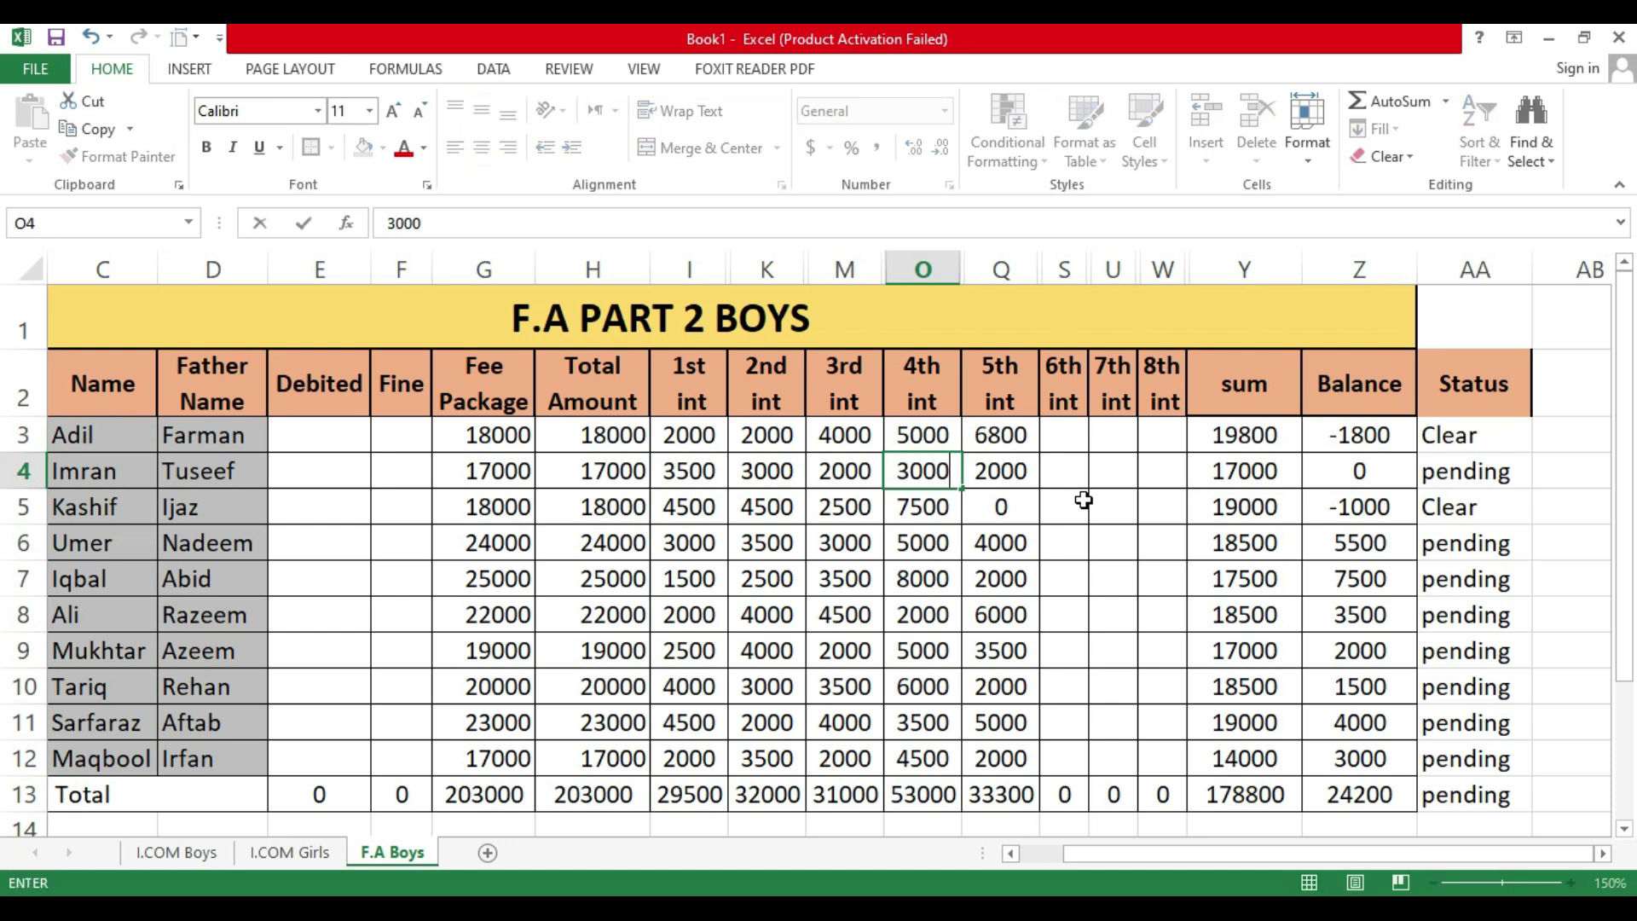
{"action": "key", "text": "Return"}
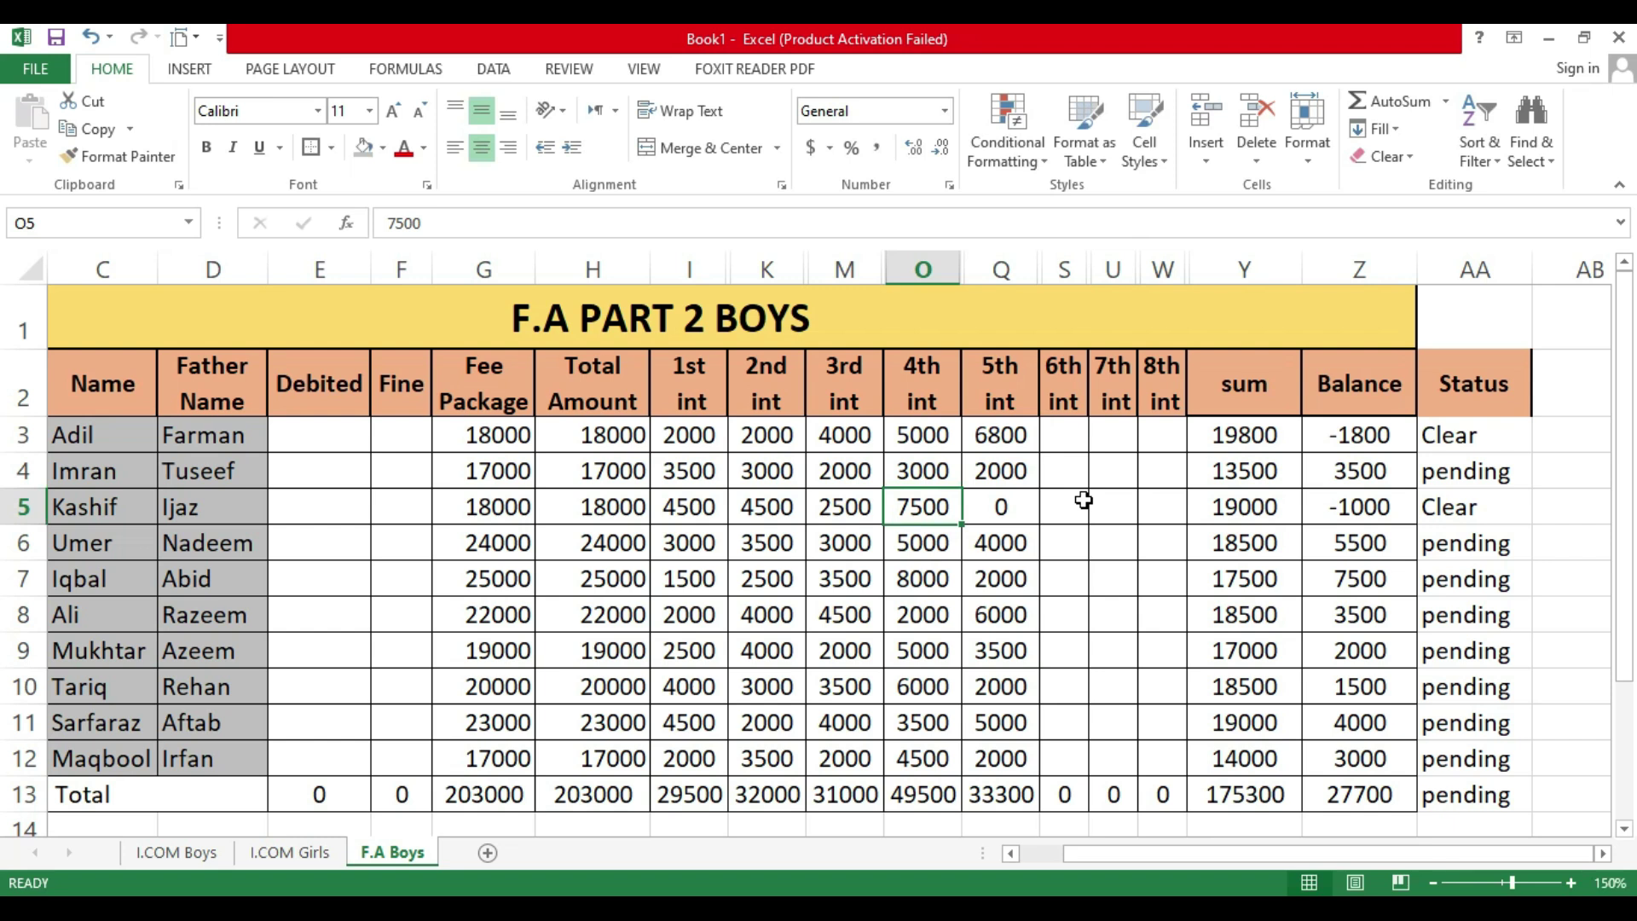
Step: Clear the 3rd, 4th and 5th installments for rows 7 to 10
{"action": "left_click", "coordinate": [842, 588]}
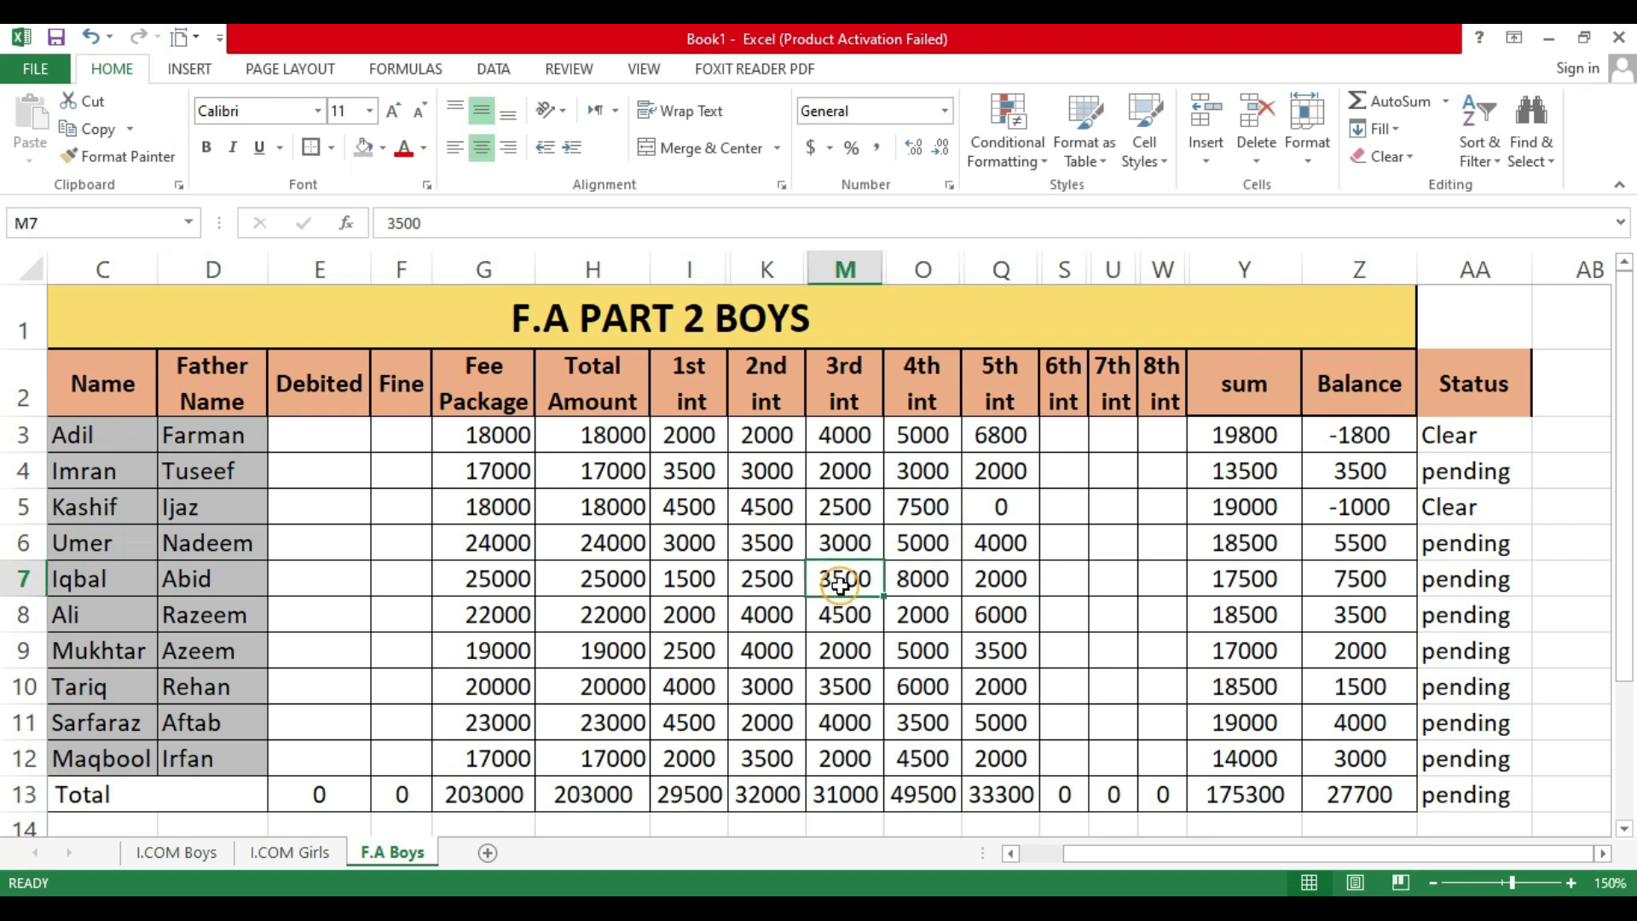
{"action": "key", "text": "Delete"}
{"action": "left_click", "coordinate": [849, 612]}
{"action": "key", "text": "Delete"}
{"action": "left_click", "coordinate": [850, 649]}
{"action": "key", "text": "Delete"}
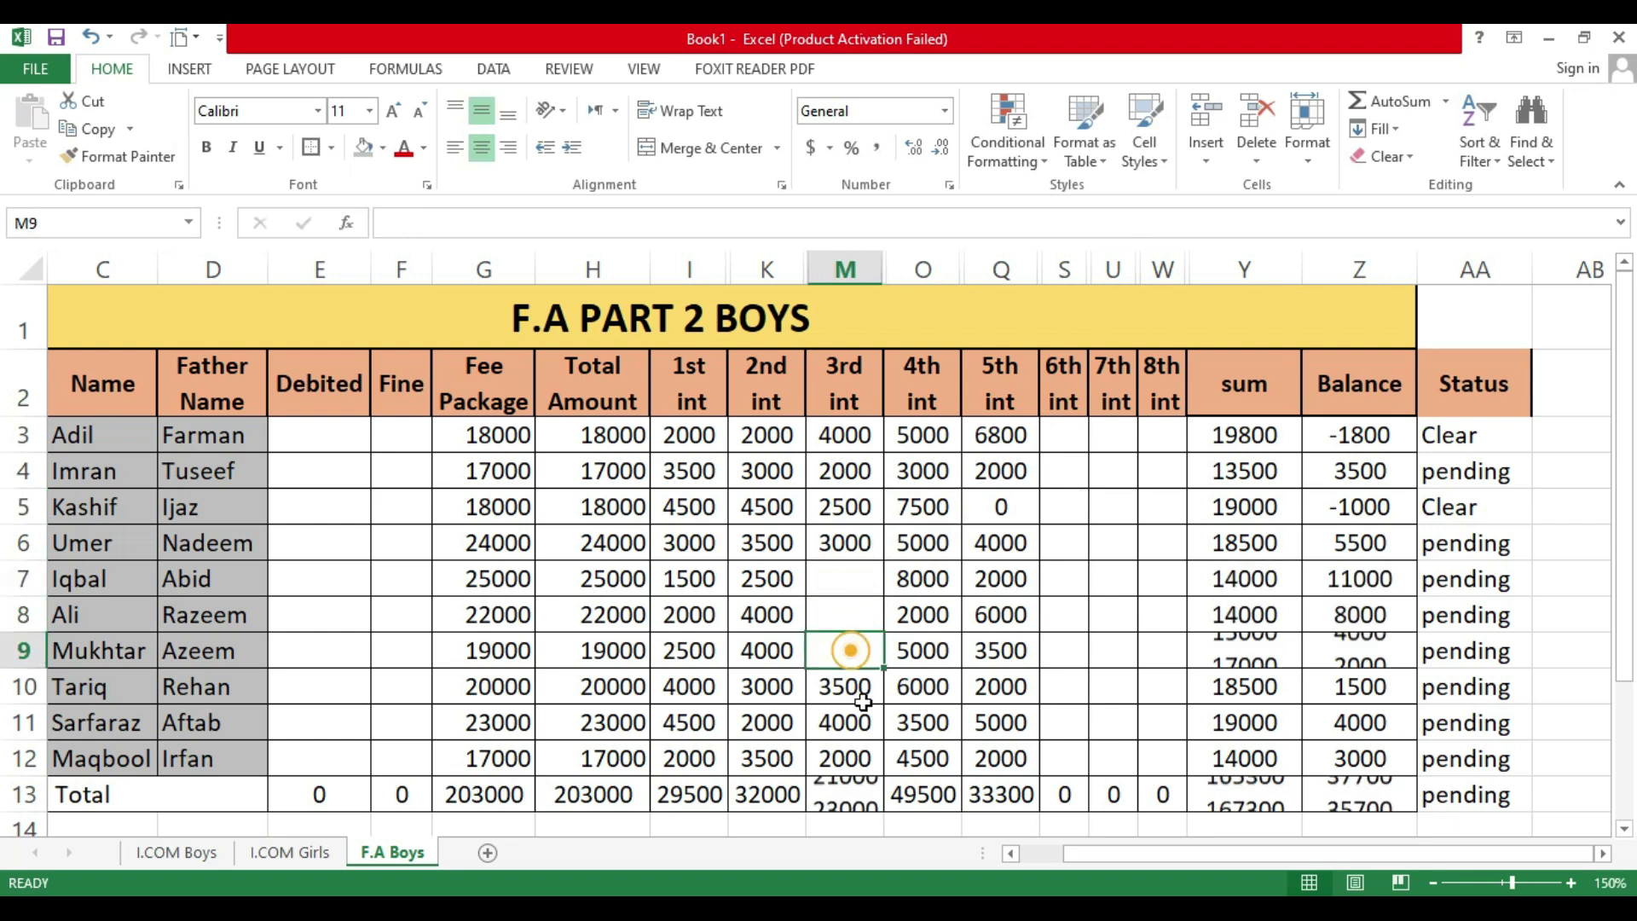
{"action": "left_click", "coordinate": [861, 701]}
{"action": "key", "text": "Delete"}
{"action": "left_click_drag", "start_coordinate": [925, 585], "coordinate": [1003, 682]}
{"action": "key", "text": "Delete"}
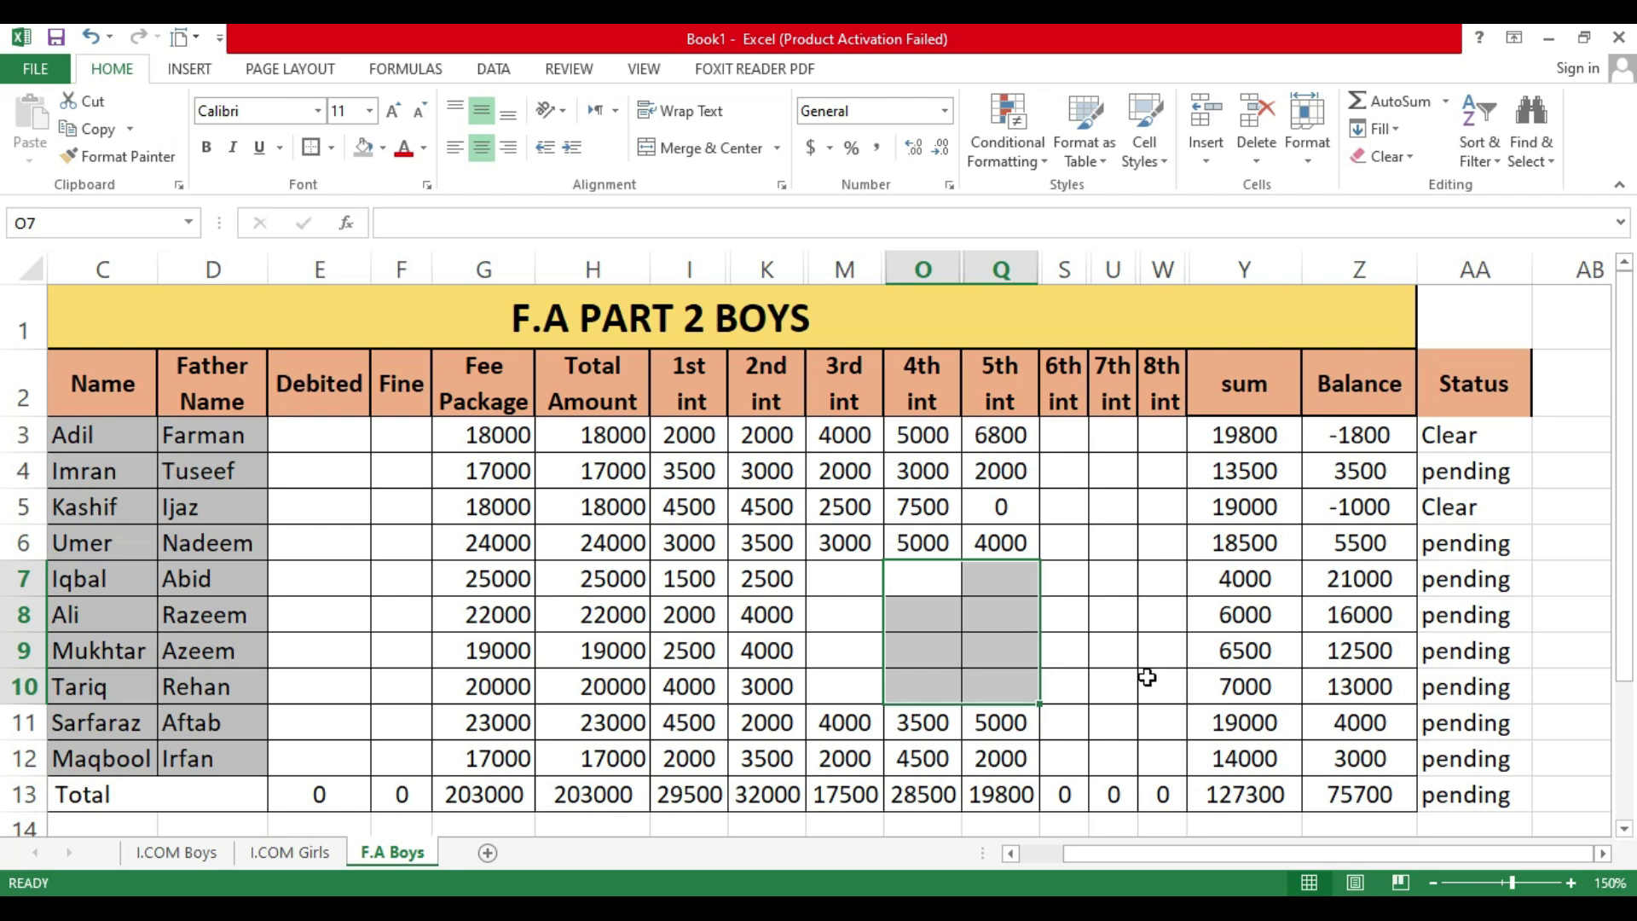
Step: Clear the 4th and 5th installments in O5 and Q5, and the 5th installment in Q3
{"action": "left_click", "coordinate": [1467, 513]}
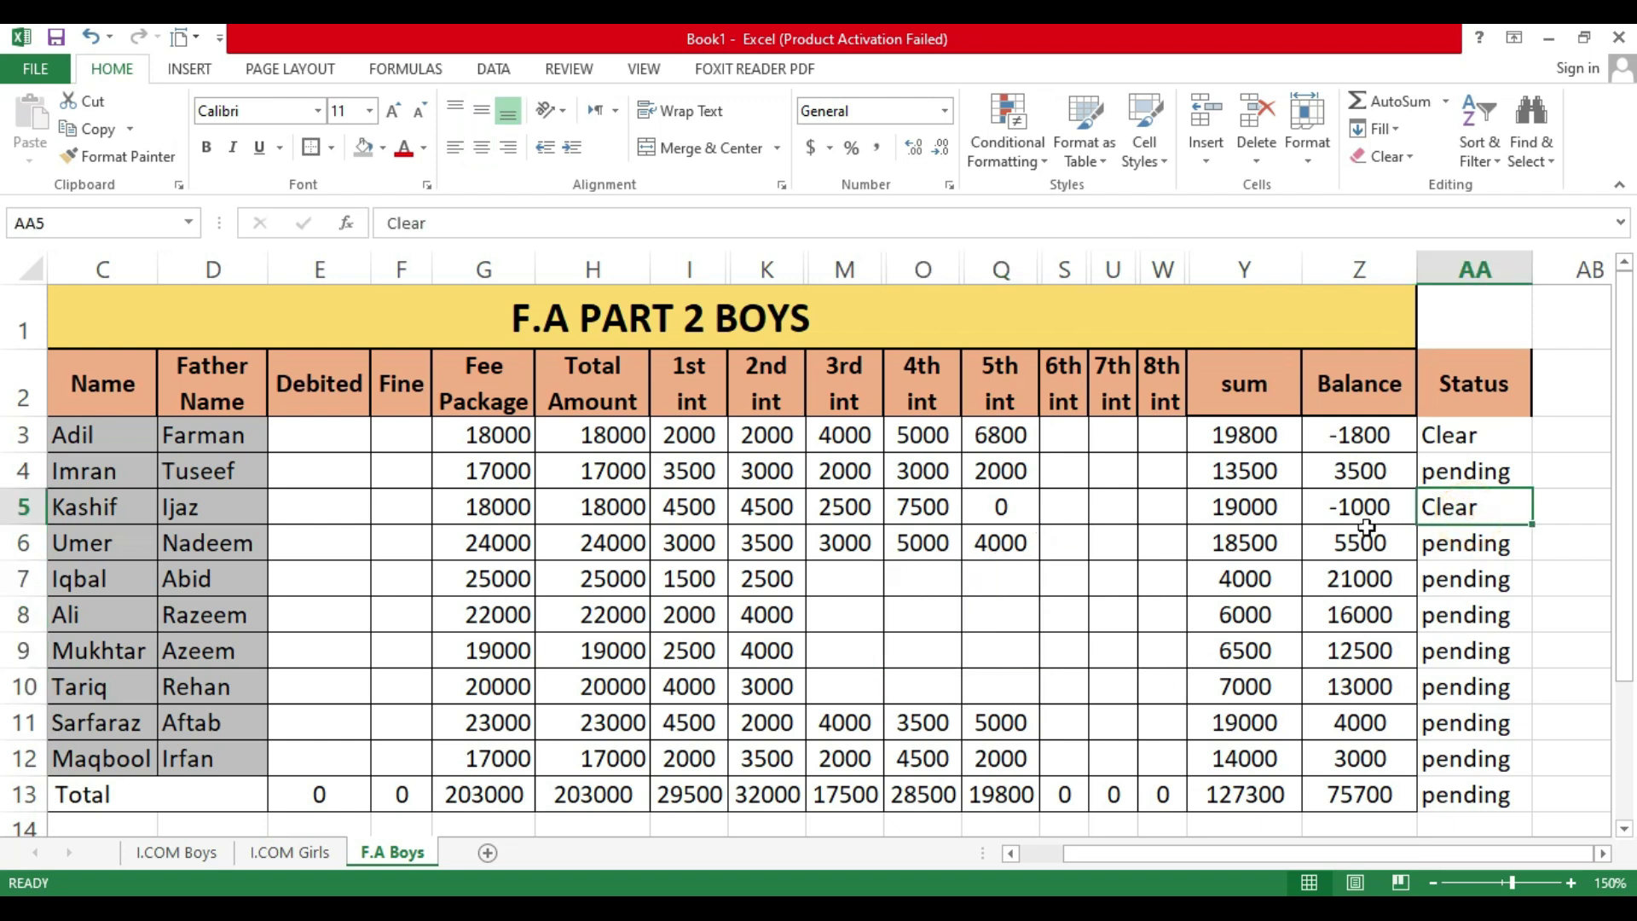
{"action": "left_click", "coordinate": [926, 515]}
{"action": "key", "text": "Delete"}
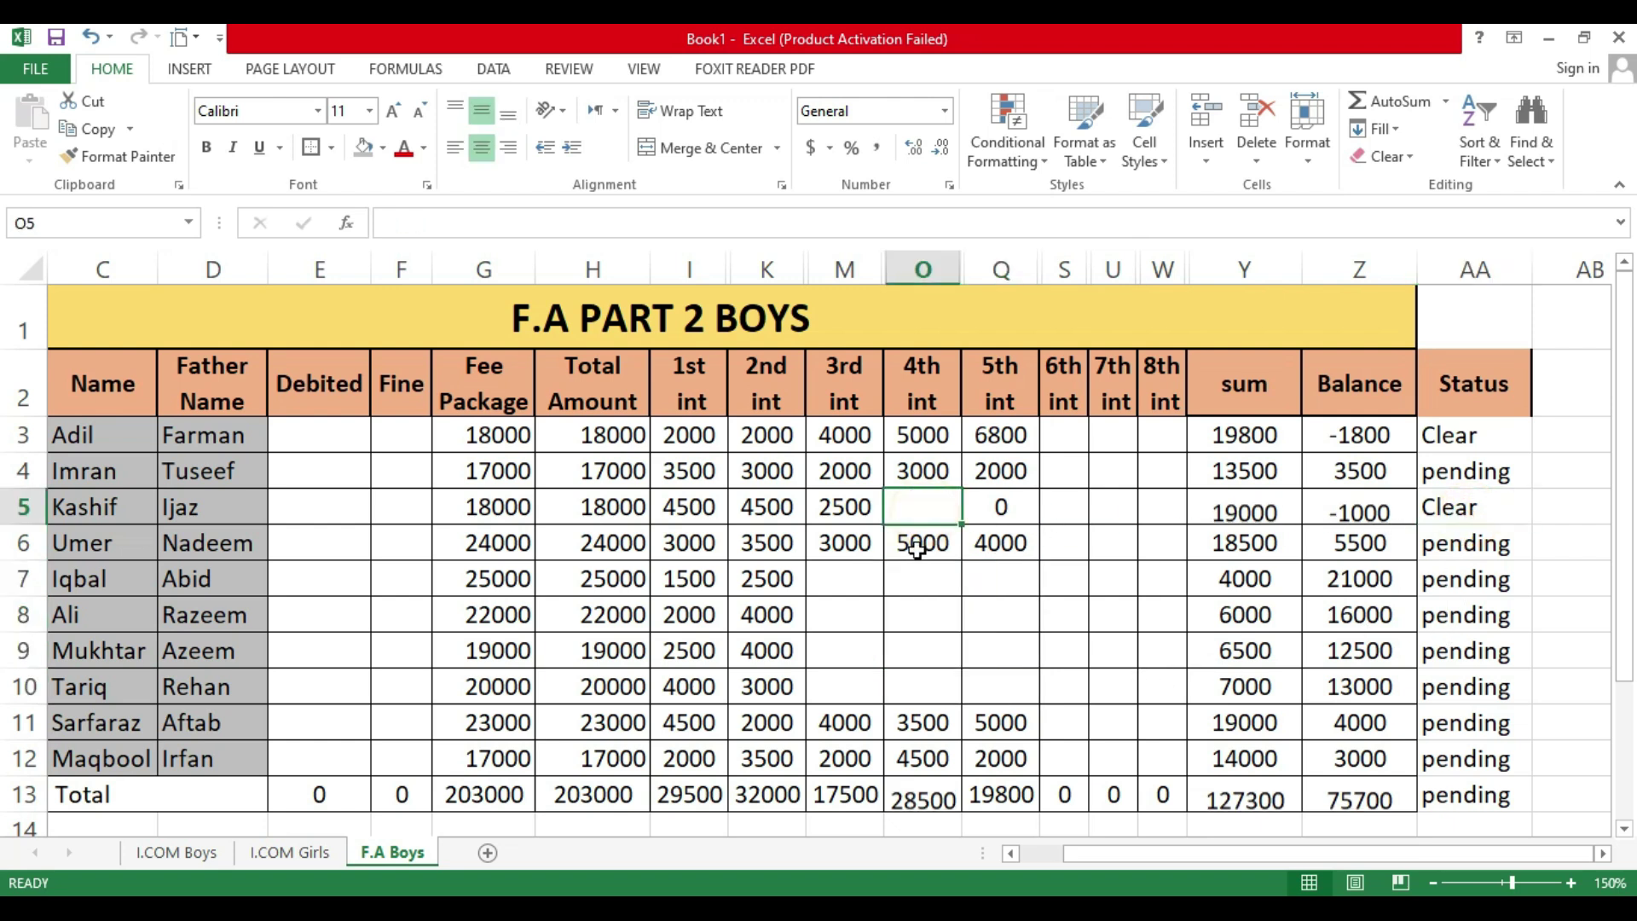
{"action": "left_click", "coordinate": [1003, 508]}
{"action": "key", "text": "Delete"}
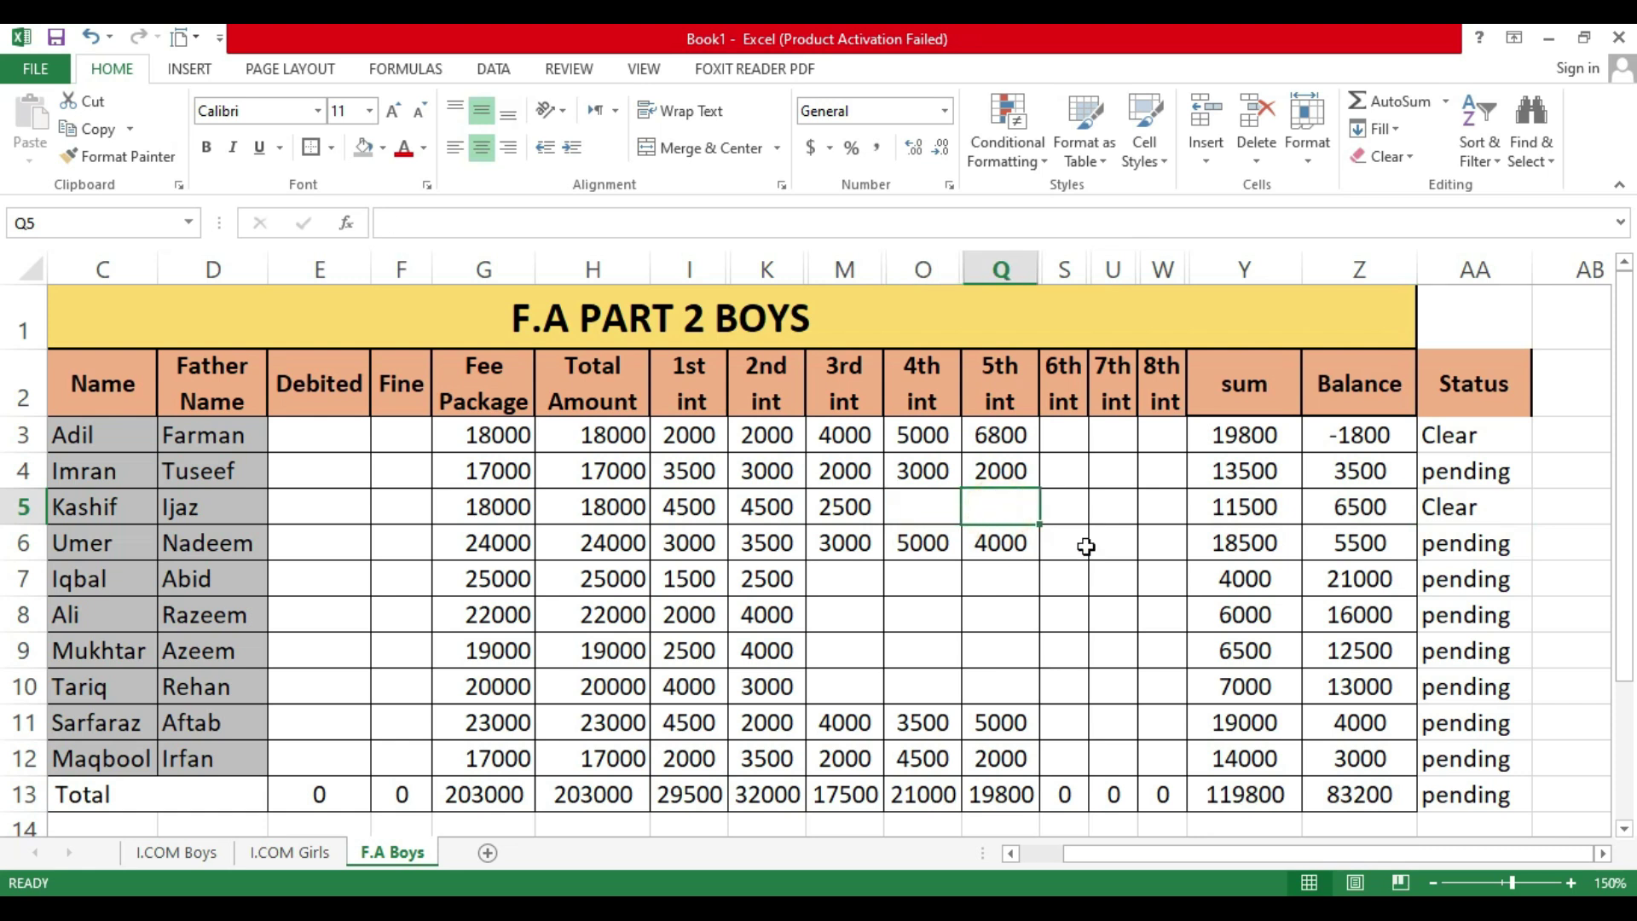
{"action": "left_click", "coordinate": [1359, 437]}
{"action": "left_click", "coordinate": [991, 438]}
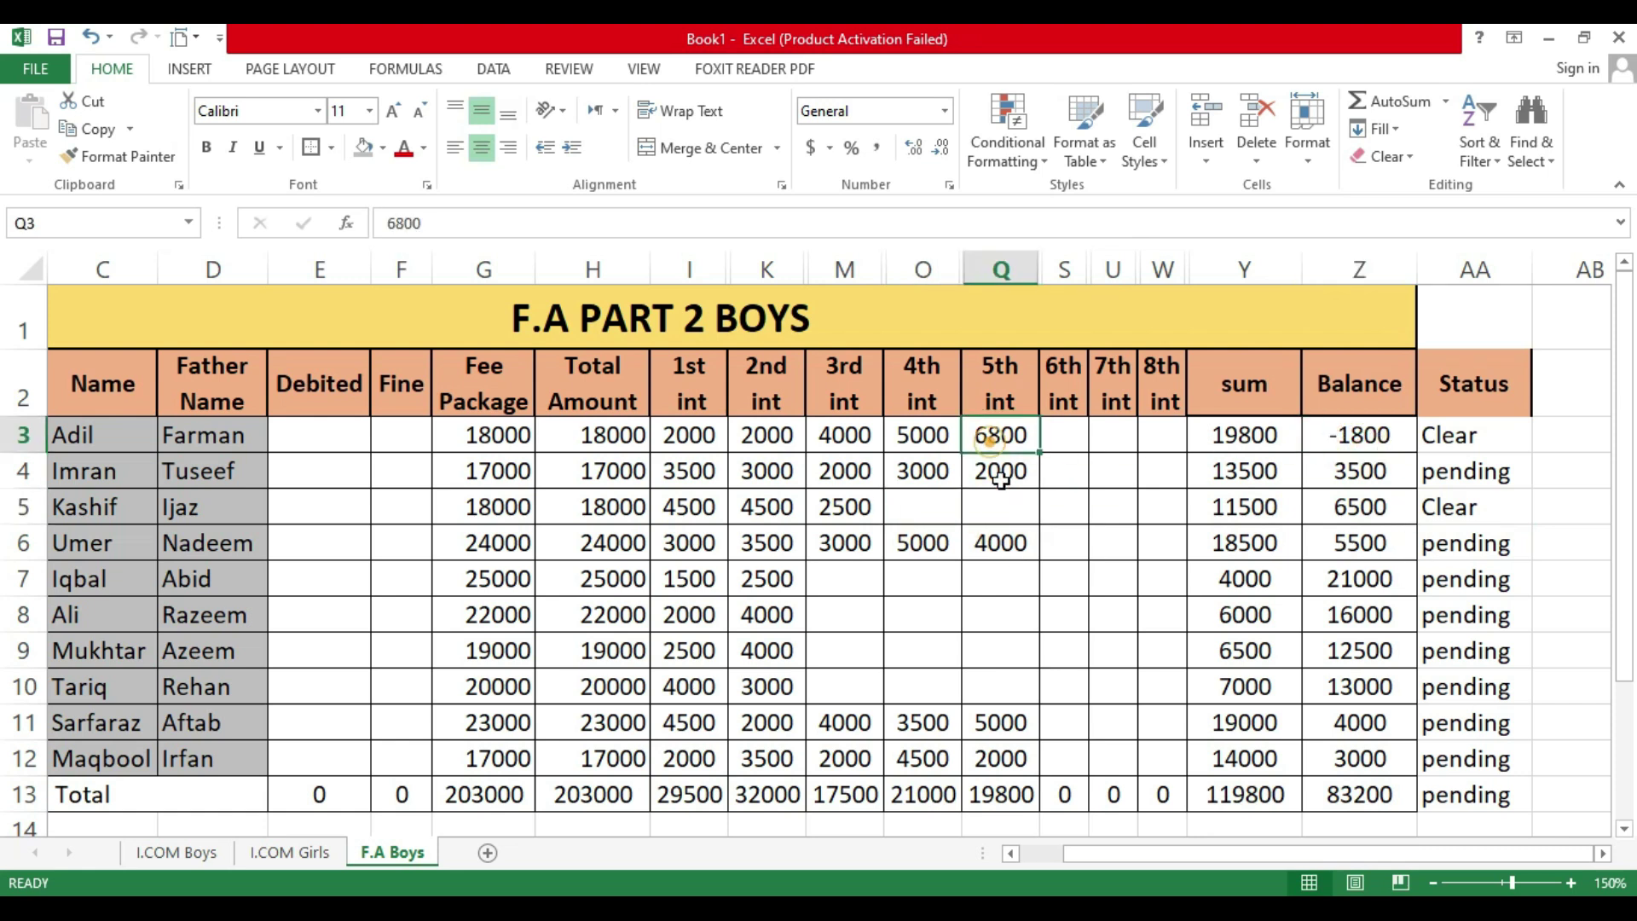
{"action": "key", "text": "Delete"}
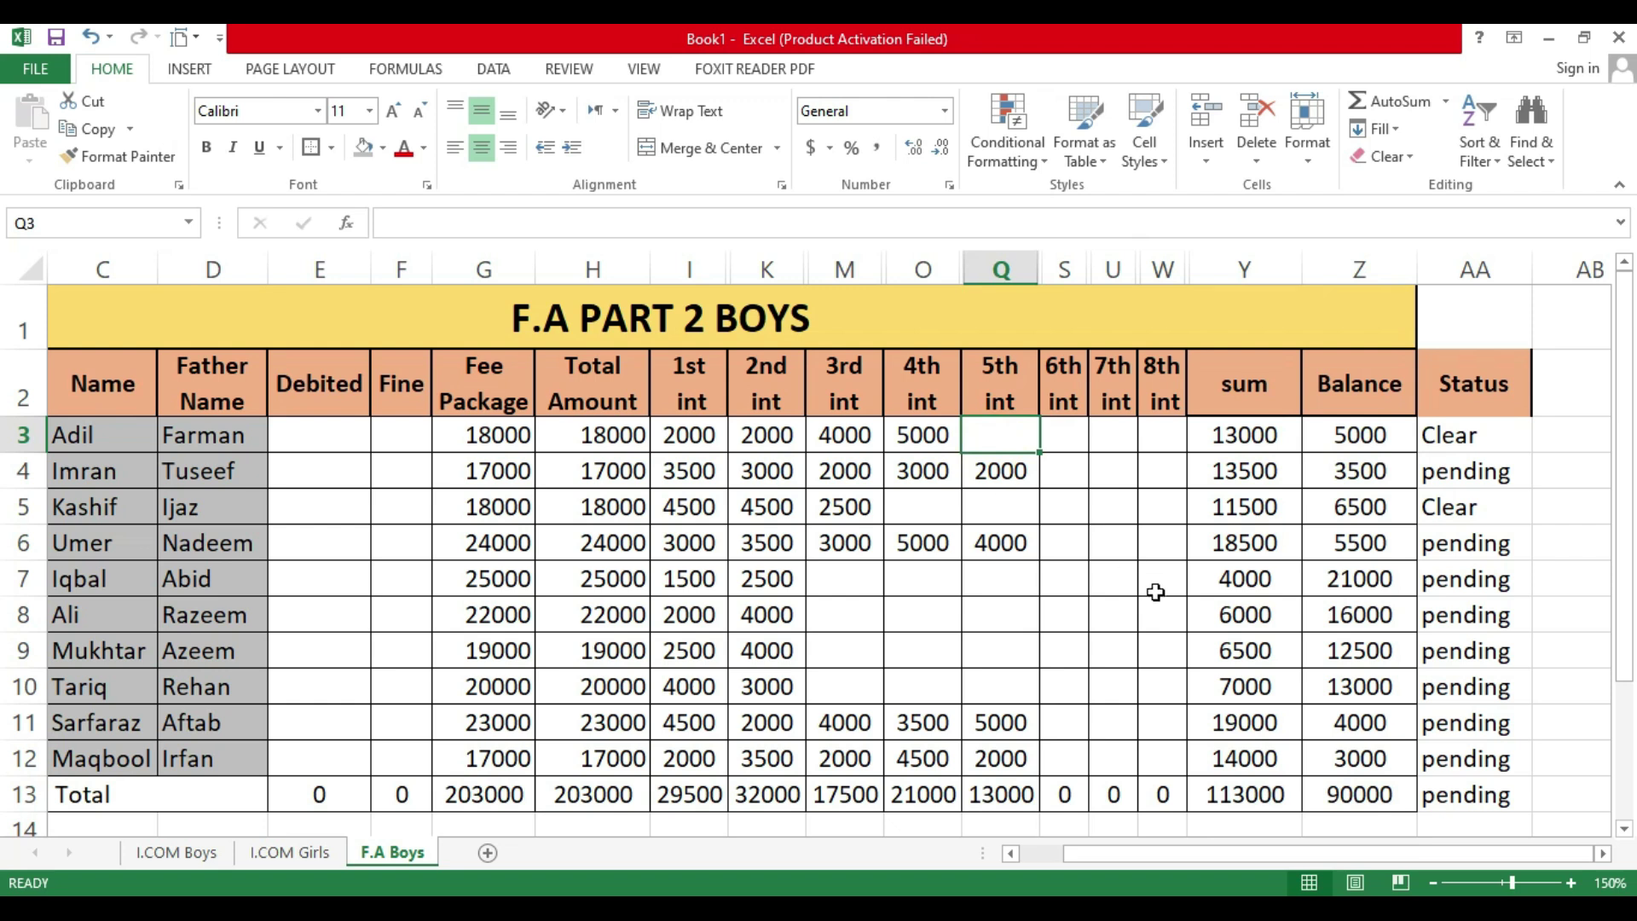
Step: Set the status in AA3 and AA5 to pending
{"action": "left_click", "coordinate": [1490, 436]}
{"action": "type", "text": "Pending"}
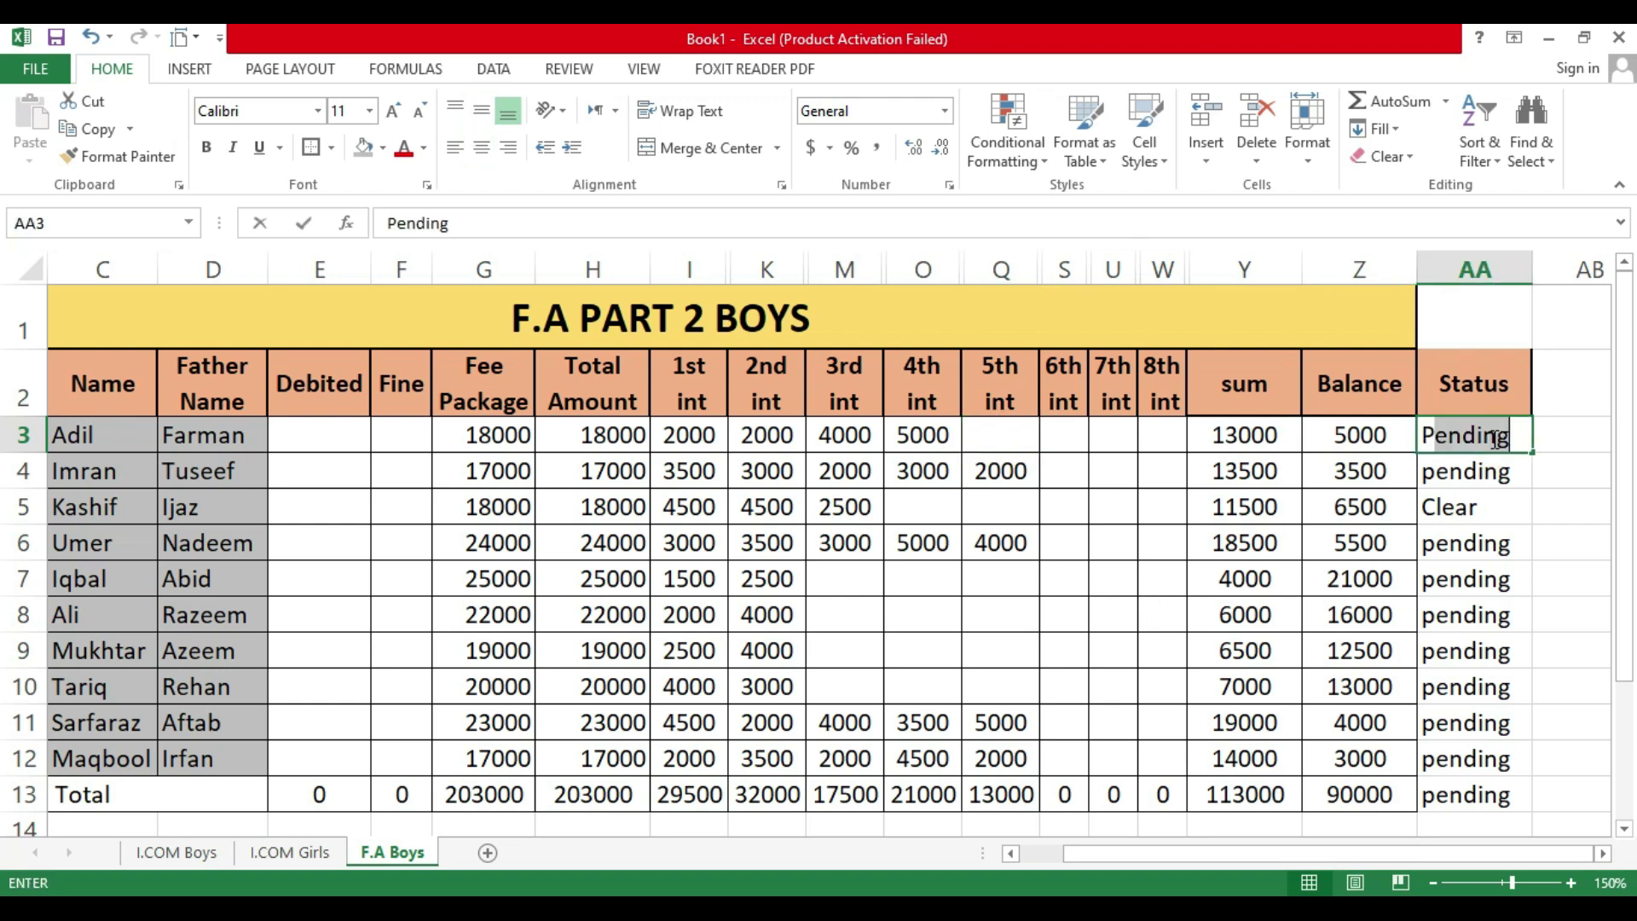
{"action": "key", "text": "Return"}
{"action": "key", "text": "Return"}
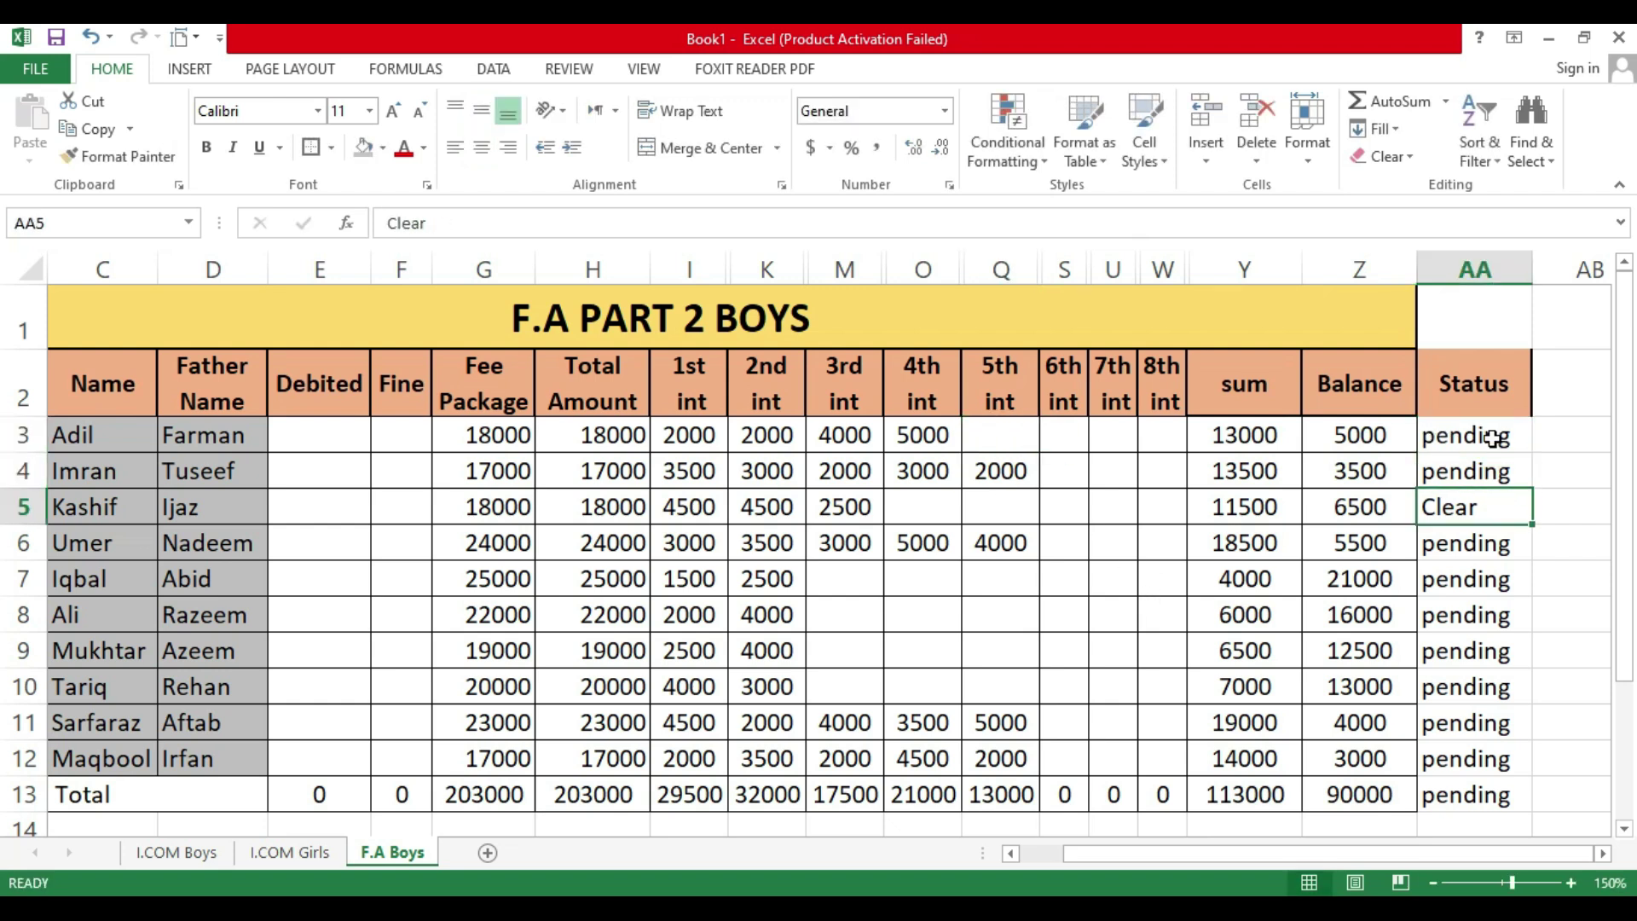
{"action": "type", "text": "P"}
{"action": "key", "text": "Return"}
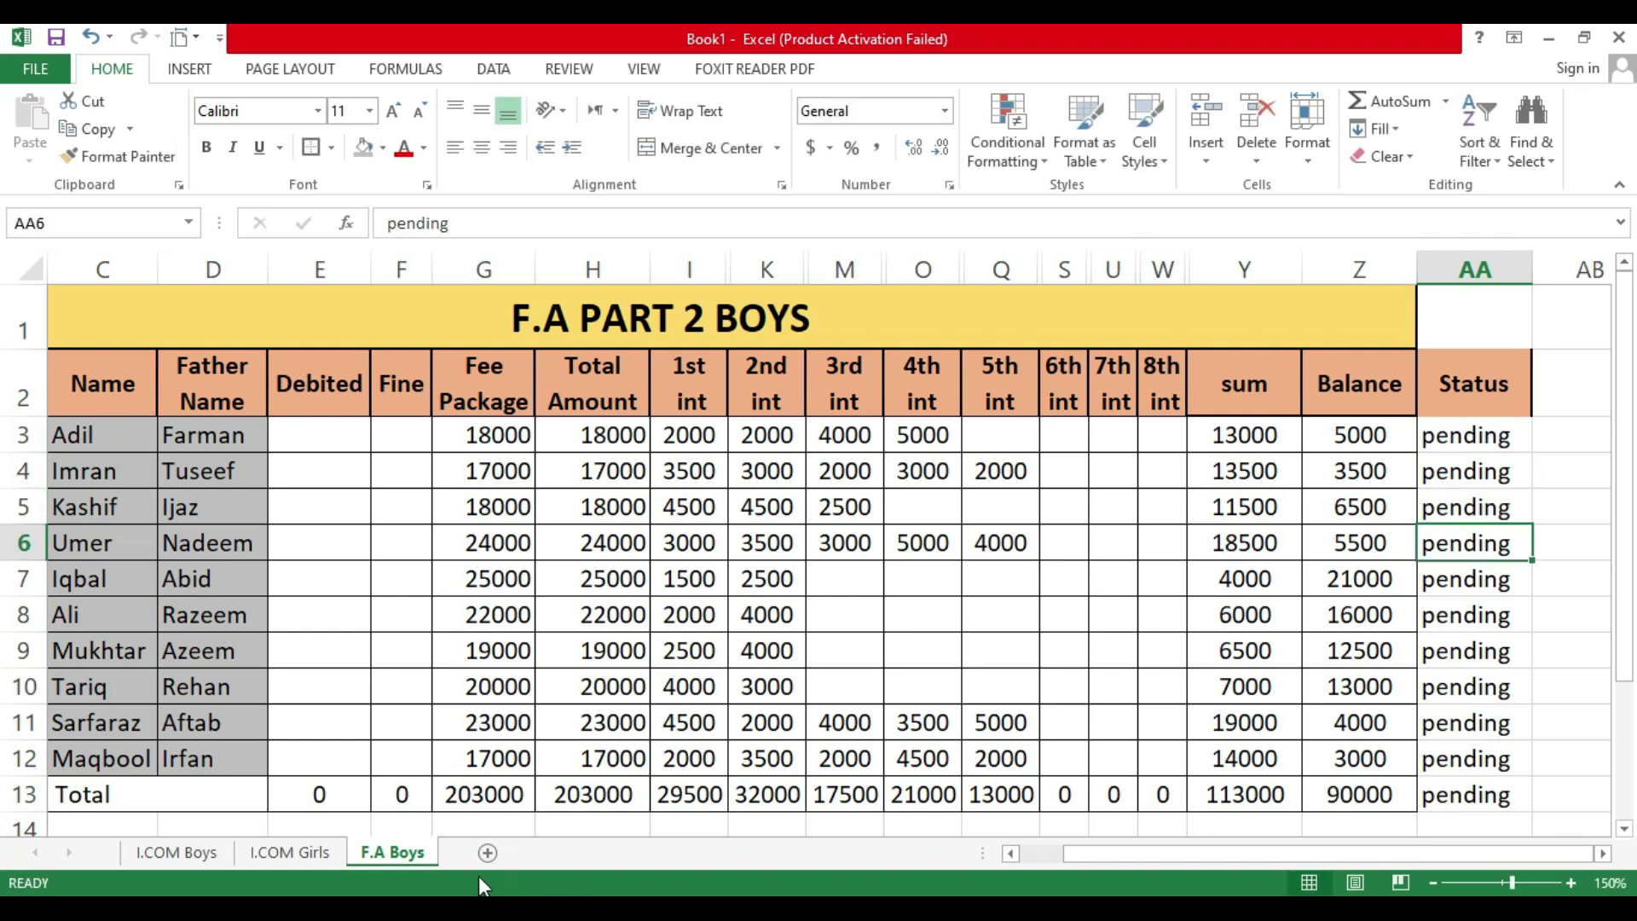
Step: Create a copy of the I.COM Girls sheet and place it after the F.A Boys sheet
{"action": "left_click", "coordinate": [300, 856]}
{"action": "right_click", "coordinate": [312, 852]}
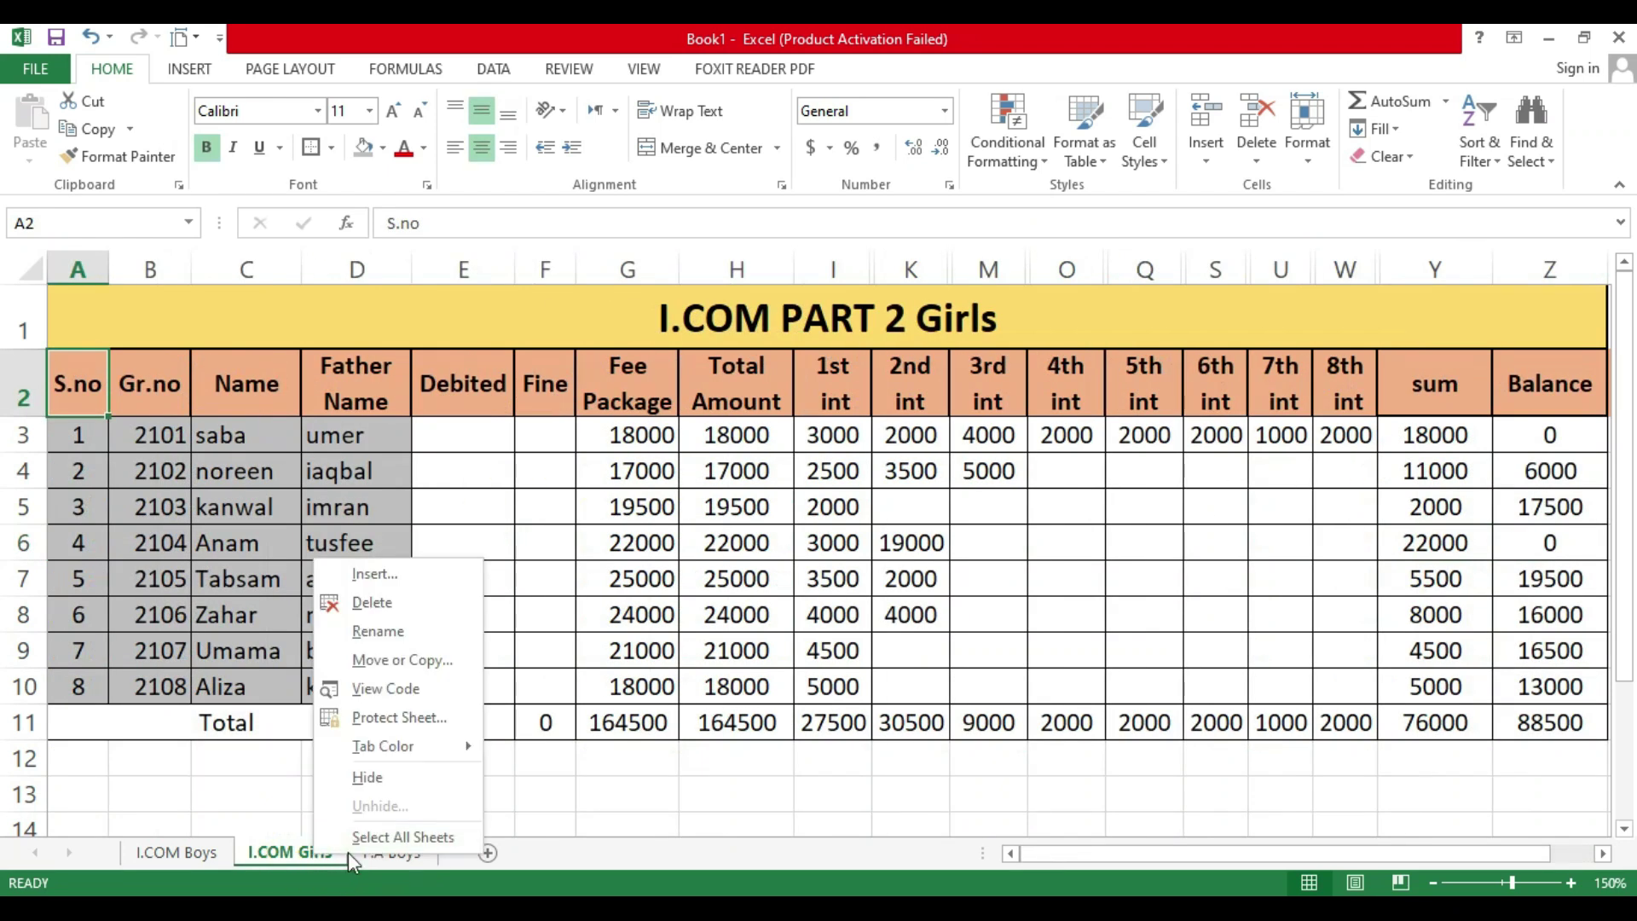
{"action": "left_click", "coordinate": [400, 662]}
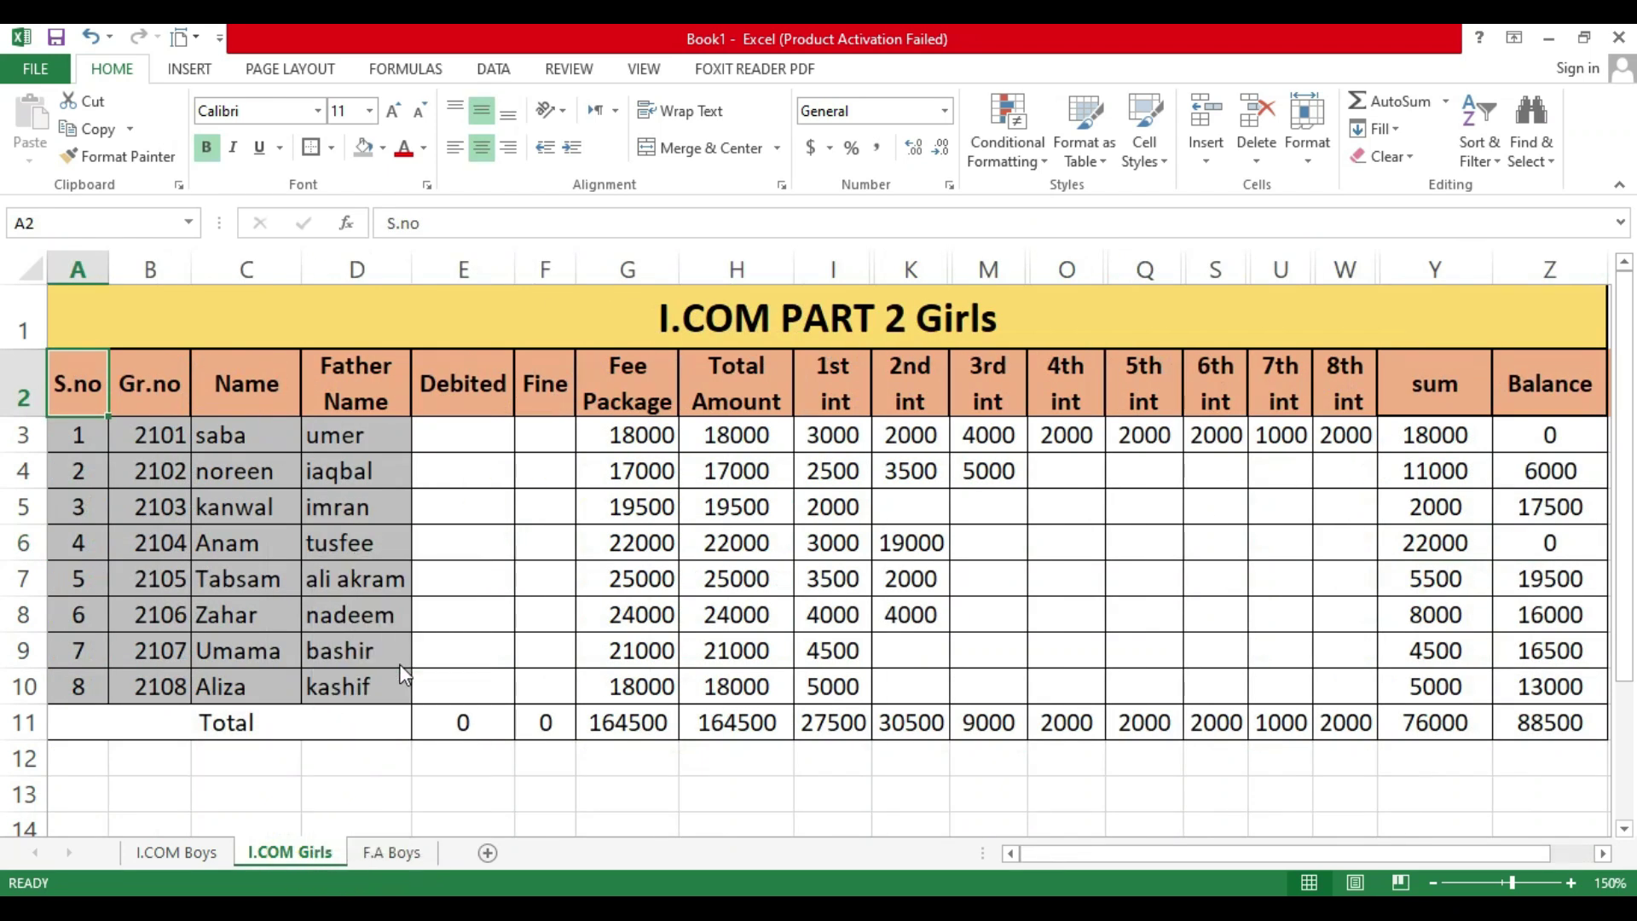
{"action": "left_click", "coordinate": [275, 638]}
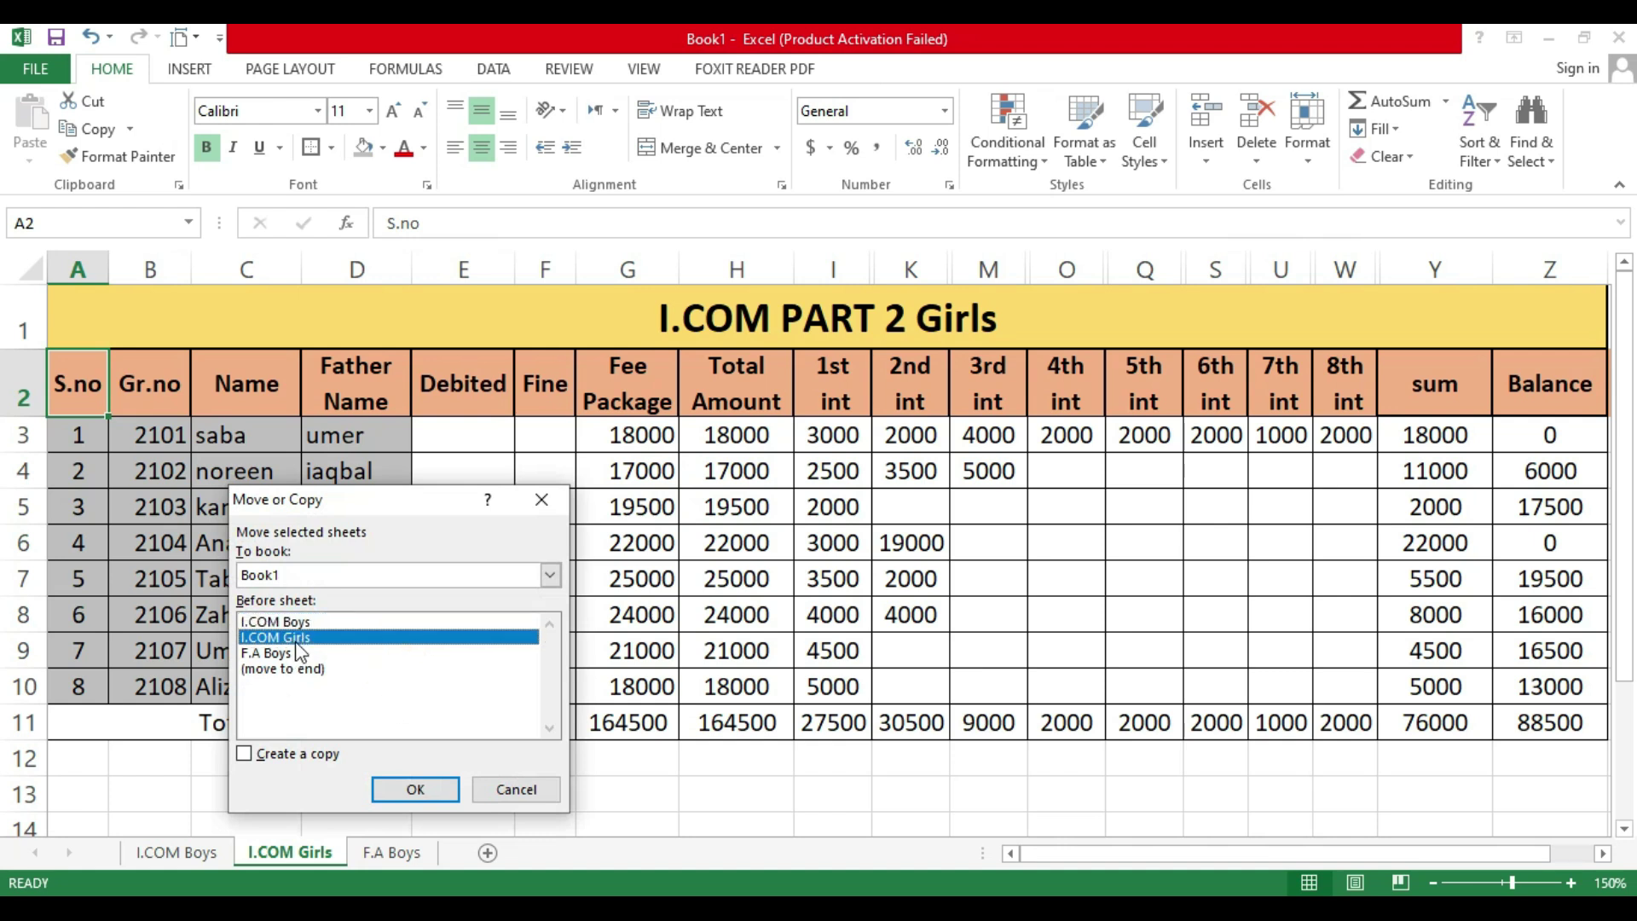
{"action": "left_click", "coordinate": [285, 753]}
{"action": "left_click", "coordinate": [415, 791]}
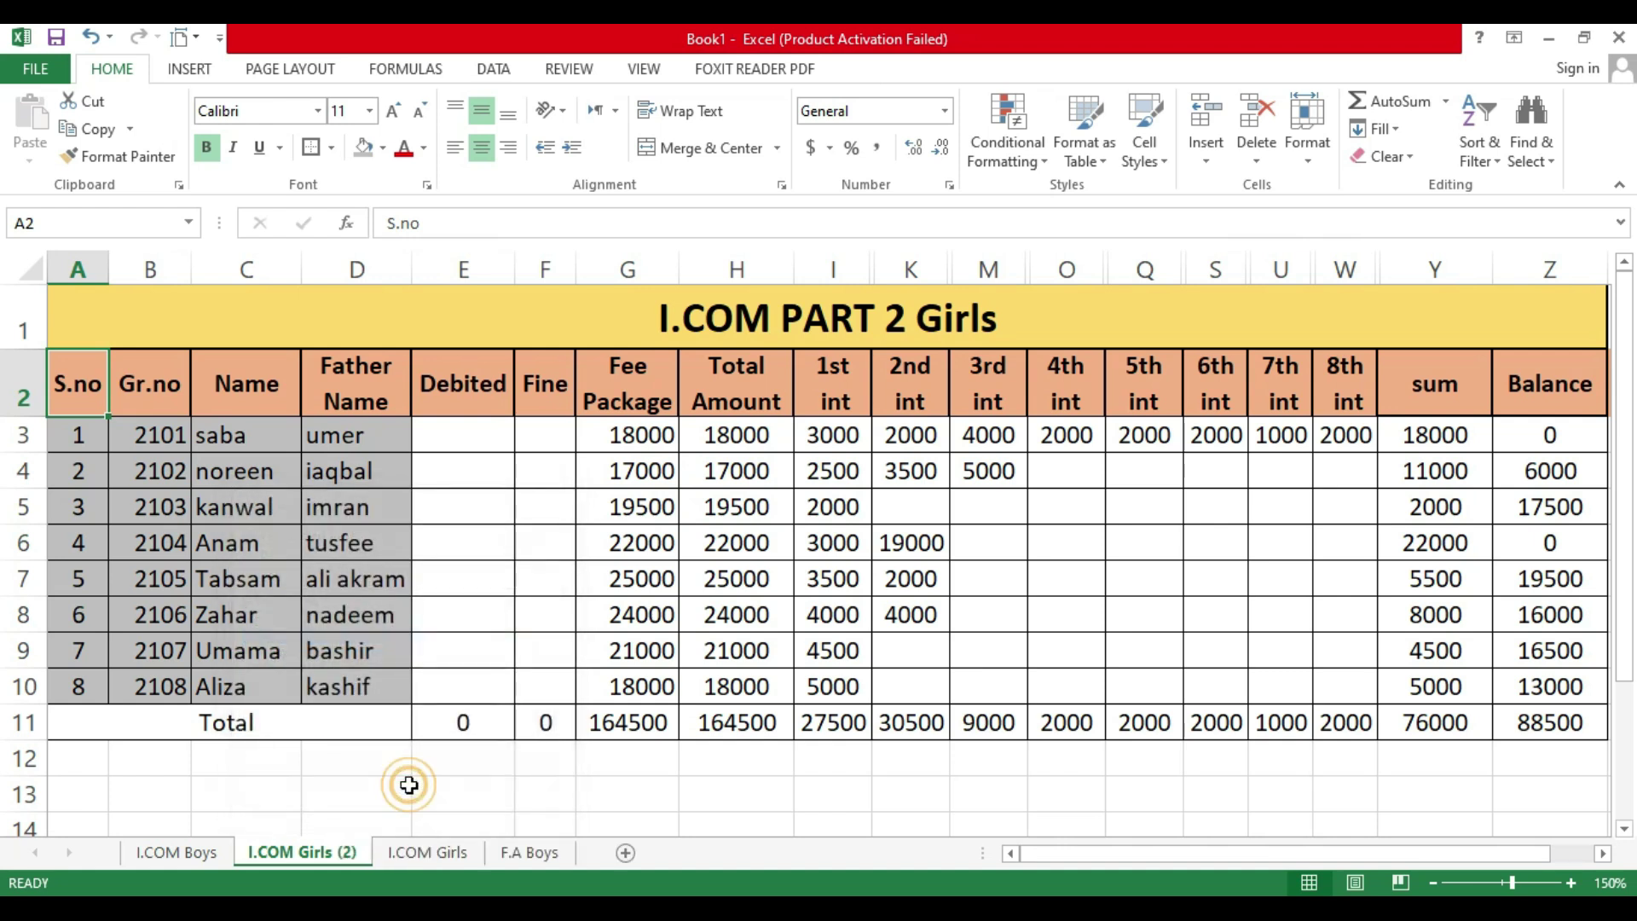
{"action": "left_click_drag", "start_coordinate": [343, 856], "coordinate": [530, 863]}
Step: Rename the copied sheet as F.A Grils
{"action": "right_click", "coordinate": [517, 861]}
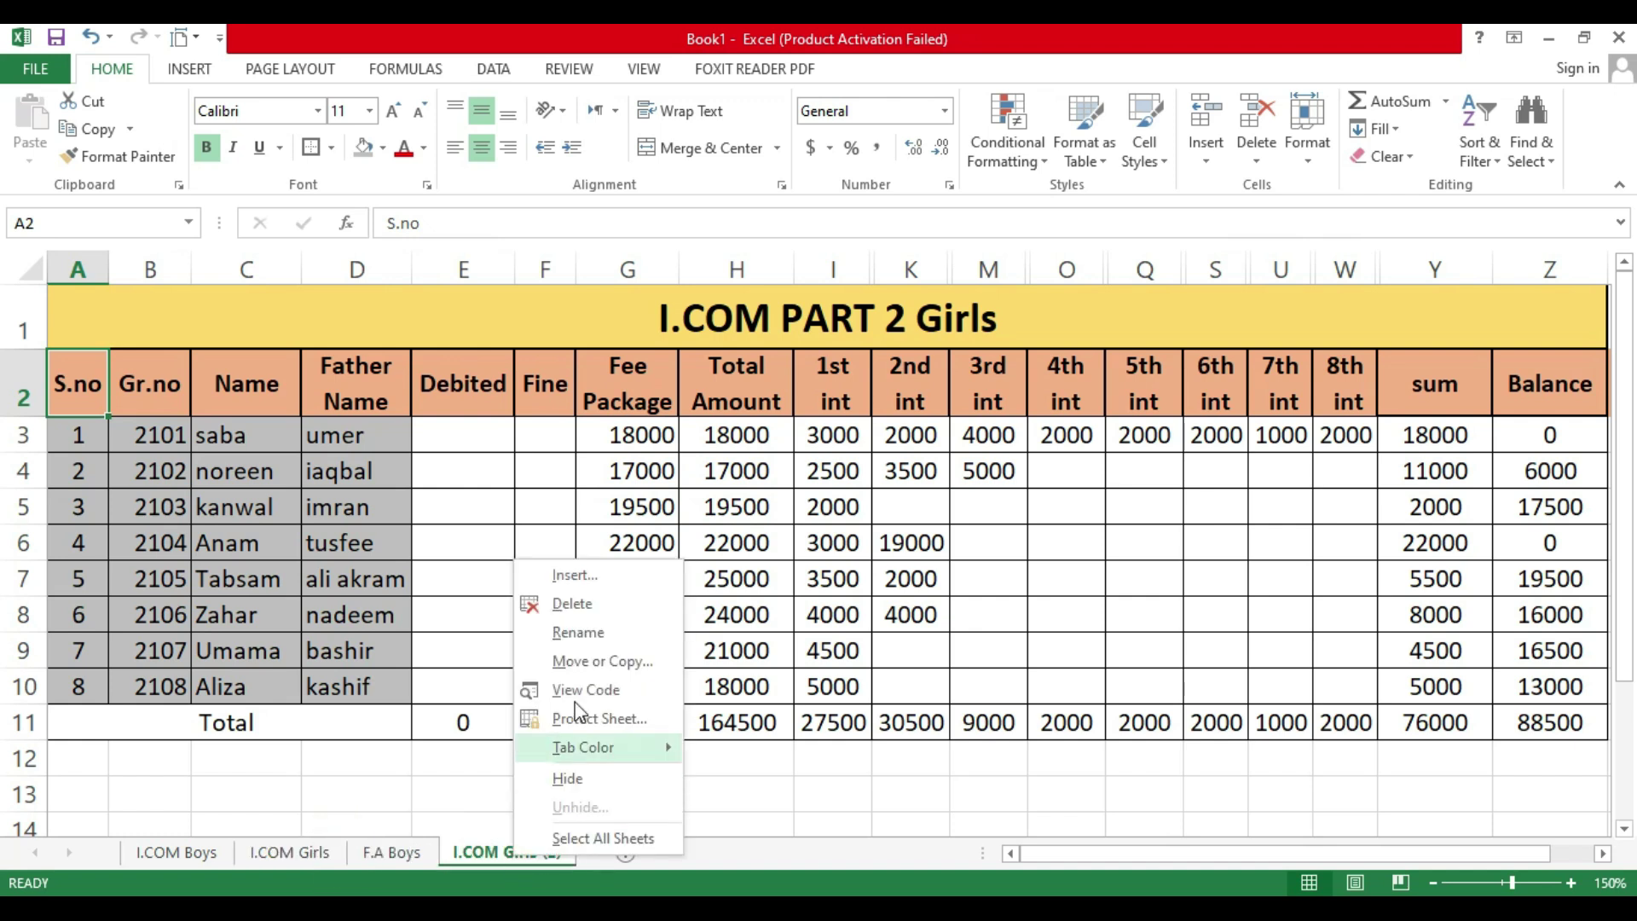
{"action": "left_click", "coordinate": [593, 641]}
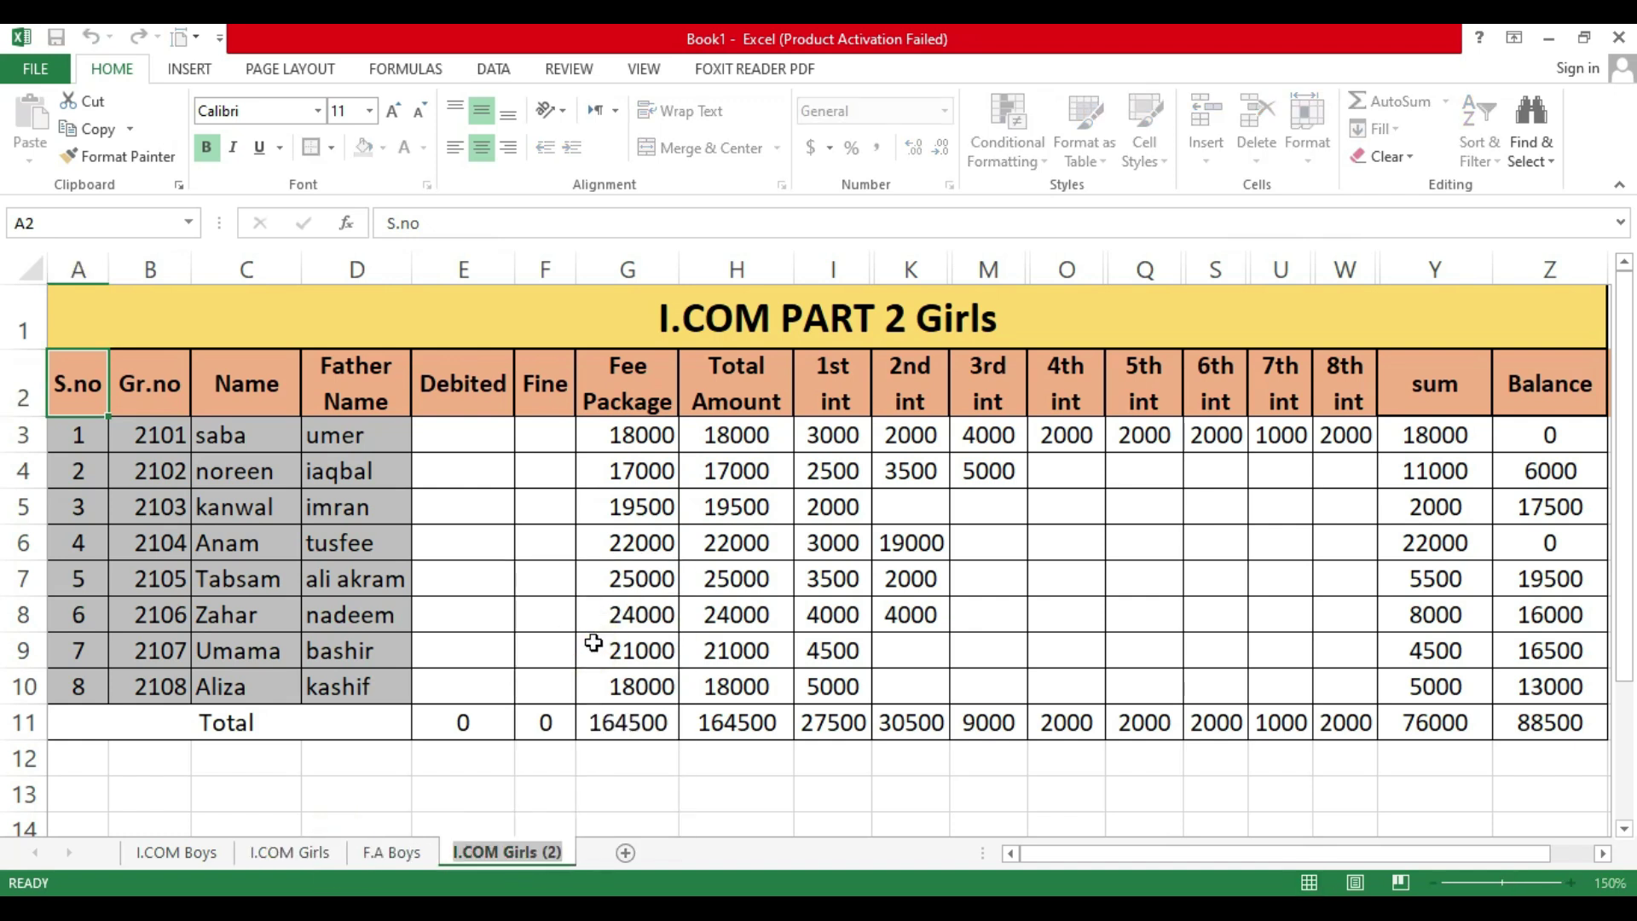
{"action": "type", "text": "F.A"}
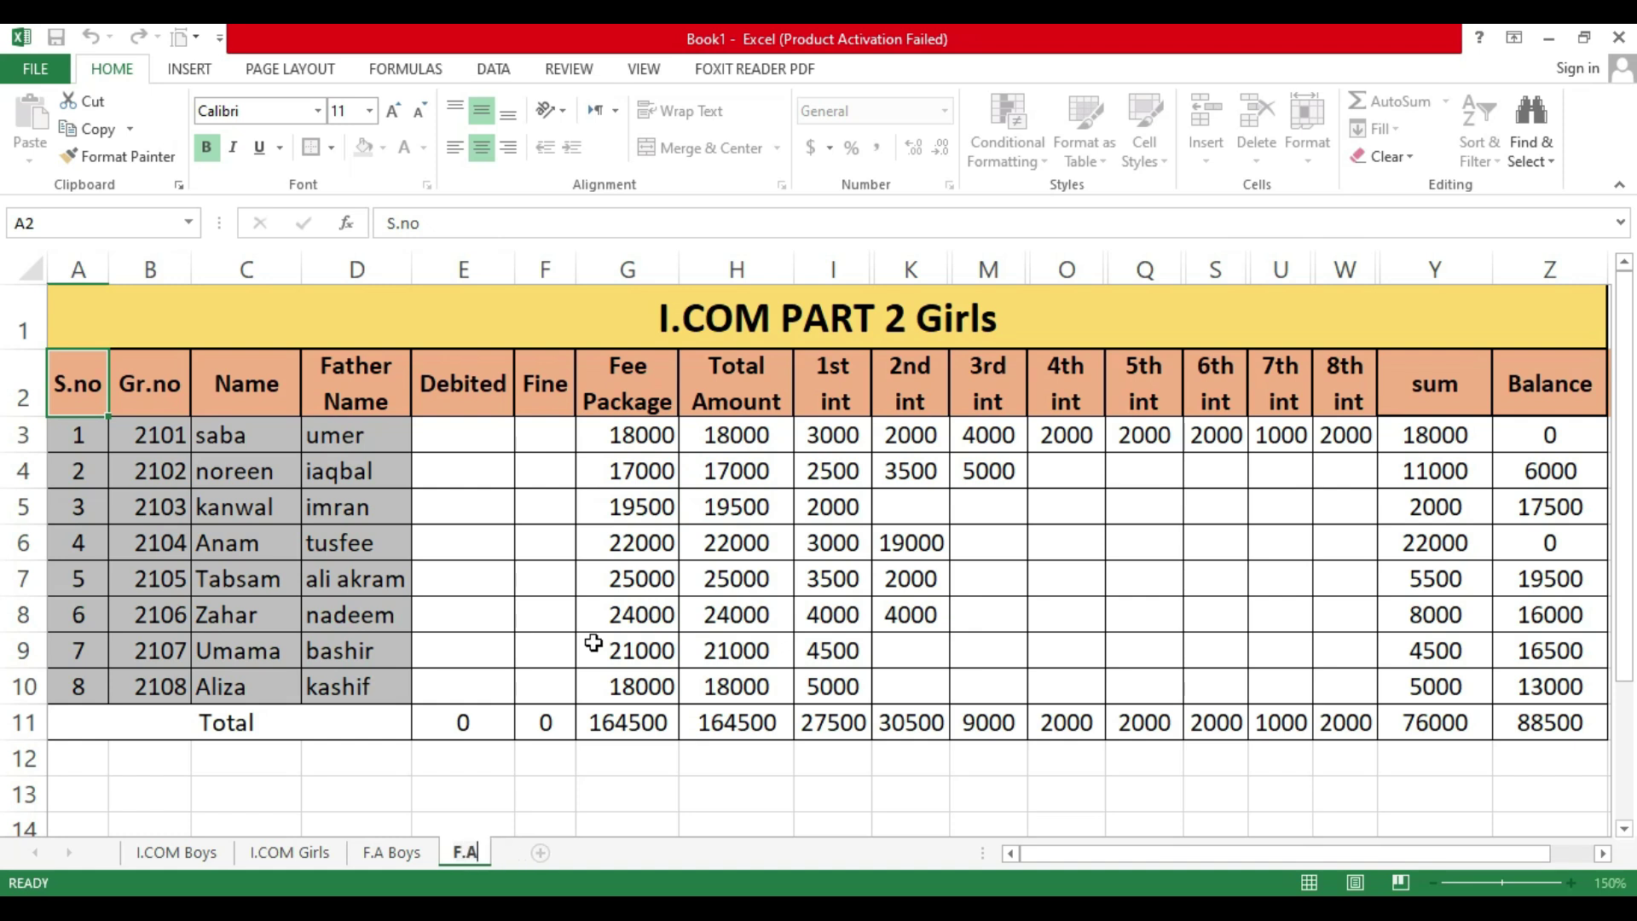
{"action": "type", "text": " Grils"}
{"action": "key", "text": "Return"}
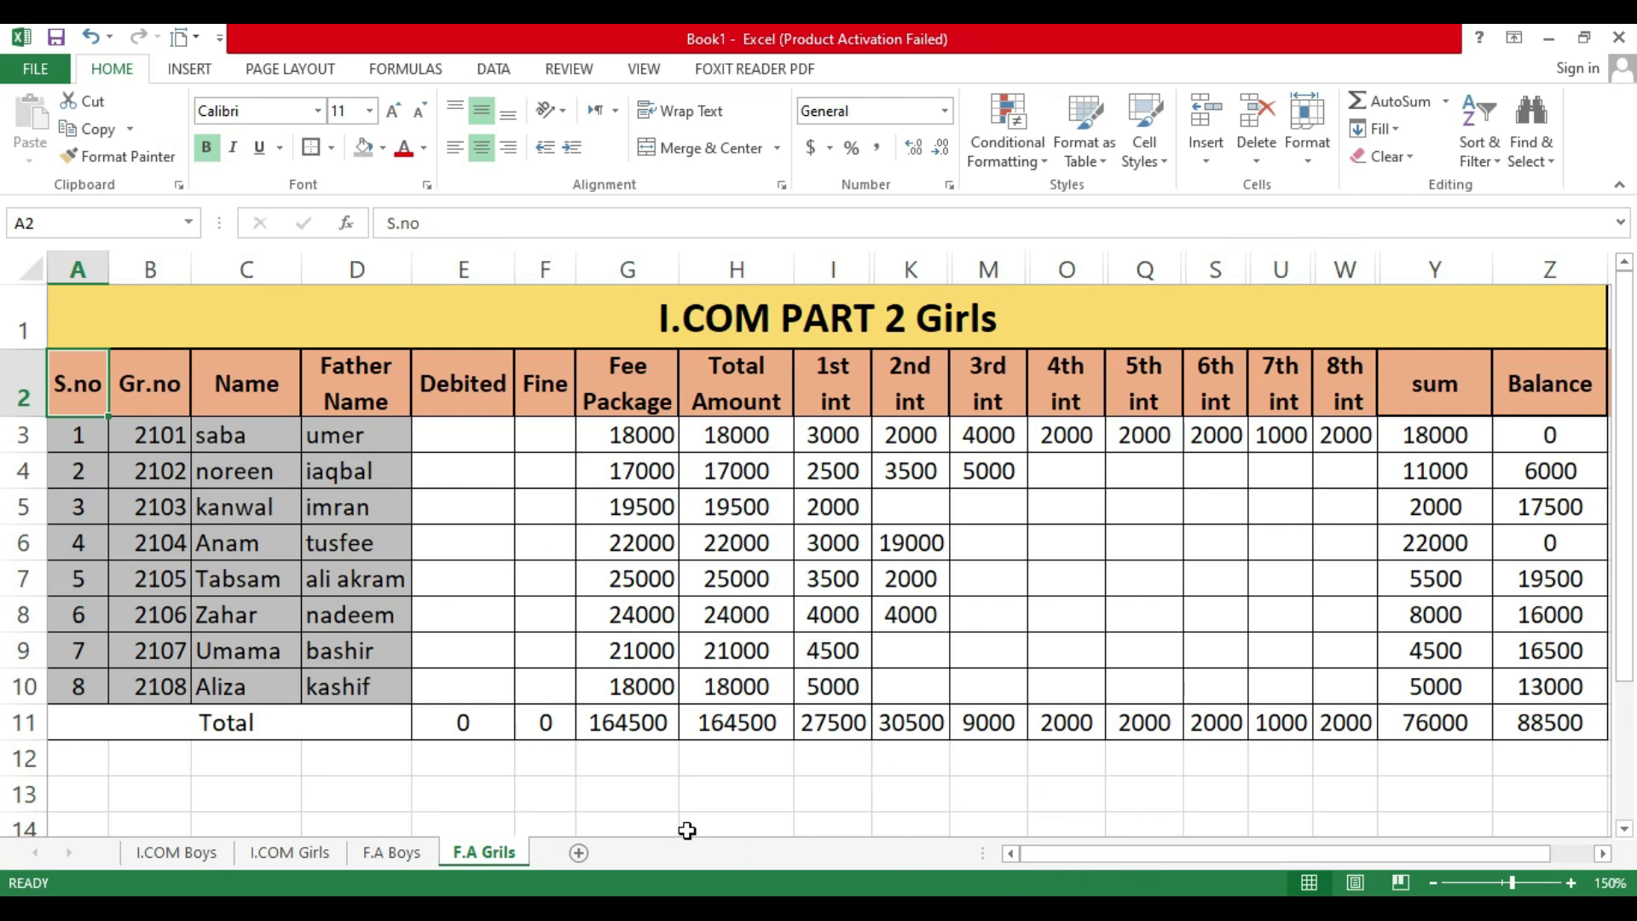
Step: Change the sheet's title in row 1 to F.A PART 2 Girls
{"action": "left_click_drag", "start_coordinate": [227, 431], "coordinate": [362, 687]}
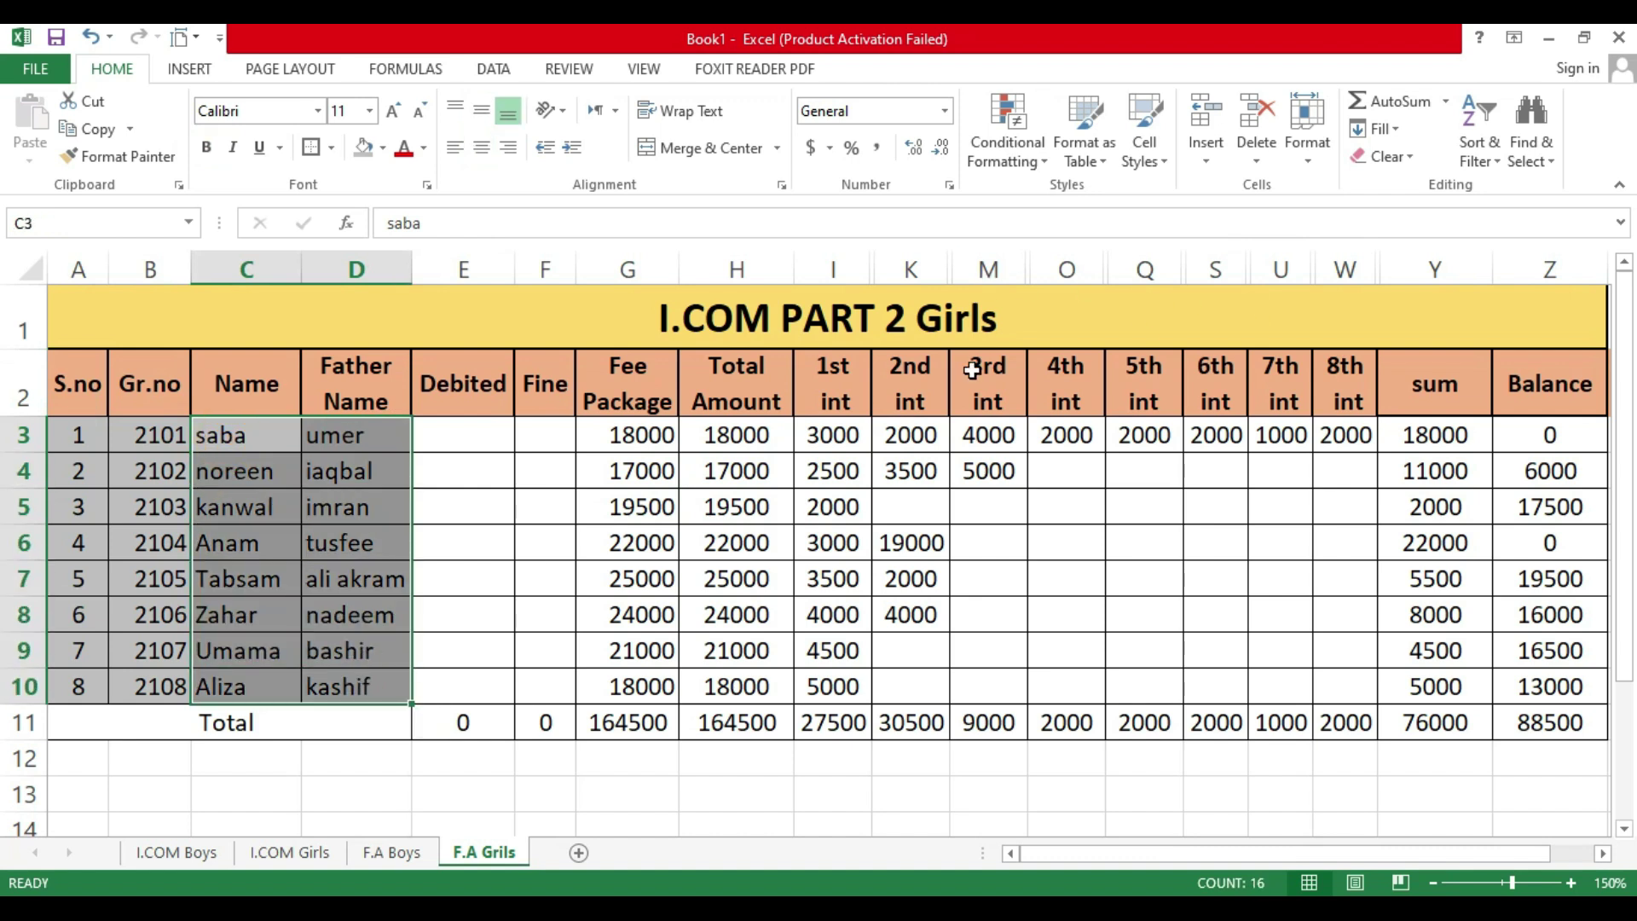
{"action": "left_click", "coordinate": [732, 341]}
{"action": "double_click", "coordinate": [771, 317]}
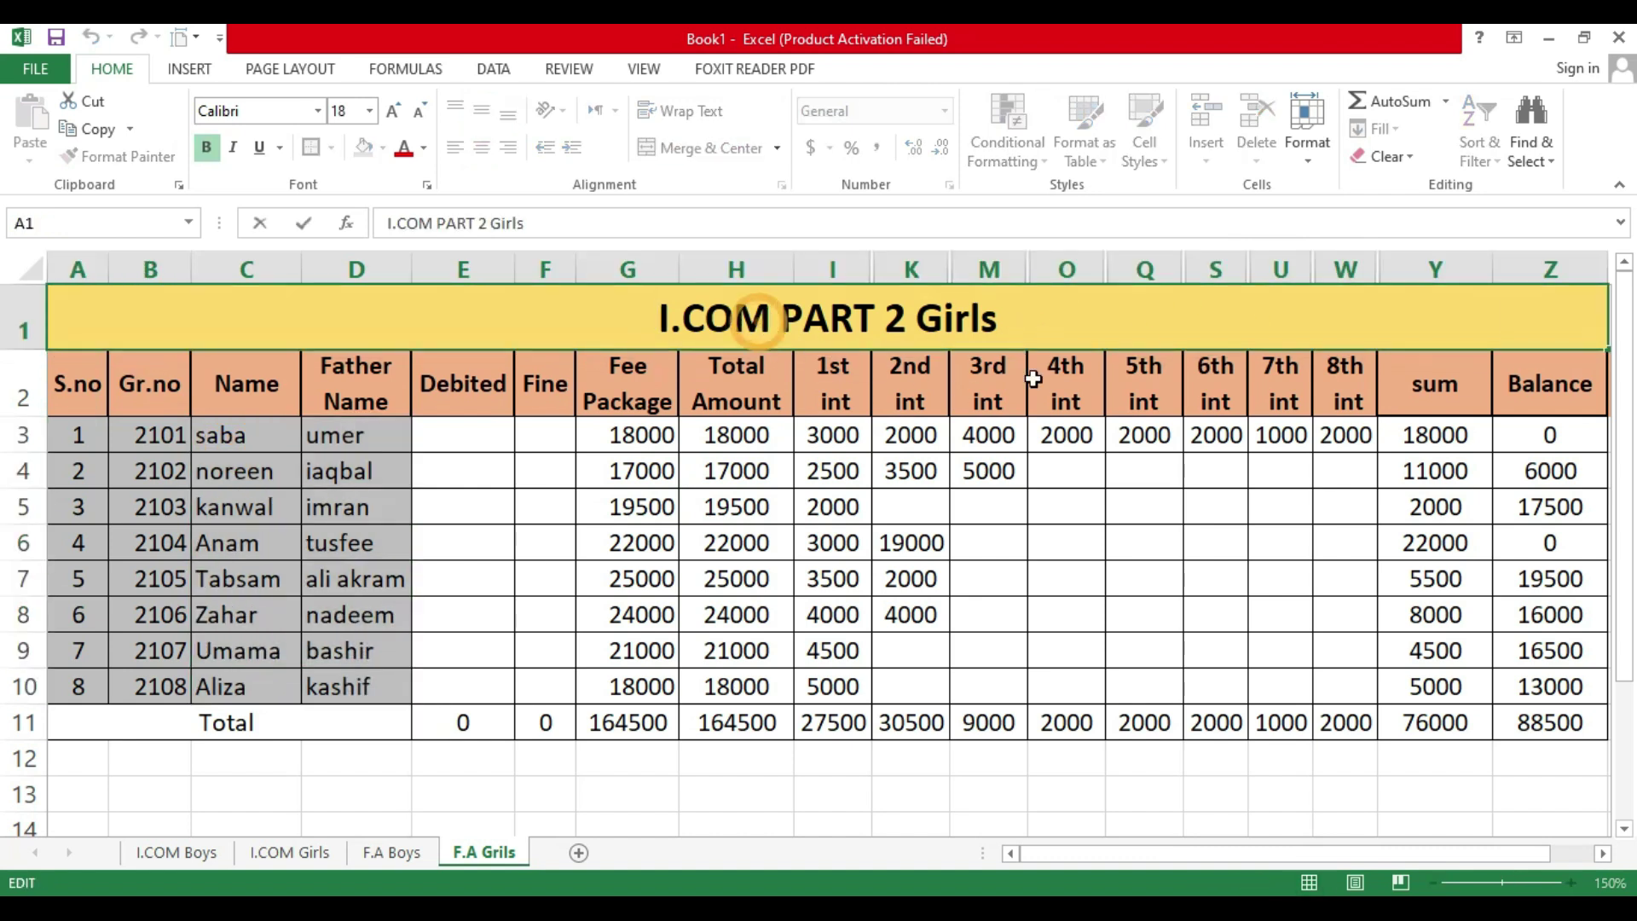
{"action": "key", "text": "BackSpace"}
{"action": "key", "text": "BackSpace"}
{"action": "key", "text": "BackSpace"}
{"action": "key", "text": "BackSpace"}
{"action": "key", "text": "BackSpace"}
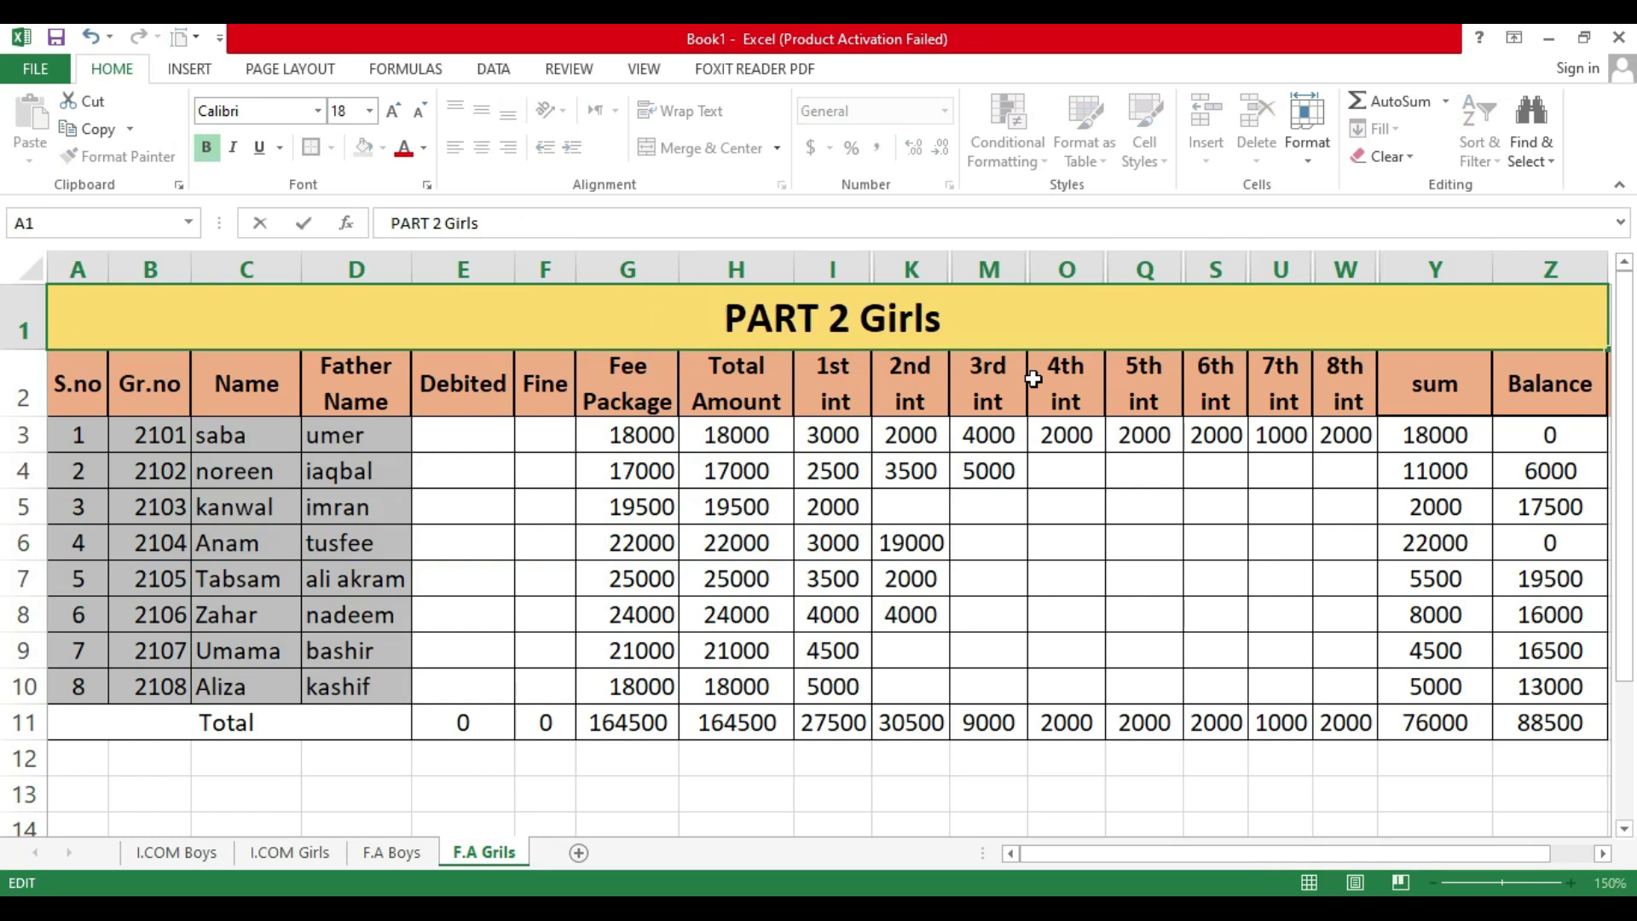
{"action": "type", "text": "F.a"}
{"action": "key", "text": "BackSpace"}
{"action": "type", "text": "A"}
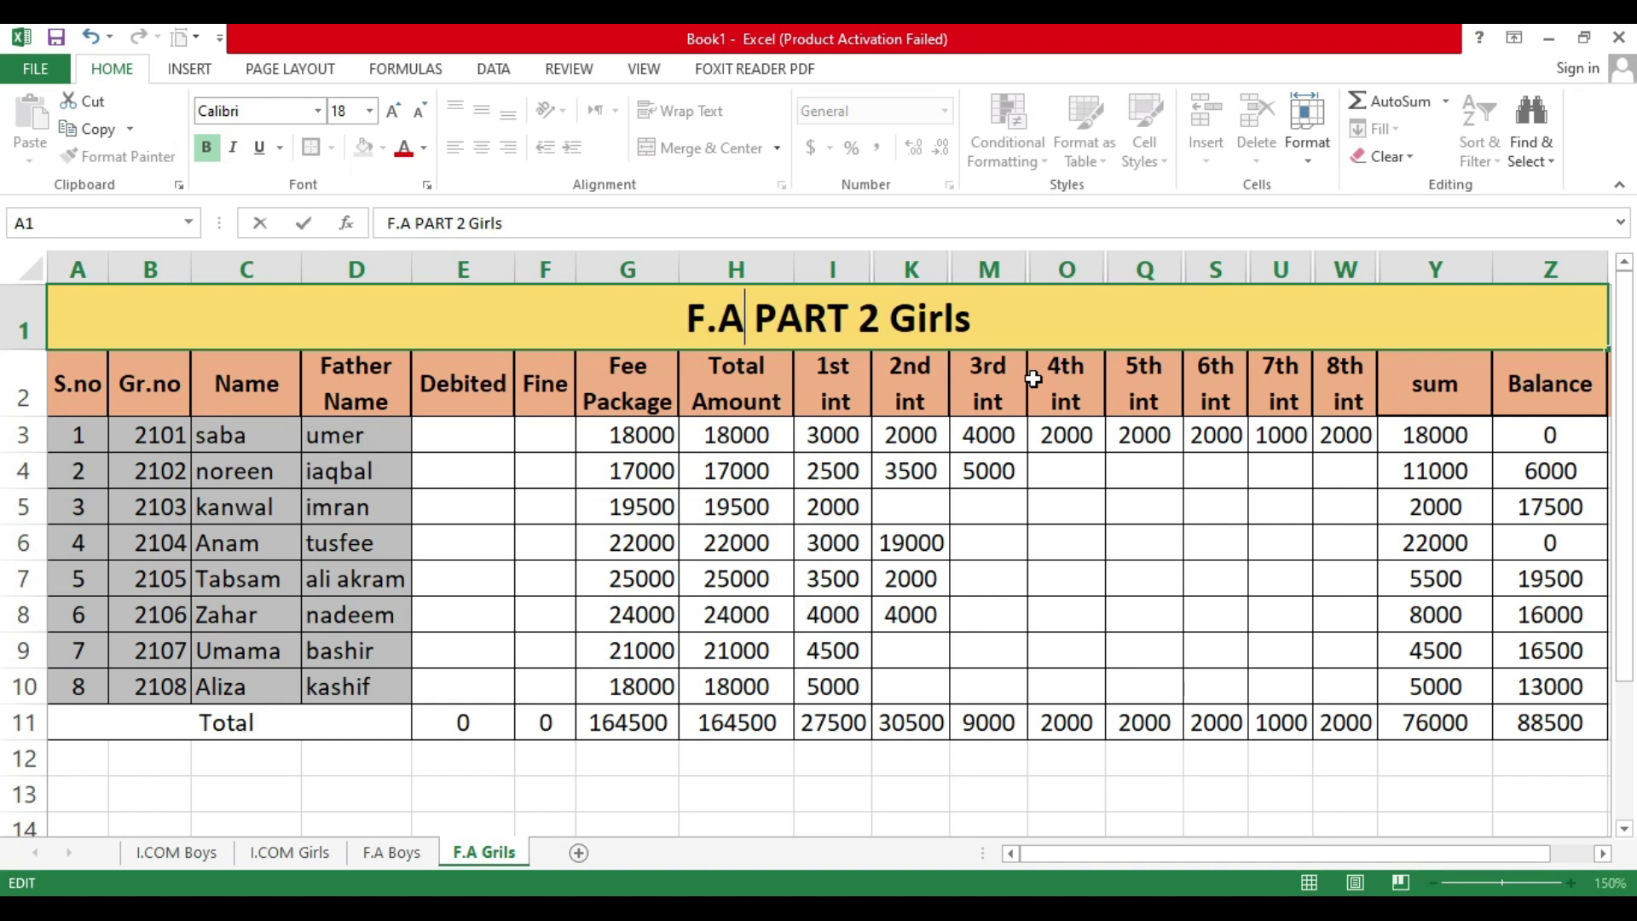
{"action": "left_click", "coordinate": [226, 437]}
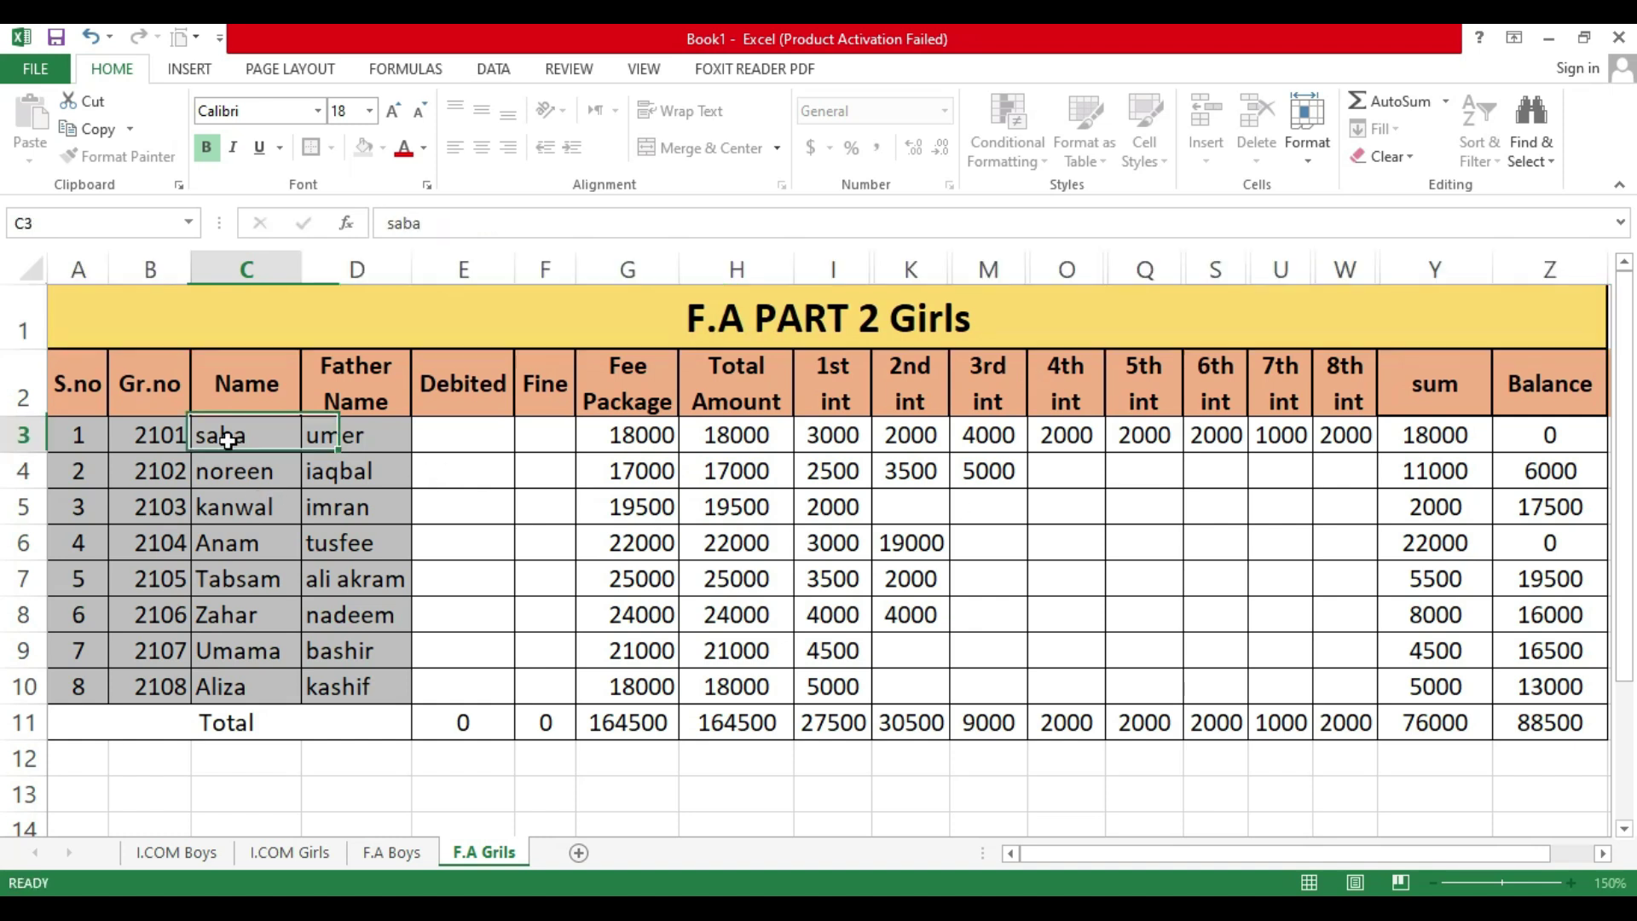
Step: Set the fee packages in G3 to G5 to 20000, 19000 and 21500
{"action": "left_click", "coordinate": [626, 439]}
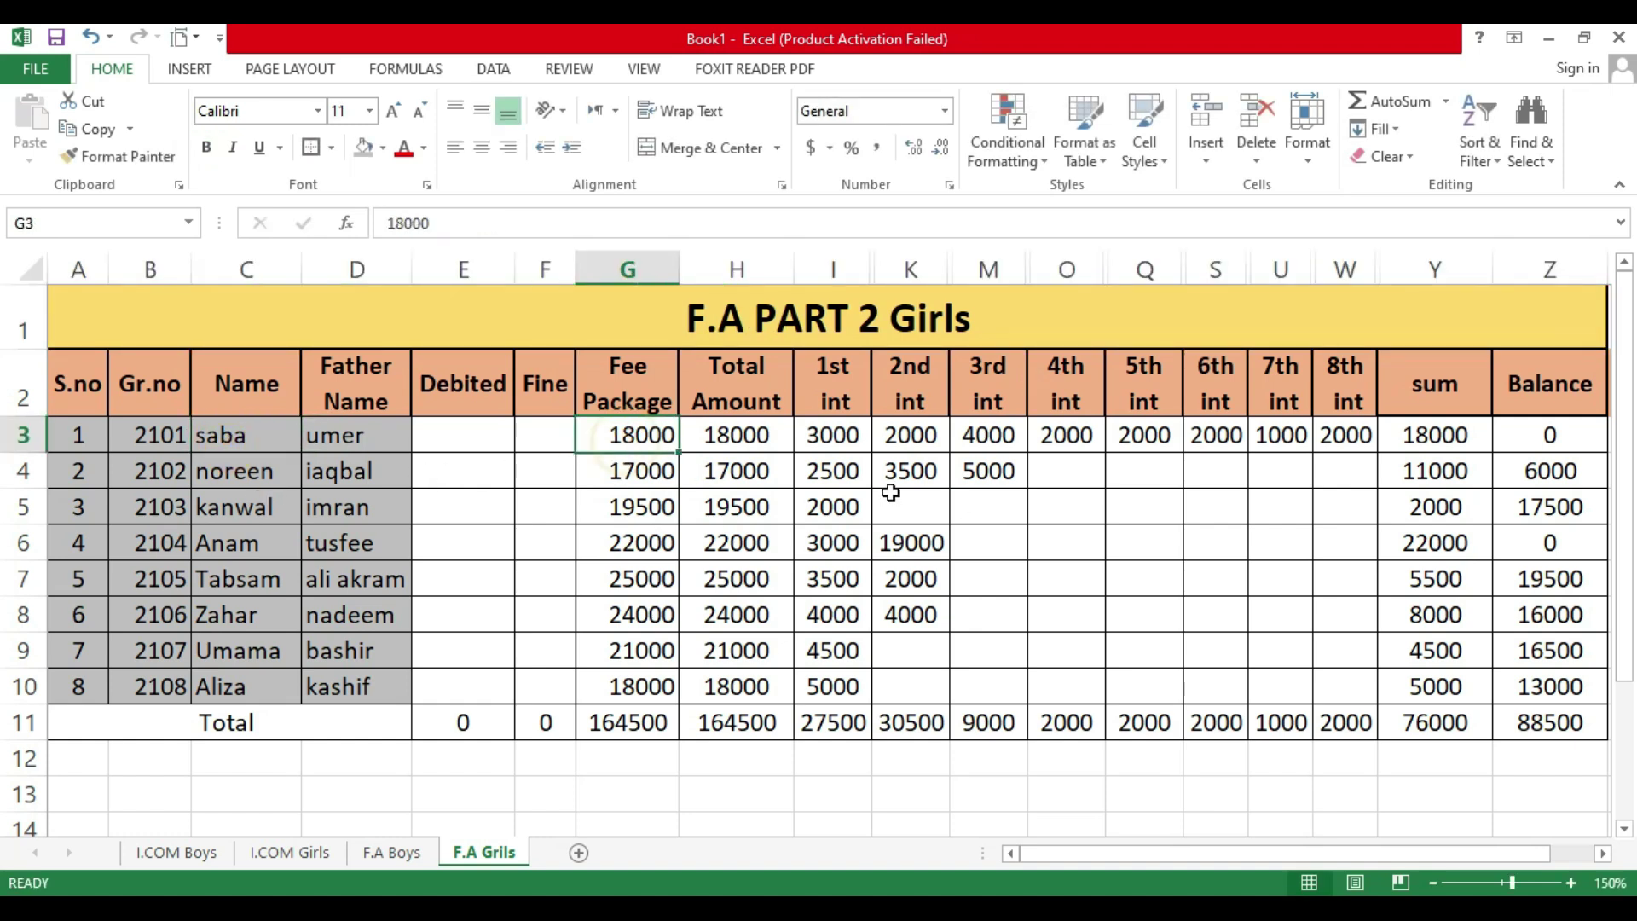
{"action": "type", "text": "1"}
{"action": "type", "text": "20000"}
{"action": "key", "text": "Return"}
{"action": "type", "text": "1"}
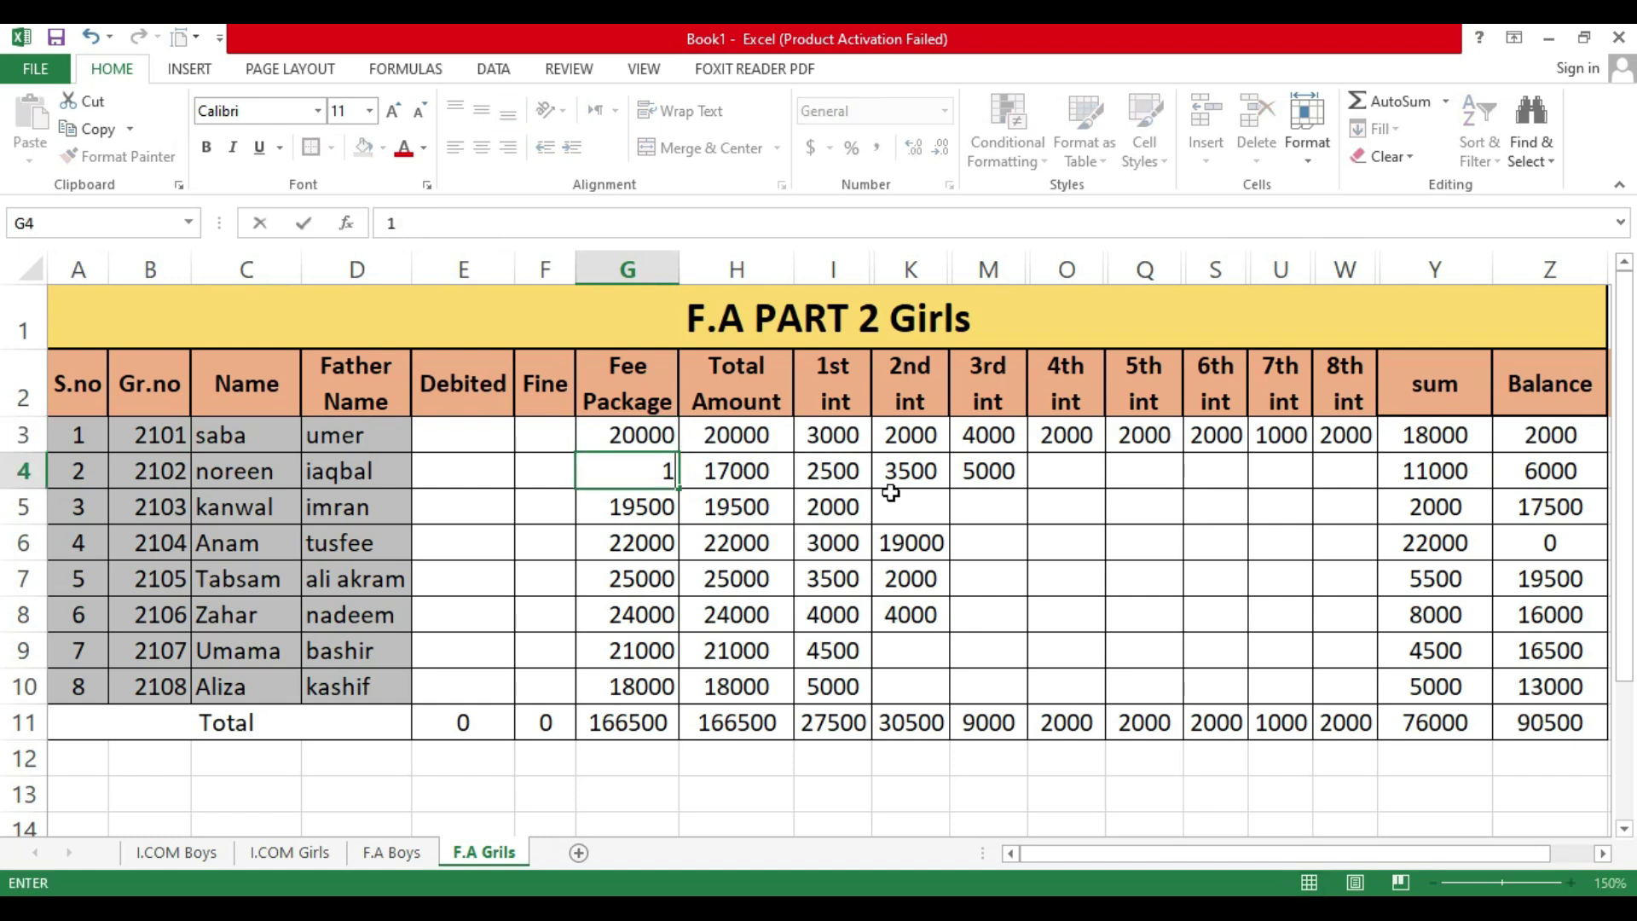
{"action": "type", "text": "9000"}
{"action": "key", "text": "Return"}
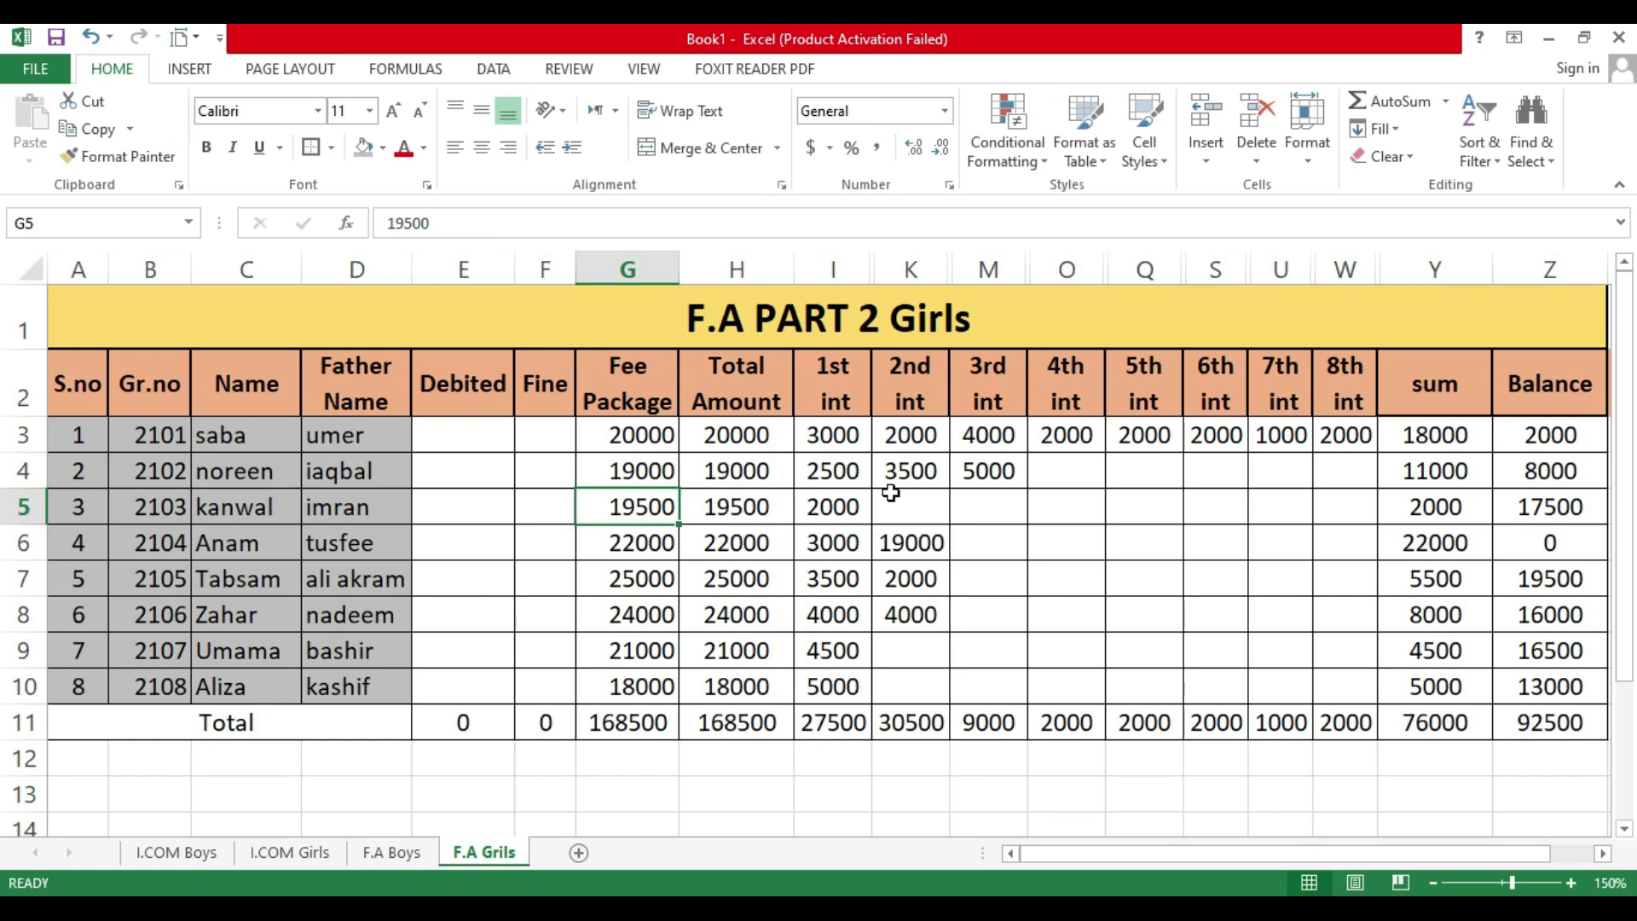
{"action": "type", "text": "21500"}
{"action": "key", "text": "Return"}
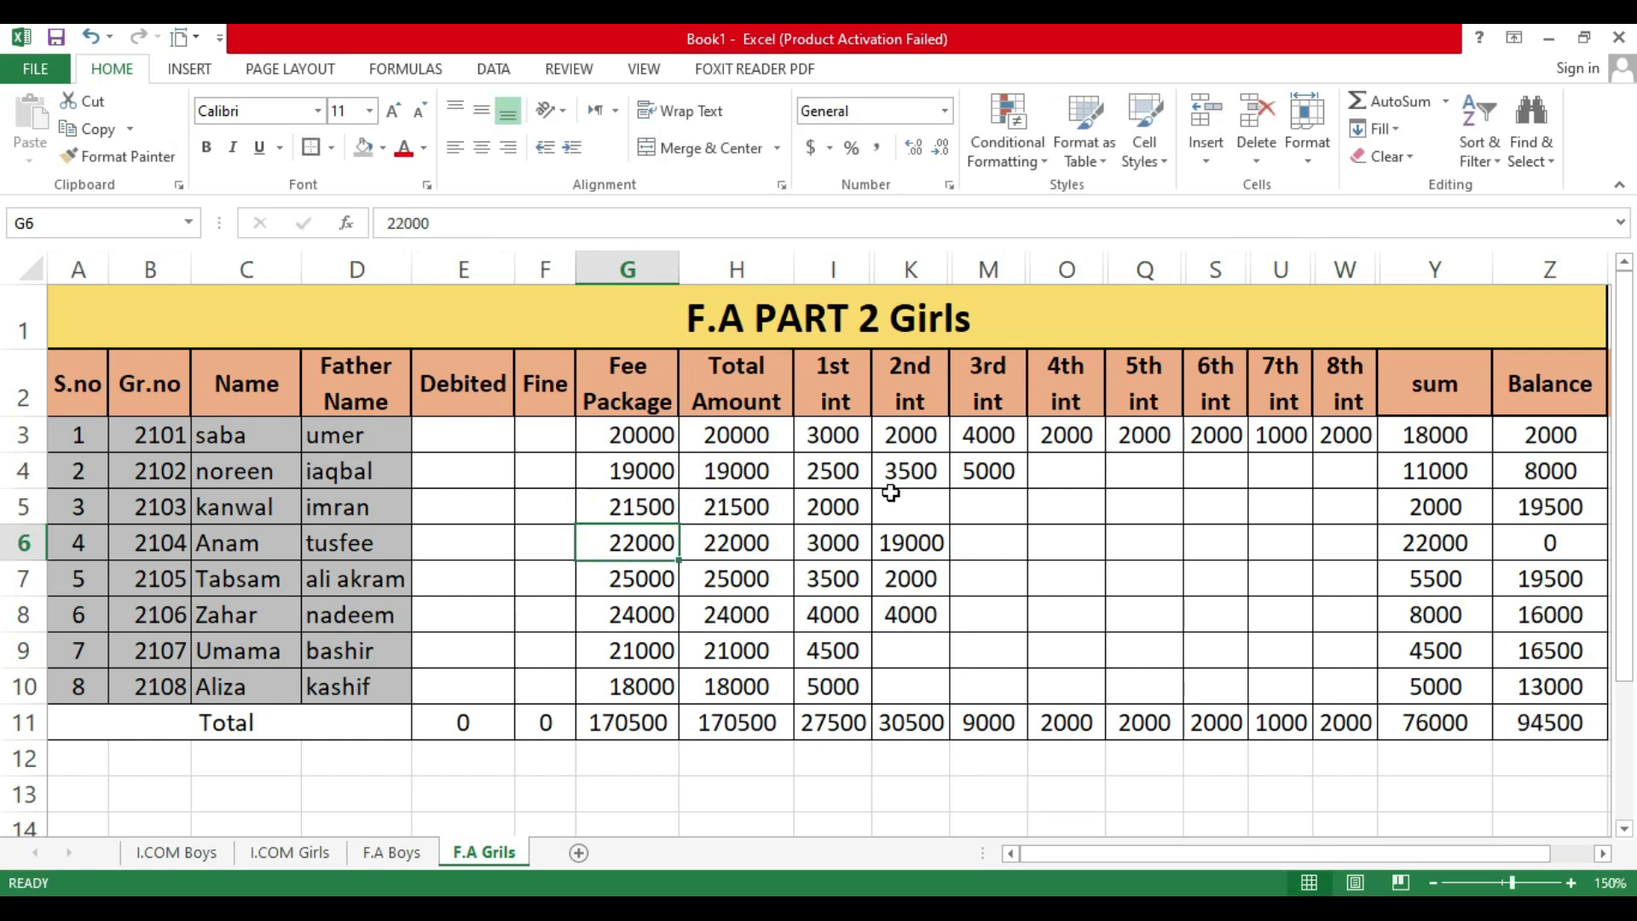
Step: Set the fee packages in G6 to G10 to 23000, 24000, 23500, 20500 and 19500
{"action": "type", "text": "23000"}
{"action": "key", "text": "Return"}
{"action": "type", "text": "24000"}
{"action": "key", "text": "Return"}
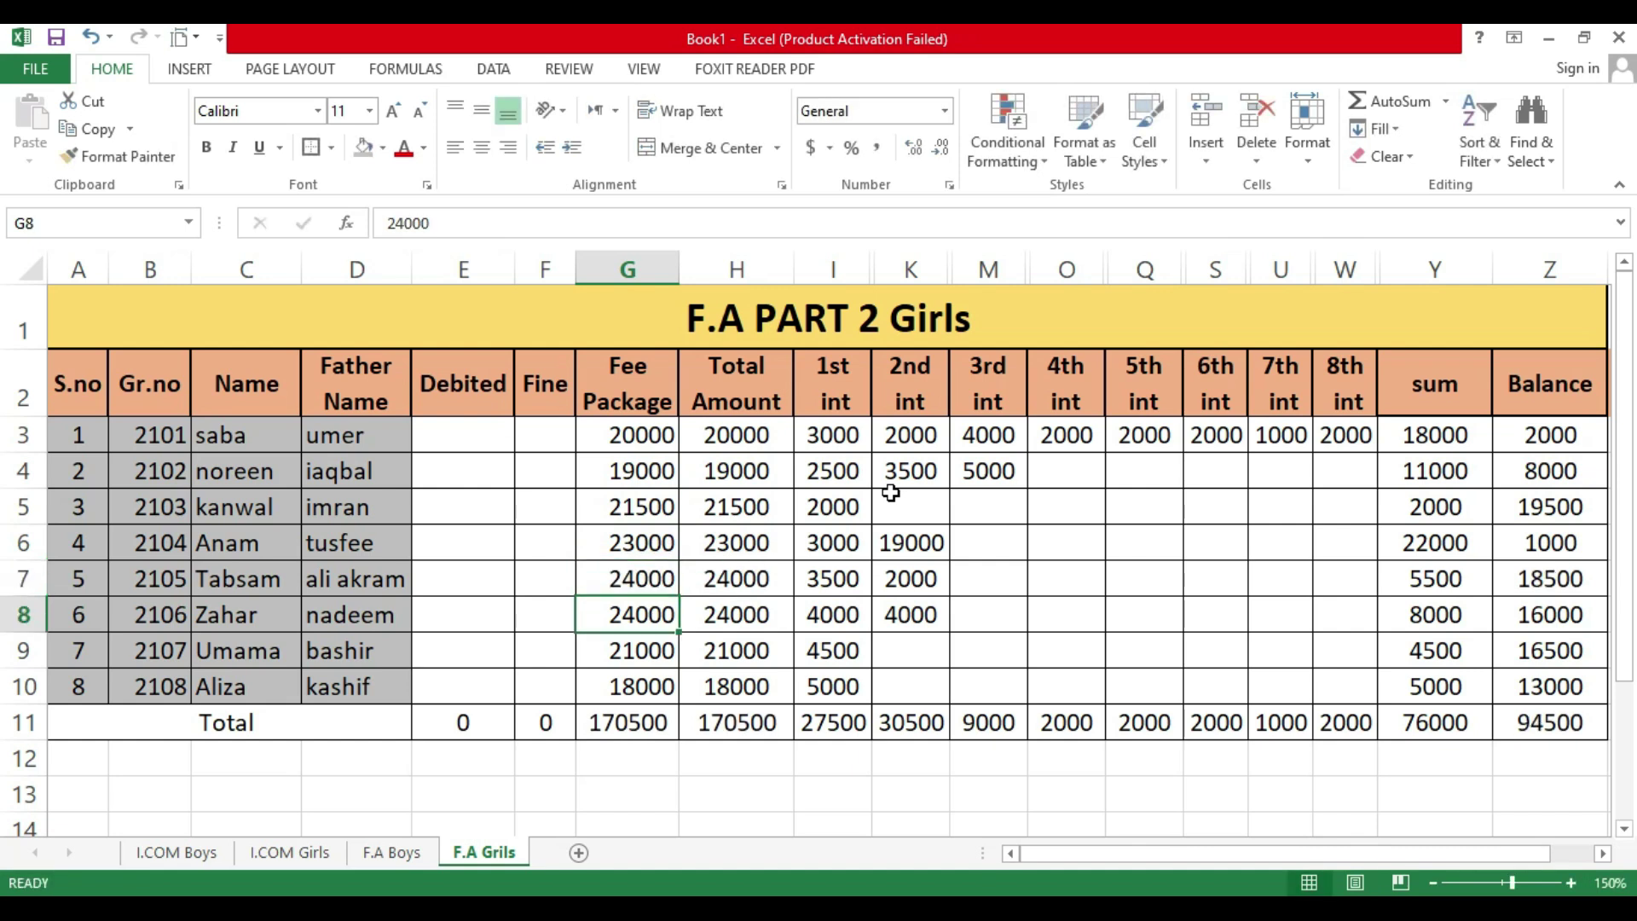
{"action": "type", "text": "23500"}
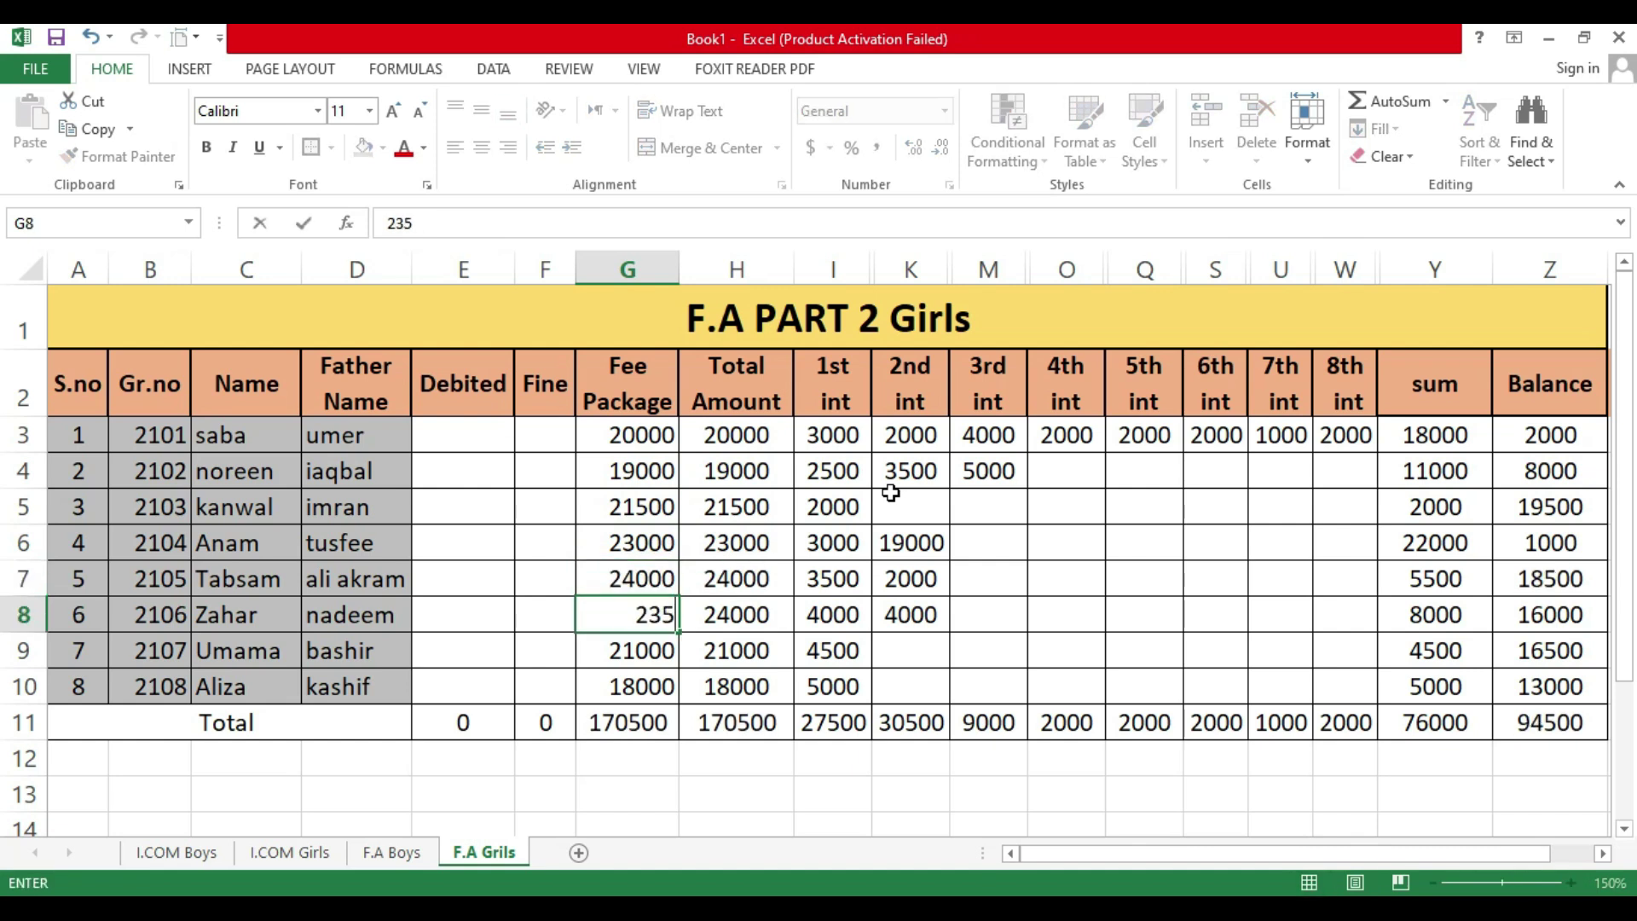
{"action": "key", "text": "Return"}
{"action": "type", "text": "20500"}
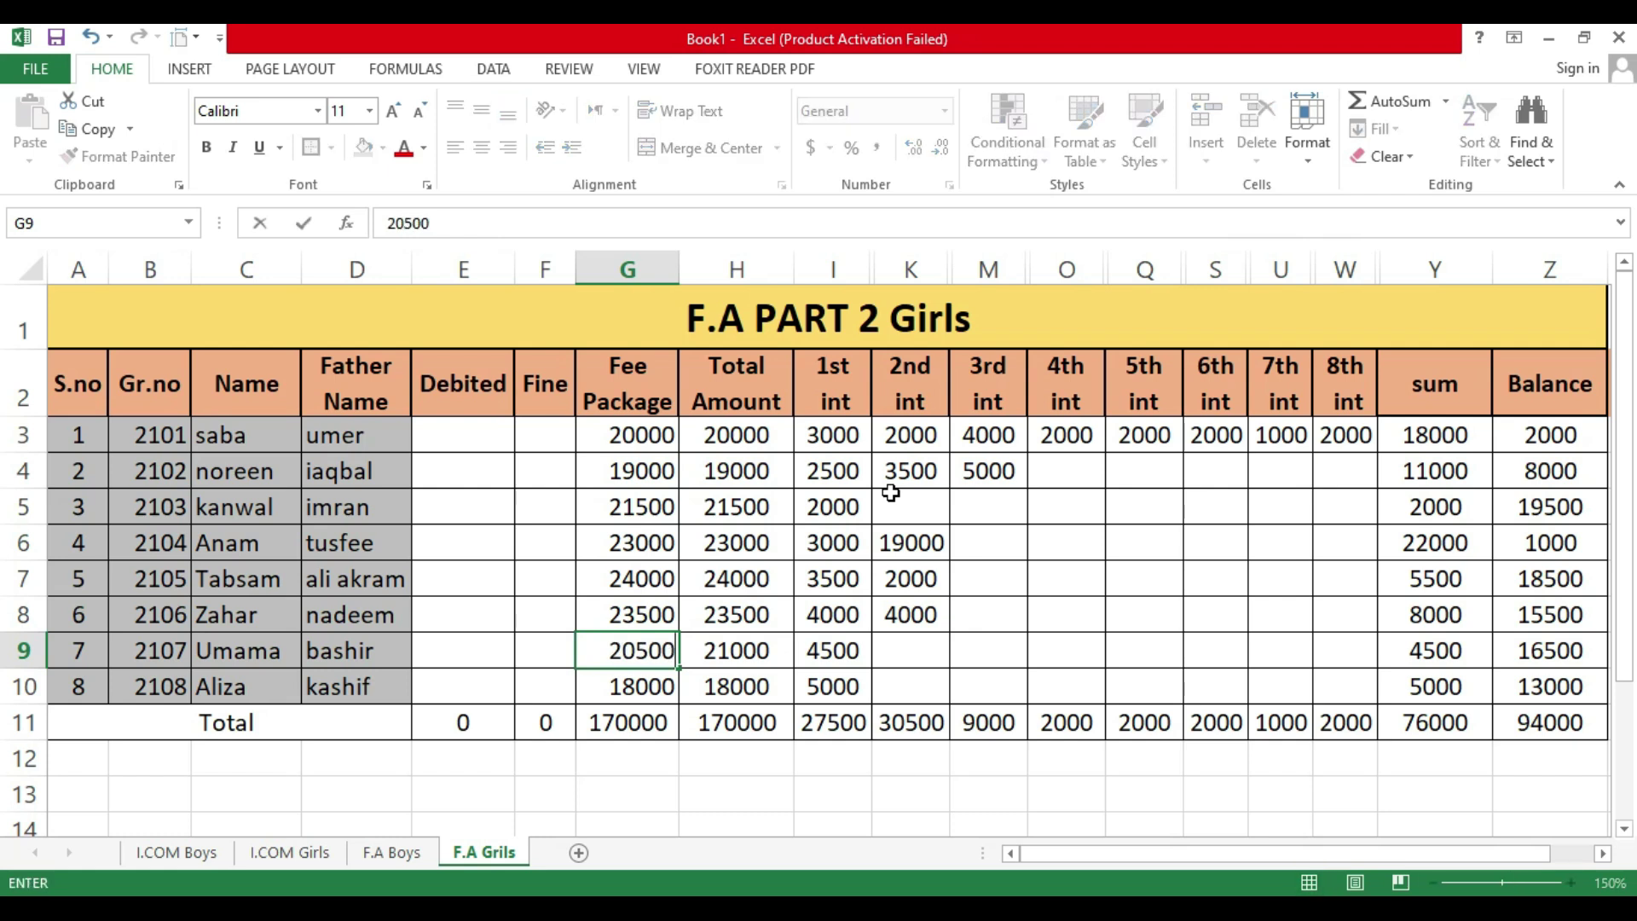
{"action": "key", "text": "Return"}
{"action": "type", "text": "19500"}
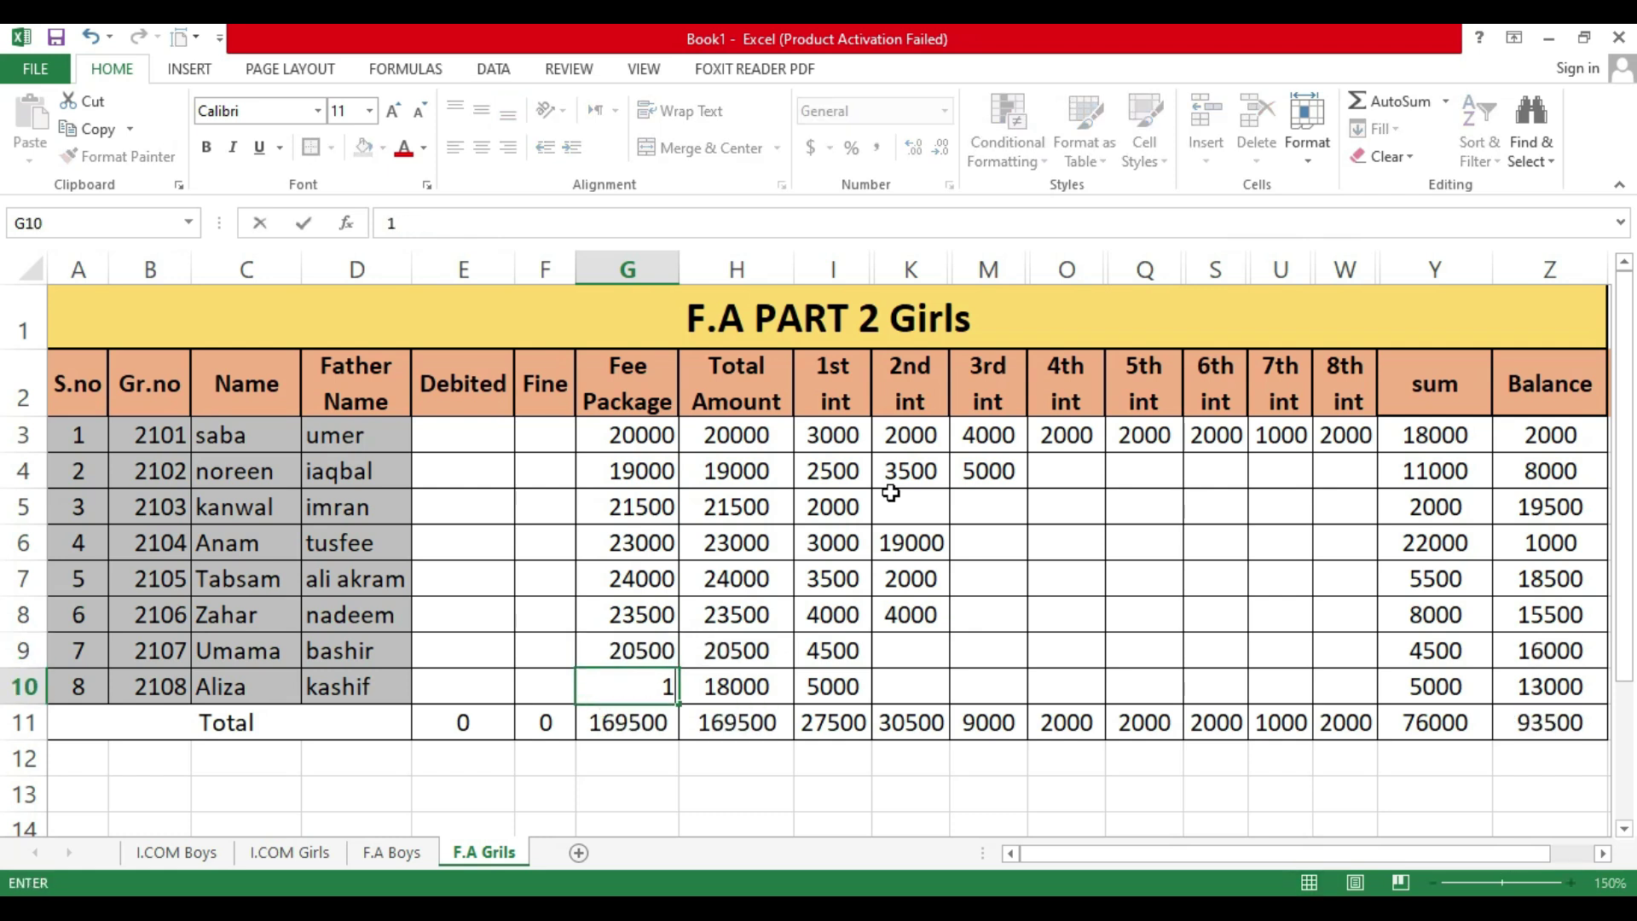
{"action": "key", "text": "Return"}
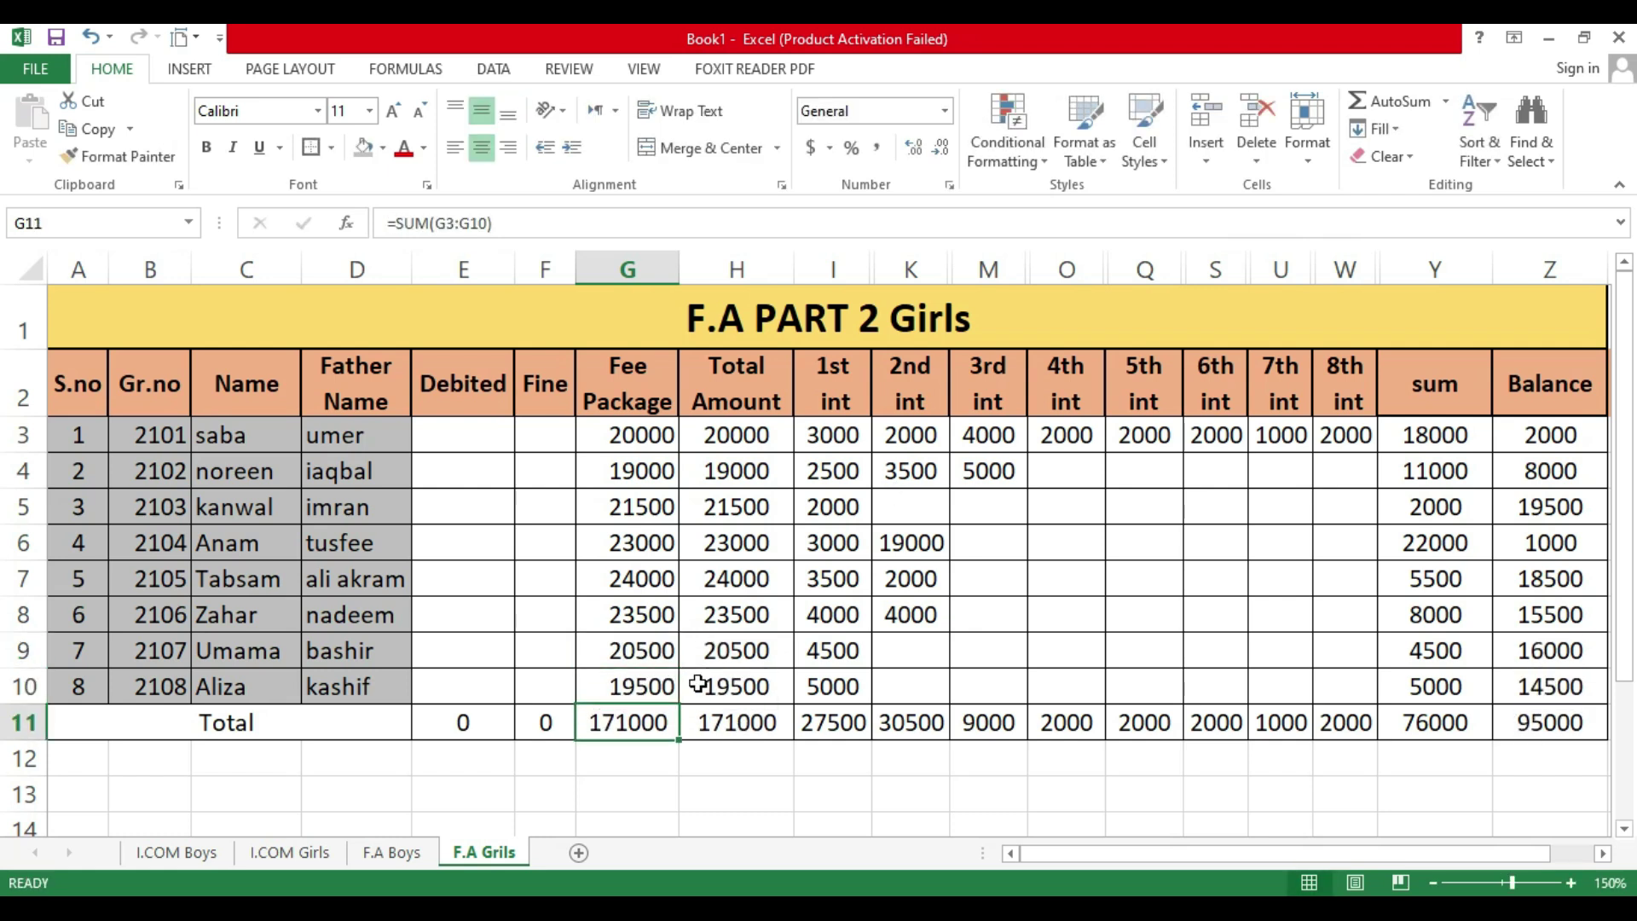
{"action": "left_click_drag", "start_coordinate": [646, 439], "coordinate": [639, 682]}
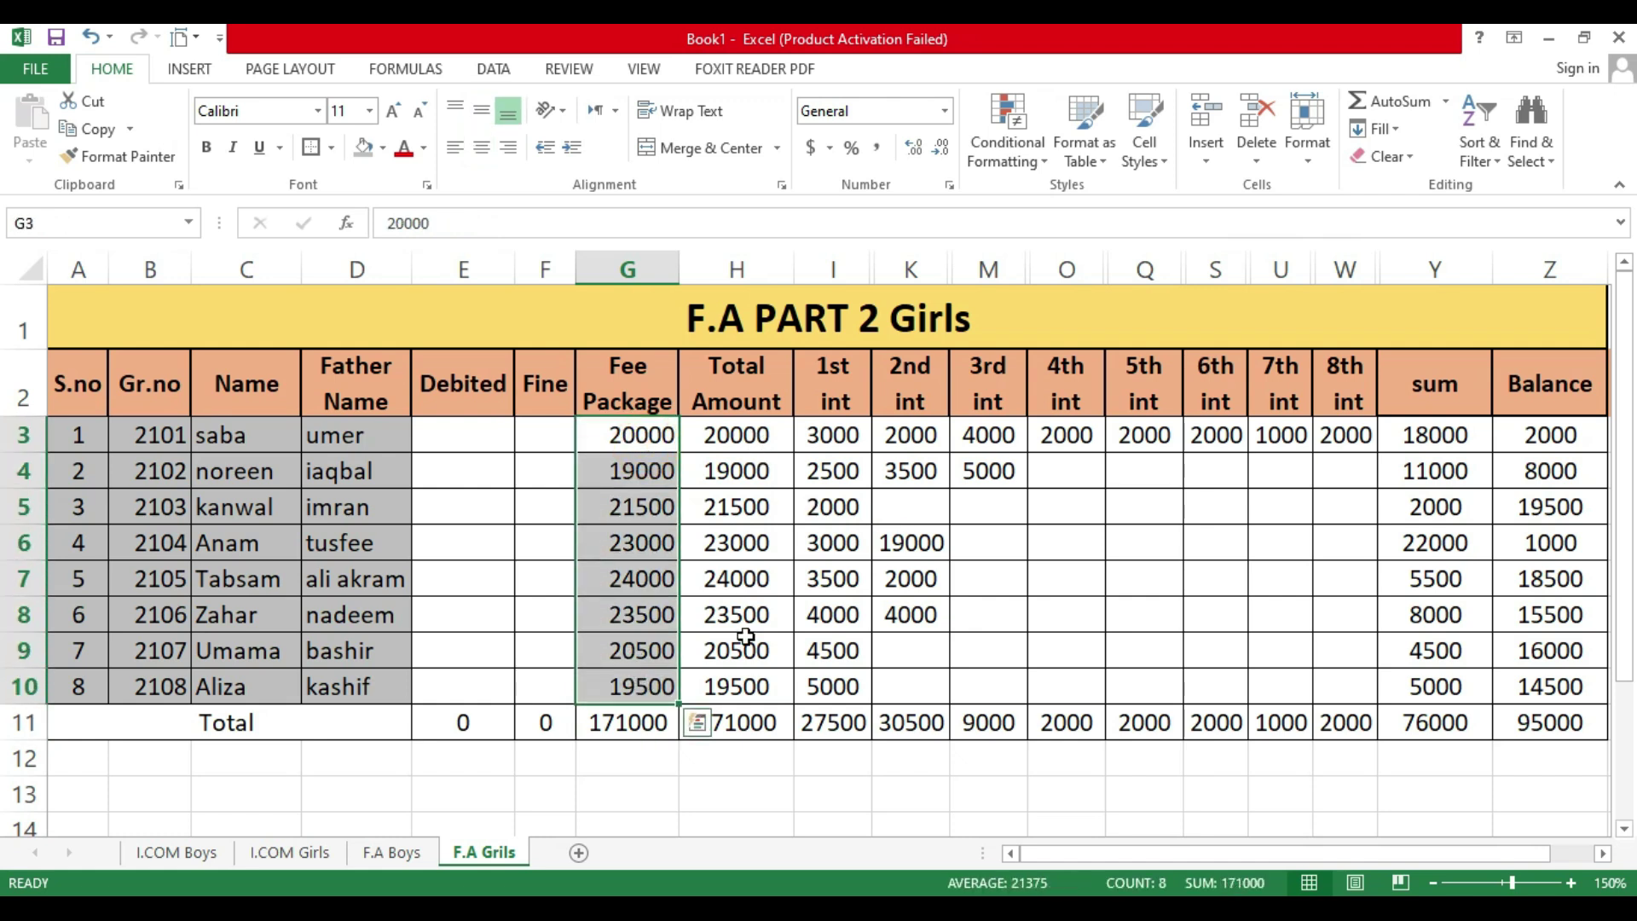
Step: Clear the 6th installment in S3 and the 4th installment in O3
{"action": "left_click", "coordinate": [855, 438]}
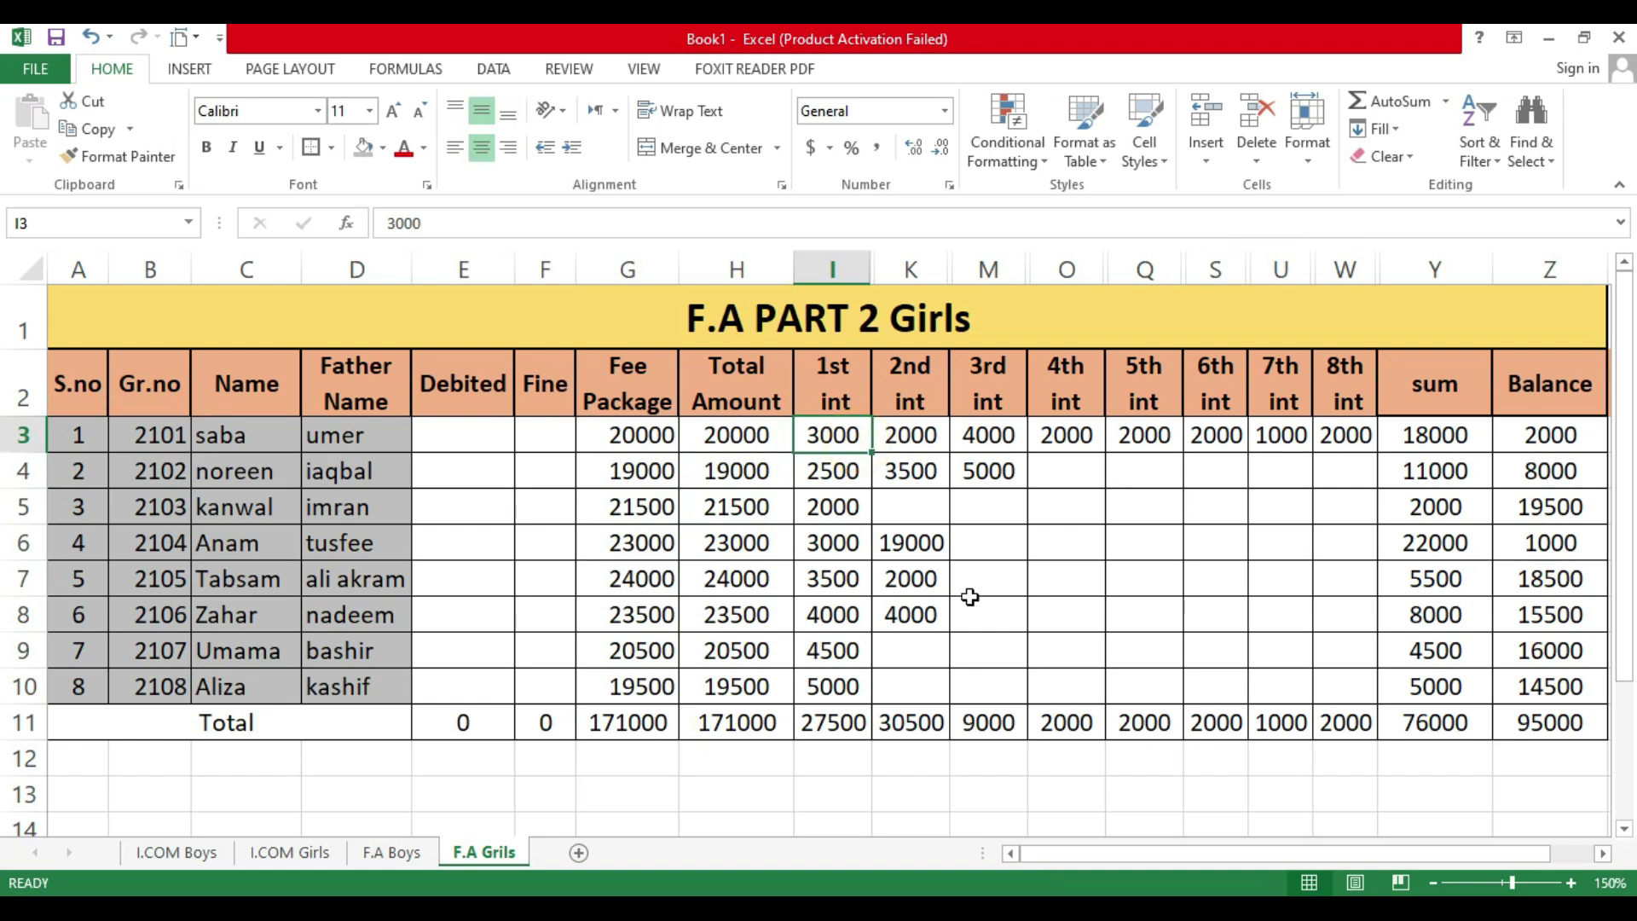
{"action": "left_click", "coordinate": [1233, 440]}
{"action": "key", "text": "Delete"}
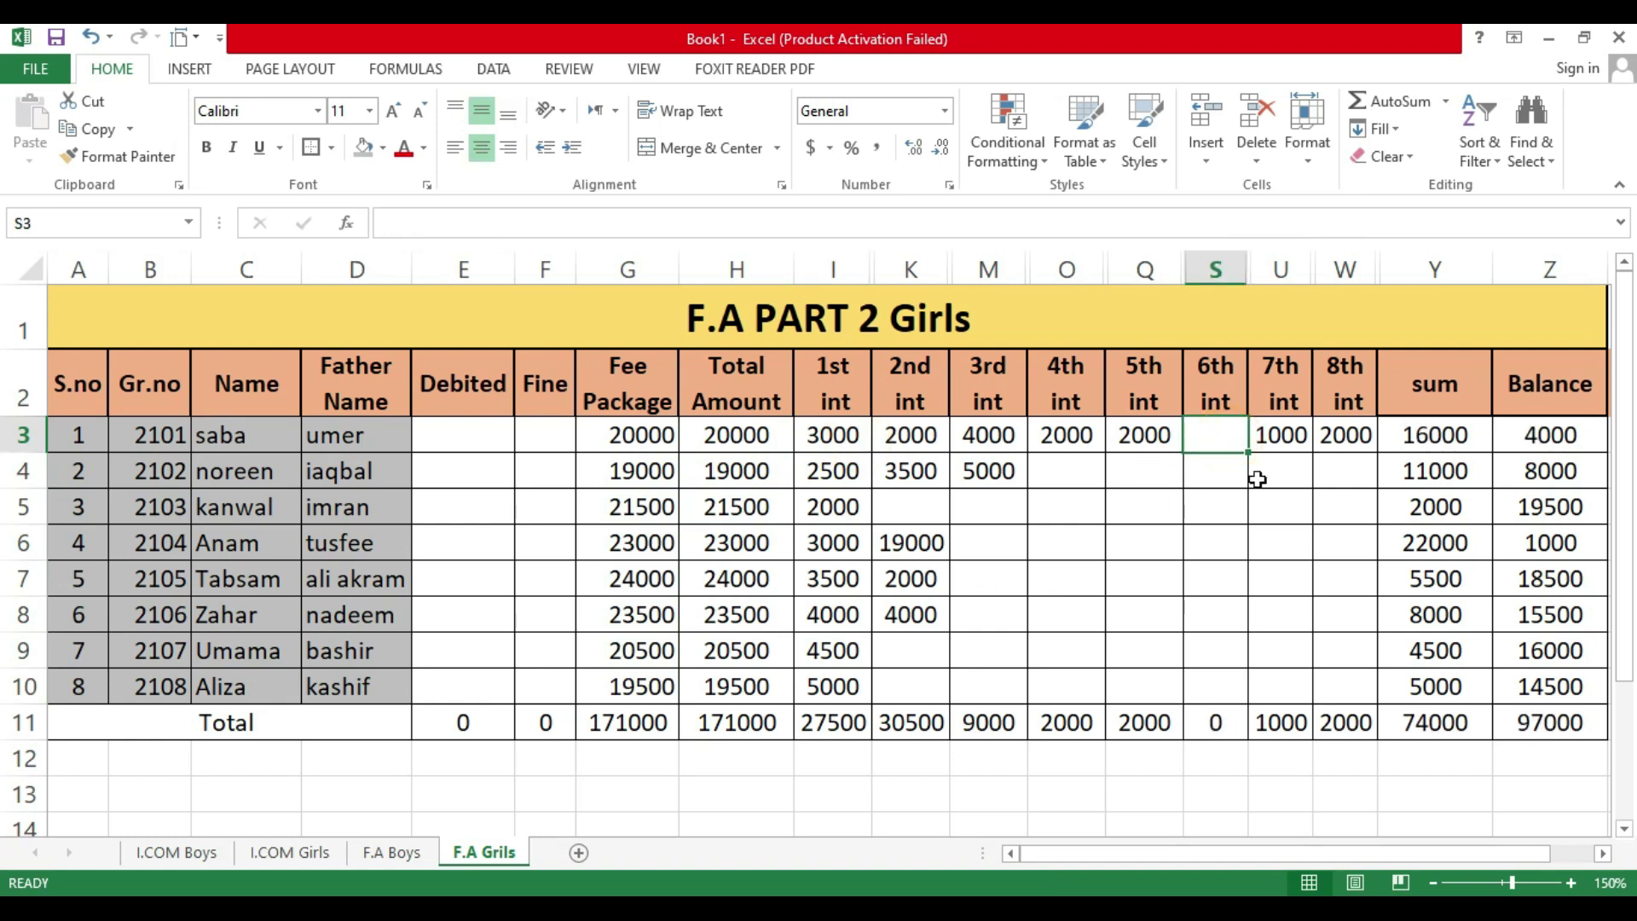
{"action": "left_click", "coordinate": [1077, 443]}
{"action": "key", "text": "Delete"}
Step: Enter 2000 as the 5th installment in Q4 and autofit the width of column Q
{"action": "left_click", "coordinate": [1143, 482]}
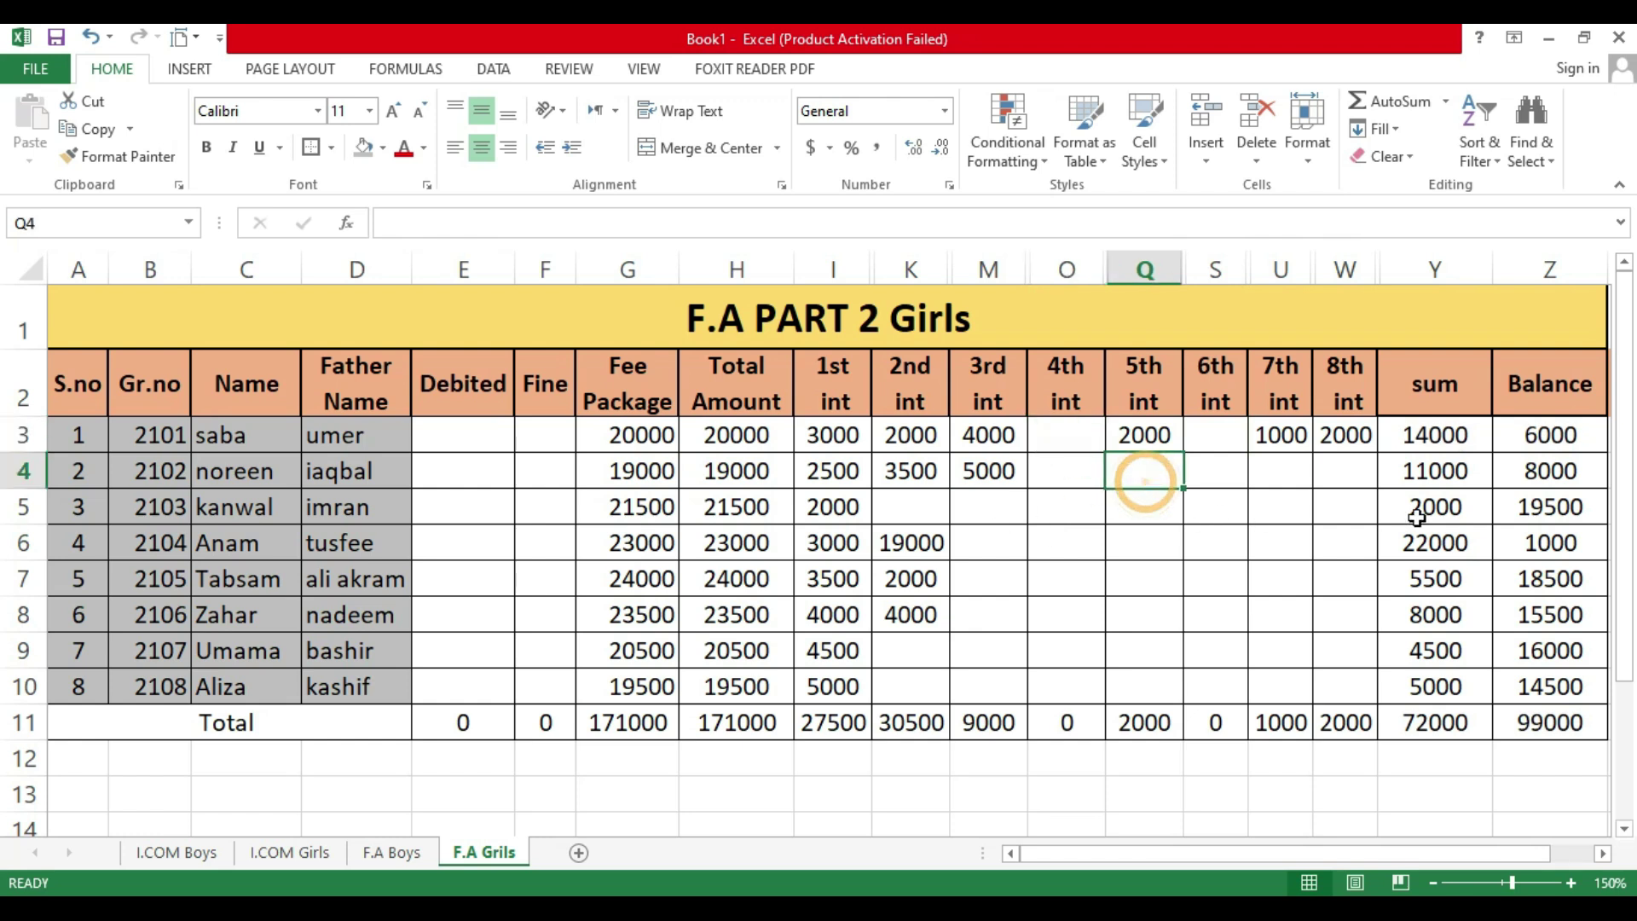
{"action": "type", "text": "2000"}
{"action": "key", "text": "Return"}
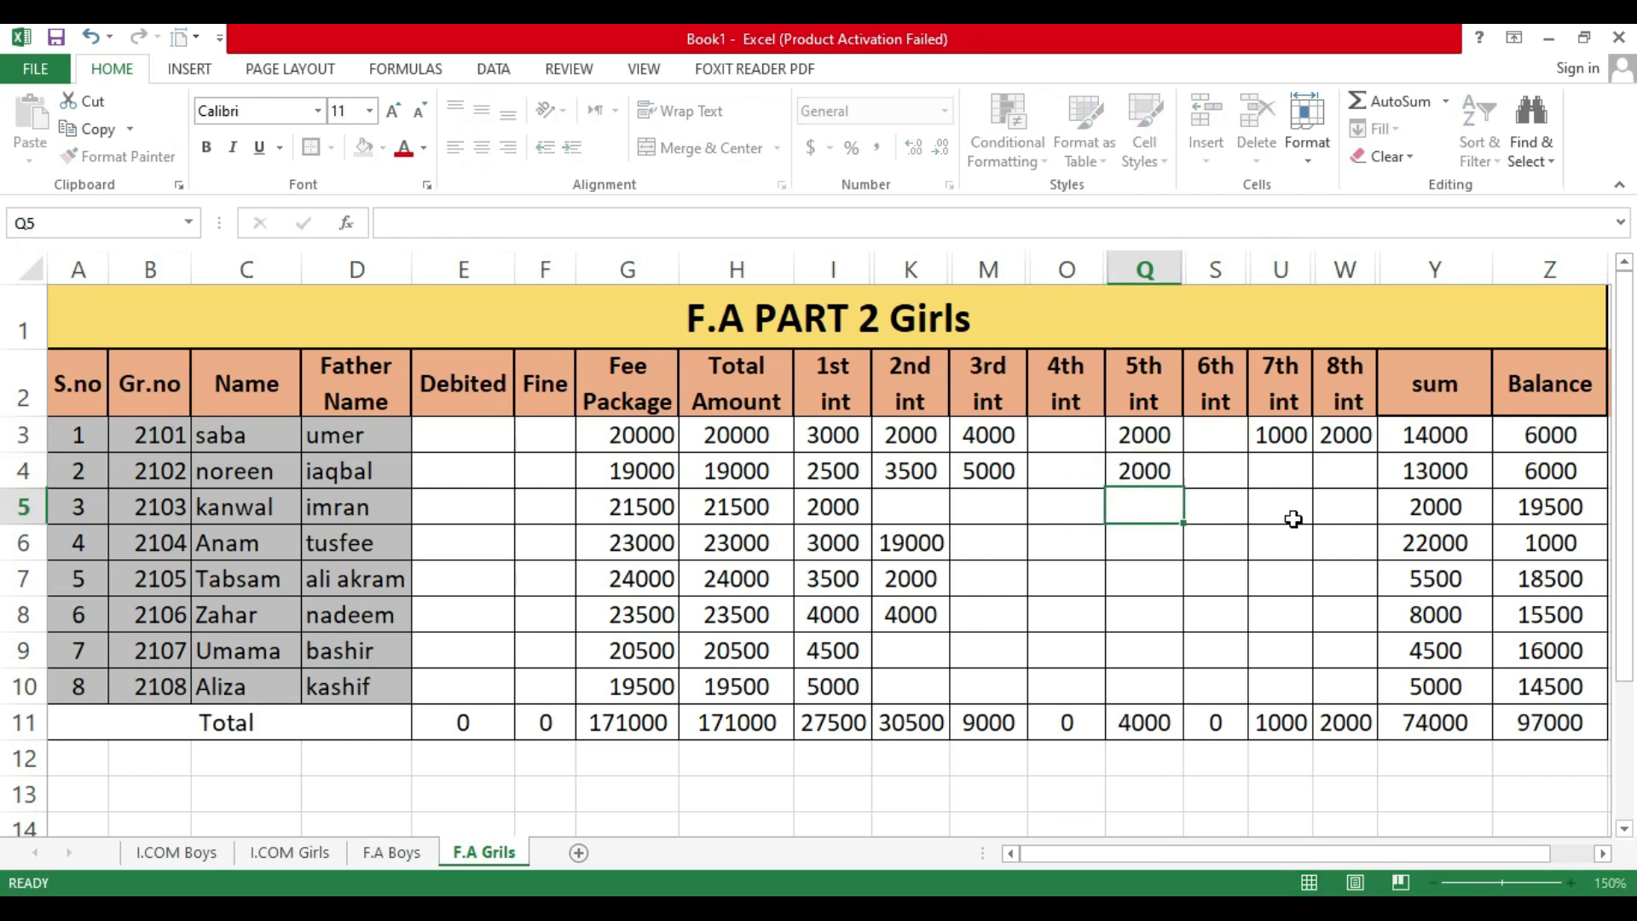
{"action": "key", "text": "Right"}
{"action": "key", "text": "Up"}
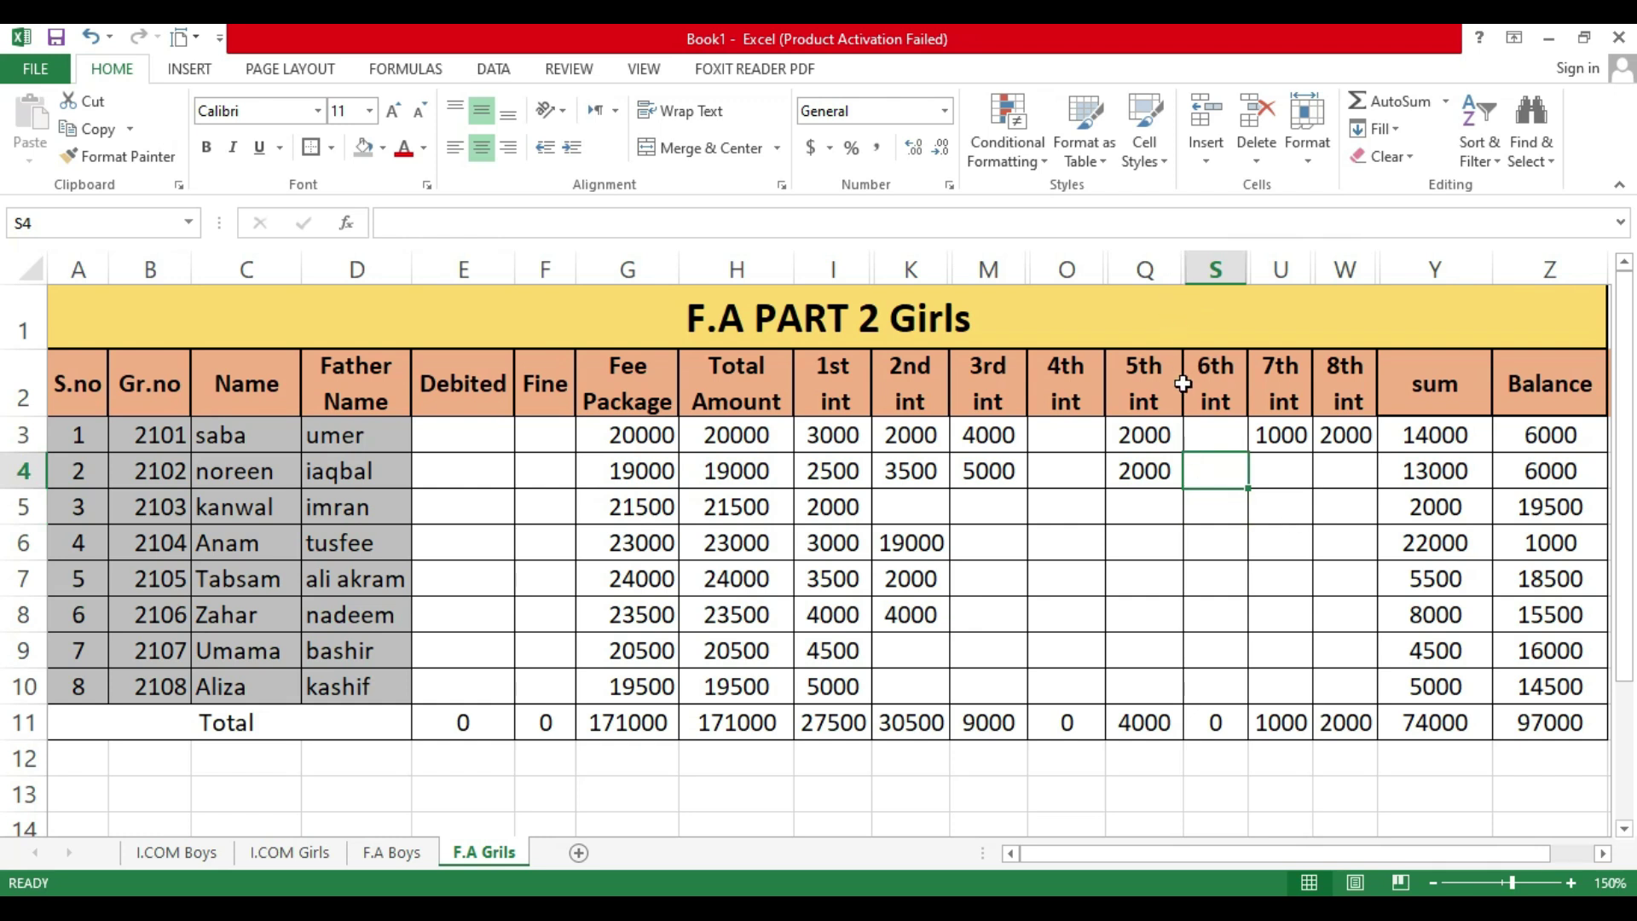
{"action": "double_click", "coordinate": [1182, 276]}
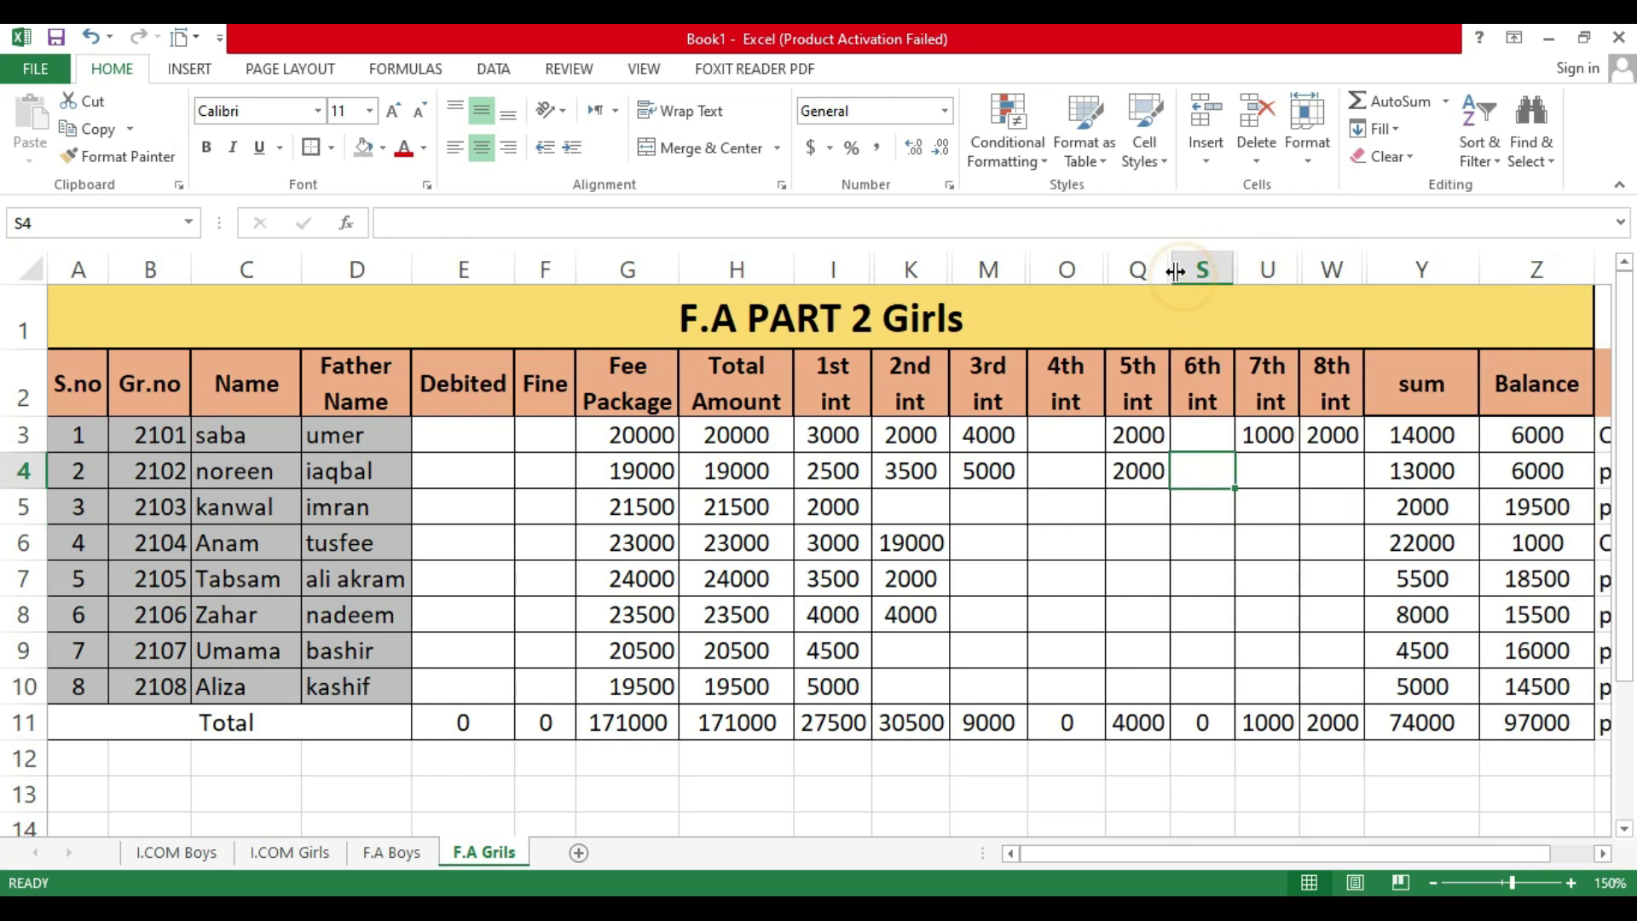
Step: Unhide the Date column R beside the 5th installment, and hide it again
{"action": "double_click", "coordinate": [1174, 271]}
{"action": "left_click", "coordinate": [1224, 470]}
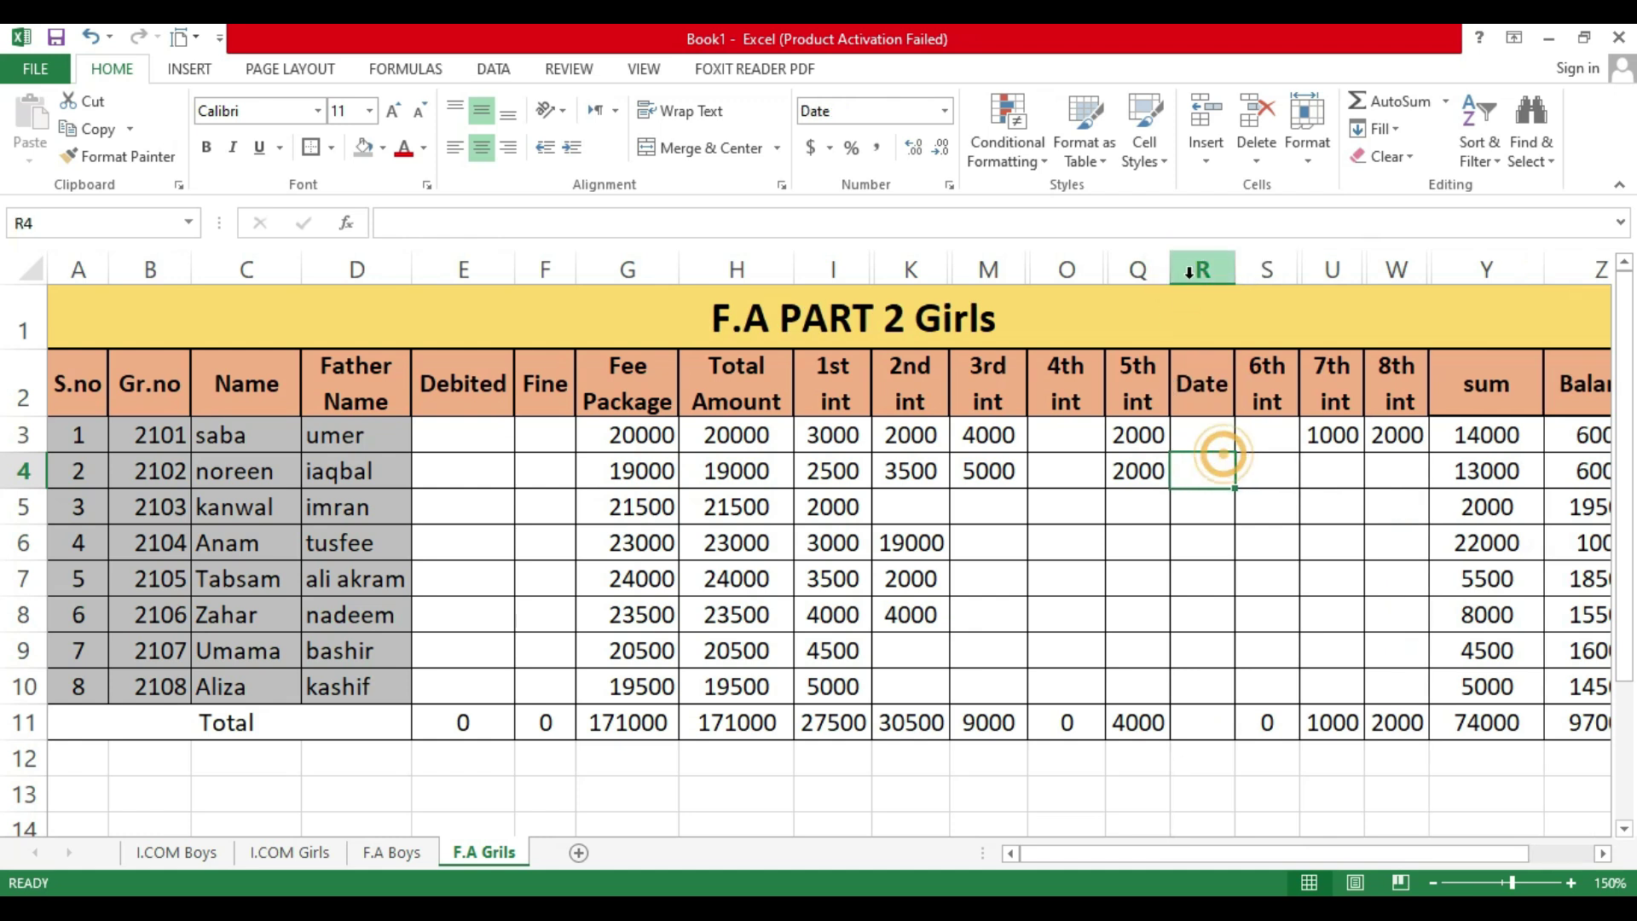
{"action": "right_click", "coordinate": [1202, 269]}
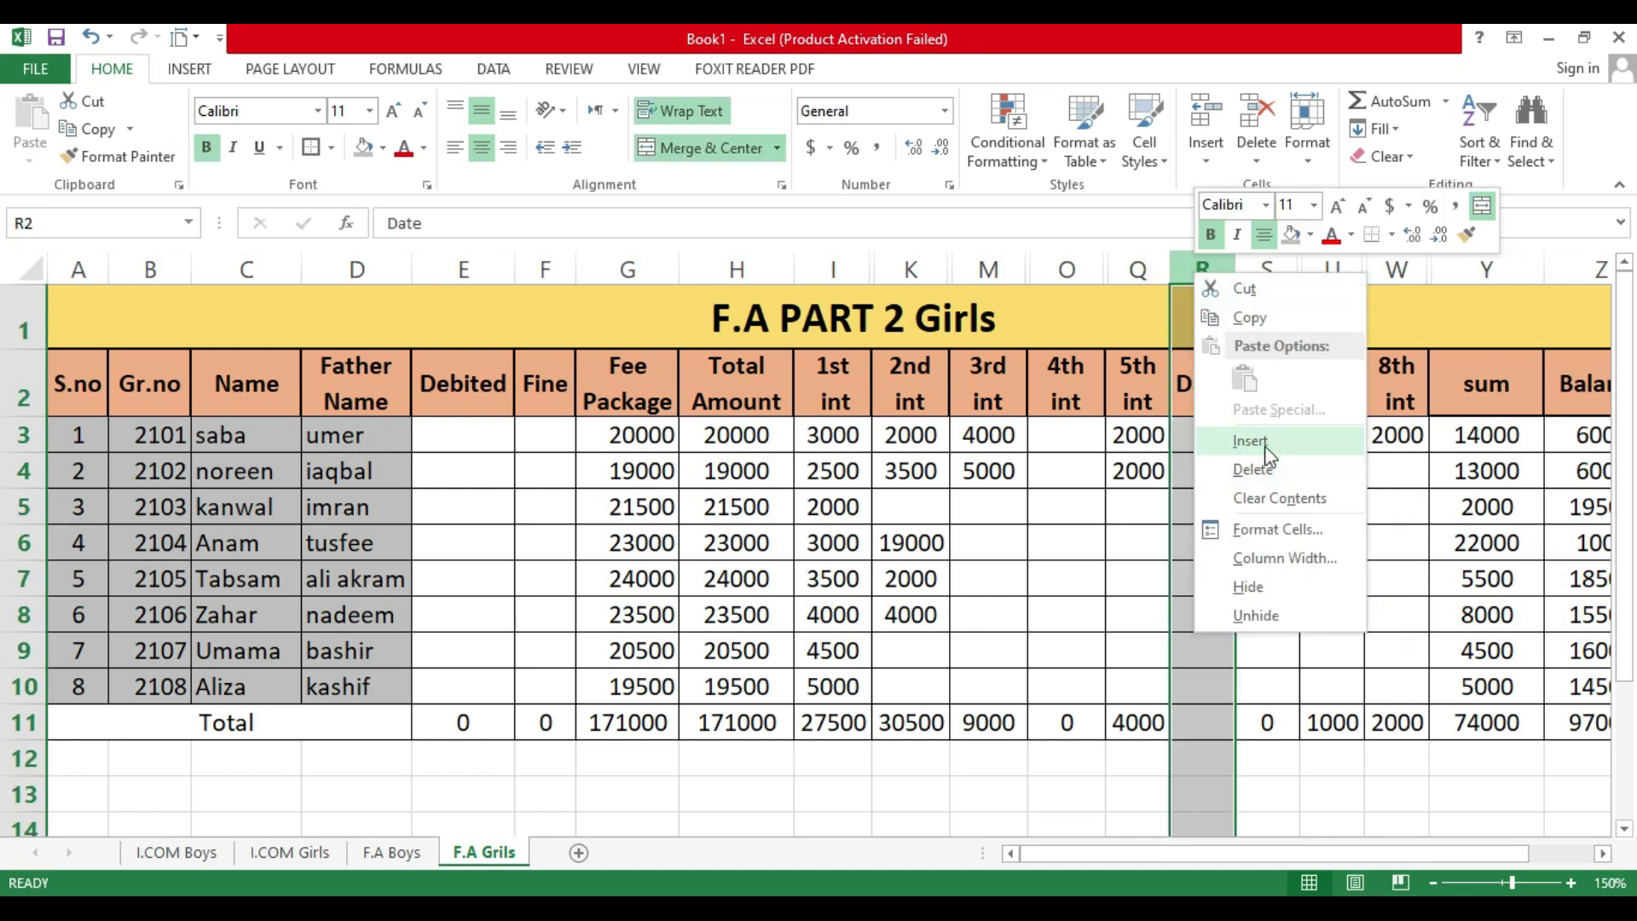
{"action": "left_click", "coordinate": [1262, 587]}
{"action": "left_click", "coordinate": [1147, 472]}
{"action": "right_click", "coordinate": [1147, 472]}
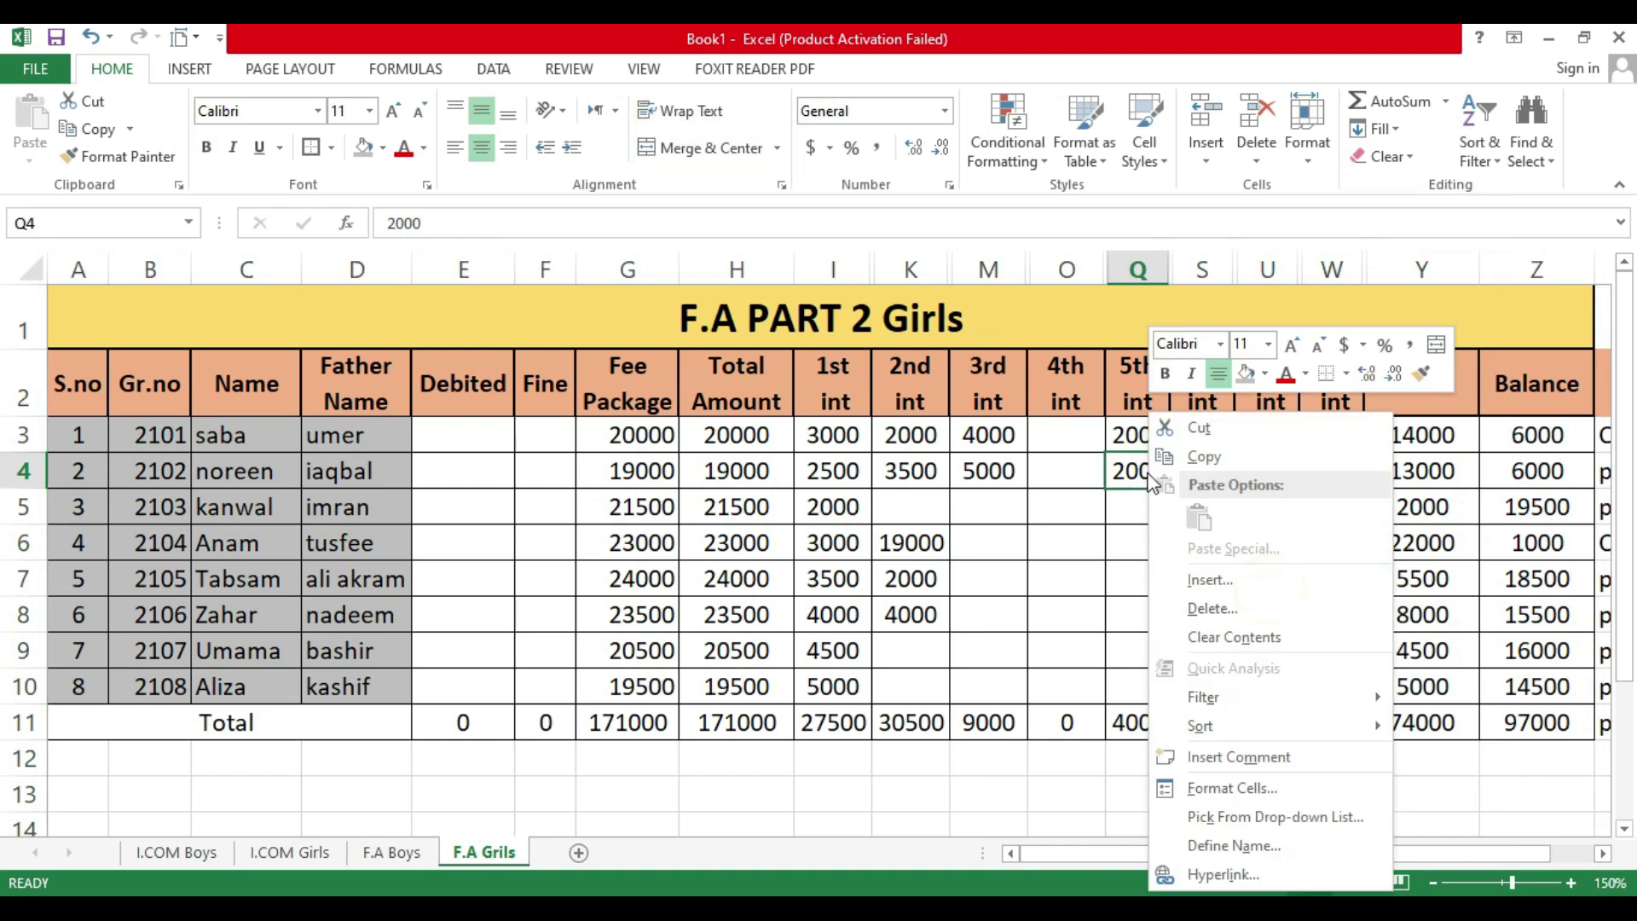
{"action": "left_click", "coordinate": [1078, 565]}
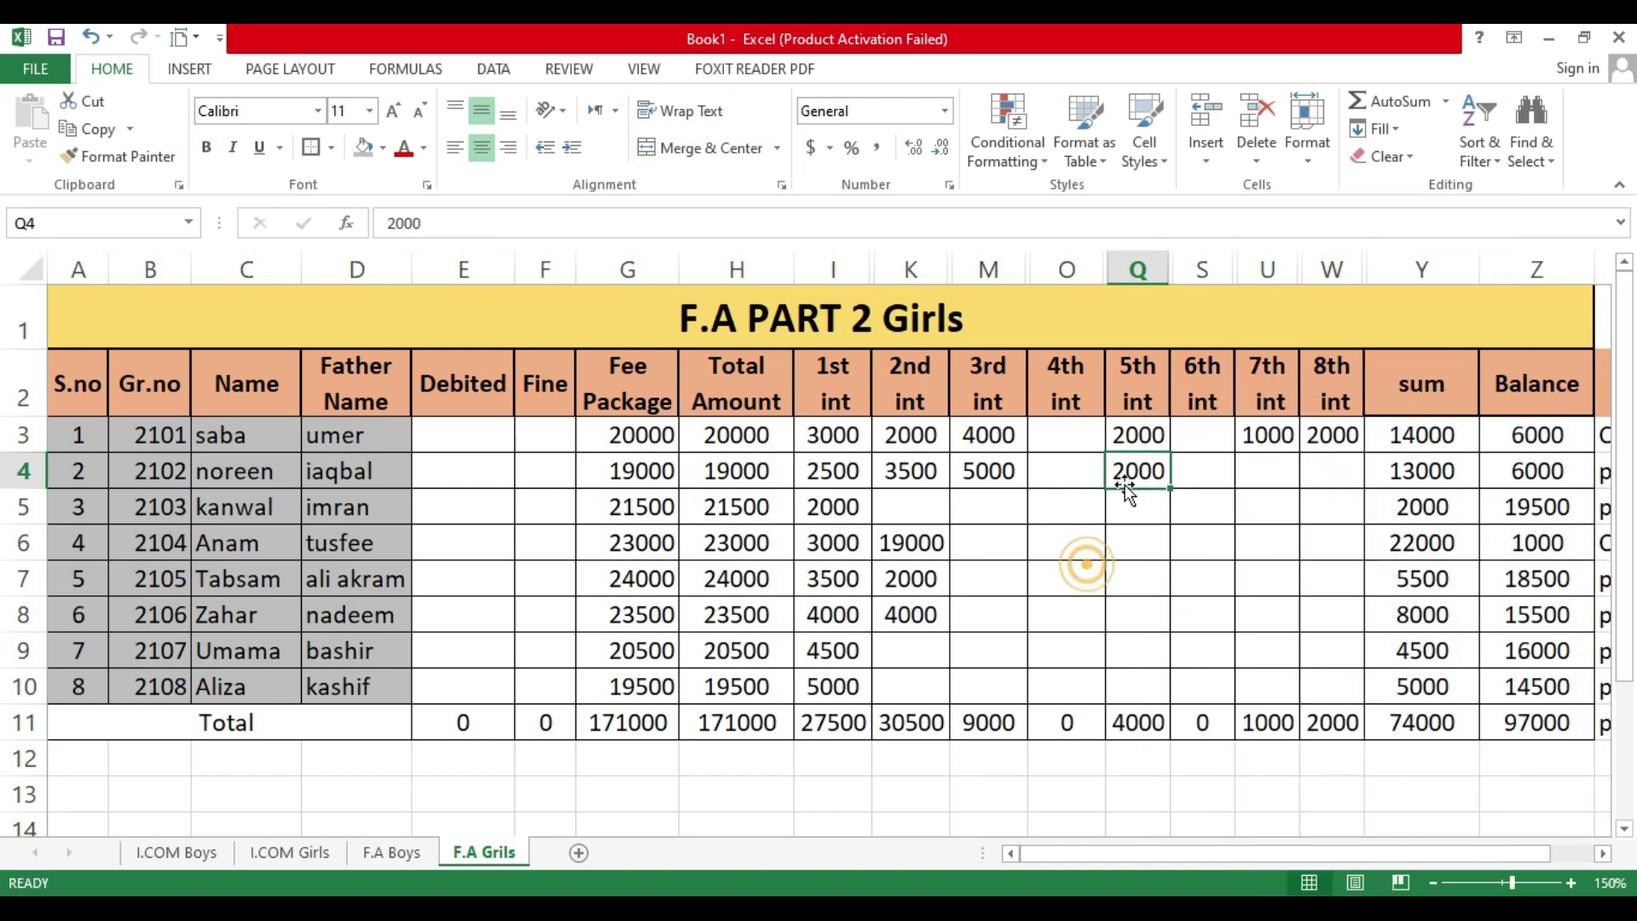
Step: Enter 200 as the 6th installment in S4
{"action": "left_click", "coordinate": [1213, 484]}
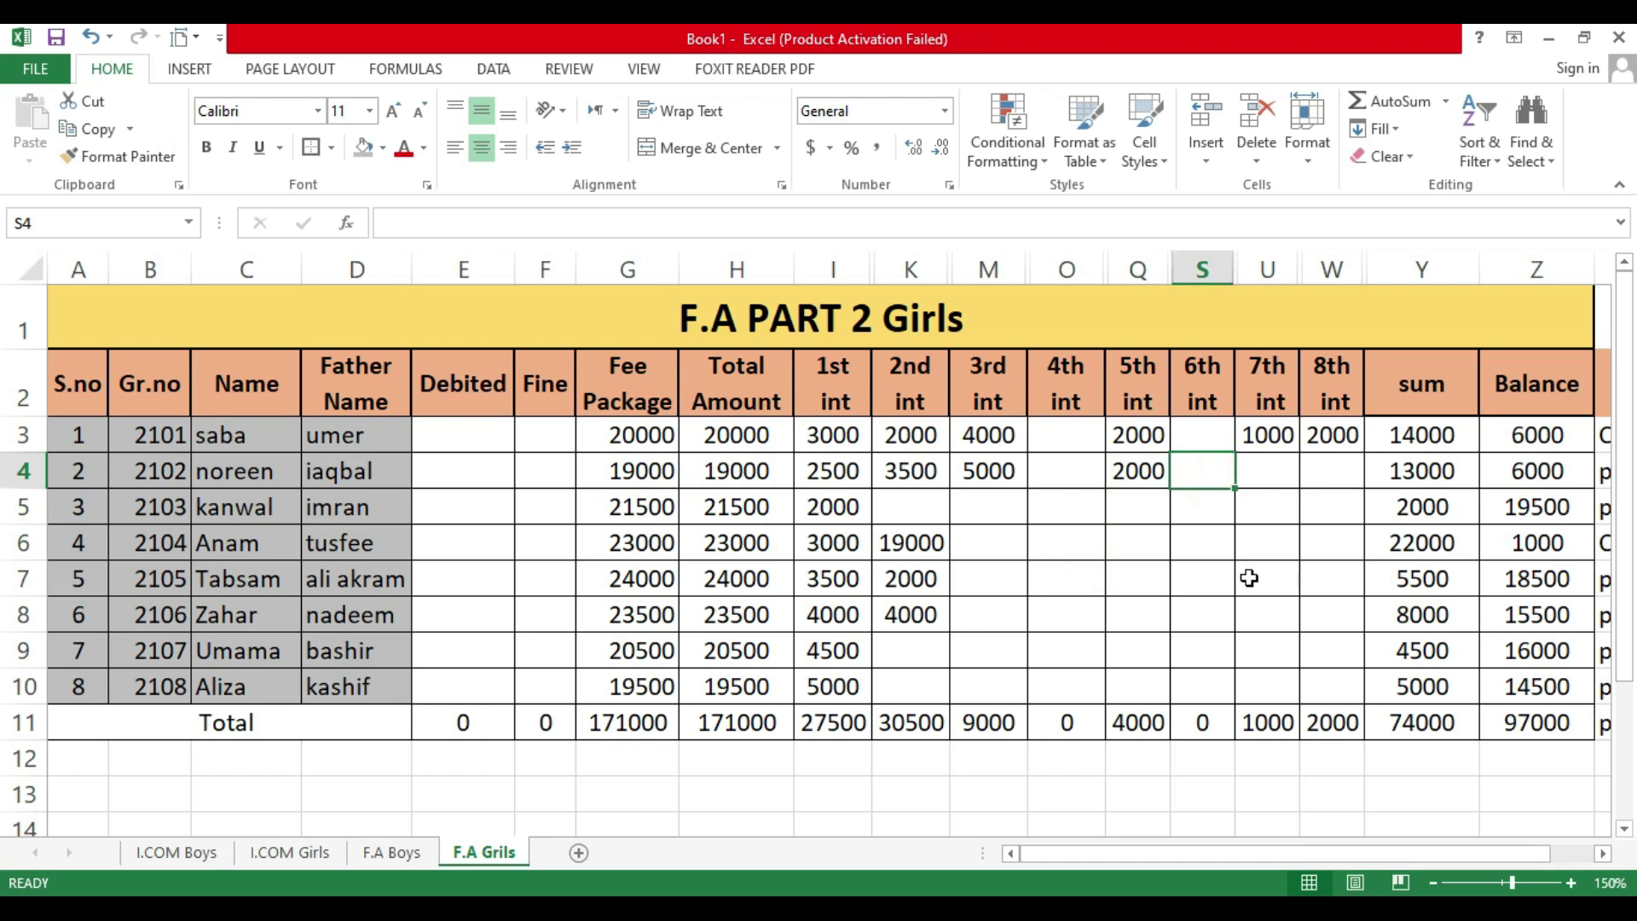
{"action": "type", "text": "200"}
{"action": "key", "text": "ctrl+Return"}
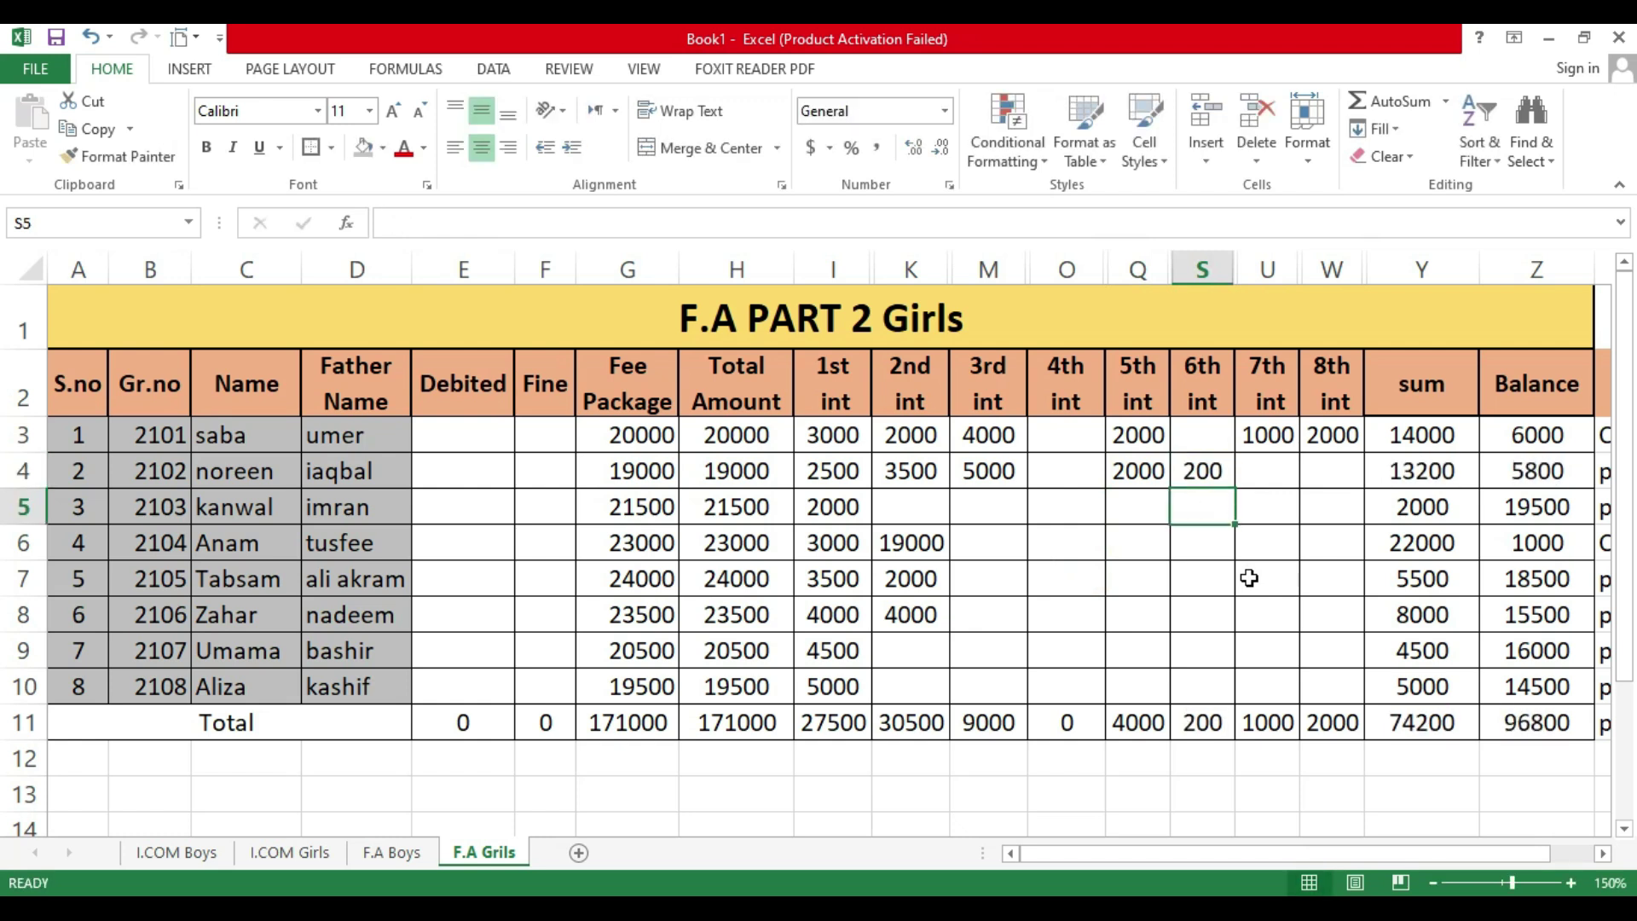
Step: Correct the 6th installment in S4 to 2000
{"action": "type", "text": "2000"}
{"action": "key", "text": "Return"}
{"action": "key", "text": "Return"}
{"action": "key", "text": "Return"}
{"action": "key", "text": "Return"}
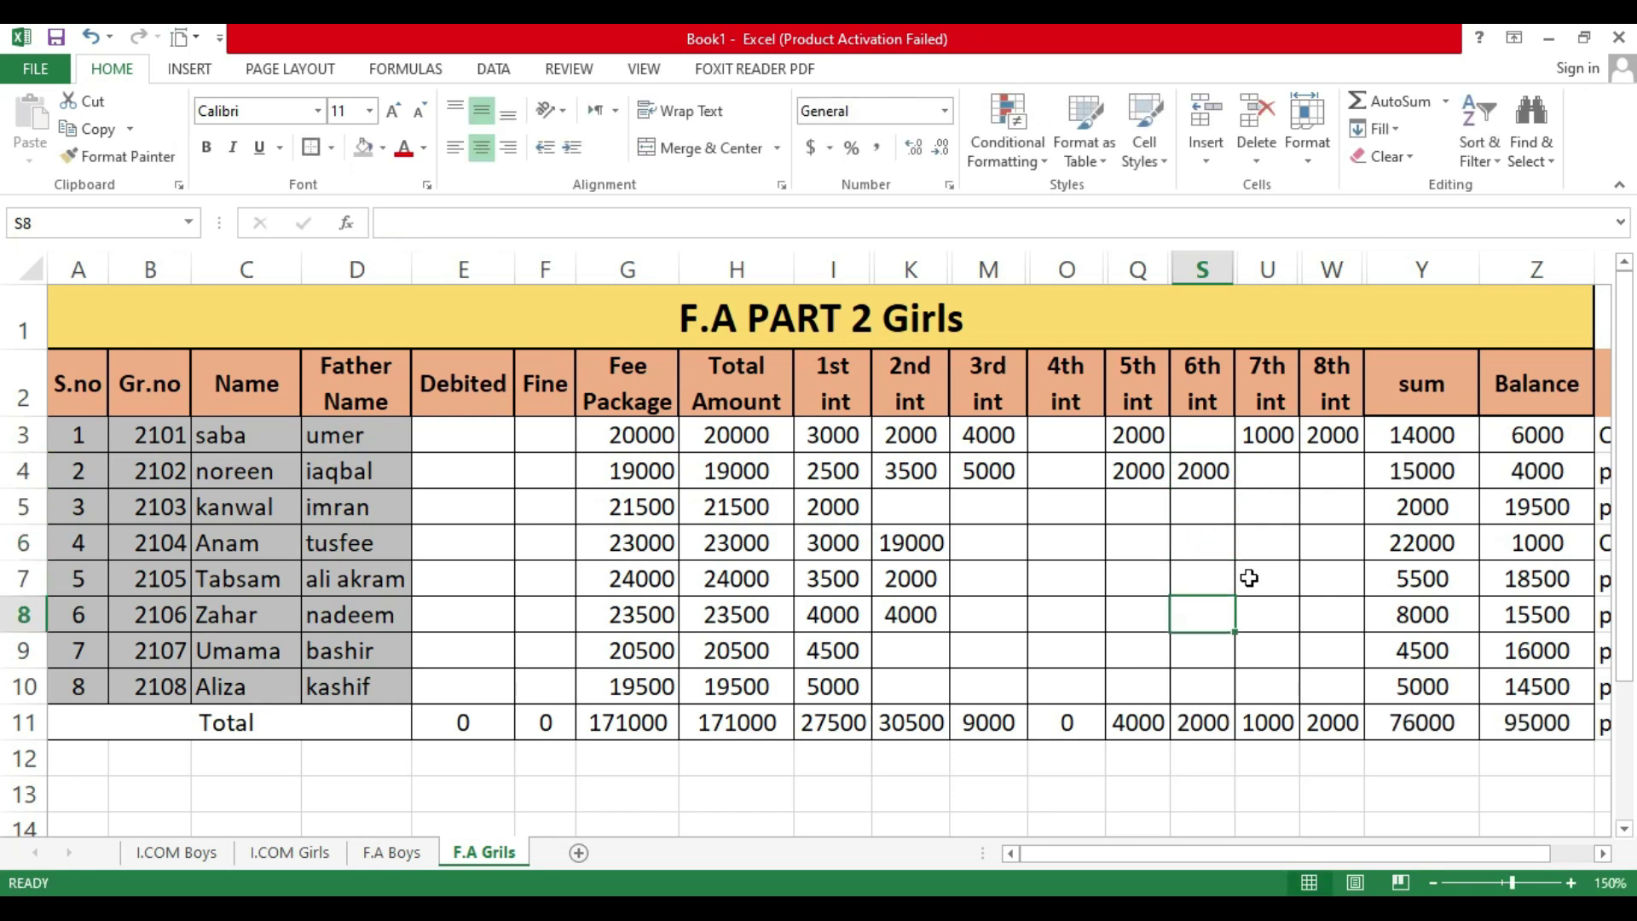
Step: Enter 2500 as the 5th installment in Q10, in the last student row
{"action": "key", "text": "Left"}
{"action": "key", "text": "Left"}
{"action": "key", "text": "Down"}
{"action": "key", "text": "Down"}
{"action": "key", "text": "Left"}
{"action": "key", "text": "Left"}
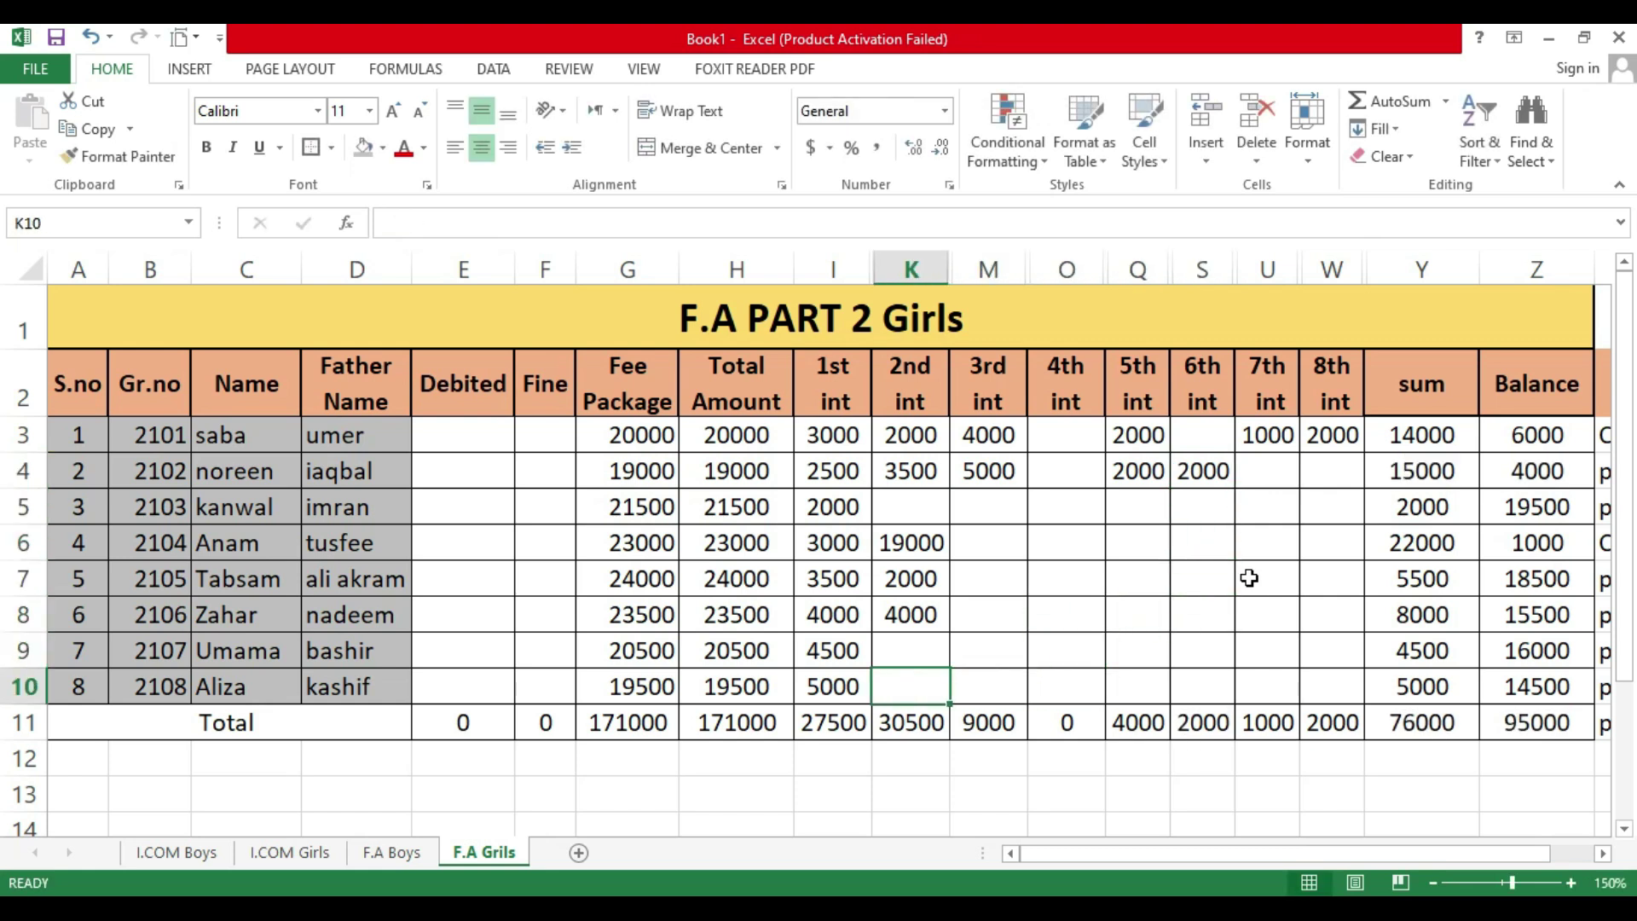
{"action": "key", "text": "Right"}
{"action": "key", "text": "Right"}
{"action": "key", "text": "Right"}
{"action": "key", "text": "Right"}
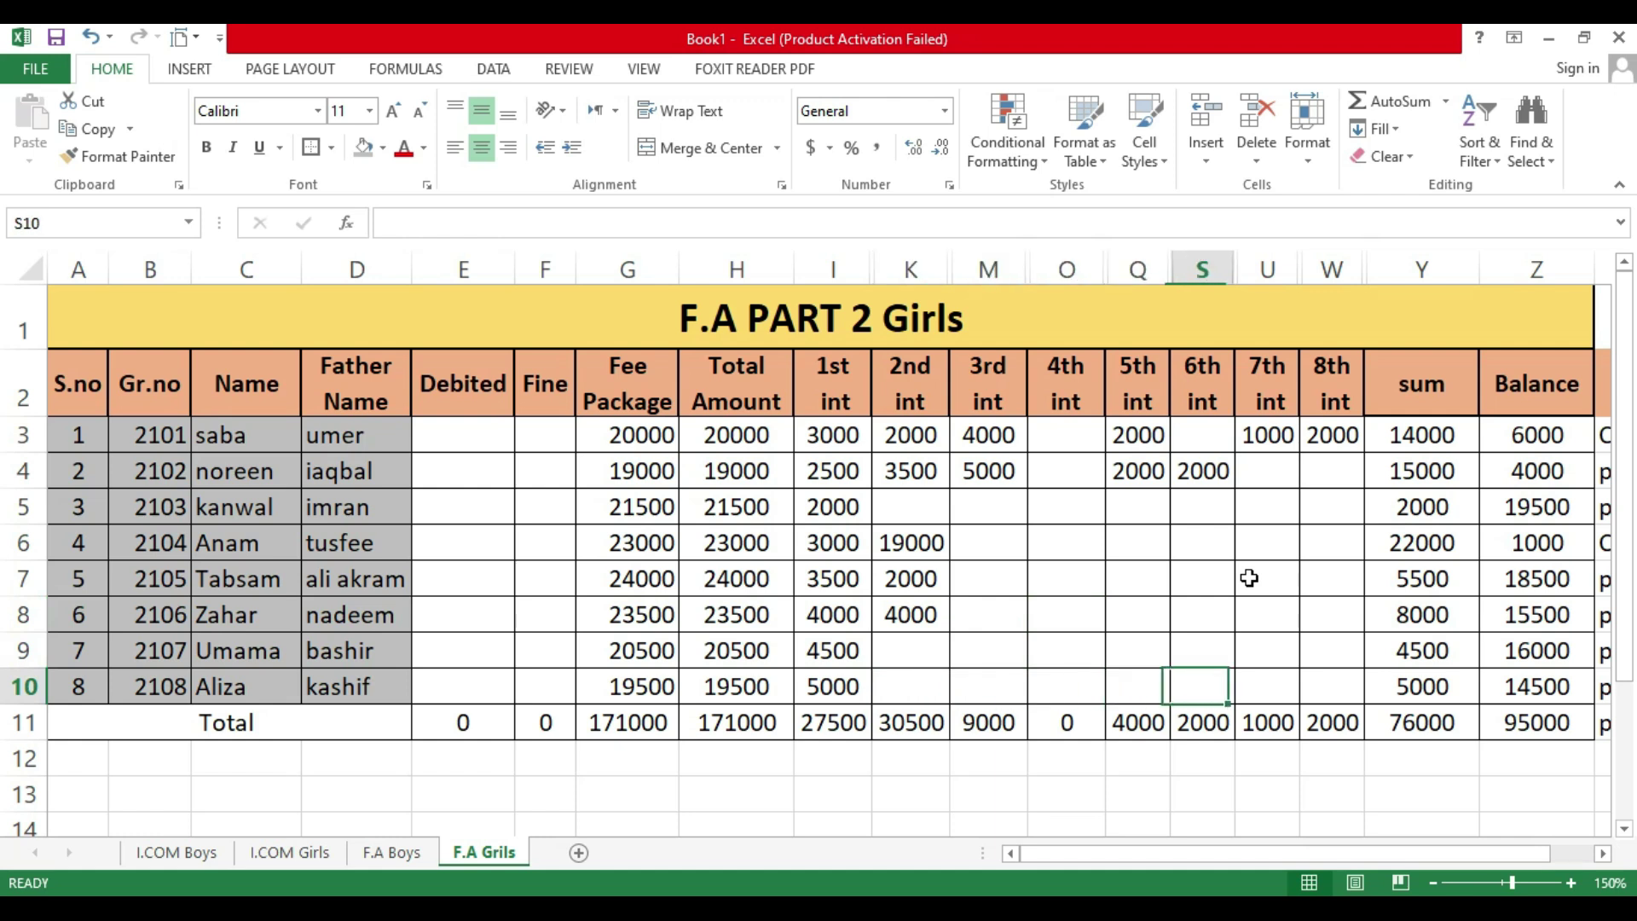
{"action": "key", "text": "Left"}
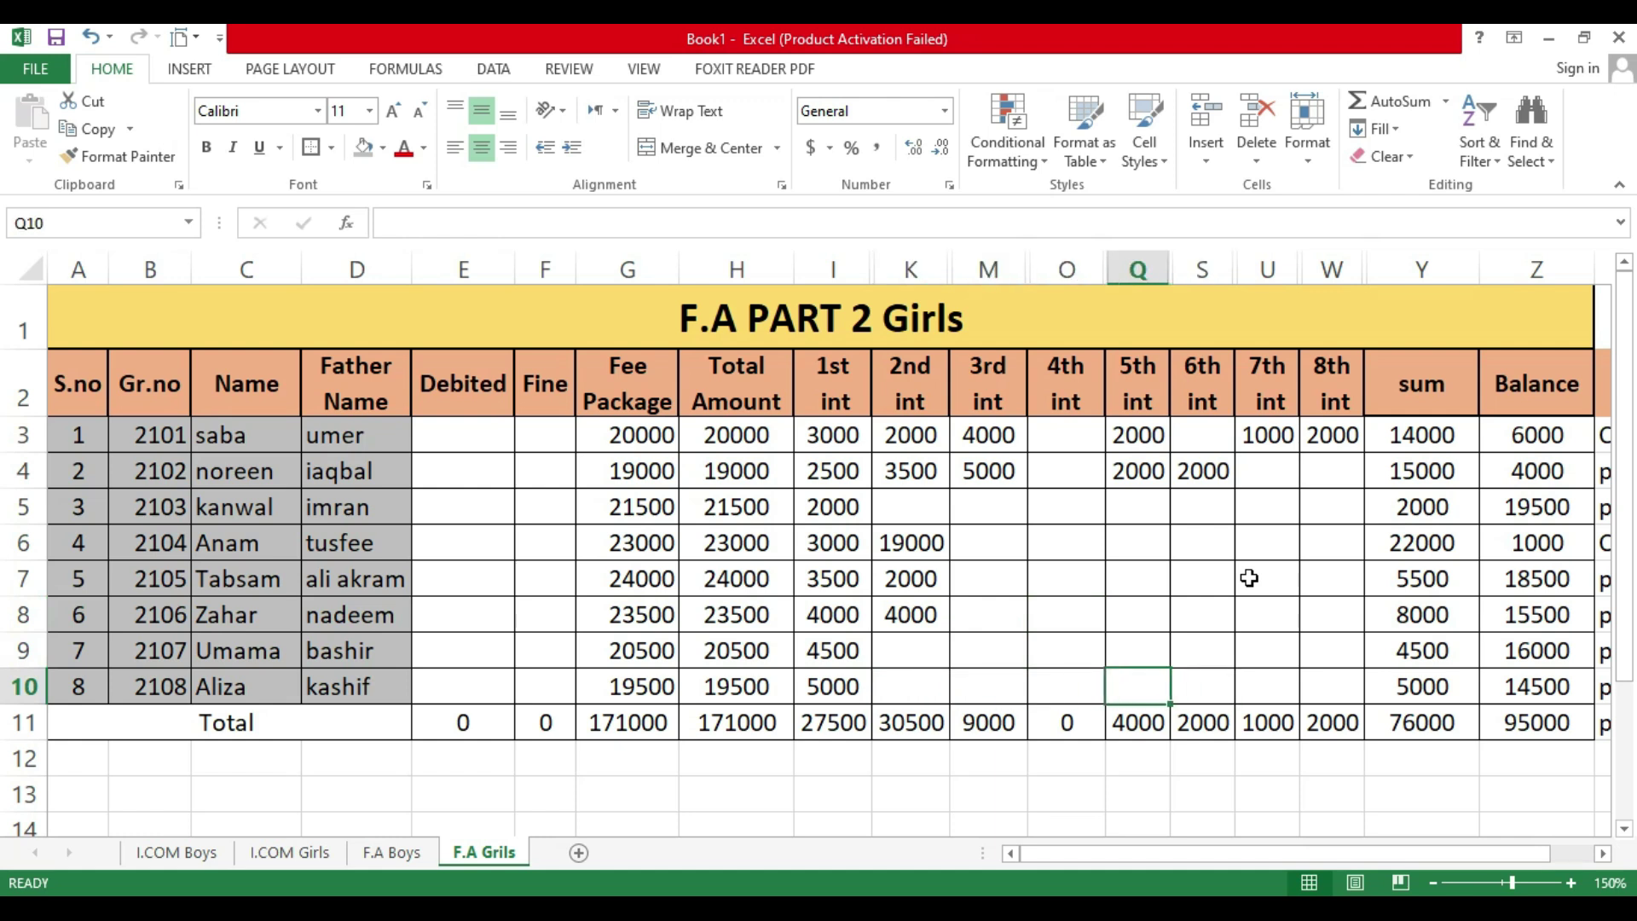
{"action": "type", "text": "2500"}
{"action": "key", "text": "Return"}
Step: Enter 3000 as the 4th installment in O10 and 2000 as the 2nd installment in K10
{"action": "key", "text": "Up"}
{"action": "key", "text": "Left"}
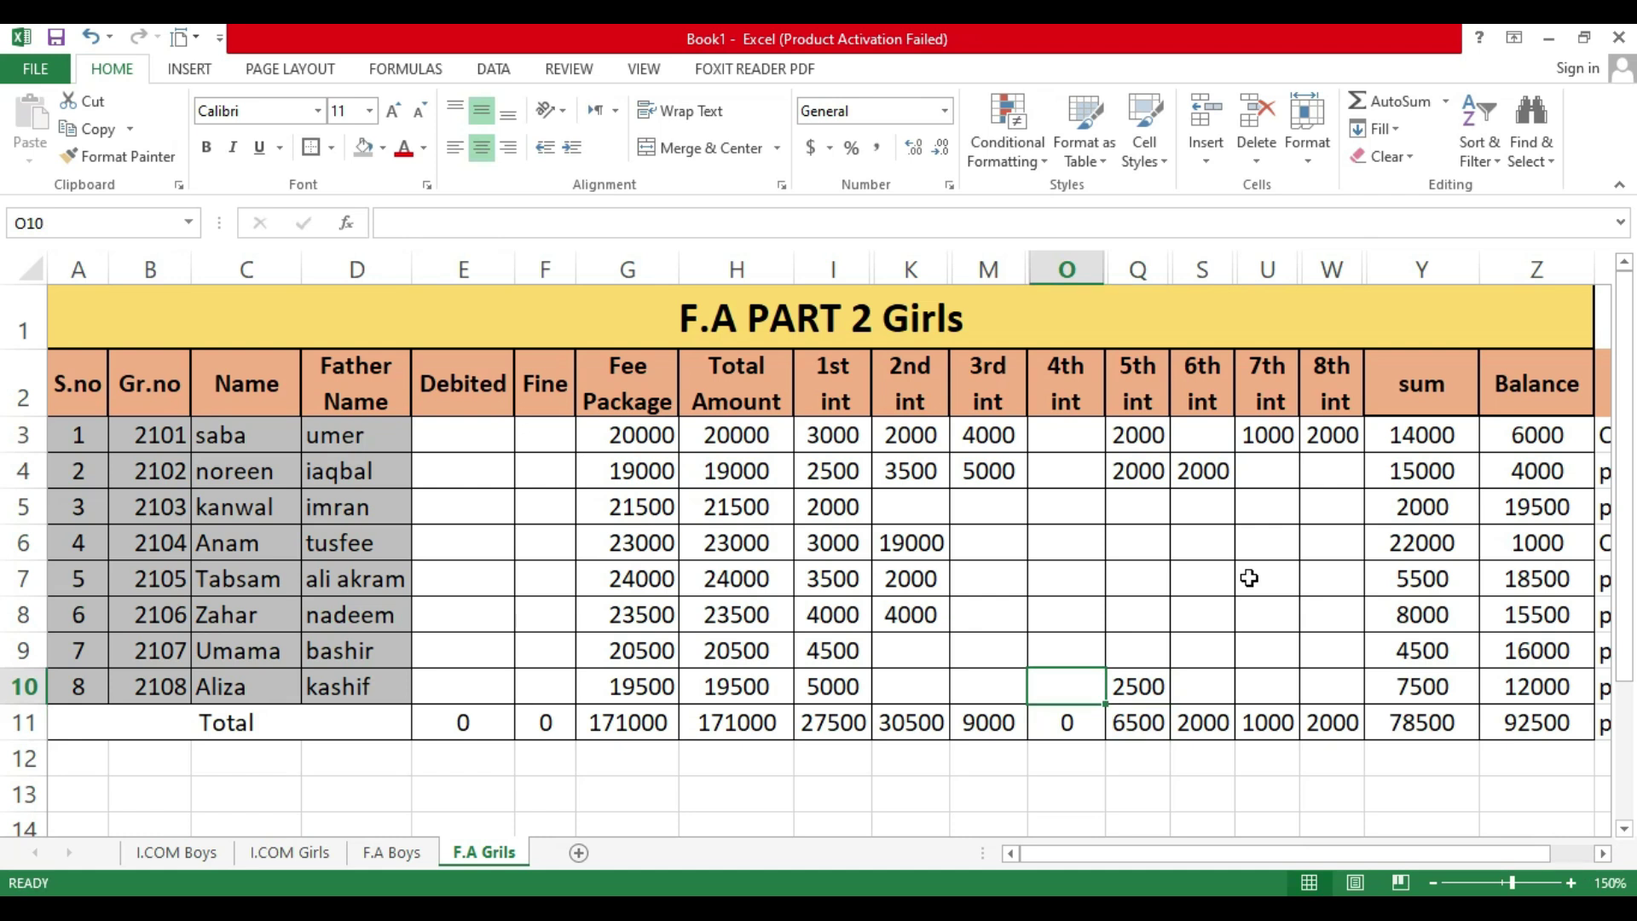
{"action": "type", "text": "3000"}
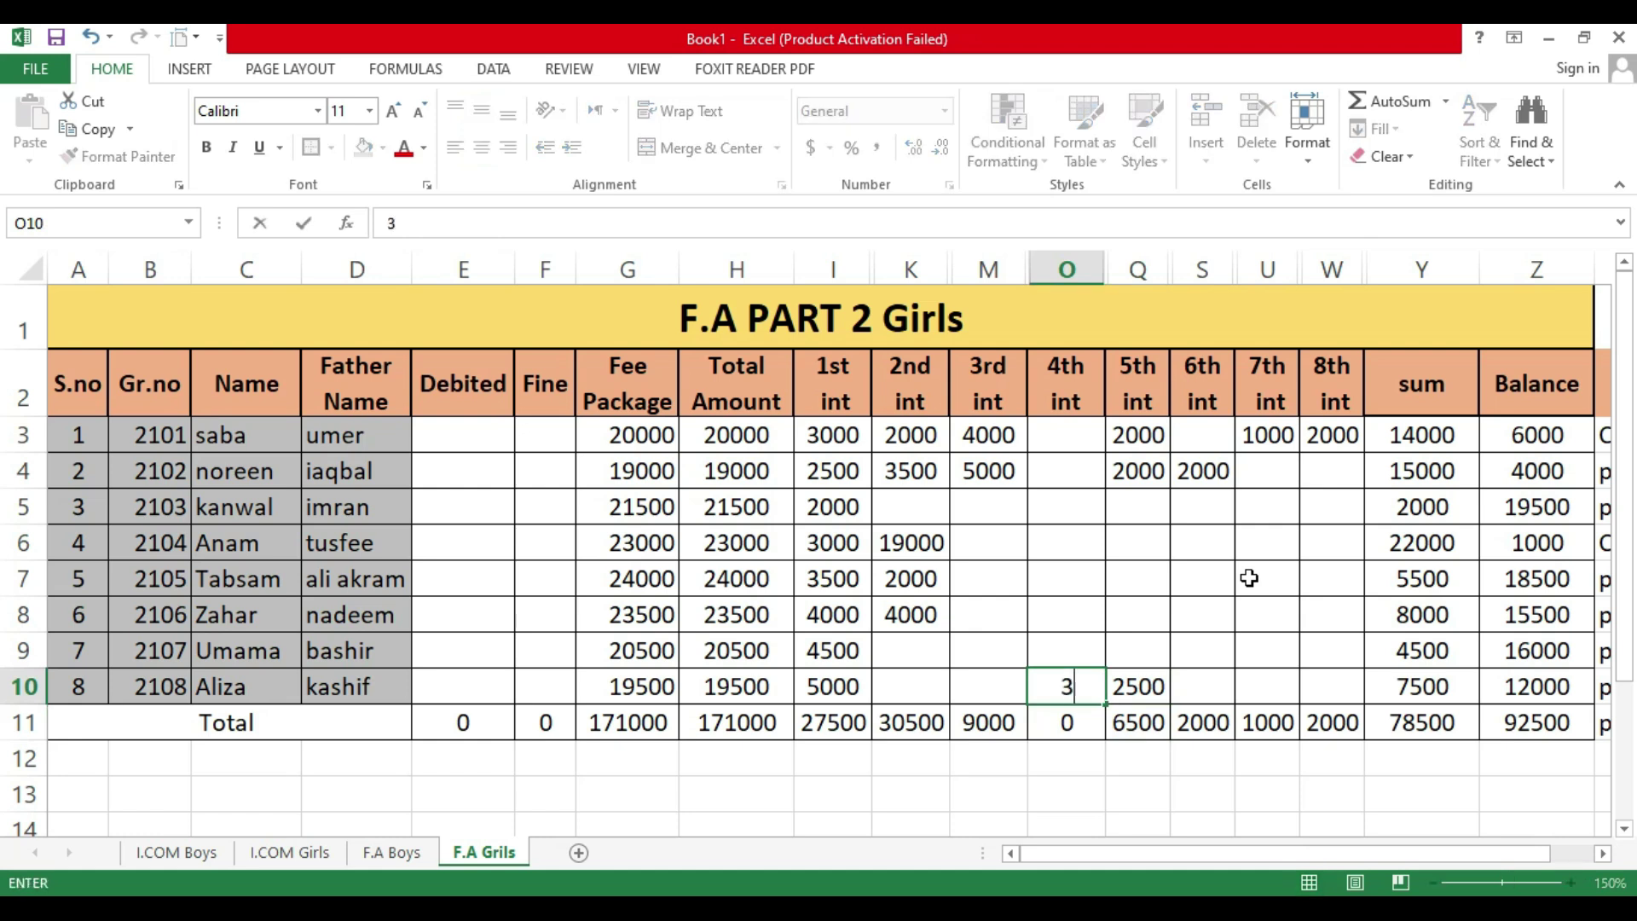
{"action": "key", "text": "Return"}
{"action": "key", "text": "Left"}
{"action": "key", "text": "Up"}
{"action": "key", "text": "Up"}
{"action": "key", "text": "Left"}
{"action": "key", "text": "Down"}
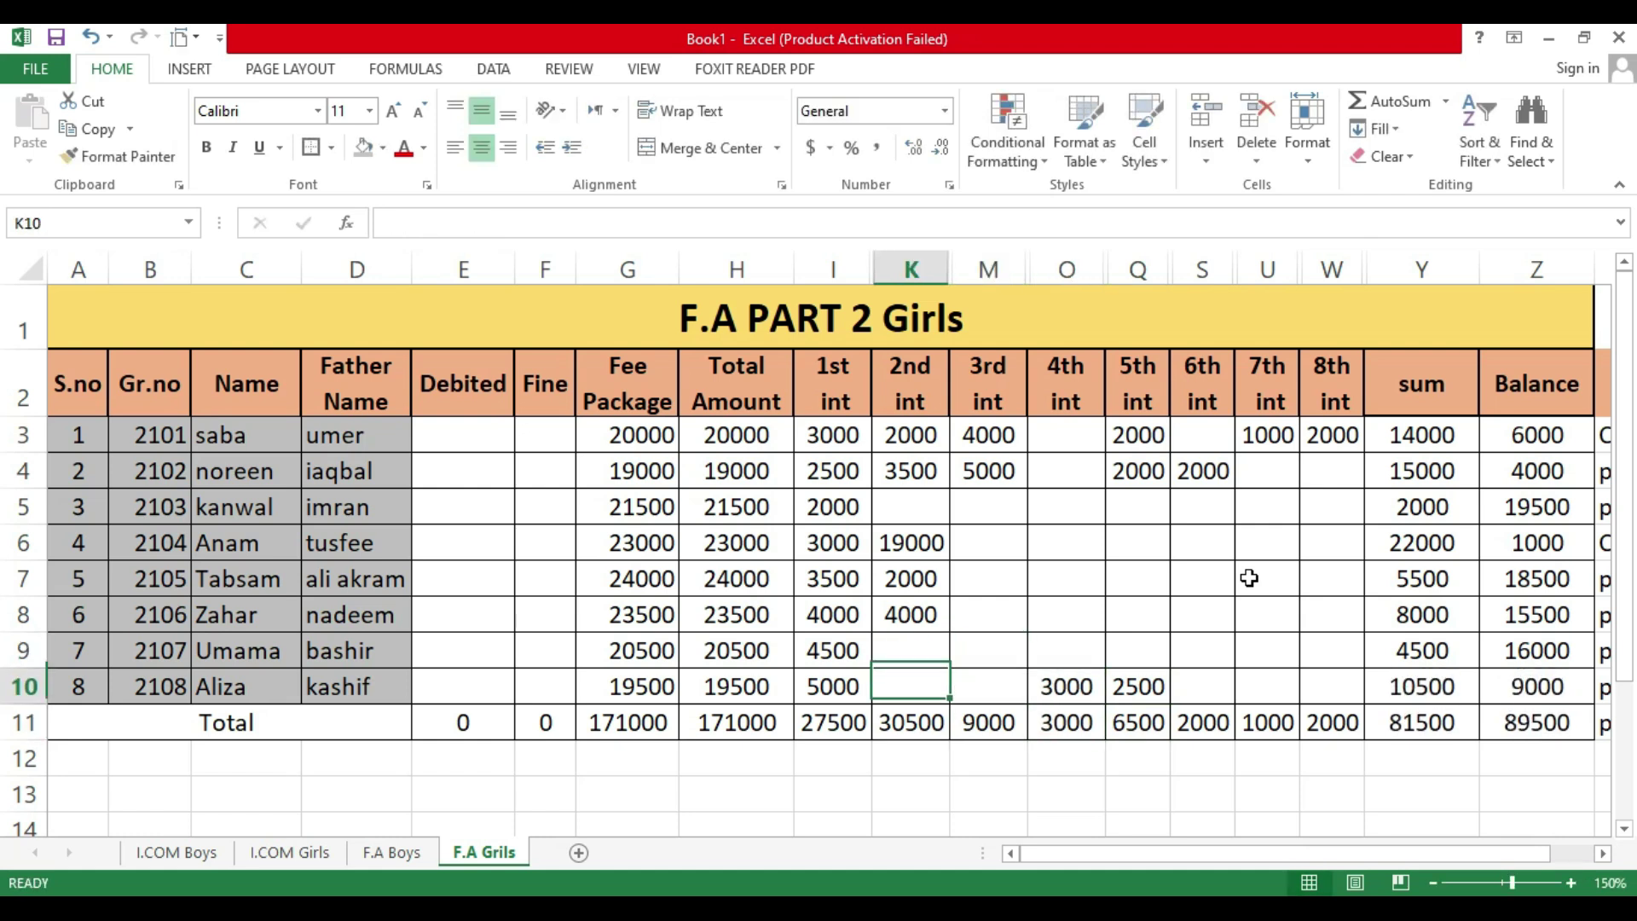
{"action": "type", "text": "2000"}
{"action": "key", "text": "Return"}
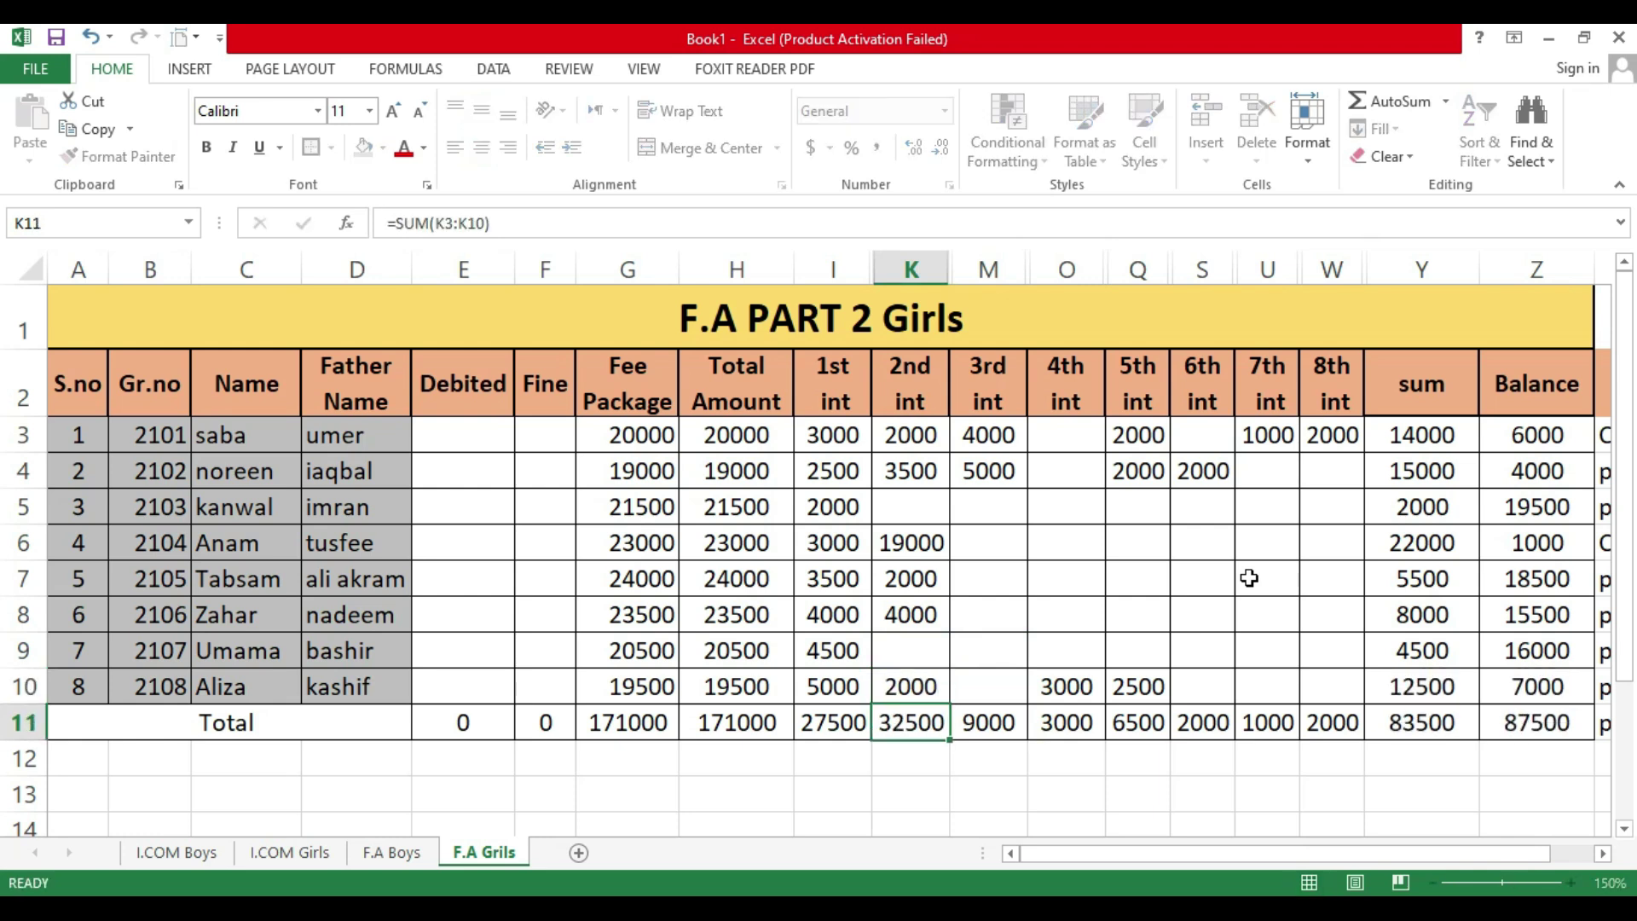
Step: Enter 1000 as the 6th installment in S6
{"action": "key", "text": "Right"}
{"action": "key", "text": "Right"}
{"action": "key", "text": "Right"}
{"action": "key", "text": "Right"}
{"action": "key", "text": "Up"}
{"action": "key", "text": "Up"}
{"action": "key", "text": "Up"}
{"action": "key", "text": "Up"}
{"action": "key", "text": "Up"}
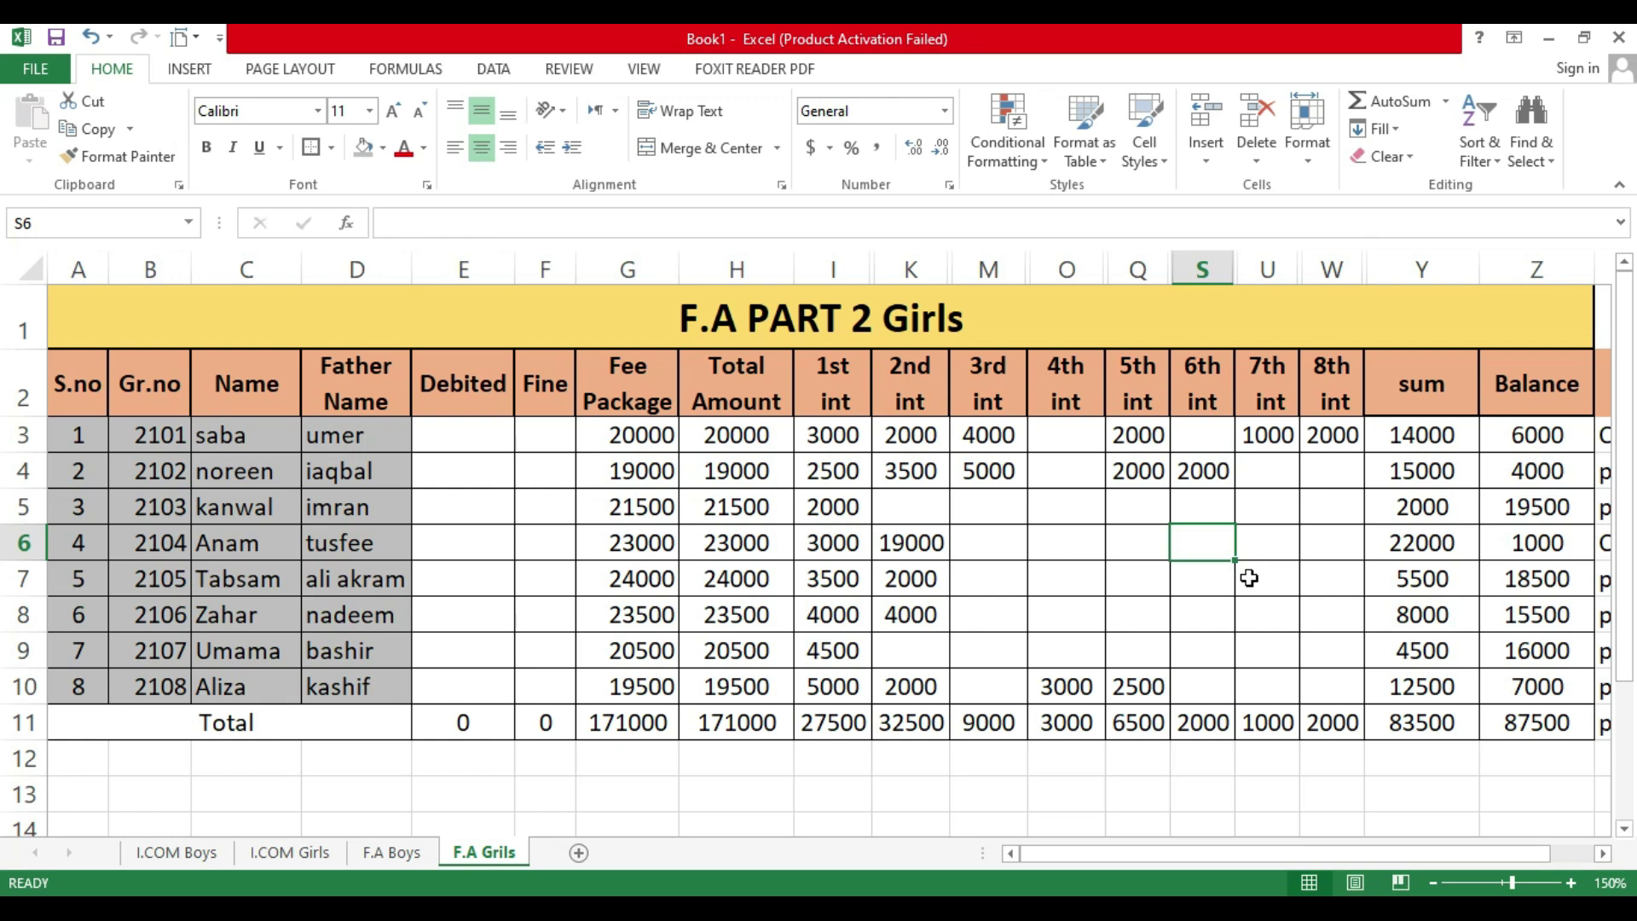
{"action": "type", "text": "1000"}
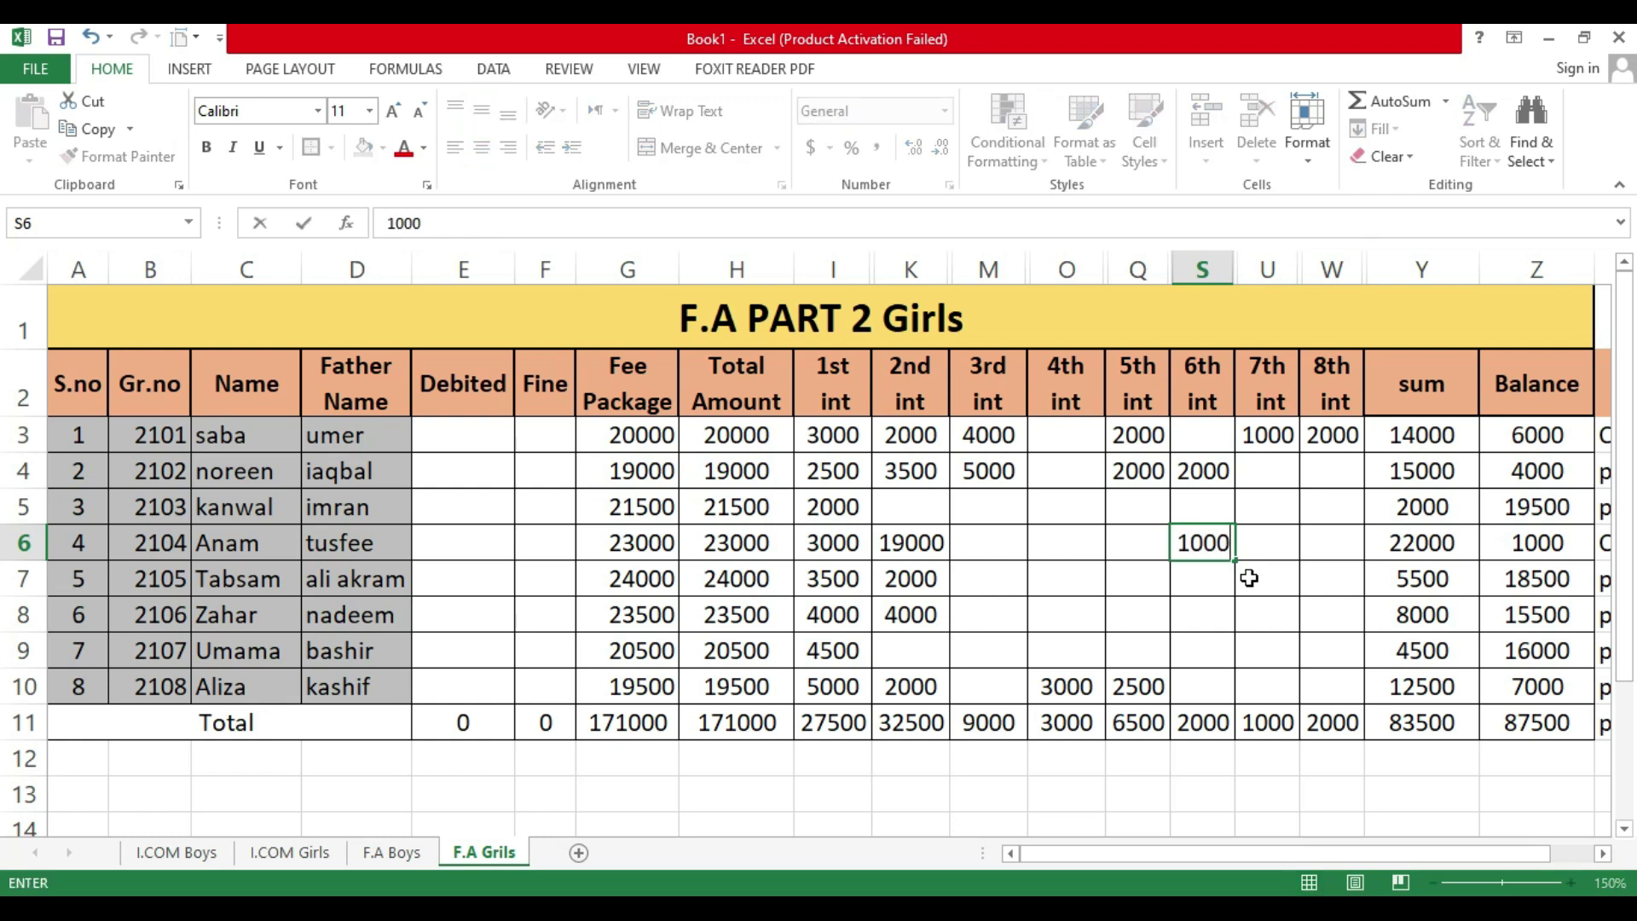
{"action": "key", "text": "Return"}
Step: Check the entries in Status column AA against the balances of the first student rows
{"action": "key", "text": "Right"}
{"action": "key", "text": "Right"}
{"action": "key", "text": "Right"}
{"action": "key", "text": "Right"}
{"action": "key", "text": "Right"}
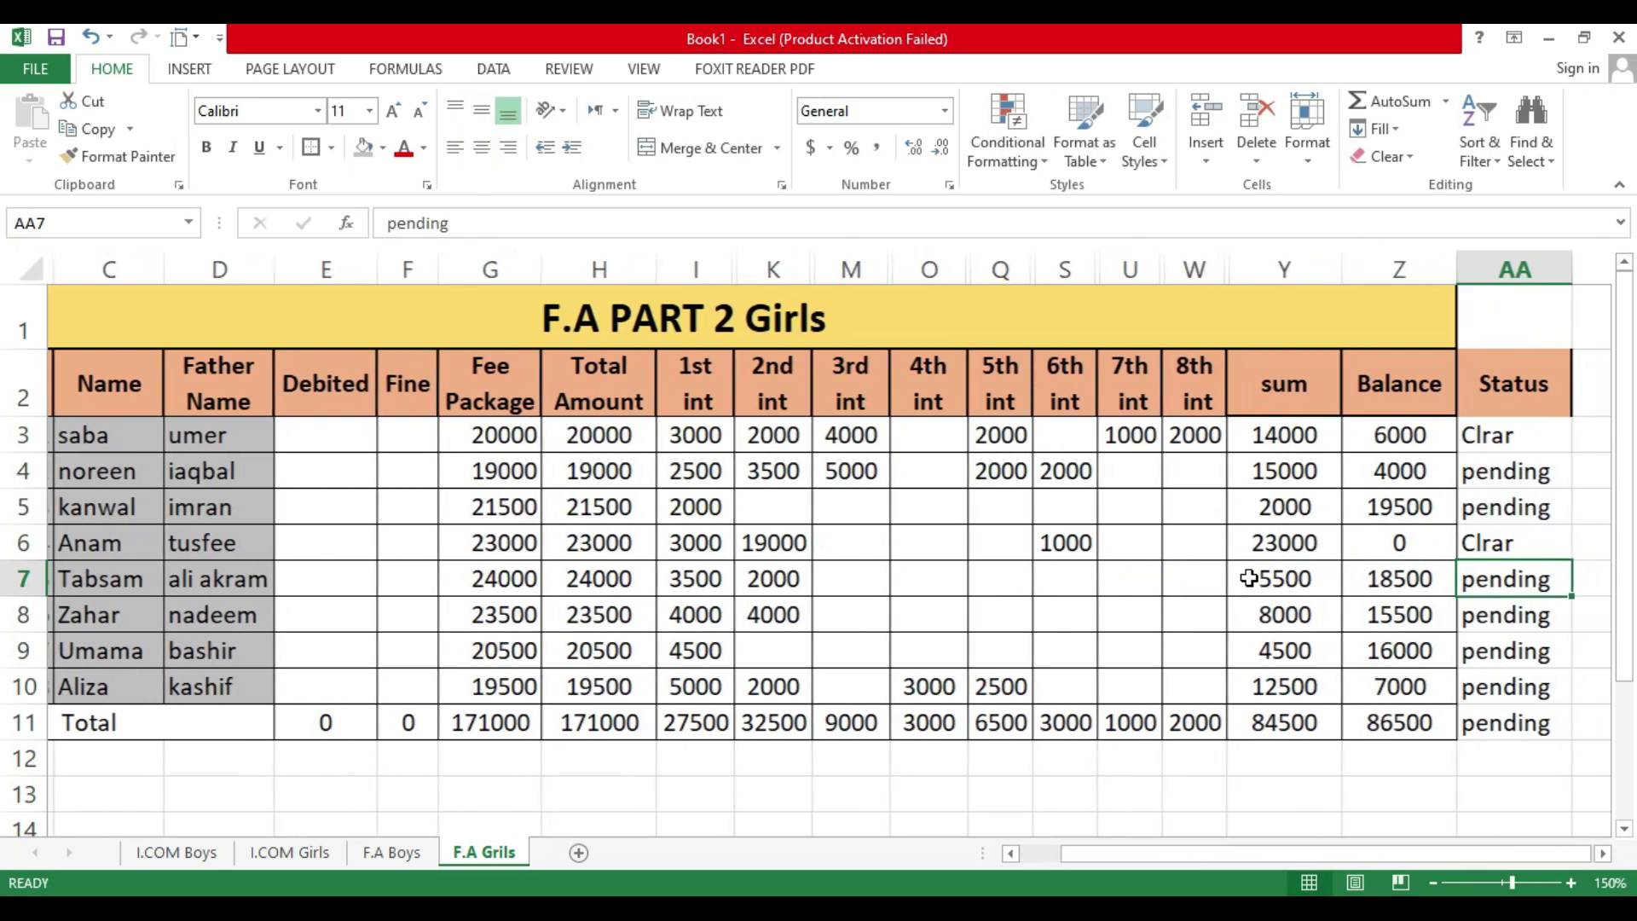
{"action": "key", "text": "Up"}
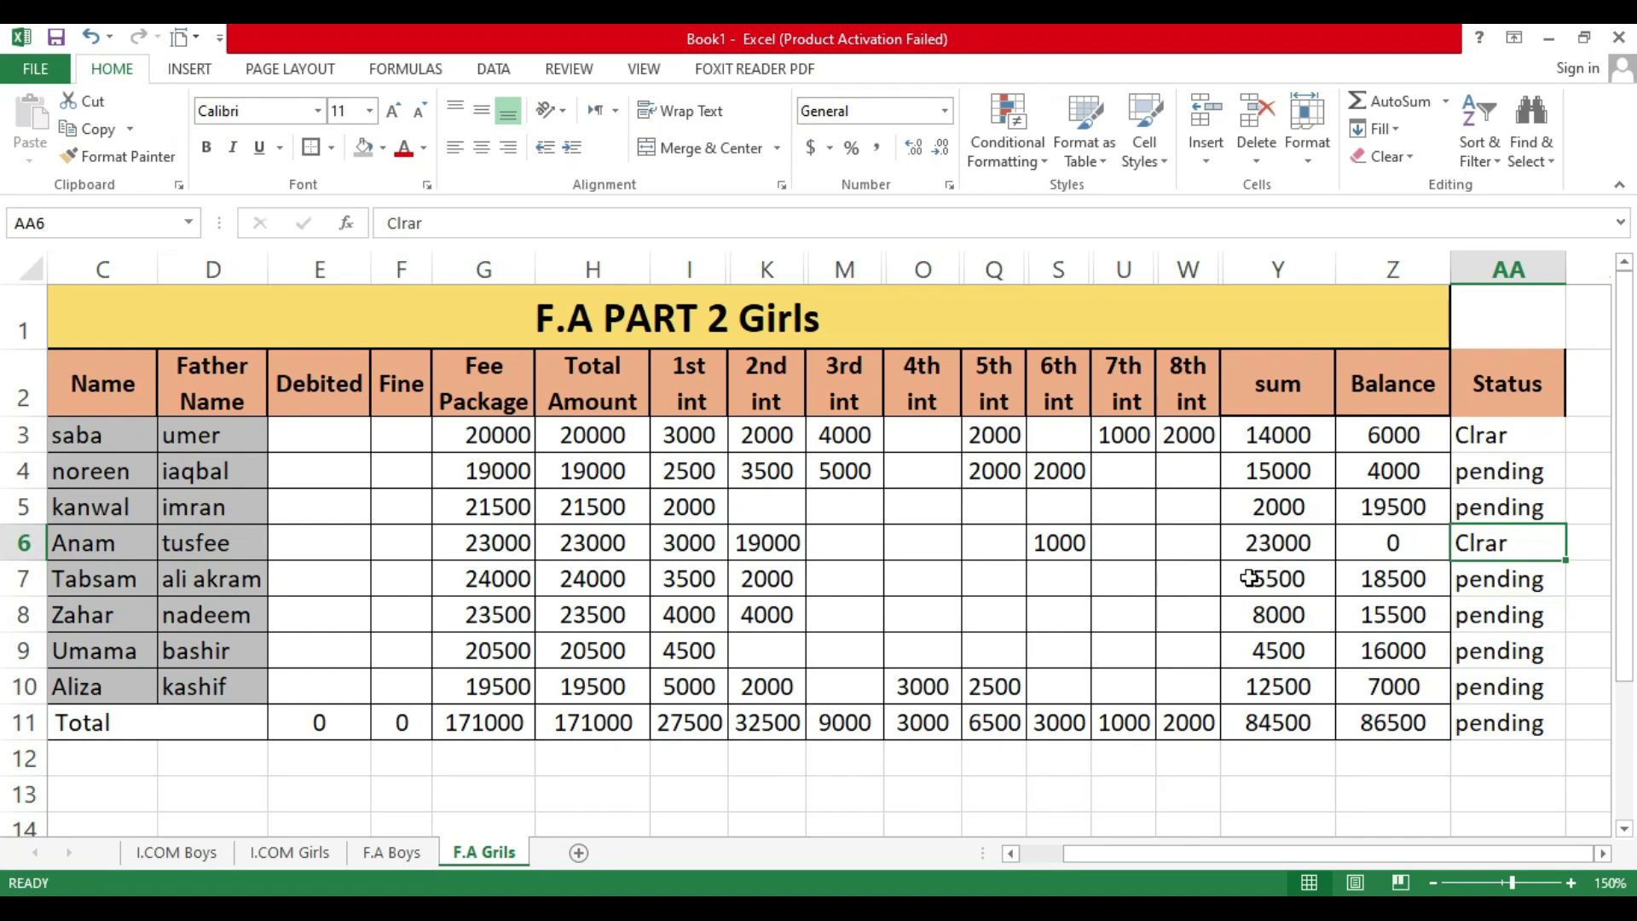
{"action": "key", "text": "Up"}
{"action": "key", "text": "Up"}
{"action": "key", "text": "Up"}
{"action": "key", "text": "Down"}
{"action": "key", "text": "Down"}
{"action": "key", "text": "Down"}
Step: Look through the I.COM Boys, I.COM Girls and F.A Boys sheets and return to F.A Grils
{"action": "left_click", "coordinate": [165, 851]}
{"action": "left_click", "coordinate": [306, 853]}
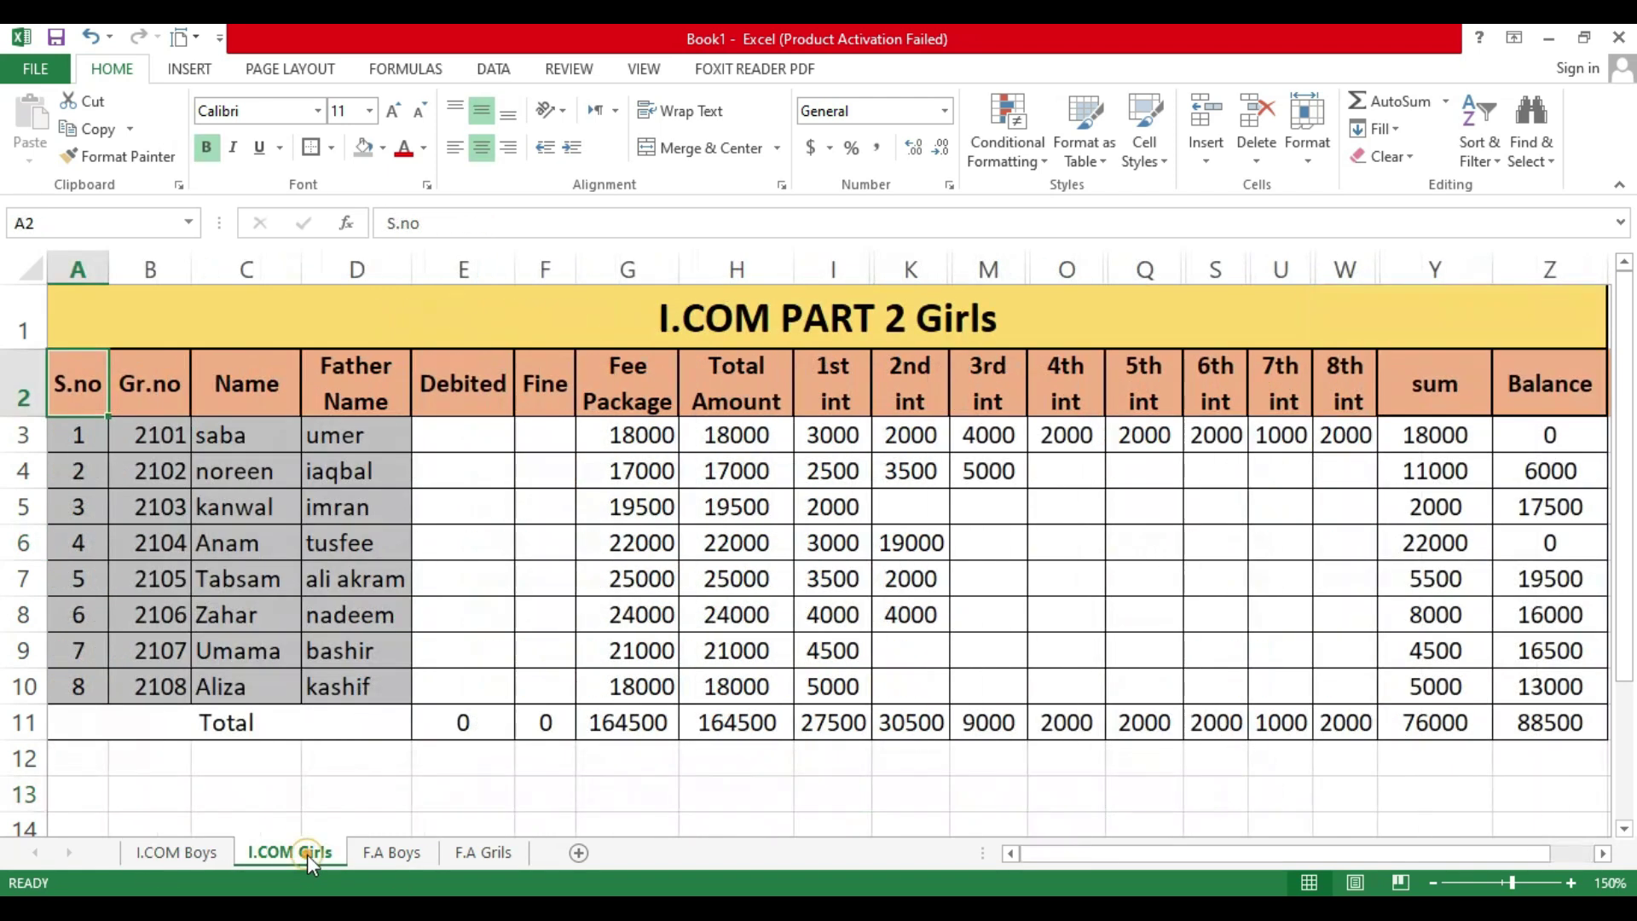
{"action": "left_click", "coordinate": [413, 856]}
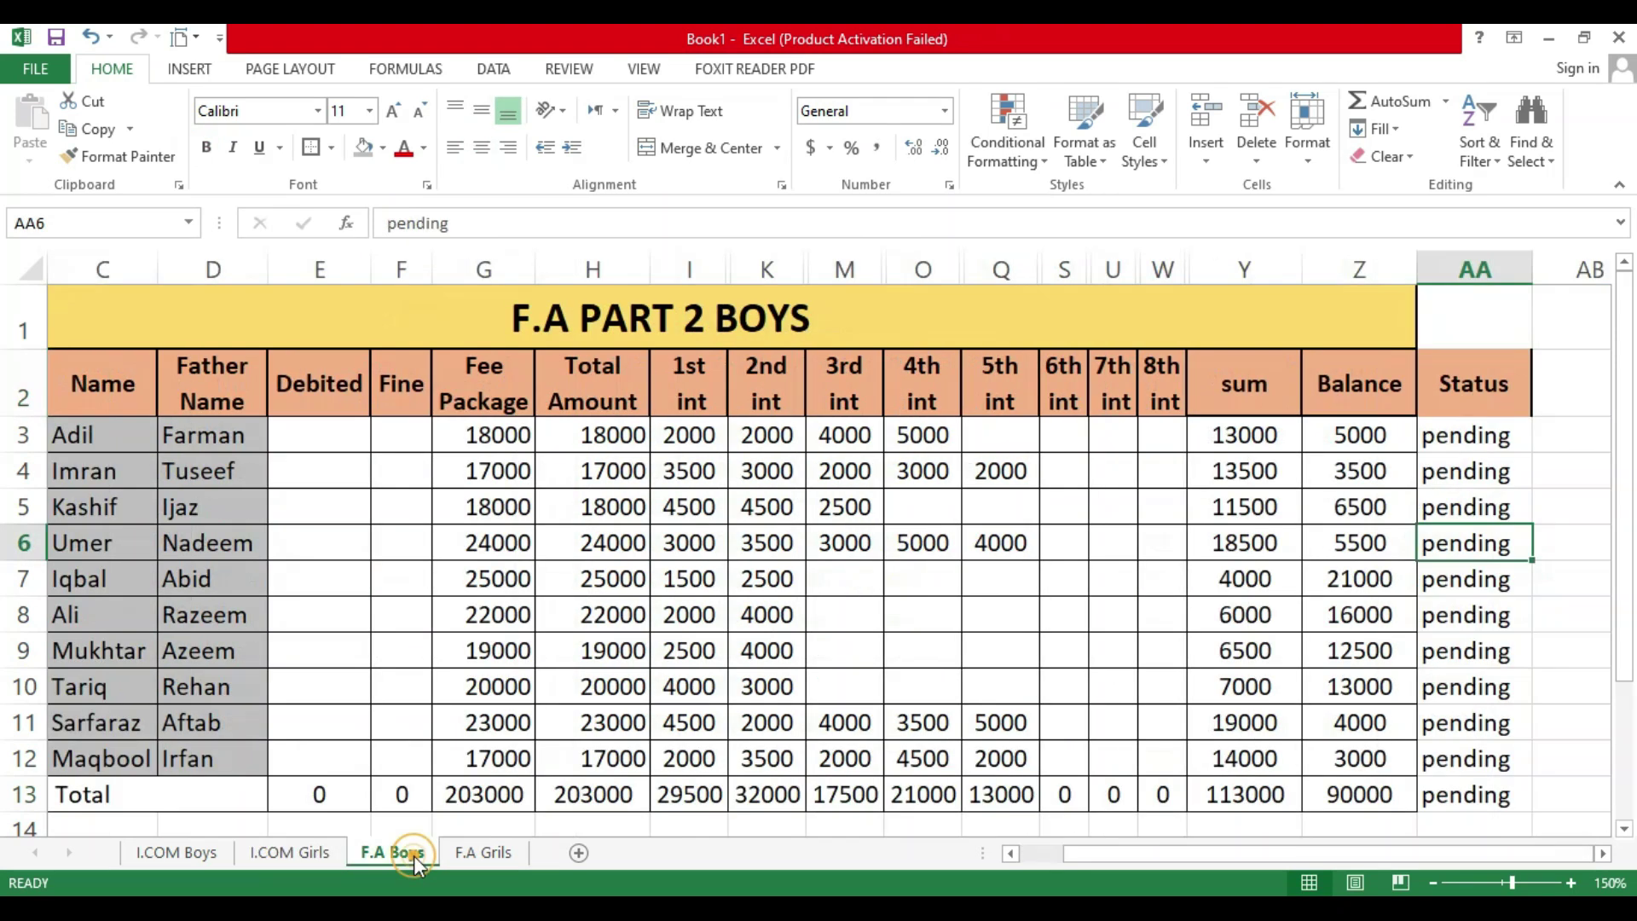
{"action": "left_click", "coordinate": [478, 851]}
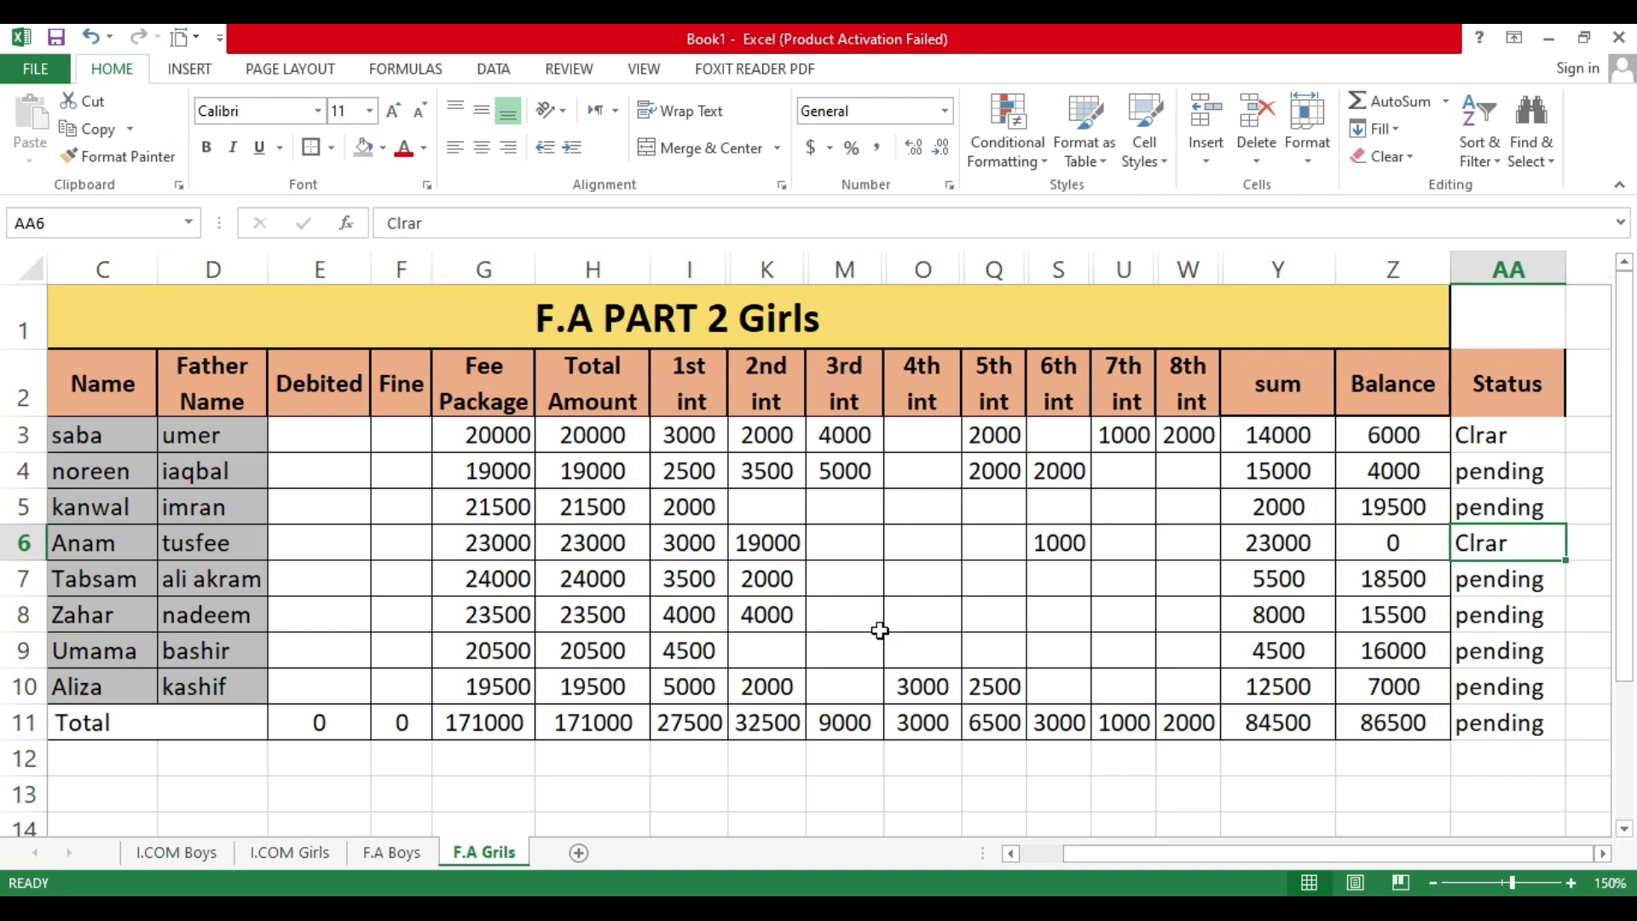
{"action": "left_click", "coordinate": [851, 613]}
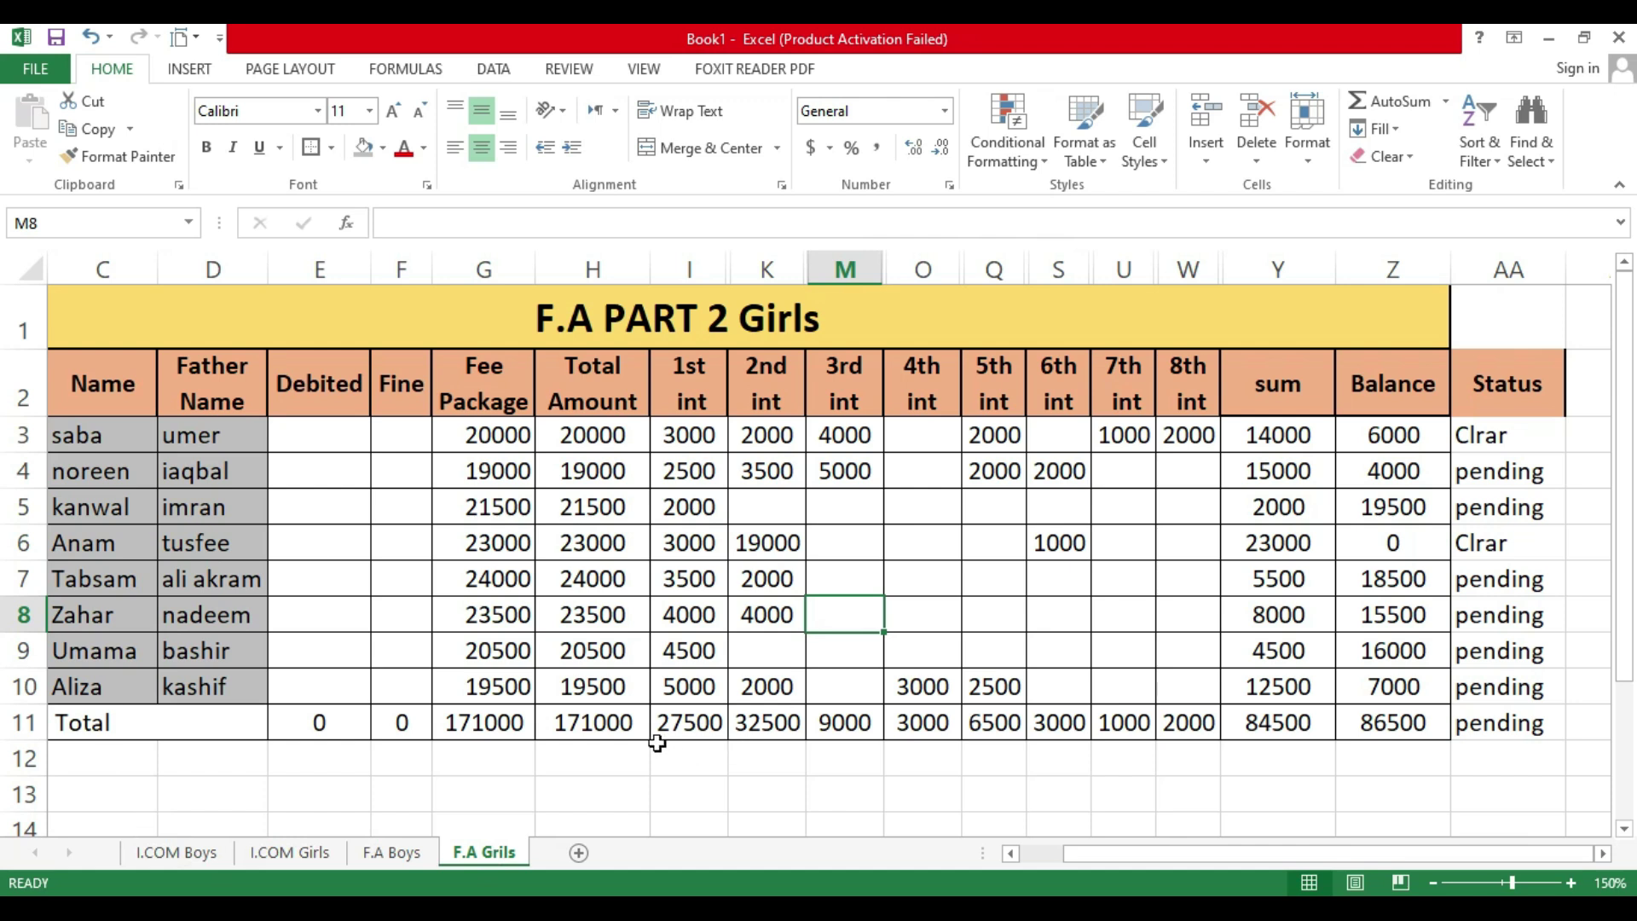
Step: Add a new worksheet named "fee Summary" in front of the I.COM Boys sheet
{"action": "left_click", "coordinate": [578, 853]}
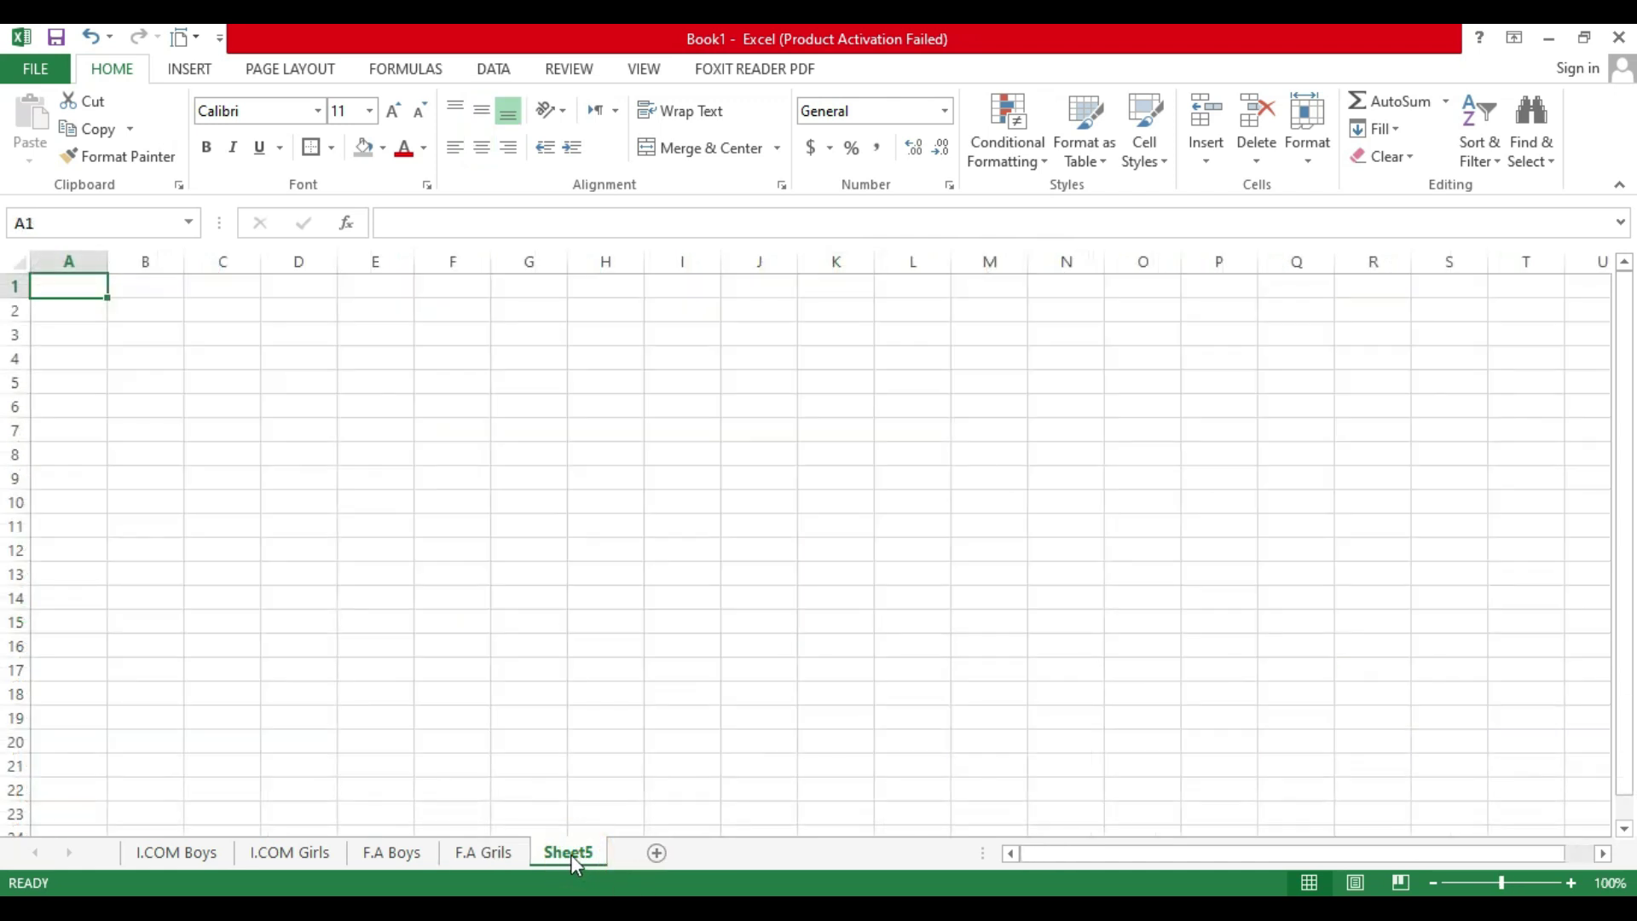
{"action": "mouse_move", "coordinate": [565, 856]}
{"action": "left_mouse_down"}
{"action": "mouse_move", "coordinate": [540, 810]}
{"action": "mouse_move", "coordinate": [270, 750]}
{"action": "mouse_move", "coordinate": [126, 825]}
{"action": "mouse_move", "coordinate": [114, 861]}
{"action": "left_mouse_up"}
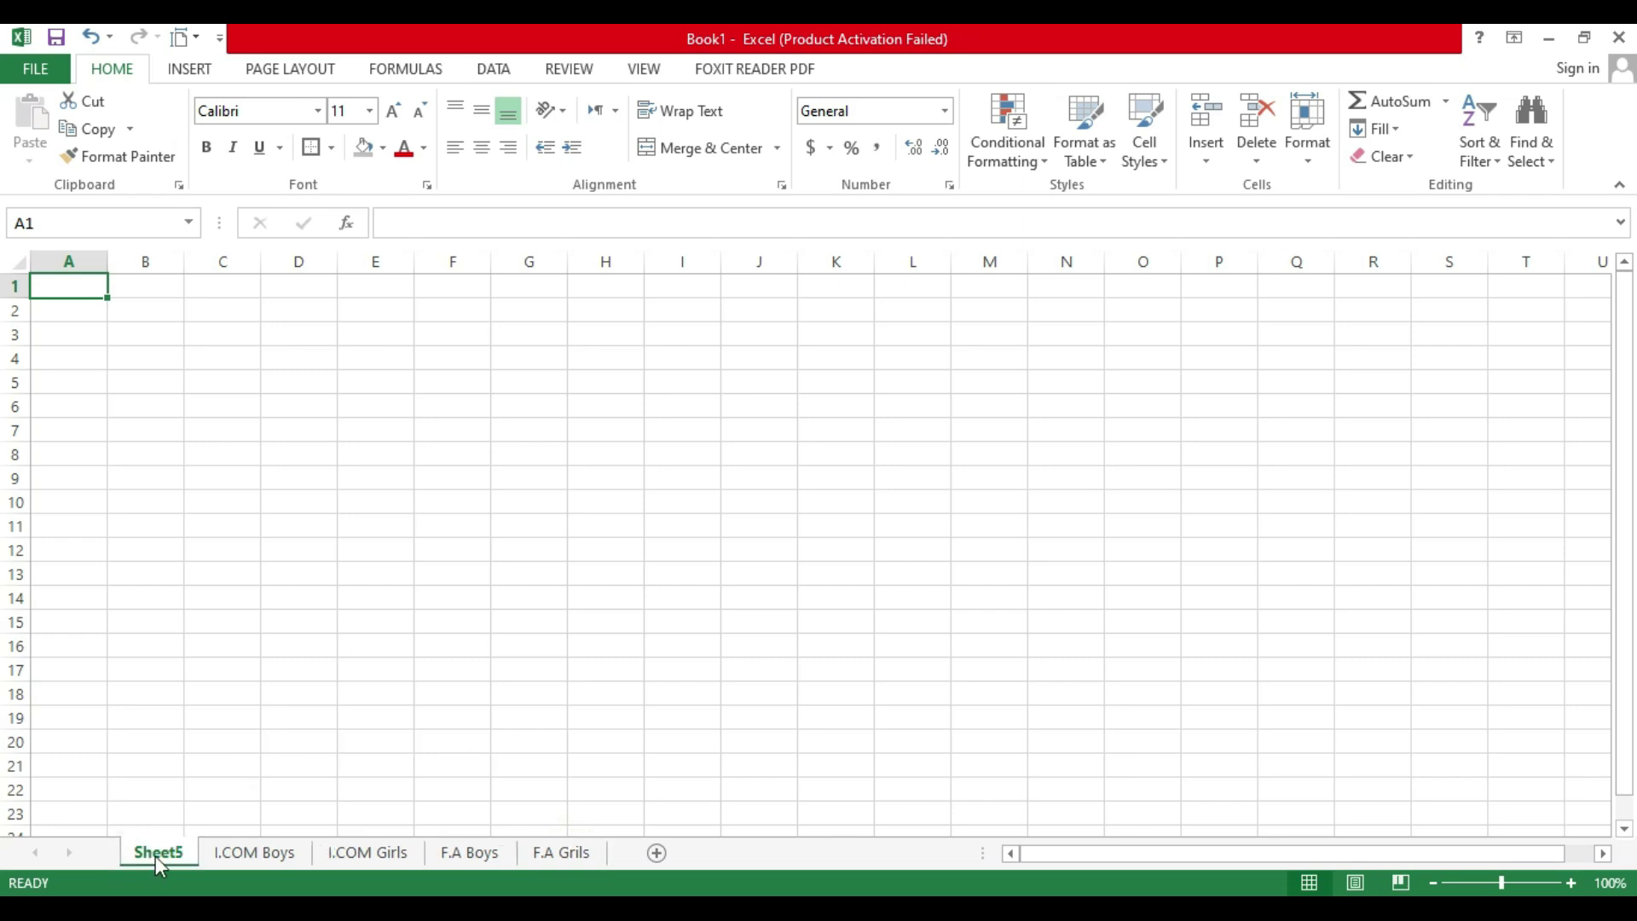
{"action": "right_click", "coordinate": [155, 853]}
{"action": "left_click", "coordinate": [232, 631]}
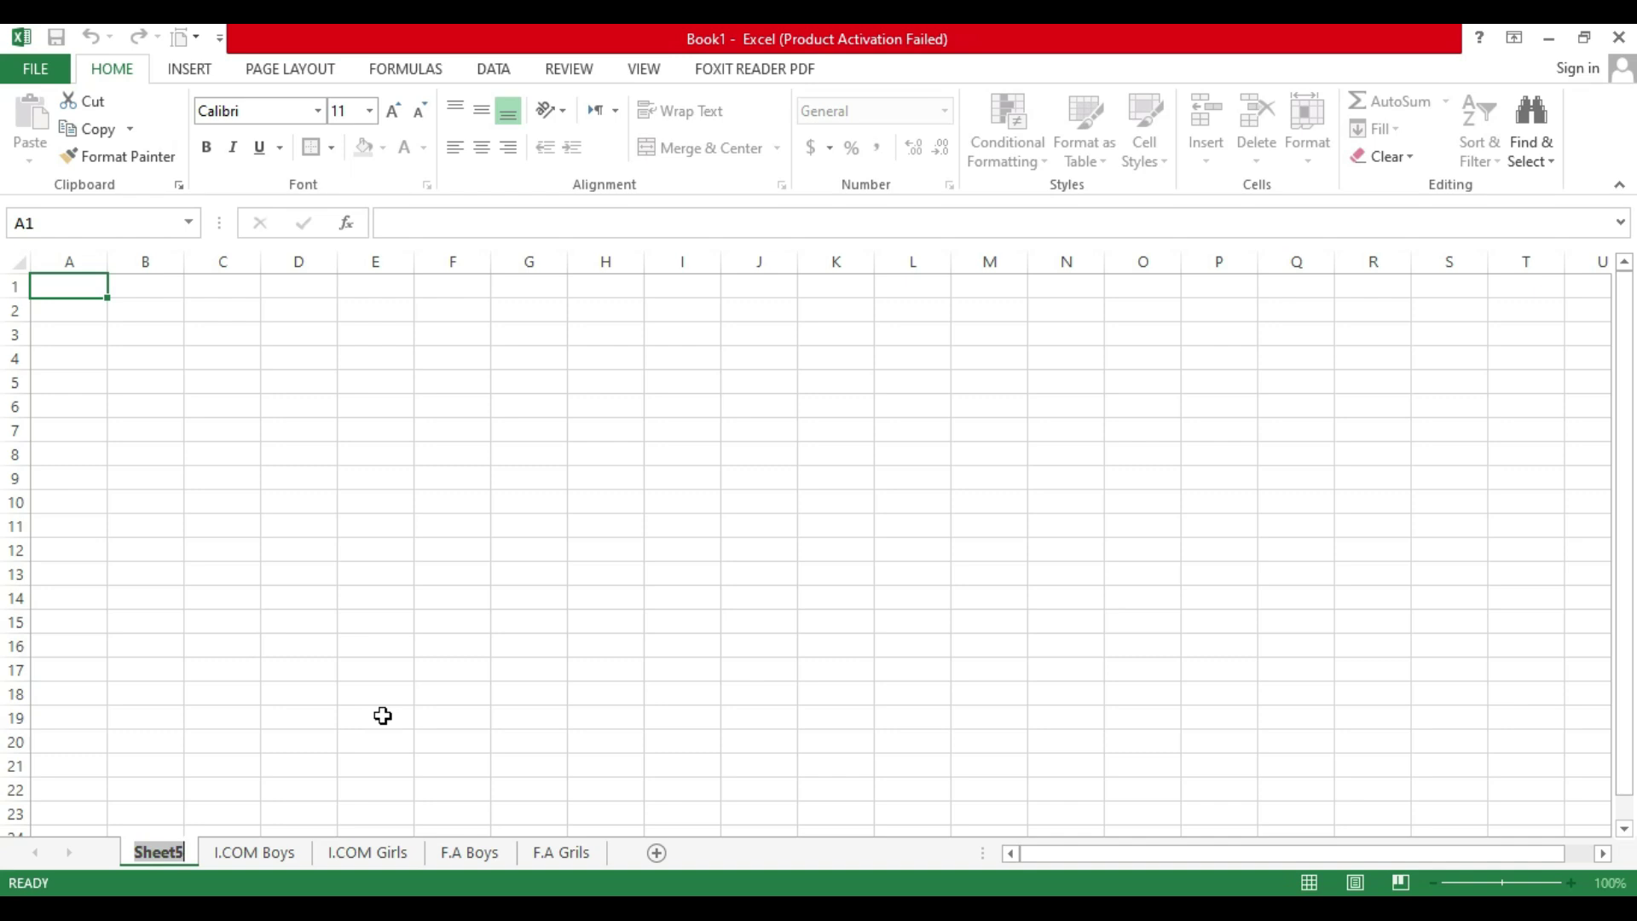
{"action": "type", "text": "fee"}
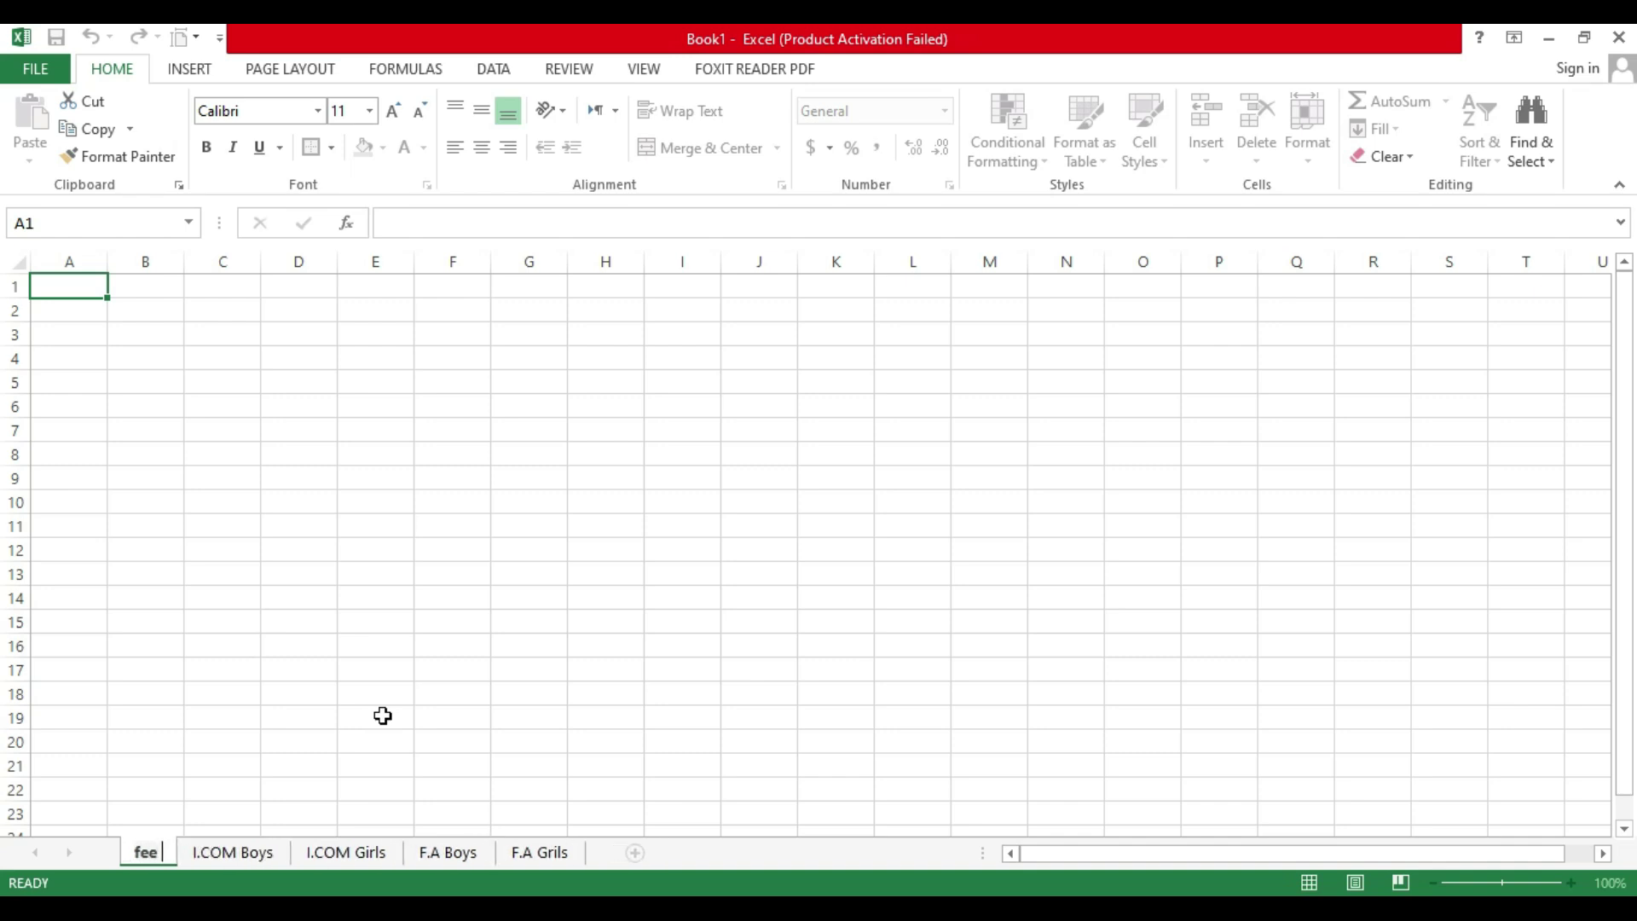
{"action": "type", "text": " Summary"}
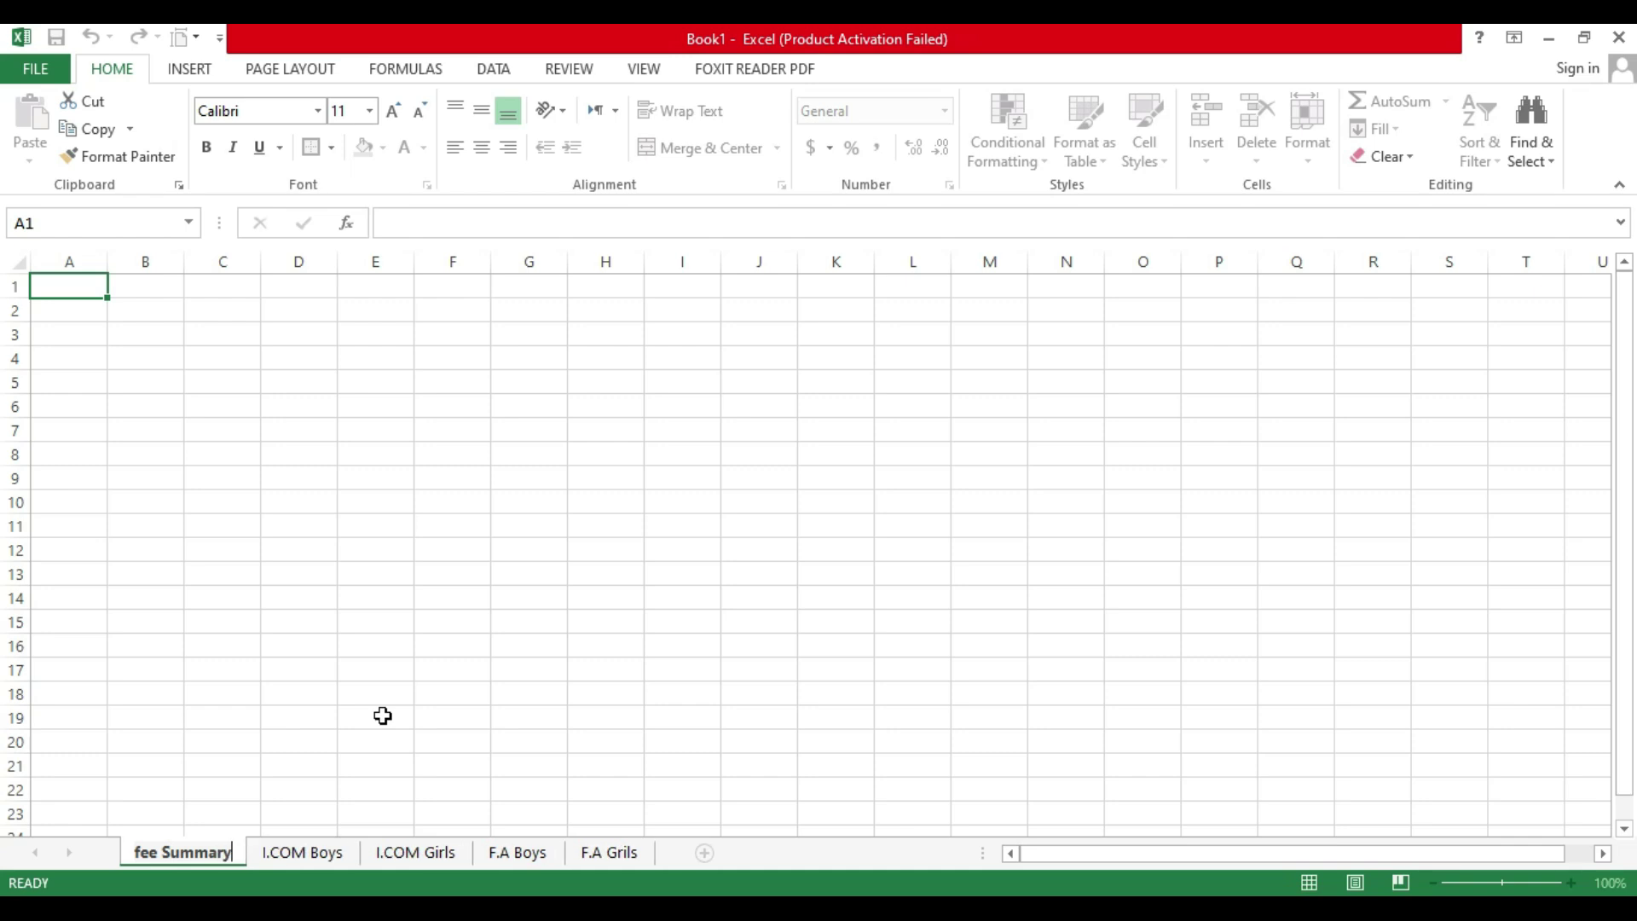
{"action": "key", "text": "Return"}
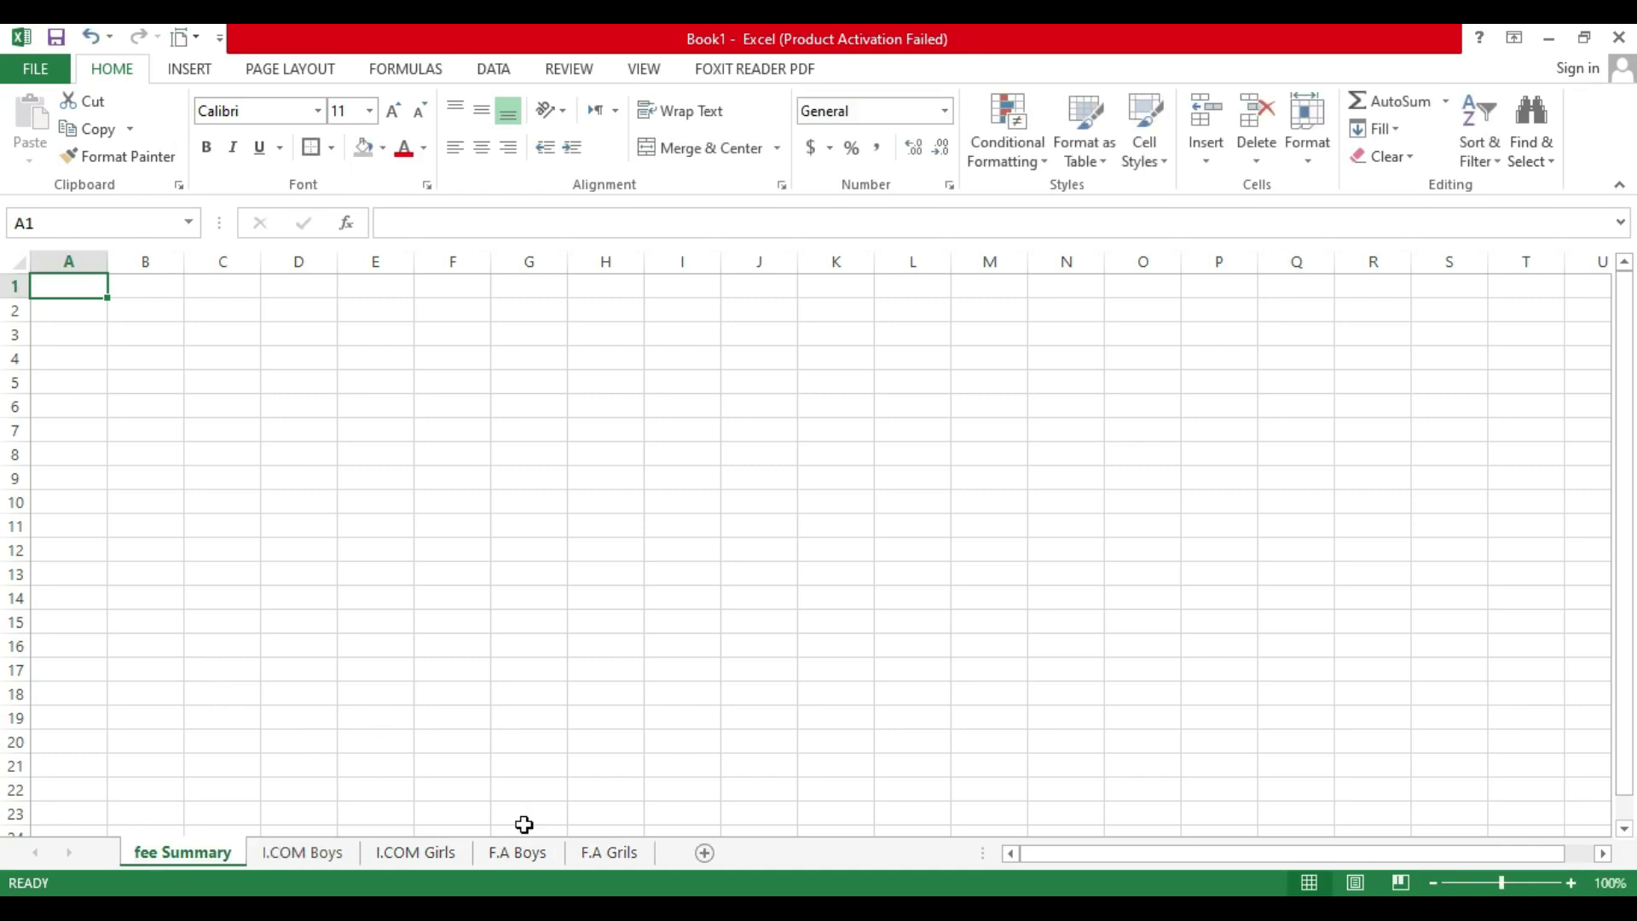
Step: Enter the heading "S.no" in A2 of the fee Summary sheet
{"action": "left_click", "coordinate": [1571, 882]}
{"action": "left_click", "coordinate": [1571, 882]}
{"action": "left_click", "coordinate": [1571, 882]}
{"action": "left_click", "coordinate": [1571, 883]}
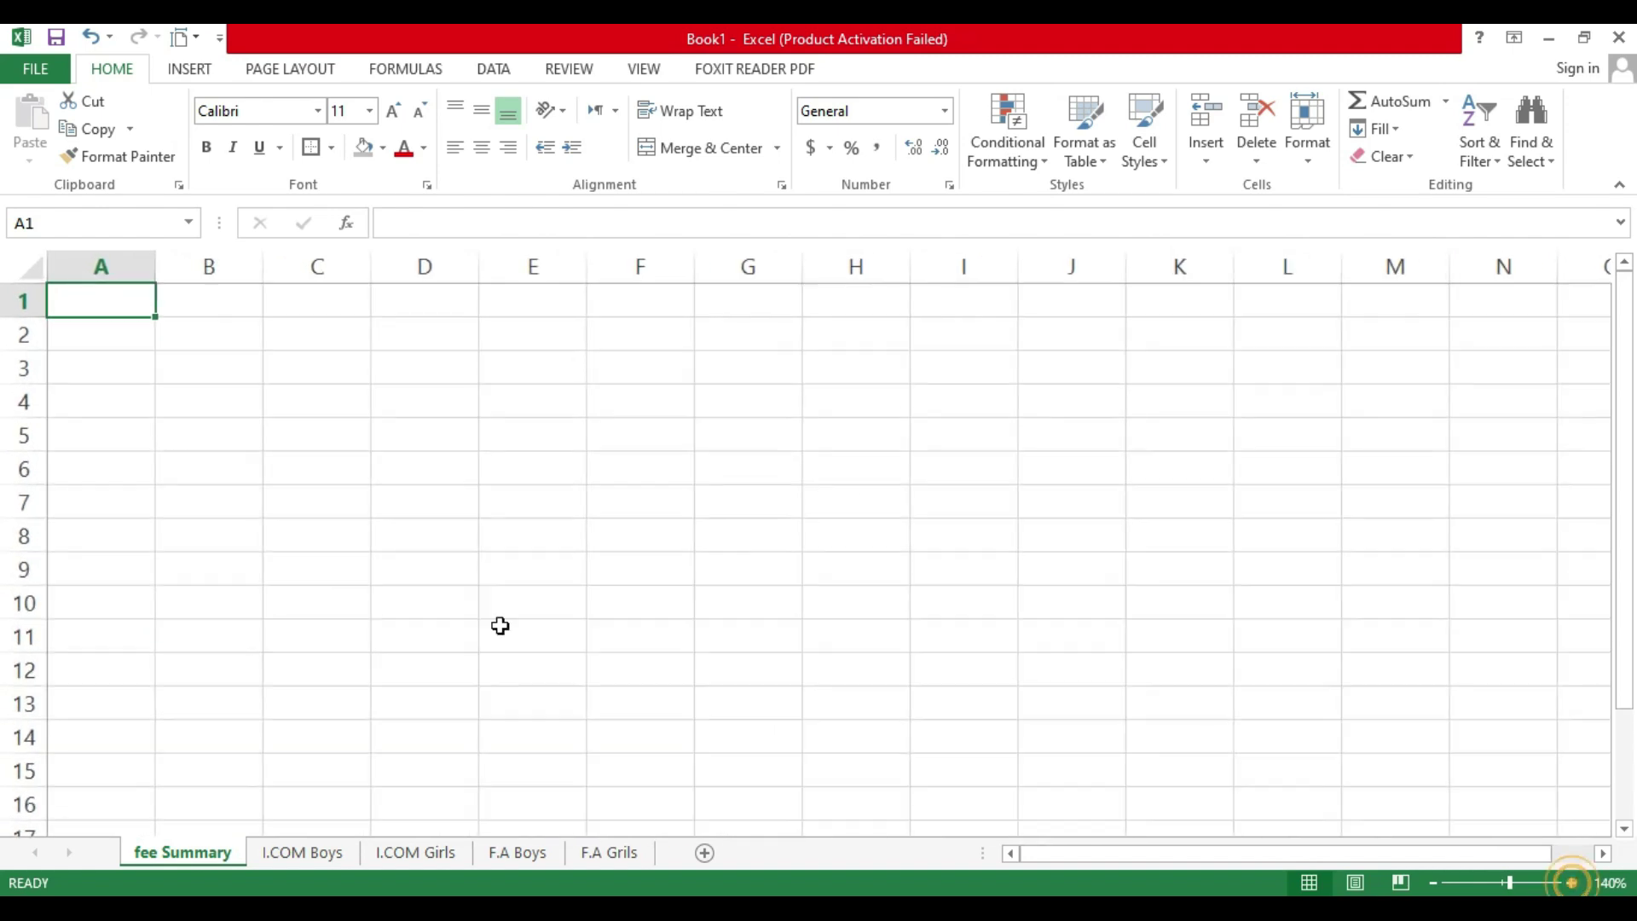
{"action": "left_click", "coordinate": [138, 349]}
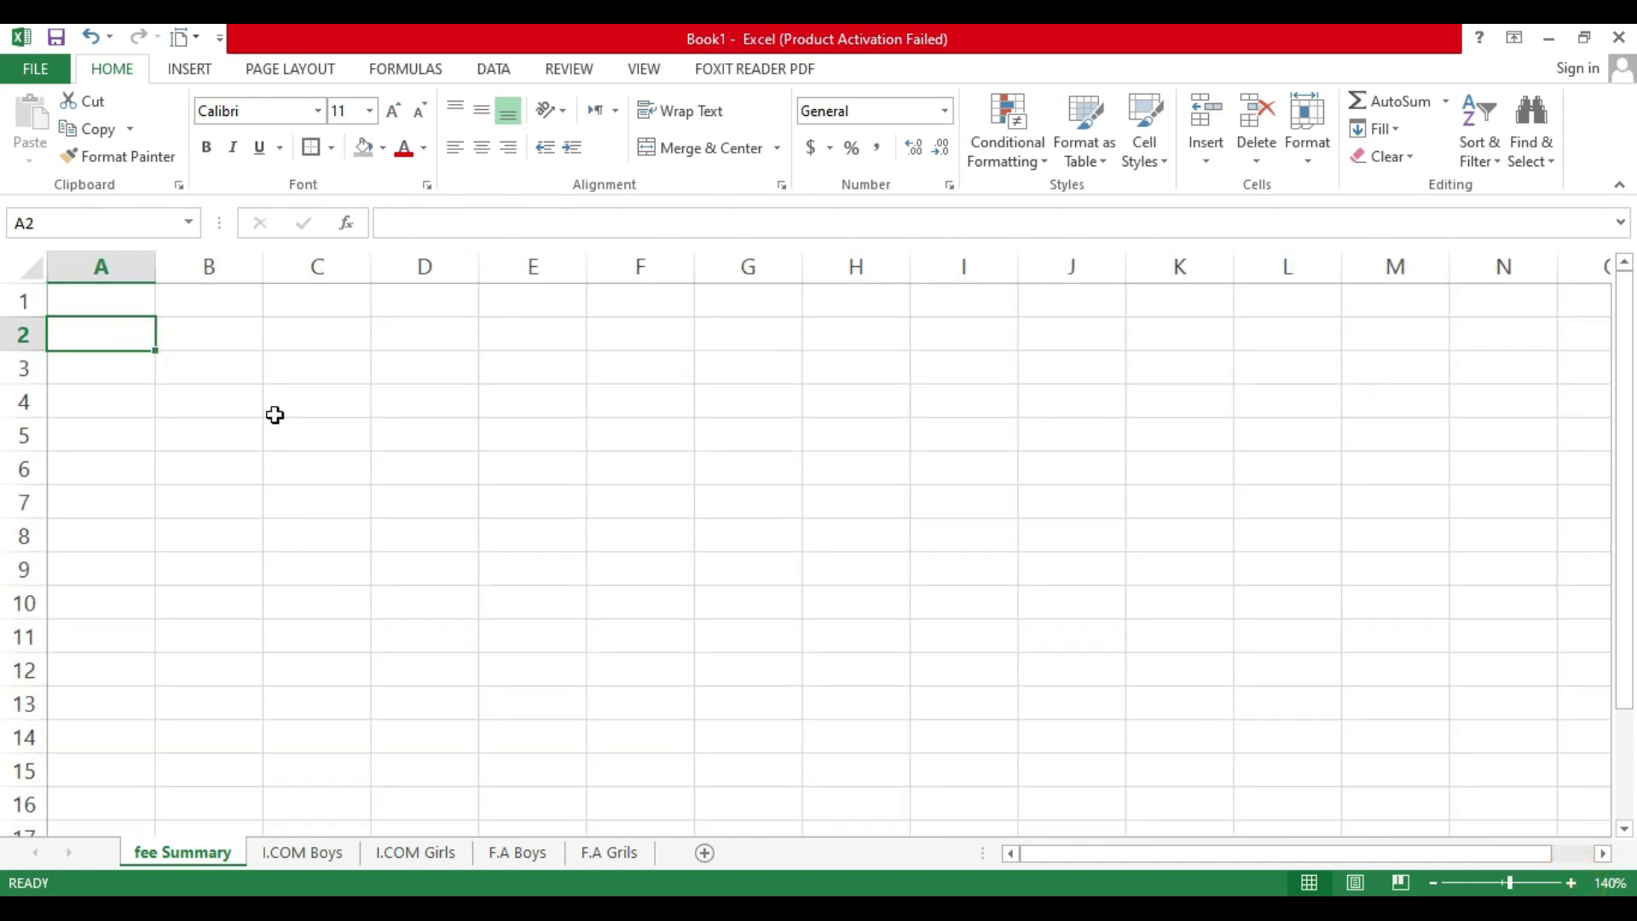
{"action": "type", "text": "S.NO"}
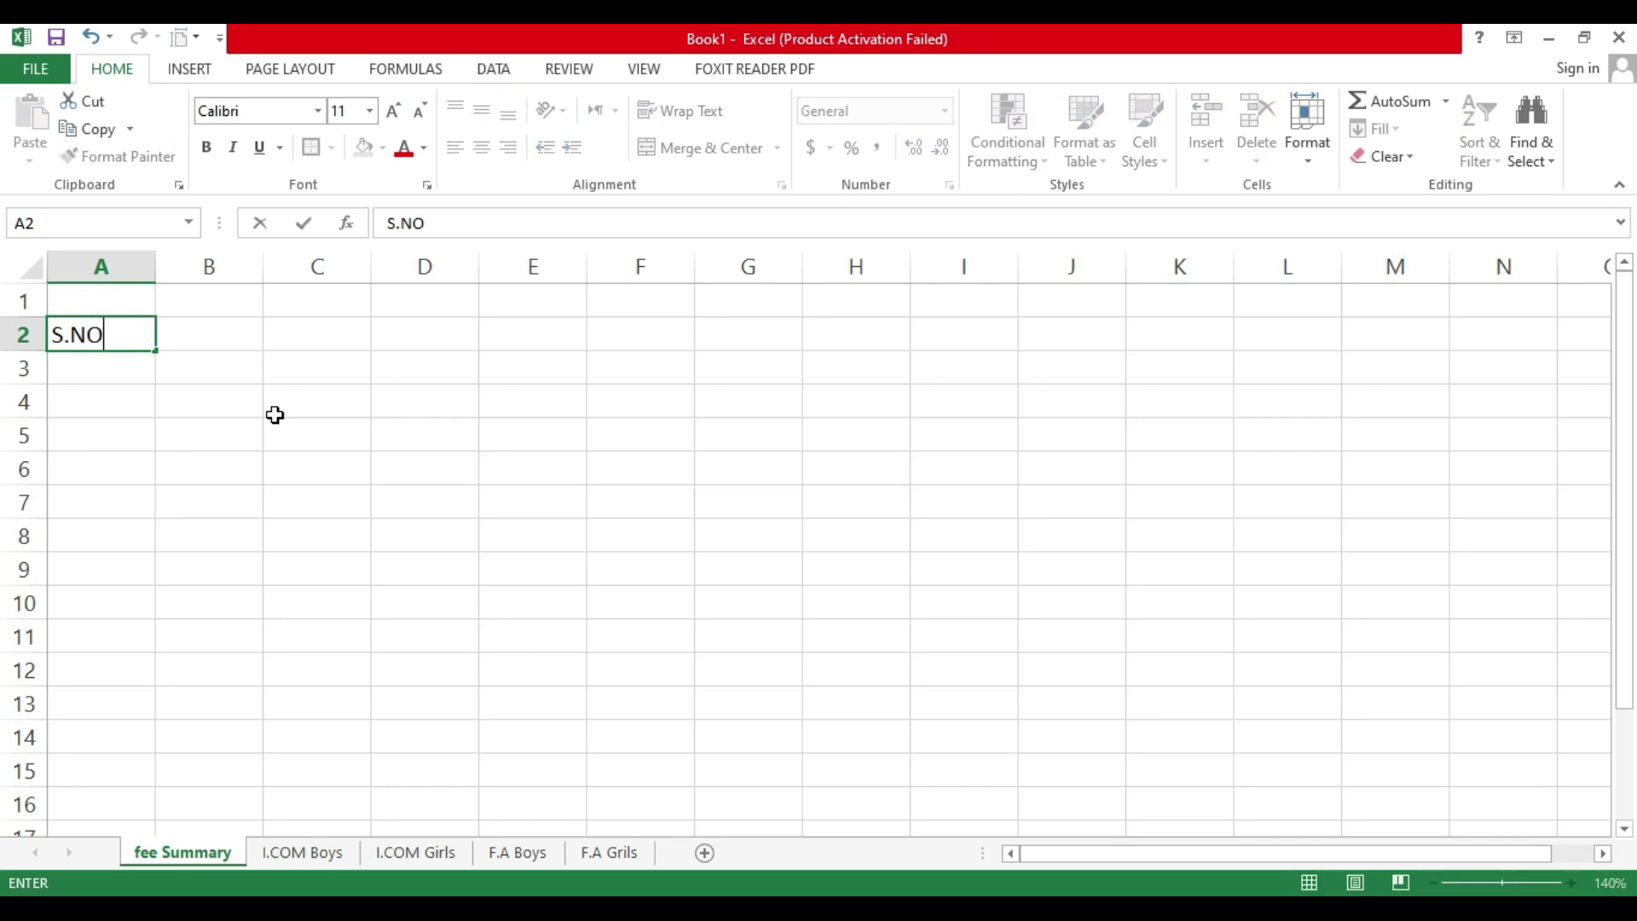
{"action": "key", "text": "Tab"}
{"action": "key", "text": "Left"}
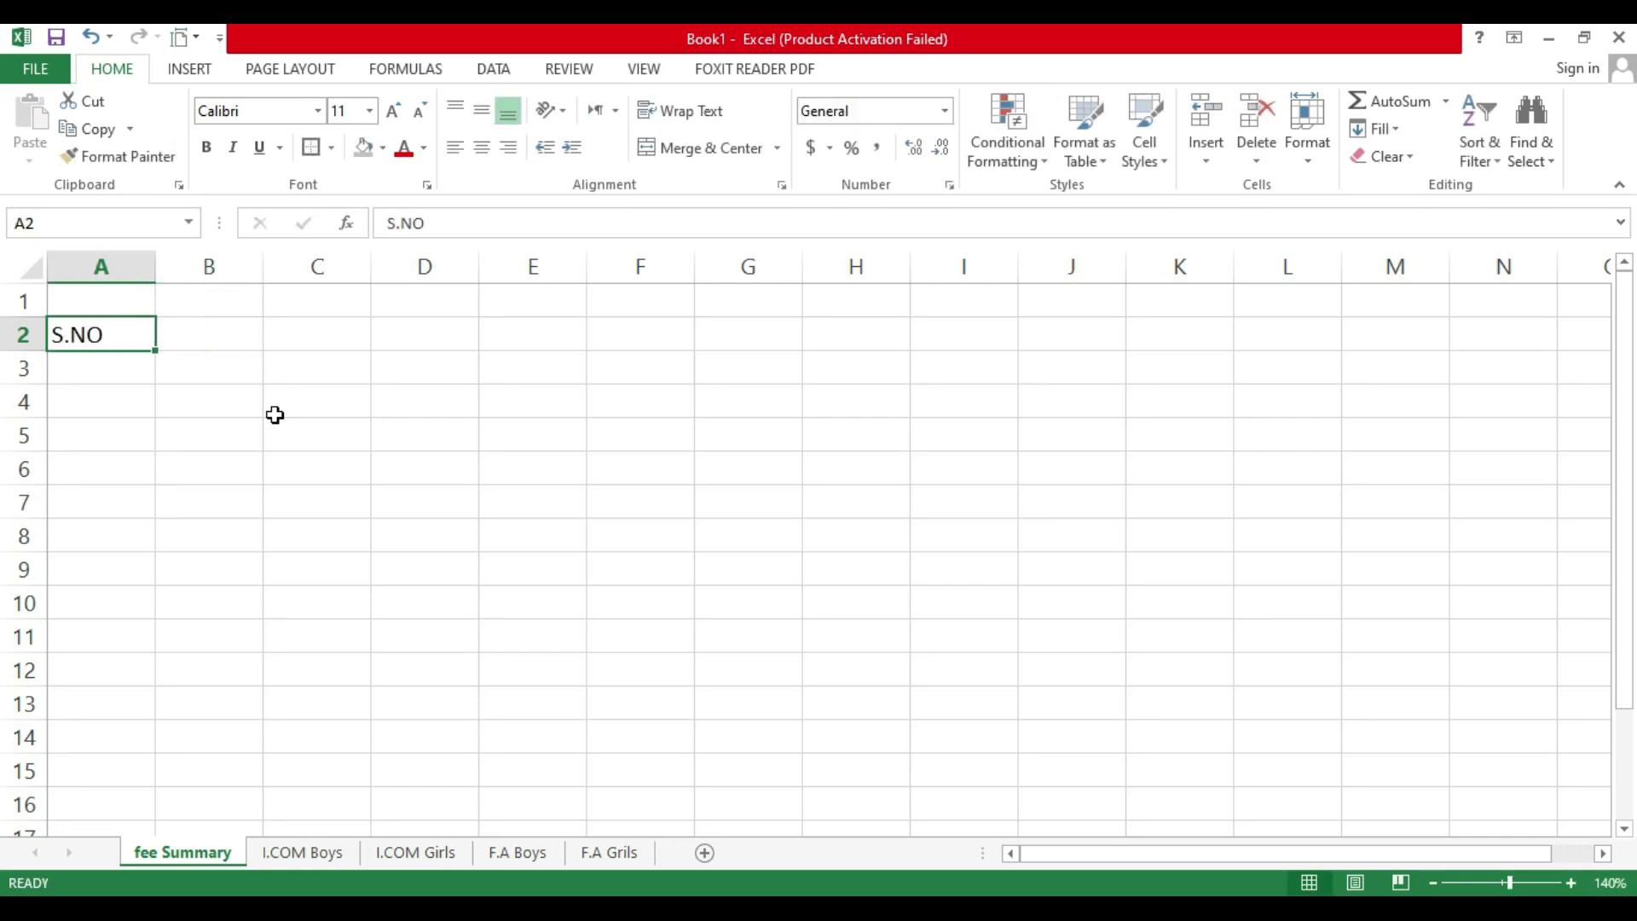
{"action": "type", "text": "S.no"}
{"action": "key", "text": "Tab"}
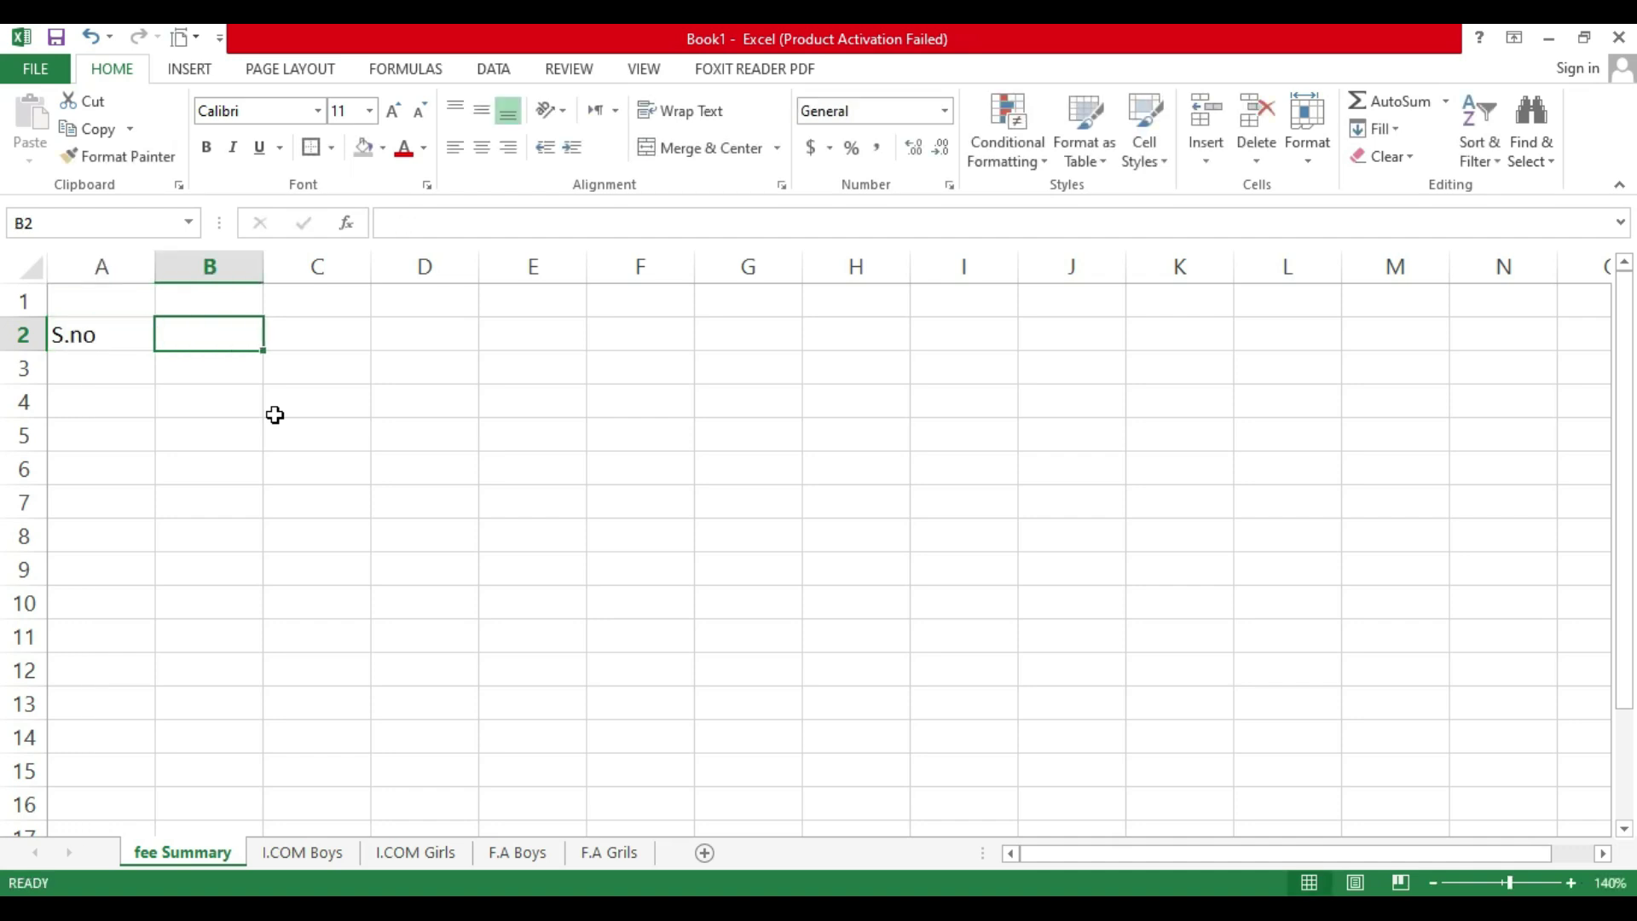
Step: Enter the heading "Class Name" in B2, split over two lines within the cell
{"action": "type", "text": "Class"}
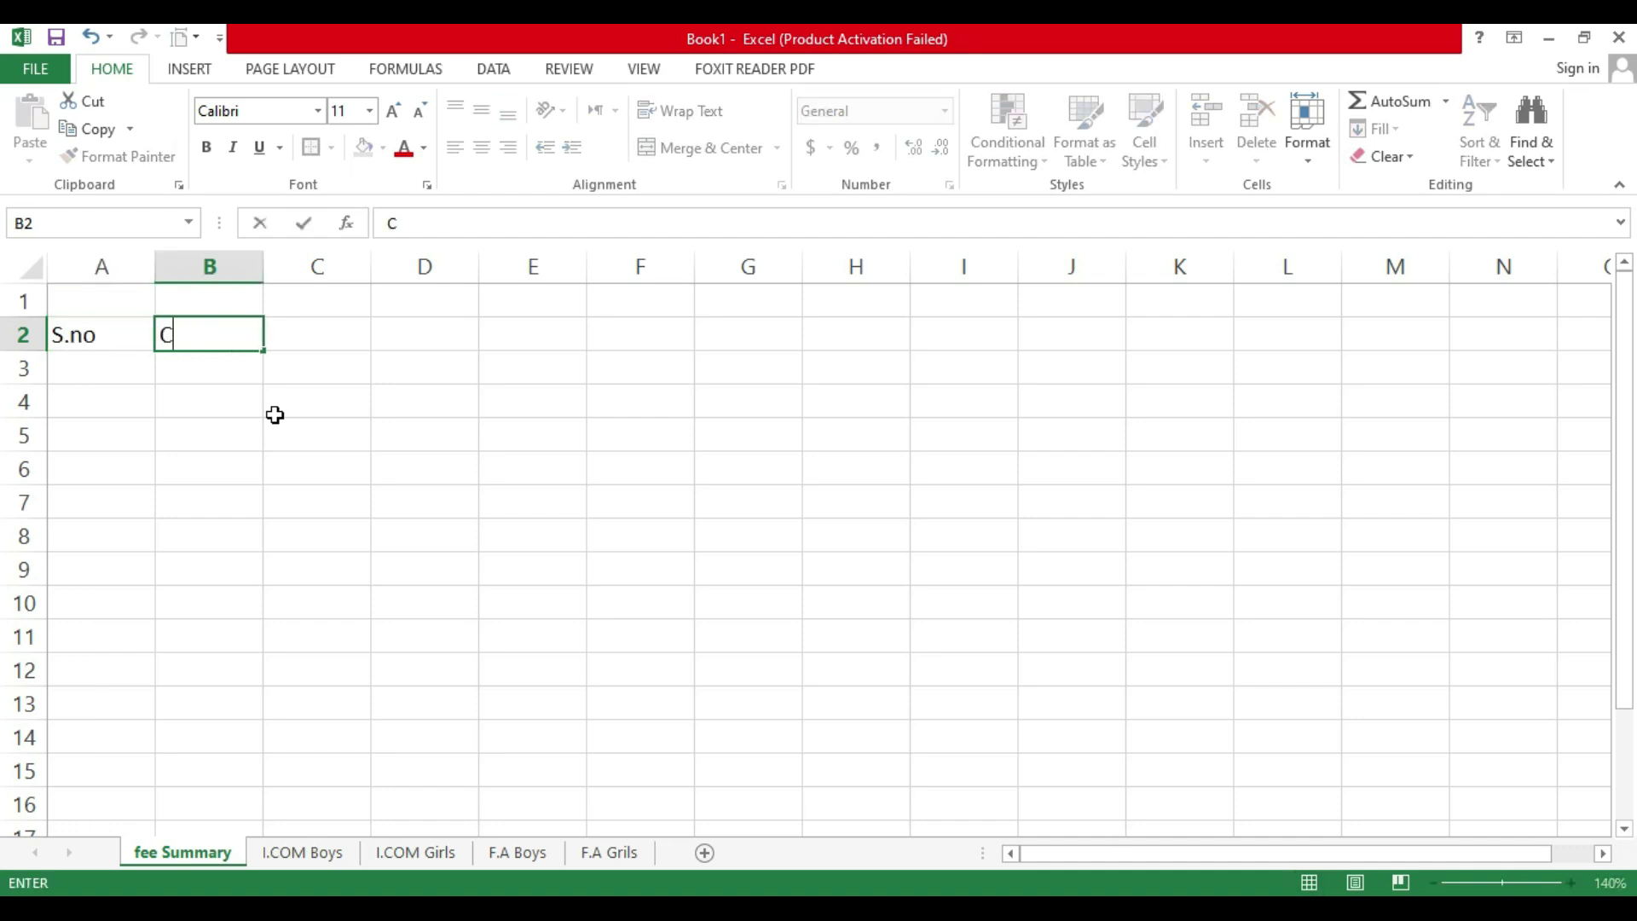
{"action": "key", "text": "alt+Return"}
{"action": "type", "text": "n"}
{"action": "key", "text": "BackSpace"}
{"action": "type", "text": "Name"}
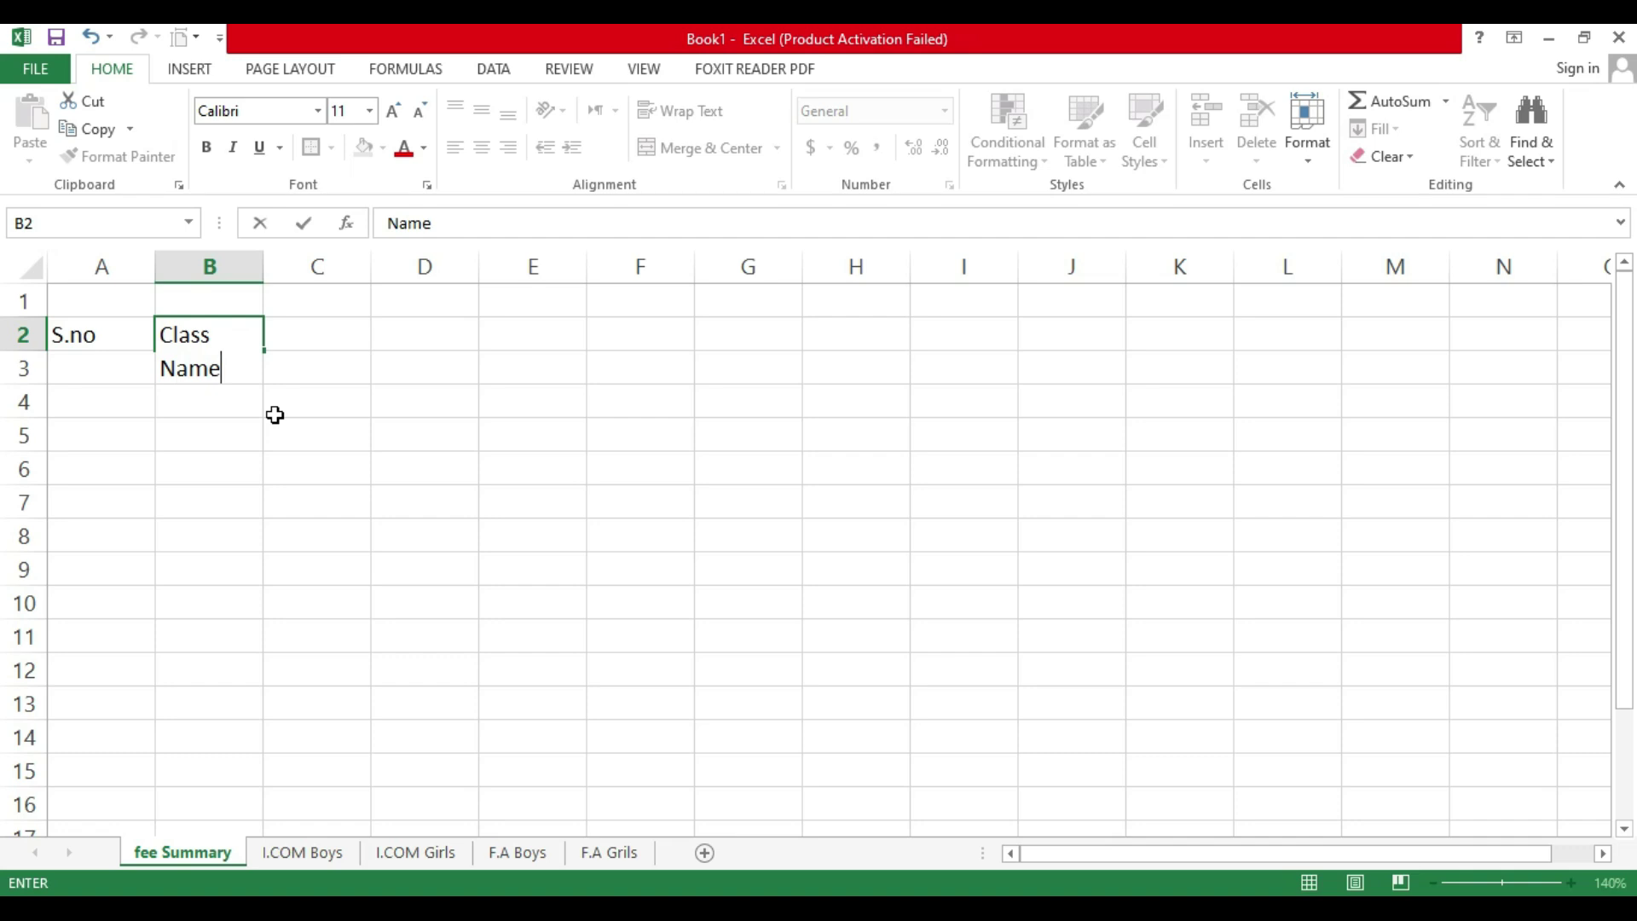
{"action": "key", "text": "Tab"}
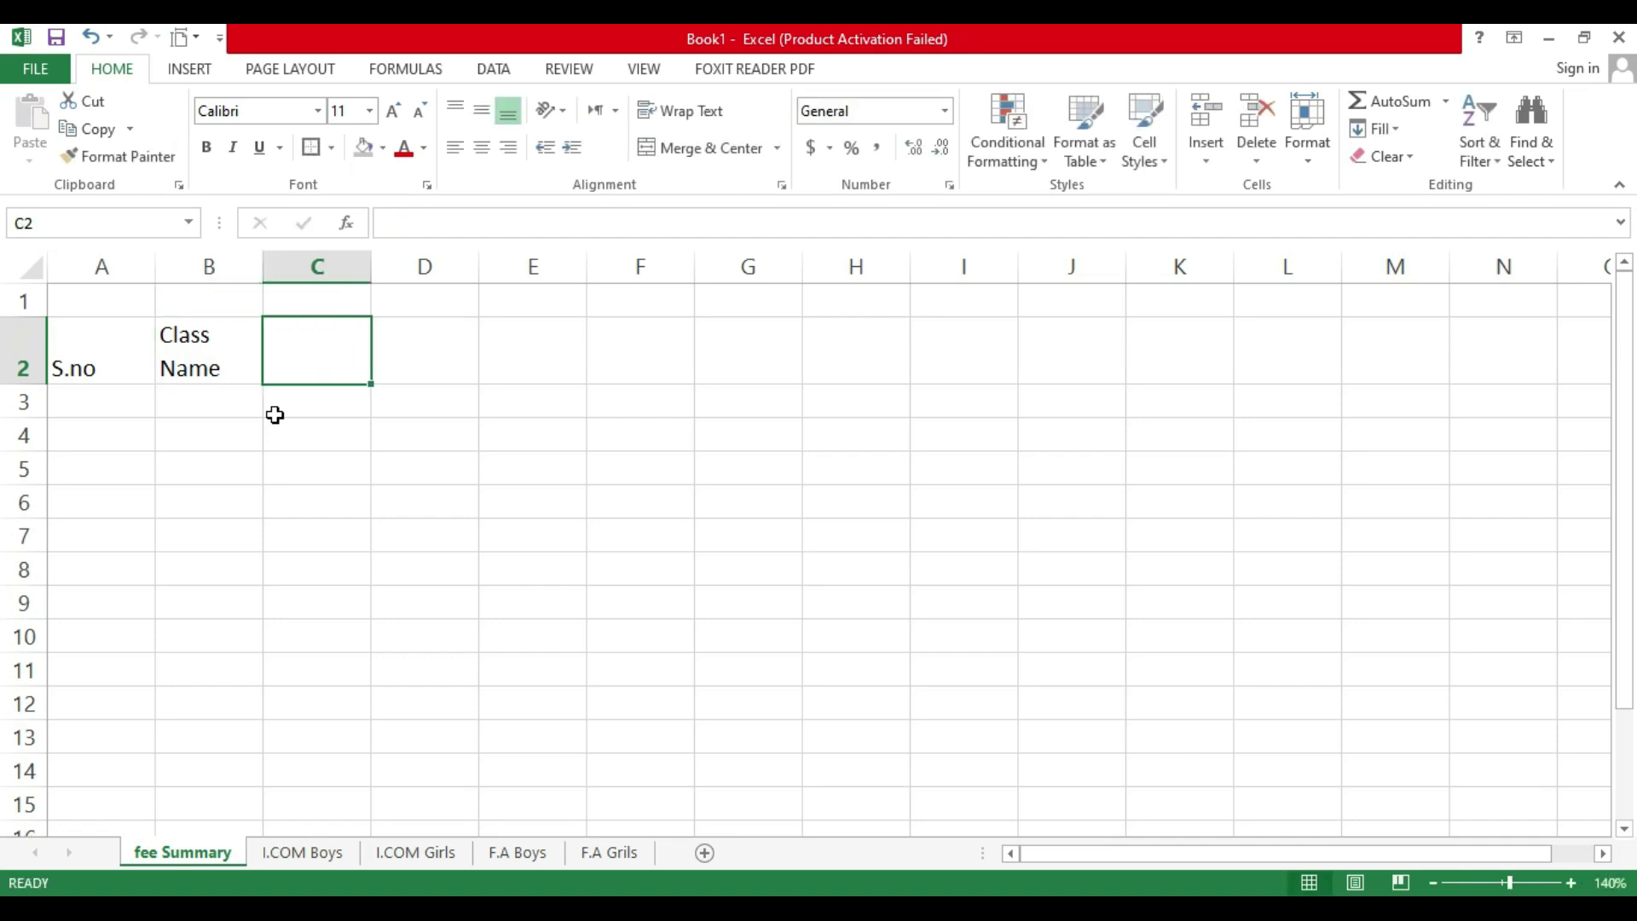
Step: Enter the heading "Teacher Name" in C2, split over two lines within the cell
{"action": "type", "text": "T"}
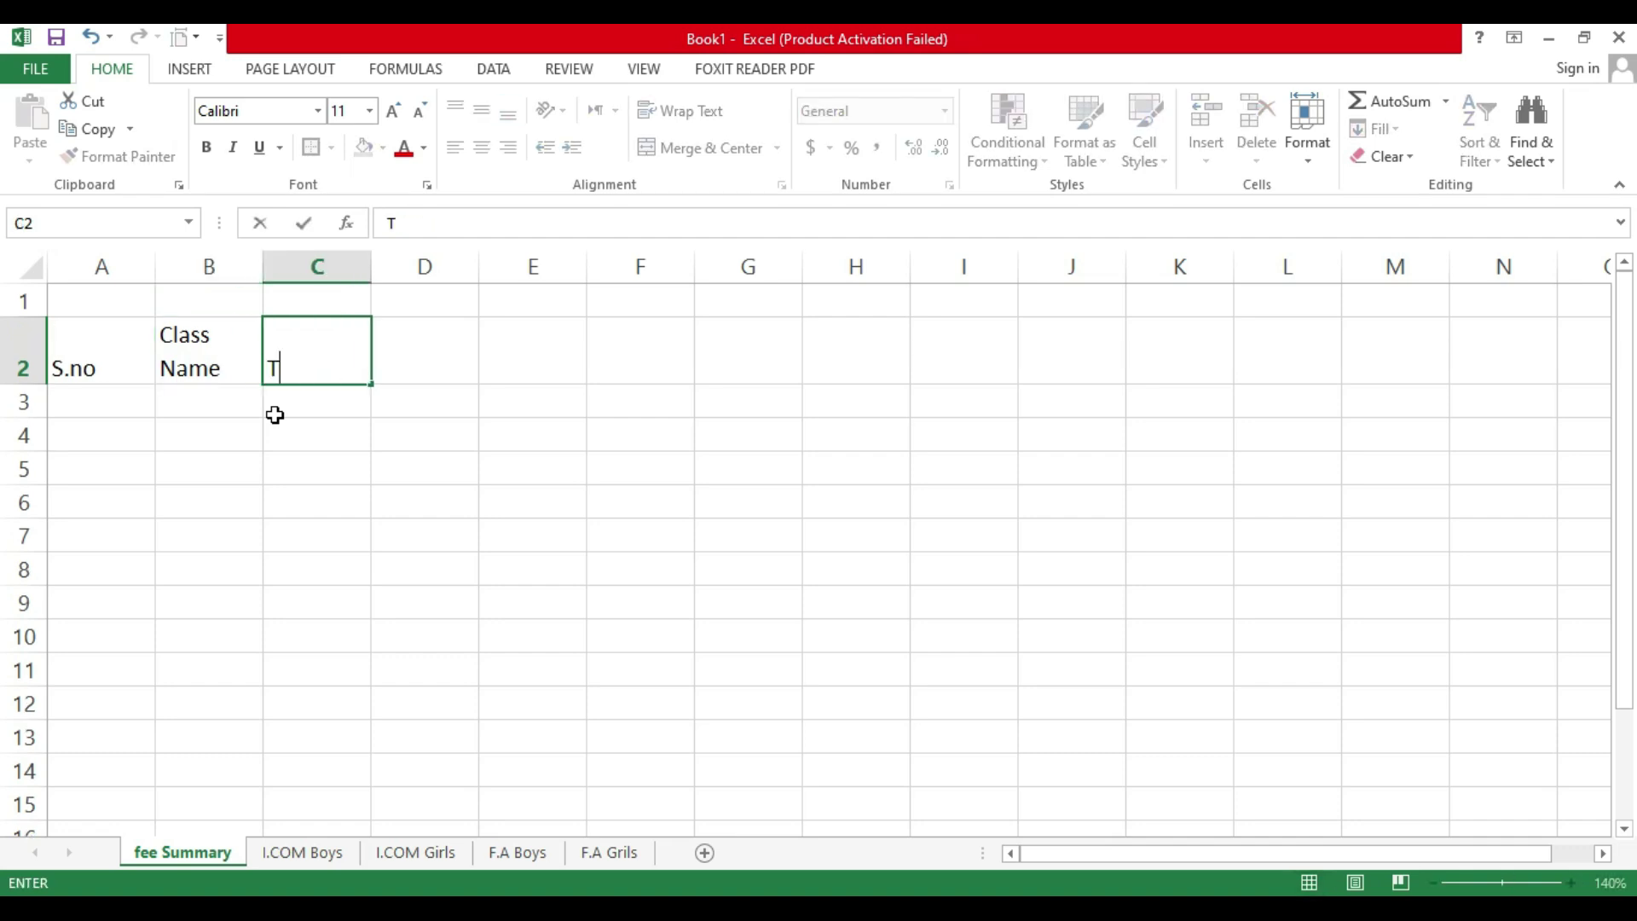
{"action": "type", "text": "eacher"}
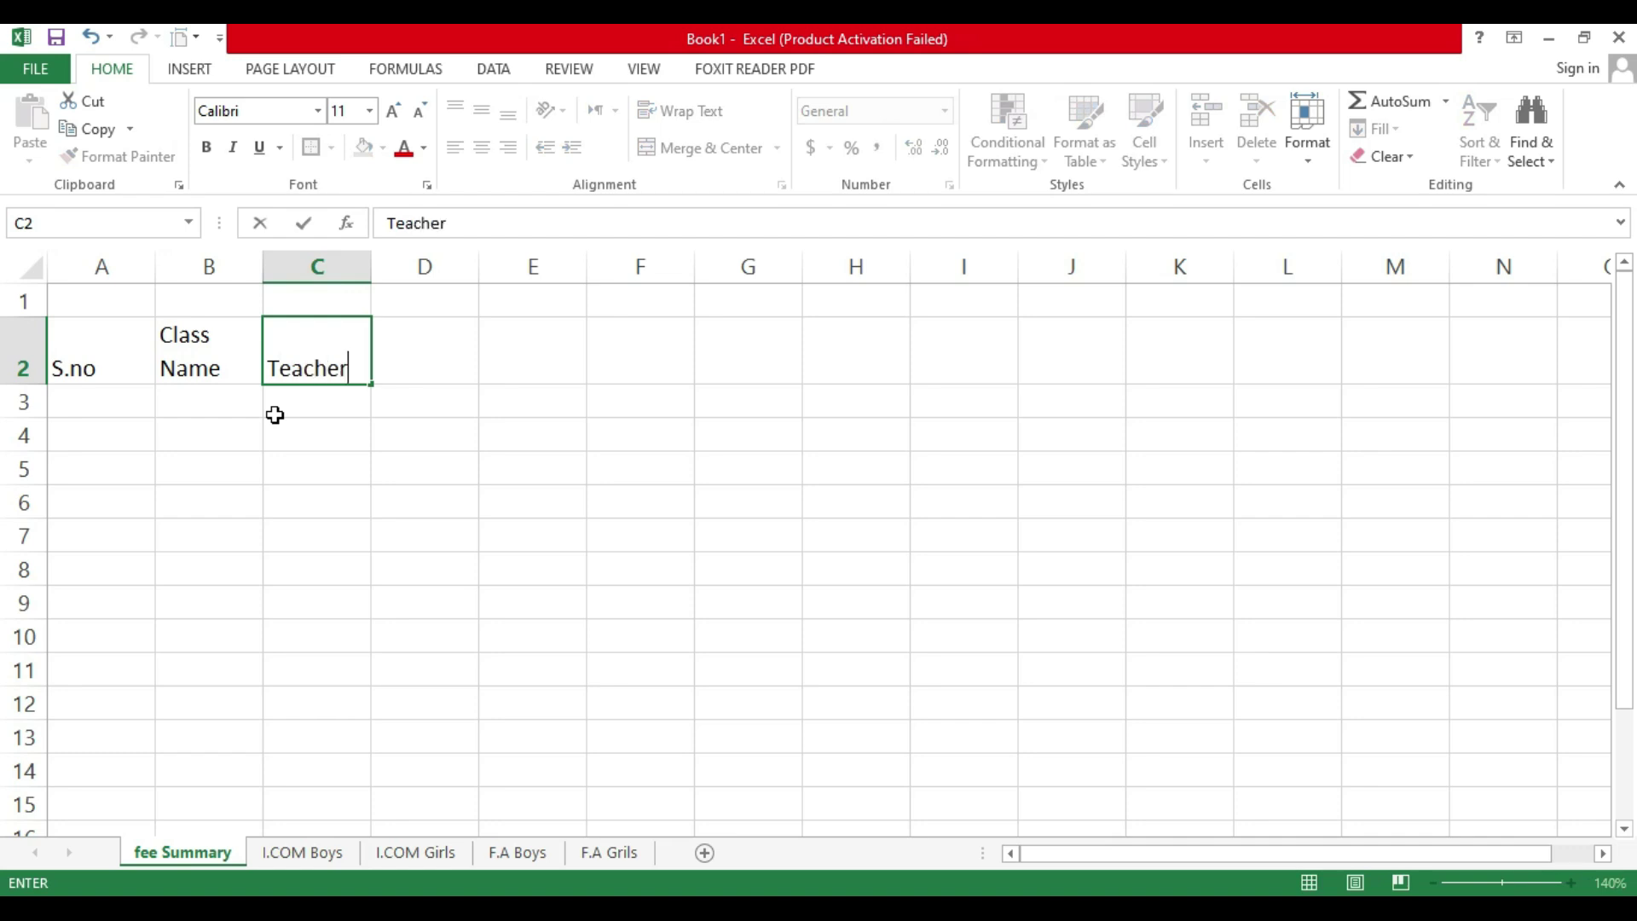
{"action": "key", "text": "alt+Return"}
{"action": "type", "text": "Name"}
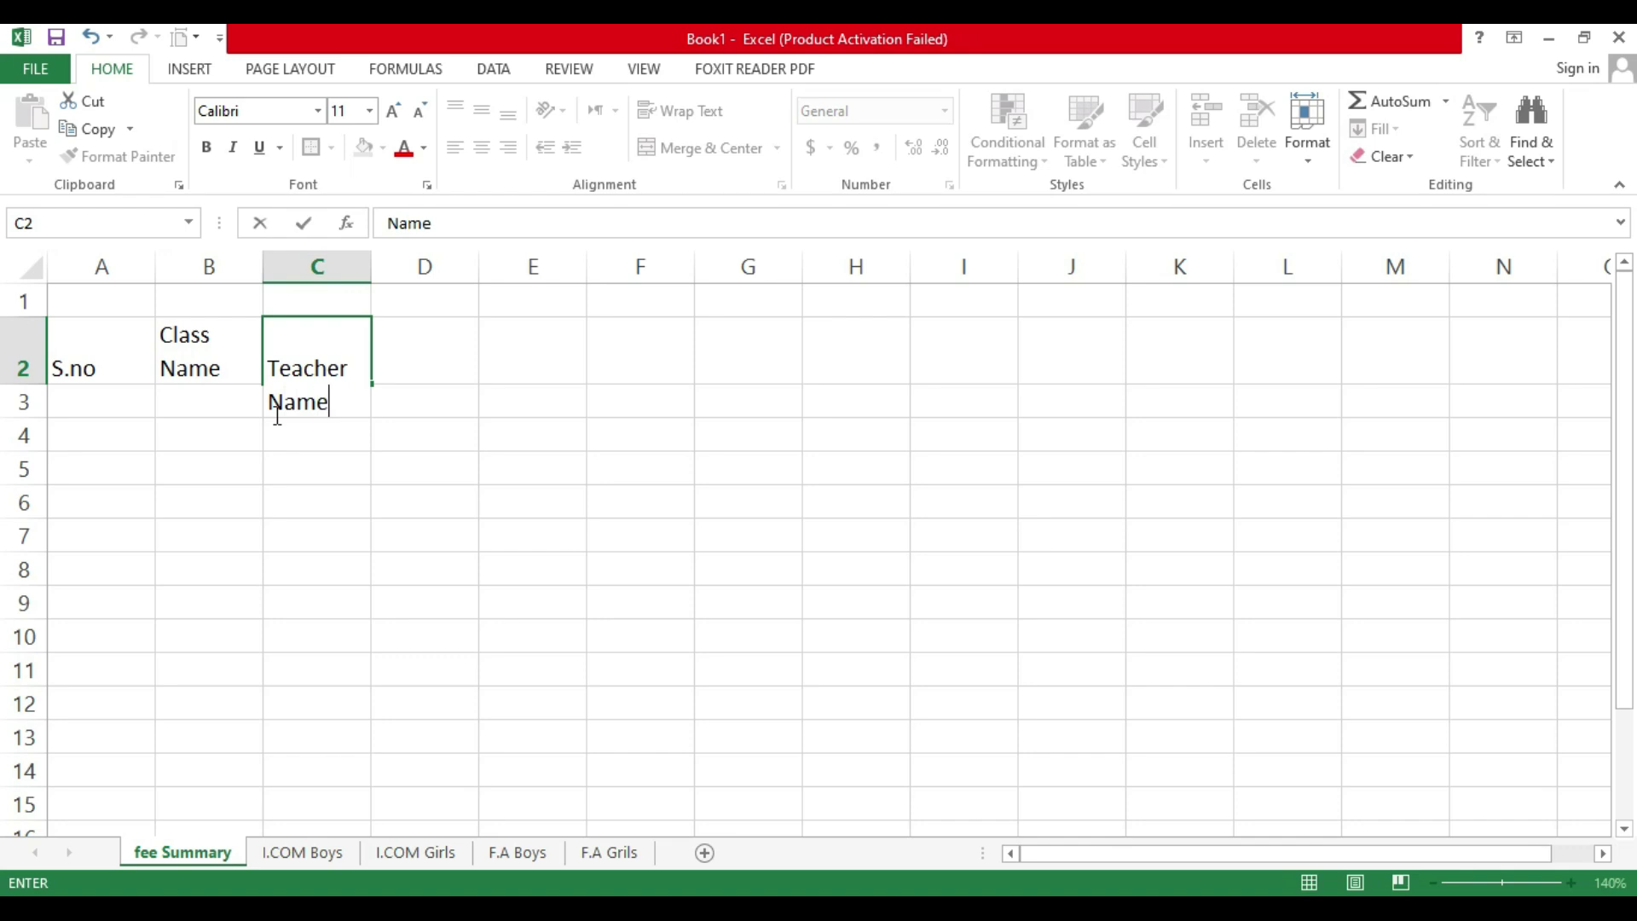
{"action": "key", "text": "Tab"}
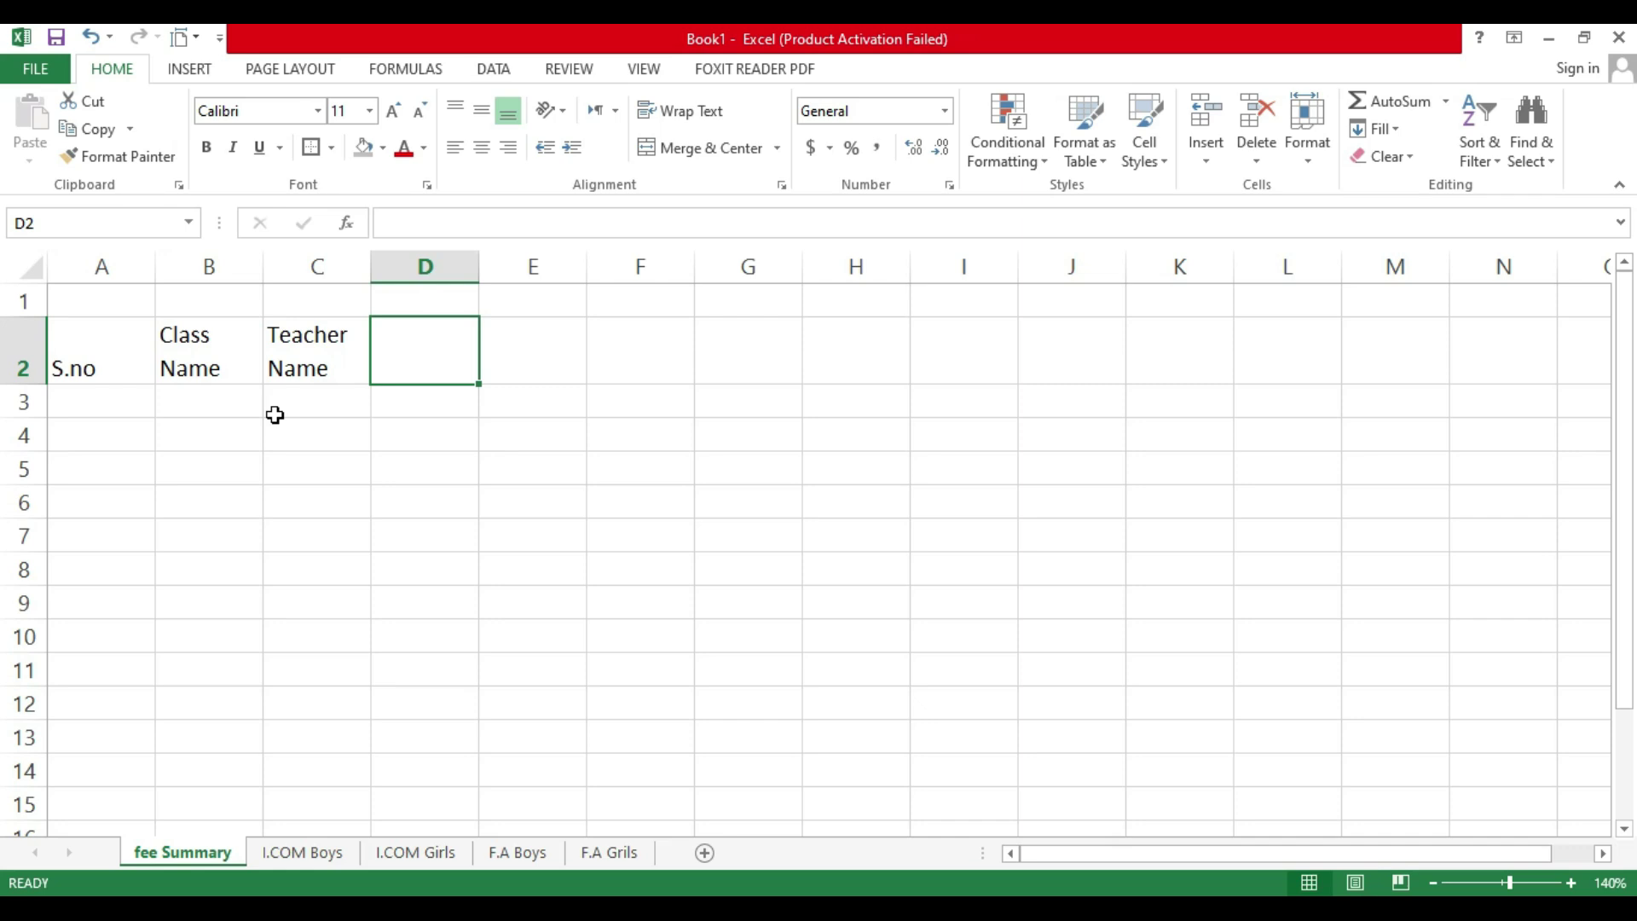
Step: Enter the heading "No Studend" in D2, split over two lines within the cell
{"action": "type", "text": "No"}
{"action": "key", "text": "alt+Return"}
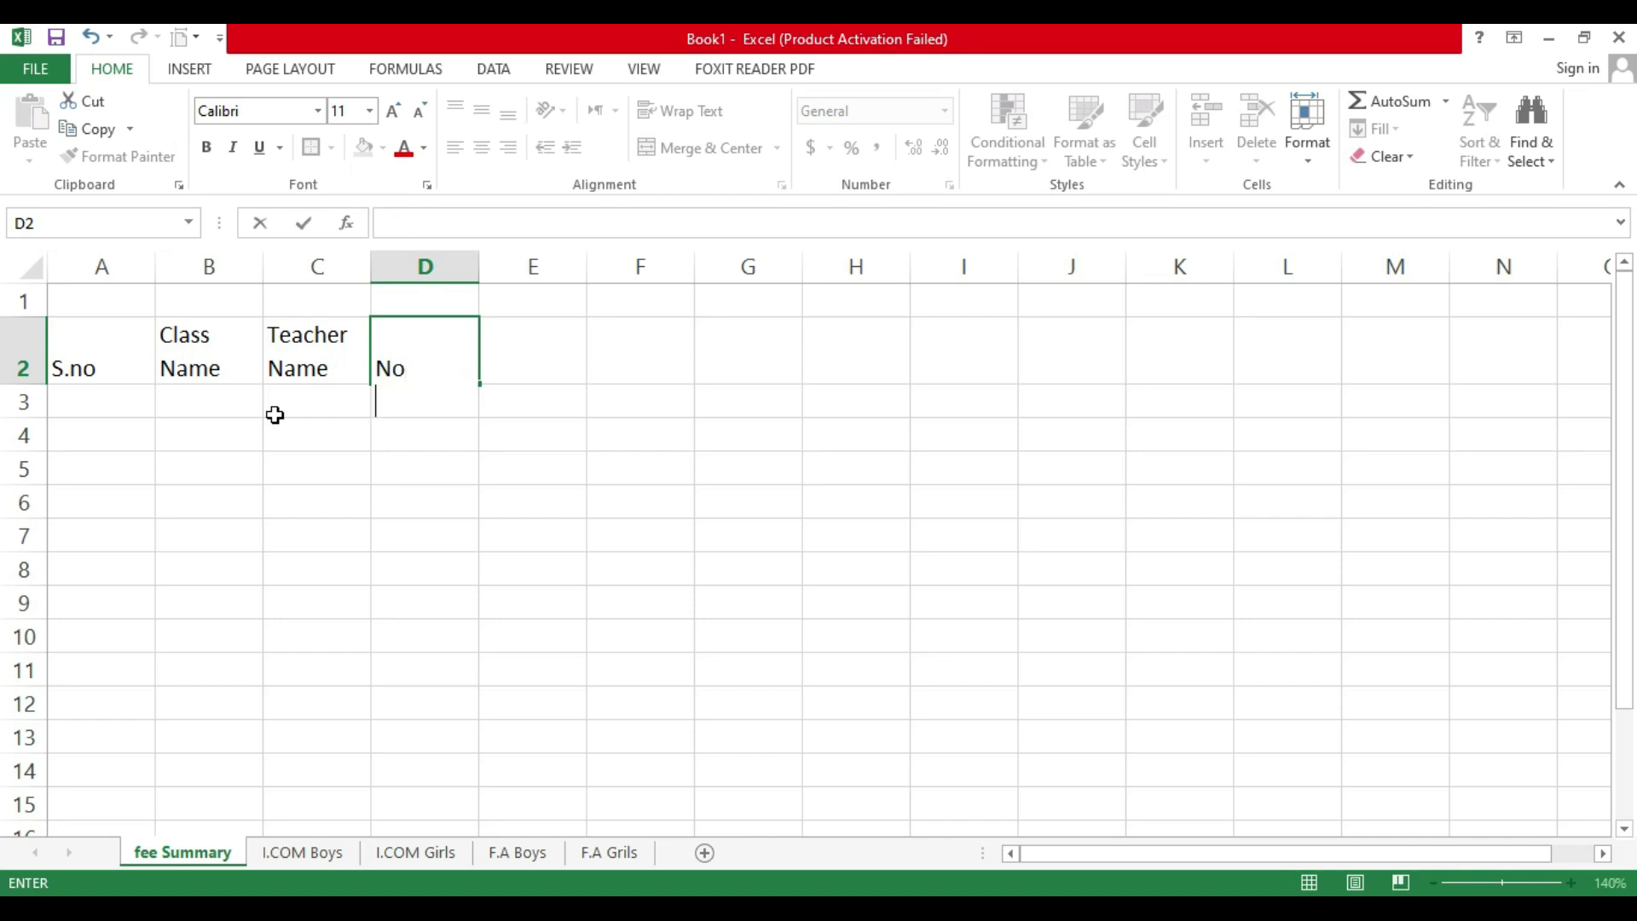
{"action": "type", "text": "Studend"}
{"action": "key", "text": "Return"}
{"action": "key", "text": "Right"}
{"action": "key", "text": "Up"}
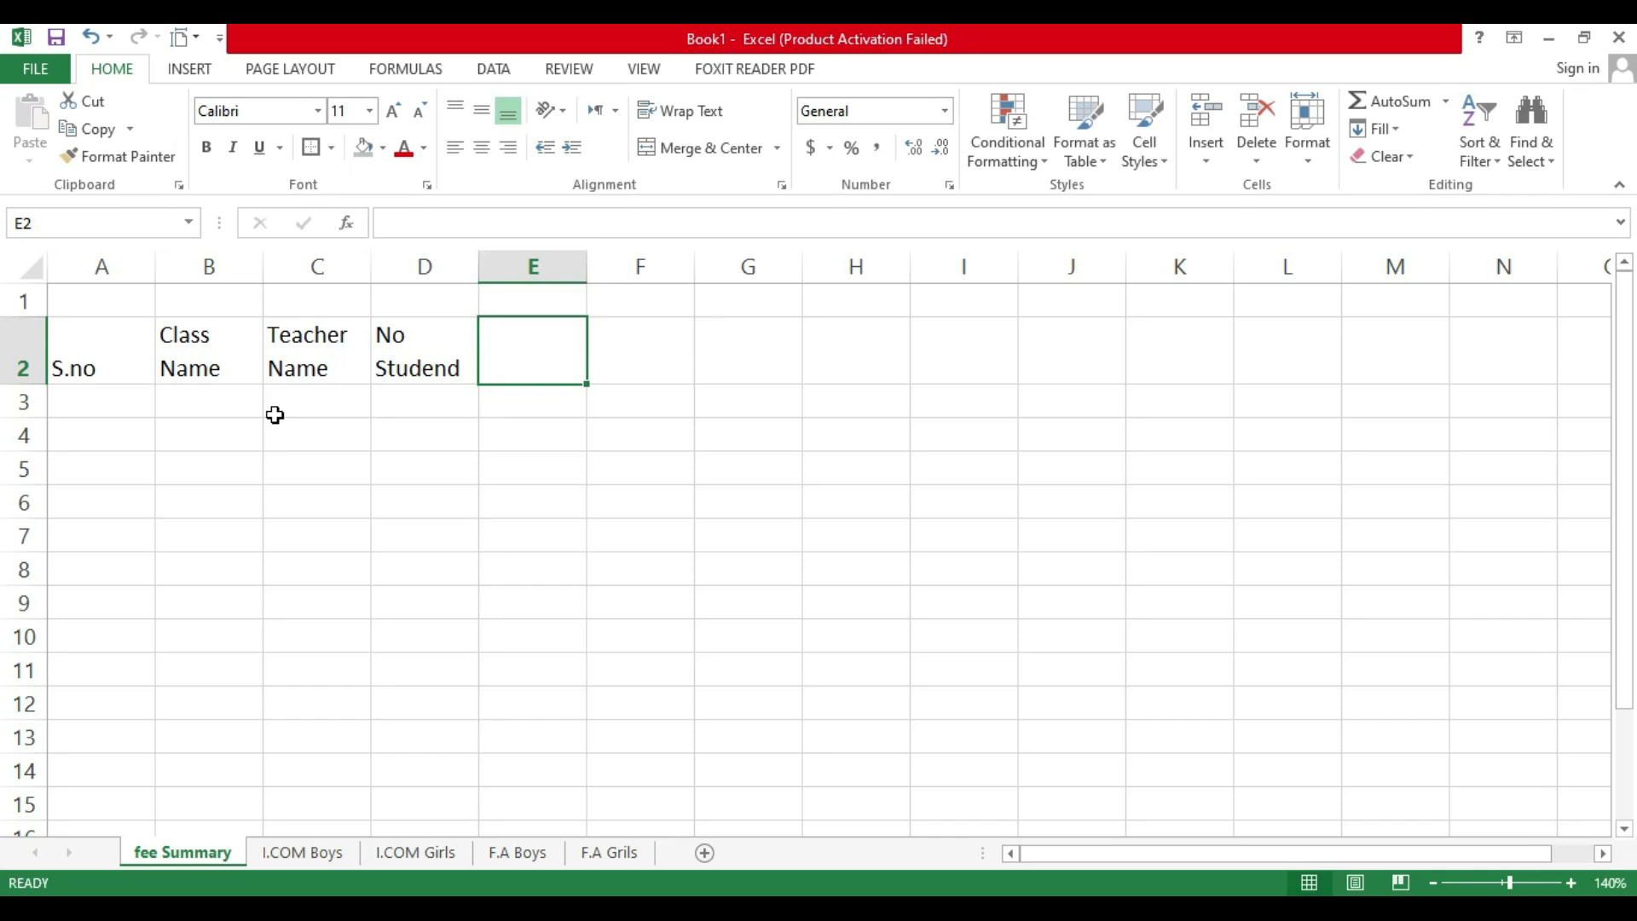
Step: Enter the heading "Total Package" in E2, split over two lines within the cell
{"action": "type", "text": "T"}
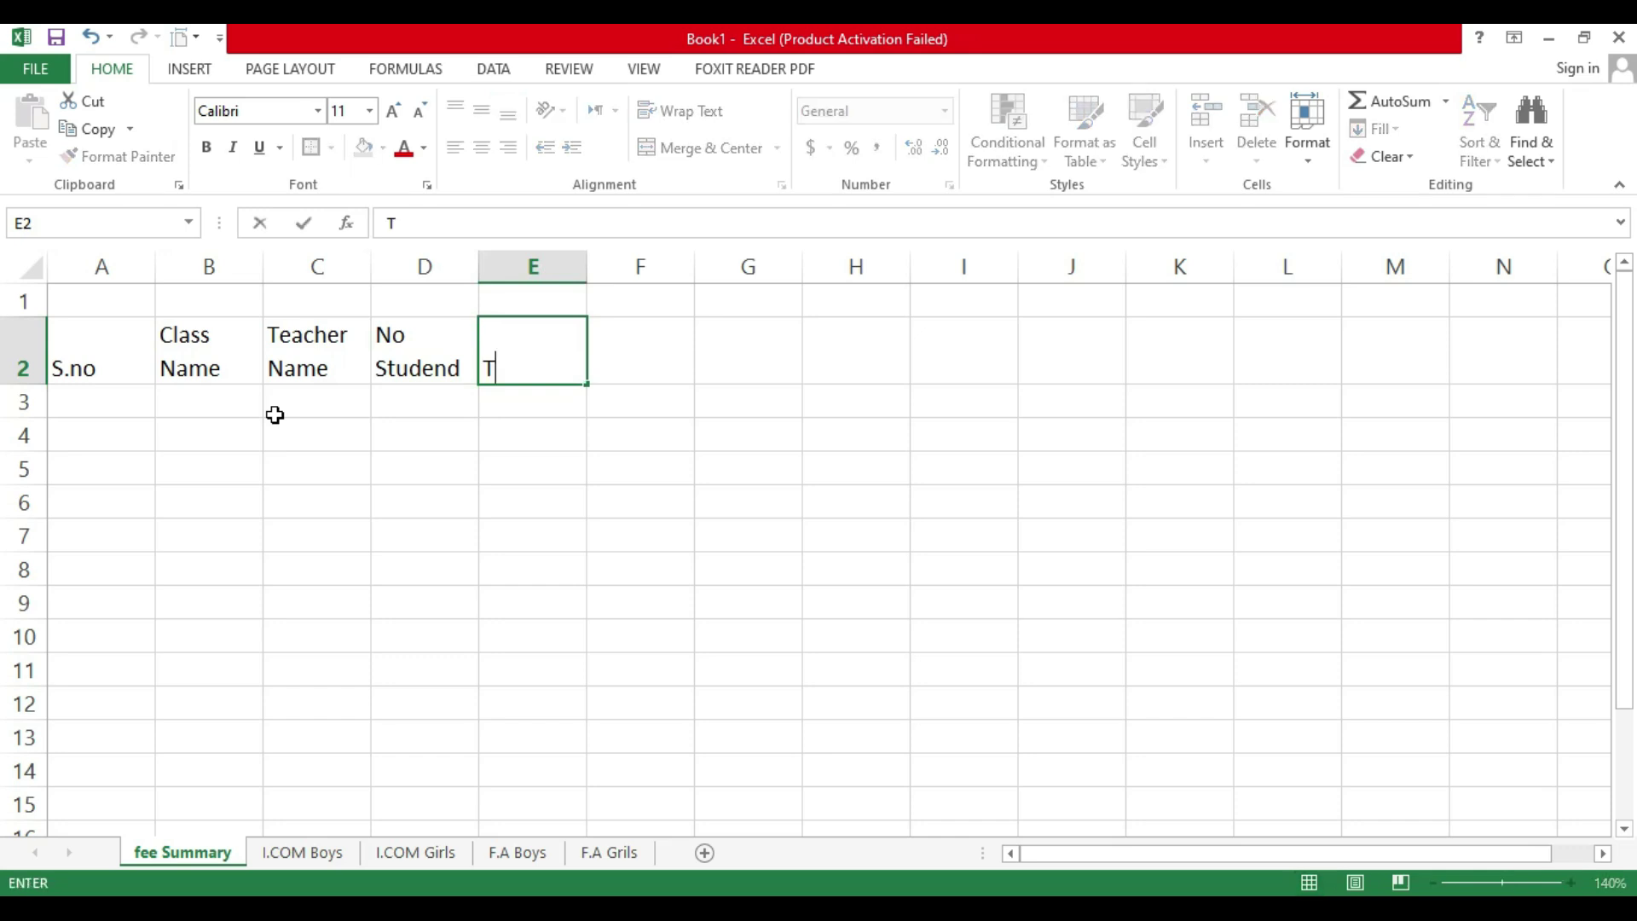
{"action": "type", "text": "otal"}
{"action": "key", "text": "alt+Return"}
{"action": "type", "text": "P"}
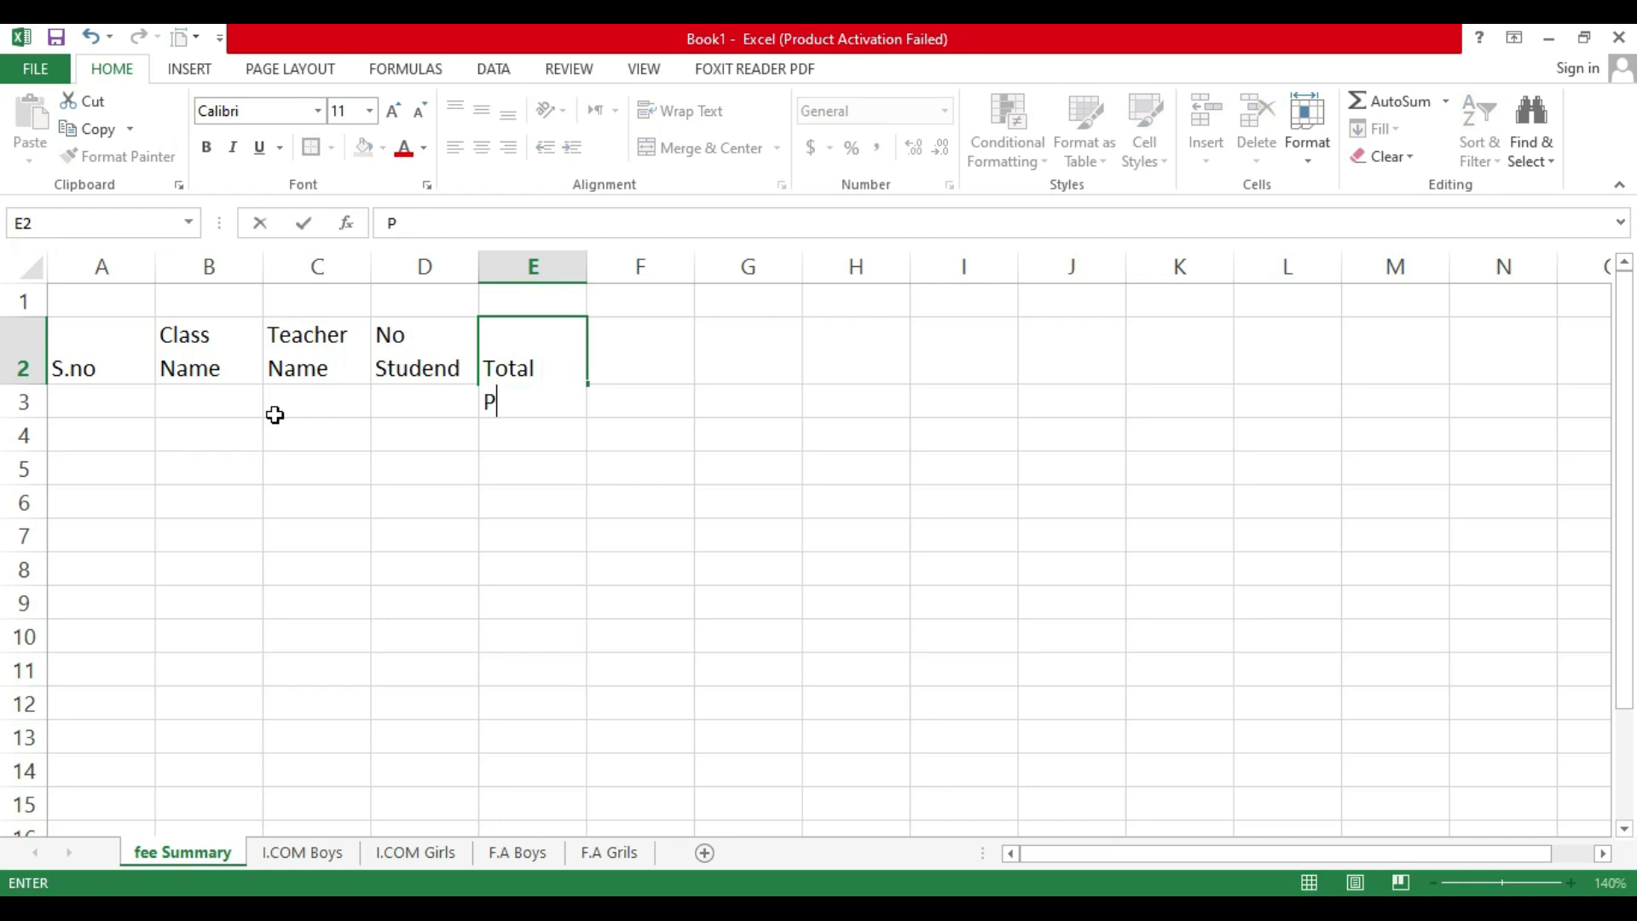
{"action": "type", "text": "ackage"}
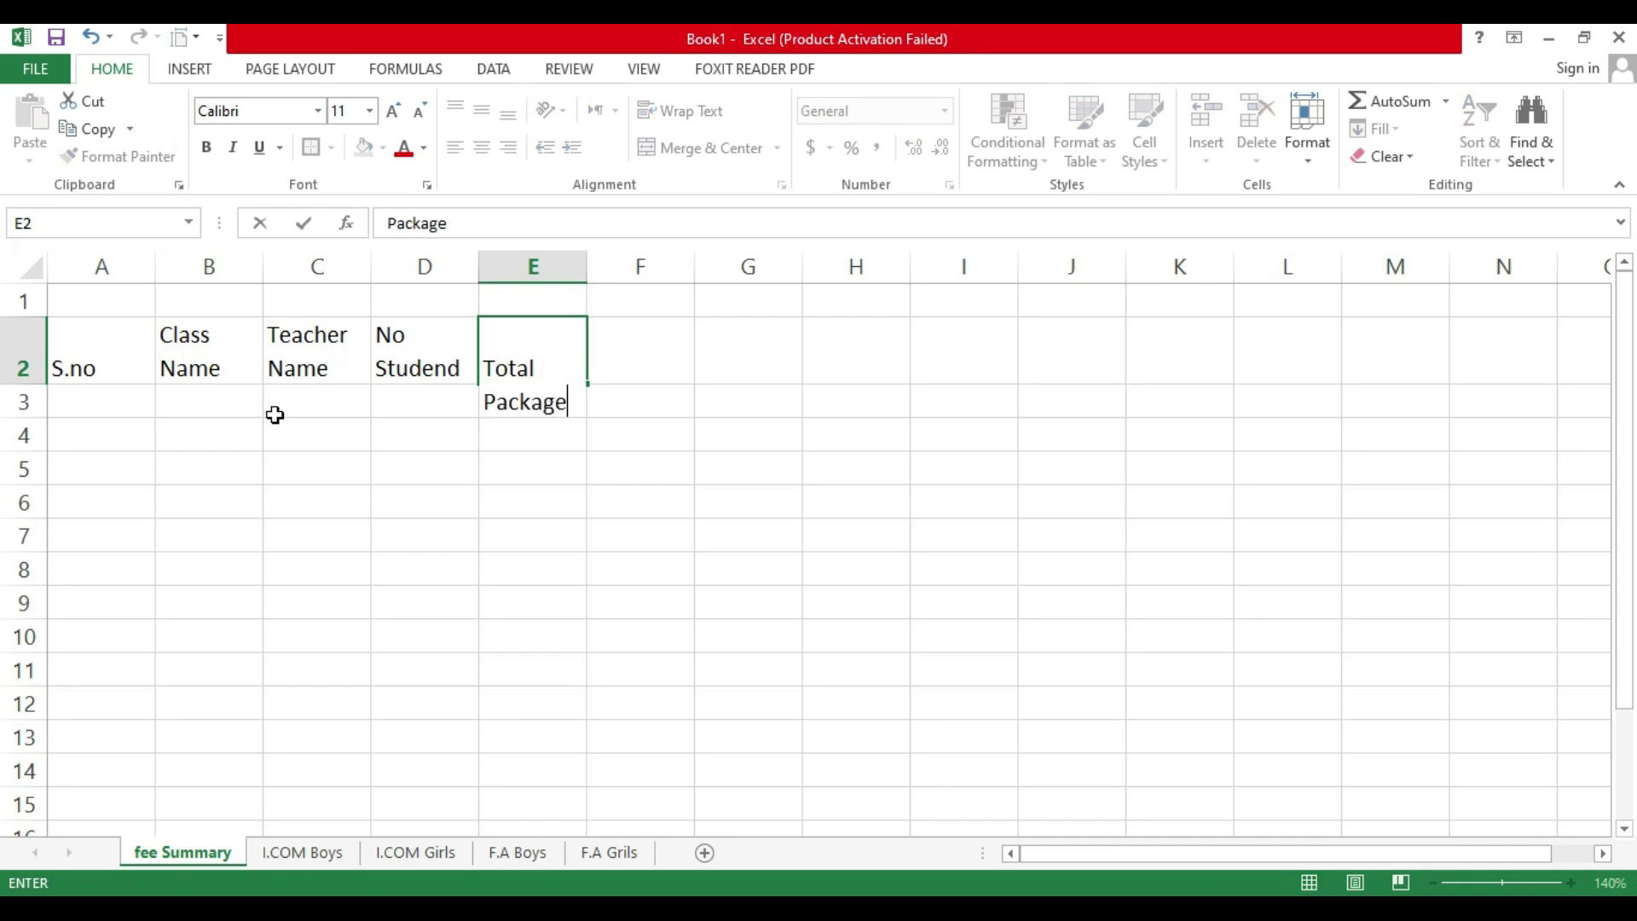
{"action": "key", "text": "Tab"}
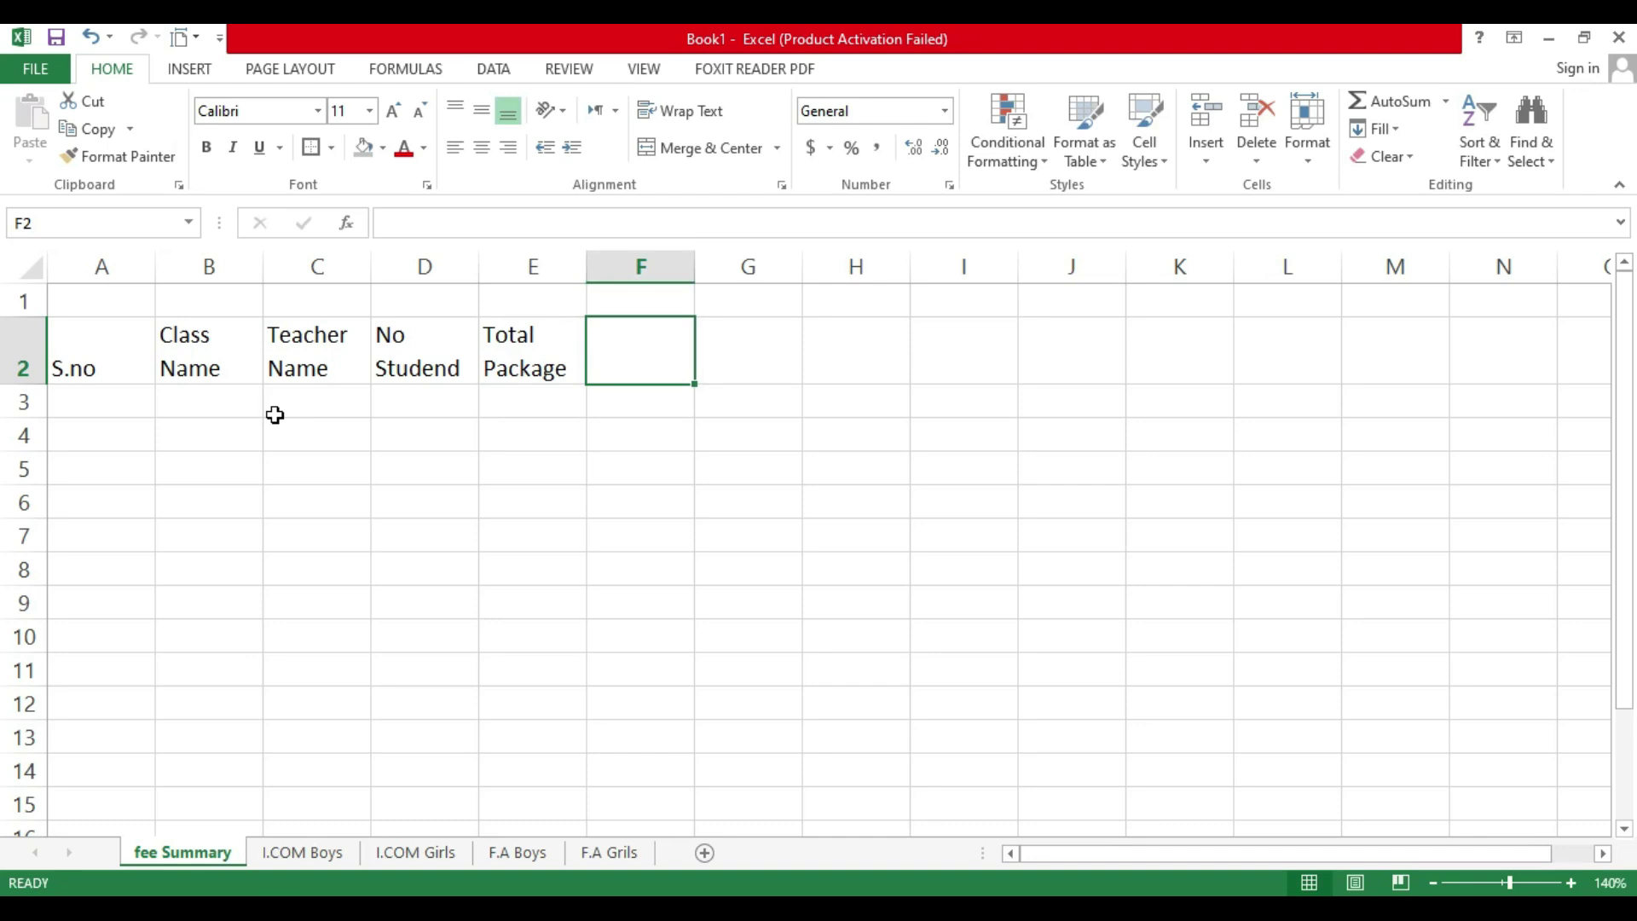
Step: Enter the headings "Paid" in F2, "Balance" in G2 and "Checking" in H2
{"action": "type", "text": "Paid"}
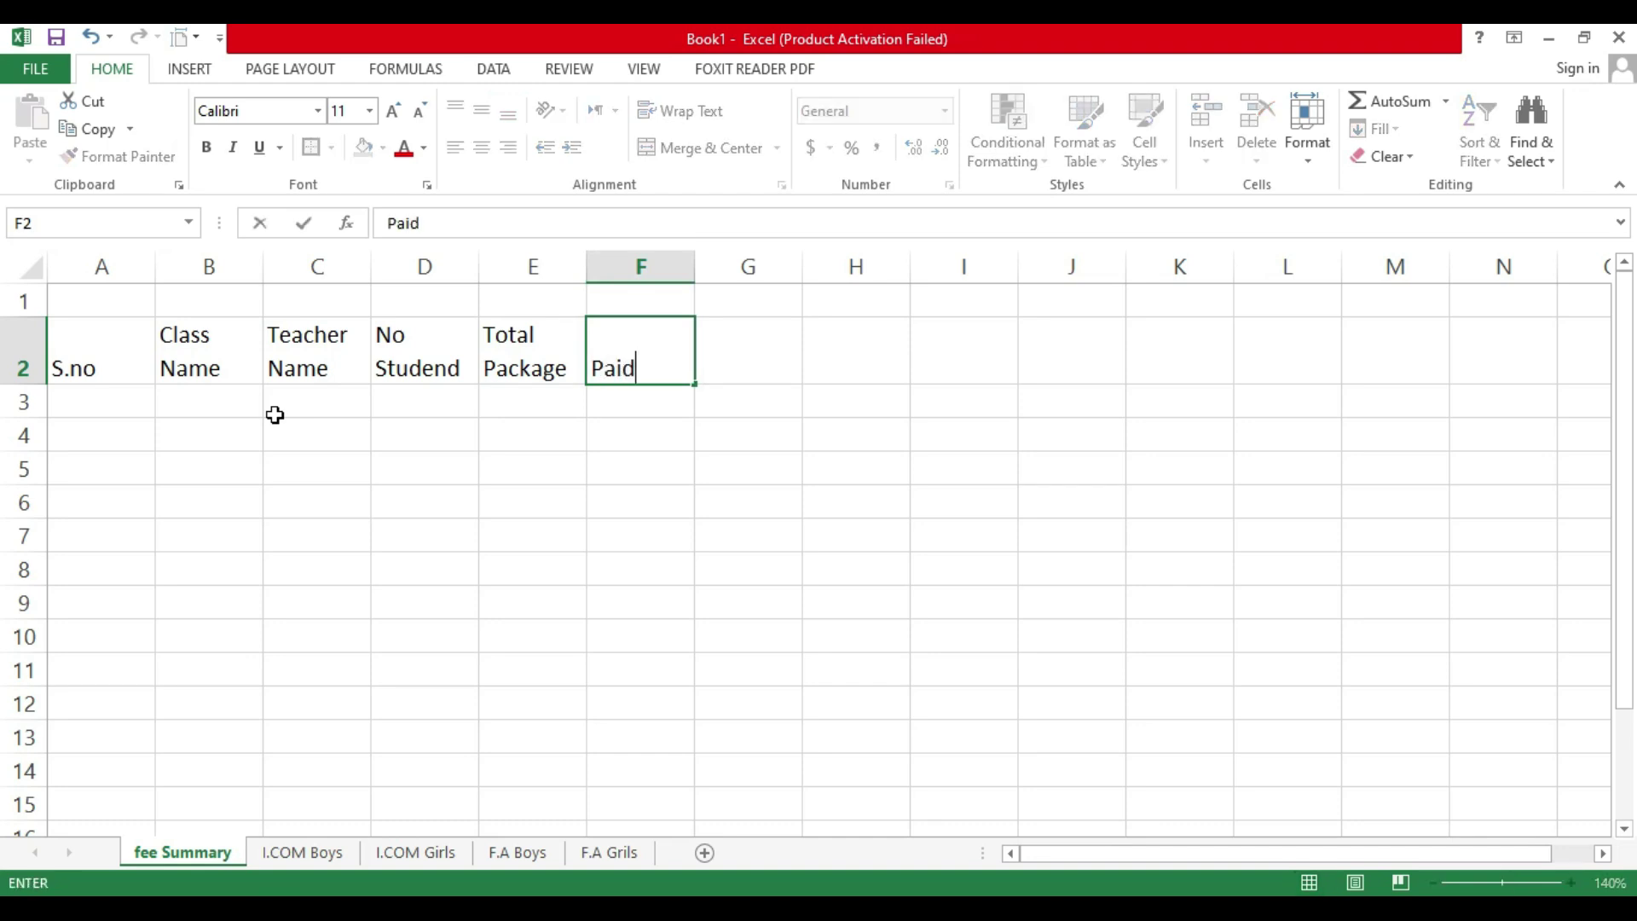
{"action": "key", "text": "Tab"}
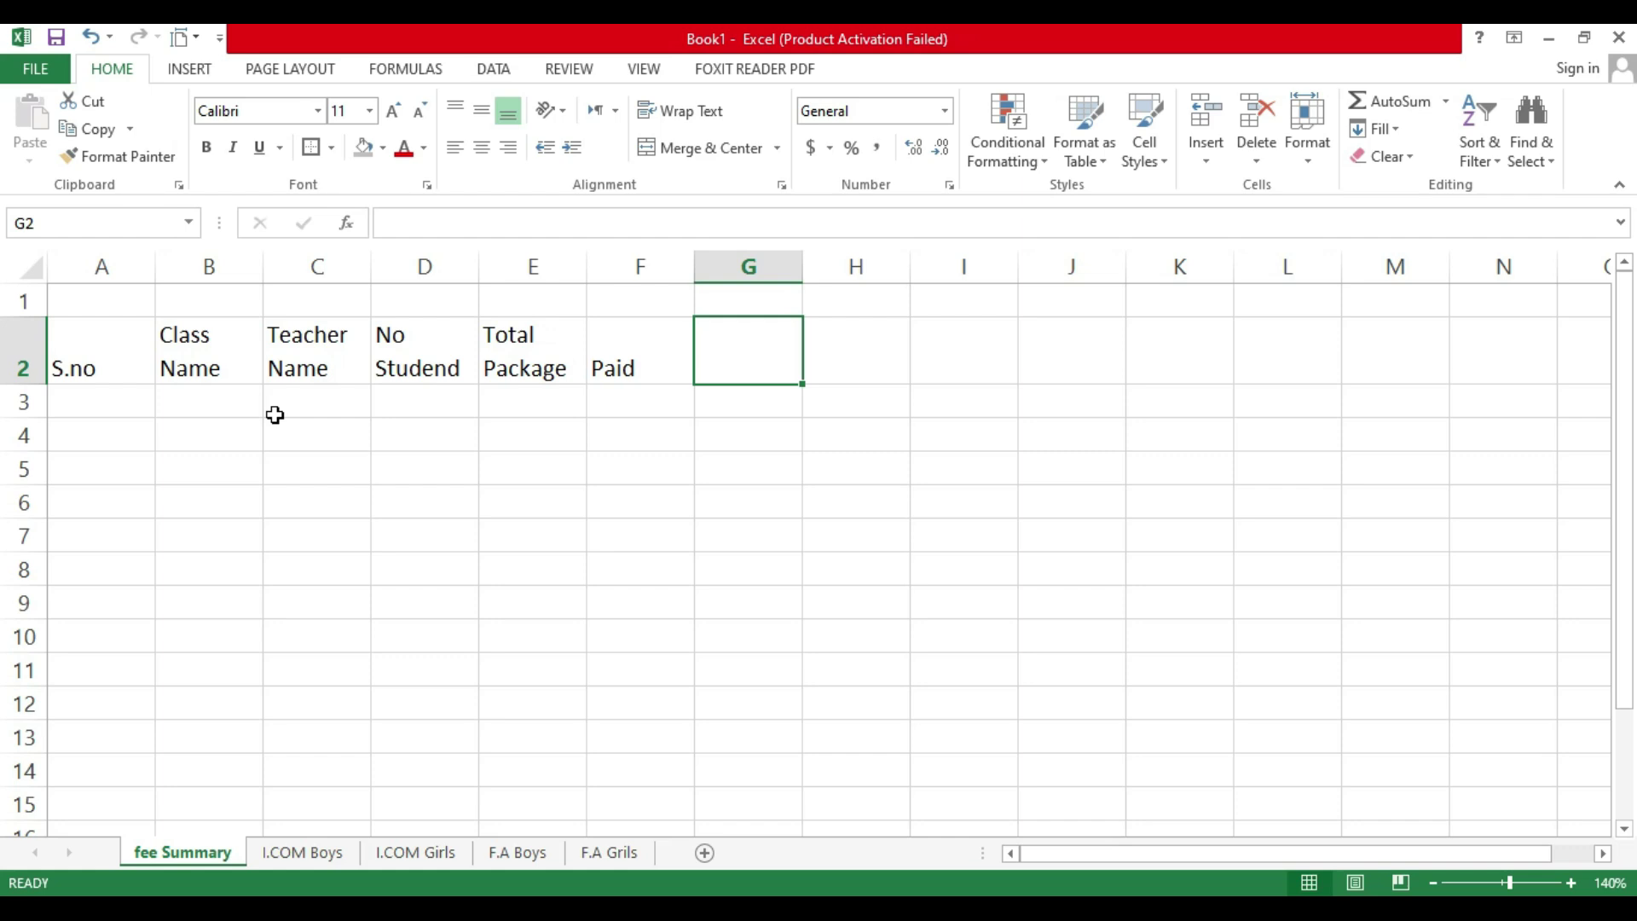
{"action": "type", "text": "Balance"}
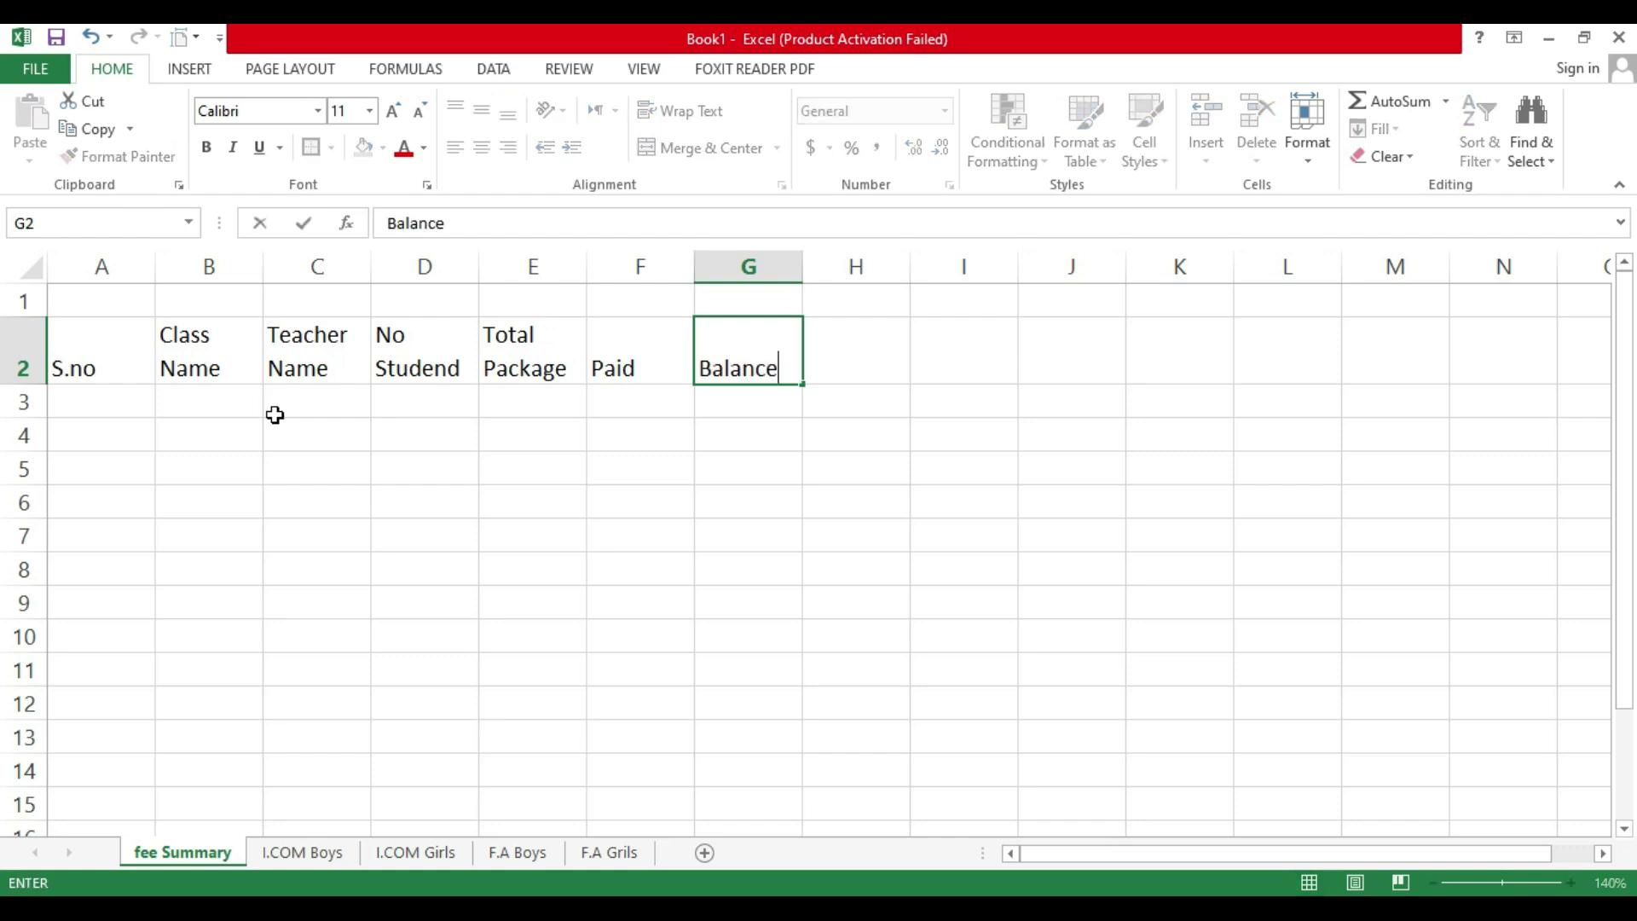
{"action": "key", "text": "Tab"}
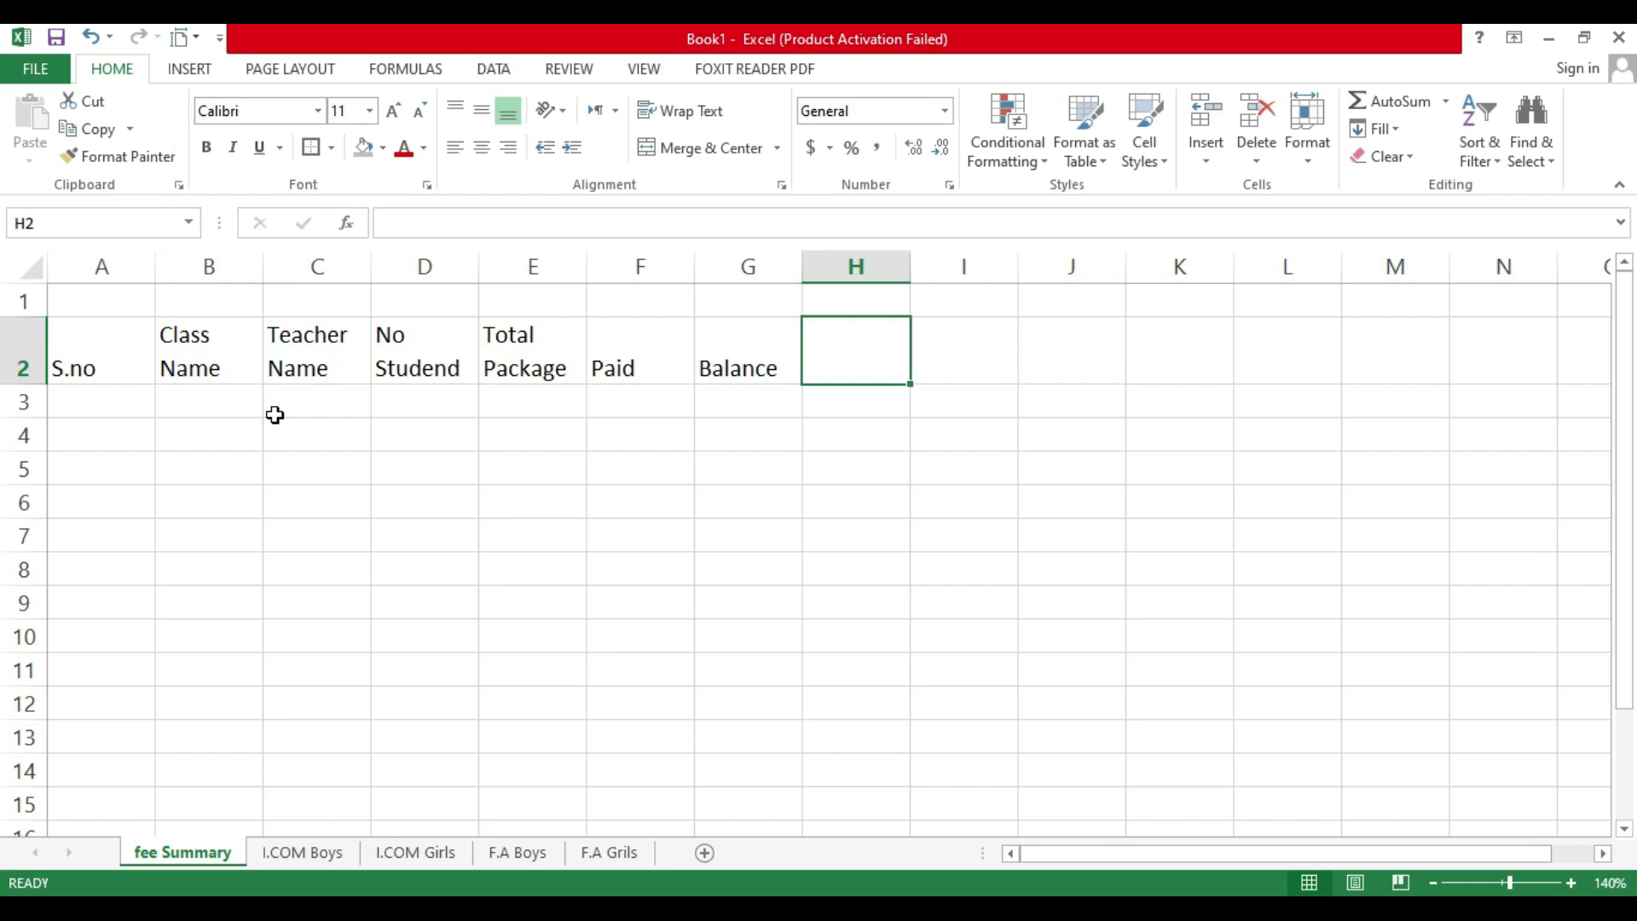
{"action": "type", "text": "Checking"}
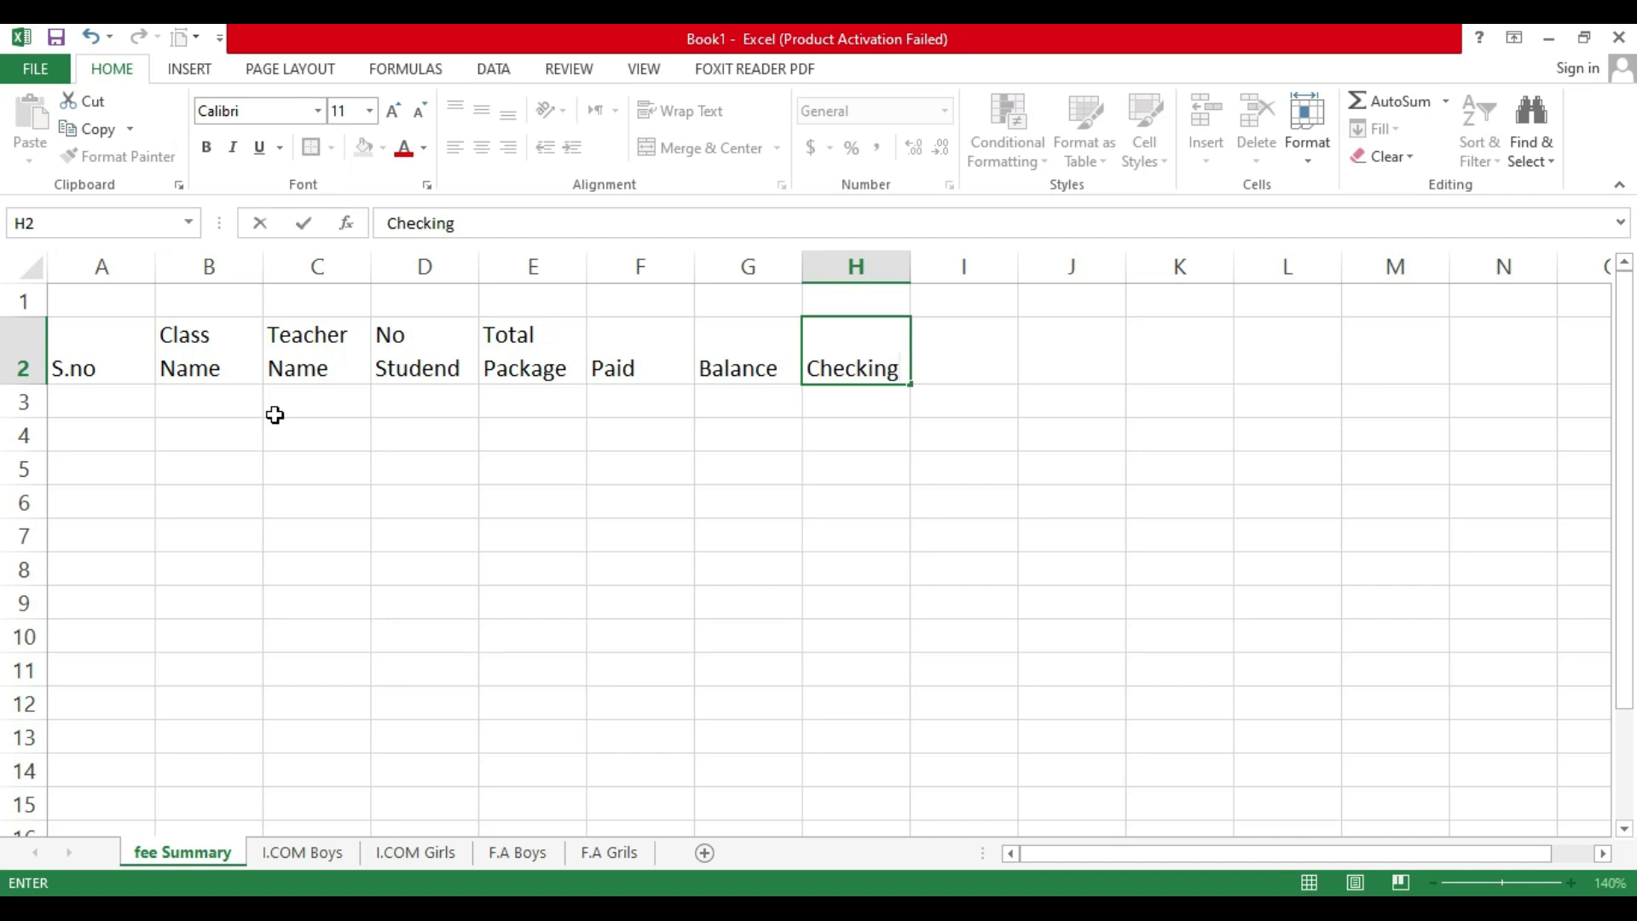
{"action": "key", "text": "ctrl+Return"}
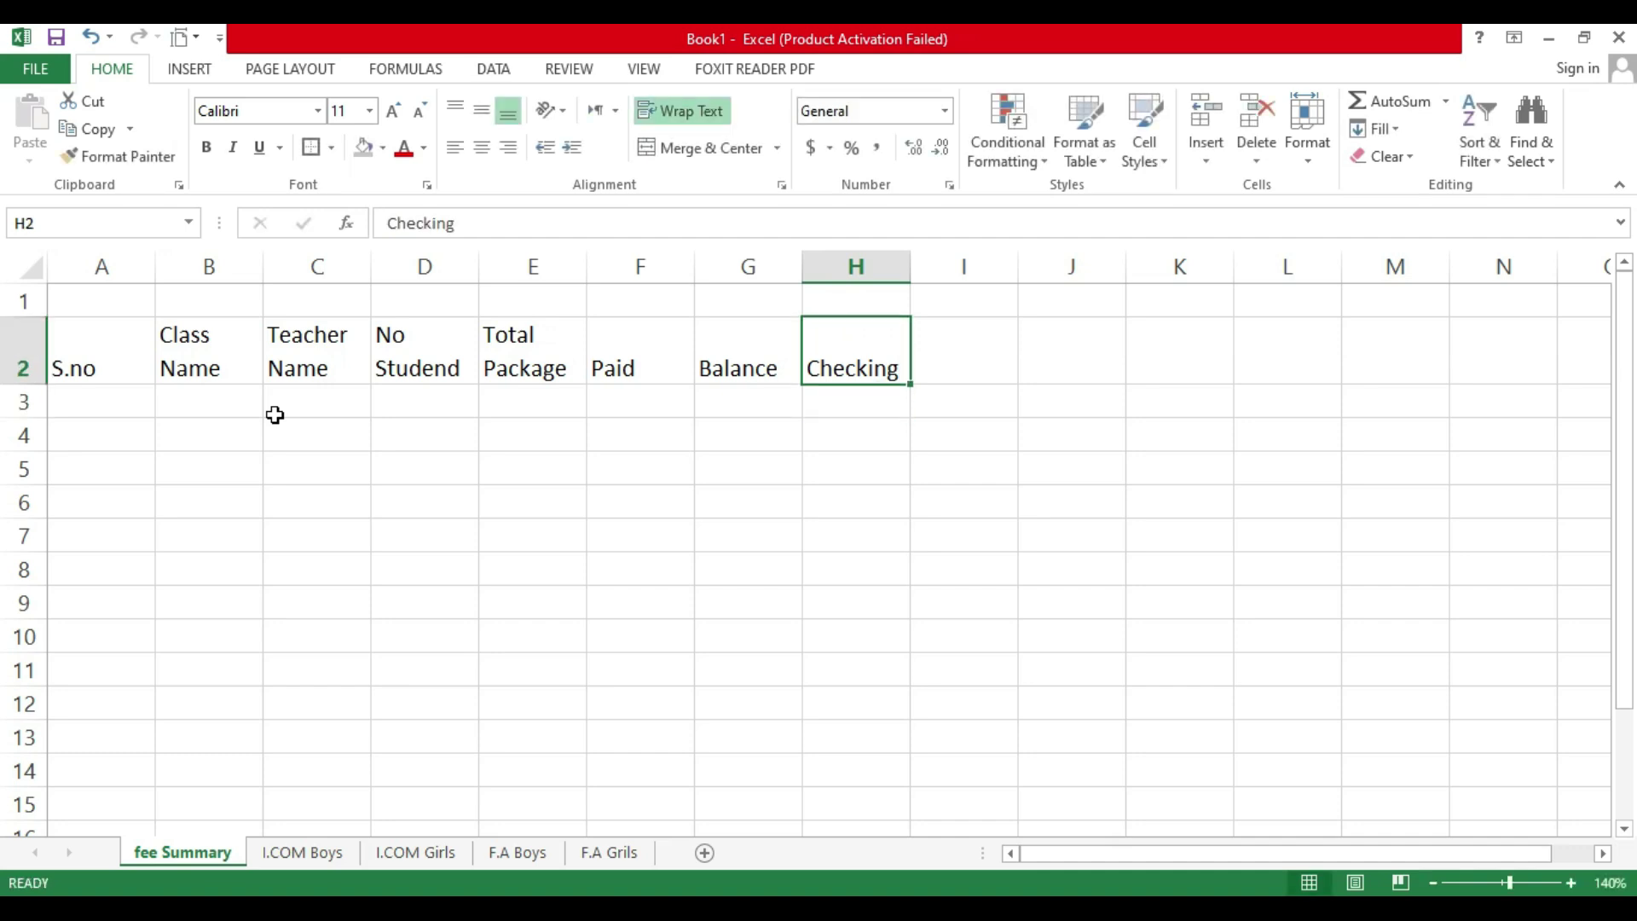
{"action": "left_click", "coordinate": [1259, 355]}
{"action": "left_click", "coordinate": [1178, 358]}
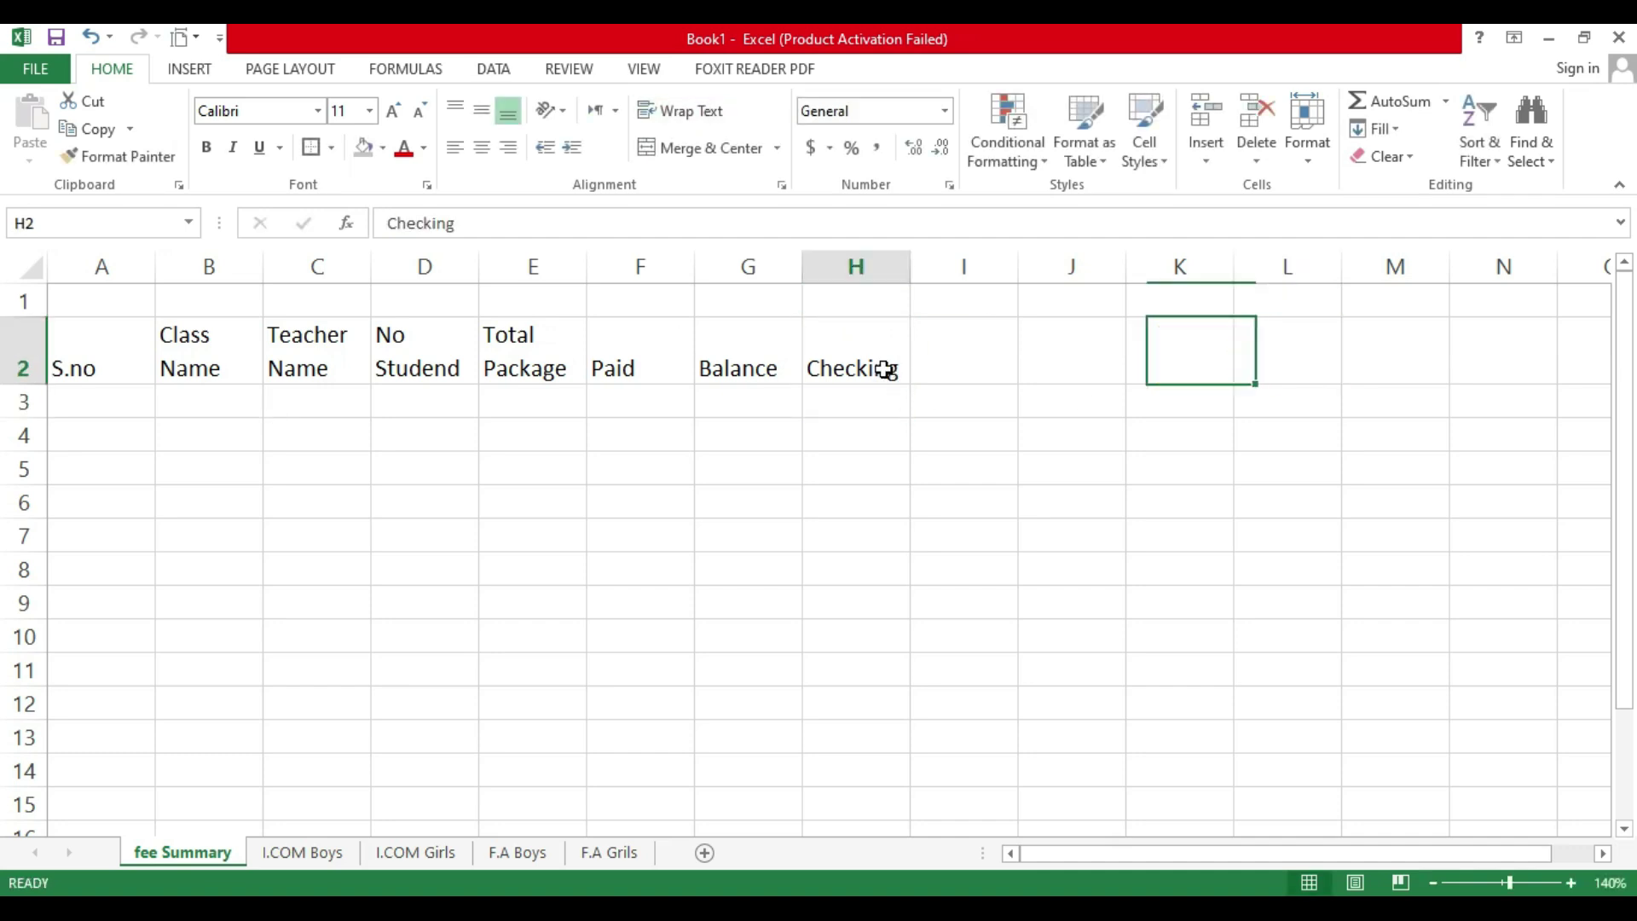
{"action": "left_click", "coordinate": [878, 362]}
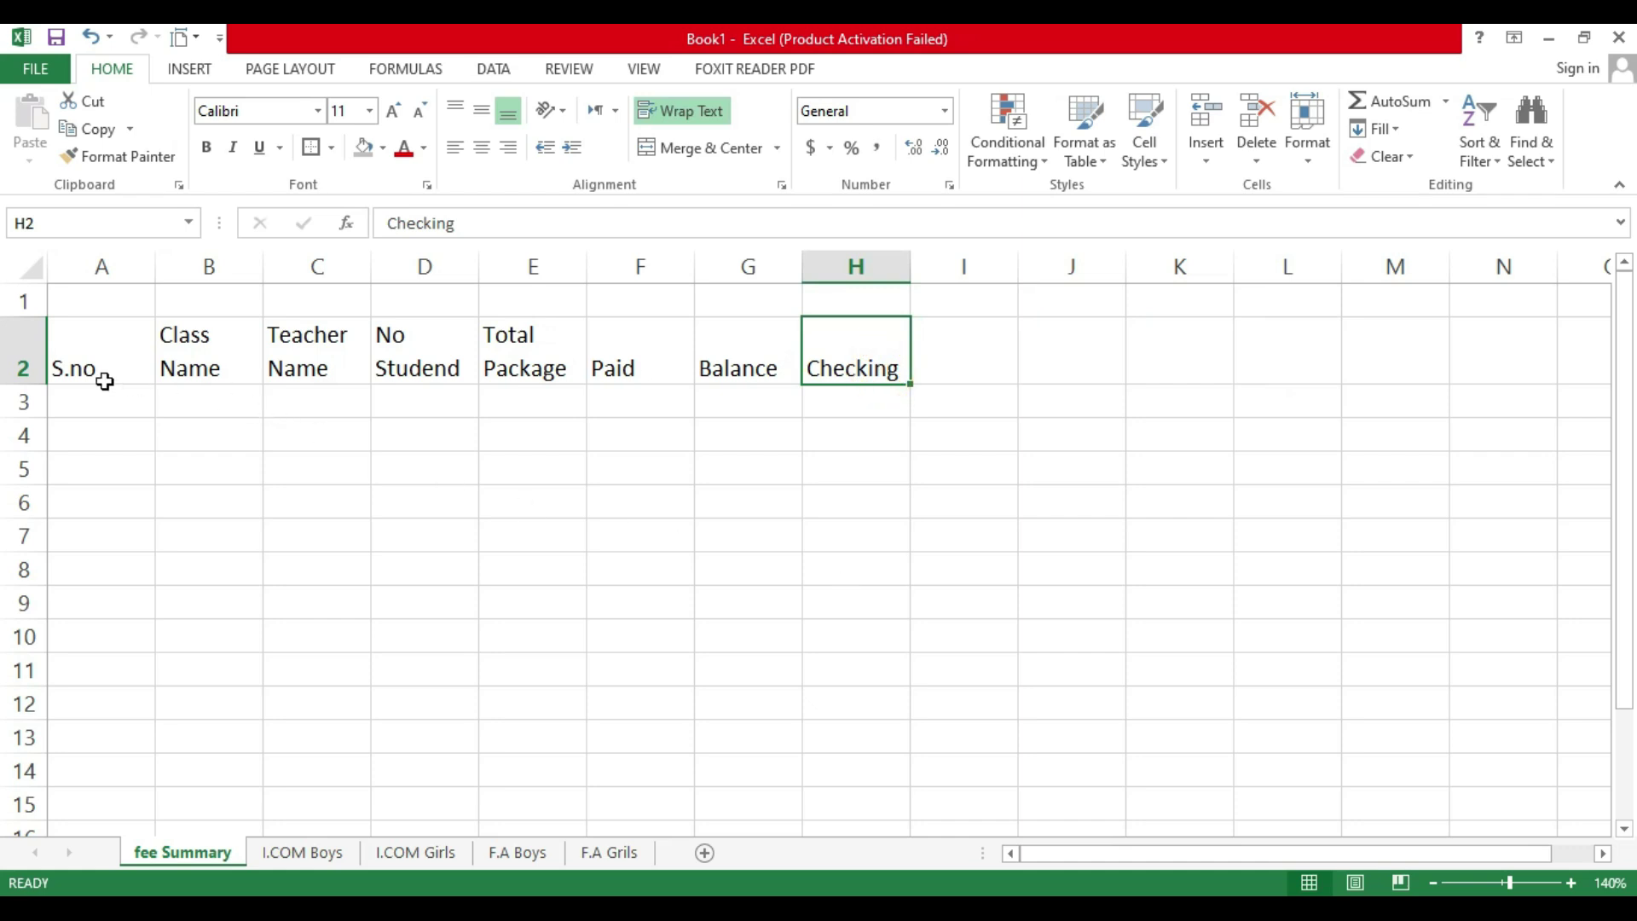
{"action": "left_click_drag", "start_coordinate": [891, 375], "coordinate": [866, 733]}
{"action": "left_click", "coordinate": [915, 366]}
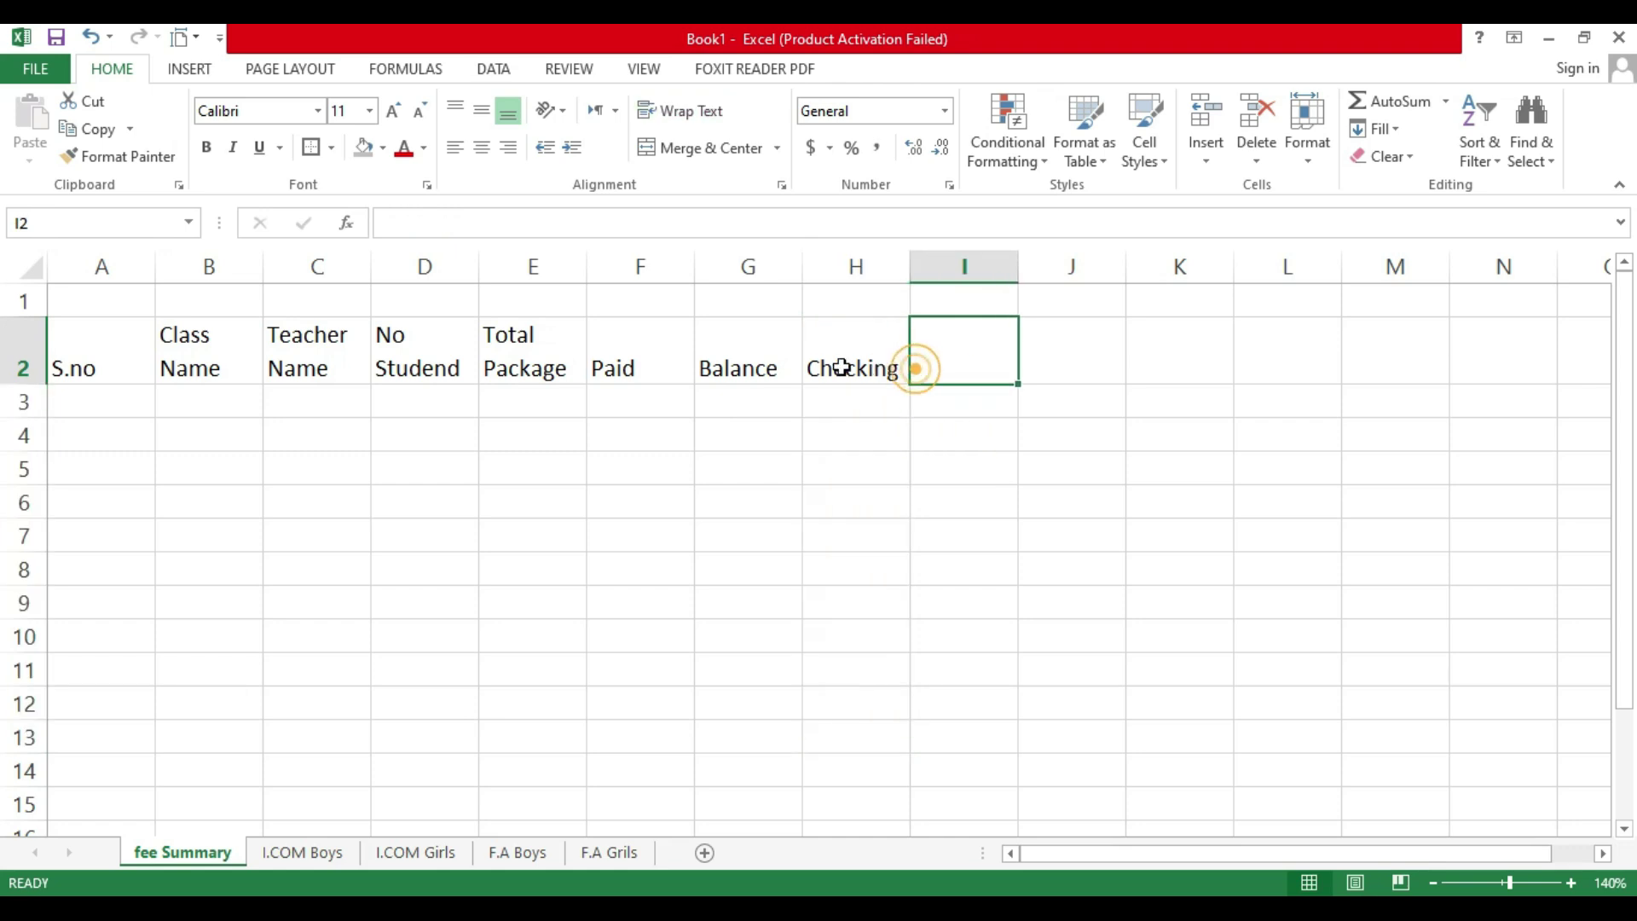
{"action": "left_click", "coordinate": [1289, 347]}
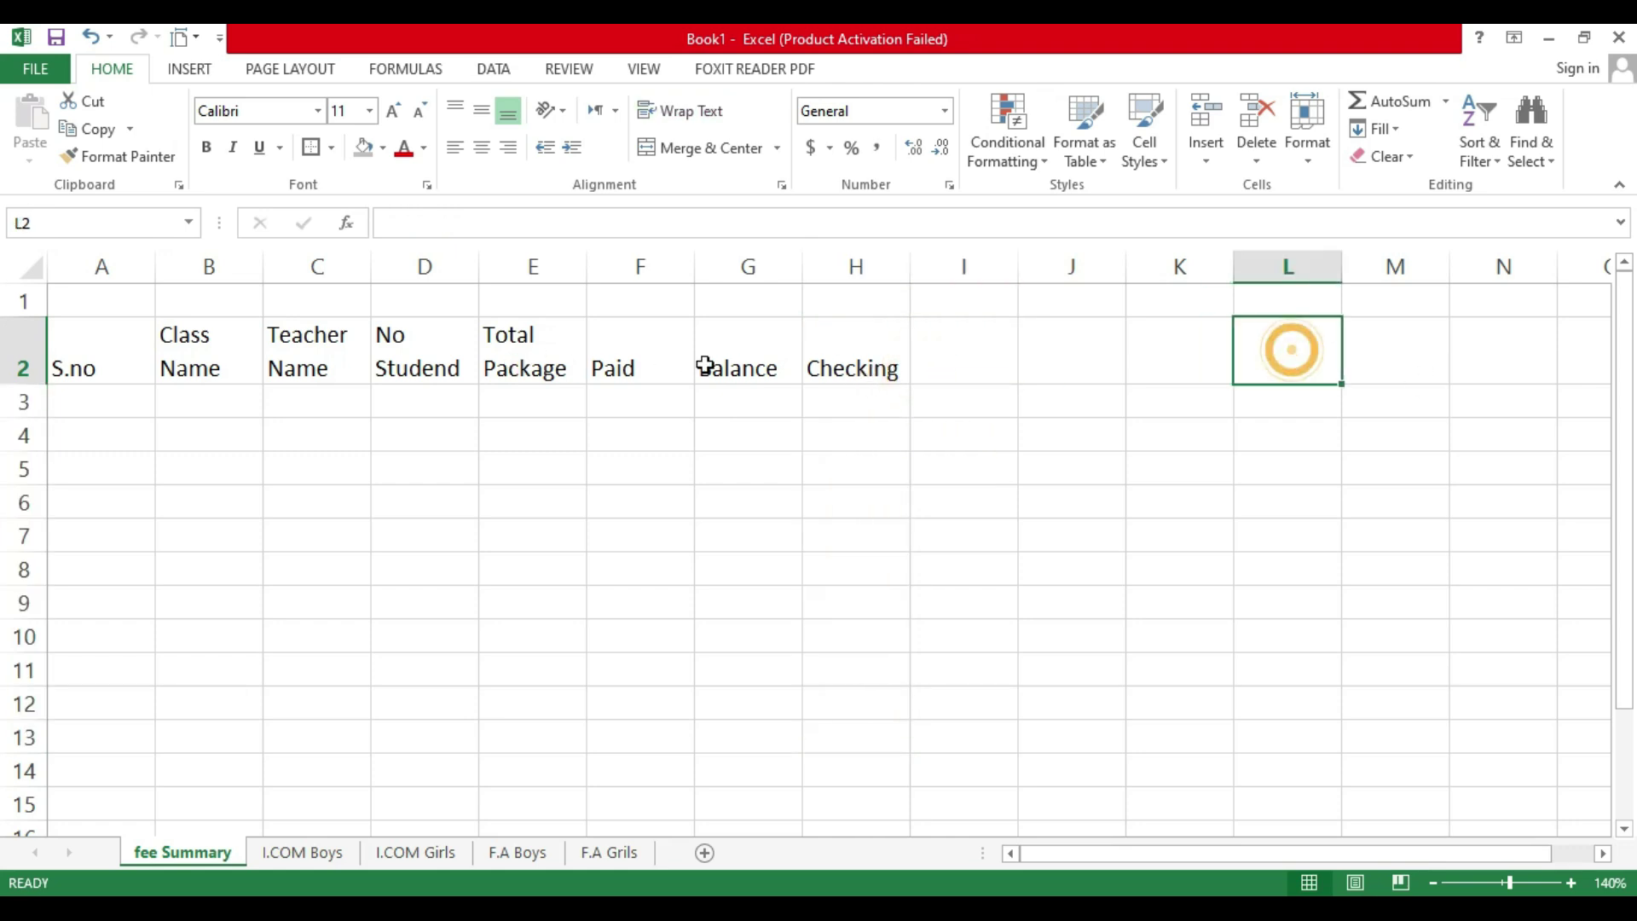
{"action": "left_click", "coordinate": [855, 359]}
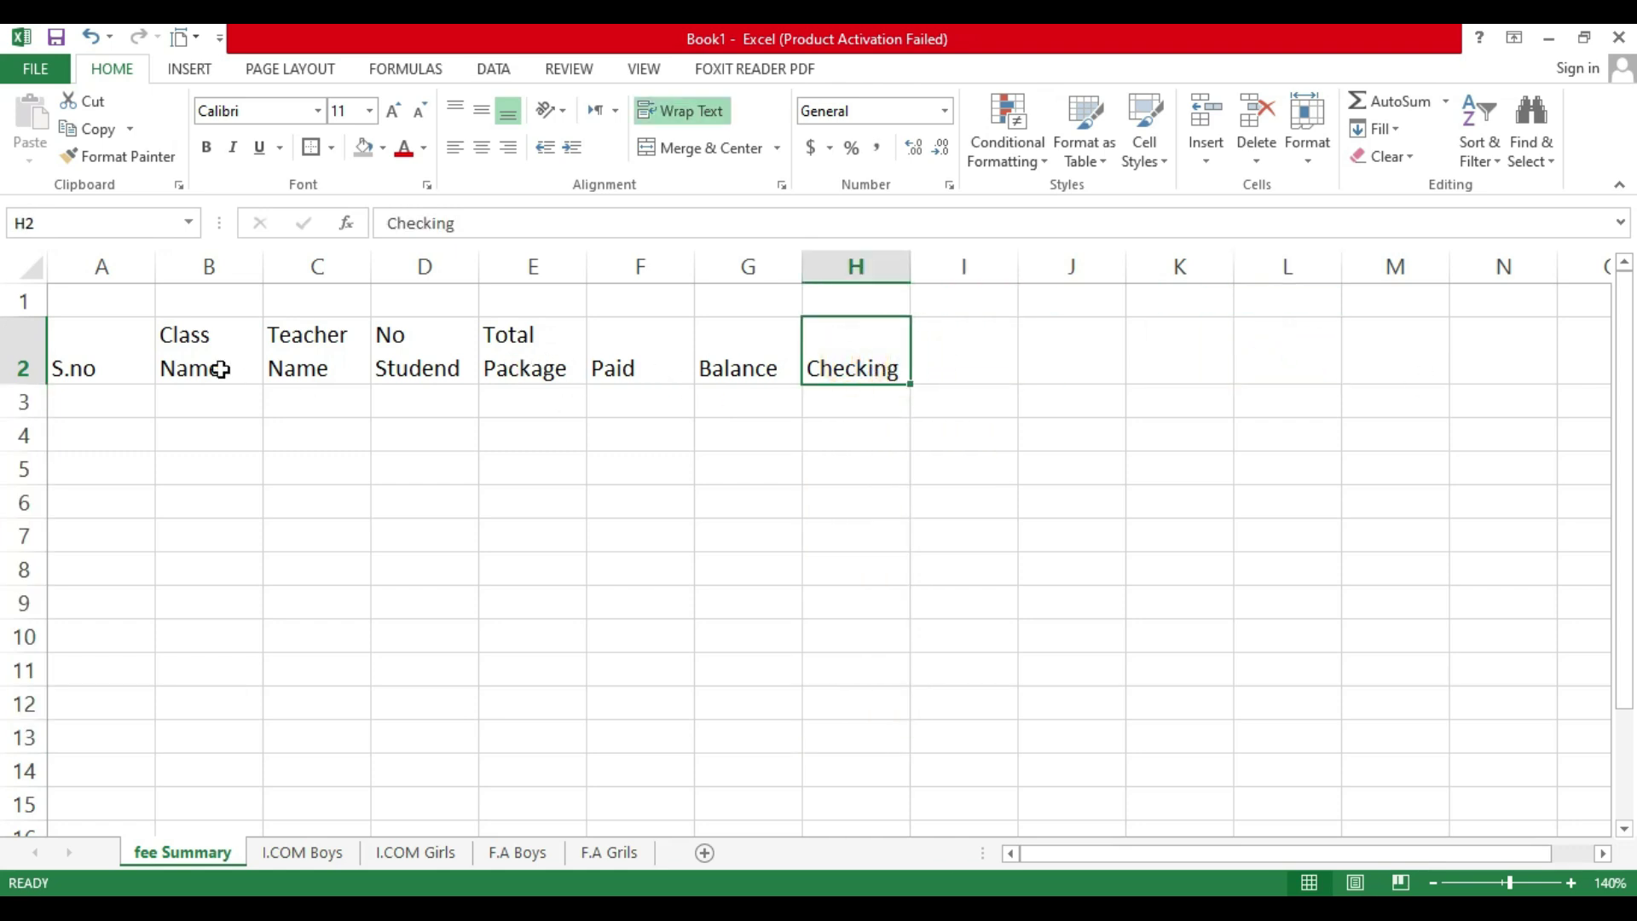
Step: Select the heading cells A2:H2 and open the border choices for them
{"action": "left_click_drag", "start_coordinate": [78, 353], "coordinate": [820, 364]}
{"action": "left_click", "coordinate": [333, 147]}
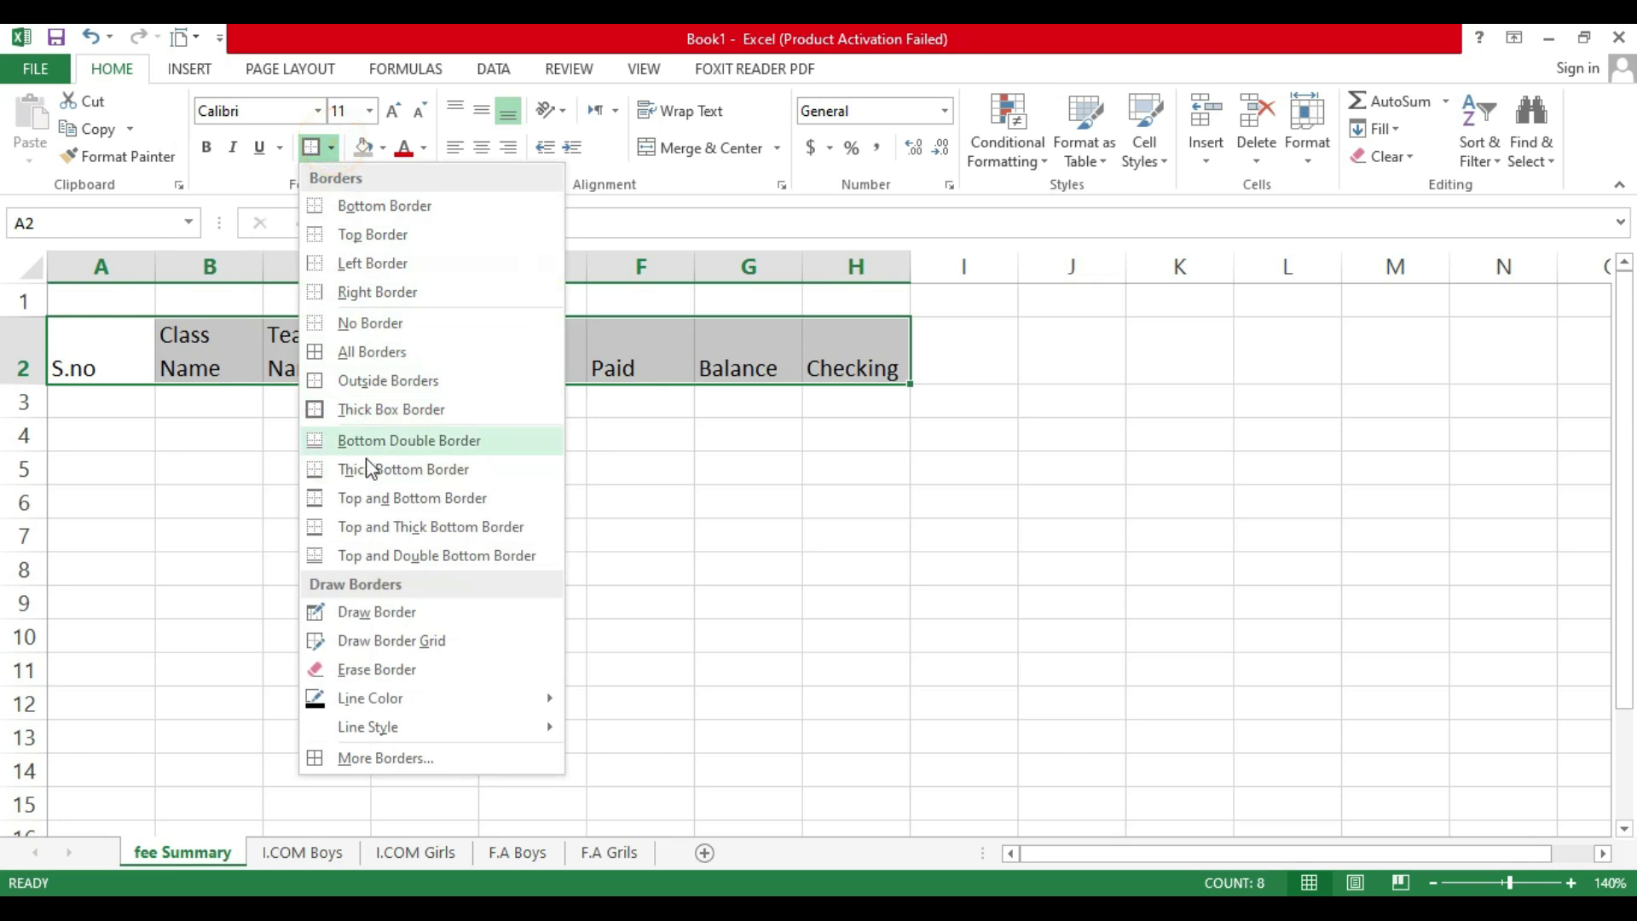
Step: Apply all borders to the header cells A2:H2 and centre their text vertically and horizontally
{"action": "left_click", "coordinate": [361, 352]}
{"action": "left_click", "coordinate": [481, 111]}
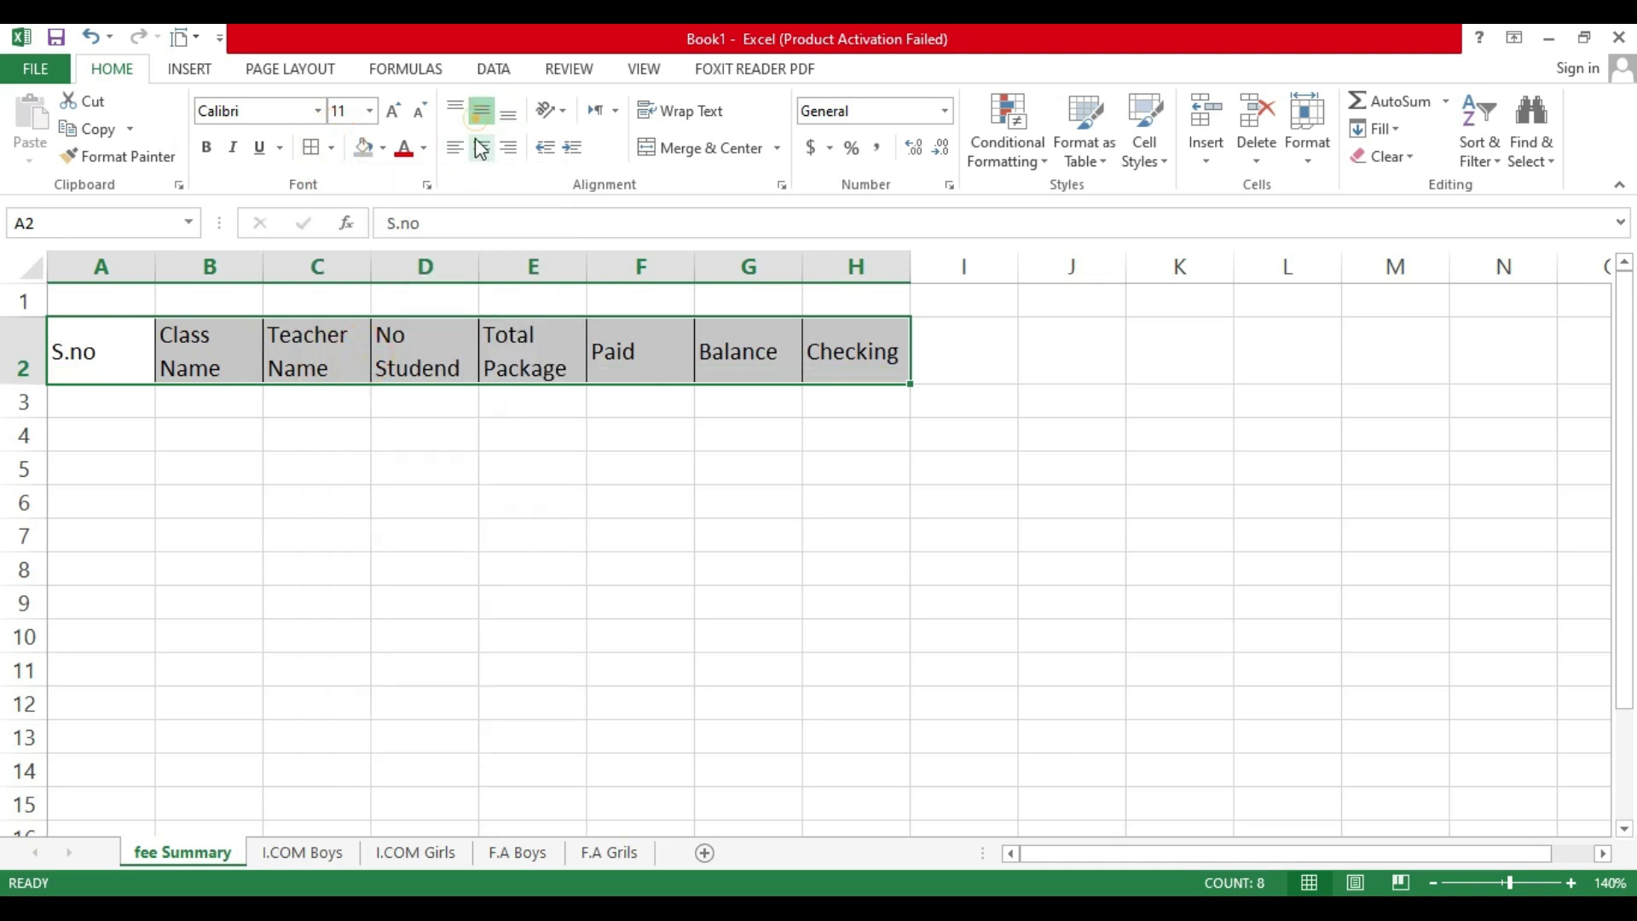
{"action": "left_click", "coordinate": [482, 148]}
Step: Apply a thick box border around the header row and around each individual header cell from A2 to H2
{"action": "left_click", "coordinate": [330, 147]}
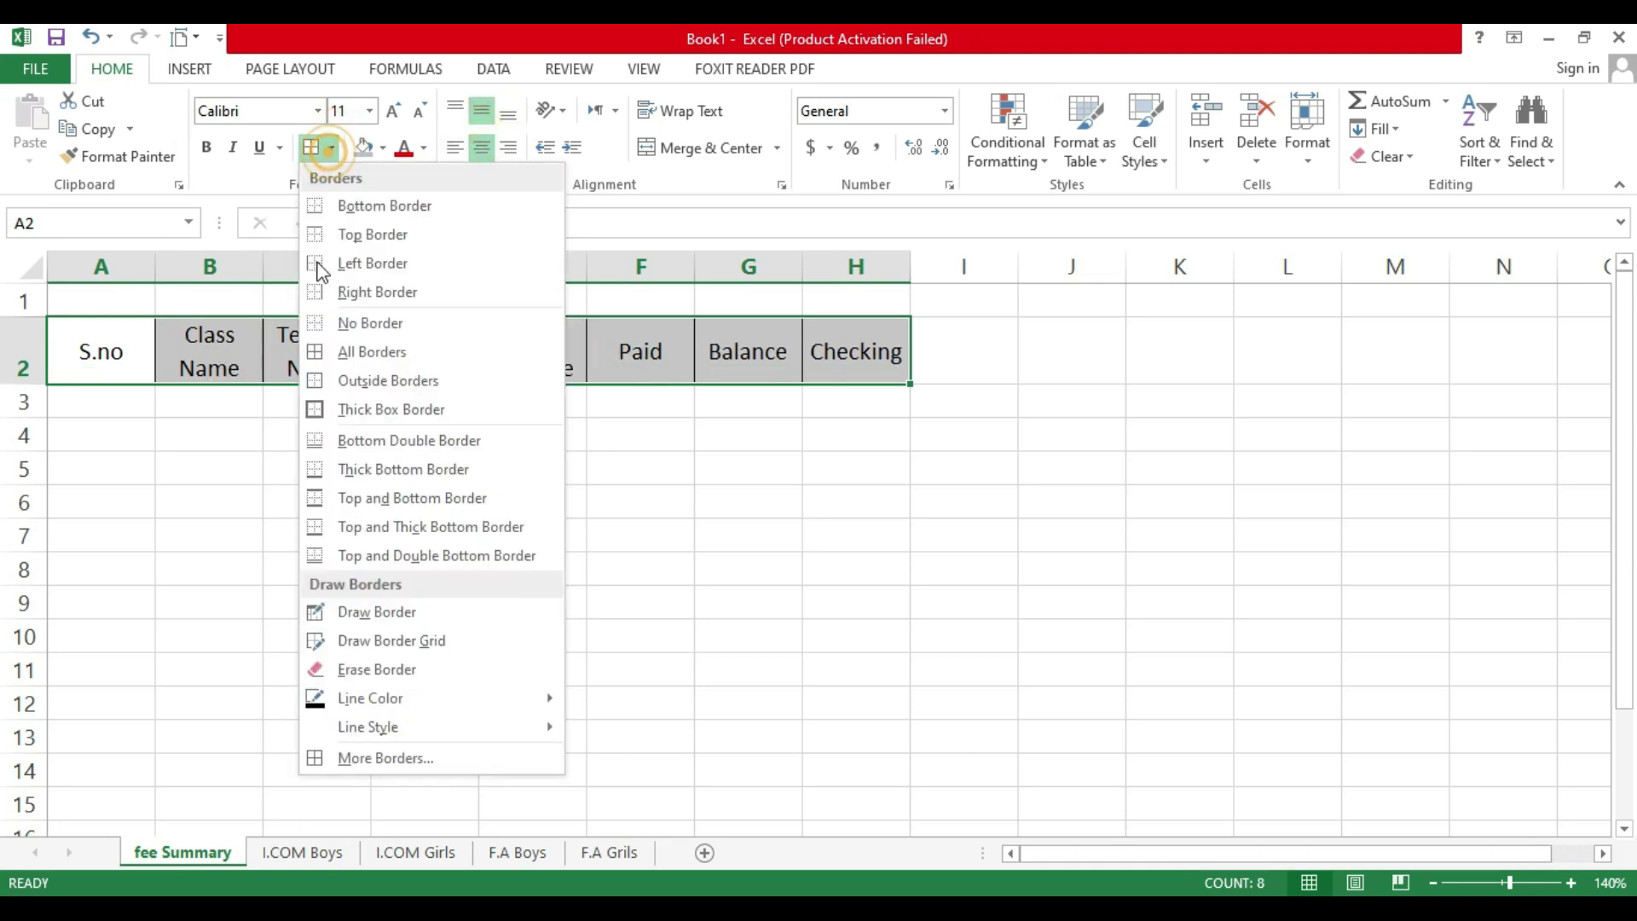
{"action": "left_click", "coordinate": [341, 409]}
{"action": "left_click", "coordinate": [86, 370]}
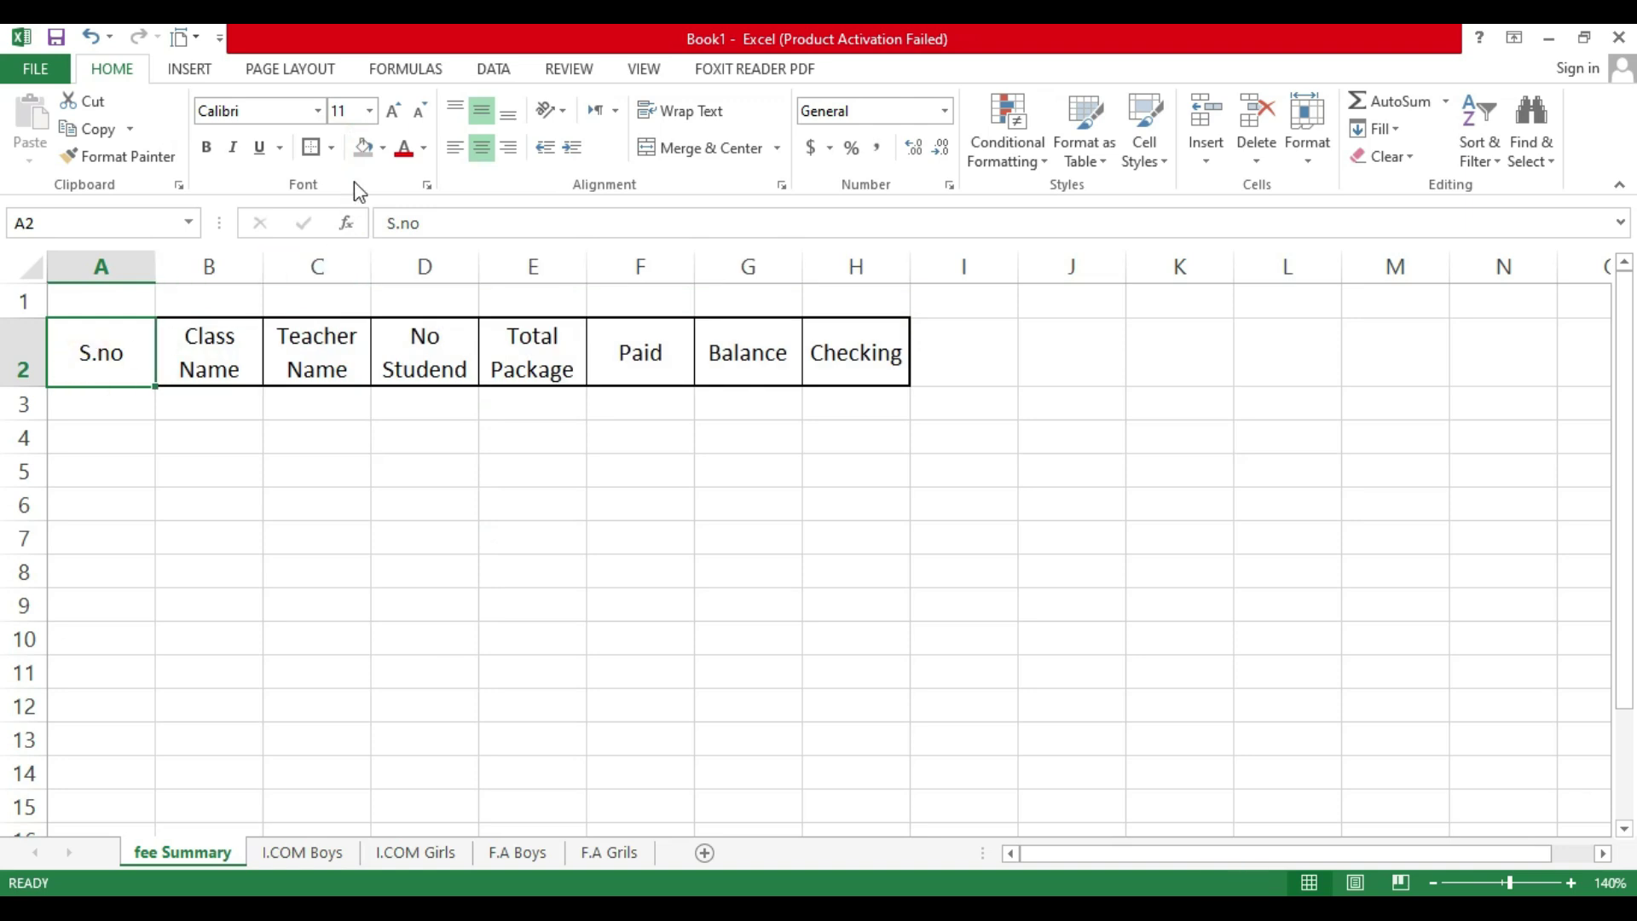
{"action": "left_click", "coordinate": [314, 152]}
{"action": "key", "text": "Right"}
{"action": "key", "text": "Right"}
{"action": "key", "text": "Right"}
{"action": "key", "text": "Right"}
{"action": "key", "text": "Right"}
{"action": "key", "text": "Right"}
{"action": "key", "text": "Right"}
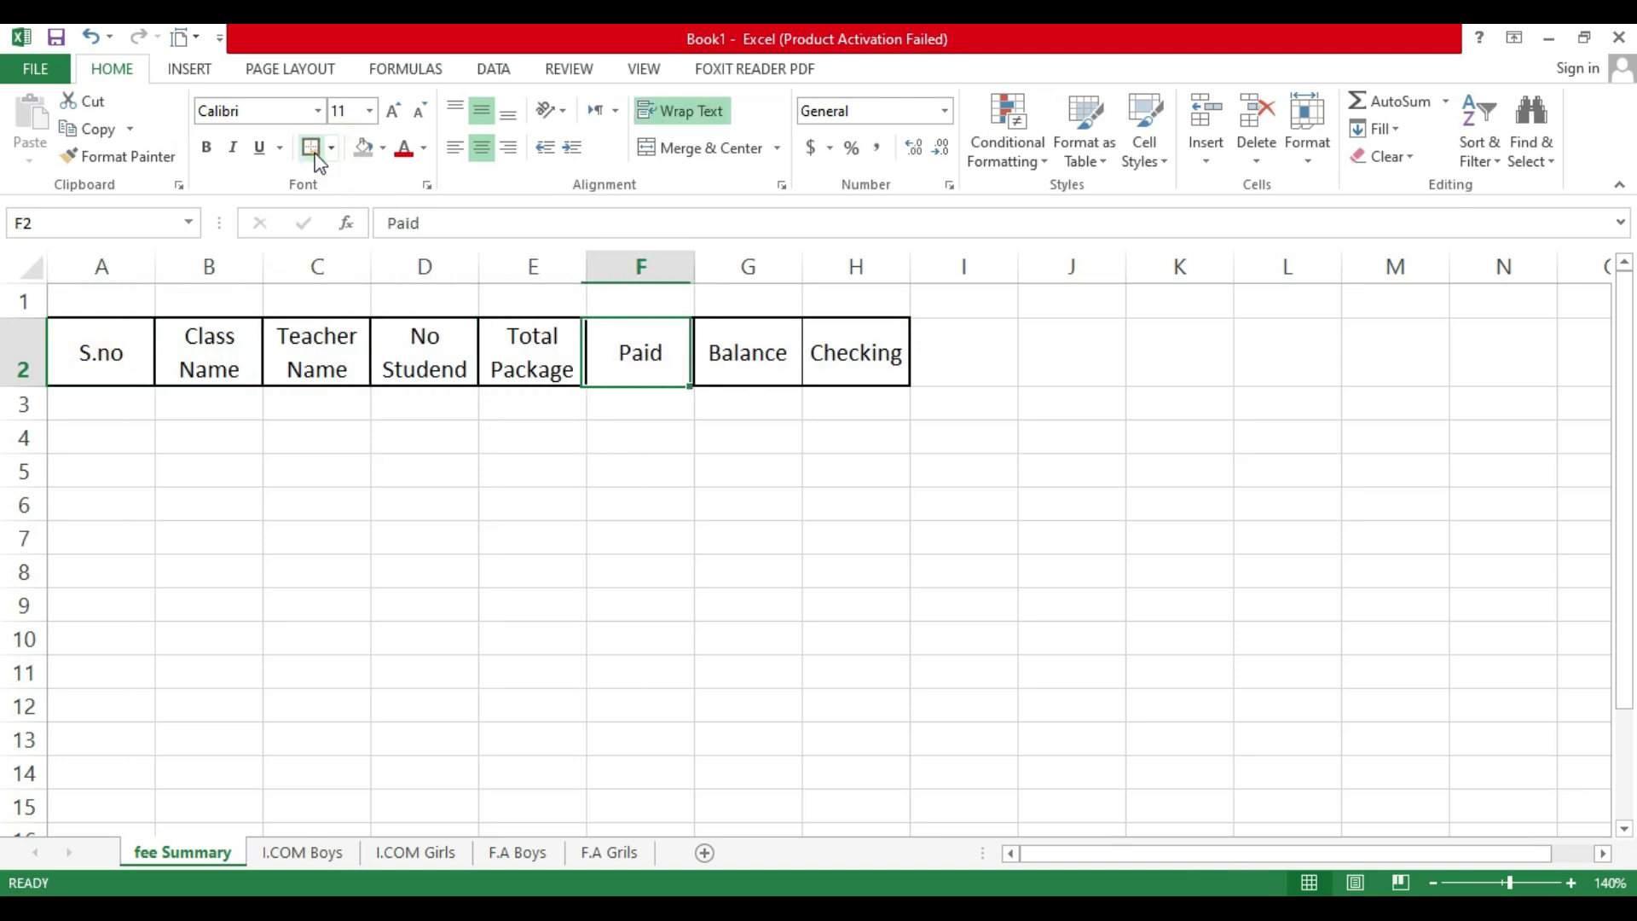
Step: Fill the header cells A2:H2 with light blue
{"action": "left_click_drag", "start_coordinate": [99, 350], "coordinate": [846, 352]}
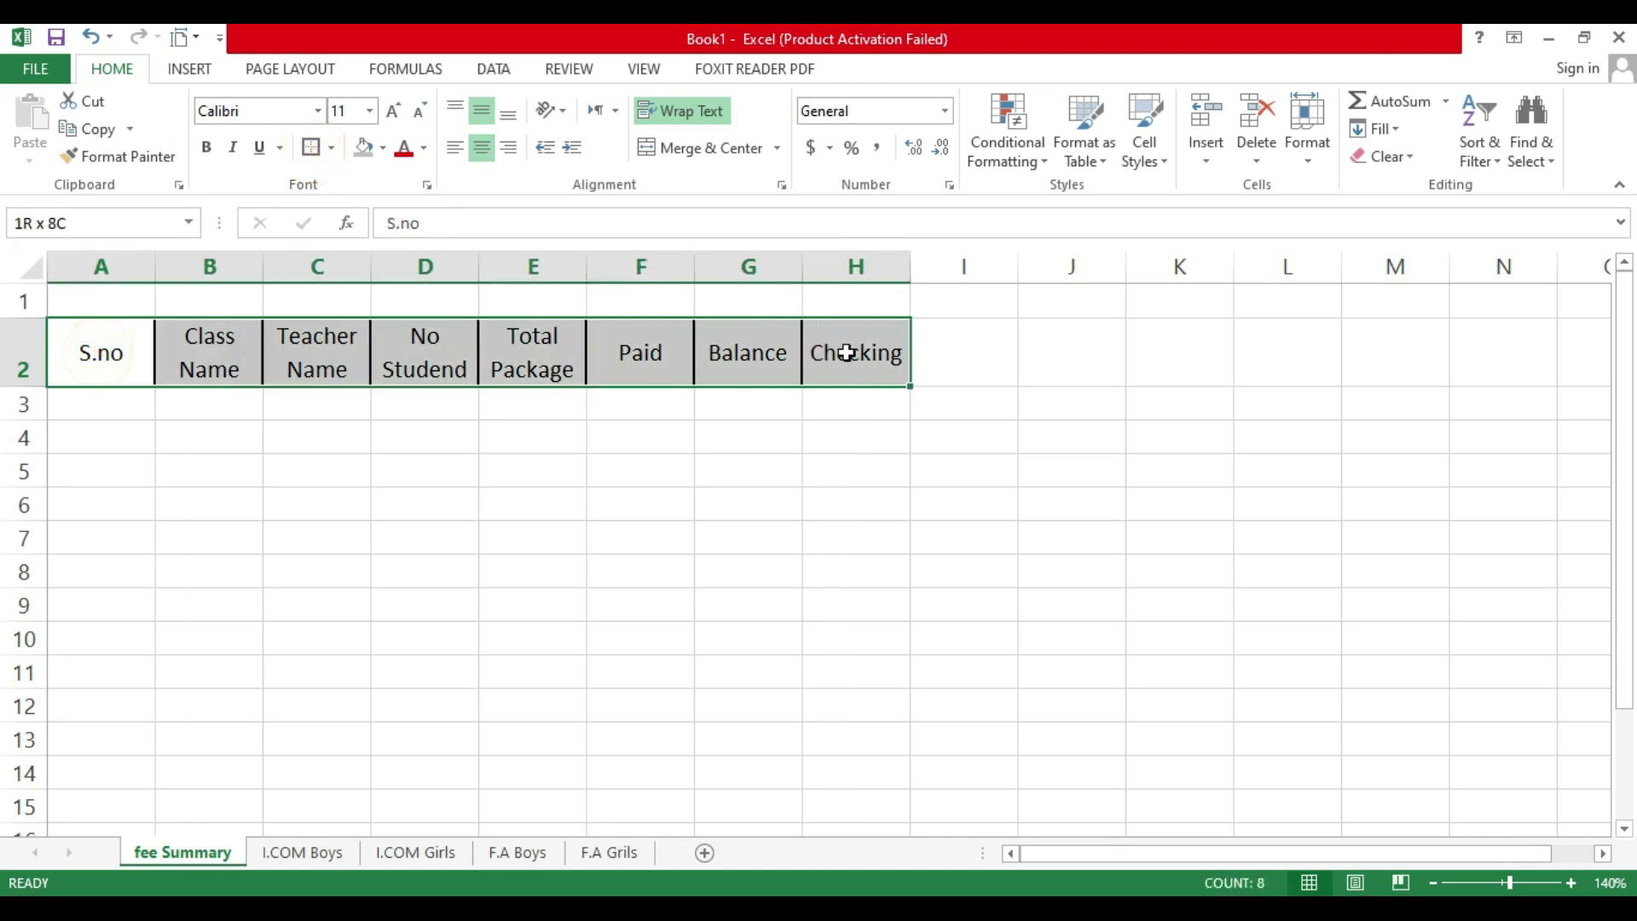
{"action": "left_click", "coordinate": [381, 148]}
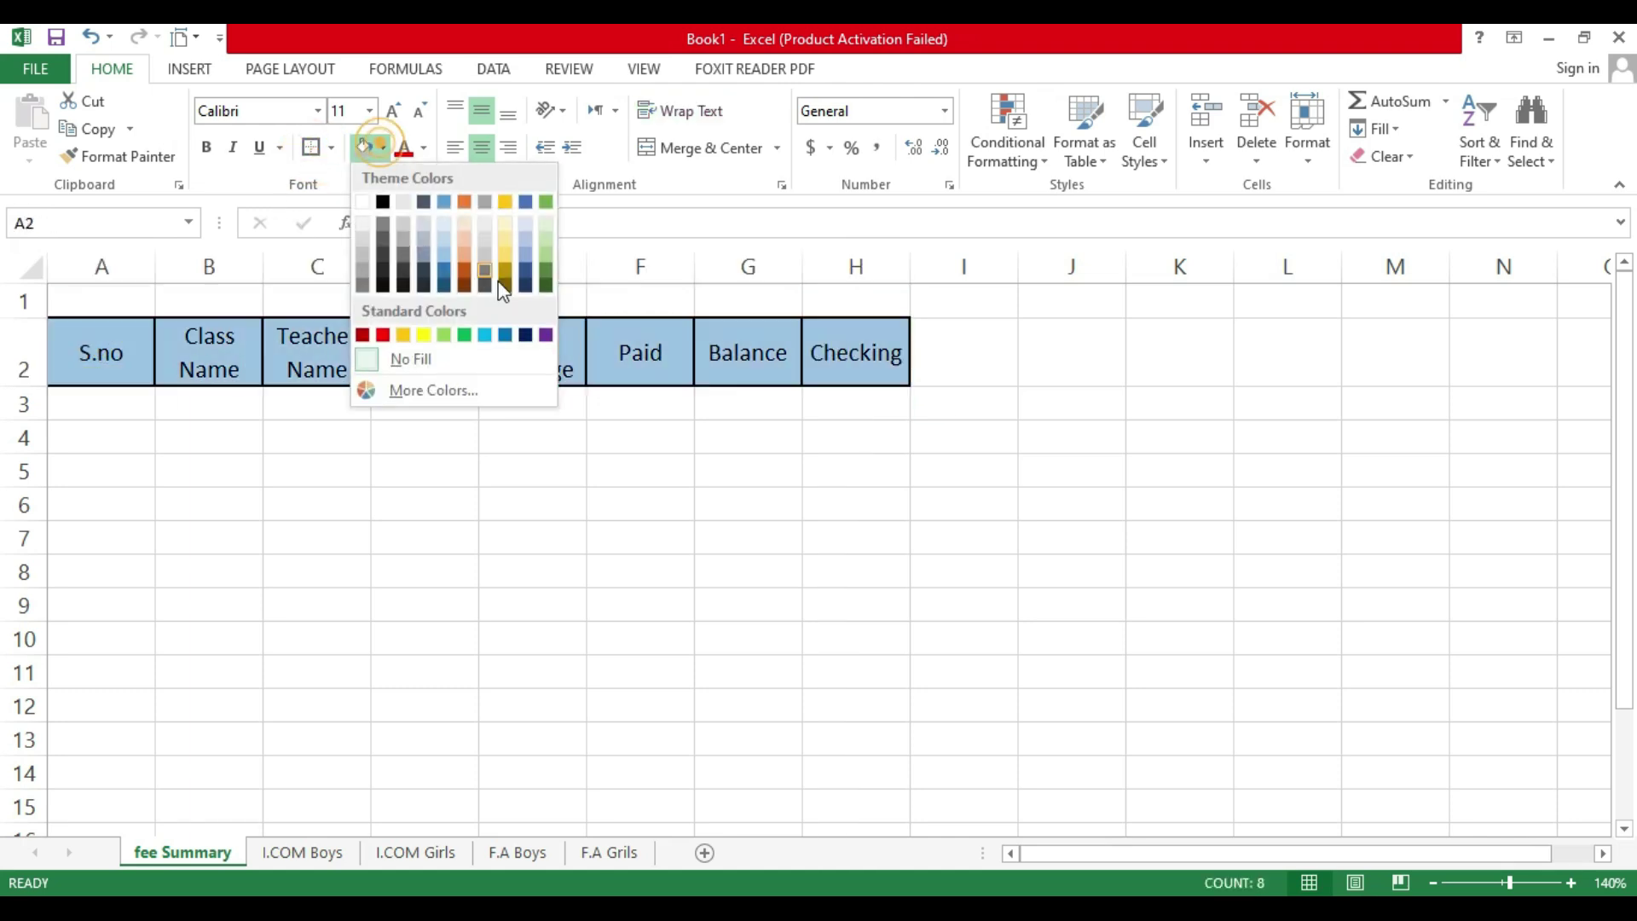
{"action": "left_click", "coordinate": [443, 254]}
Step: Merge and centre cells A1:H1 above the headers and make row 1 taller
{"action": "left_click_drag", "start_coordinate": [102, 300], "coordinate": [836, 296]}
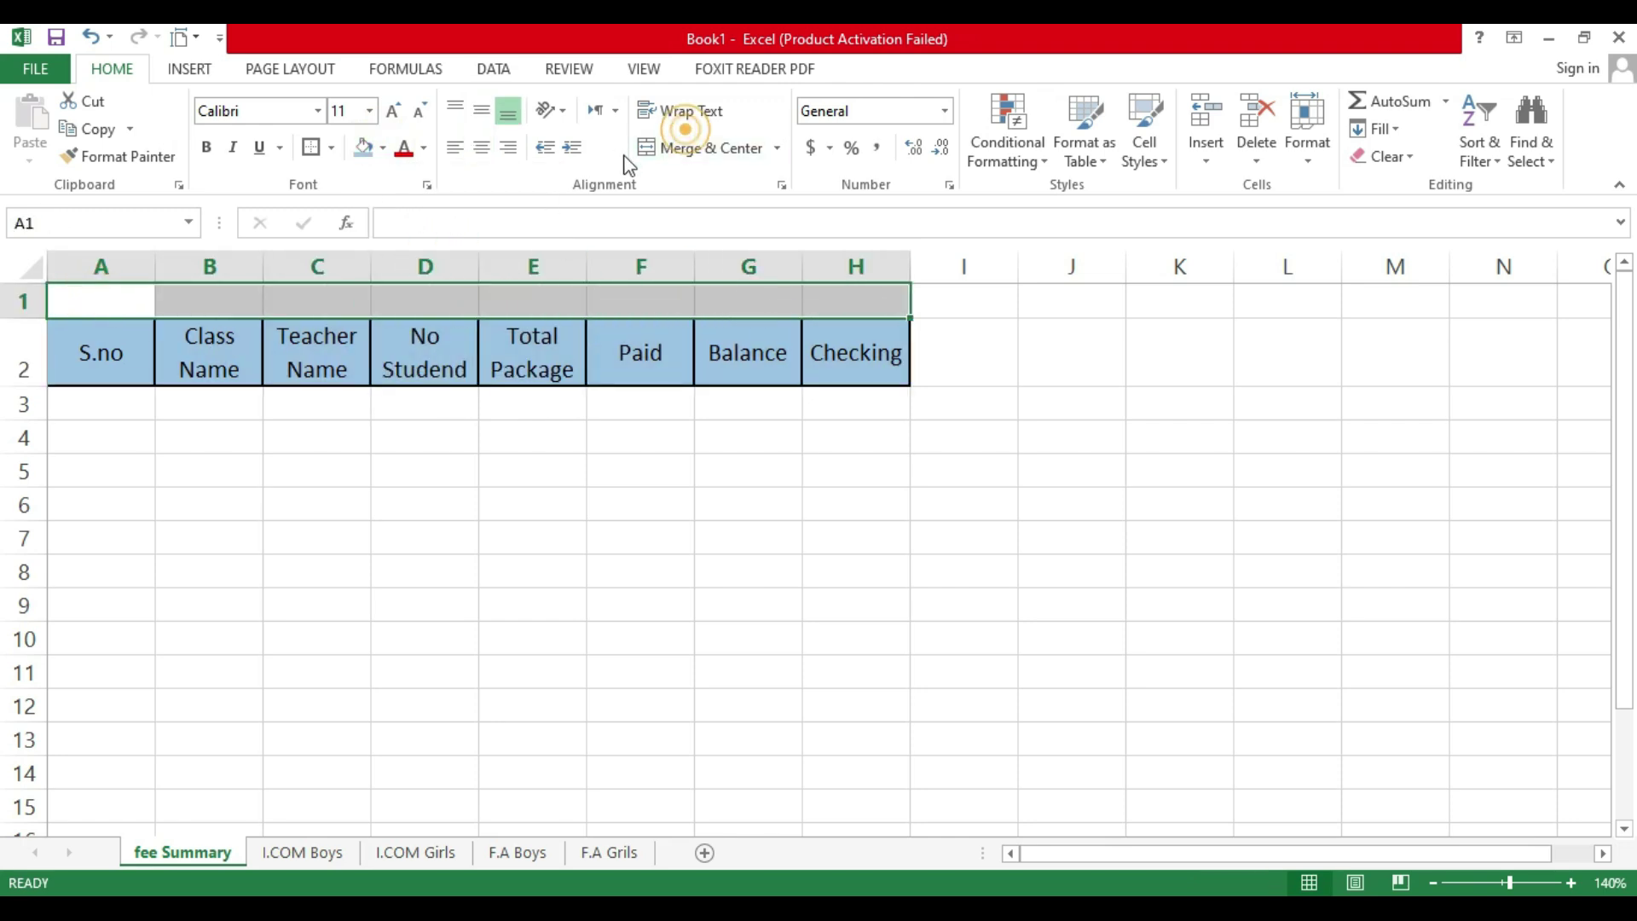
{"action": "left_click", "coordinate": [674, 147]}
{"action": "left_click_drag", "start_coordinate": [25, 319], "coordinate": [27, 375]}
Step: Enter the title "Main Summery 2024-2025" in the merged cell A1
{"action": "double_click", "coordinate": [465, 325]}
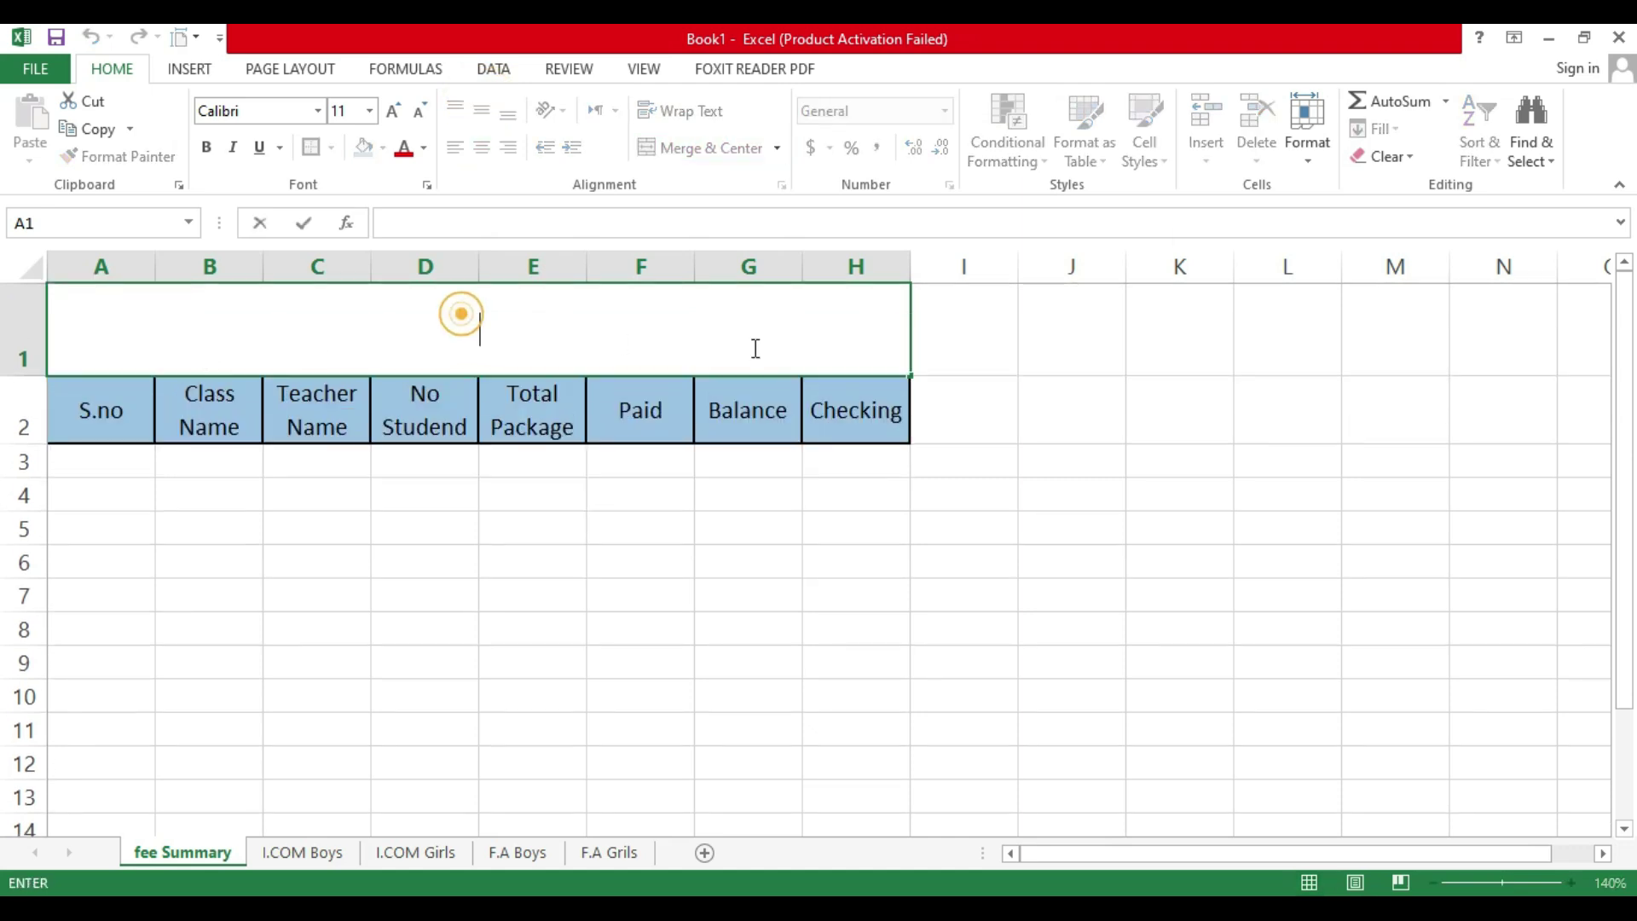
{"action": "type", "text": "M"}
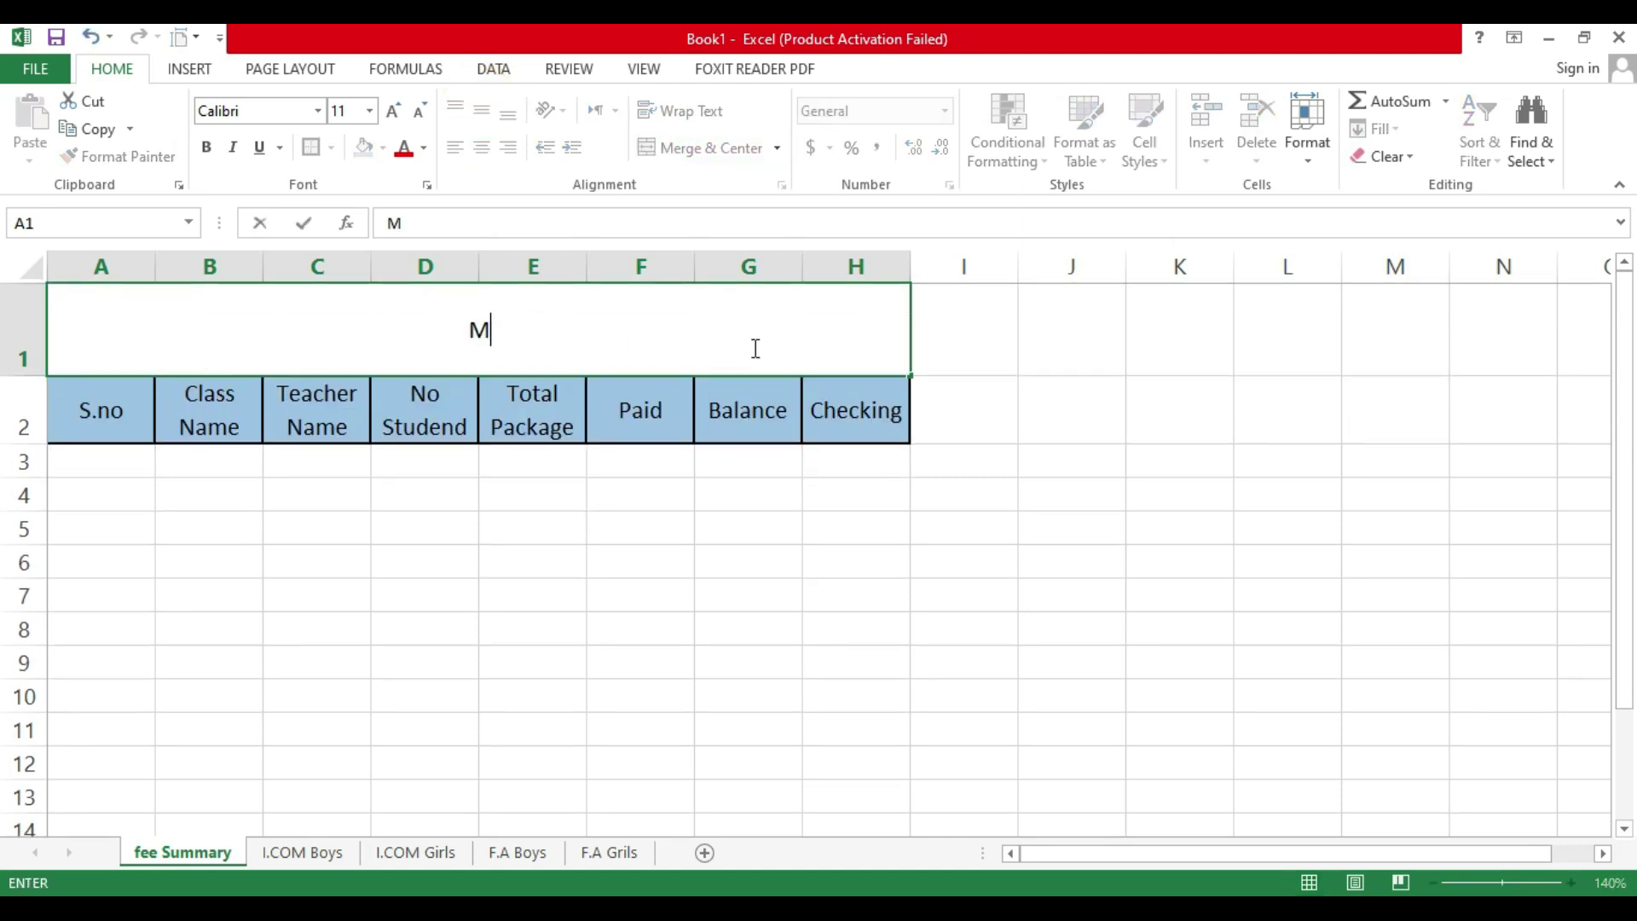
{"action": "type", "text": "ain Su"}
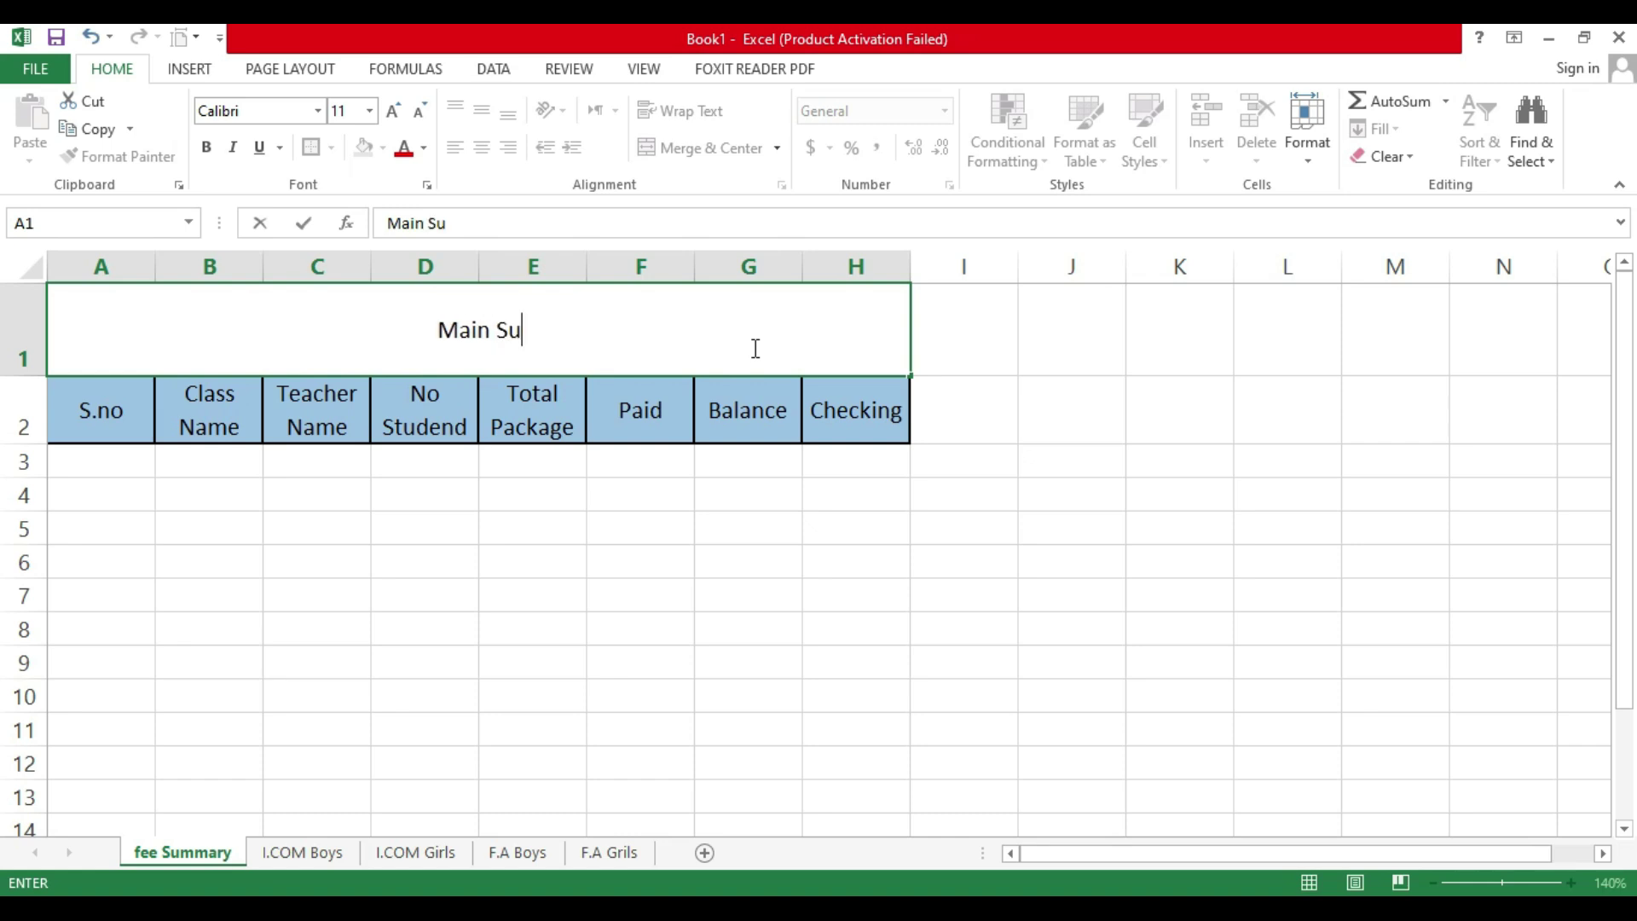
{"action": "type", "text": "mmery"}
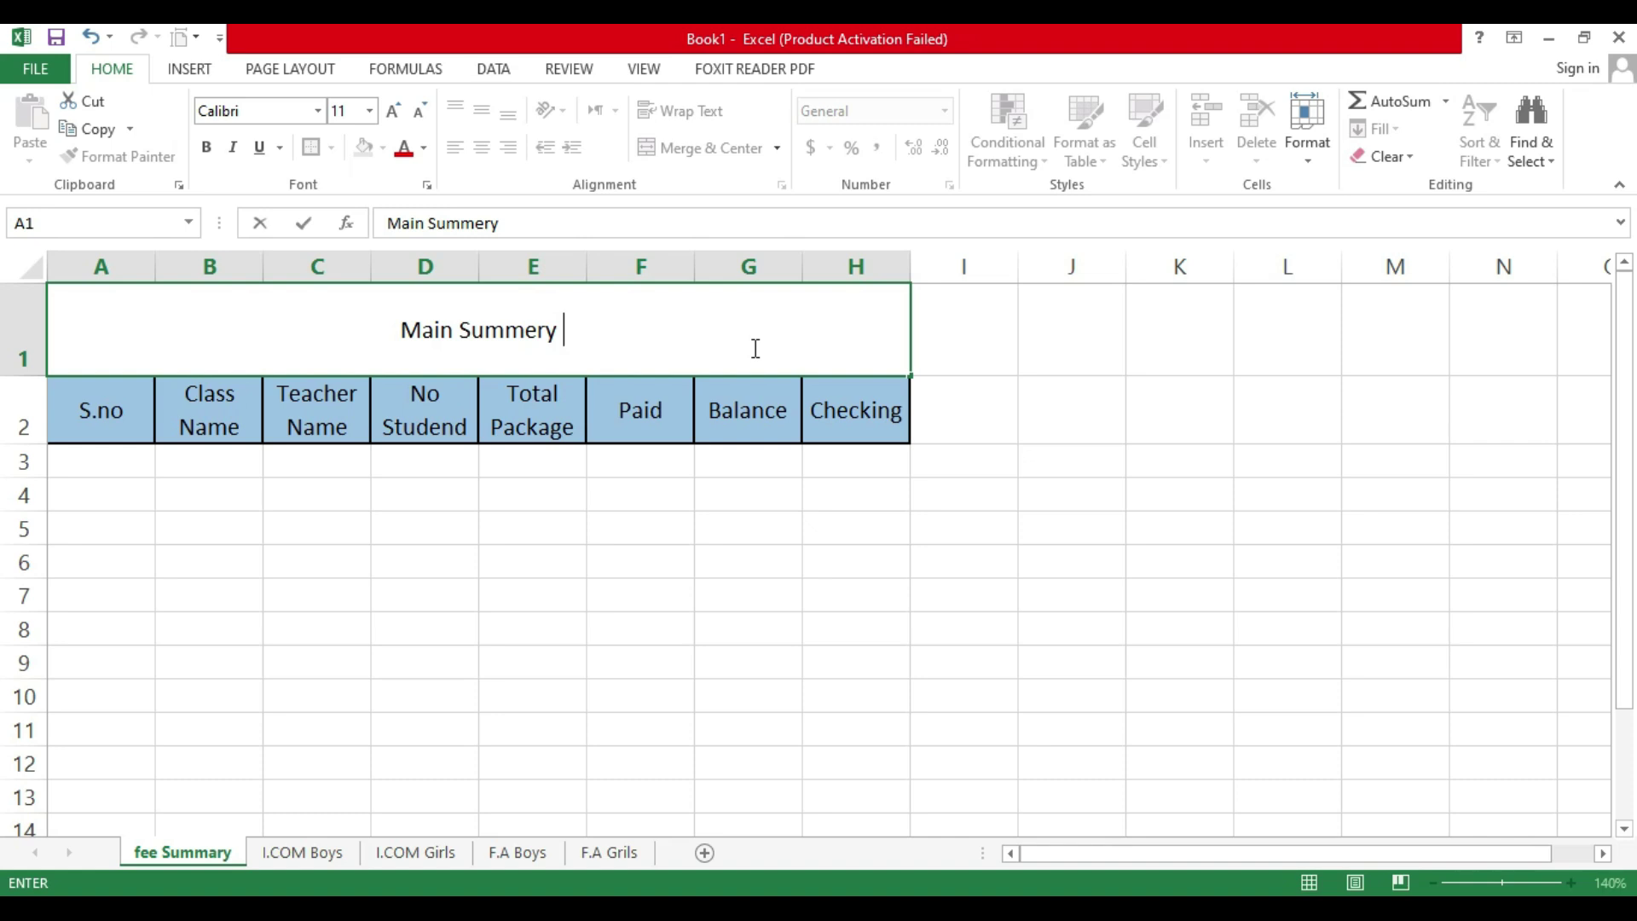
{"action": "type", "text": " 2024-"}
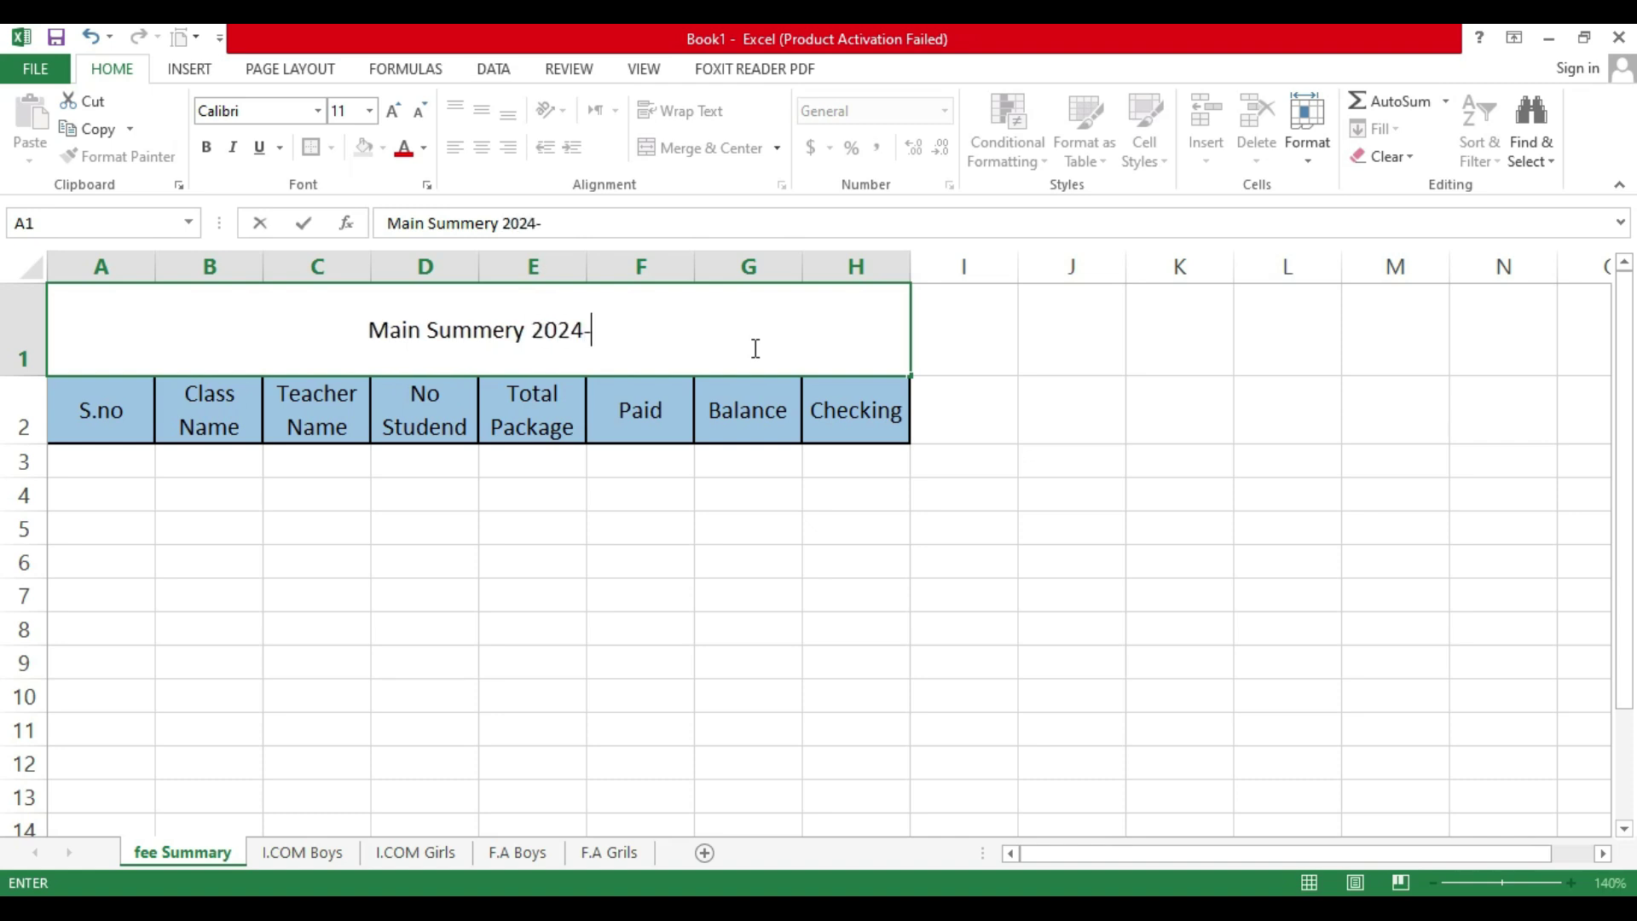
{"action": "type", "text": "2025"}
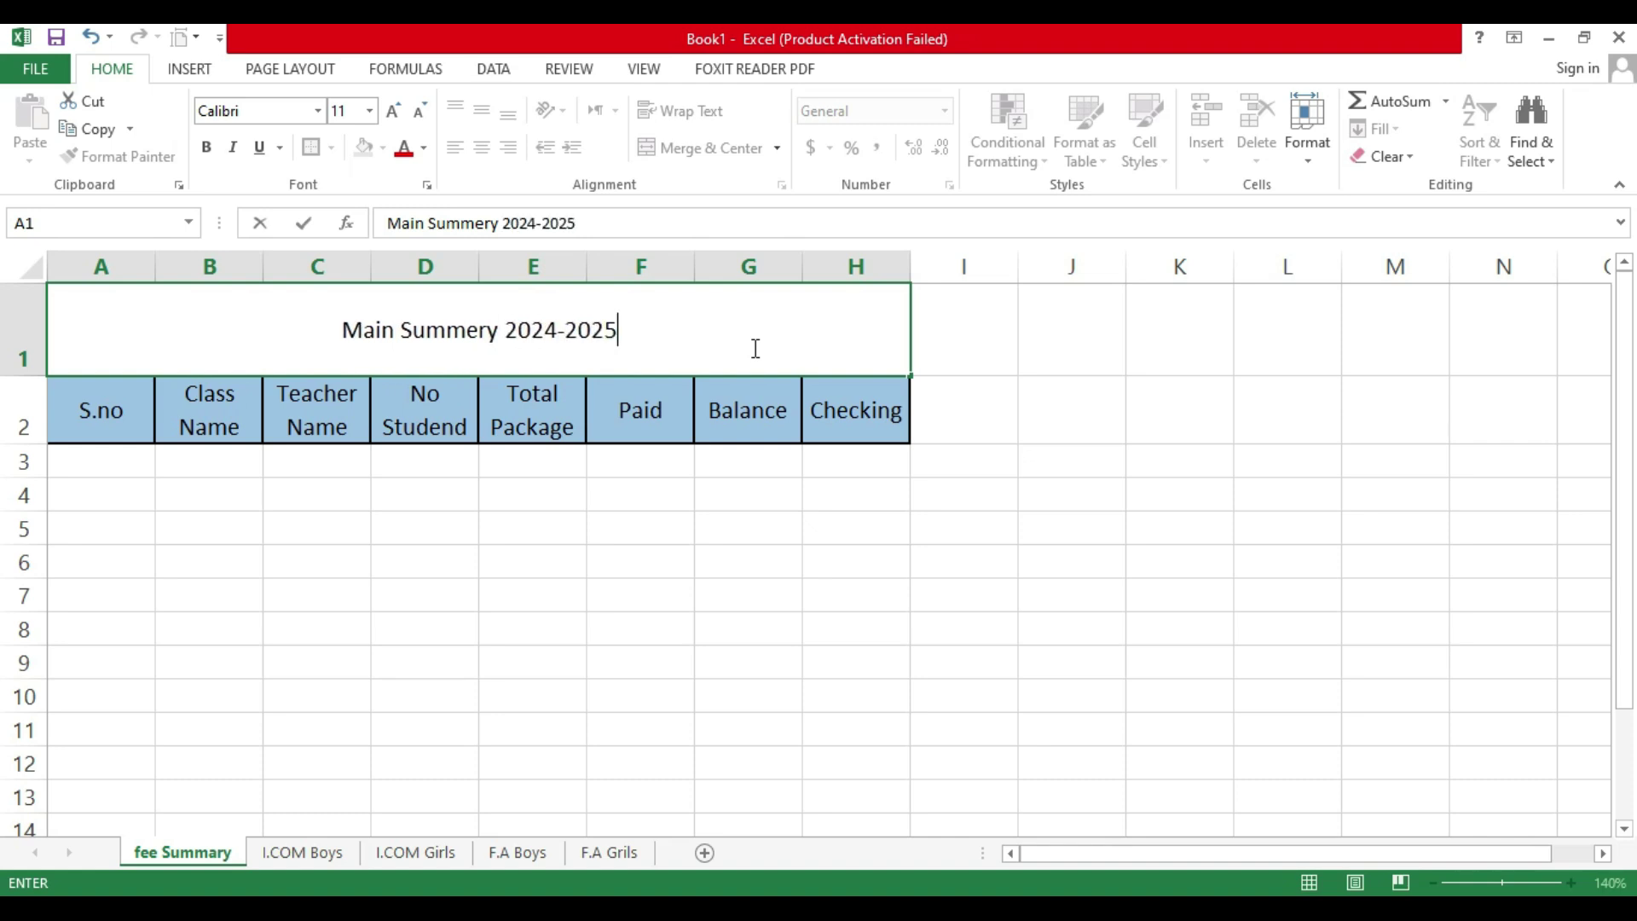
{"action": "key", "text": "Return"}
Step: Make the title in A1 bold at font size 20 and reduce row 1's height slightly
{"action": "left_click", "coordinate": [753, 348]}
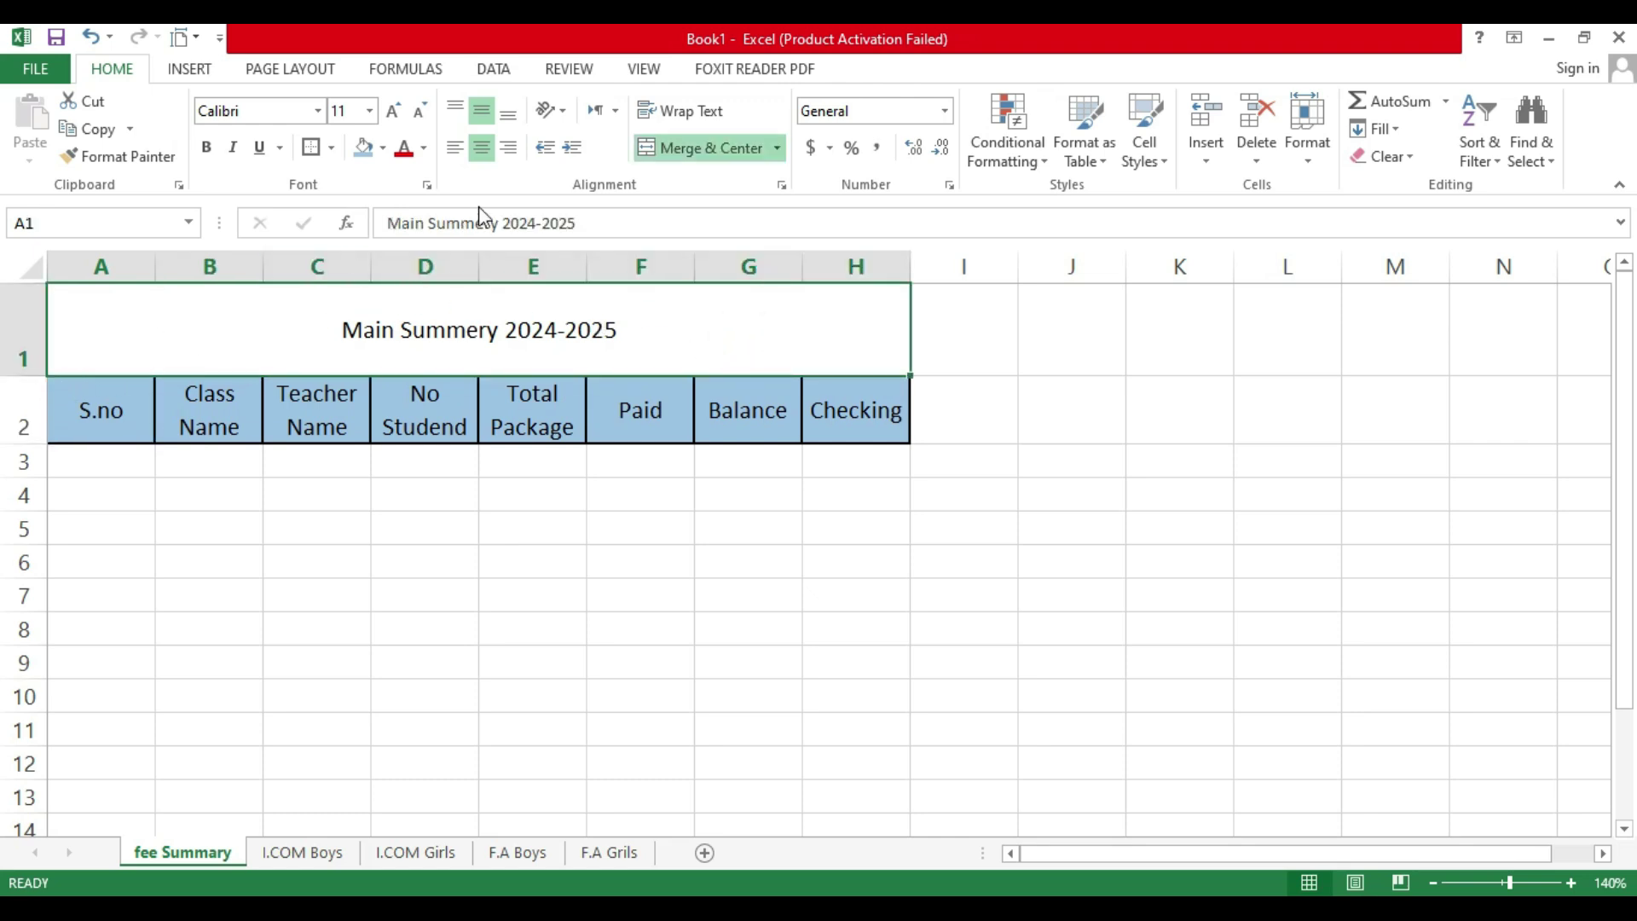
{"action": "left_click", "coordinate": [205, 149]}
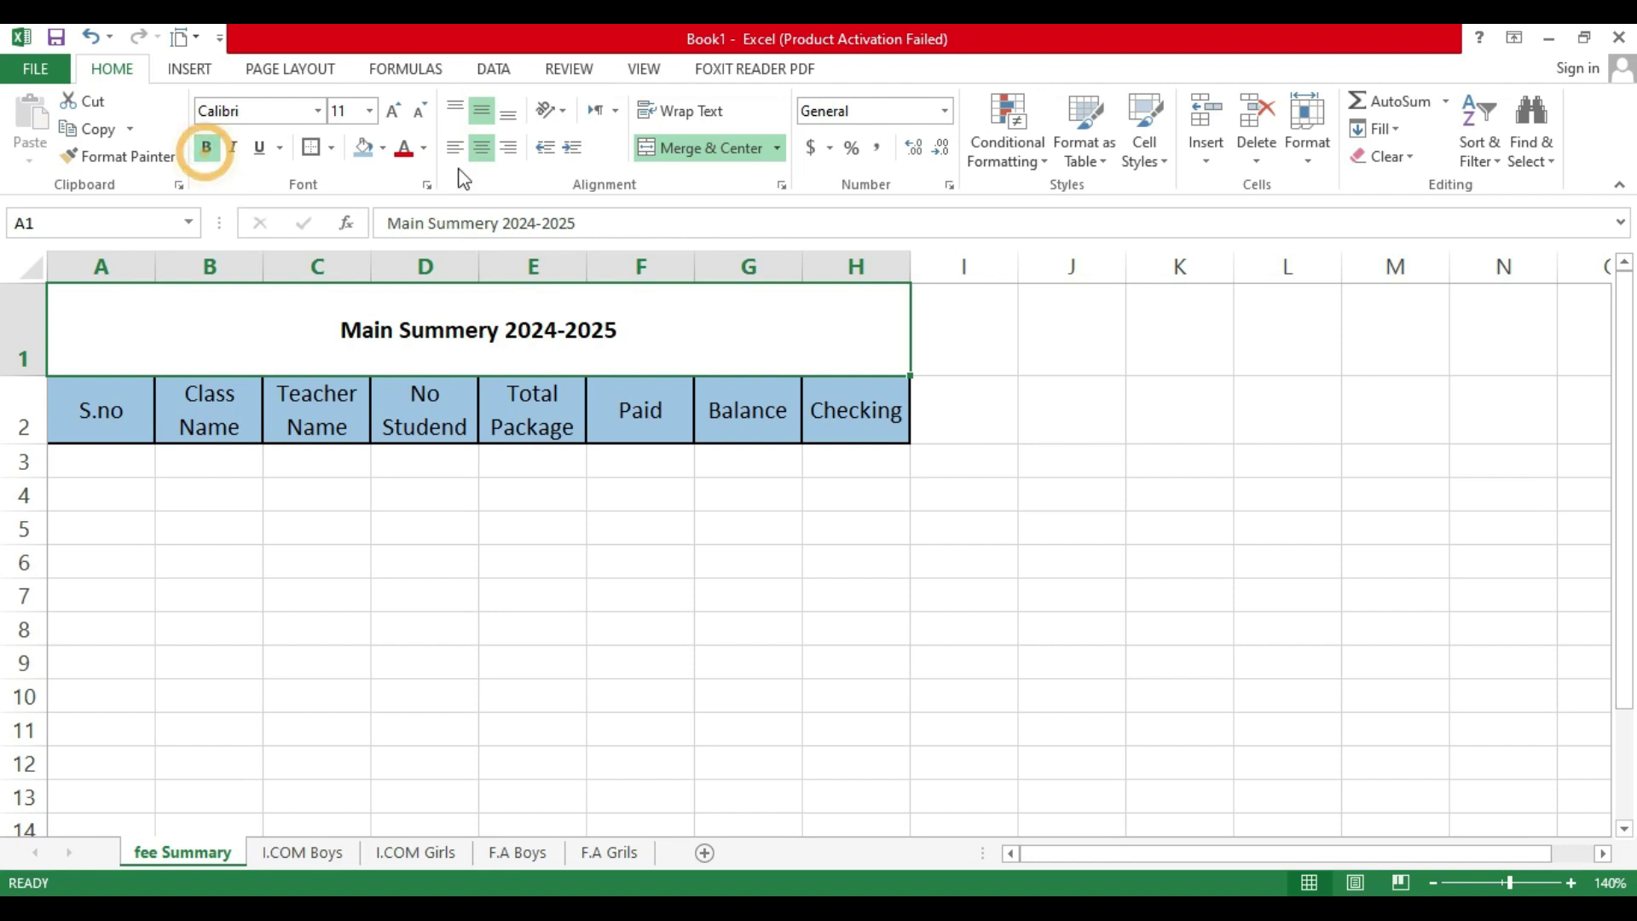
{"action": "left_click", "coordinate": [394, 111]}
{"action": "left_click", "coordinate": [393, 110]}
{"action": "left_click", "coordinate": [394, 111]}
{"action": "left_click", "coordinate": [393, 110]}
{"action": "left_click", "coordinate": [394, 110]}
{"action": "left_click_drag", "start_coordinate": [34, 375], "coordinate": [34, 359]}
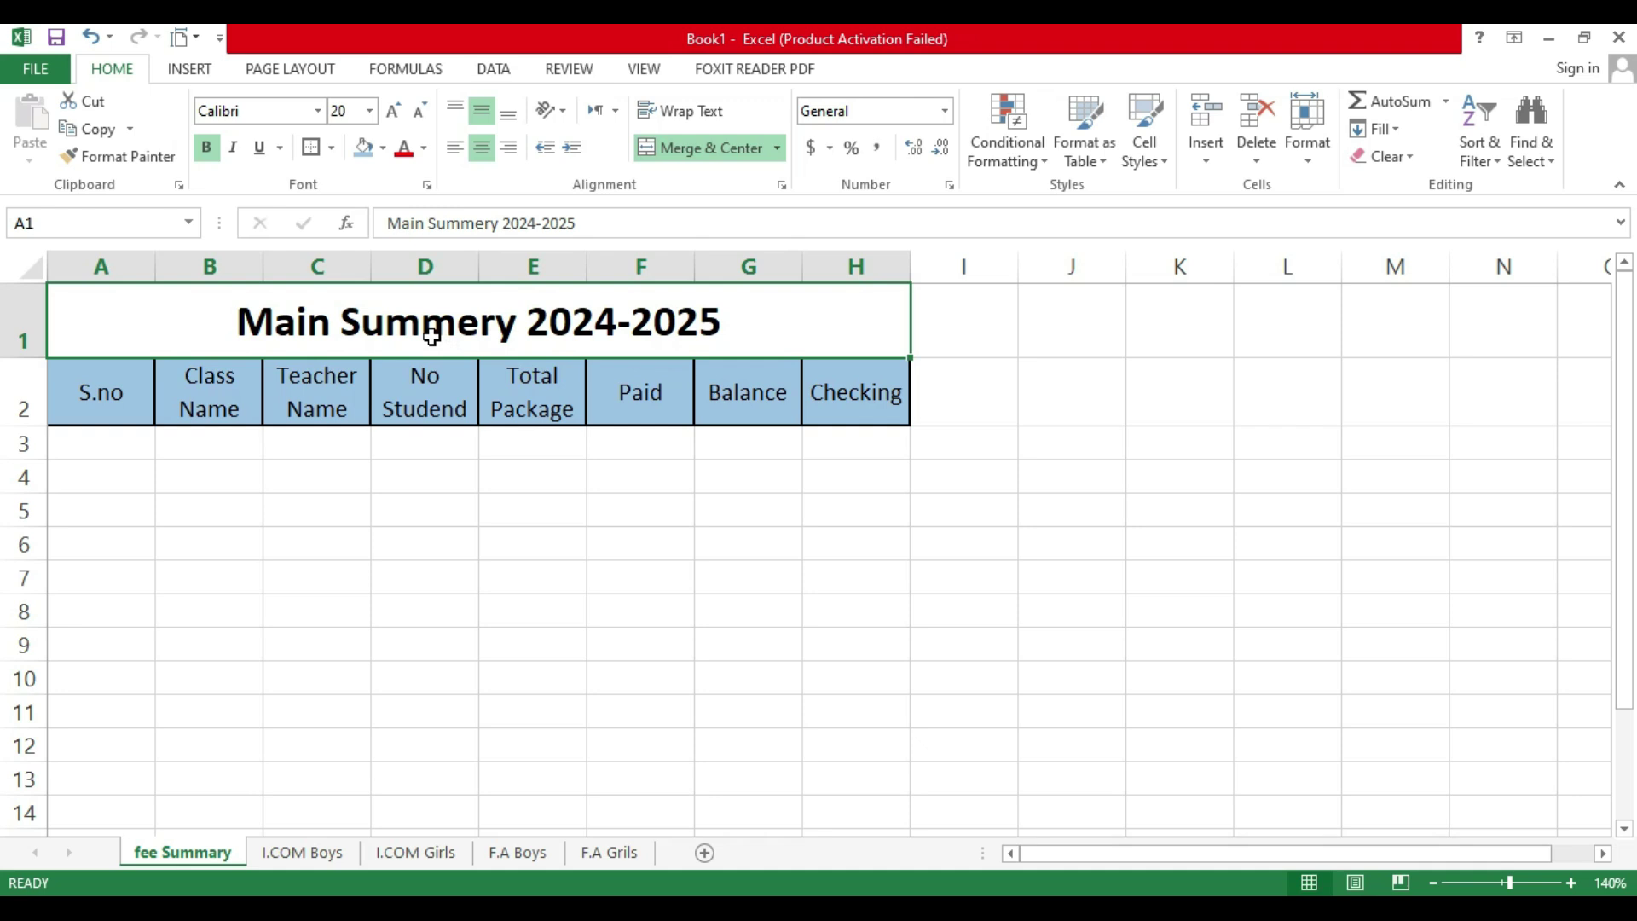
Step: Fill the merged title cell with light green and give it a thick box border
{"action": "left_click", "coordinate": [382, 148]}
{"action": "left_click", "coordinate": [547, 241]}
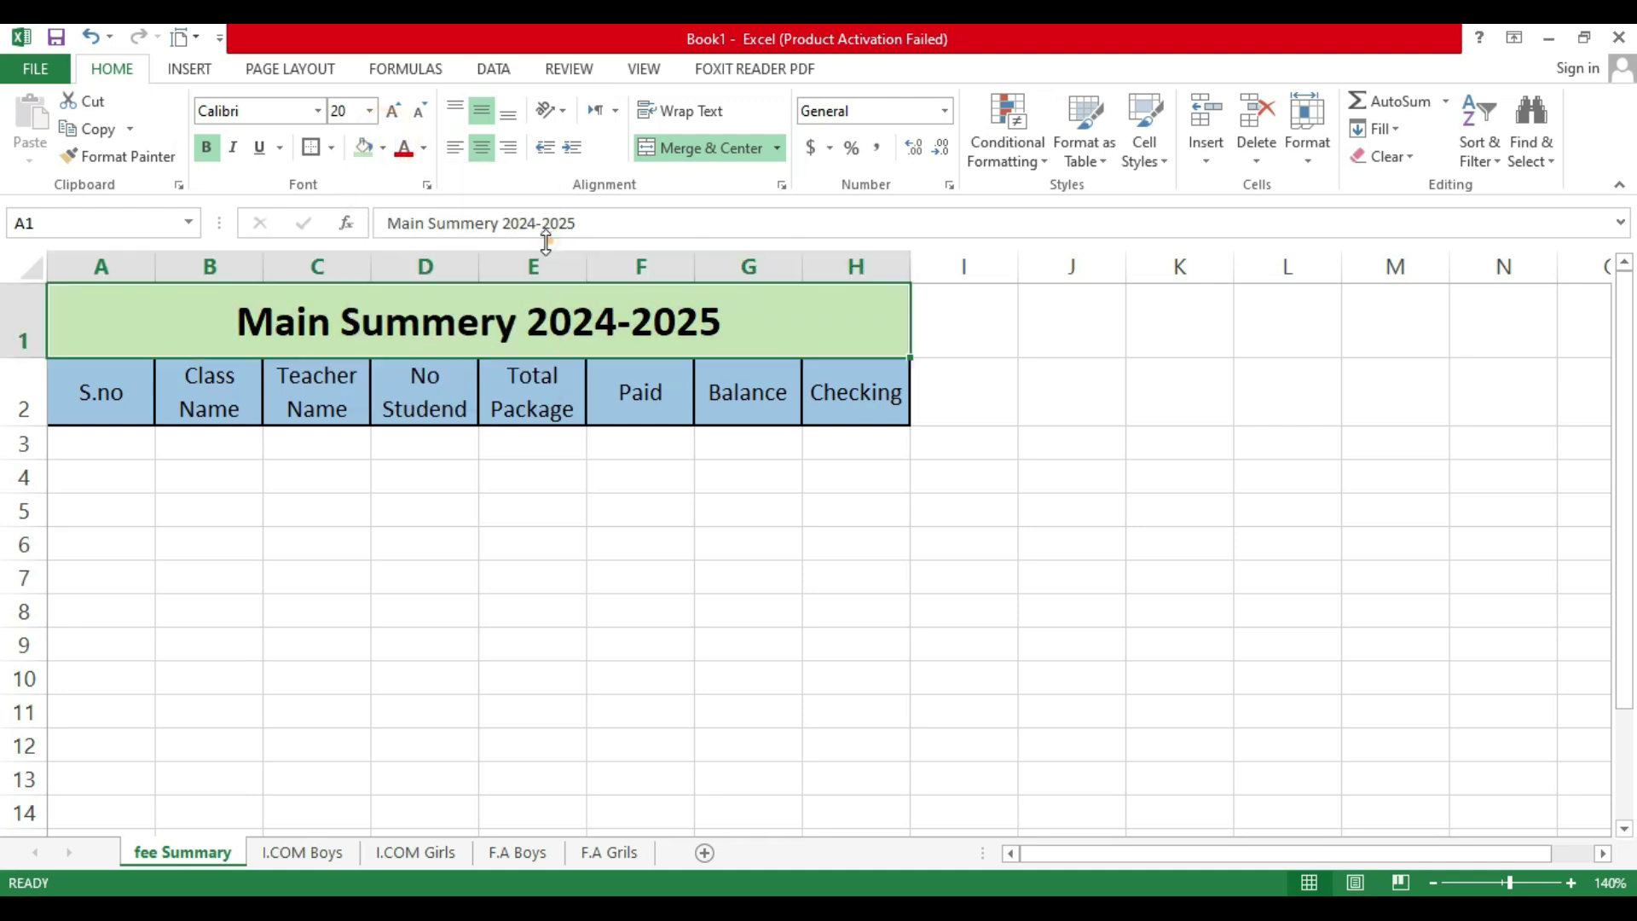
{"action": "left_click", "coordinate": [311, 147]}
Step: Number the S.no column from 1 to 10 in A3:A12 and centre the numbers horizontally
{"action": "left_click", "coordinate": [112, 450]}
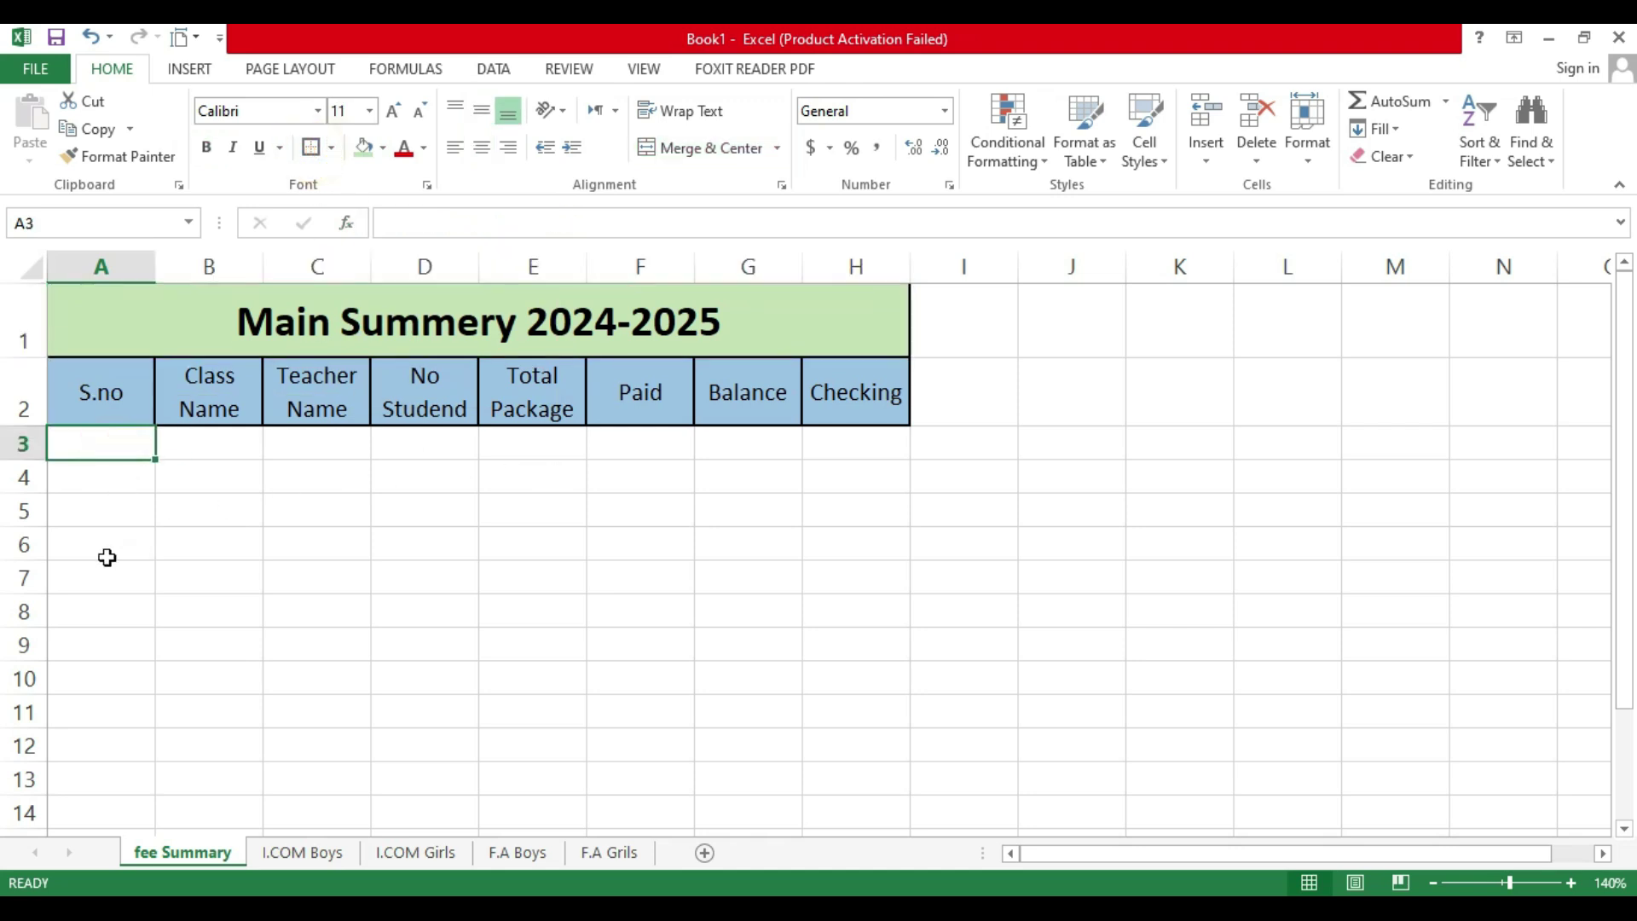
{"action": "type", "text": "1"}
{"action": "key", "text": "Return"}
{"action": "type", "text": "2"}
{"action": "key", "text": "Return"}
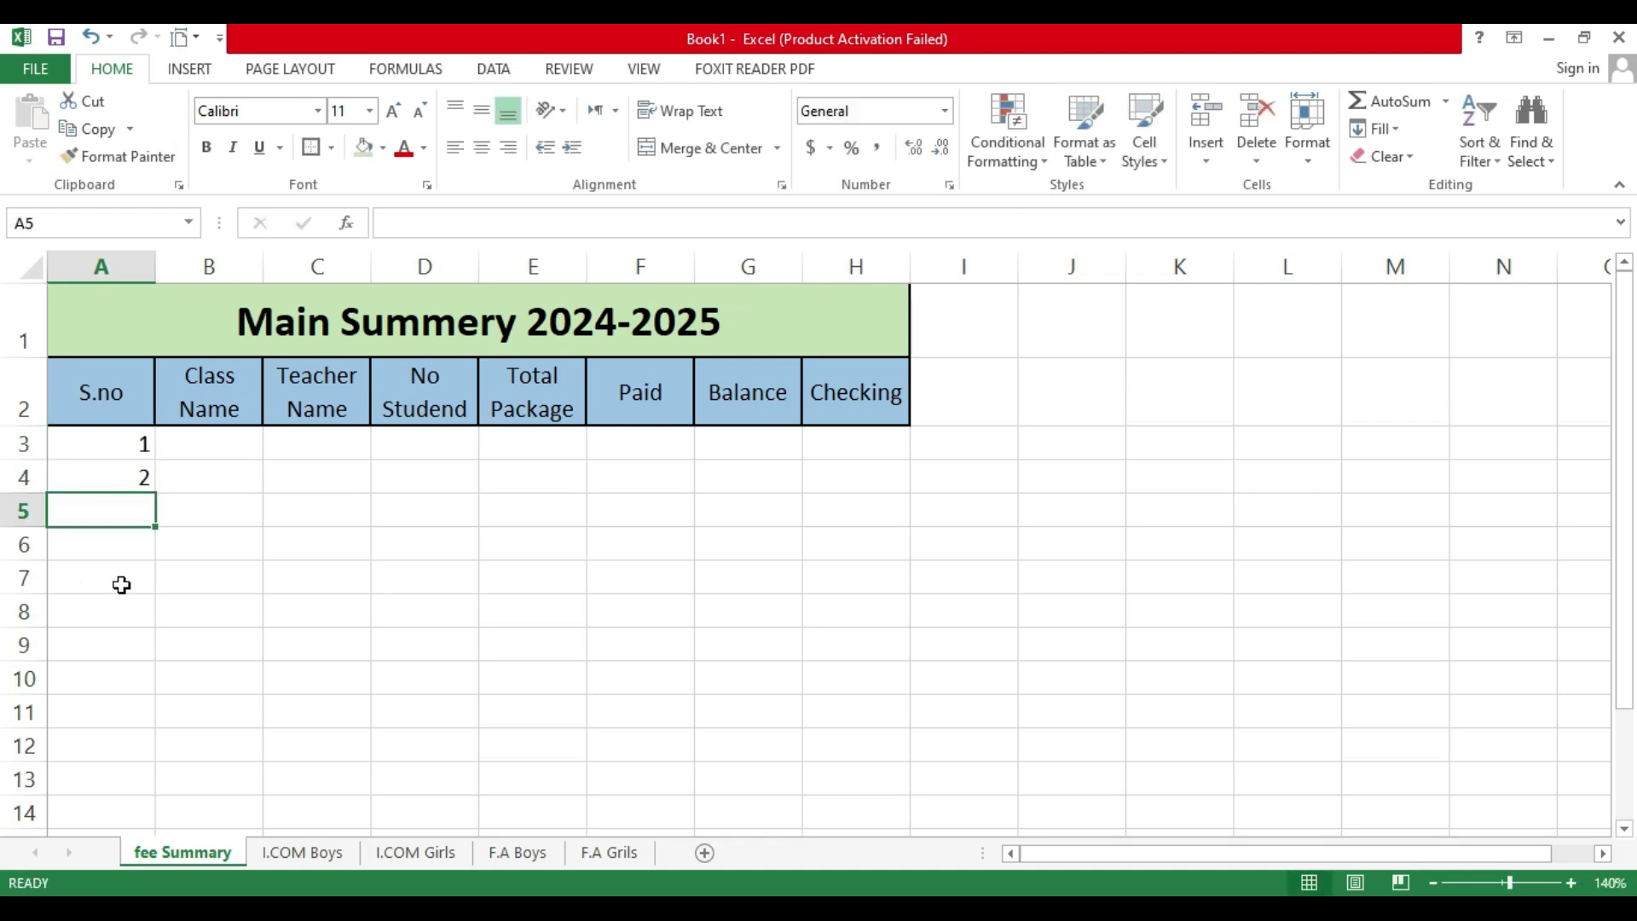
{"action": "left_click_drag", "start_coordinate": [141, 444], "coordinate": [142, 503]}
{"action": "left_click", "coordinate": [139, 443]}
{"action": "left_click_drag", "start_coordinate": [139, 443], "coordinate": [145, 747]}
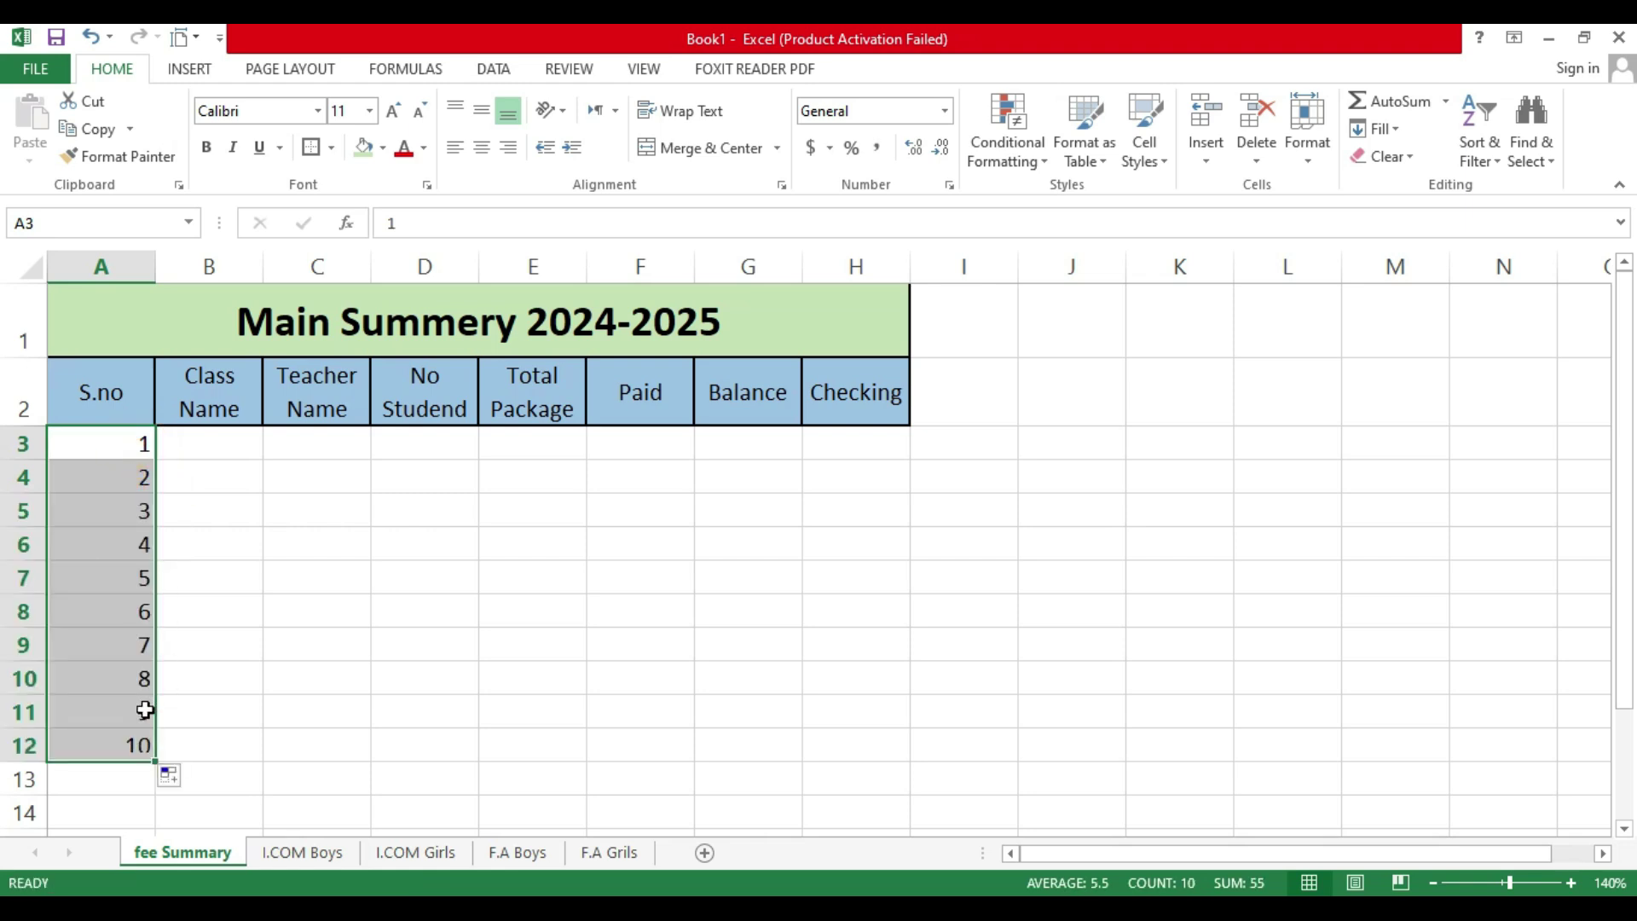
{"action": "left_click", "coordinate": [482, 145]}
Step: Enter "I.COM P-2" as the first class name in B3
{"action": "left_click", "coordinate": [218, 450]}
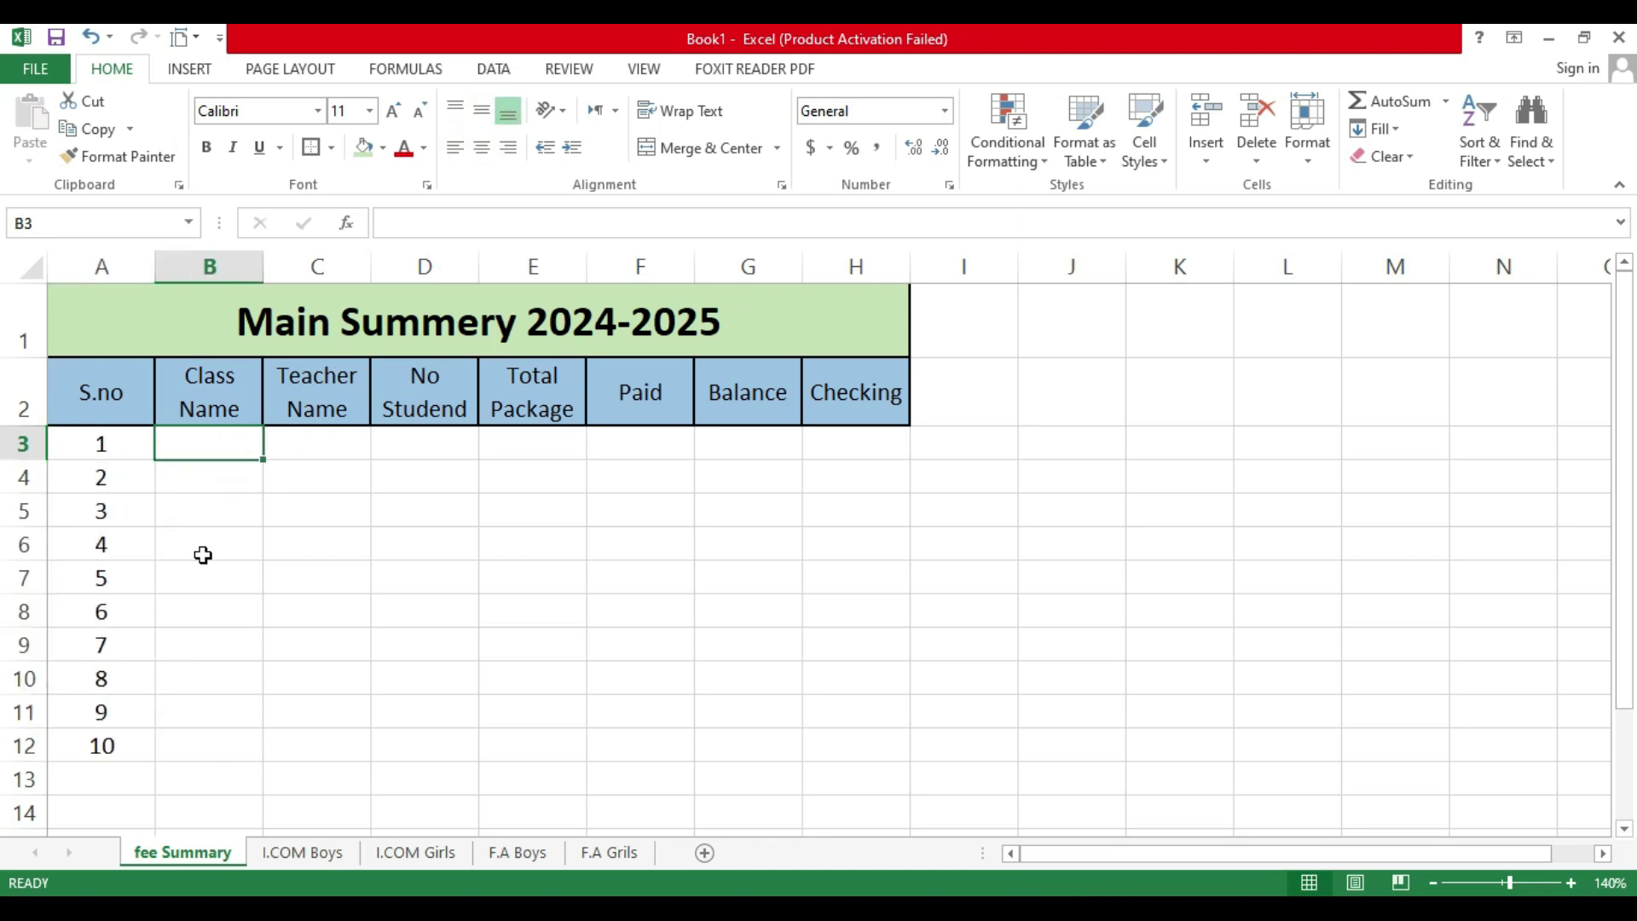
{"action": "type", "text": "I."}
{"action": "key", "text": "BackSpace"}
{"action": "key", "text": "BackSpace"}
{"action": "type", "text": "I.COM "}
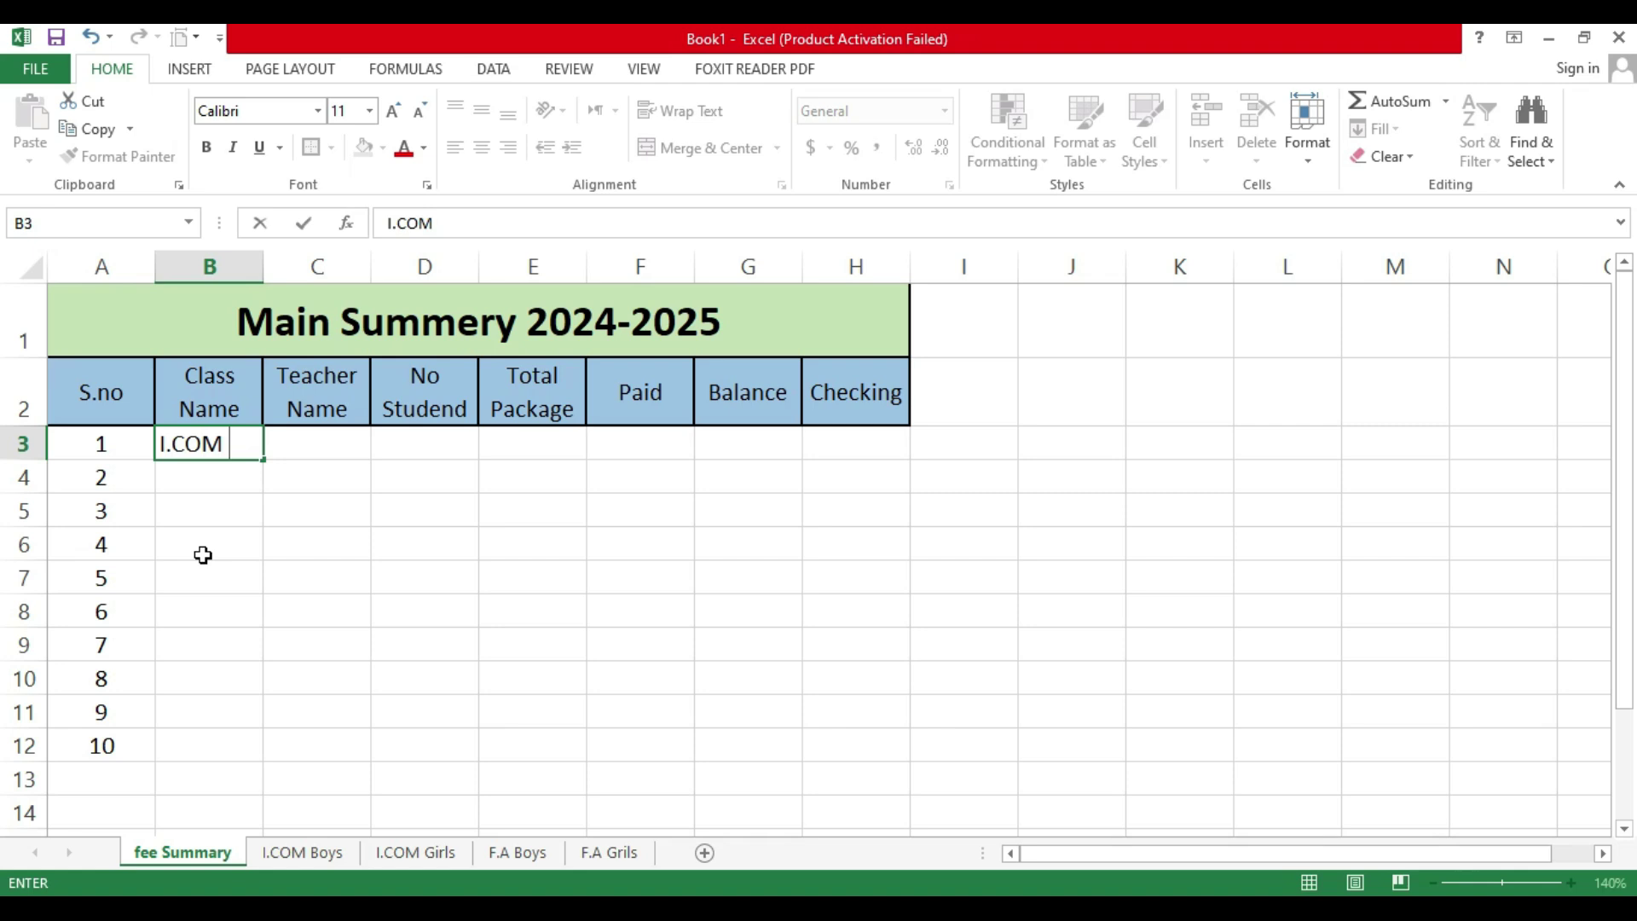
{"action": "type", "text": "P-2"}
{"action": "key", "text": "Return"}
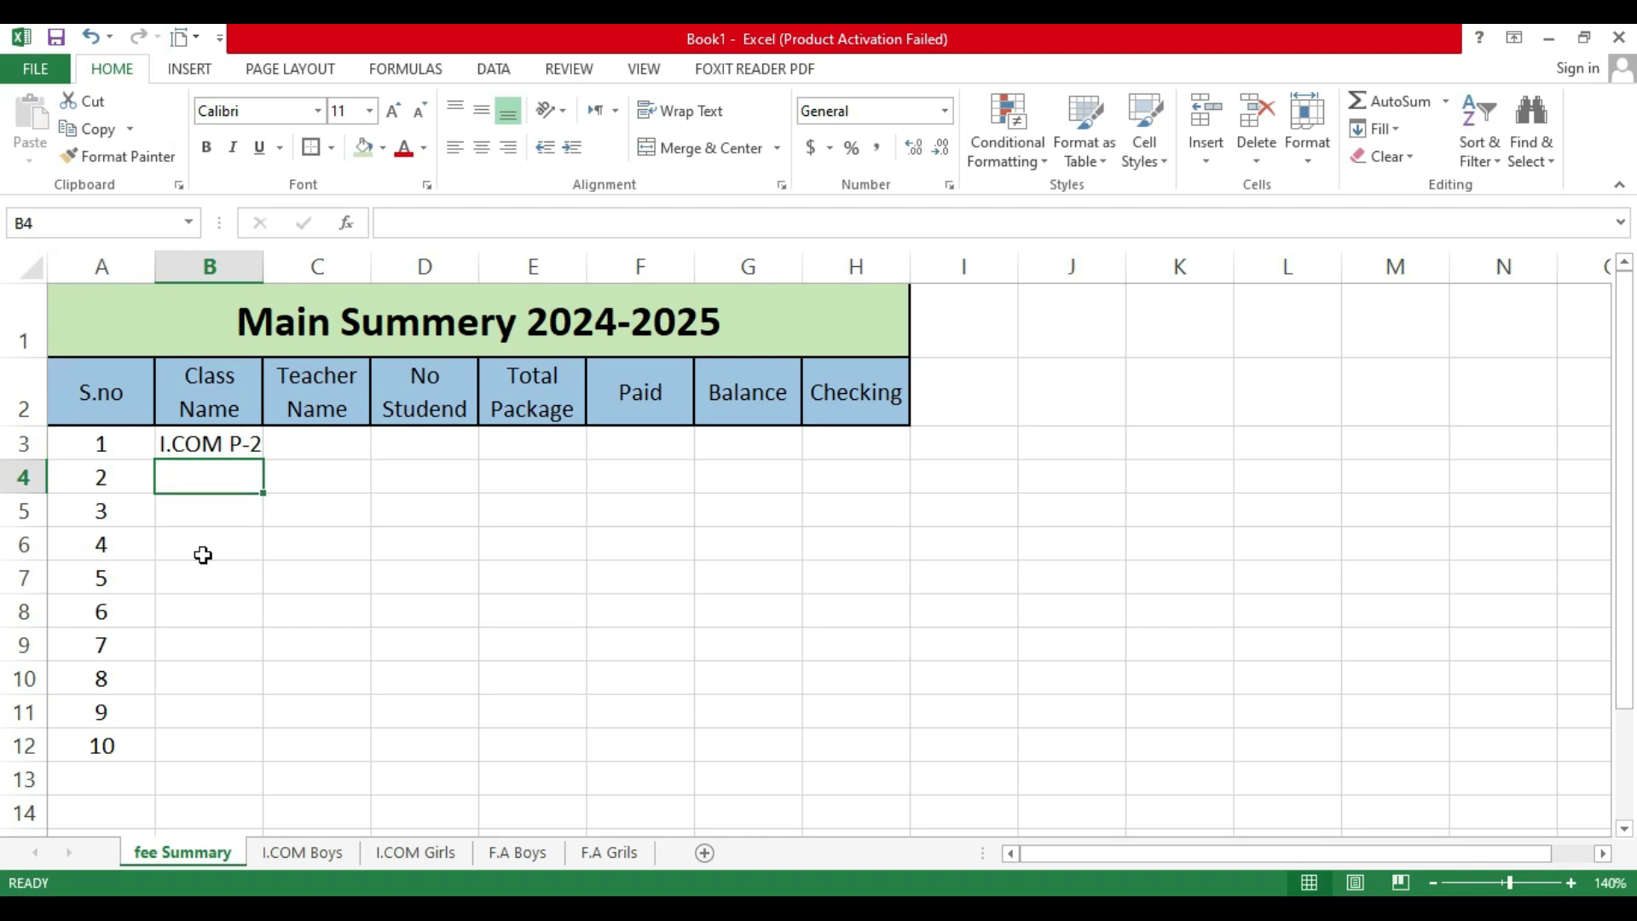
Step: Set the font size of the class name in B3 to 10
{"action": "key", "text": "Up"}
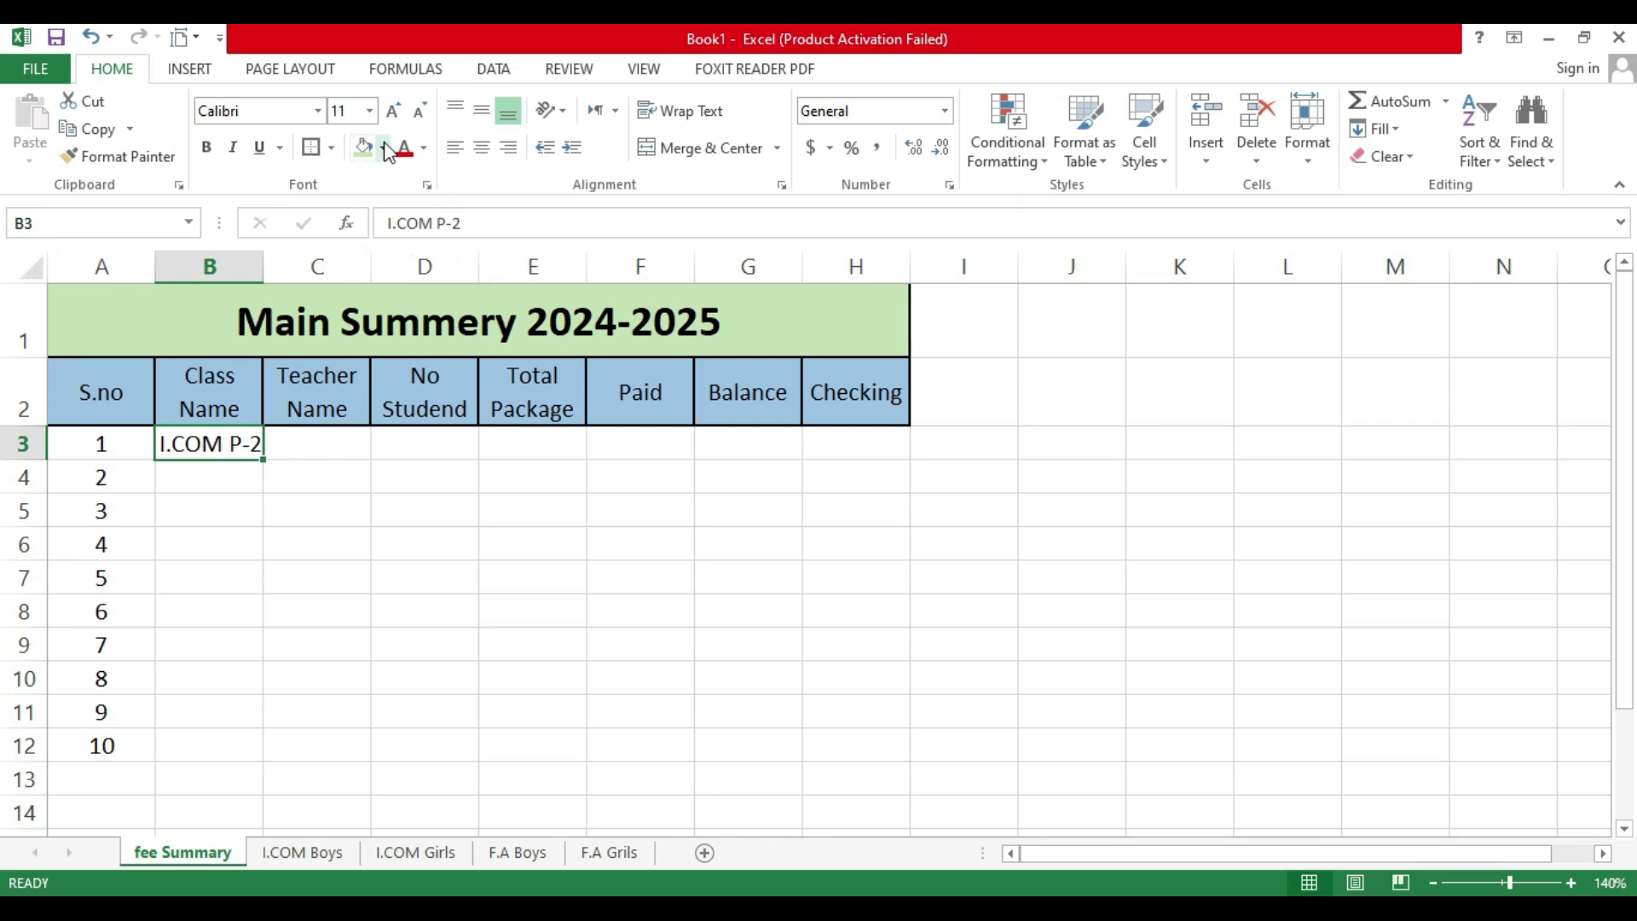
{"action": "left_click", "coordinate": [393, 111]}
{"action": "left_click", "coordinate": [419, 111]}
{"action": "left_click", "coordinate": [418, 111]}
Step: Change the class name in B3 to "I.COM P-2 Boys" and autofit the width of column B
{"action": "double_click", "coordinate": [222, 454]}
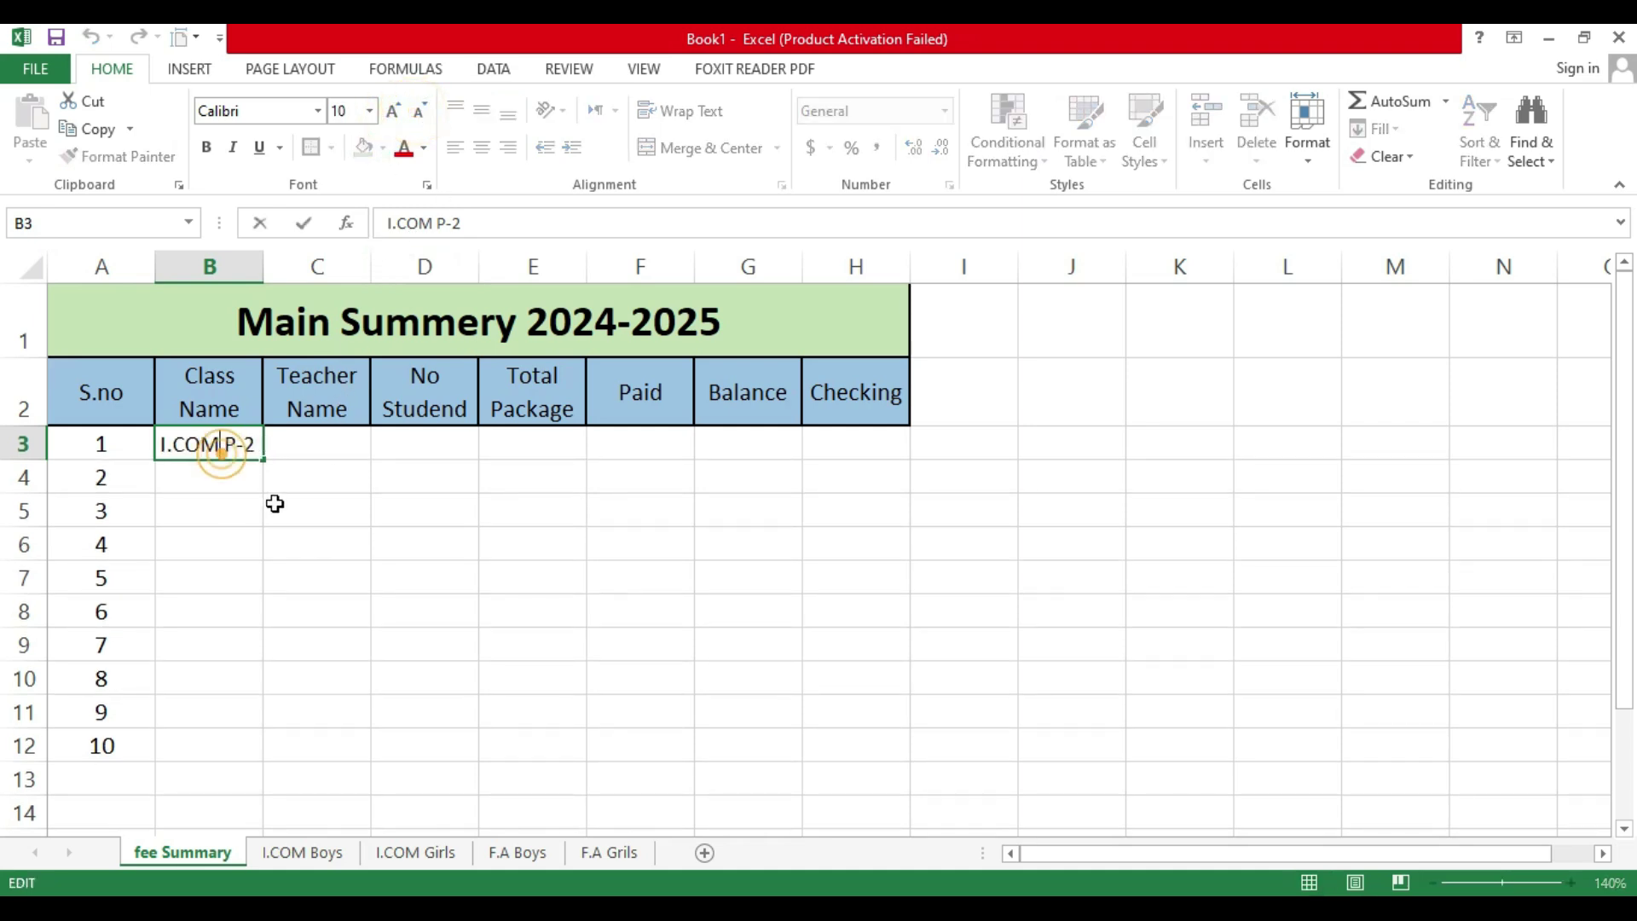
{"action": "key", "text": "Right"}
{"action": "key", "text": "Right"}
{"action": "key", "text": "Right"}
{"action": "key", "text": "BackSpace"}
{"action": "key", "text": "BackSpace"}
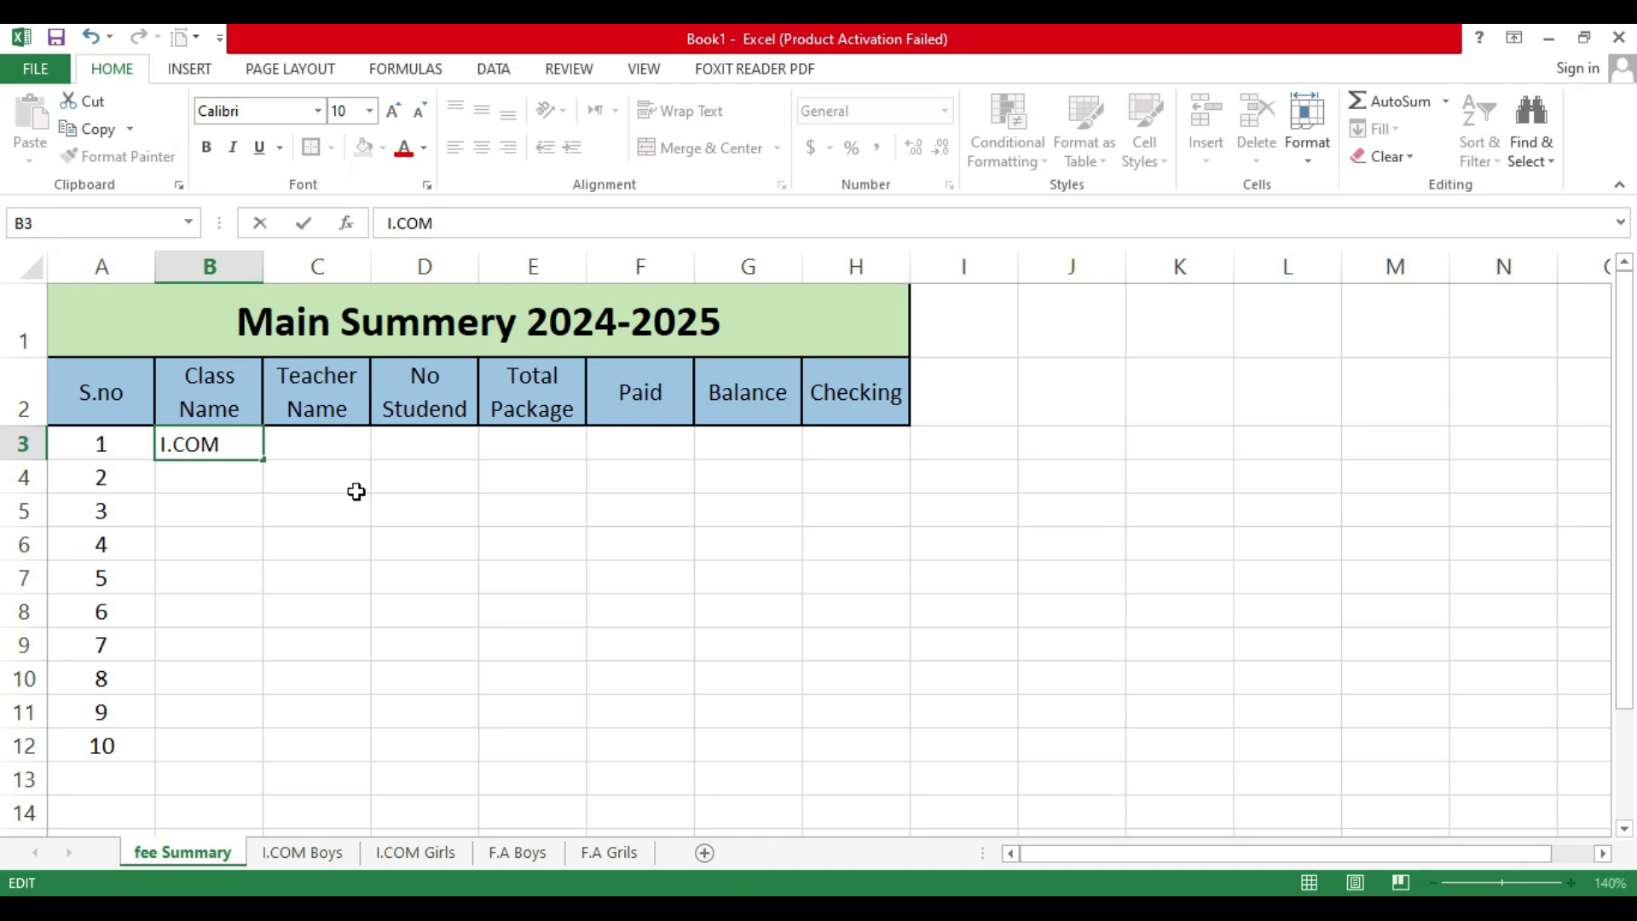
{"action": "type", "text": "P-2 Boys"}
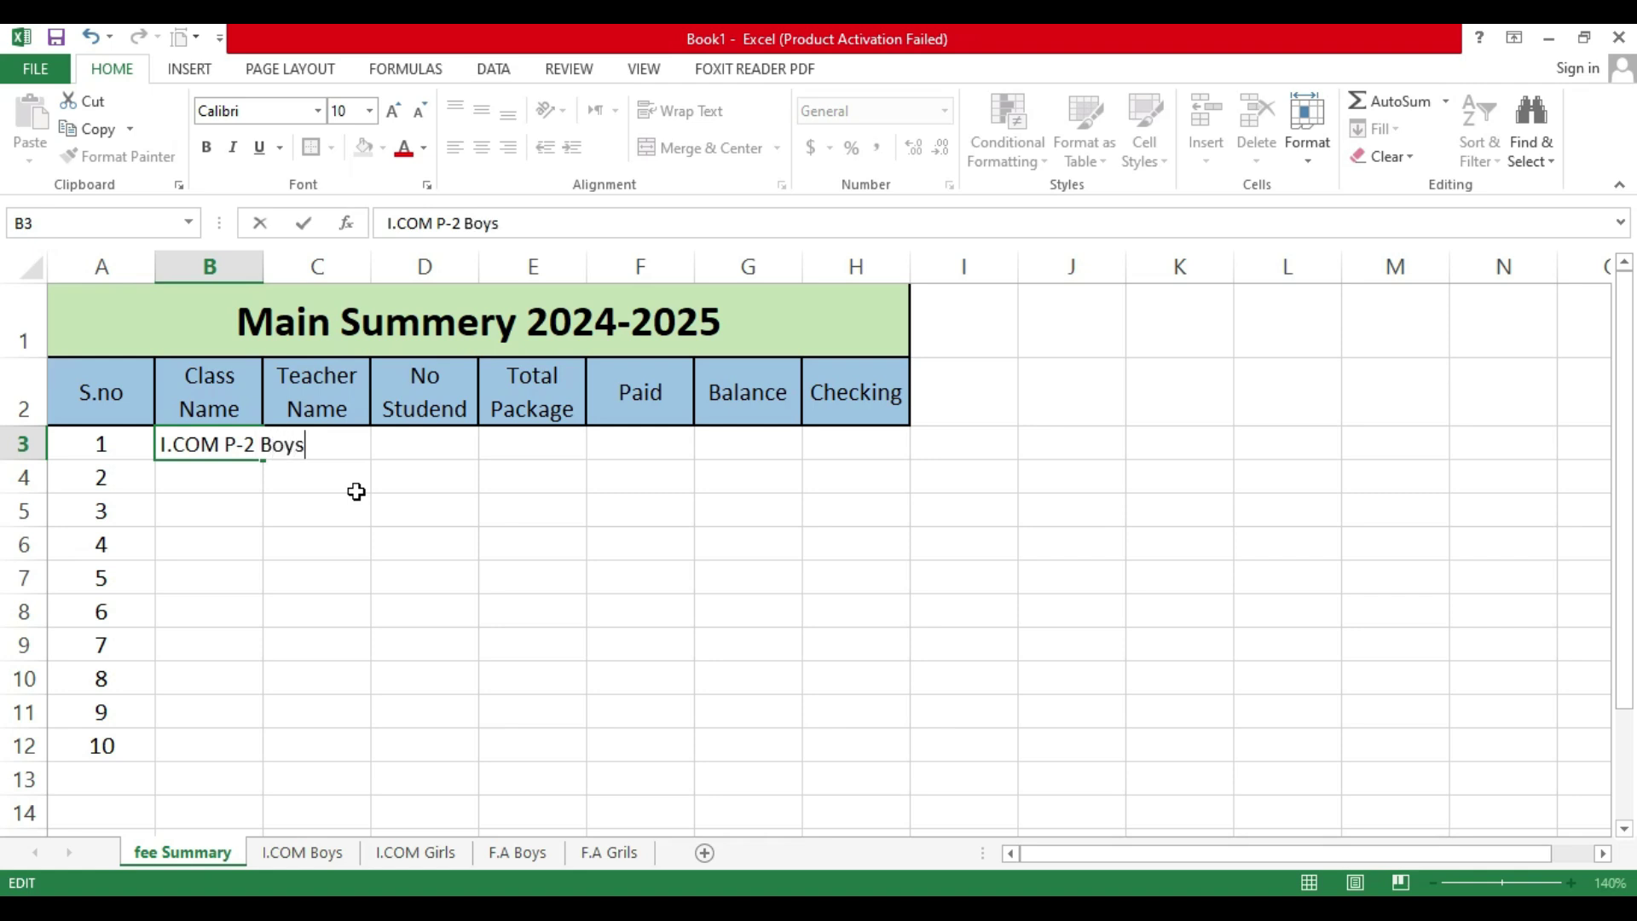
{"action": "left_click", "coordinate": [278, 541]}
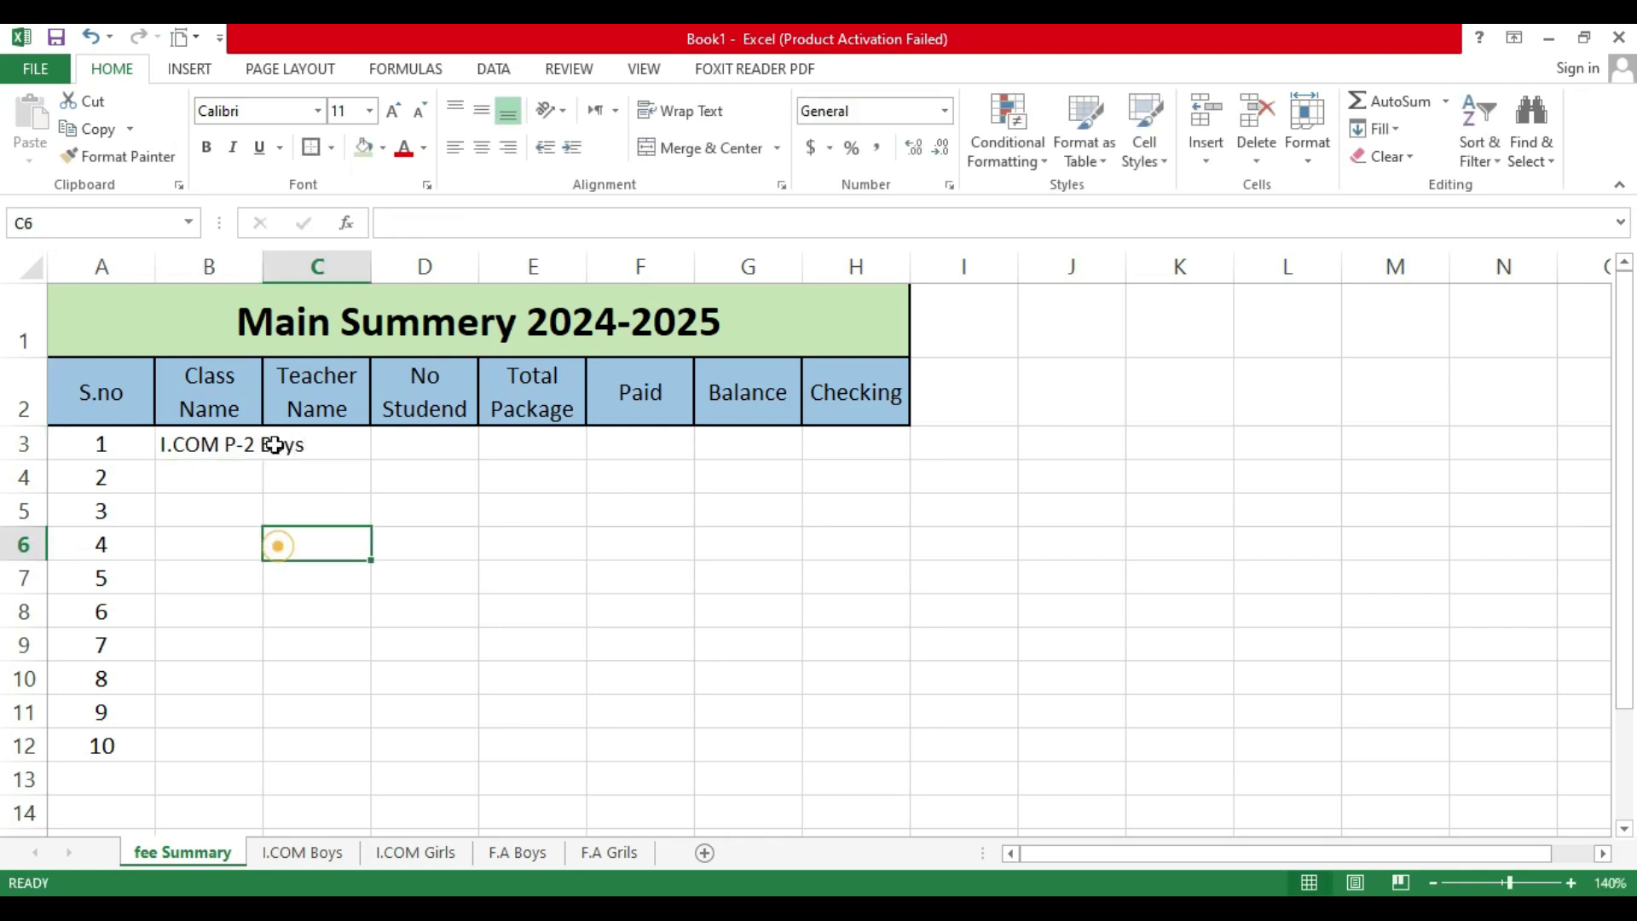
{"action": "double_click", "coordinate": [263, 267]}
{"action": "left_click", "coordinate": [265, 480]}
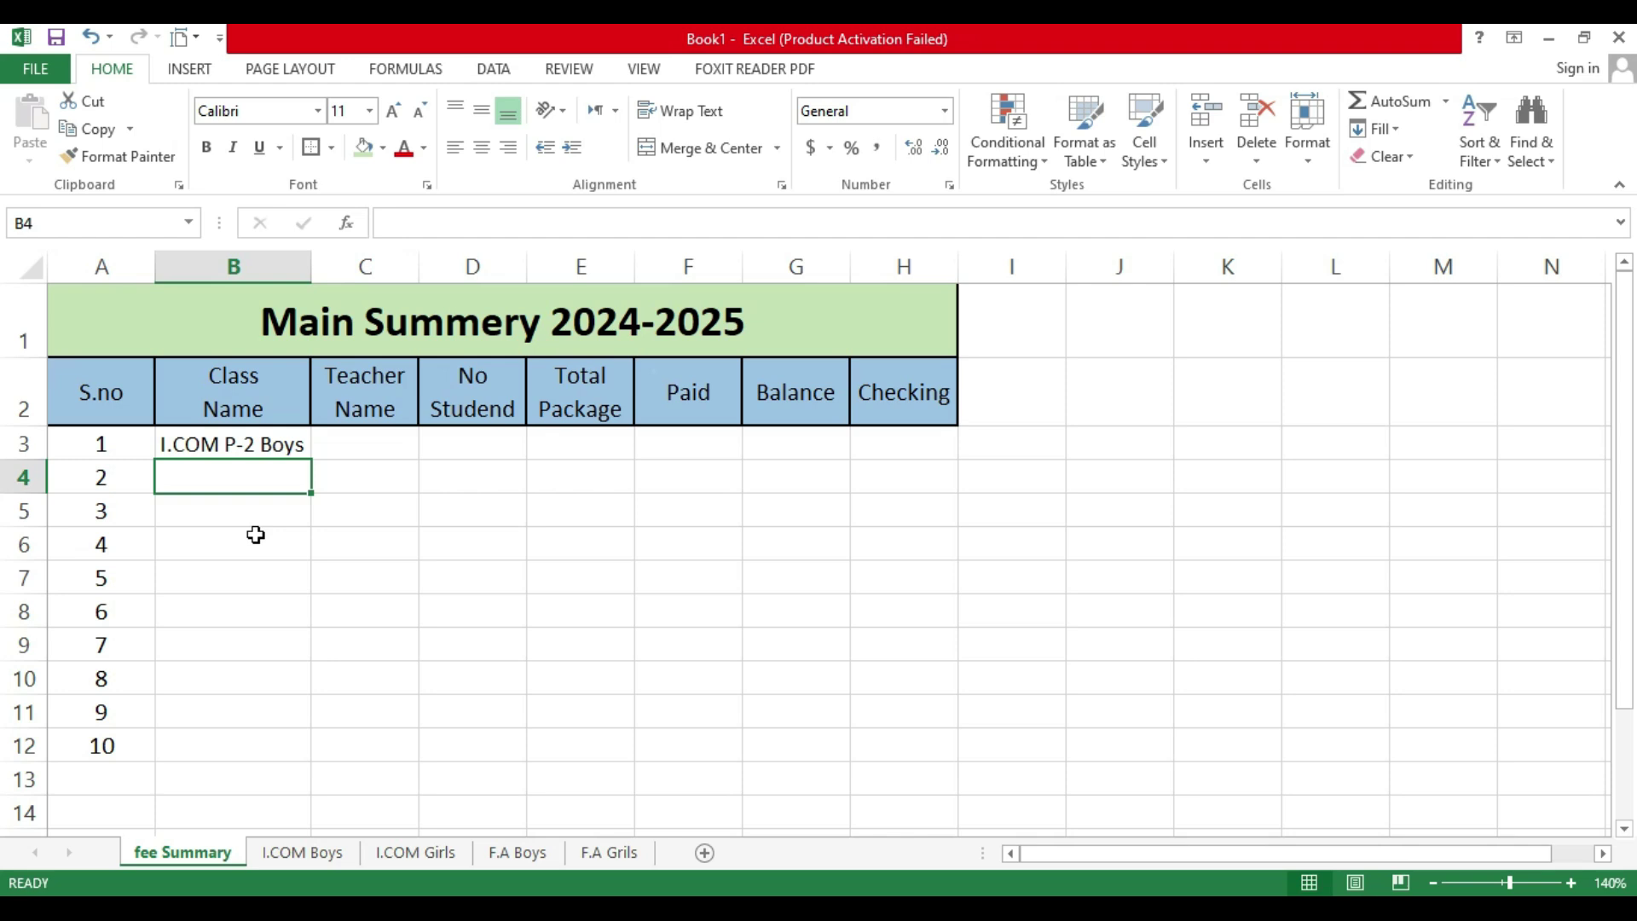
Step: Copy the class name from B3 into B4 and change the copy to "I.COM P-2 Grils"
{"action": "left_click", "coordinate": [267, 442]}
{"action": "left_click_drag", "start_coordinate": [310, 459], "coordinate": [318, 482]}
{"action": "double_click", "coordinate": [251, 479]}
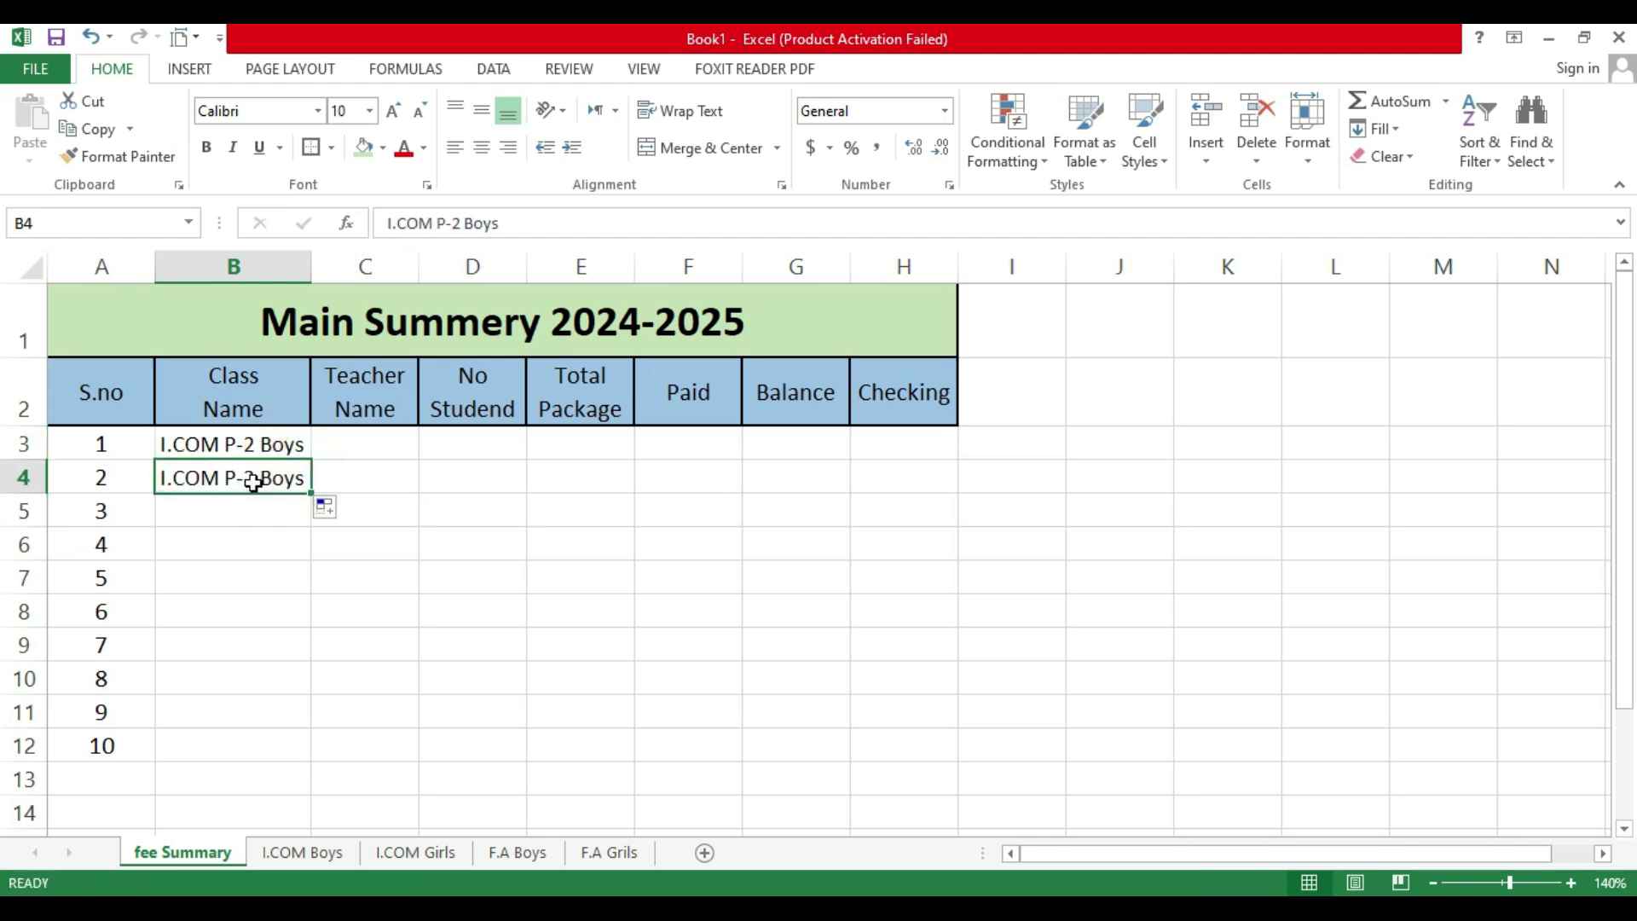
{"action": "key", "text": "Right"}
{"action": "key", "text": "Right"}
{"action": "key", "text": "Right"}
{"action": "key", "text": "Right"}
{"action": "key", "text": "Right"}
{"action": "key", "text": "BackSpace"}
{"action": "key", "text": "BackSpace"}
{"action": "key", "text": "BackSpace"}
{"action": "key", "text": "BackSpace"}
{"action": "type", "text": "H"}
{"action": "key", "text": "BackSpace"}
{"action": "type", "text": "Grils"}
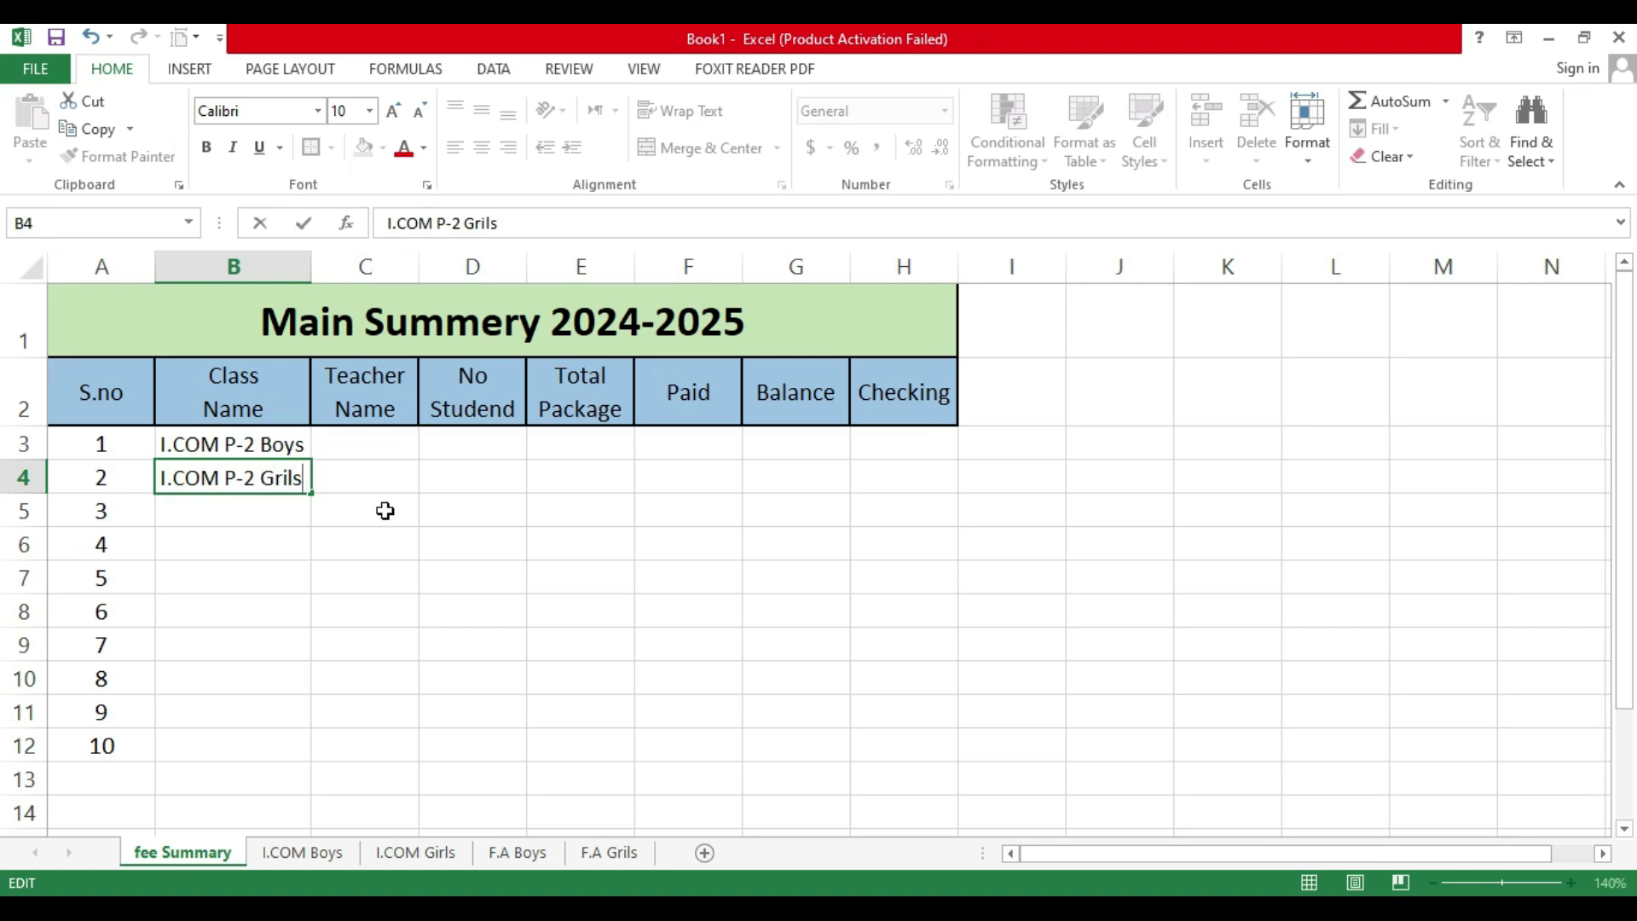
{"action": "key", "text": "Return"}
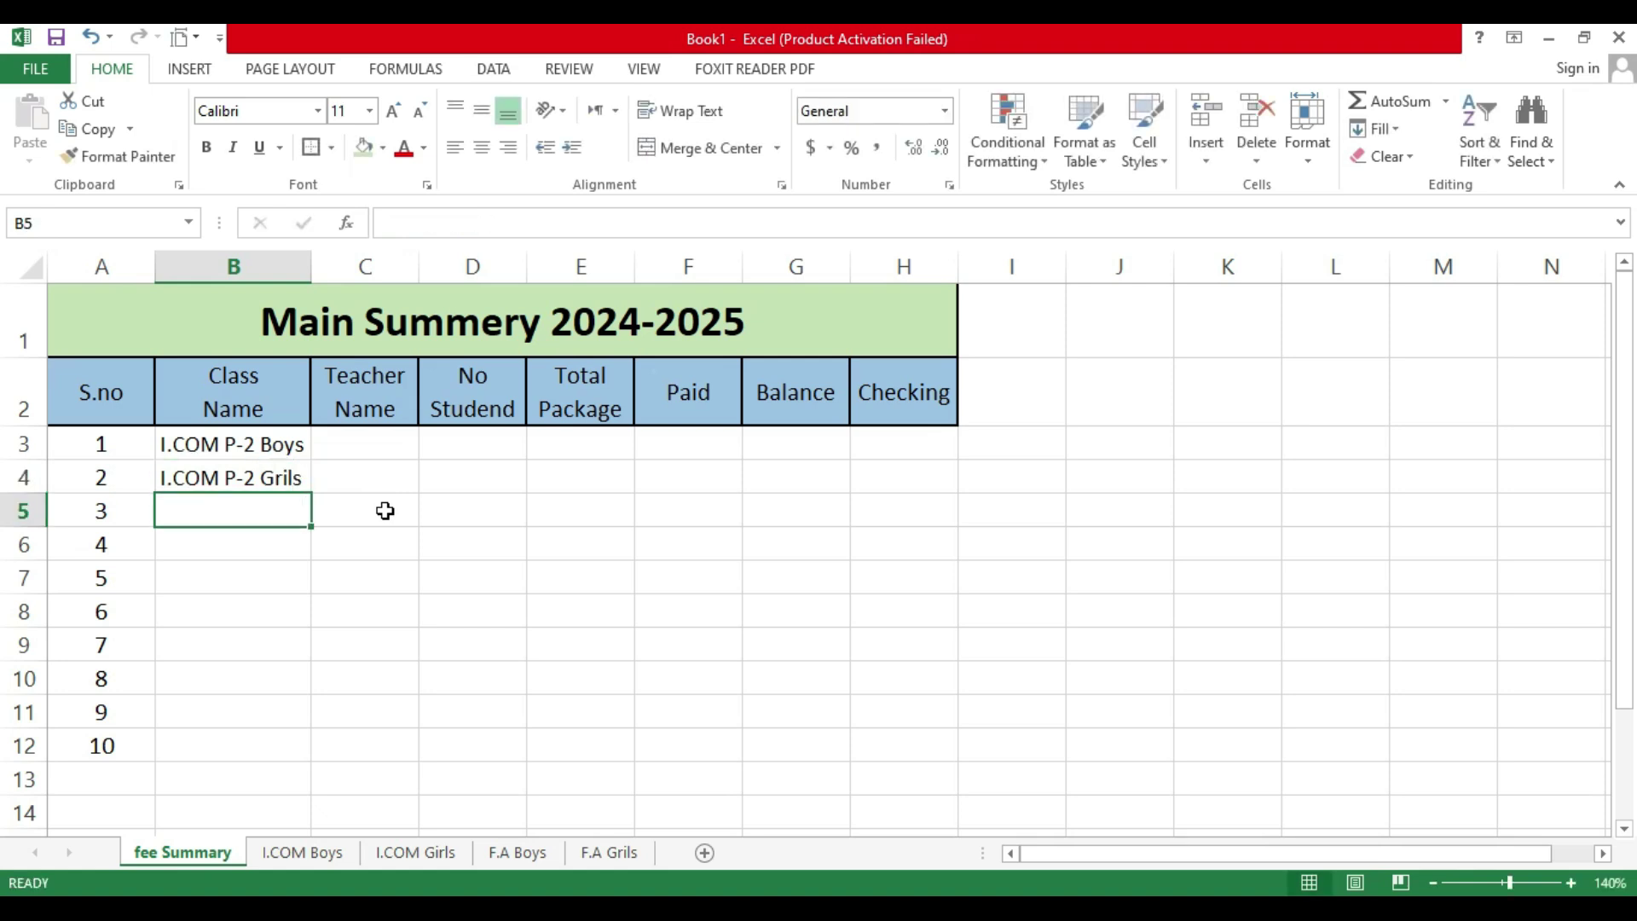
Step: Enter "F.A P-2 BOYS" as the third class name in B5
{"action": "type", "text": "f"}
{"action": "key", "text": "BackSpace"}
{"action": "type", "text": "F.A "}
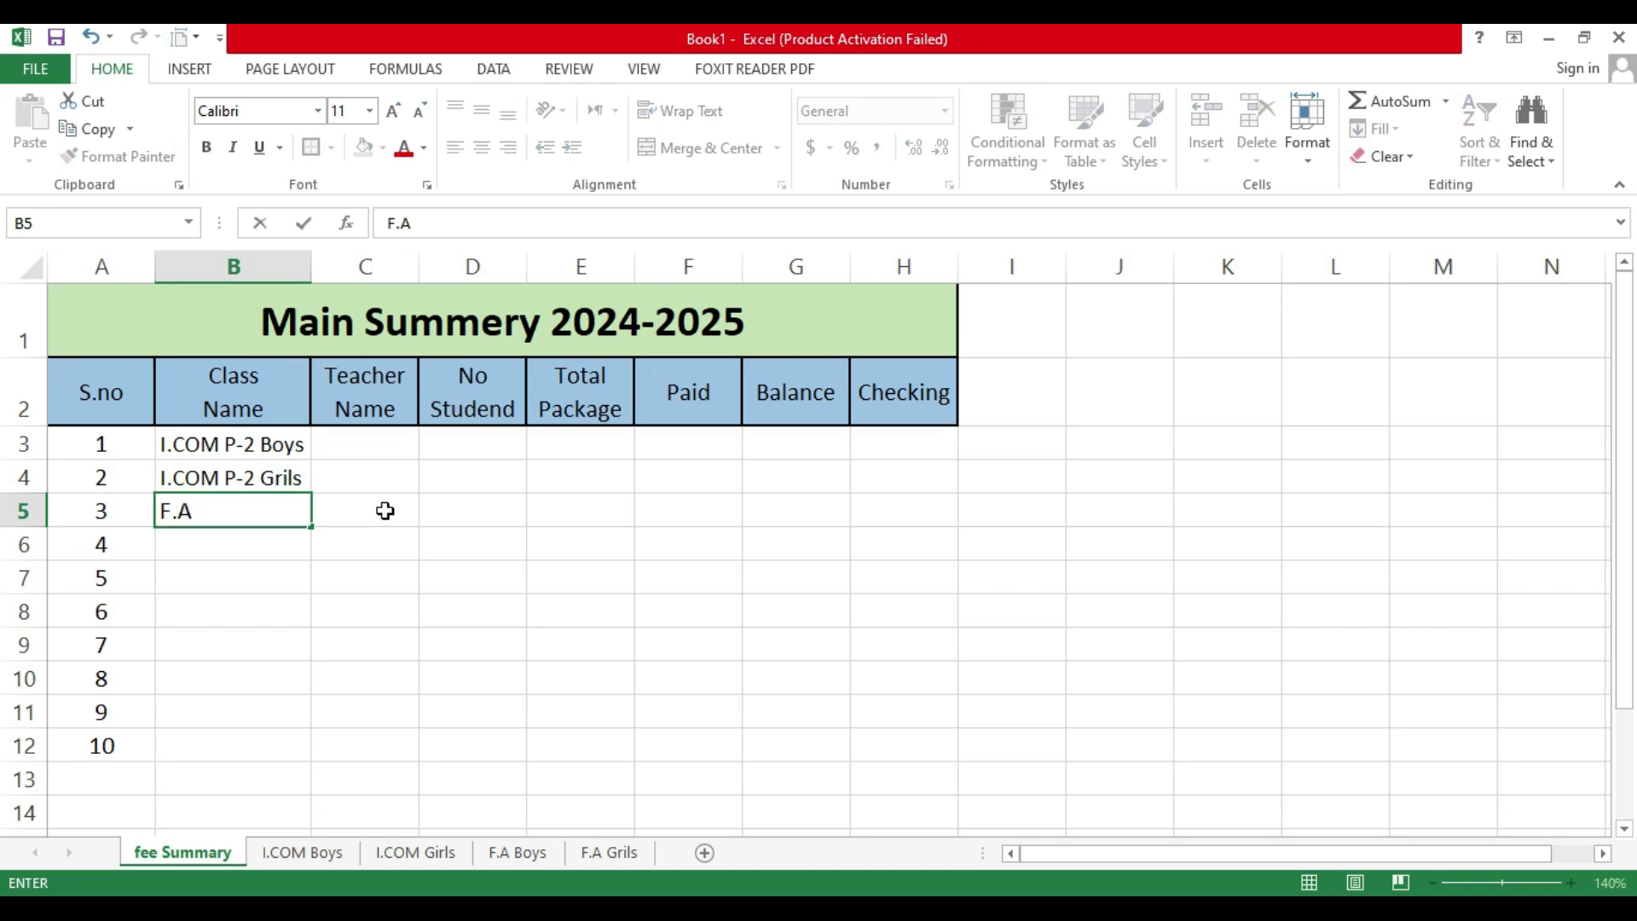
{"action": "type", "text": "P-2 BOYS"}
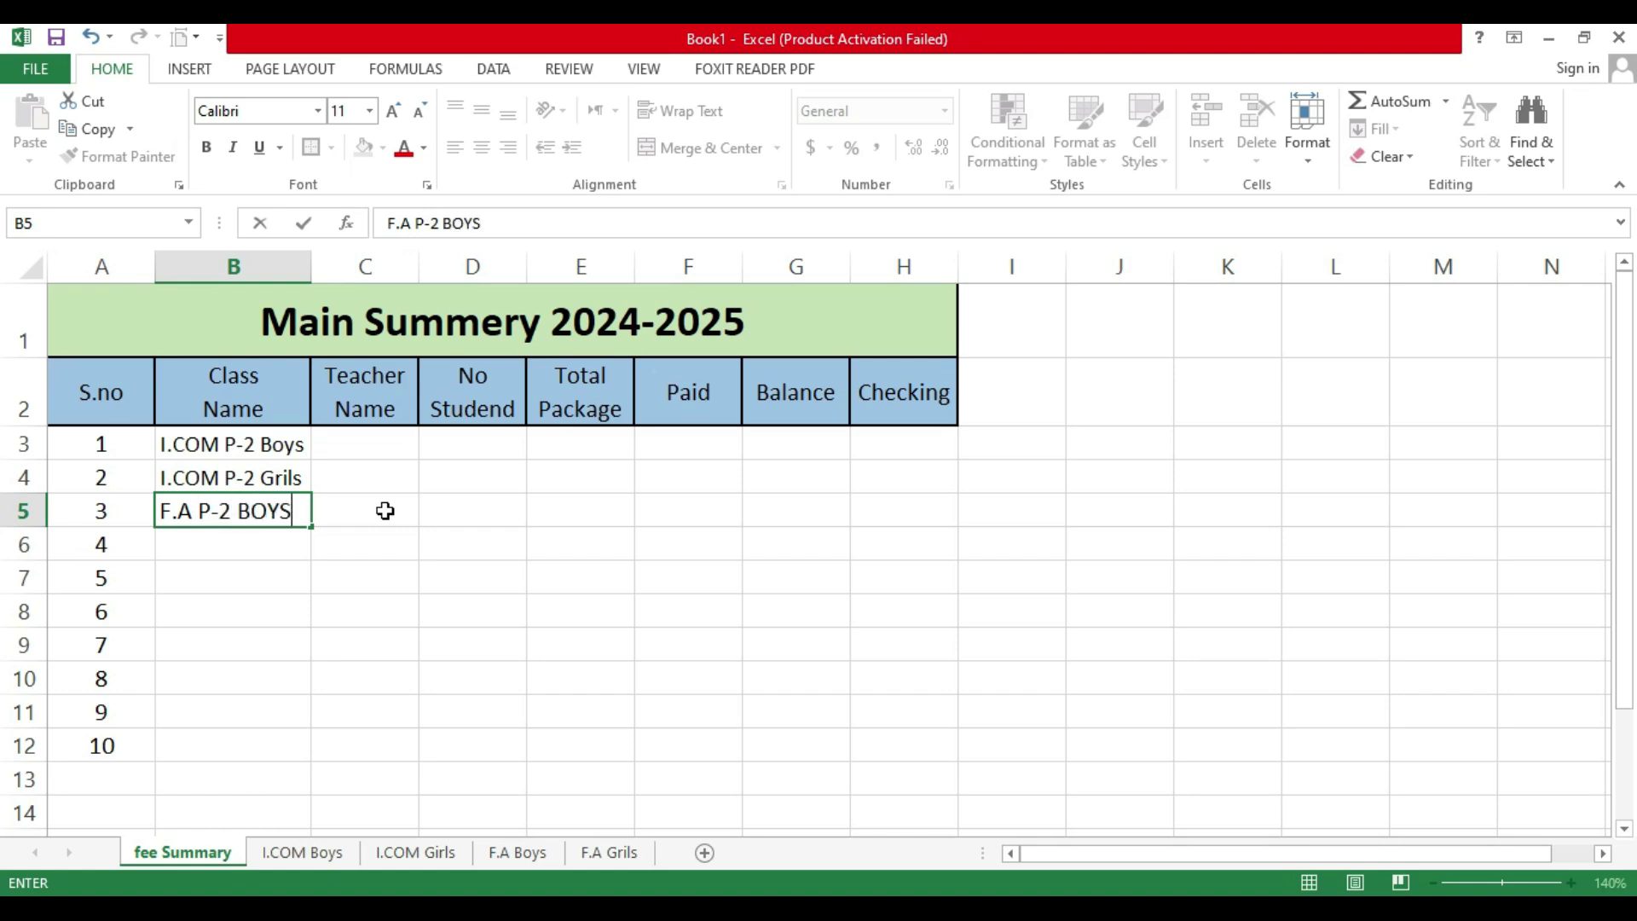
{"action": "key", "text": "Return"}
Step: Copy the class name from B5 into B6 and change the copy to "F.A P-2 Grils"
{"action": "key", "text": "Up"}
{"action": "left_click_drag", "start_coordinate": [310, 526], "coordinate": [308, 556]}
{"action": "key", "text": "Down"}
{"action": "key", "text": "F2"}
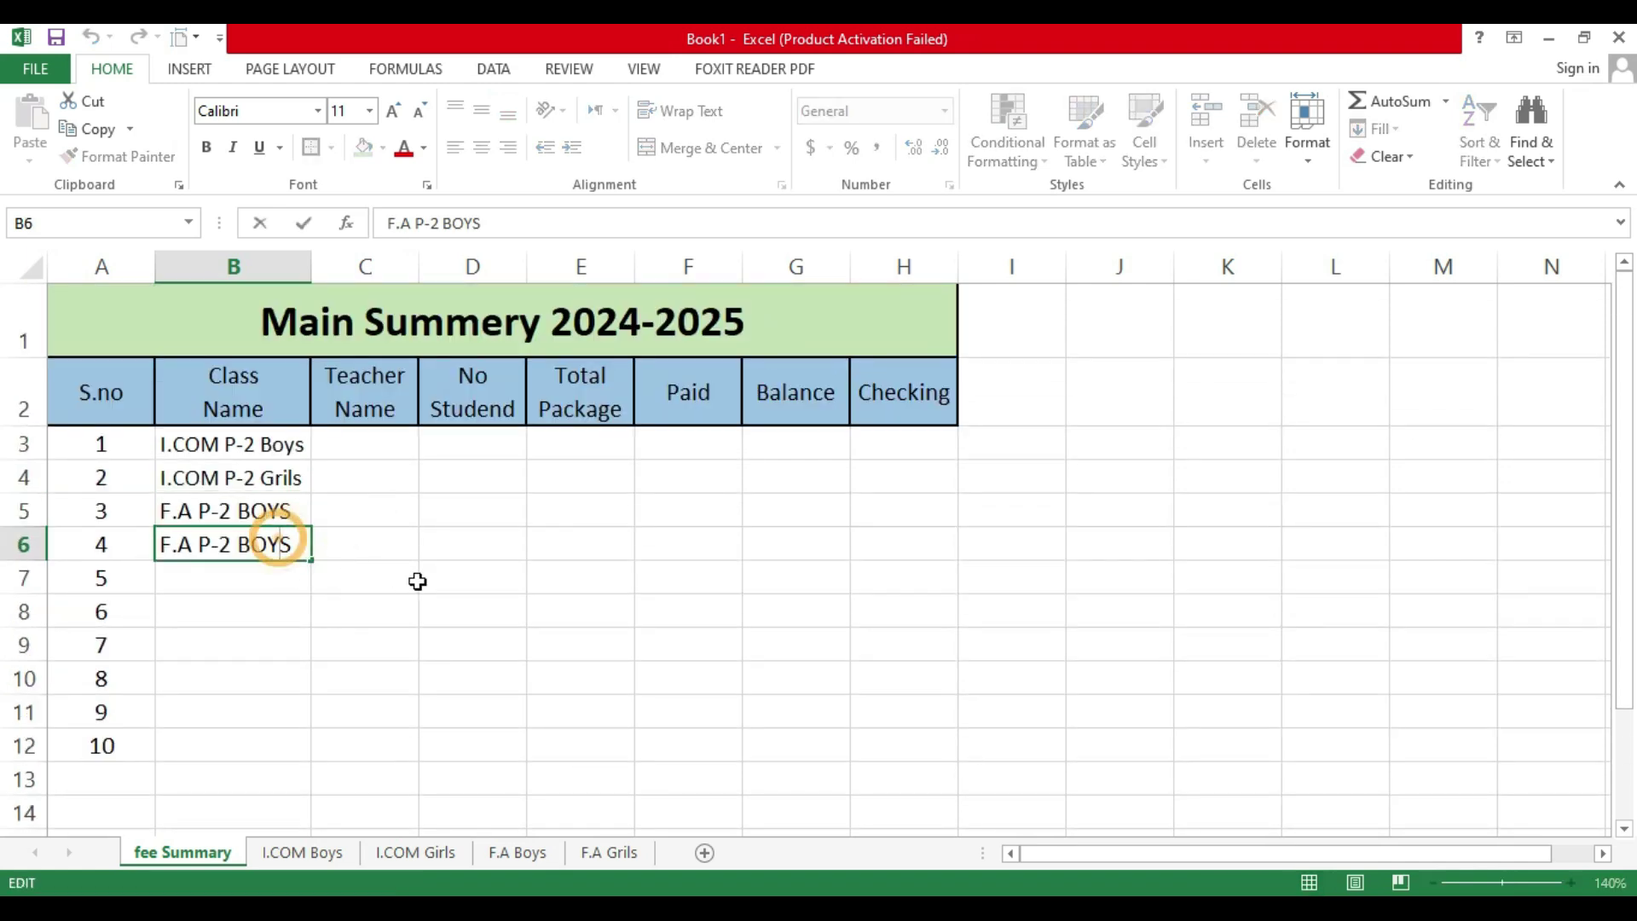
{"action": "key", "text": "BackSpace"}
{"action": "key", "text": "BackSpace"}
{"action": "key", "text": "BackSpace"}
{"action": "key", "text": "BackSpace"}
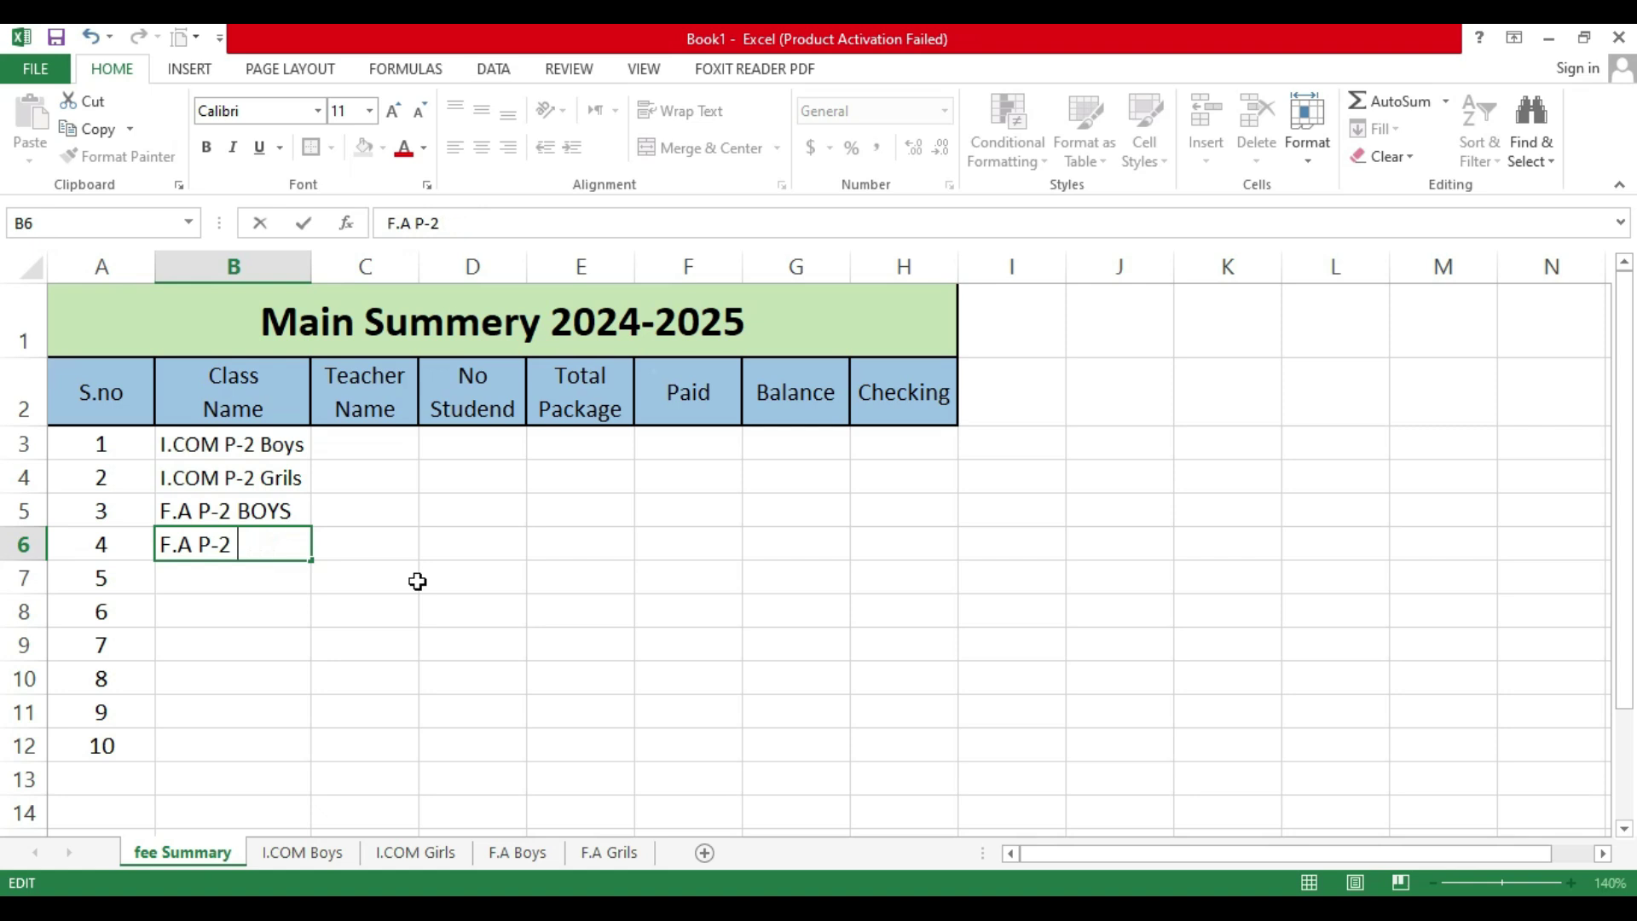
{"action": "type", "text": "g"}
{"action": "key", "text": "BackSpace"}
{"action": "type", "text": "Grils"}
{"action": "key", "text": "Return"}
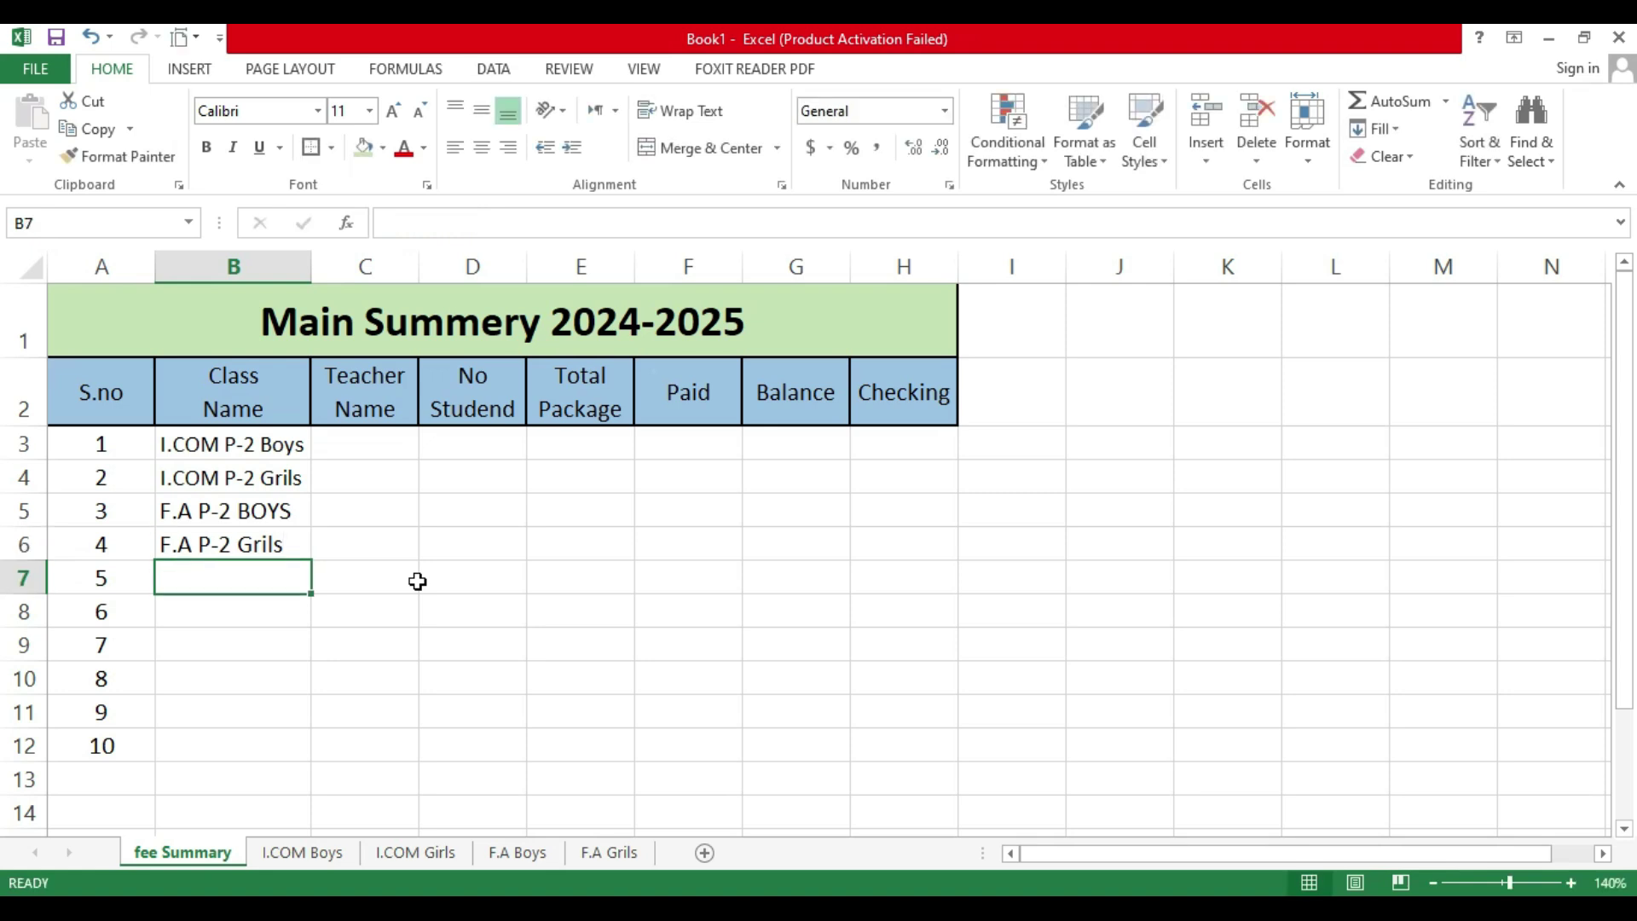
Step: Enter "ics p-1 boys" as the fifth class name in B7
{"action": "type", "text": "ic"}
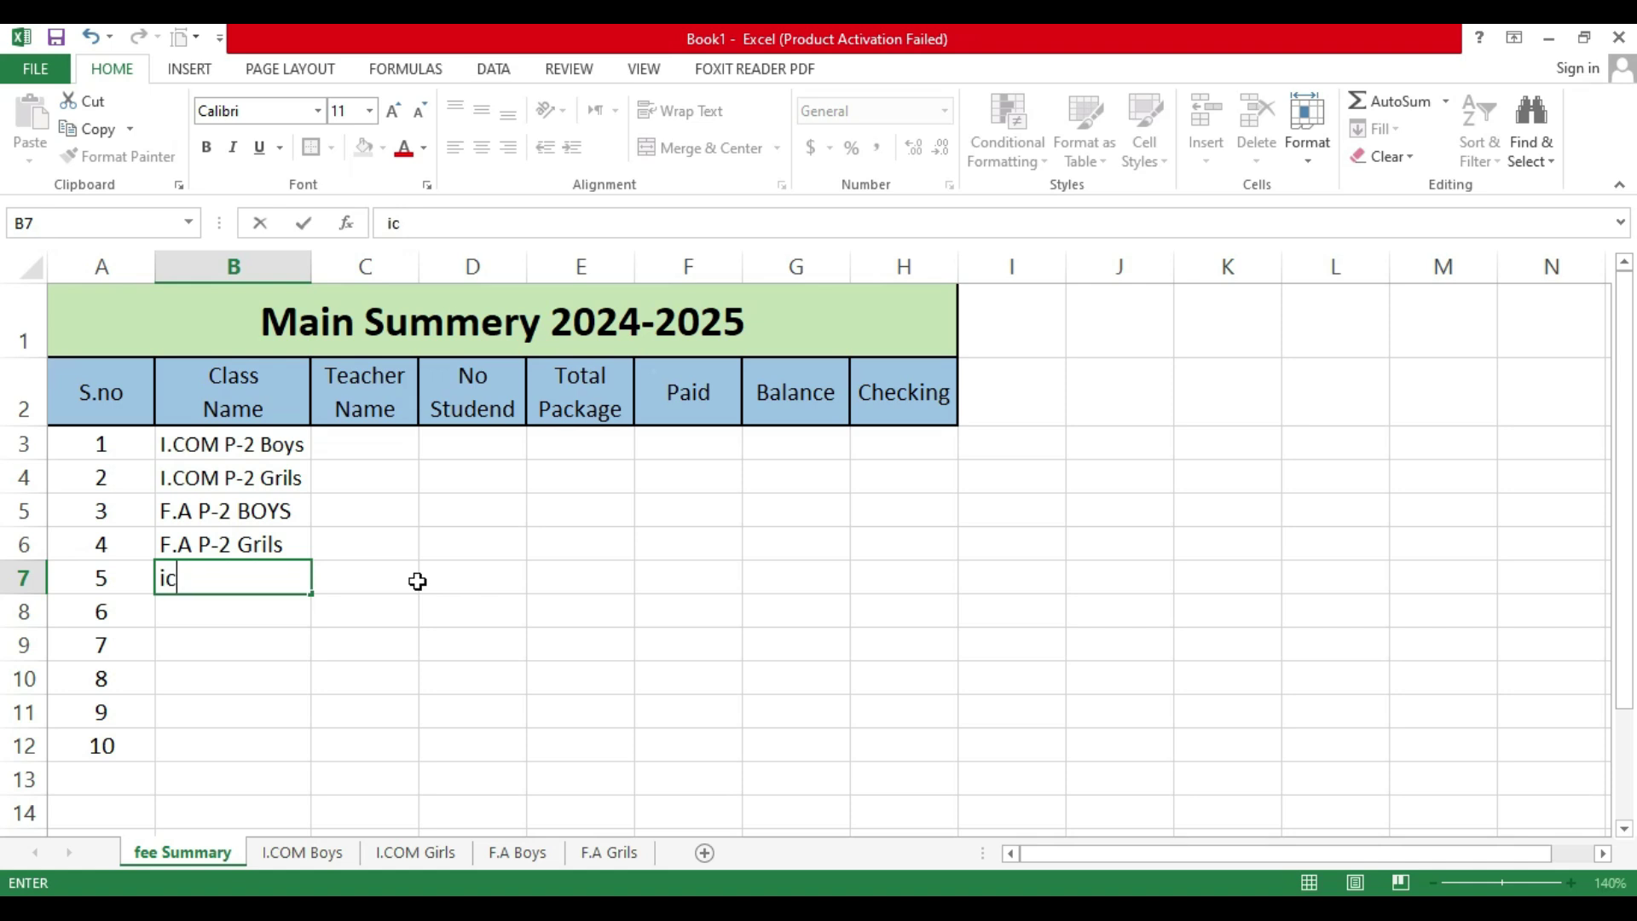
{"action": "type", "text": "s p-1 boys"}
{"action": "key", "text": "Return"}
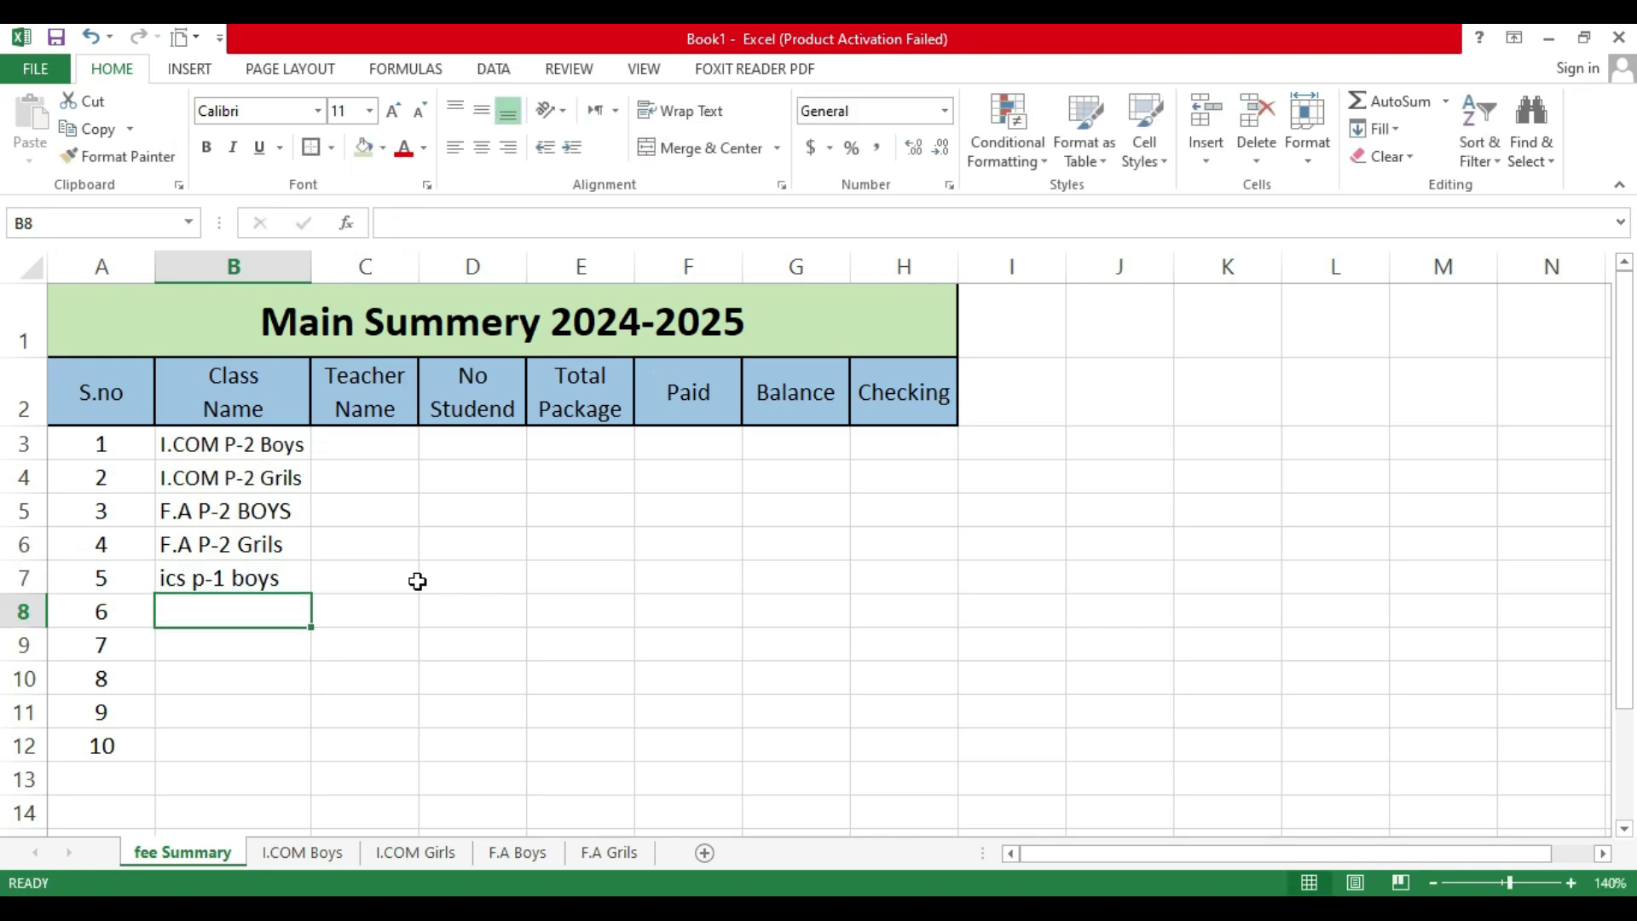
Step: Enter "ics p-1 Grils." as the sixth class name in B8, based on the entry in B7
{"action": "type", "text": "IC"}
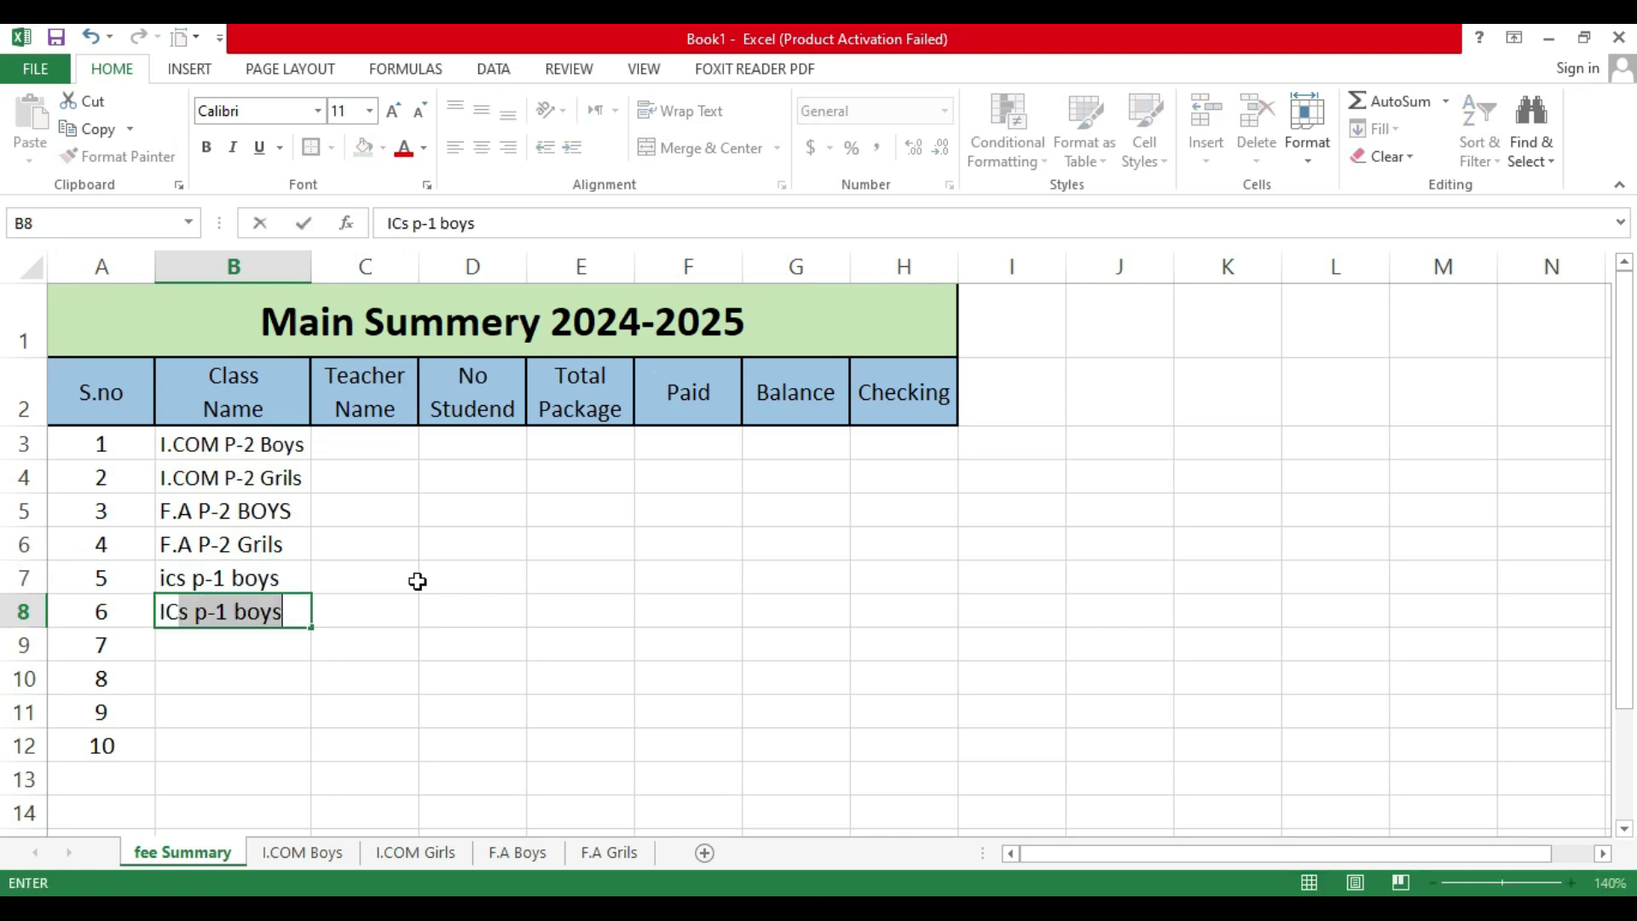
{"action": "type", "text": "S"}
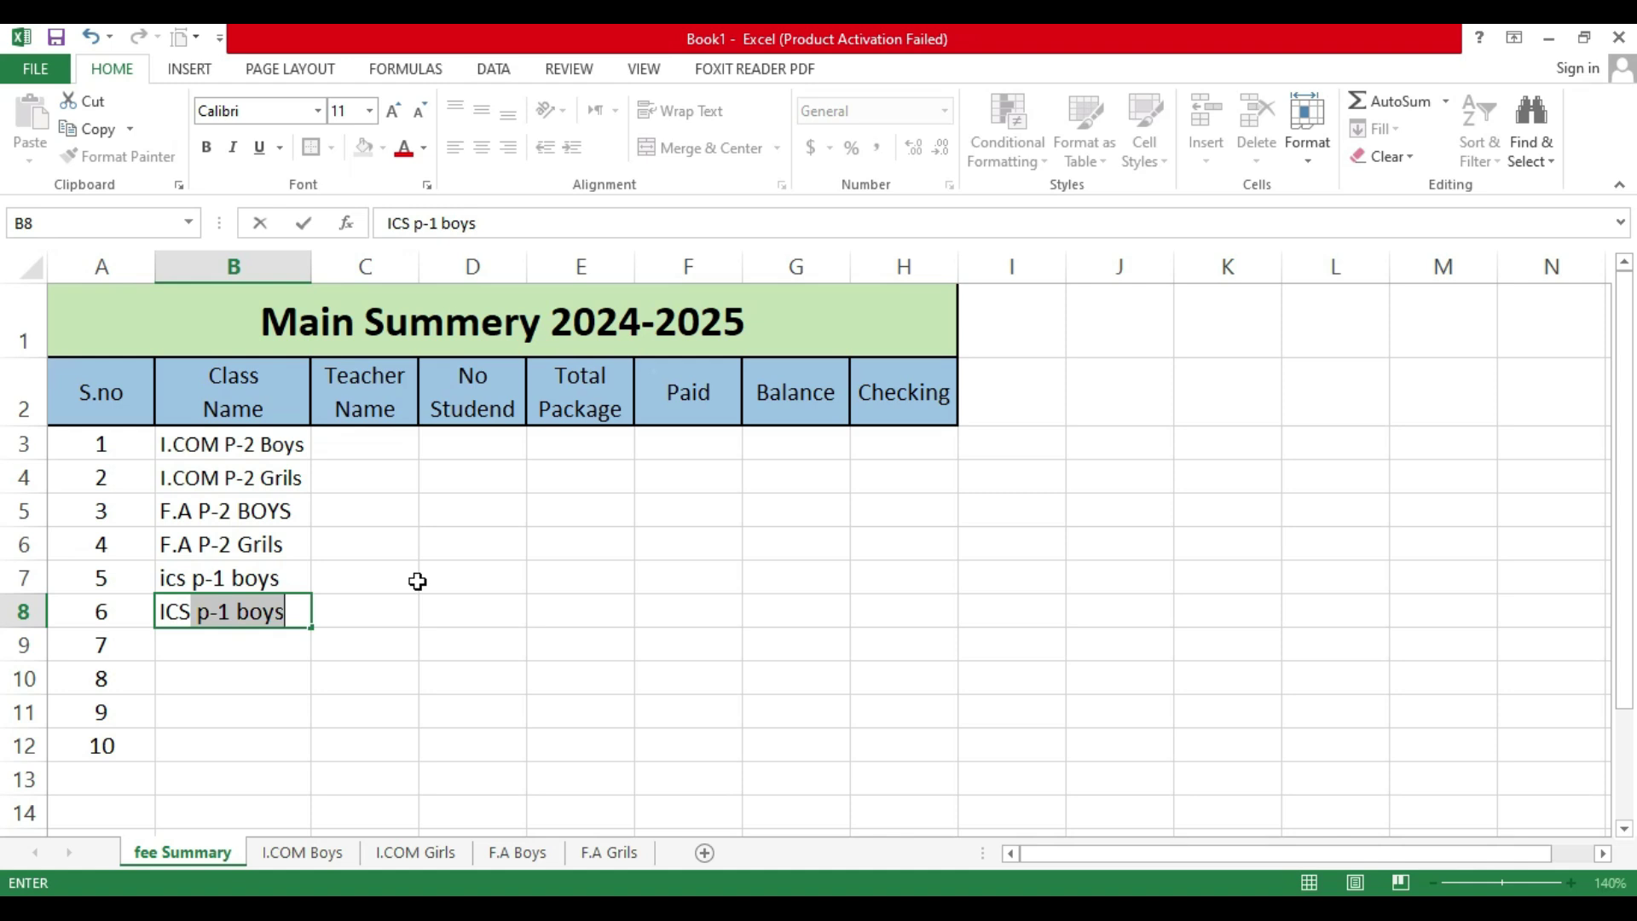
{"action": "key", "text": "ctrl+Return"}
{"action": "key", "text": "F2"}
{"action": "key", "text": "BackSpace"}
{"action": "key", "text": "BackSpace"}
{"action": "key", "text": "BackSpace"}
{"action": "key", "text": "BackSpace"}
{"action": "type", "text": "g"}
{"action": "key", "text": "BackSpace"}
{"action": "type", "text": "GR"}
{"action": "key", "text": "BackSpace"}
{"action": "type", "text": "rils."}
{"action": "key", "text": "Return"}
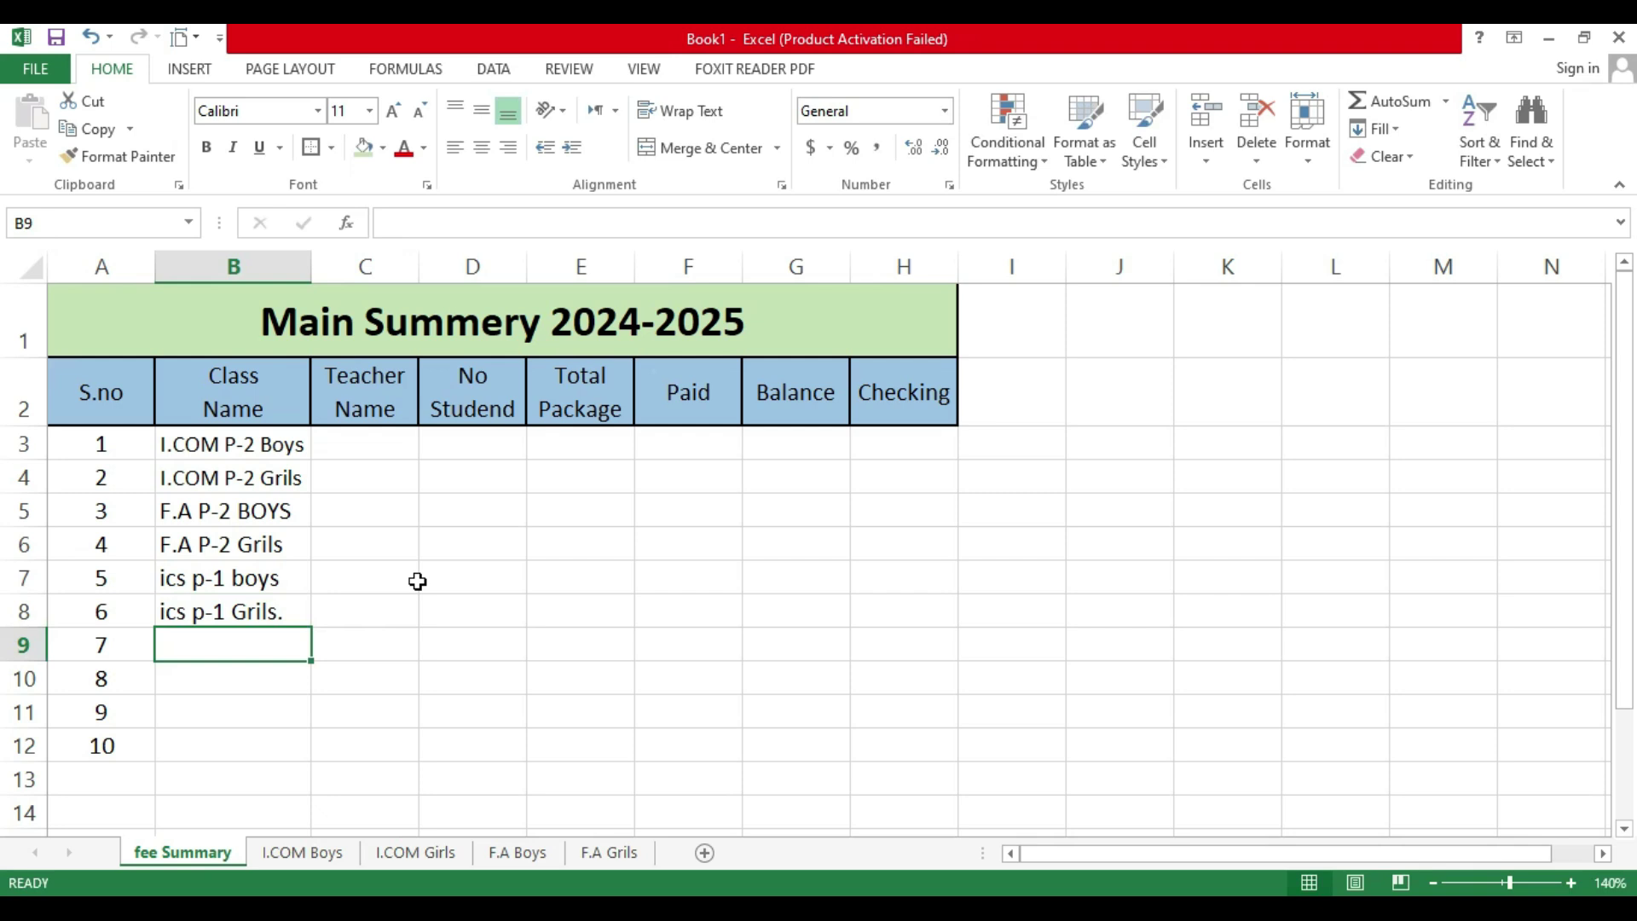
Step: Enter "ICS-P2 Boys" as the seventh class name in B9
{"action": "type", "text": "IC"}
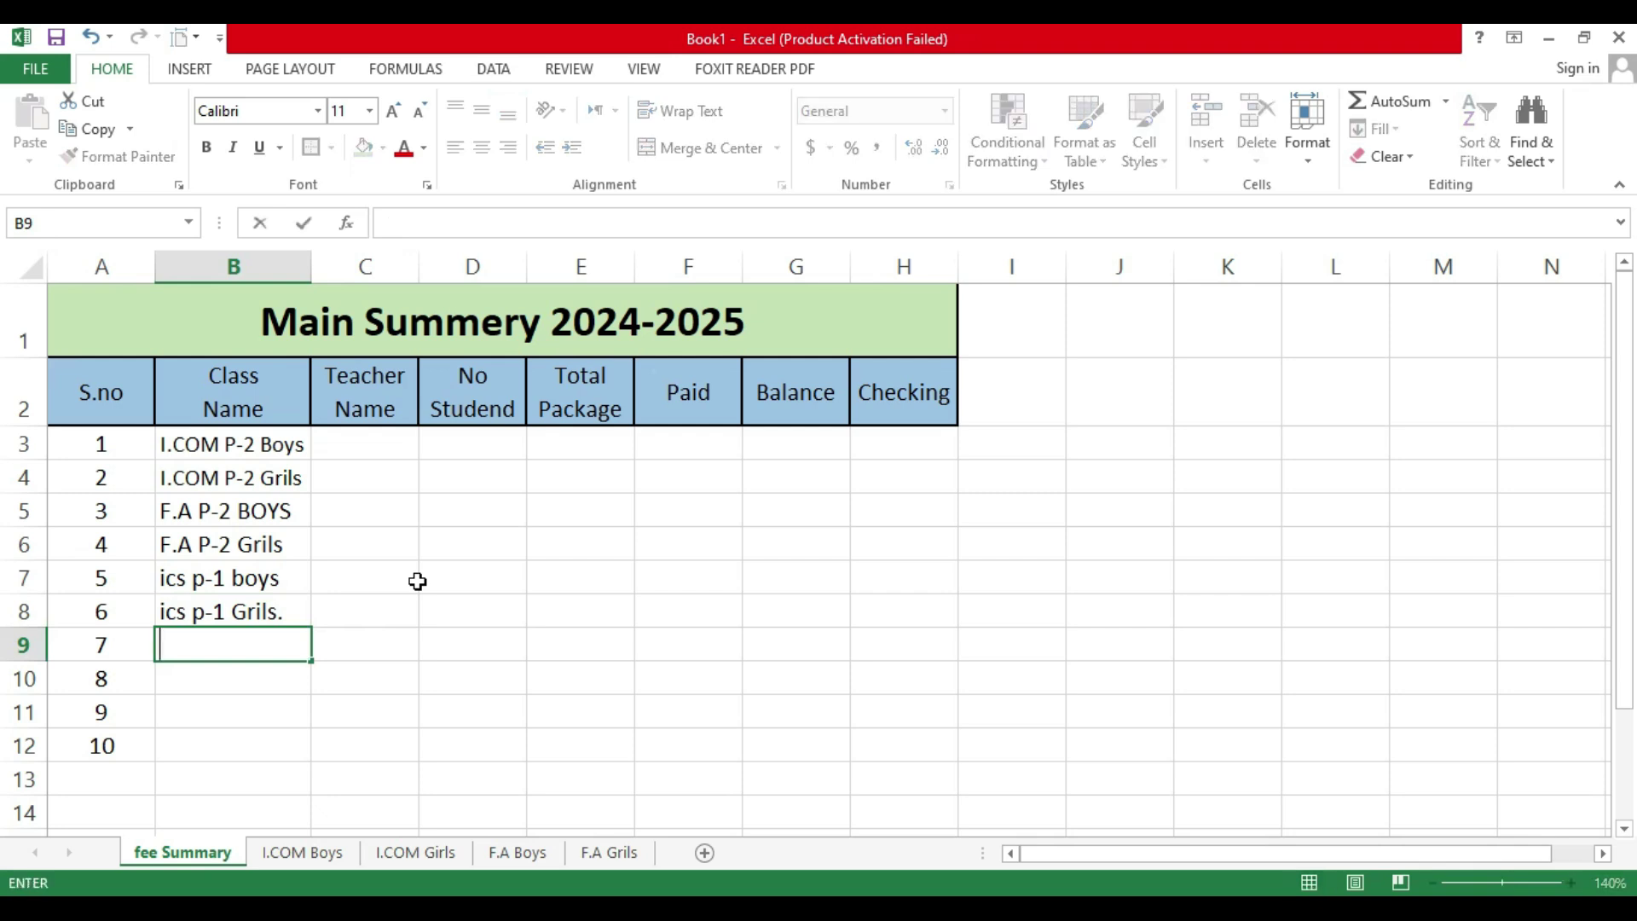
{"action": "type", "text": "S-P2 Boys"}
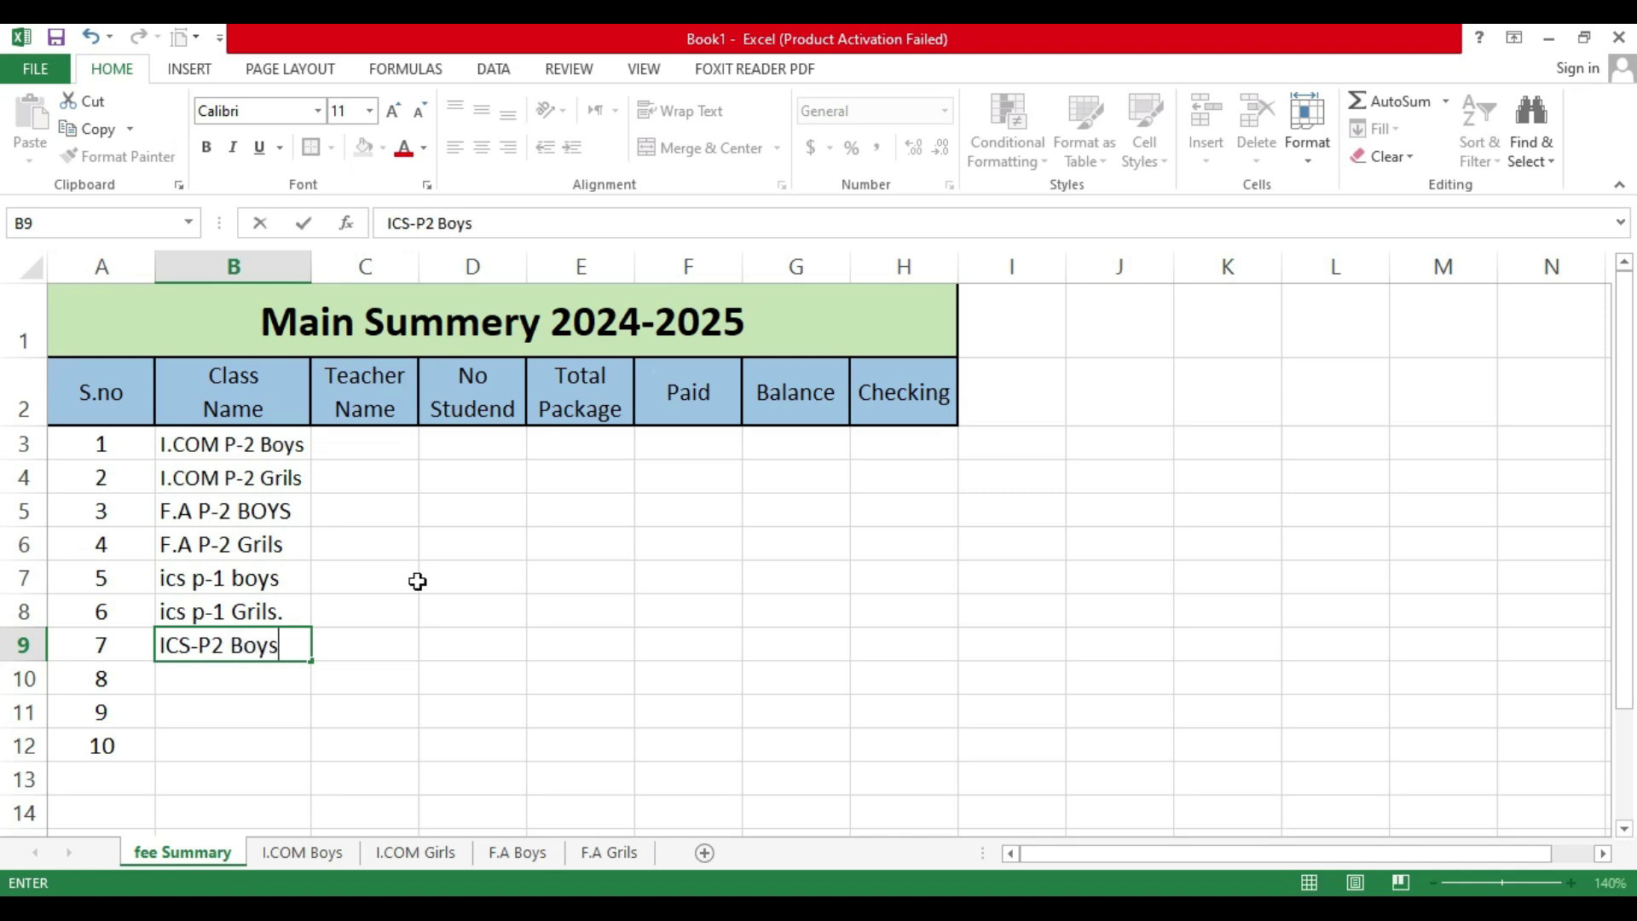
{"action": "key", "text": "Return"}
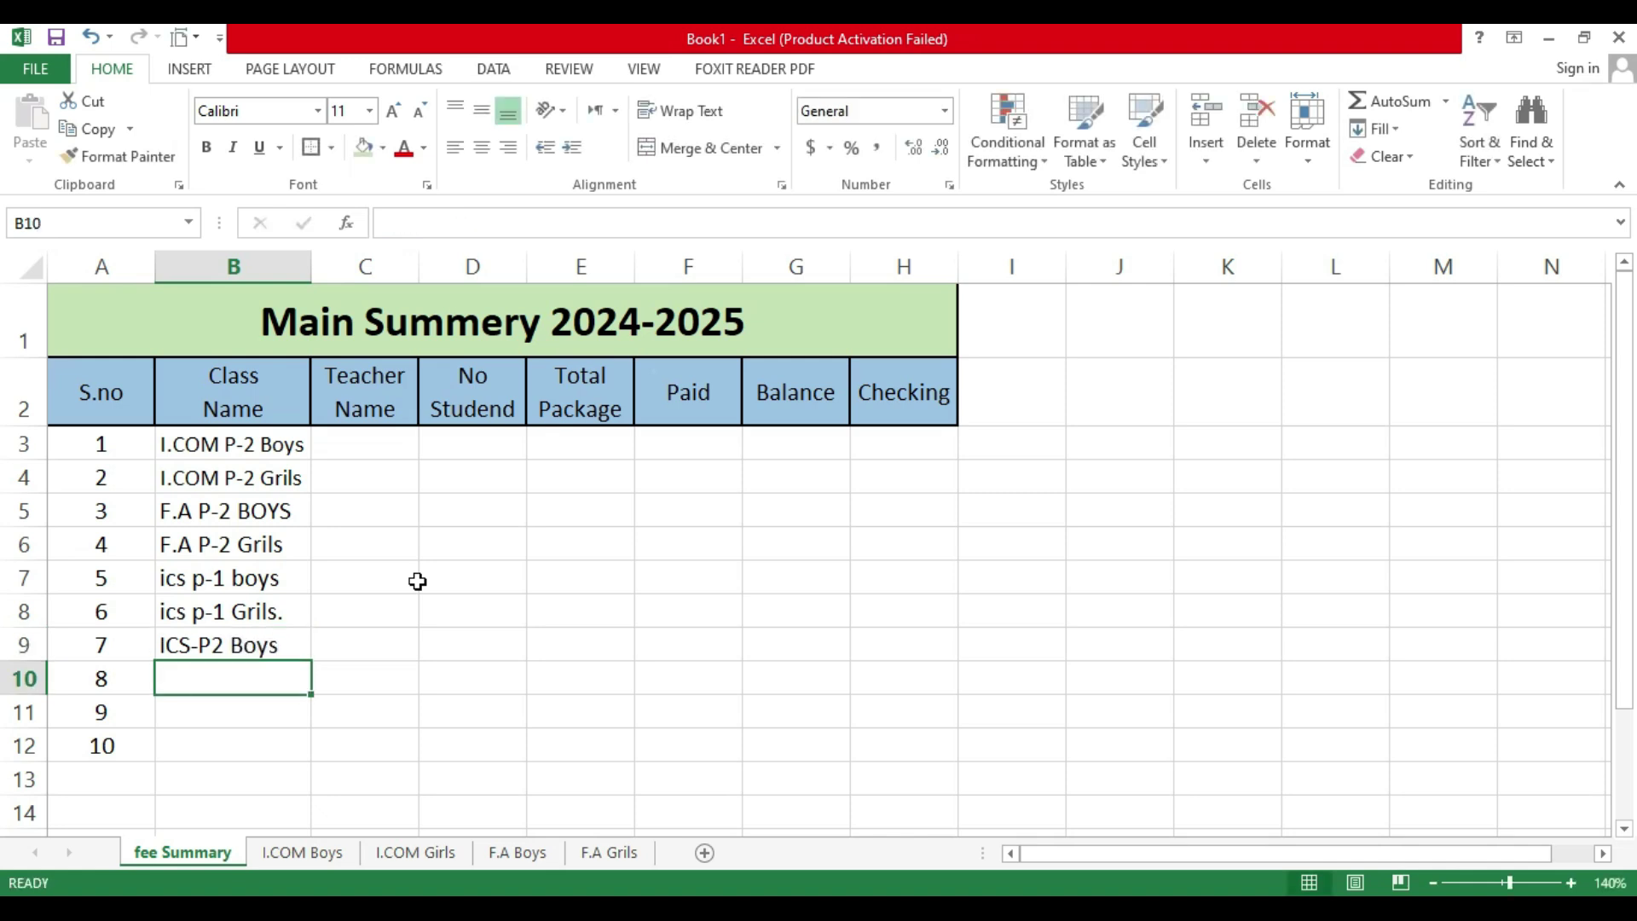
Step: Copy the class name from B9 into B10 and change the copy to "ICS-P2 Grils"
{"action": "key", "text": "ctrl+d"}
{"action": "key", "text": "F2"}
{"action": "key", "text": "BackSpace"}
{"action": "key", "text": "BackSpace"}
{"action": "key", "text": "BackSpace"}
{"action": "key", "text": "BackSpace"}
{"action": "type", "text": "Grils"}
{"action": "key", "text": "Return"}
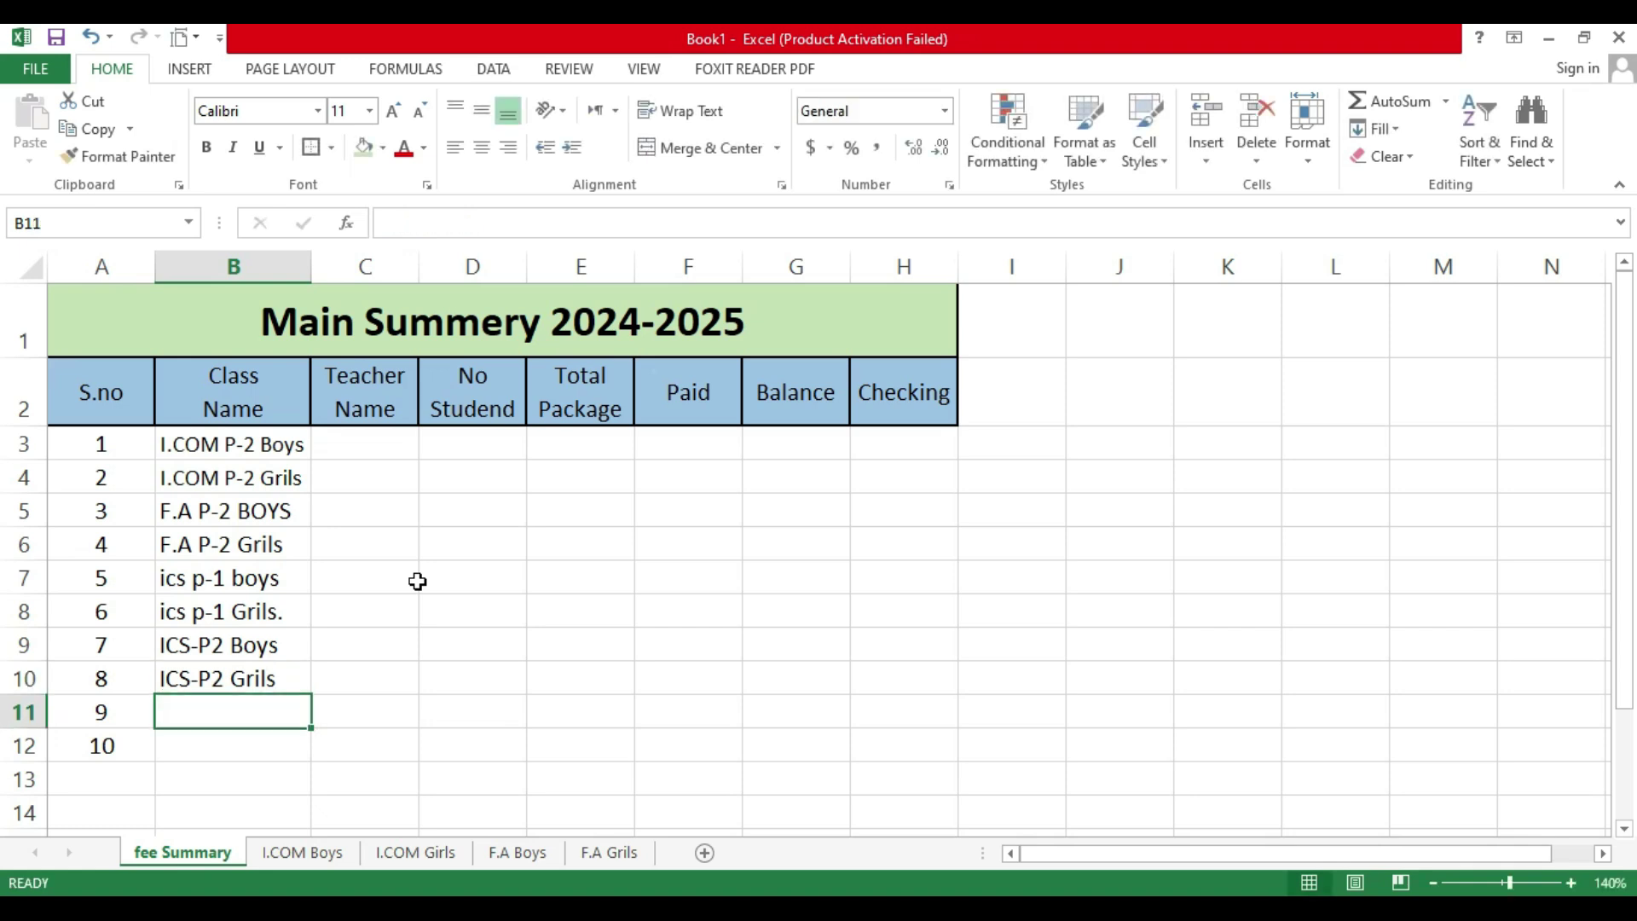
Step: Enter "B.COM-P2 BOYS" as the ninth class name in B11
{"action": "type", "text": "b"}
{"action": "key", "text": "BackSpace"}
{"action": "type", "text": "B"}
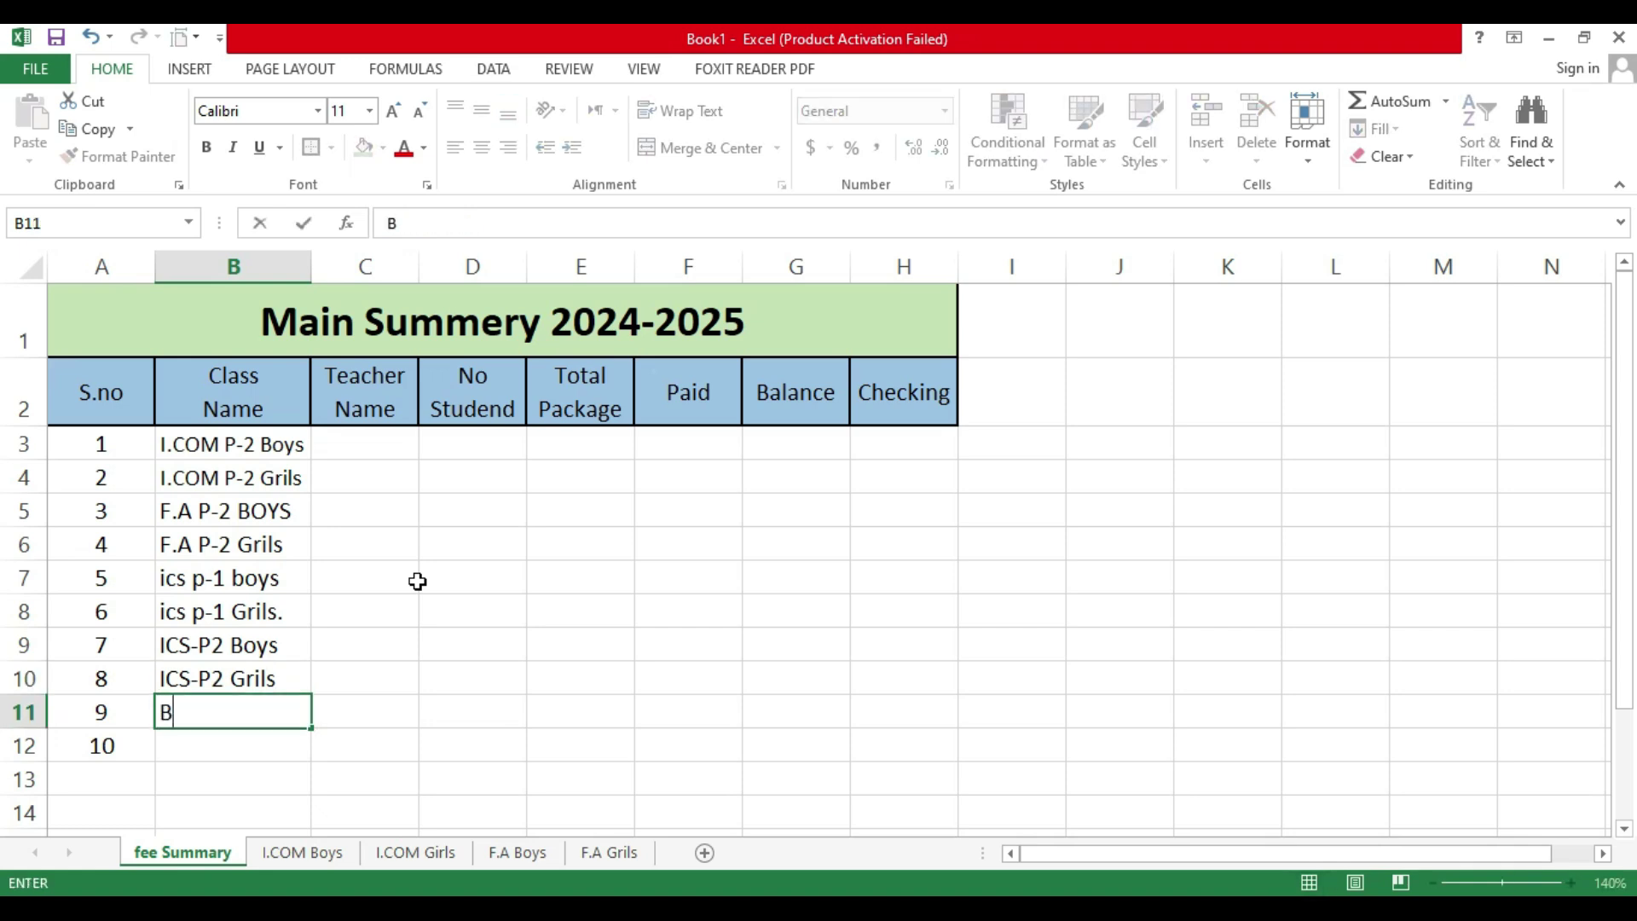
{"action": "type", "text": ".C"}
{"action": "type", "text": "OM"}
{"action": "type", "text": "-"}
{"action": "type", "text": "-"}
{"action": "key", "text": "BackSpace"}
{"action": "key", "text": "BackSpace"}
{"action": "type", "text": "P"}
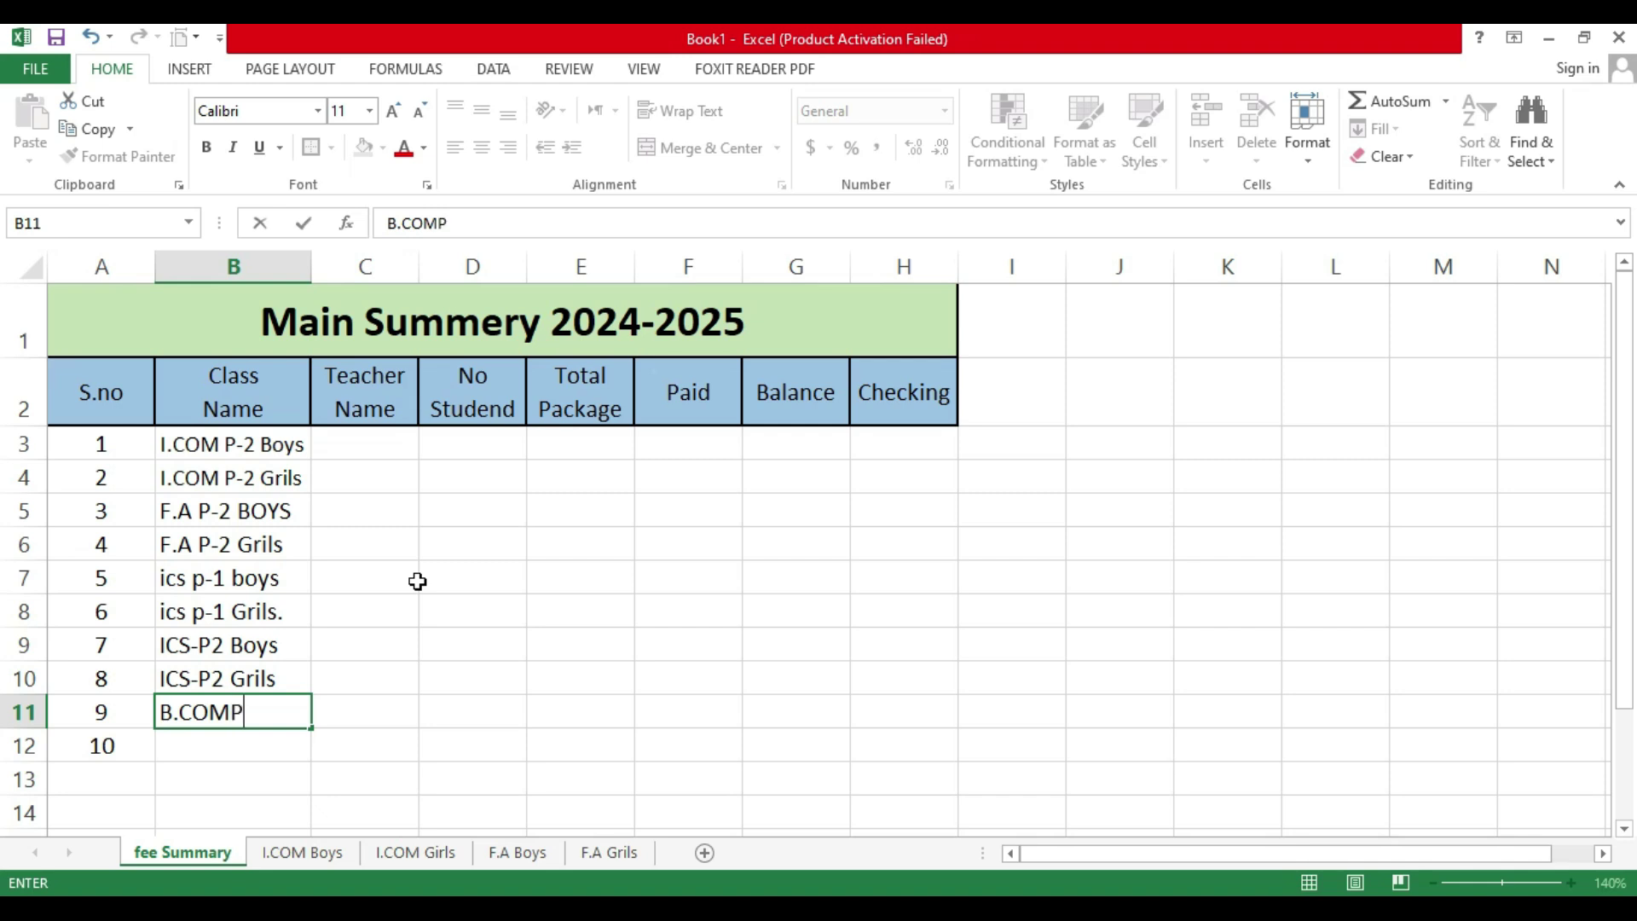
{"action": "key", "text": "BackSpace"}
{"action": "type", "text": "-P2 BOYS"}
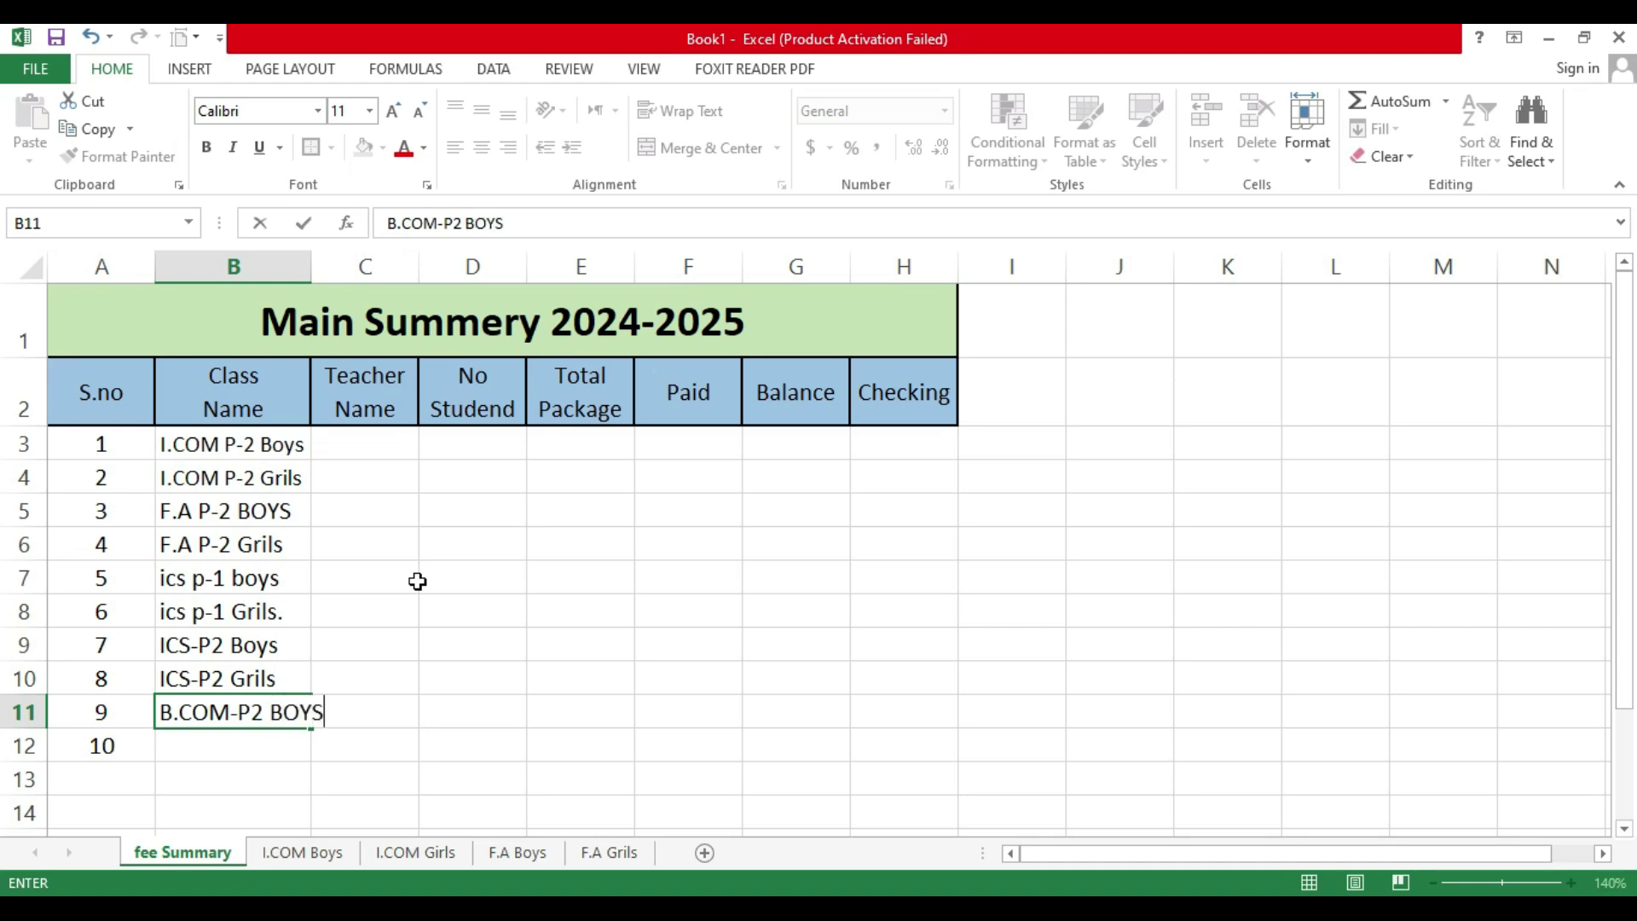
{"action": "key", "text": "Return"}
Step: Copy the class name from B11 into B12 and change the copy to "B.COM-P2 Grils"
{"action": "key", "text": "ctrl+d"}
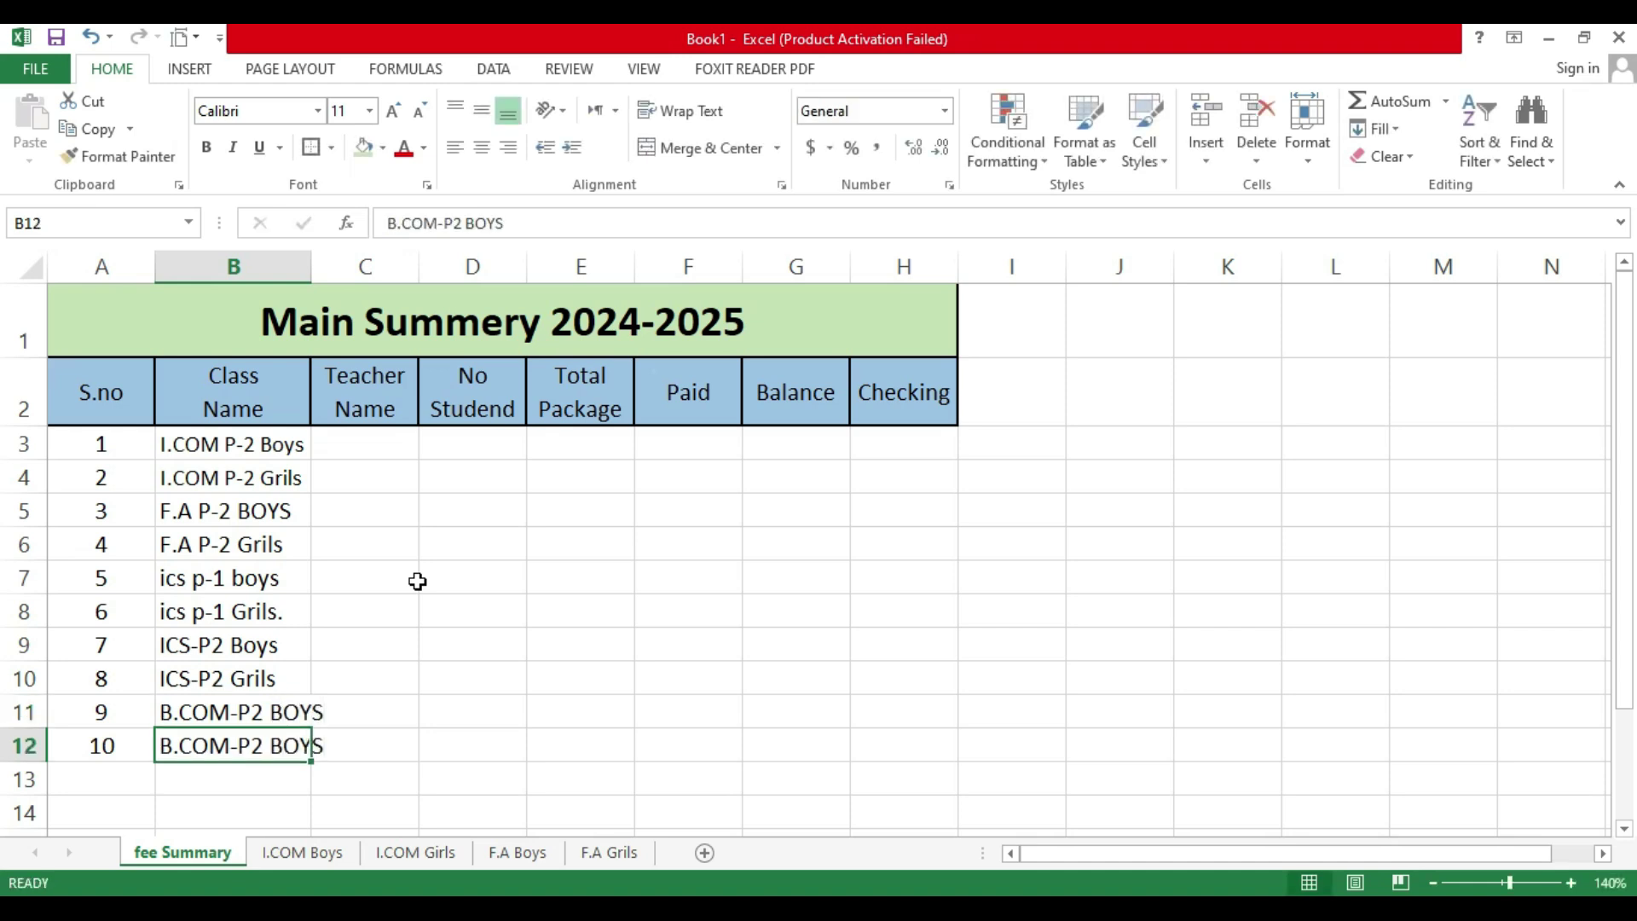
{"action": "key", "text": "F2"}
{"action": "key", "text": "BackSpace"}
{"action": "key", "text": "BackSpace"}
{"action": "key", "text": "BackSpace"}
{"action": "key", "text": "BackSpace"}
{"action": "type", "text": "g"}
{"action": "key", "text": "BackSpace"}
{"action": "type", "text": "Grils"}
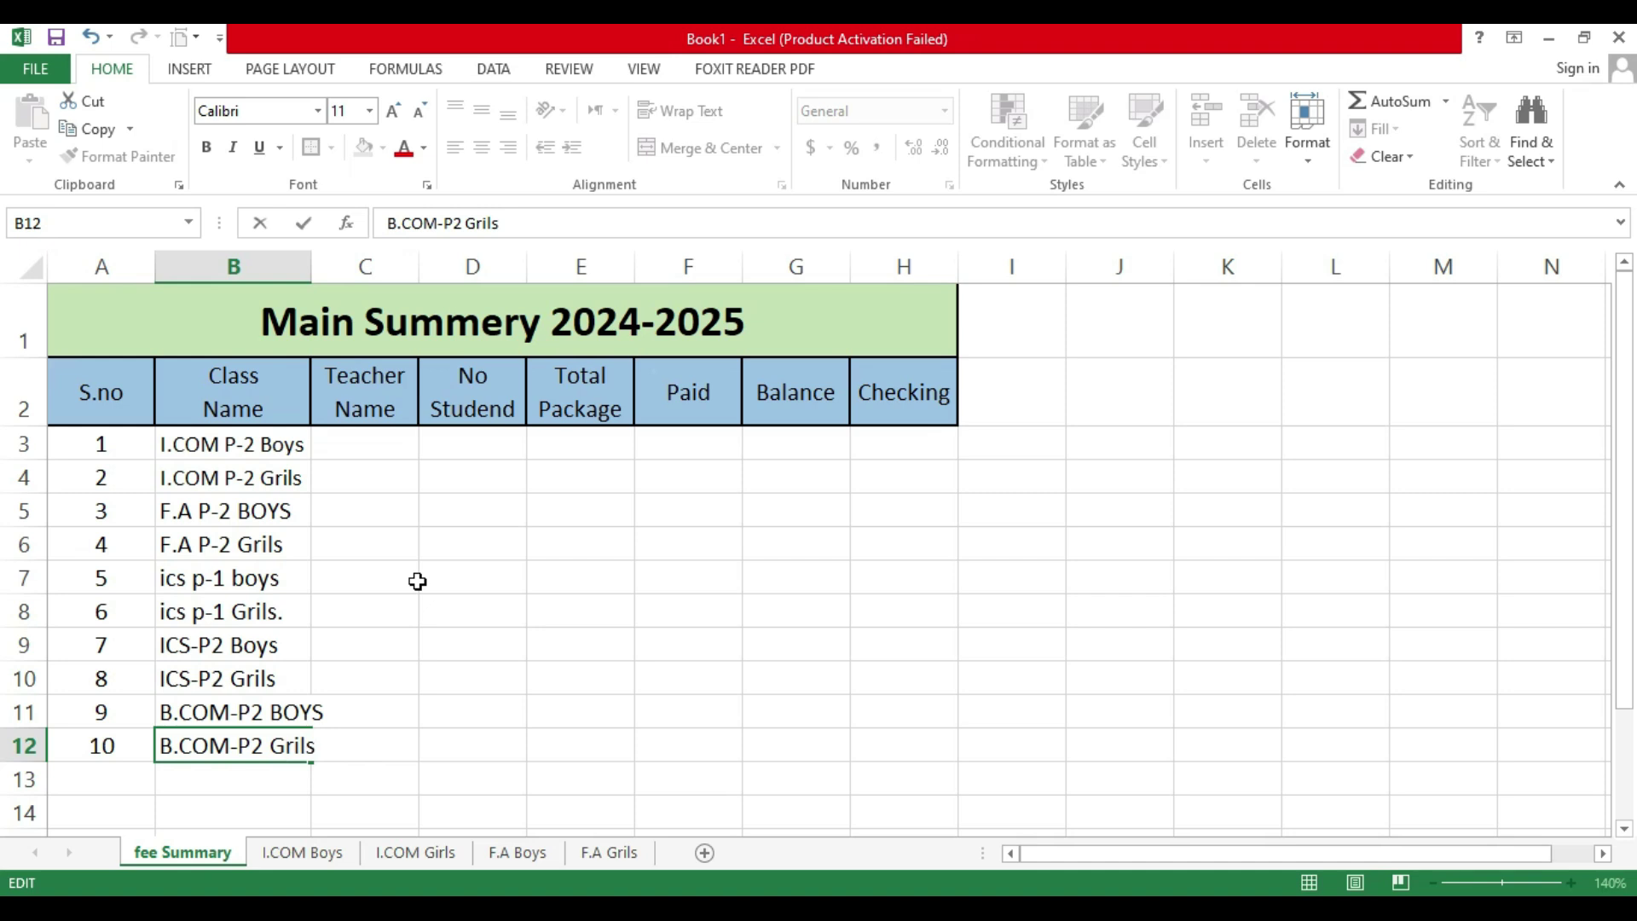
{"action": "left_click", "coordinate": [358, 797]}
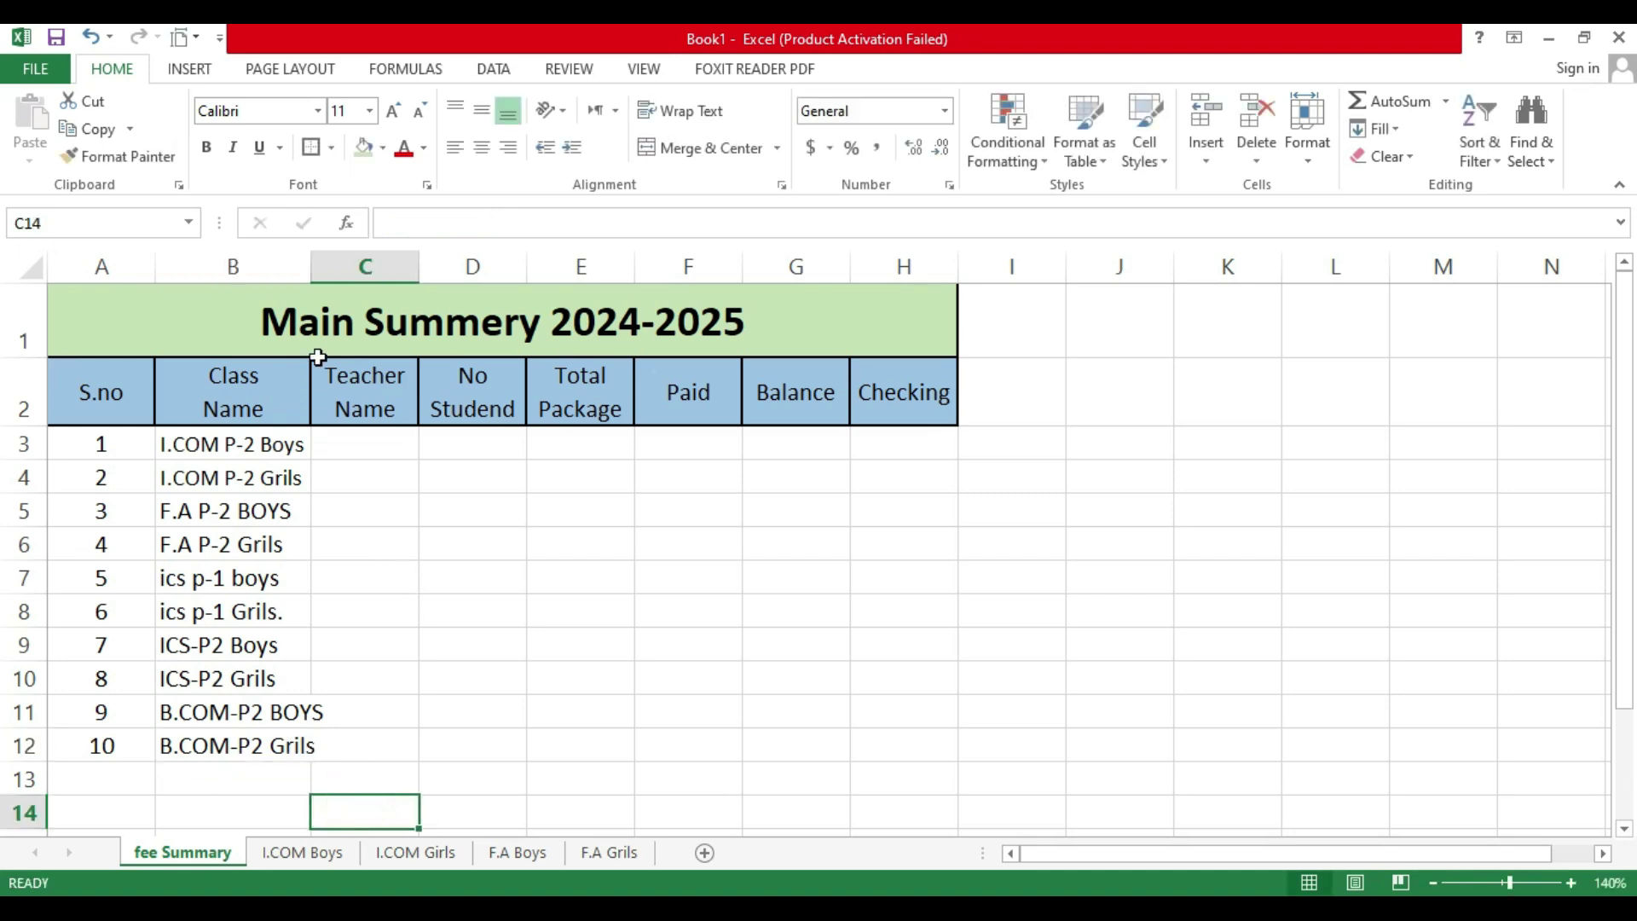
Step: Widen column B to fit the longest class name and slightly widen the Teacher Name column C
{"action": "left_click_drag", "start_coordinate": [310, 274], "coordinate": [330, 275]}
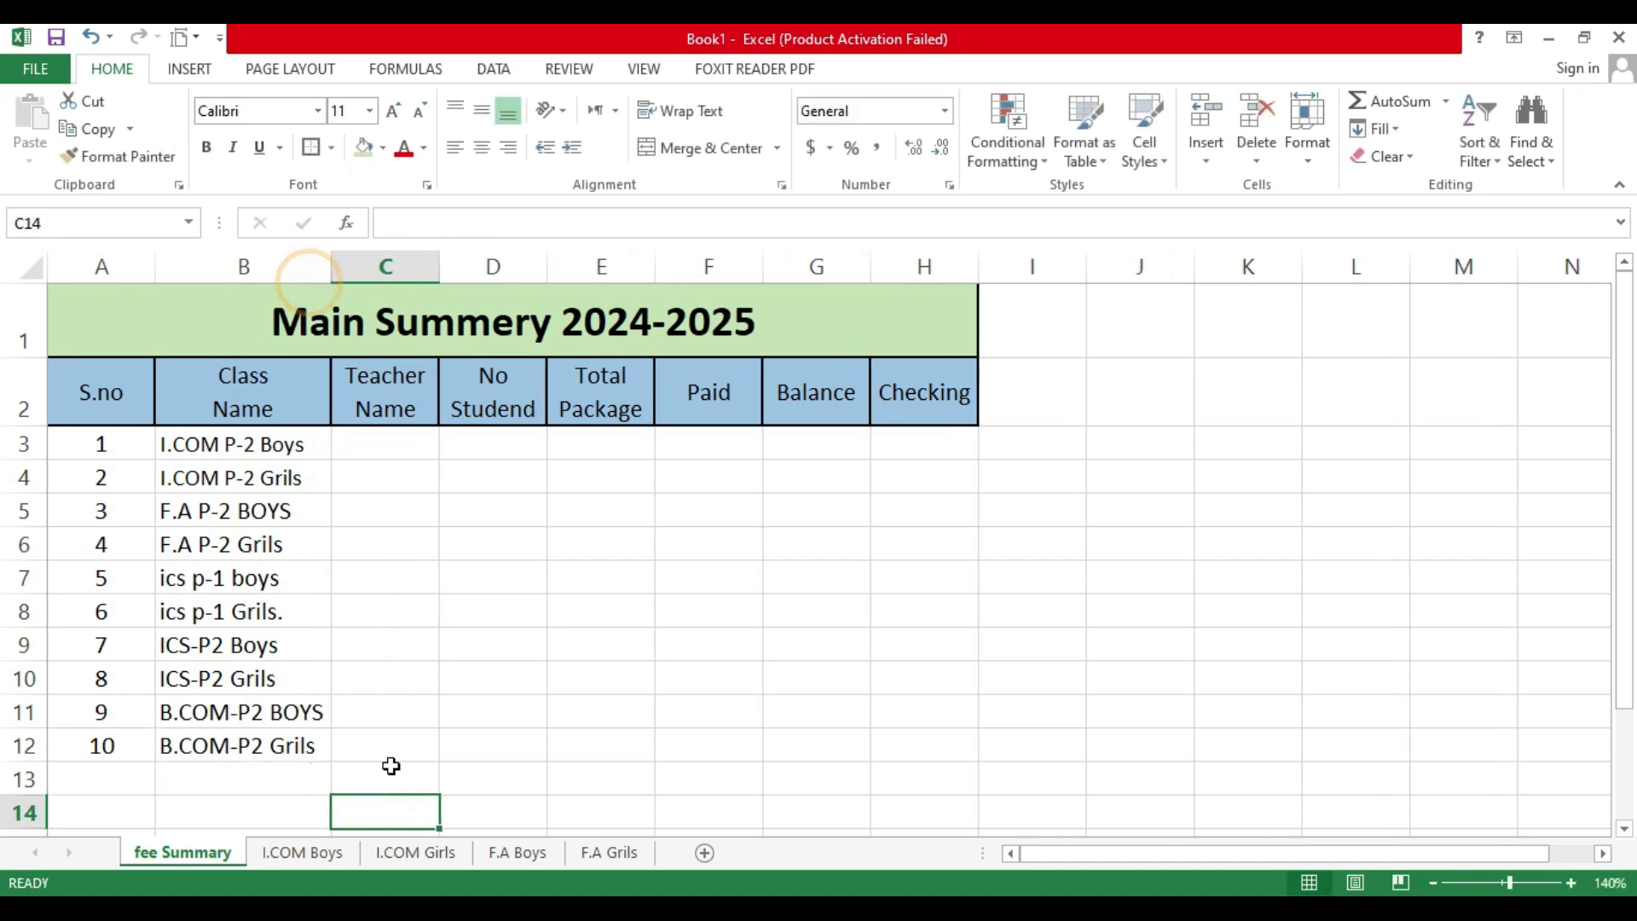
{"action": "left_click", "coordinate": [304, 852]}
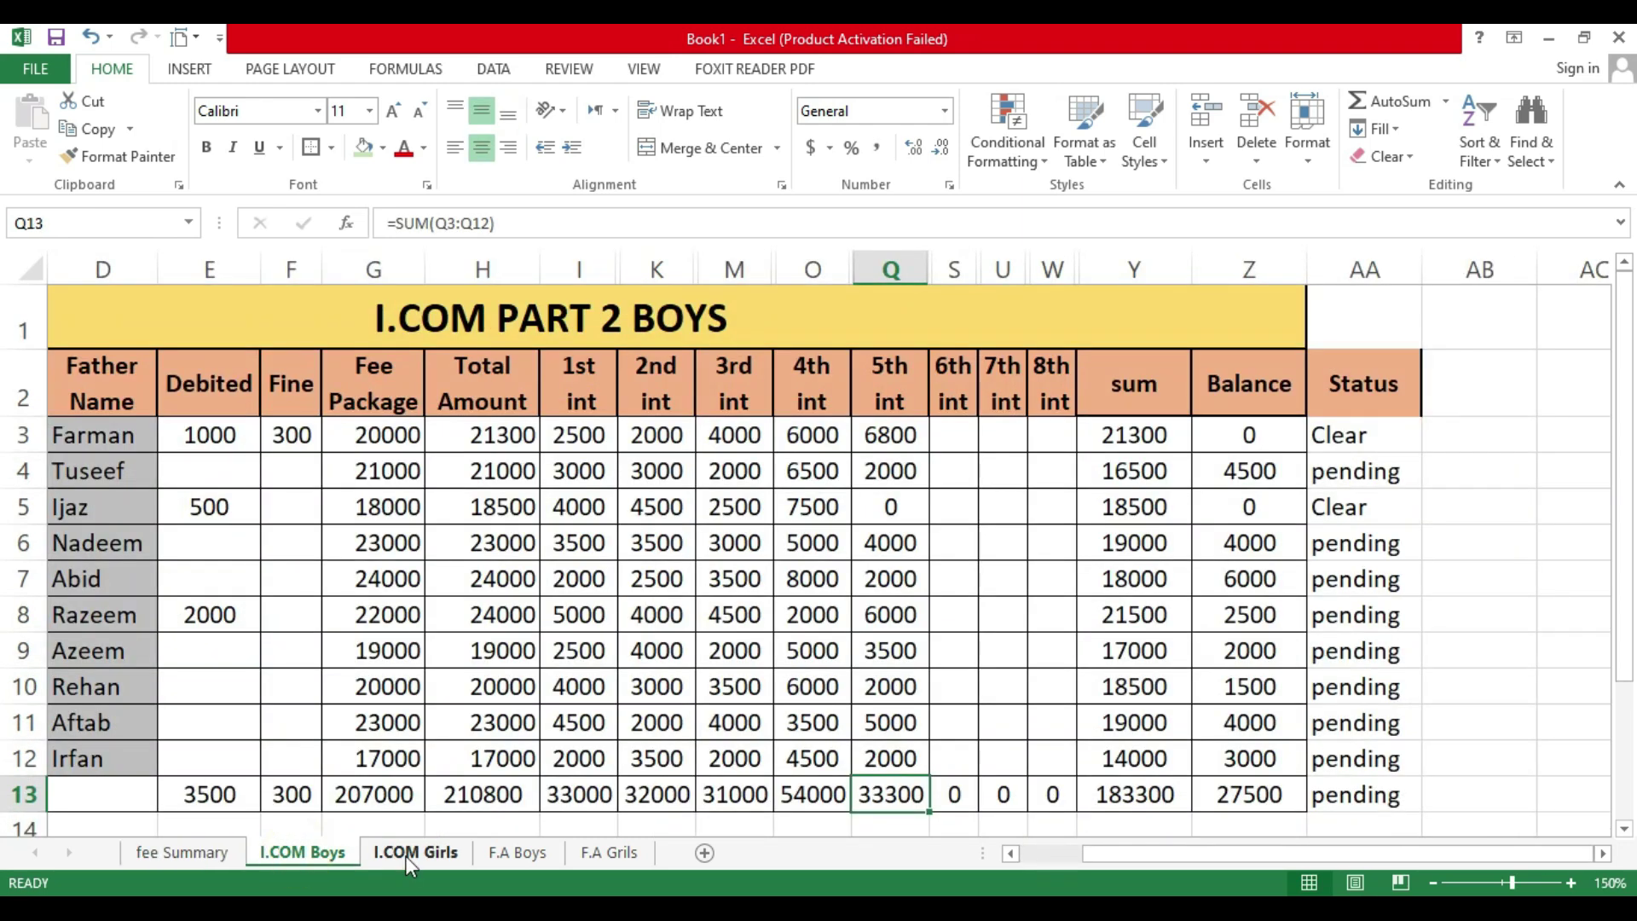
{"action": "left_click", "coordinate": [181, 853]}
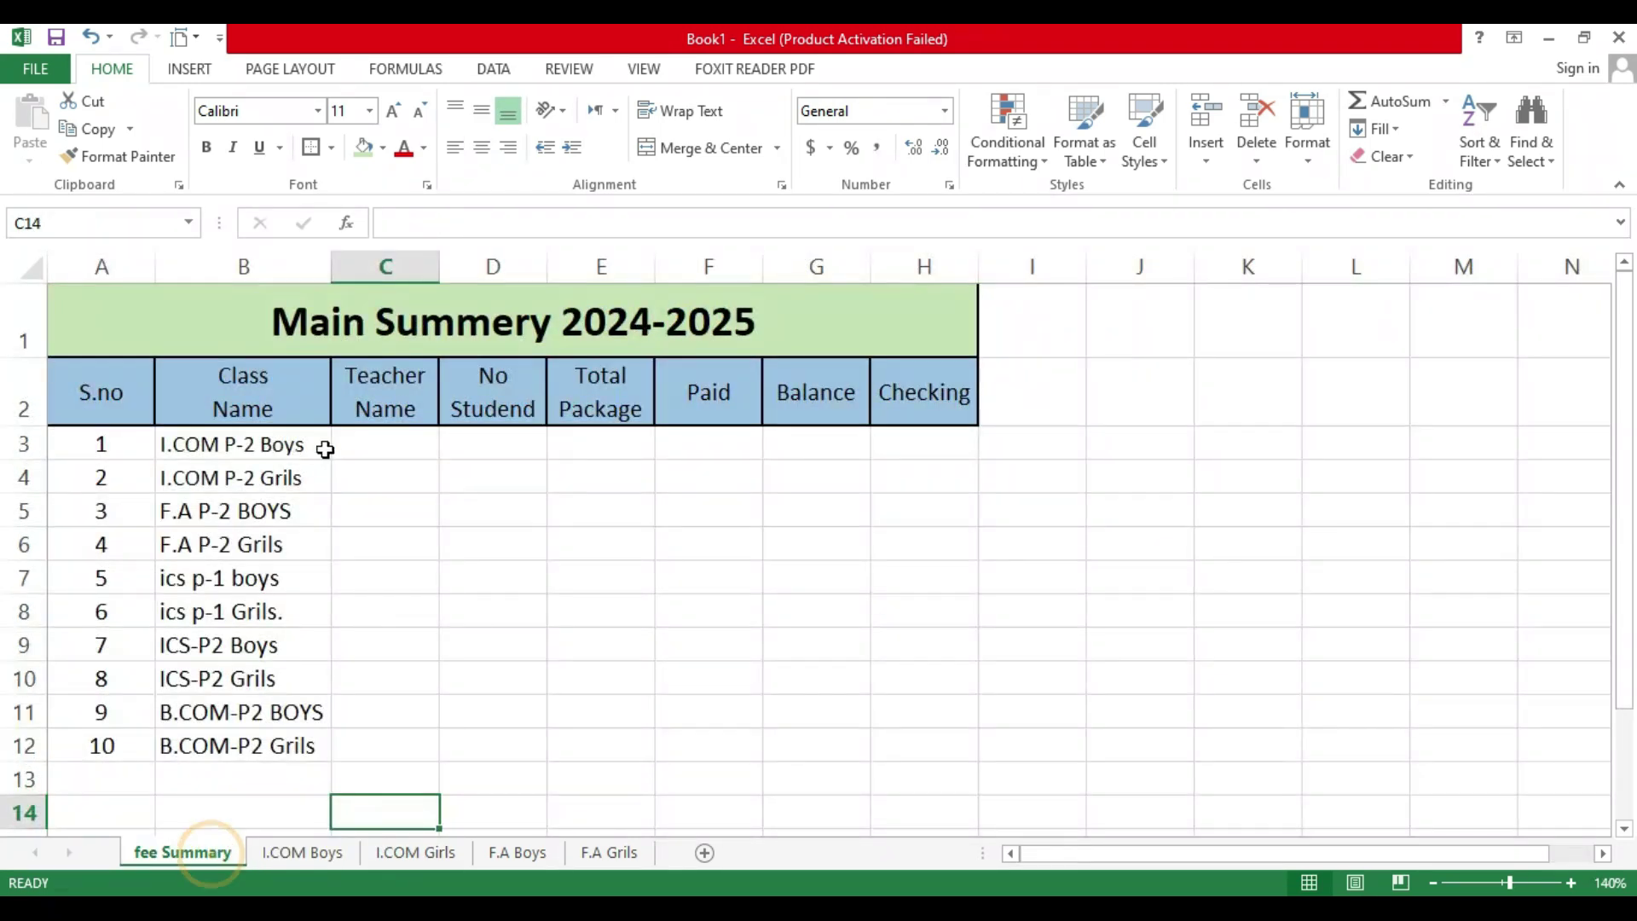
{"action": "left_click", "coordinate": [383, 456]}
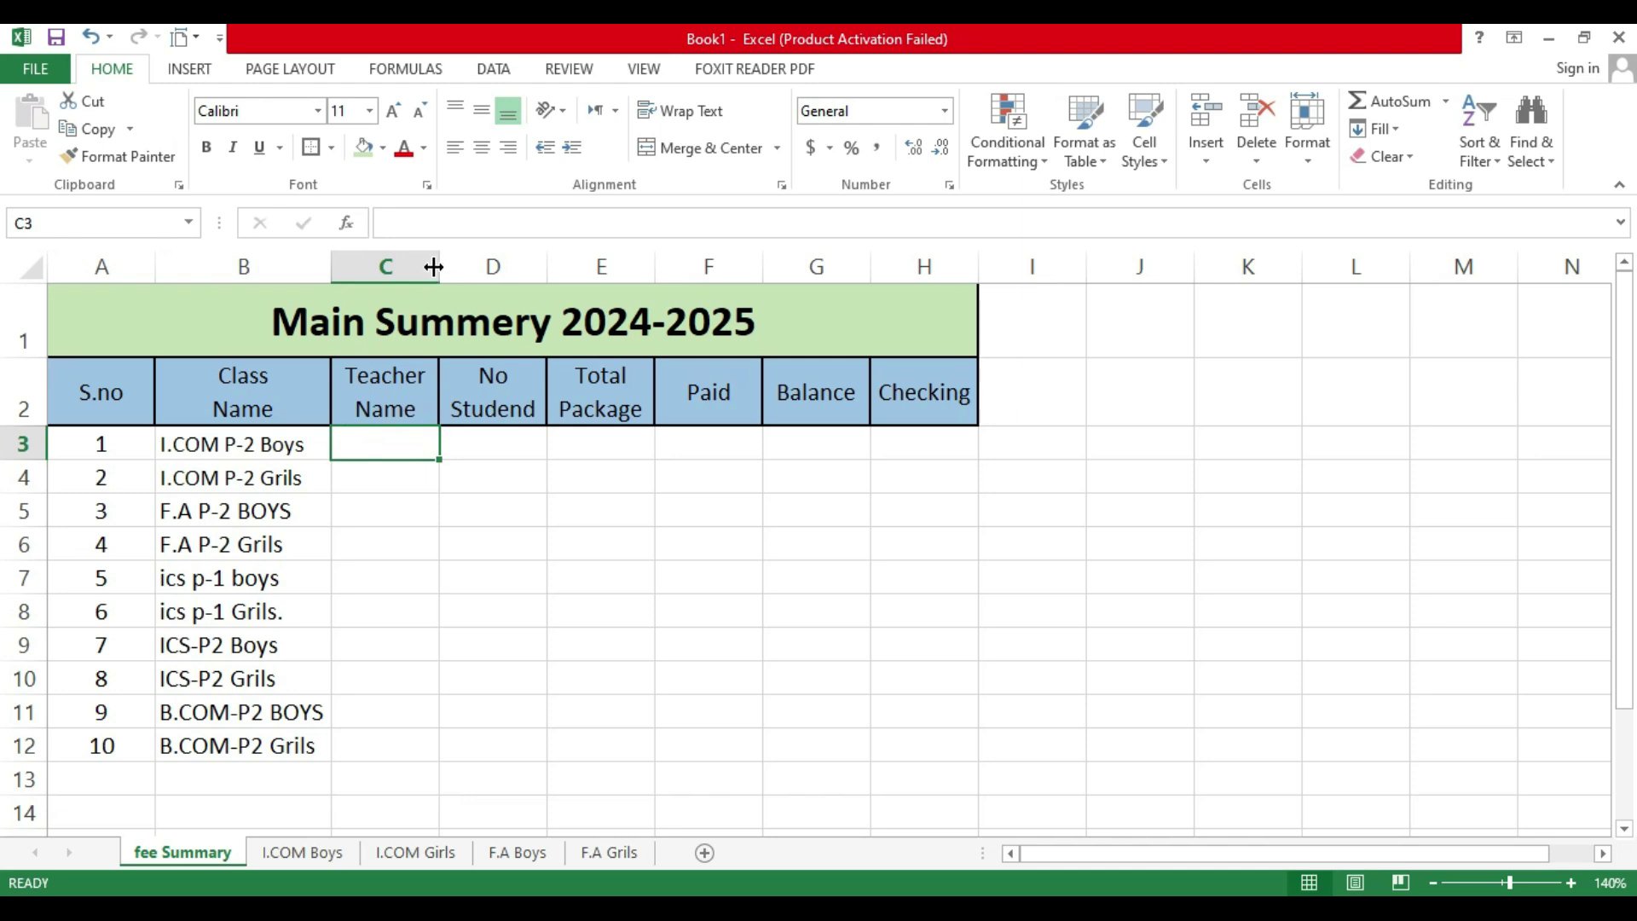
{"action": "left_click_drag", "start_coordinate": [439, 266], "coordinate": [461, 267]}
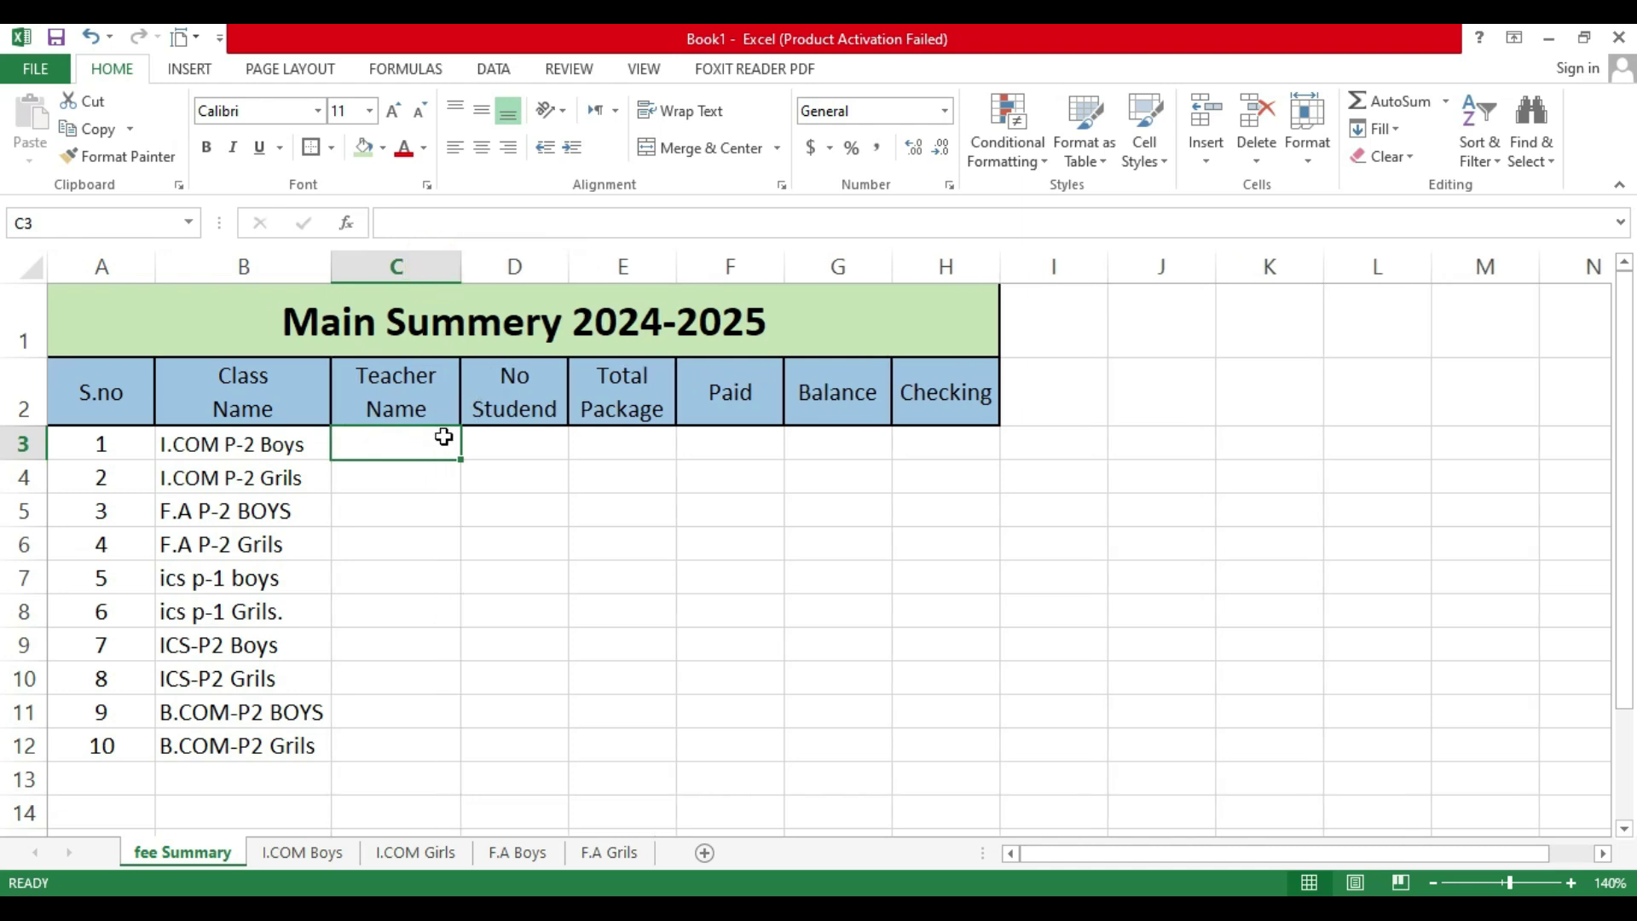
Step: Enter the first teacher's name with the prefix "Pro." in C3
{"action": "type", "text": "Pro"}
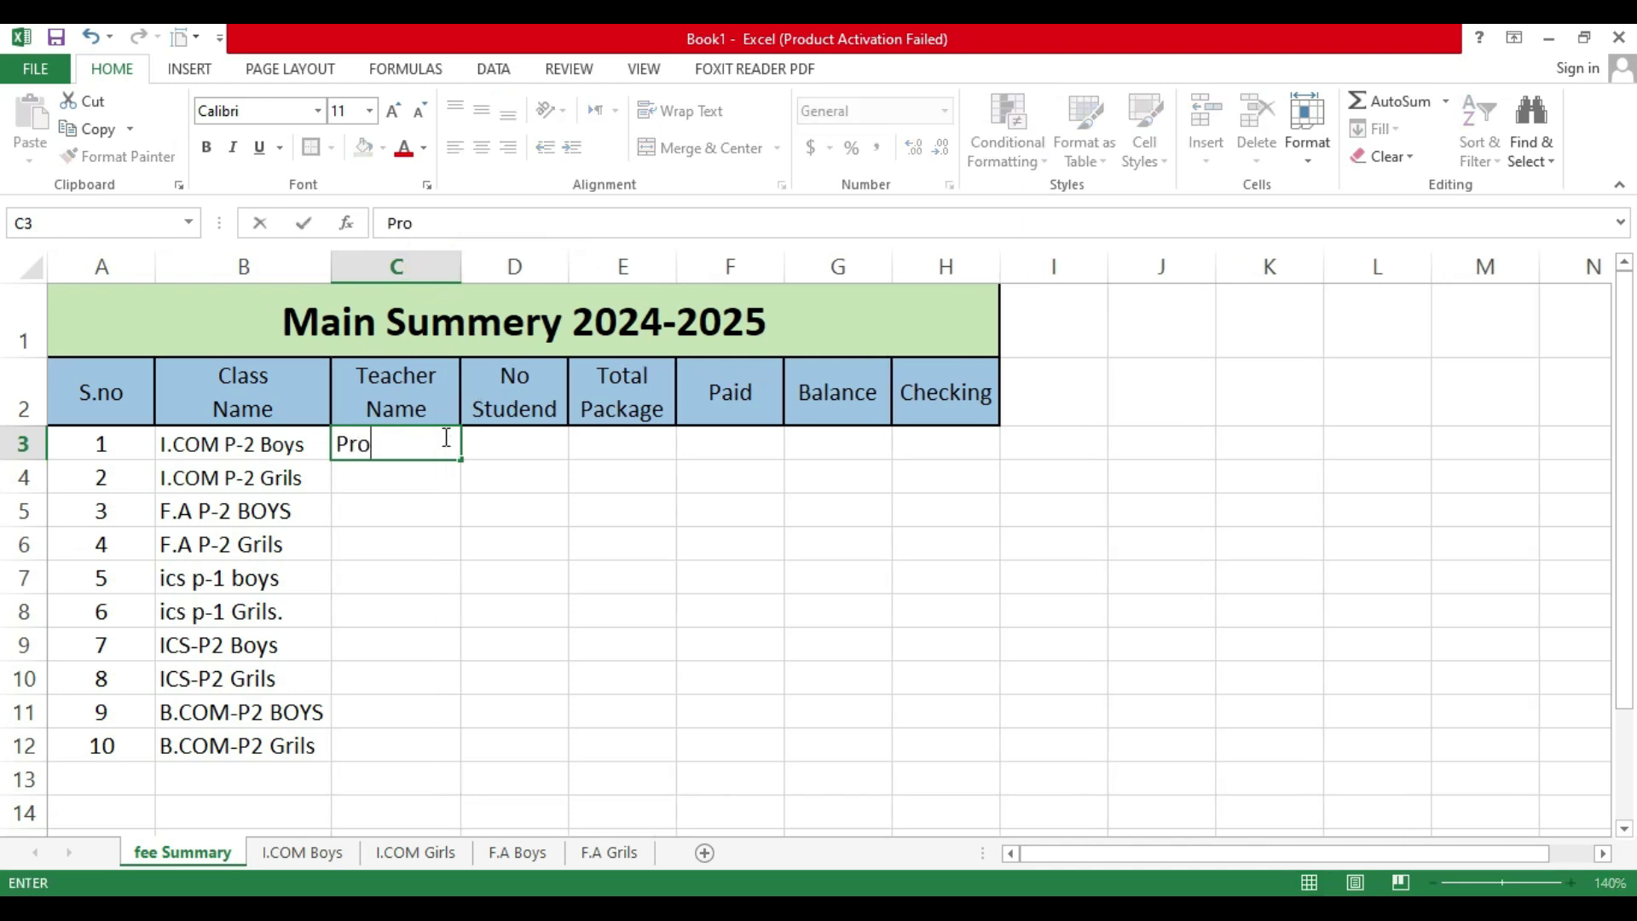
{"action": "type", "text": "."}
{"action": "type", "text": "Alma"}
{"action": "key", "text": "BackSpace"}
{"action": "key", "text": "BackSpace"}
{"action": "key", "text": "BackSpace"}
{"action": "type", "text": "kmal"}
{"action": "key", "text": "Return"}
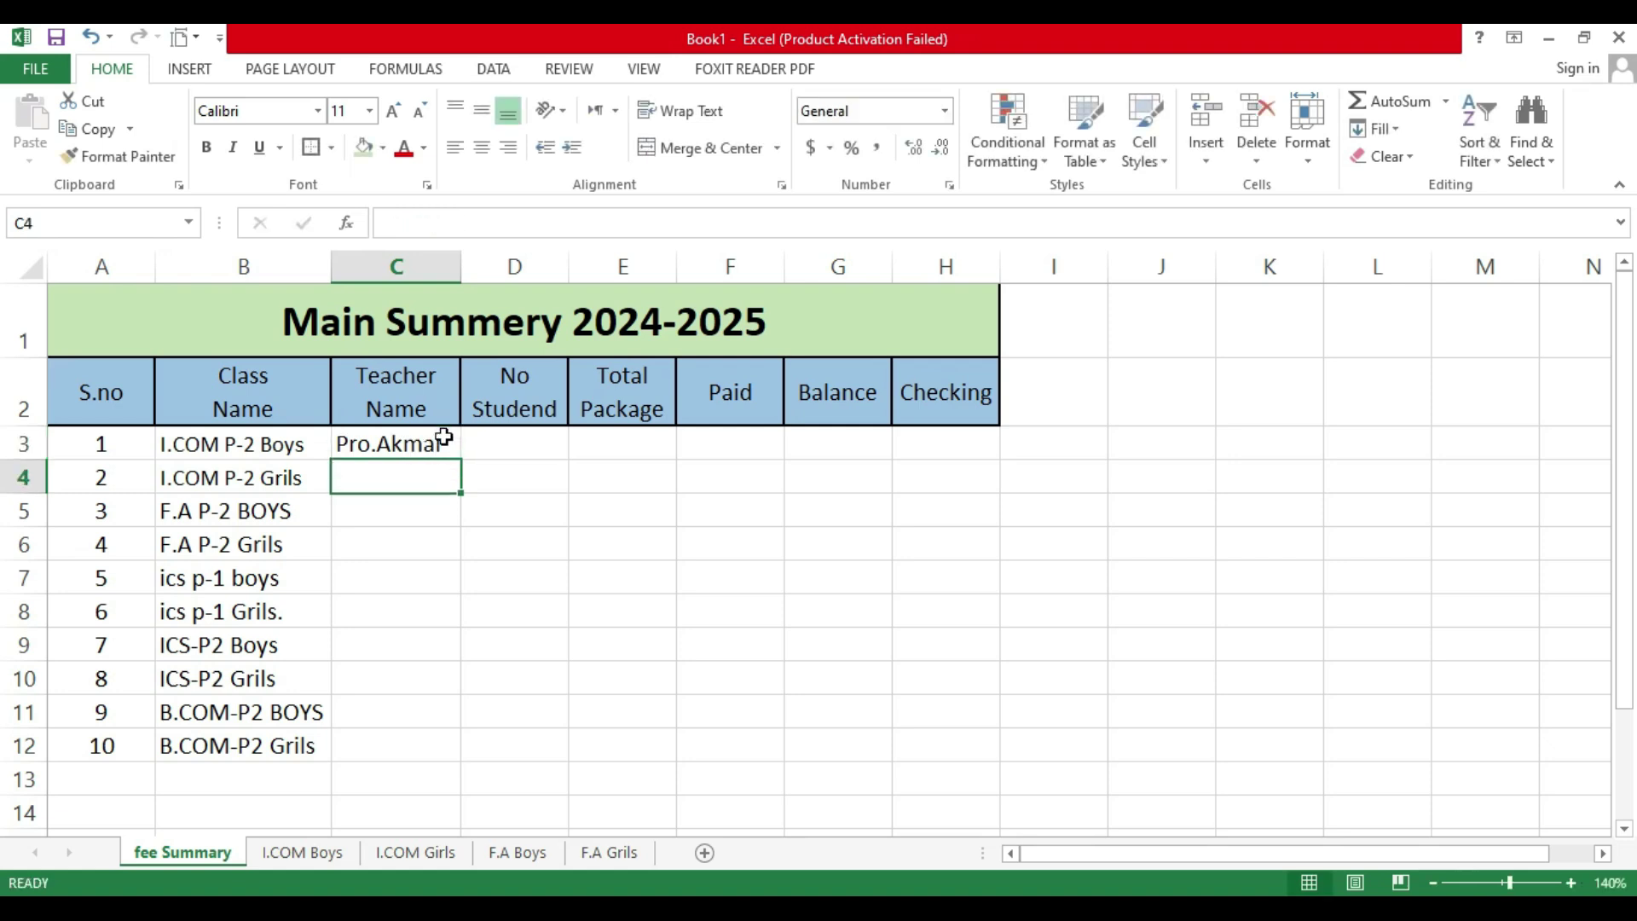
Step: Enter the second and third teachers' names, each with a "Pro." style prefix, in C4 and C5
{"action": "type", "text": "Pros"}
{"action": "key", "text": "BackSpace"}
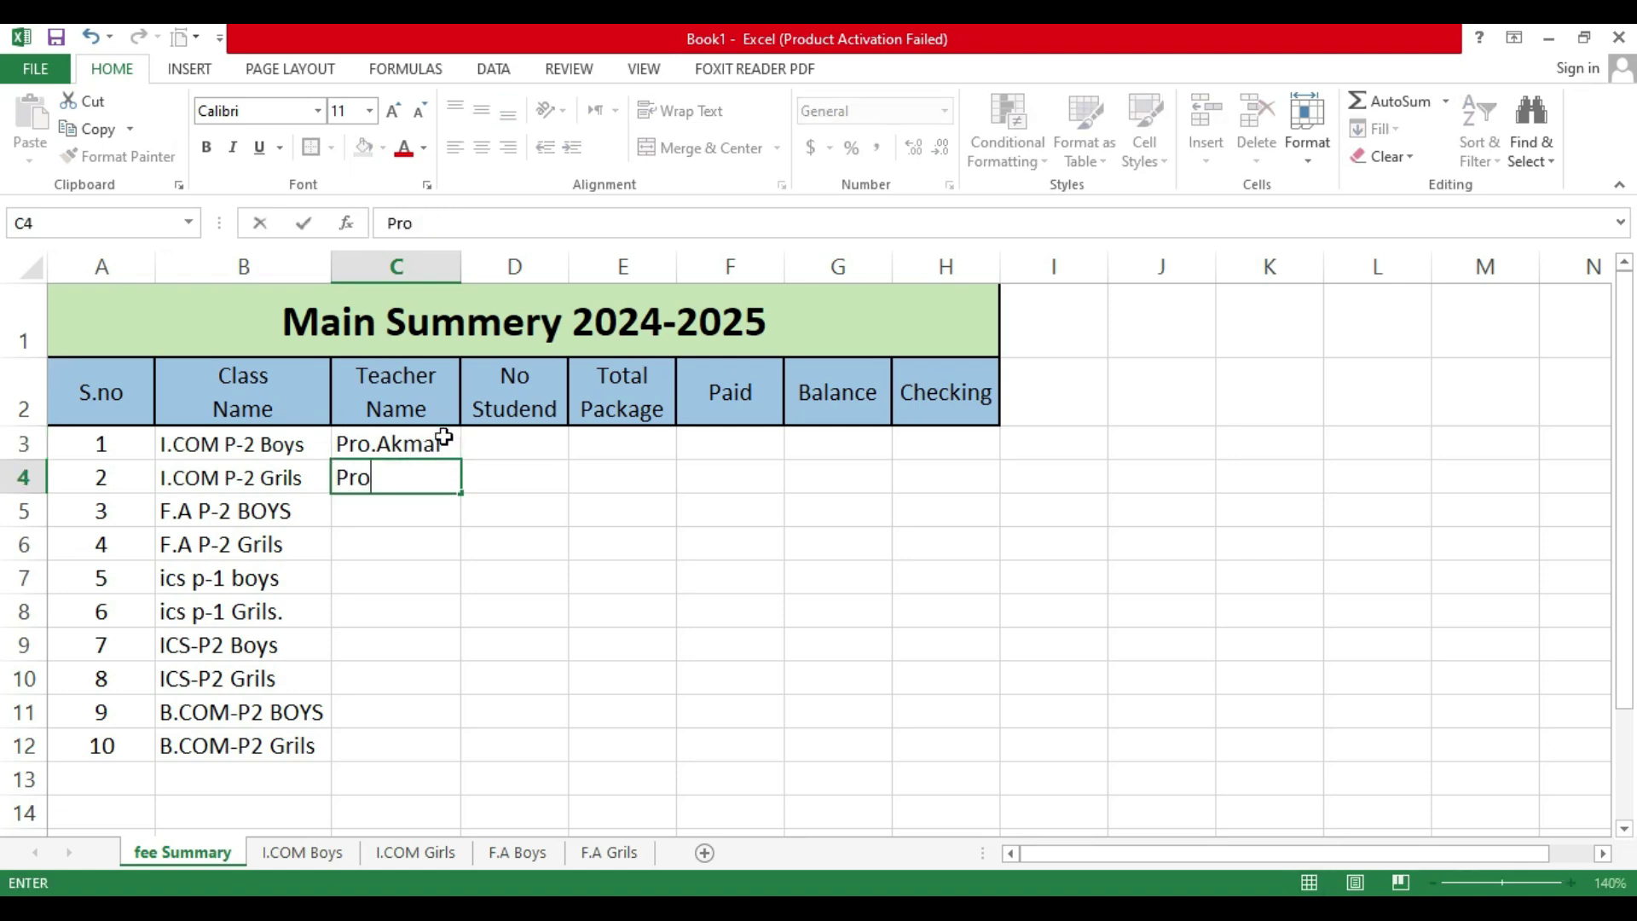
{"action": "type", "text": ". um"}
{"action": "key", "text": "BackSpace"}
{"action": "key", "text": "BackSpace"}
{"action": "type", "text": "UMER"}
{"action": "key", "text": "Return"}
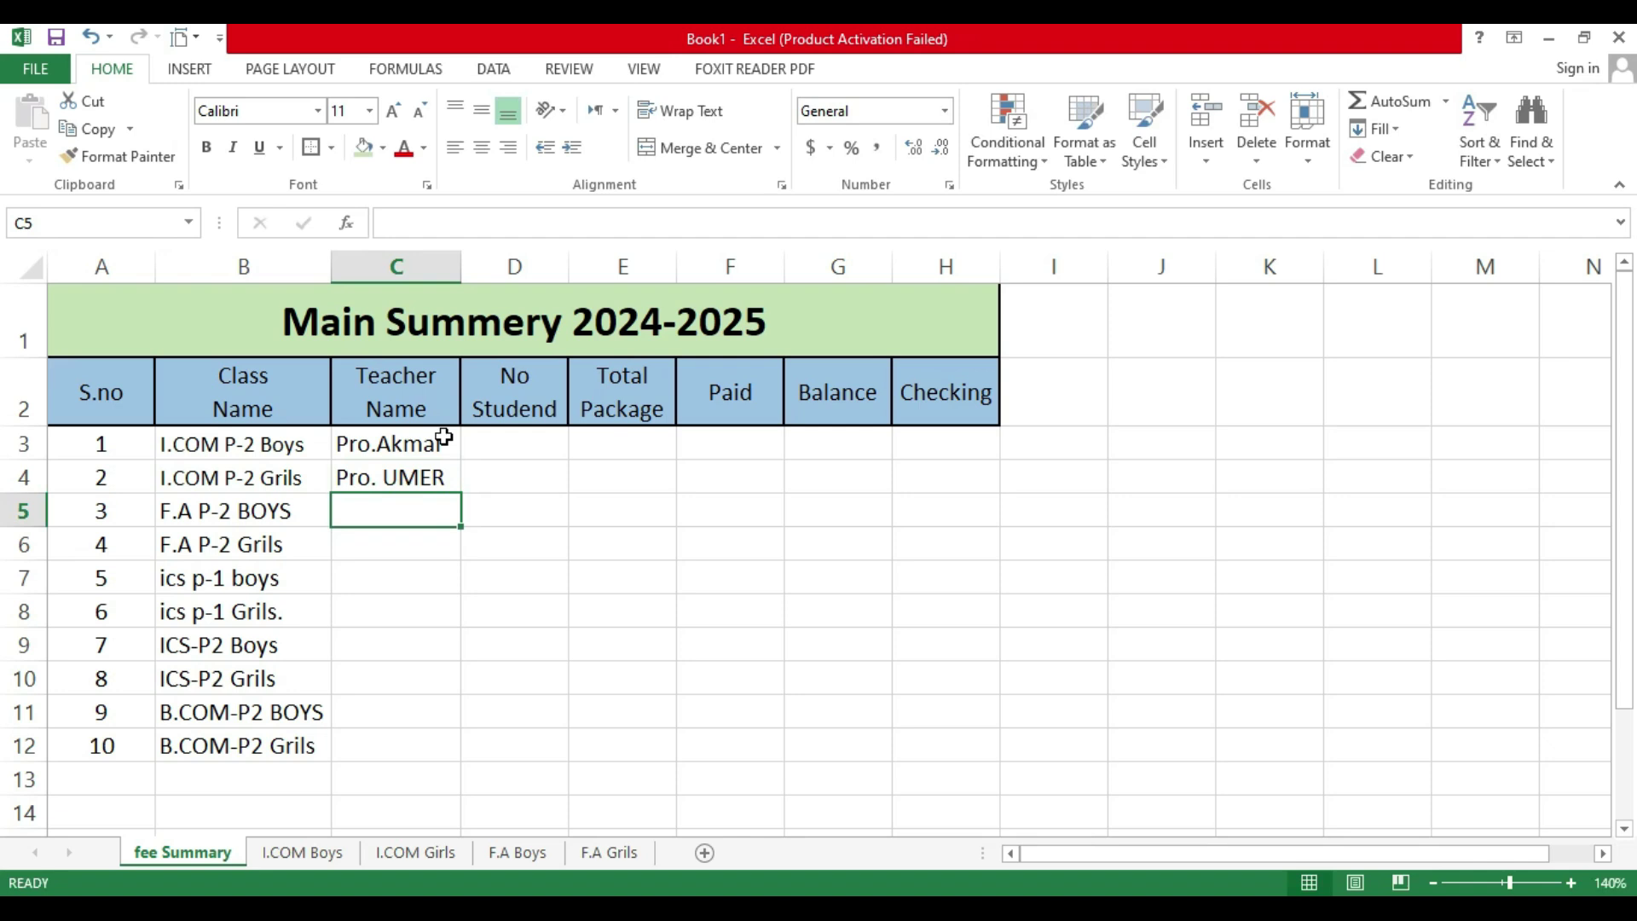
{"action": "type", "text": "pro.Aftab"}
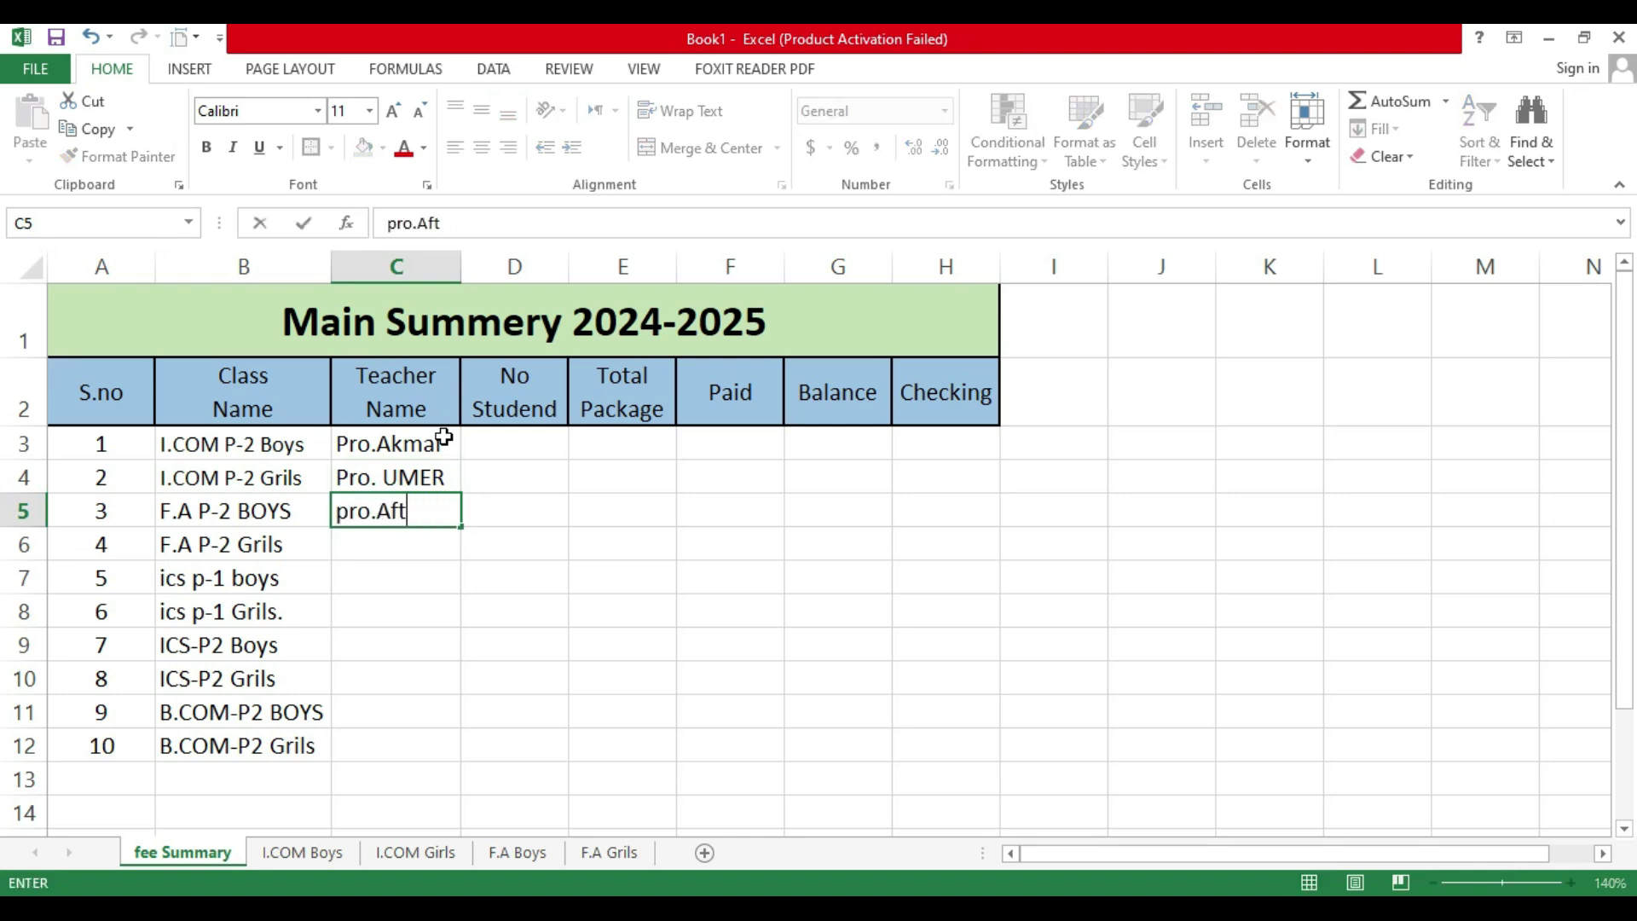
{"action": "key", "text": "Return"}
Step: Copy the three teacher names in C3:C5 into C6:C8 and C9:C11
{"action": "key", "text": "Up"}
{"action": "key", "text": "Up"}
{"action": "key", "text": "Up"}
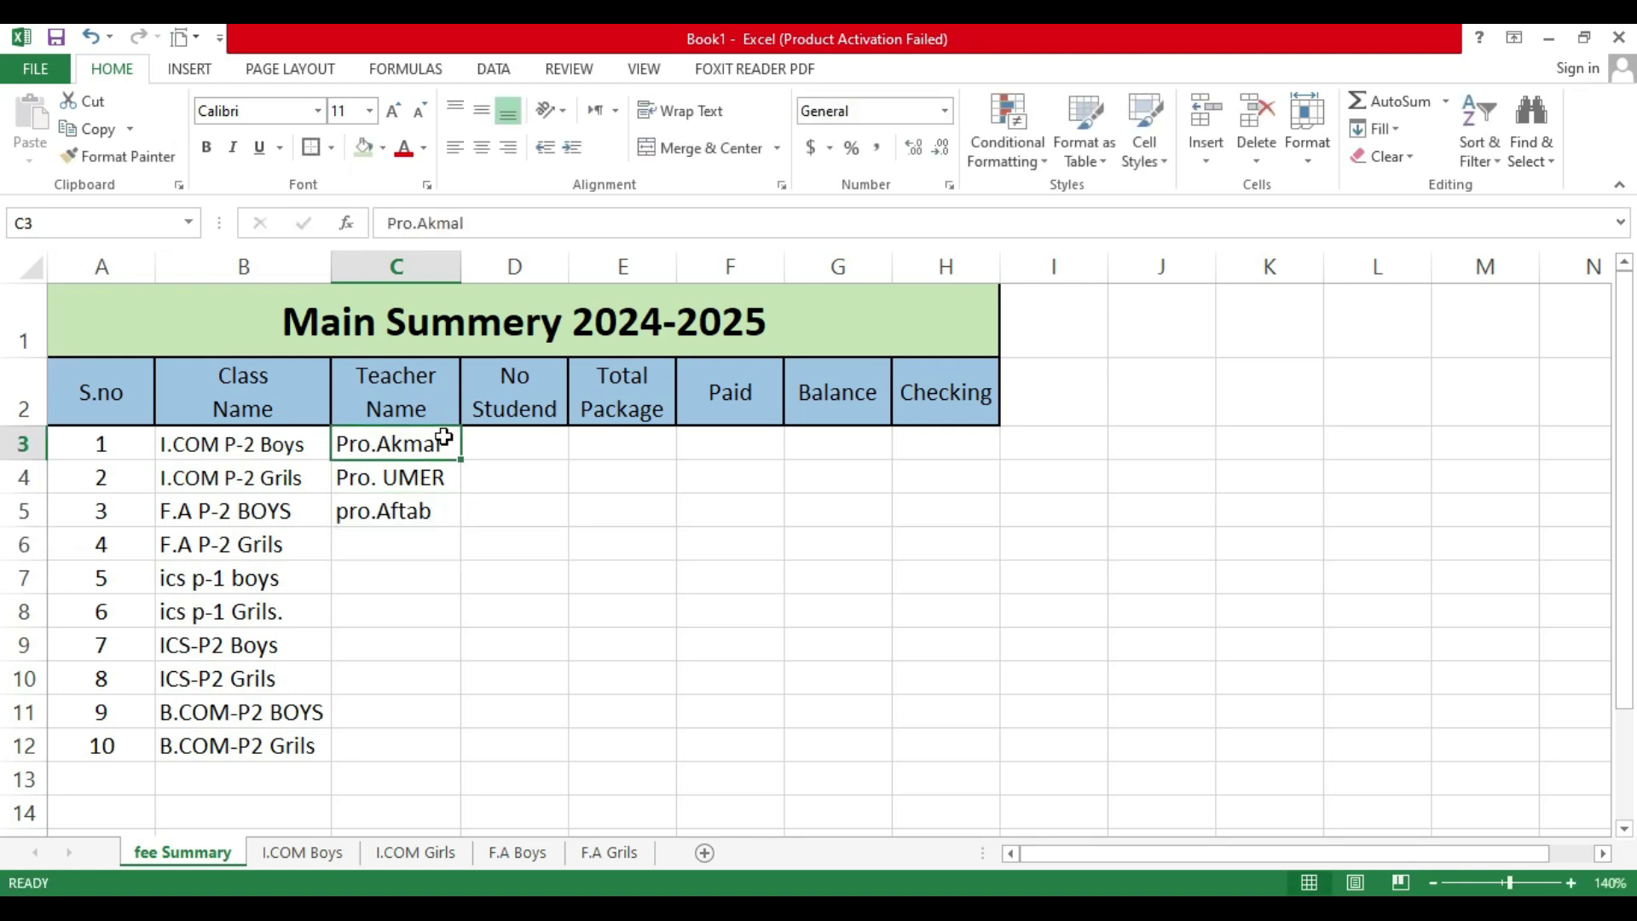
{"action": "key", "text": "shift+Down"}
{"action": "key", "text": "shift+Down"}
{"action": "key", "text": "ctrl+c"}
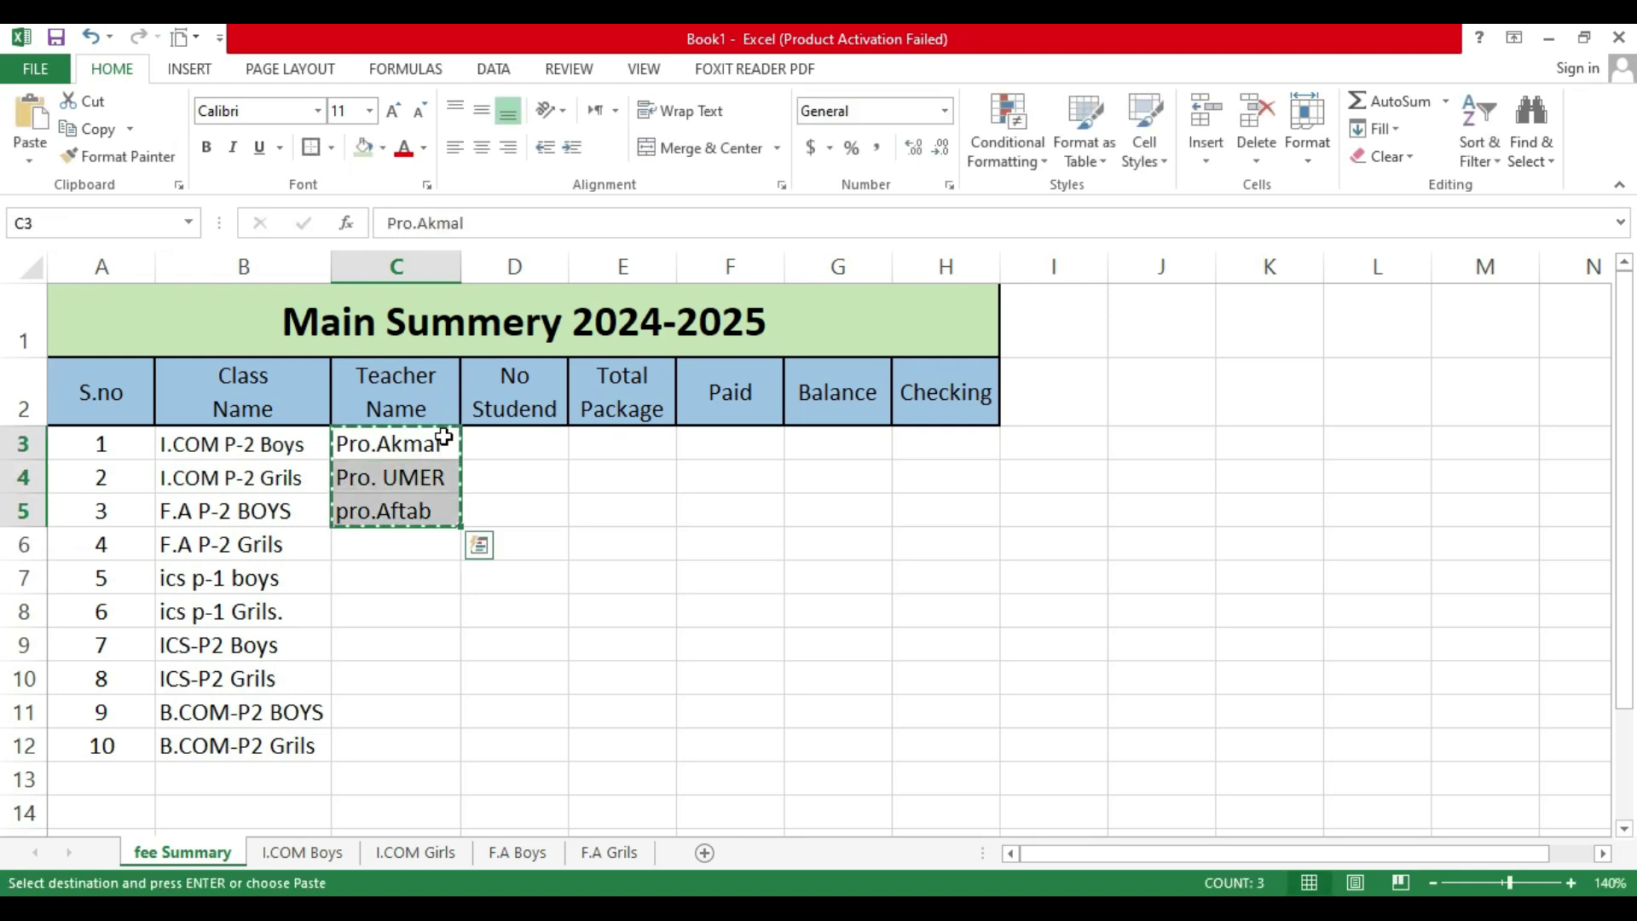
{"action": "left_click", "coordinate": [431, 543]}
{"action": "key", "text": "ctrl+v"}
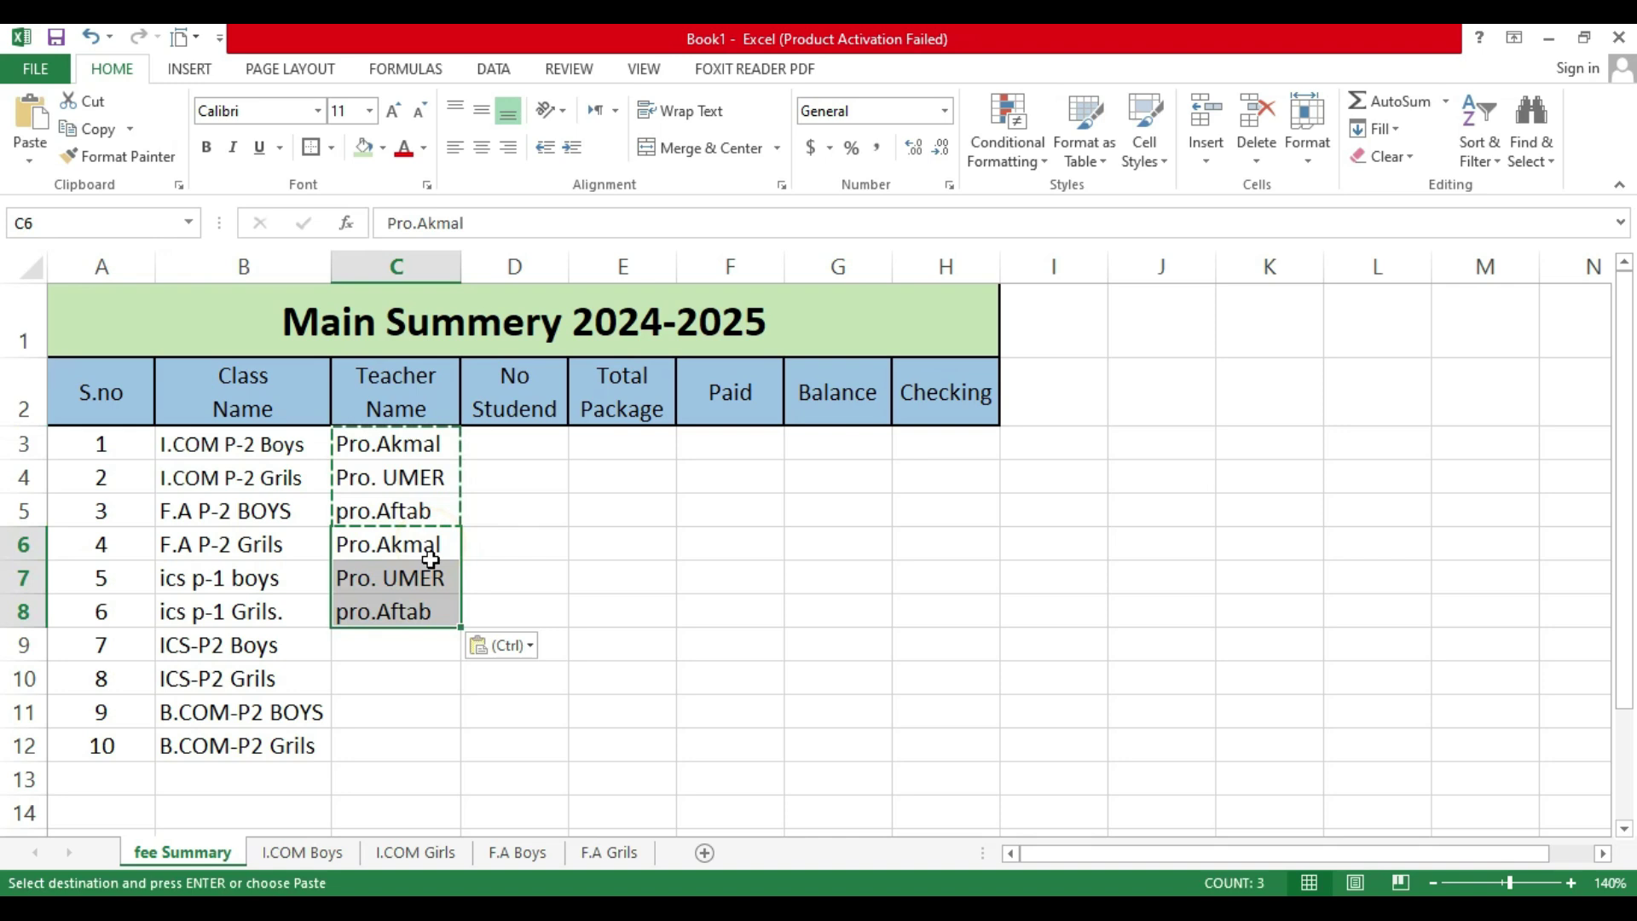
{"action": "left_click", "coordinate": [403, 652]}
{"action": "key", "text": "ctrl+v"}
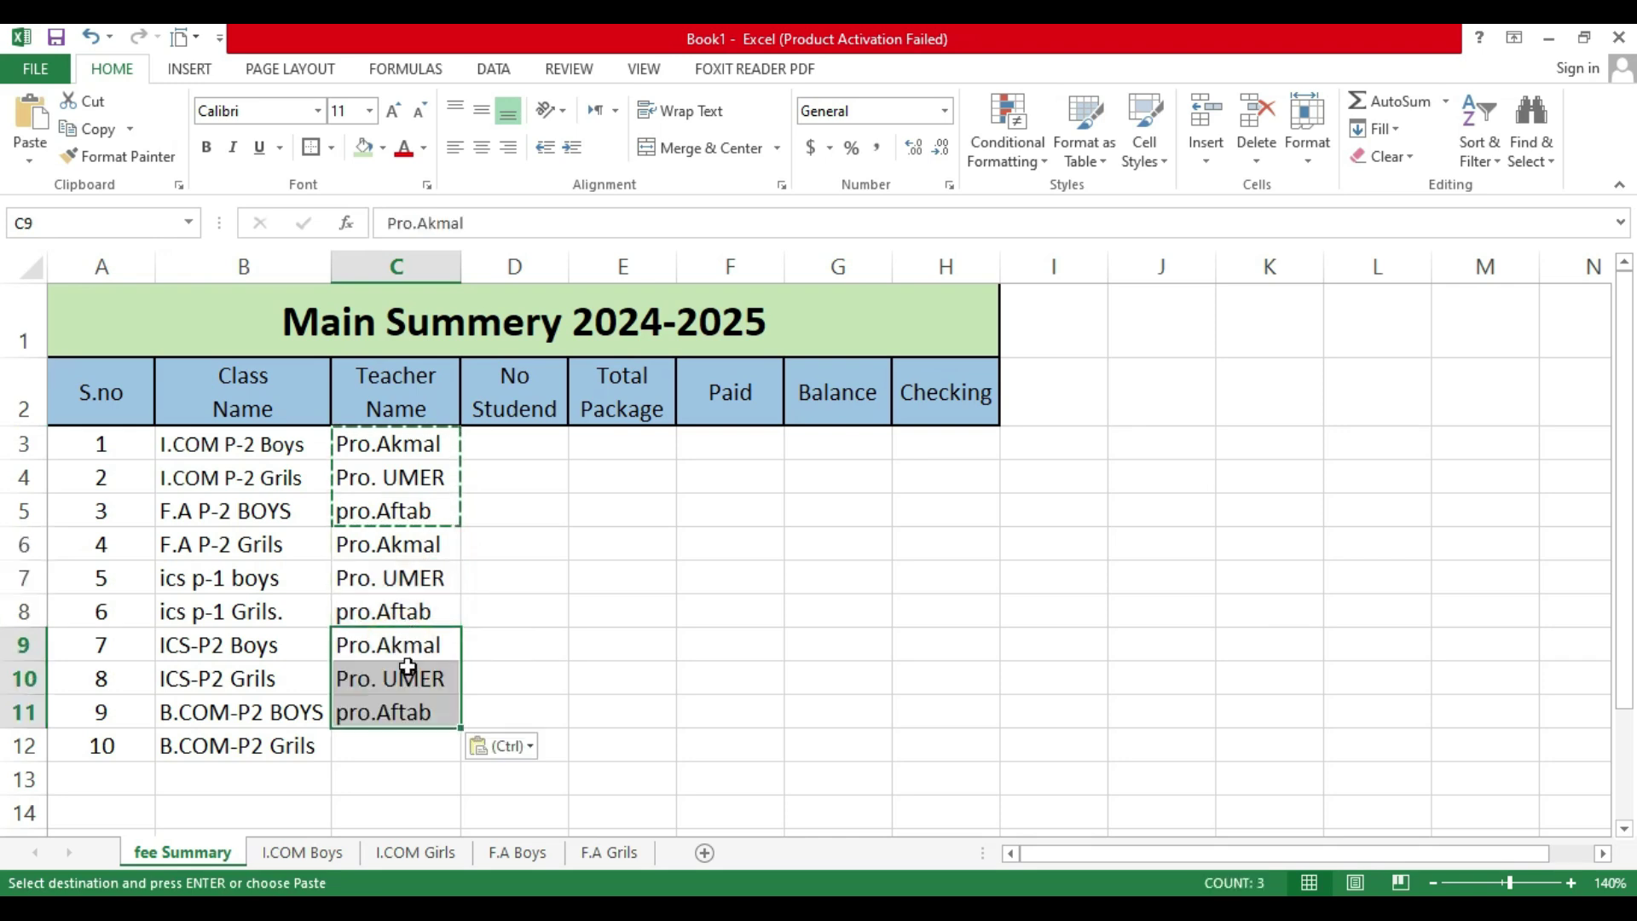
Step: Enter a different teacher's name with the prefix "Pro" in C12 for the tenth class
{"action": "left_click", "coordinate": [405, 735]}
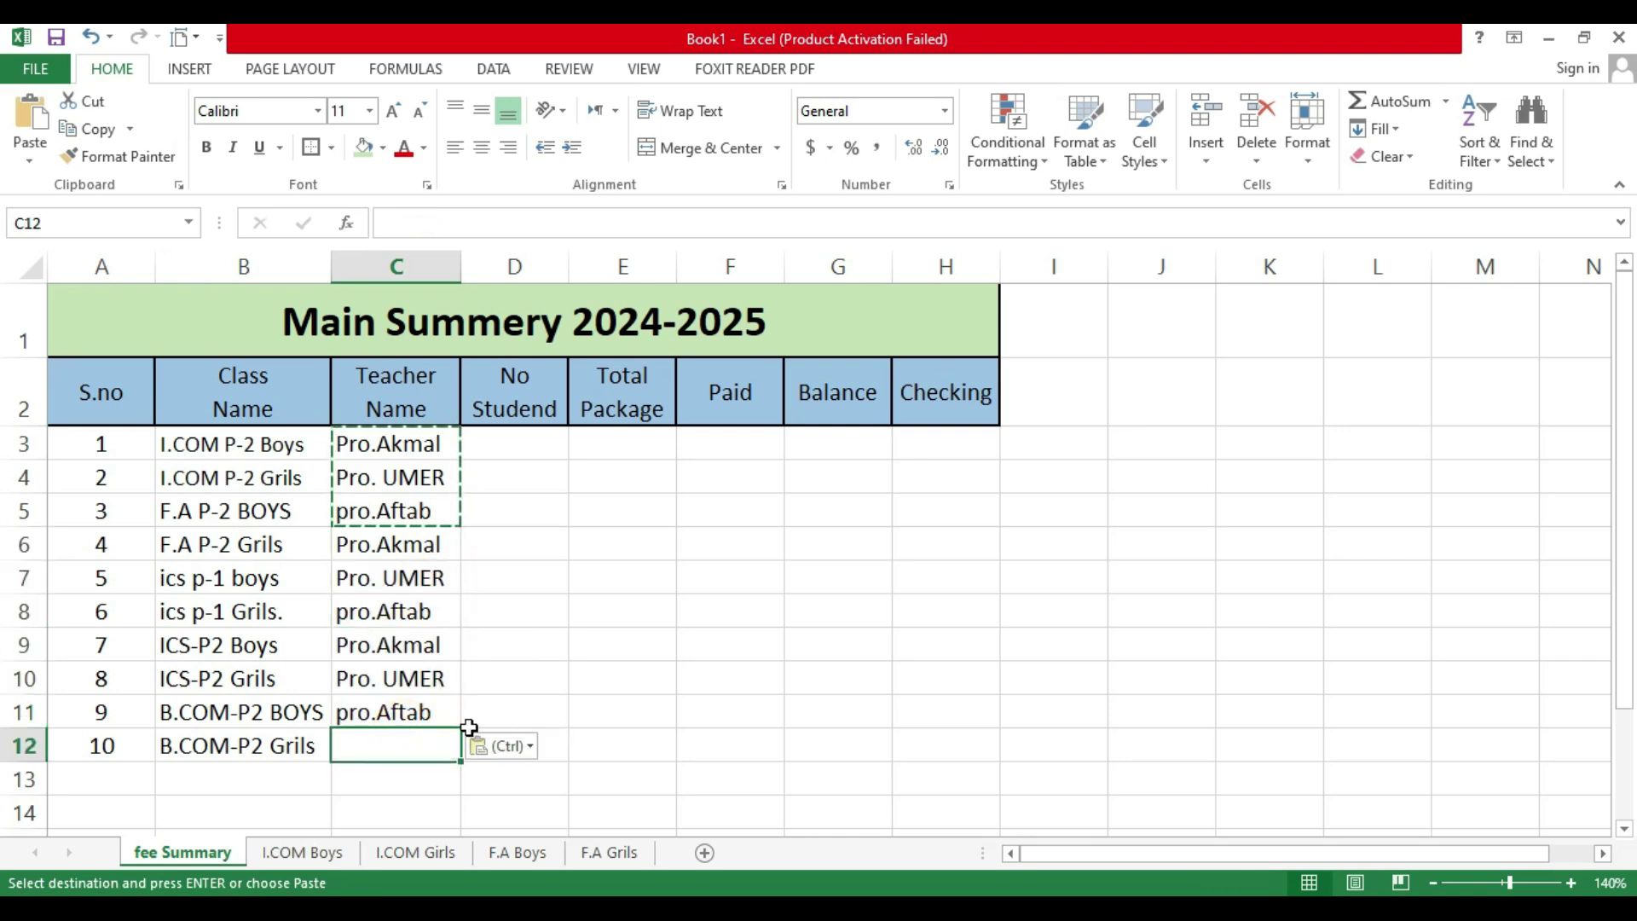
{"action": "type", "text": "P"}
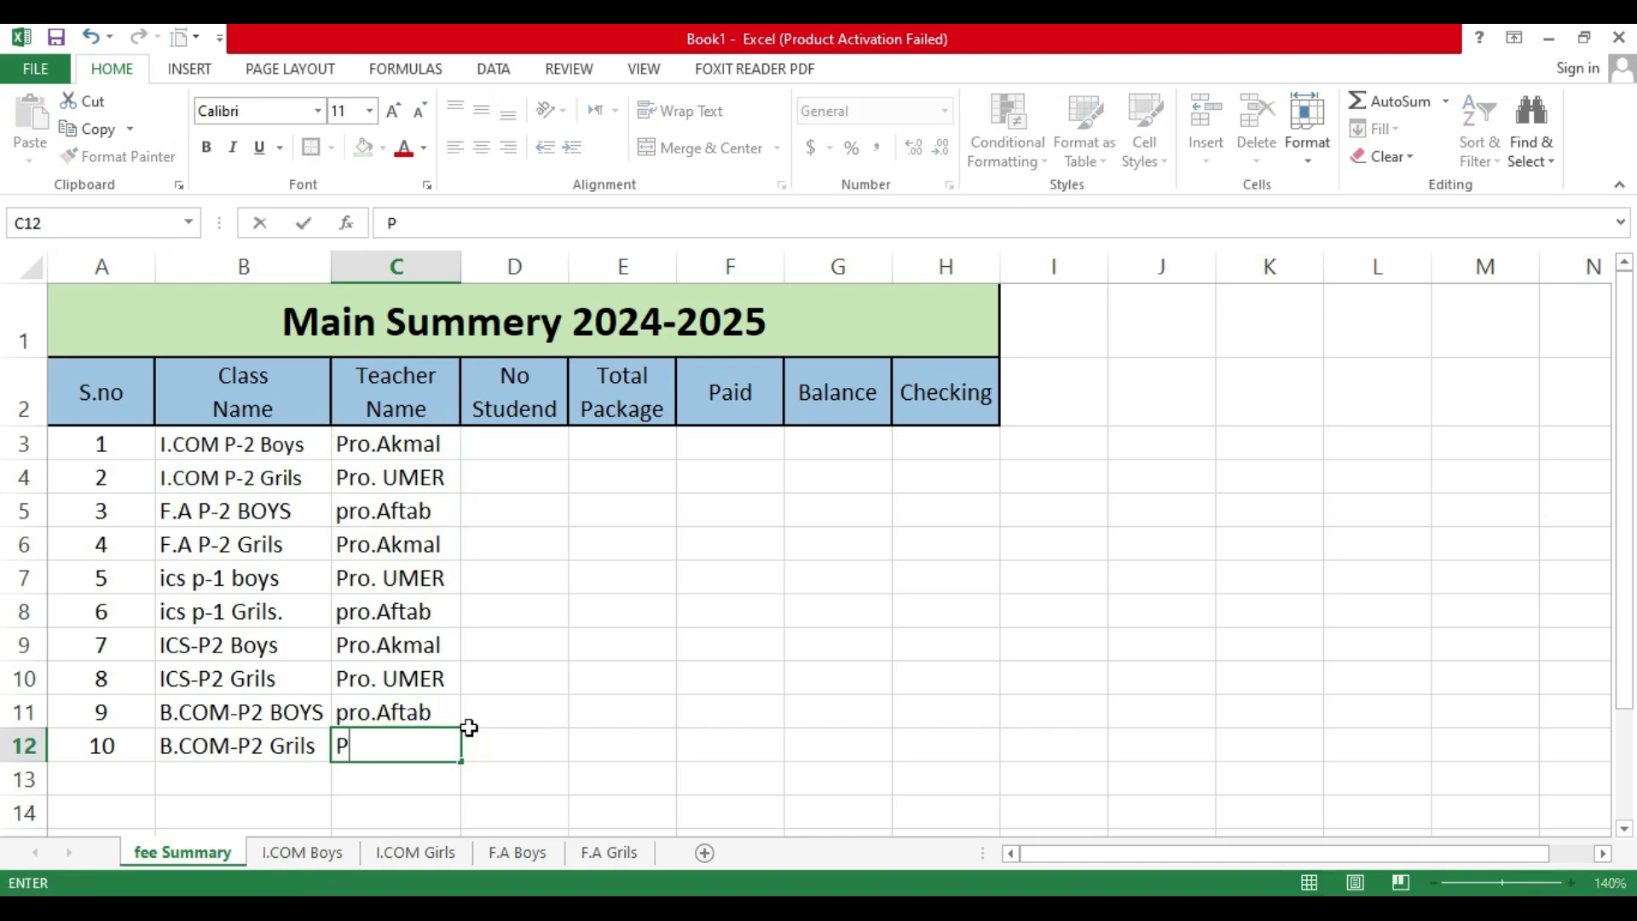
{"action": "type", "text": "ro j"}
{"action": "type", "text": "Javed"}
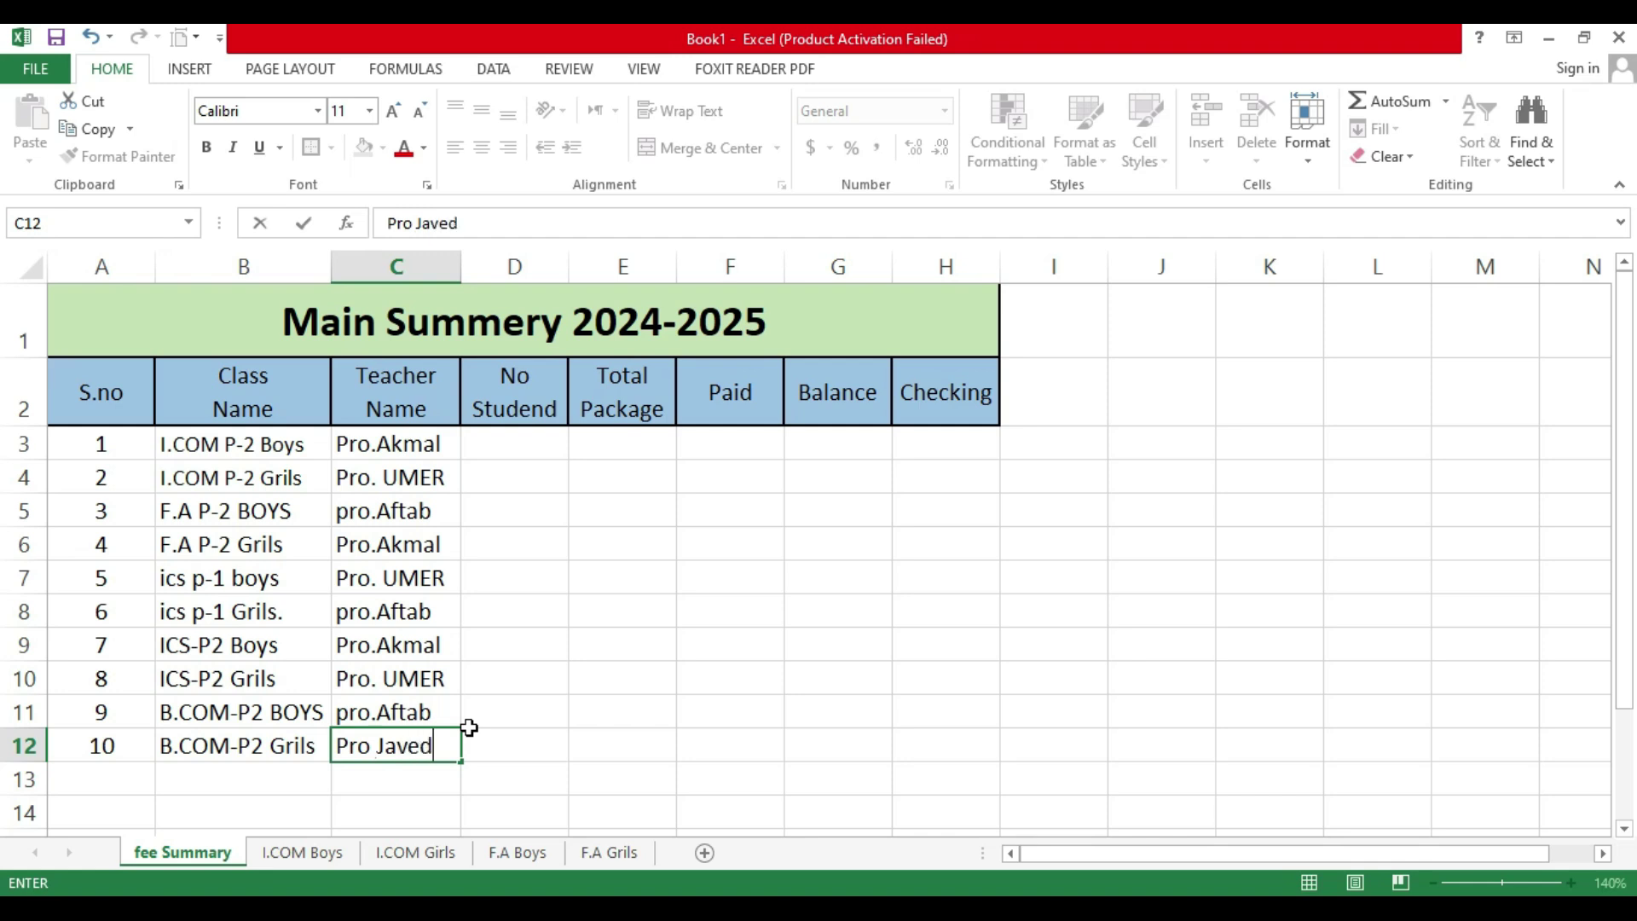
Step: Apply borders around every cell of the data rows A3:H12 in the fee summary table
{"action": "key", "text": "Return"}
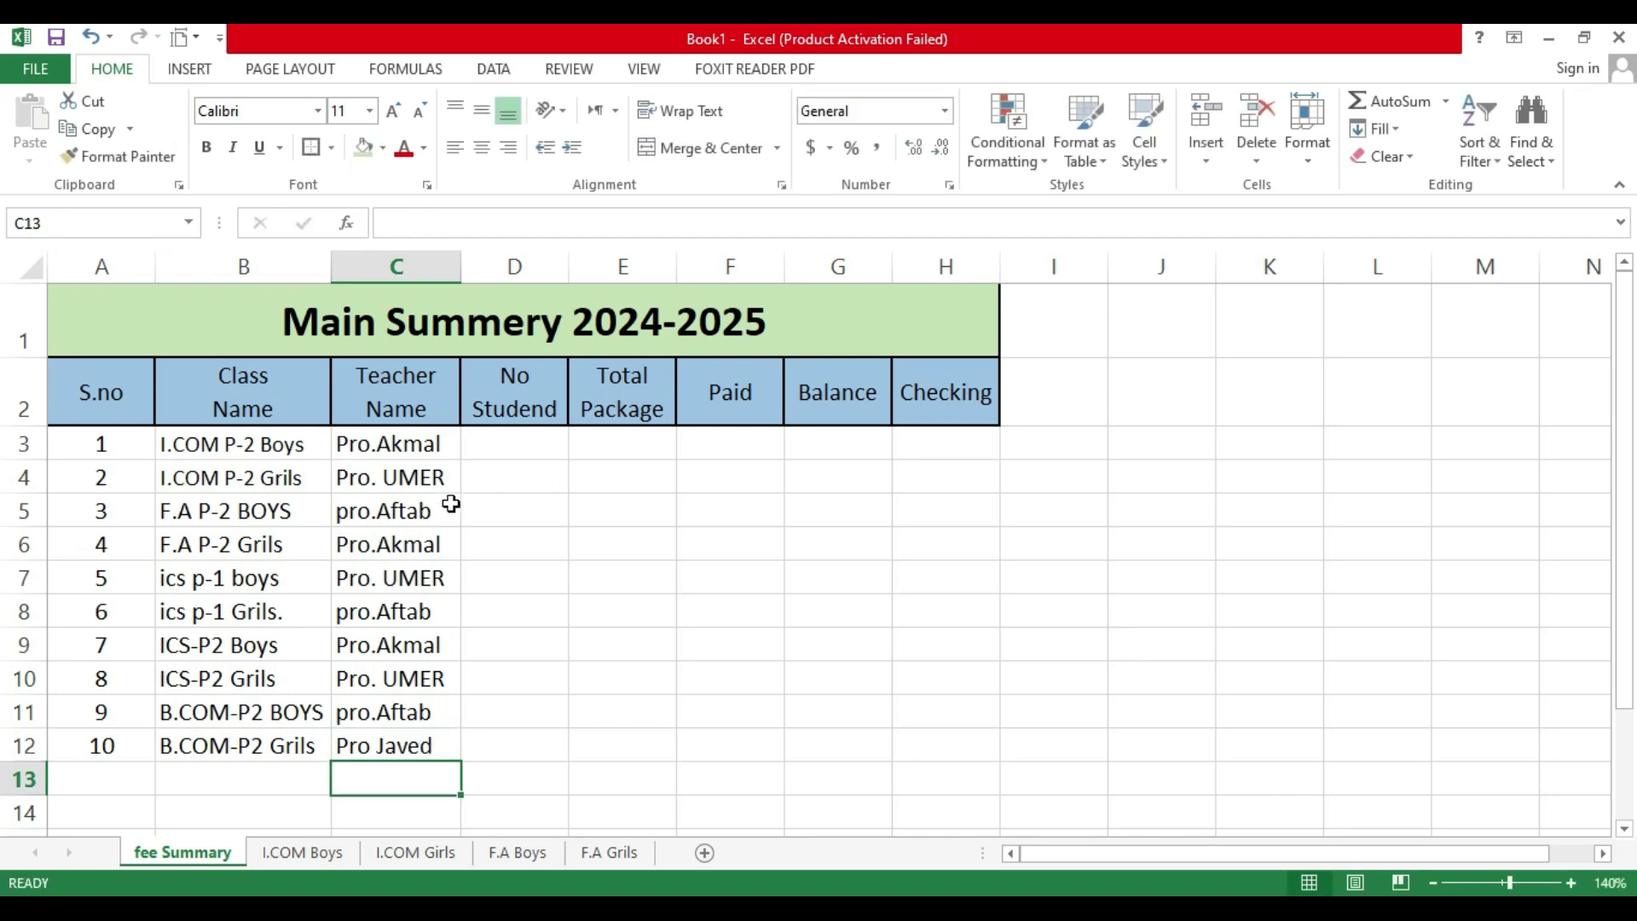
{"action": "left_click", "coordinate": [399, 457]}
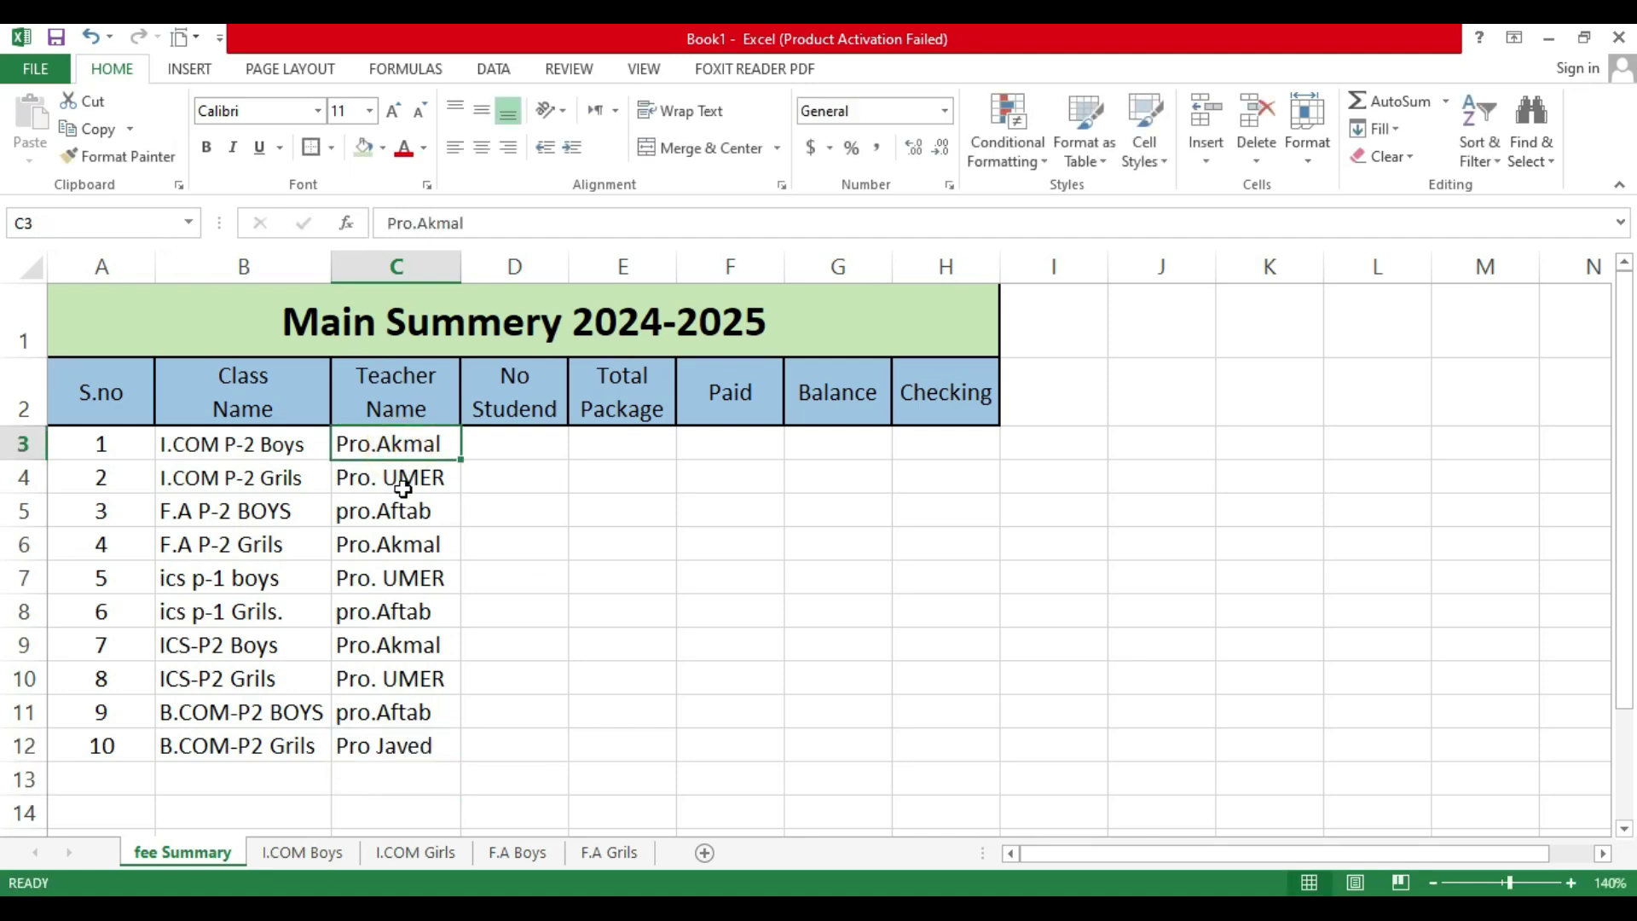
{"action": "left_click_drag", "start_coordinate": [411, 443], "coordinate": [402, 743]}
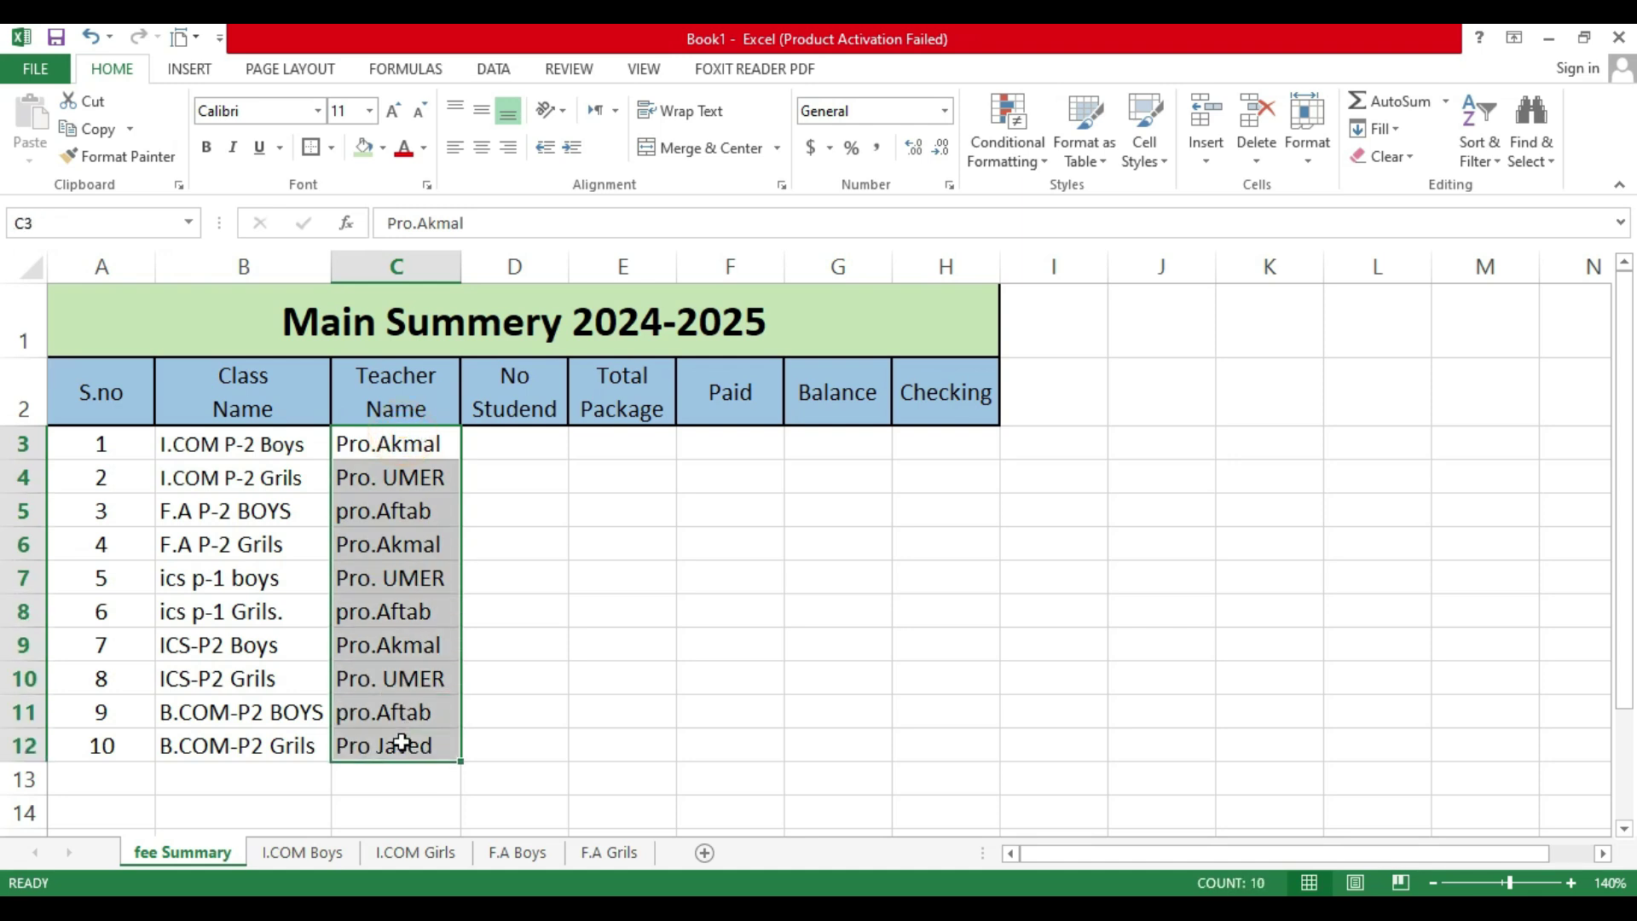
{"action": "left_click", "coordinate": [520, 441]}
{"action": "left_click_drag", "start_coordinate": [99, 443], "coordinate": [919, 458]}
{"action": "left_click_drag", "start_coordinate": [945, 614], "coordinate": [939, 746]}
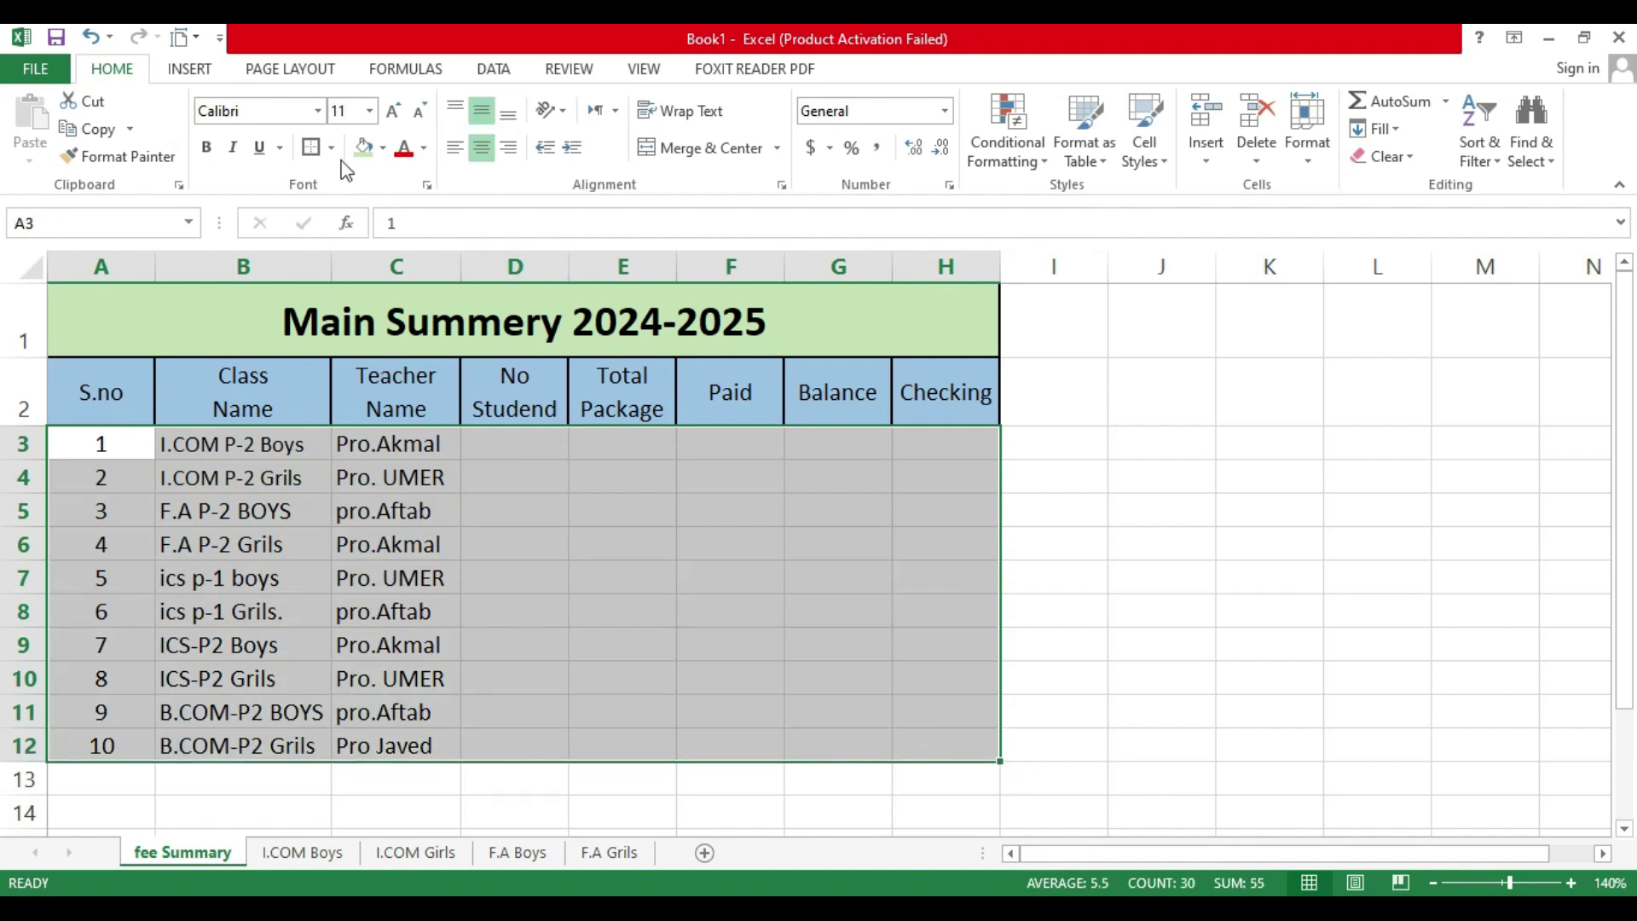
{"action": "left_click", "coordinate": [336, 150]}
{"action": "left_click", "coordinate": [343, 351]}
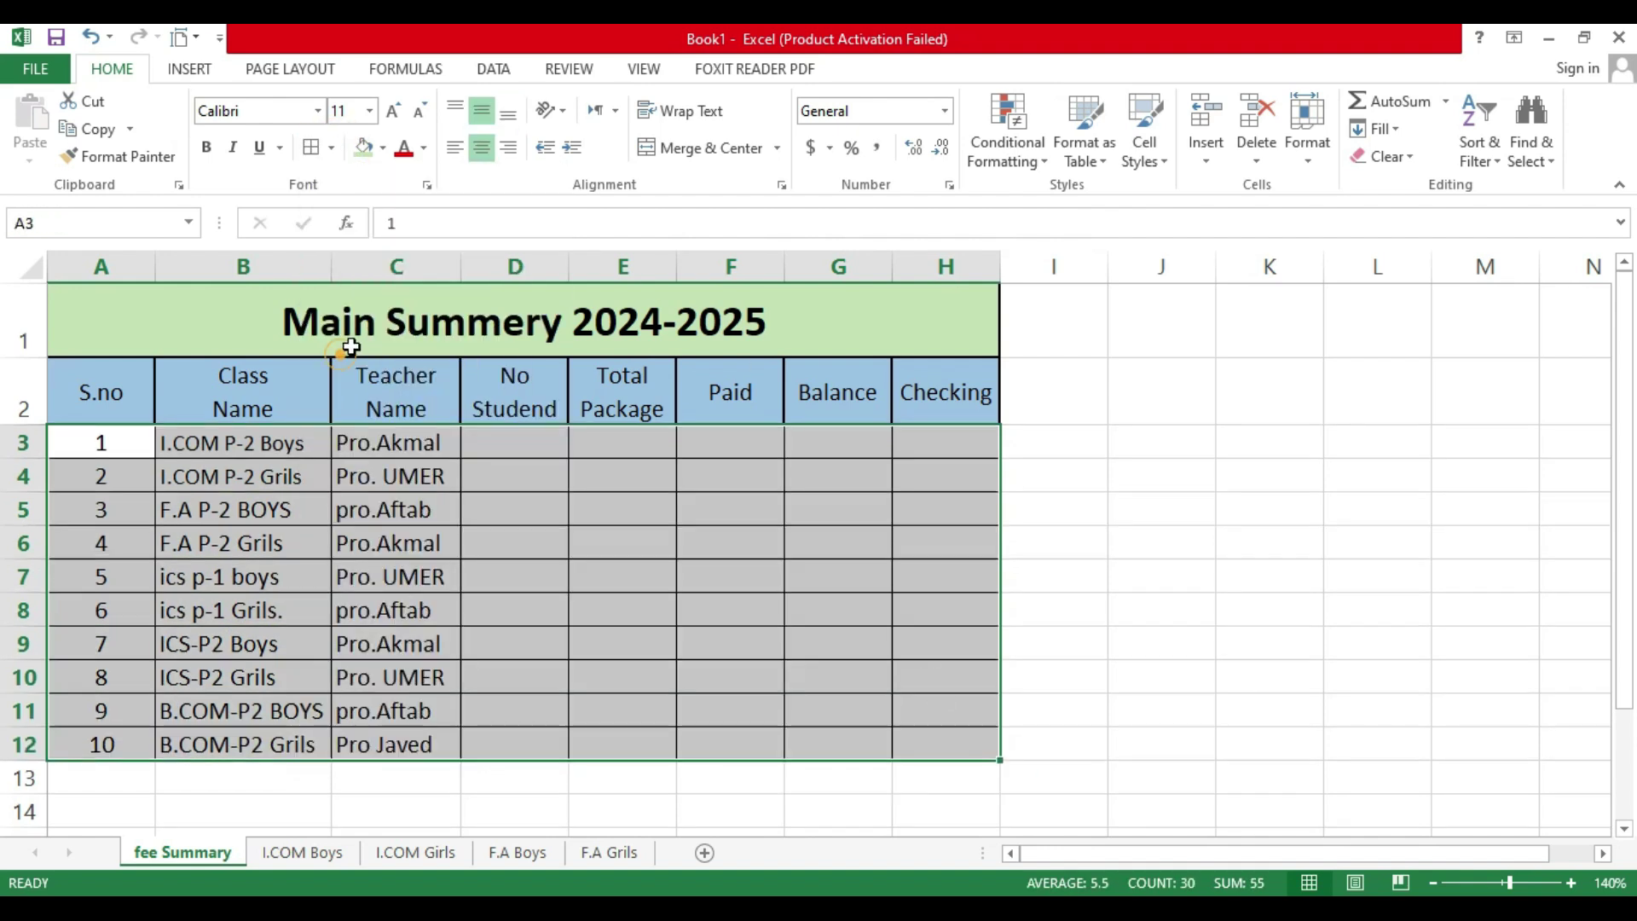
Step: Link the student count in D3 to the last serial number, A12, on the I.COM Boys sheet
{"action": "left_click", "coordinate": [508, 447]}
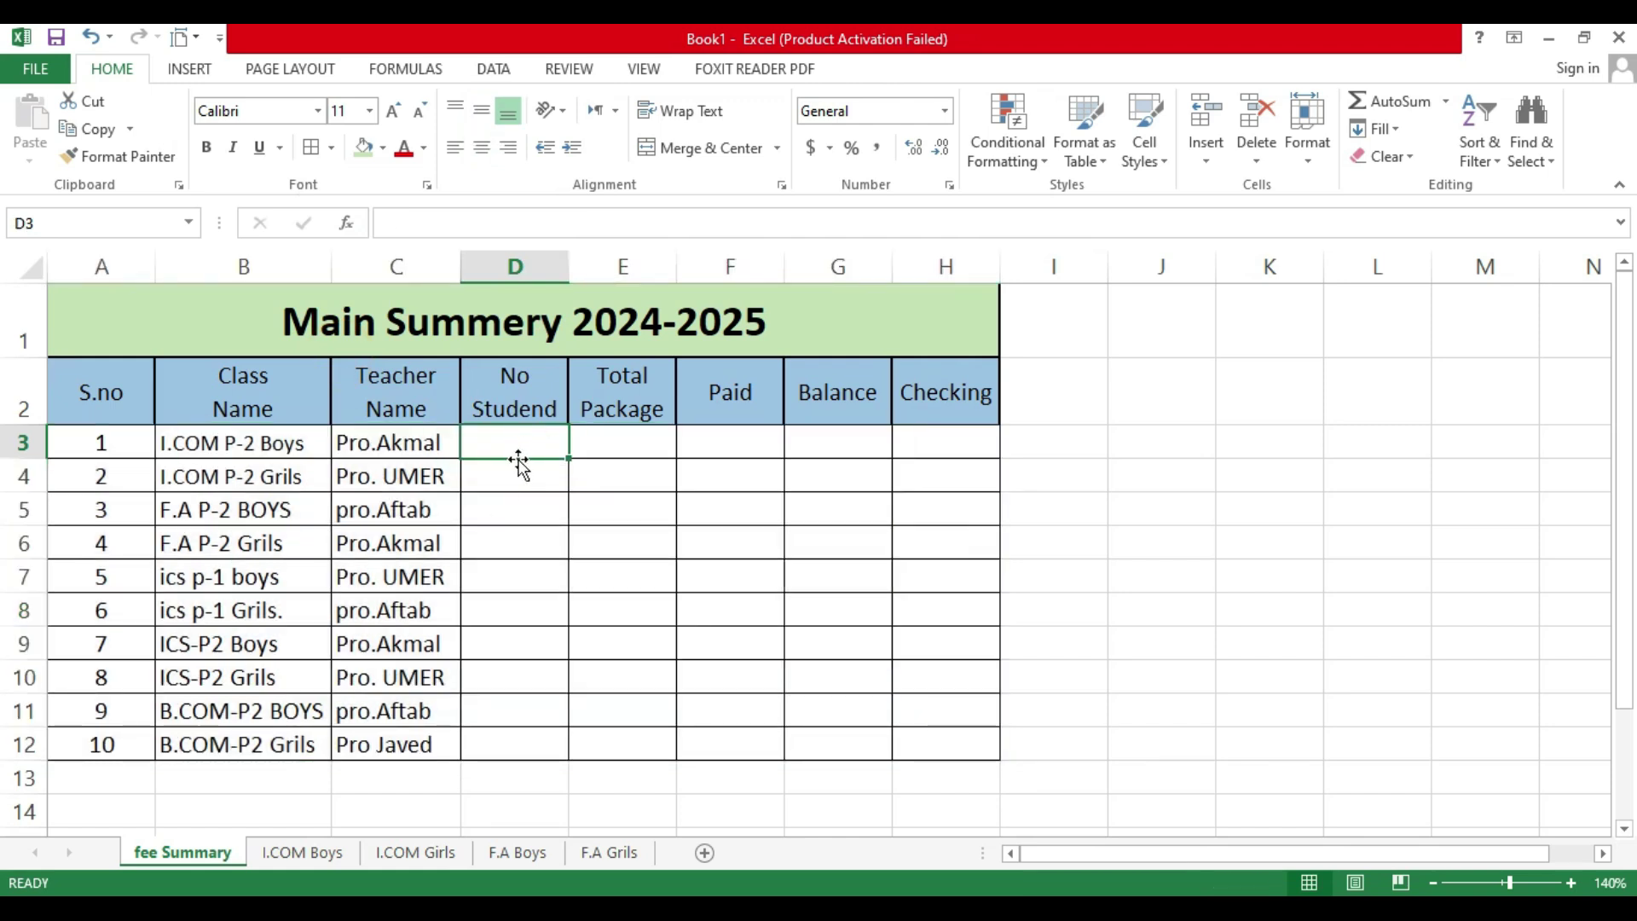
{"action": "left_click", "coordinate": [229, 444]}
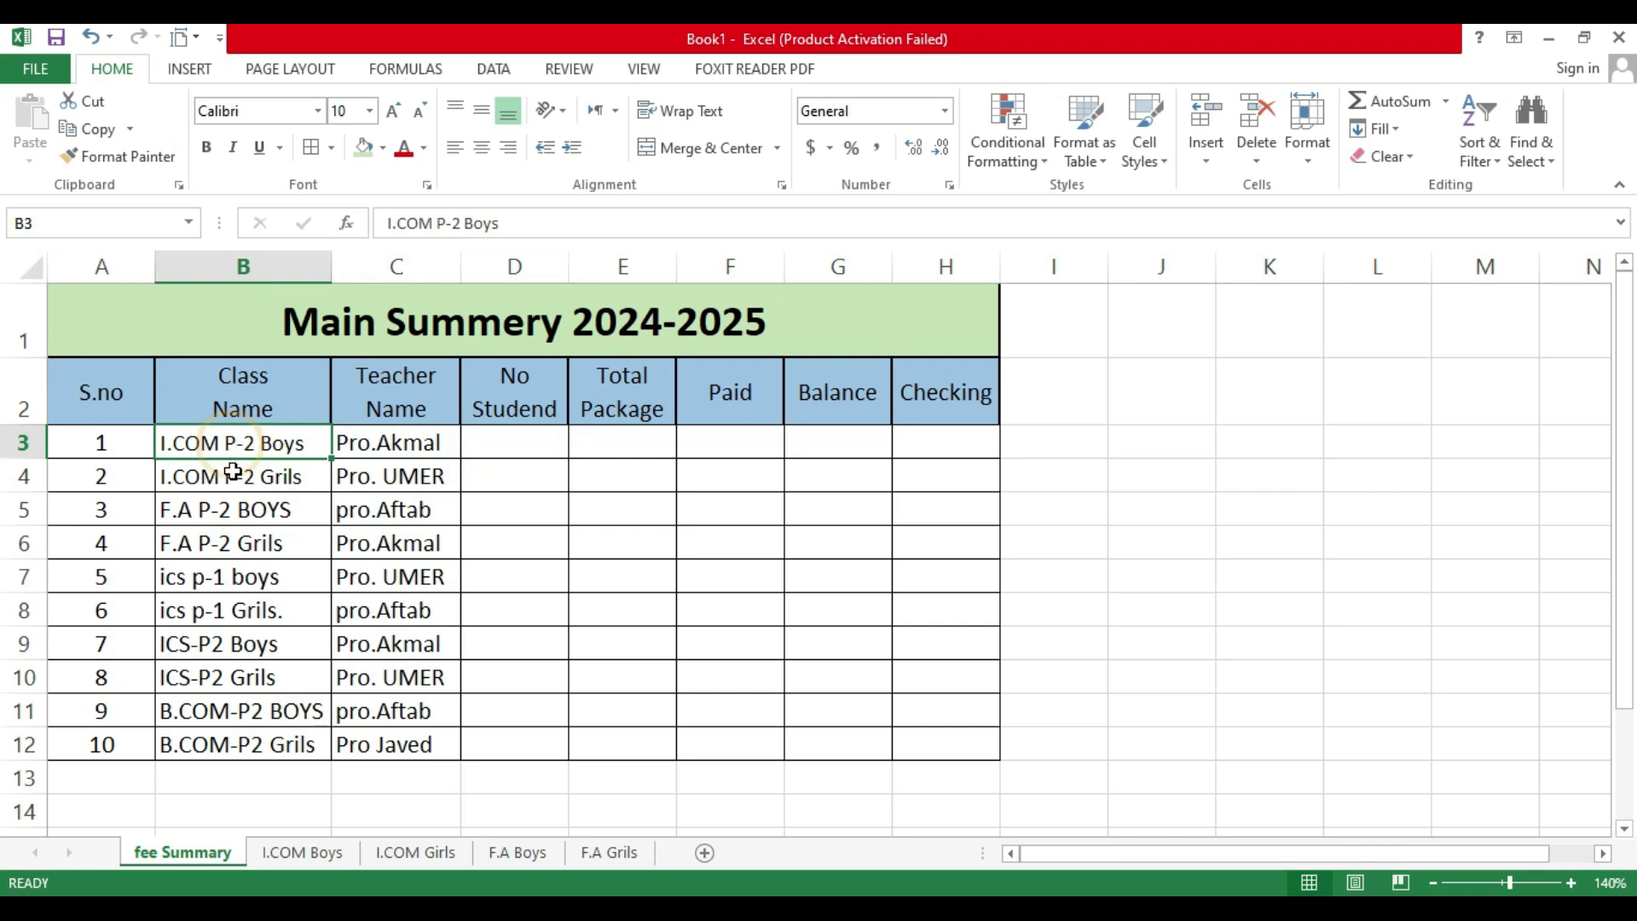
{"action": "left_click", "coordinate": [519, 447]}
{"action": "type", "text": "="}
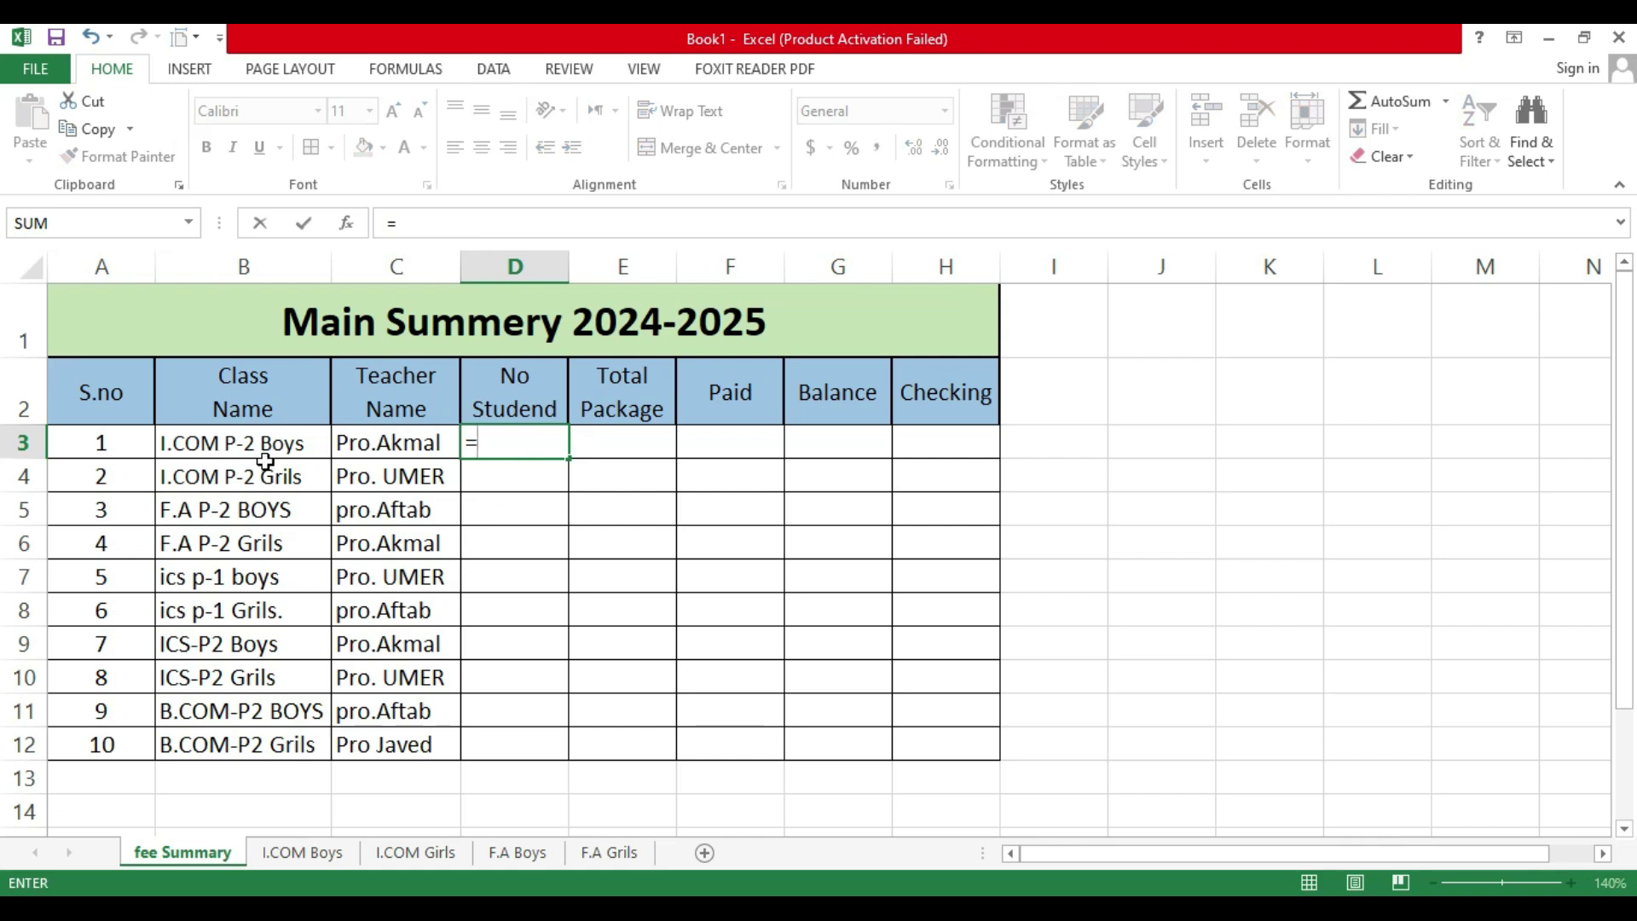
{"action": "left_click", "coordinate": [299, 854]}
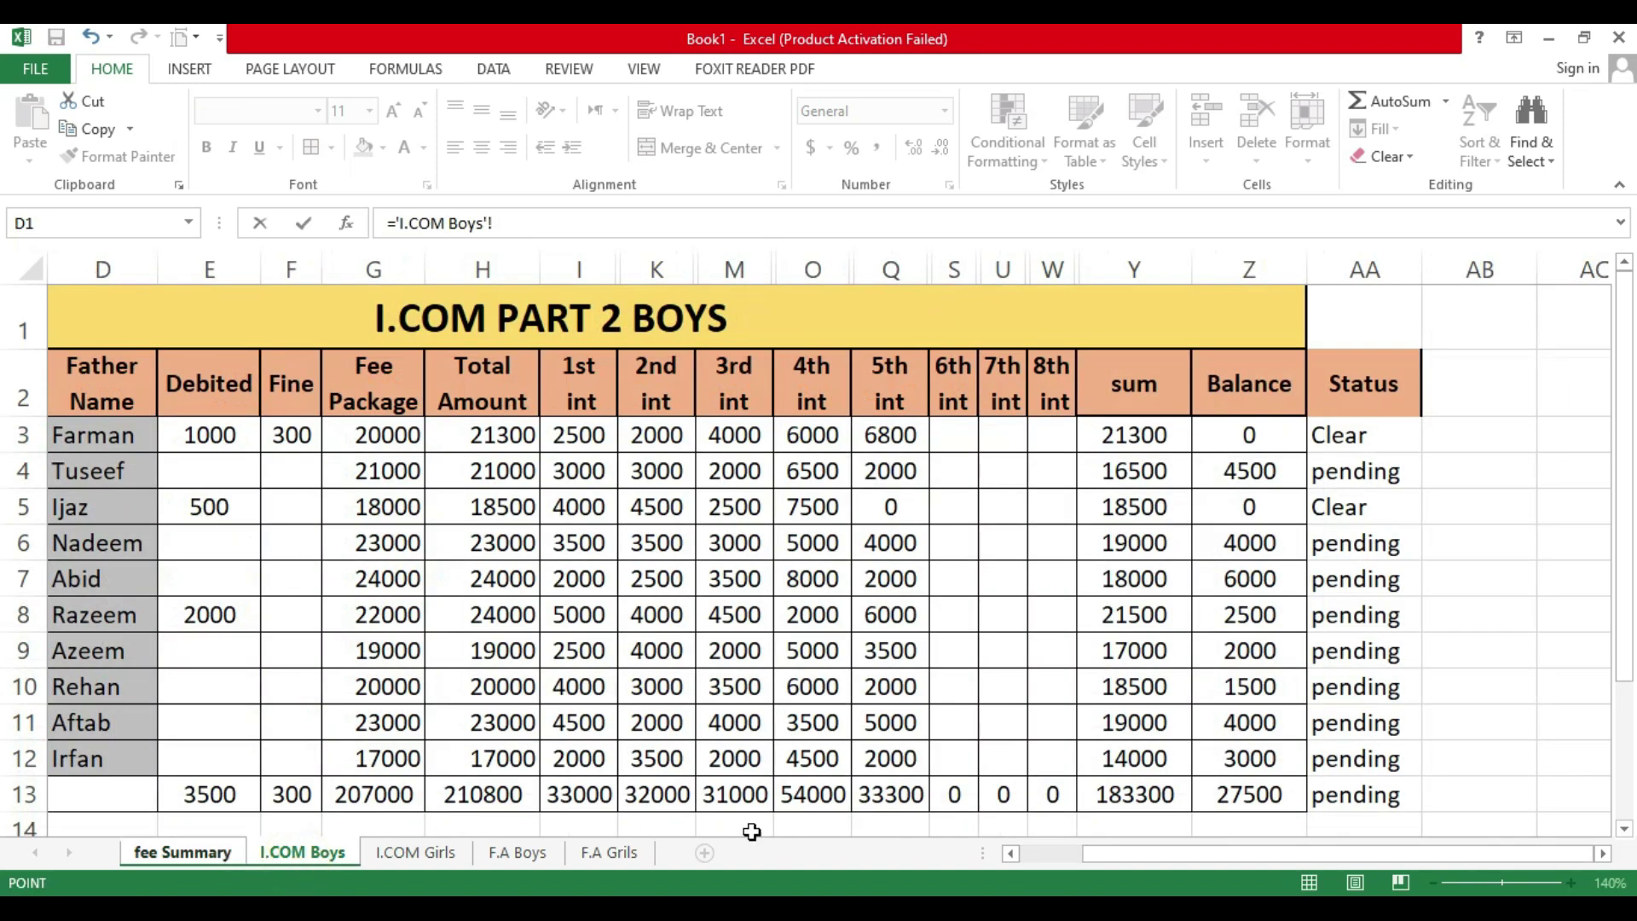
{"action": "left_click_drag", "start_coordinate": [1155, 854], "coordinate": [1070, 859]}
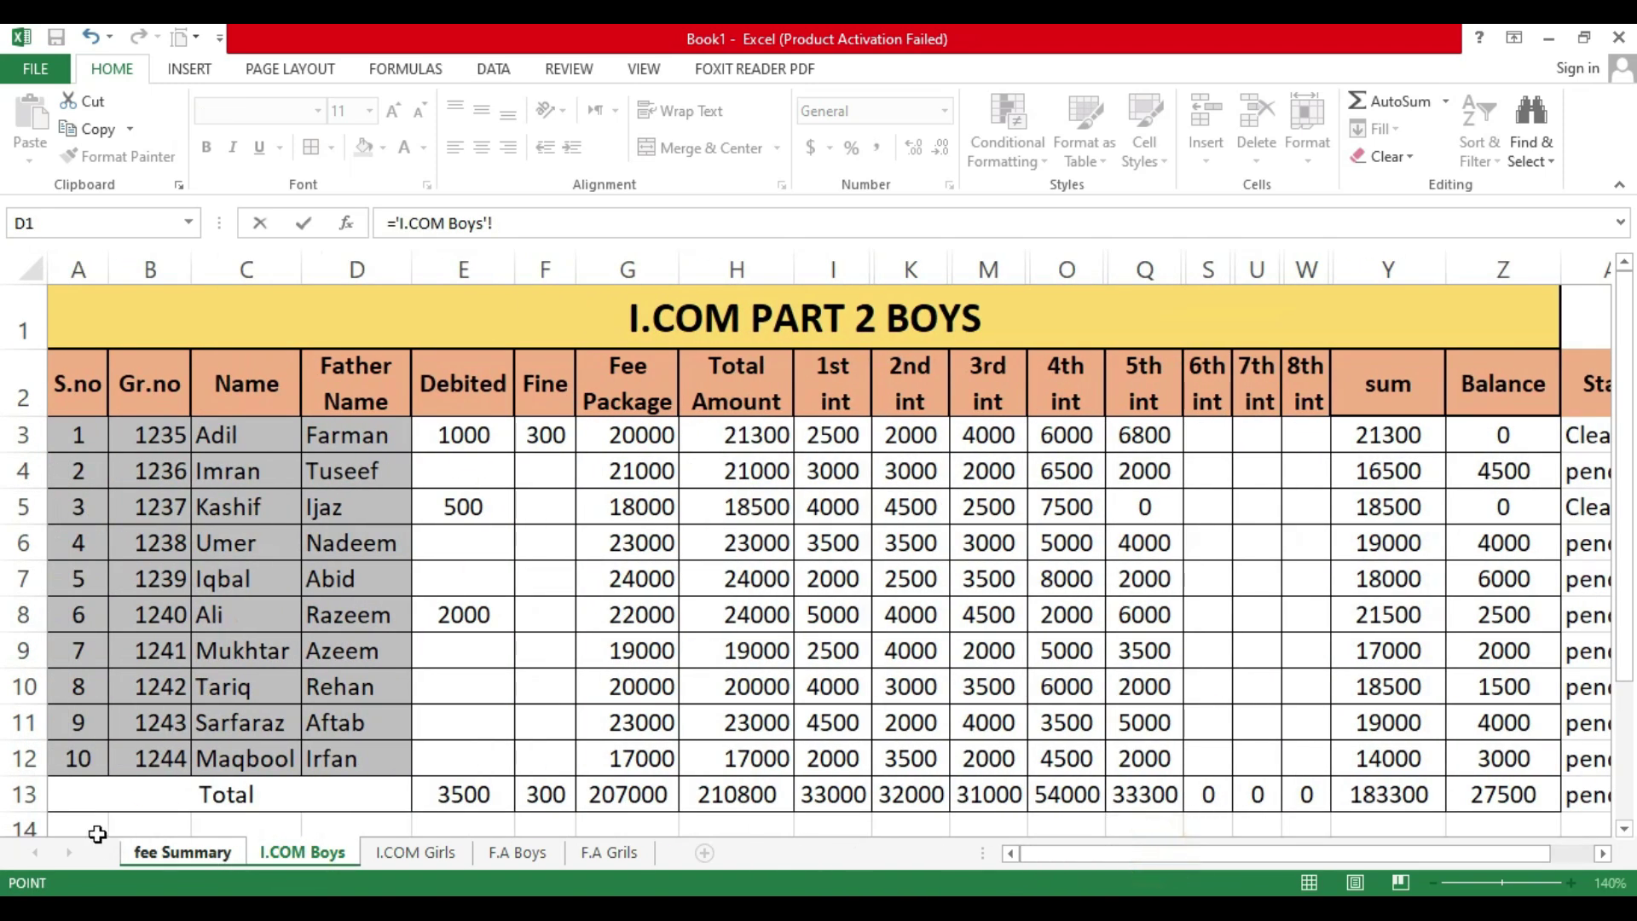
{"action": "left_click", "coordinate": [82, 765]}
{"action": "key", "text": "Return"}
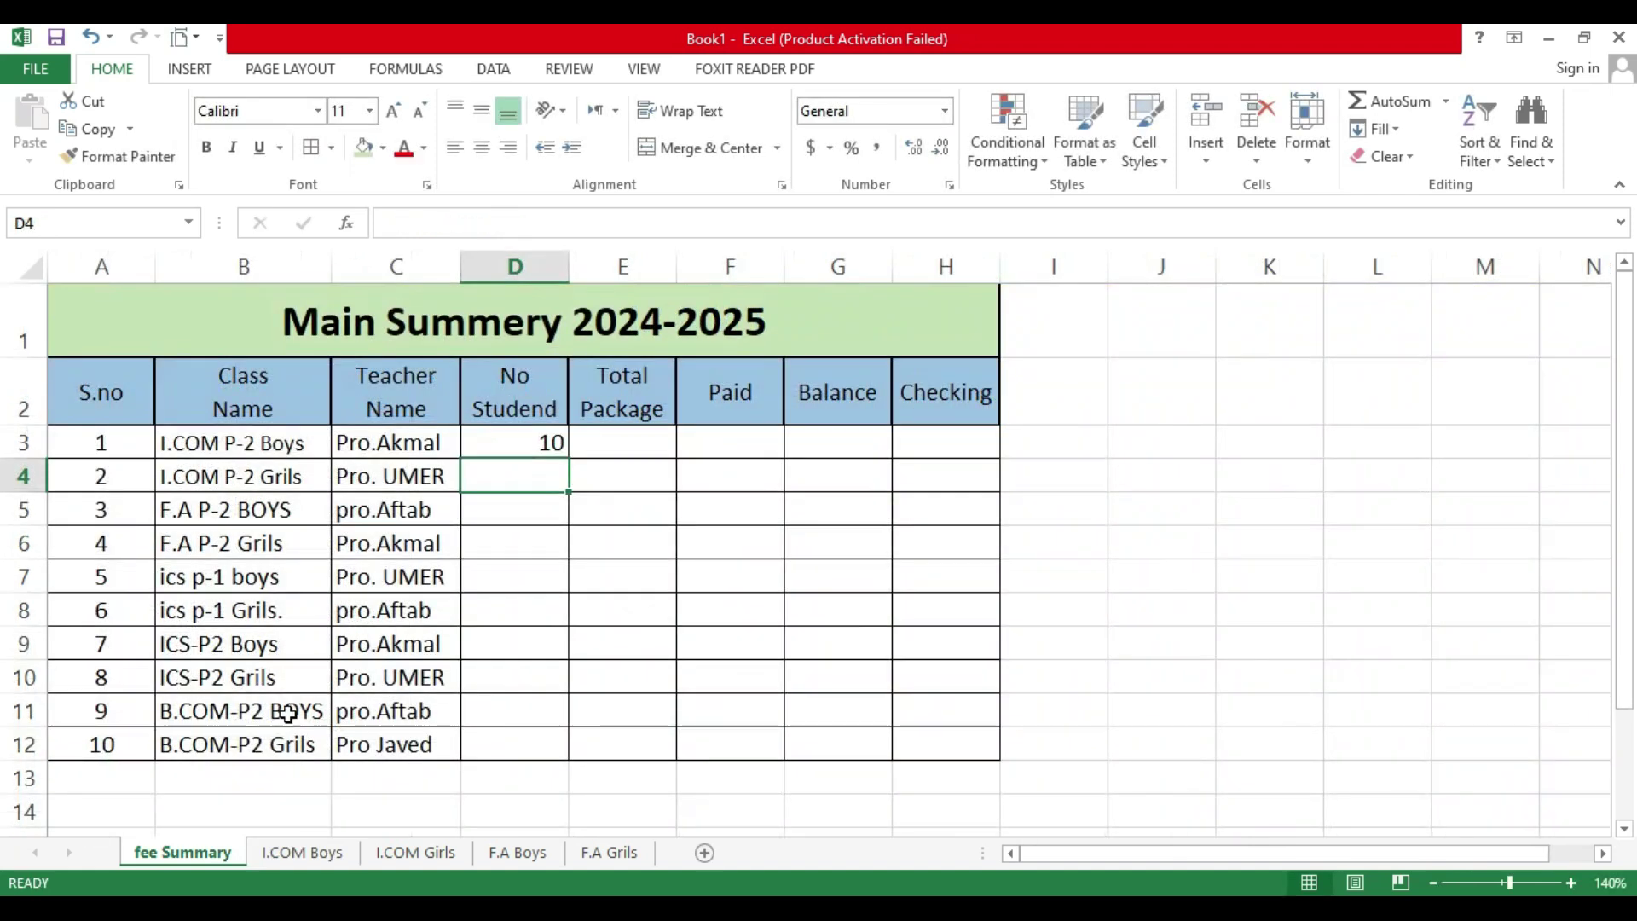
{"action": "left_click", "coordinate": [541, 444]}
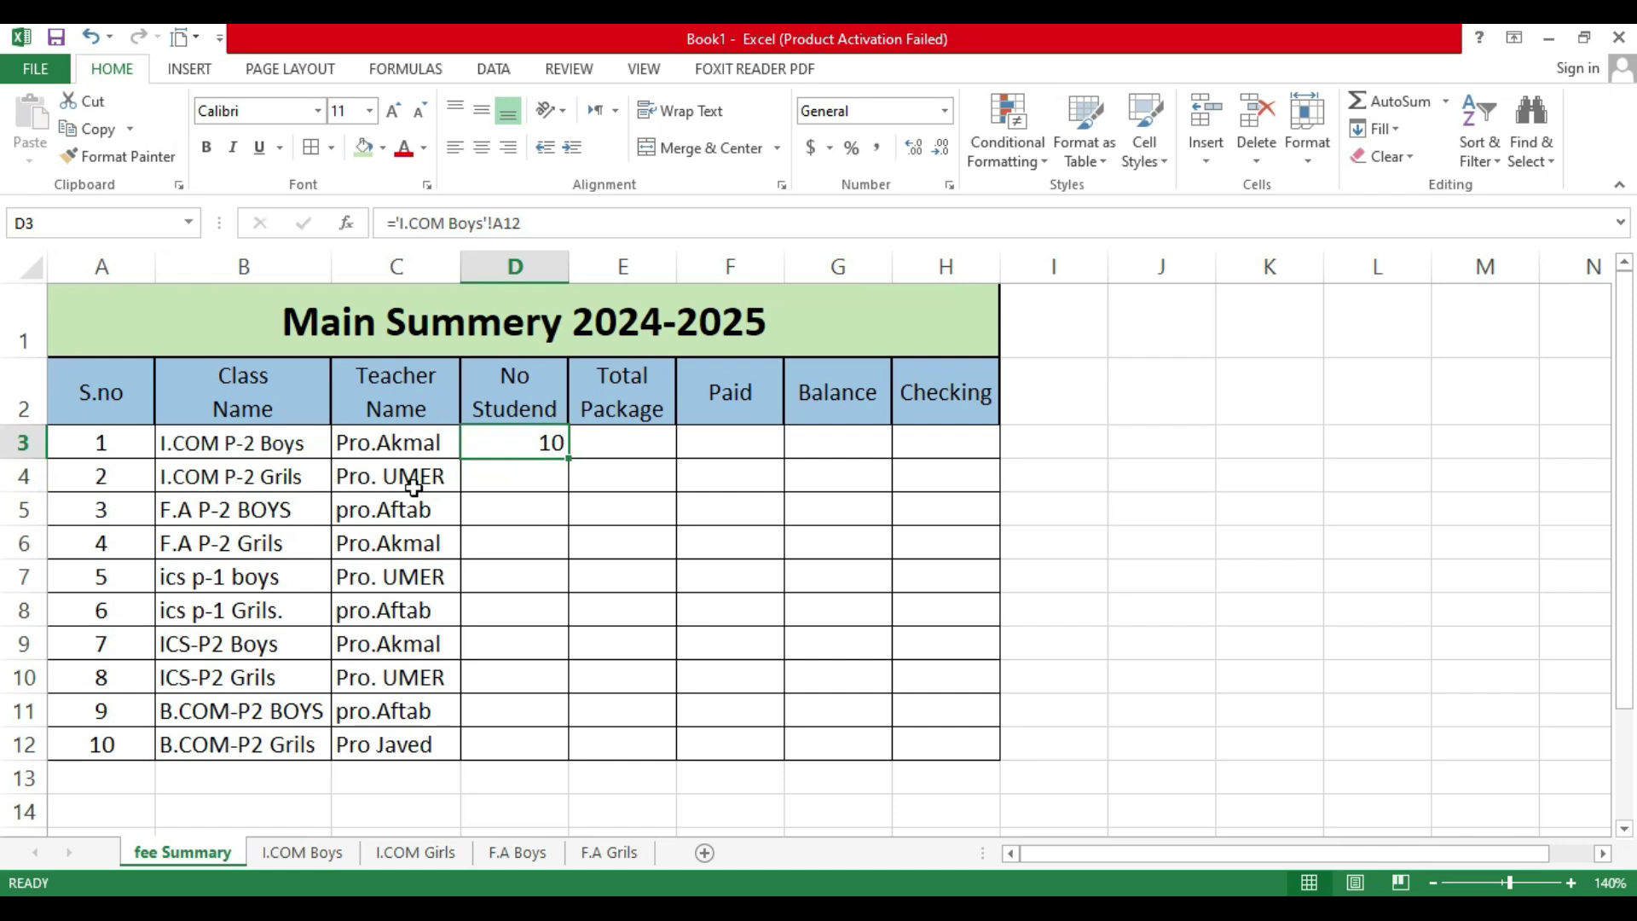
Step: Link the student count in D4 to the last serial number, A10, on the I.COM Girls sheet
{"action": "left_click", "coordinate": [503, 475]}
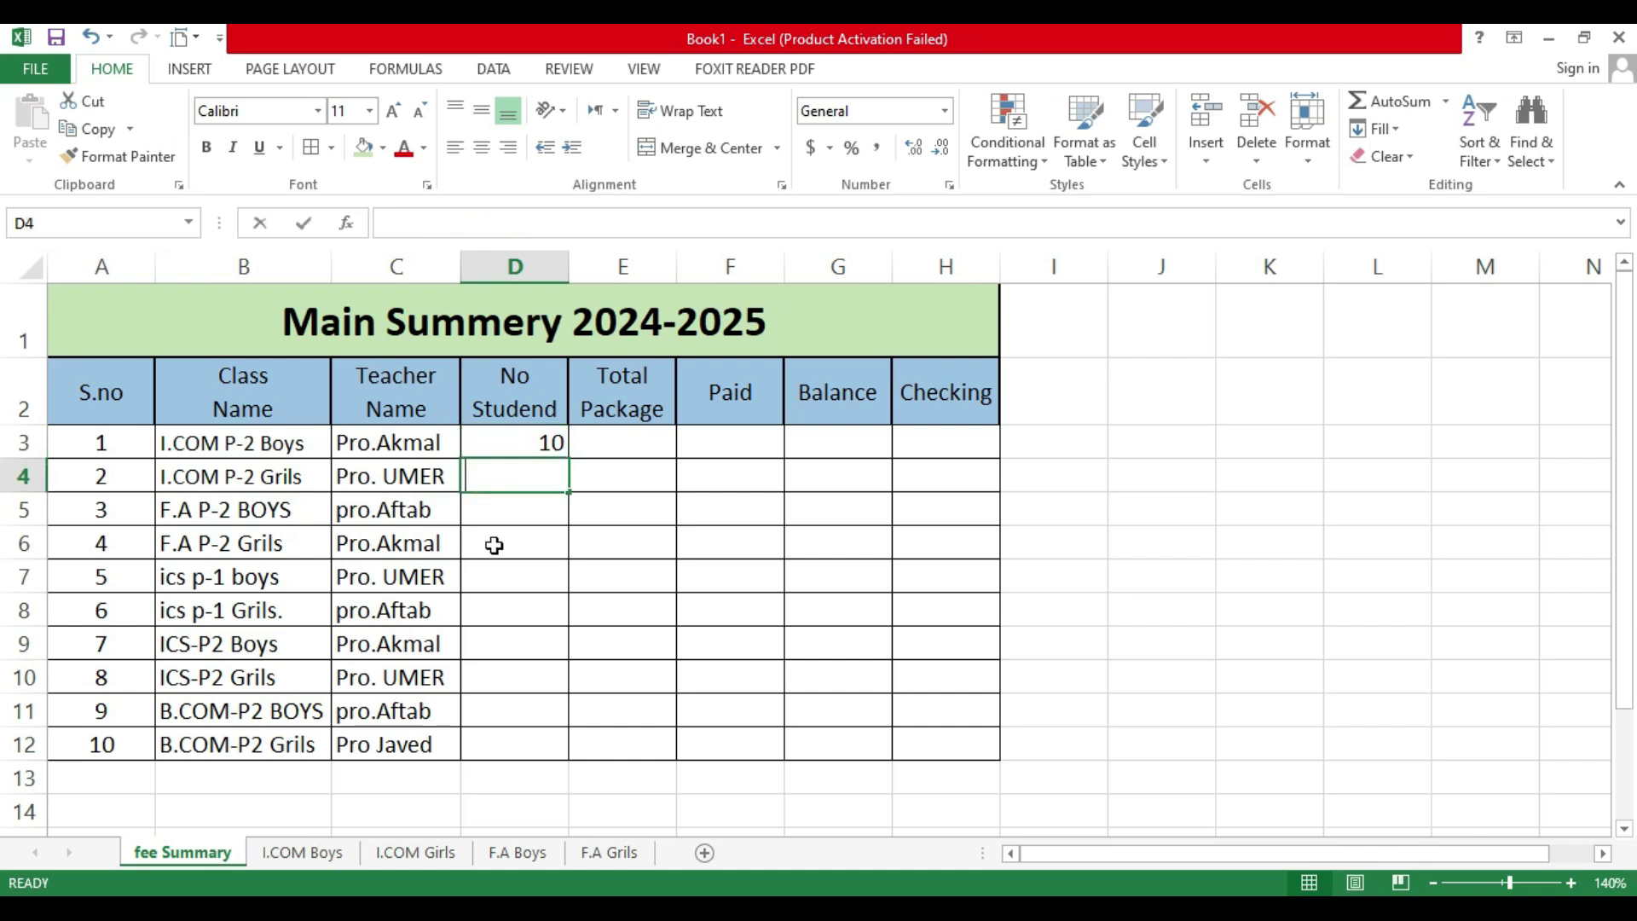
{"action": "type", "text": "="}
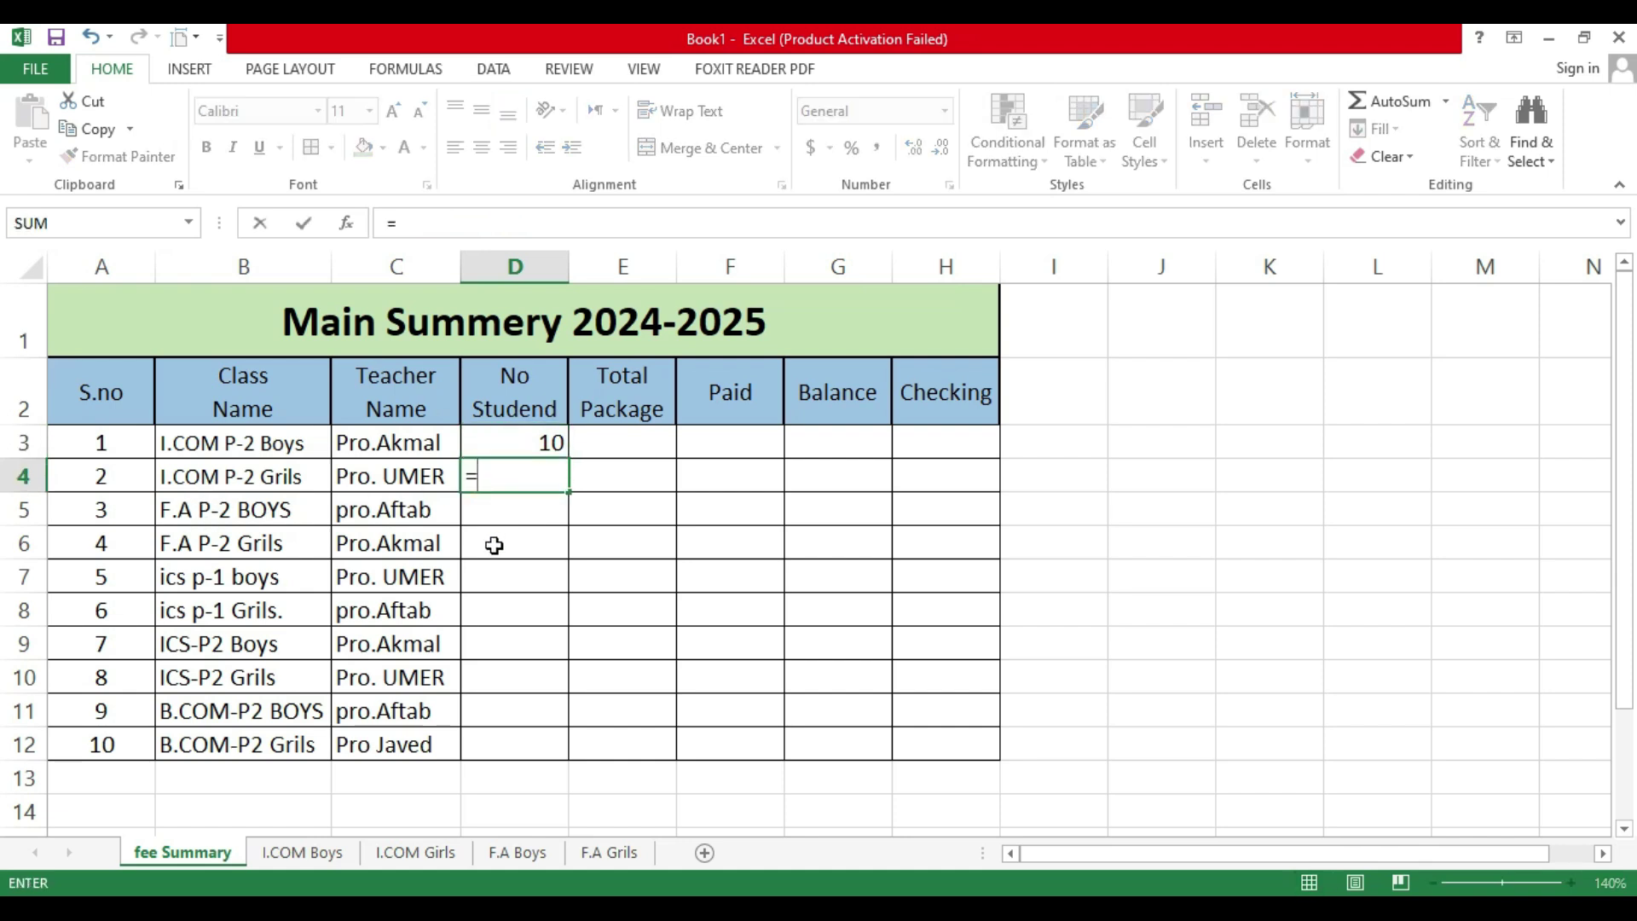
{"action": "left_click", "coordinate": [440, 854]}
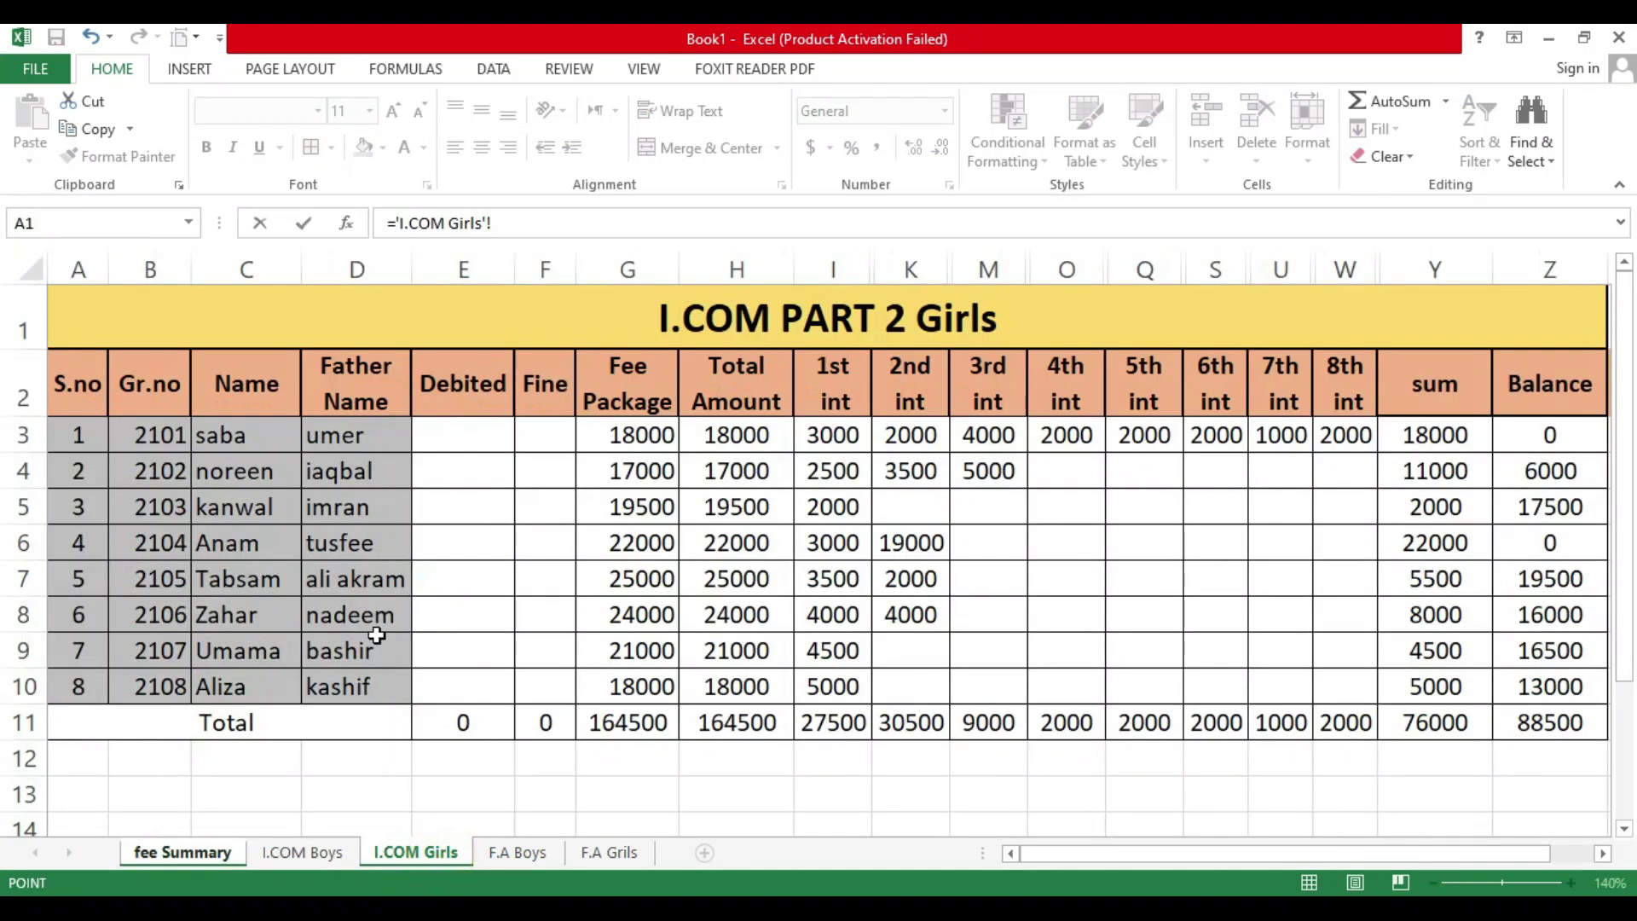
{"action": "left_click", "coordinate": [90, 690]}
{"action": "key", "text": "Return"}
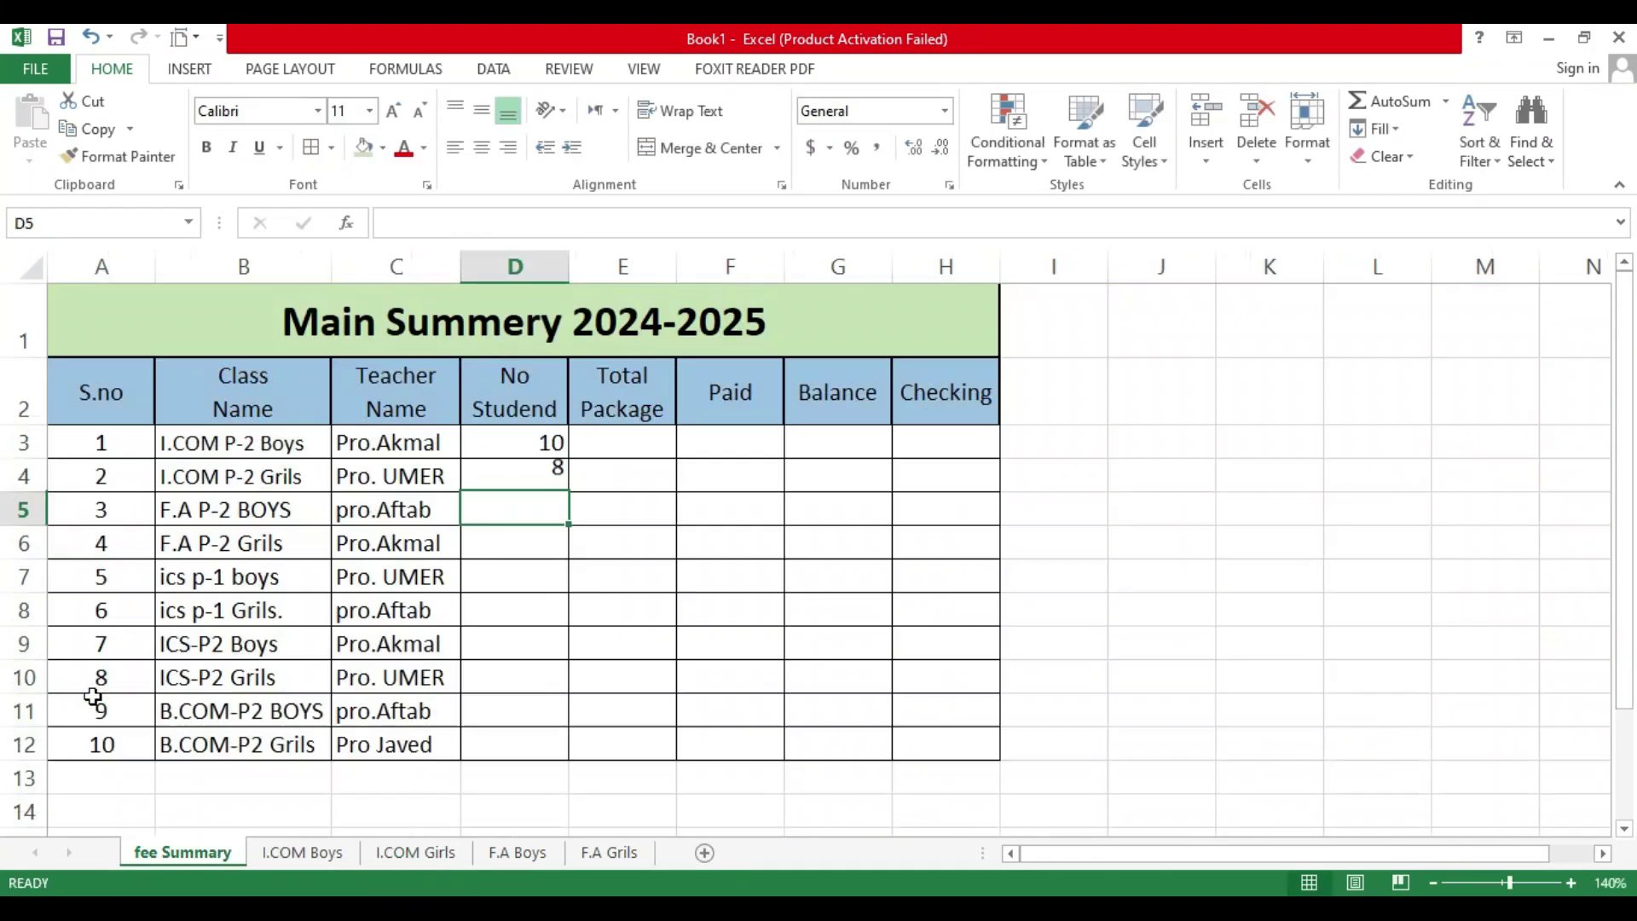
Step: Enter the formula =SUM(D3:D11) in D12 to add up the student counts
{"action": "left_click", "coordinate": [513, 742]}
{"action": "type", "text": "="}
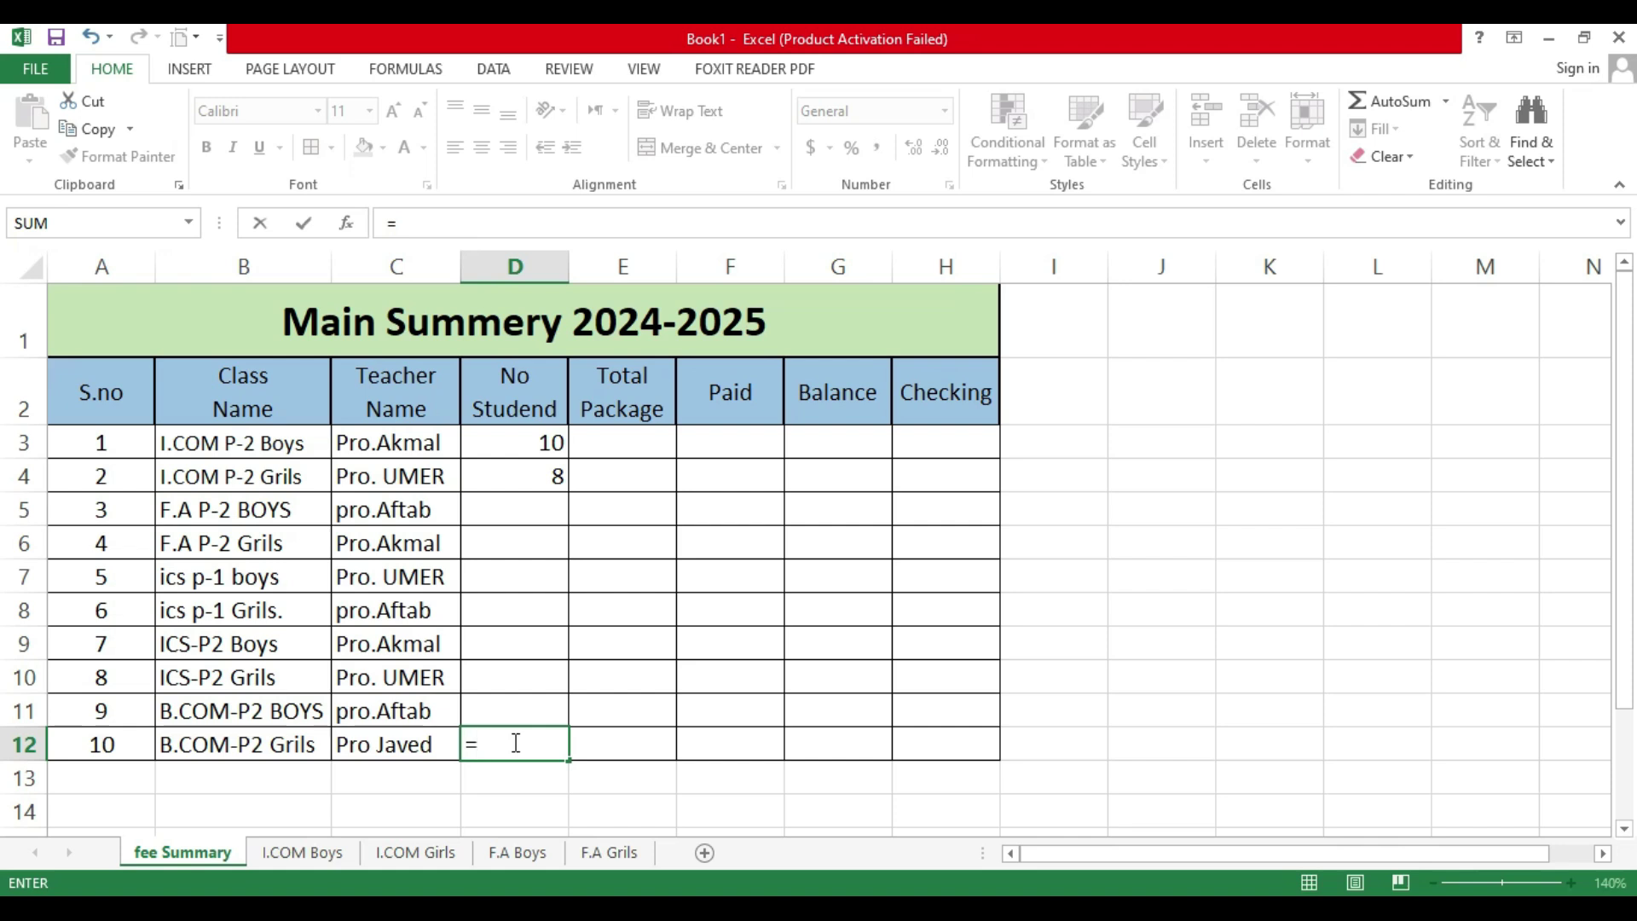
{"action": "type", "text": "sum"}
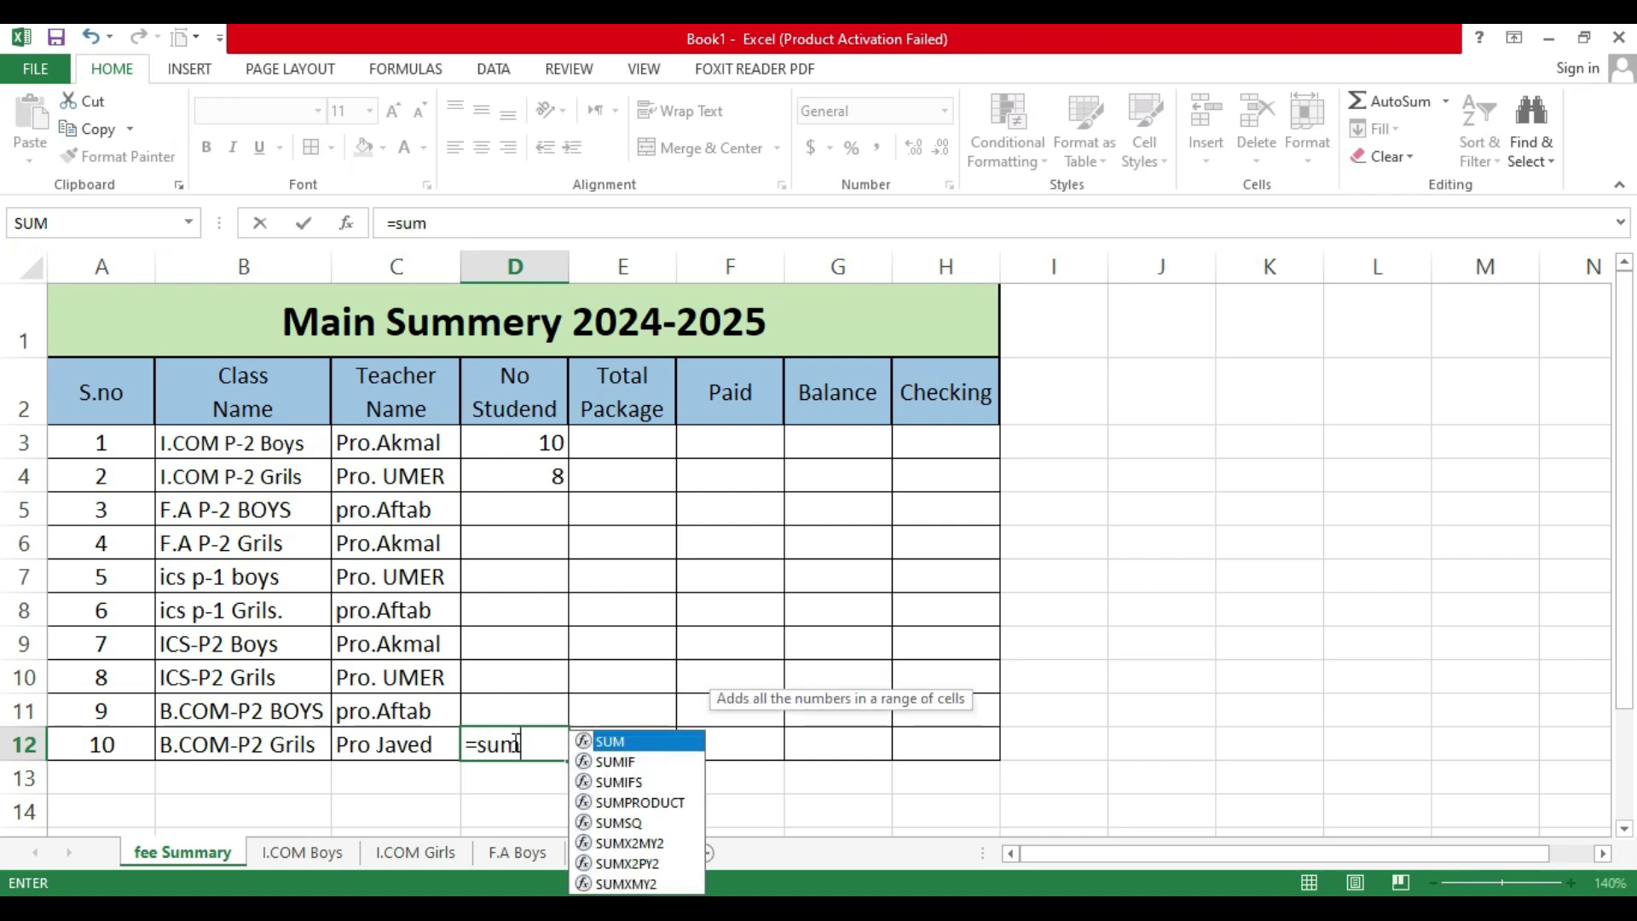
{"action": "type", "text": "("}
{"action": "left_click_drag", "start_coordinate": [542, 448], "coordinate": [528, 703]}
{"action": "type", "text": ")"}
{"action": "key", "text": "Return"}
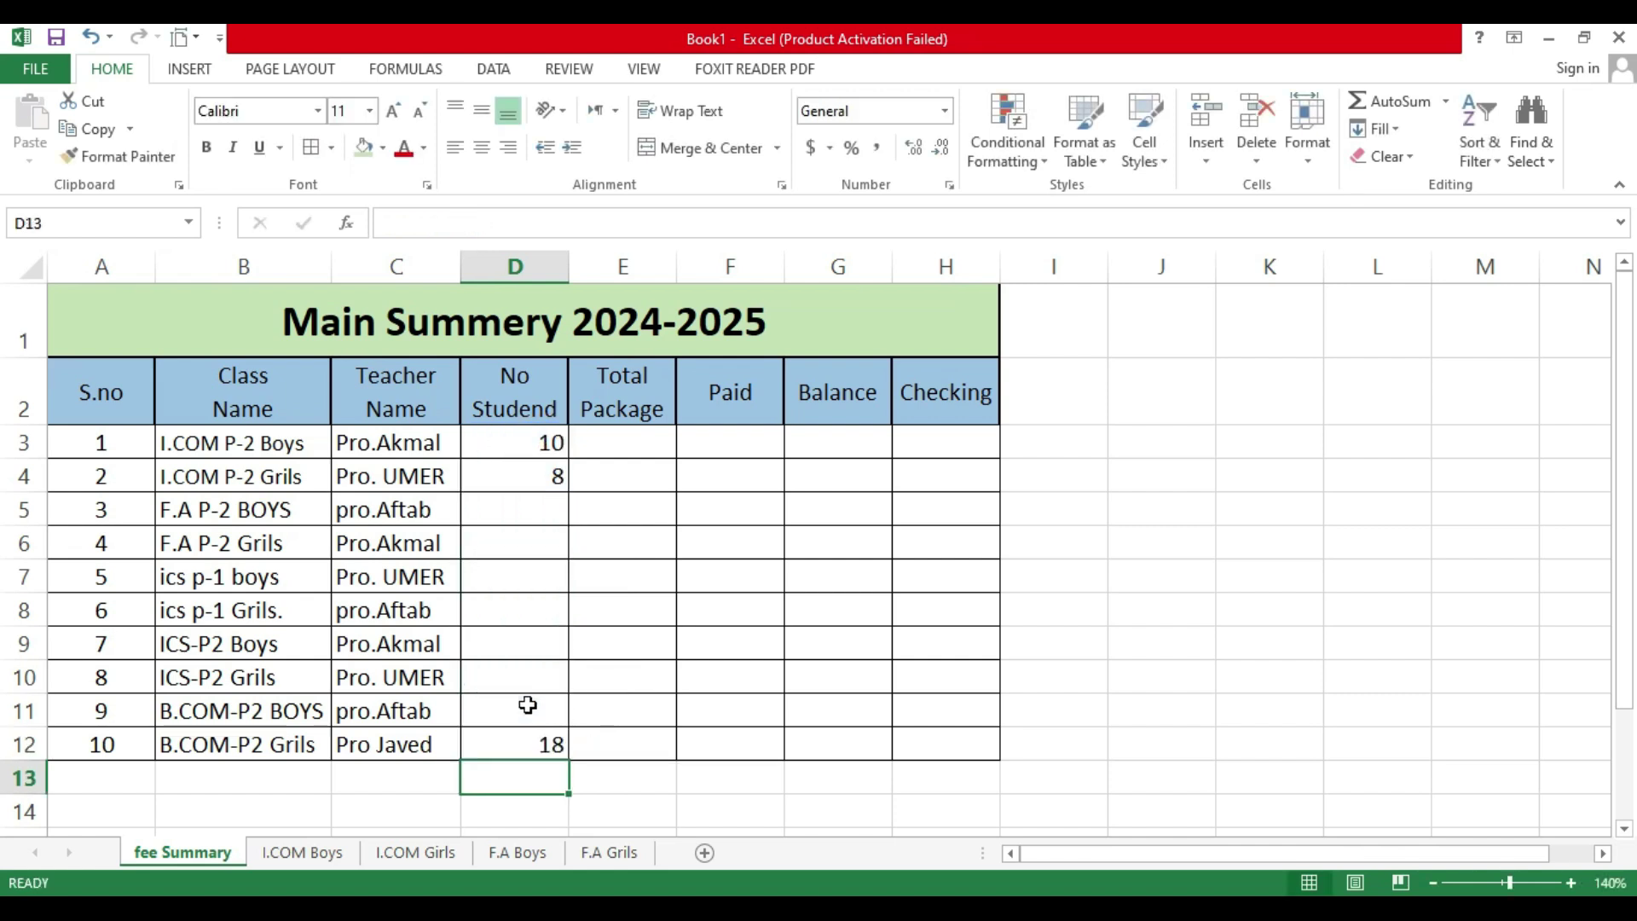
Step: Fill the D12 sum formula across to H12 and centre the cells D12:H12 vertically and horizontally
{"action": "left_click", "coordinate": [537, 743]}
{"action": "left_click_drag", "start_coordinate": [569, 760], "coordinate": [973, 760]}
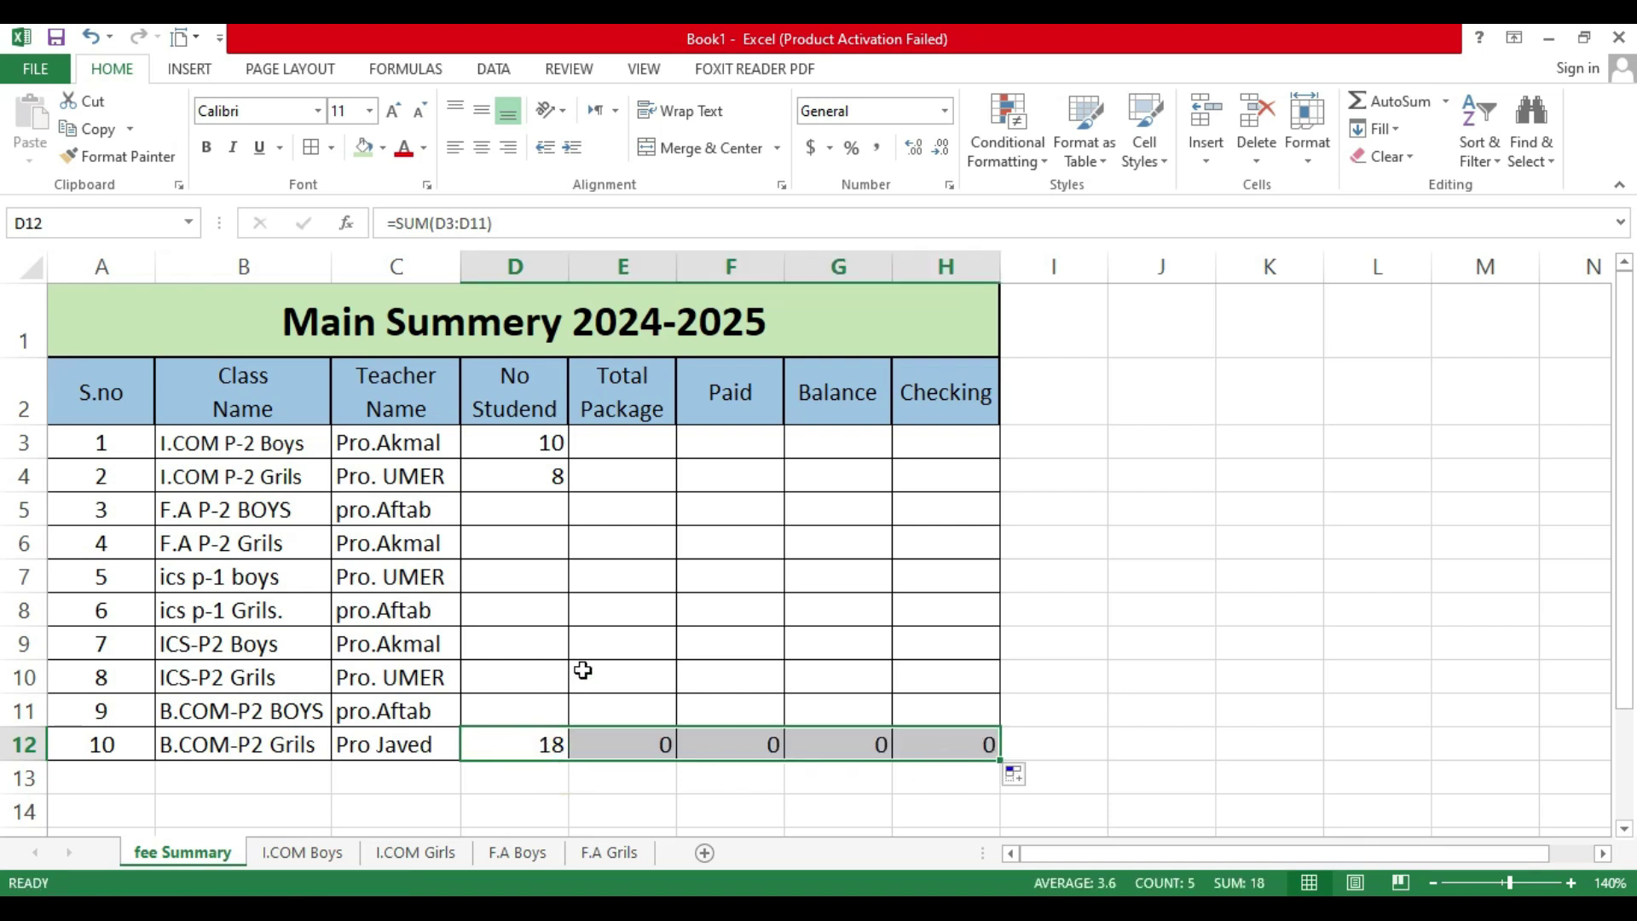
{"action": "left_click", "coordinate": [482, 110]}
{"action": "left_click", "coordinate": [481, 147]}
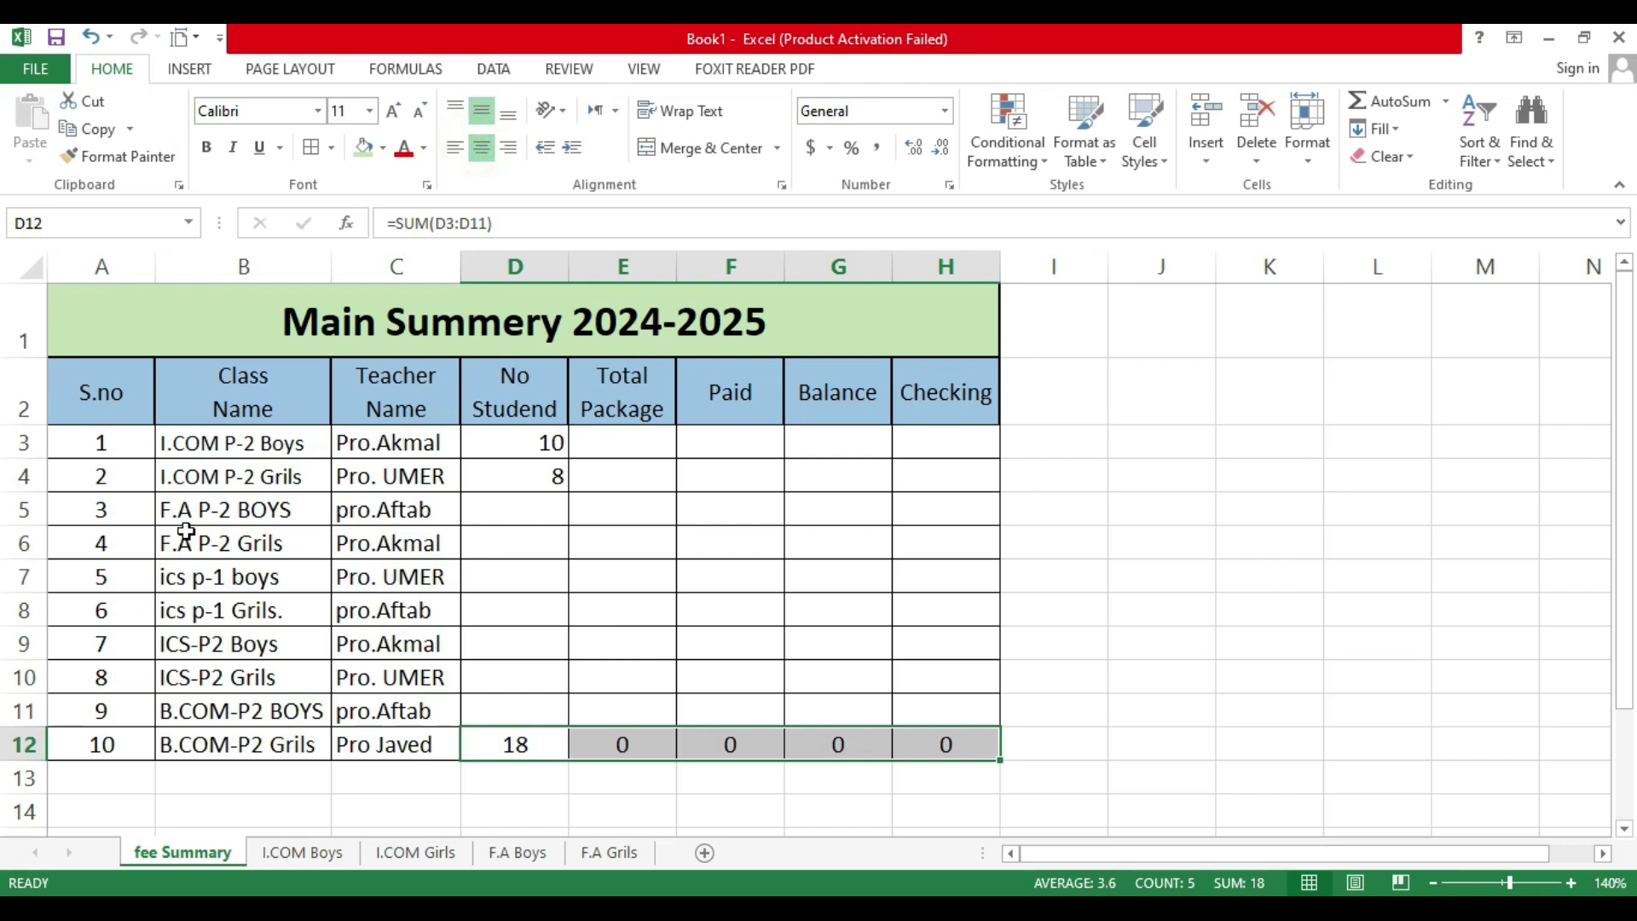
Step: Link the student count in D5 to the last serial number, A12, on the F.A Boys sheet
{"action": "left_click", "coordinate": [432, 509]}
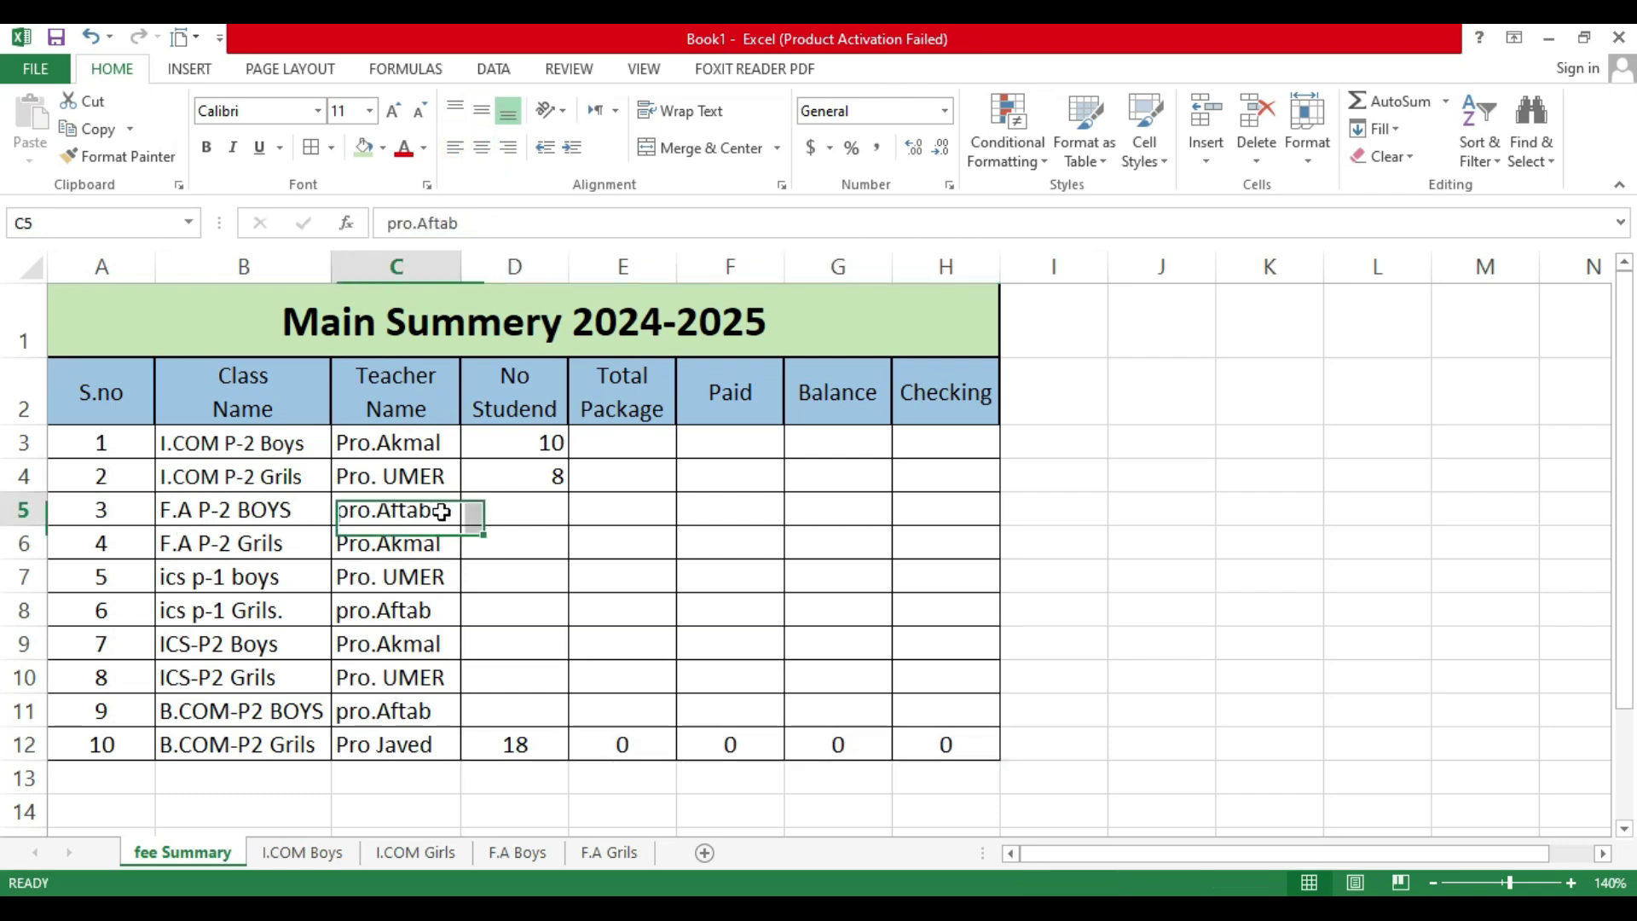
{"action": "left_click", "coordinate": [526, 511]}
{"action": "type", "text": "="}
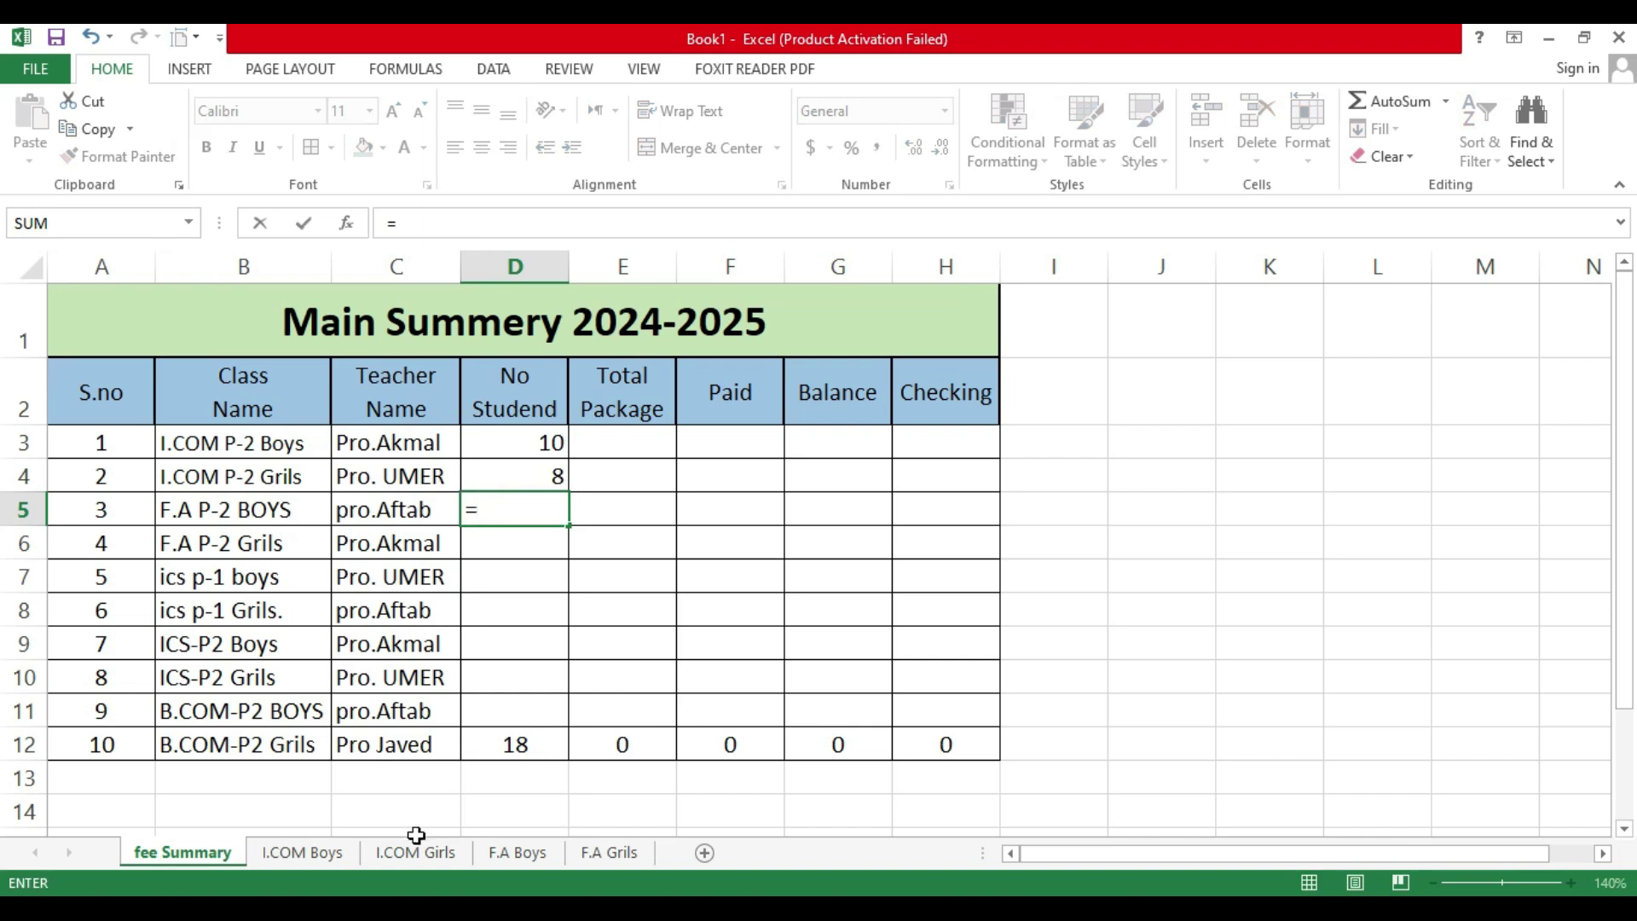
{"action": "left_click", "coordinate": [518, 854]}
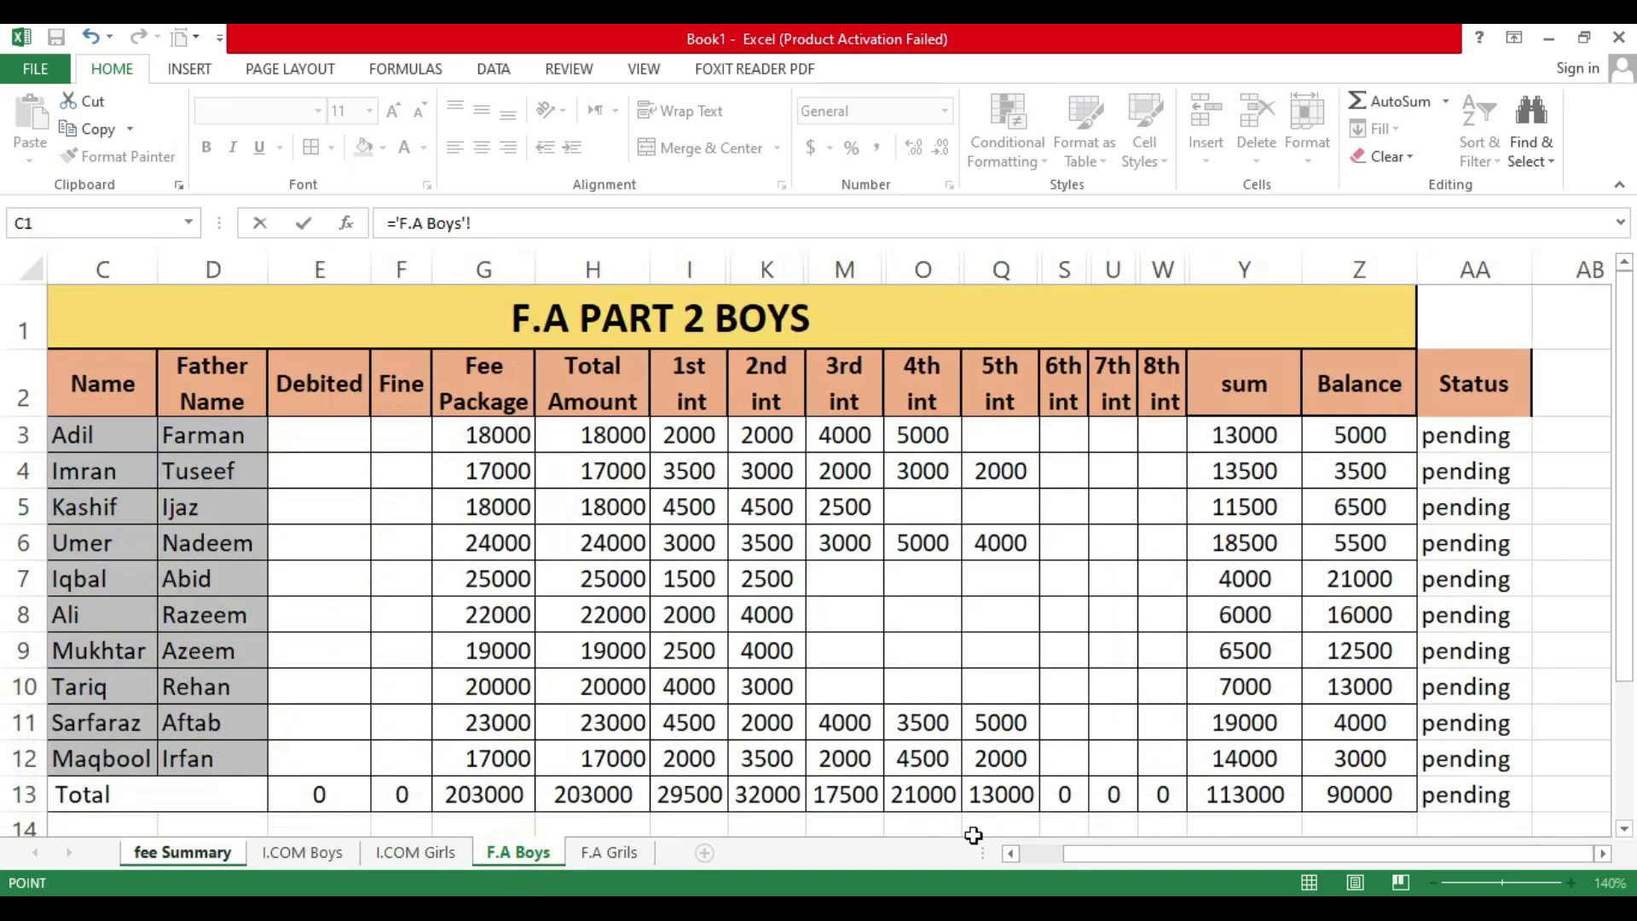
{"action": "left_click_drag", "start_coordinate": [1117, 857], "coordinate": [968, 858]}
{"action": "left_click", "coordinate": [91, 760]}
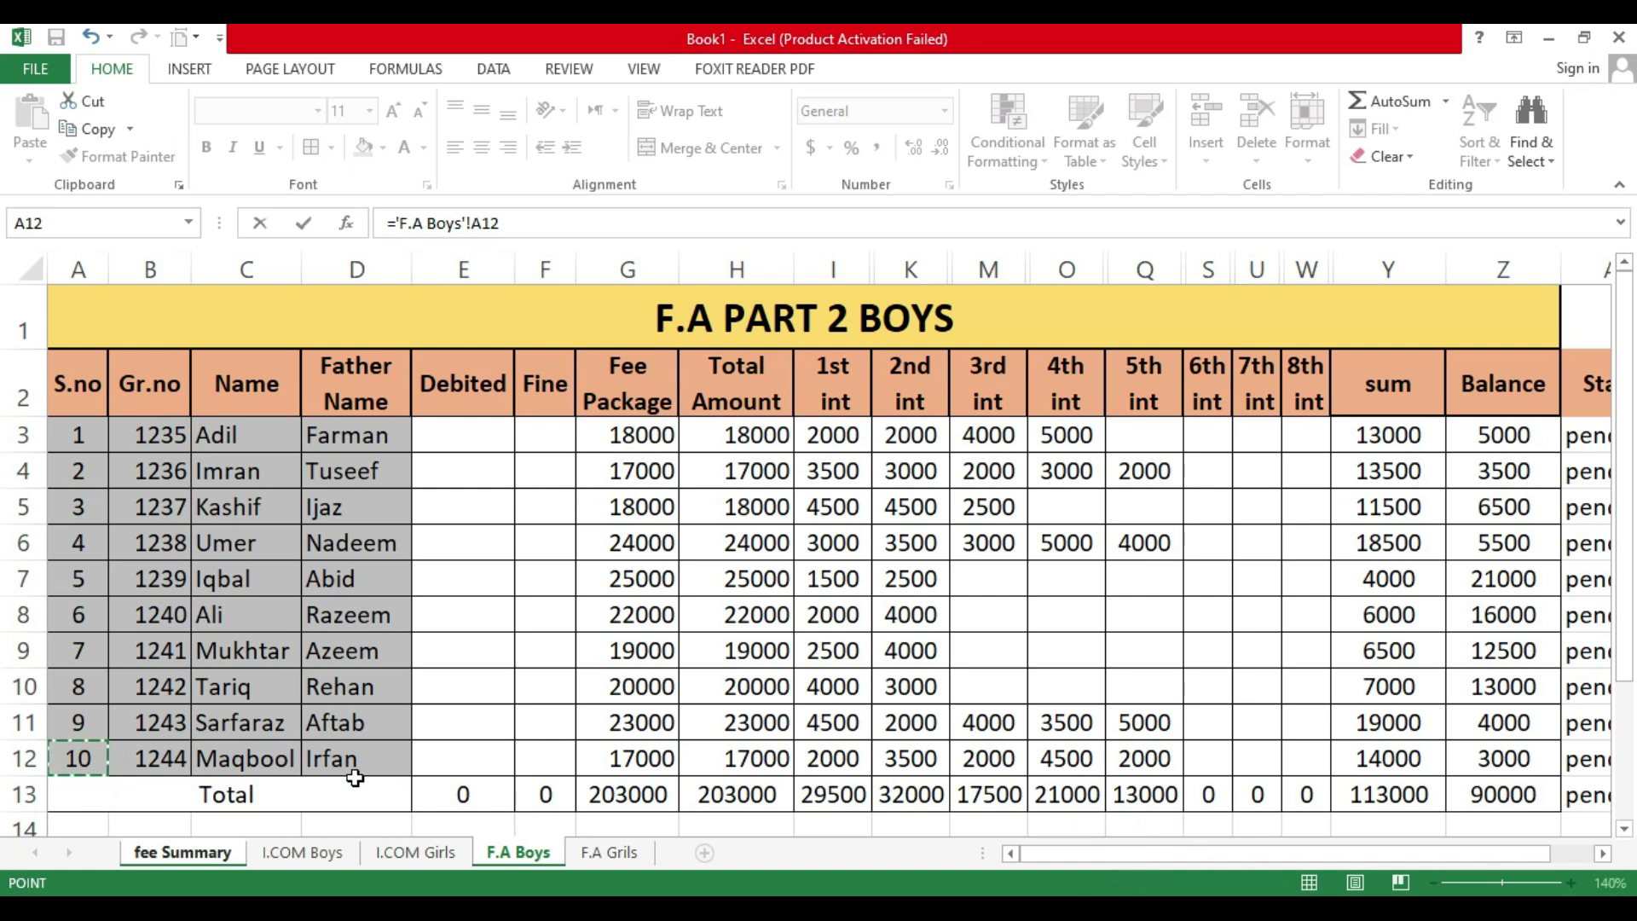
{"action": "key", "text": "Escape"}
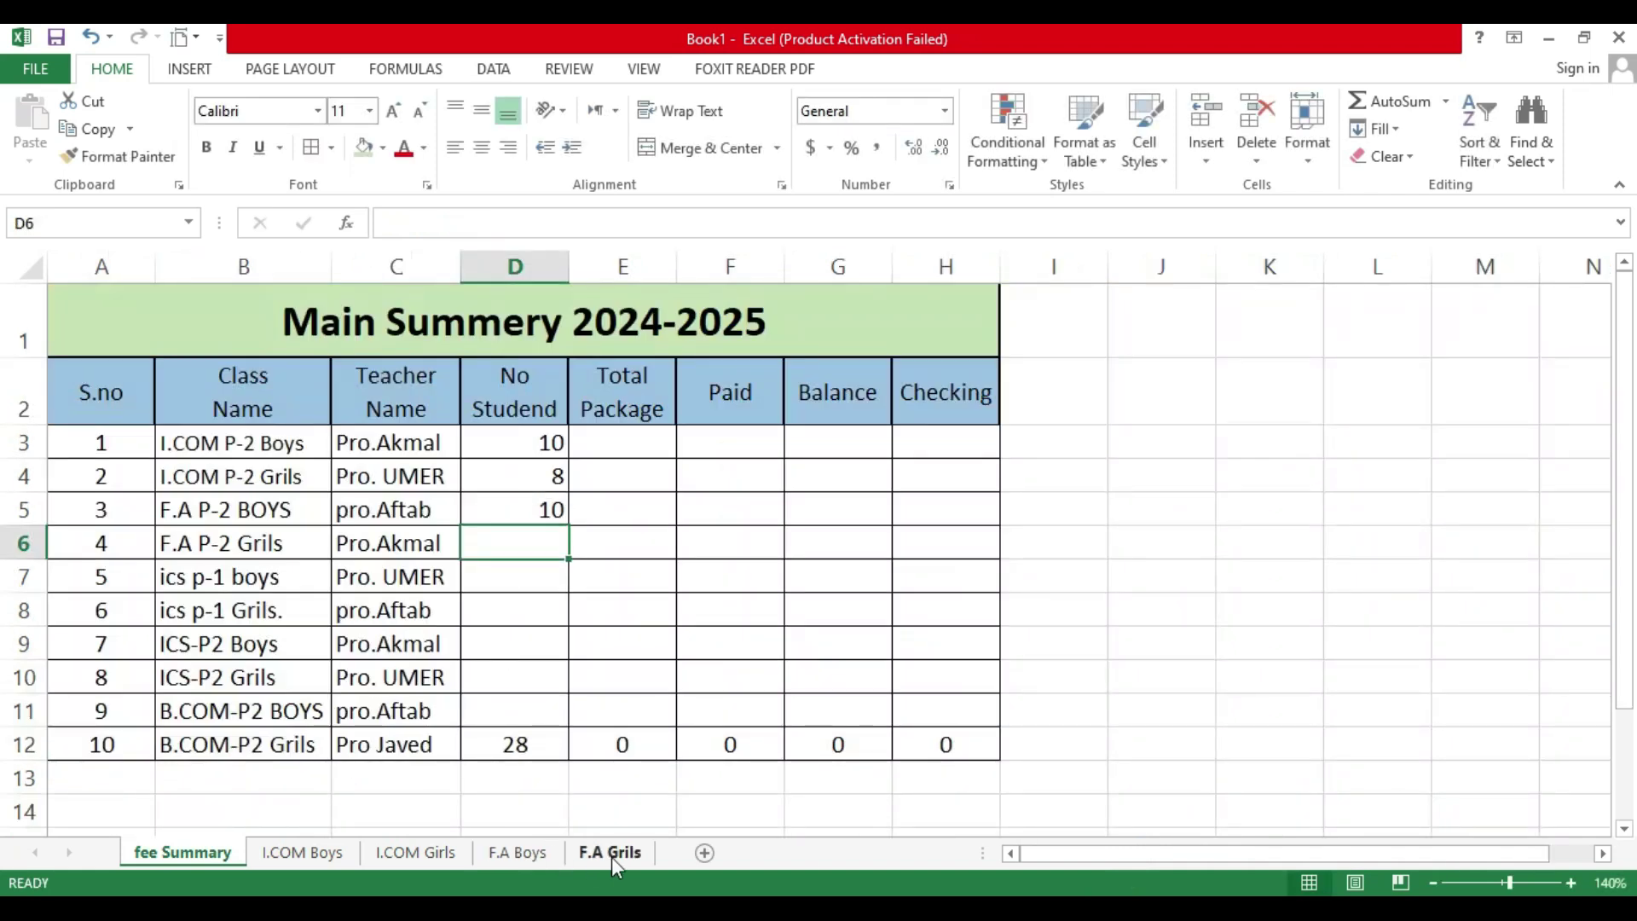
Step: Try to link D6 to the whole of row 10 on the F.A Grils sheet, and clear the cell
{"action": "type", "text": "="}
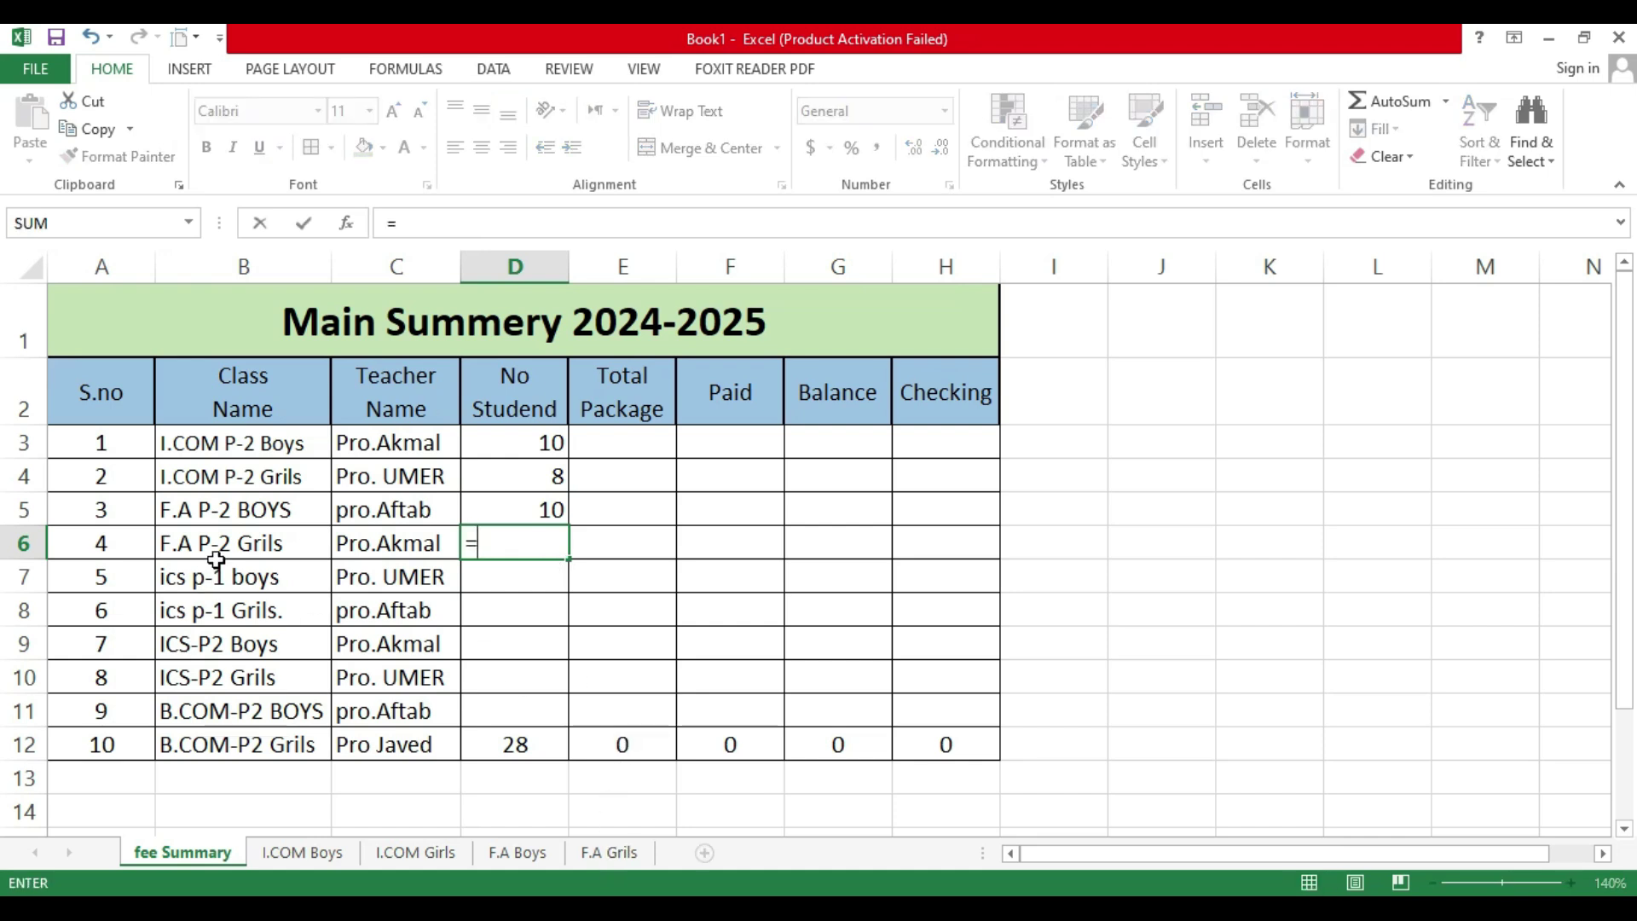
{"action": "left_click", "coordinate": [609, 852]}
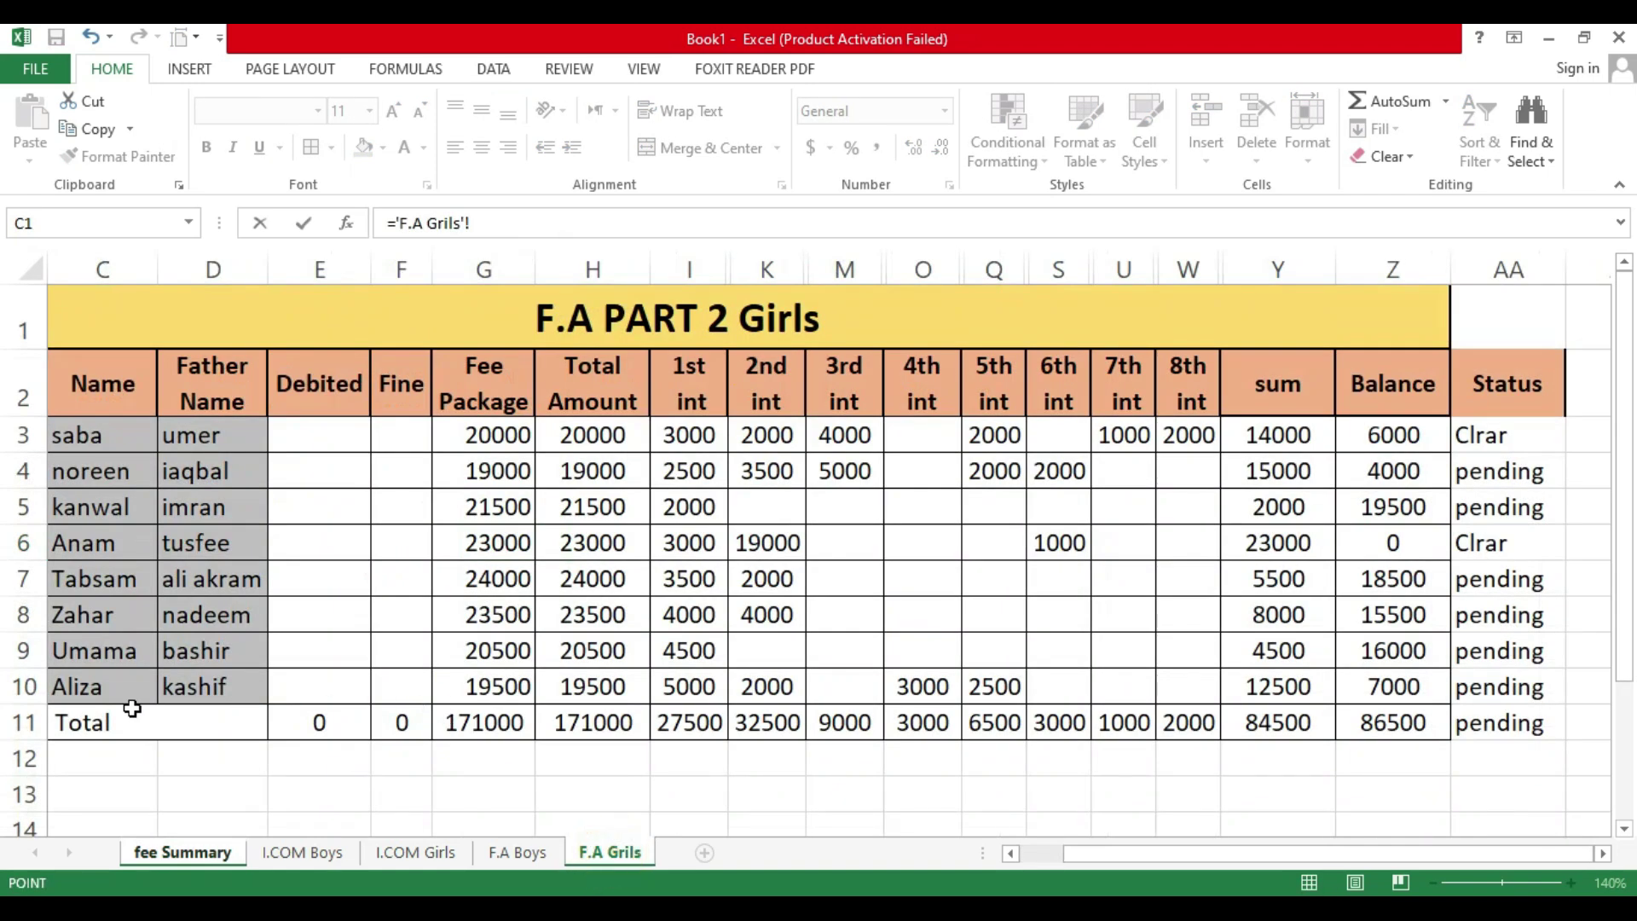
{"action": "left_click_drag", "start_coordinate": [1092, 852], "coordinate": [1021, 862]}
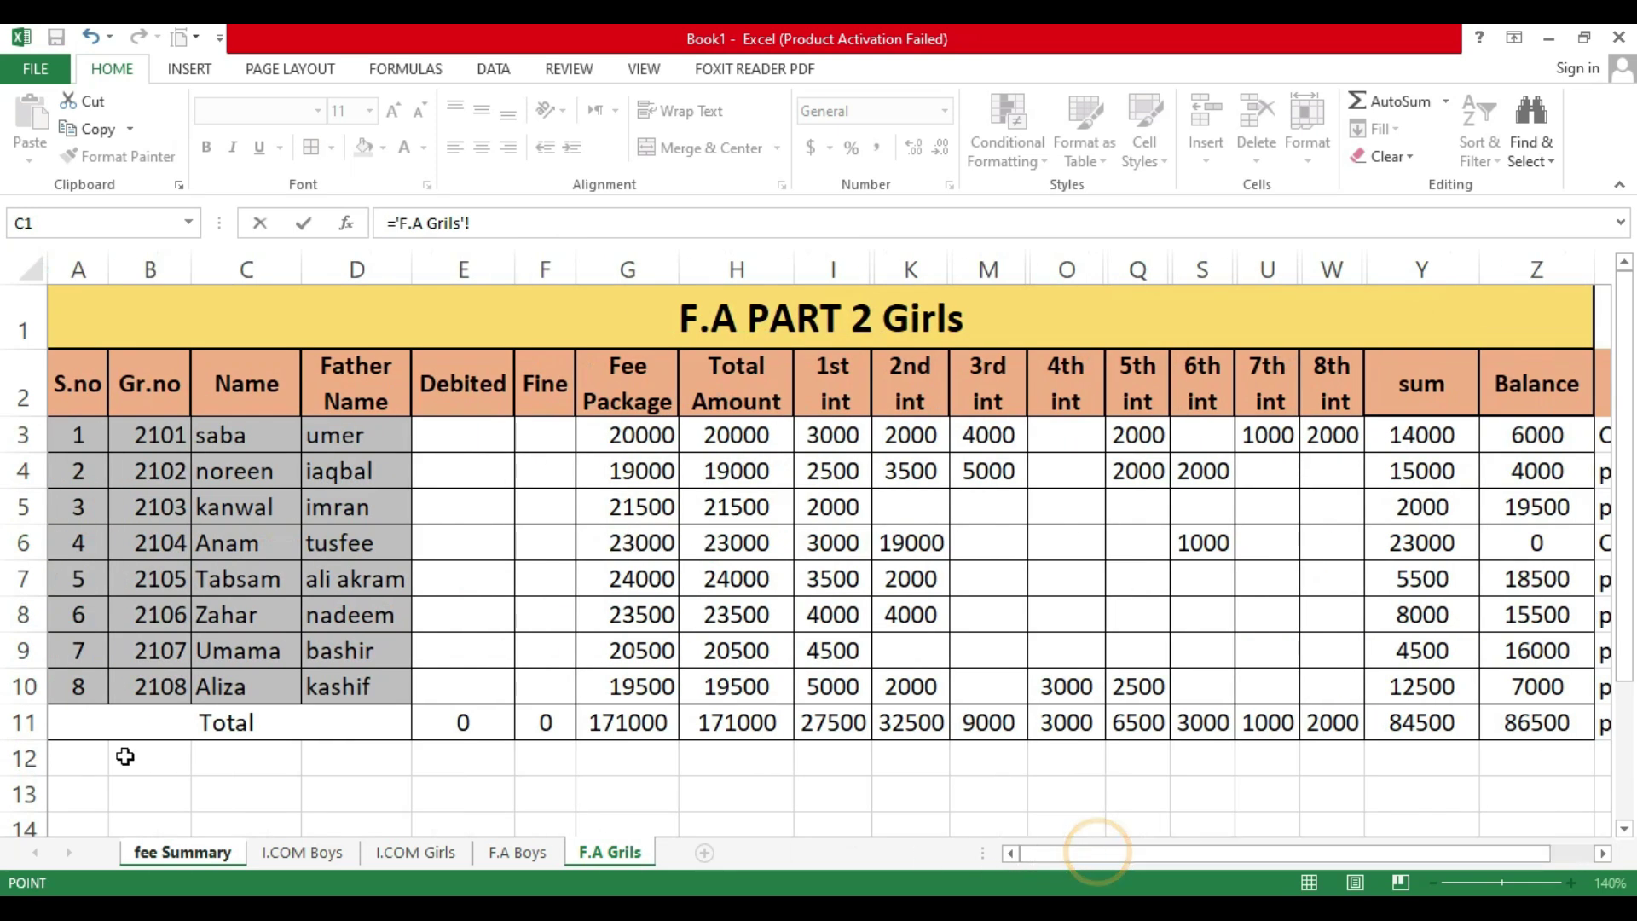
{"action": "left_click", "coordinate": [21, 687]}
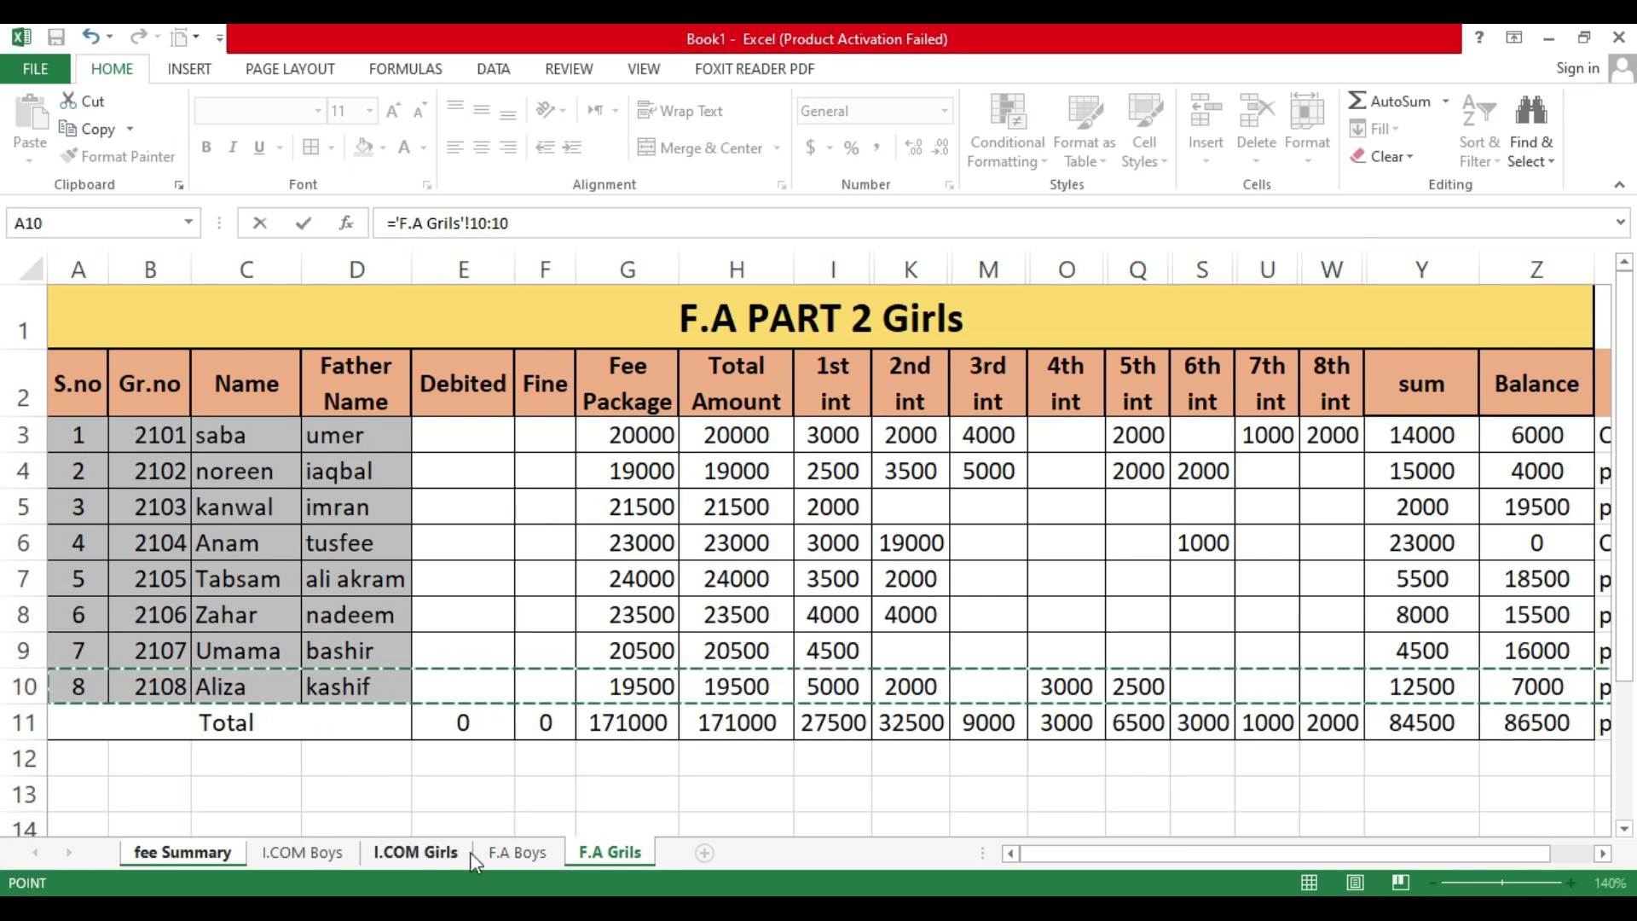
{"action": "key", "text": "Return"}
{"action": "left_click", "coordinate": [512, 544]}
{"action": "key", "text": "Delete"}
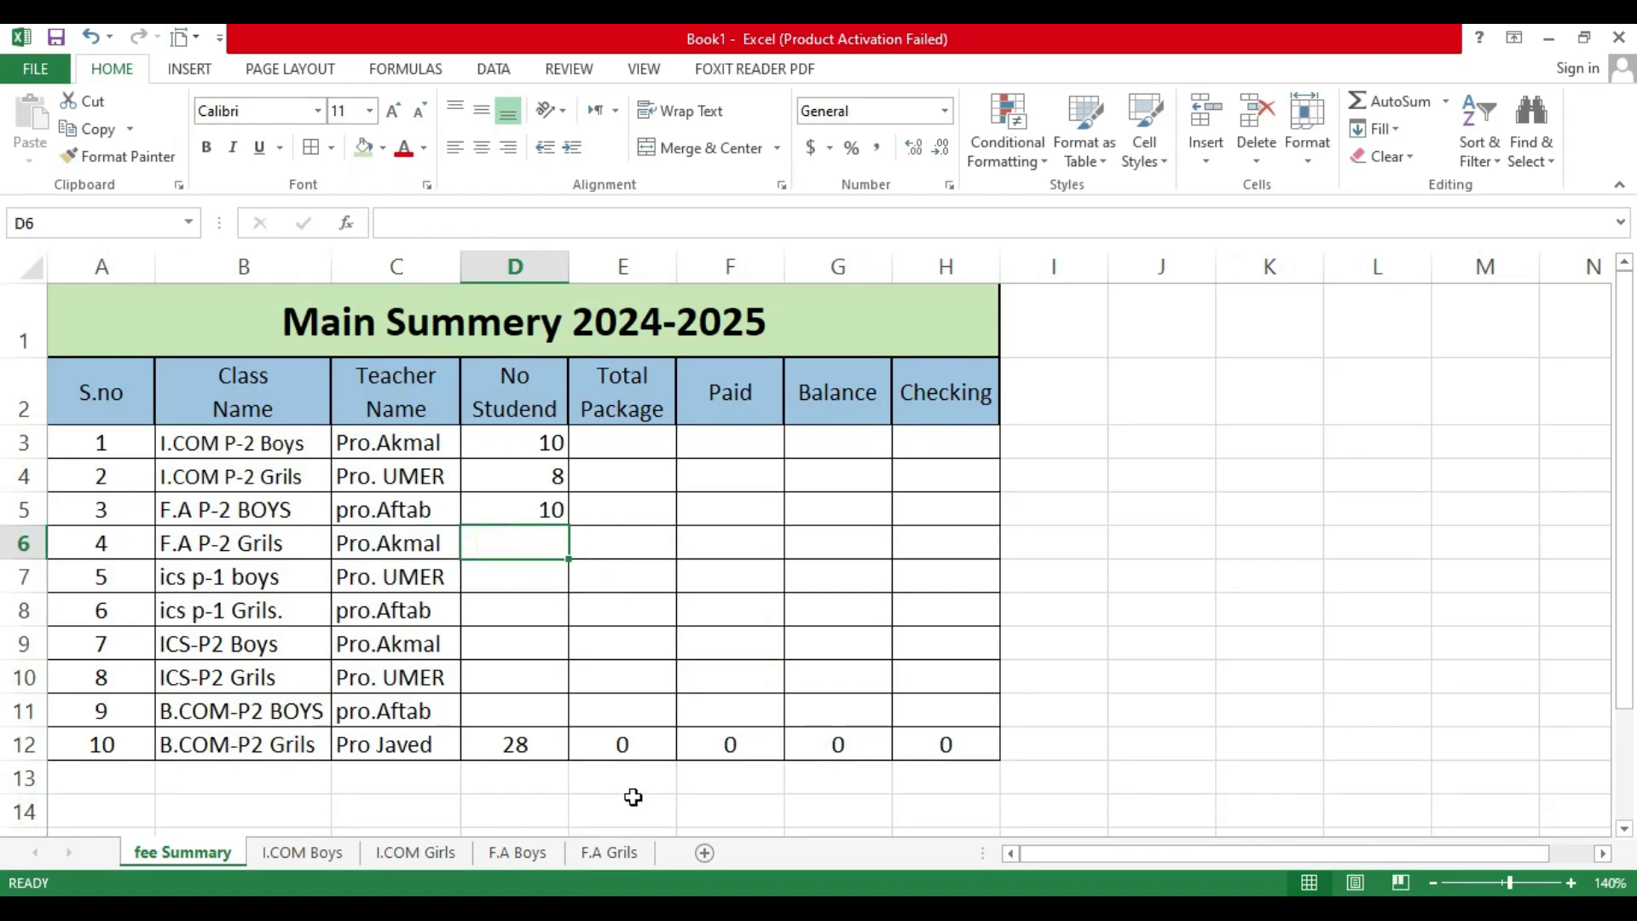
Step: Delete the eighth student's row, row 10, from the F.A Grils sheet and return to the fee Summary sheet
{"action": "left_click", "coordinate": [637, 850]}
{"action": "left_click", "coordinate": [23, 687]}
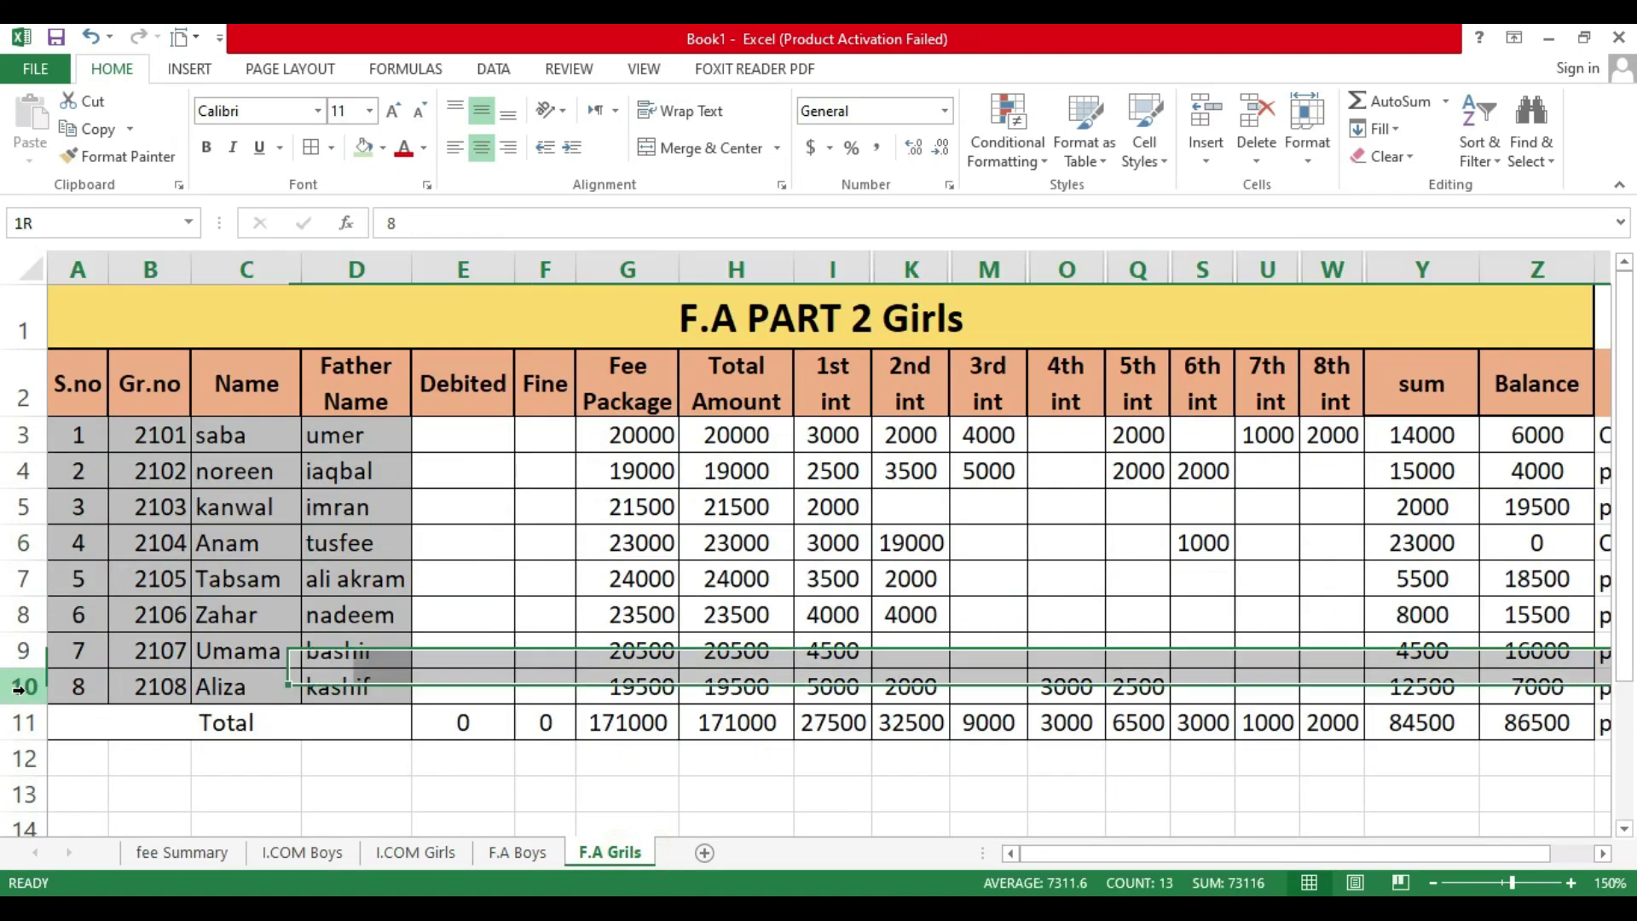
{"action": "right_click", "coordinate": [23, 697]}
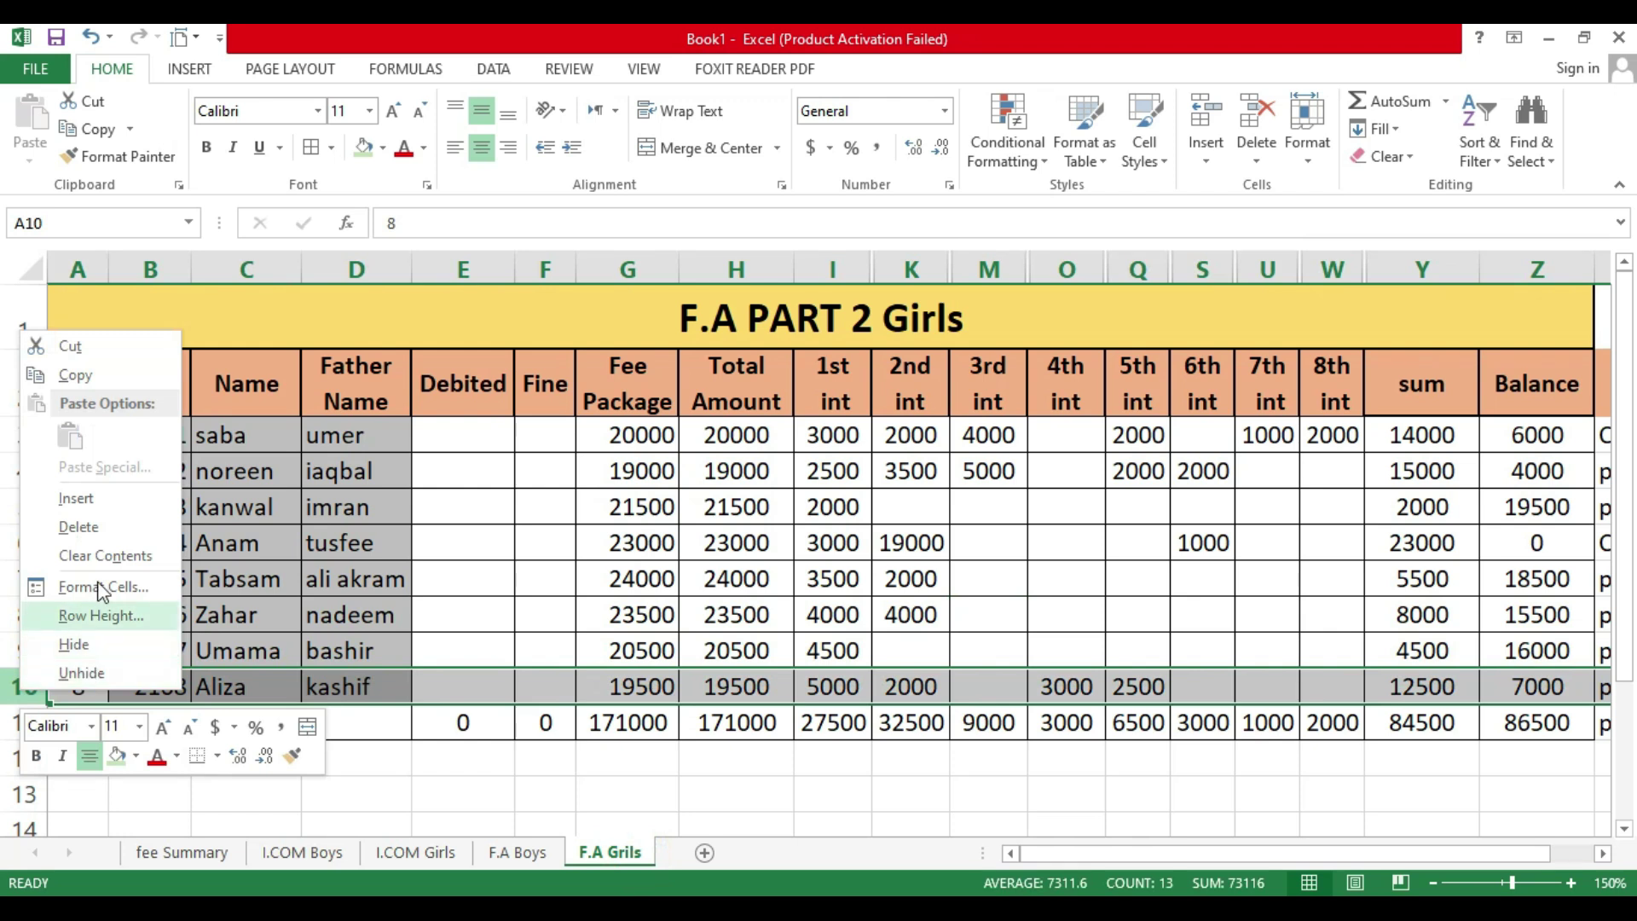
{"action": "left_click", "coordinate": [100, 537]}
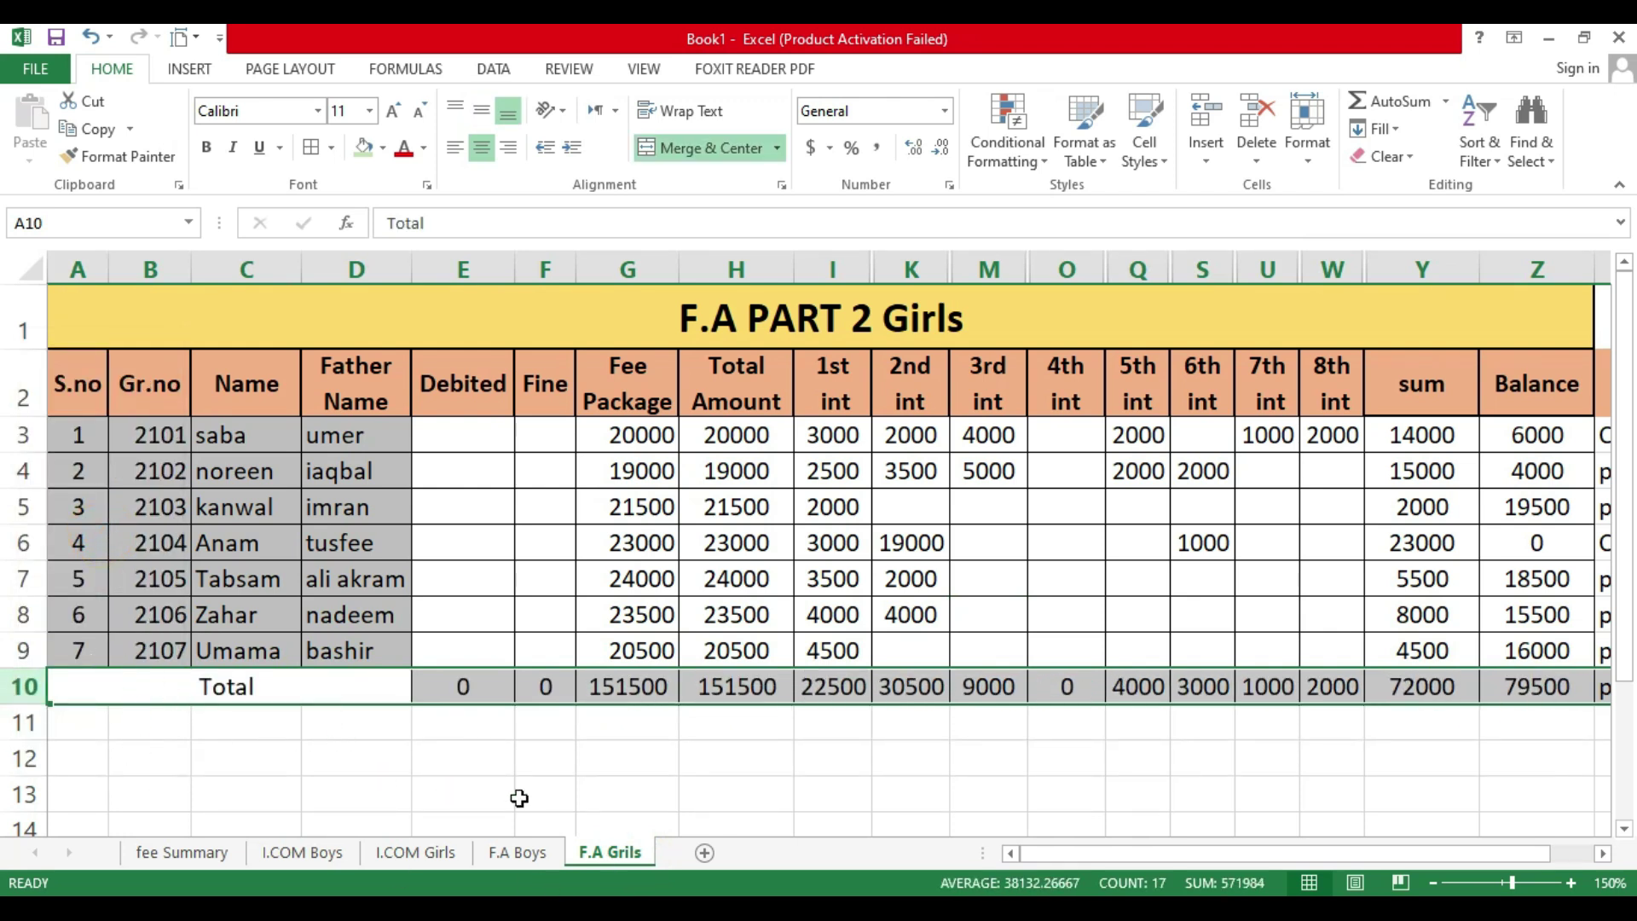
{"action": "left_click", "coordinate": [181, 851]}
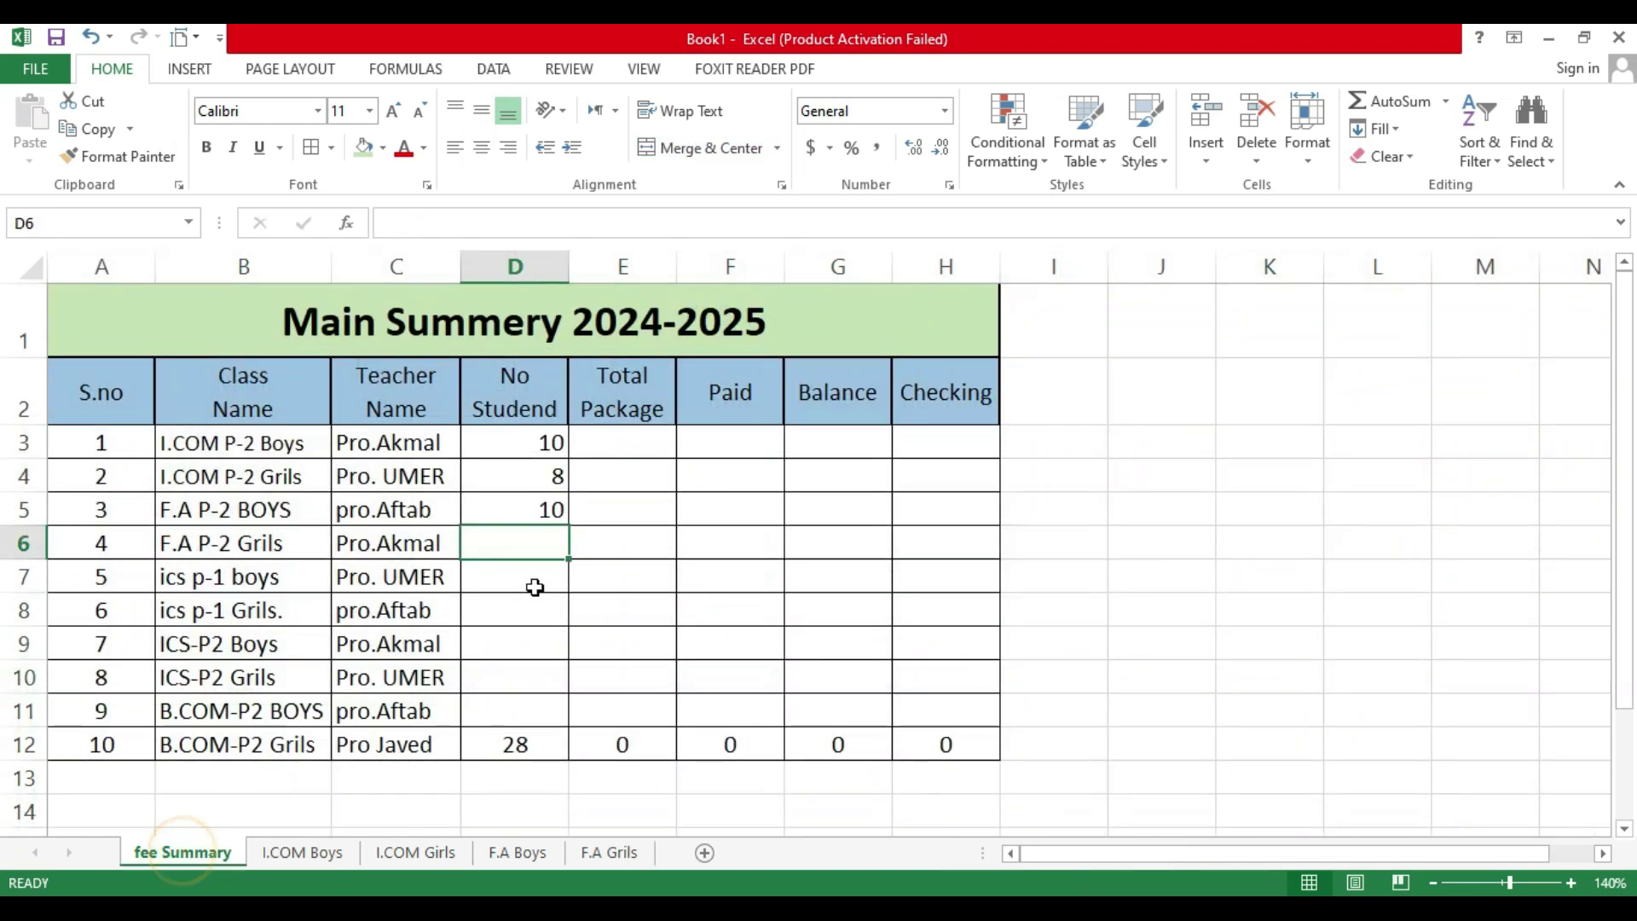
Step: Link the student count in D6 to the last serial number, A9, on the F.A Grils sheet
{"action": "type", "text": "="}
{"action": "left_click", "coordinate": [625, 856]}
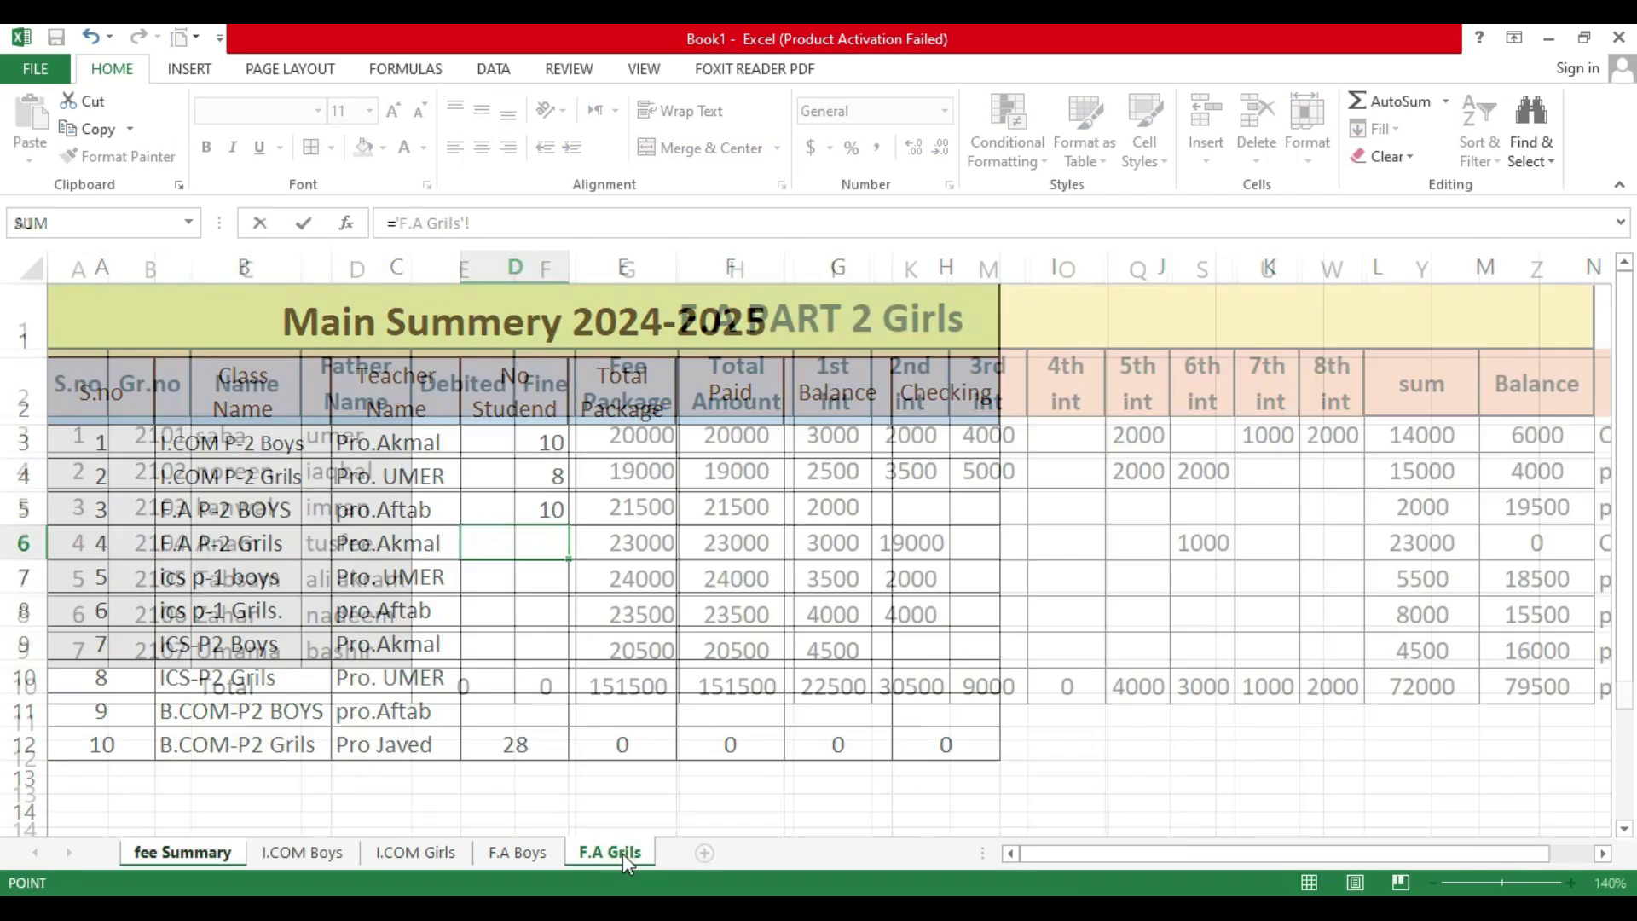
{"action": "left_click", "coordinate": [92, 653]}
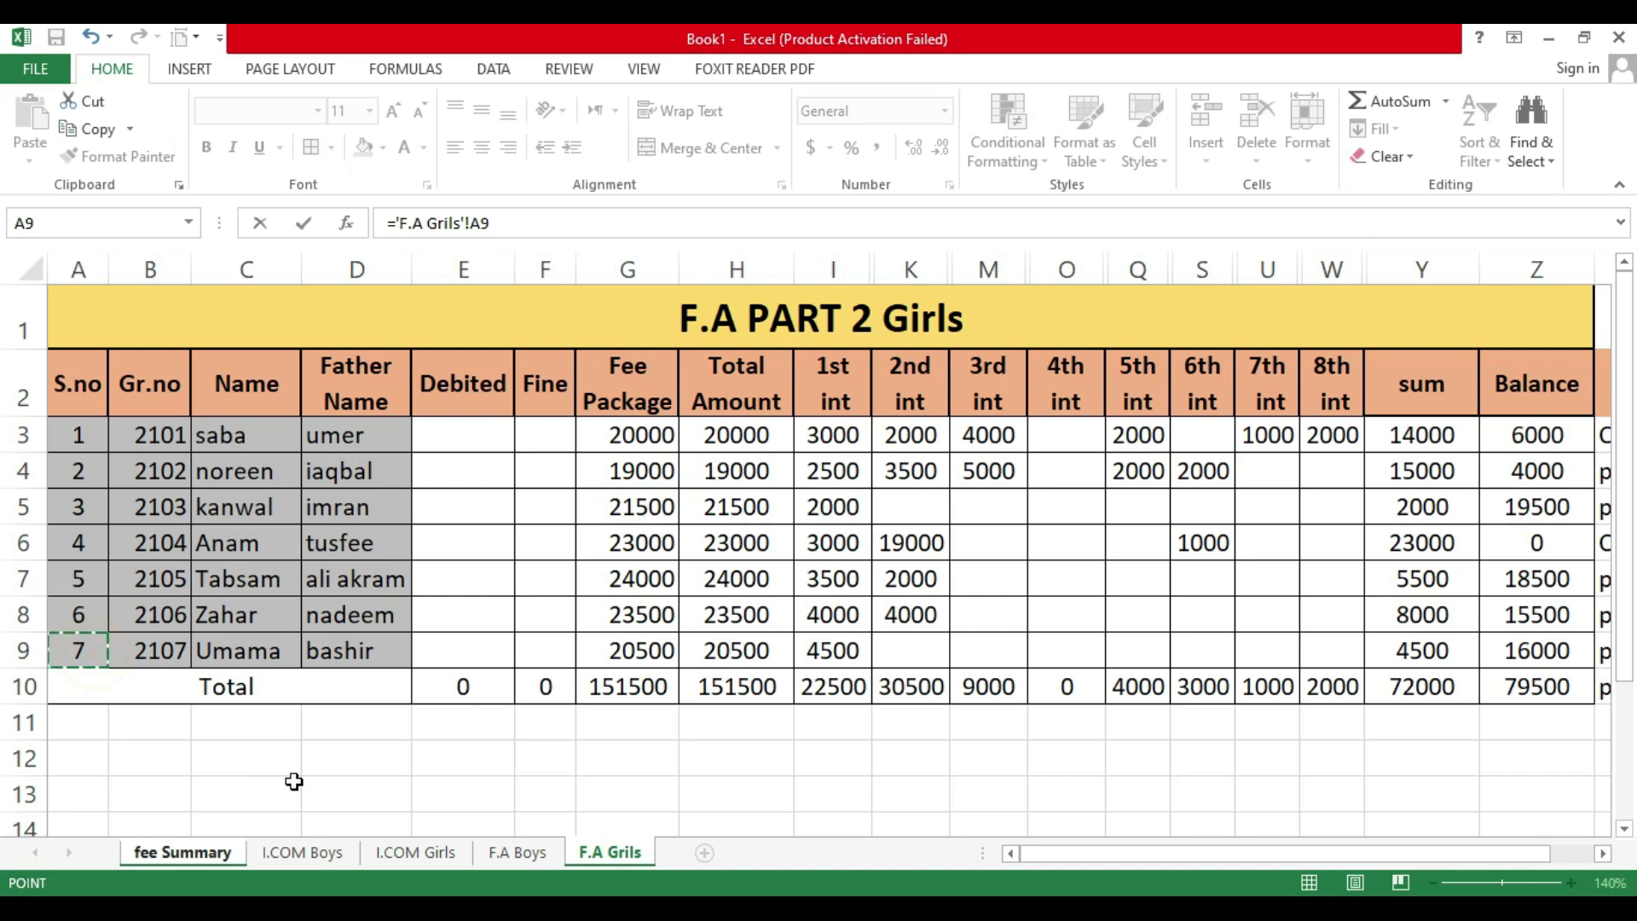
{"action": "key", "text": "Return"}
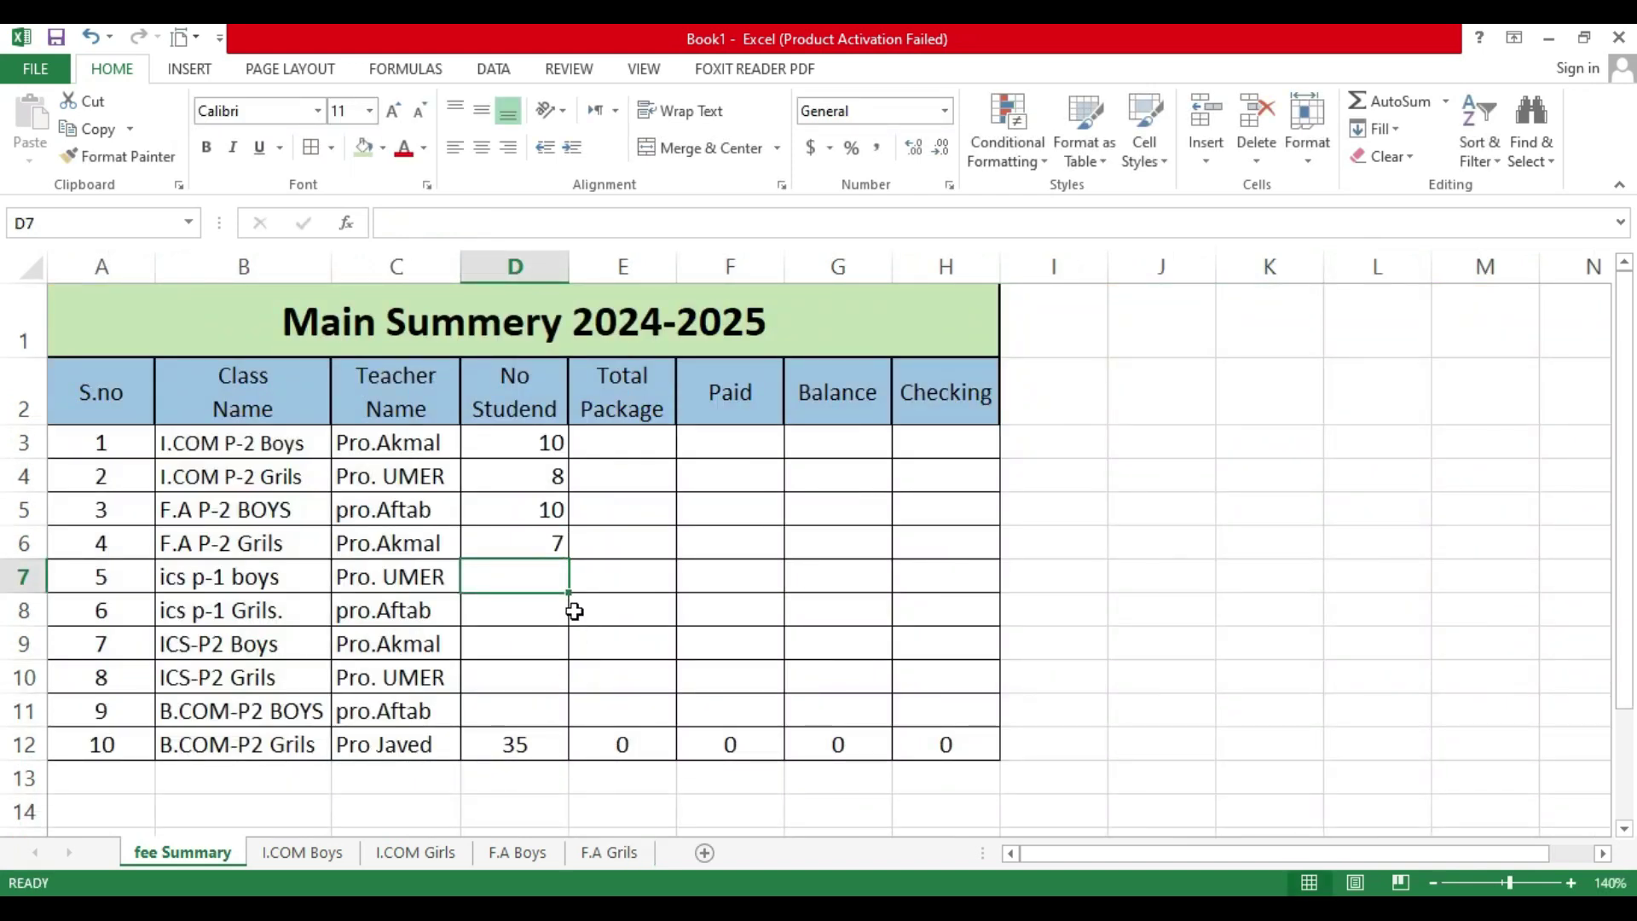
Step: Centre the student count cells D3:D11 vertically and horizontally
{"action": "left_click_drag", "start_coordinate": [545, 443], "coordinate": [533, 713]}
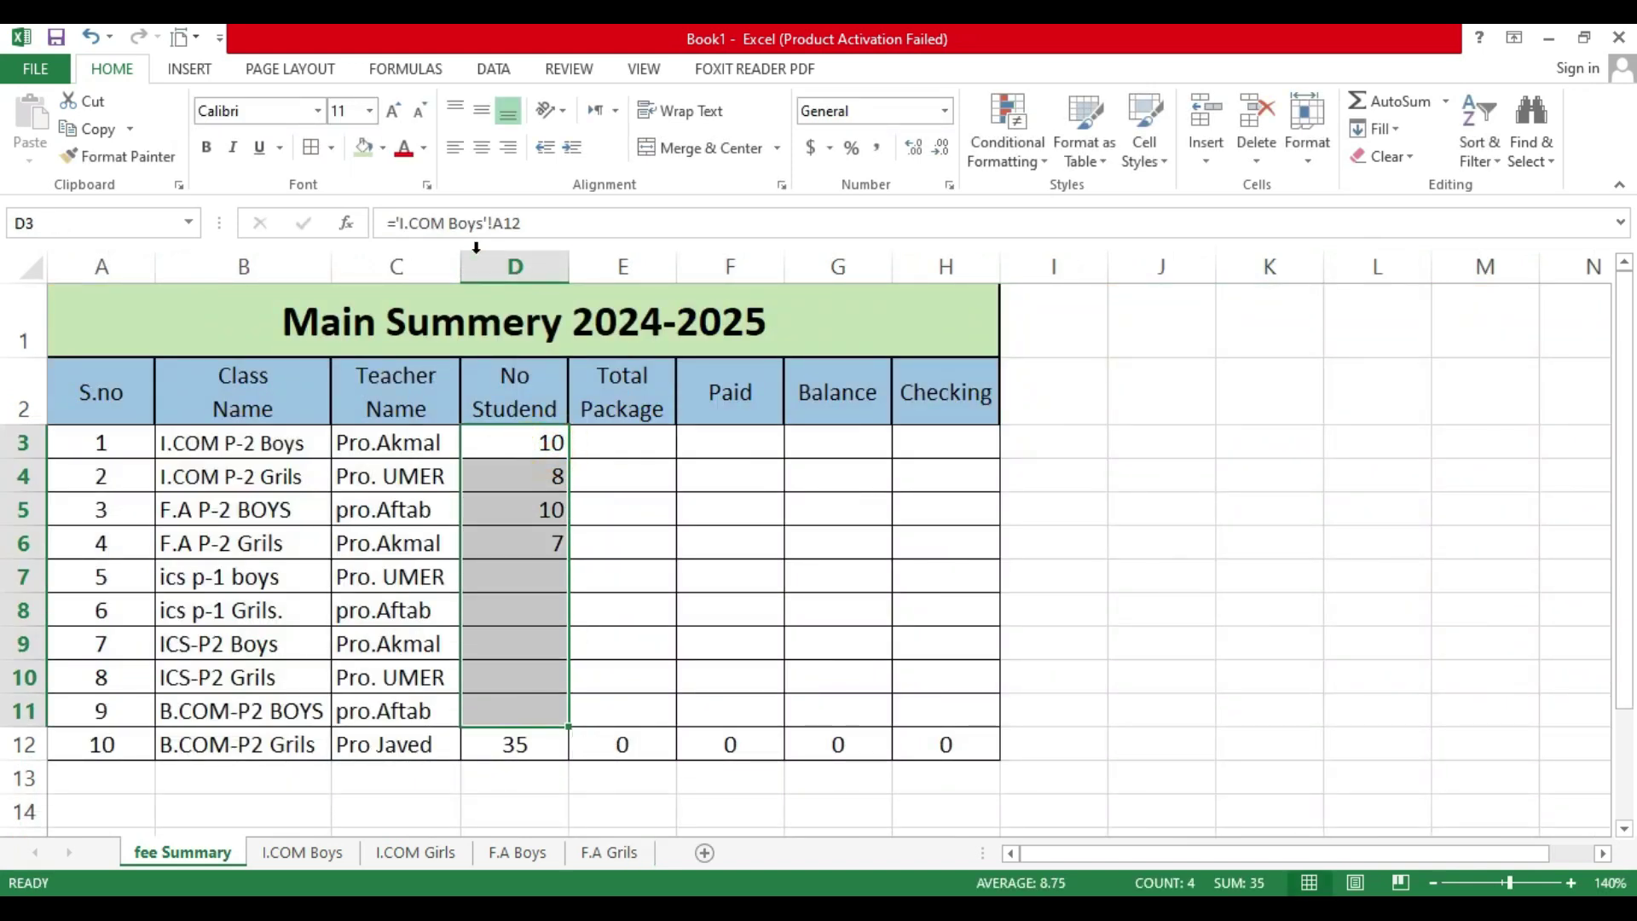
{"action": "left_click", "coordinate": [481, 110]}
{"action": "left_click", "coordinate": [482, 148]}
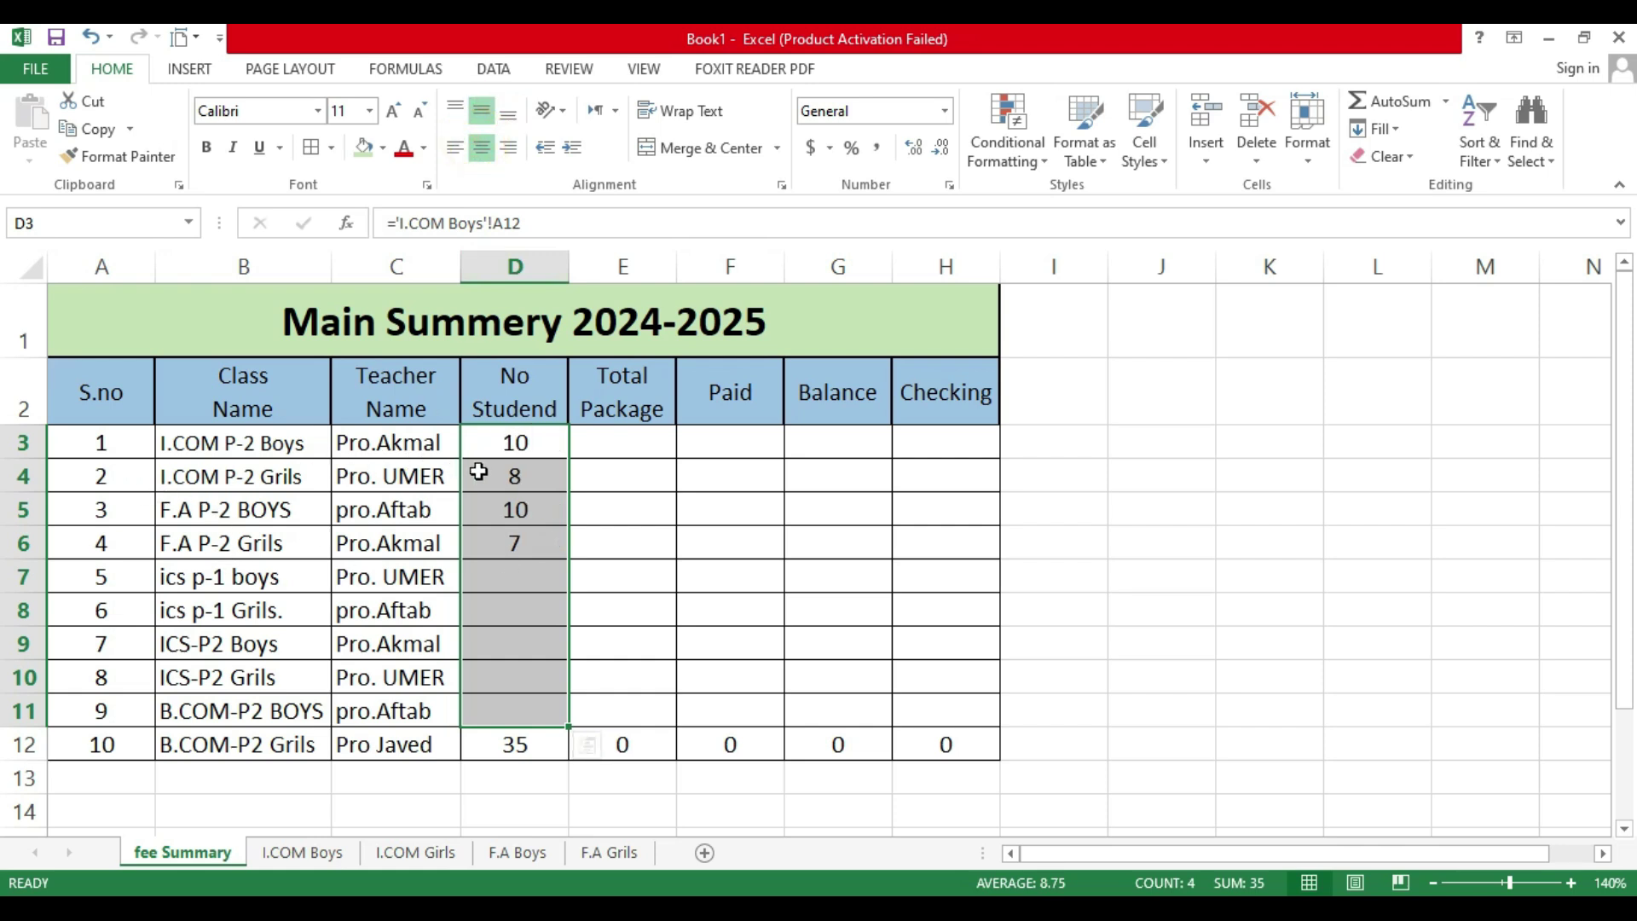
{"action": "left_click", "coordinate": [534, 745]}
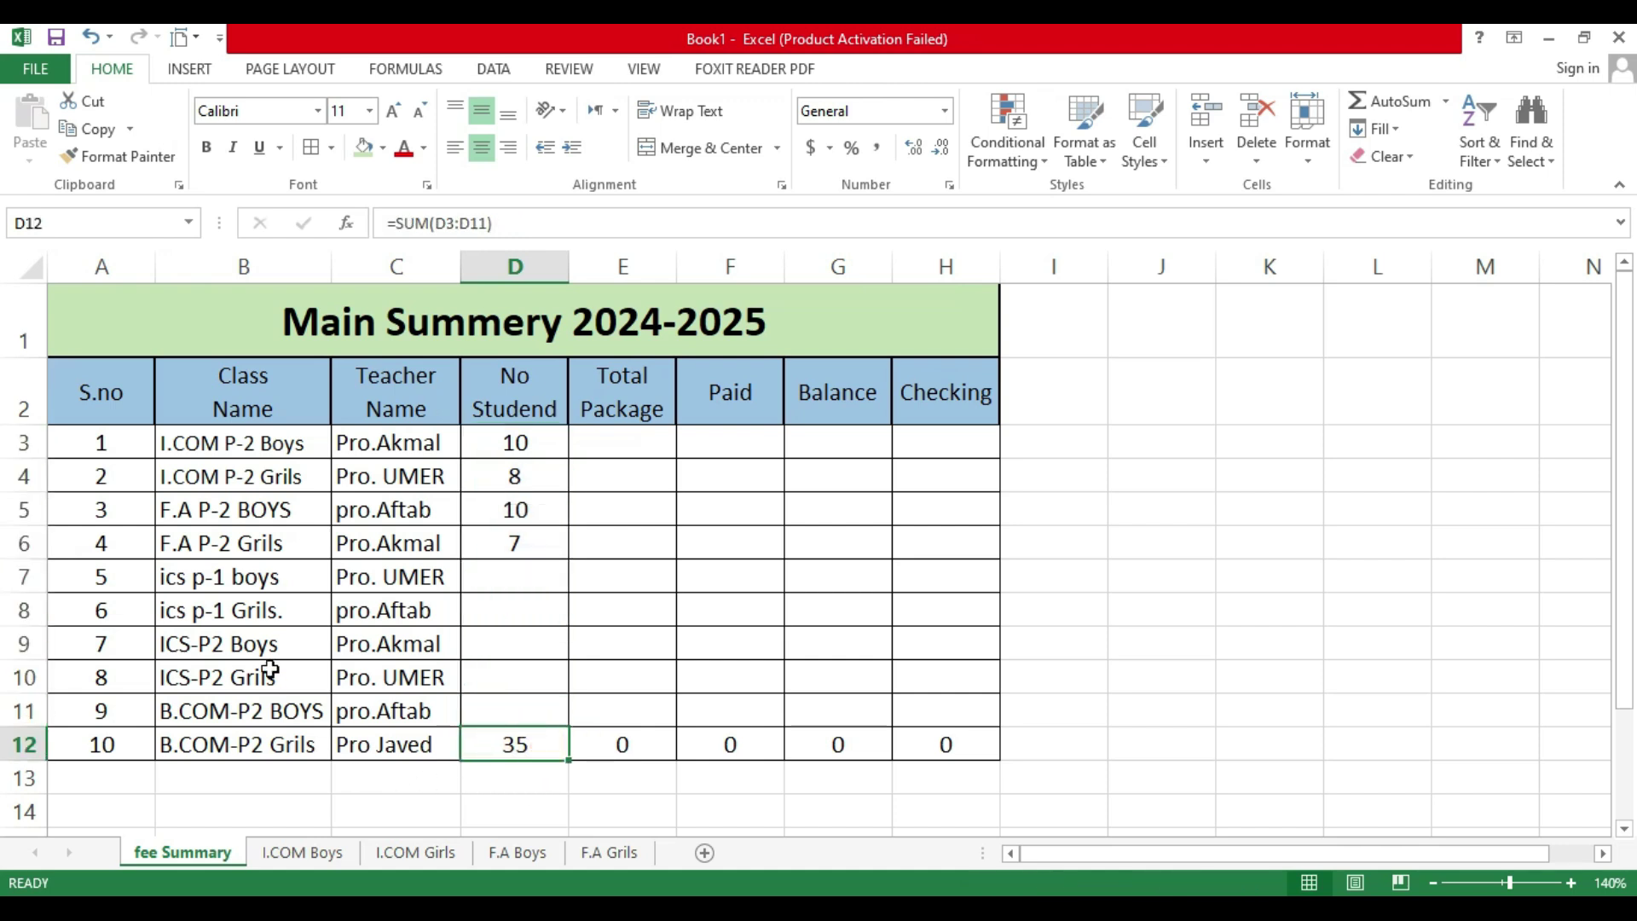
{"action": "left_click", "coordinate": [470, 602]}
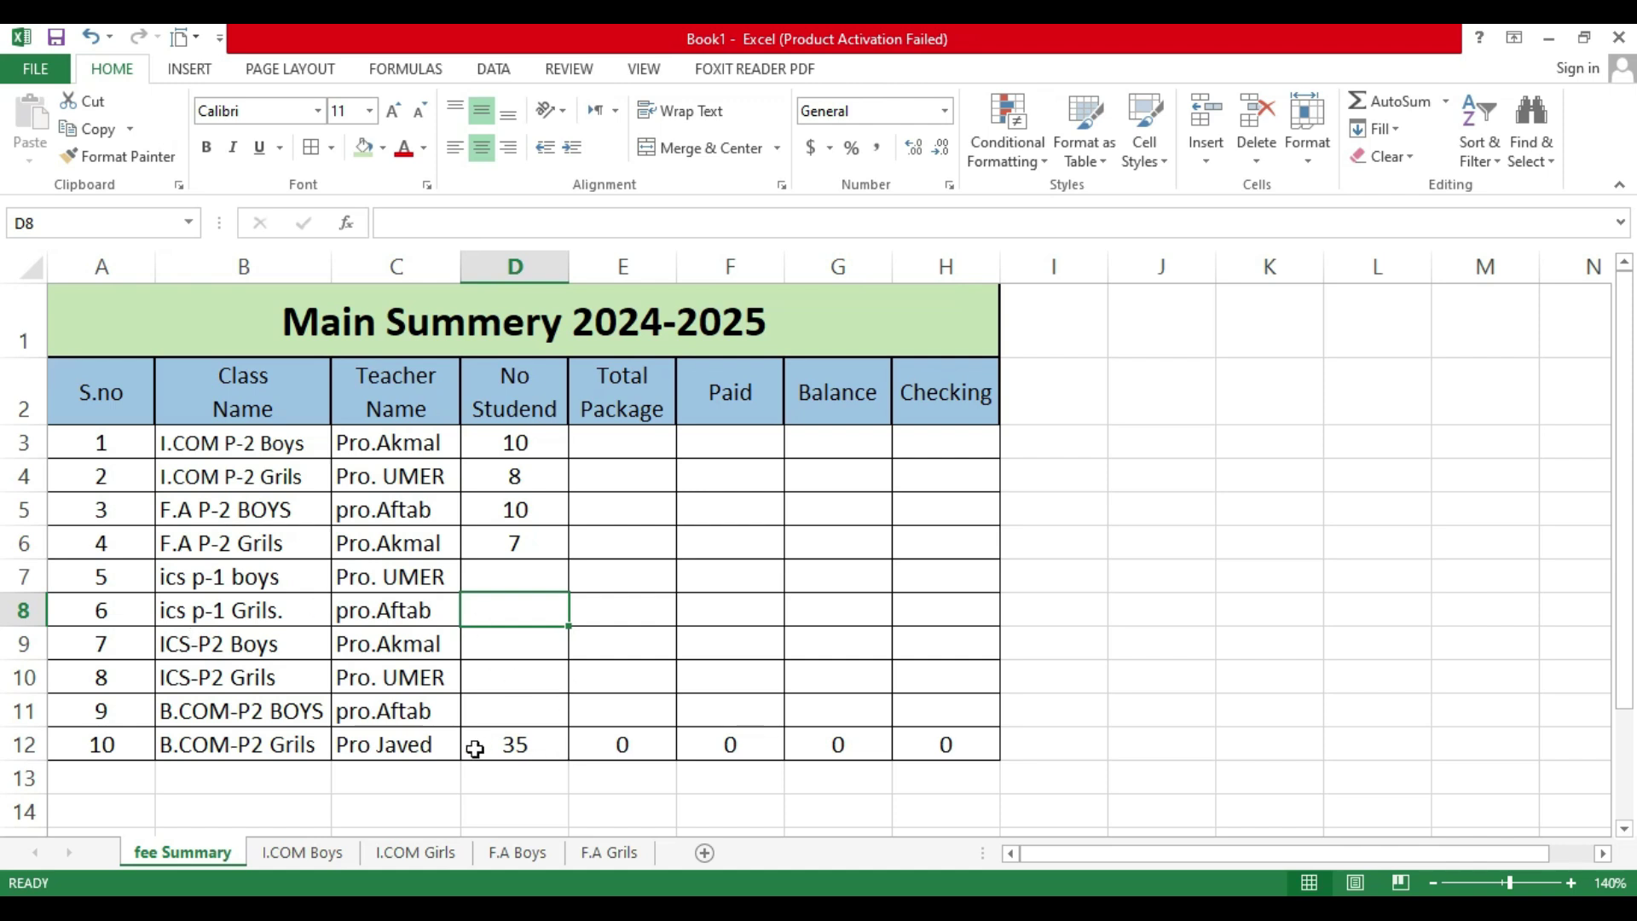
Step: Link the total package in E3 to the Total Amount total, H13, on the I.COM Boys sheet and check it against that sheet
{"action": "left_click", "coordinate": [644, 452]}
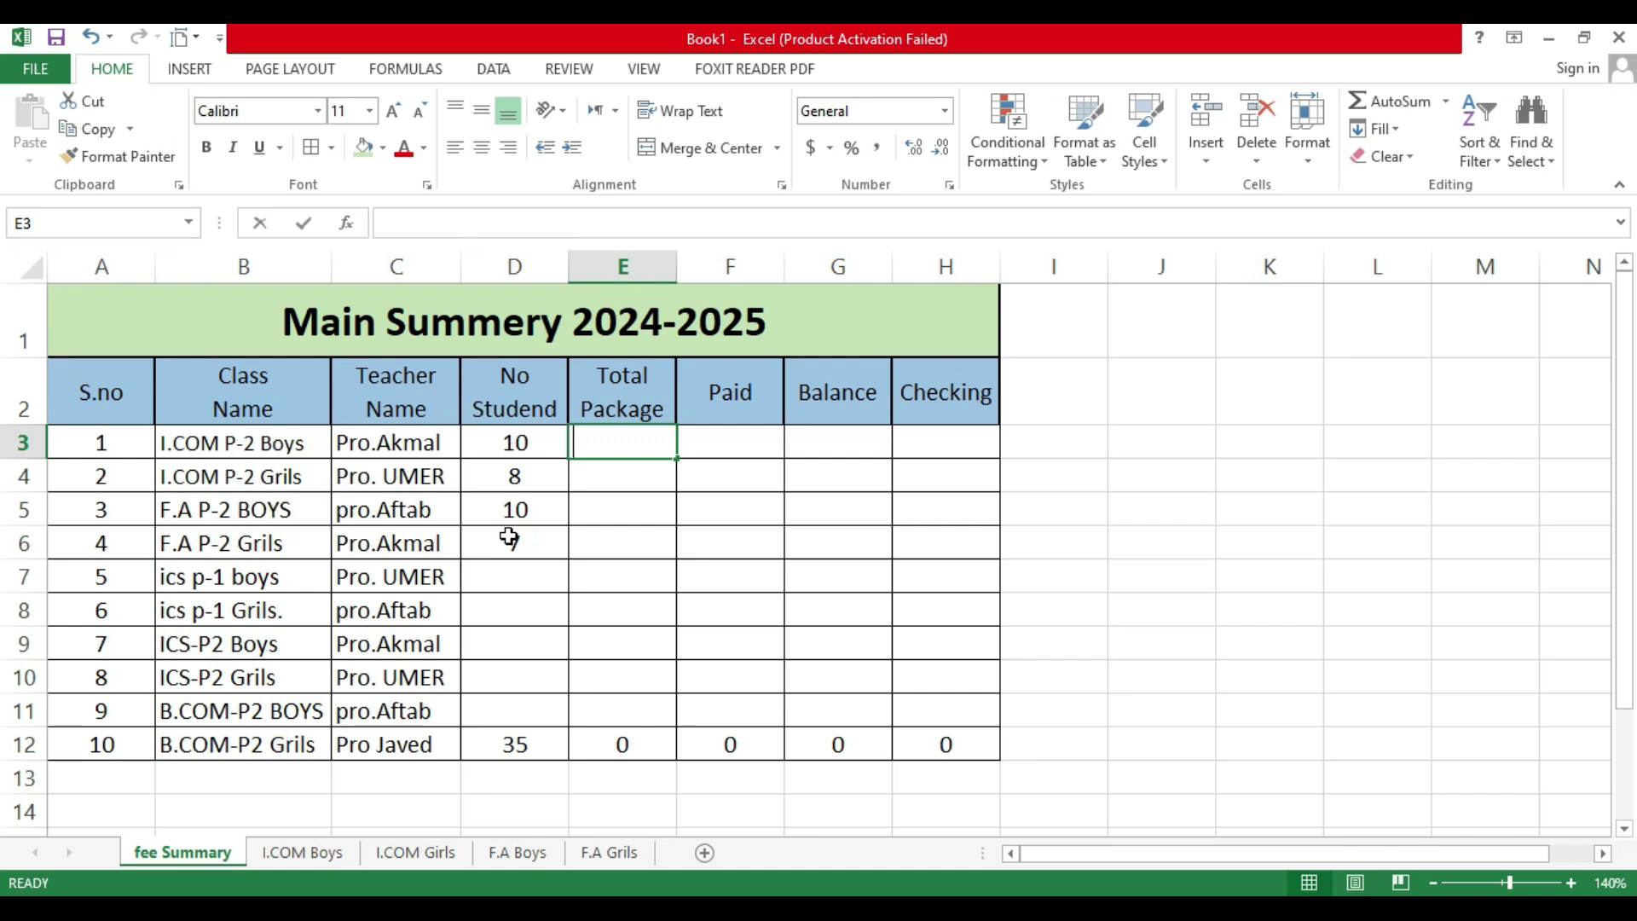
{"action": "type", "text": "="}
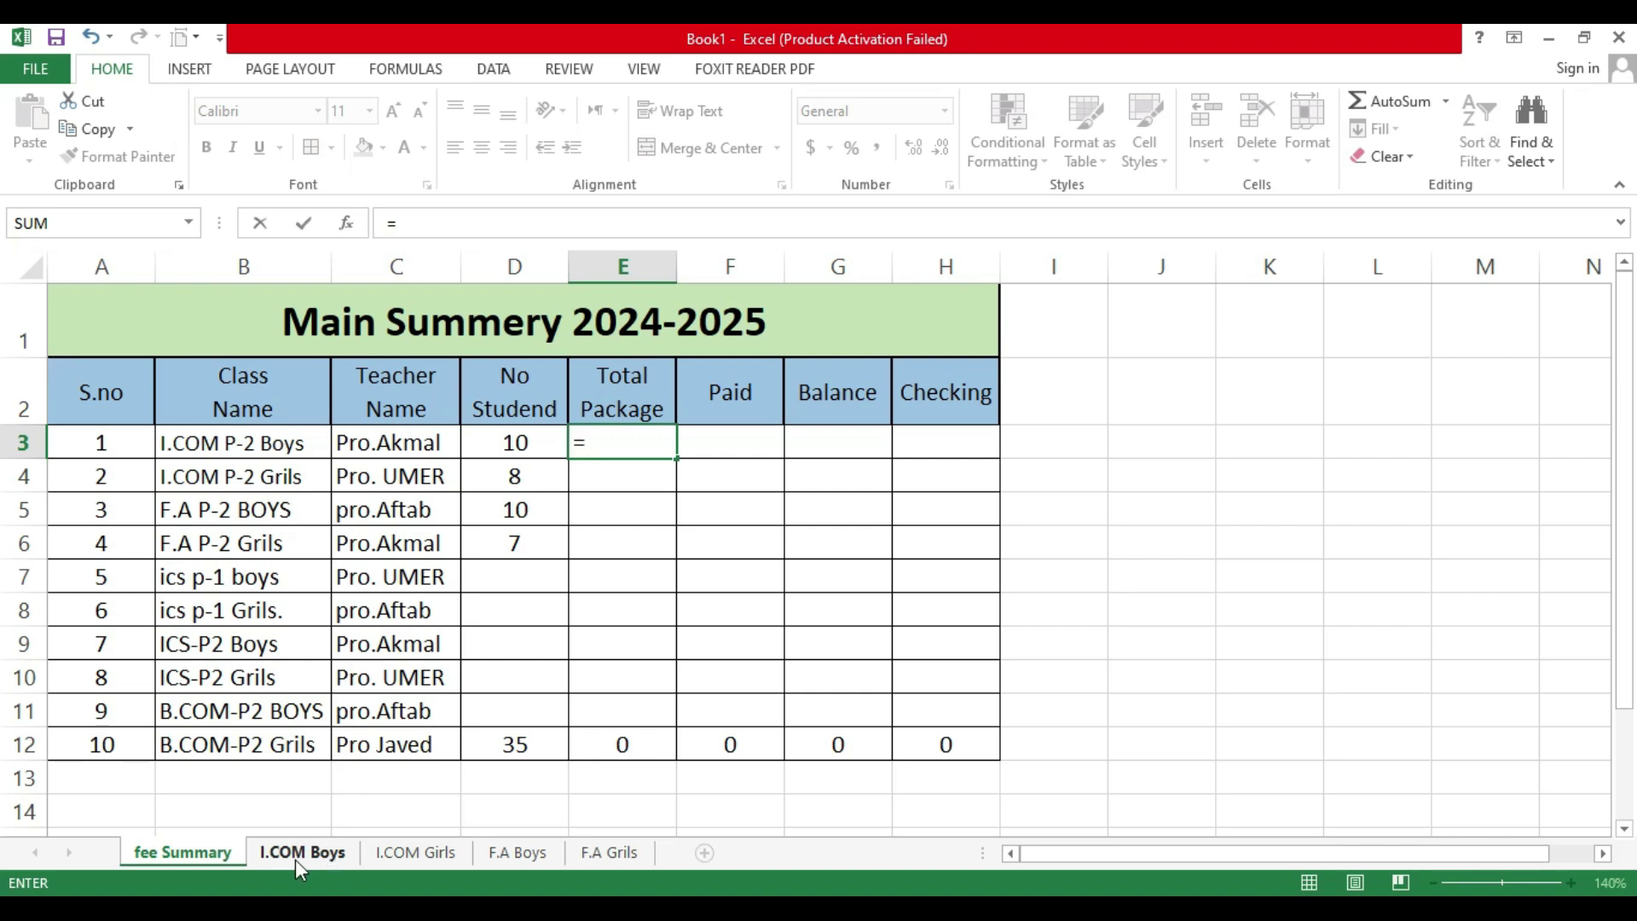
{"action": "left_click", "coordinate": [295, 856]}
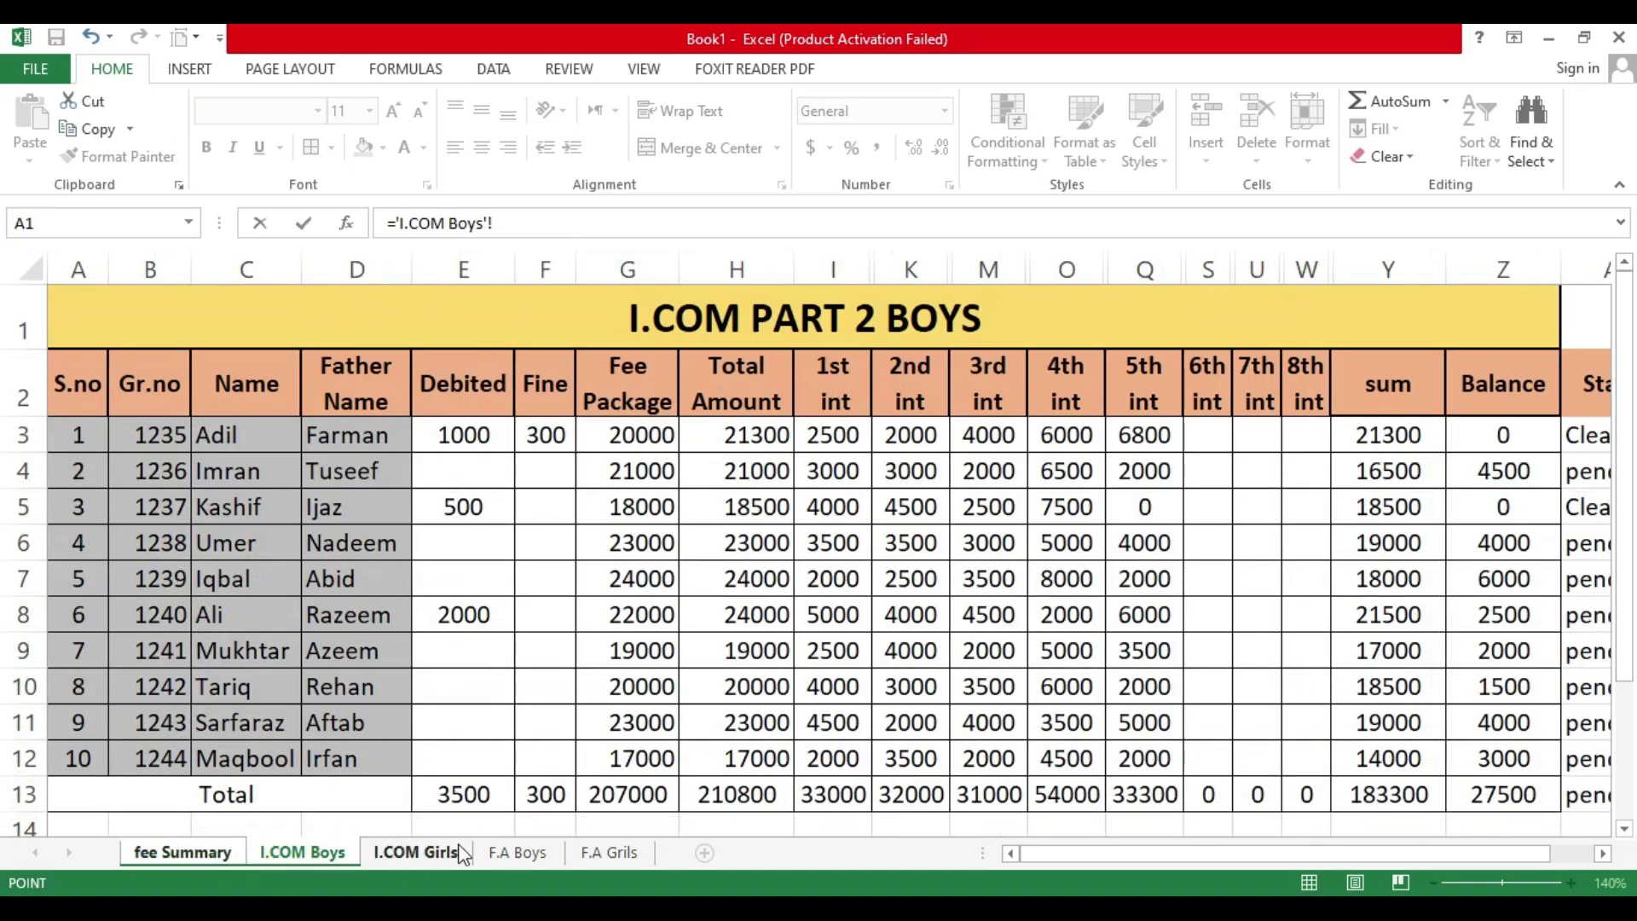
{"action": "left_click", "coordinate": [753, 801]}
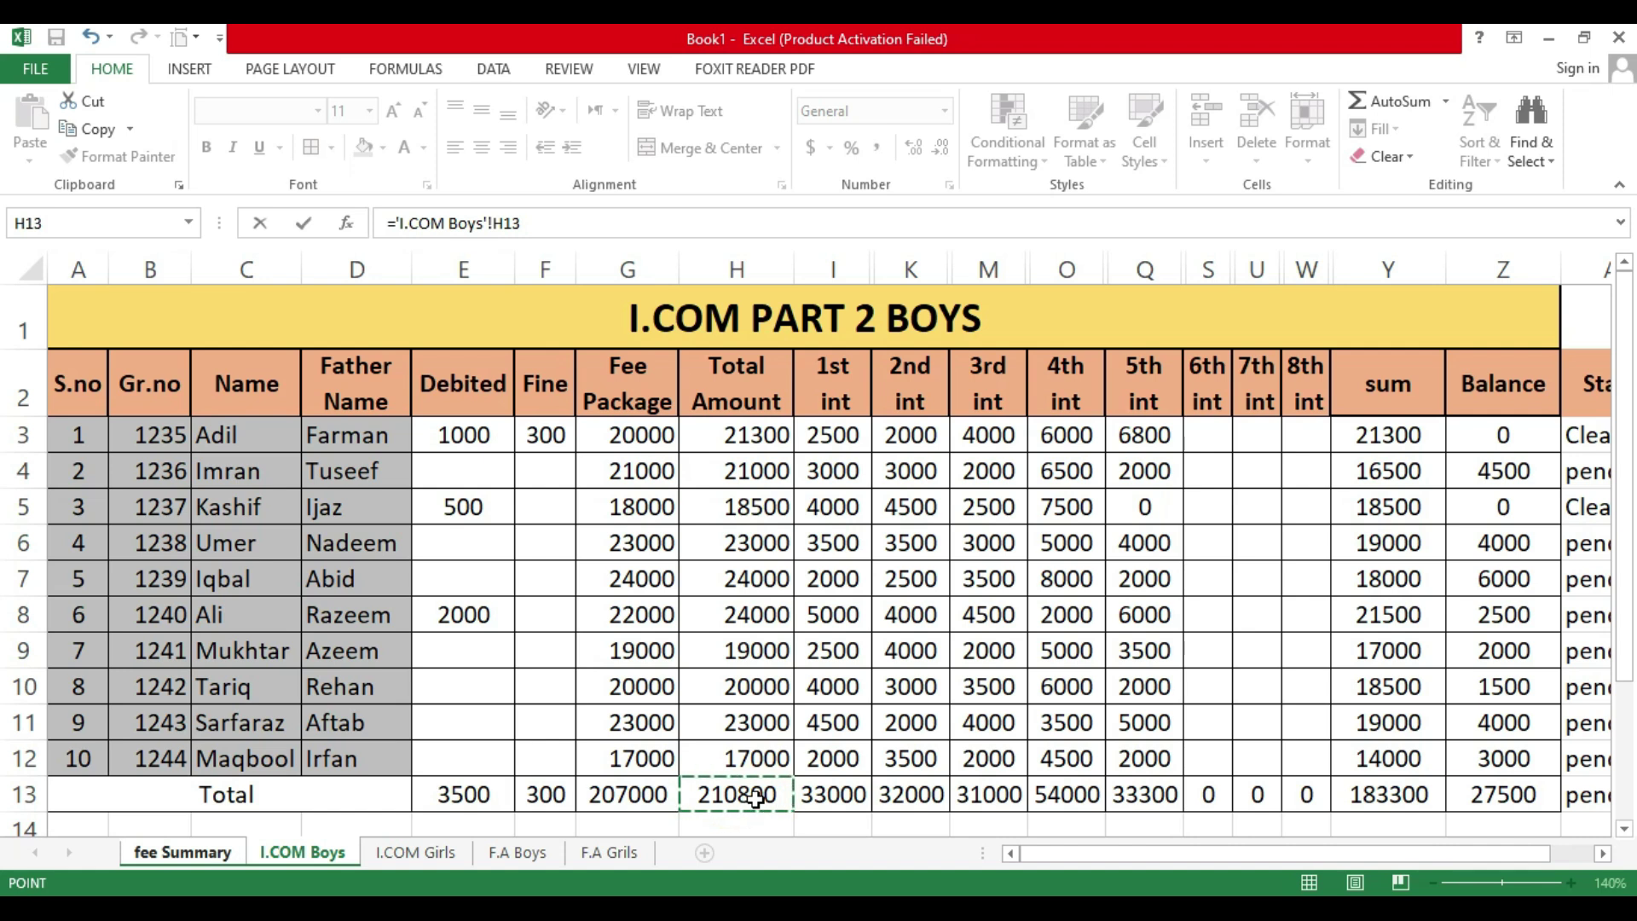
{"action": "key", "text": "Return"}
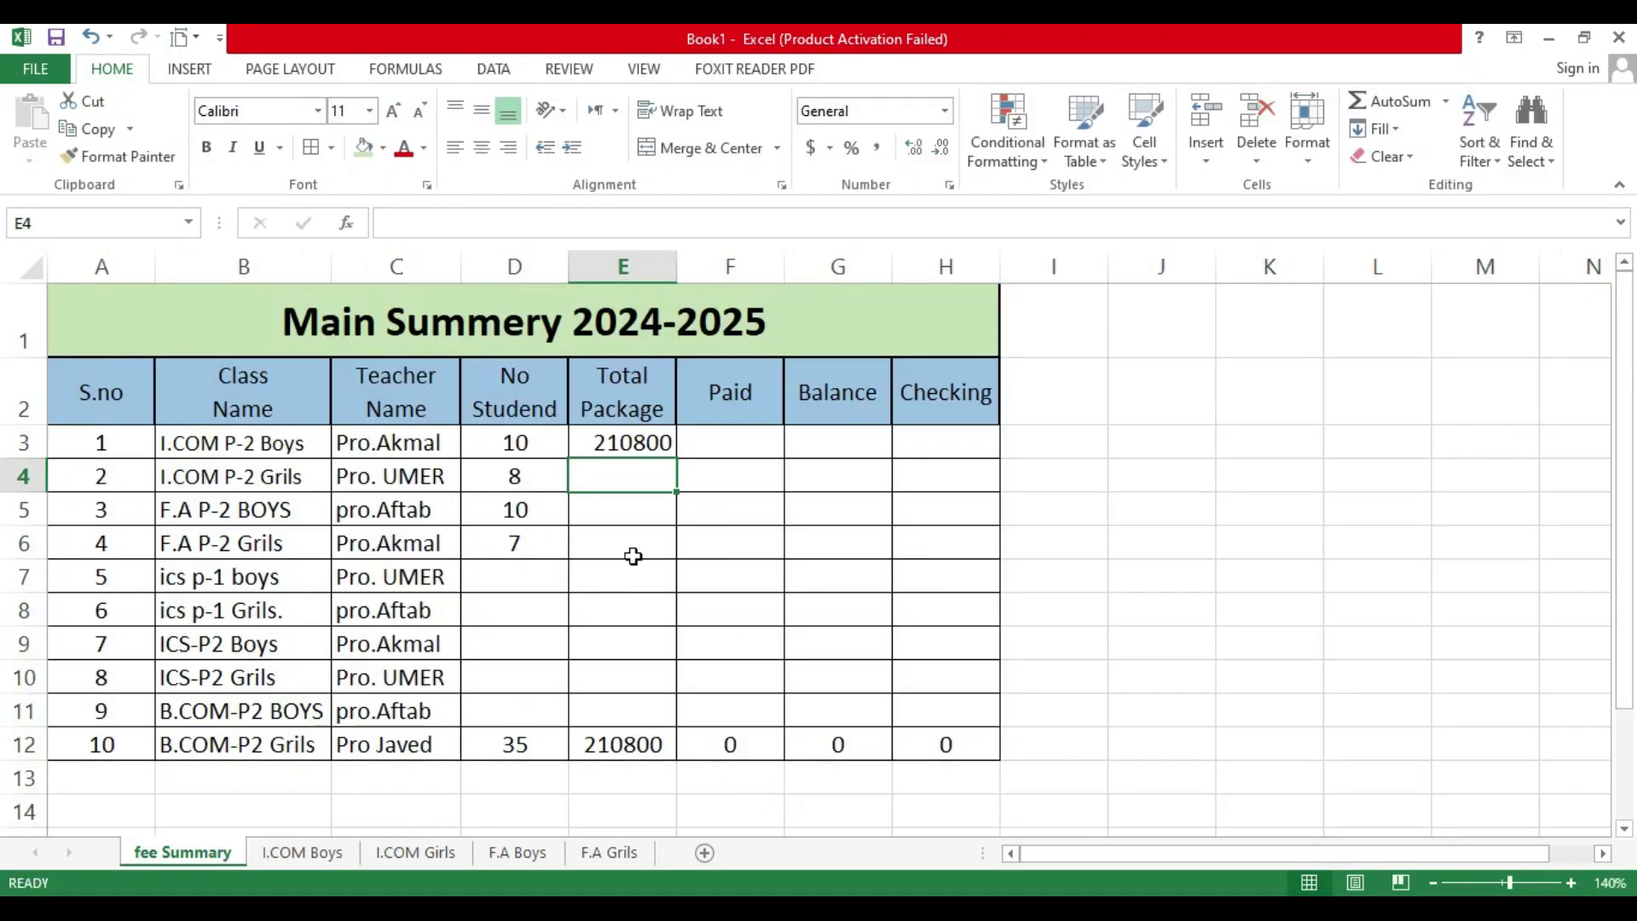
{"action": "left_click", "coordinate": [634, 452]}
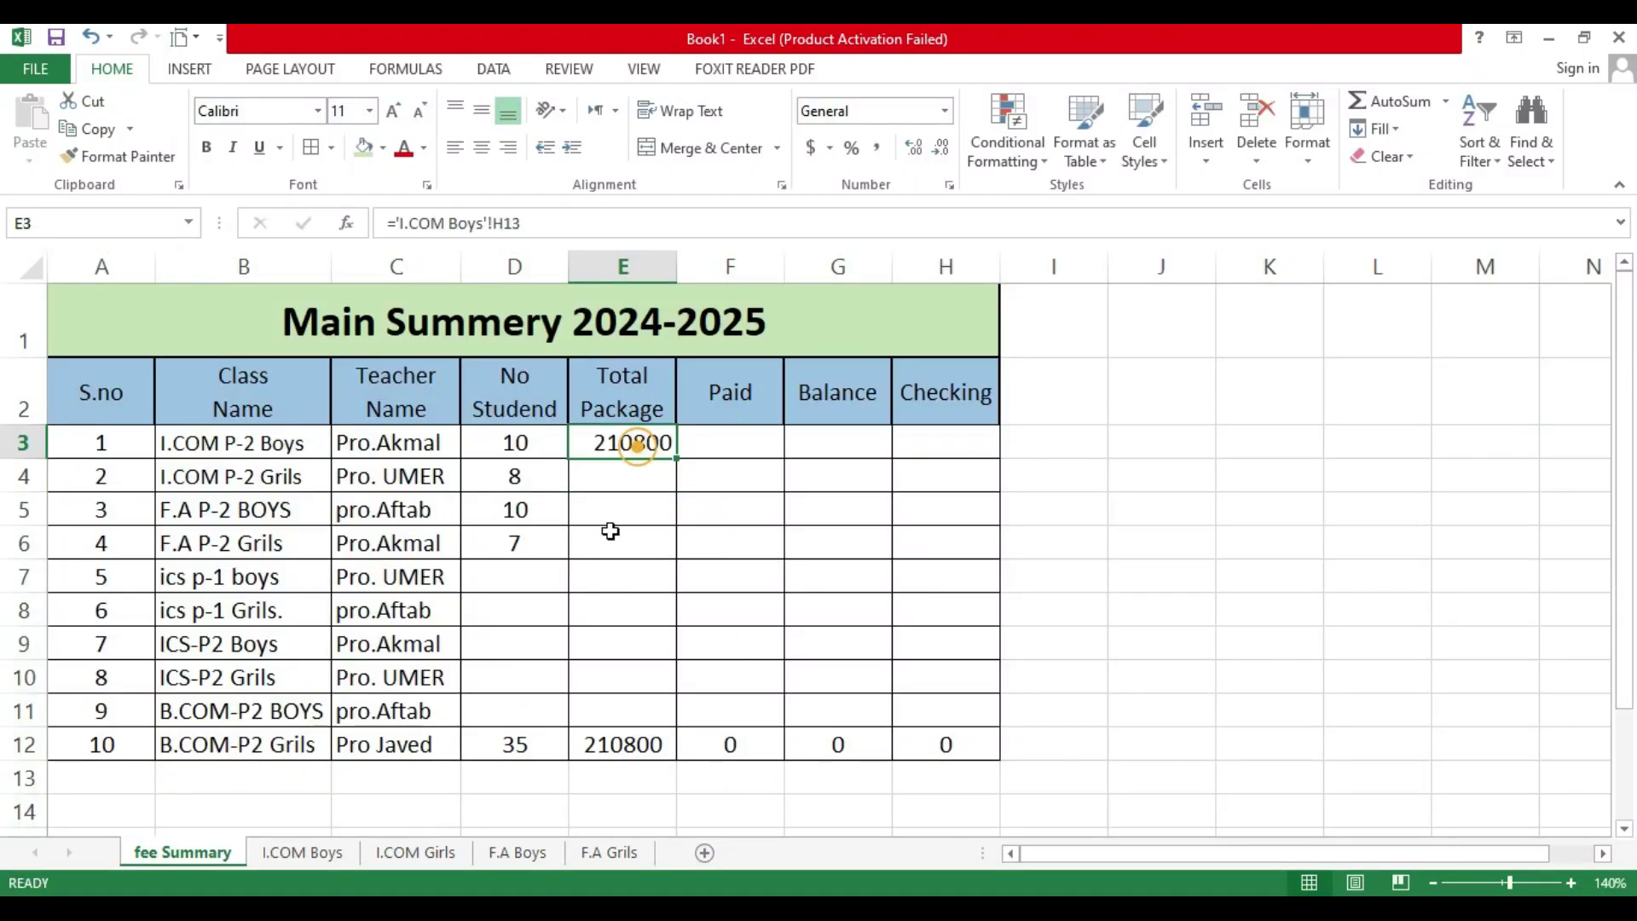
{"action": "left_click", "coordinate": [298, 852]}
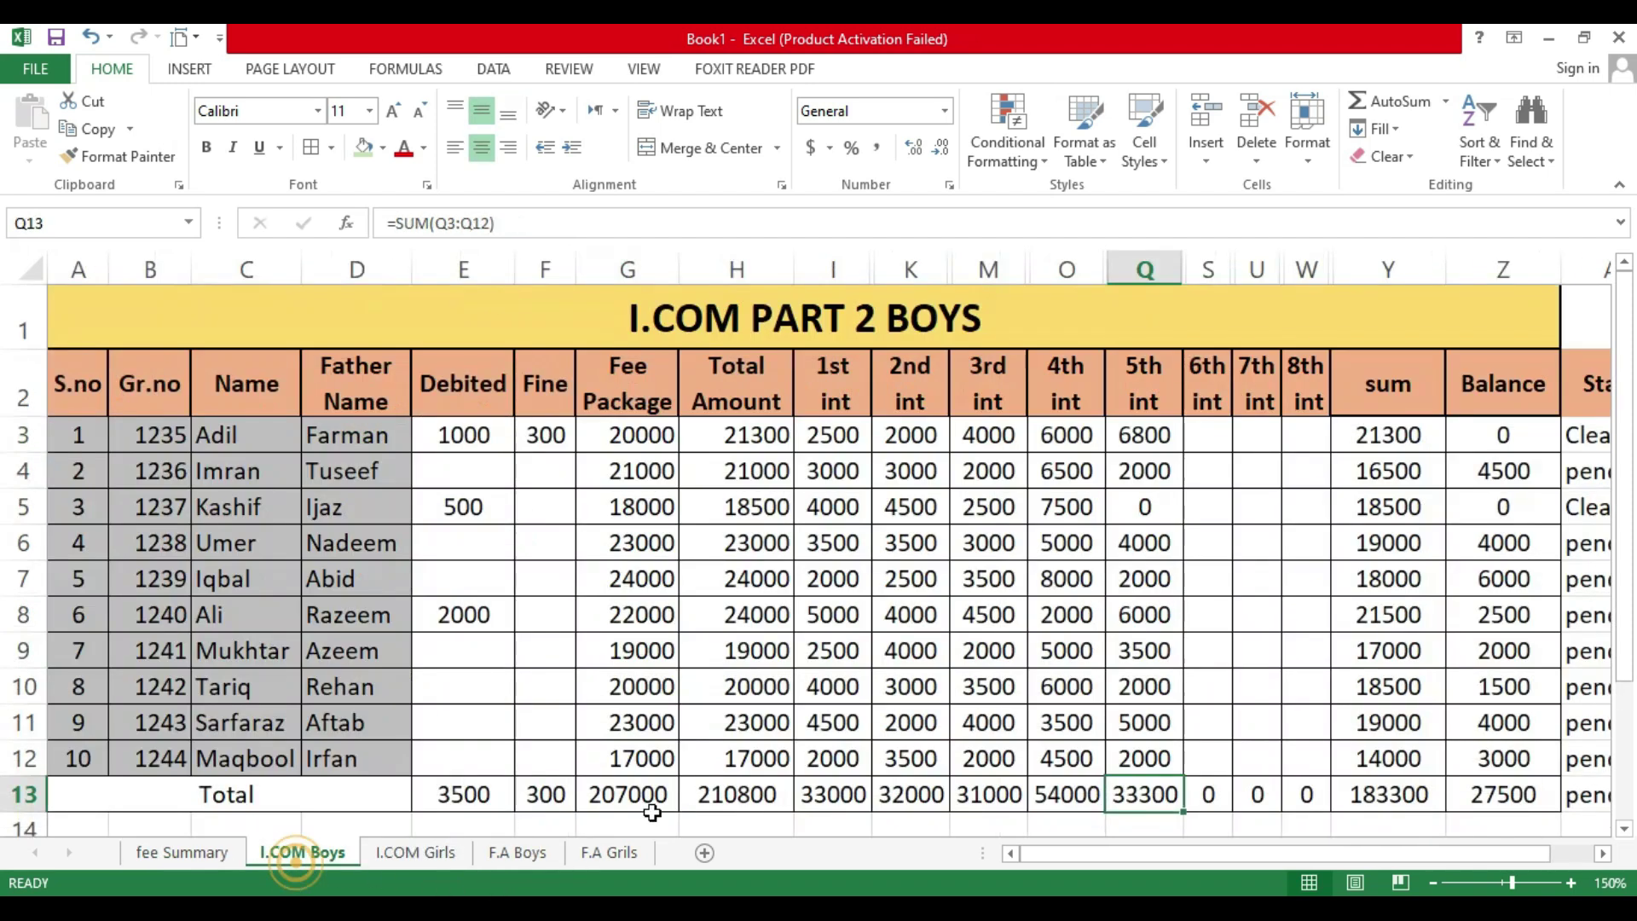
{"action": "left_click", "coordinate": [182, 853]}
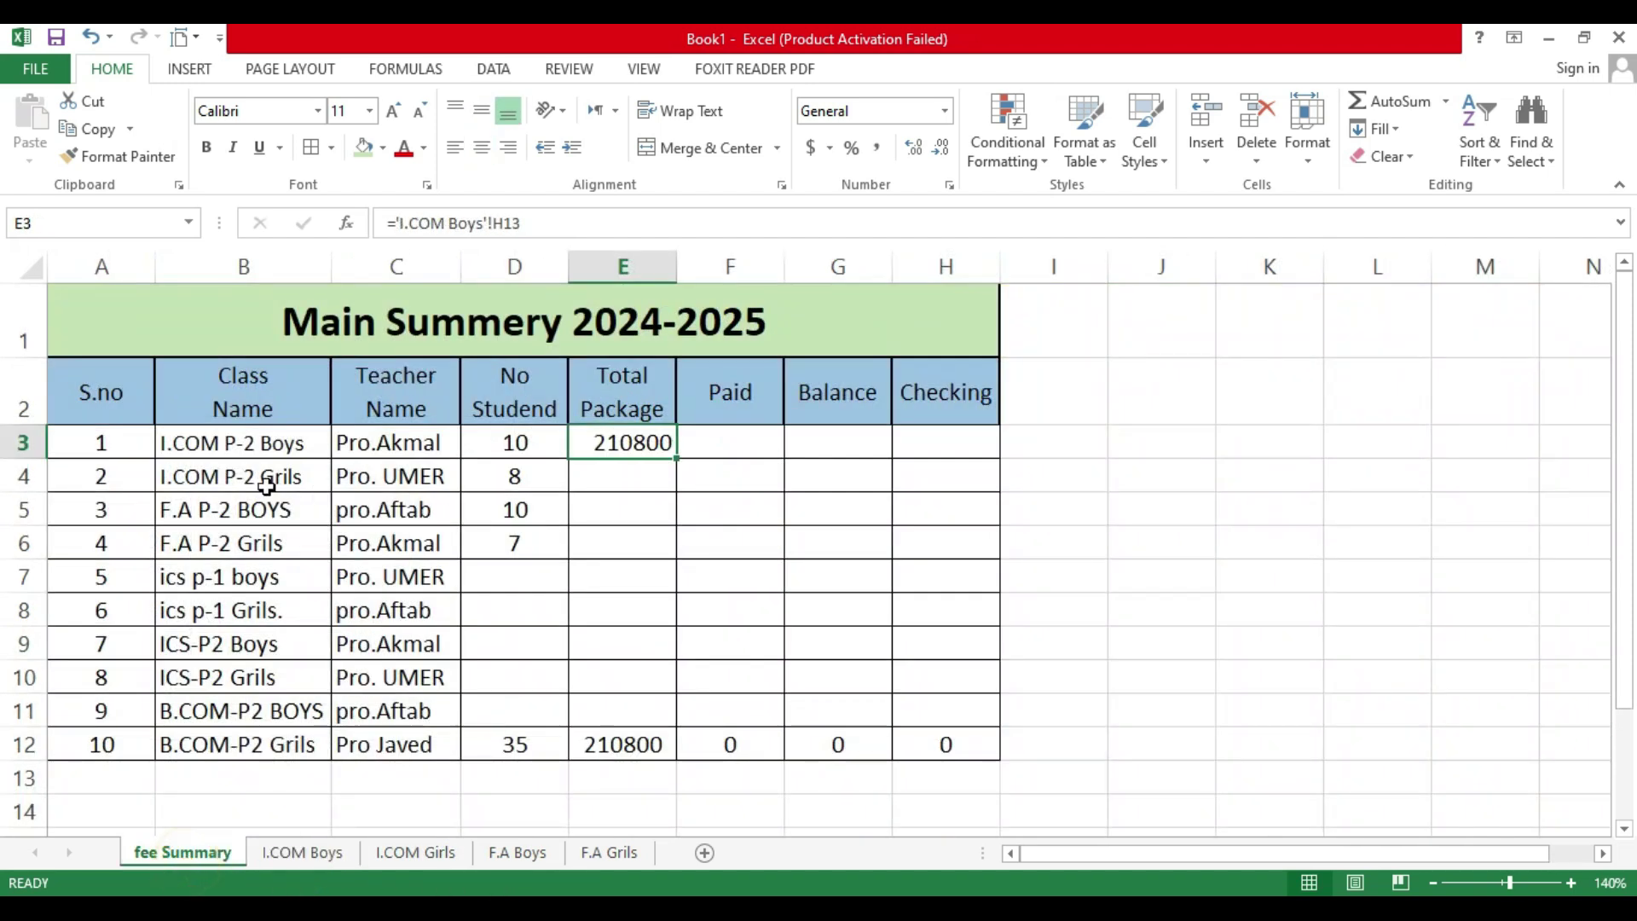
Step: Link the total package in E4 to the Total Amount total, H11, on the I.COM Girls sheet
{"action": "left_click", "coordinate": [628, 475]}
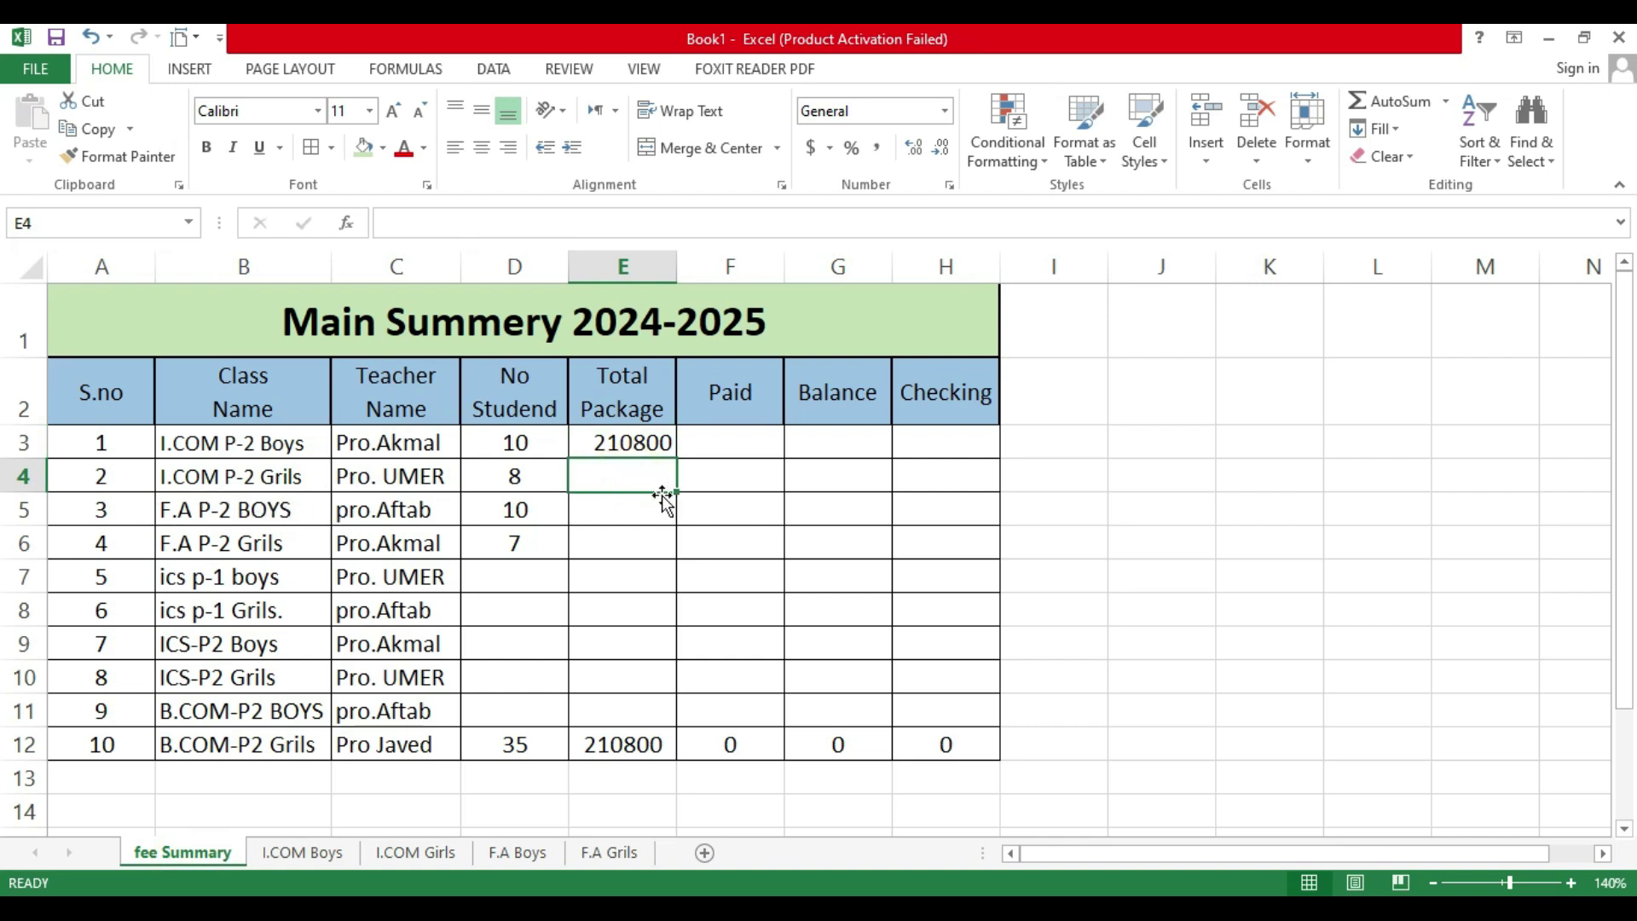
{"action": "type", "text": "="}
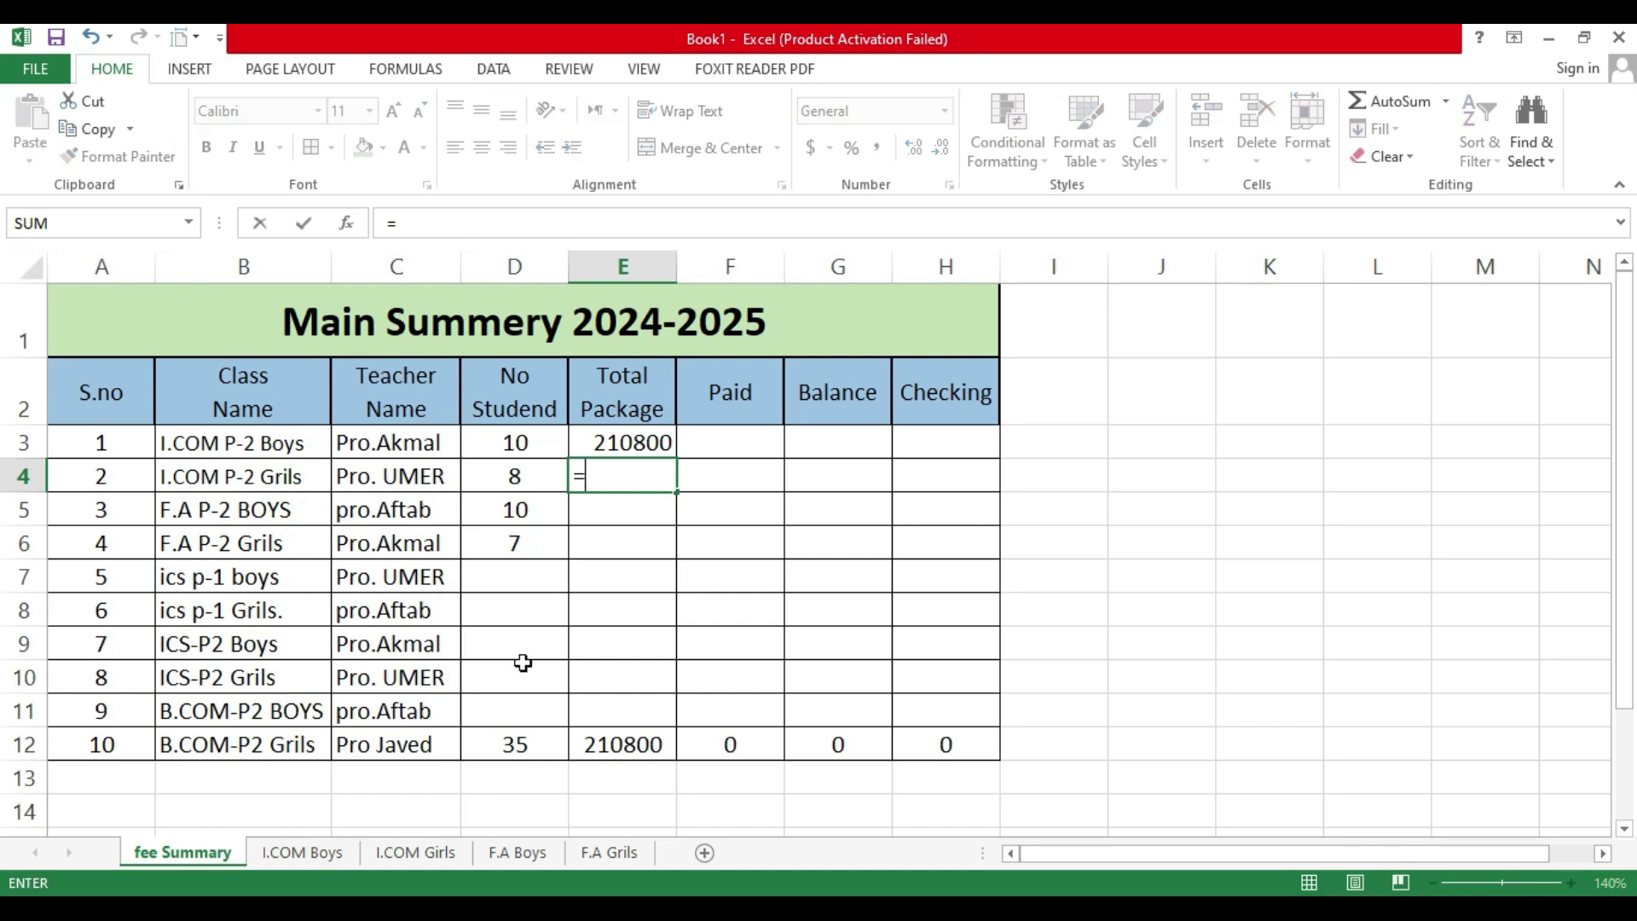
{"action": "left_click", "coordinate": [421, 862]}
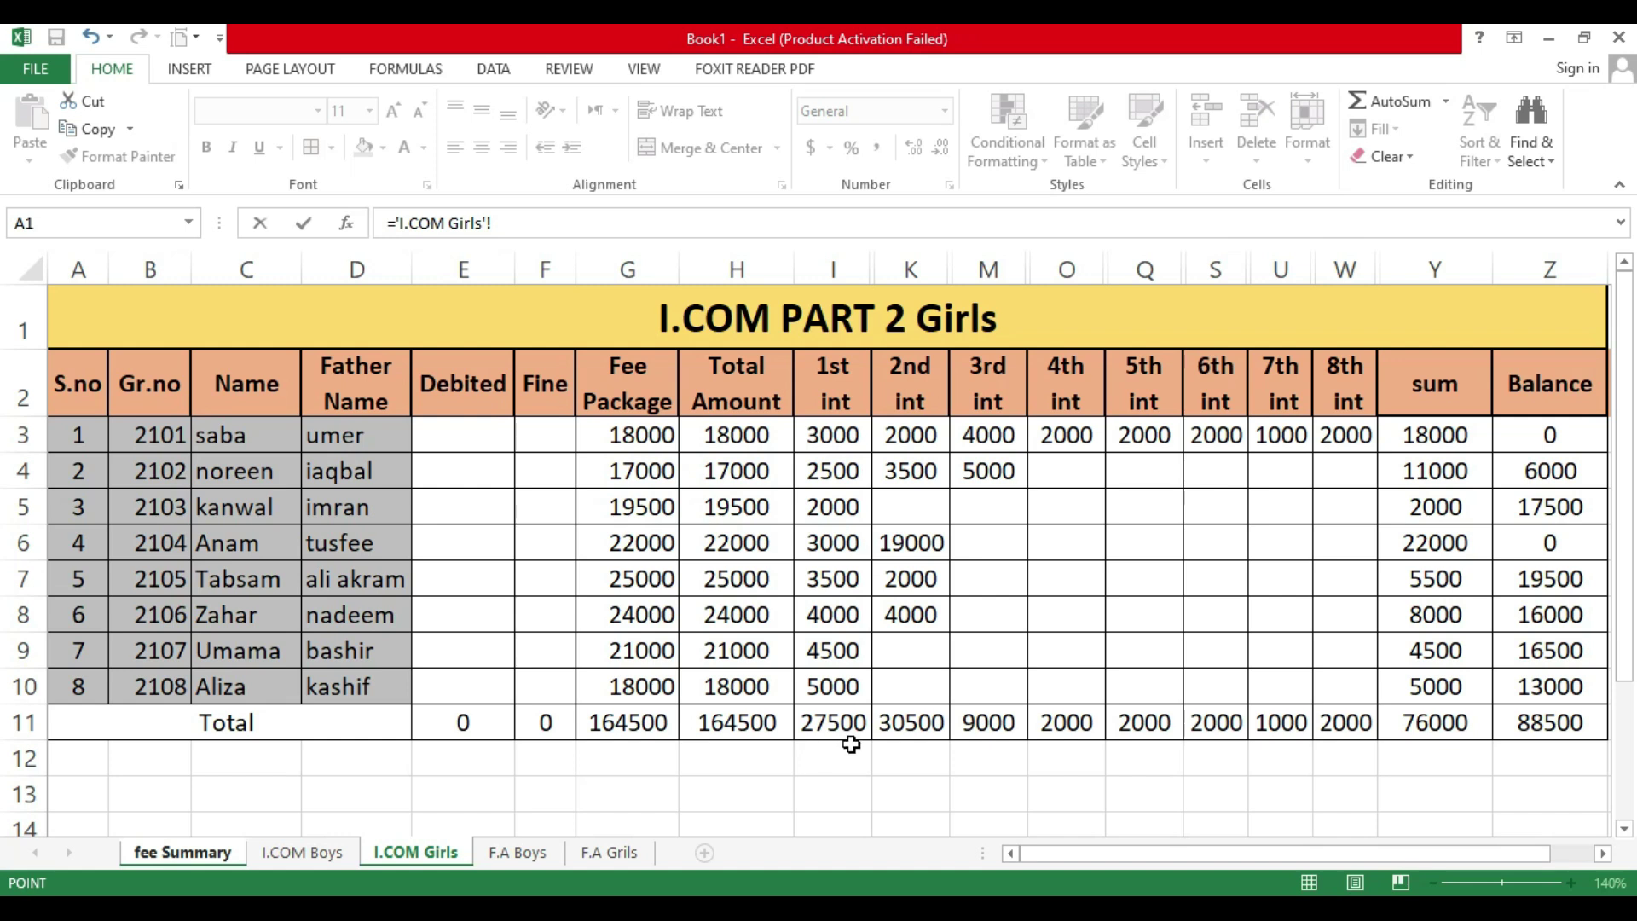
{"action": "left_click", "coordinate": [767, 734]}
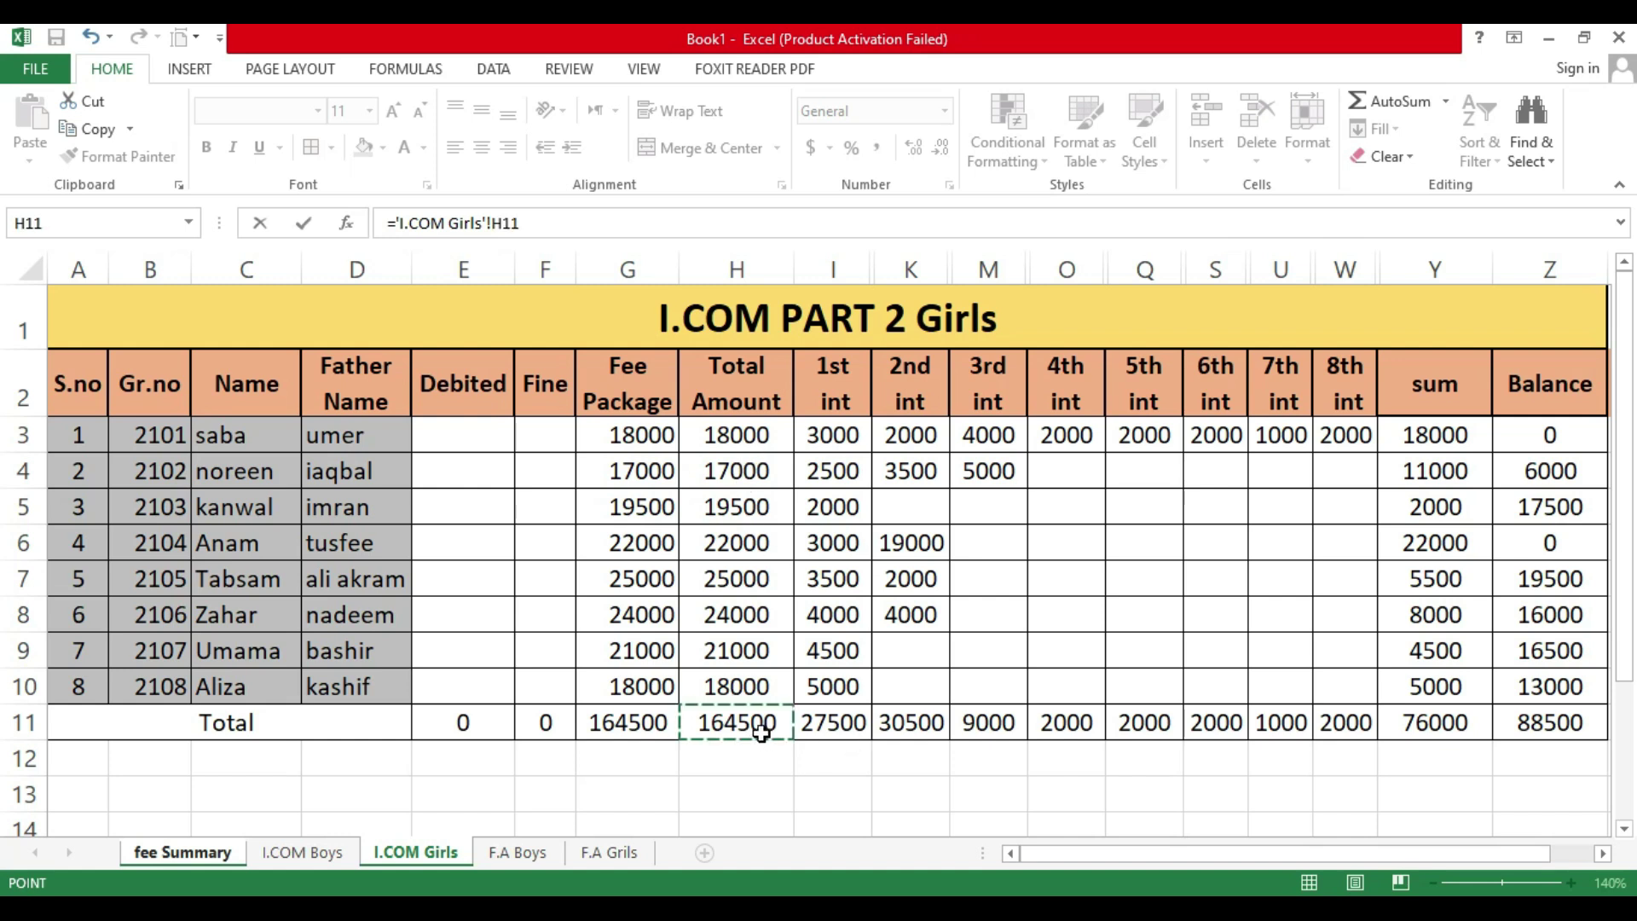
{"action": "key", "text": "Return"}
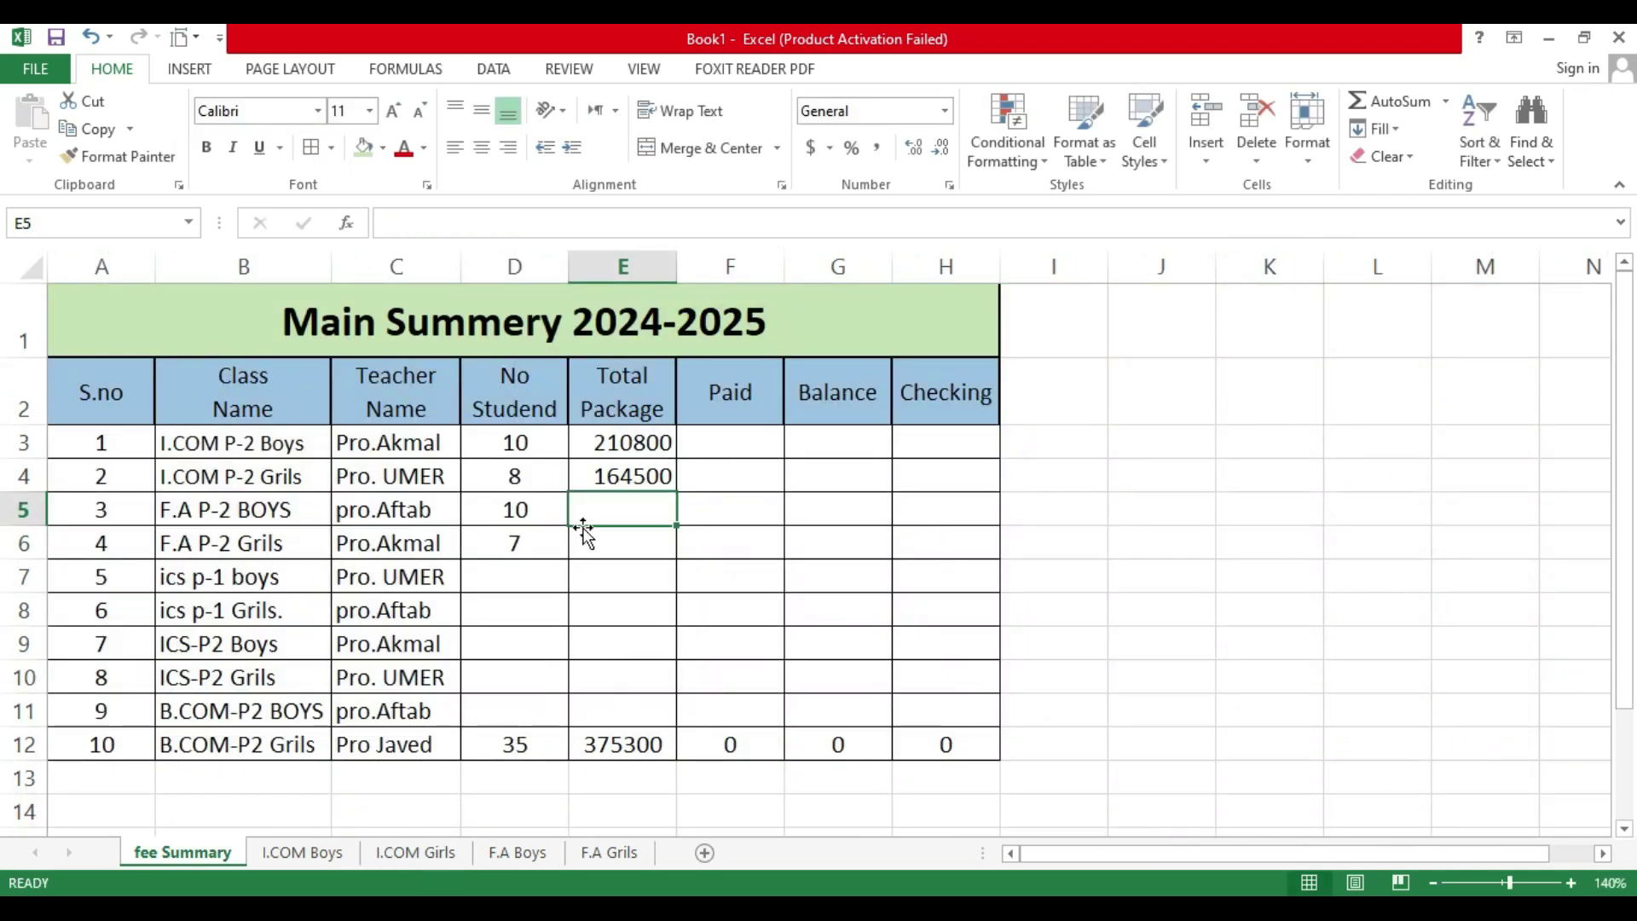
{"action": "type", "text": "="}
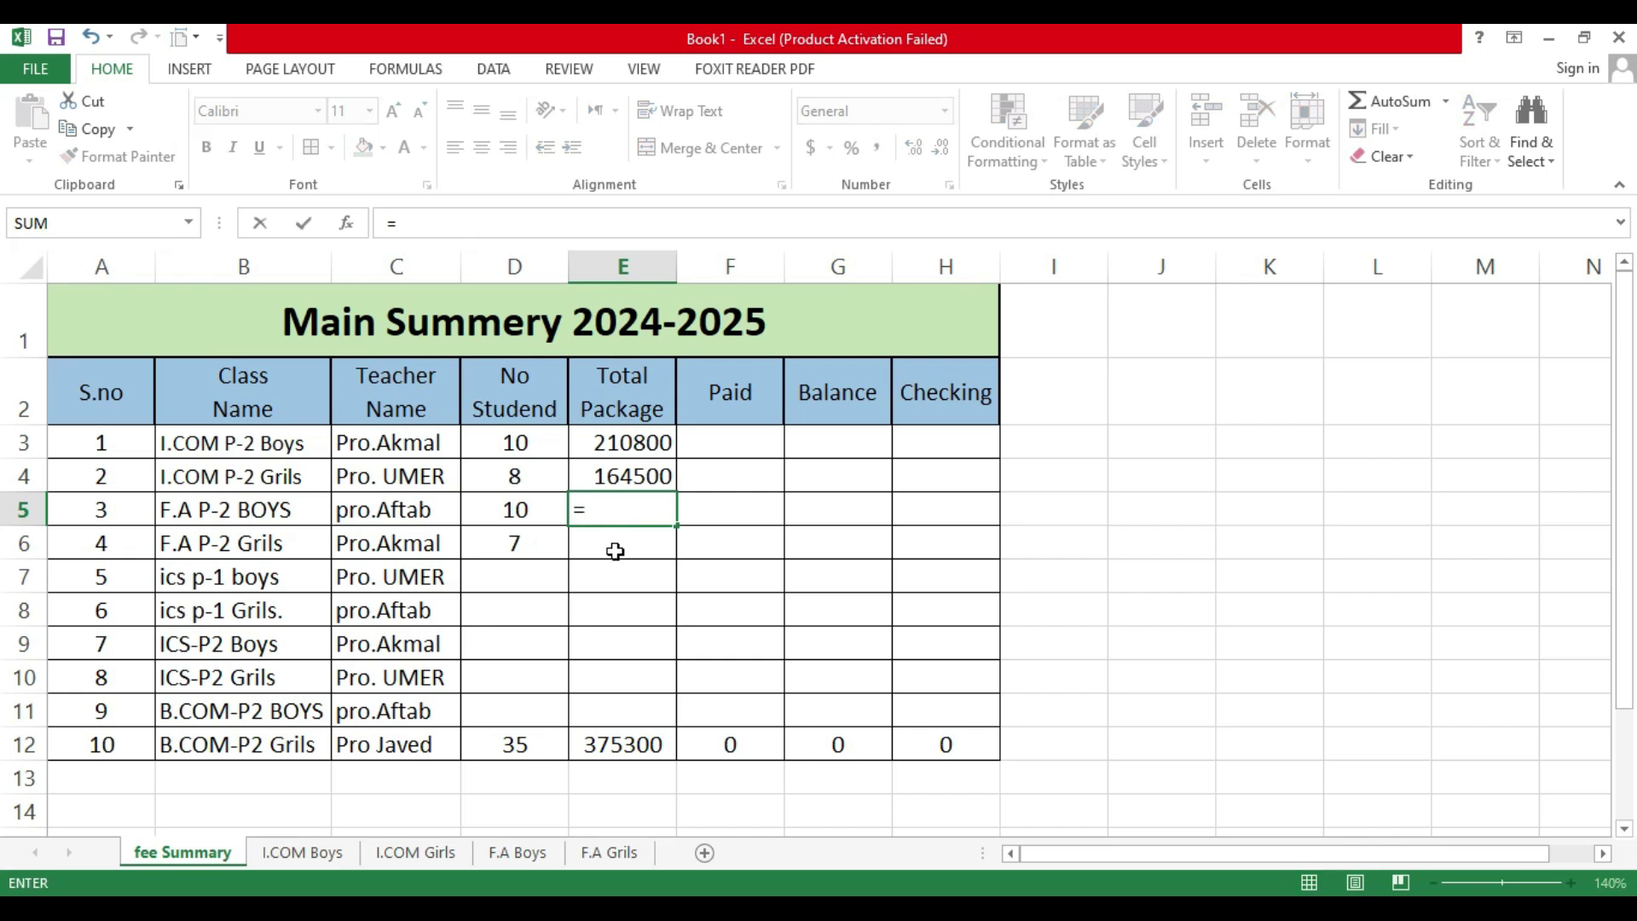
{"action": "key", "text": "Return"}
{"action": "key", "text": "Up"}
{"action": "key", "text": "Up"}
{"action": "key", "text": "Down"}
{"action": "key", "text": "Delete"}
{"action": "left_click", "coordinate": [638, 474]}
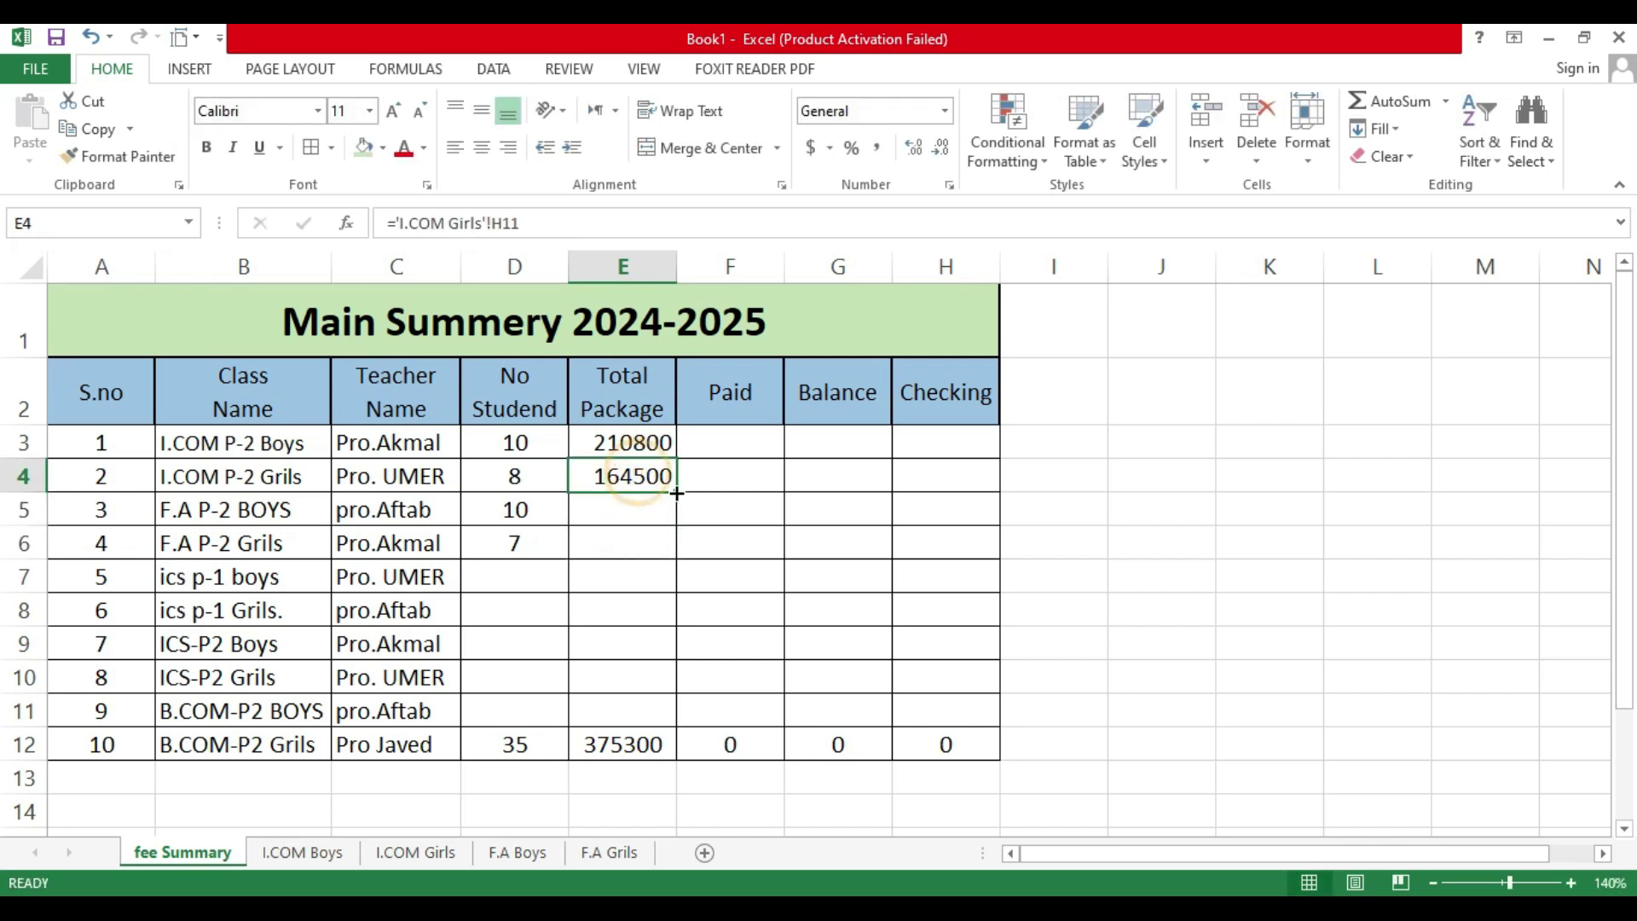
Step: Link the total package in E5 to the Total Amount total, H13, on the F.A Boys sheet
{"action": "left_click", "coordinate": [623, 508]}
{"action": "type", "text": "="}
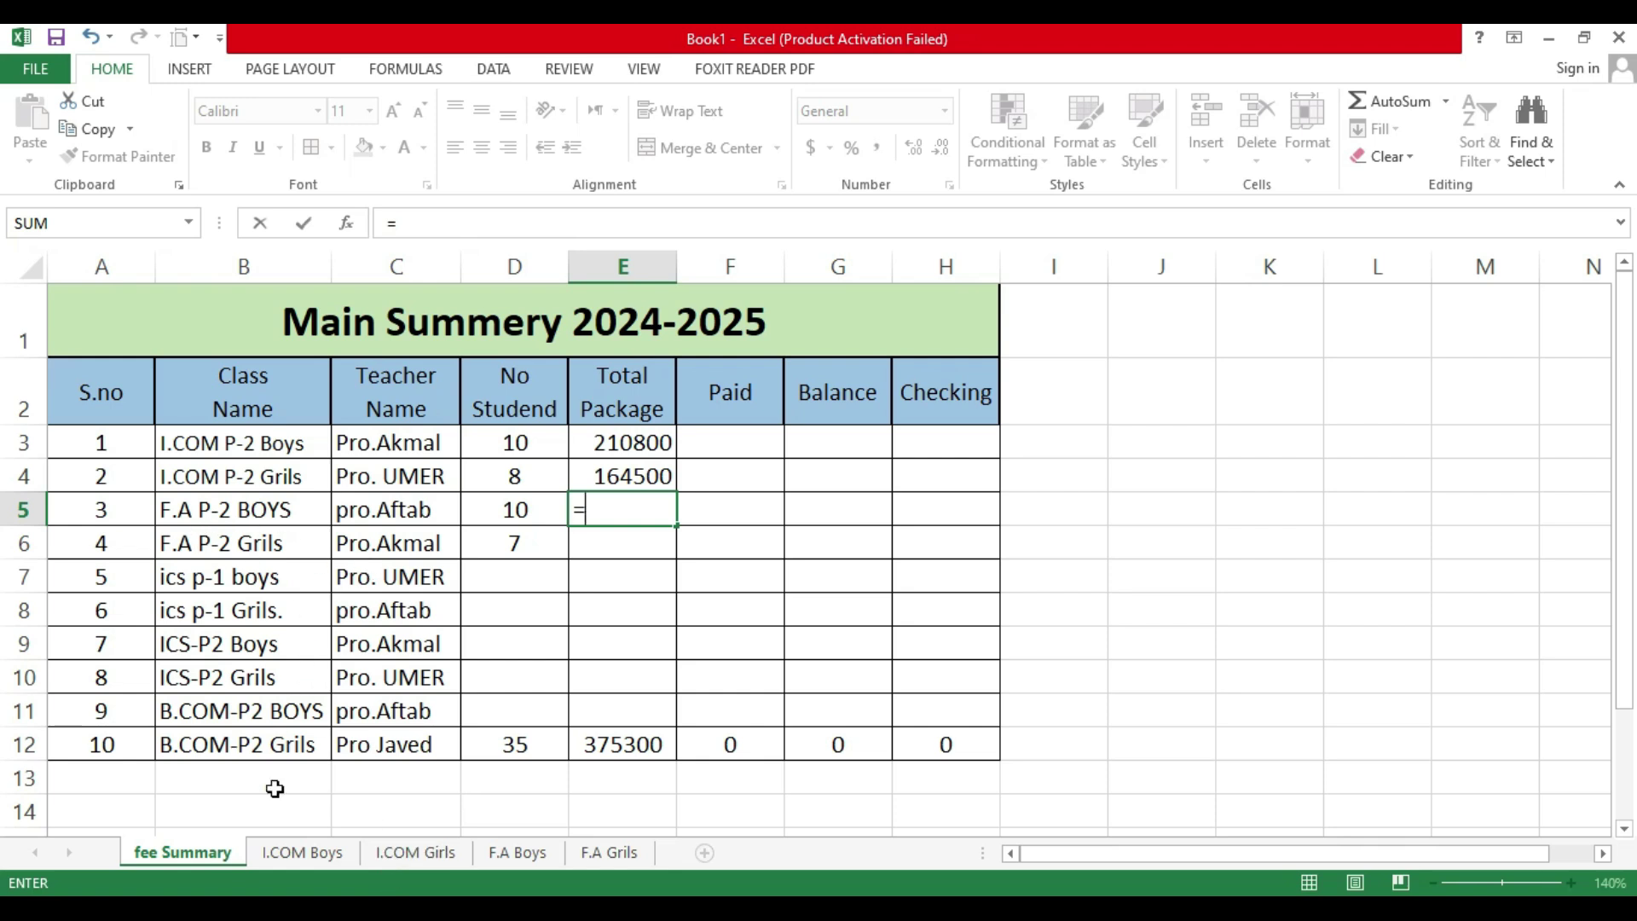
{"action": "left_click", "coordinate": [510, 852]}
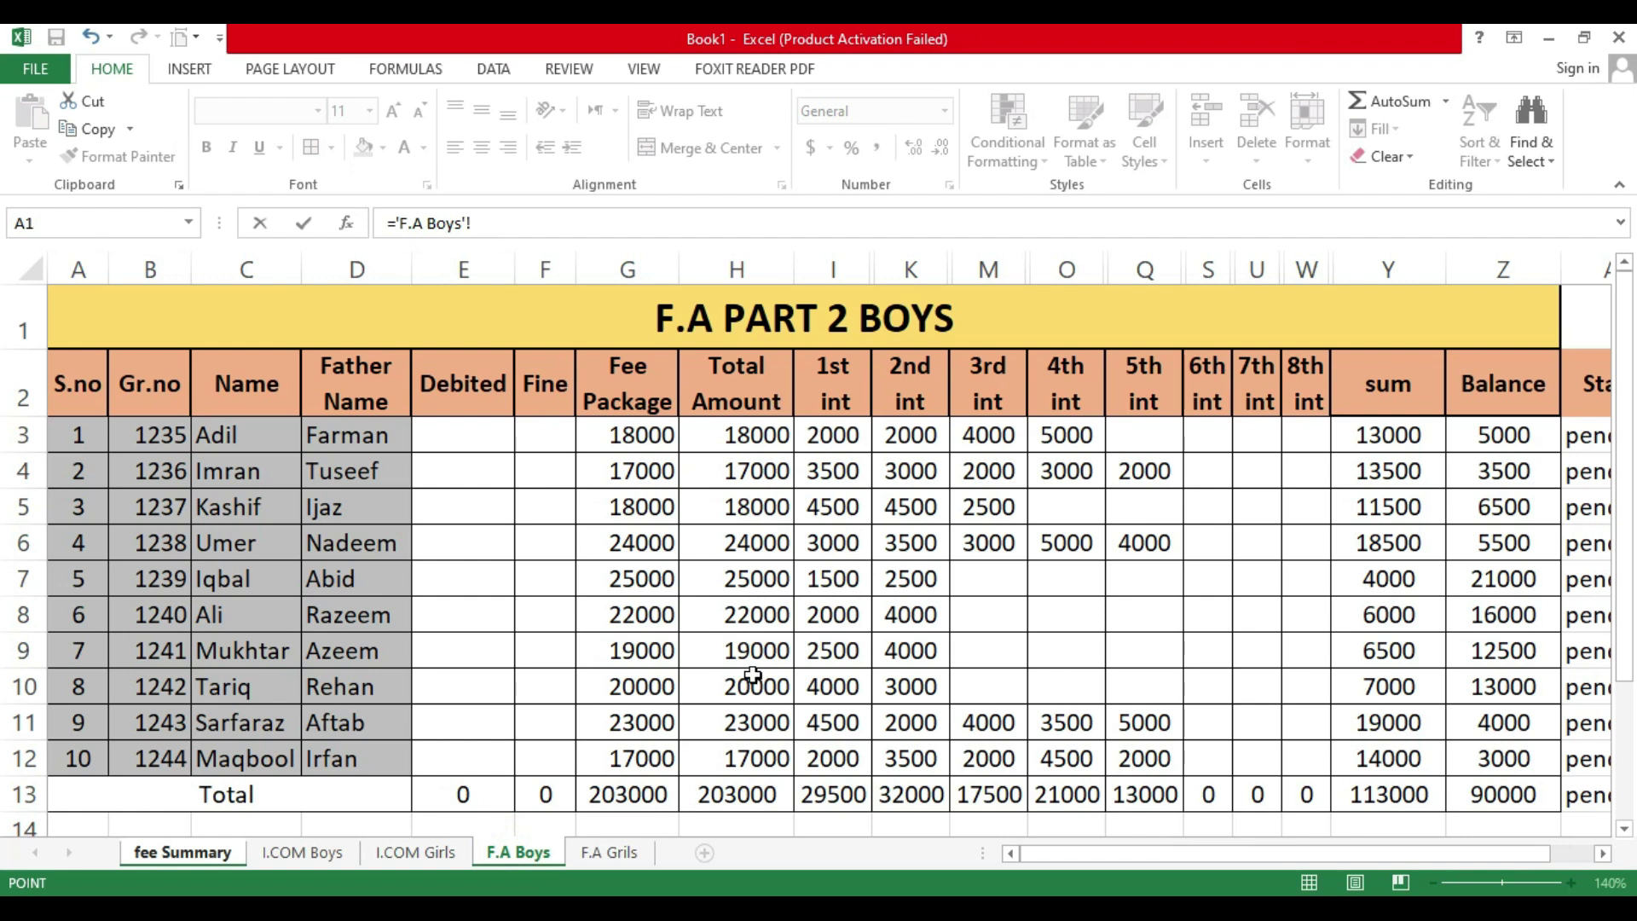
{"action": "left_click", "coordinate": [753, 798]}
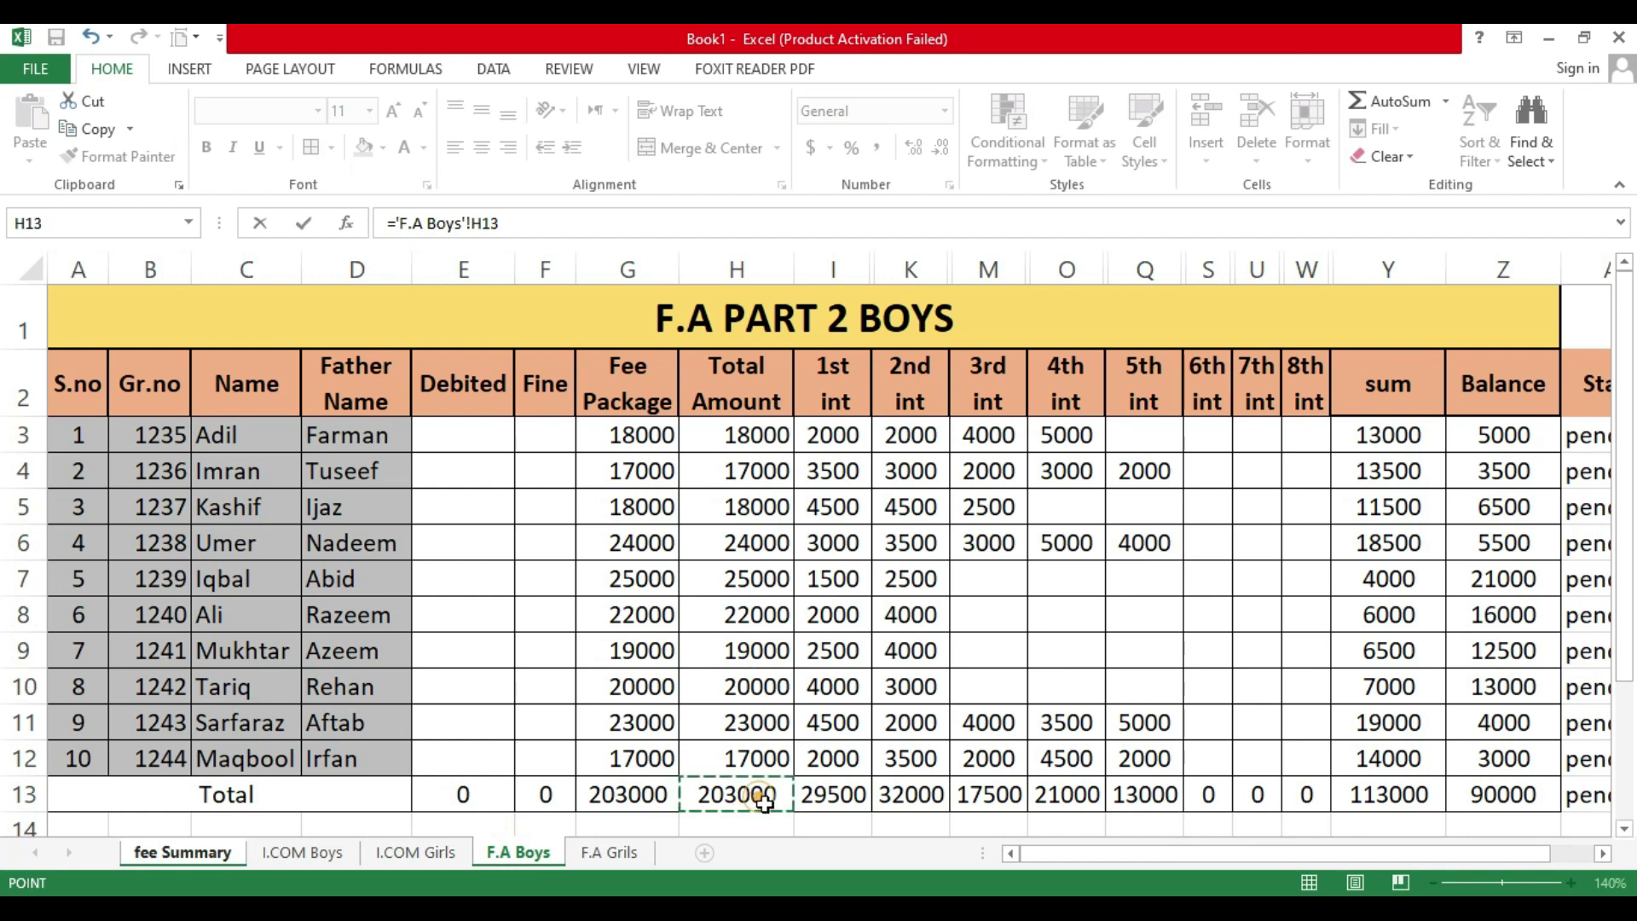
{"action": "key", "text": "Return"}
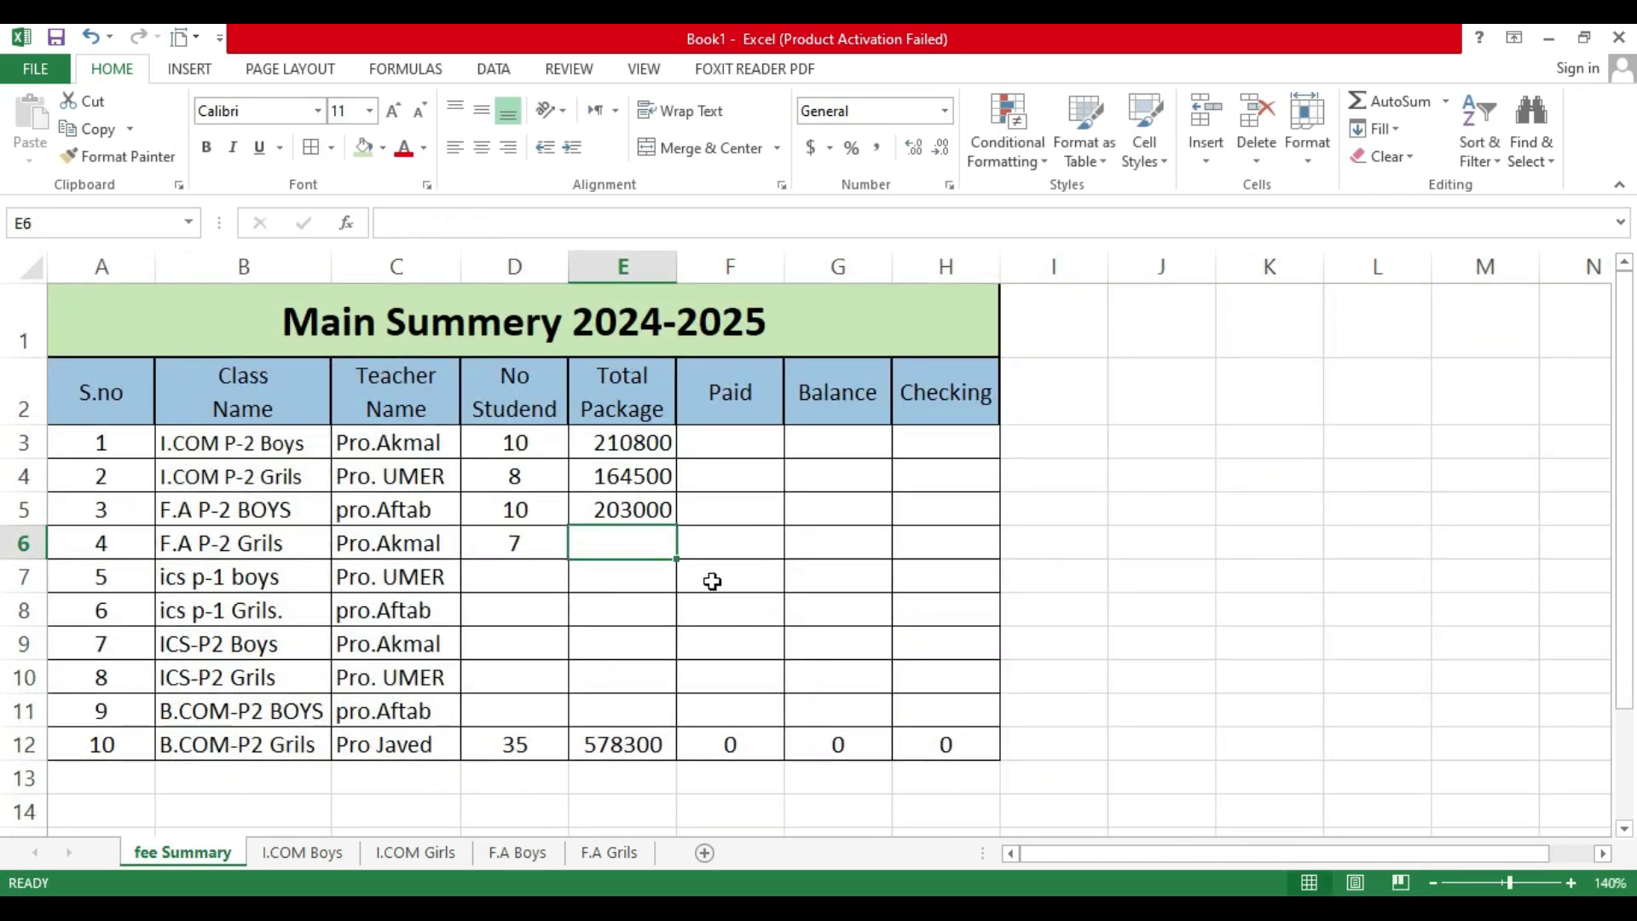
{"action": "left_click", "coordinate": [632, 501]}
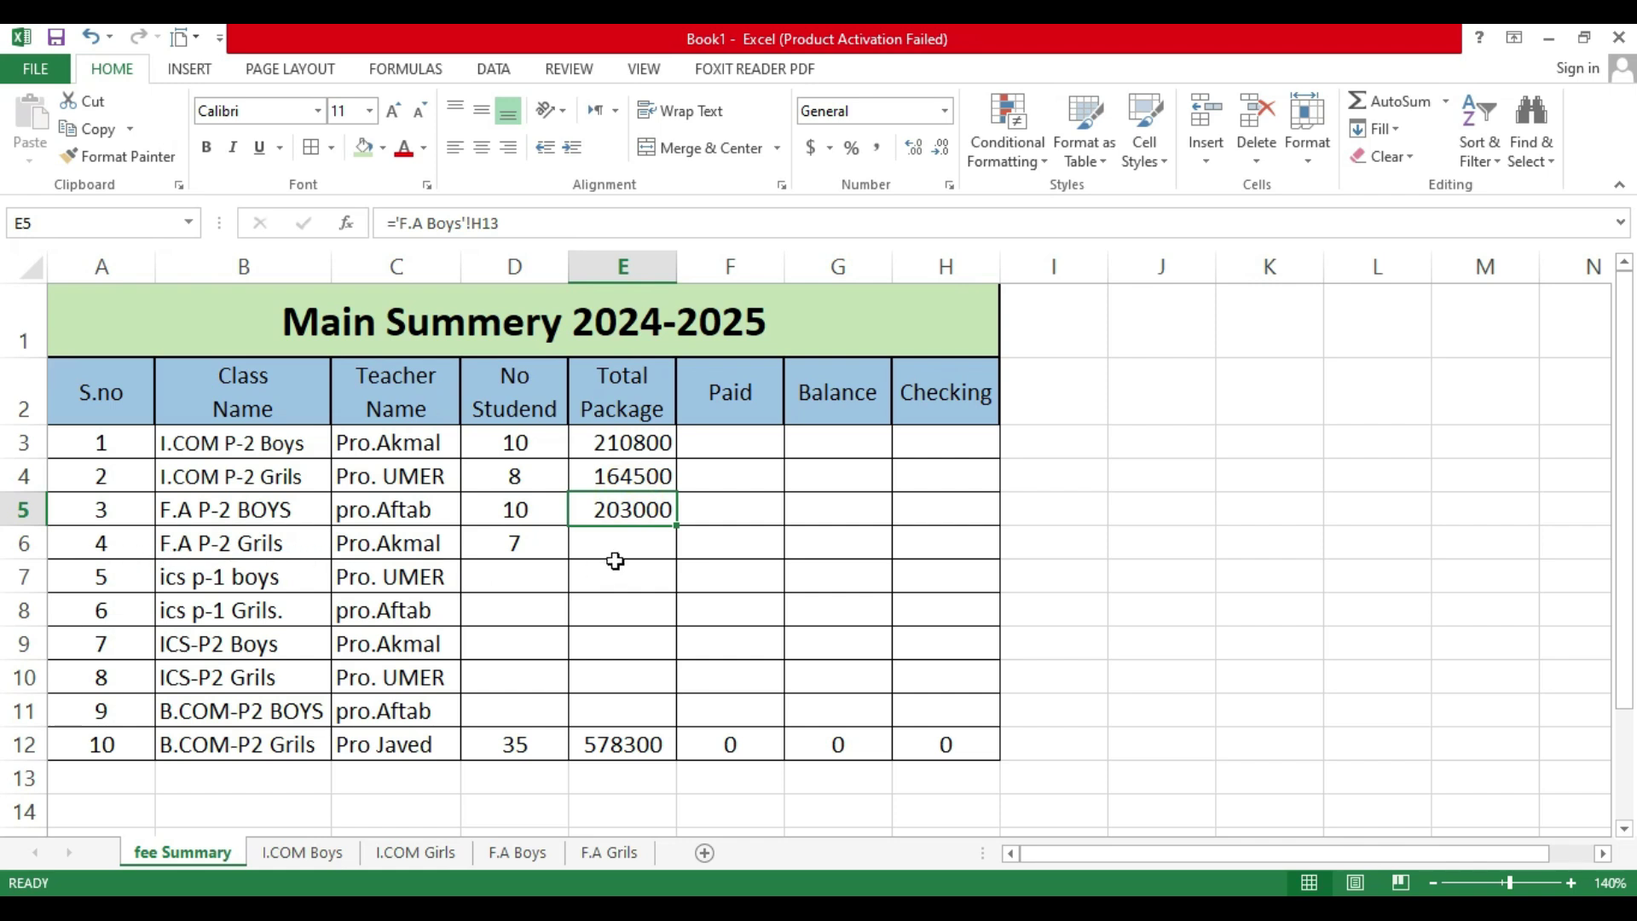
Step: Link the total package in E6 to the Total Amount total, H10, on the F.A Grils sheet
{"action": "left_click", "coordinate": [618, 553]}
{"action": "type", "text": "="}
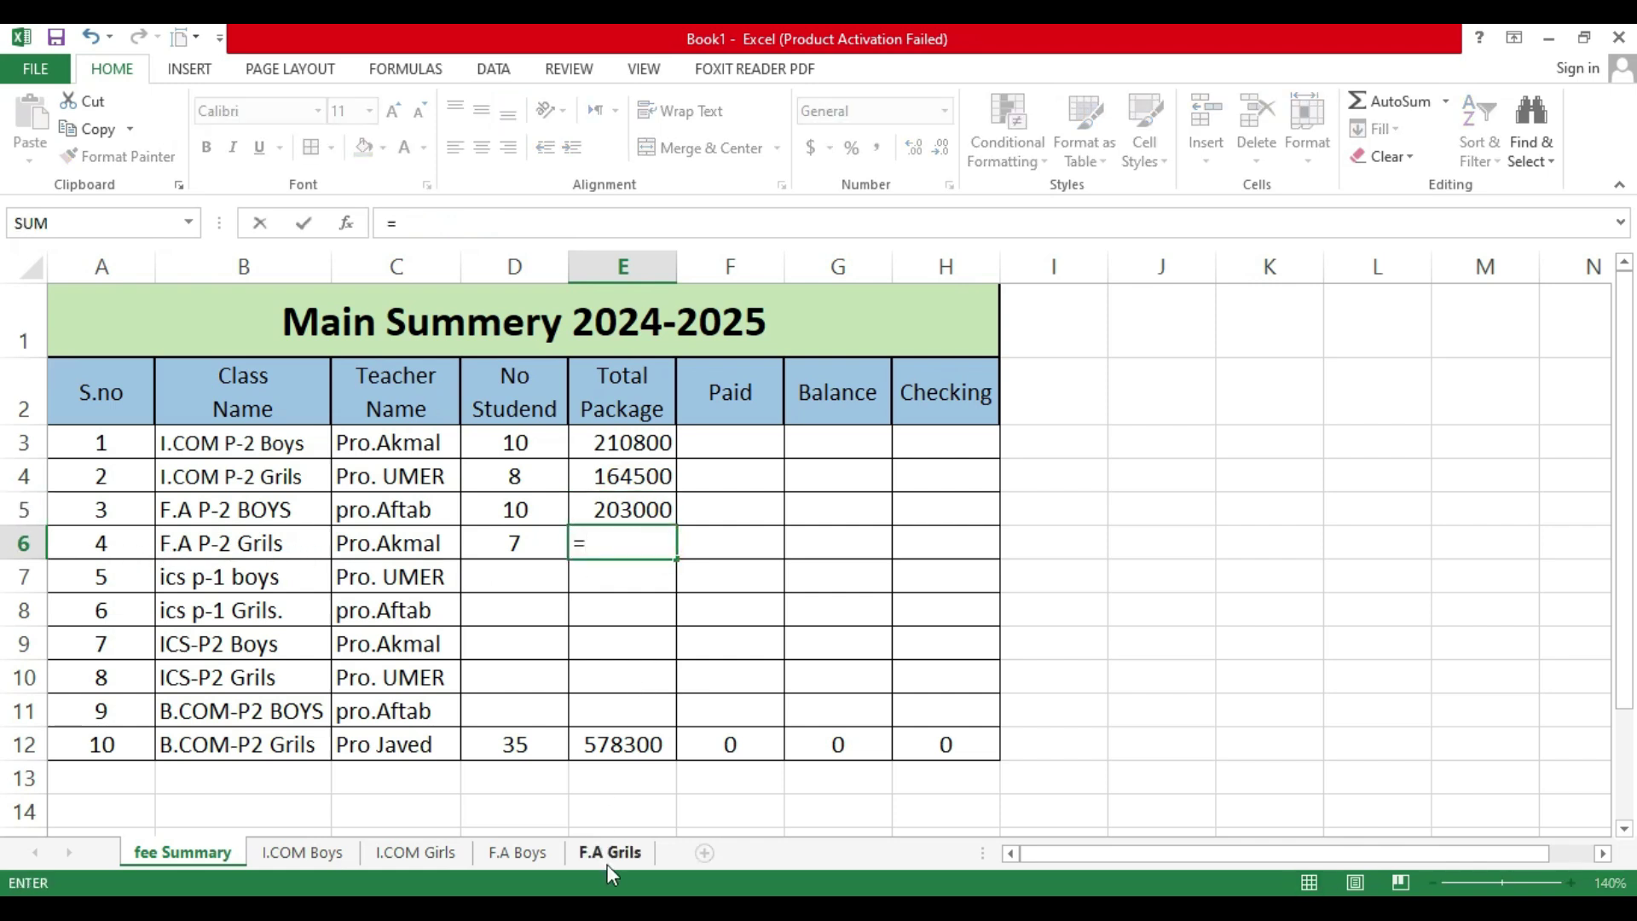
{"action": "left_click", "coordinate": [609, 861]}
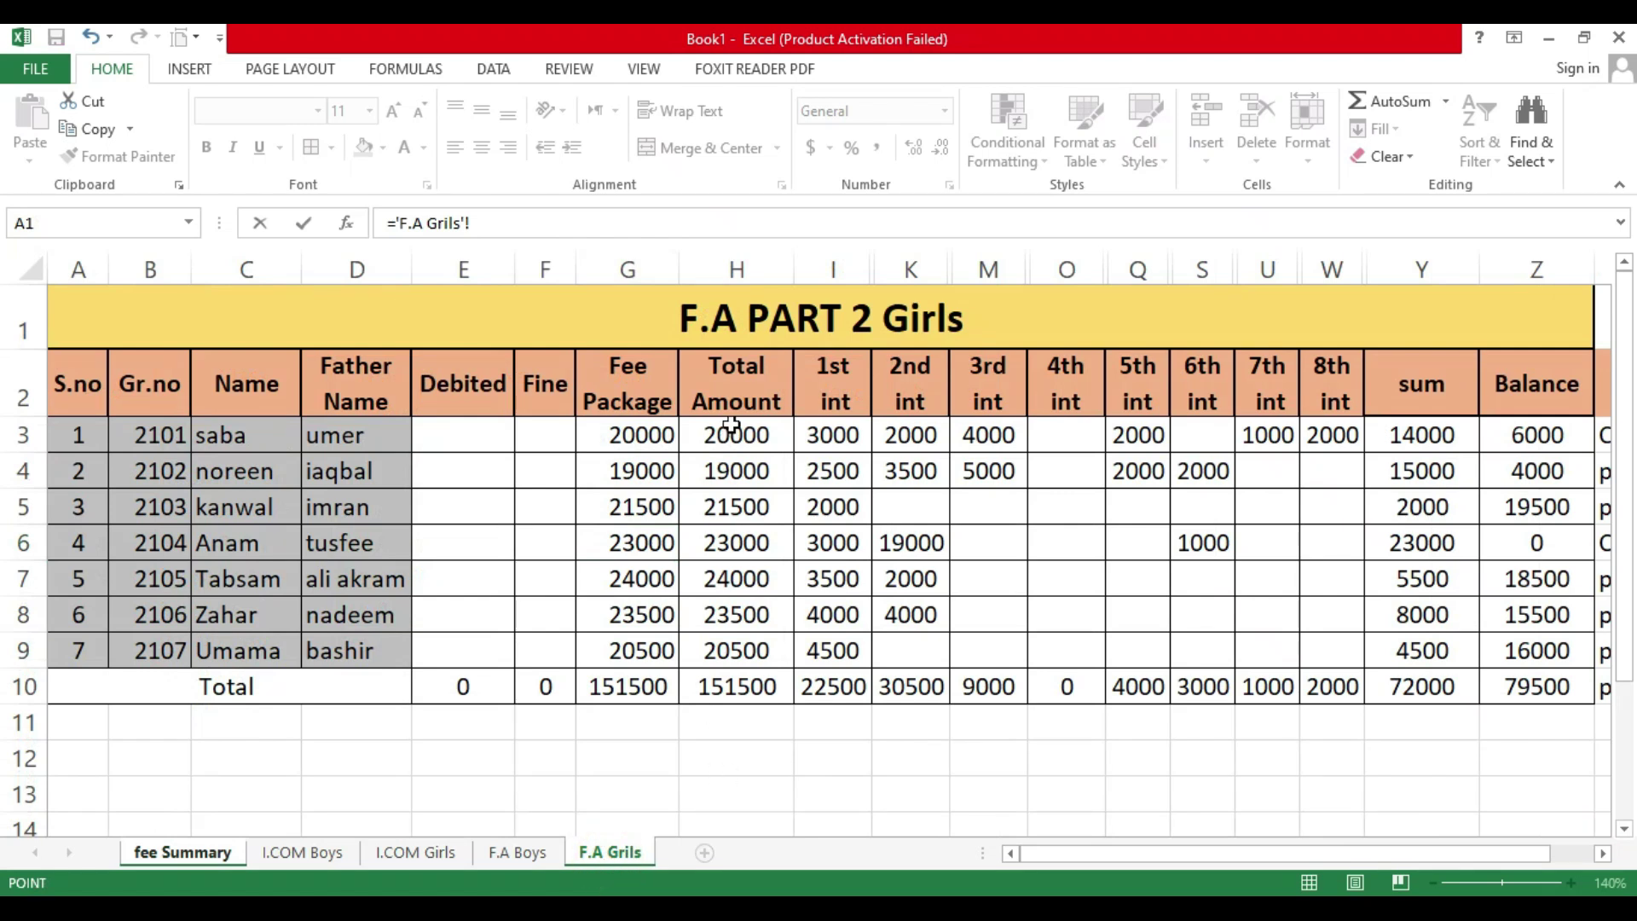
{"action": "left_click", "coordinate": [747, 692]}
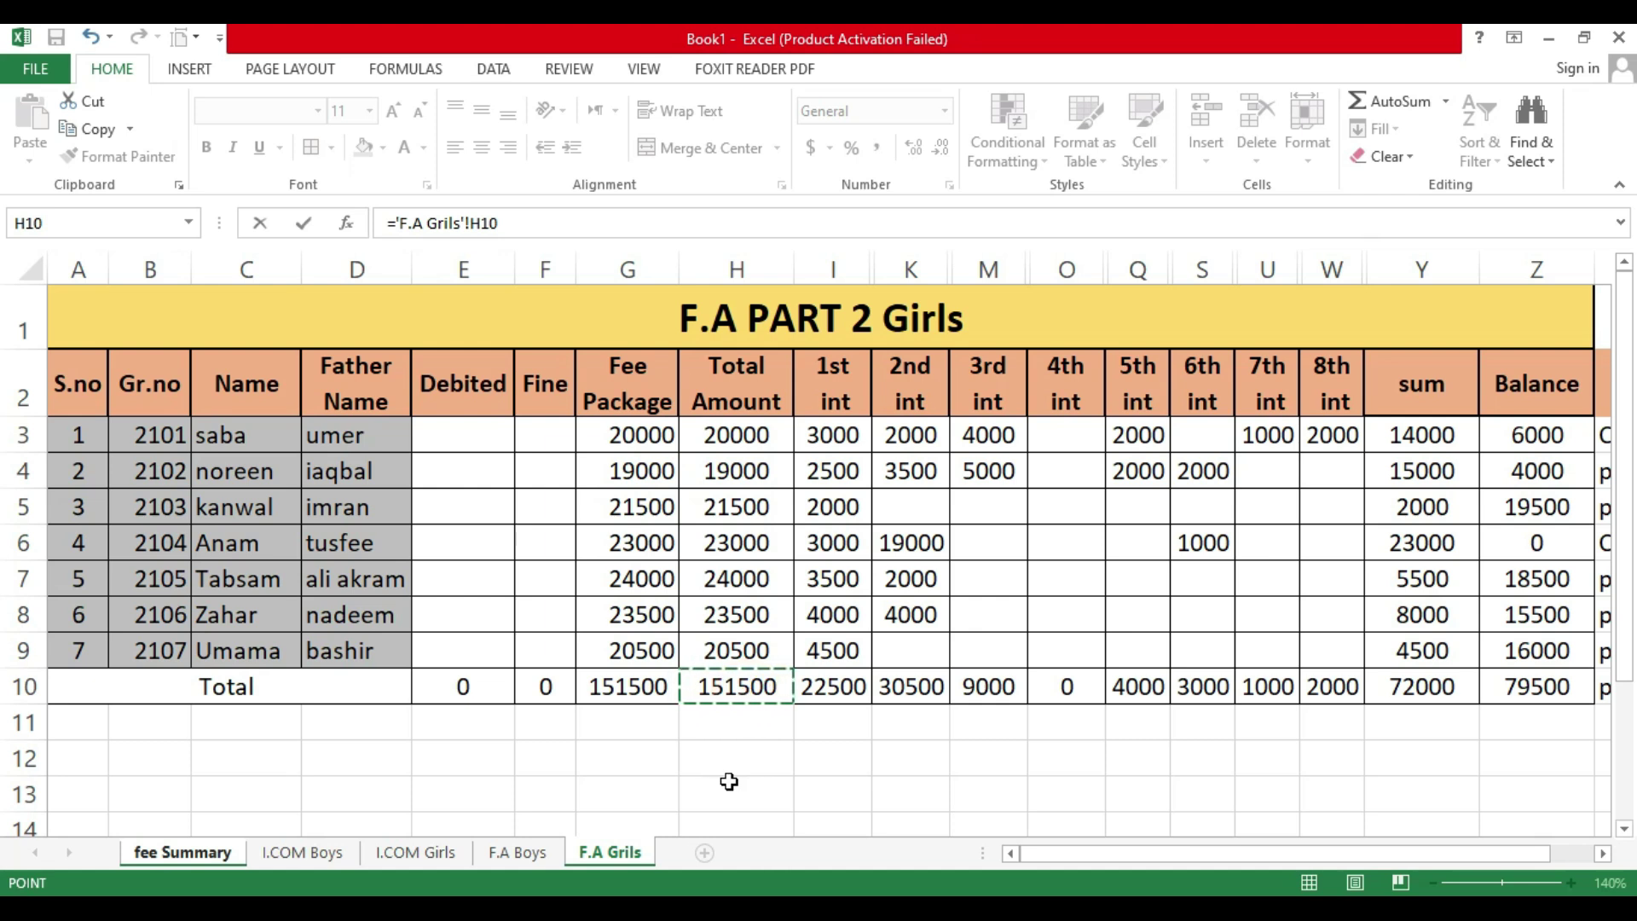
{"action": "key", "text": "Return"}
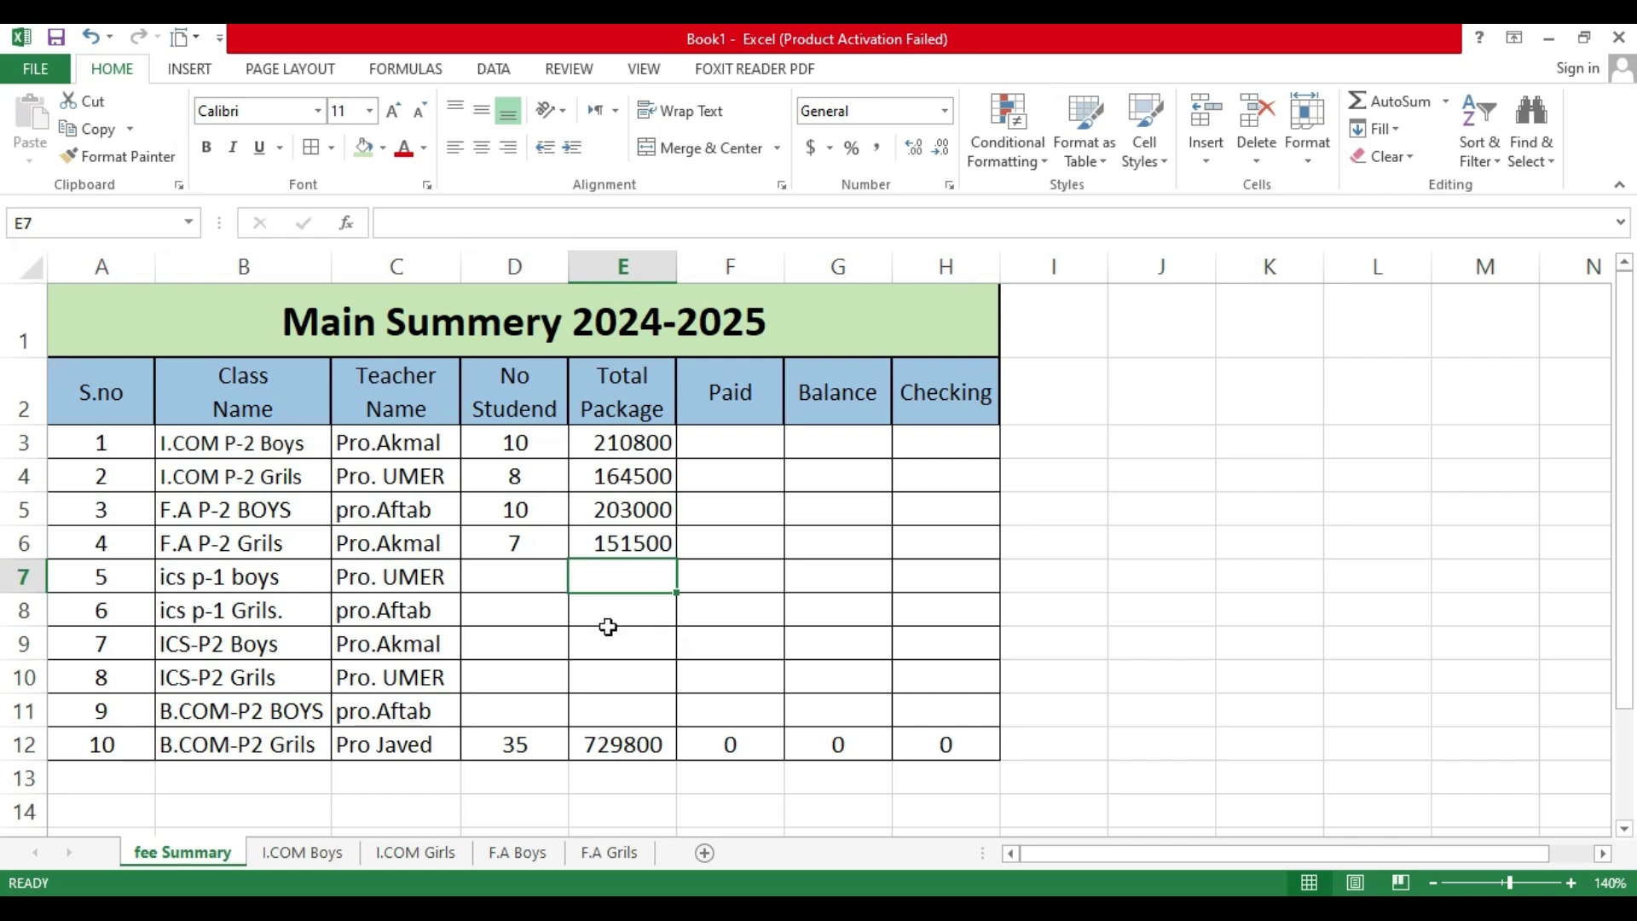
Step: Link the paid amount in F3 to the total of the sum column, Y13, on the I.COM Boys sheet
{"action": "left_click_drag", "start_coordinate": [743, 443], "coordinate": [734, 713]}
{"action": "left_click", "coordinate": [755, 449]}
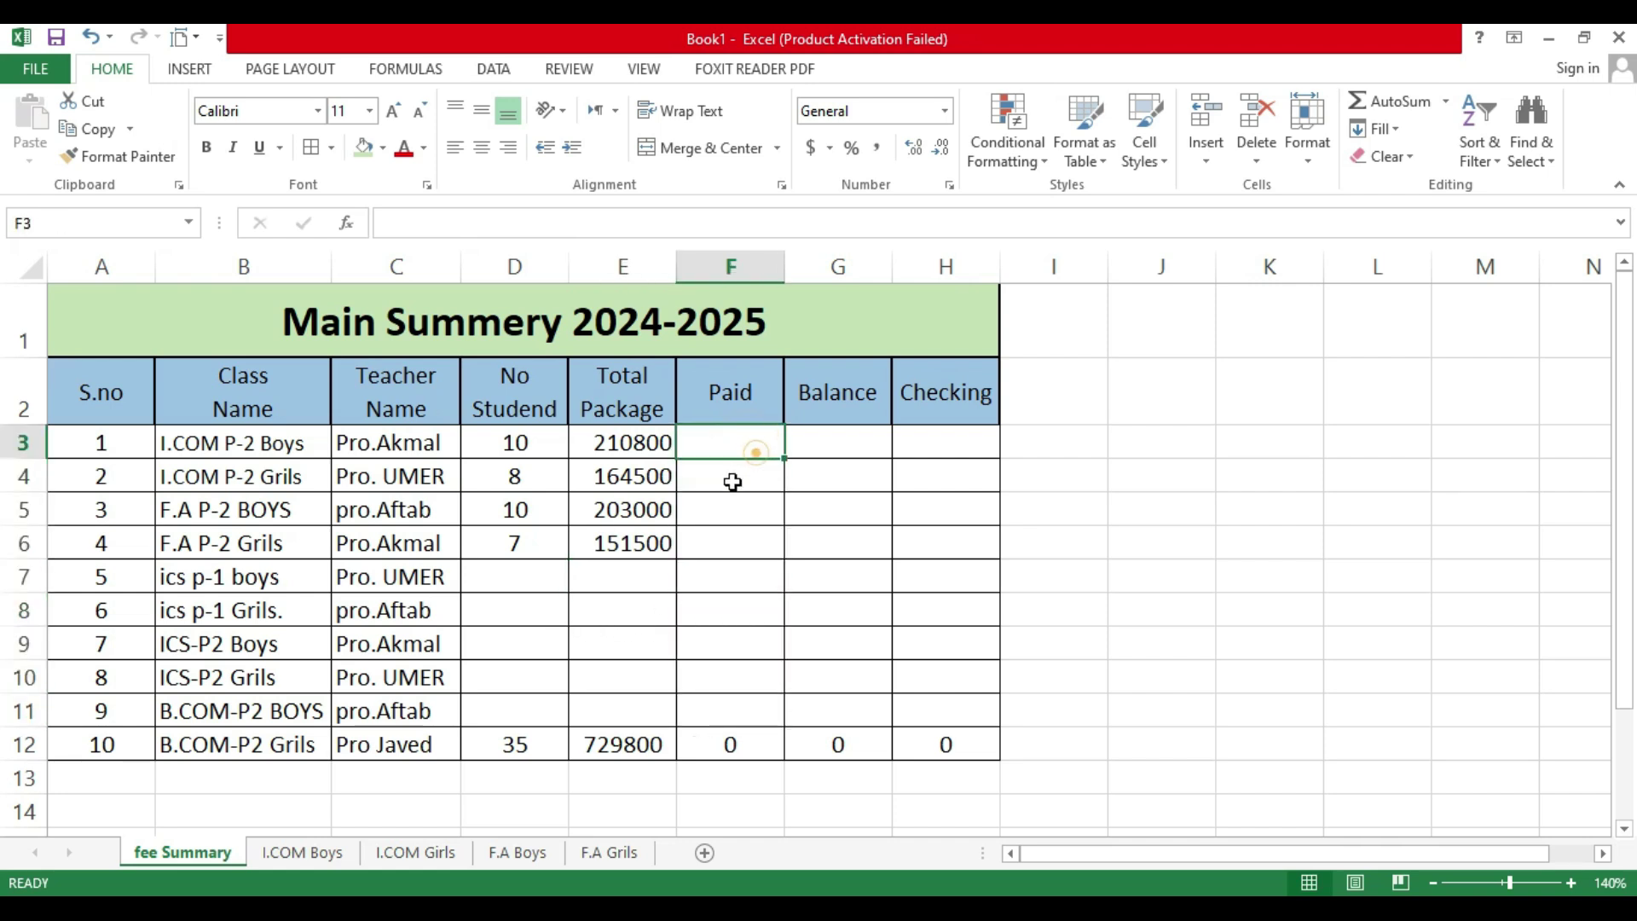
{"action": "type", "text": "="}
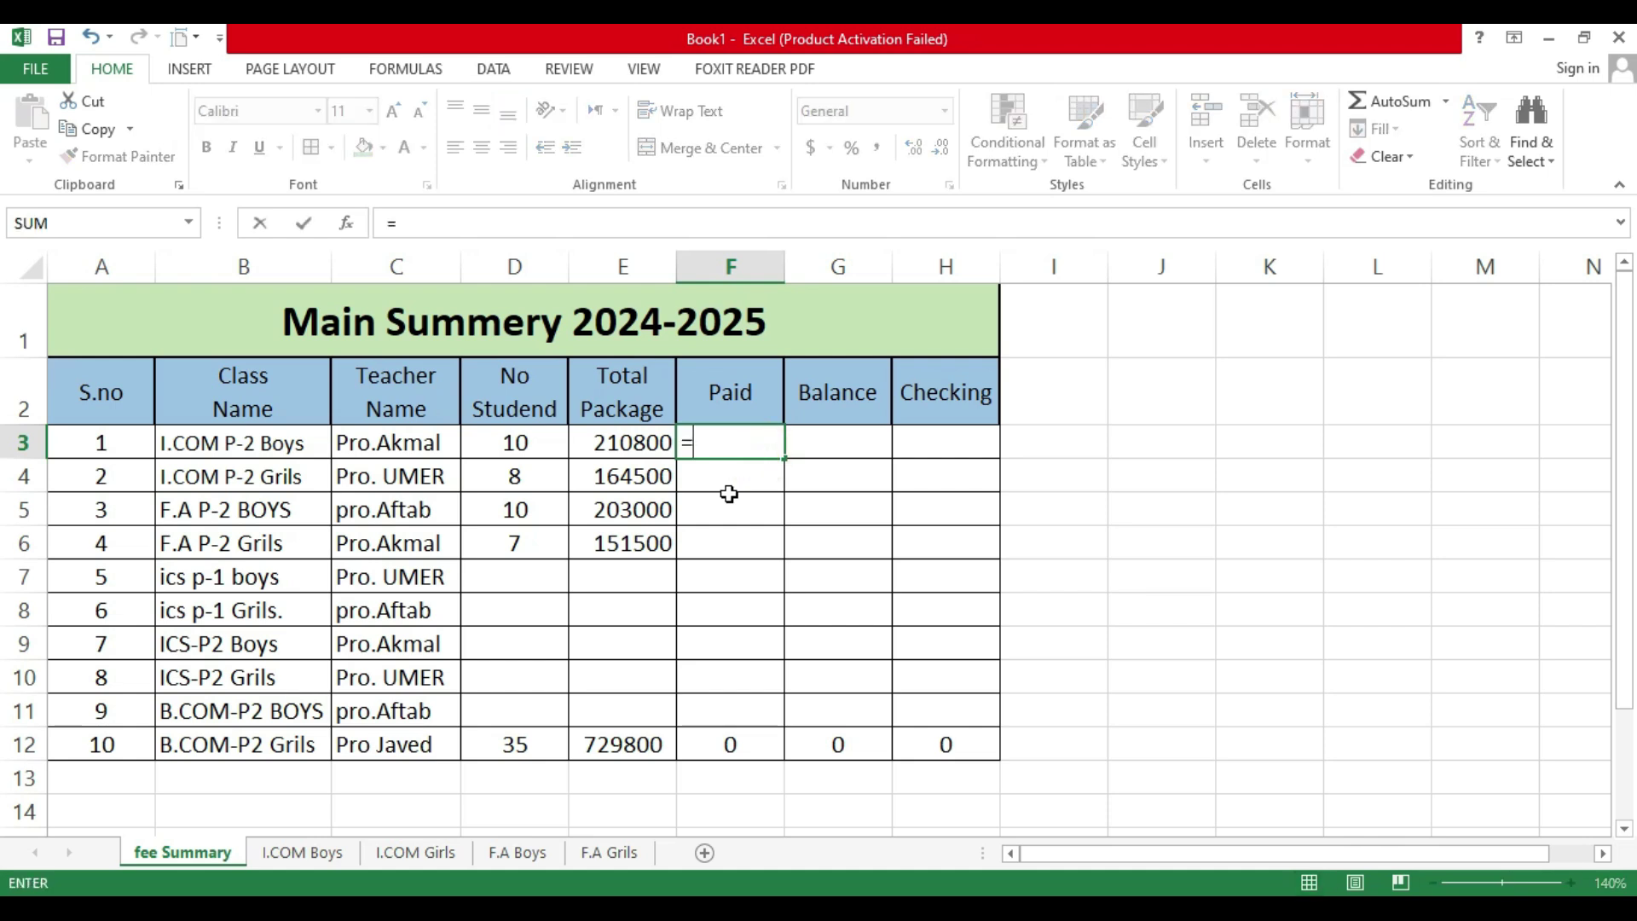
{"action": "left_click", "coordinate": [303, 853]}
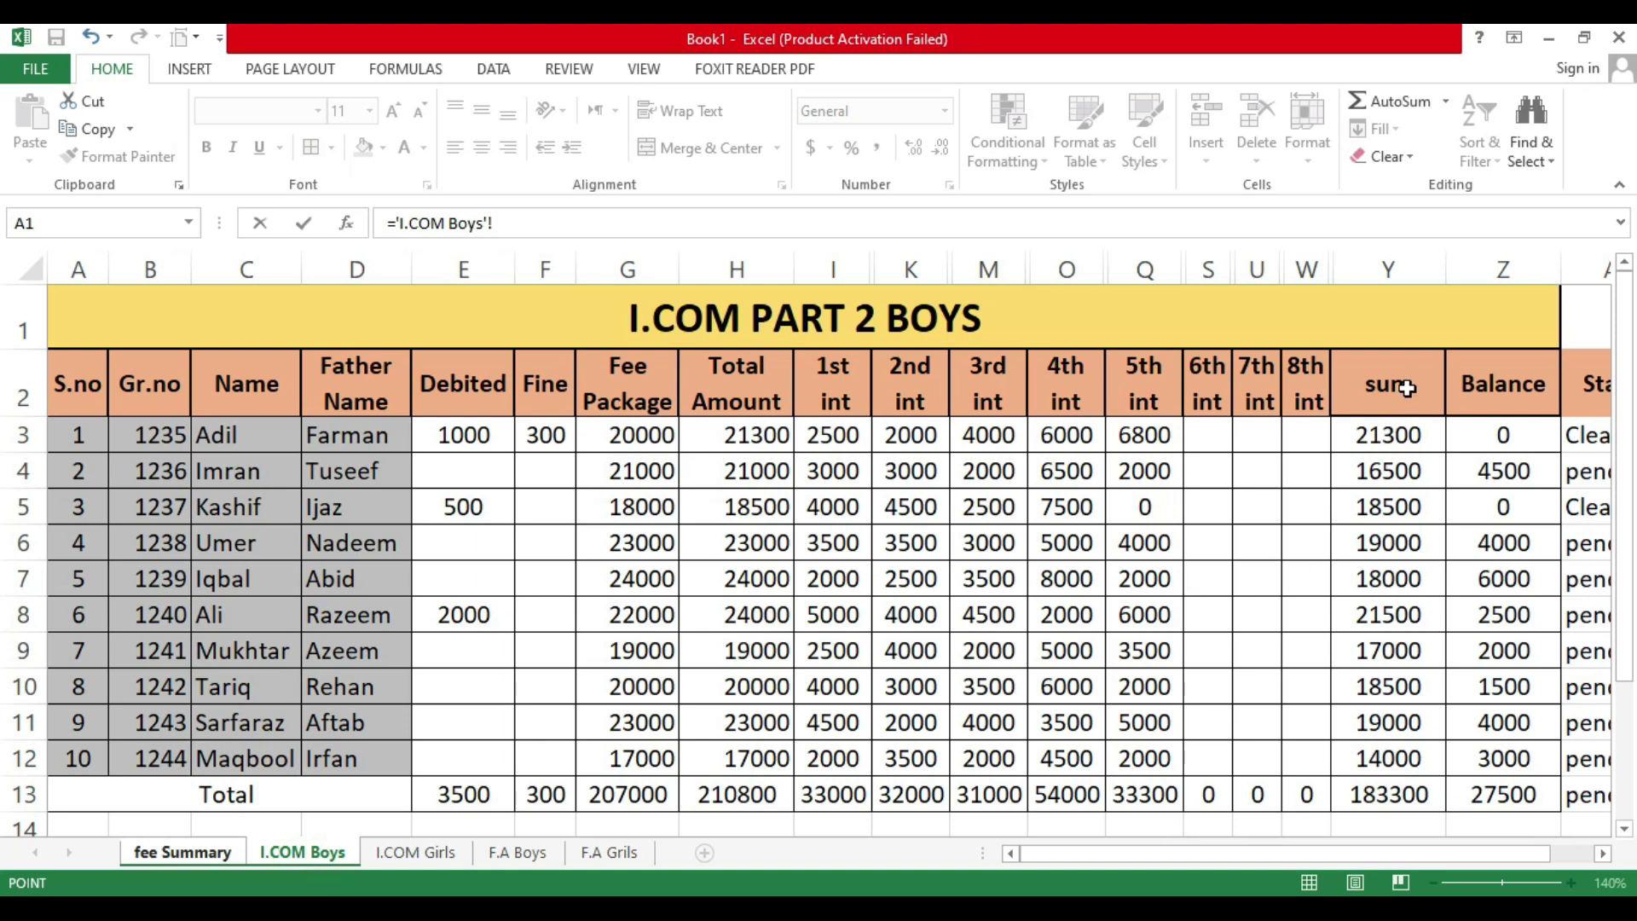
{"action": "left_click", "coordinate": [1402, 795]}
{"action": "key", "text": "Return"}
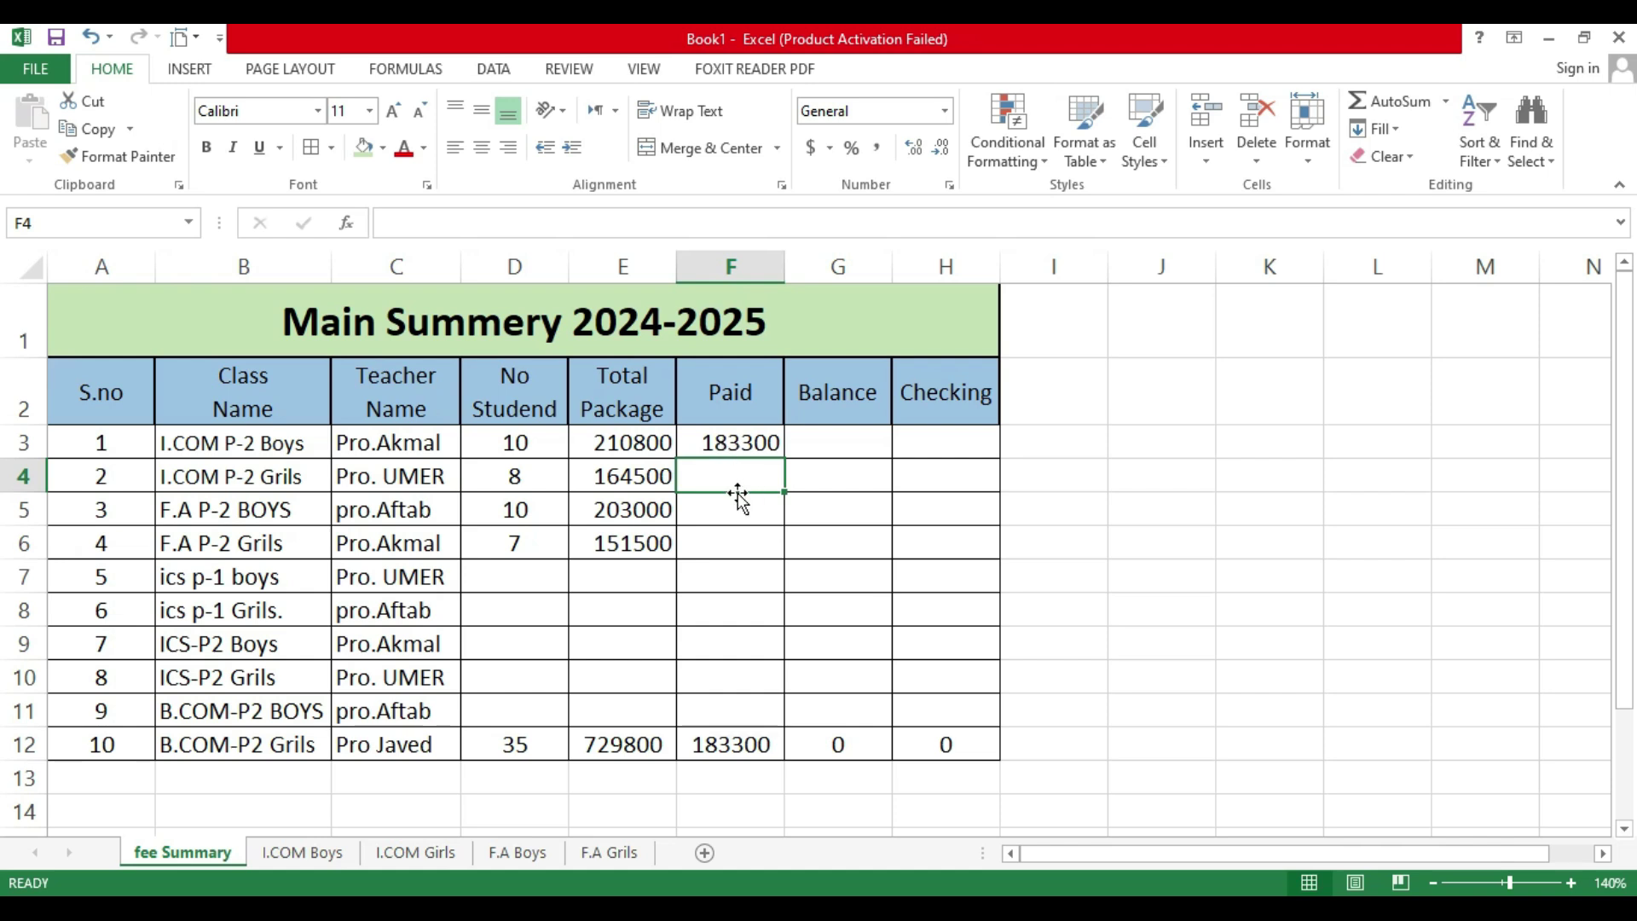
Step: Link the paid amount in F4 to the total of the sum column, Y11, on the I.COM Girls sheet
{"action": "type", "text": "="}
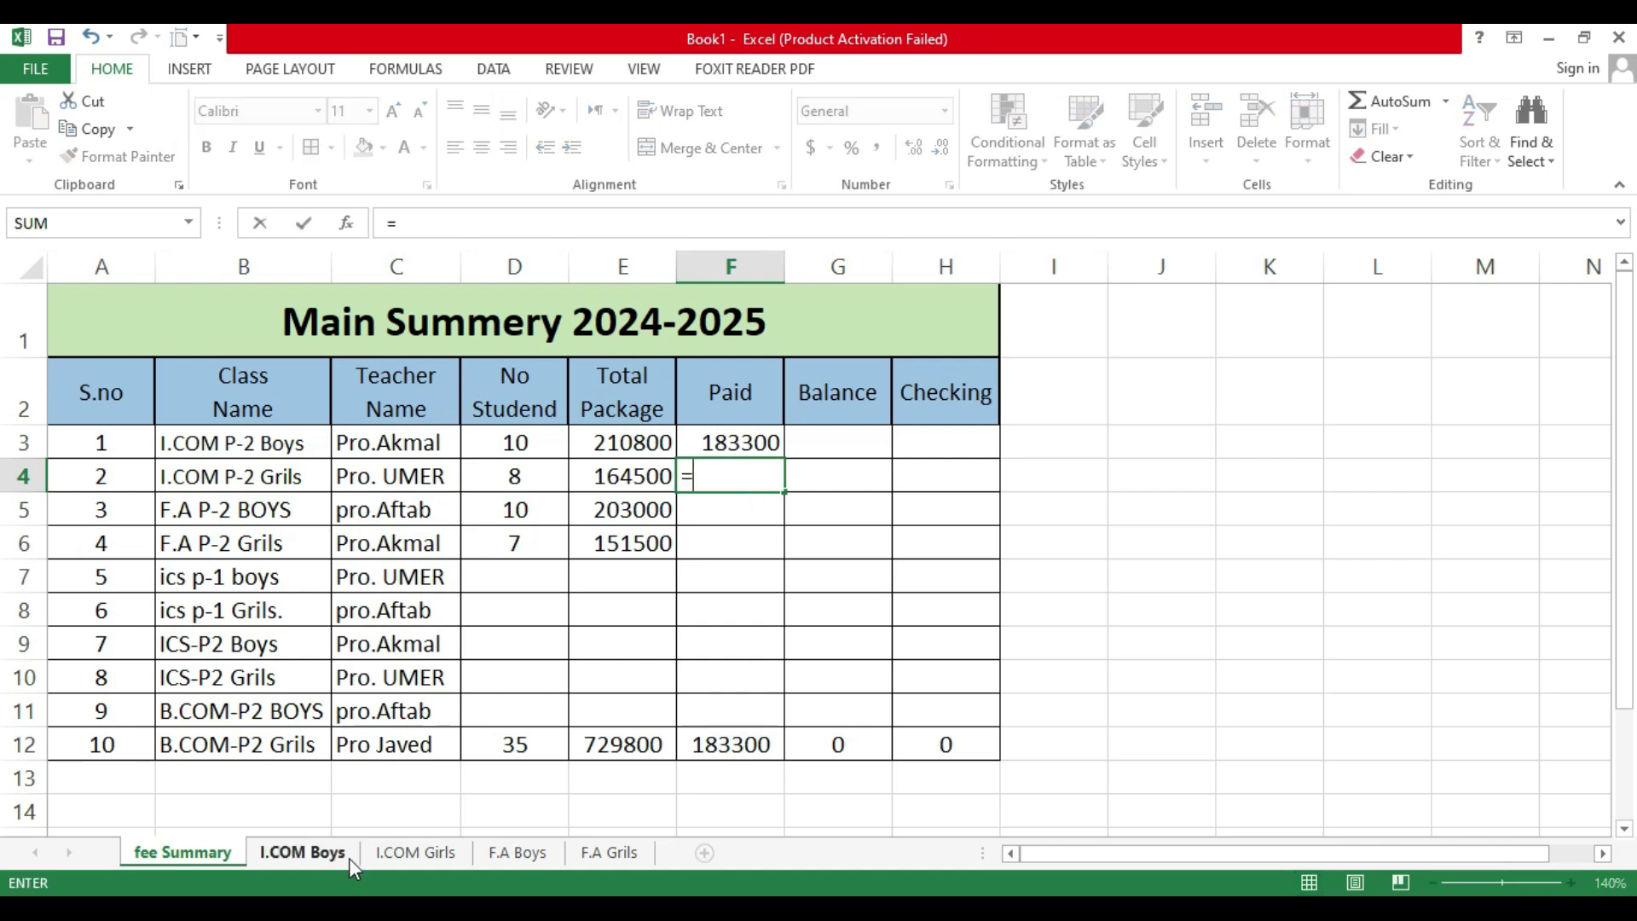
{"action": "left_click", "coordinate": [414, 852]}
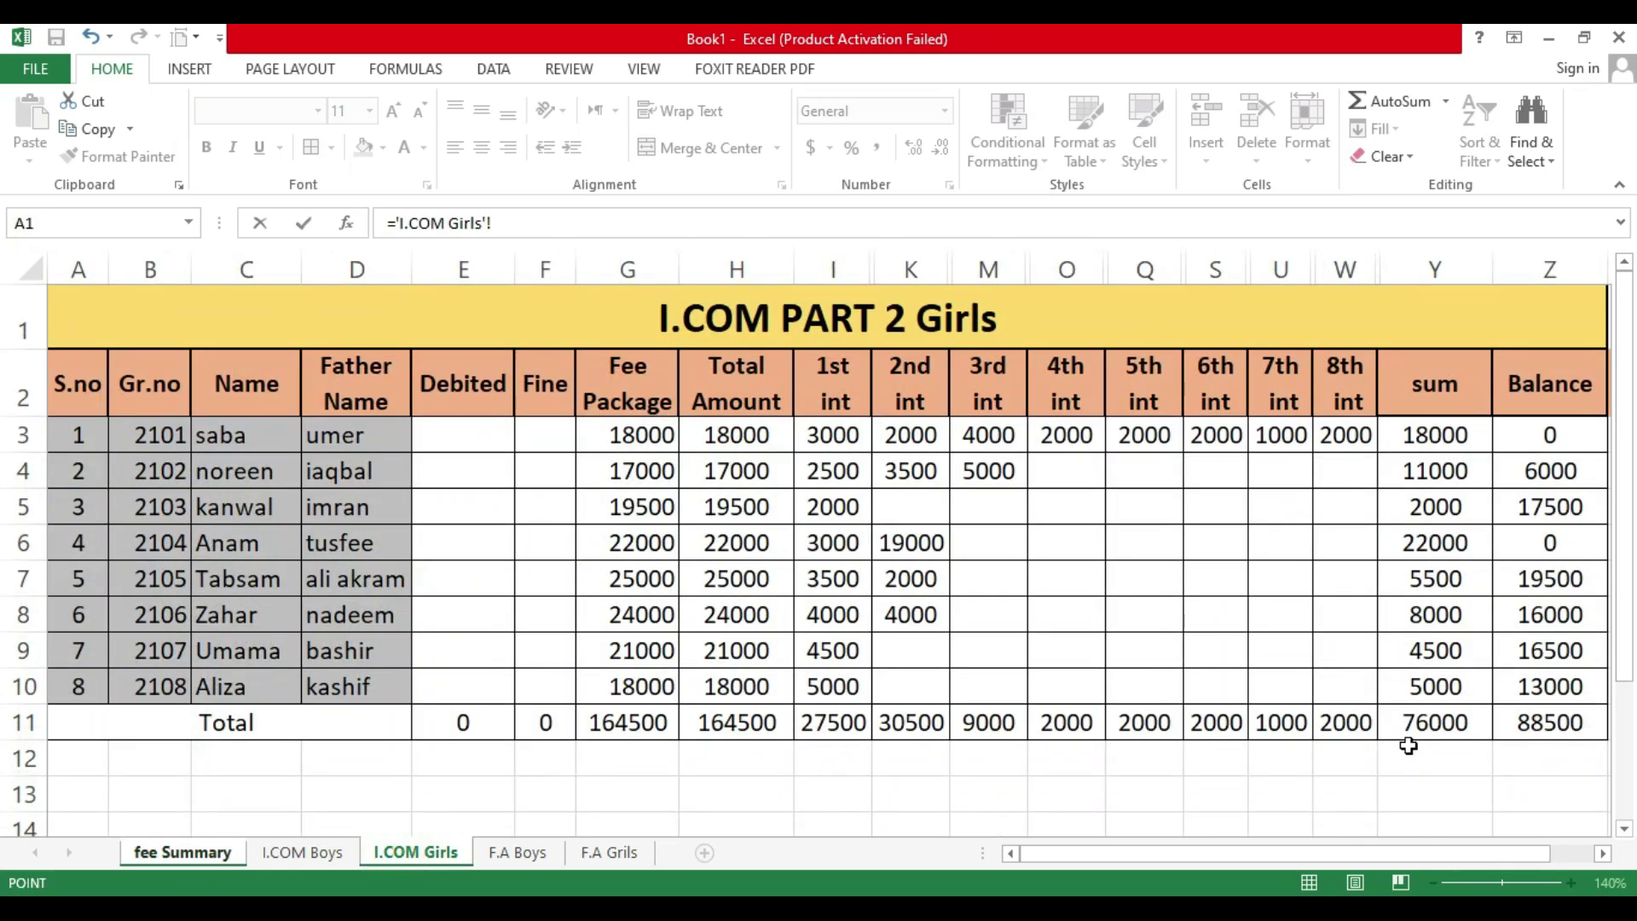
{"action": "left_click", "coordinate": [1448, 721]}
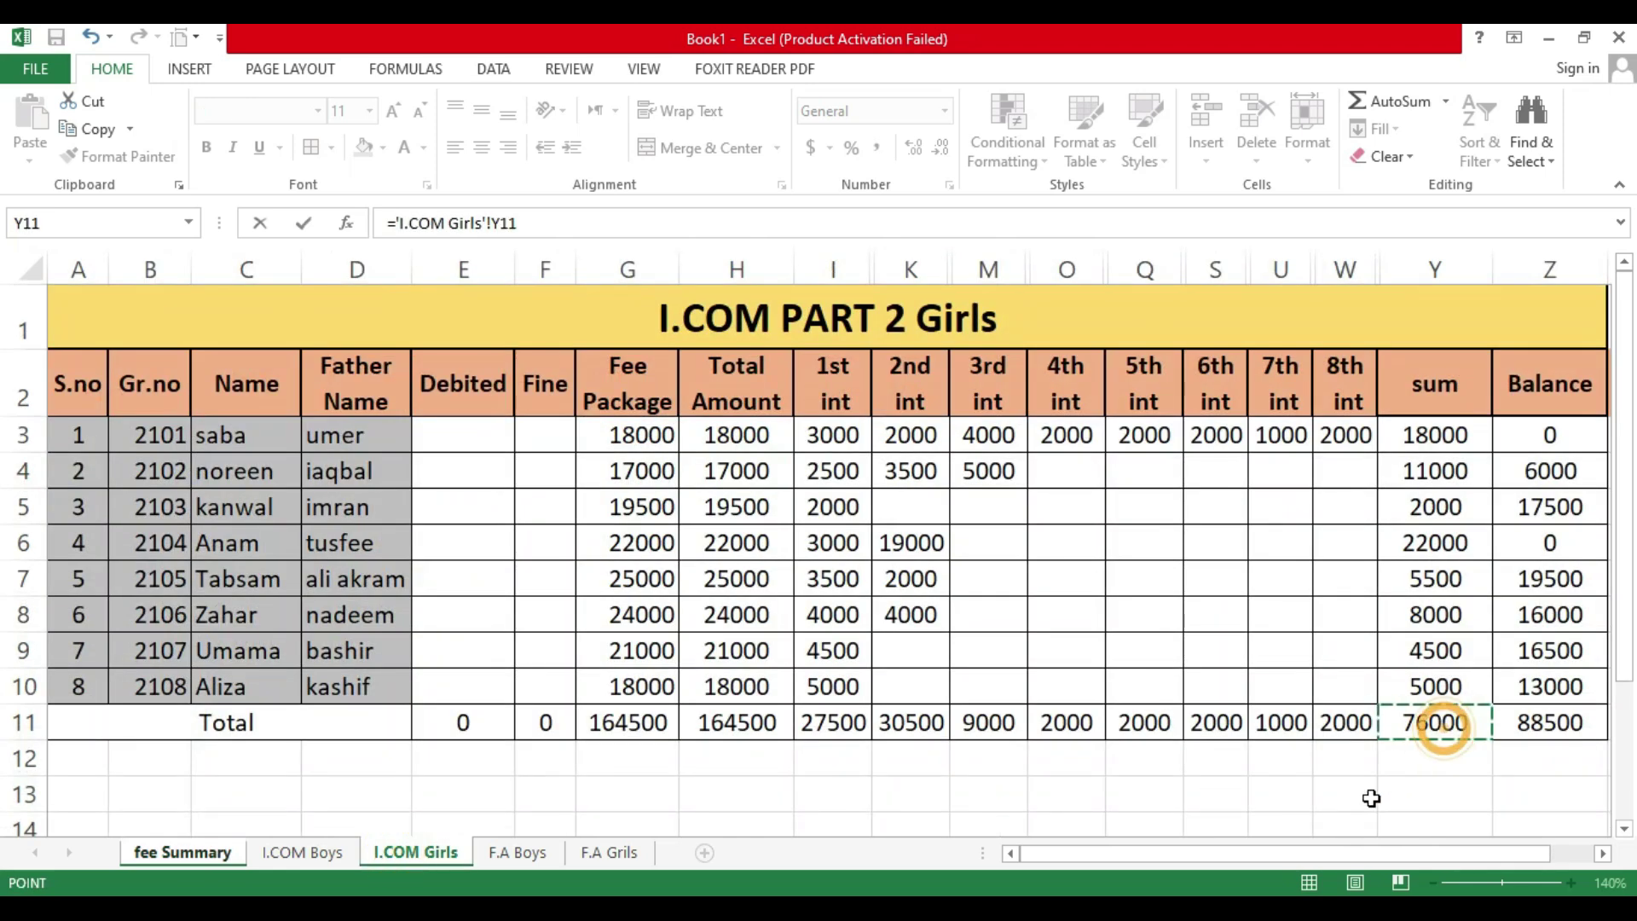
{"action": "key", "text": "Return"}
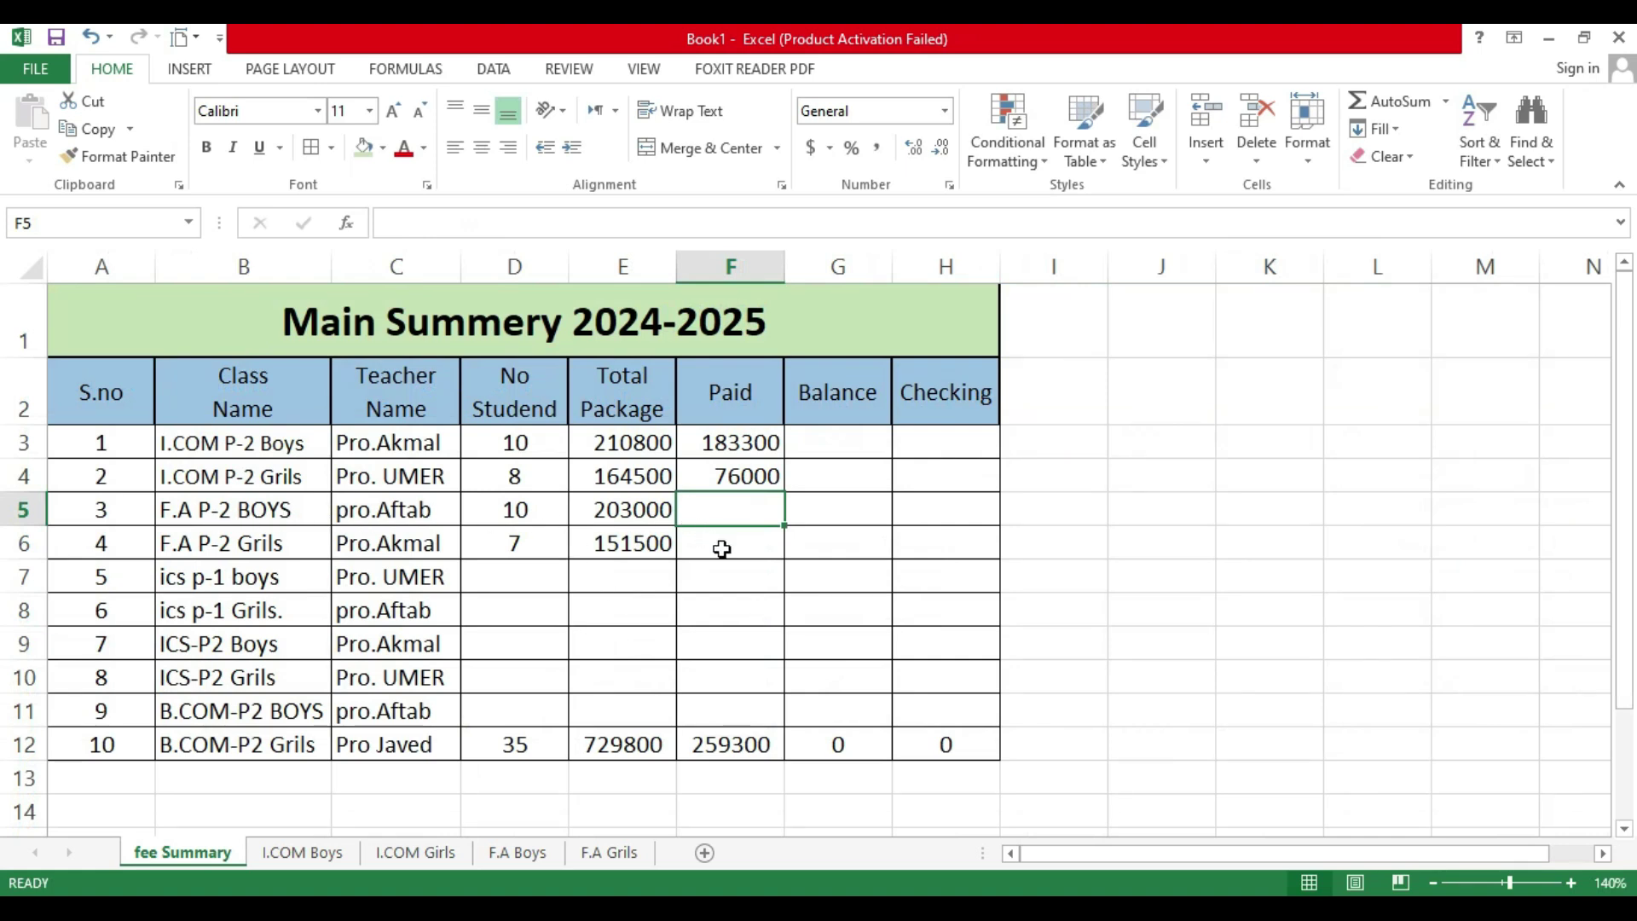
Step: Link the paid amount in F5 to the total of the sum column, Y13, on the F.A Boys sheet
{"action": "type", "text": "="}
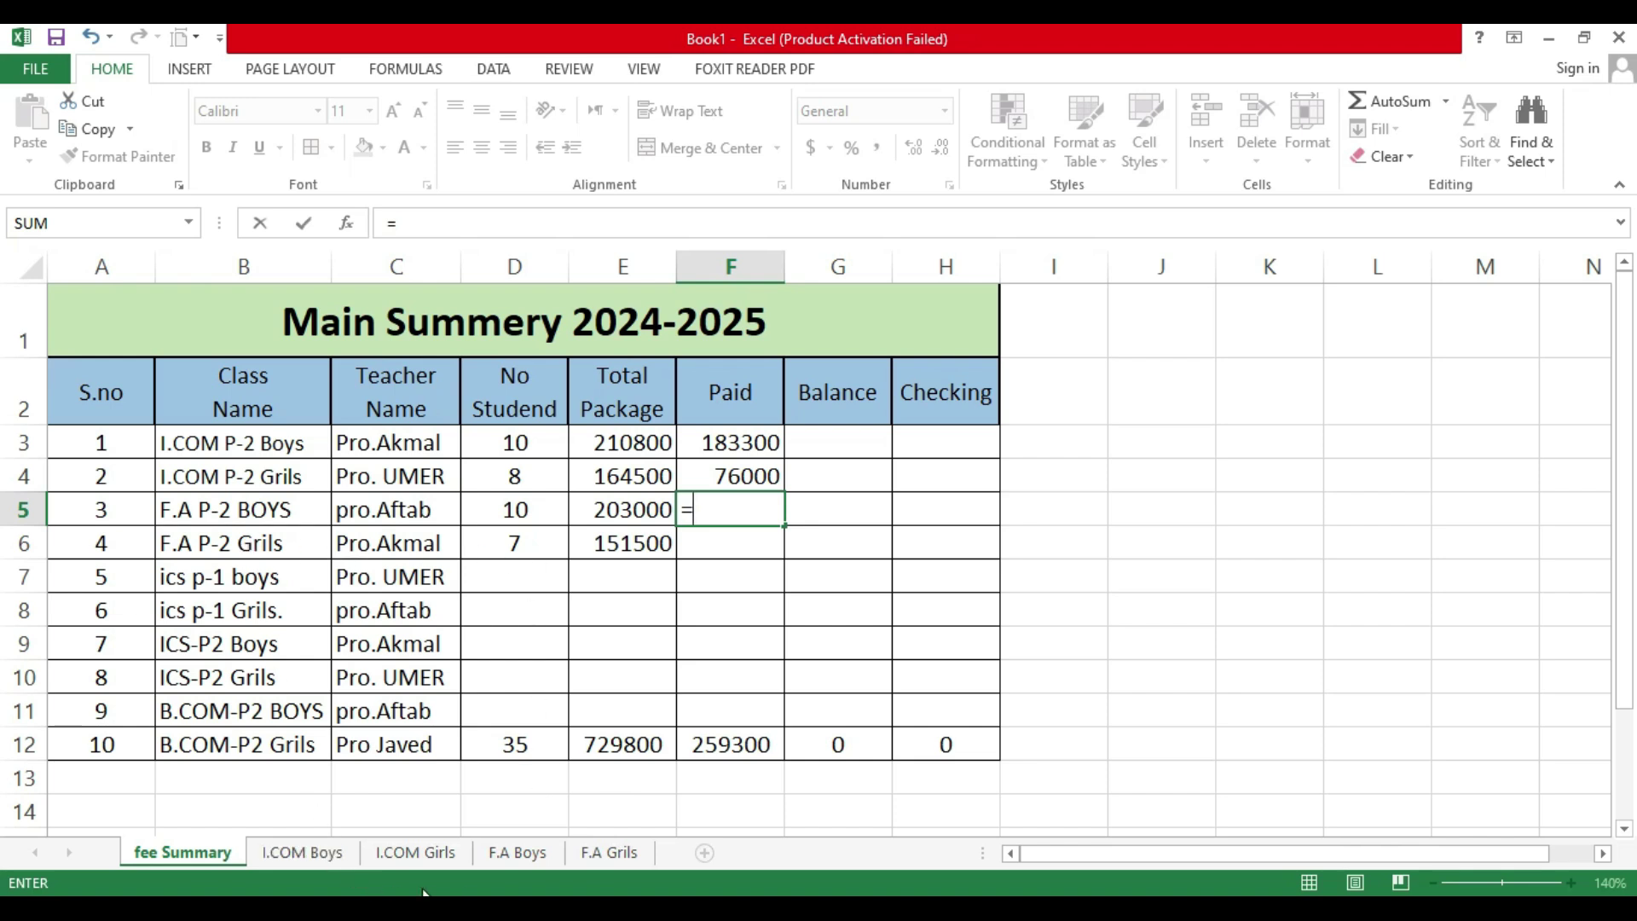
{"action": "left_click", "coordinate": [513, 857]}
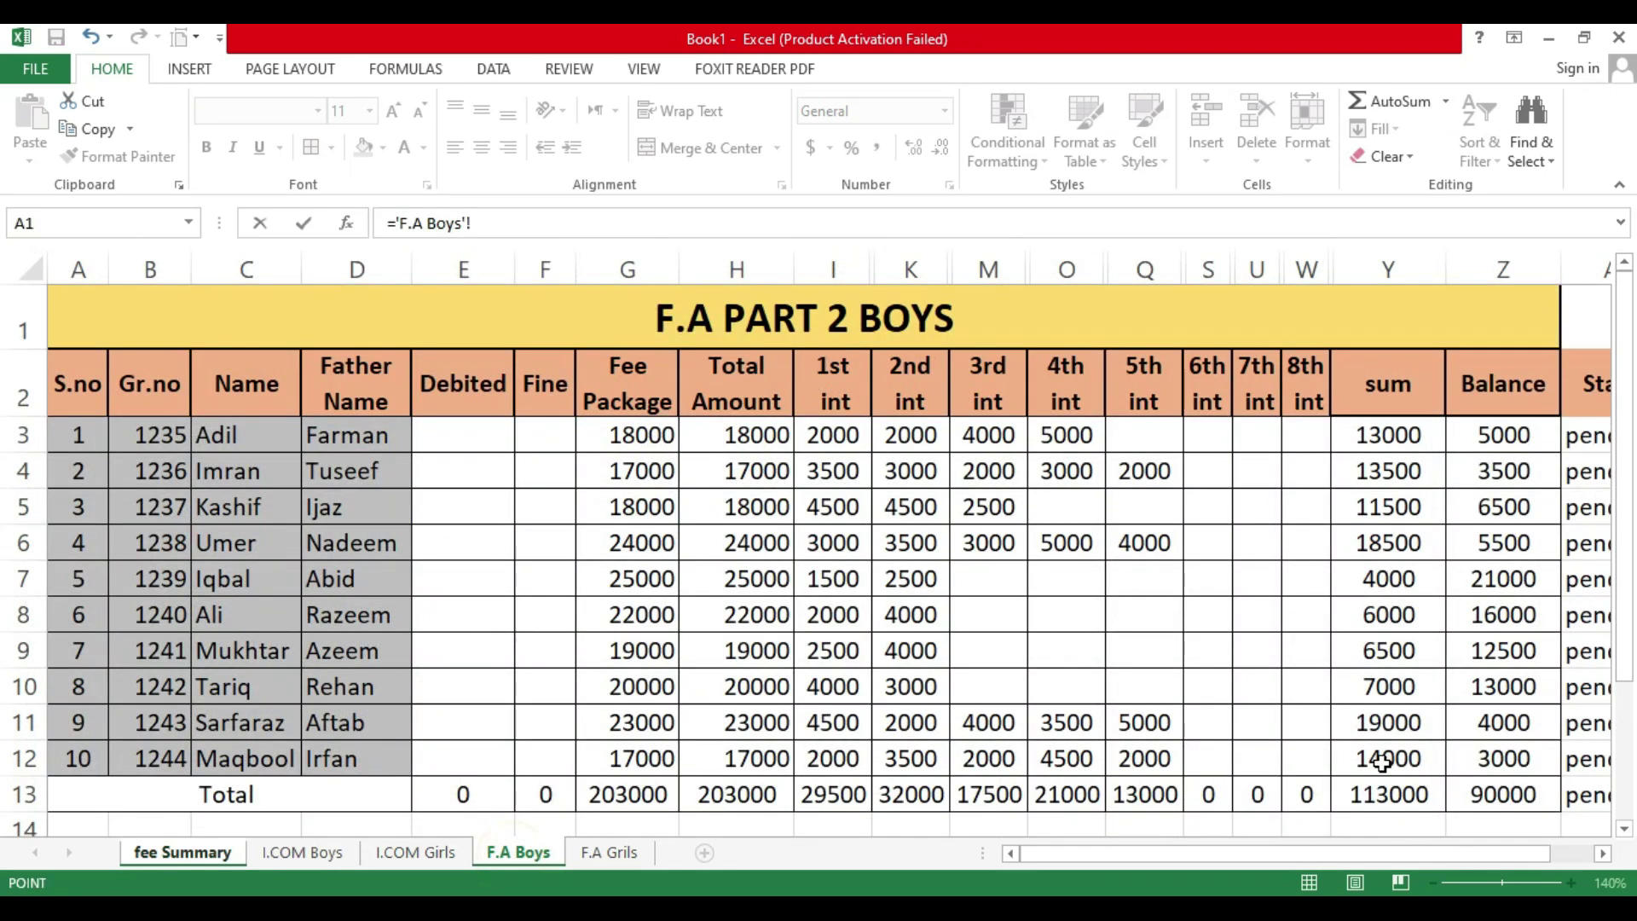
{"action": "left_click", "coordinate": [1391, 791]}
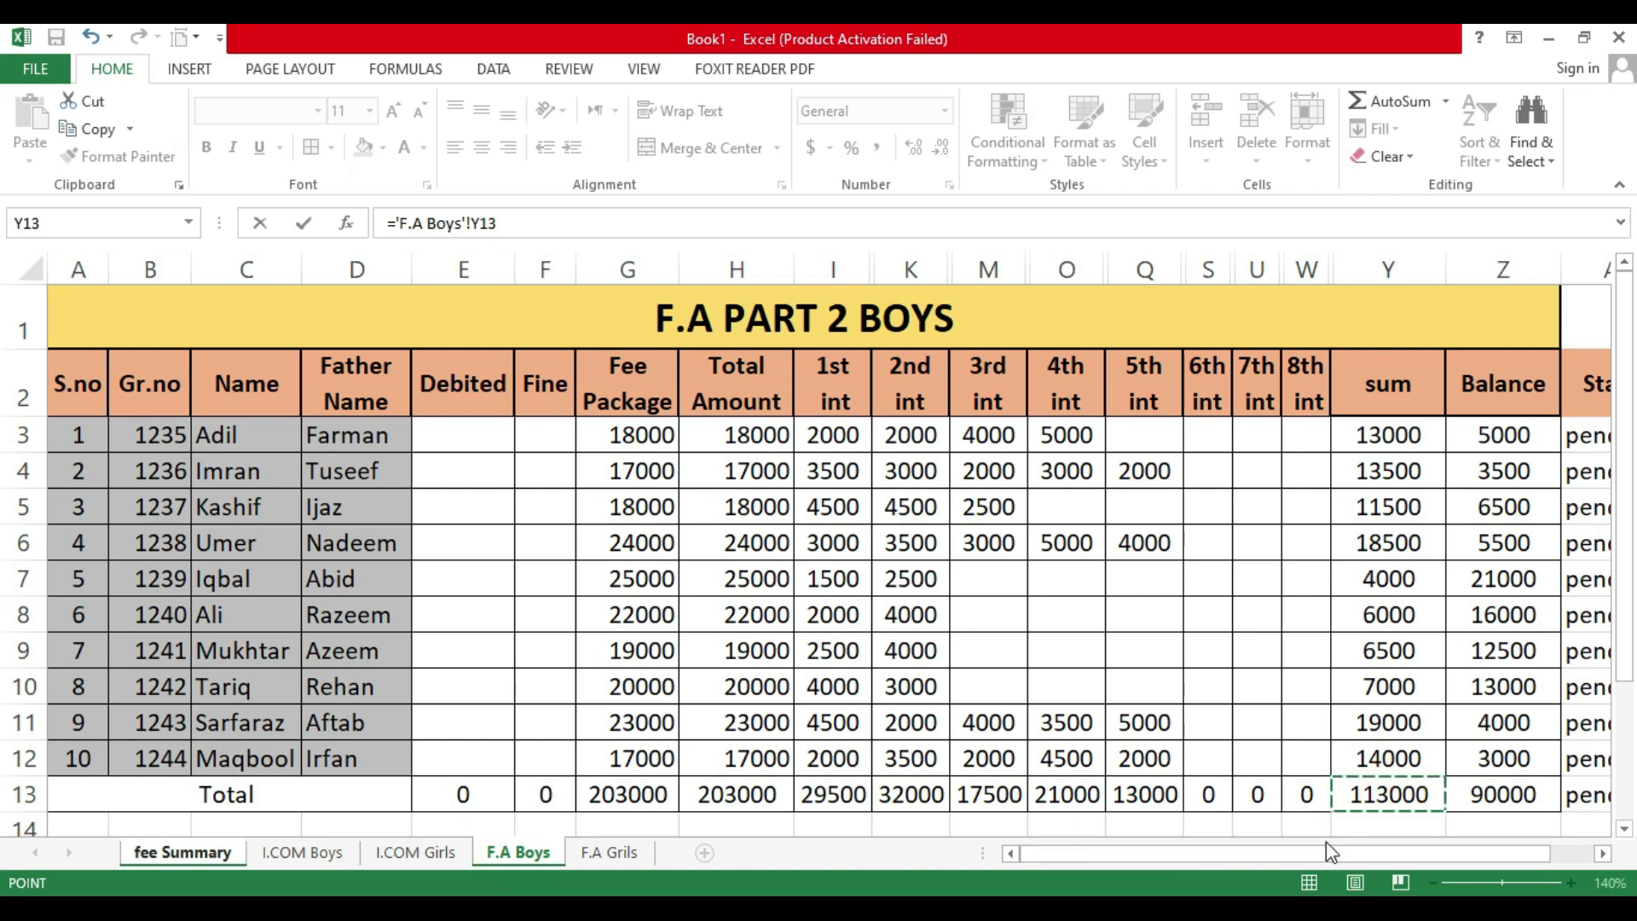
{"action": "key", "text": "Return"}
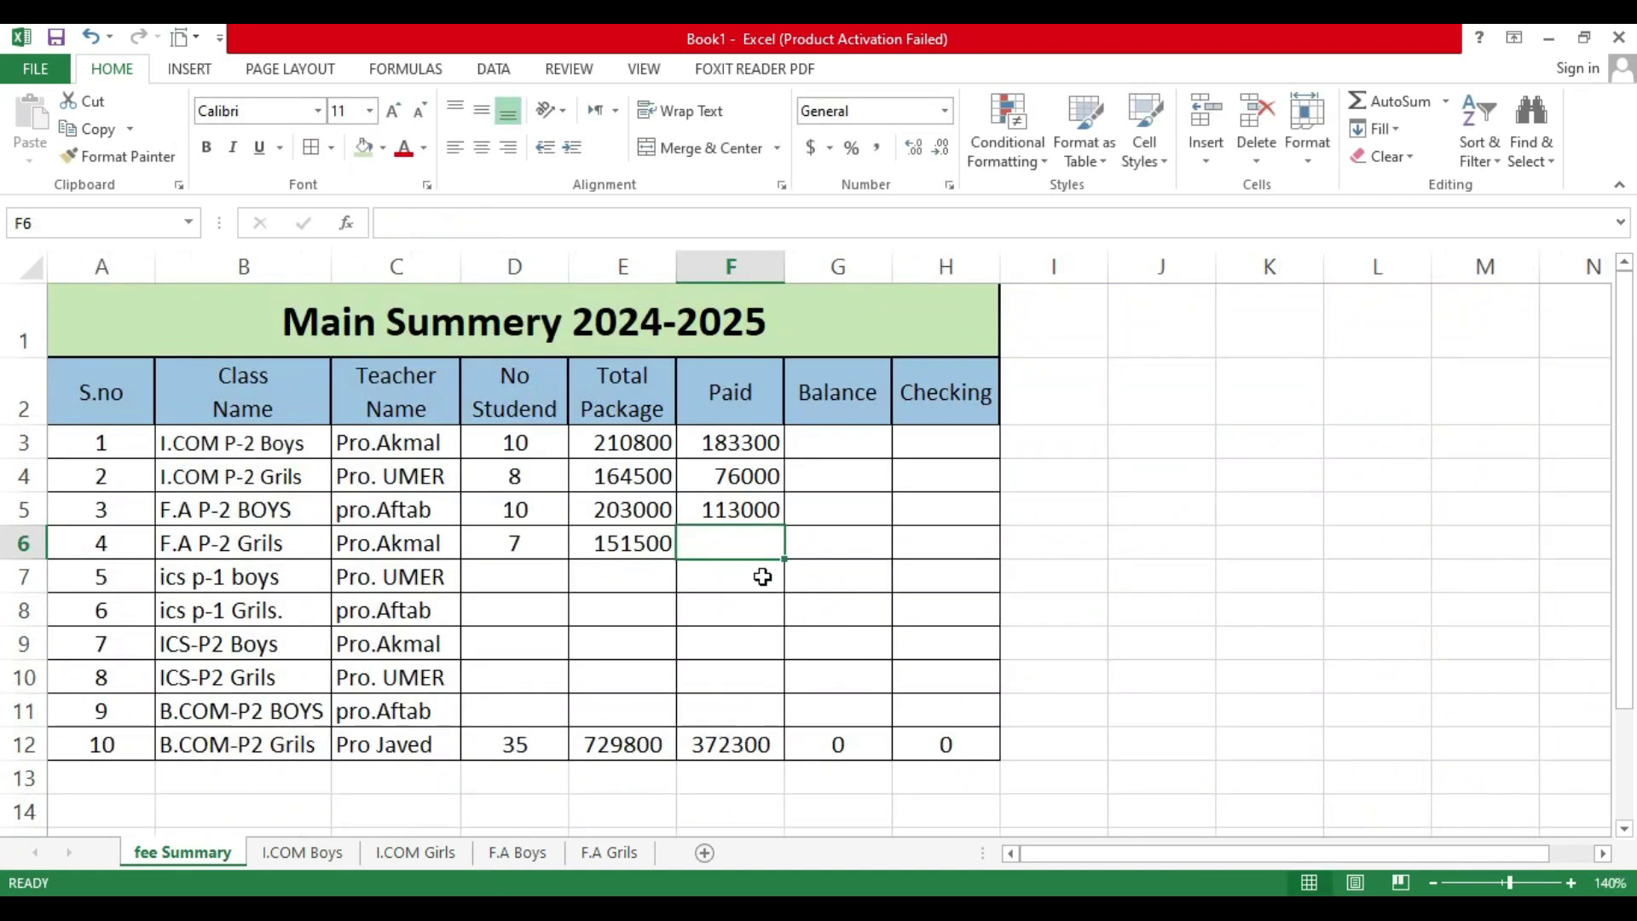
Step: Link the paid amount in F6 to the total of the sum column, Y10, on the F.A Grils sheet
{"action": "type", "text": "="}
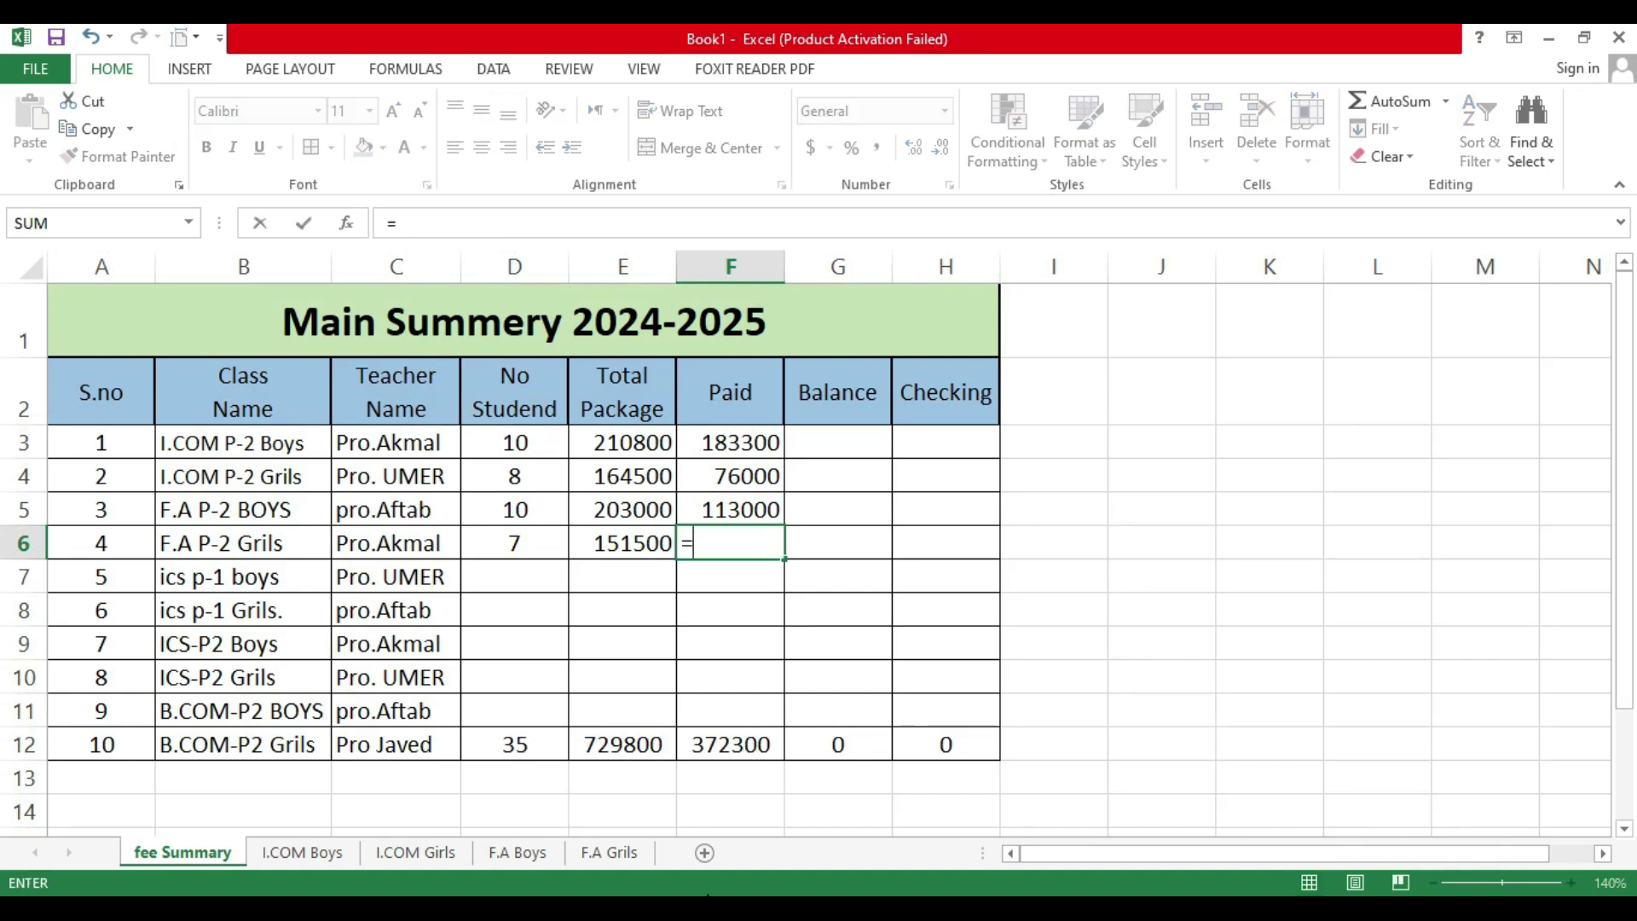
{"action": "left_click", "coordinate": [627, 856]}
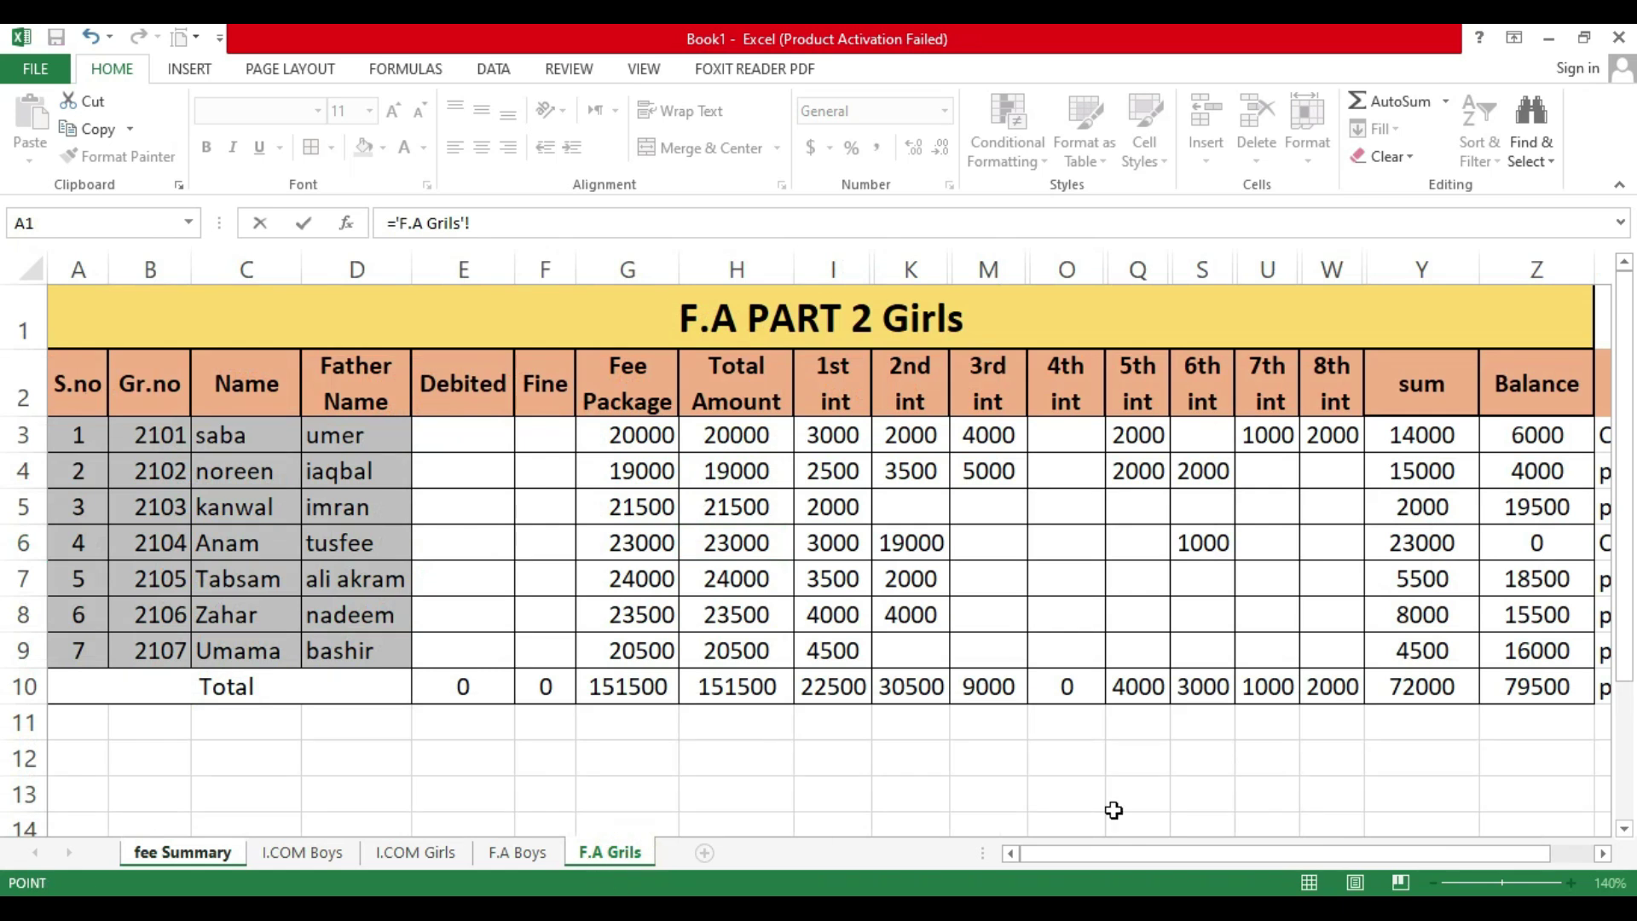
{"action": "left_click", "coordinate": [1432, 689]}
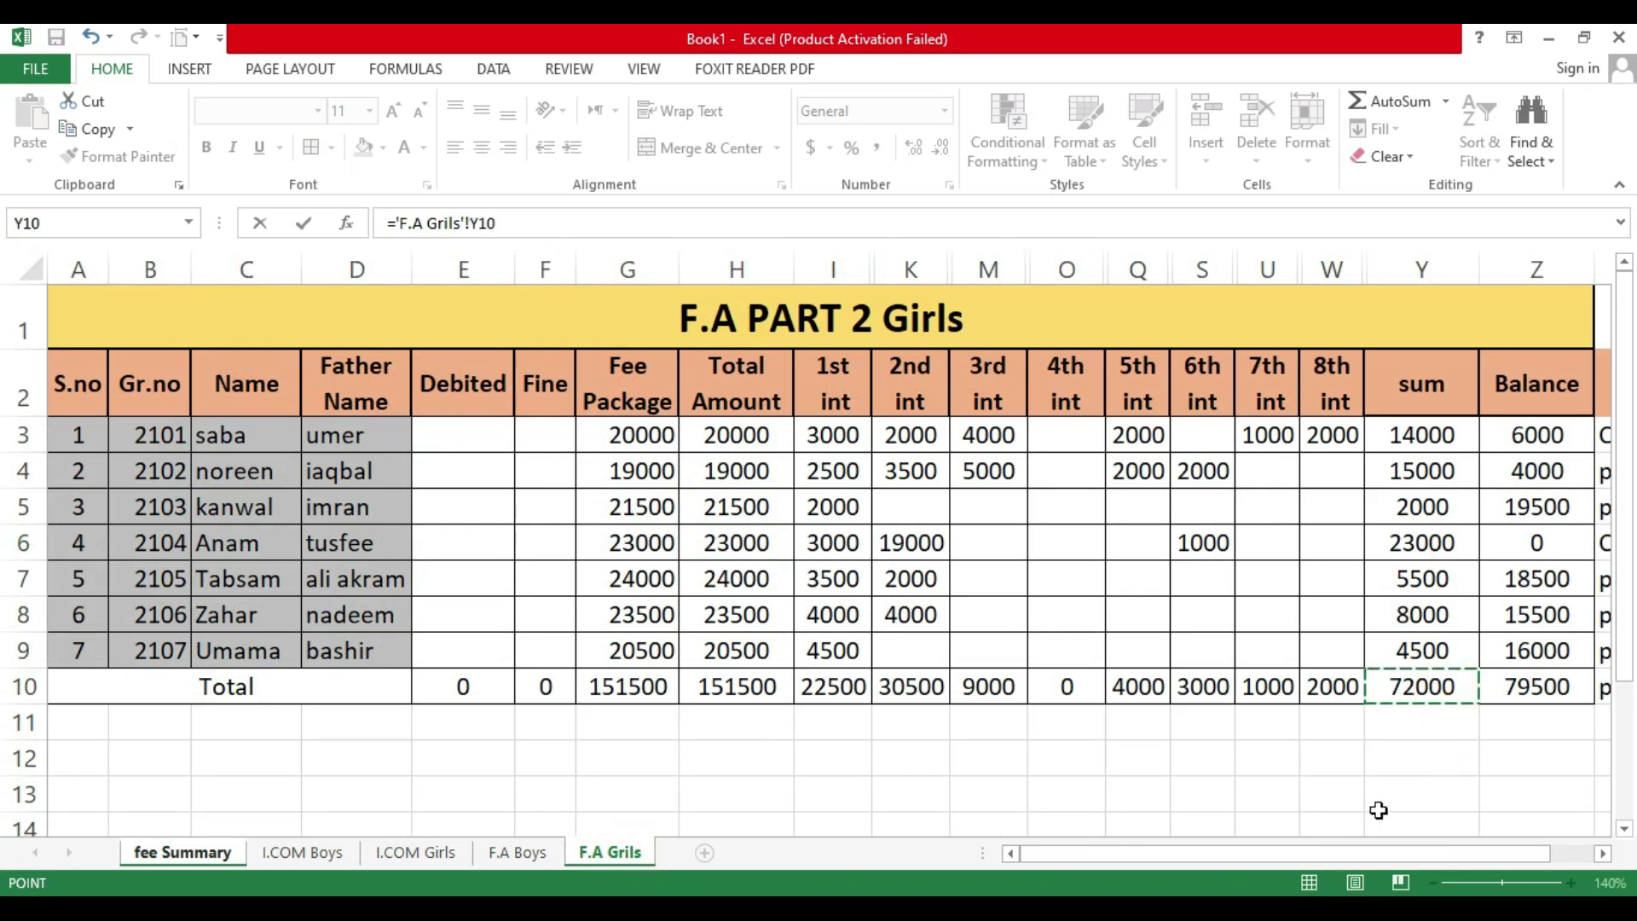
{"action": "key", "text": "Return"}
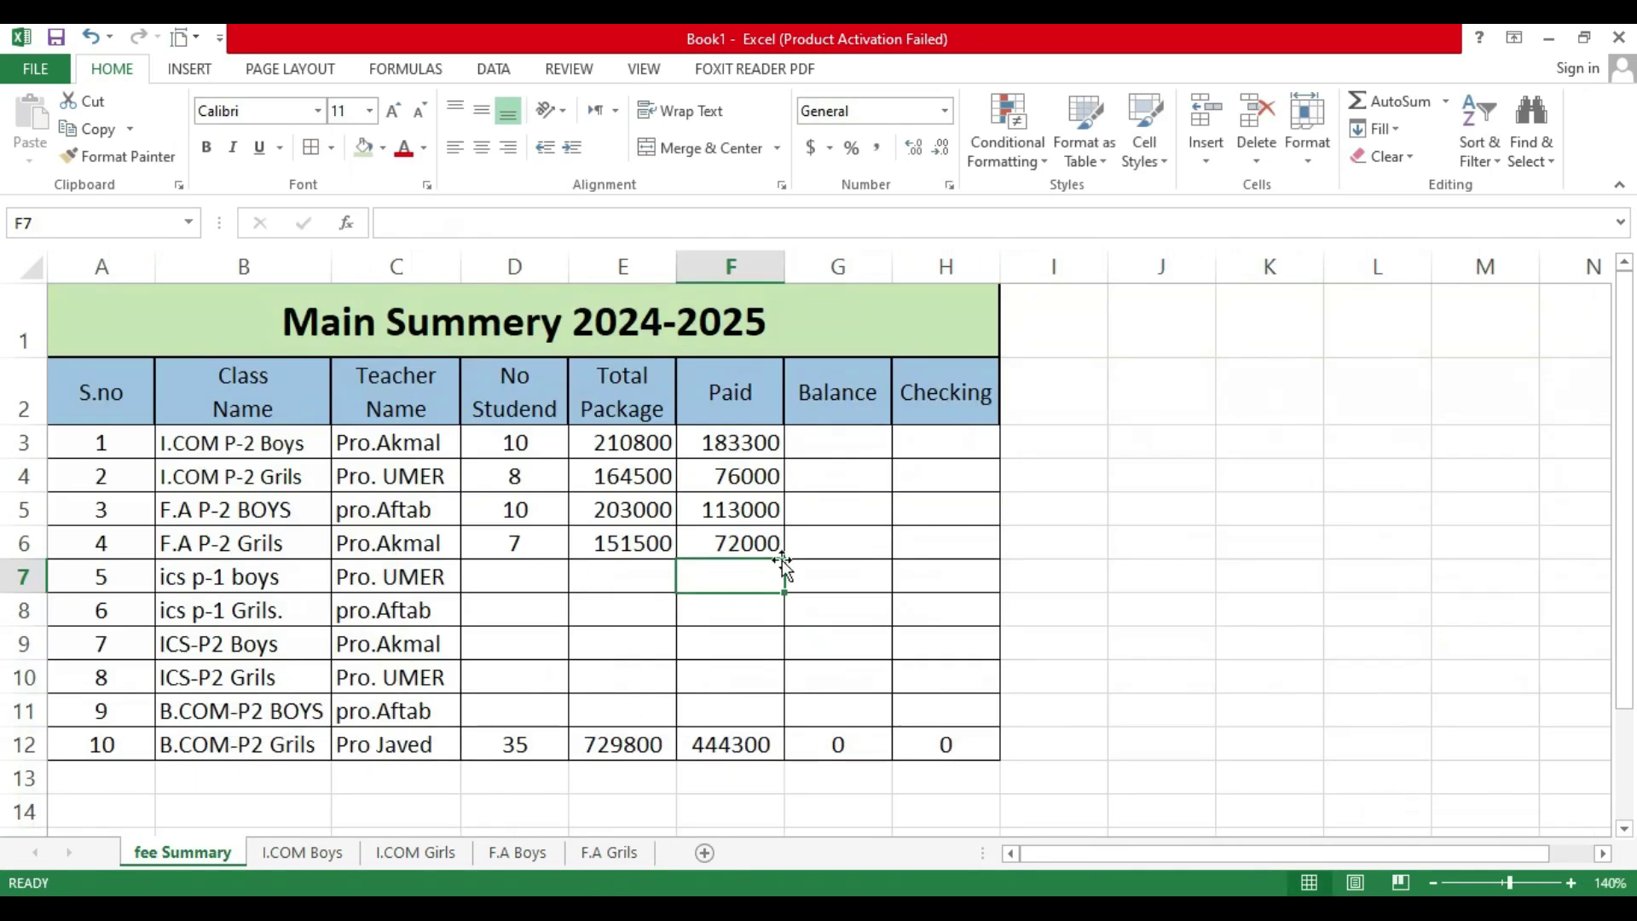
Step: Link the balance in G3 to the Balance column total, Z13, on the I.COM Boys sheet
{"action": "left_click", "coordinate": [853, 432]}
{"action": "left_click_drag", "start_coordinate": [853, 432], "coordinate": [841, 631]}
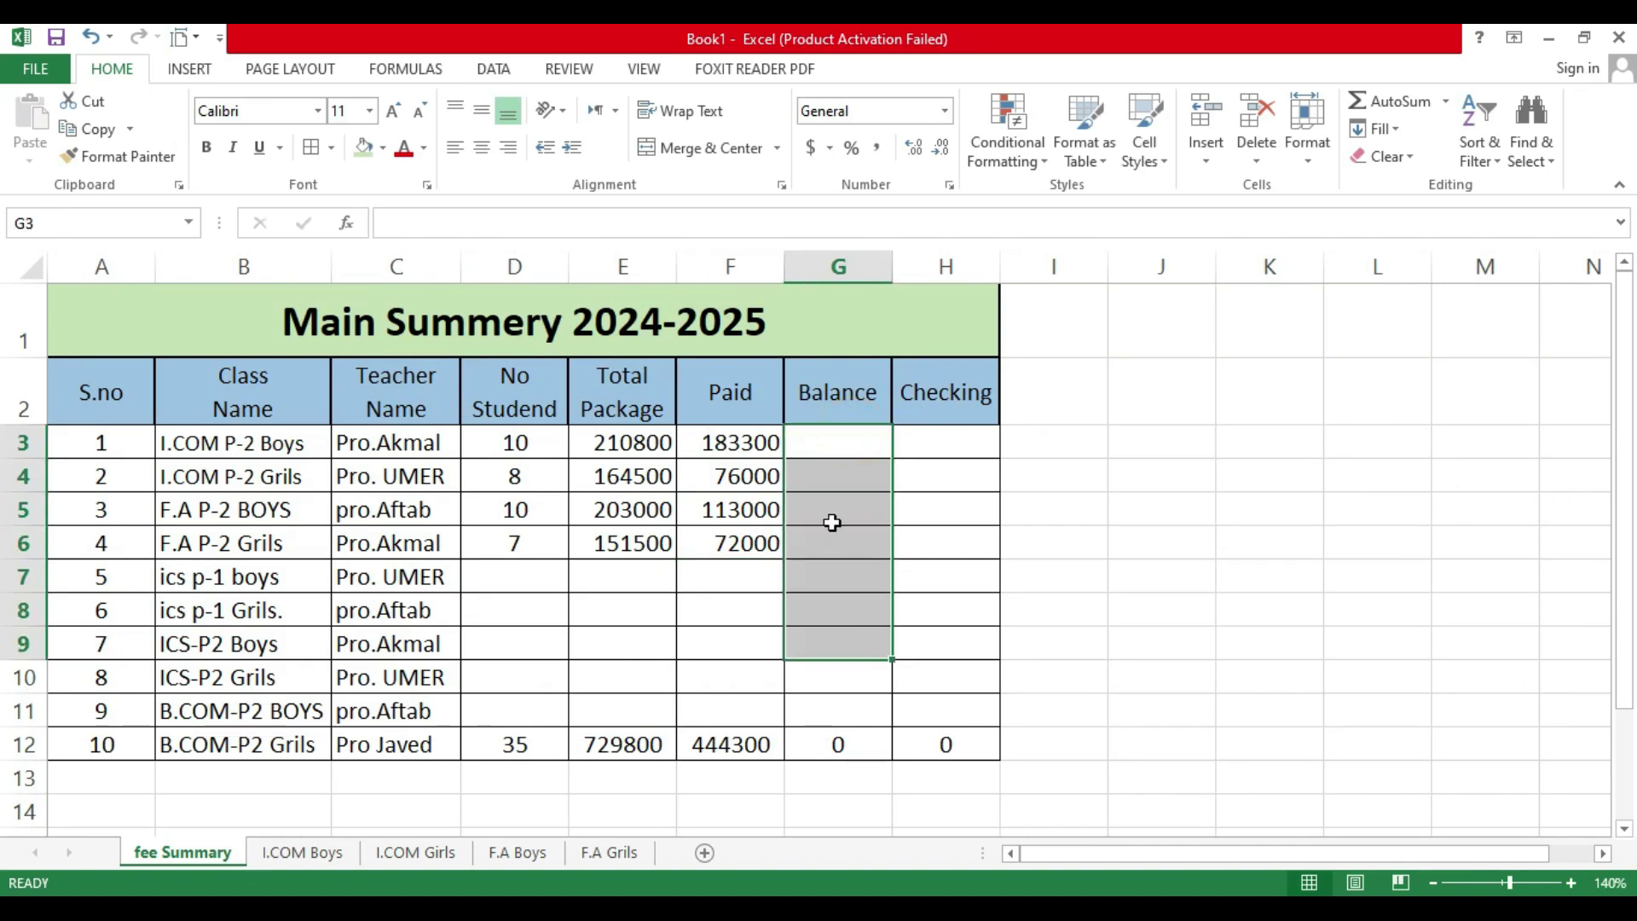
{"action": "left_click", "coordinate": [843, 441]}
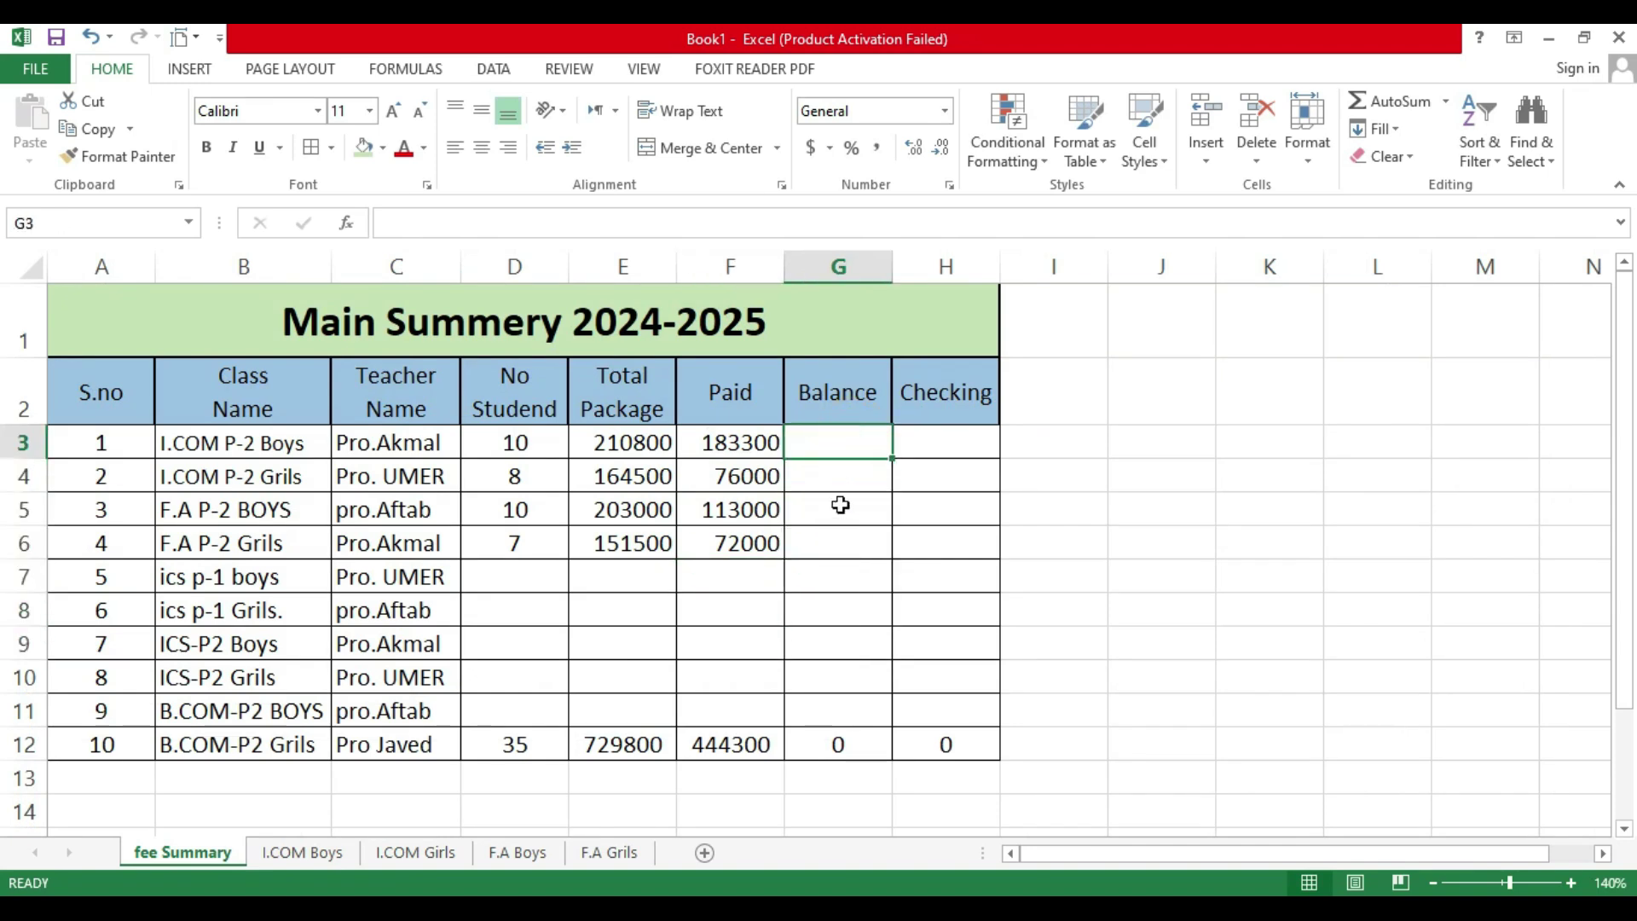
{"action": "type", "text": "="}
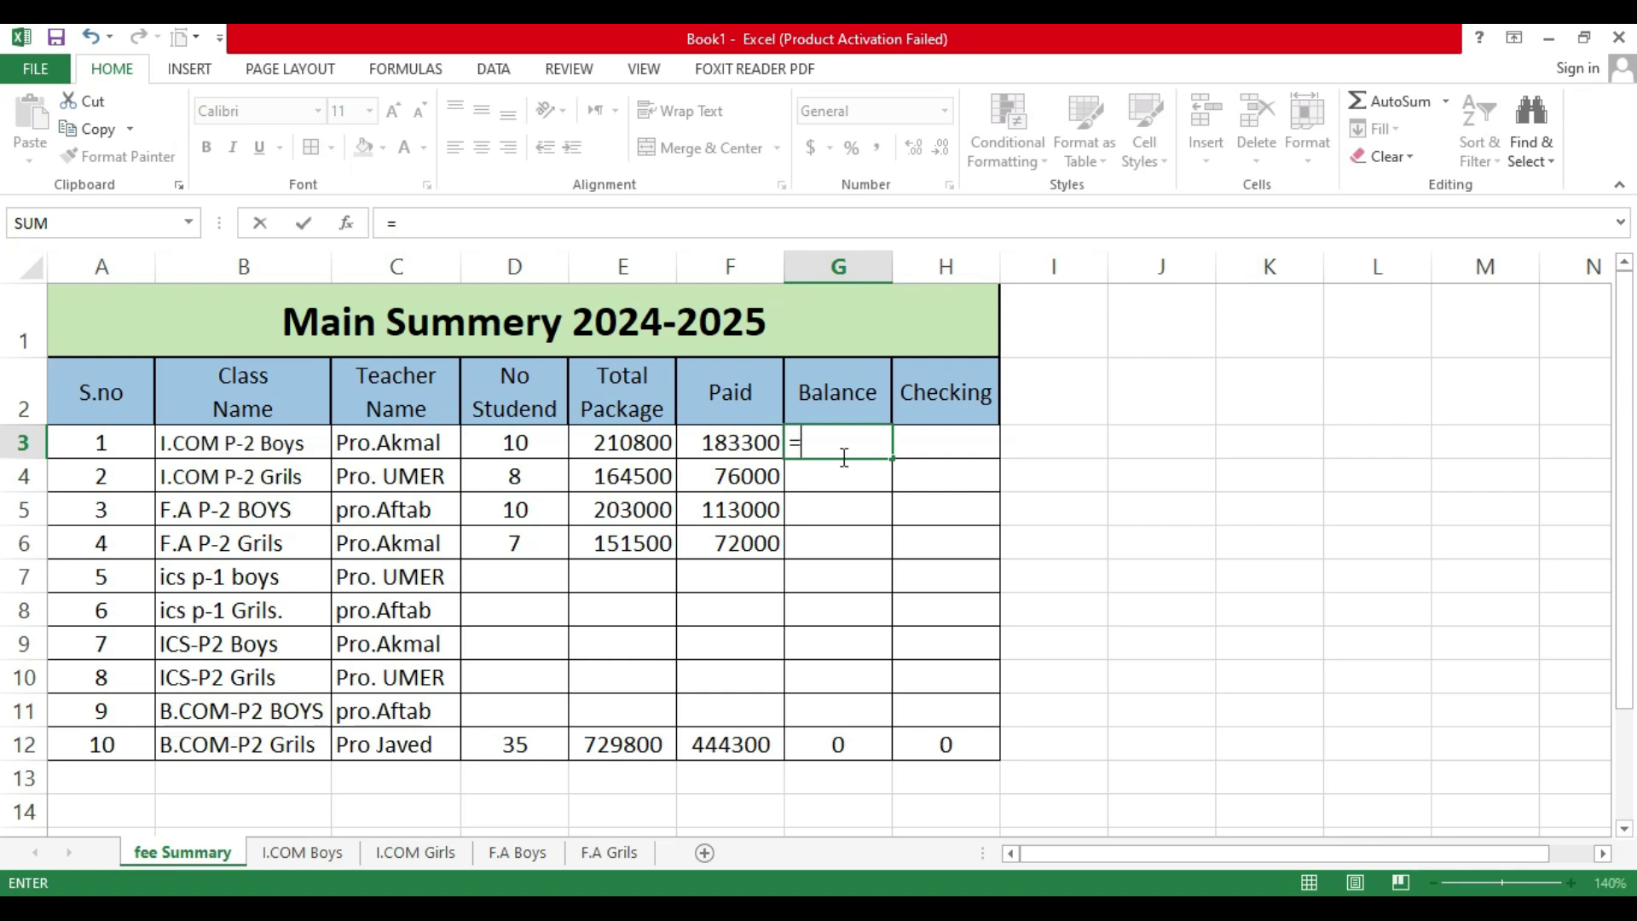
{"action": "left_click", "coordinate": [329, 851]}
{"action": "left_click", "coordinate": [1511, 801]}
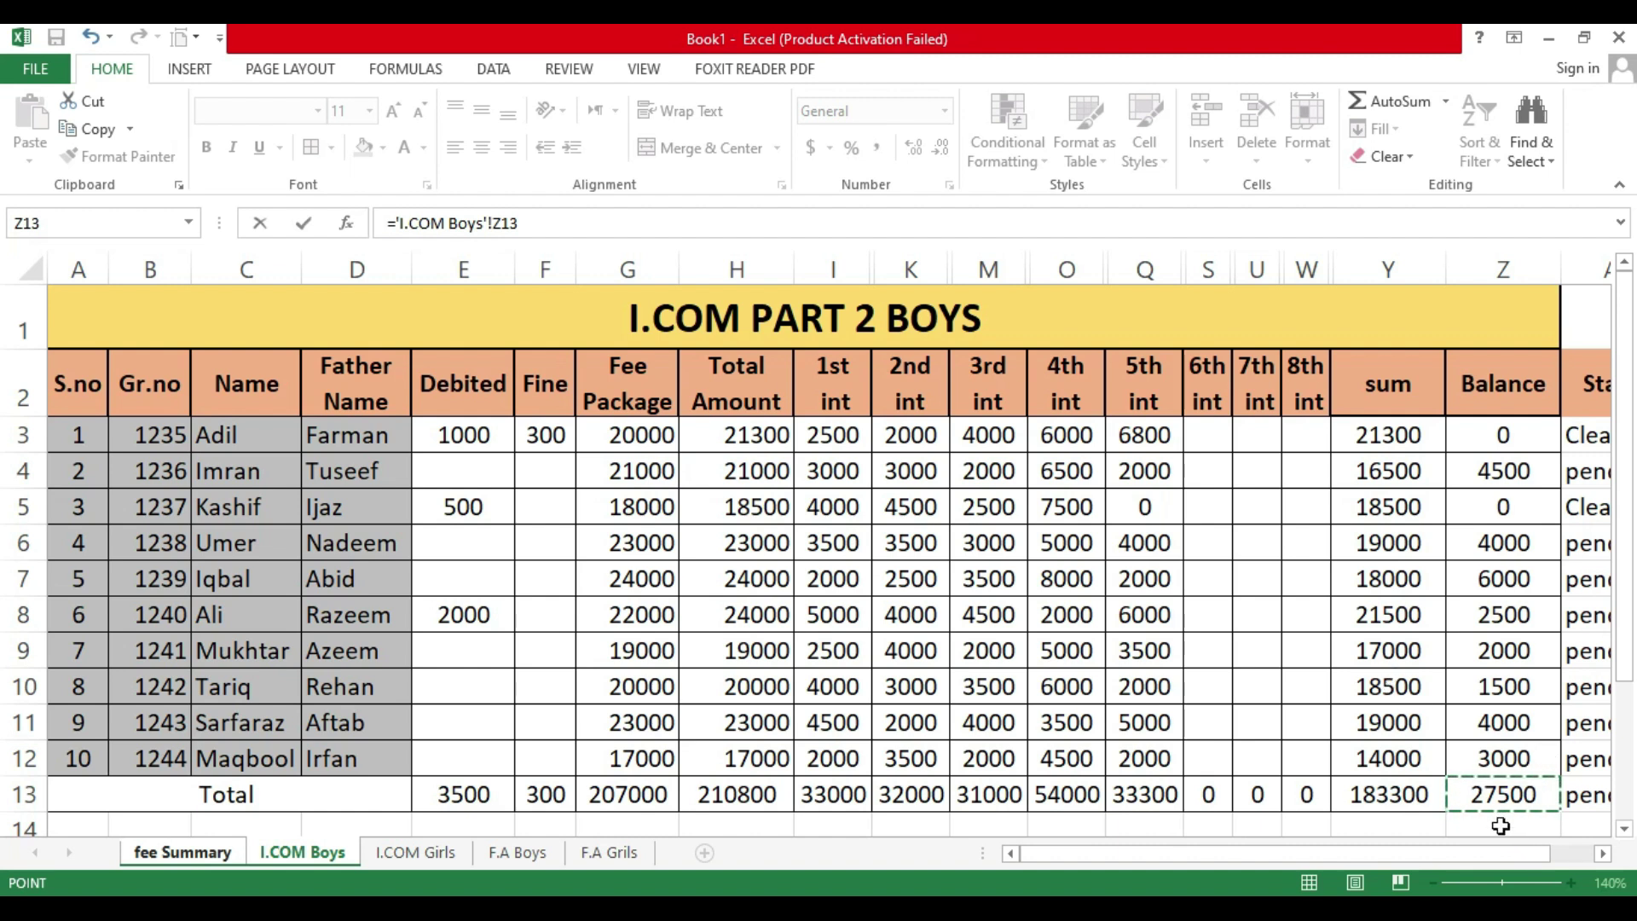
{"action": "key", "text": "Return"}
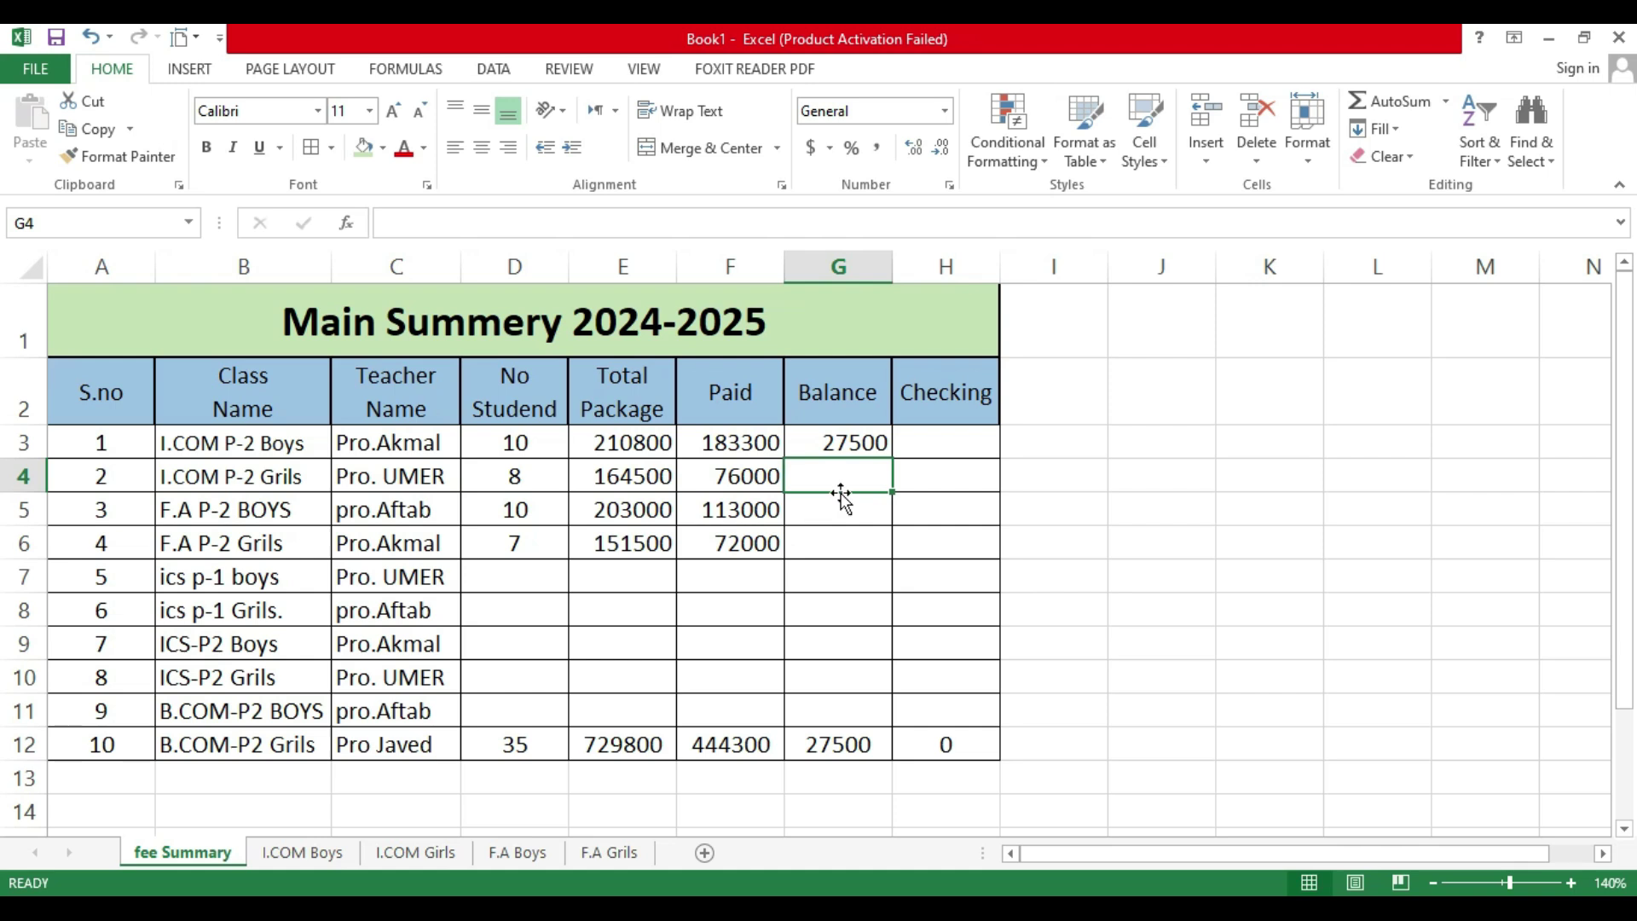
Step: Link the balance in G4 to the Balance column total, Z11, on the I.COM Girls sheet
{"action": "type", "text": "="}
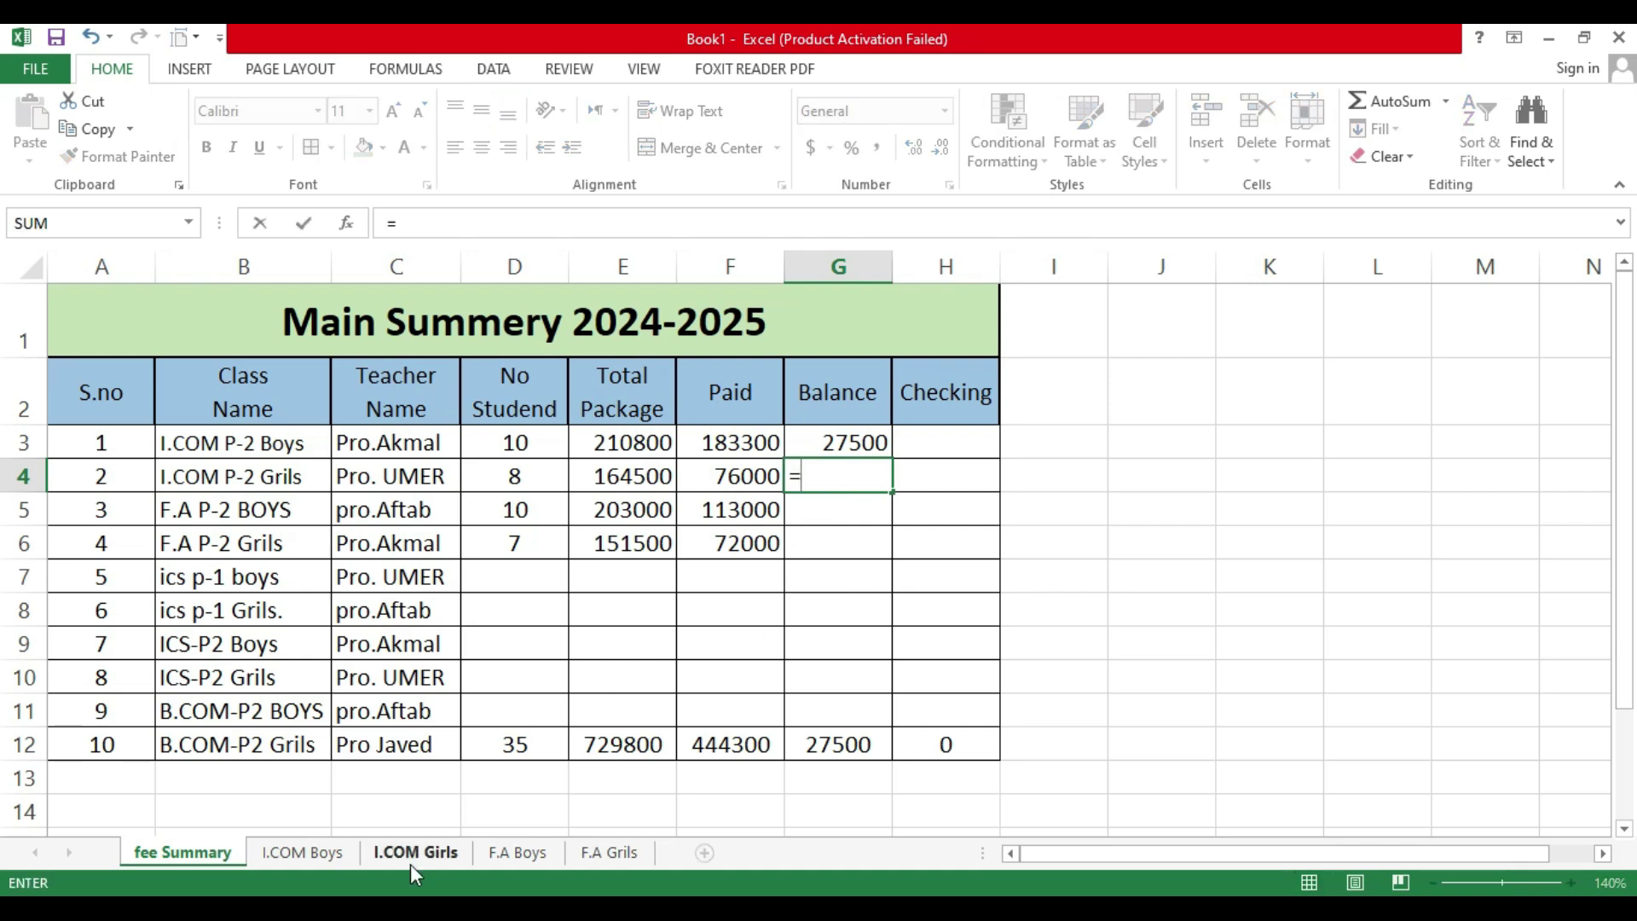
{"action": "left_click", "coordinate": [415, 853]}
{"action": "left_click", "coordinate": [1560, 724]}
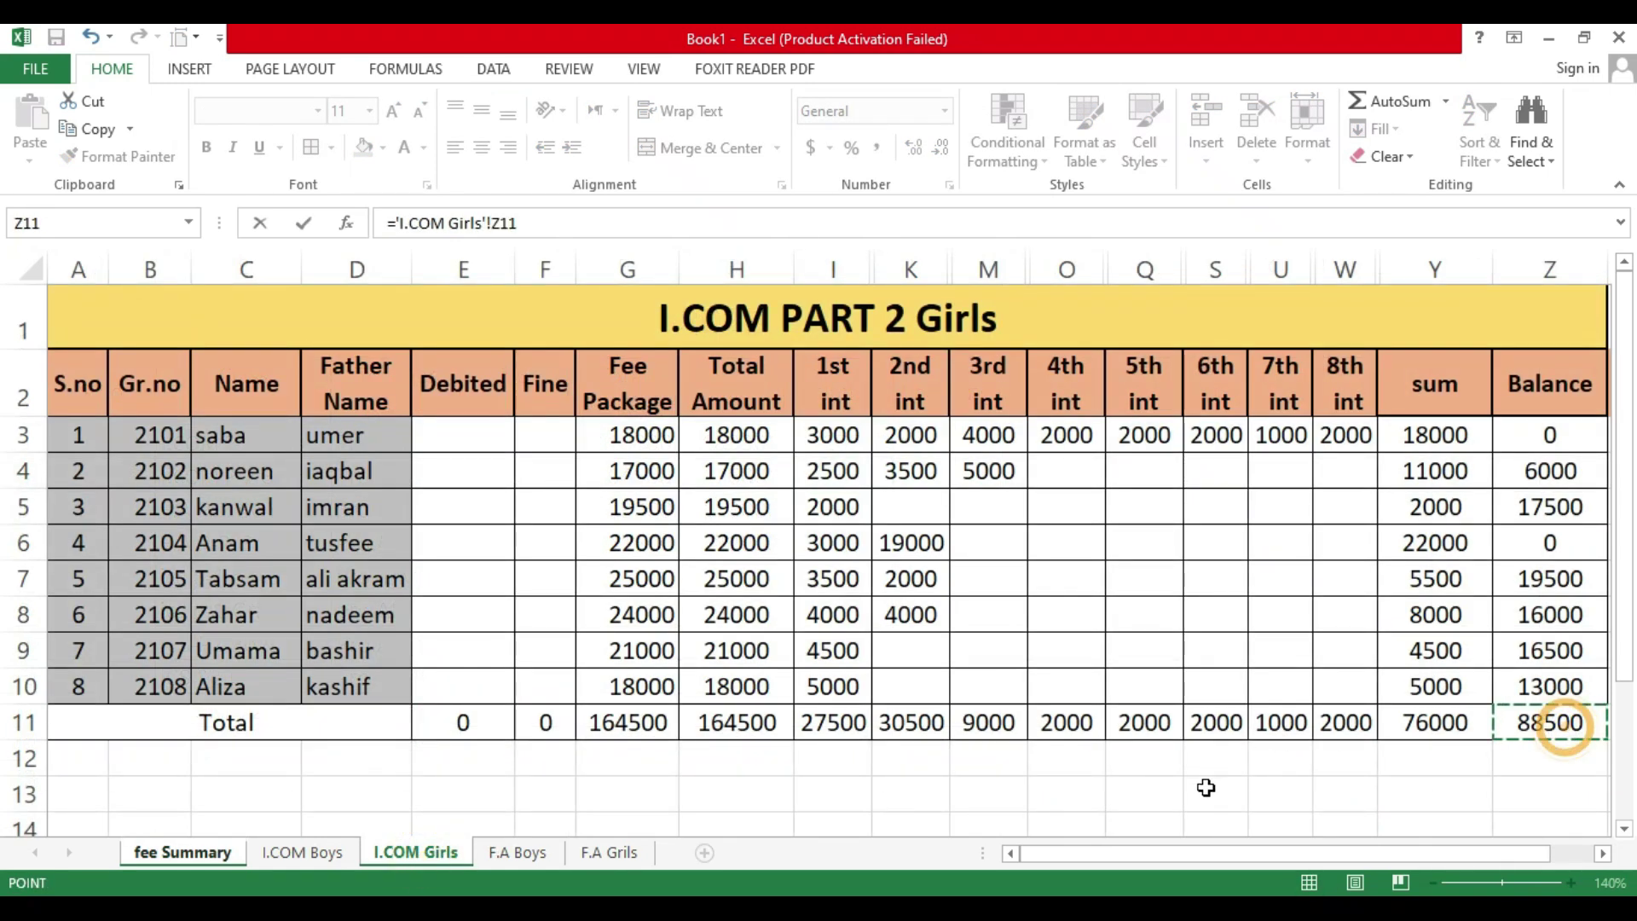
{"action": "key", "text": "Return"}
Step: Link the balance in G5 to the Balance column total, Z13, on the F.A Boys sheet
{"action": "type", "text": "="}
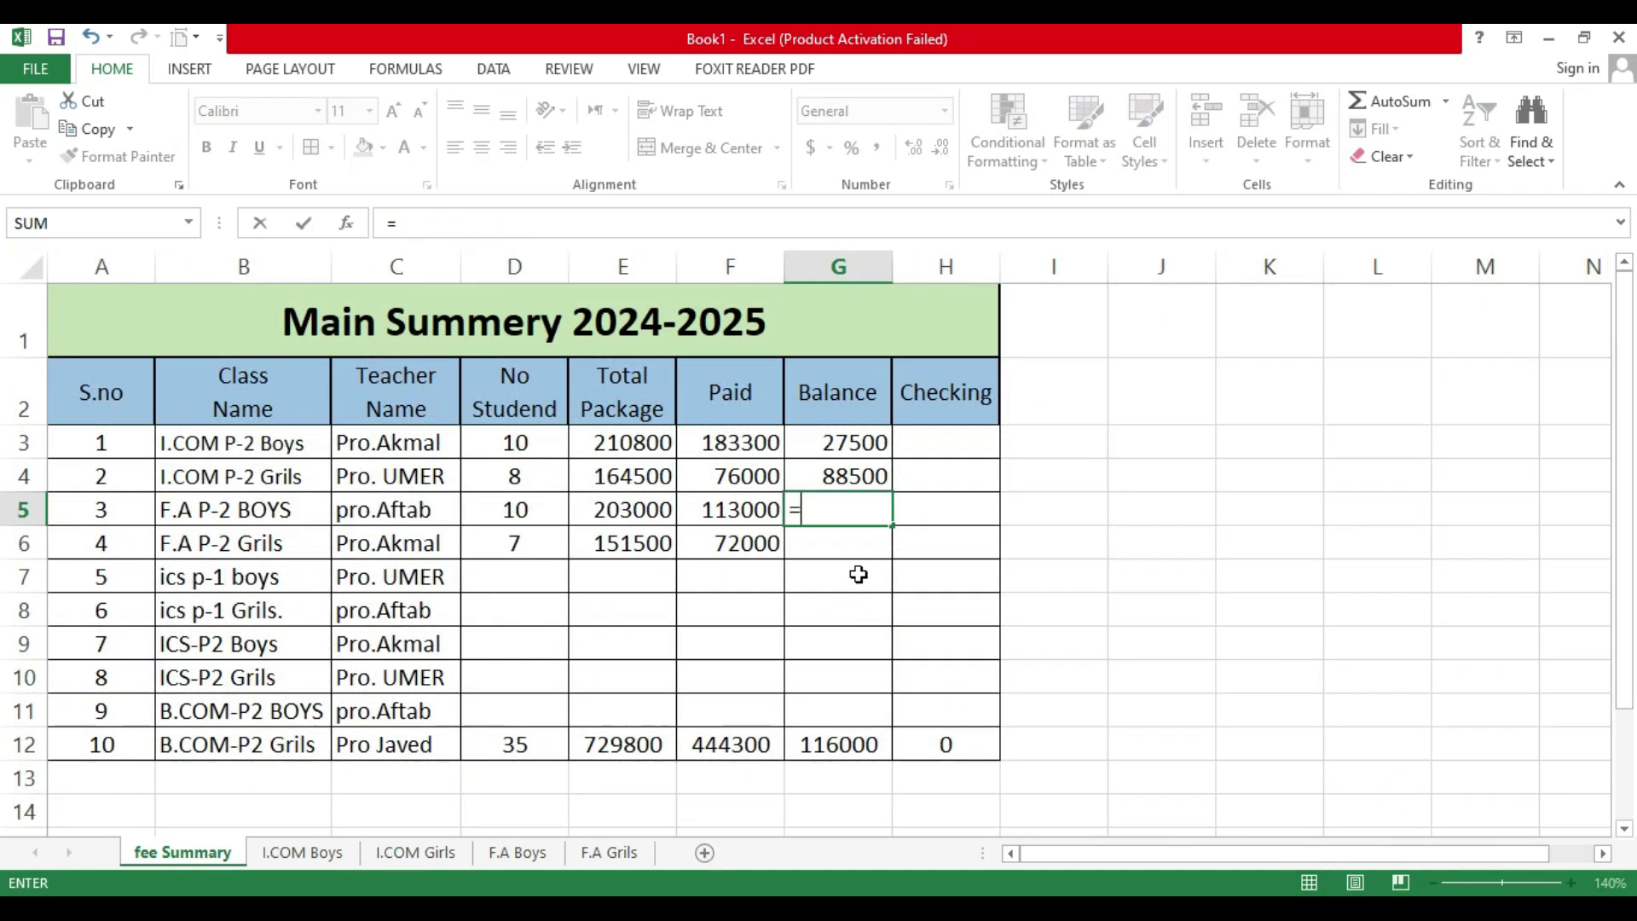
{"action": "left_click", "coordinate": [519, 852]}
{"action": "left_click", "coordinate": [1482, 797]}
{"action": "key", "text": "Return"}
Step: Link the balance in G6 on the fee Summary sheet to the Balance column total, Z10, on the F.A Grils sheet
{"action": "left_click", "coordinate": [605, 850]}
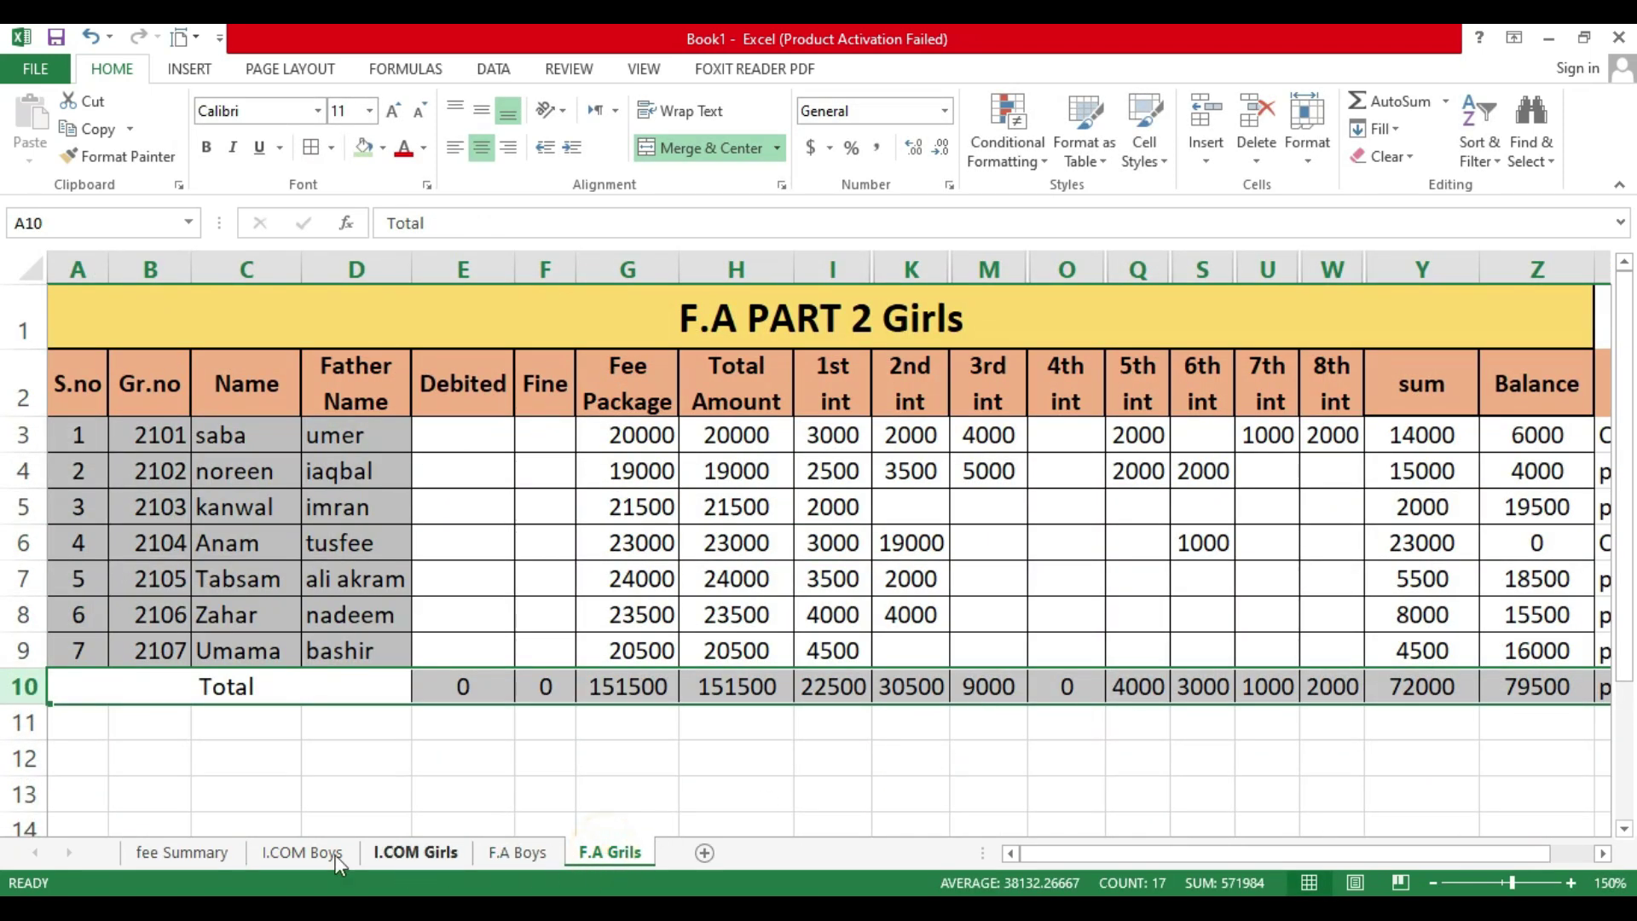
{"action": "left_click", "coordinate": [181, 852]}
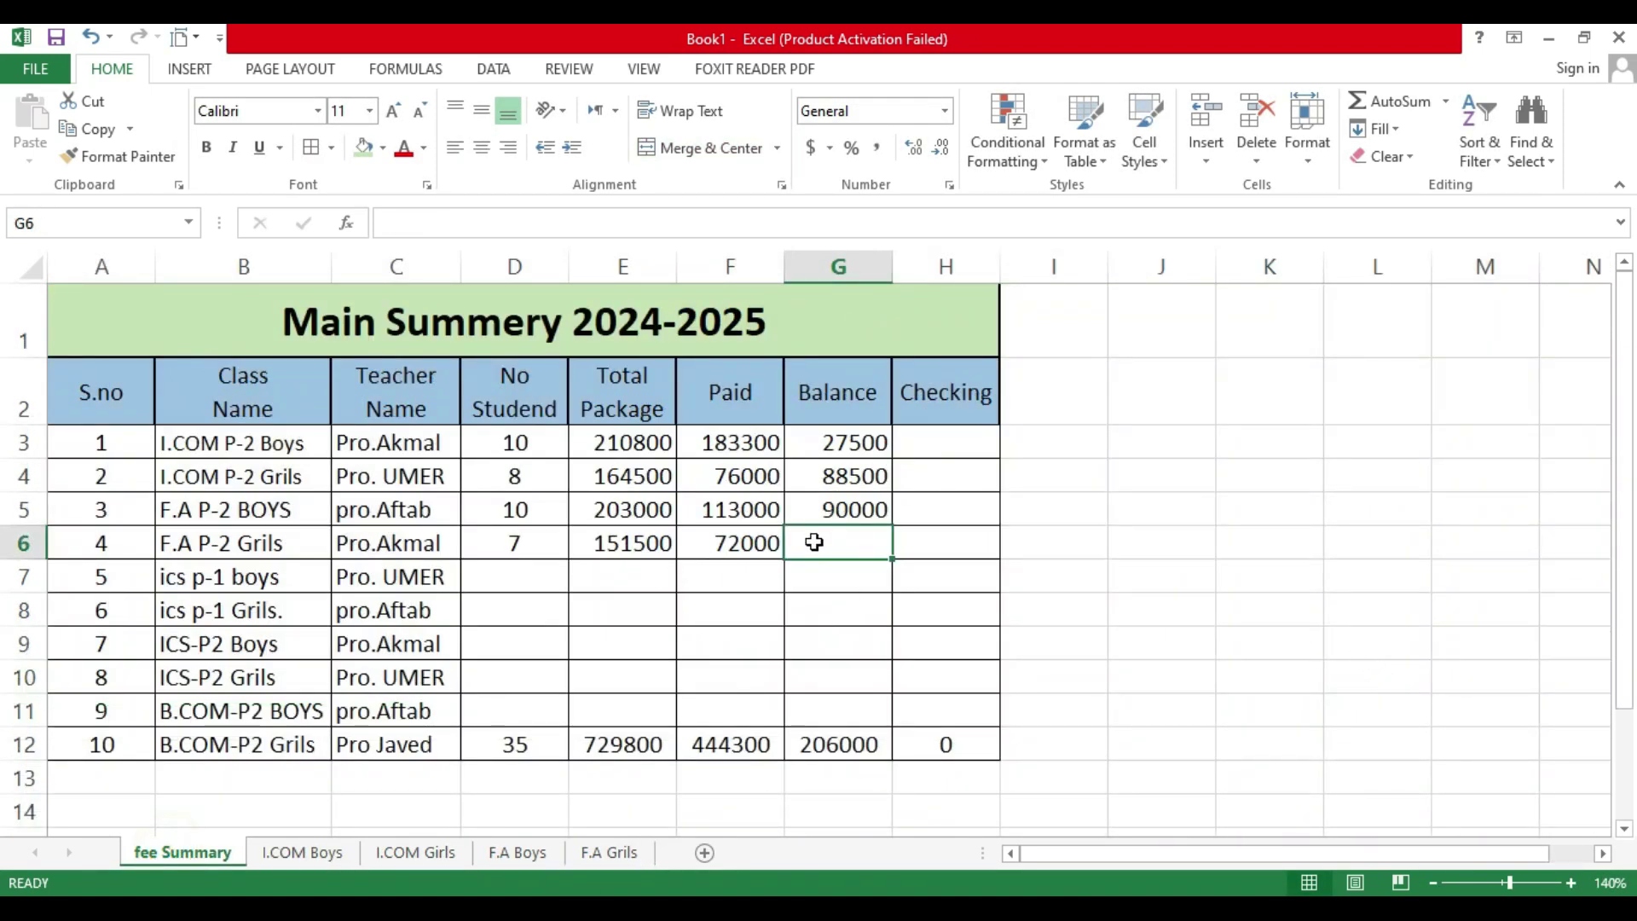
{"action": "type", "text": "="}
{"action": "left_click", "coordinate": [597, 852]}
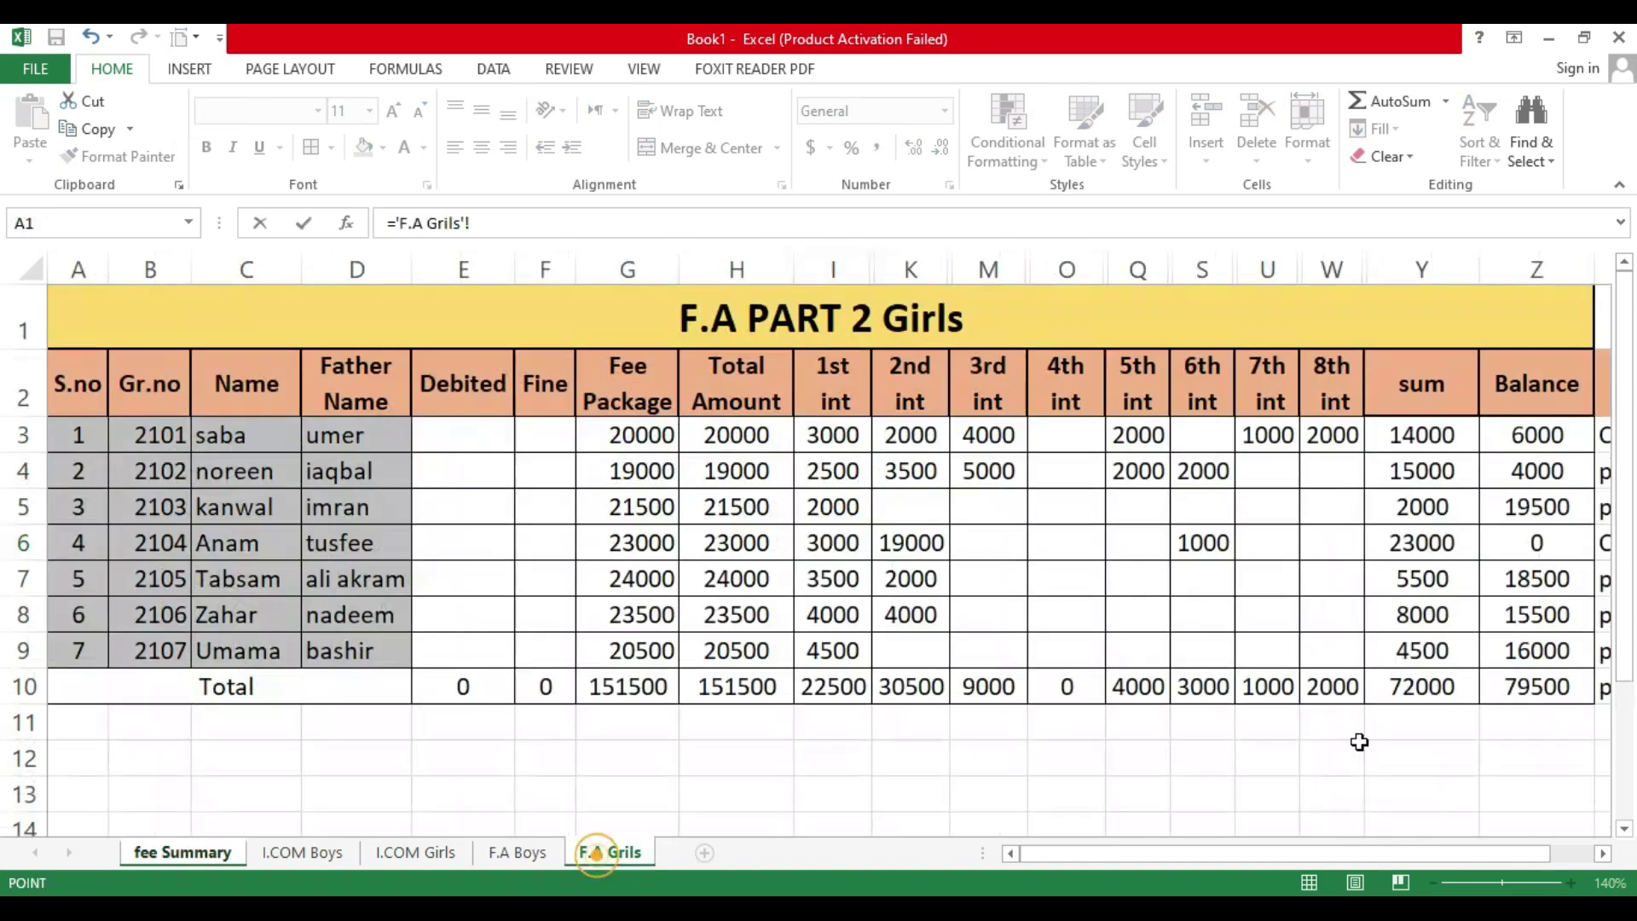
{"action": "left_click", "coordinate": [1517, 687]}
{"action": "key", "text": "Return"}
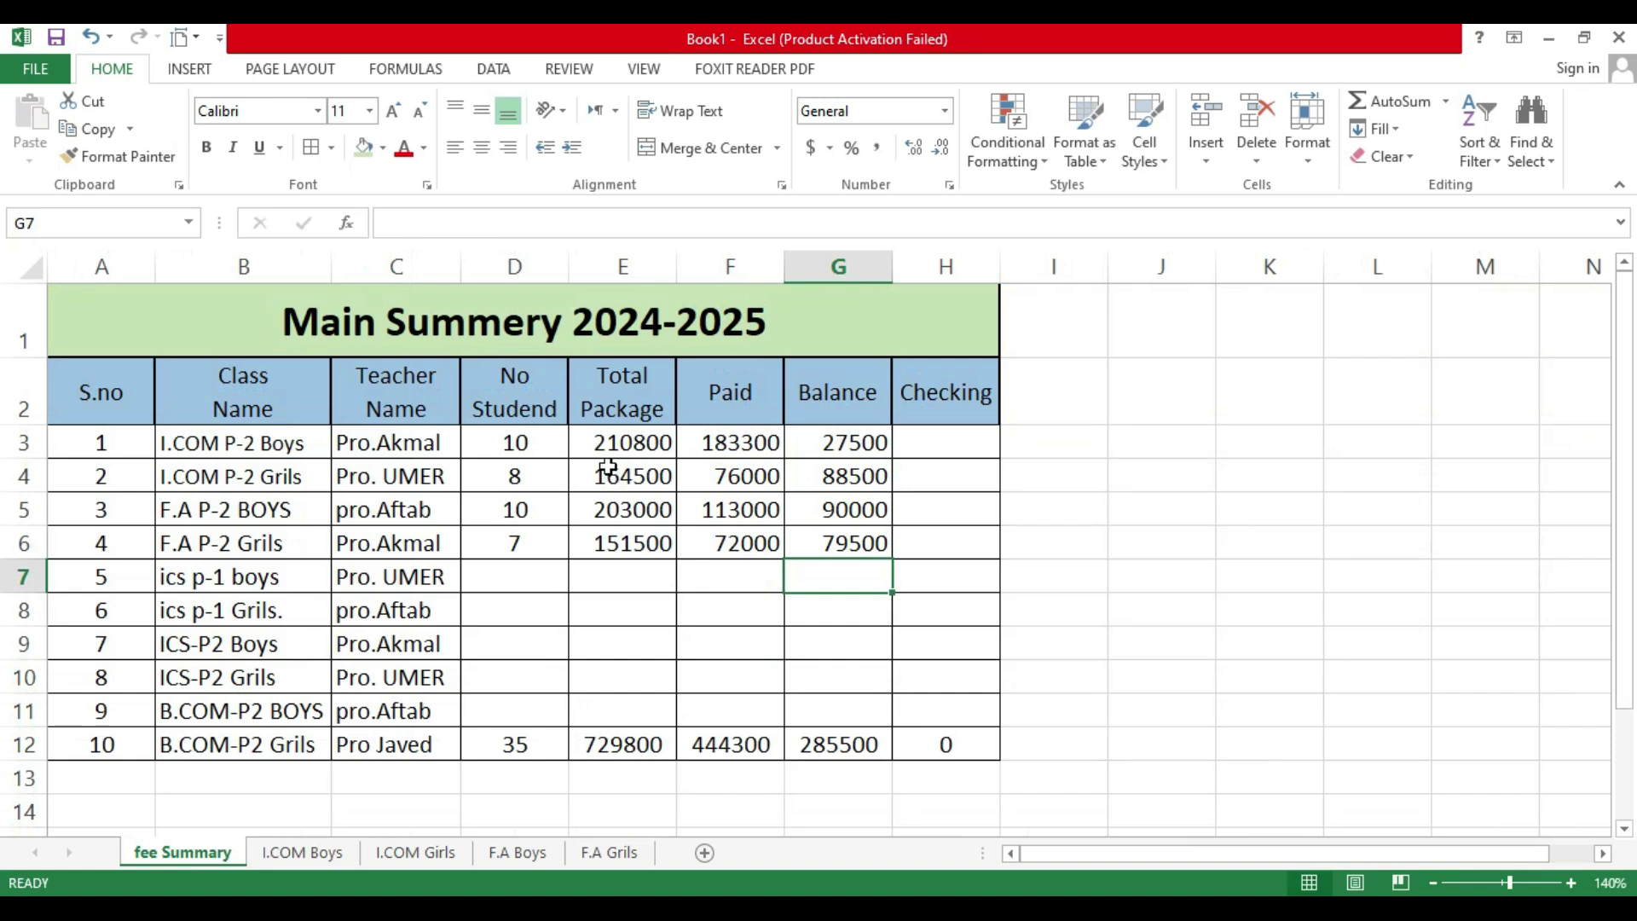
Step: Fill the Checking column cells H3:H12 with yellow
{"action": "left_click_drag", "start_coordinate": [986, 445], "coordinate": [951, 740]}
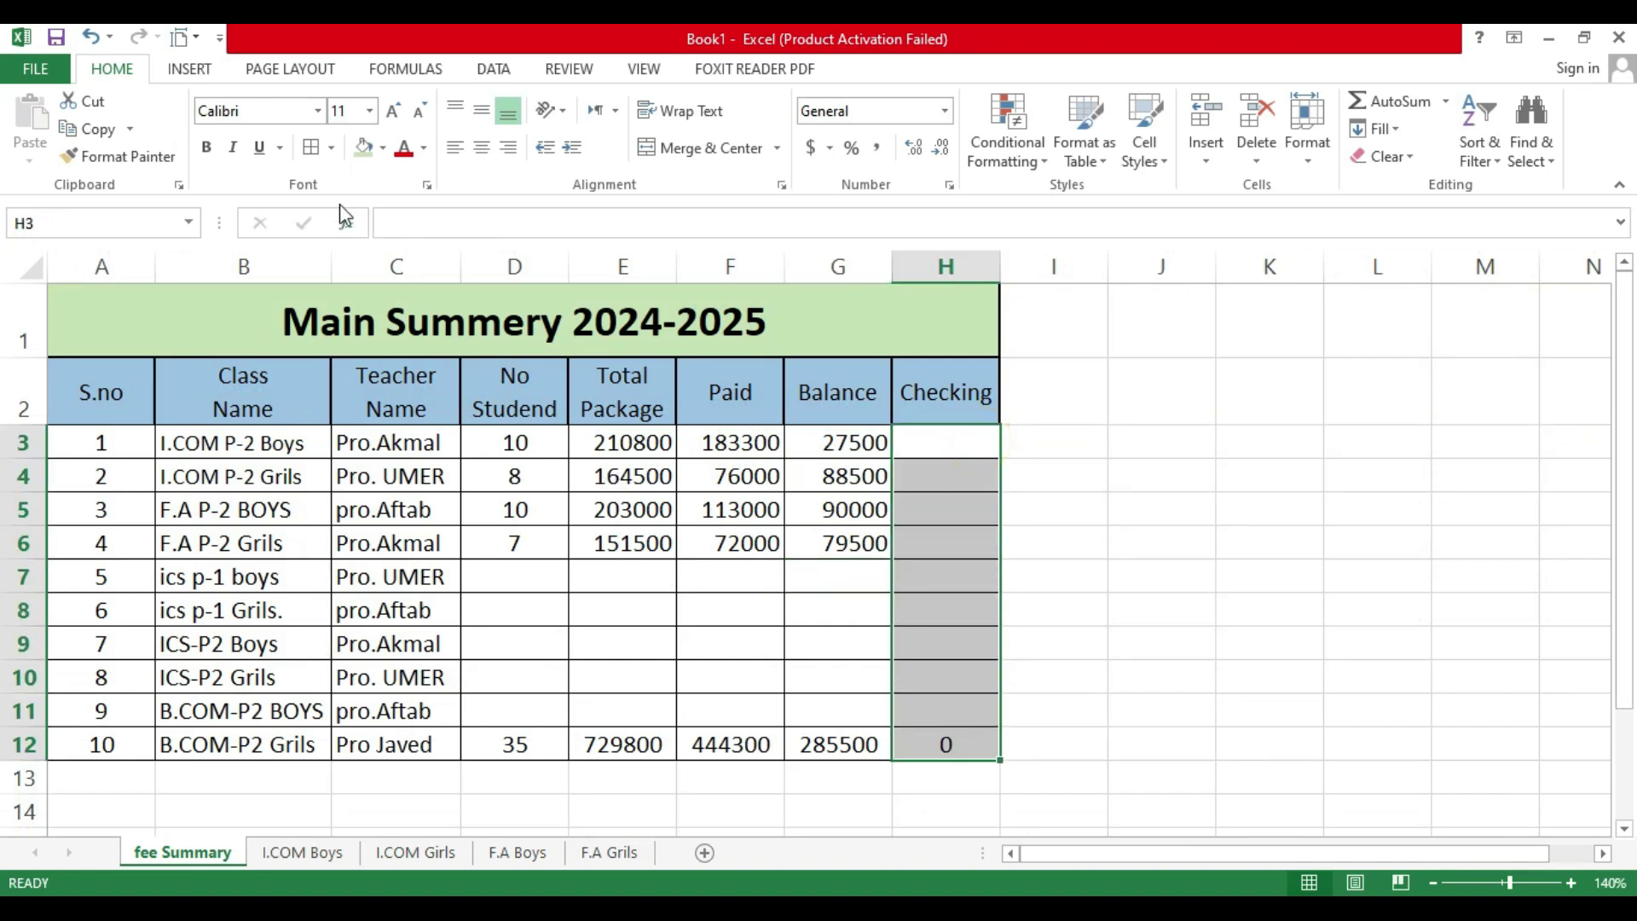
{"action": "left_click", "coordinate": [382, 147]}
{"action": "left_click", "coordinate": [424, 336]}
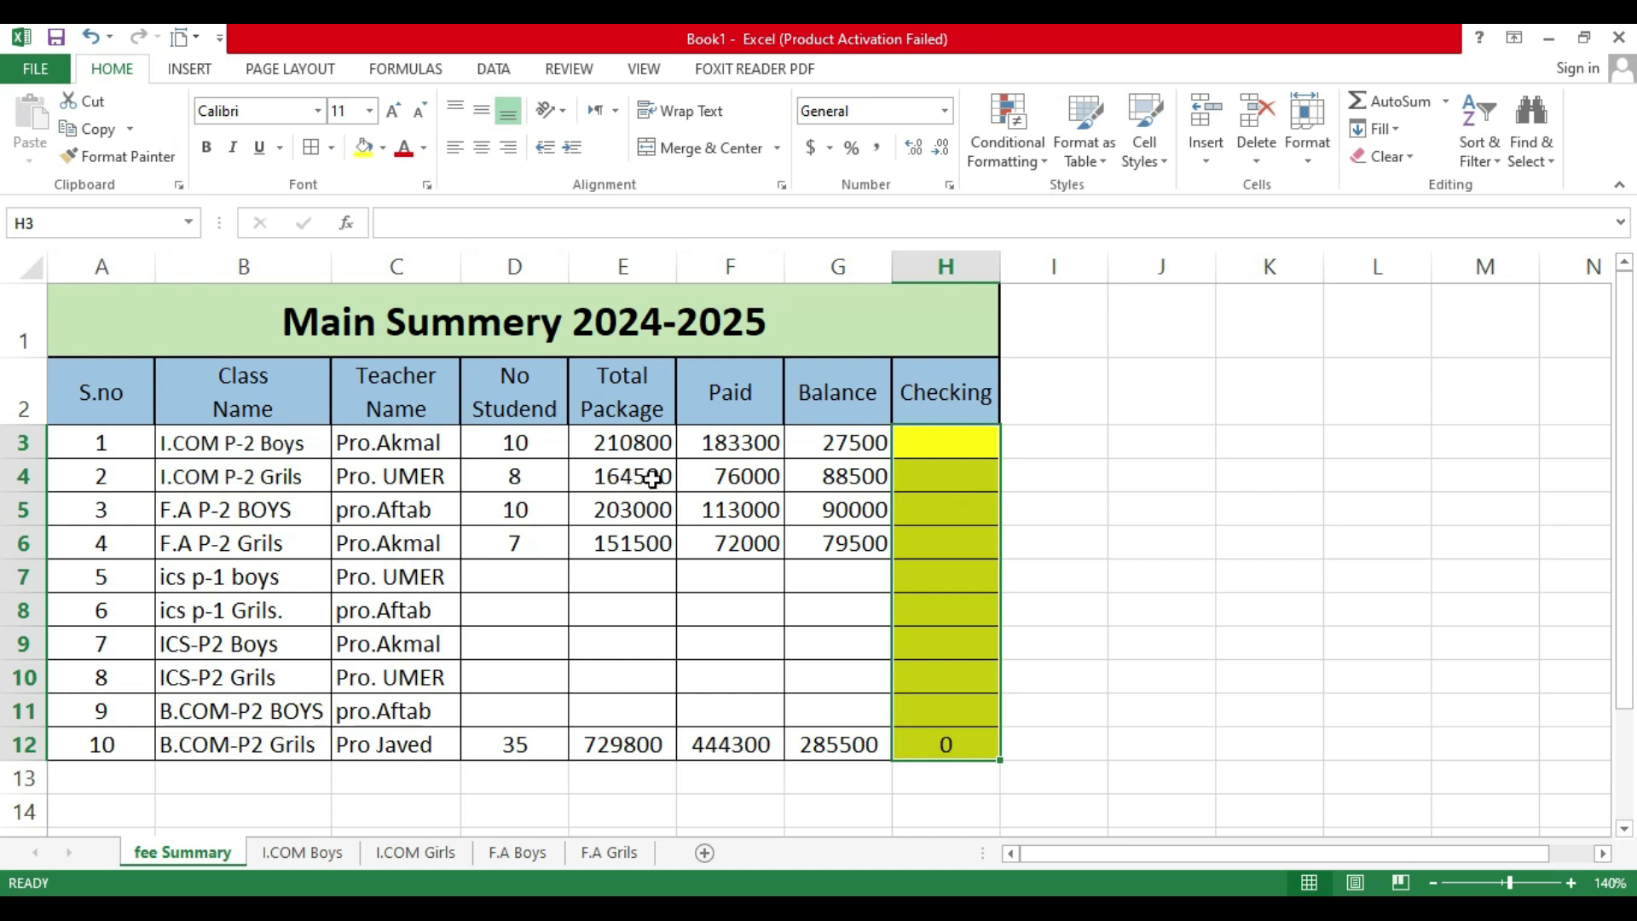
{"action": "left_click", "coordinate": [959, 447]}
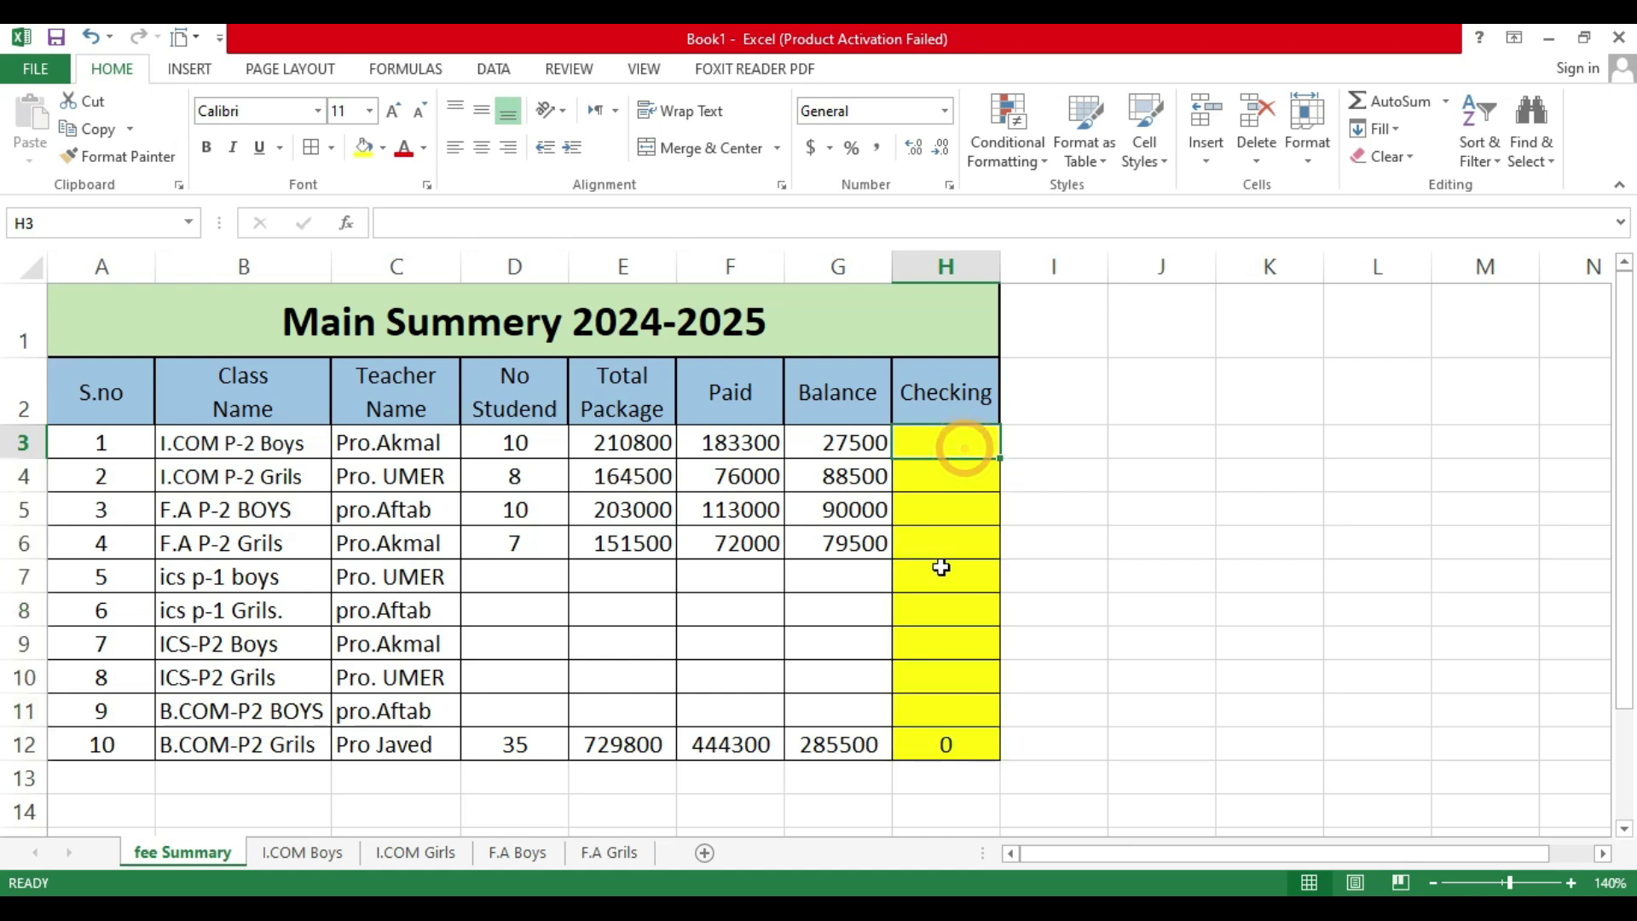
{"action": "left_click_drag", "start_coordinate": [972, 394], "coordinate": [957, 694]}
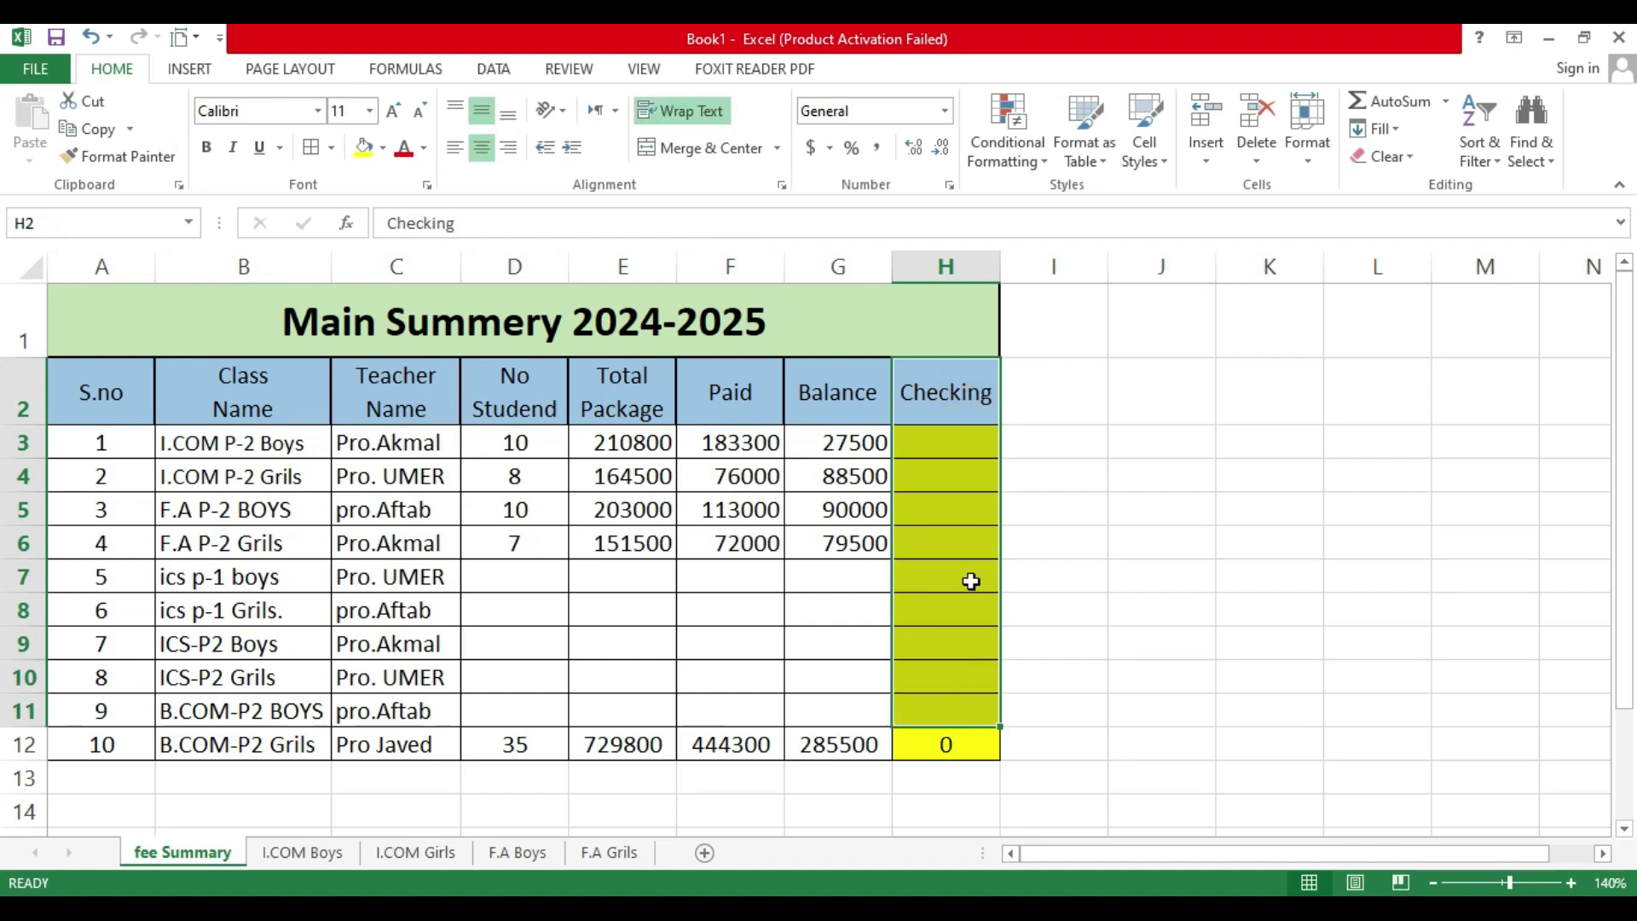
{"action": "left_click", "coordinate": [973, 533]}
{"action": "left_click", "coordinate": [1054, 509]}
{"action": "left_click", "coordinate": [1360, 415]}
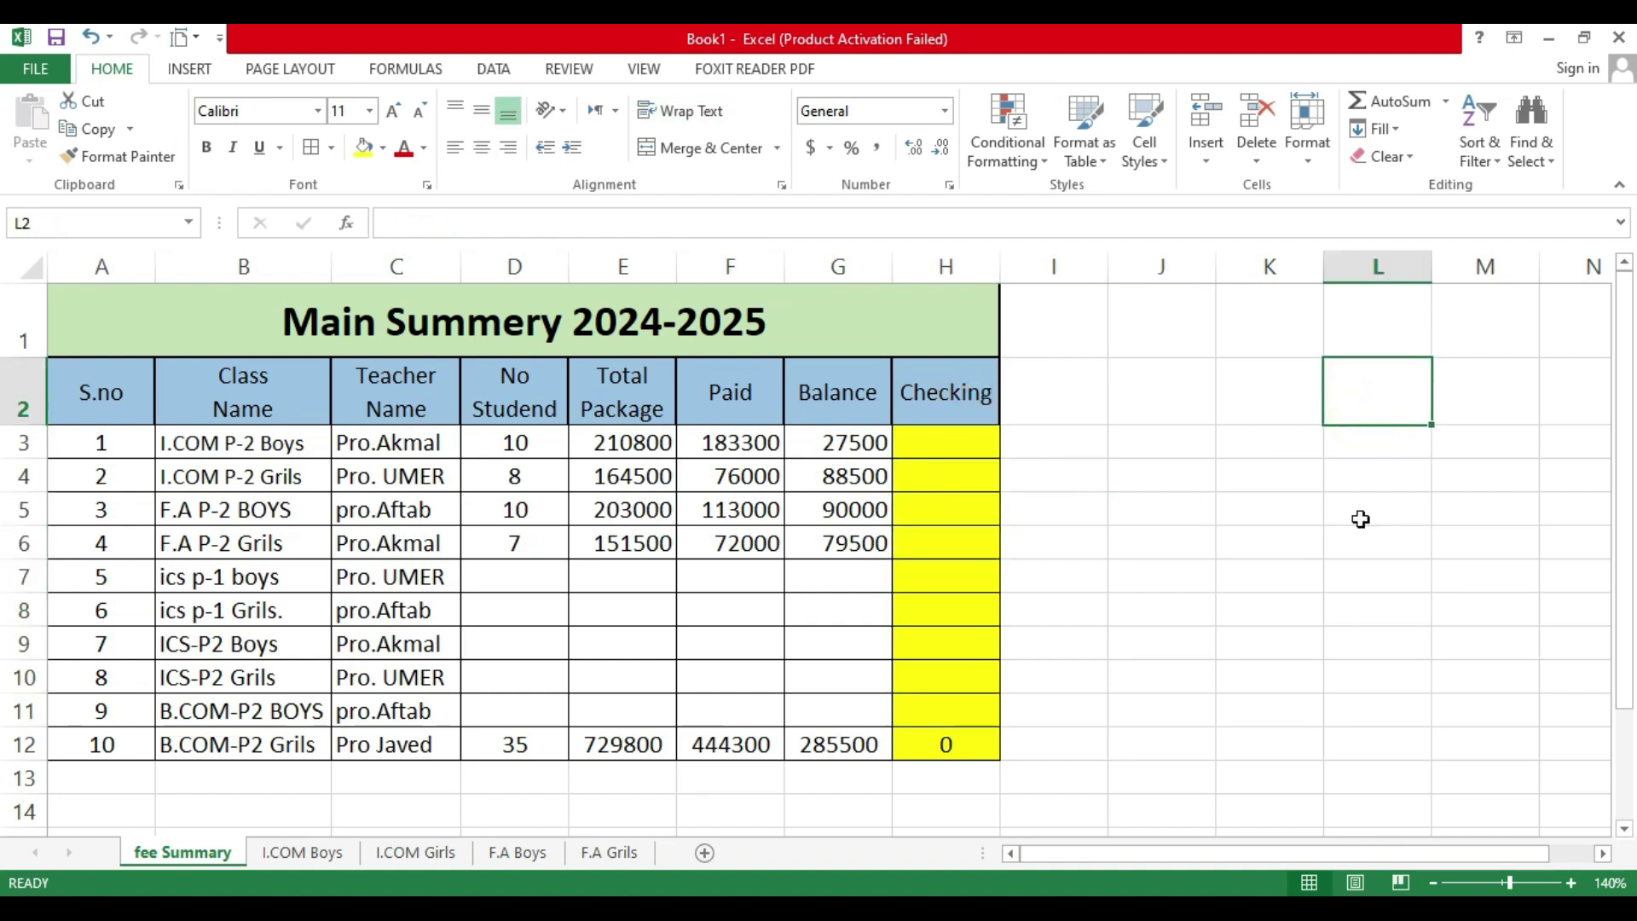
{"action": "left_click_drag", "start_coordinate": [1162, 427], "coordinate": [1173, 694]}
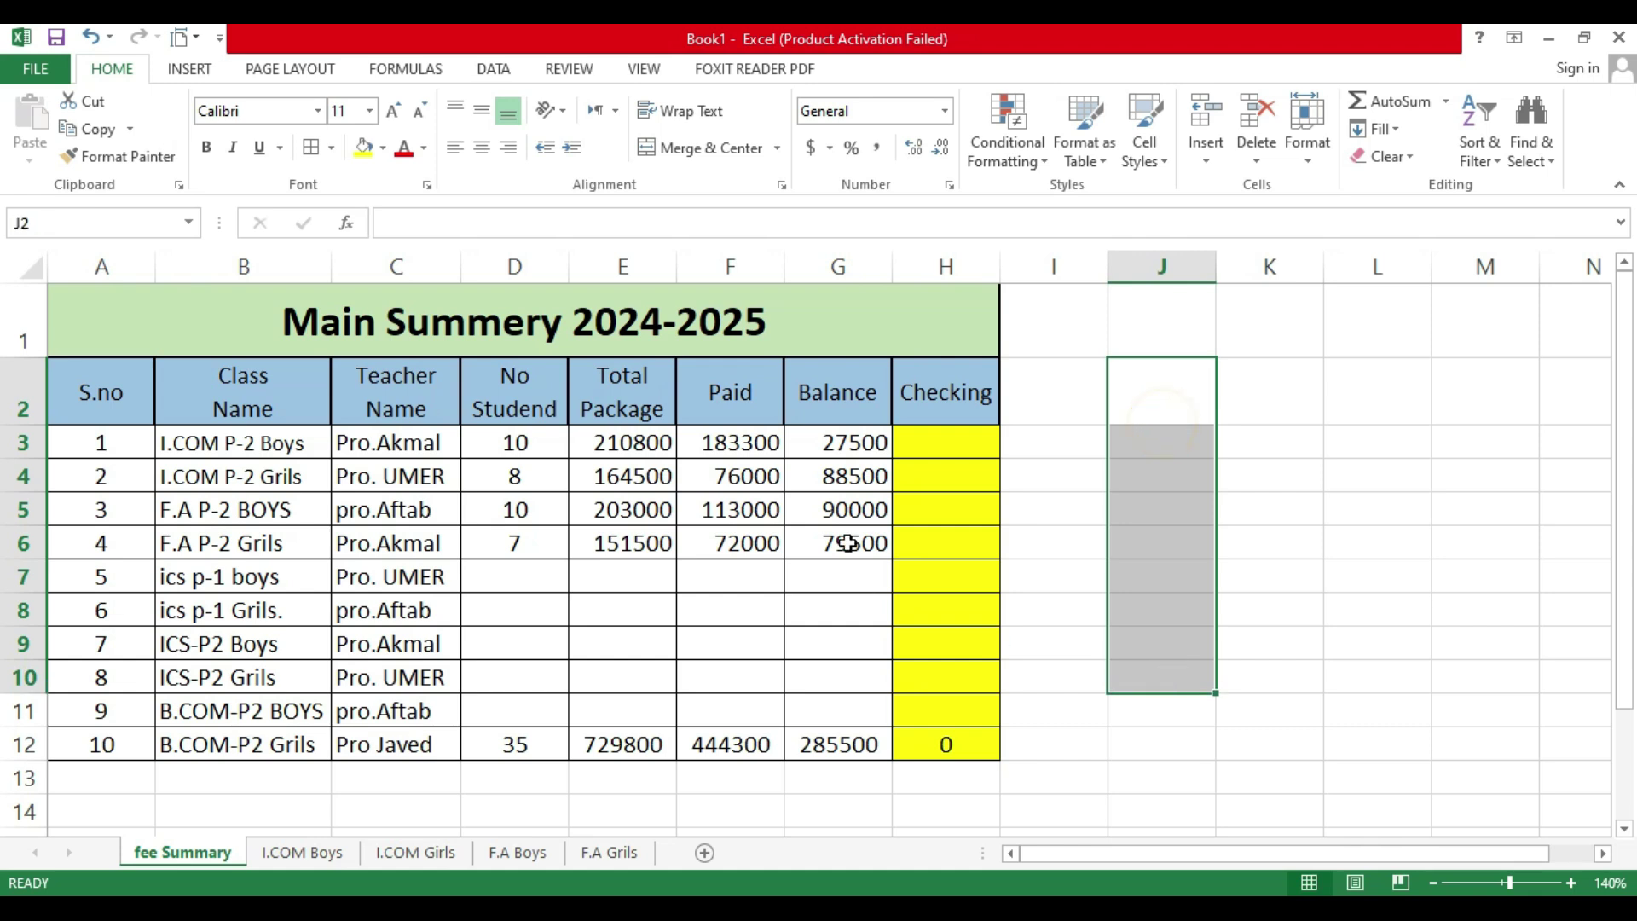
Step: Enter the formula =F3+G3 in Checking cell H3 to add the first class's paid amount and balance
{"action": "left_click", "coordinate": [933, 439]}
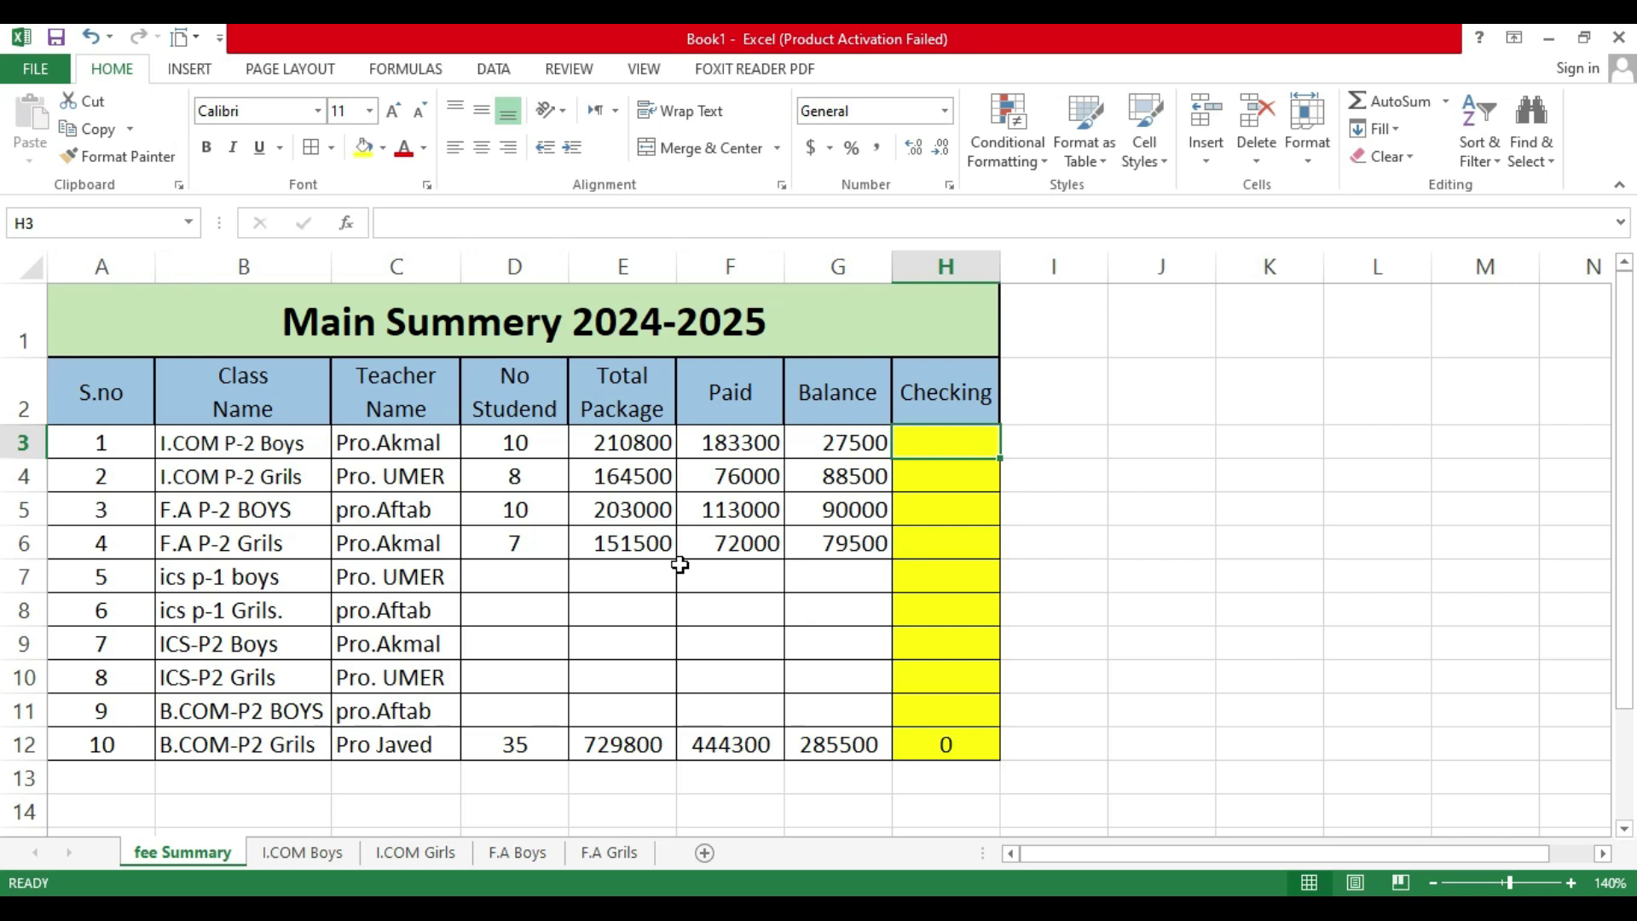
{"action": "type", "text": "="}
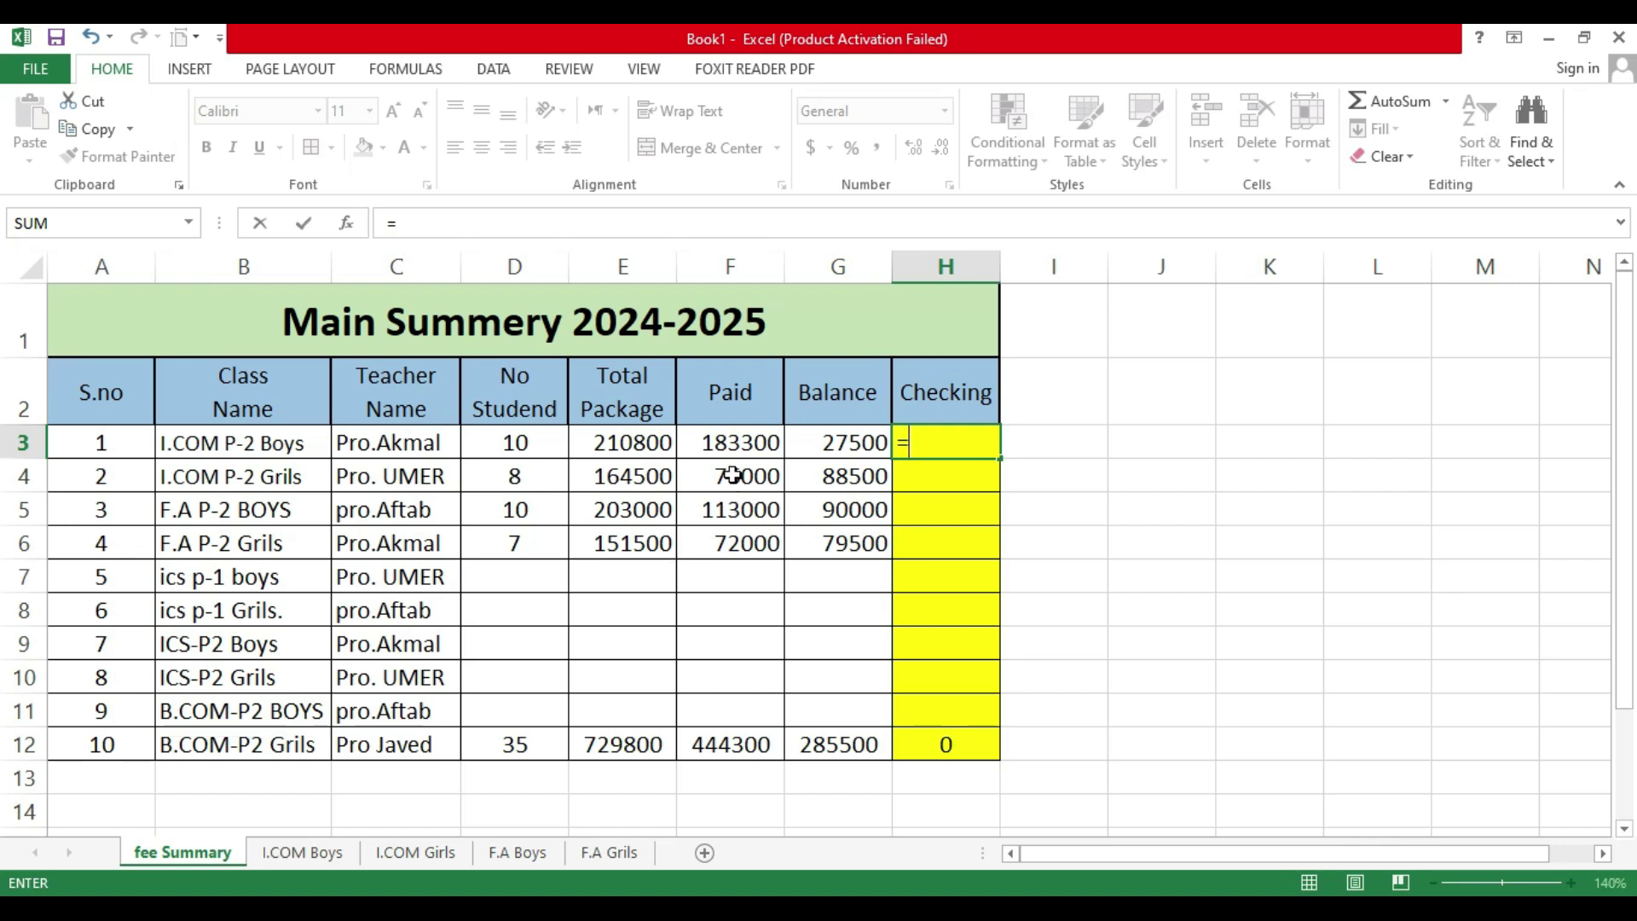
{"action": "left_click", "coordinate": [733, 443]}
{"action": "type", "text": "+"}
{"action": "left_click", "coordinate": [832, 447]}
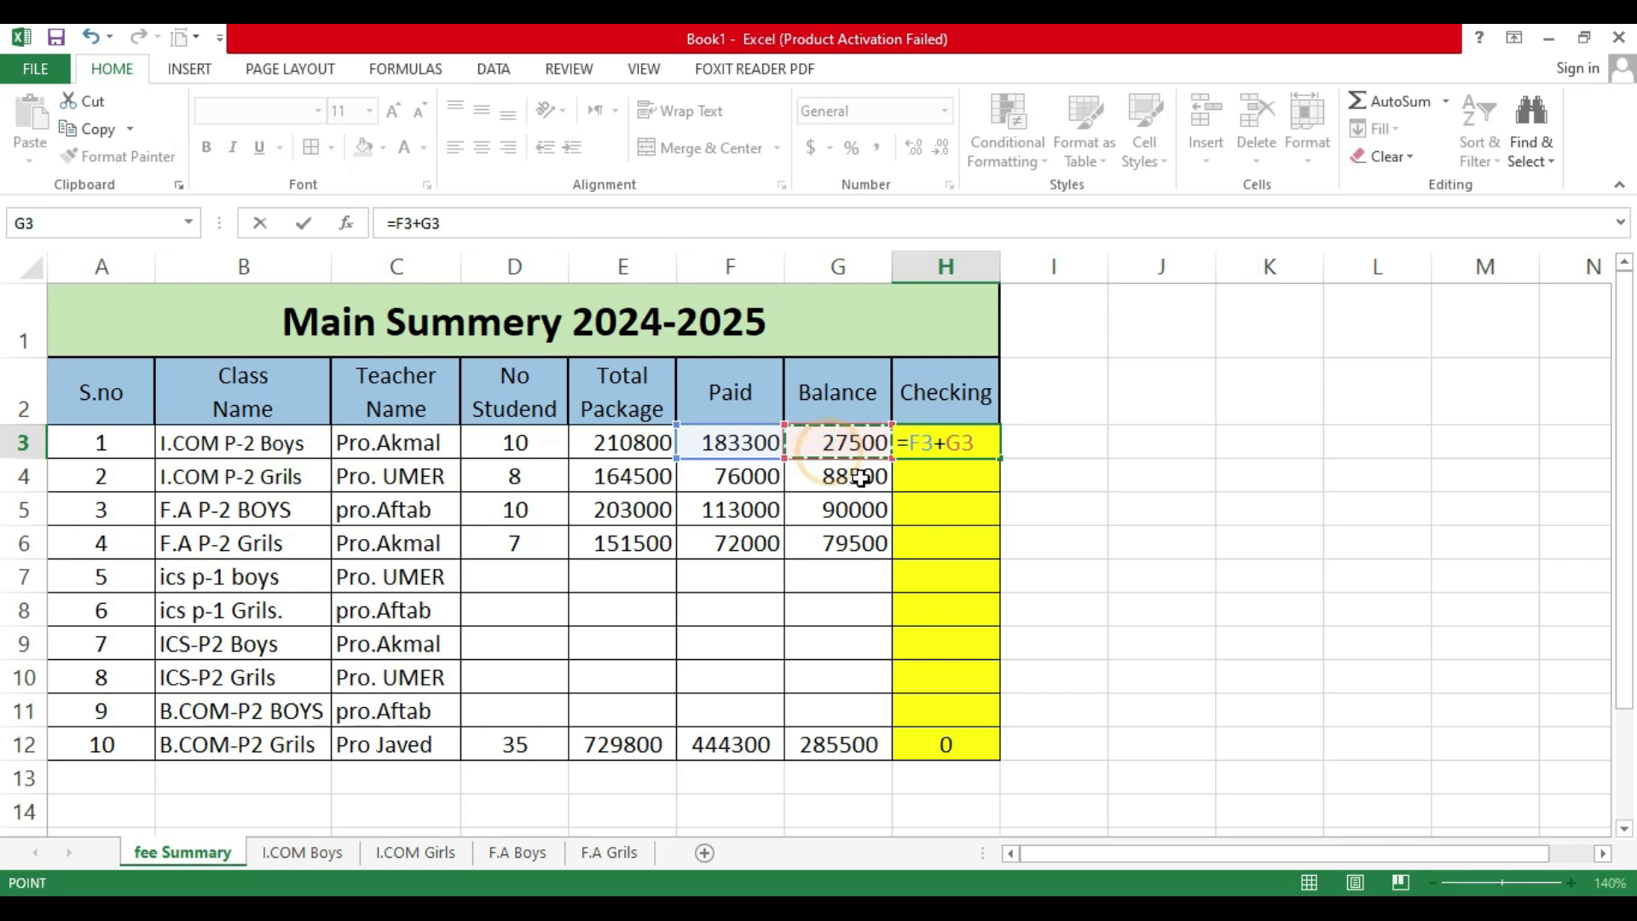
{"action": "key", "text": "Return"}
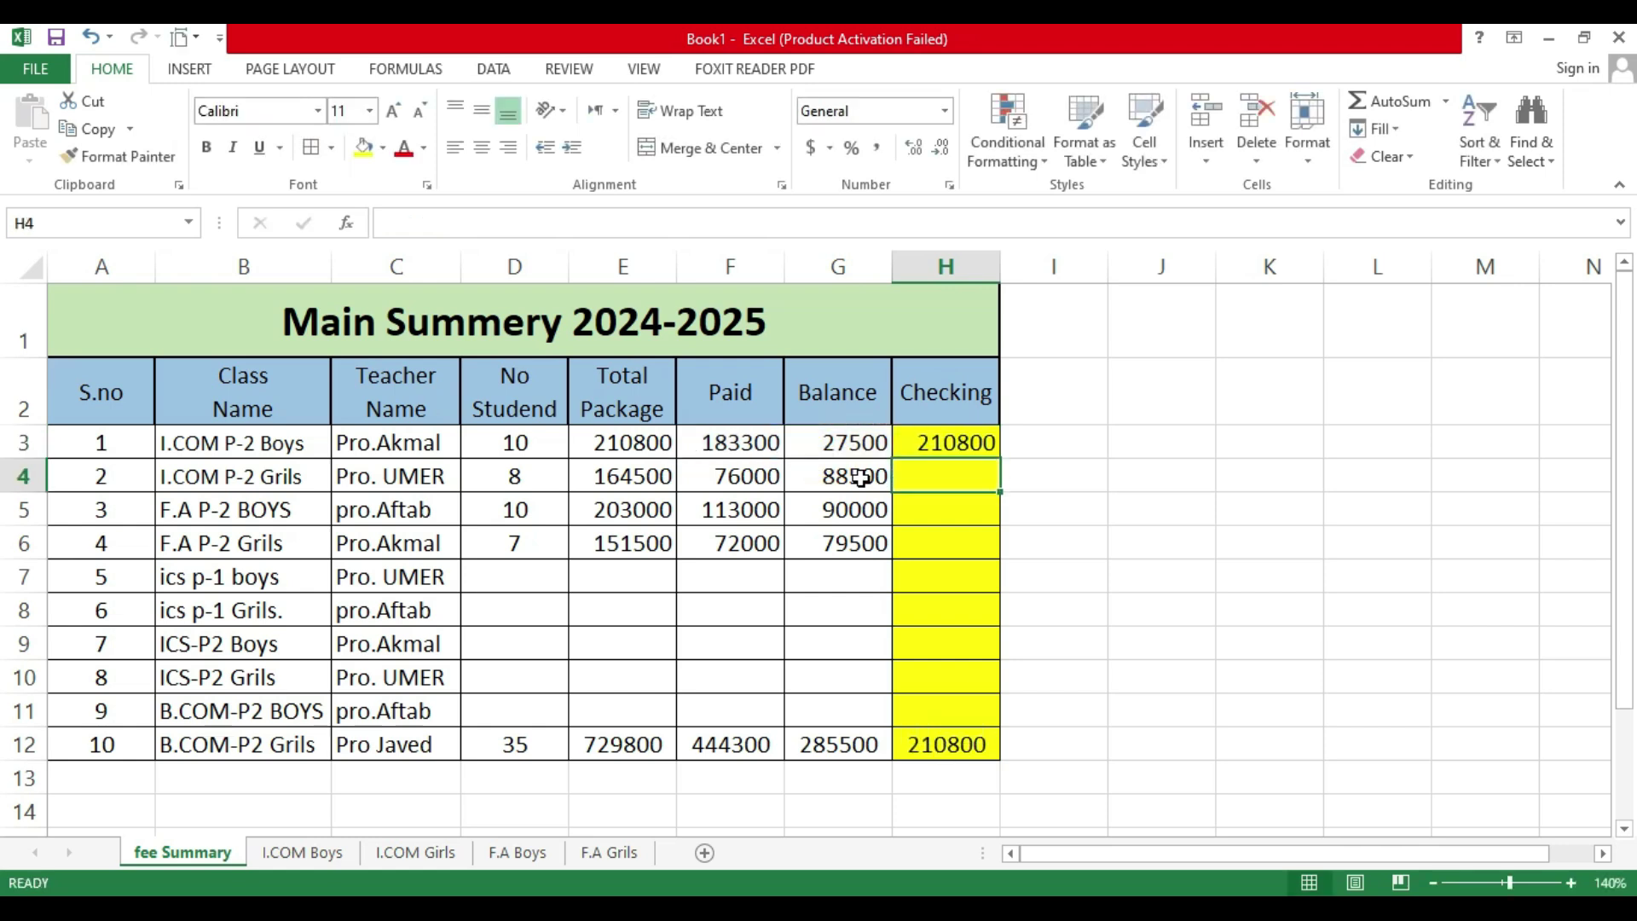
{"action": "left_click", "coordinate": [976, 442]}
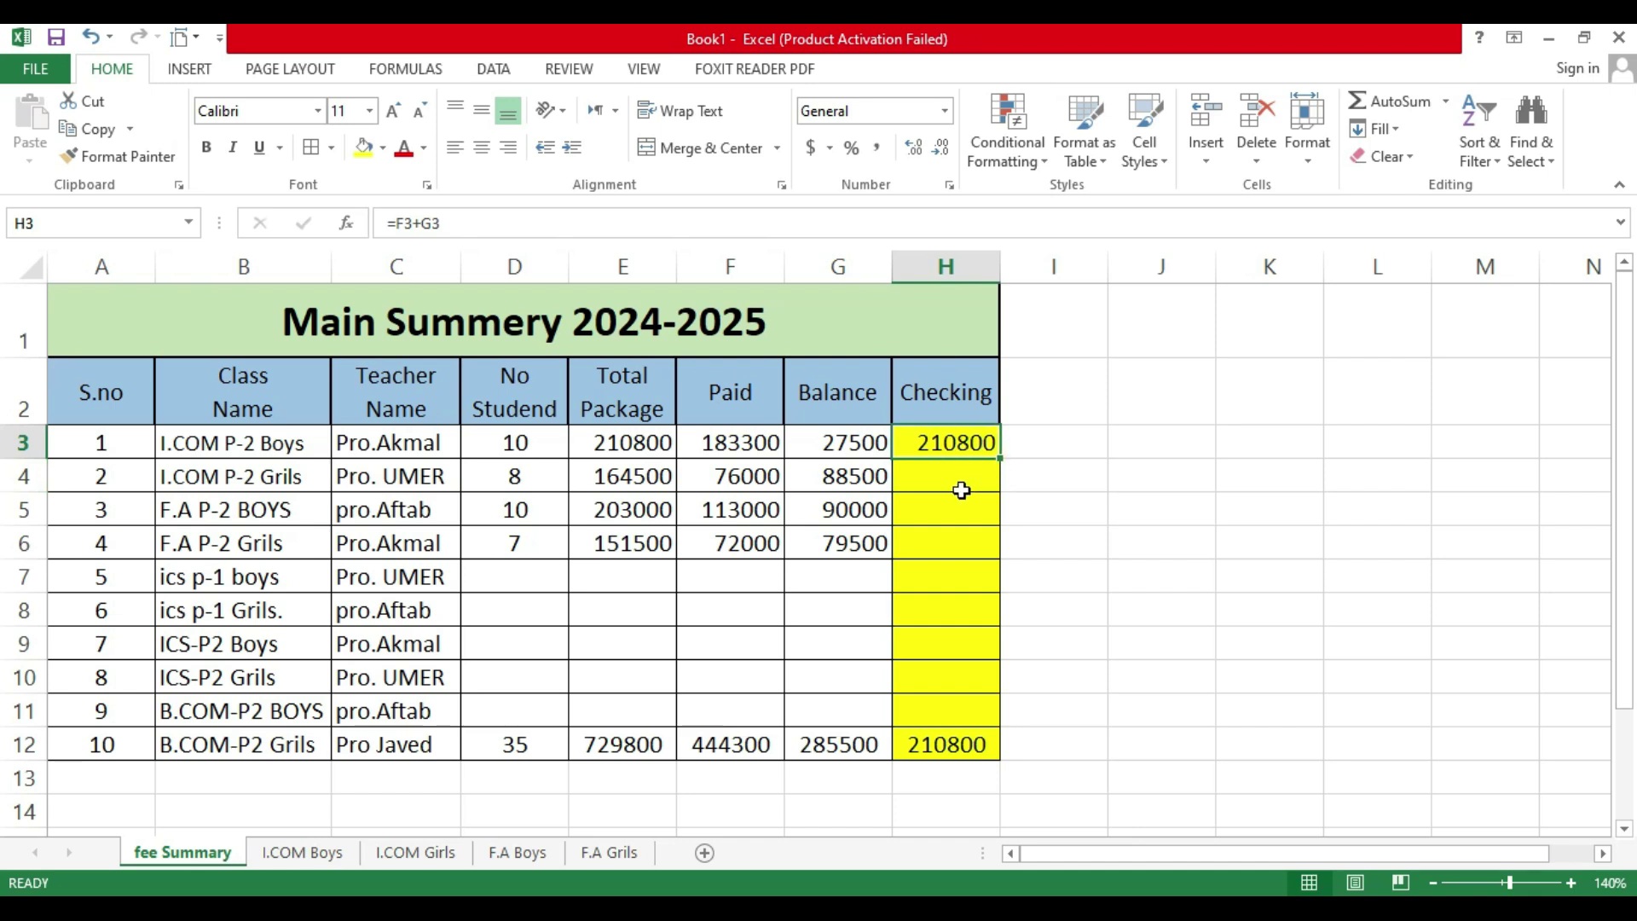
Step: Copy the H3 Checking formula down through H11 and compare the Checking values with the Total Package column
{"action": "left_click", "coordinate": [623, 447]}
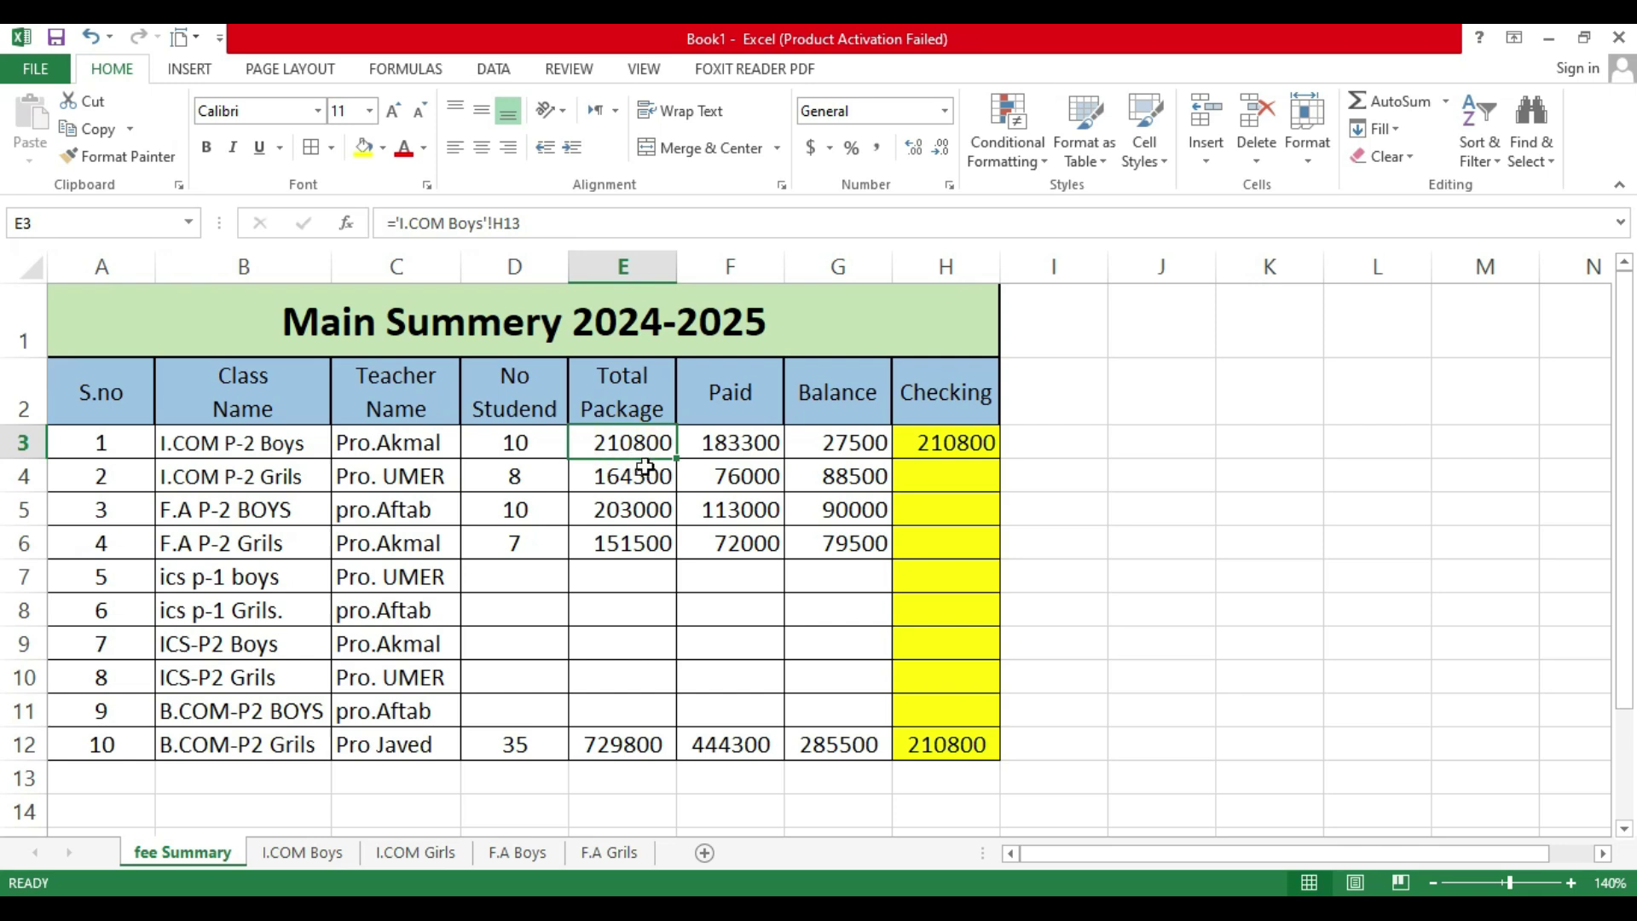
{"action": "left_click", "coordinate": [948, 455]}
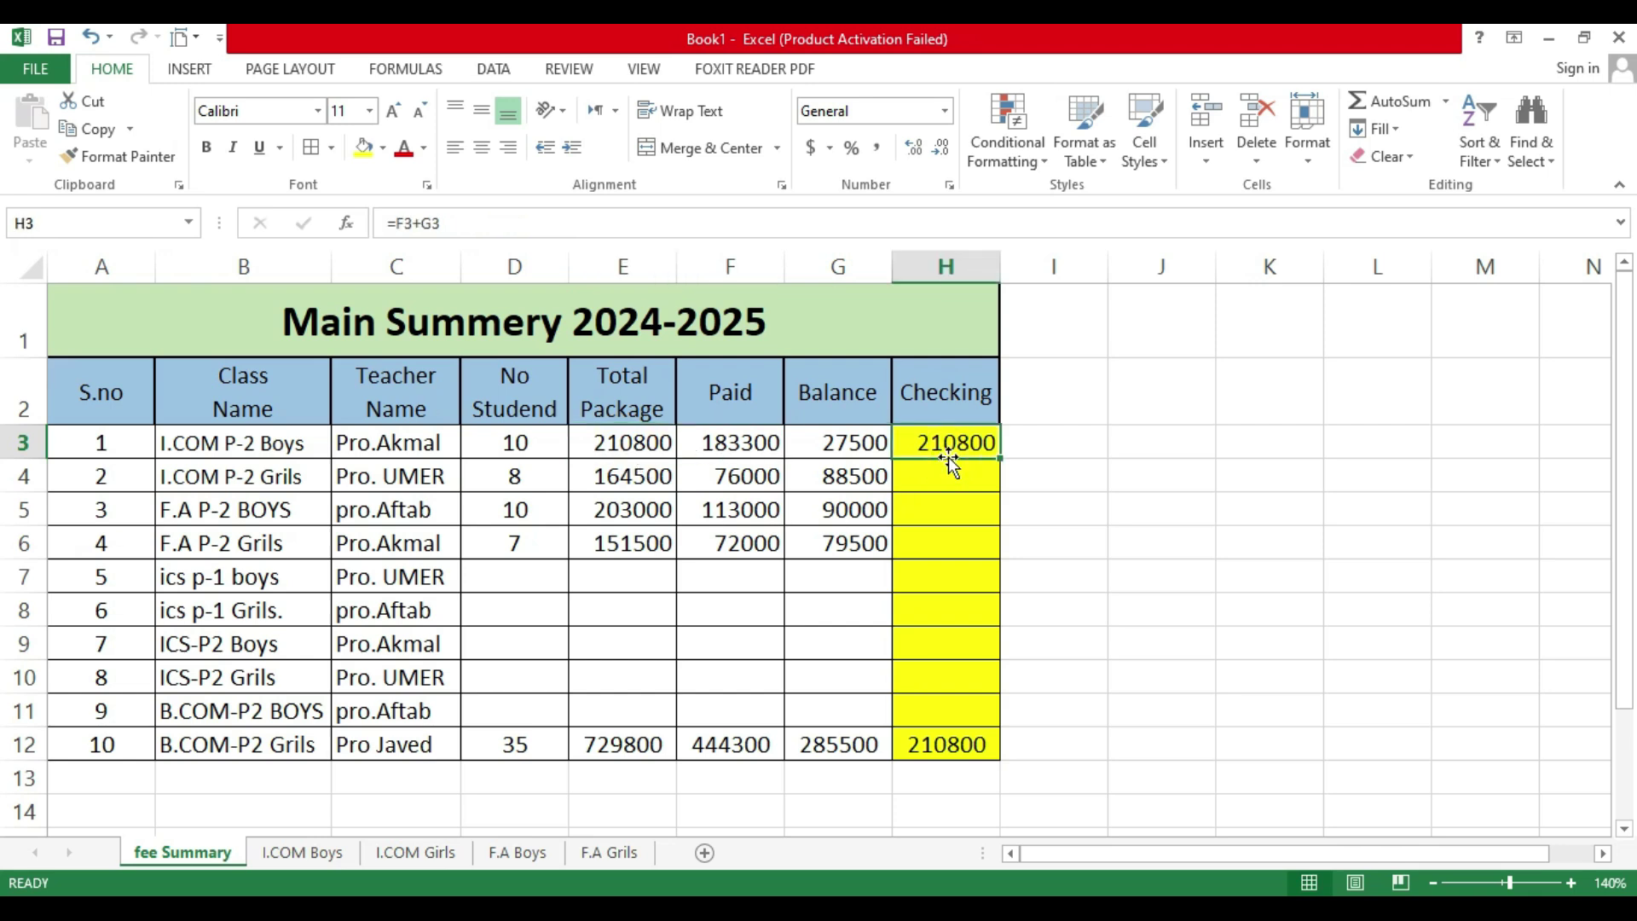
{"action": "left_click", "coordinate": [307, 853]}
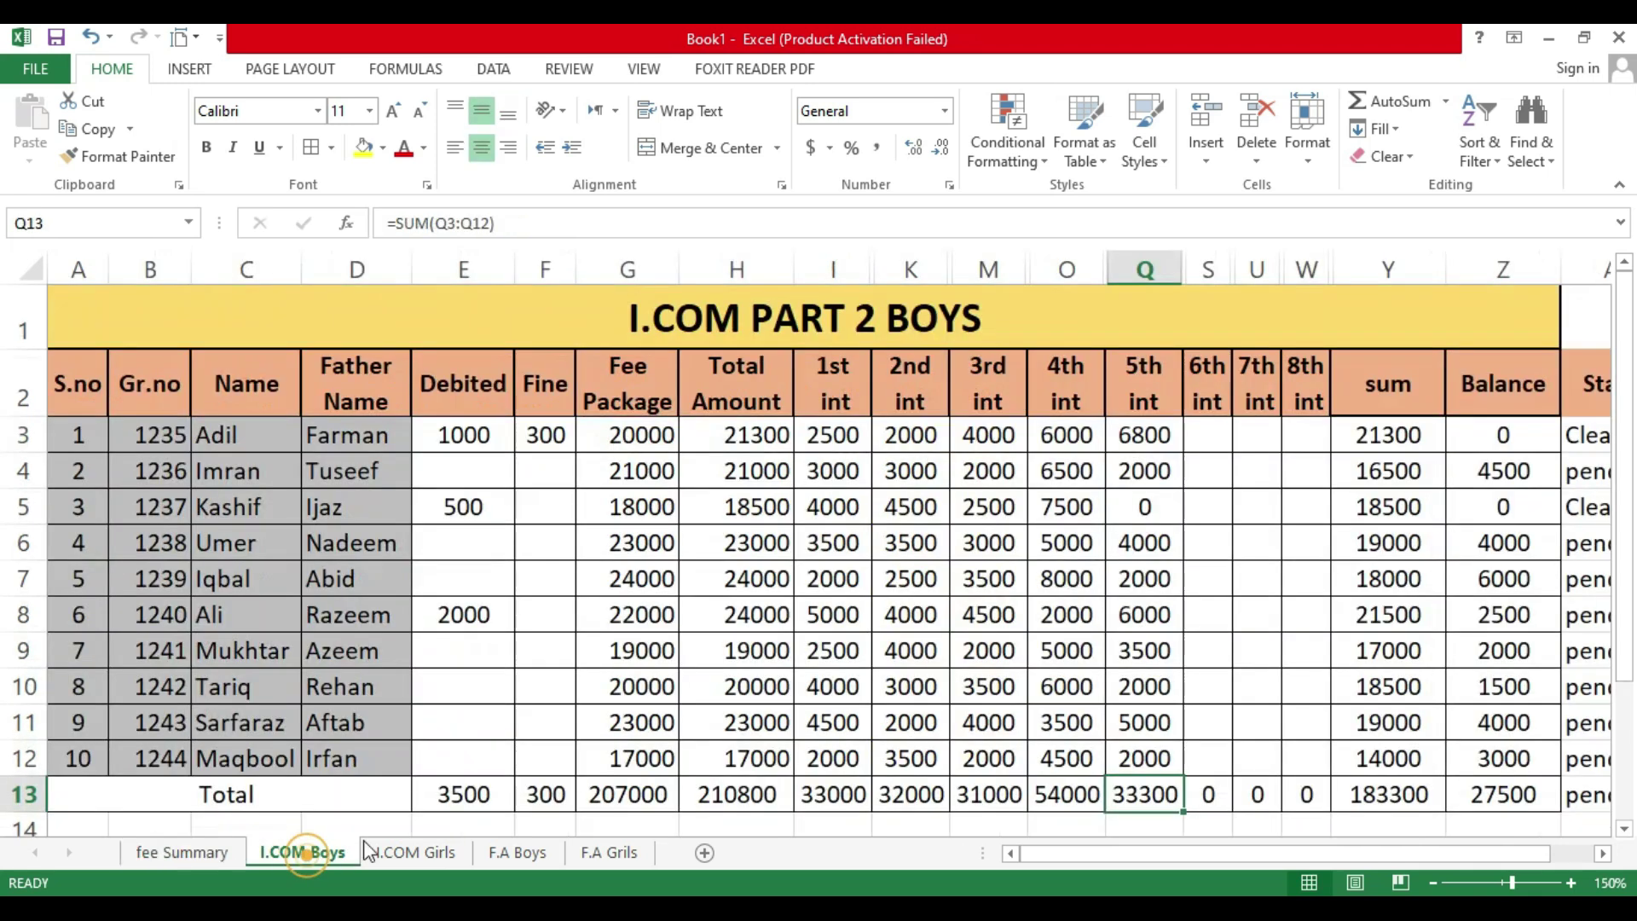
{"action": "left_click", "coordinate": [183, 852]}
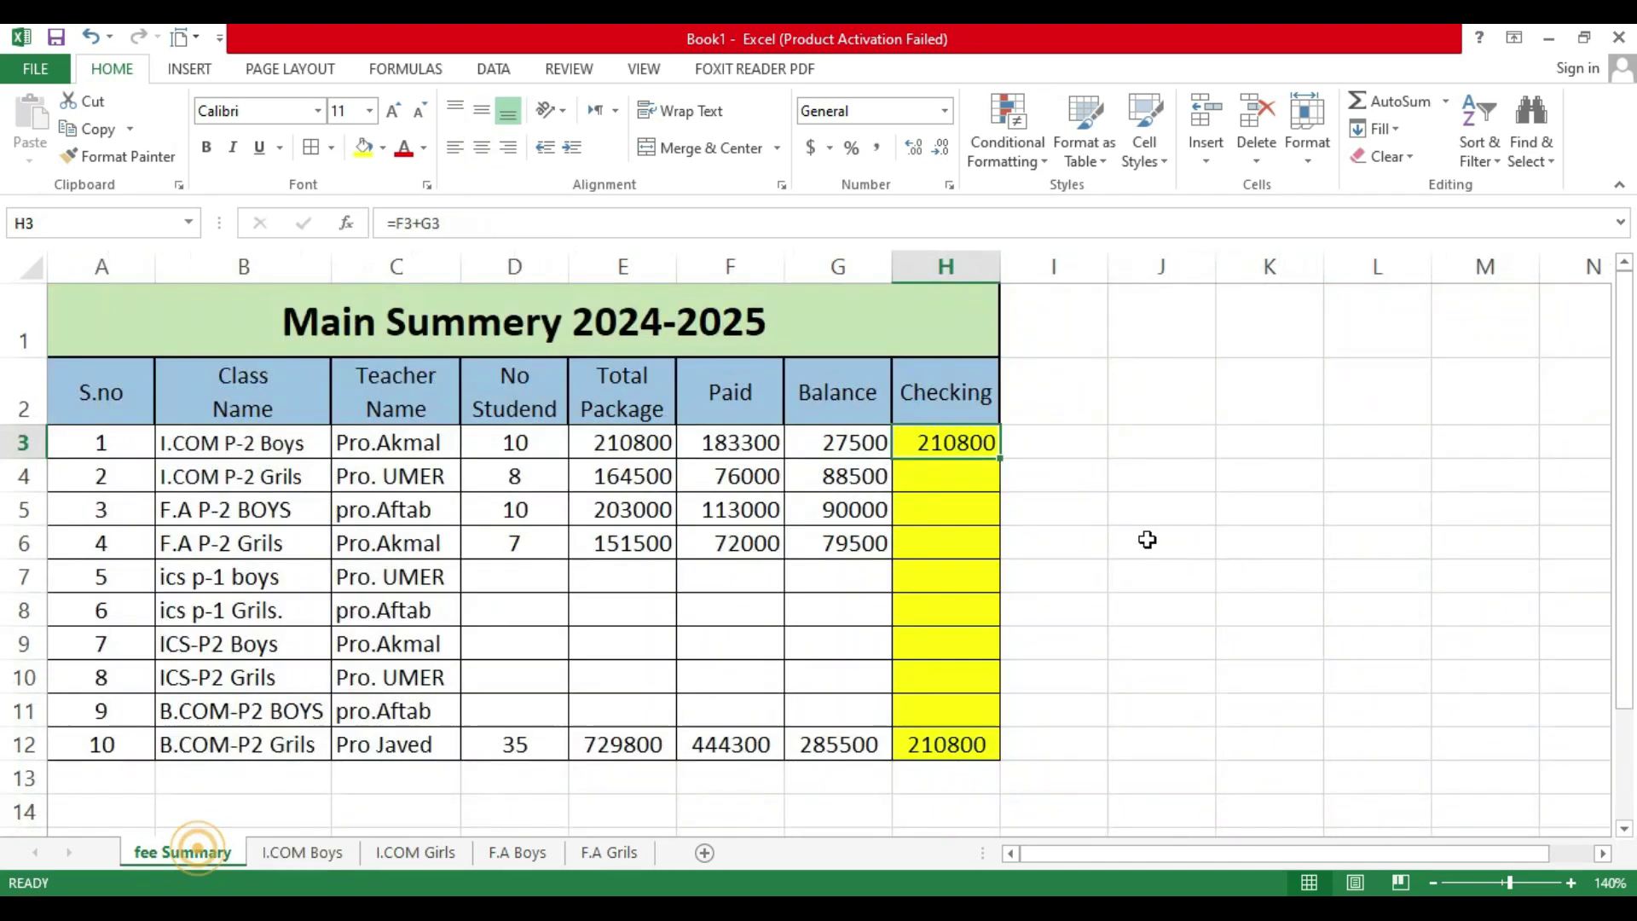
{"action": "left_click_drag", "start_coordinate": [1000, 458], "coordinate": [981, 720]}
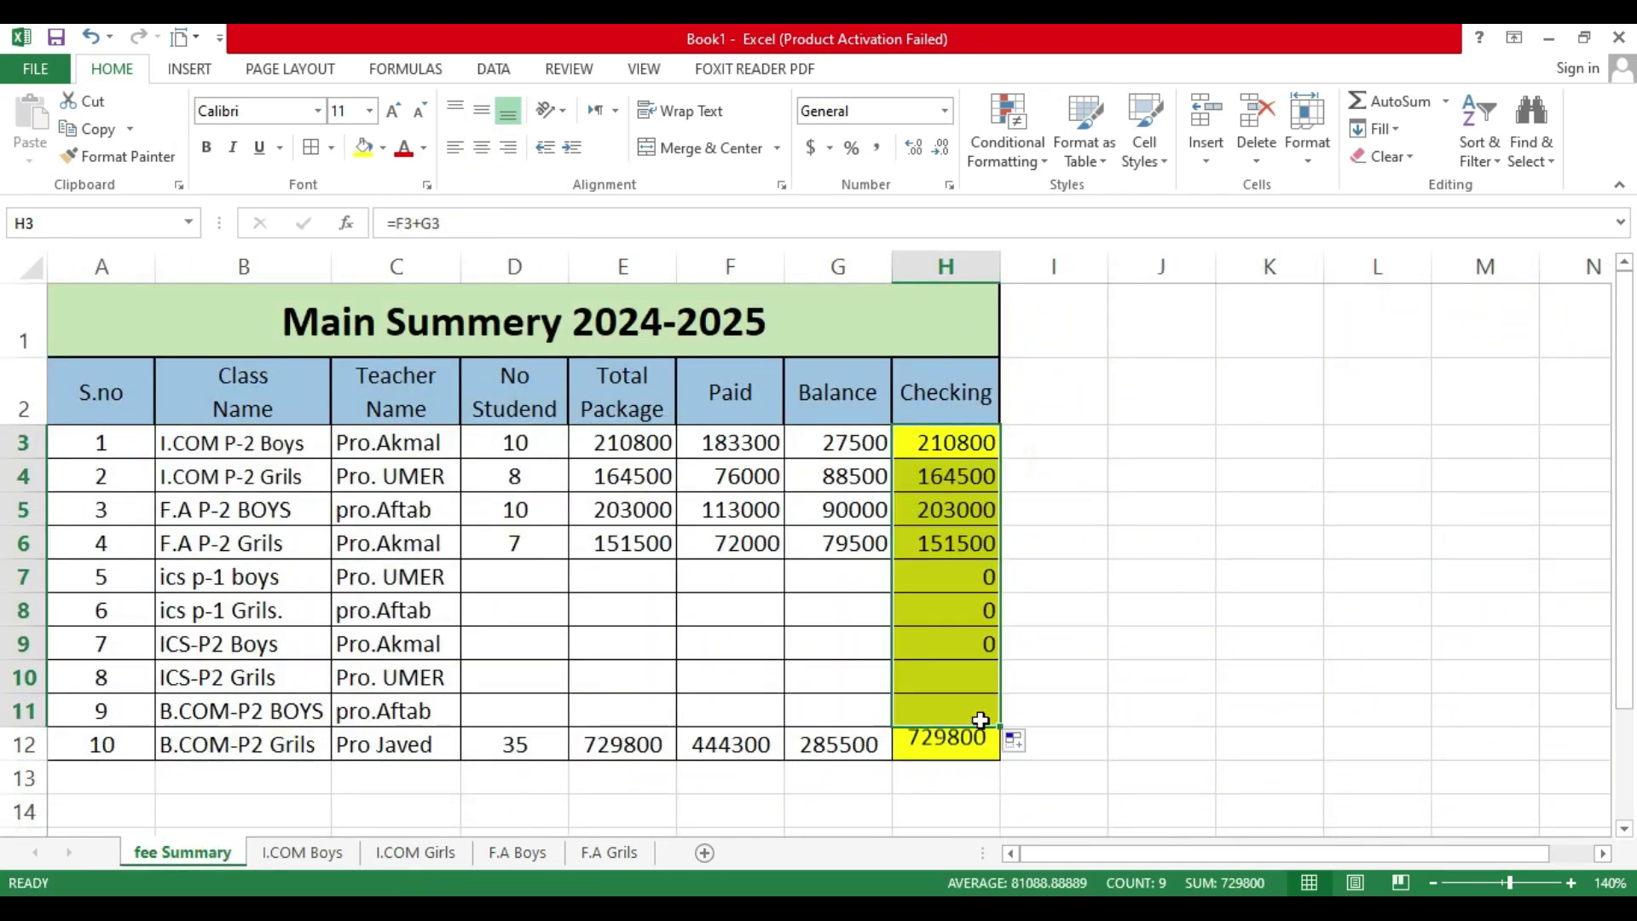
{"action": "left_click", "coordinate": [938, 641]}
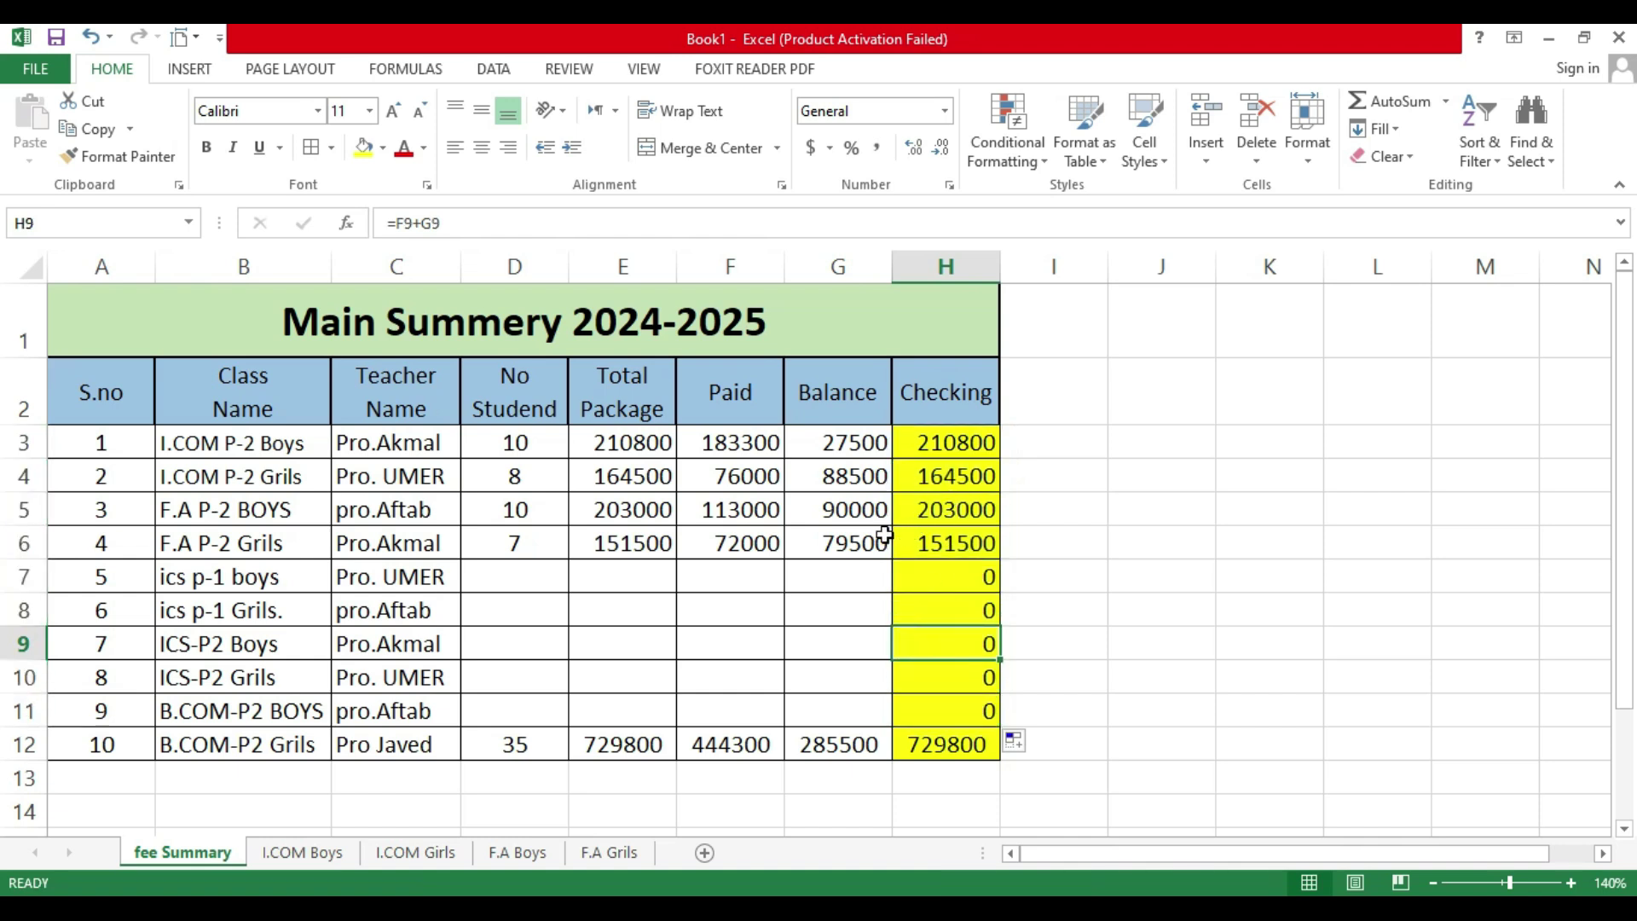
{"action": "left_click", "coordinate": [958, 482]}
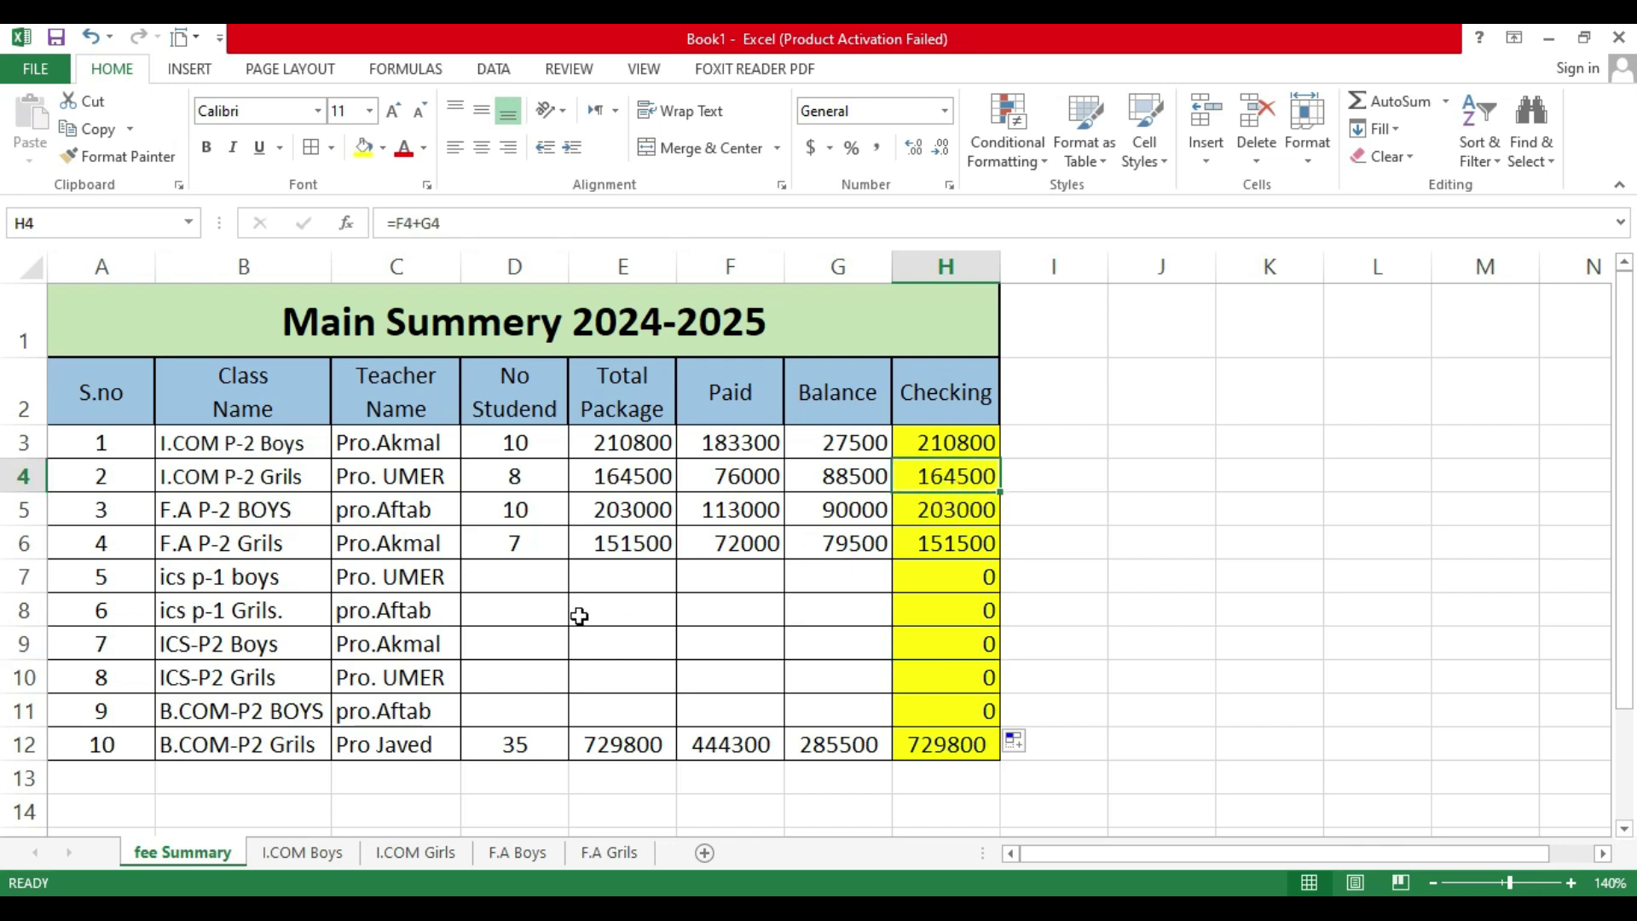
{"action": "left_click", "coordinate": [634, 474]}
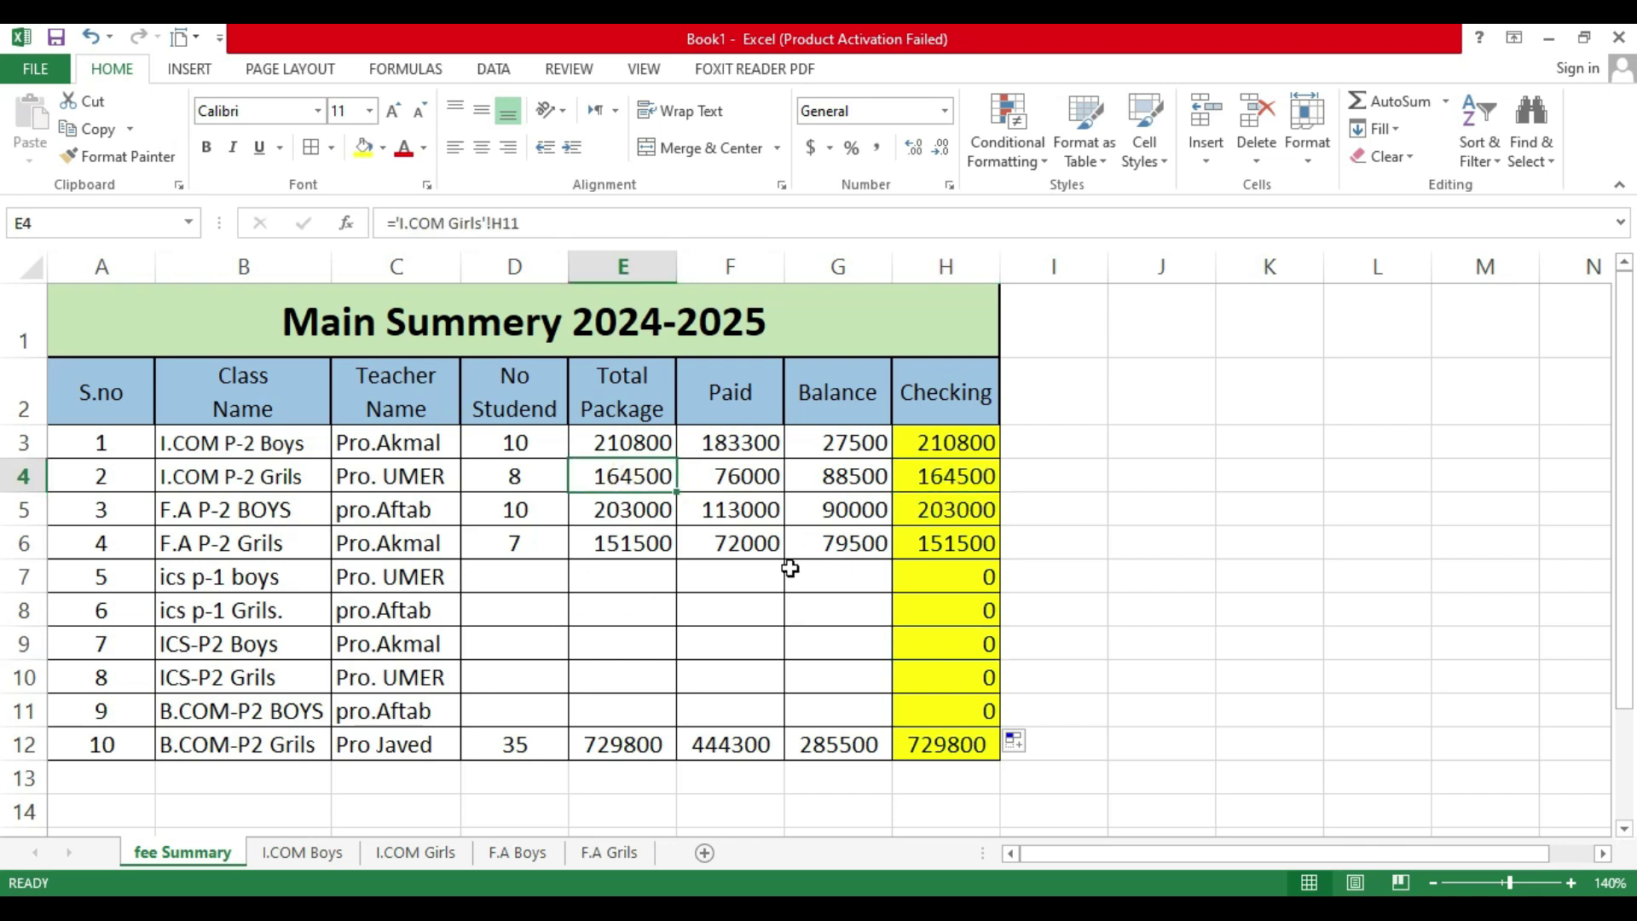
{"action": "left_click", "coordinate": [949, 514]}
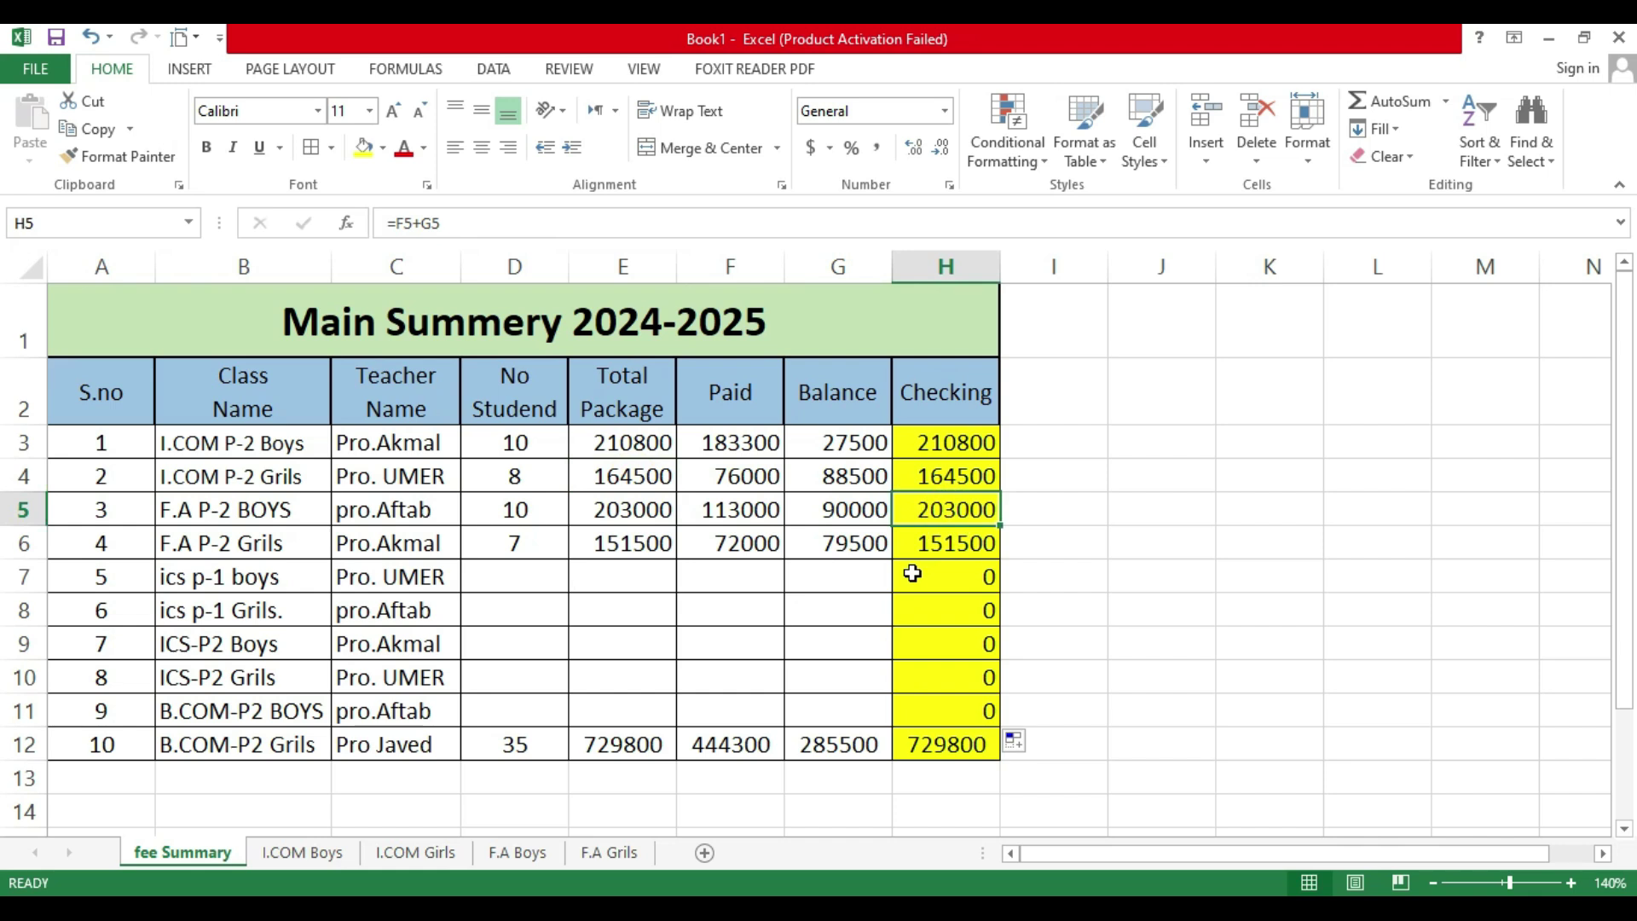
{"action": "left_click", "coordinate": [633, 508]}
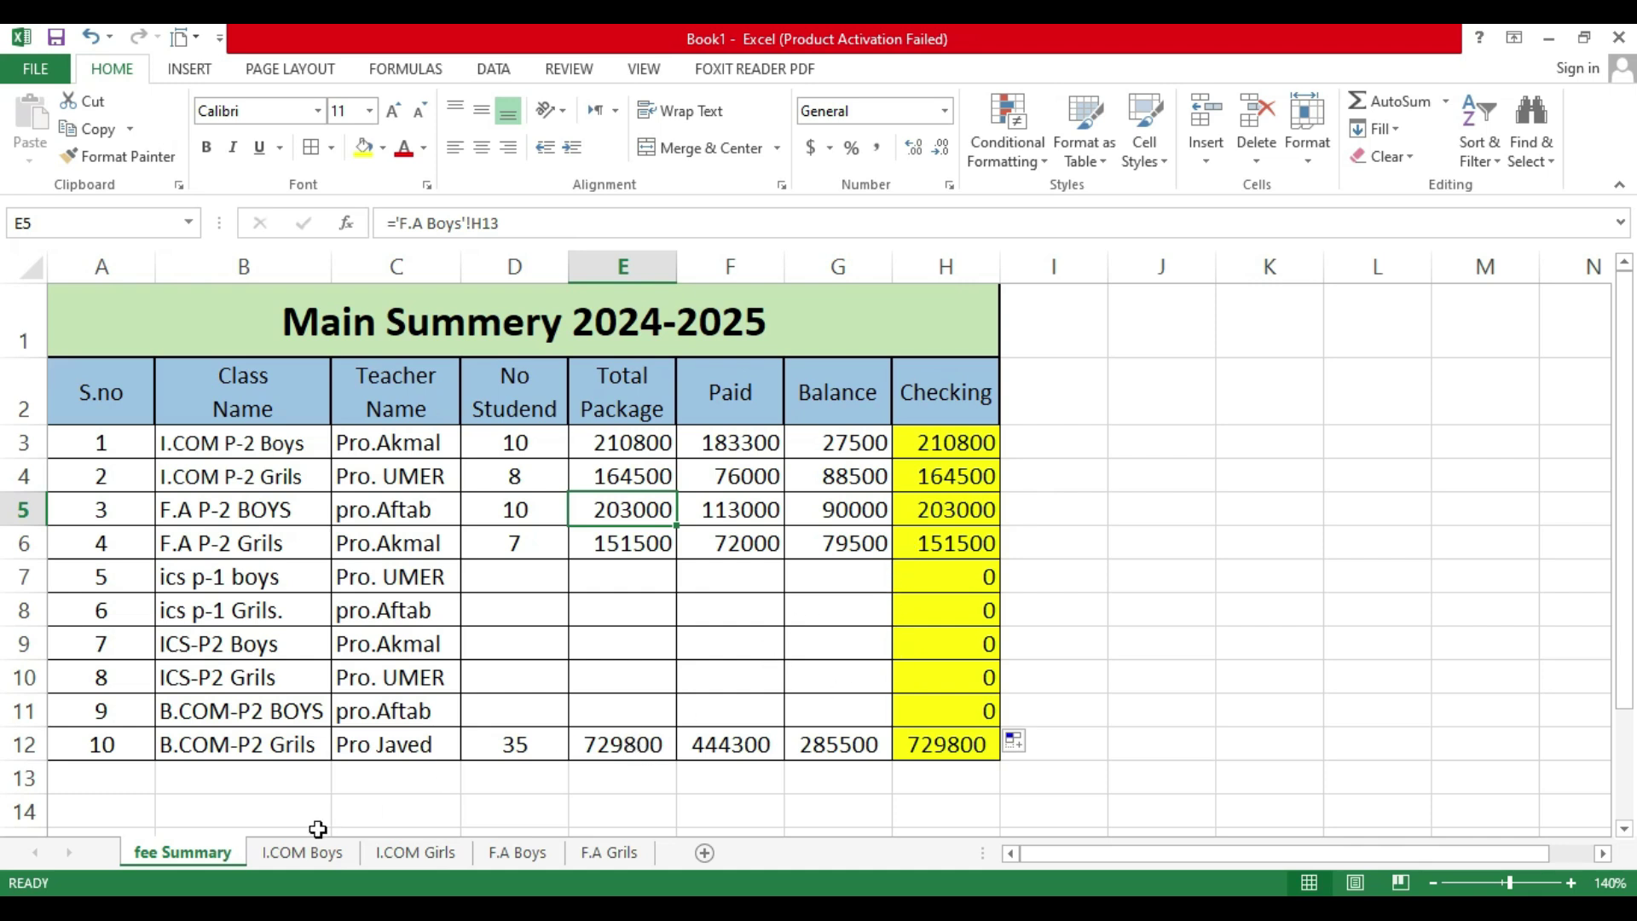
Step: Clear the balance formula in cell Z9 on the I.COM Girls sheet to test the Checking column
{"action": "left_click_drag", "start_coordinate": [954, 476], "coordinate": [959, 652]}
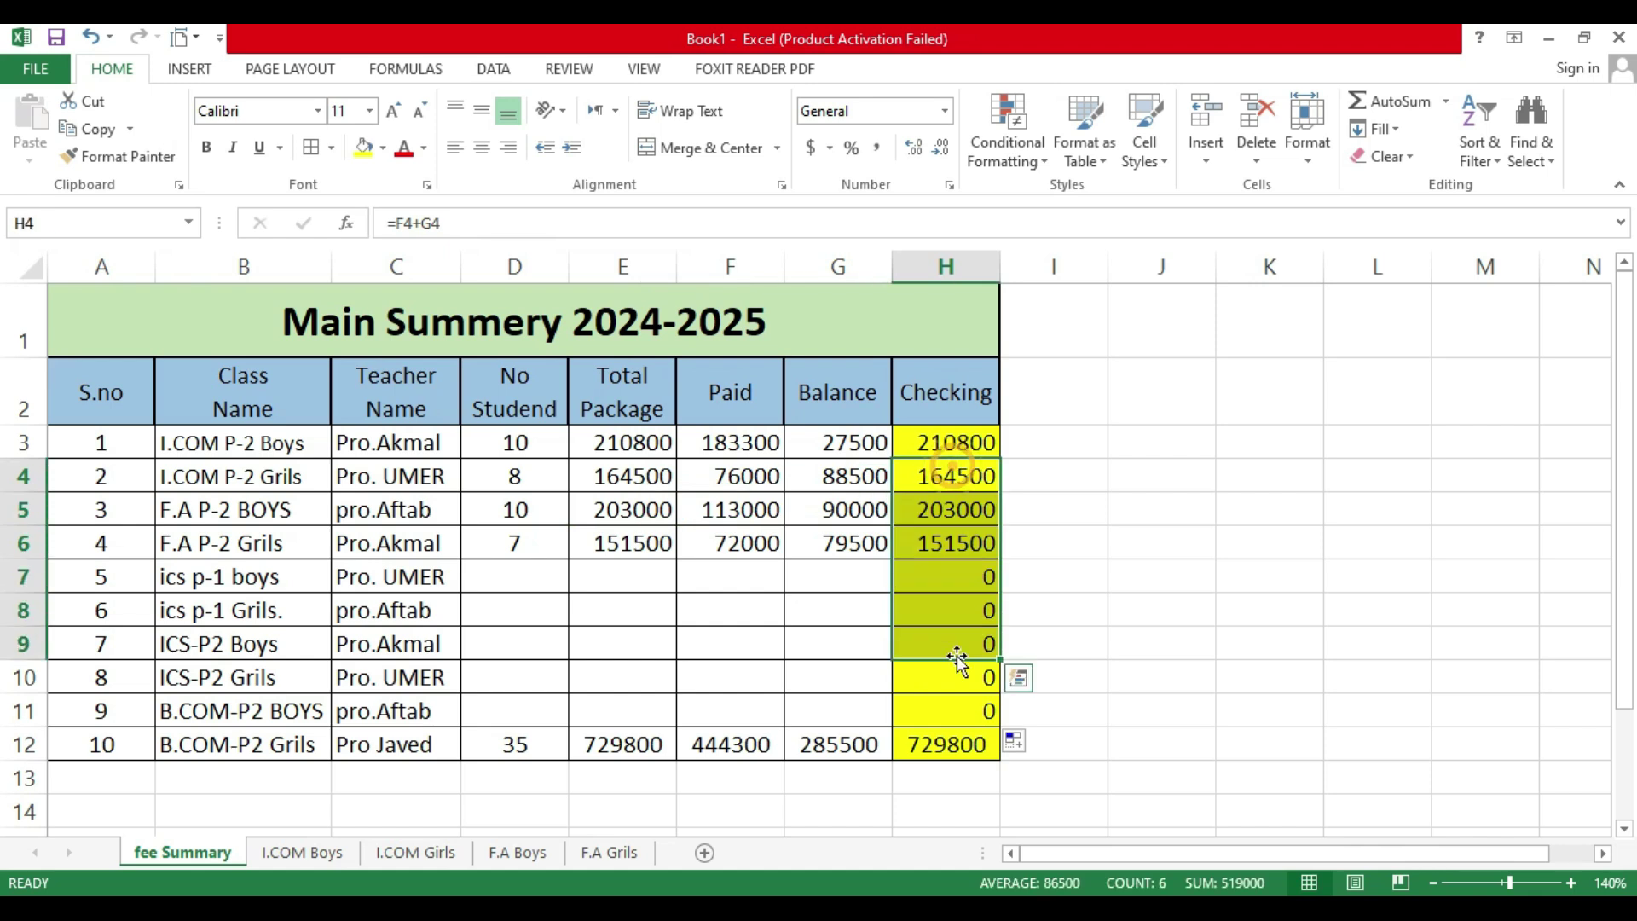
{"action": "left_click", "coordinate": [831, 479]}
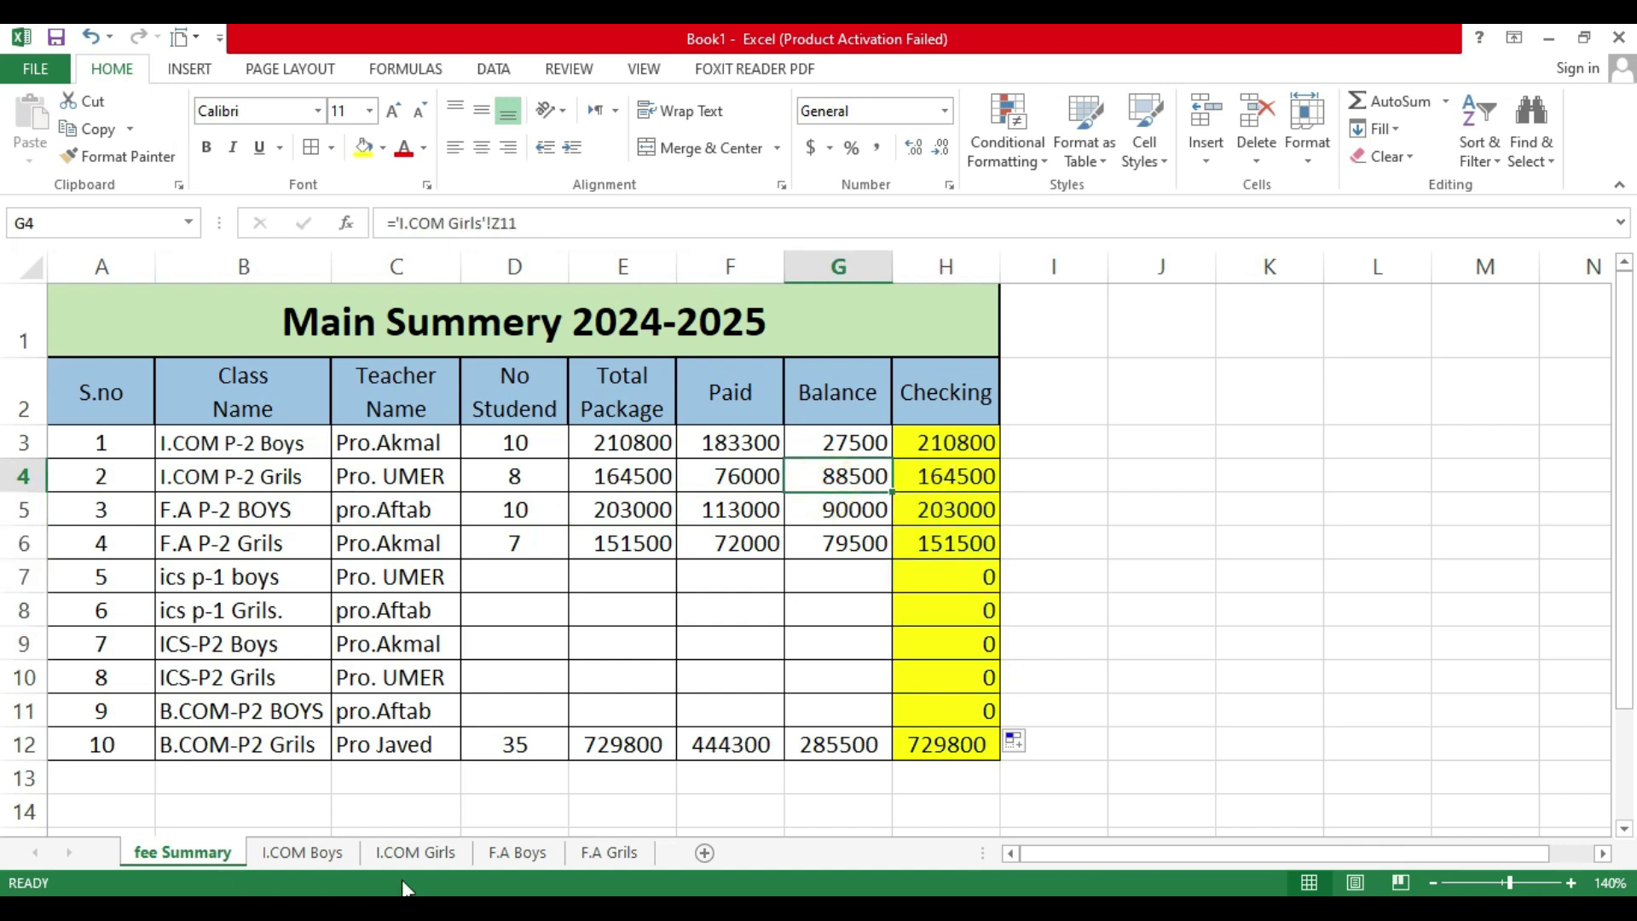
{"action": "left_click", "coordinate": [416, 855]}
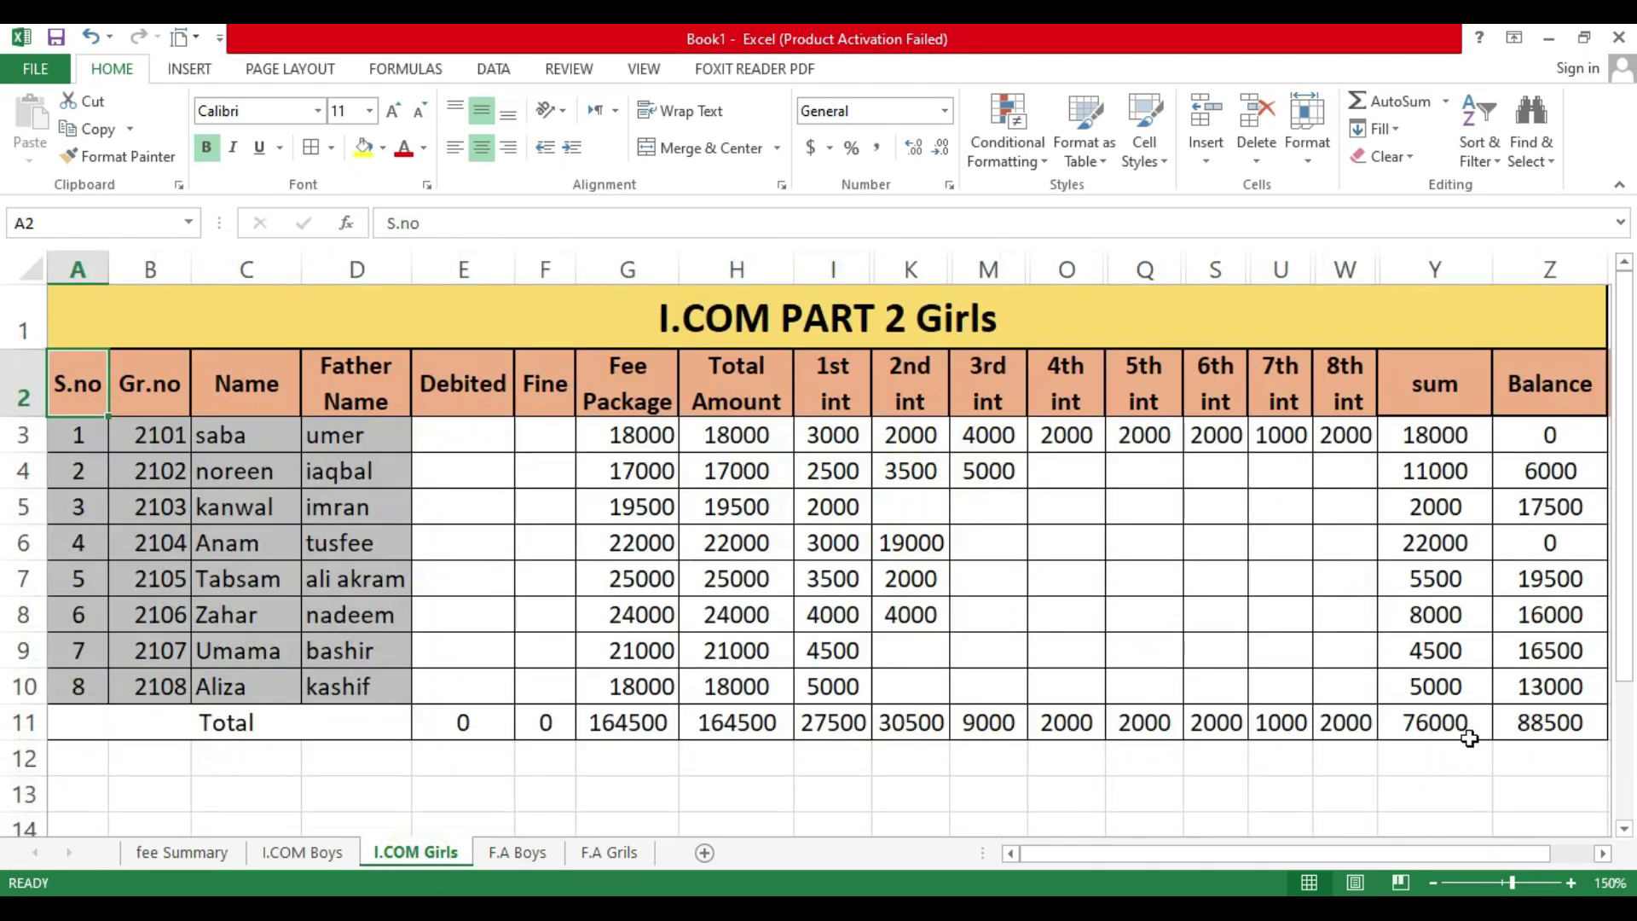
{"action": "left_click_drag", "start_coordinate": [1229, 854], "coordinate": [1268, 854]}
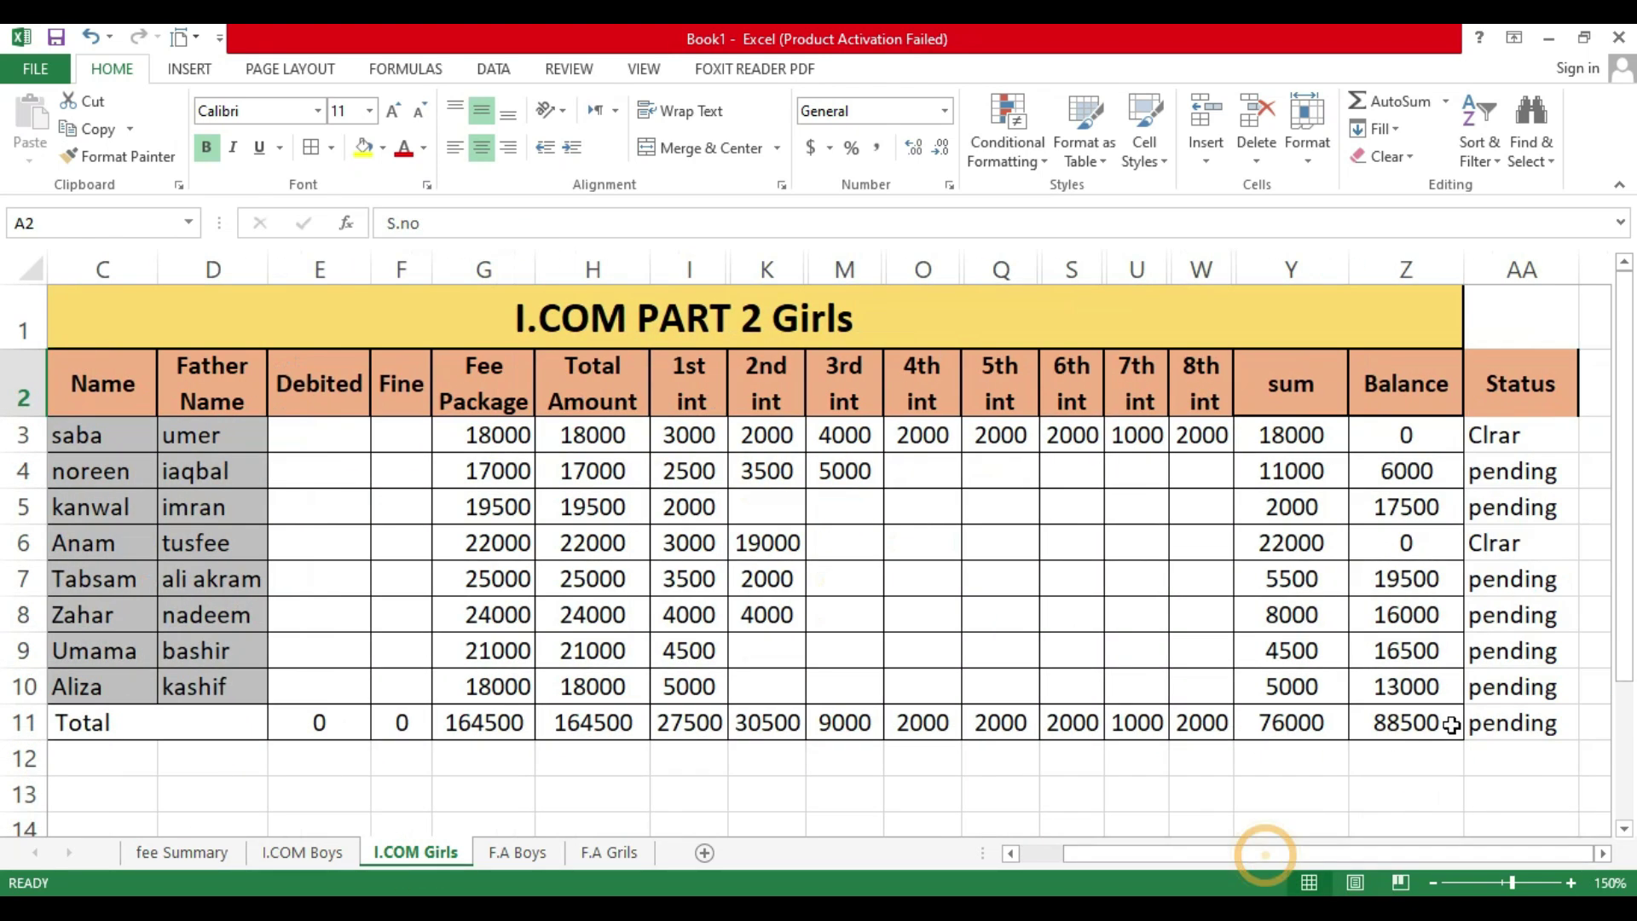
{"action": "left_click", "coordinate": [1387, 687]}
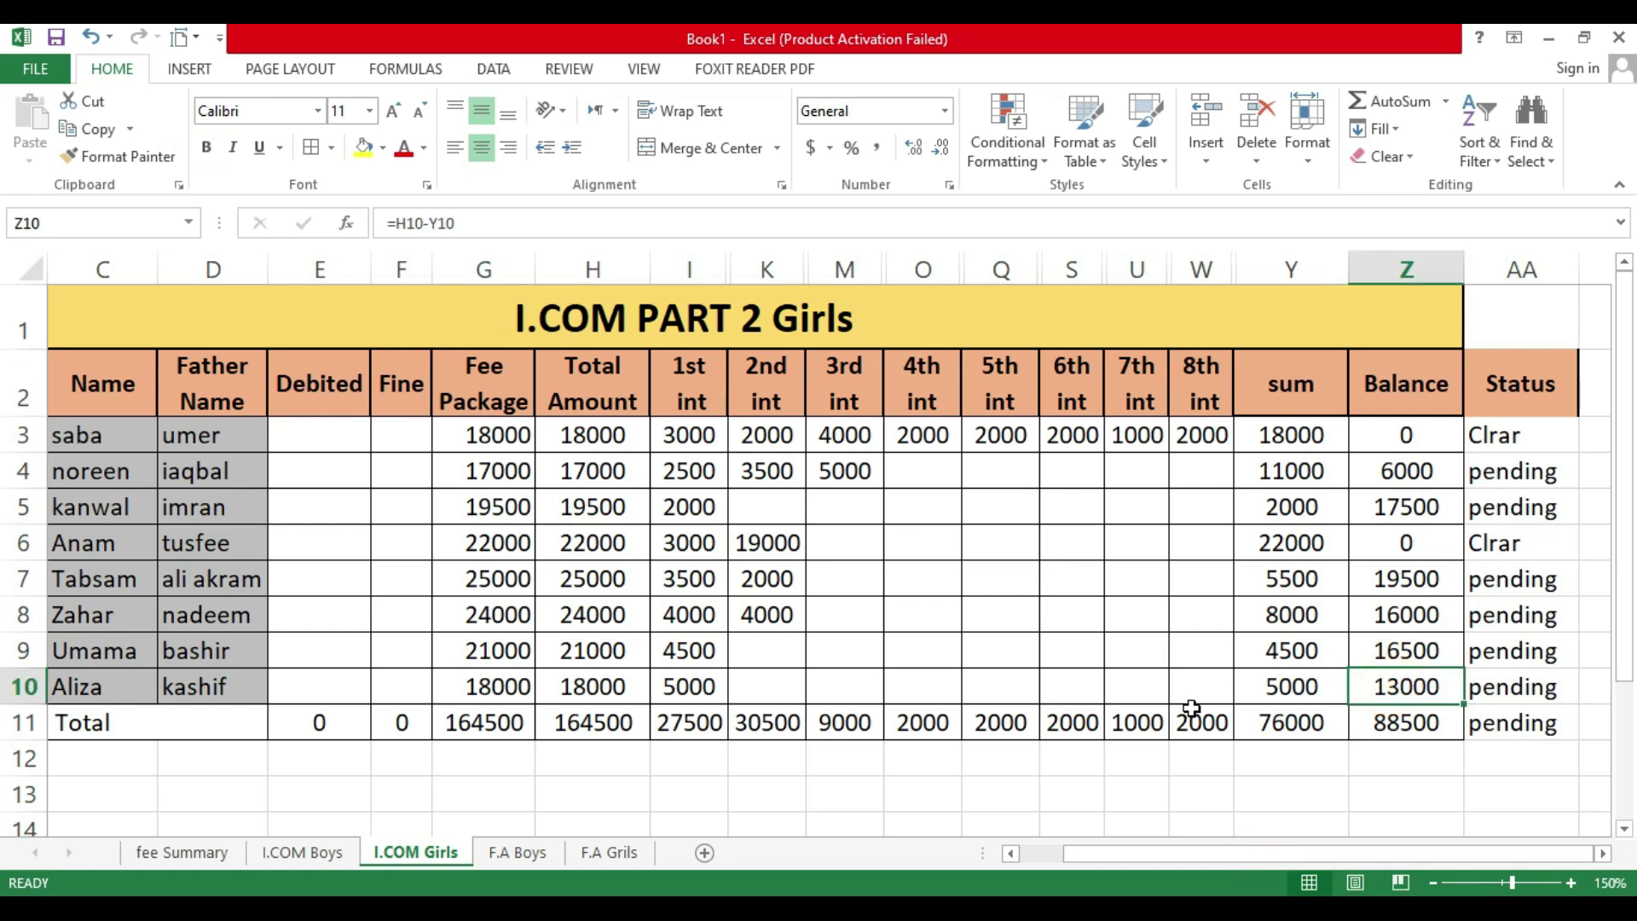
{"action": "left_click", "coordinate": [1402, 656]}
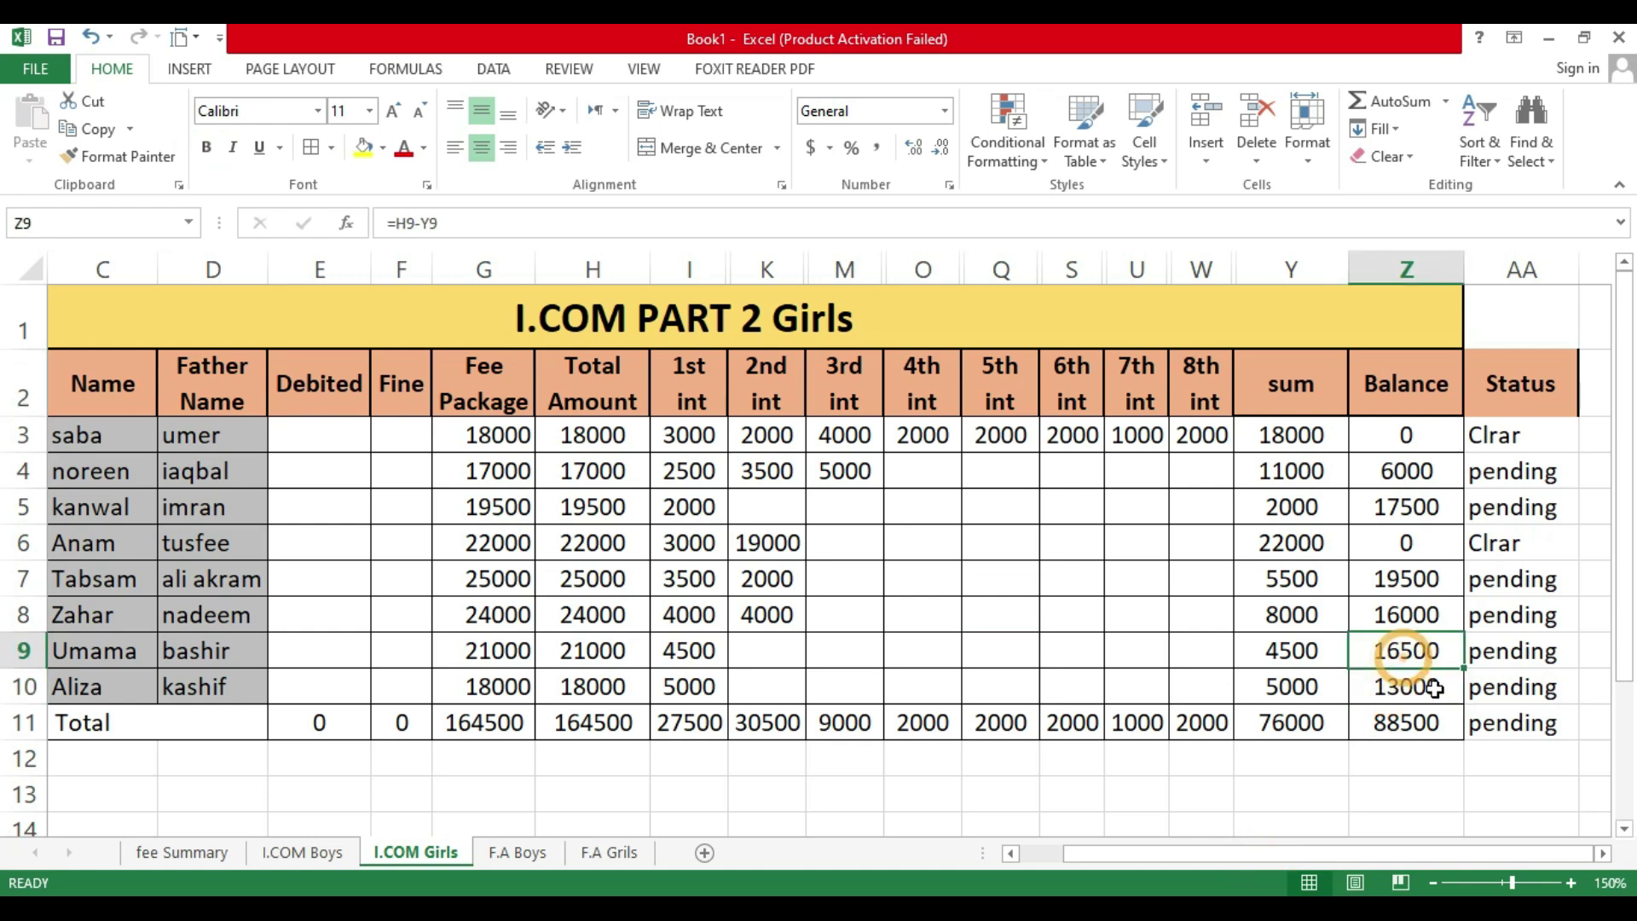
{"action": "key", "text": "Delete"}
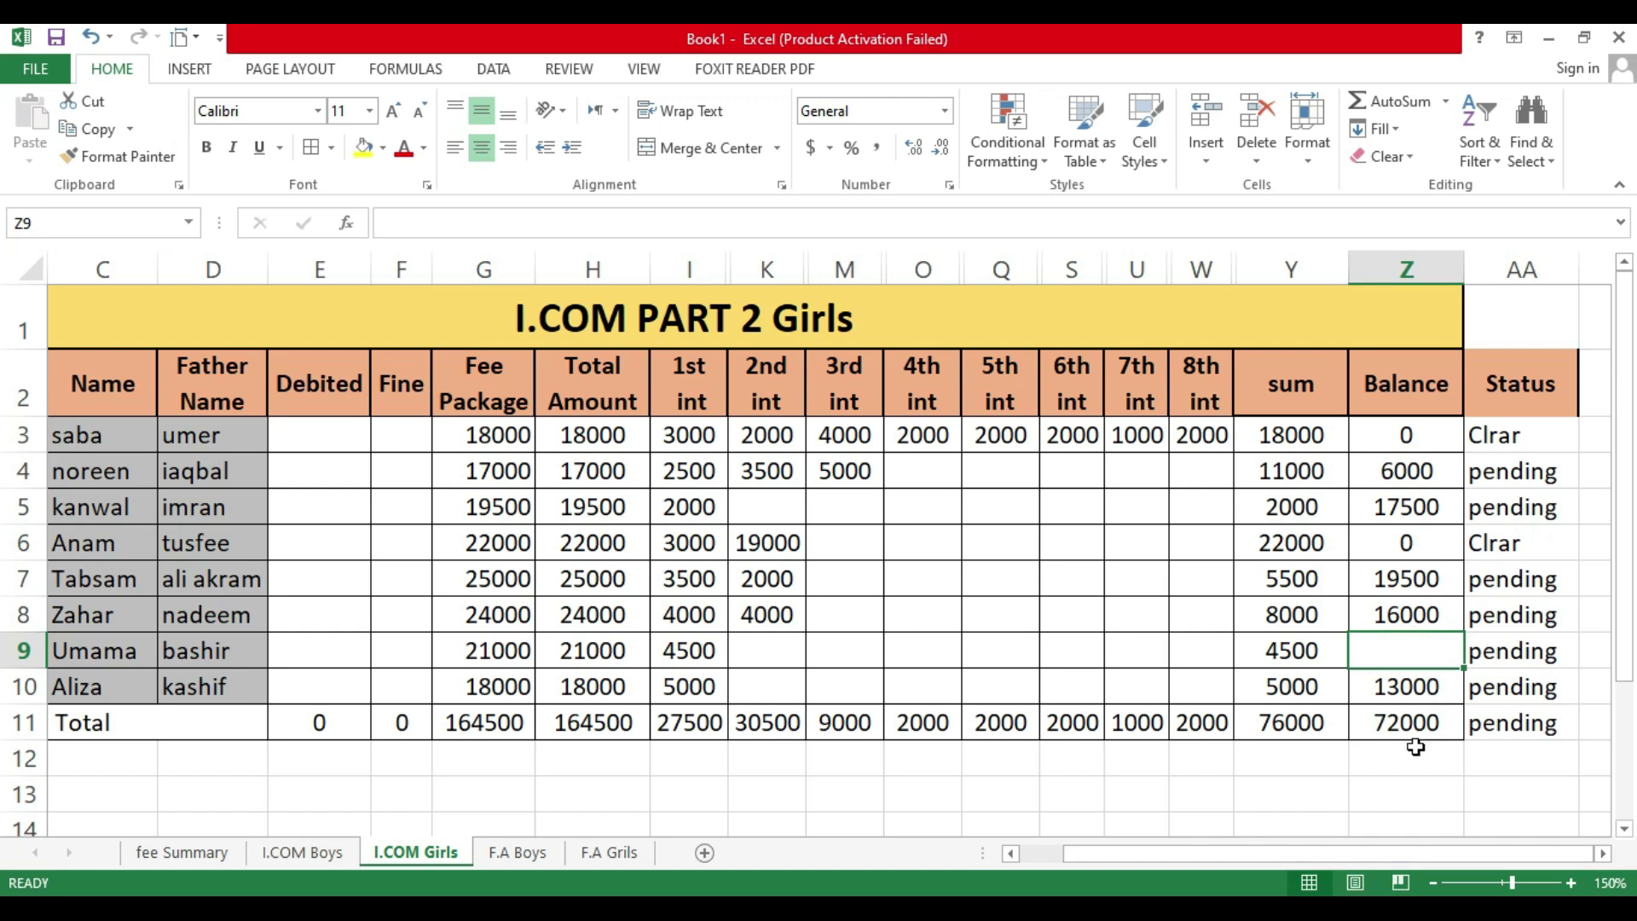
Step: Examine how the cleared balance affects the I.COM P-2 Grils row on the fee Summary sheet, comparing its Checking value with Total Package
{"action": "left_click", "coordinate": [196, 851]}
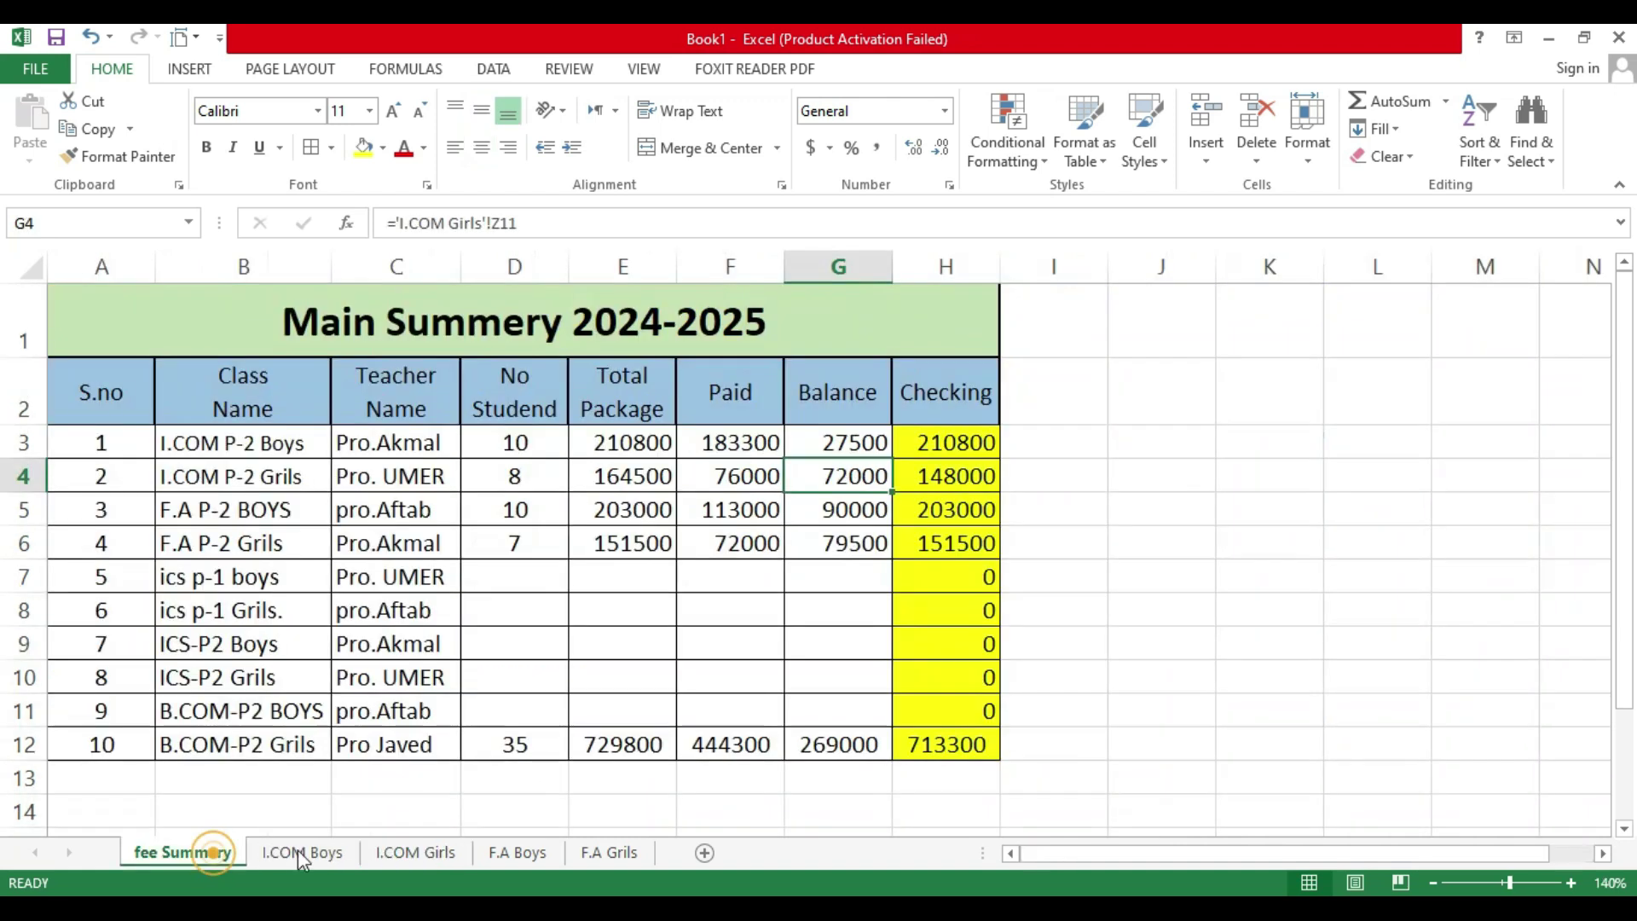
{"action": "left_click", "coordinate": [843, 481]}
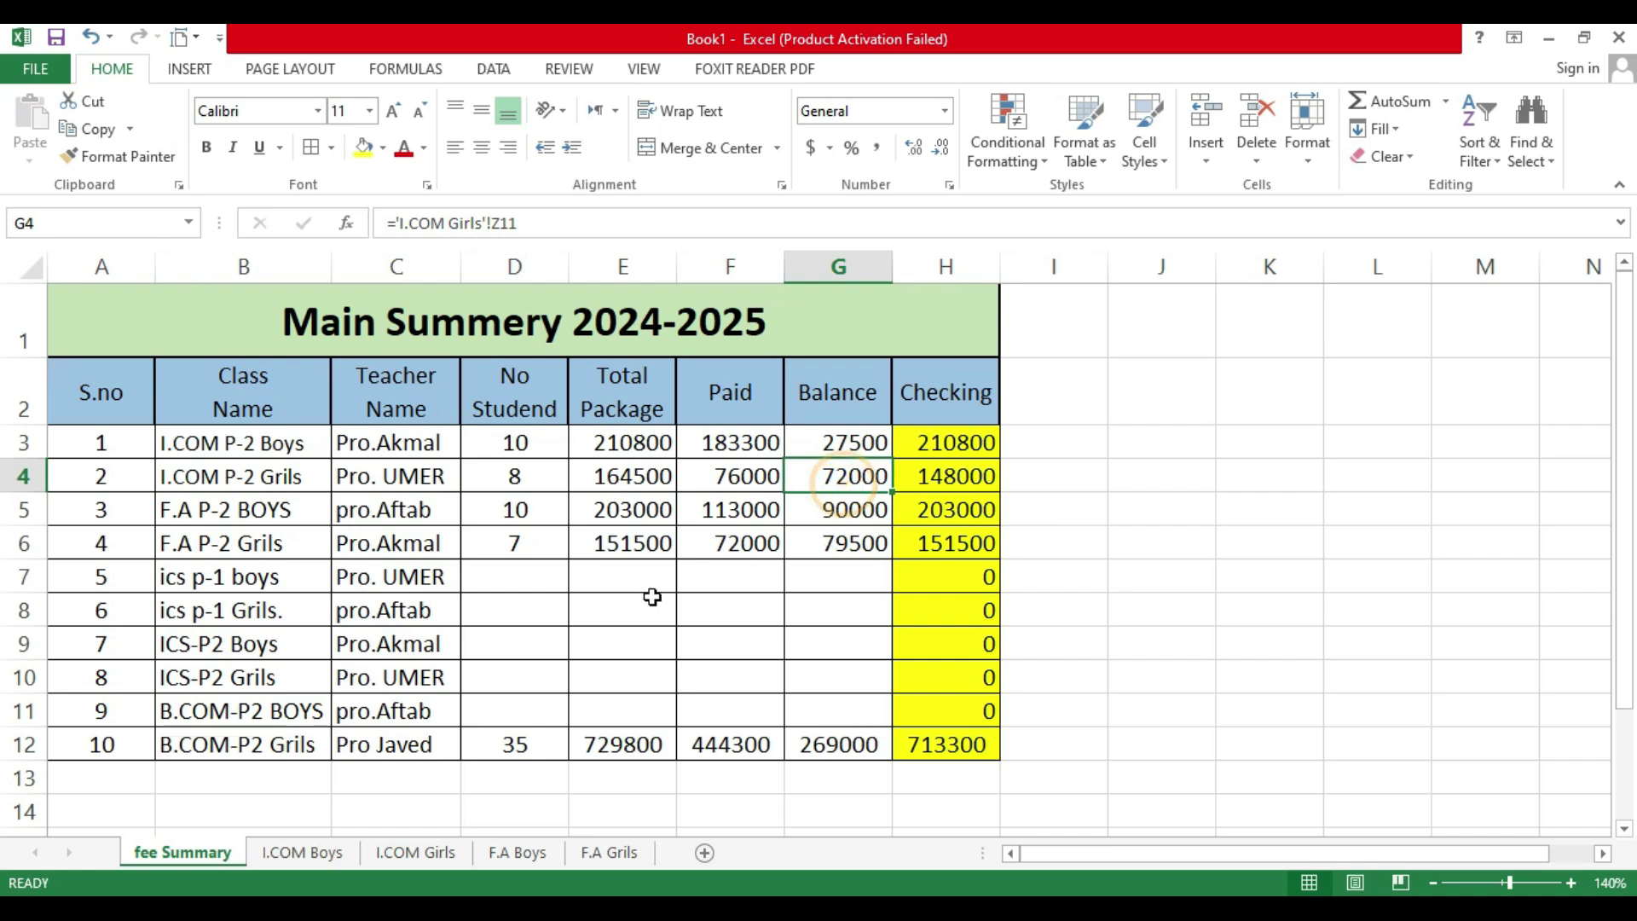
{"action": "left_click", "coordinate": [758, 482]}
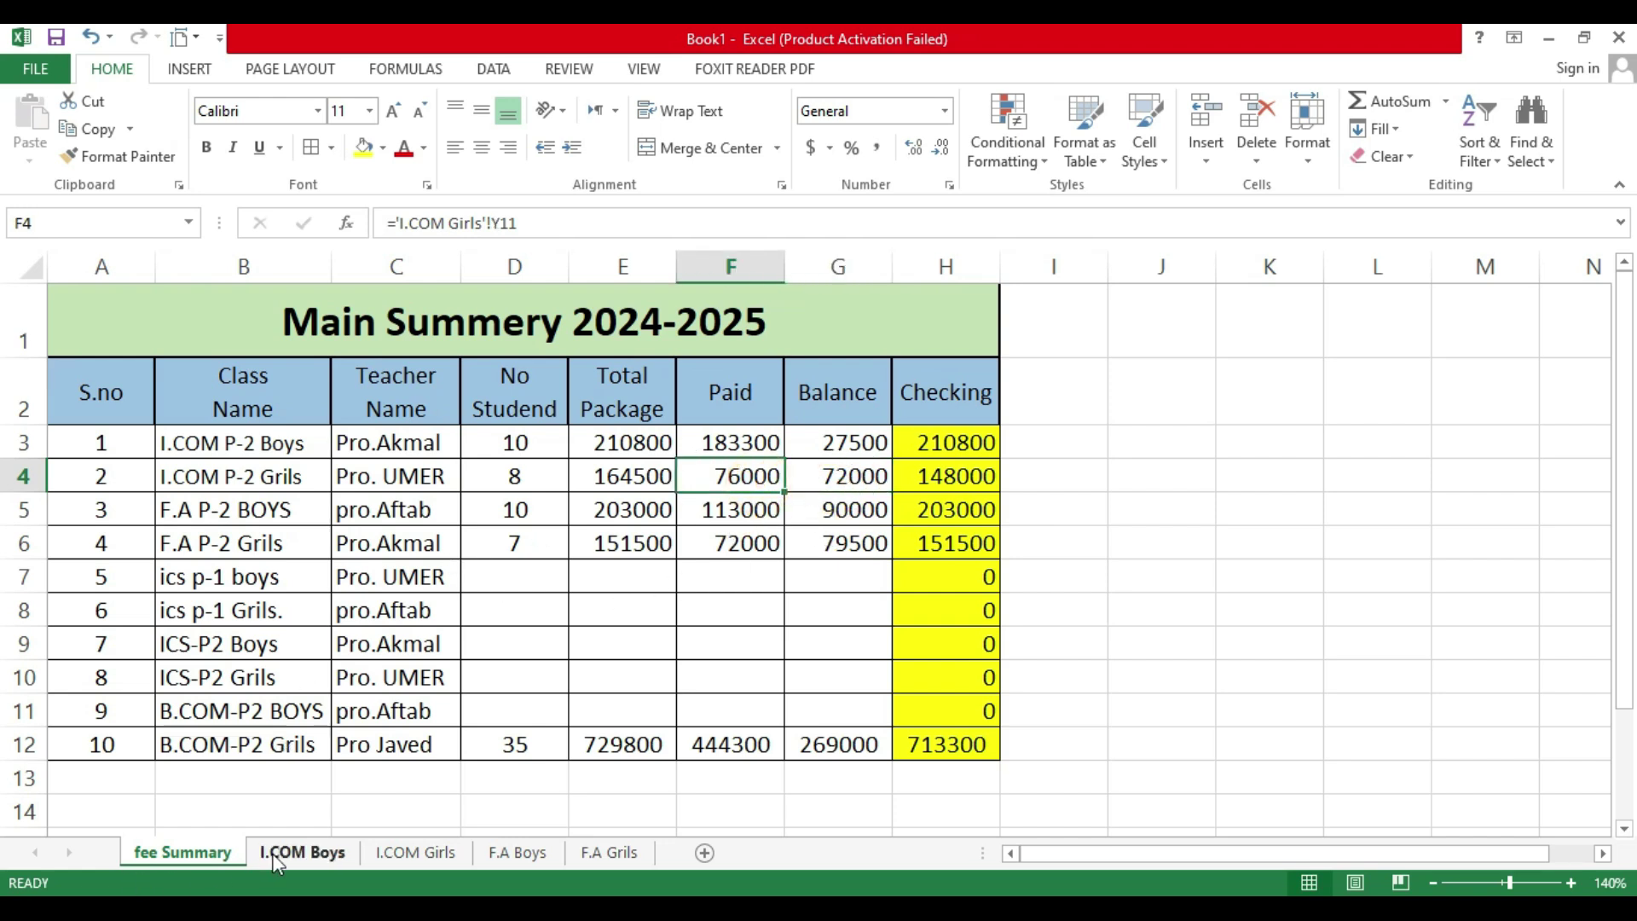
{"action": "left_click", "coordinate": [427, 857]}
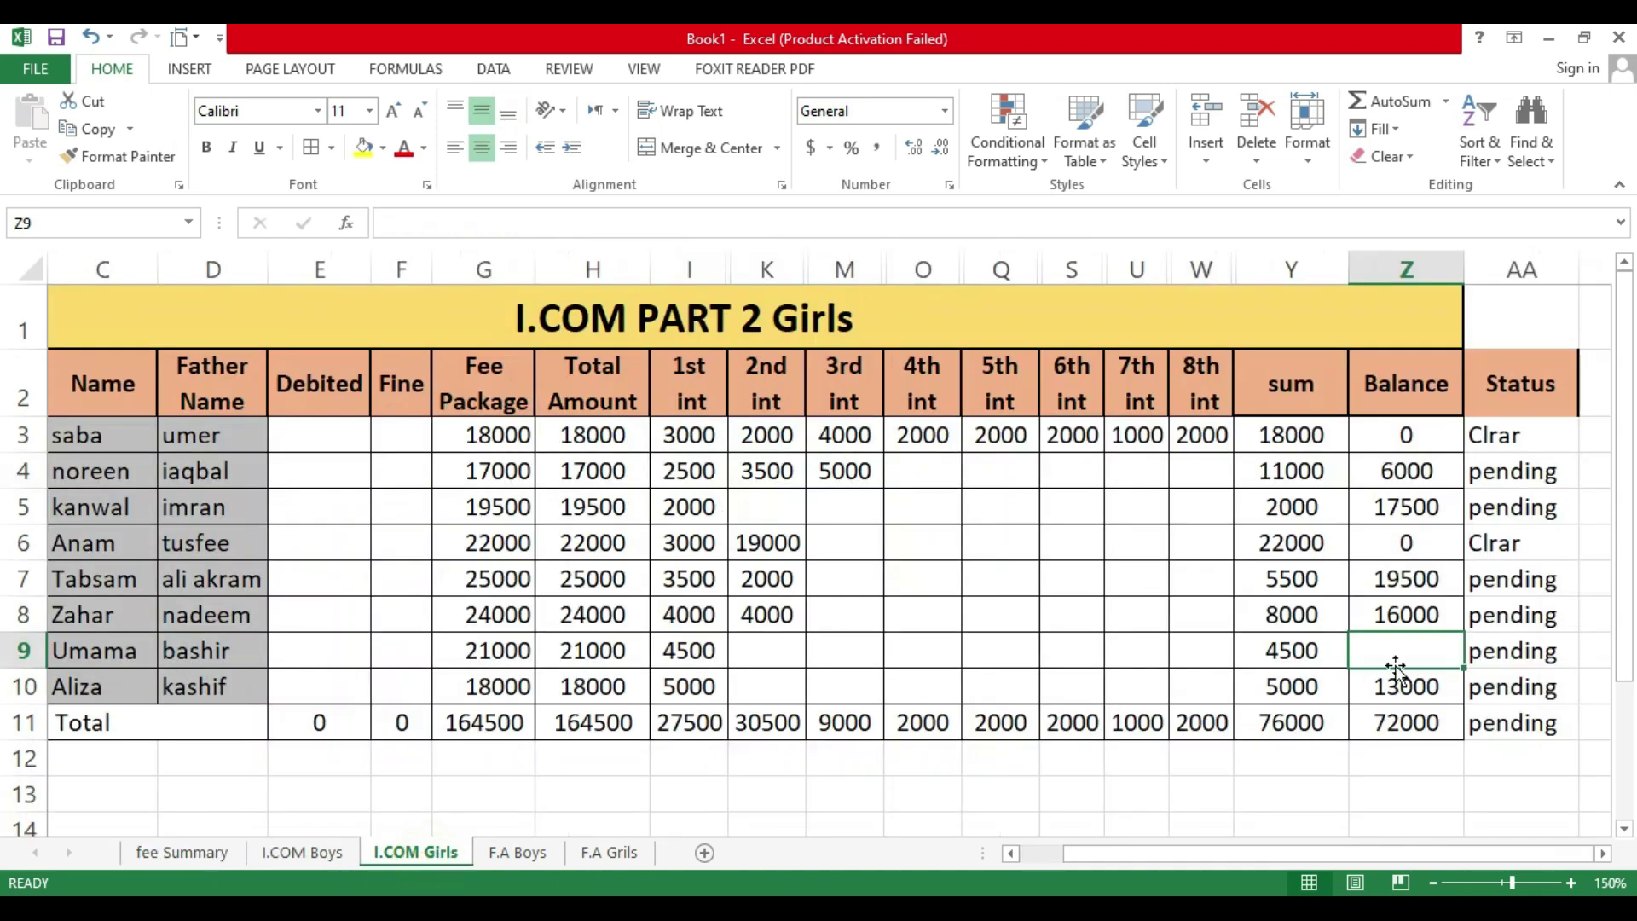
{"action": "left_click", "coordinate": [182, 855]}
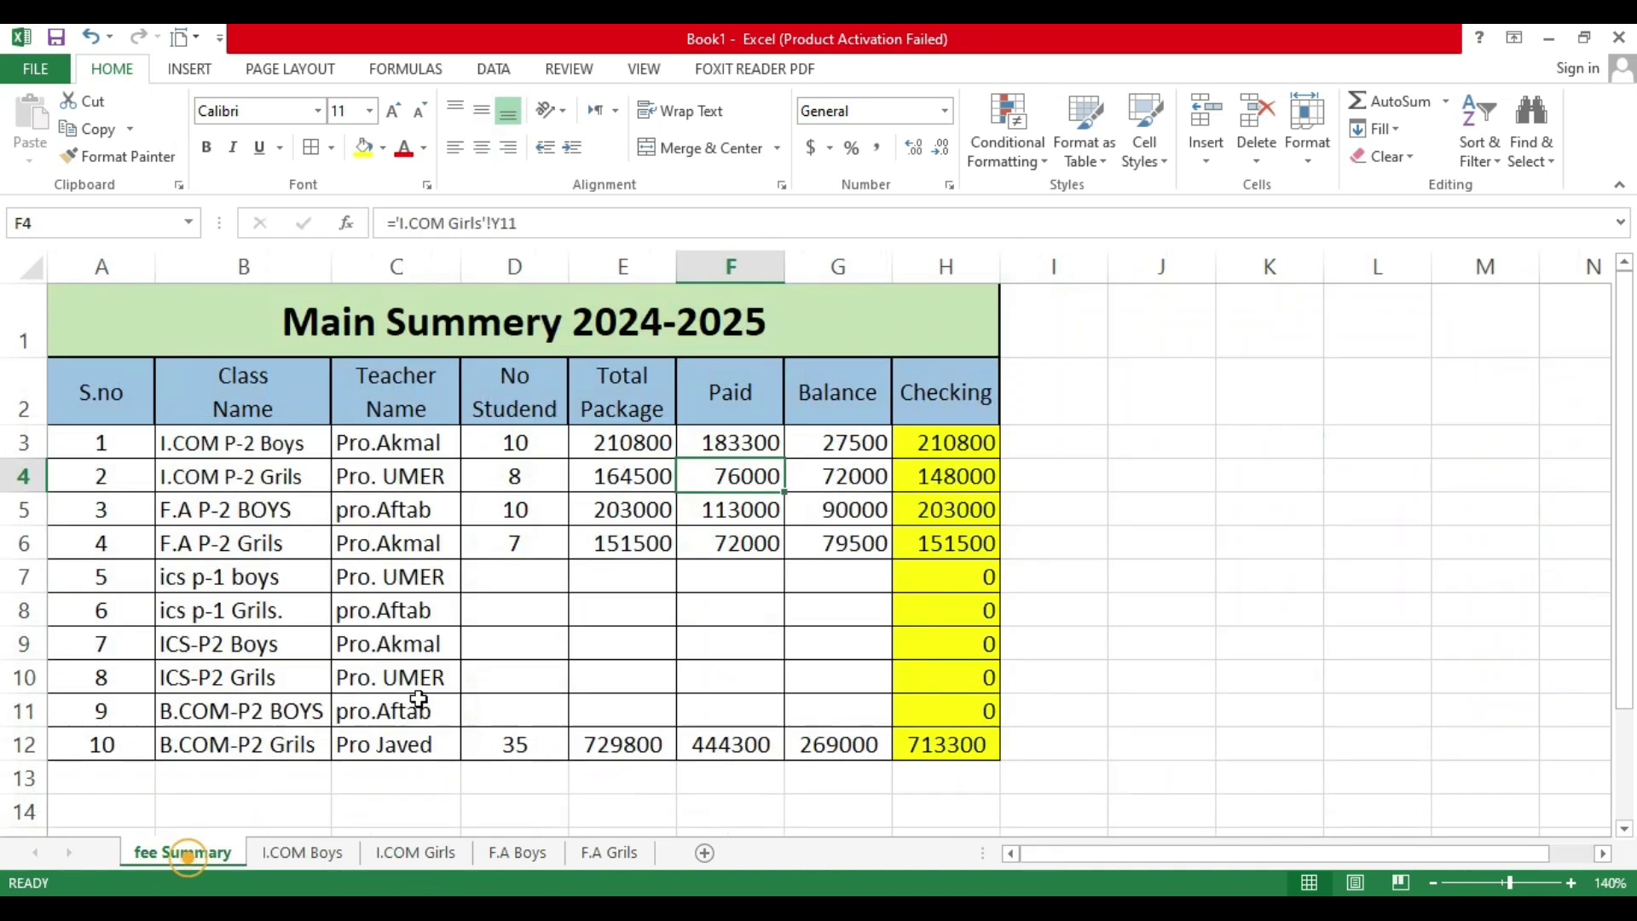
{"action": "left_click", "coordinate": [271, 547]}
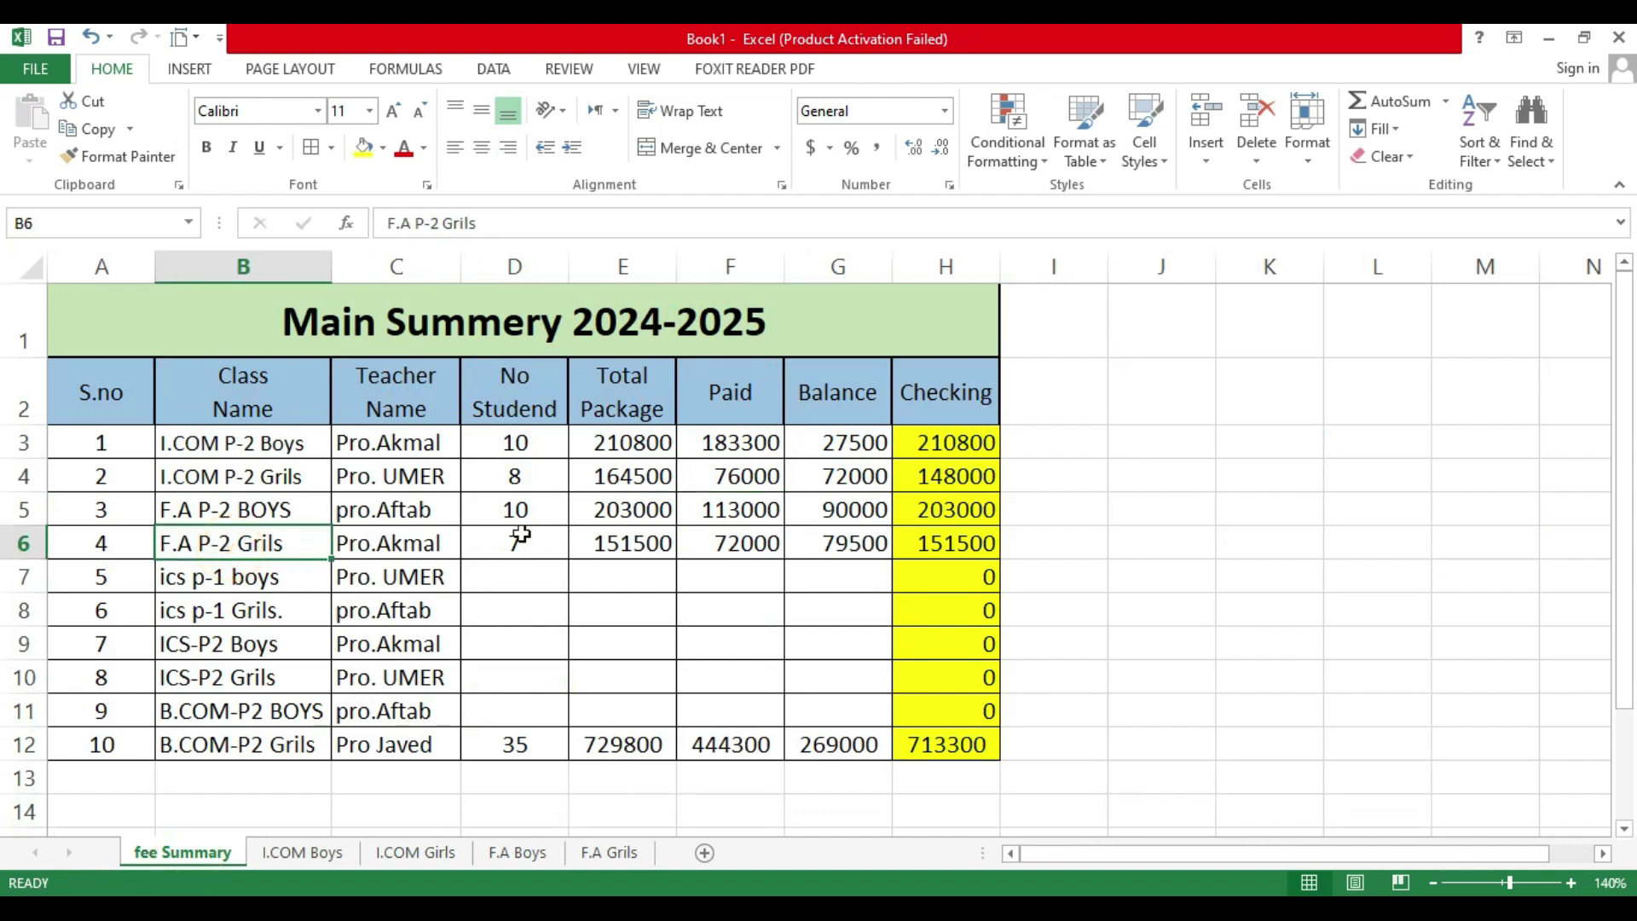
{"action": "left_click", "coordinate": [417, 855]}
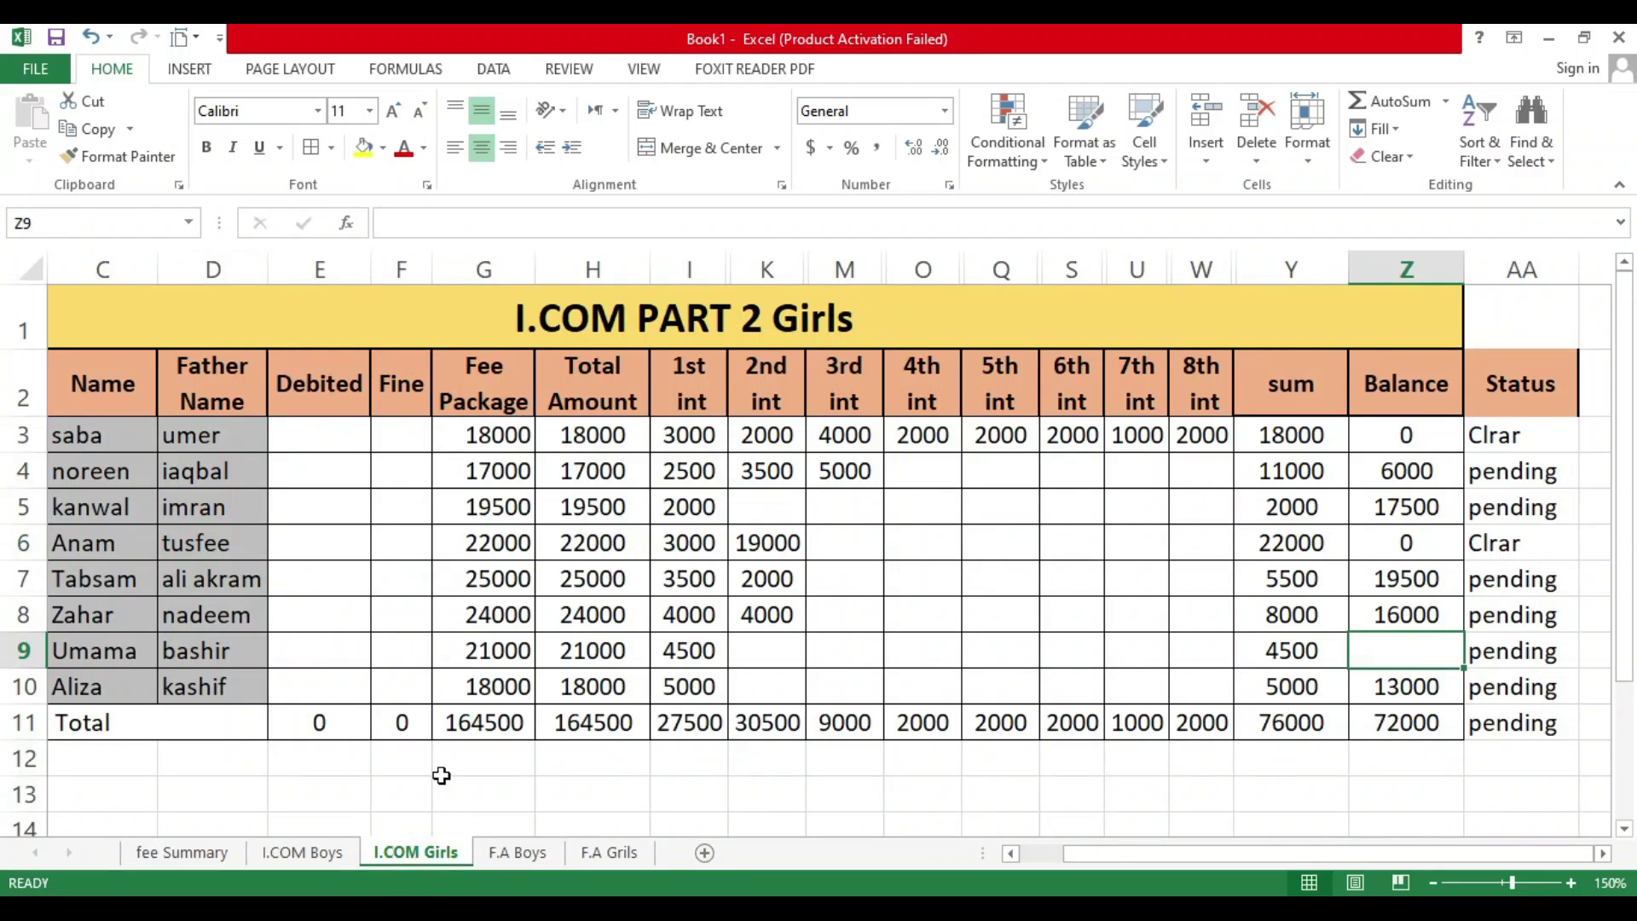
{"action": "left_click", "coordinate": [198, 849]}
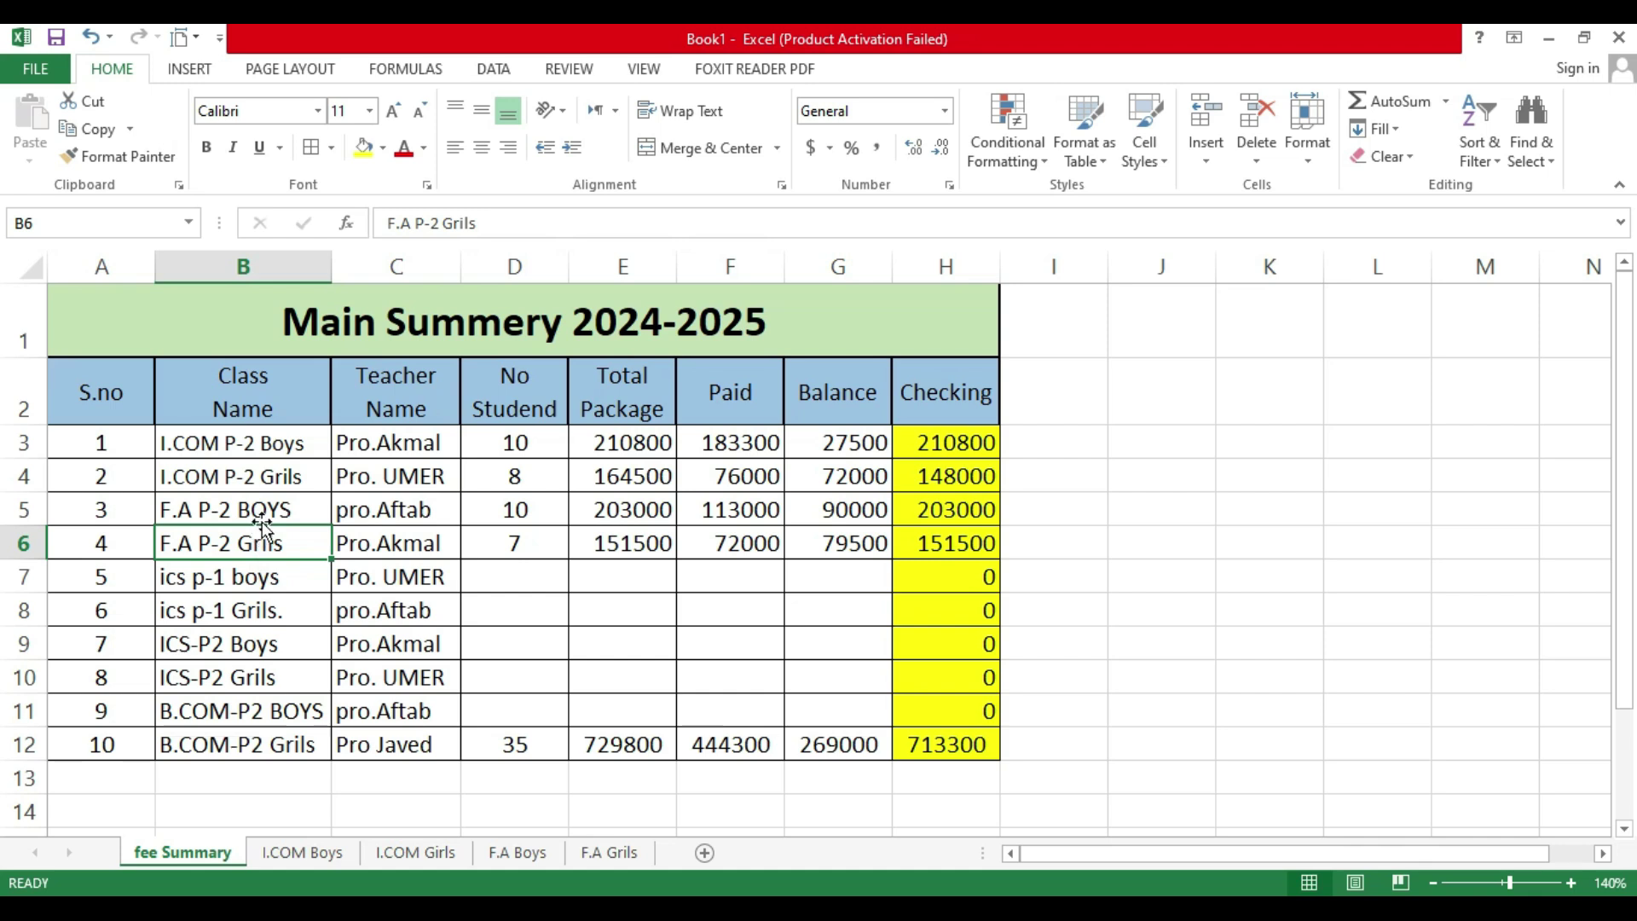
{"action": "left_click", "coordinate": [262, 475]}
{"action": "left_click", "coordinate": [906, 490]}
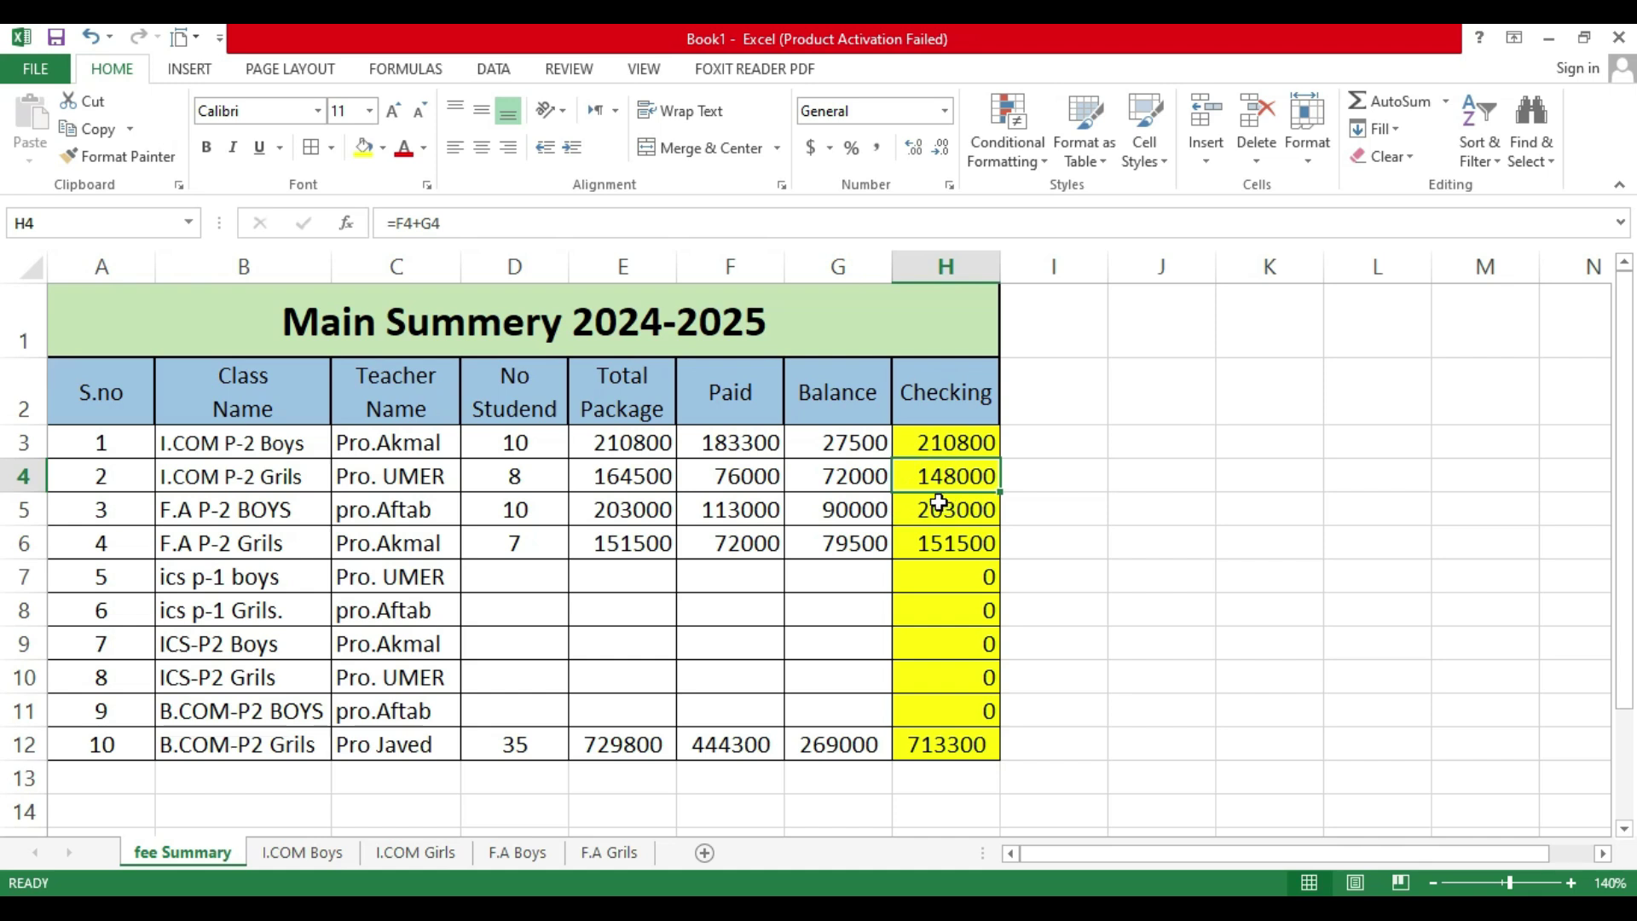
{"action": "left_click", "coordinate": [631, 486]}
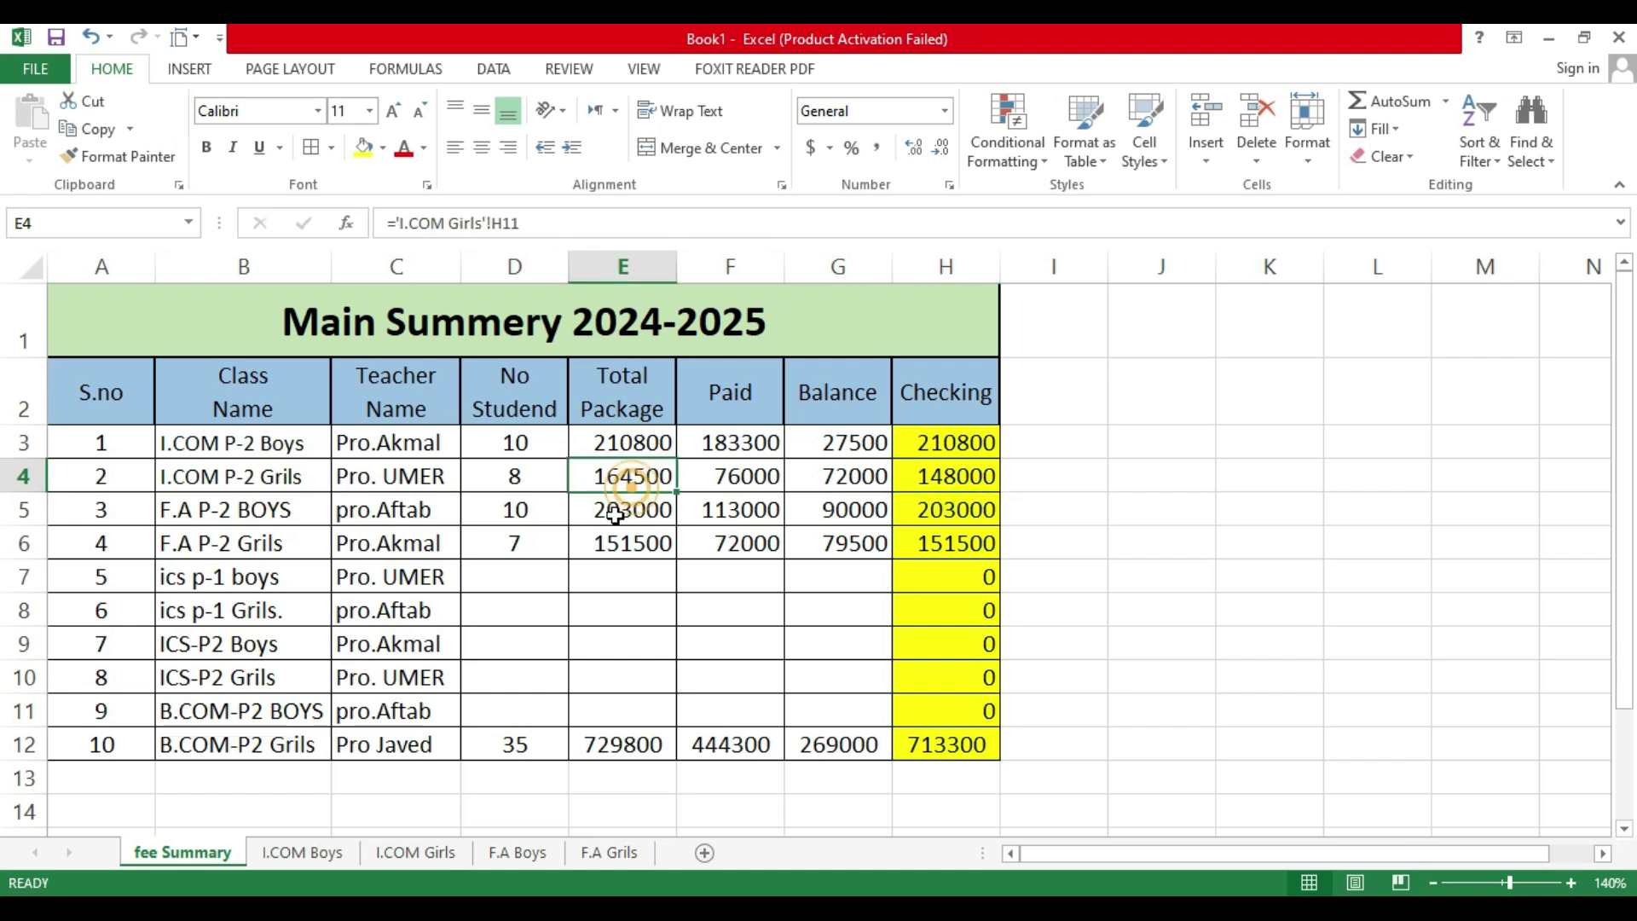
Step: Fill Checking cell H4 of the I.COM P-2 Grils row with the standard red colour
{"action": "left_click", "coordinate": [941, 487]}
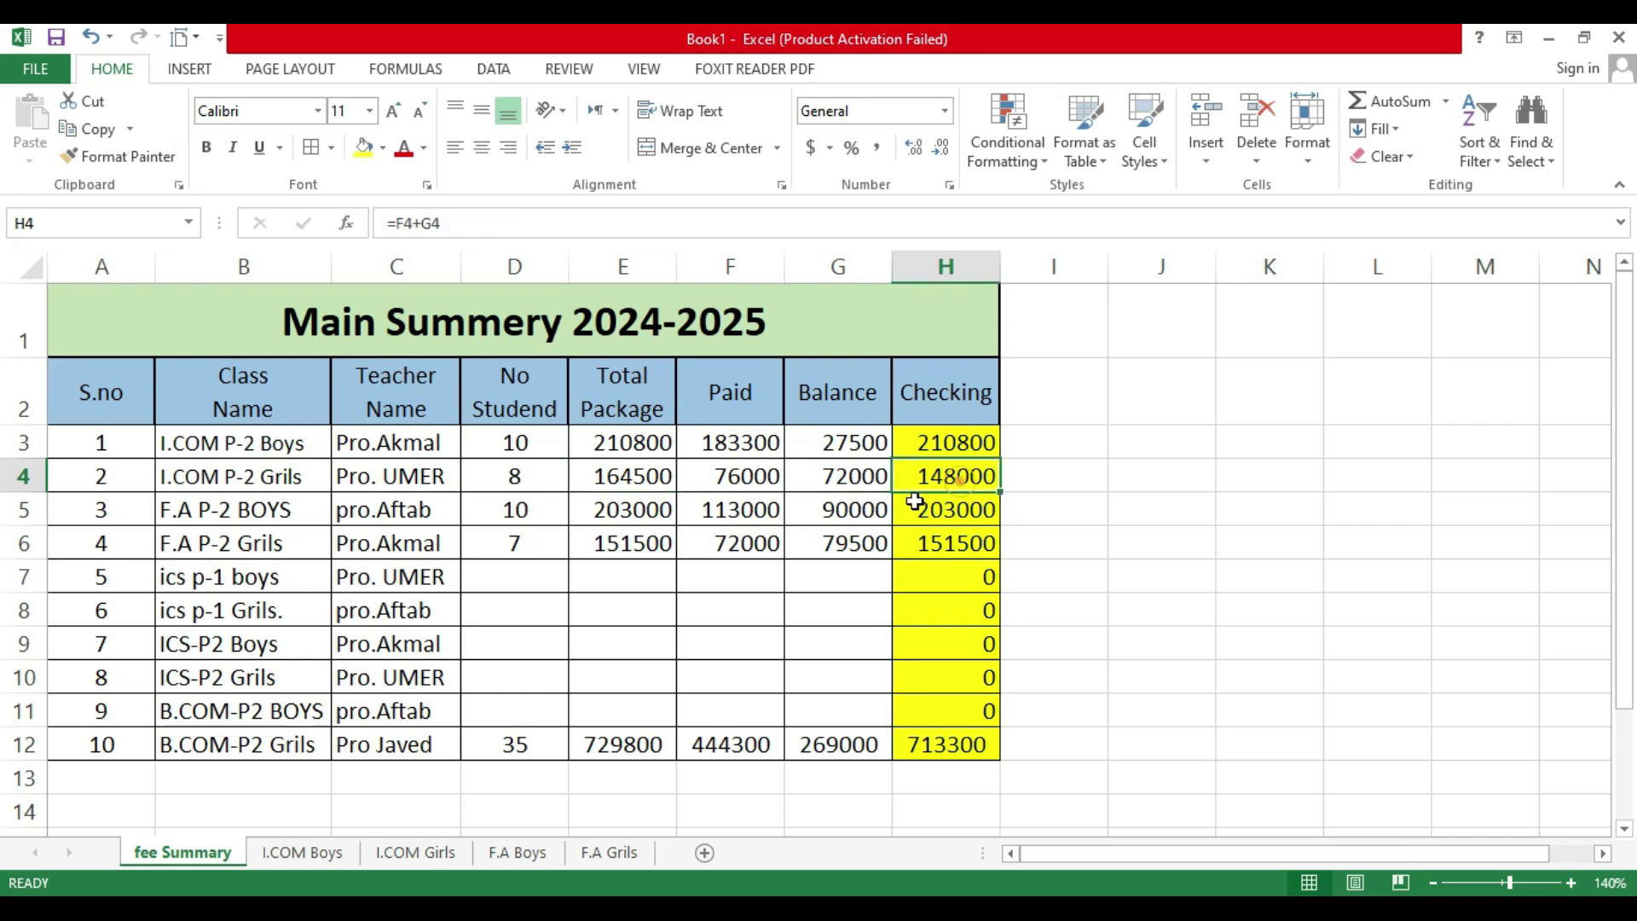
{"action": "left_click", "coordinate": [383, 147]}
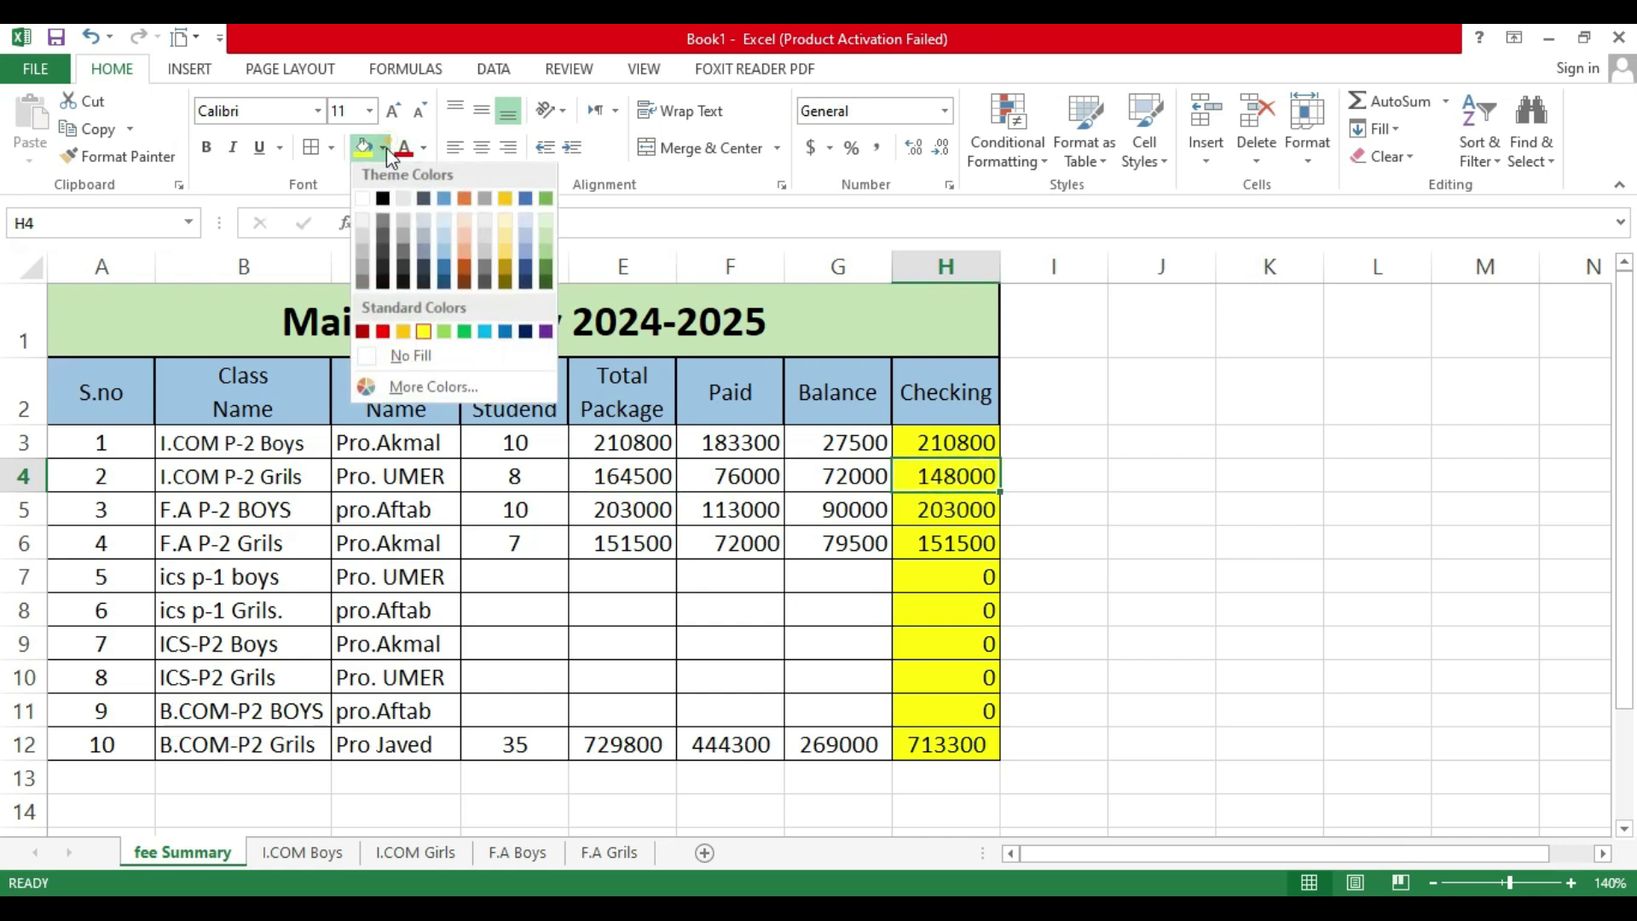
{"action": "left_click", "coordinate": [381, 332]}
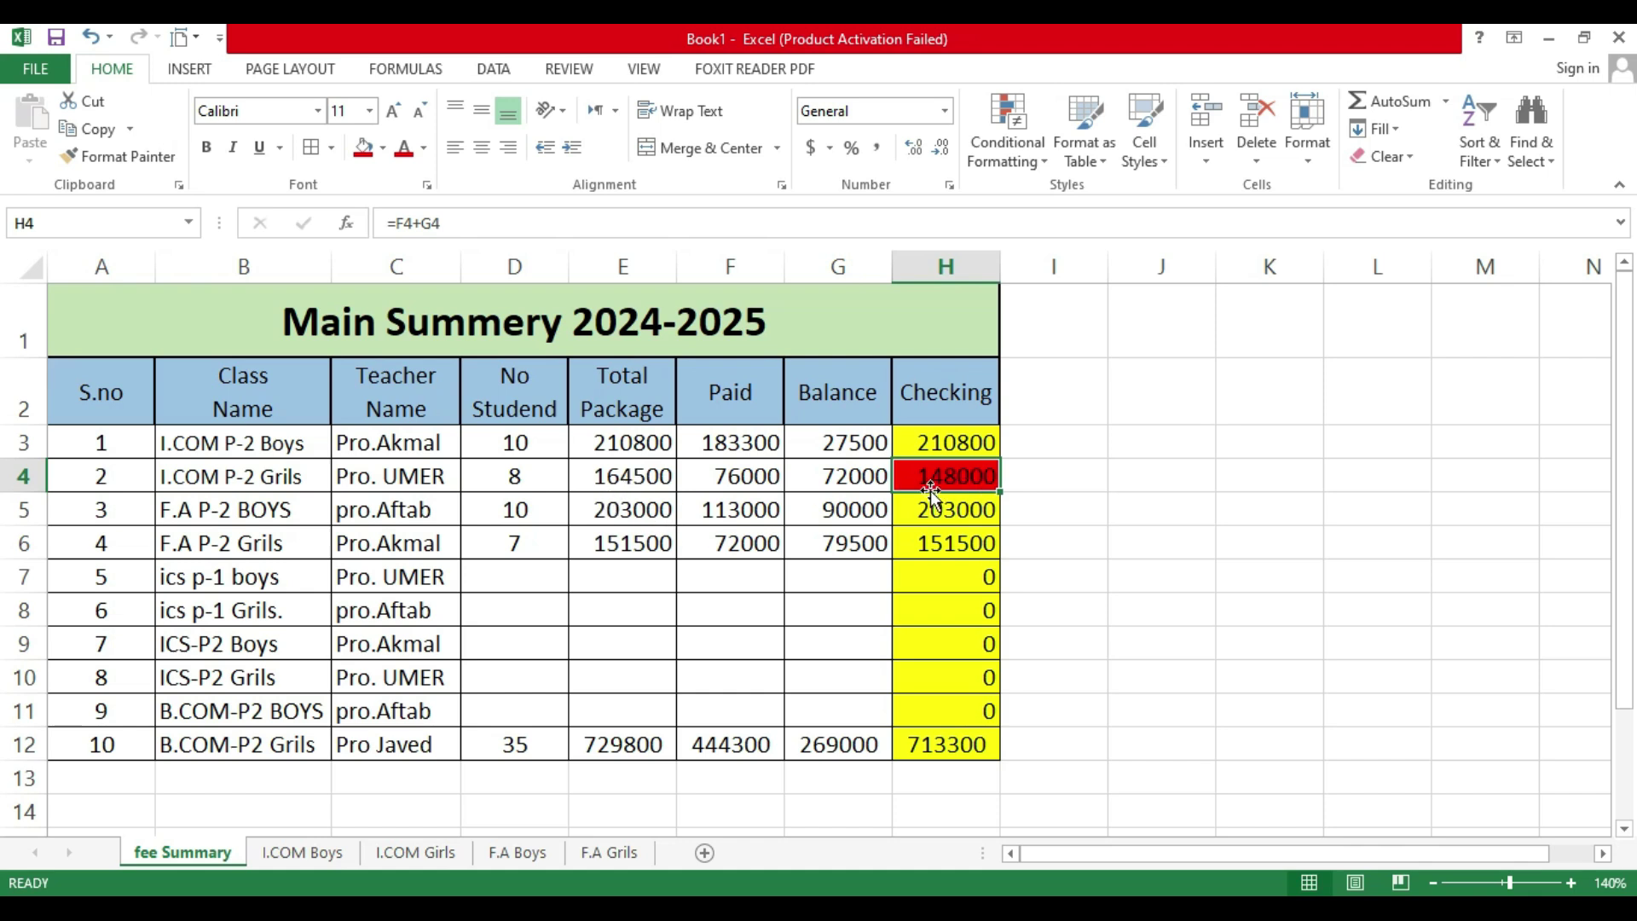
Step: Restore the Z9 balance on the I.COM Girls sheet by copying Z8's formula down to Z10, and recheck row 4 of the fee Summary sheet
{"action": "left_click", "coordinate": [404, 851]}
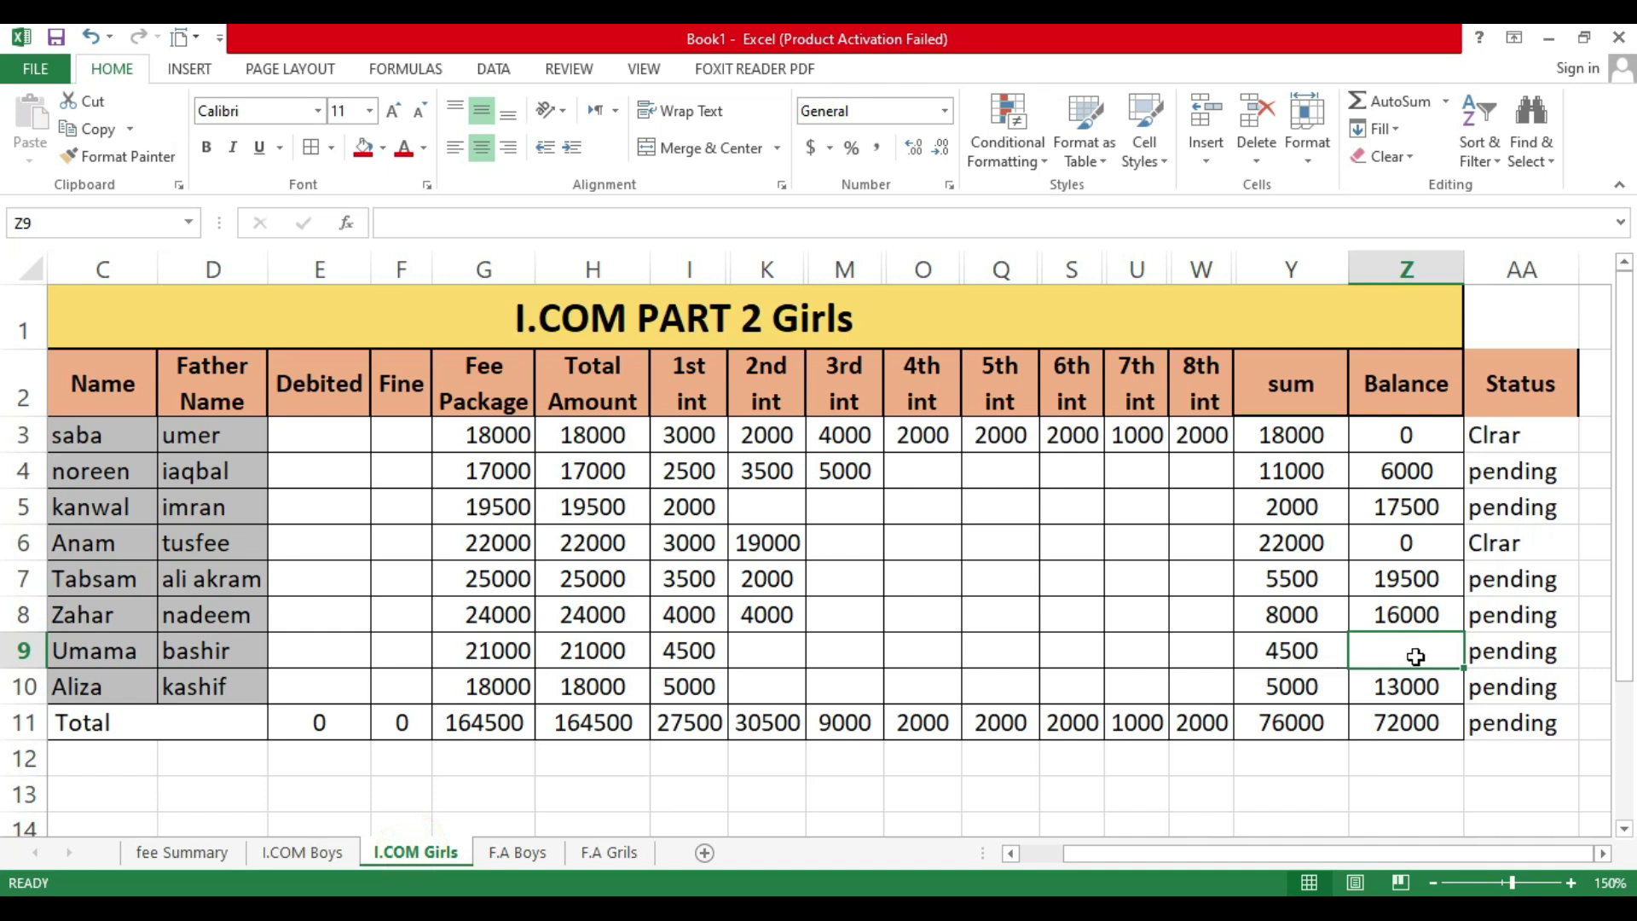
{"action": "left_click", "coordinate": [1428, 620]}
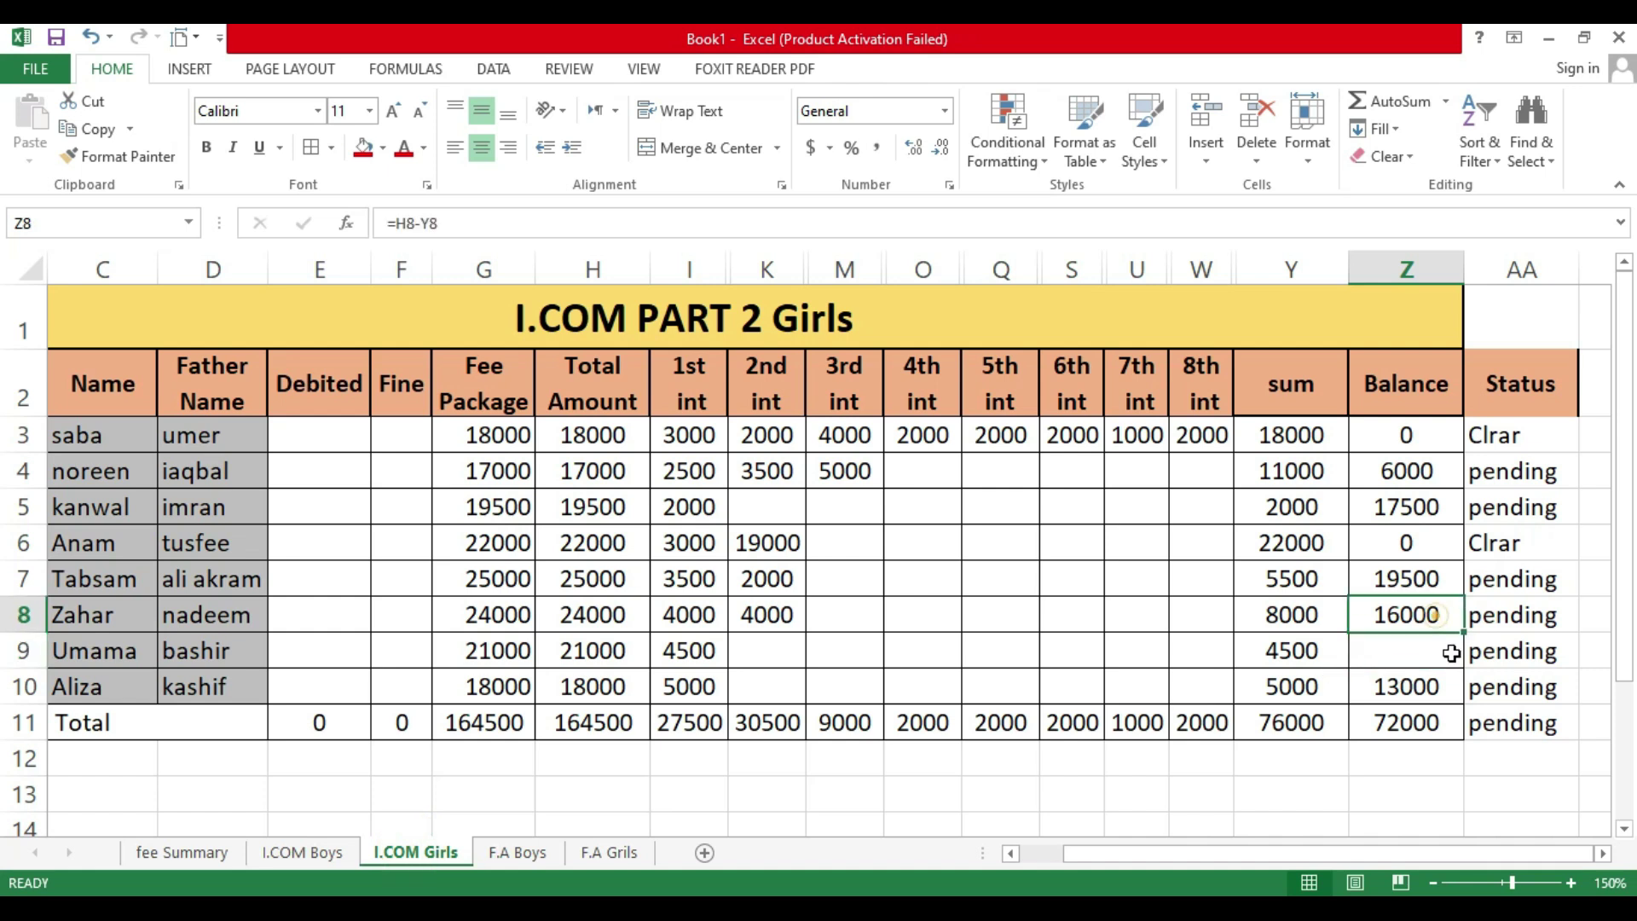
{"action": "left_click_drag", "start_coordinate": [1462, 635], "coordinate": [1463, 701]}
{"action": "left_click", "coordinate": [1411, 733]}
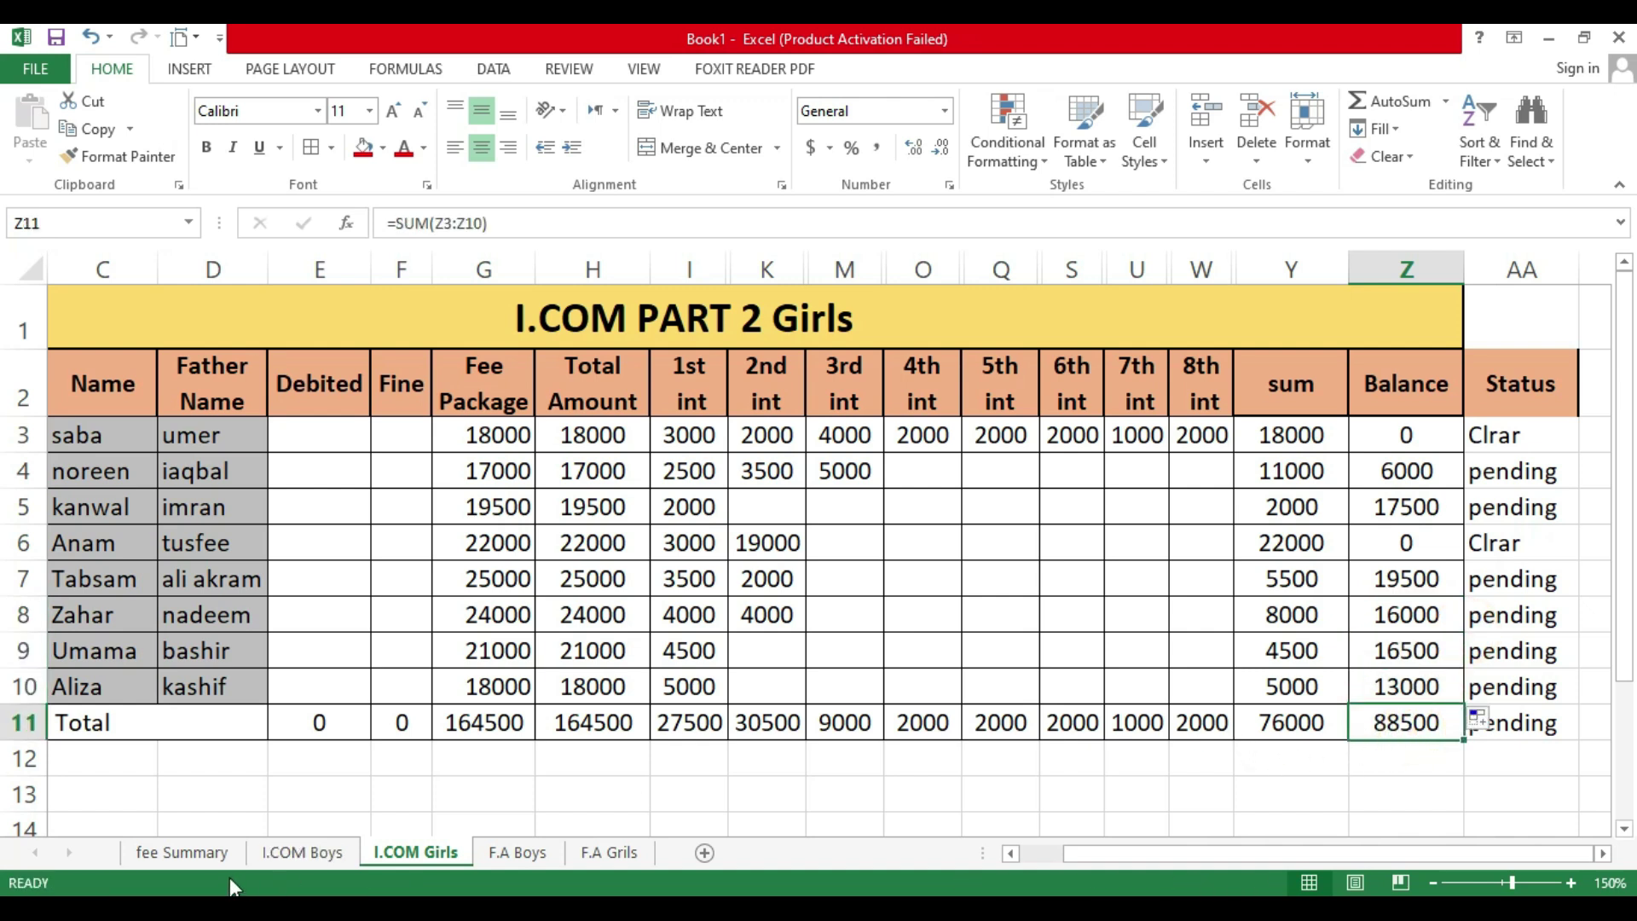
{"action": "left_click", "coordinate": [181, 853]}
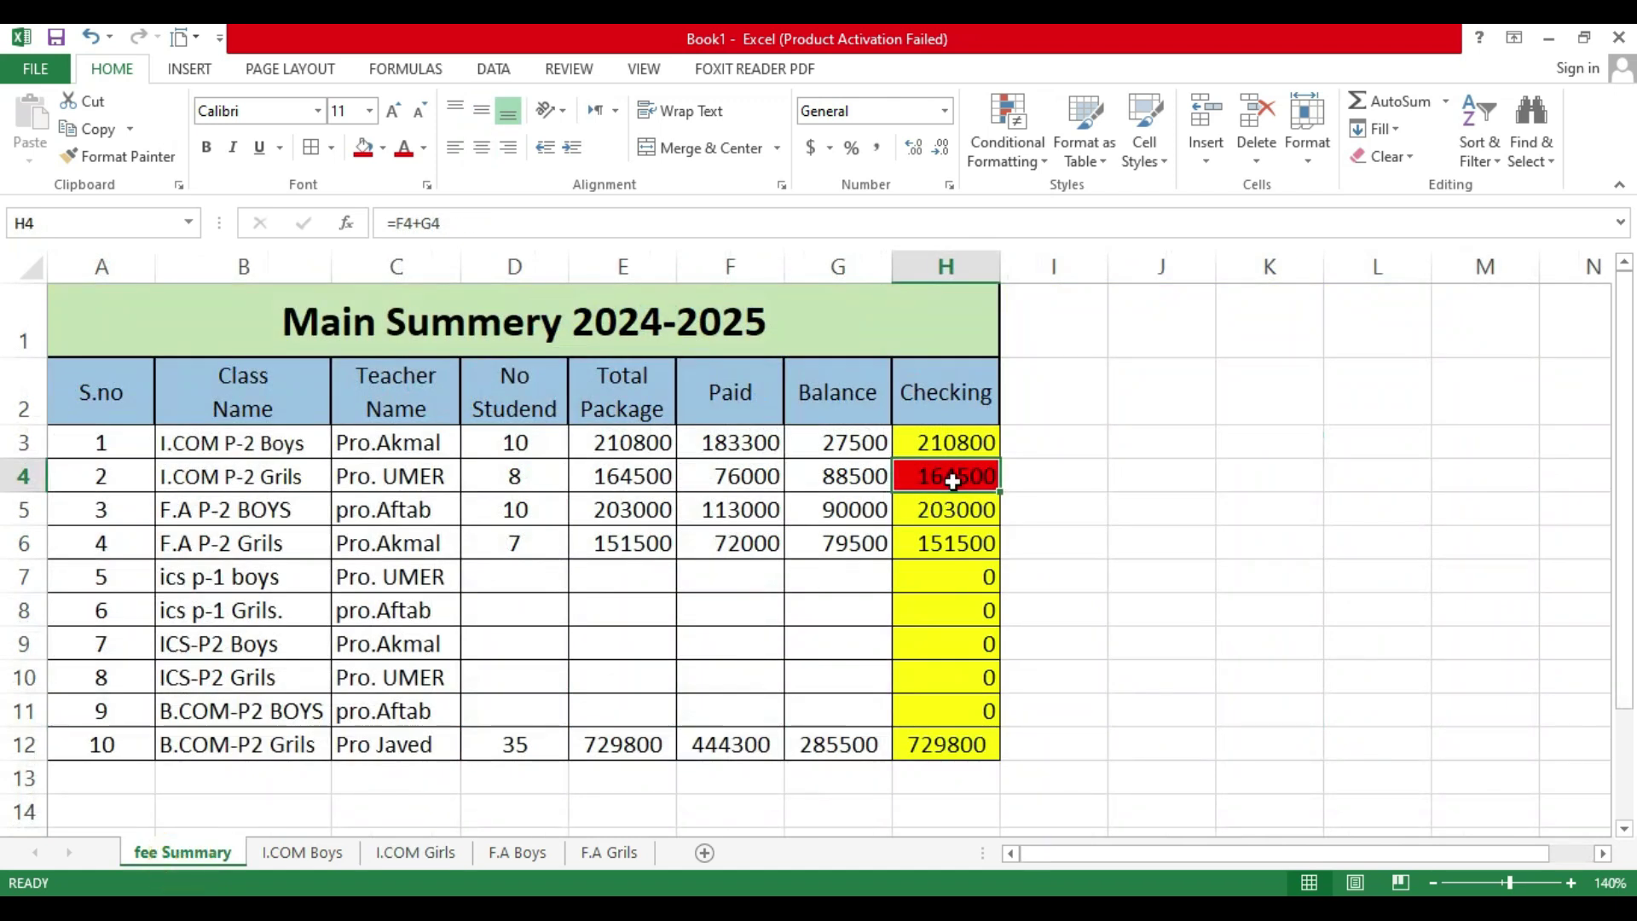
{"action": "left_click", "coordinate": [618, 482]}
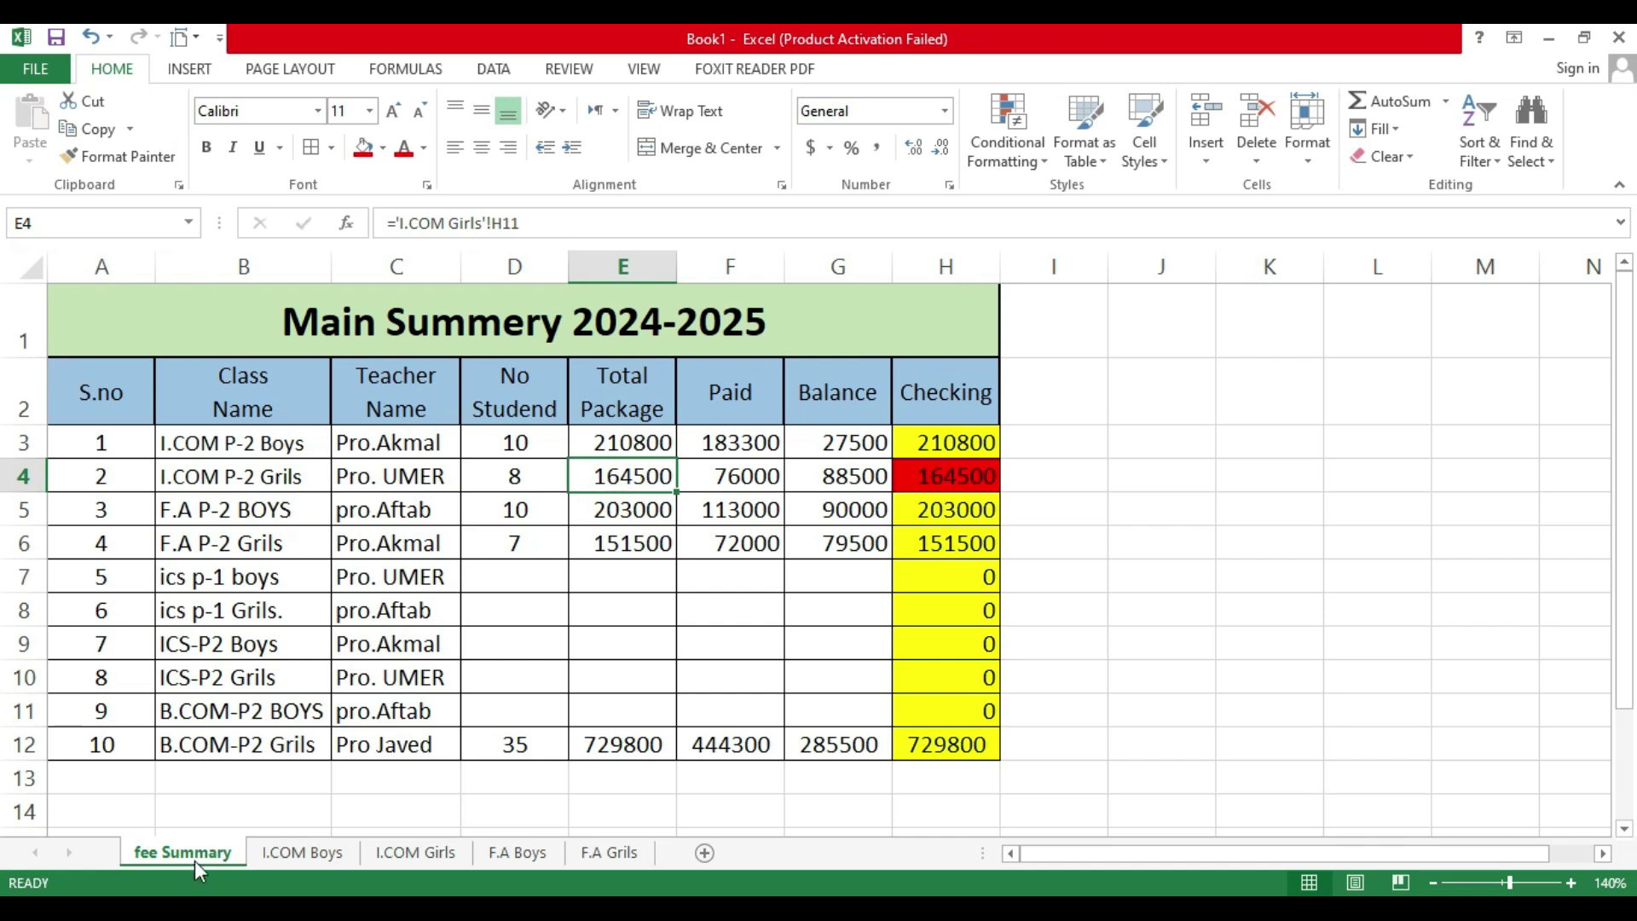
Step: Clear the balance formulas in cells Z5 and Z6 on the F.A Boys sheet to test the Checking column
{"action": "left_click", "coordinate": [515, 853]}
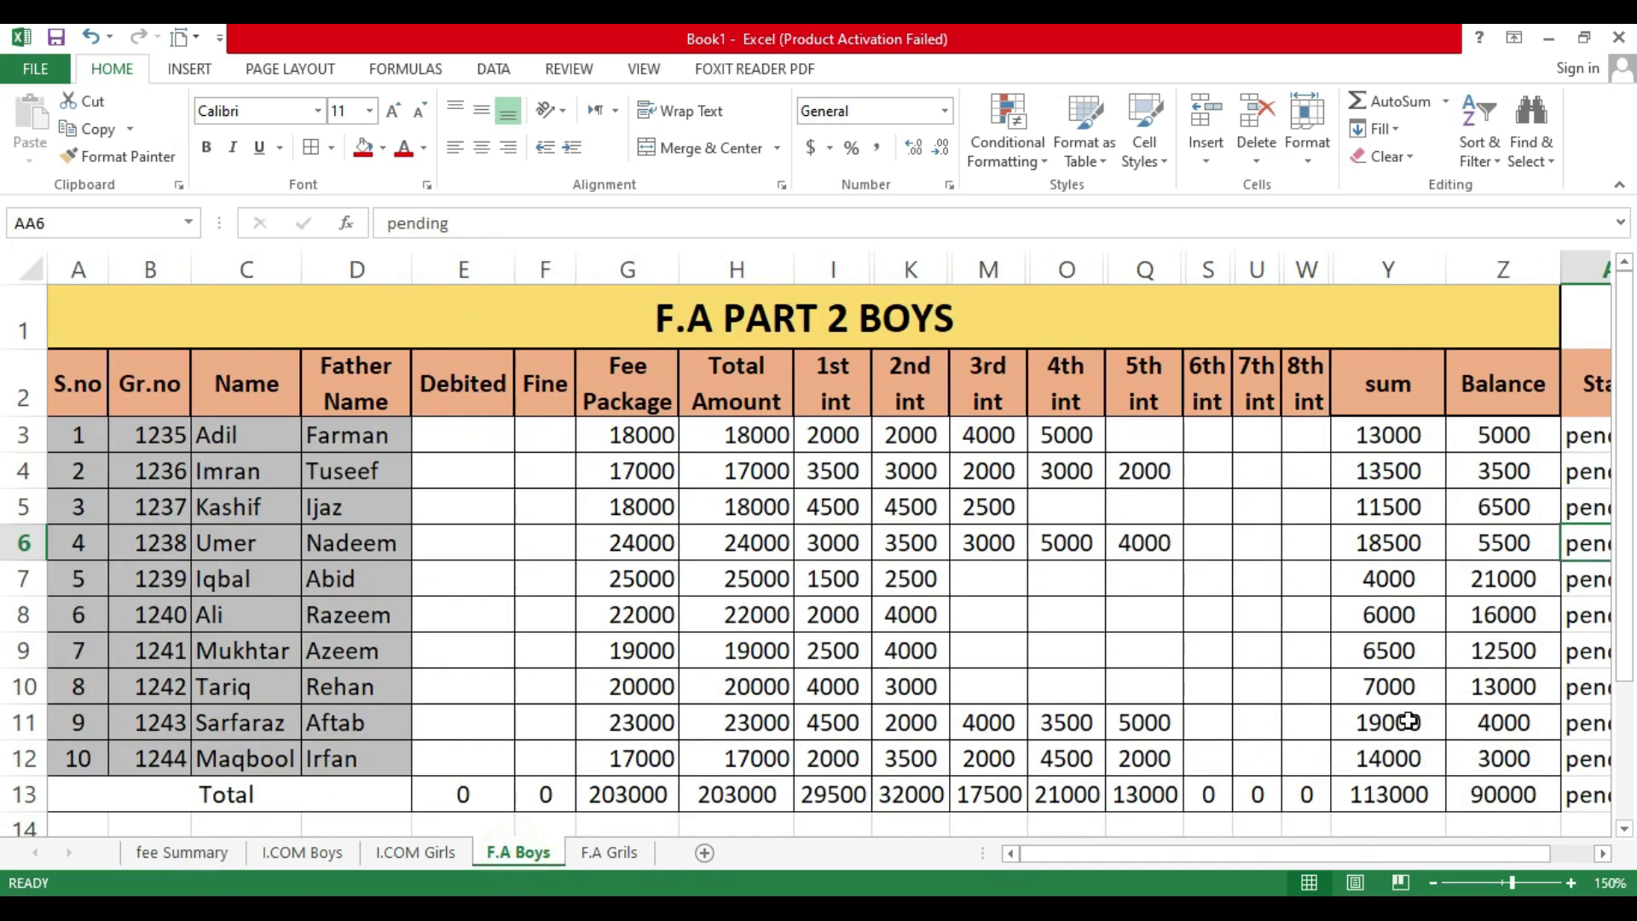
{"action": "left_click", "coordinate": [1500, 435]}
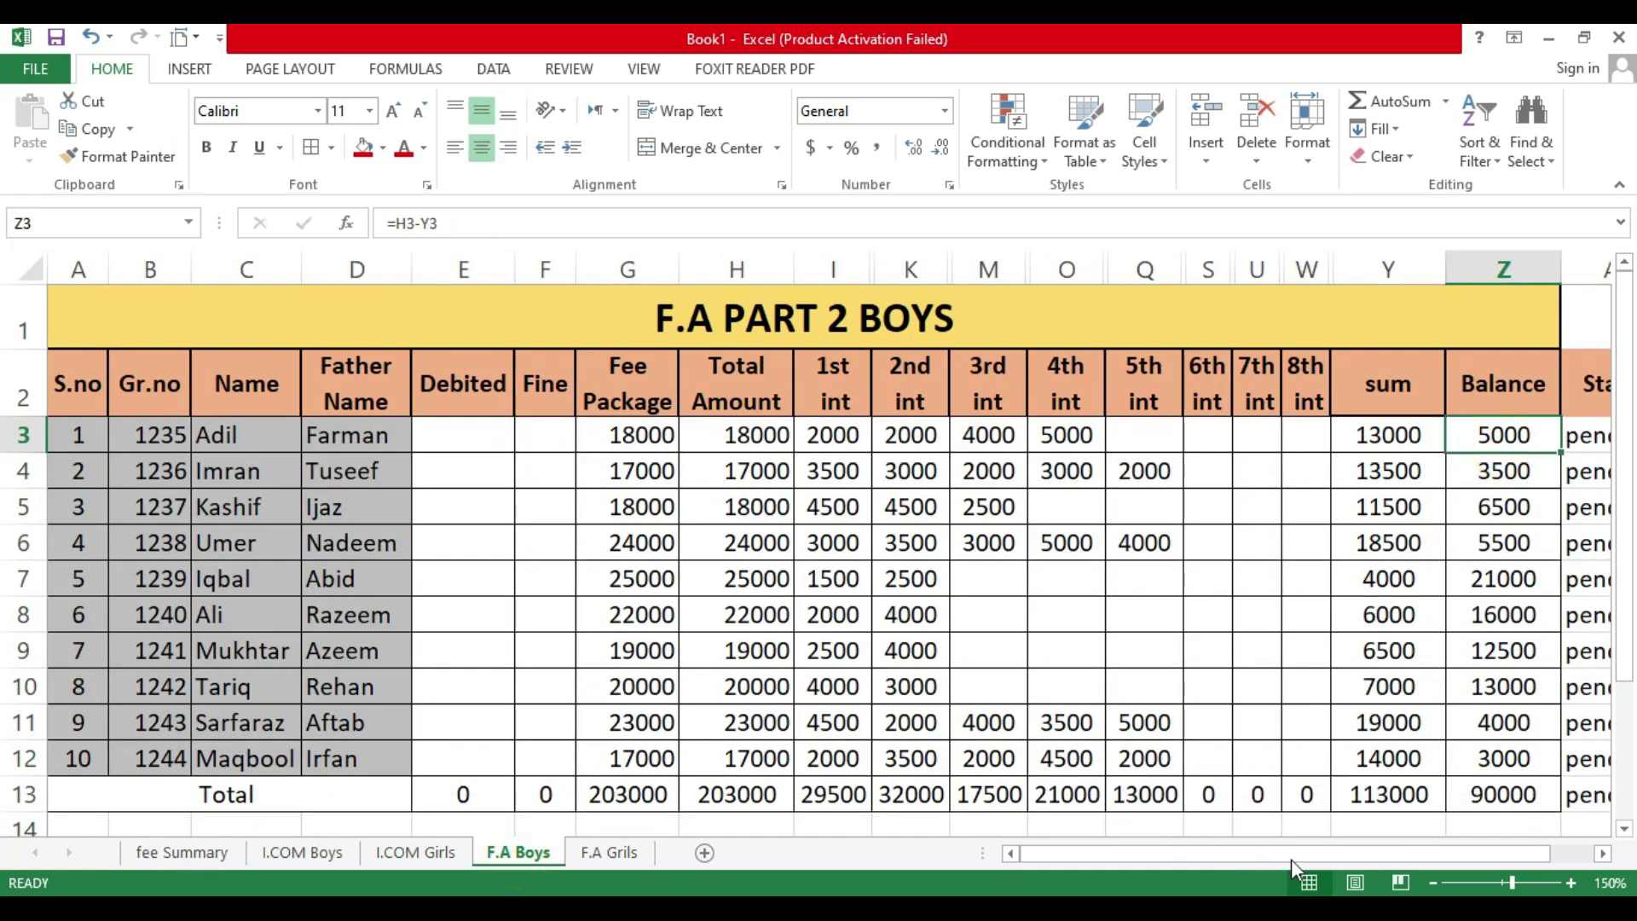
{"action": "left_click_drag", "start_coordinate": [1306, 853], "coordinate": [1449, 852]}
{"action": "left_click", "coordinate": [1364, 506]}
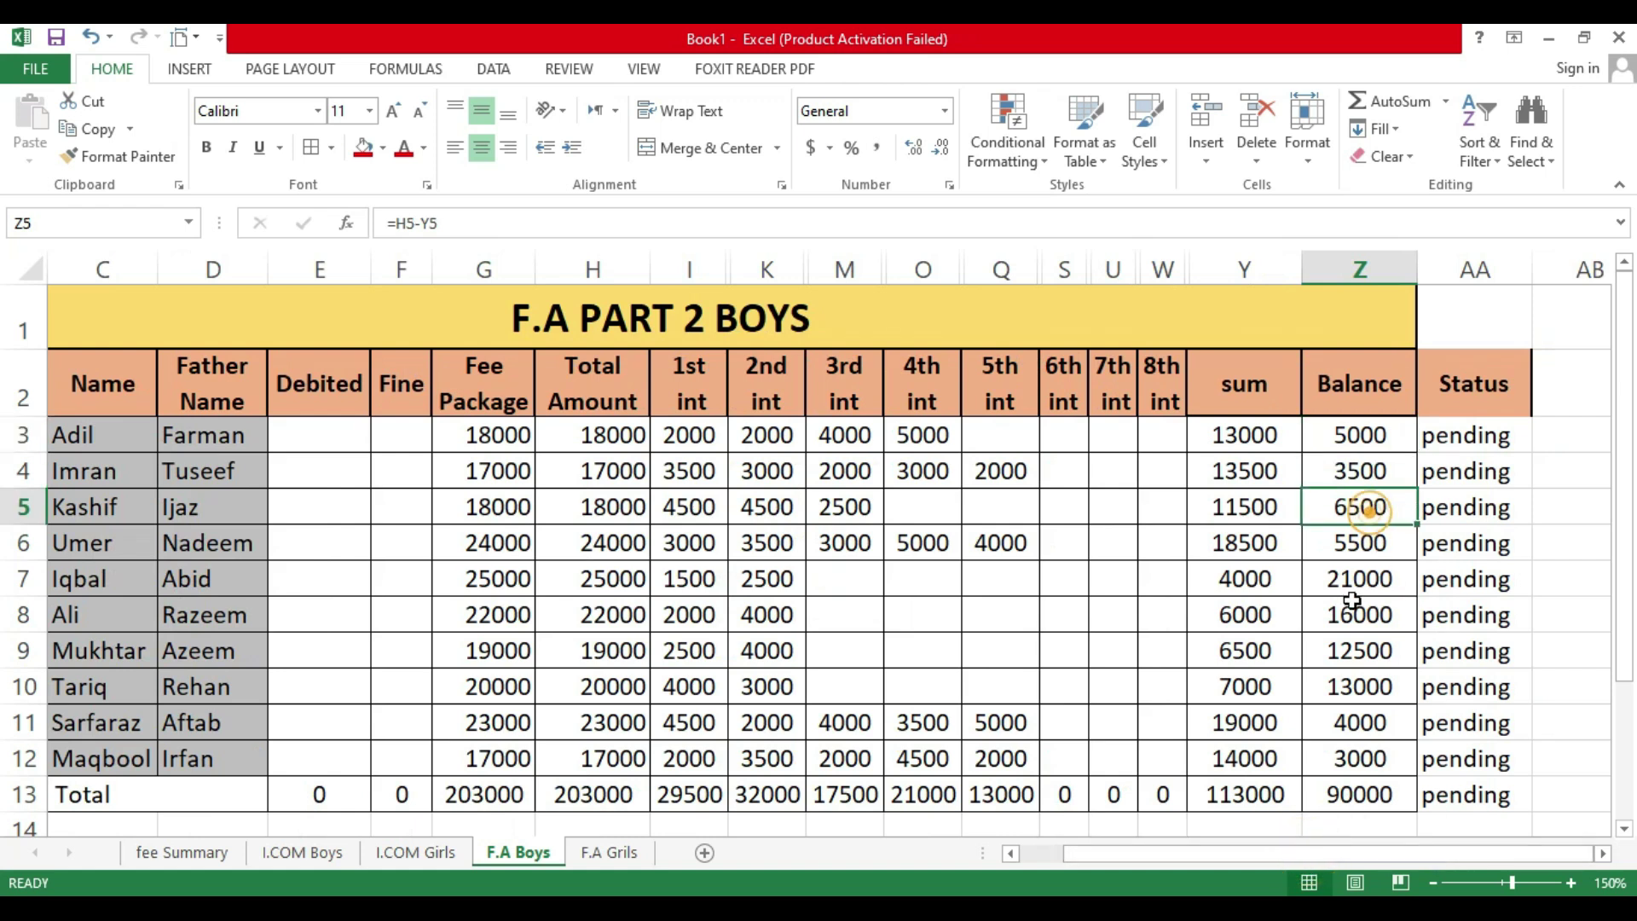
{"action": "key", "text": "Delete"}
{"action": "left_click", "coordinate": [1355, 542]}
{"action": "key", "text": "Delete"}
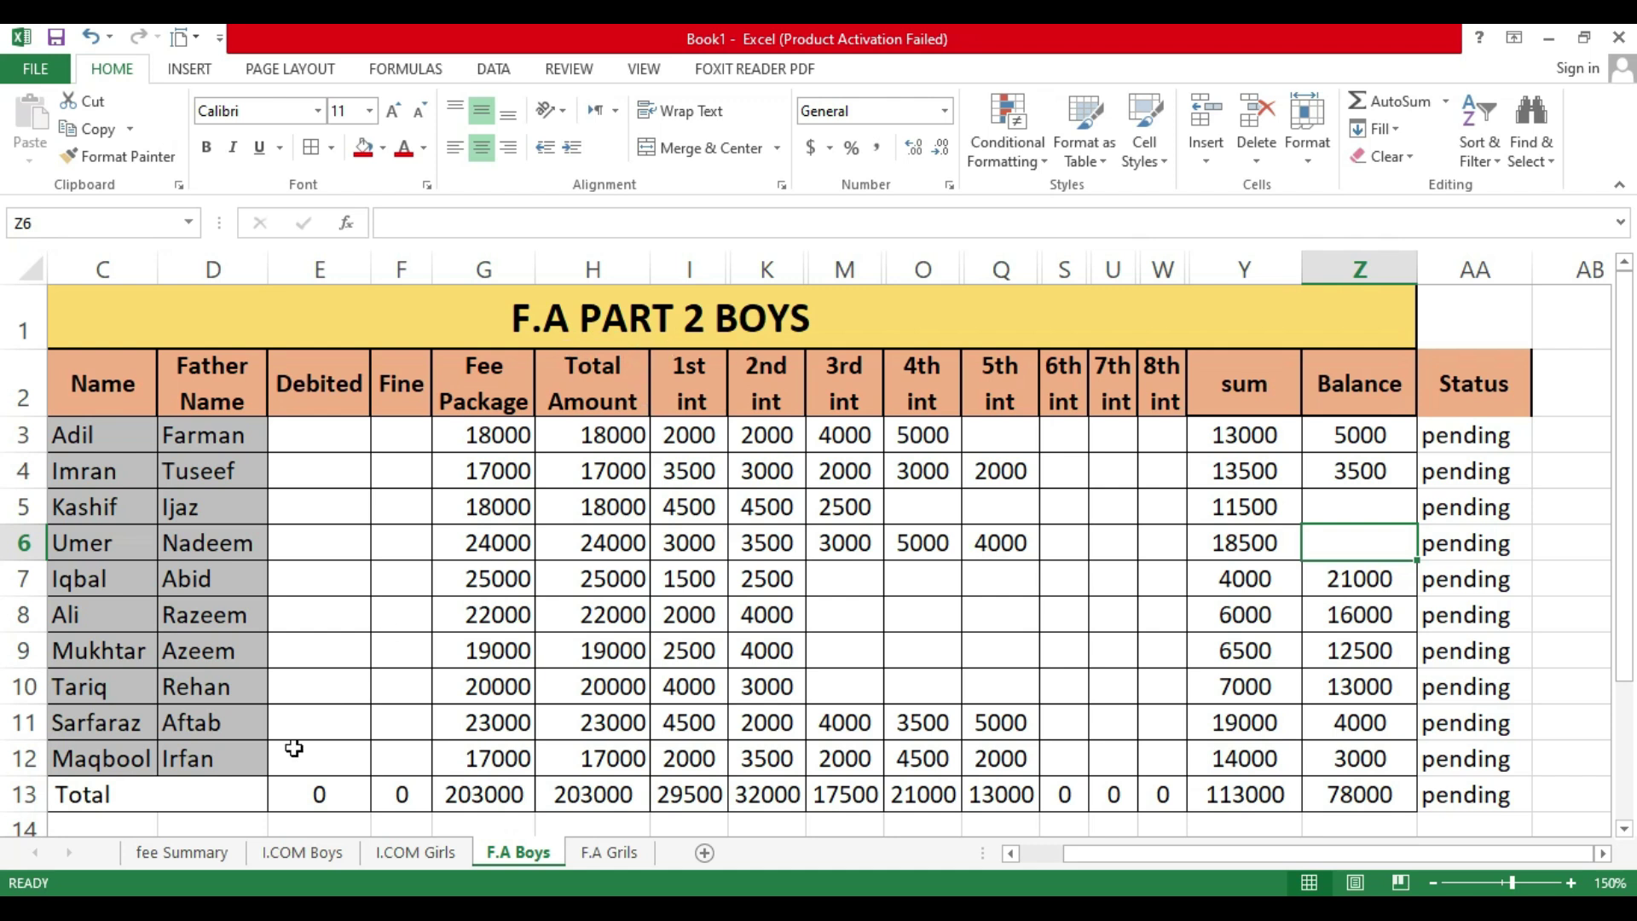
Step: Fill Checking cell H5 of the F.A P-2 BOYS row on the fee Summary sheet with light green, and compare it with Total Package
{"action": "left_click", "coordinate": [210, 852]}
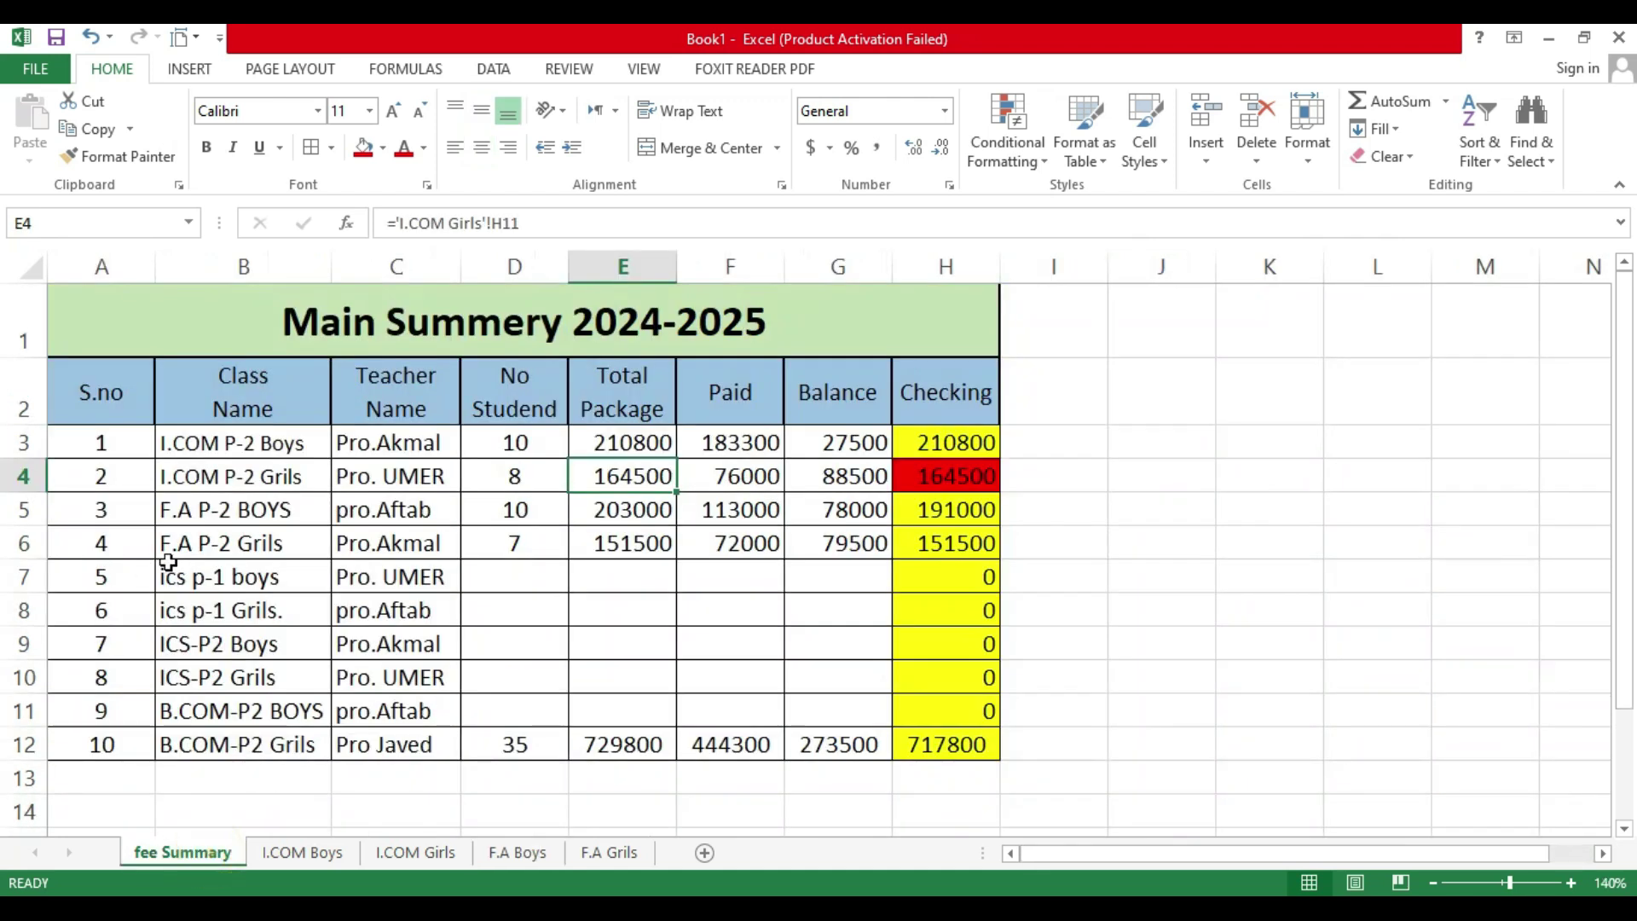
{"action": "left_click", "coordinate": [247, 515]}
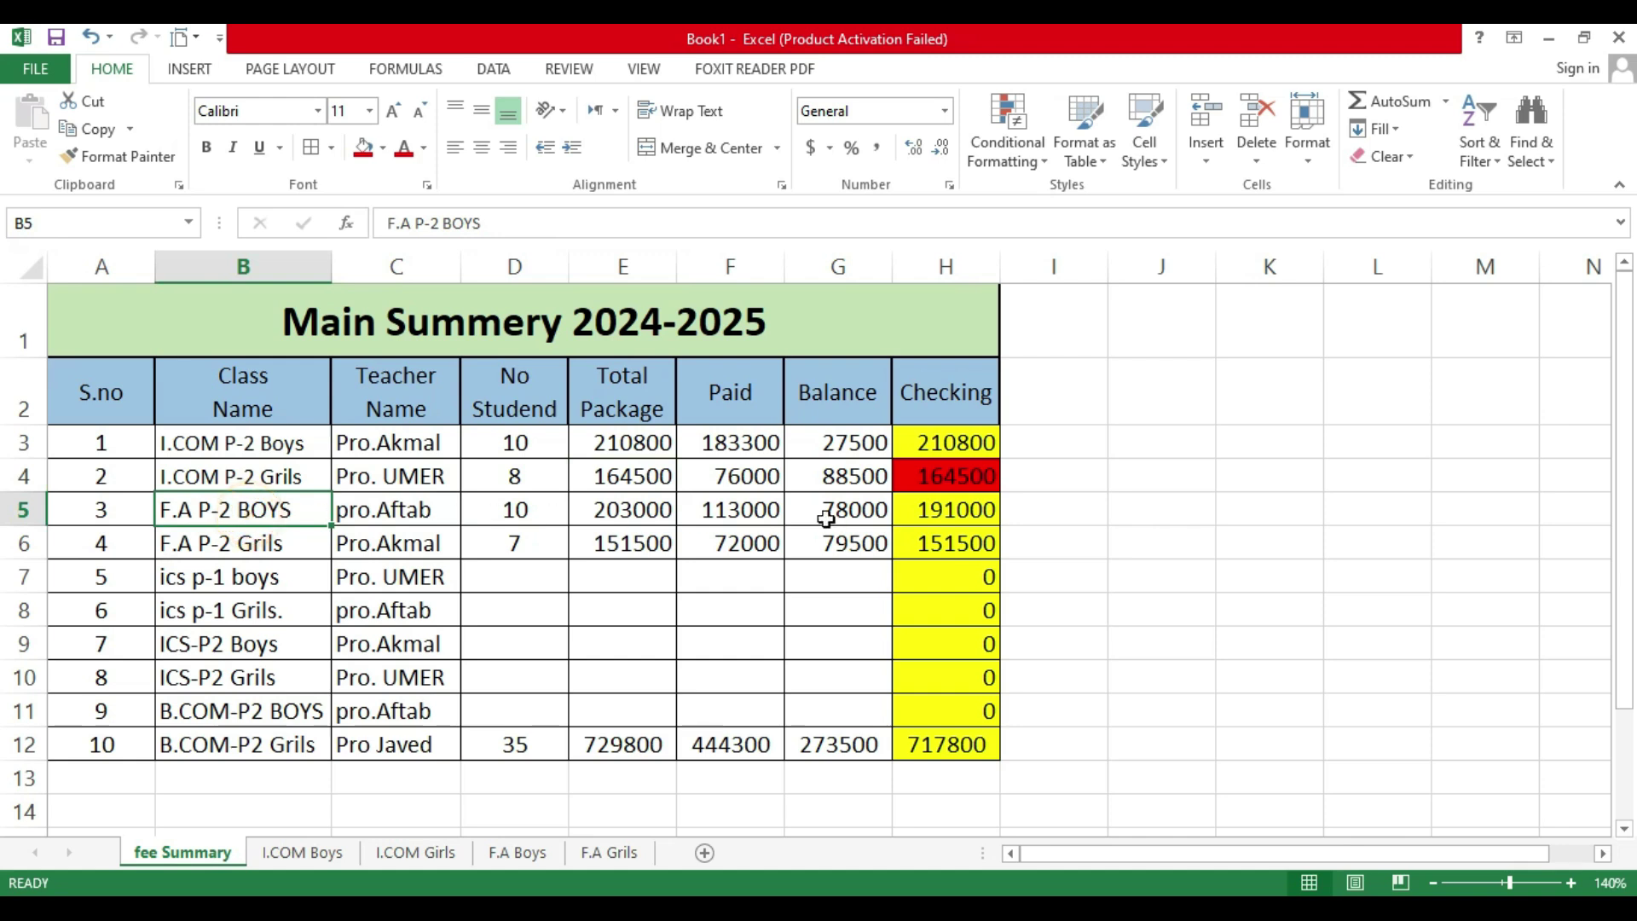
{"action": "left_click", "coordinate": [970, 514]}
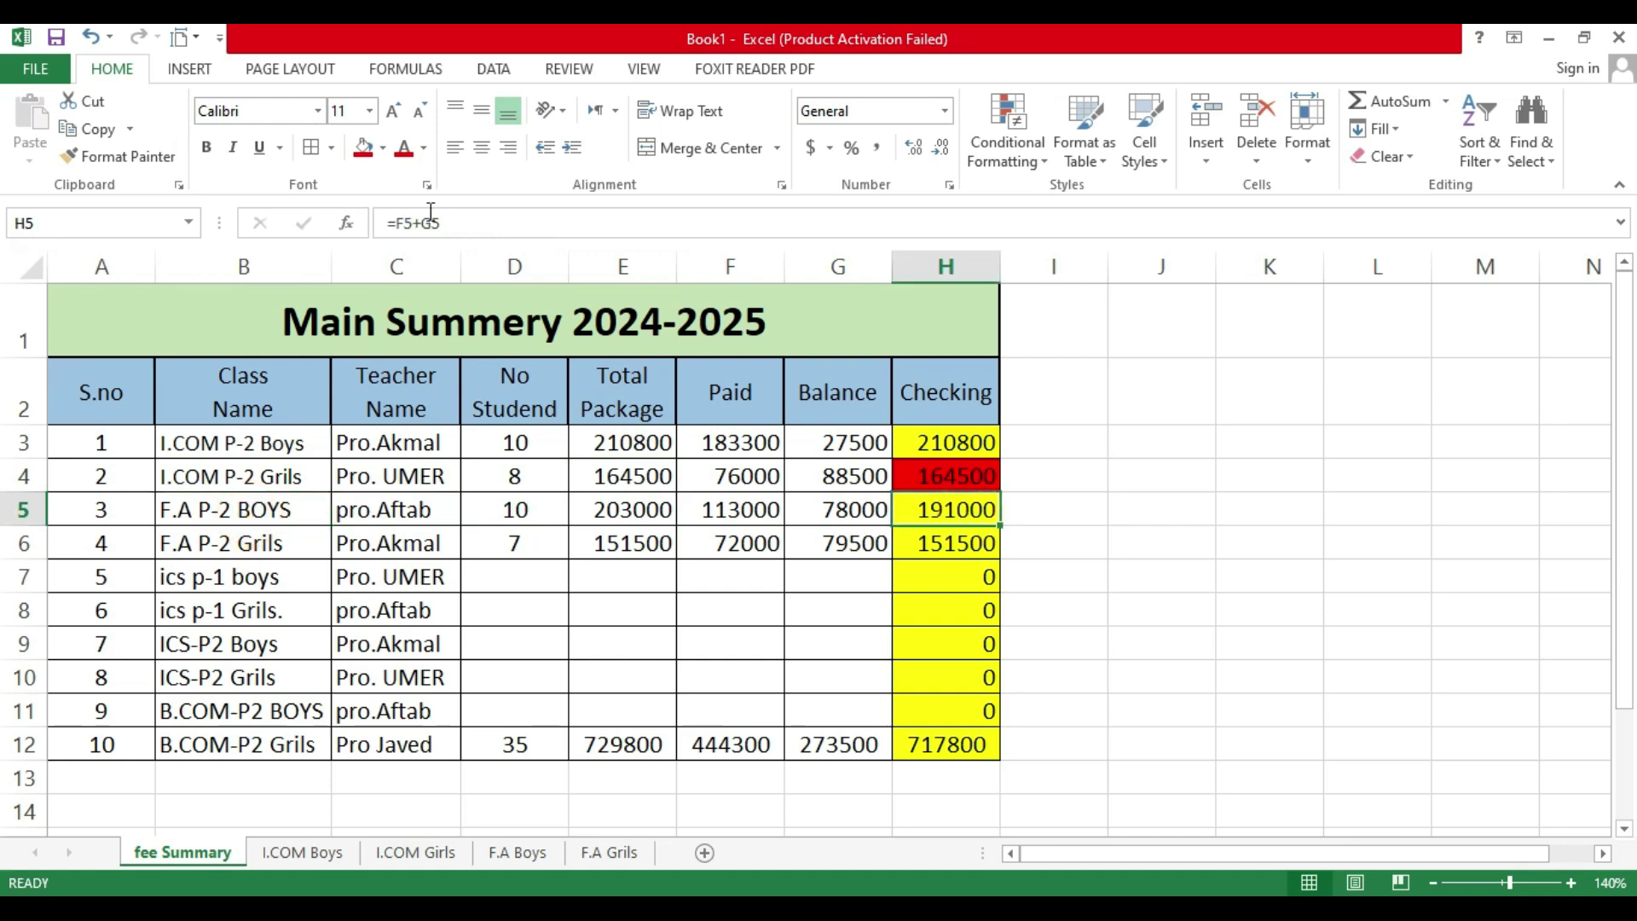
{"action": "left_click", "coordinate": [382, 148]}
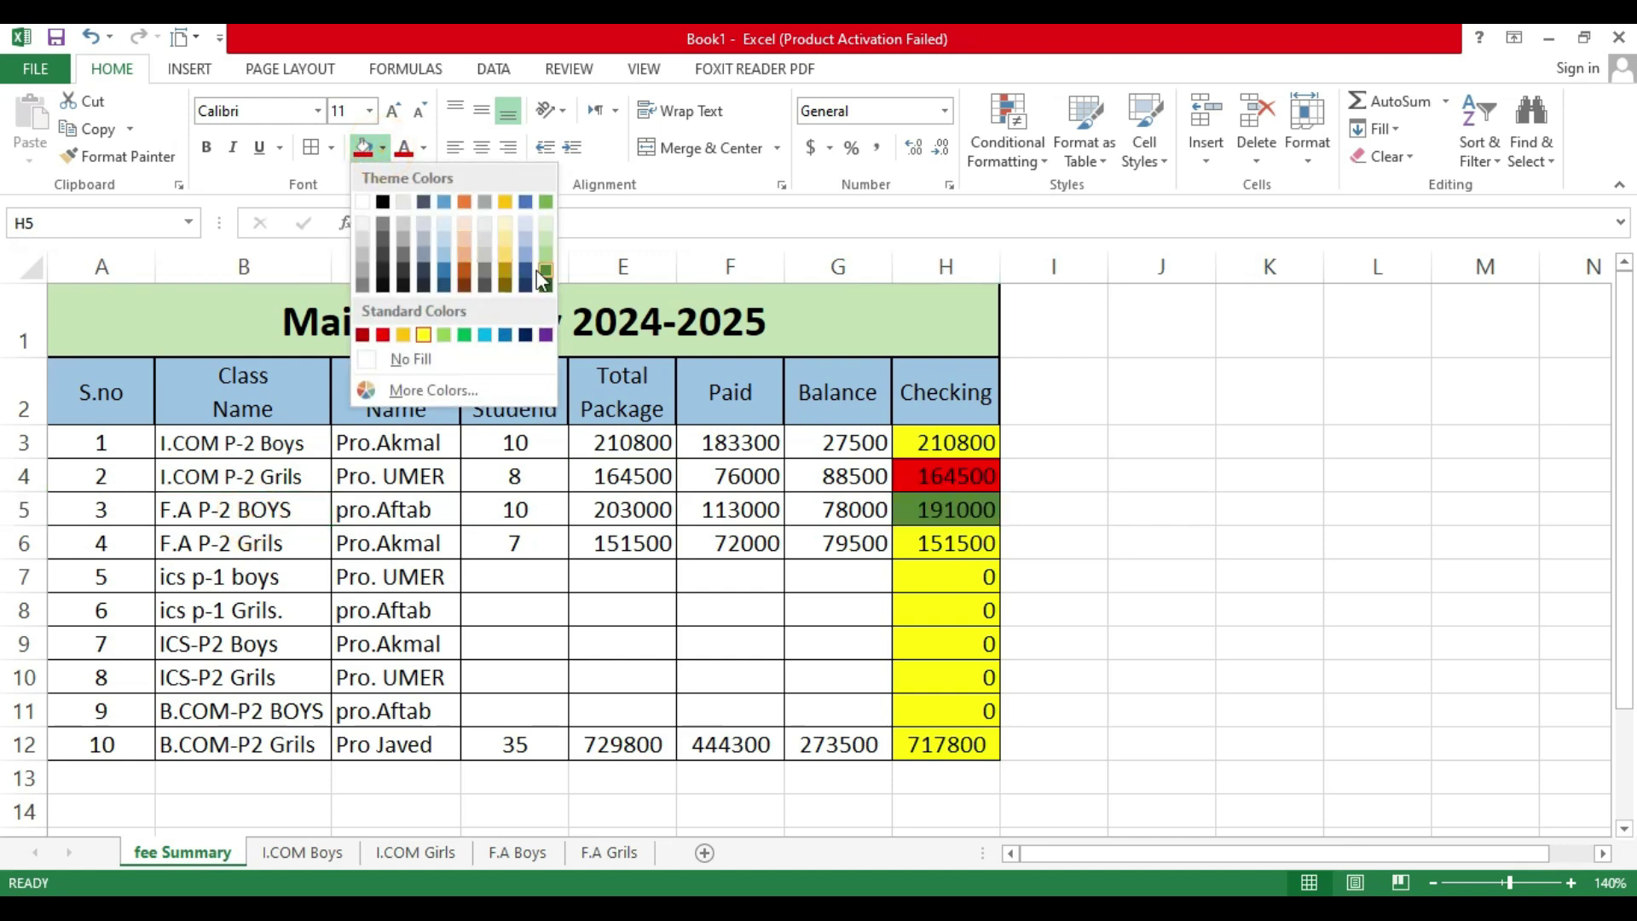
{"action": "left_click", "coordinate": [545, 250]}
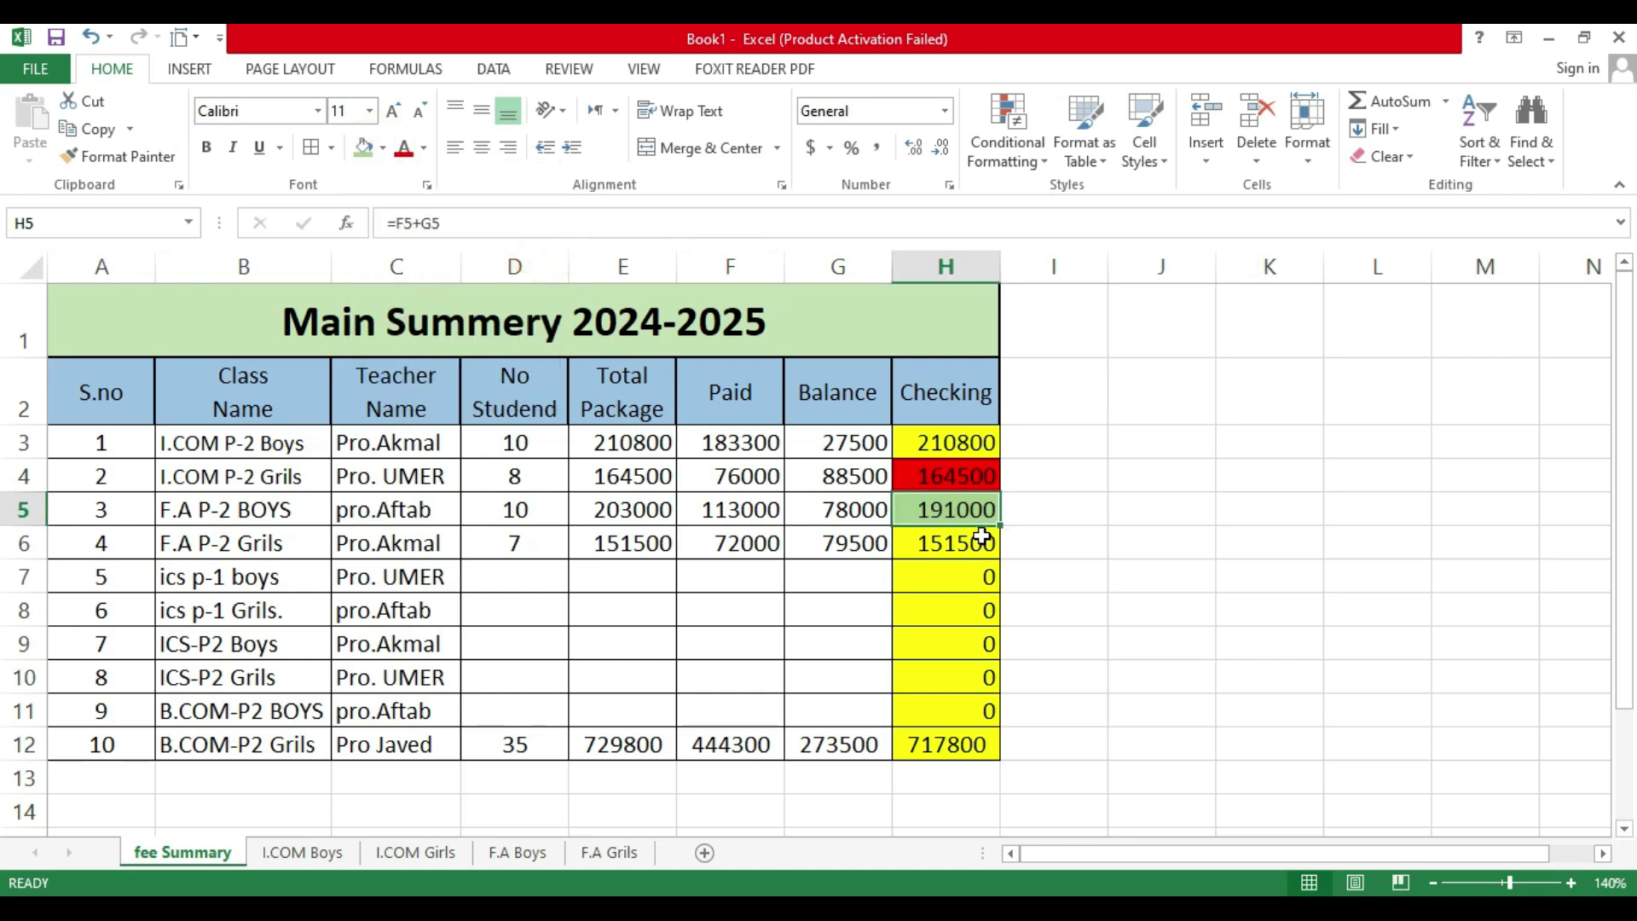
{"action": "left_click", "coordinate": [641, 514]}
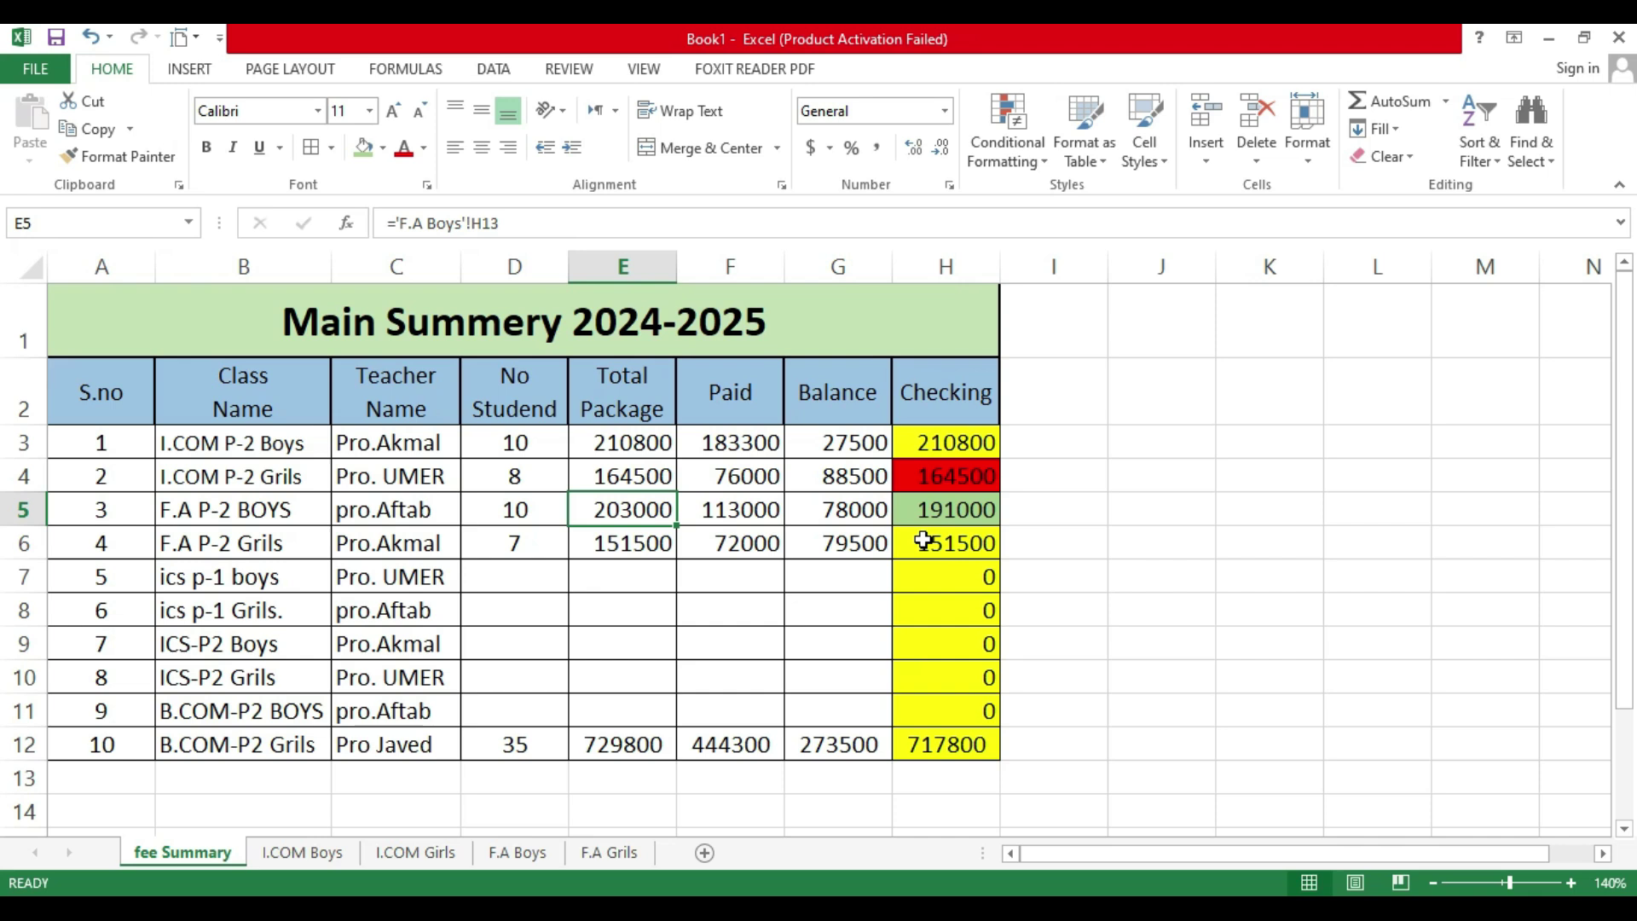
{"action": "left_click", "coordinate": [970, 511]}
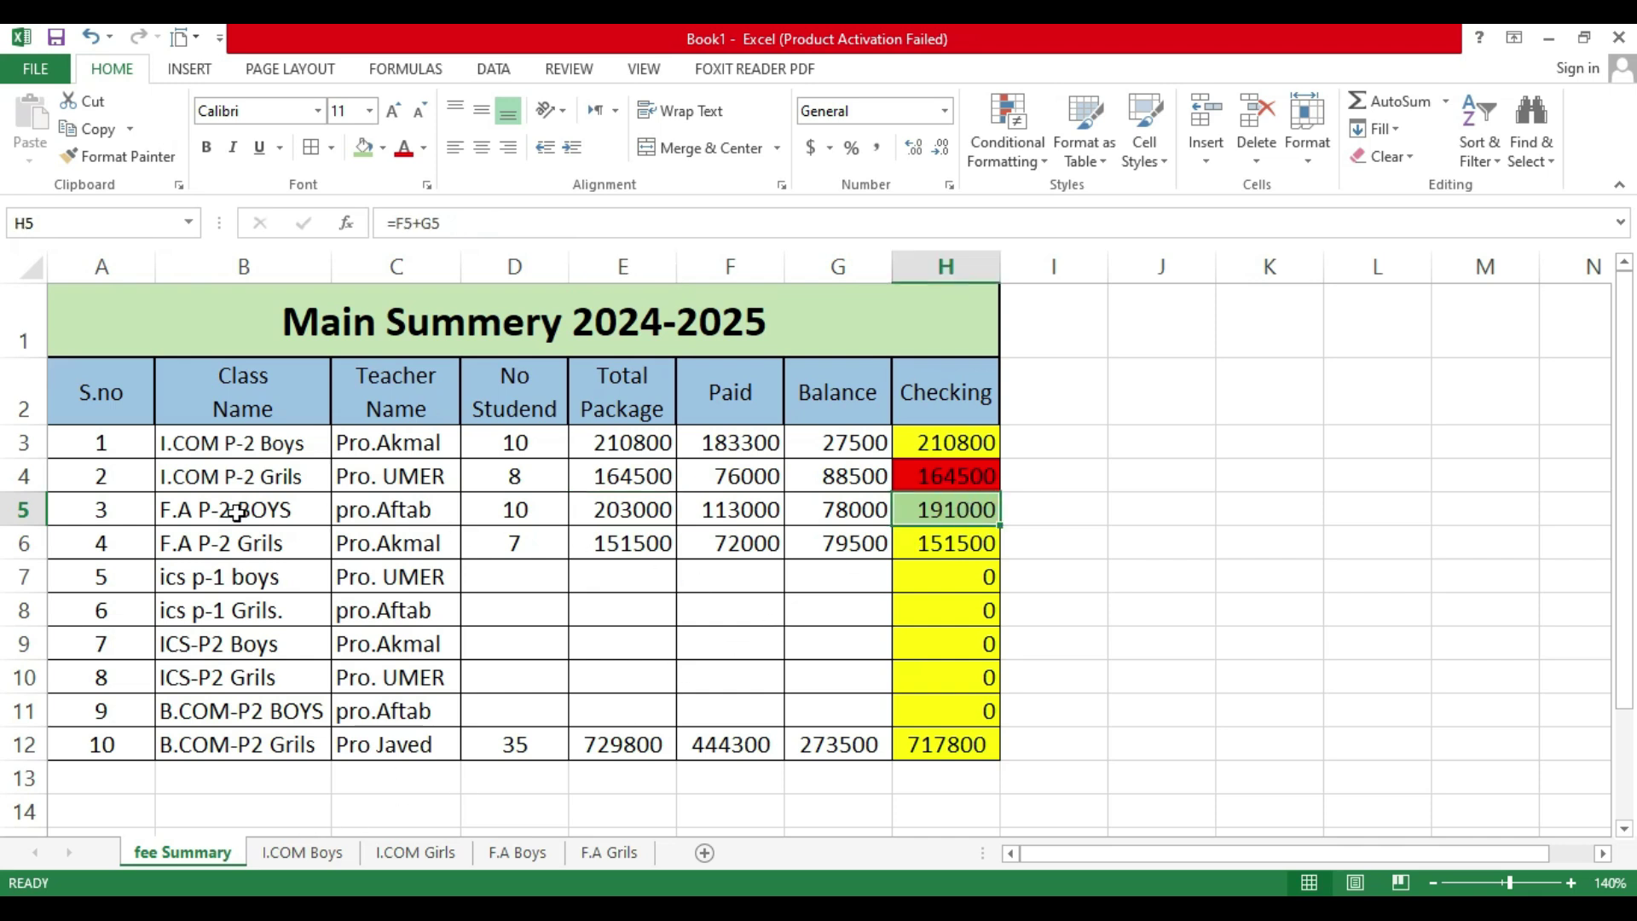
Step: Restore the Z5 and Z6 balances on the F.A Boys sheet by copying Z4's formula down, and recheck row 5 of the fee Summary sheet
{"action": "left_click", "coordinate": [522, 852]}
{"action": "left_click", "coordinate": [1377, 501]}
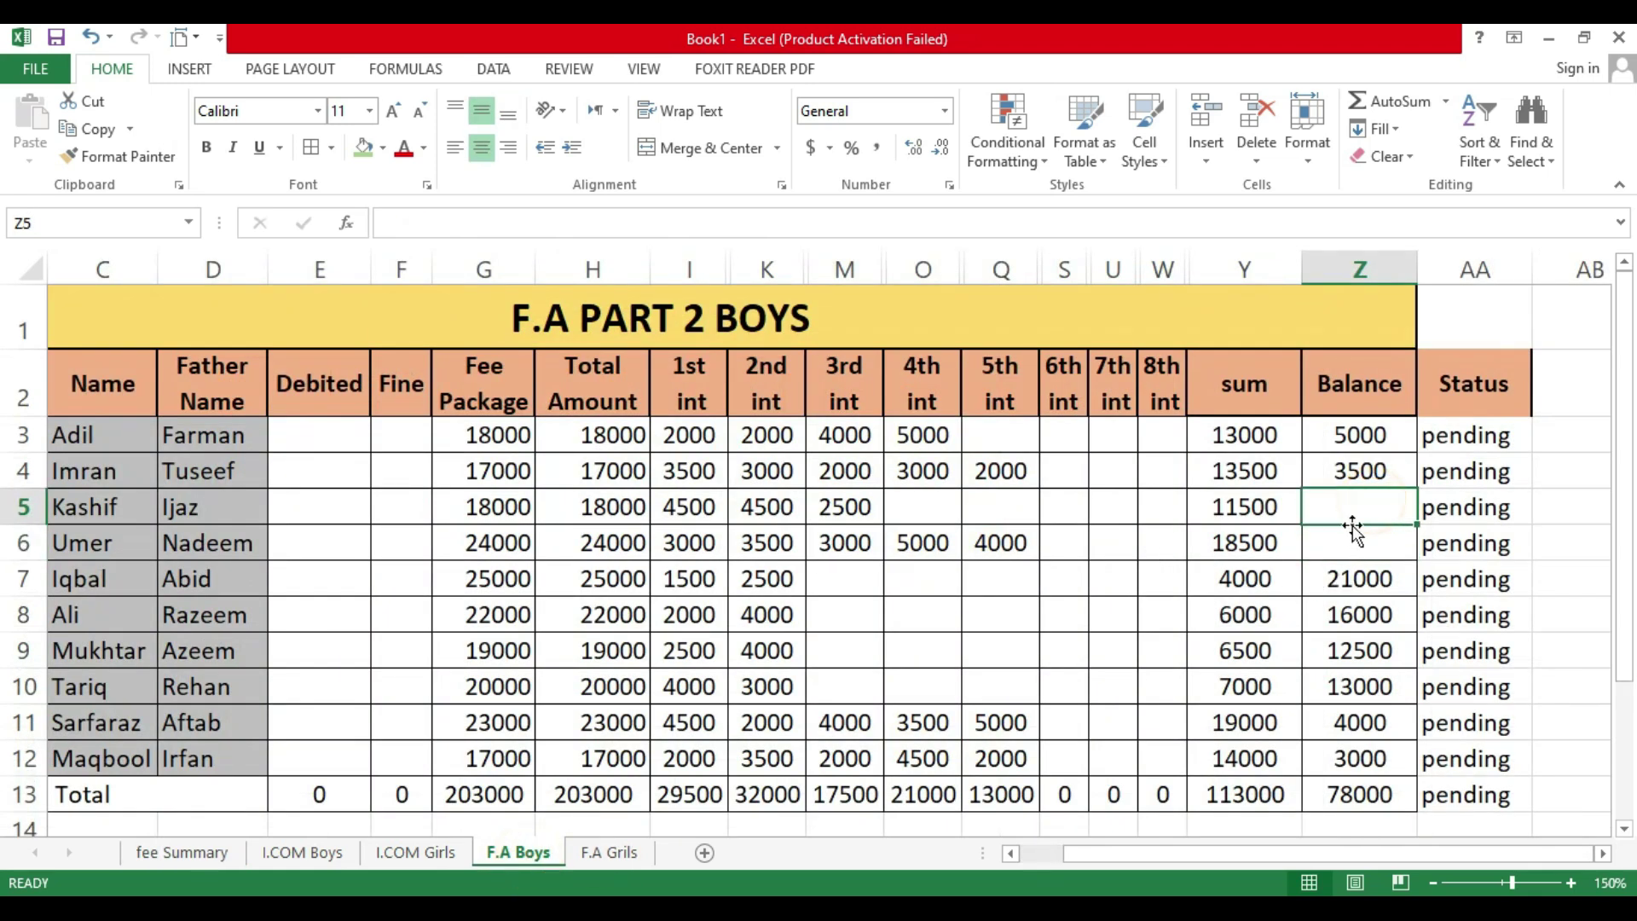
{"action": "left_click", "coordinate": [1381, 480]}
{"action": "left_click_drag", "start_coordinate": [1415, 488], "coordinate": [1412, 564]}
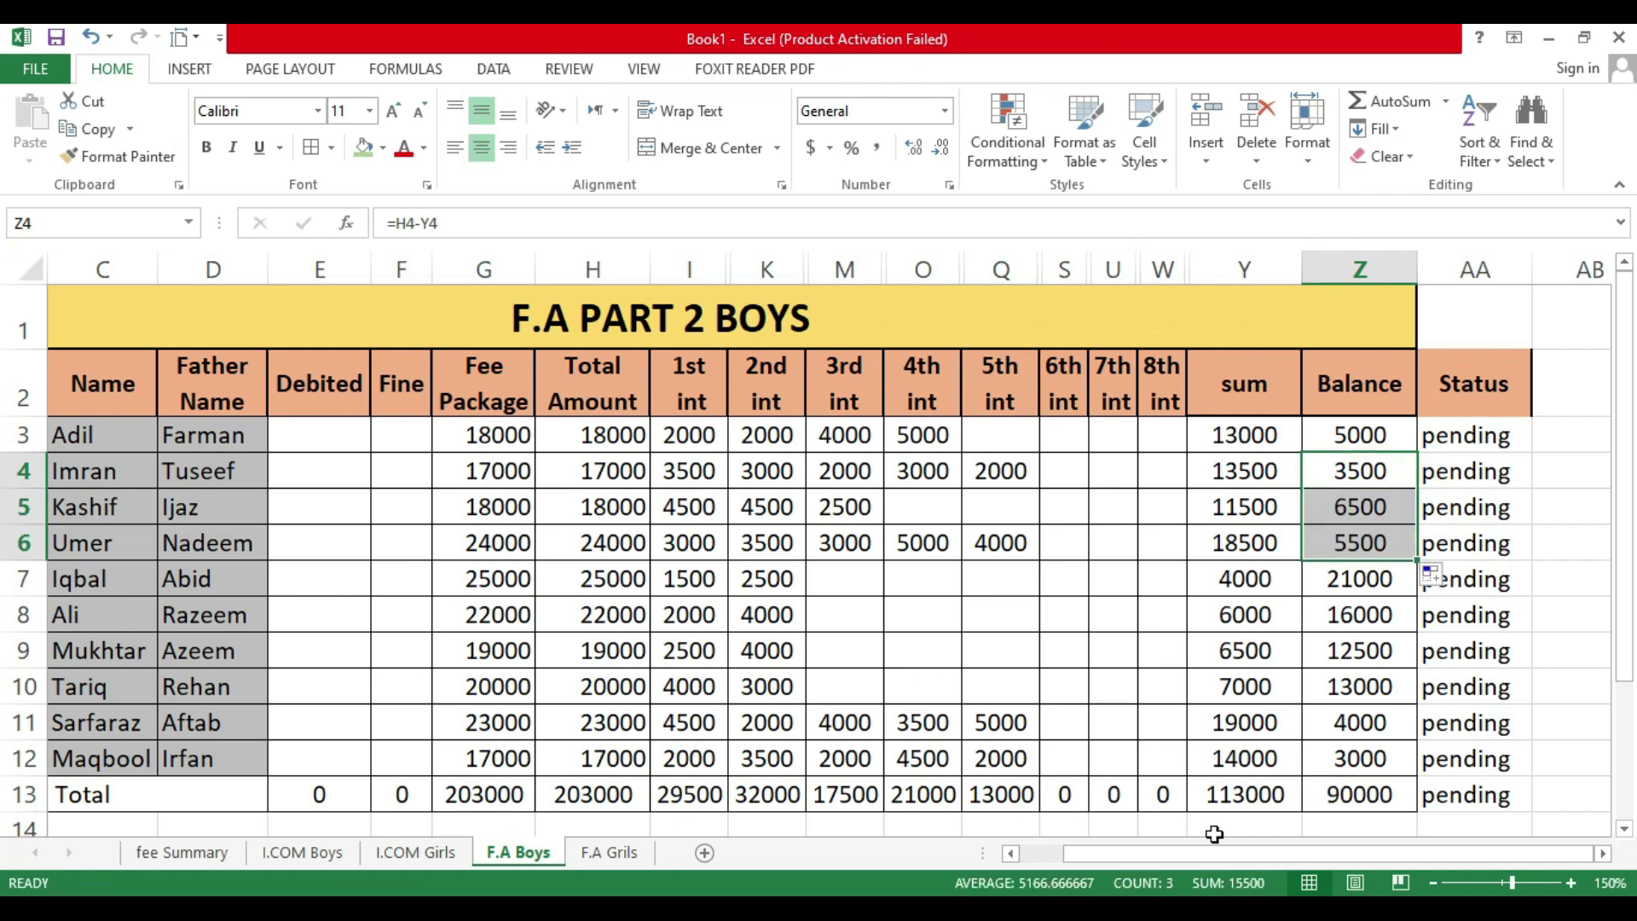
{"action": "left_click", "coordinate": [202, 853]}
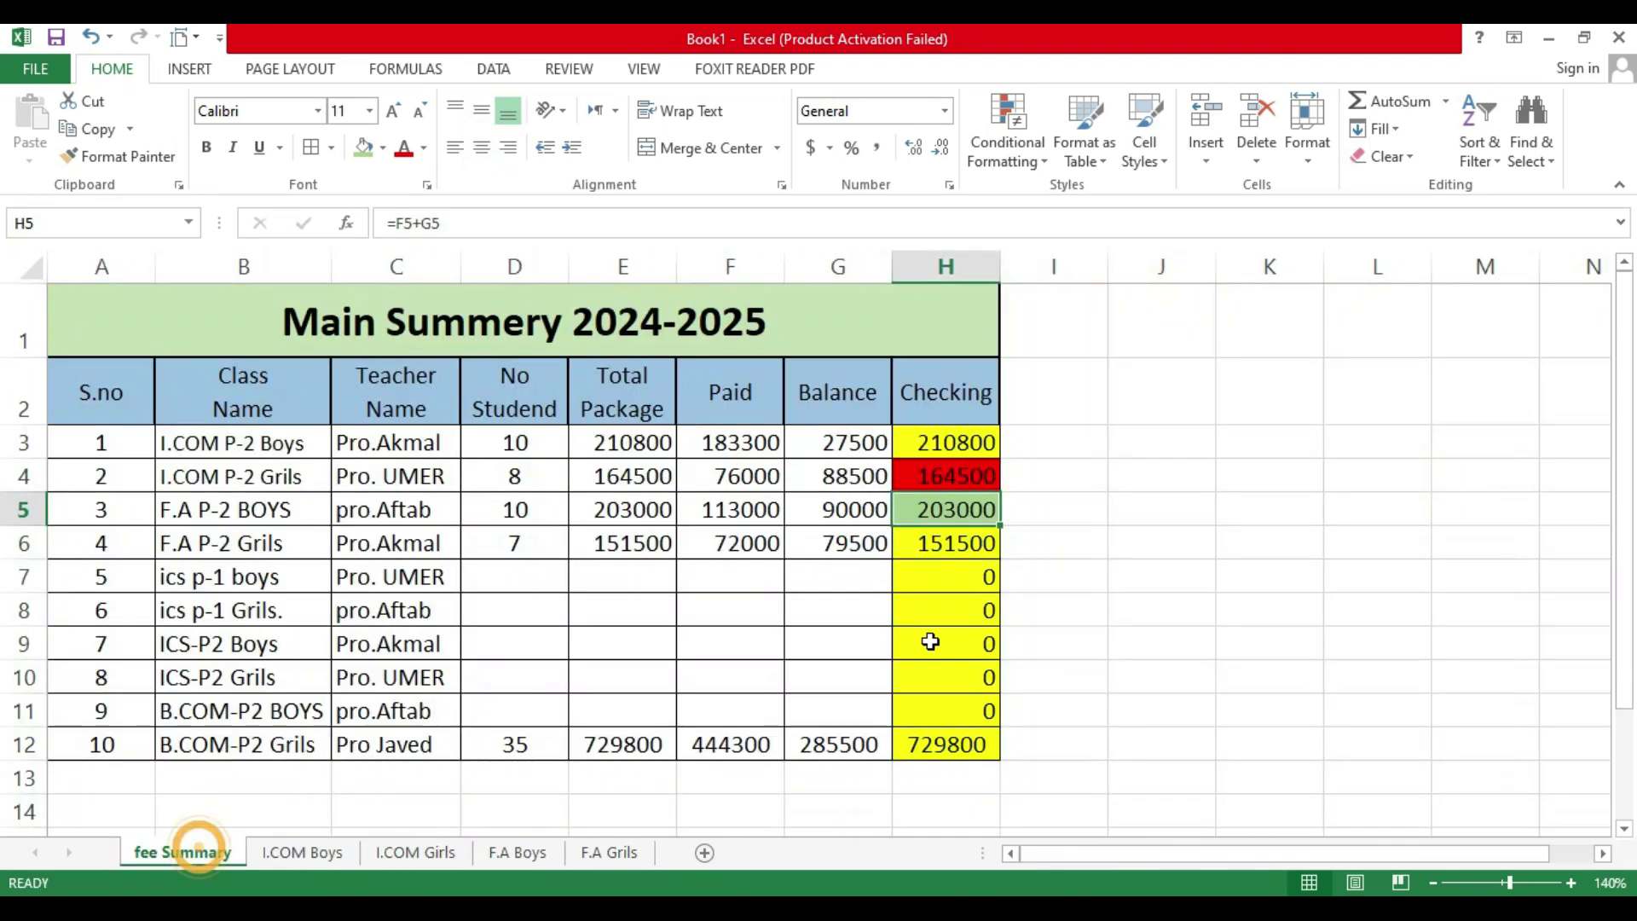
{"action": "left_click", "coordinate": [953, 510]}
{"action": "left_click", "coordinate": [516, 510]}
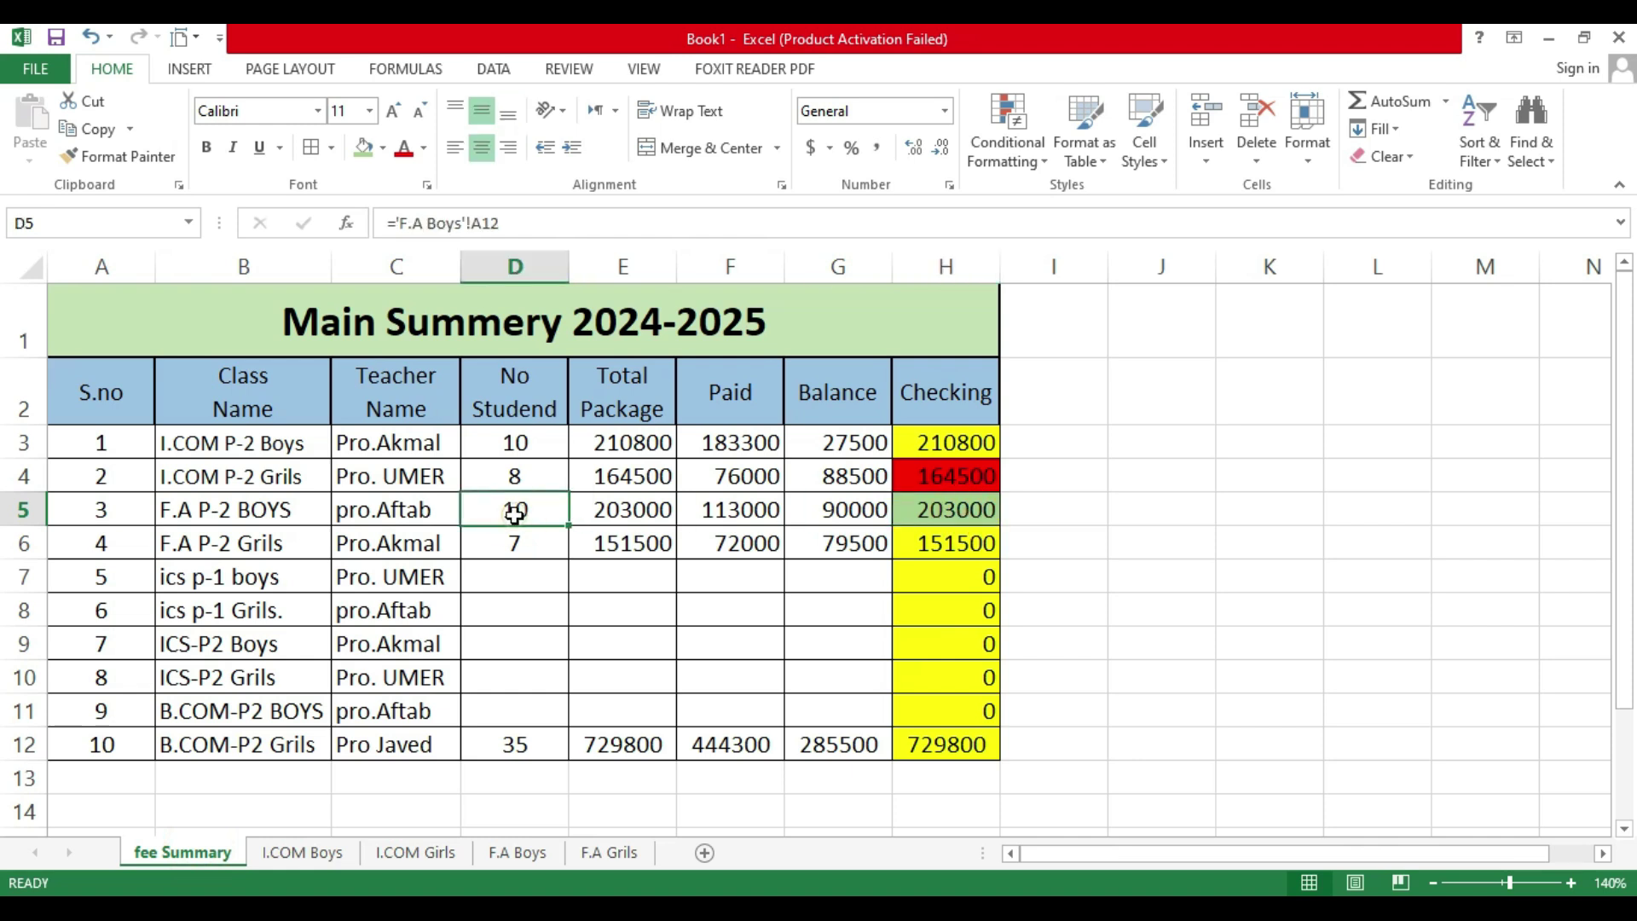
Step: Merge and center A13:E14 below the summary table, enter "Total Student Boys" and align it vertically to the middle
{"action": "scroll", "coordinate": [820, 675], "scroll_direction": "down", "scroll_amount": 1}
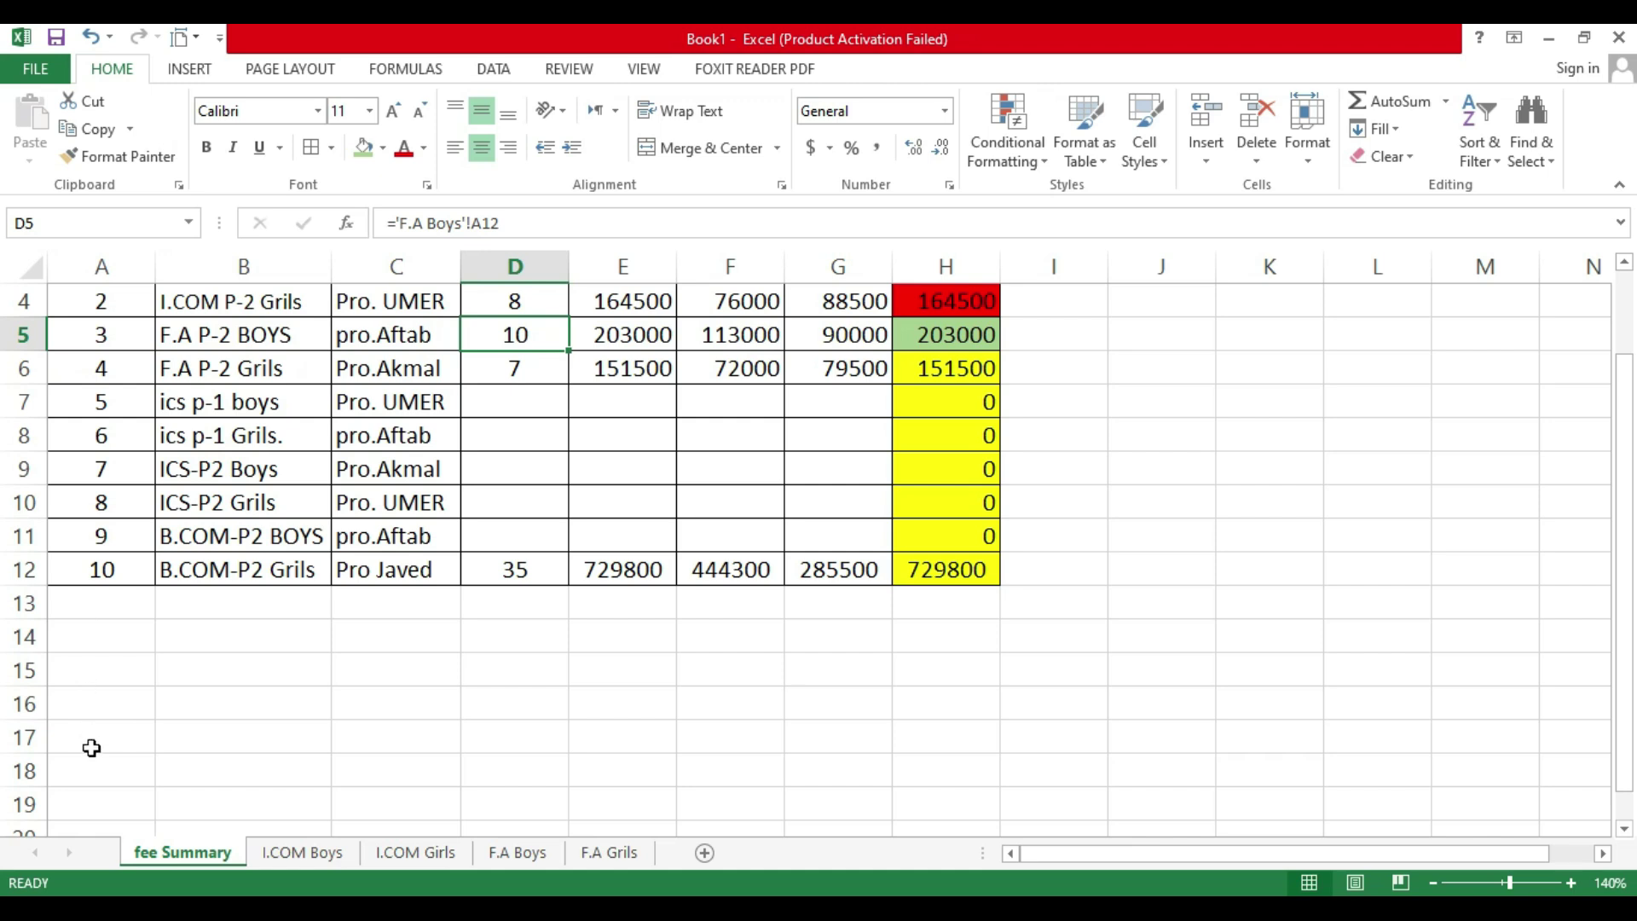
{"action": "left_click_drag", "start_coordinate": [92, 610], "coordinate": [639, 642]}
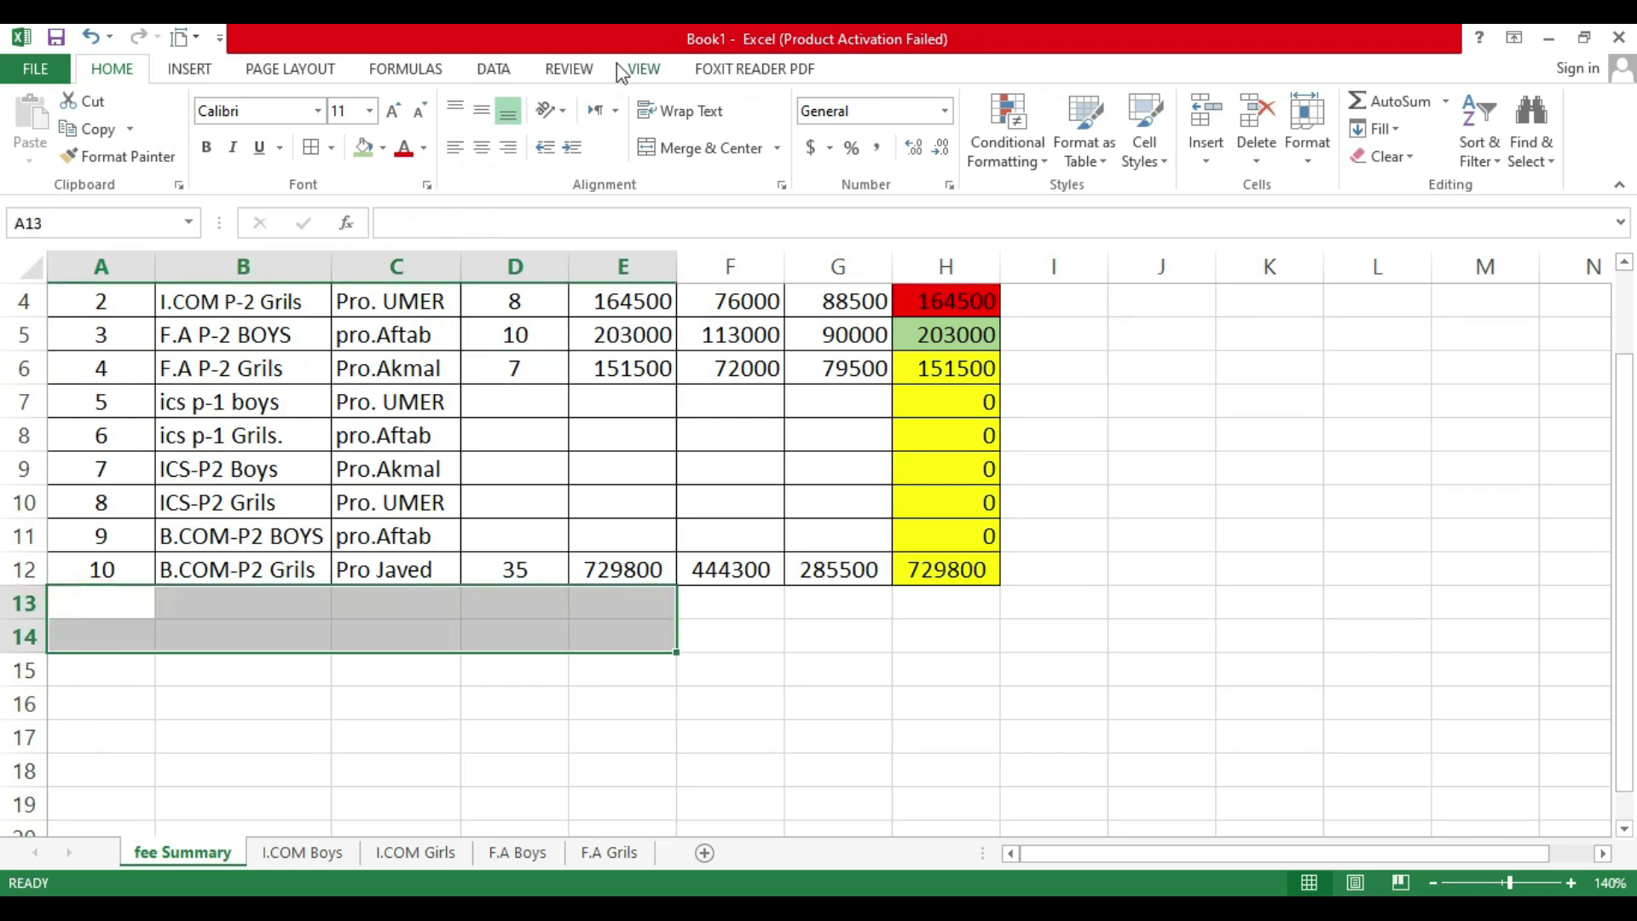
{"action": "left_click", "coordinate": [713, 148]}
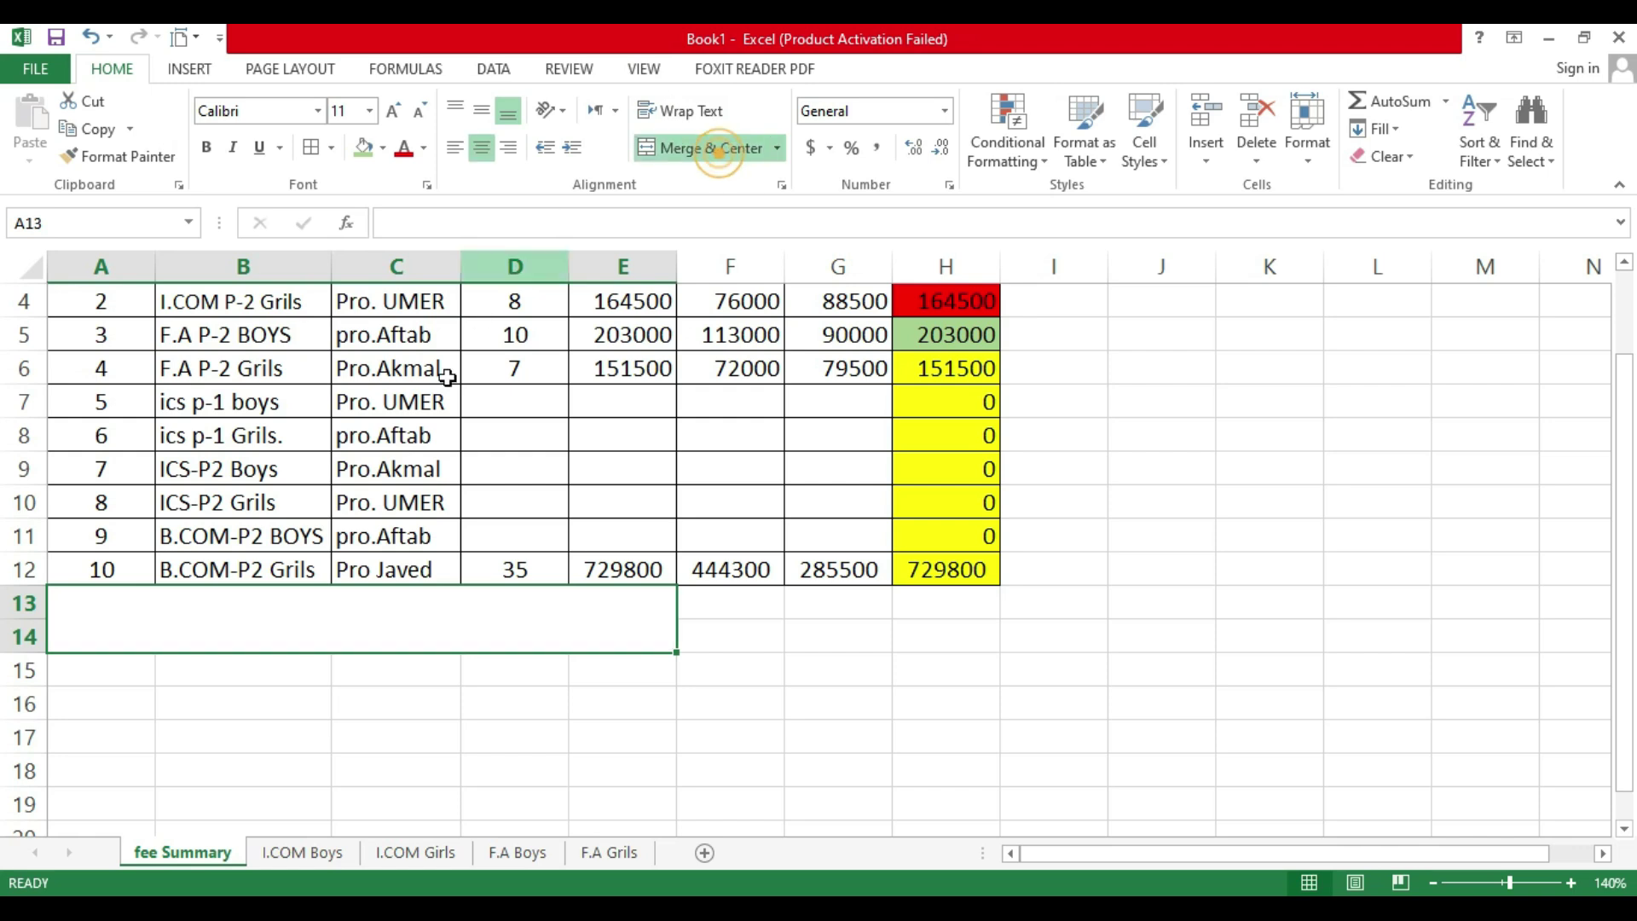
{"action": "double_click", "coordinate": [286, 614]}
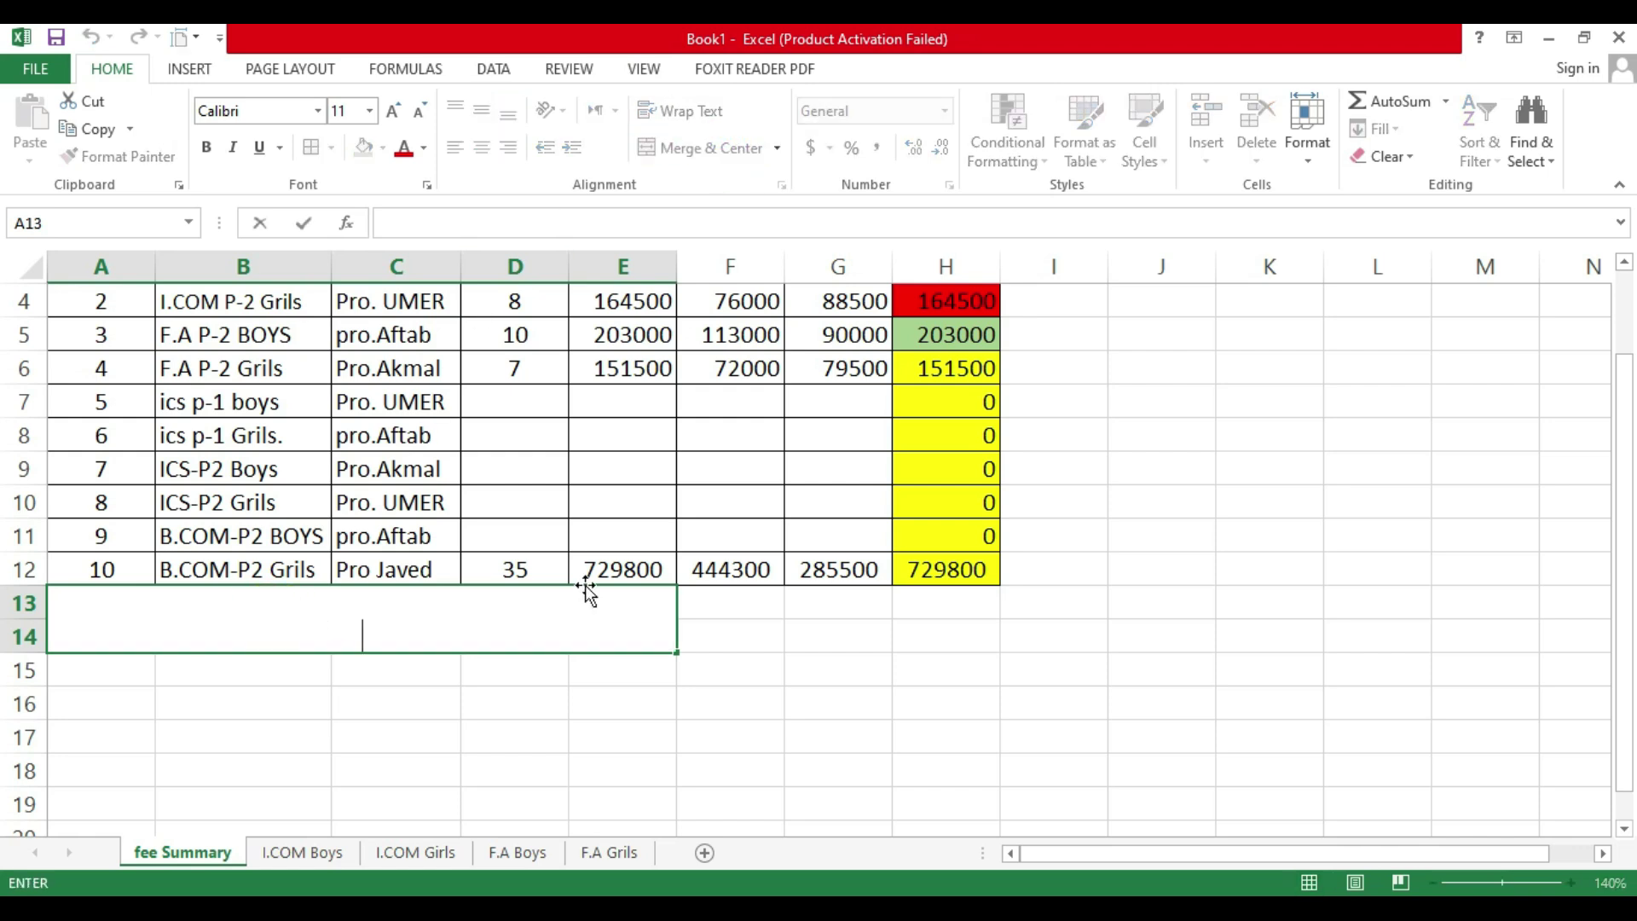
{"action": "type", "text": "Total"}
{"action": "type", "text": "Student"}
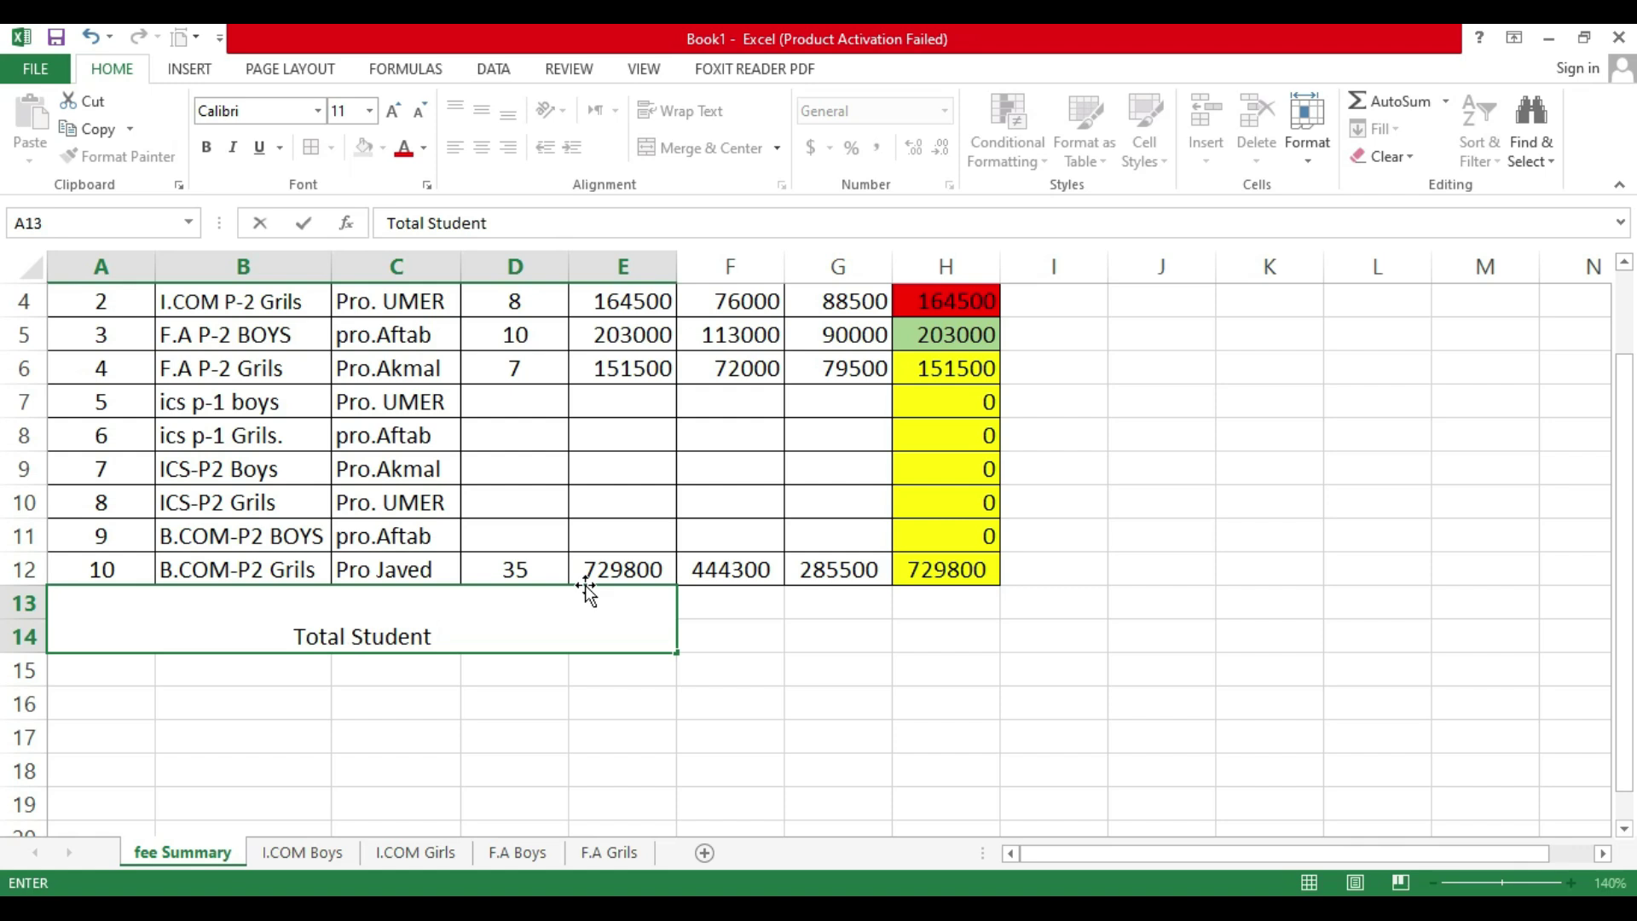
{"action": "type", "text": " Boys"}
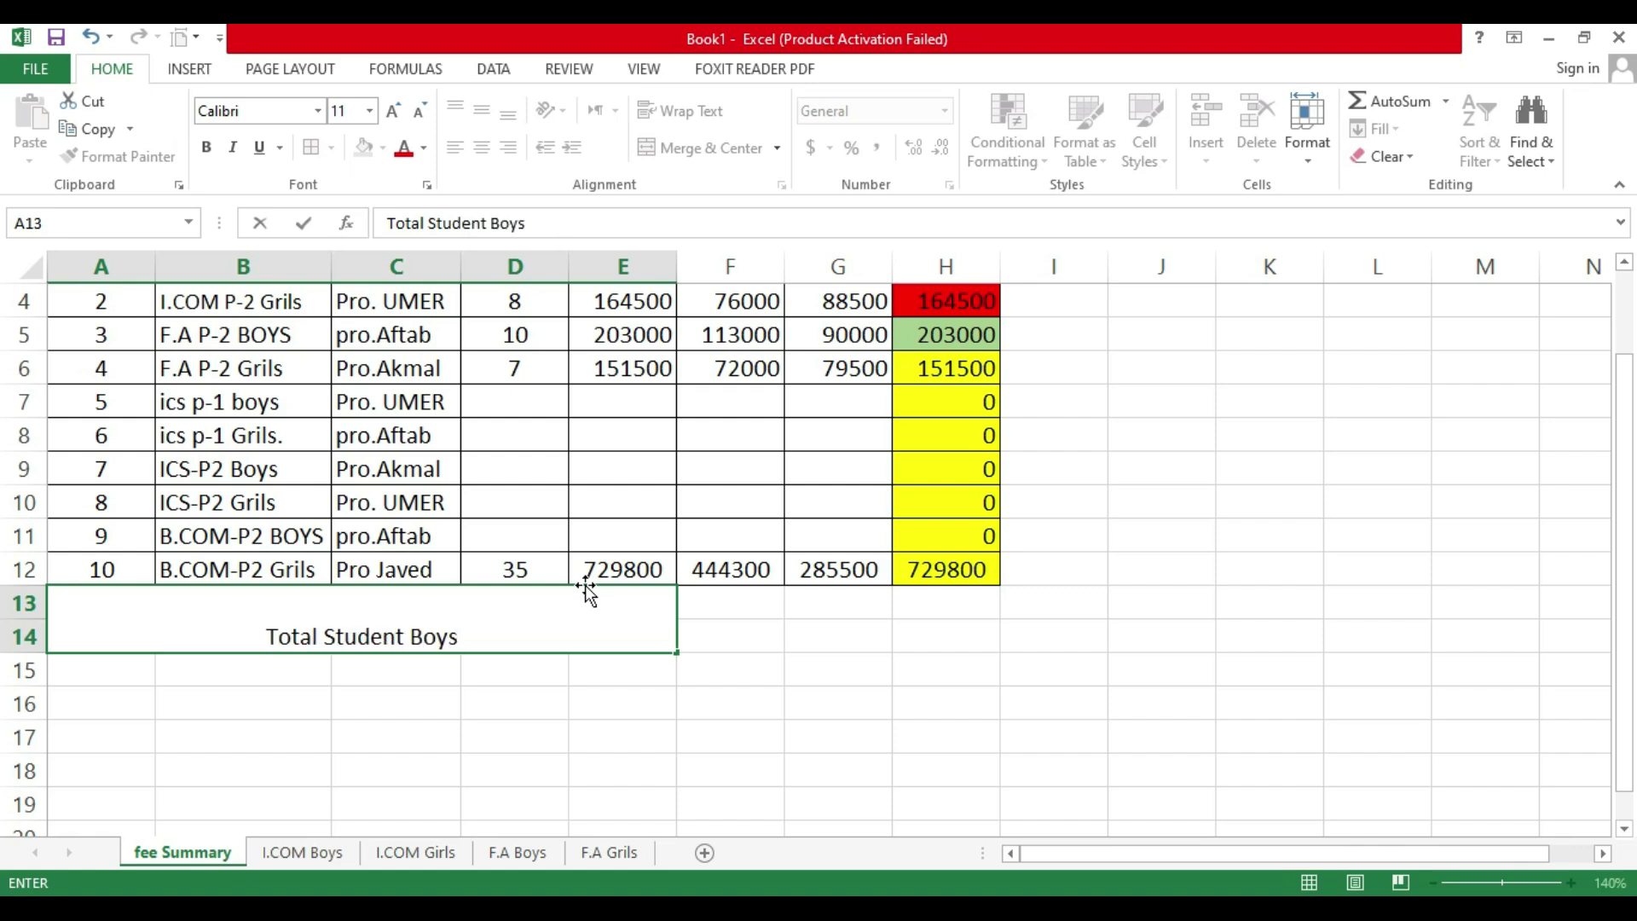
{"action": "key", "text": "Return"}
{"action": "left_click", "coordinate": [461, 634]}
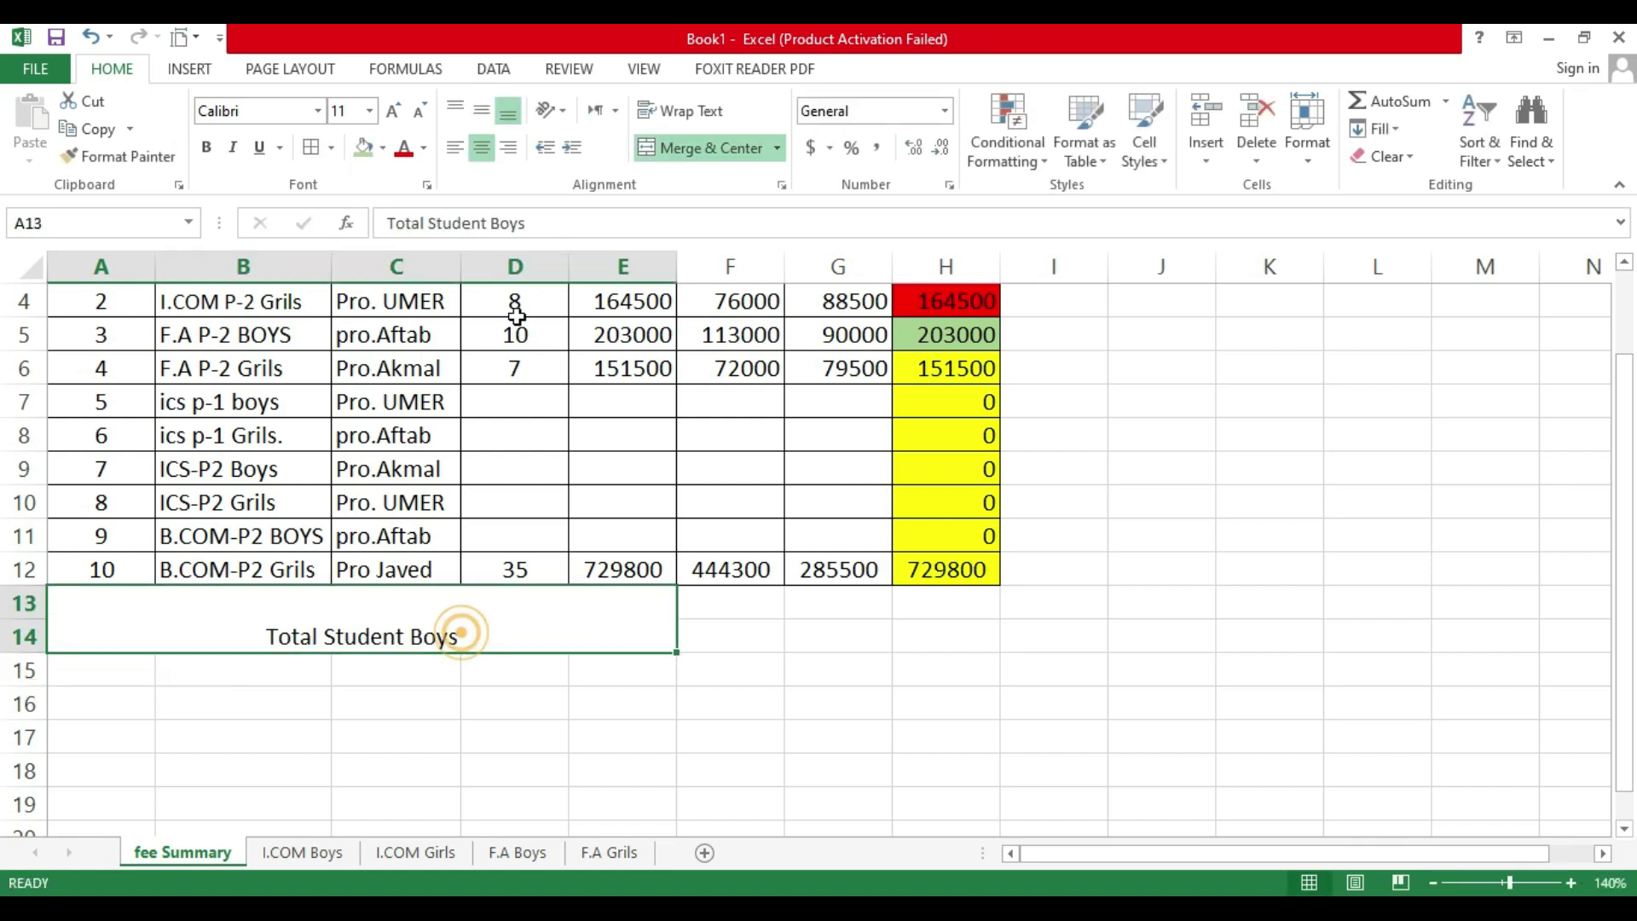
{"action": "left_click", "coordinate": [481, 111]}
Step: Merge and center A15:E16 with middle vertical alignment and enter "Total Student Grils"
{"action": "left_click_drag", "start_coordinate": [102, 673], "coordinate": [614, 695]}
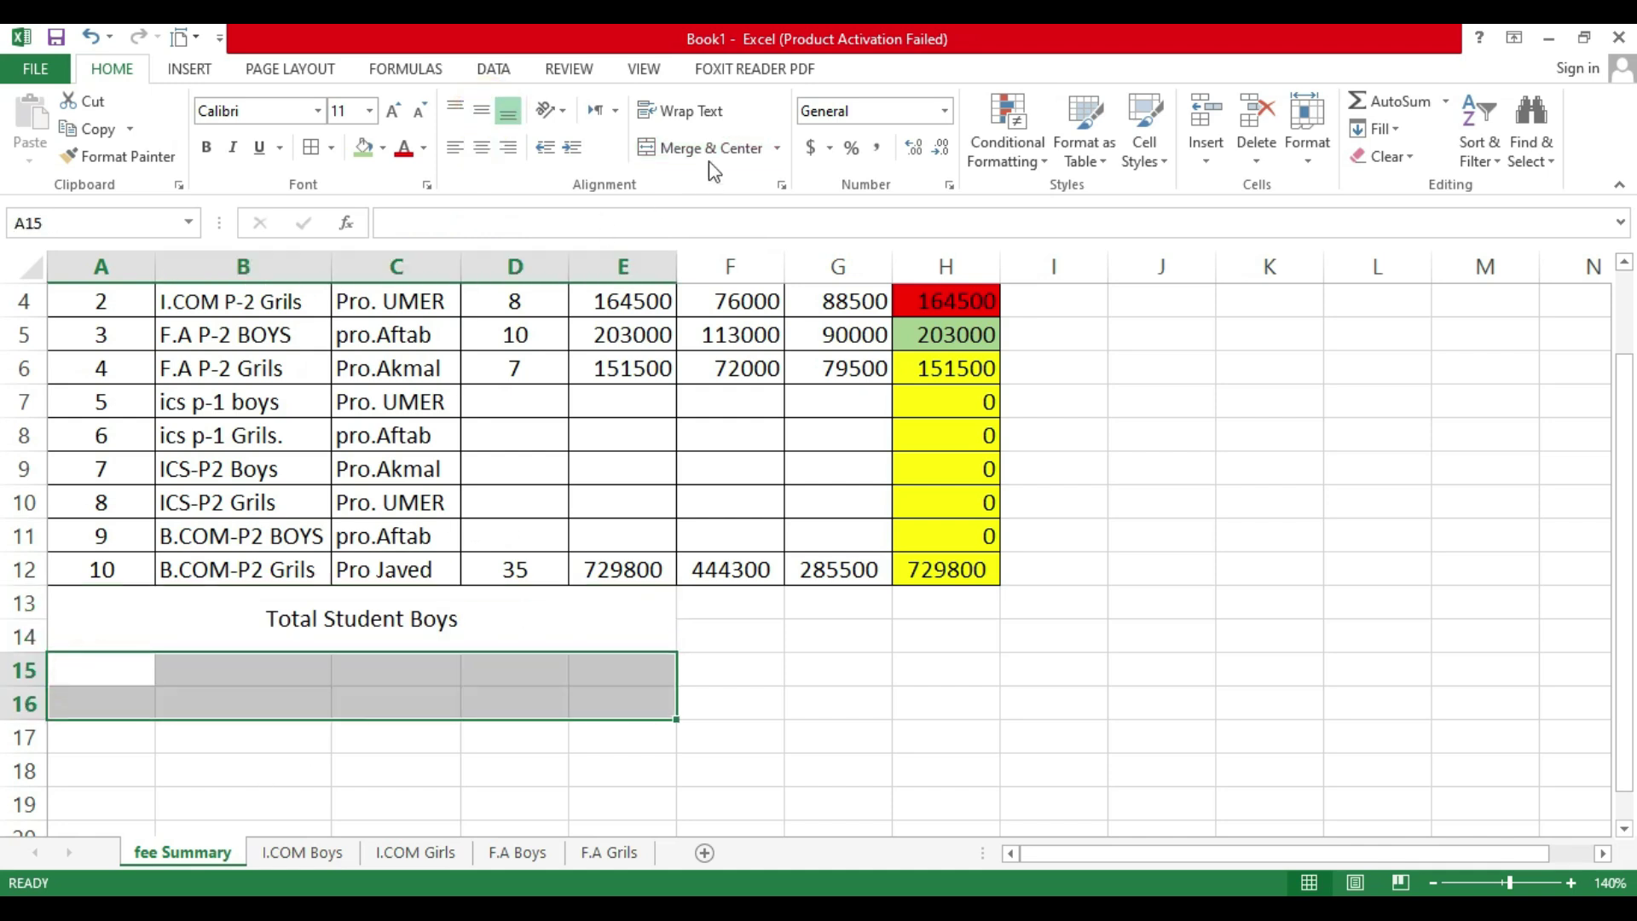
{"action": "left_click", "coordinate": [705, 149]}
{"action": "left_click", "coordinate": [482, 111]}
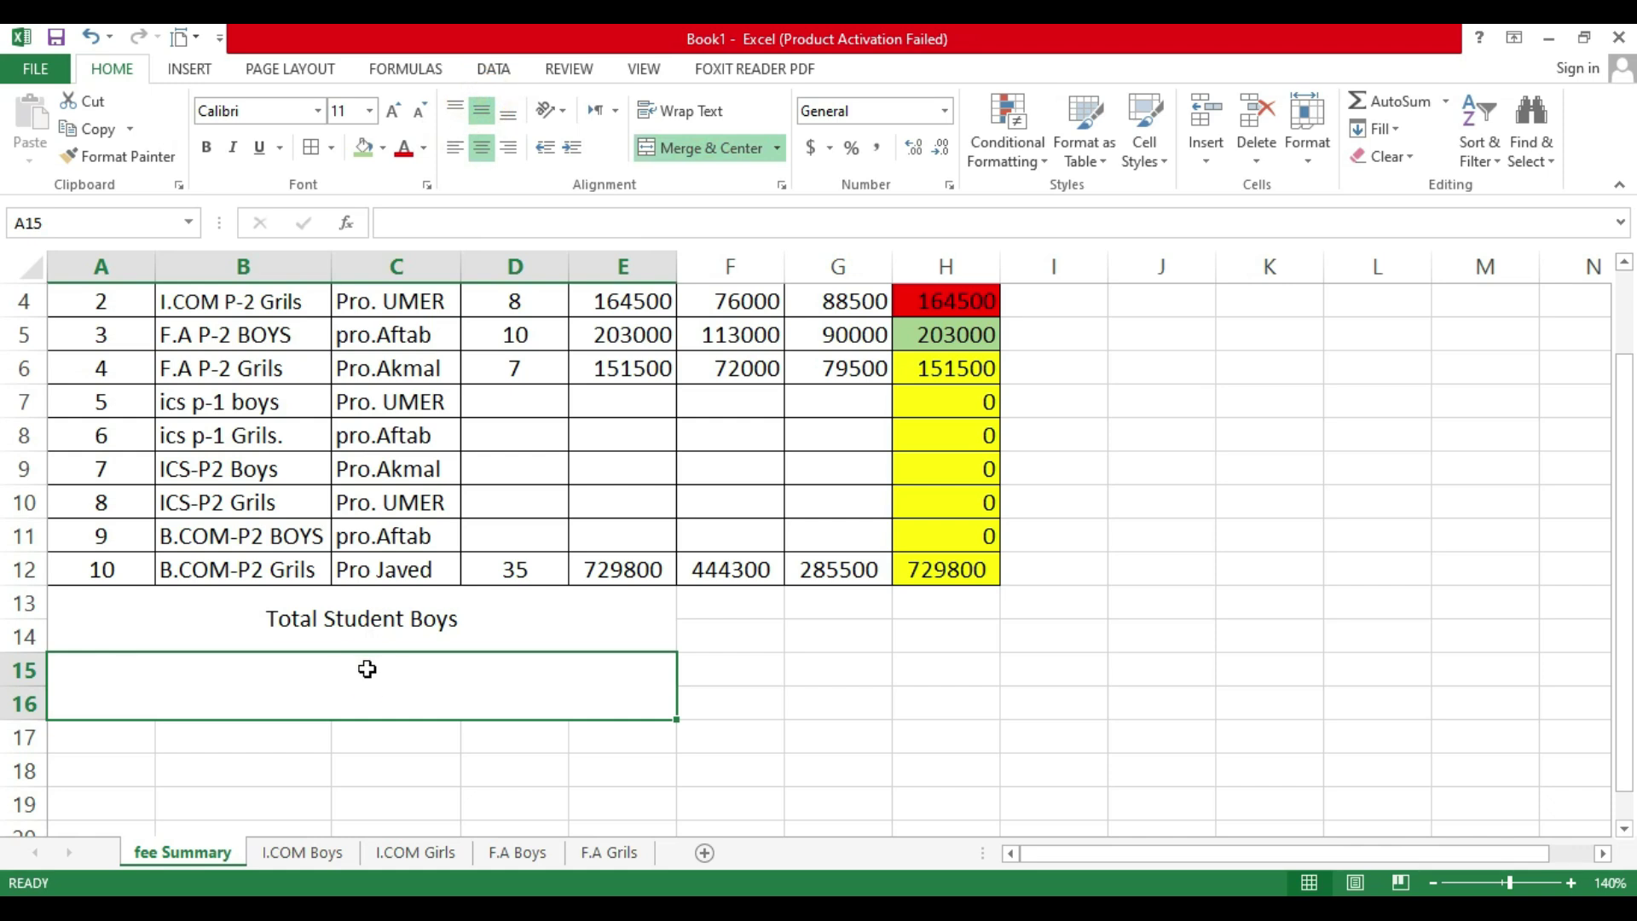
{"action": "type", "text": "Total Grils"}
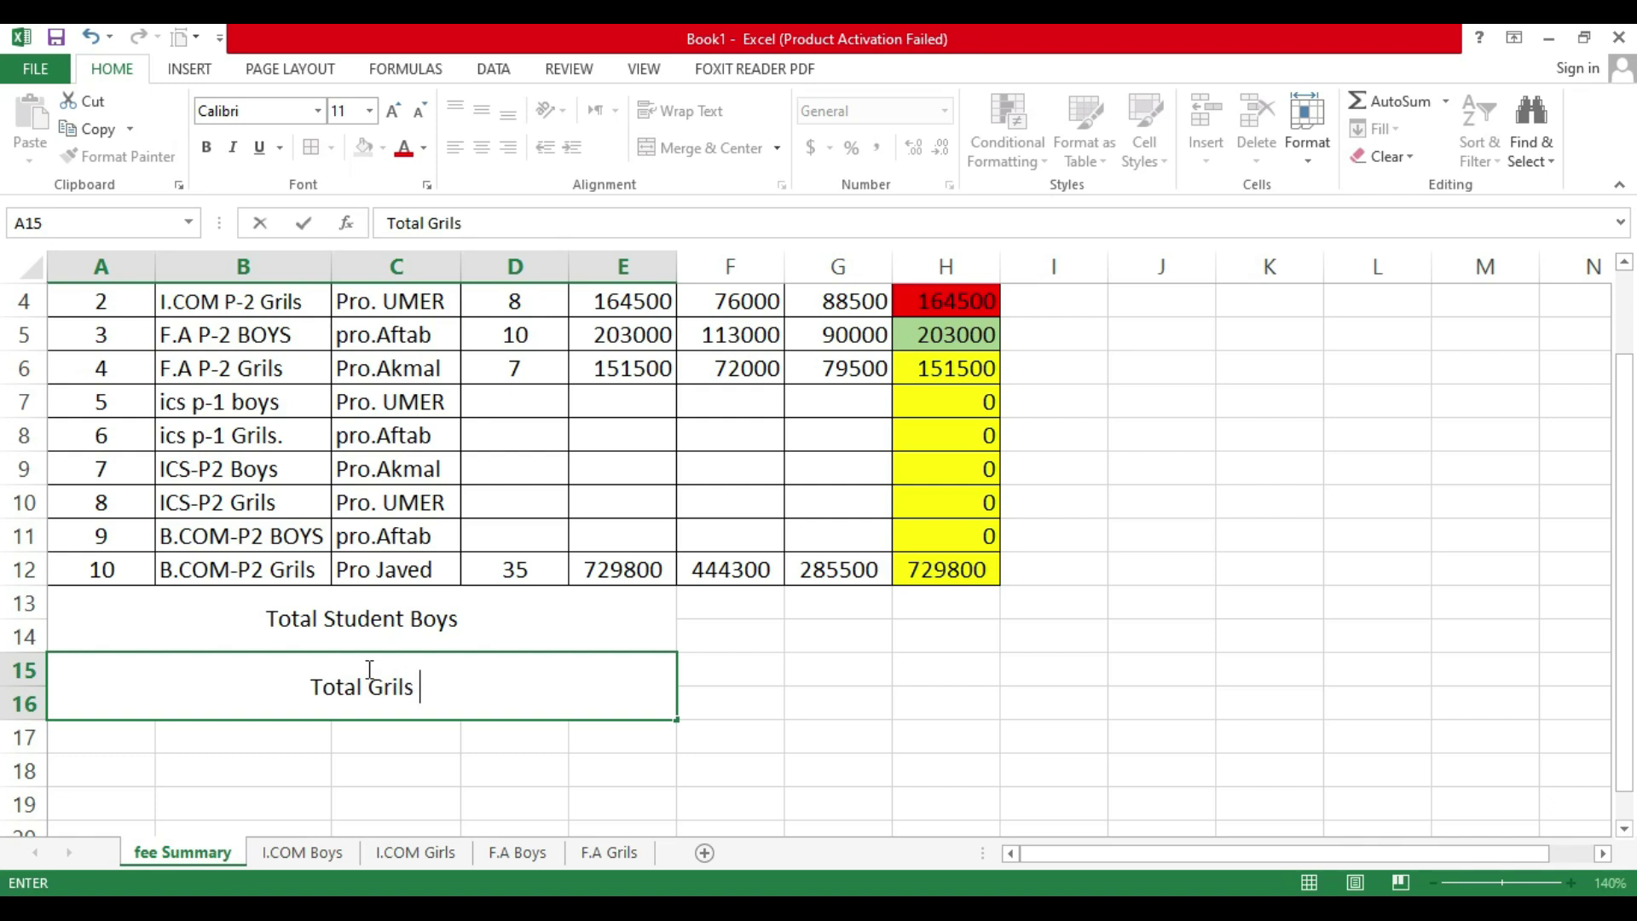
{"action": "key", "text": "BackSpace"}
{"action": "key", "text": "BackSpace"}
{"action": "key", "text": "BackSpace"}
{"action": "key", "text": "BackSpace"}
{"action": "key", "text": "BackSpace"}
{"action": "key", "text": "BackSpace"}
{"action": "type", "text": "Student Grils"}
{"action": "key", "text": "Return"}
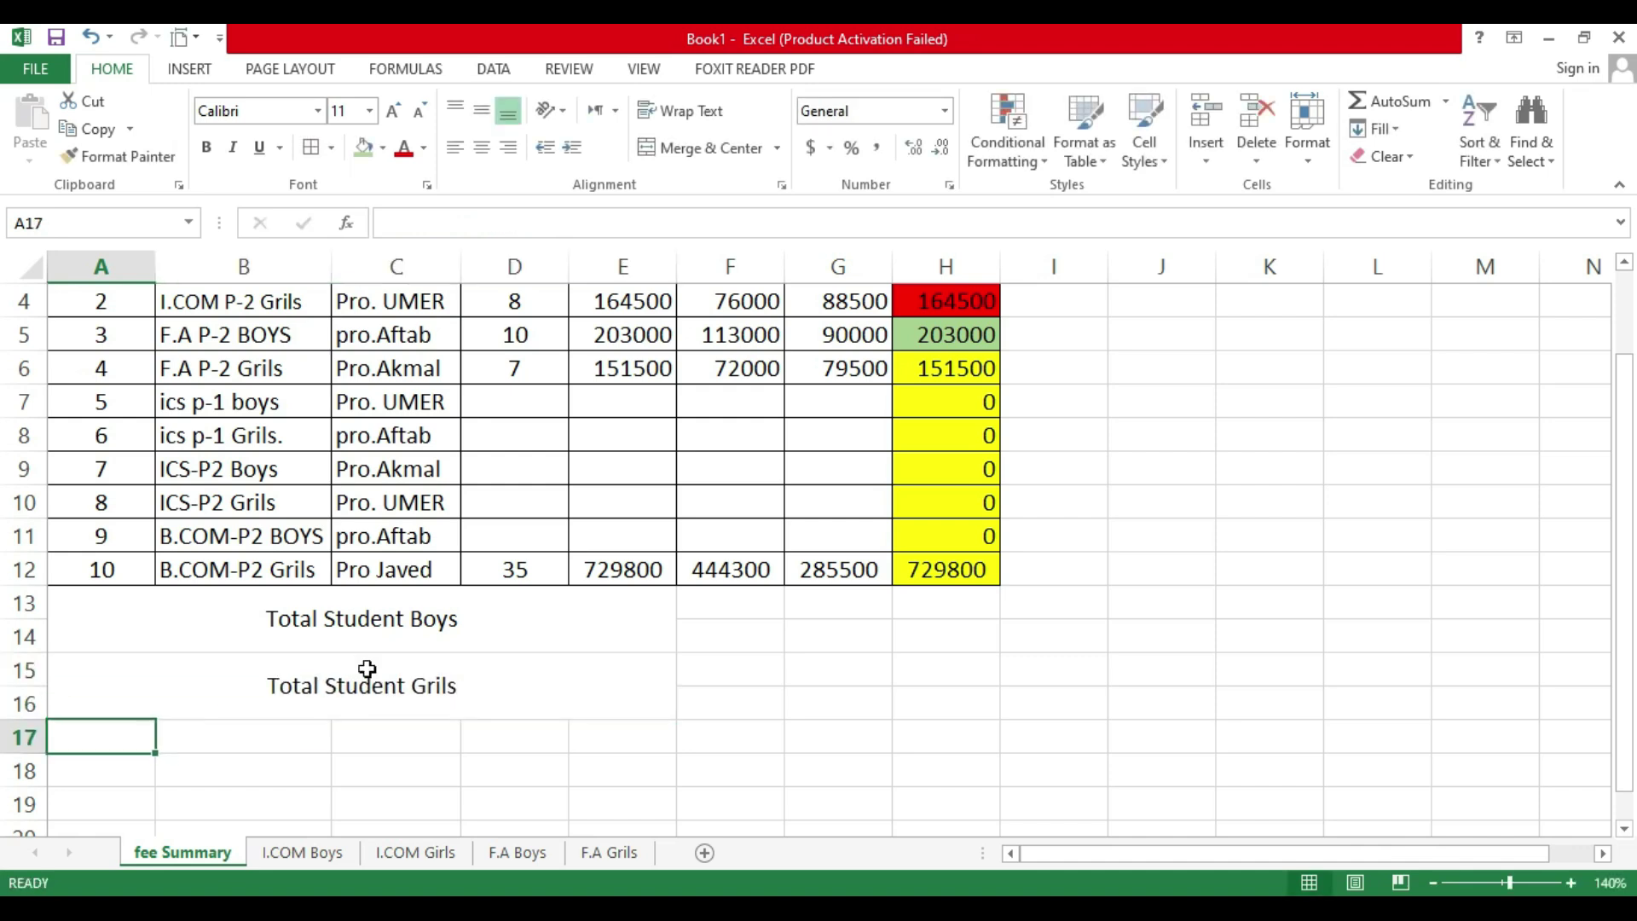
Step: Fill the Total Student Boys cell with pale green and the Total Student Grils cell with light blue
{"action": "left_click", "coordinate": [454, 627]}
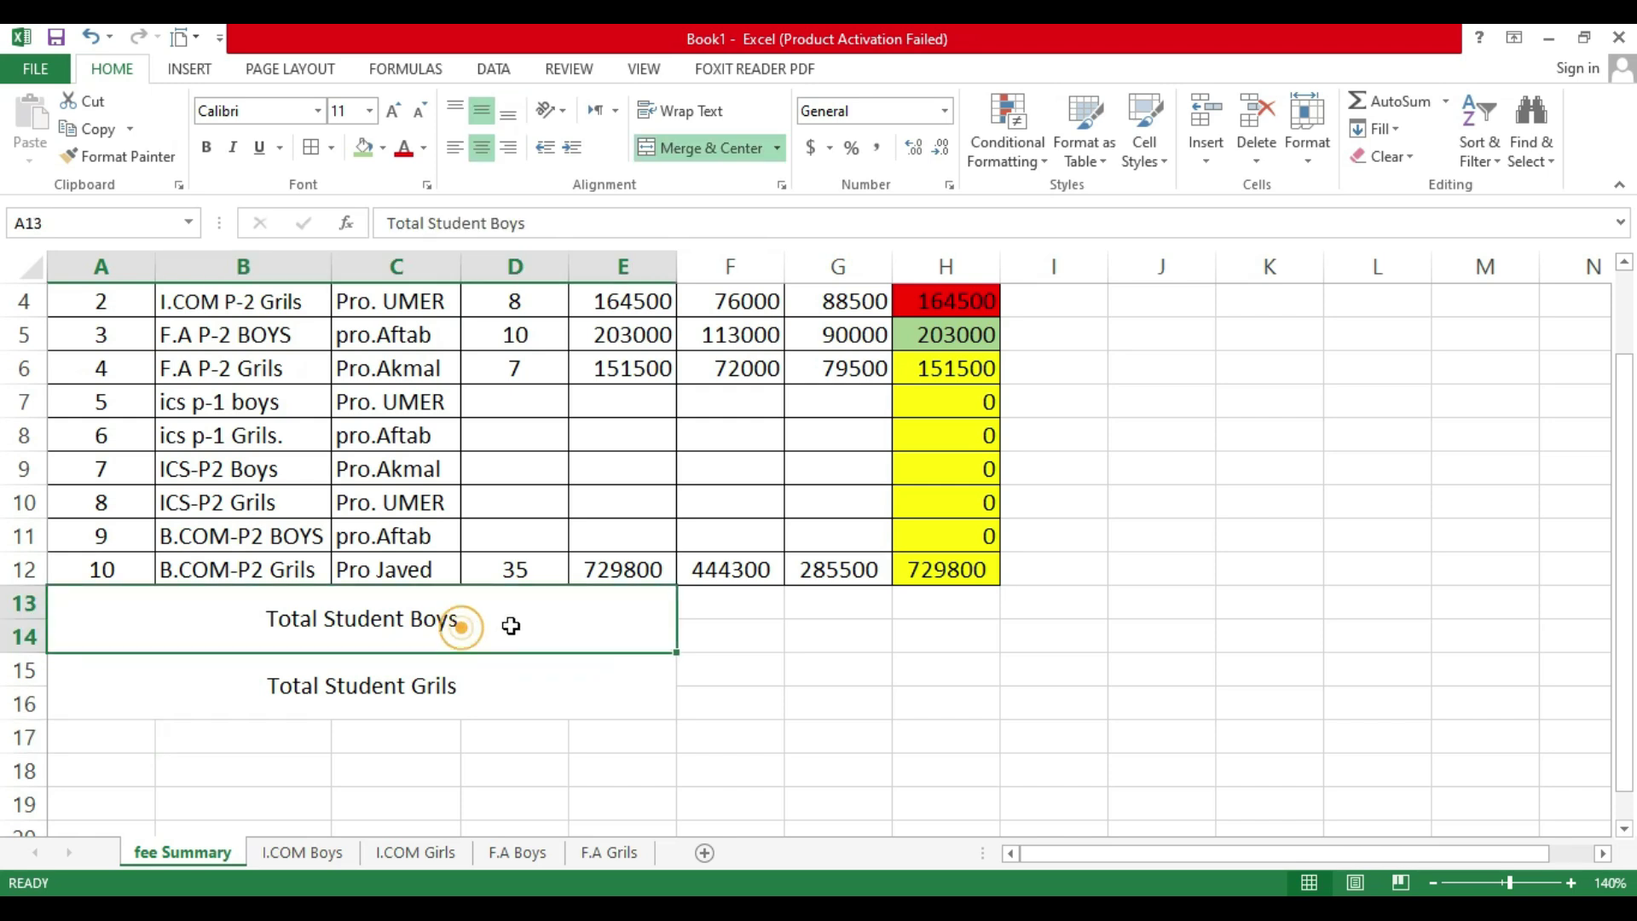
{"action": "left_click", "coordinate": [383, 150]}
{"action": "left_click", "coordinate": [549, 239]}
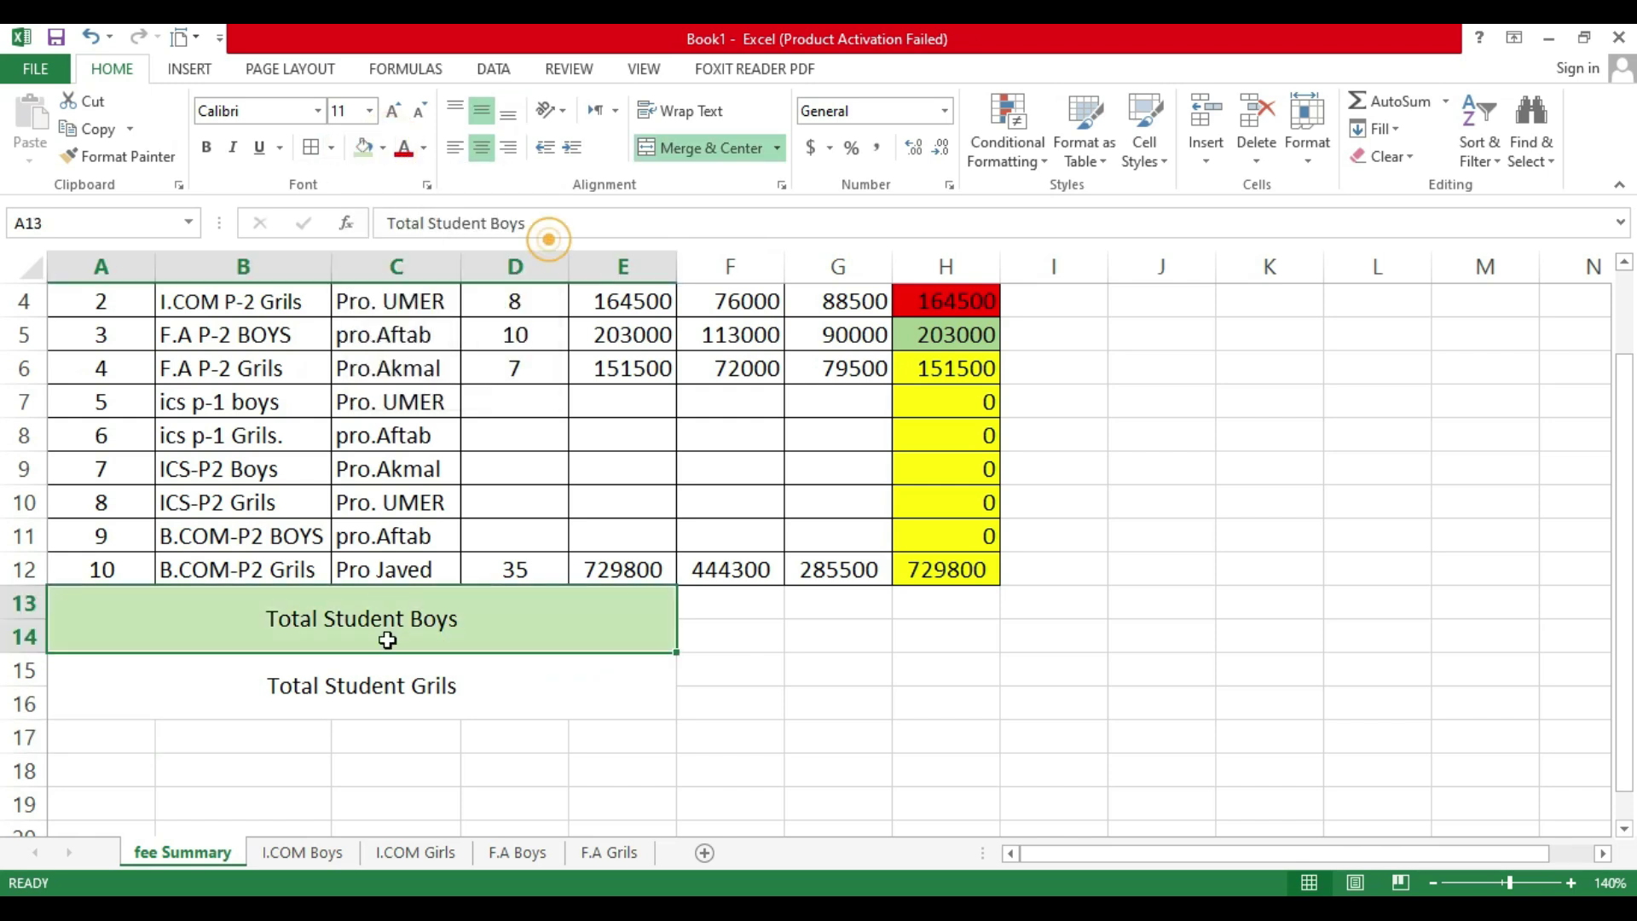
{"action": "left_click", "coordinate": [451, 699]}
{"action": "left_click", "coordinate": [367, 152]}
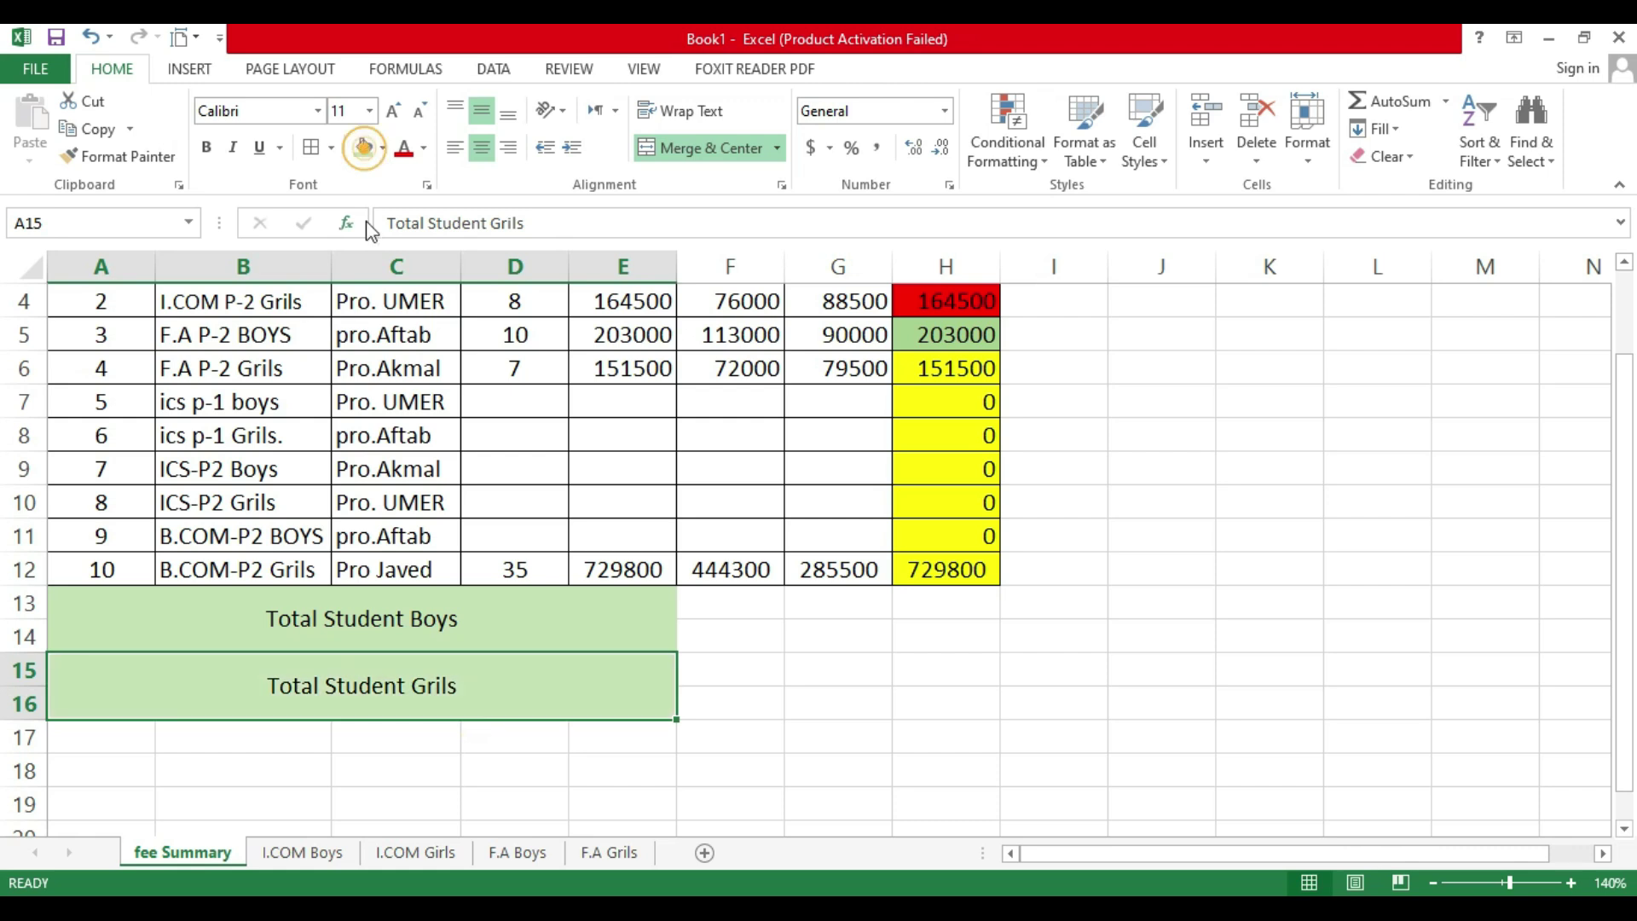
{"action": "left_click", "coordinate": [382, 148]}
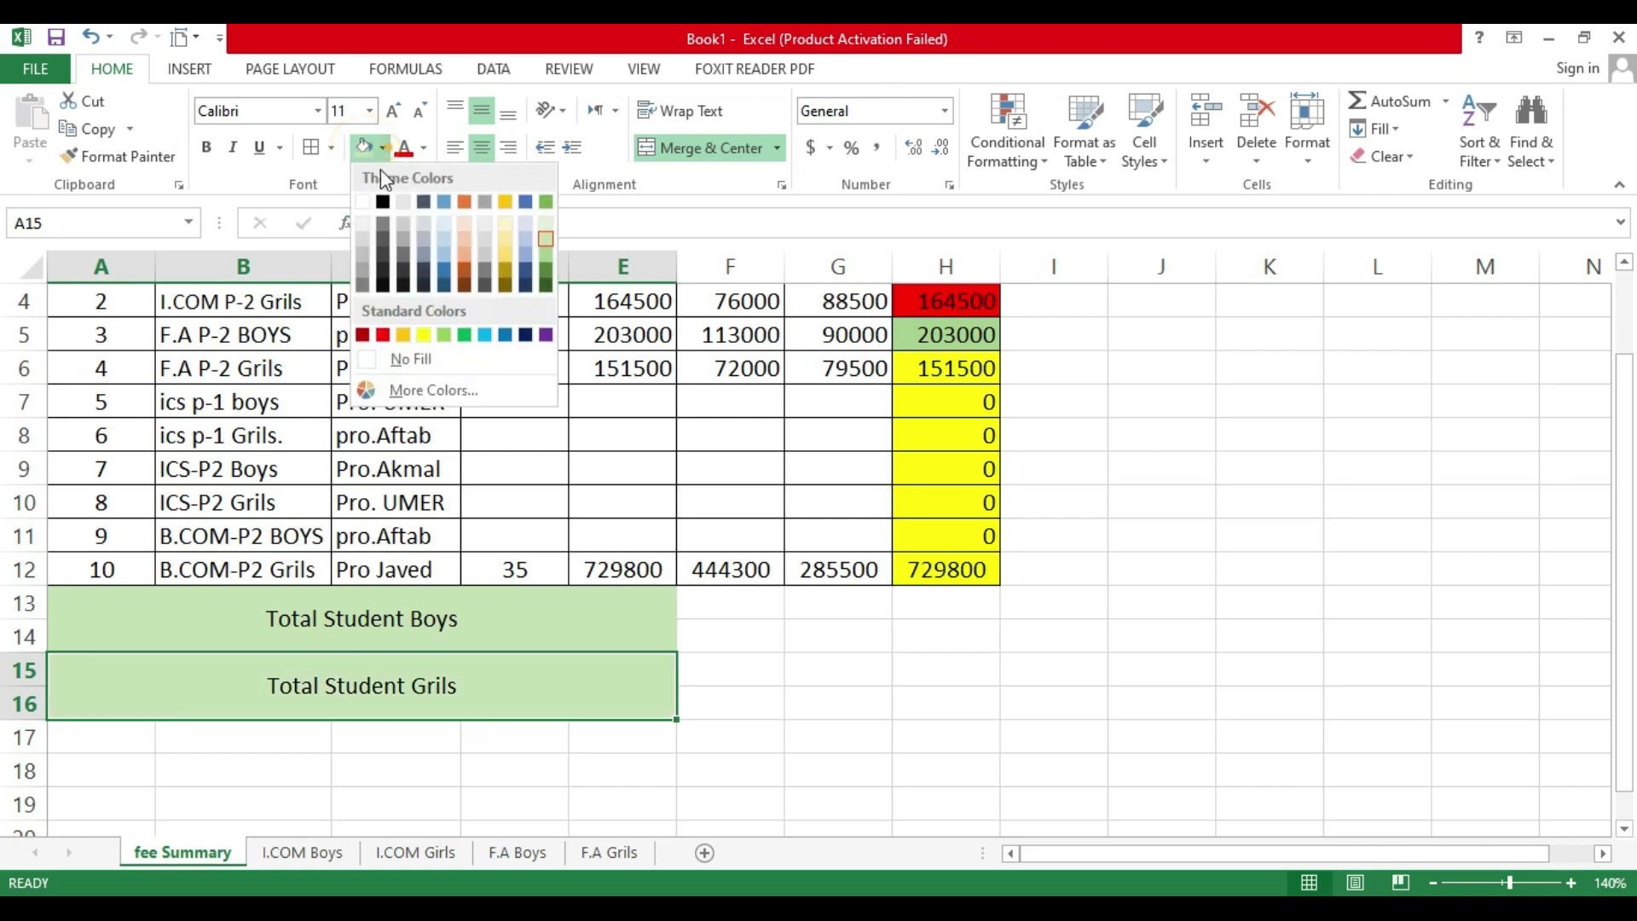
{"action": "left_click", "coordinate": [449, 253]}
Step: Make the Total Student Boys and Total Student Grils labels bold
{"action": "left_click", "coordinate": [464, 616]}
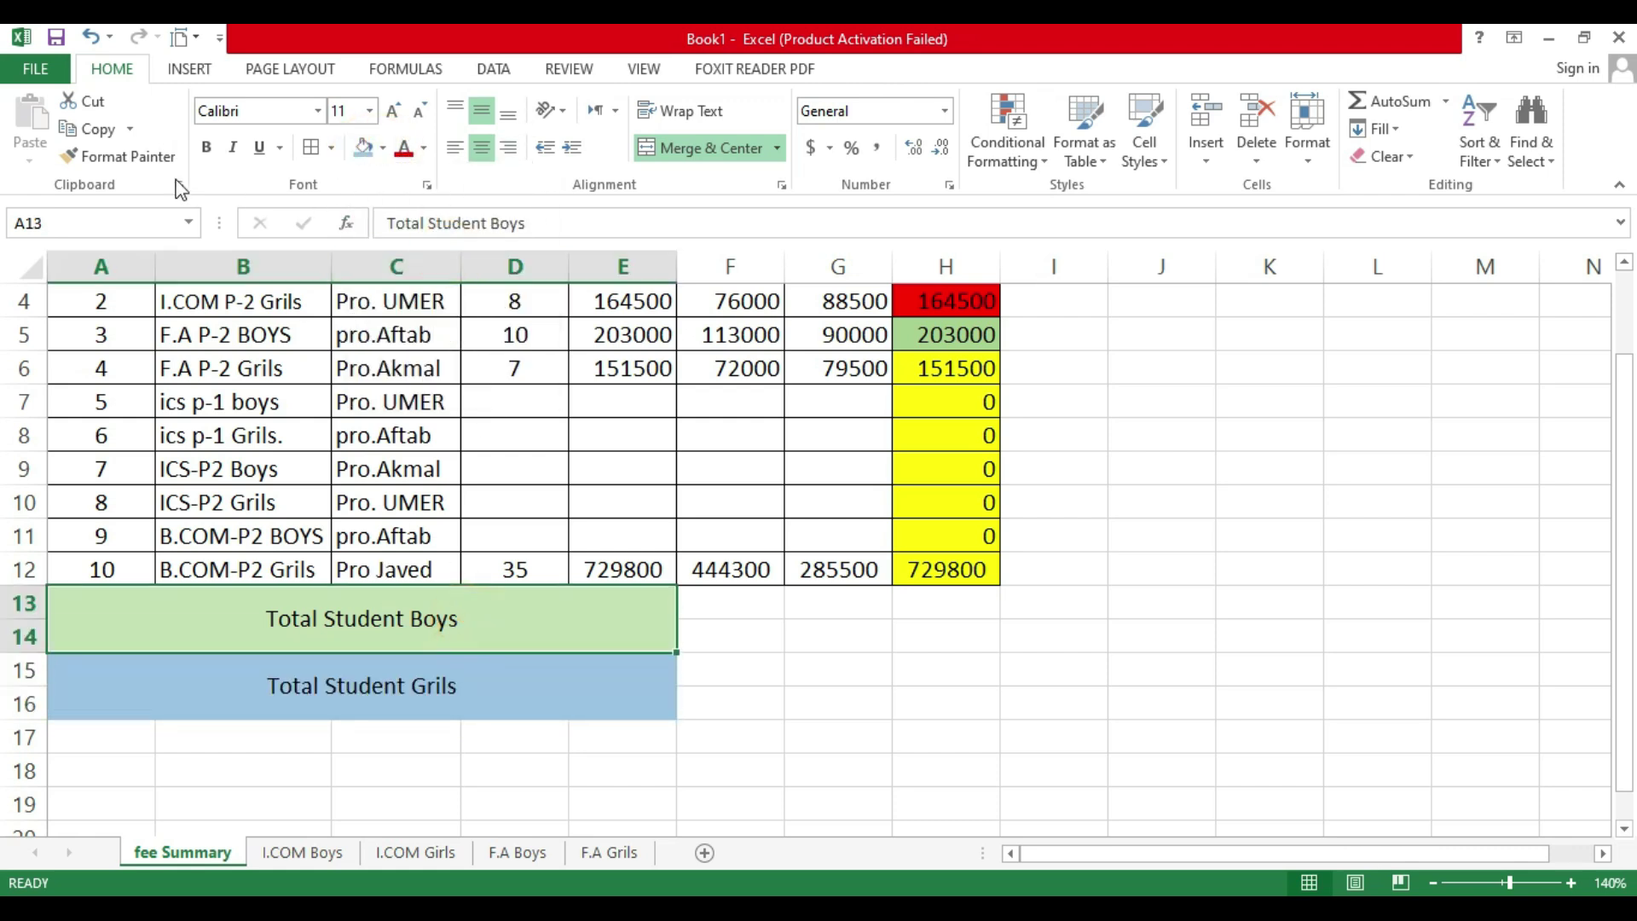
{"action": "left_click", "coordinate": [205, 148]}
{"action": "left_click", "coordinate": [405, 691]}
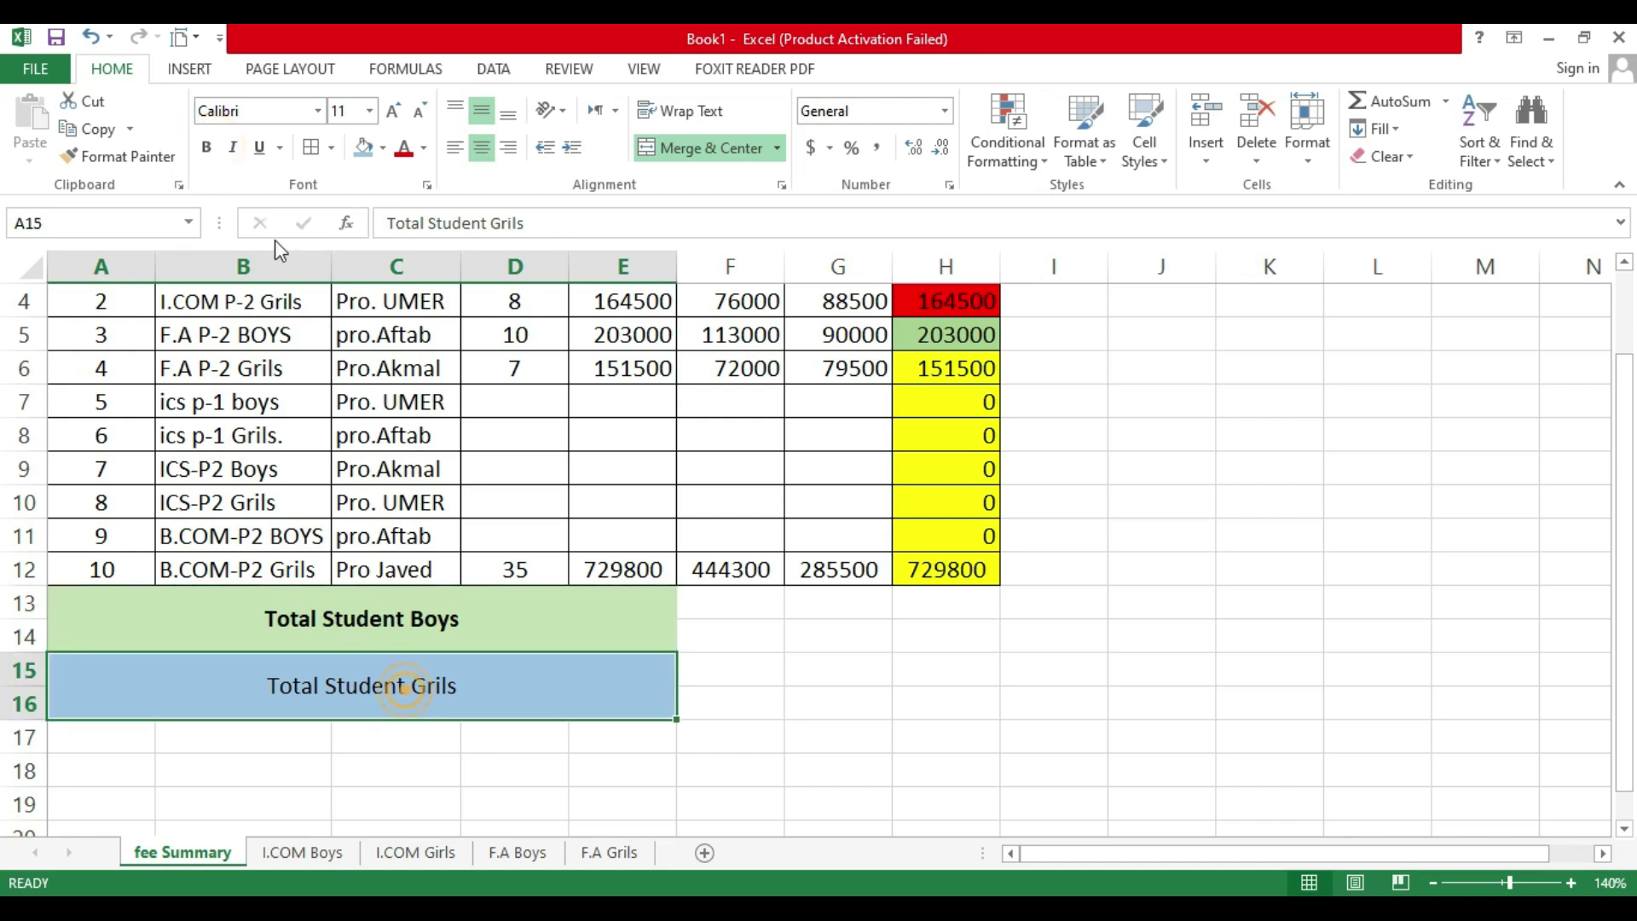
{"action": "left_click", "coordinate": [206, 148]}
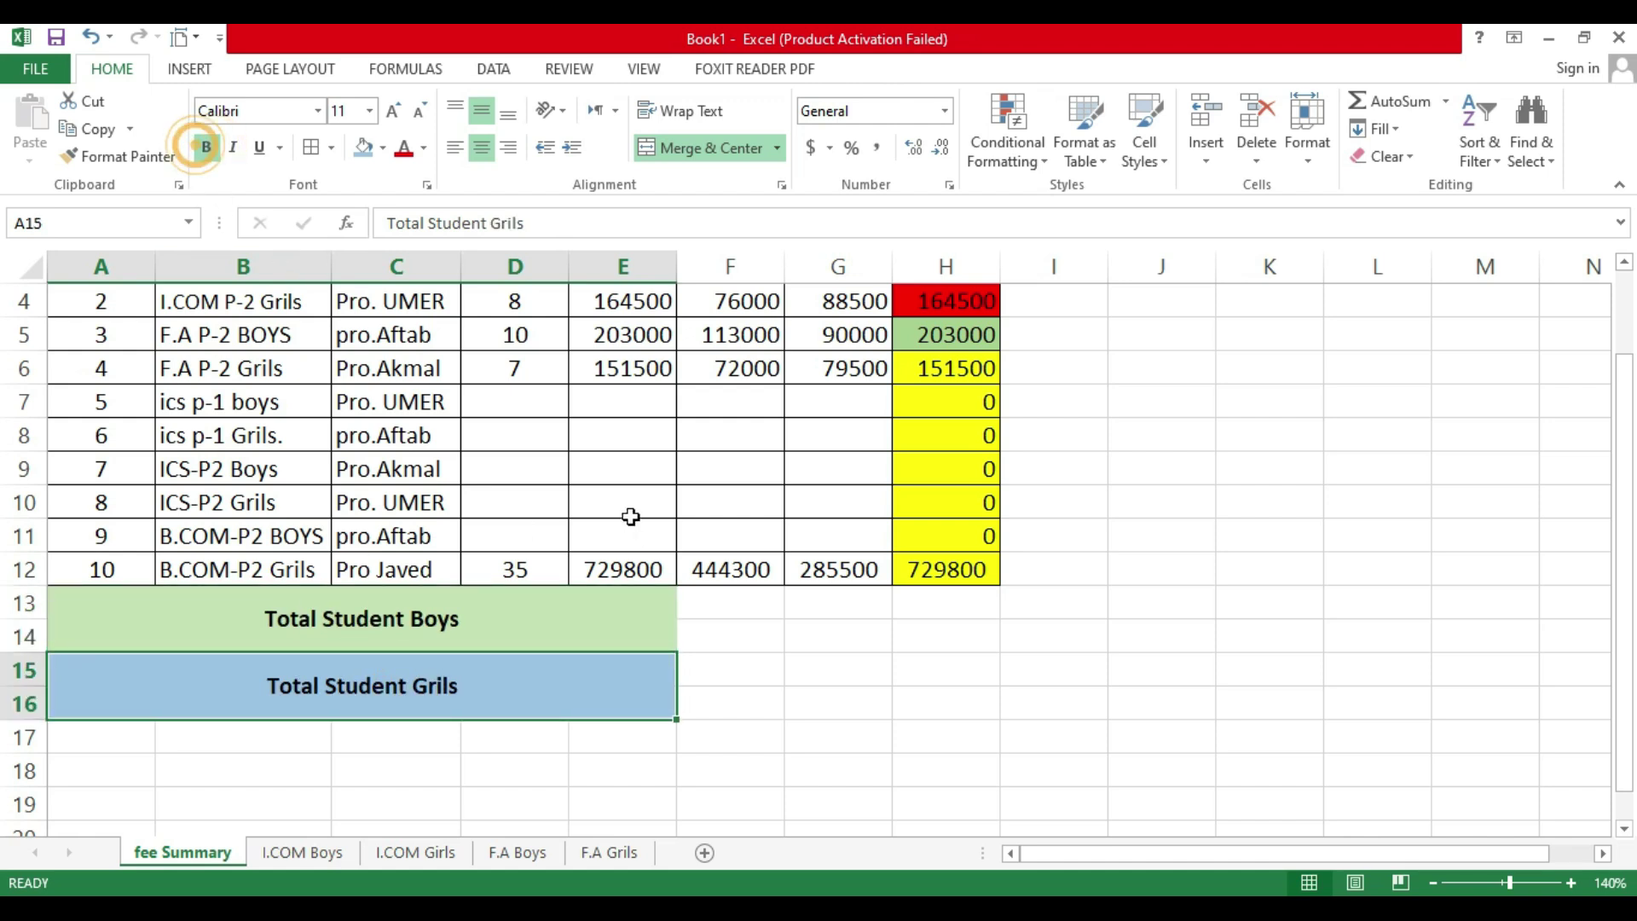
Step: Apply a thick box border around the merged Total Student Boys cell
{"action": "left_click", "coordinate": [722, 611]}
{"action": "left_click", "coordinate": [559, 614]}
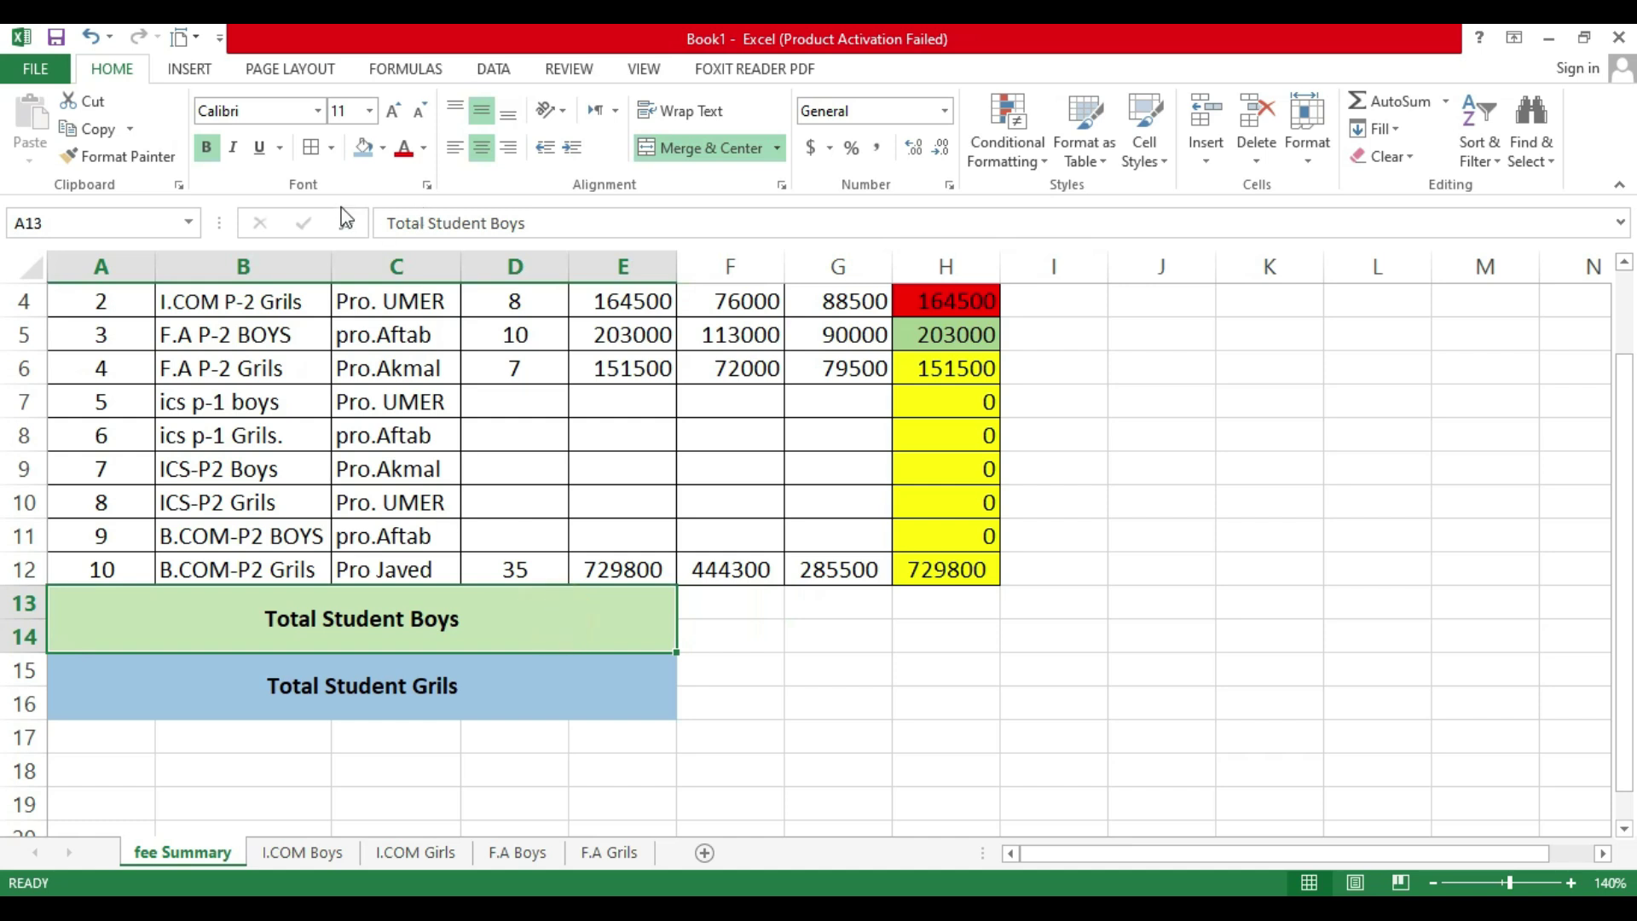
{"action": "left_click", "coordinate": [332, 149]}
{"action": "left_click", "coordinate": [341, 407]}
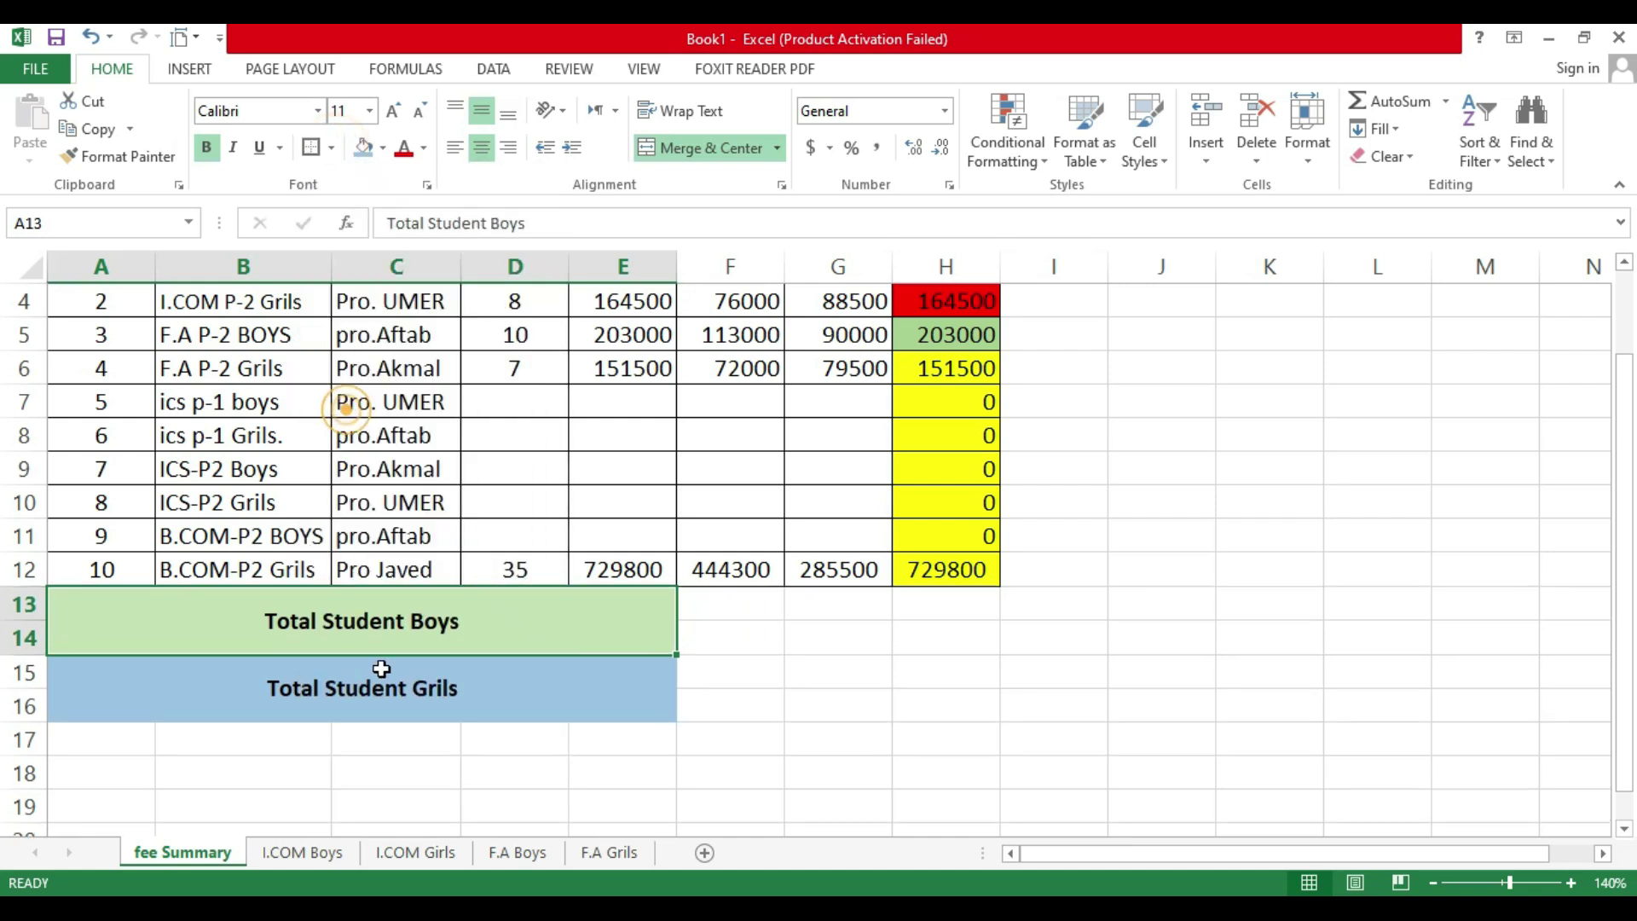
Step: Apply a thick box border around the merged Total Student Grils cell
{"action": "left_click", "coordinate": [392, 666]}
{"action": "left_click", "coordinate": [312, 147]}
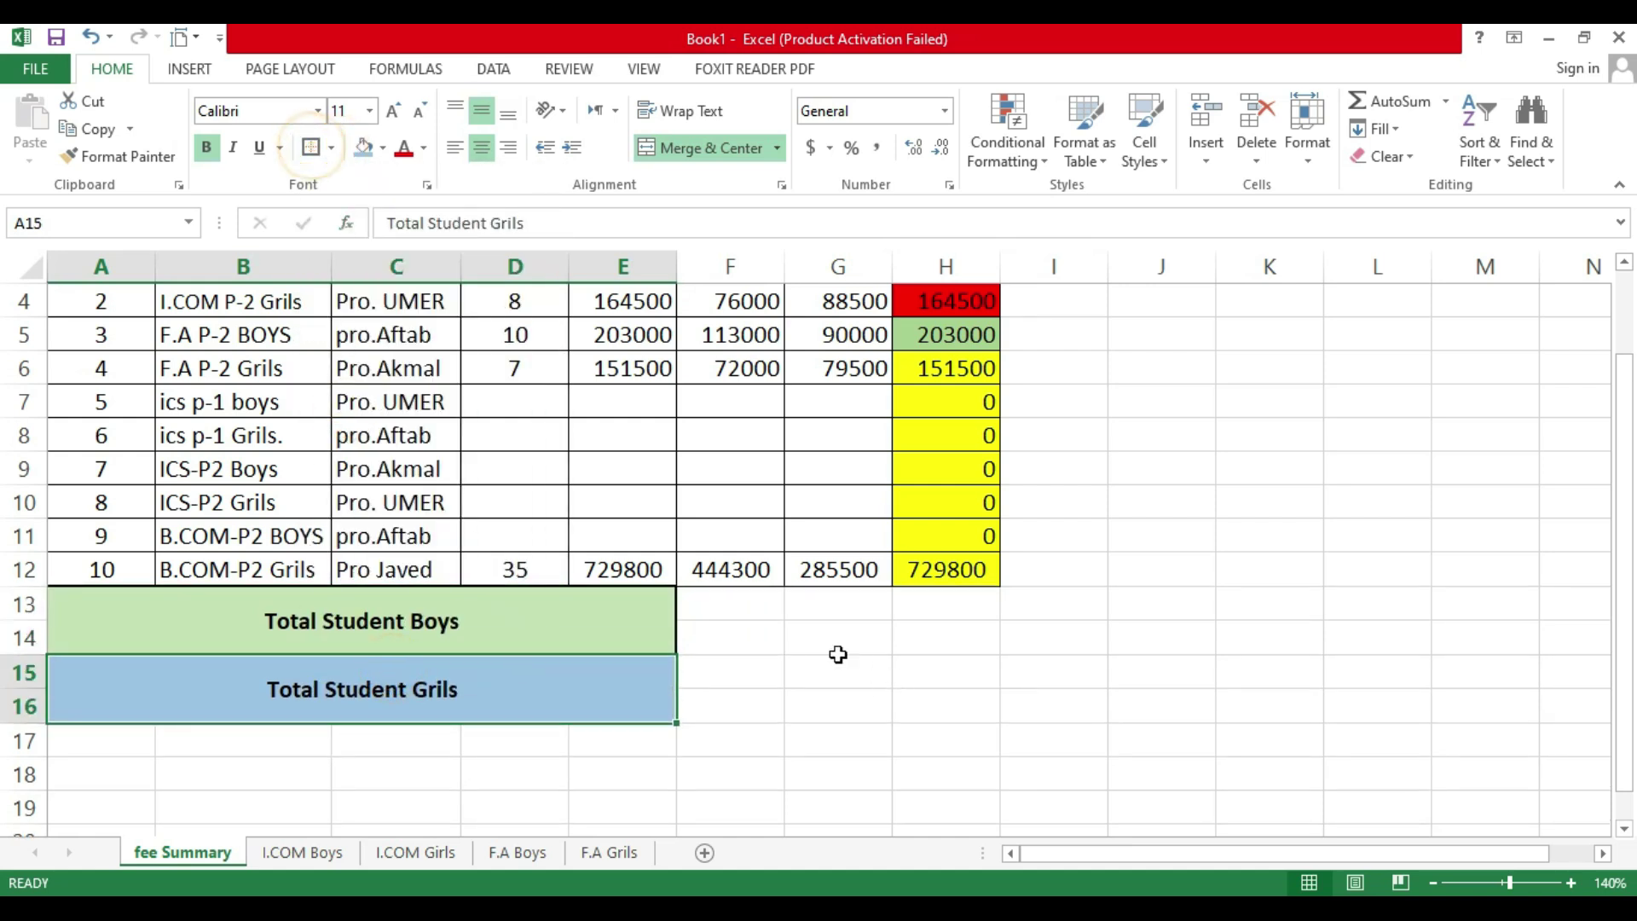
Step: Merge and center F13:H14 and F15:H16 as value cells beside the two student total labels
{"action": "left_click_drag", "start_coordinate": [725, 606], "coordinate": [958, 647]}
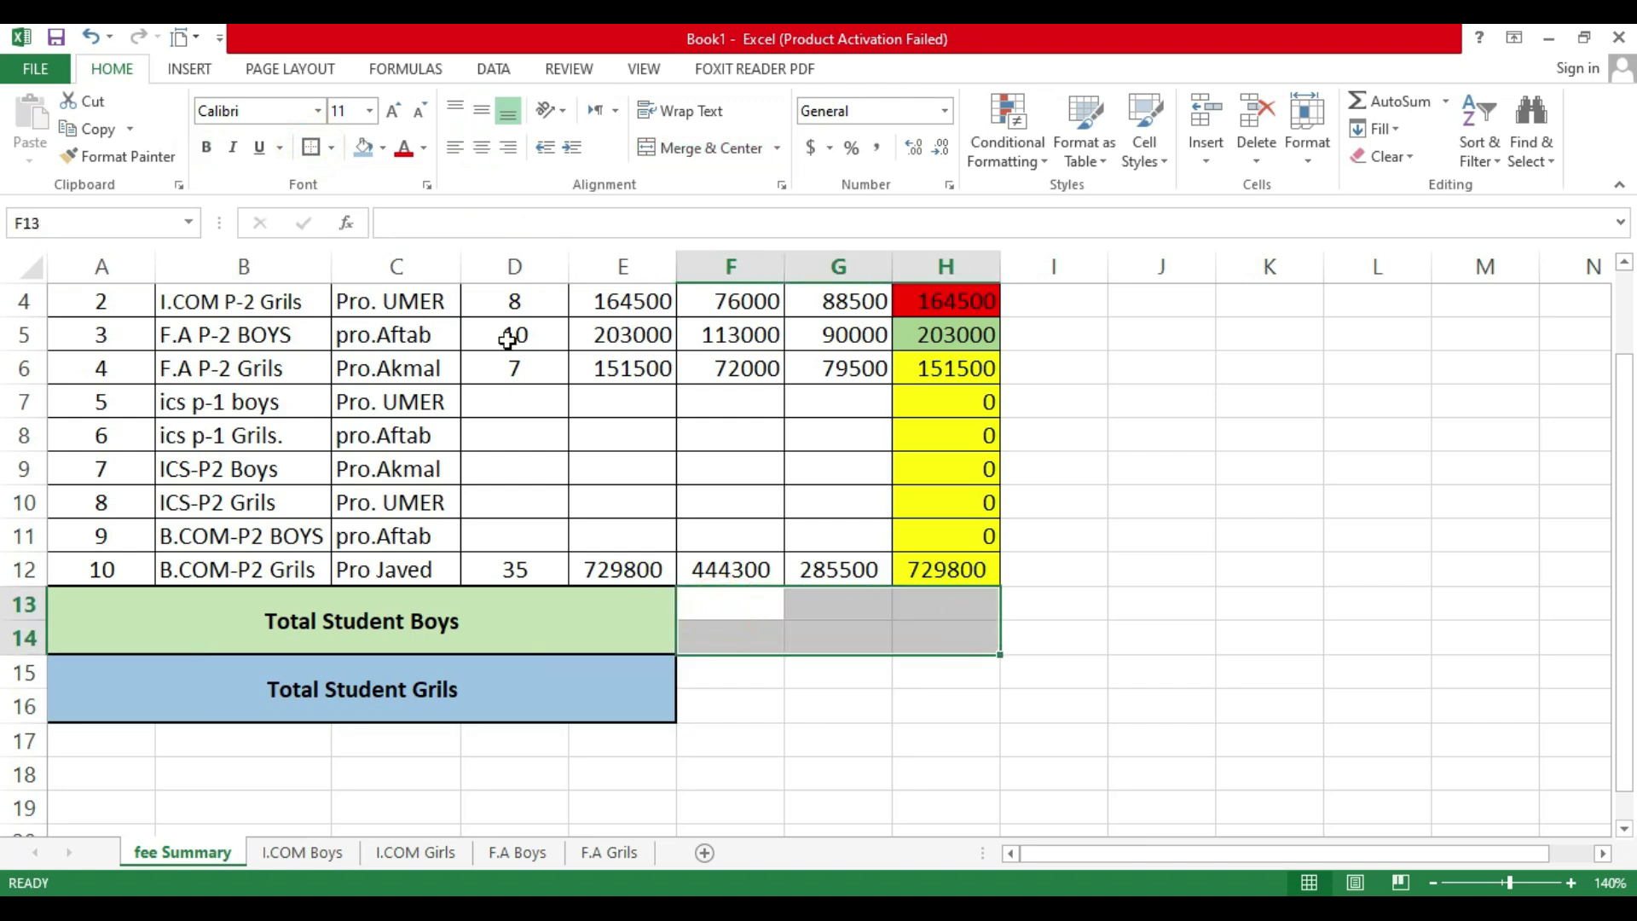
{"action": "left_click", "coordinate": [682, 152]}
{"action": "left_click_drag", "start_coordinate": [723, 675], "coordinate": [923, 720]}
{"action": "left_click_drag", "start_coordinate": [745, 683], "coordinate": [939, 708]}
{"action": "left_click", "coordinate": [733, 149]}
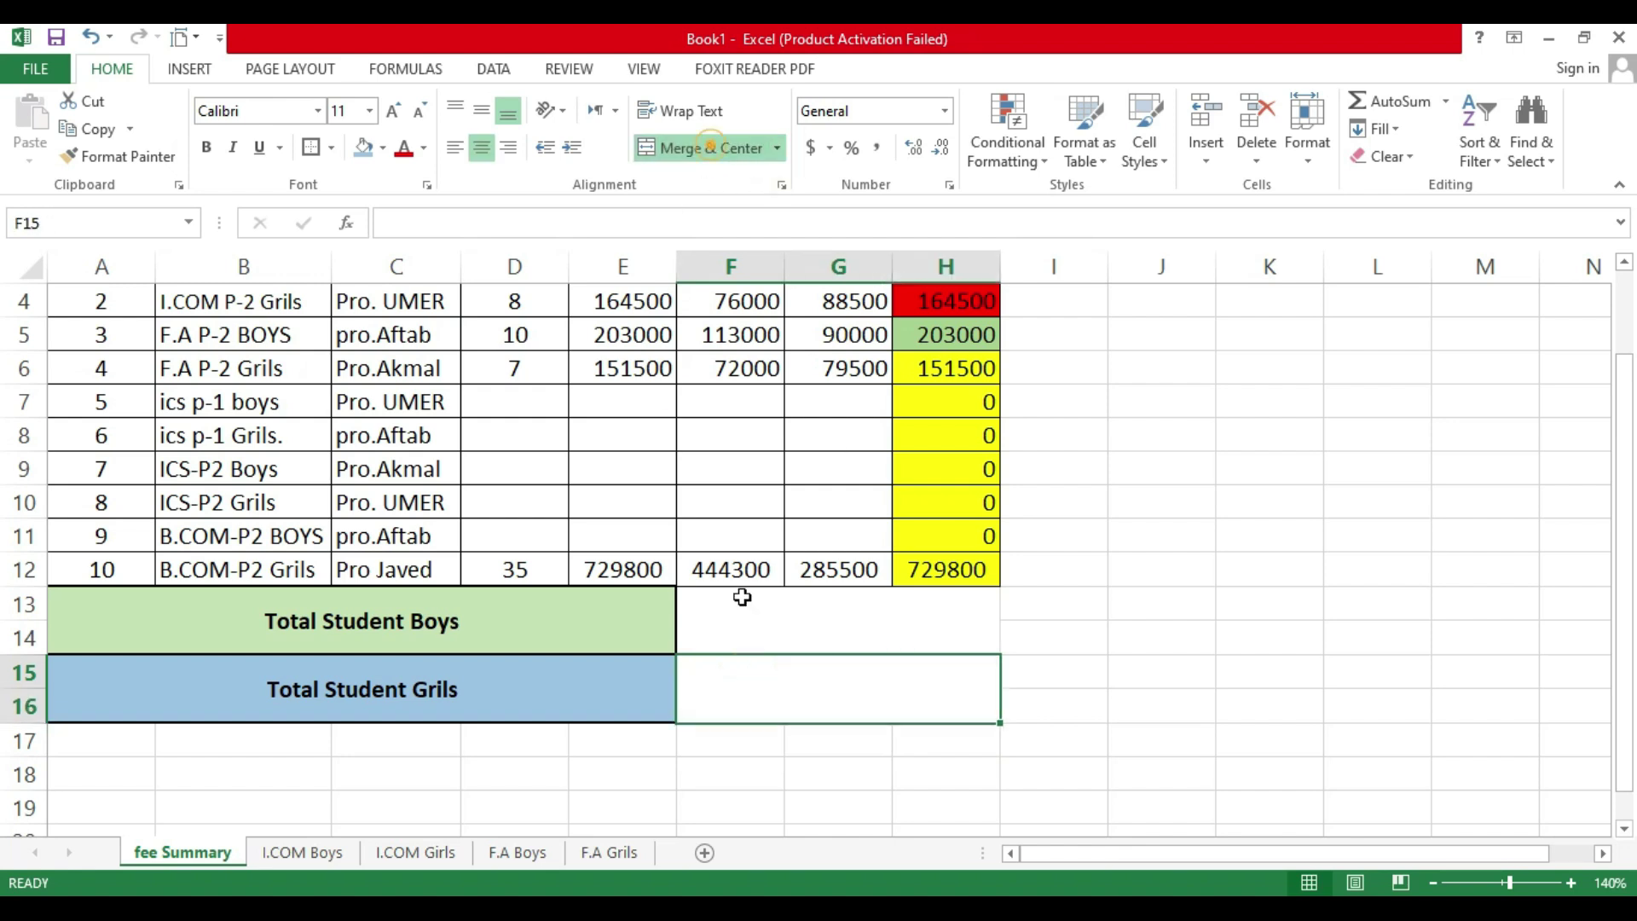
Step: Apply thick box borders around the merged value cells F13:H14 and F15:H16
{"action": "left_click", "coordinate": [807, 630]}
{"action": "left_click", "coordinate": [309, 147]}
{"action": "left_click", "coordinate": [878, 662]}
Step: Enter =D3+D5 in the value cell beside Total Student Boys and middle-align it vertically
{"action": "left_click", "coordinate": [875, 624]}
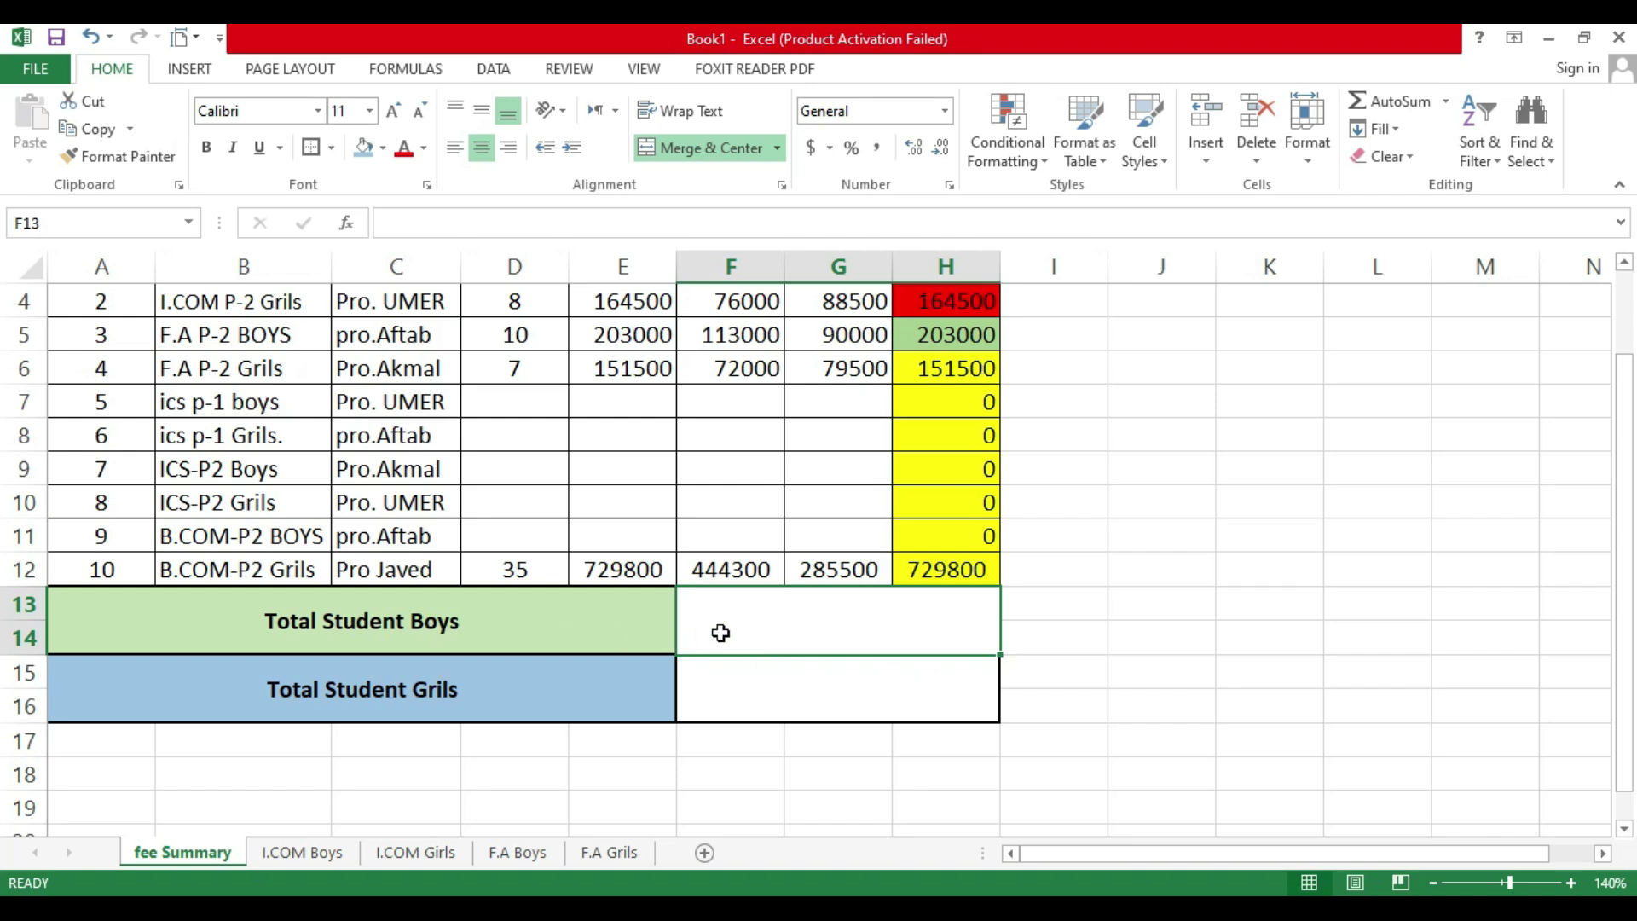
{"action": "type", "text": "="}
{"action": "scroll", "coordinate": [530, 566], "scroll_direction": "up", "scroll_amount": 1}
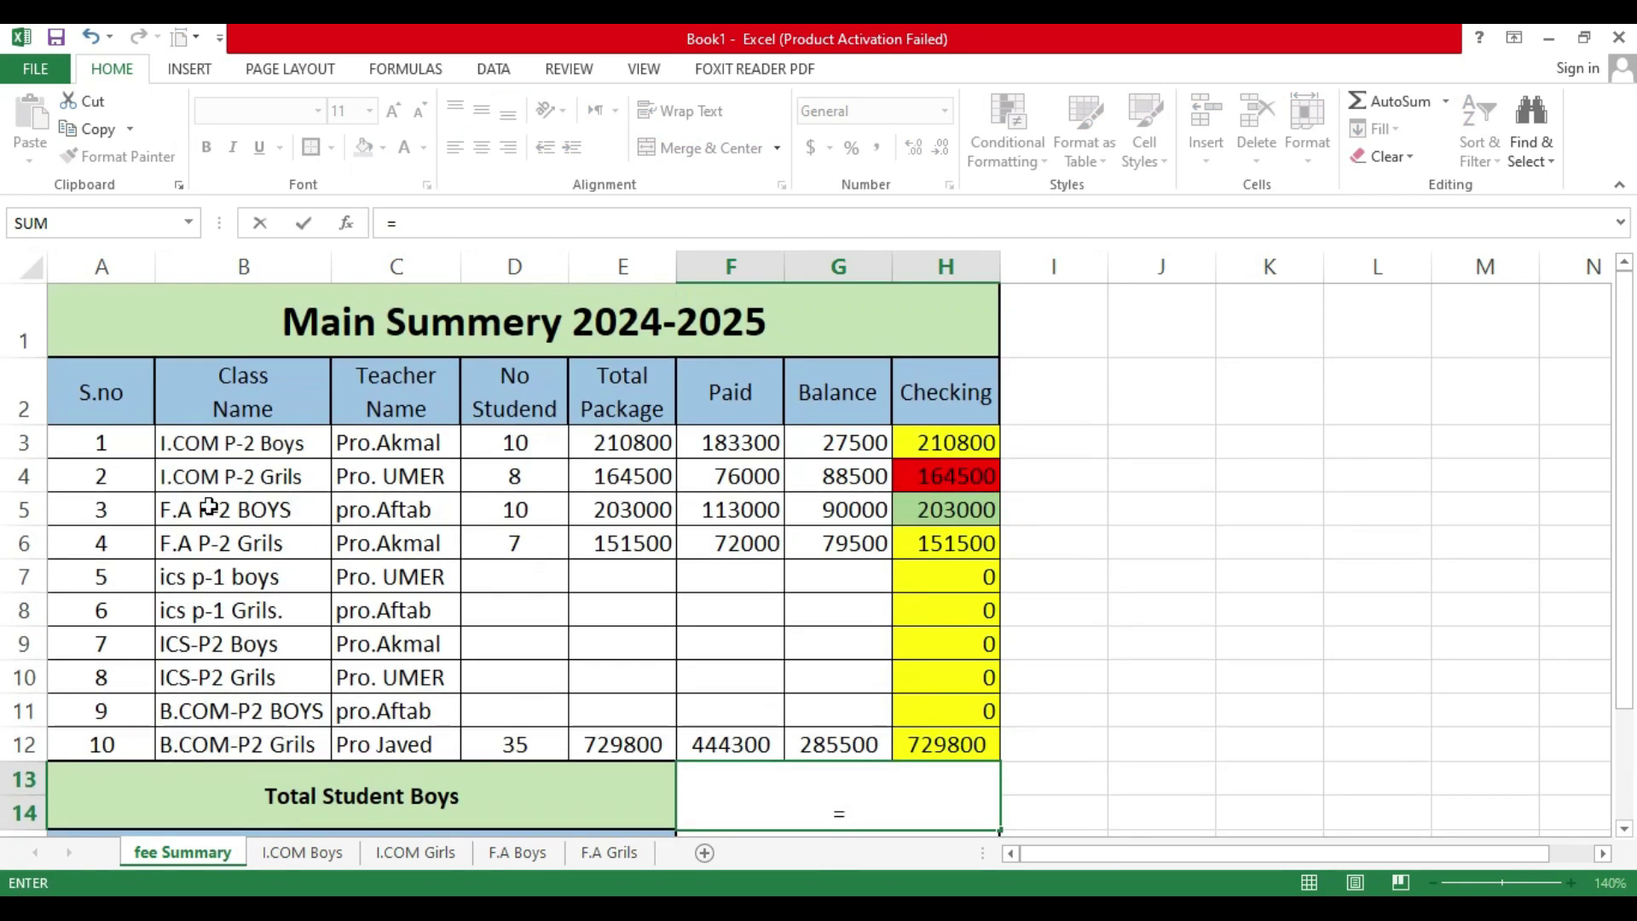
{"action": "left_click", "coordinate": [512, 445]}
{"action": "scroll", "coordinate": [512, 447], "scroll_direction": "down", "scroll_amount": 1}
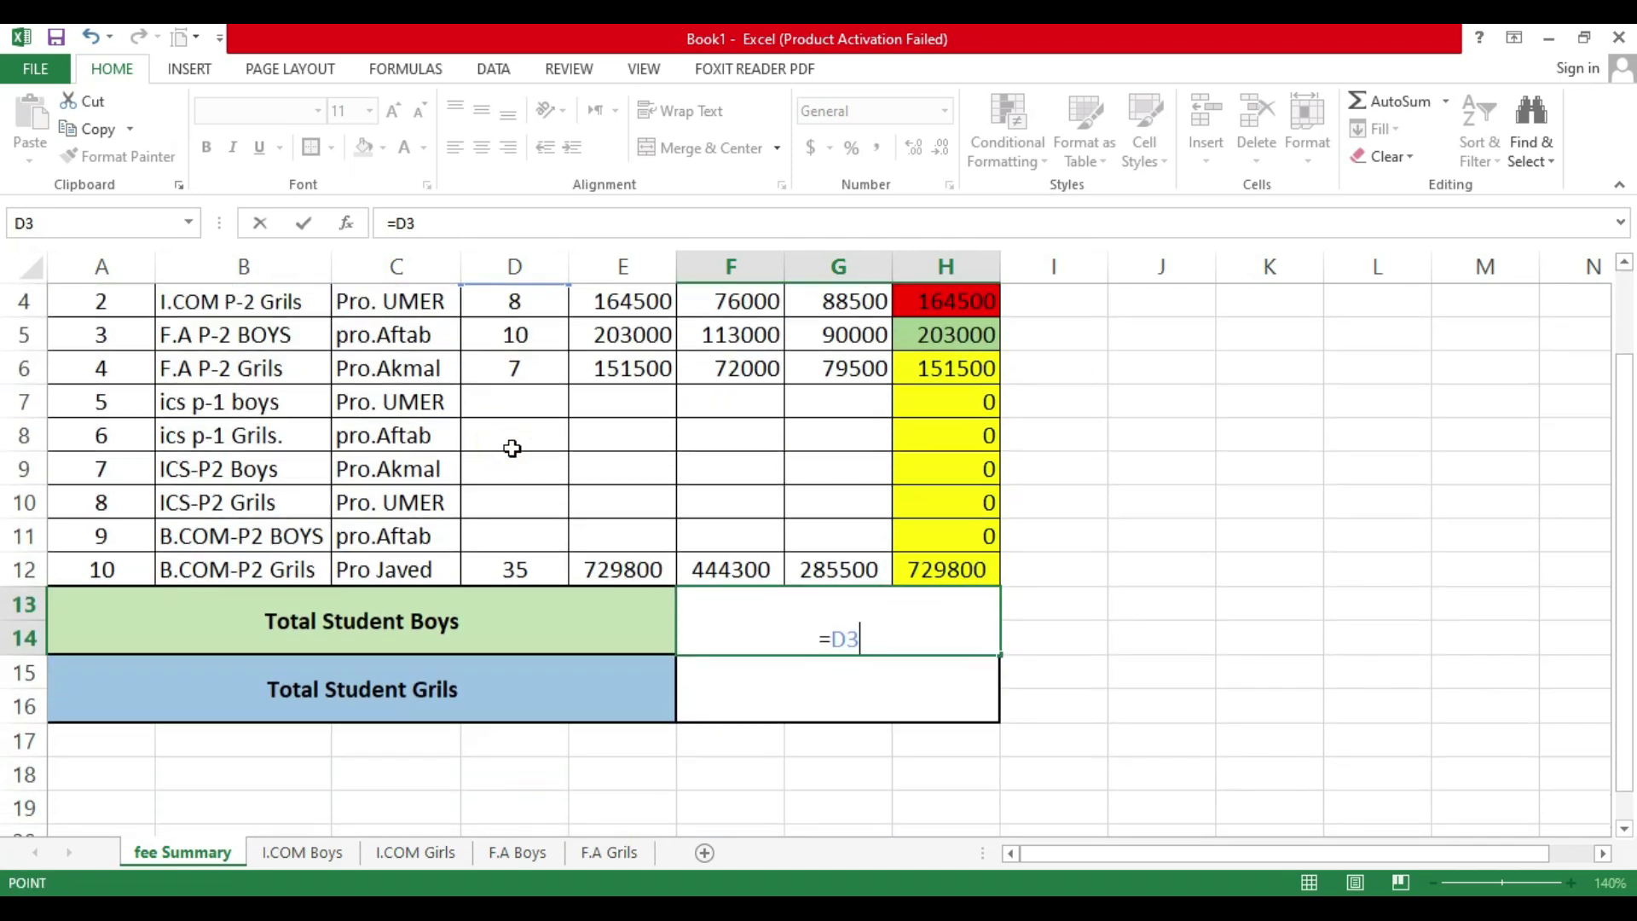
{"action": "type", "text": "+"}
{"action": "left_click", "coordinate": [512, 337]}
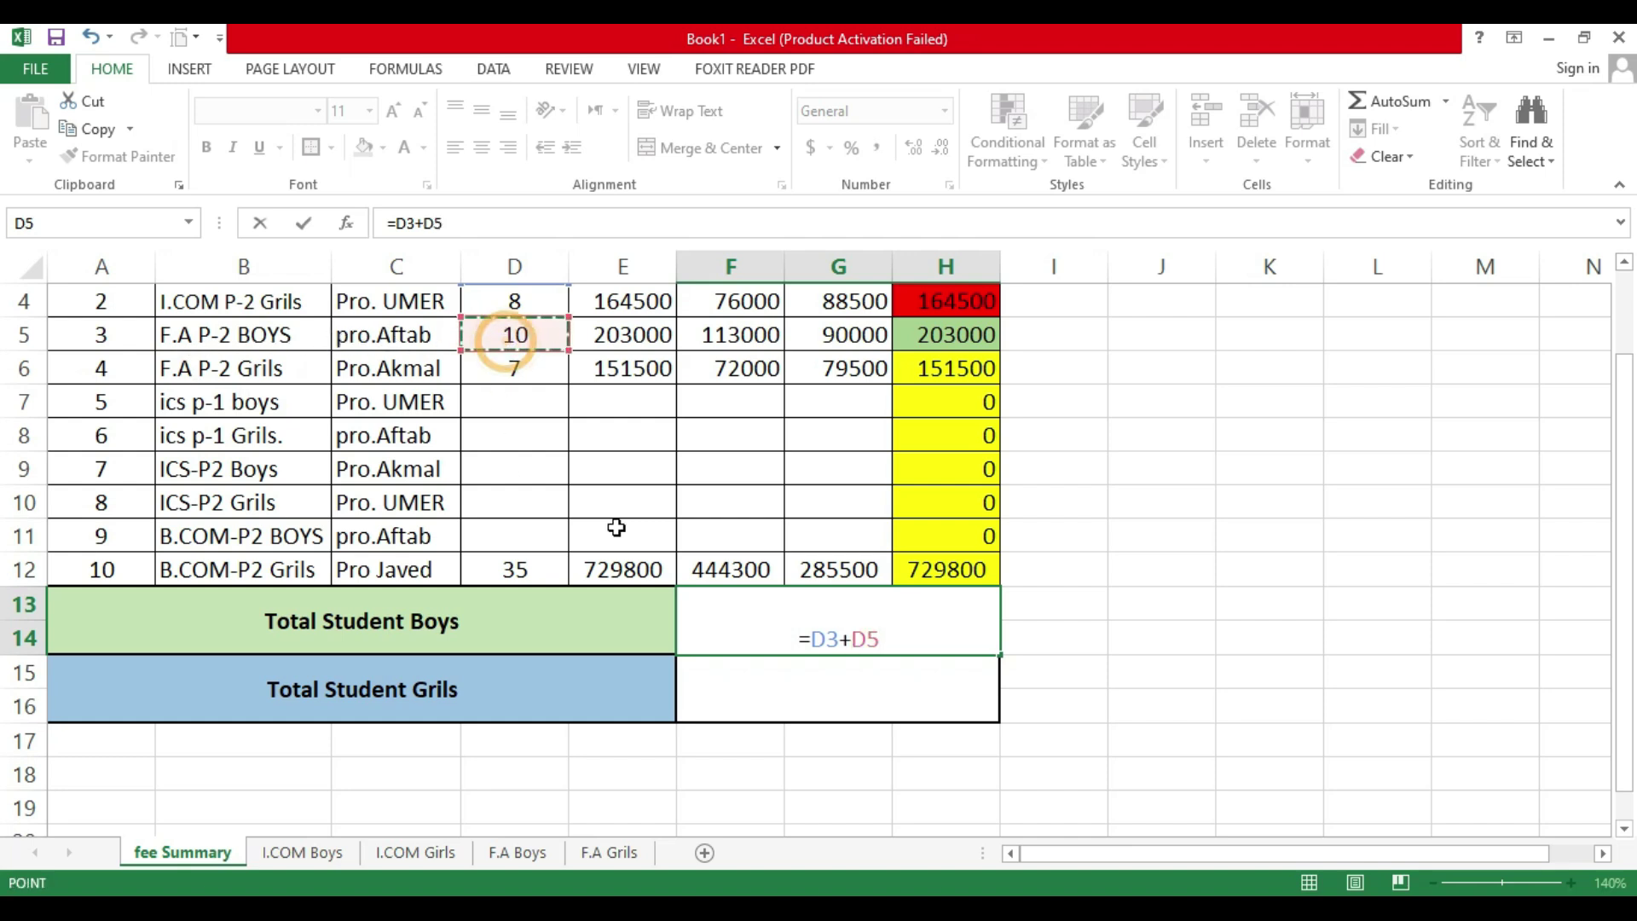
{"action": "scroll", "coordinate": [617, 528], "scroll_direction": "up", "scroll_amount": 1}
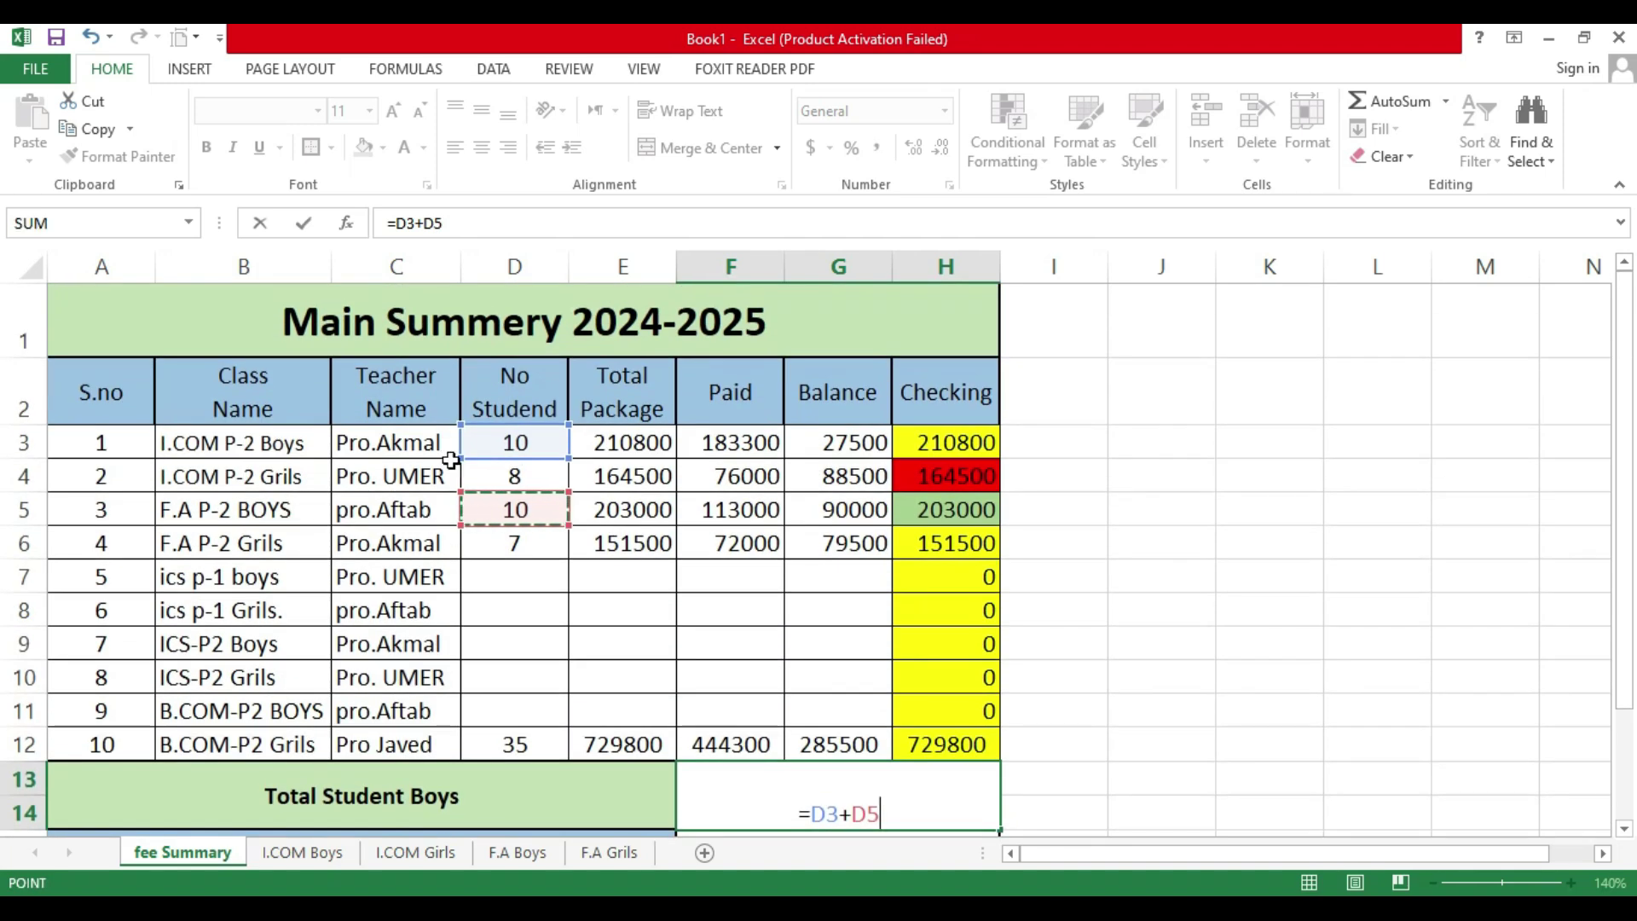
{"action": "scroll", "coordinate": [511, 573], "scroll_direction": "down", "scroll_amount": 1}
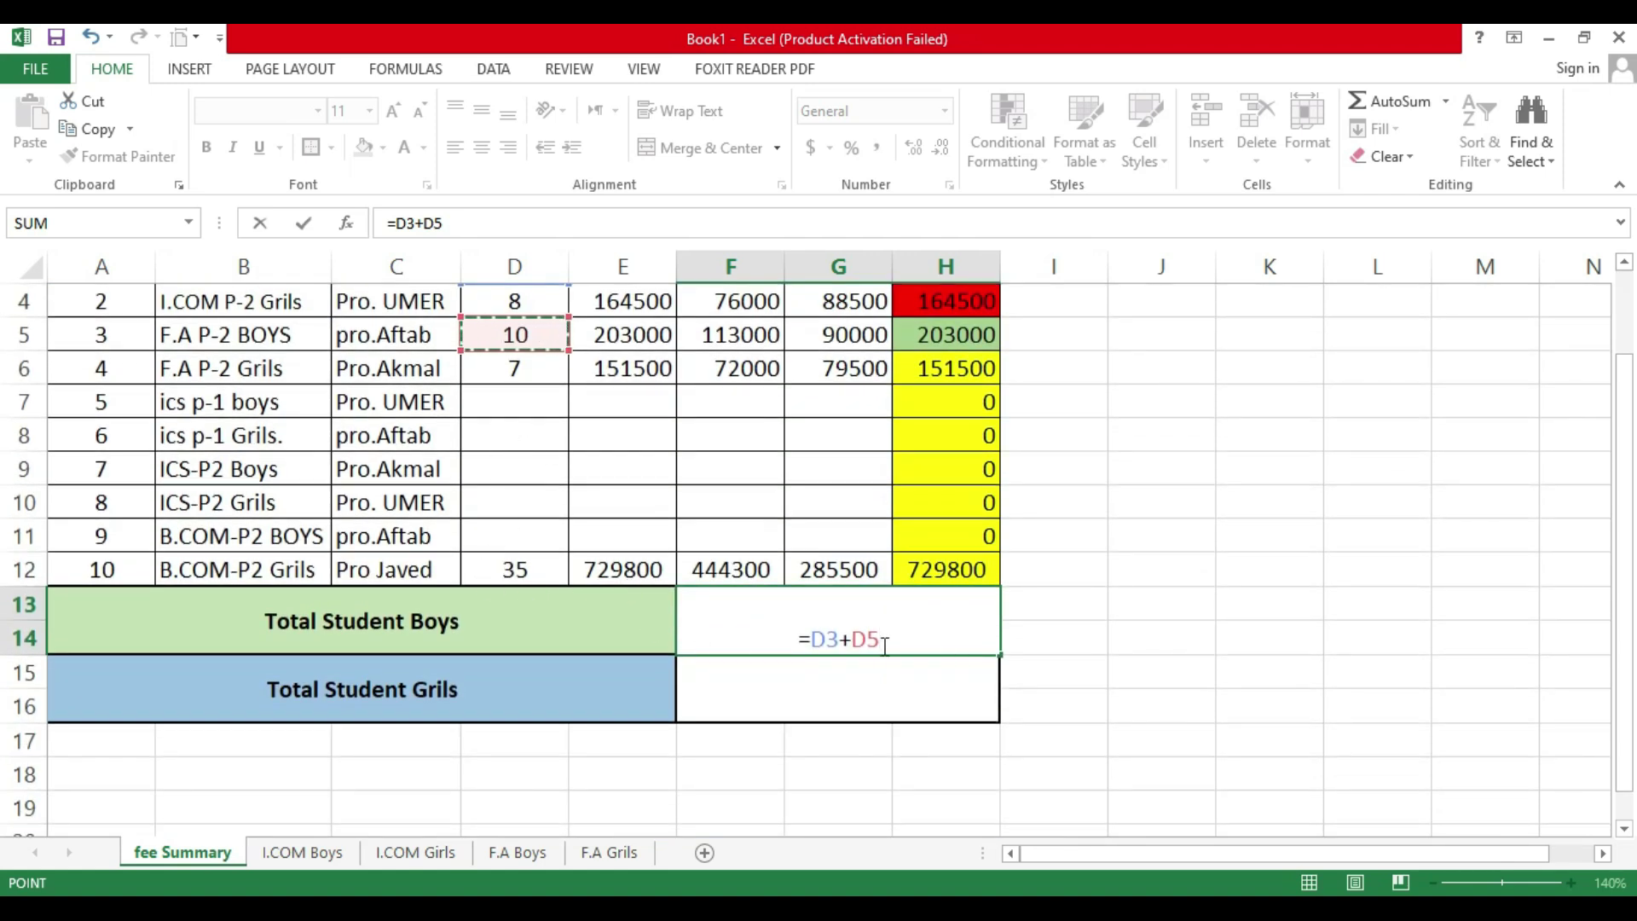
{"action": "key", "text": "Return"}
{"action": "left_click", "coordinate": [853, 631]}
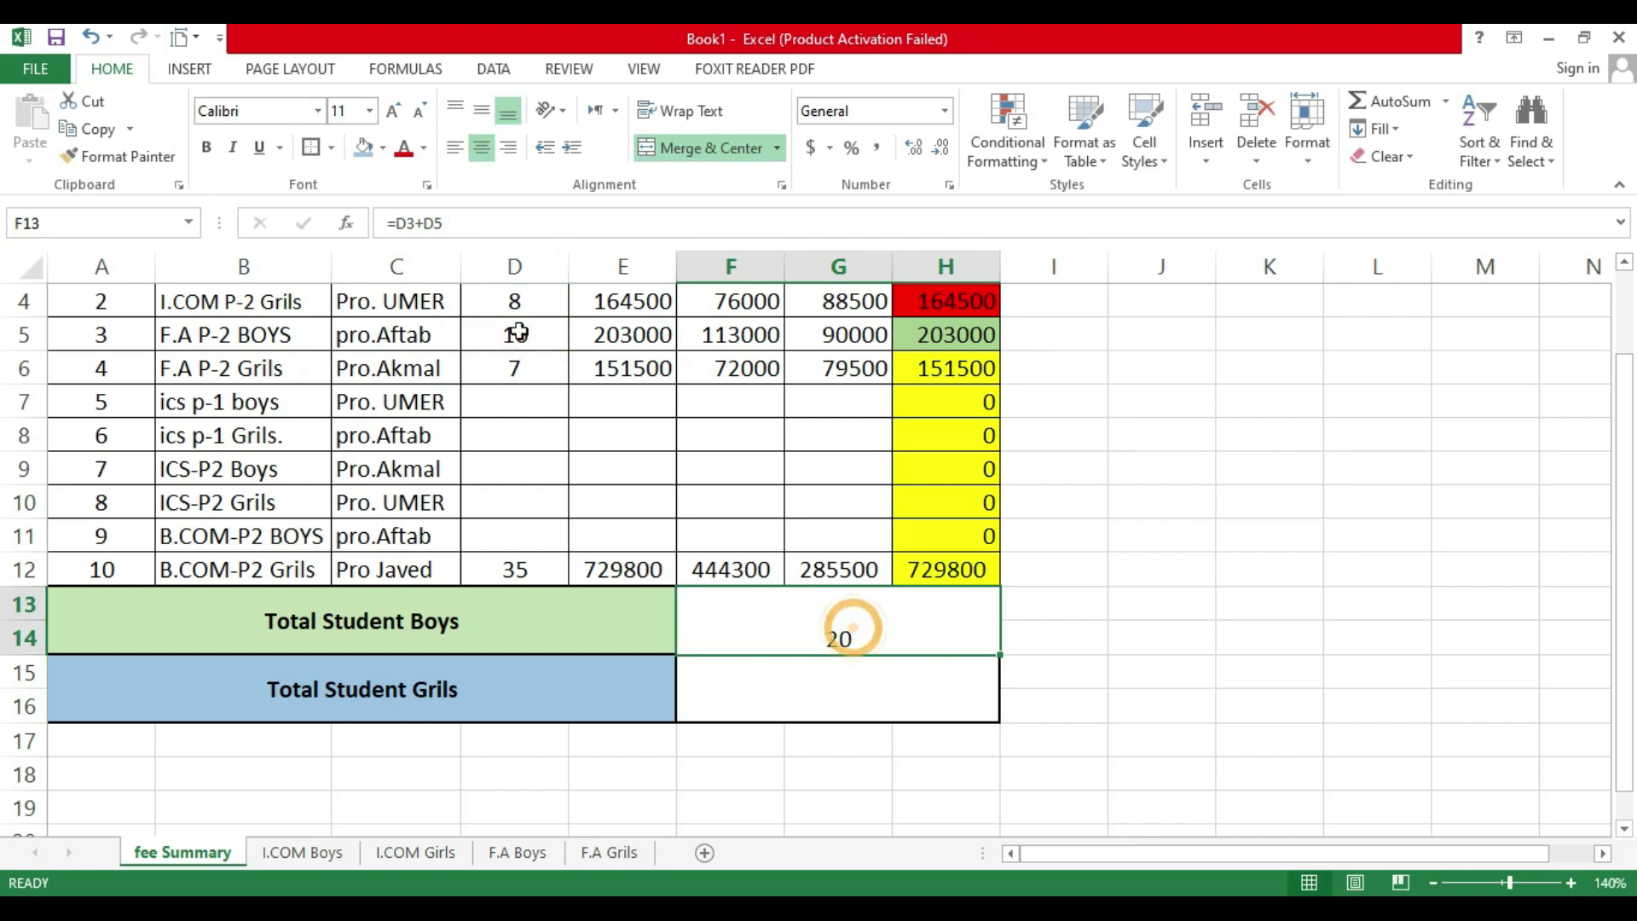
{"action": "left_click", "coordinate": [484, 112]}
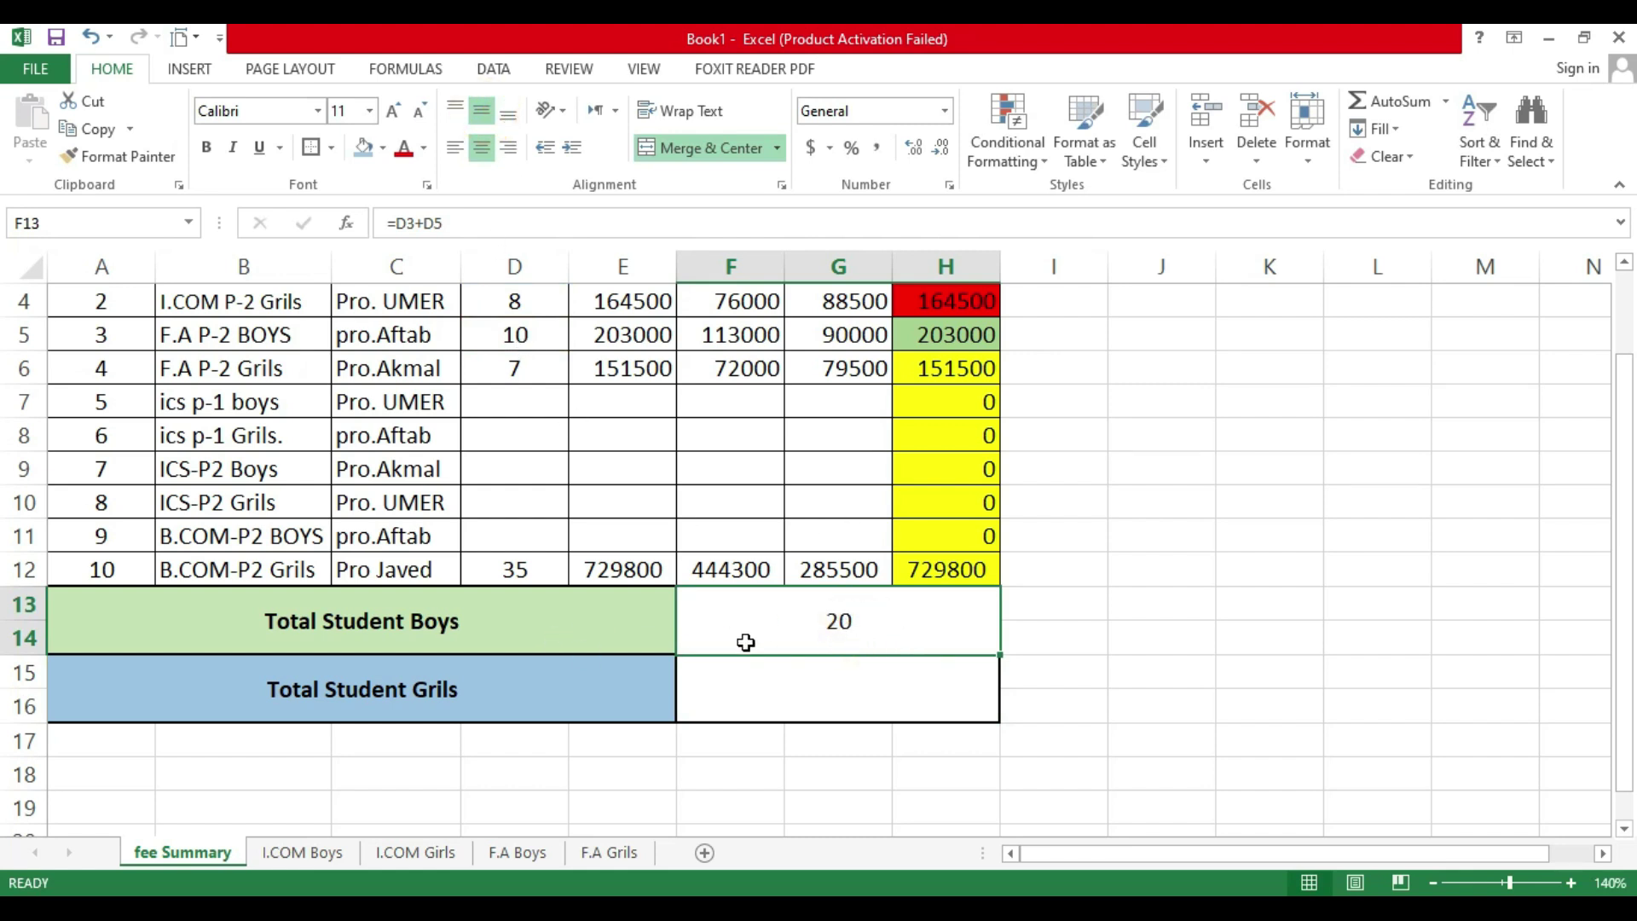
Step: Enter =D4+D6 in the value cell beside Total Student Grils and middle-align it vertically
{"action": "scroll", "coordinate": [687, 645], "scroll_direction": "up", "scroll_amount": 1}
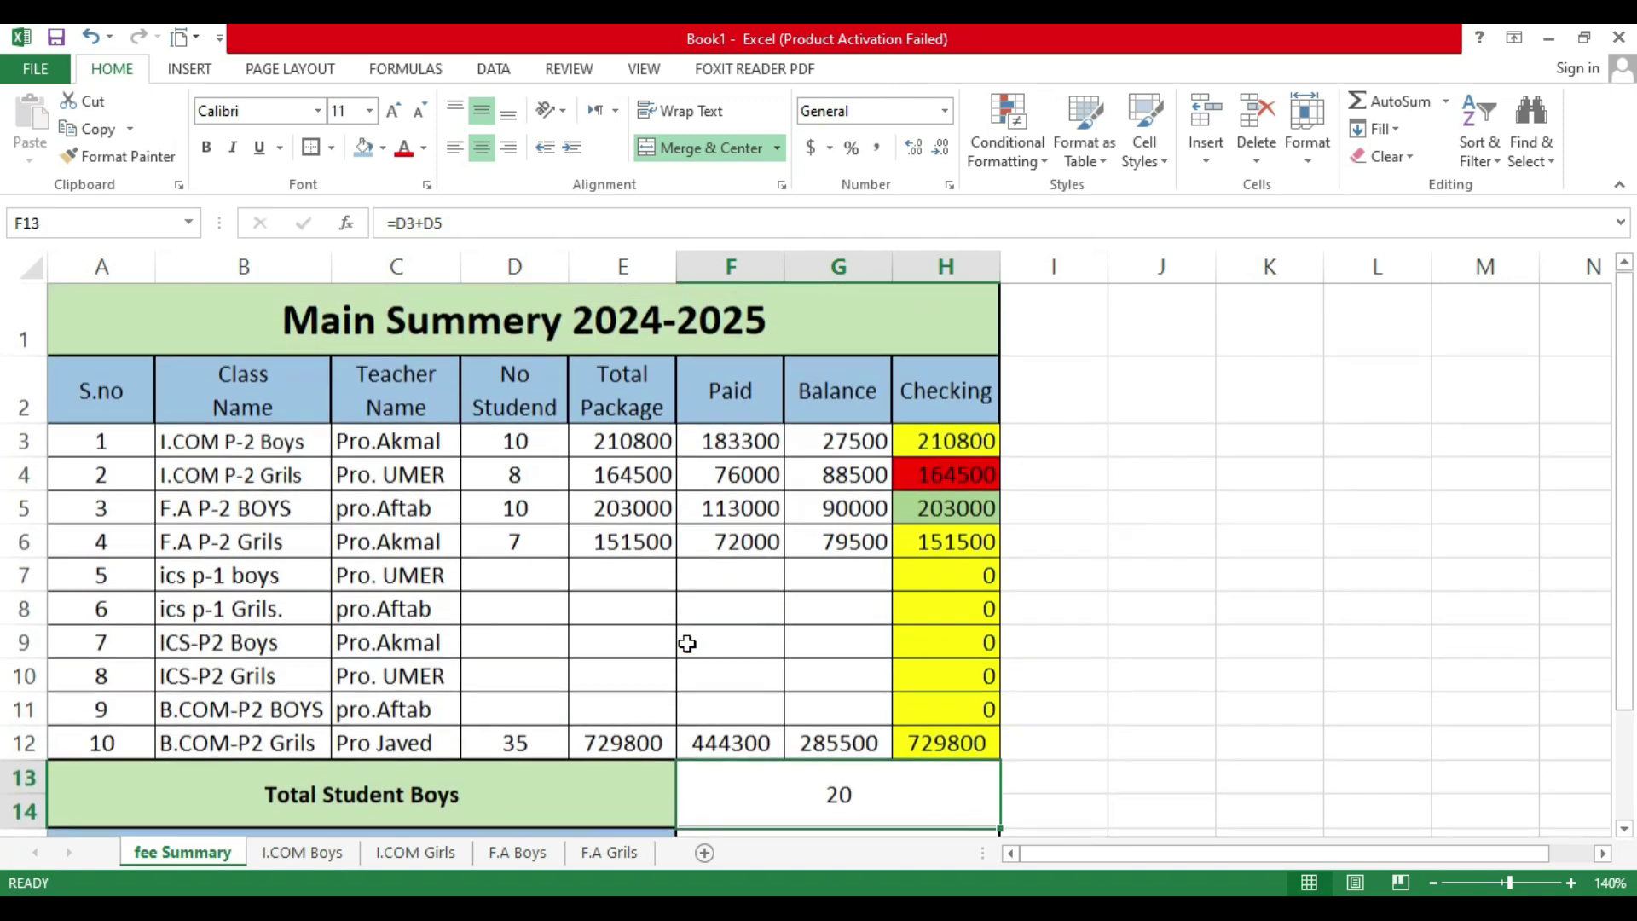
{"action": "scroll", "coordinate": [742, 656], "scroll_direction": "down", "scroll_amount": 1}
{"action": "left_click", "coordinate": [812, 692]}
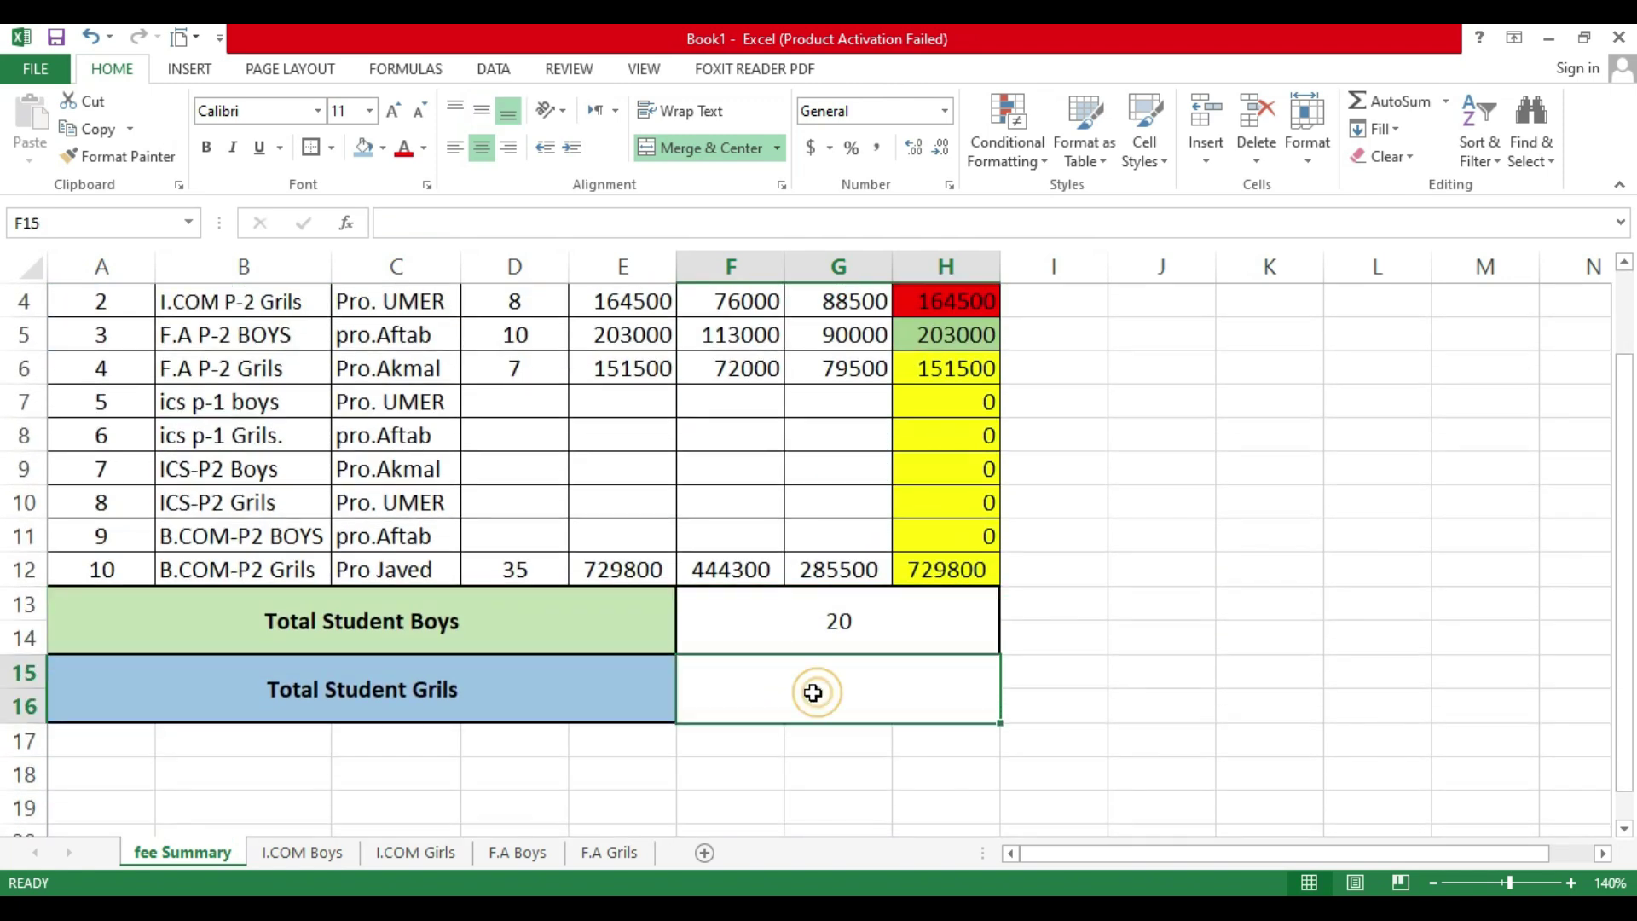
{"action": "type", "text": "="}
{"action": "scroll", "coordinate": [652, 676], "scroll_direction": "up", "scroll_amount": 1}
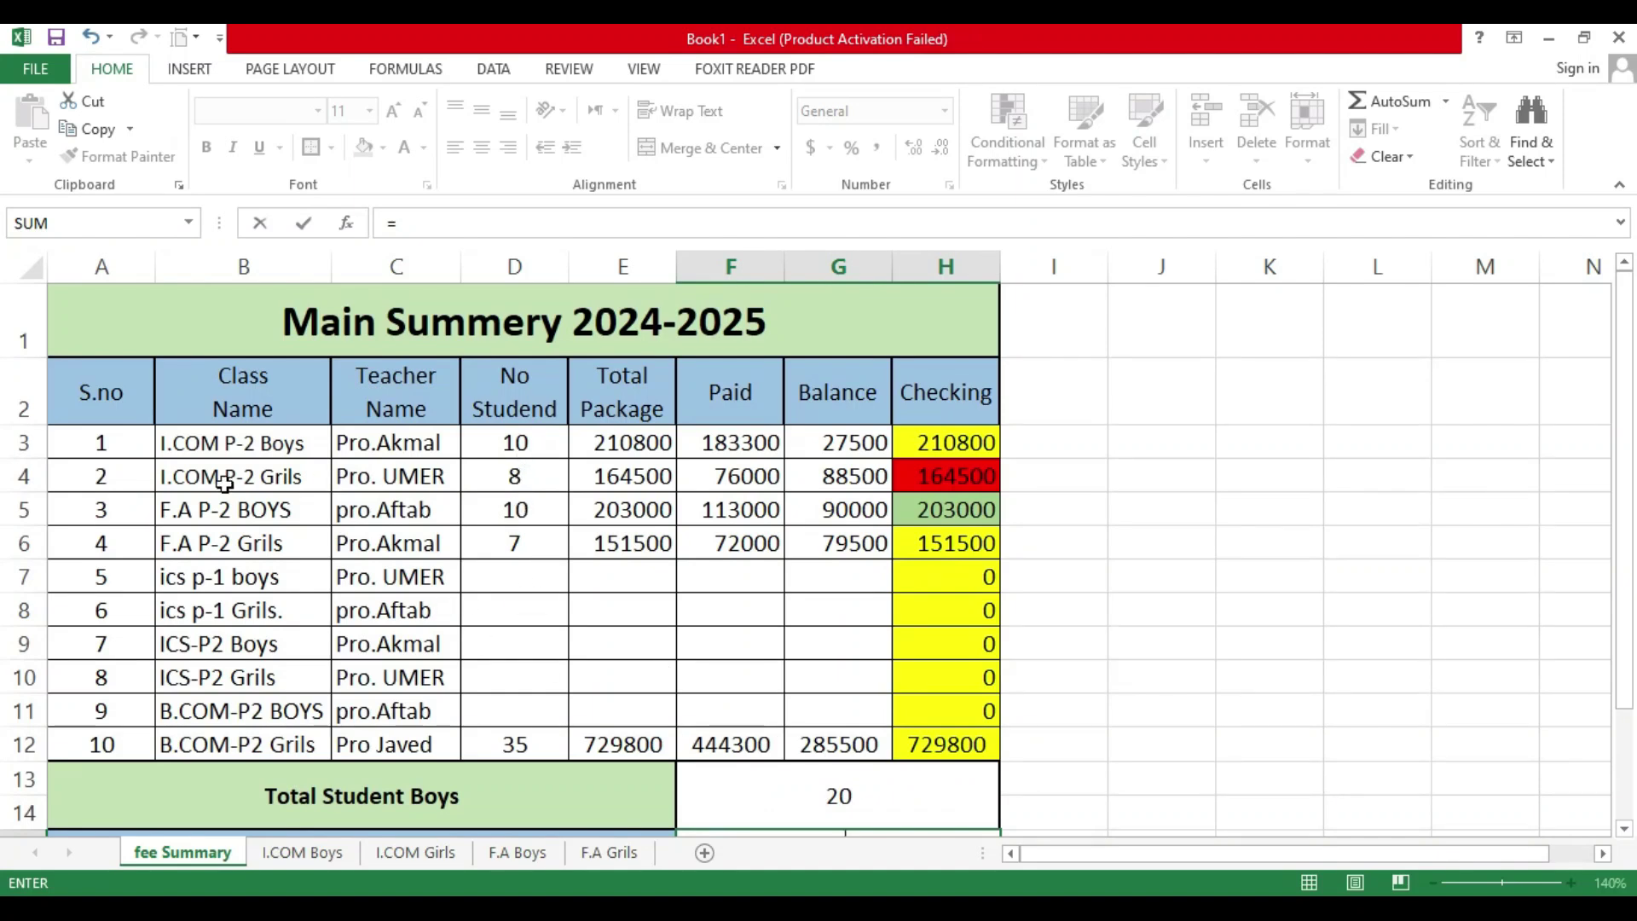
{"action": "left_click", "coordinate": [473, 474]}
{"action": "scroll", "coordinate": [597, 640], "scroll_direction": "down", "scroll_amount": 1}
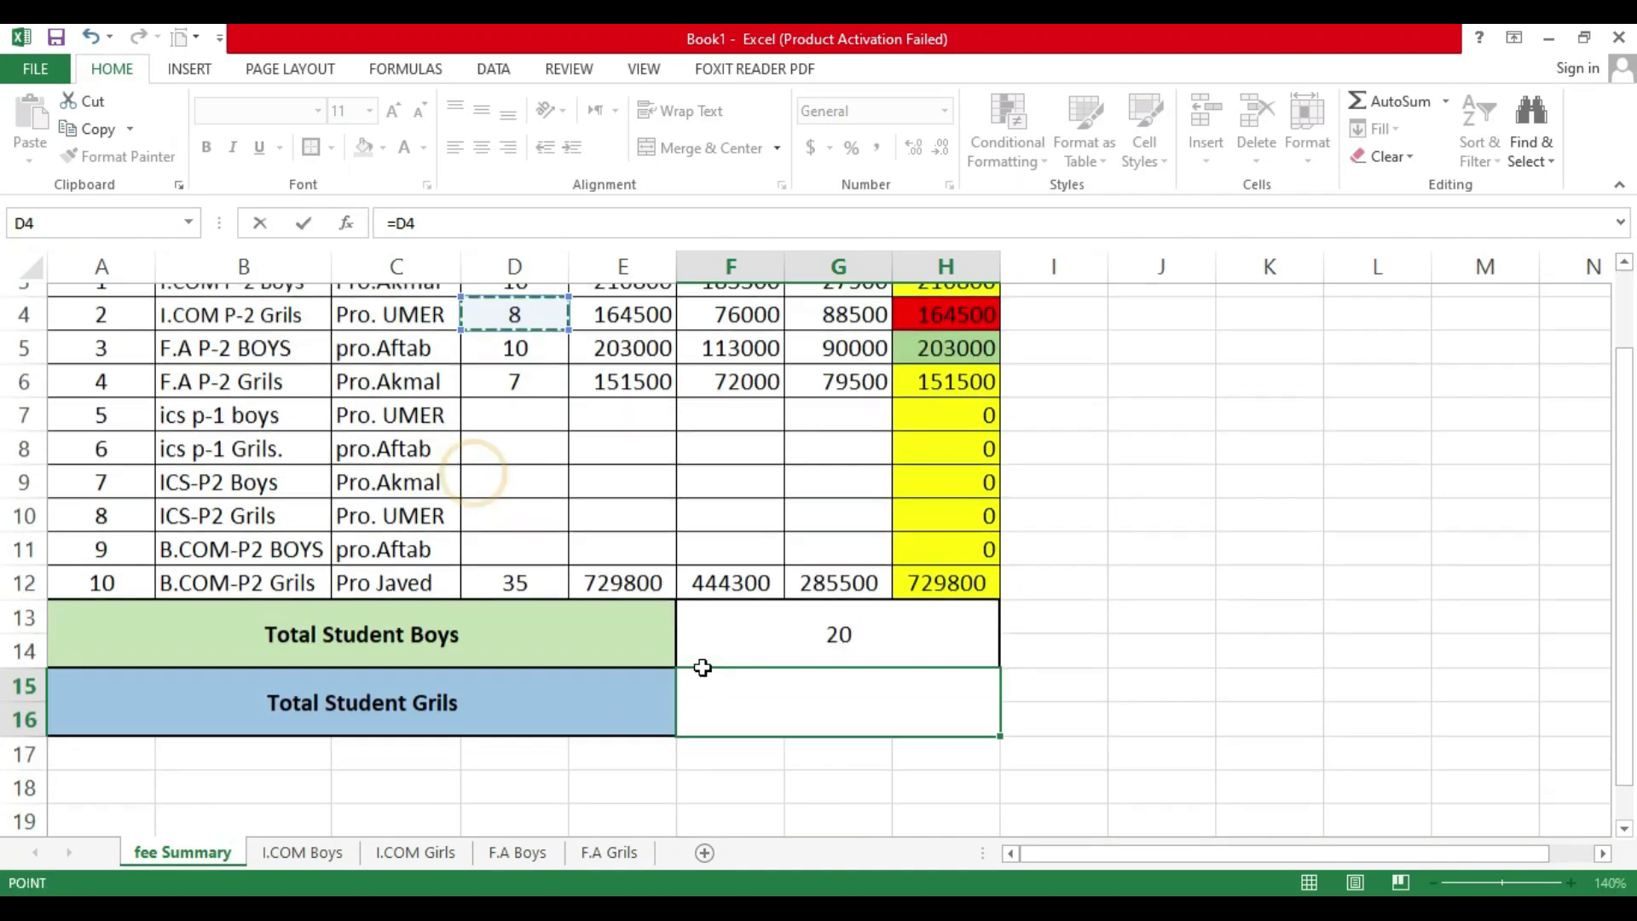
{"action": "type", "text": "+"}
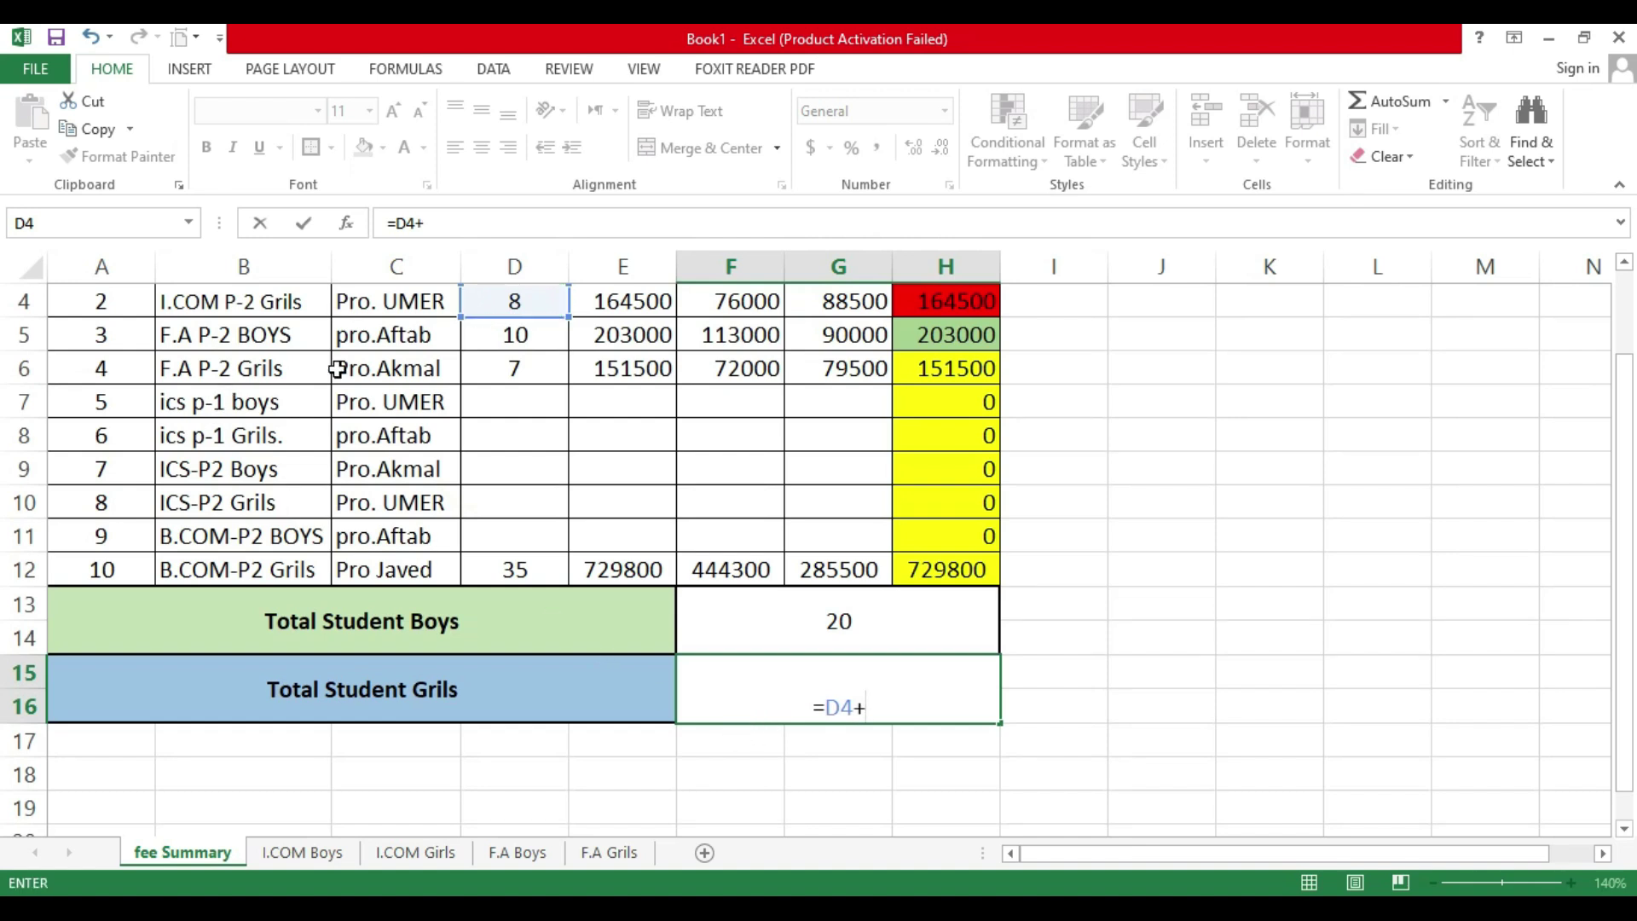
{"action": "left_click", "coordinate": [505, 368]}
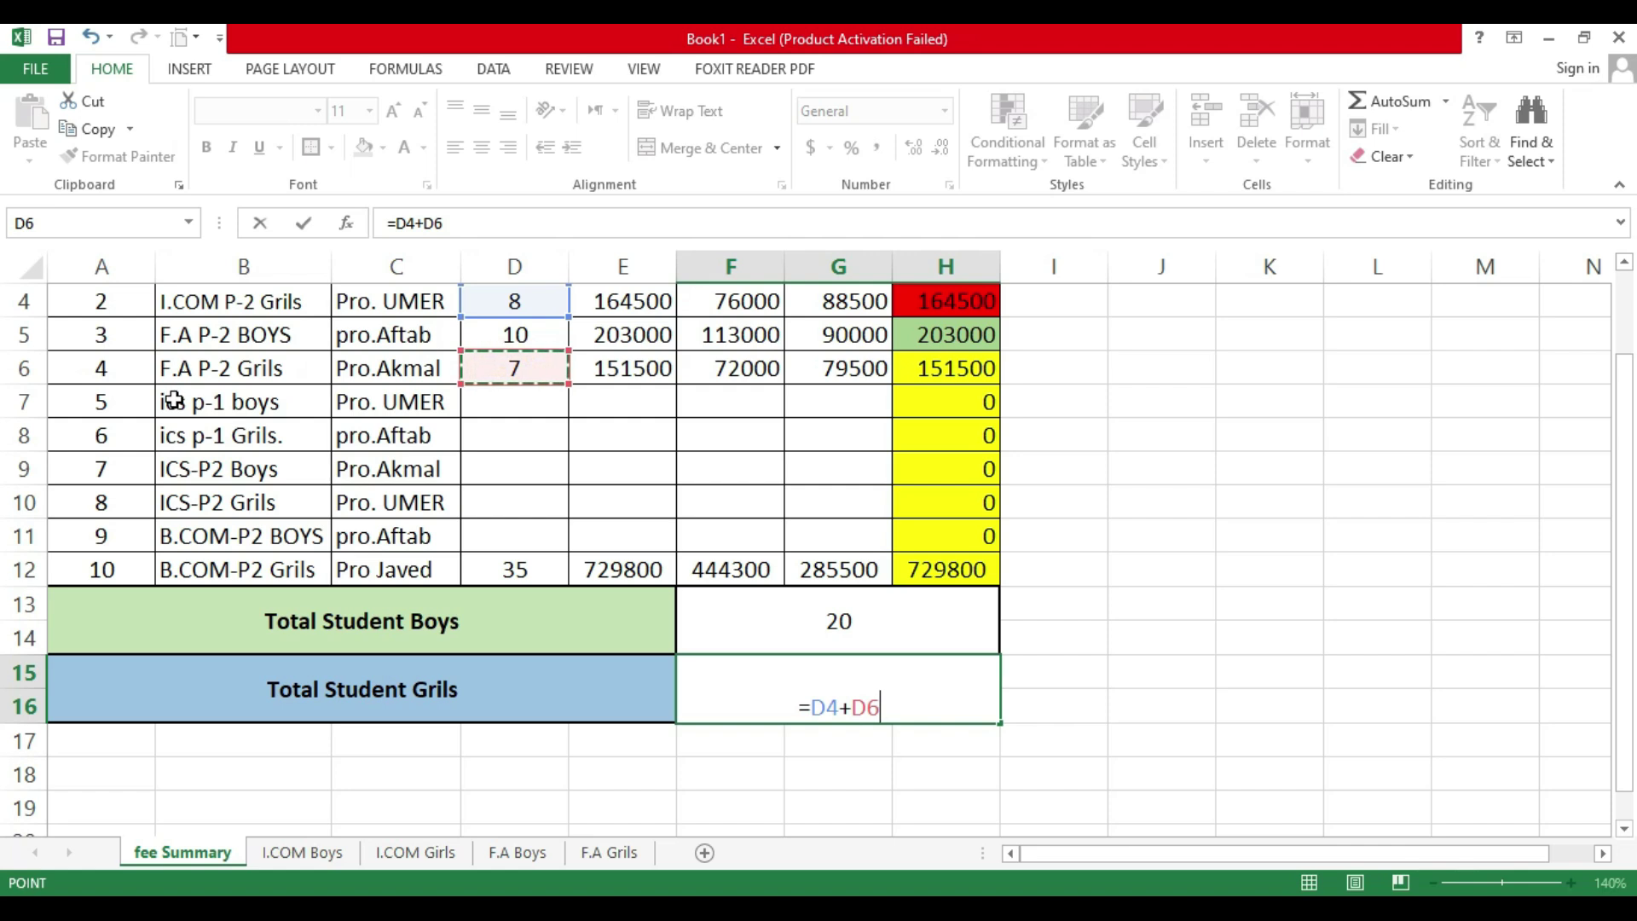
{"action": "key", "text": "Return"}
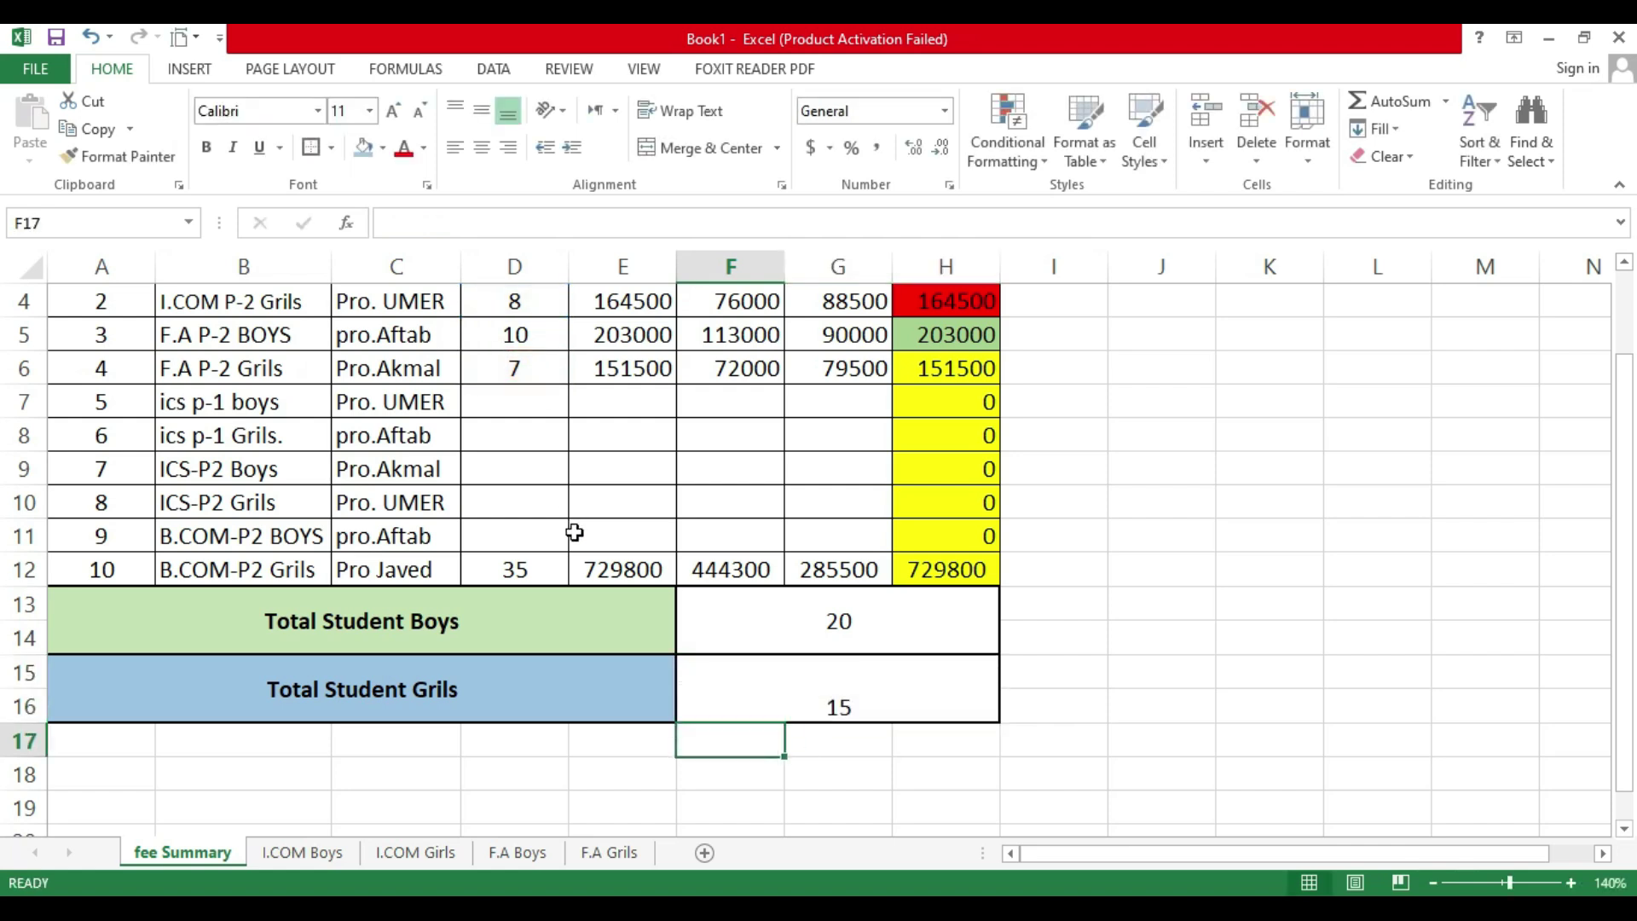
{"action": "left_click", "coordinate": [812, 667]}
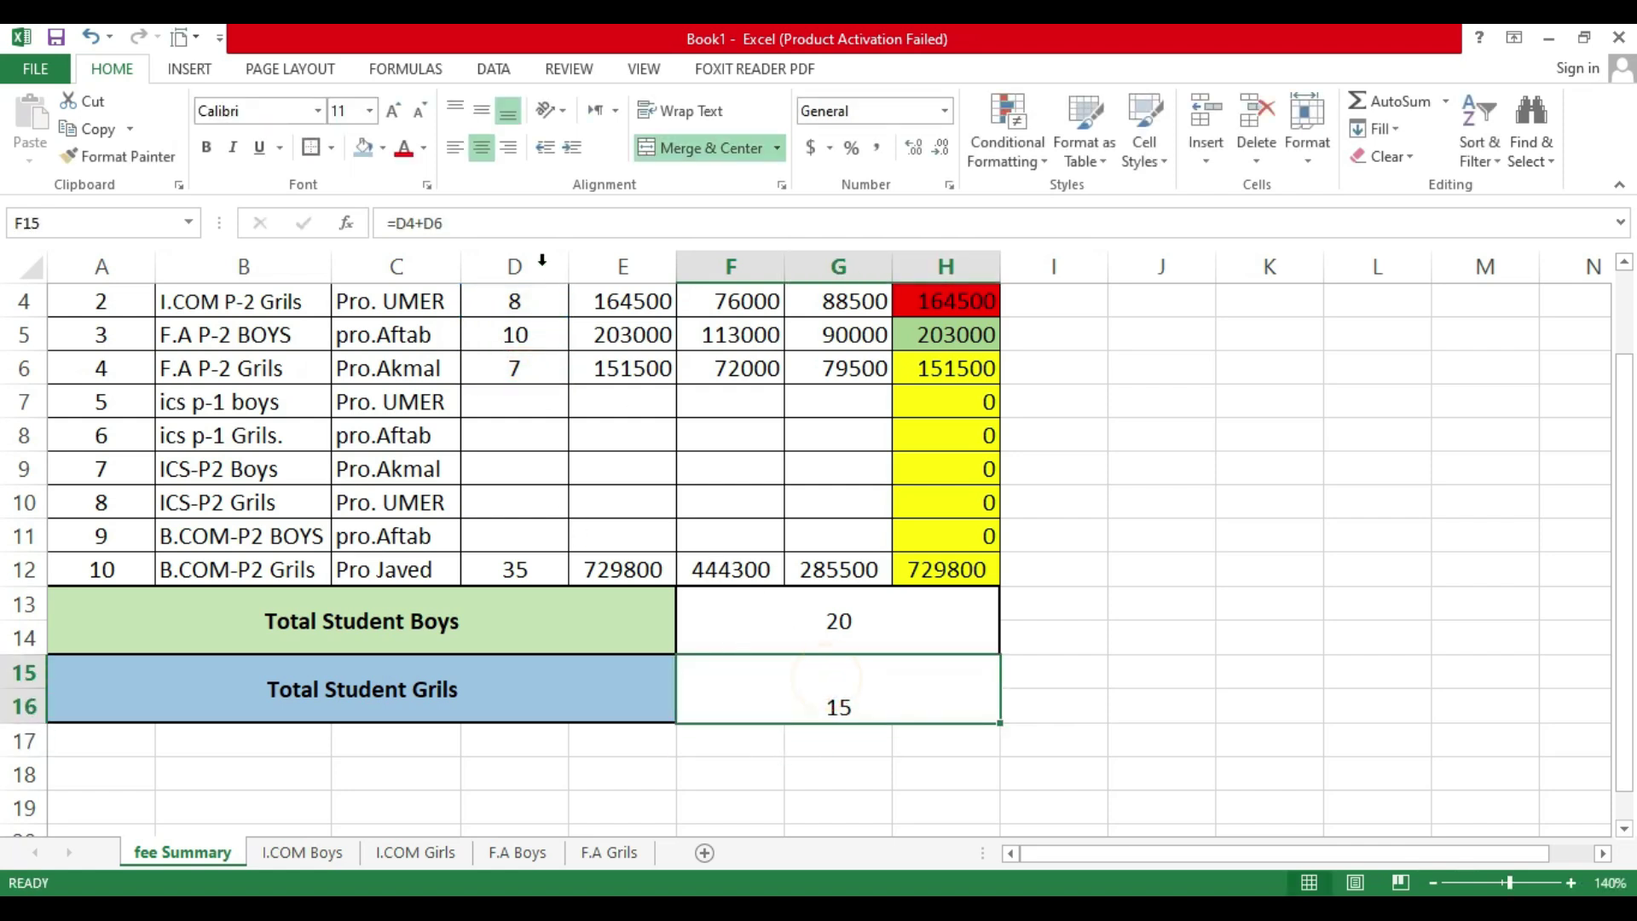
{"action": "left_click", "coordinate": [480, 113]}
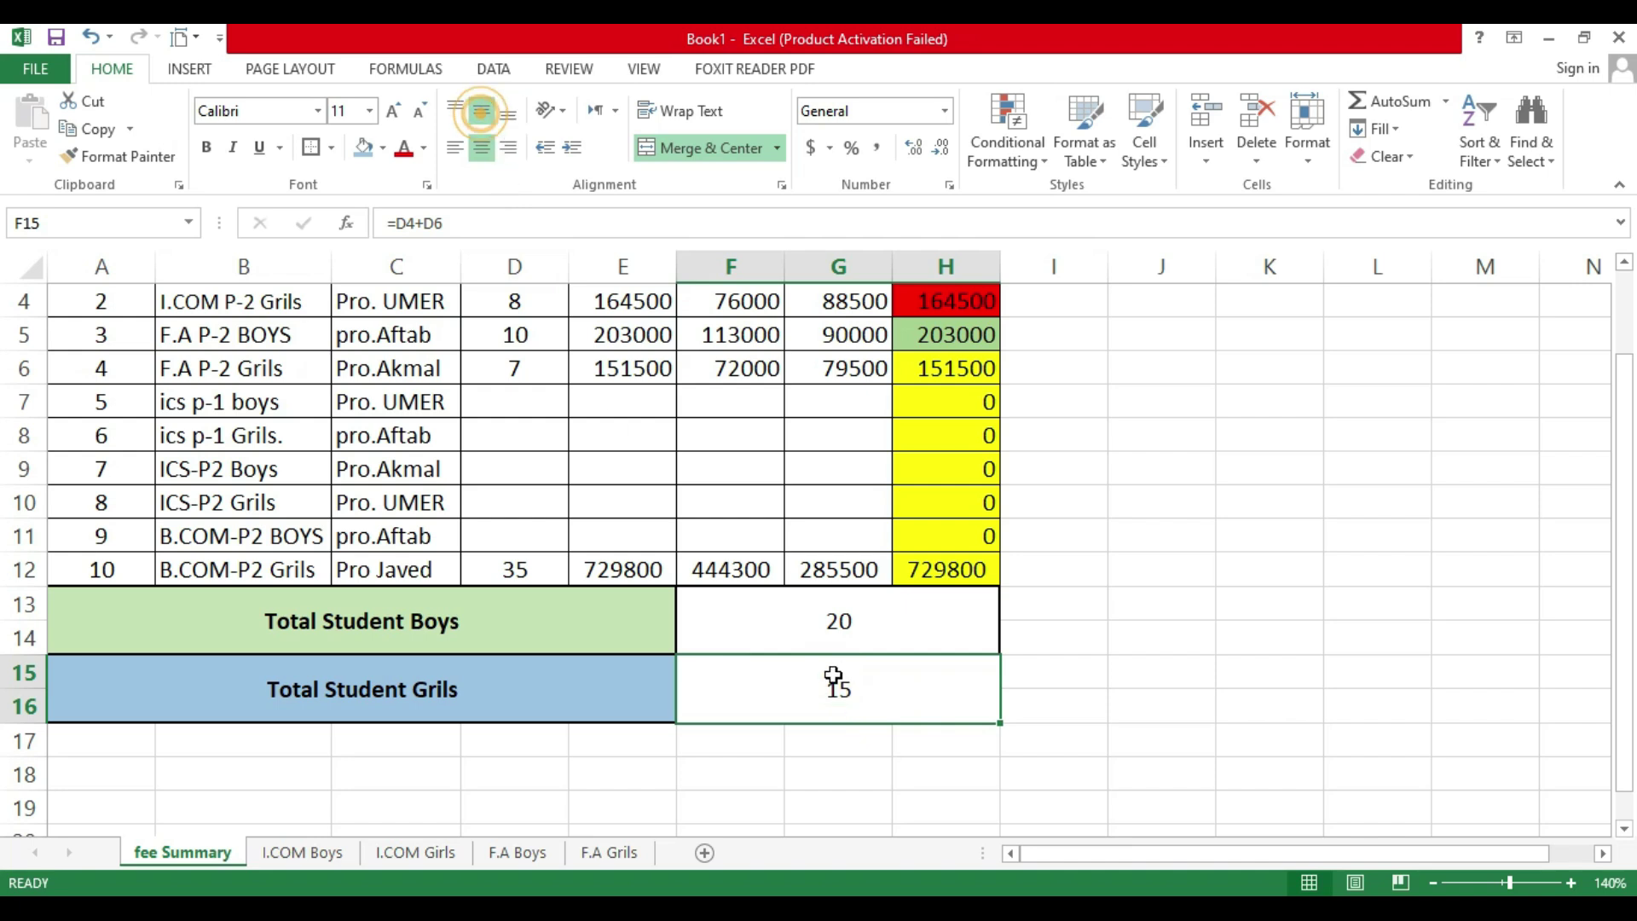
Step: Compare the overall student total in D12 with the boys' and girls' totals below the table
{"action": "left_click", "coordinate": [517, 570]}
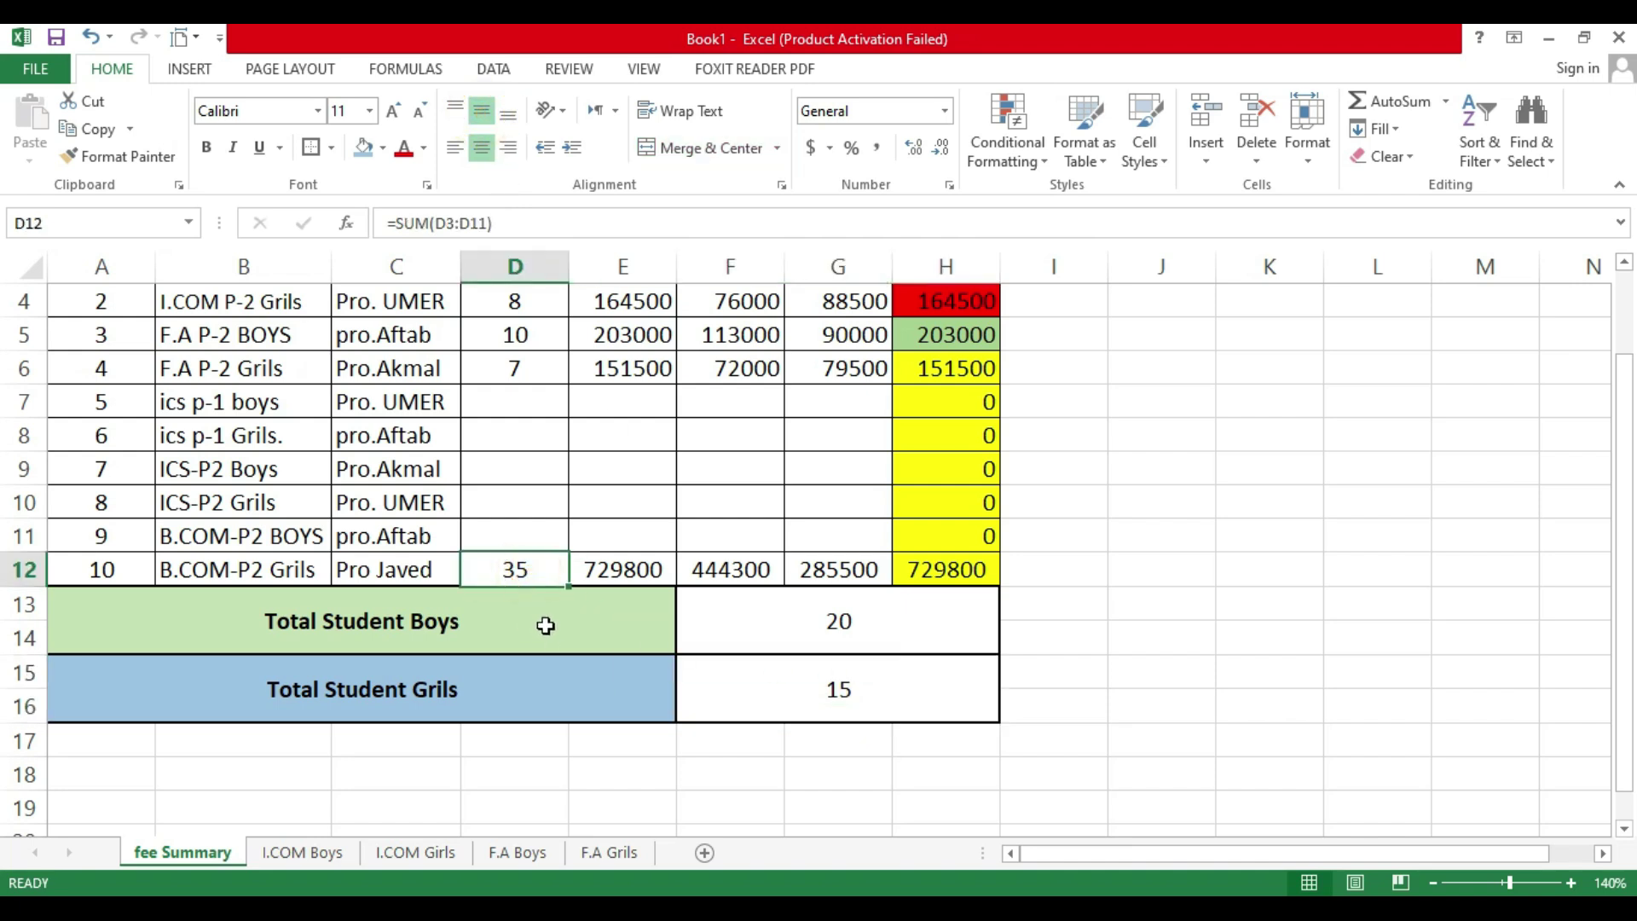
{"action": "left_click", "coordinate": [289, 632]}
{"action": "left_click", "coordinate": [838, 635]}
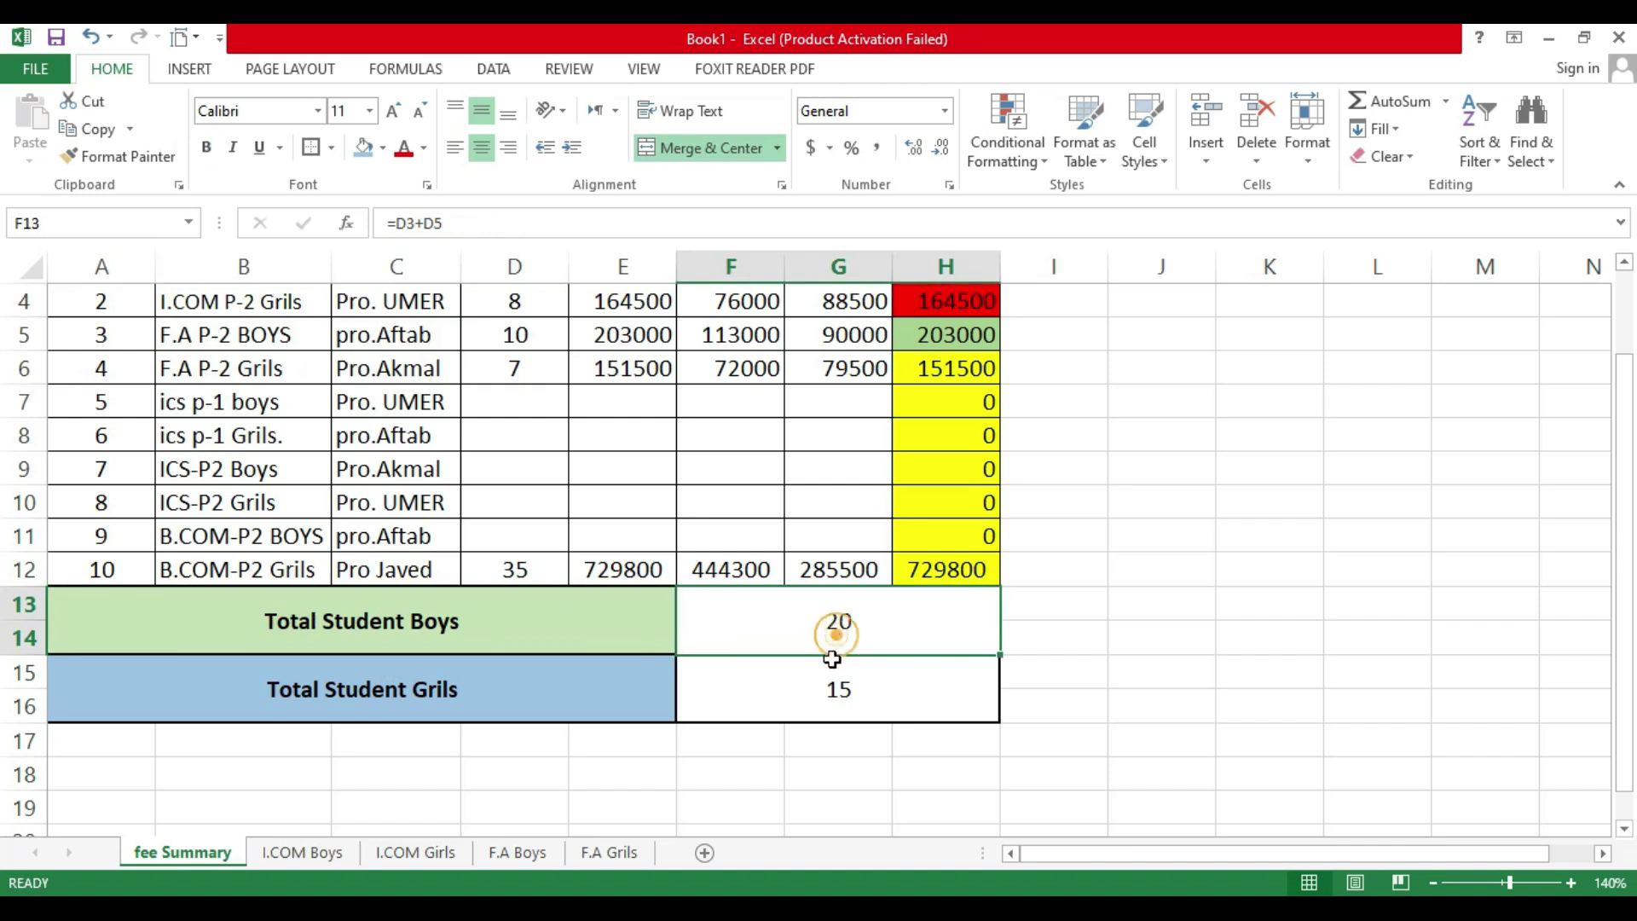
{"action": "left_click", "coordinate": [384, 687]}
{"action": "left_click", "coordinate": [789, 694]}
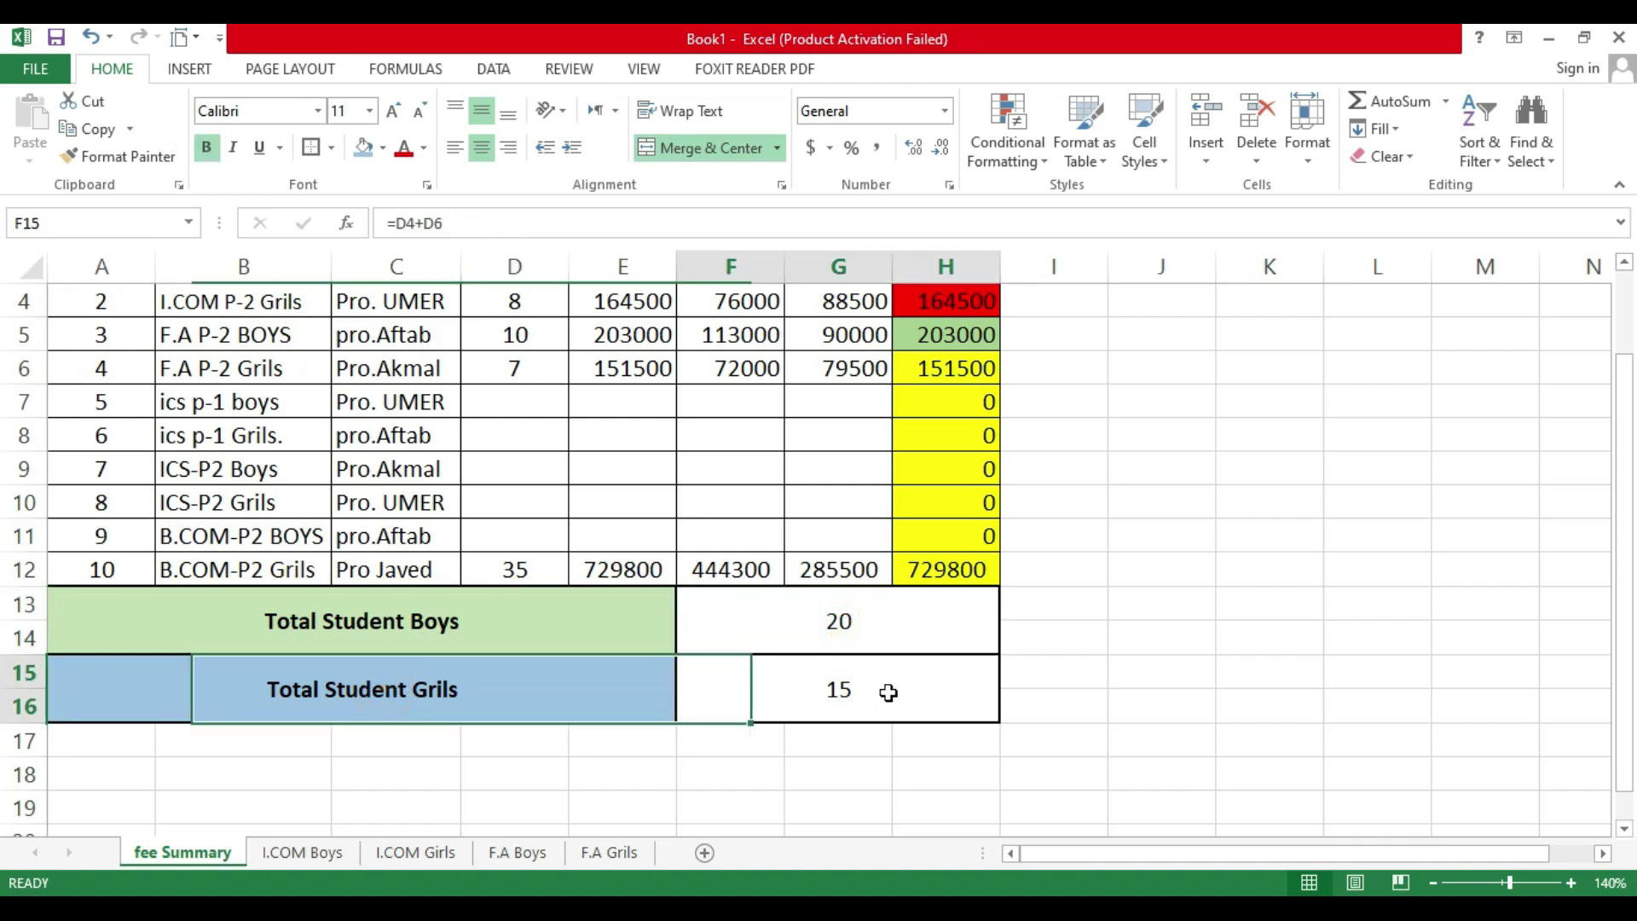
Step: Merge and center J2:L2 and enter the heading "Remaing Fee"
{"action": "scroll", "coordinate": [840, 676], "scroll_direction": "up", "scroll_amount": 1}
{"action": "left_click", "coordinate": [1134, 474]}
{"action": "left_click", "coordinate": [1146, 416]}
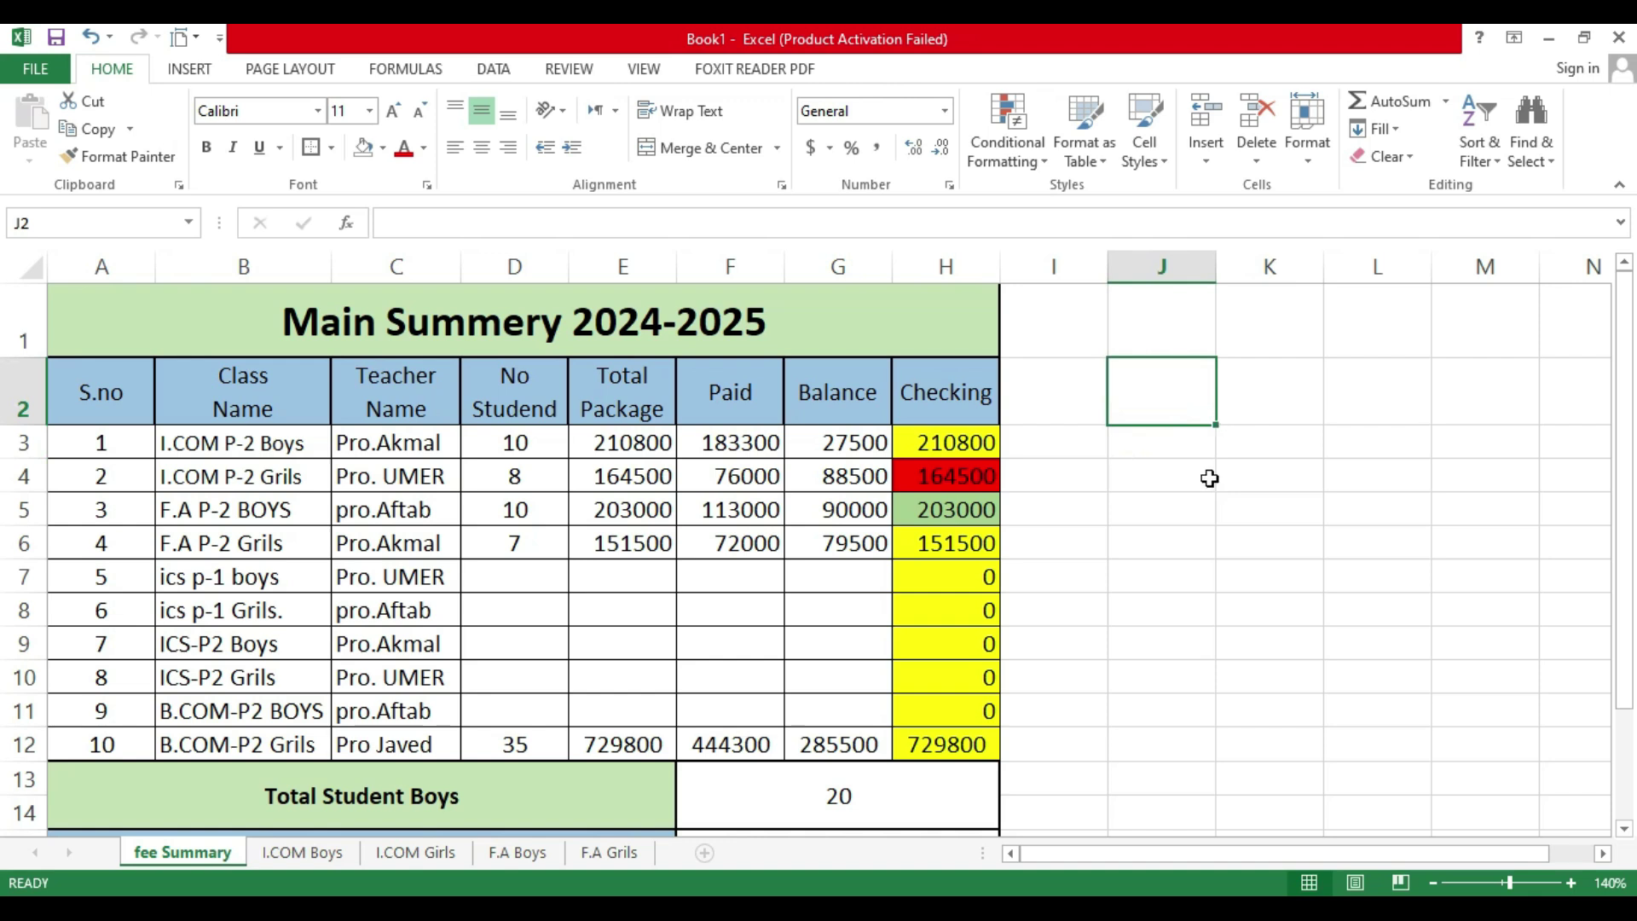
{"action": "left_click_drag", "start_coordinate": [1173, 401], "coordinate": [1337, 394]}
{"action": "left_click", "coordinate": [682, 148]}
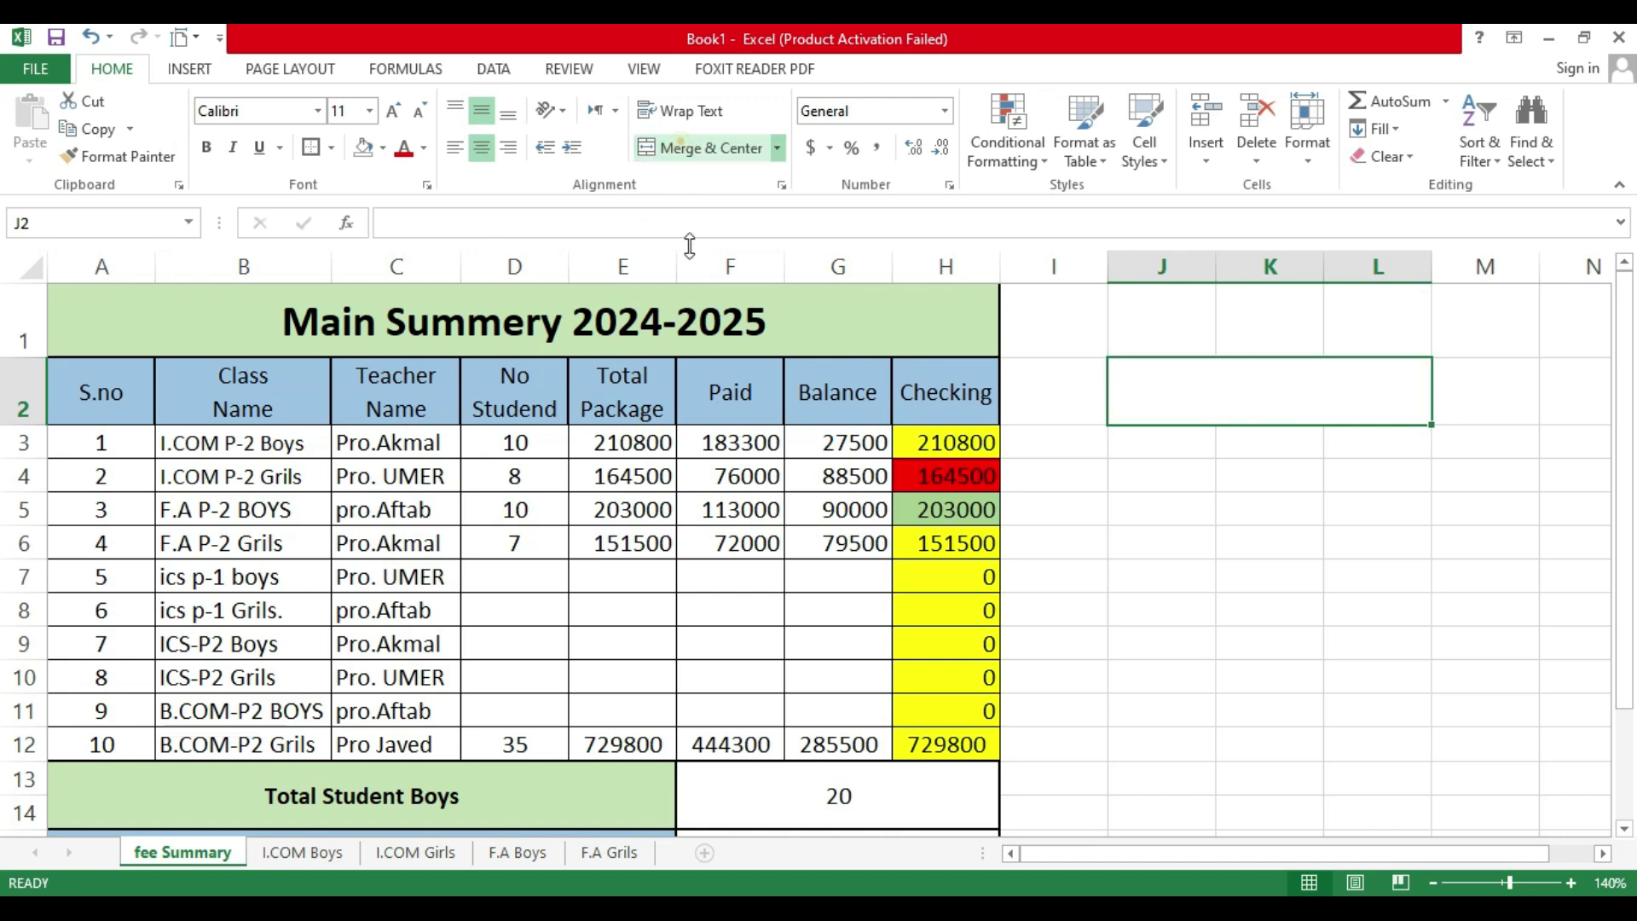
{"action": "double_click", "coordinate": [1258, 388]}
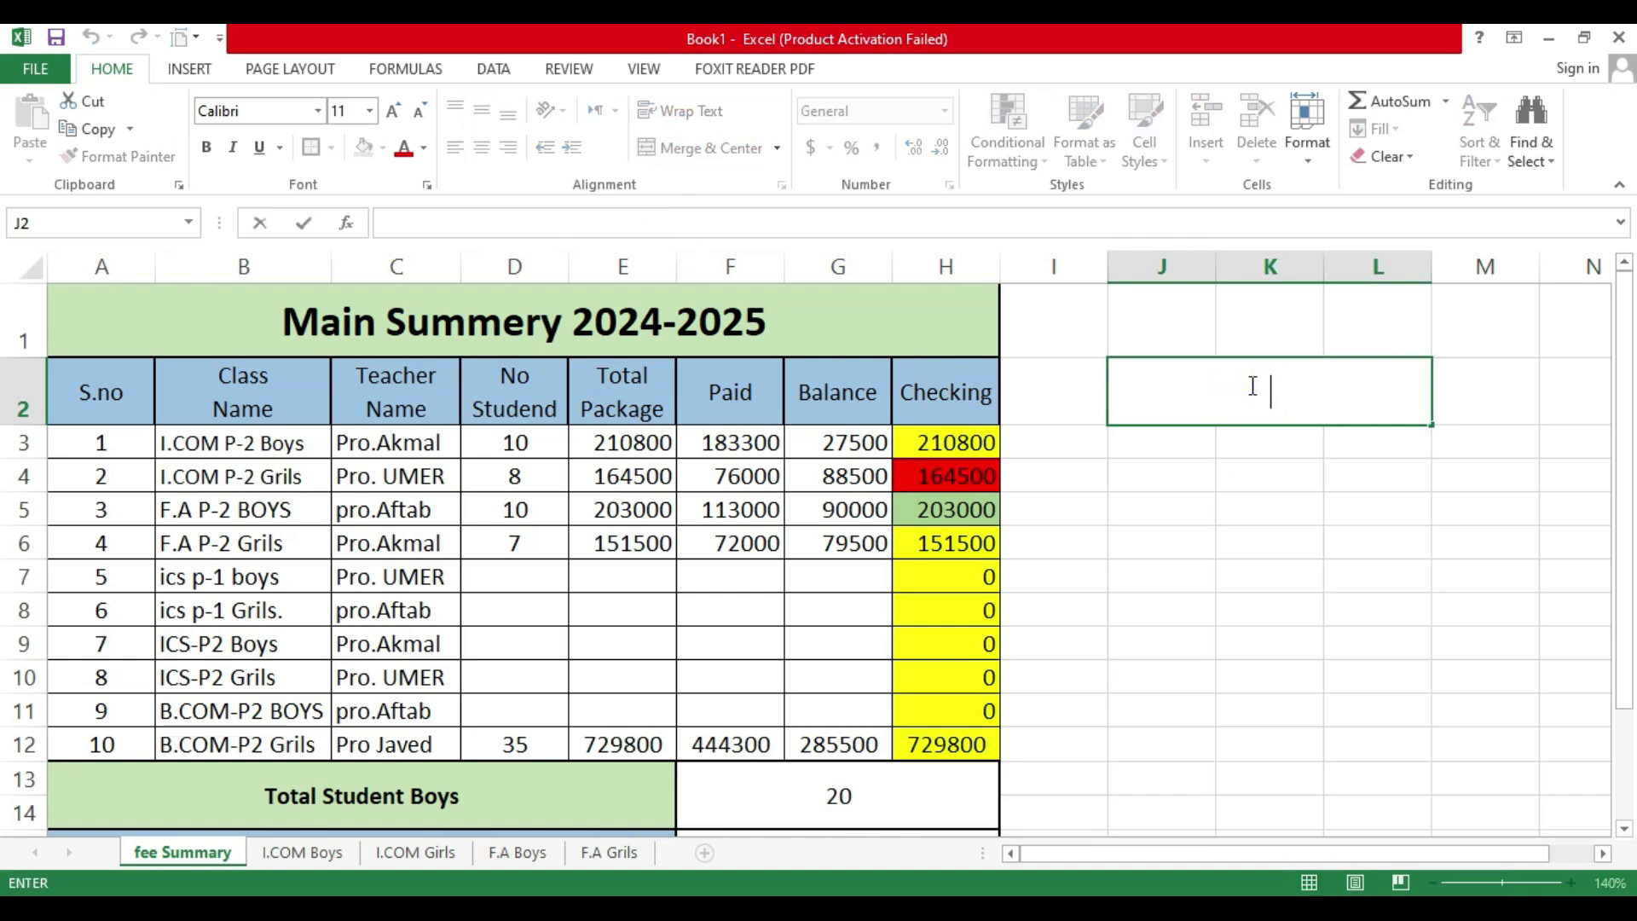
{"action": "type", "text": "Remaing"}
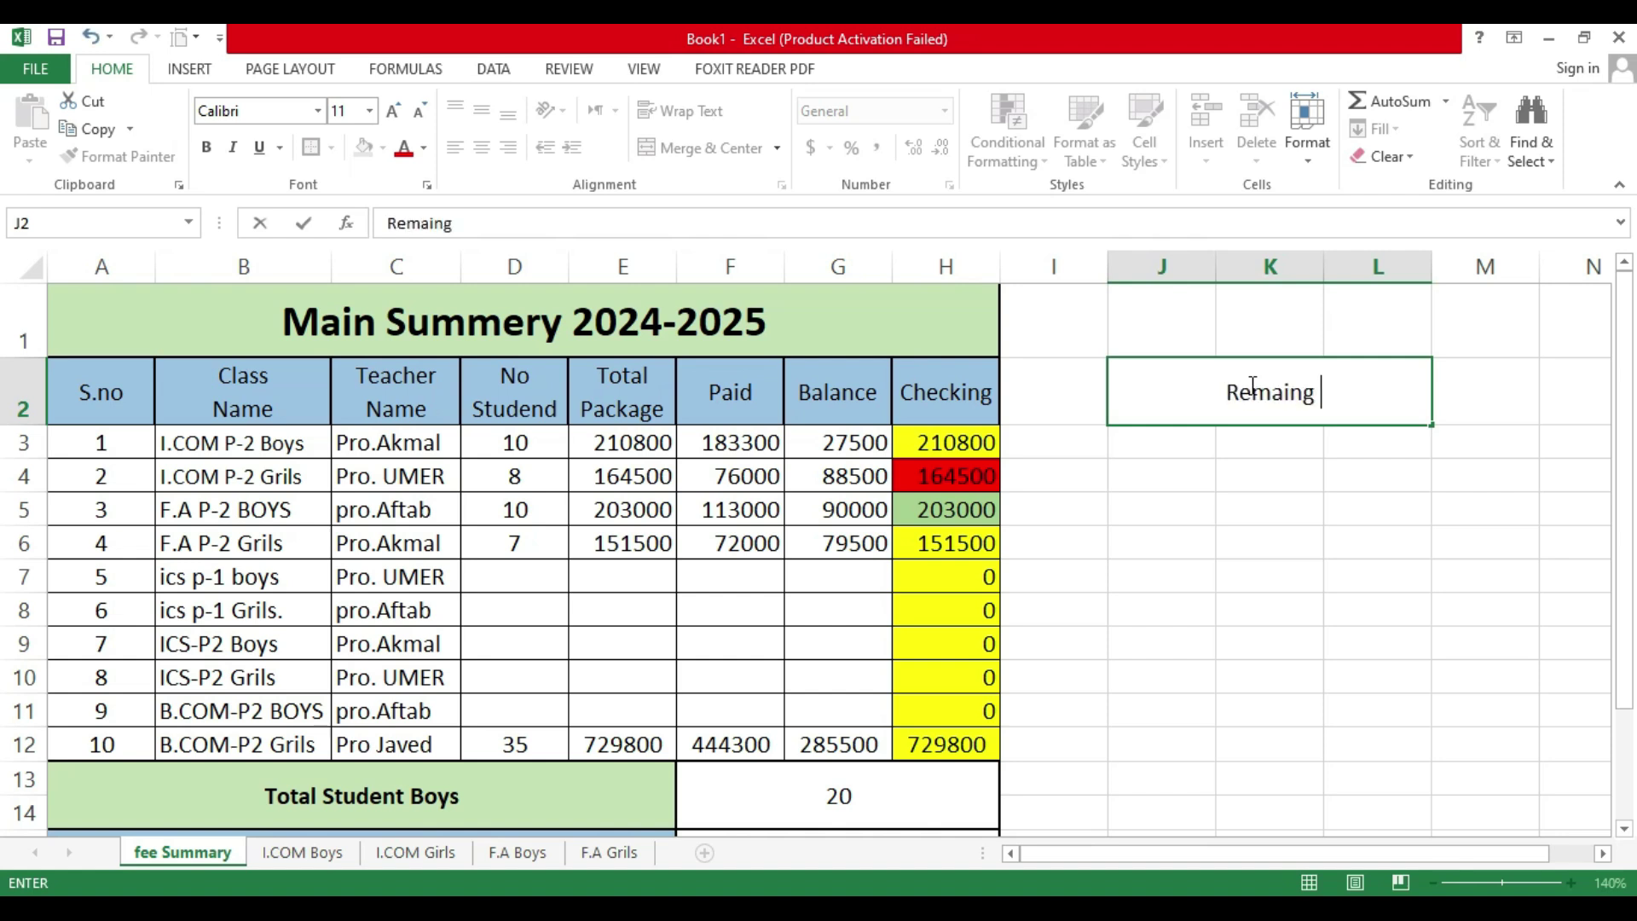
{"action": "type", "text": " Fee"}
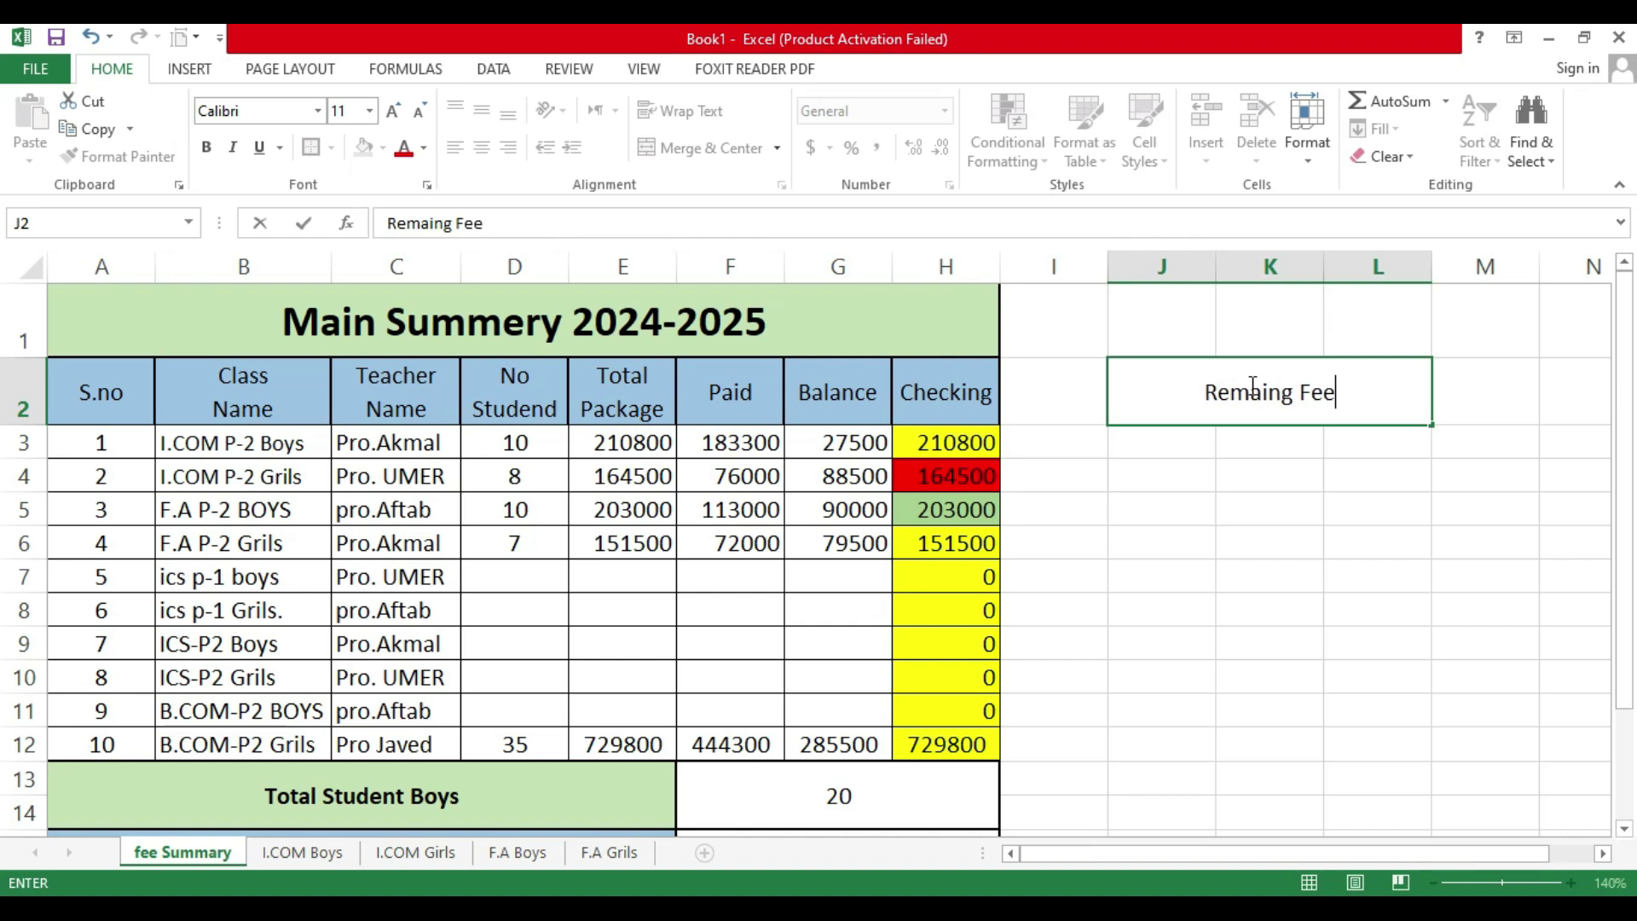
{"action": "key", "text": "Return"}
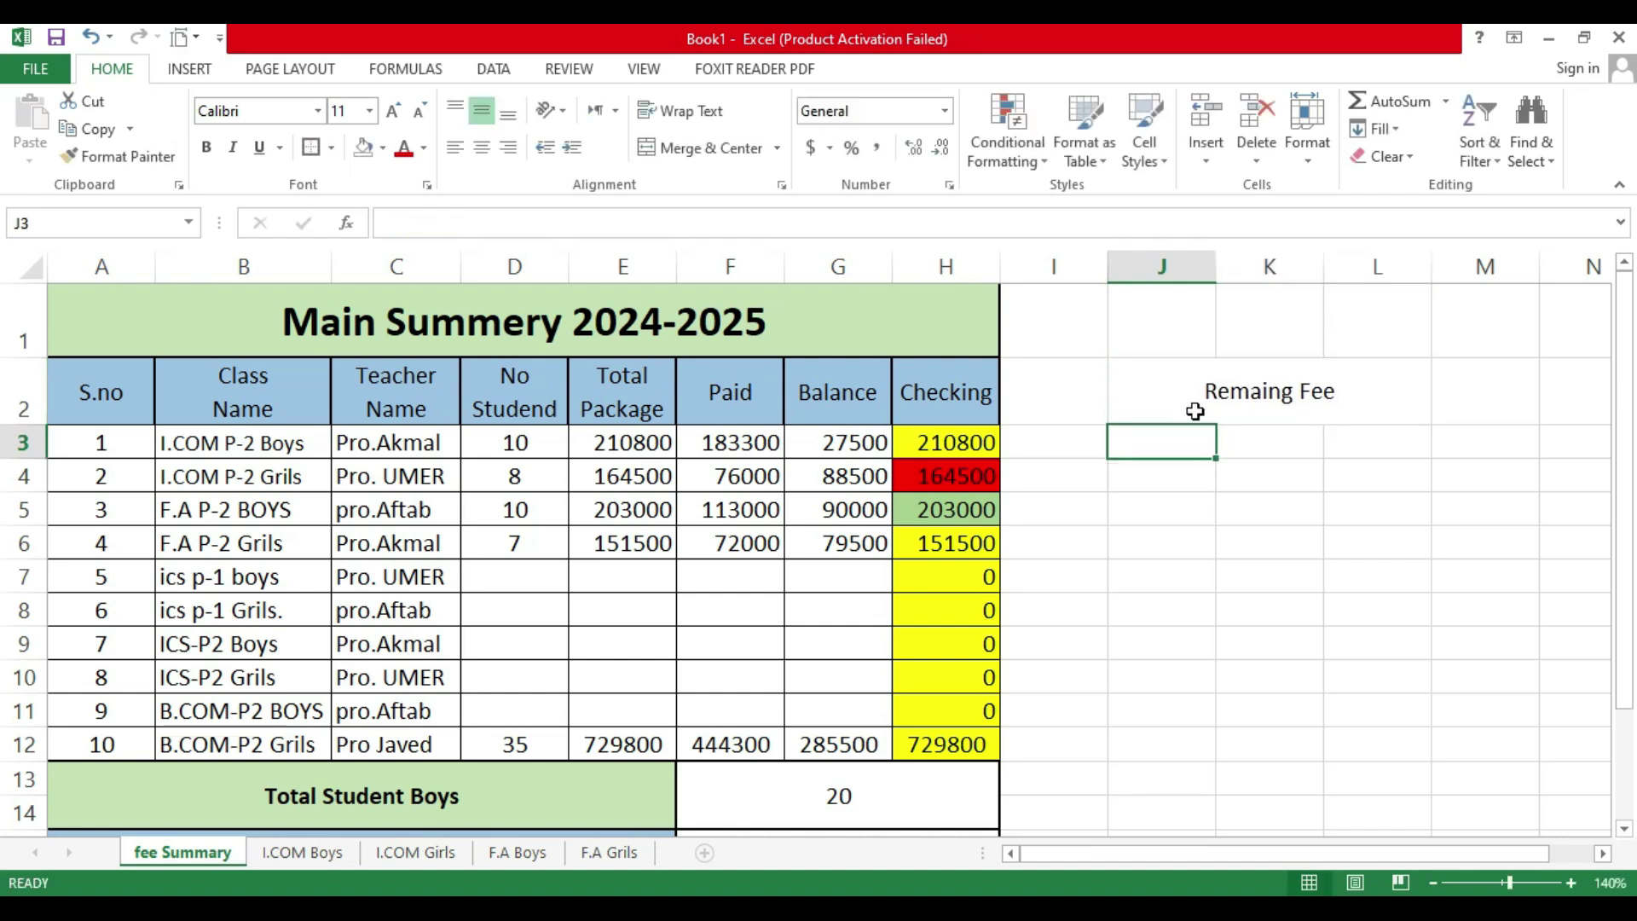
Step: Format the Remaing Fee heading with a red fill, bold 18-point text and a thick box border
{"action": "left_click", "coordinate": [1207, 394]}
{"action": "left_click", "coordinate": [384, 150]}
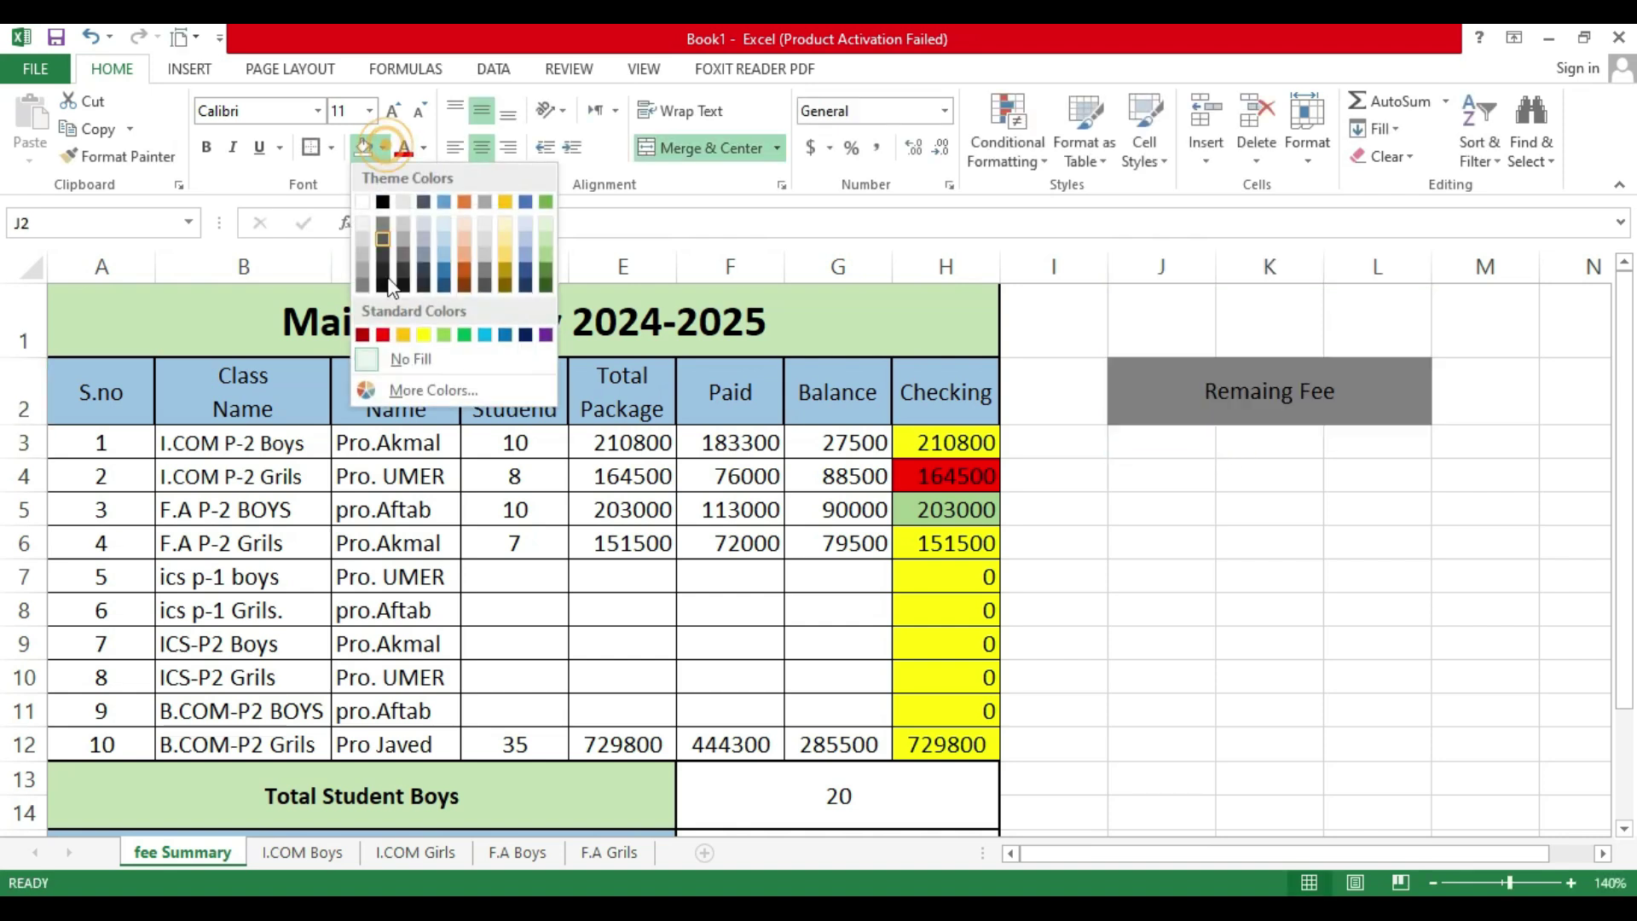
{"action": "left_click", "coordinate": [388, 335]}
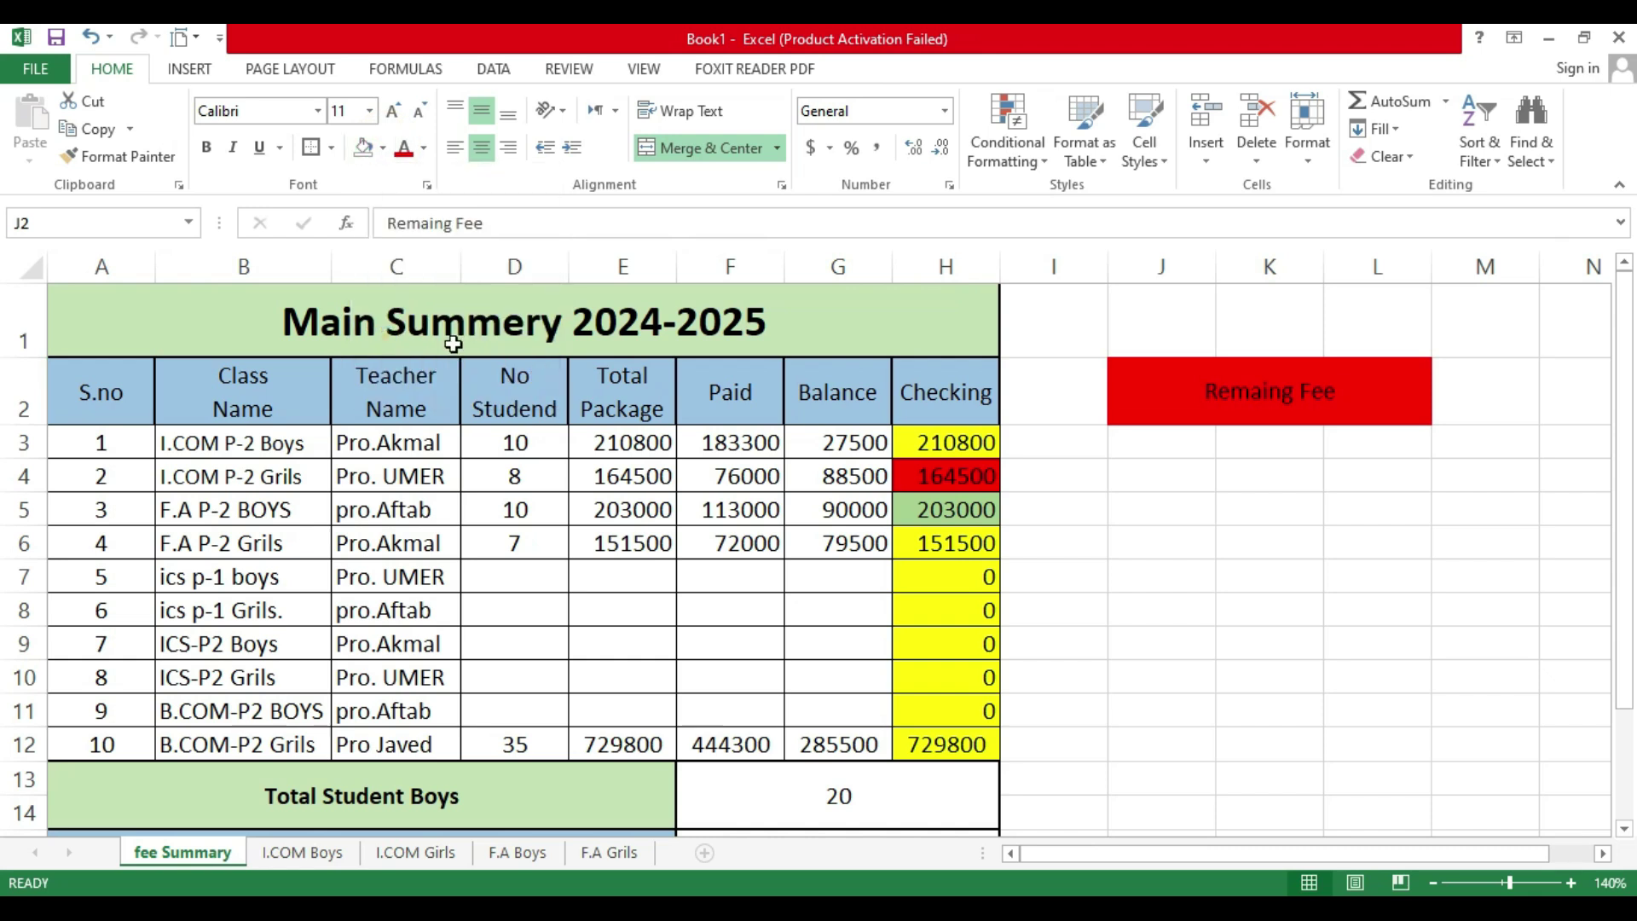
{"action": "left_click", "coordinate": [205, 148]}
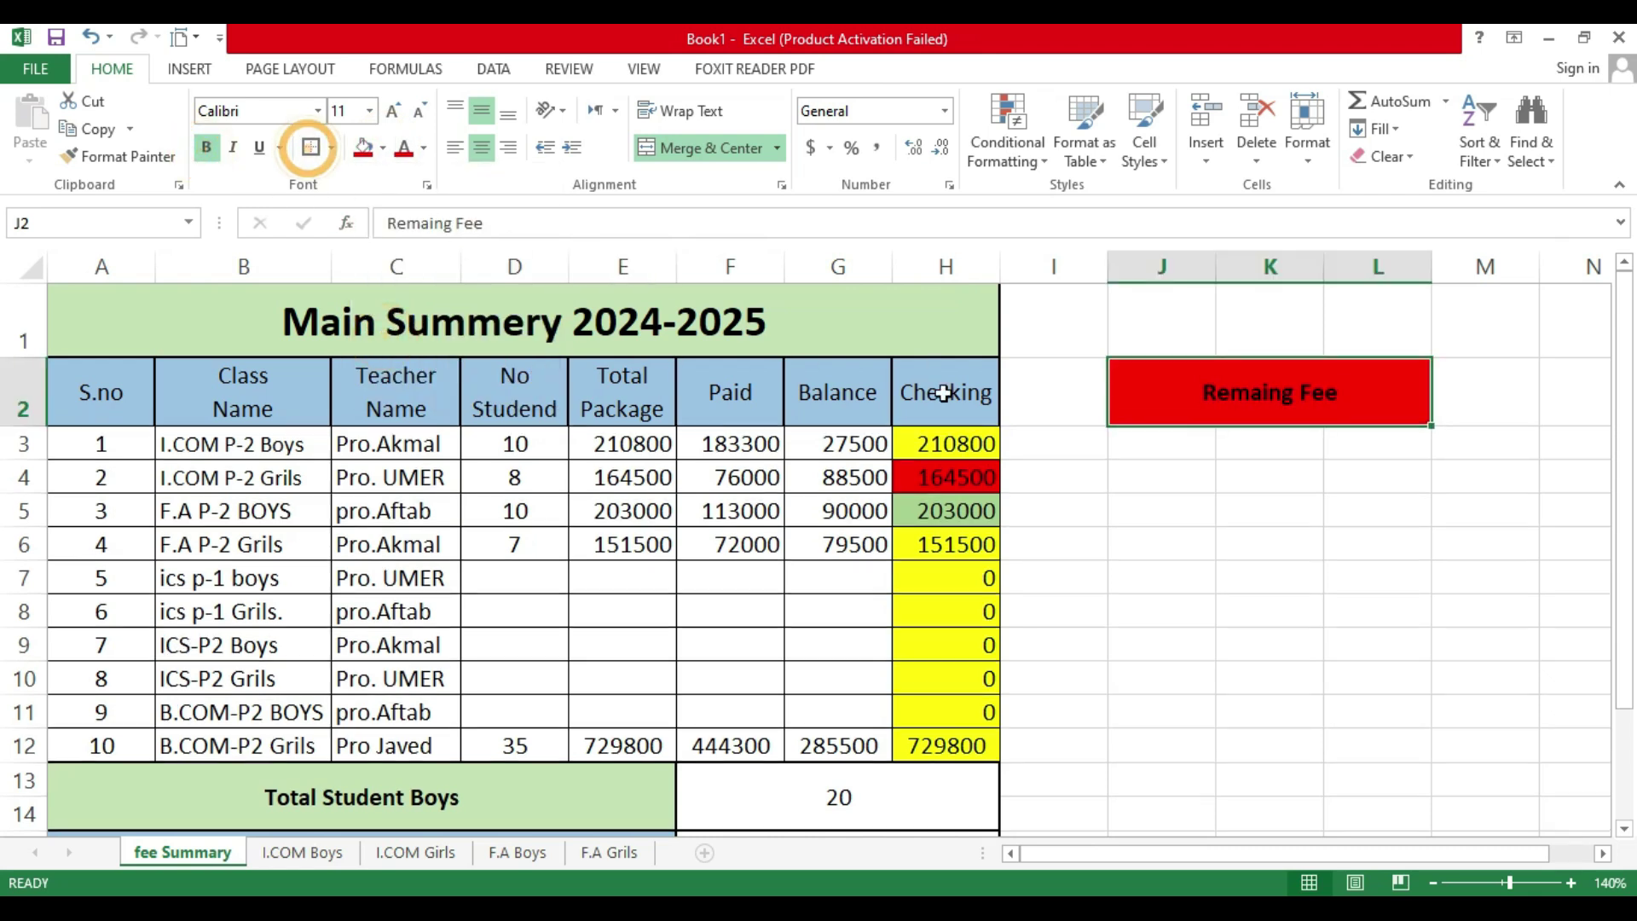
{"action": "left_click", "coordinate": [389, 111]}
{"action": "left_click", "coordinate": [389, 112]}
{"action": "left_click", "coordinate": [392, 111]}
{"action": "left_click", "coordinate": [392, 111]}
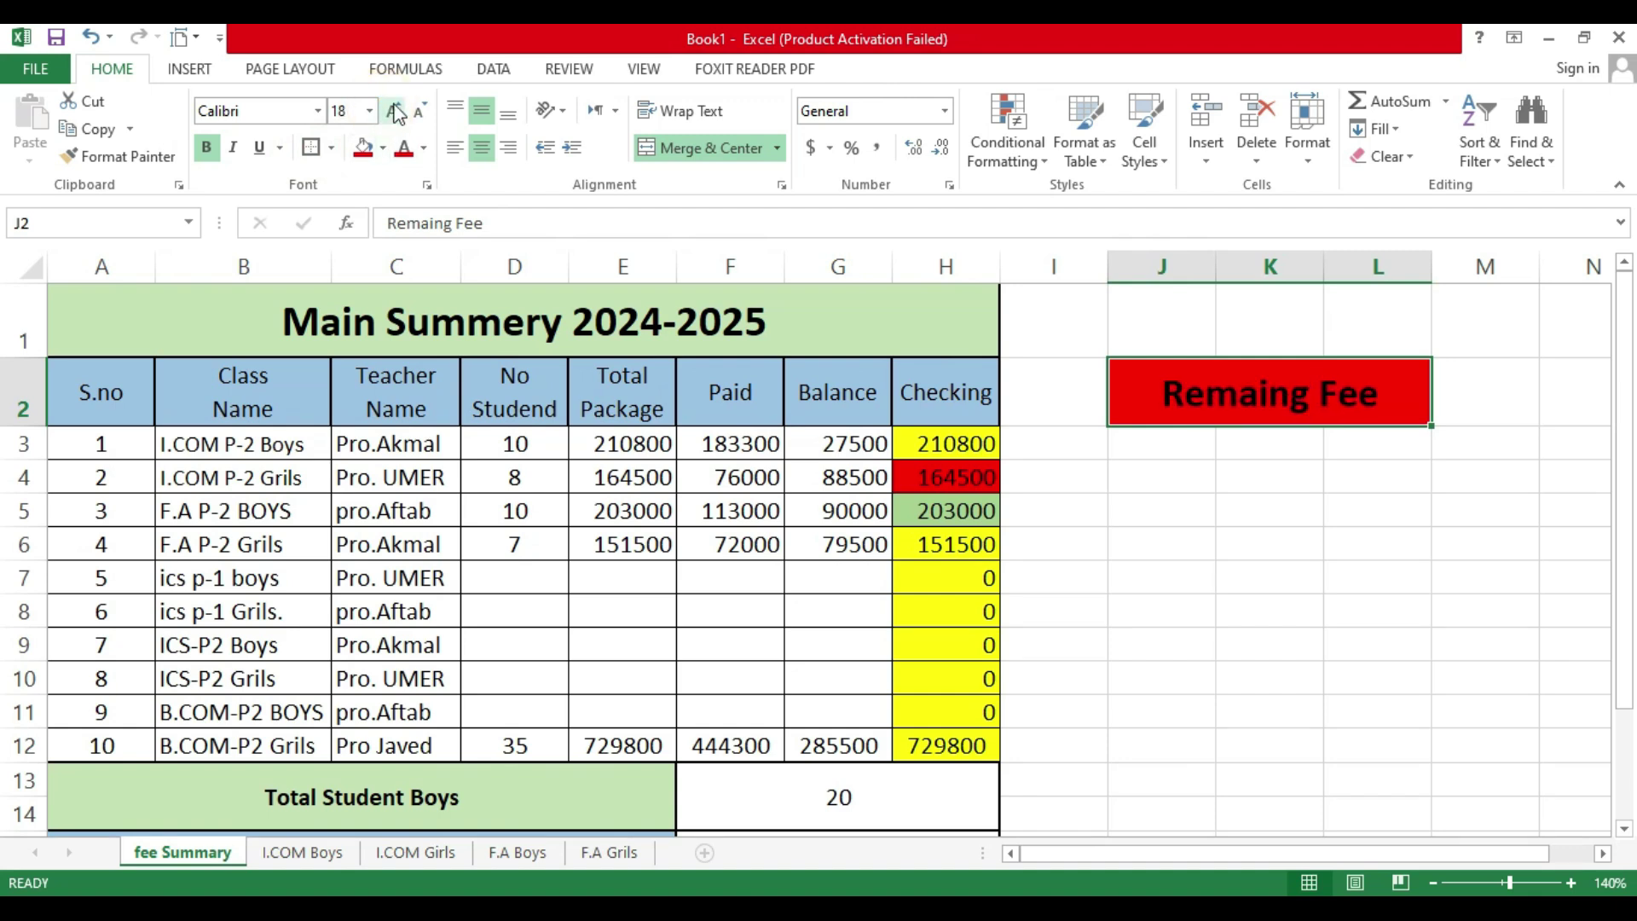
Step: Merge and center J3:L4 directly below the Remaing Fee heading
{"action": "left_click", "coordinate": [1164, 458]}
{"action": "left_click_drag", "start_coordinate": [1164, 458], "coordinate": [1372, 479]}
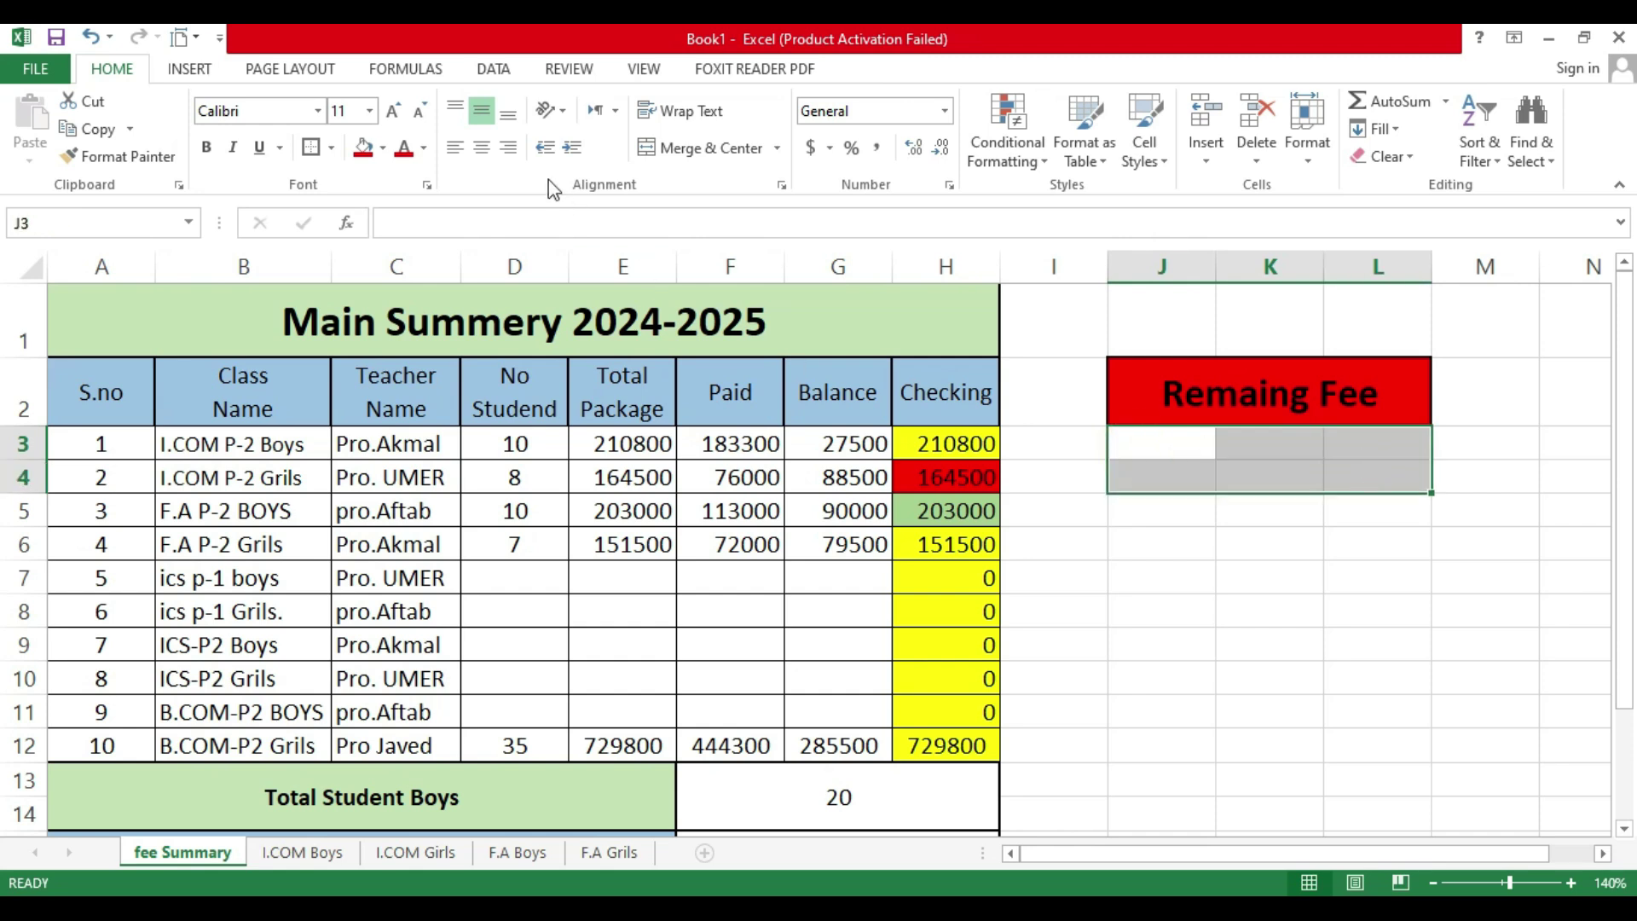
{"action": "left_click", "coordinate": [711, 147]}
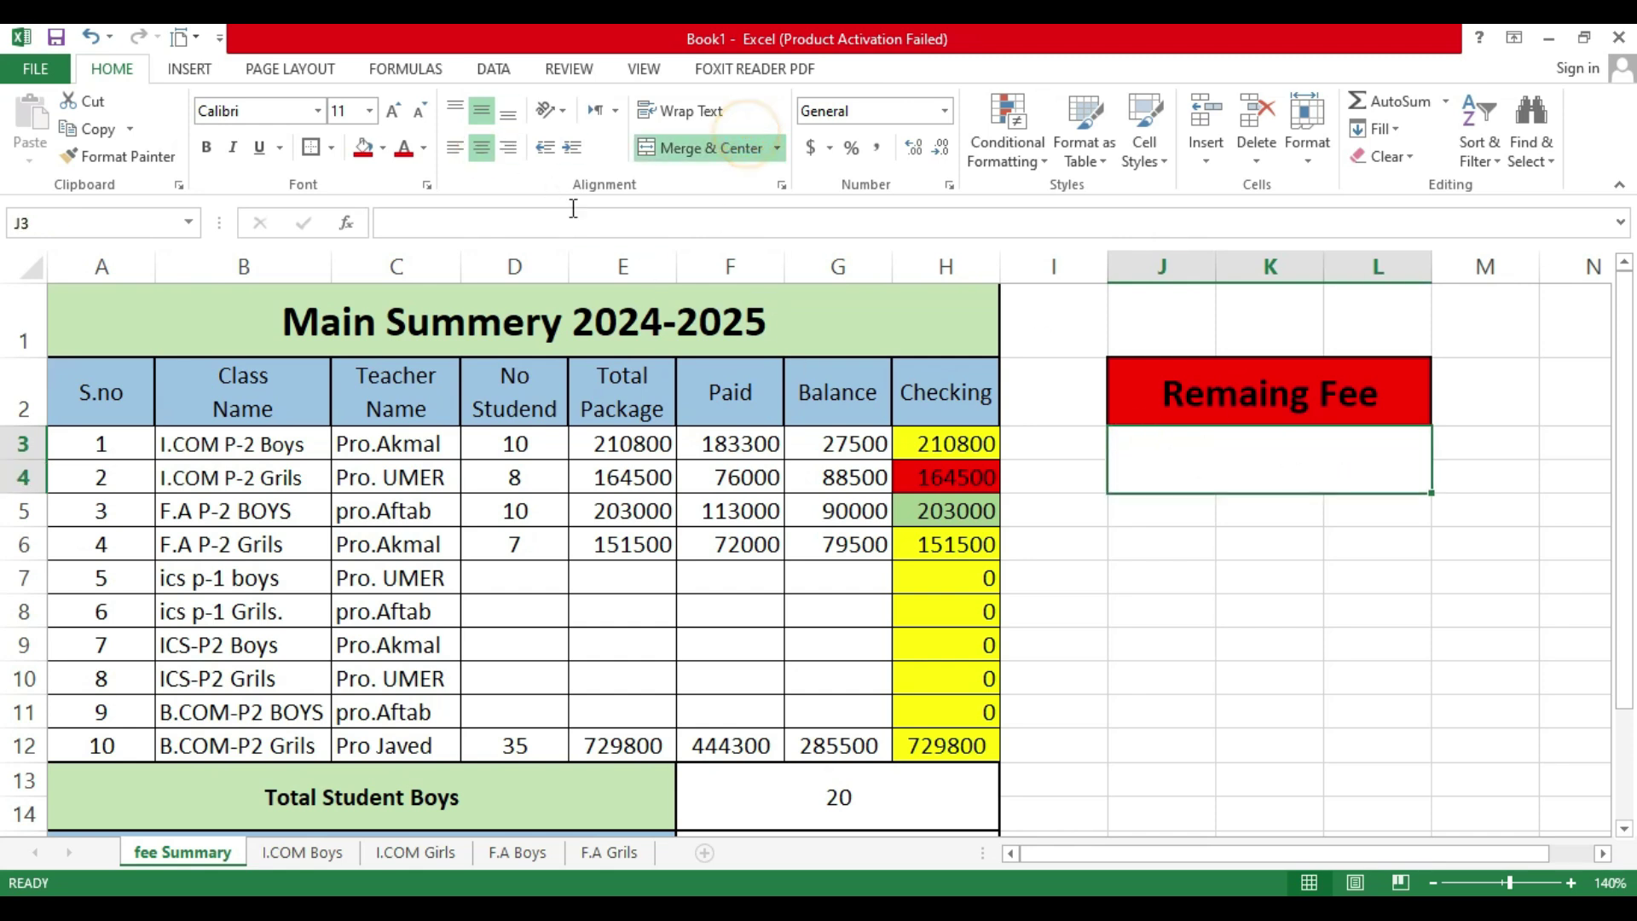
Step: Link the merged cell J3 below the Remaing Fee heading to the balance total with =G12
{"action": "left_click", "coordinate": [1270, 459]}
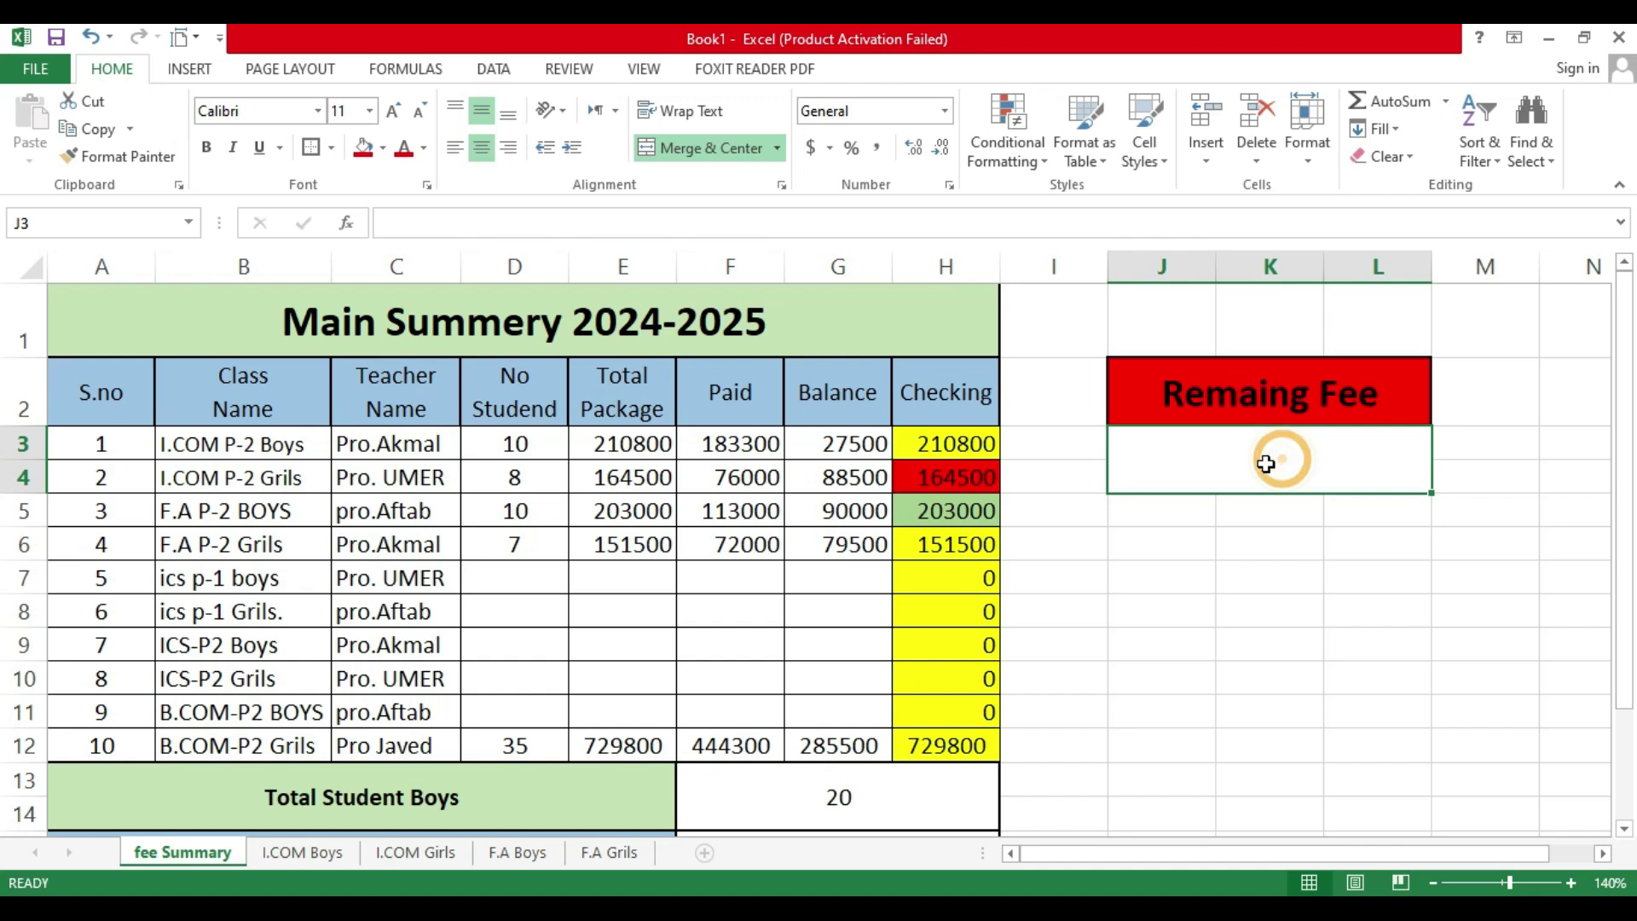
{"action": "type", "text": "="}
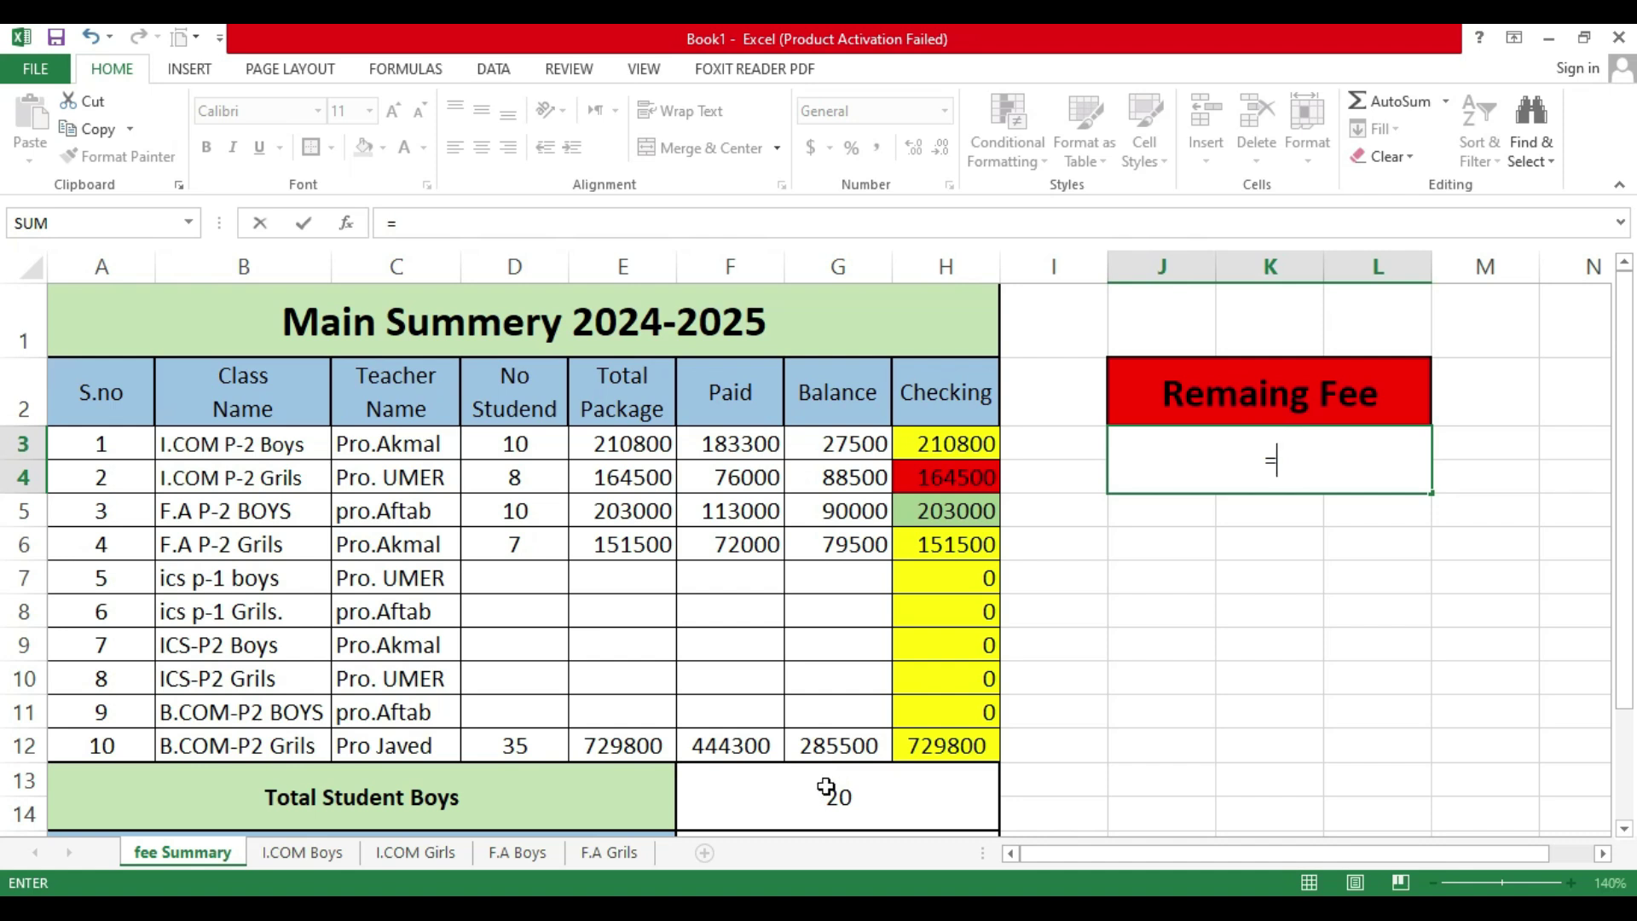
{"action": "left_click", "coordinate": [848, 748]}
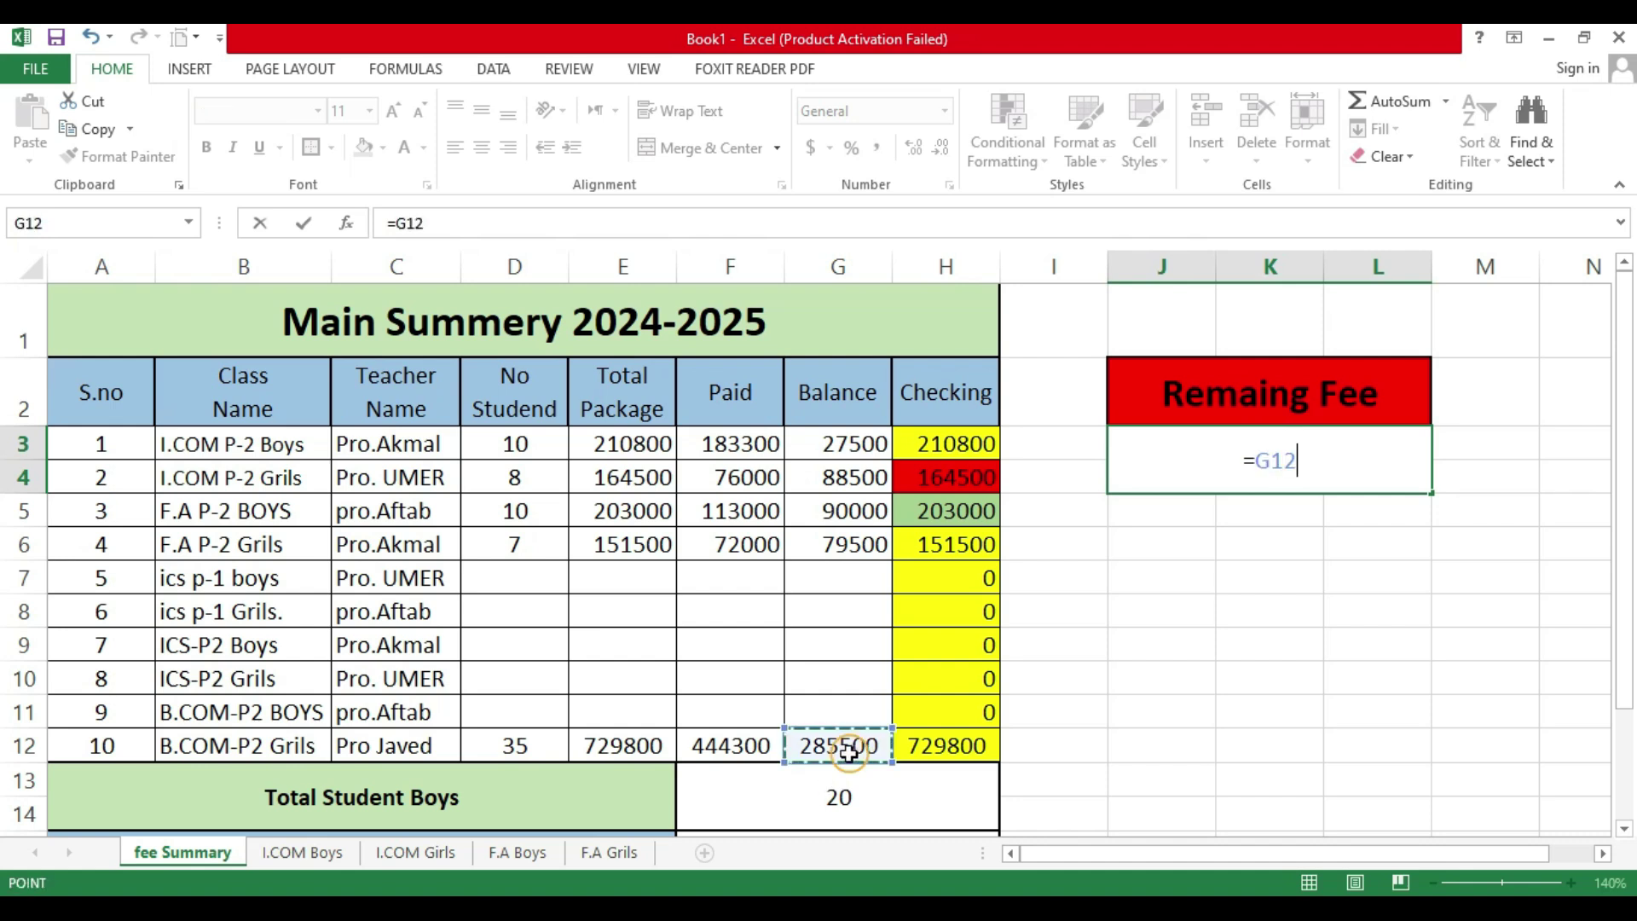
{"action": "key", "text": "Return"}
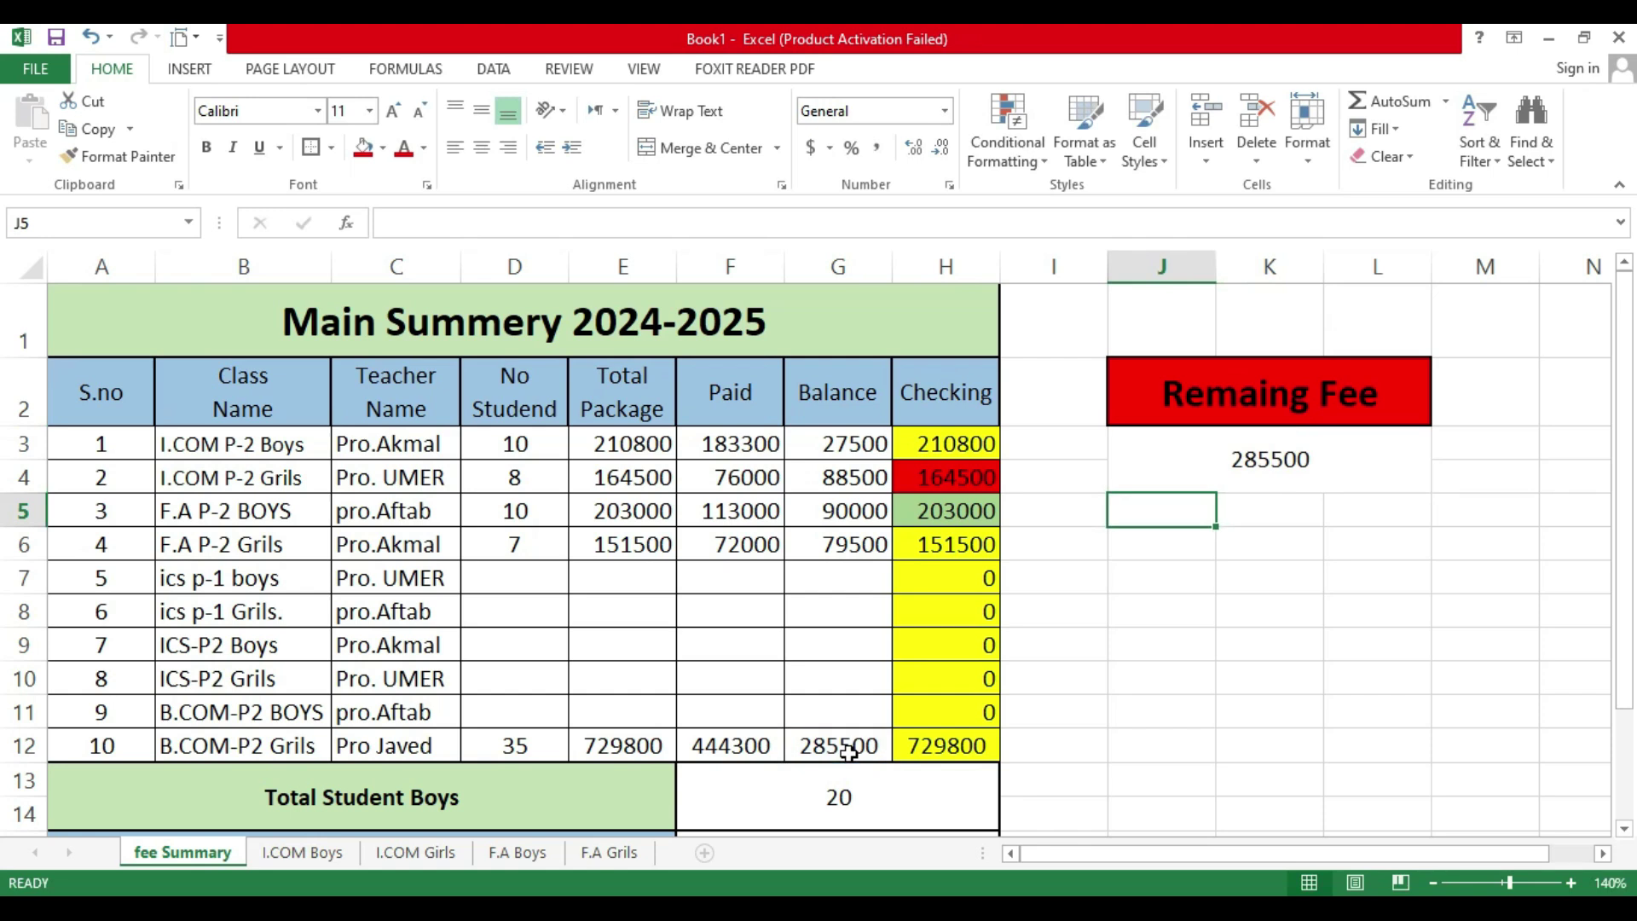
Step: Format the remaining fee amount in J3 as bold 26-point text
{"action": "left_click", "coordinate": [1261, 471]}
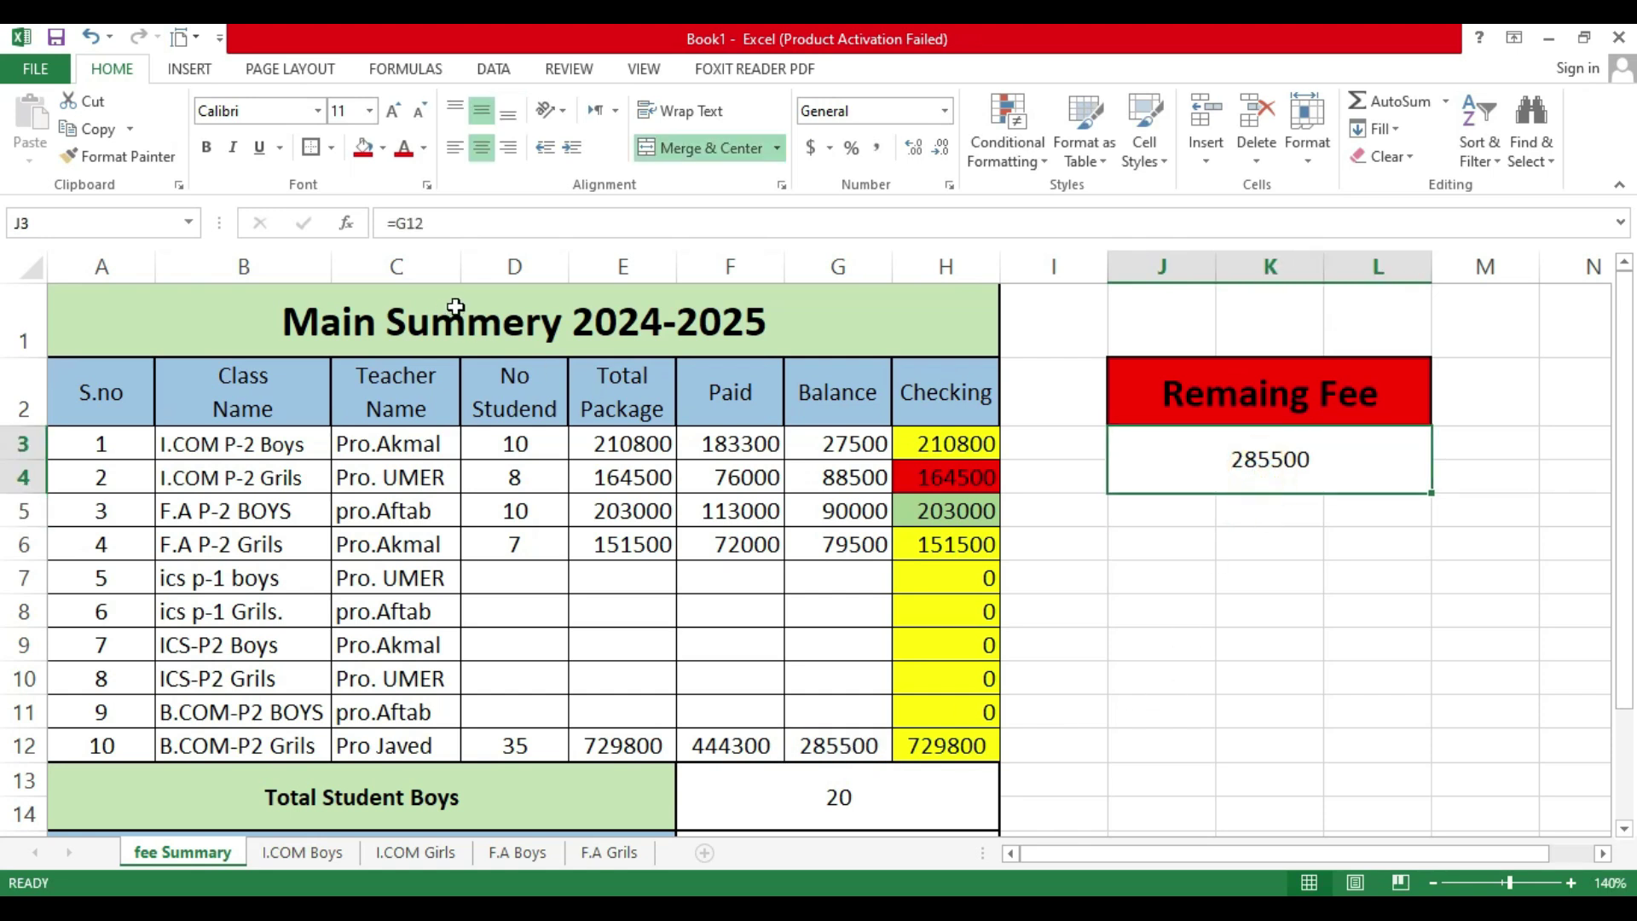
{"action": "left_click", "coordinate": [394, 111]}
{"action": "left_click", "coordinate": [394, 112]}
{"action": "left_click", "coordinate": [393, 112]}
{"action": "left_click", "coordinate": [394, 112]}
{"action": "left_click", "coordinate": [394, 112]}
{"action": "left_click", "coordinate": [394, 112]}
{"action": "left_click", "coordinate": [393, 112]}
{"action": "left_click", "coordinate": [393, 111]}
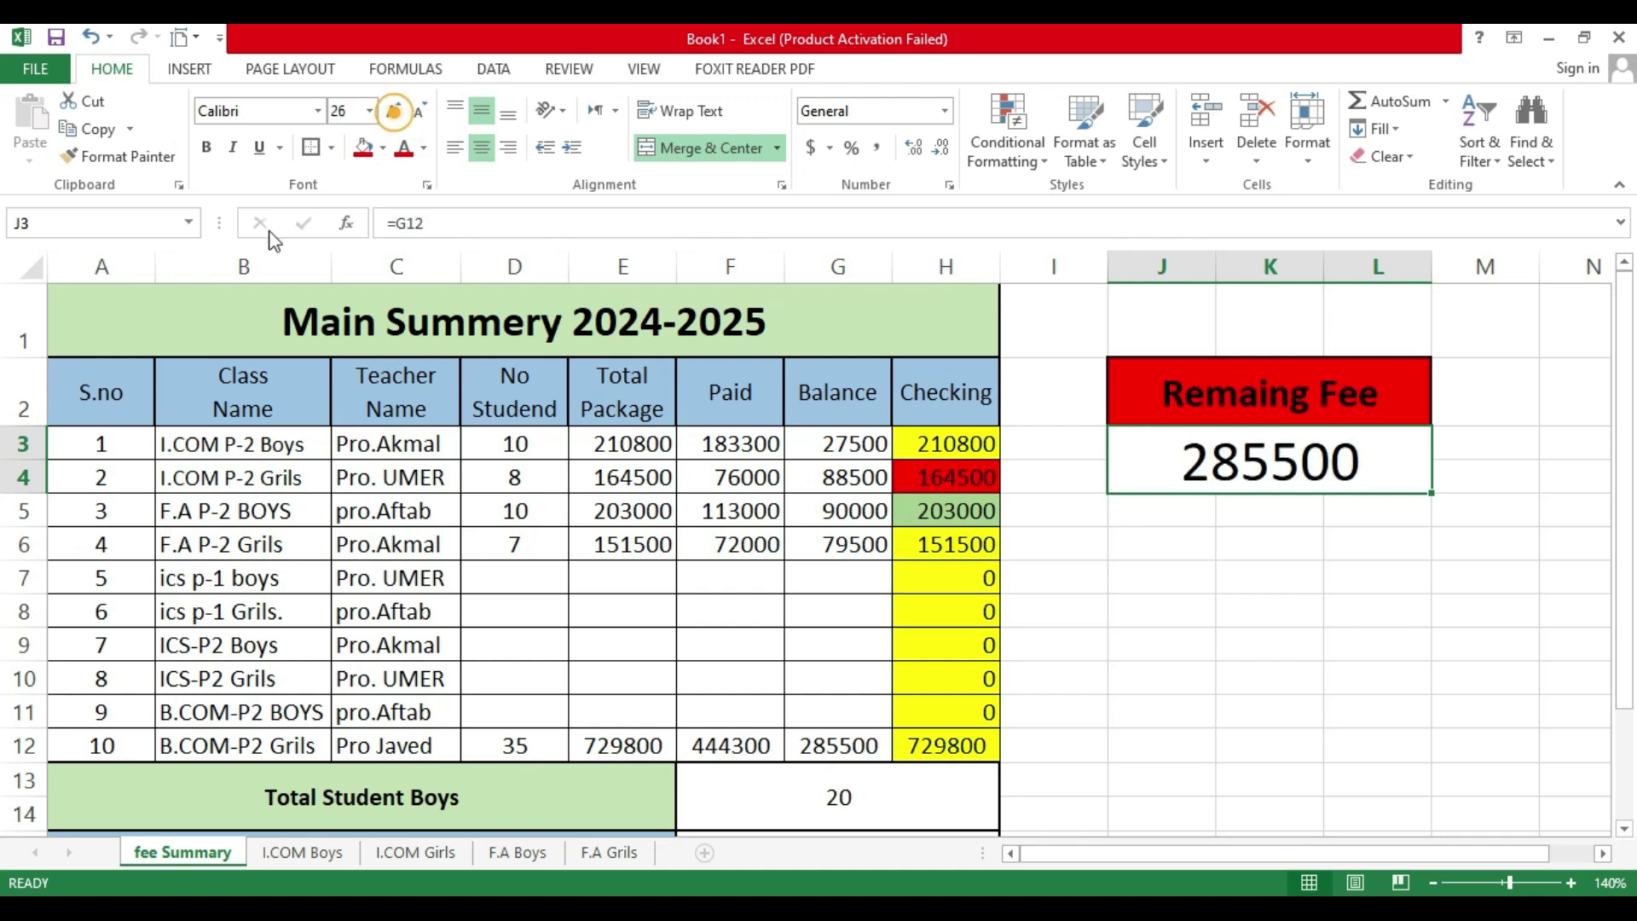
{"action": "left_click", "coordinate": [206, 147]}
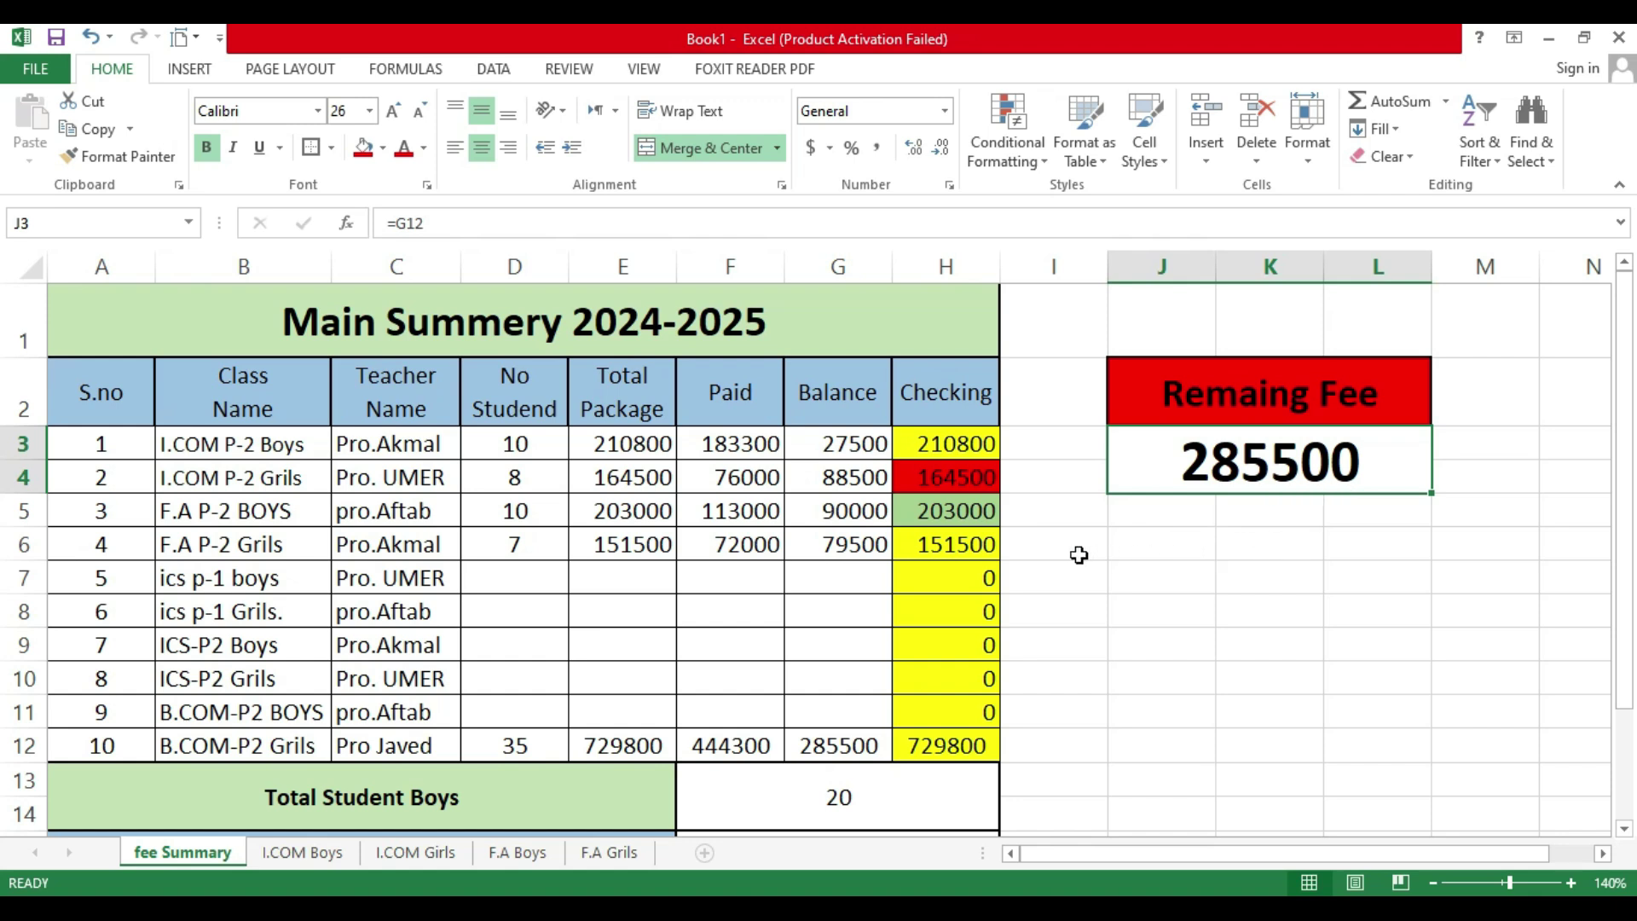
Step: Copy the Remaing Fee heading to J5, directly below the remaining fee amount
{"action": "left_click", "coordinate": [1144, 516]}
{"action": "left_click", "coordinate": [1212, 402]}
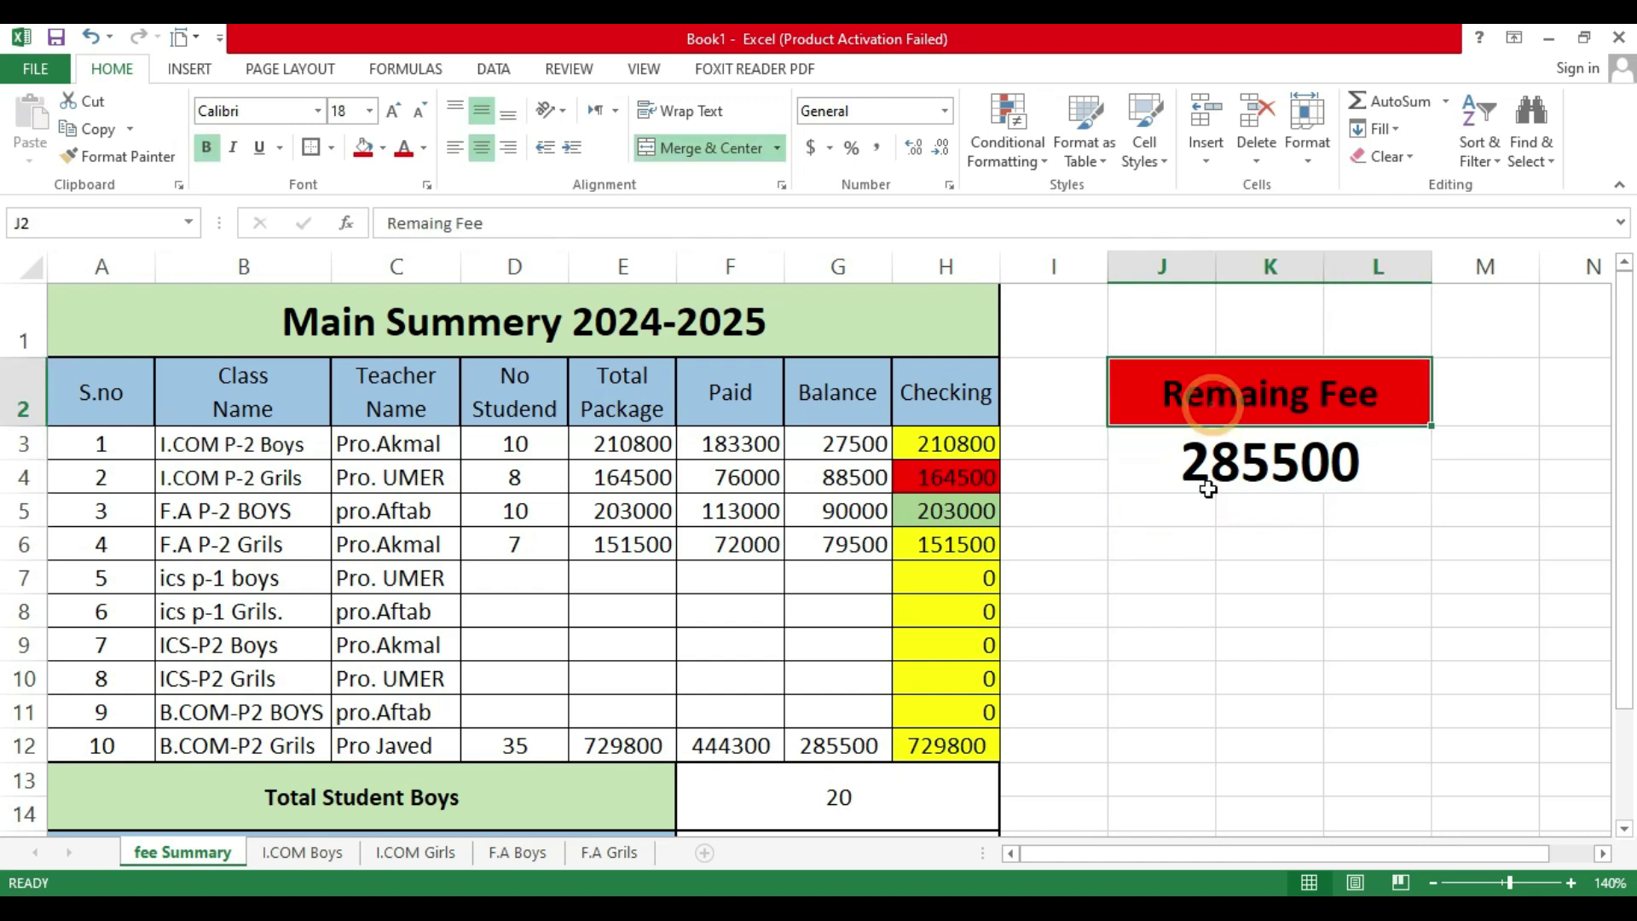
{"action": "key", "text": "ctrl+c"}
{"action": "left_click", "coordinate": [1169, 521]}
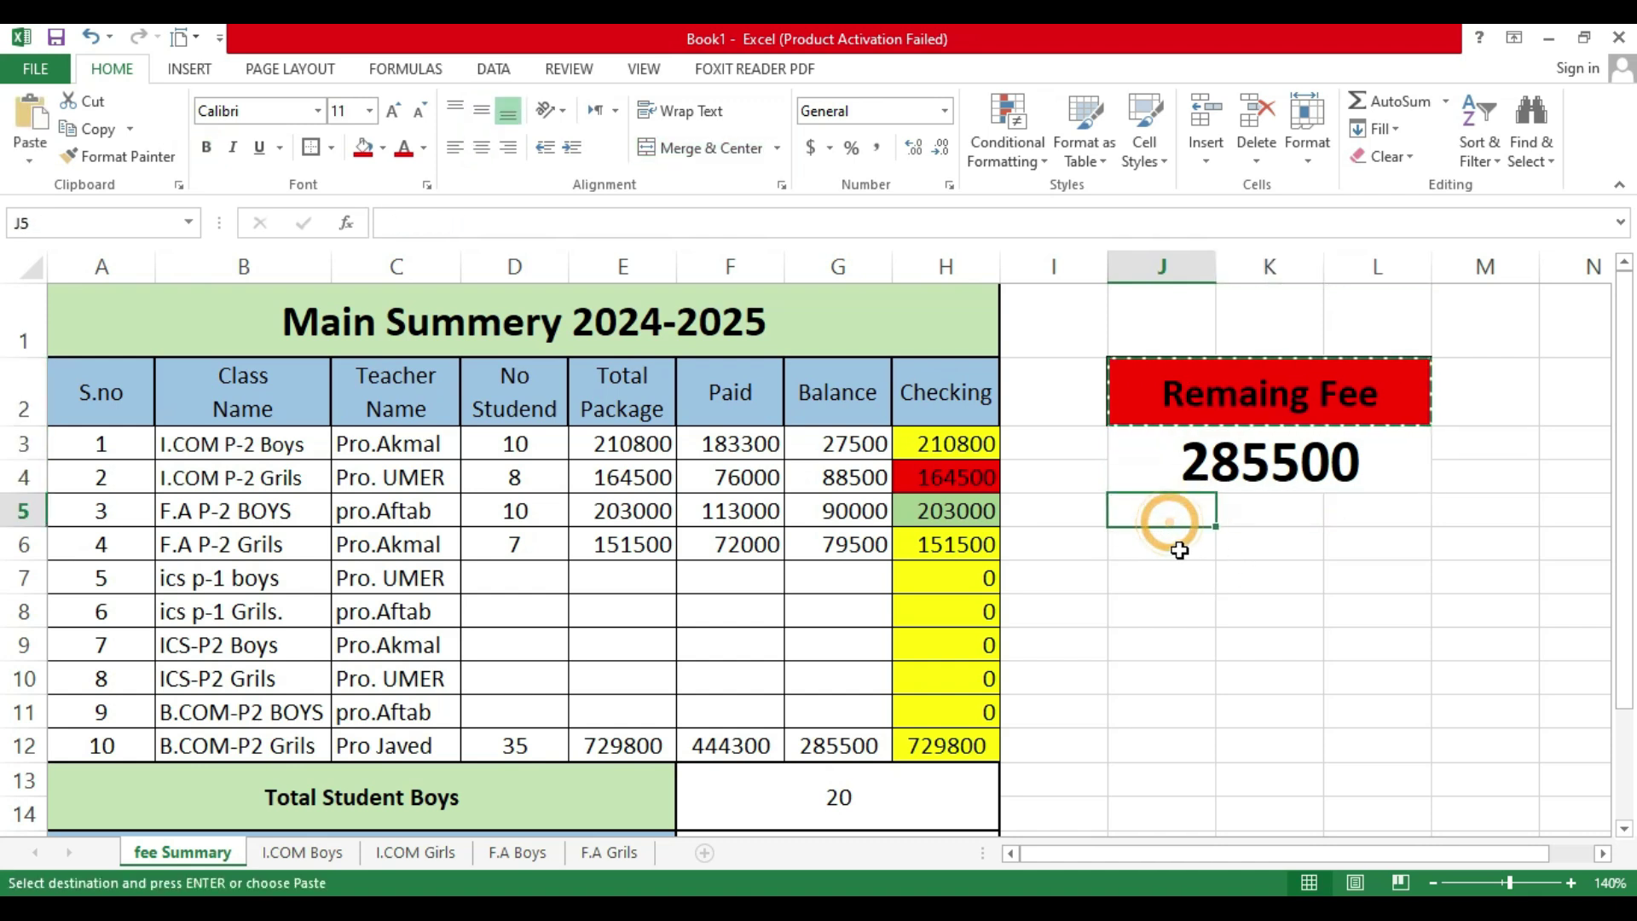
{"action": "key", "text": "ctrl+v"}
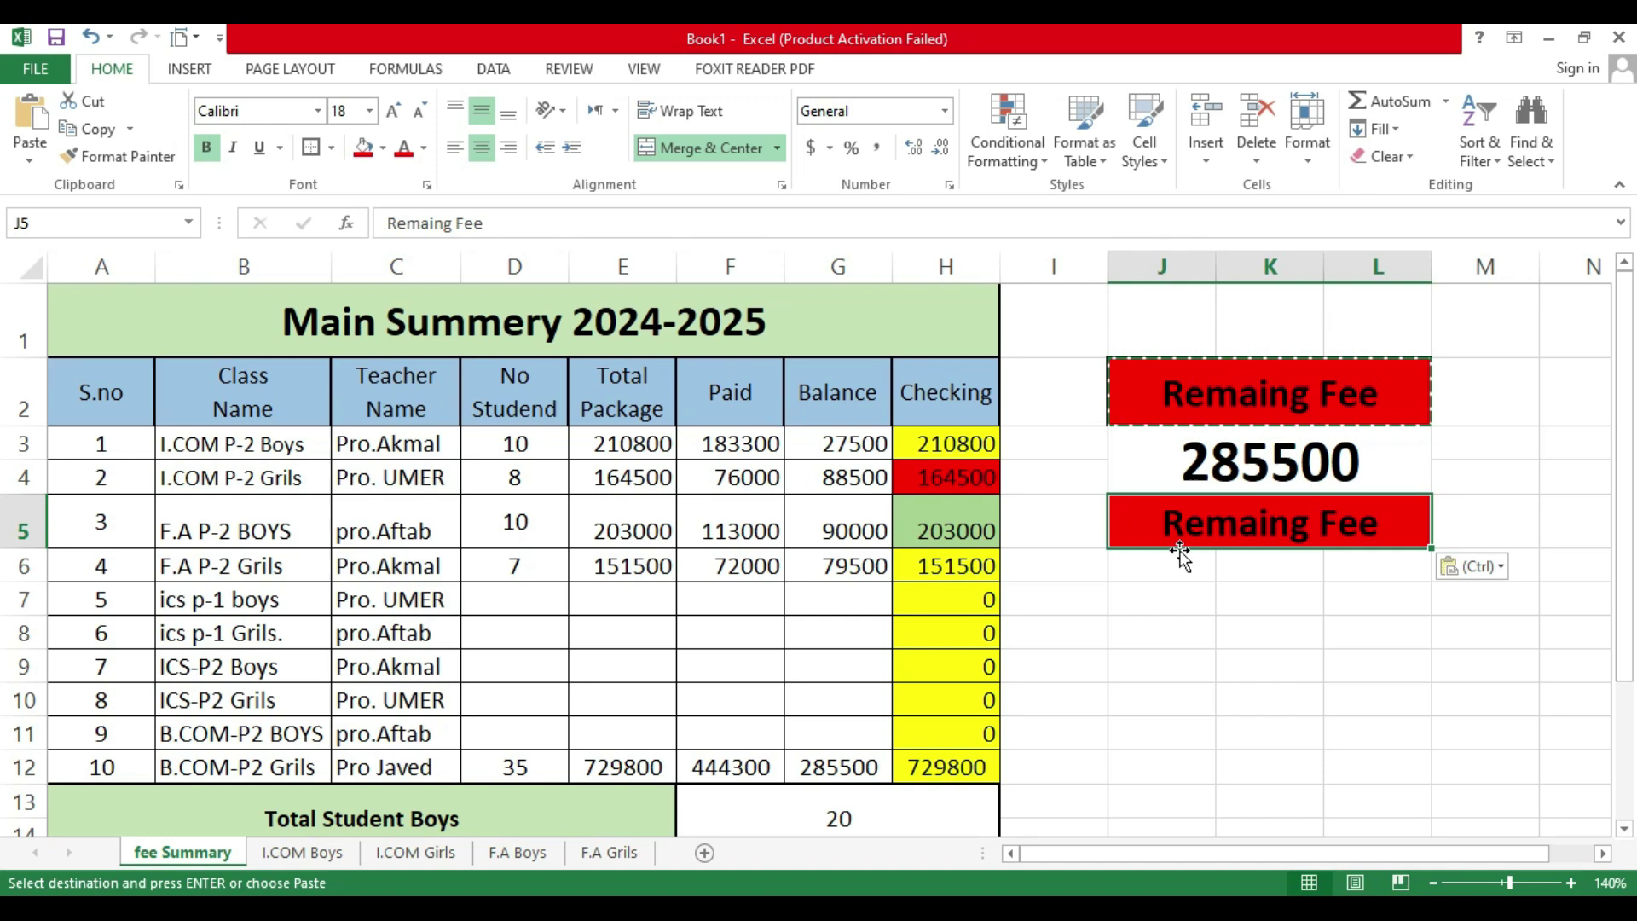
Step: Change the copied heading in J5 to "Paid Fee"
{"action": "double_click", "coordinate": [1391, 526]}
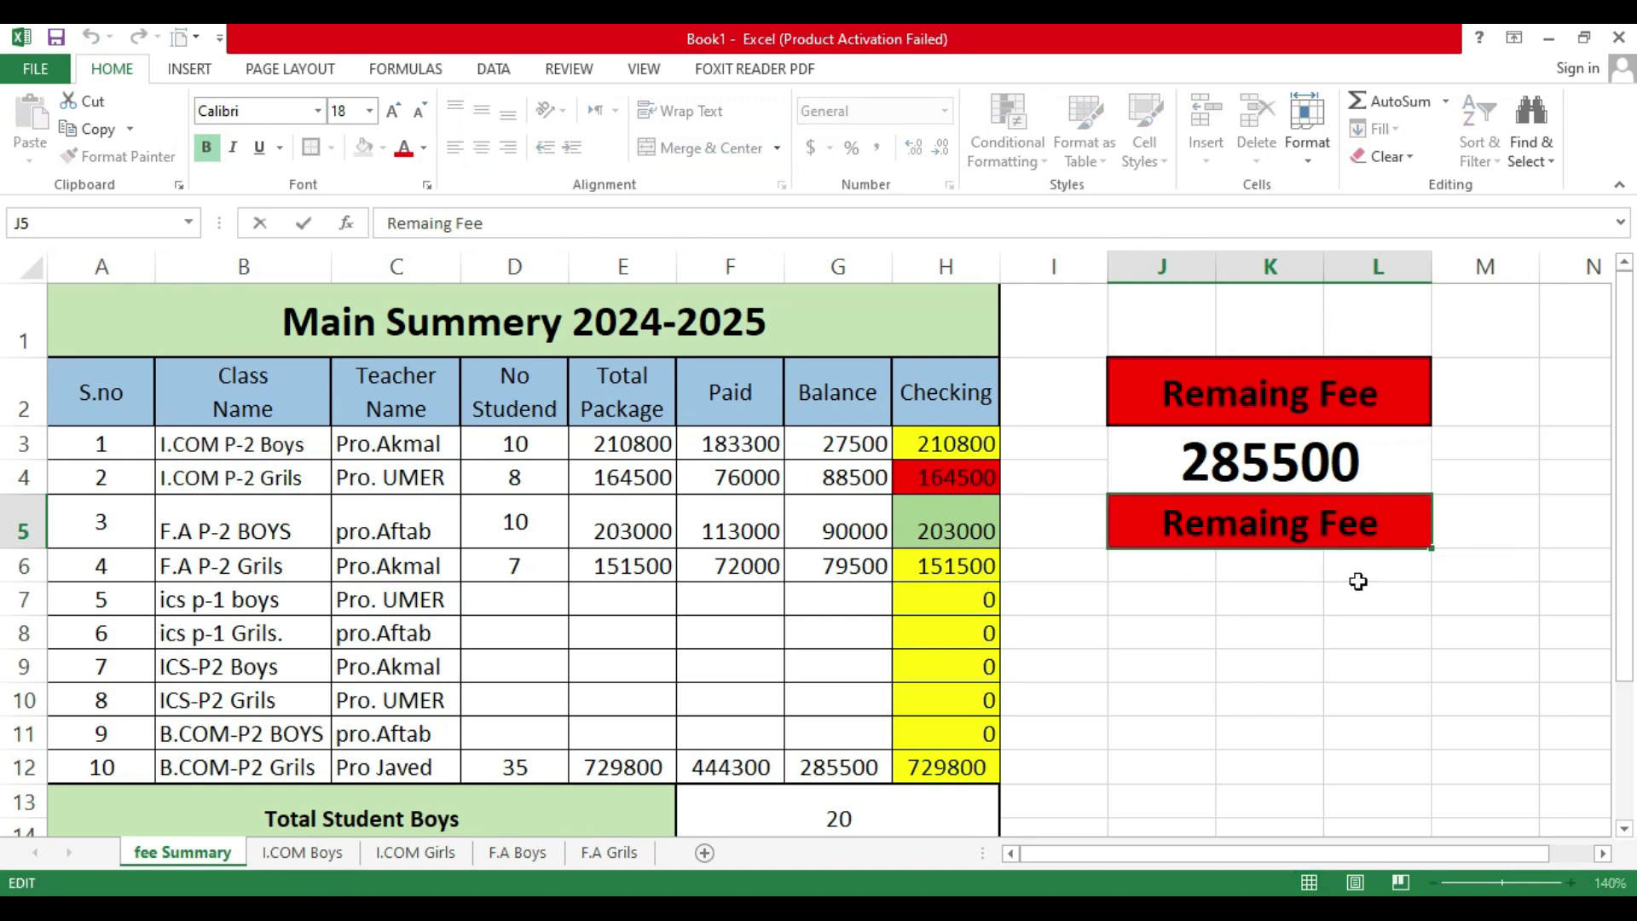
{"action": "key", "text": "BackSpace"}
{"action": "key", "text": "BackSpace"}
{"action": "key", "text": "BackSpace"}
{"action": "key", "text": "BackSpace"}
{"action": "key", "text": "BackSpace"}
{"action": "key", "text": "BackSpace"}
{"action": "key", "text": "BackSpace"}
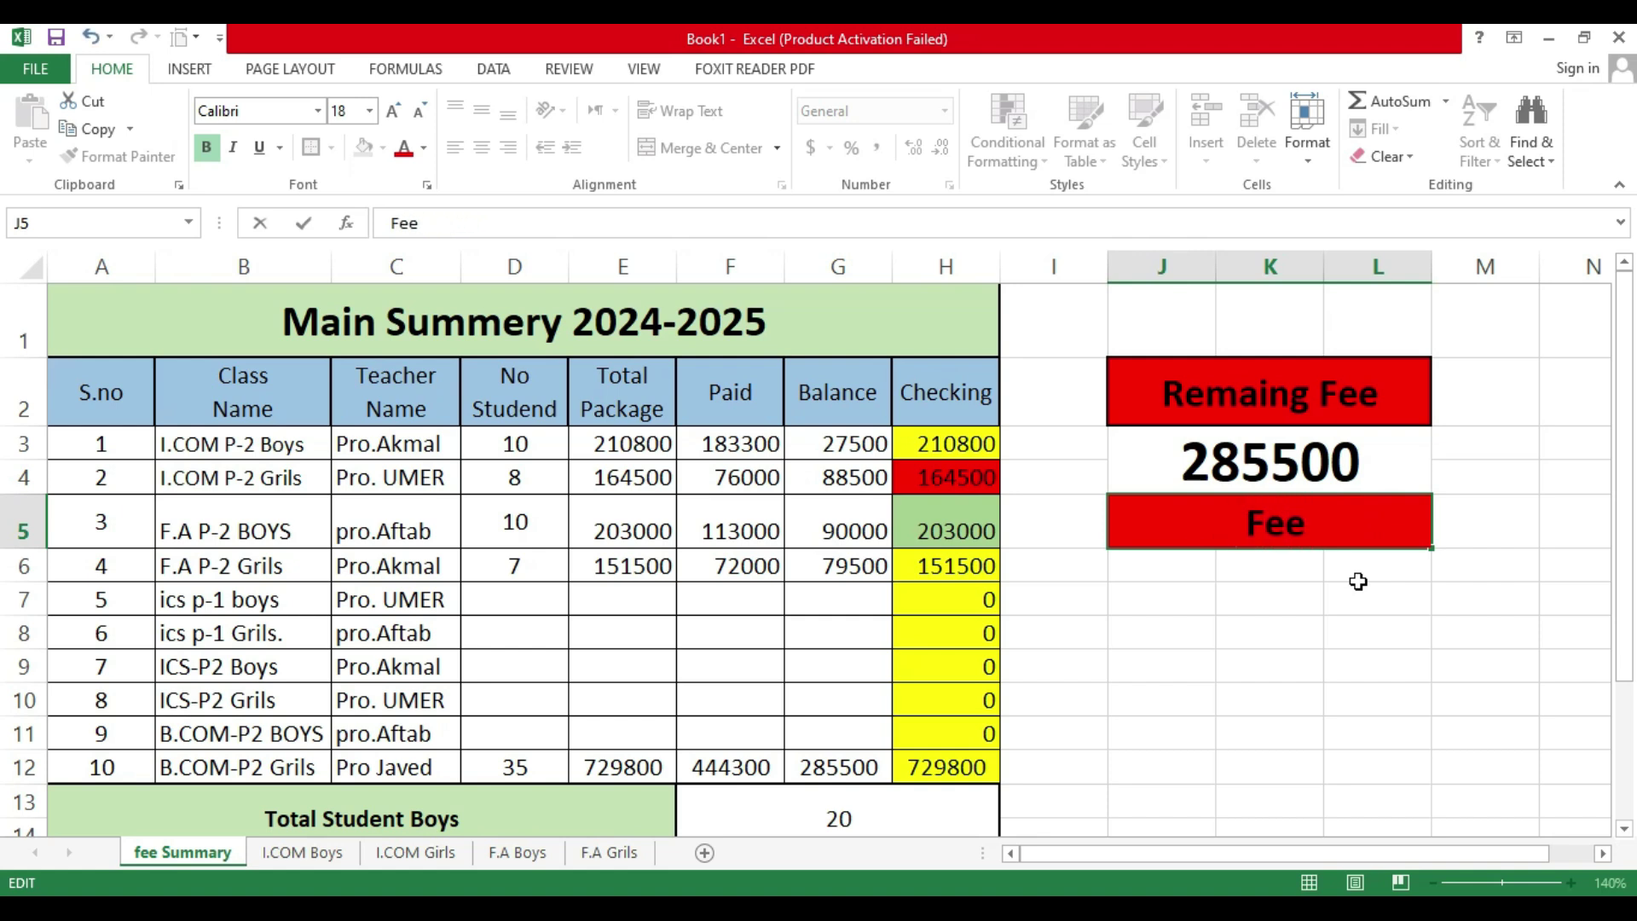
{"action": "type", "text": "Paid"}
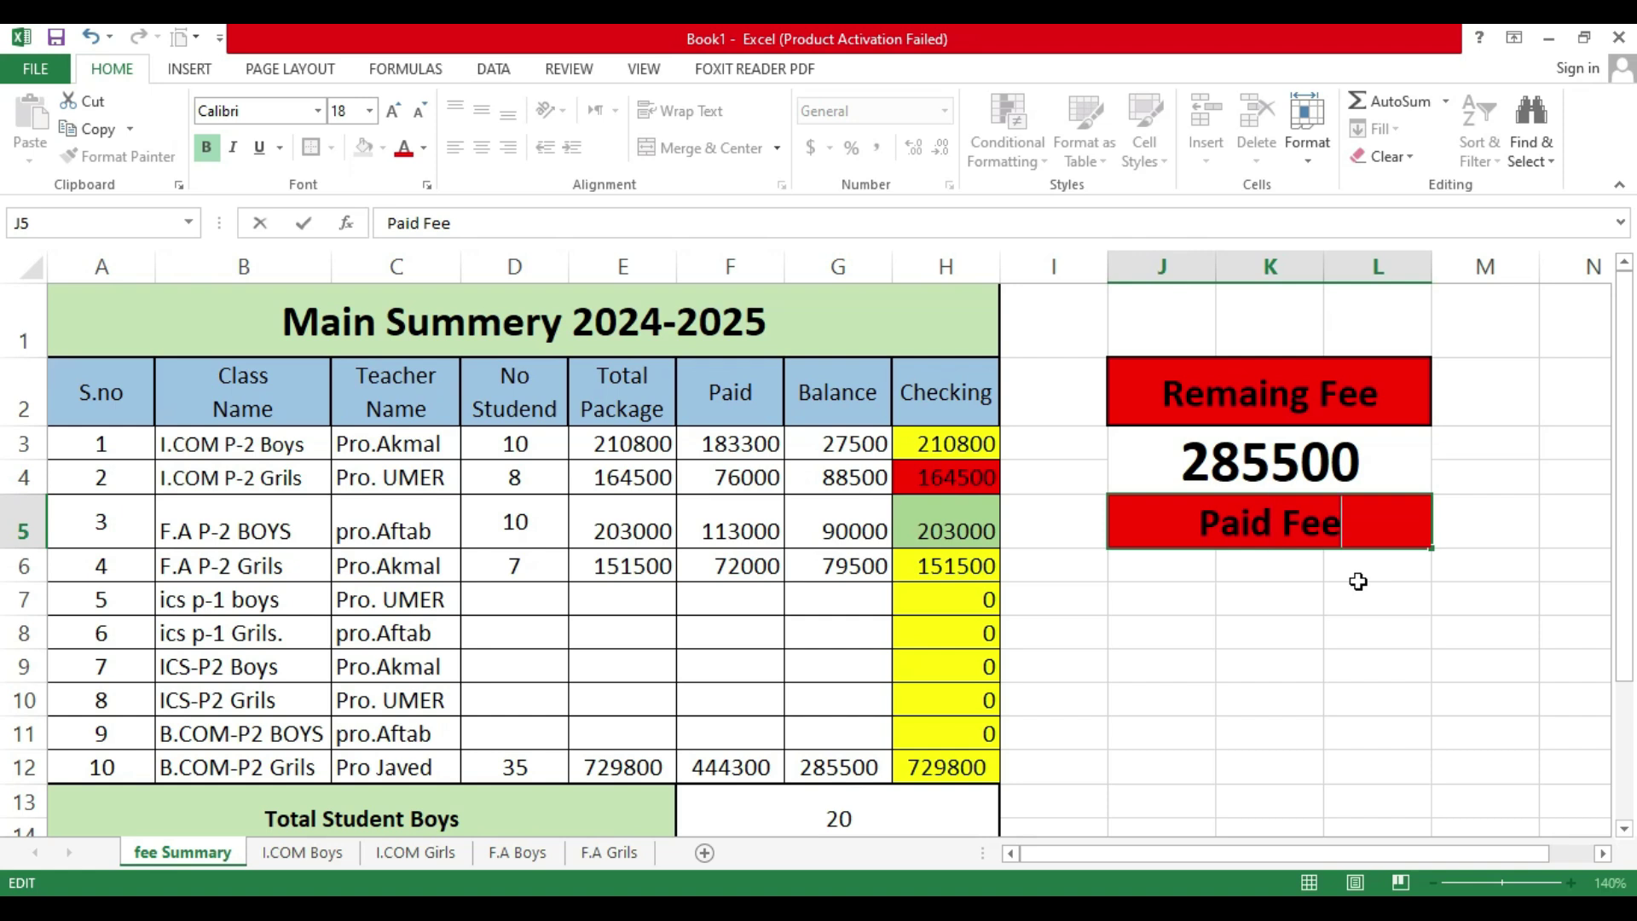
{"action": "key", "text": "Return"}
{"action": "key", "text": "Up"}
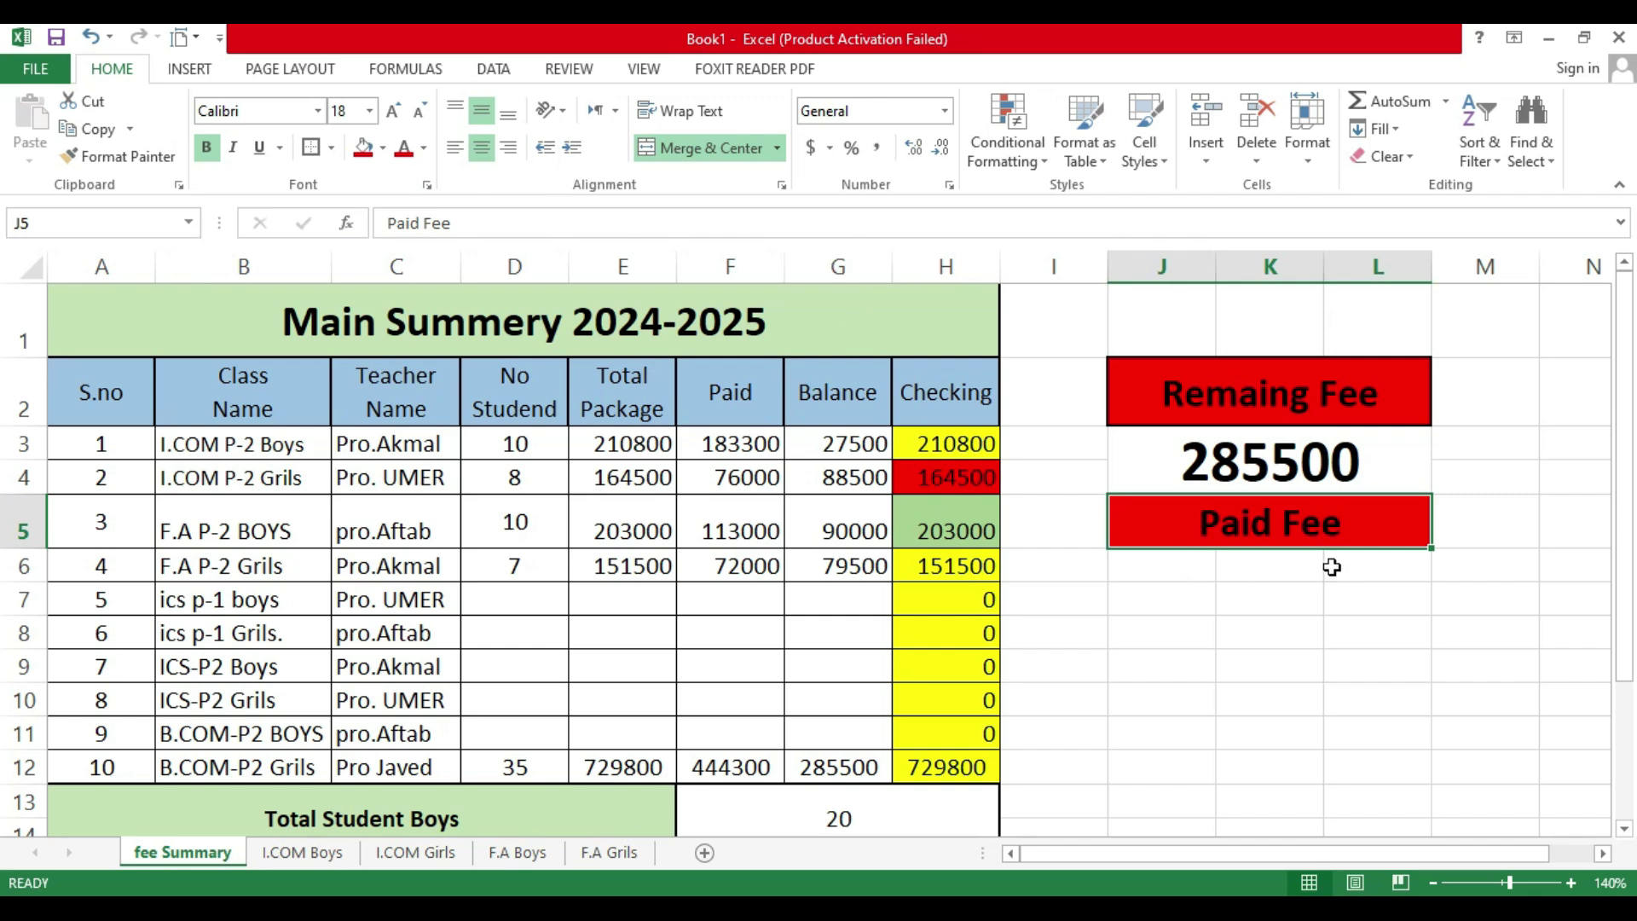
Step: Merge and center J6:L7 and link it to the paid total with =F12
{"action": "left_click_drag", "start_coordinate": [1161, 572], "coordinate": [1385, 599]}
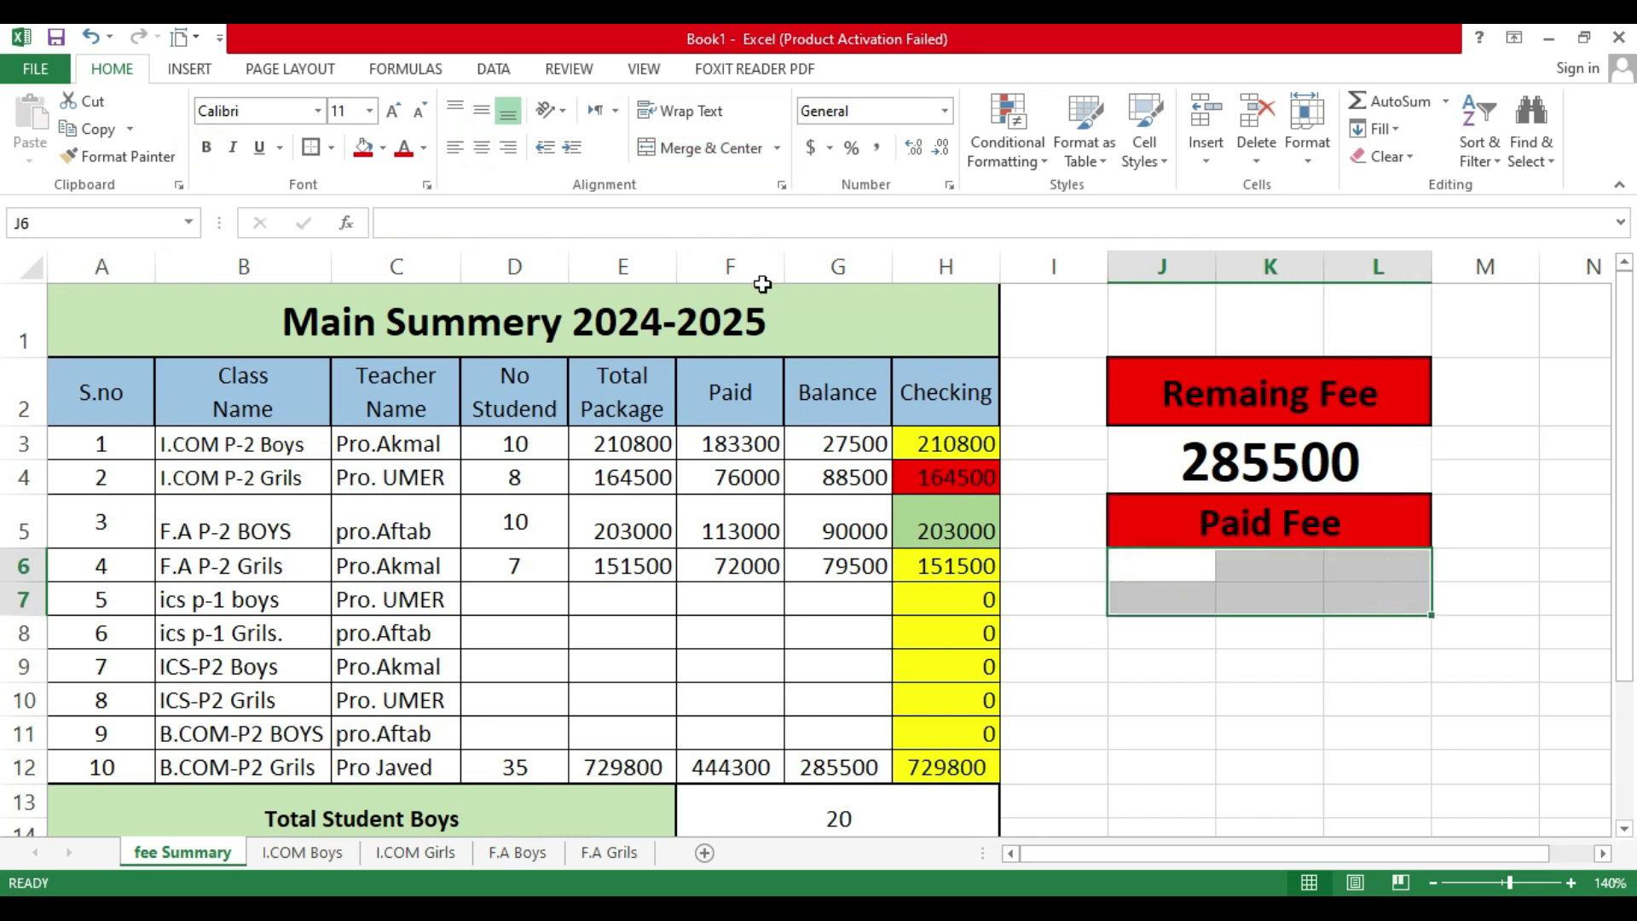
{"action": "left_click", "coordinate": [713, 150]}
{"action": "type", "text": "="}
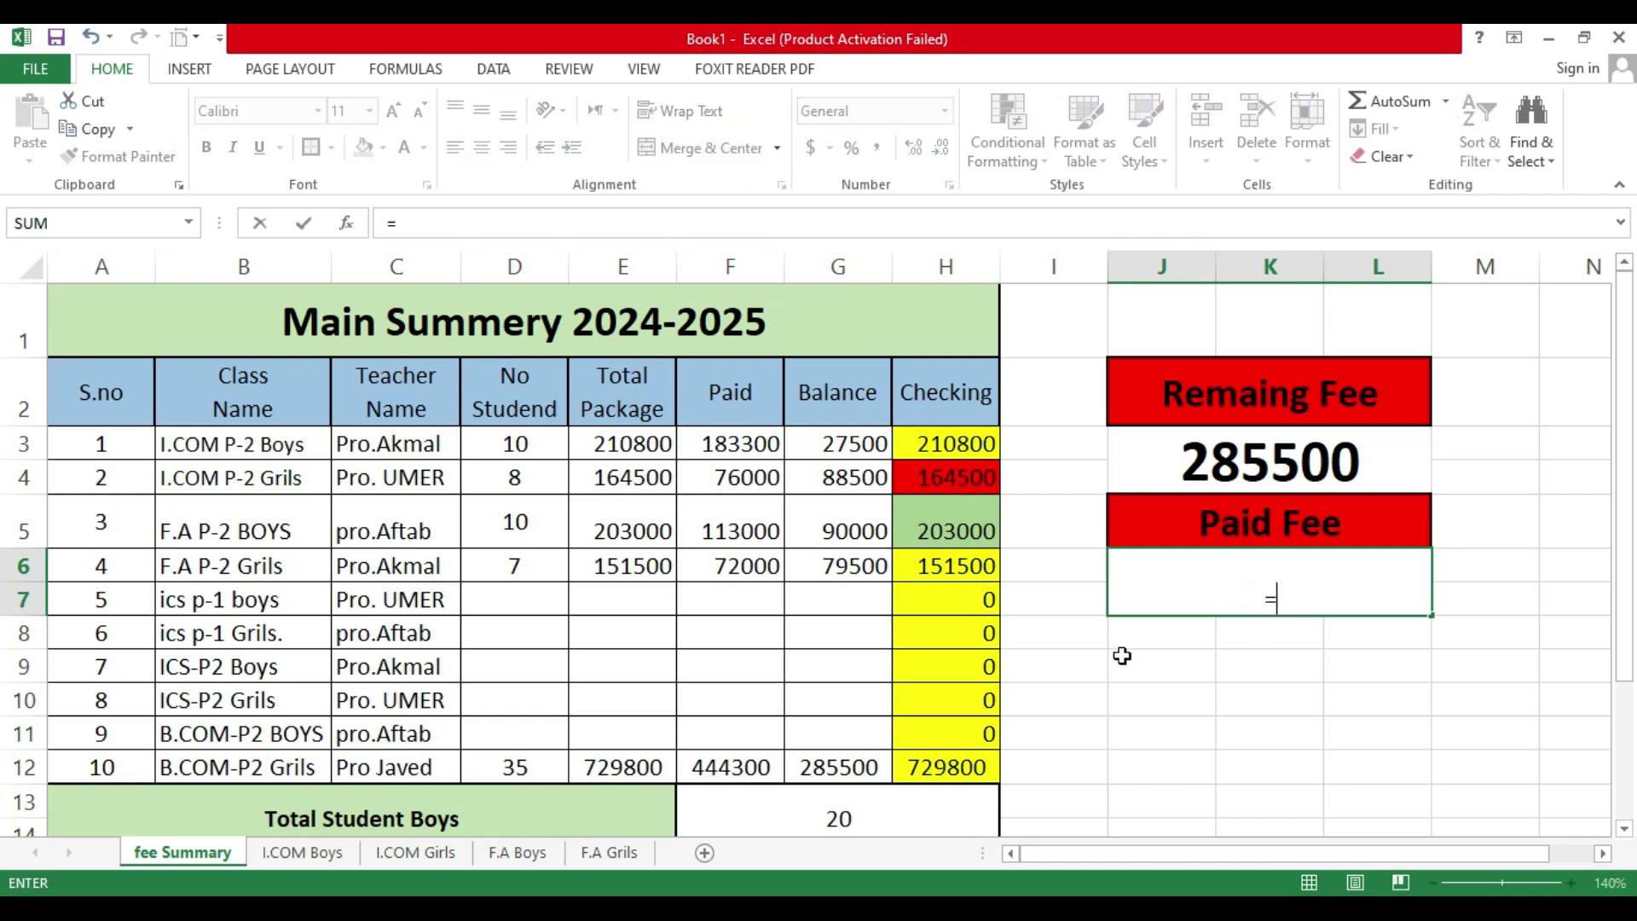
{"action": "left_click", "coordinate": [738, 770]}
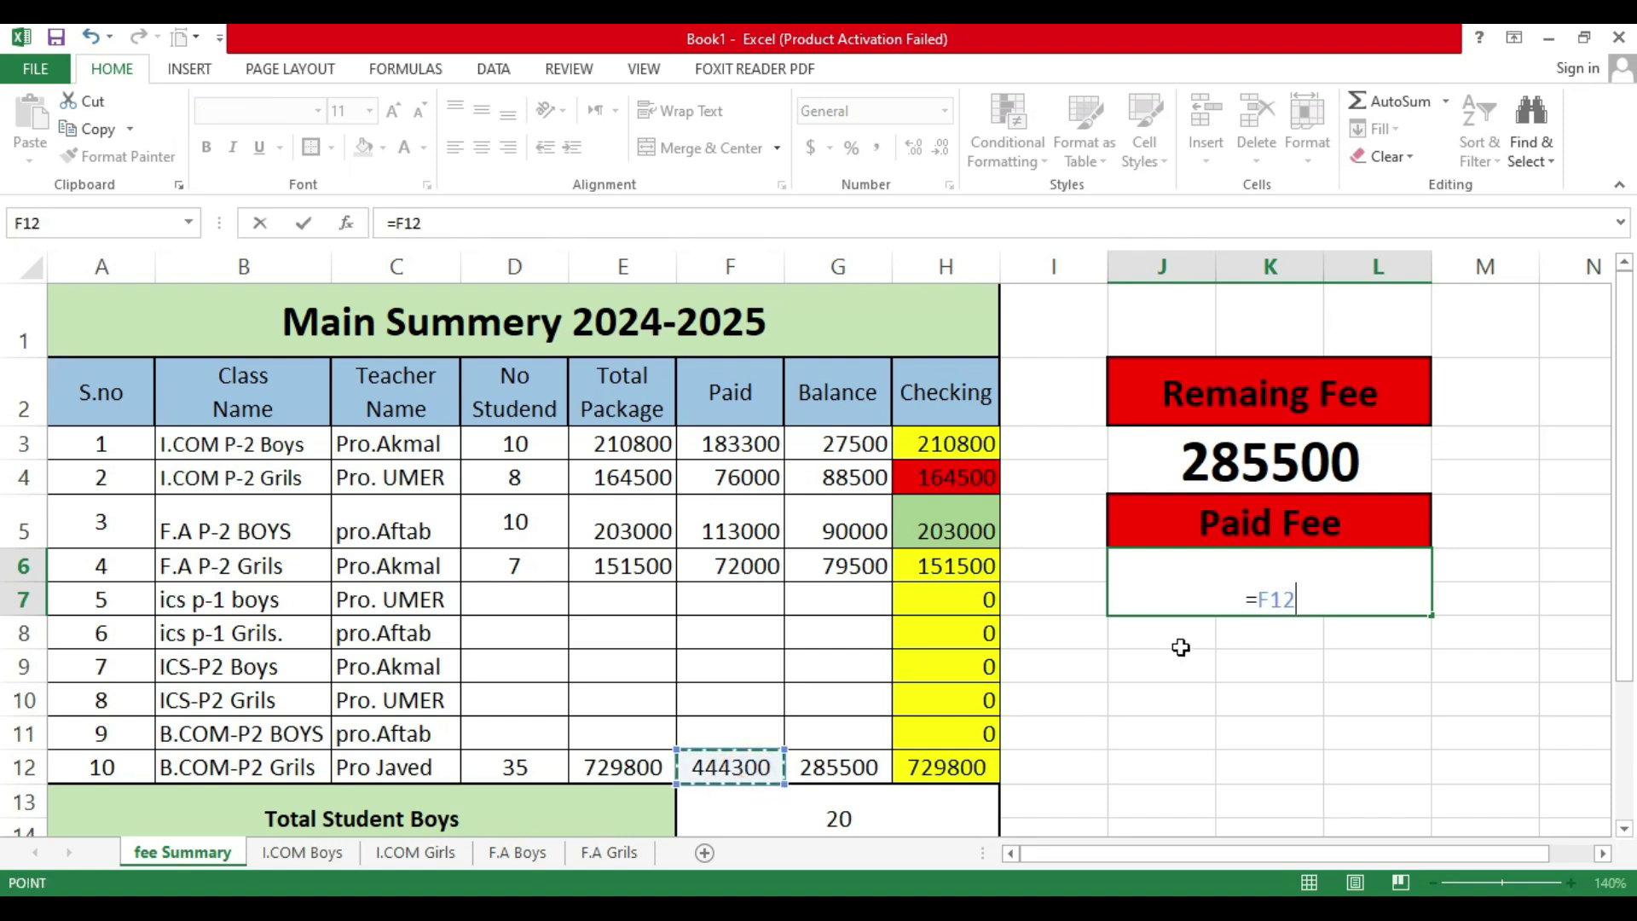
{"action": "key", "text": "Return"}
{"action": "key", "text": "Up"}
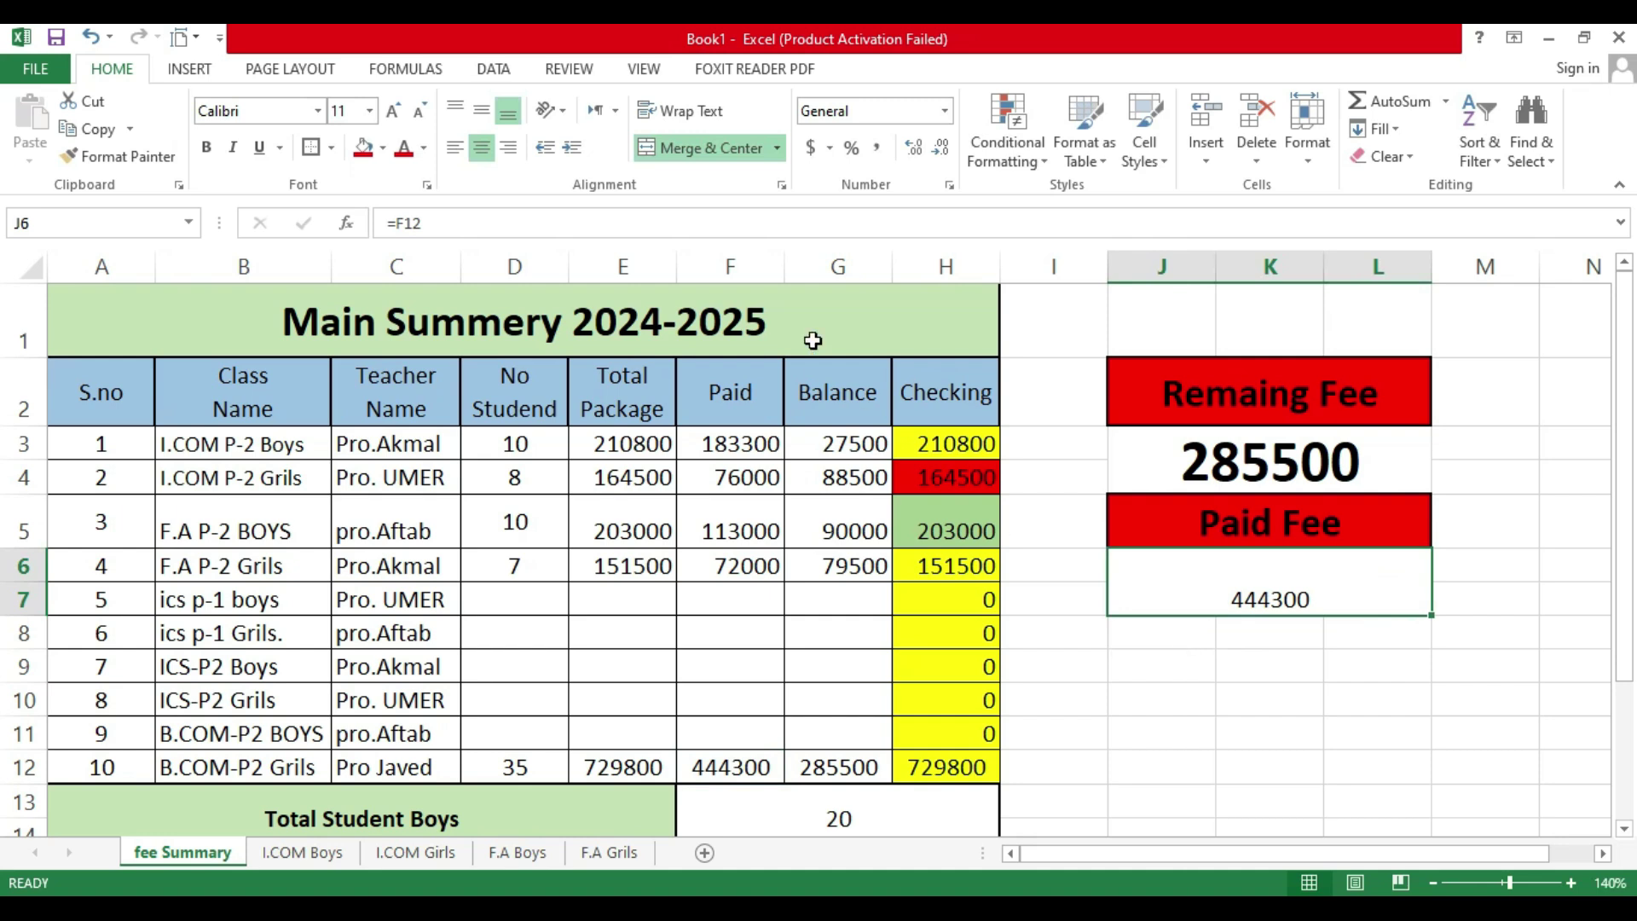
Step: Format the paid fee amount in J6 with middle alignment and bold 26-point text
{"action": "left_click", "coordinate": [481, 111]}
{"action": "left_click", "coordinate": [206, 147]}
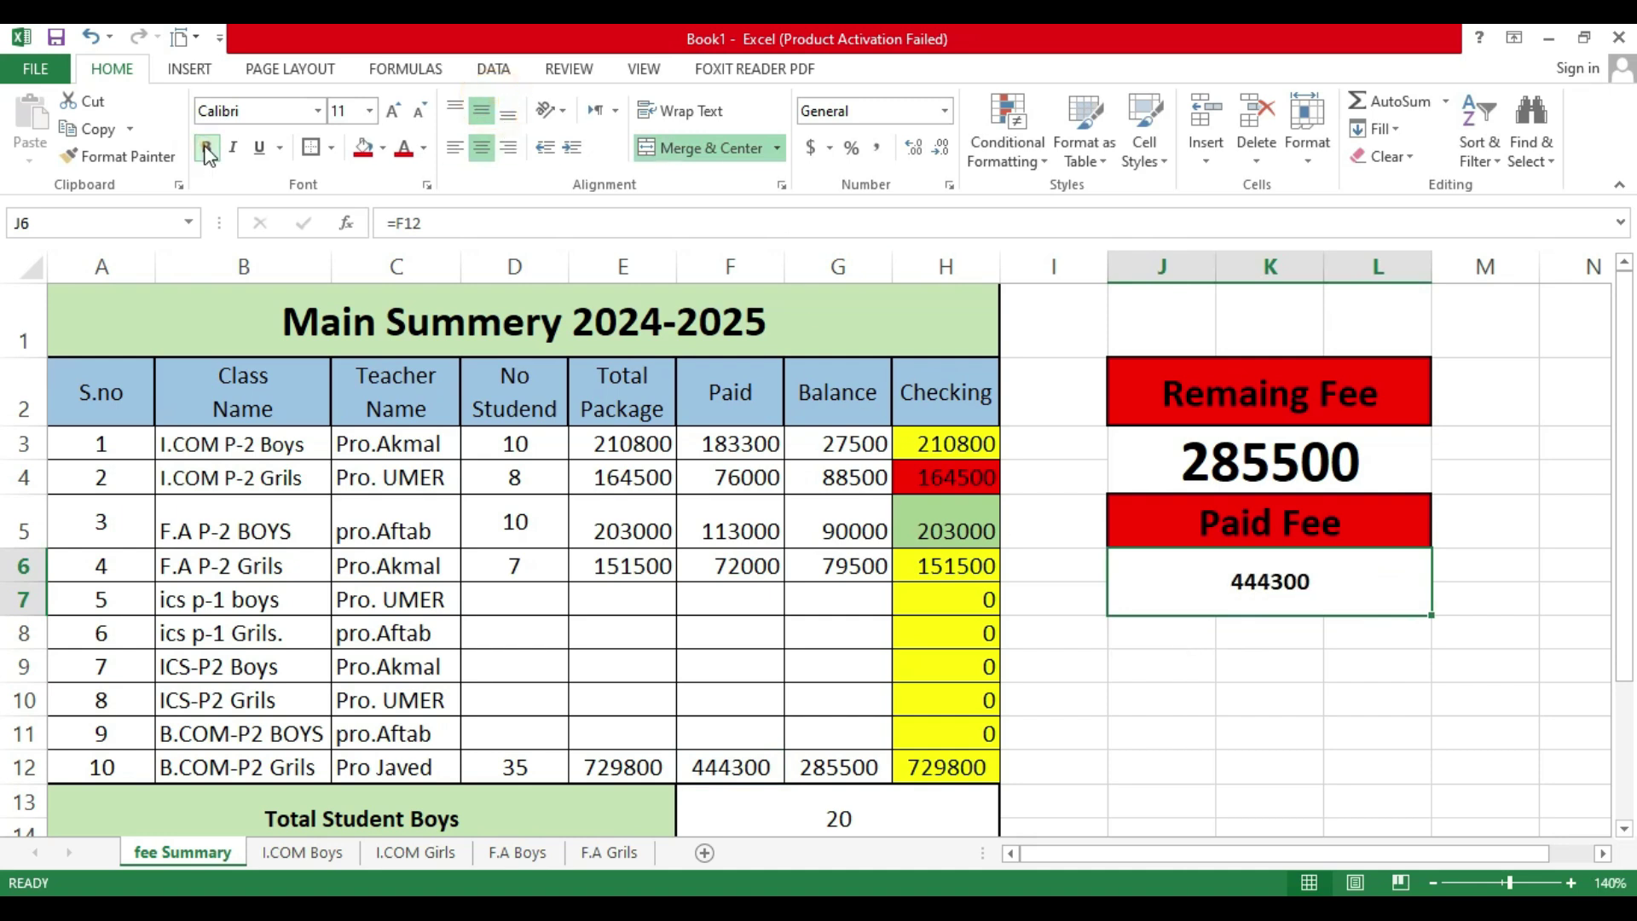
{"action": "left_click", "coordinate": [392, 112]}
{"action": "left_click", "coordinate": [392, 111]}
{"action": "left_click", "coordinate": [392, 111]}
{"action": "left_click", "coordinate": [392, 111]}
{"action": "left_click", "coordinate": [391, 112]}
{"action": "left_click", "coordinate": [391, 111]}
{"action": "left_click", "coordinate": [391, 112]}
{"action": "left_click", "coordinate": [391, 112]}
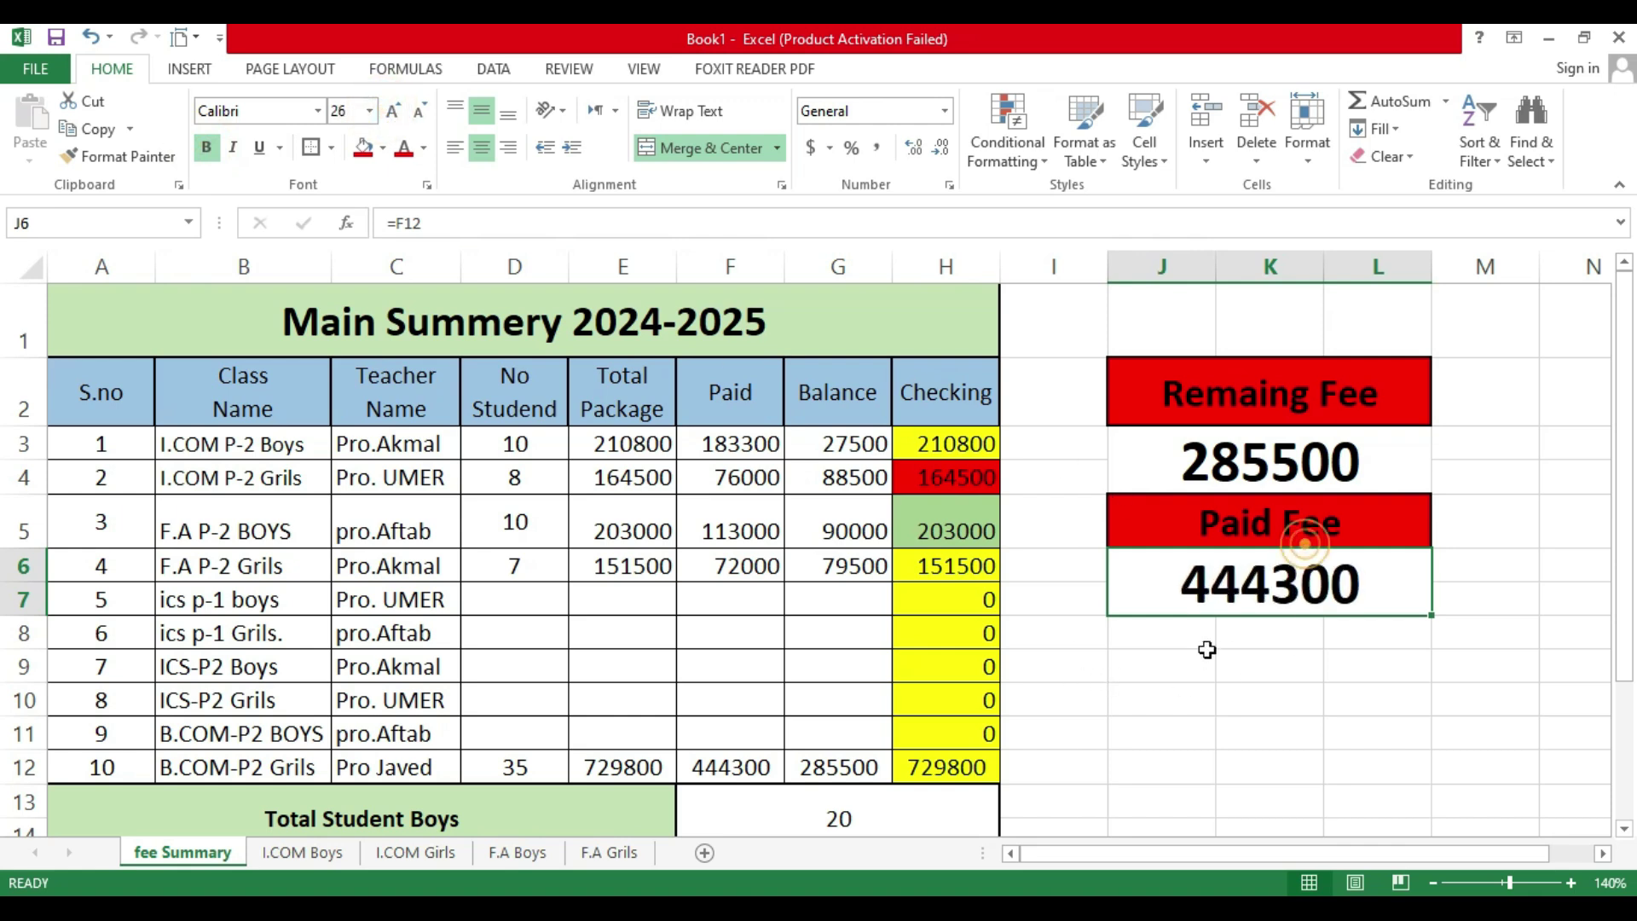
Step: Copy the Paid Fee heading to J8, directly below the paid fee amount
{"action": "left_click", "coordinate": [1278, 520]}
{"action": "key", "text": "ctrl+c"}
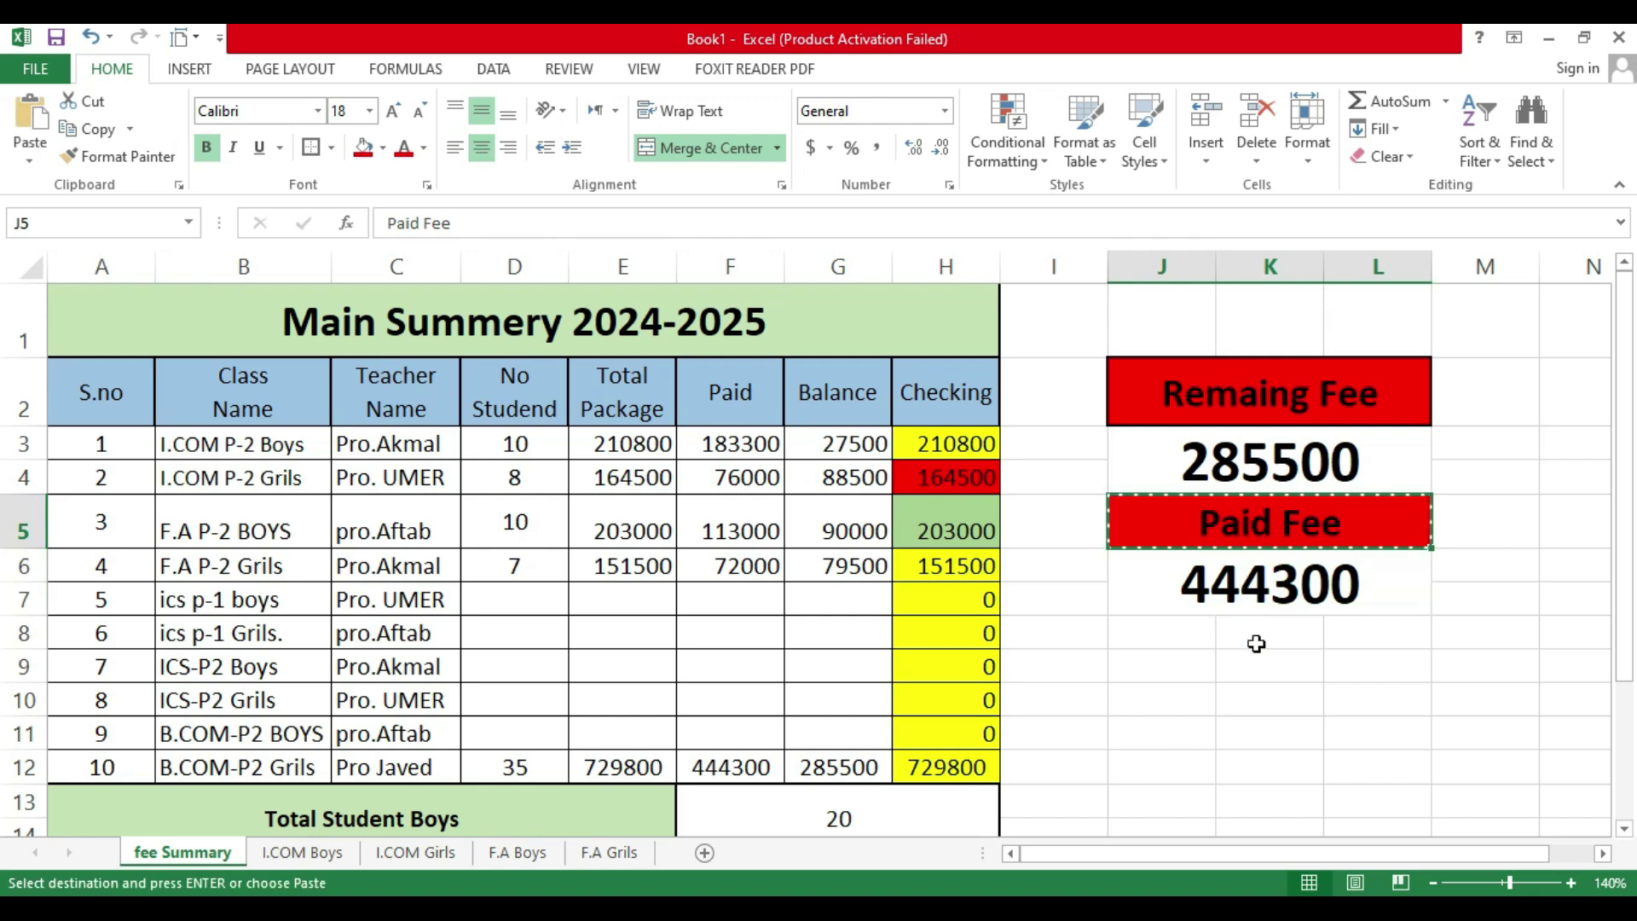
{"action": "left_click", "coordinate": [1210, 592]}
{"action": "left_click", "coordinate": [1181, 637]}
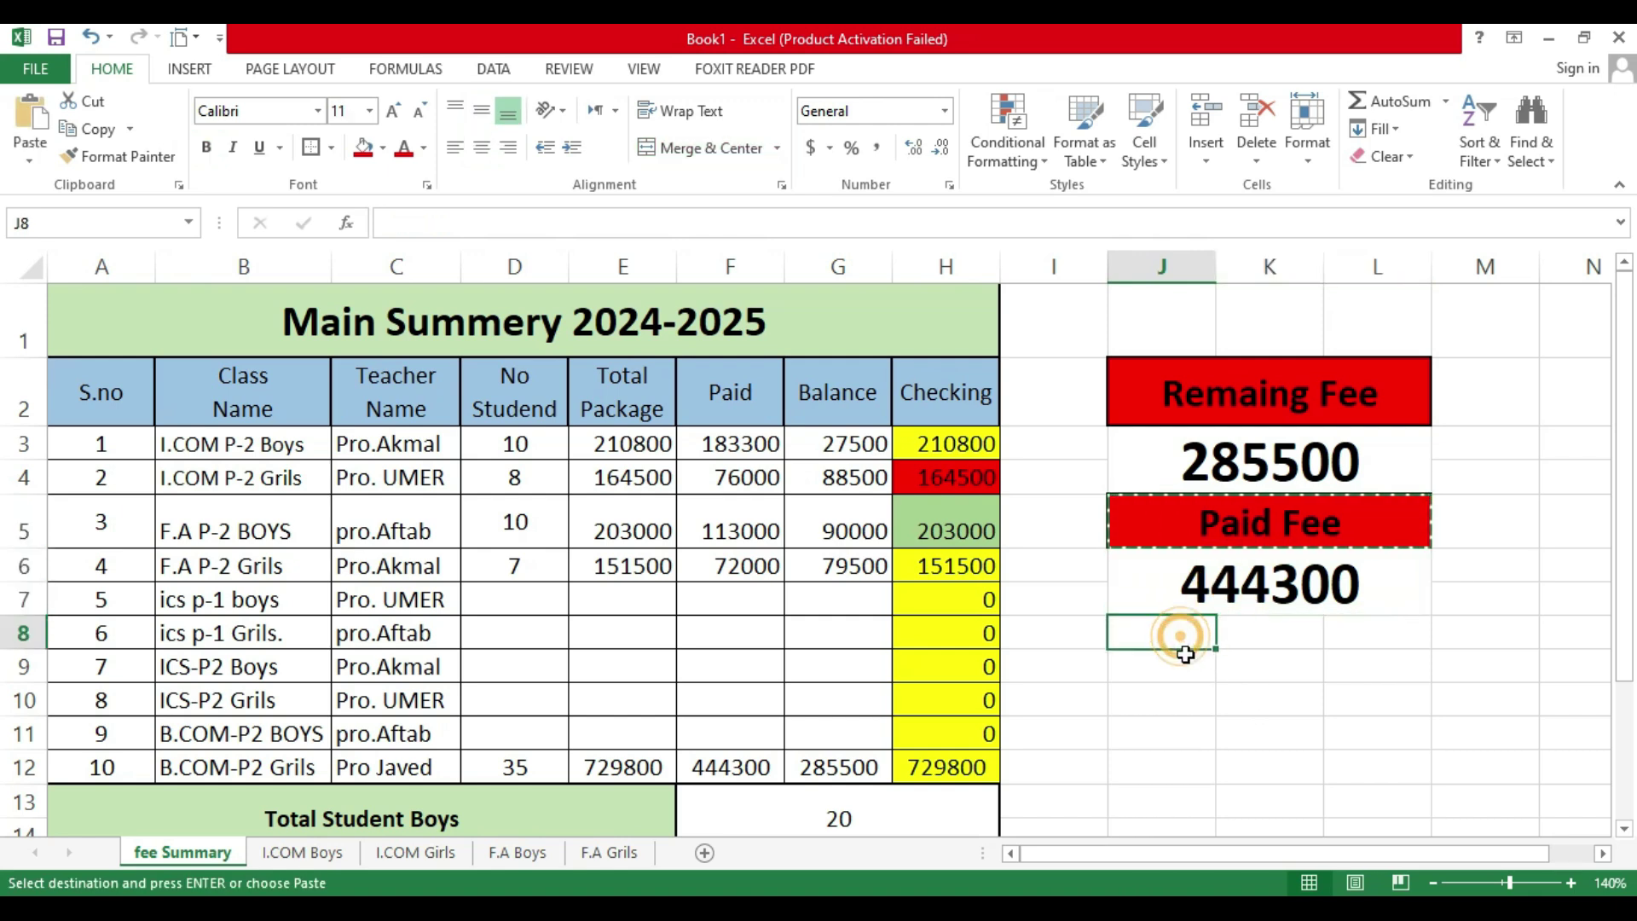
{"action": "key", "text": "ctrl+v"}
Step: Apply a box border around the paid fee amount in J6:L7
{"action": "left_click", "coordinate": [1283, 595]}
{"action": "double_click", "coordinate": [1282, 594]}
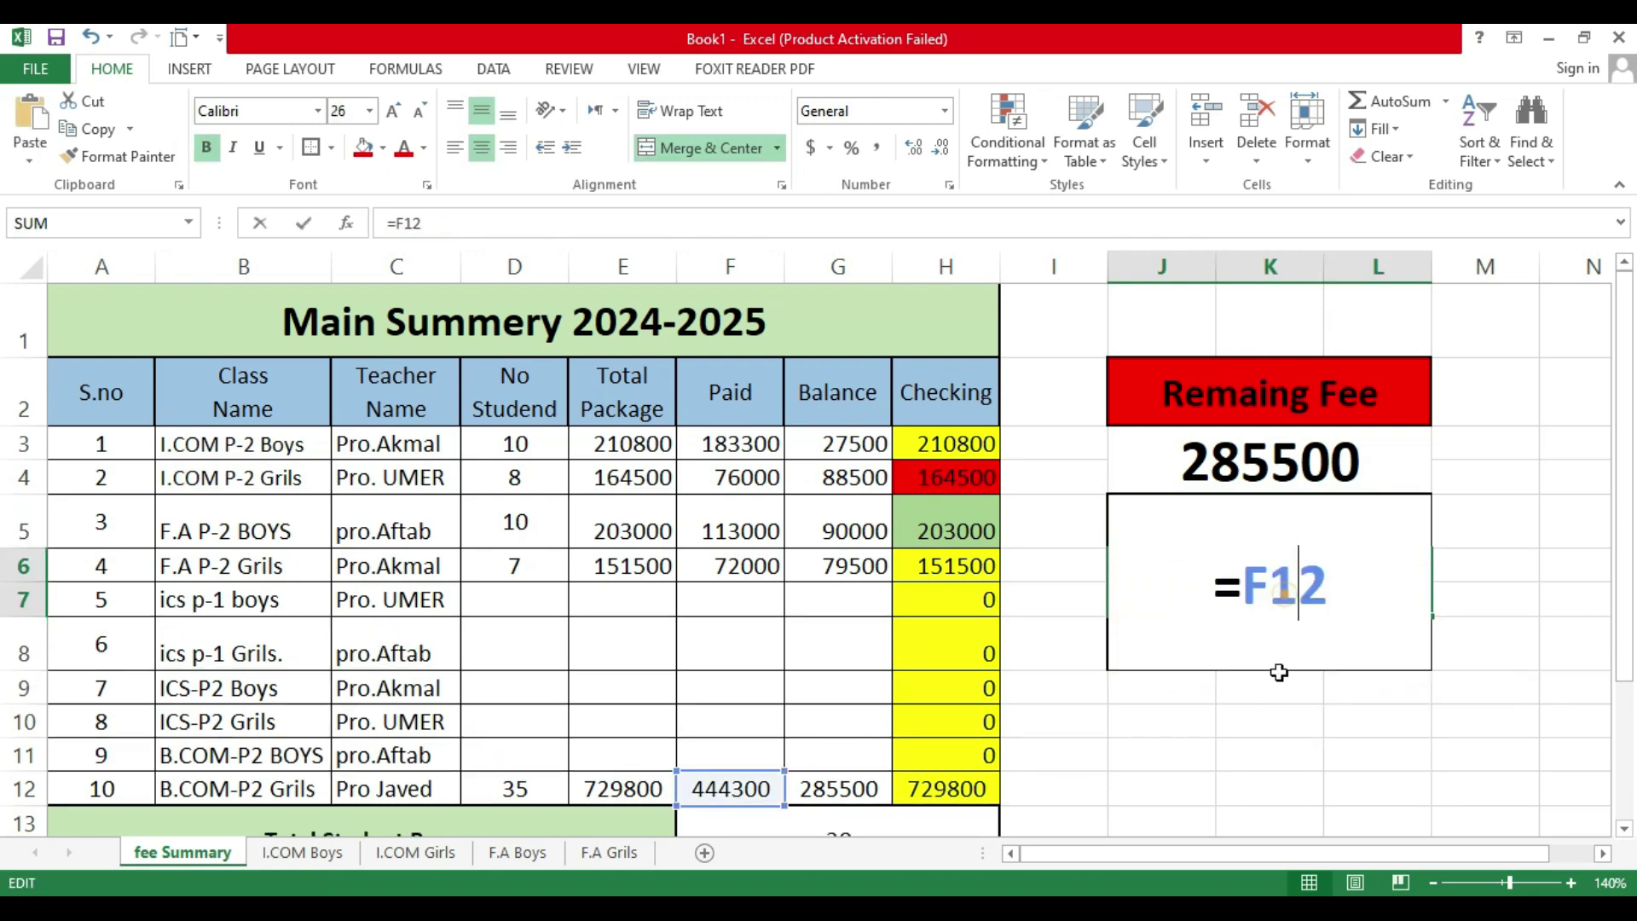
{"action": "left_click", "coordinate": [1279, 681]}
{"action": "left_click", "coordinate": [1270, 584]}
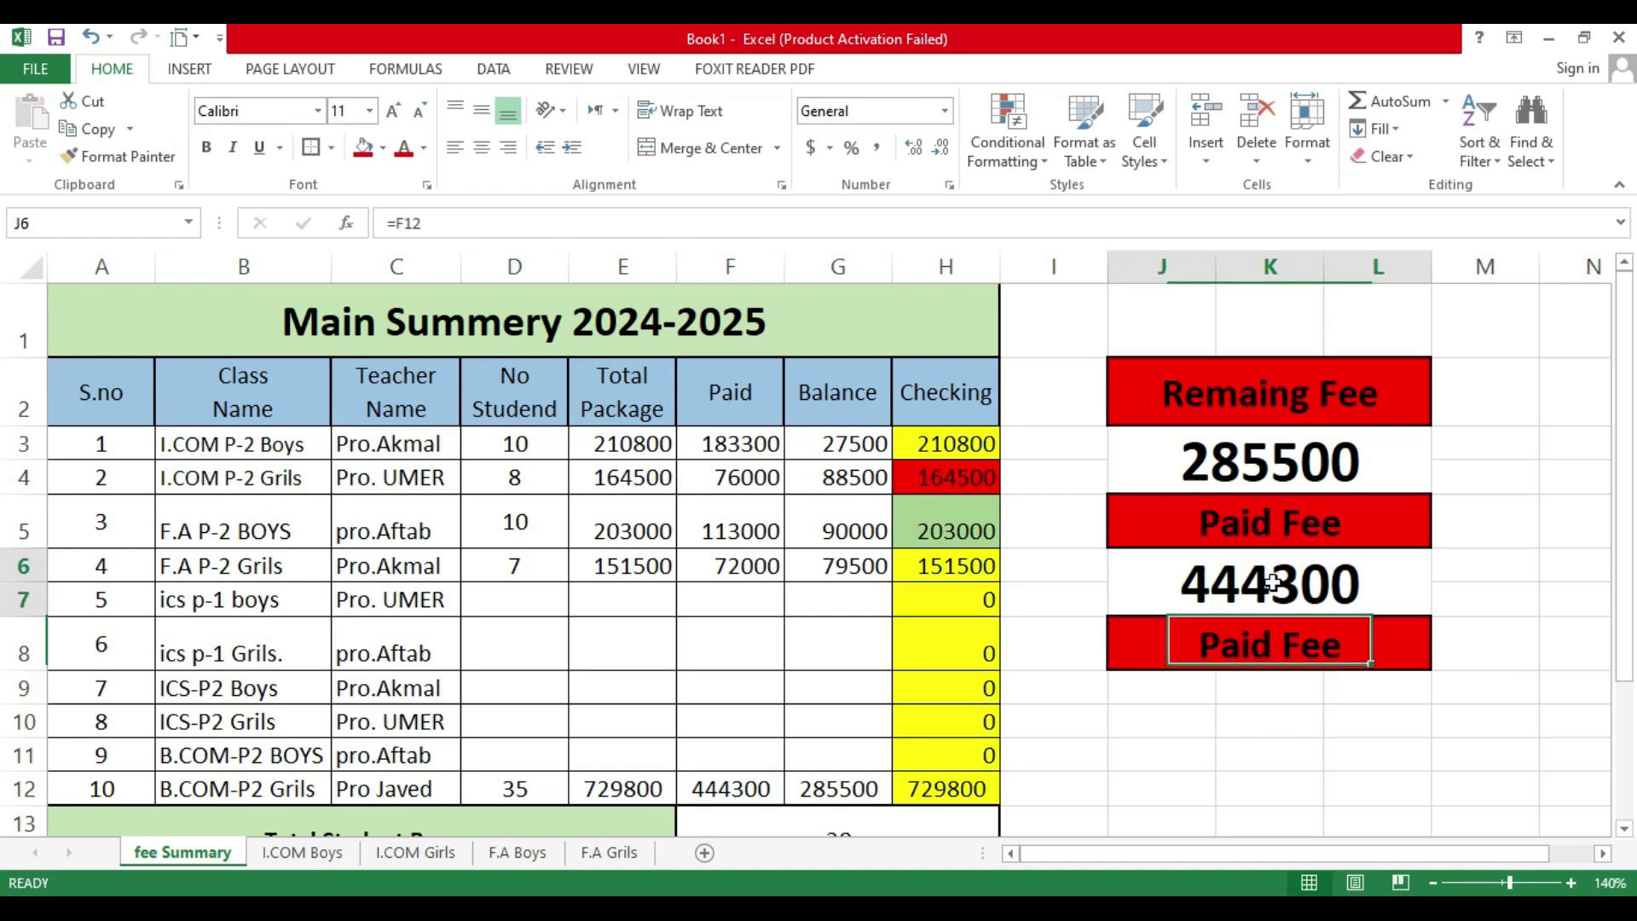
{"action": "left_click", "coordinate": [312, 147]}
{"action": "left_click", "coordinate": [1241, 692]}
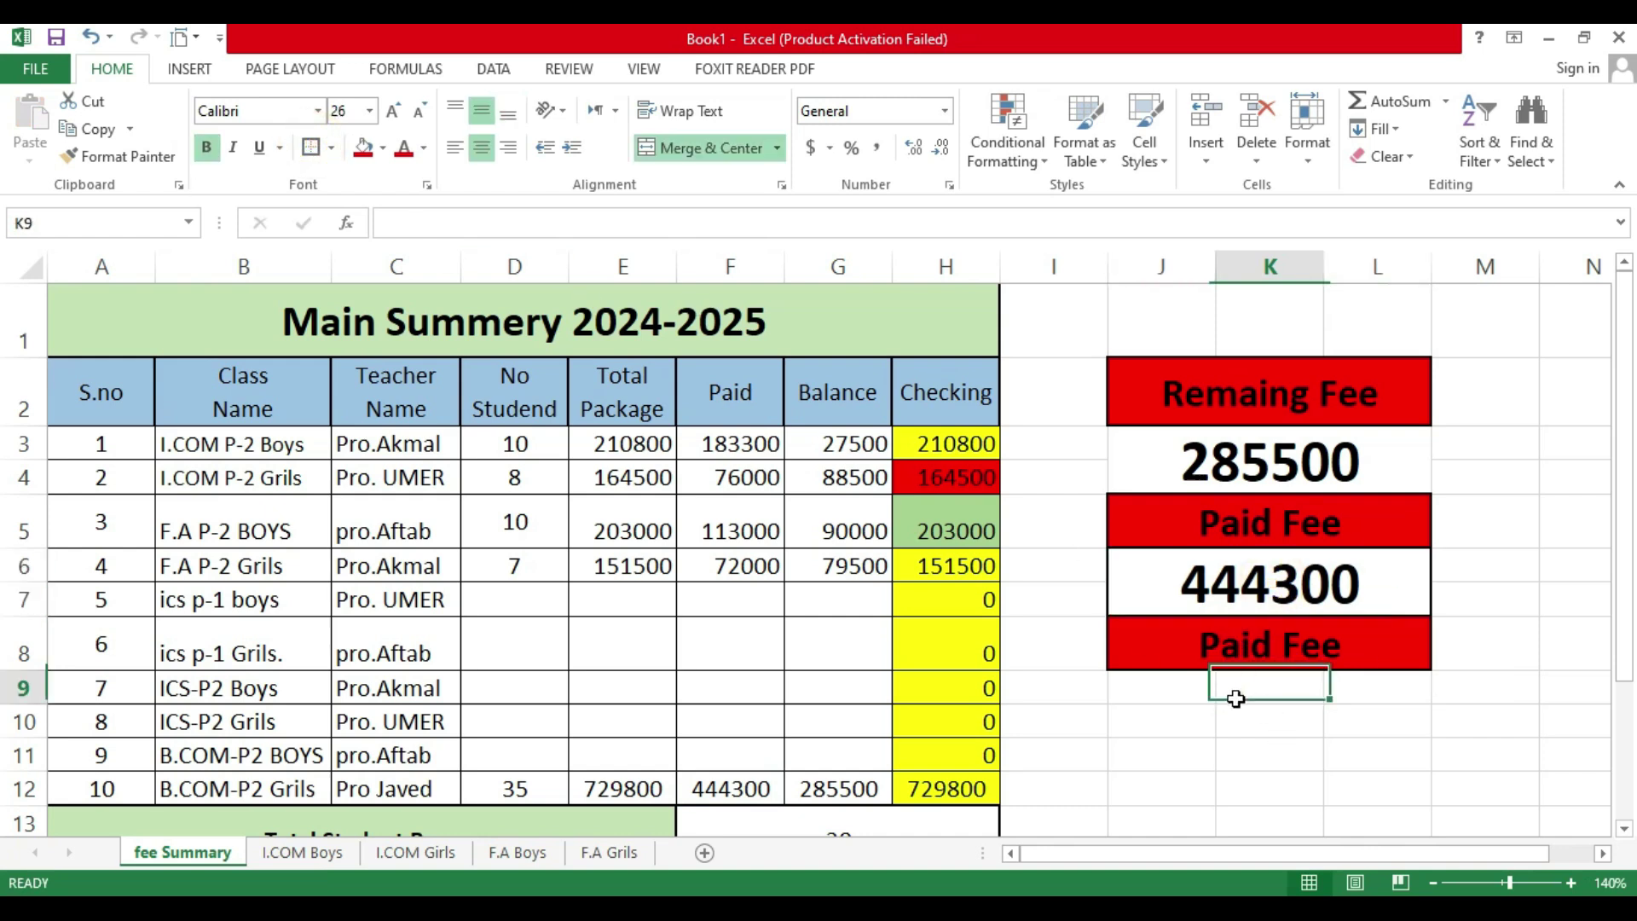
Step: Merge J9:L10 below the copied heading, with middle and center alignment
{"action": "left_click_drag", "start_coordinate": [1154, 699], "coordinate": [1378, 720]}
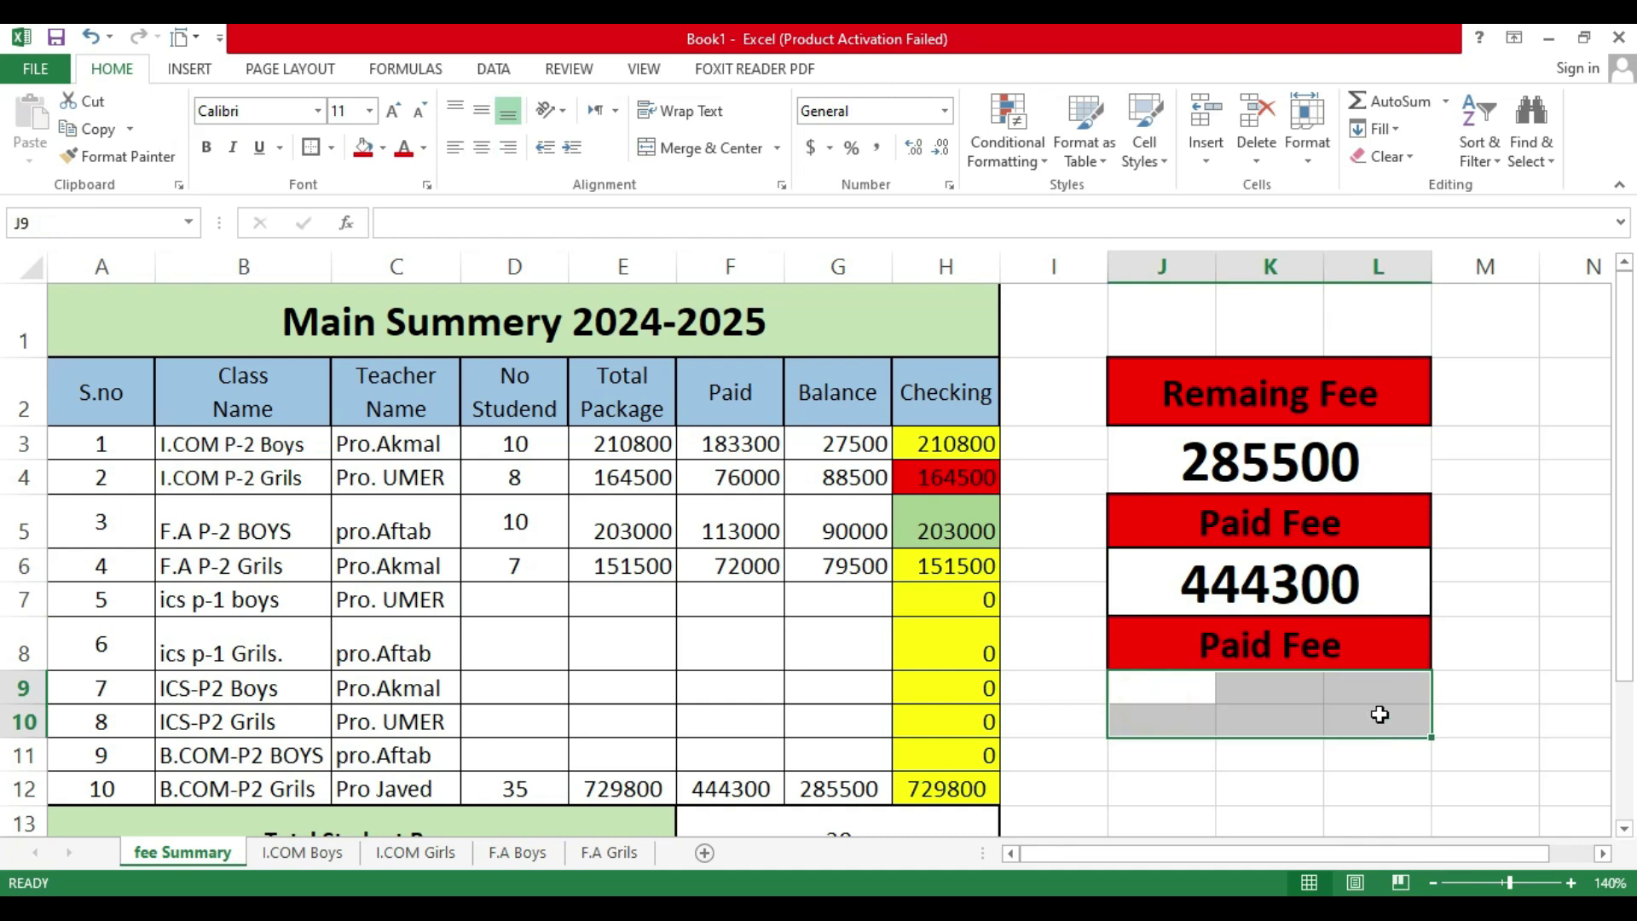
{"action": "left_click", "coordinate": [481, 110]}
{"action": "left_click", "coordinate": [481, 148]}
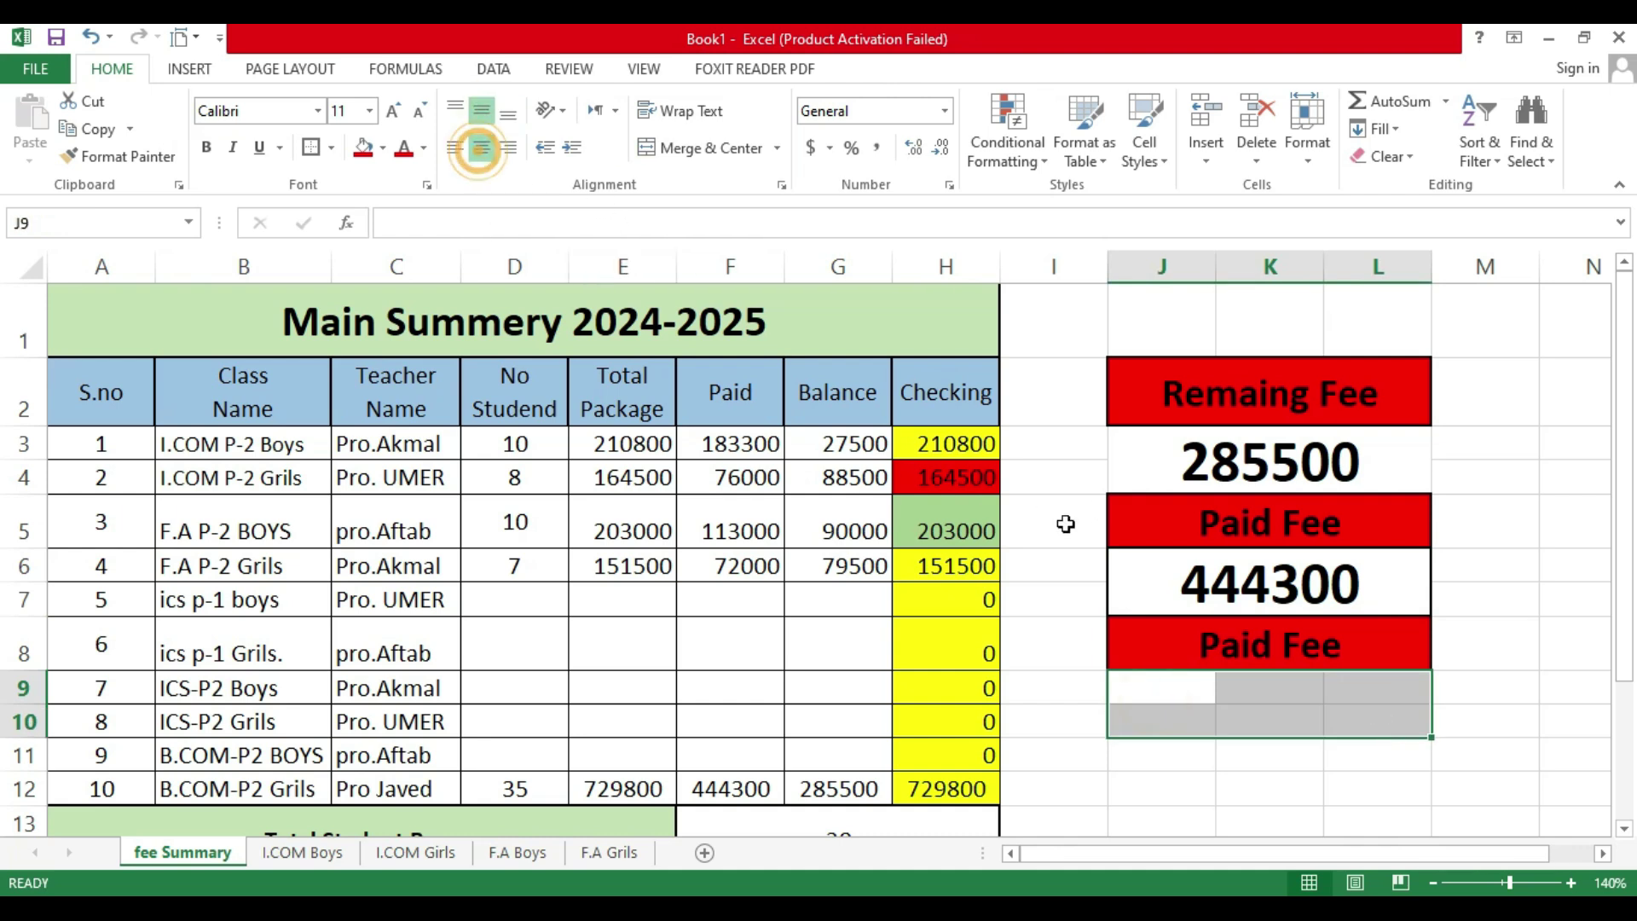
{"action": "left_click", "coordinate": [667, 149]}
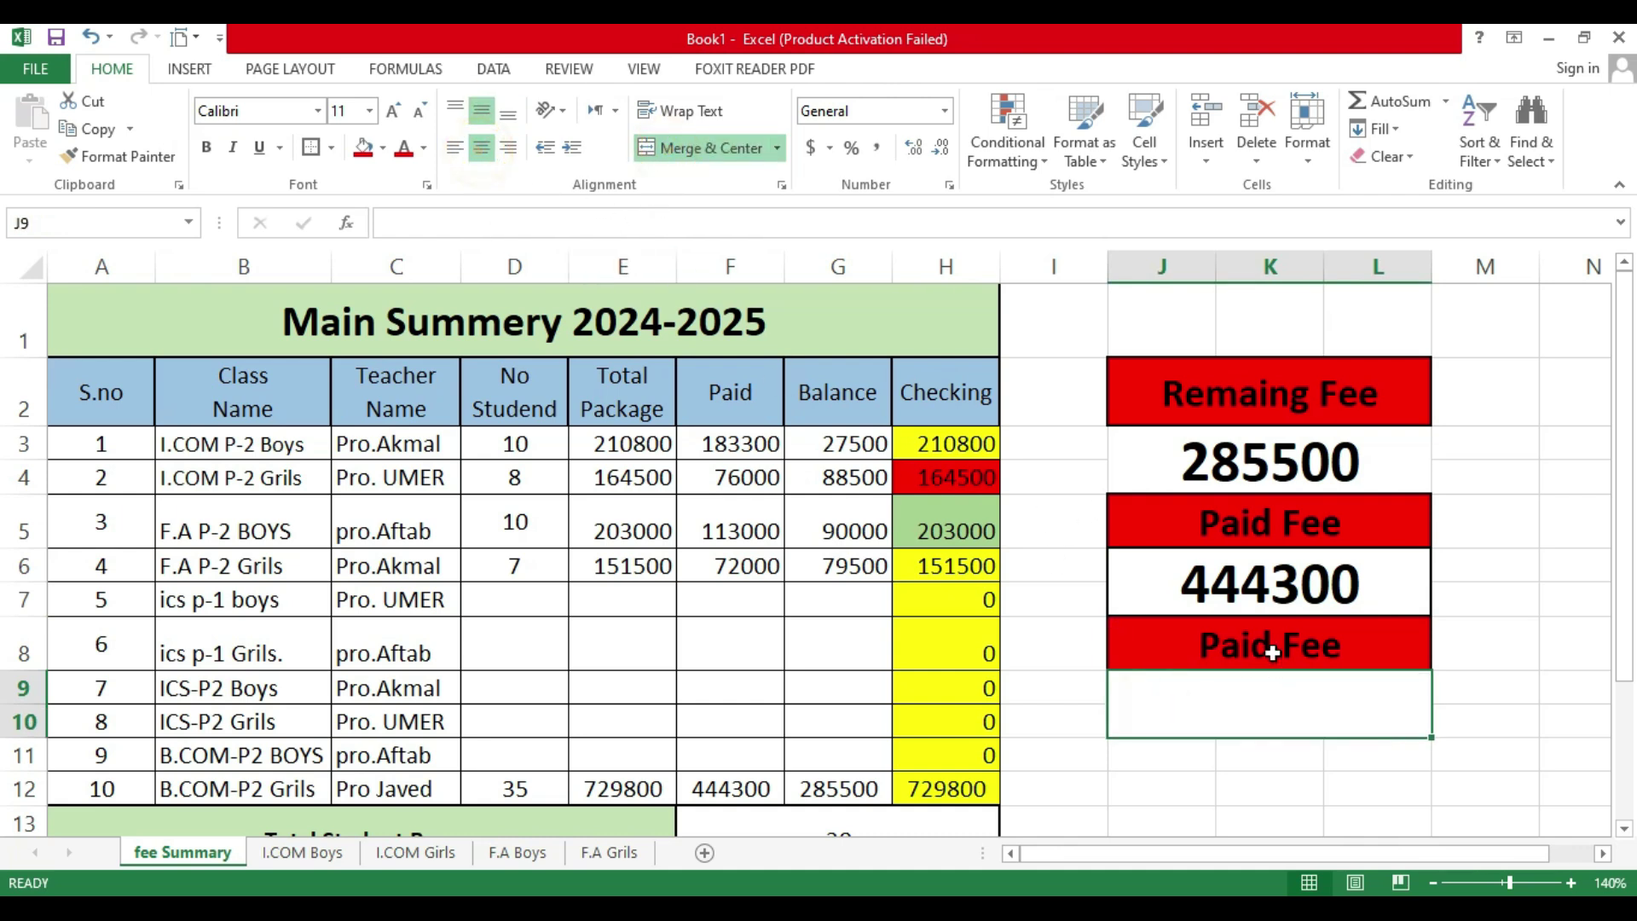
Step: Change the copied heading in J8 to "Total Amount"
{"action": "double_click", "coordinate": [1347, 648]}
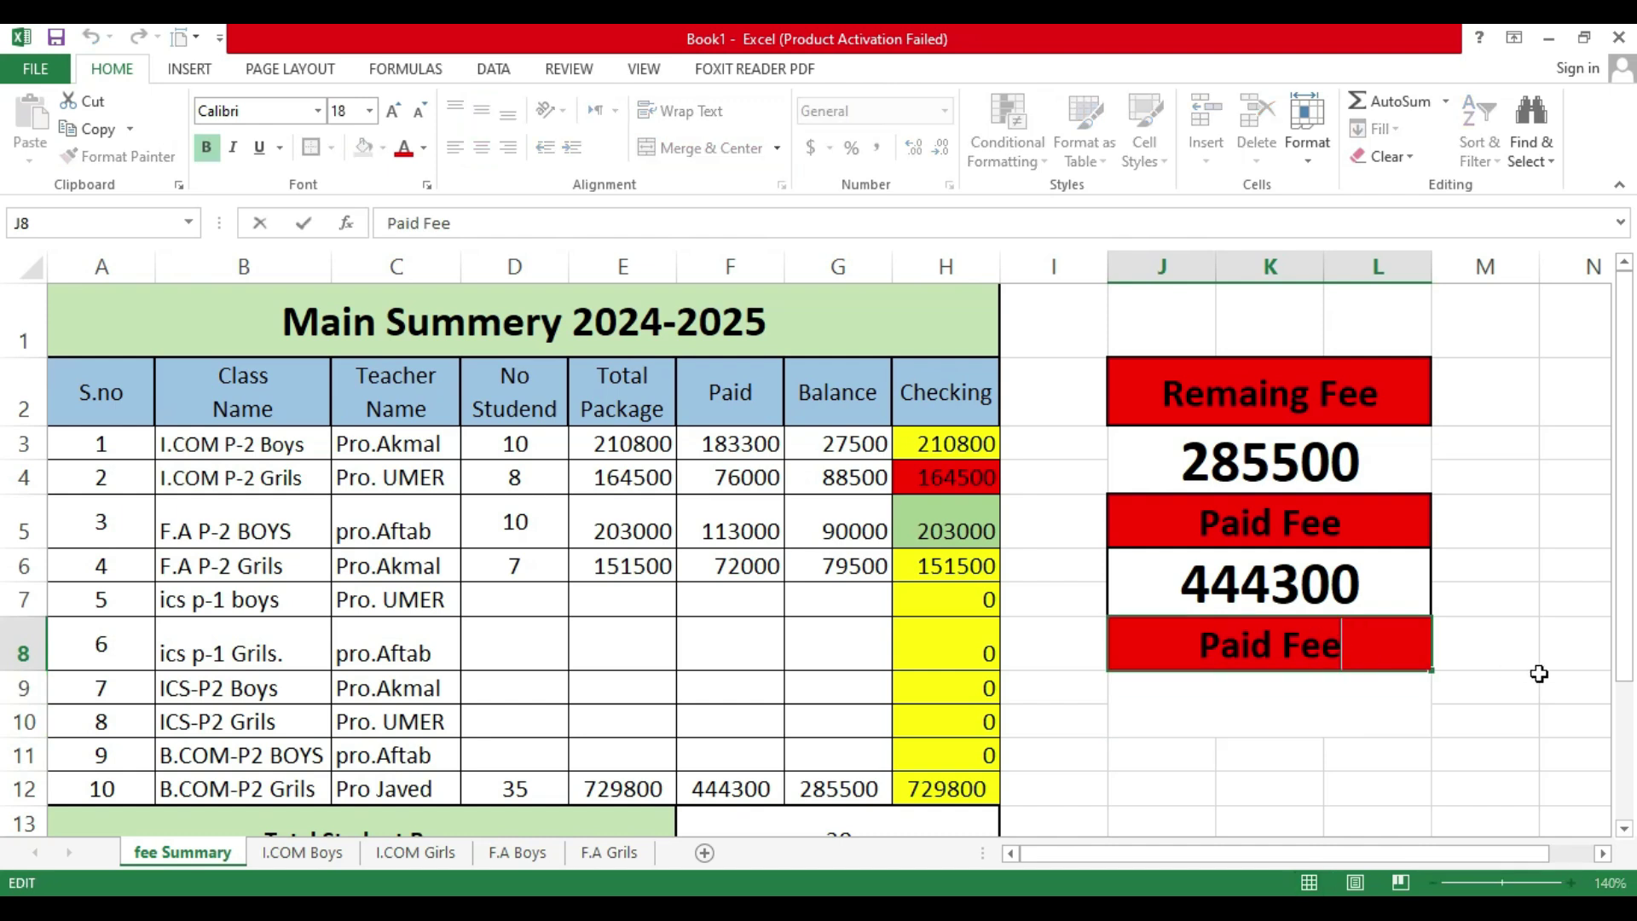
{"action": "key", "text": "BackSpace"}
{"action": "key", "text": "BackSpace"}
{"action": "key", "text": "BackSpace"}
{"action": "key", "text": "BackSpace"}
{"action": "key", "text": "BackSpace"}
{"action": "key", "text": "BackSpace"}
{"action": "key", "text": "BackSpace"}
{"action": "key", "text": "BackSpace"}
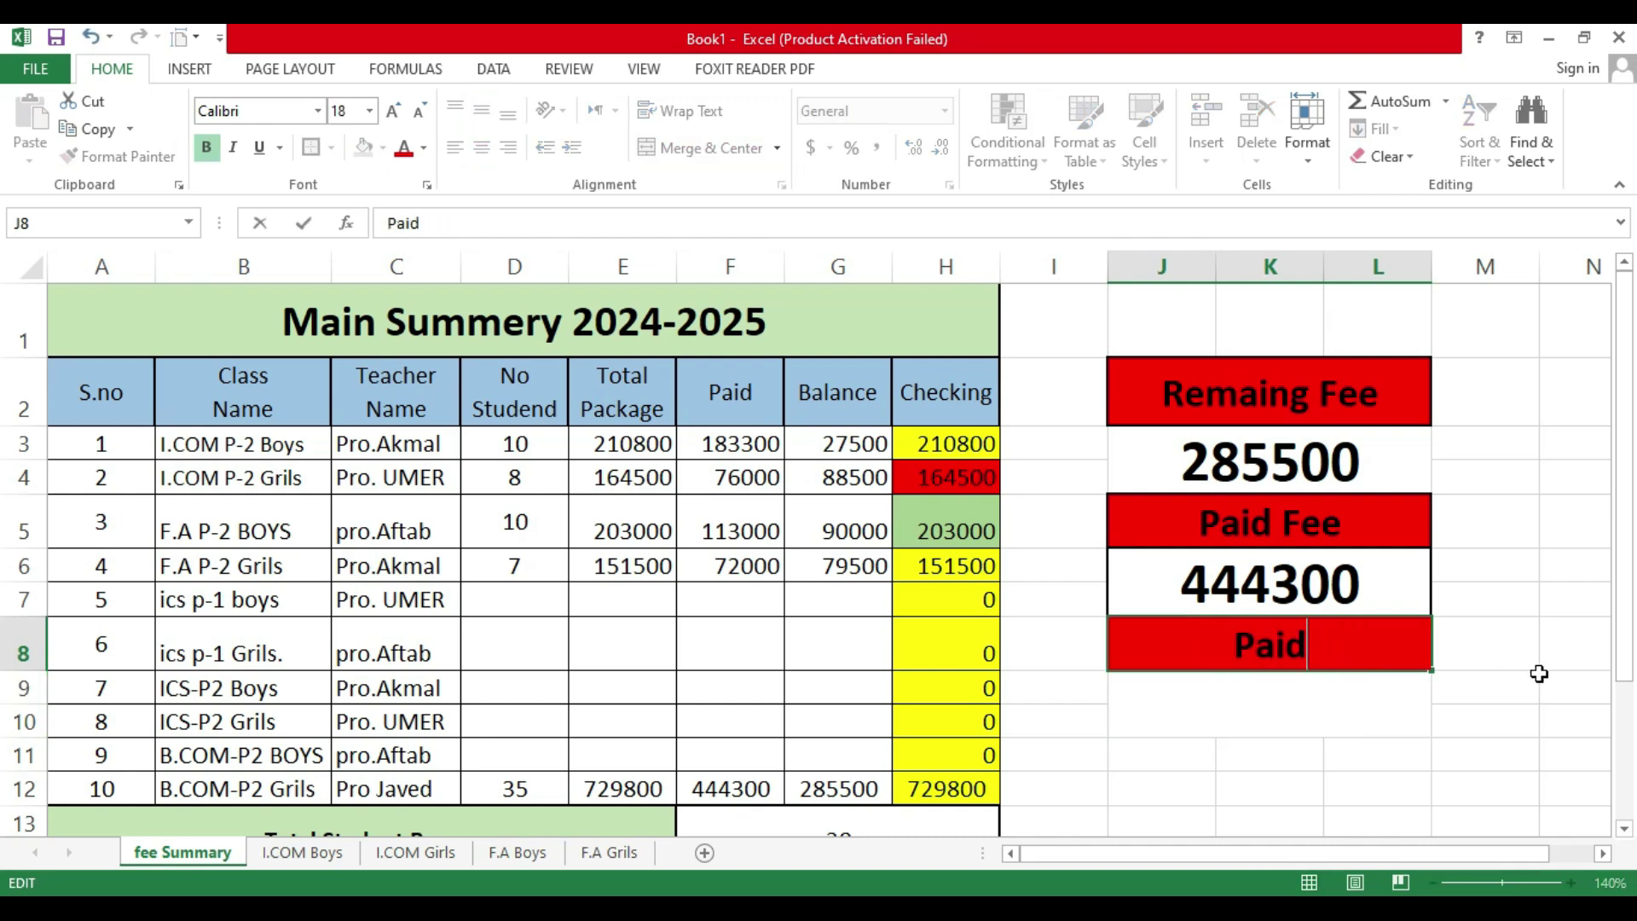
{"action": "type", "text": "T"}
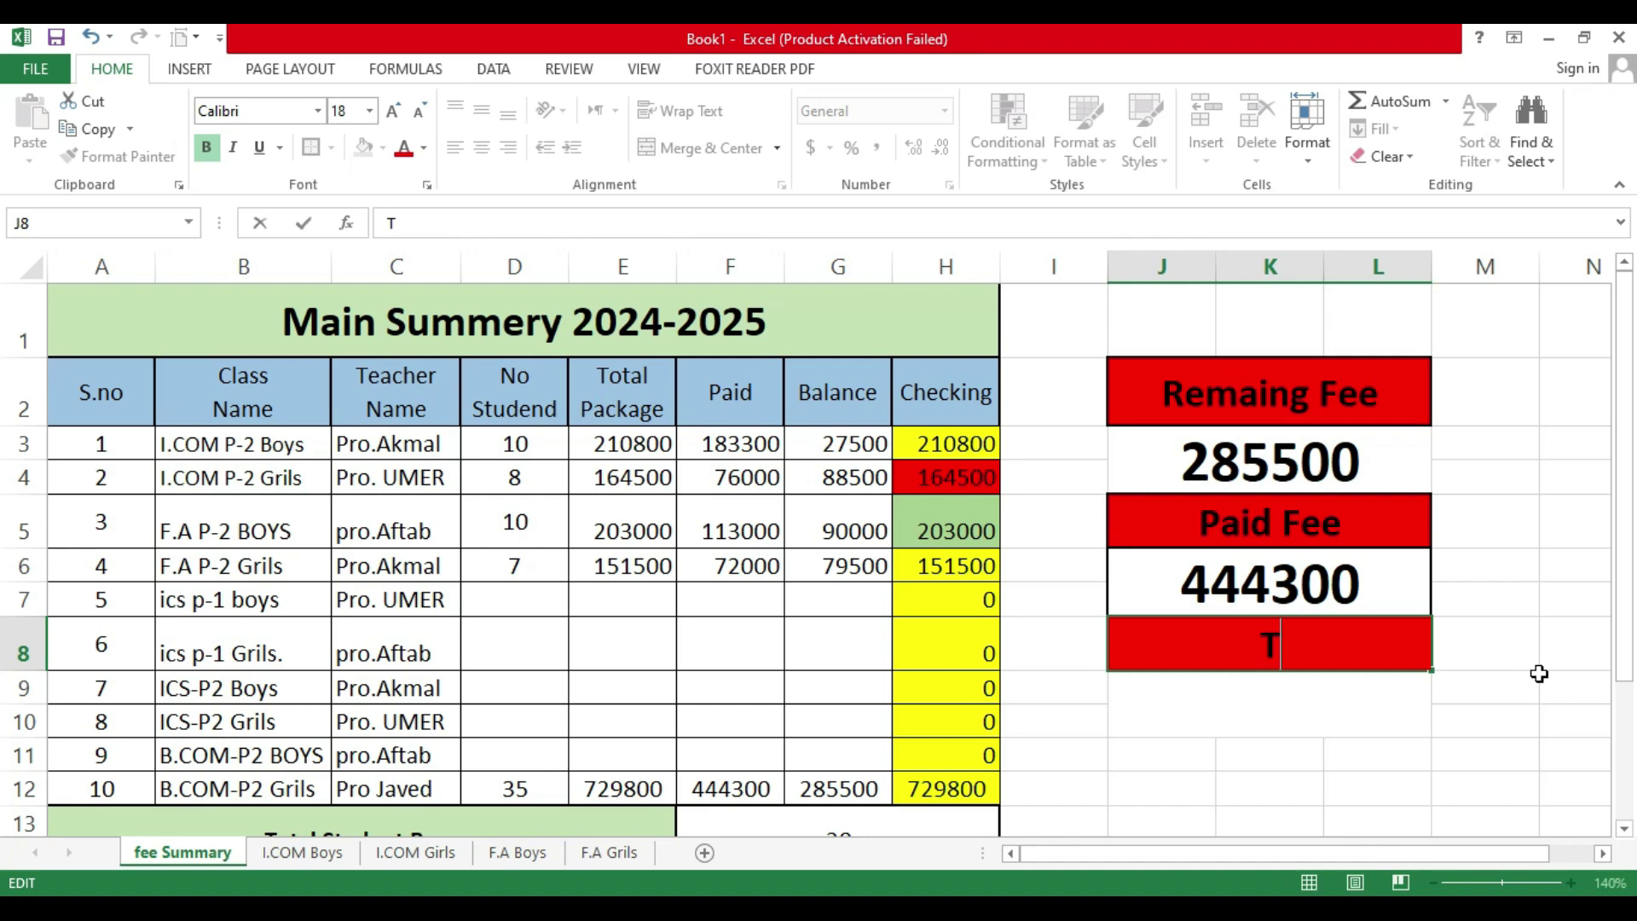
{"action": "type", "text": "otal Amount"}
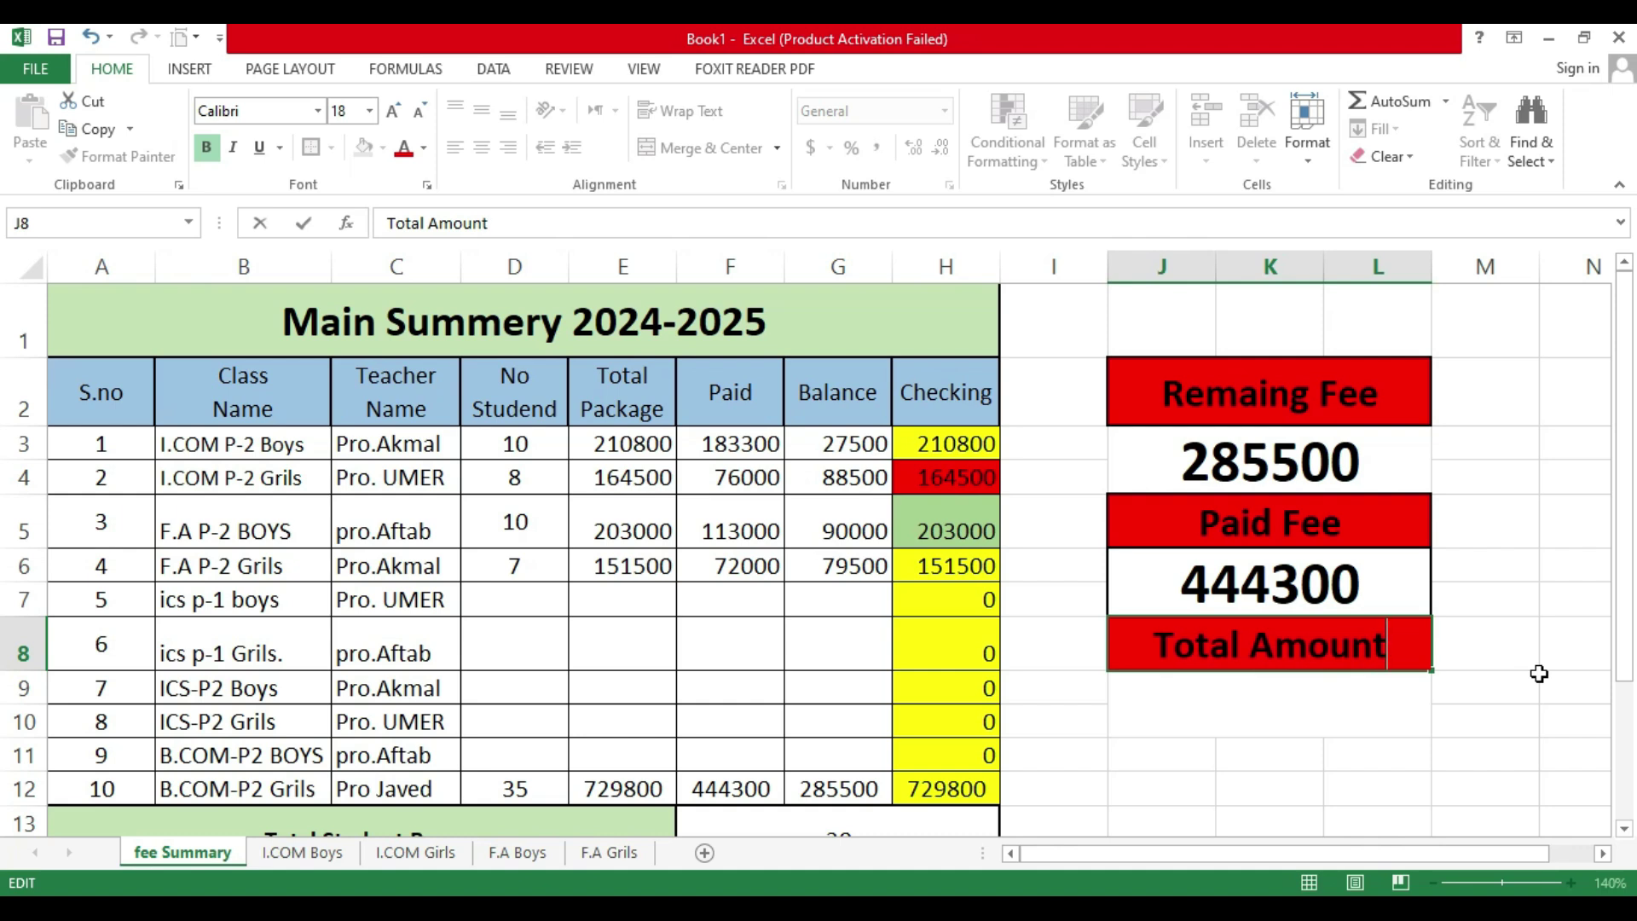
{"action": "key", "text": "Return"}
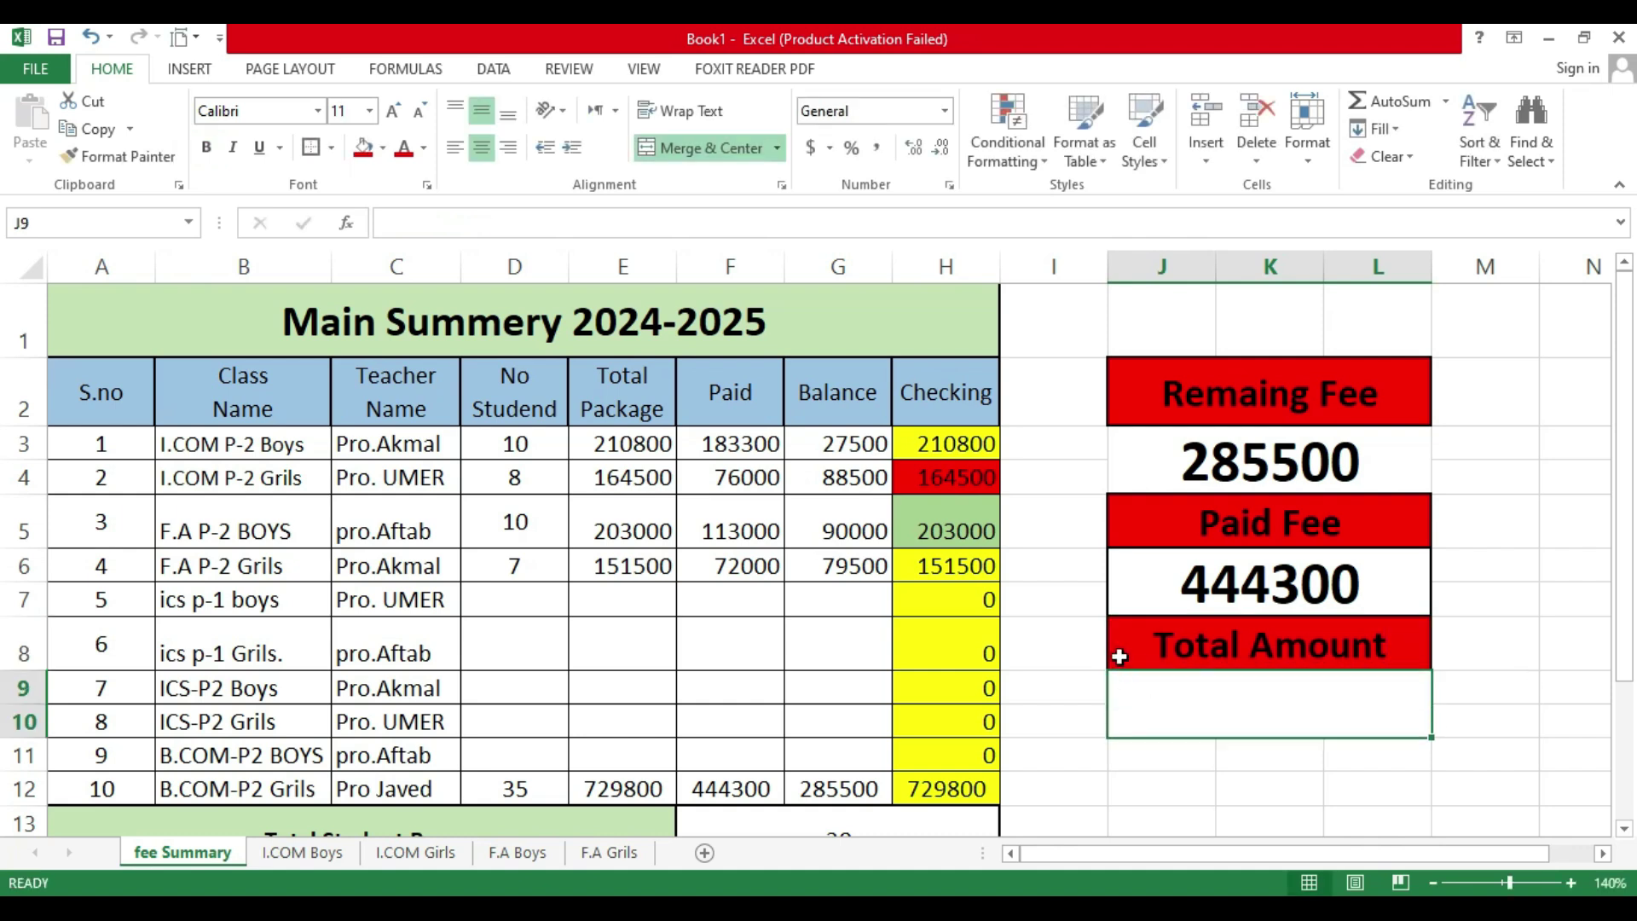
Step: Link the Total Amount cell J9 to the Total Package total in E12 with the formula =E12
{"action": "type", "text": "="}
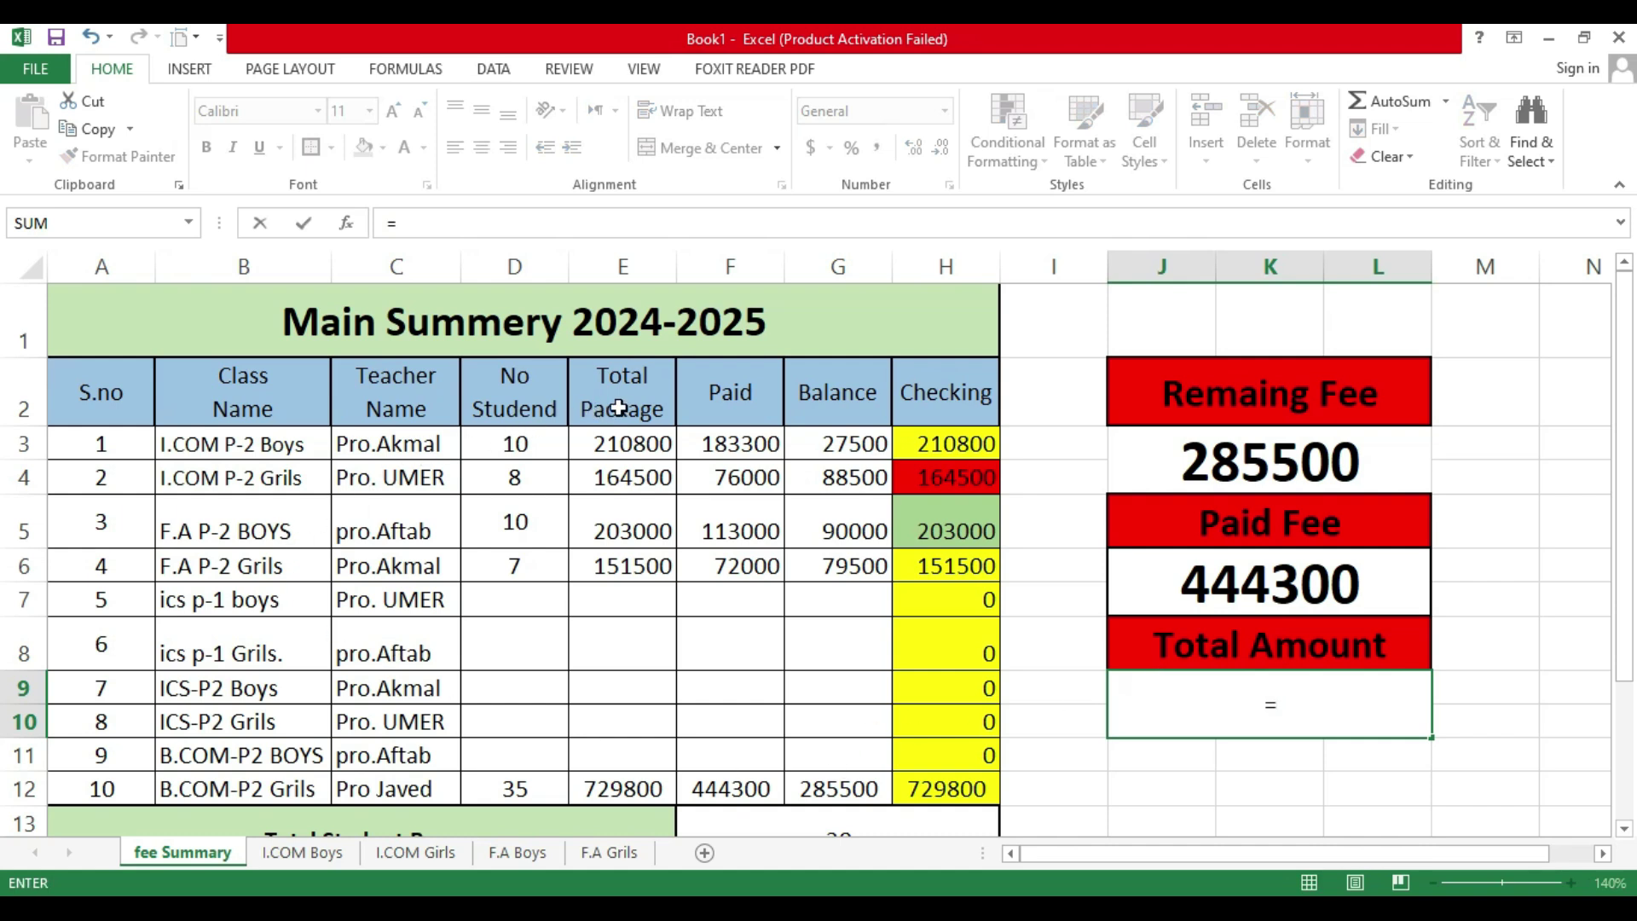
{"action": "left_click", "coordinate": [626, 793]}
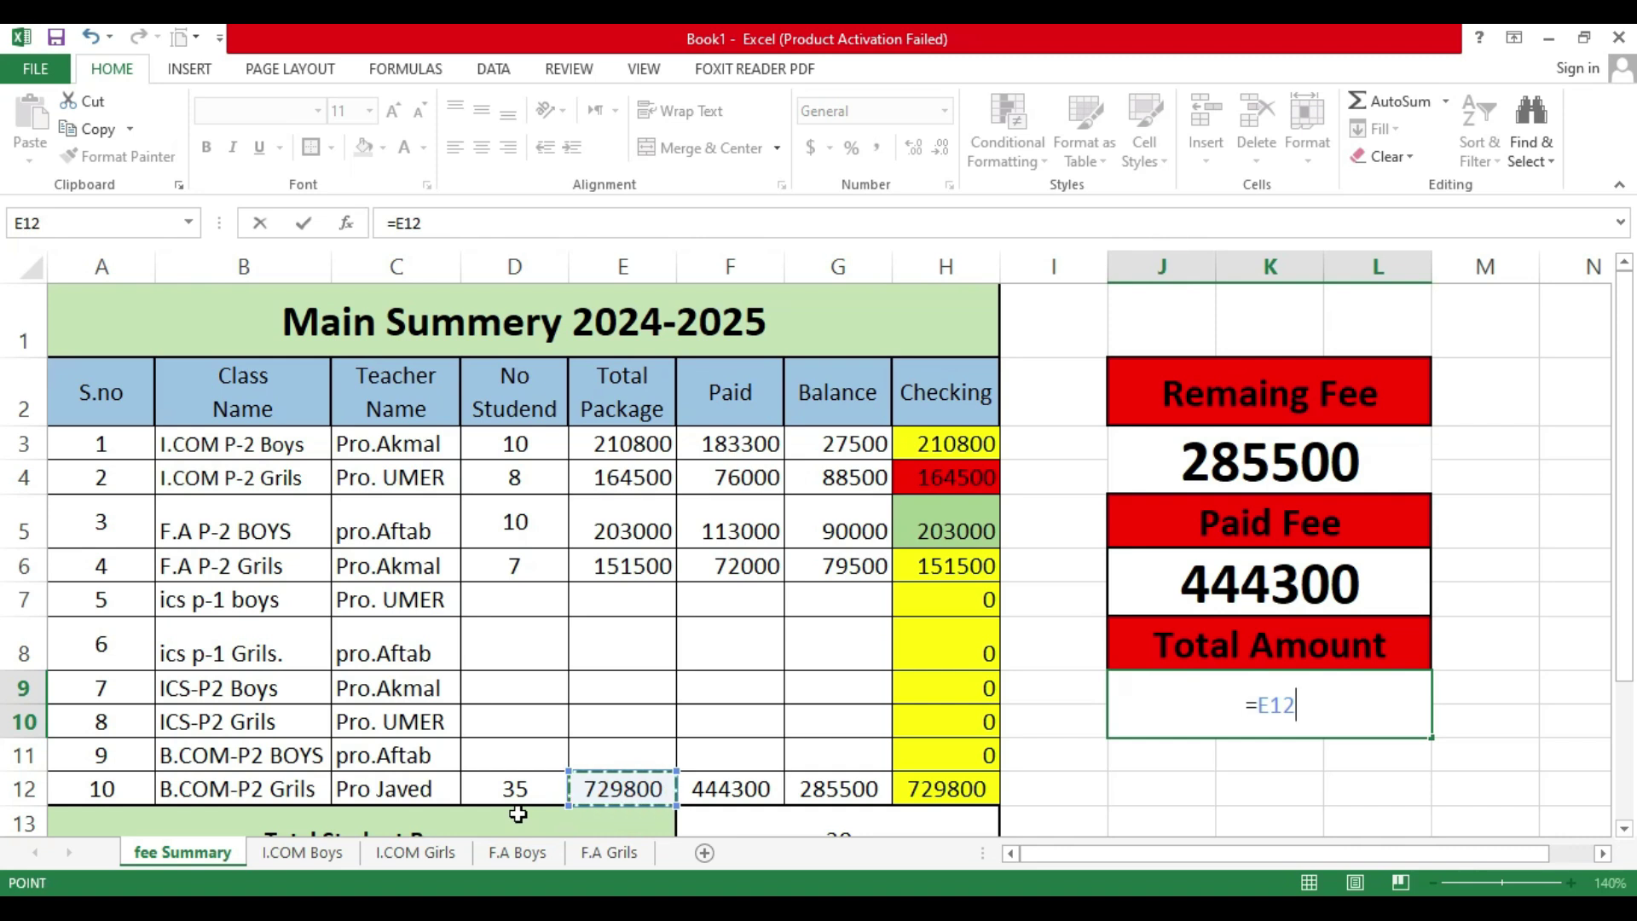
{"action": "key", "text": "Return"}
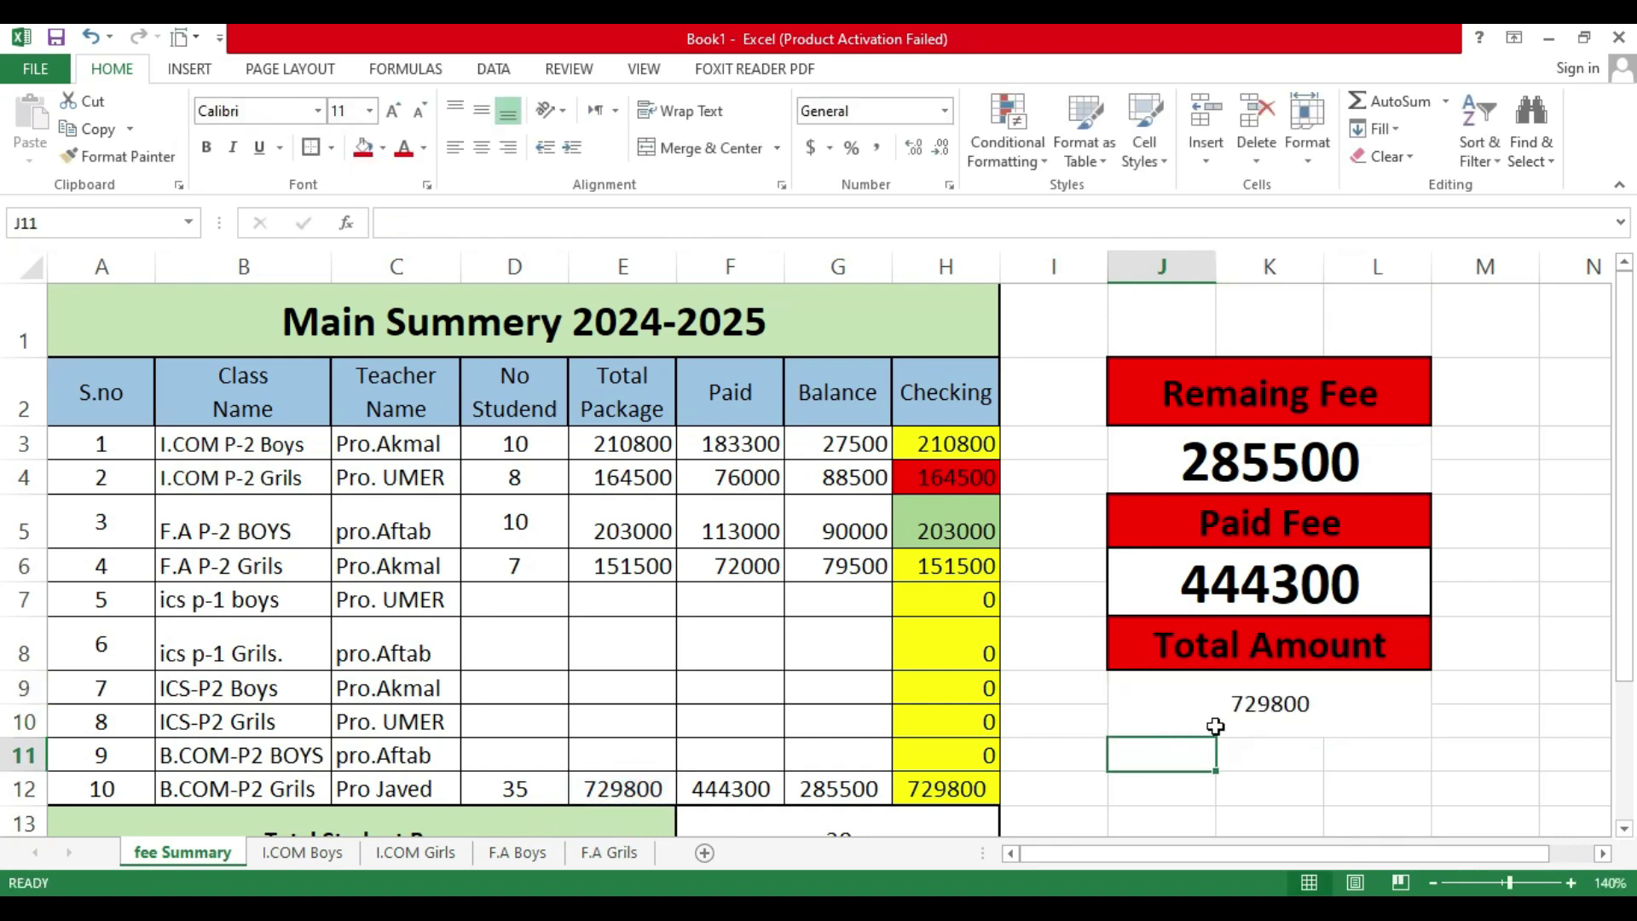
Step: Make the total amount in J9 bold and enlarge its font size to 22
{"action": "left_click", "coordinate": [1215, 725]}
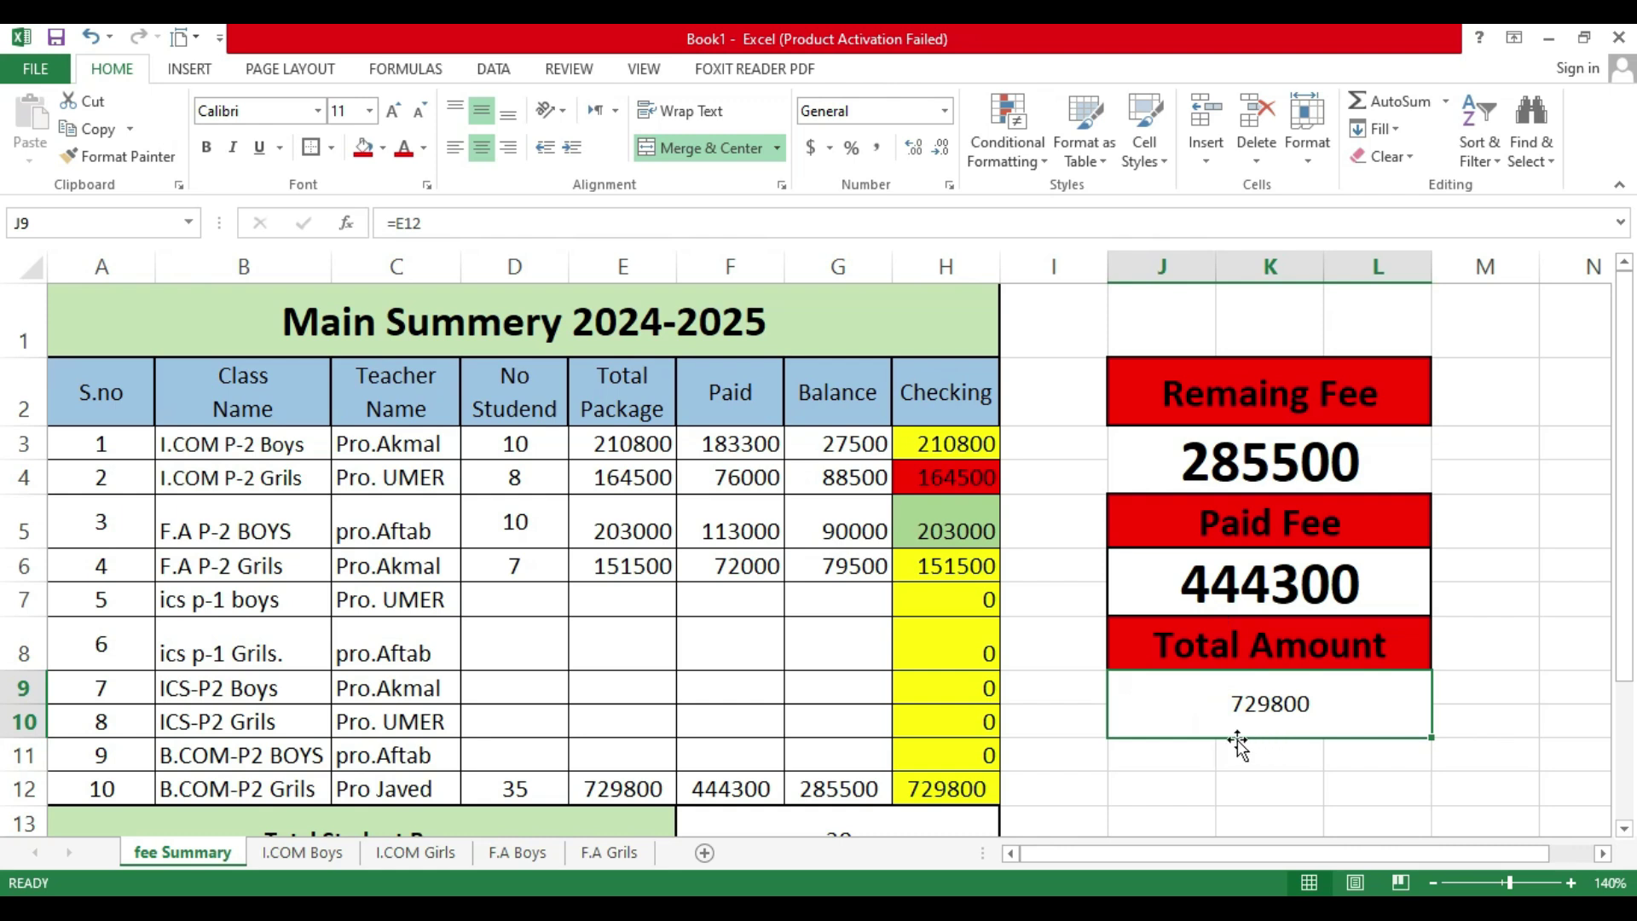
{"action": "left_click", "coordinate": [206, 147]}
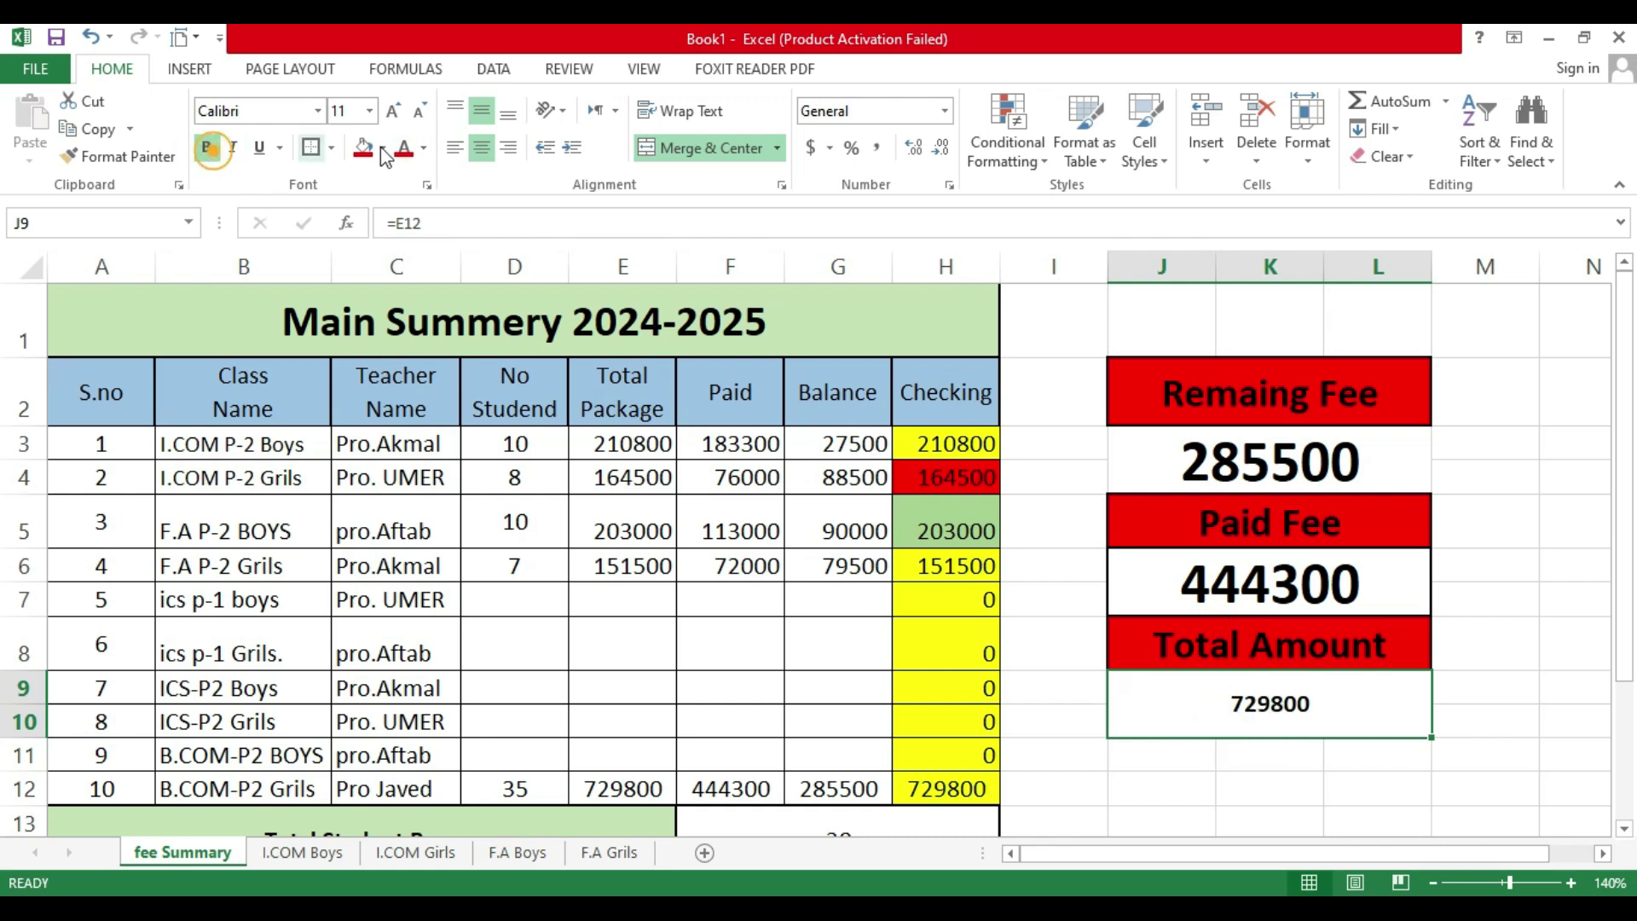
{"action": "left_click", "coordinate": [393, 110]}
{"action": "left_click", "coordinate": [393, 111]}
{"action": "left_click", "coordinate": [393, 111]}
{"action": "left_click", "coordinate": [393, 111]}
{"action": "left_click", "coordinate": [393, 110]}
{"action": "left_click", "coordinate": [393, 111]}
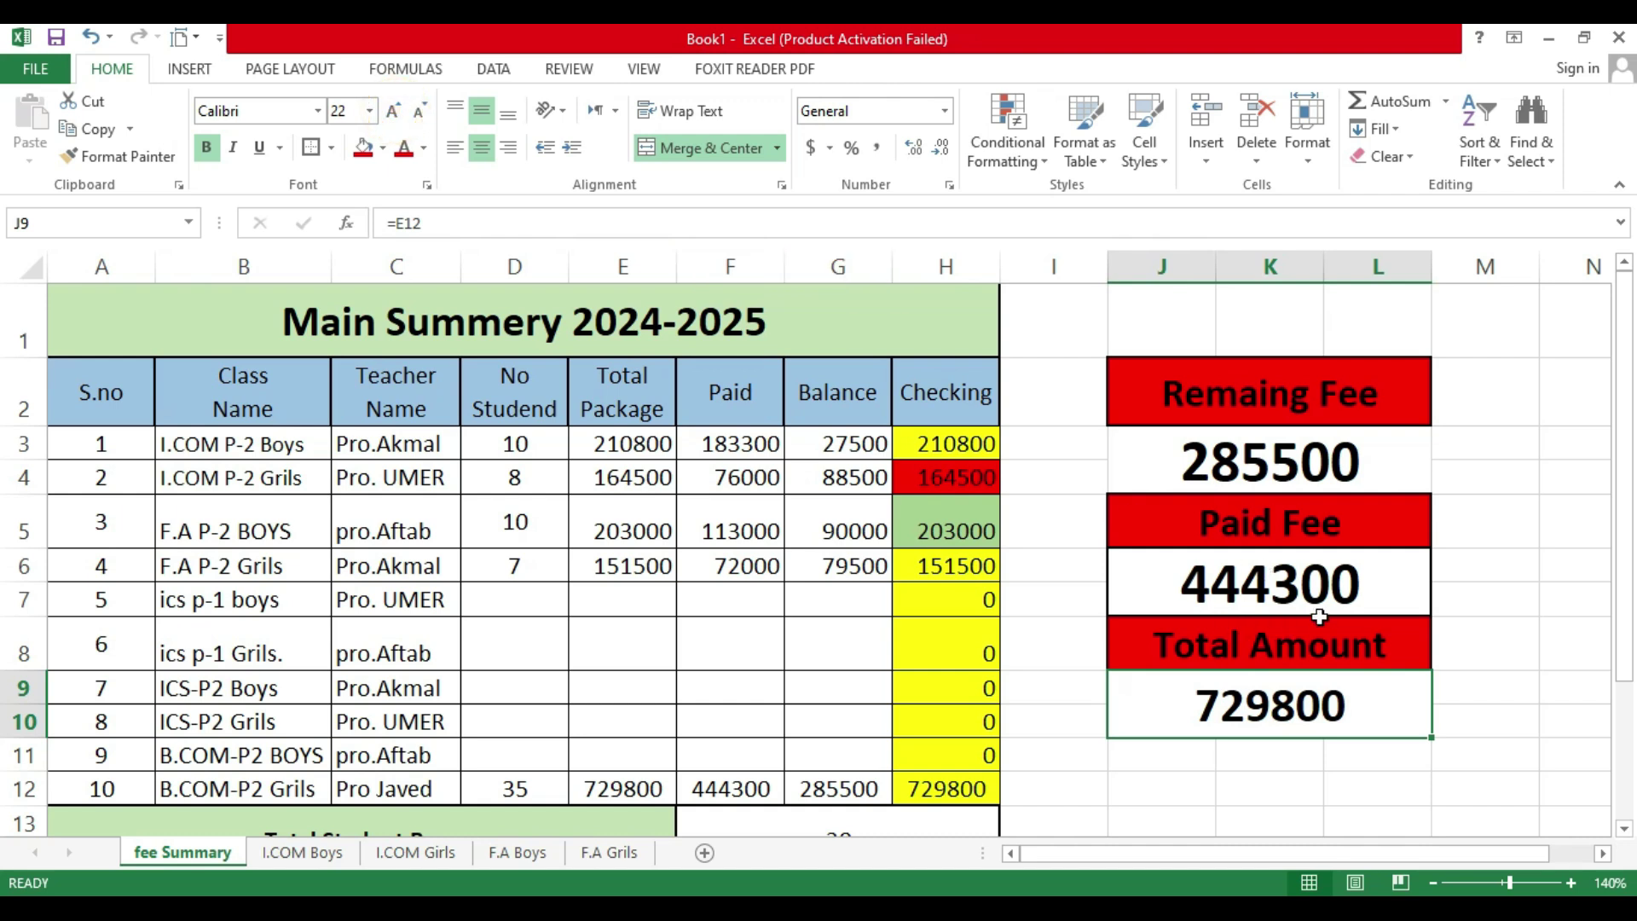
Step: Check the contents and linked formulas of the Remaing Fee, Paid Fee and Total Amount boxes
{"action": "left_click", "coordinate": [1238, 396]}
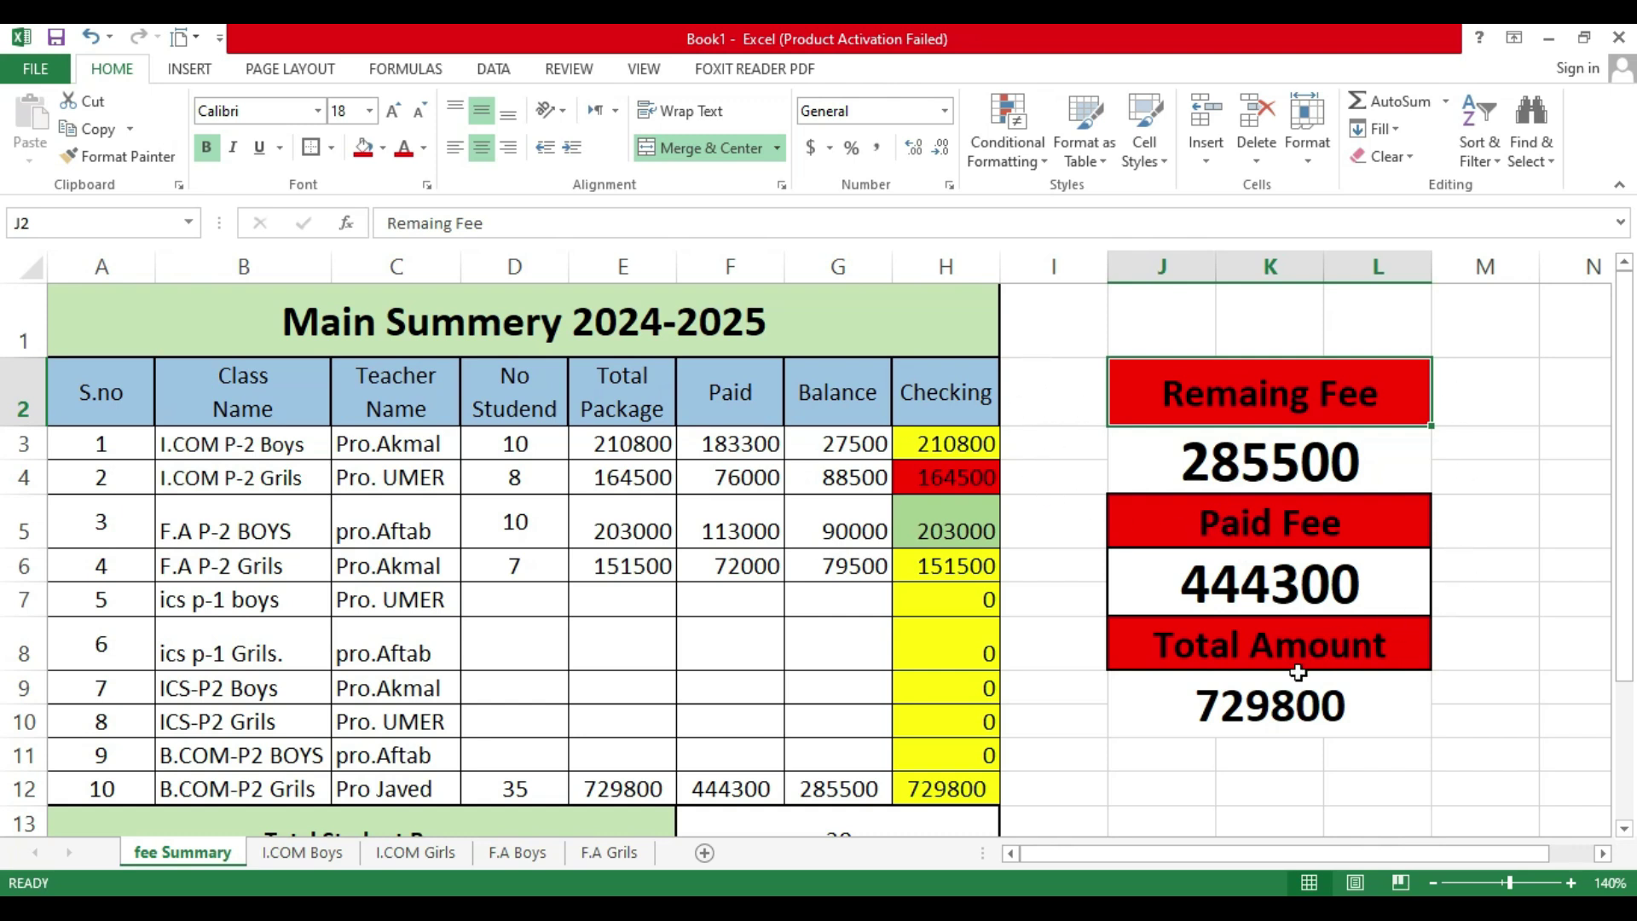
{"action": "left_click", "coordinate": [1272, 704]}
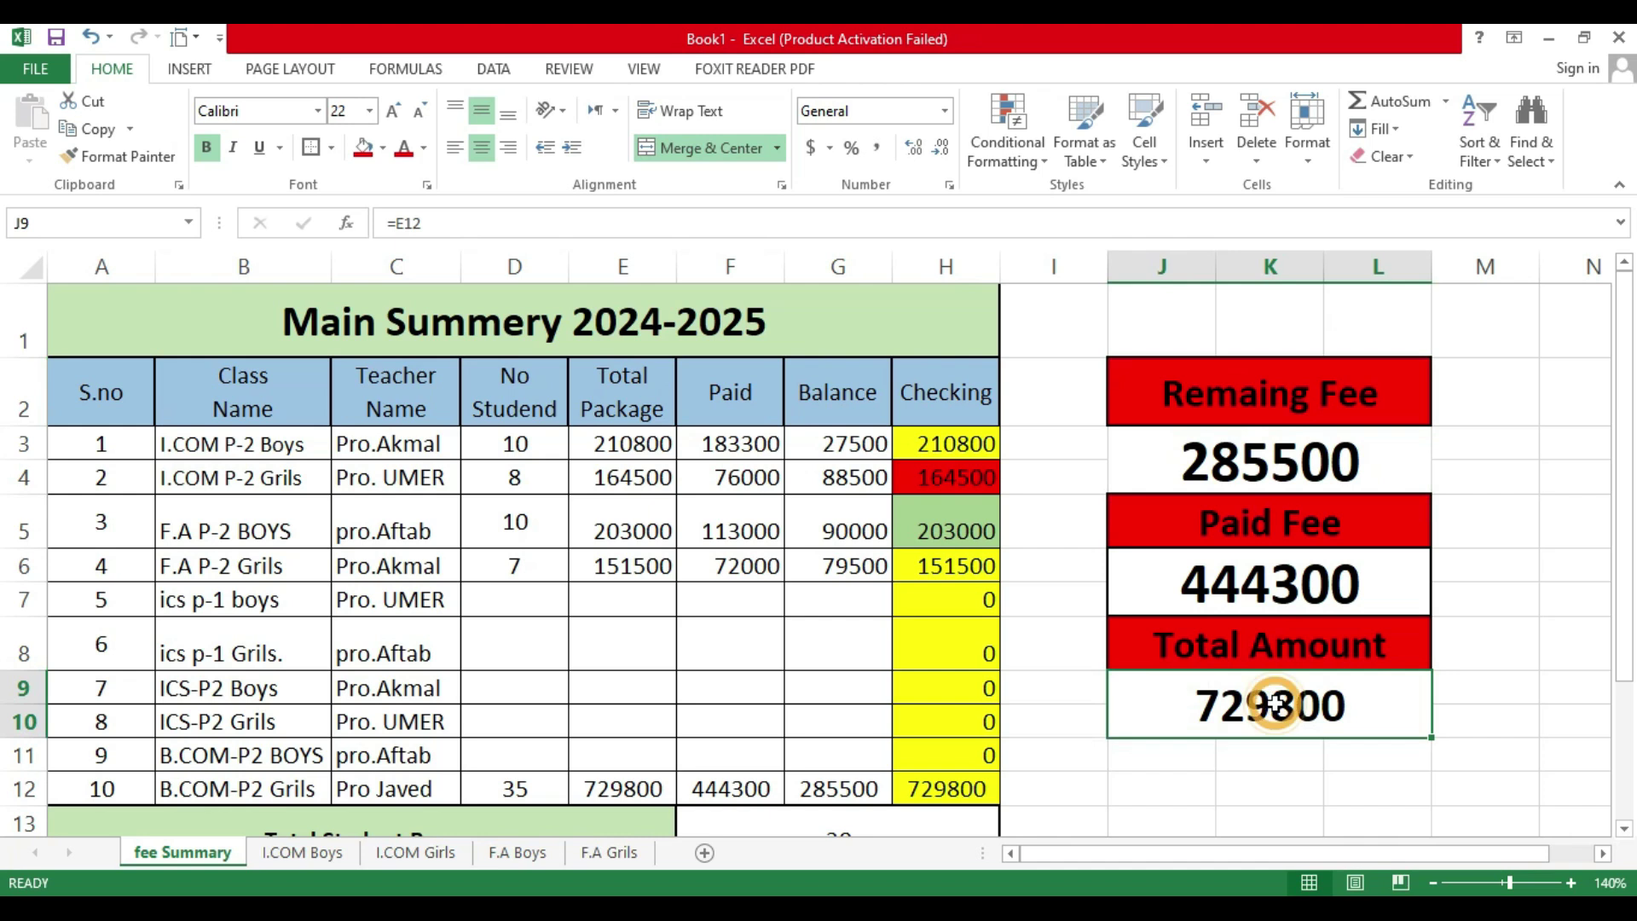
{"action": "left_click", "coordinate": [1276, 597]}
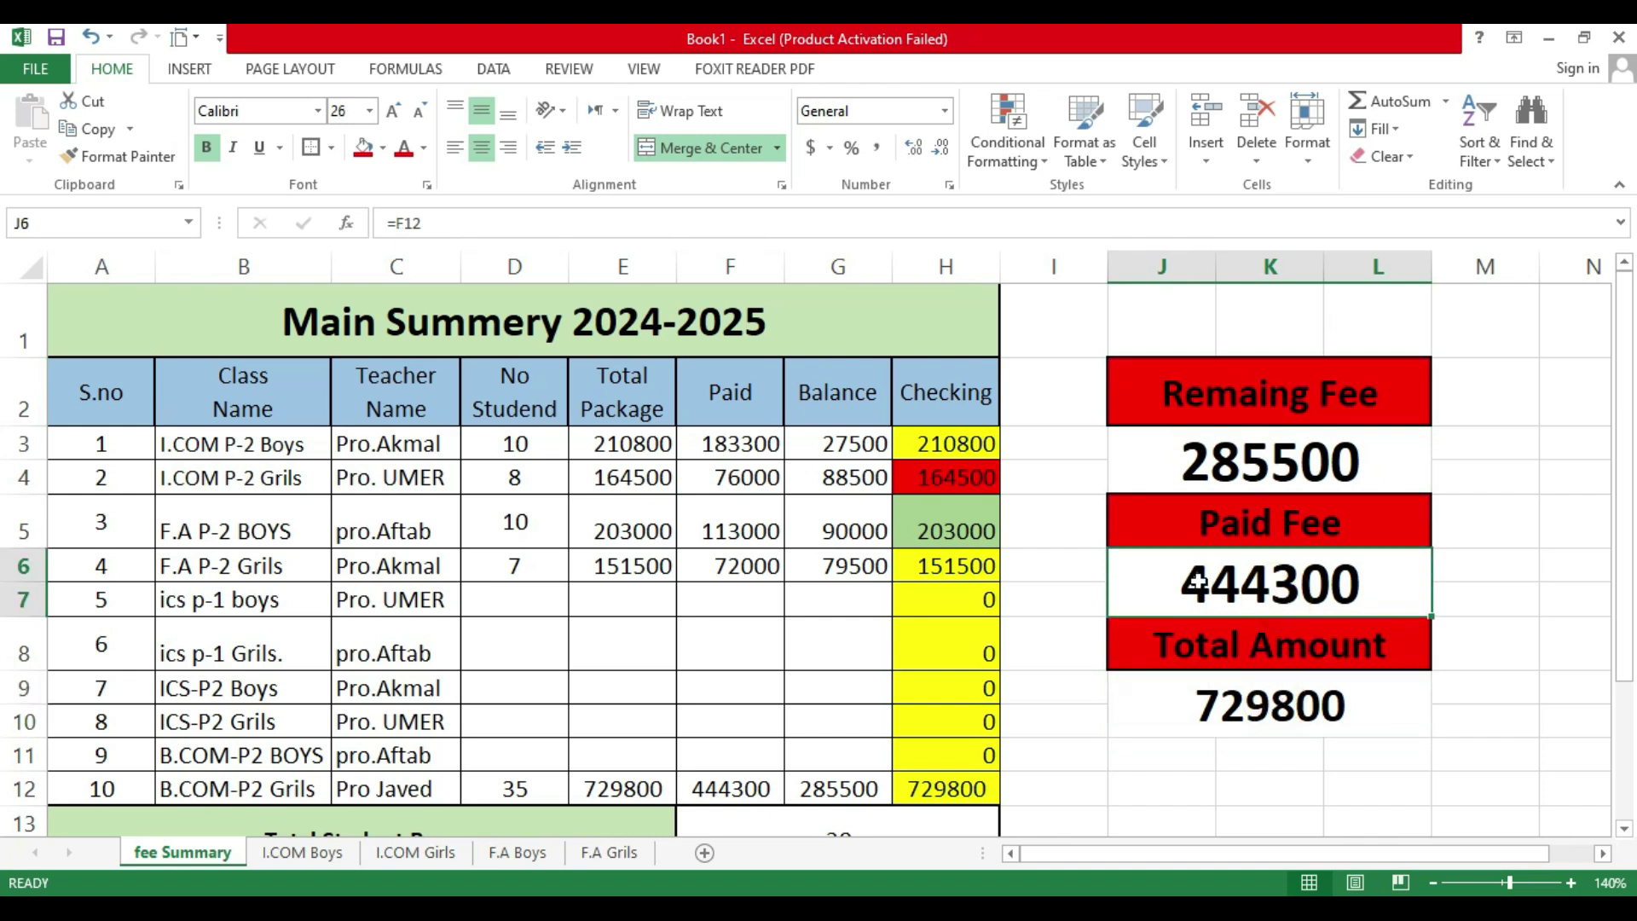
{"action": "left_click", "coordinate": [1219, 452]}
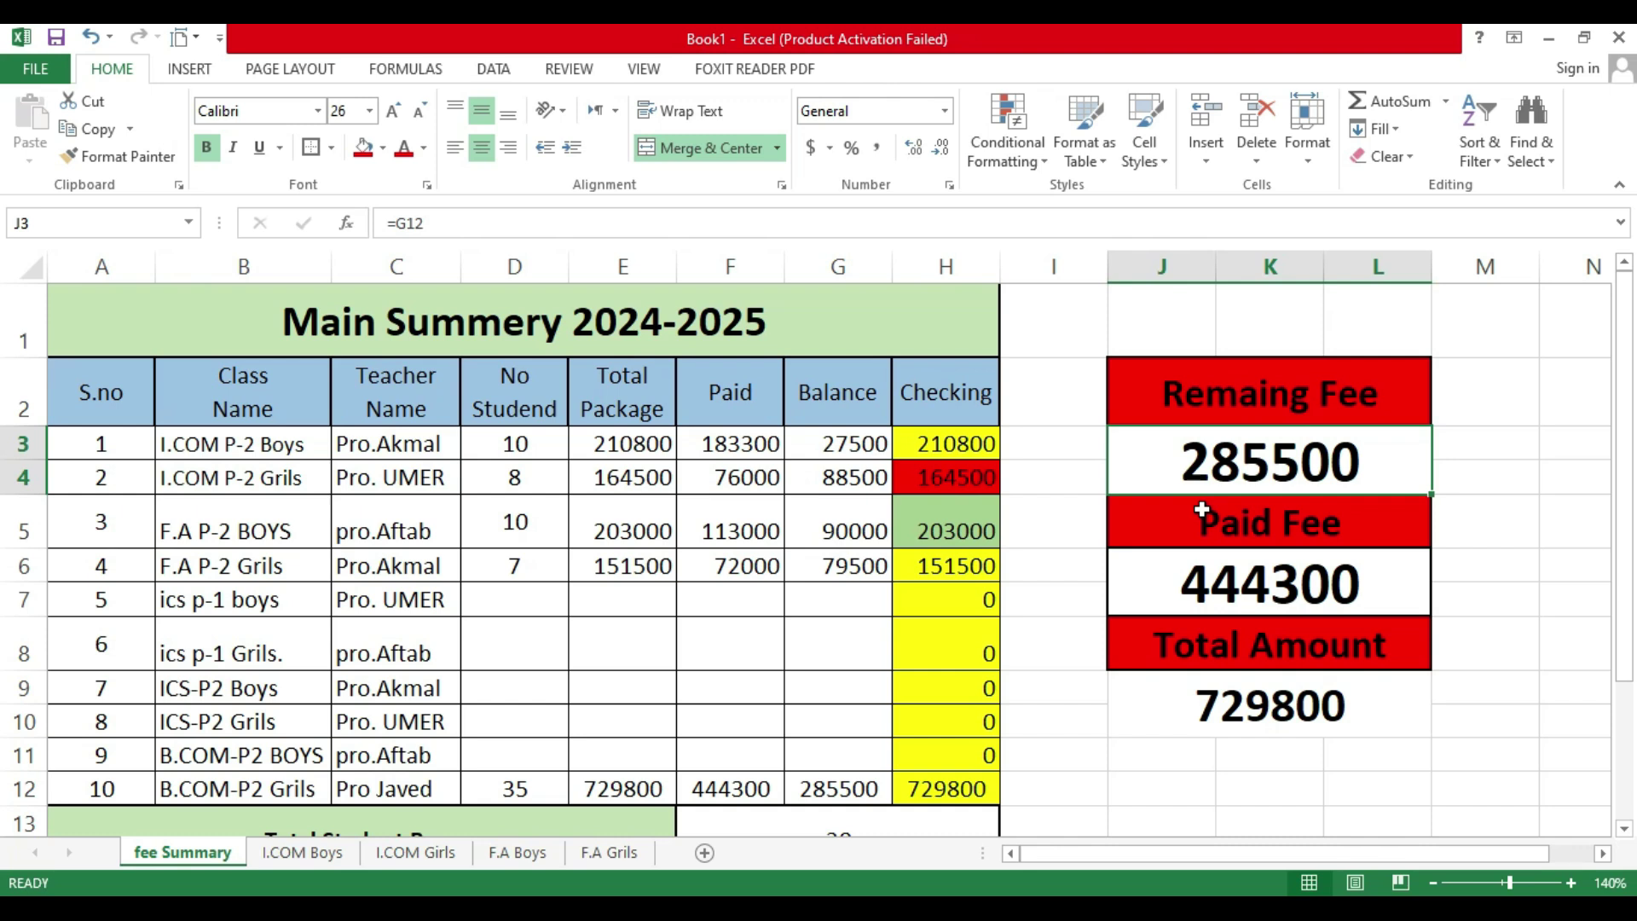
{"action": "left_click", "coordinate": [1323, 469]}
{"action": "left_click", "coordinate": [1271, 529]}
{"action": "left_click", "coordinate": [1281, 474]}
Step: Apply all borders to the Status column, AA2:AA13, on the I.COM Boys sheet
{"action": "left_click", "coordinate": [287, 852]}
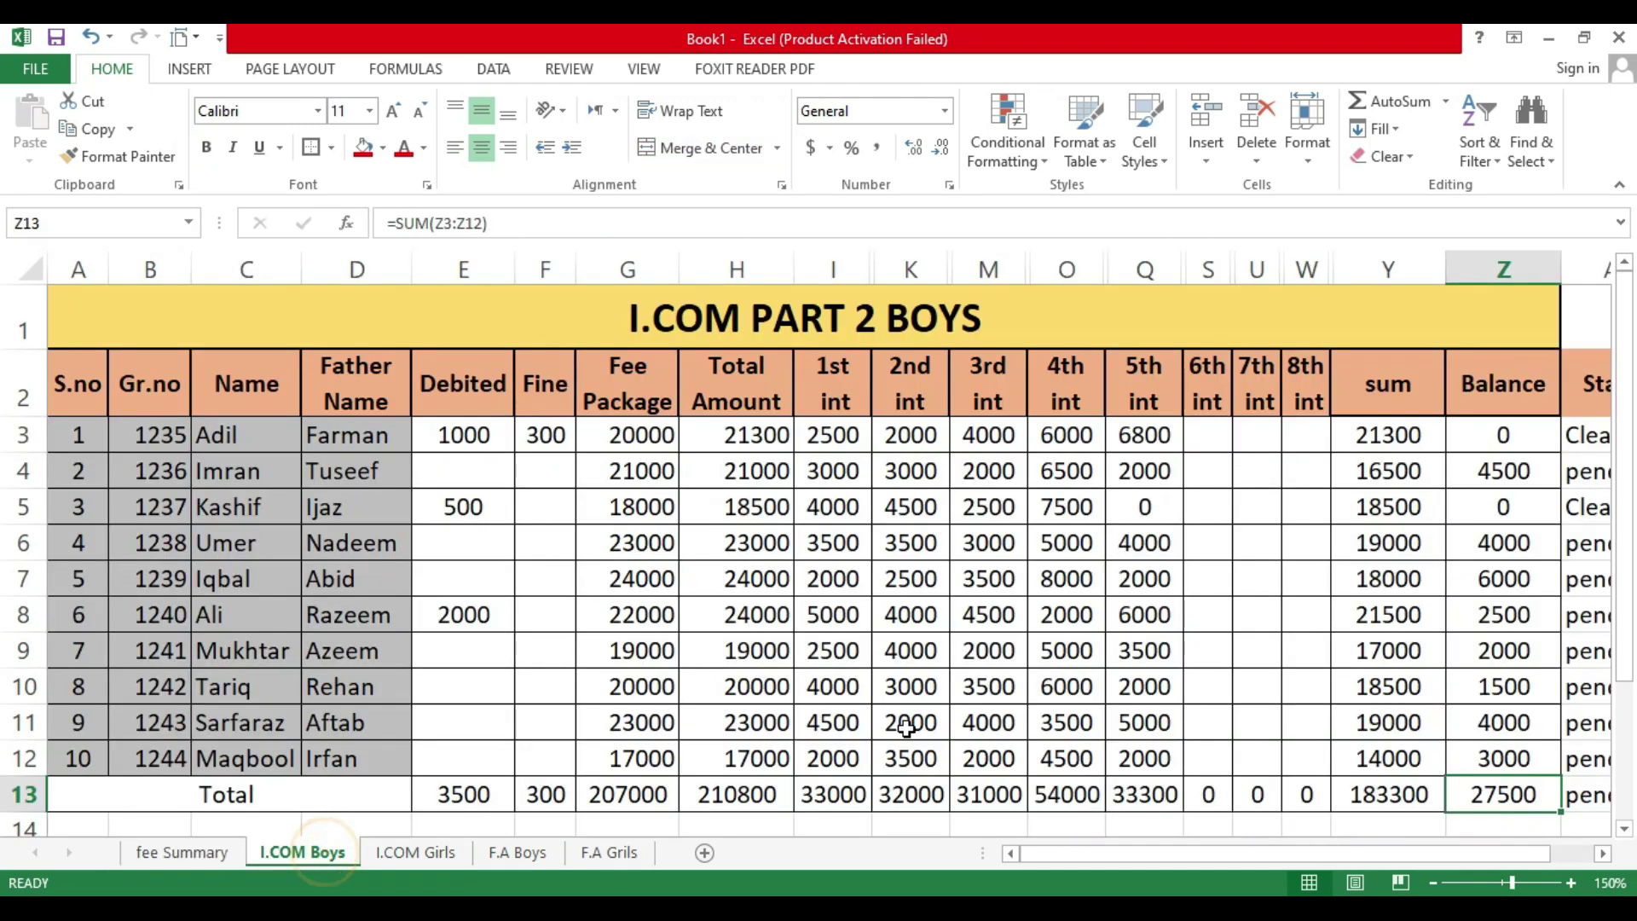
{"action": "left_click_drag", "start_coordinate": [1426, 858], "coordinate": [1459, 858]}
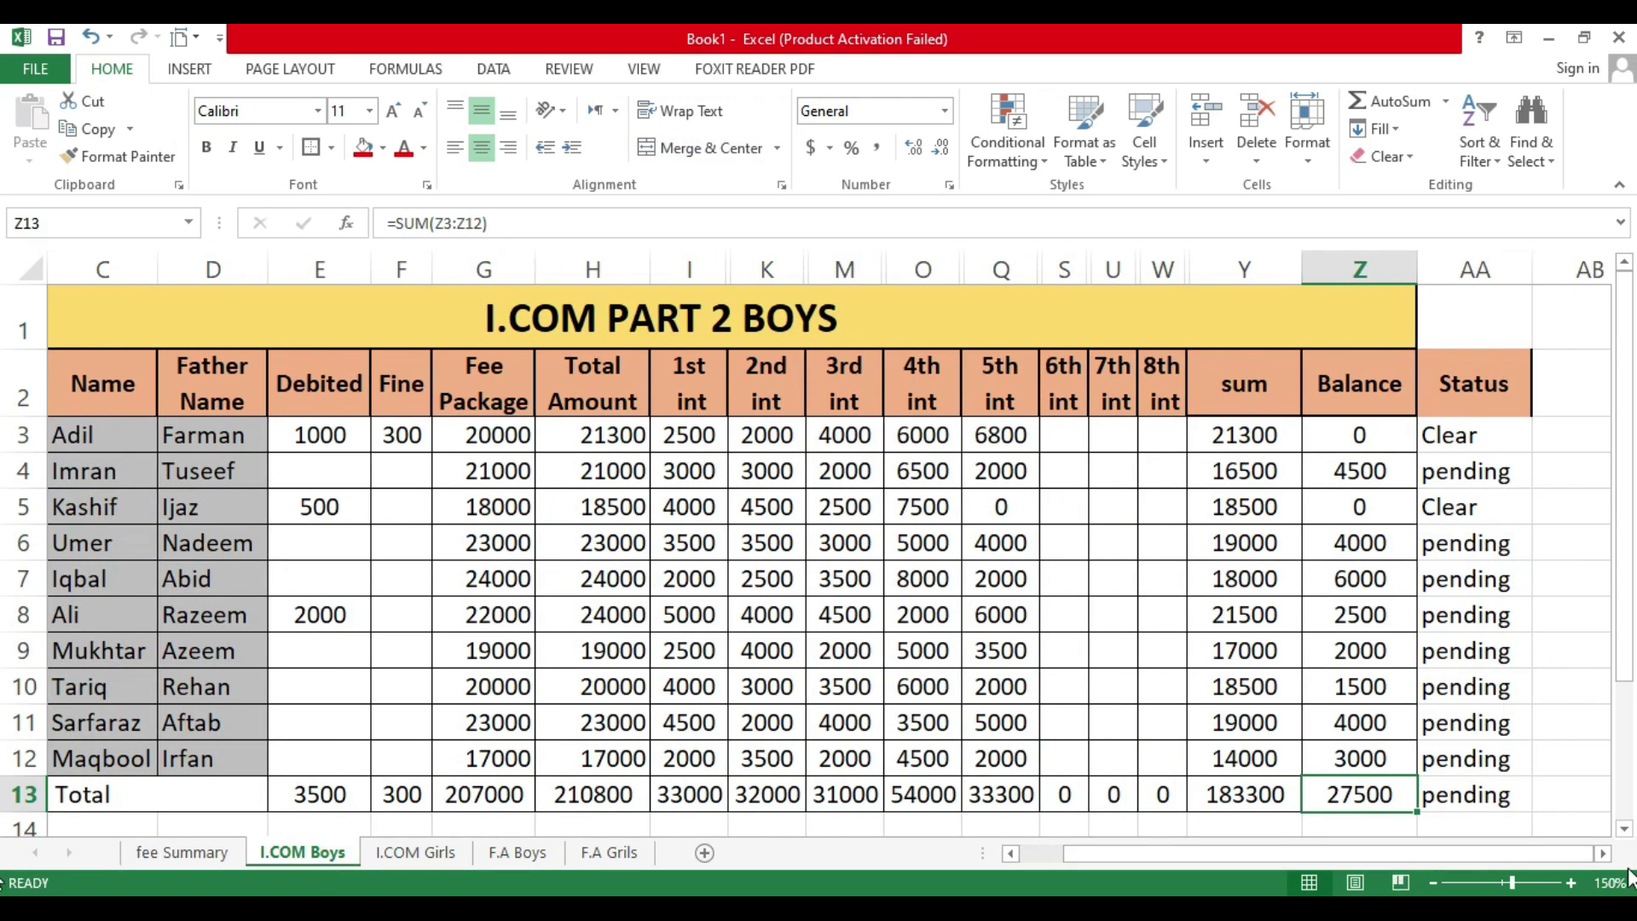
{"action": "left_click", "coordinate": [1603, 853]}
{"action": "left_click", "coordinate": [1603, 854]}
{"action": "left_click_drag", "start_coordinate": [1253, 384], "coordinate": [1250, 797]}
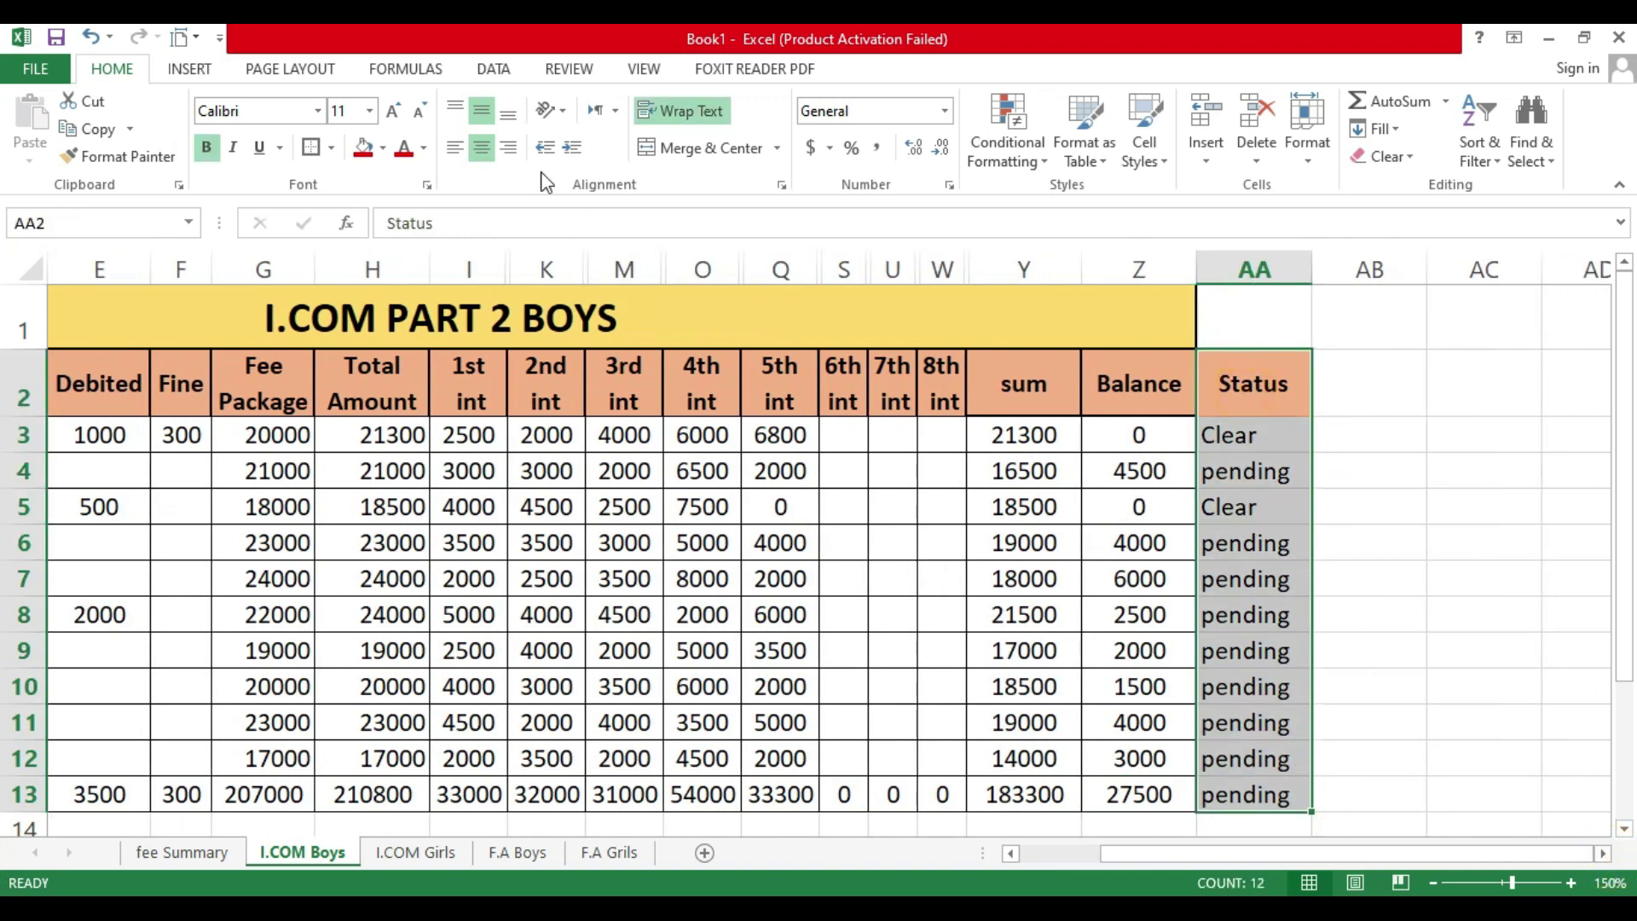
{"action": "left_click", "coordinate": [331, 148]}
{"action": "left_click", "coordinate": [328, 350]}
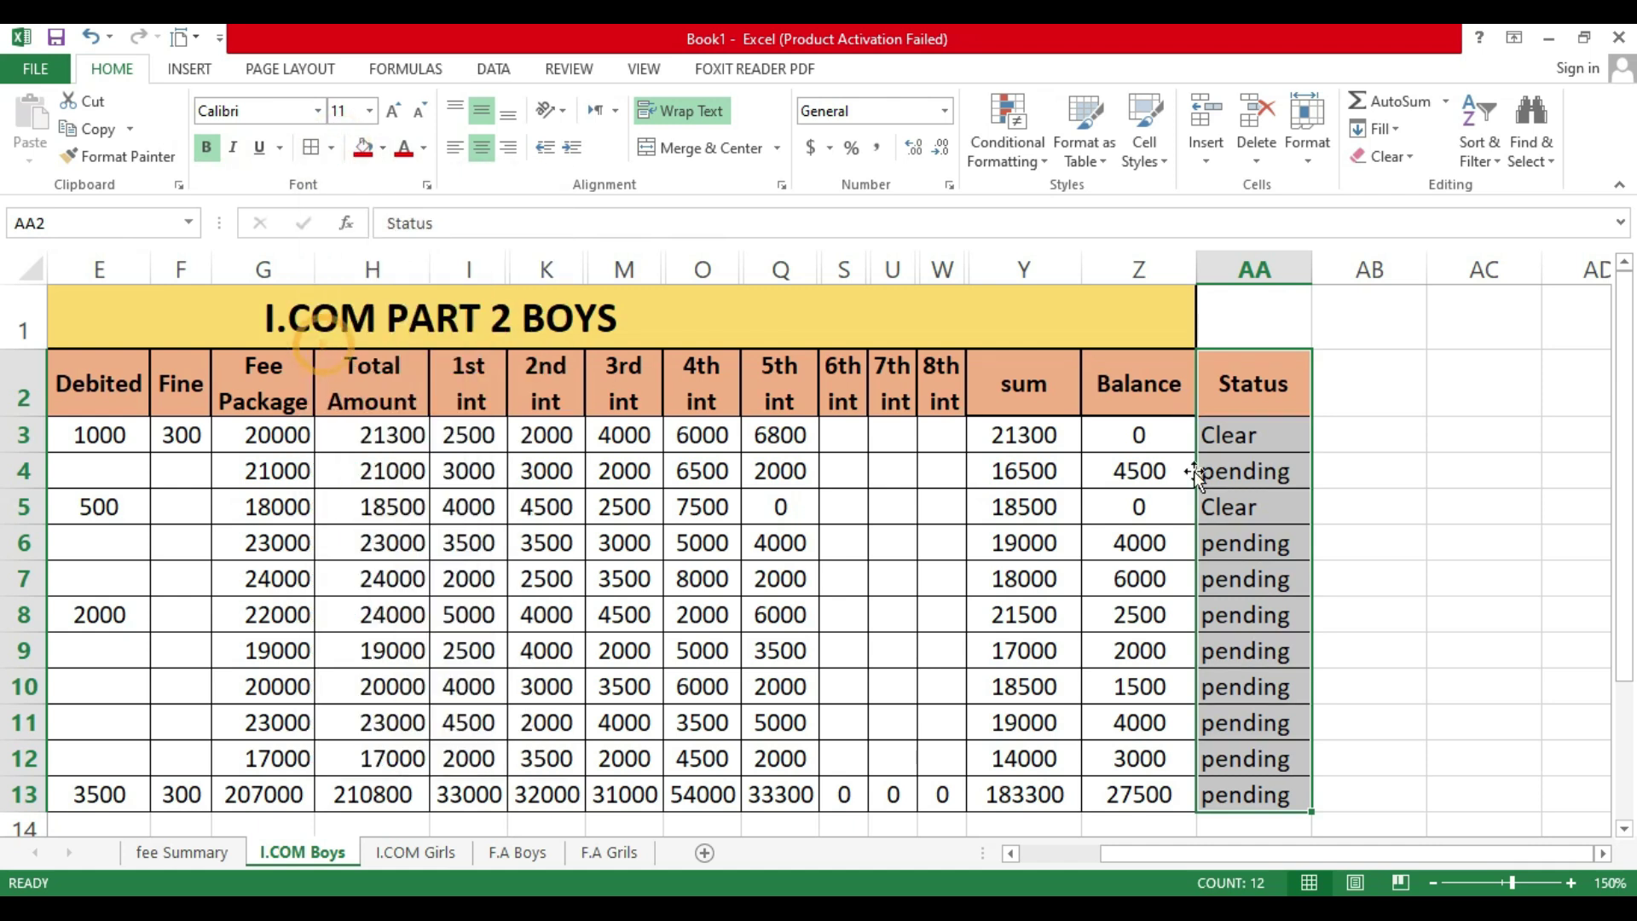
{"action": "left_click", "coordinate": [1447, 466]}
Step: Enter the heading "Fee Int Shudle" in AB2, beside the Status heading
{"action": "left_click", "coordinate": [1400, 386]}
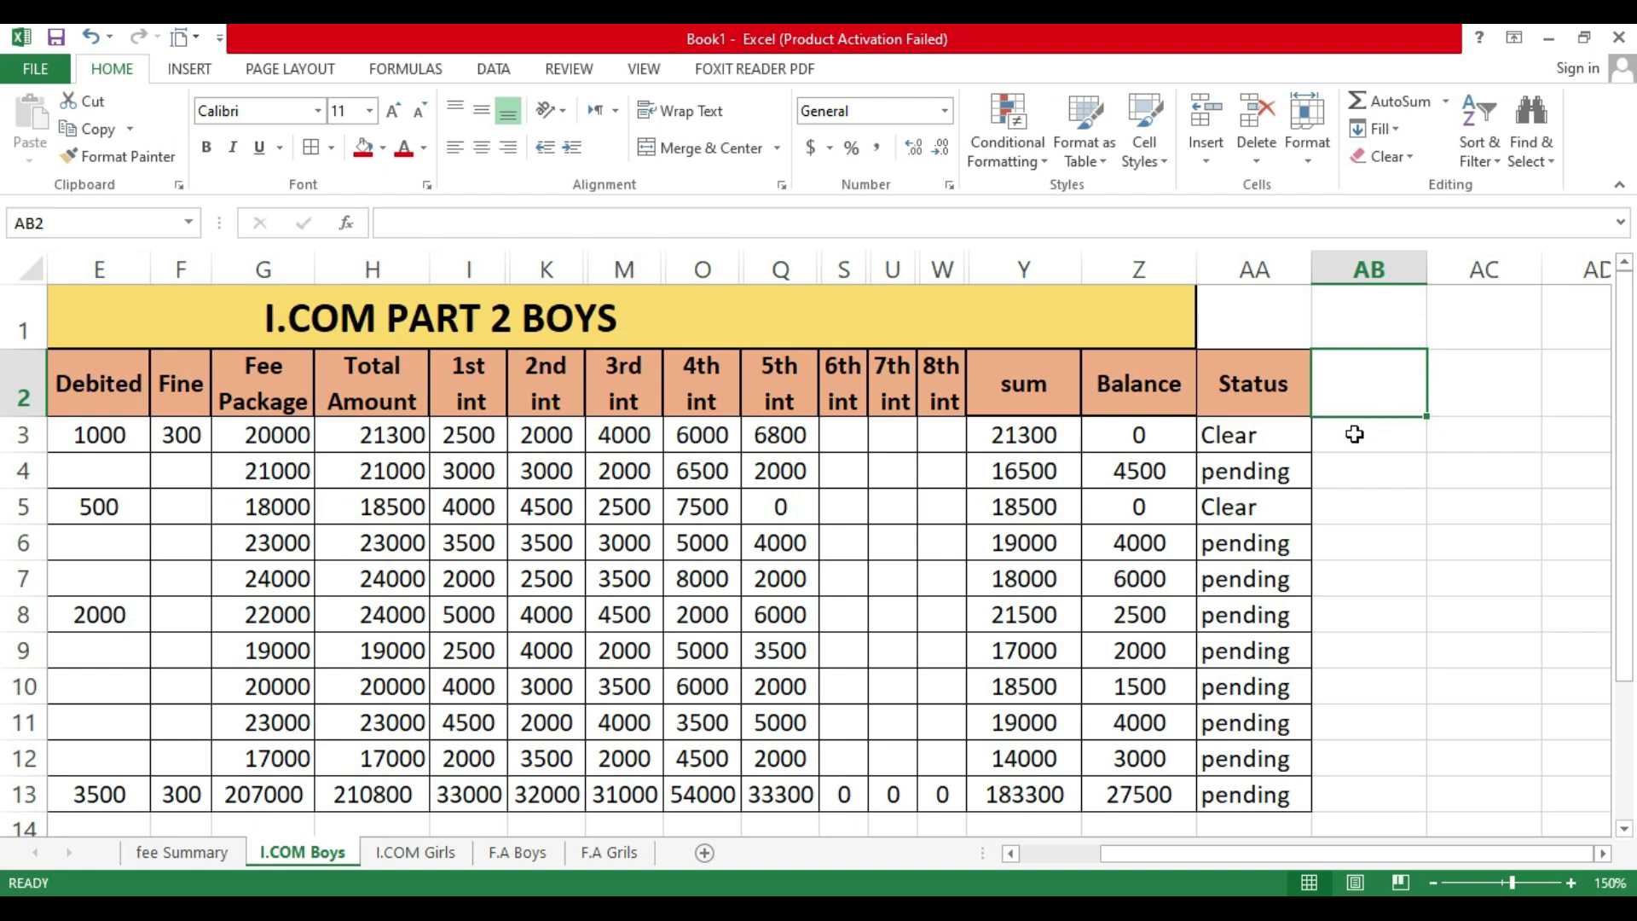
{"action": "type", "text": "t"}
{"action": "key", "text": "Return"}
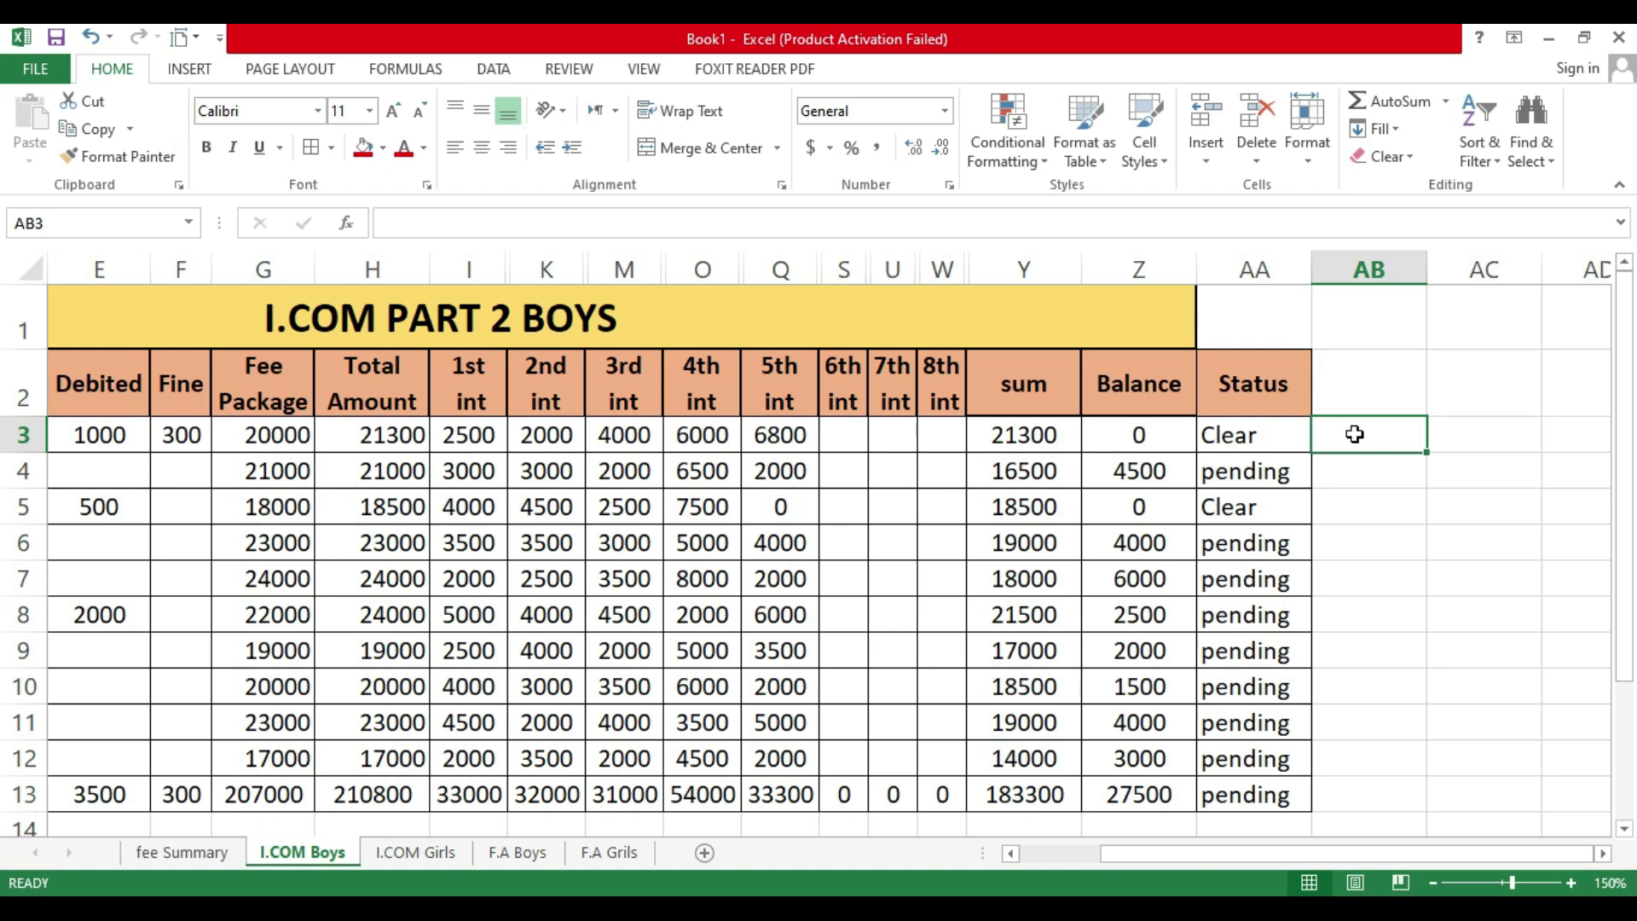
{"action": "key", "text": "Up"}
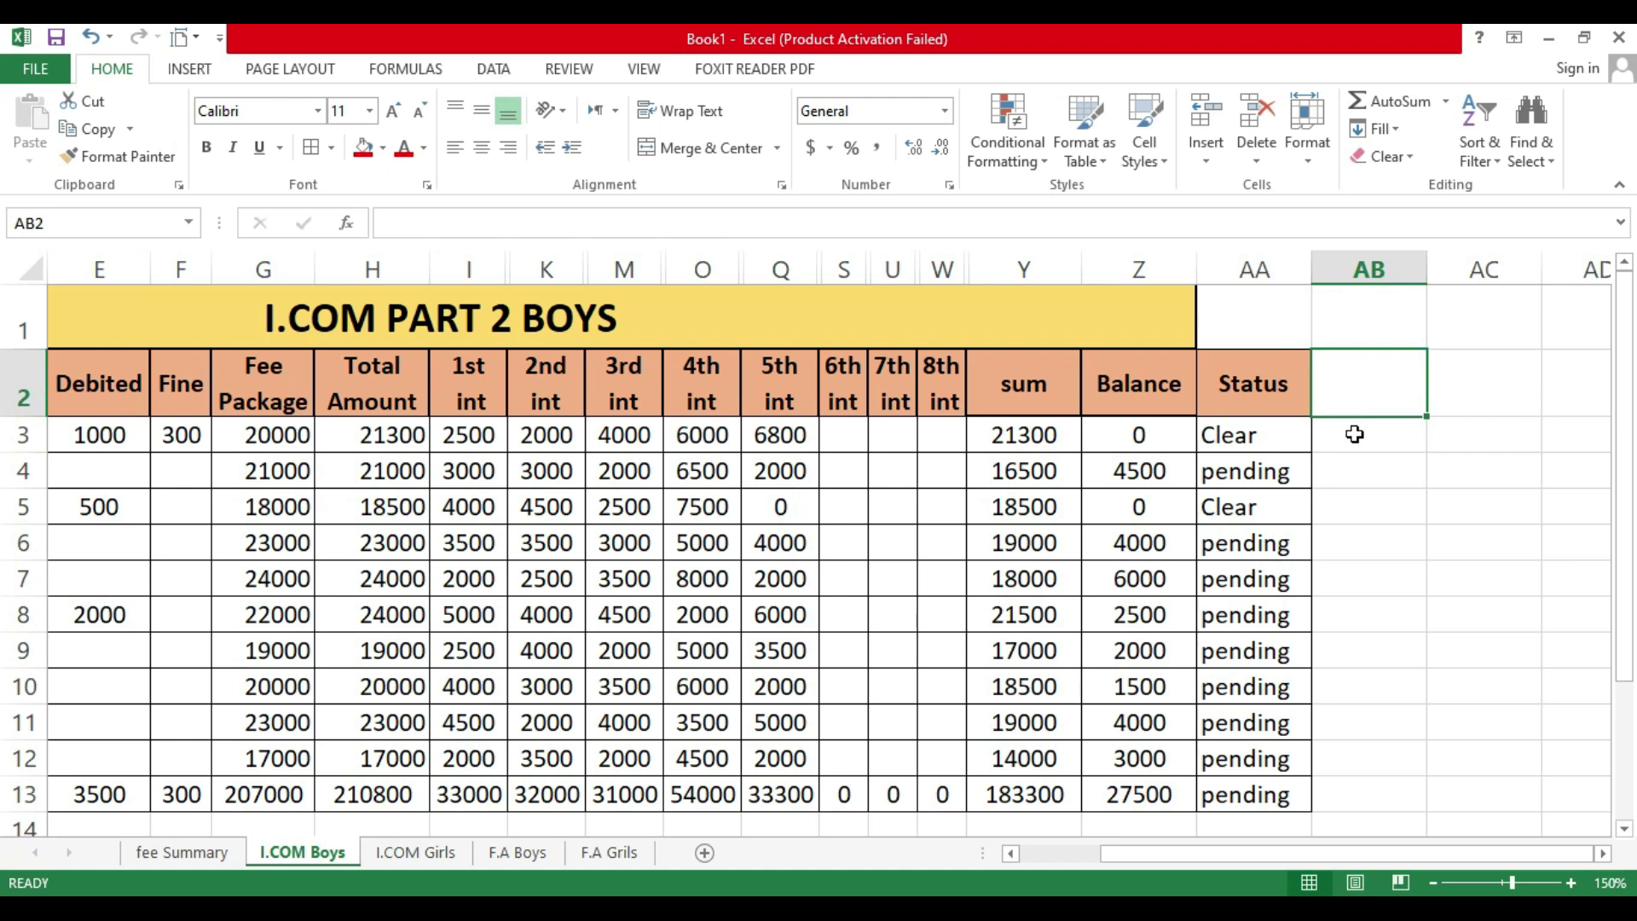
{"action": "type", "text": "F"}
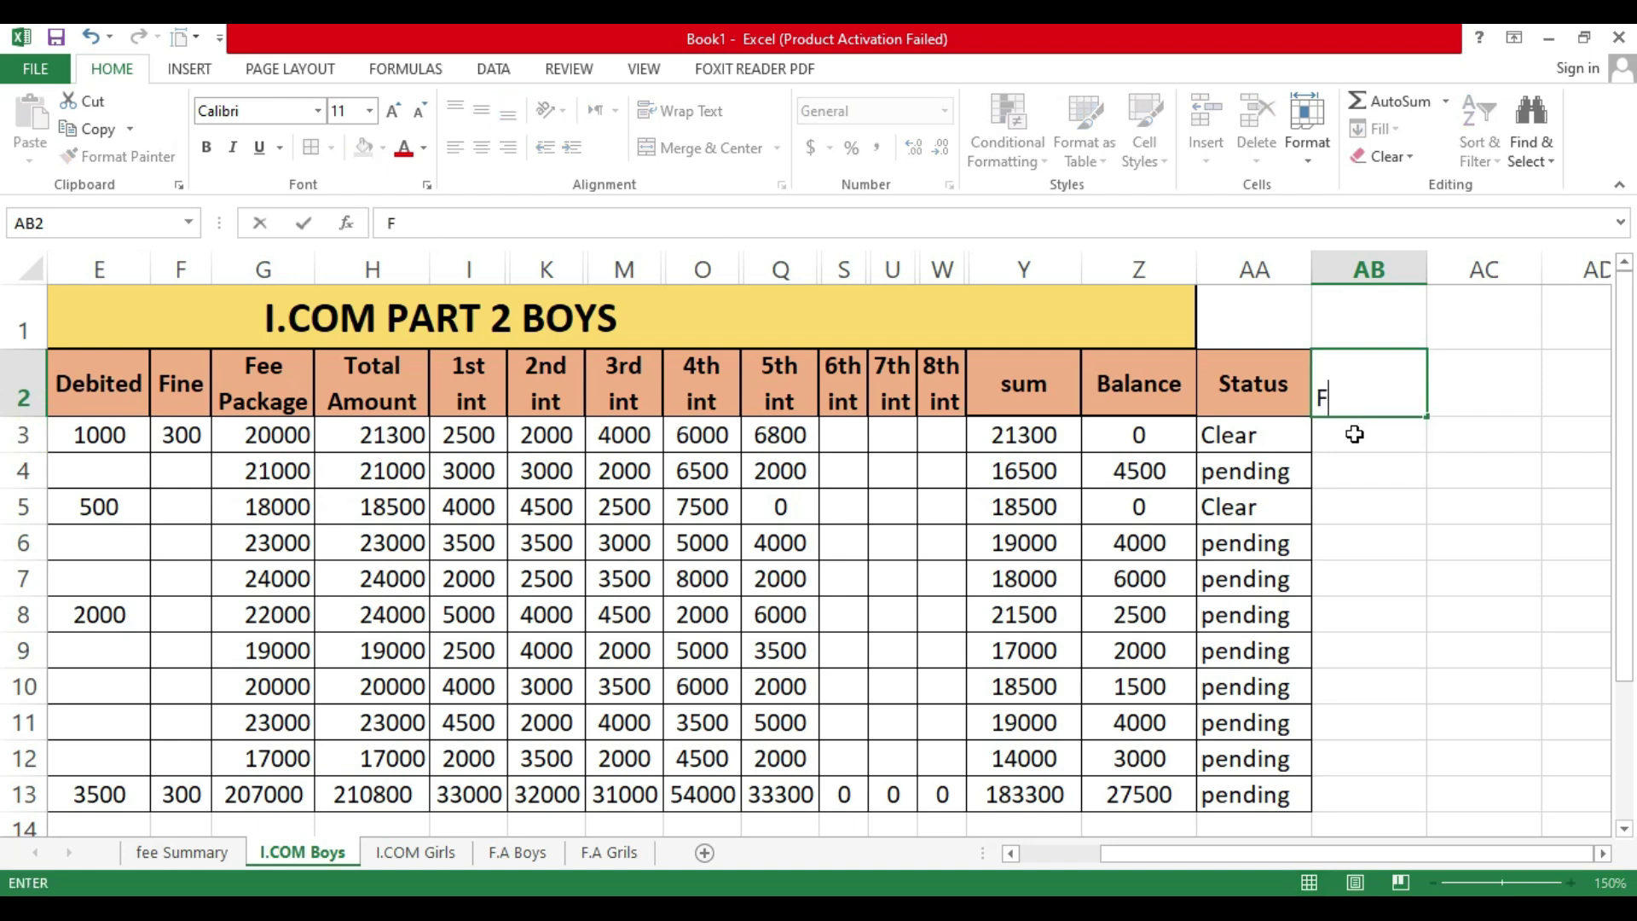
{"action": "type", "text": "ee Int Shudle"}
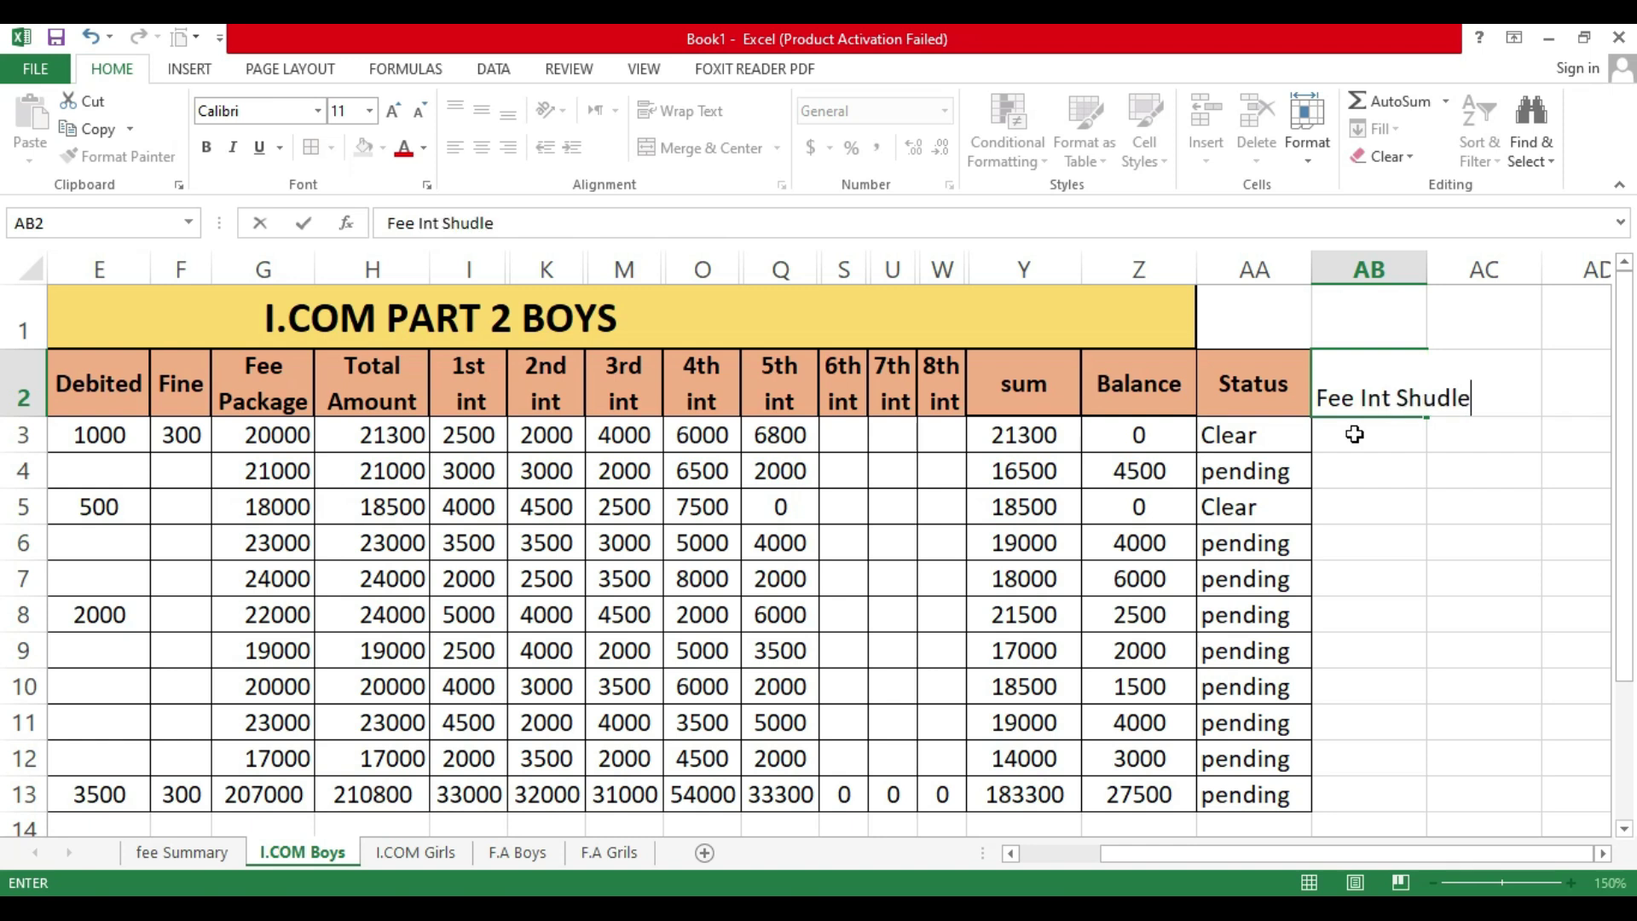
{"action": "key", "text": "Return"}
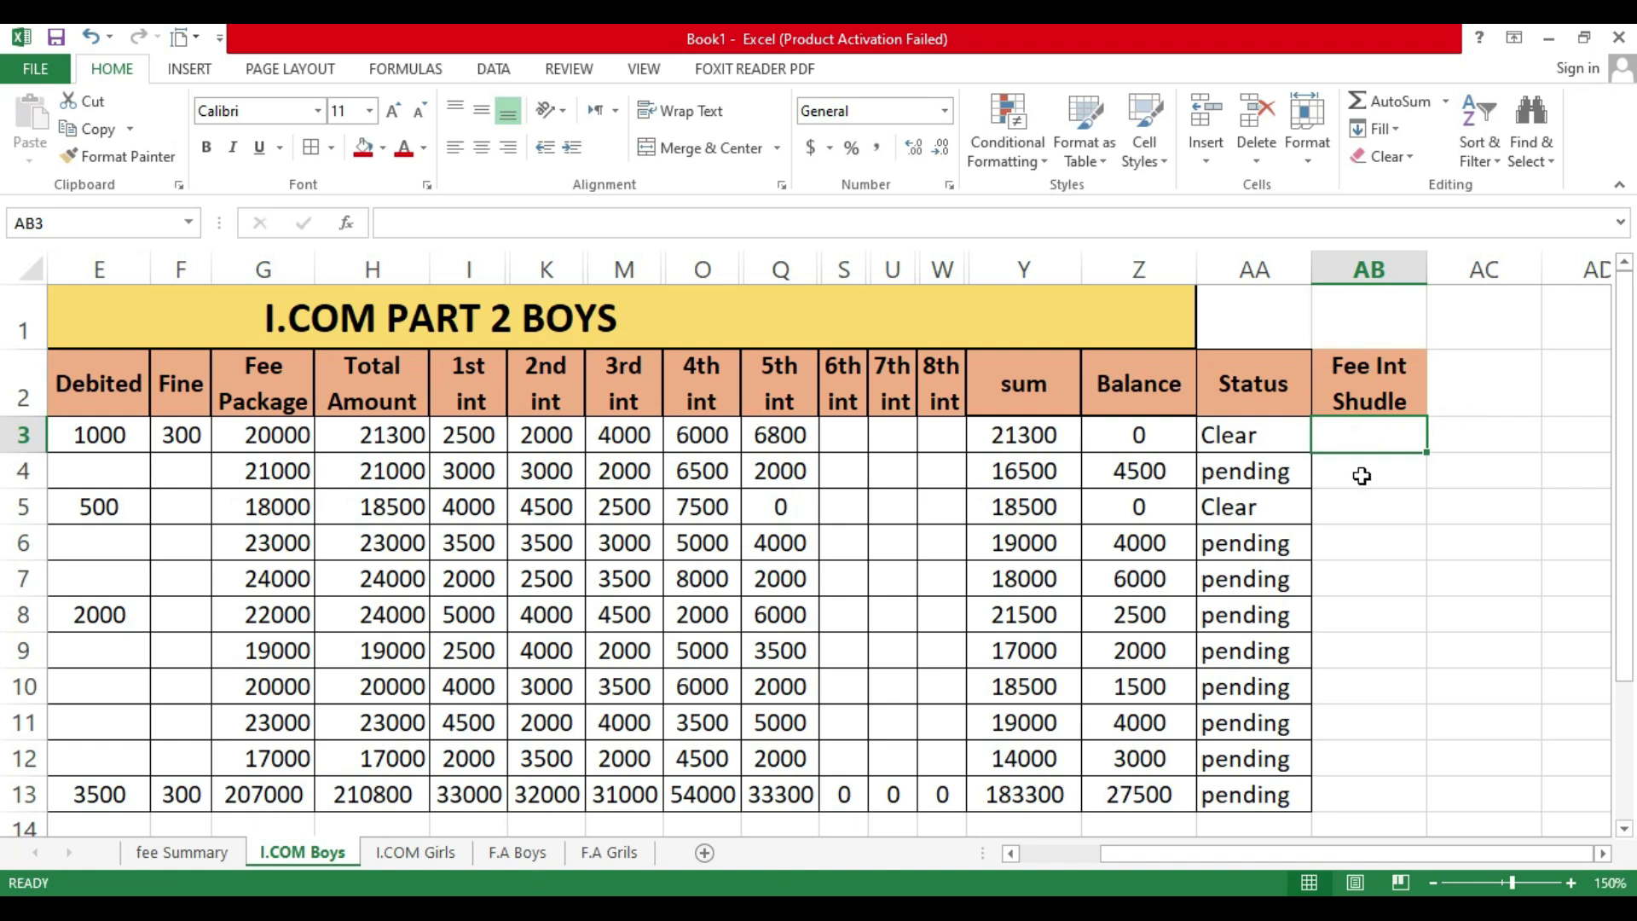
Step: Apply middle and center alignment to the empty cells AB3:AC13 under and beside the new heading
{"action": "left_click", "coordinate": [1437, 398]}
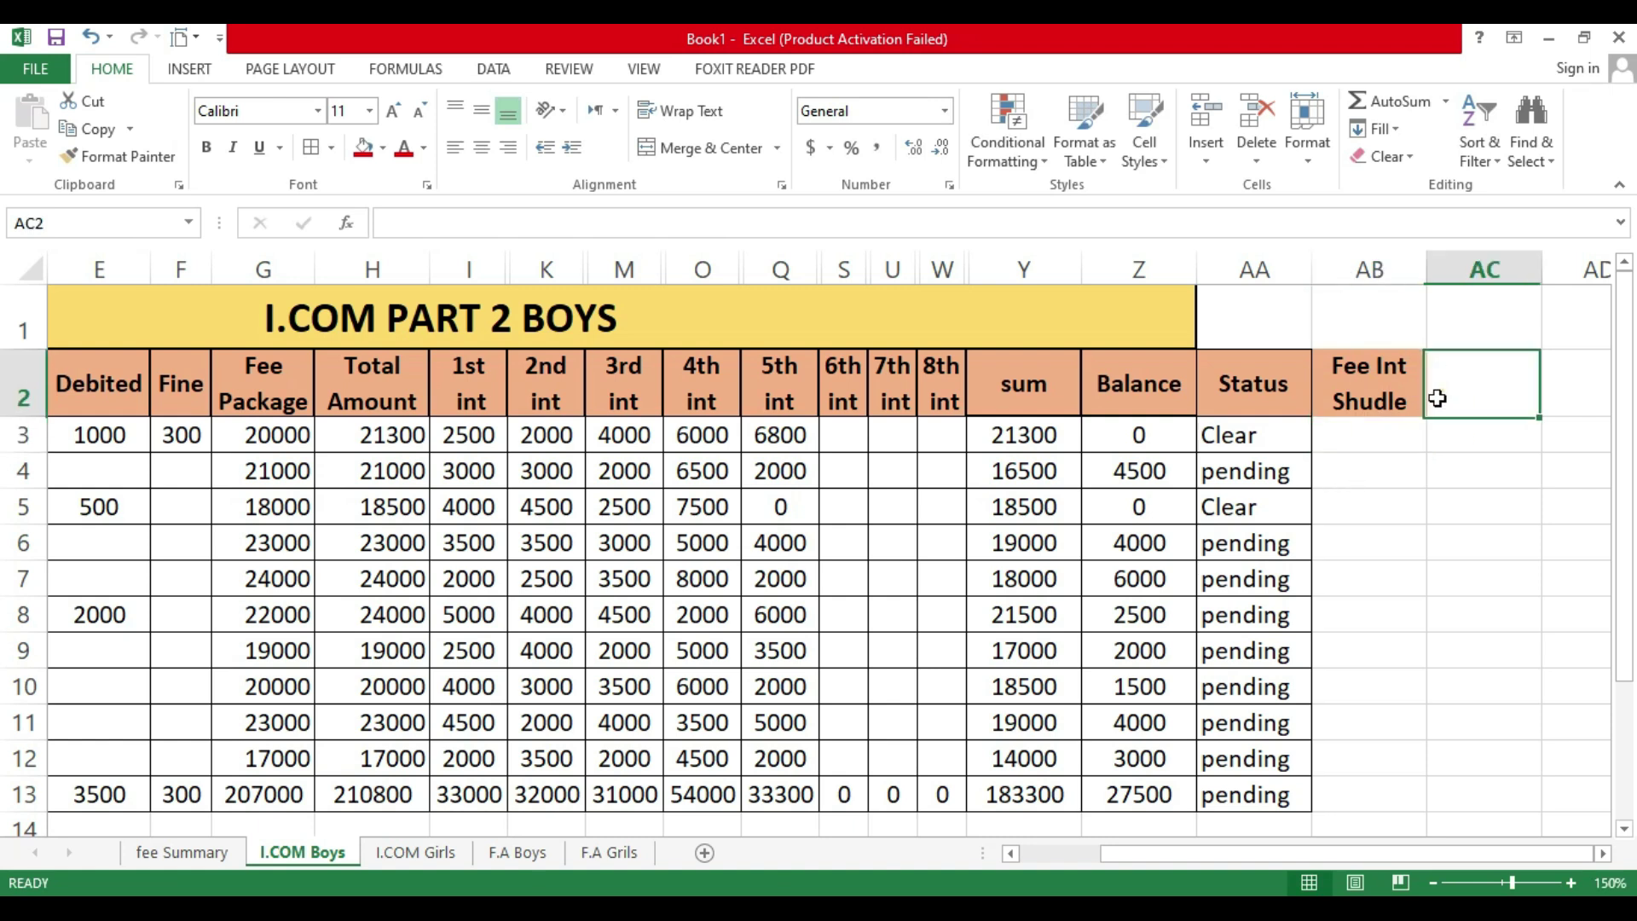
{"action": "left_click", "coordinate": [1368, 410]}
{"action": "left_click", "coordinate": [1382, 440]}
{"action": "left_click_drag", "start_coordinate": [1378, 454], "coordinate": [1470, 795]}
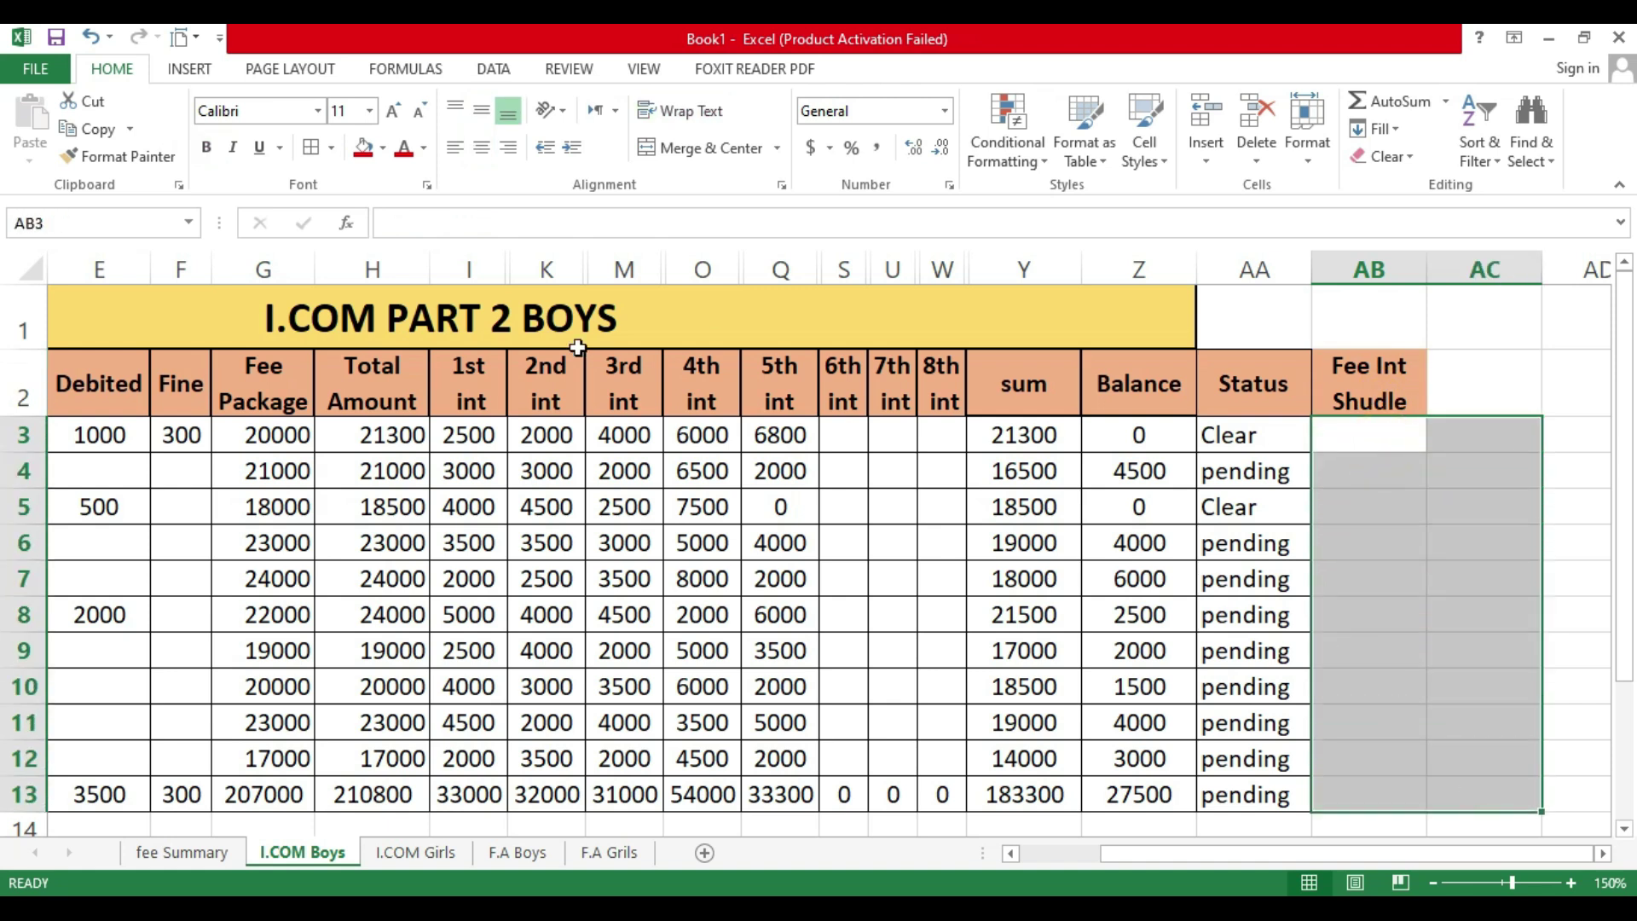
{"action": "left_click", "coordinate": [482, 110]}
{"action": "left_click", "coordinate": [481, 148]}
{"action": "left_click", "coordinate": [1375, 494]}
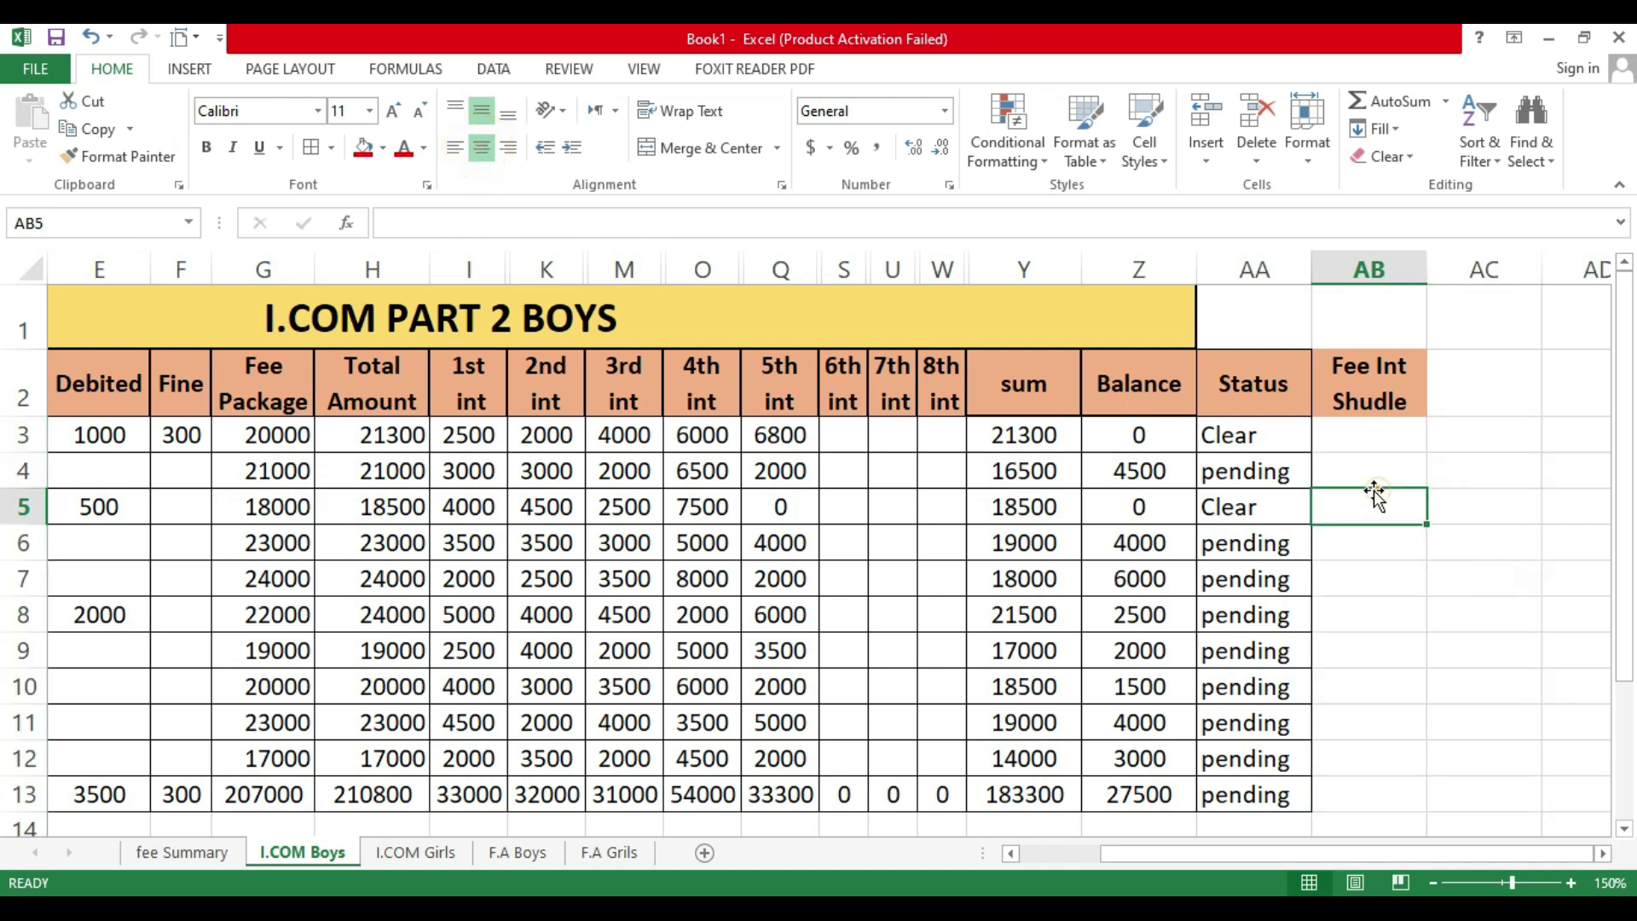
Step: Enter the installment counts 3, 4, 6, 8, 9, 7 and 4 in AB3:AB9 under Fee Int Shudle
{"action": "left_click", "coordinate": [1369, 445]}
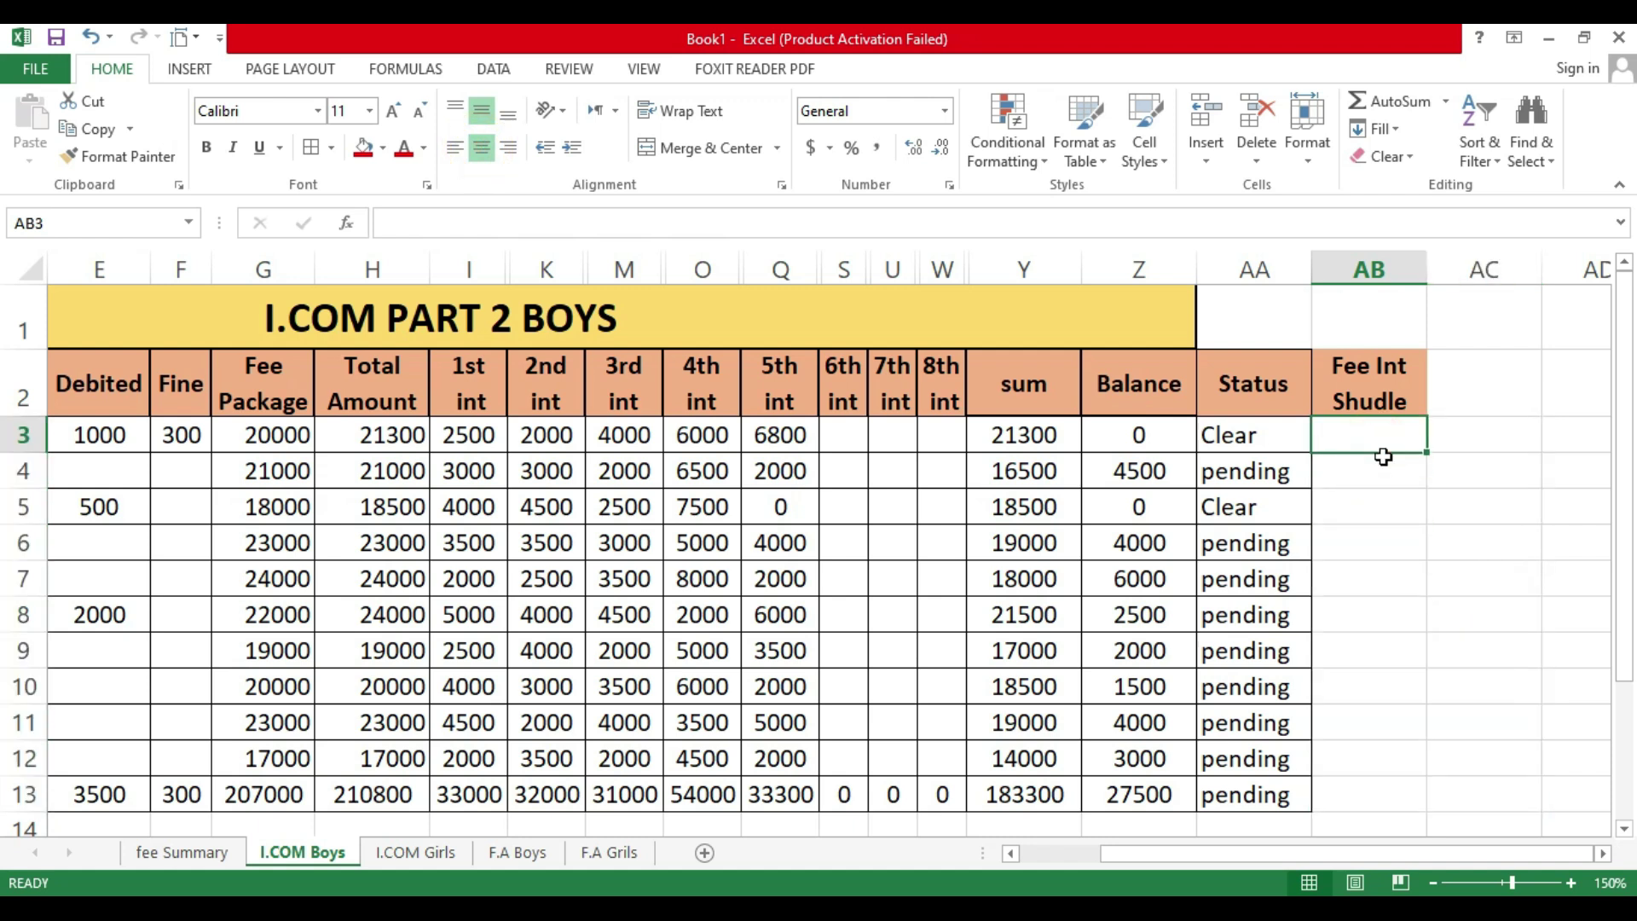
{"action": "type", "text": "3"}
{"action": "key", "text": "Return"}
{"action": "type", "text": "4"}
{"action": "key", "text": "Return"}
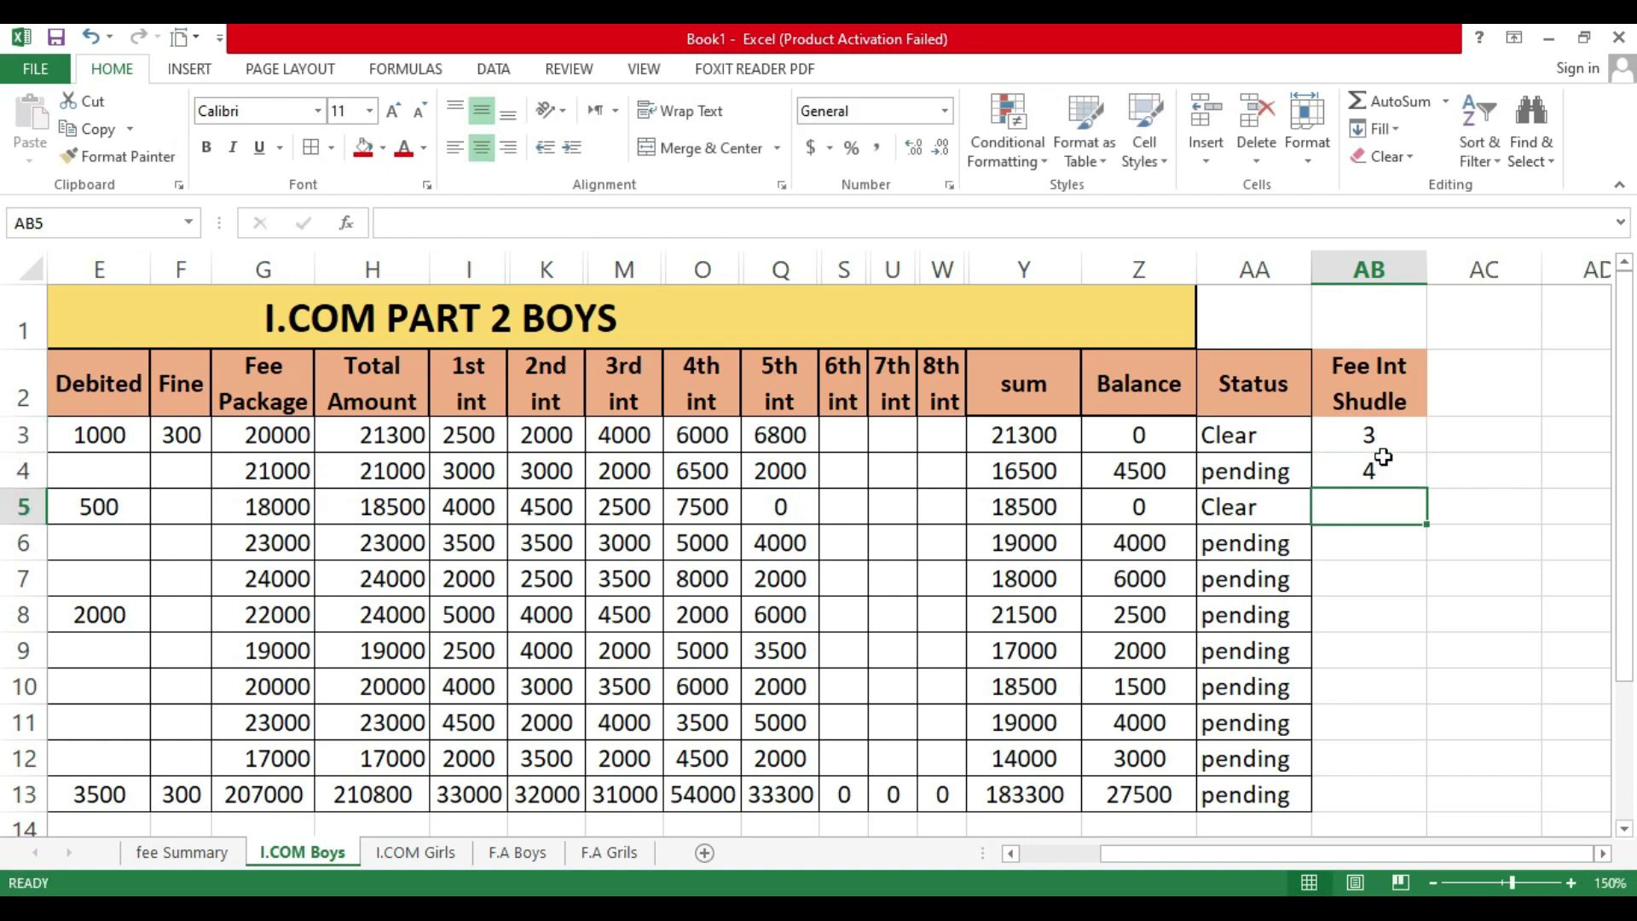
{"action": "type", "text": "6"}
{"action": "key", "text": "Return"}
{"action": "type", "text": "8"}
{"action": "key", "text": "Return"}
{"action": "type", "text": "9"}
{"action": "key", "text": "Return"}
{"action": "type", "text": "7"}
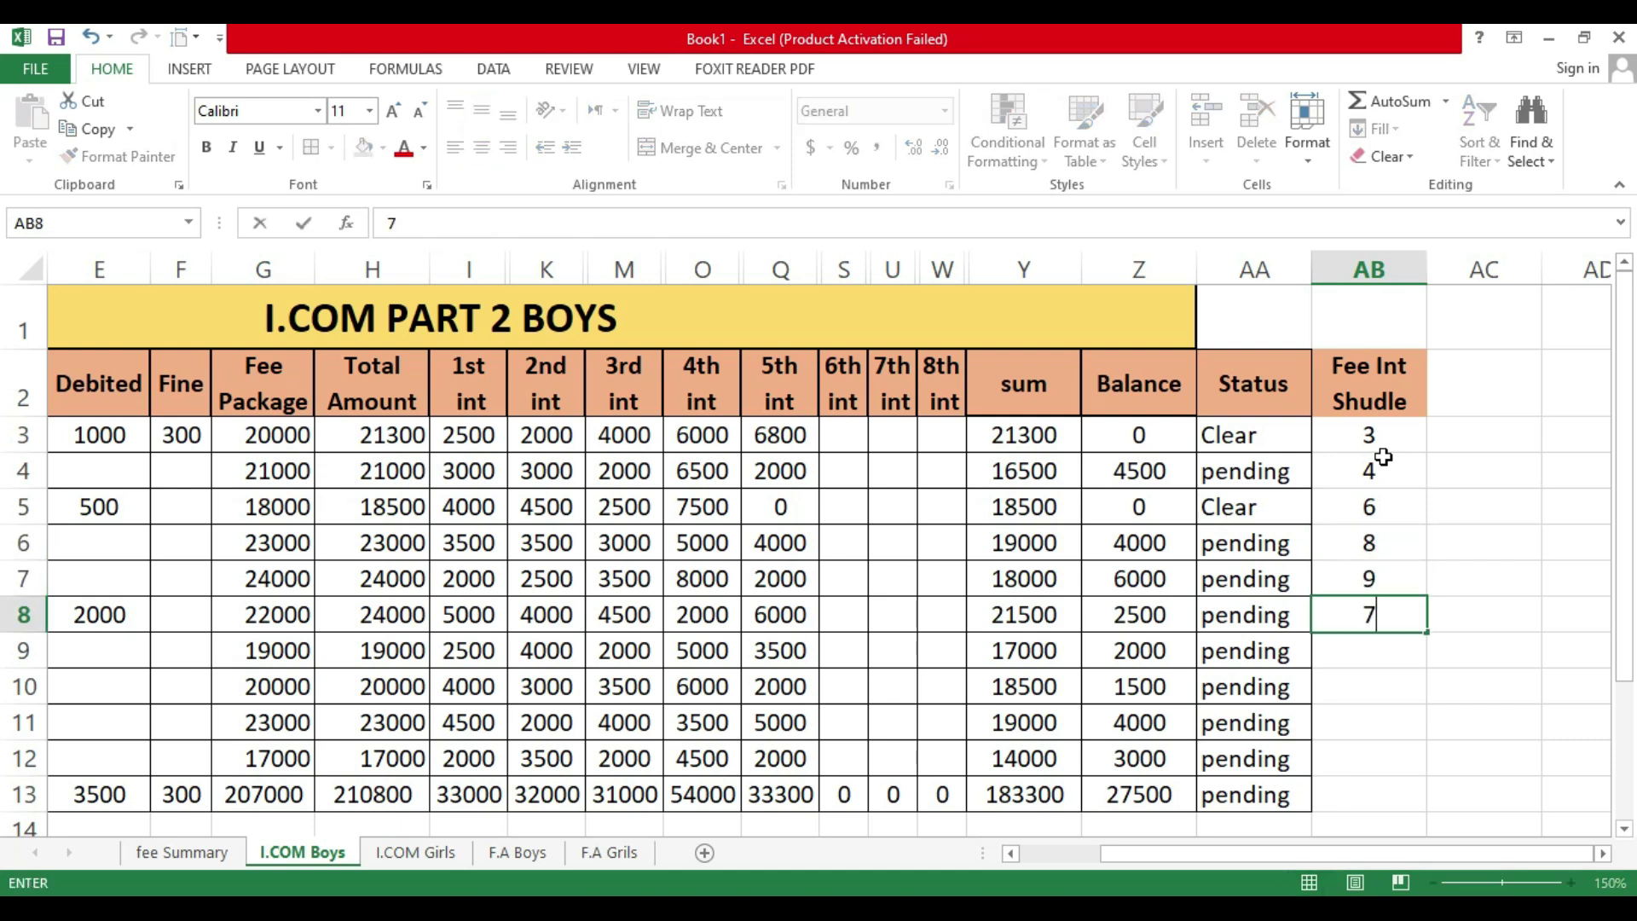
{"action": "key", "text": "Return"}
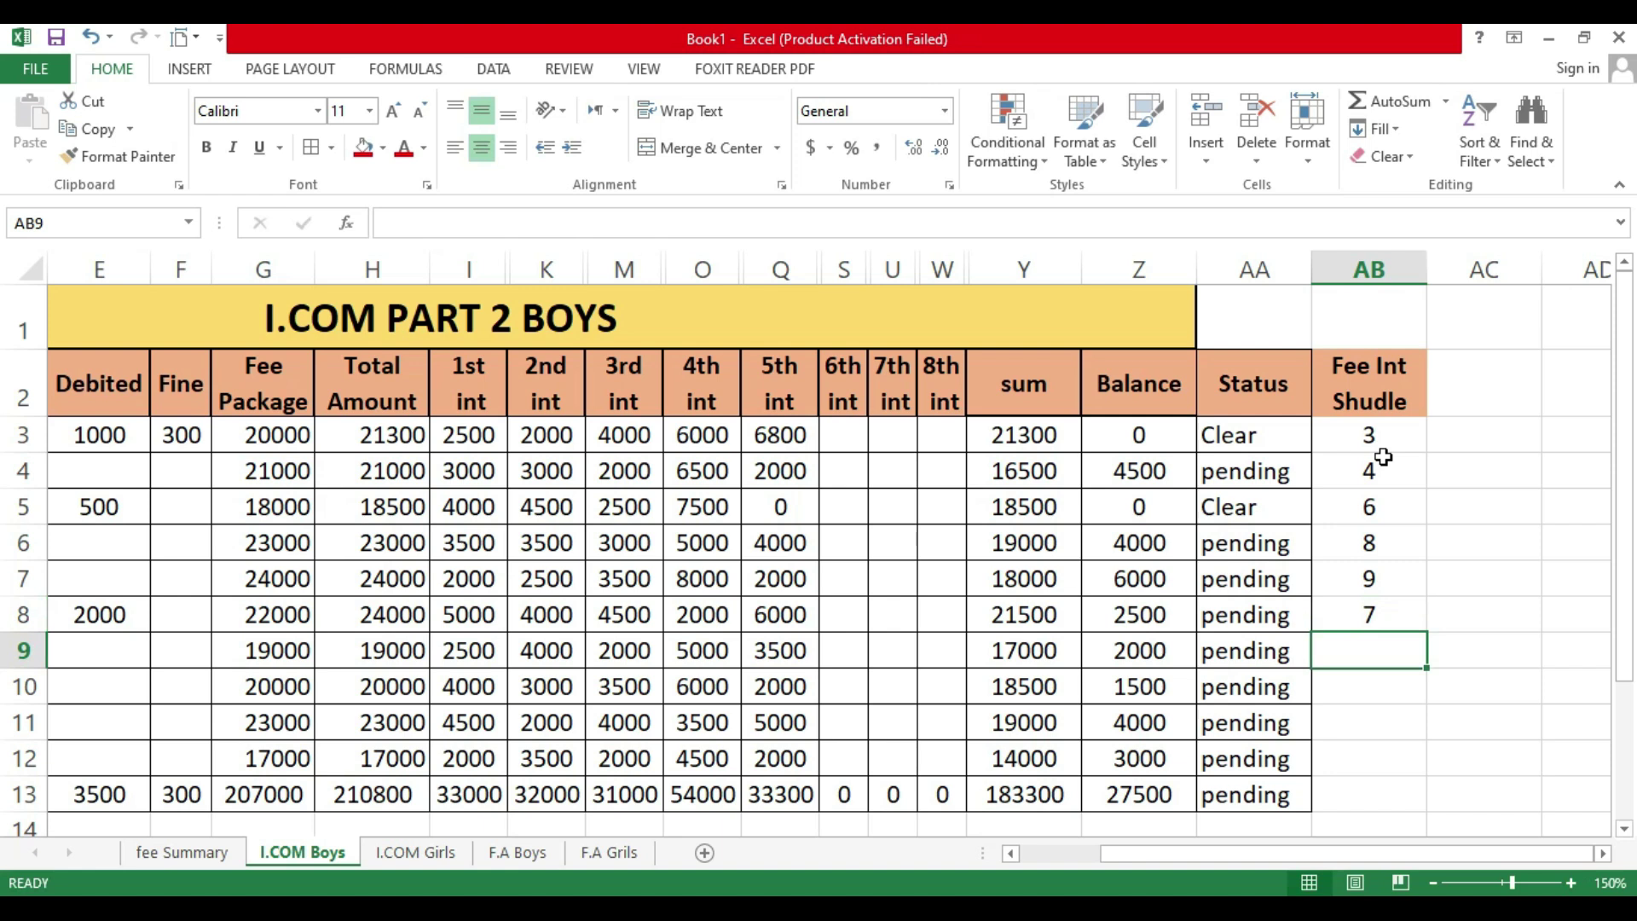
{"action": "type", "text": "4"}
{"action": "key", "text": "Return"}
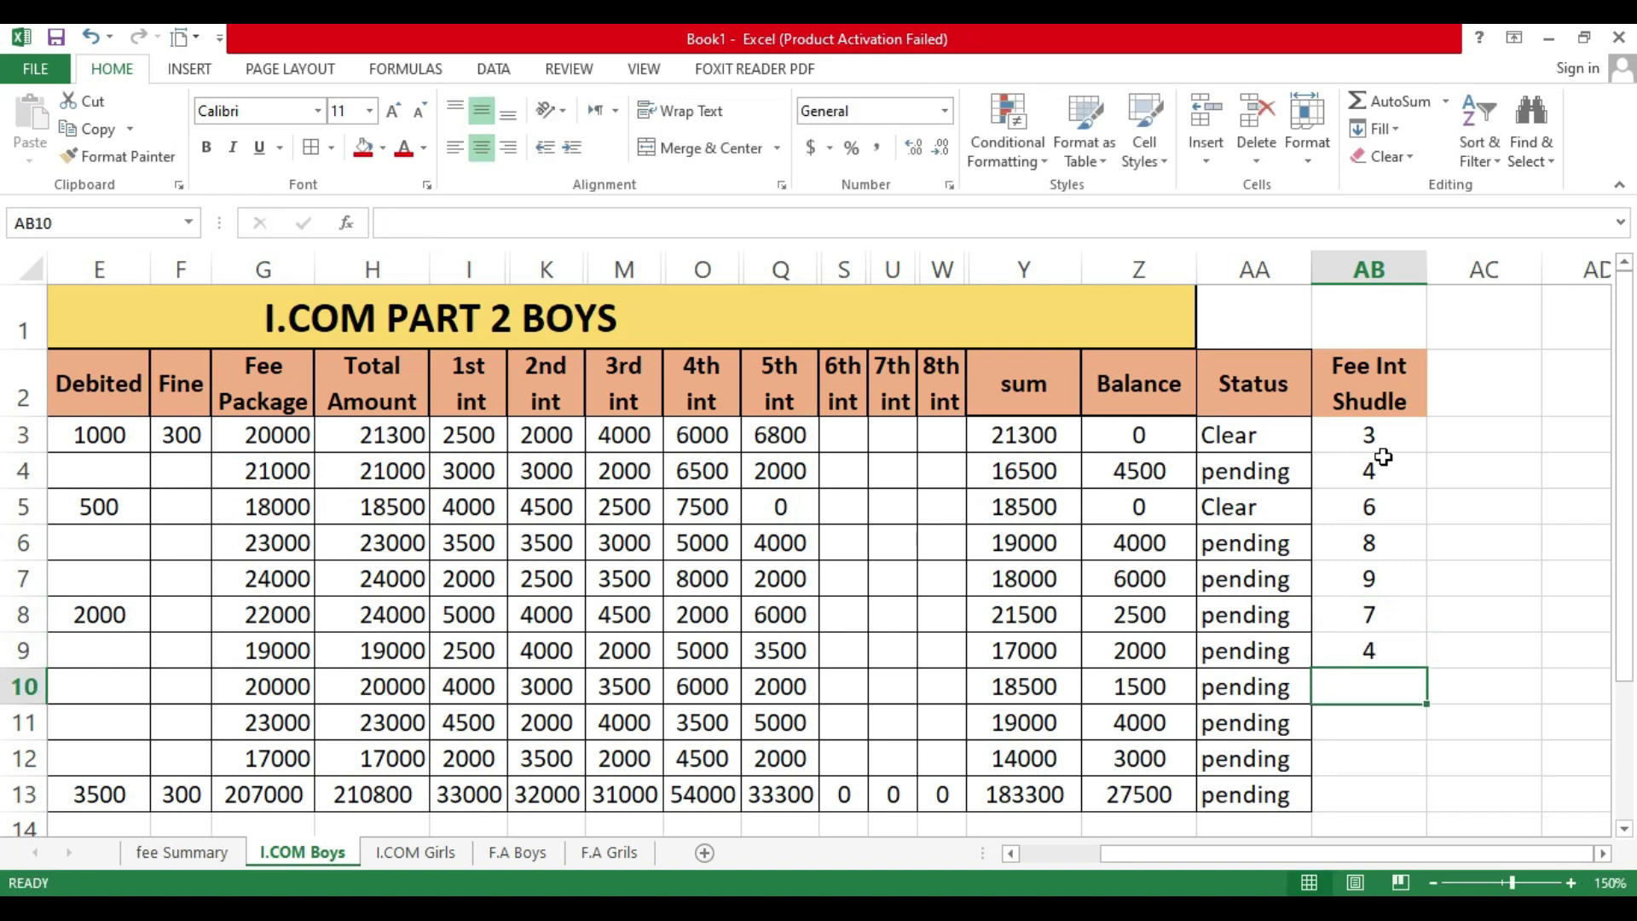
{"action": "left_click_drag", "start_coordinate": [1388, 430], "coordinate": [1399, 653]}
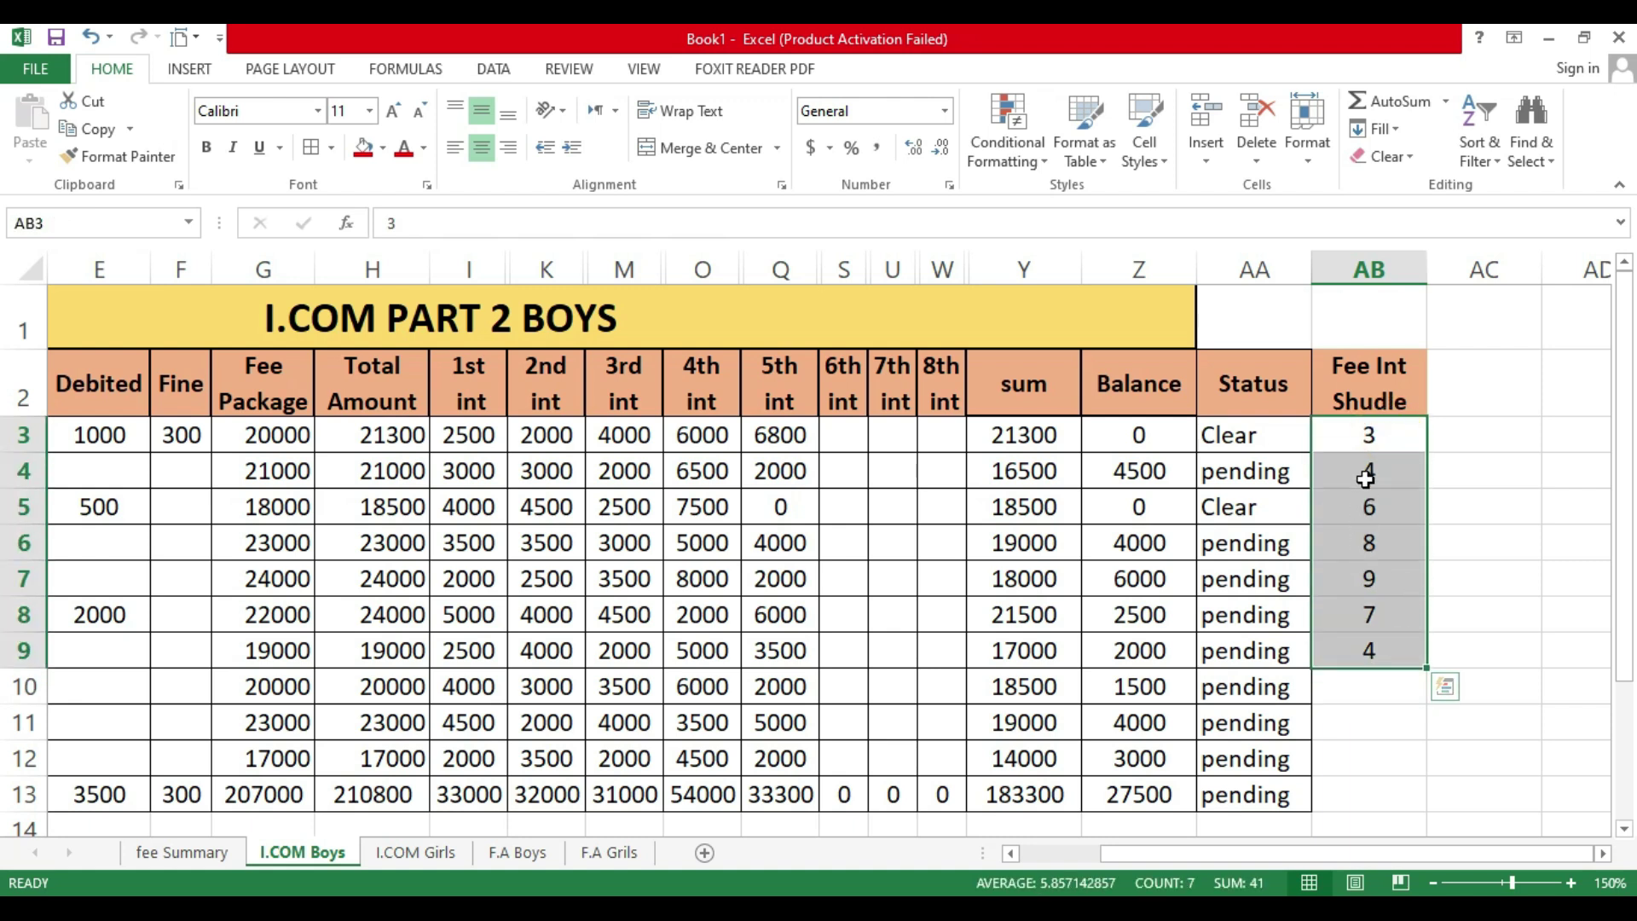
Step: In AC3 on the I.COM Boys sheet, calculate the amount per installment with the formula =H3/AB3
{"action": "left_click", "coordinate": [1473, 440]}
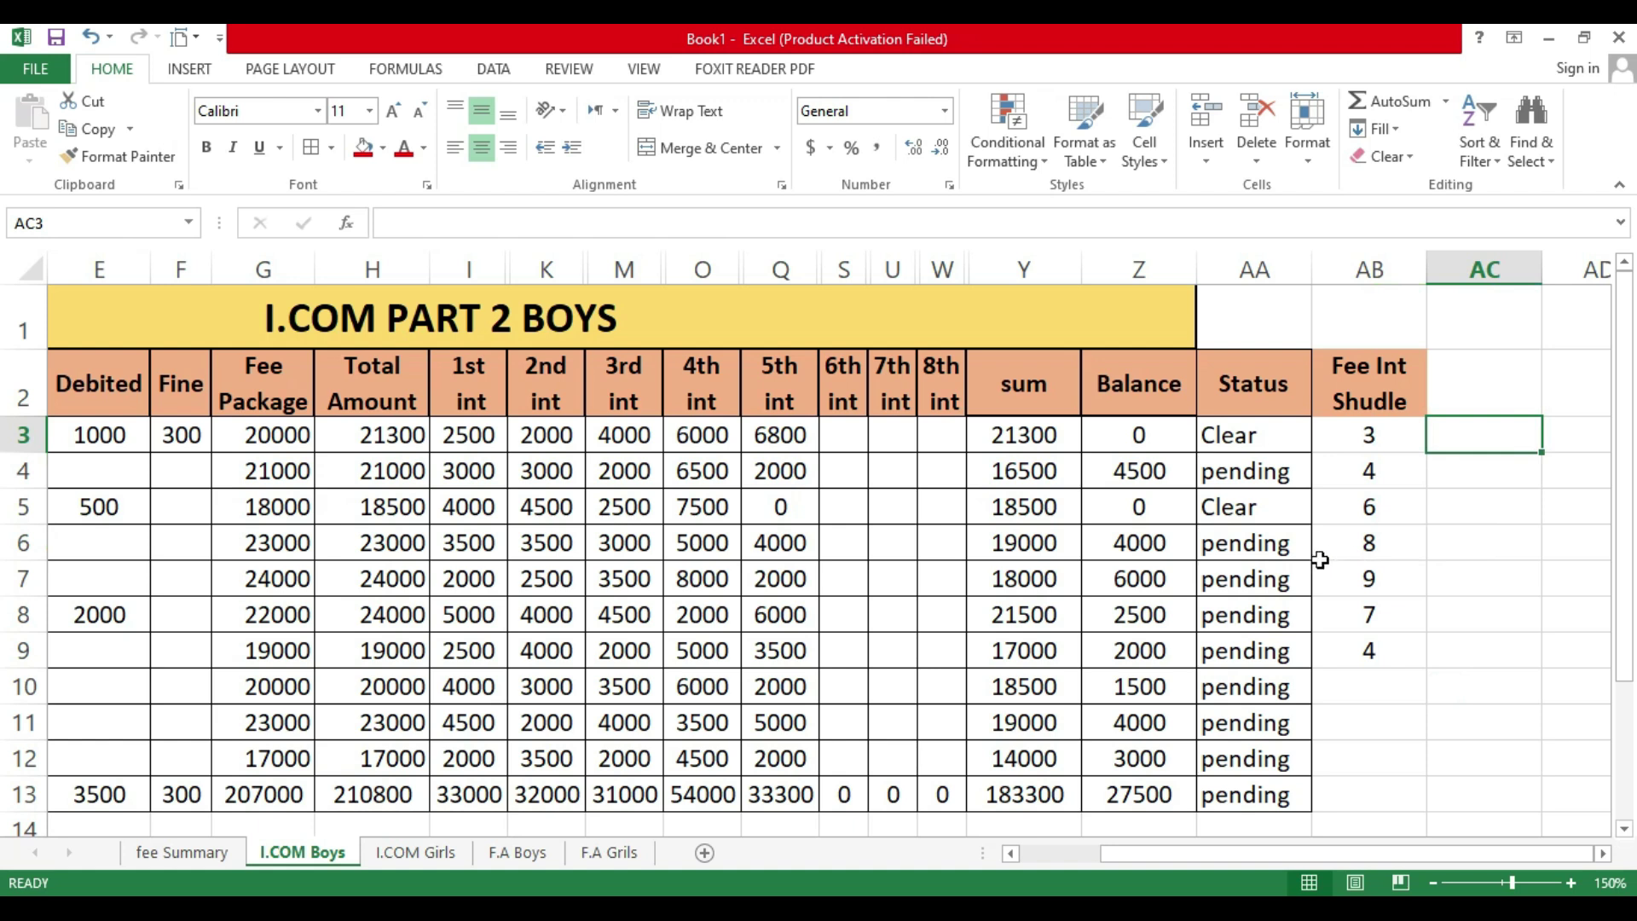
{"action": "left_click", "coordinate": [1468, 438]}
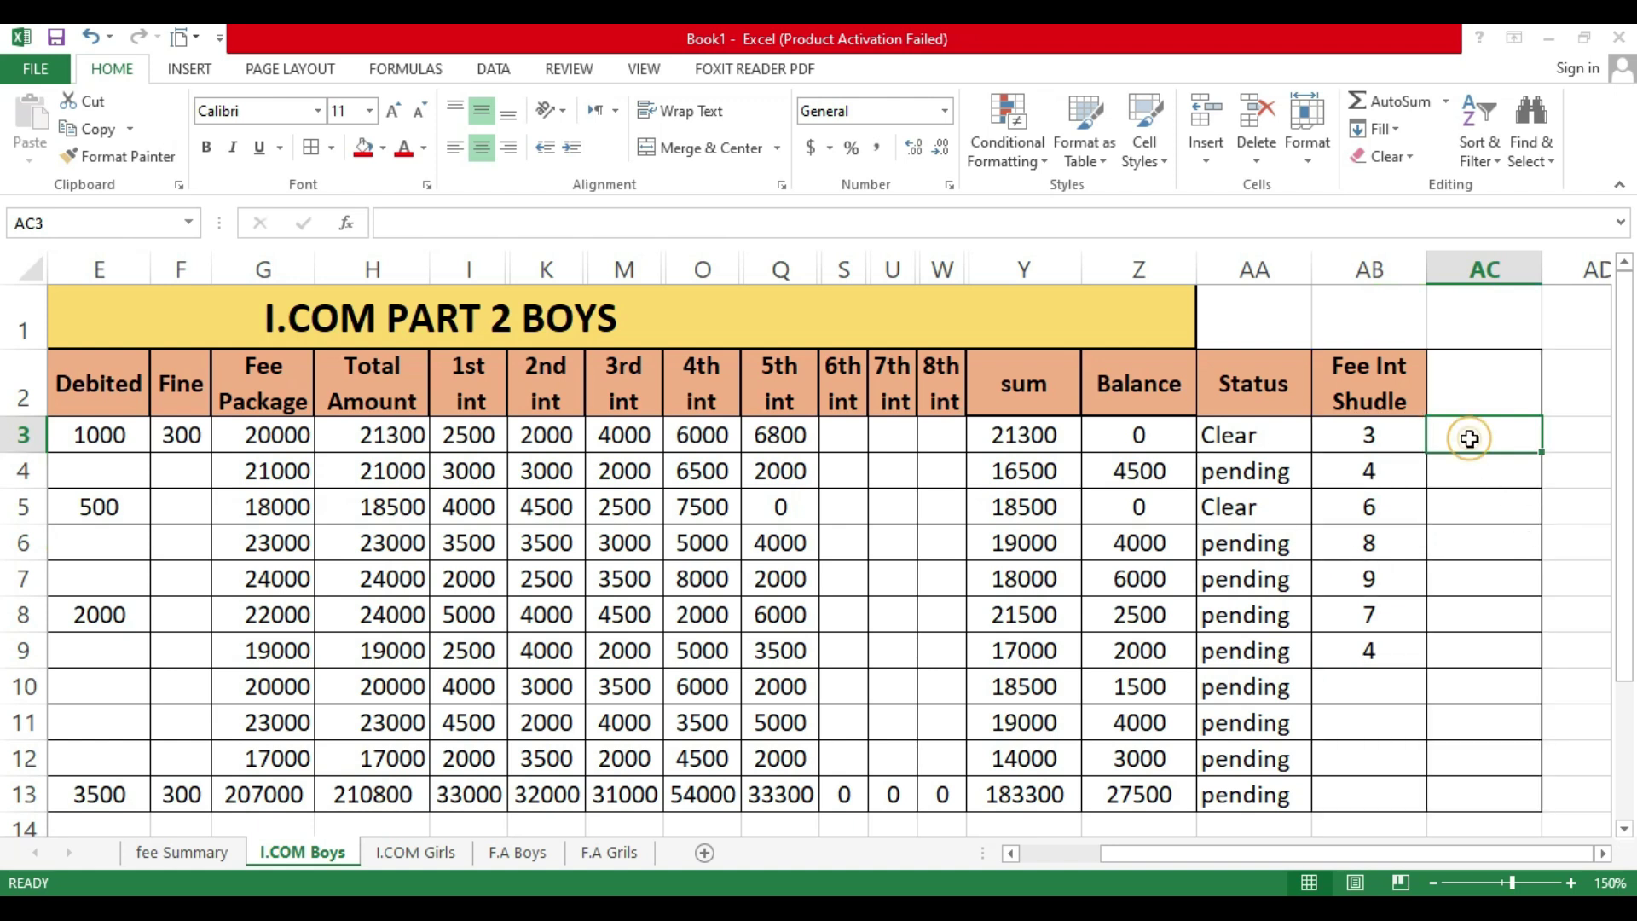
{"action": "type", "text": "="}
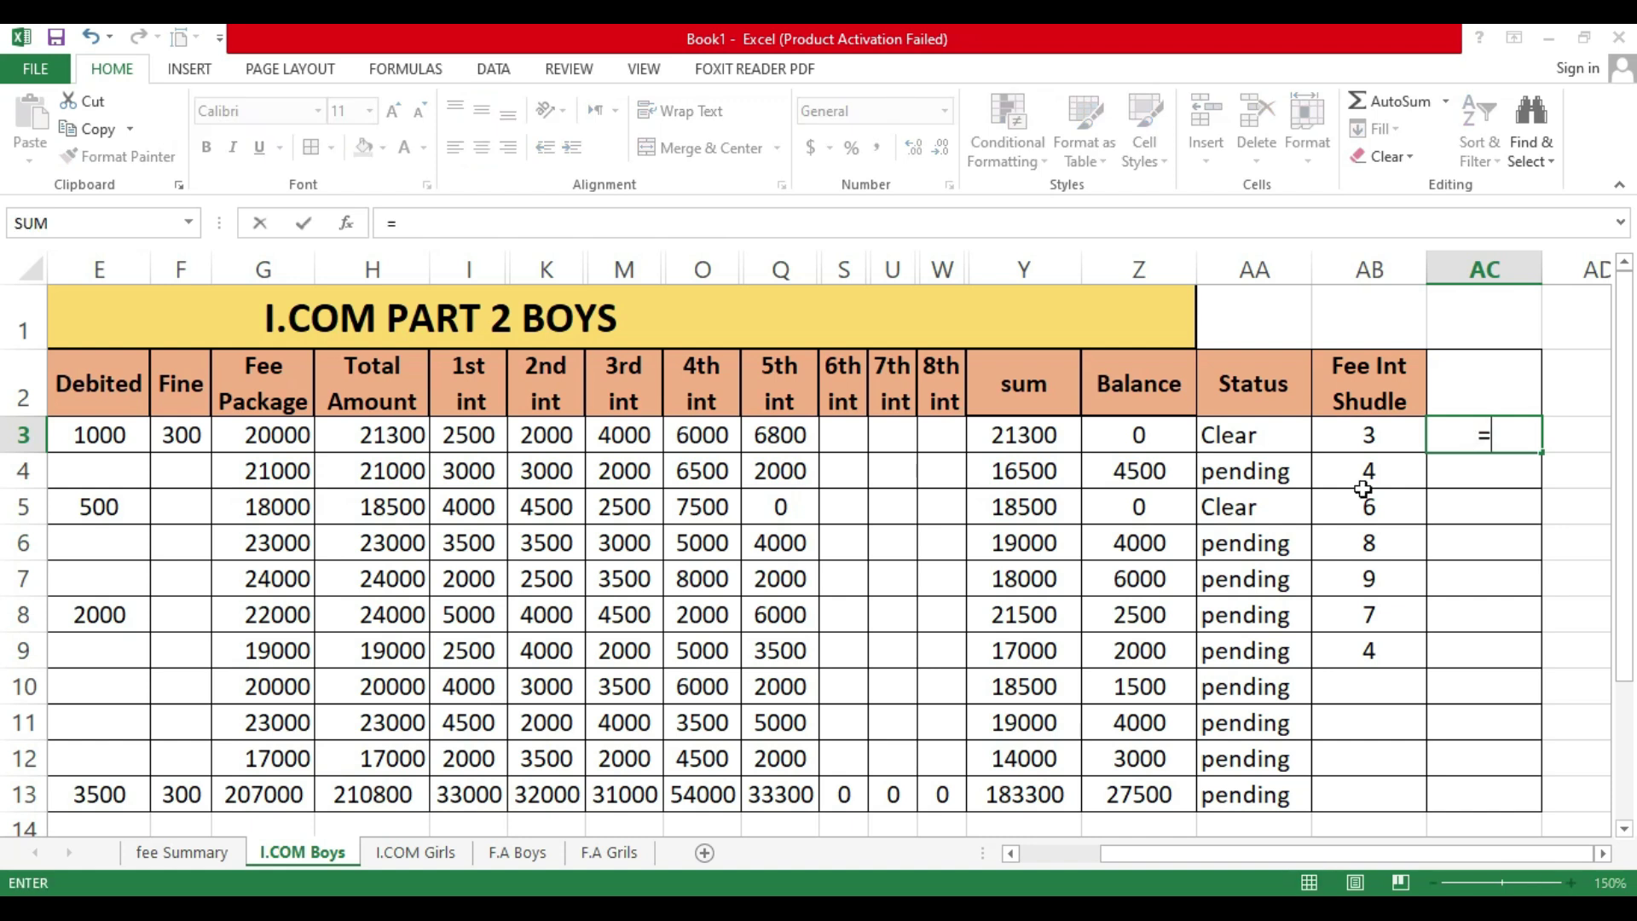
{"action": "left_click", "coordinate": [395, 437]}
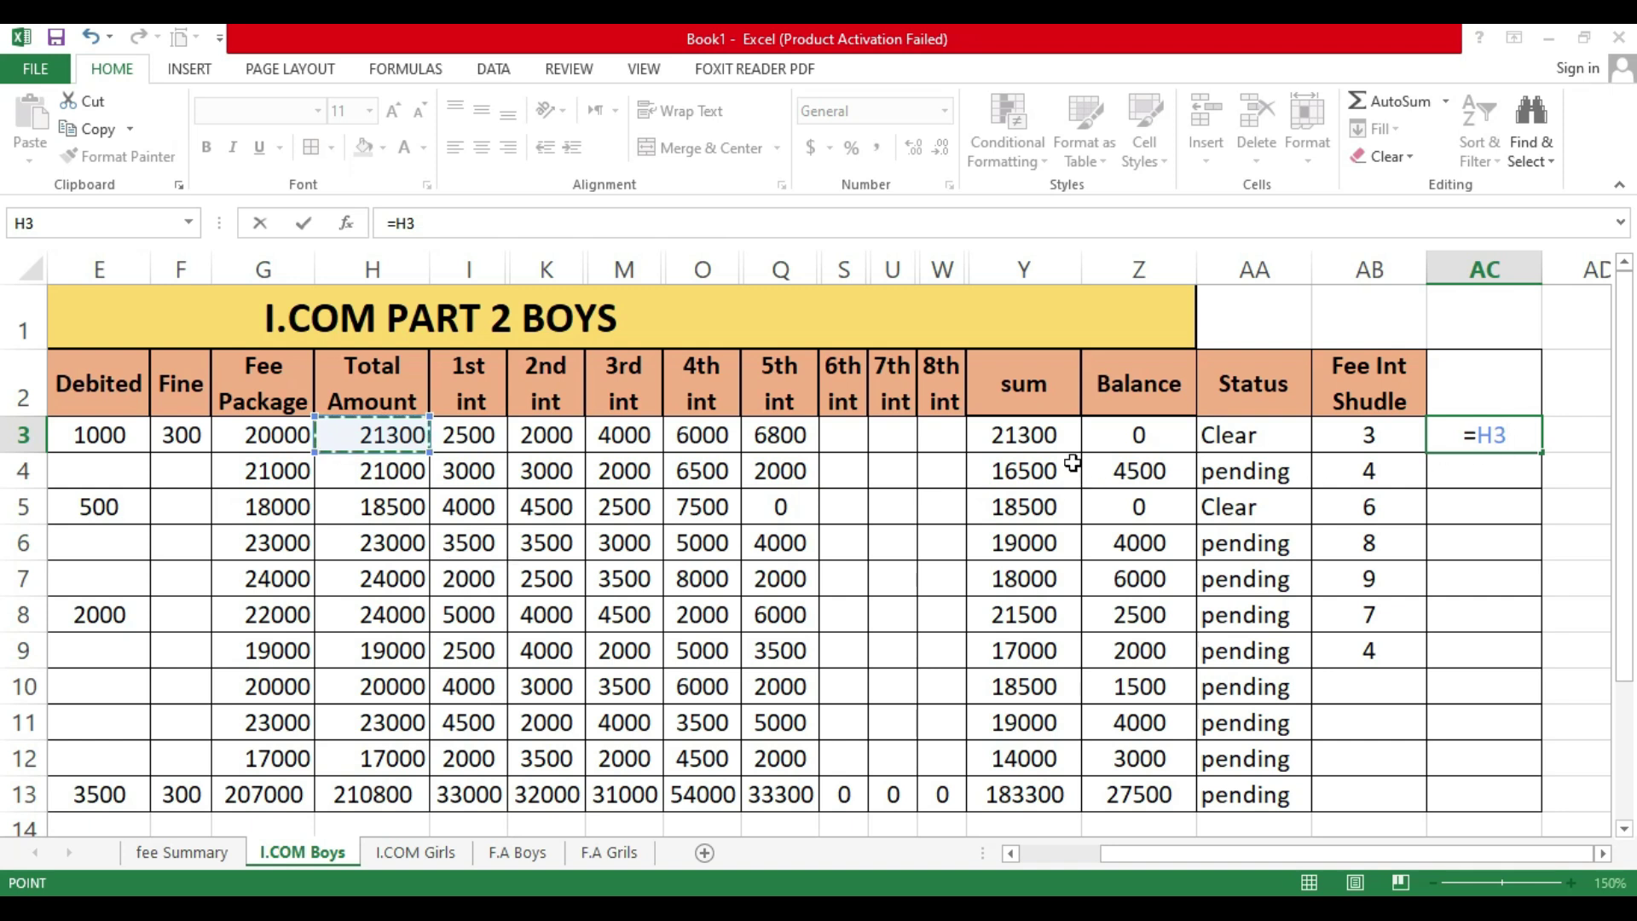
{"action": "type", "text": "/"}
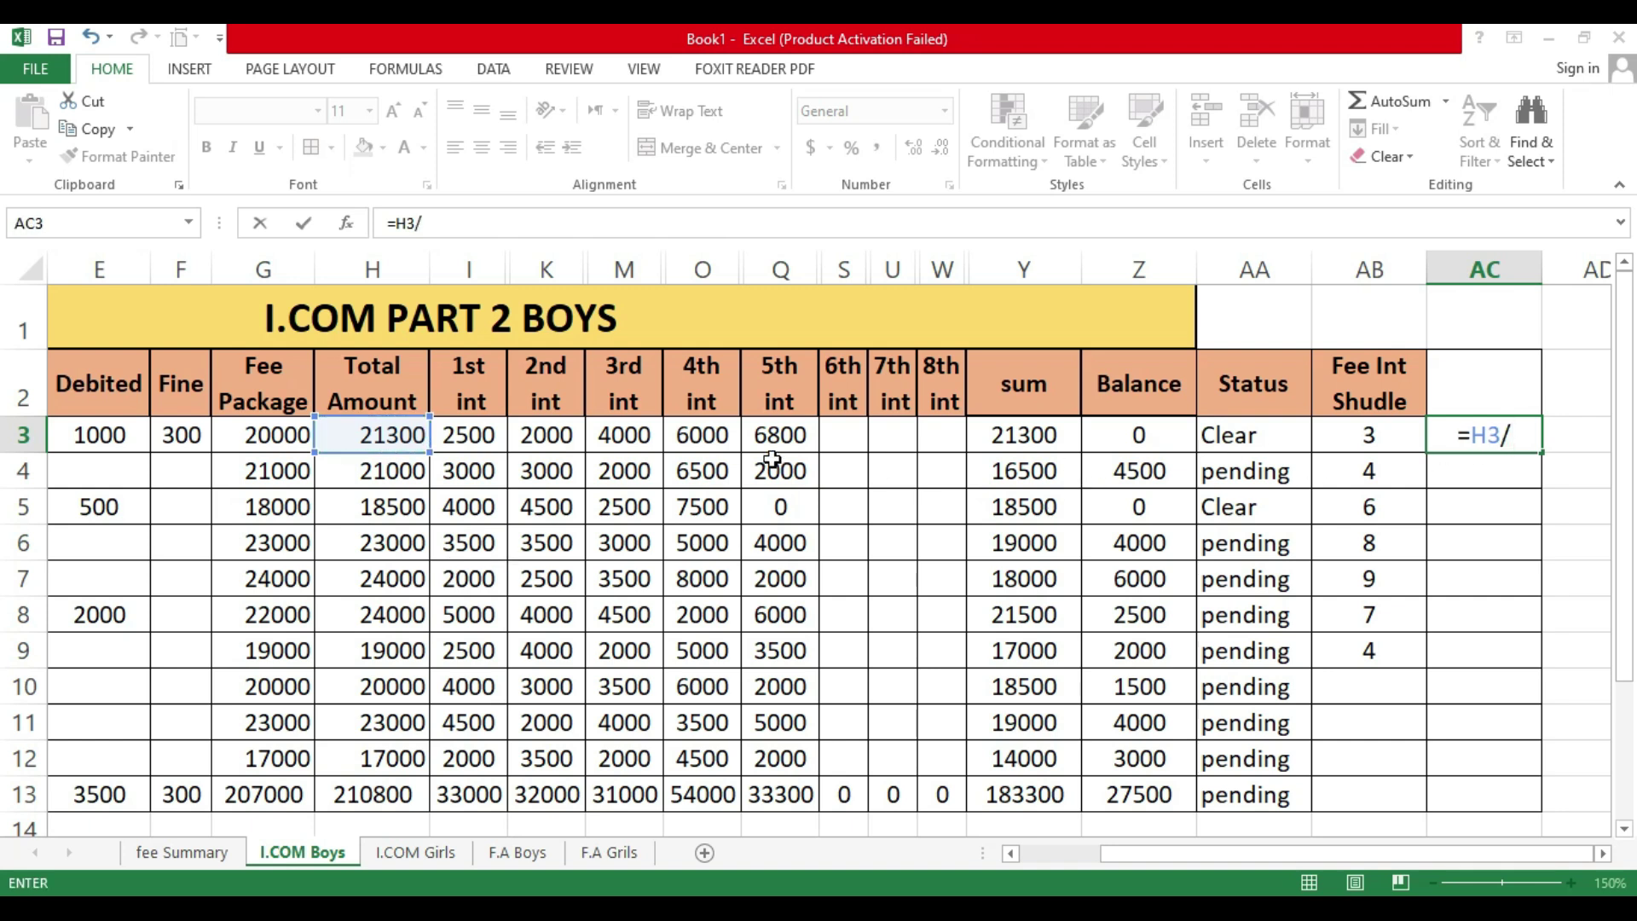
{"action": "left_click", "coordinate": [1369, 437]}
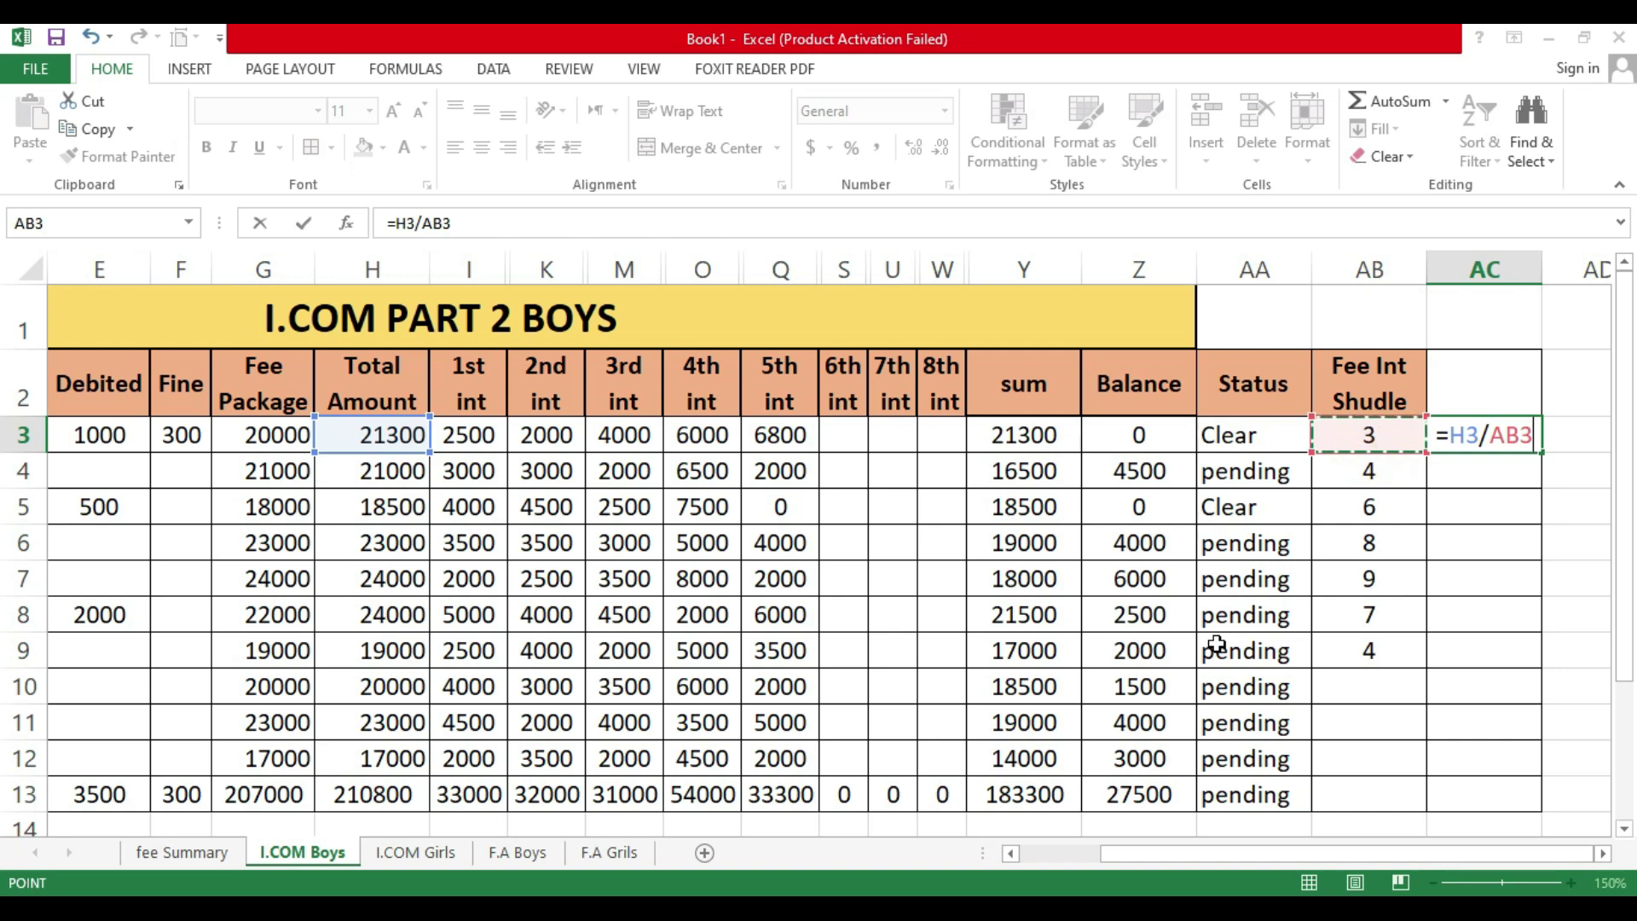
{"action": "key", "text": "Return"}
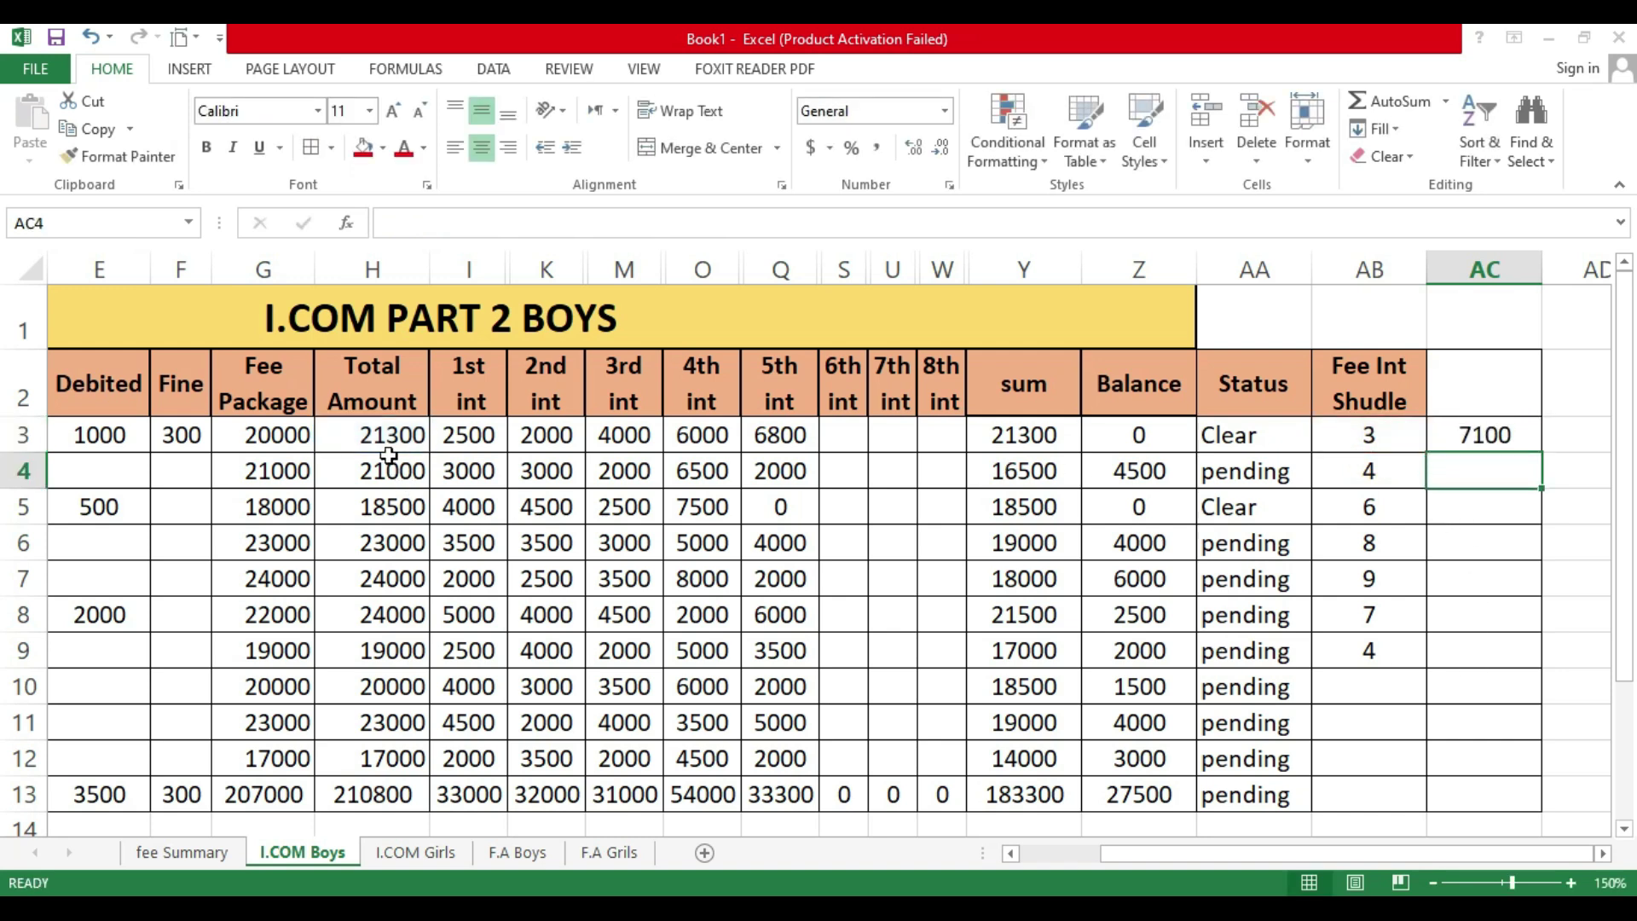
Step: Check the cells used by the installment formula in row 3, and fill the formula from AC3 down to AC9
{"action": "left_click", "coordinate": [385, 435]}
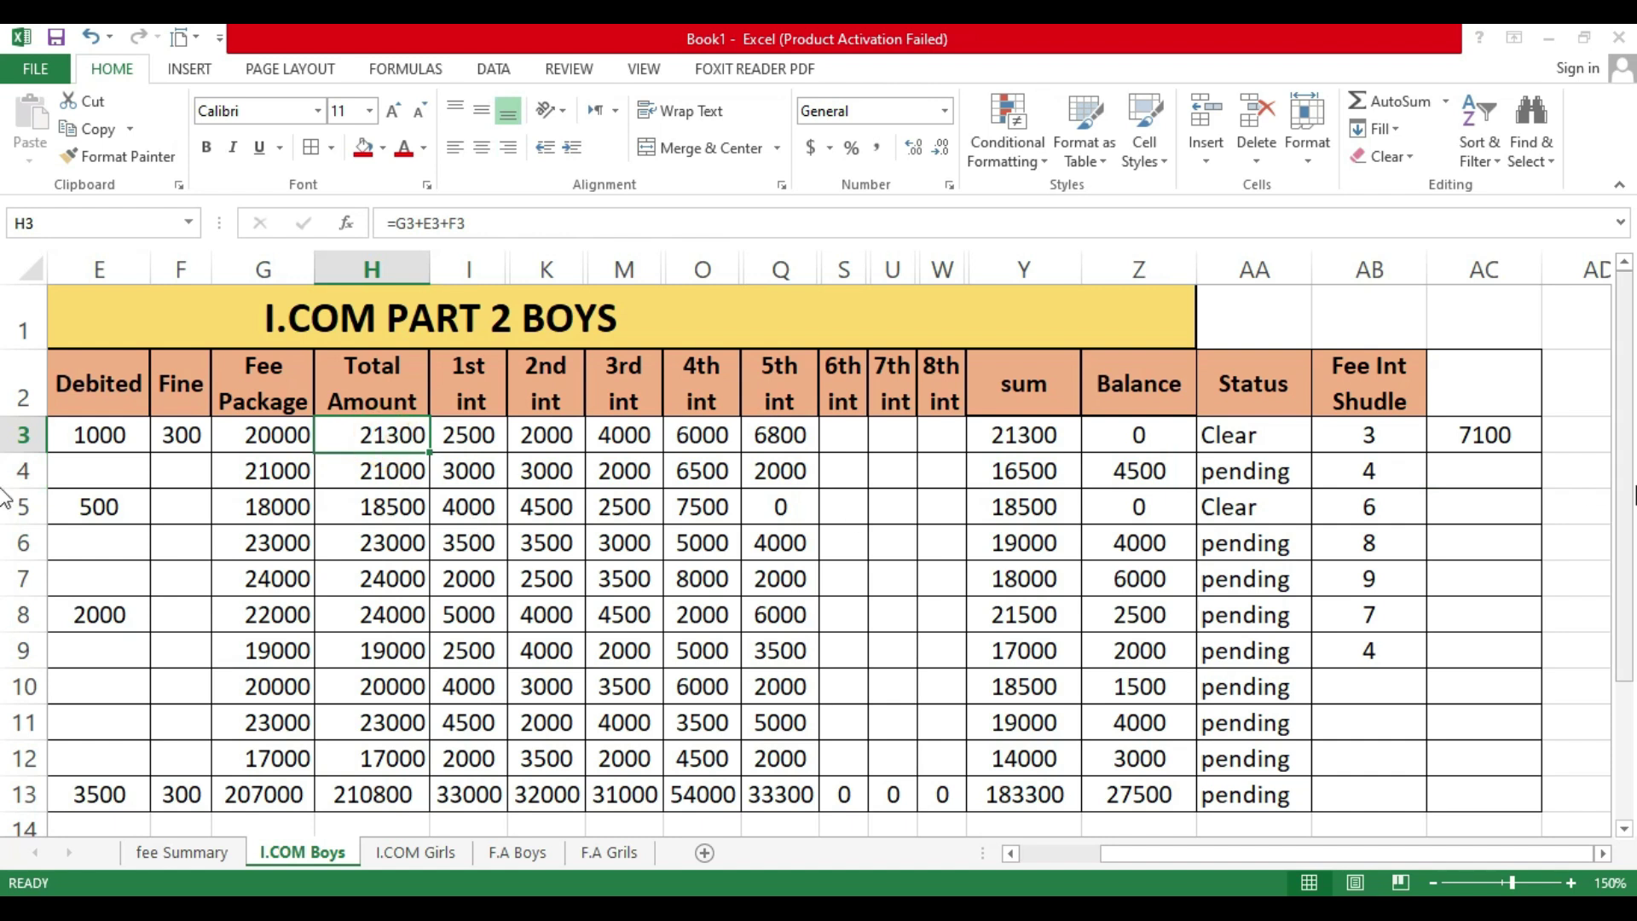
{"action": "left_click", "coordinate": [1403, 436]}
{"action": "left_click", "coordinate": [1505, 442]}
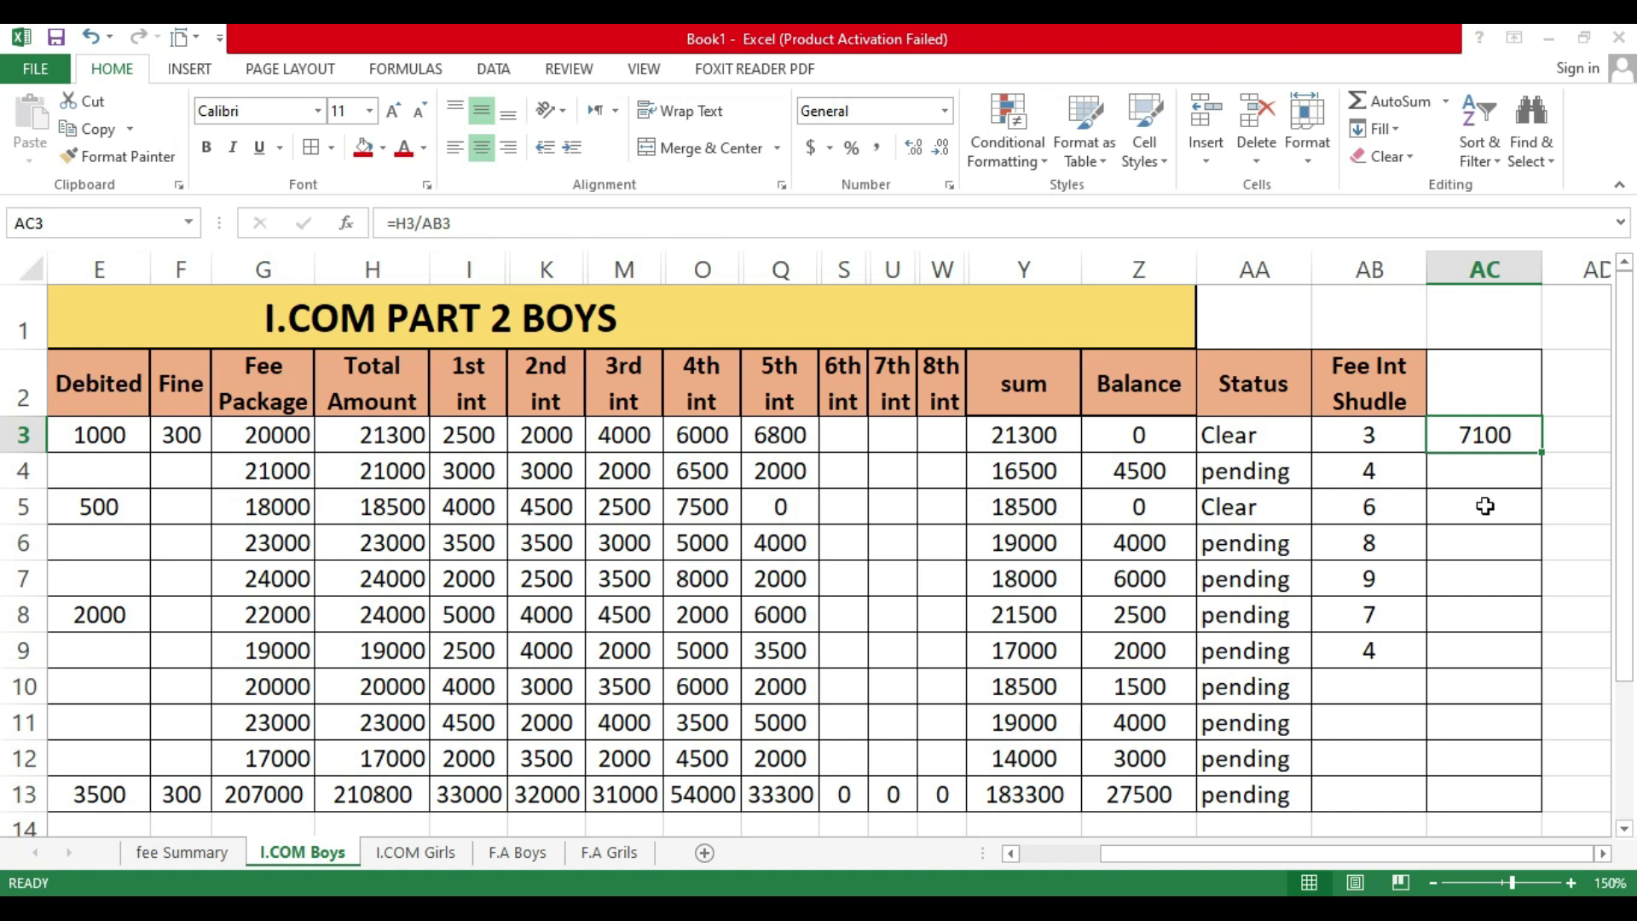
{"action": "left_click_drag", "start_coordinate": [1541, 453], "coordinate": [1528, 676]}
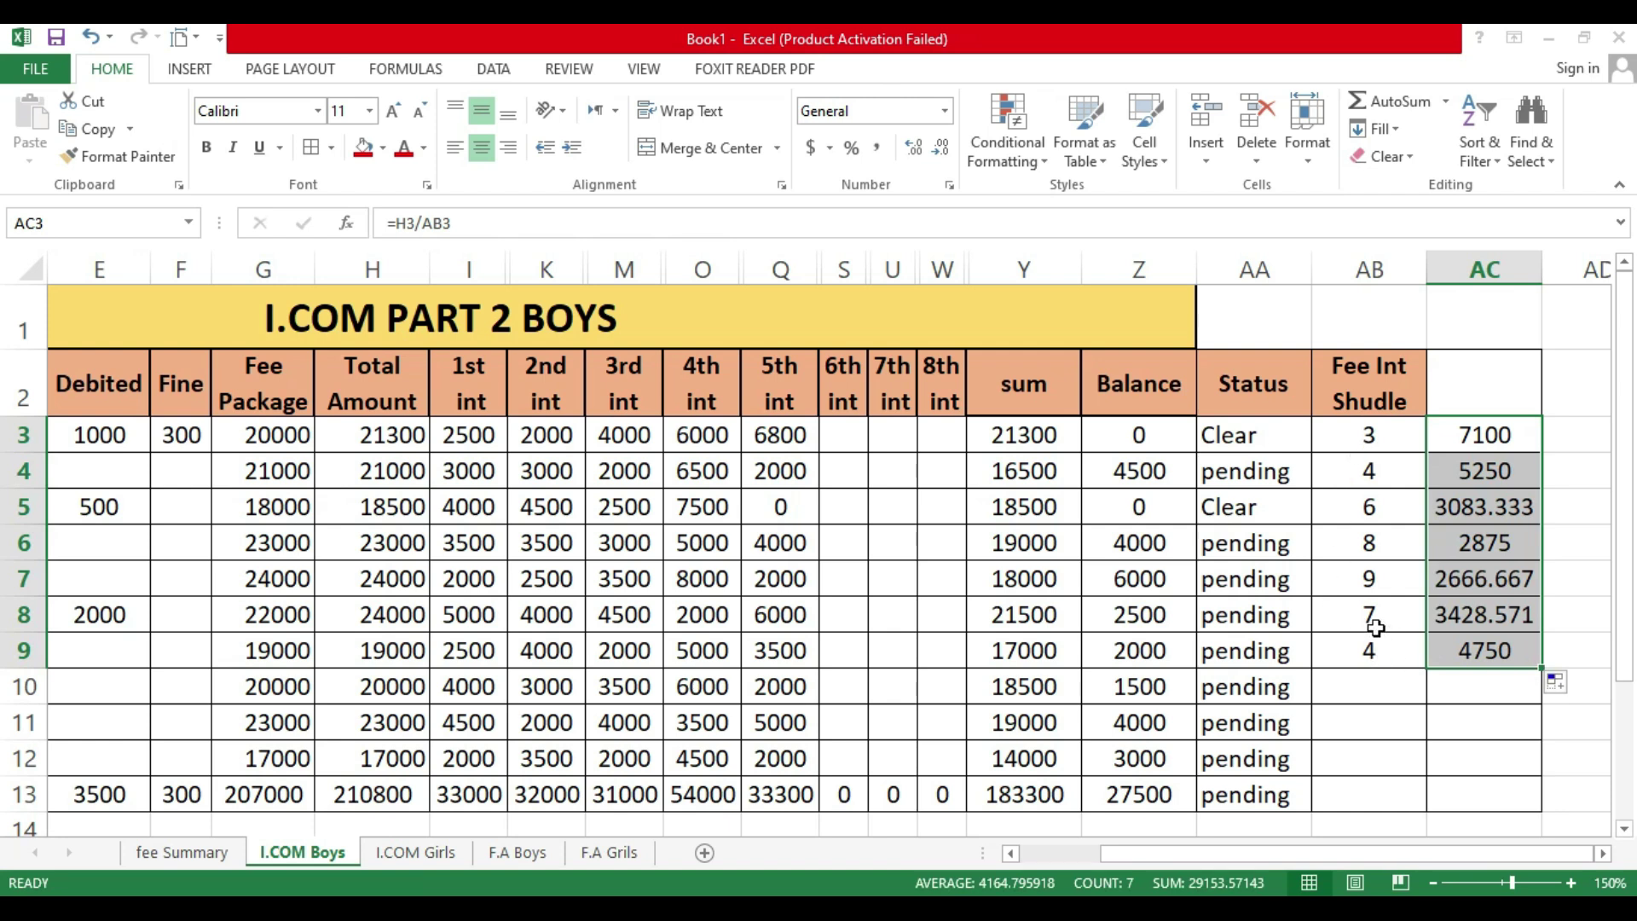
Step: Change the Fee Int Shudle installment counts to 8 in AB4 and 7 in AB5
{"action": "left_click", "coordinate": [1368, 474]}
{"action": "type", "text": "8"}
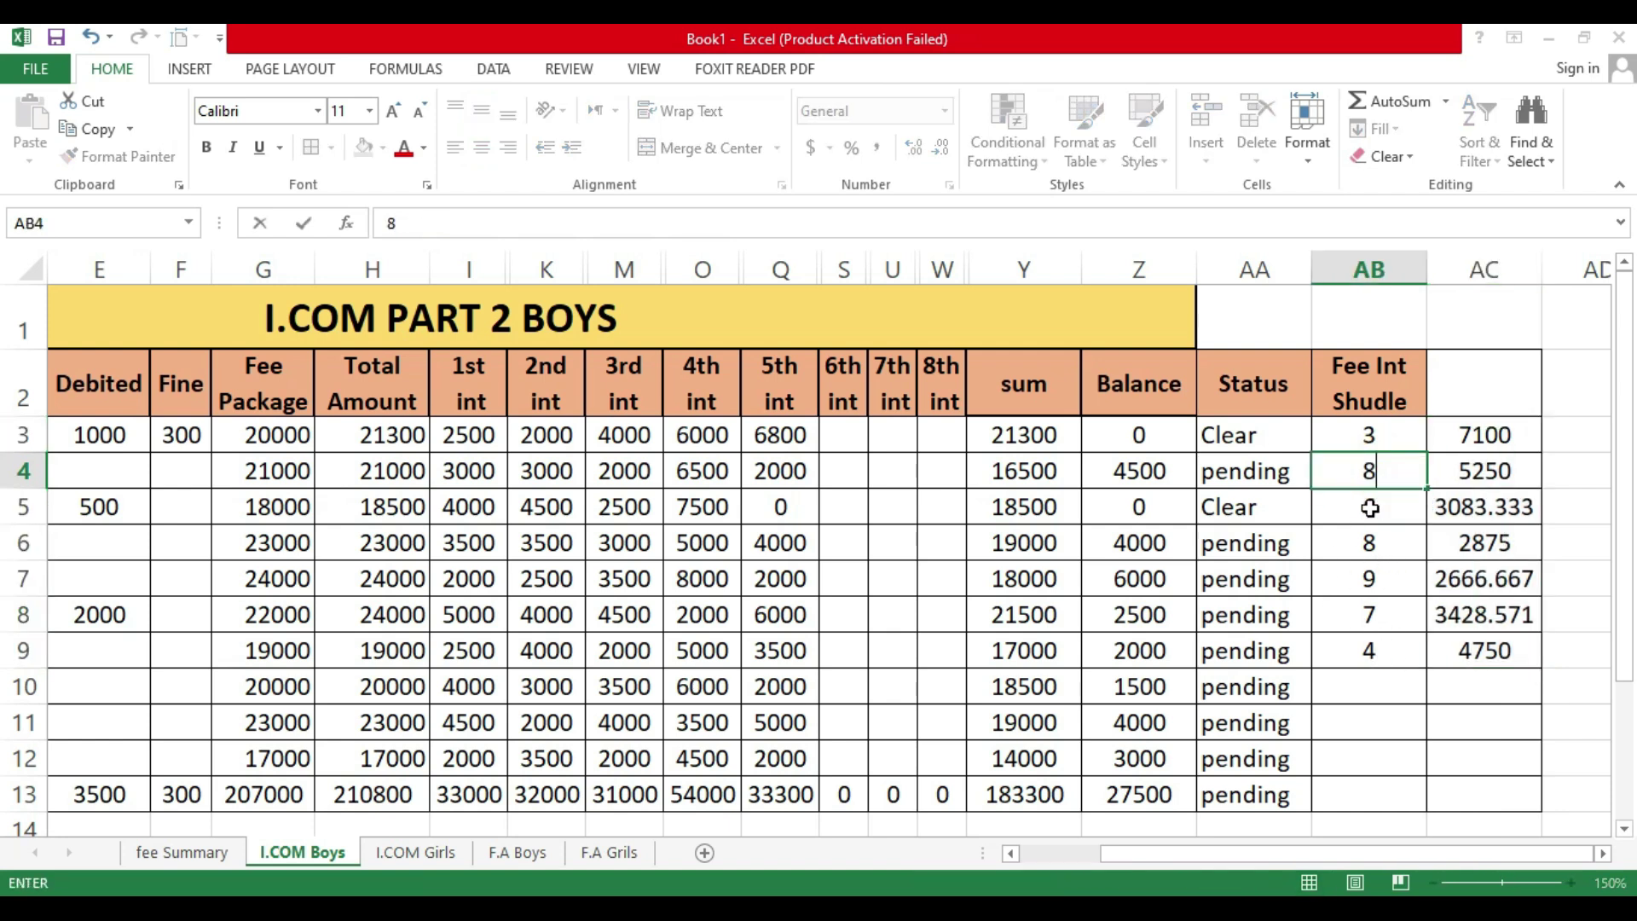
{"action": "left_click", "coordinate": [1369, 508]}
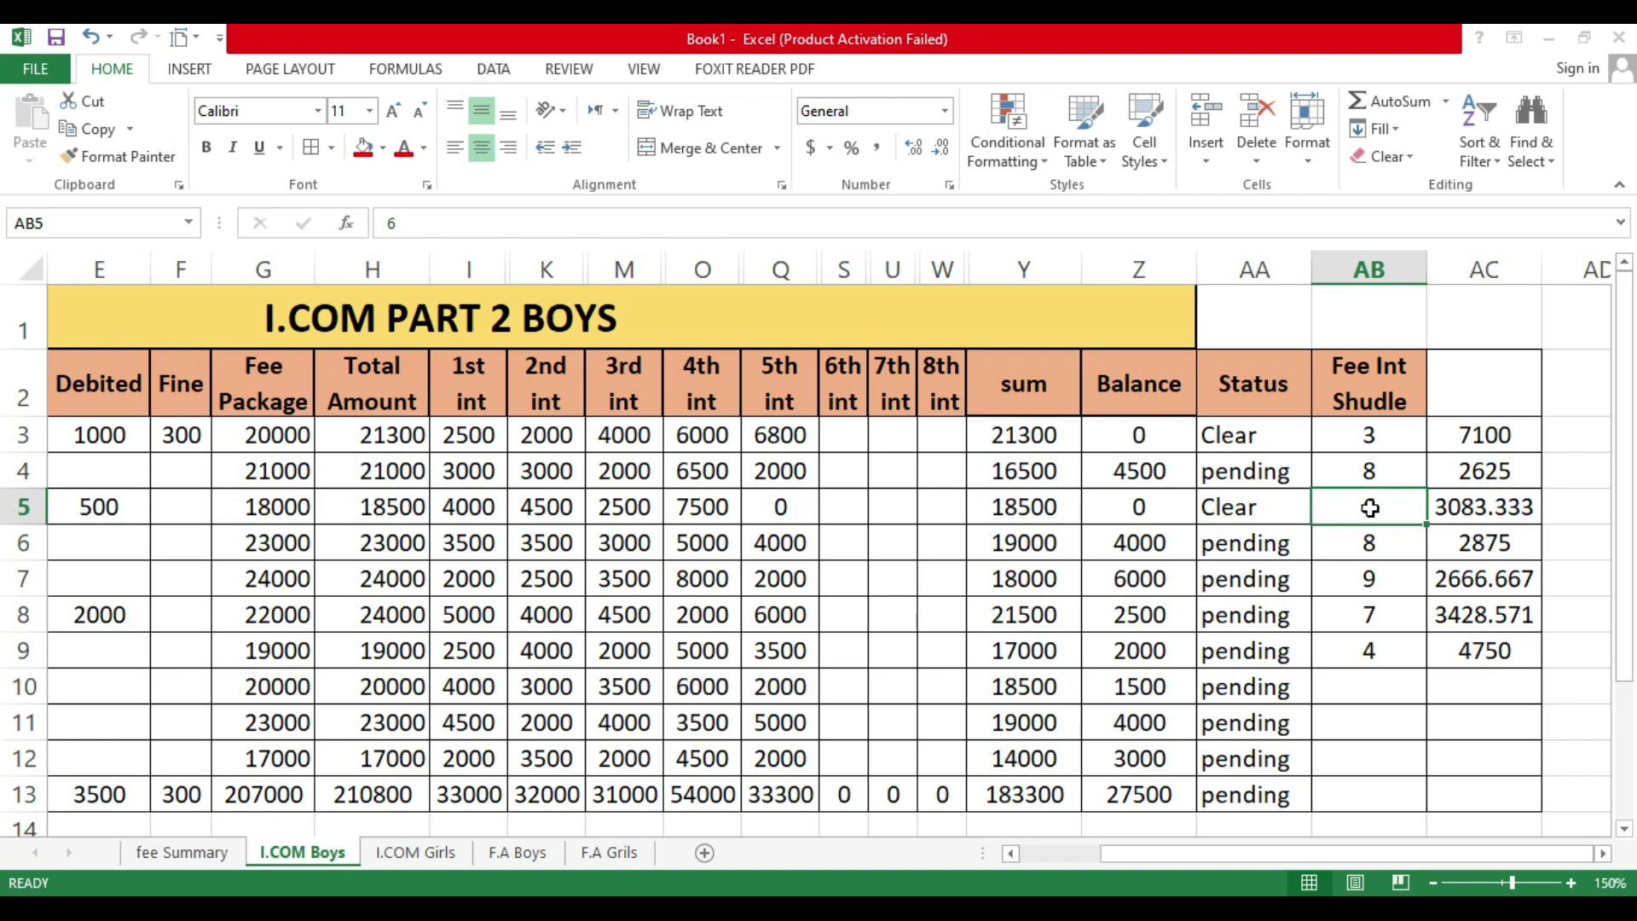
{"action": "left_click", "coordinate": [1384, 515]}
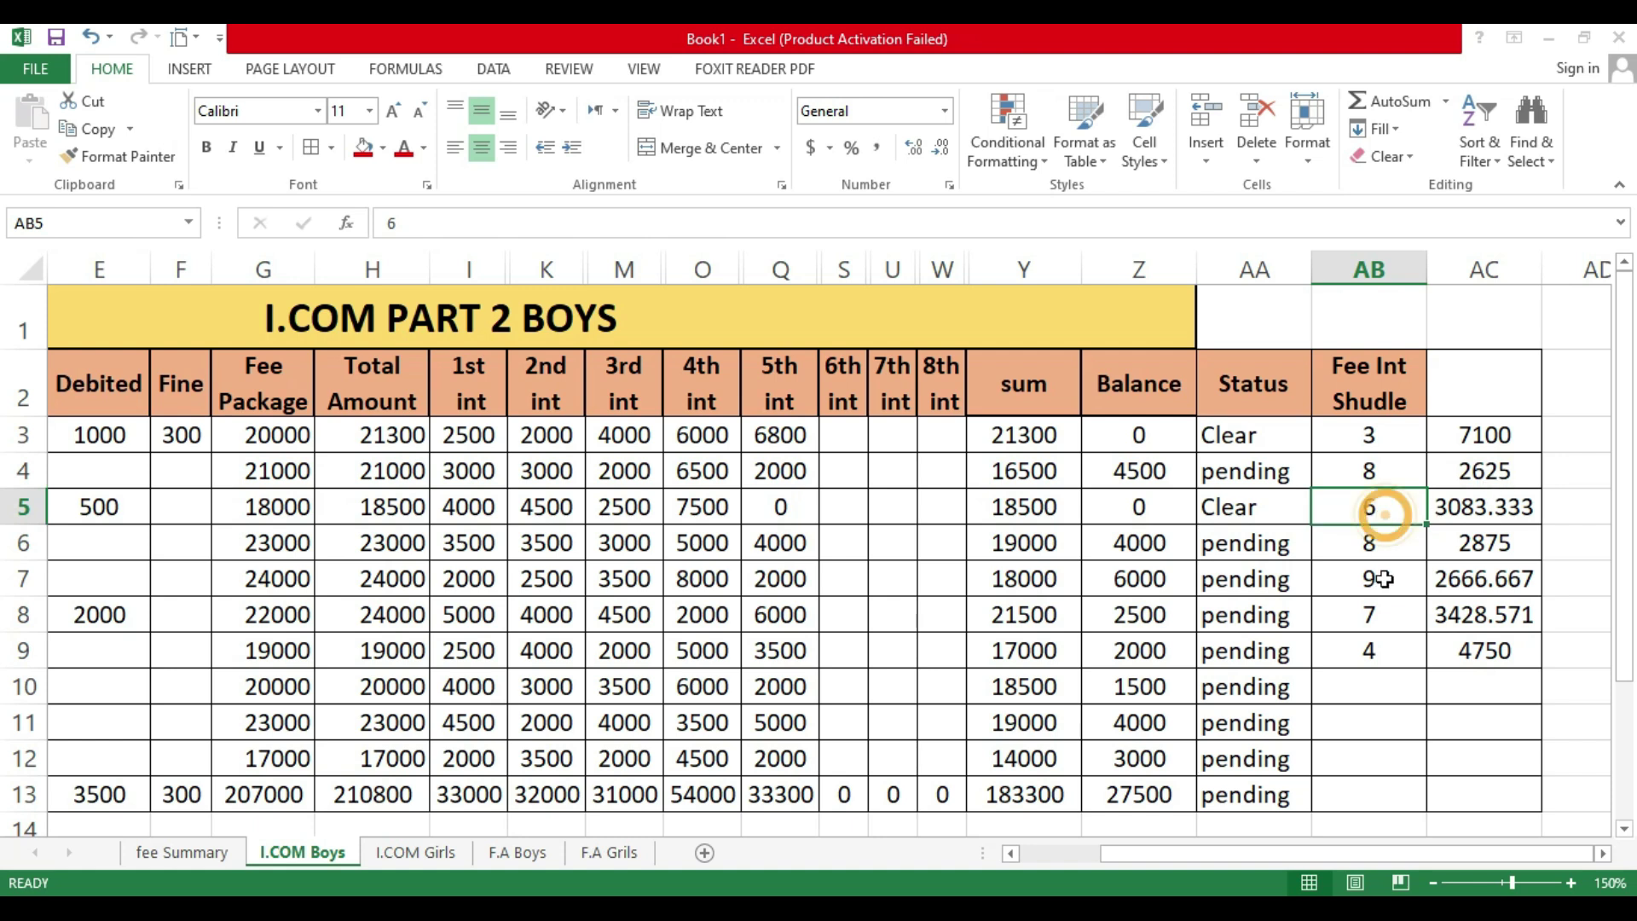
{"action": "type", "text": "7"}
{"action": "key", "text": "Return"}
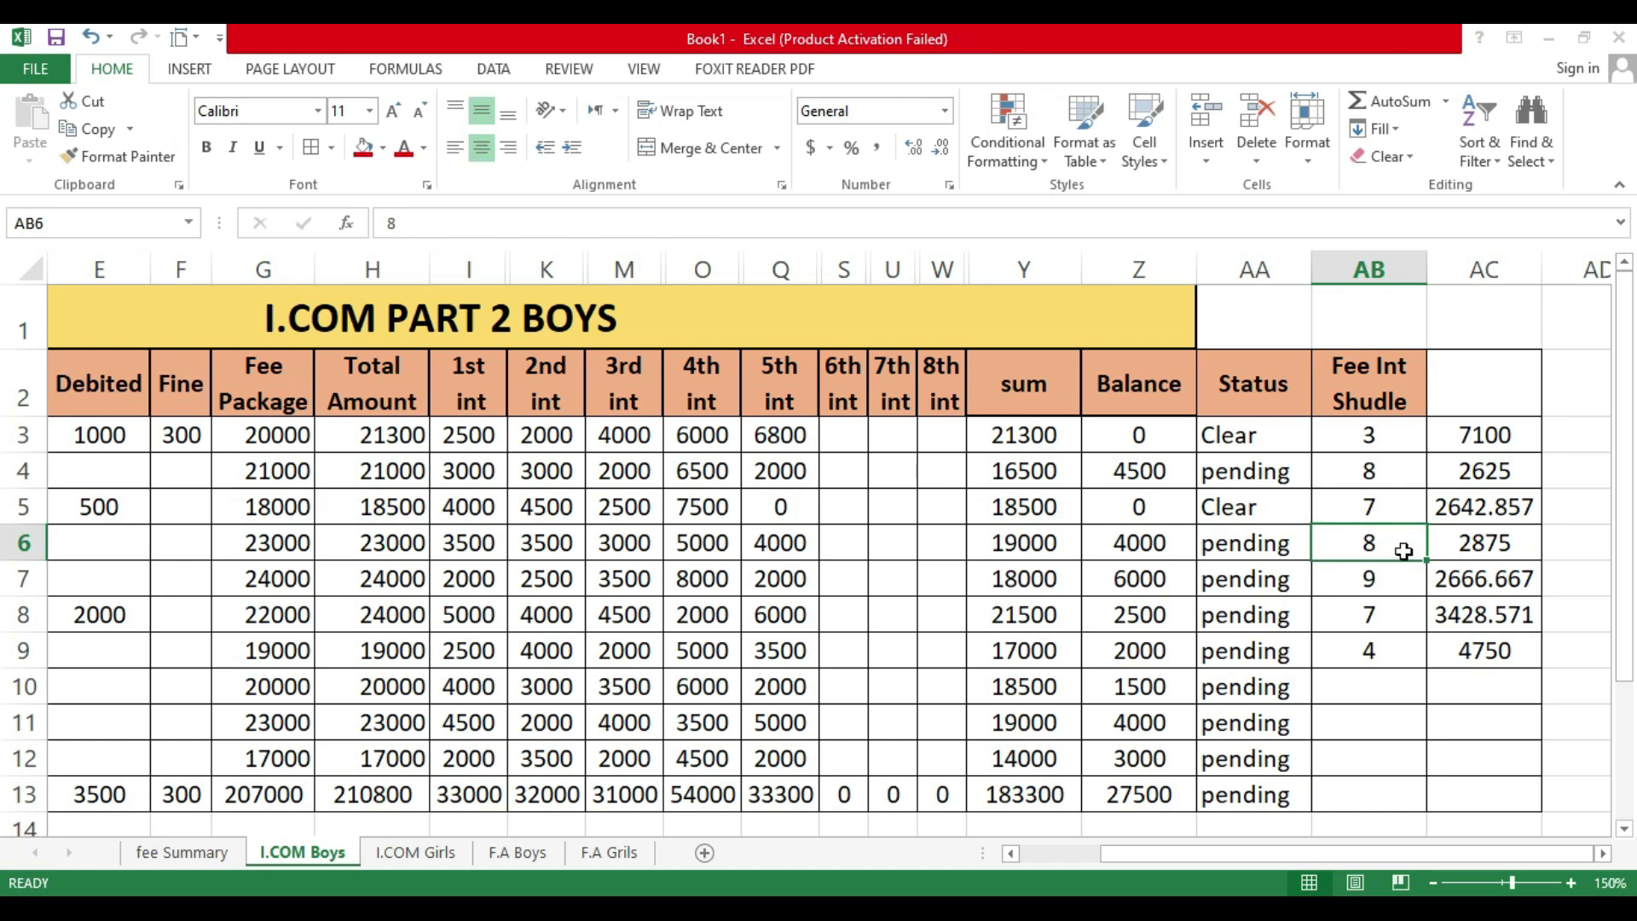
Step: Go back to the fee Summary sheet to review the main summary
{"action": "left_click", "coordinate": [1365, 553]}
{"action": "left_click", "coordinate": [158, 852]}
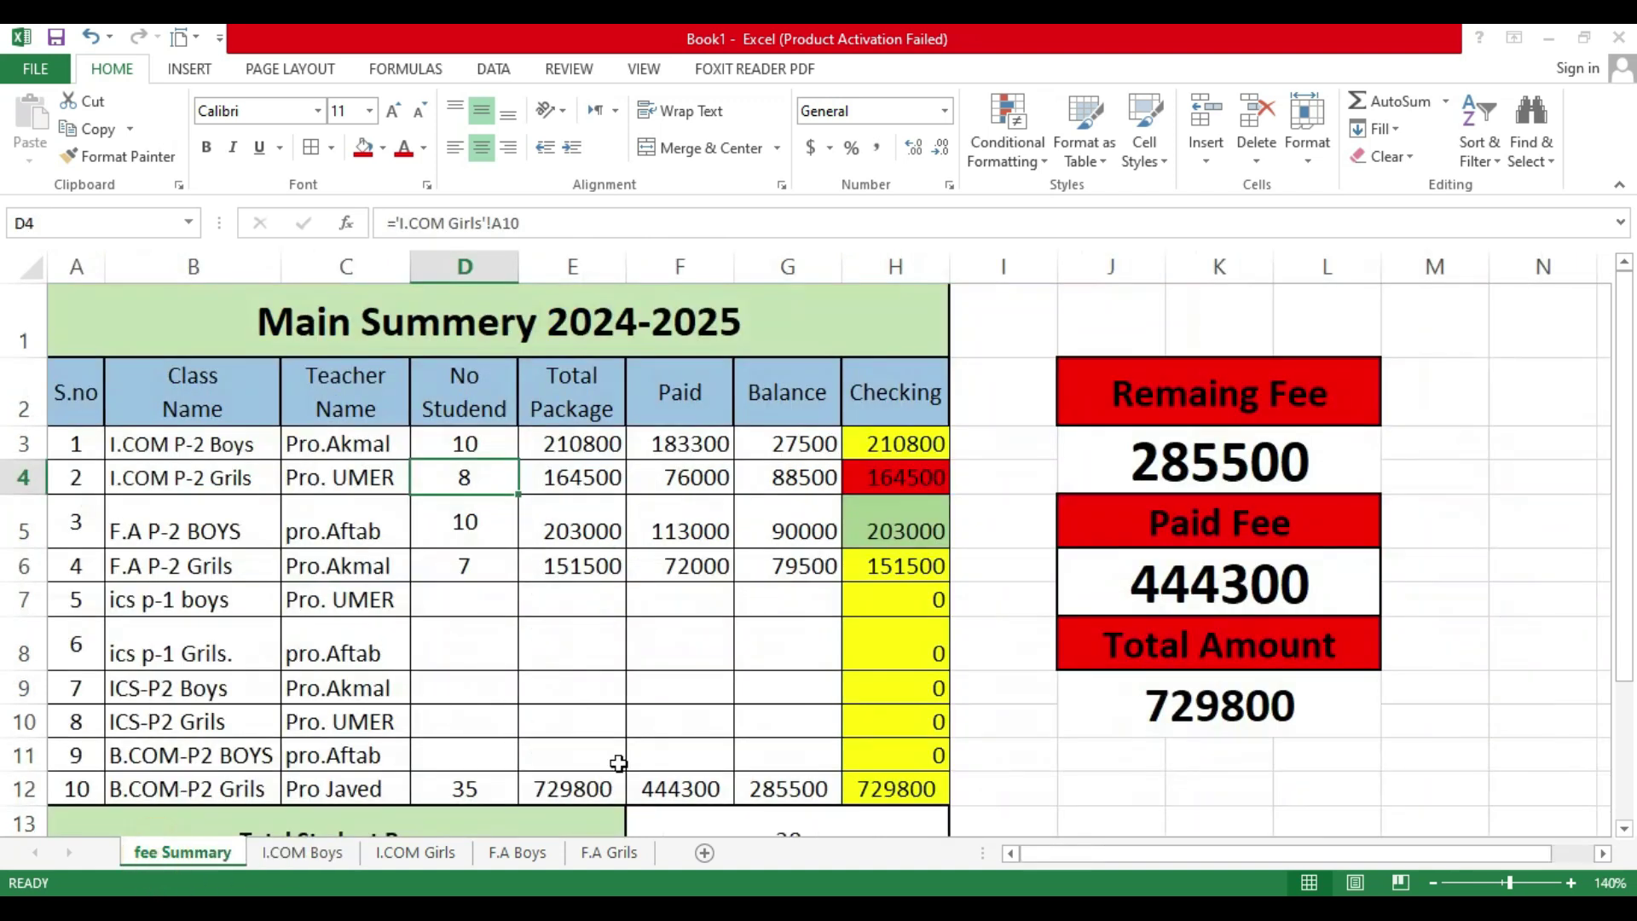